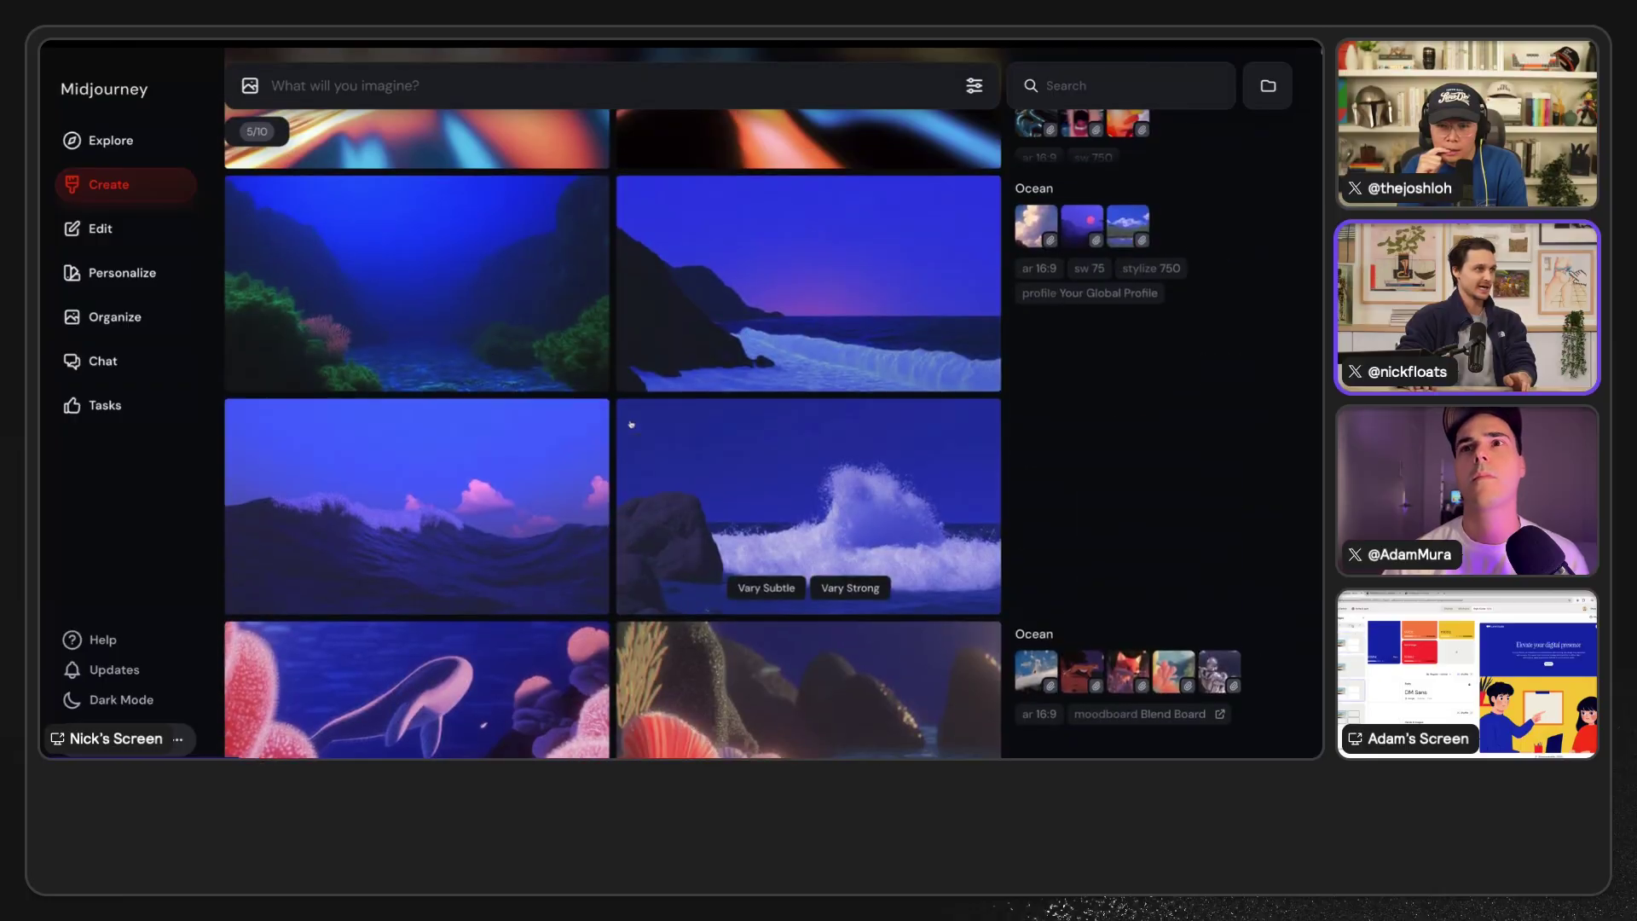
- Look back through the generated ocean images to the newest Studio Ghibli office illustrations in Midjourney
scroll(679, 407, up, 5)
scroll(679, 407, up, 15)
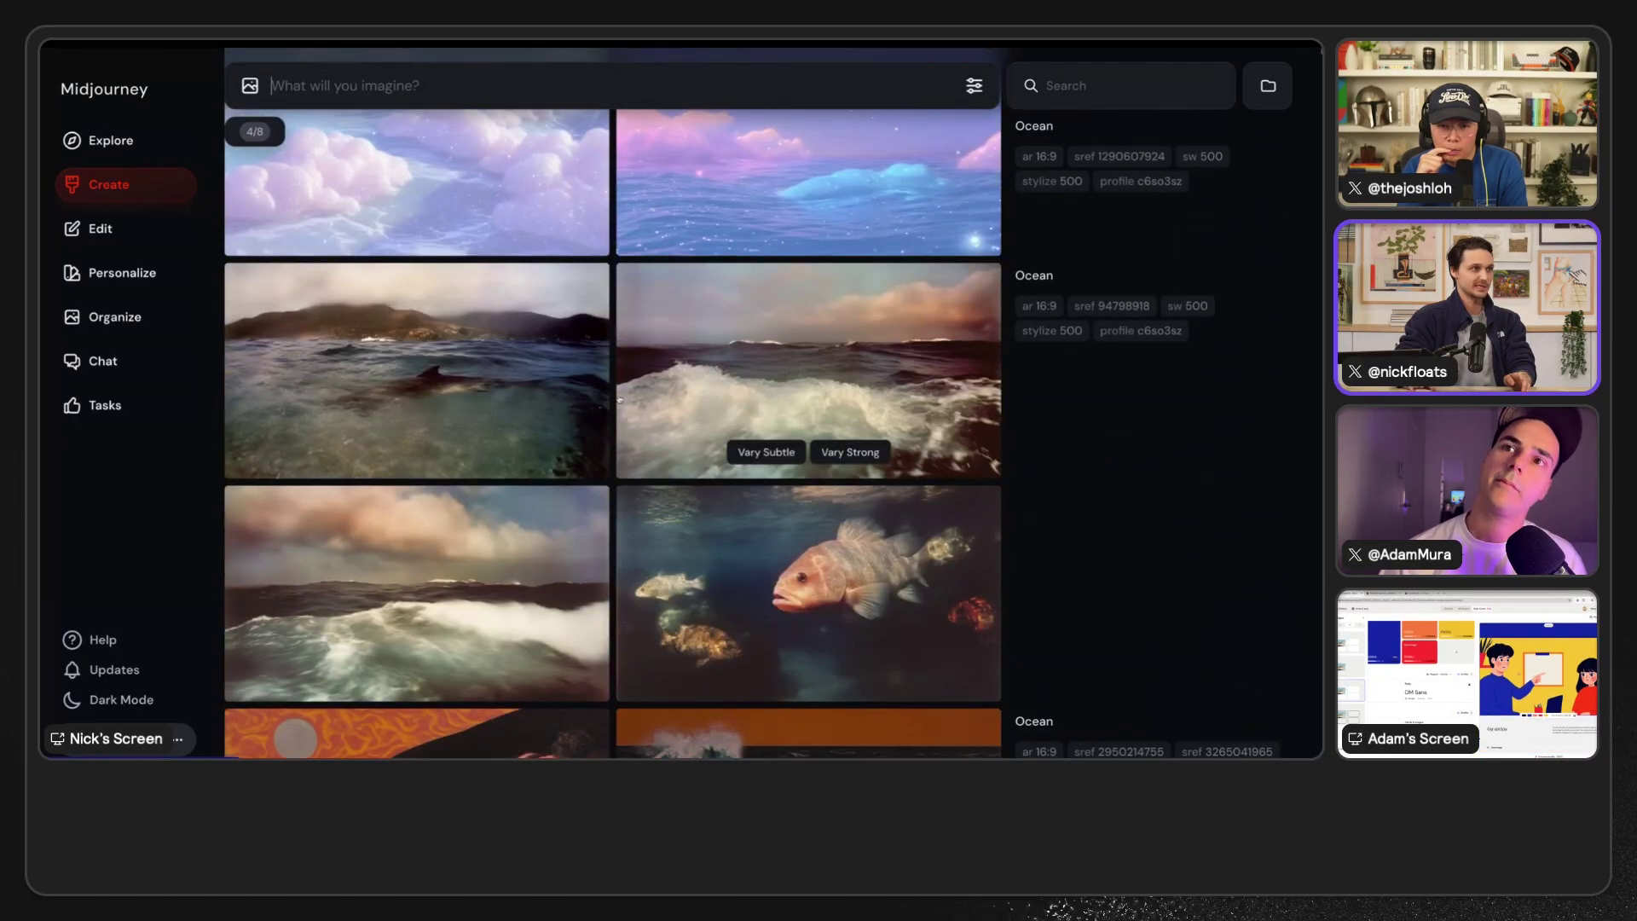
scroll(648, 411, up, 10)
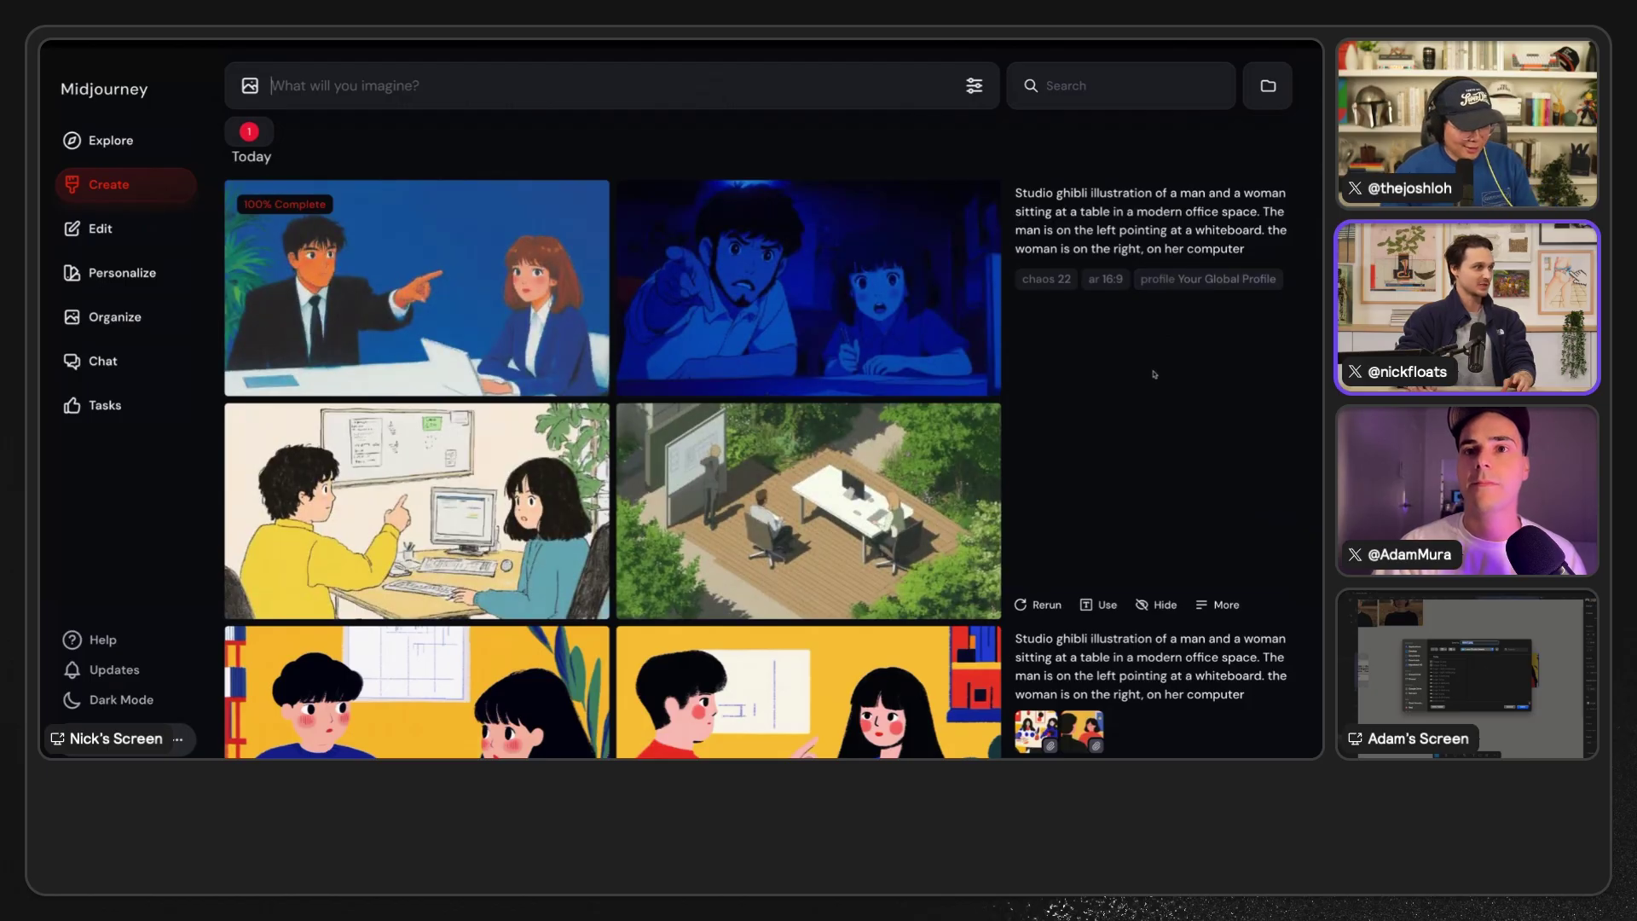
click(814, 558)
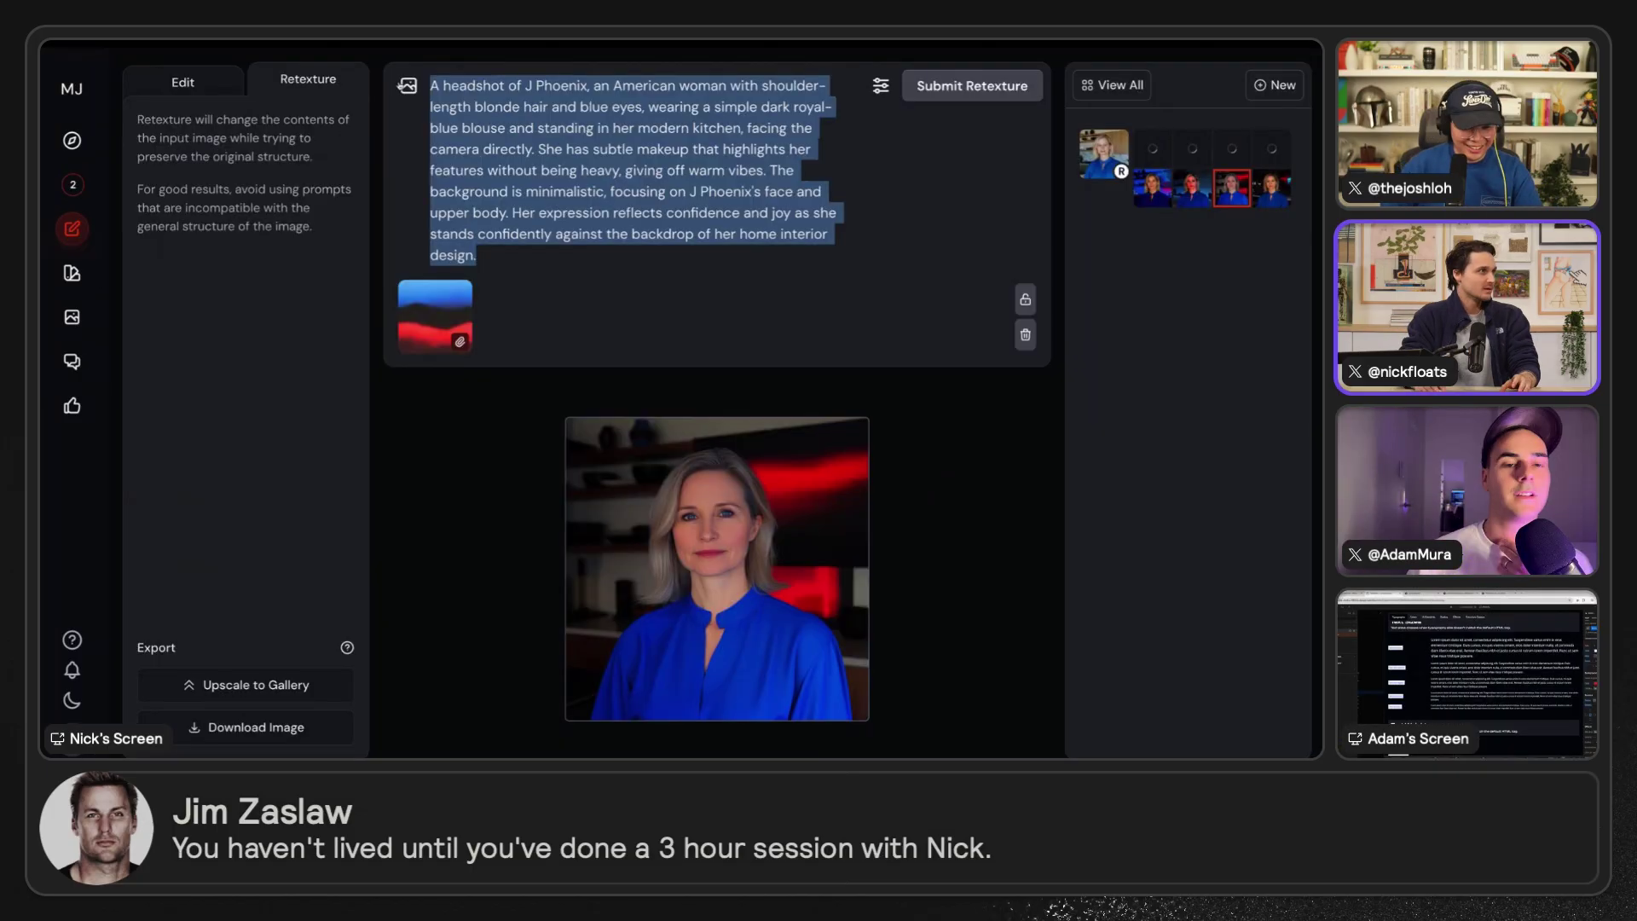
- Replace everything after "A headshot of" in the retexture prompt with "a woman" and submit it
drag(431, 85, 527, 81)
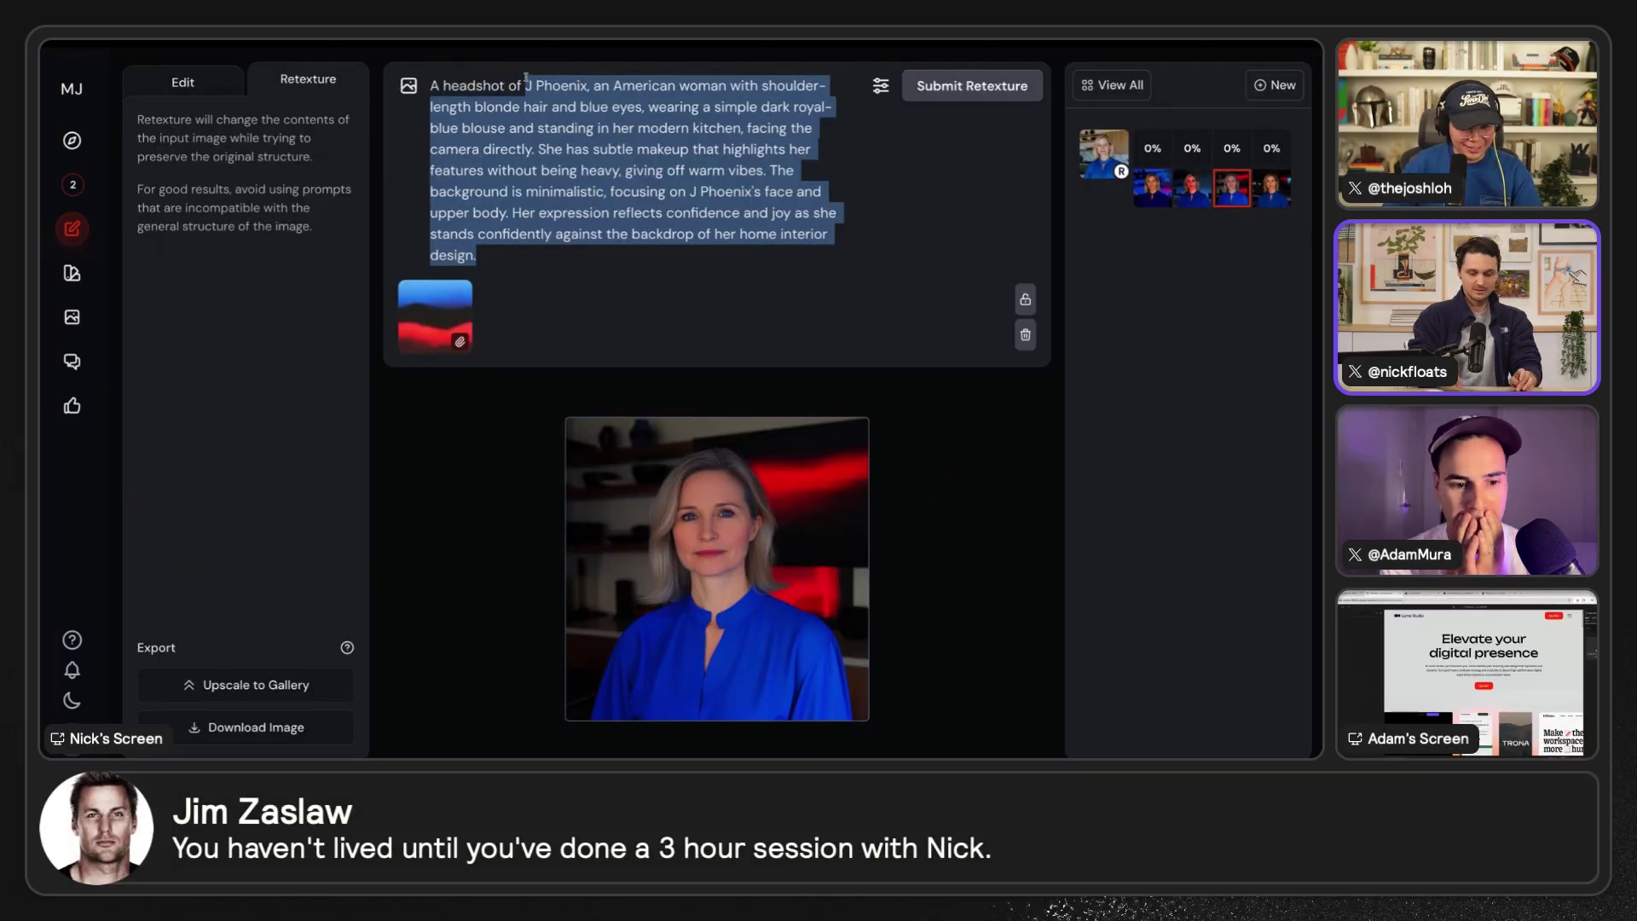
text(a woman)
key(Return)
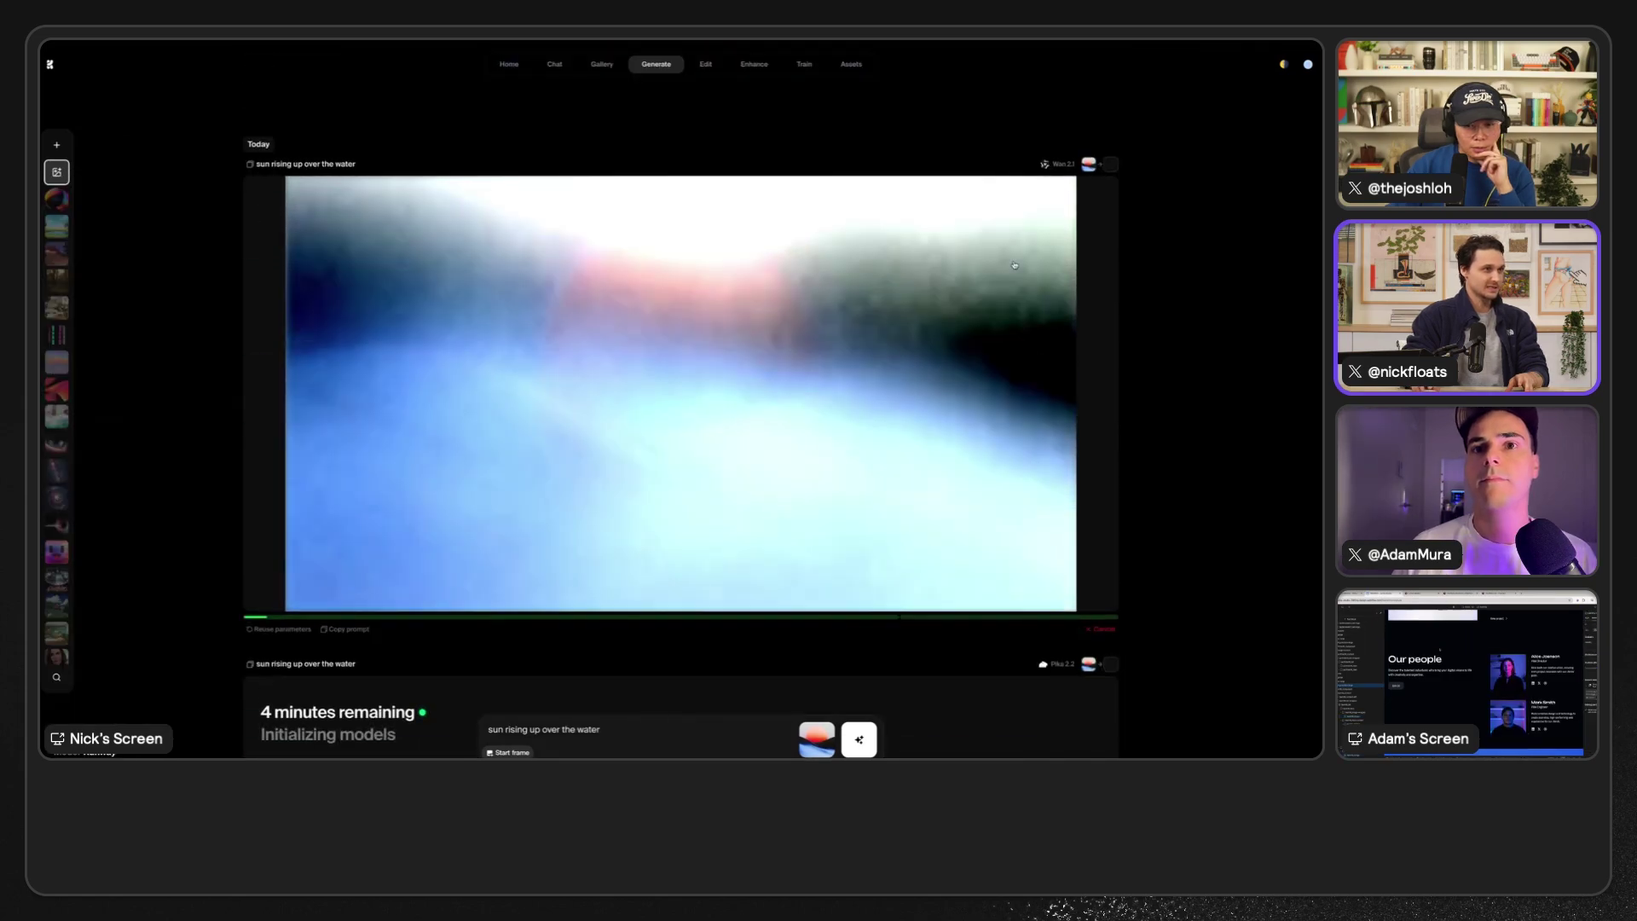
- Check the progress of the queued "sun rising up over the water" video generations
scroll(1014, 265, down, 6)
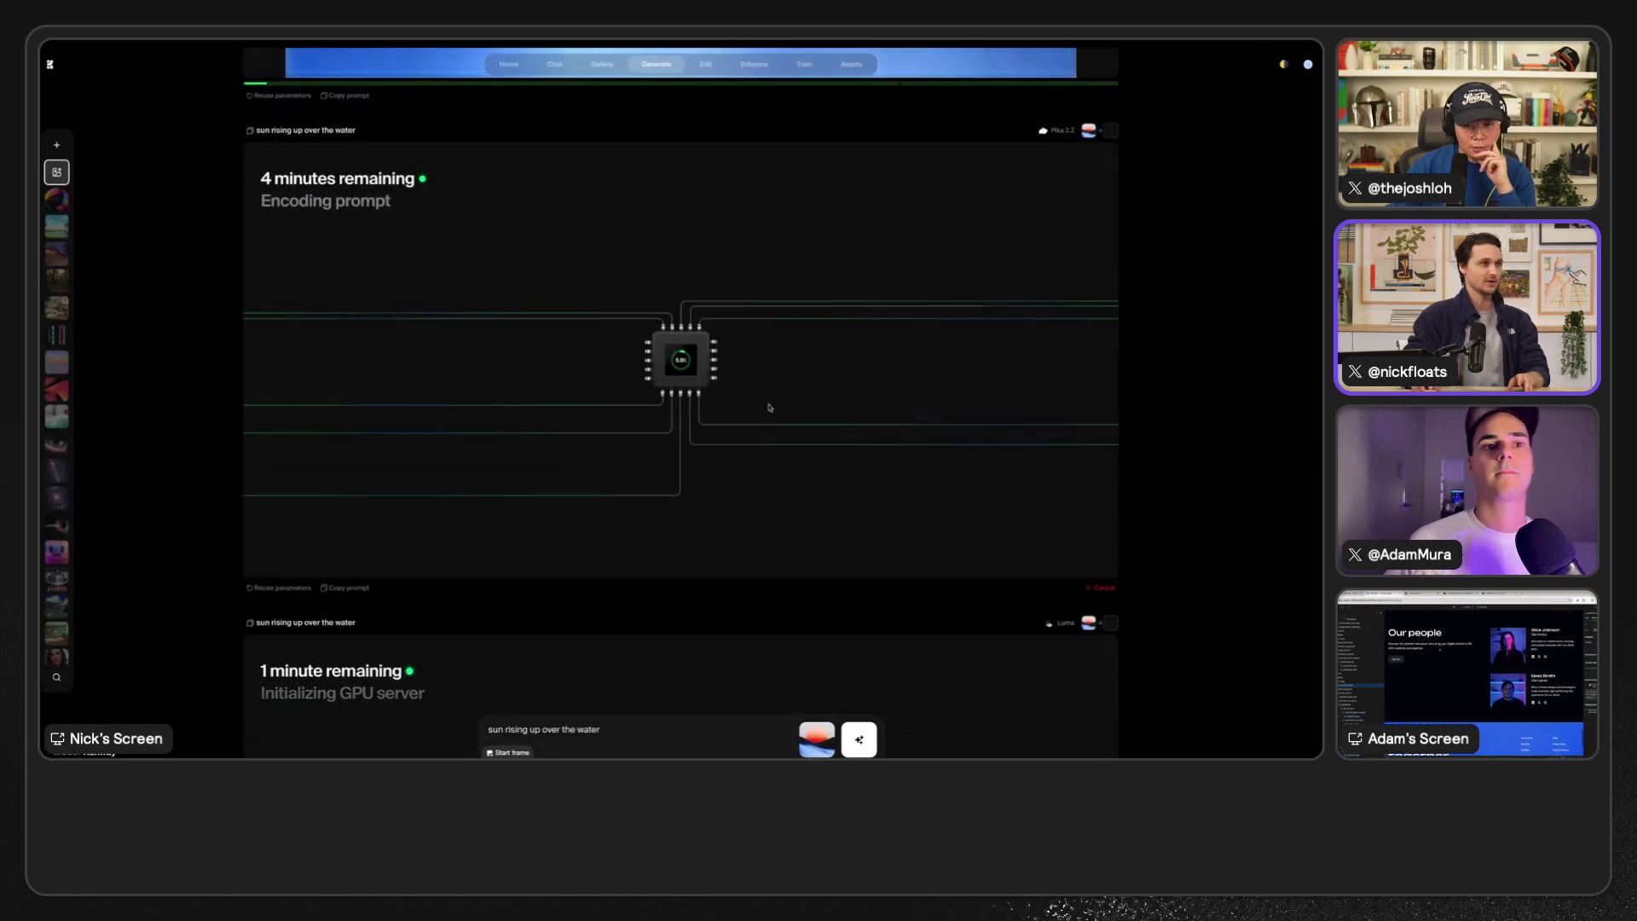
scroll(769, 392, down, 7)
scroll(771, 388, up, 8)
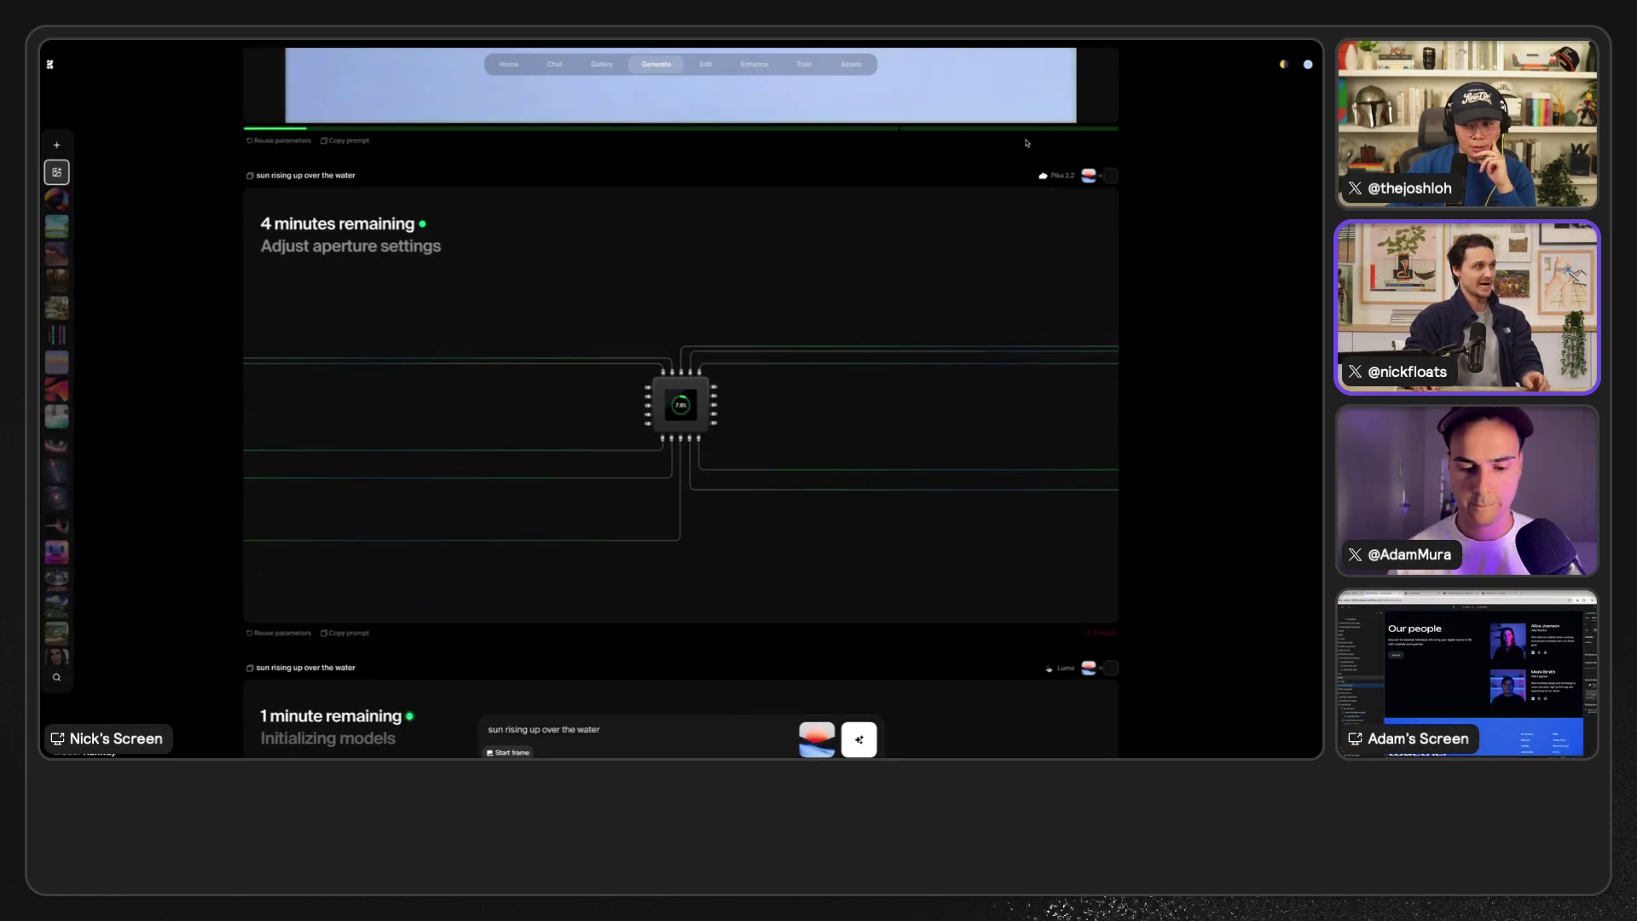
scroll(908, 354, up, 6)
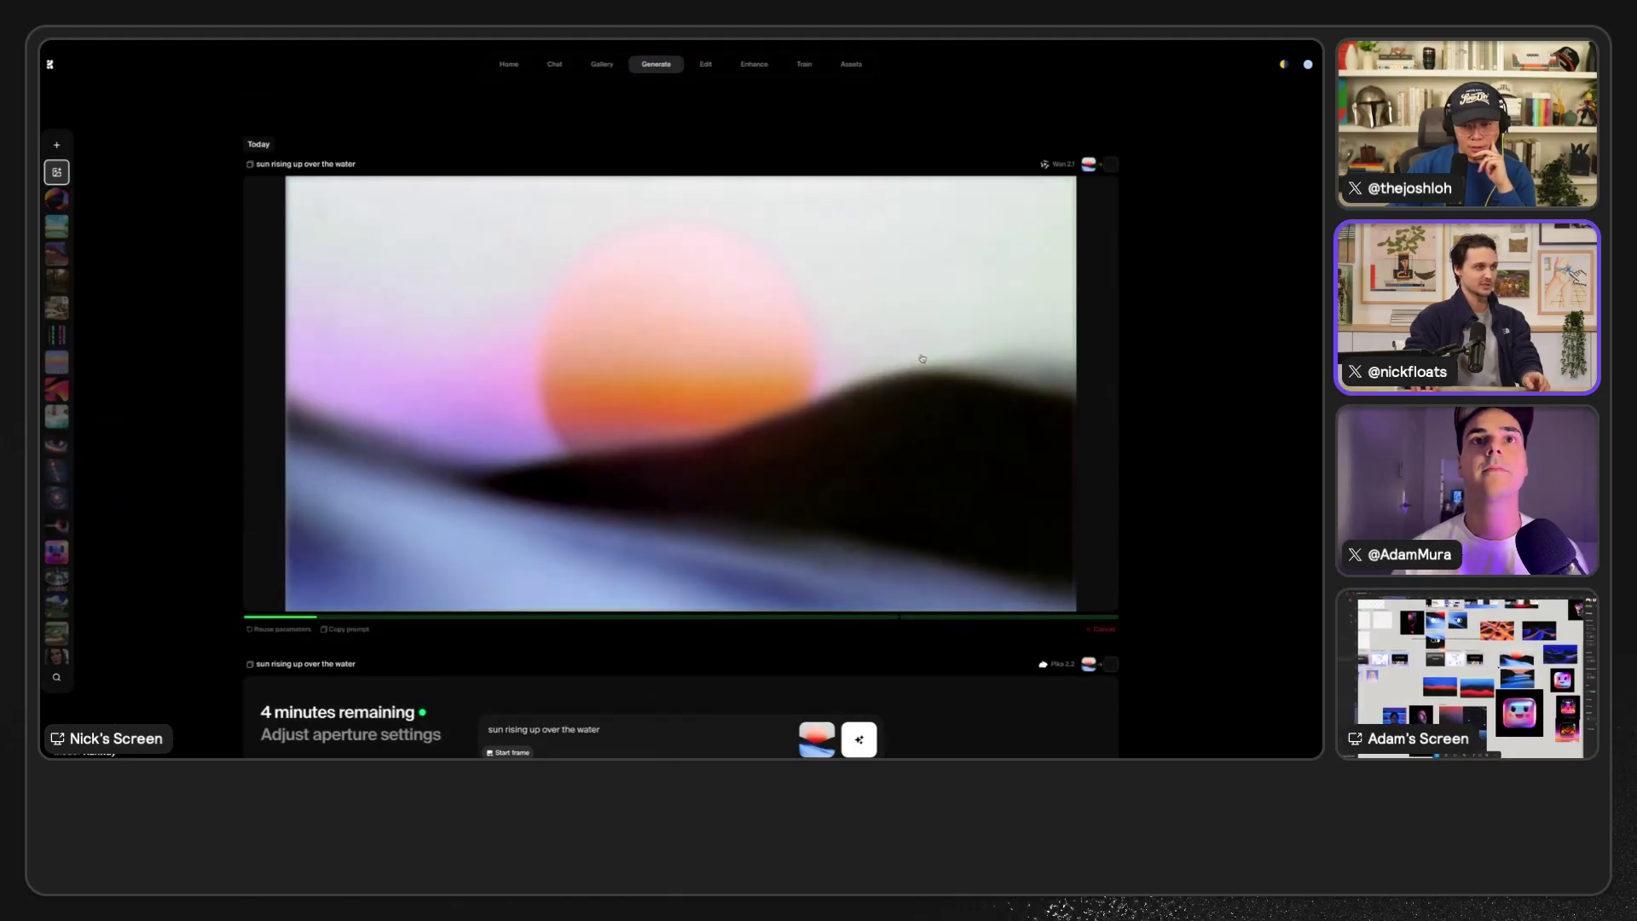
scroll(921, 357, down, 7)
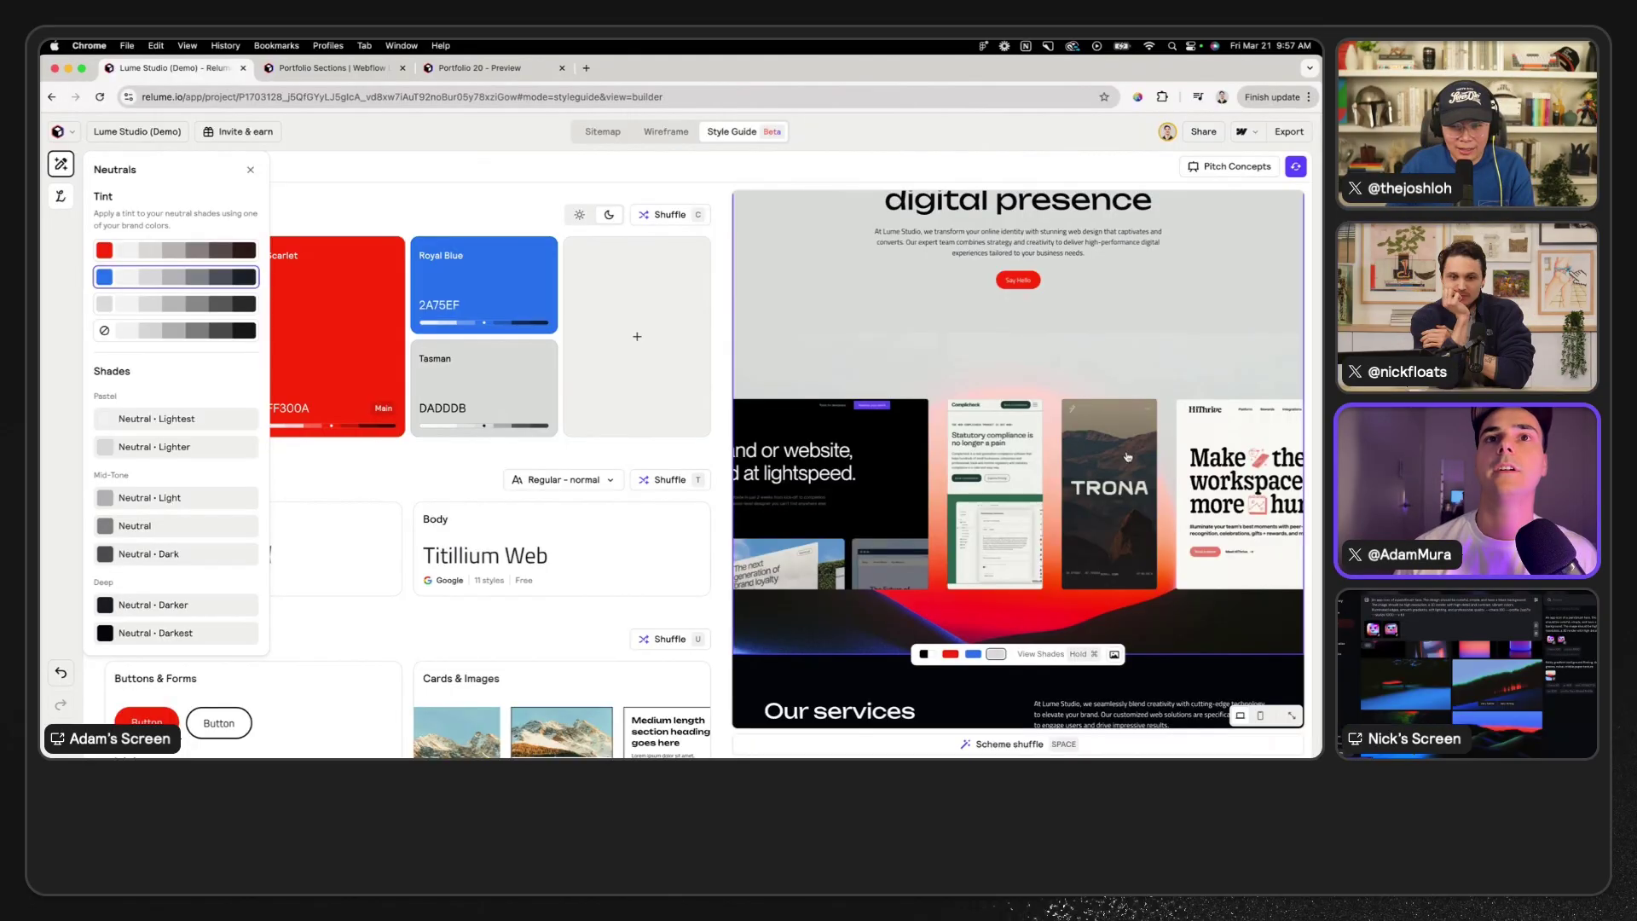
- Shuffle the UI styling of the Lume Studio style guide in Relume and review it in the page preview
scroll(1182, 491, down, 1)
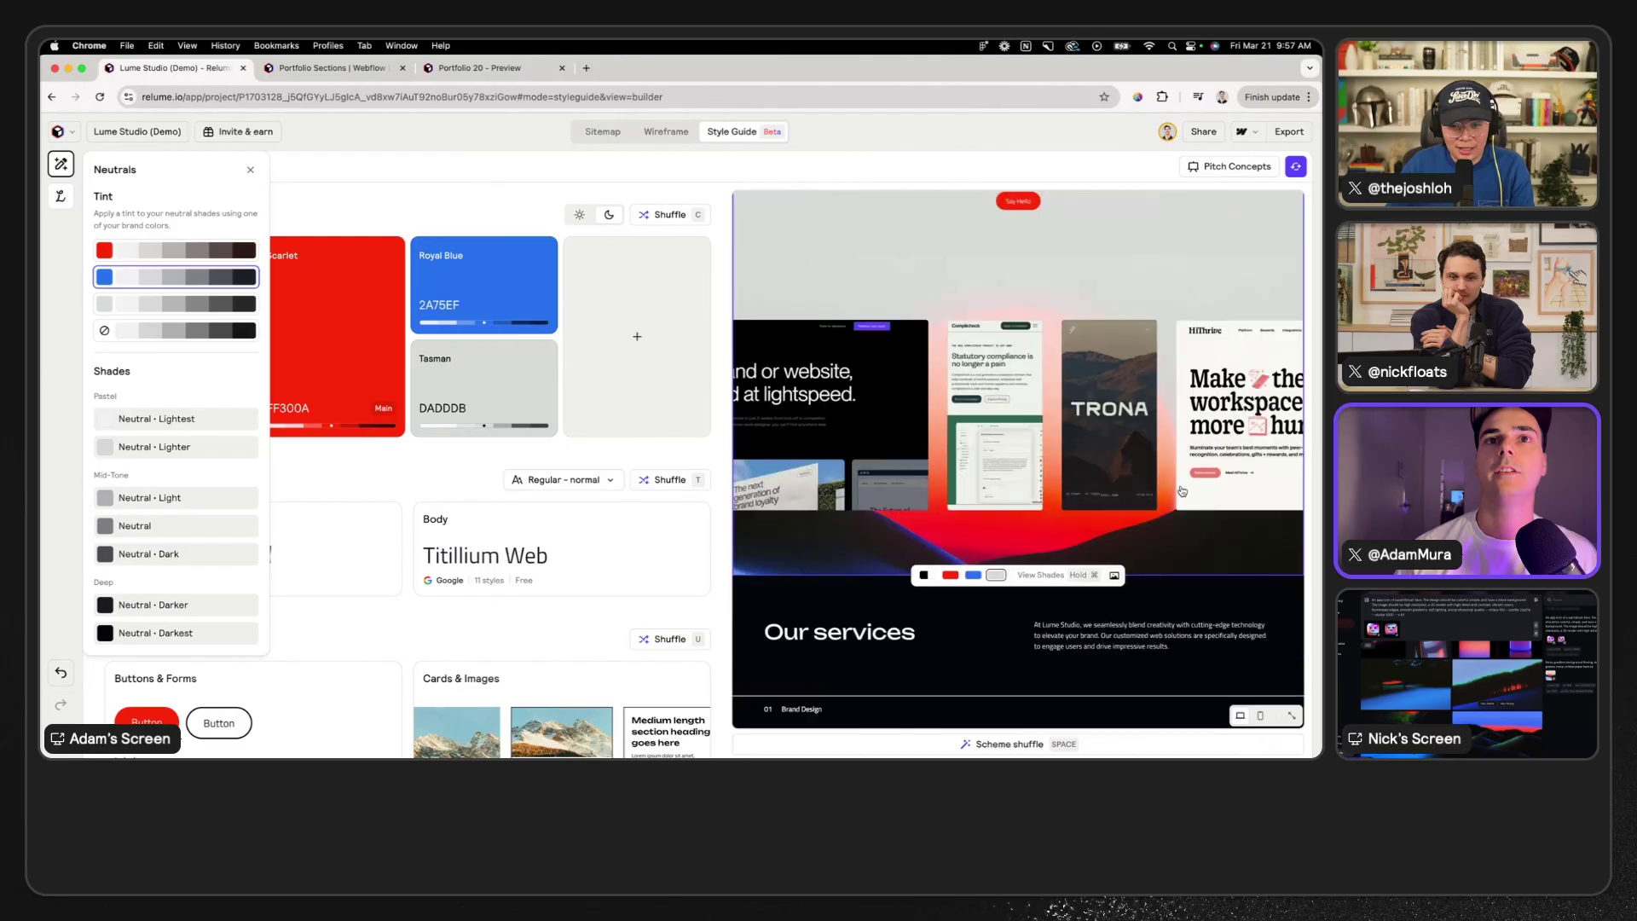
scroll(1182, 491, down, 5)
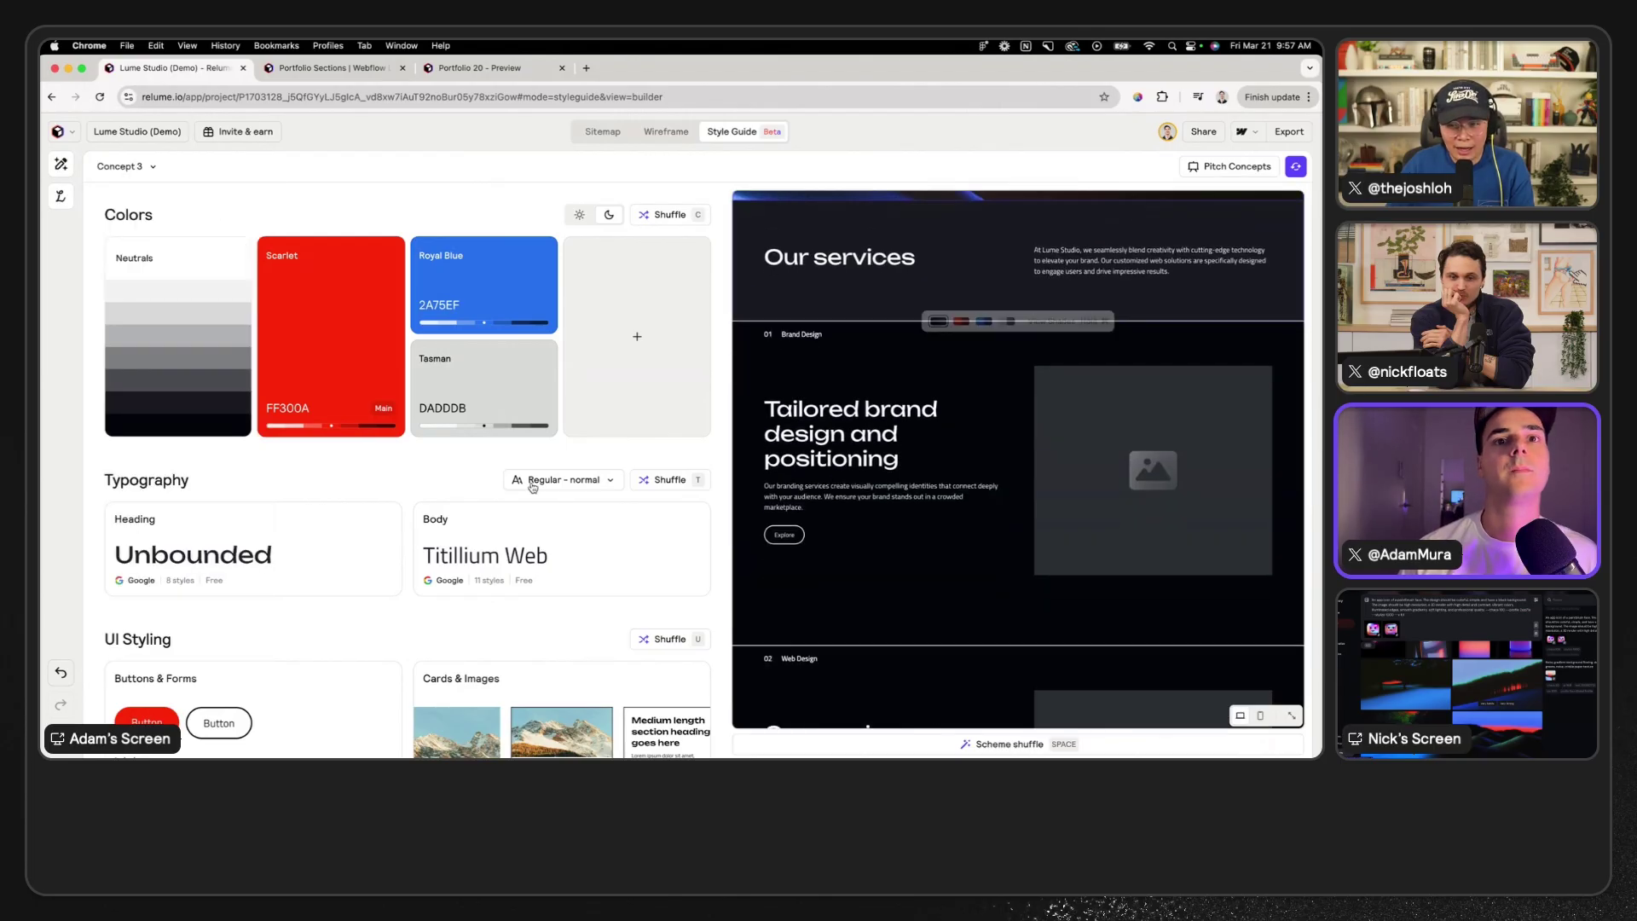
key(u)
scroll(1036, 449, down, 1)
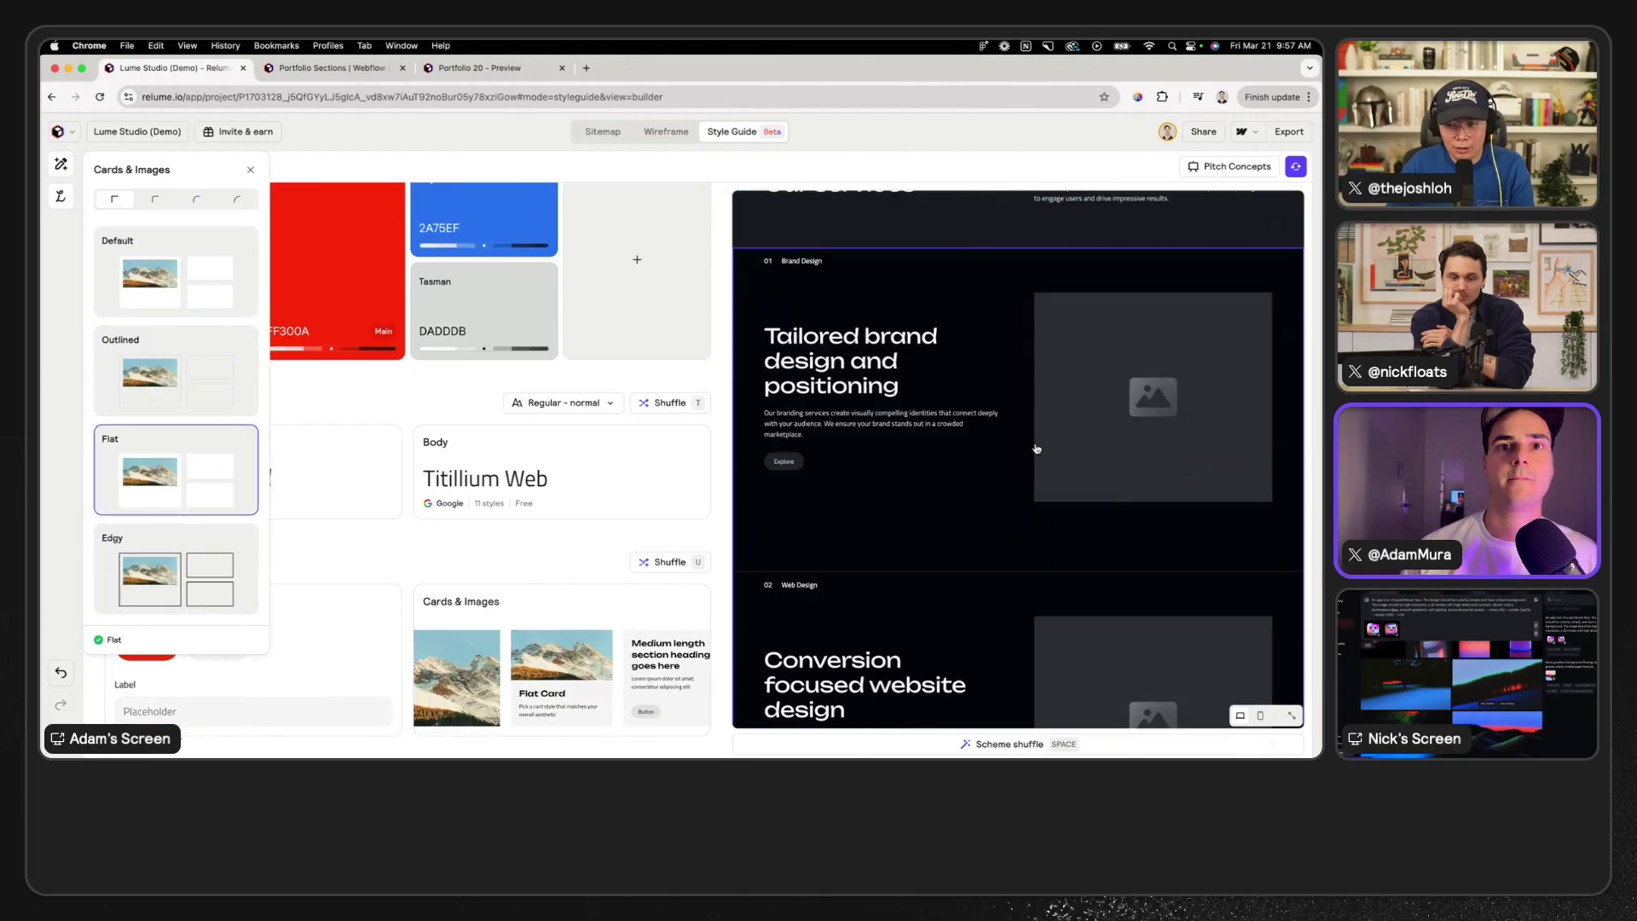
scroll(1036, 449, down, 10)
- Try Scarlet and neutral colour schemes on the "Let's work together" footer and the logo banner above it
click(1034, 540)
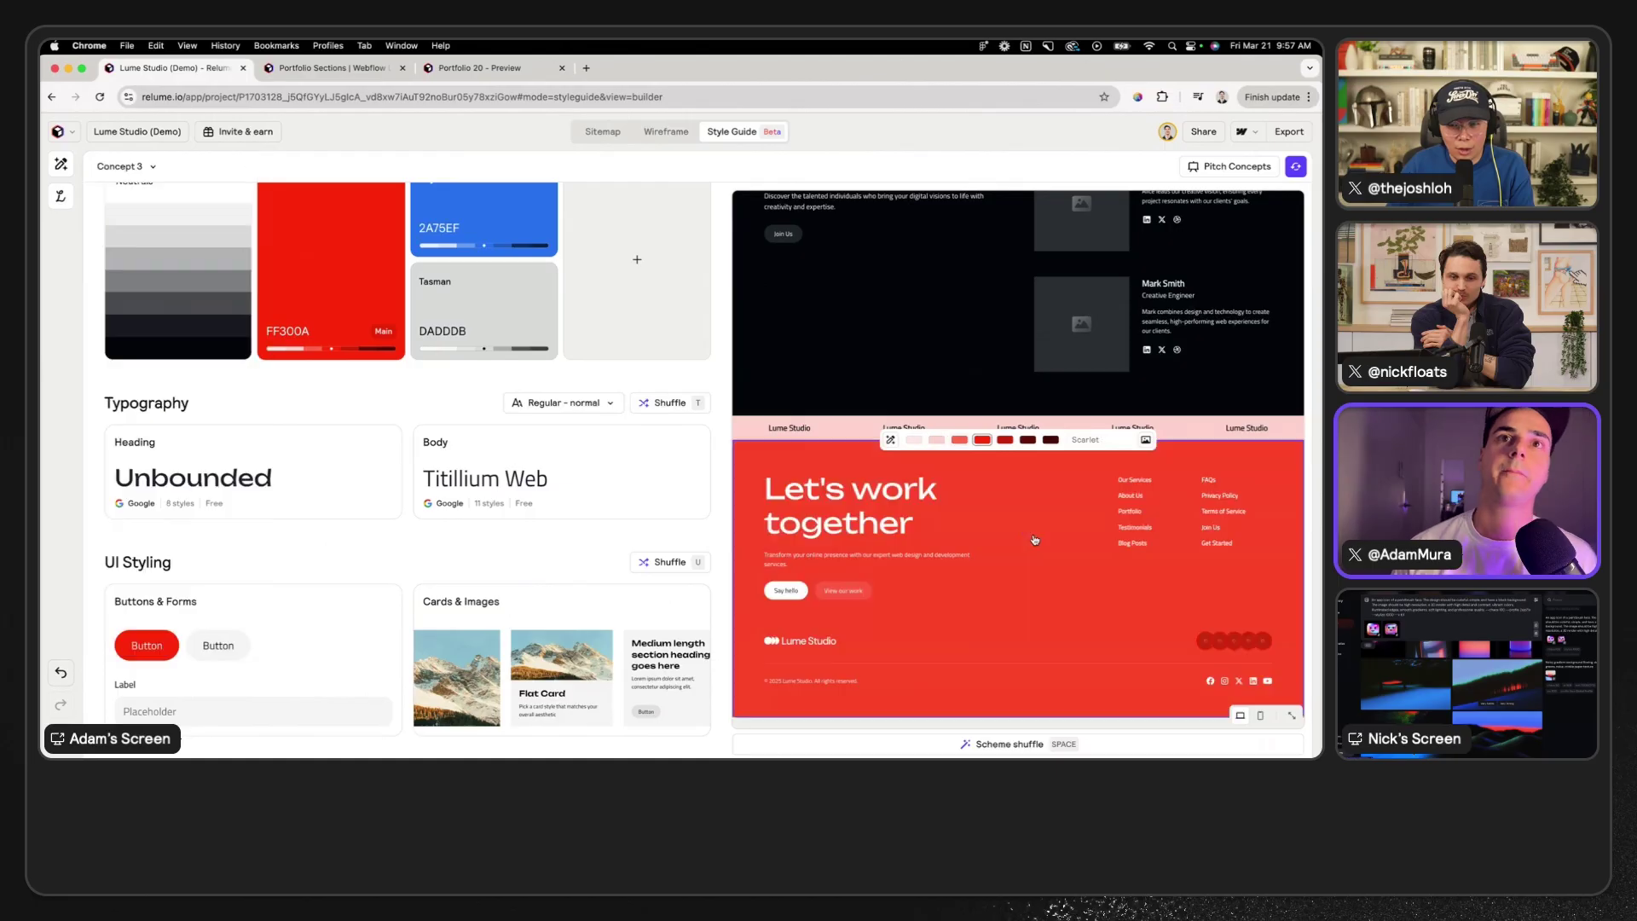
scroll(1035, 540, up, 5)
scroll(981, 494, down, 5)
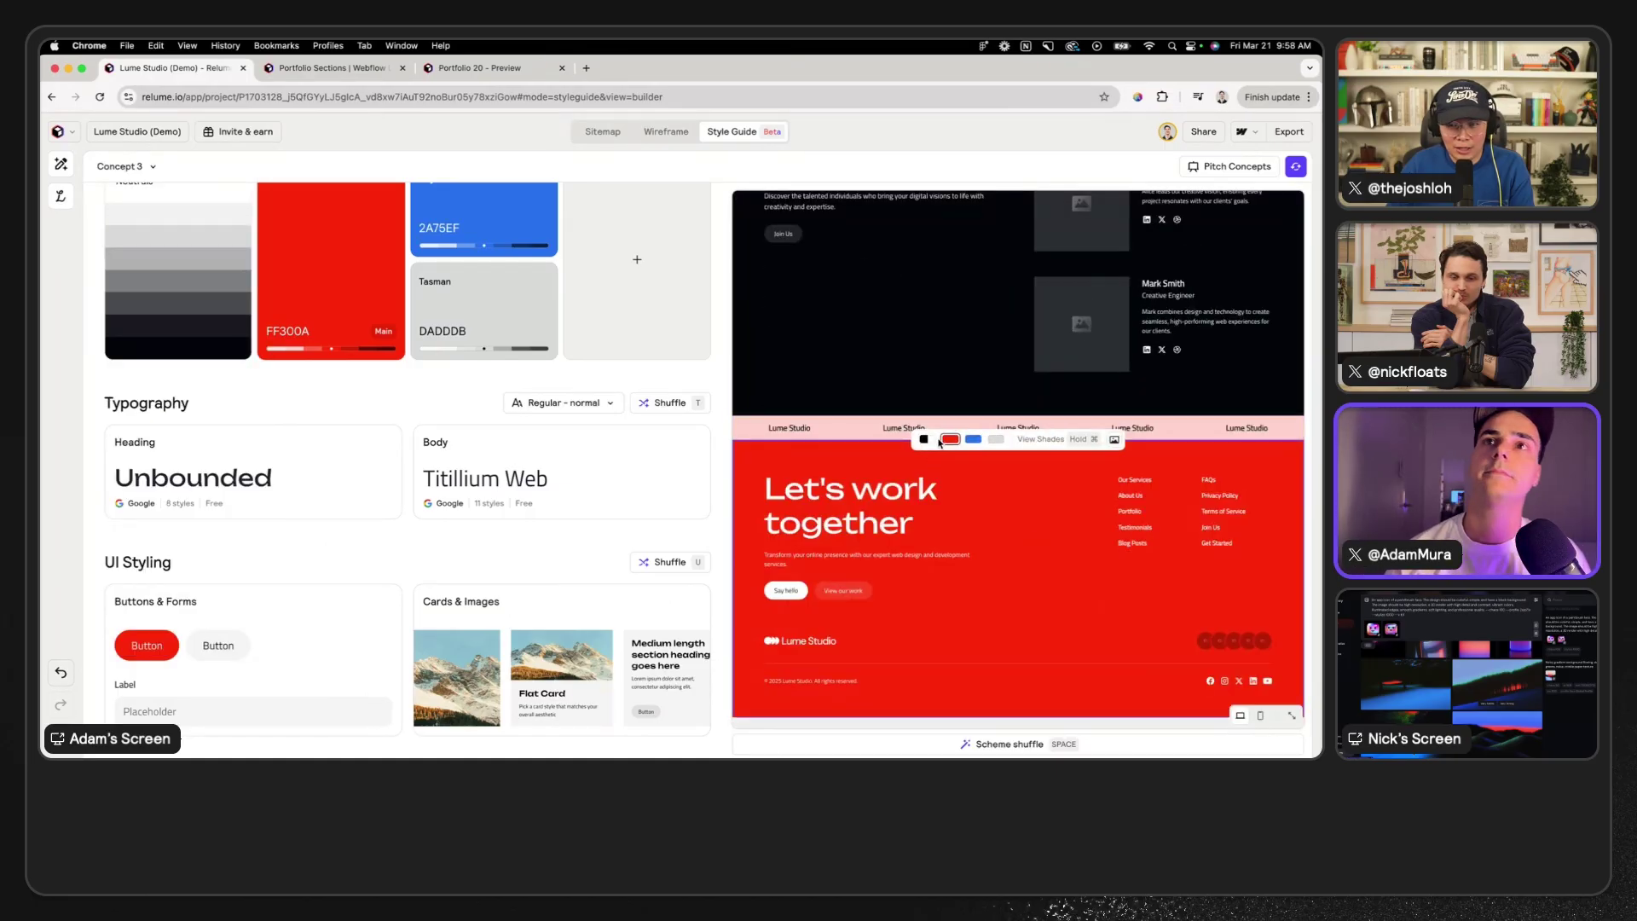
click(923, 439)
click(1050, 442)
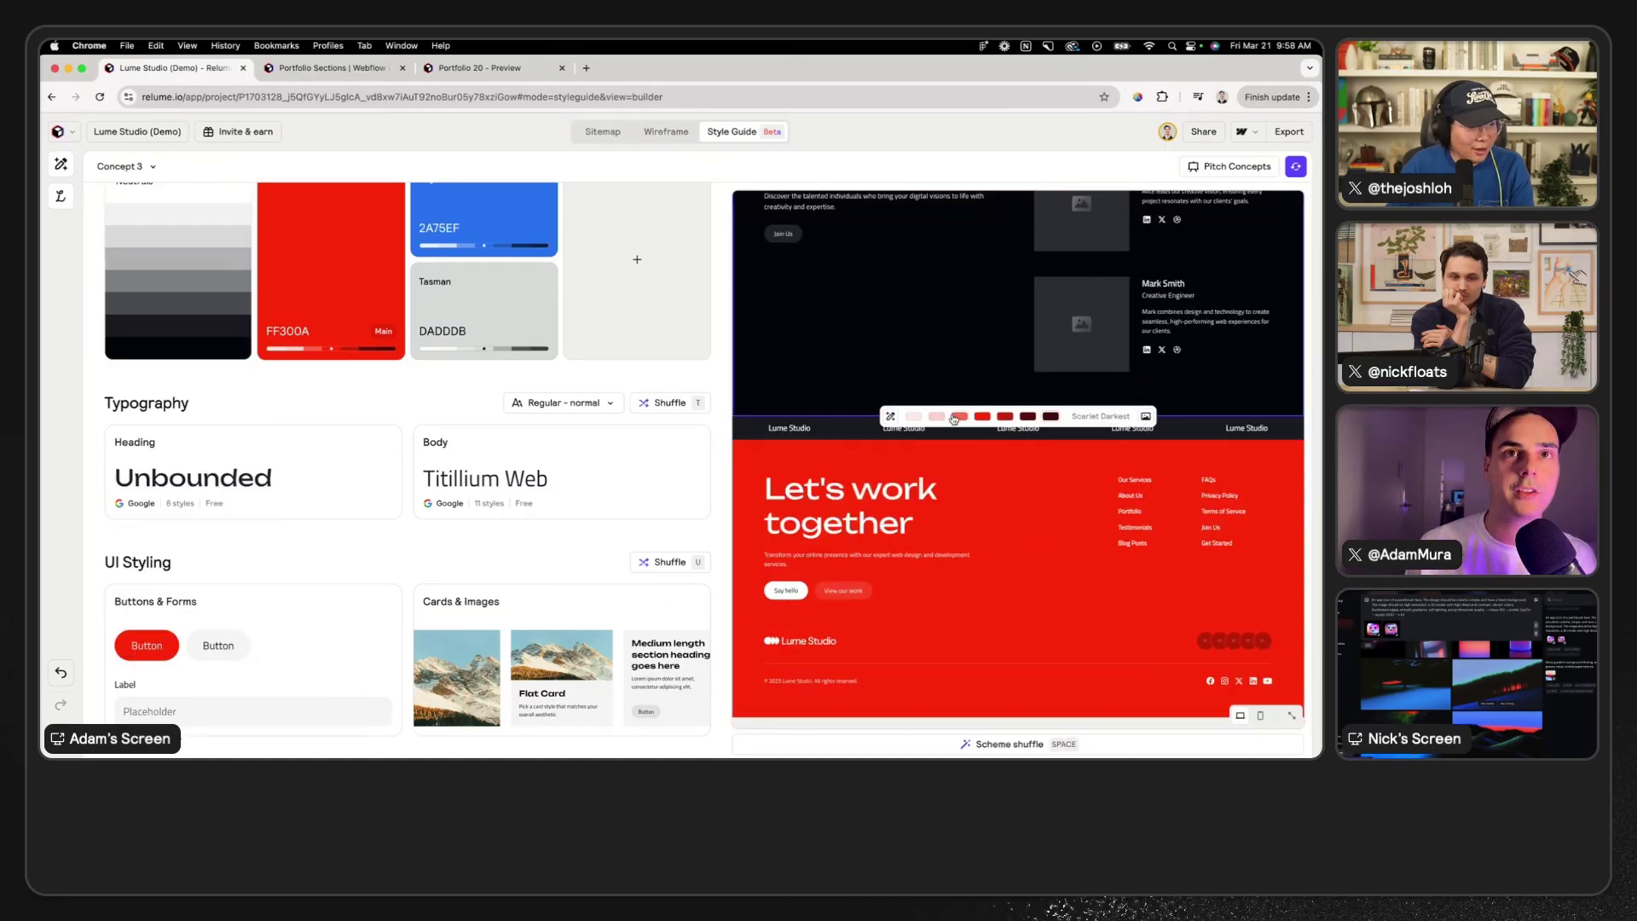
click(961, 441)
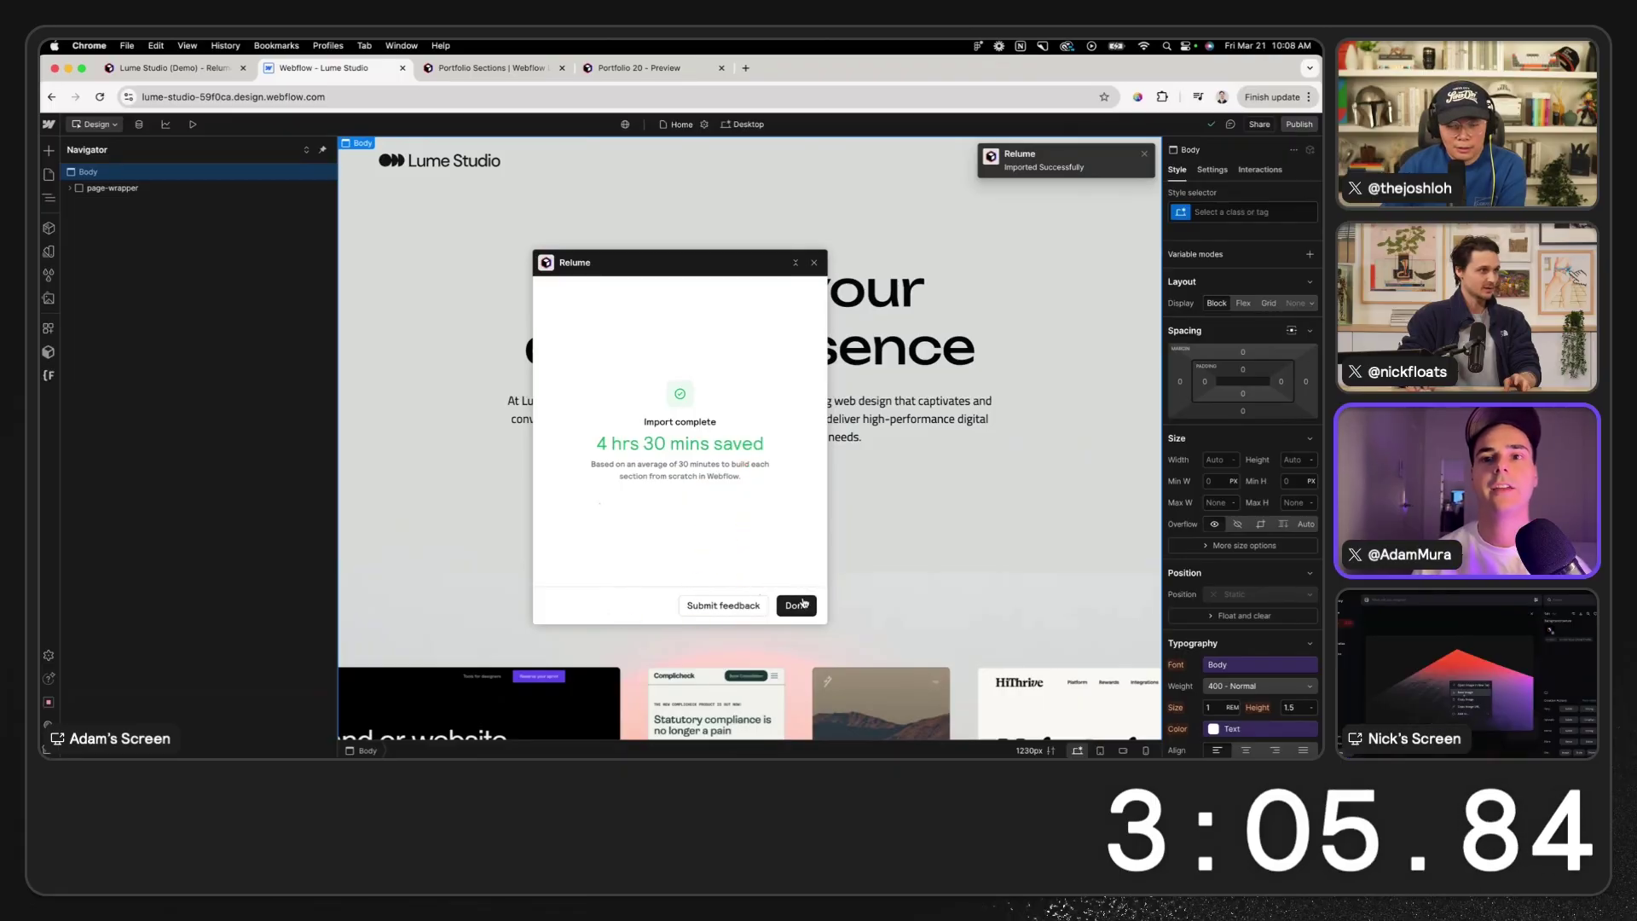
- Close the finished Relume import in Webflow and review the homepage preview from the hero through the services sections
click(799, 604)
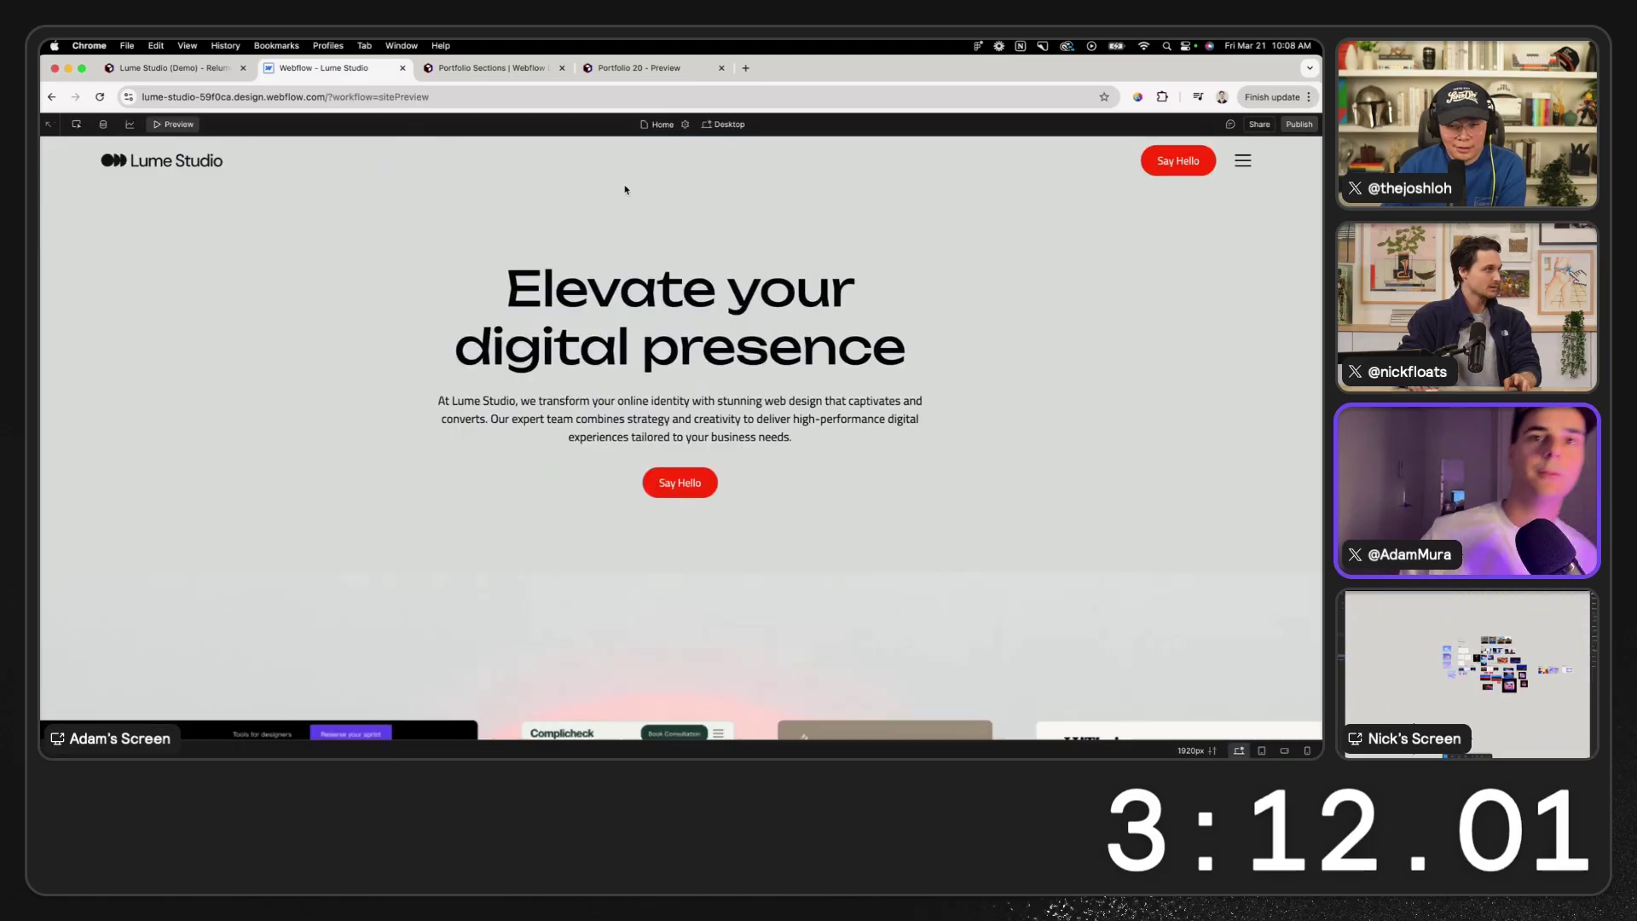
scroll(1011, 273, down, 10)
scroll(1012, 274, down, 15)
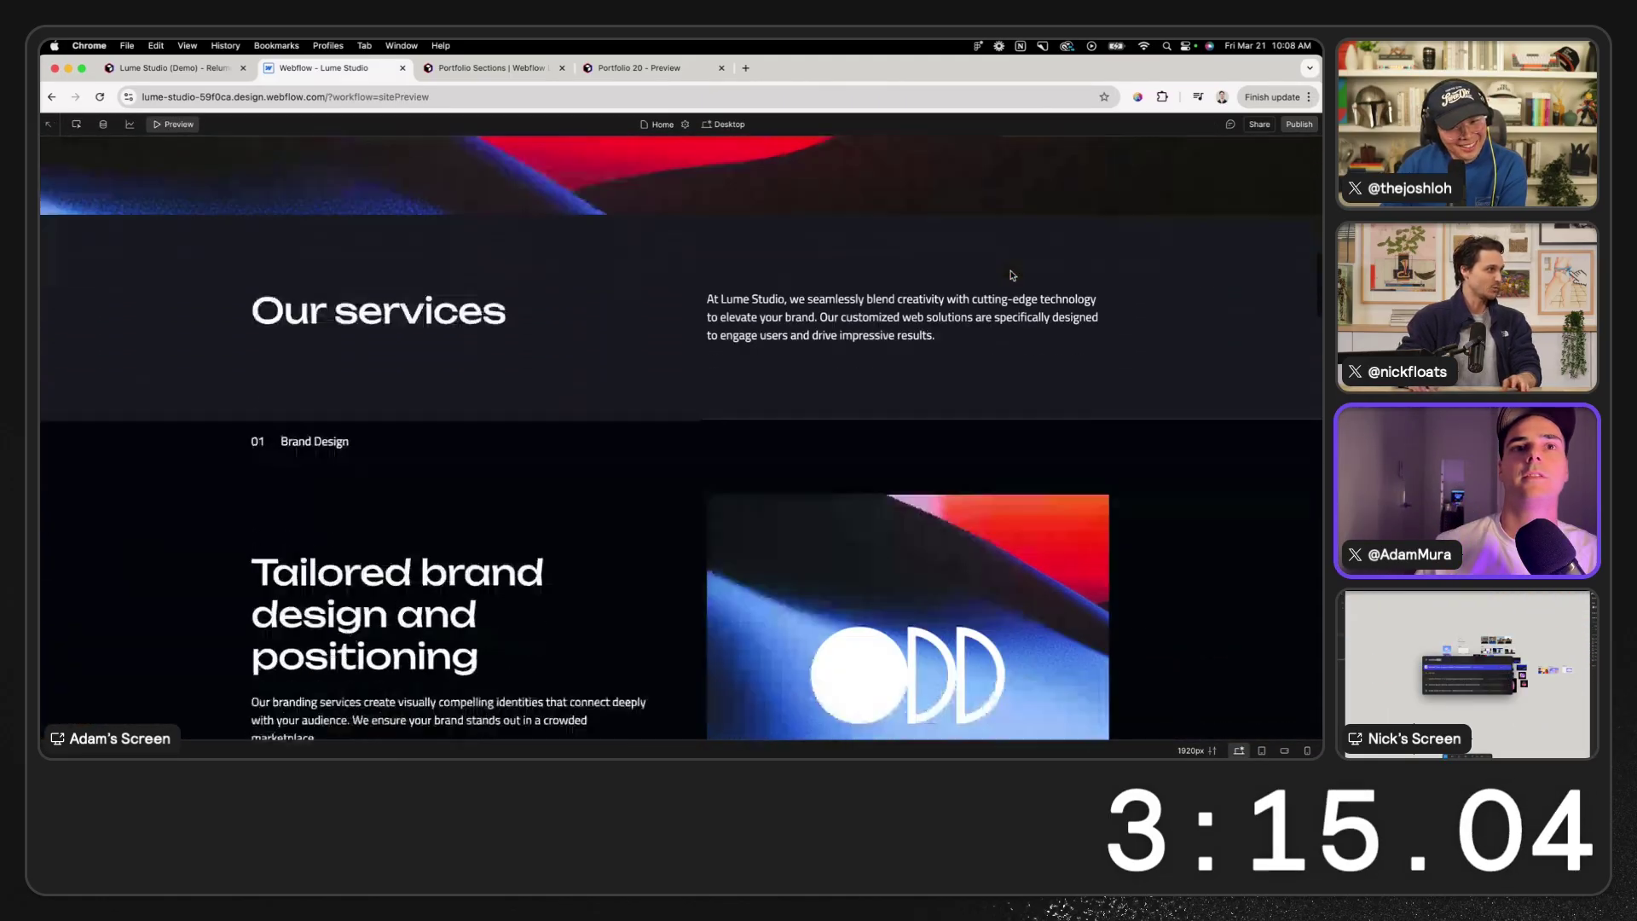
scroll(1011, 274, down, 15)
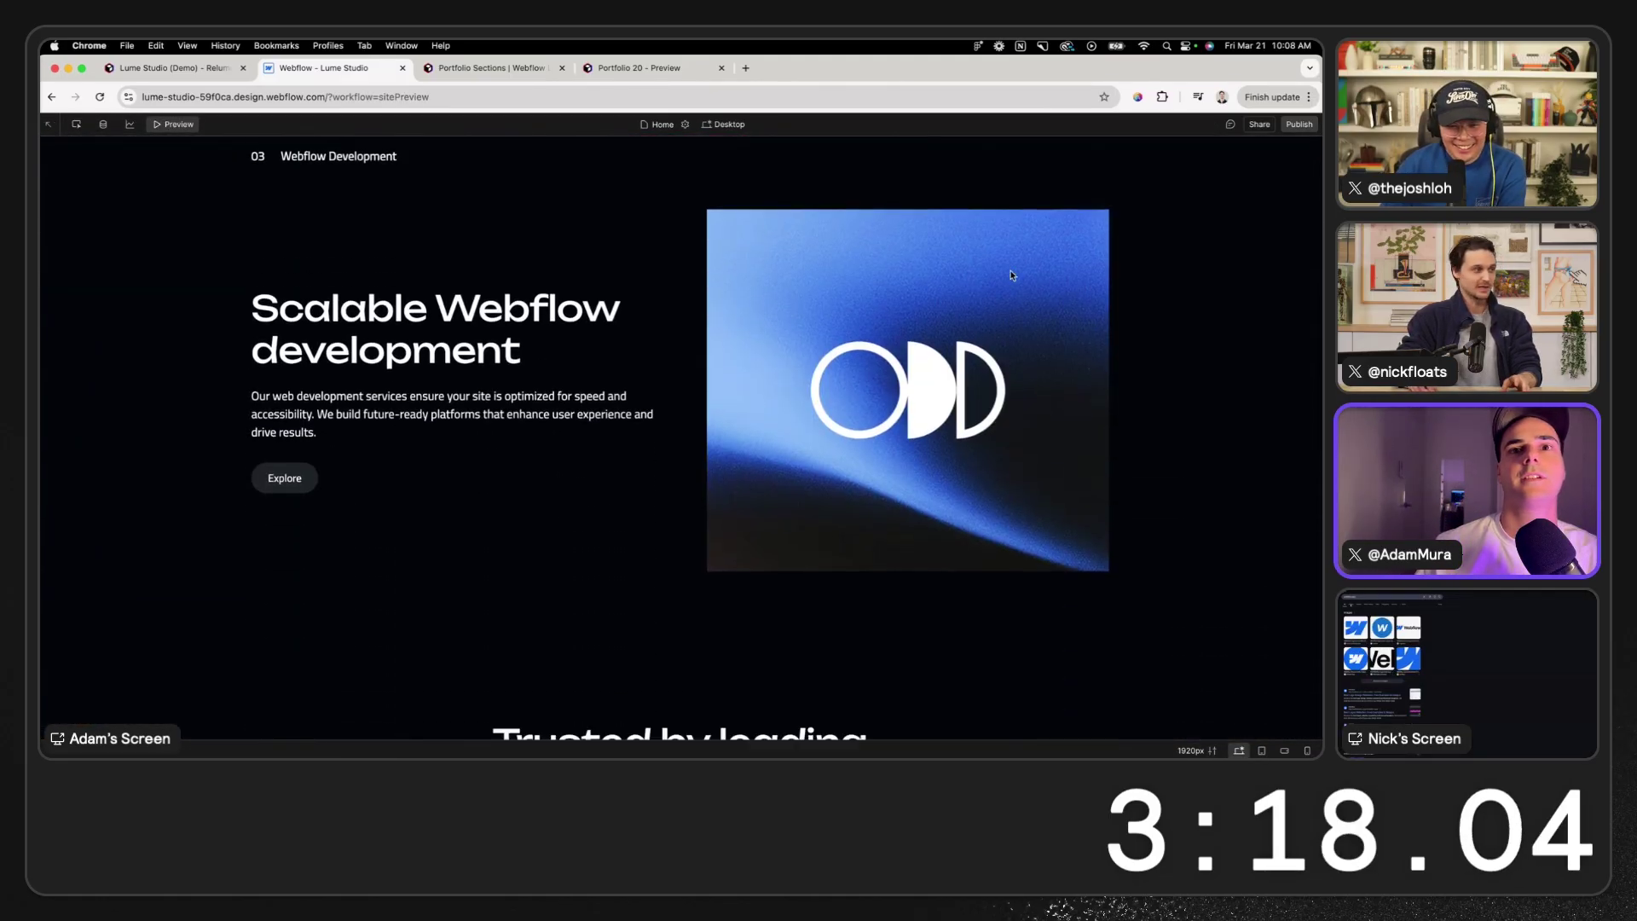
scroll(1011, 274, down, 20)
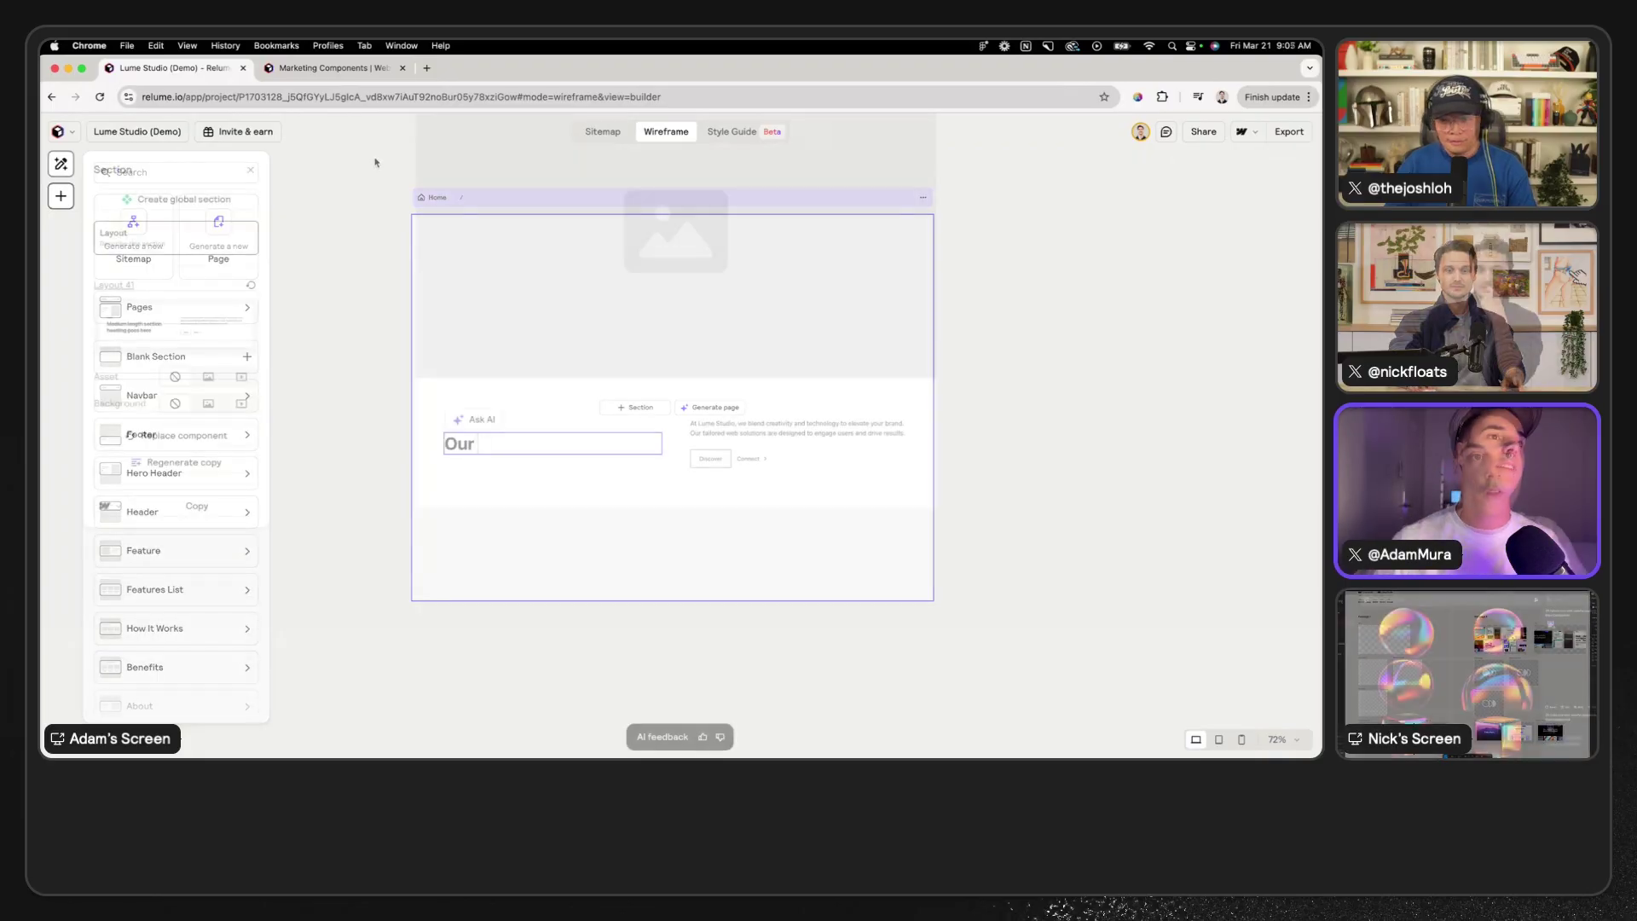
- Set the layout section's heading to "Our services" in the Relume wireframe and delete its Discover and Connect buttons
text(ser)
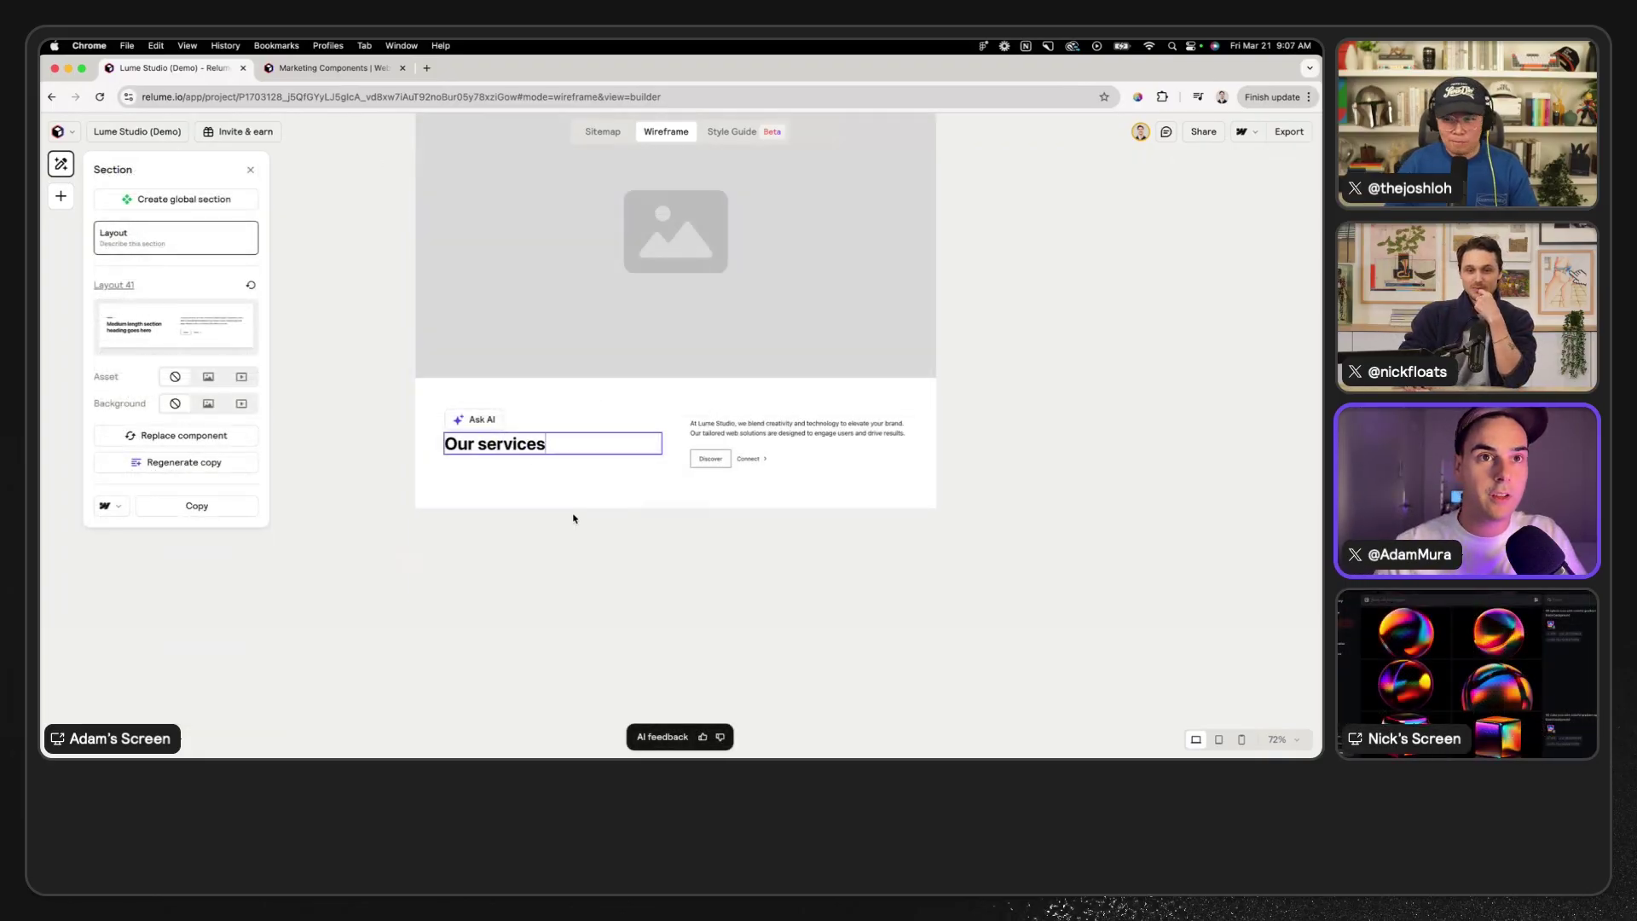
text(vices)
click(566, 491)
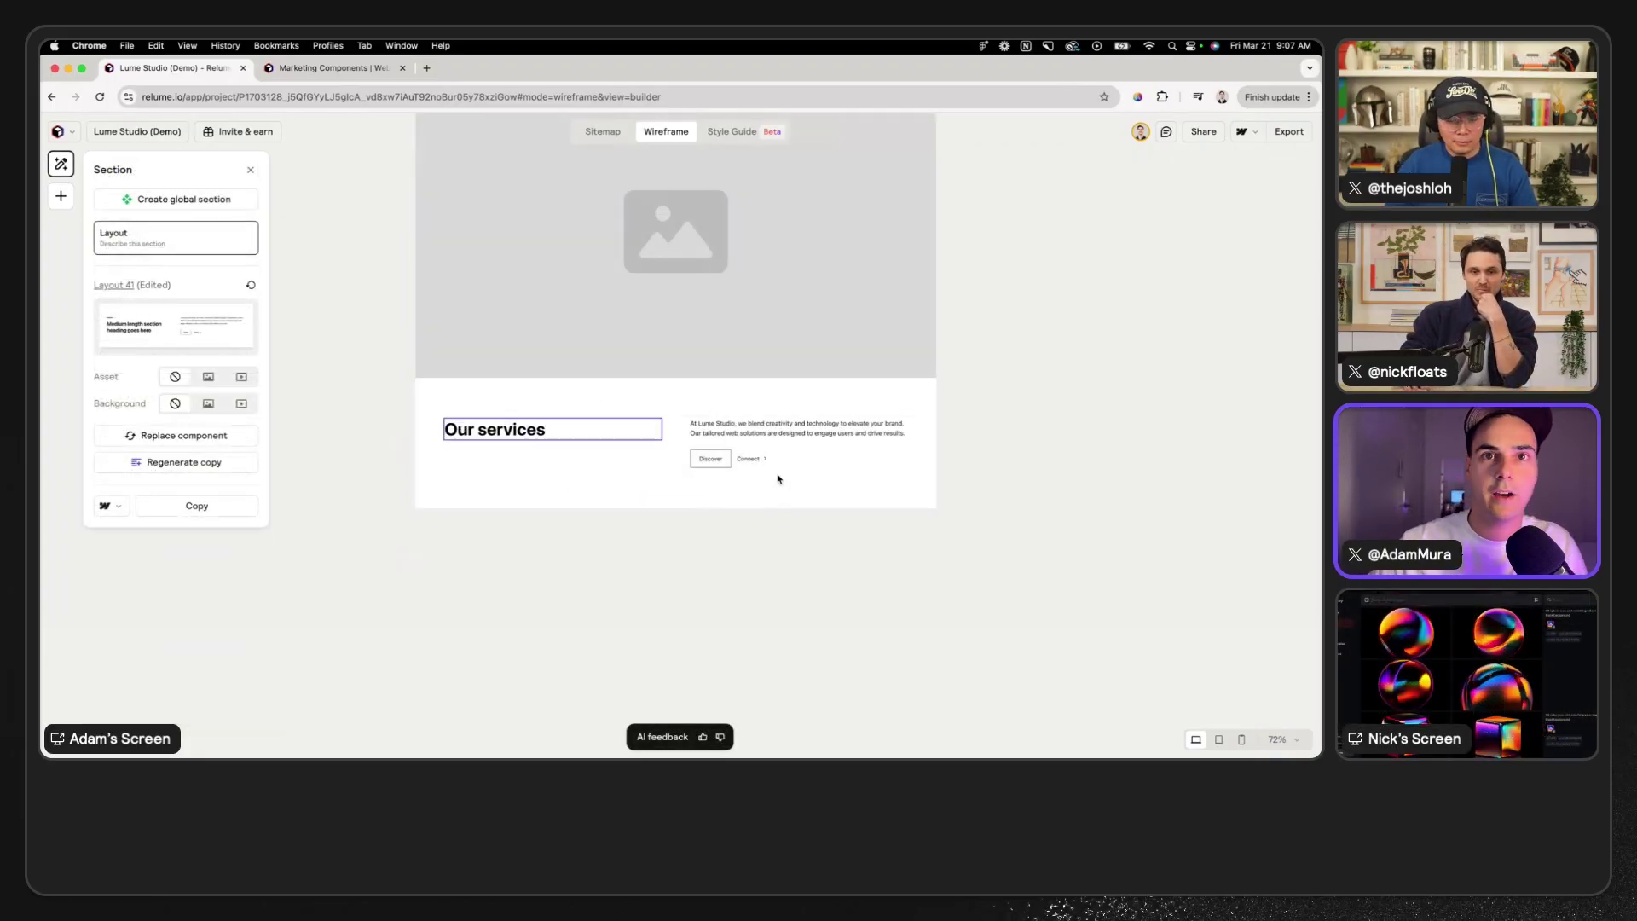
click(720, 460)
key(BackSpace)
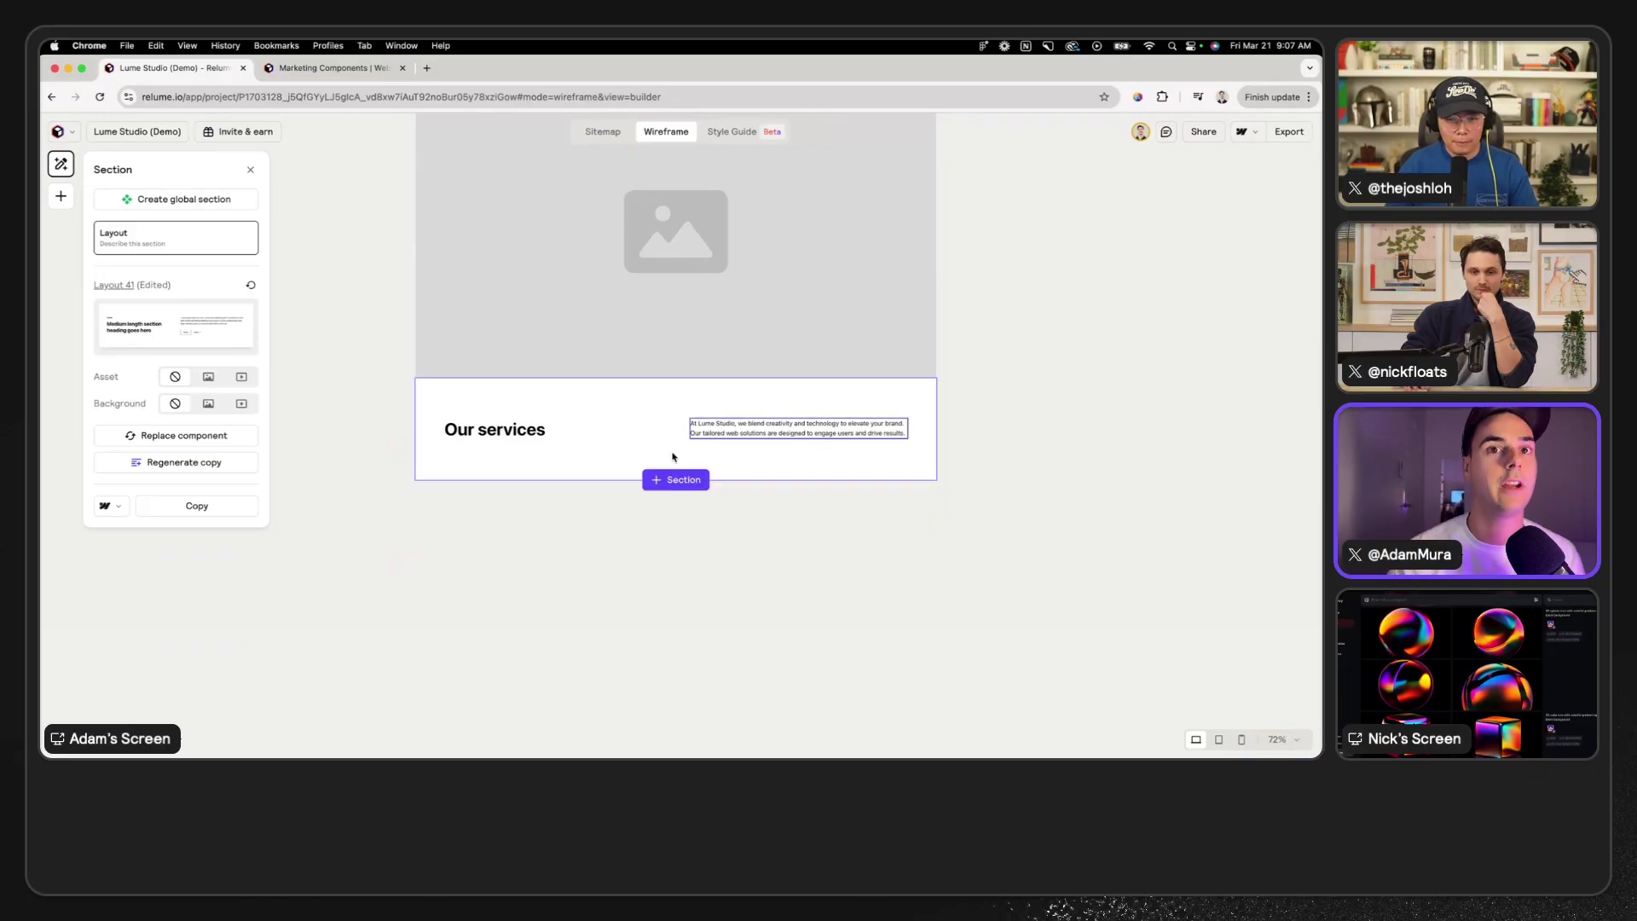
- Close the section settings and review the sitemap prompt describing the agency, its expertise and team
click(250, 168)
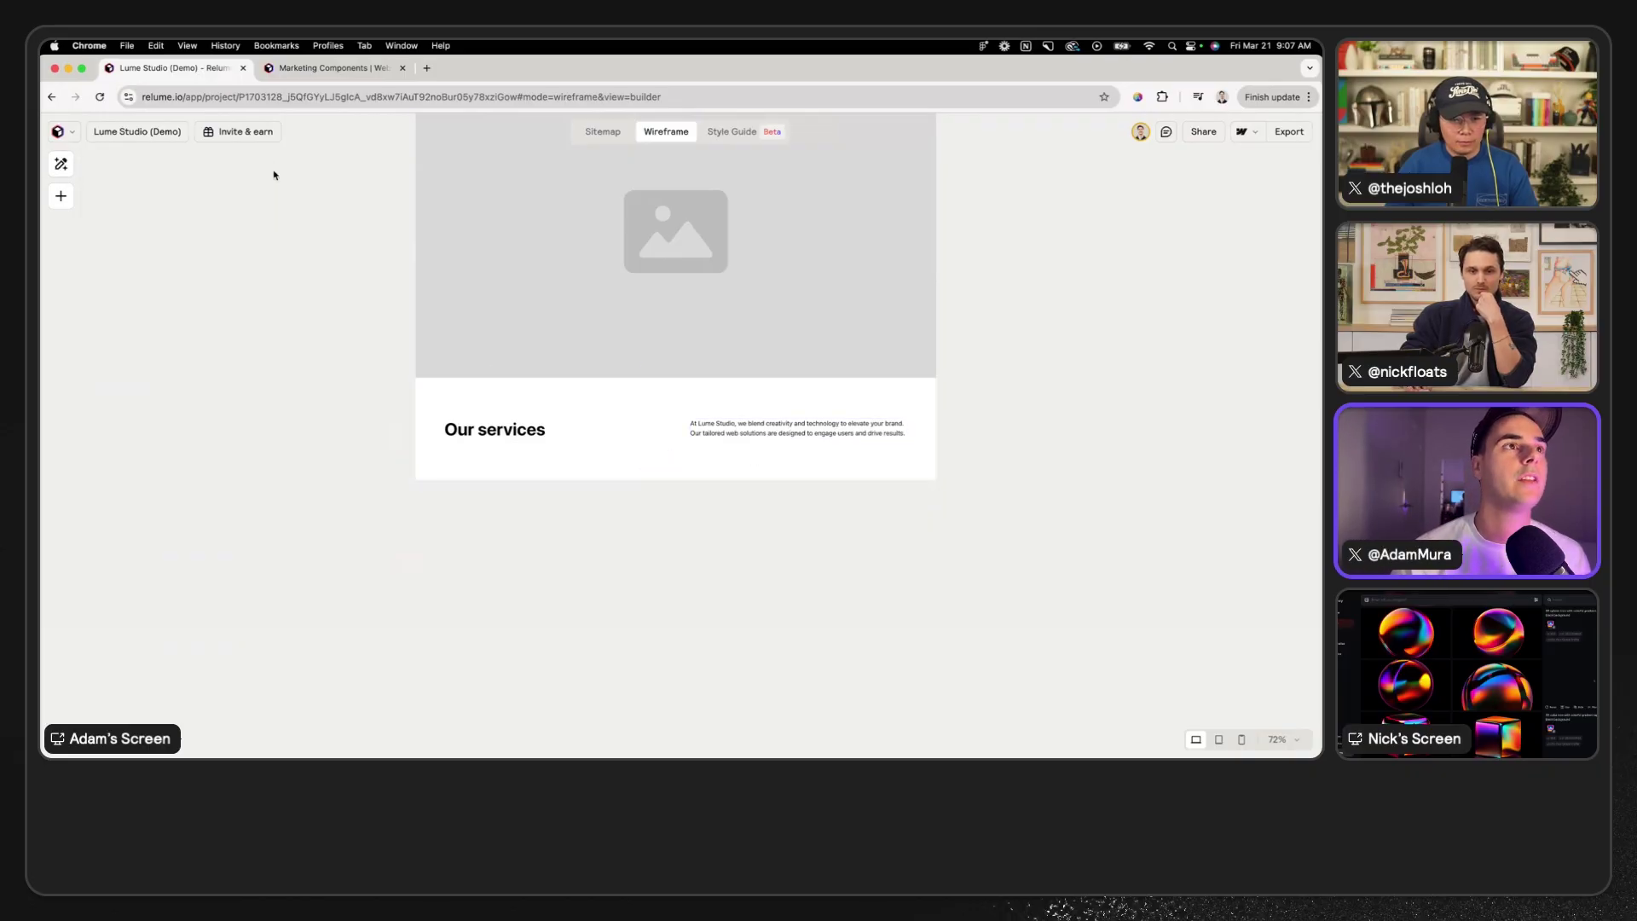
click(62, 166)
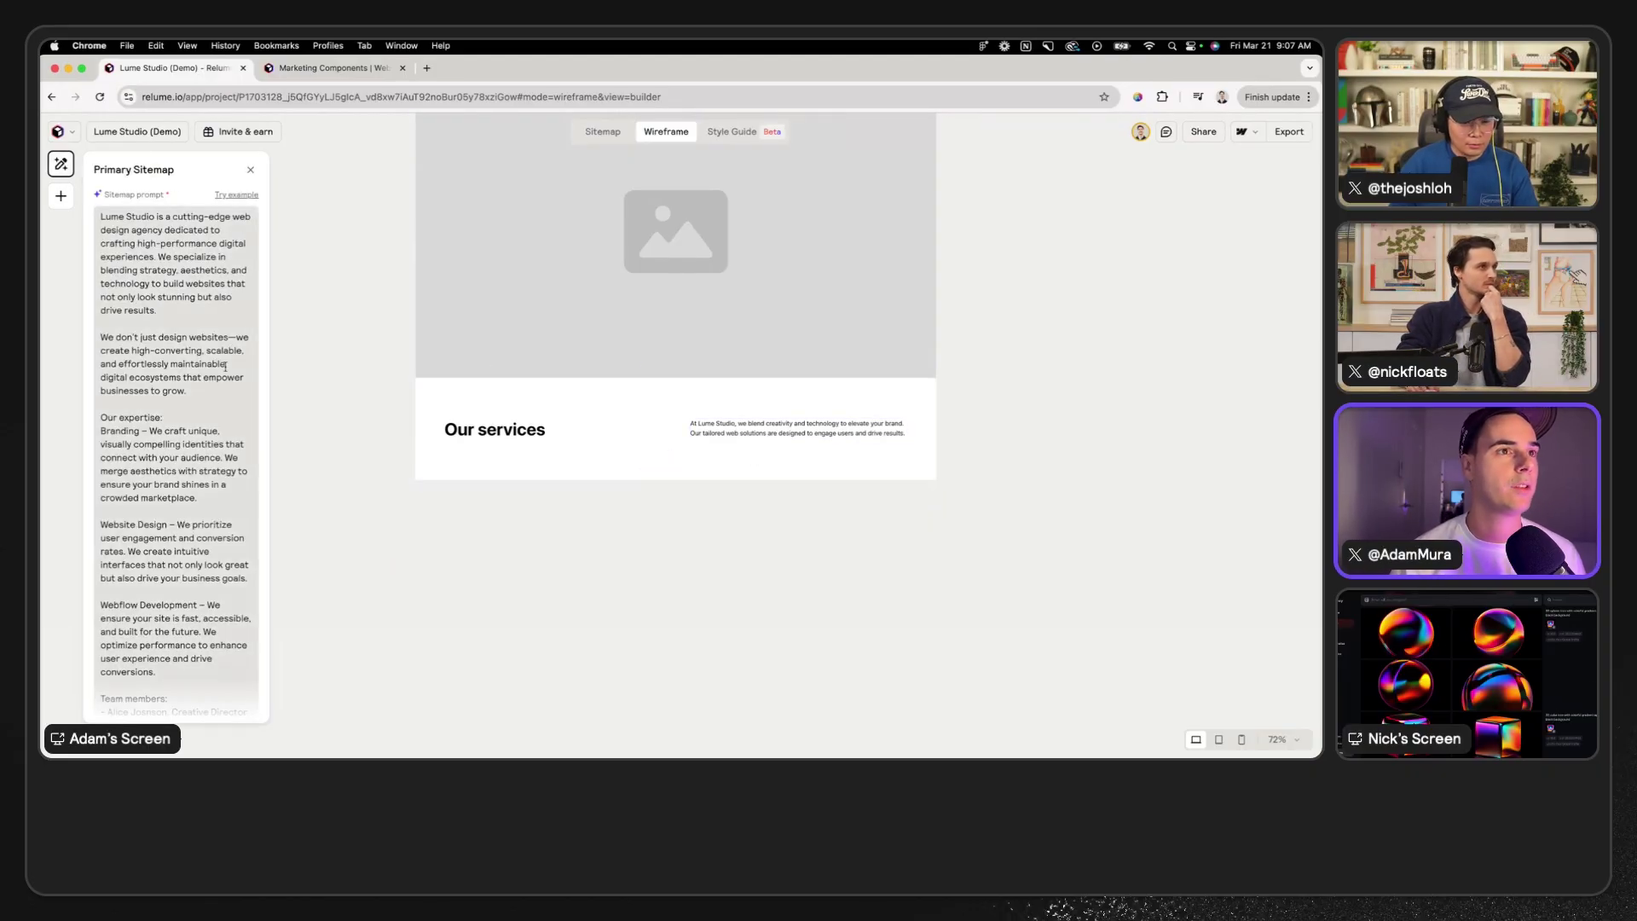
scroll(226, 365, down, 5)
scroll(225, 365, up, 5)
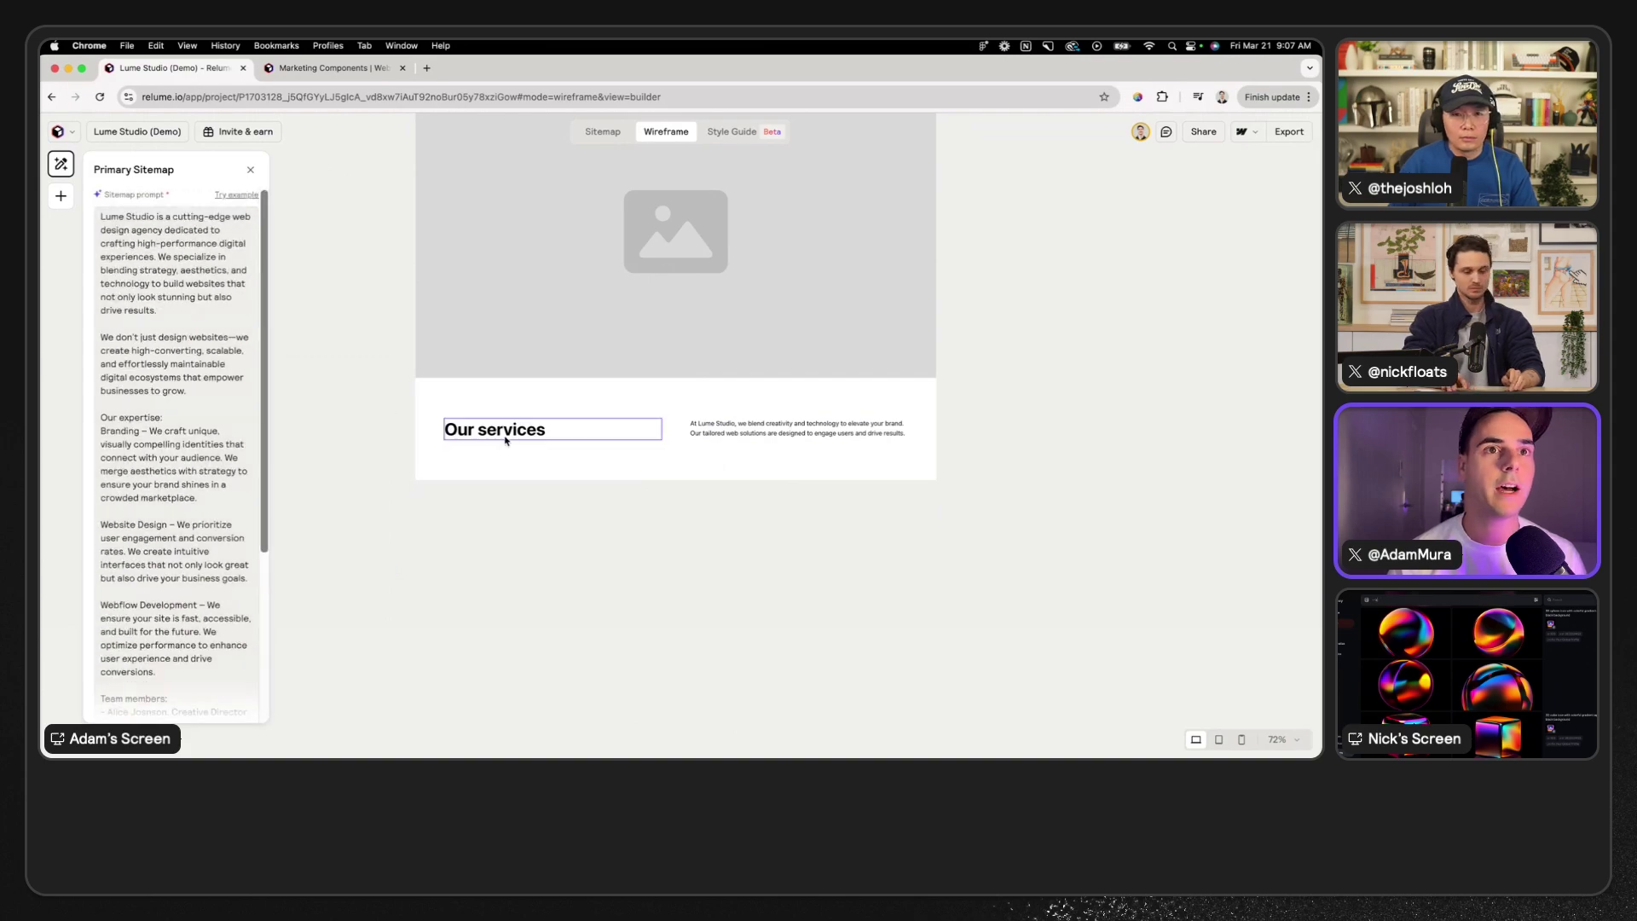
- Open the section library for adding a new section below "Our services"
click(555, 475)
click(673, 480)
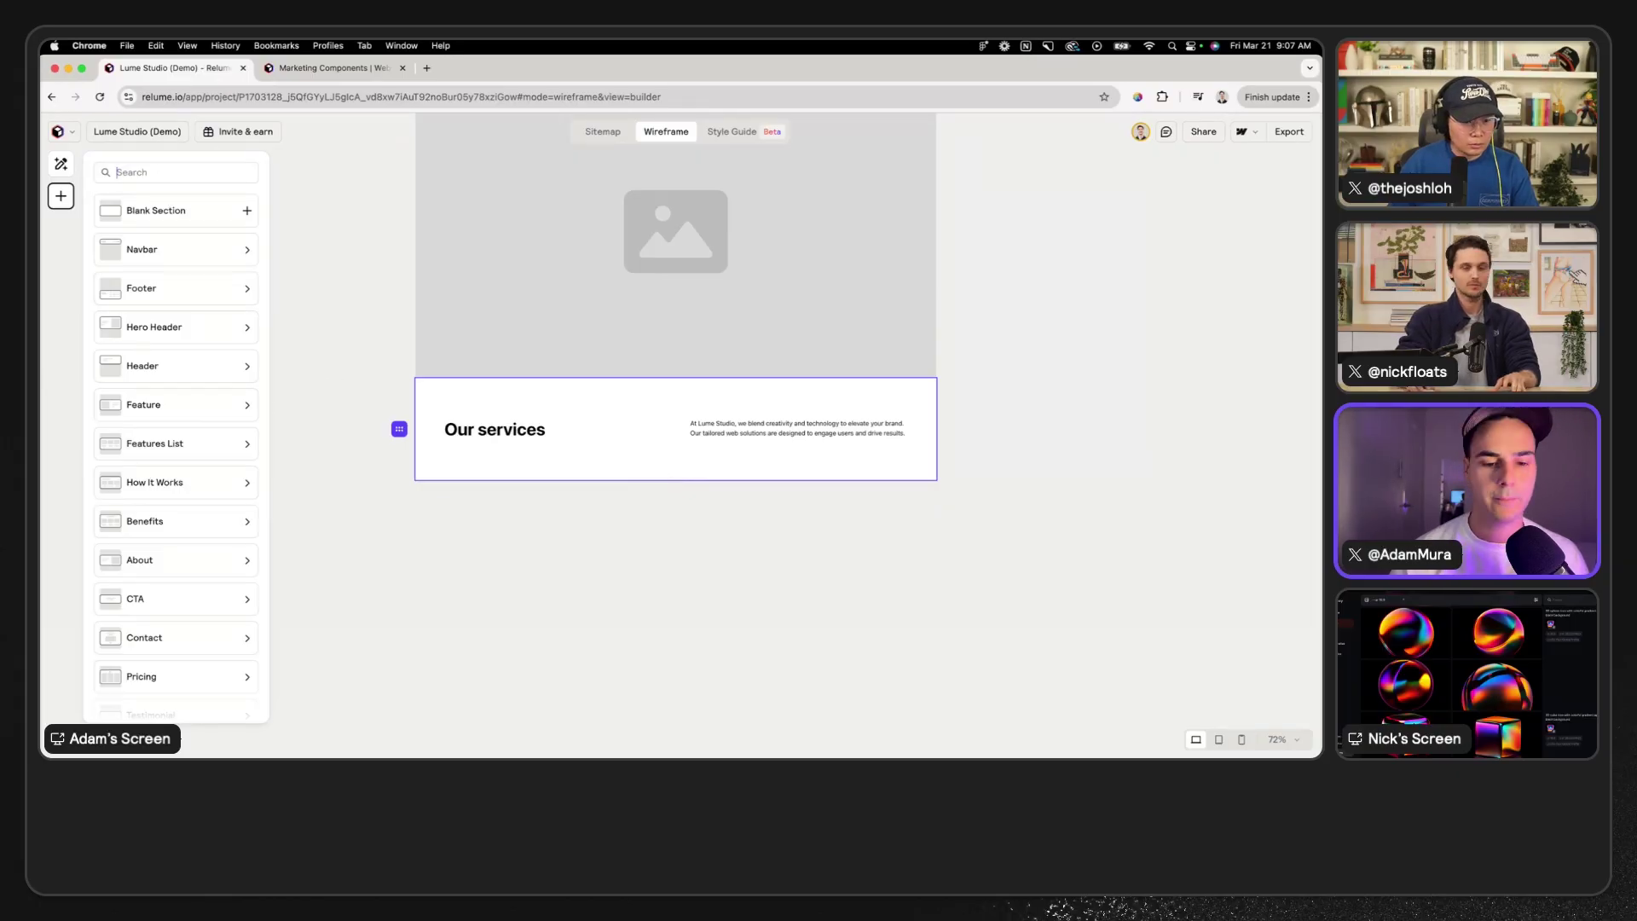
key(super+Tab)
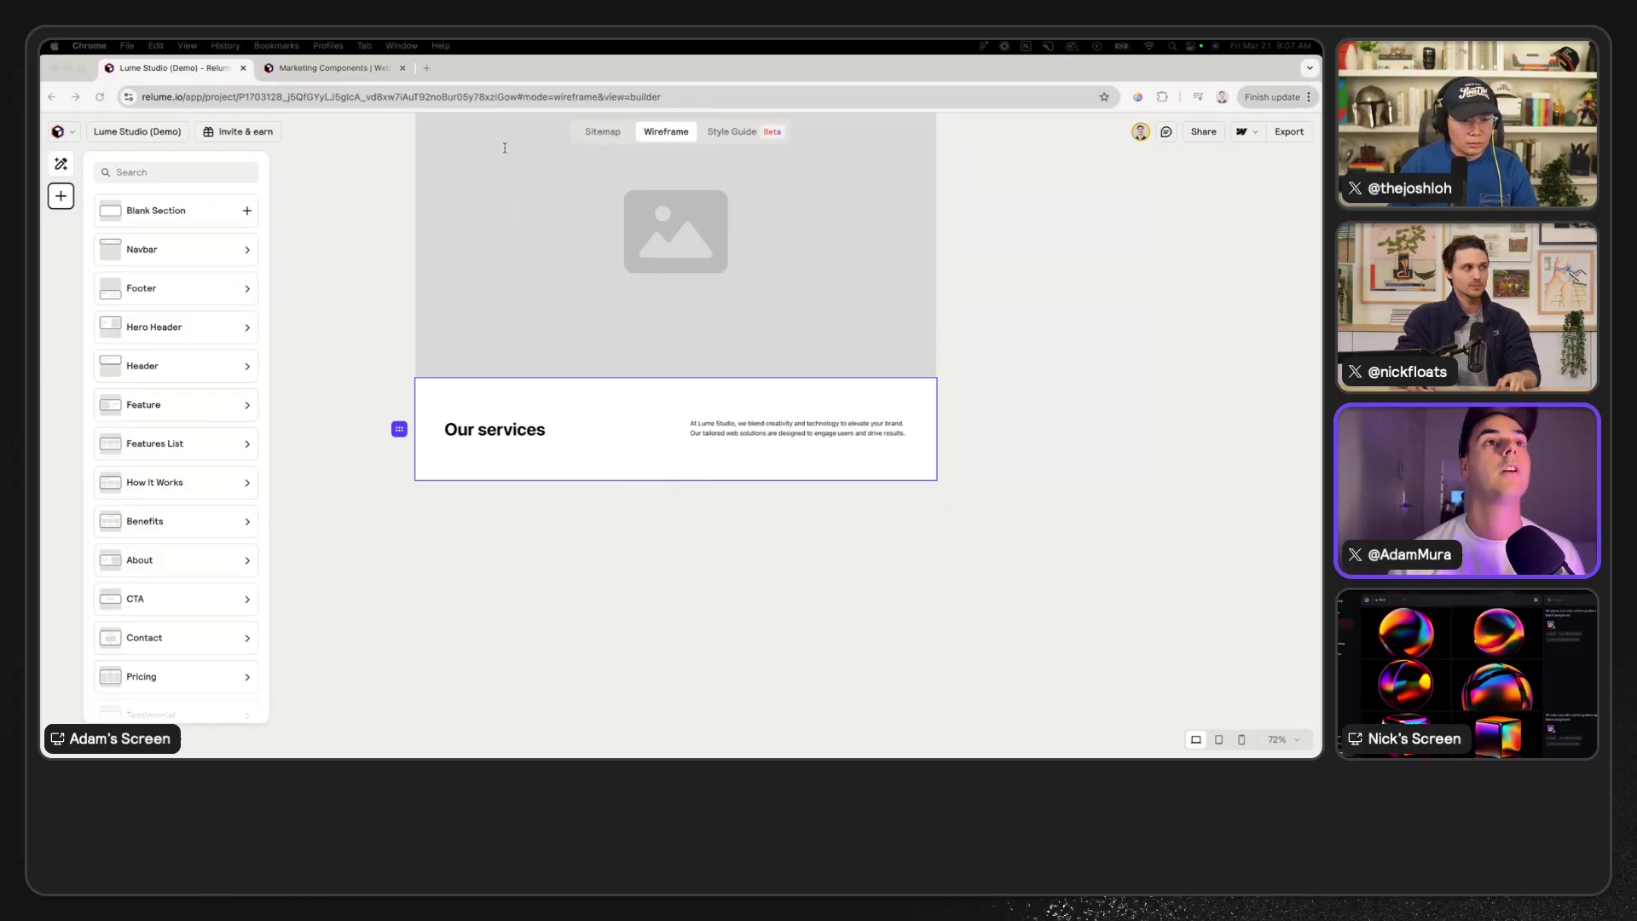
- Filter the Marketing Components library to include uncommon components
click(342, 71)
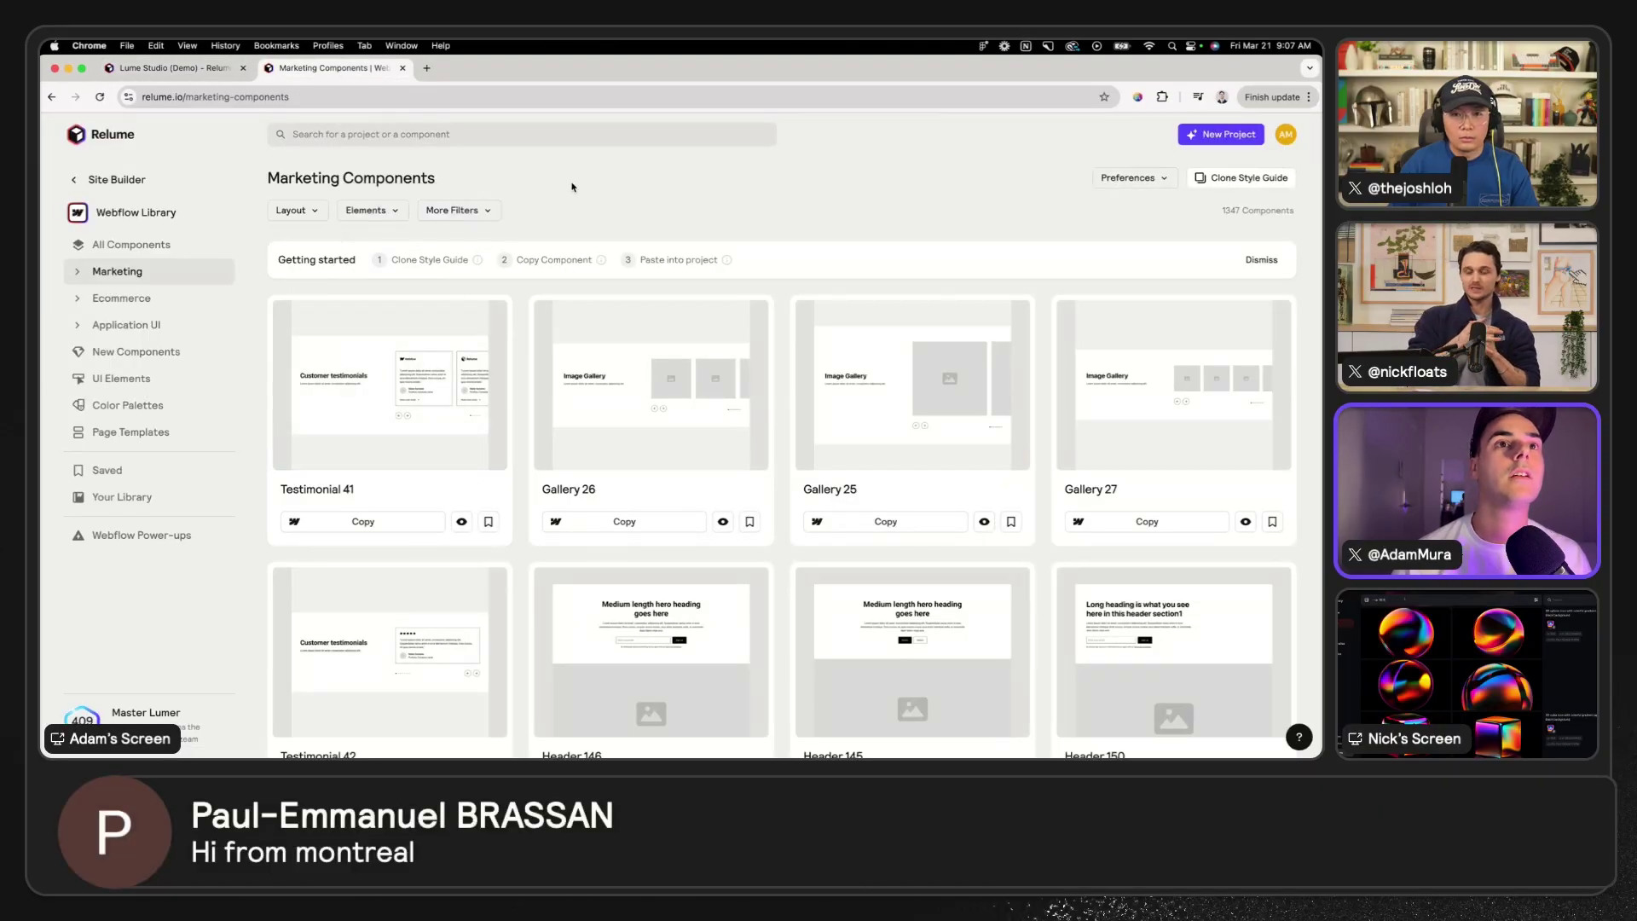
click(452, 211)
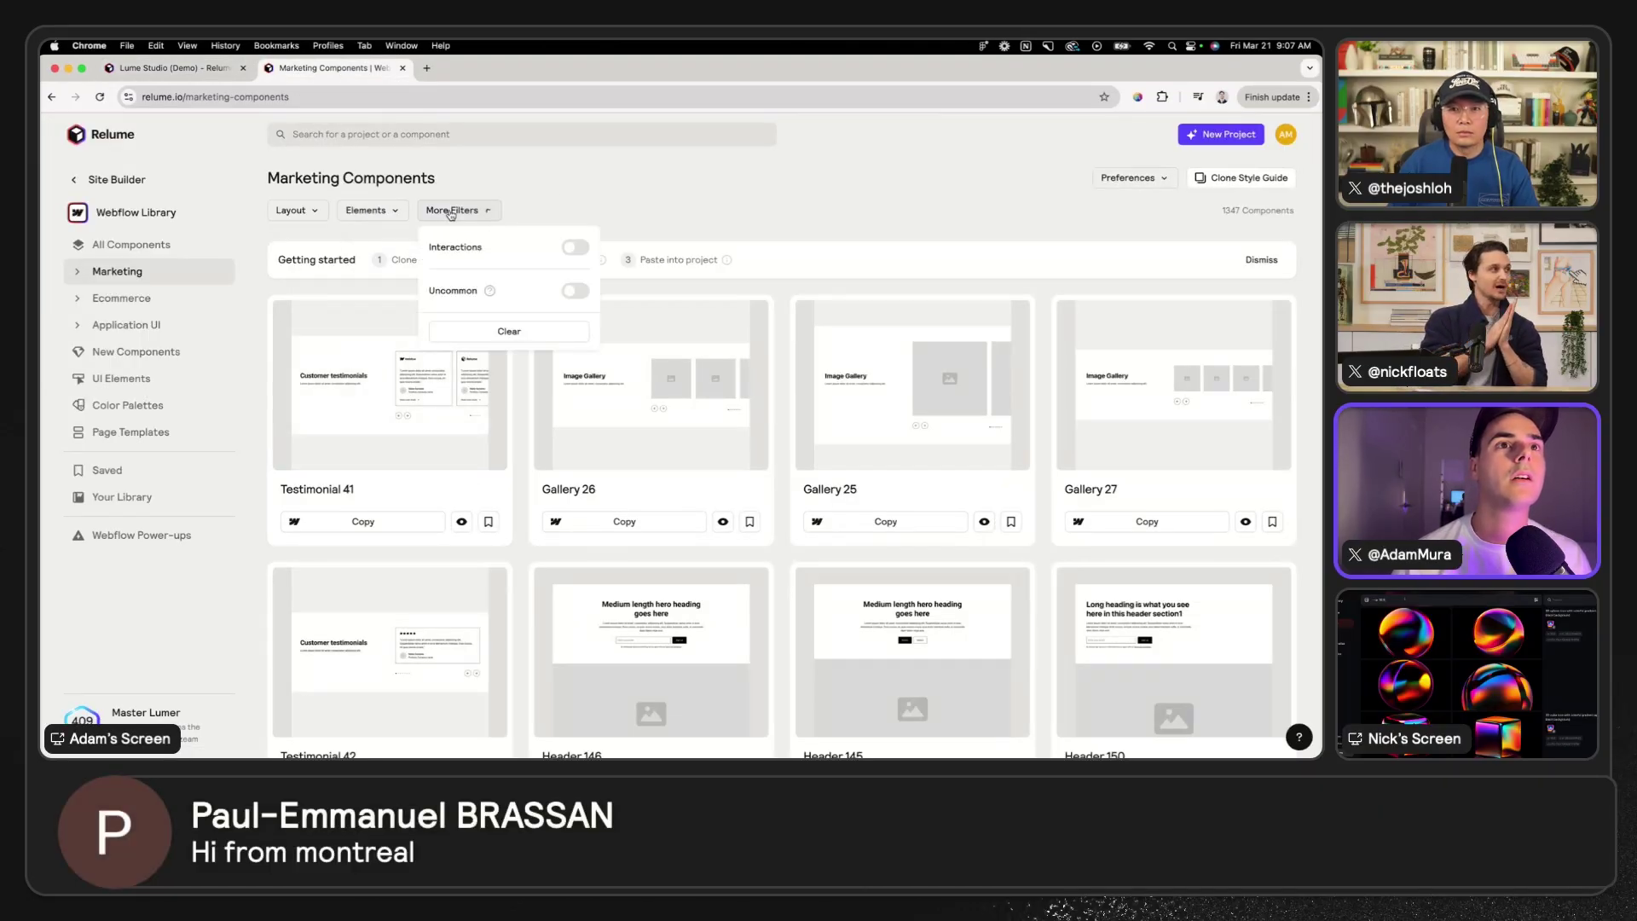
click(584, 294)
scroll(580, 295, down, 1)
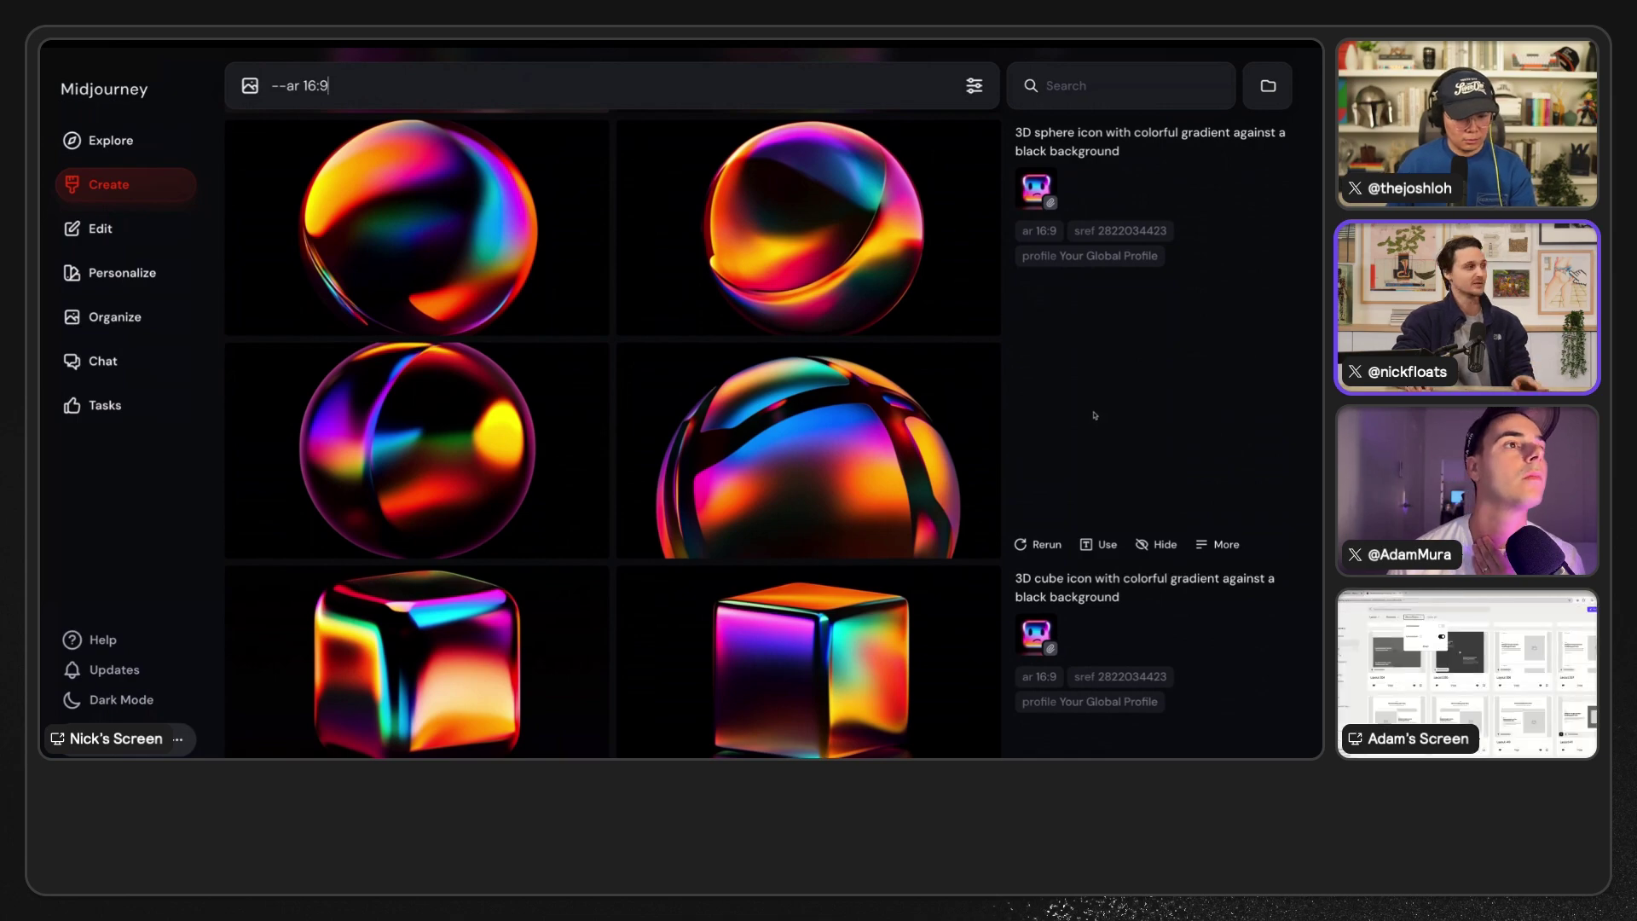
- Open Midjourney's personalization page and examine the profile and moodboard options
click(170, 271)
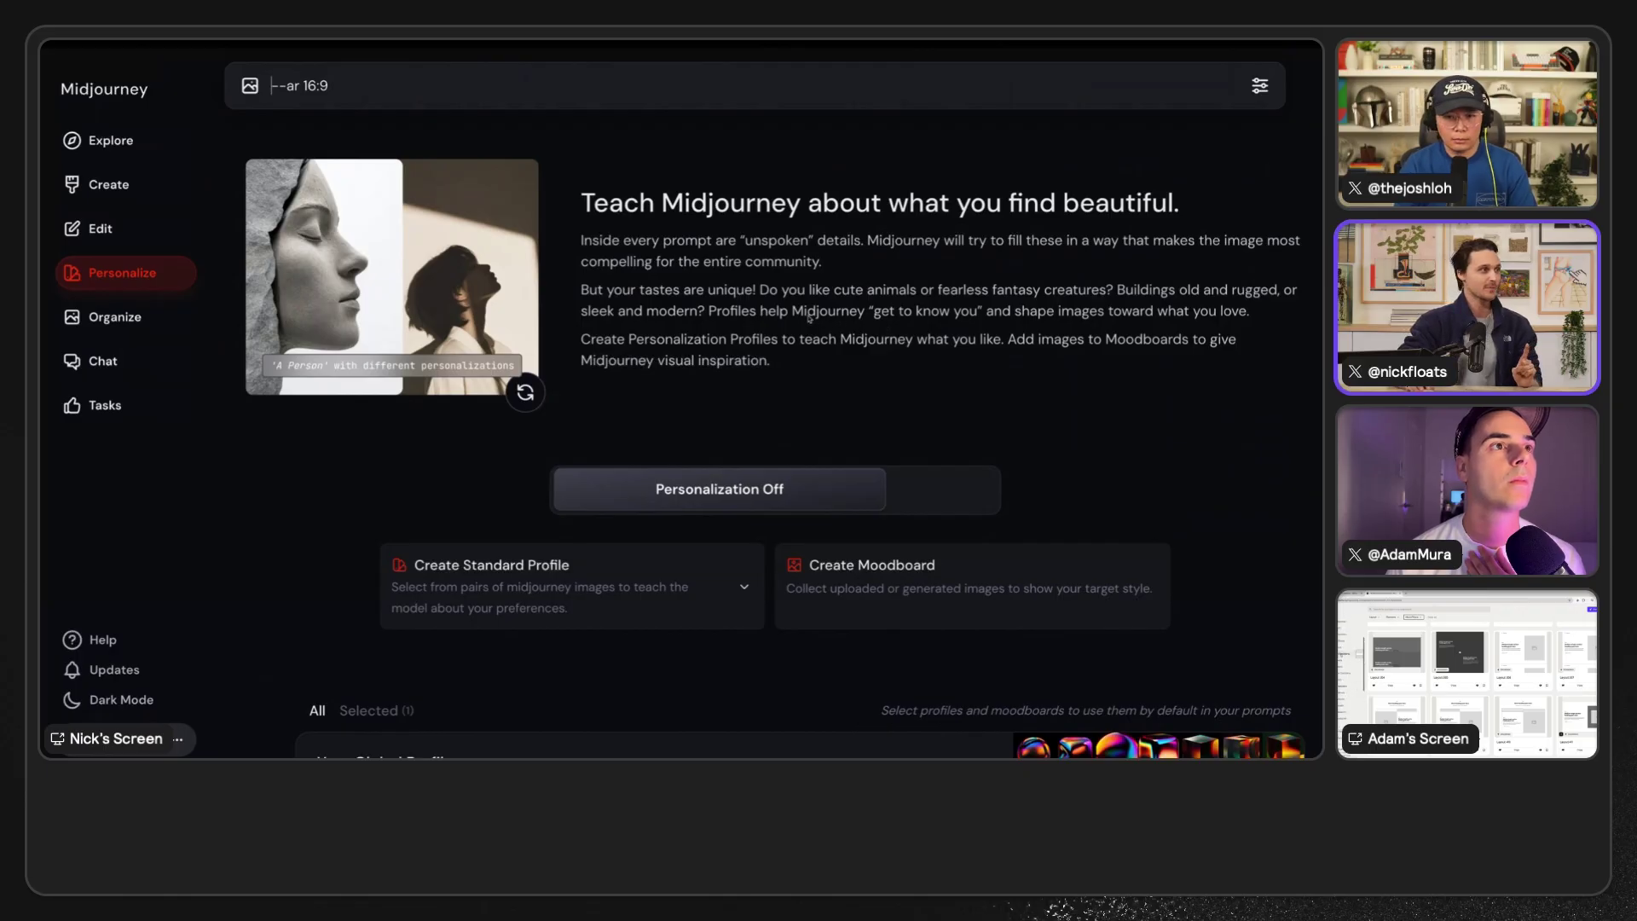
scroll(810, 317, down, 1)
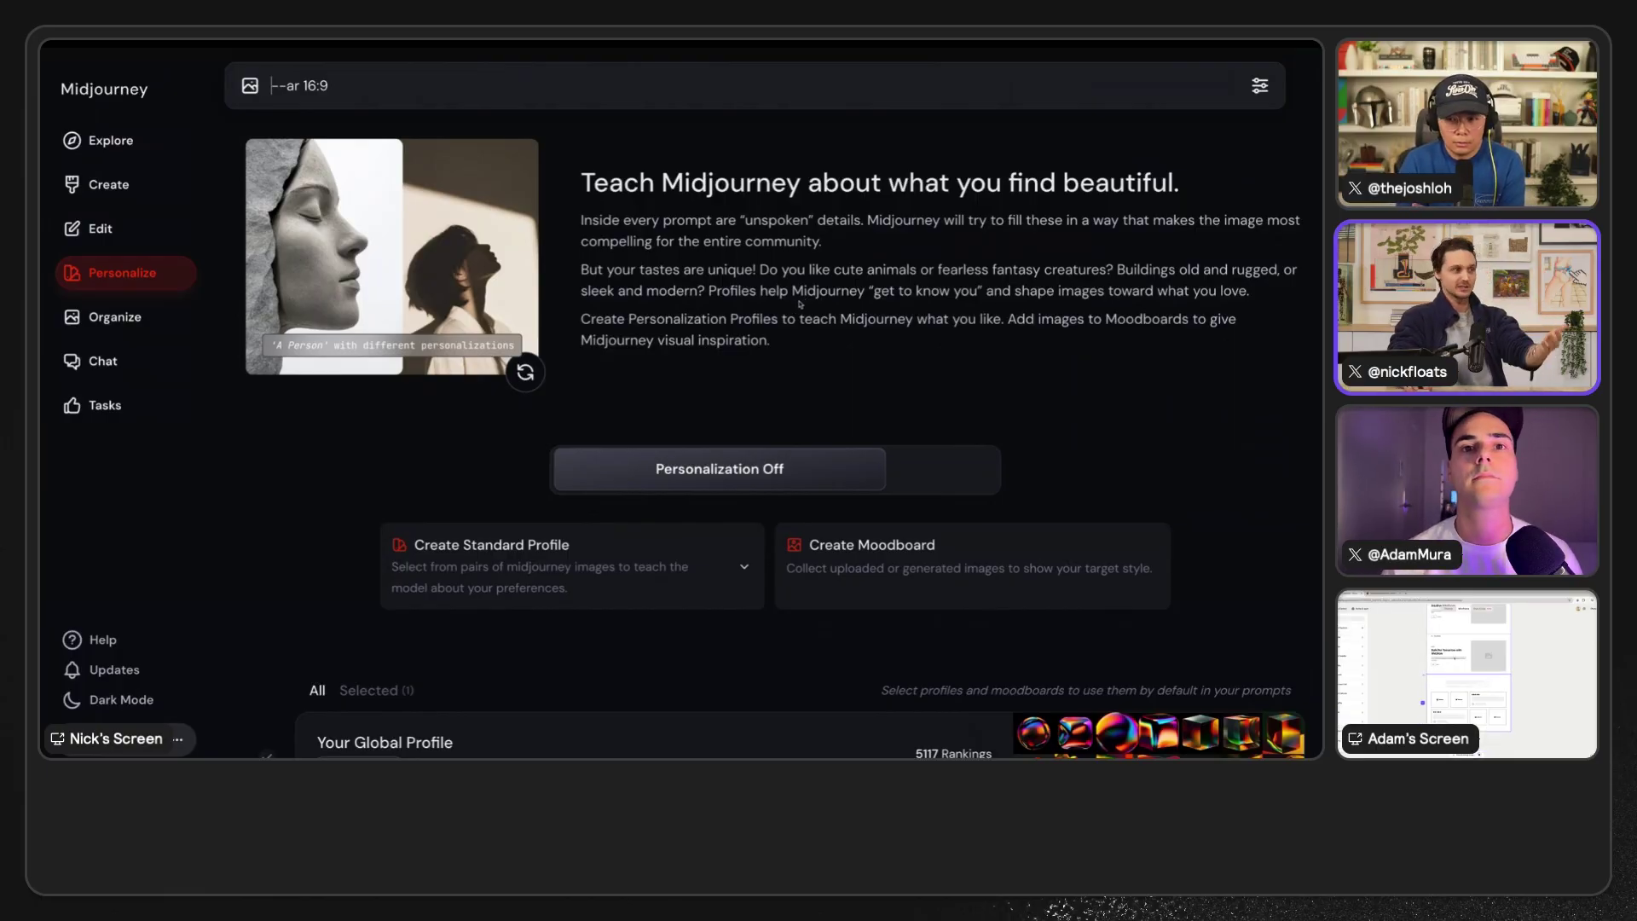
scroll(801, 302, down, 1)
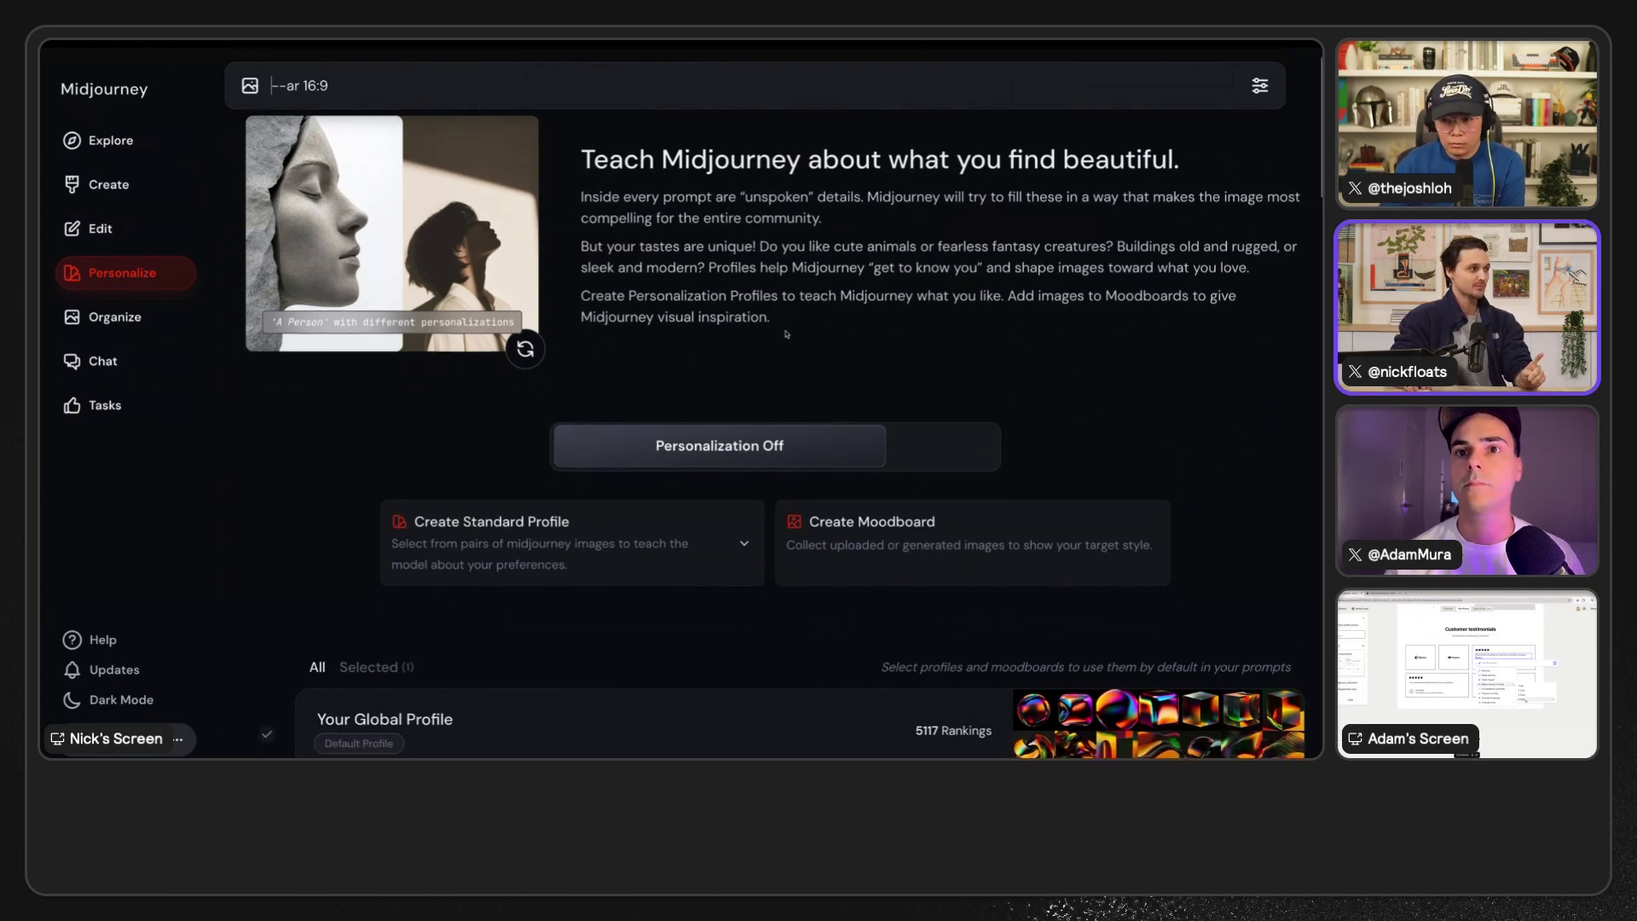
scroll(787, 333, down, 2)
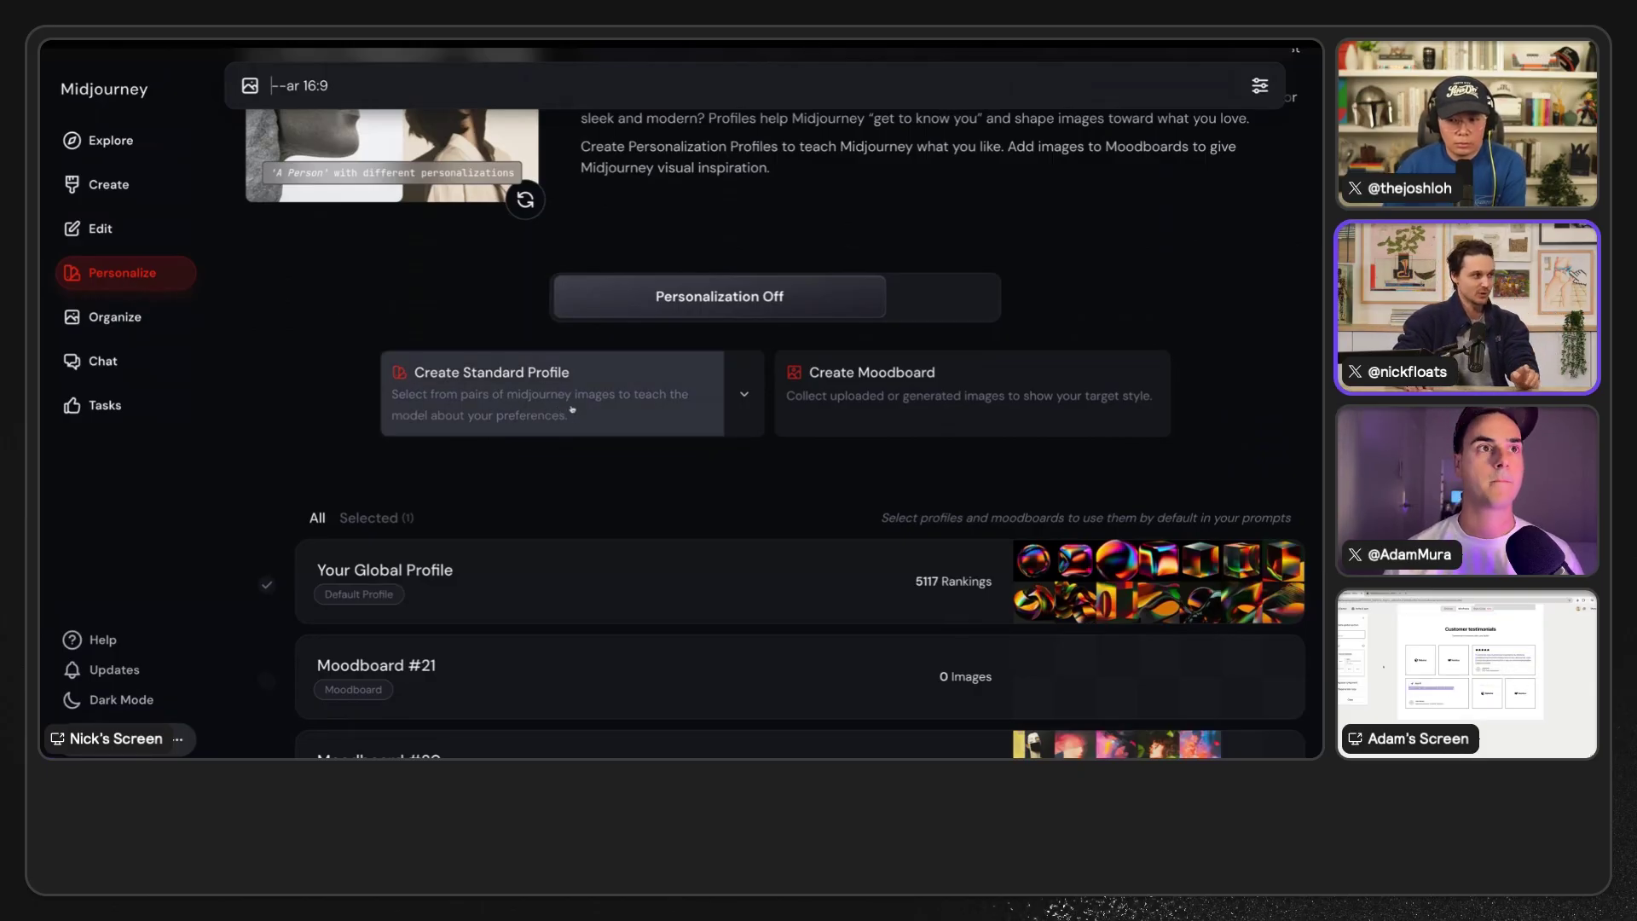
- Open Your Global Profile from the personalization list and rank several image pairs by choosing the preferred image in each
scroll(724, 474, down, 1)
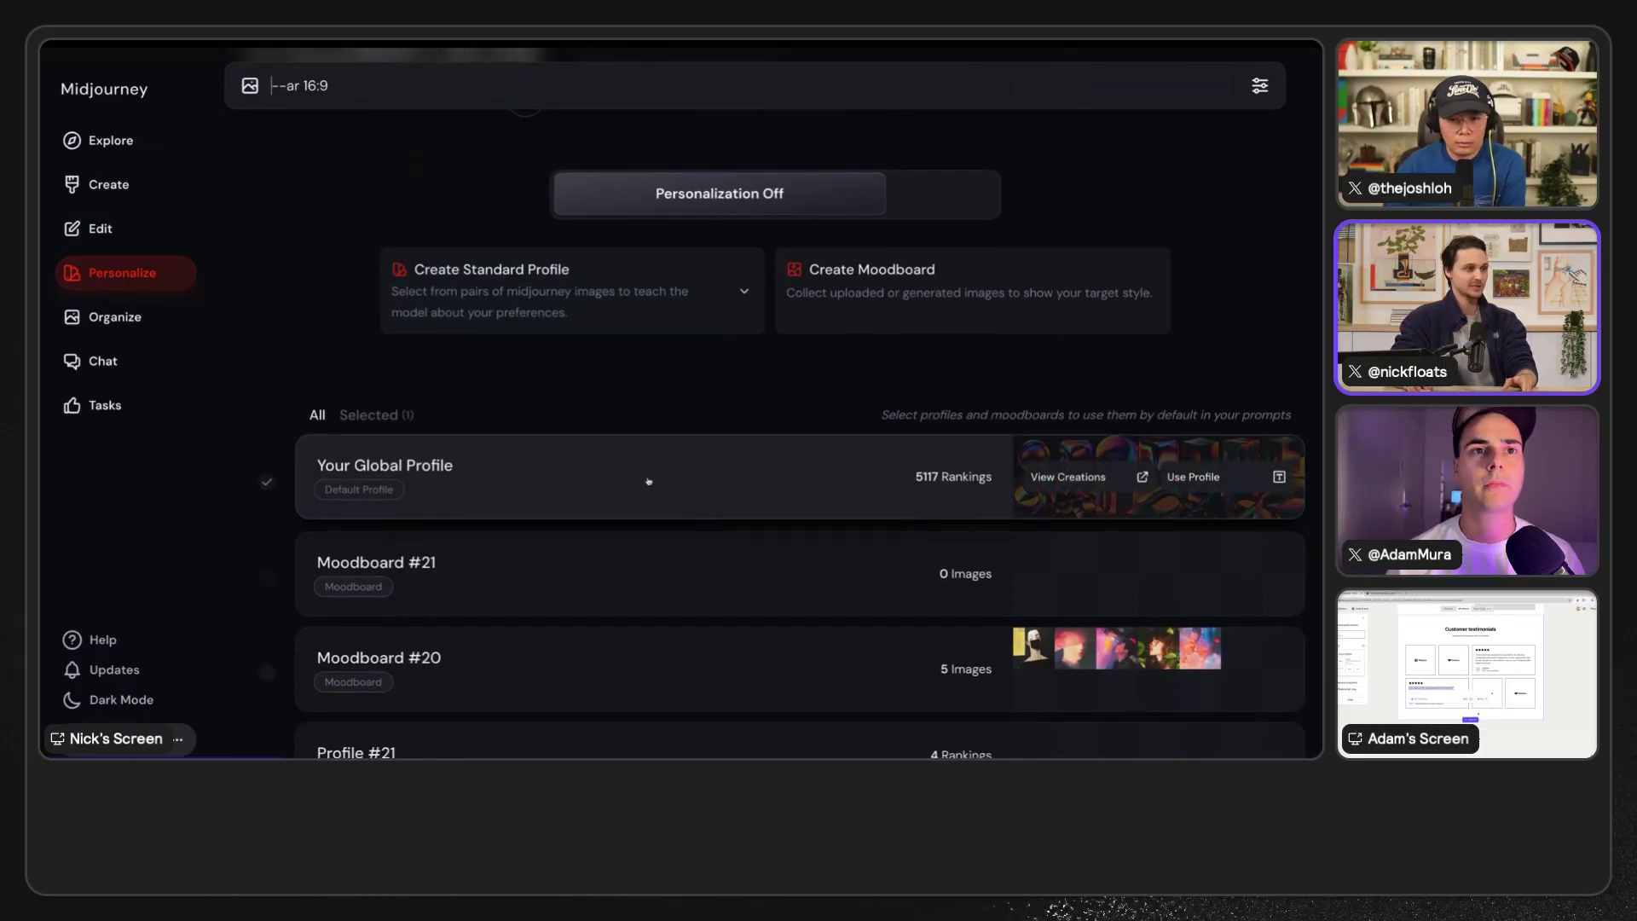
click(724, 482)
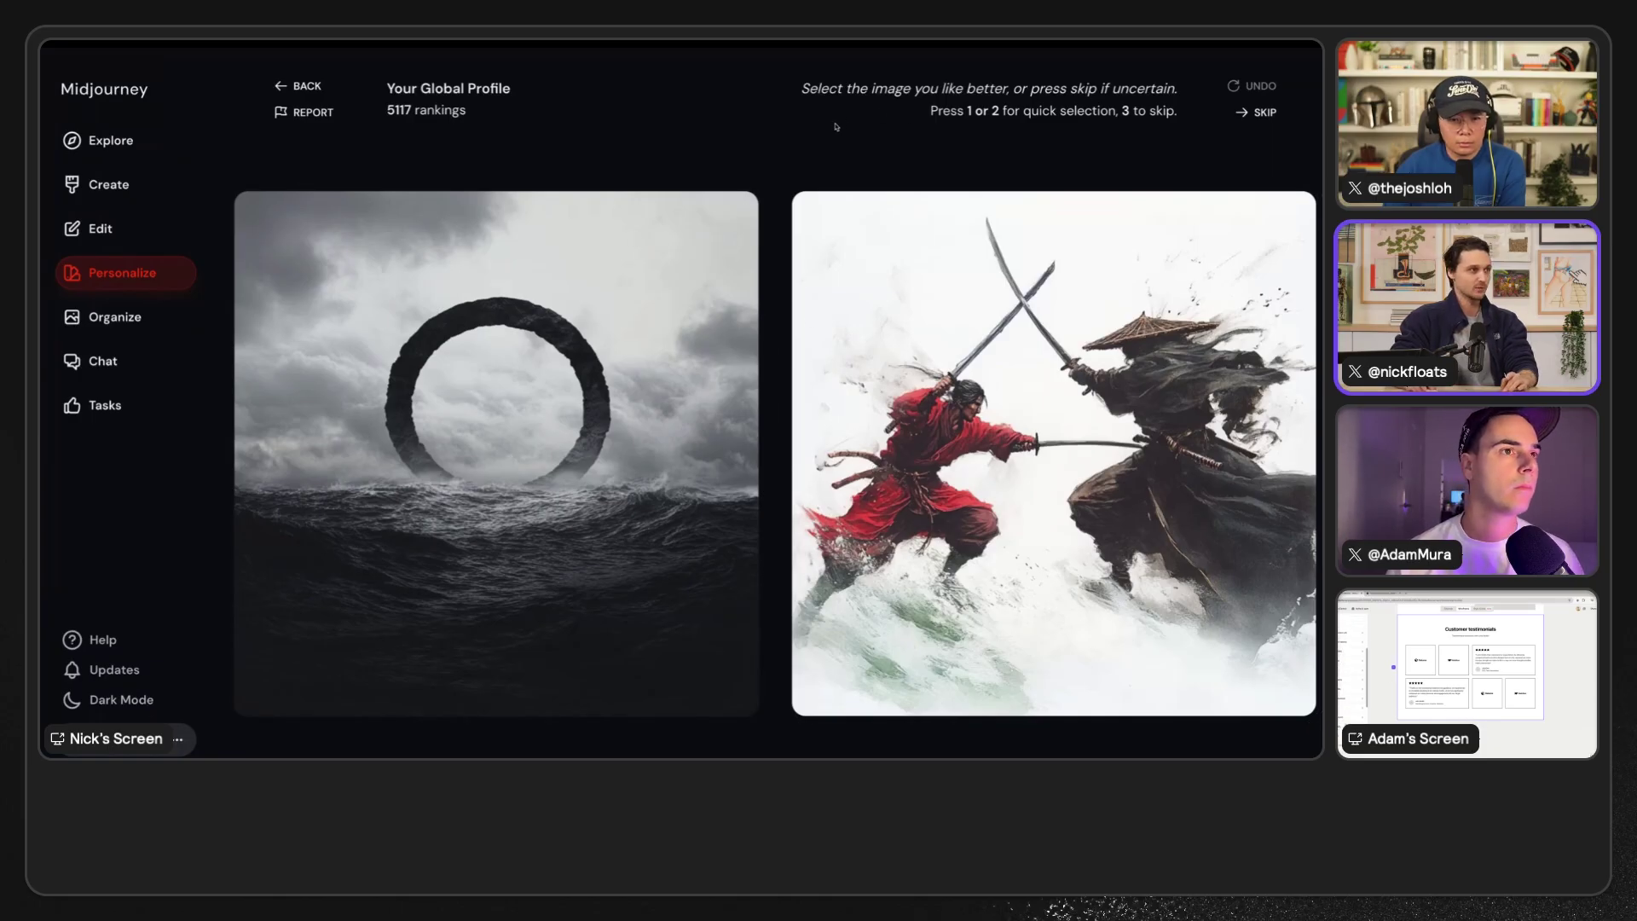
key(1)
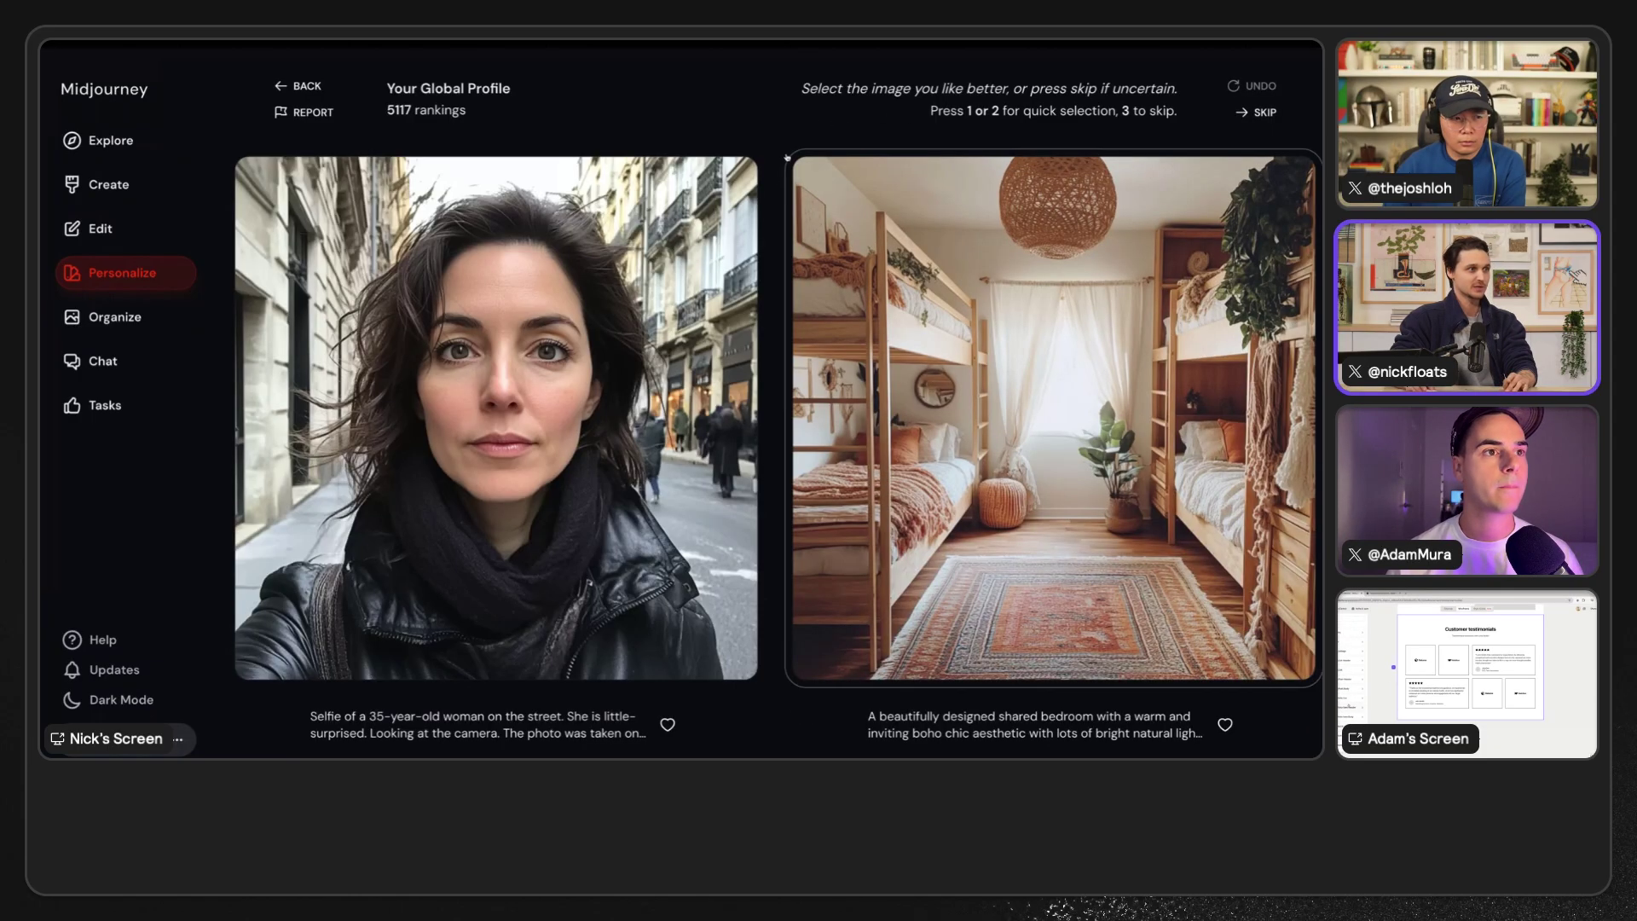
key(1)
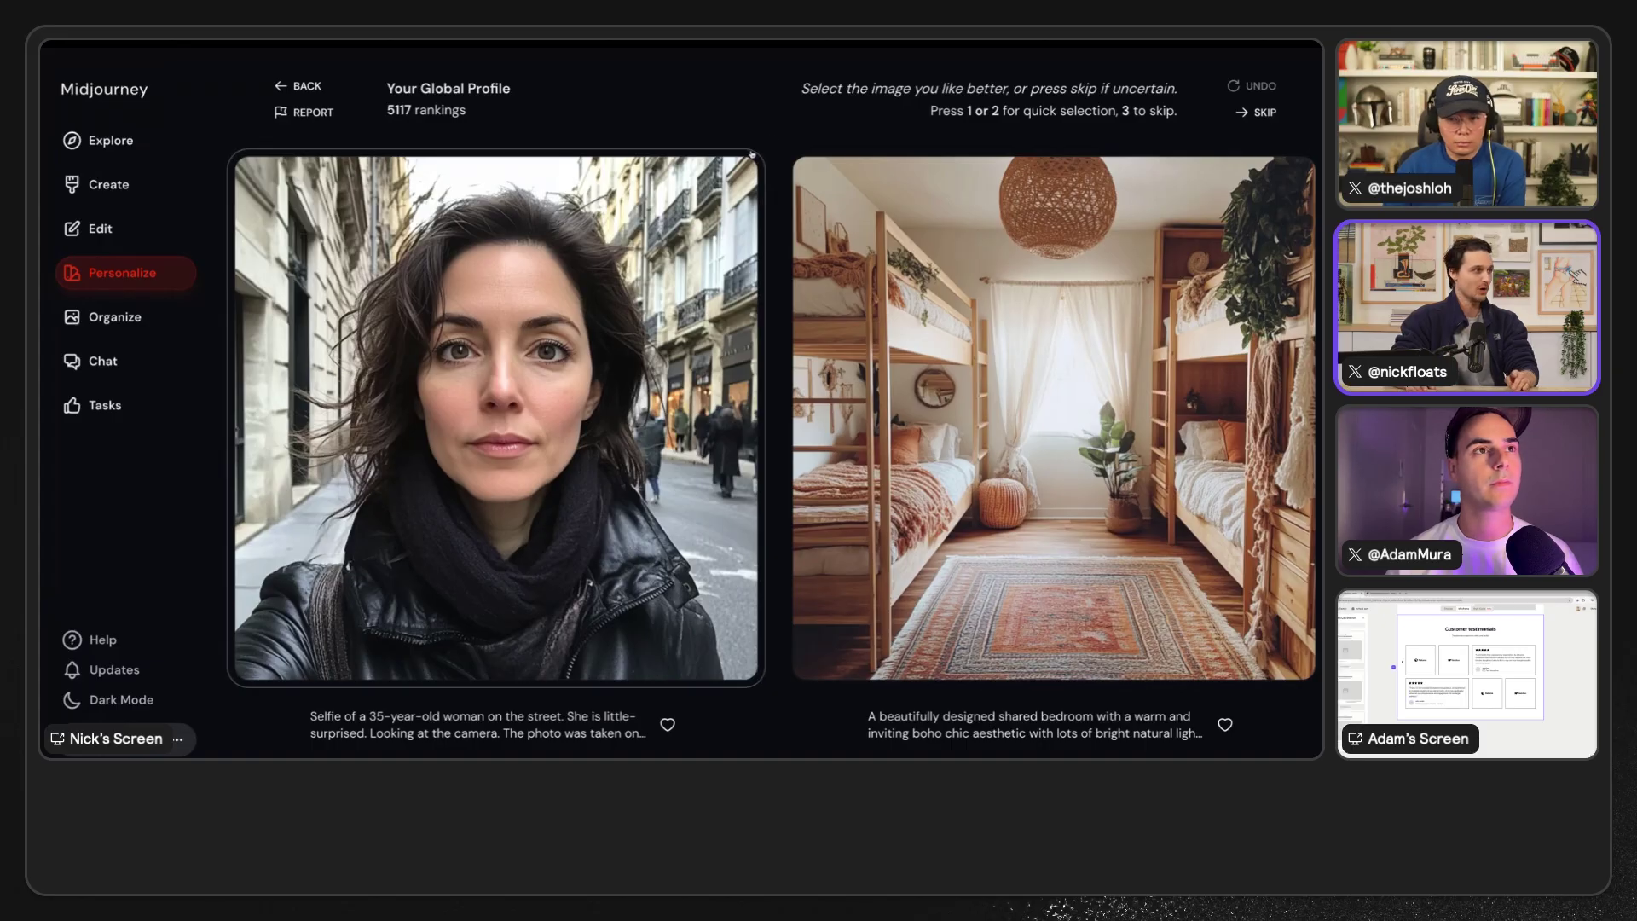
key(2)
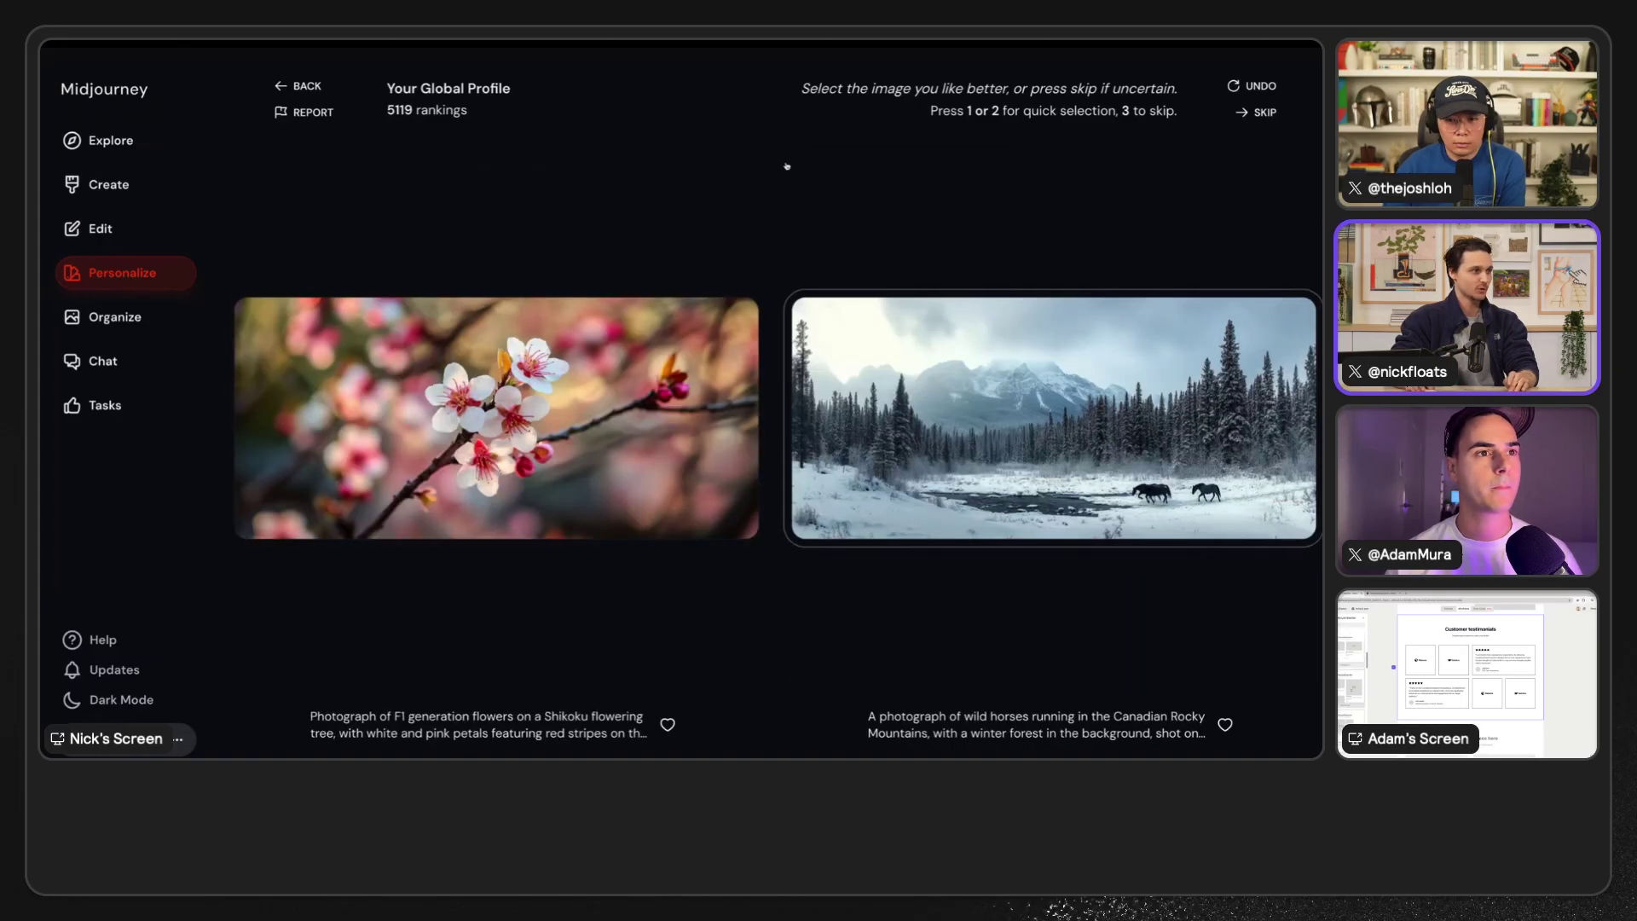
key(2)
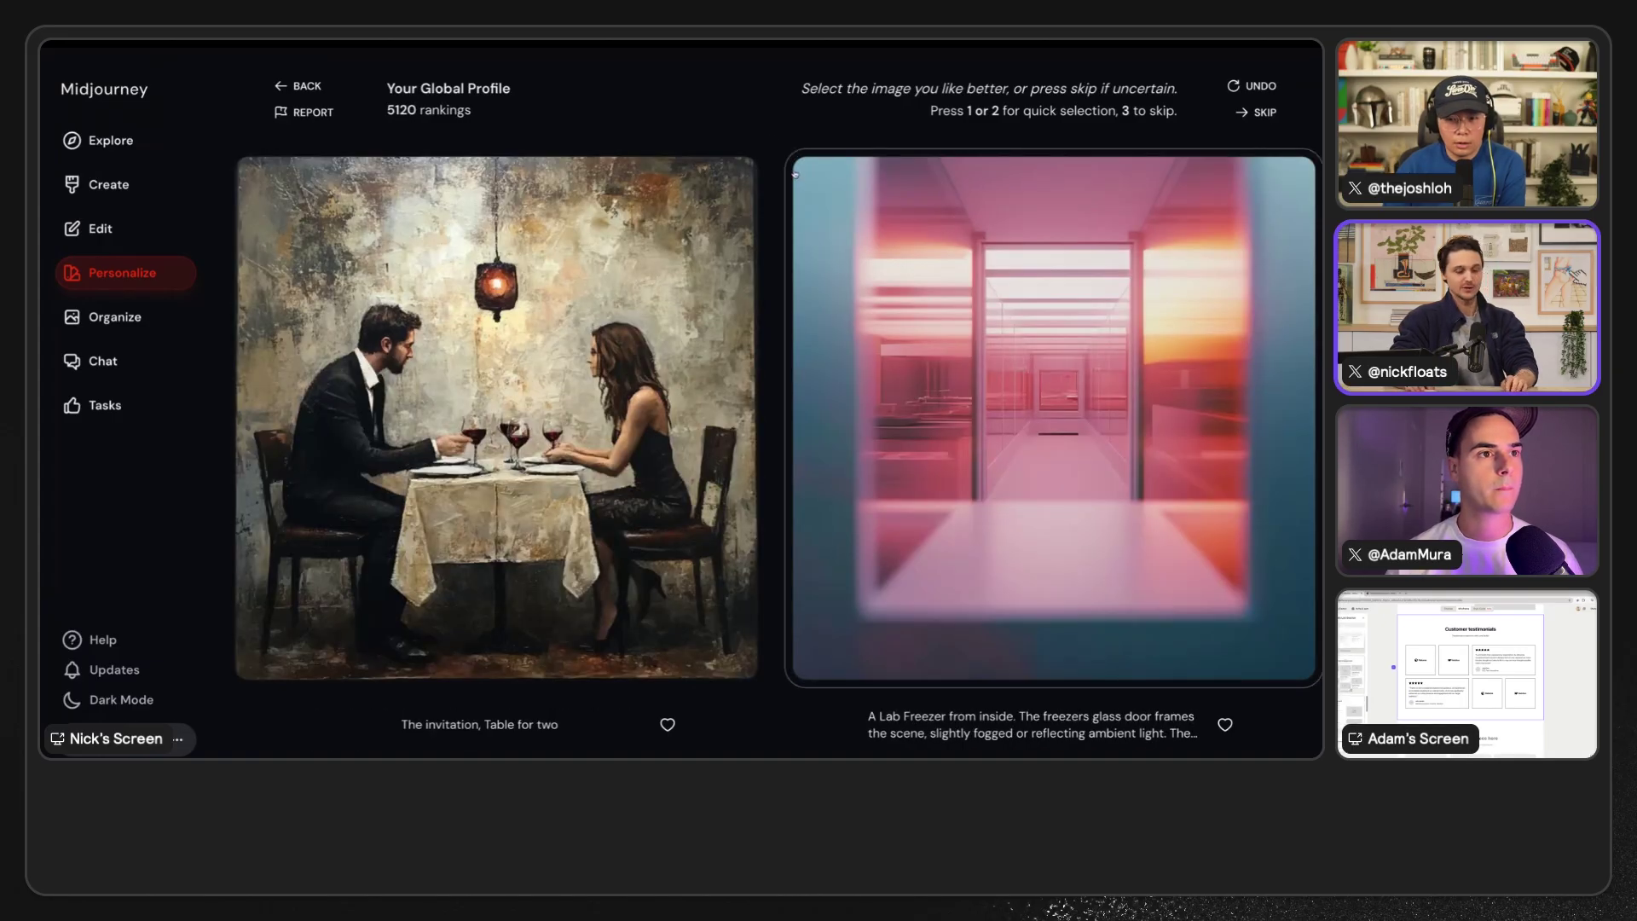
key(2)
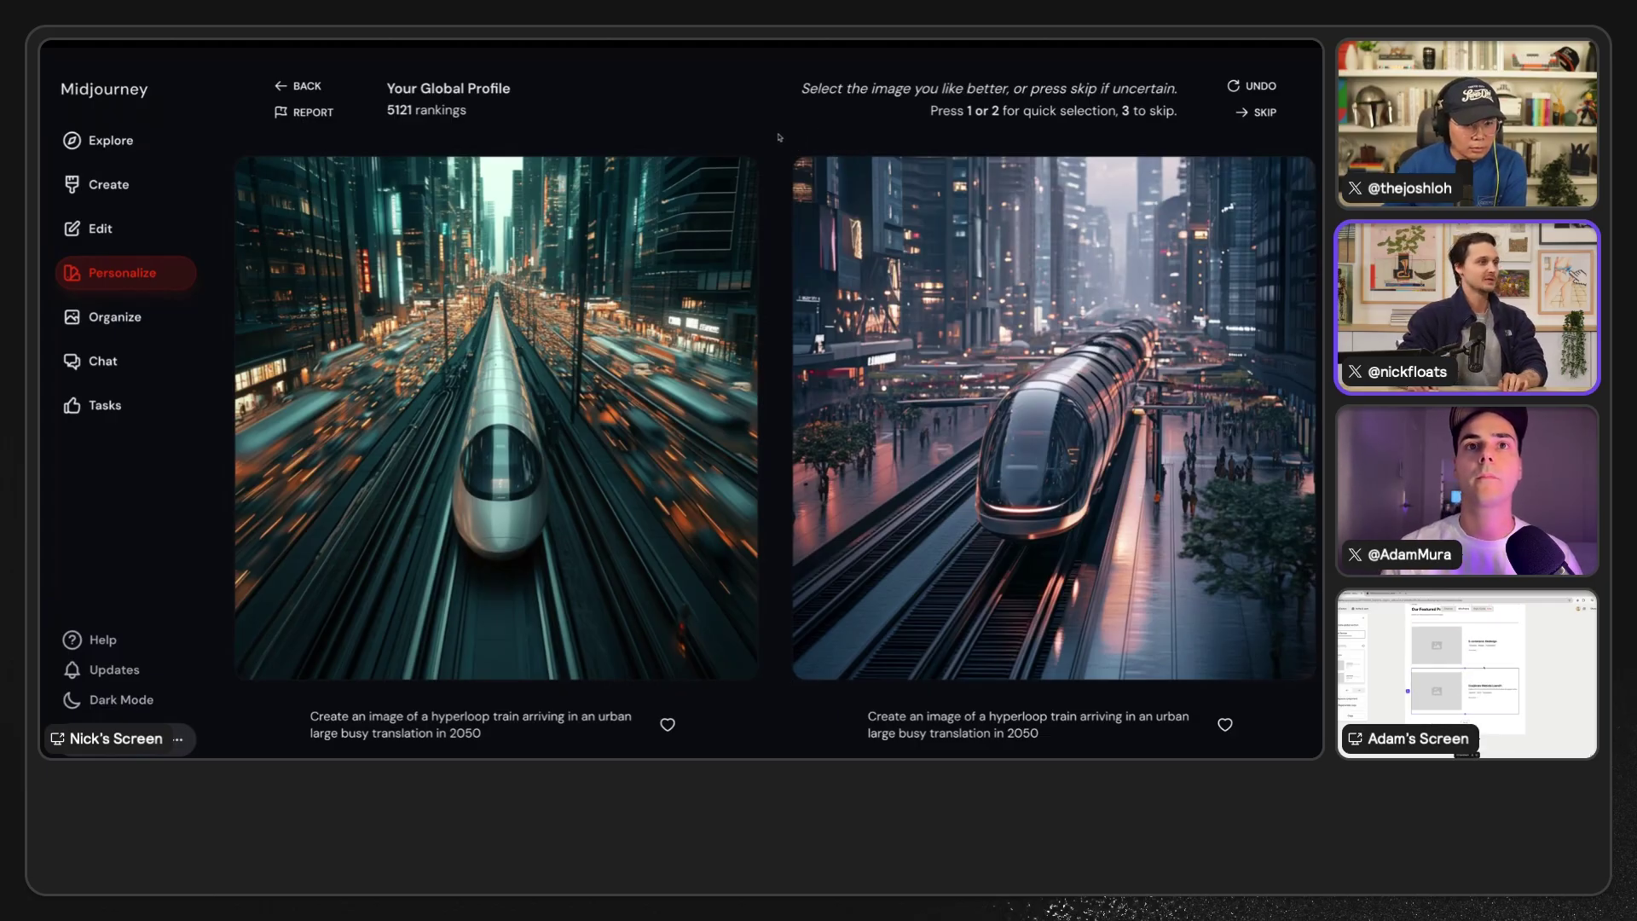
key(1)
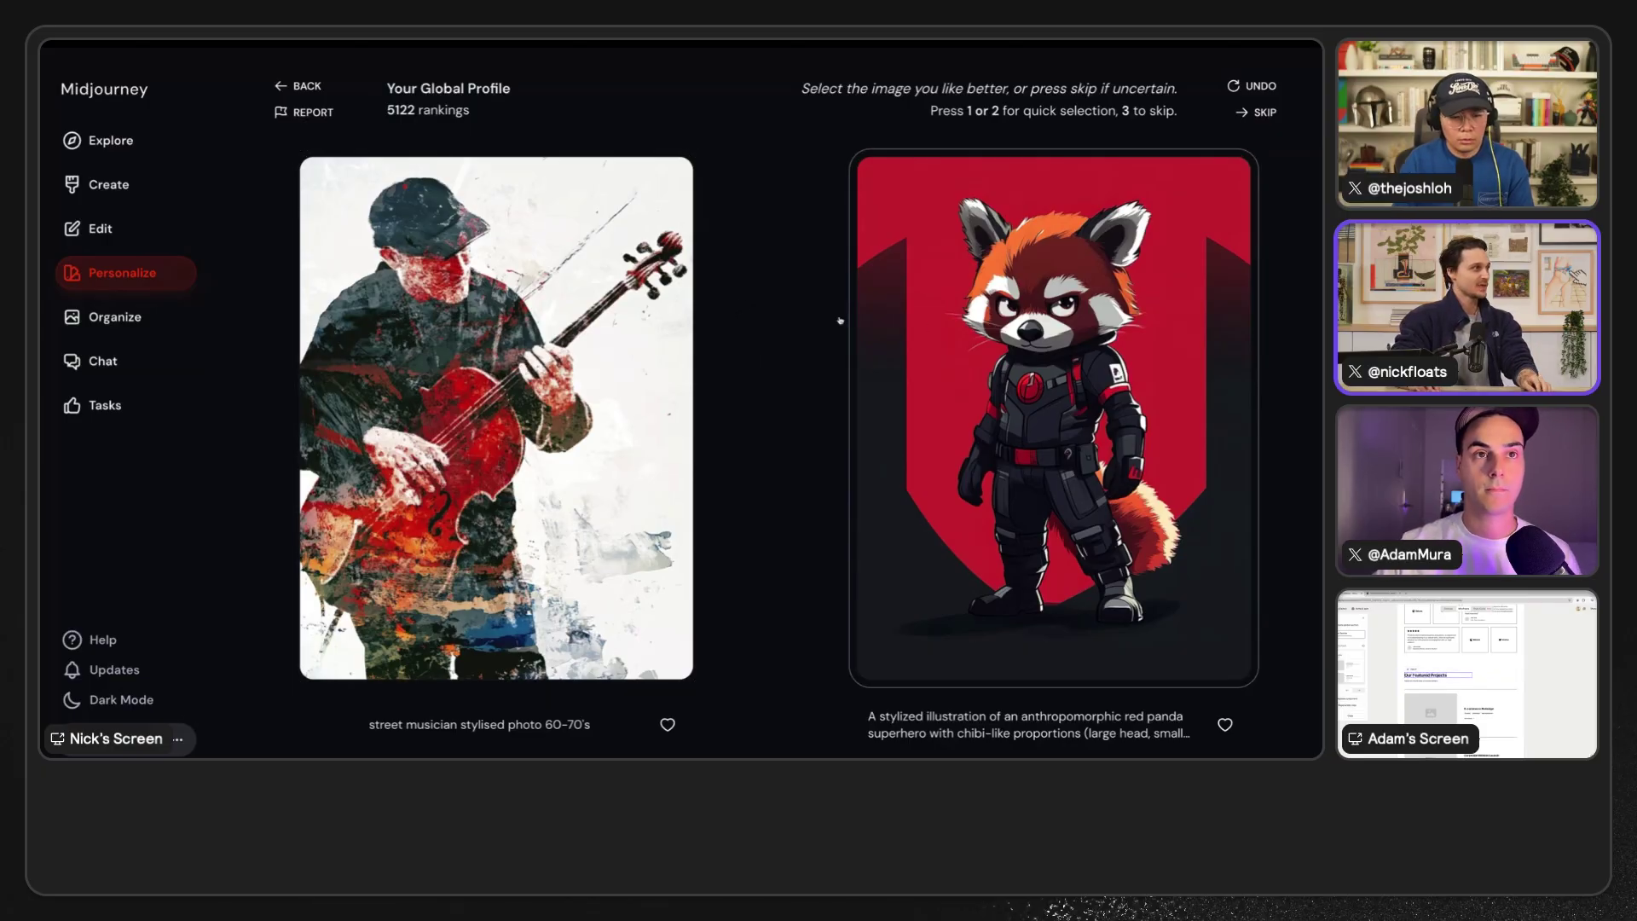
- Open the Create page and generate images from the prompt "photo of a woman", replacing the --ar 16:9 parameter
click(160, 196)
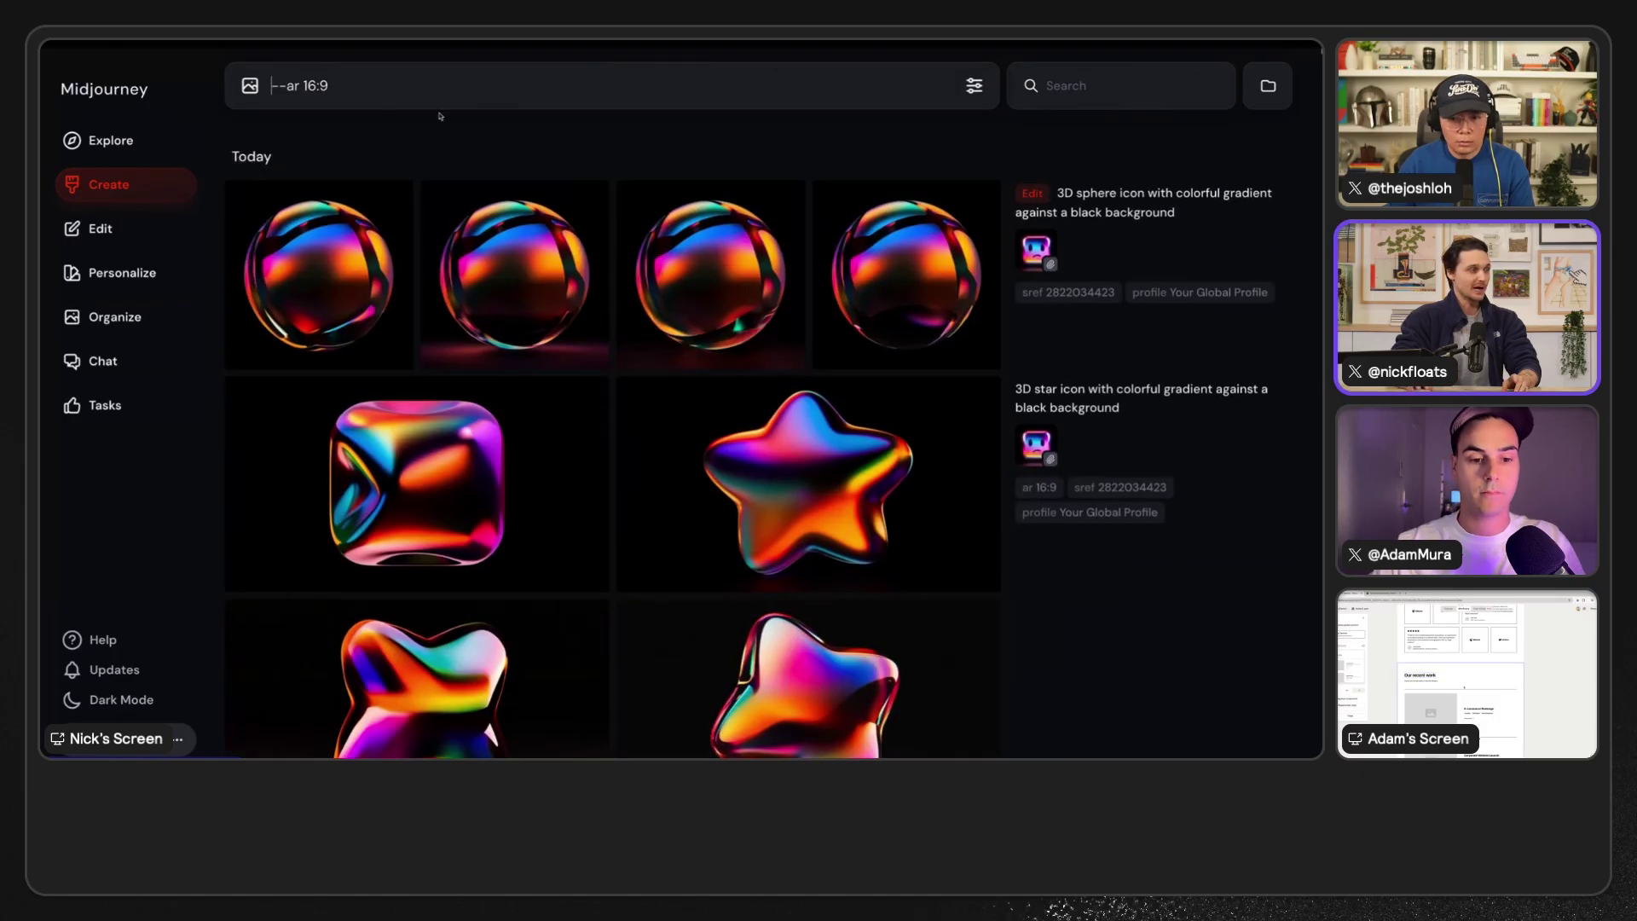
triple_click(396, 92)
click(395, 90)
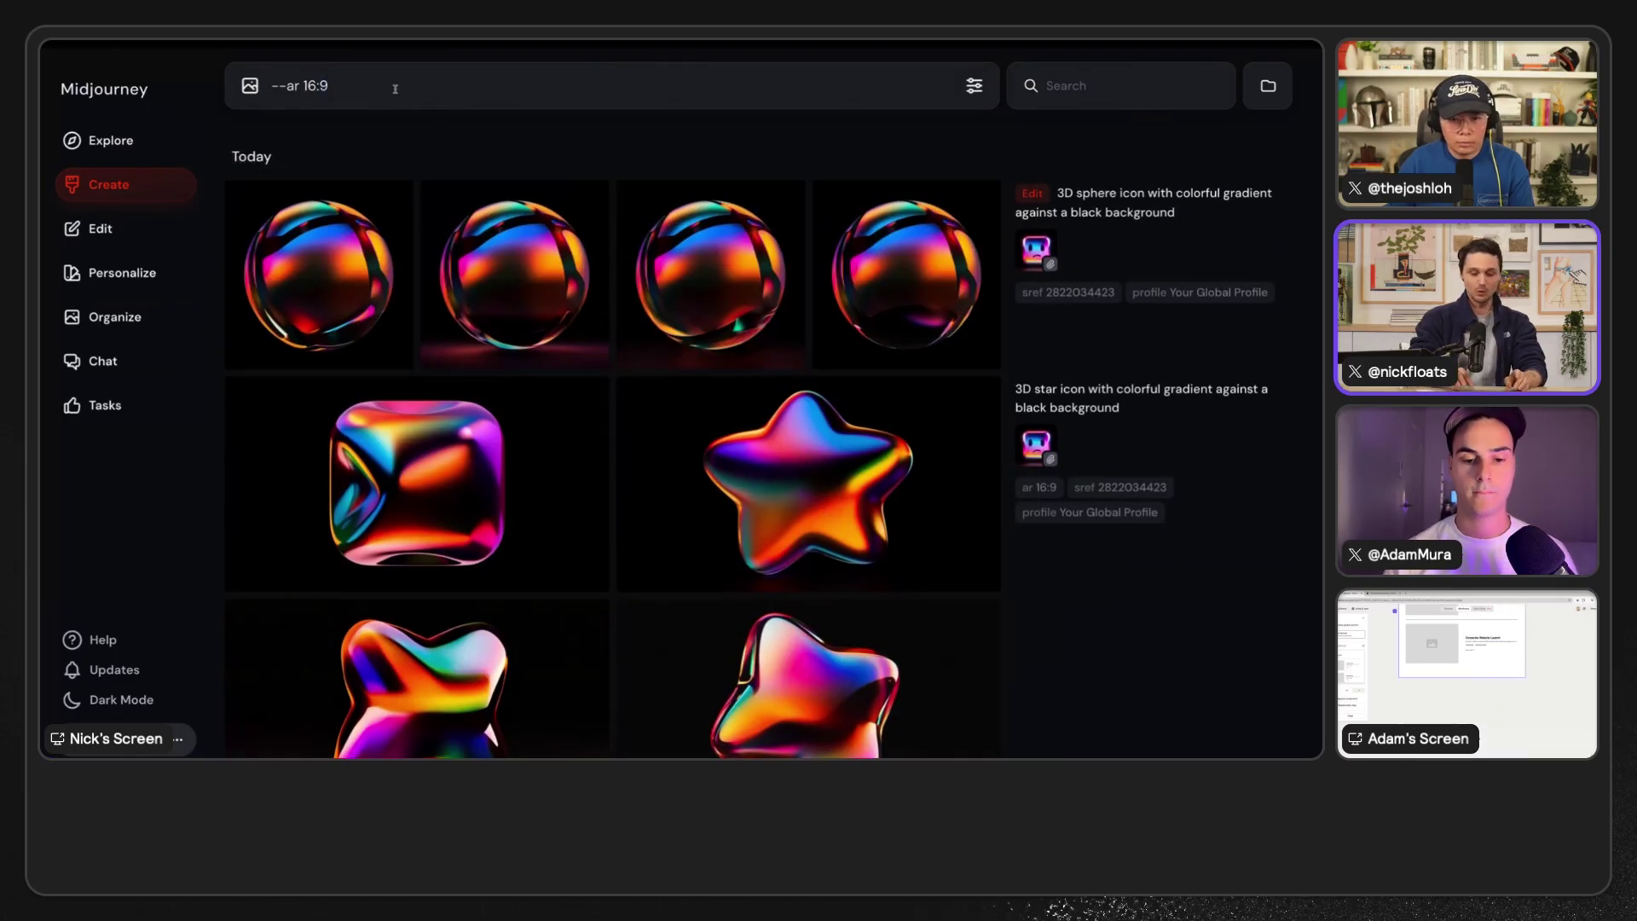
key(ctrl+a)
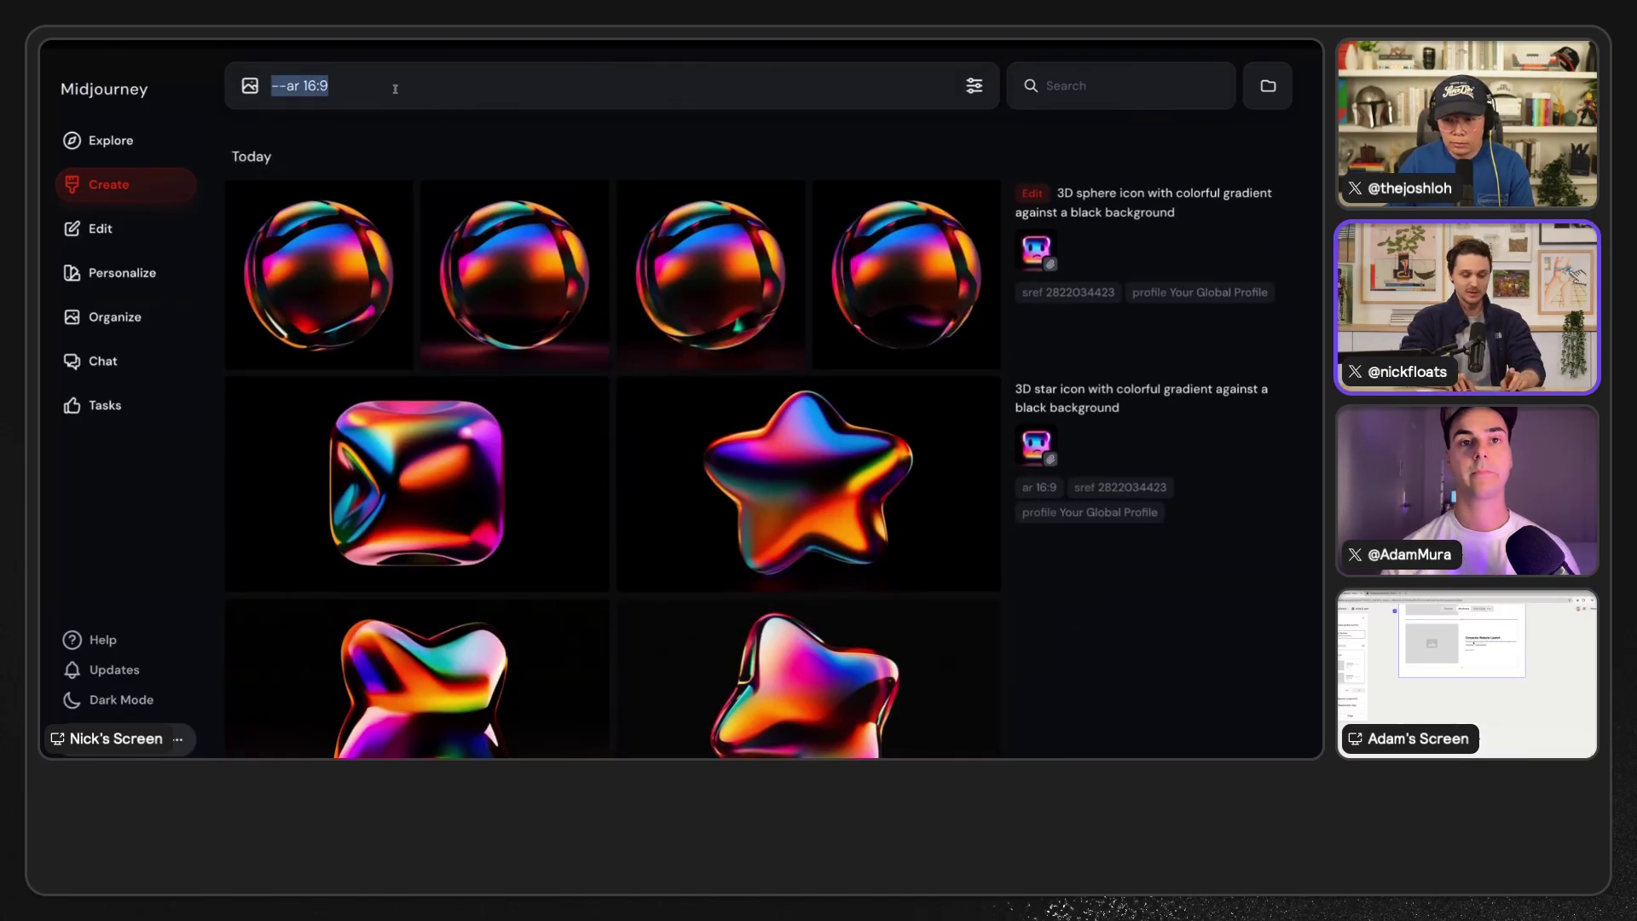
text(photo of a woman)
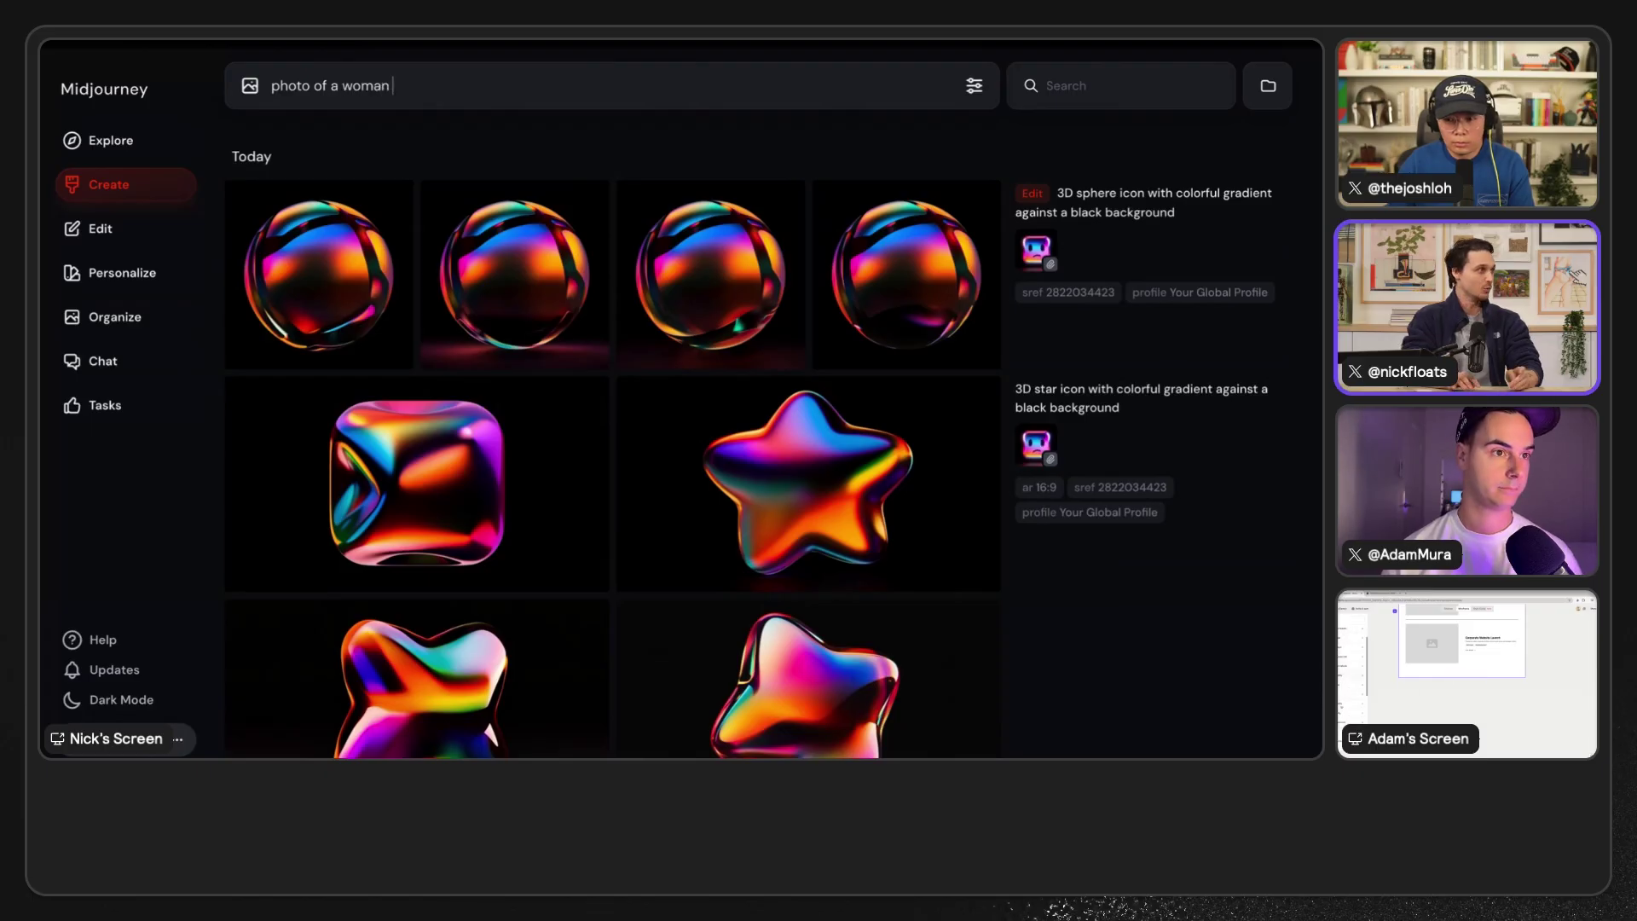
text( -)
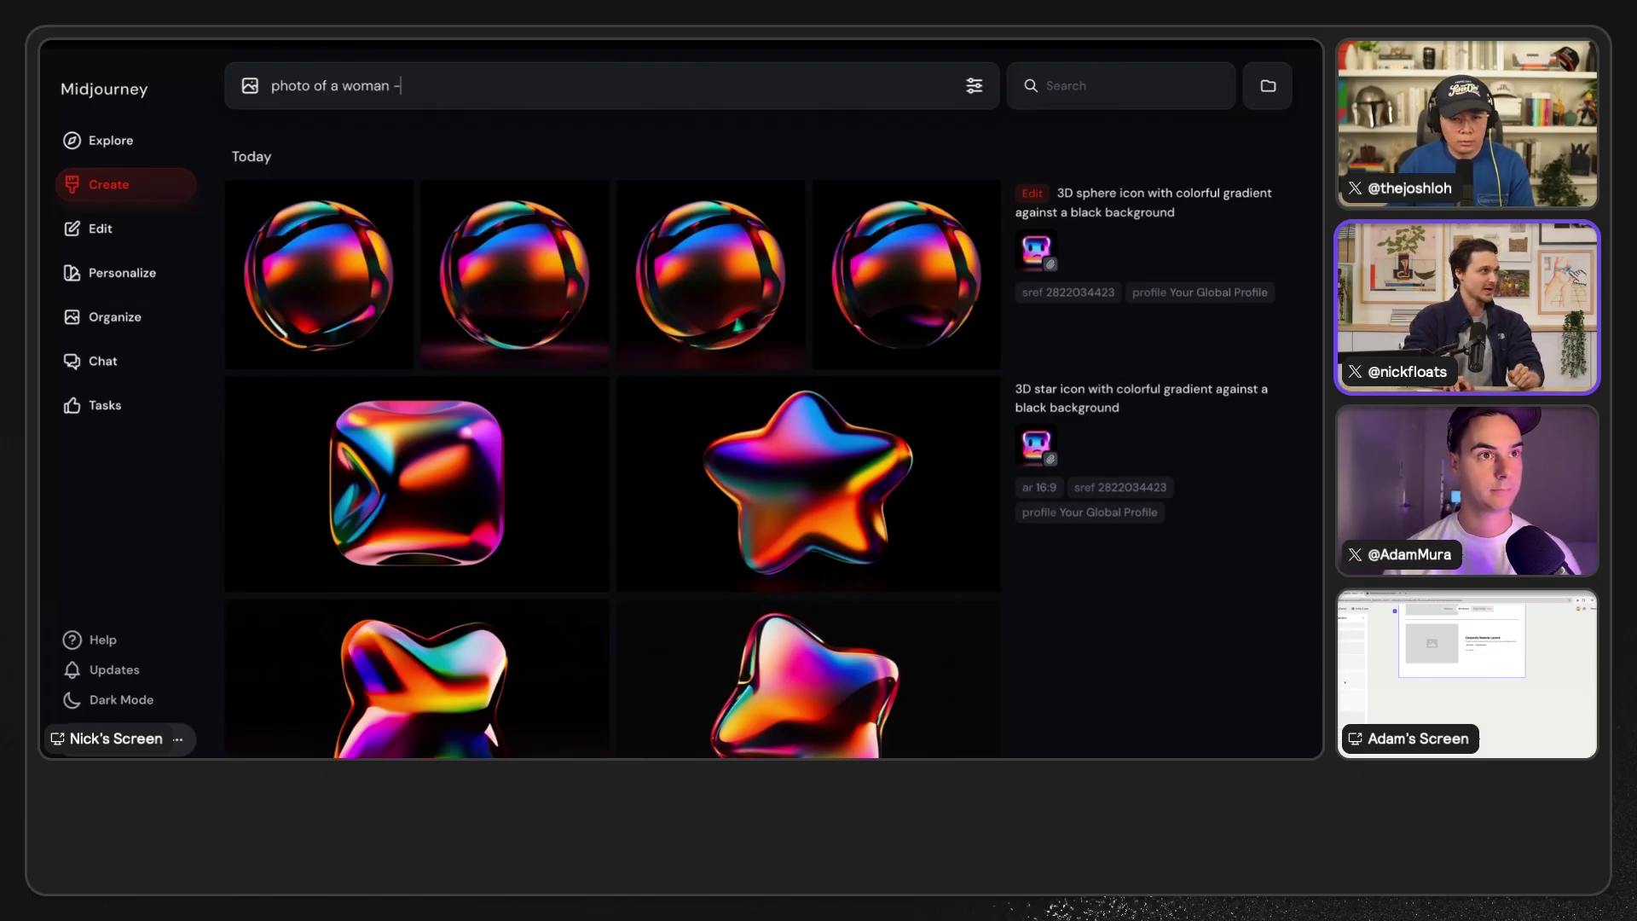
key(BackSpace)
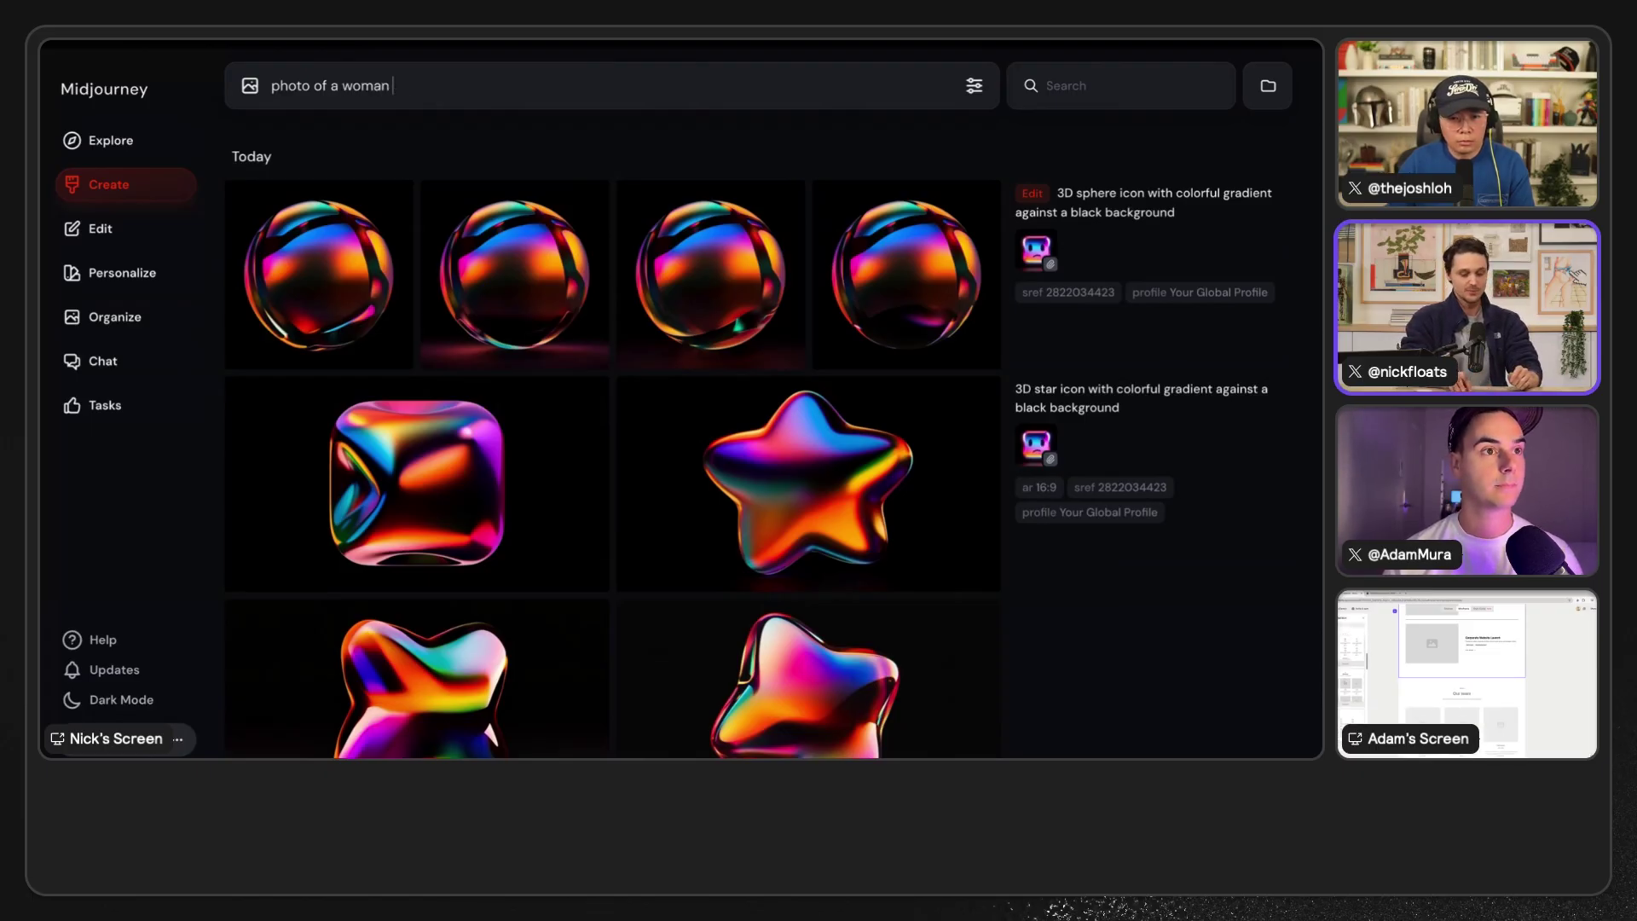
key(Return)
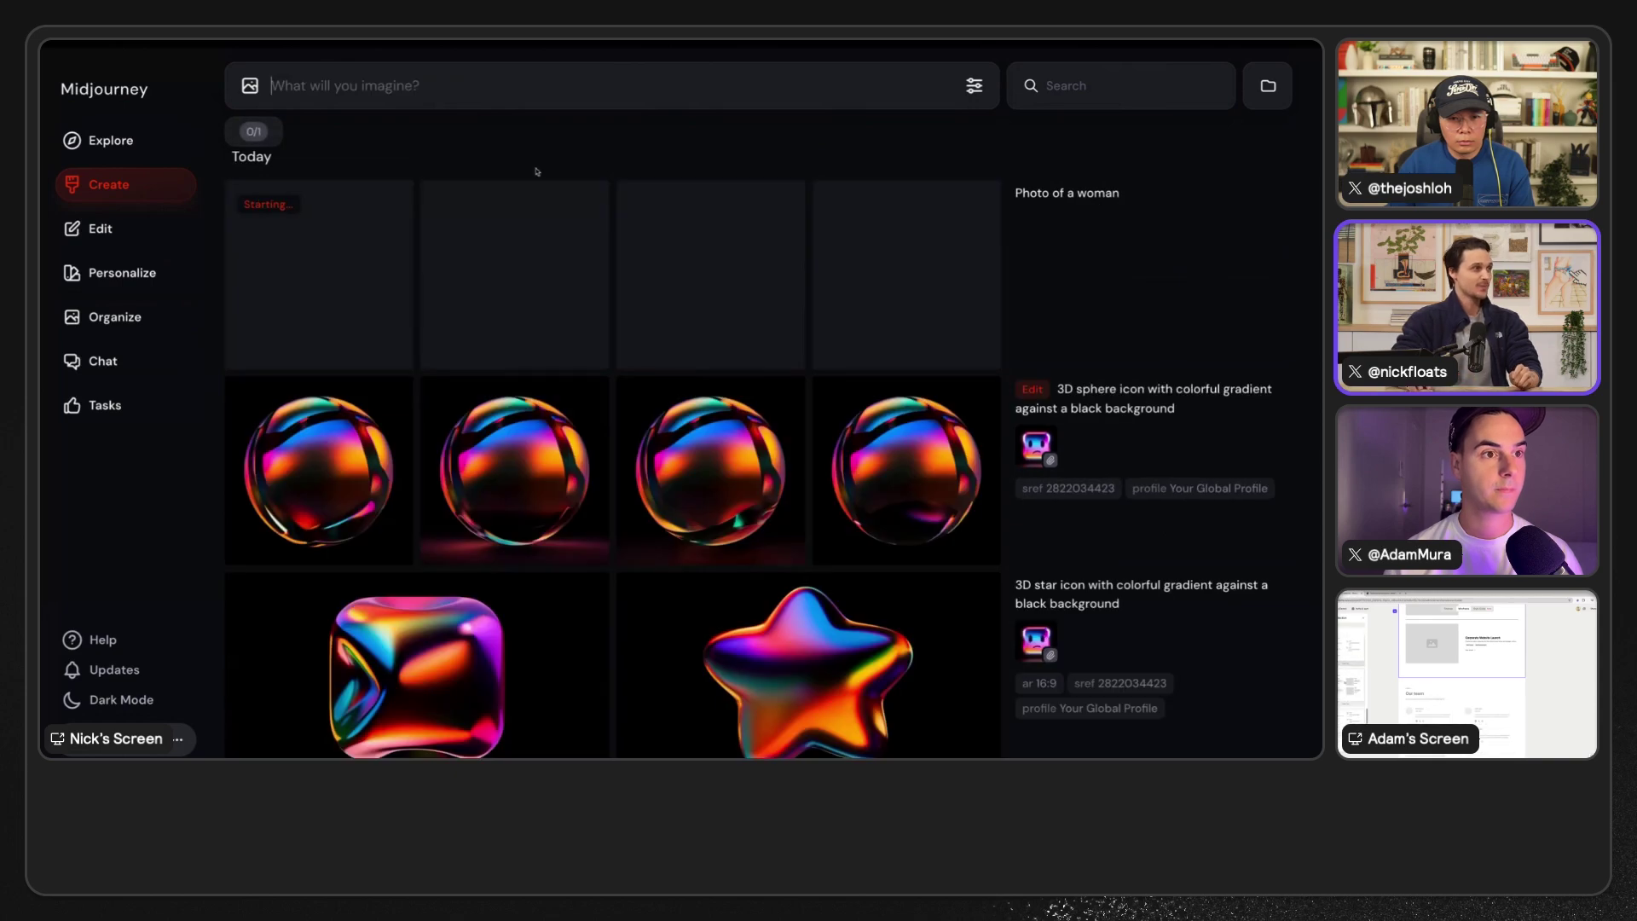
- Generate a personalized version of the portrait with the prompt "photo of a woman --v 6.1 --p"
mouse_move(1170, 194)
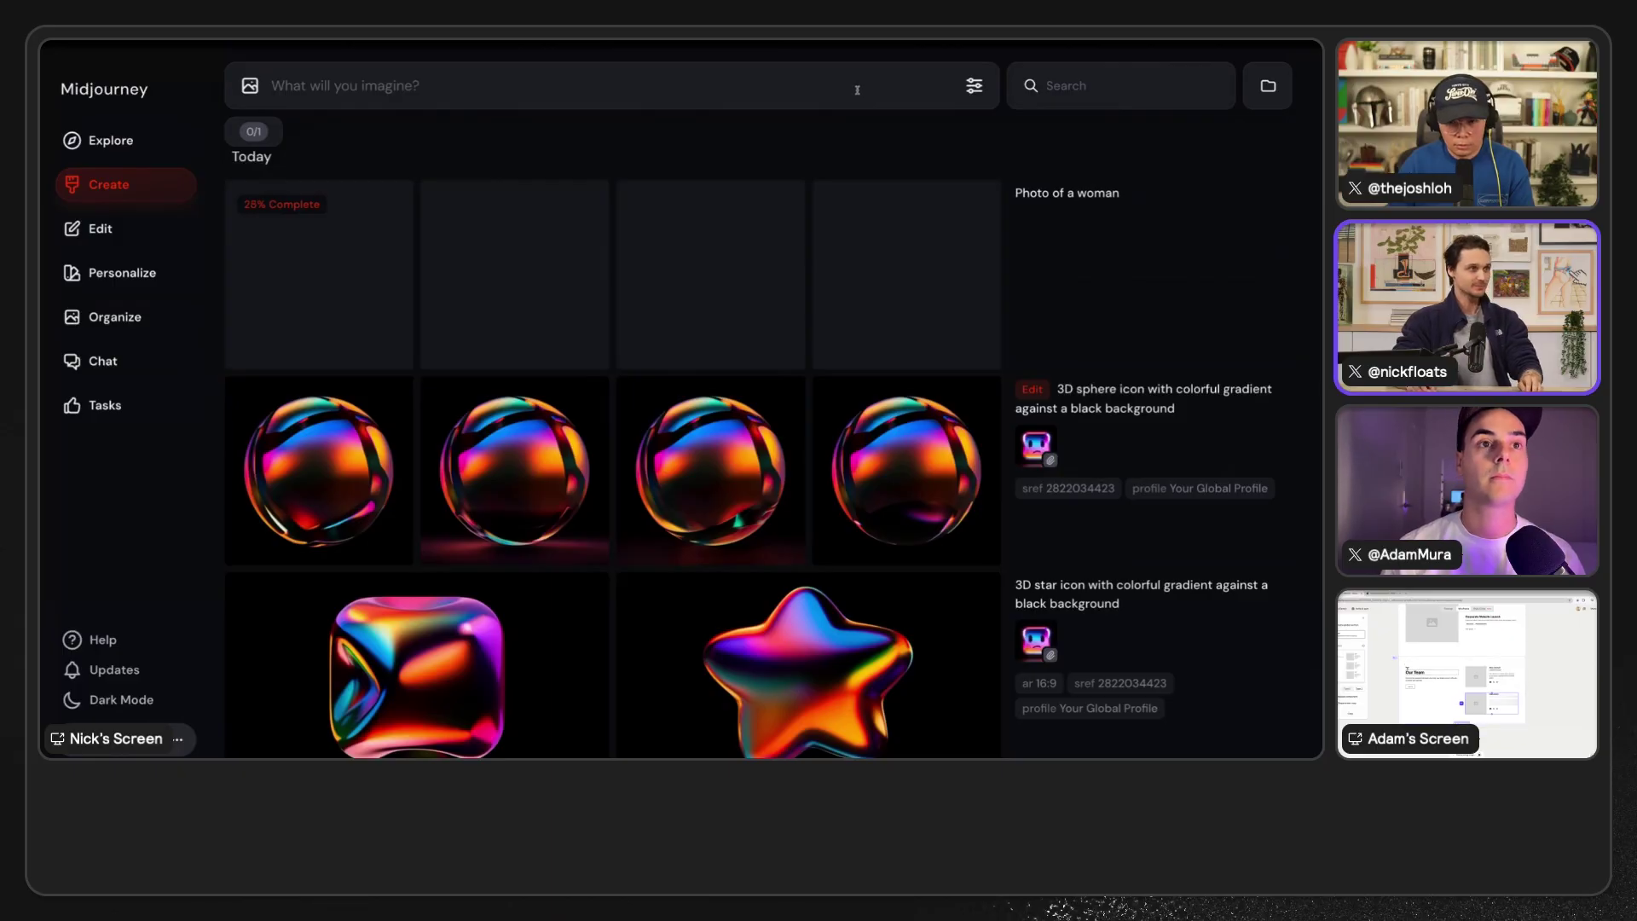
text(photo of a woman --v 6.1)
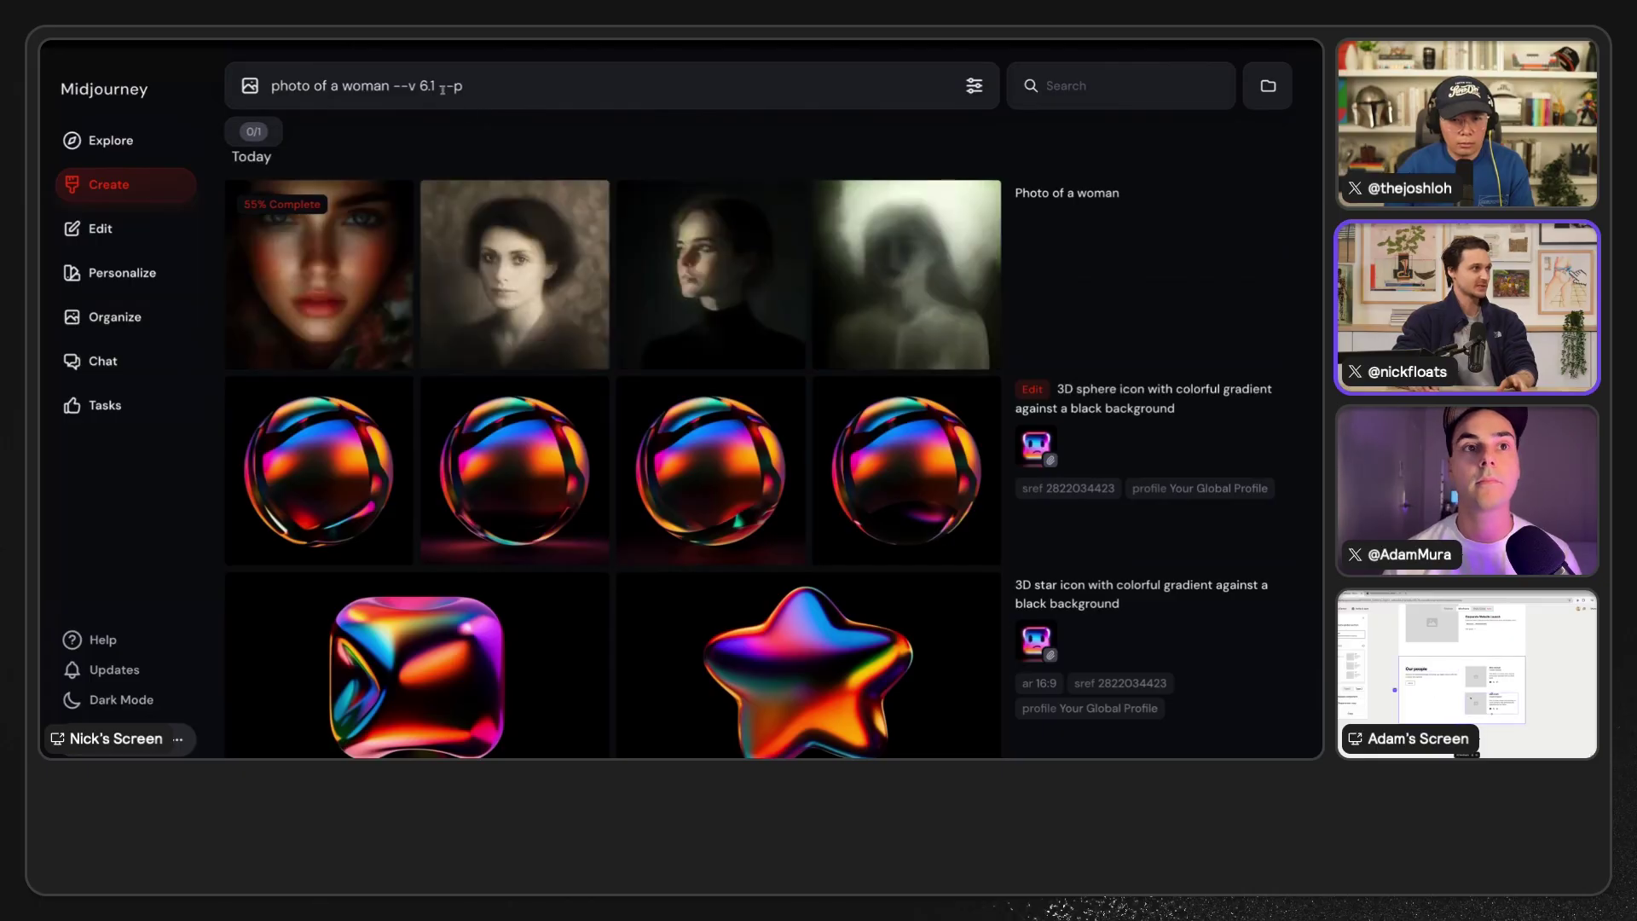
drag(439, 88, 478, 87)
click(481, 87)
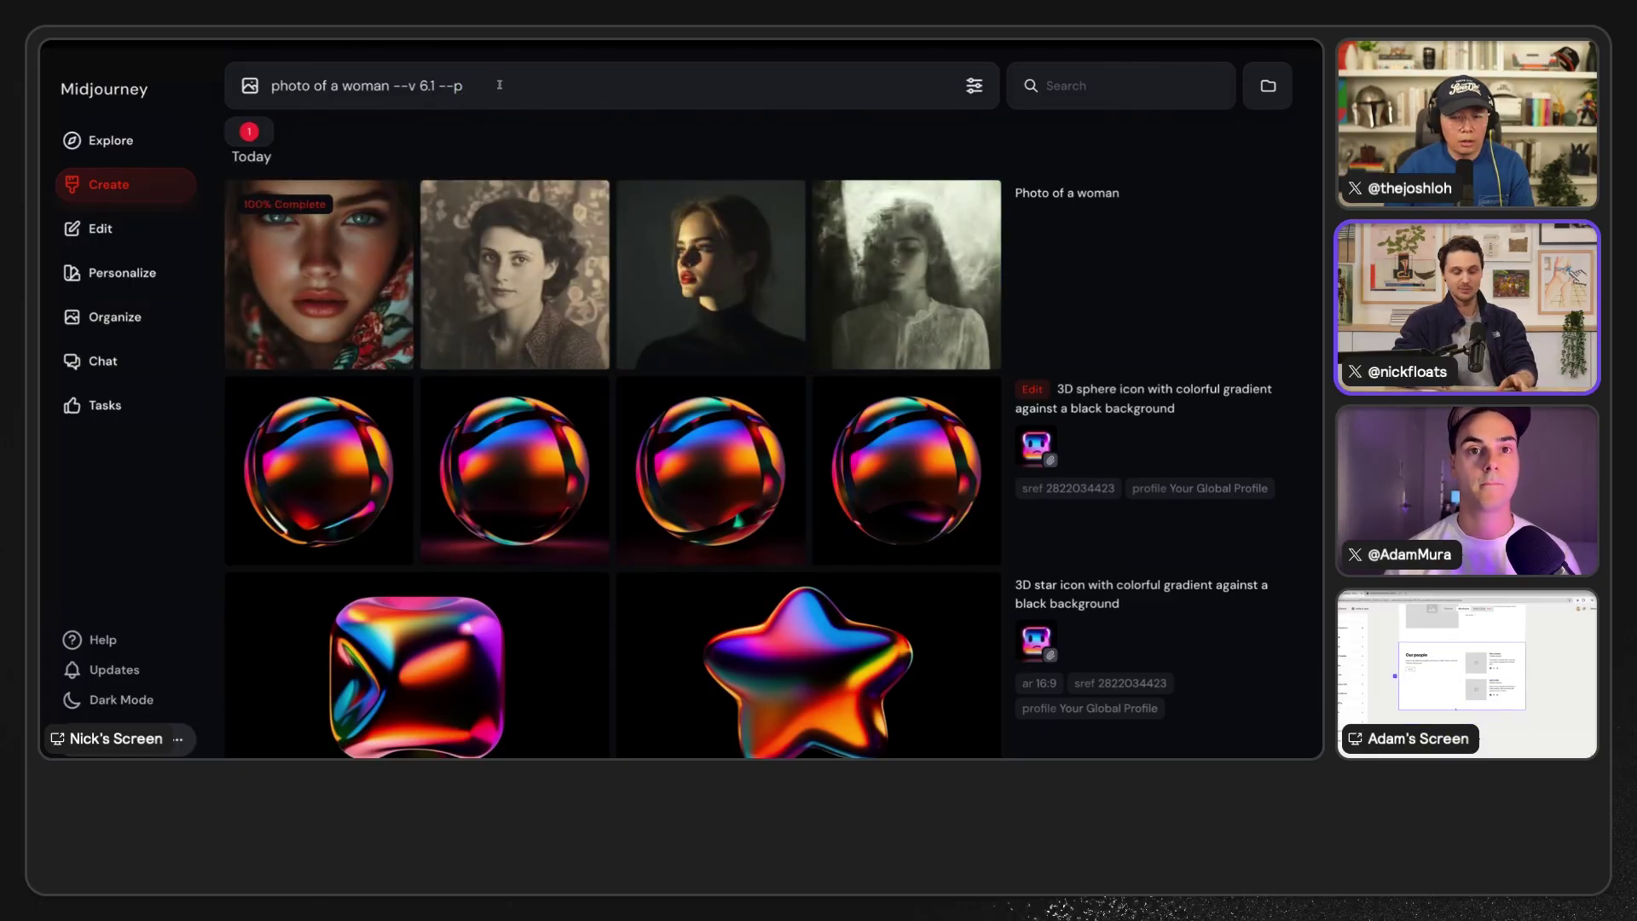
key(Return)
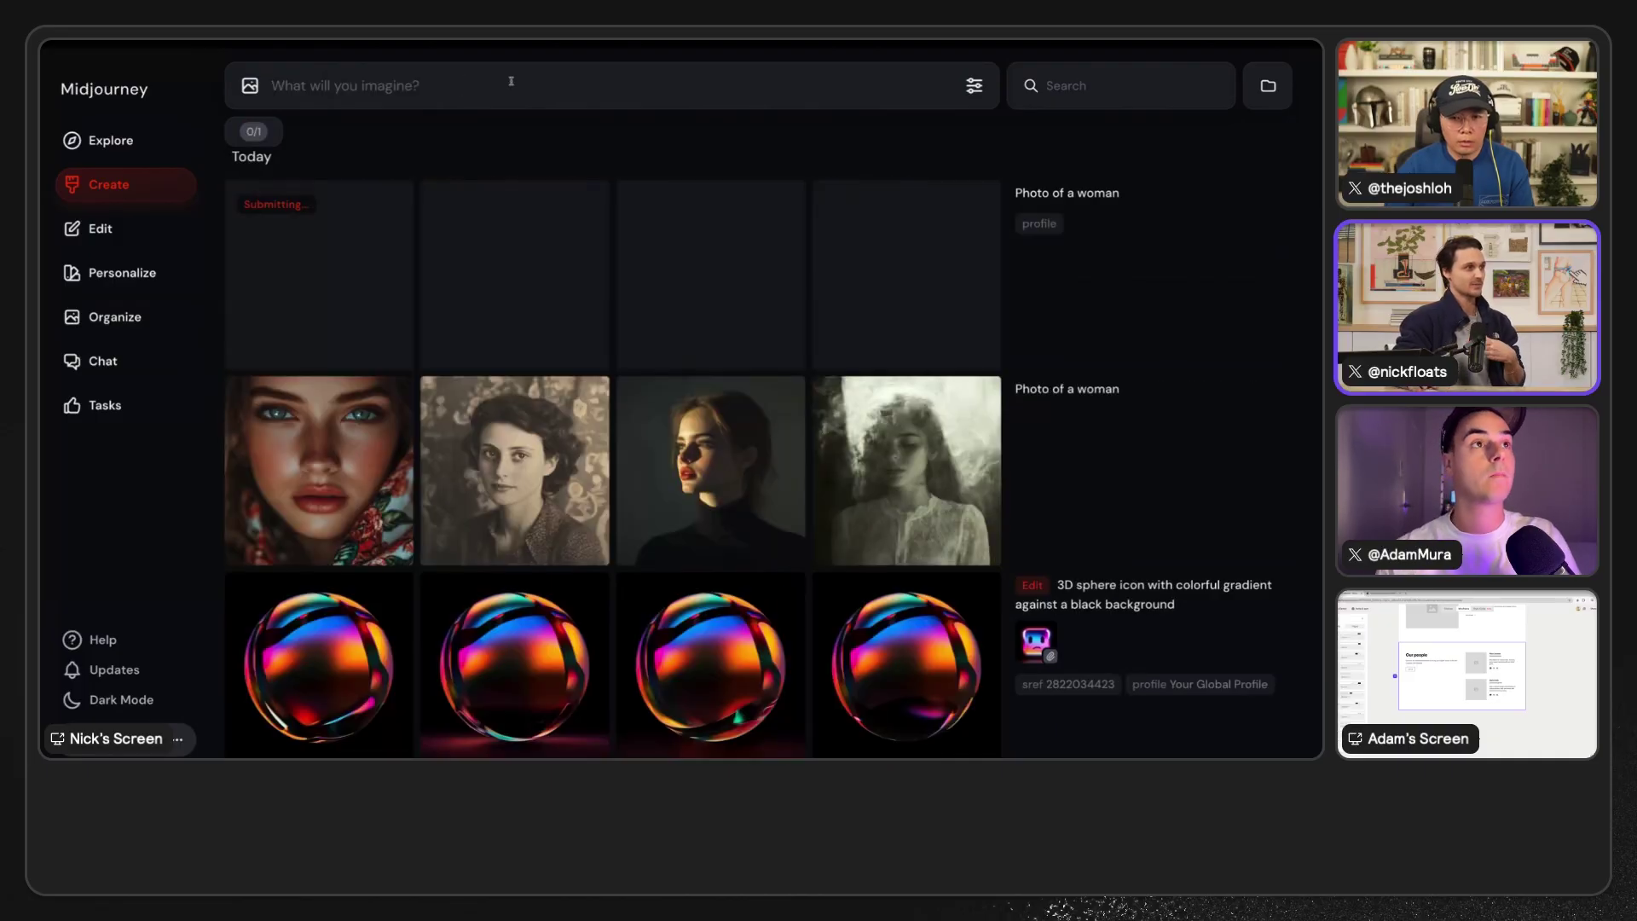
- Review the generation settings for image size, model version, personalization and aesthetics, and close them without changes
mouse_move(1058, 353)
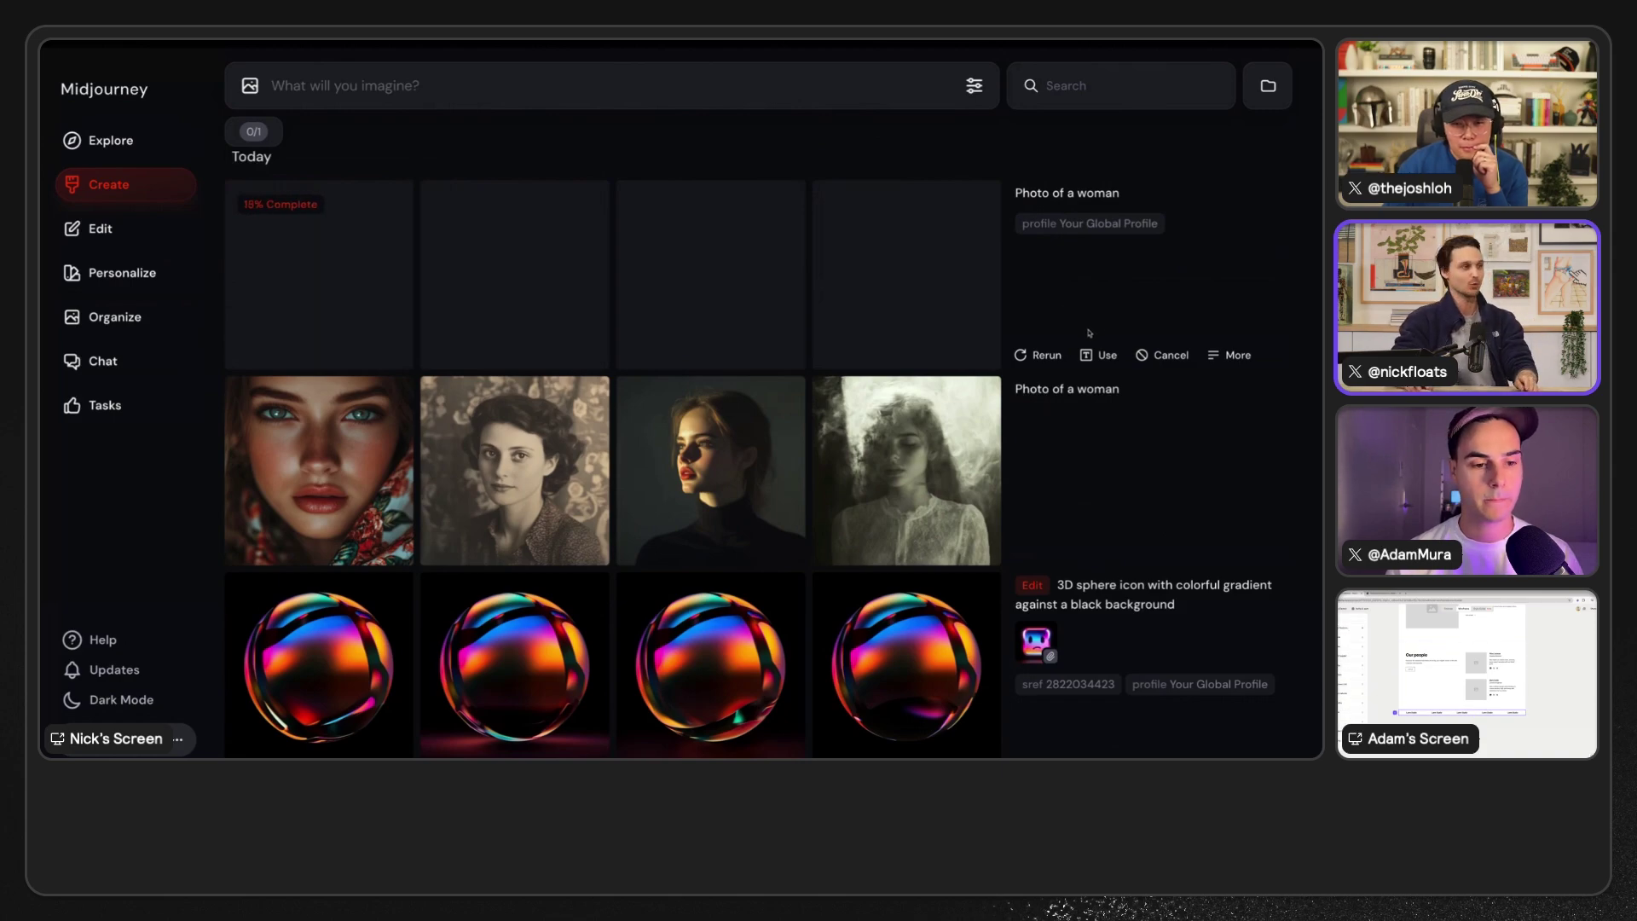
click(976, 85)
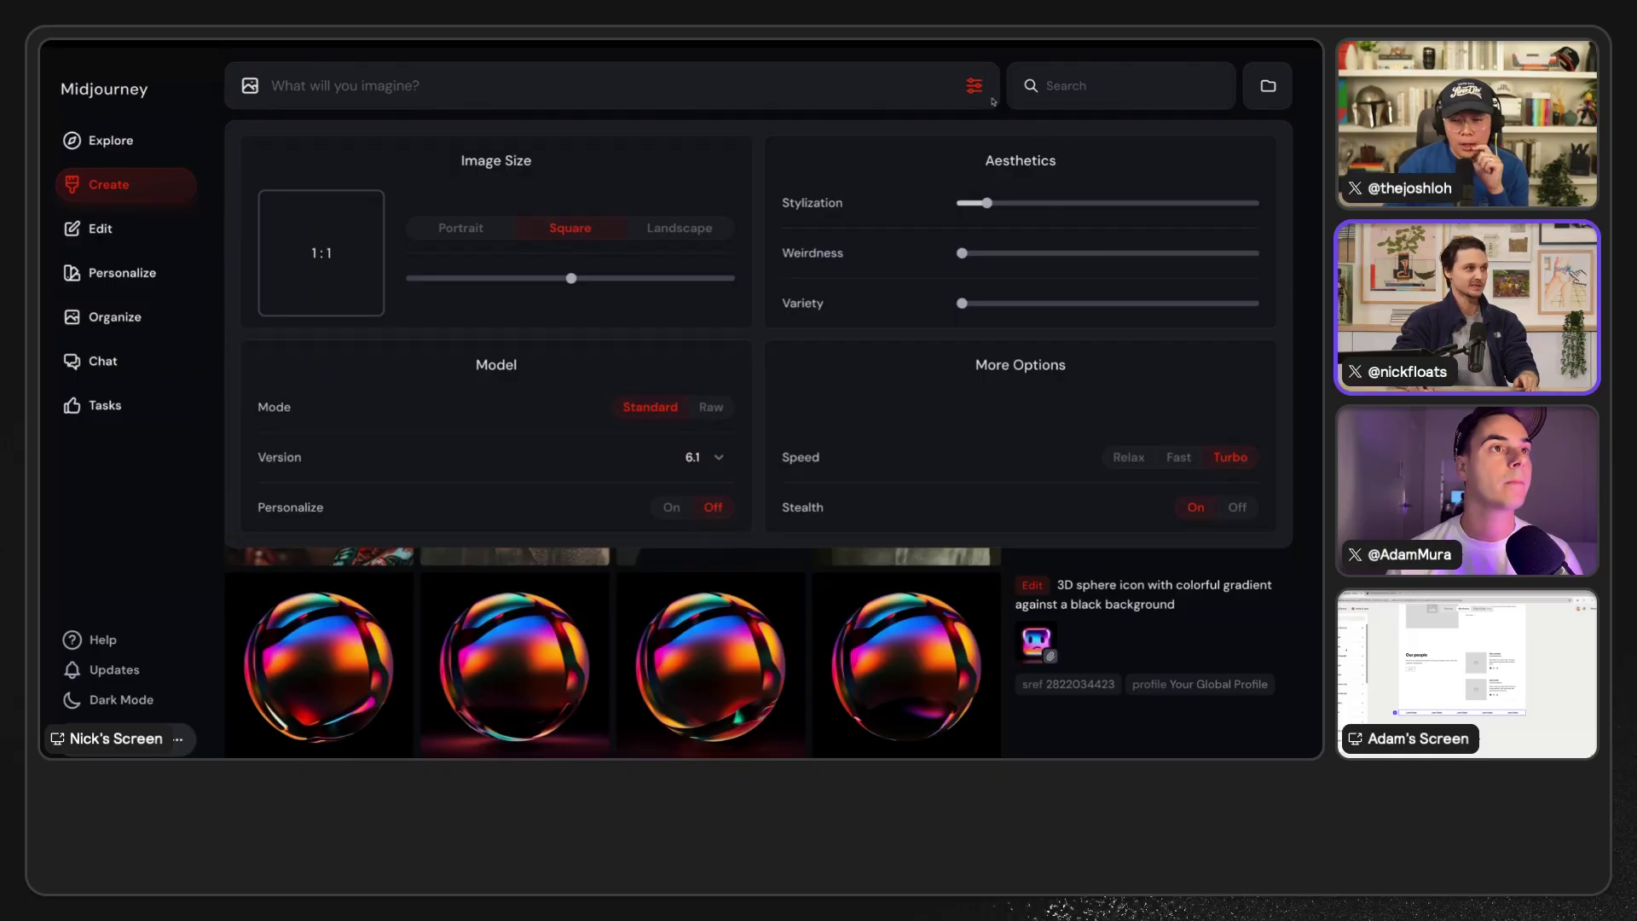
key(Escape)
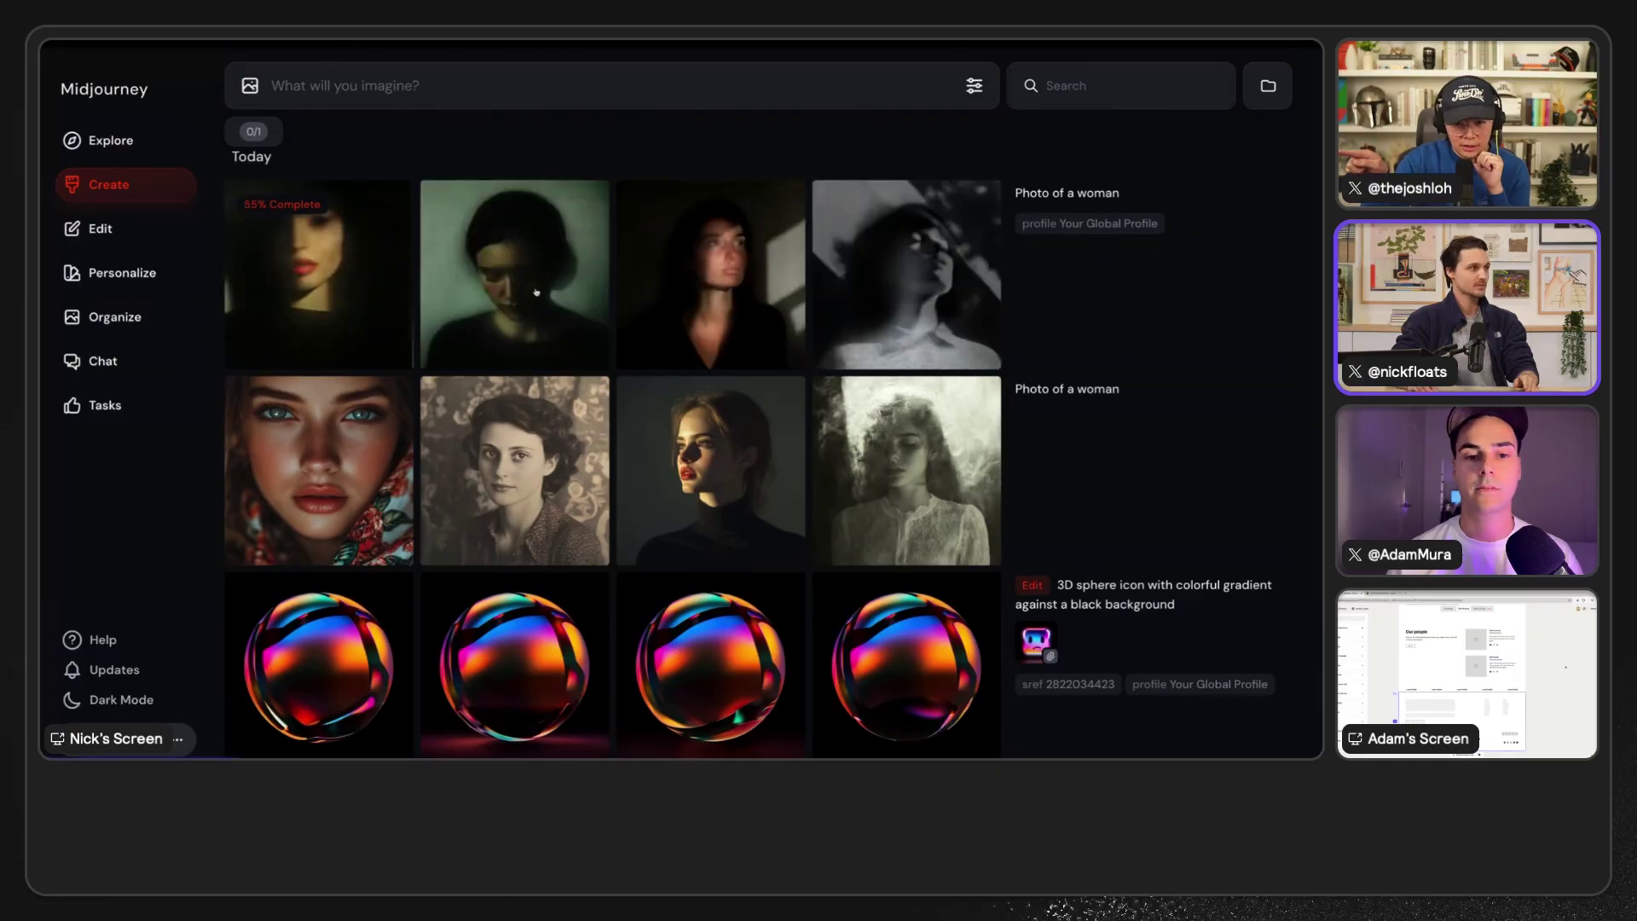
- Reuse the non-personalized portrait prompt and generate it as "headshot photo of a woman --stylize 1000"
mouse_move(1115, 313)
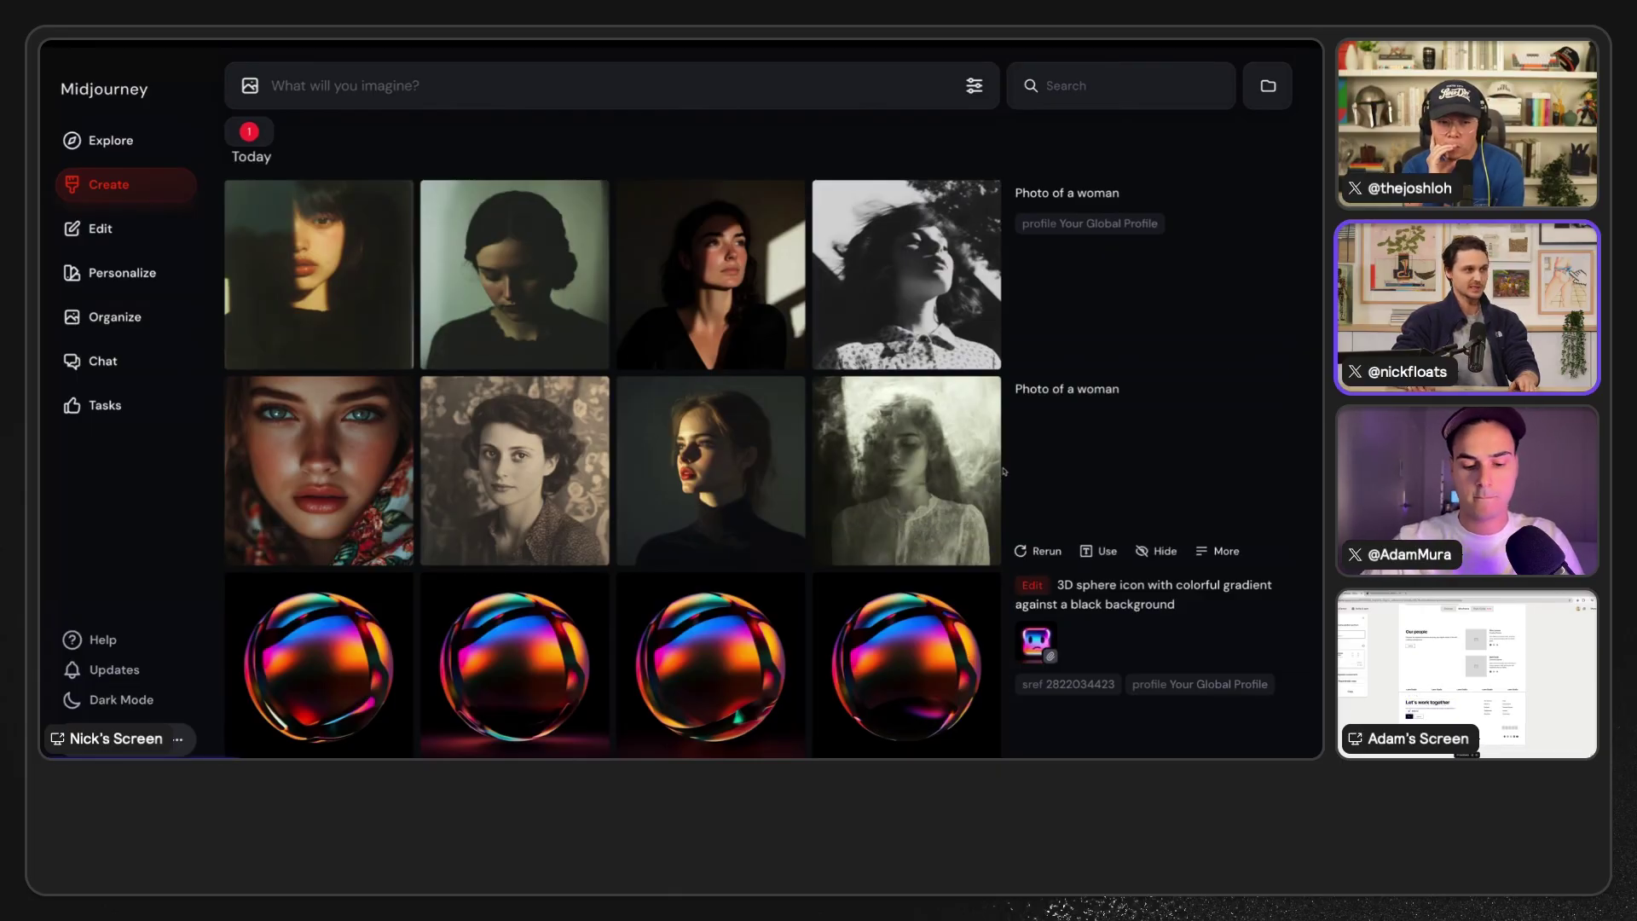
click(1100, 551)
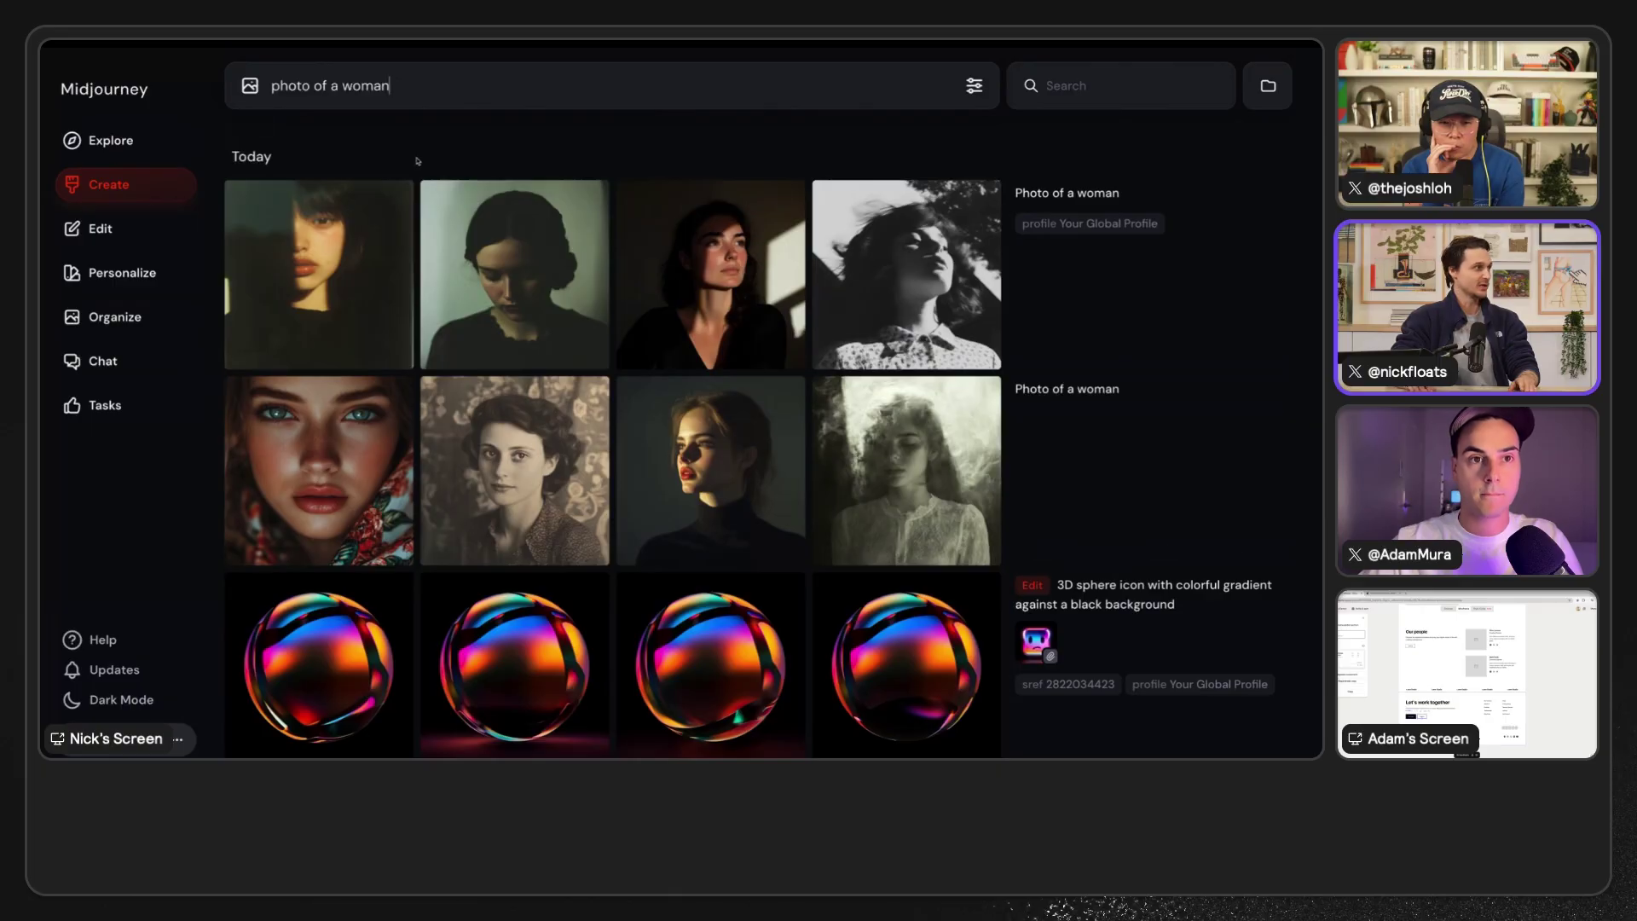
double_click(290, 88)
text(headshot phot)
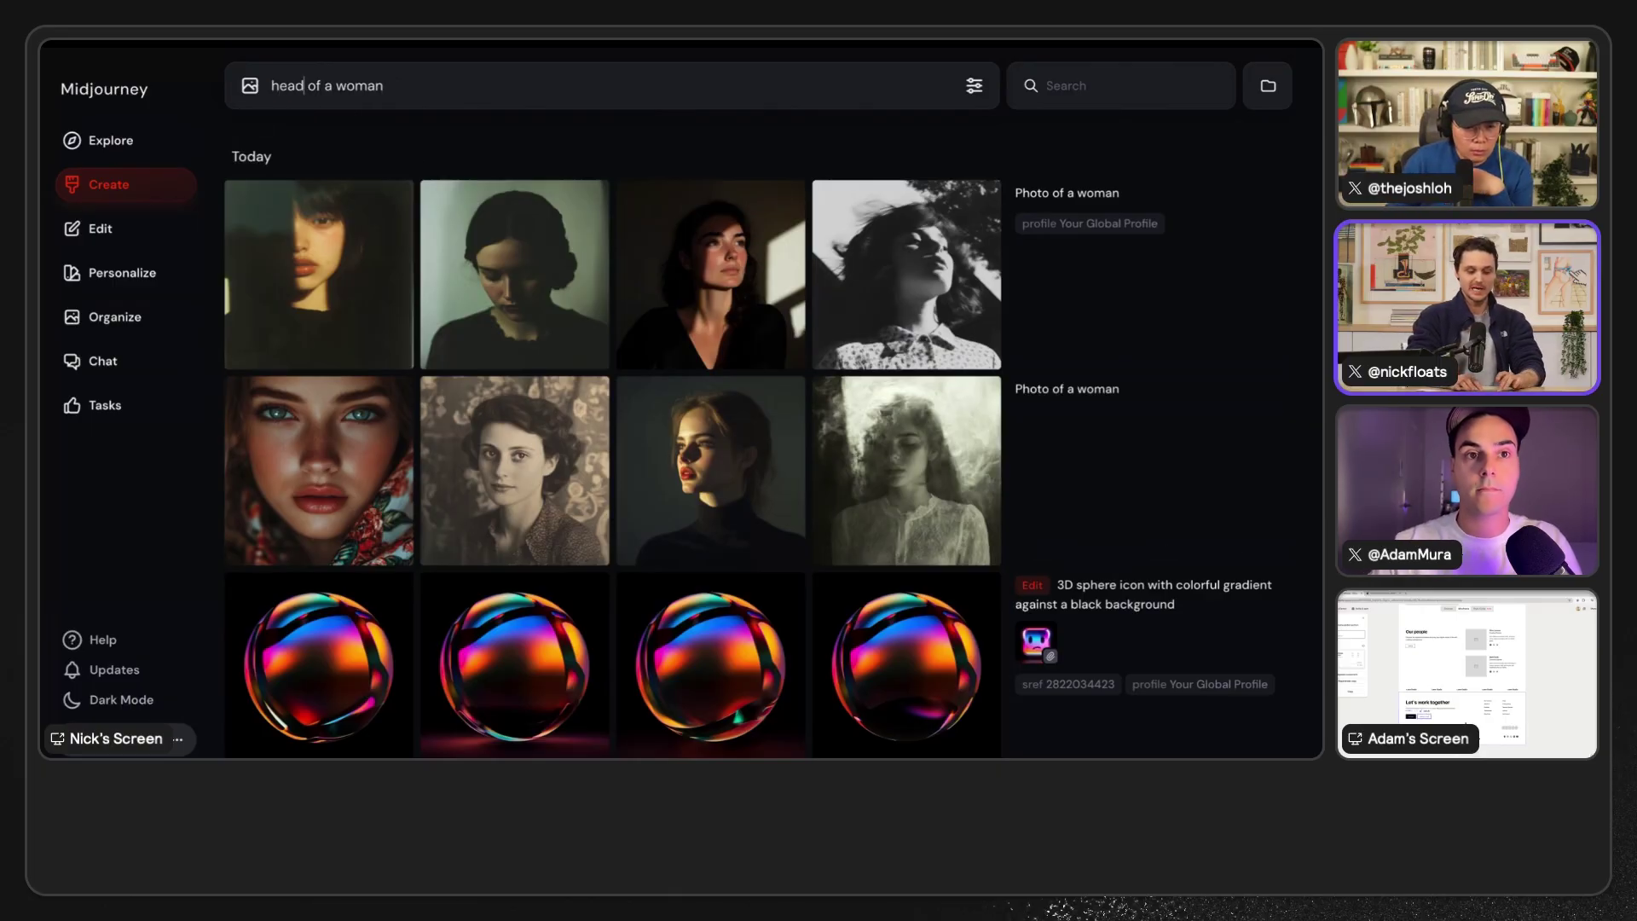
text(o)
click(506, 88)
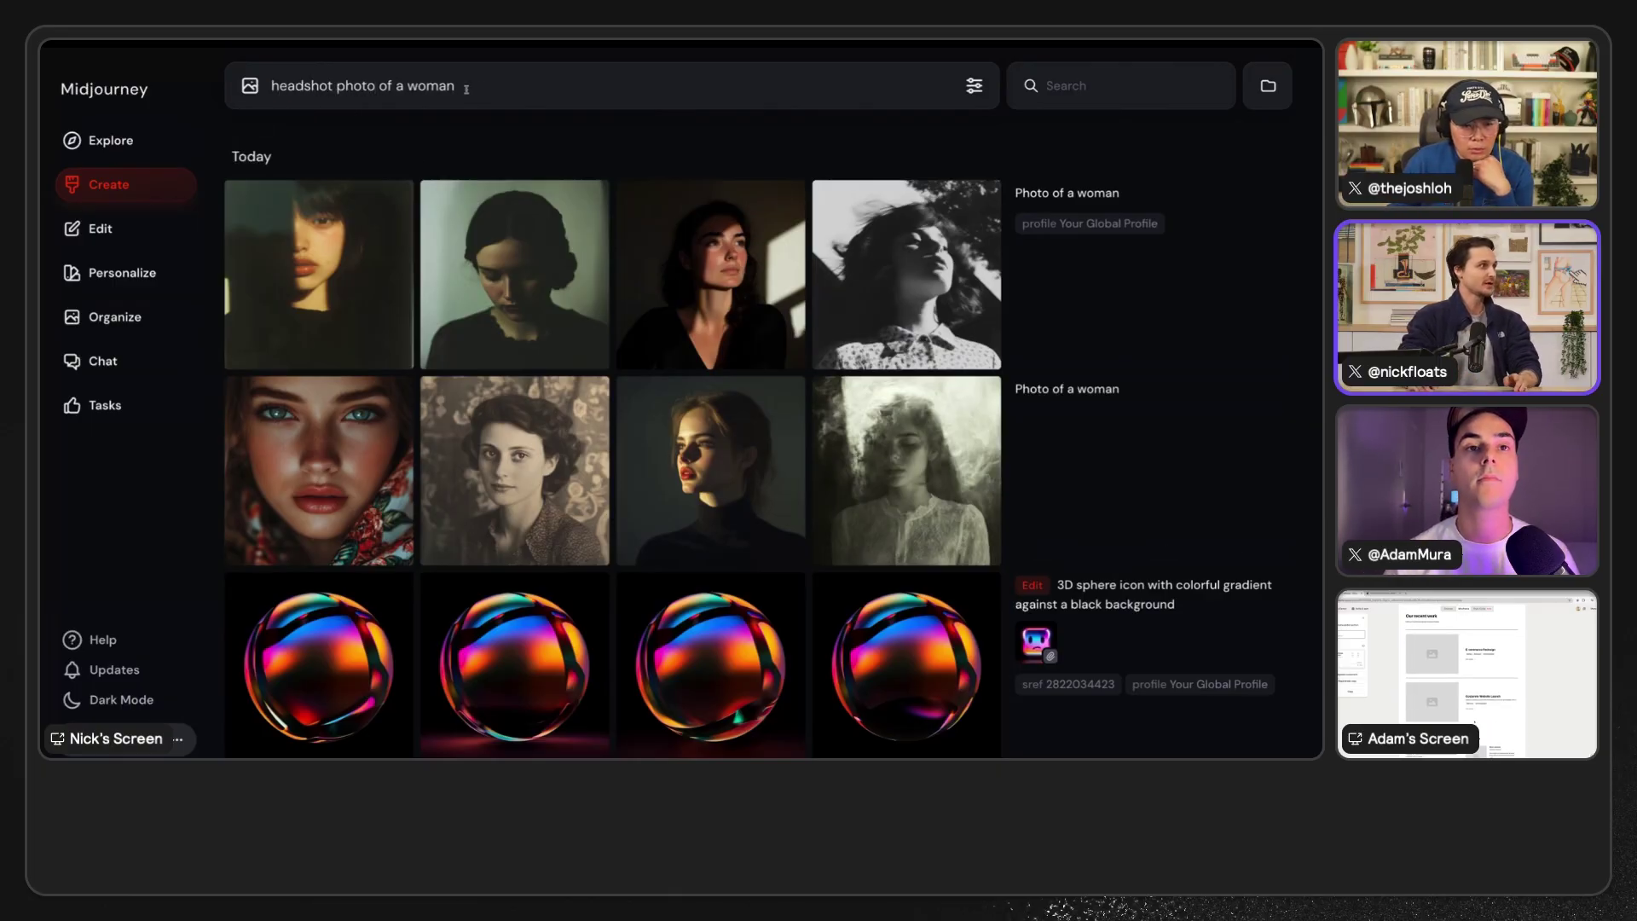
text(--s)
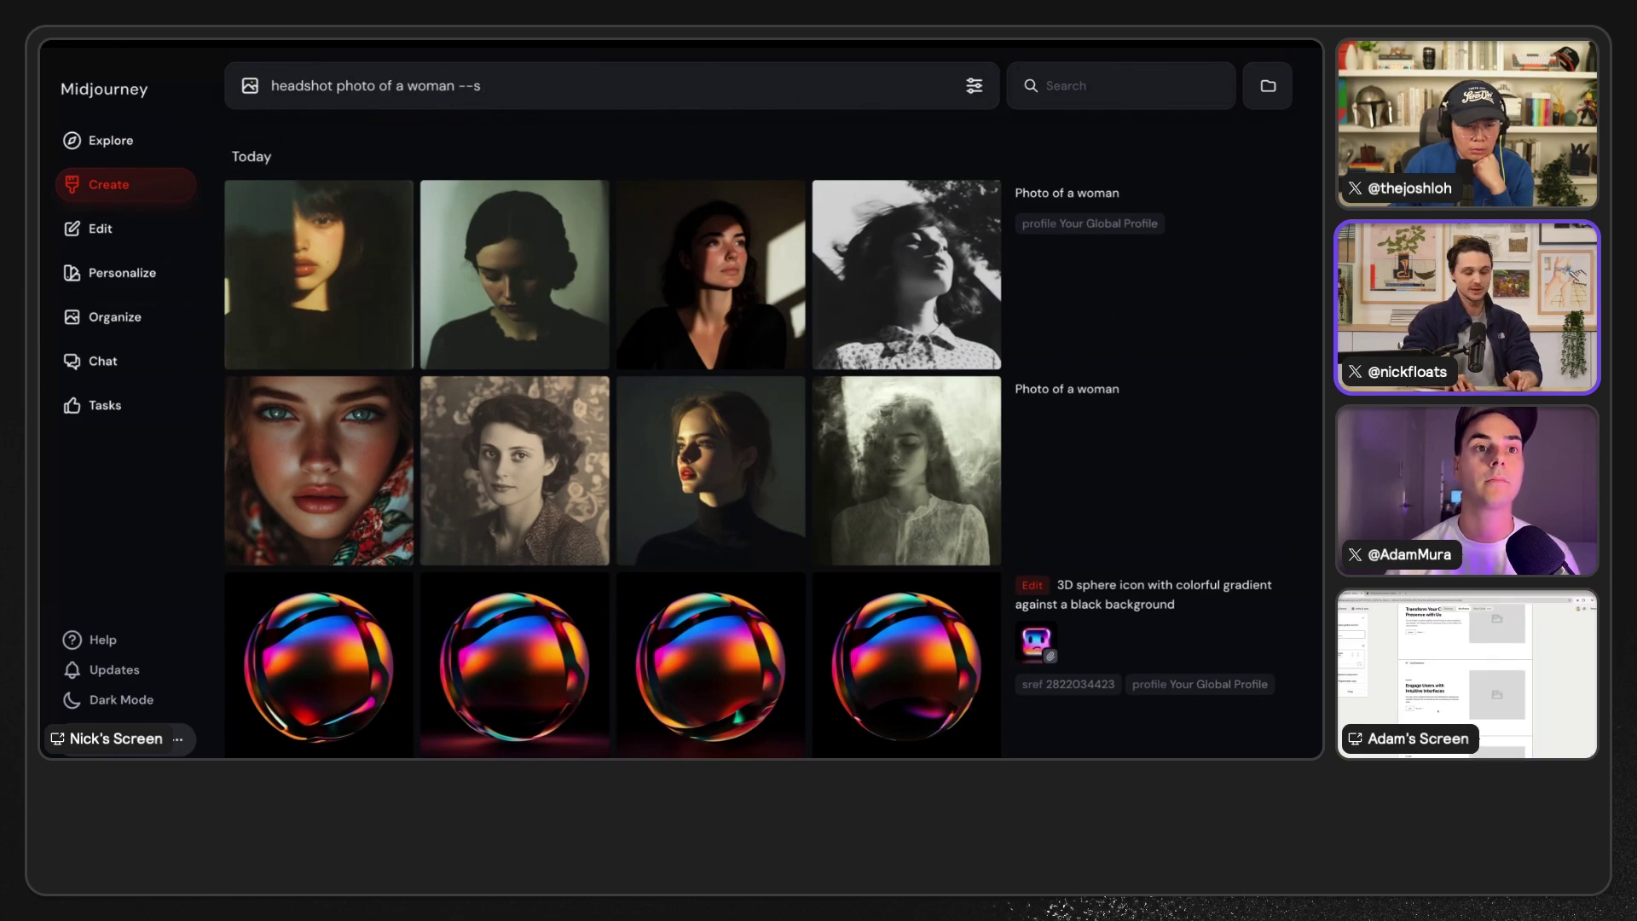
text(tylize 1000)
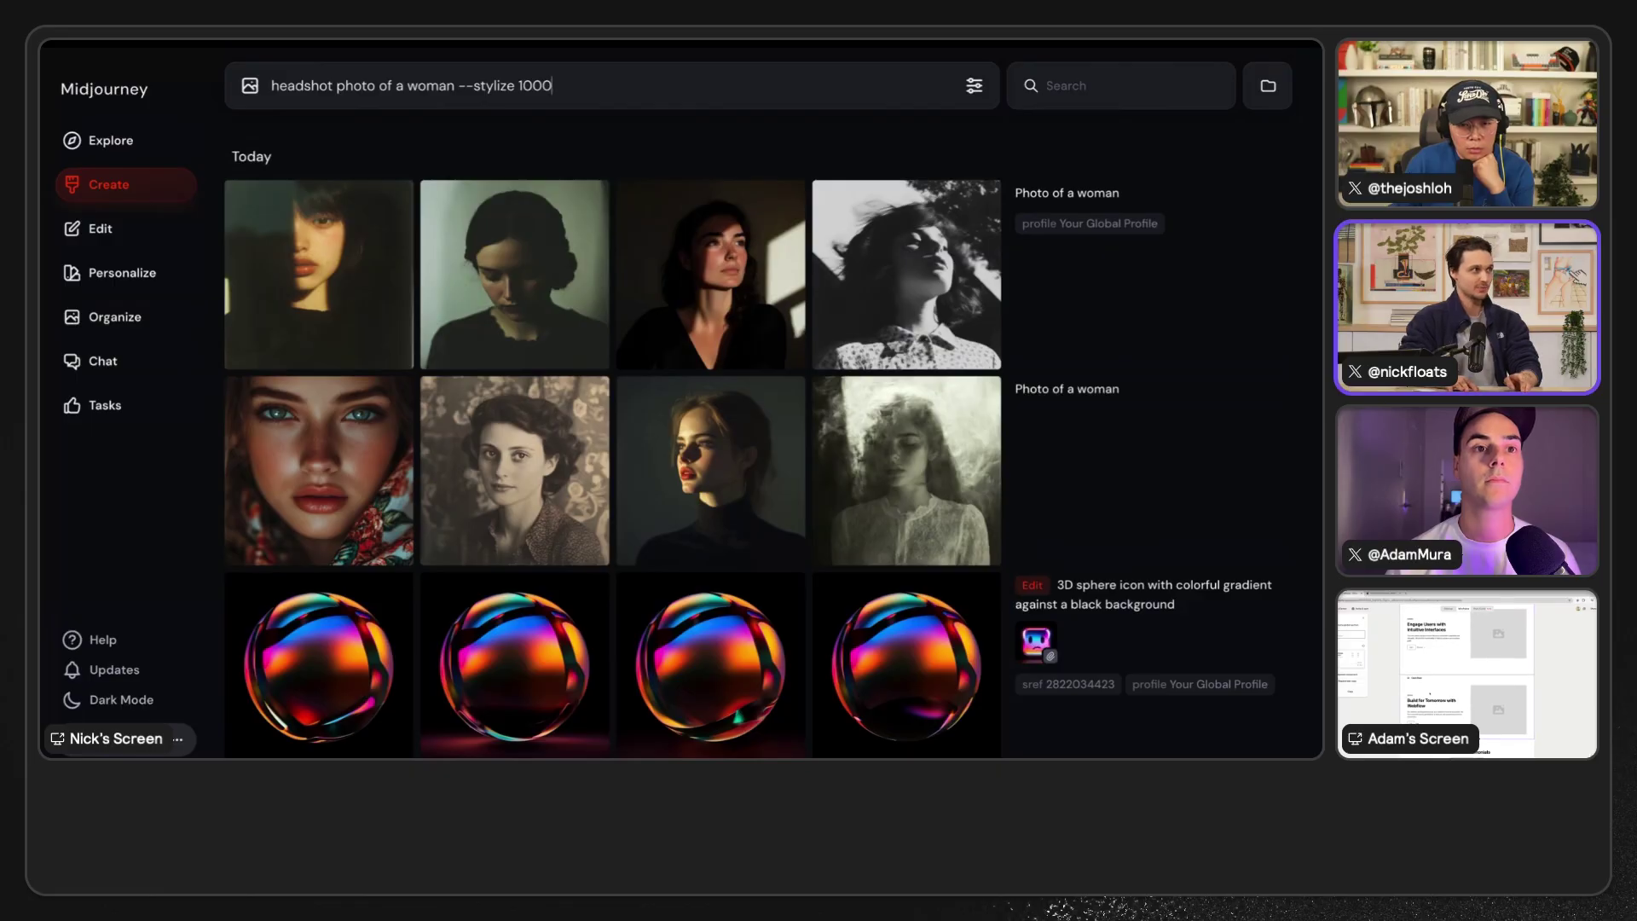
key(Return)
- Bring the headshot prompt back with --v 6.1 and point out its --stylize 1000 parameter
text(headshot photo of a woman --stylize 1000 --v 6.1)
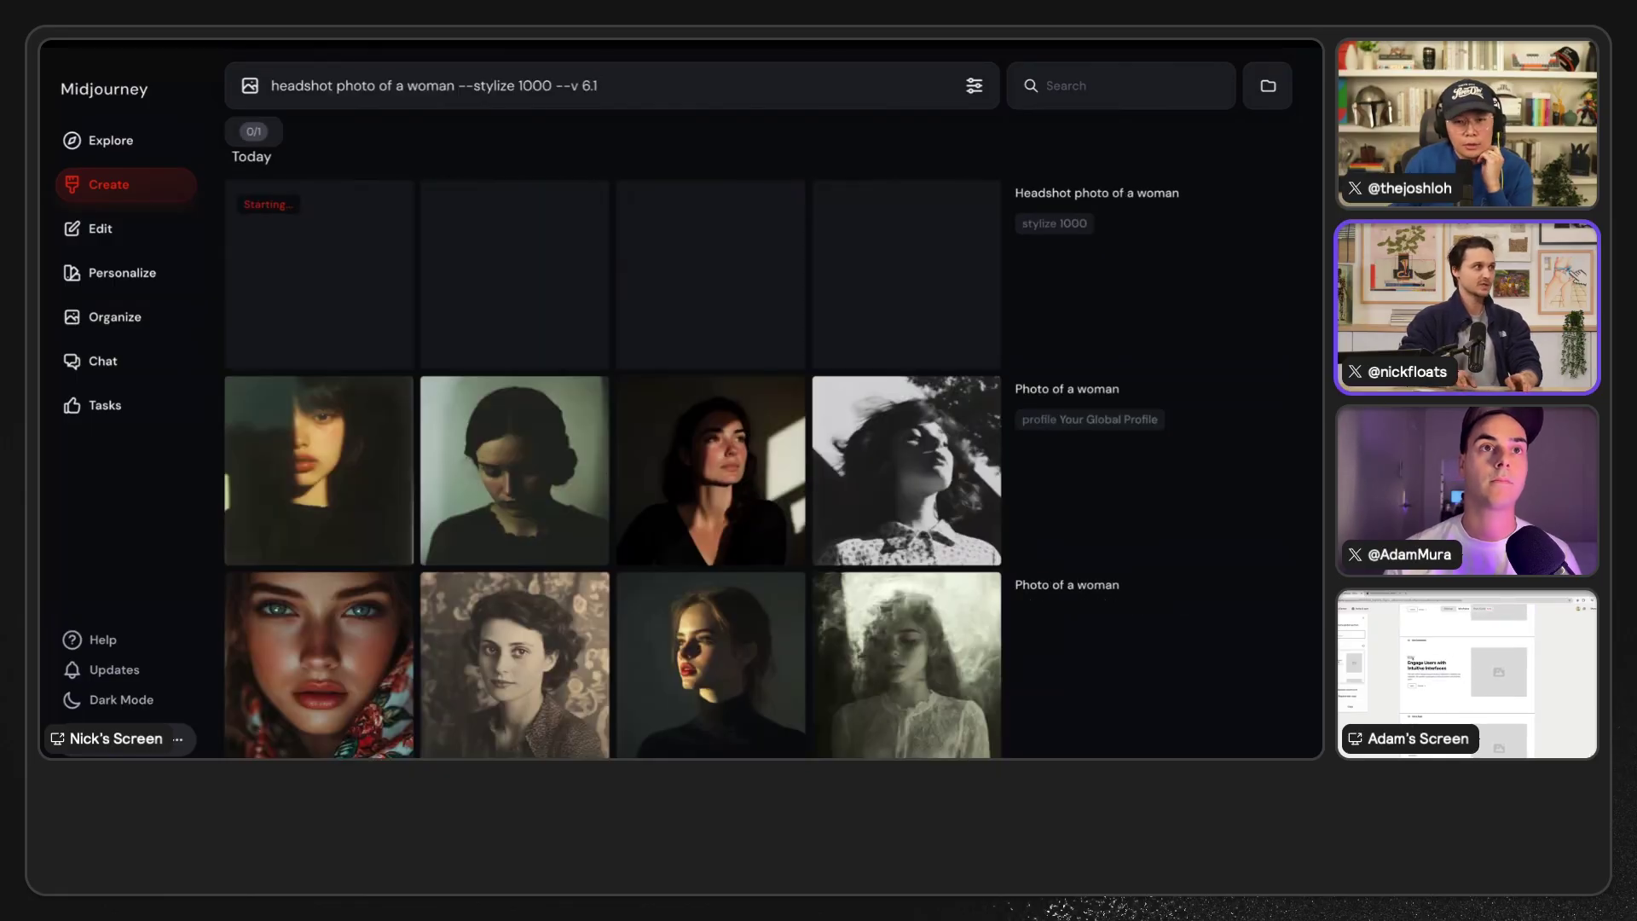
click(461, 85)
drag(461, 85, 542, 86)
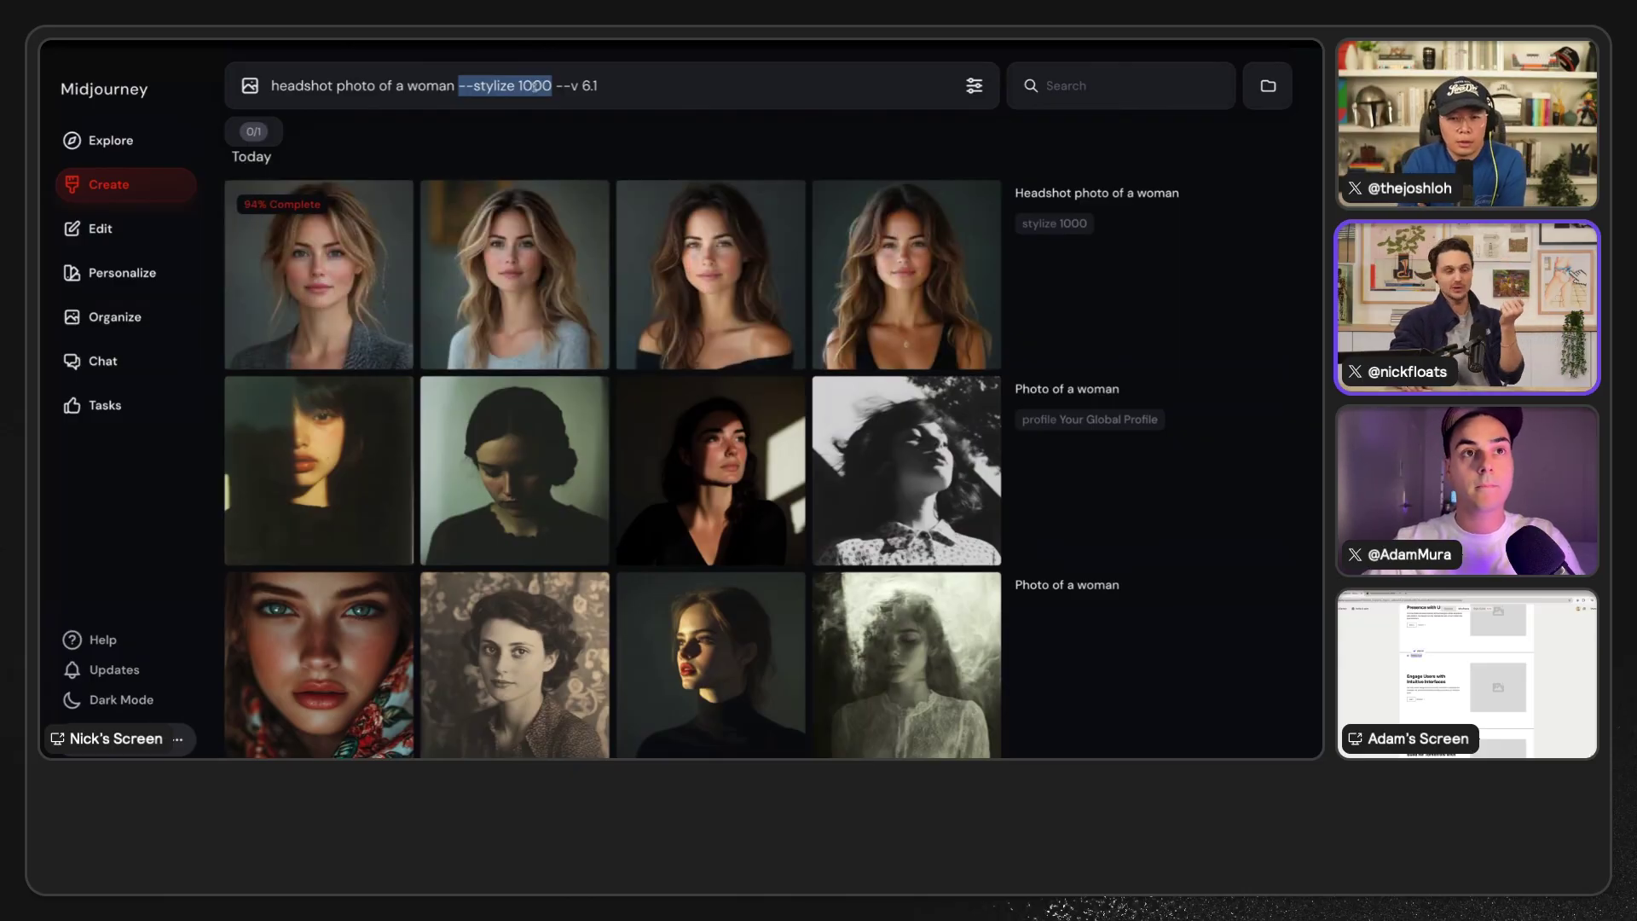
click(510, 88)
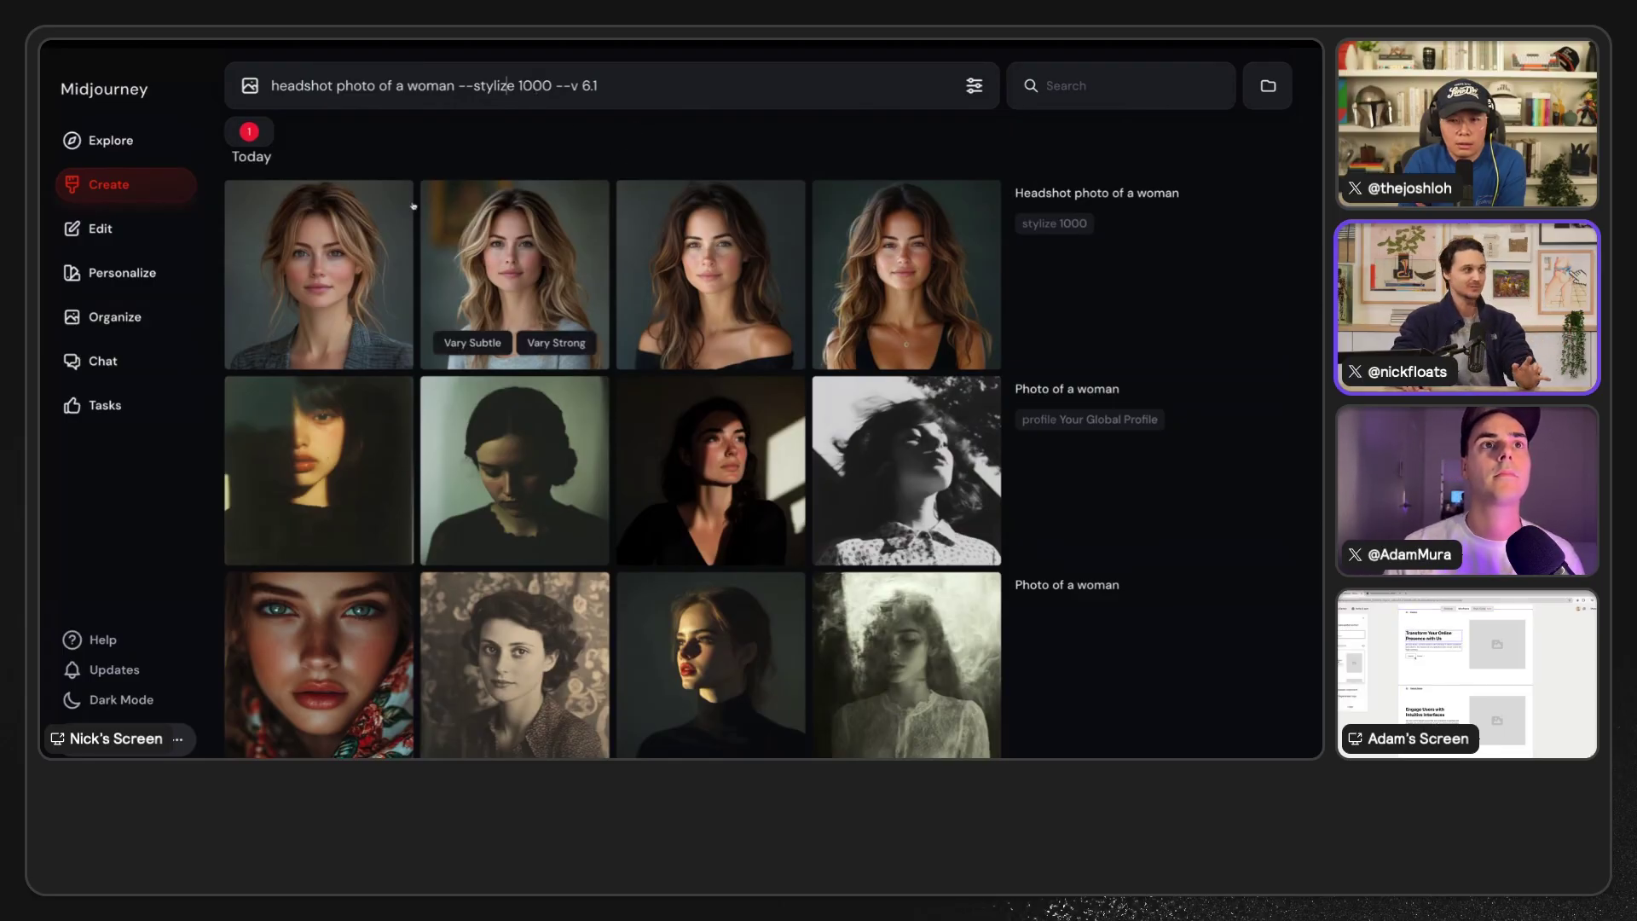
- View the generated stylize 1000 headshots one by one at full size and return to the image feed
click(329, 253)
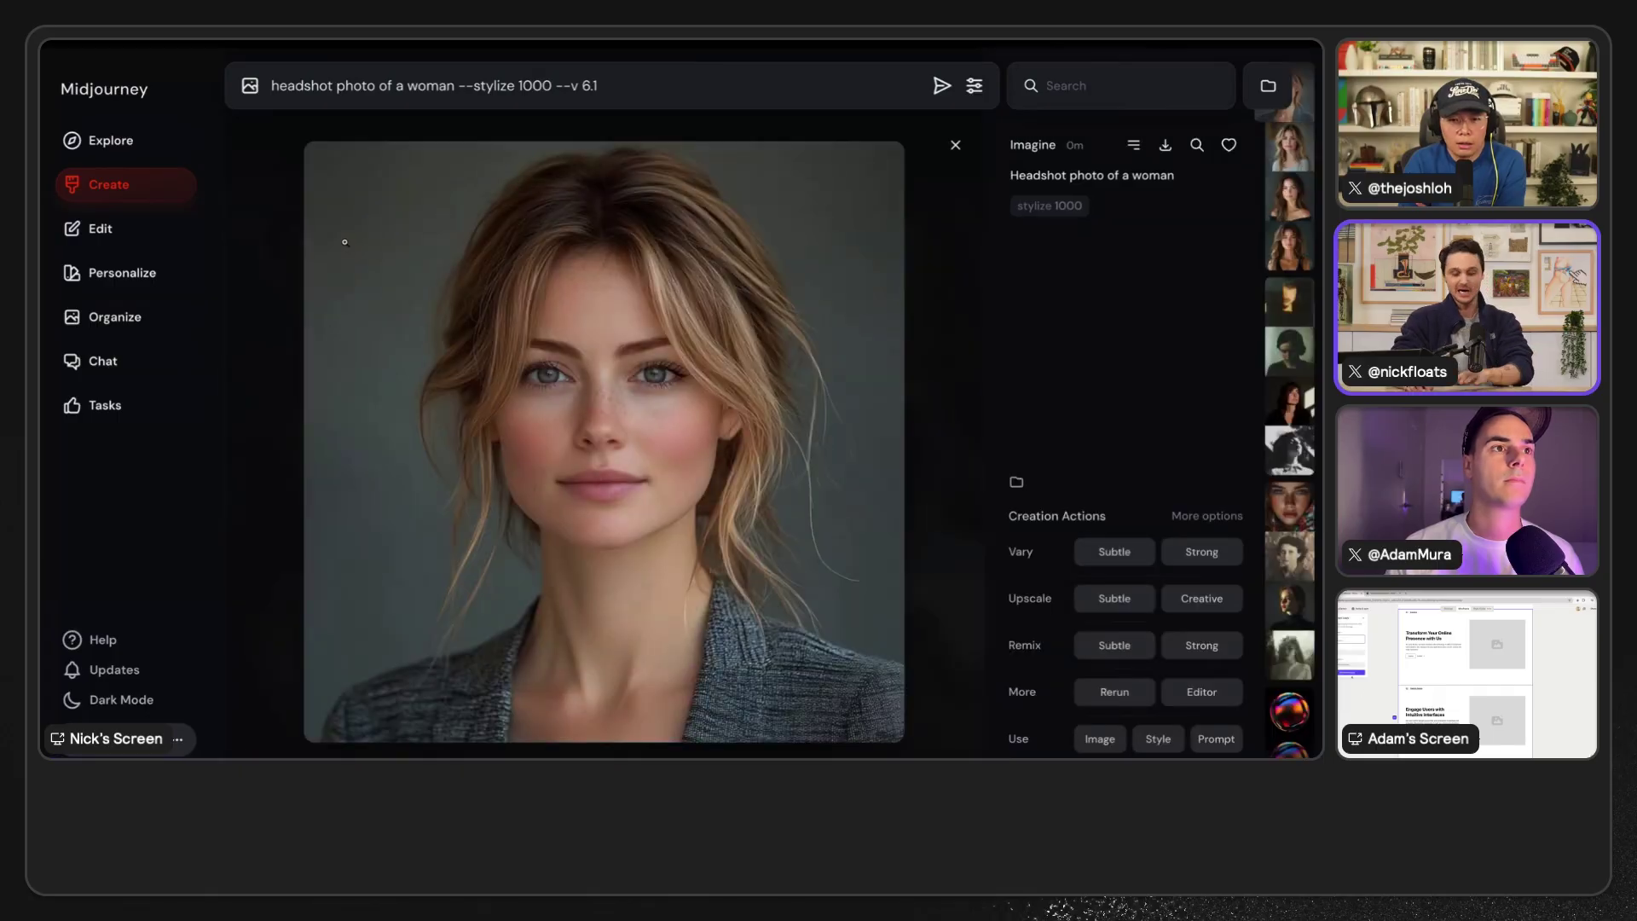
key(Right)
key(Right)
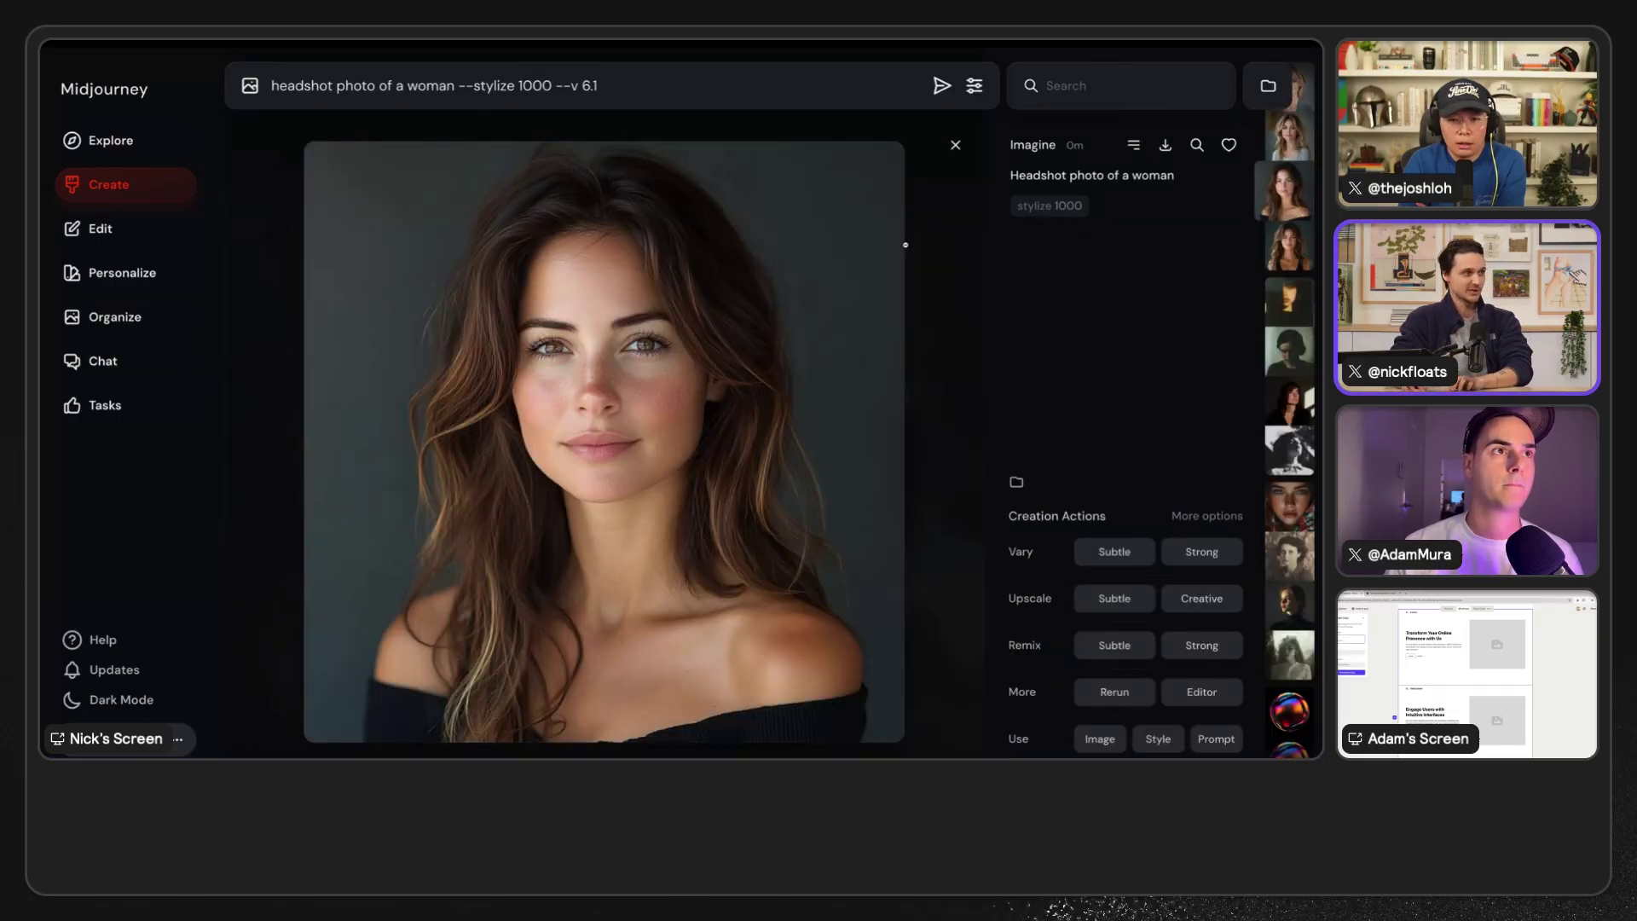
key(Right)
key(Escape)
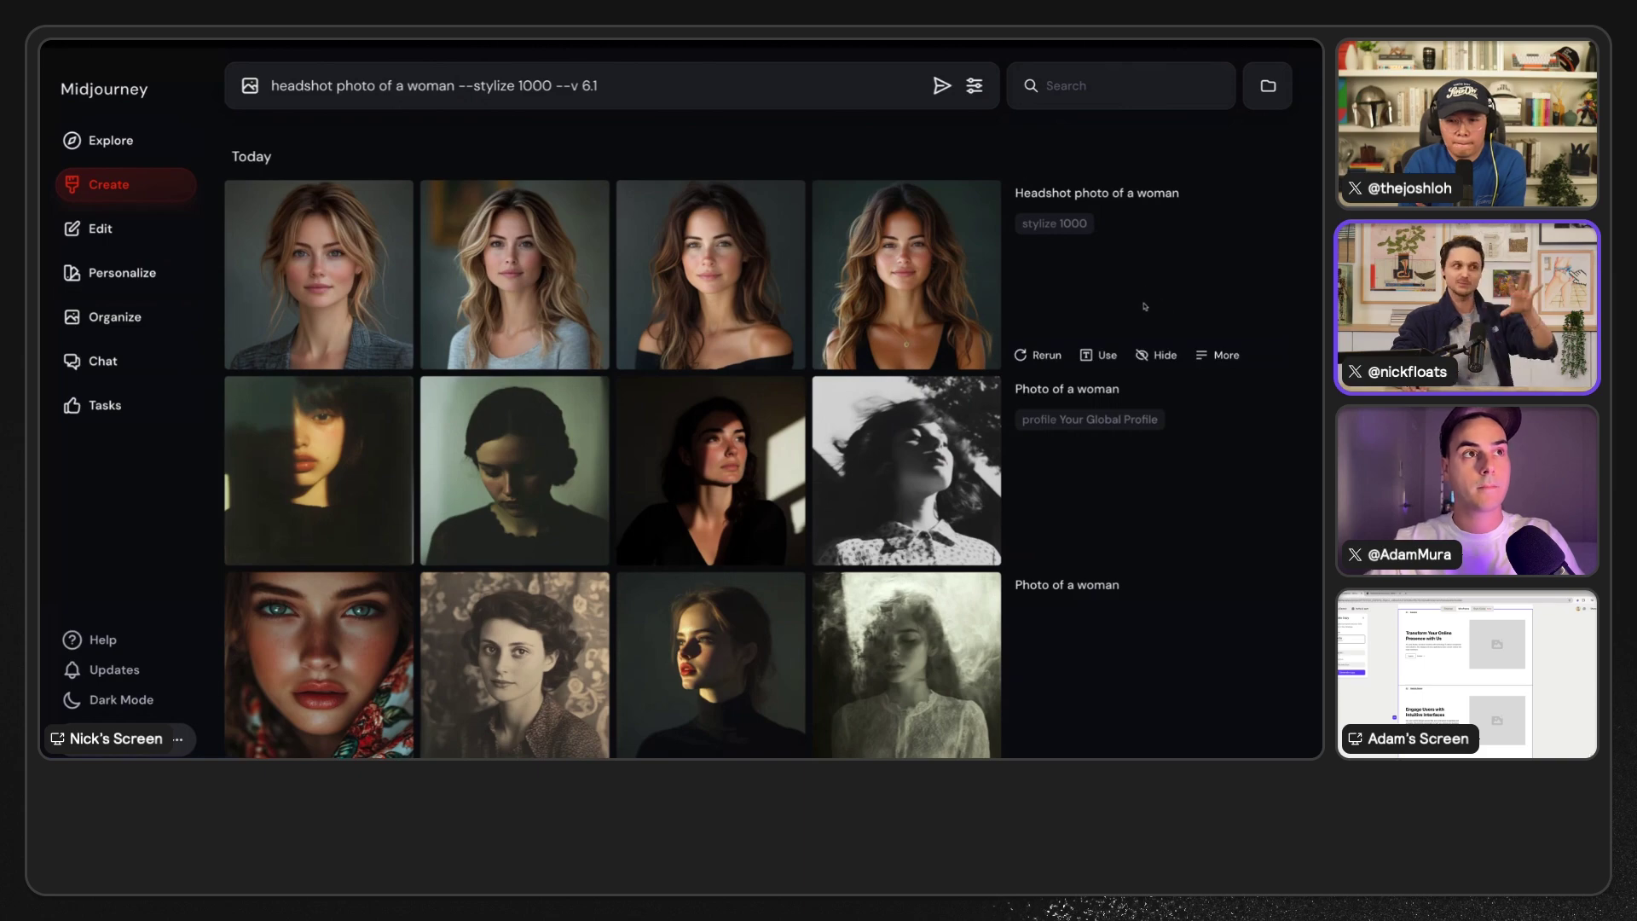
- Reuse the stylize 1000 headshot prompt and generate it with personalization as "headshot photo of a woman --stylize 1000 --p"
click(1100, 355)
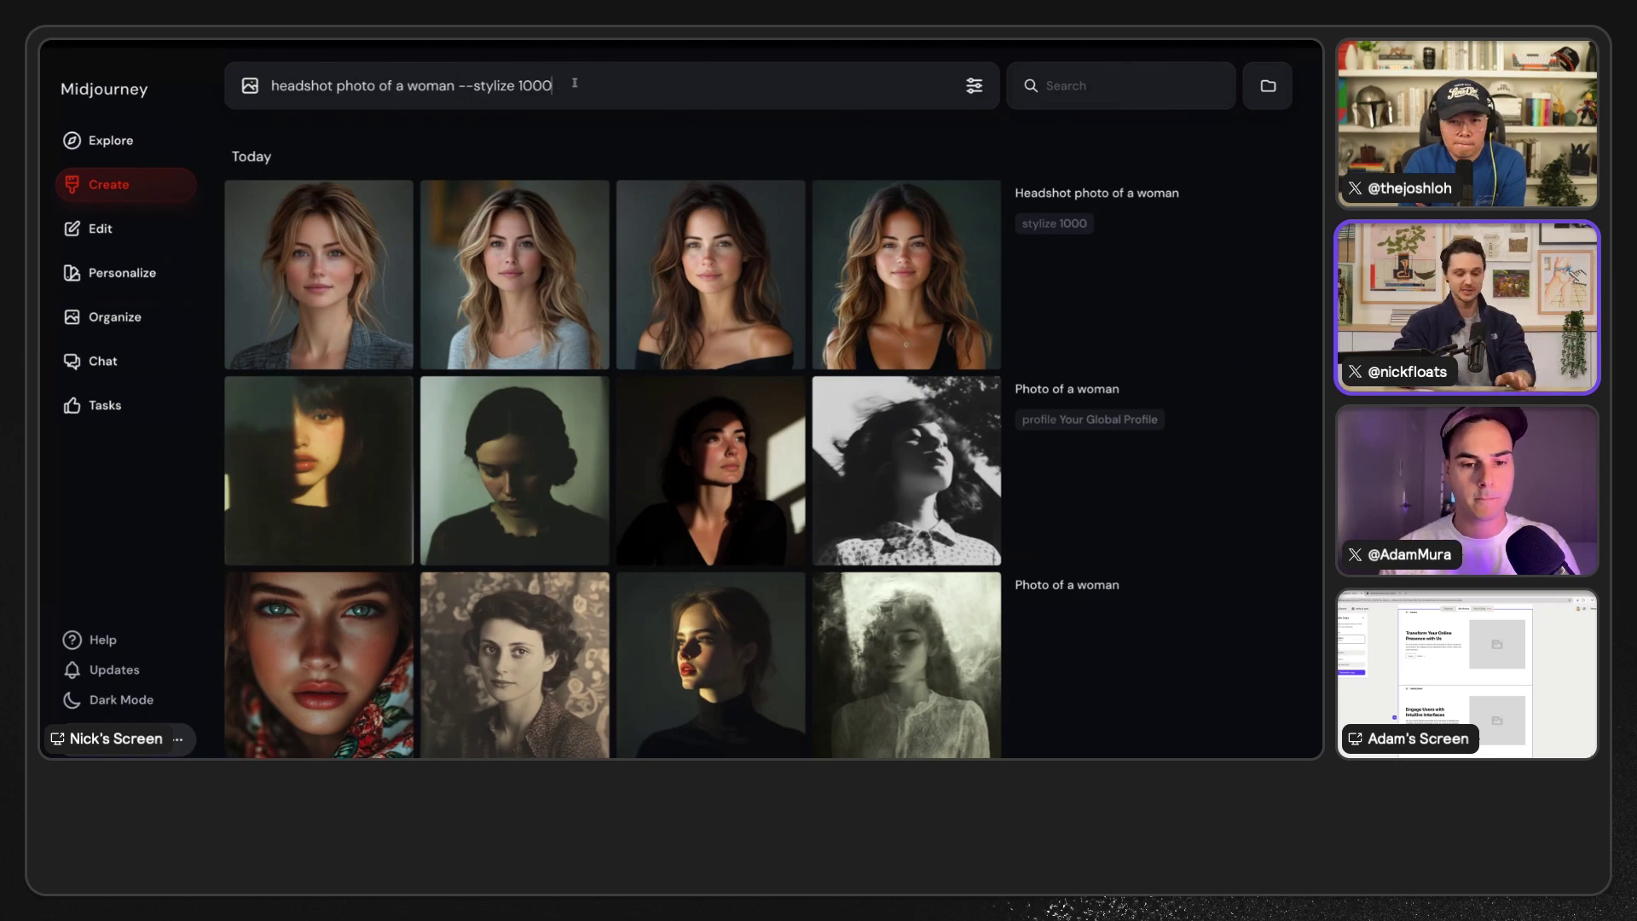
text(--p)
key(Return)
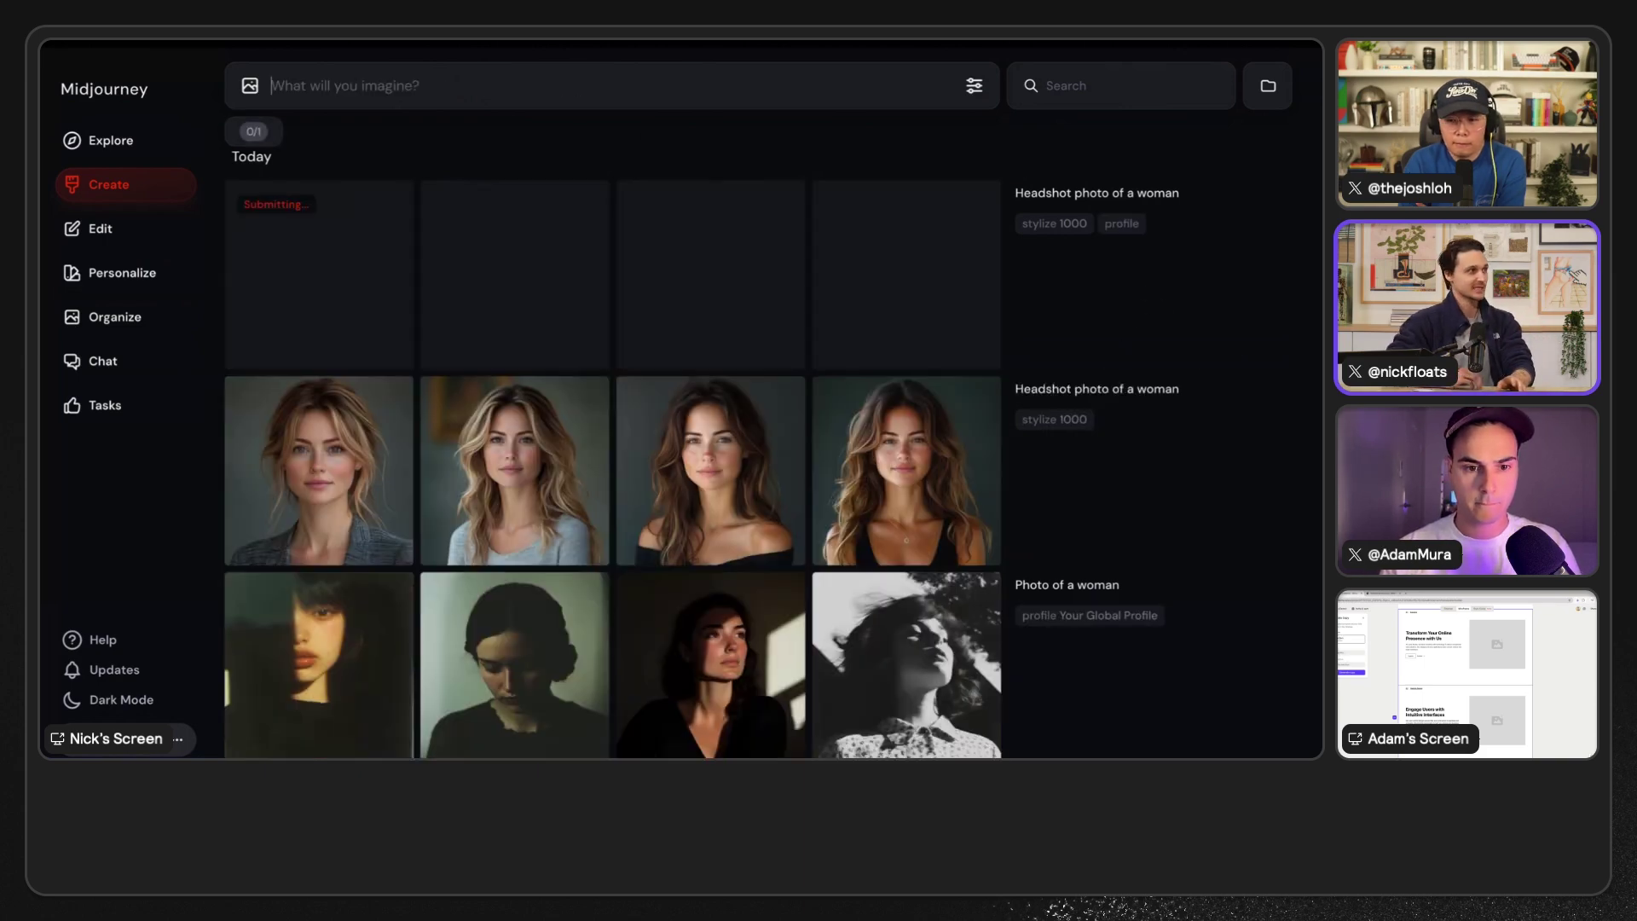
- Compare the personalized headshots at full size and return to the image feed
mouse_move(1151, 267)
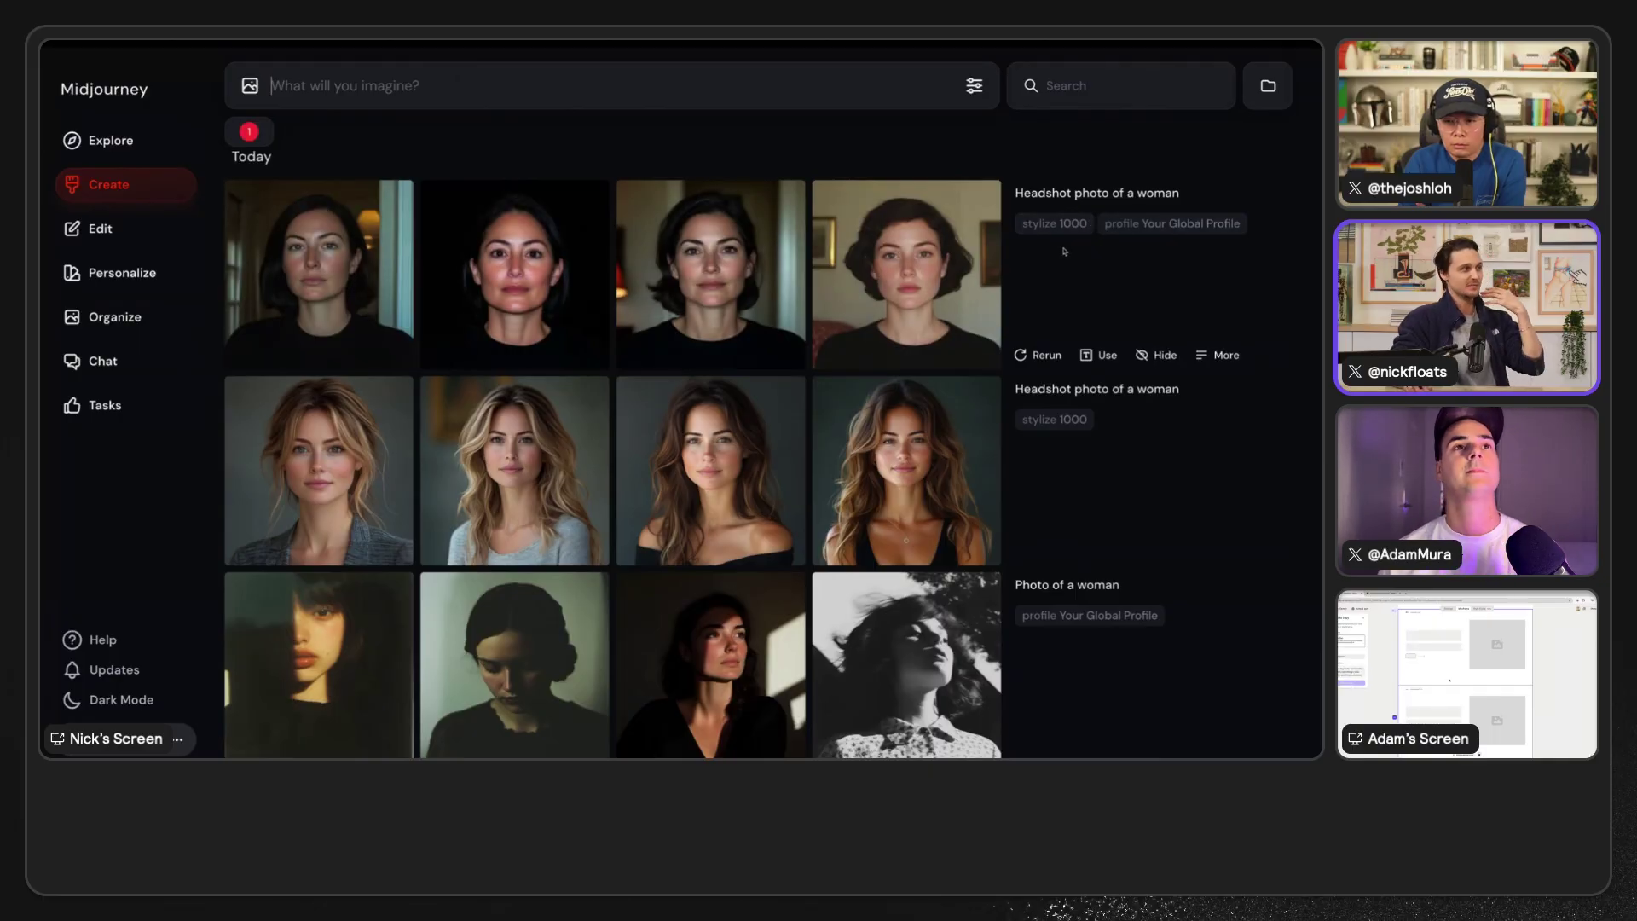
mouse_move(944, 258)
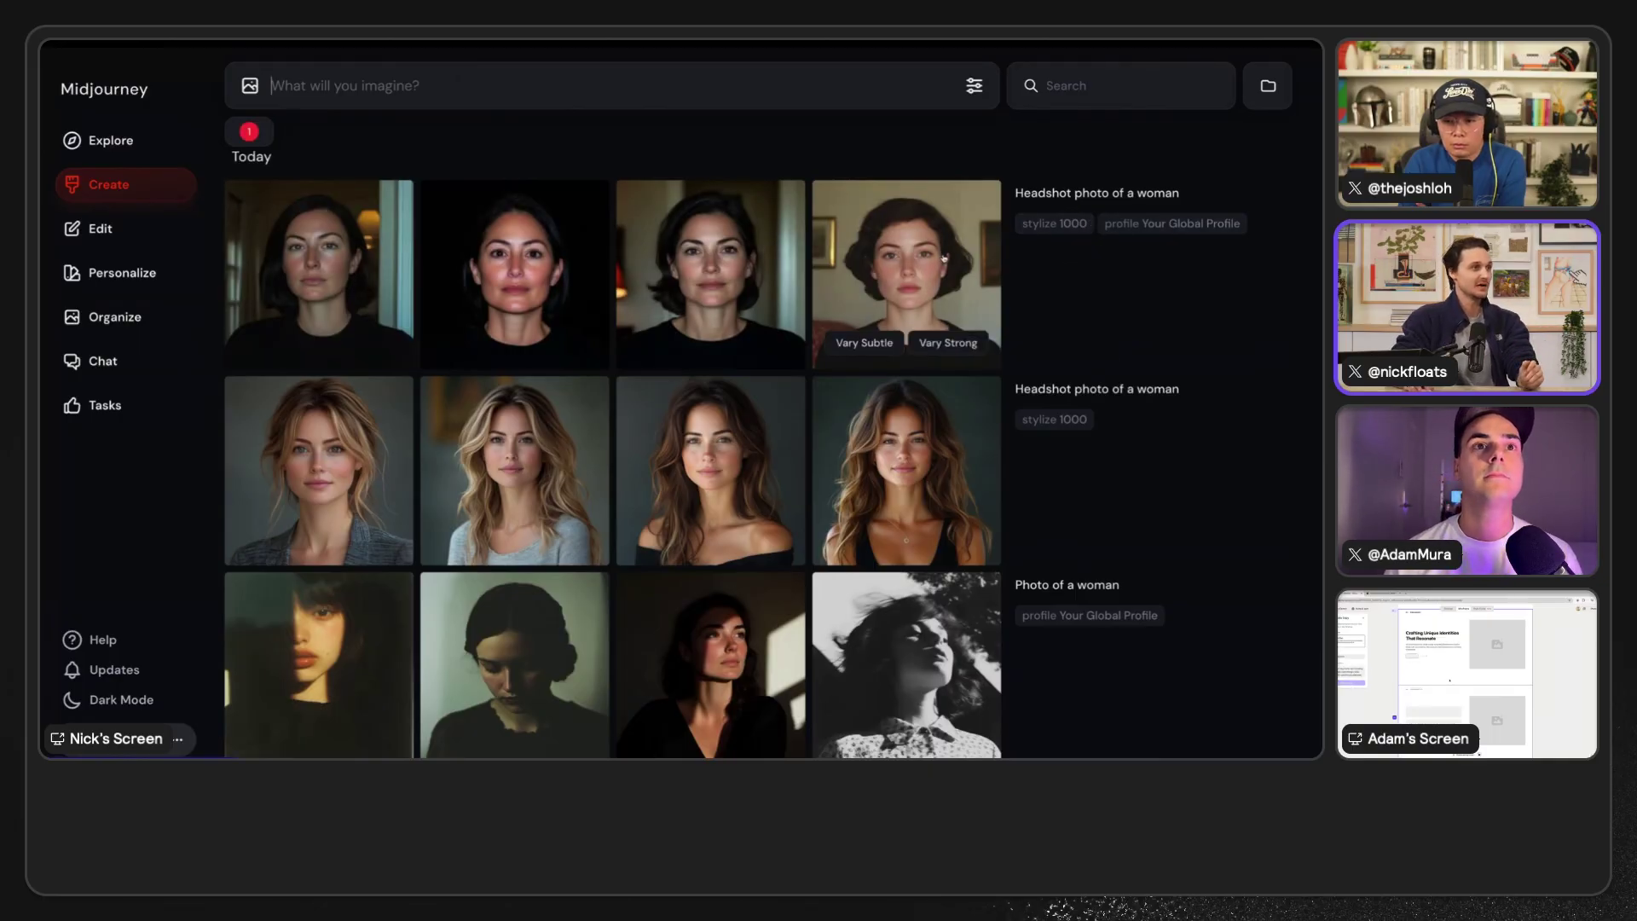
mouse_move(367, 253)
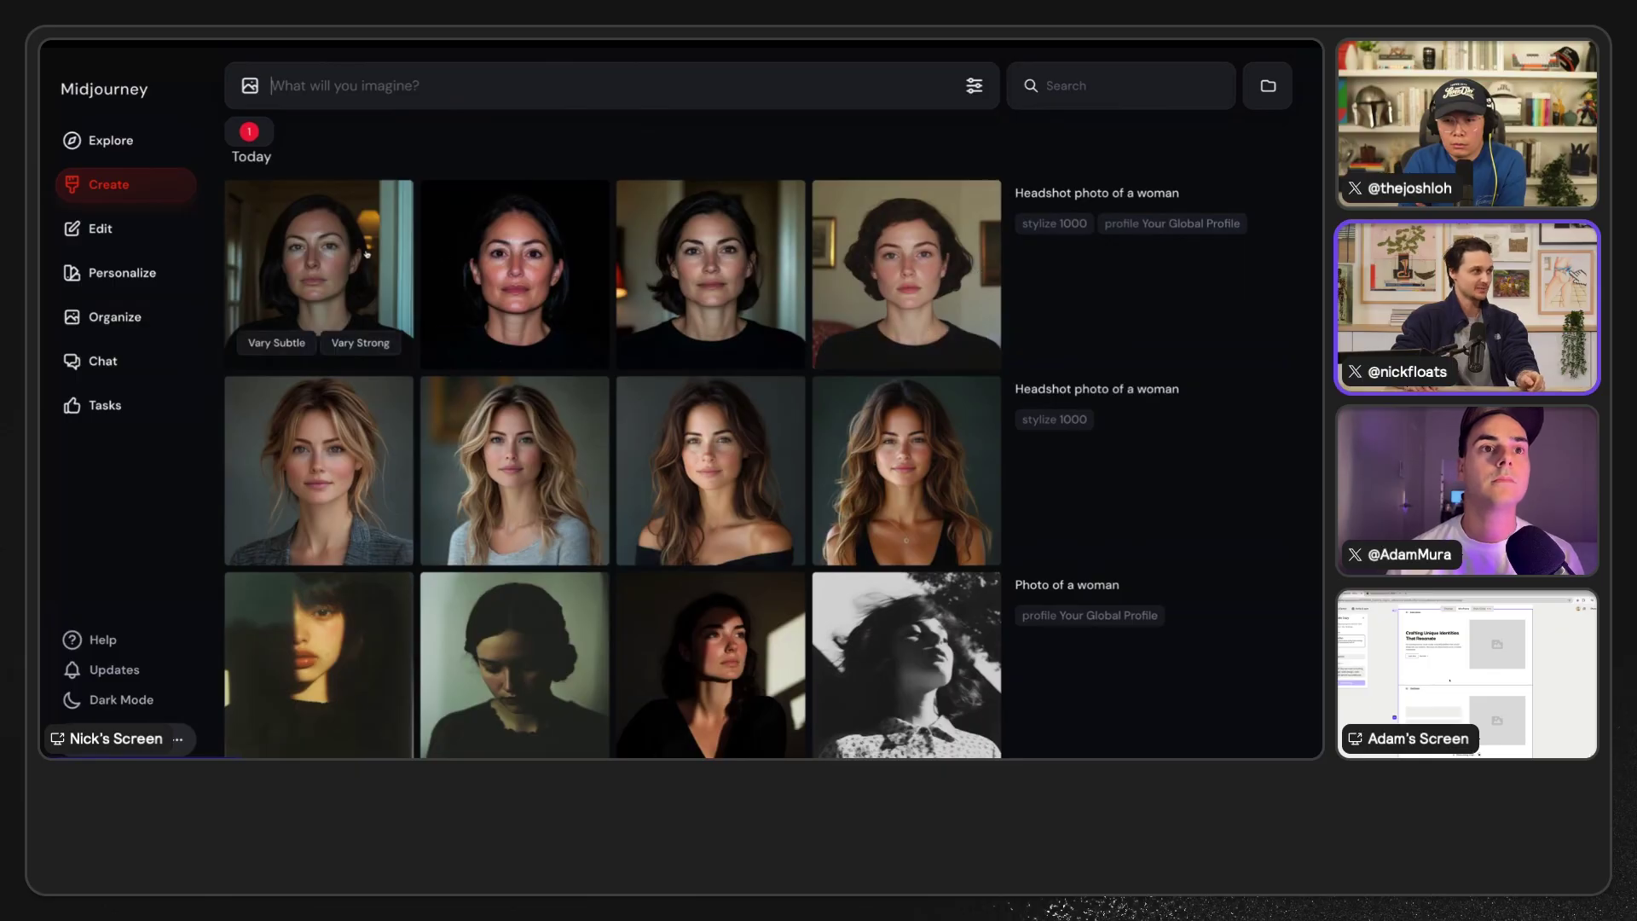
click(960, 254)
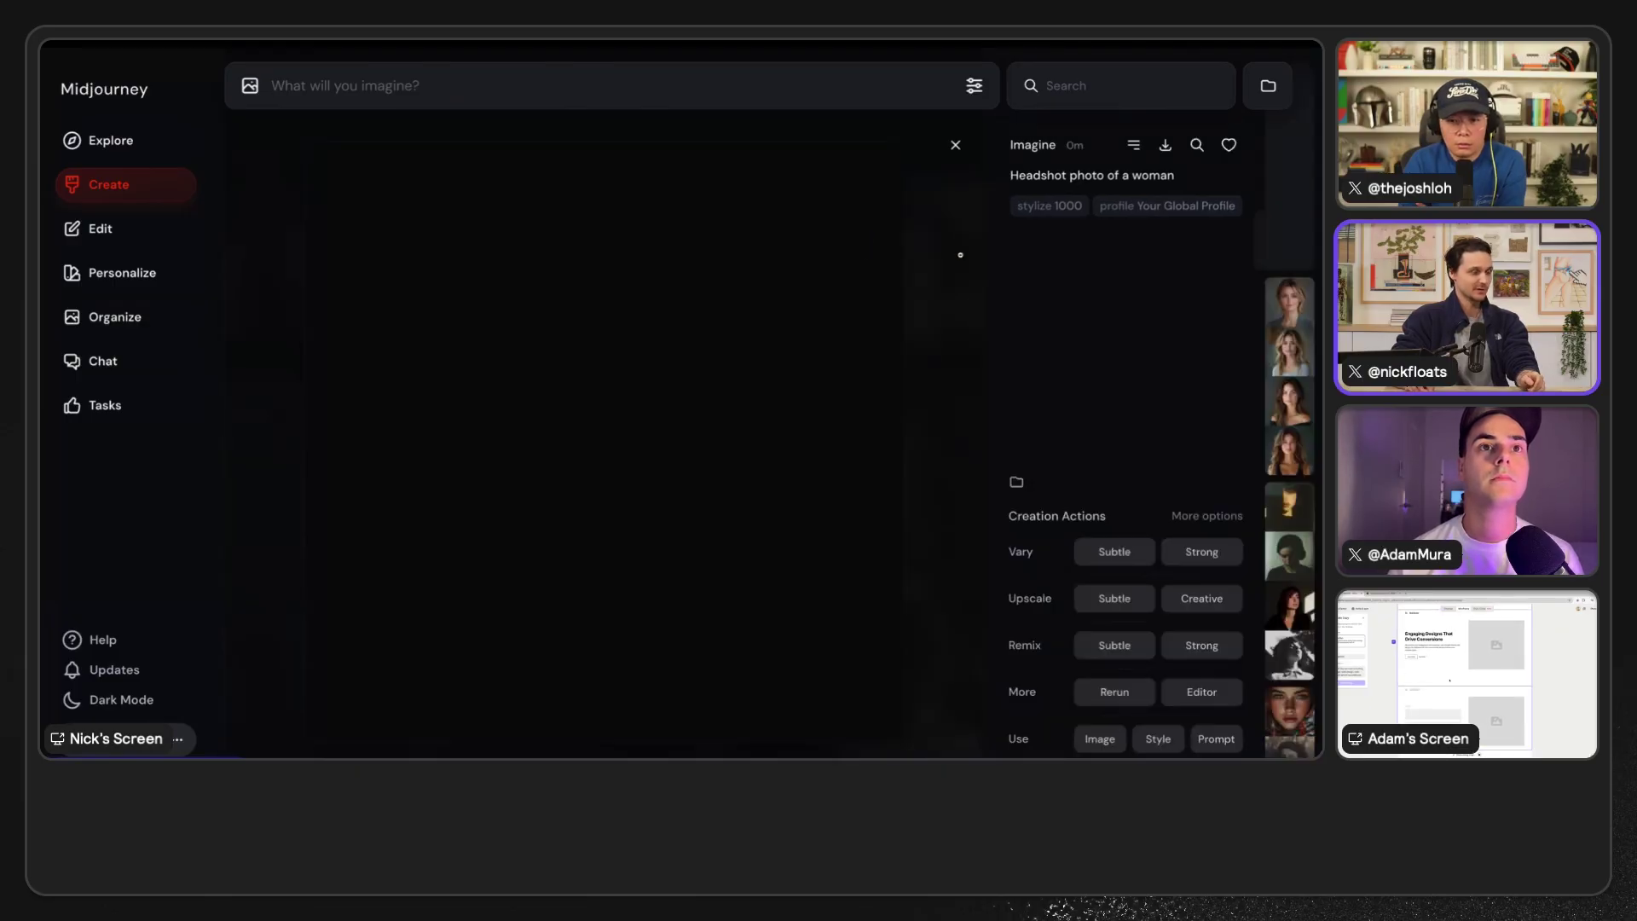
scroll(983, 256, down, 1)
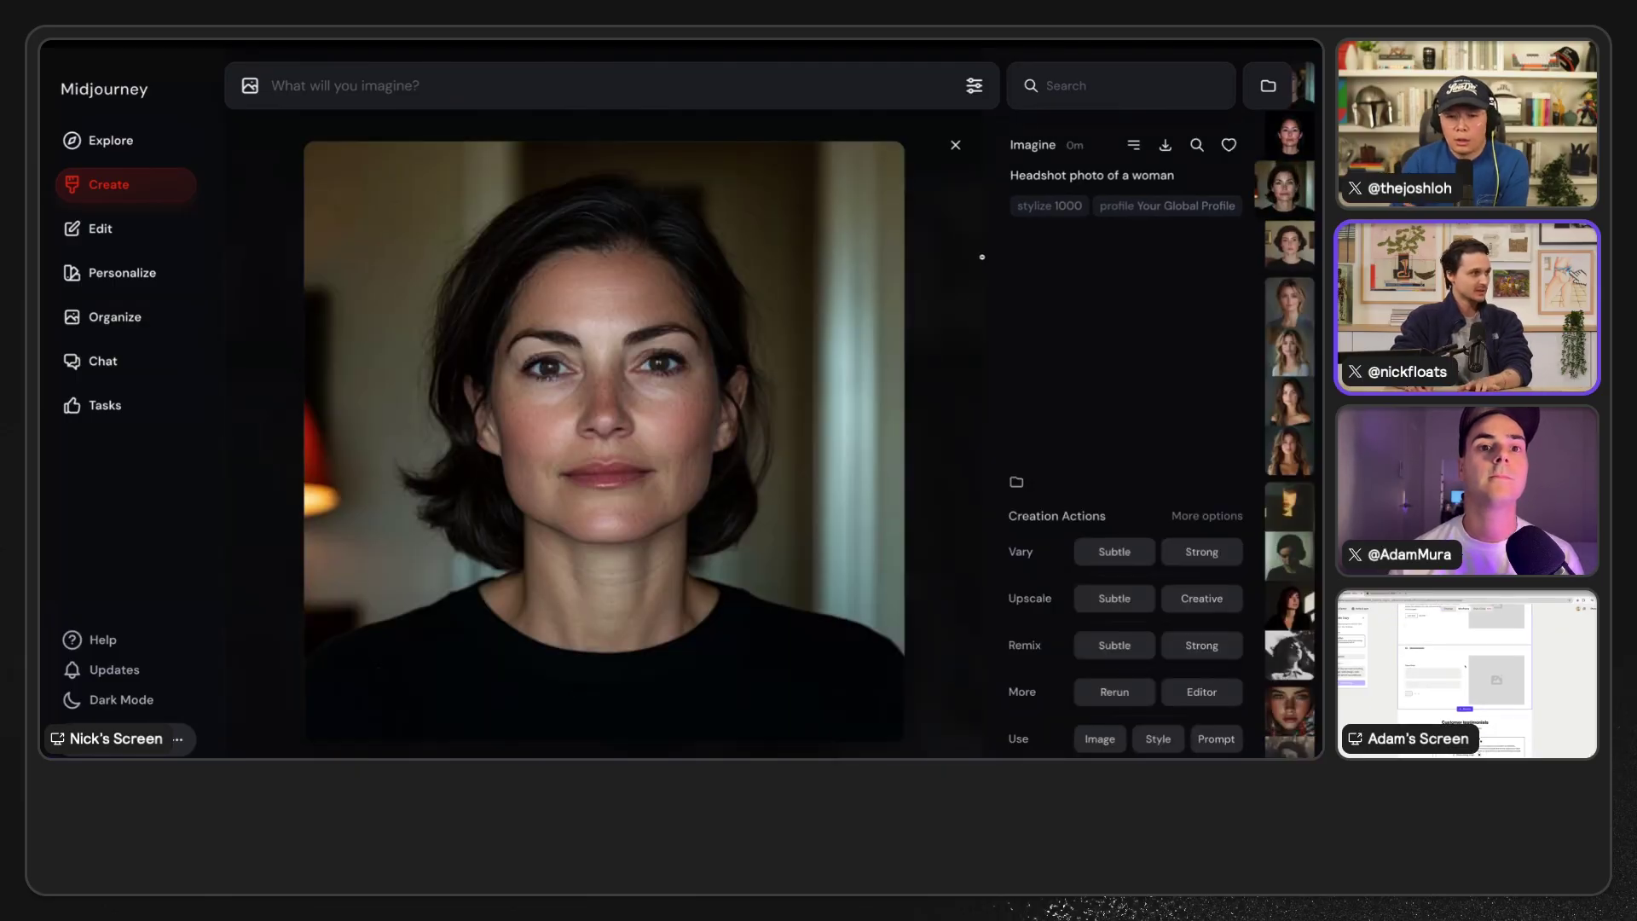
scroll(983, 257, down, 1)
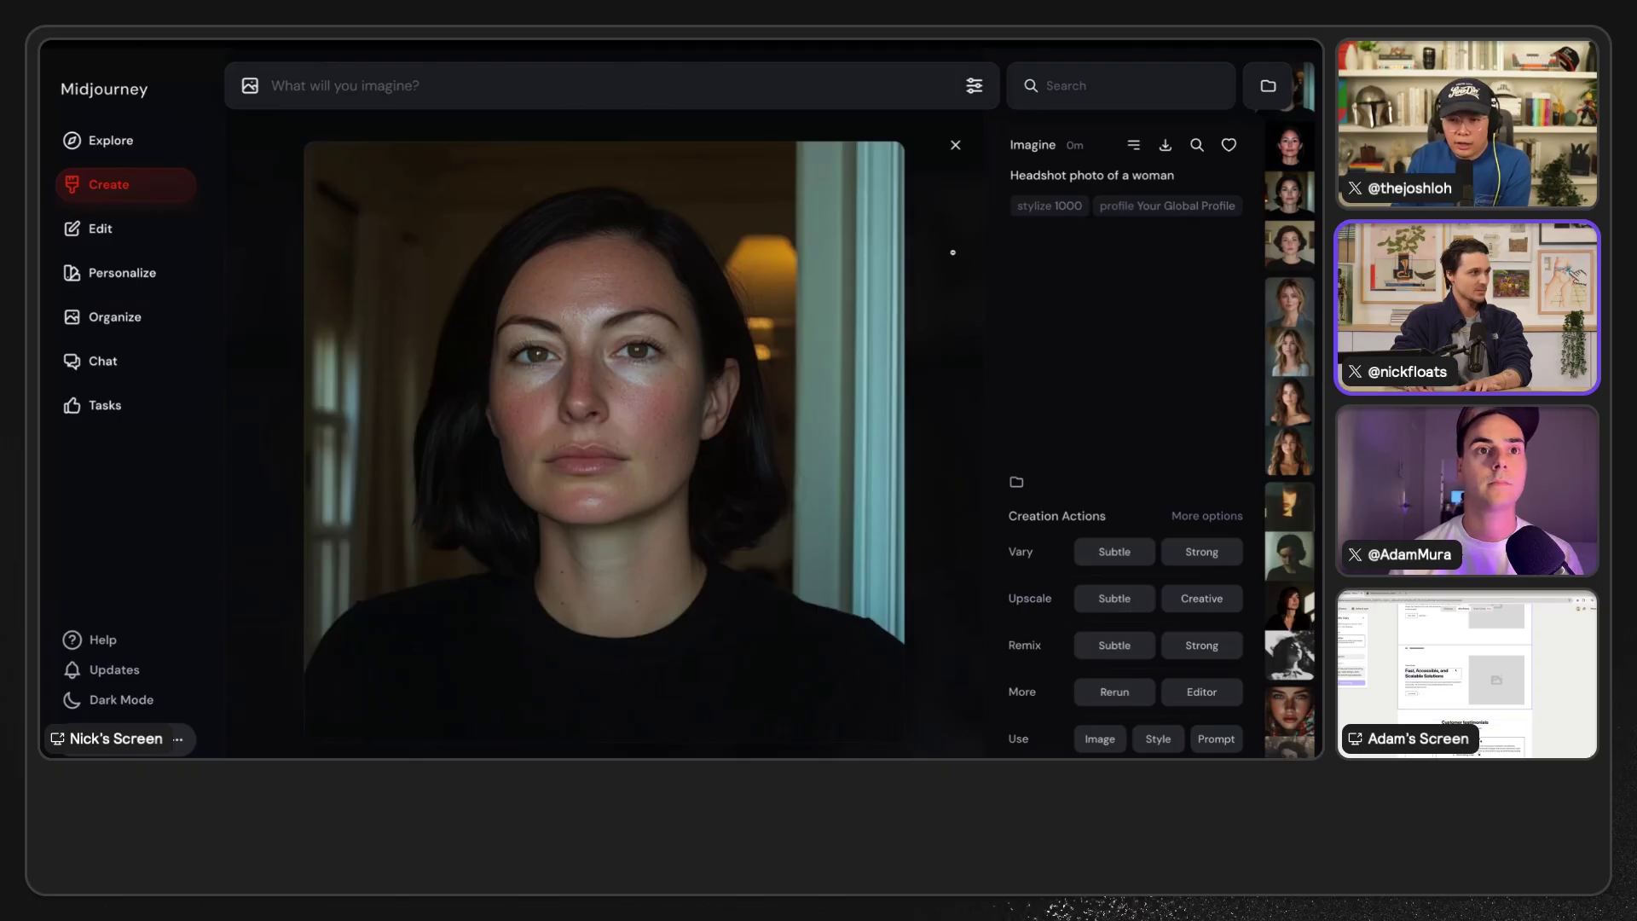
click(953, 252)
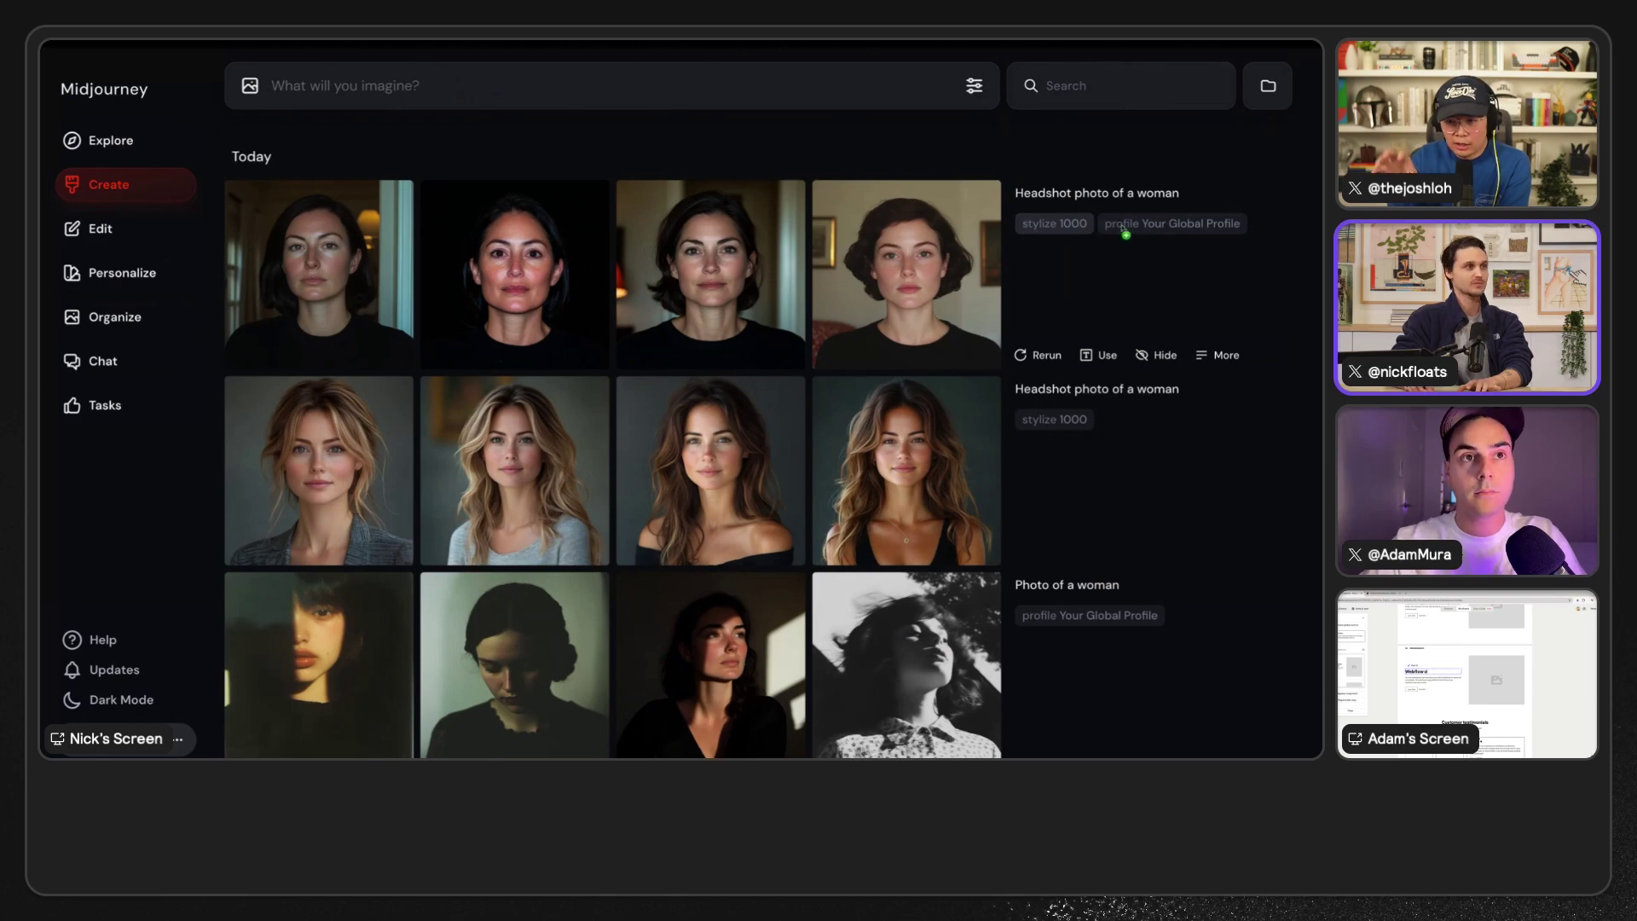
- Write the sample prompt "prompt --ar 16:9 --p" to demonstrate the aspect ratio and personalization parameters
click(564, 82)
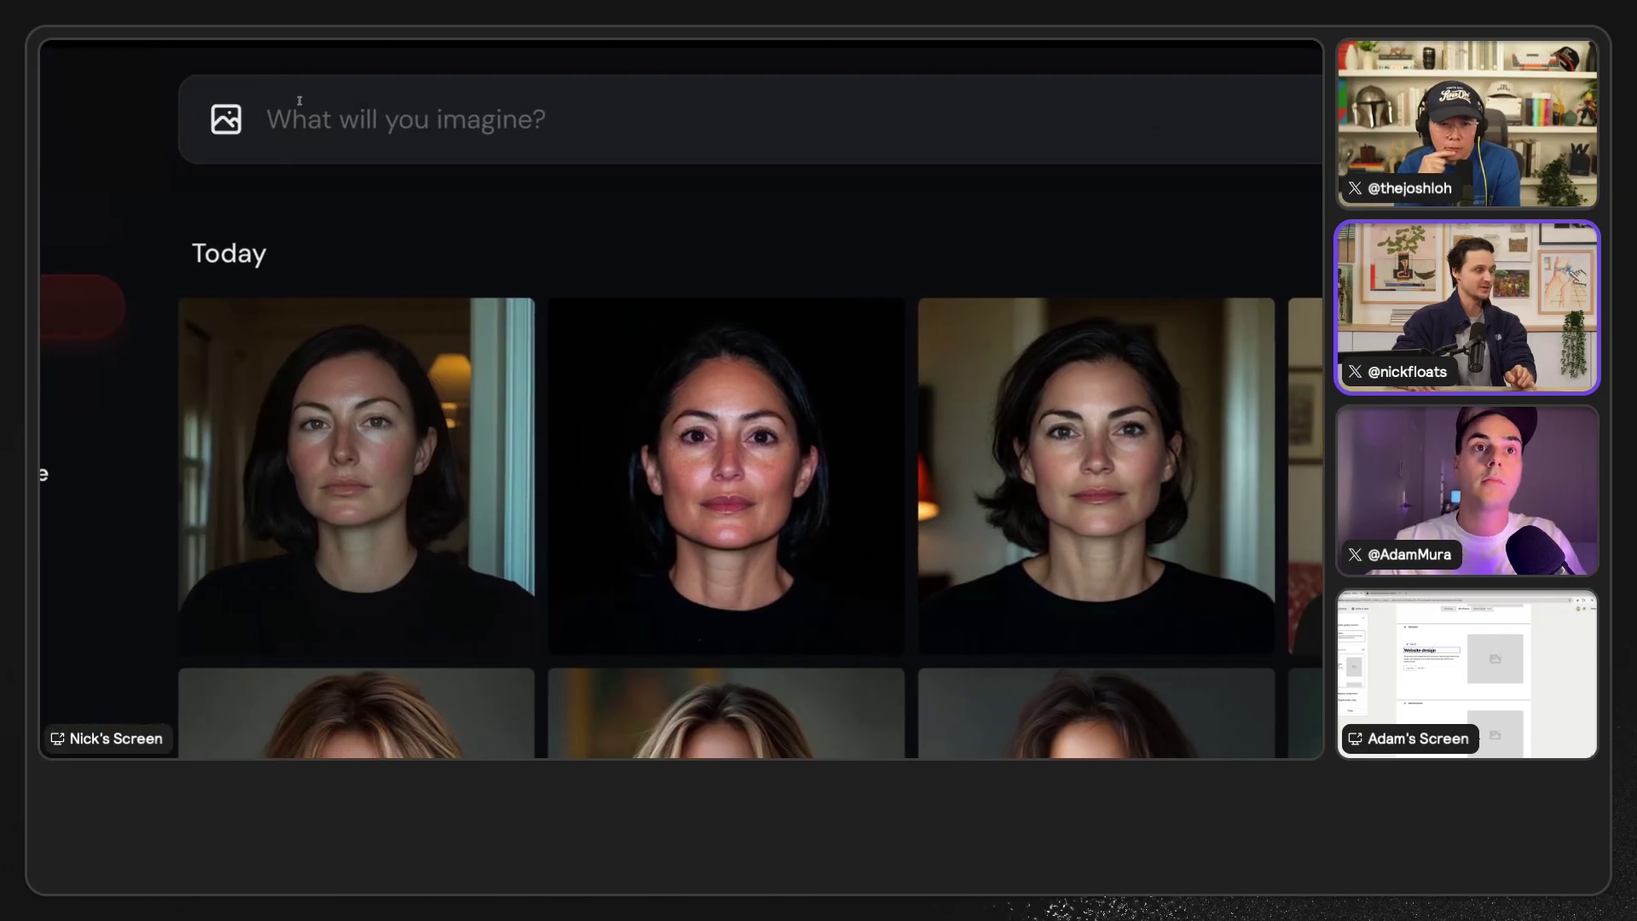
text(prompt)
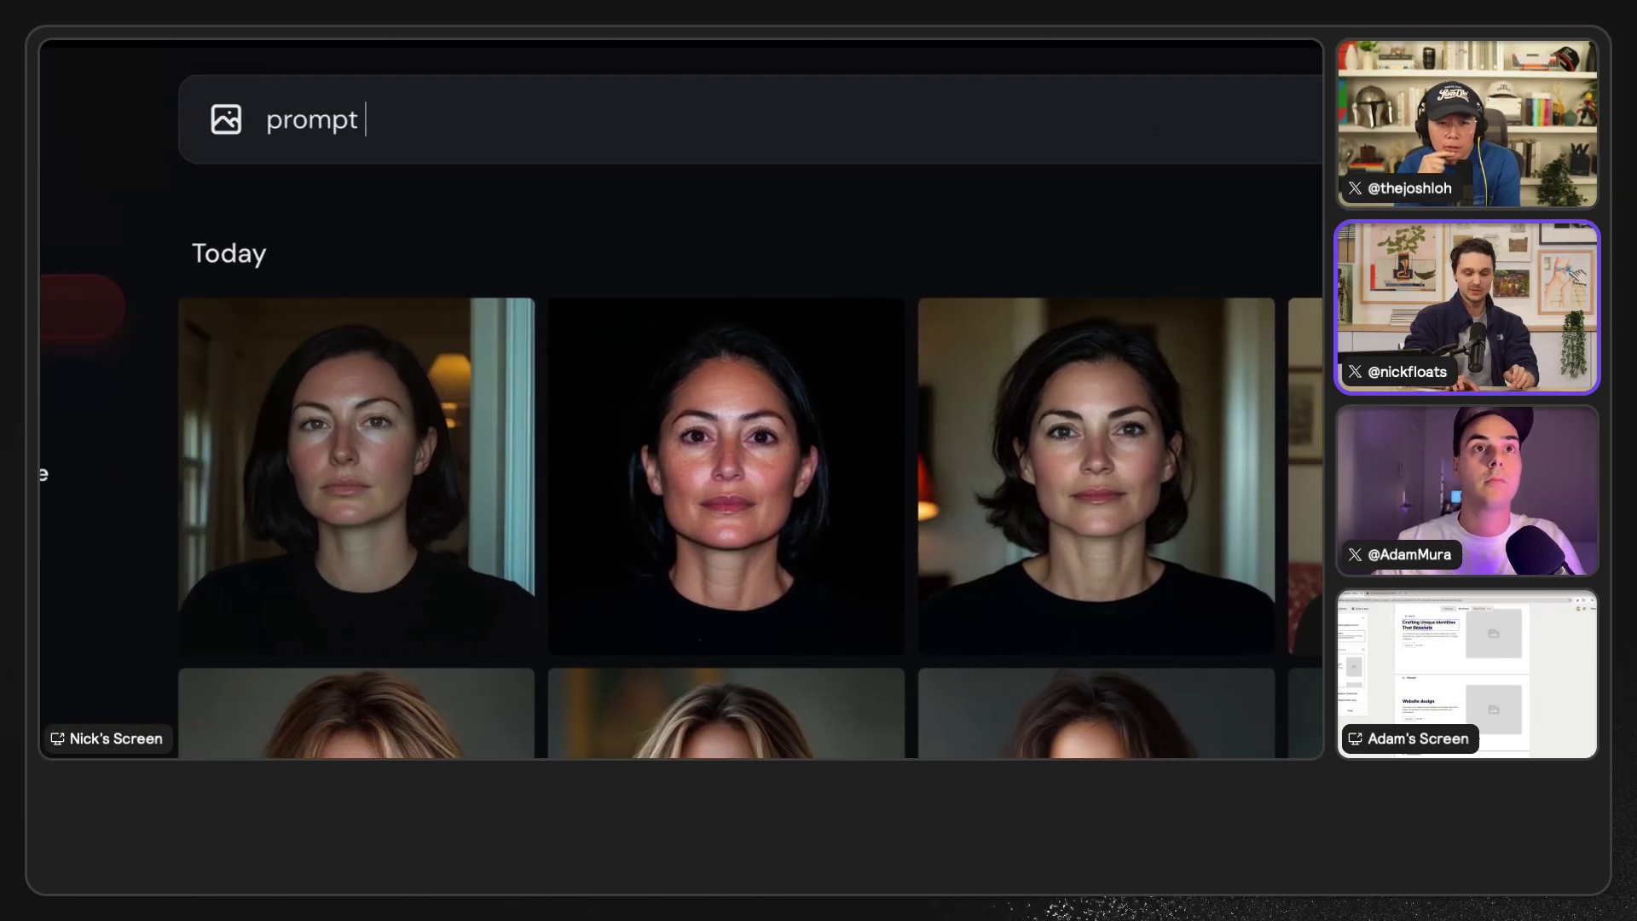
text( --ar)
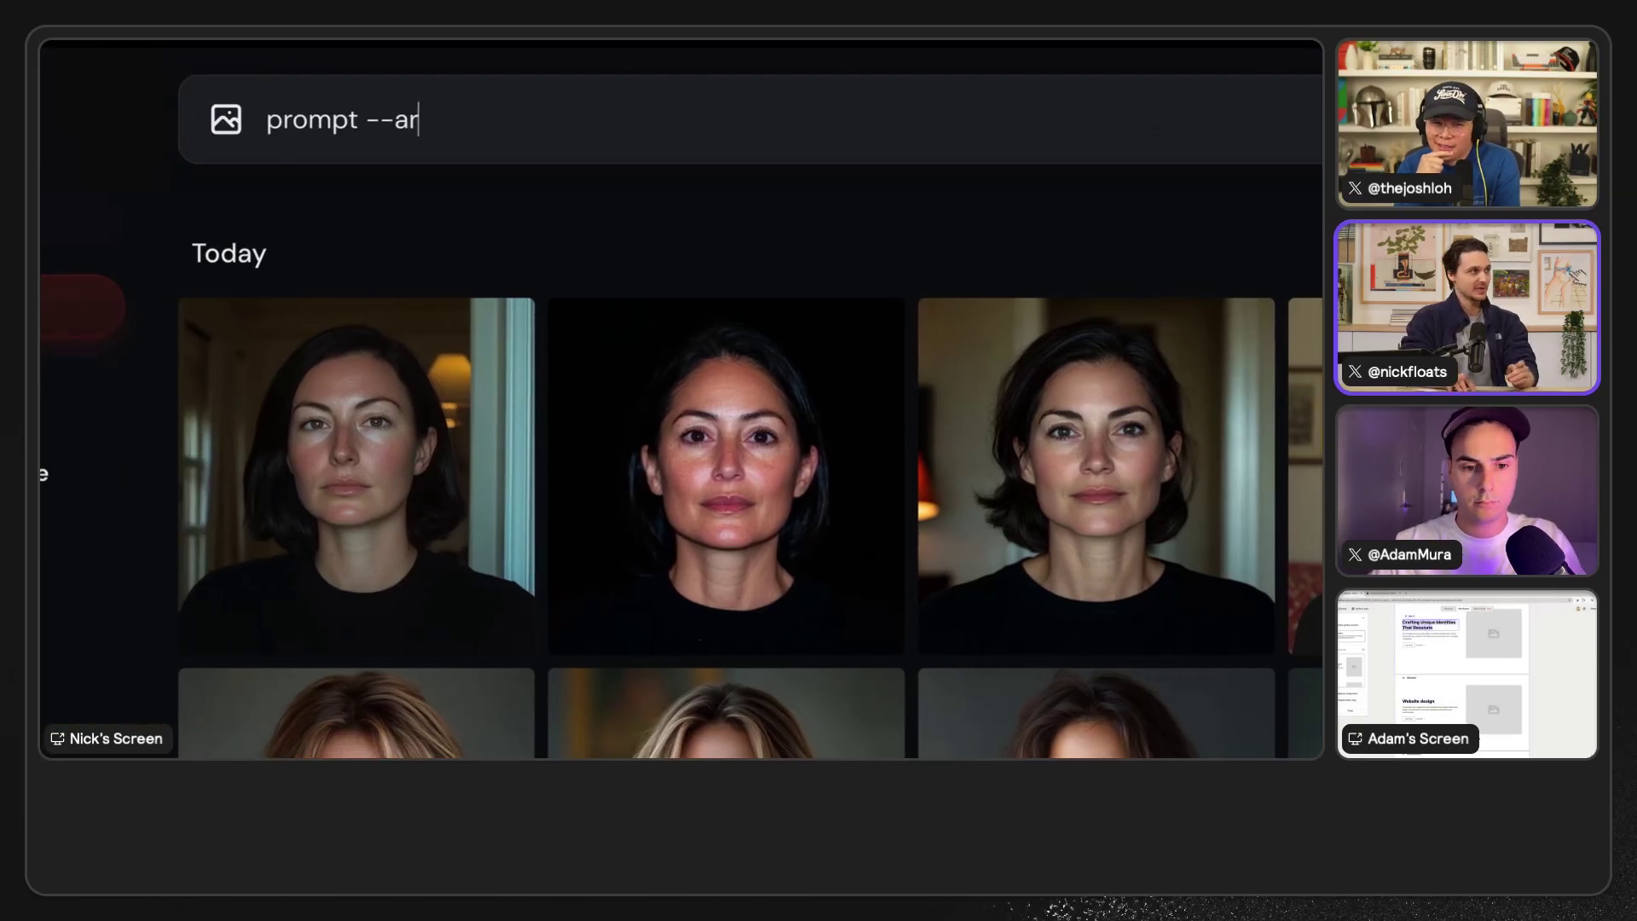
text( 16:9 )
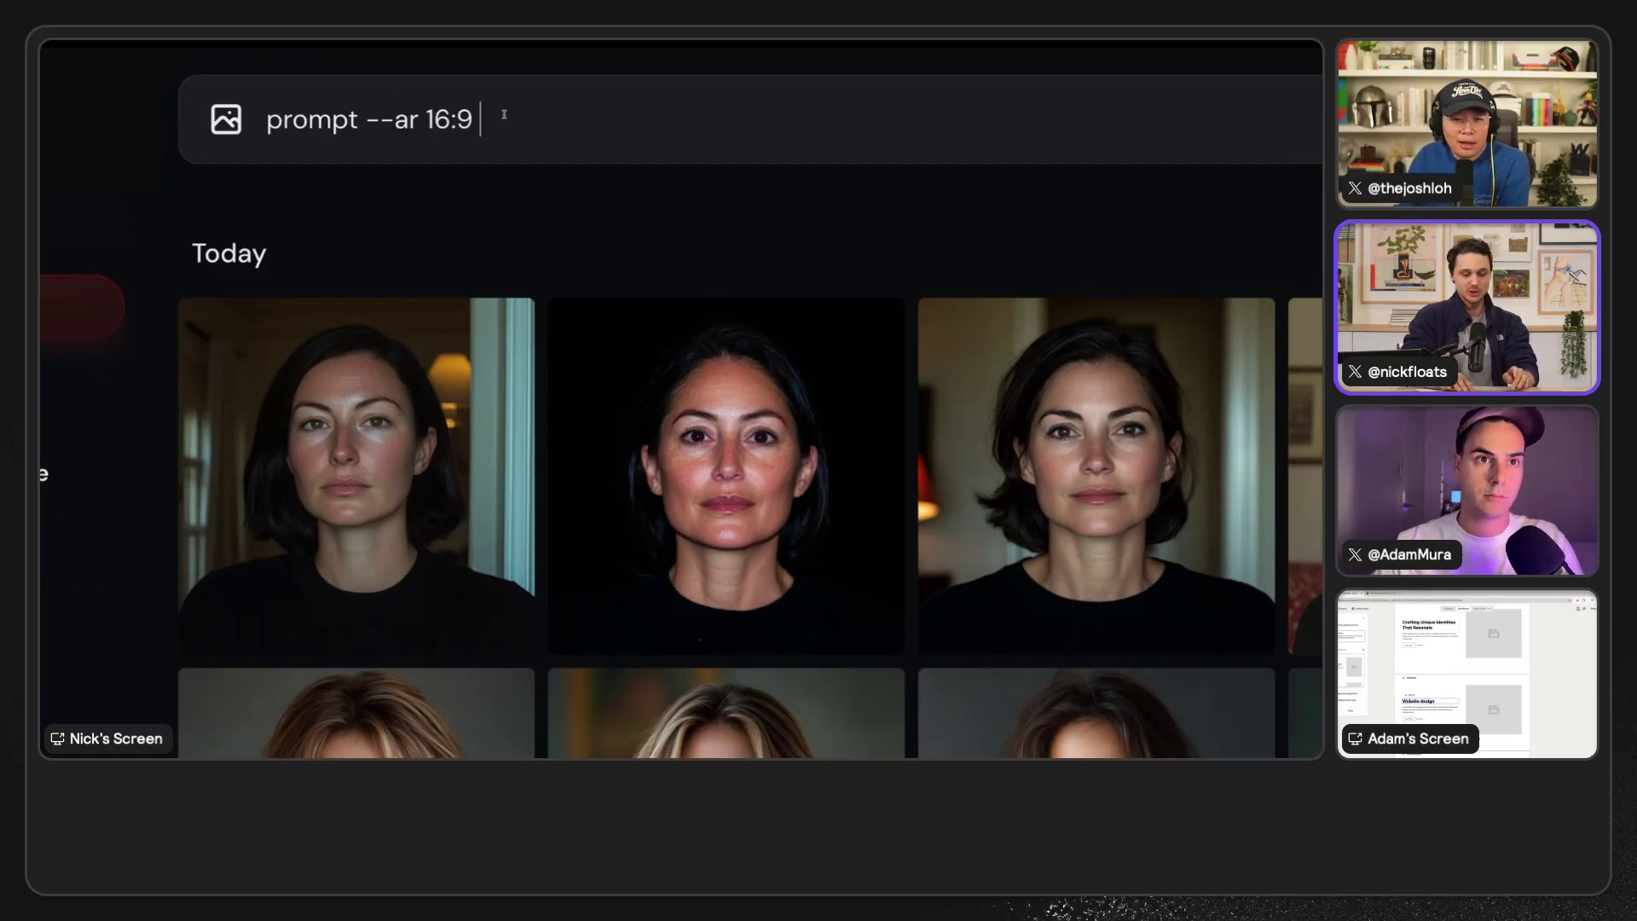
text(--p)
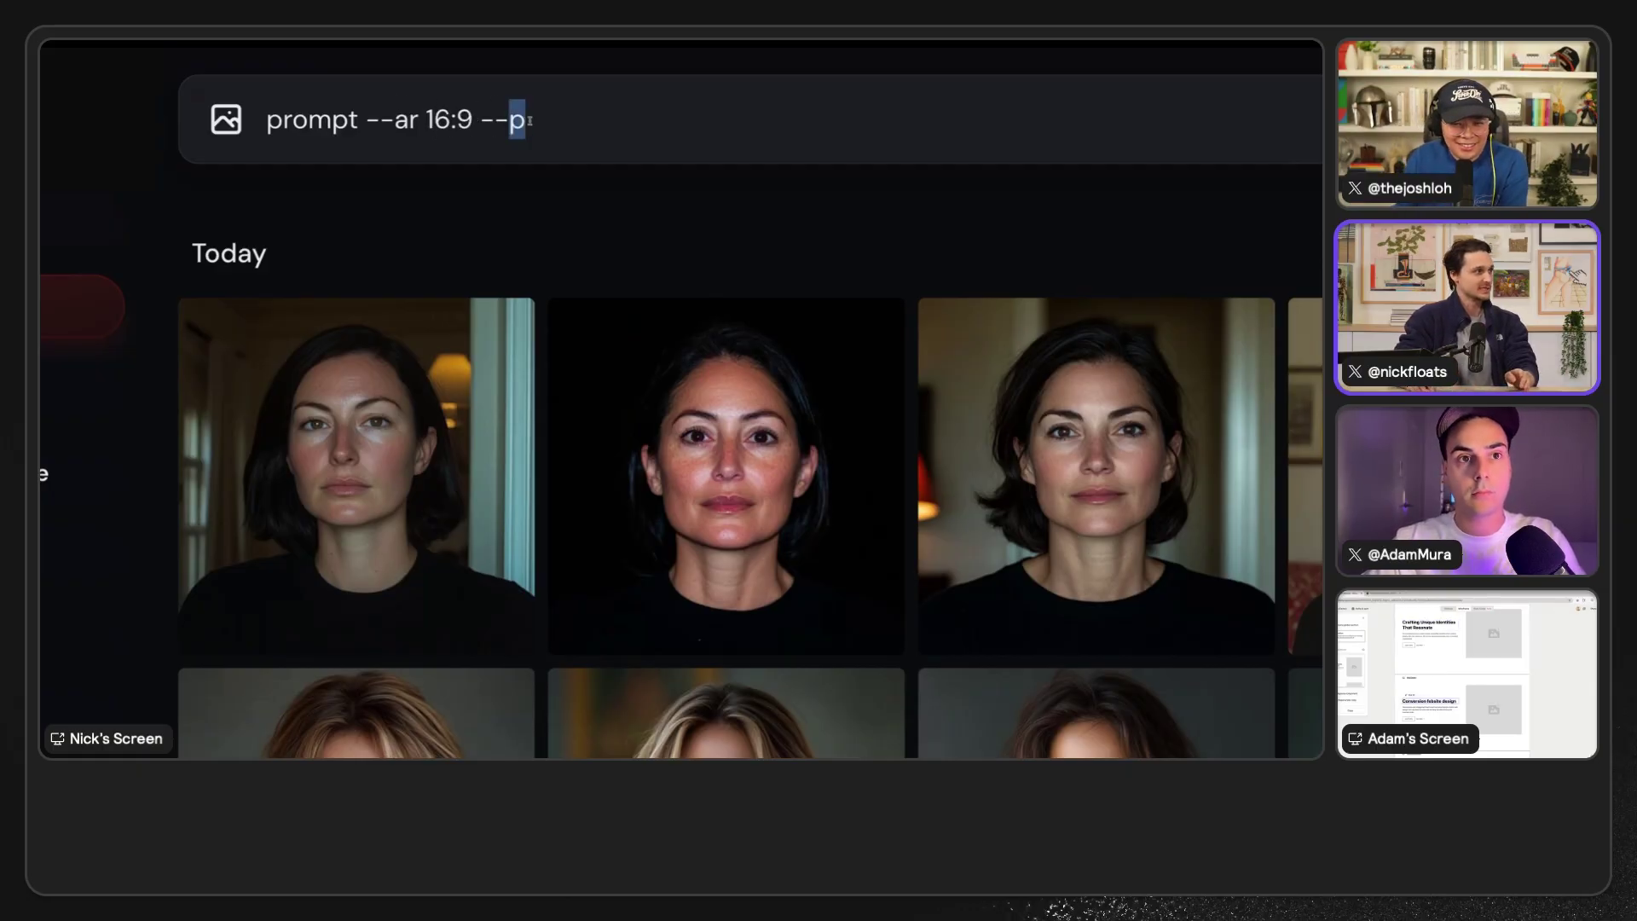
- Add the --stylize parameter to the sample prompt, leaving it without a value
text( --s)
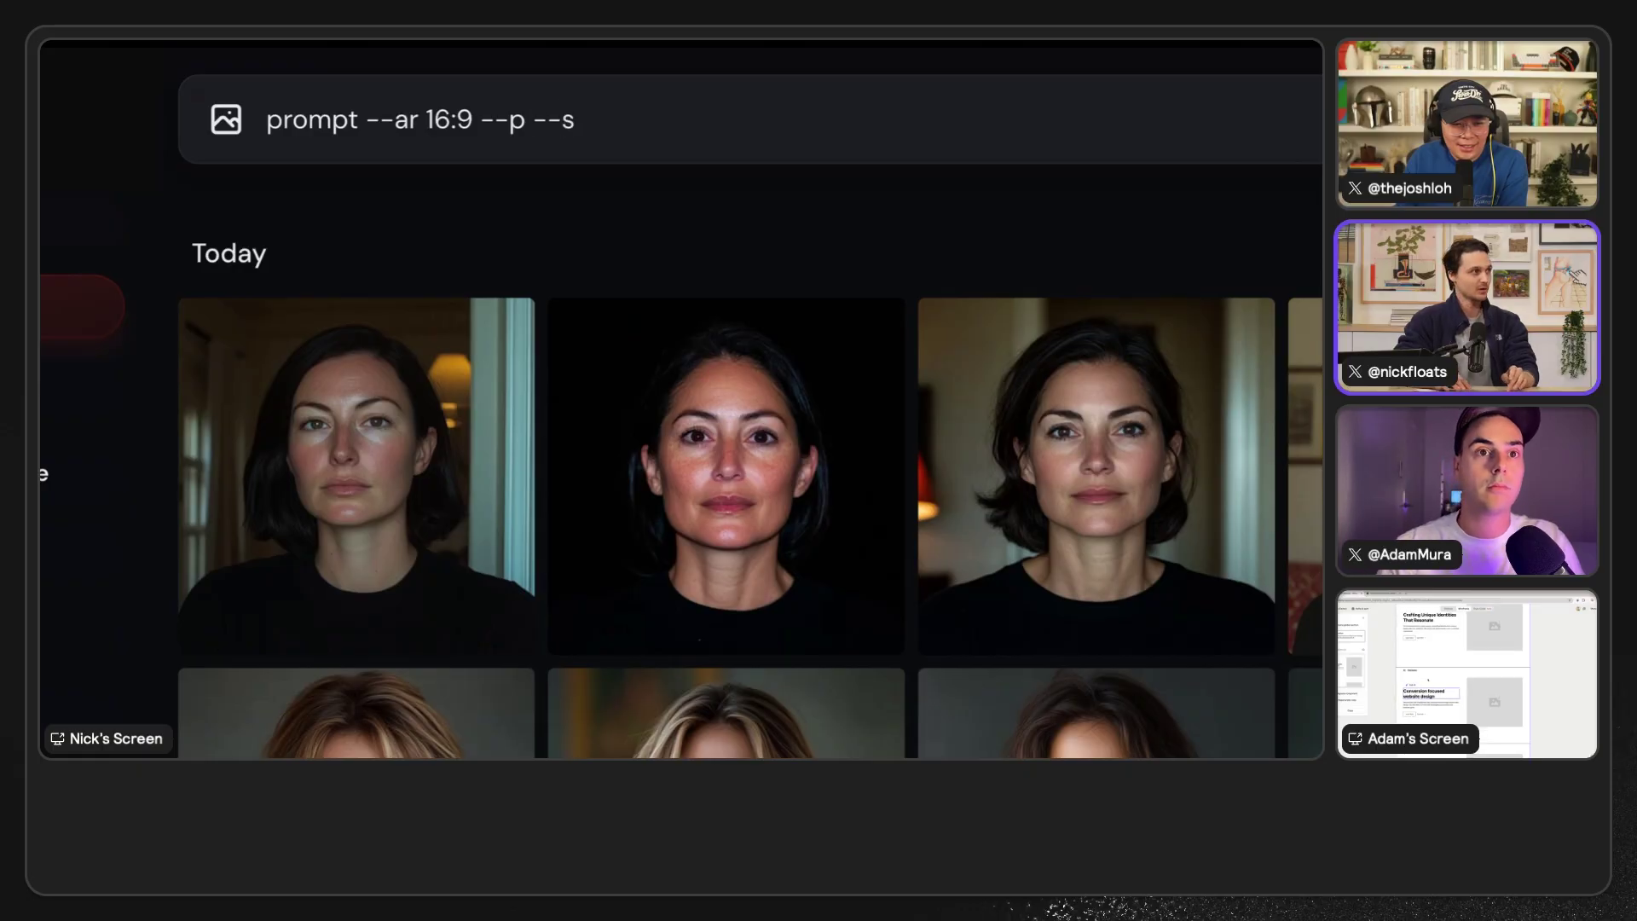
text(tylize 1000)
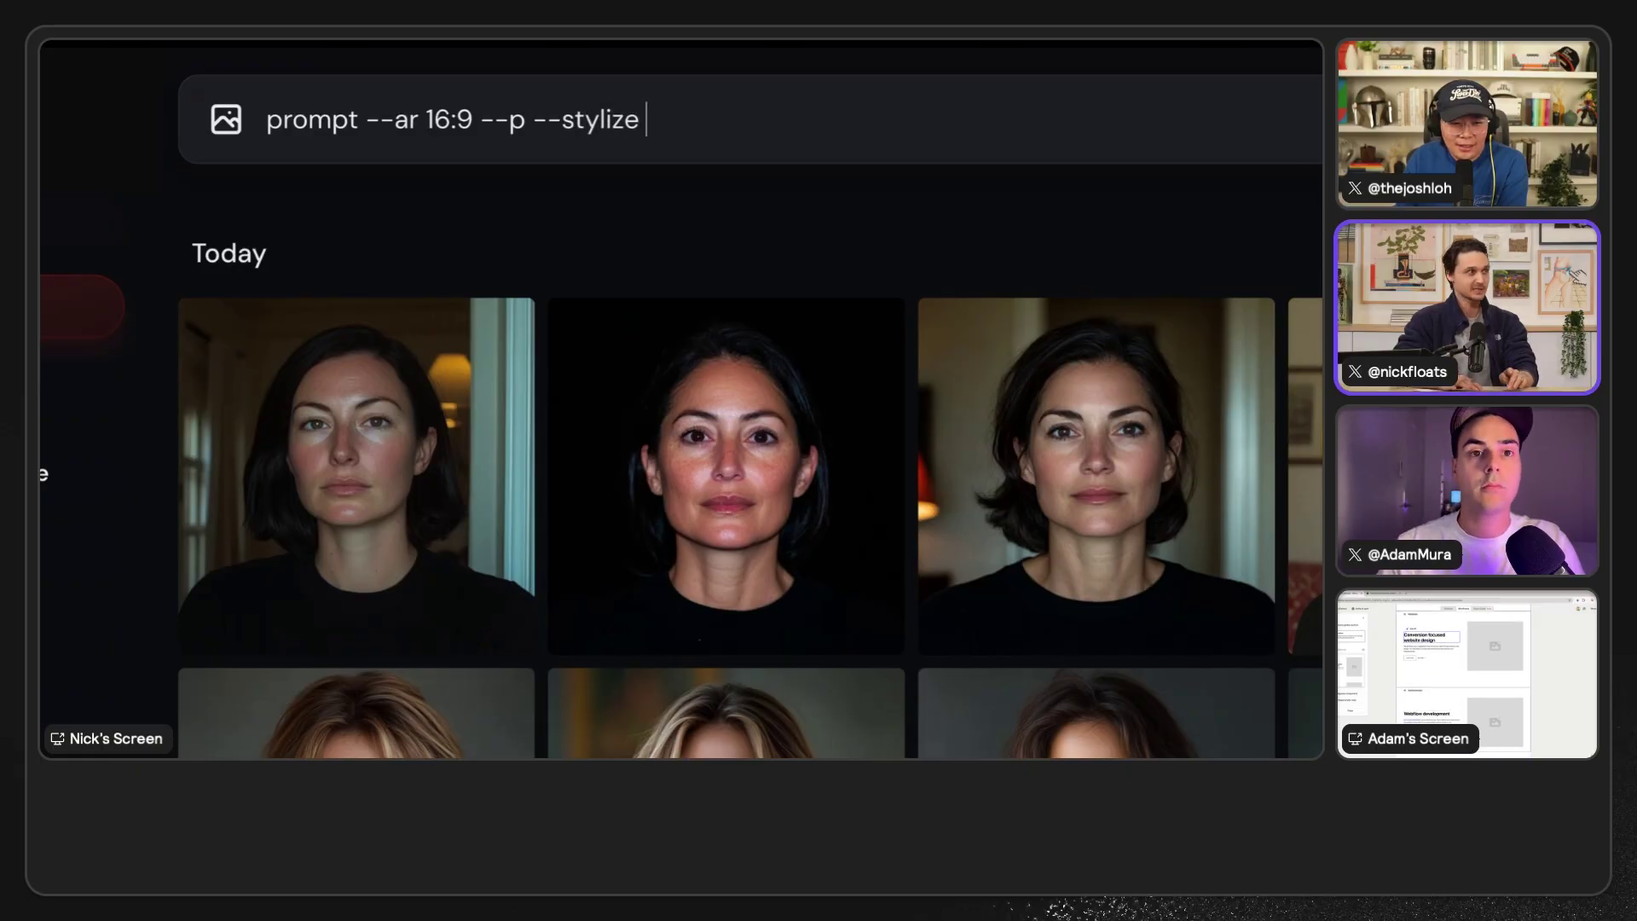
key(BackSpace)
key(BackSpace)
key(BackSpace)
key(BackSpace)
key(BackSpace)
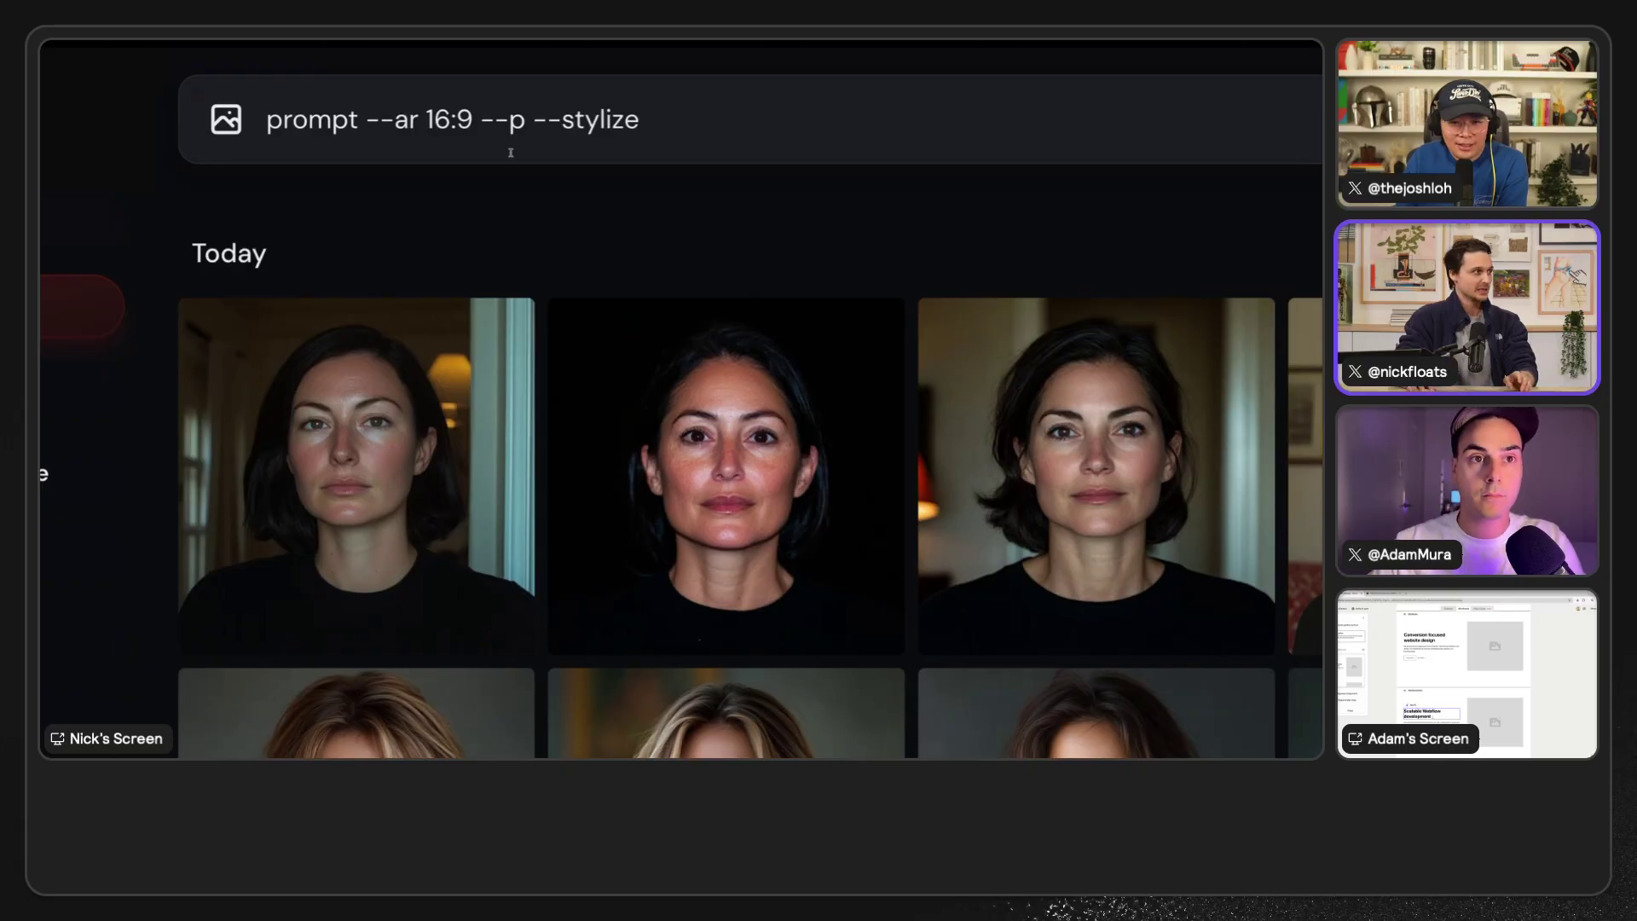
- Attach the first personalized headshot to the sample prompt as a style reference and add the --sw parameter
drag(356, 511, 275, 228)
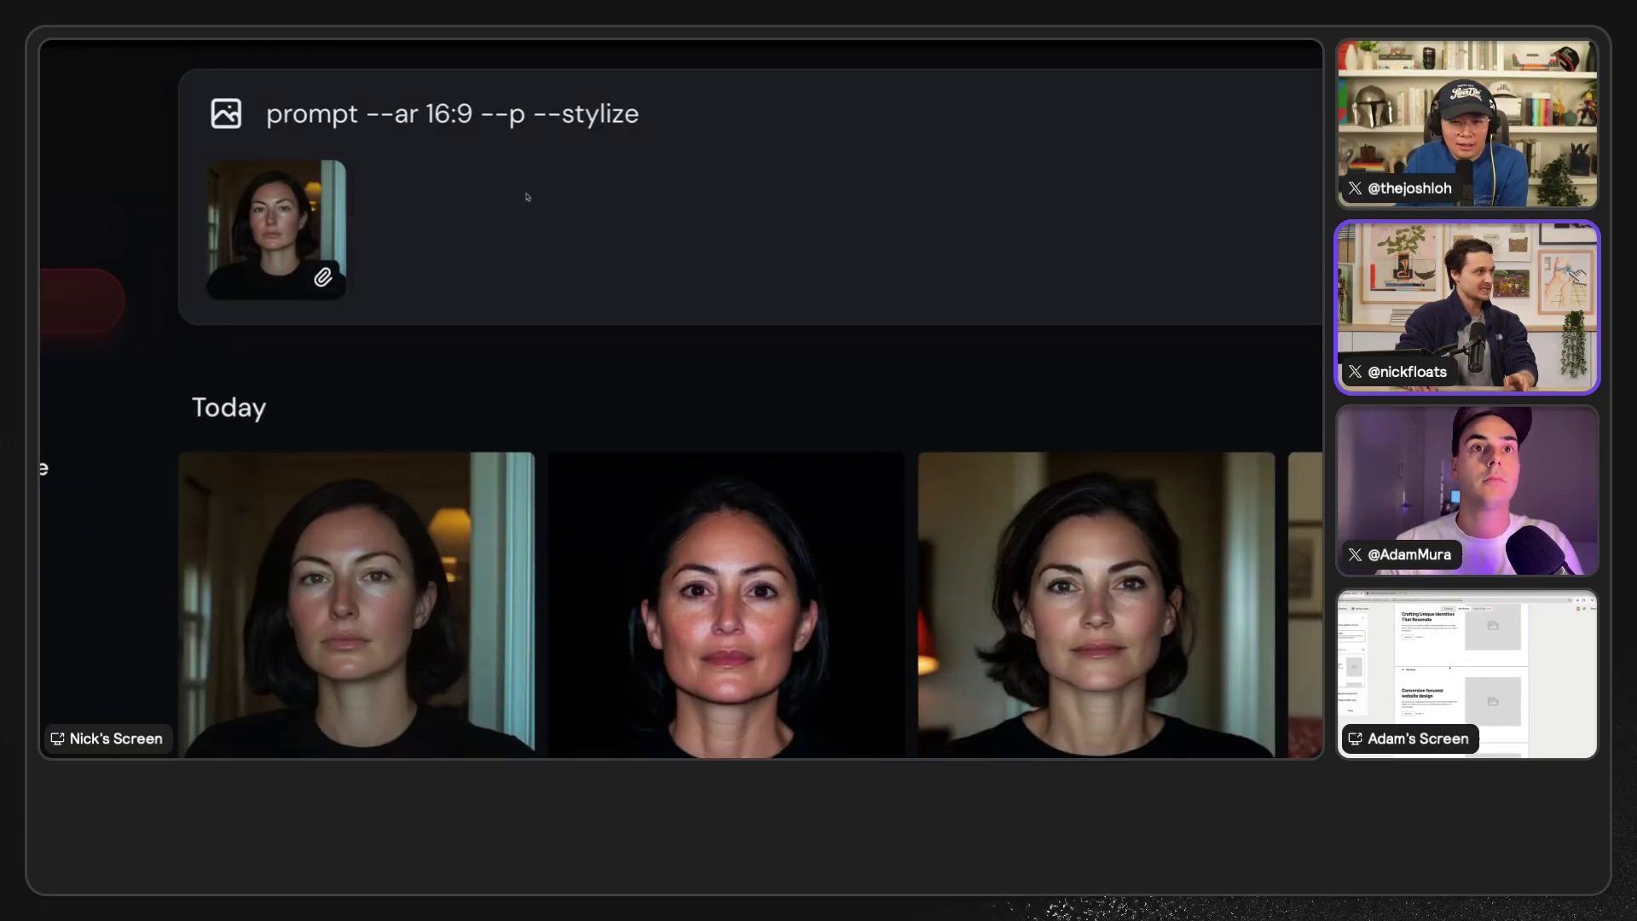
click(723, 113)
text(--sw)
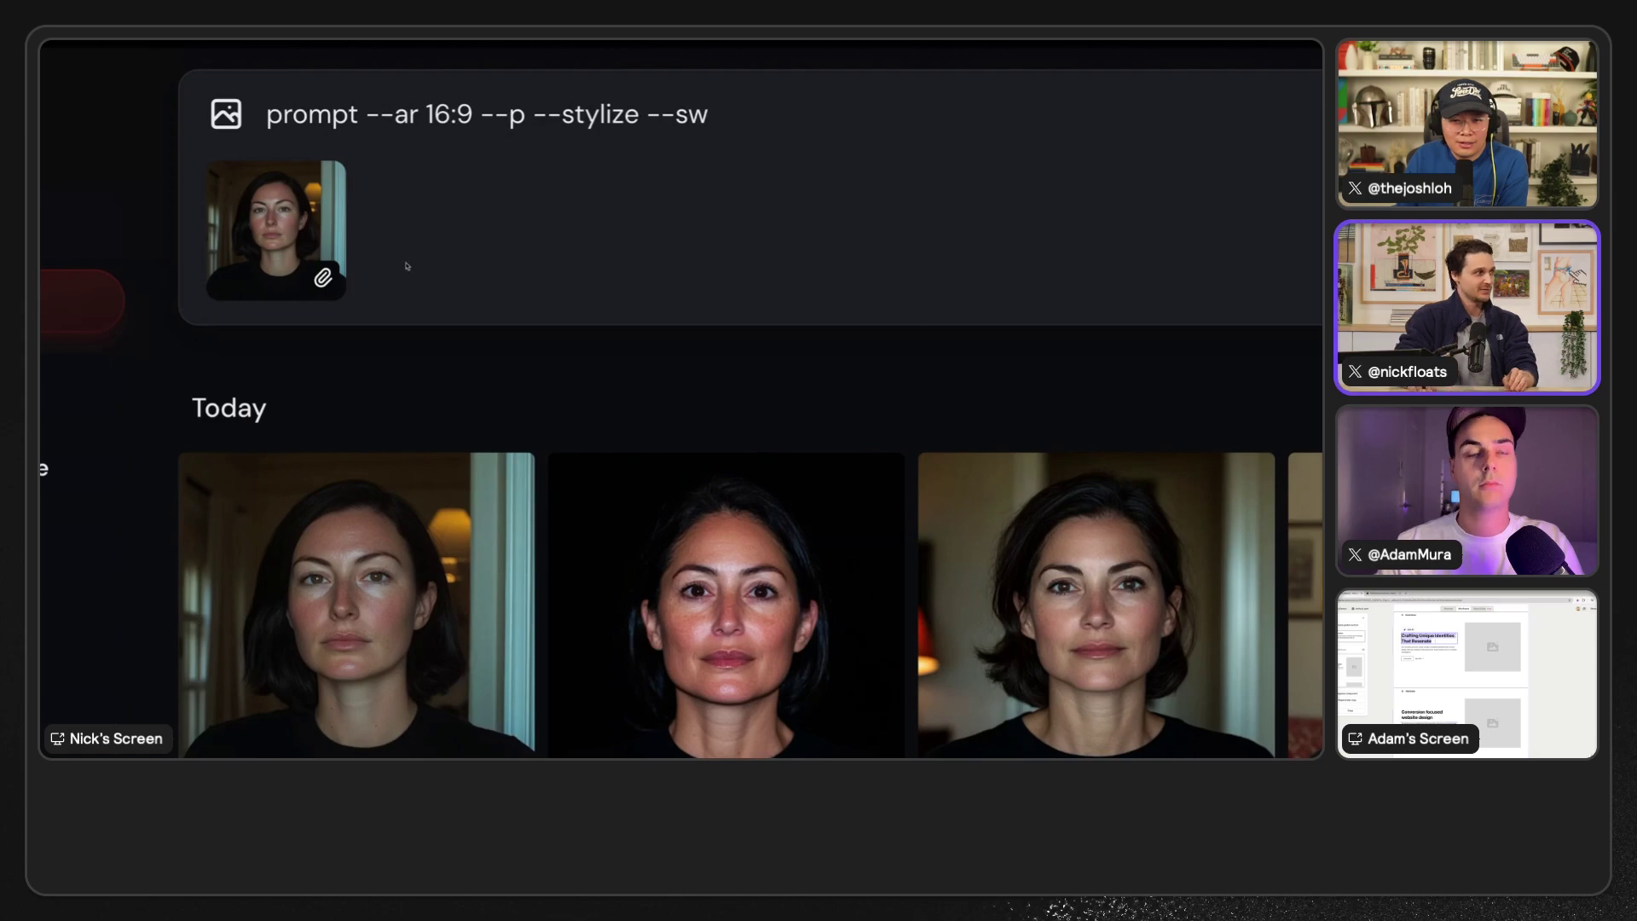
- Switch the attached headshot to an image prompt, replace --sw with --iw, and point out the row of parameters
click(322, 277)
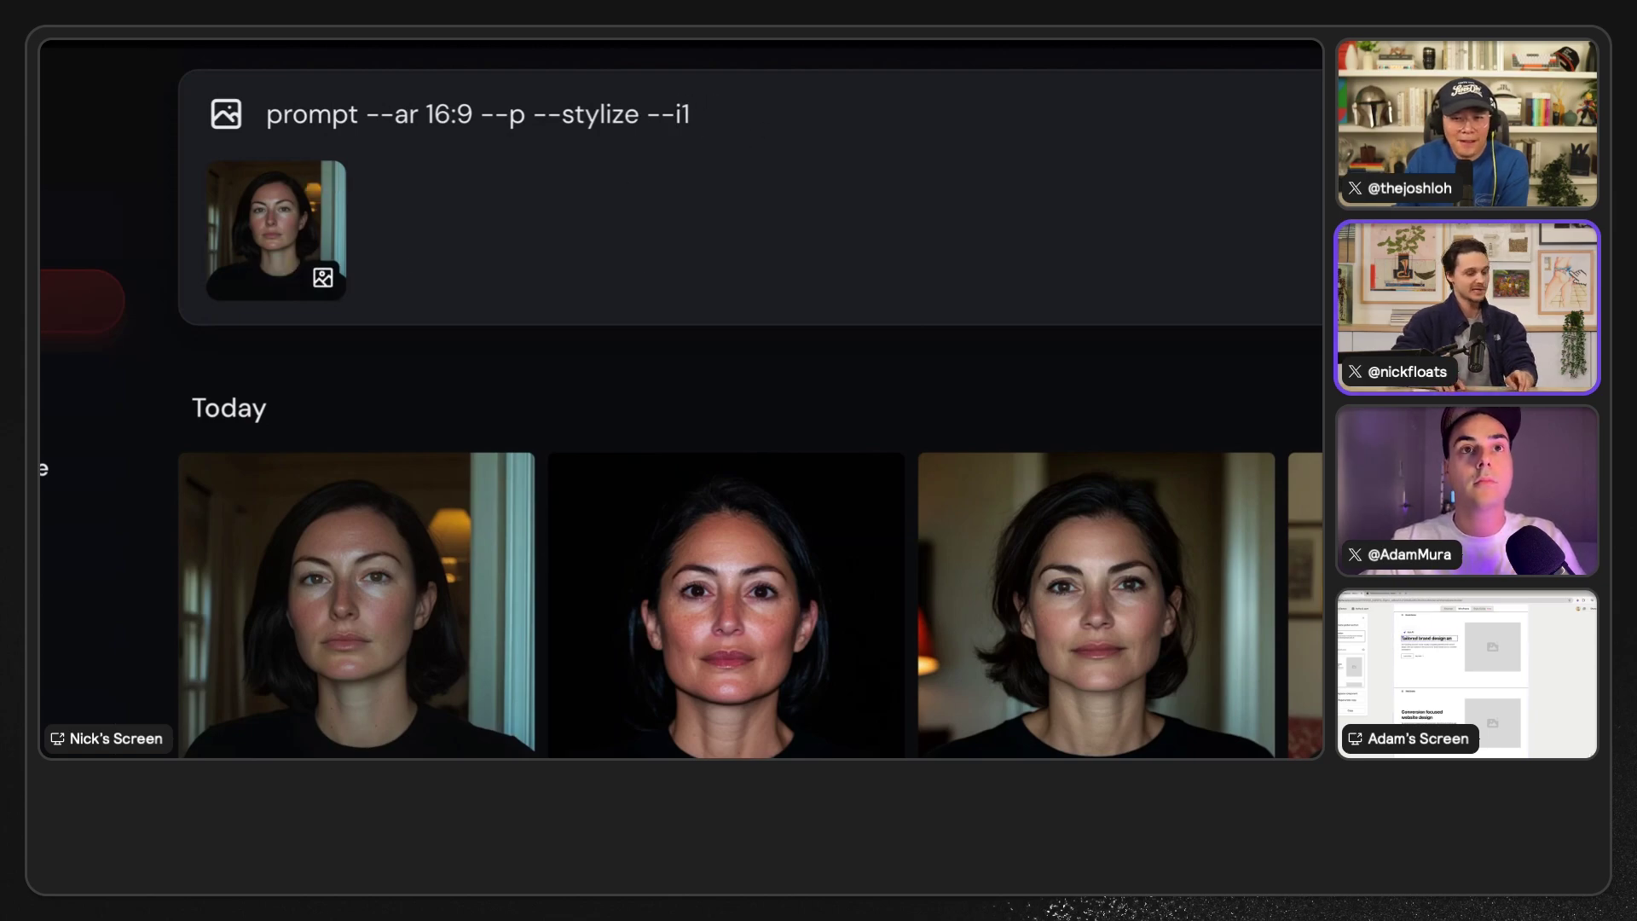
text(w)
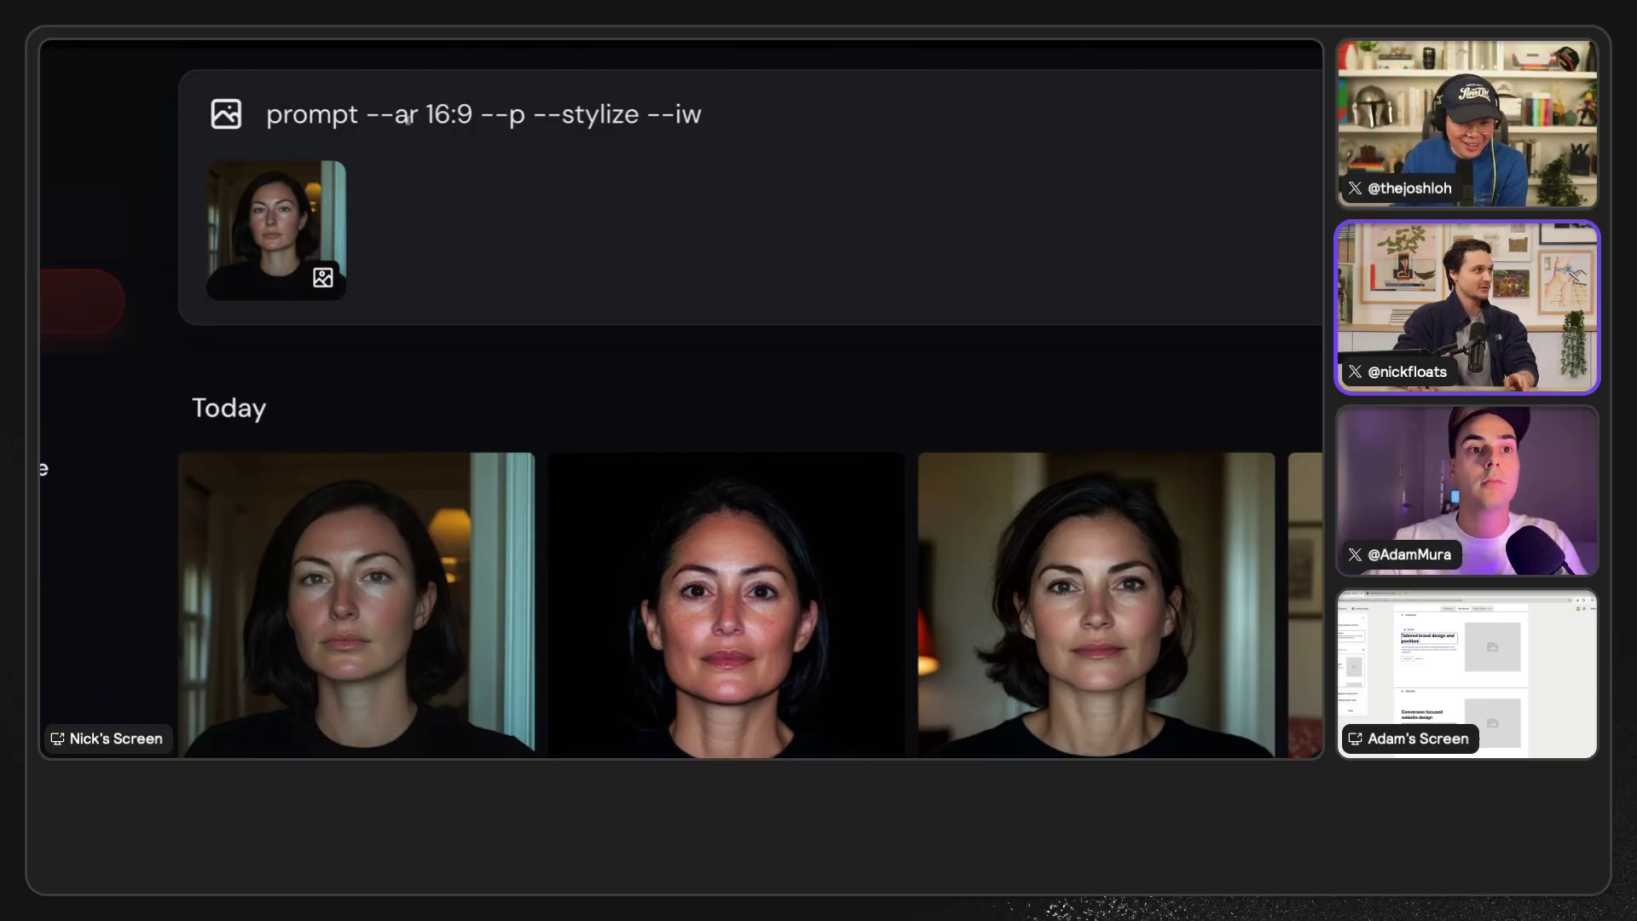
drag(358, 113, 790, 109)
click(789, 110)
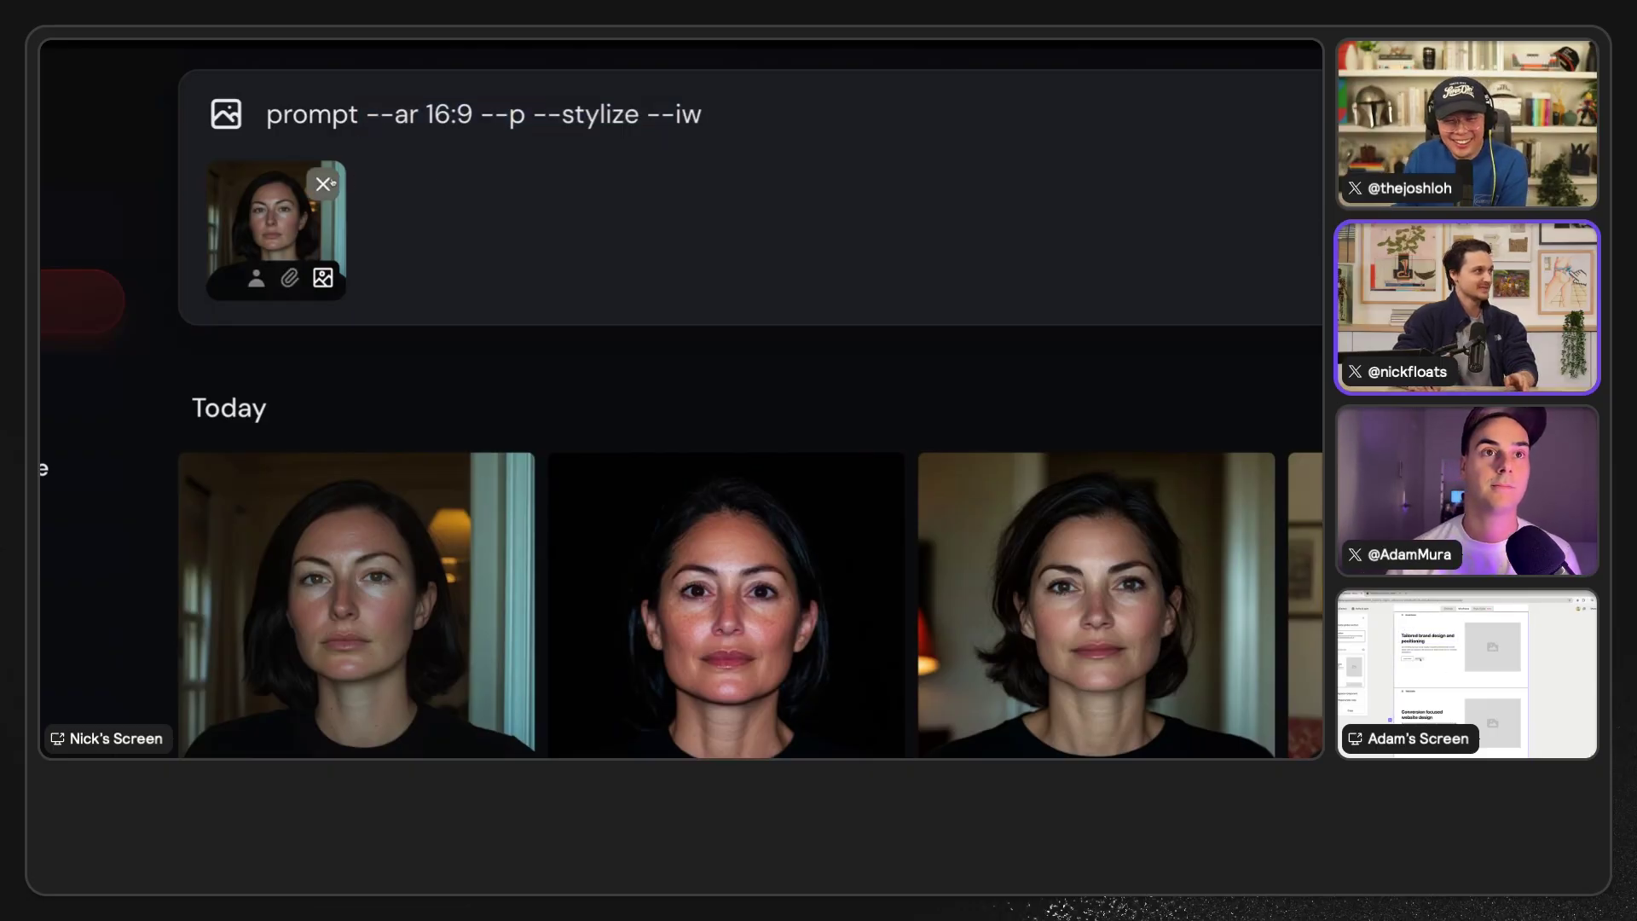
- Remove the attached headshot and delete --stylize --iw from the sample prompt
click(322, 183)
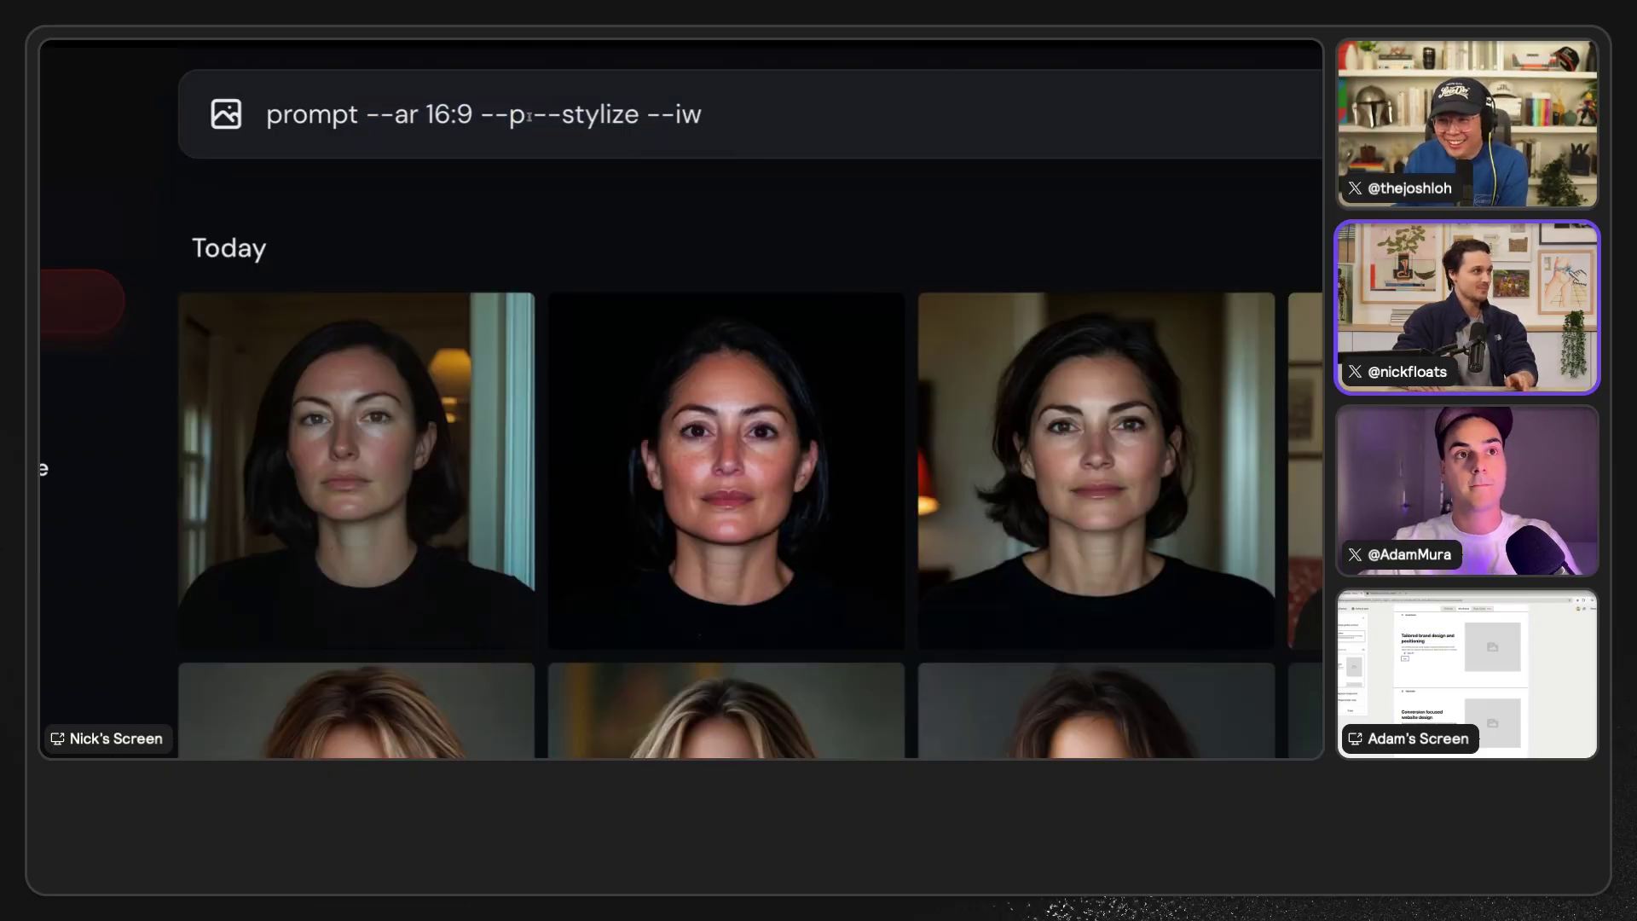
drag(530, 116, 842, 103)
key(BackSpace)
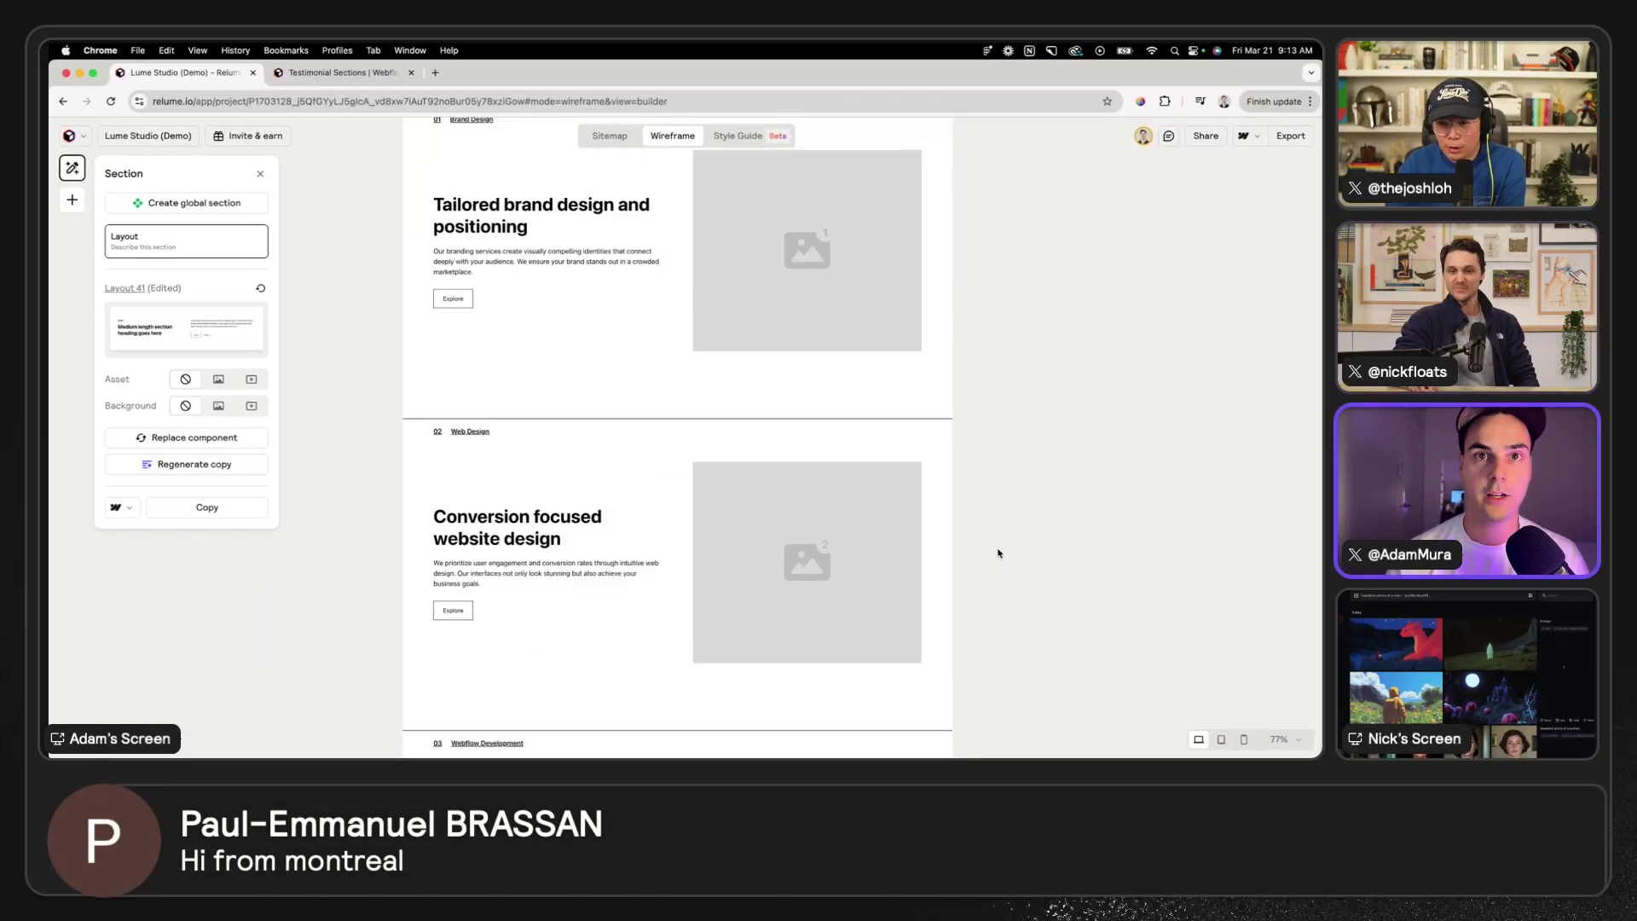
- In the Relume home wireframe, examine the testimonial, recent work and team sections, selecting "Trusted by leading brands" and "Our people"
scroll(999, 553, down, 10)
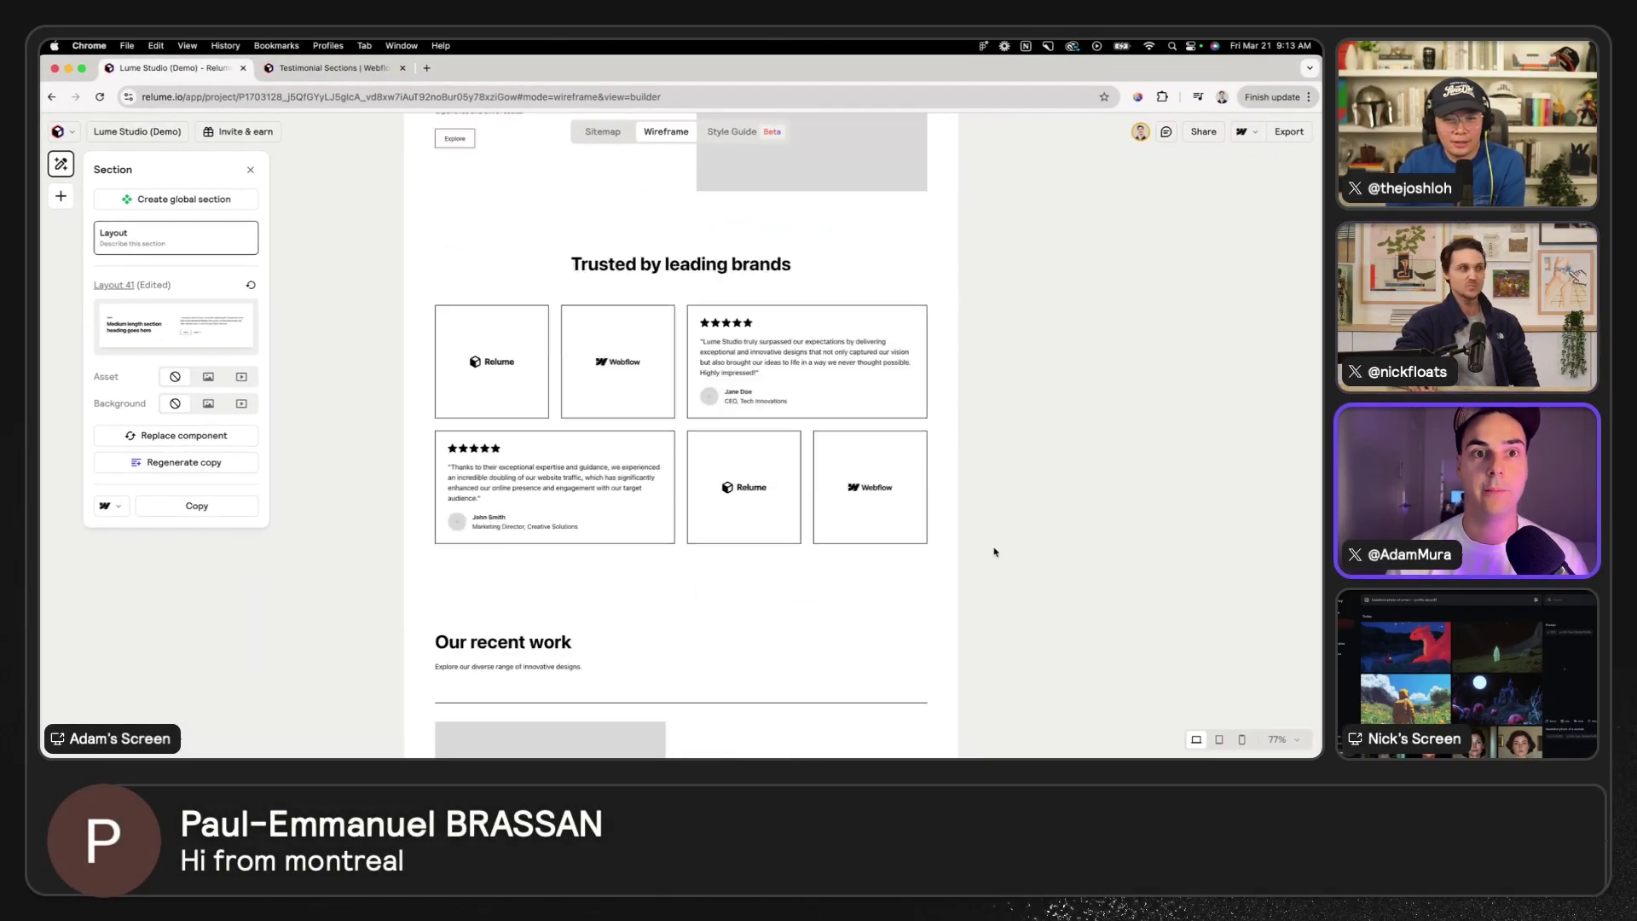
scroll(995, 552, up, 3)
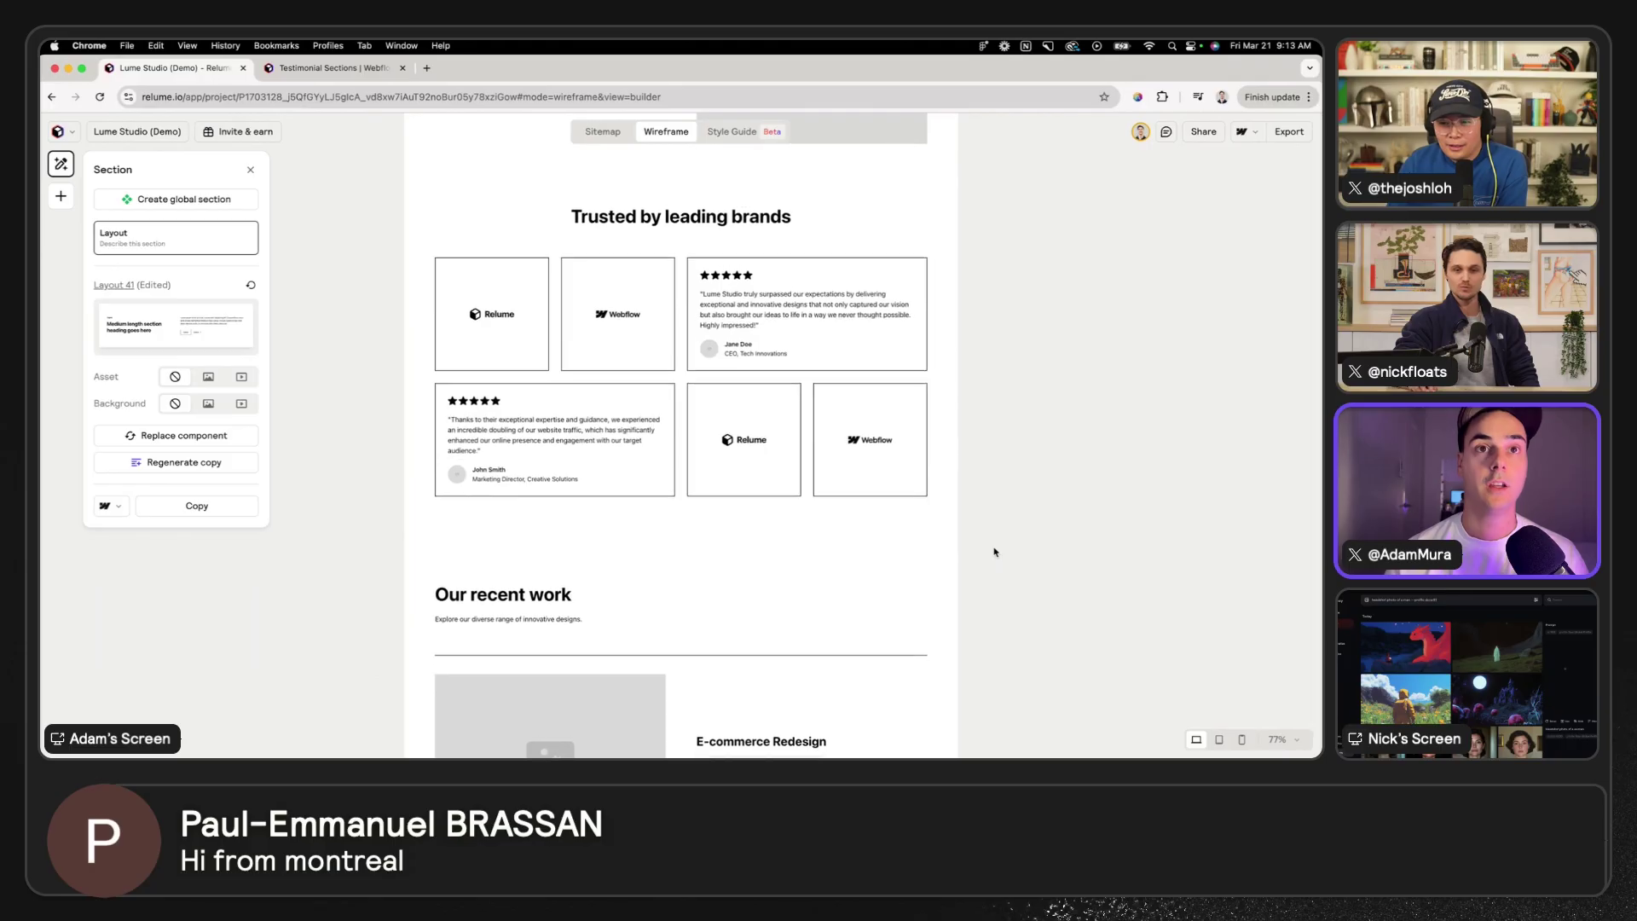
click(775, 515)
scroll(904, 392, down, 10)
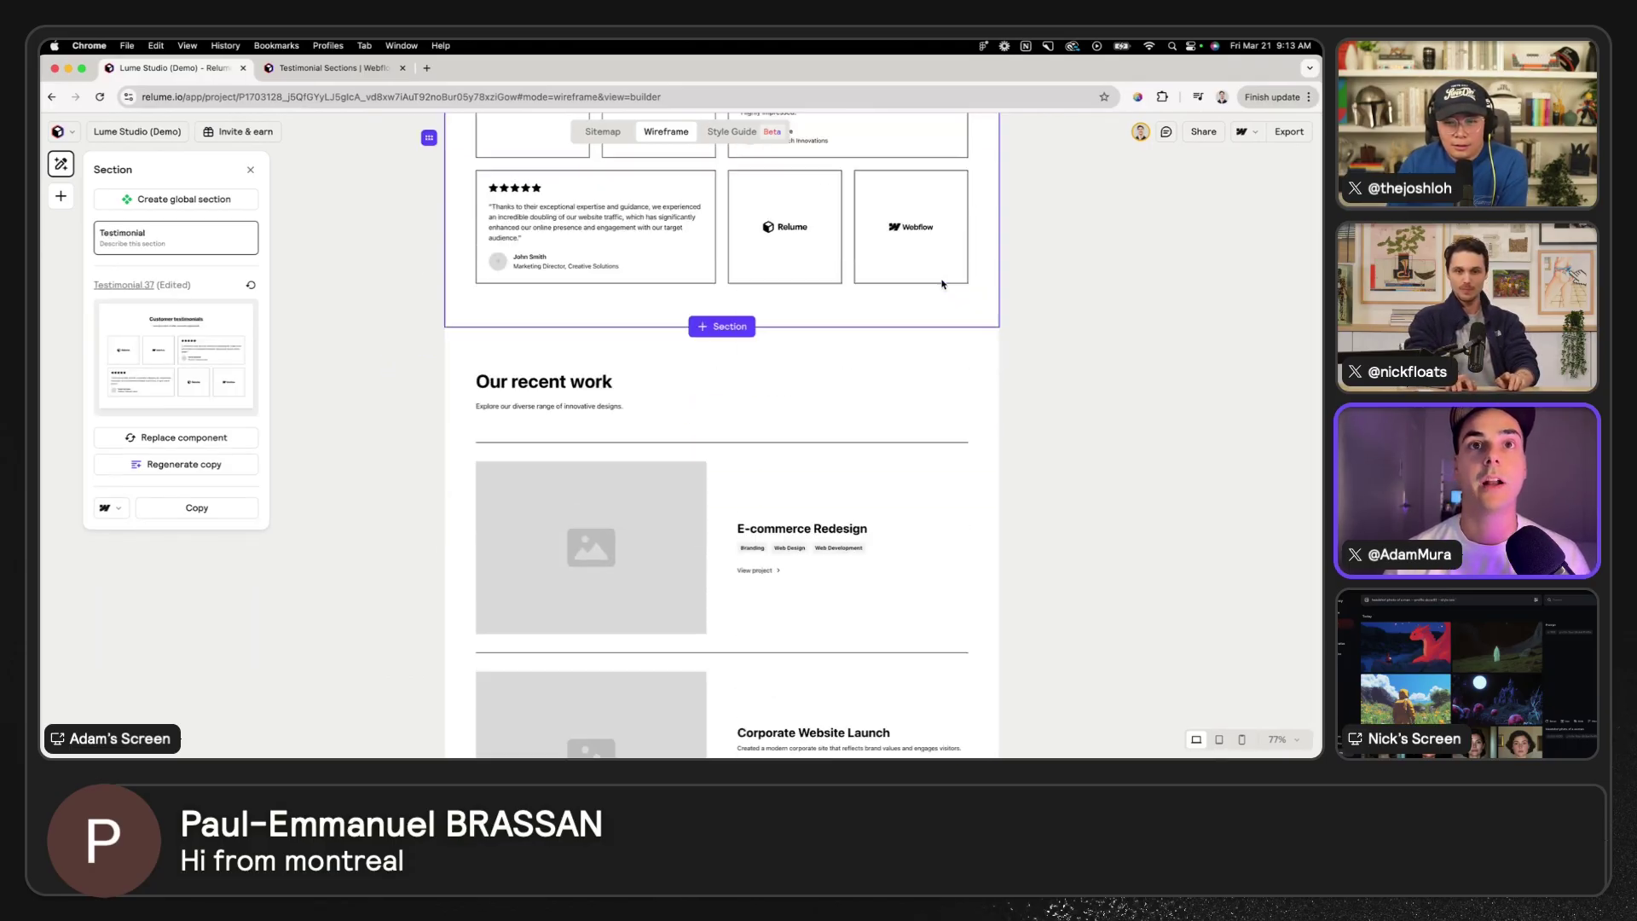
scroll(864, 501, up, 1)
scroll(864, 501, up, 2)
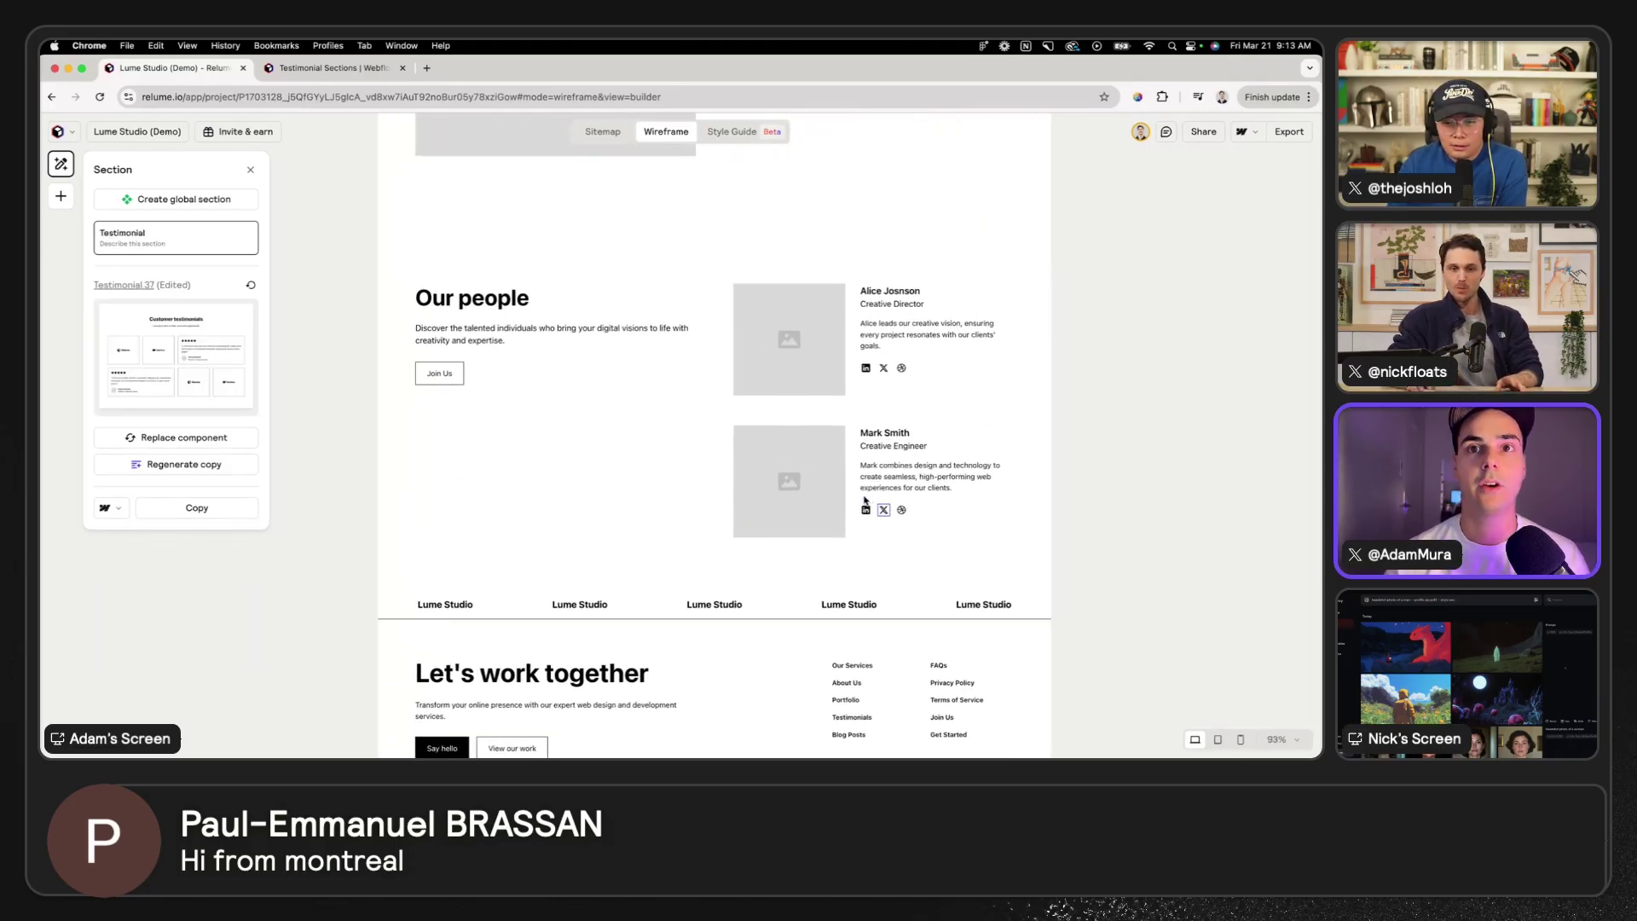
click(1025, 530)
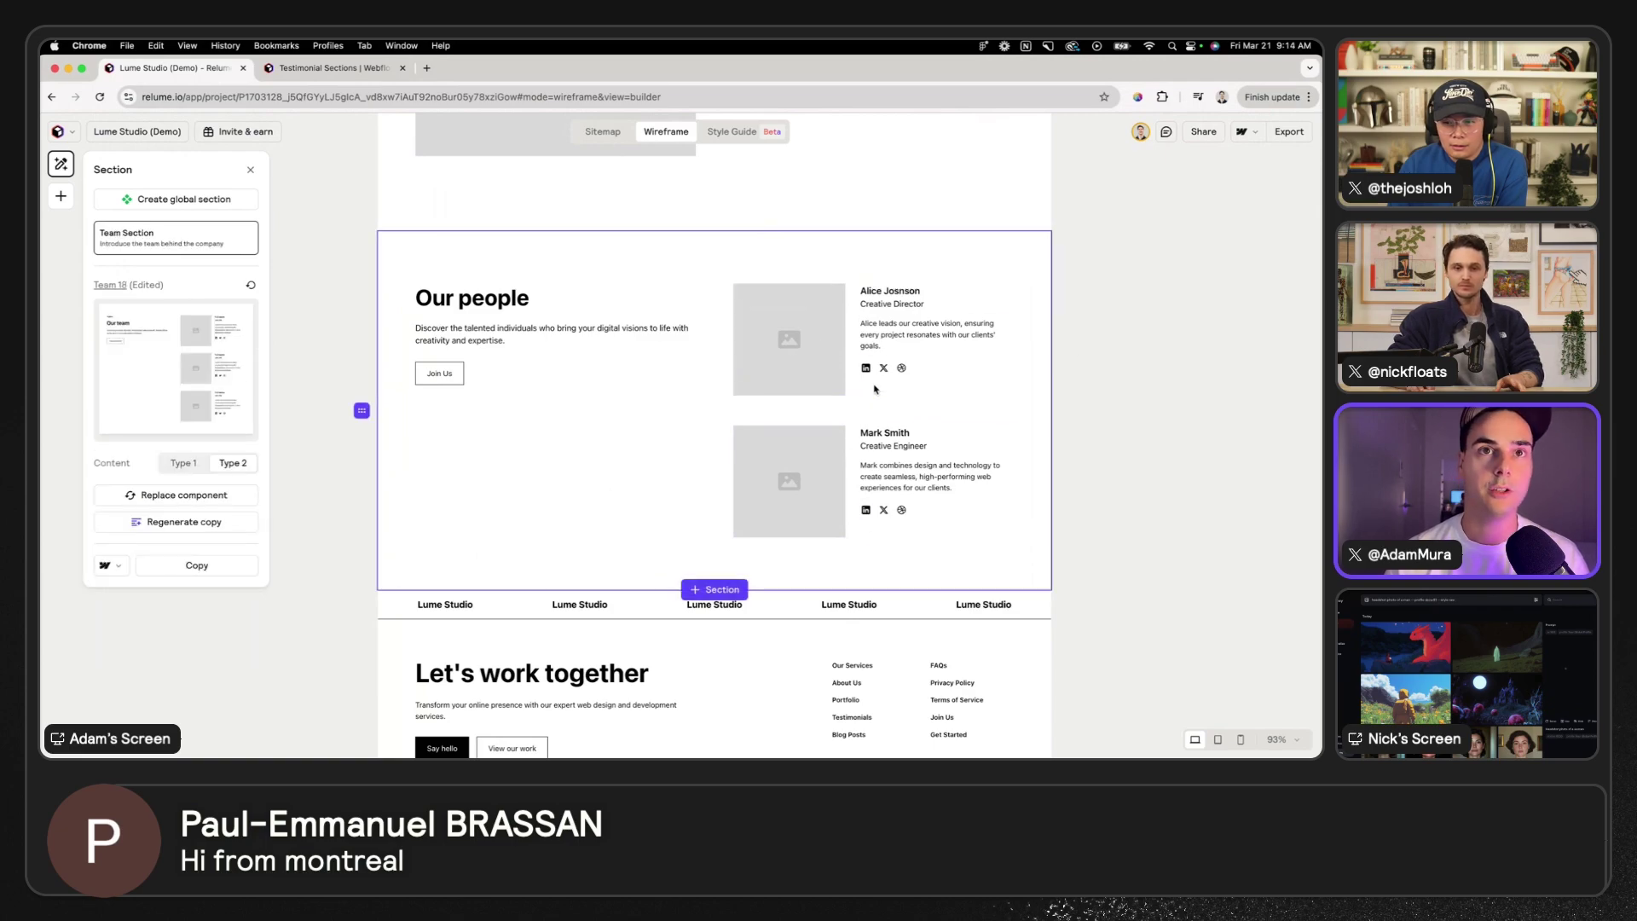
- Examine the home wireframe from the team section back up through the projects, testimonials and services to the hero header
scroll(819, 381, up, 5)
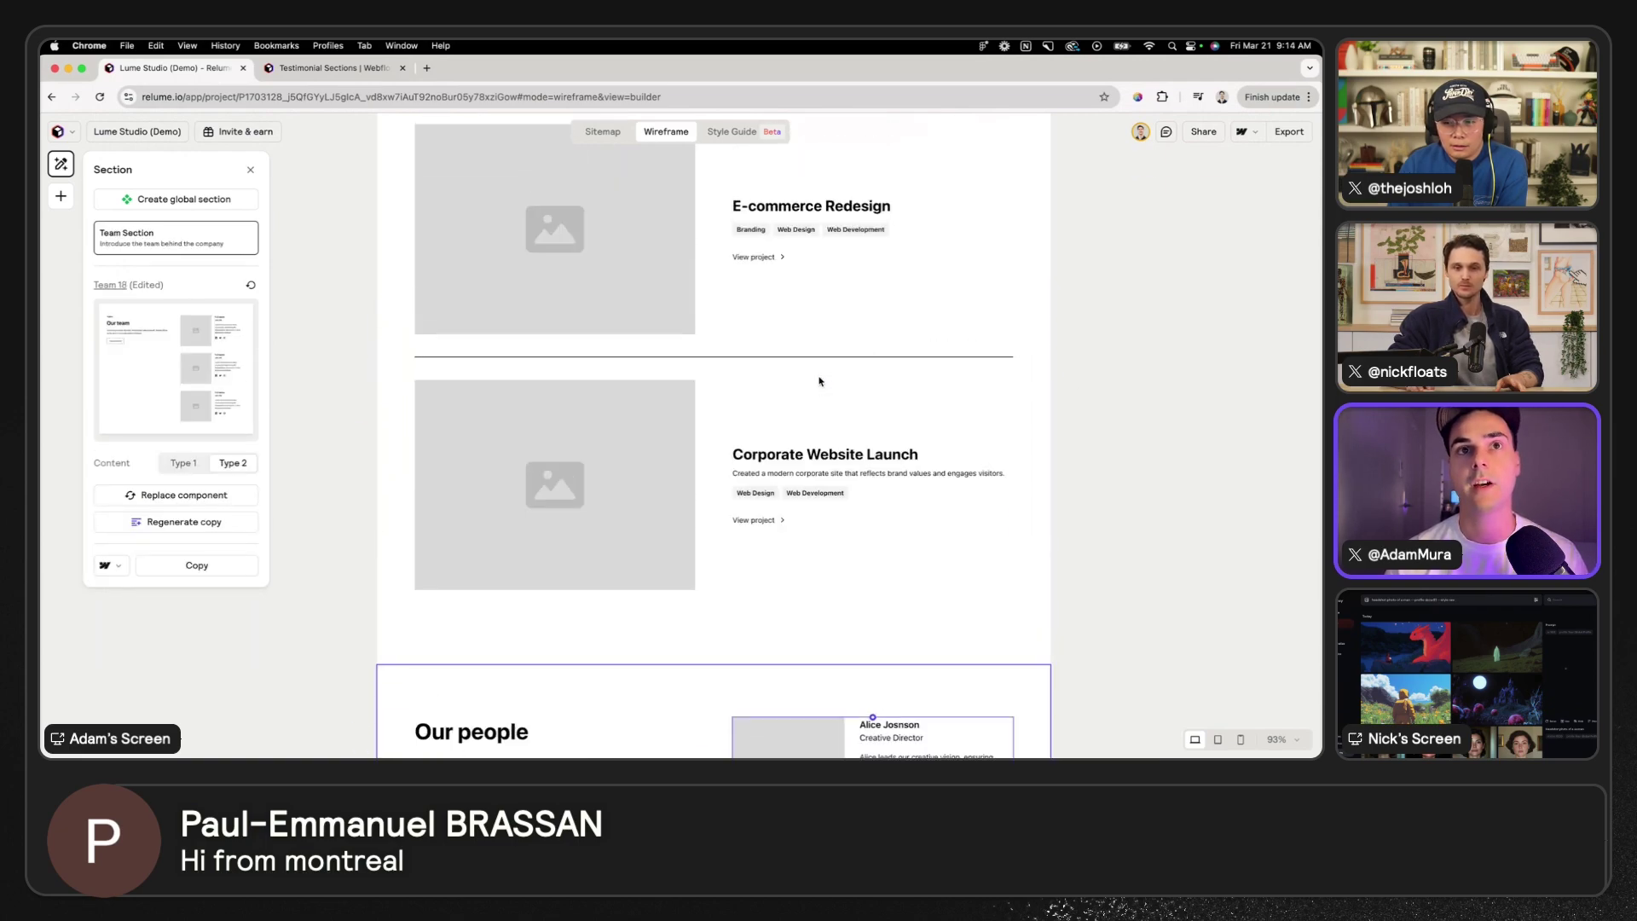
scroll(819, 381, up, 8)
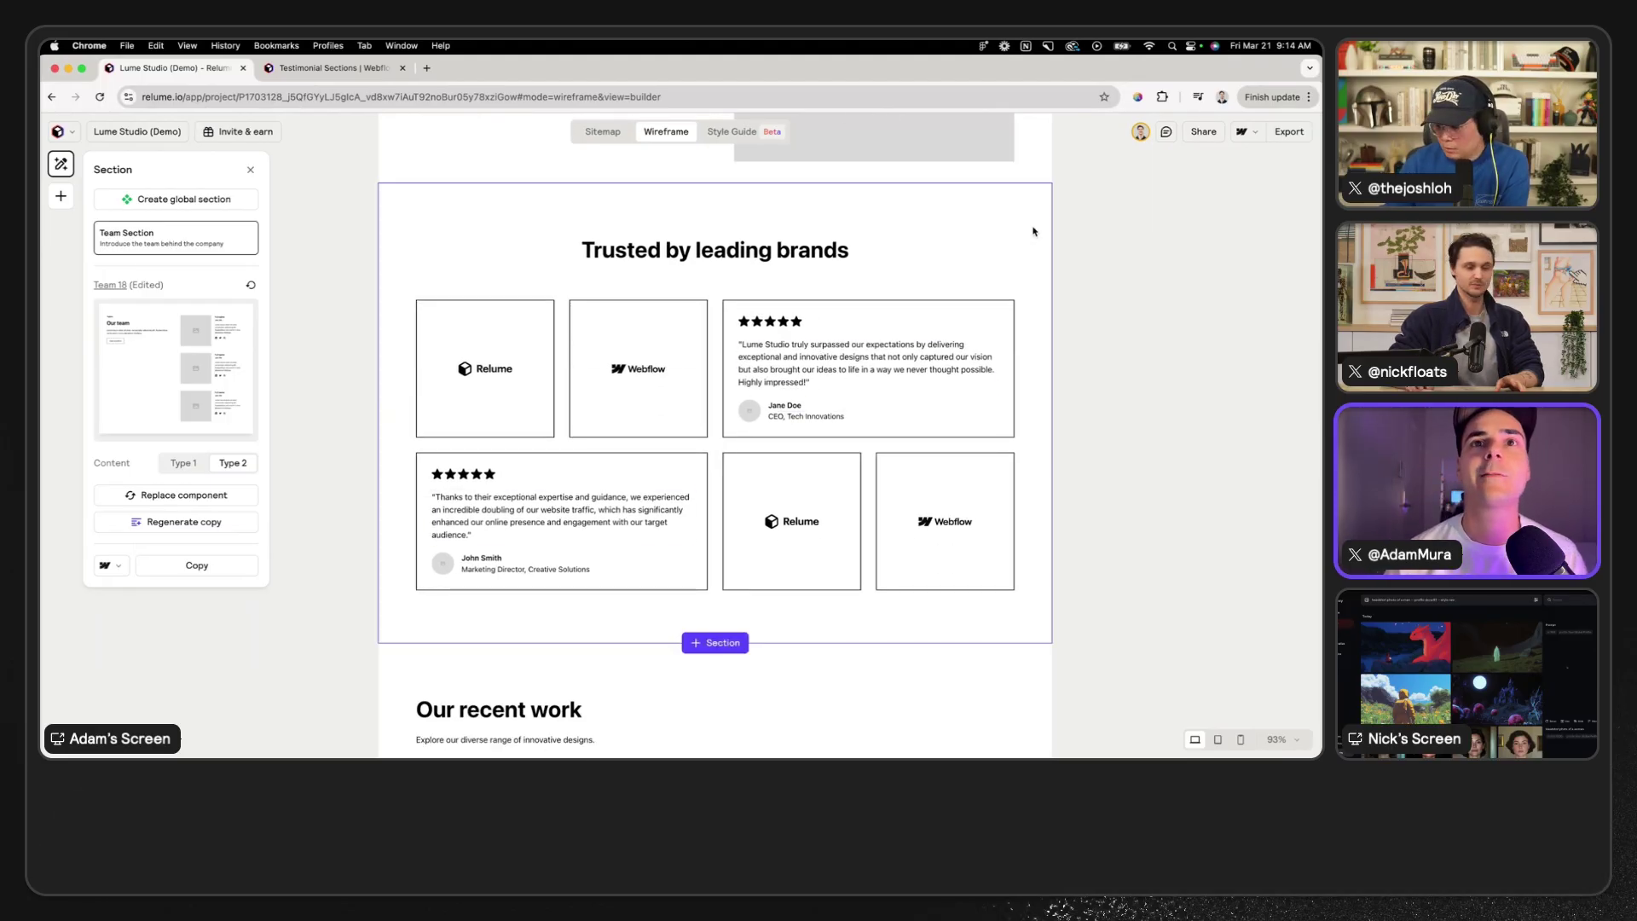
scroll(1034, 231, down, 3)
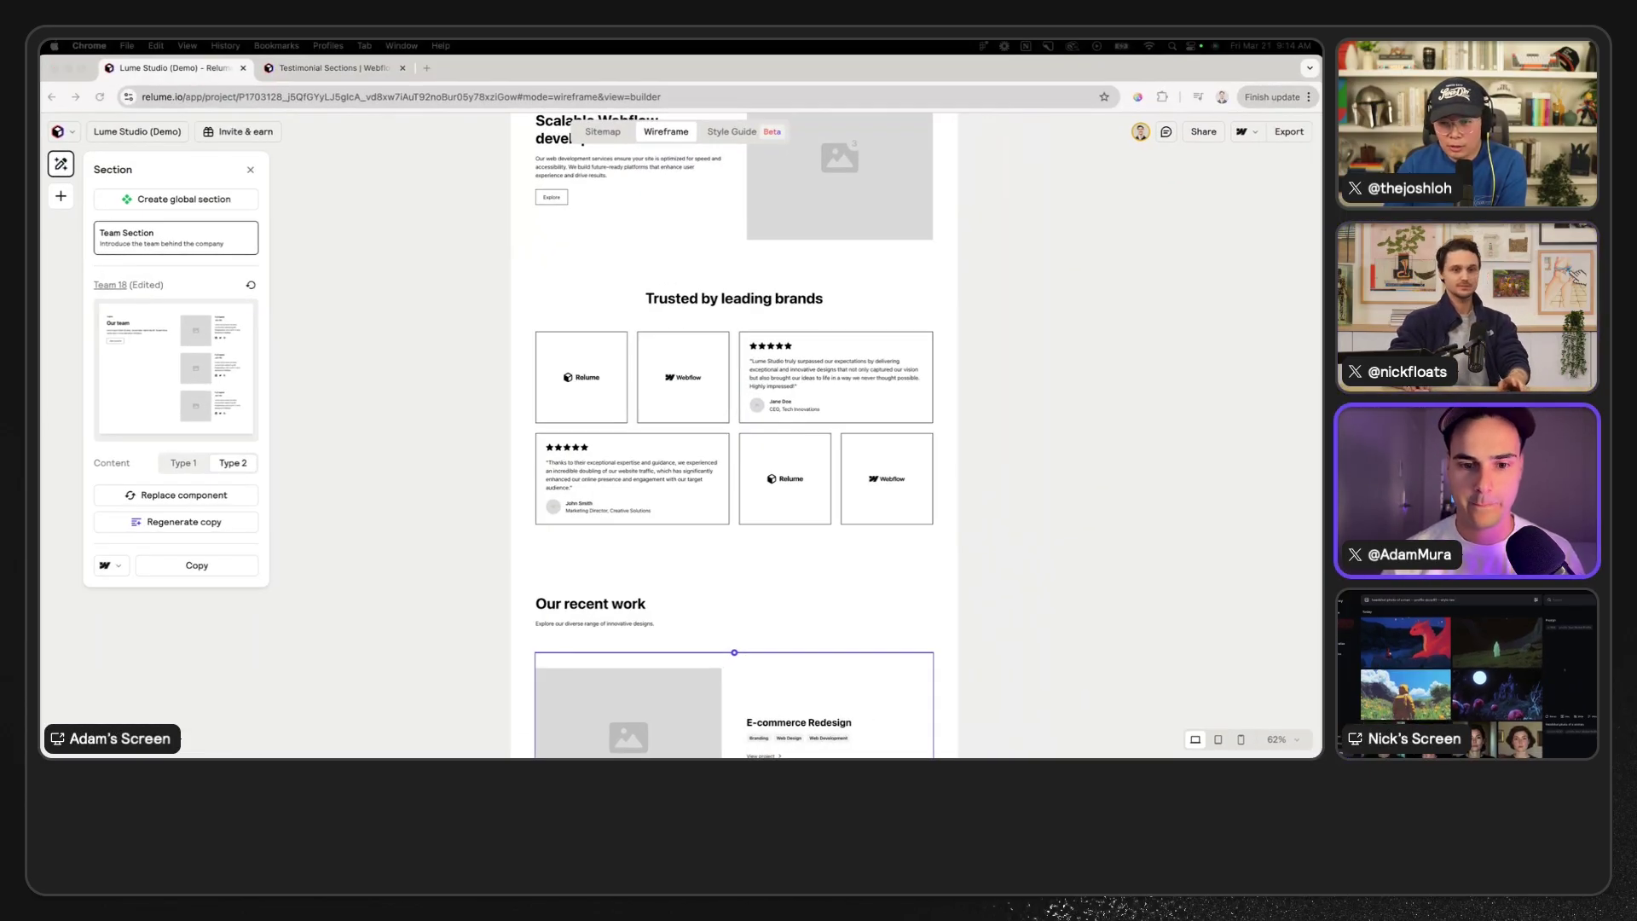
scroll(843, 430, up, 4)
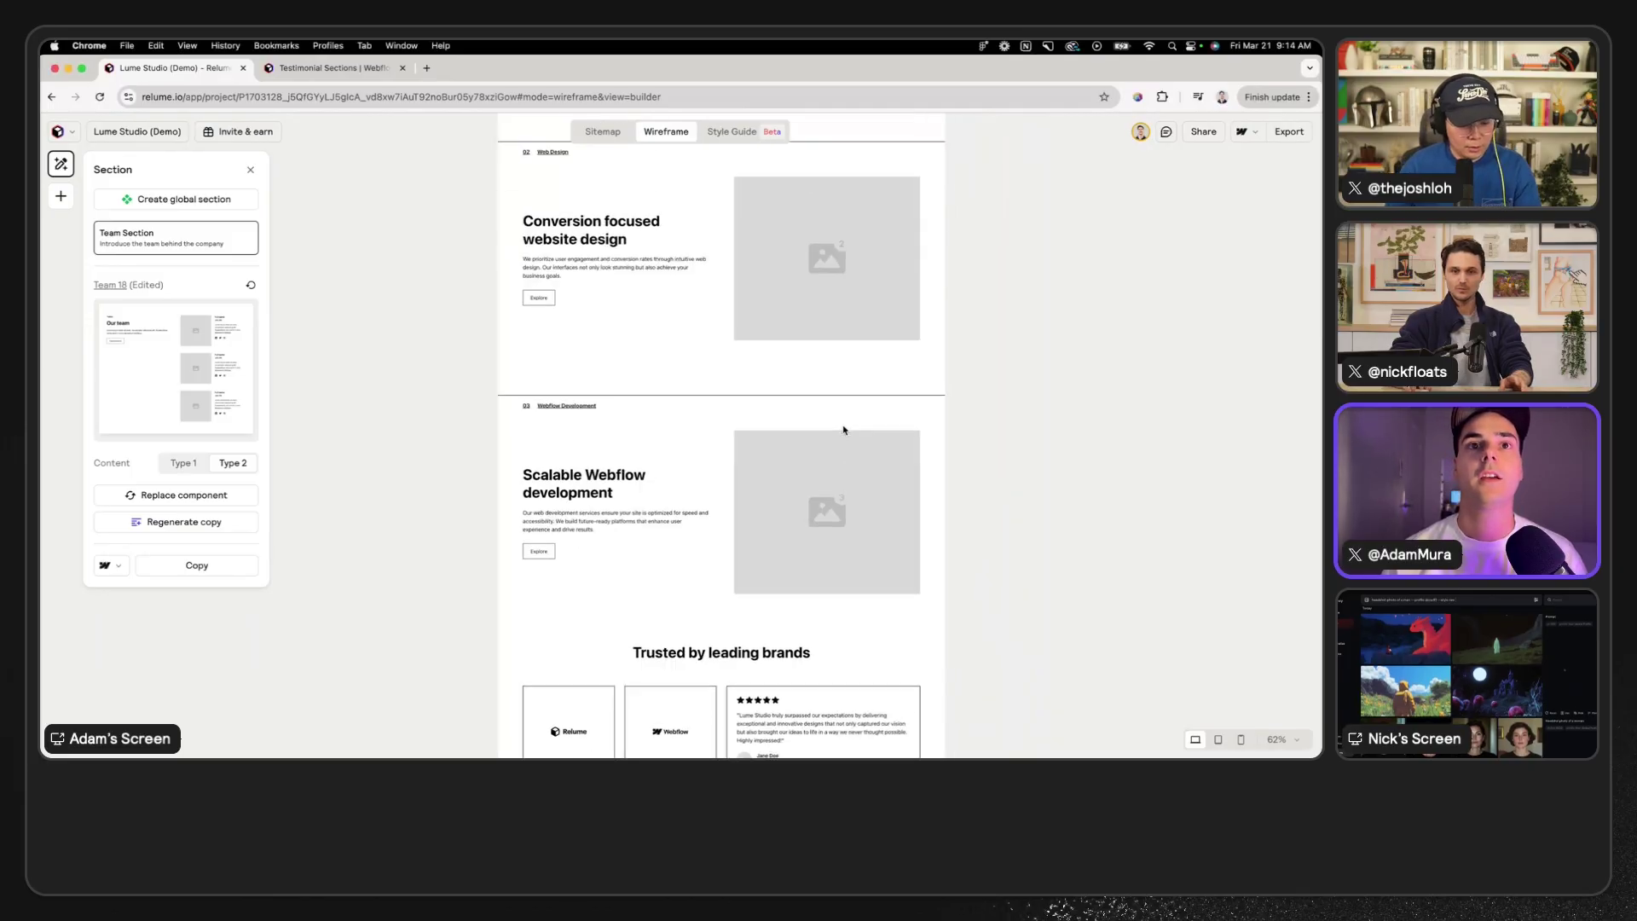
scroll(844, 430, up, 5)
scroll(844, 439, up, 5)
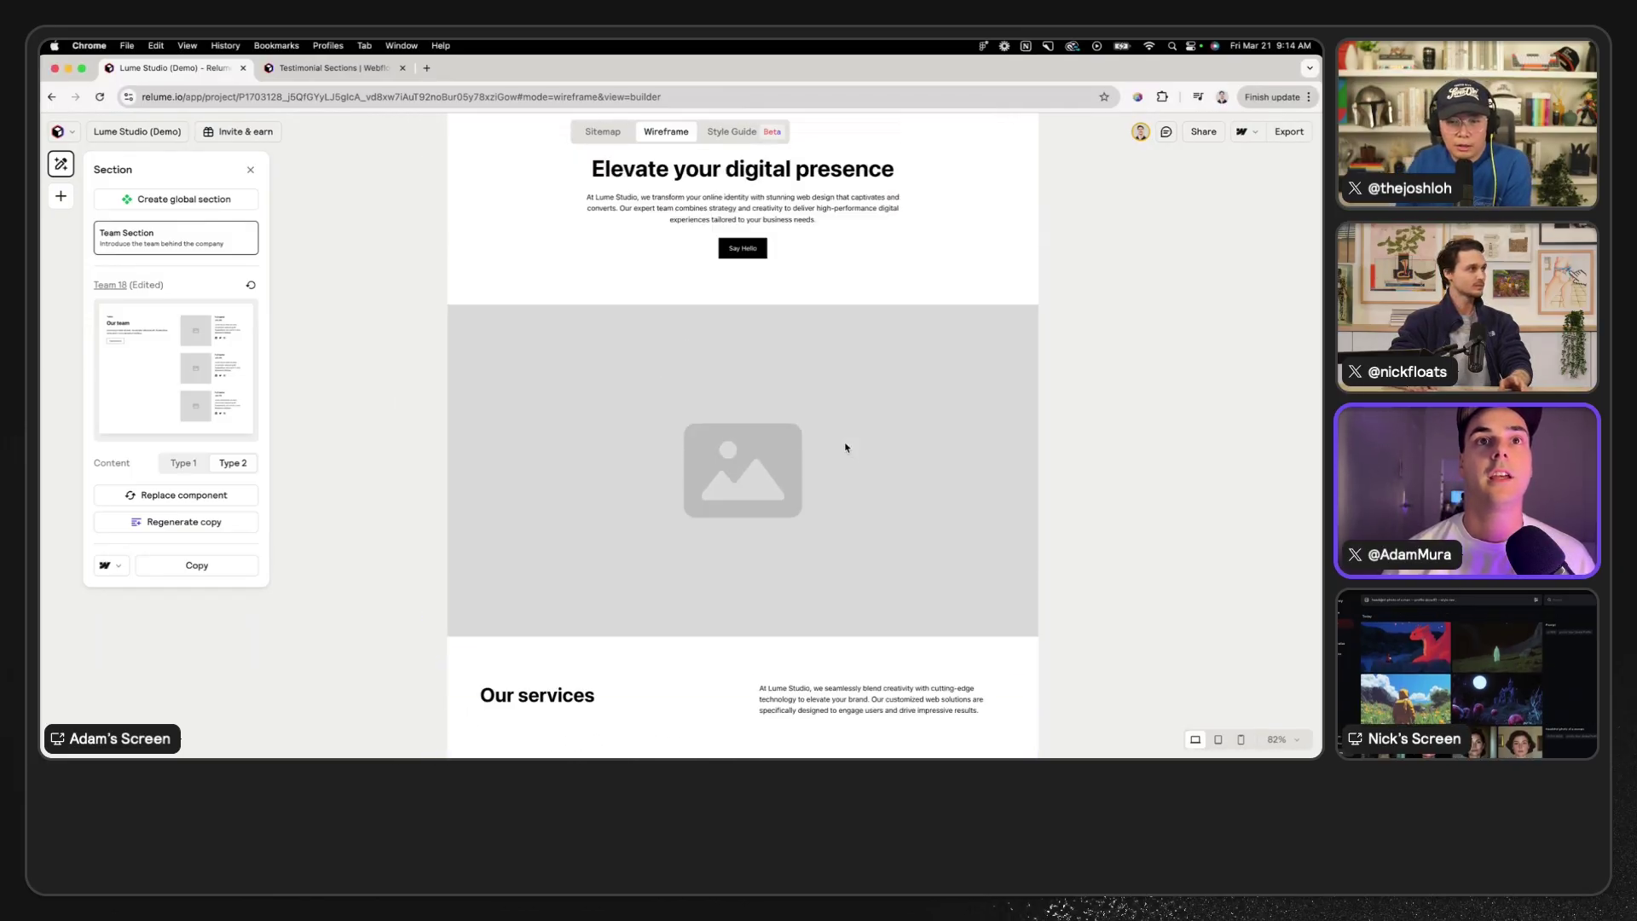
scroll(846, 447, up, 3)
scroll(846, 446, up, 2)
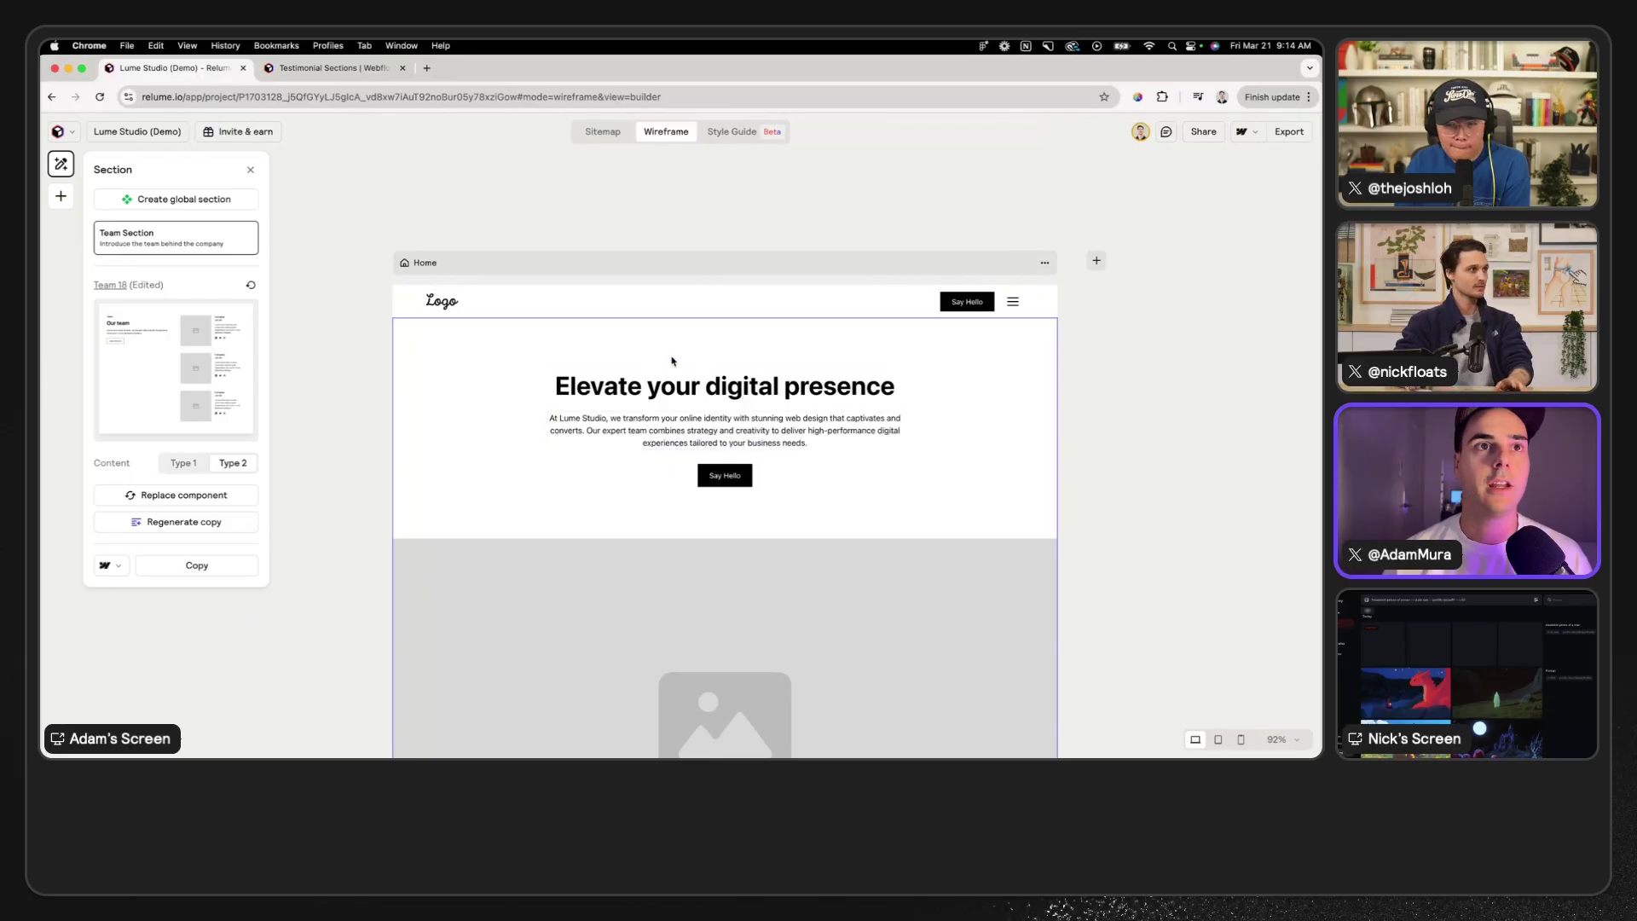
- Preview the home page navbar with its menu set to Show, then return the menu visibility to Hide
scroll(863, 421, down, 3)
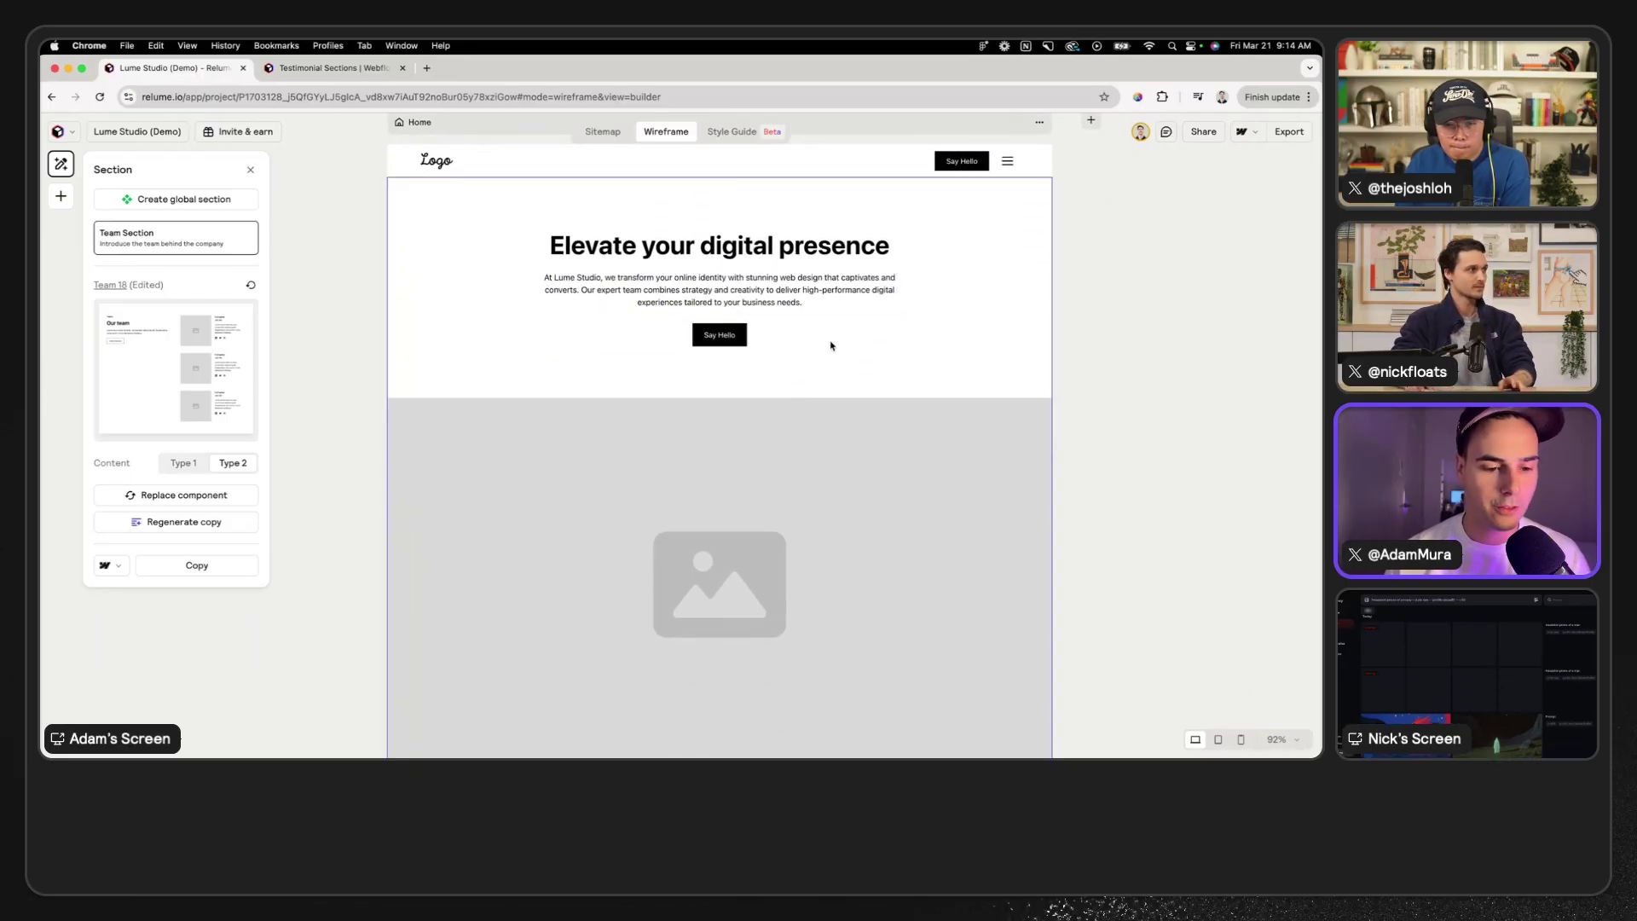
scroll(831, 345, down, 3)
scroll(832, 346, up, 4)
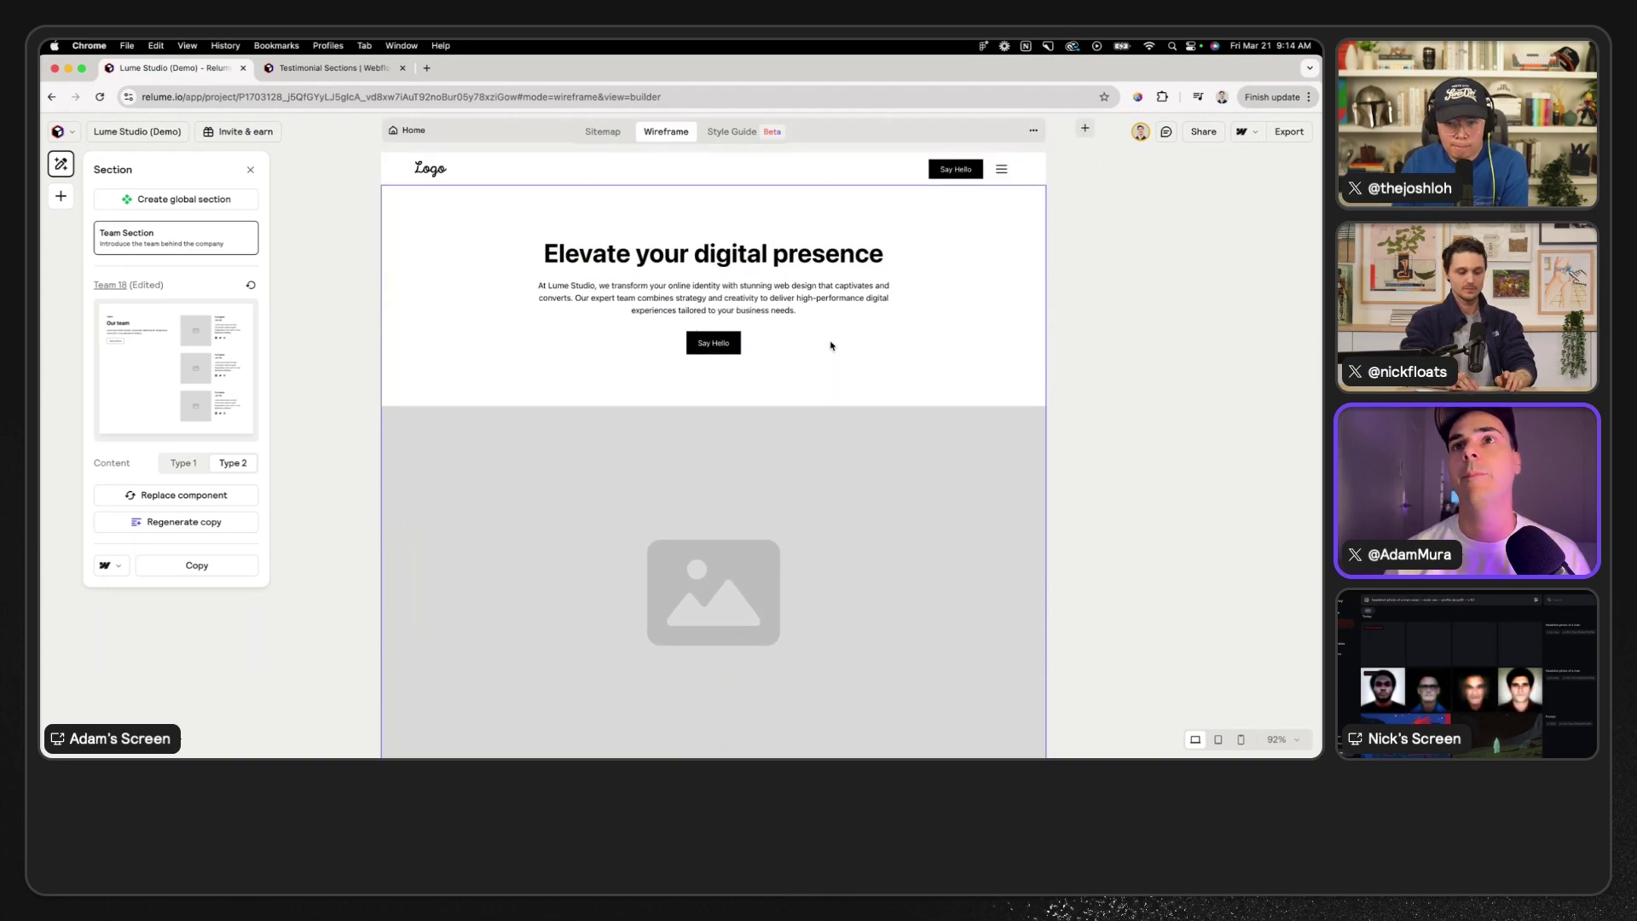
click(1034, 168)
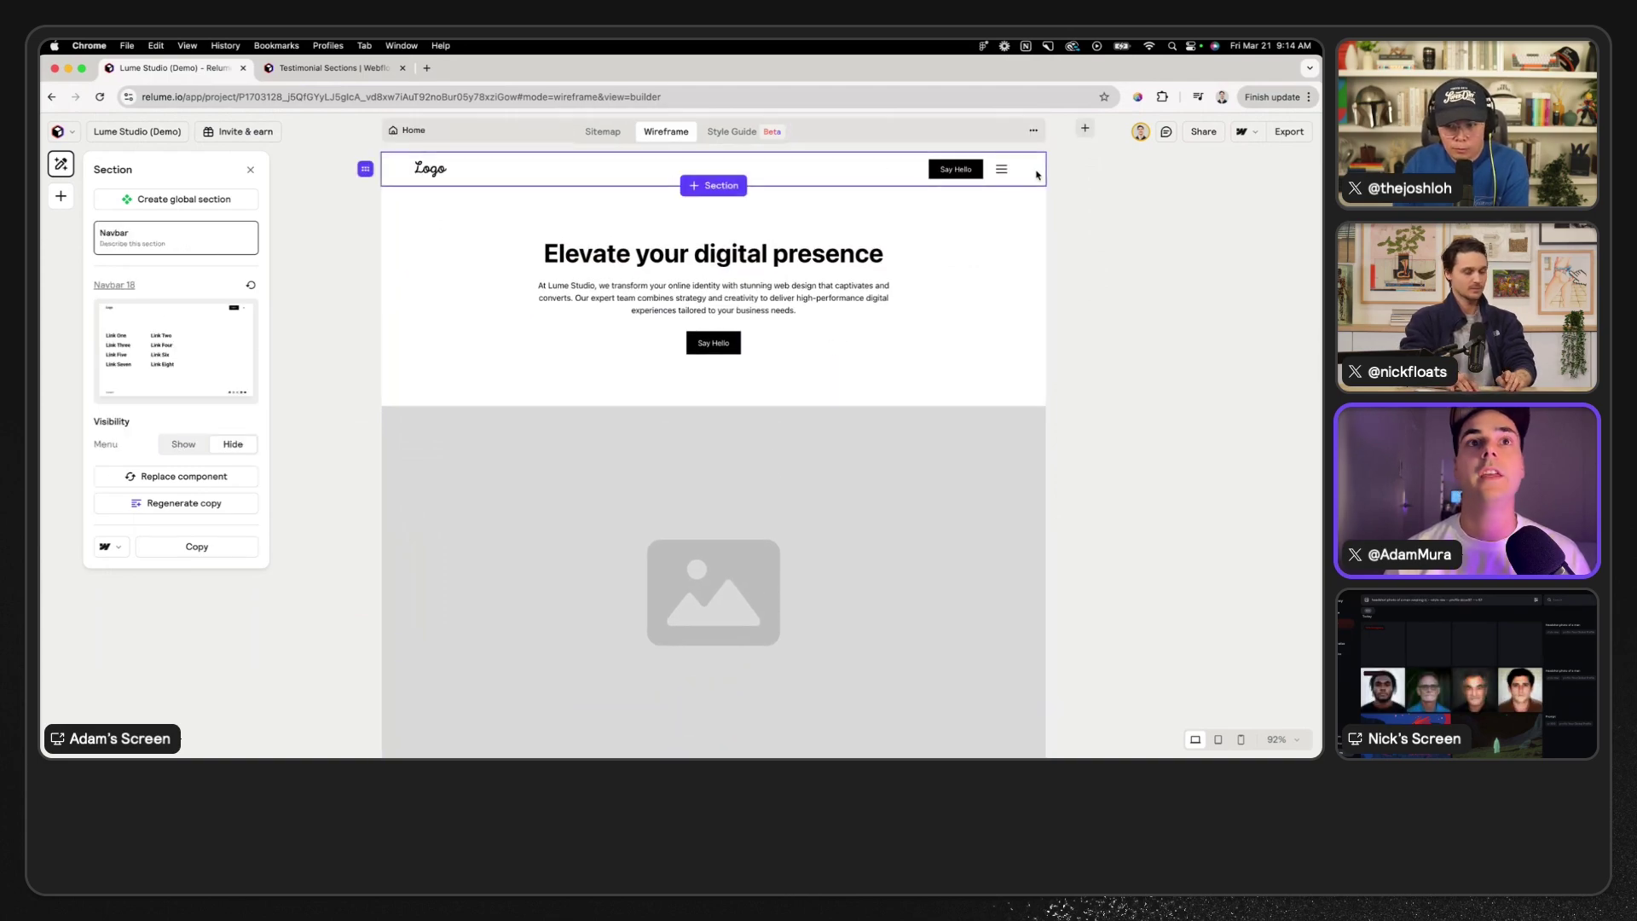
click(181, 444)
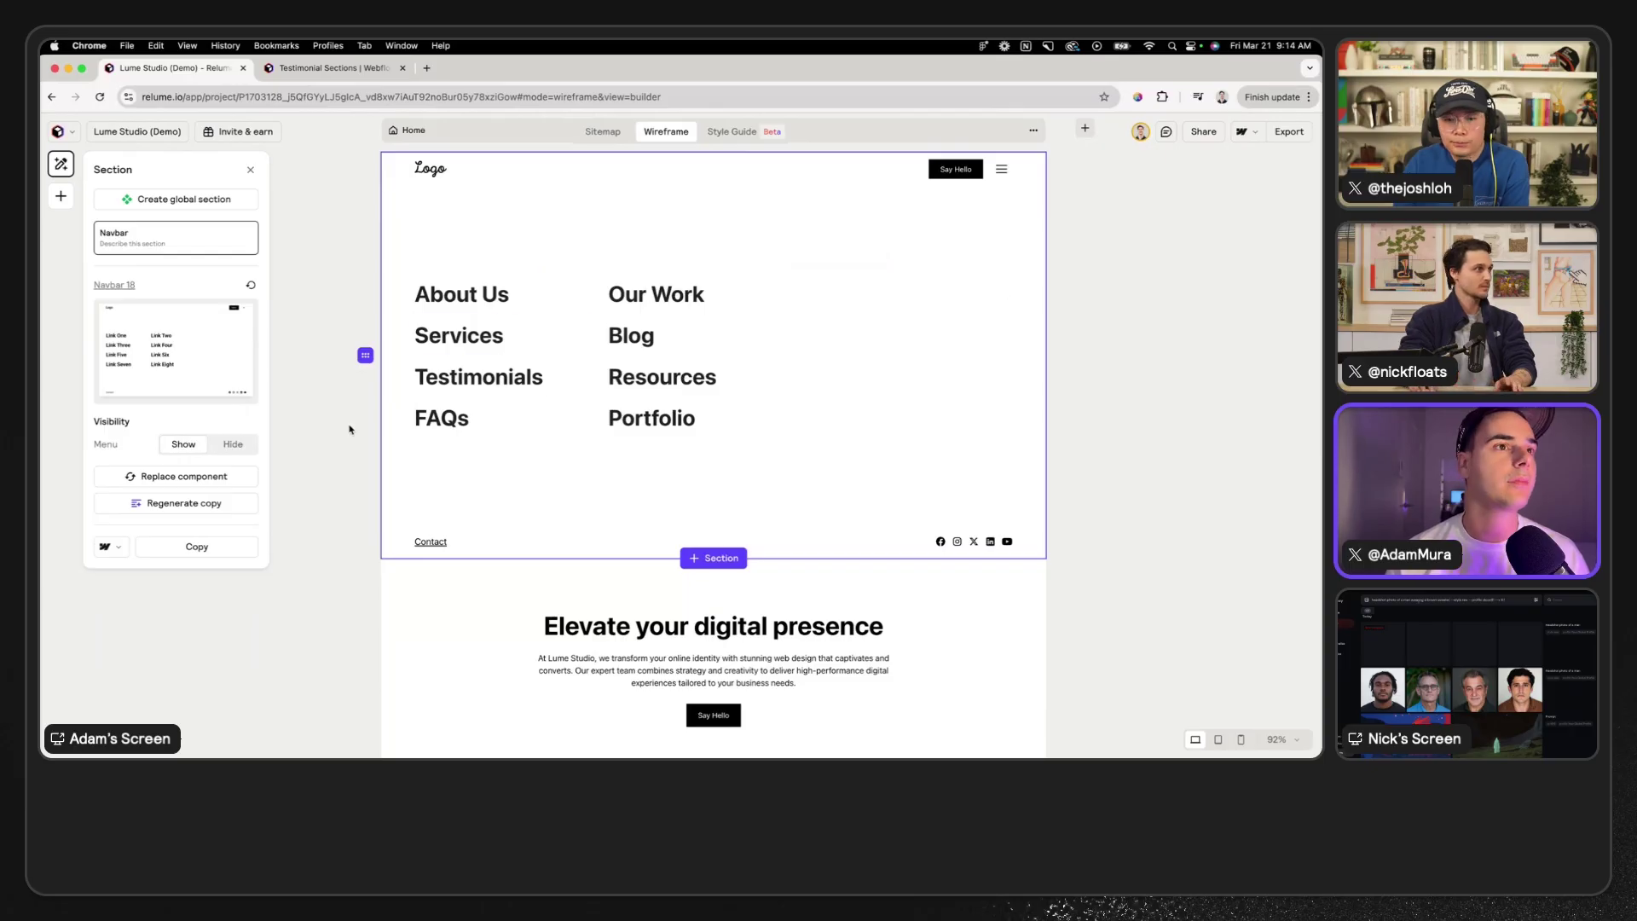
click(234, 445)
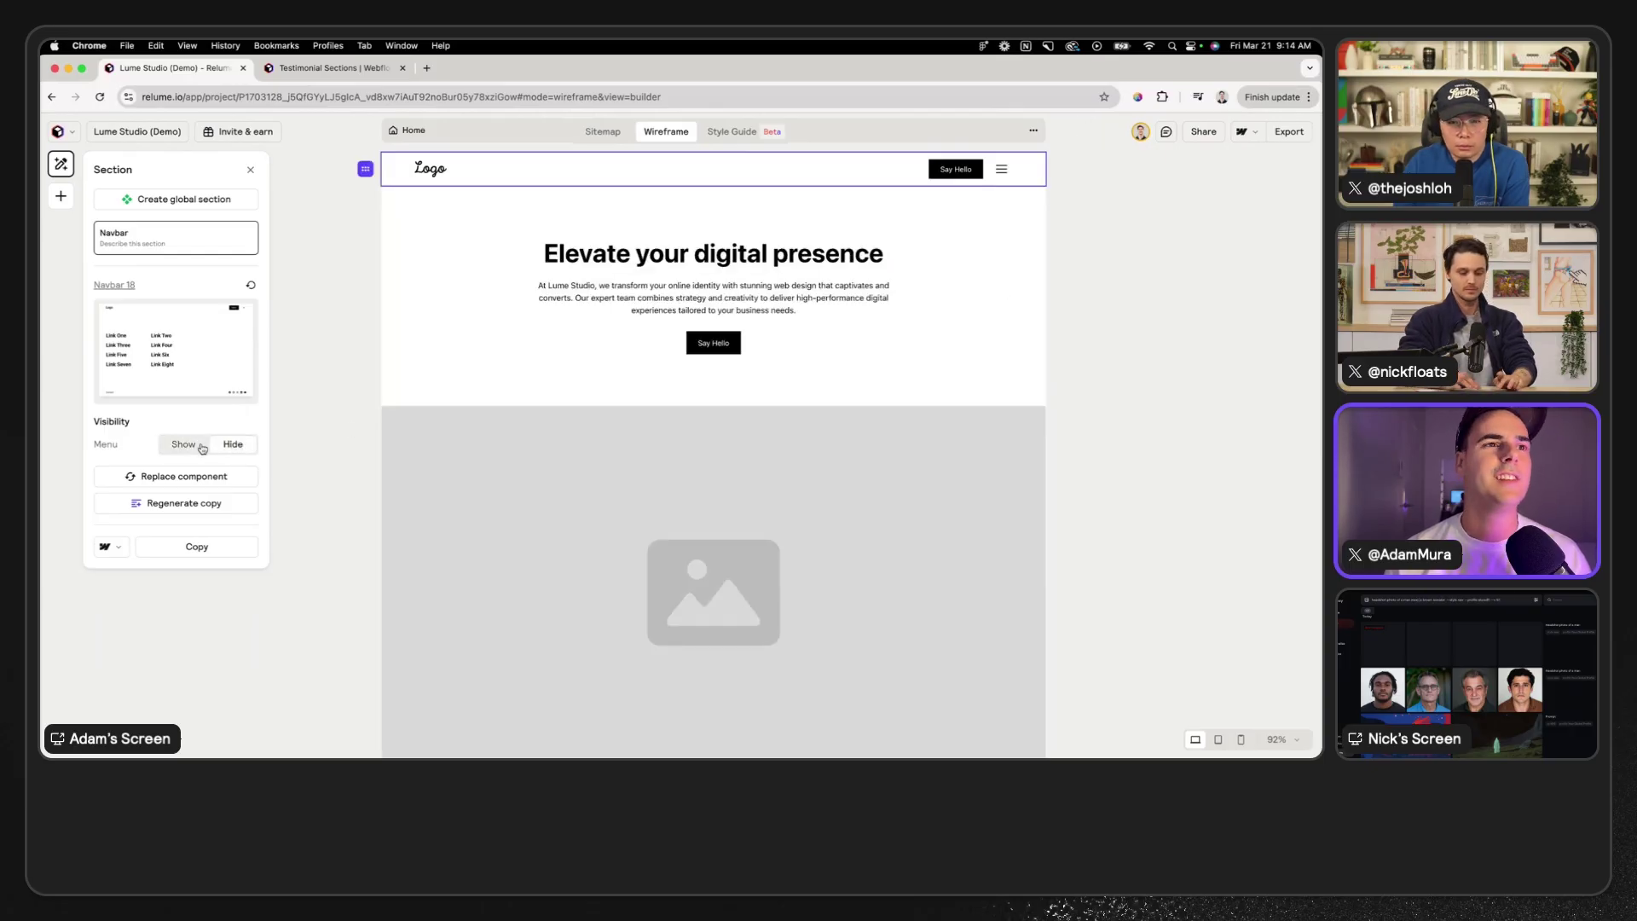
click(202, 447)
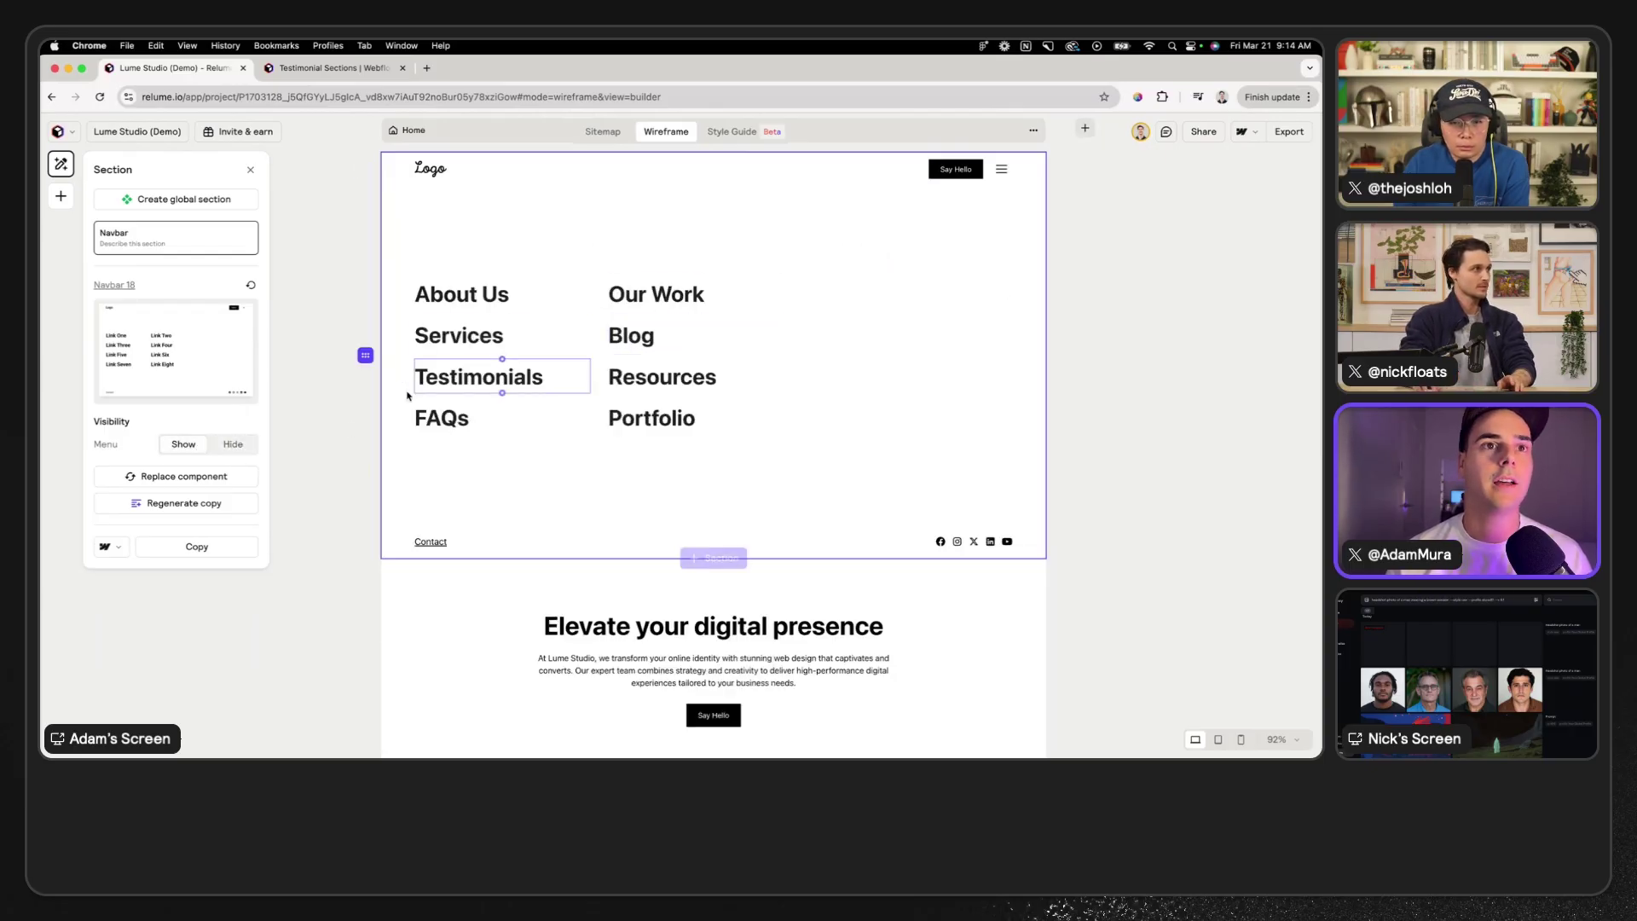
click(234, 444)
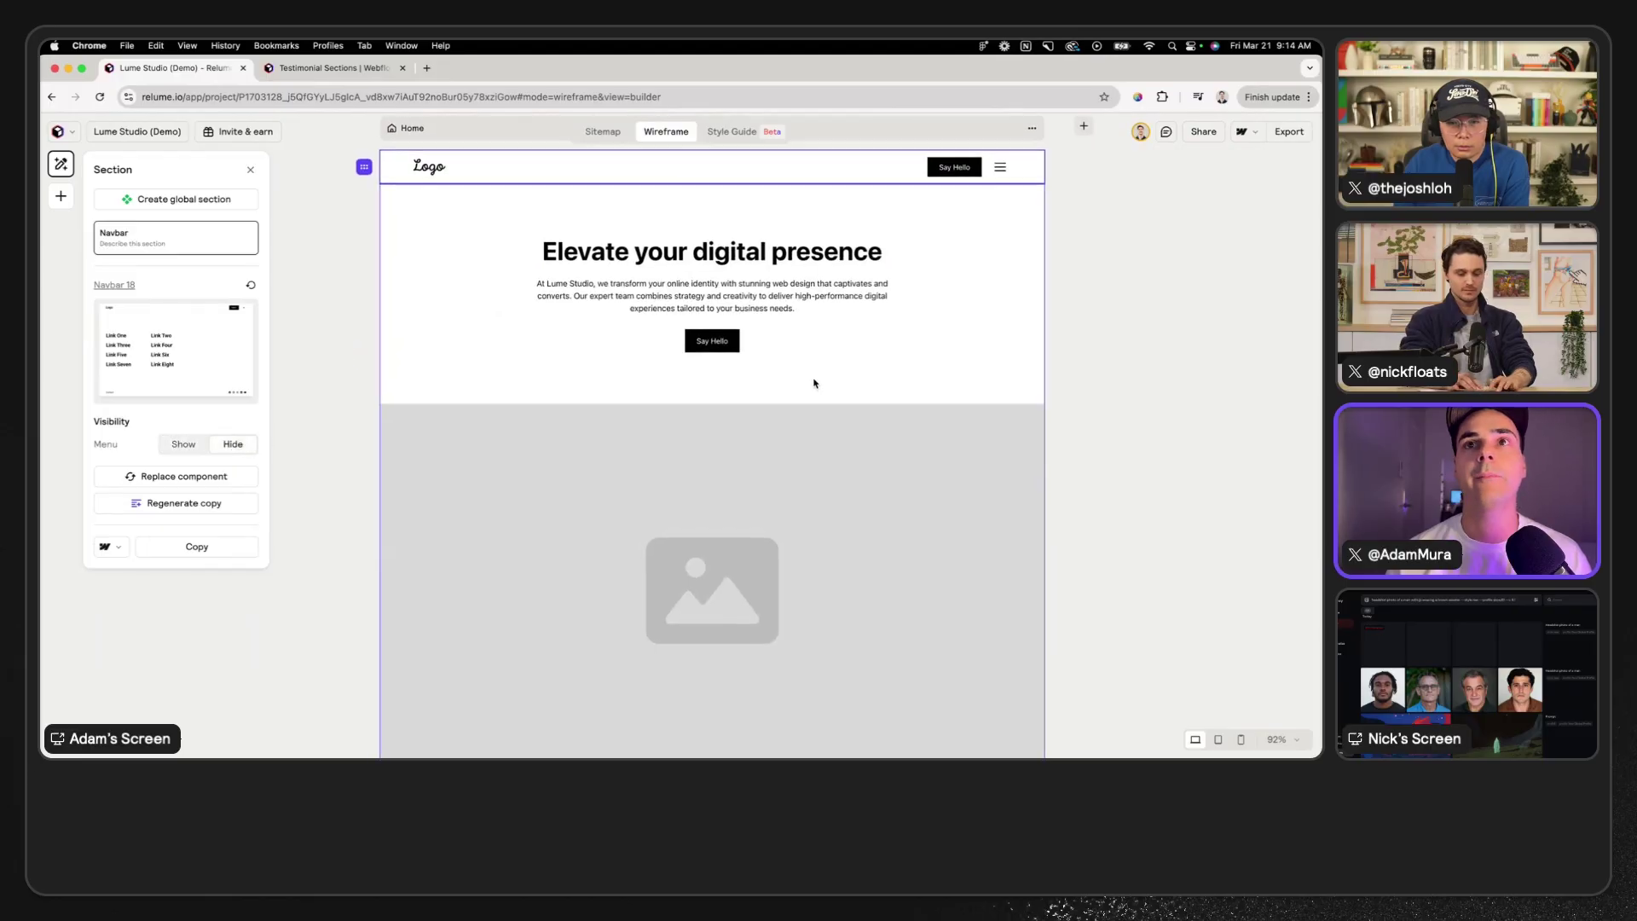
- Select the "Our services" intro section below the hero header and examine its heading, copy and transition into the service list
scroll(814, 384, down, 5)
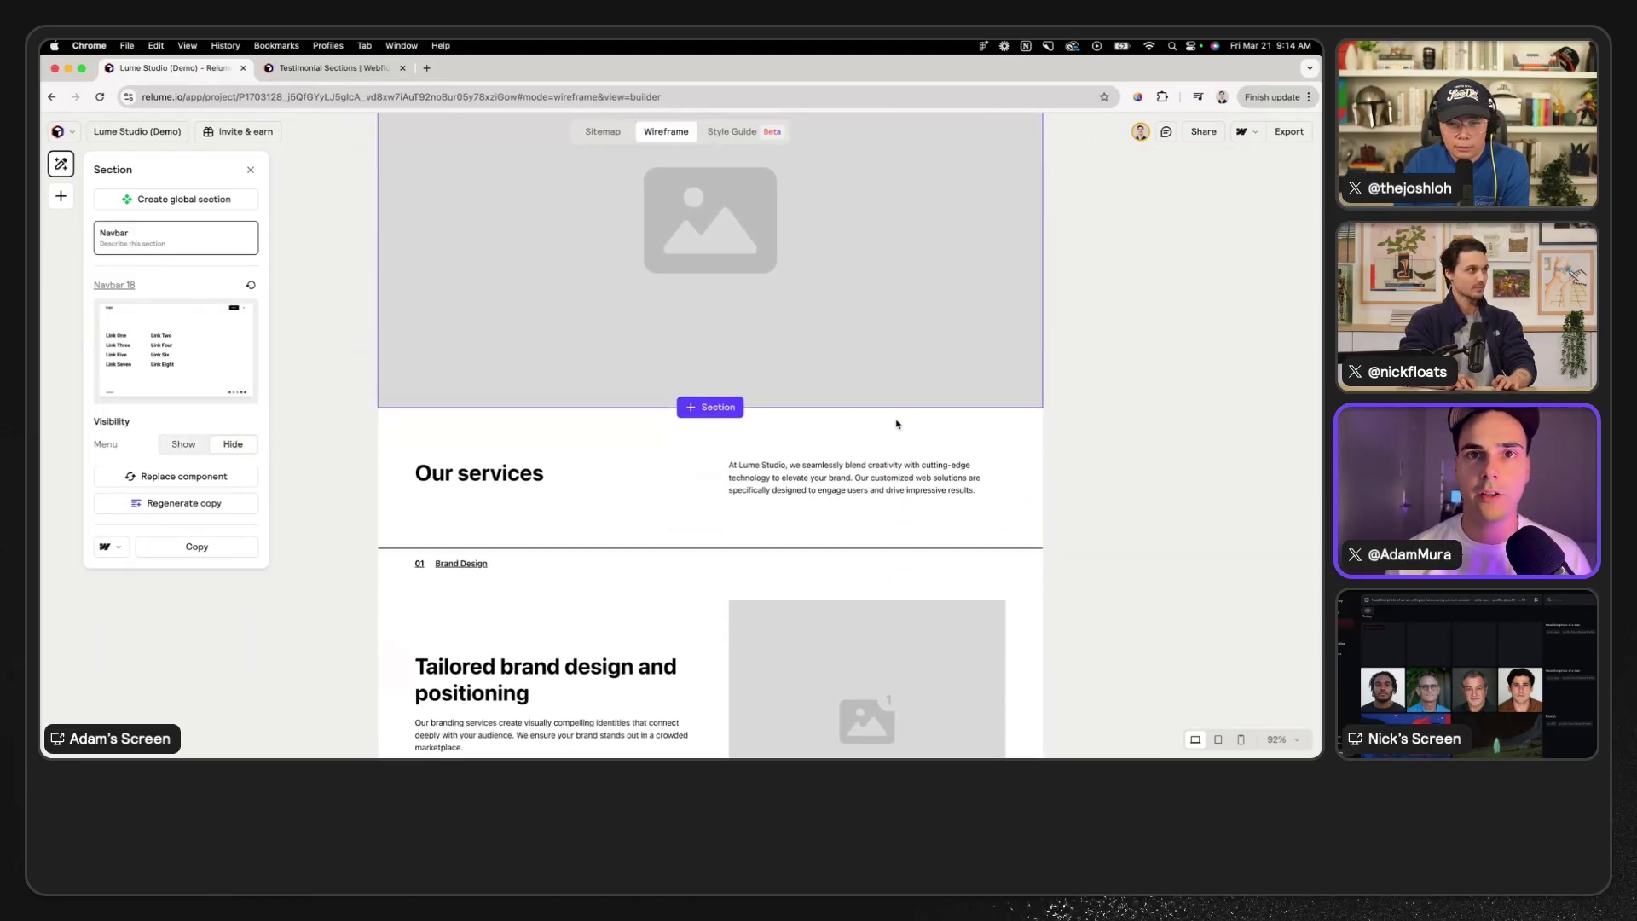
click(897, 424)
scroll(895, 424, down, 1)
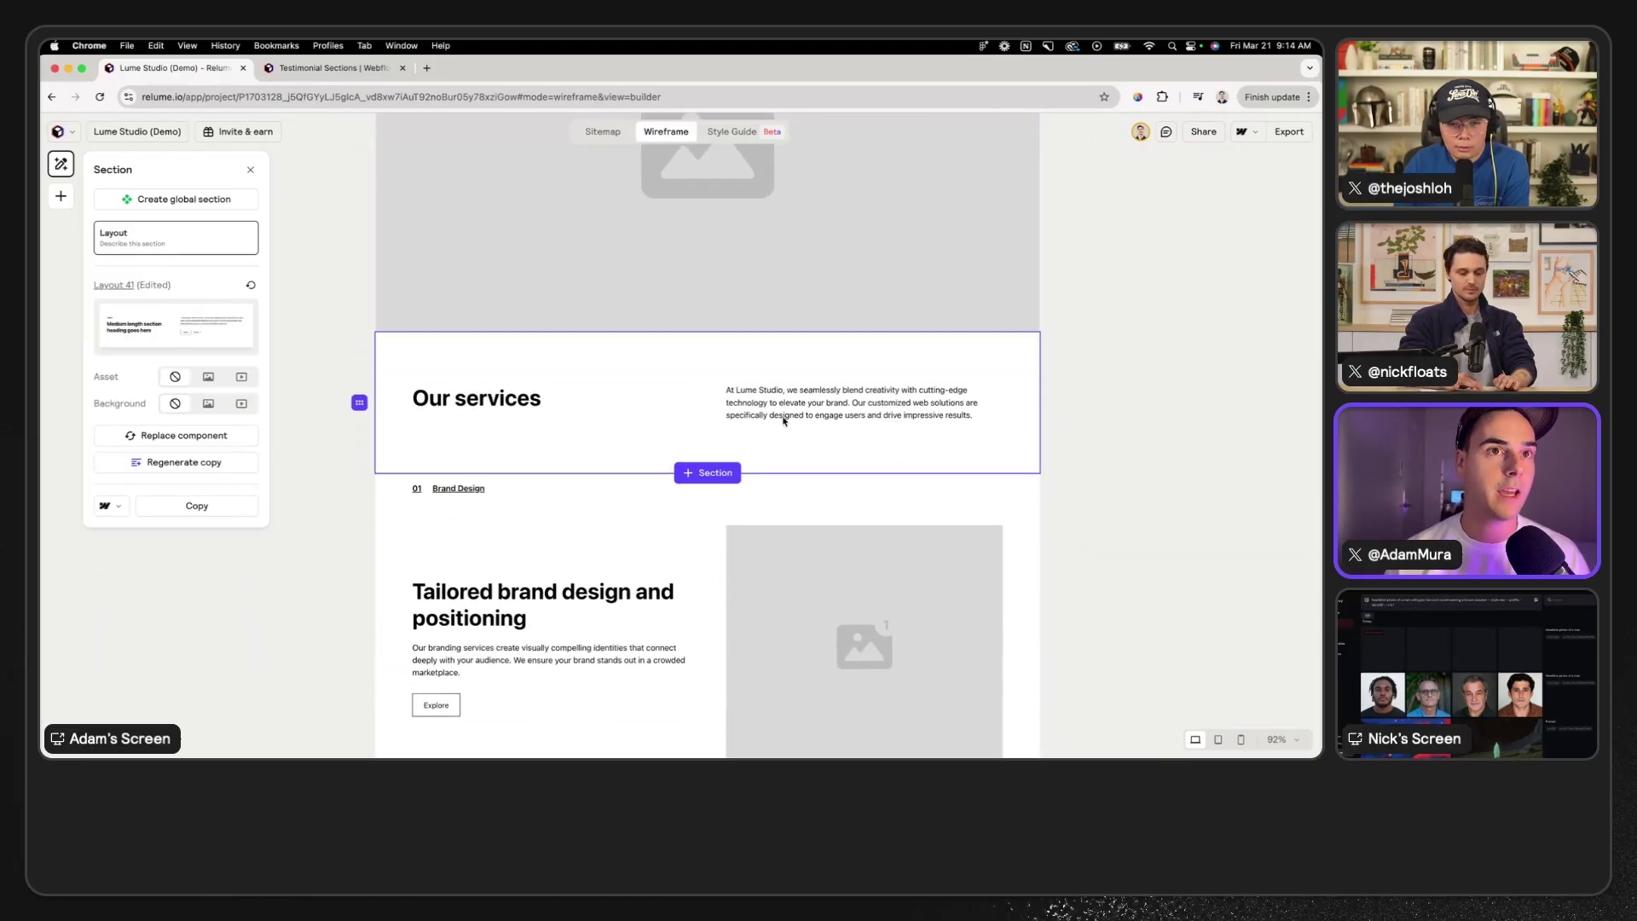
scroll(798, 414, down, 5)
scroll(805, 411, up, 2)
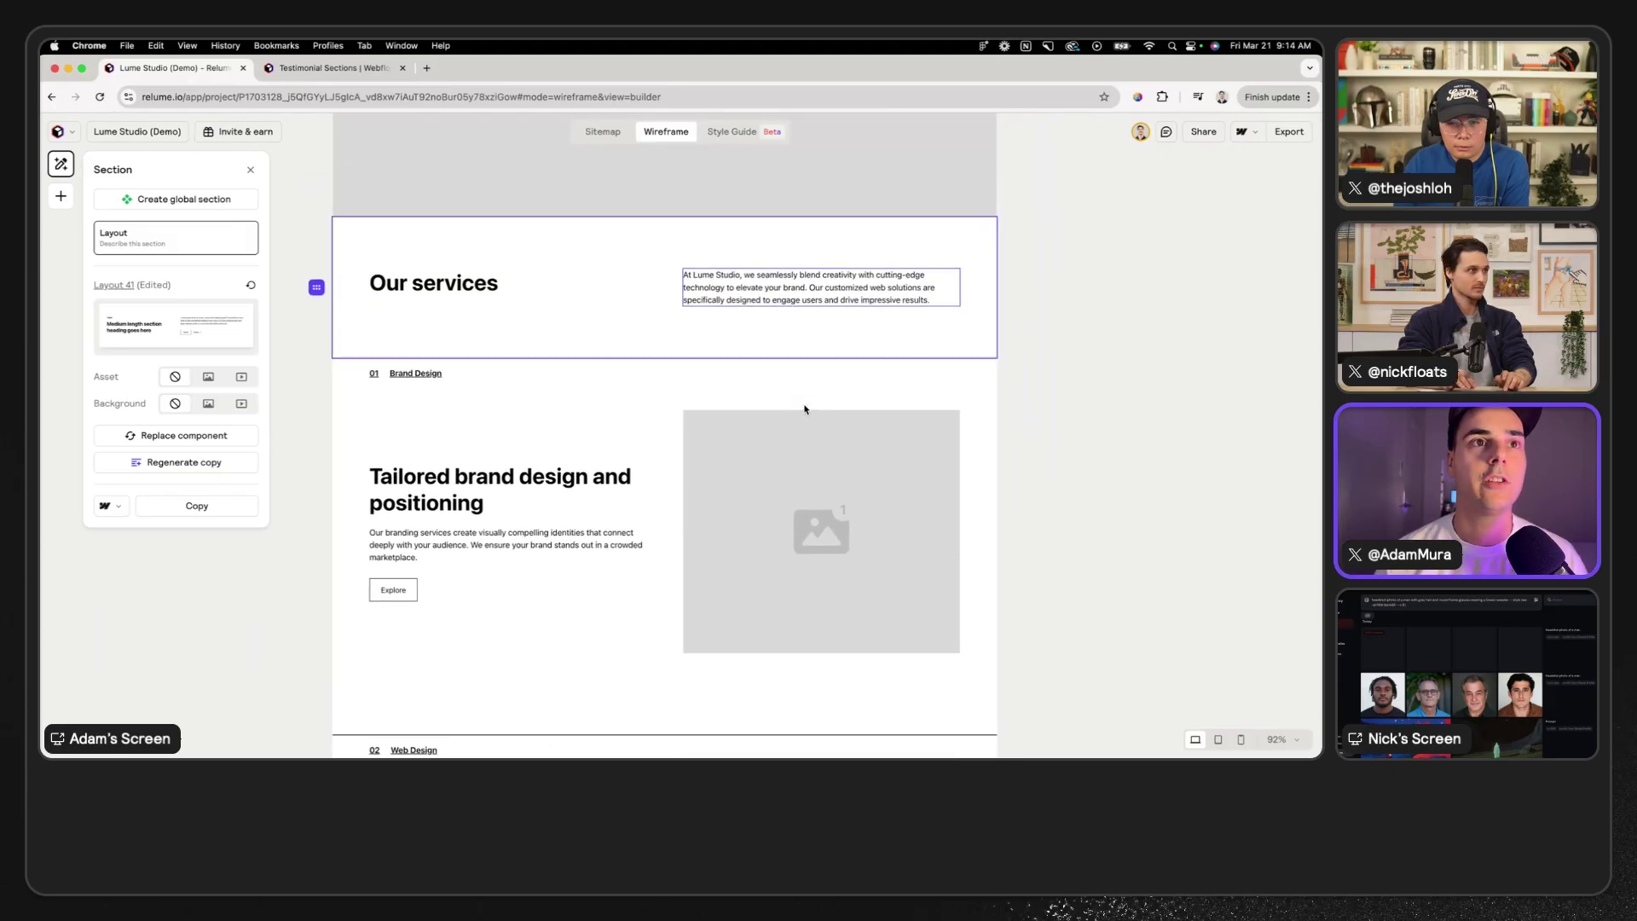
scroll(804, 407, left, 2)
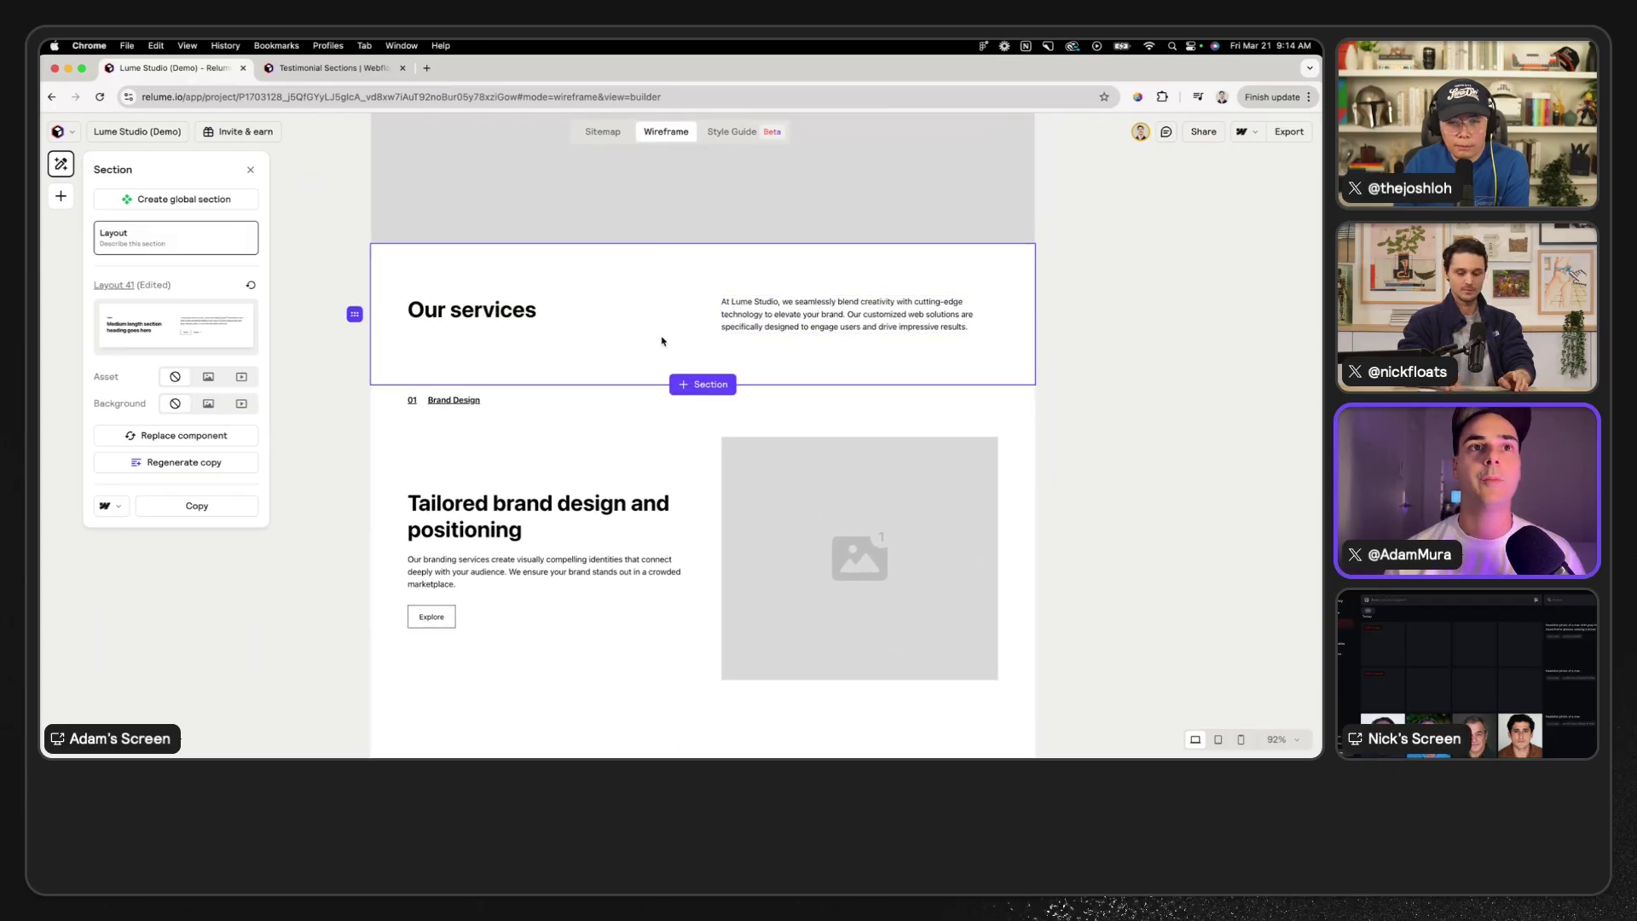
scroll(818, 324, down, 5)
scroll(797, 315, up, 4)
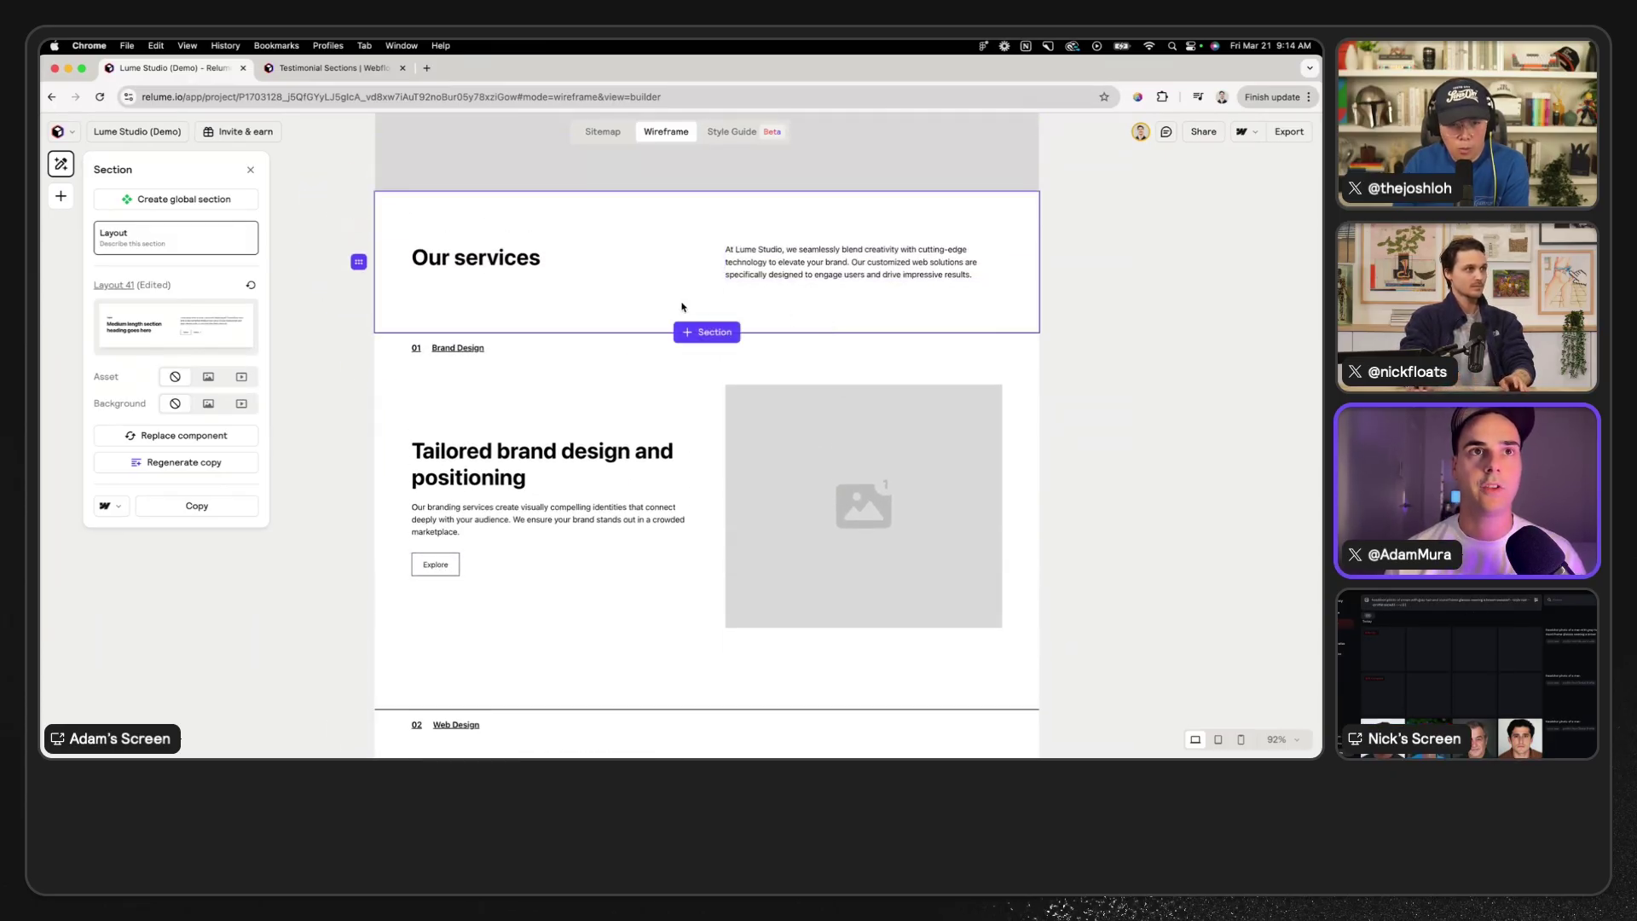
scroll(682, 337, down, 2)
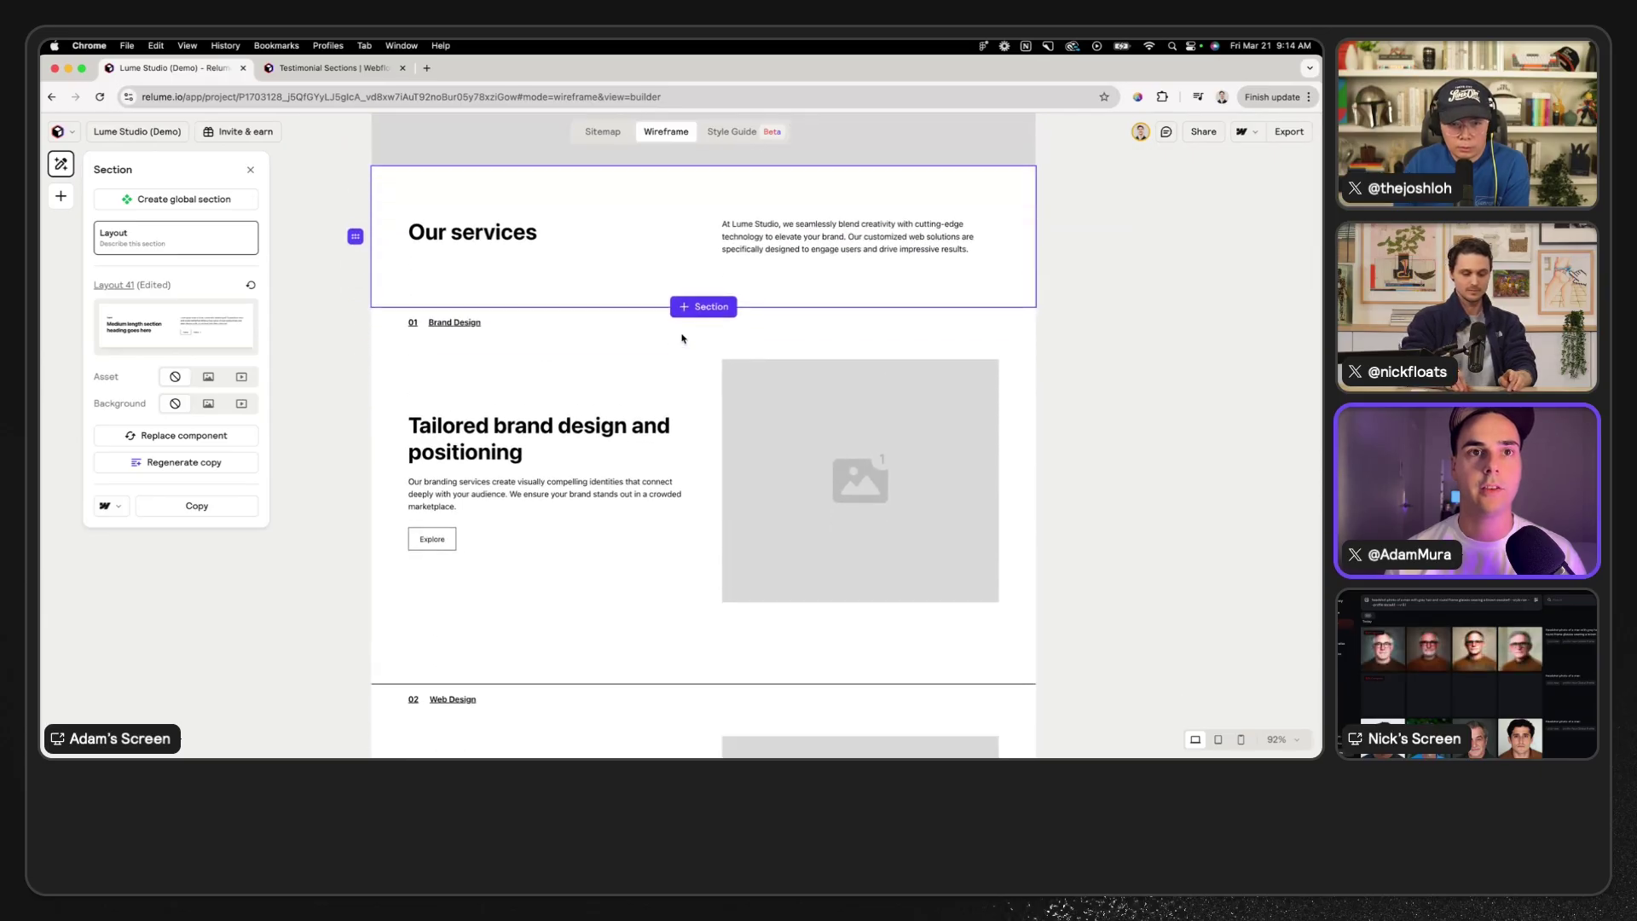
- Select the services list section and examine its Brand Design, Web Design and Webflow Development entries
click(683, 322)
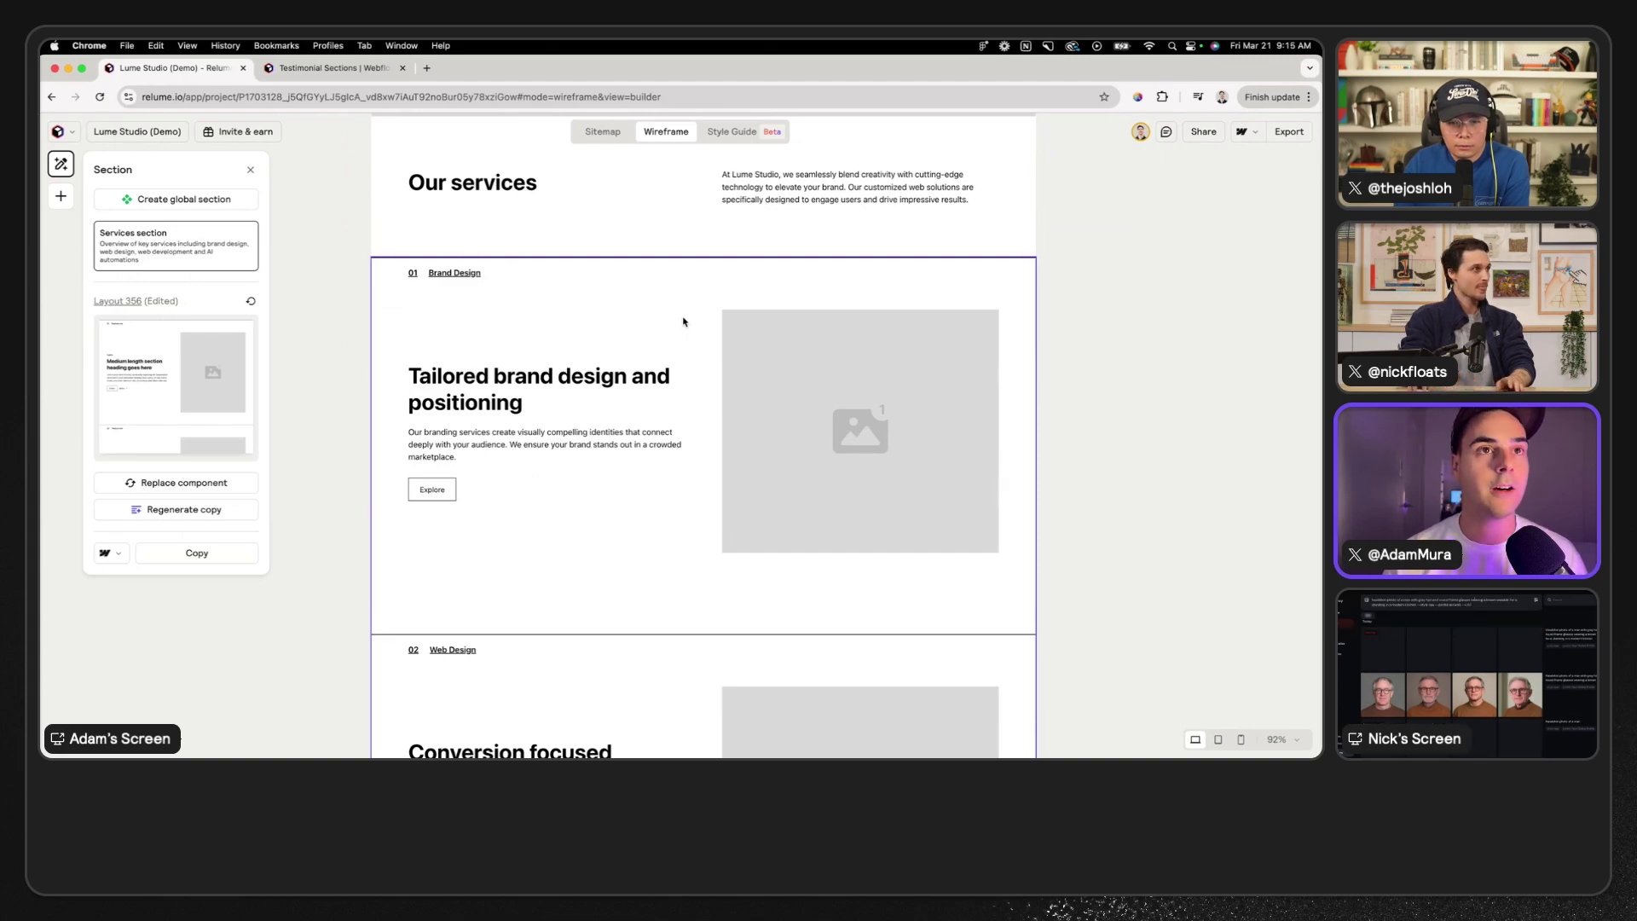
scroll(683, 322, down, 5)
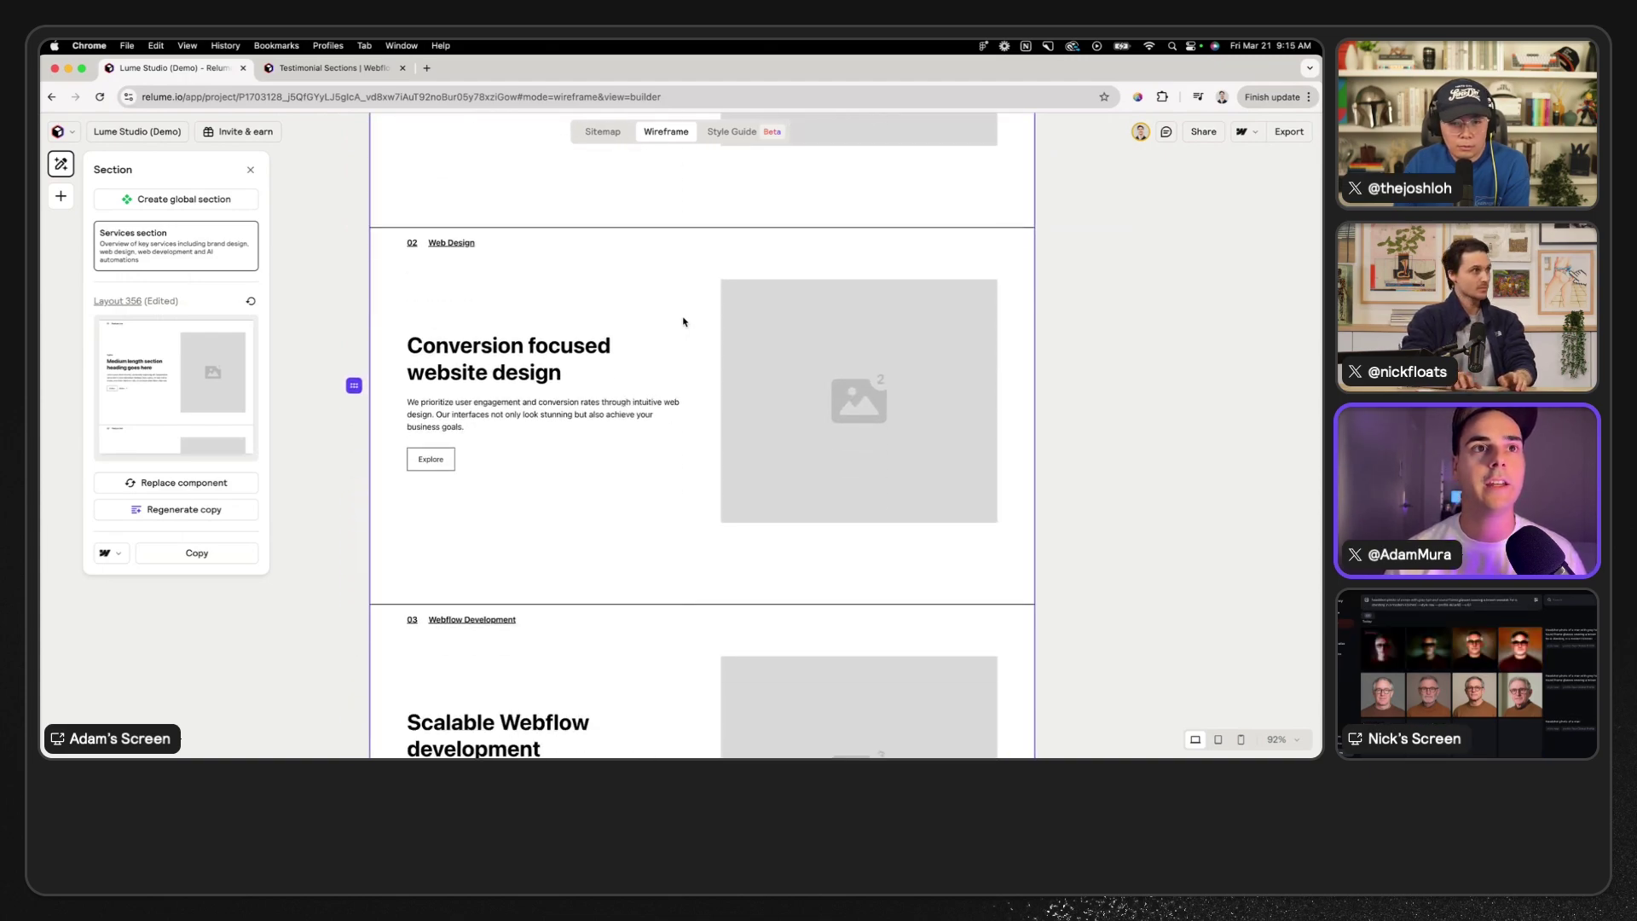
scroll(643, 429, down, 5)
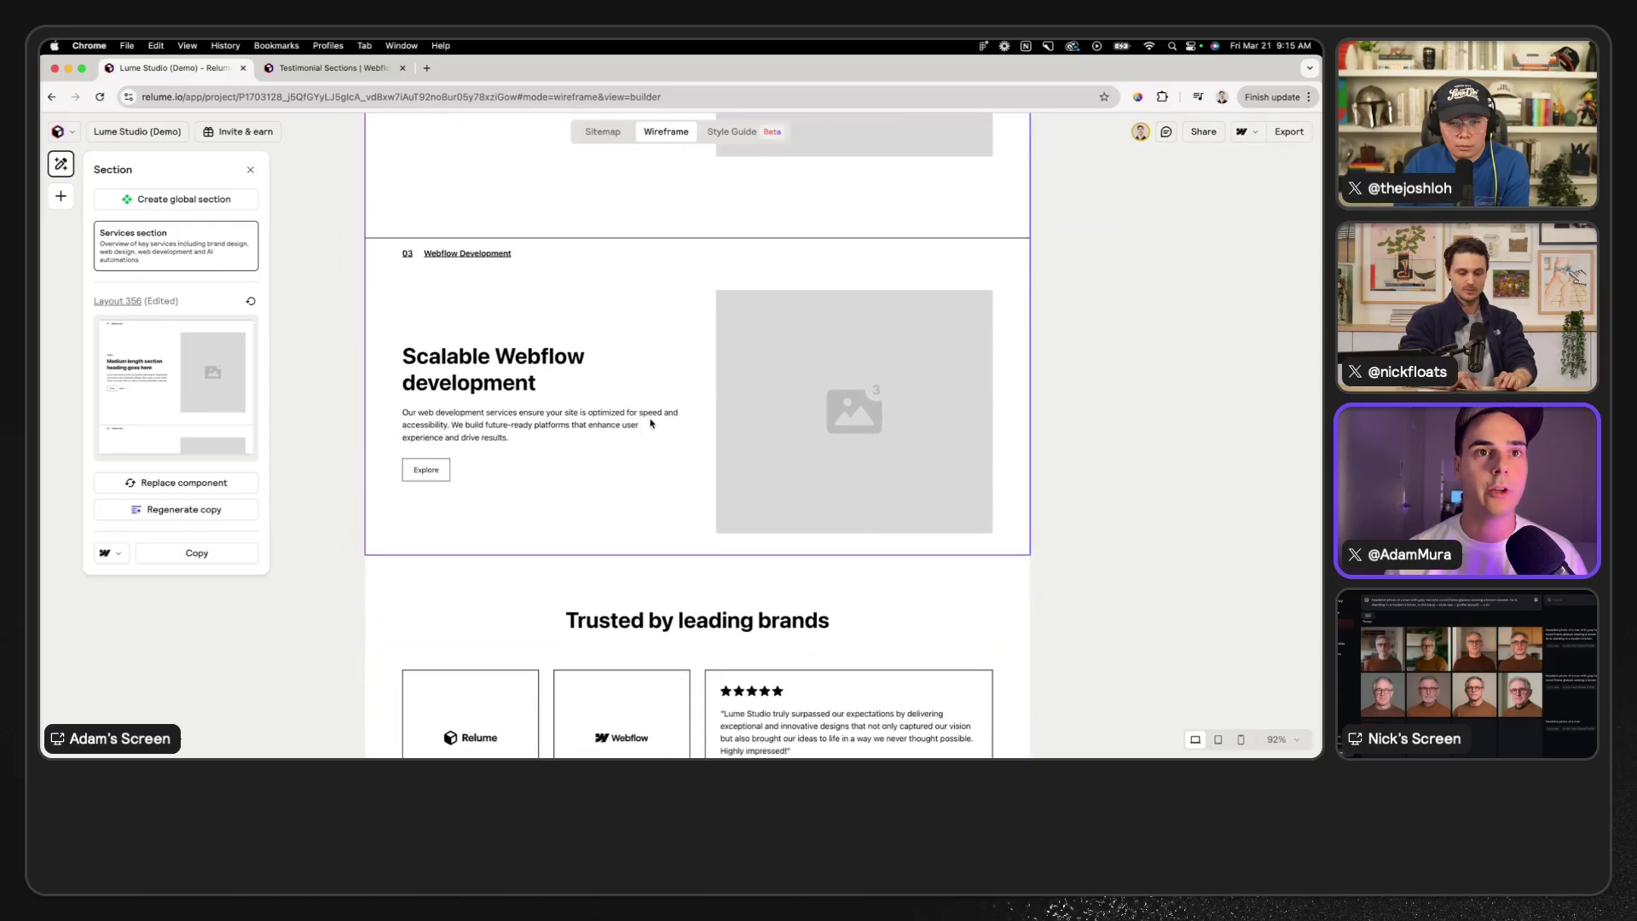
scroll(670, 411, up, 9)
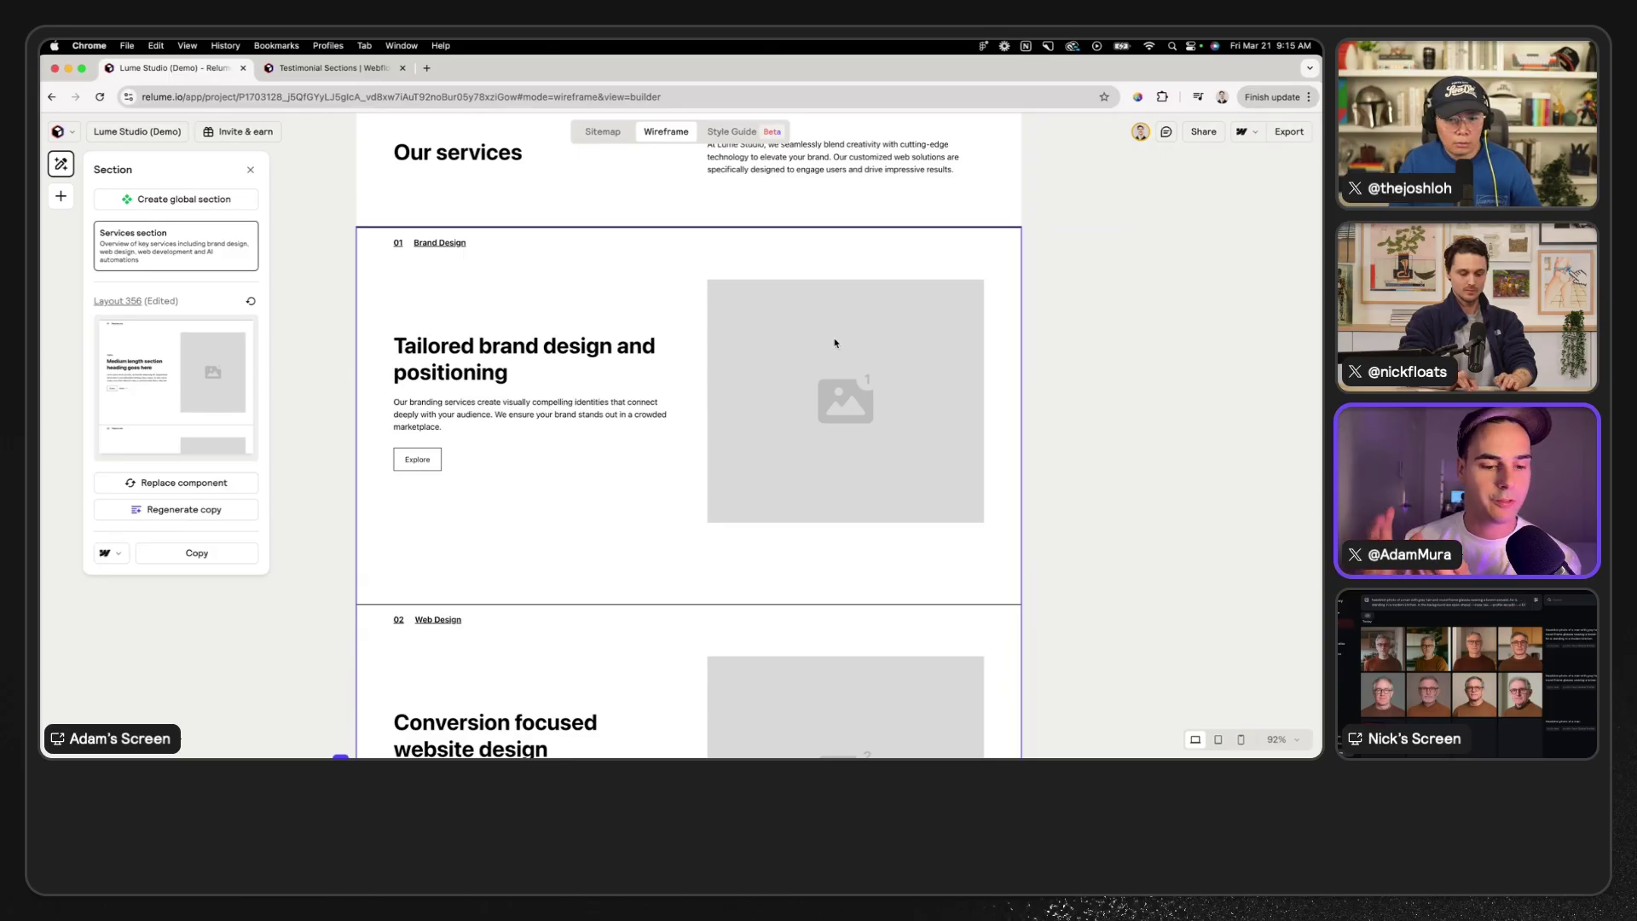
scroll(835, 343, down, 5)
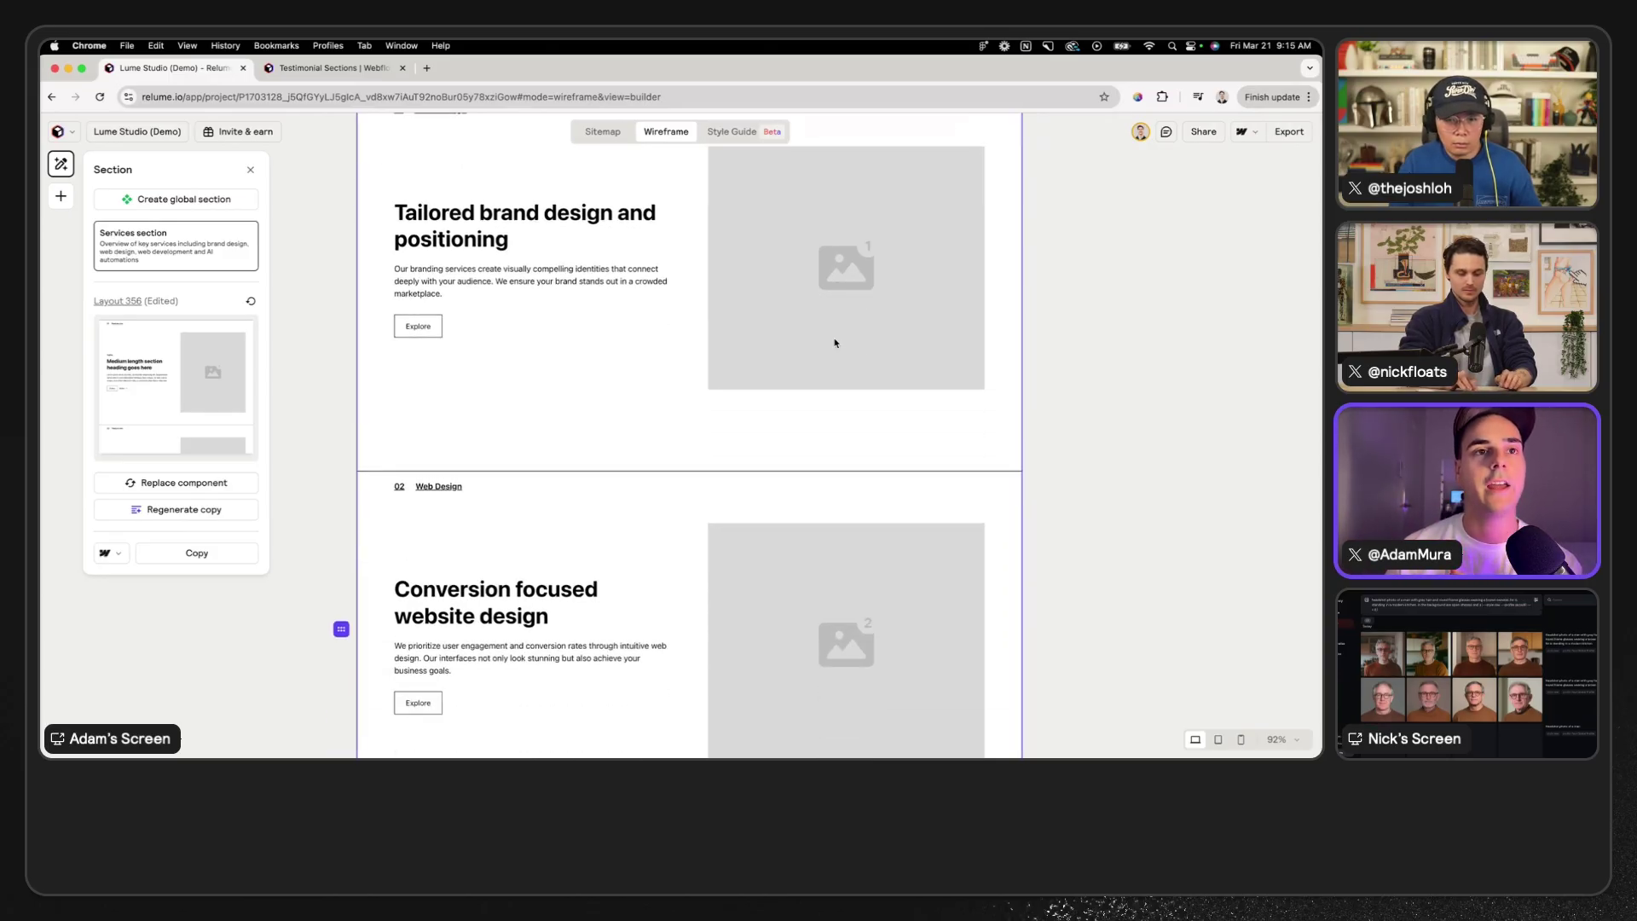
scroll(835, 343, down, 4)
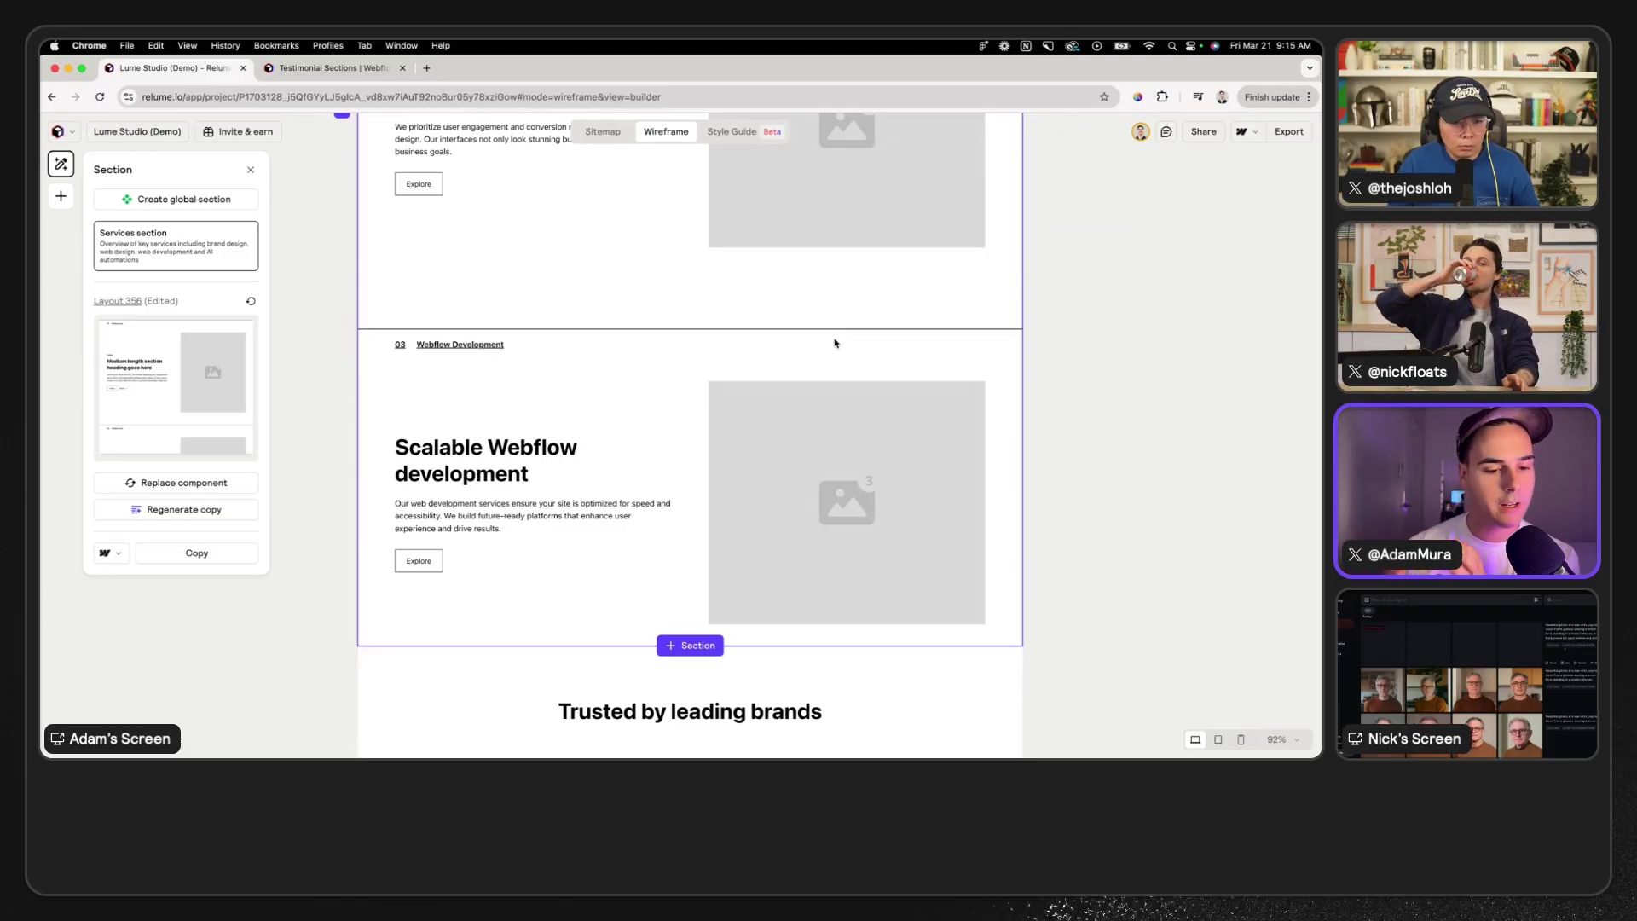
scroll(835, 343, down, 4)
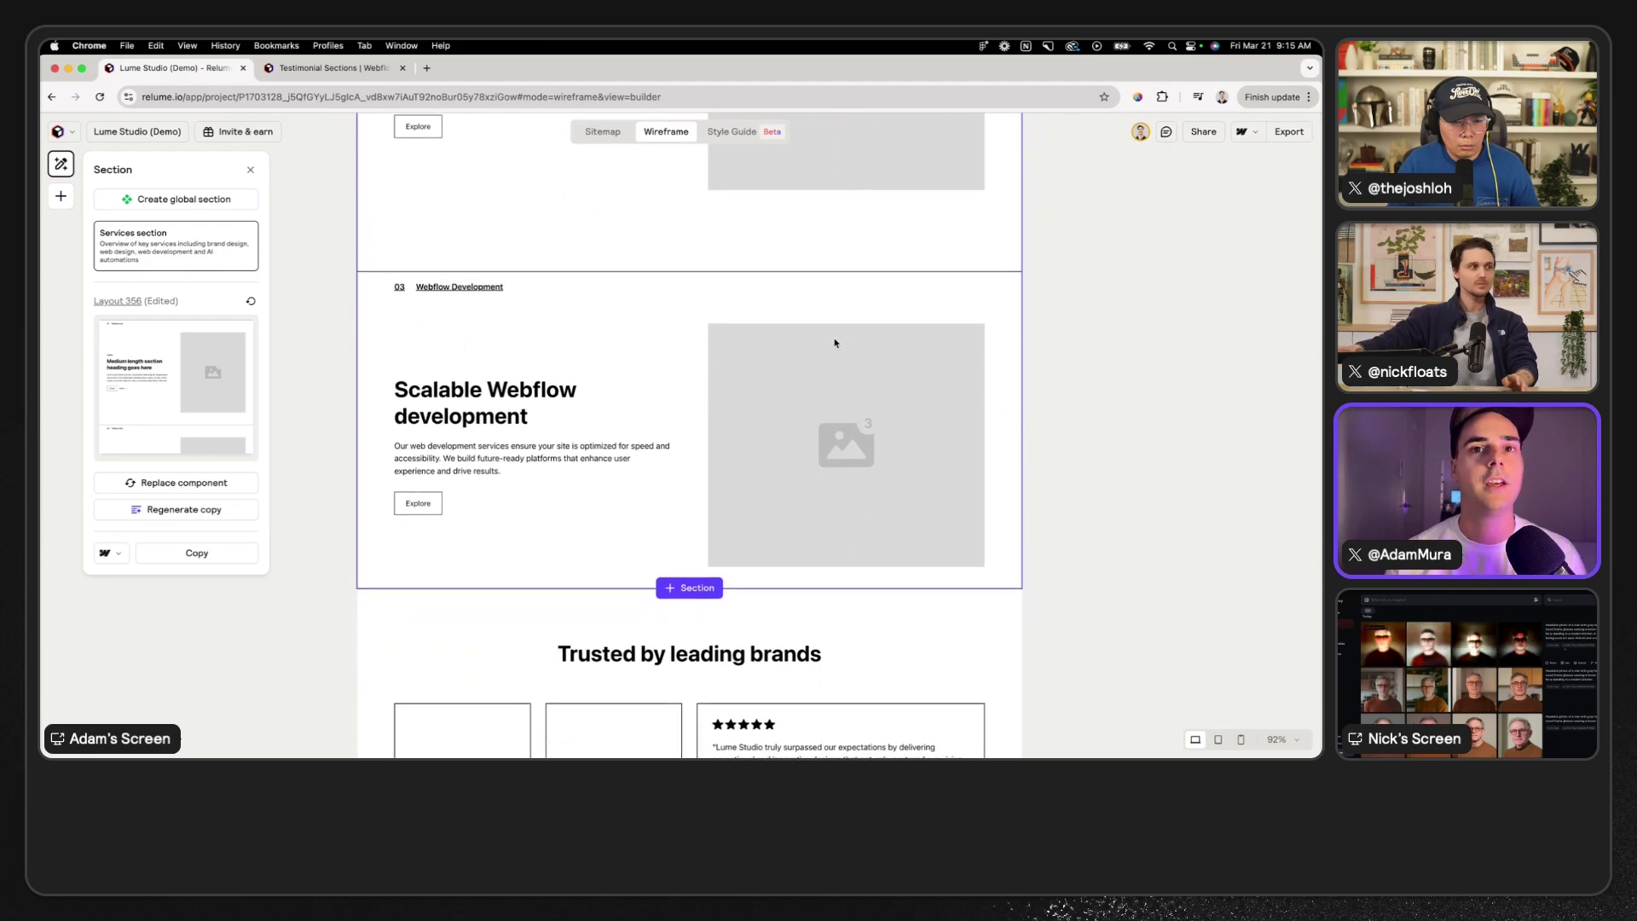
scroll(834, 343, down, 2)
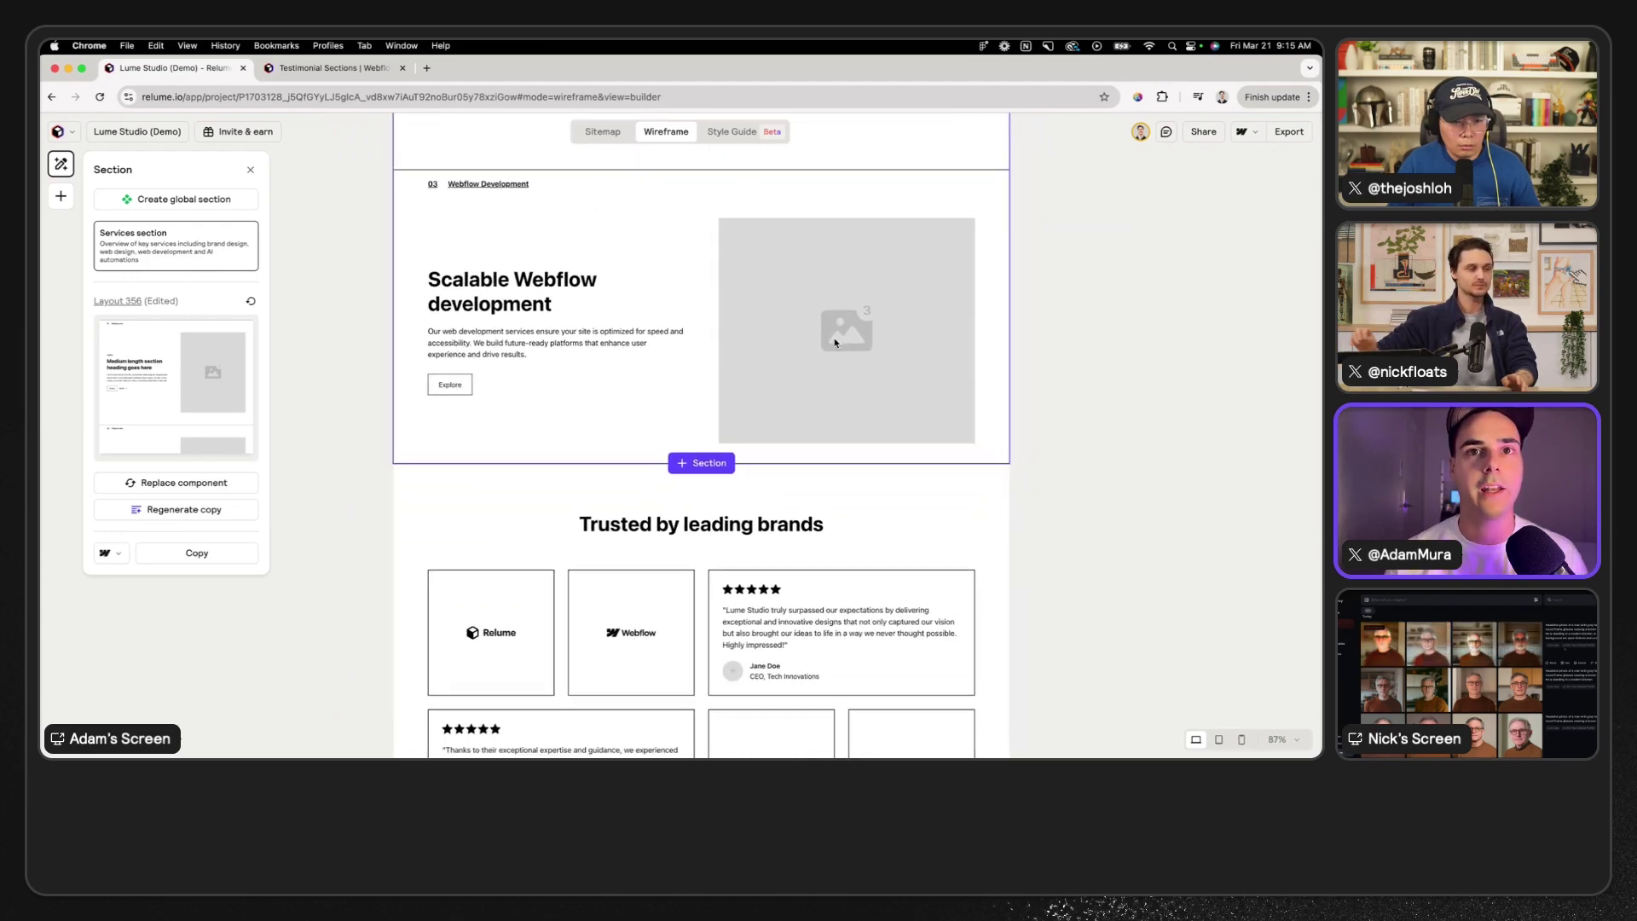
scroll(836, 342, down, 4)
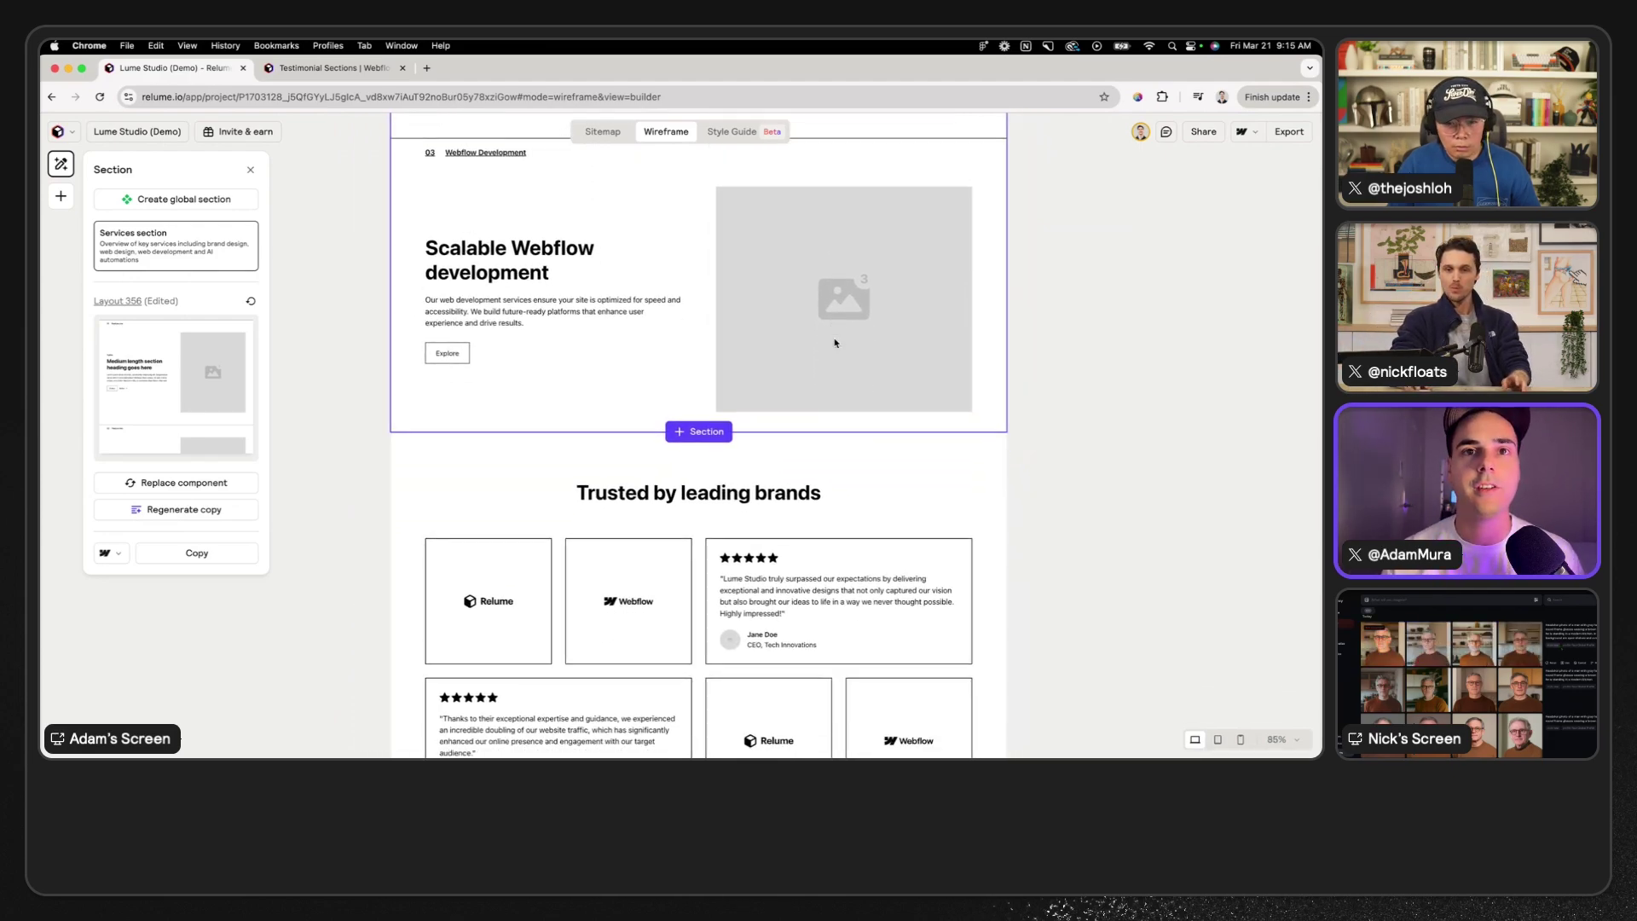
- Select the "Trusted by leading brands" testimonial section and examine its grid of logos and customer quotes
click(889, 338)
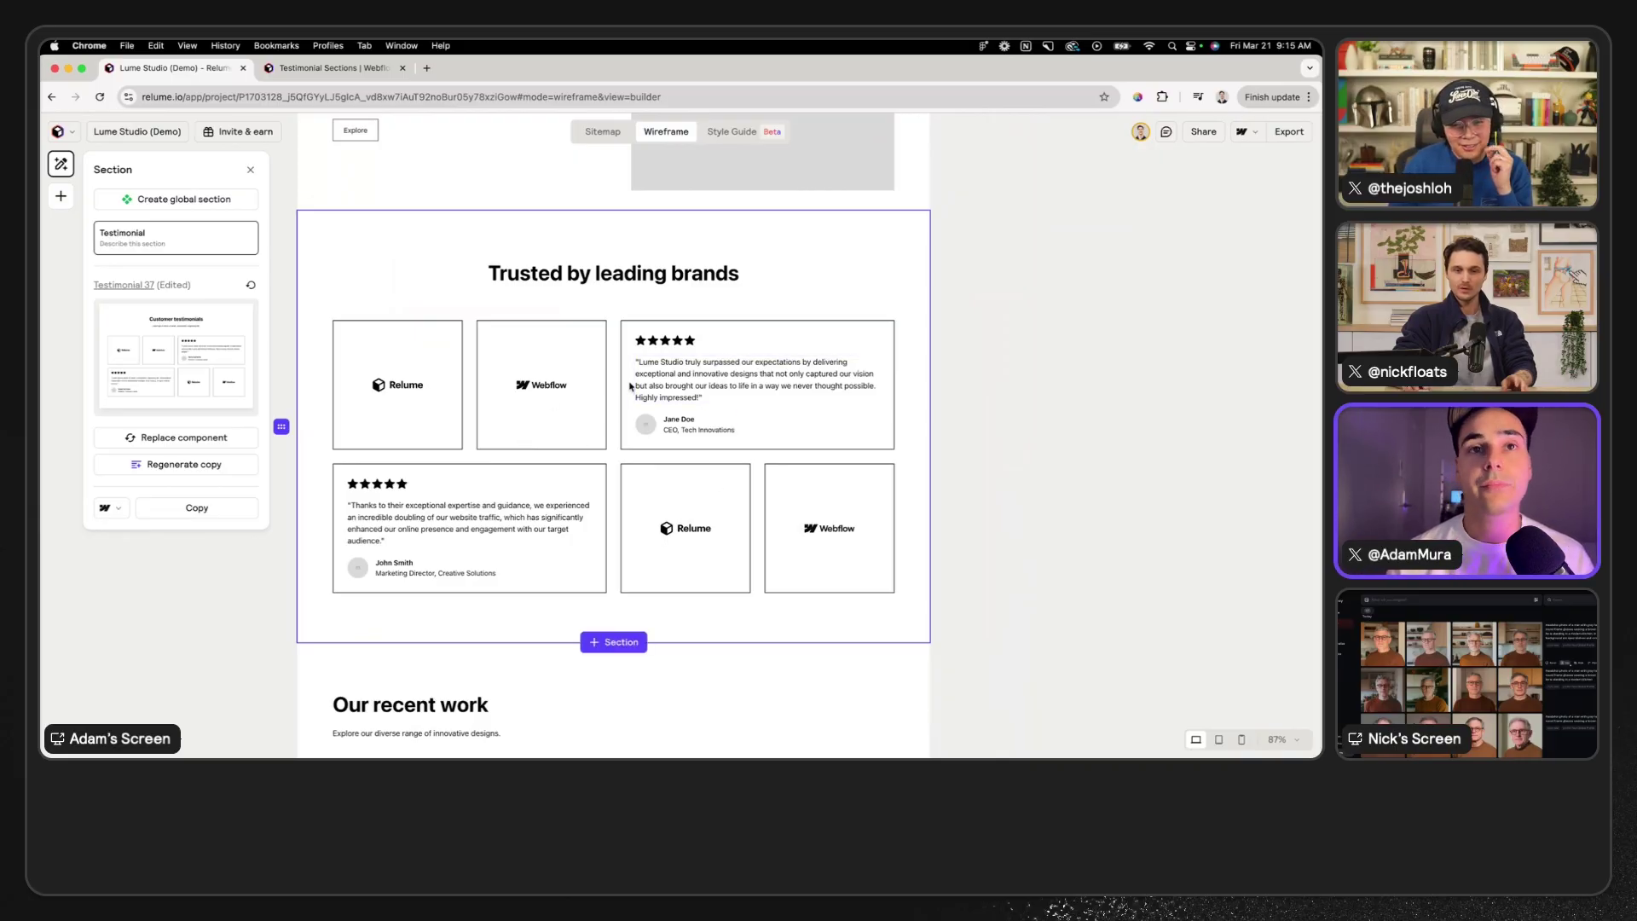
scroll(620, 388, left, 2)
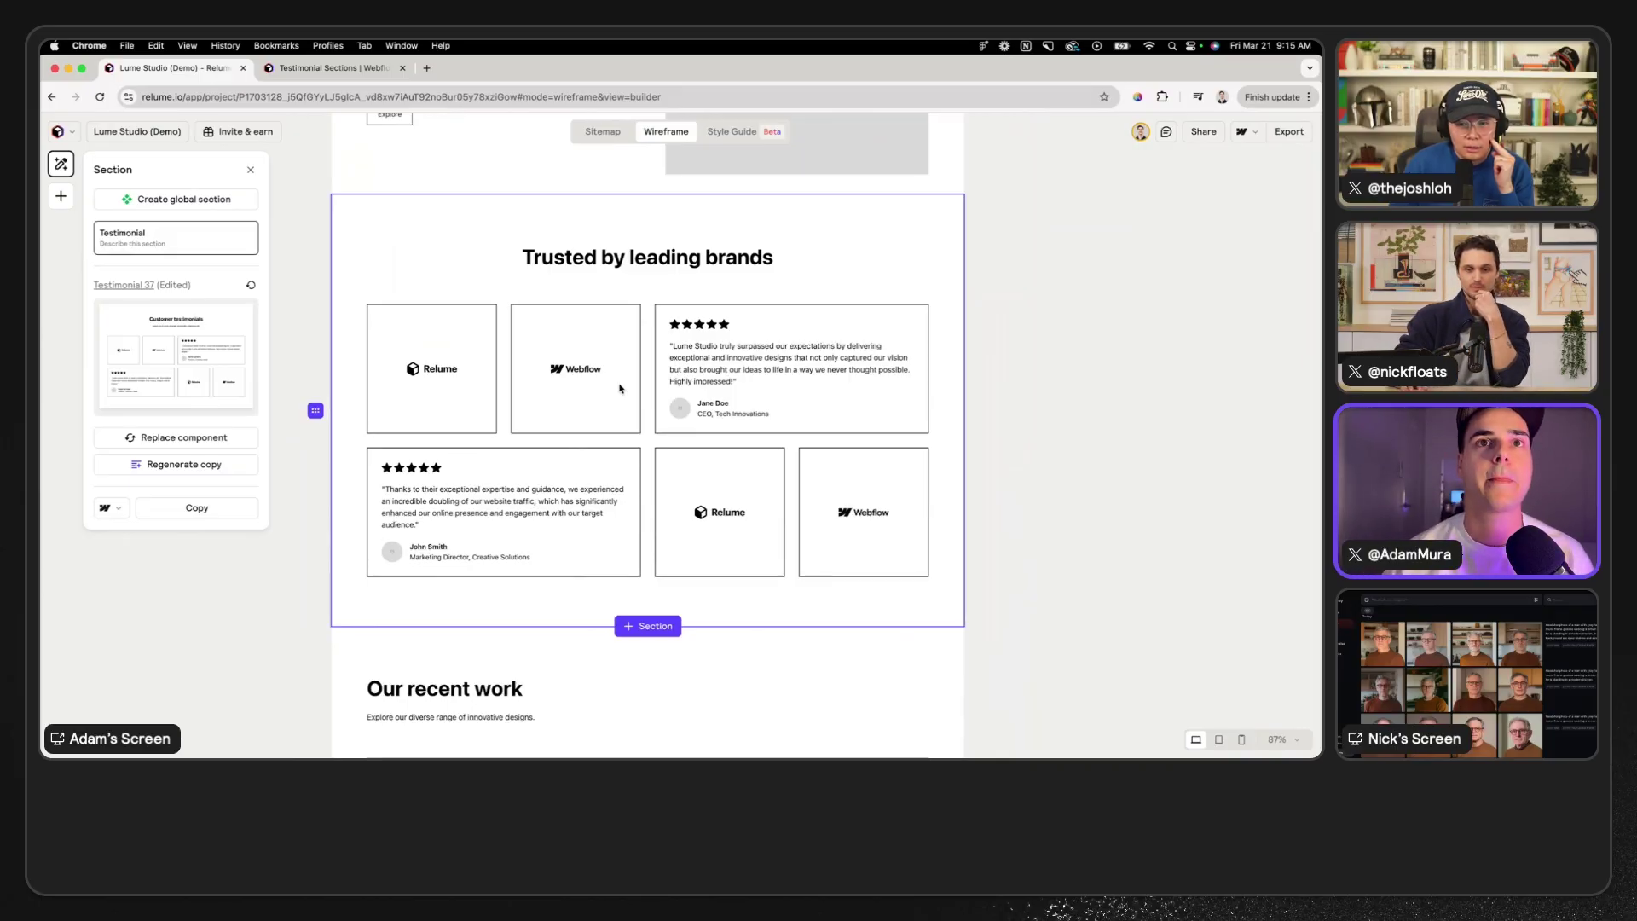
scroll(620, 389, down, 1)
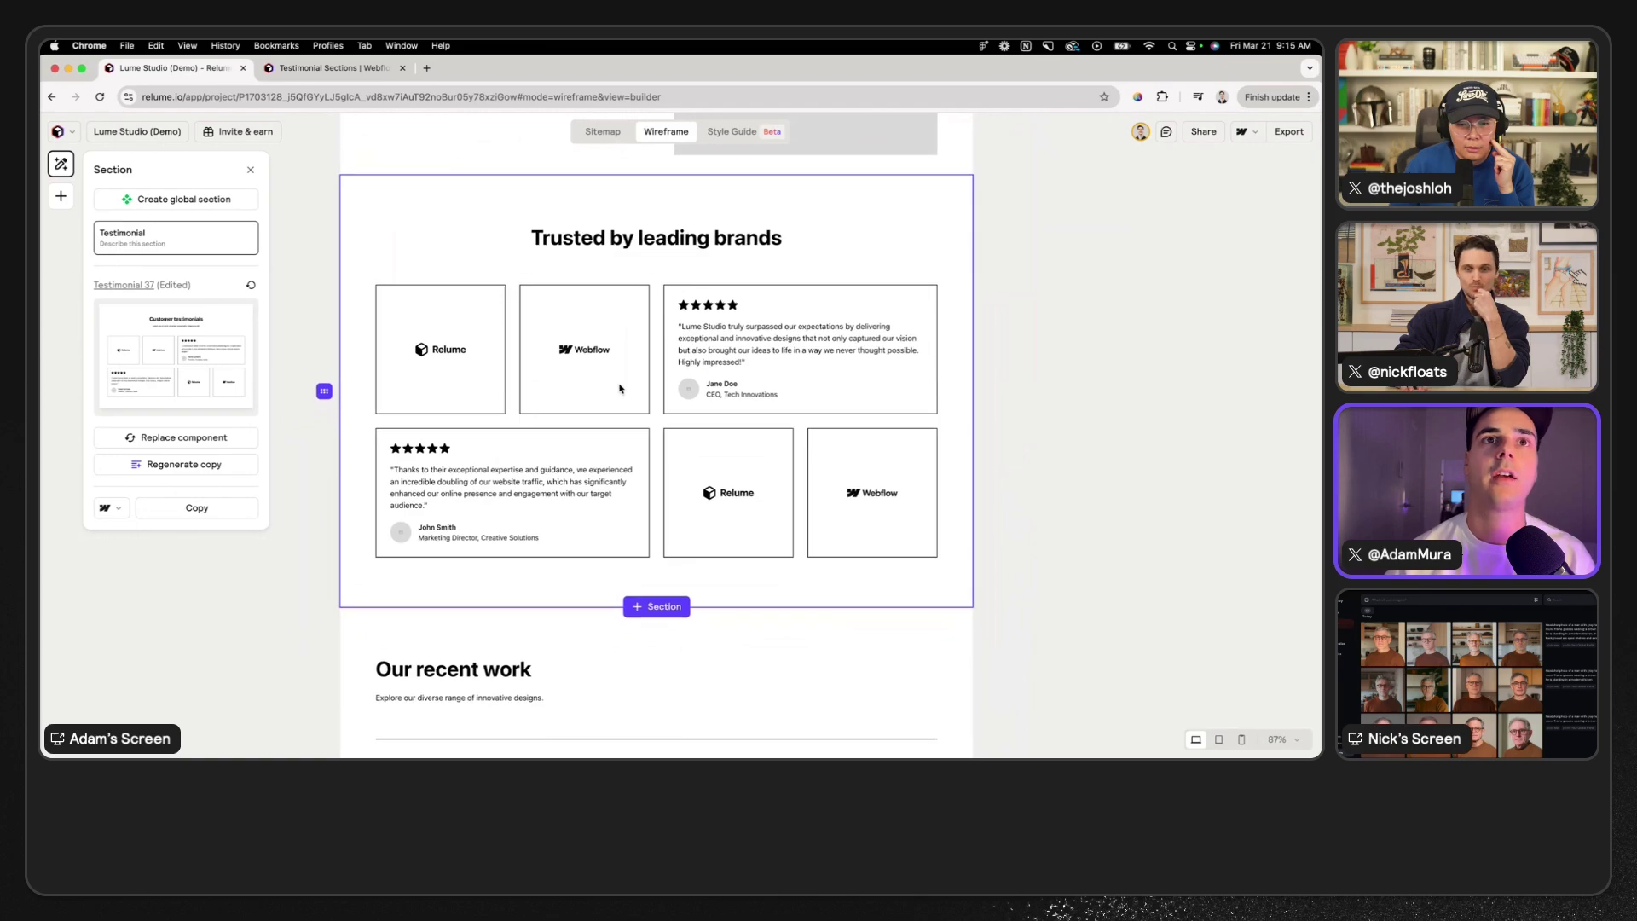
scroll(620, 388, down, 1)
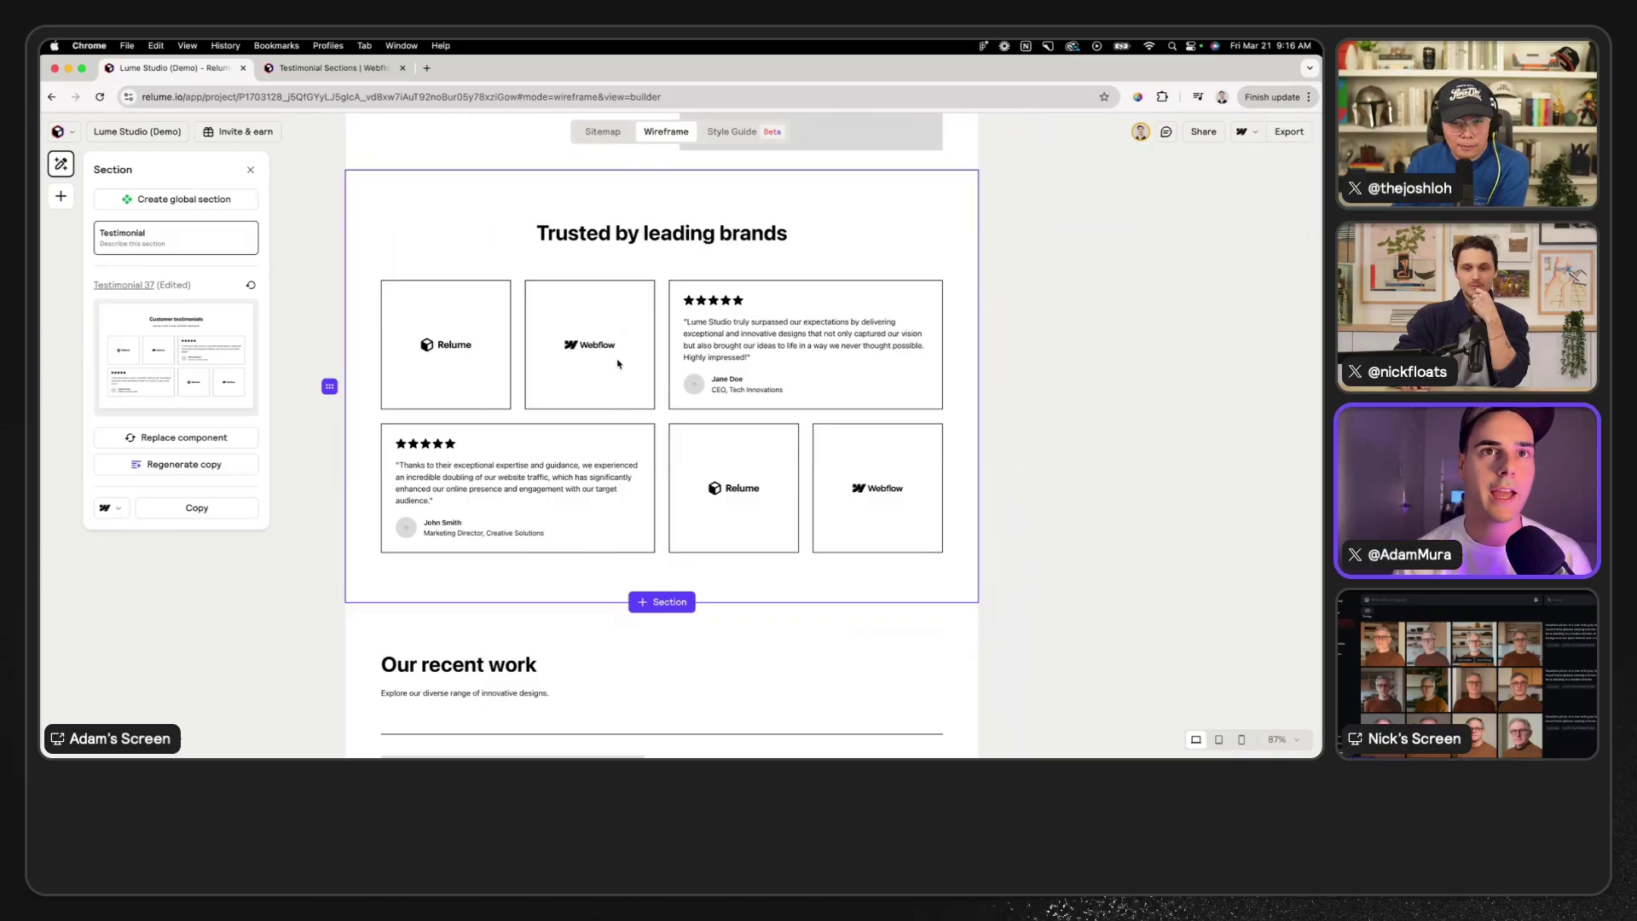
scroll(655, 362, down, 2)
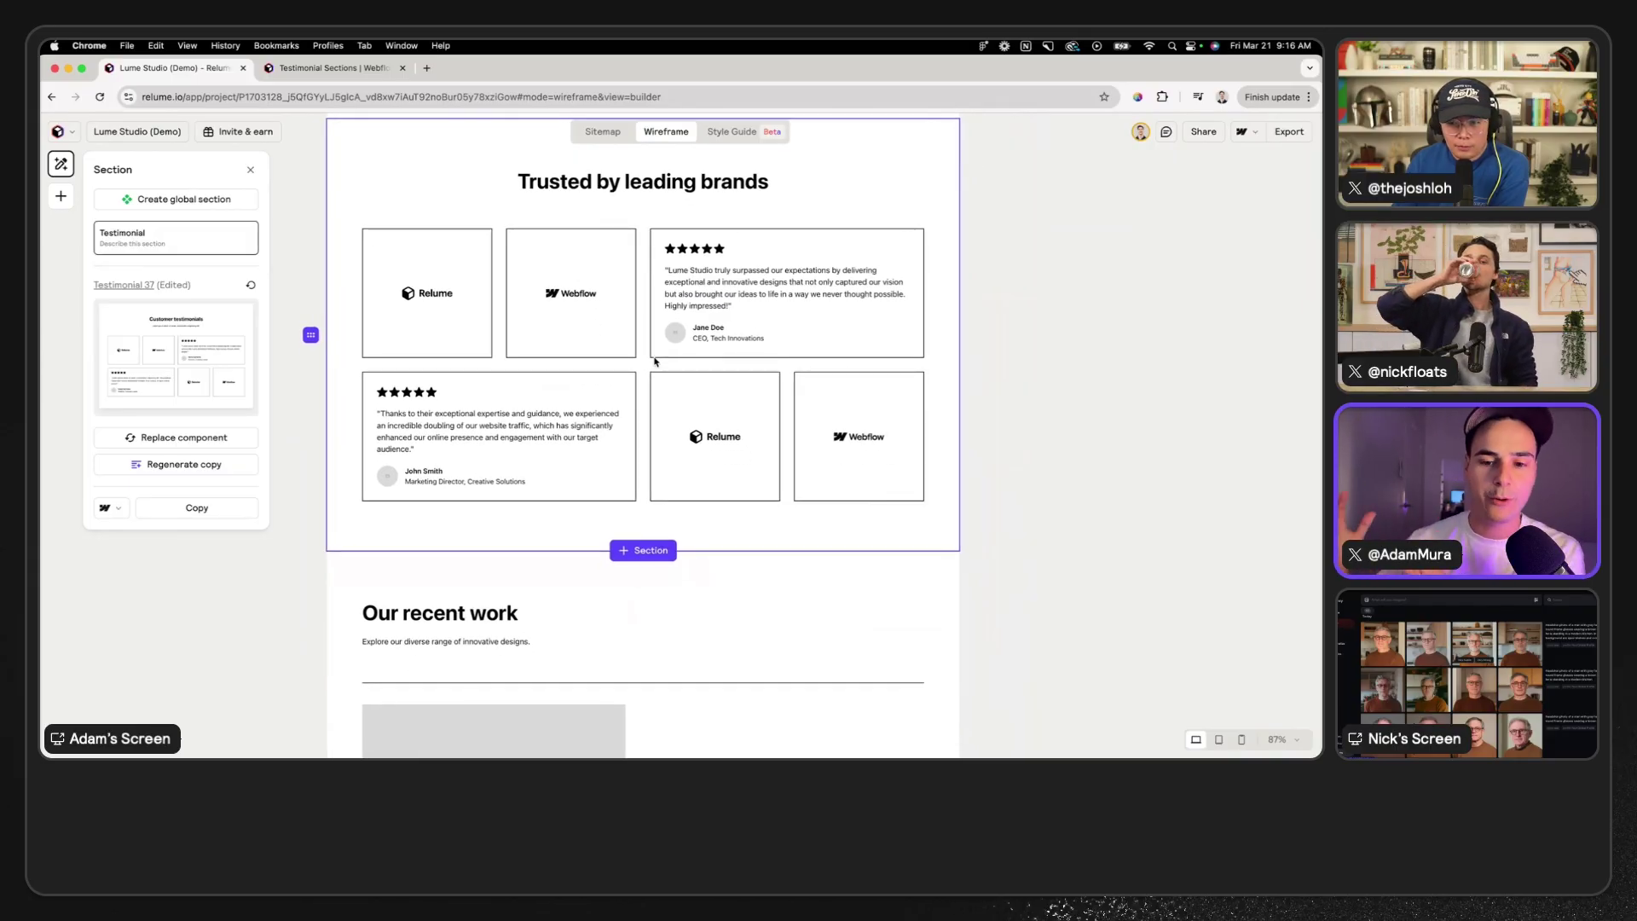
scroll(655, 362, down, 1)
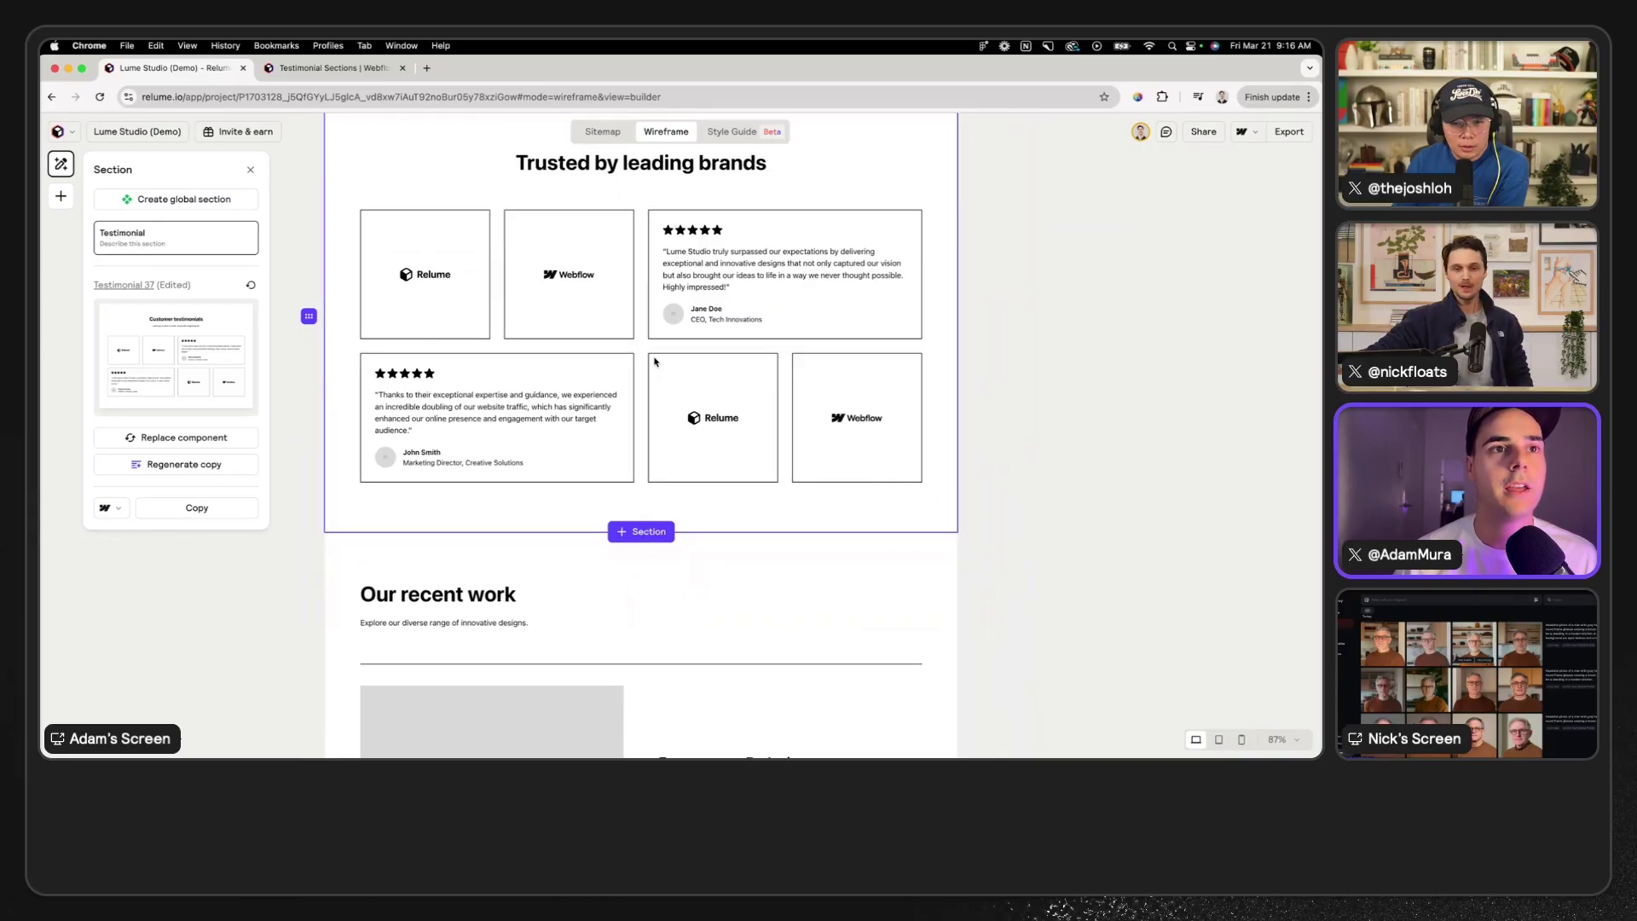
- Select the "Our recent work" portfolio section and examine its two projects and the "Our people" section below
scroll(655, 362, down, 10)
click(826, 227)
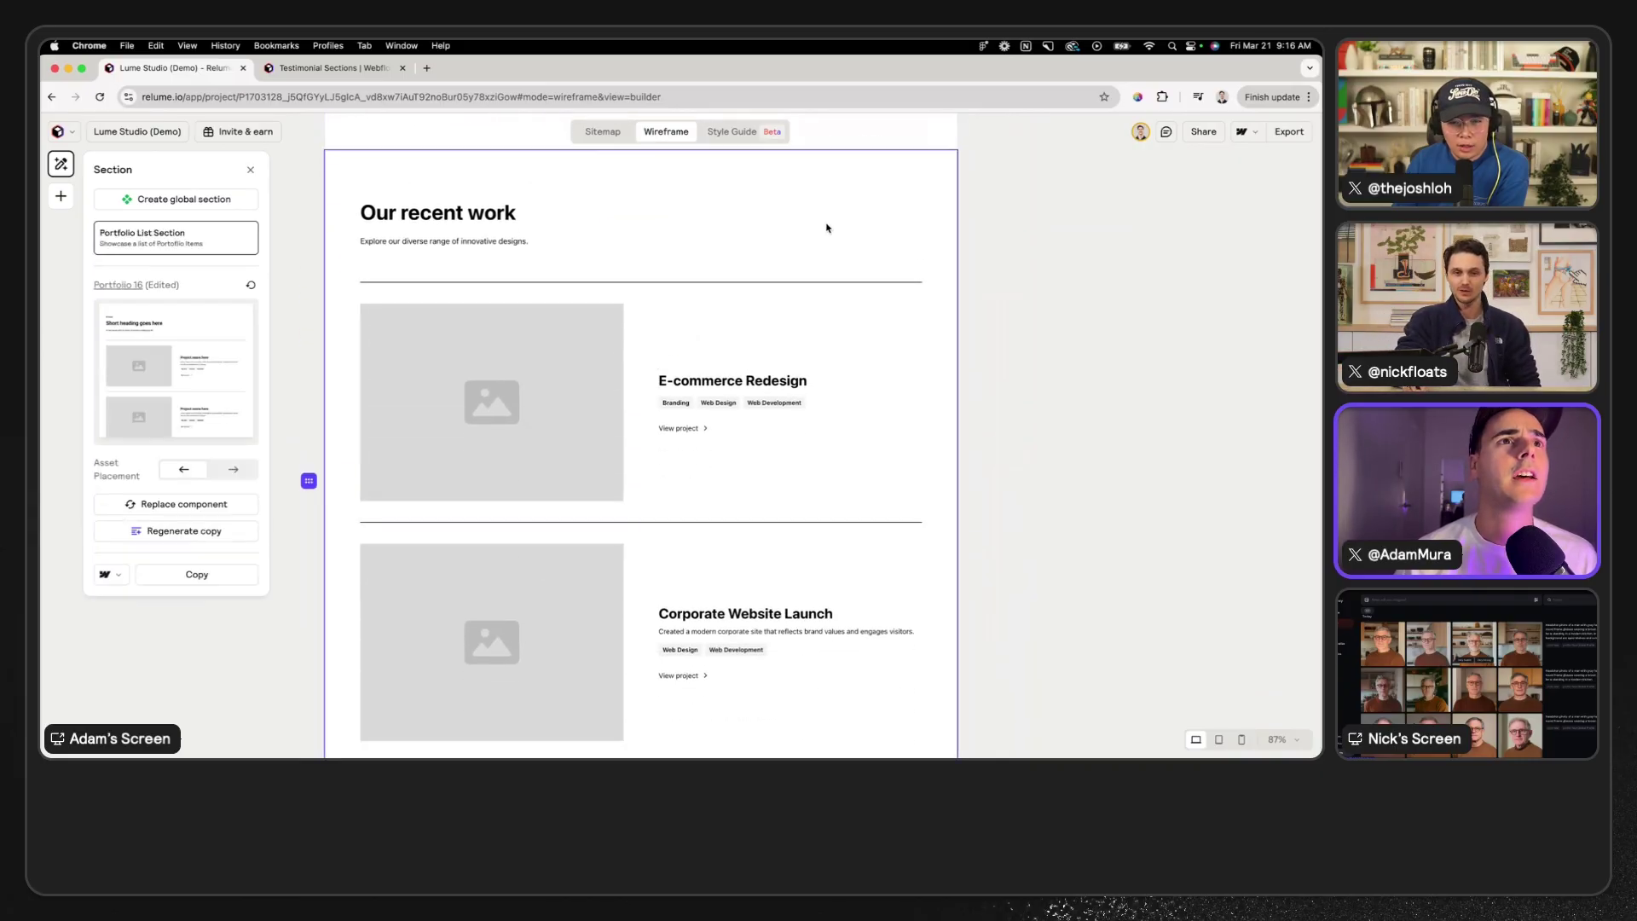
scroll(730, 274, down, 3)
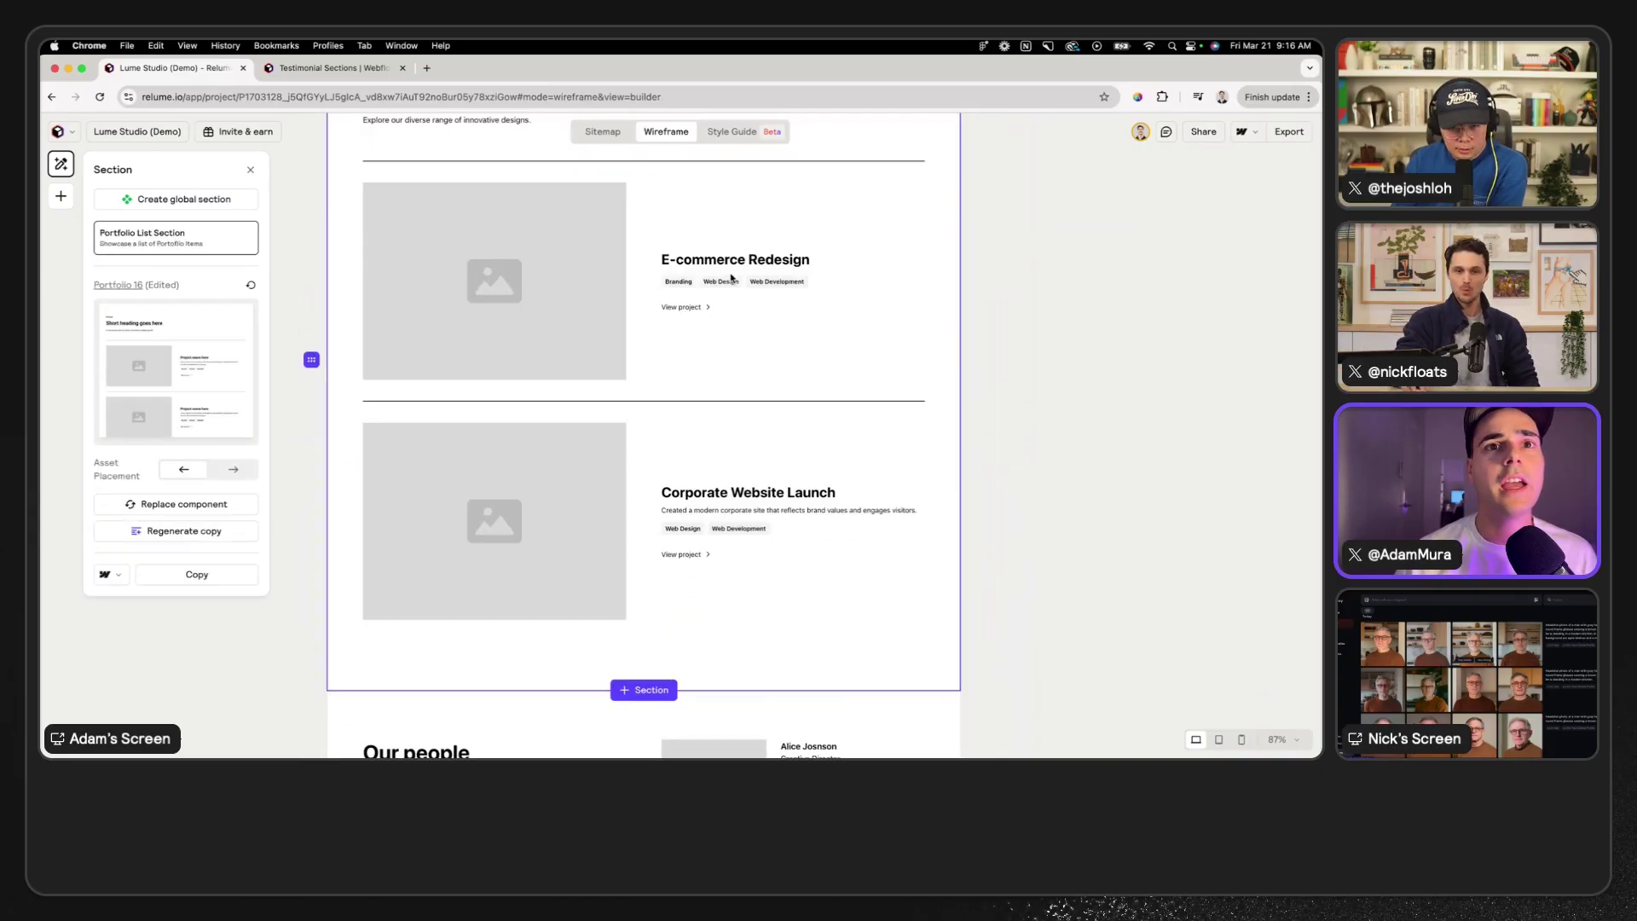
scroll(731, 274, up, 3)
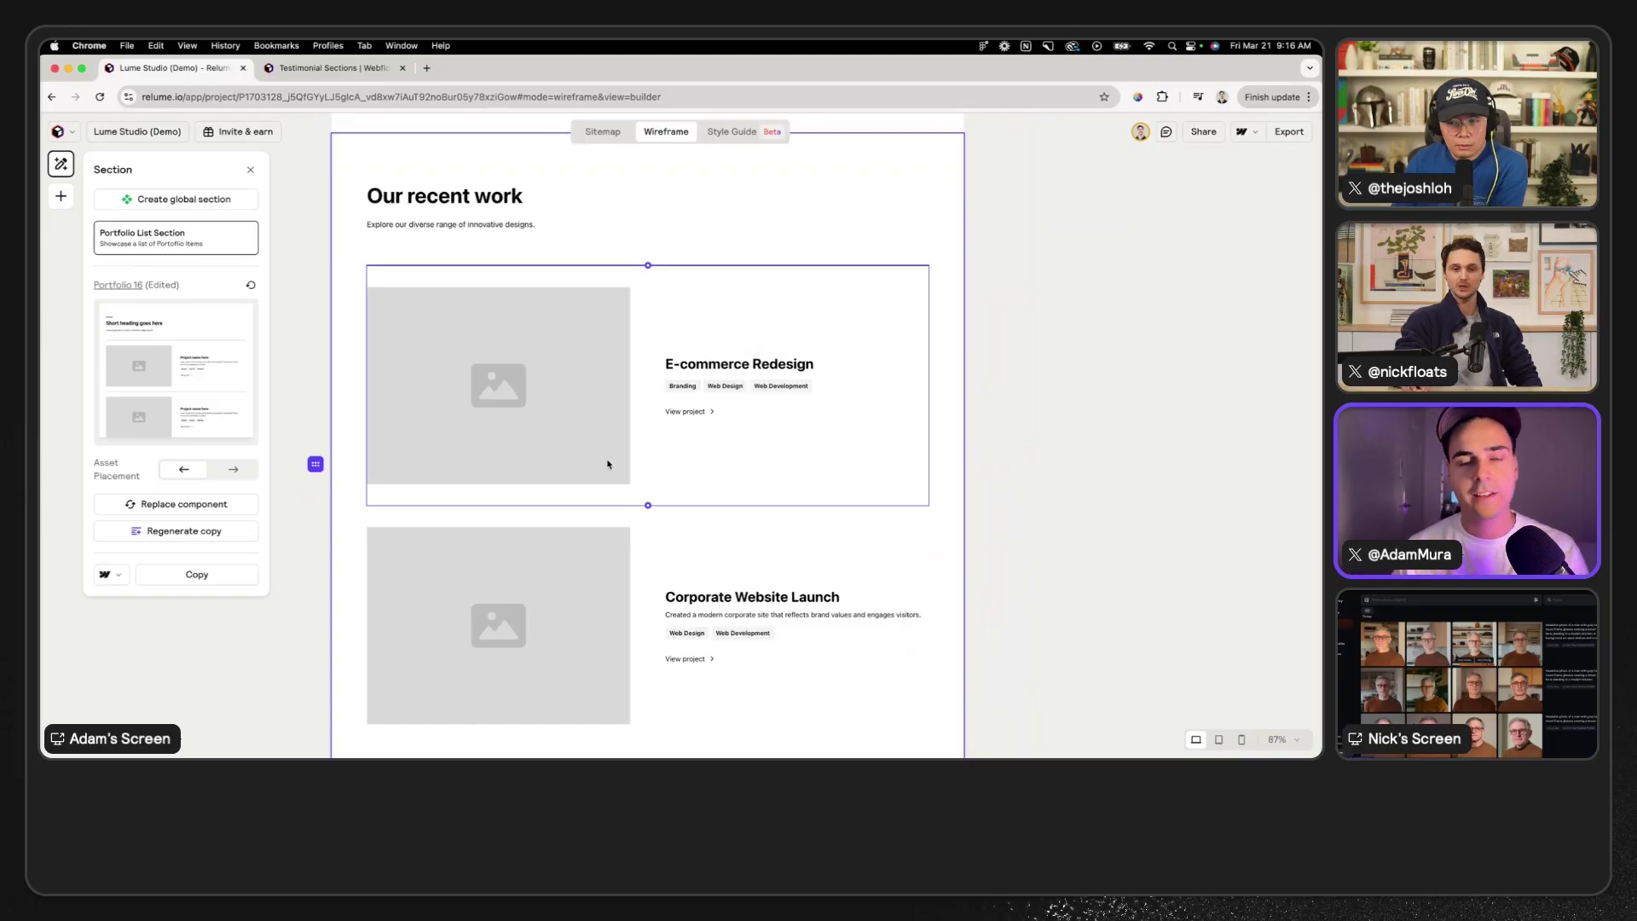
scroll(639, 425, down, 3)
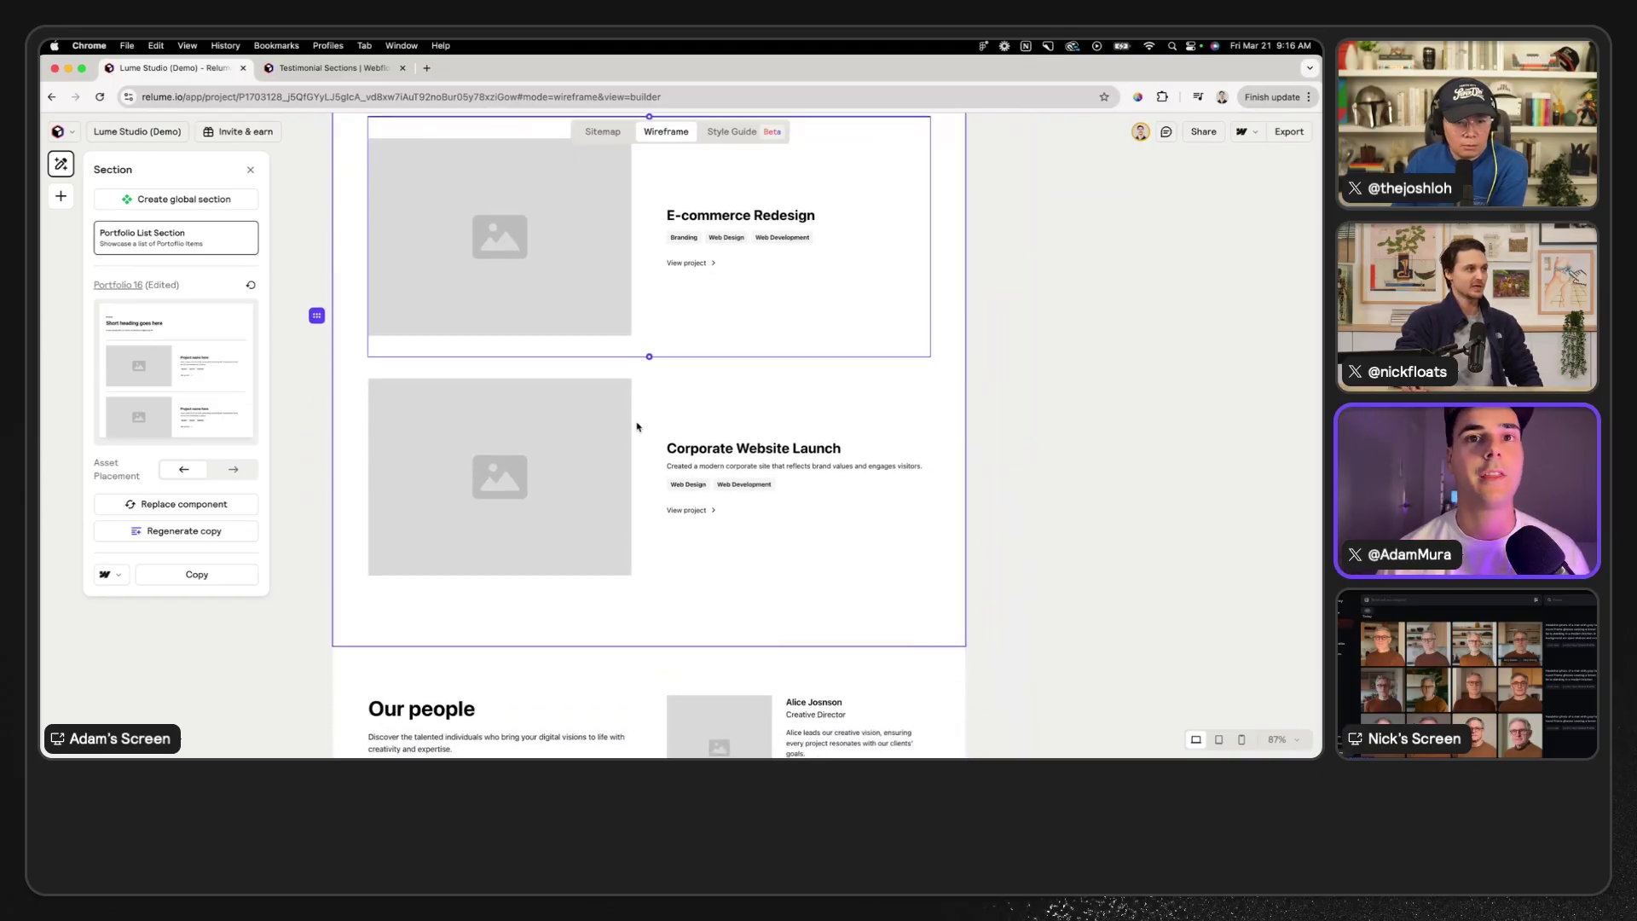
scroll(637, 426, down, 3)
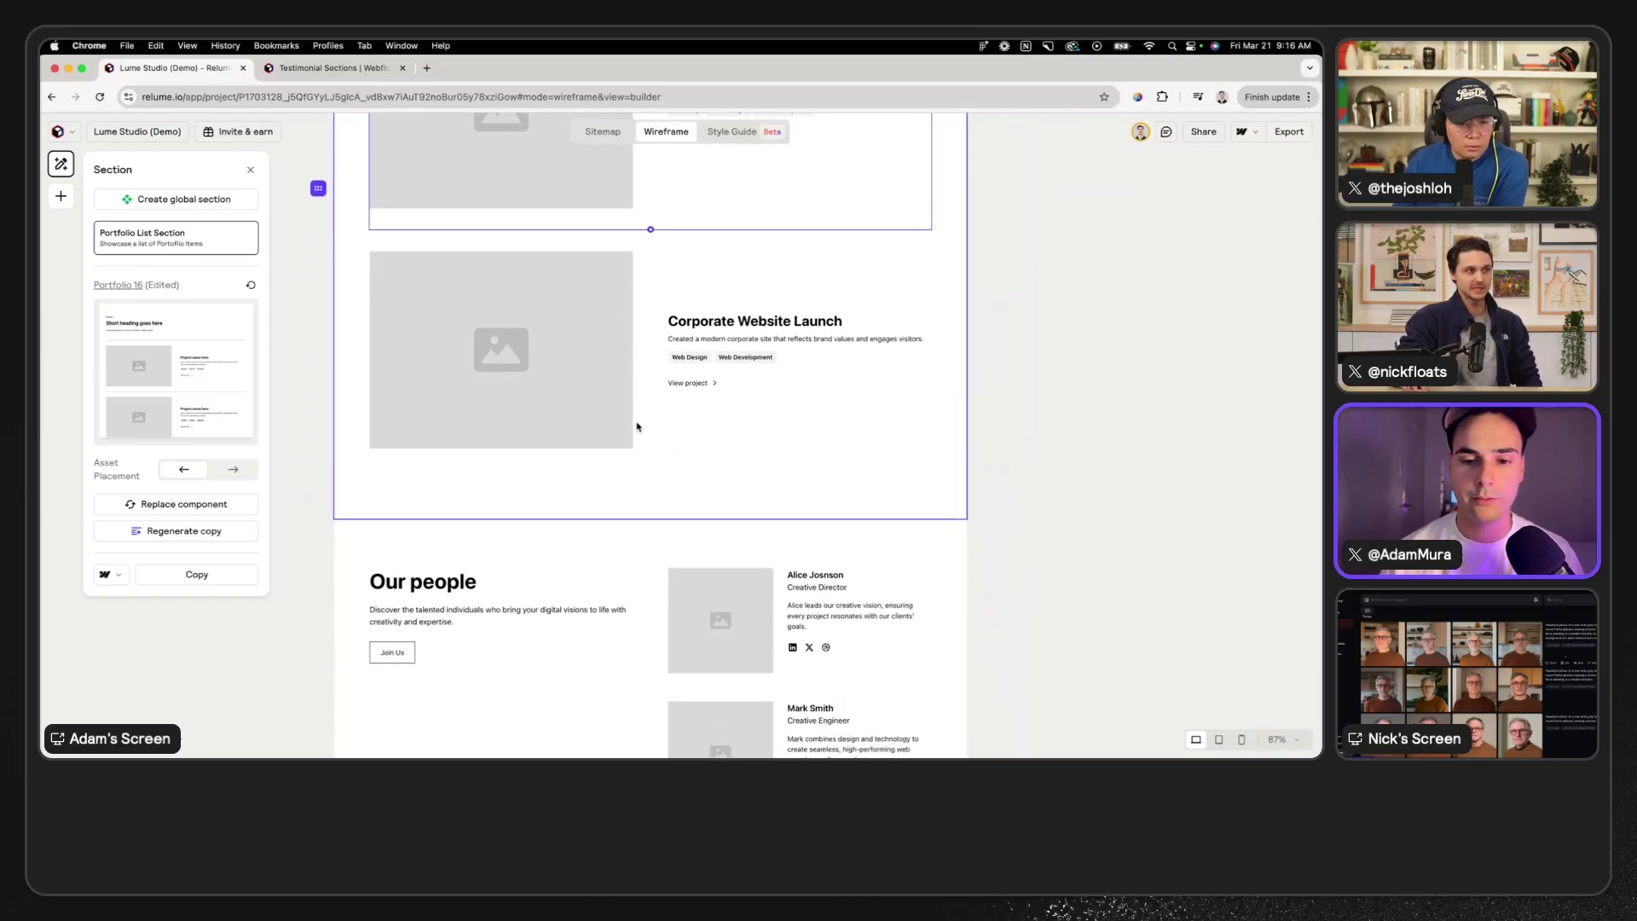
scroll(638, 426, down, 1)
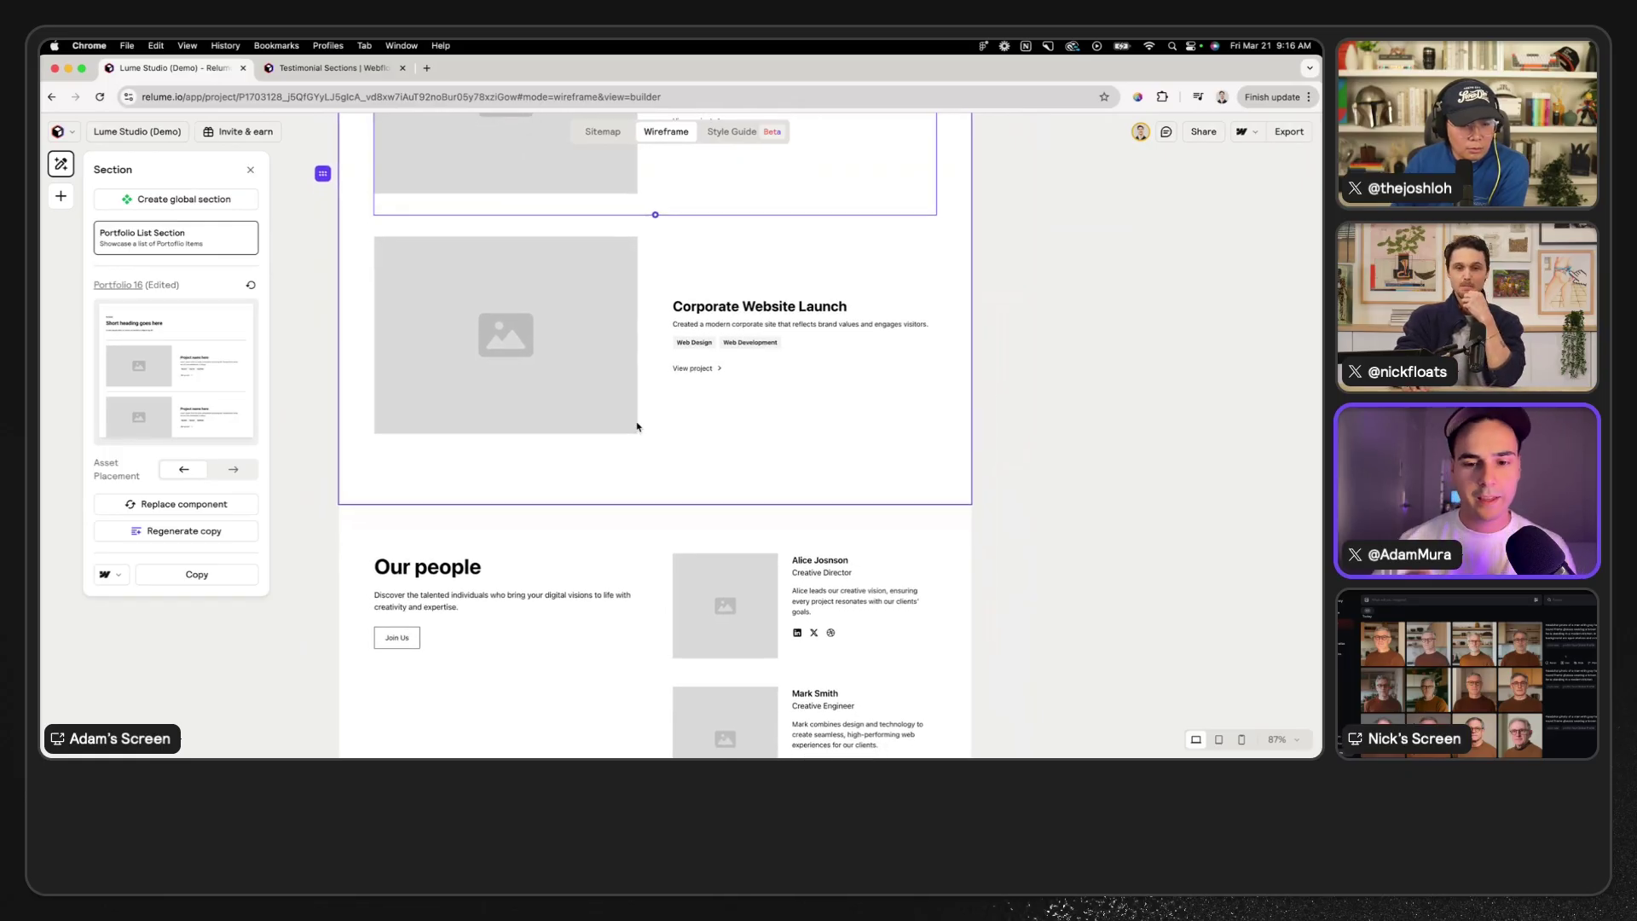
scroll(638, 426, down, 1)
scroll(637, 426, down, 5)
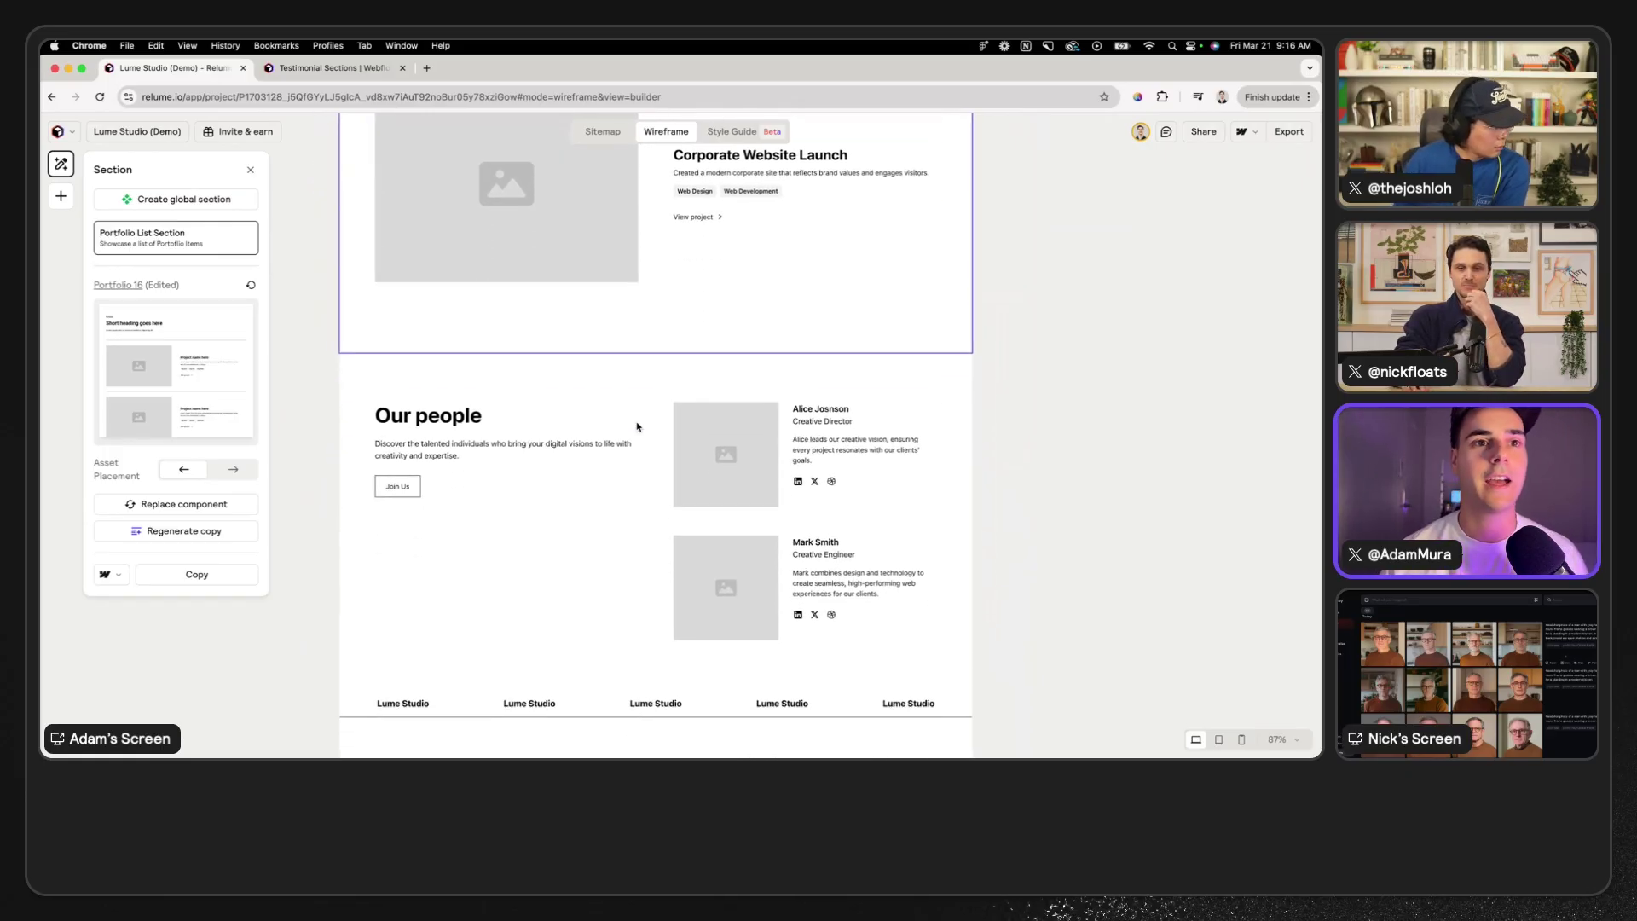
- Select the "Our people" team section and examine its introduction and team member entries down to the banner
click(578, 475)
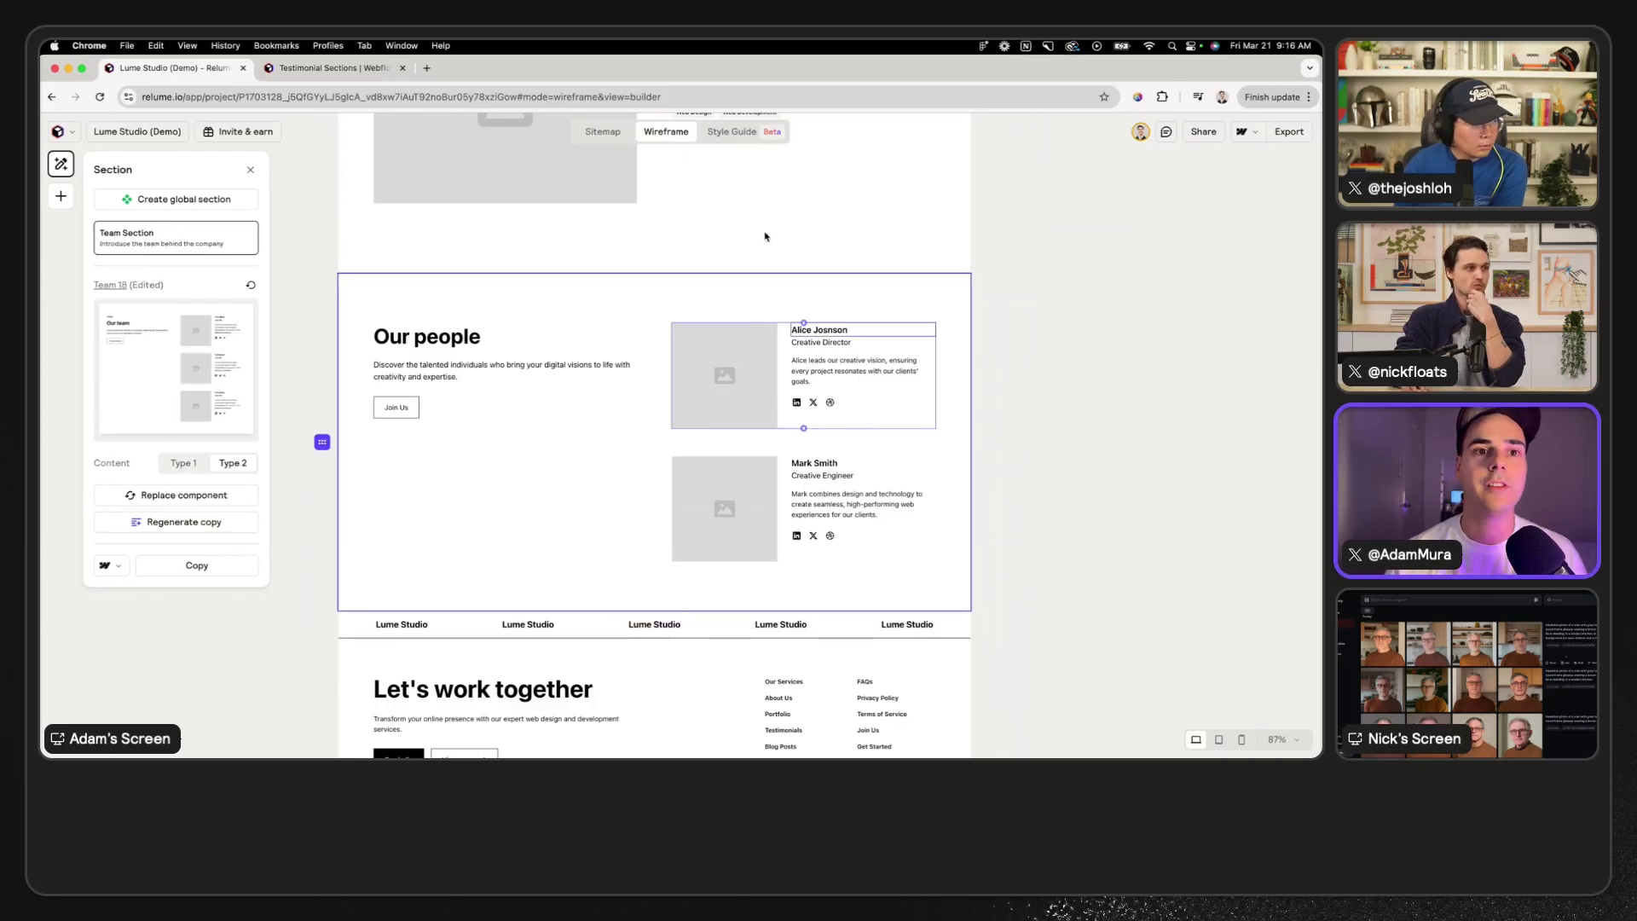
scroll(720, 396, down, 4)
scroll(720, 396, up, 2)
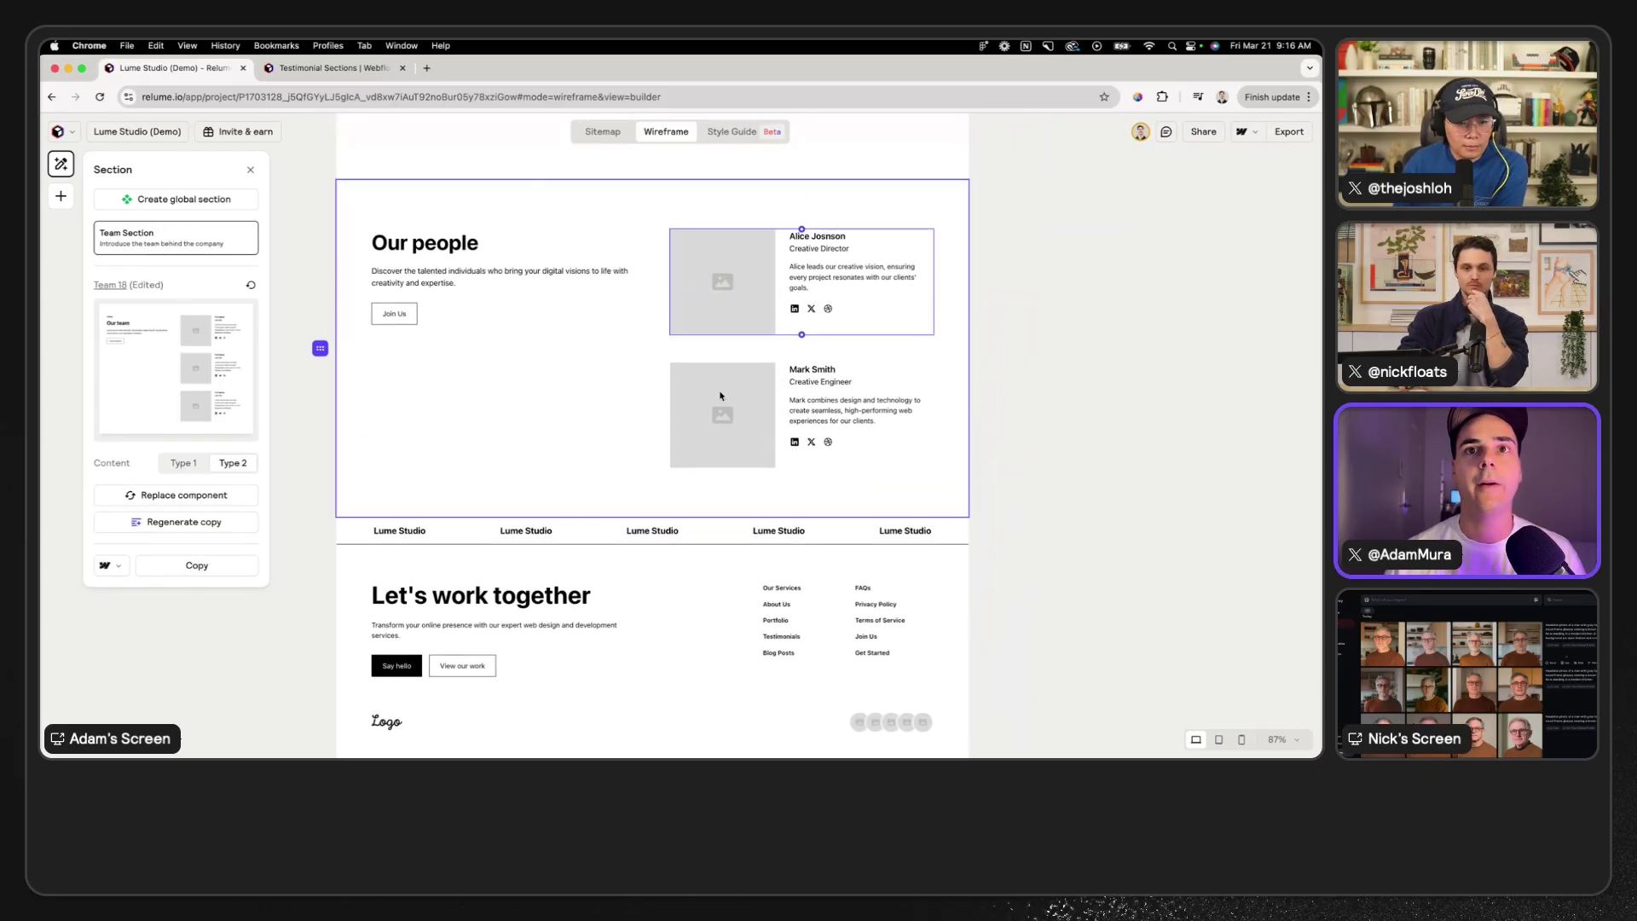
scroll(721, 395, down, 4)
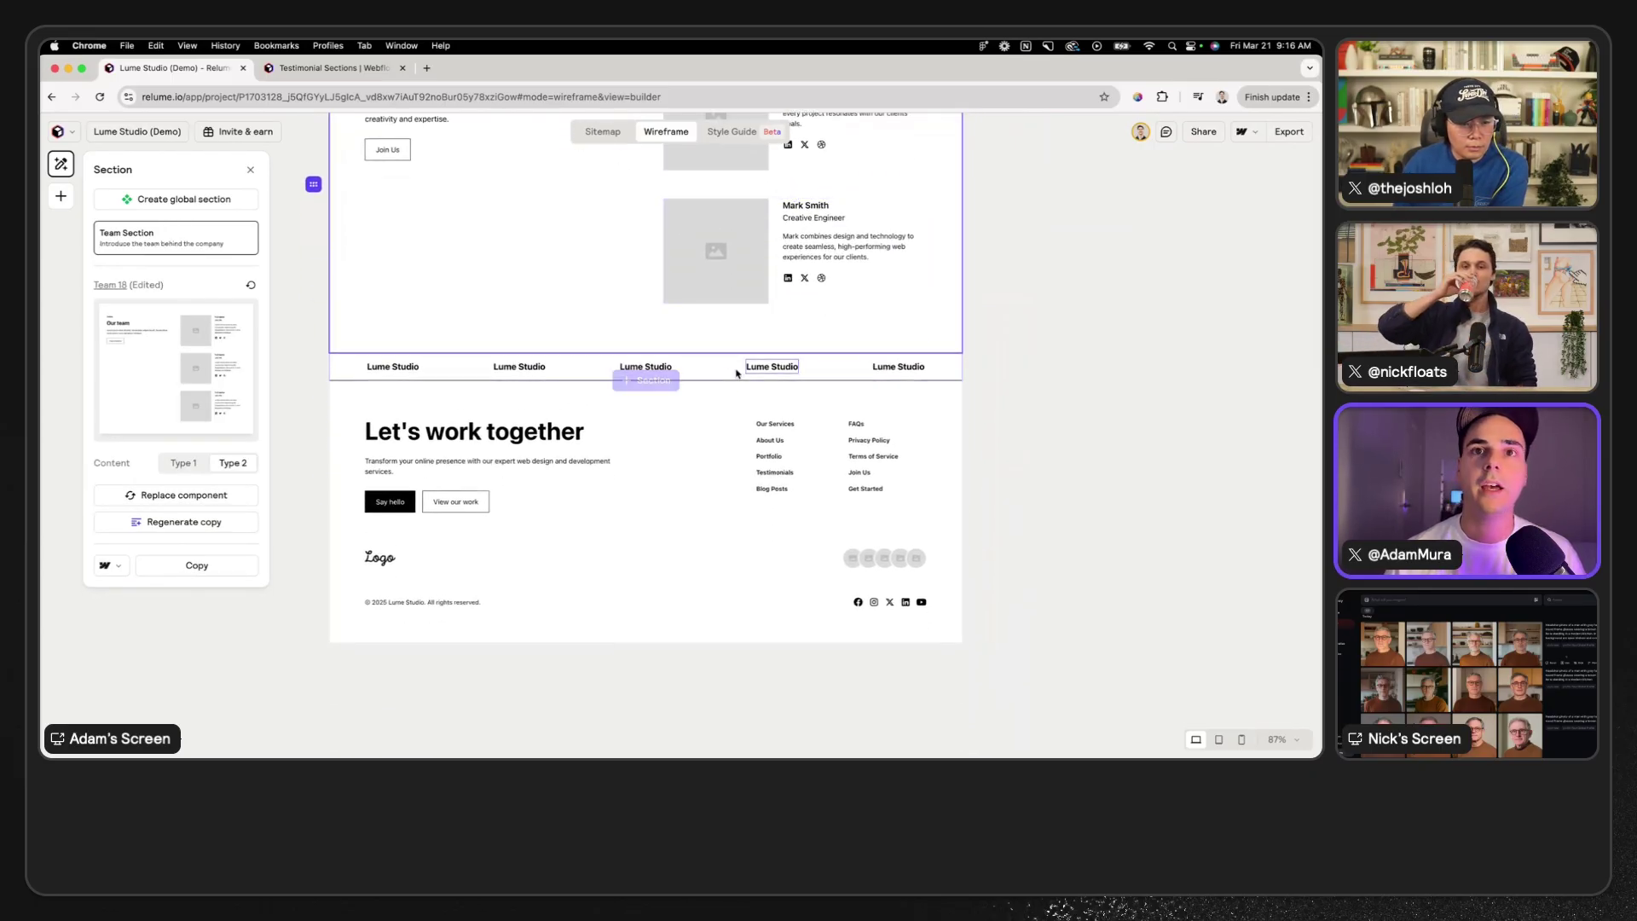
- Select the repeating "Lume Studio" banner and the "Let's work together" footer in turn, and review them with the page sections above
click(726, 372)
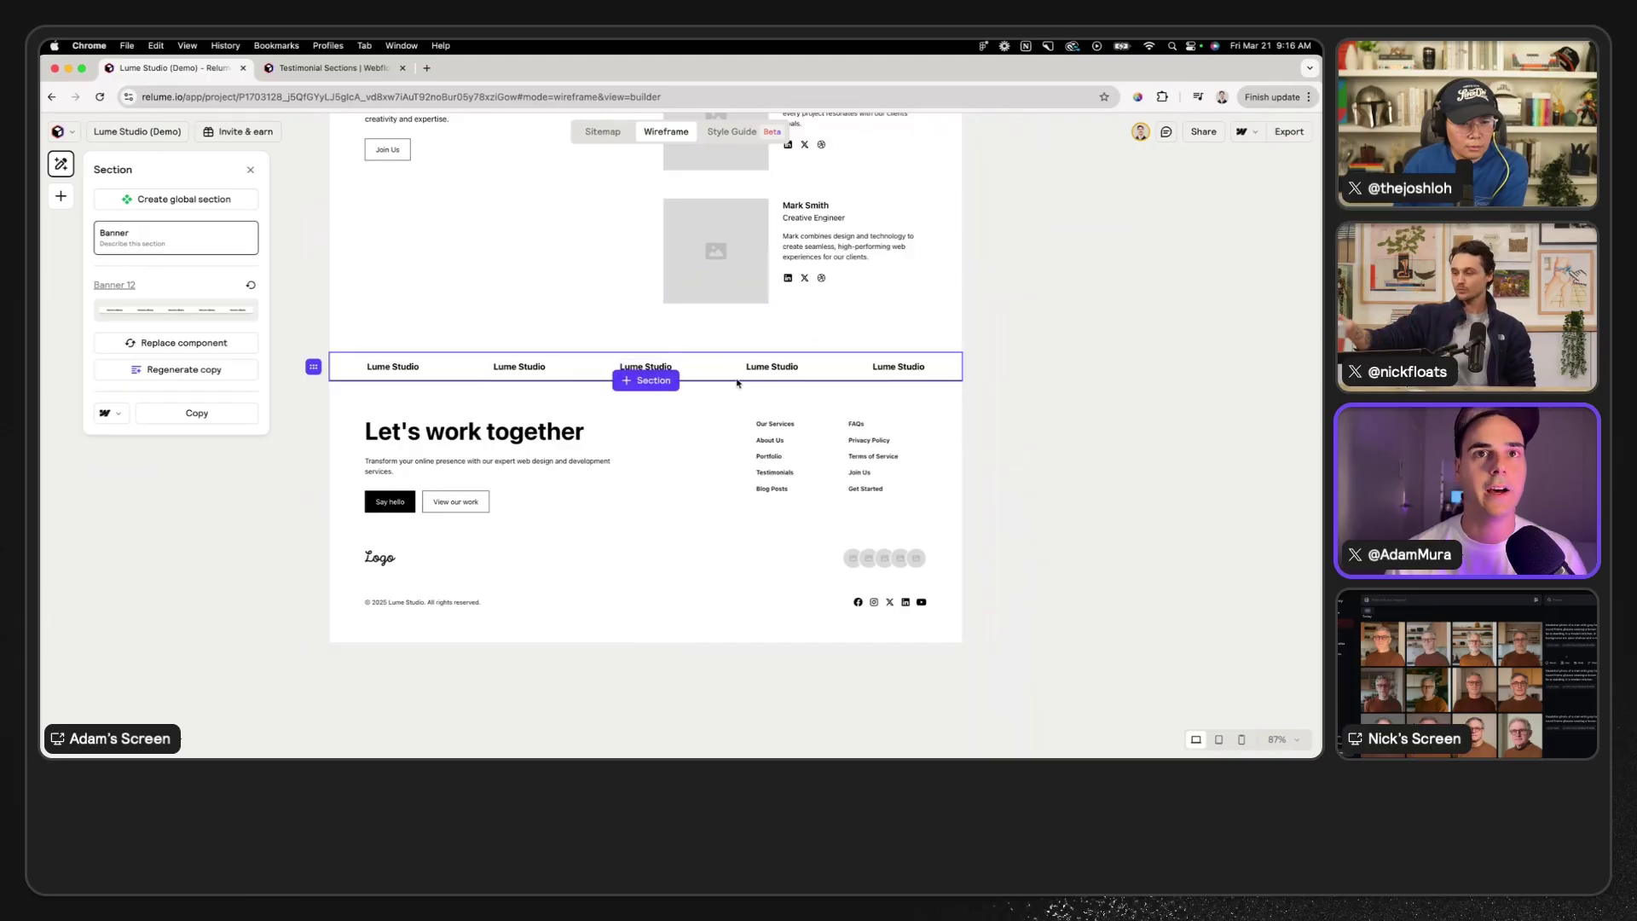
click(733, 396)
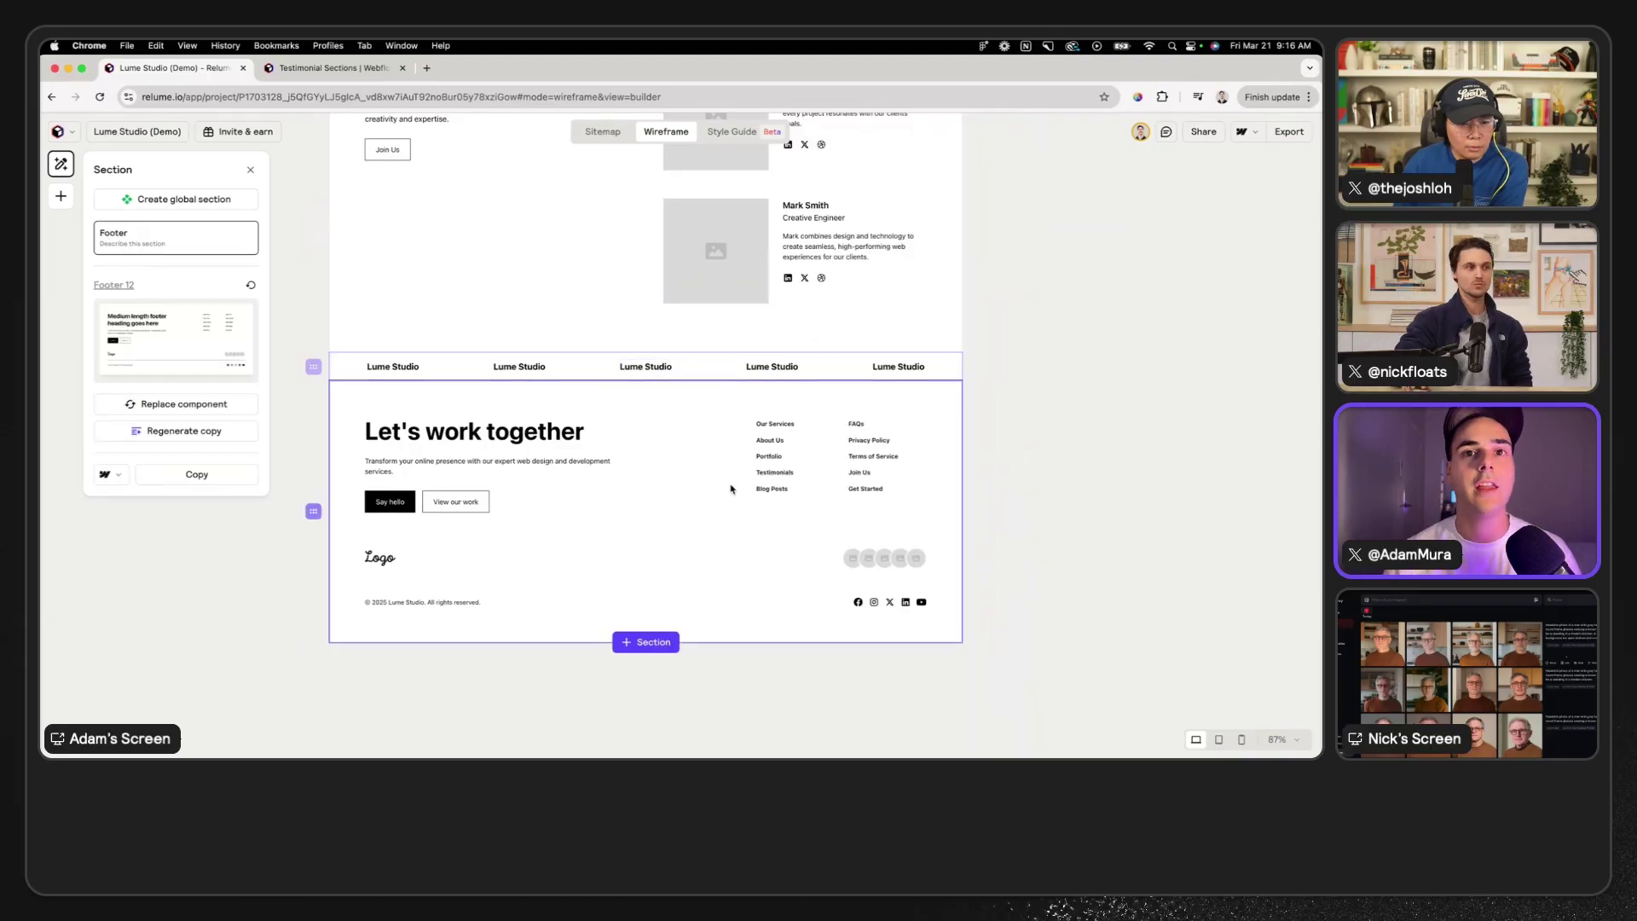
scroll(732, 443, up, 10)
scroll(731, 488, up, 2)
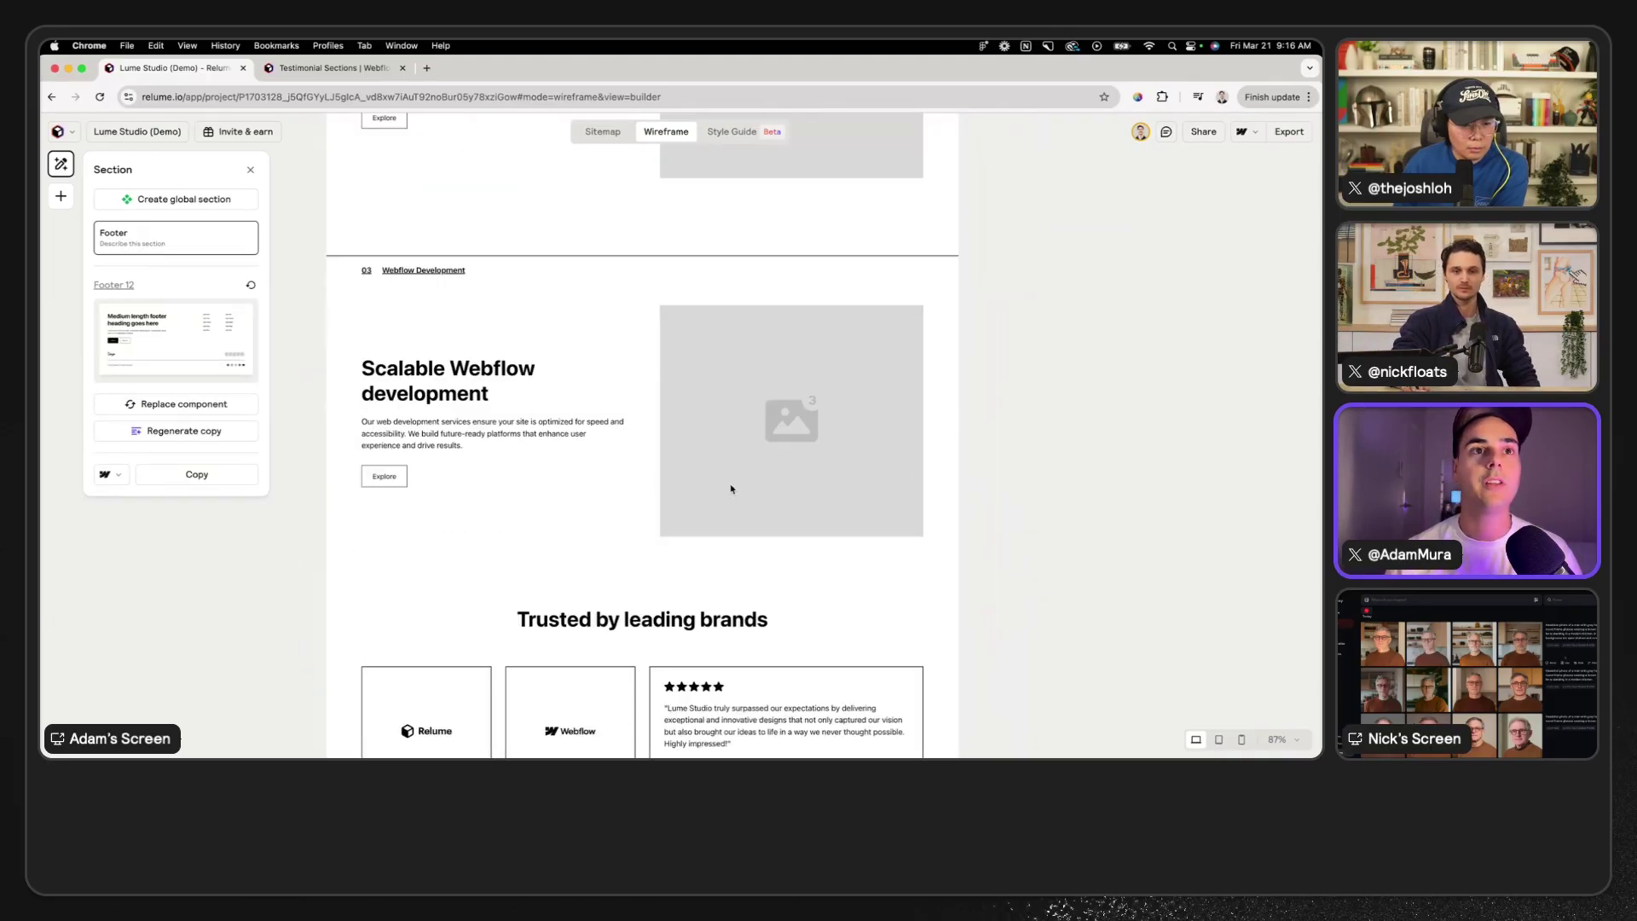
scroll(731, 487, down, 5)
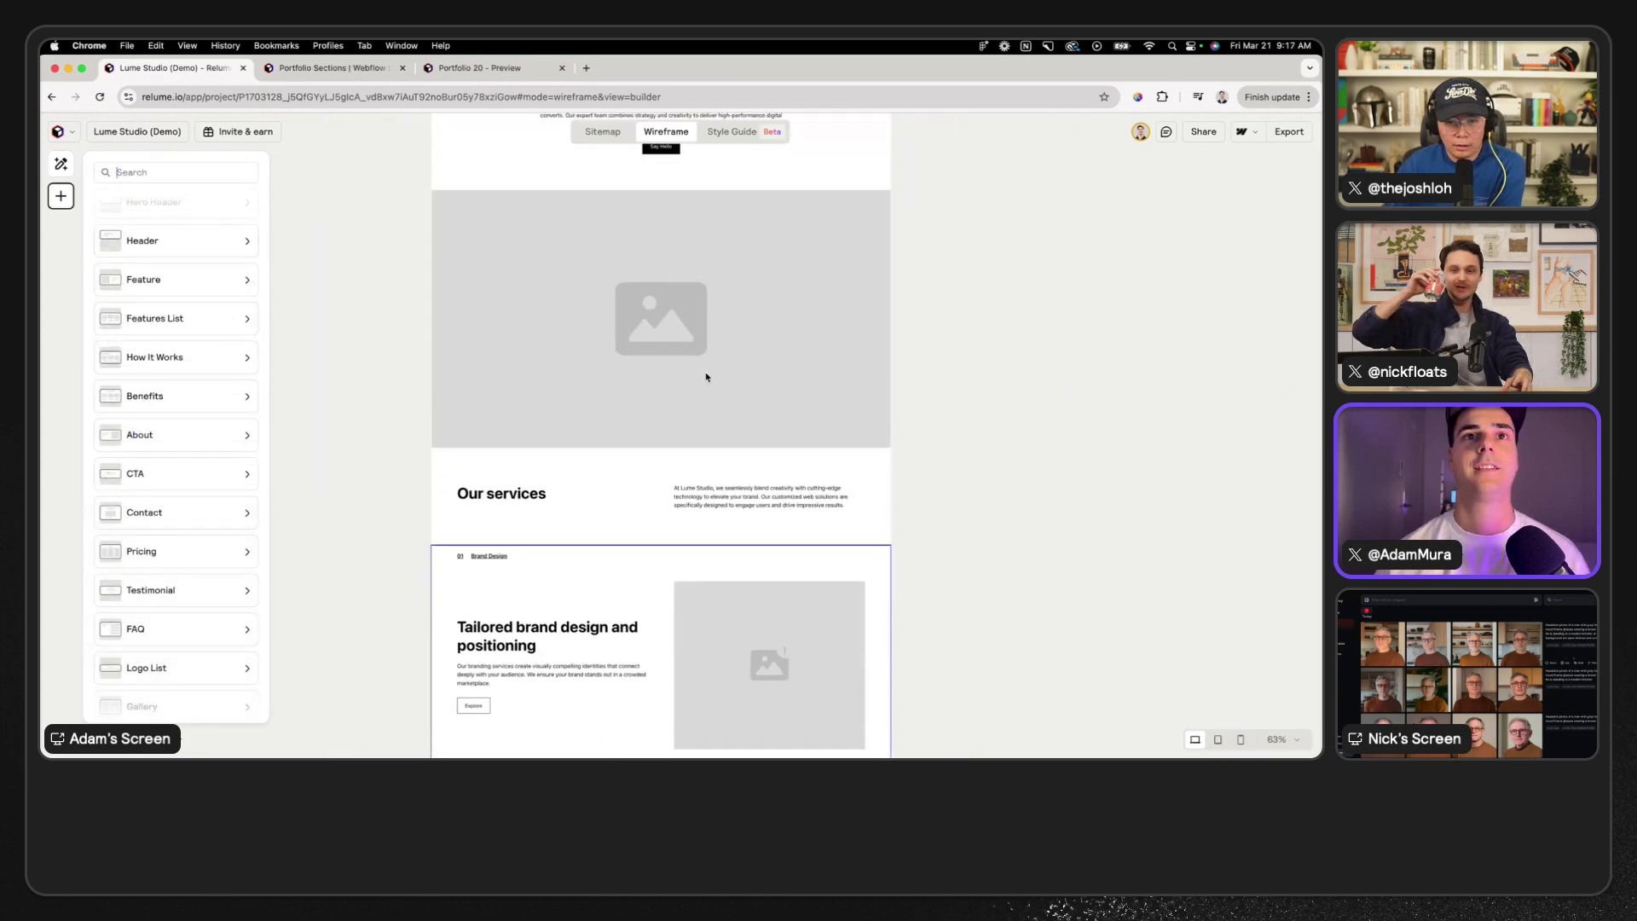
- Clear the selection at the start of the Home wireframe and open the project's Style Guide view
scroll(922, 362, up, 5)
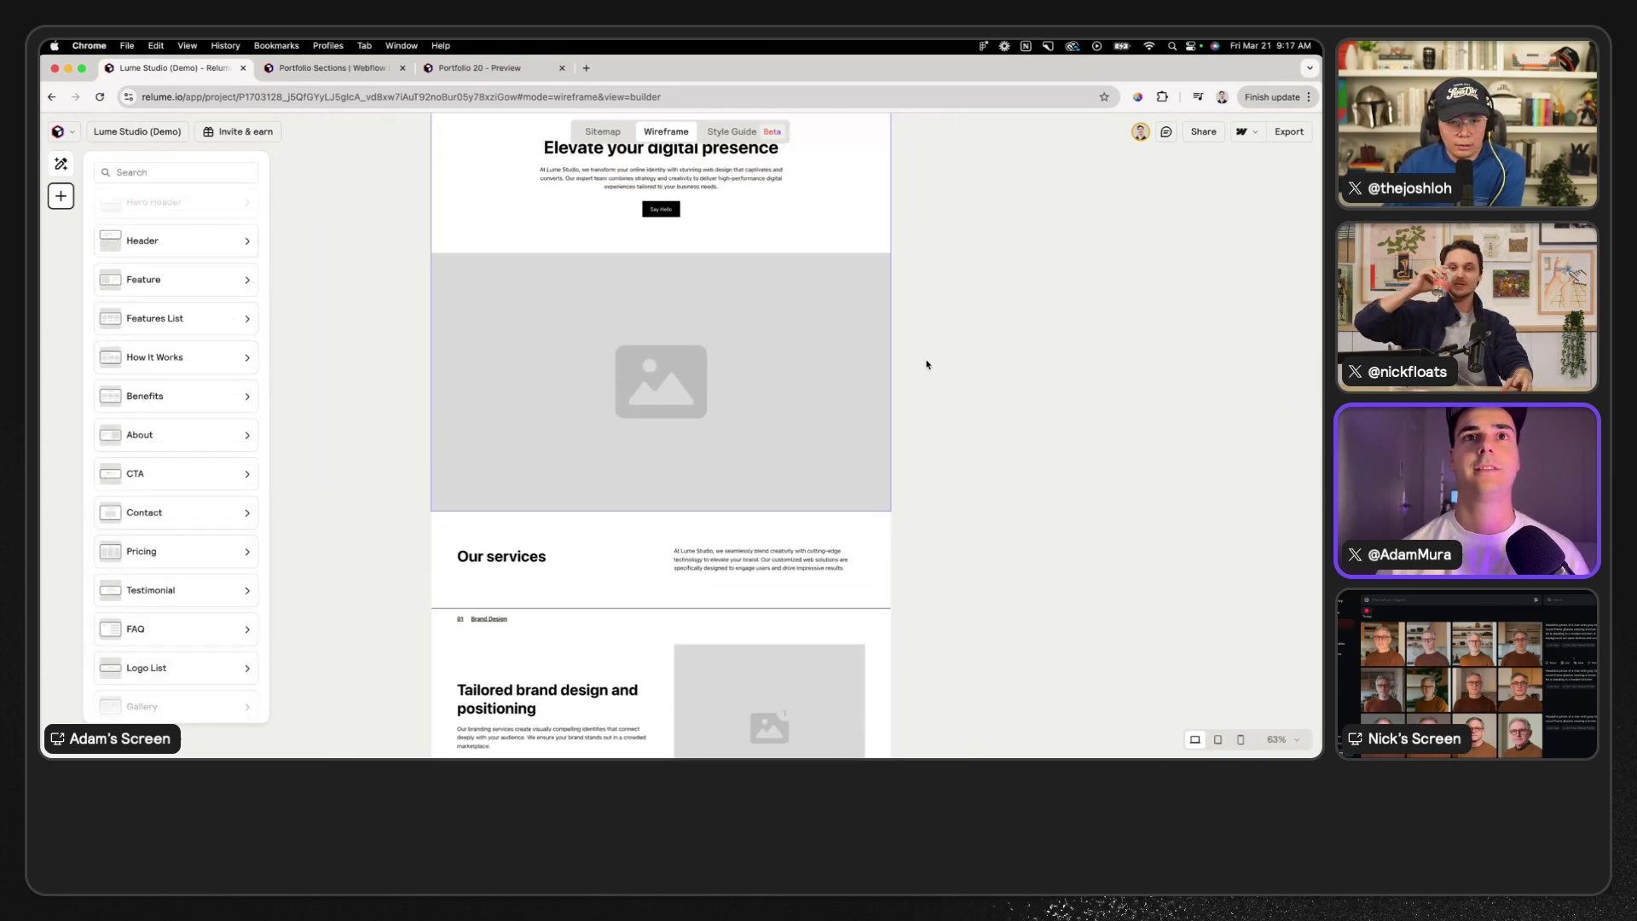
click(921, 362)
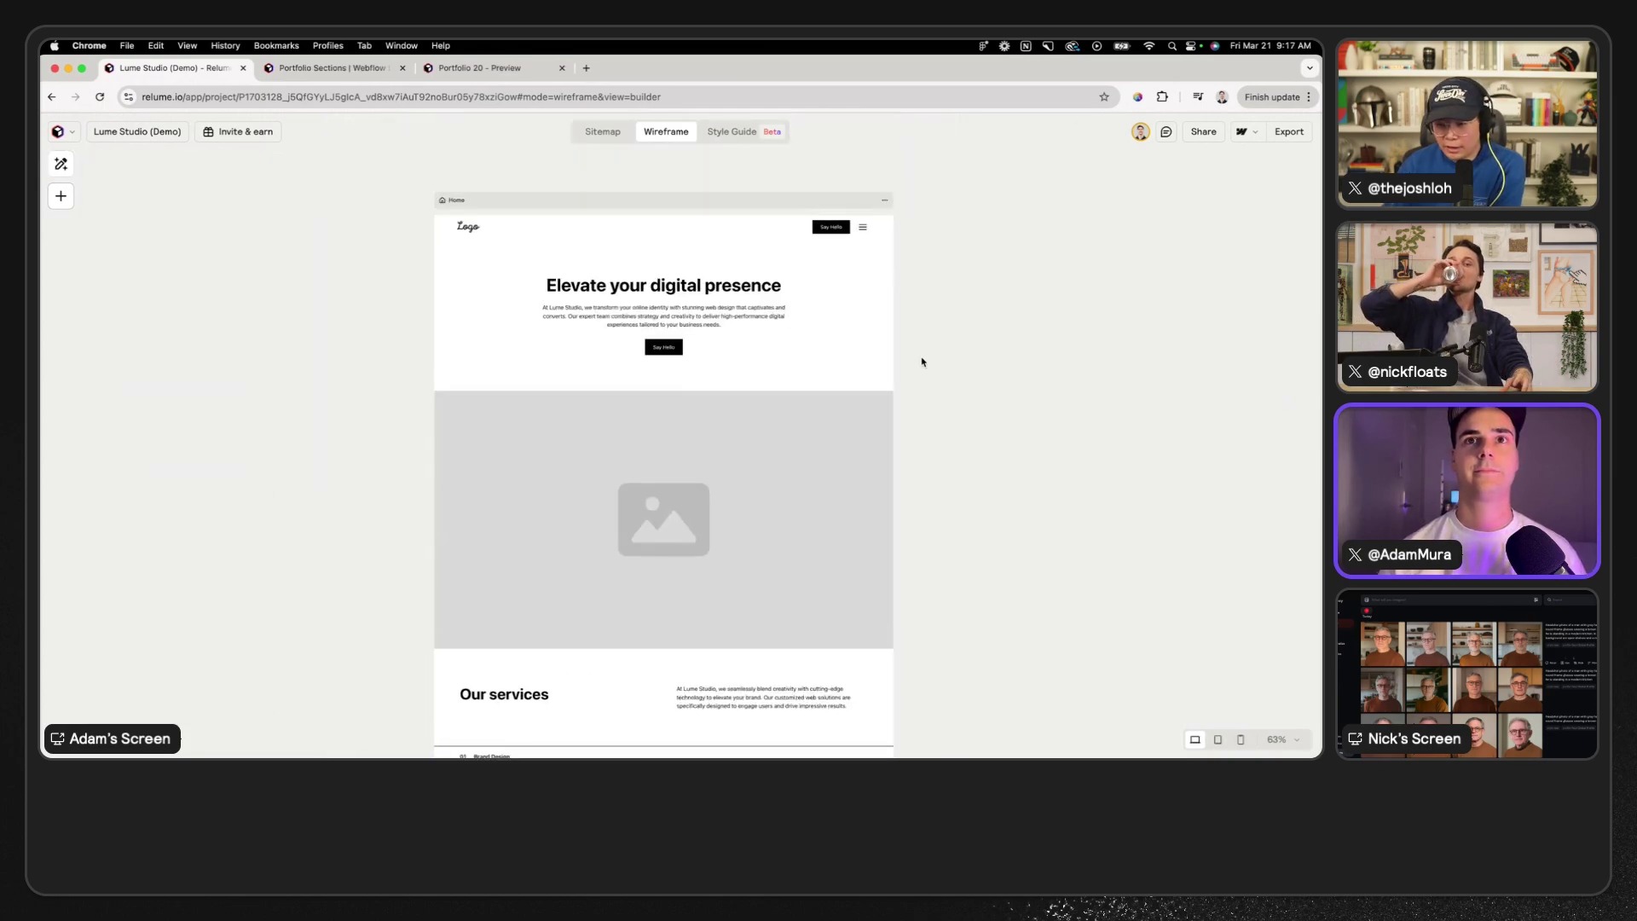
click(722, 134)
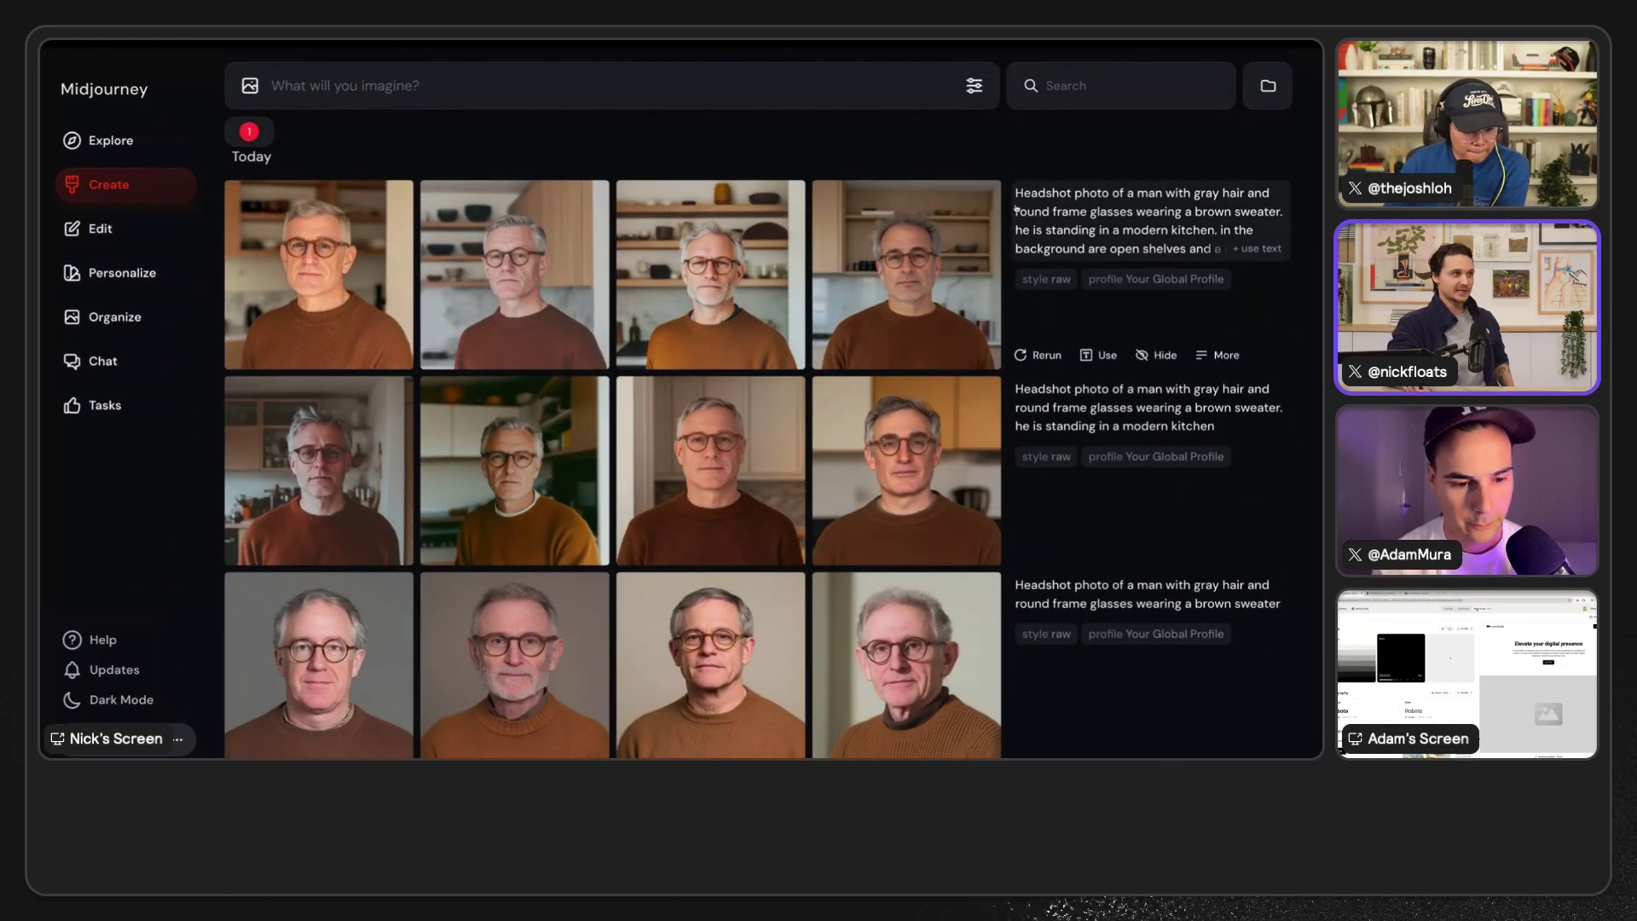
- Switch to Midjourney and compare the headshot prompts from the detailed kitchen version back to the basic "Headshot photo of a man"
scroll(1032, 260, down, 1)
scroll(1032, 260, down, 4)
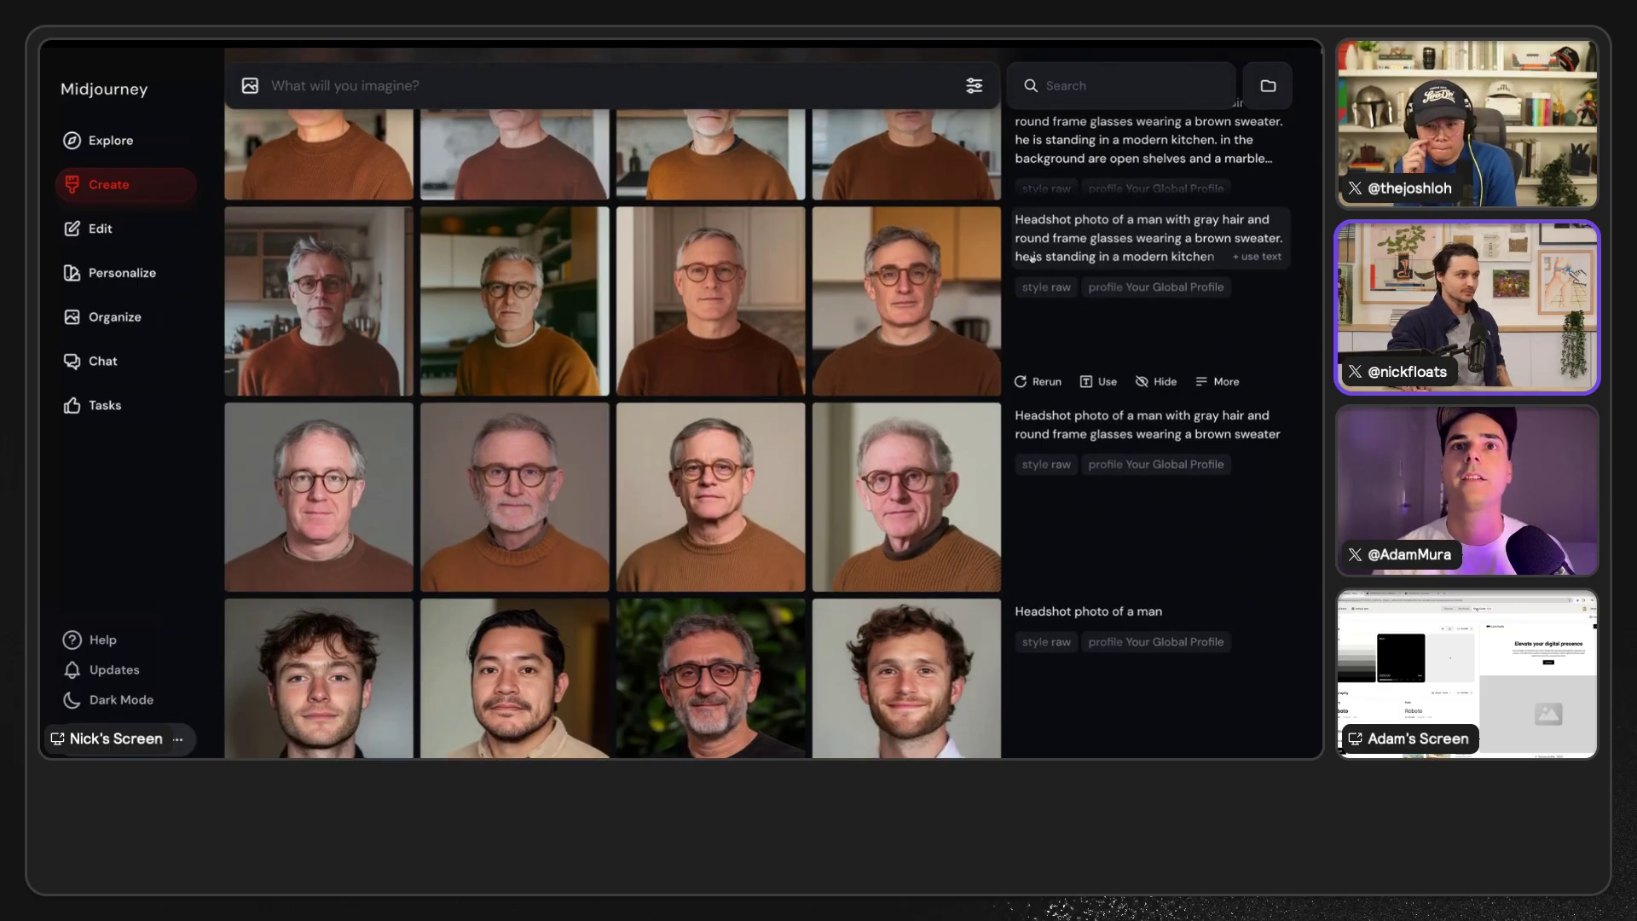
scroll(1031, 260, down, 1)
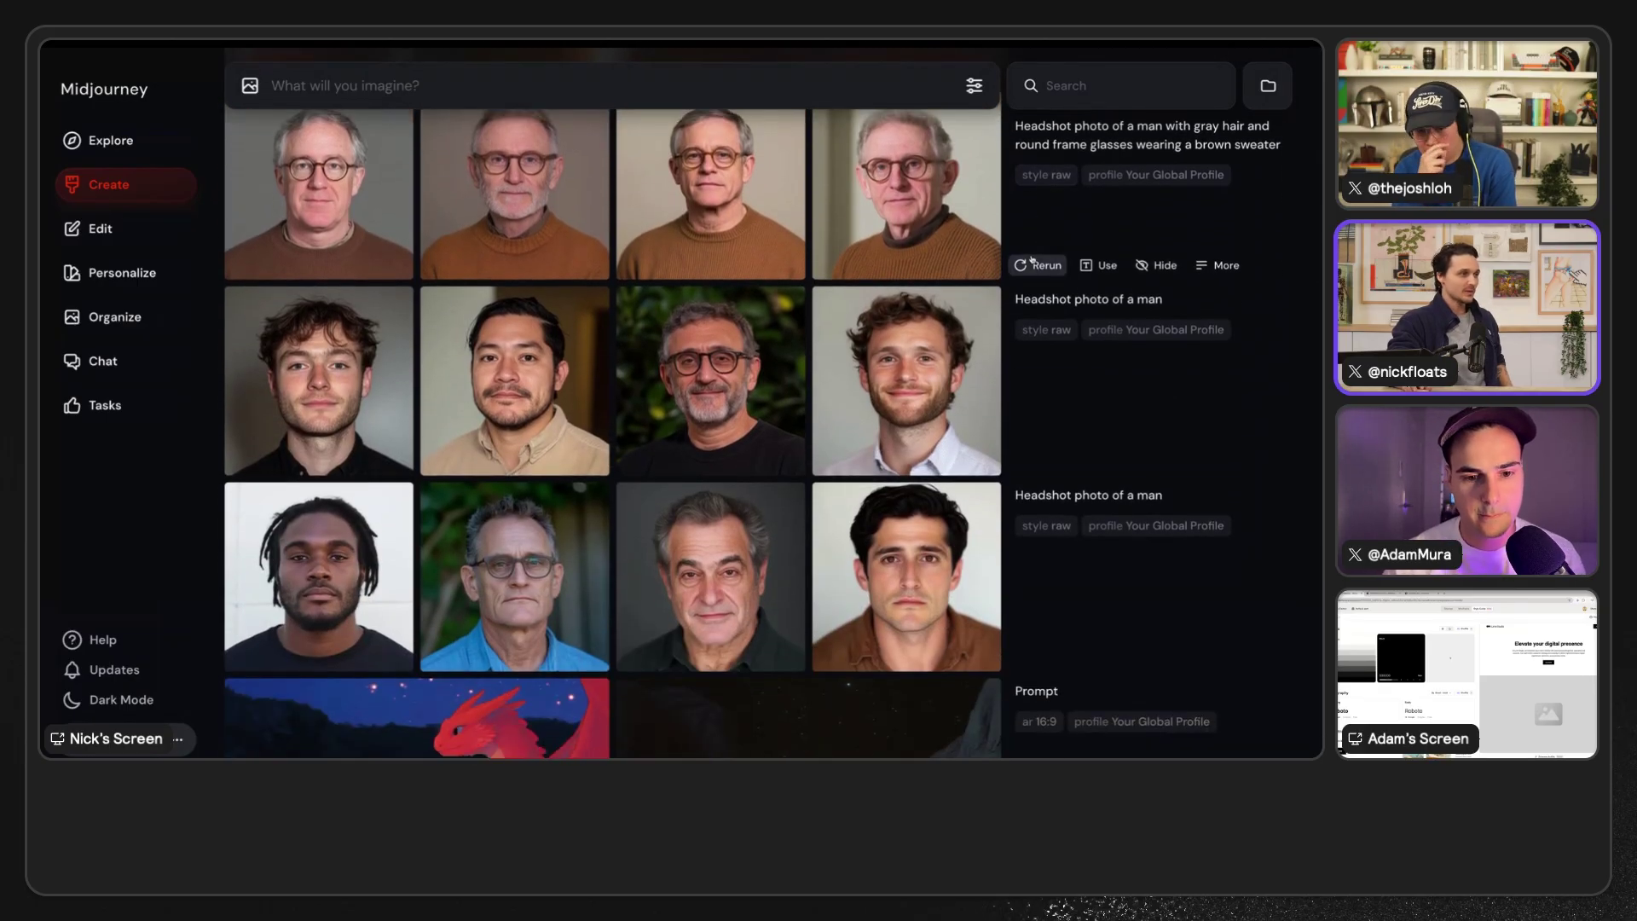
scroll(1032, 260, up, 2)
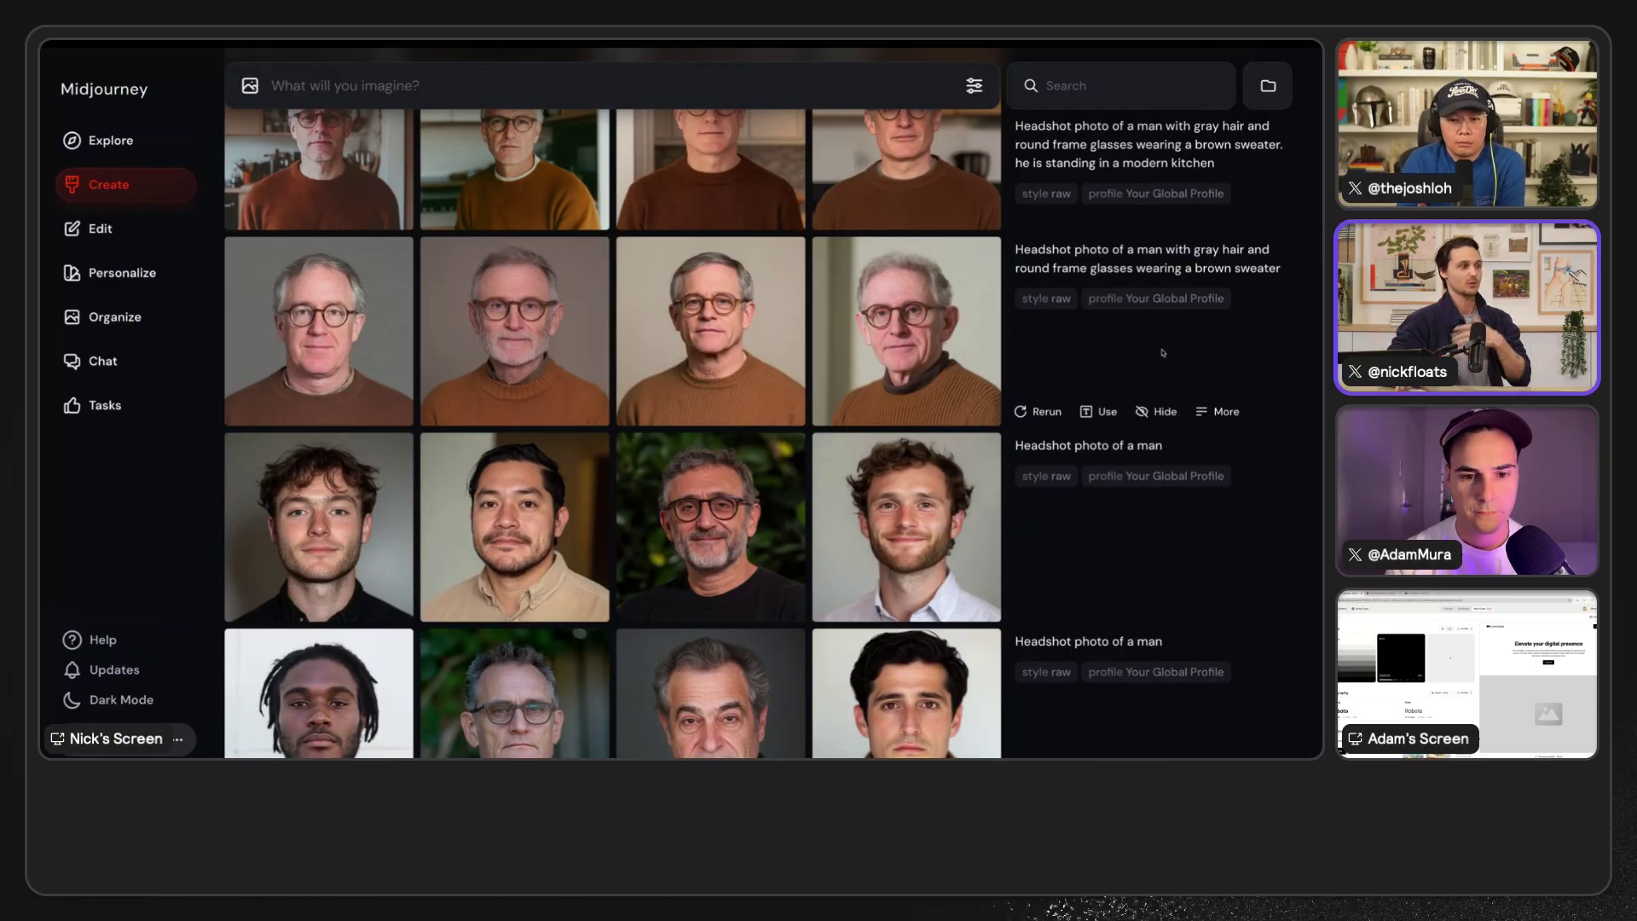
- Examine the portraits generated from the basic "Headshot photo of a man" prompt against those from the gray hair and brown sweater prompt
scroll(1163, 352, down, 3)
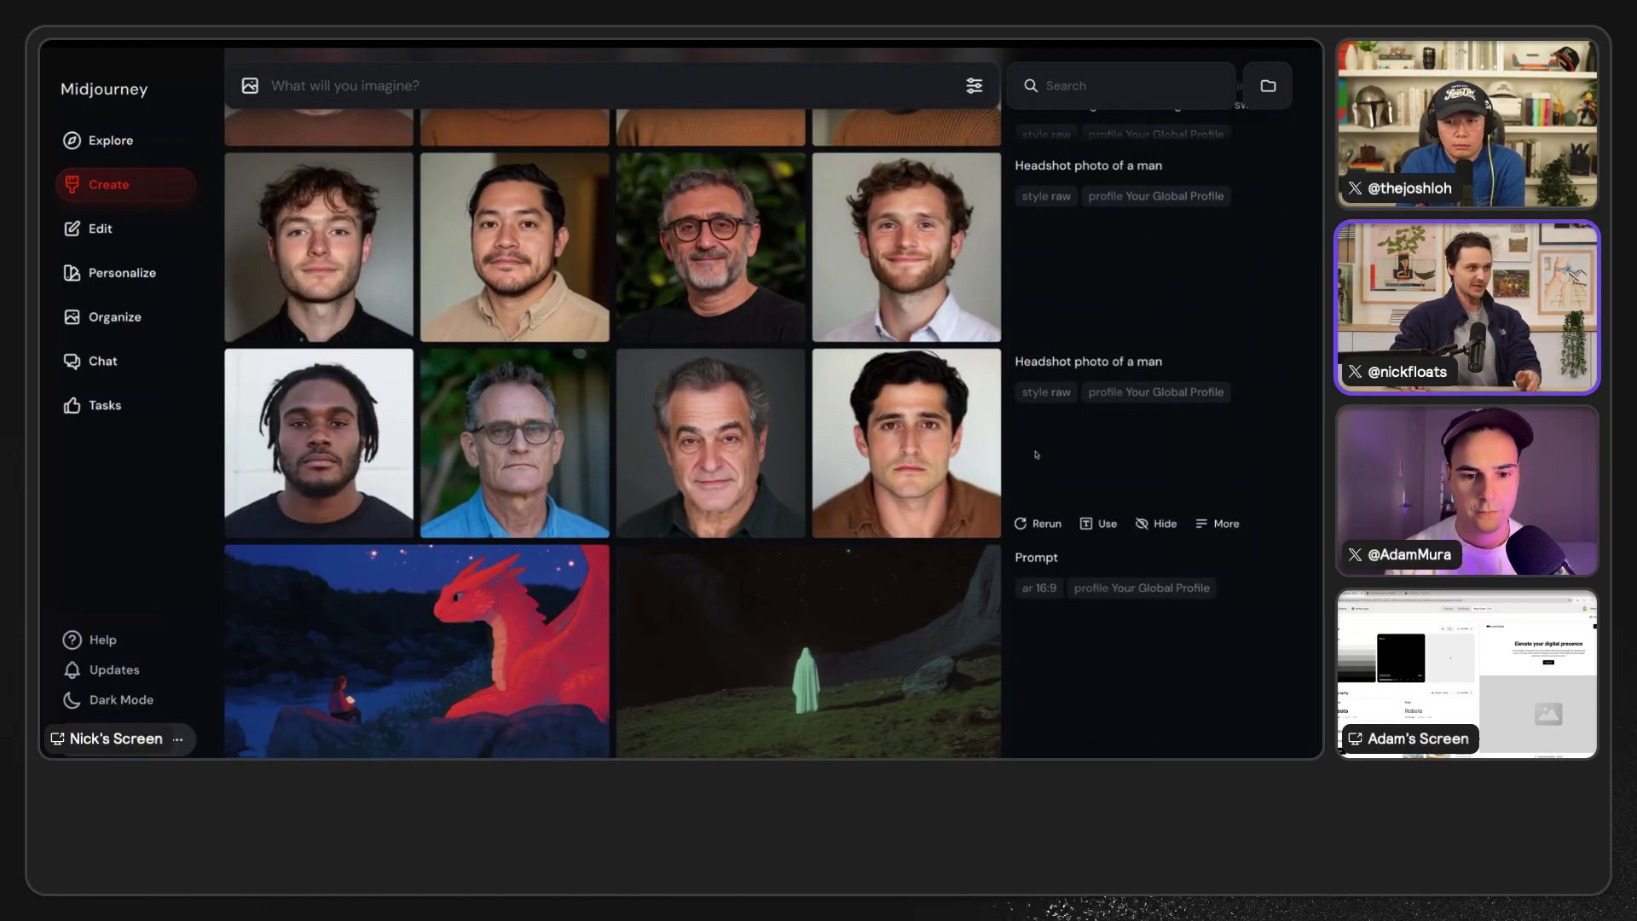
scroll(1037, 455, up, 1)
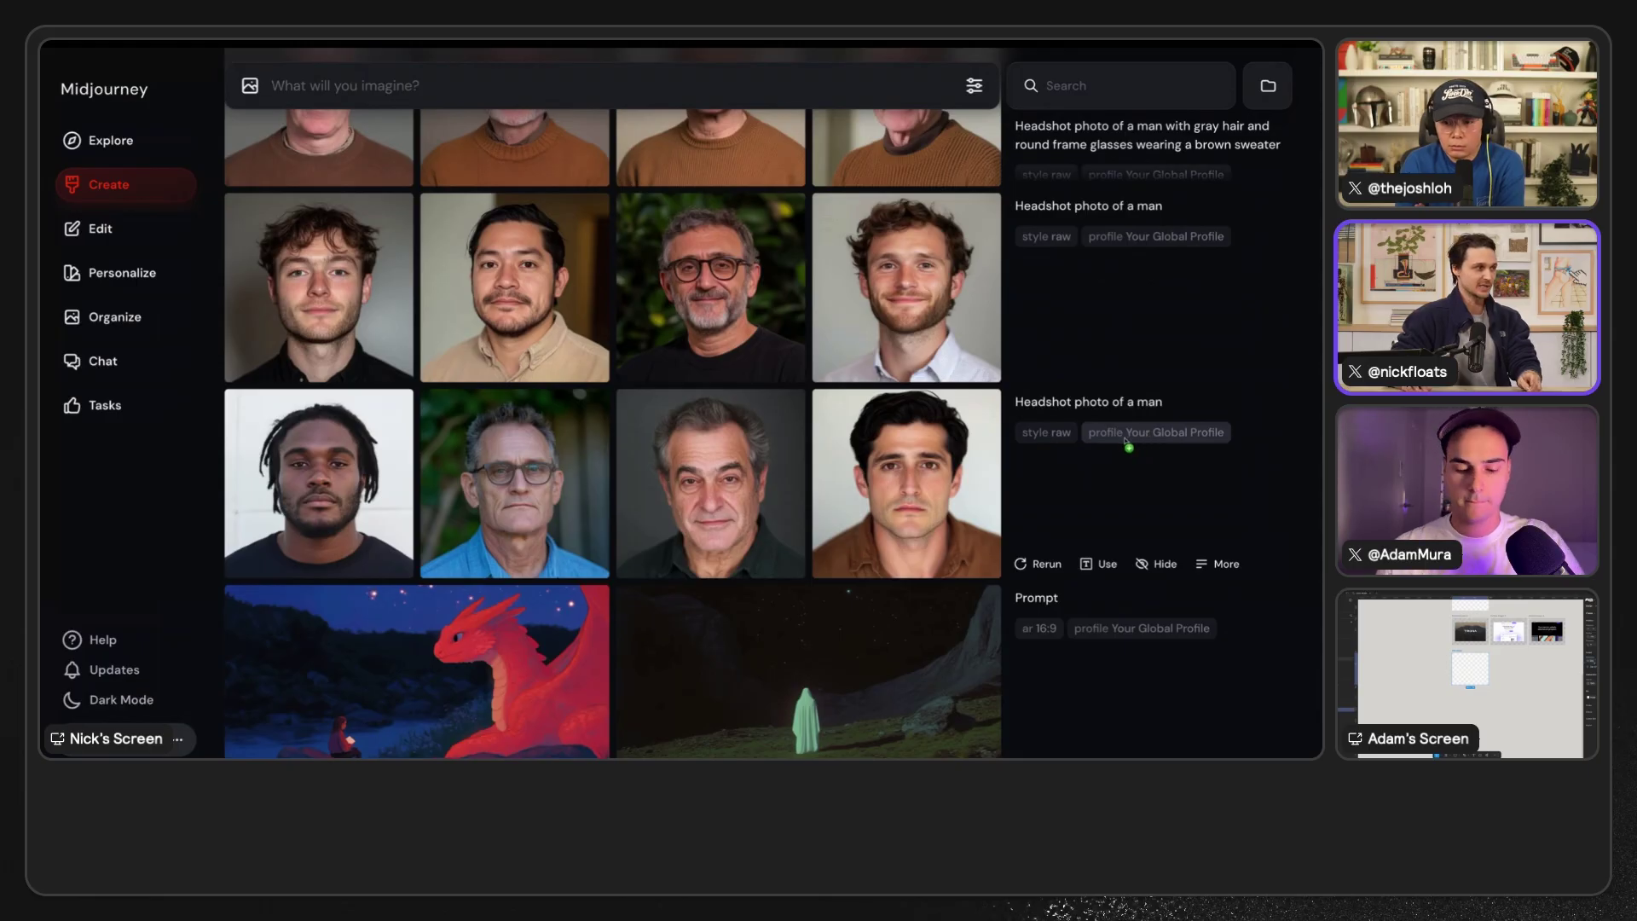
mouse_move(904, 494)
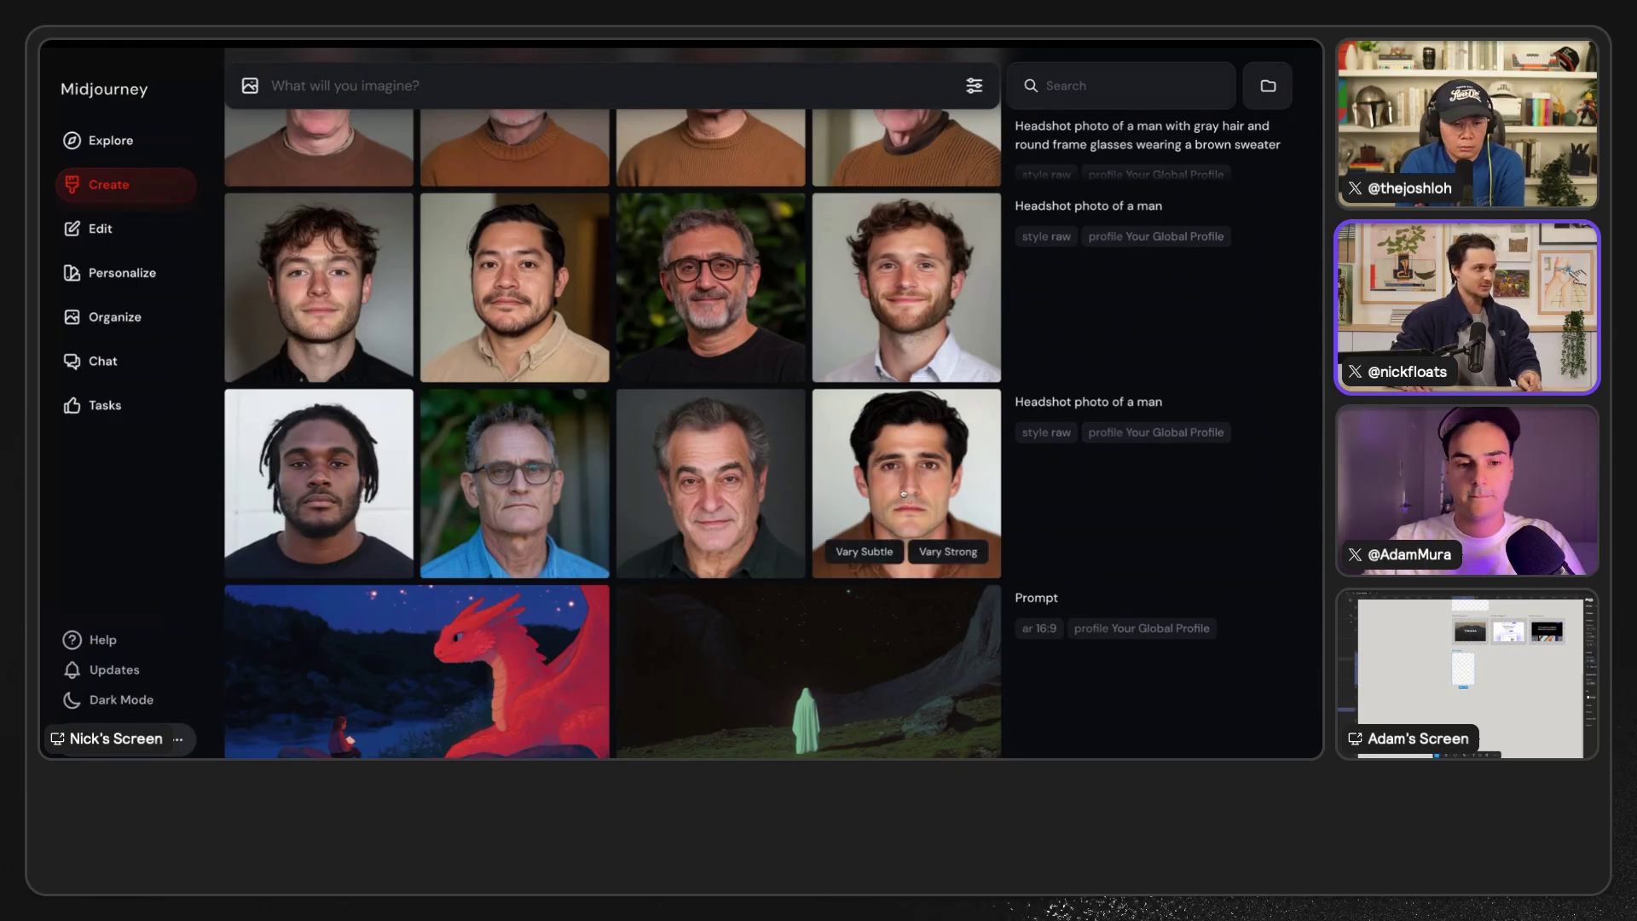
scroll(904, 494, up, 2)
mouse_move(473, 460)
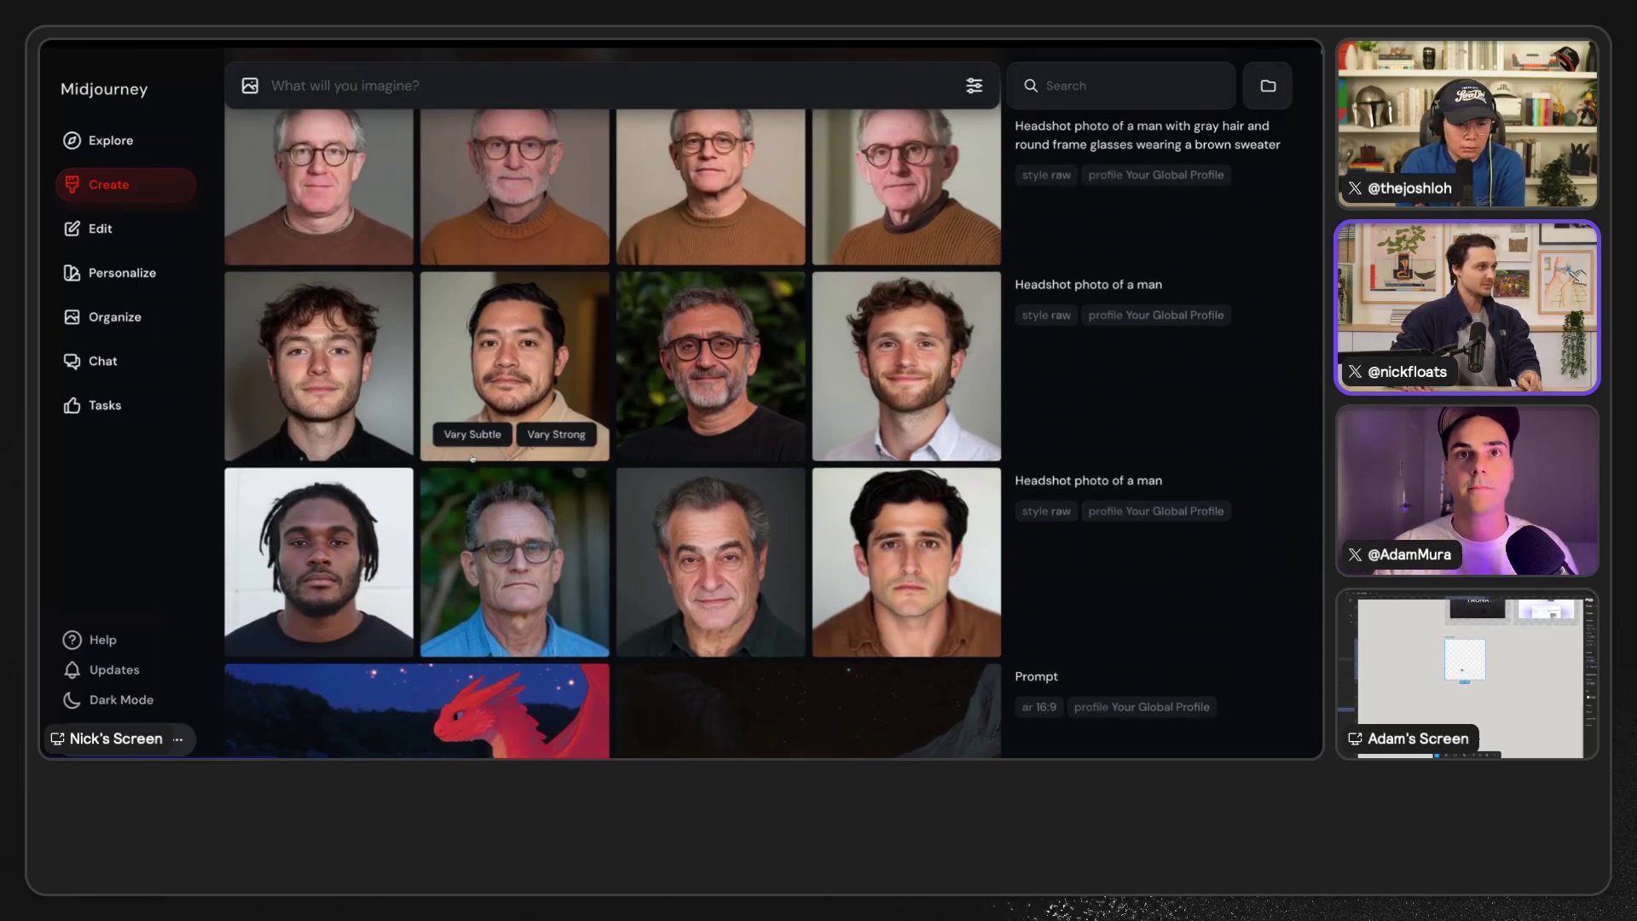
scroll(921, 443, up, 3)
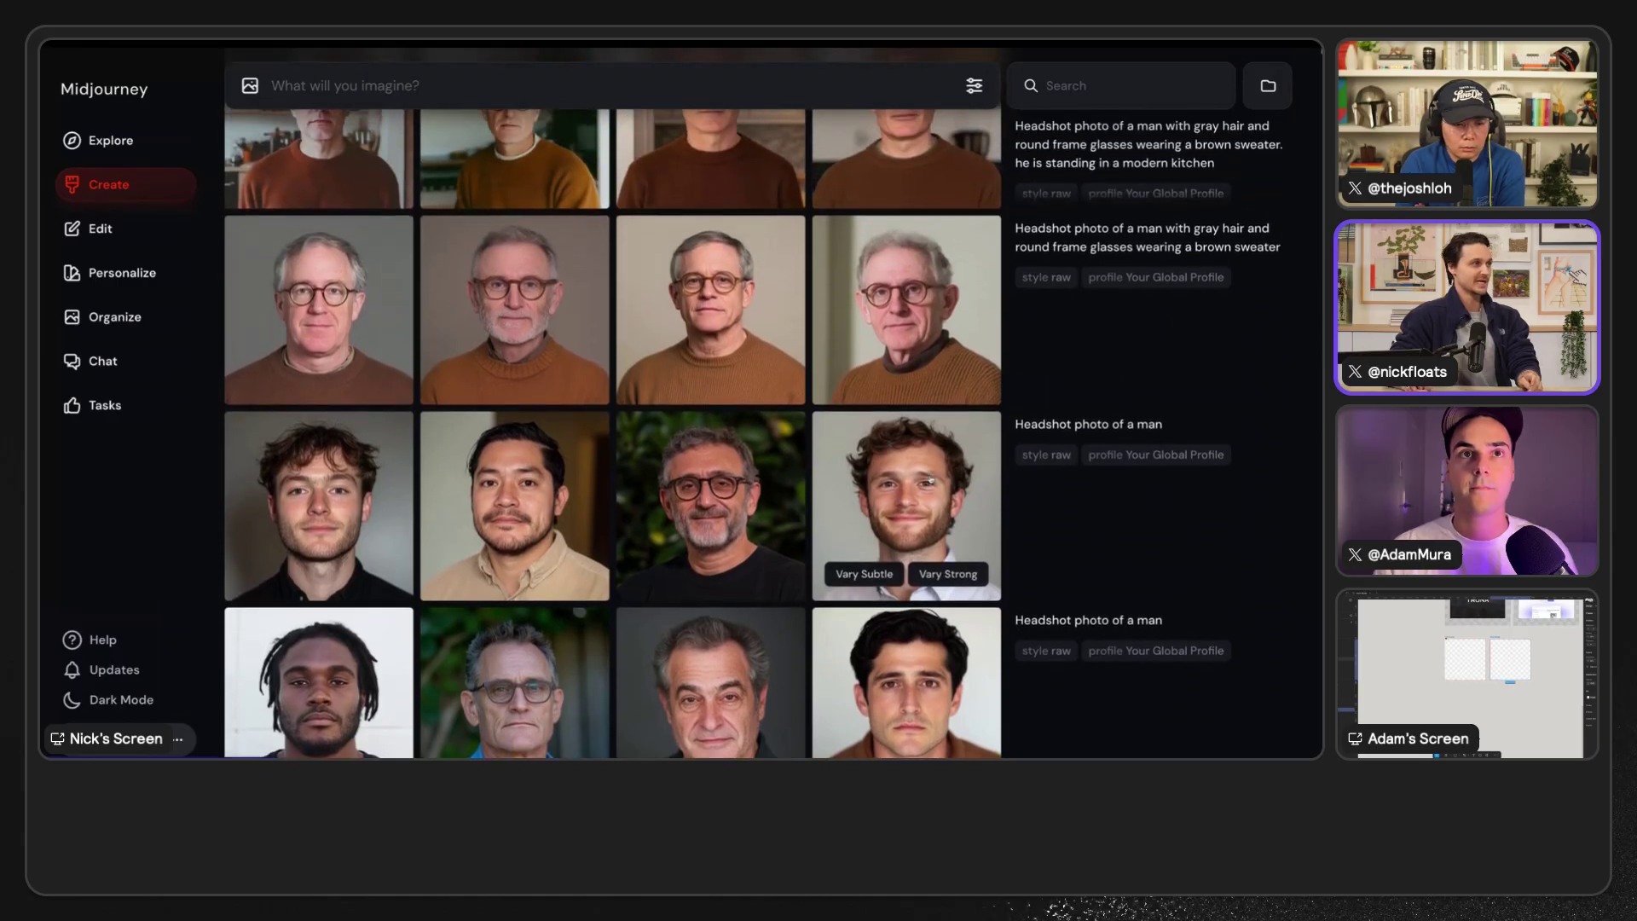
scroll(930, 480, up, 1)
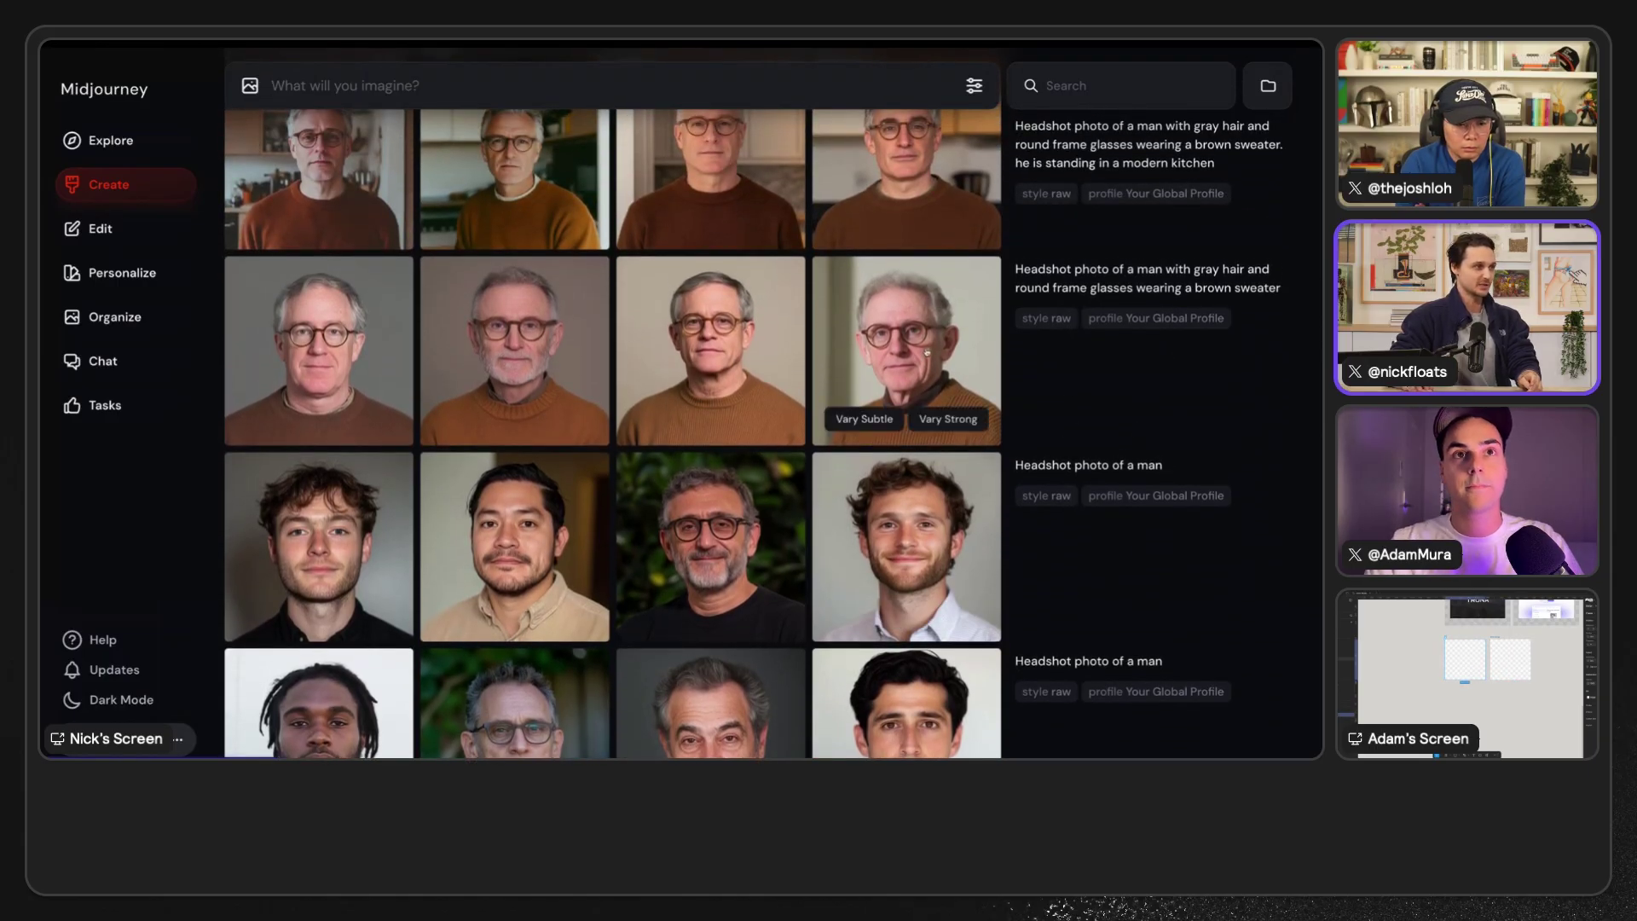
- View the portraits from the gray hair, round frame glasses and brown sweater prompt at full size, and return to the image grid
click(928, 352)
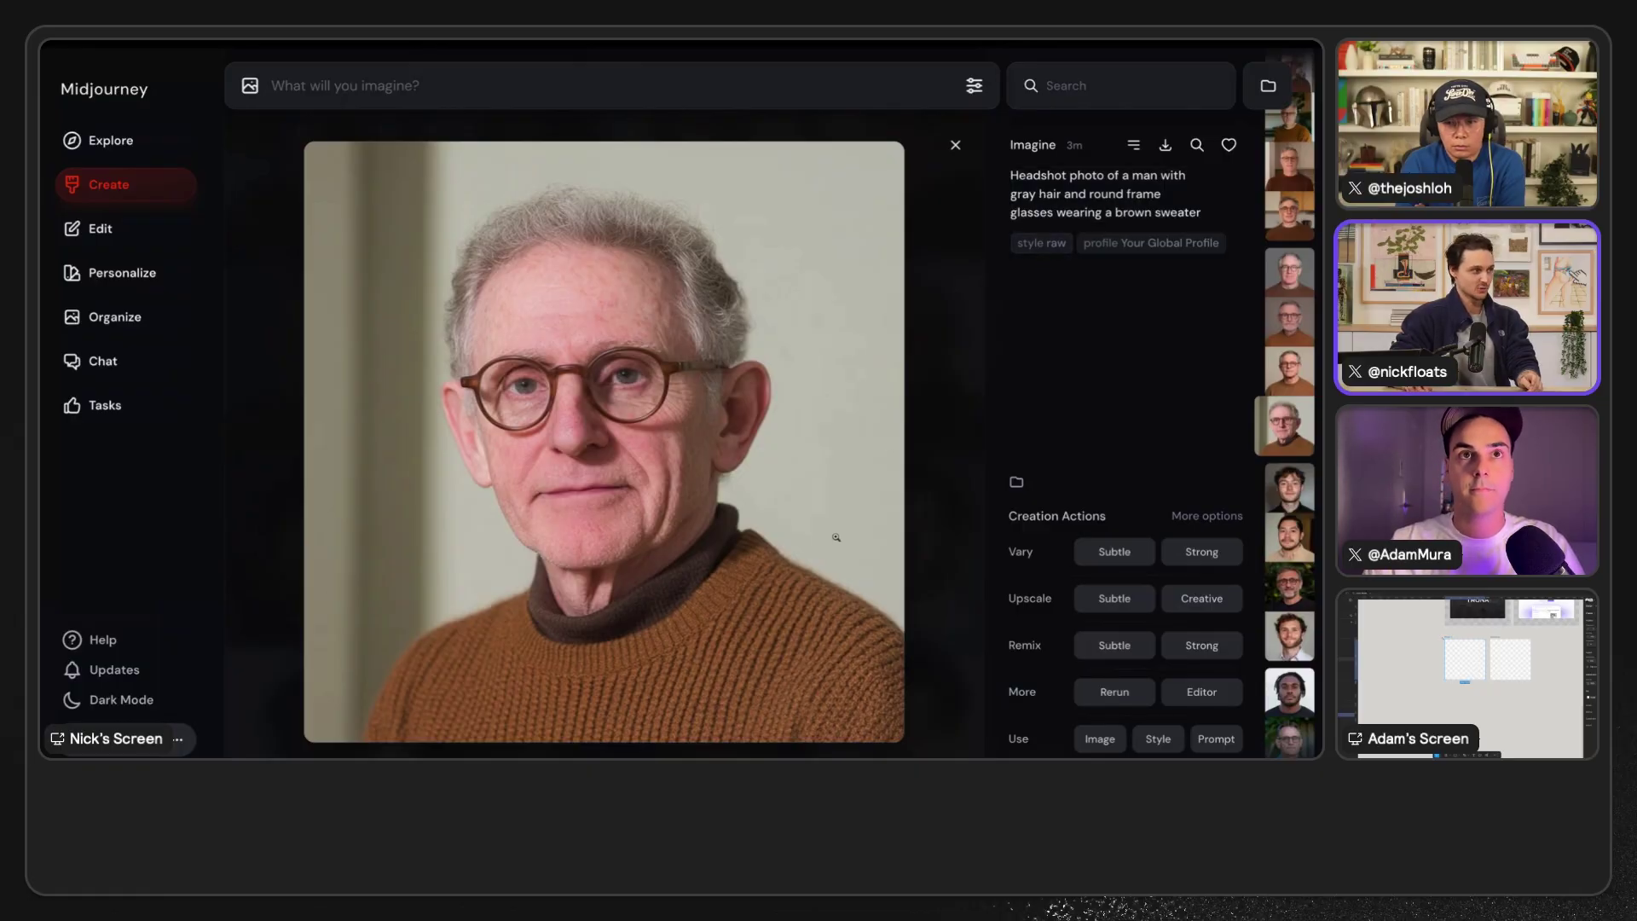
scroll(932, 472, up, 2)
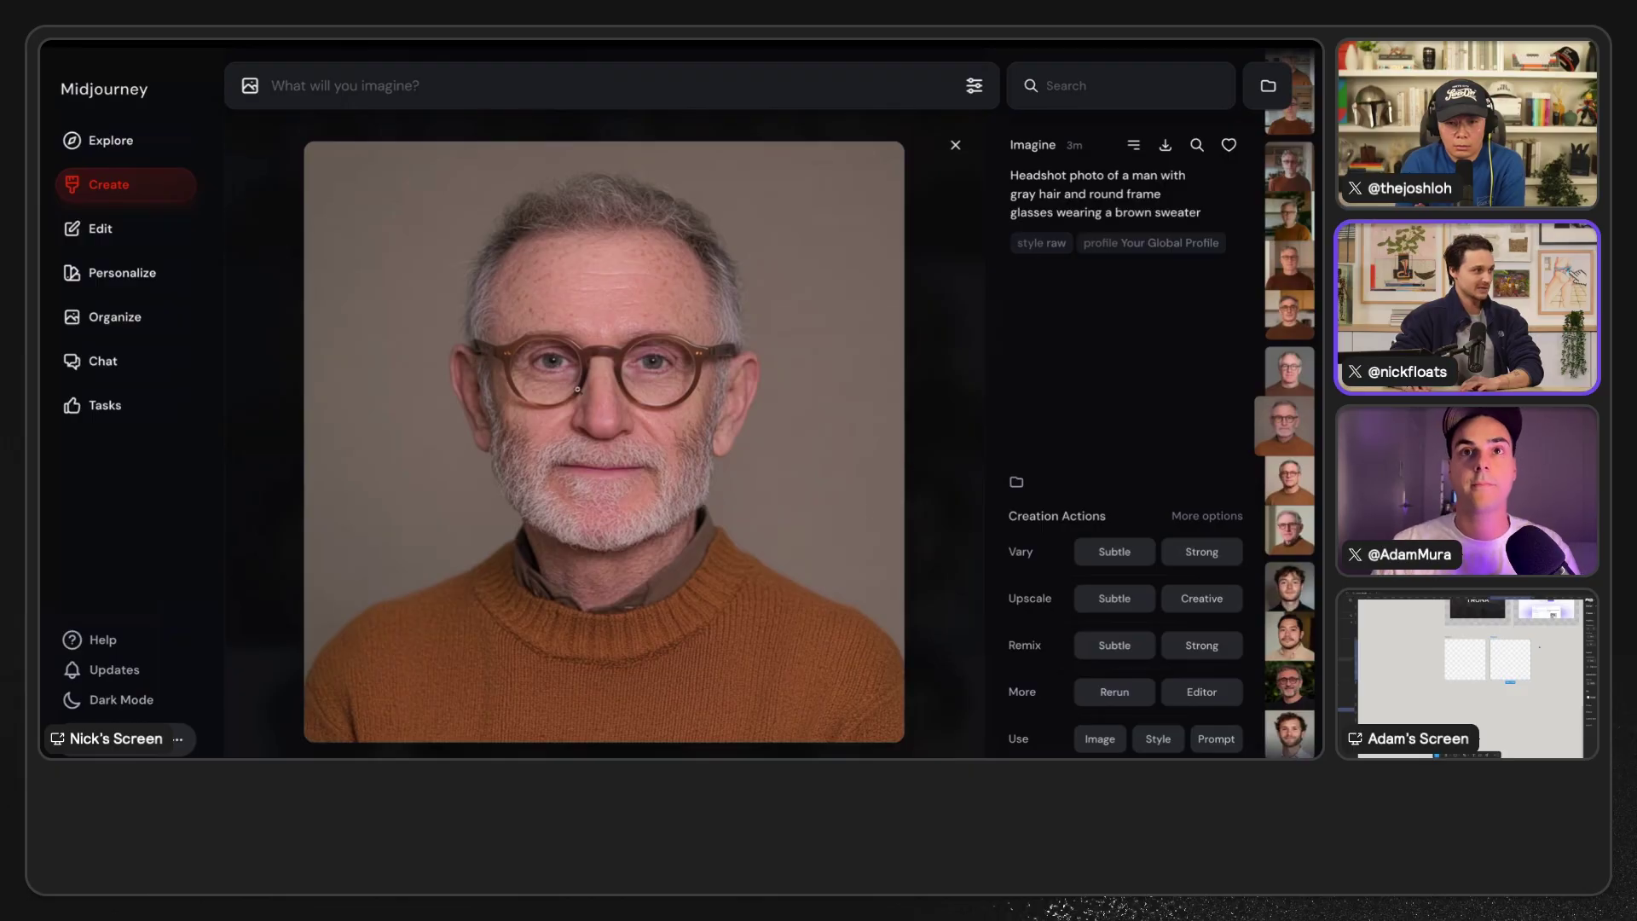
scroll(945, 415, up, 1)
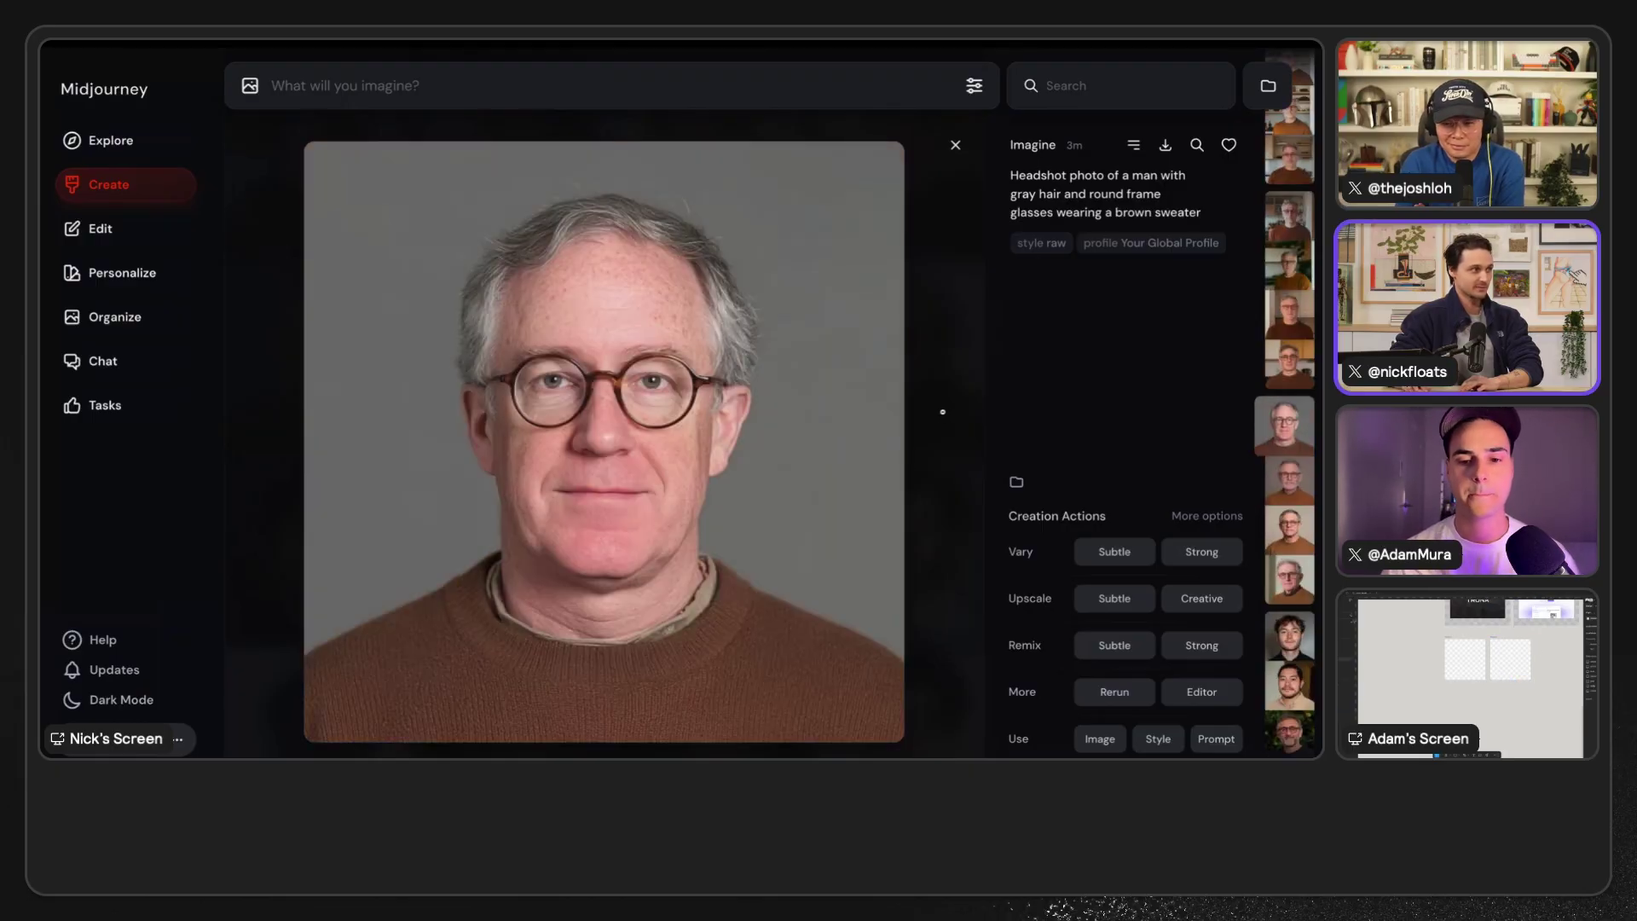
click(937, 411)
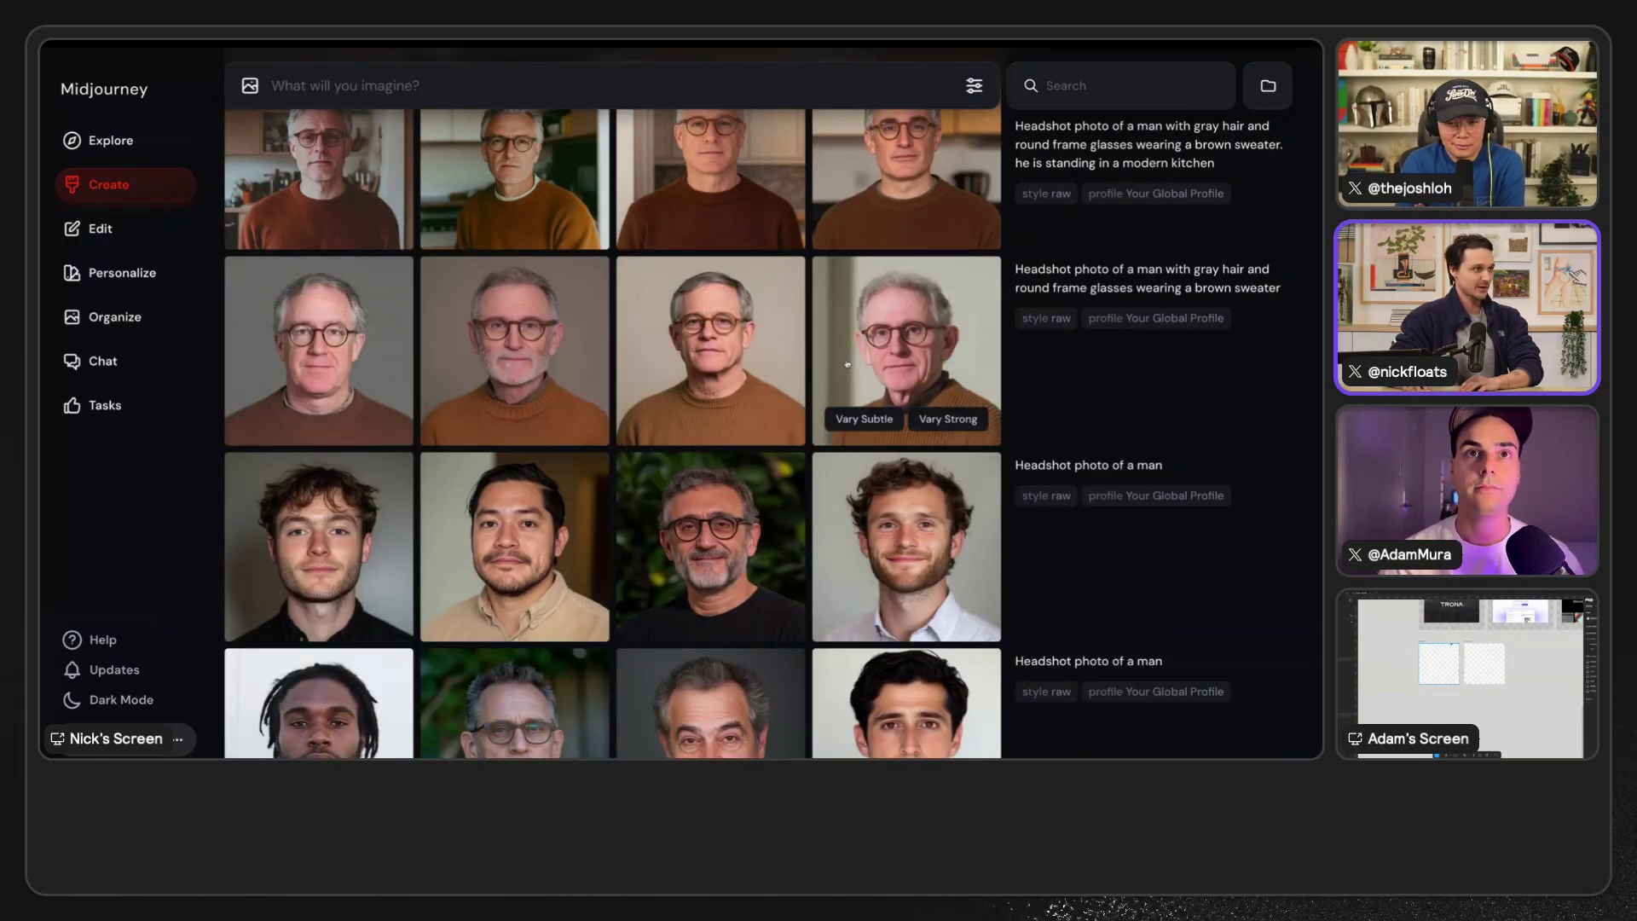
- View the portraits from the "standing in a modern kitchen" prompt at full size, compare their backgrounds, and return to the grid
scroll(938, 392, up, 2)
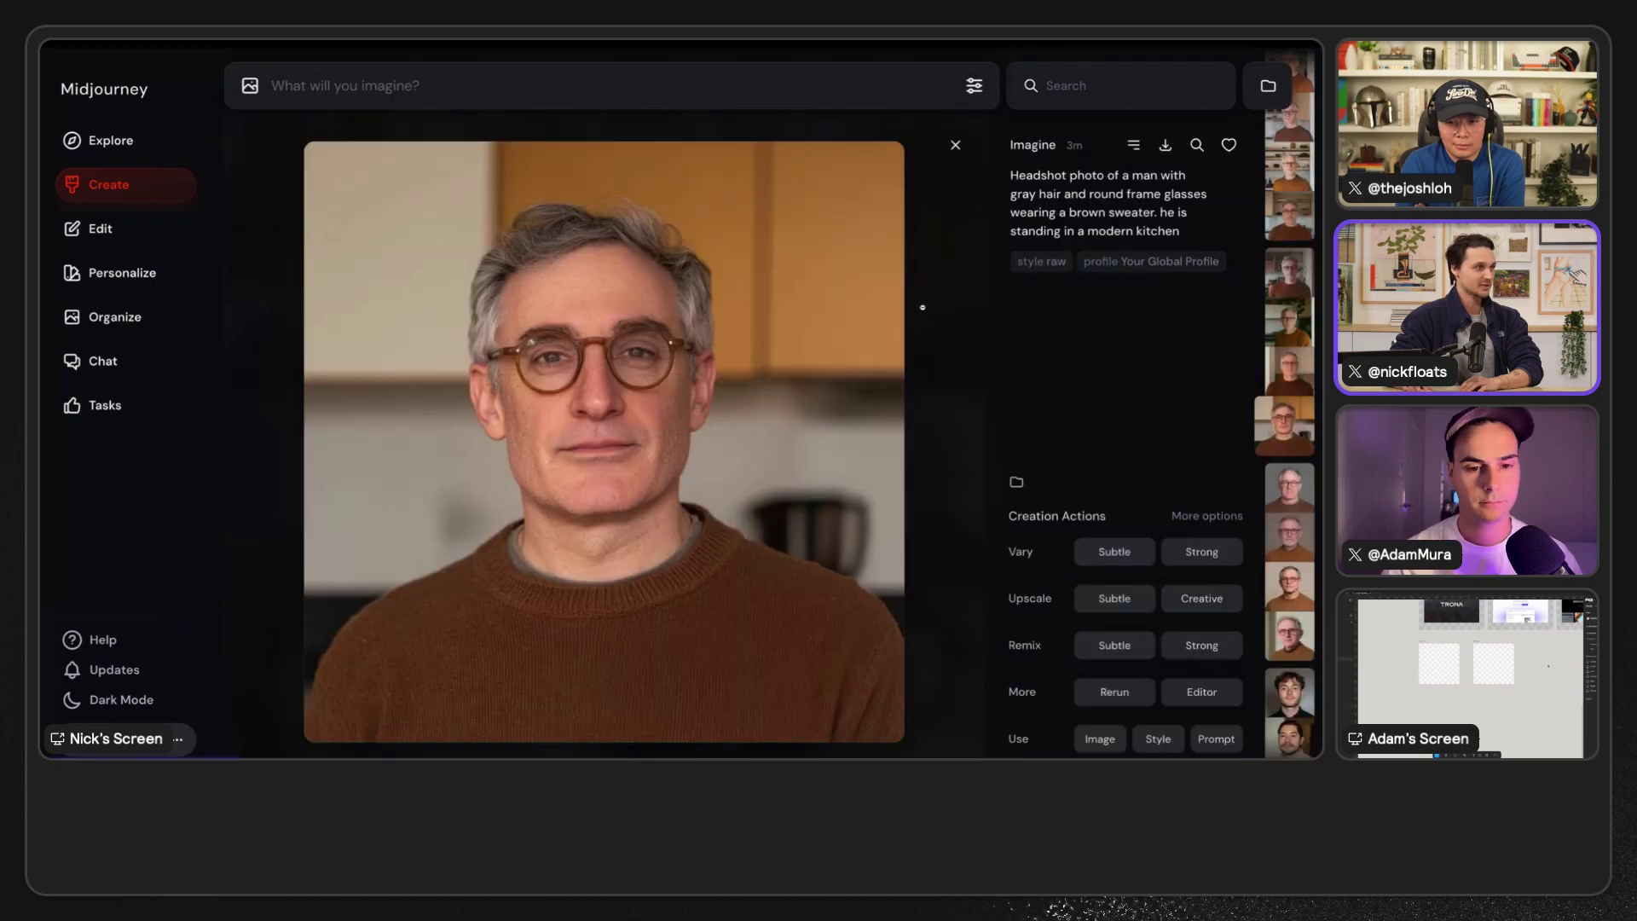
click(923, 314)
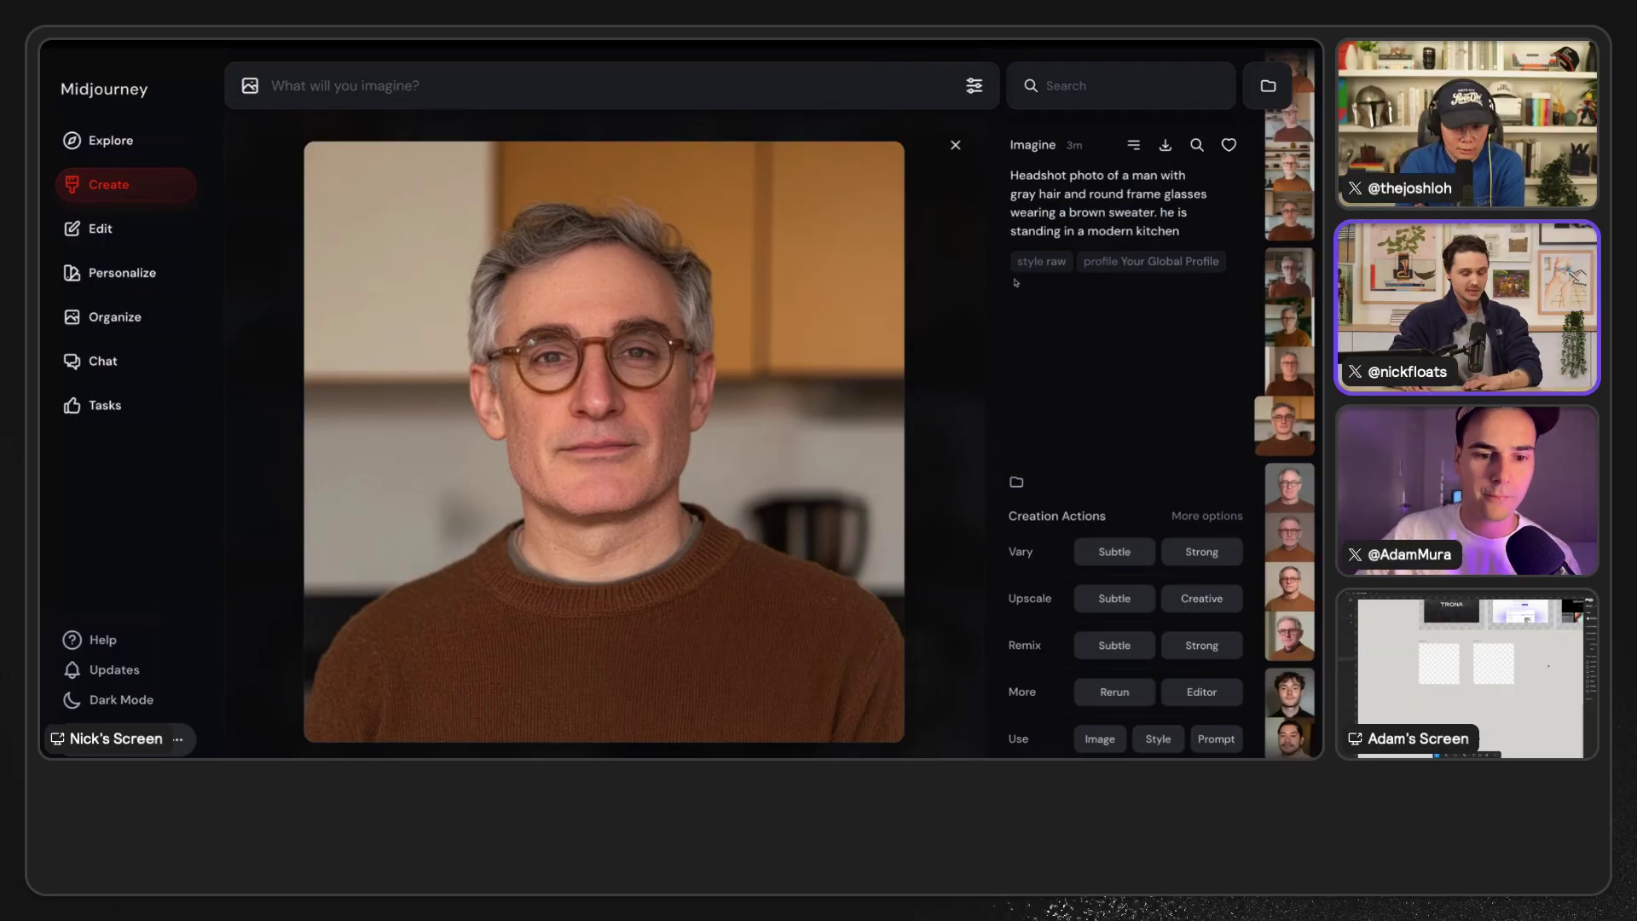
key(Up)
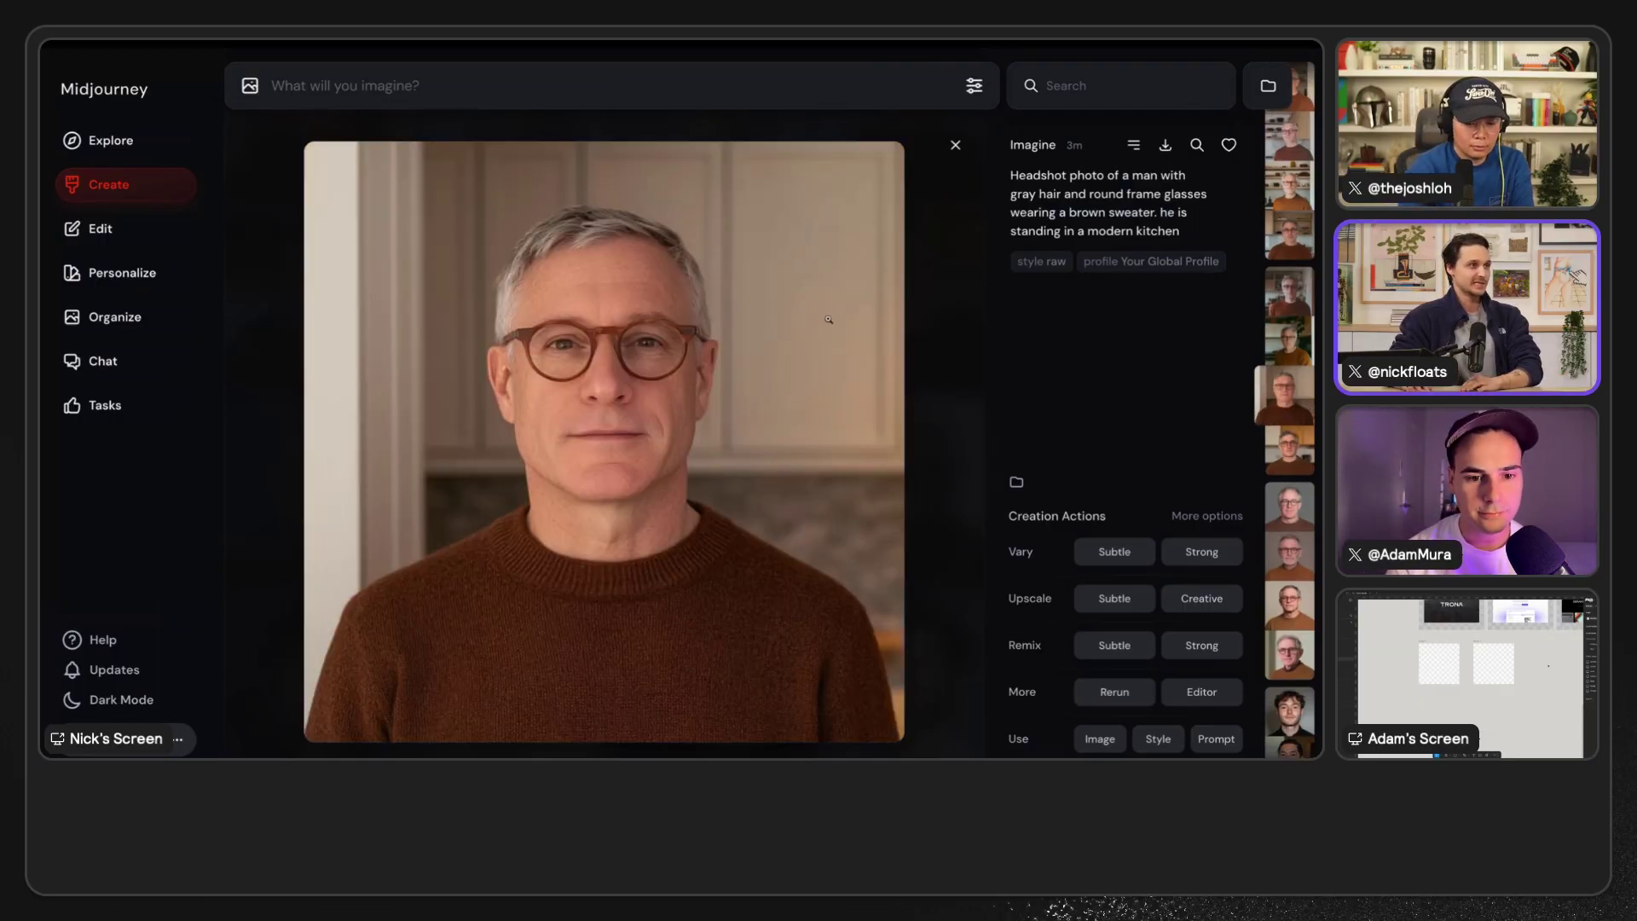
key(Up)
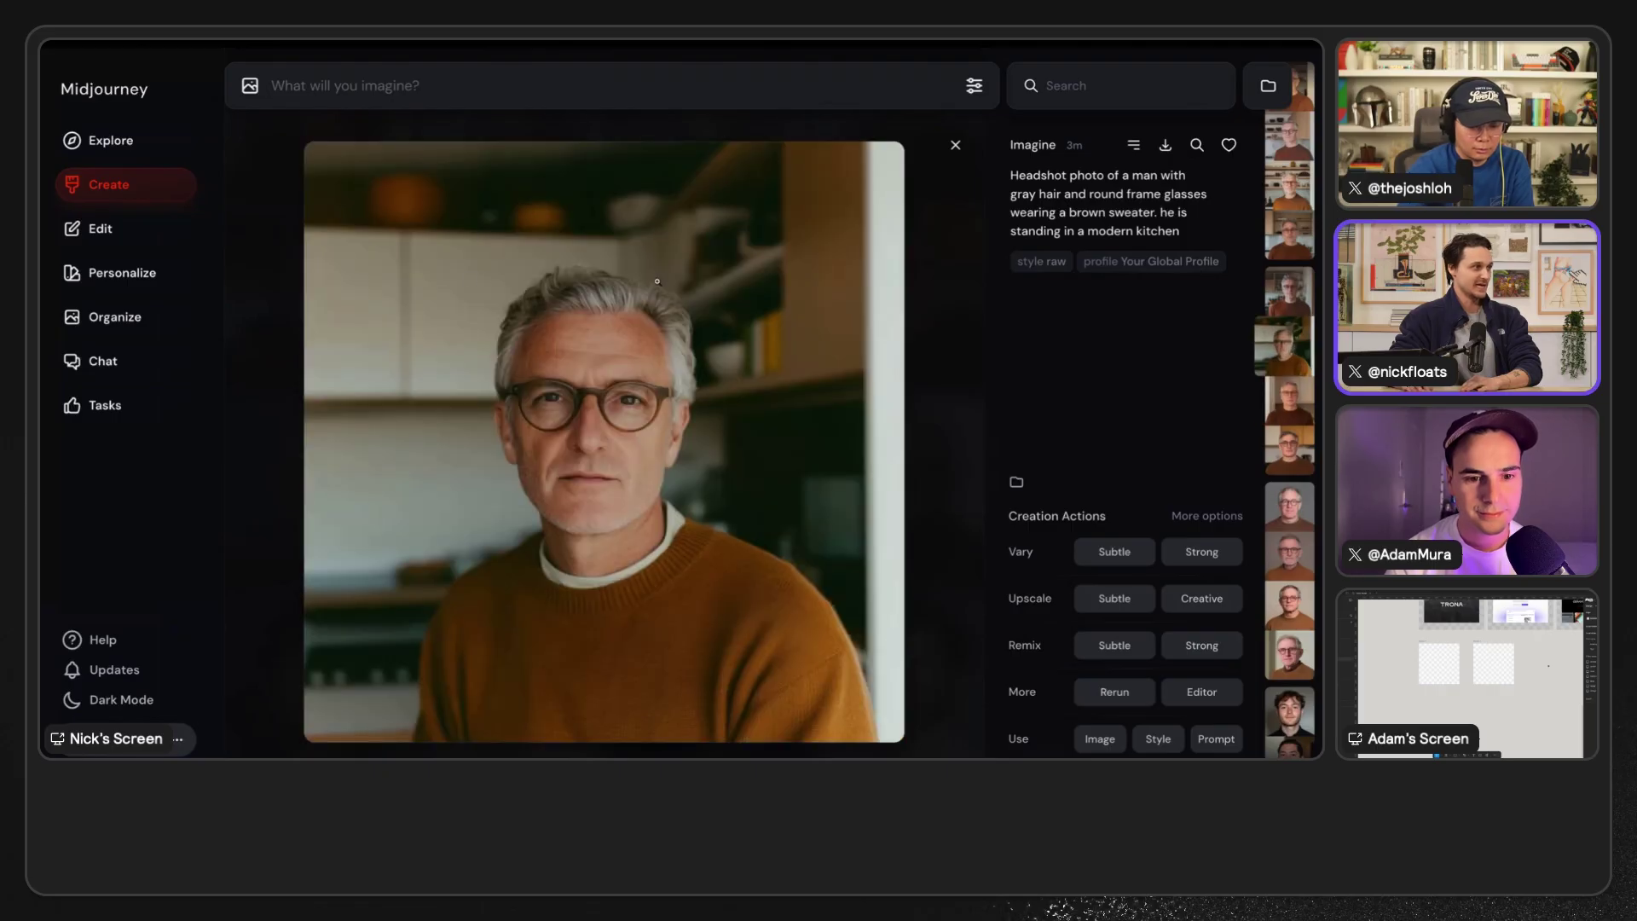
key(Down)
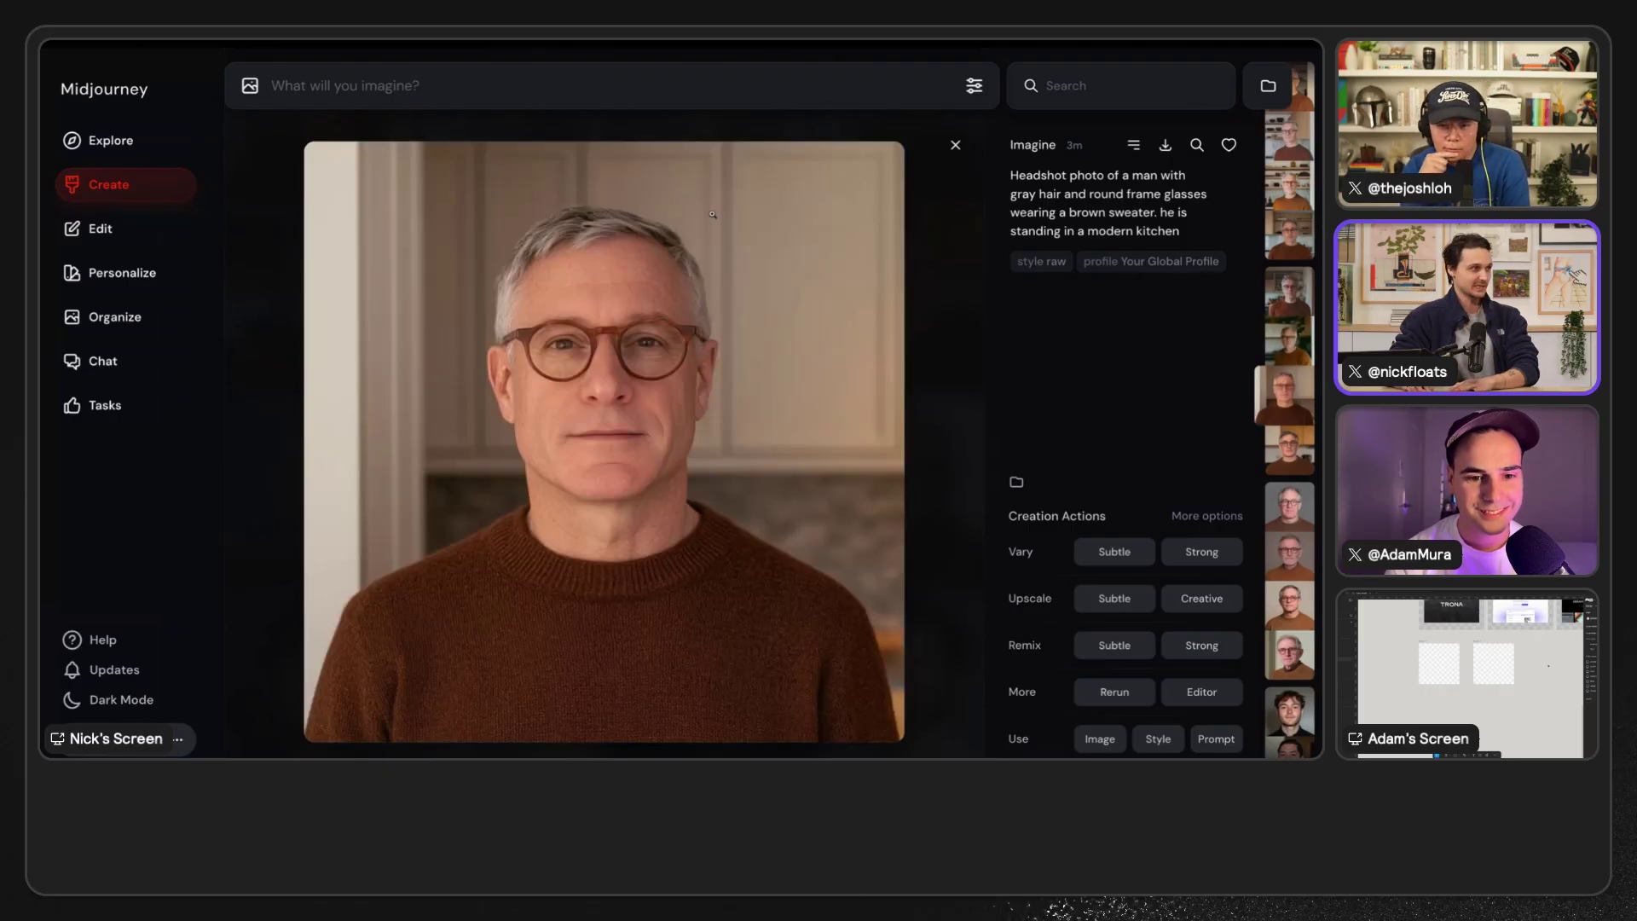
key(Up)
click(959, 152)
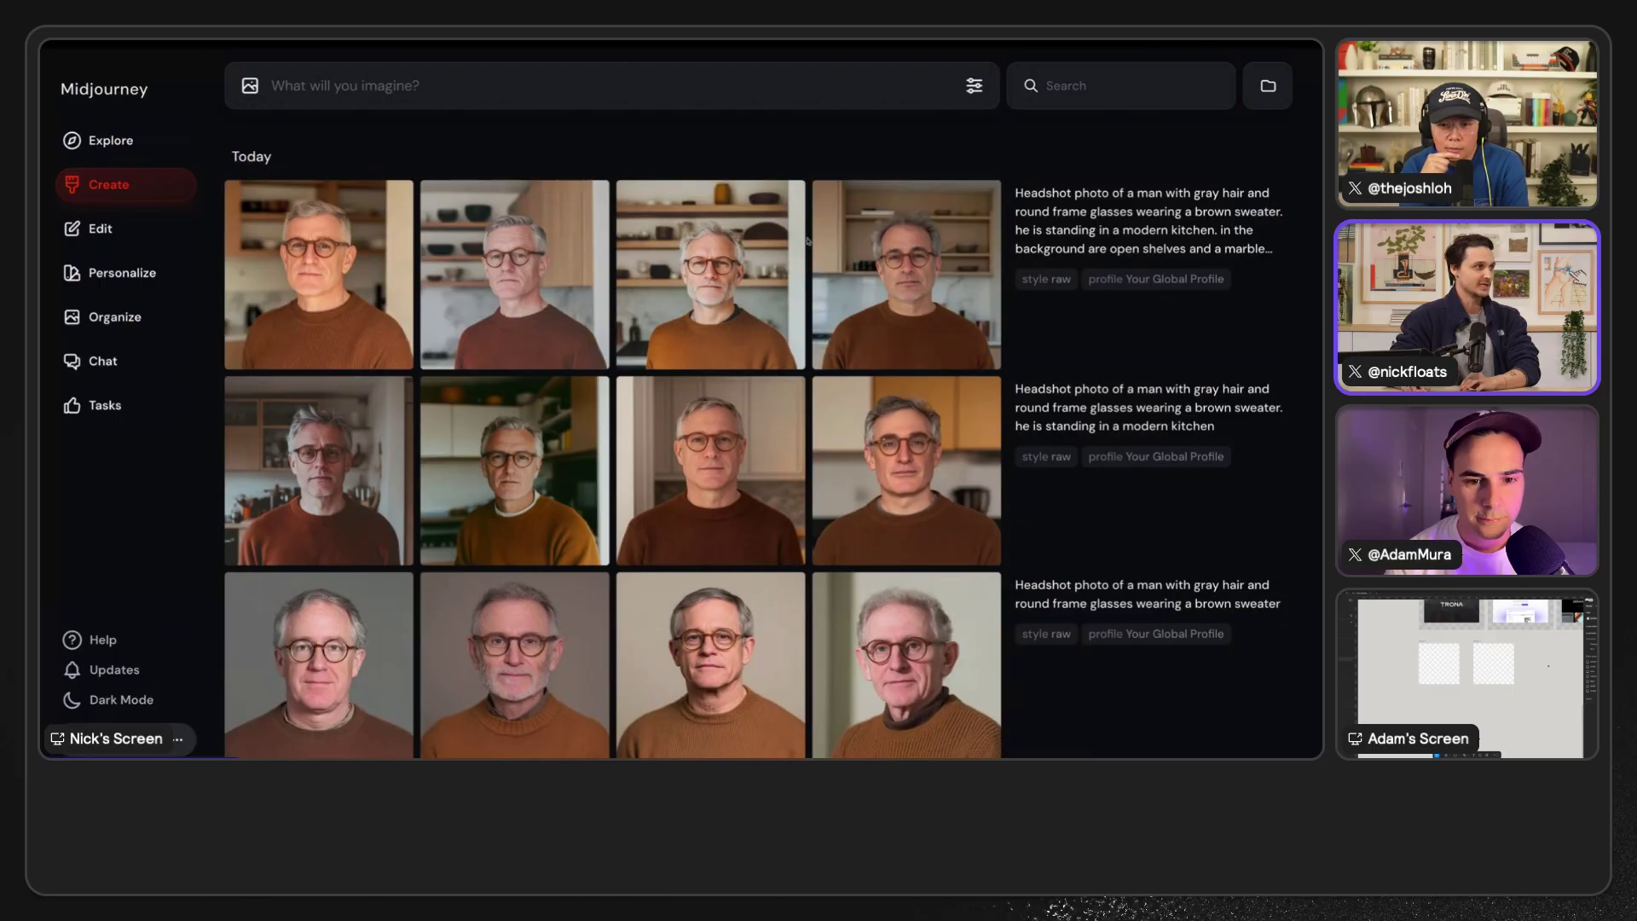
- View the portraits from the open shelves and marble countertop prompt at full size, compare them with the simpler kitchen version, and close the viewer
click(712, 256)
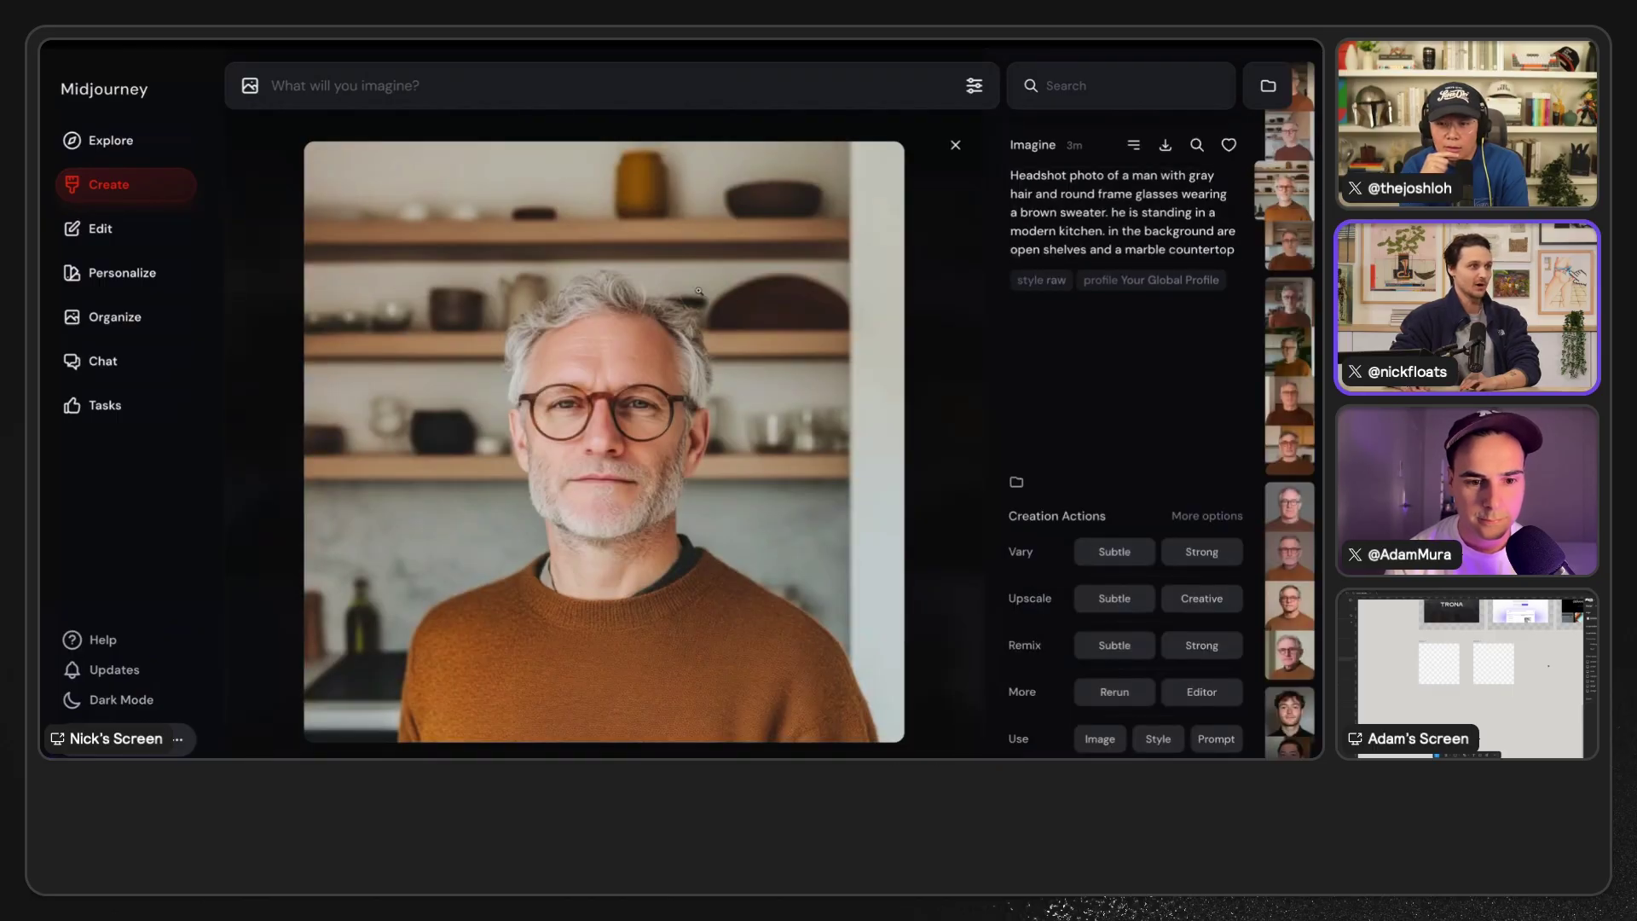
key(Down)
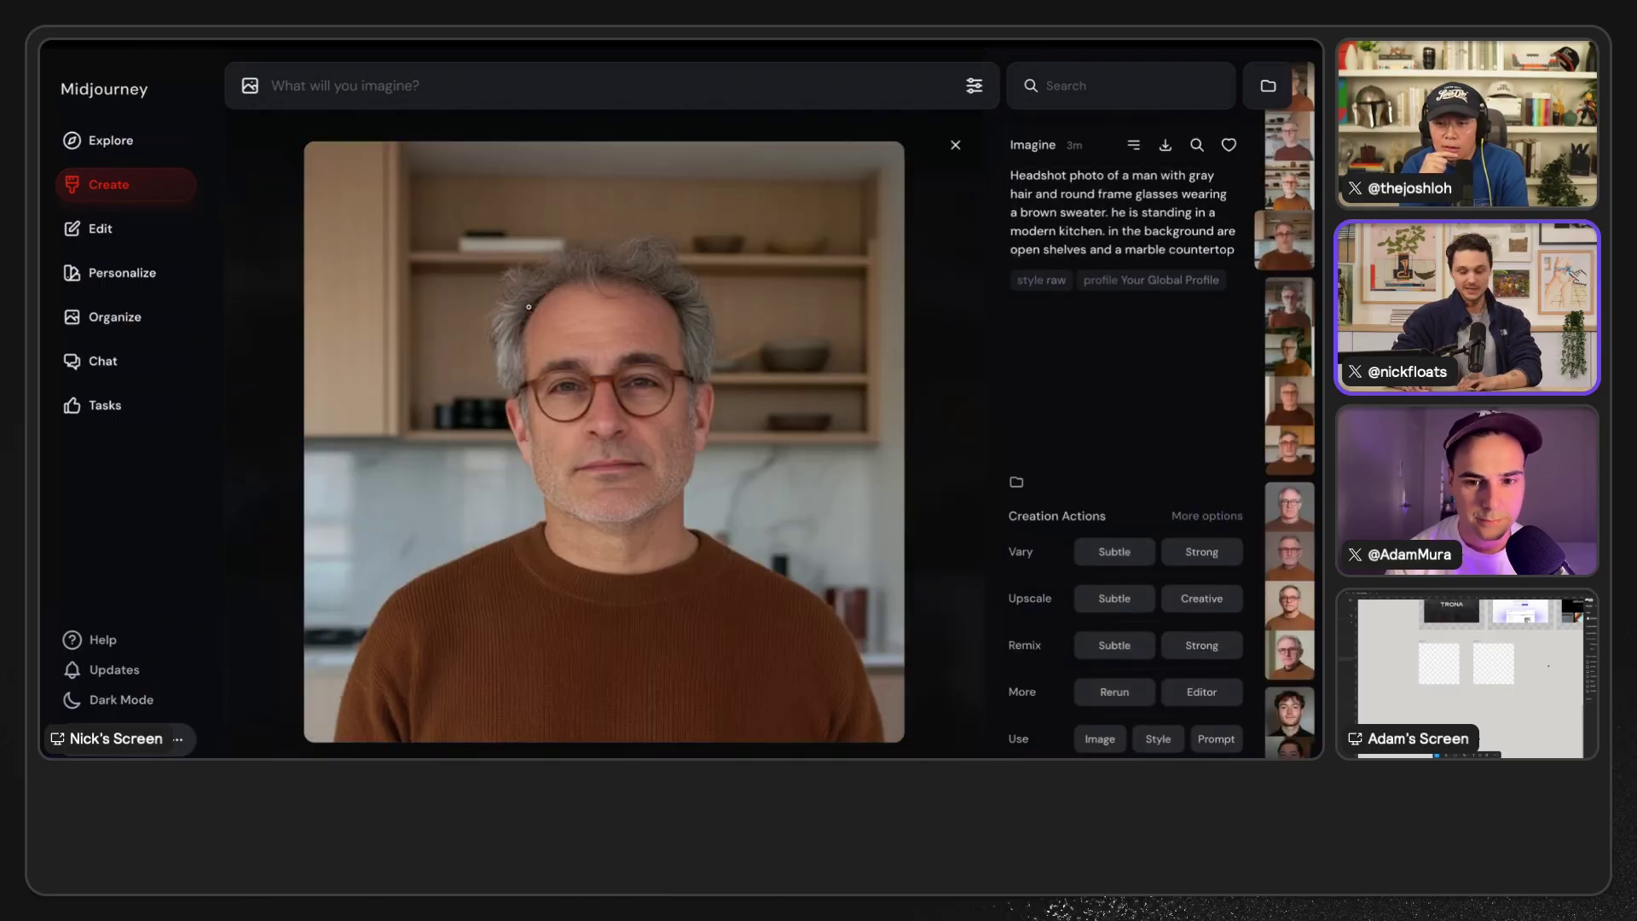
key(Down)
key(Down)
key(Up)
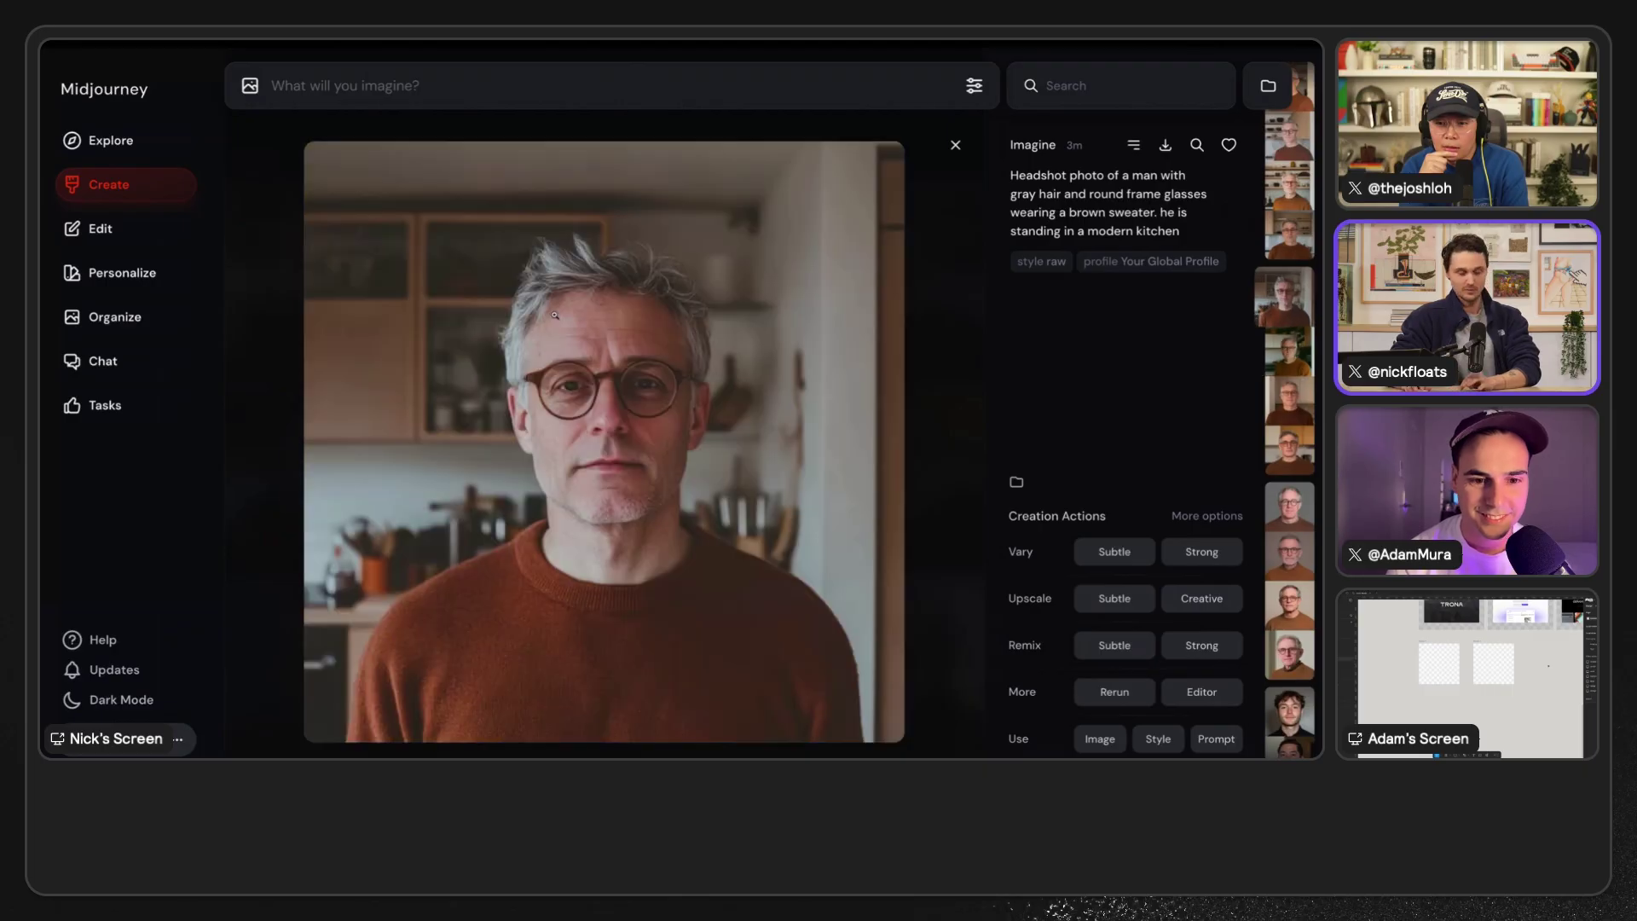
click(611, 278)
key(Up)
click(693, 356)
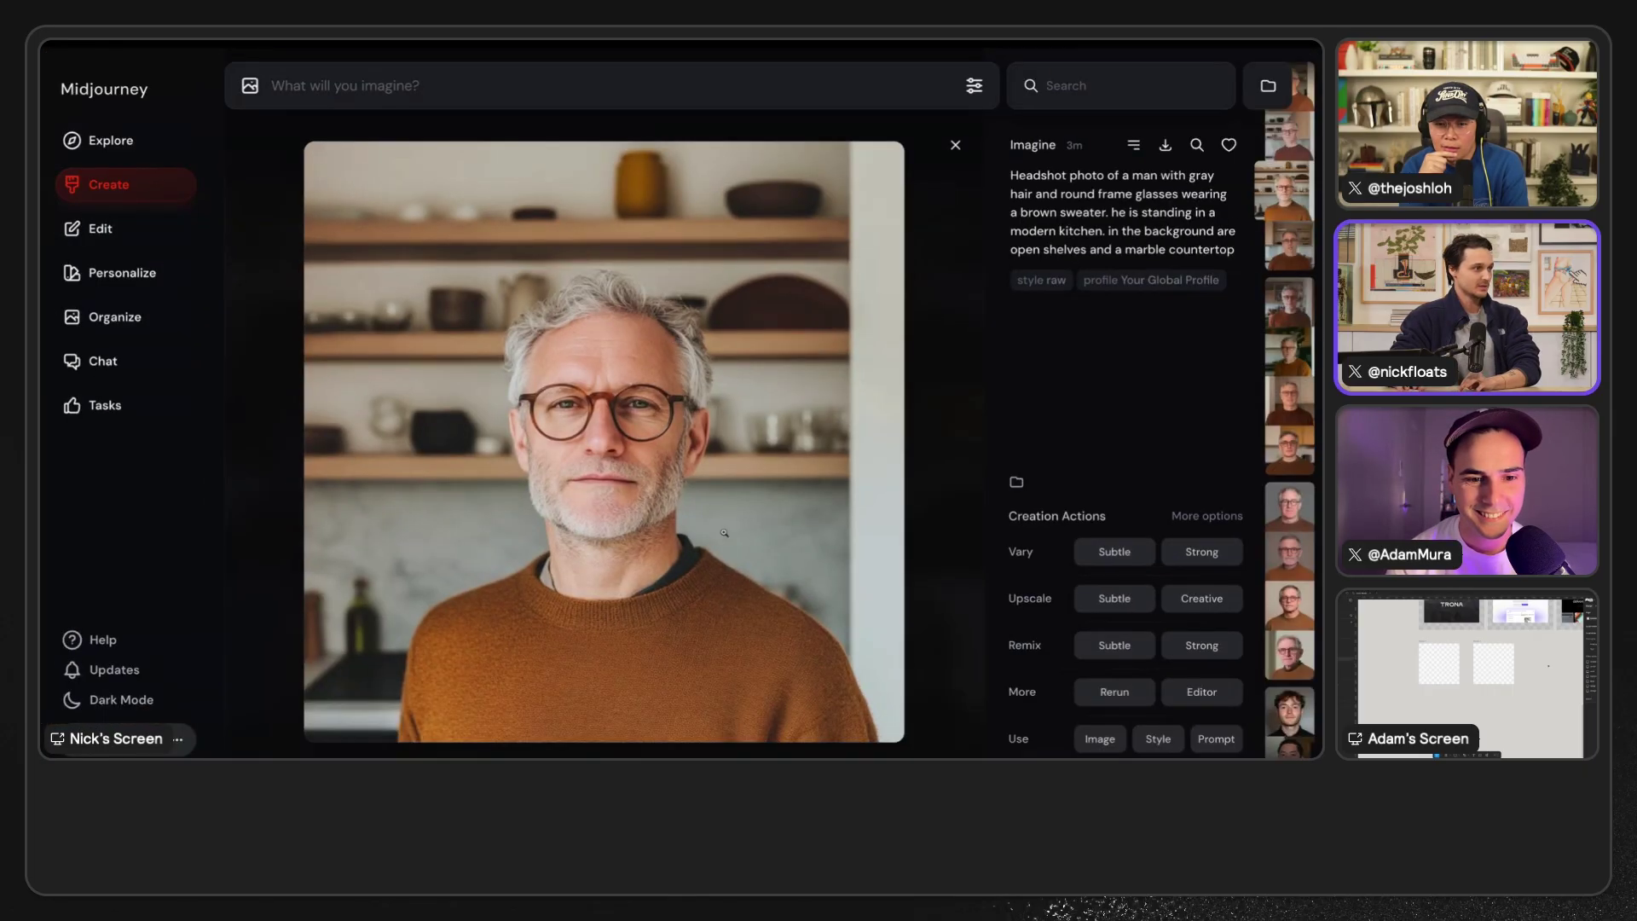
key(Up)
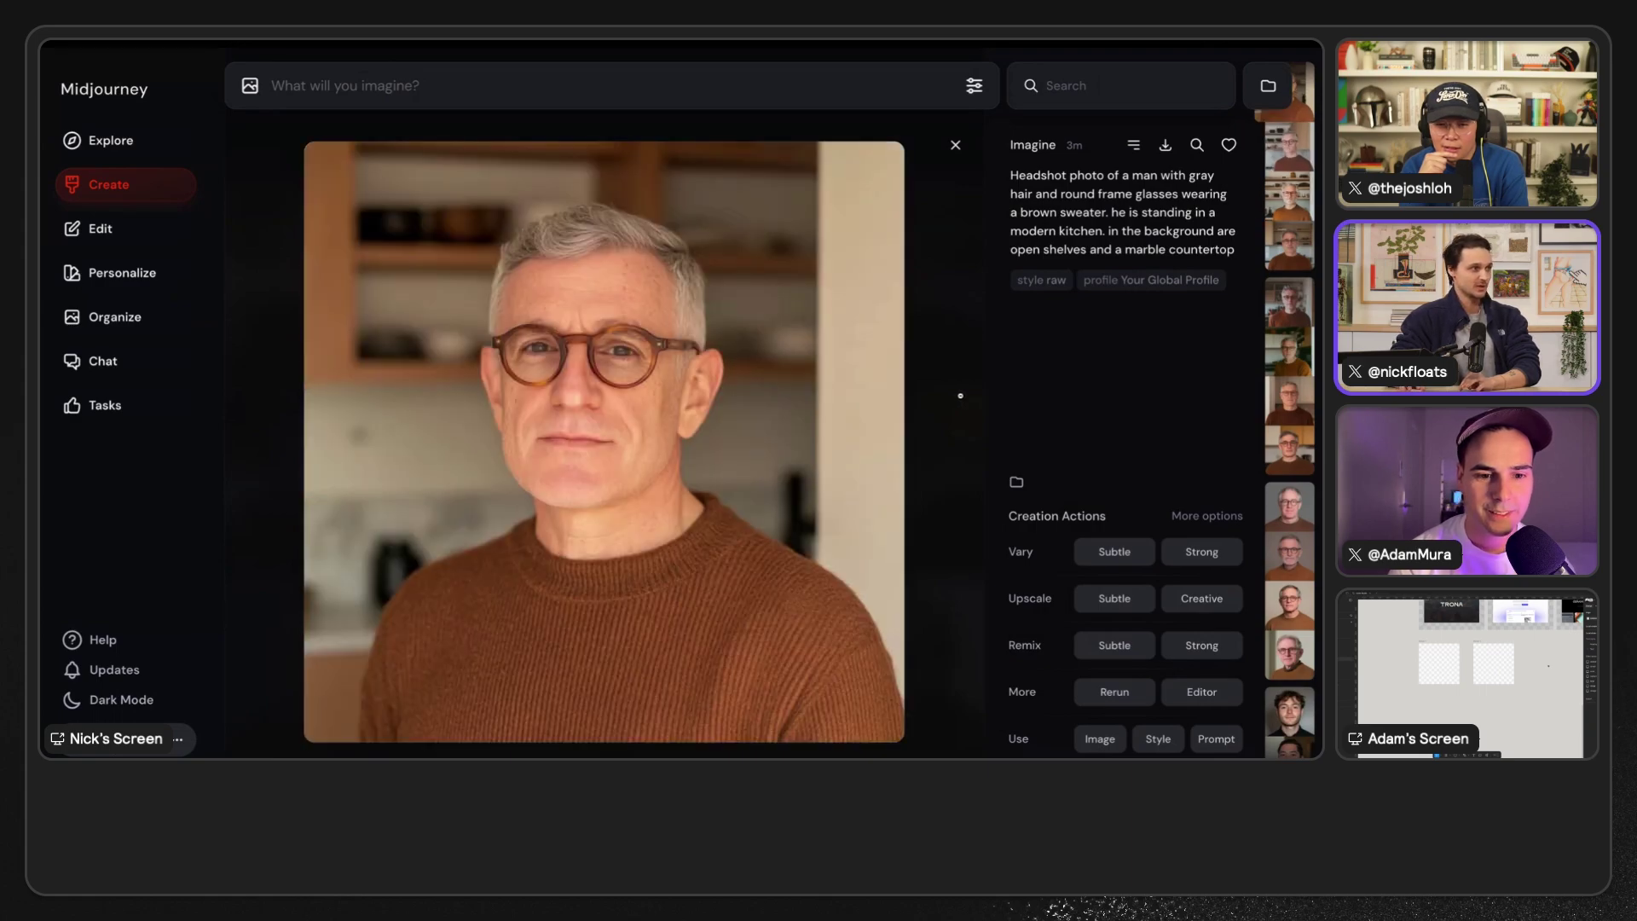
click(956, 391)
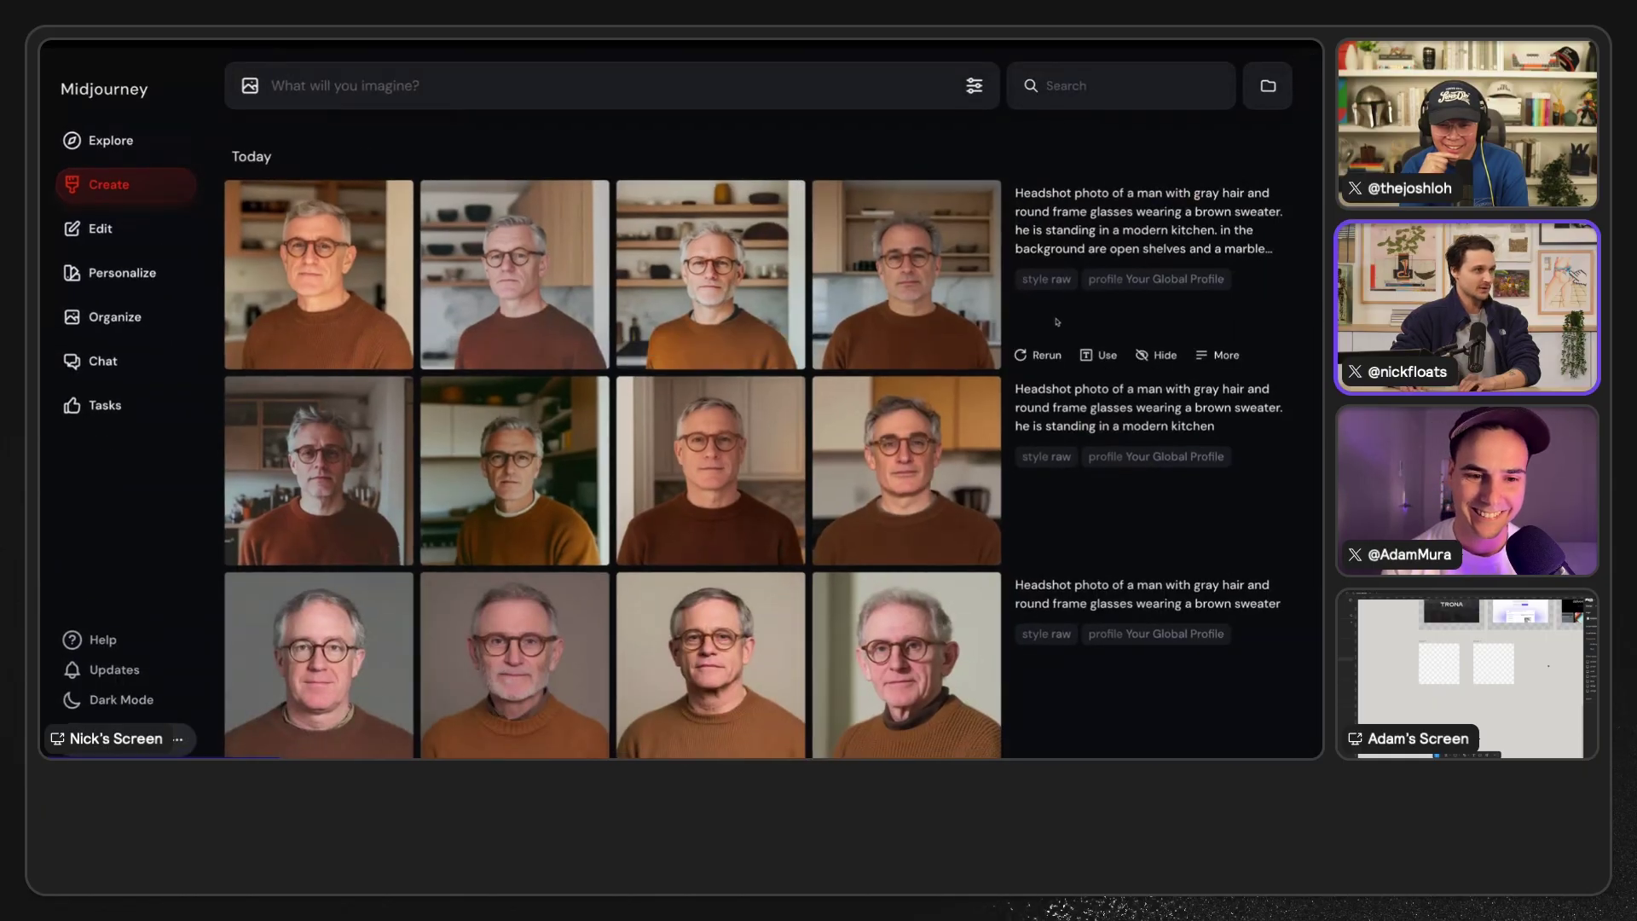
- Reuse the open shelves and marble countertop prompt with "brown sweater" changed to "black sweater and black beenie", and generate the portraits
click(1100, 355)
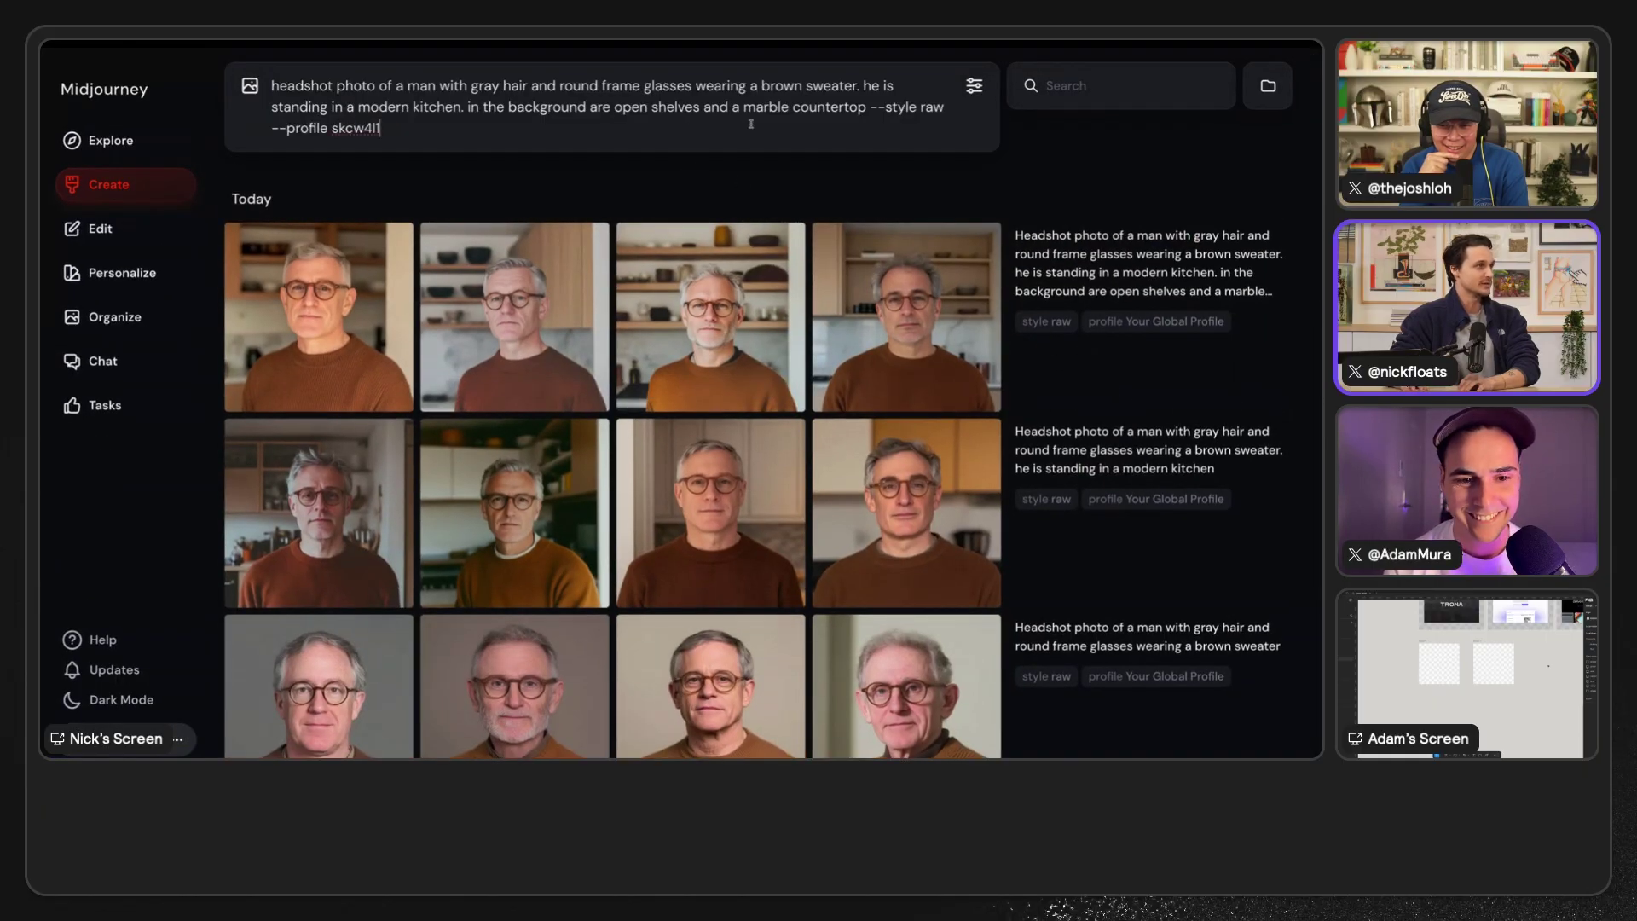
double_click(778, 84)
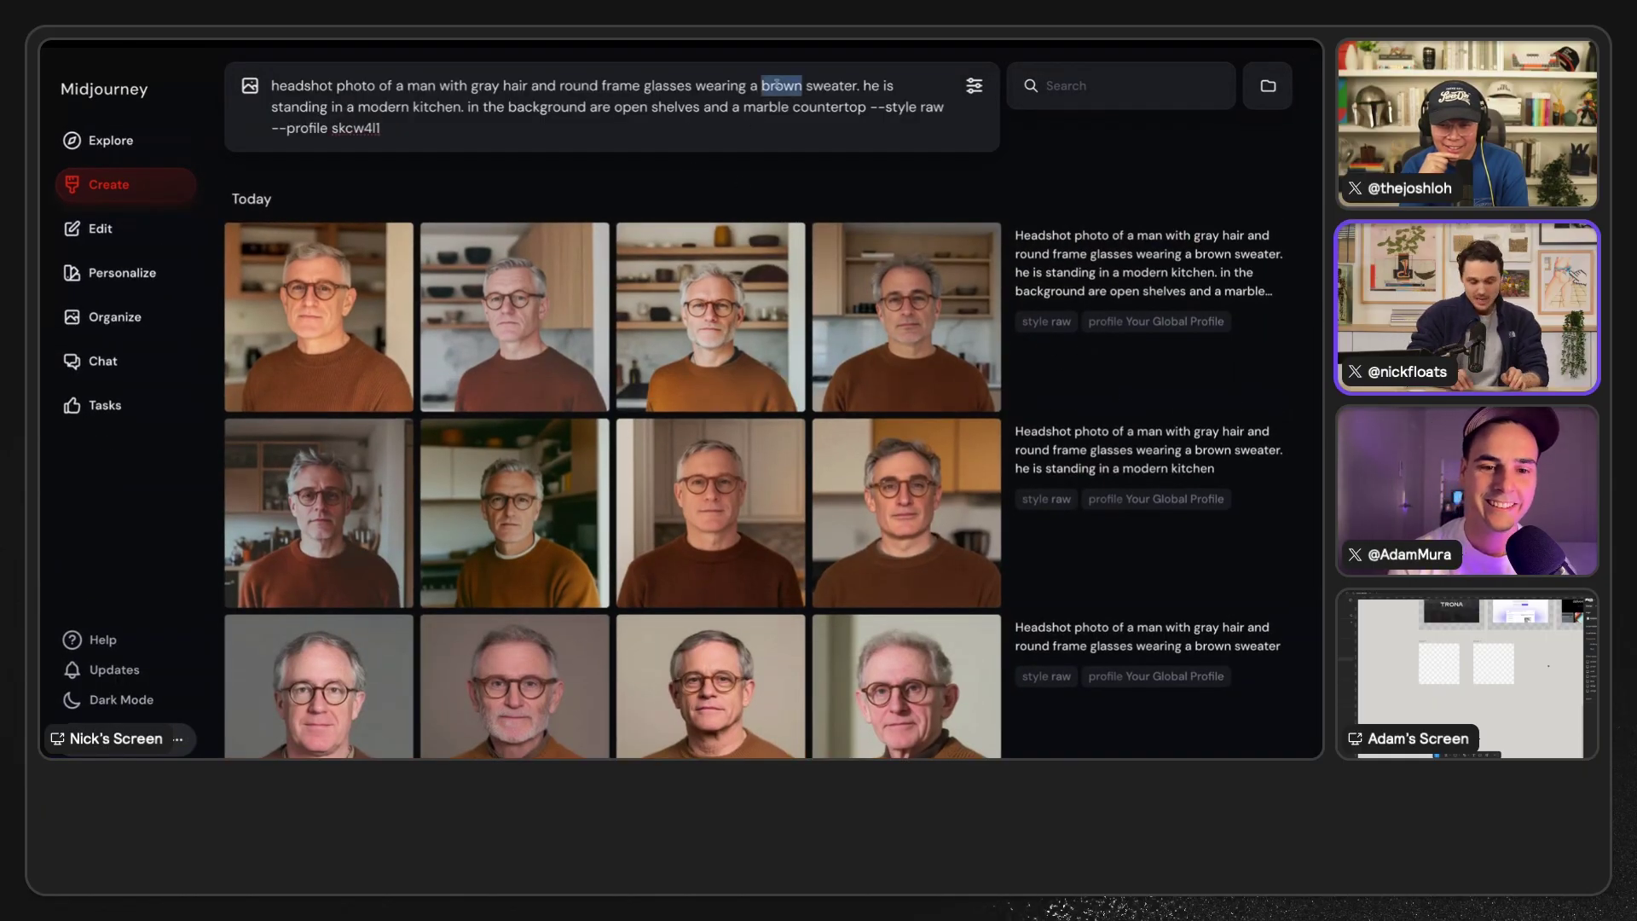
text(black)
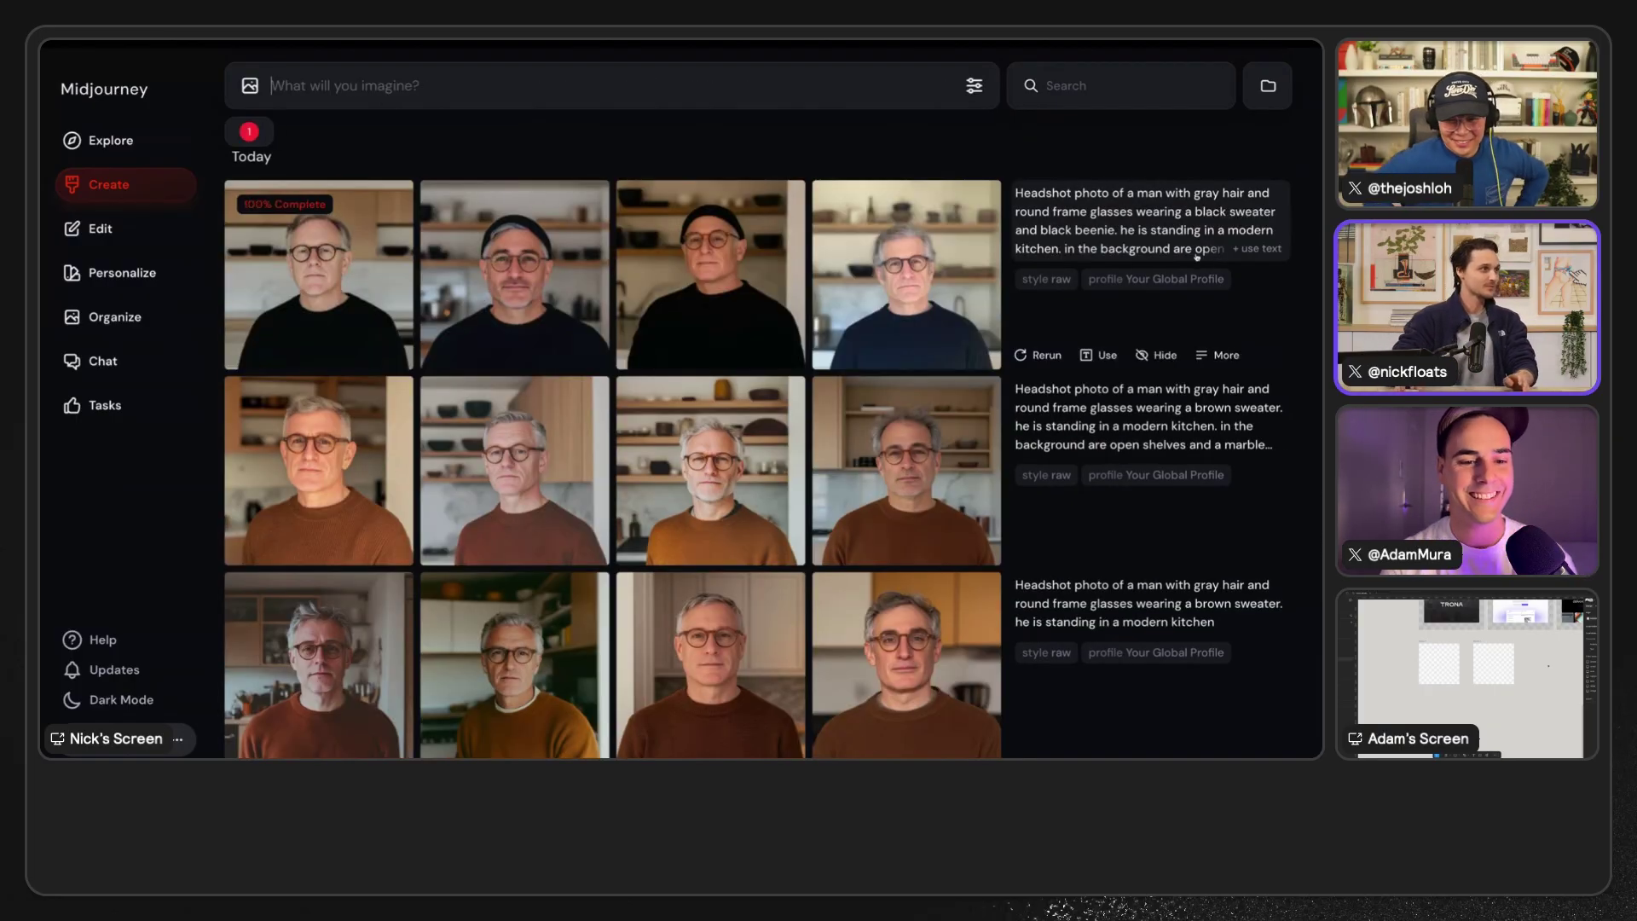
- View the black beanie portraits at full size, generate subtle and strong variations of the second one, and return to the grid
click(710, 264)
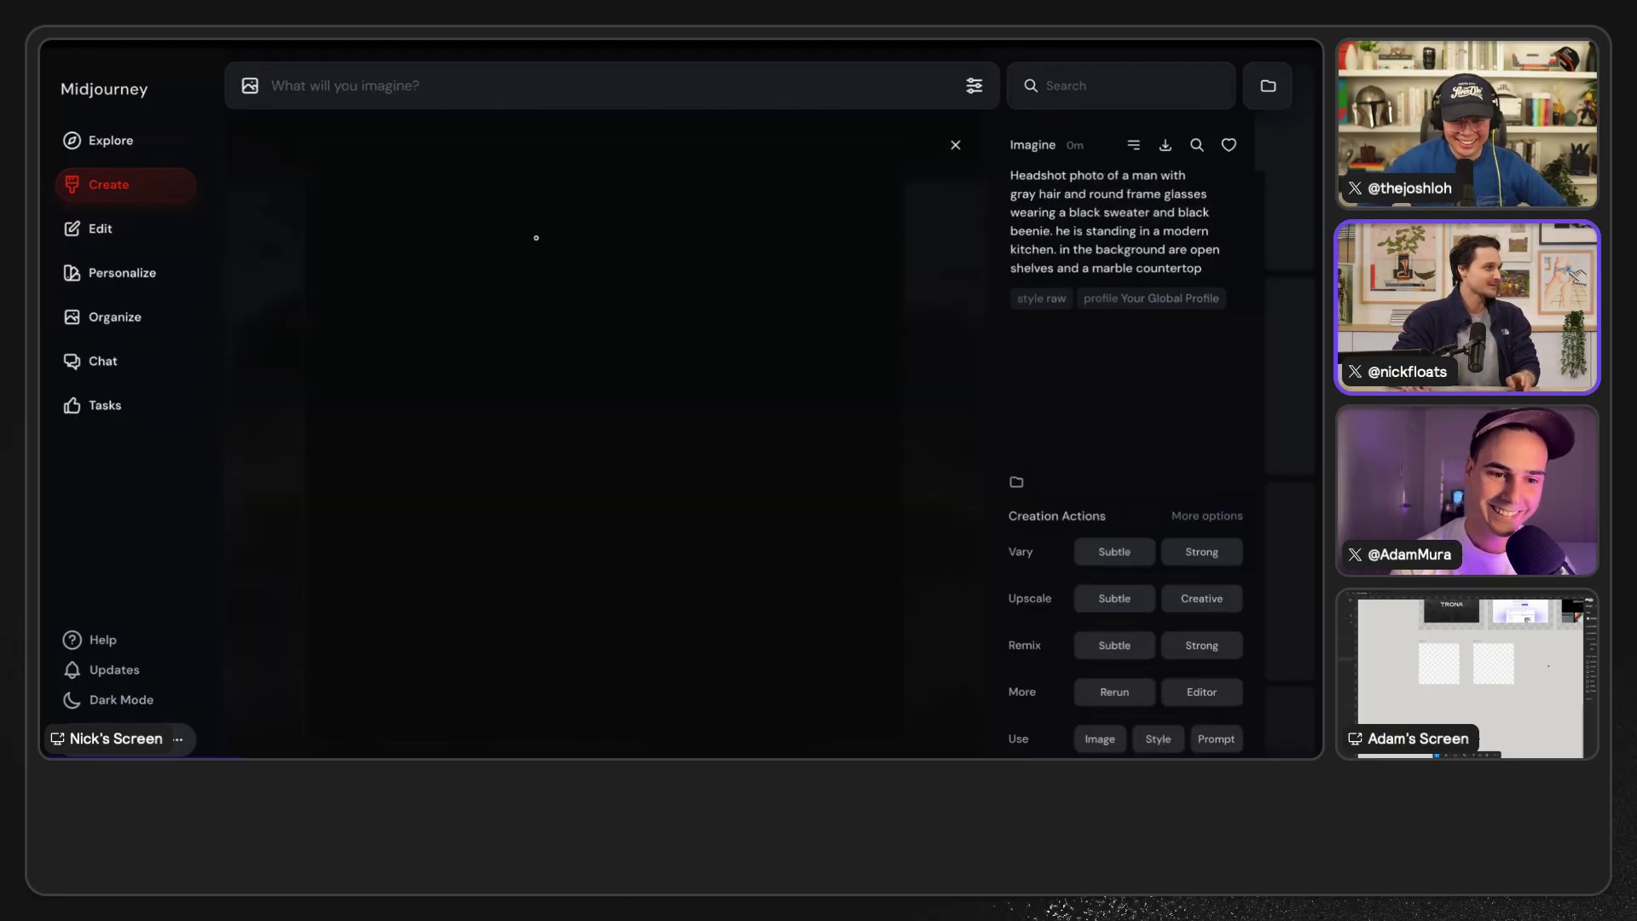
click(955, 145)
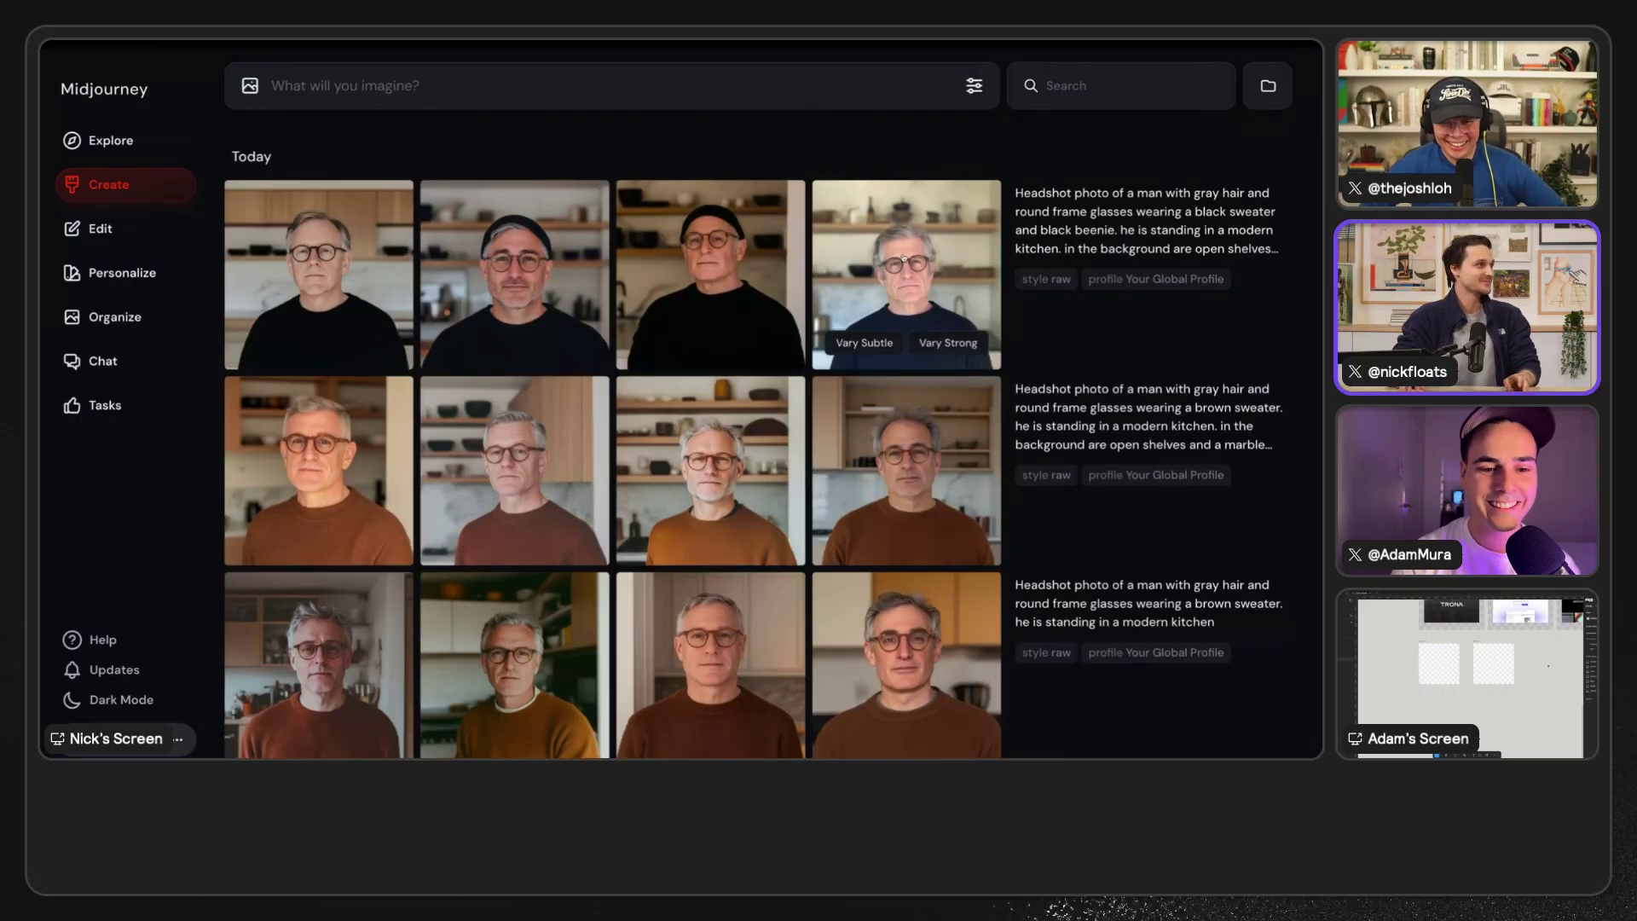
click(566, 266)
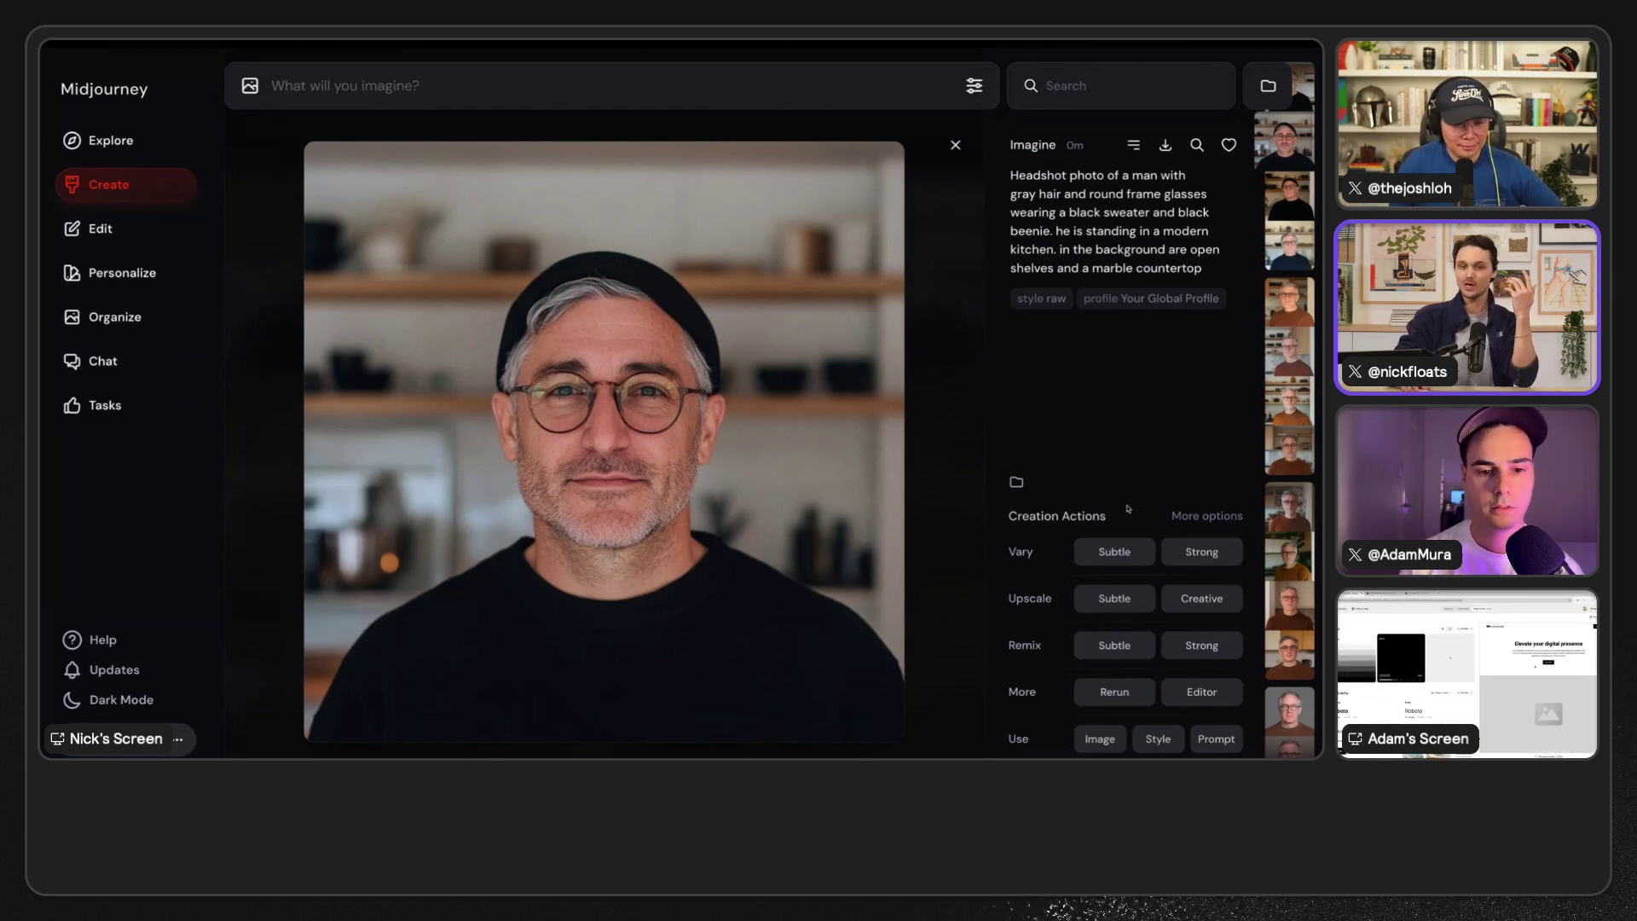
click(1117, 553)
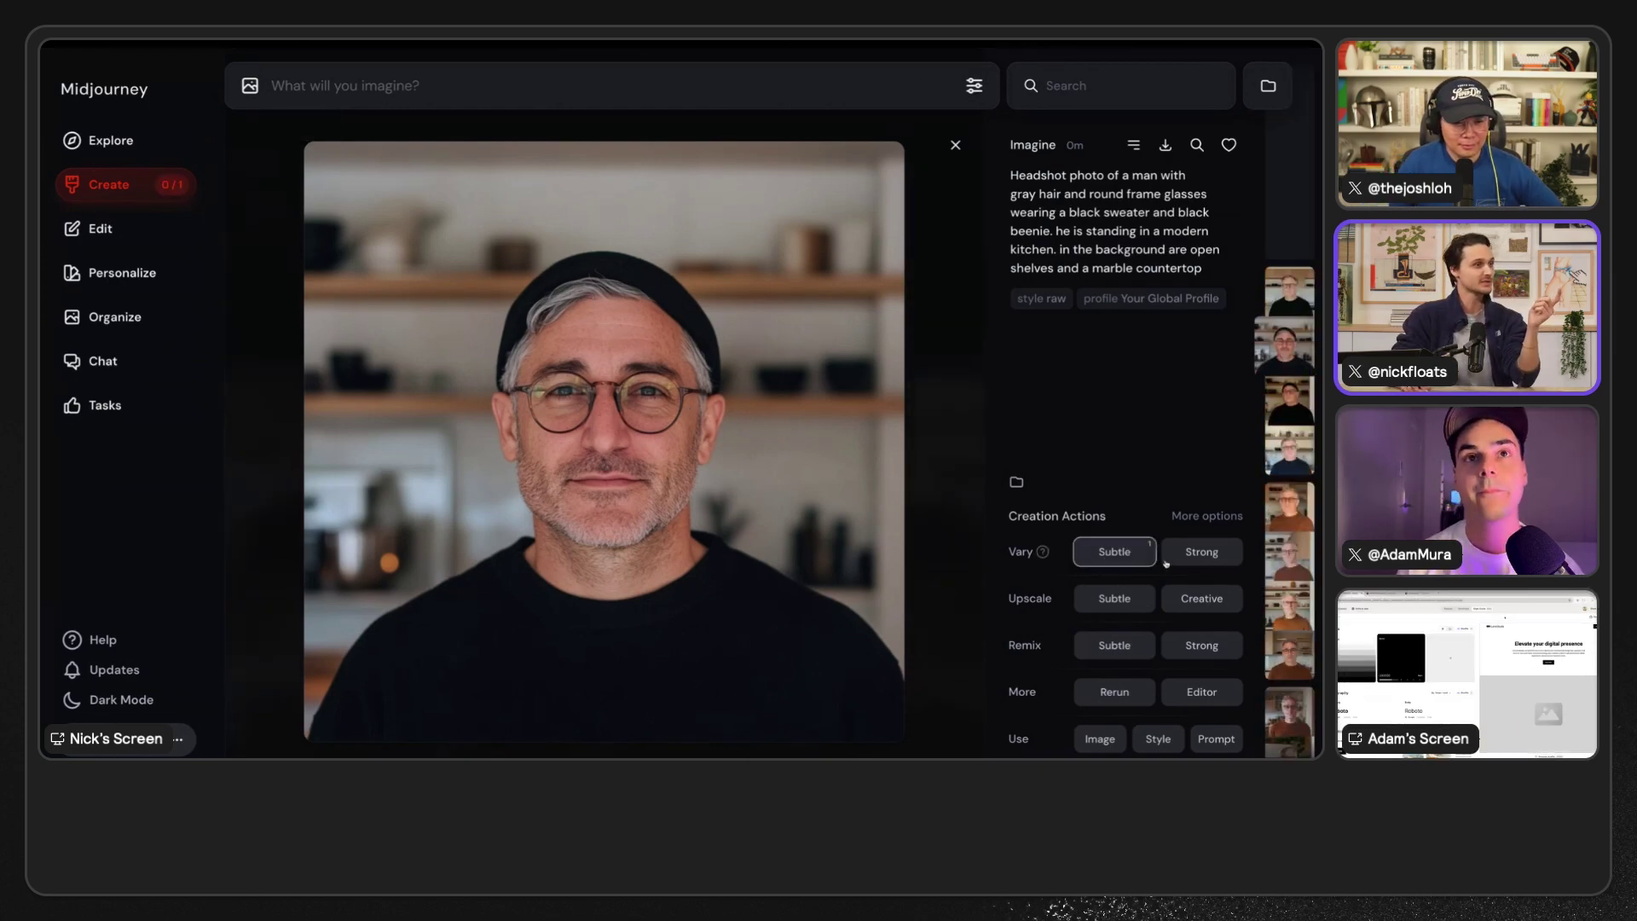
click(1206, 555)
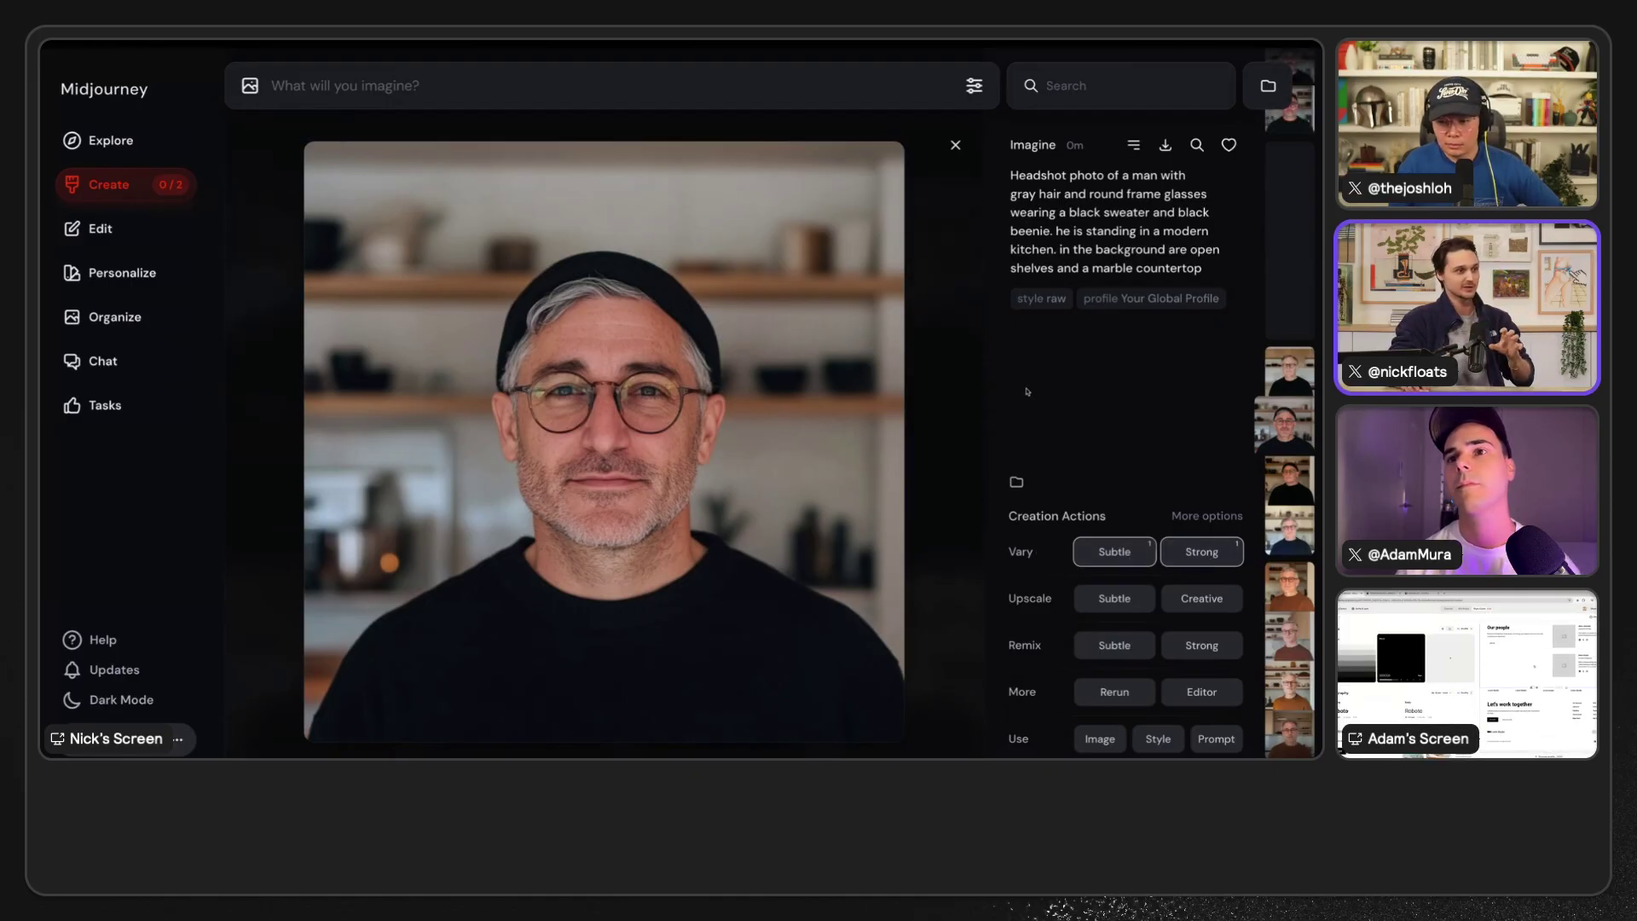
click(954, 275)
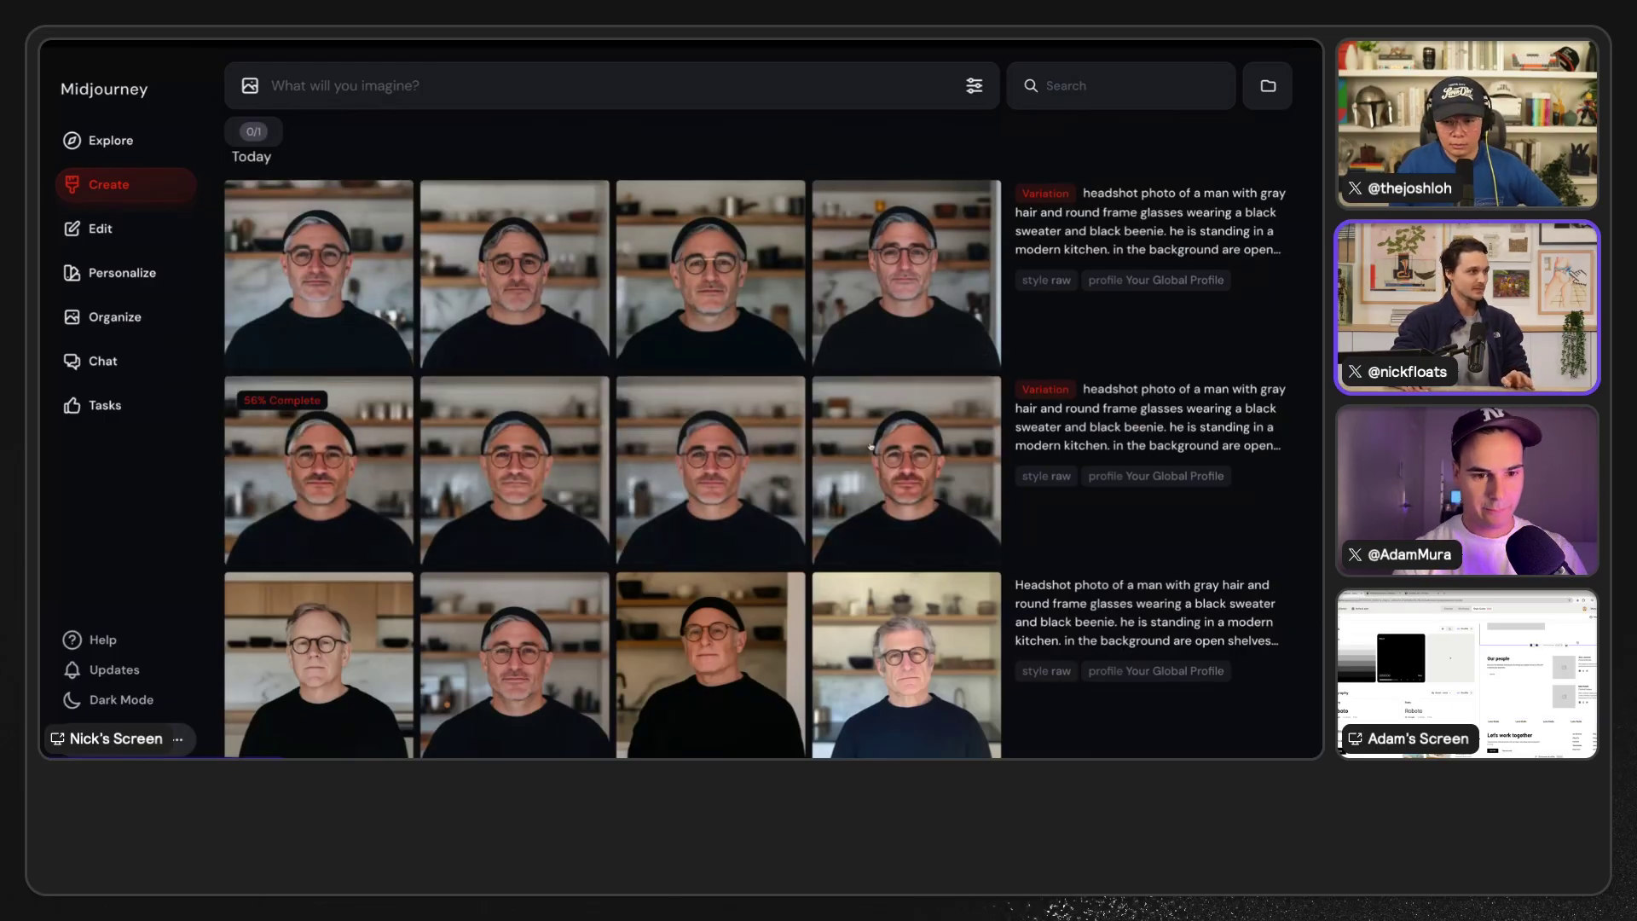
- Open the third portrait from the original black beanie row, mark it as liked, and close the viewer
click(748, 667)
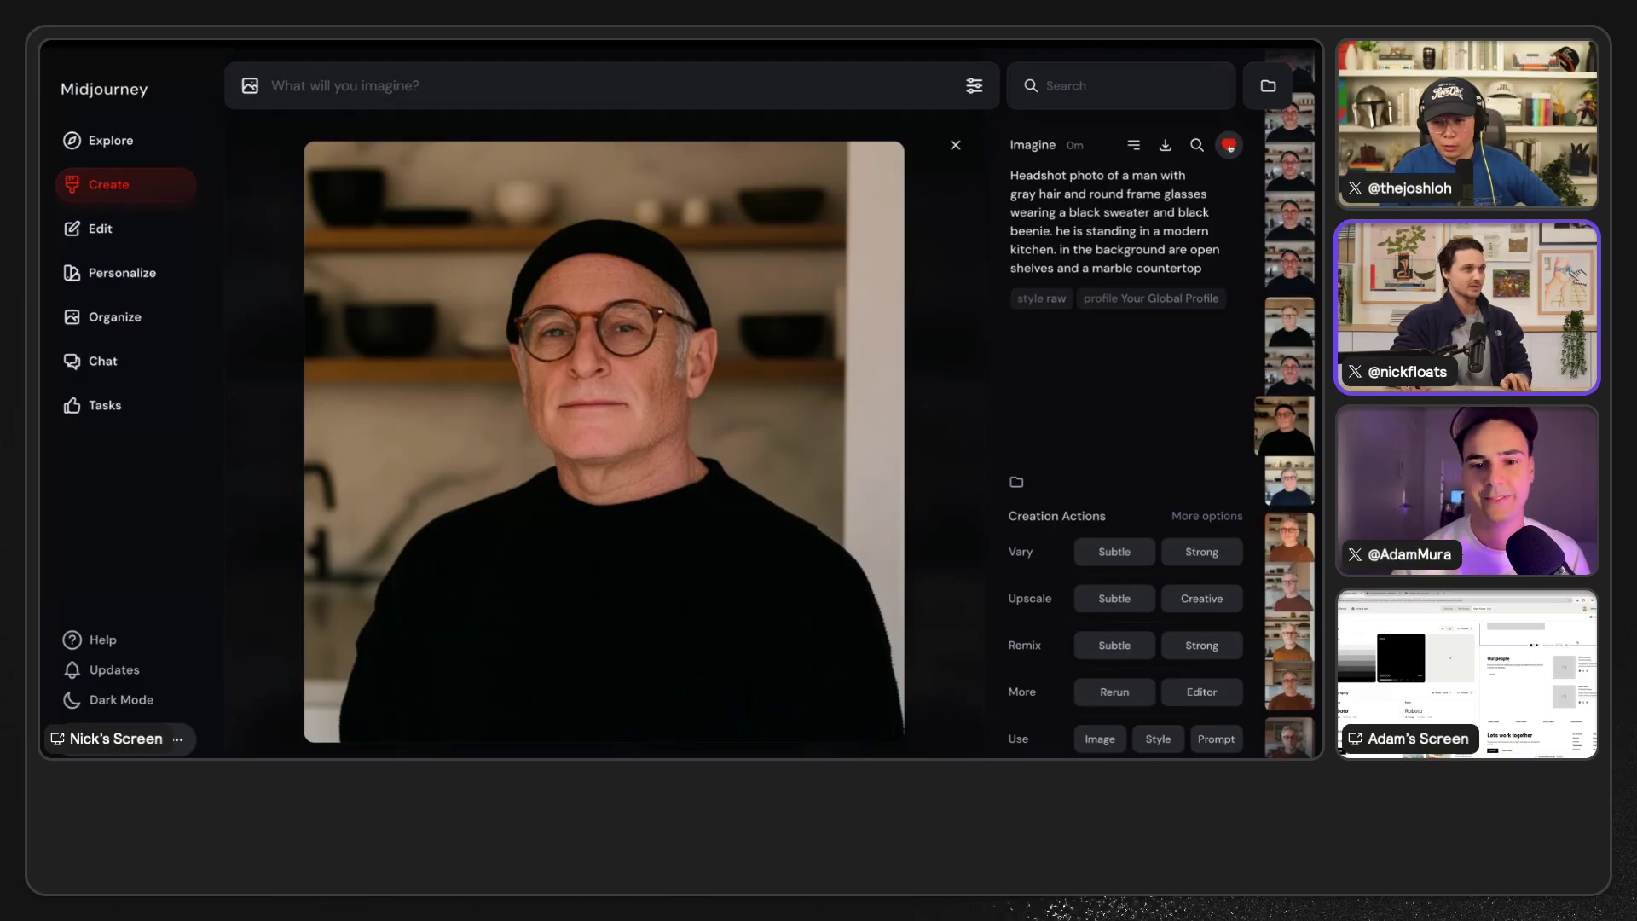
click(1229, 145)
click(947, 205)
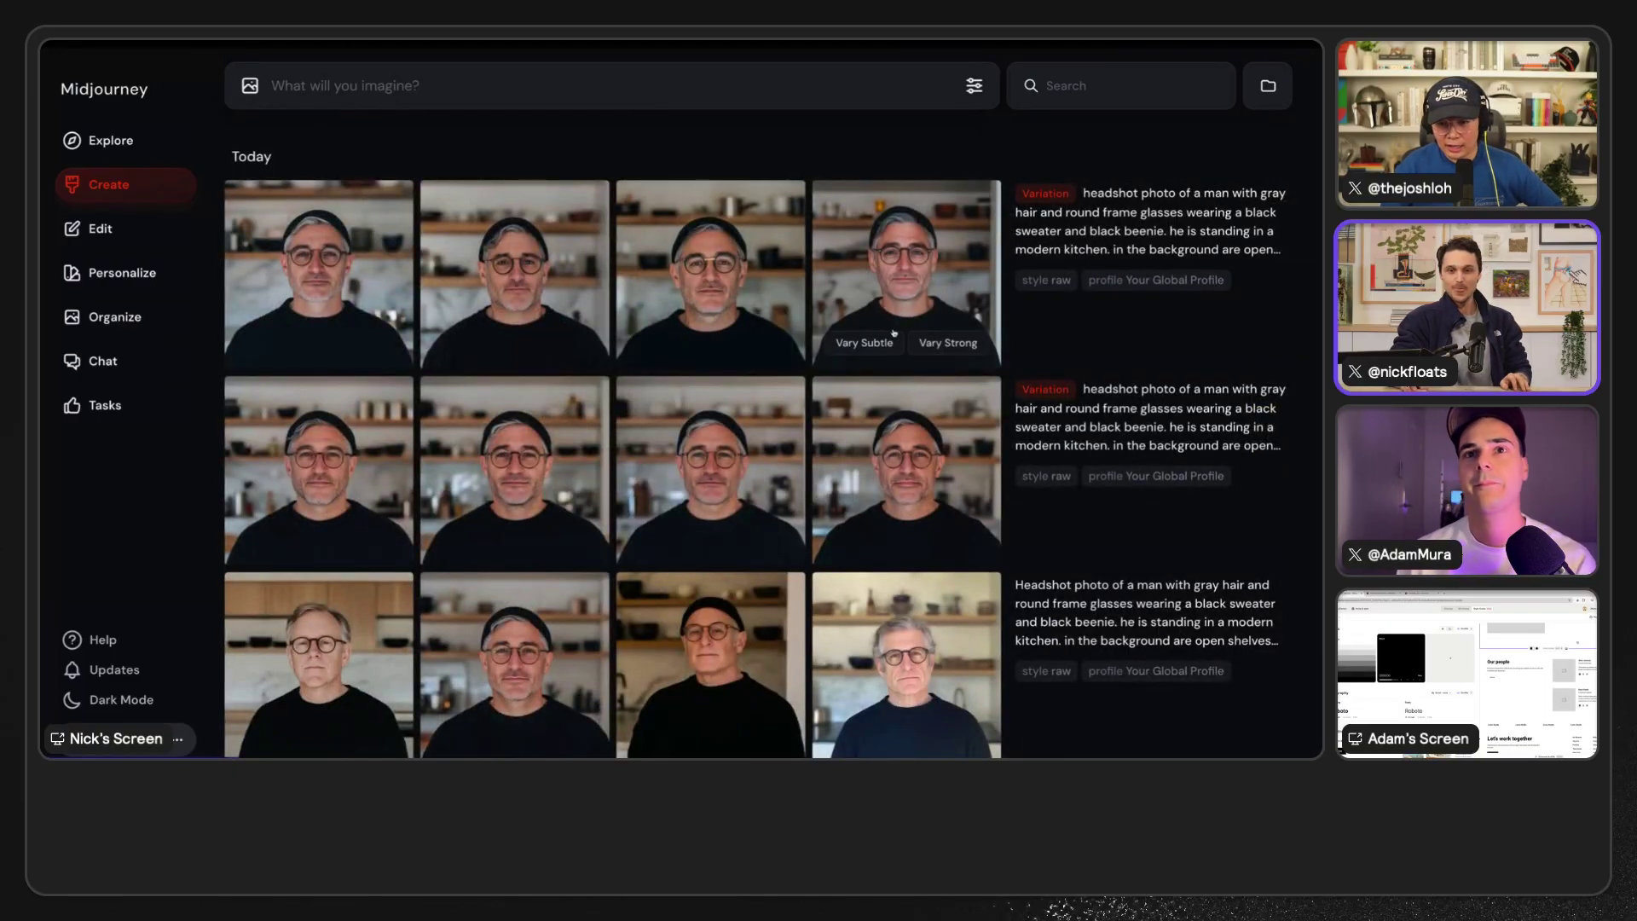
- Compare portraits in the newest black beanie variation row at full size, copy the second one, and close the viewer
mouse_move(1057, 334)
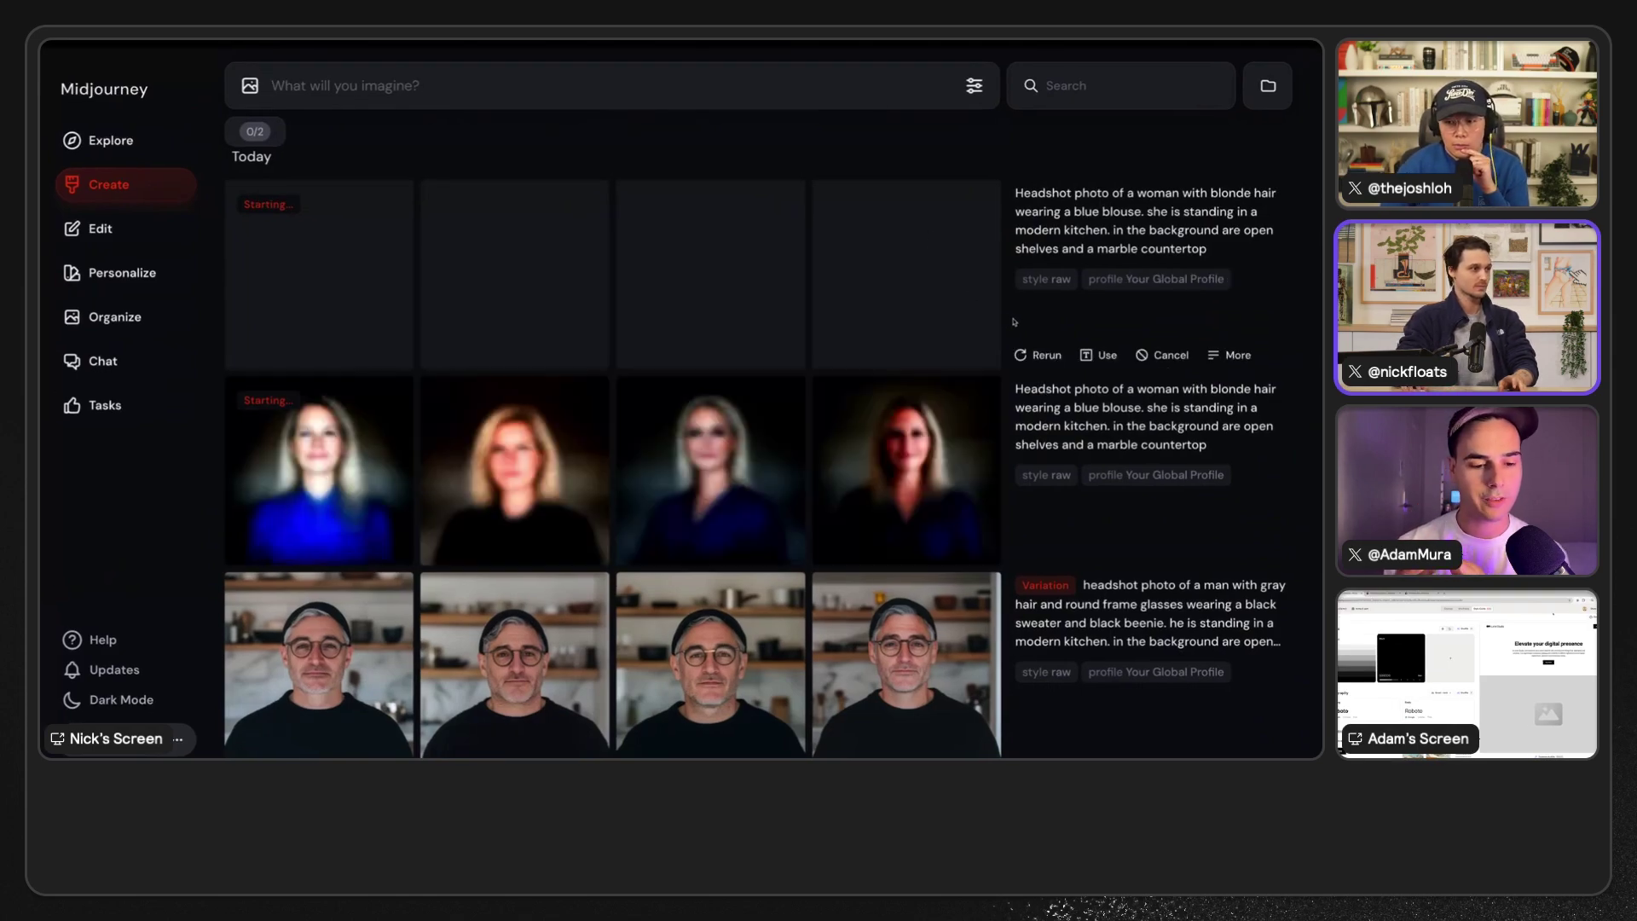
scroll(1011, 321, down, 1)
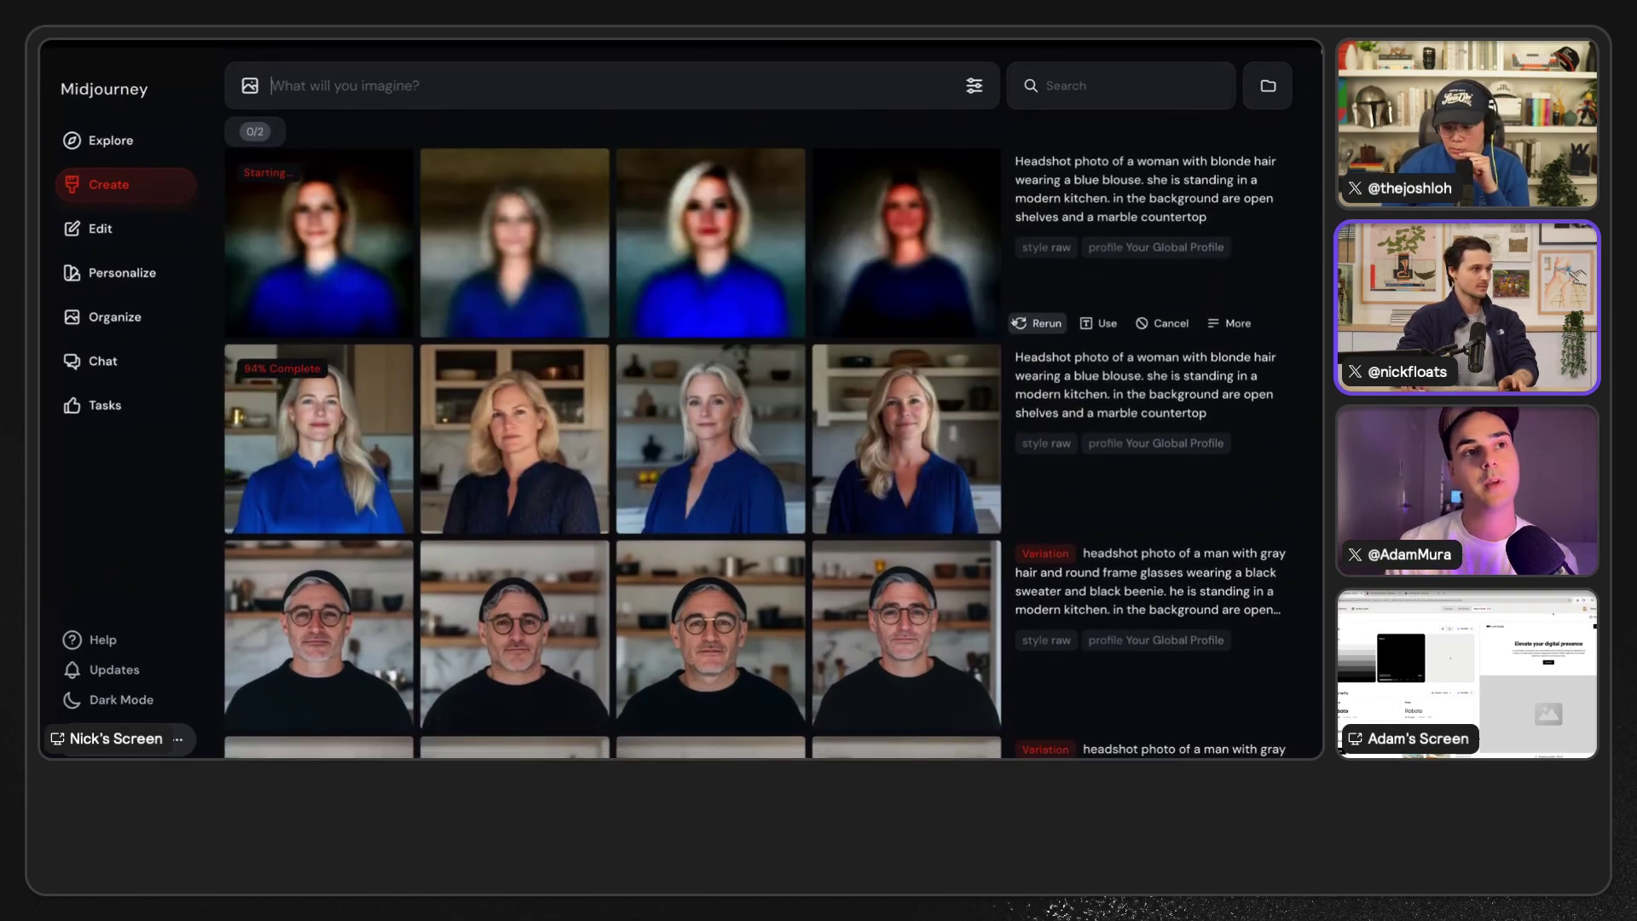
click(729, 567)
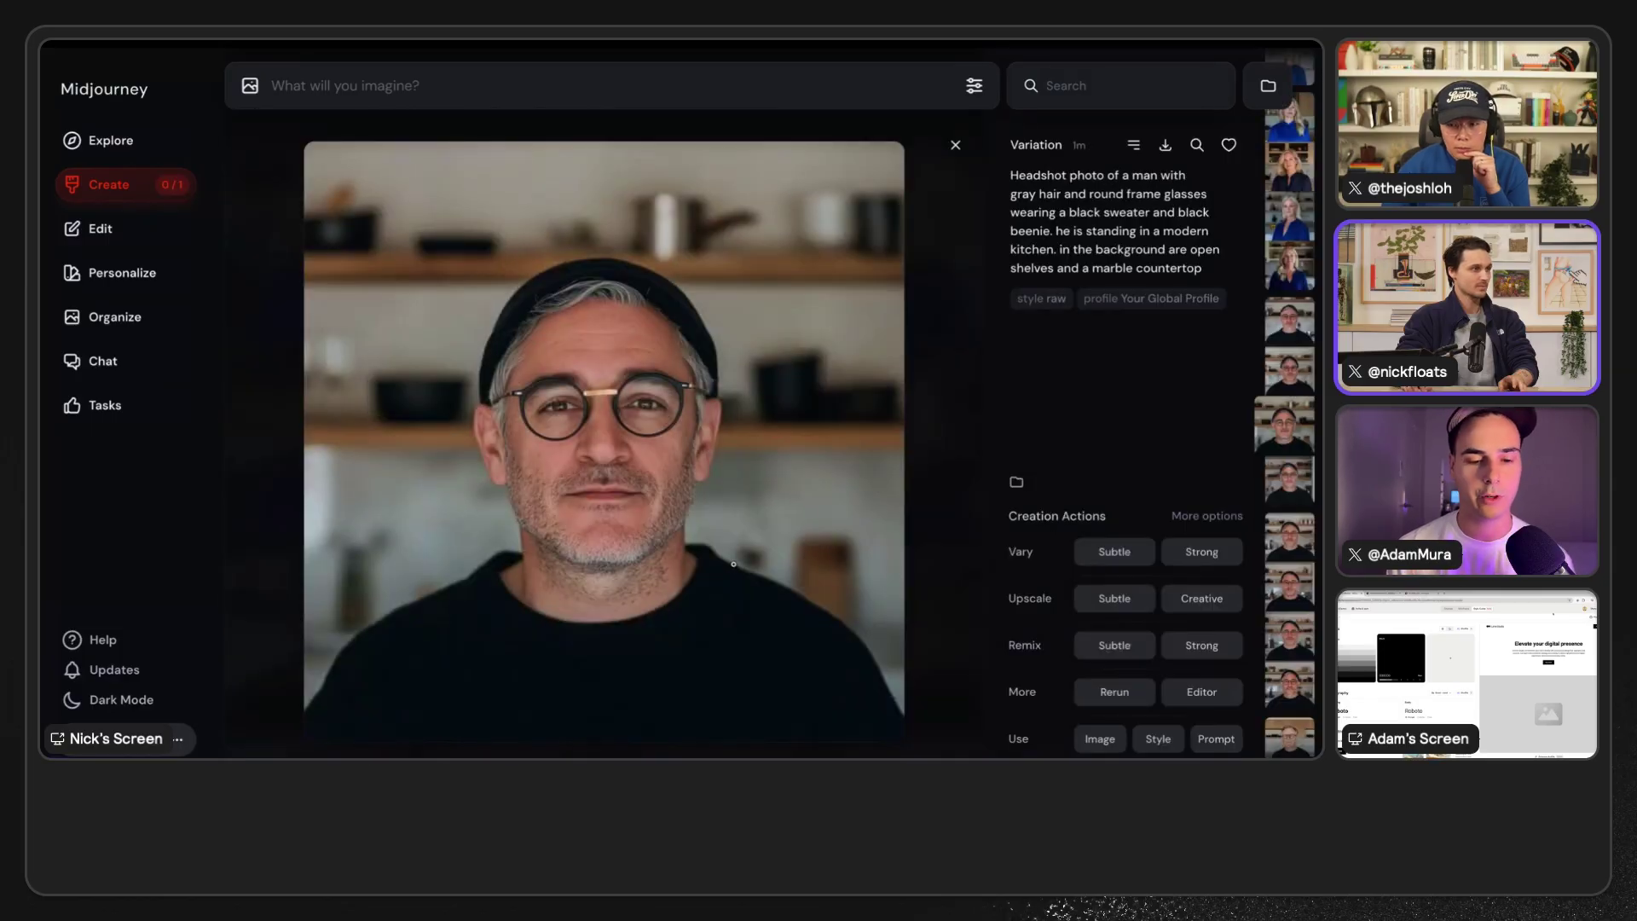
key(Left)
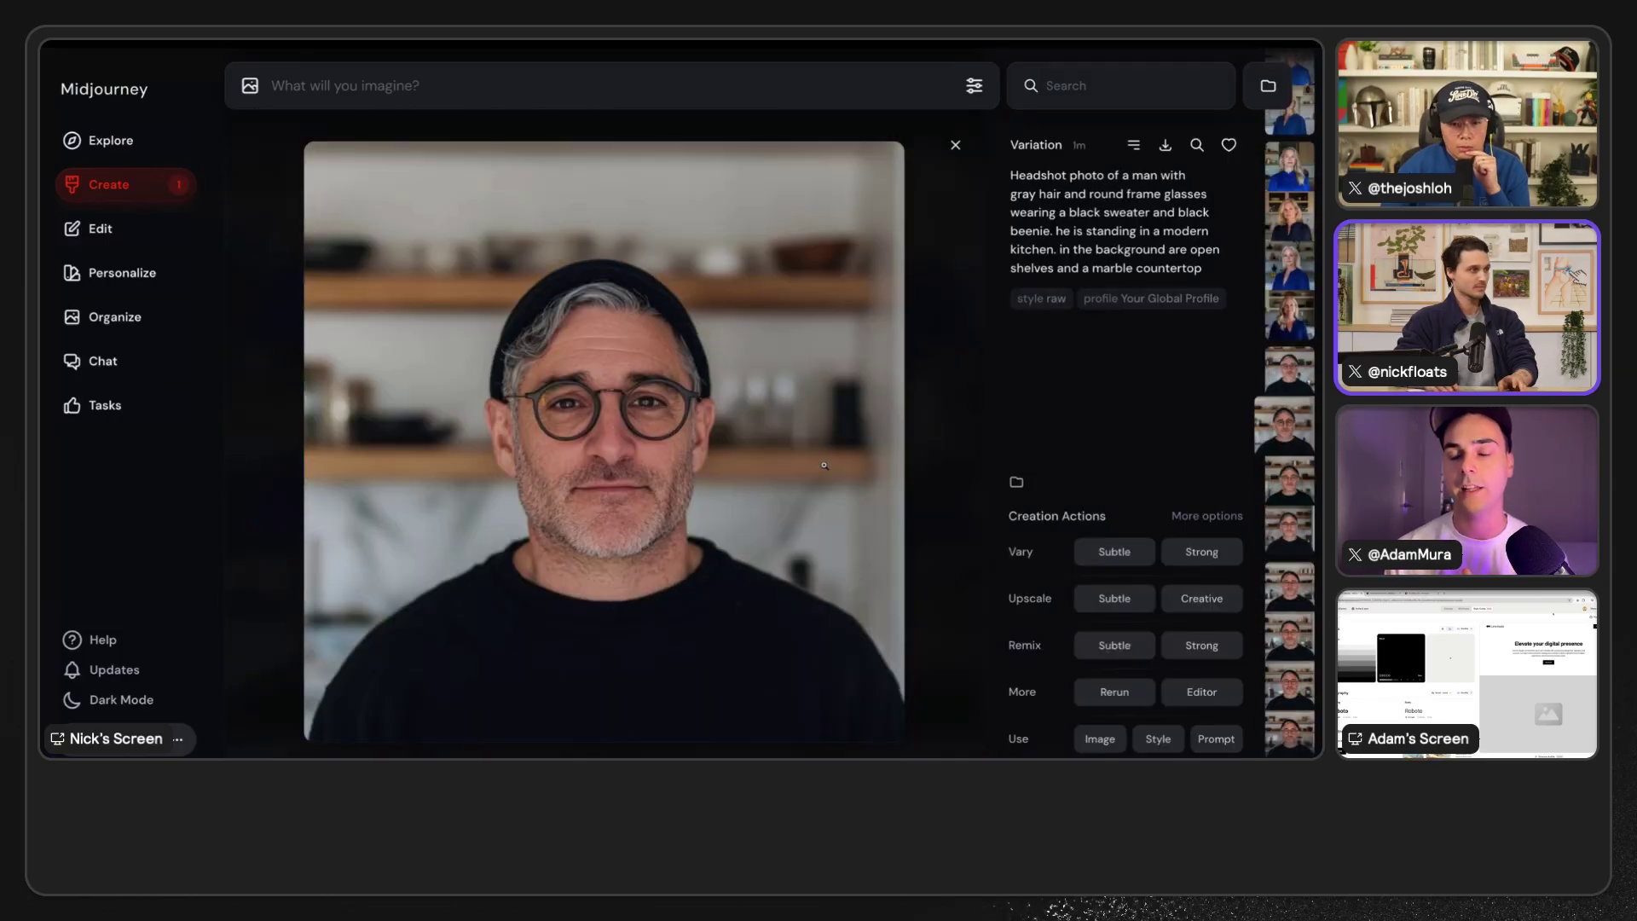
right_click(666, 333)
click(952, 325)
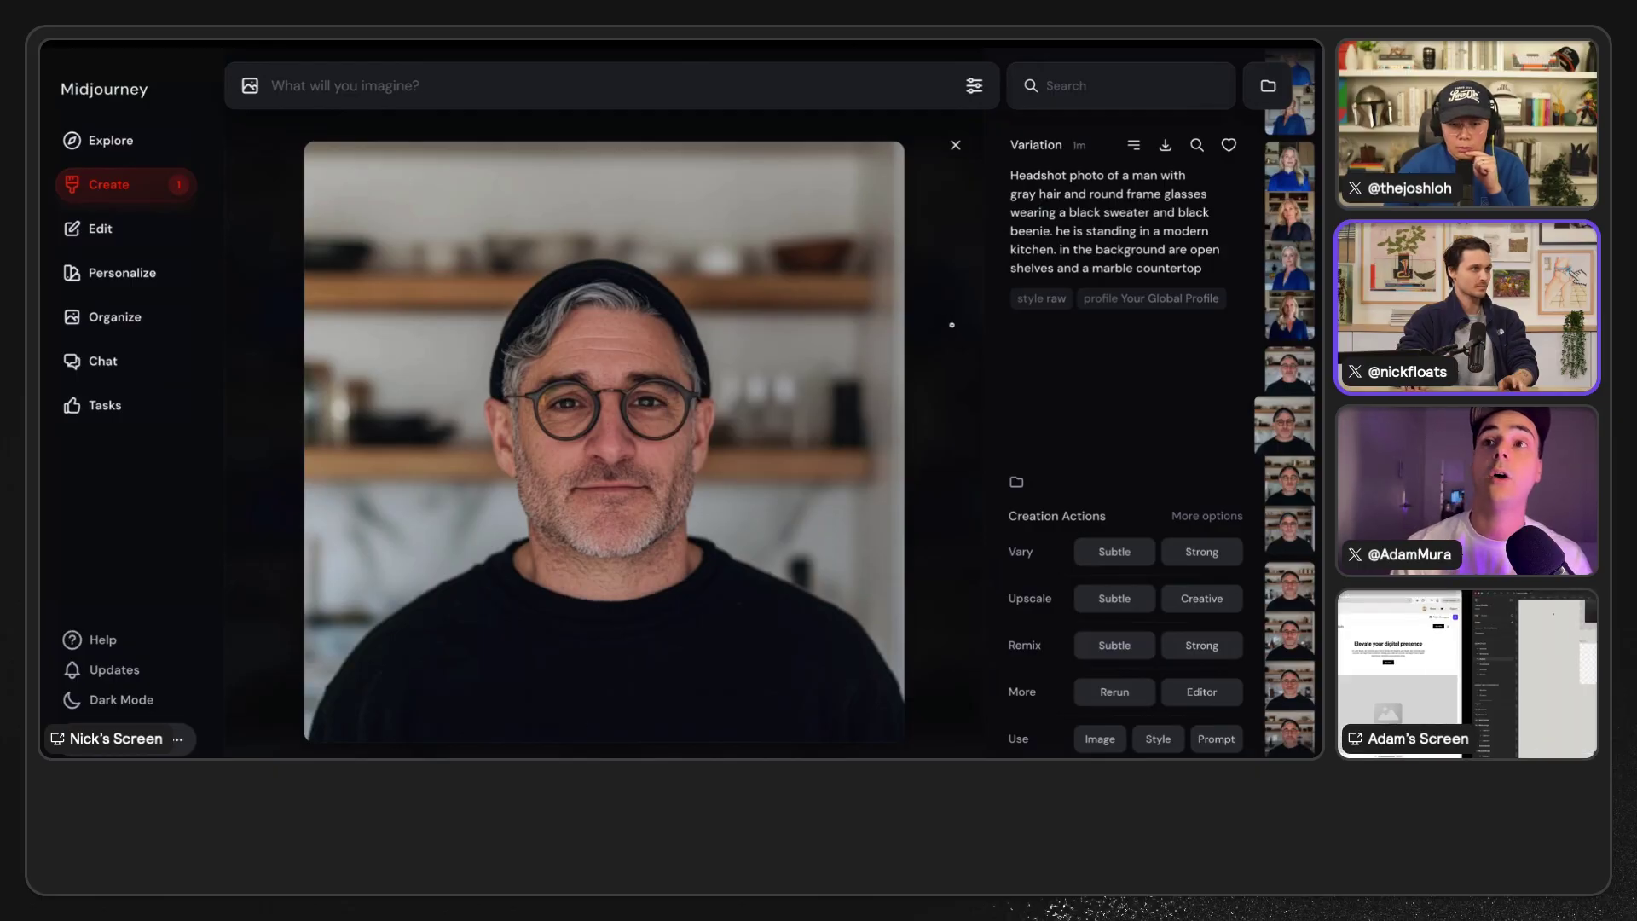
click(952, 324)
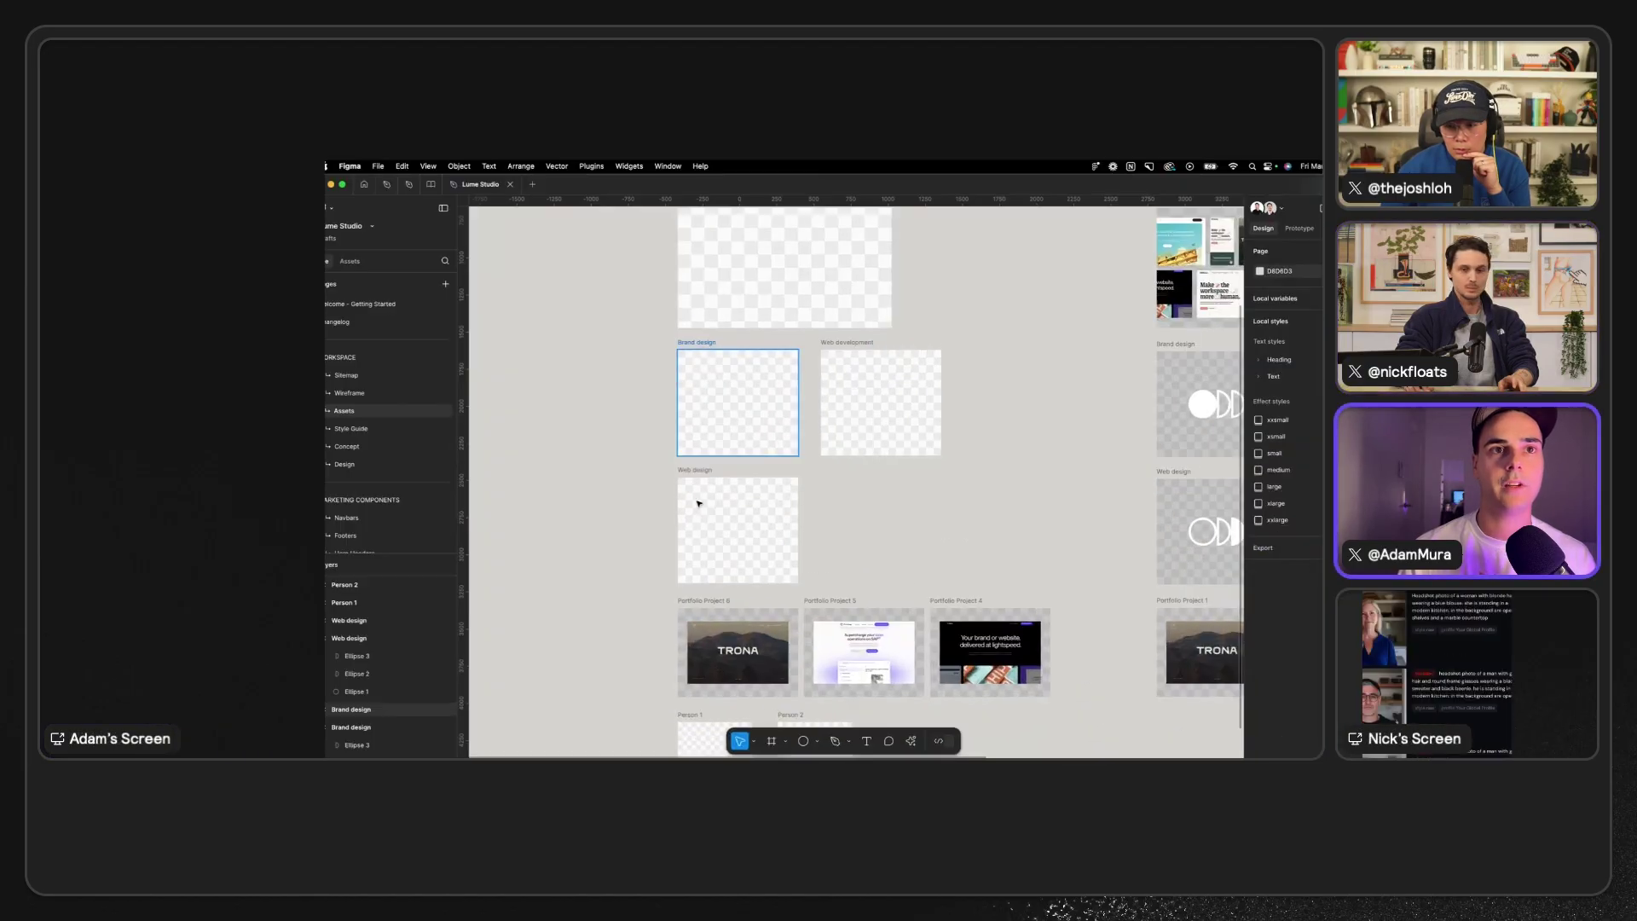
- Examine the Concept 1 assets in Figma, from the hero and service frames to the portfolio projects and the two person placeholders
scroll(642, 195, down, 3)
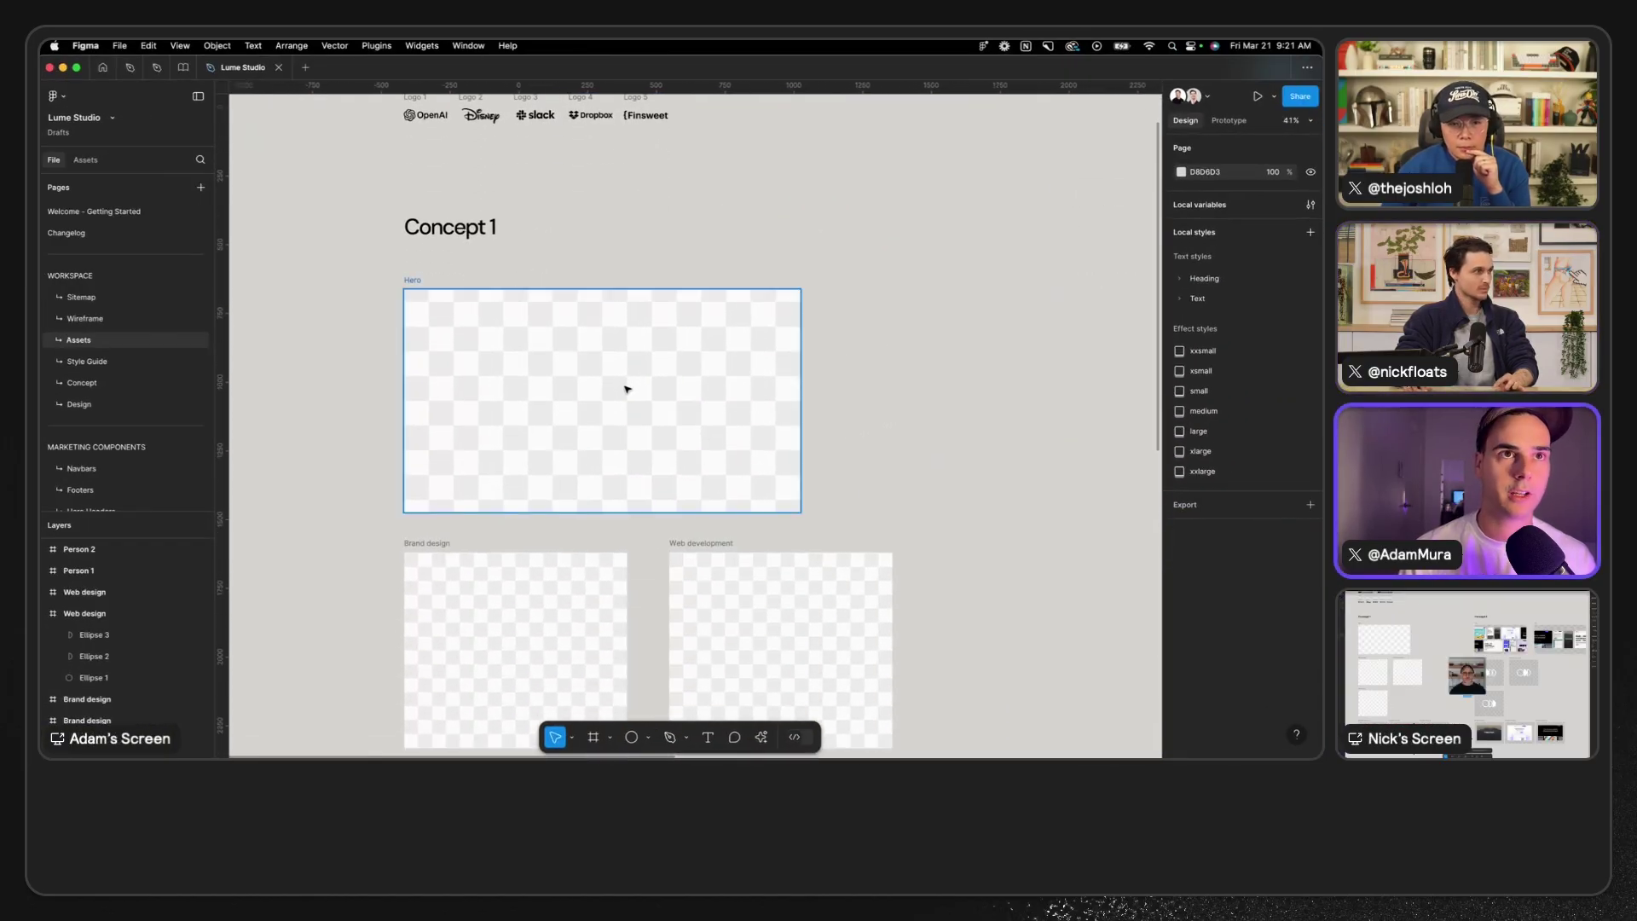
scroll(625, 387, down, 6)
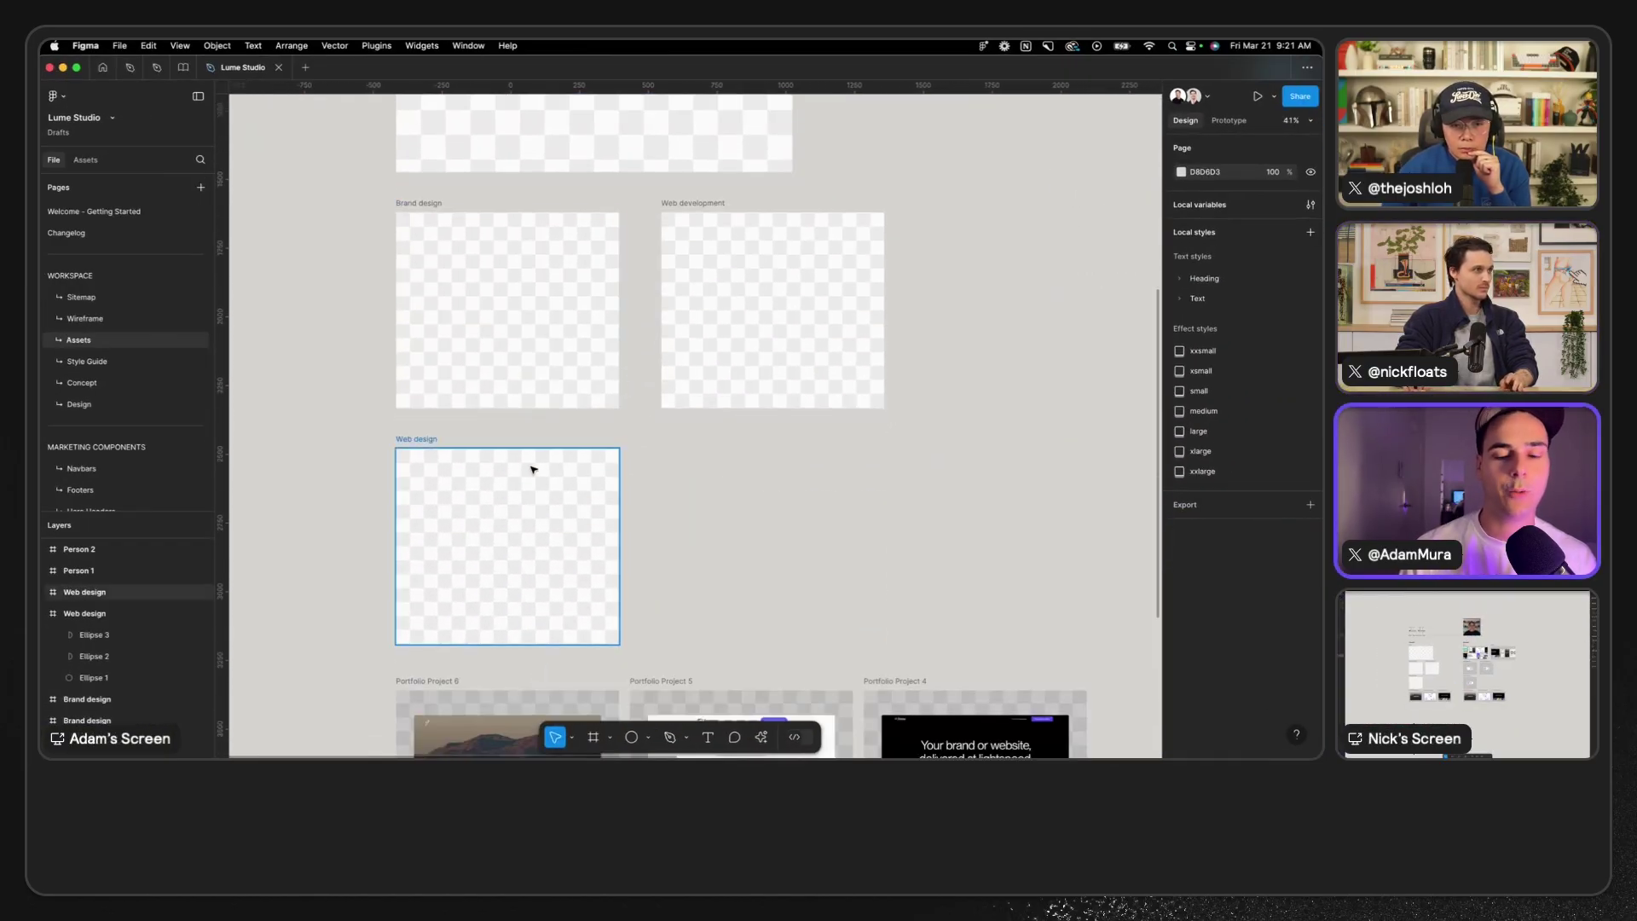
scroll(567, 399, down, 5)
scroll(567, 398, up, 2)
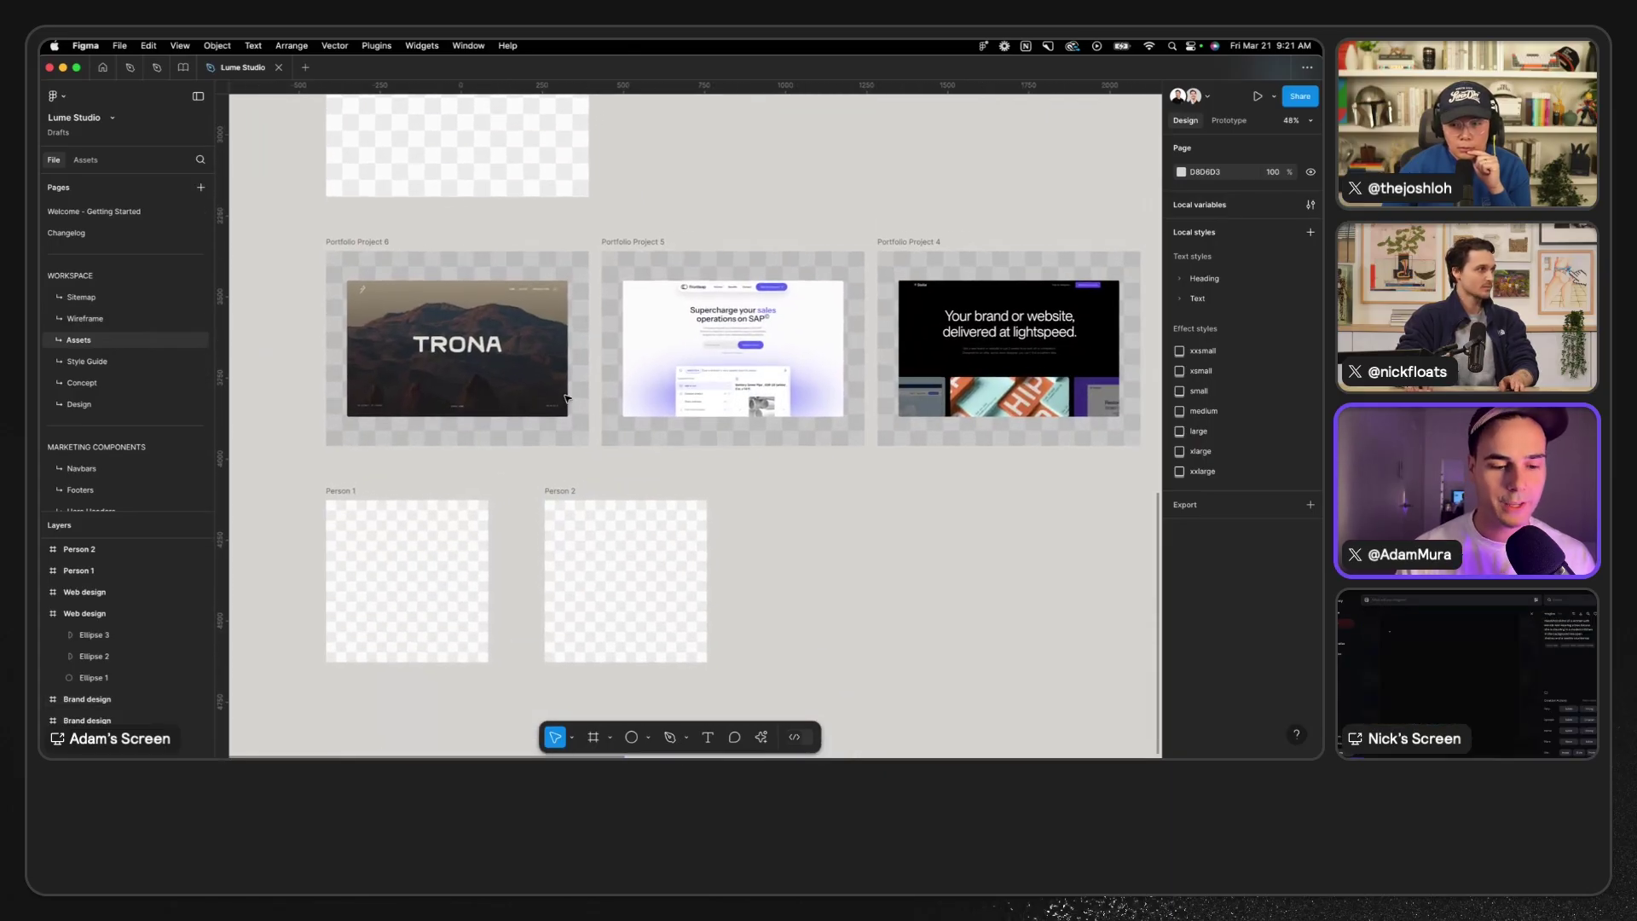
scroll(567, 398, up, 1)
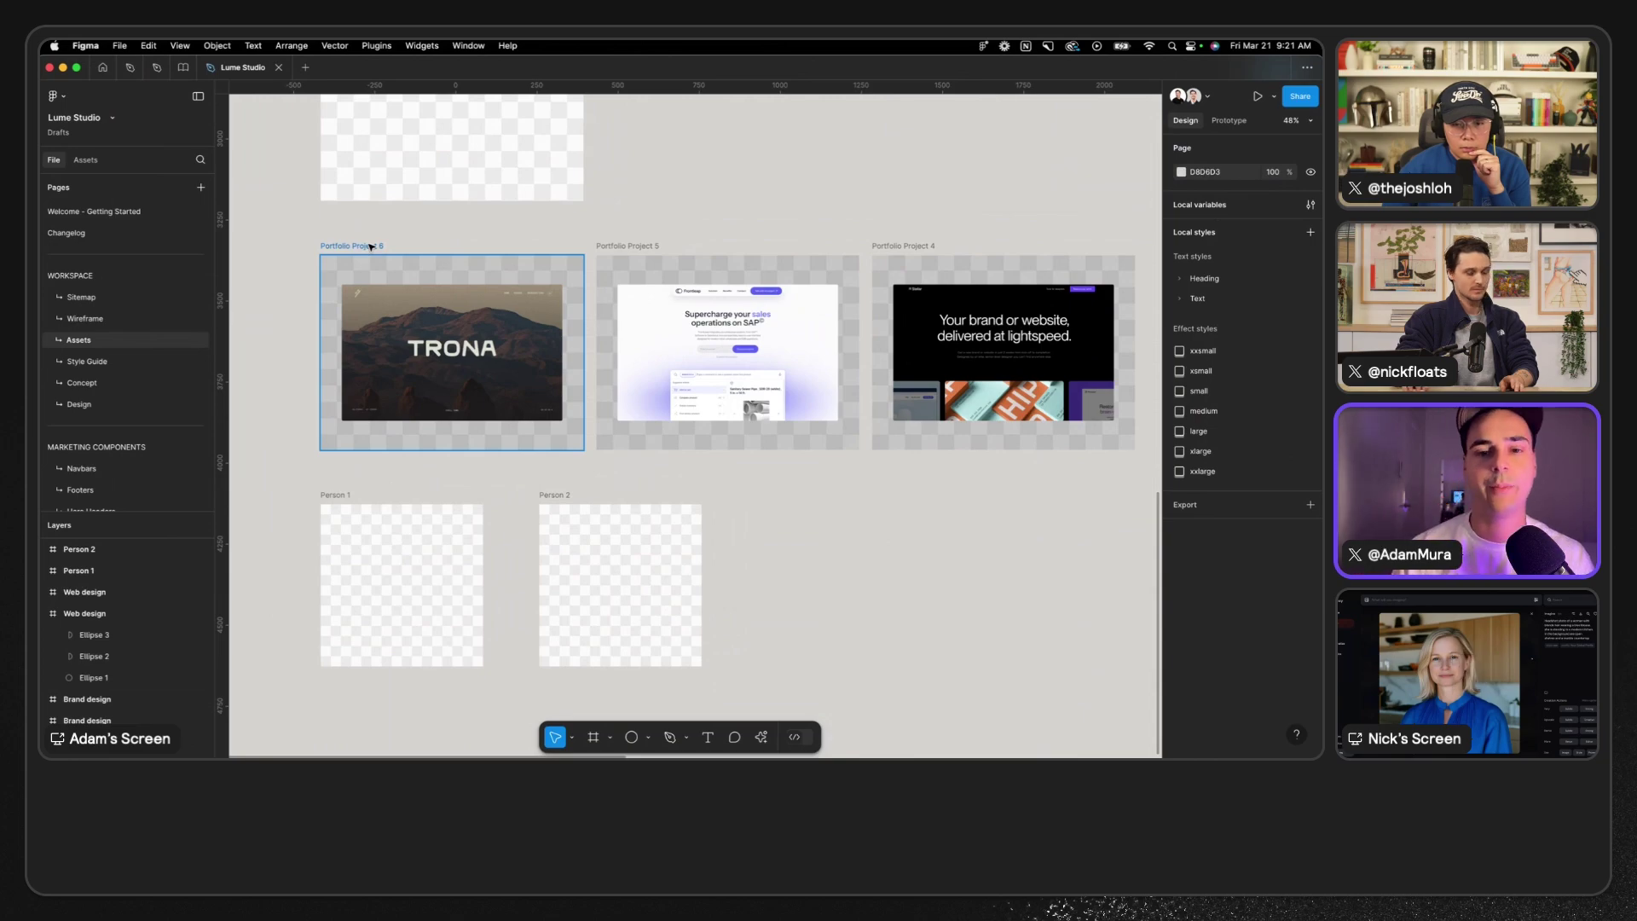
scroll(498, 253, up, 5)
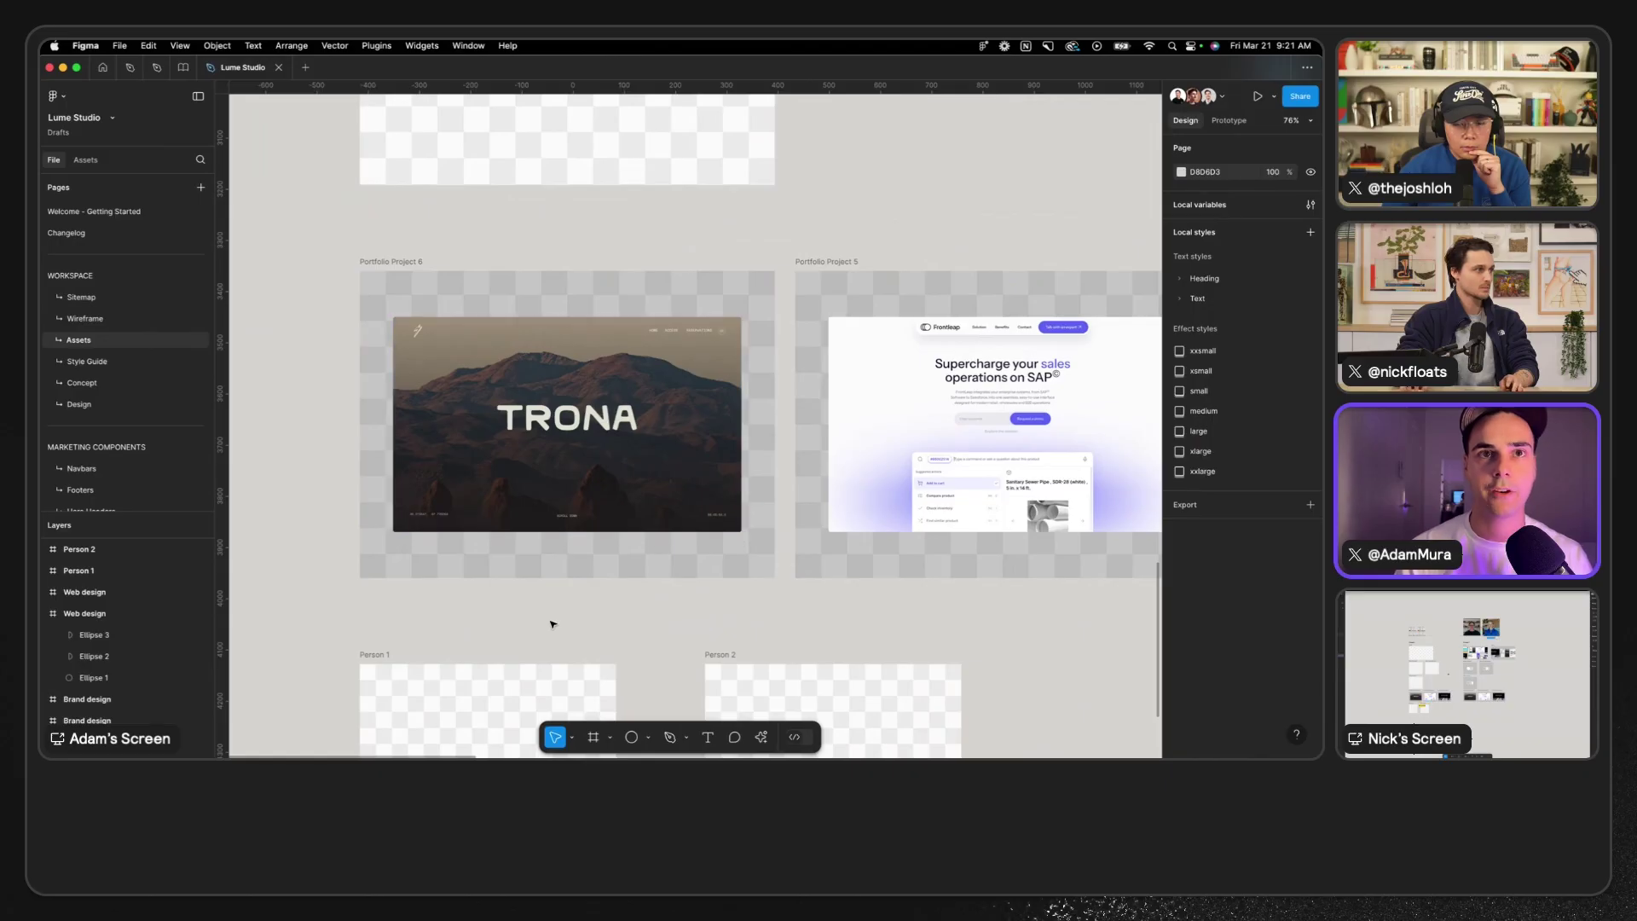
scroll(768, 561, down, 5)
scroll(768, 561, right, 5)
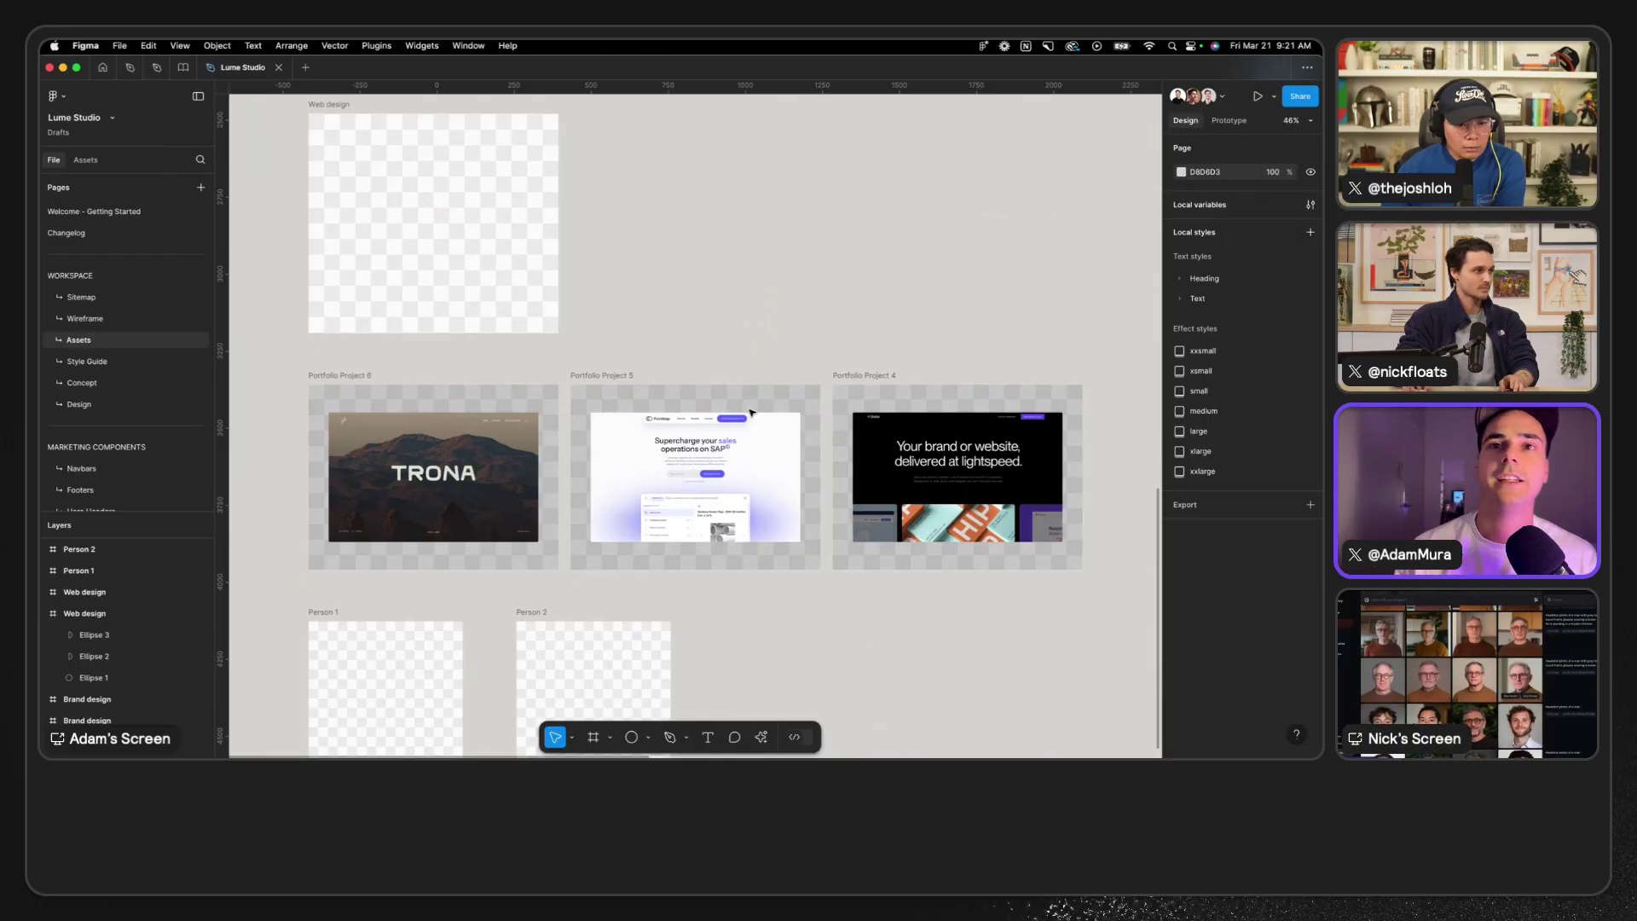
- Examine the Concept 2 assets, including the two hero collages, the brand, web design and development graphics, and the portraits above them
scroll(750, 413, down, 3)
scroll(750, 413, right, 10)
scroll(750, 413, up, 5)
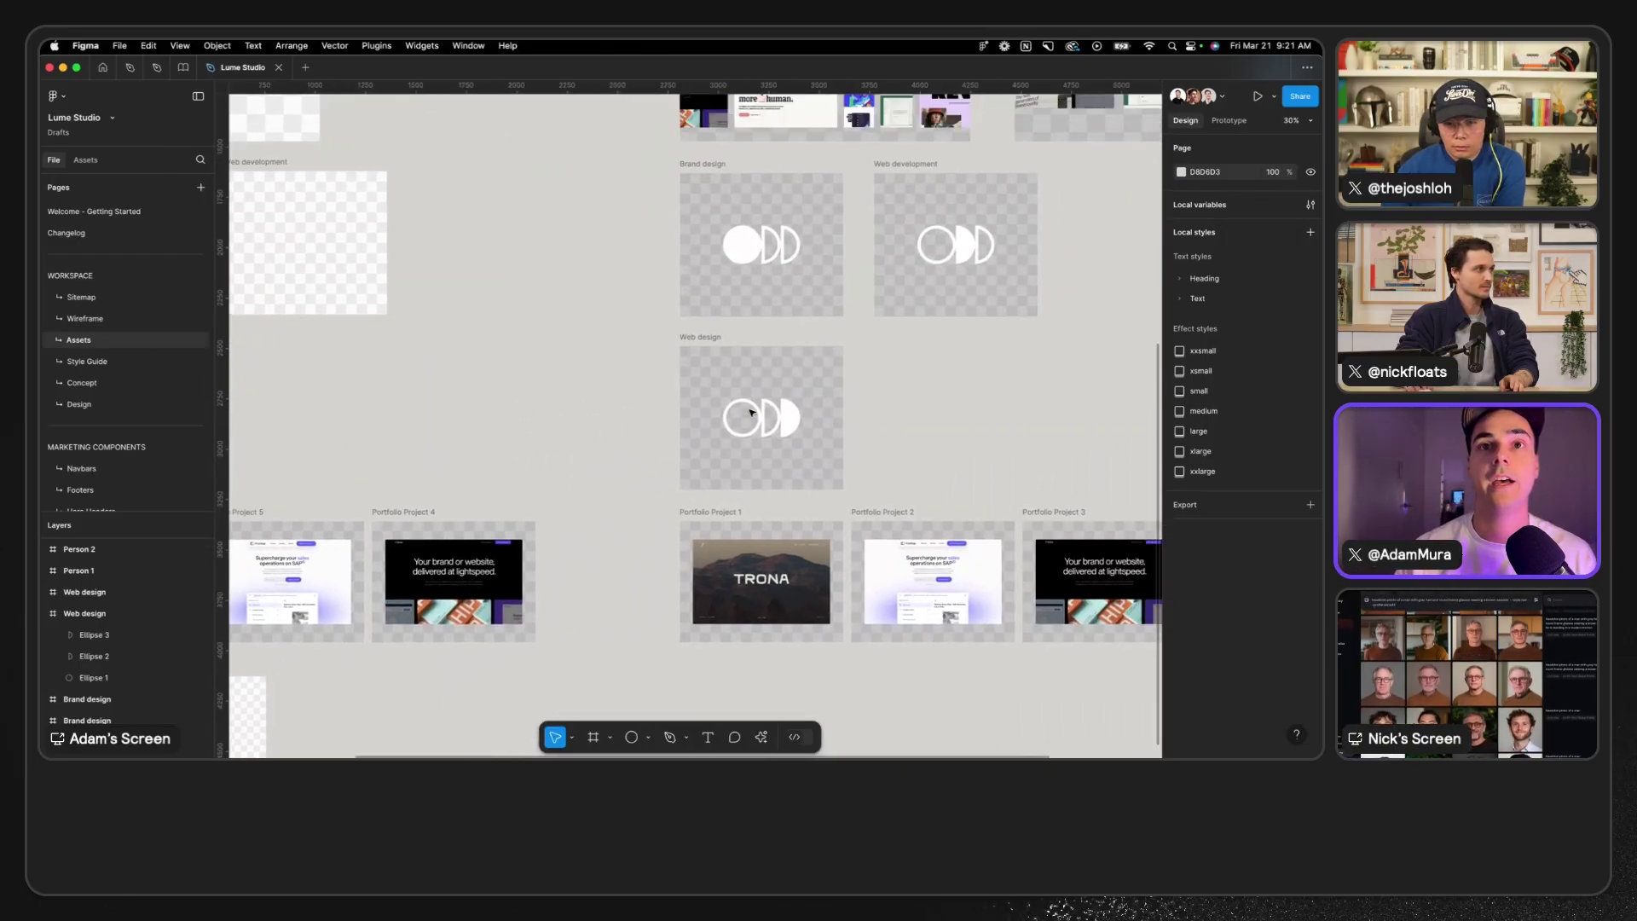
scroll(750, 413, up, 3)
scroll(921, 345, up, 5)
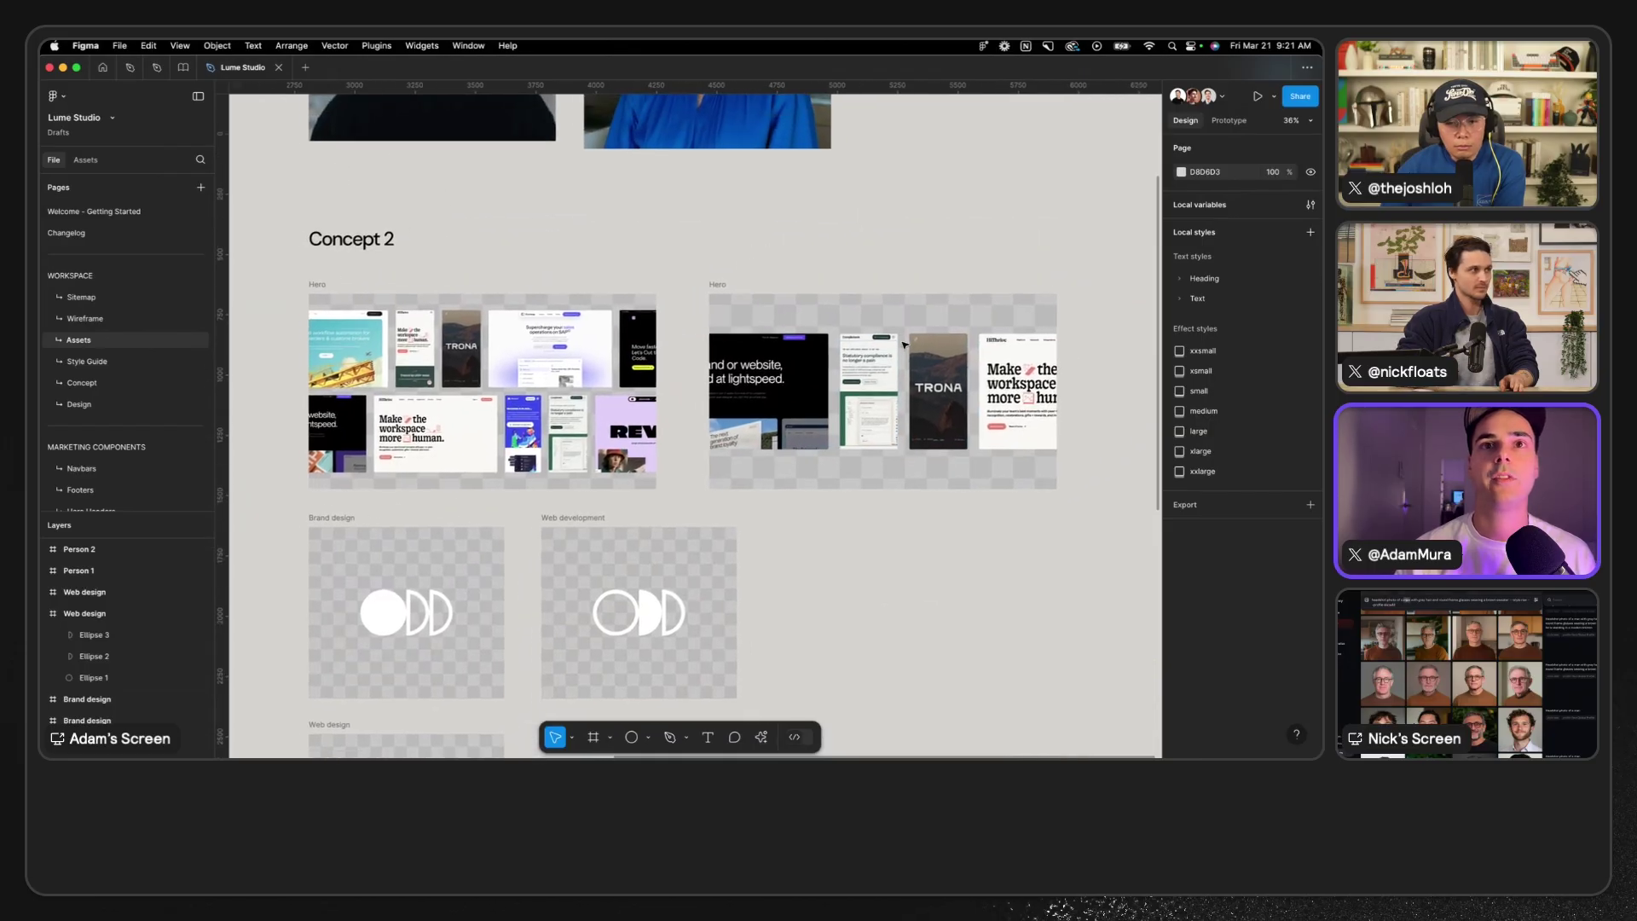
scroll(921, 345, right, 1)
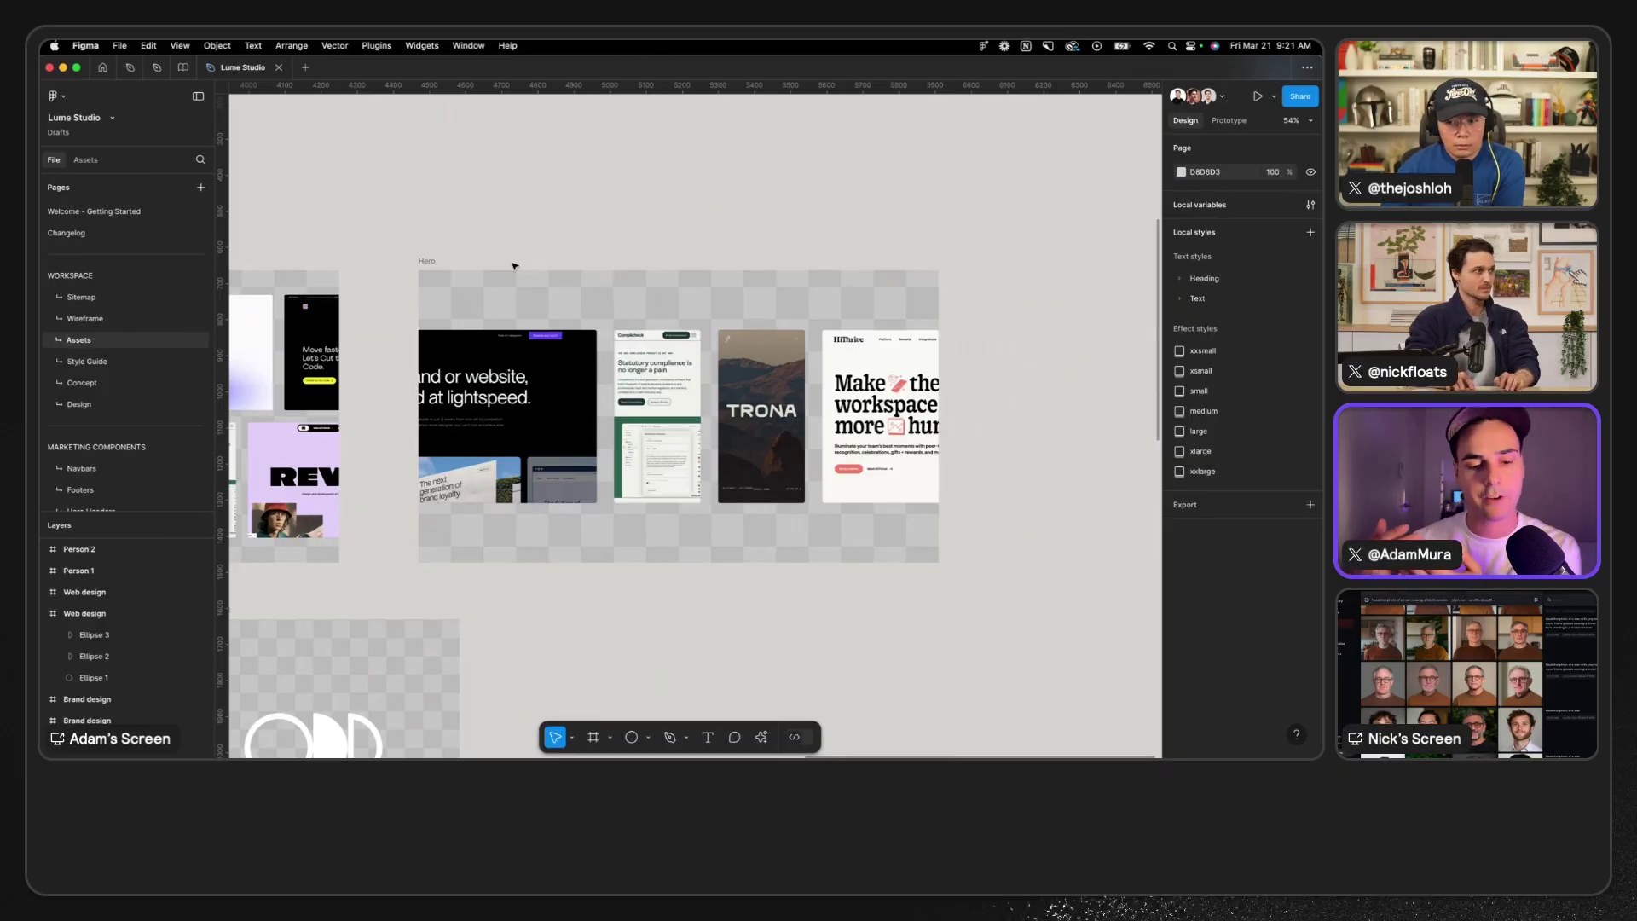
scroll(620, 292, down, 4)
scroll(621, 292, down, 5)
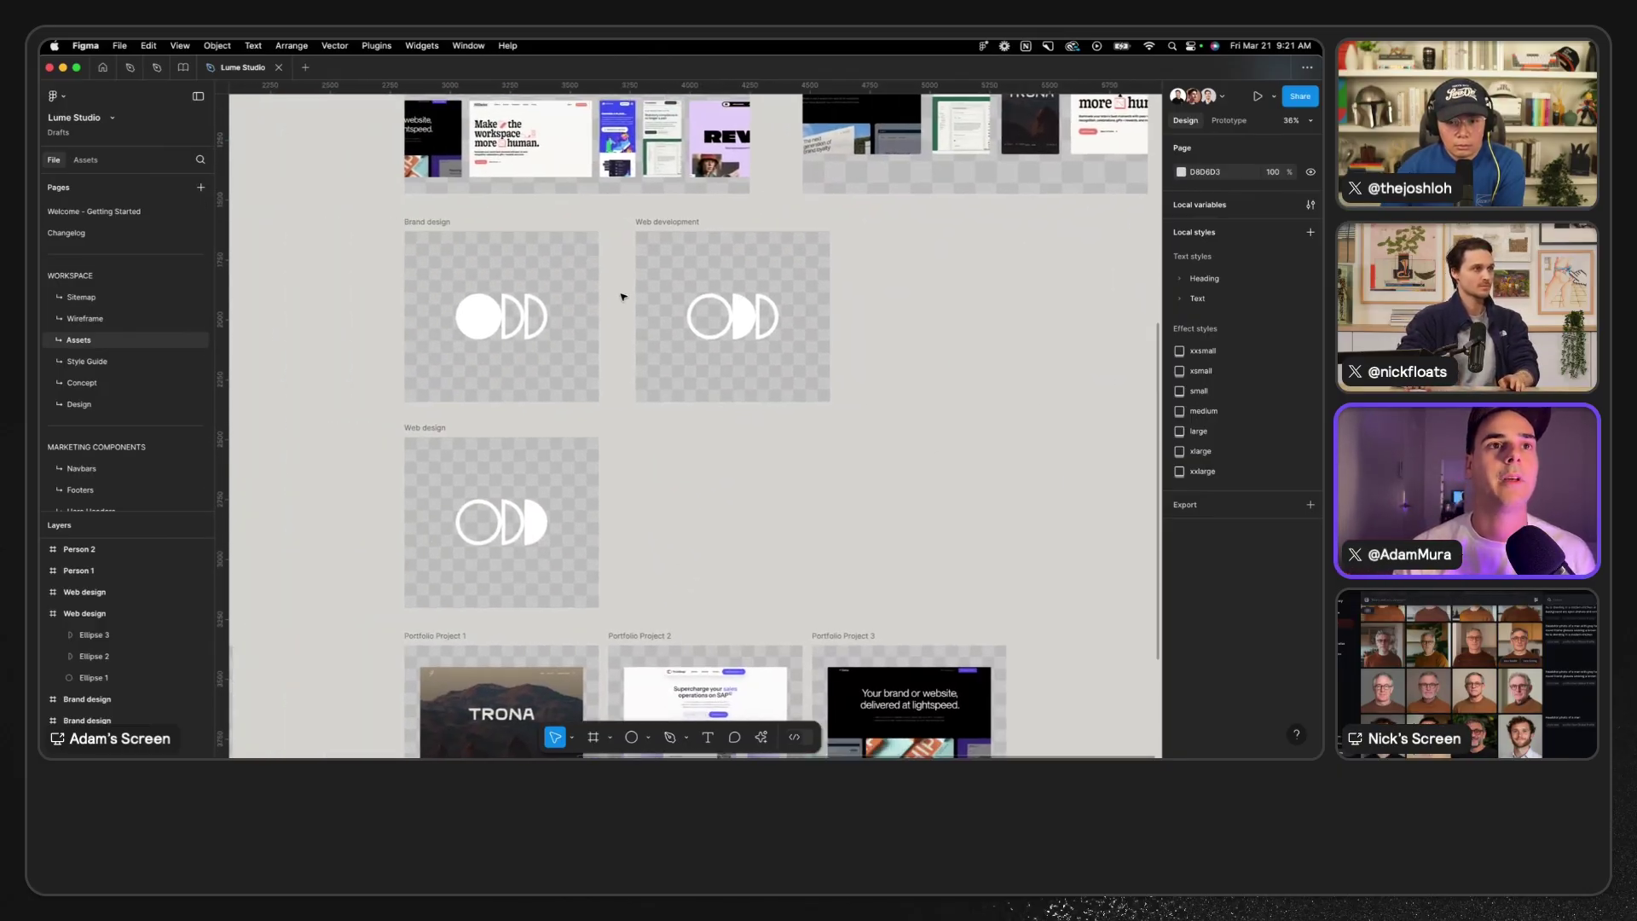
scroll(512, 303, up, 4)
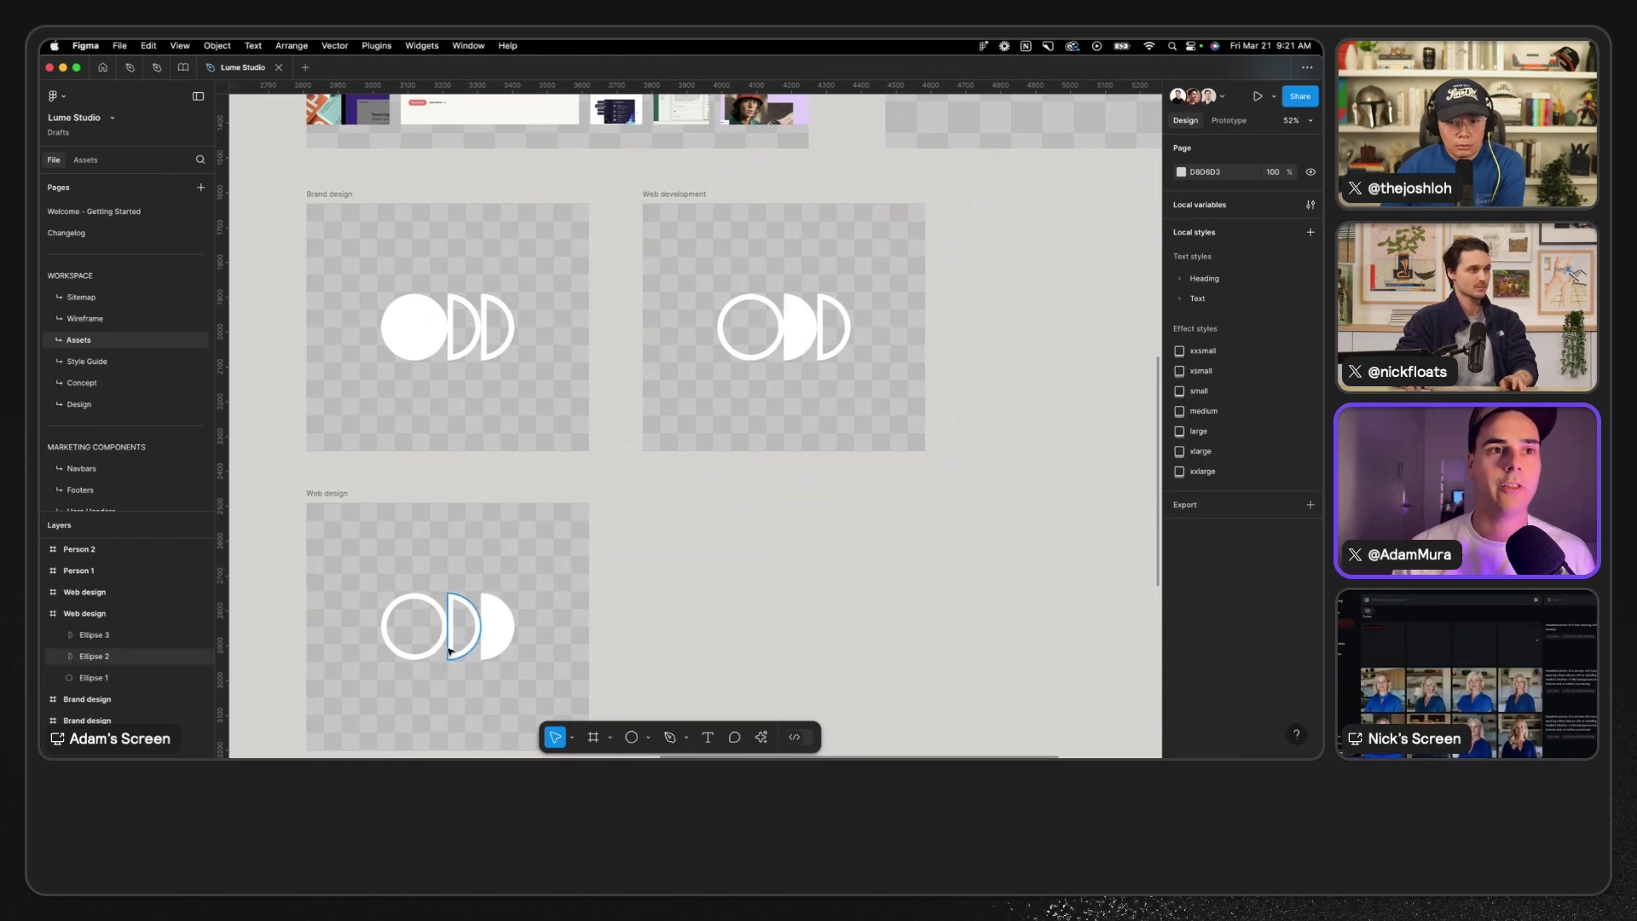
scroll(698, 446, up, 15)
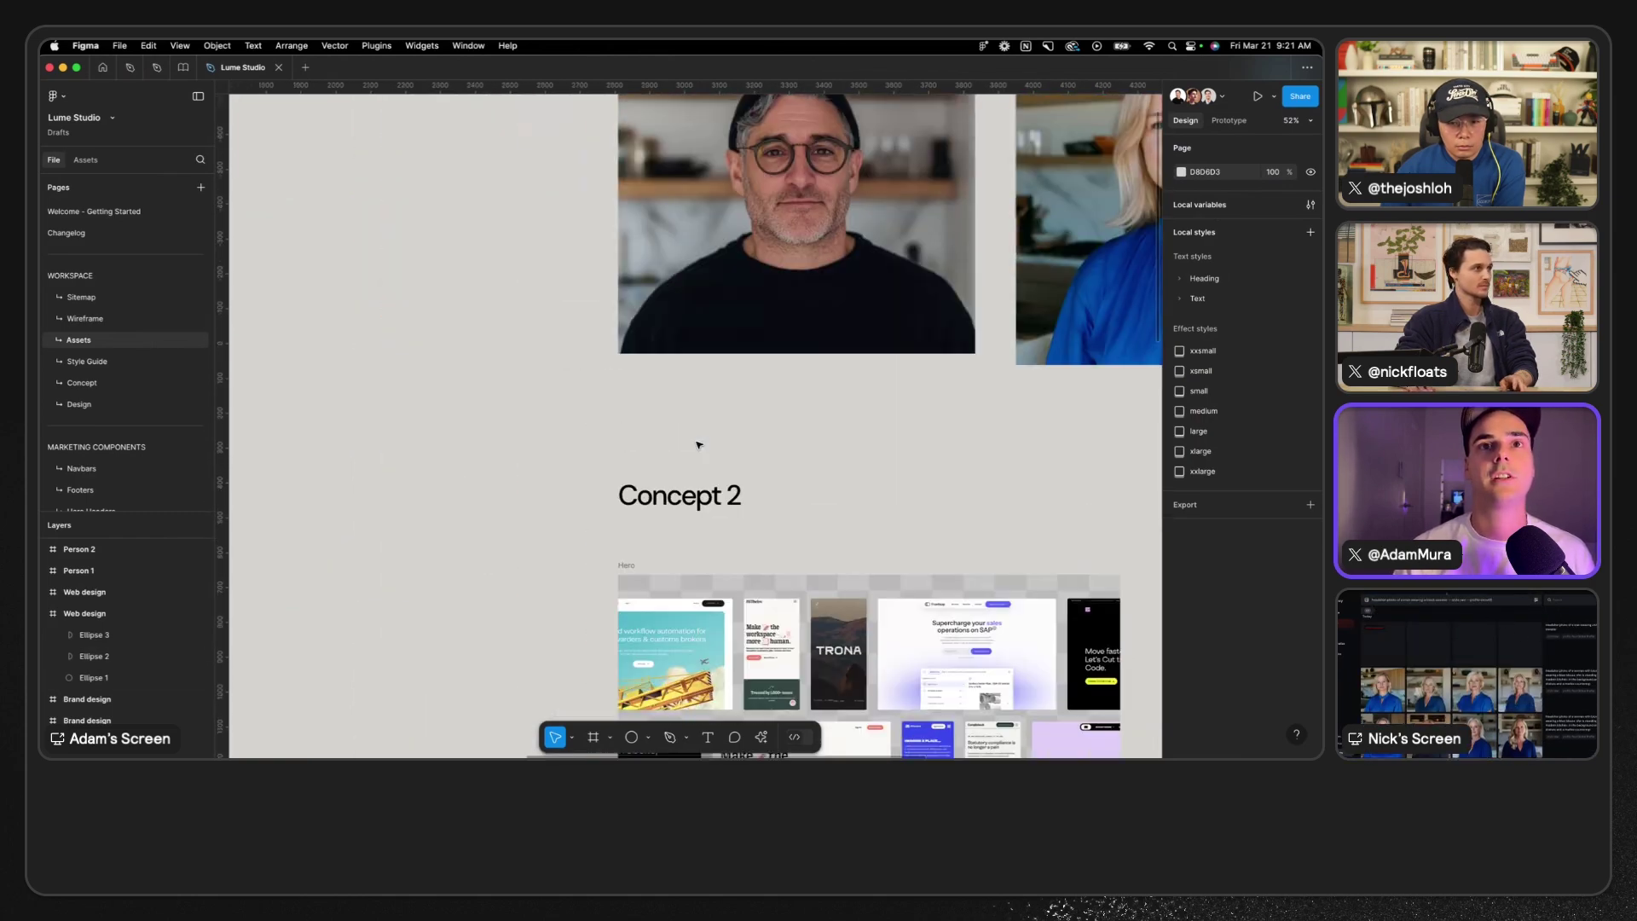
scroll(697, 445, down, 2)
scroll(697, 445, down, 3)
scroll(697, 445, down, 5)
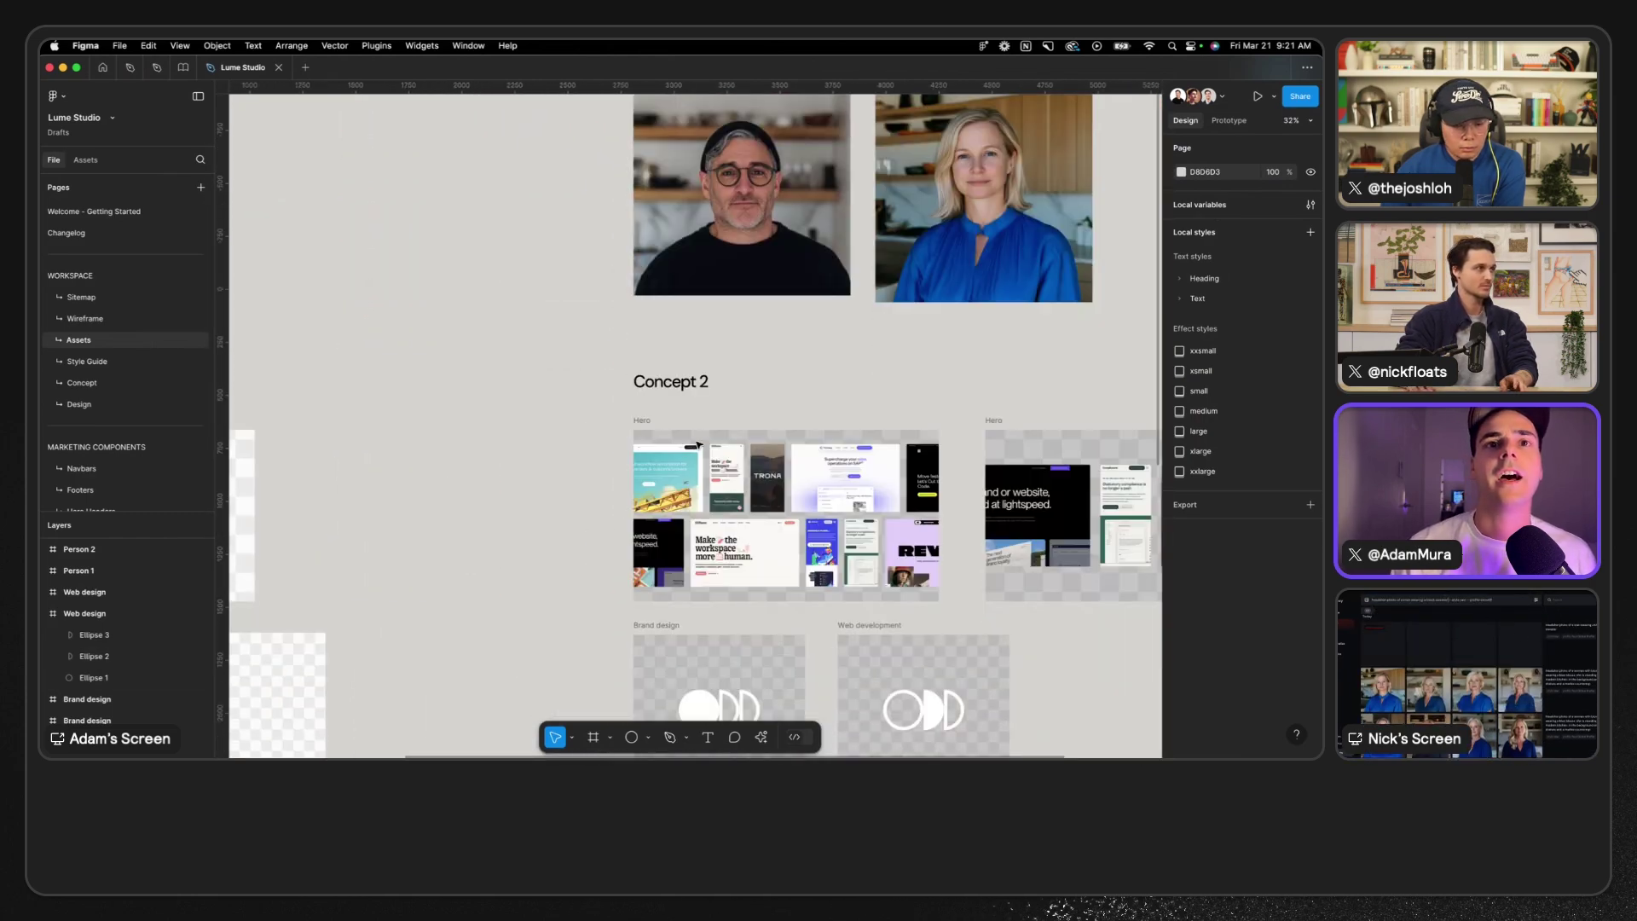
- Review the Lume Studio logo versions and client logos above Concept 1, and compare them with the Concept 2 service graphics
scroll(698, 445, left, 2)
scroll(697, 445, left, 5)
scroll(698, 444, up, 1)
scroll(796, 215, up, 6)
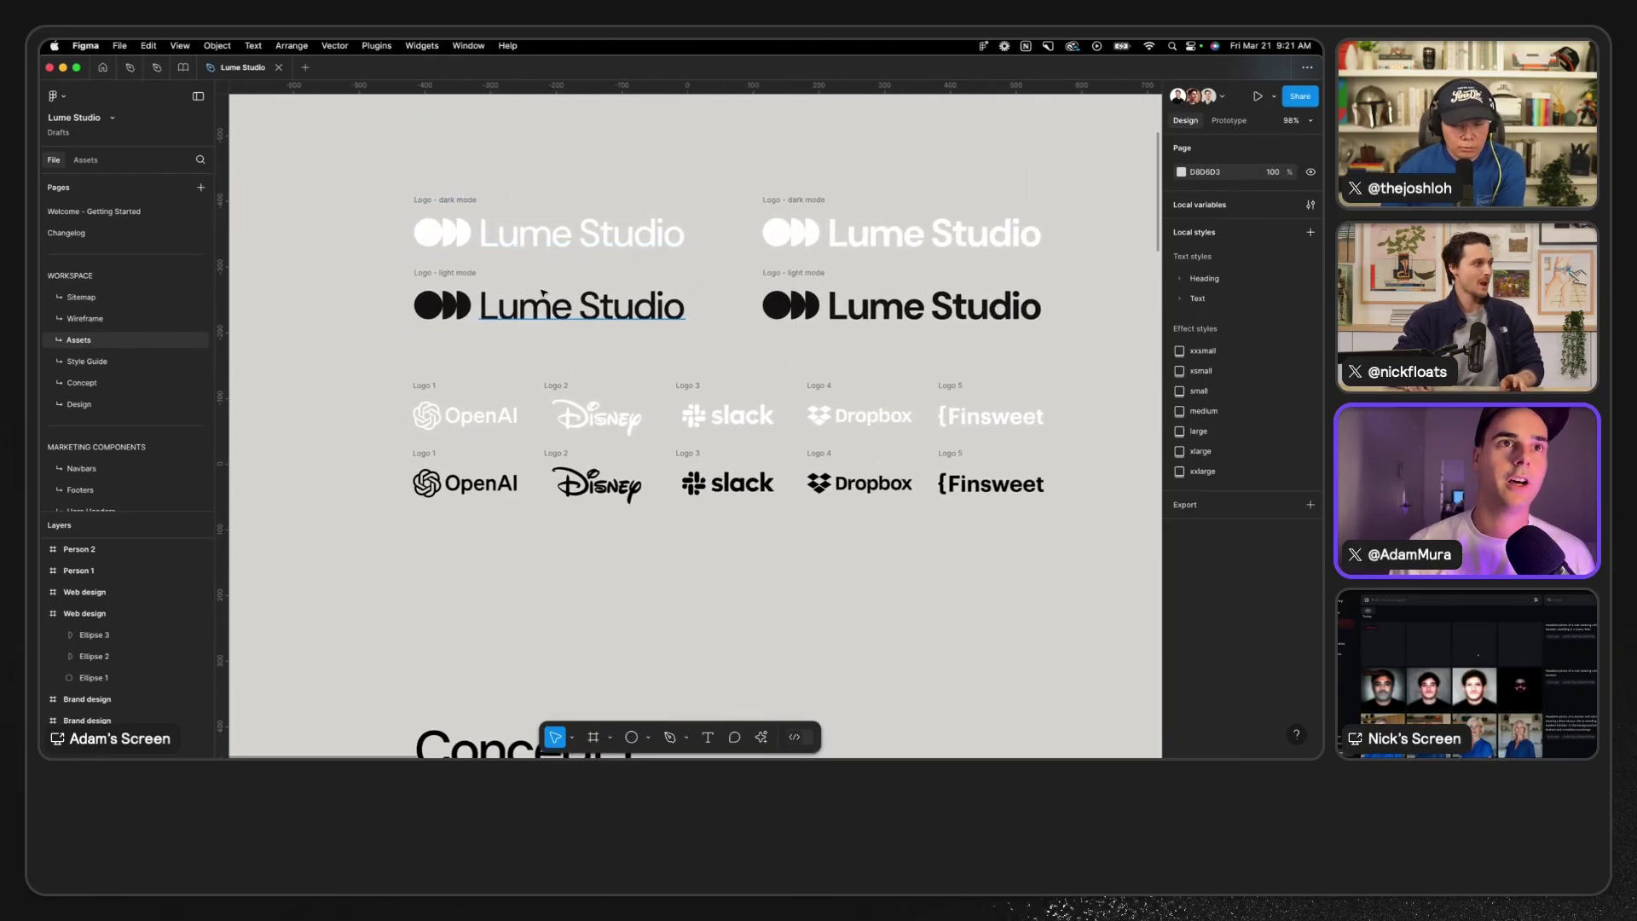
scroll(547, 288, down, 5)
scroll(547, 288, right, 10)
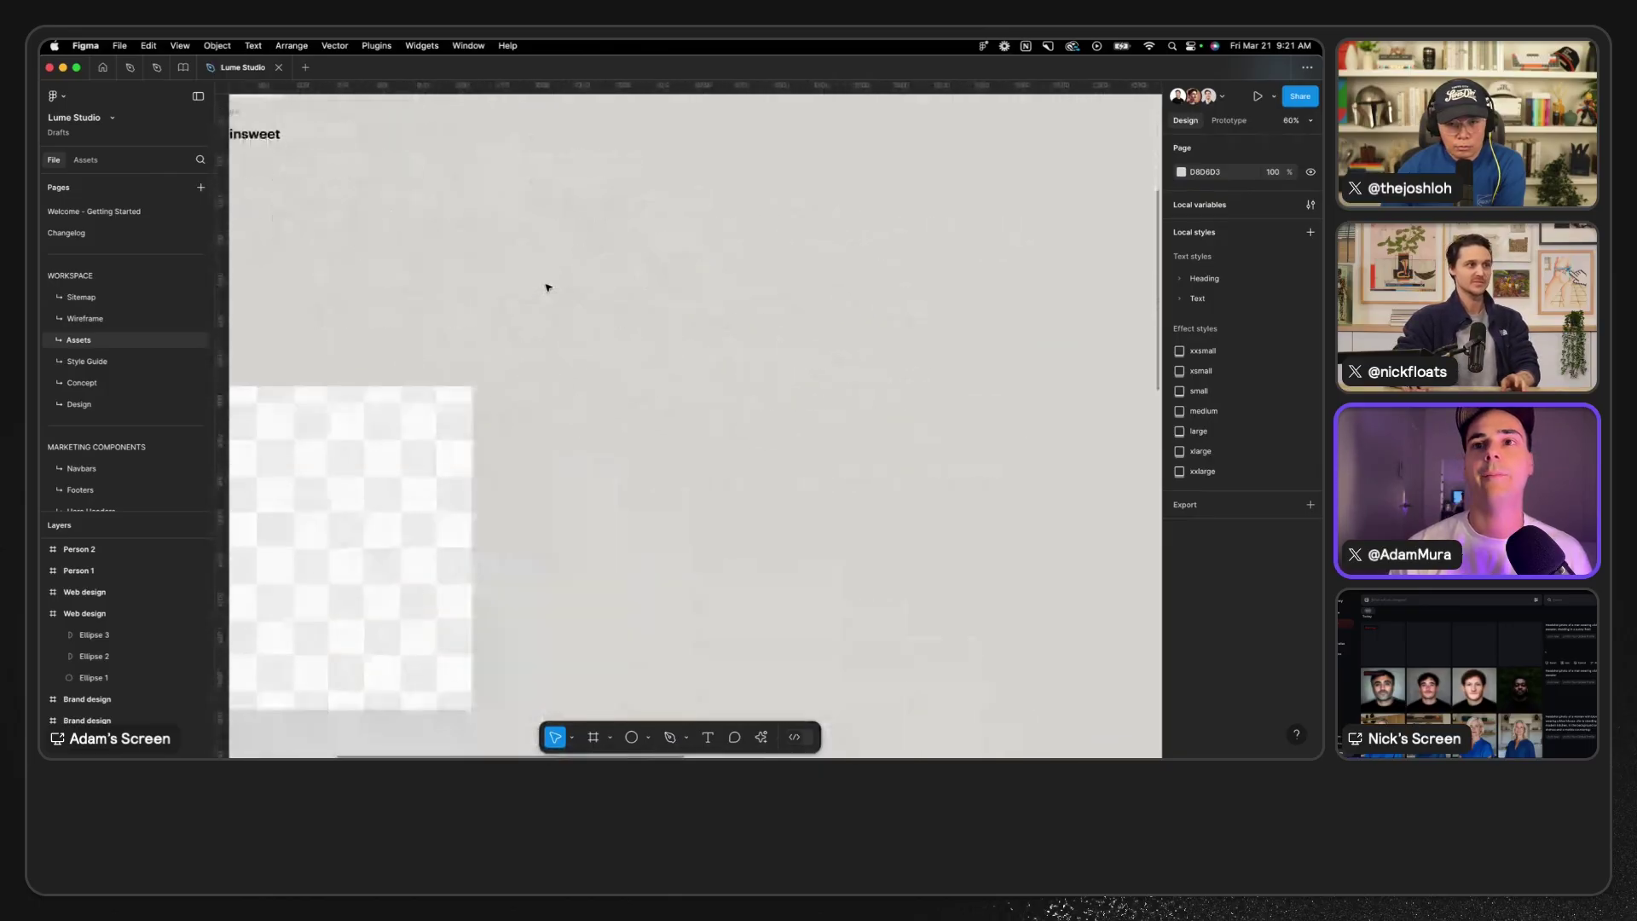
scroll(547, 287, down, 5)
scroll(547, 288, right, 3)
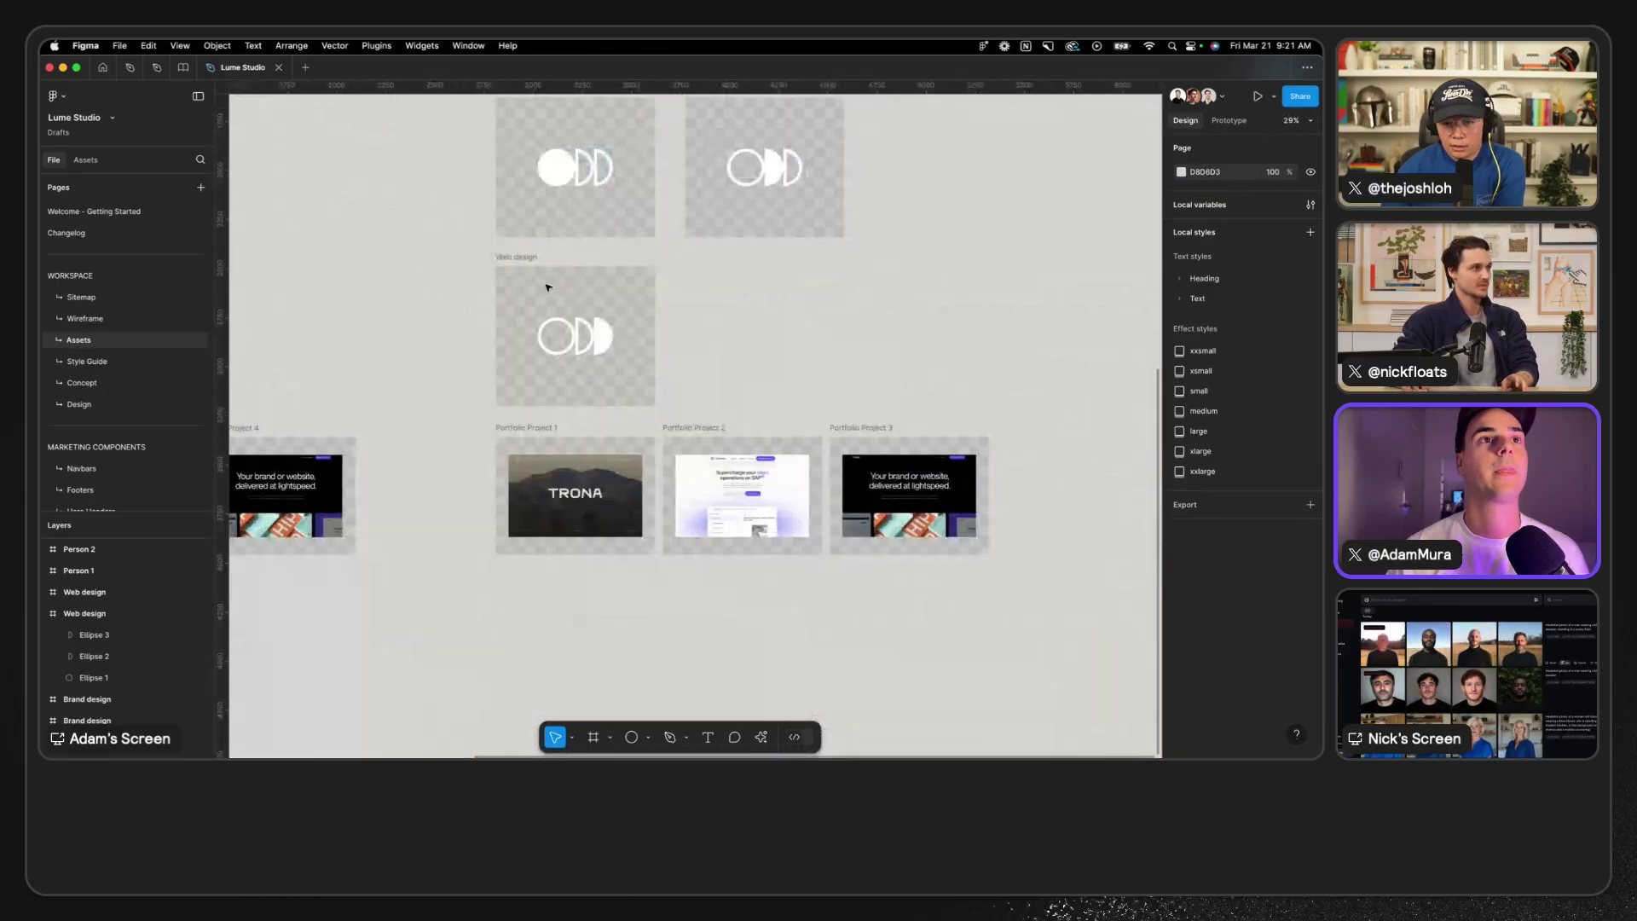
- Paste the copied portrait onto the Figma Assets page, place it beside the two existing portraits, and switch back to Midjourney
key(super+Tab)
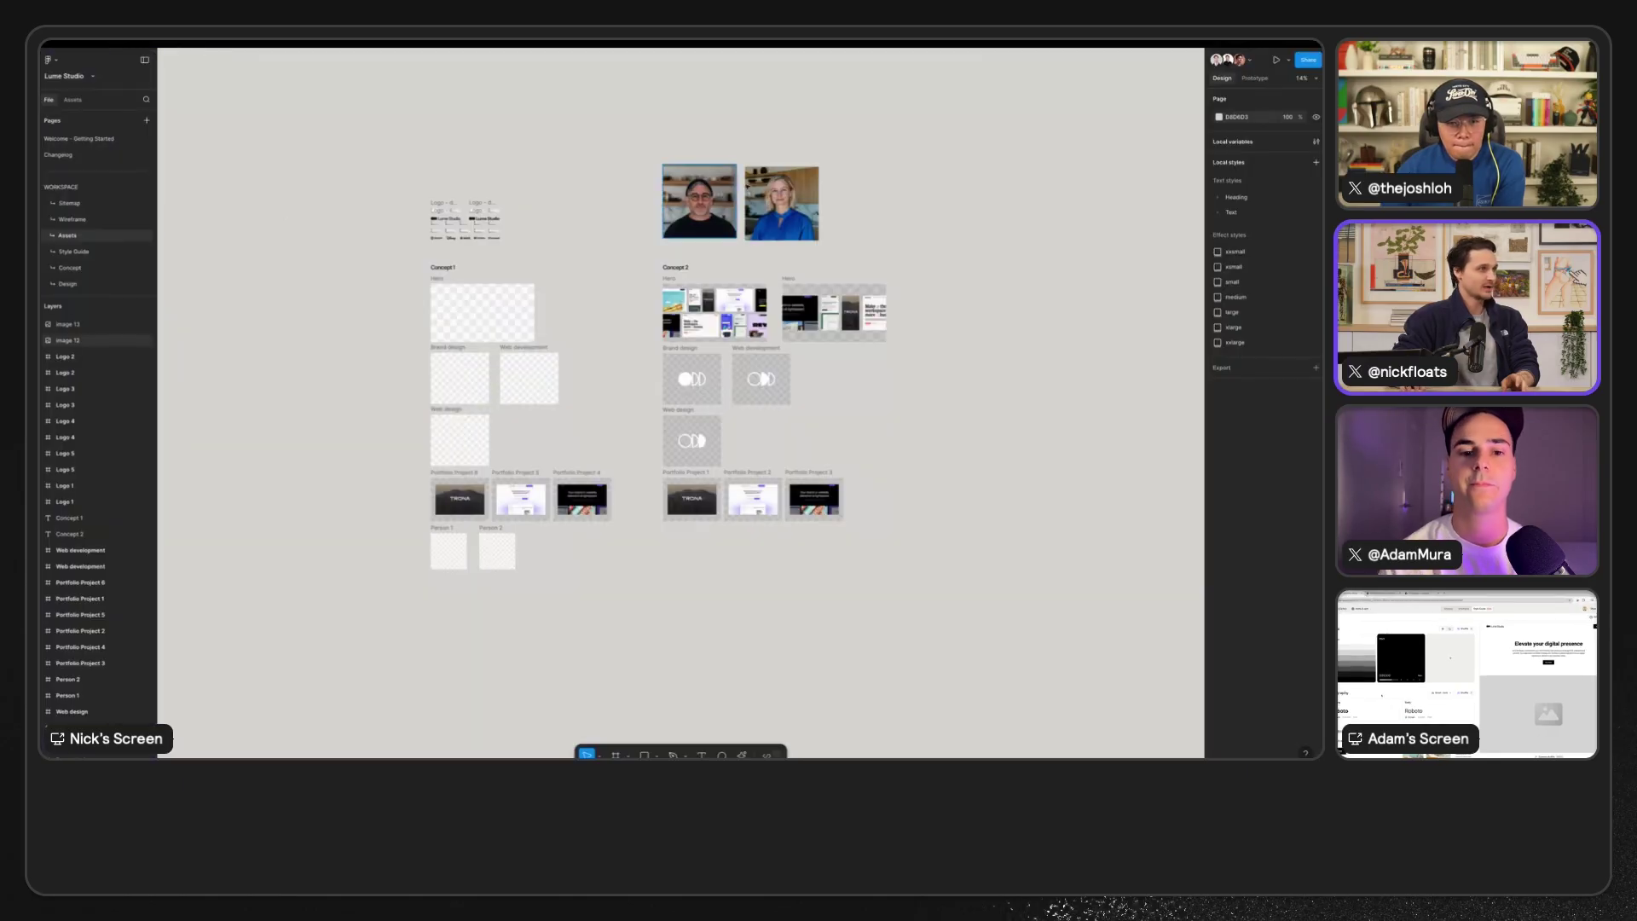
key(ctrl+v)
drag(699, 424, 888, 219)
key(alt+Tab)
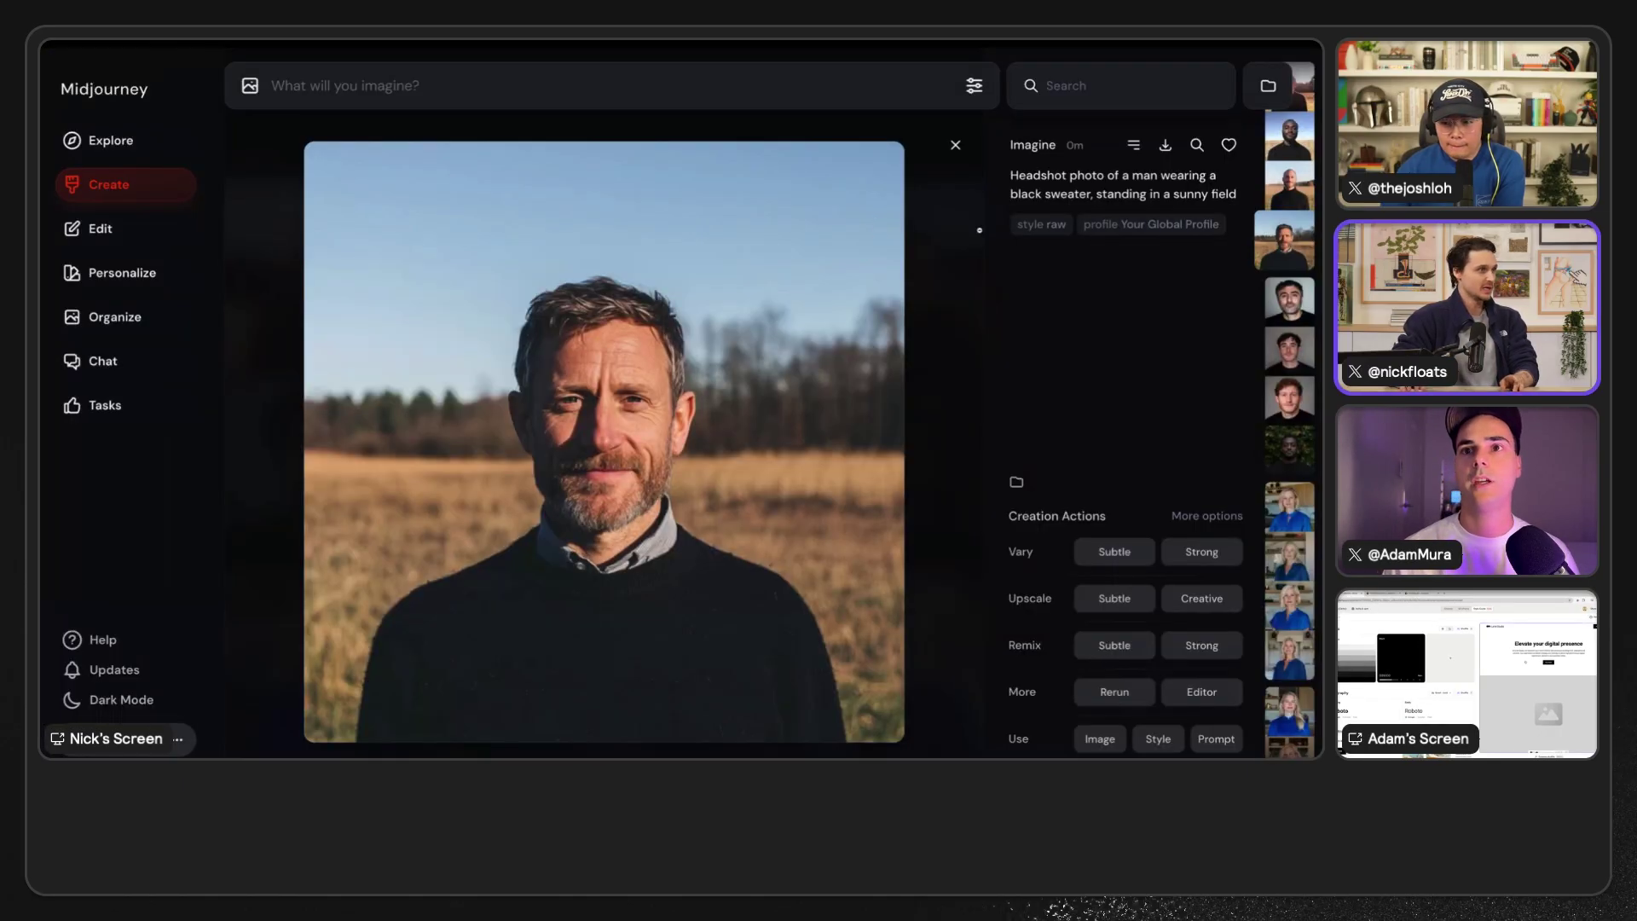
- Reuse the sunny-field headshot prompt, change "man" to "woman", and generate two sets of portraits
key(Escape)
click(1099, 355)
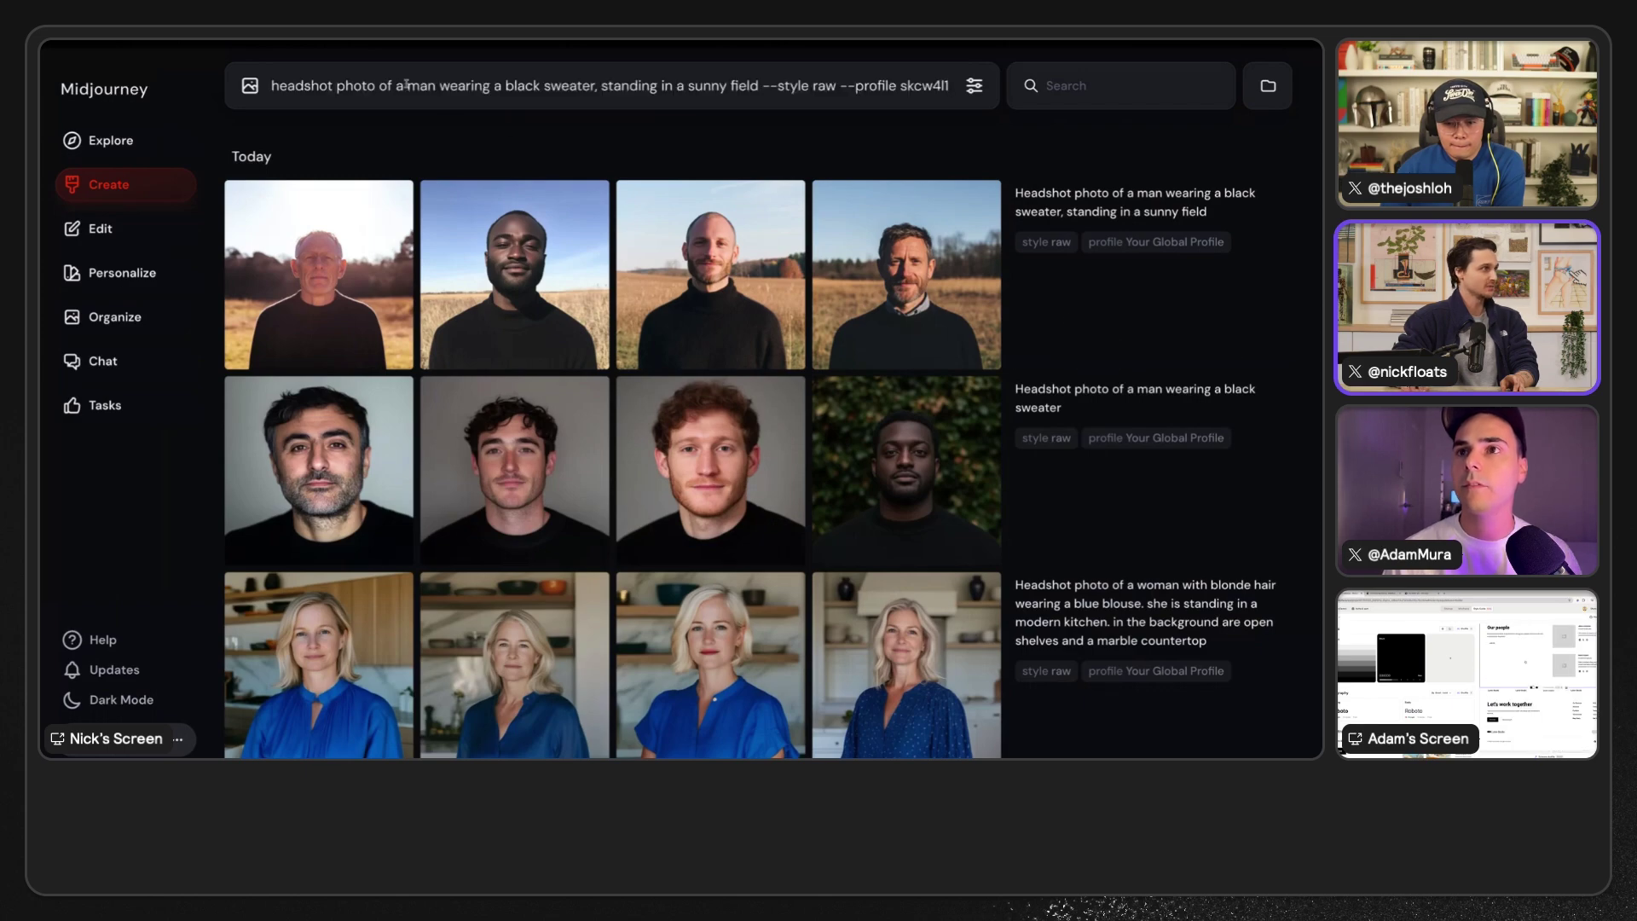
click(409, 85)
text(wo)
click(322, 107)
text(--v 6.1)
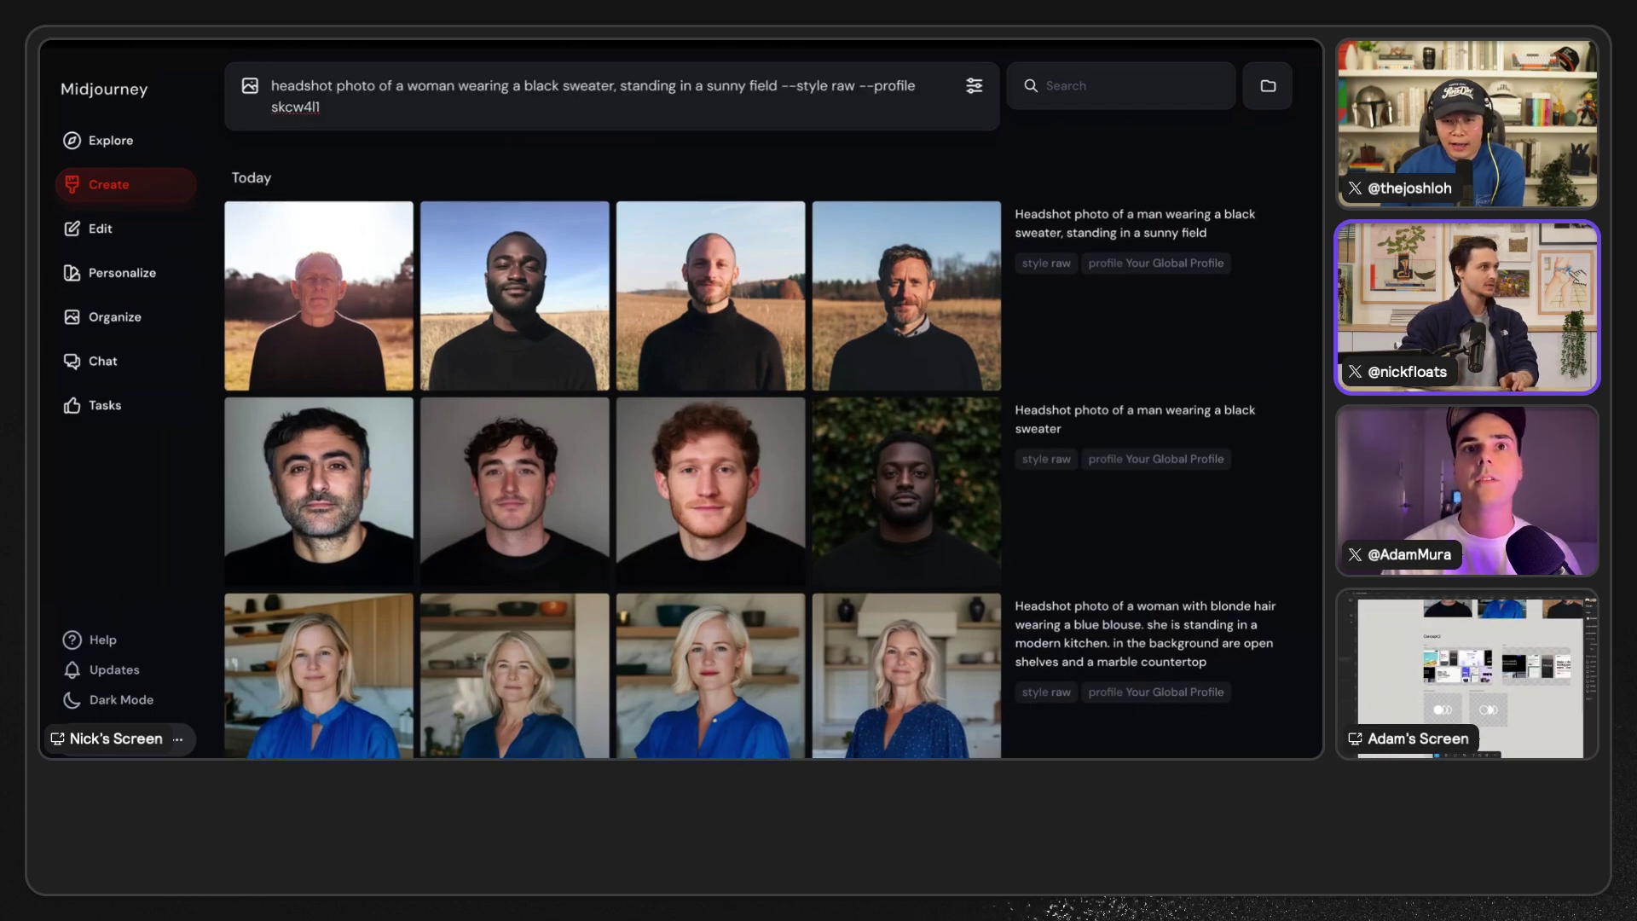
key(Return)
key(Return)
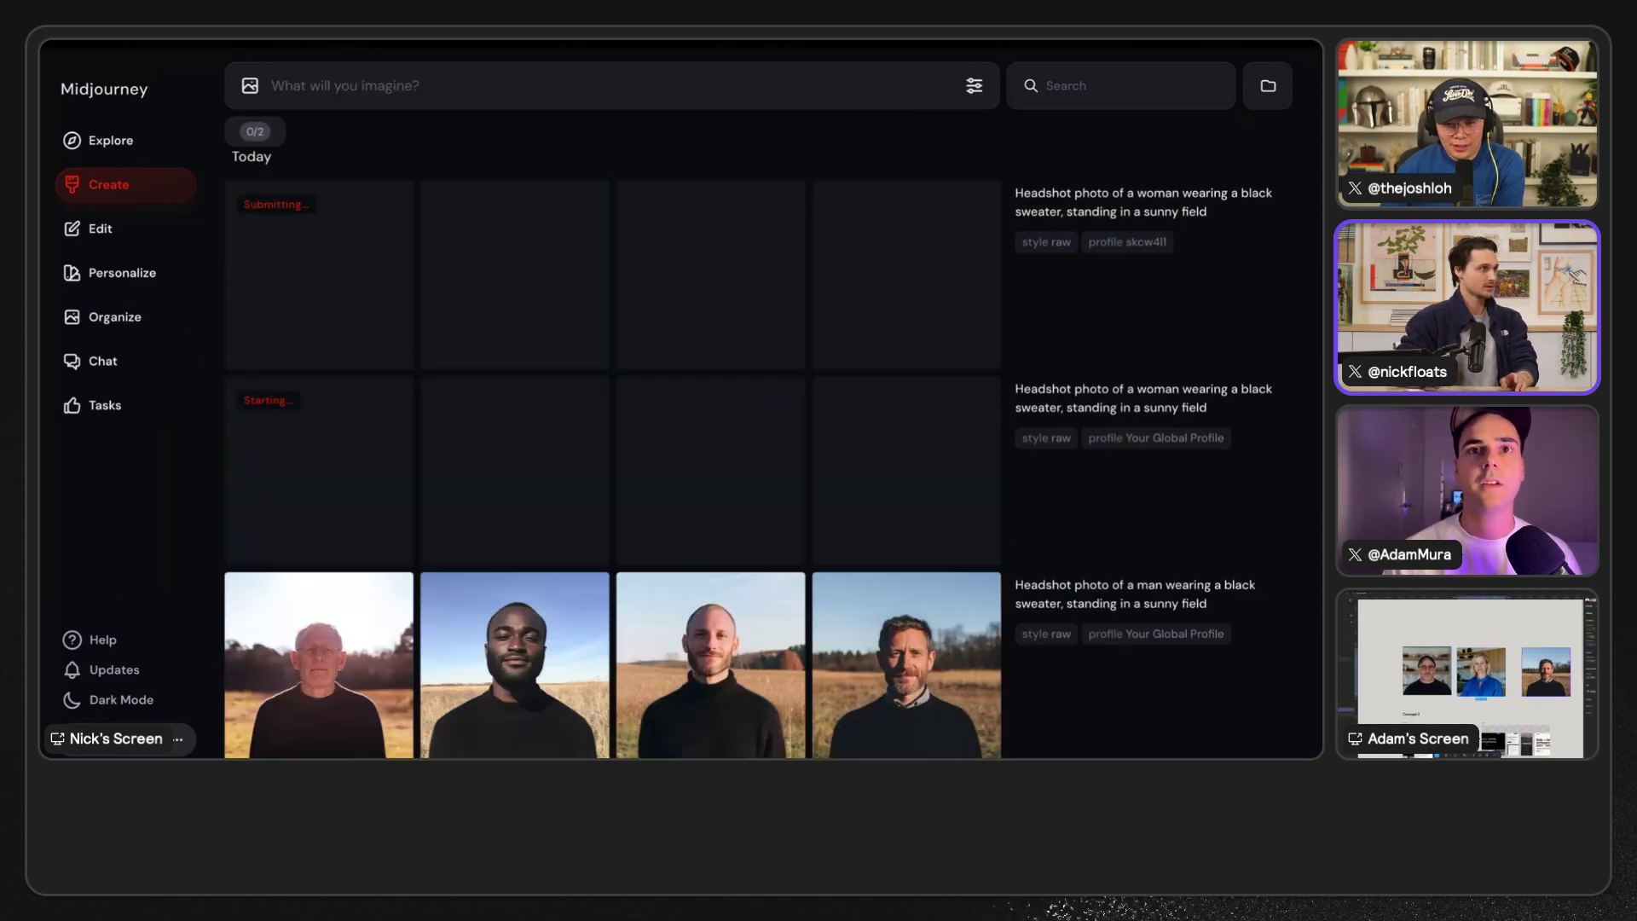
scroll(1037, 305, down, 3)
scroll(758, 372, down, 15)
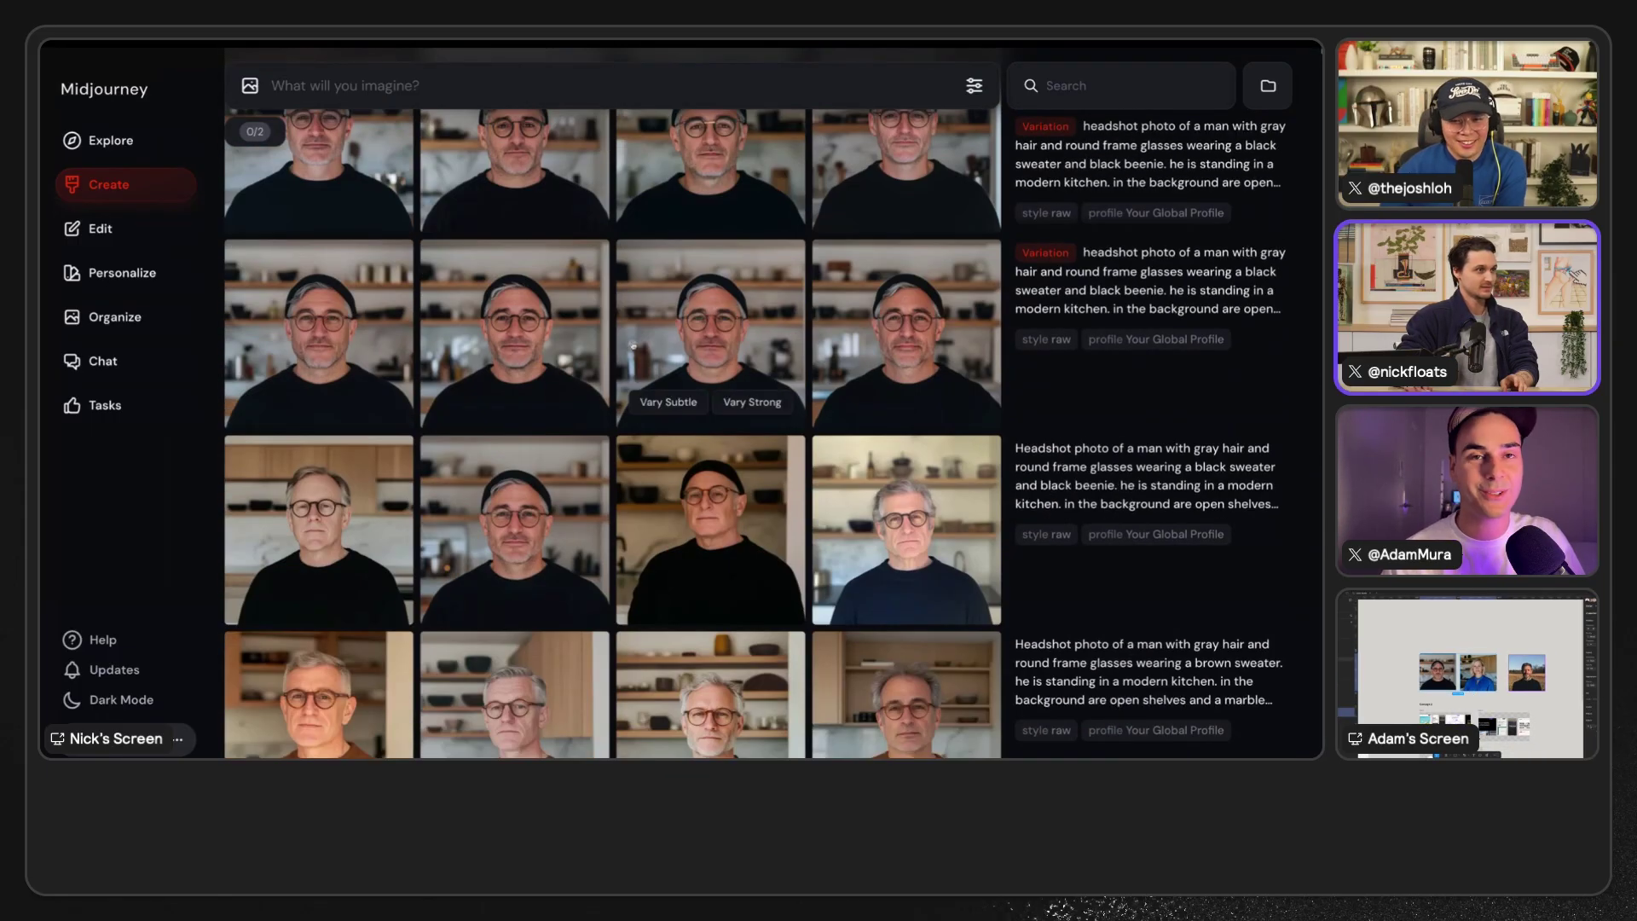
scroll(742, 525, up, 5)
scroll(742, 525, up, 10)
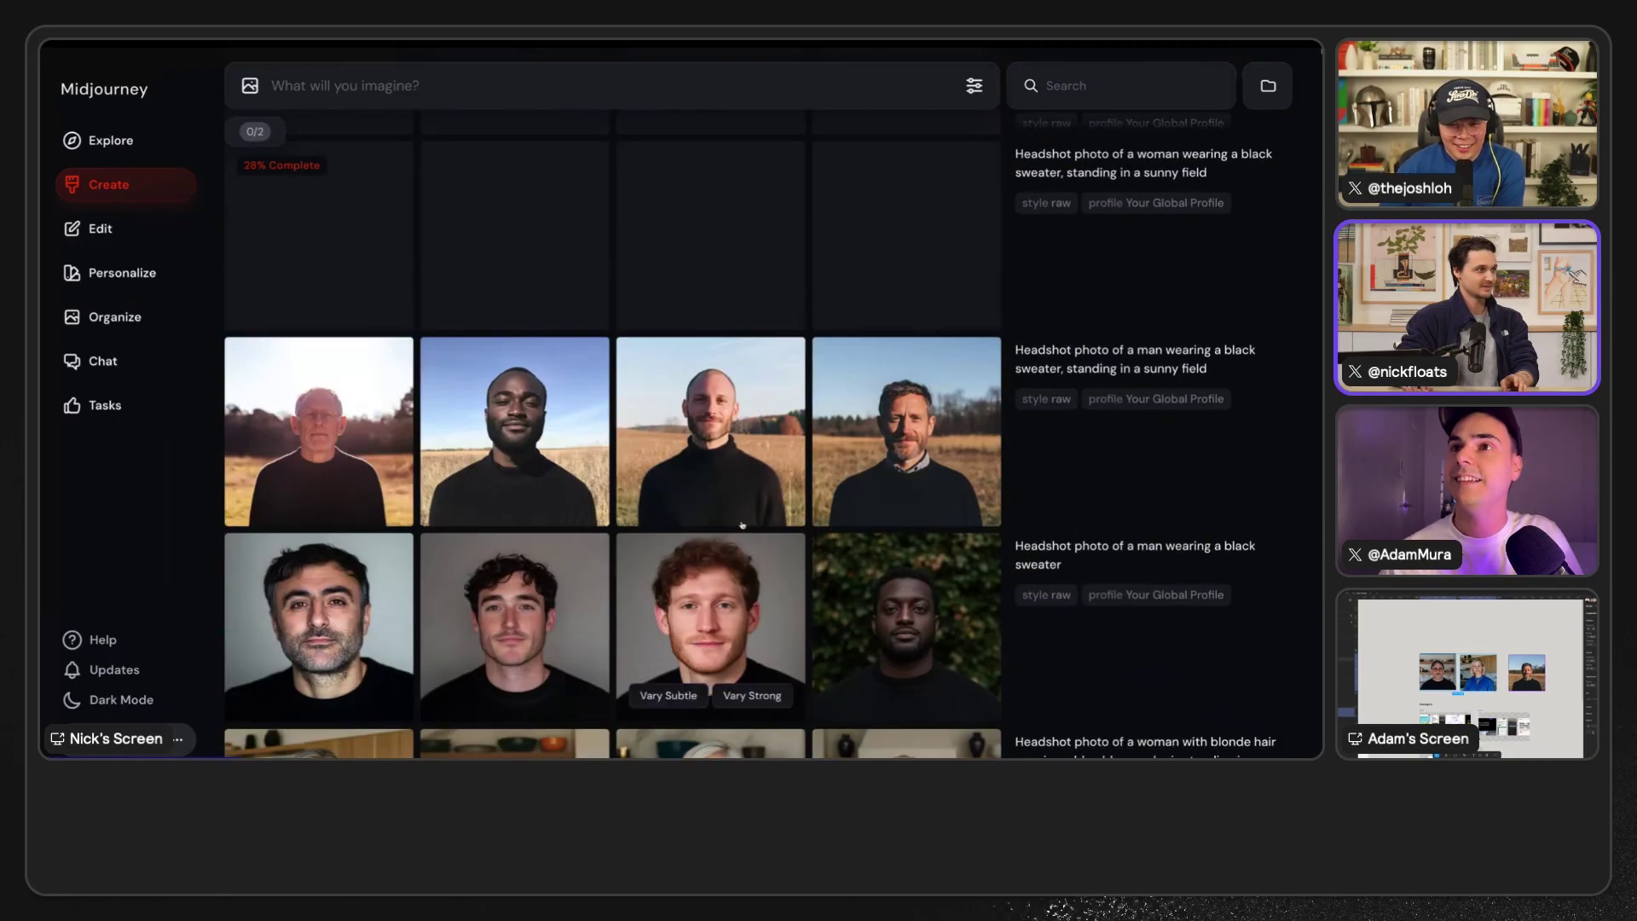
scroll(749, 477, up, 4)
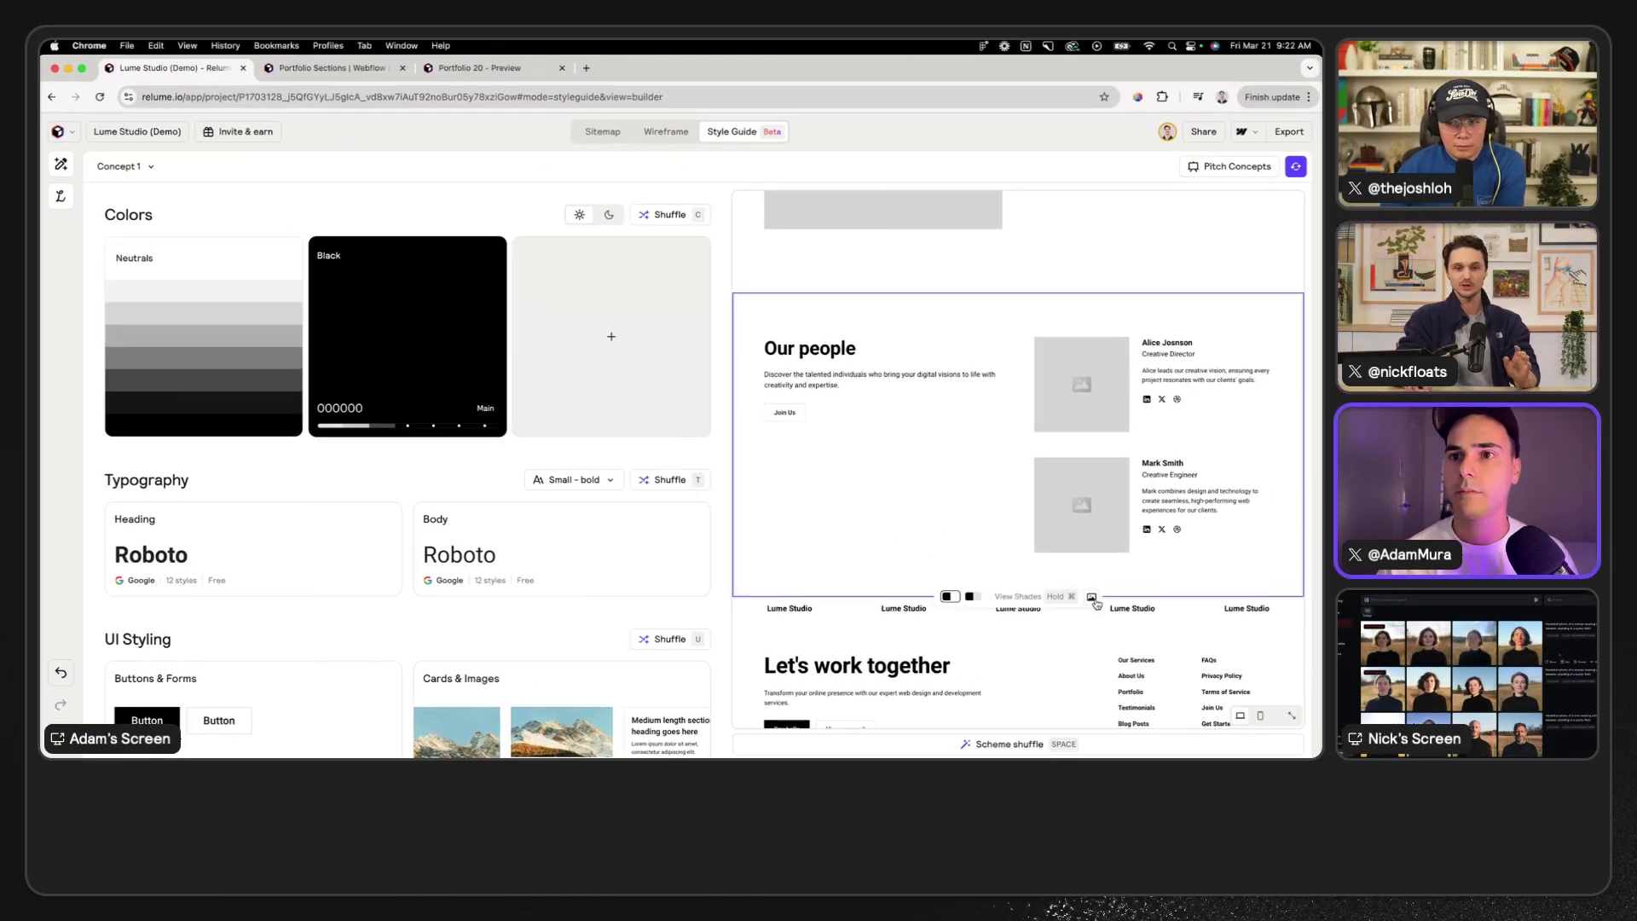
- In Relume, upload image 13.png from Lume Studio Assets as the Our people section's first image and open the file selection for the second
click(1094, 598)
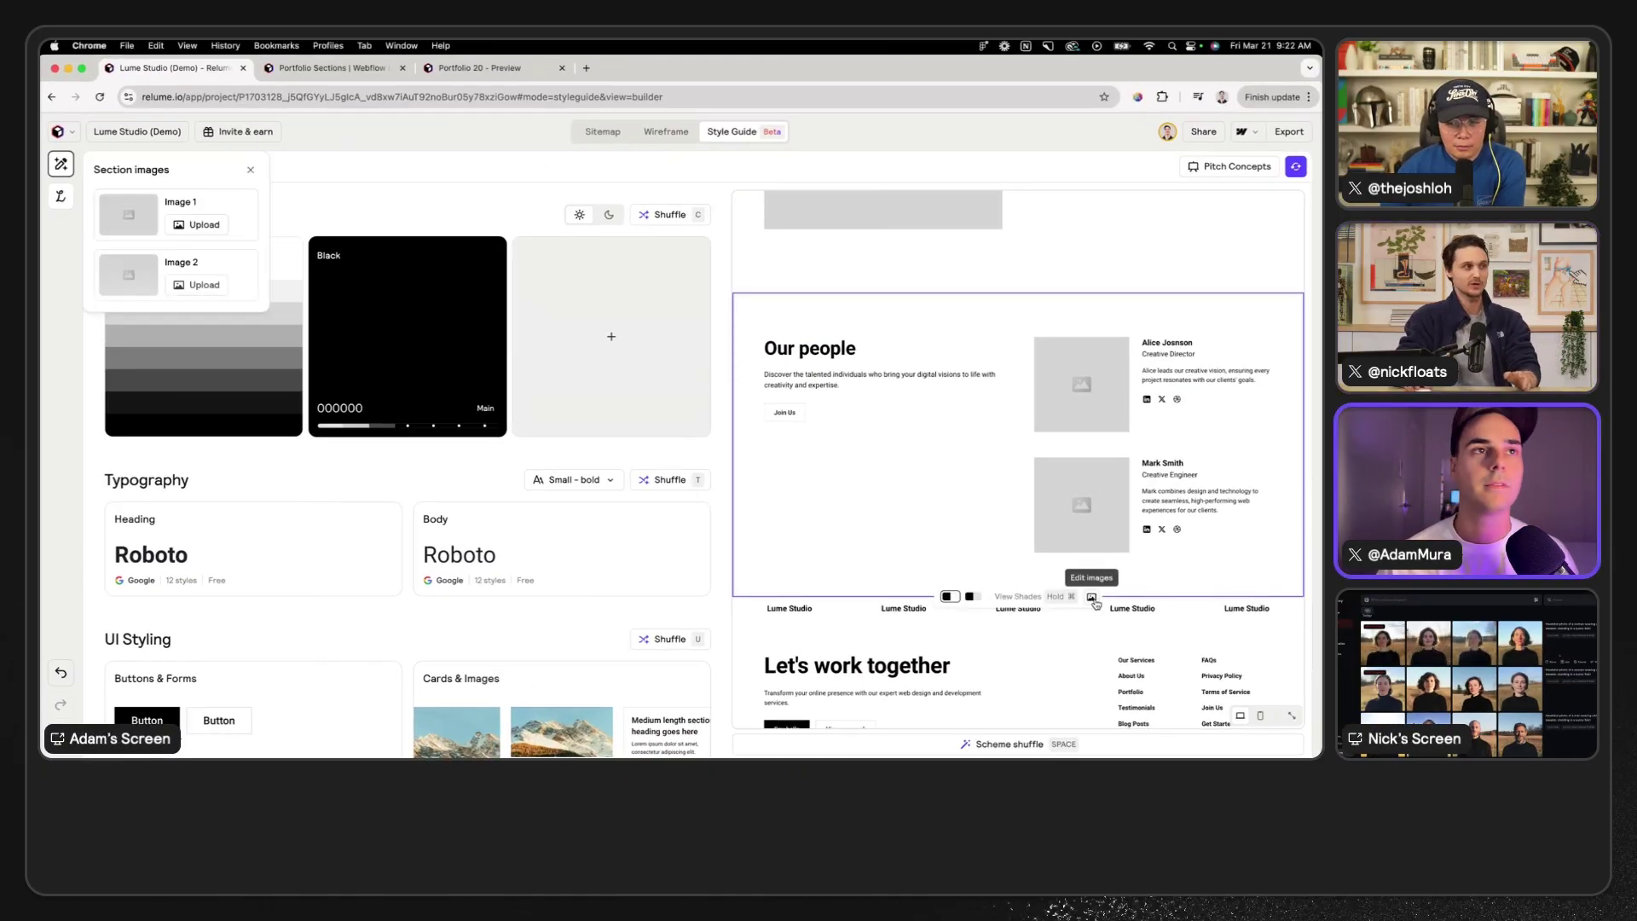
click(204, 225)
click(444, 240)
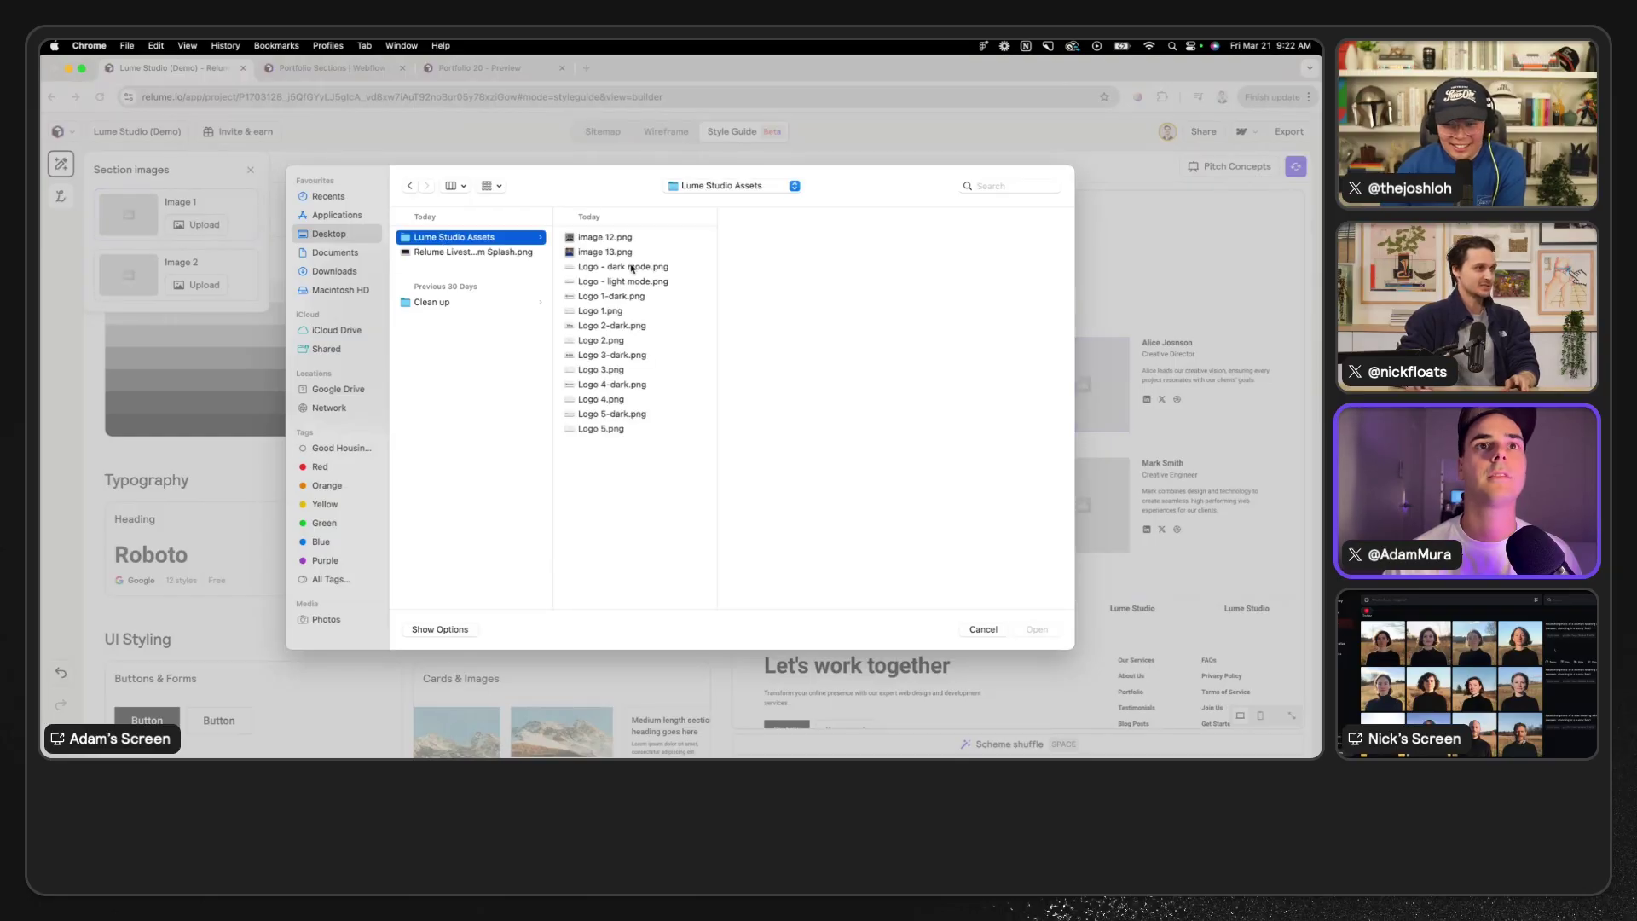
click(610, 244)
click(612, 252)
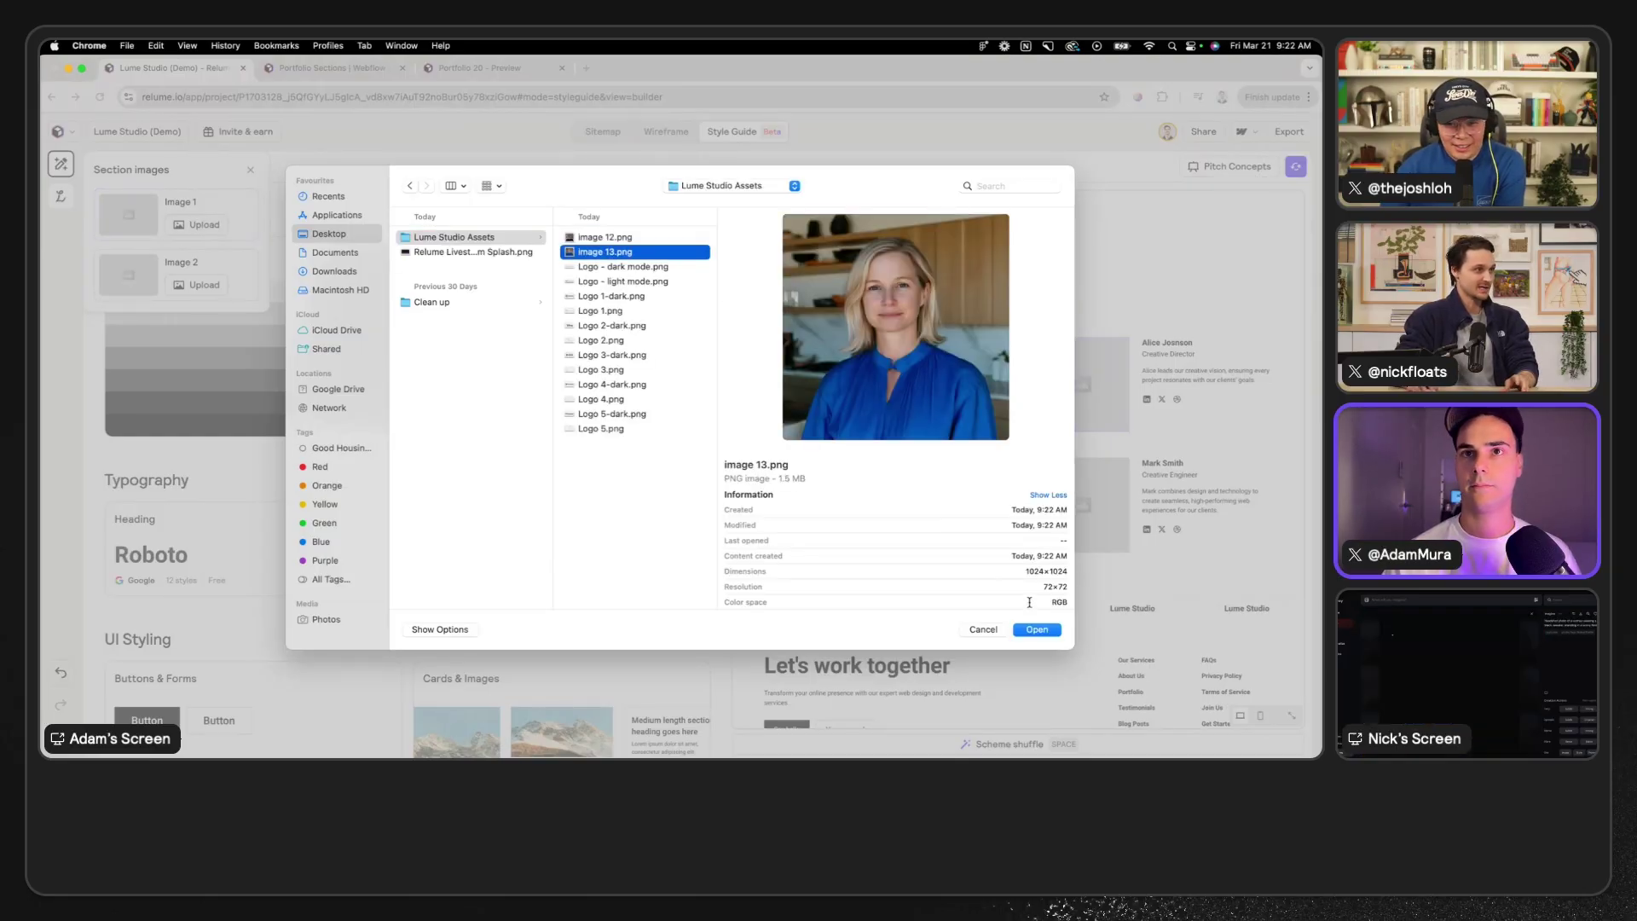
click(1035, 629)
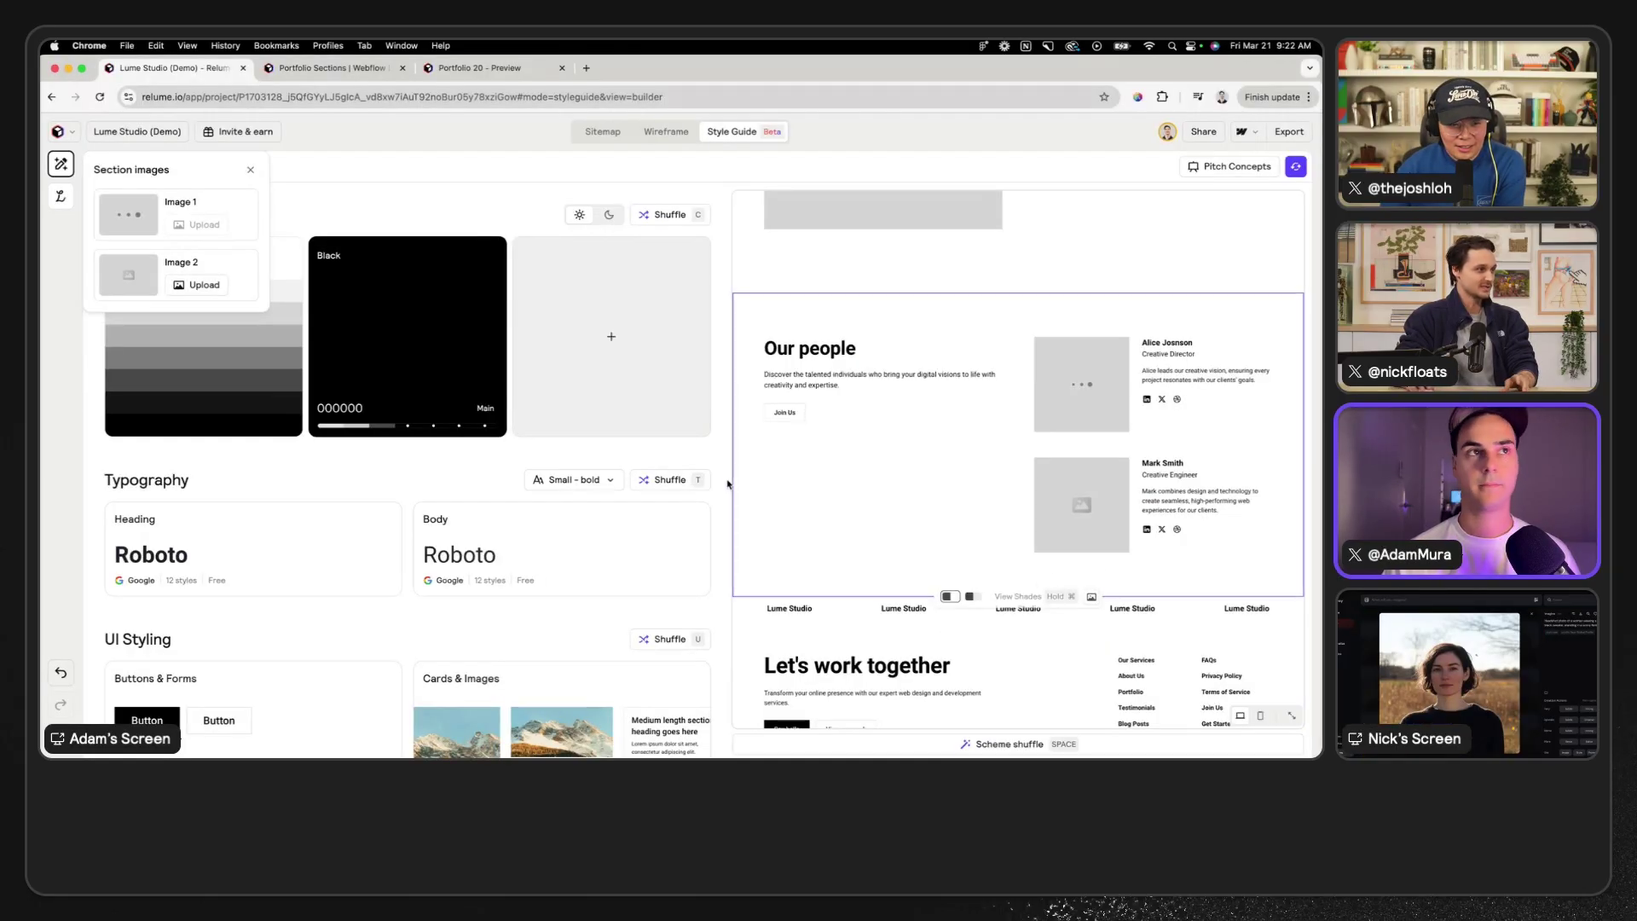
click(194, 290)
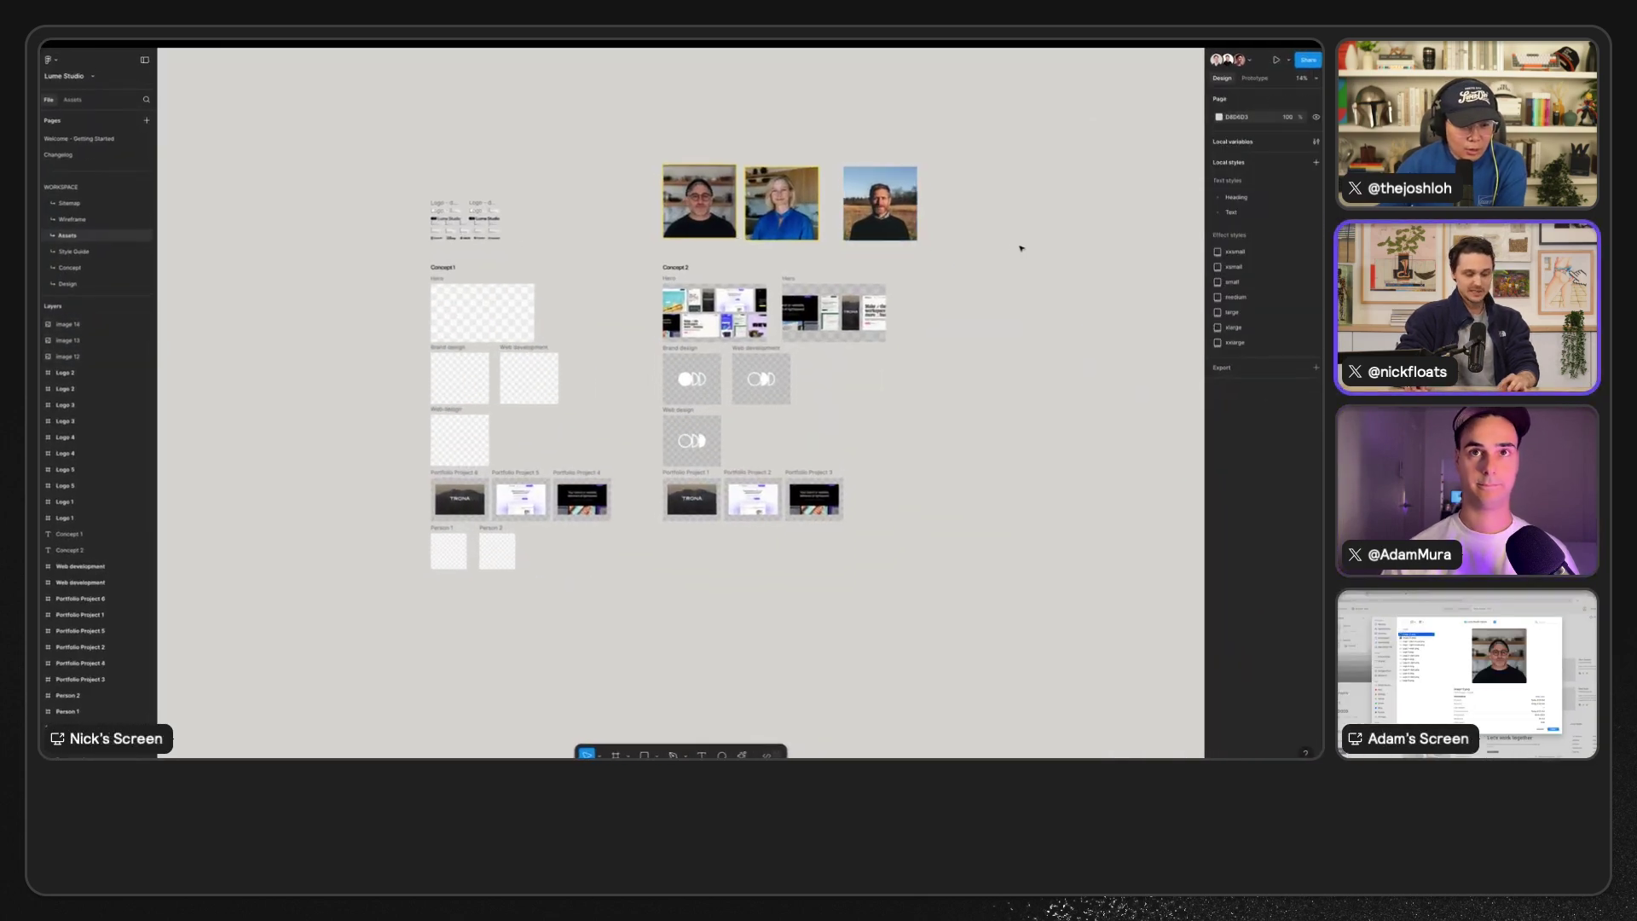
- Paste the copied woman's portrait onto the Figma Assets page, place it beside the man's field portrait, and return to Midjourney's image grid
key(super+v)
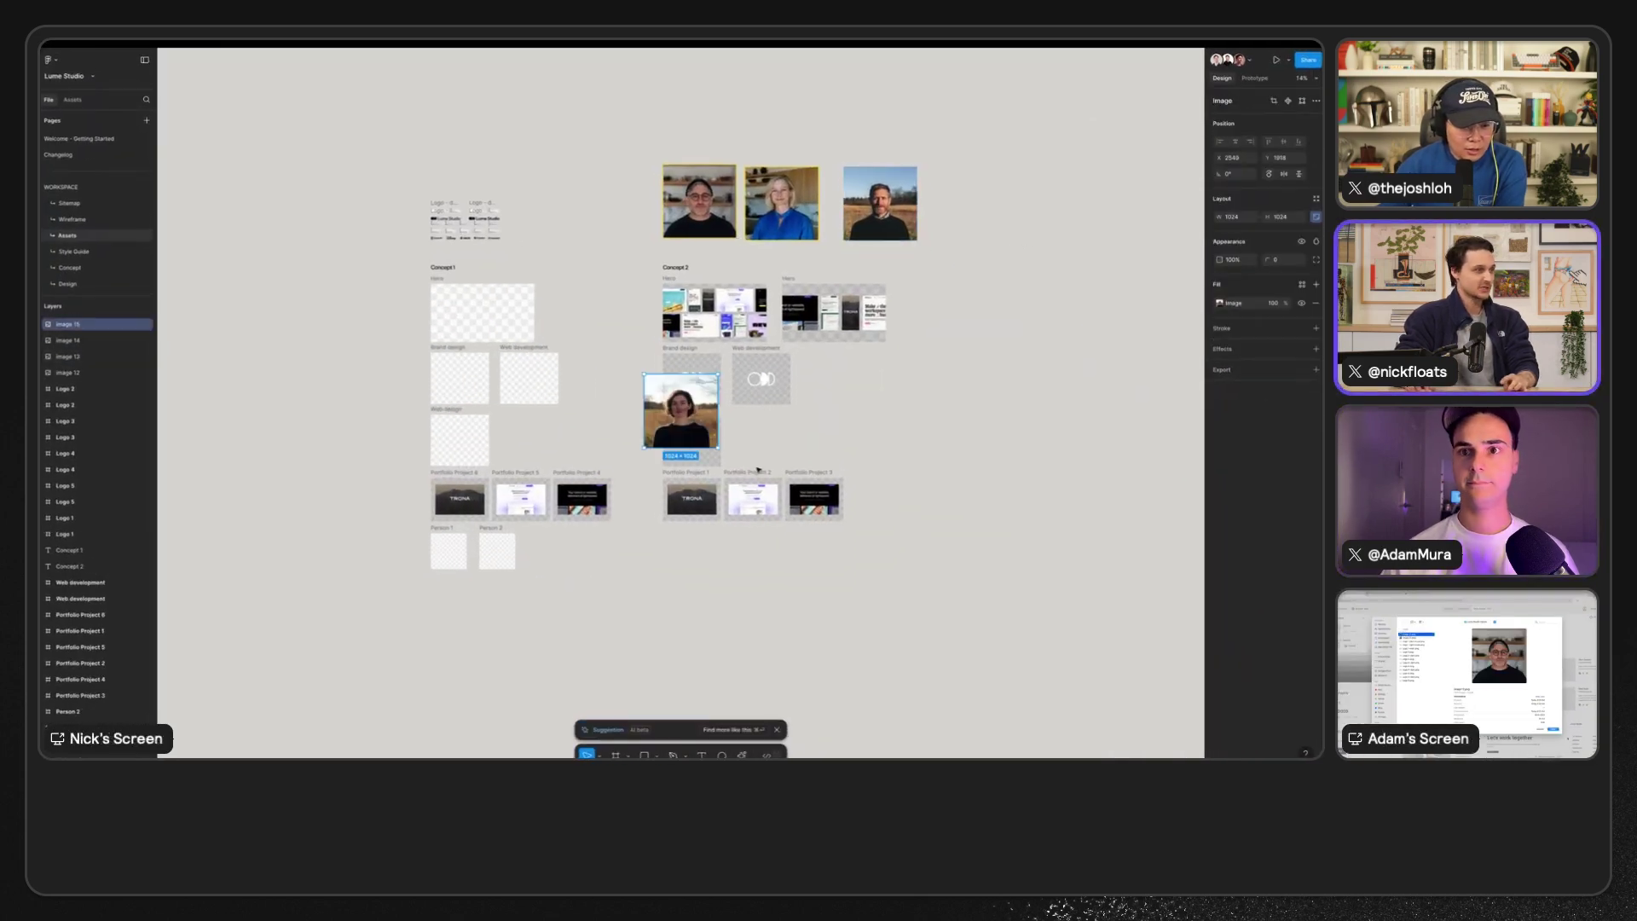
drag(682, 441, 941, 227)
shift+click(878, 204)
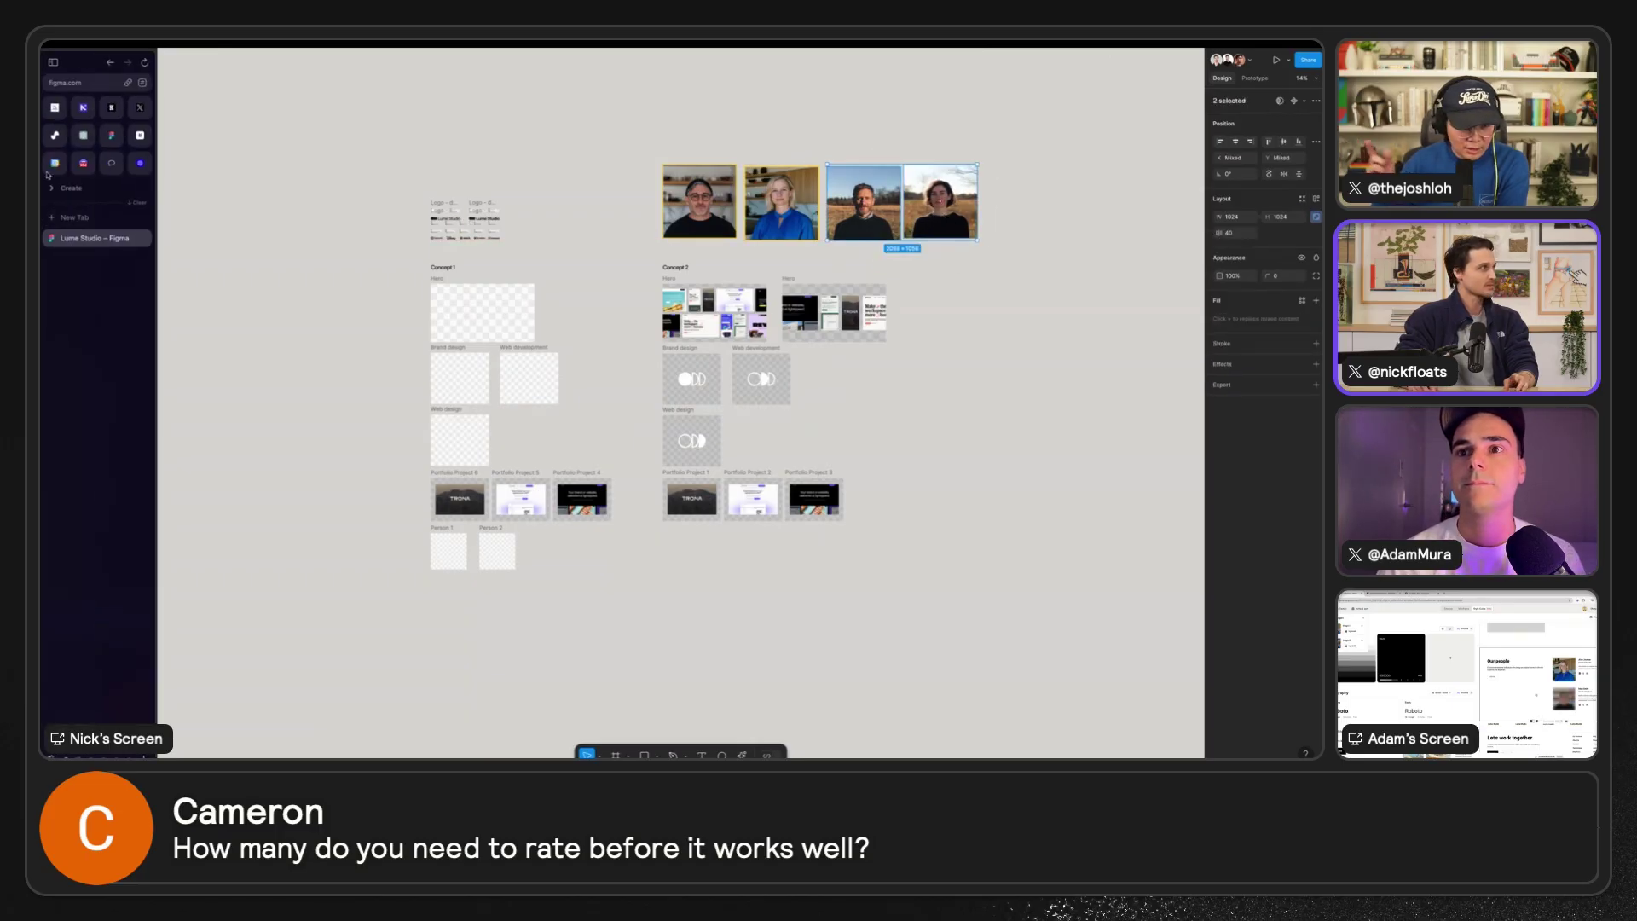
click(54, 108)
key(Escape)
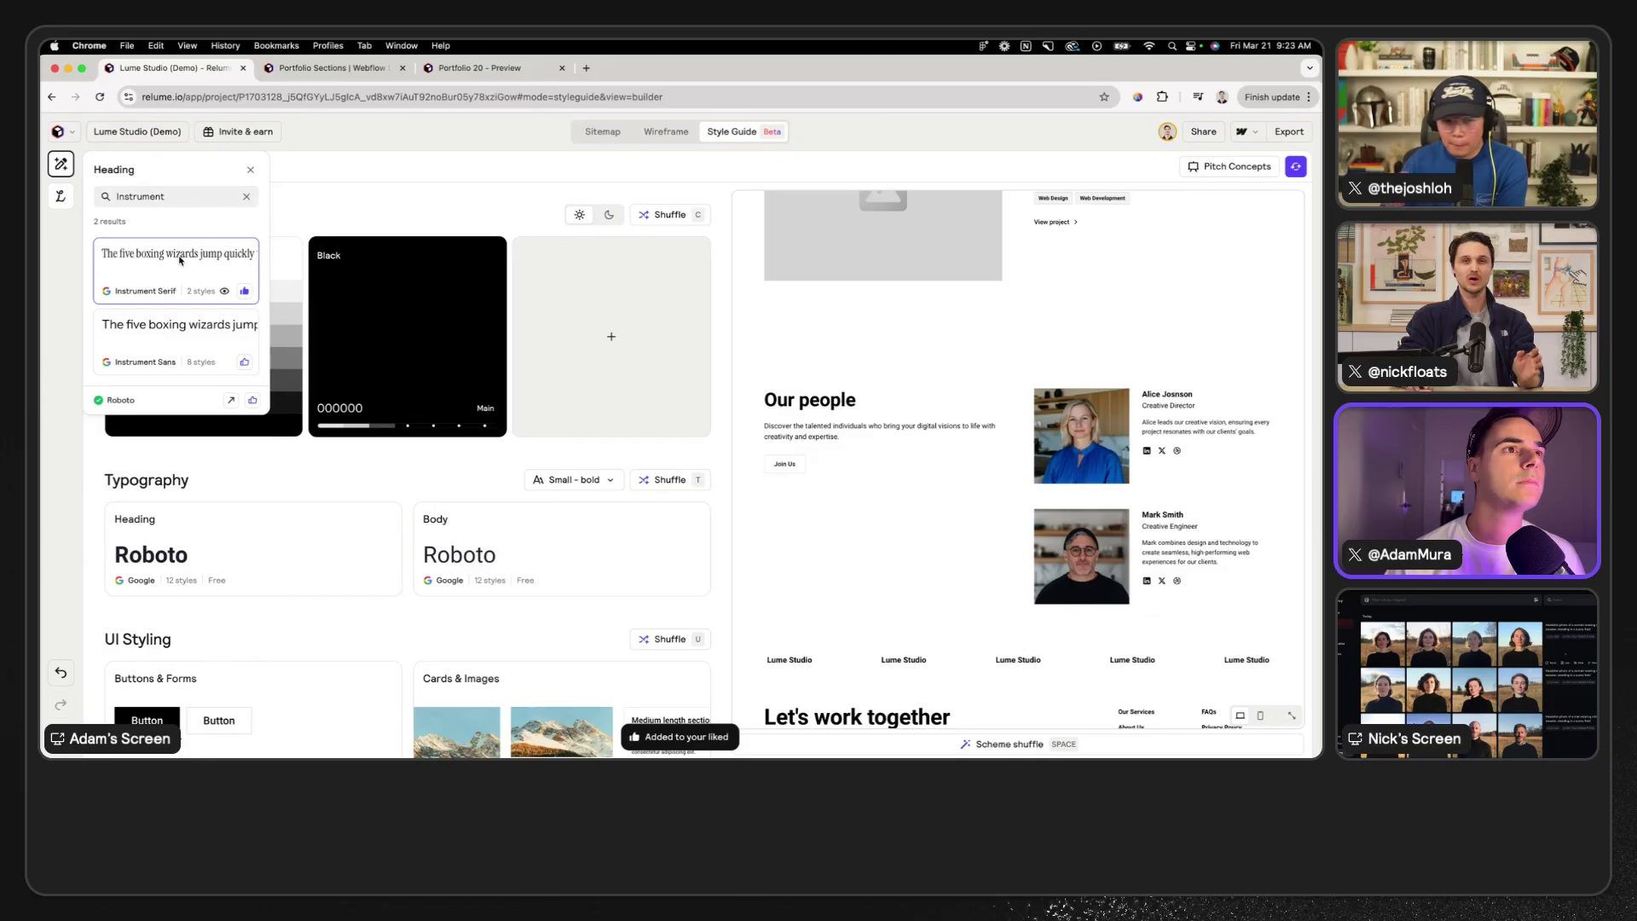
- In Relume, apply Instrument Serif as the heading font, set the typography to normal weight and regular size, and review the page preview
click(180, 260)
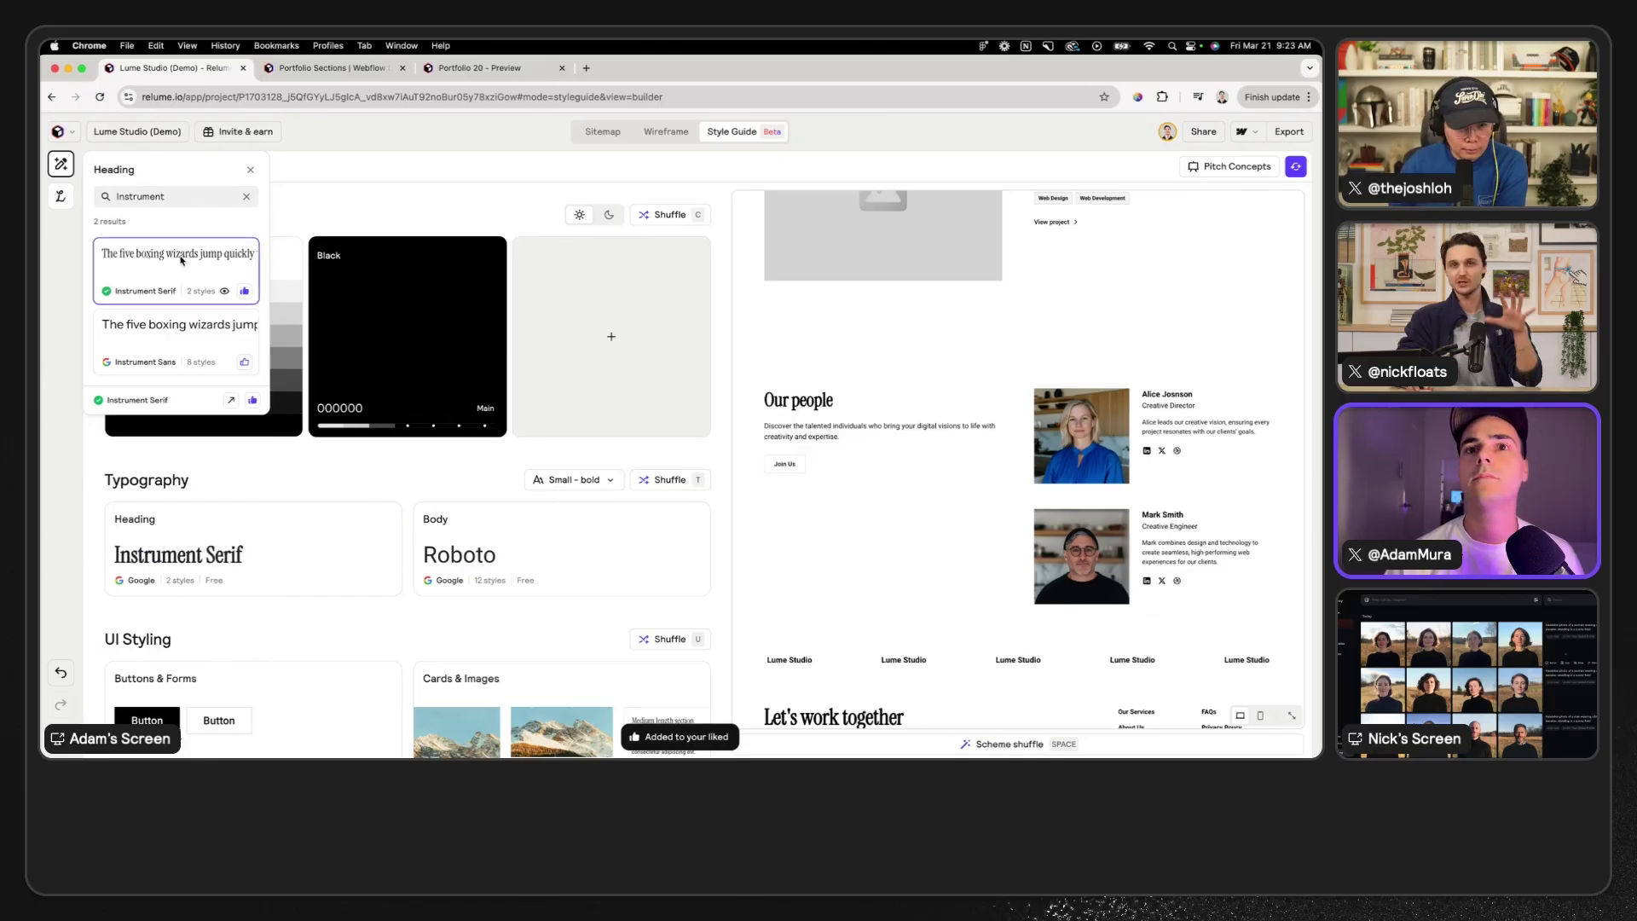
scroll(941, 546, up, 15)
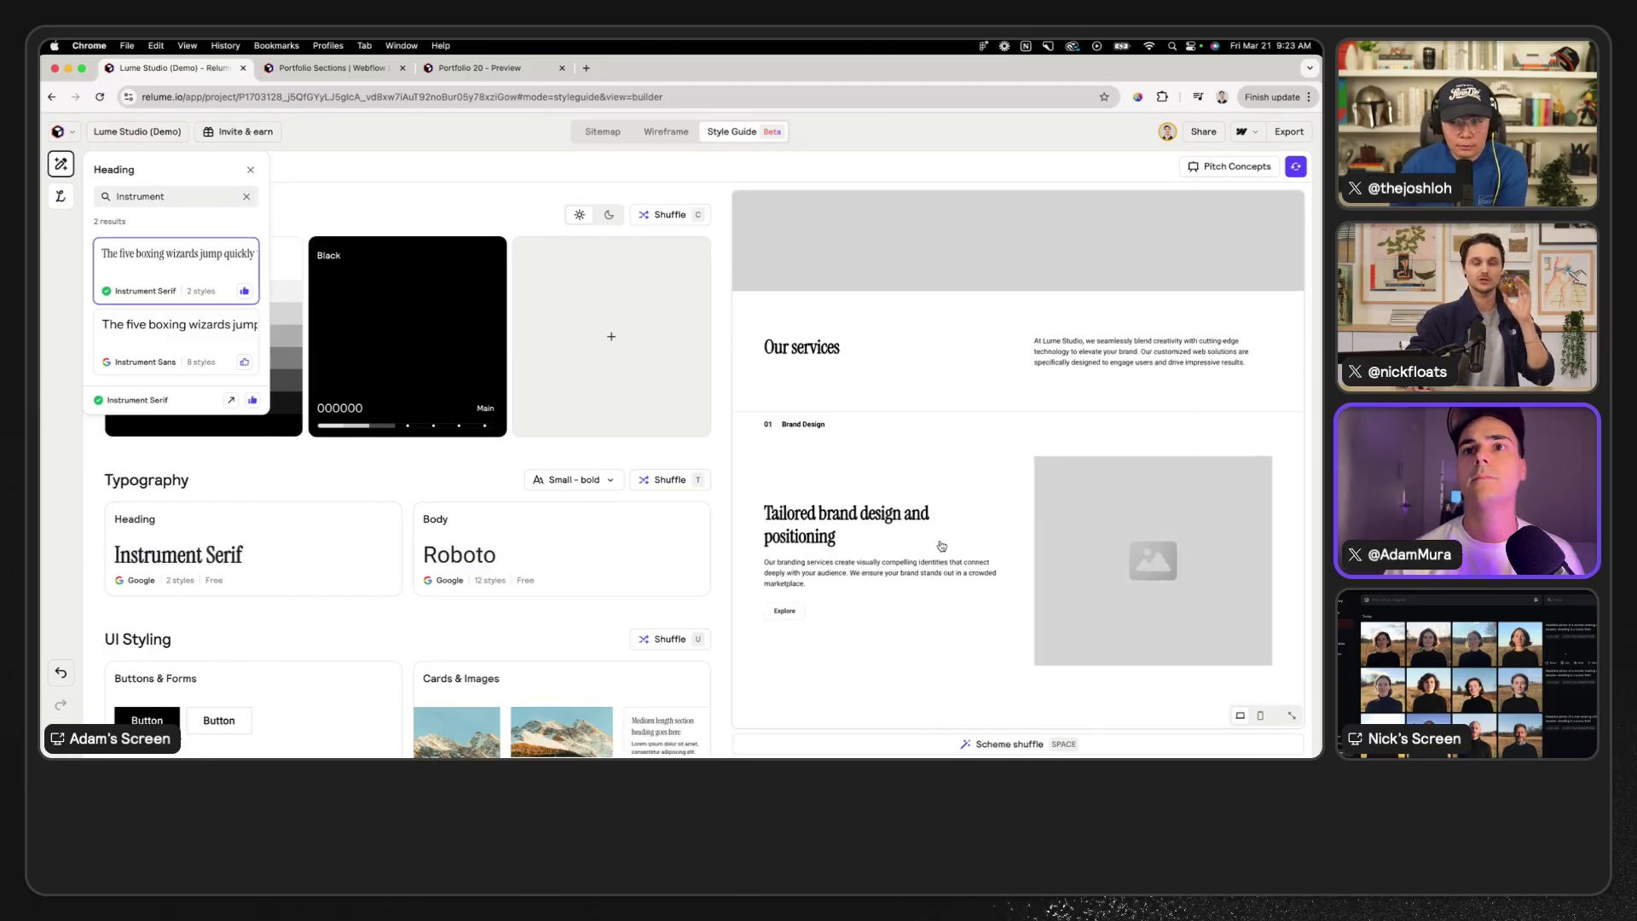
click(572, 479)
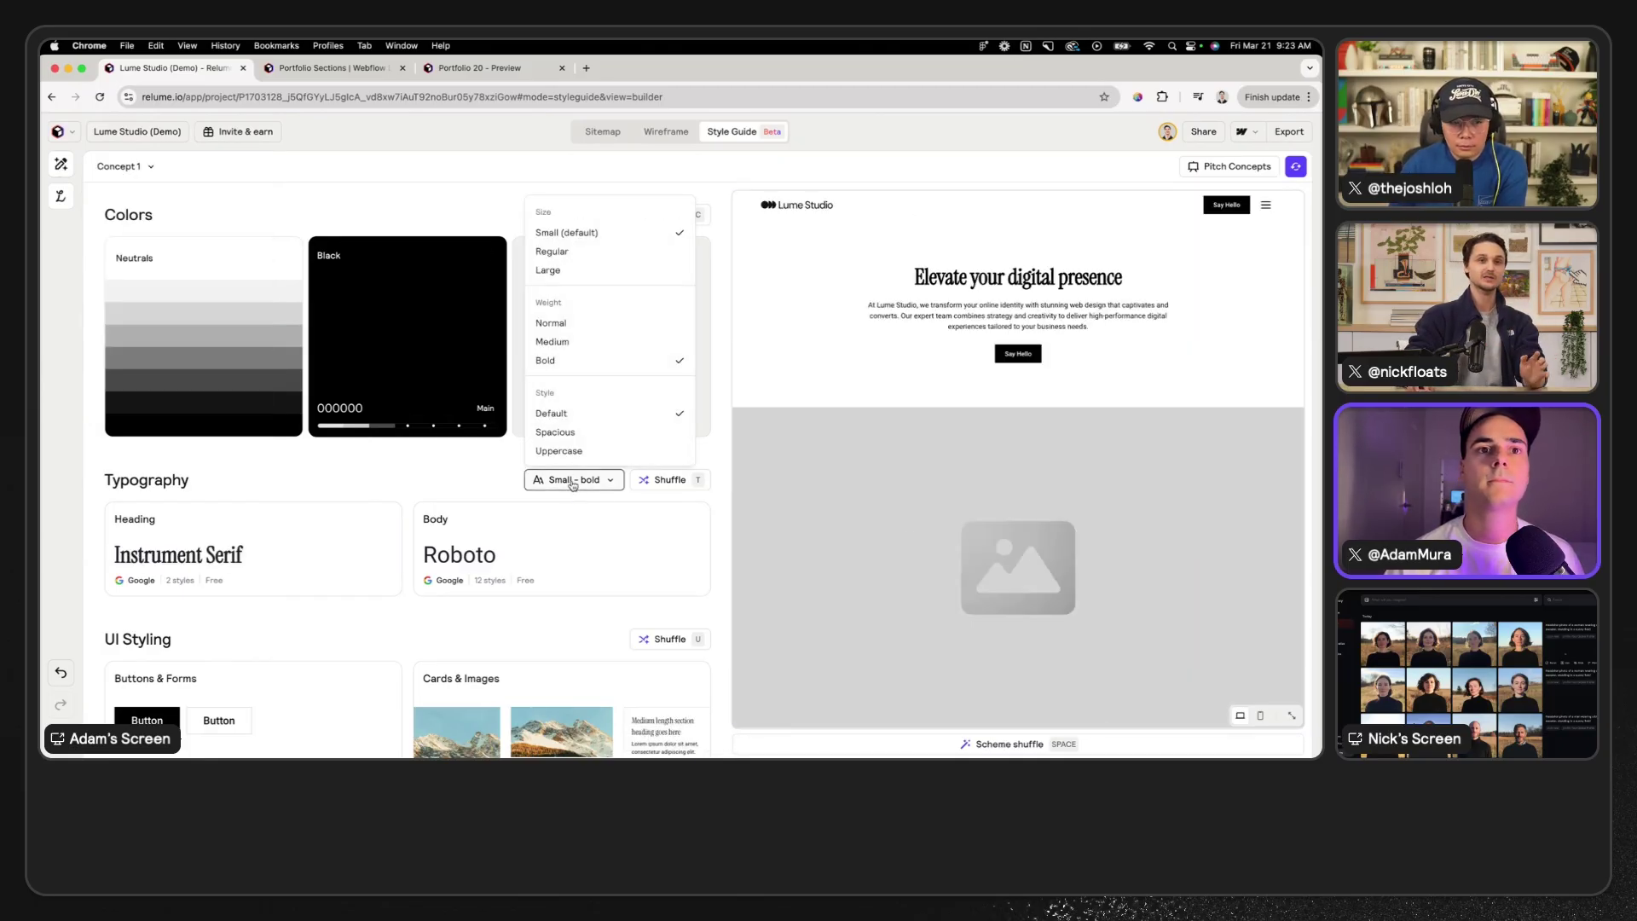
click(597, 325)
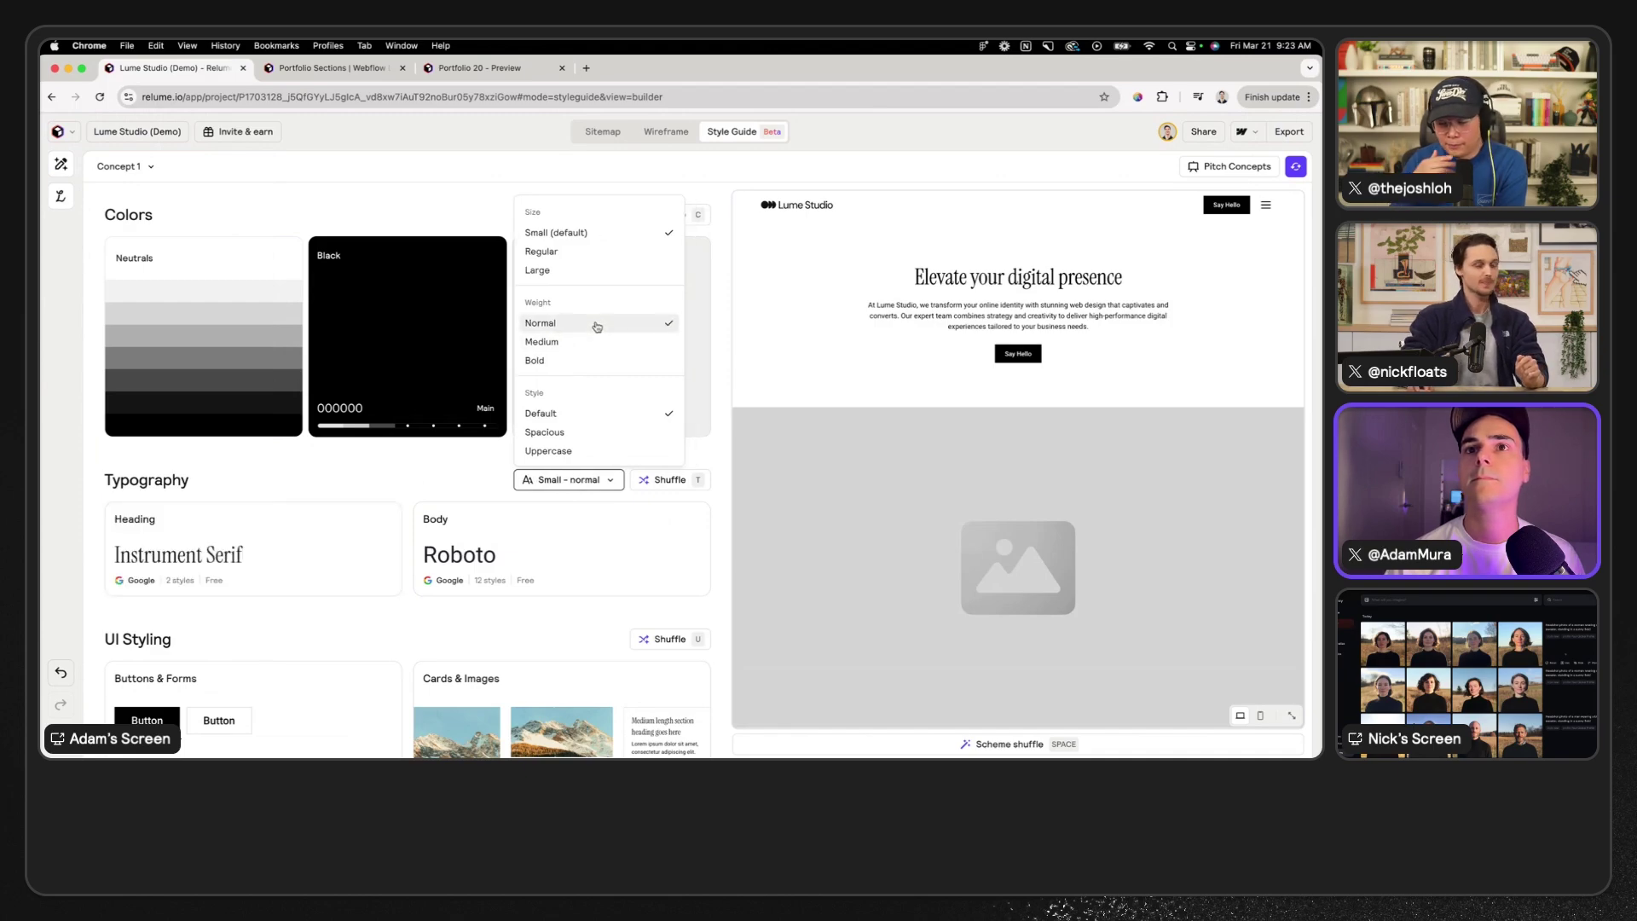
click(600, 254)
scroll(982, 335, down, 5)
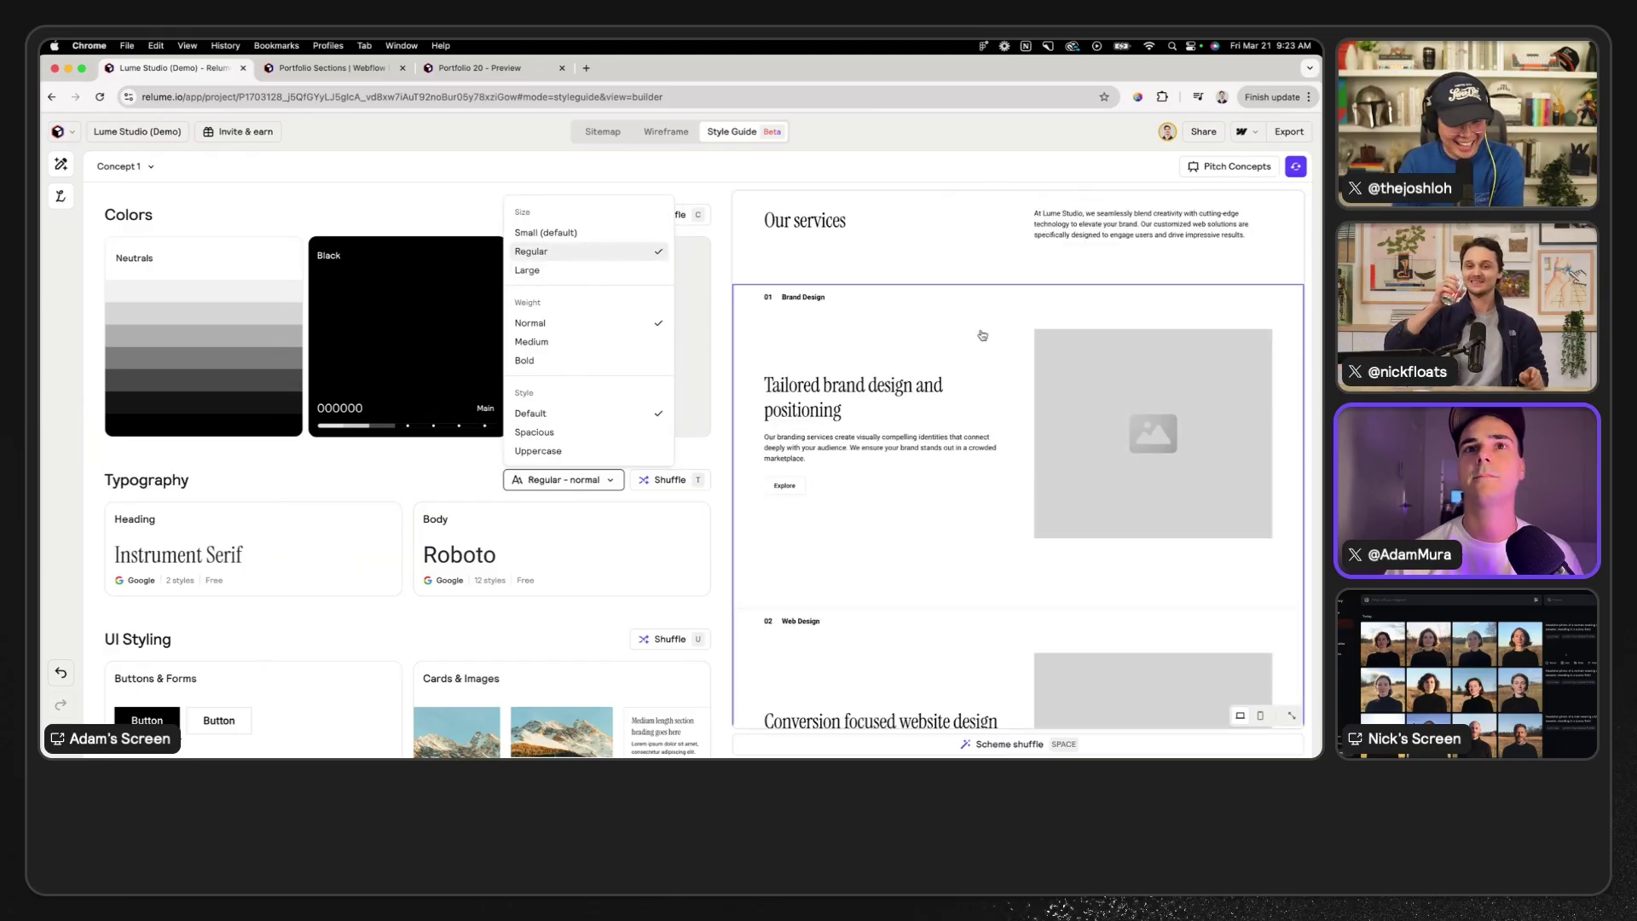
scroll(983, 335, down, 10)
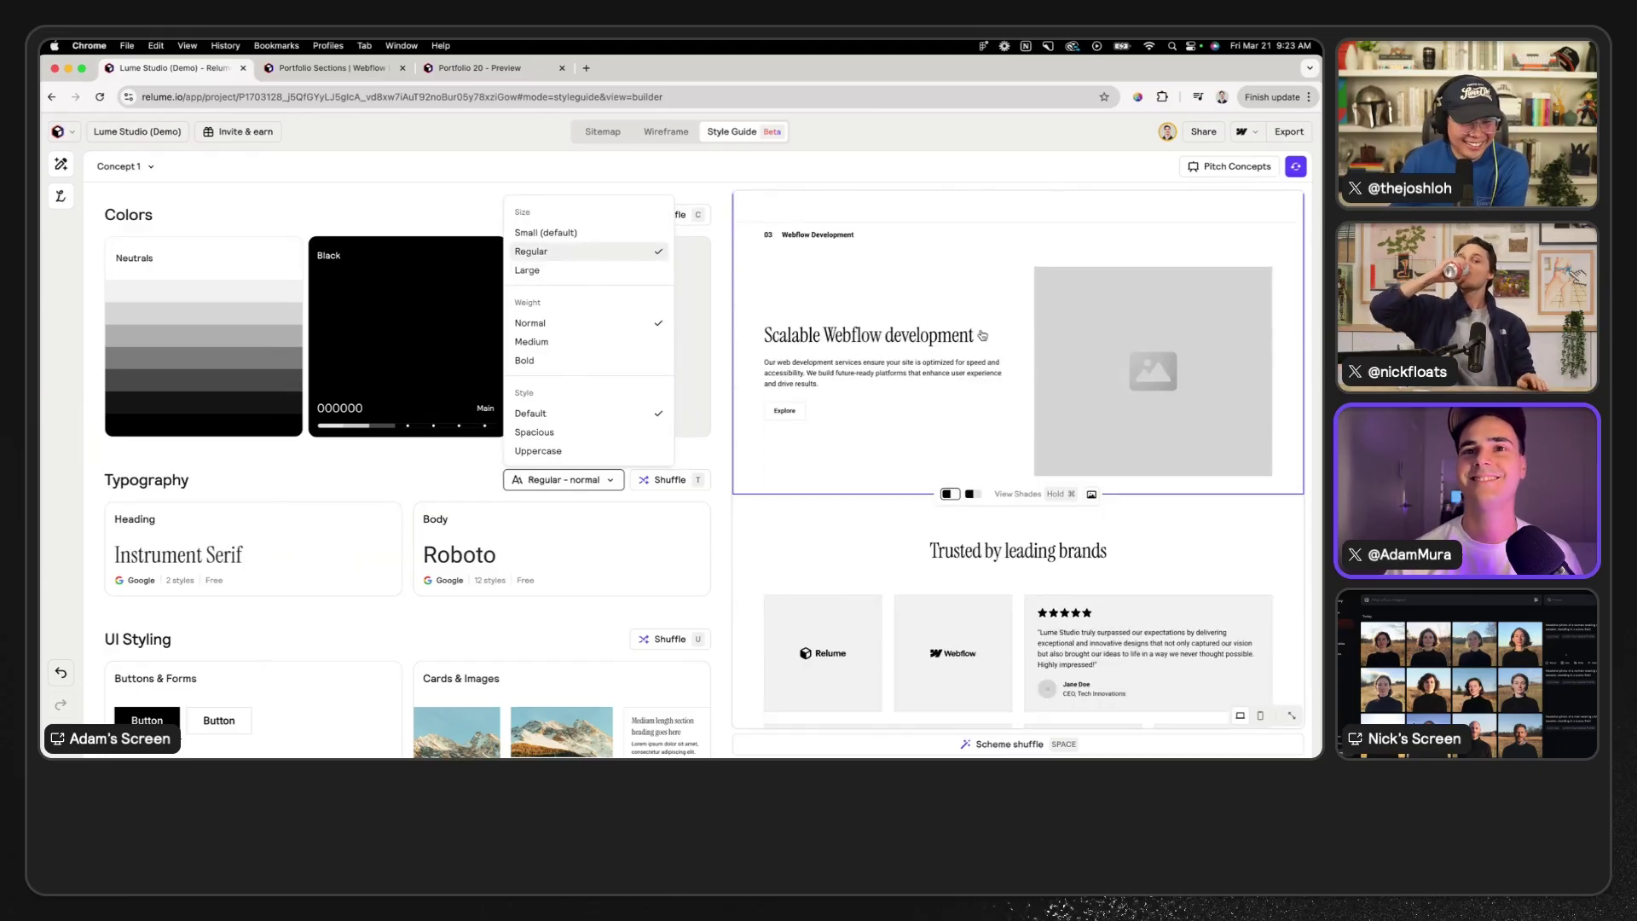
scroll(982, 335, down, 8)
scroll(980, 345, up, 15)
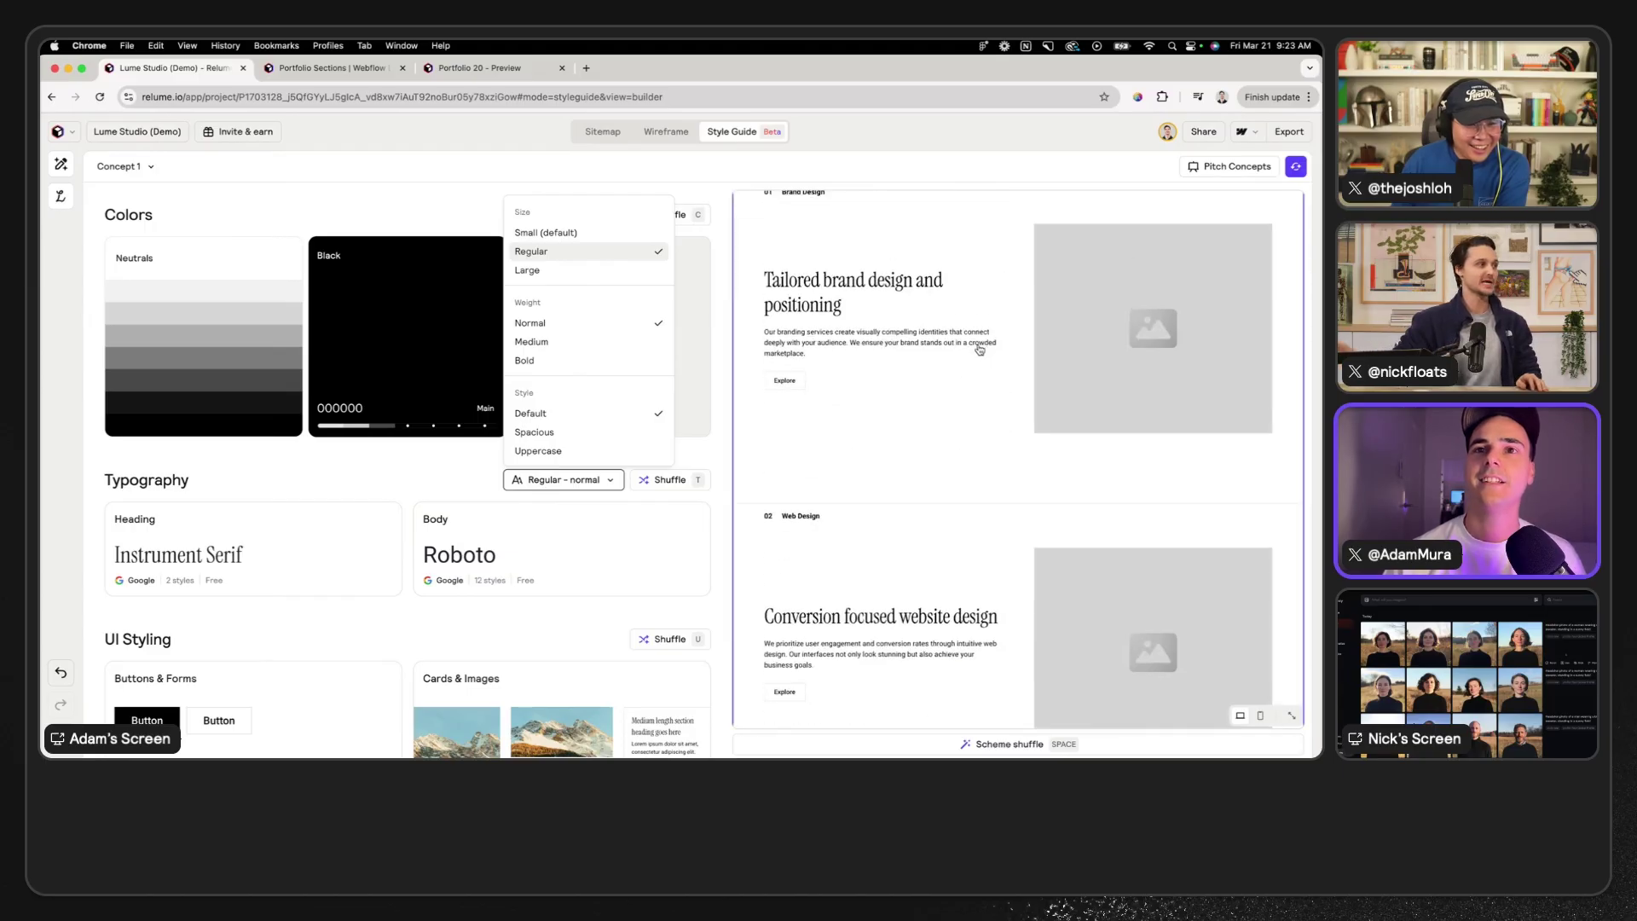
scroll(981, 348, up, 10)
- Try shuffling only the heading font for an alternative typeface, and restore Instrument Serif
click(287, 586)
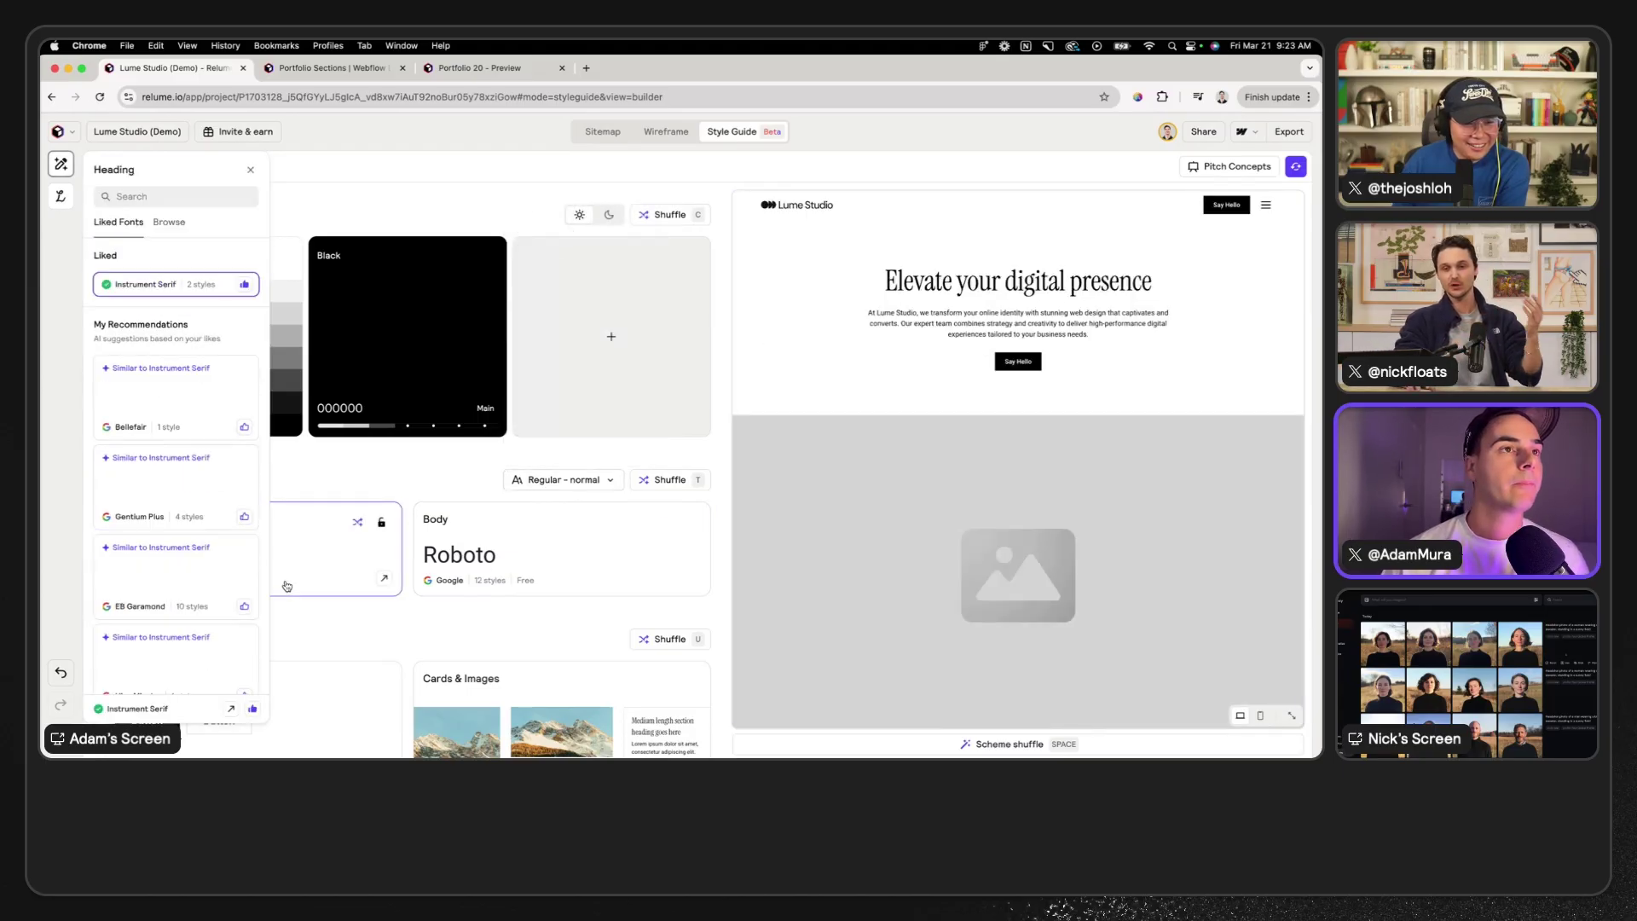
click(358, 525)
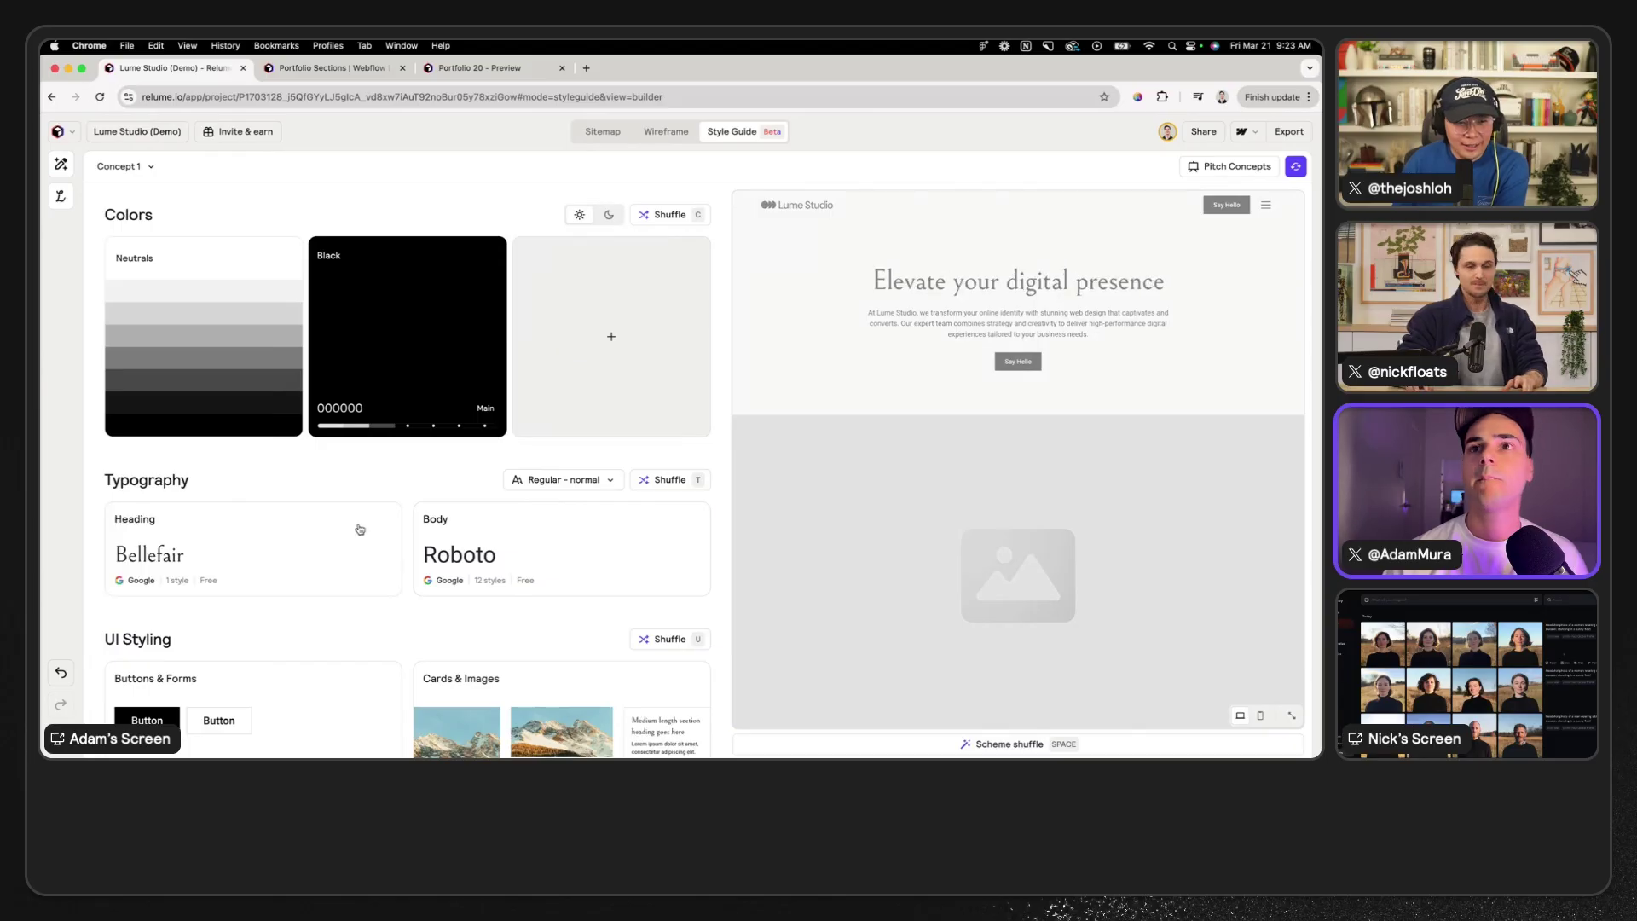
click(358, 527)
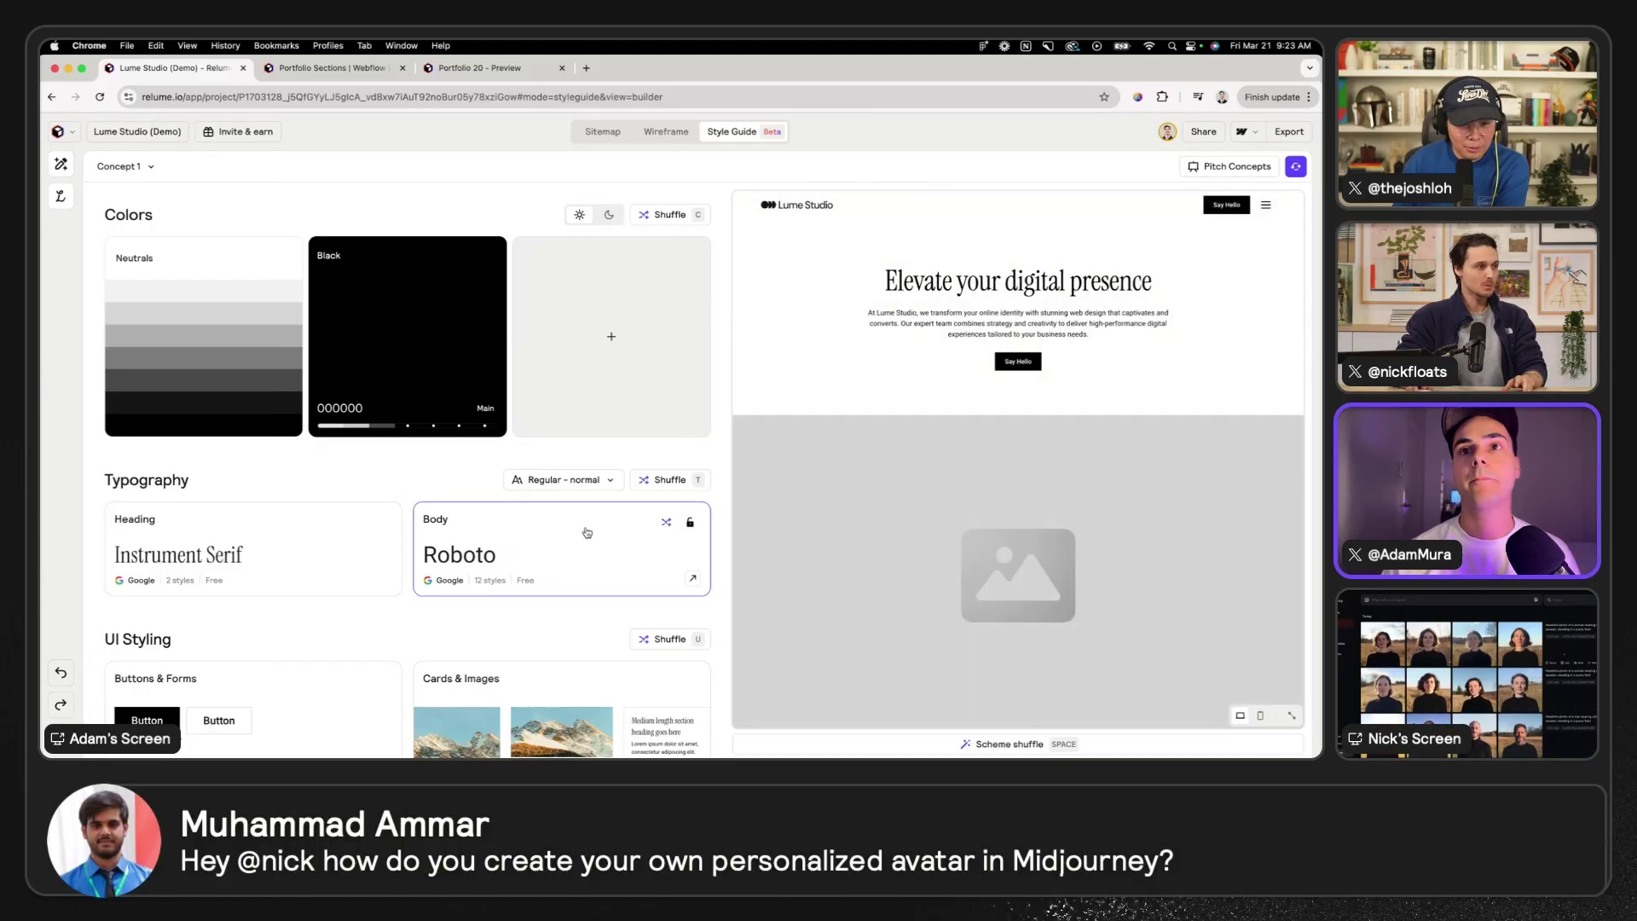
- Find DM Sans in the font library and apply it as the body font
click(570, 524)
text(DM)
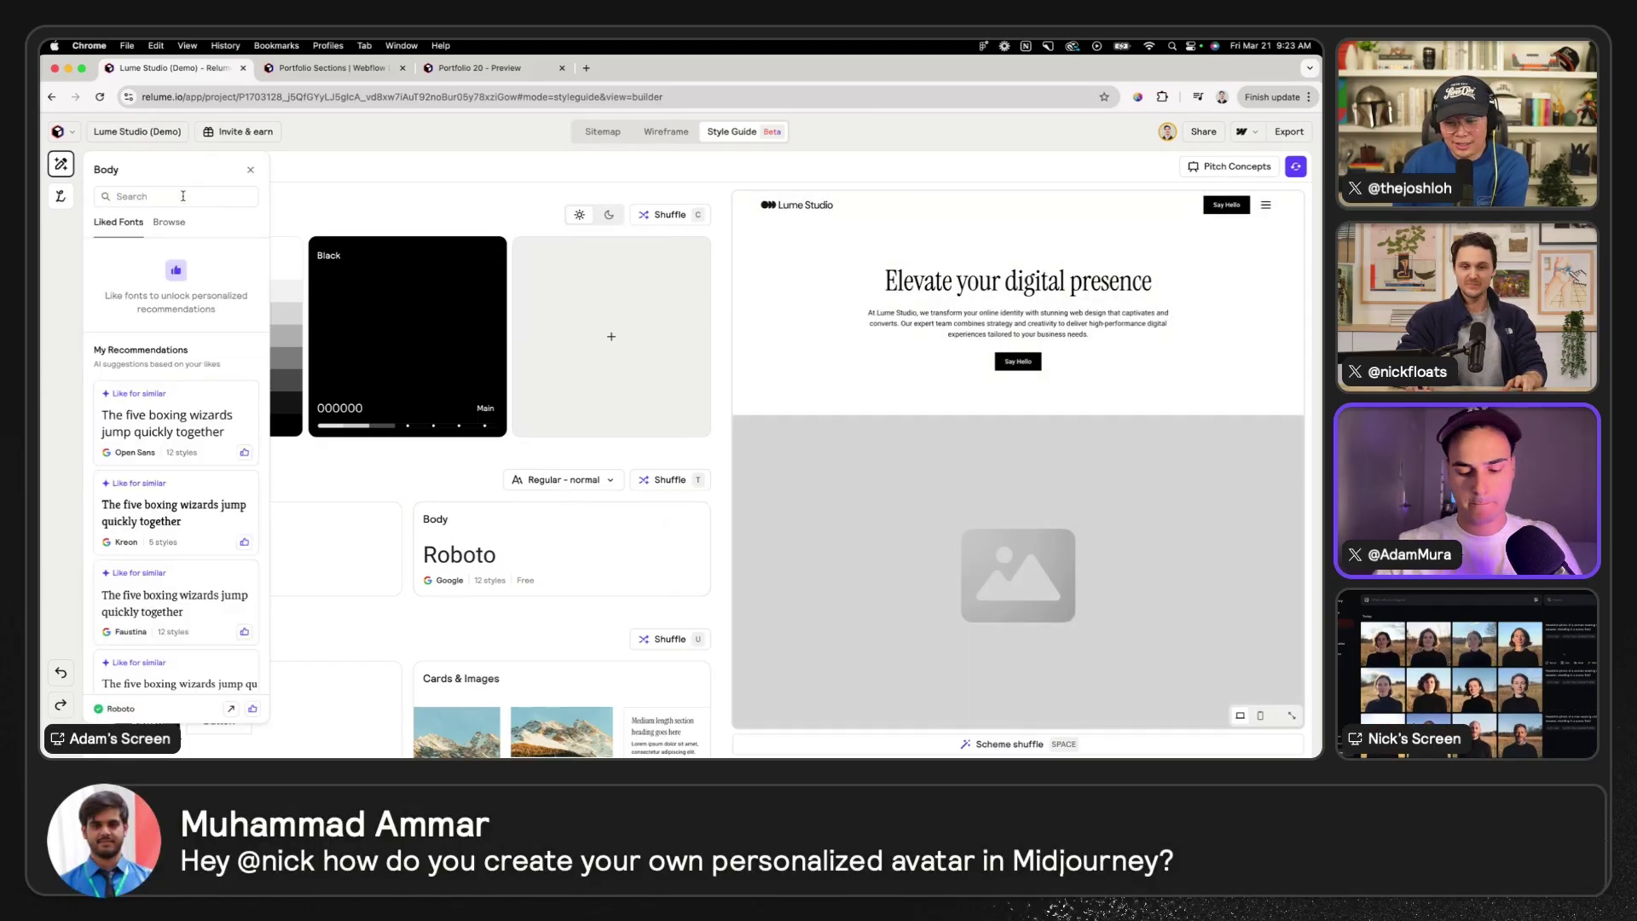
text( Sans)
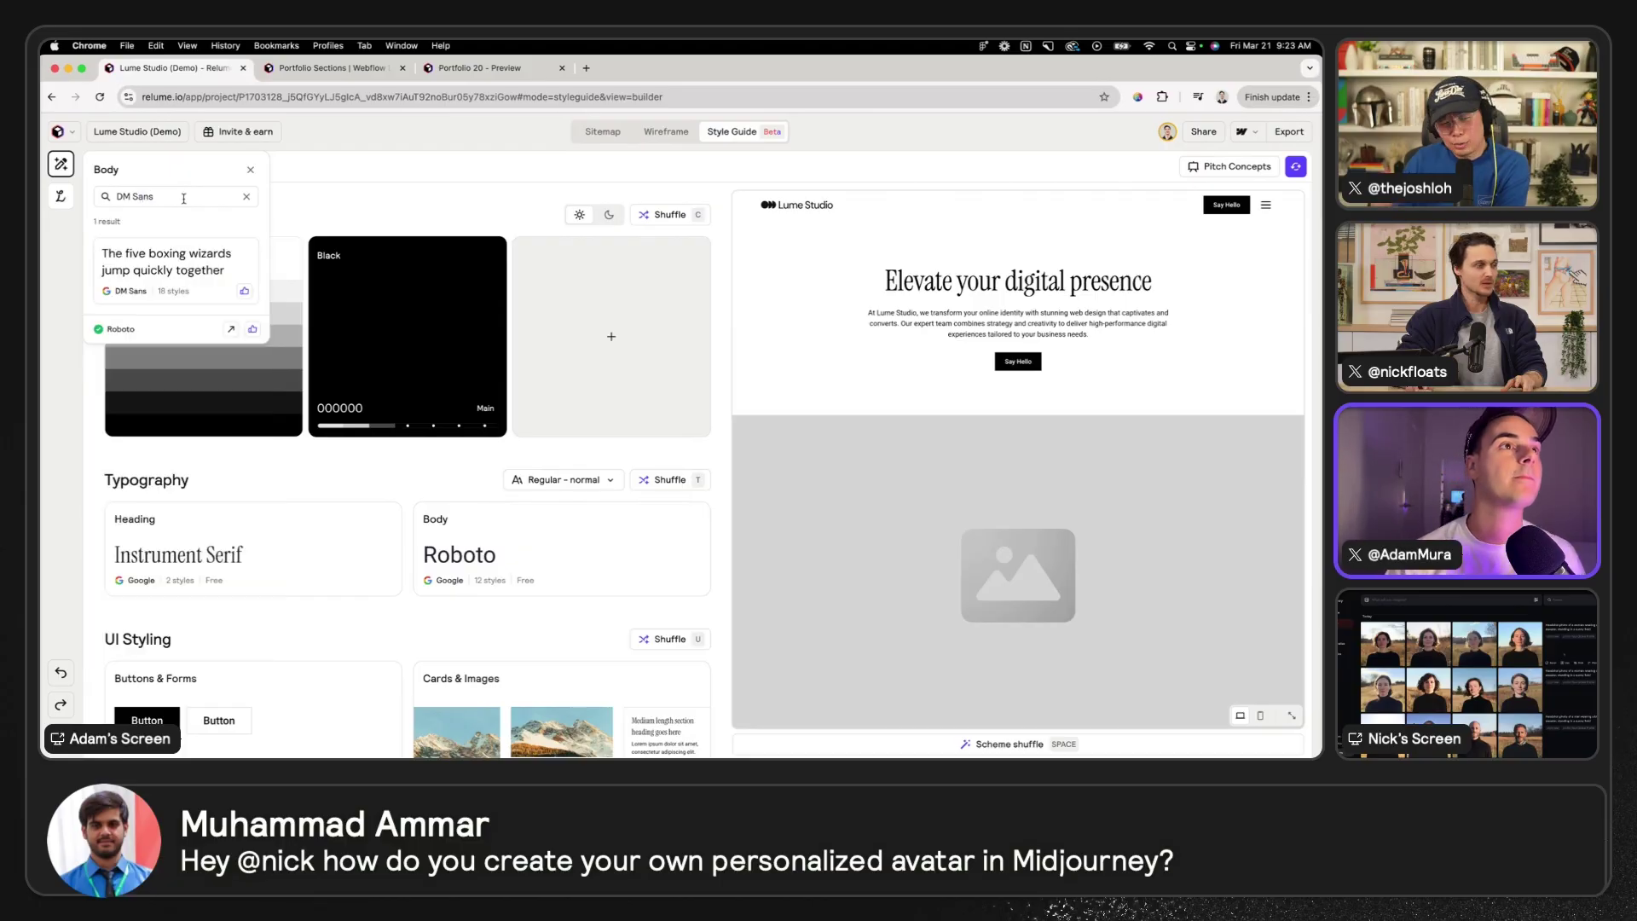
click(195, 267)
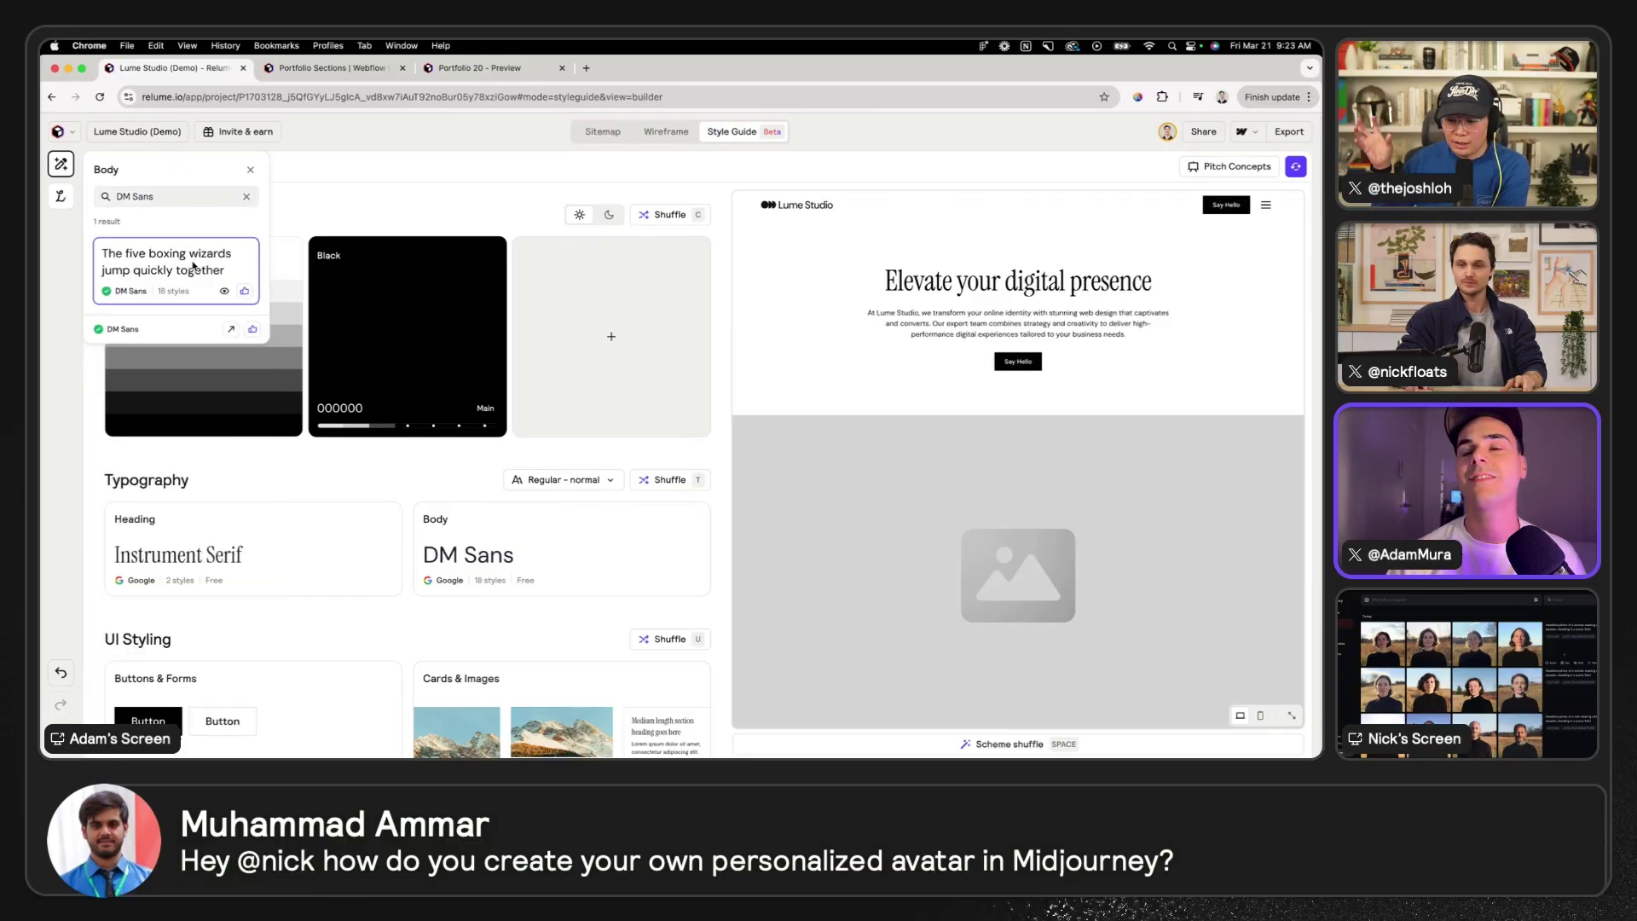
click(316, 452)
- Lock the body font and shuffle the typography to try other heading fonts with it
click(691, 523)
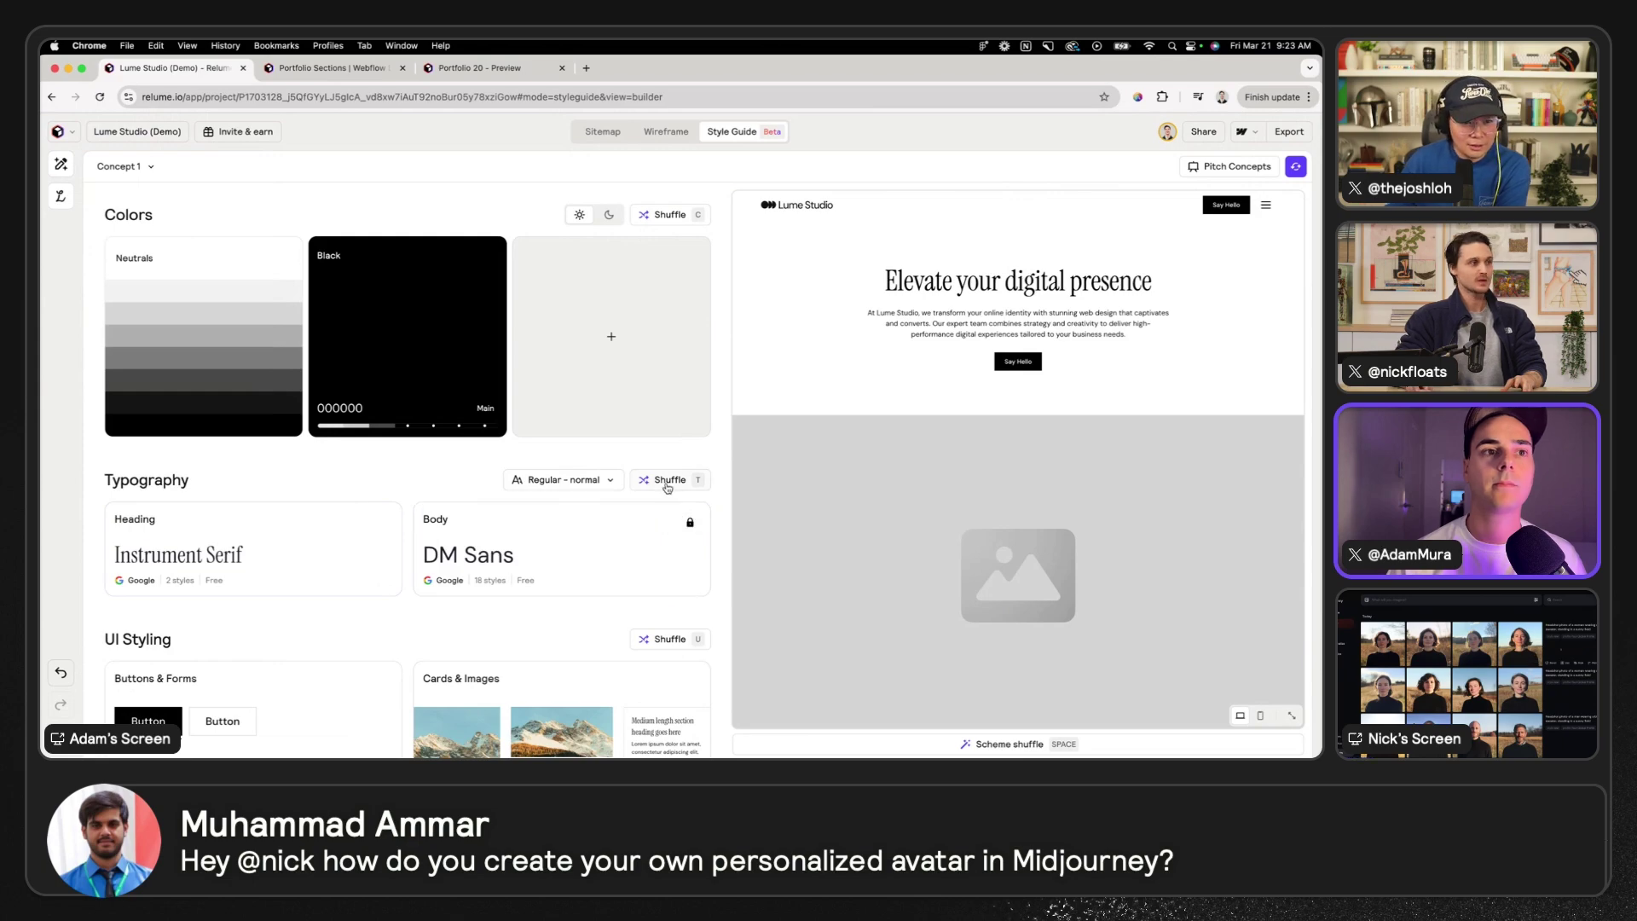
click(668, 480)
click(667, 480)
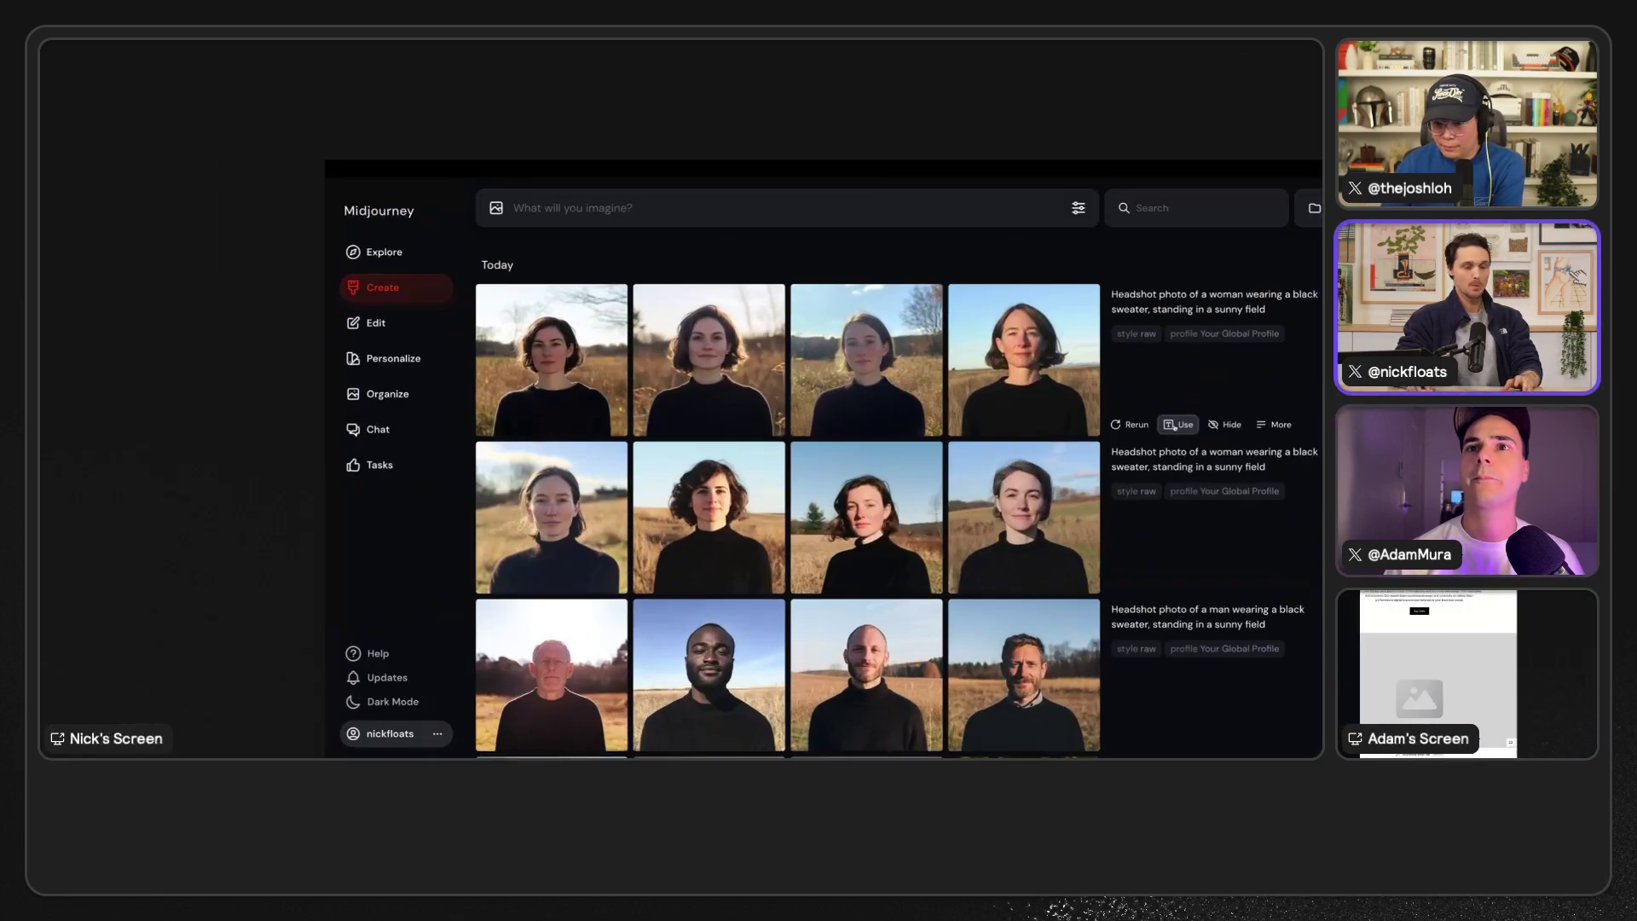
- In Midjourney, reuse the woman-in-sunny-field prompt with the dark-haired woman's portrait as a character reference, generate new images, and close the enlarged portrait
click(1175, 425)
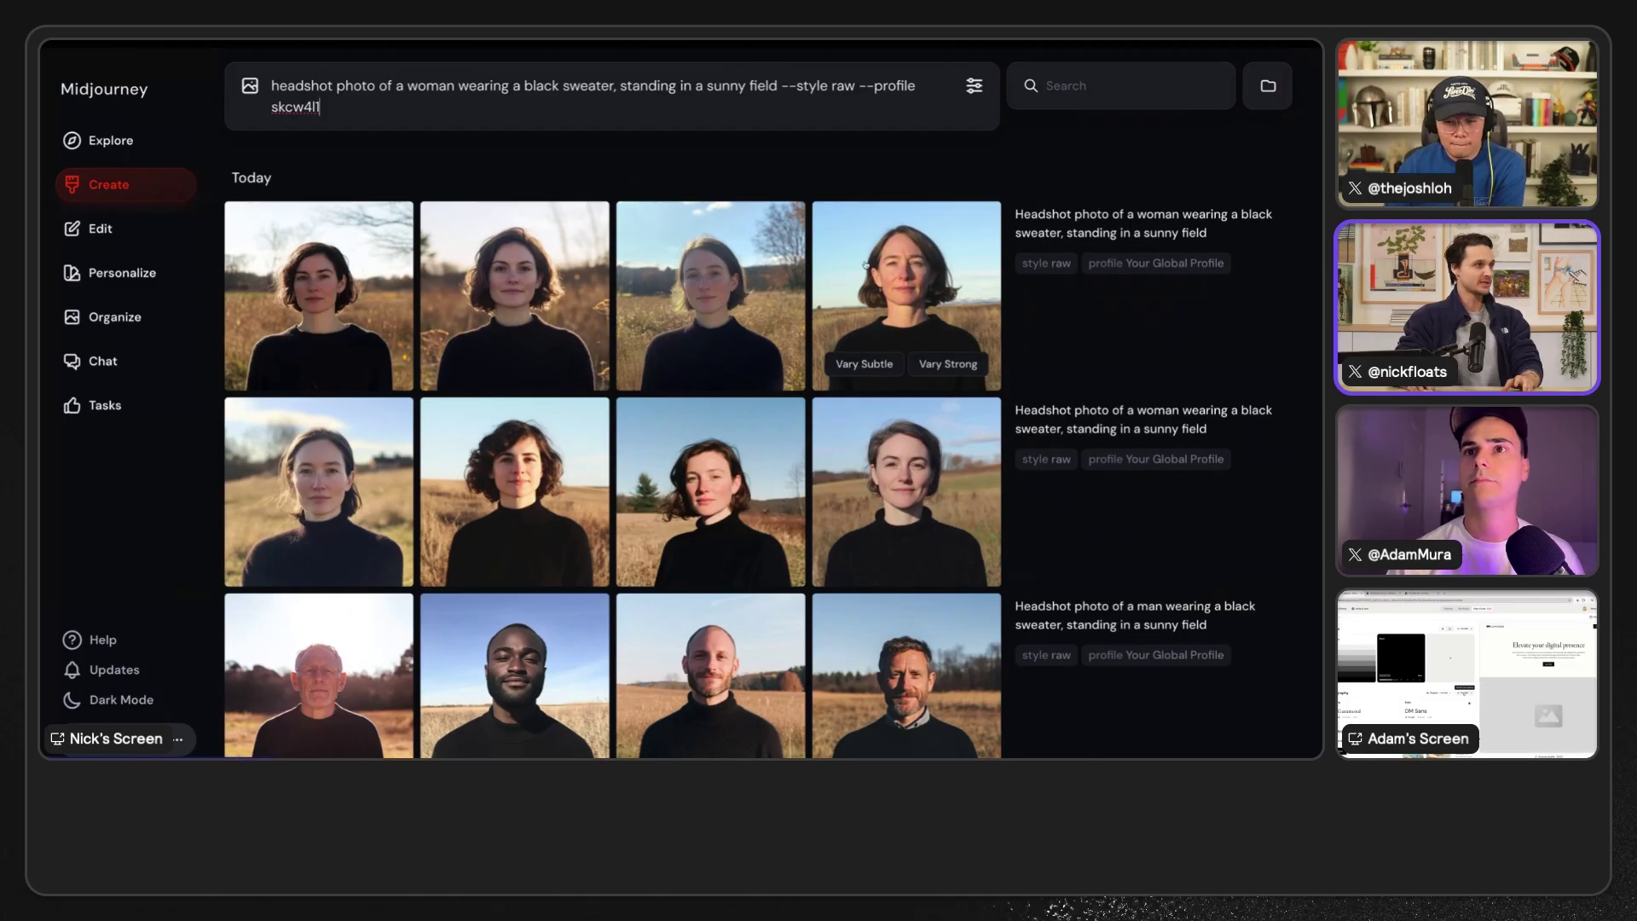
click(318, 296)
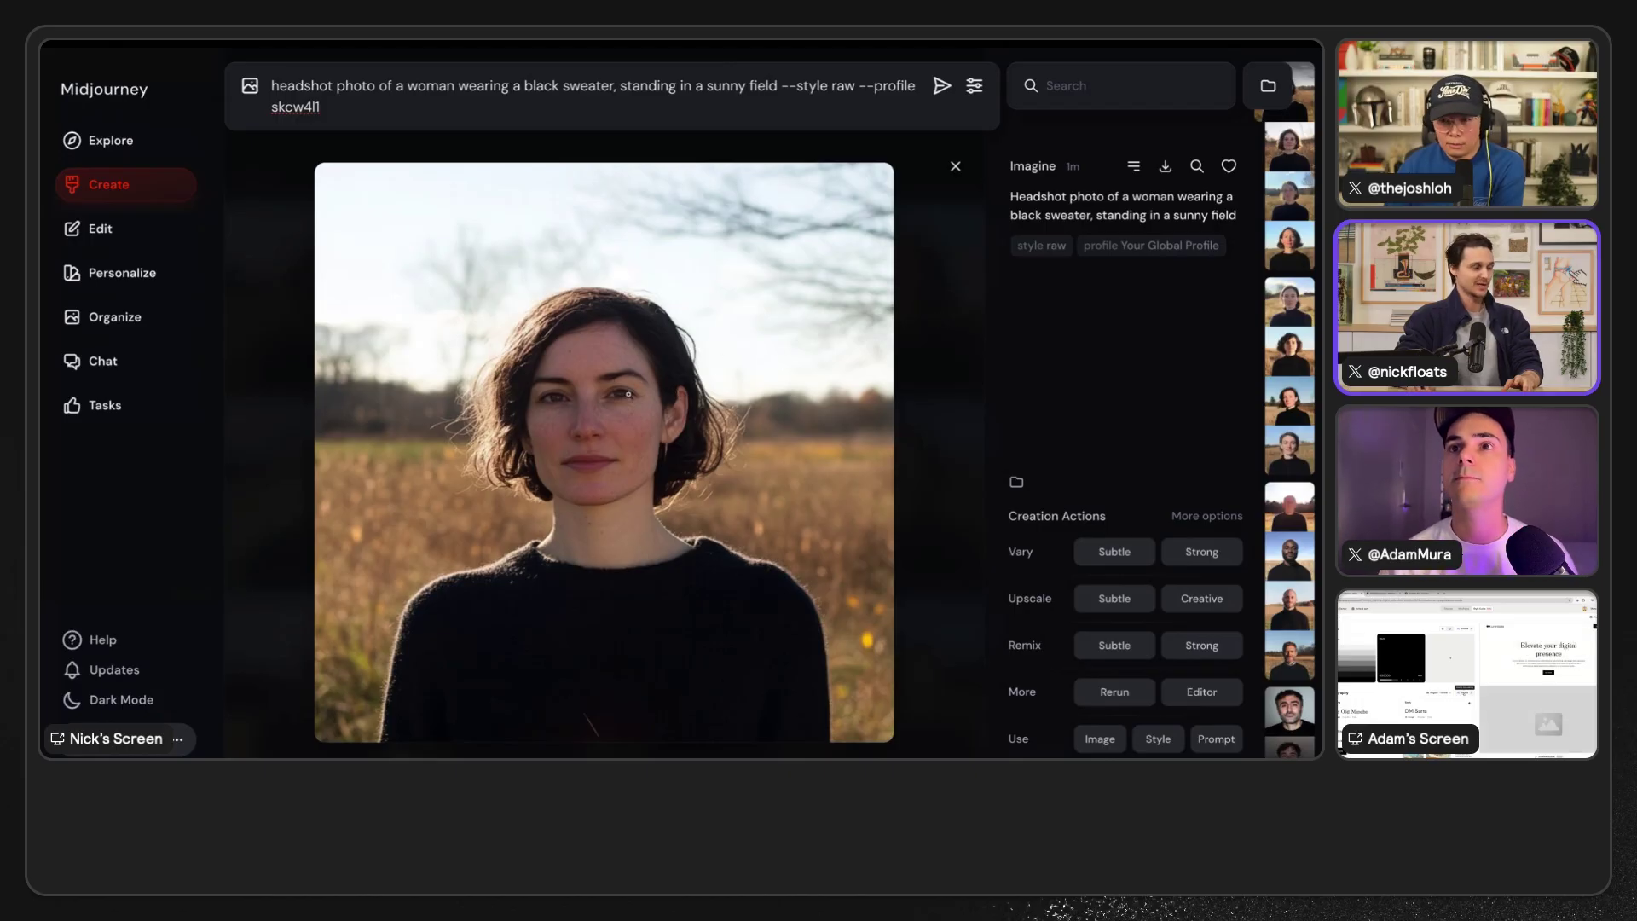
drag(627, 399, 309, 162)
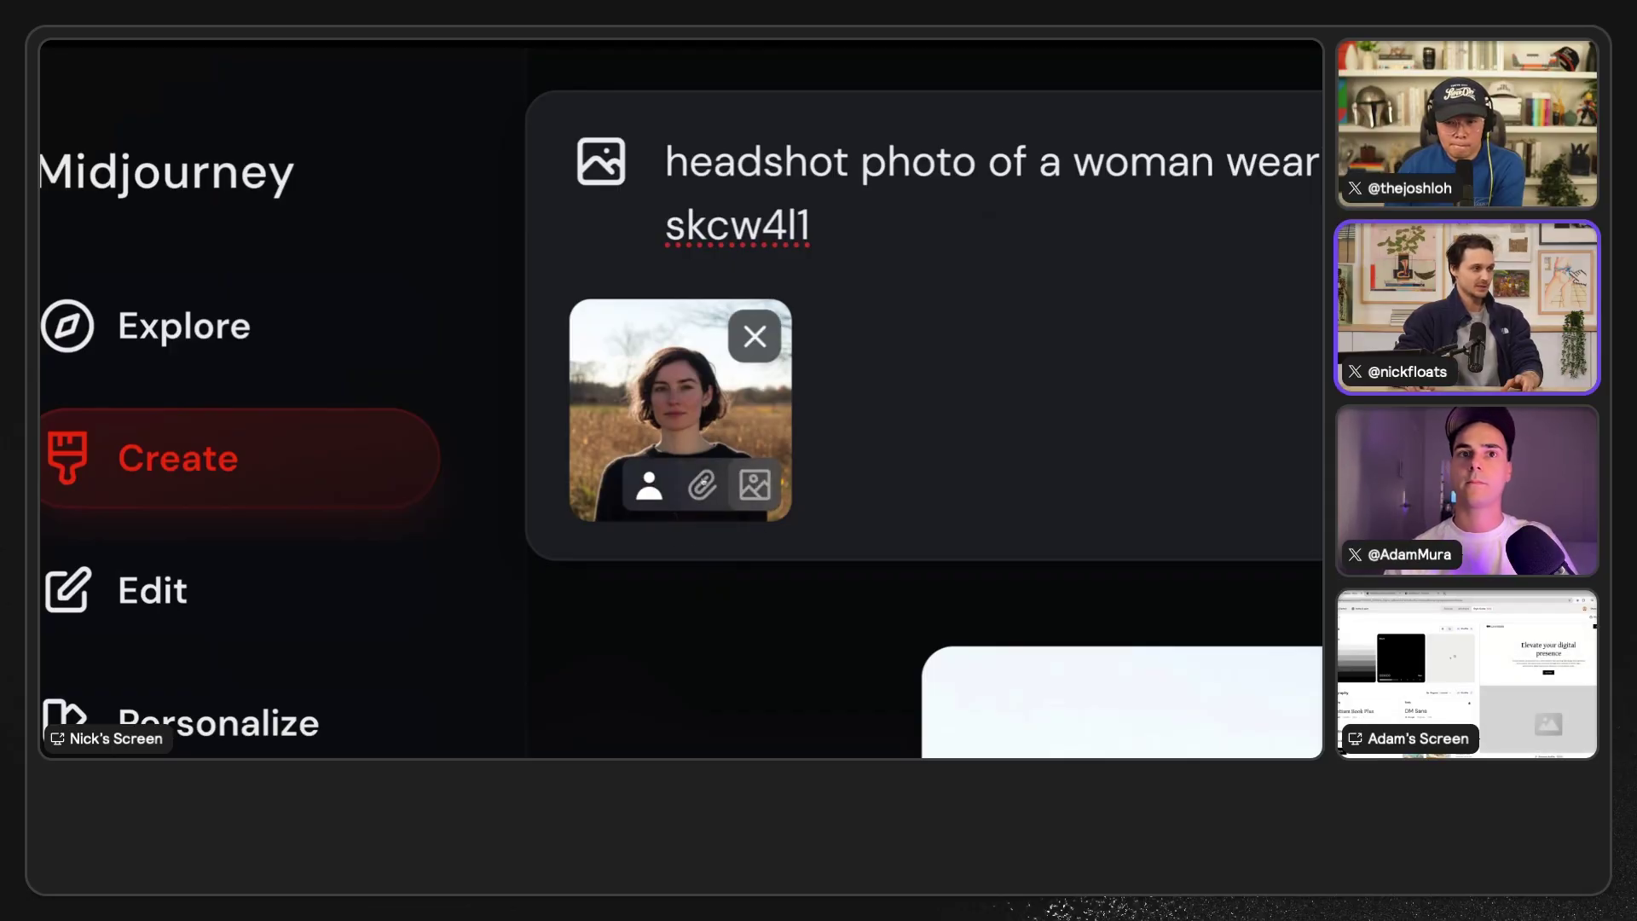
click(686, 411)
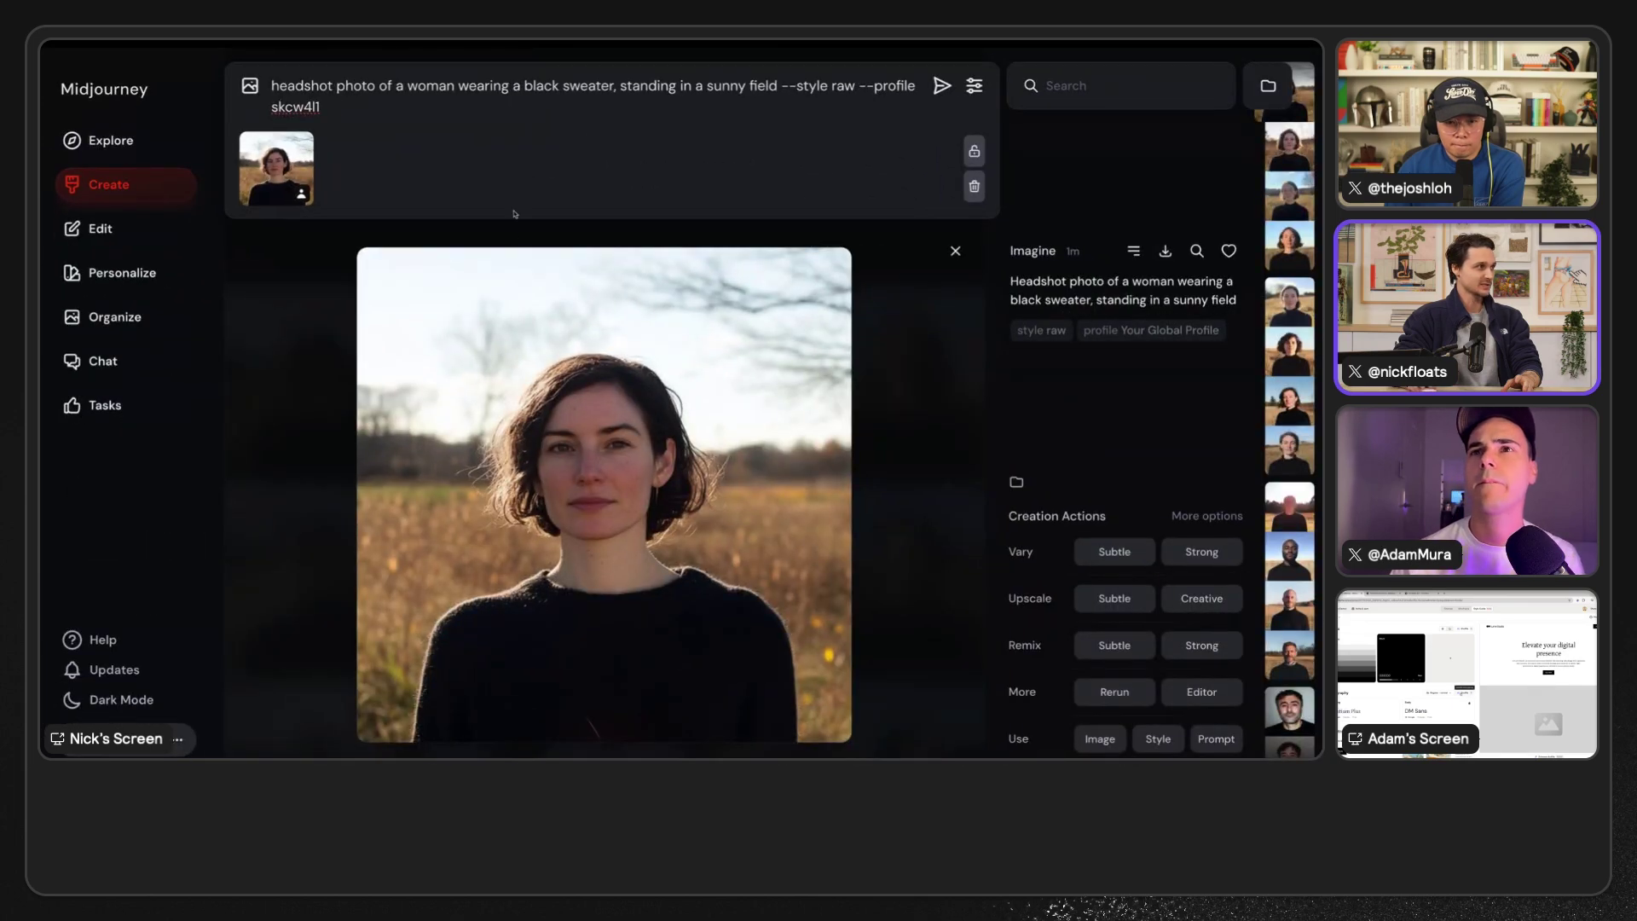
key(Return)
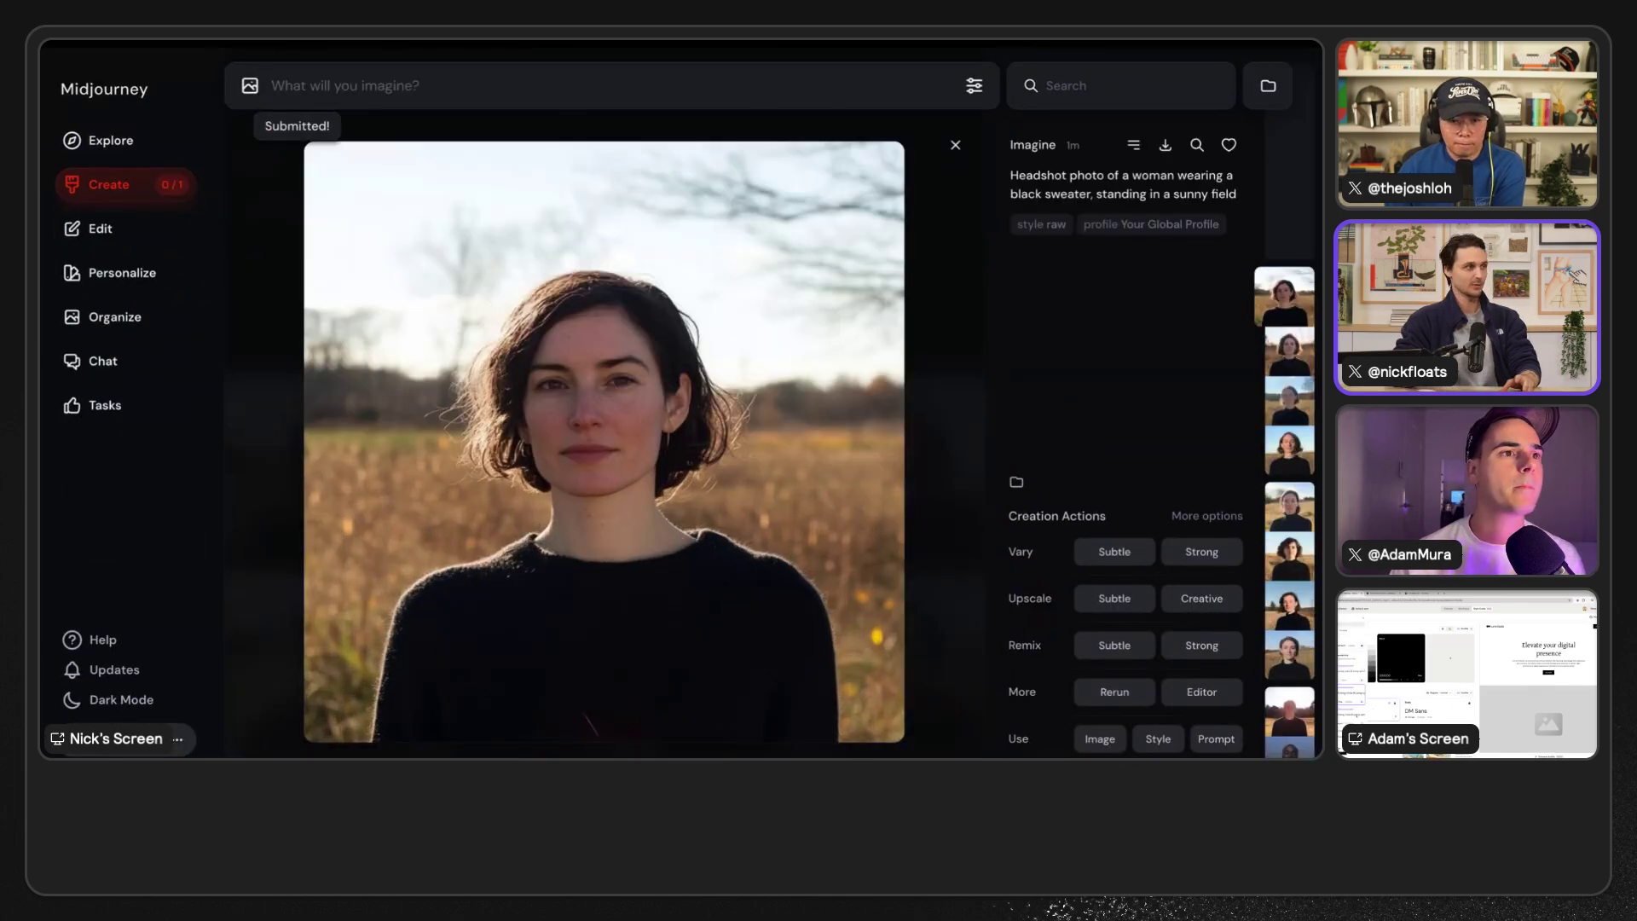
click(934, 238)
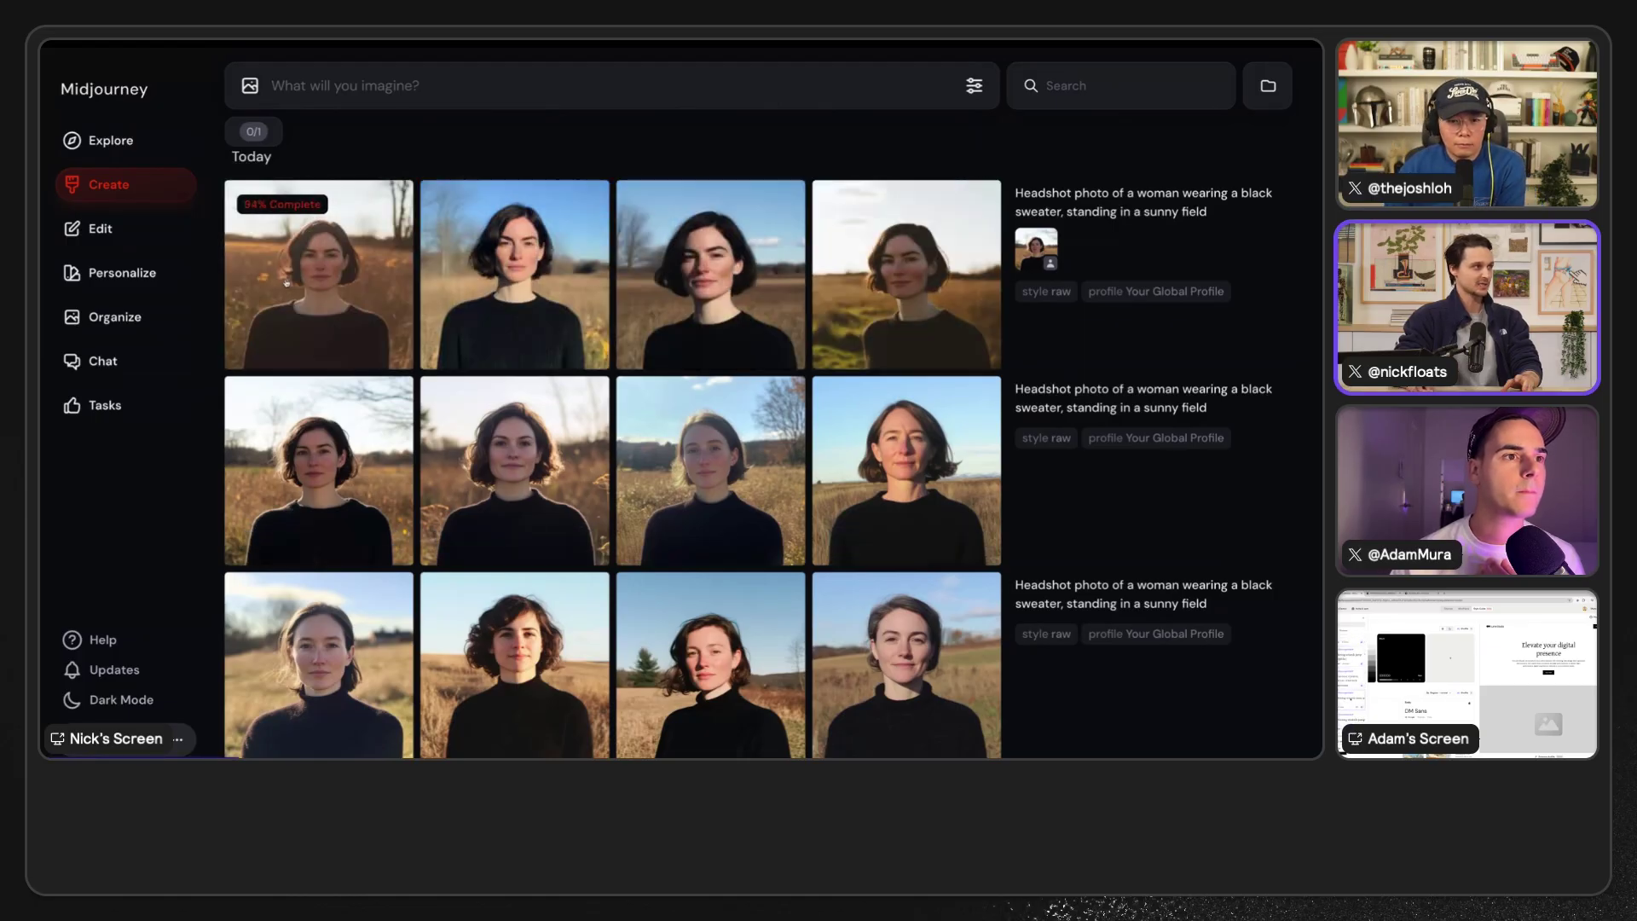
- Review the newly generated character-reference portraits at full size one after another, and return to the image grid
click(349, 280)
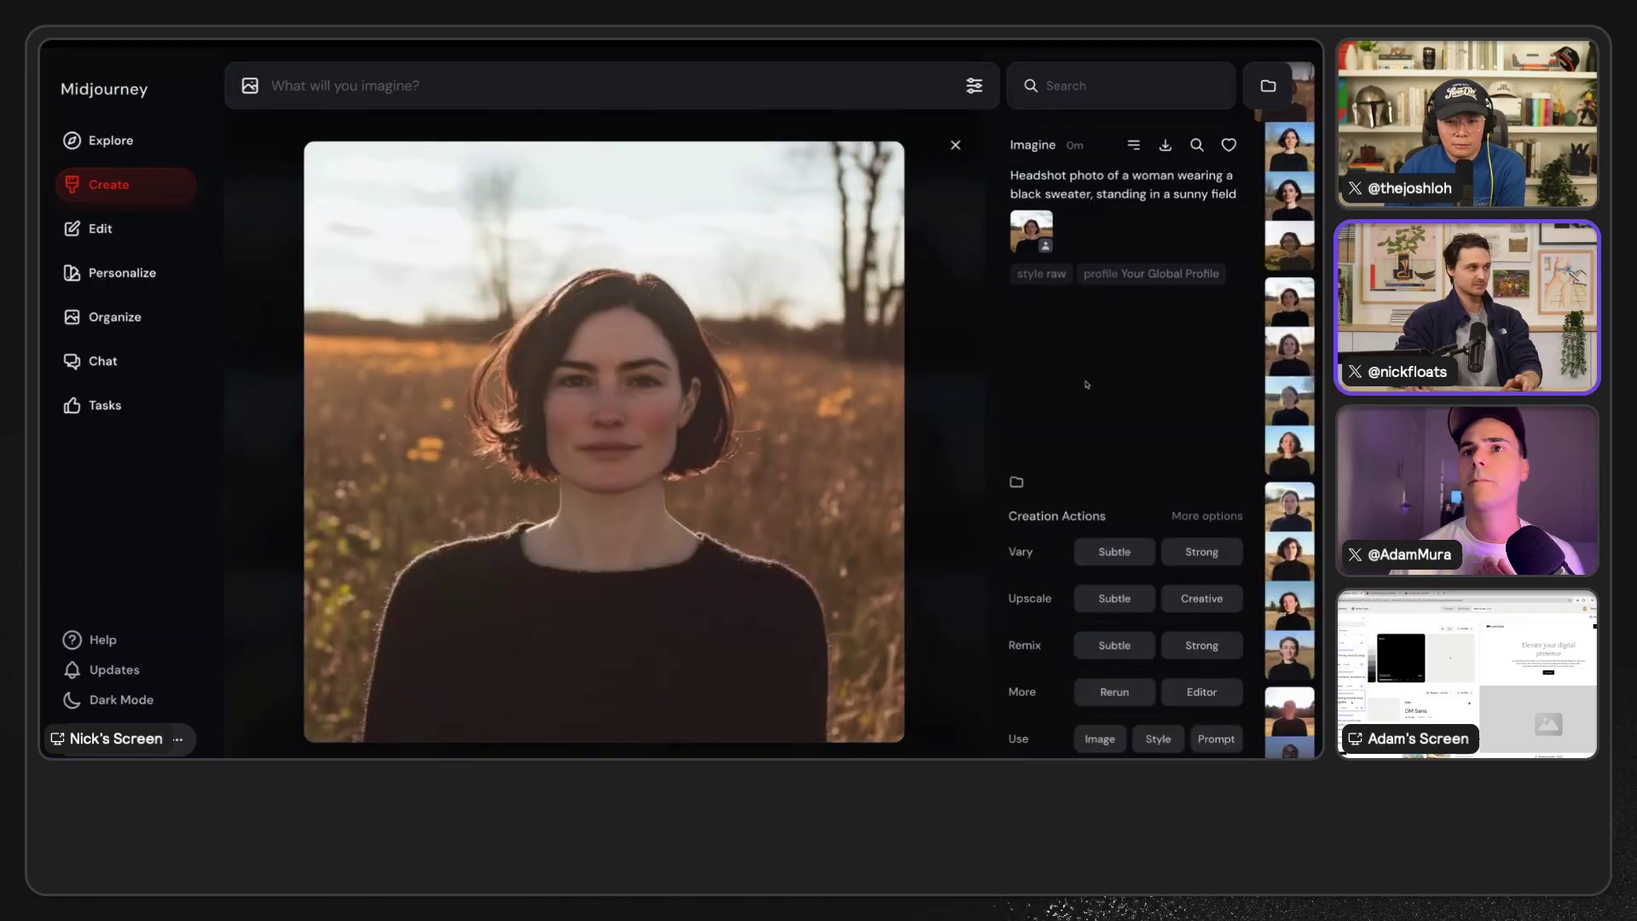
key(Down)
key(Down)
key(Down)
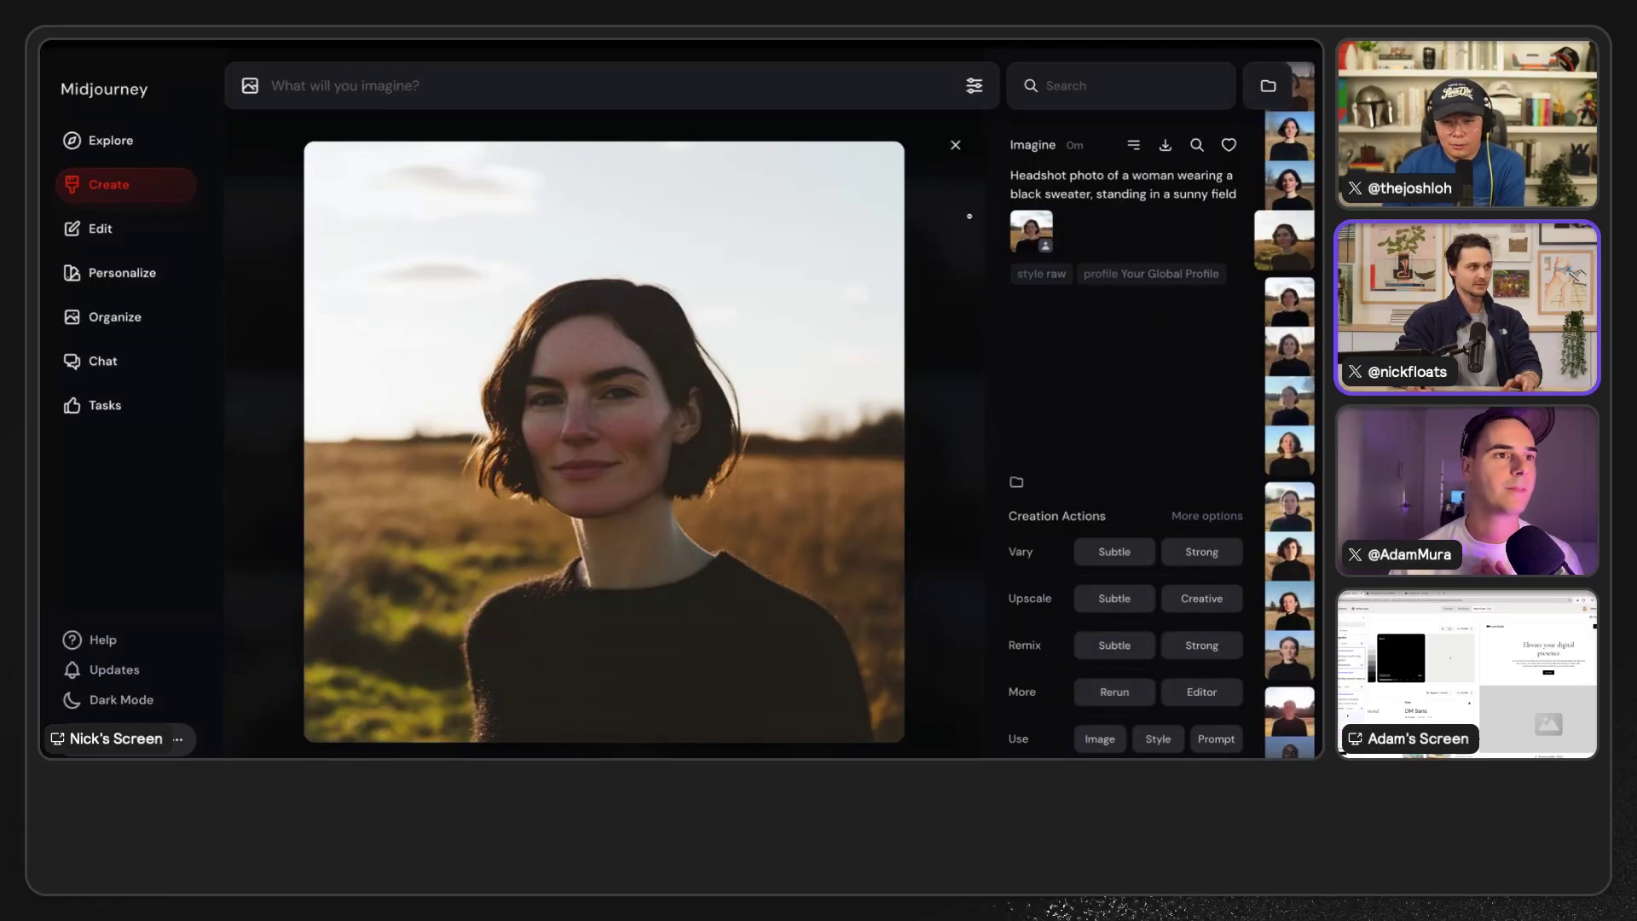
click(955, 145)
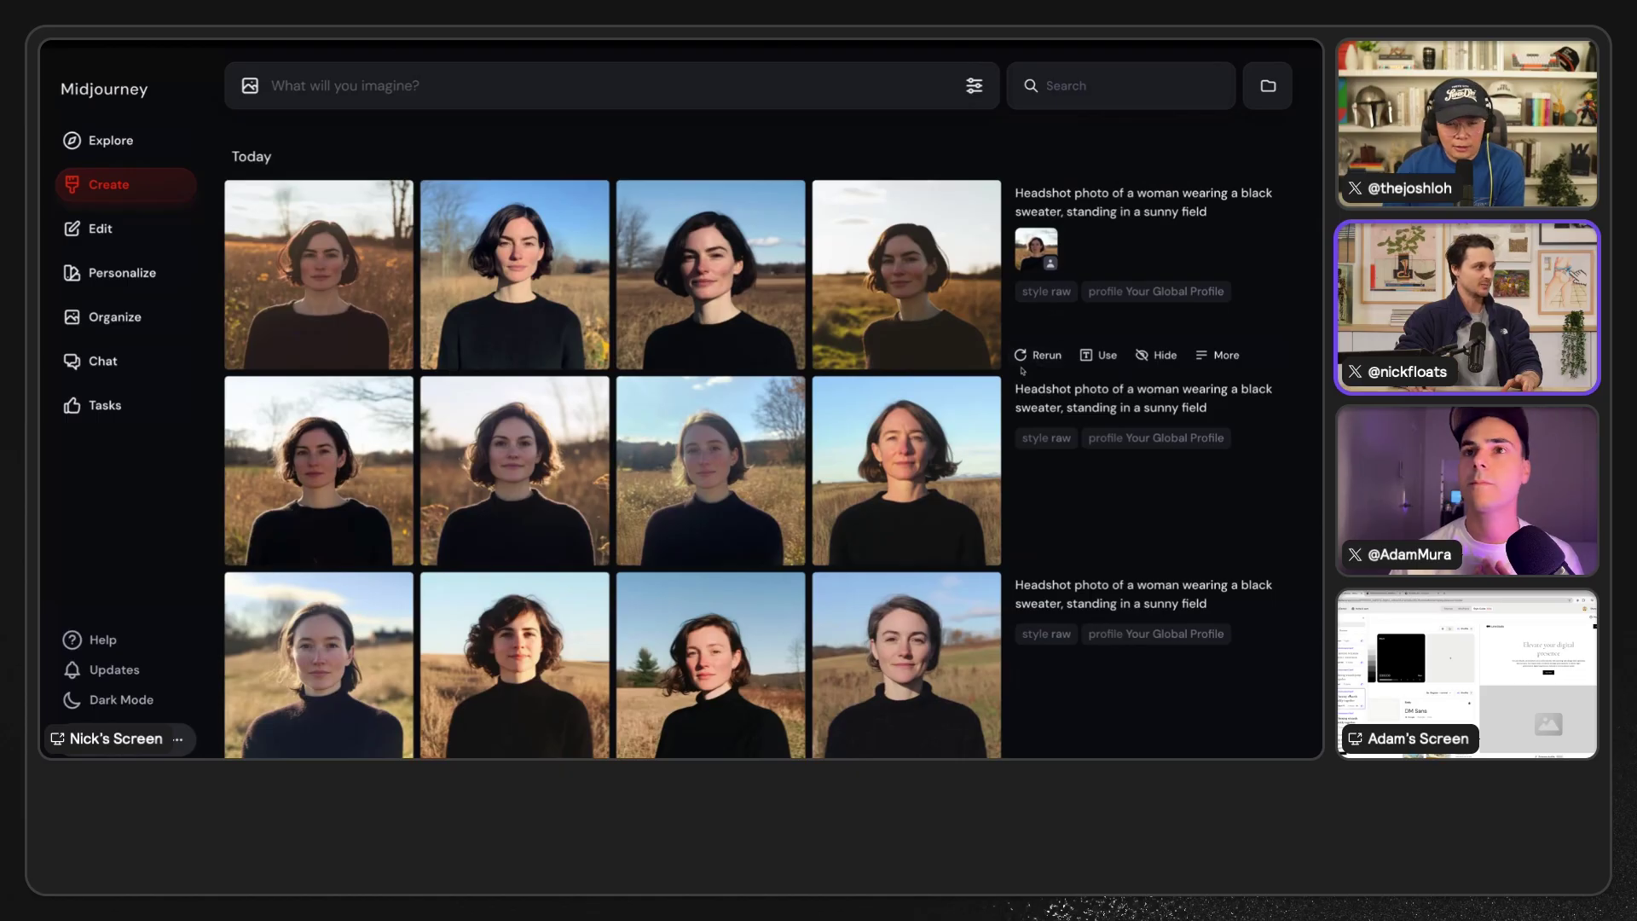
- Copy the enlarged portrait of the brown-haired woman against the blue sky, and return to the image grid
click(904, 469)
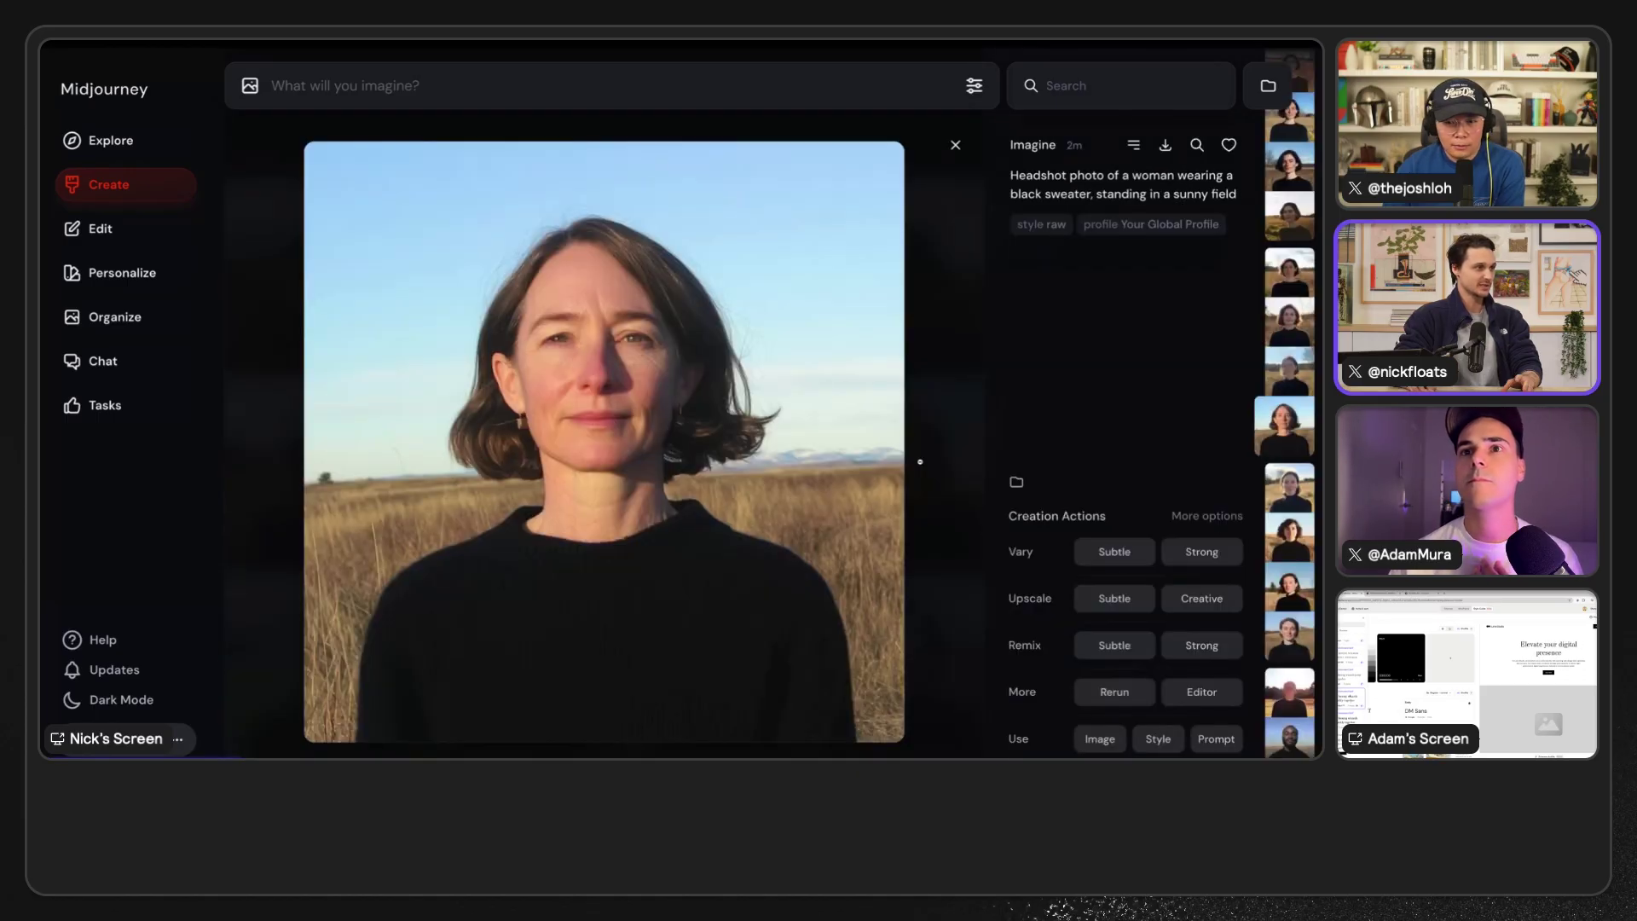
right_click(618, 348)
click(700, 432)
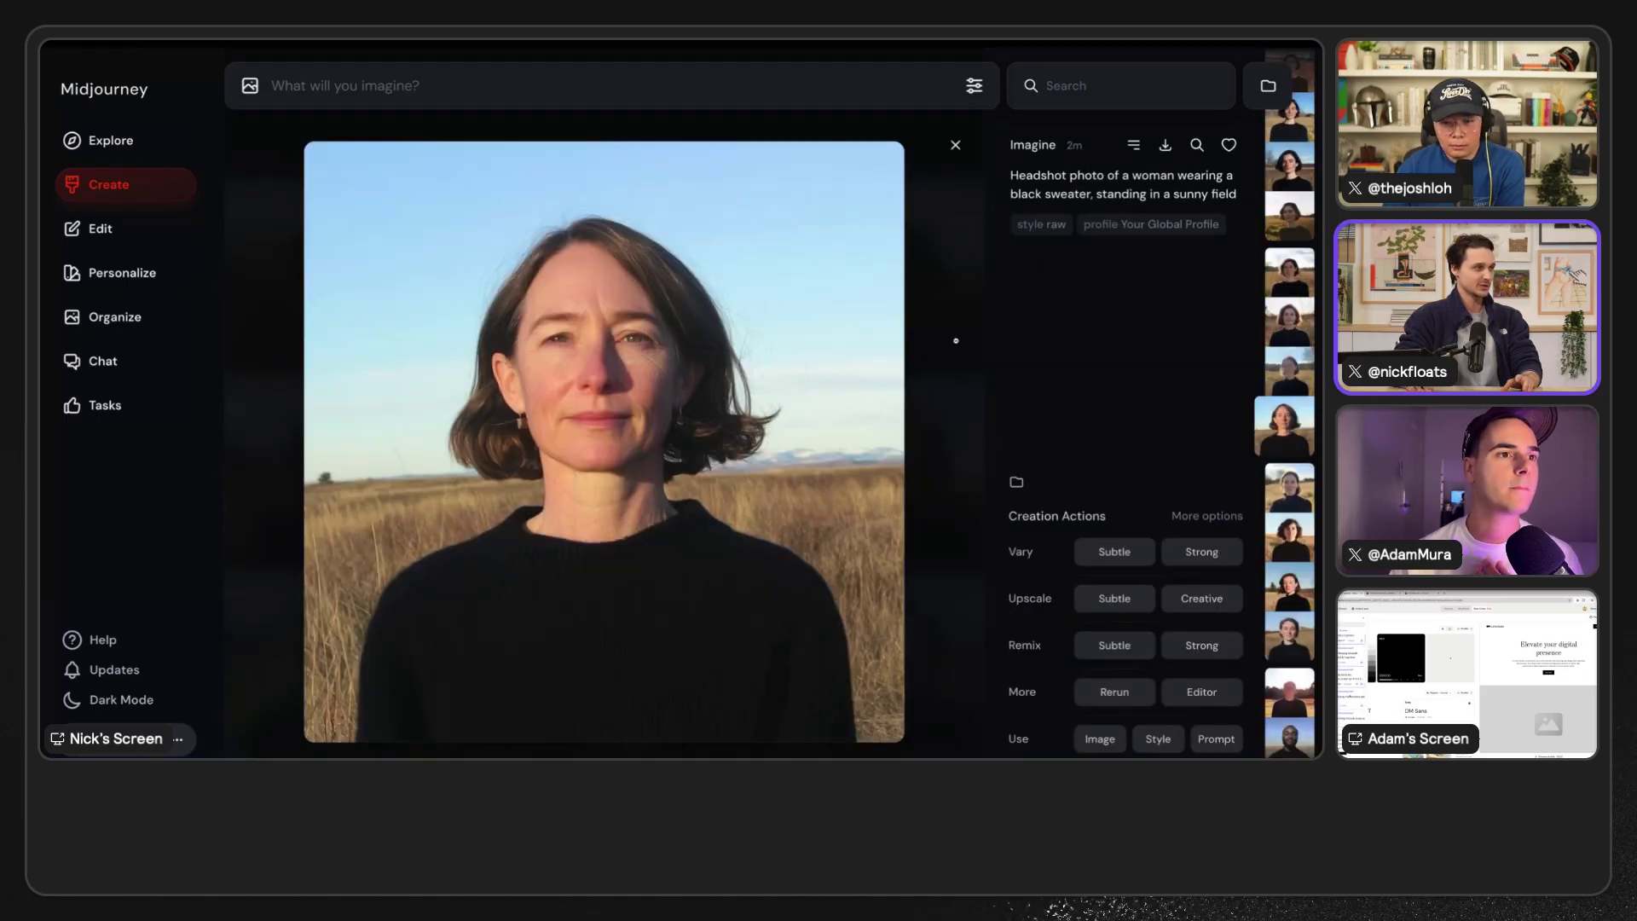
click(962, 364)
- Bring the wavy-haired woman's backlit field portrait into the editor and erase her whole head and hair
click(567, 444)
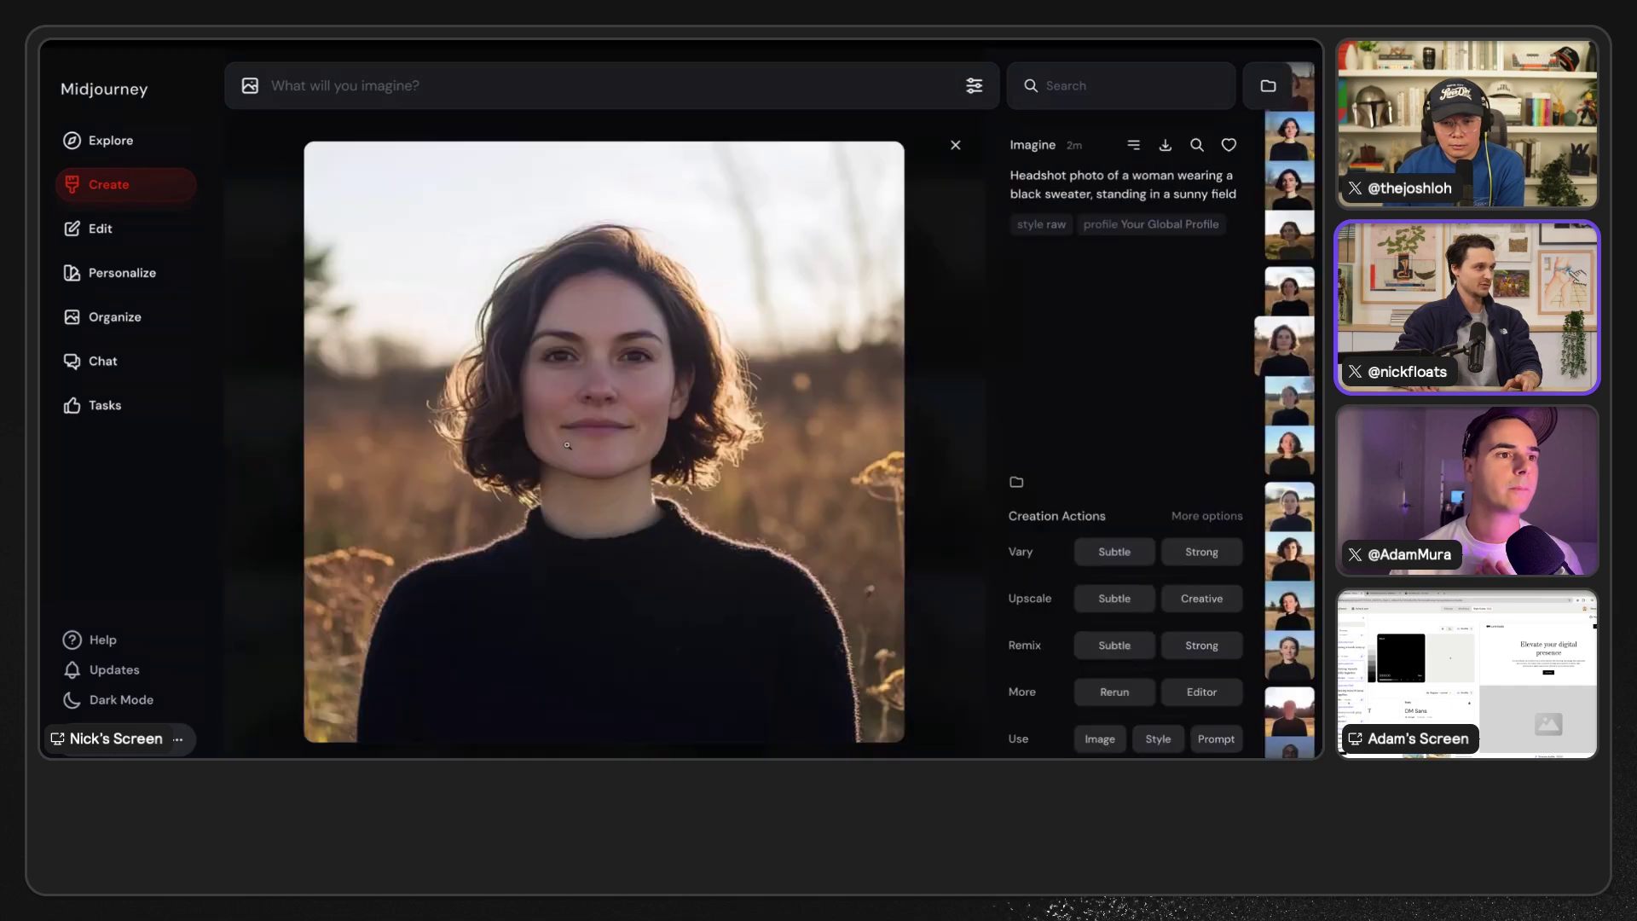
click(1219, 693)
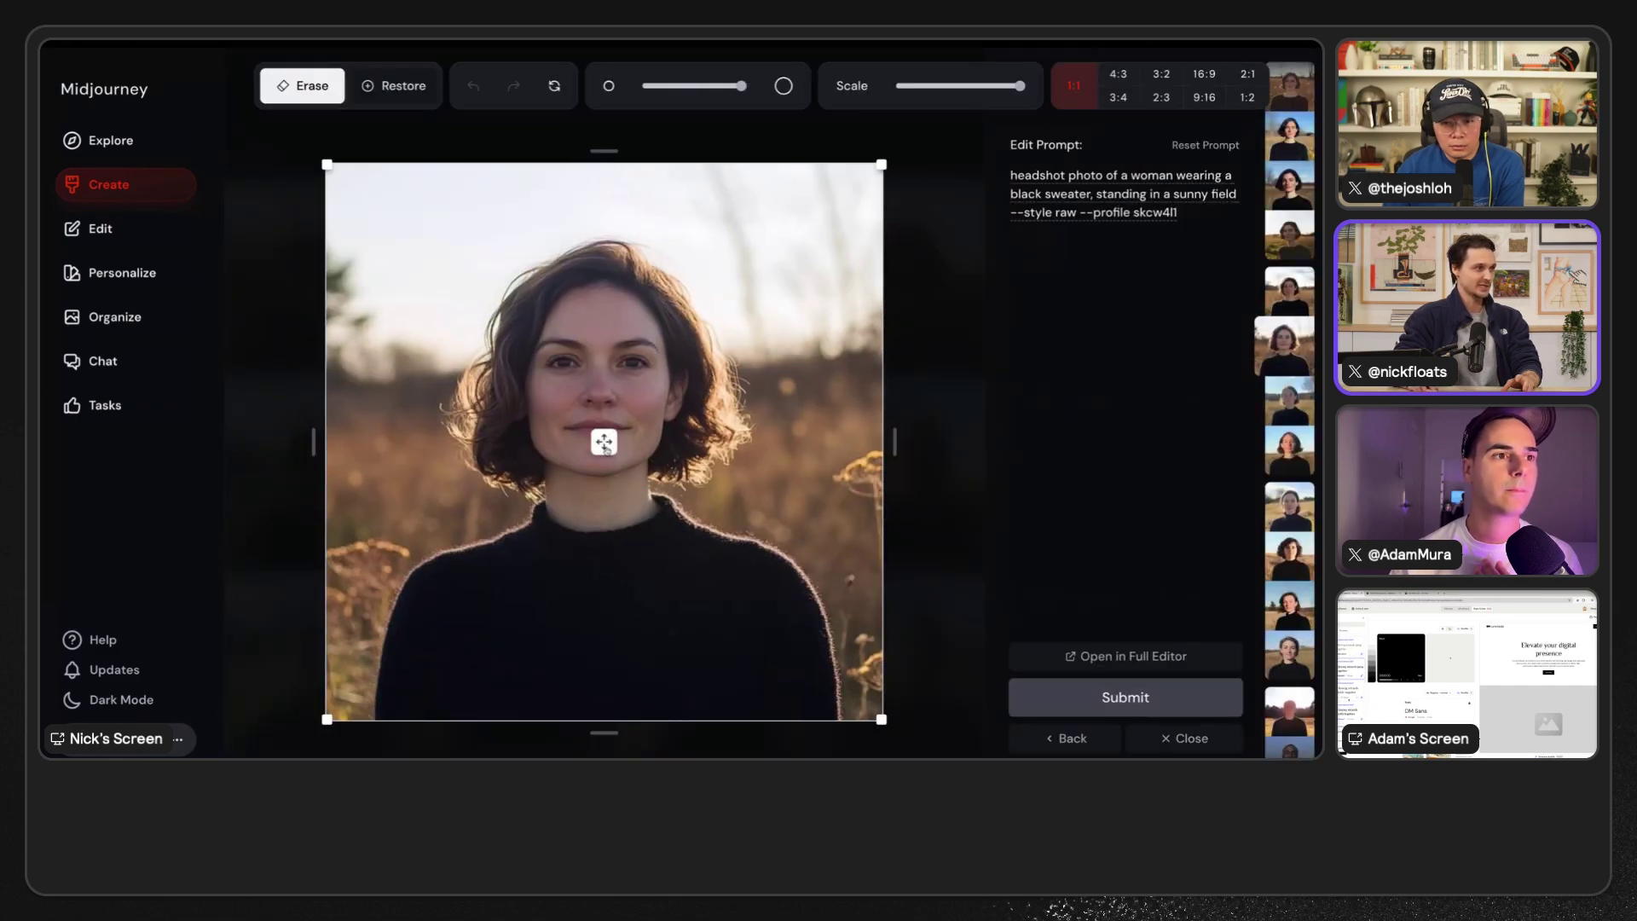
mouse_move(604, 460)
mouse_down()
mouse_move(563, 264)
mouse_move(574, 420)
mouse_move(623, 399)
mouse_up()
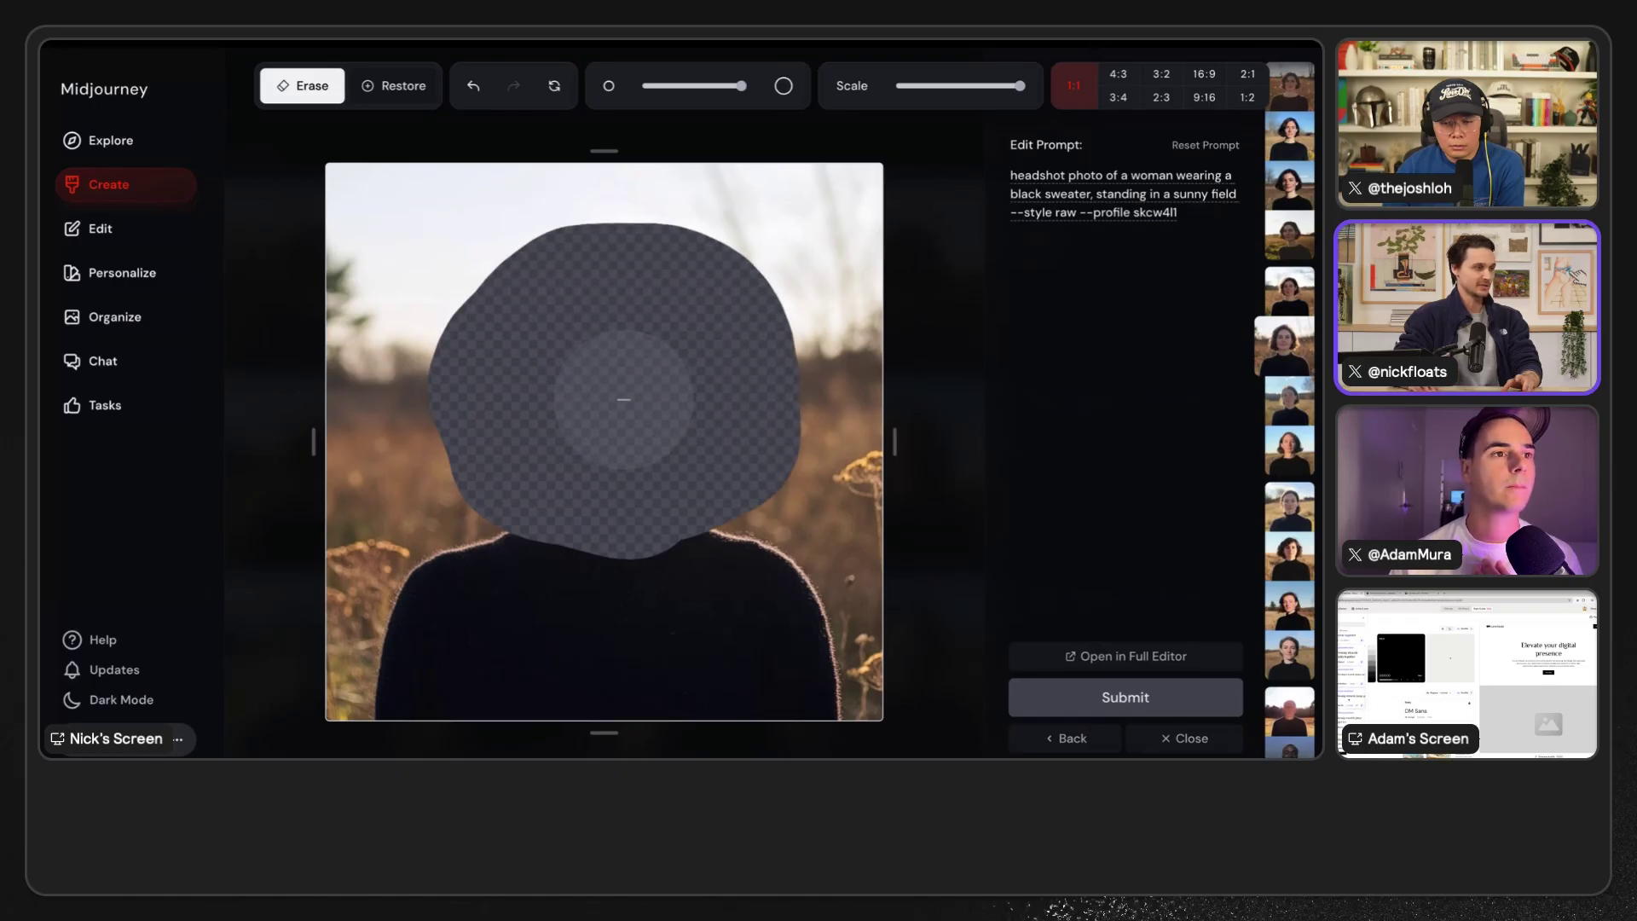
- Add the copied portrait as a character reference for the edit, submit it twice with the existing prompt, and close the editor
click(1205, 228)
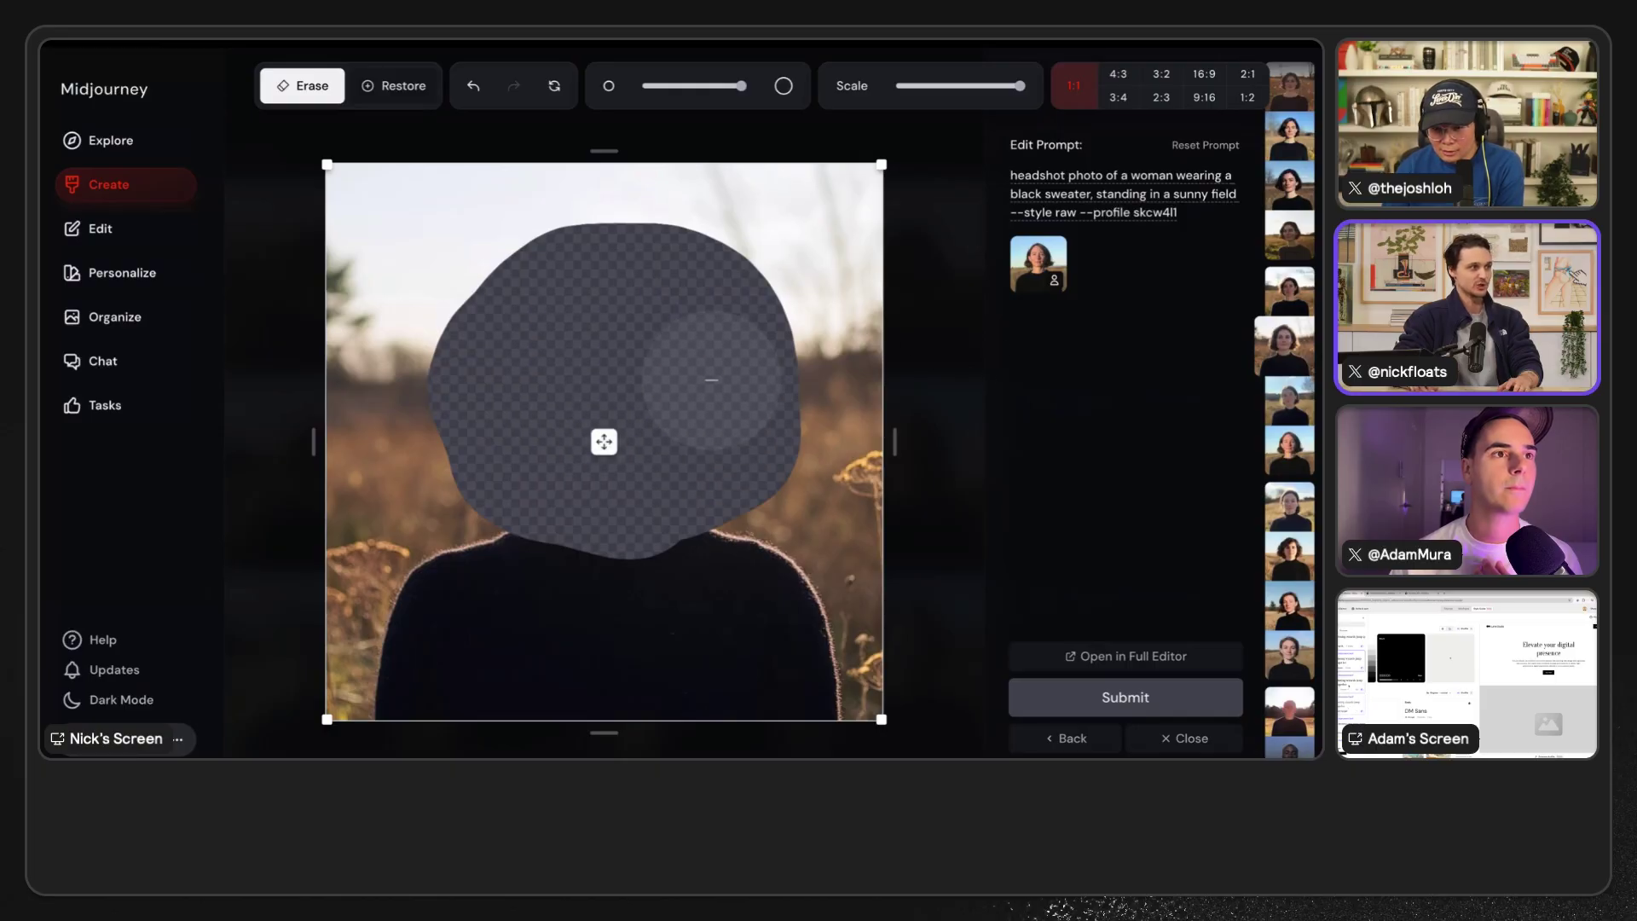
click(1126, 696)
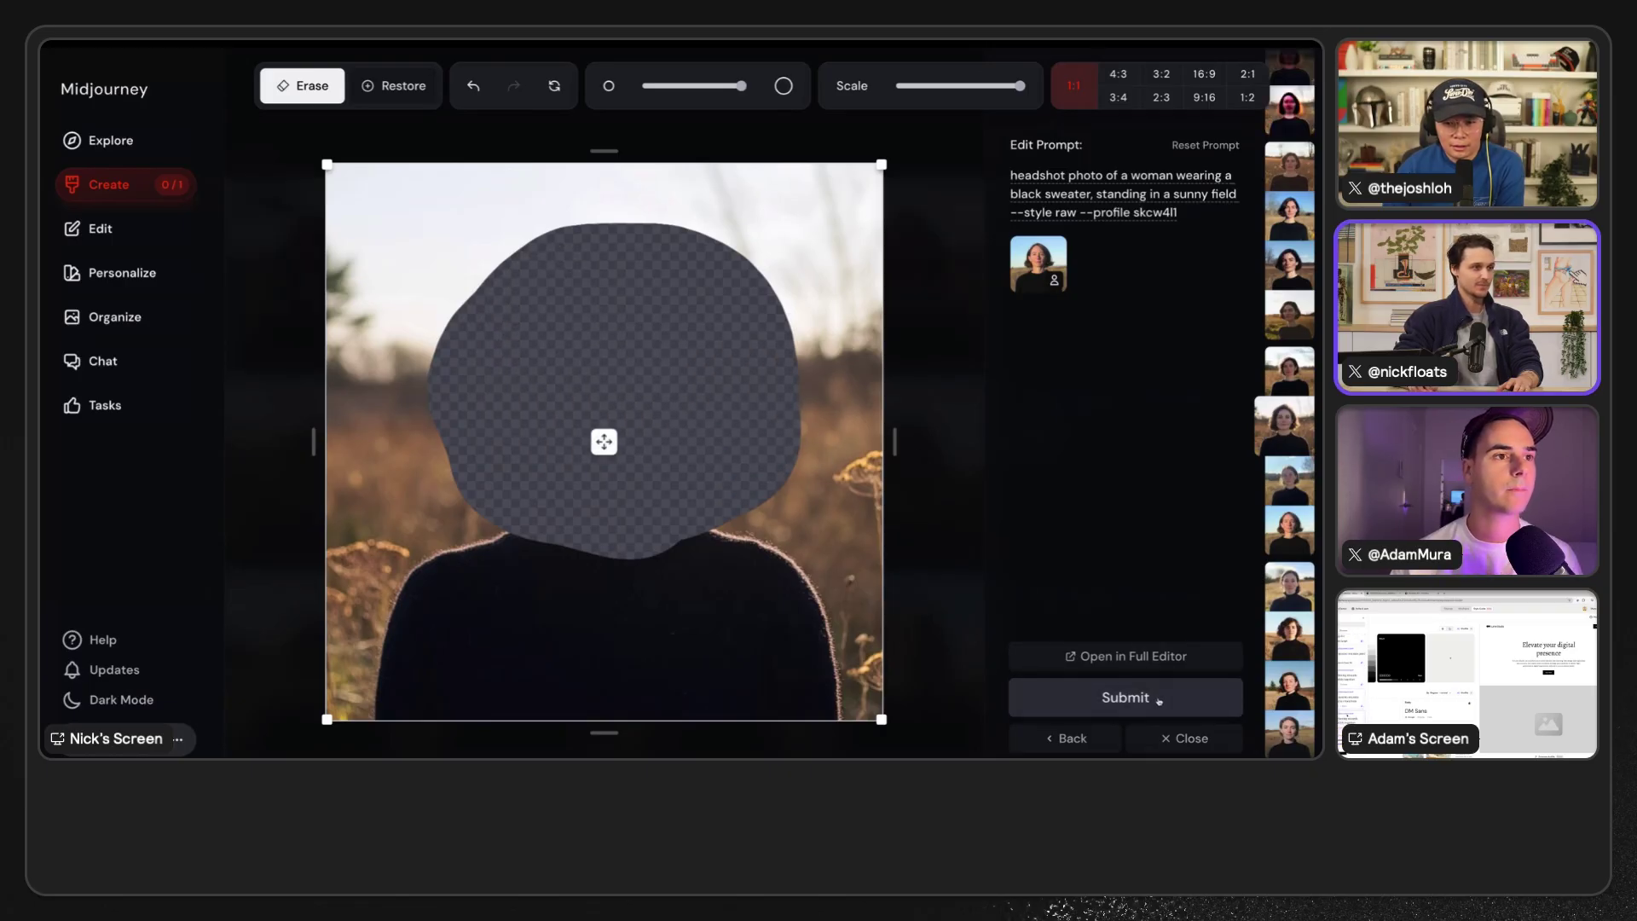
click(1124, 696)
click(1171, 747)
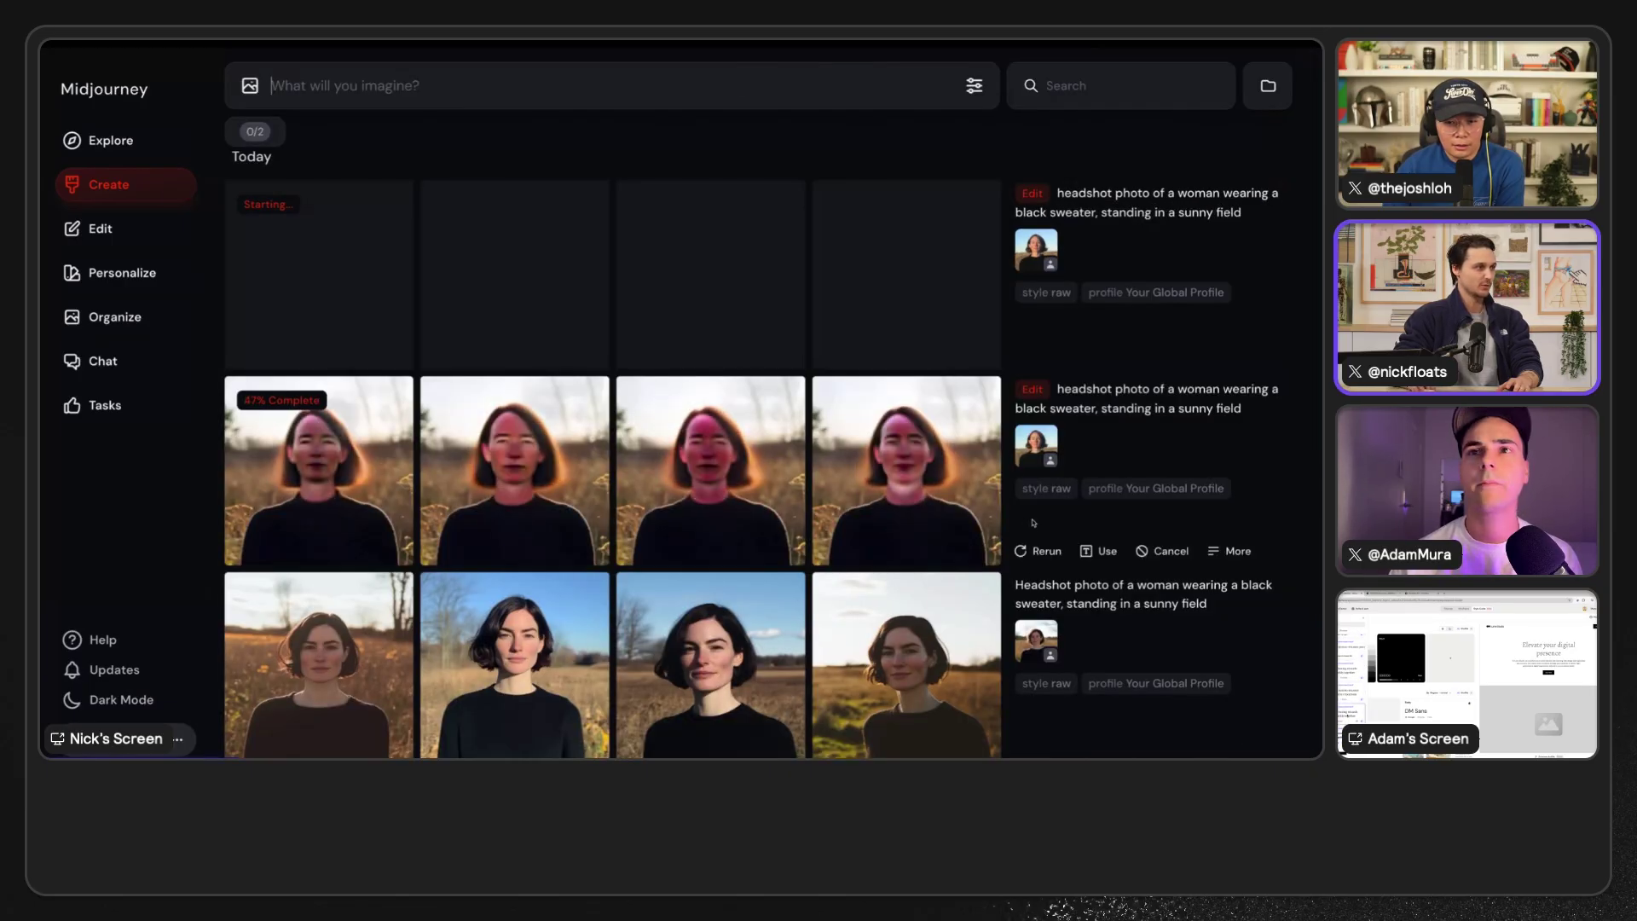
- View the original portrait used as the character reference at full size, and return to the newest edits
scroll(1032, 510, down, 2)
scroll(1033, 510, down, 3)
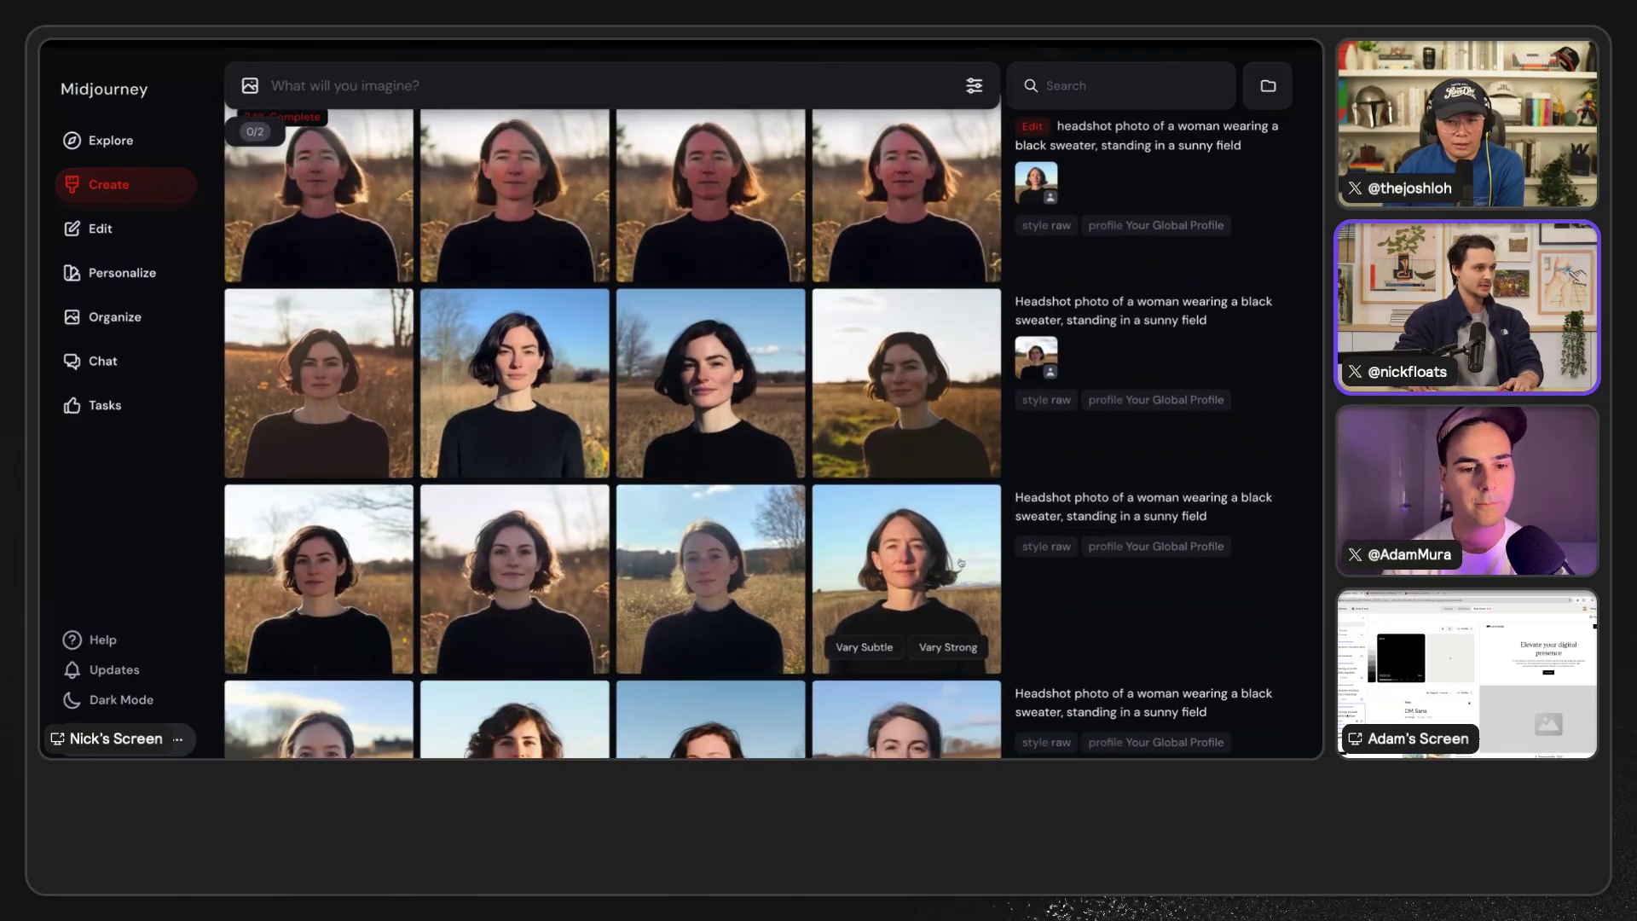
click(904, 588)
key(Escape)
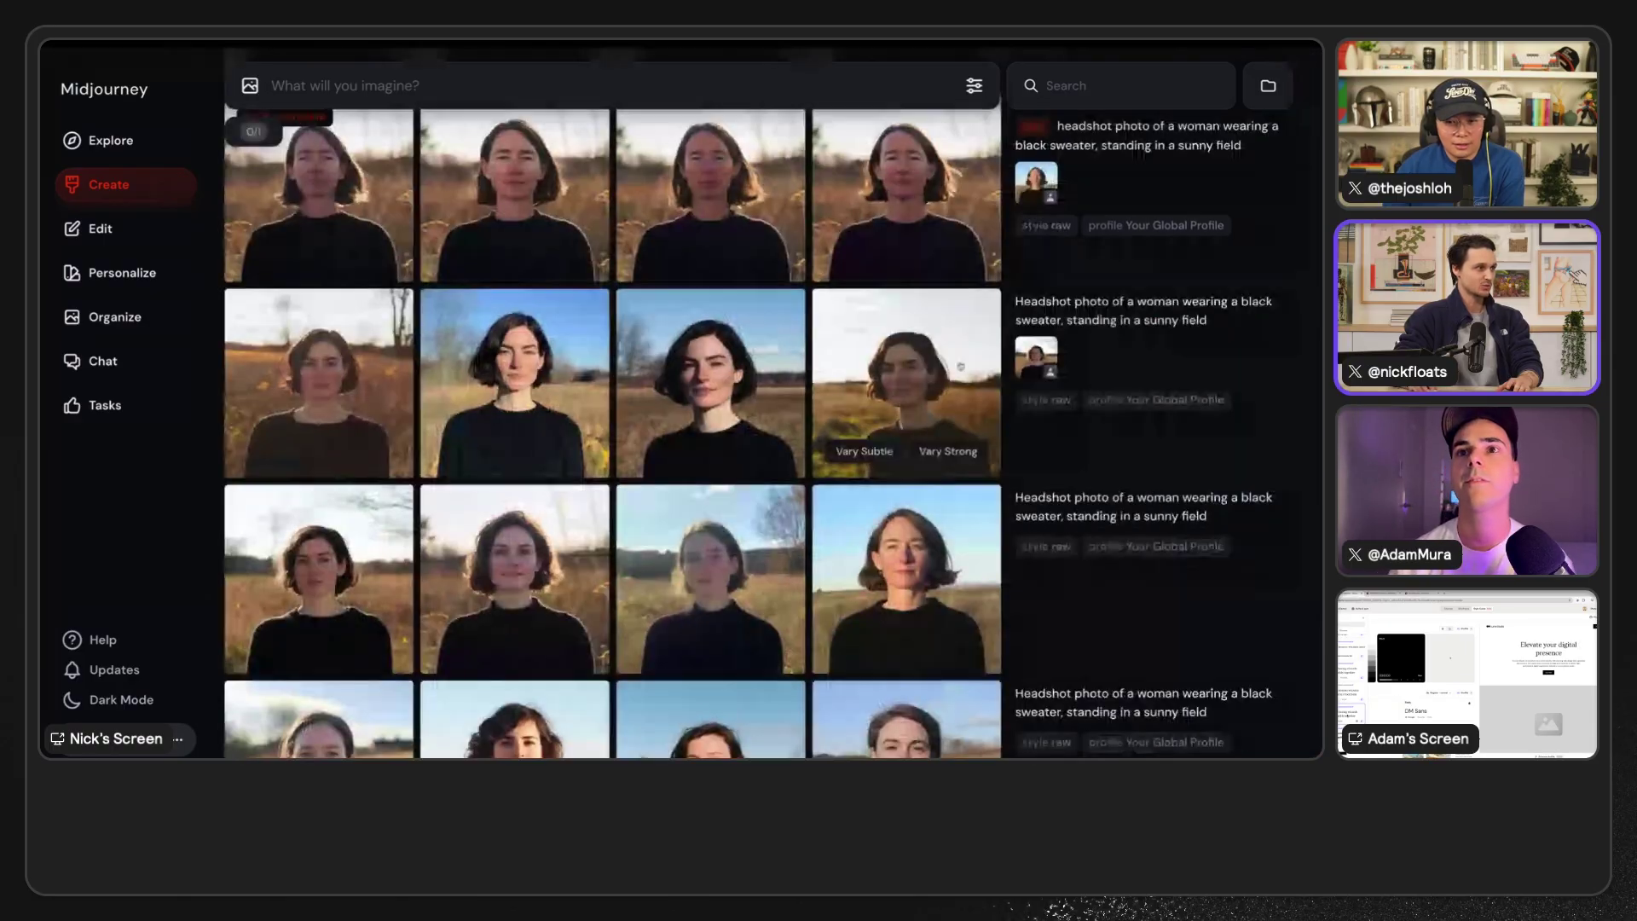
scroll(383, 460, up, 3)
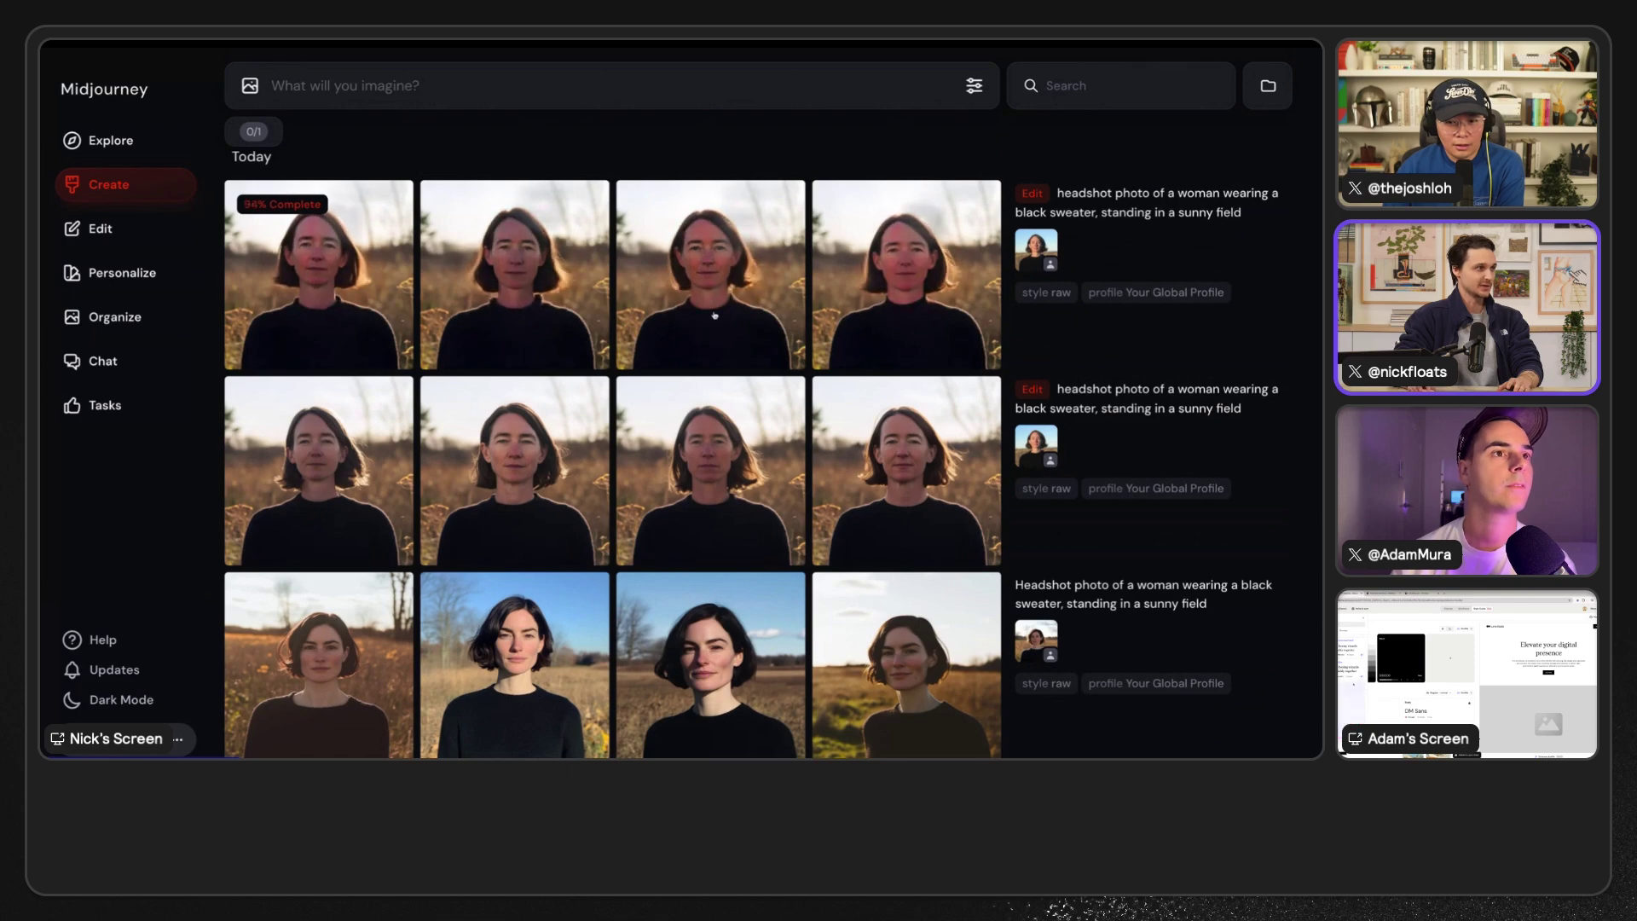
- Compare the newest head-swapped portraits at full size, and return to the image grid
click(375, 300)
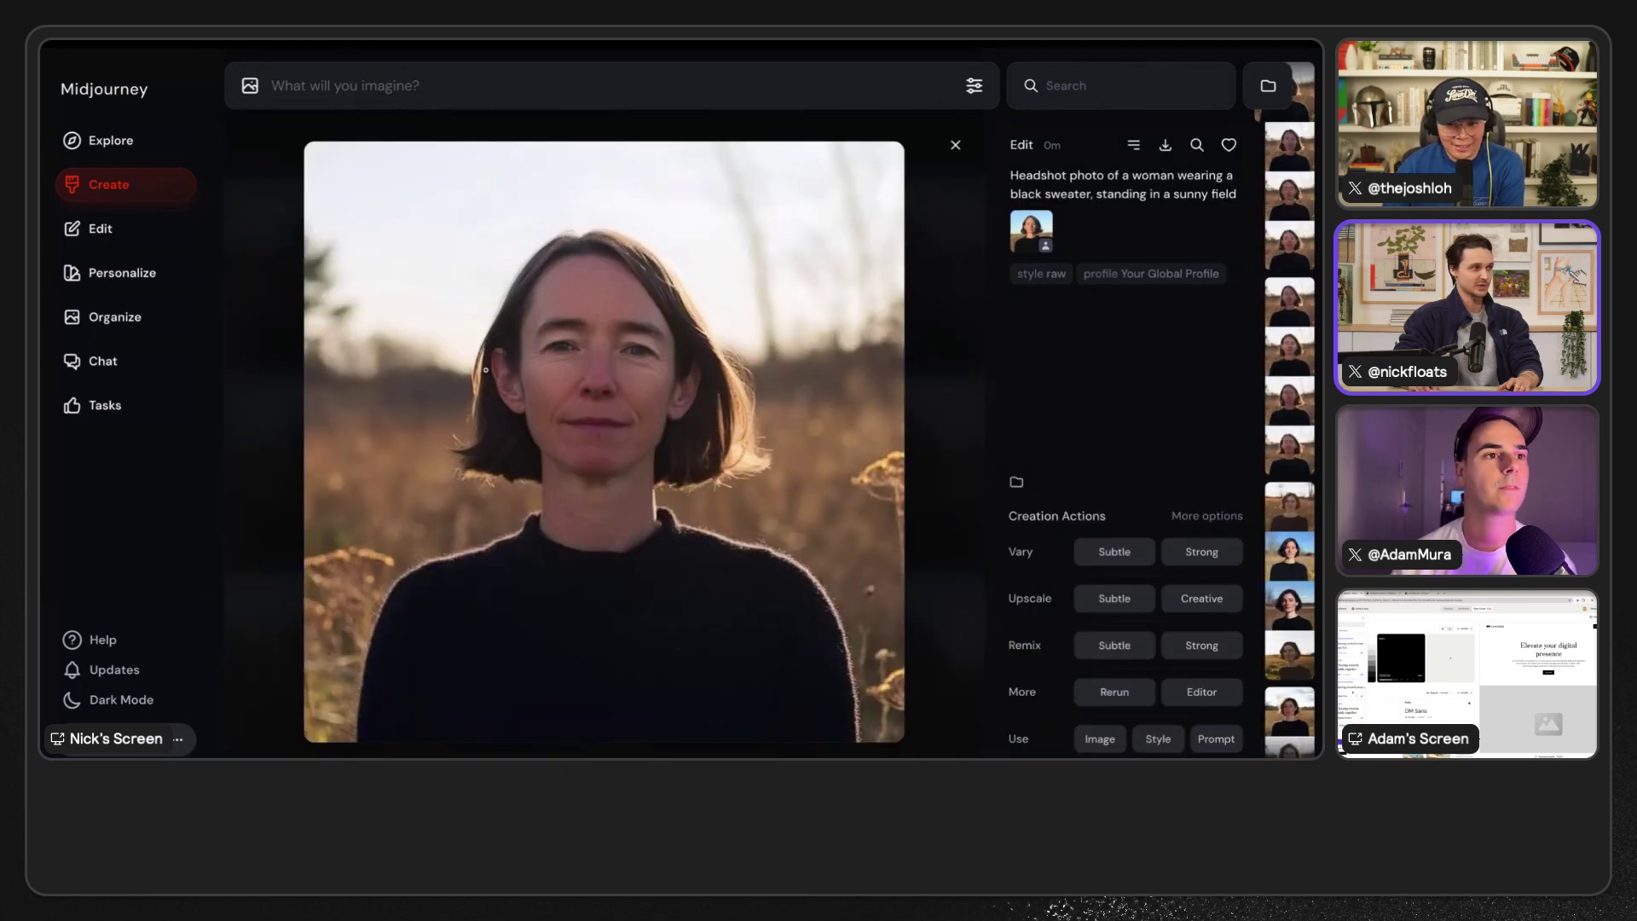
key(Down)
key(Down)
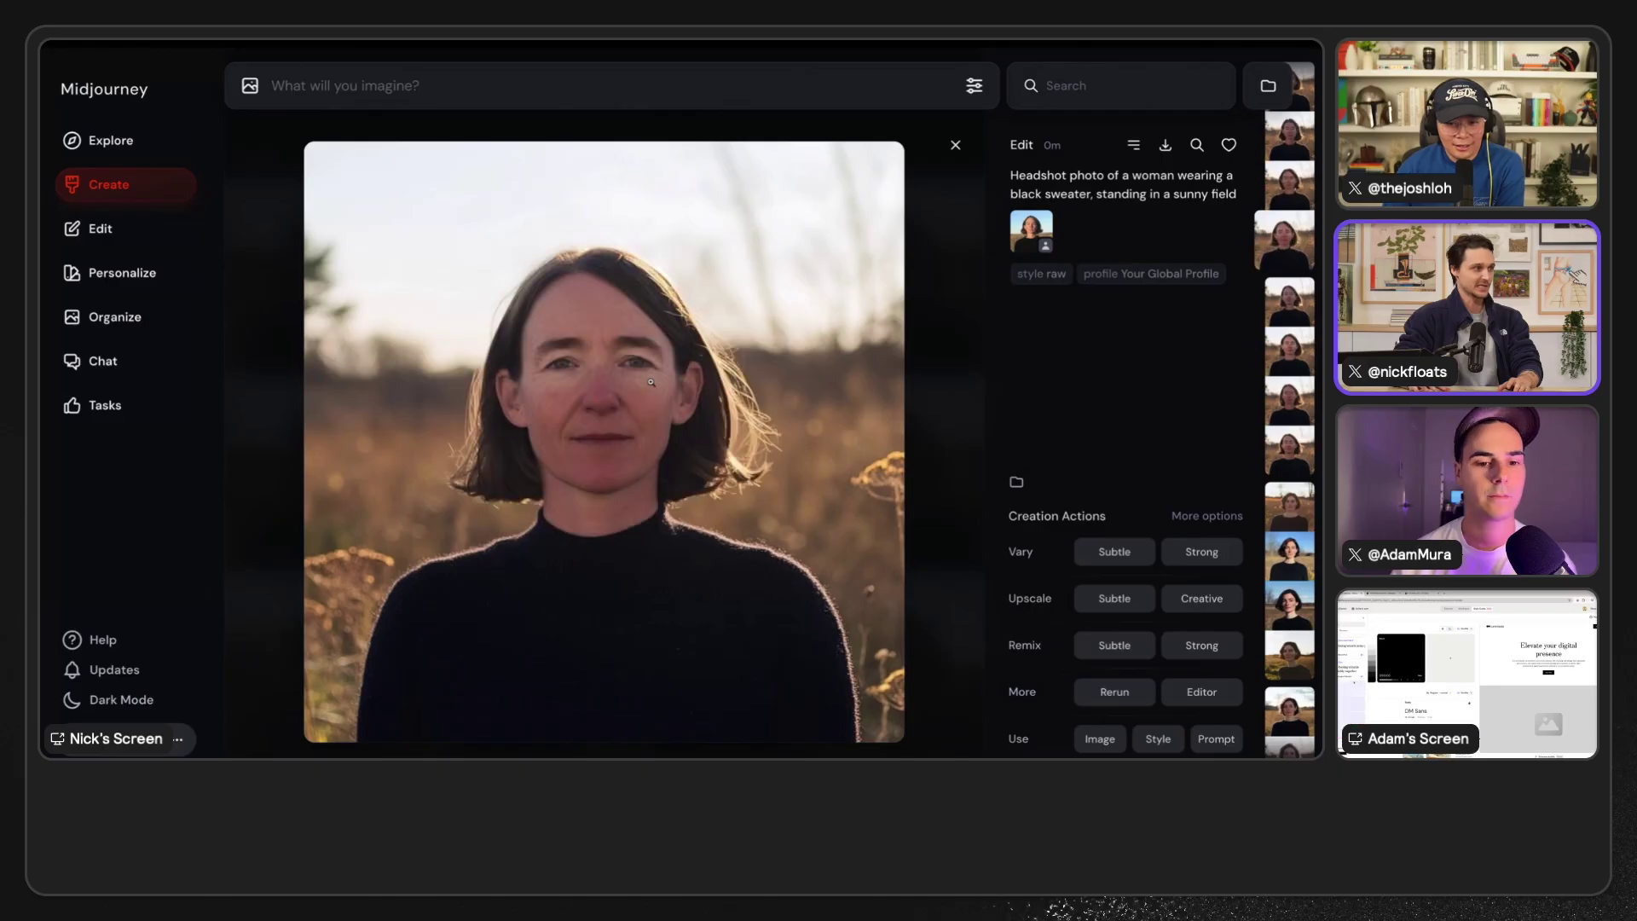
key(Down)
key(Escape)
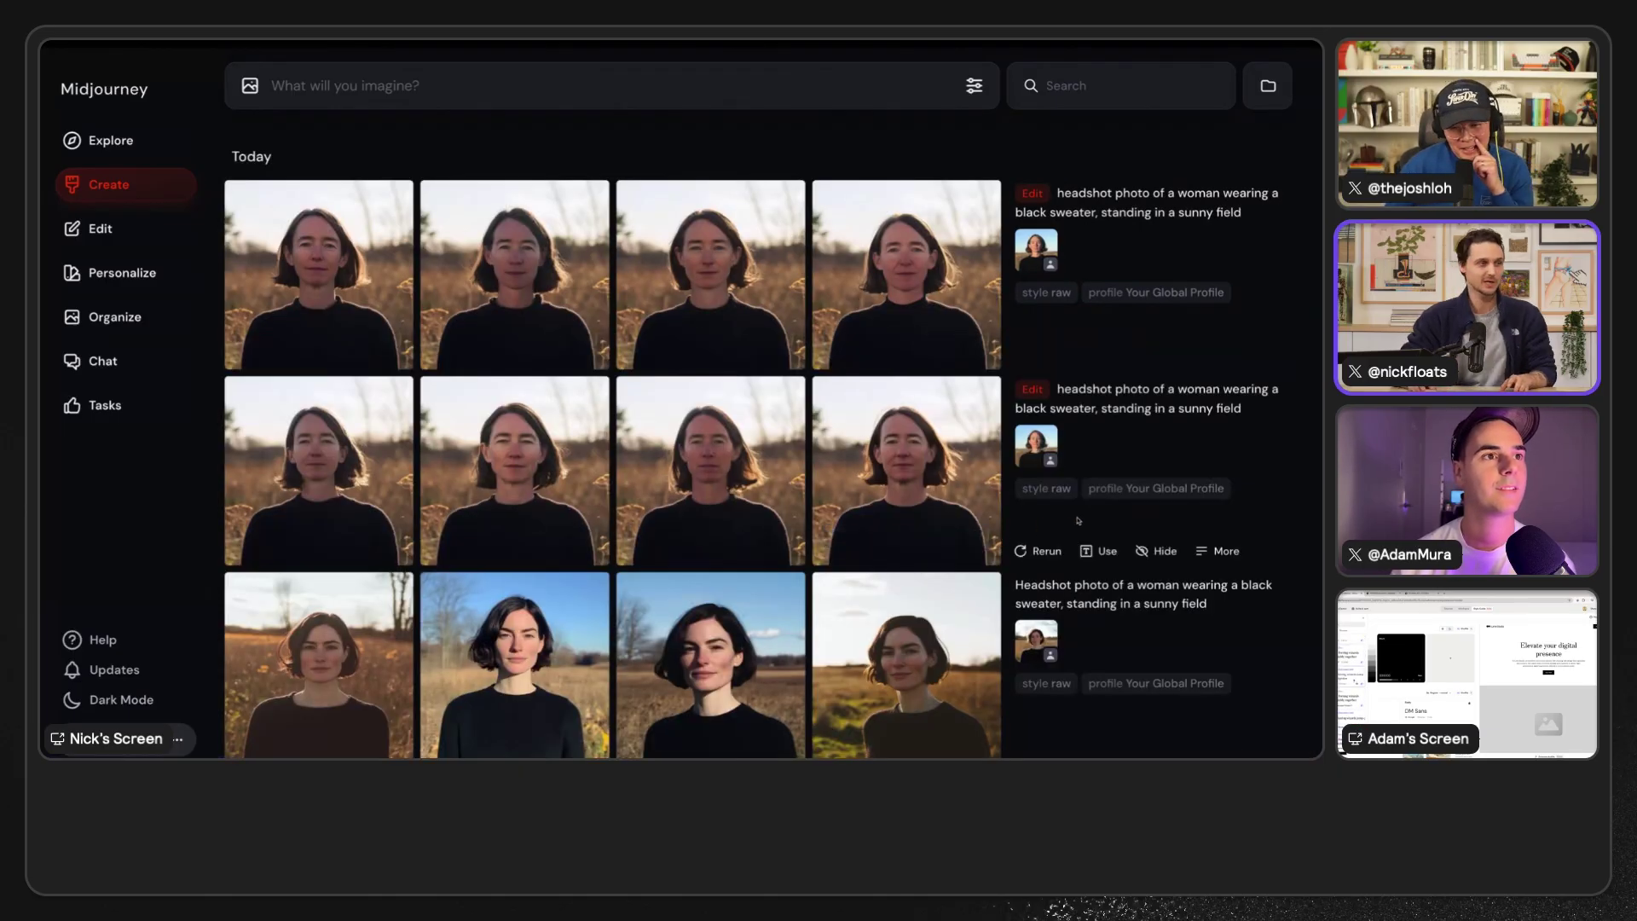
- Look through the earlier creations, examining the outfit variations in the "fashion shoot of a woman" edits
scroll(900, 477, down, 15)
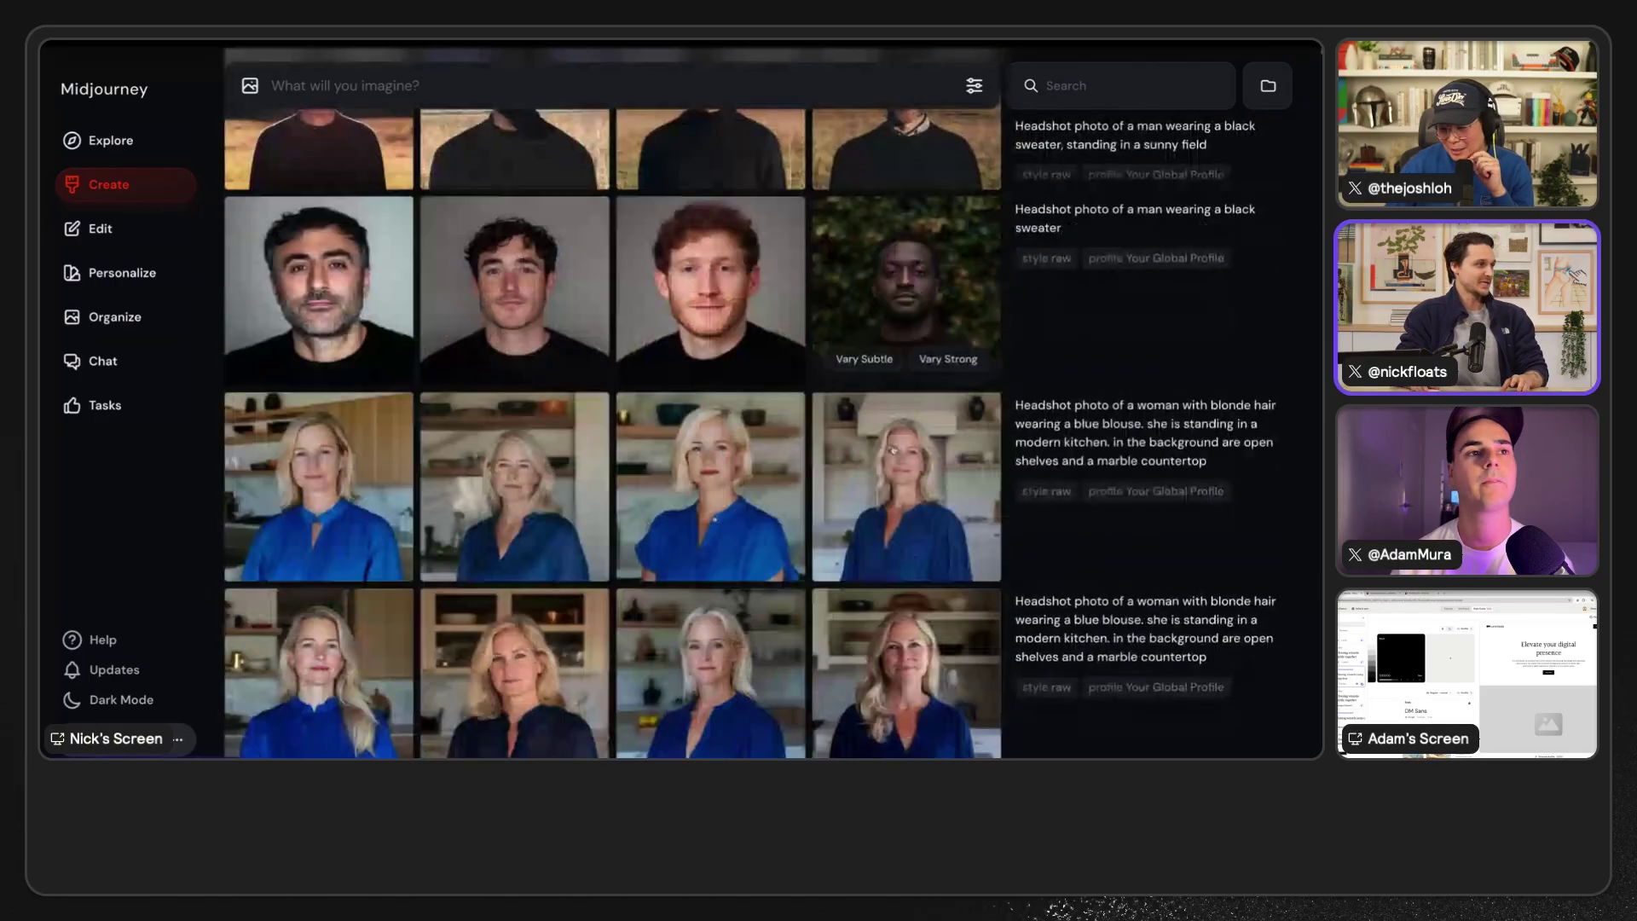
scroll(896, 450, down, 20)
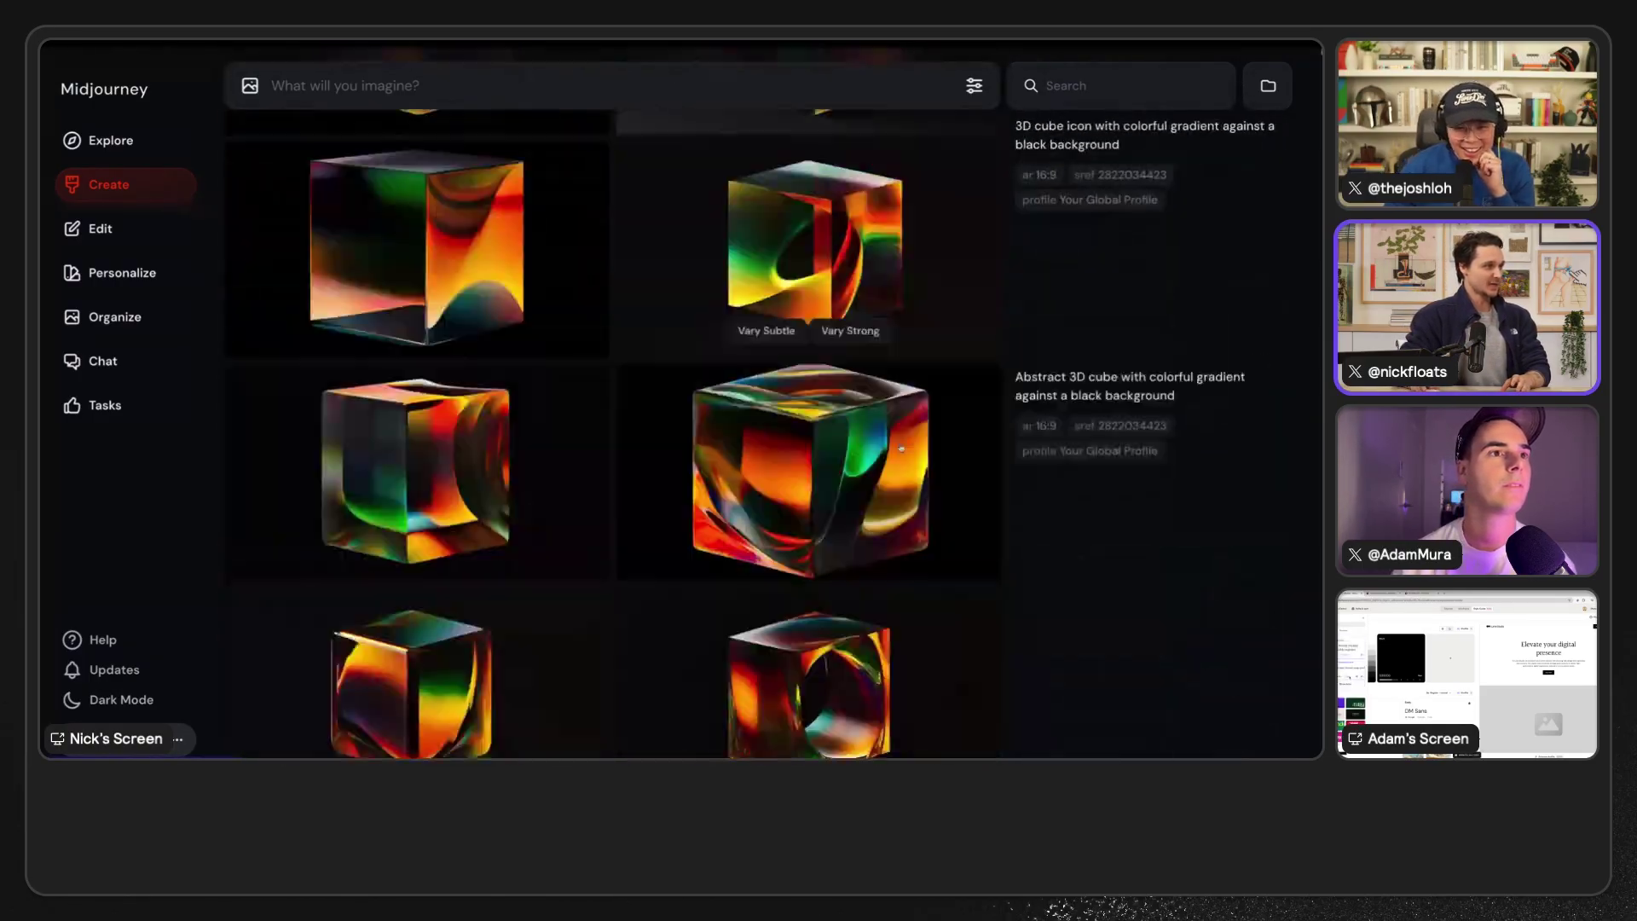
scroll(902, 448, down, 10)
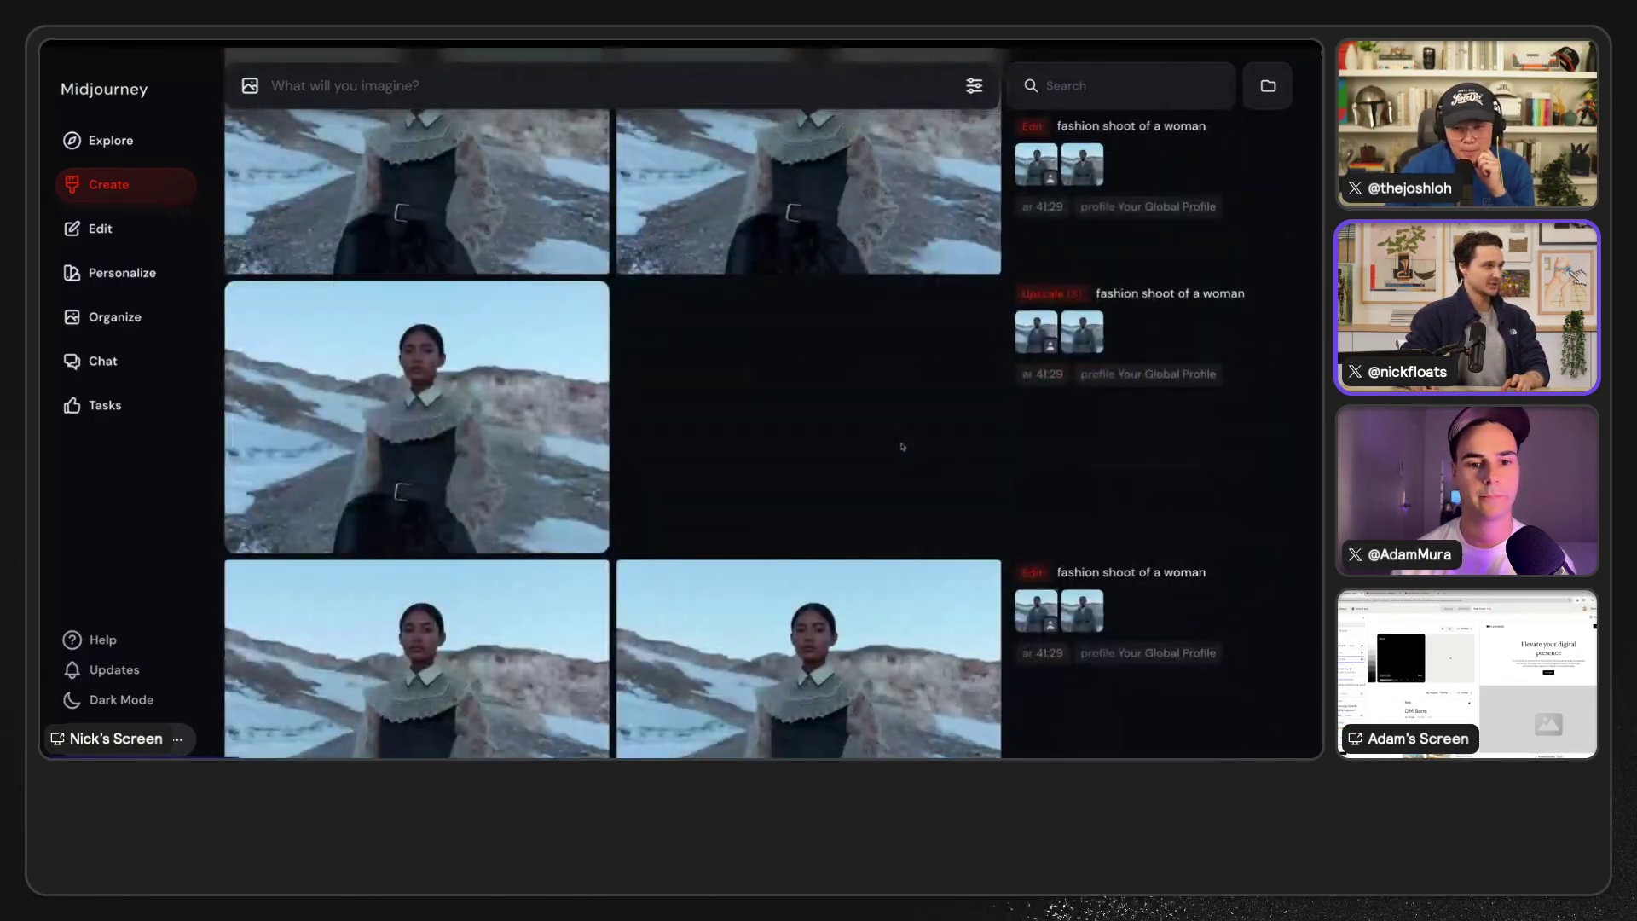
scroll(849, 411, down, 4)
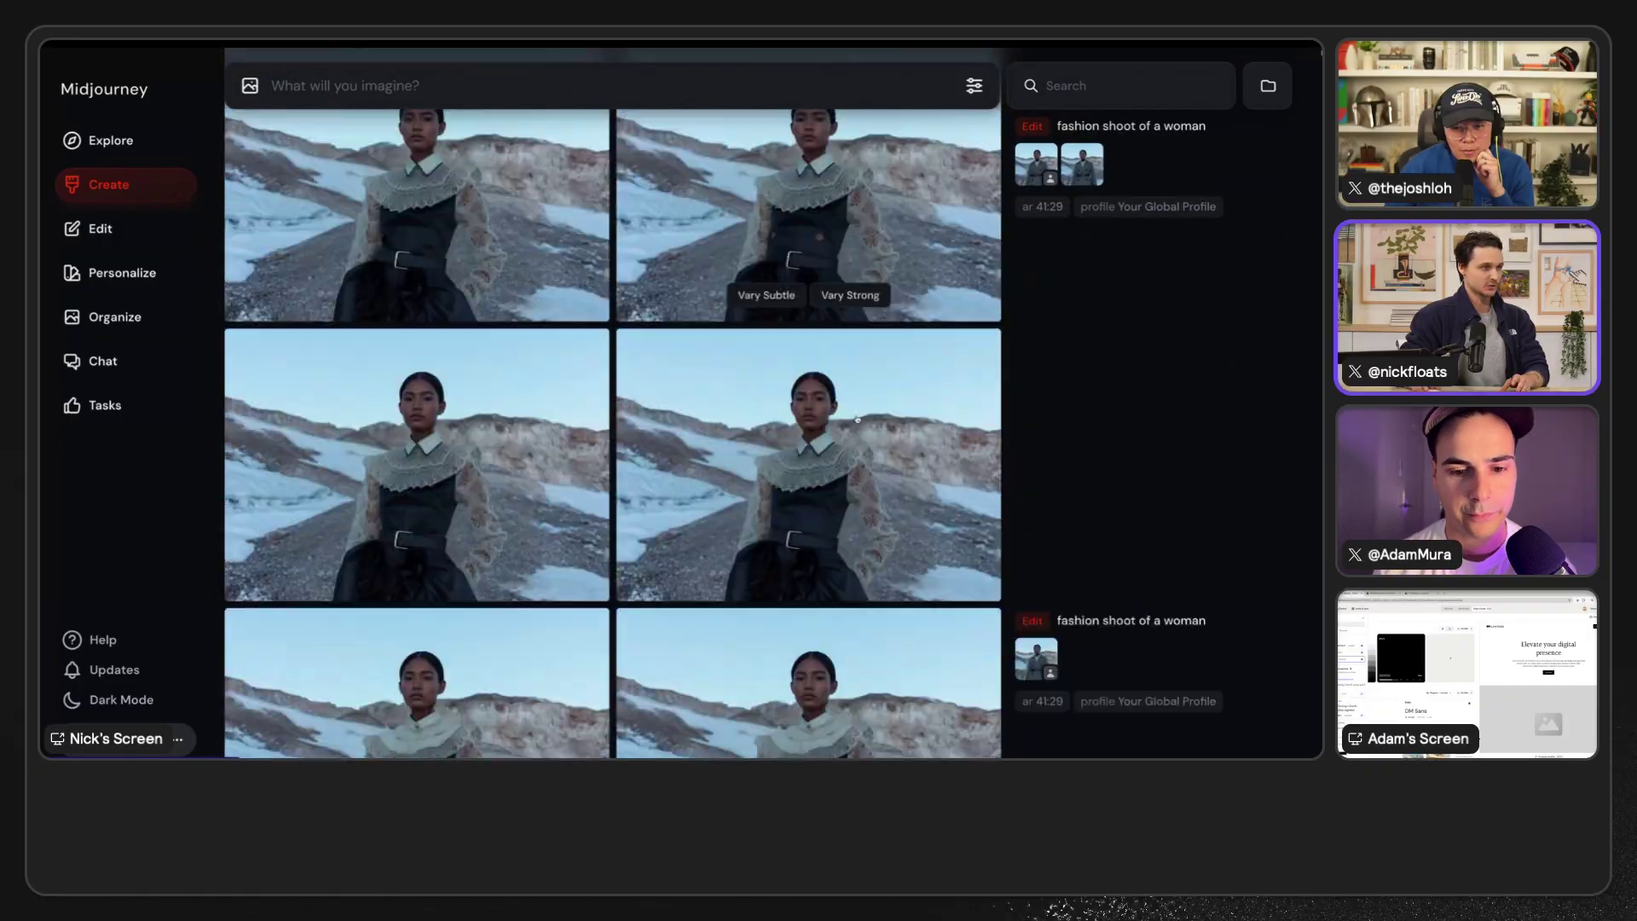
scroll(856, 416, down, 4)
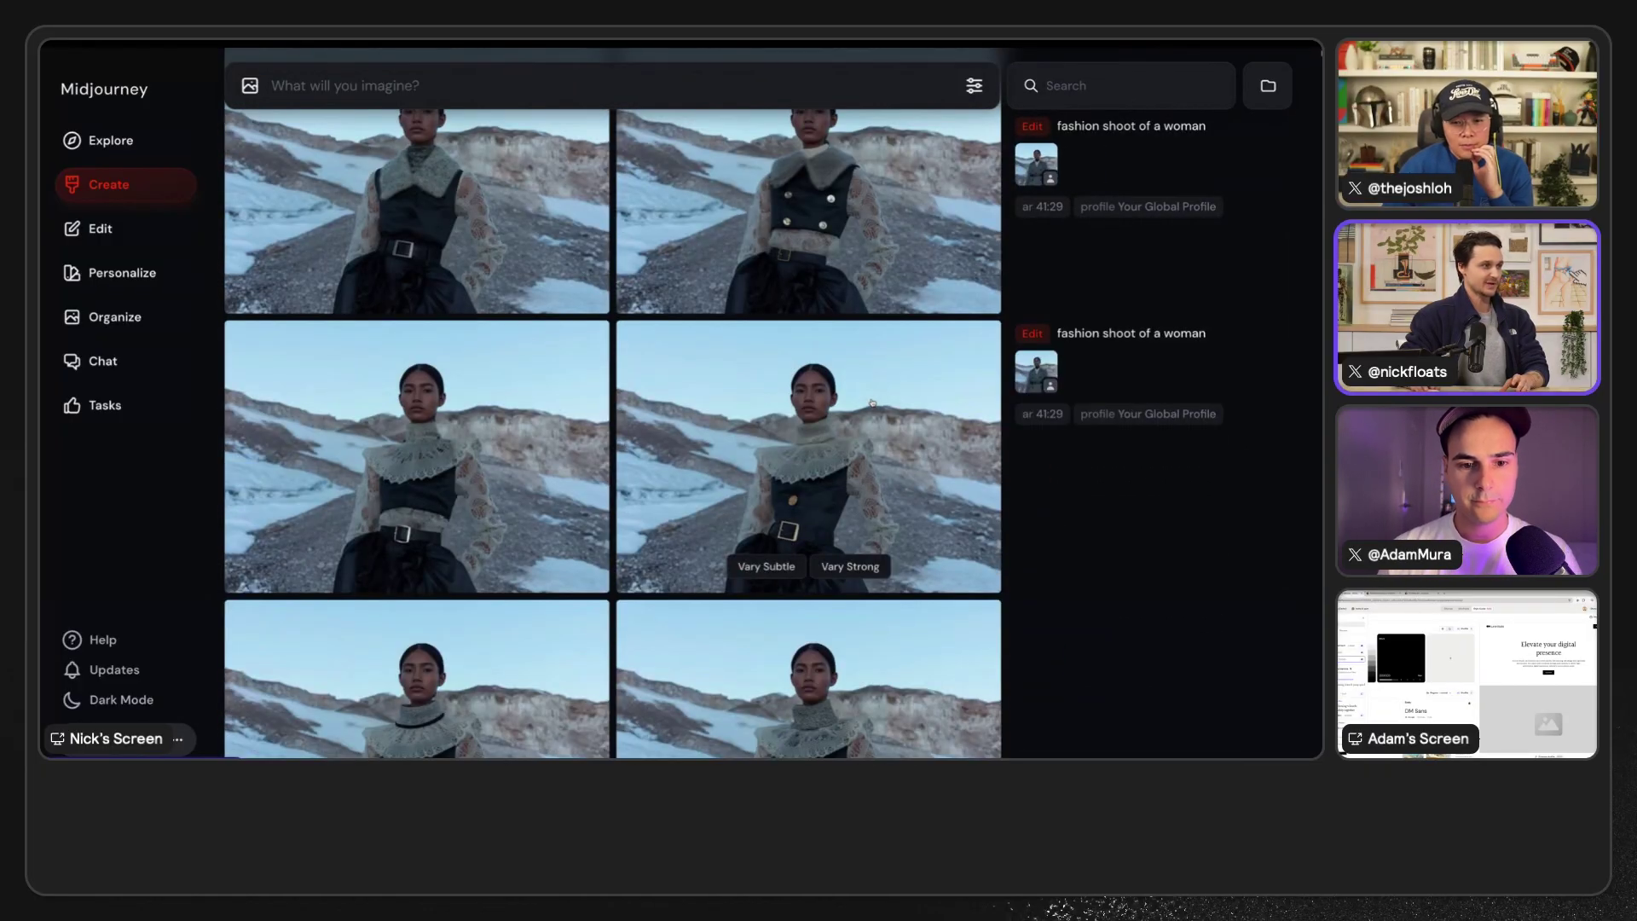
scroll(927, 391, down, 5)
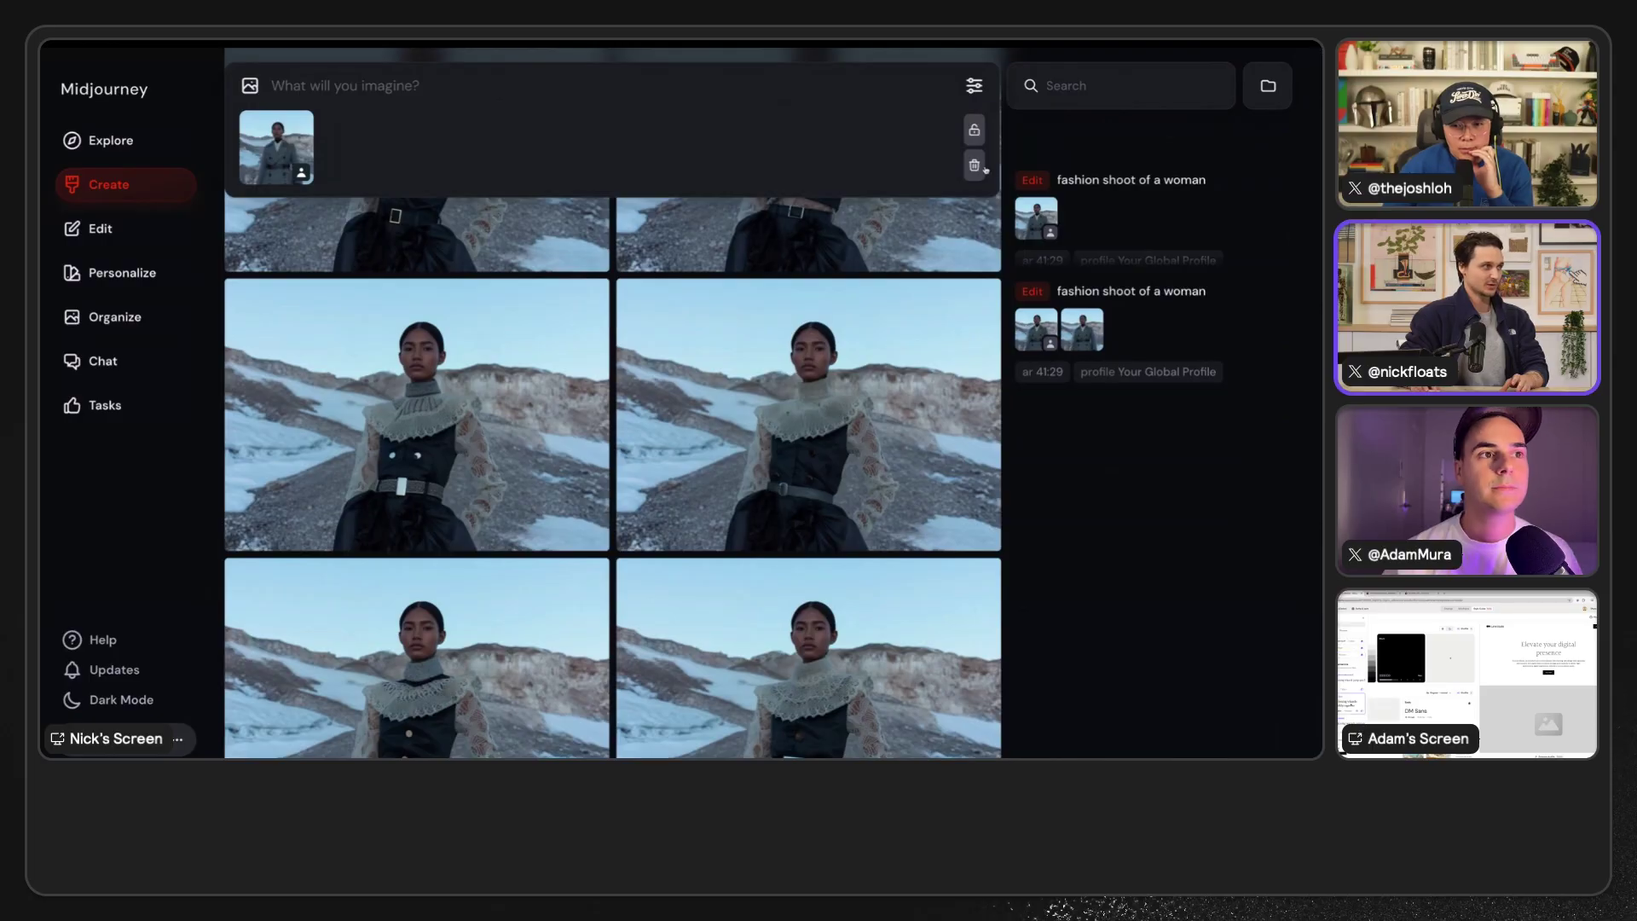
scroll(697, 477, down, 3)
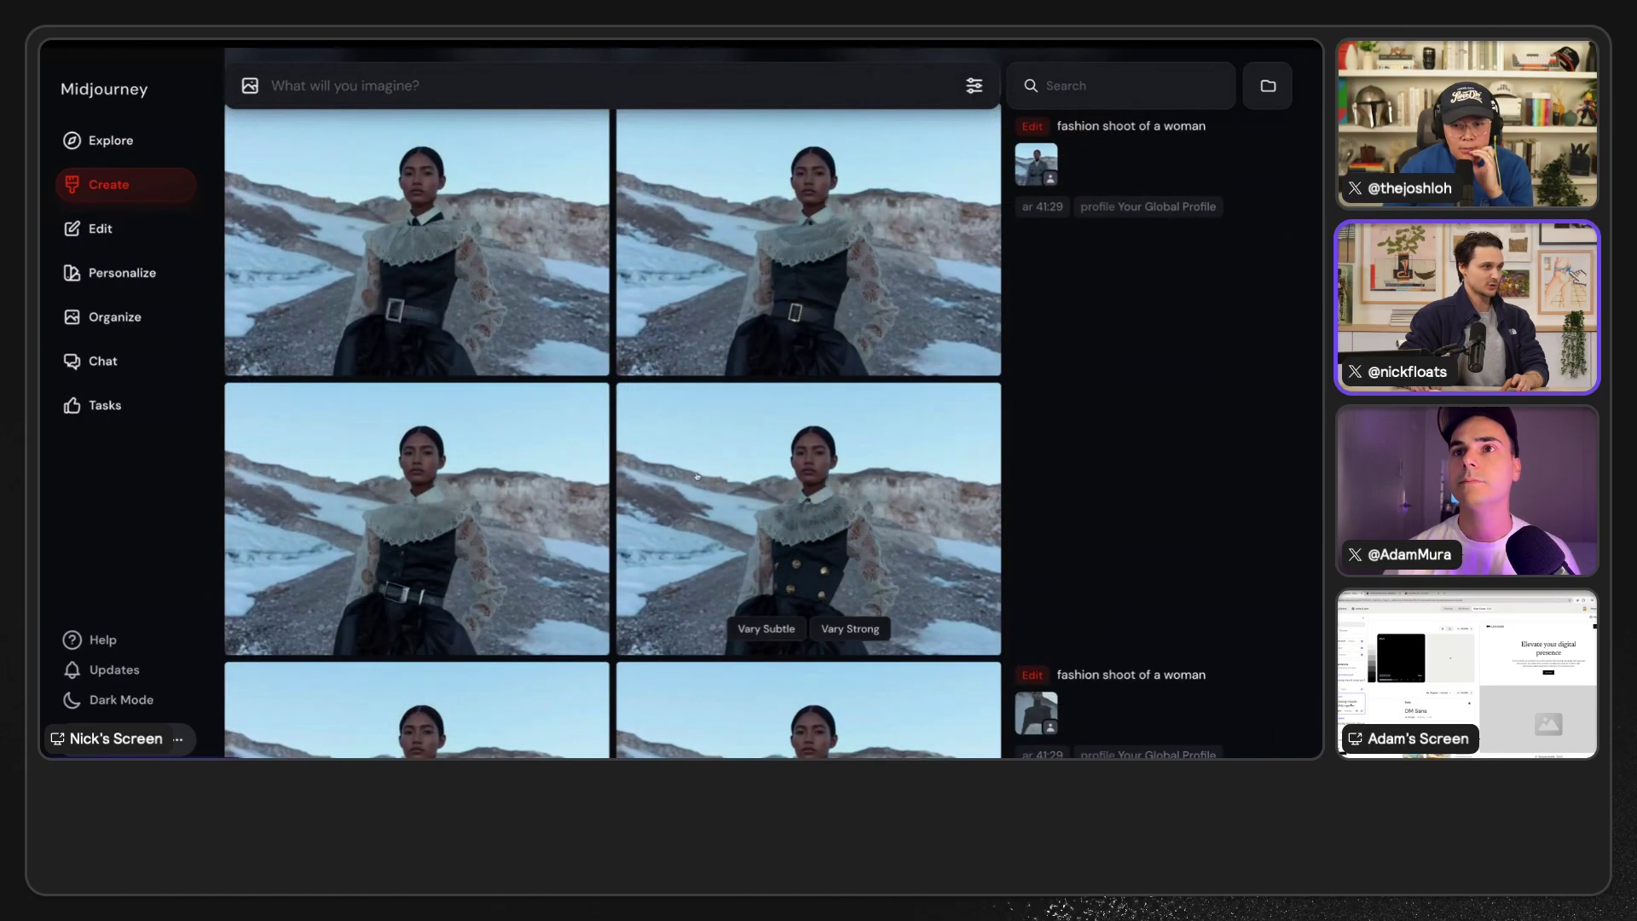
scroll(698, 476, down, 5)
scroll(763, 455, down, 10)
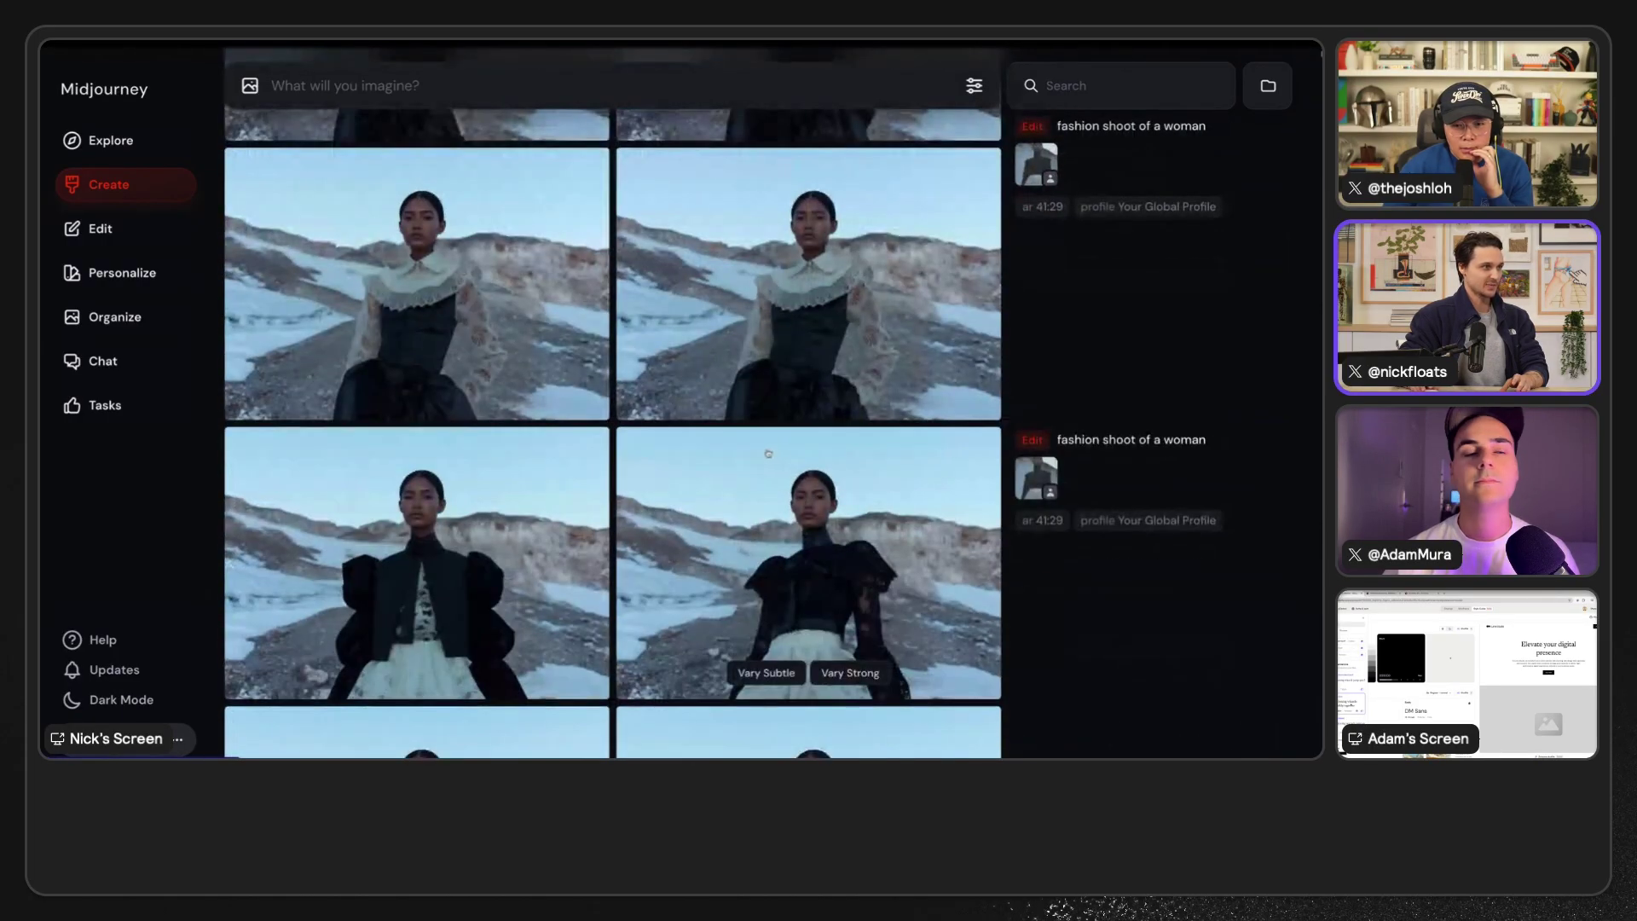
scroll(812, 445, down, 3)
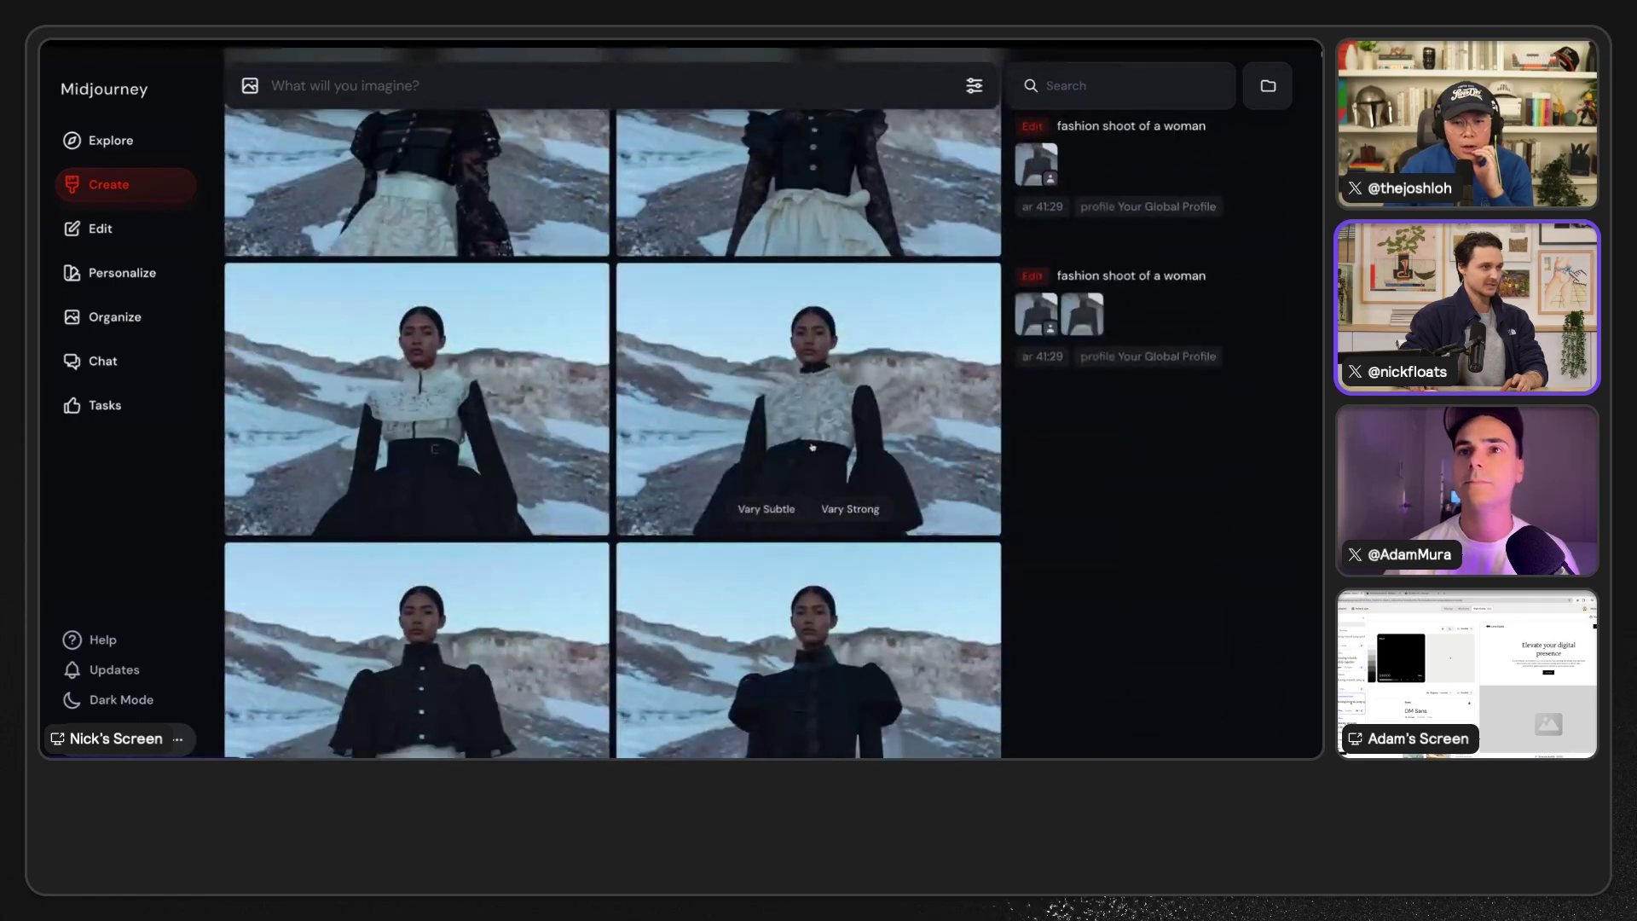
scroll(815, 446, down, 3)
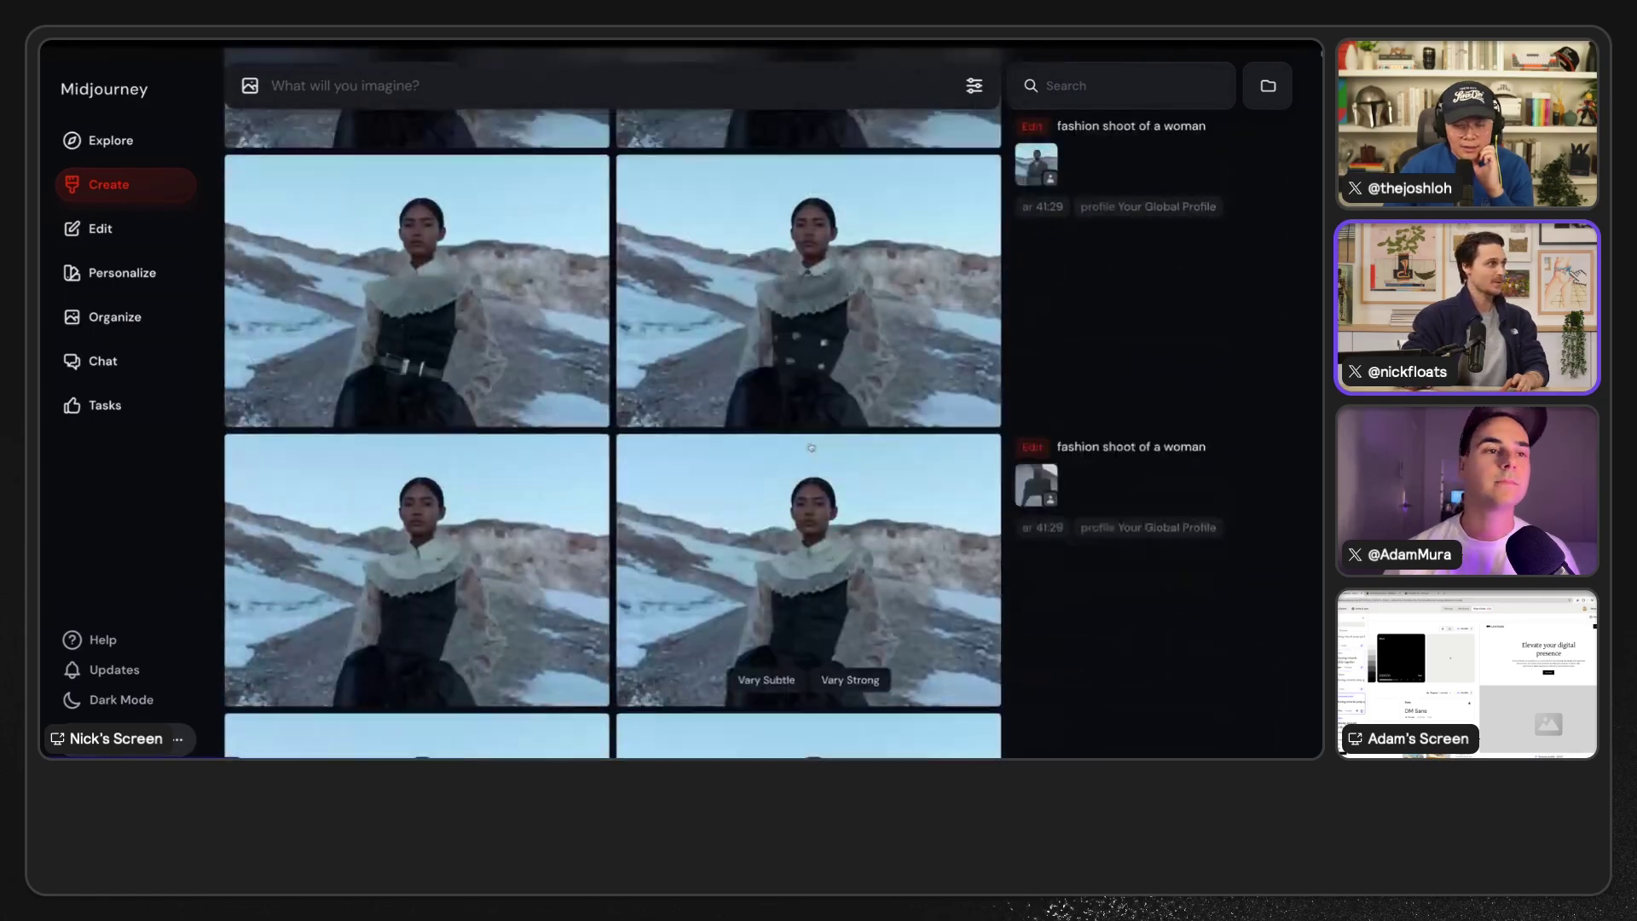
scroll(811, 446, down, 15)
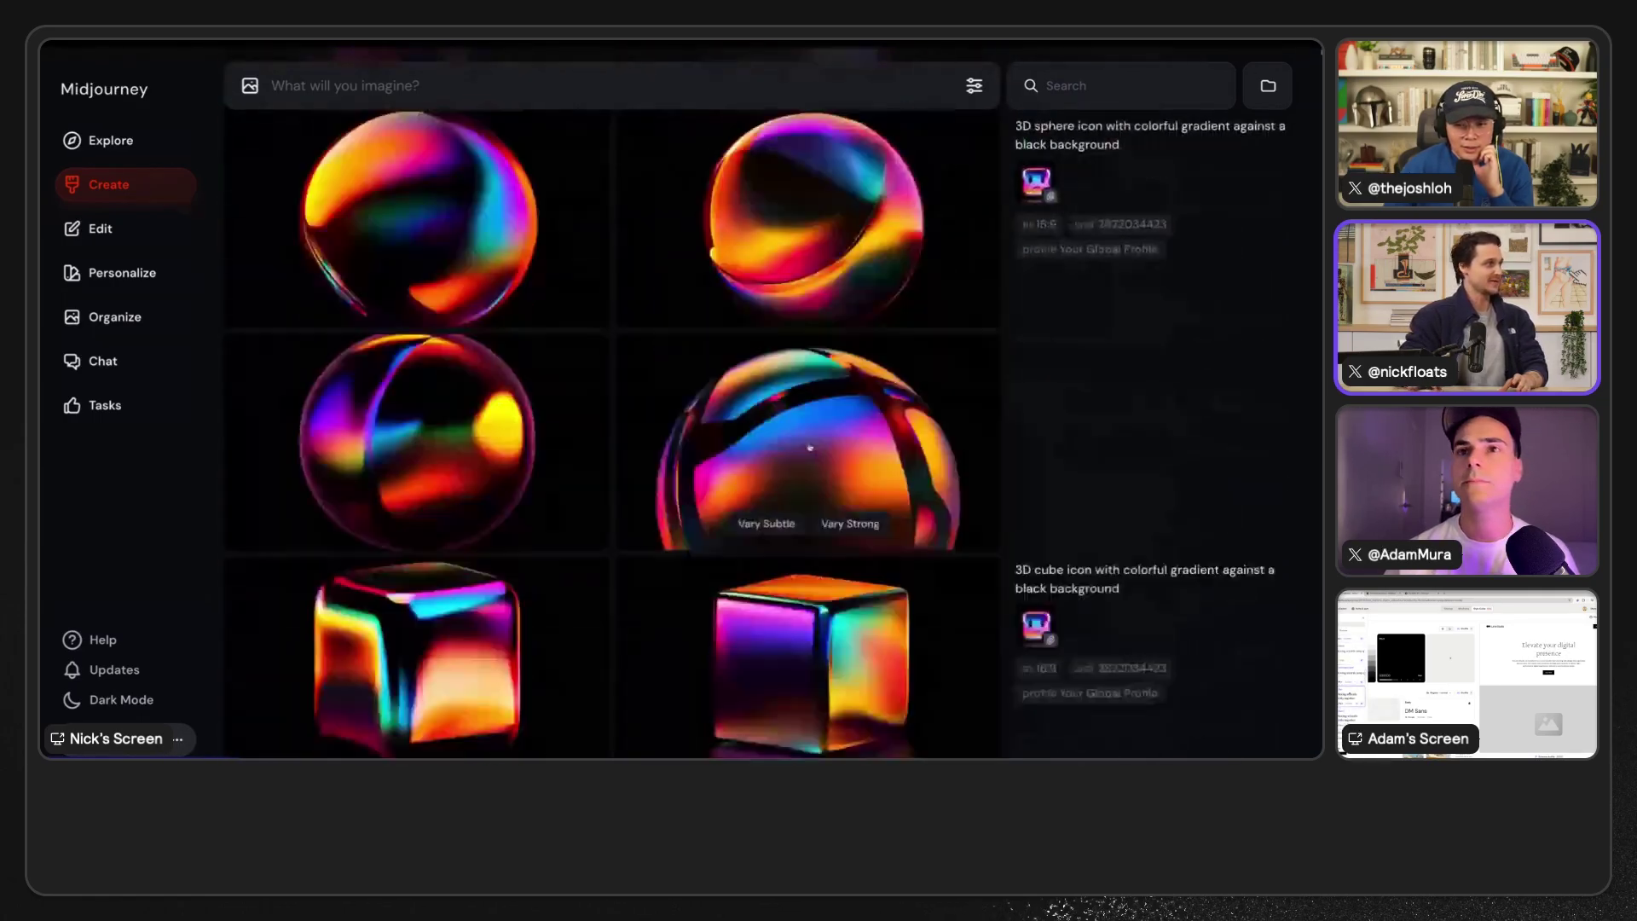
scroll(810, 446, down, 5)
- Switch to X, find the post about outfit blending in Midjourney on the own profile, and enlarge its image
key(ctrl+Tab)
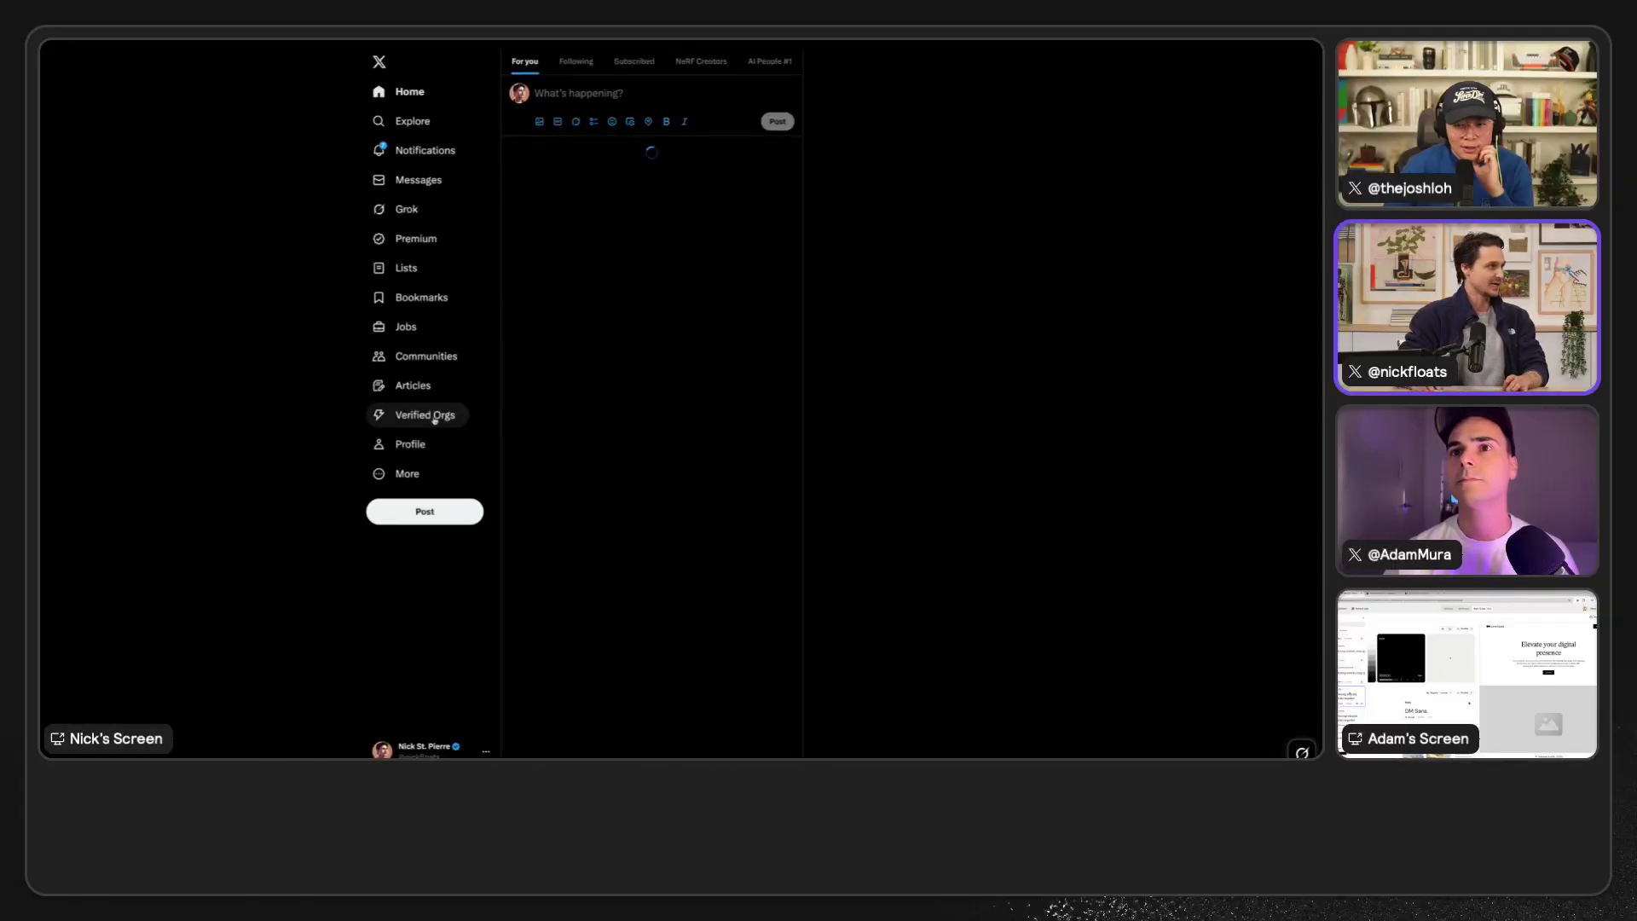
click(391, 450)
scroll(681, 409, down, 10)
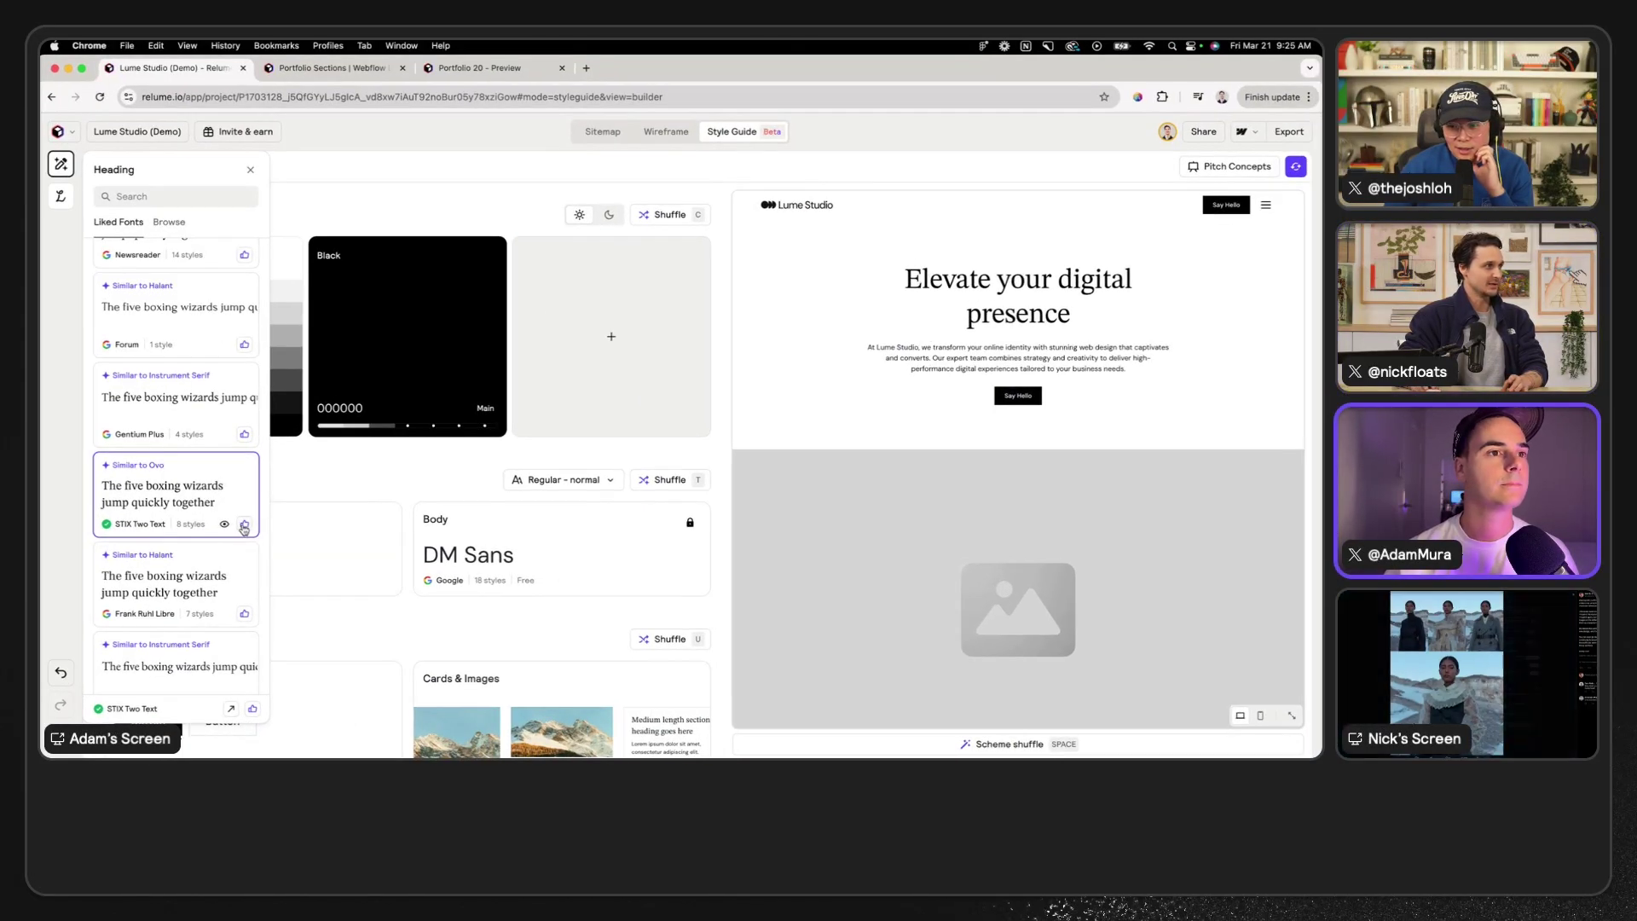
click(684, 410)
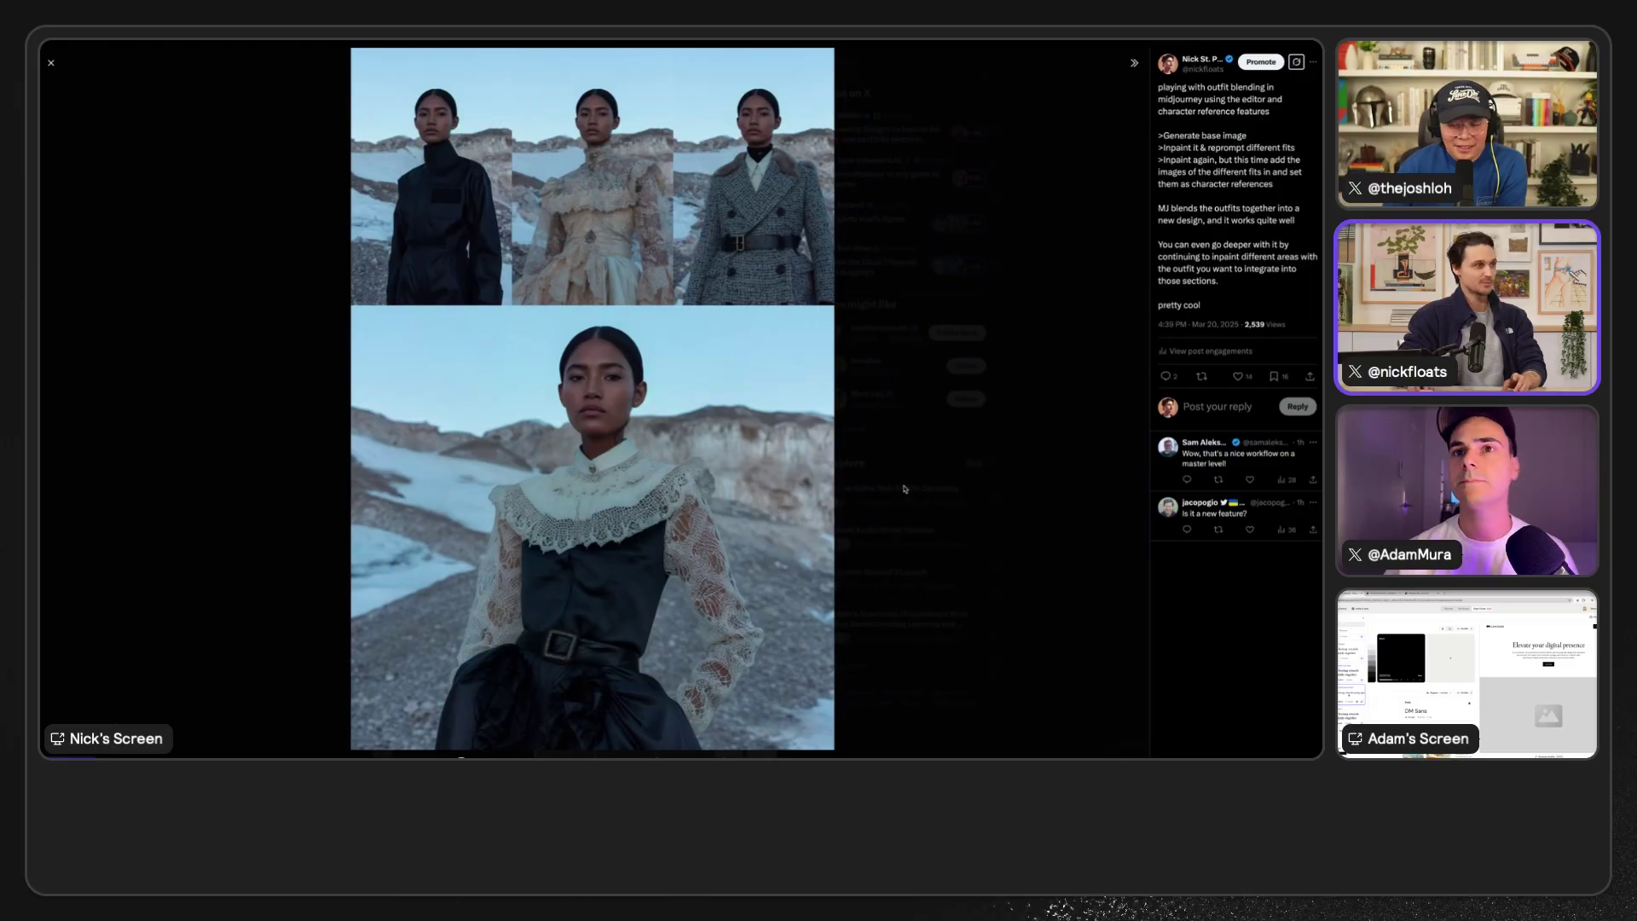
- Switch back to Midjourney and return to the most recent headshot generations
key(ctrl+Tab)
scroll(968, 396, up, 5)
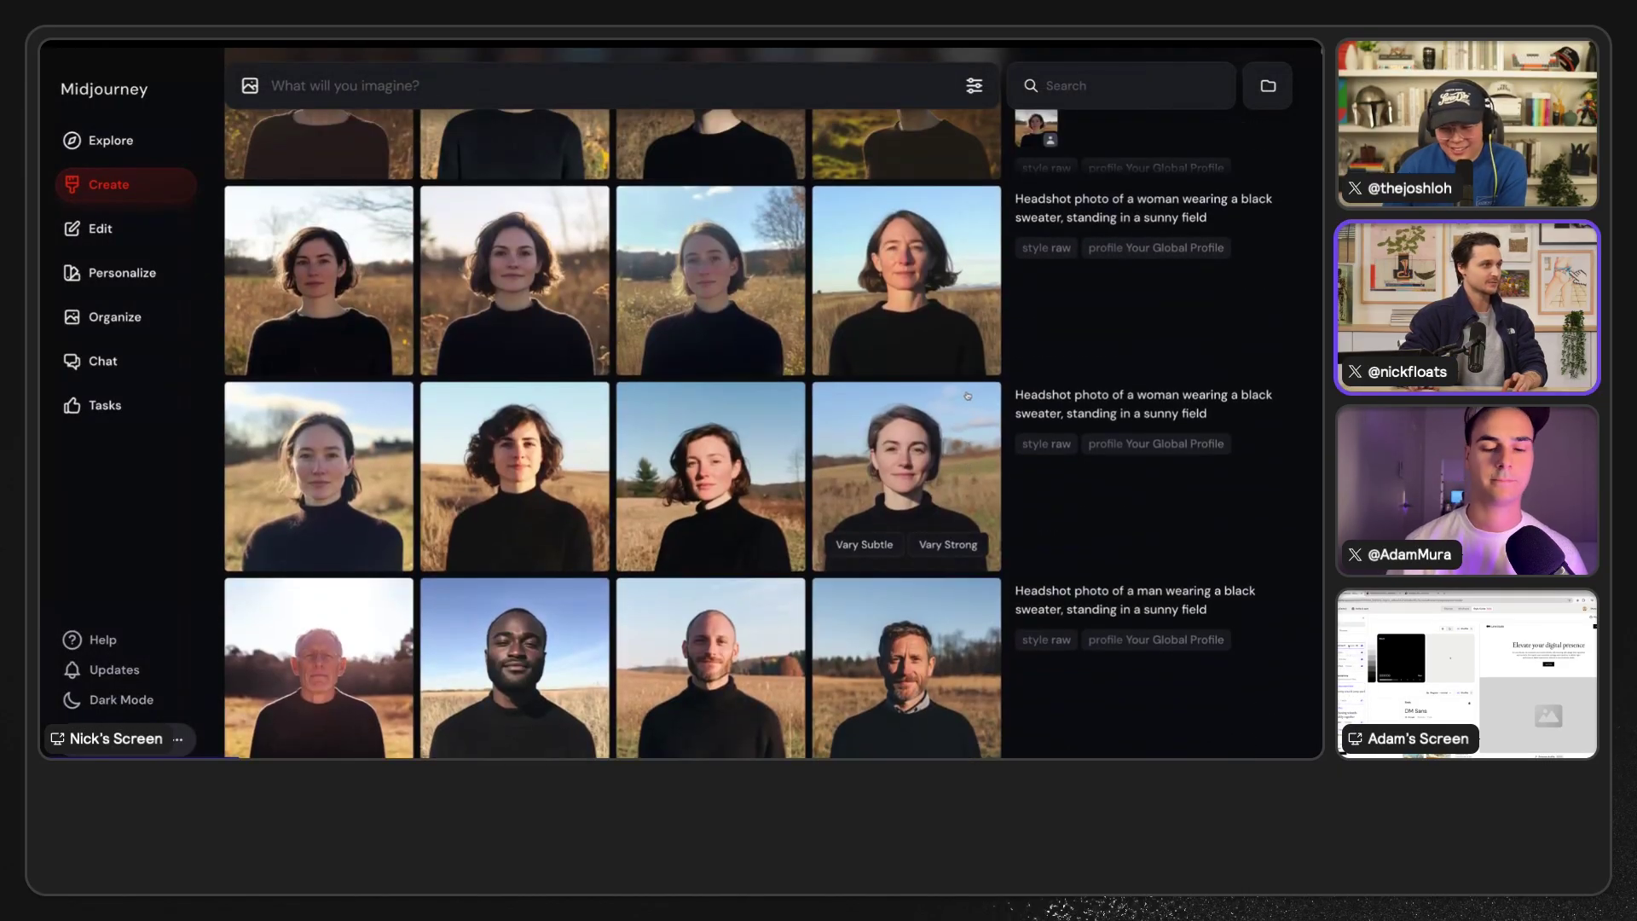
scroll(968, 395, up, 5)
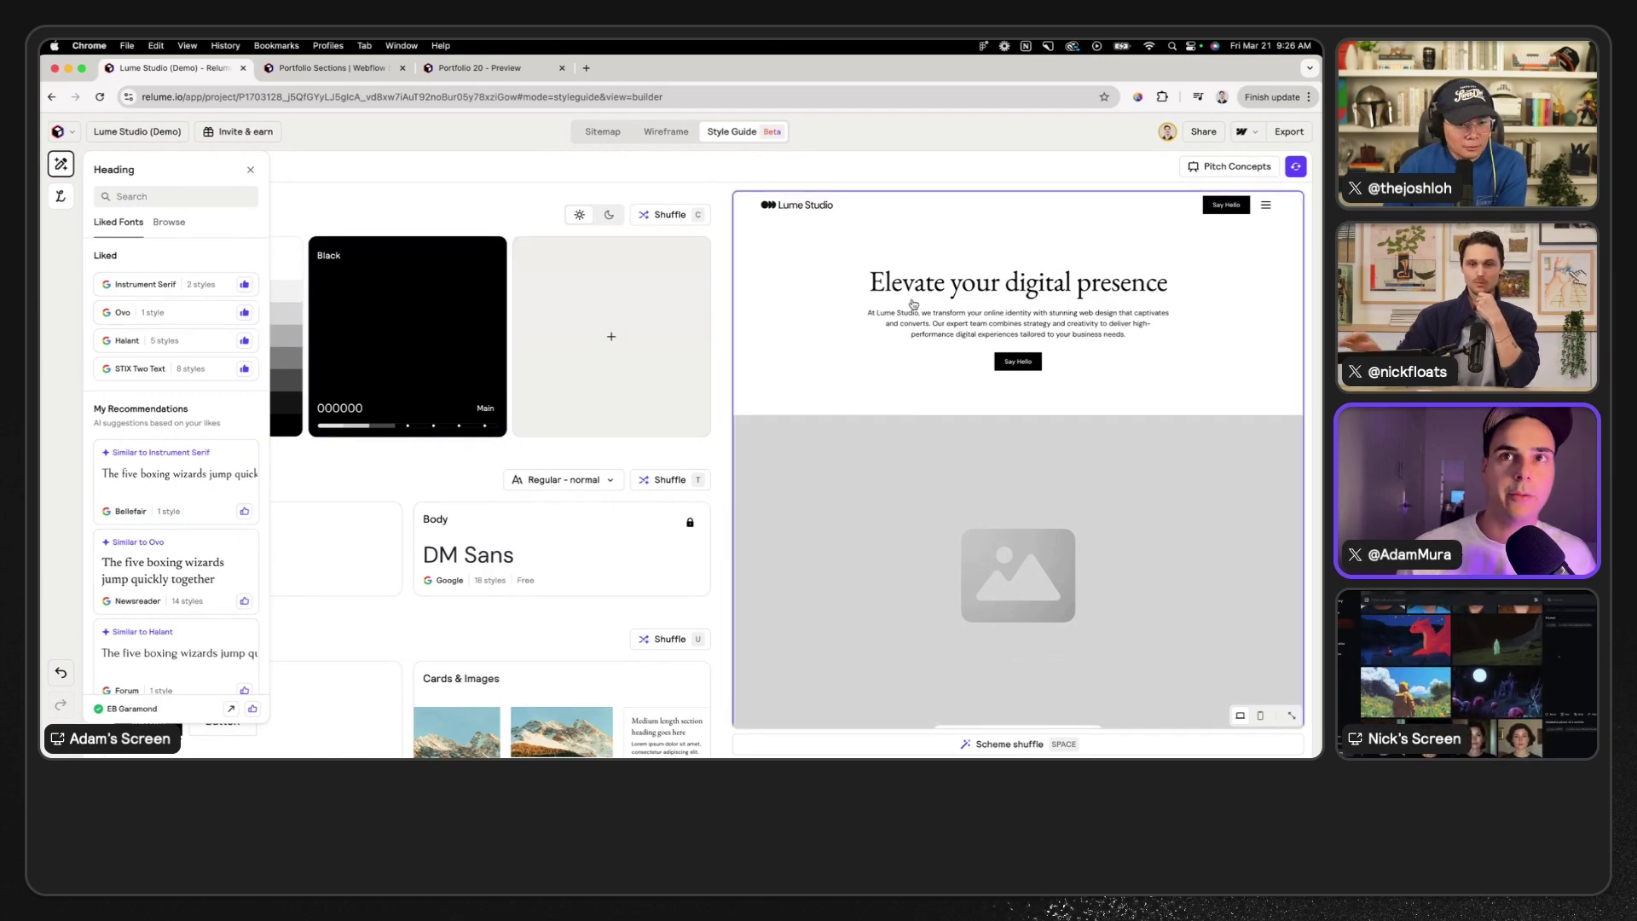
- In Relume, apply the liked font Instrument Serif to the headings and check it throughout the page preview
click(161, 286)
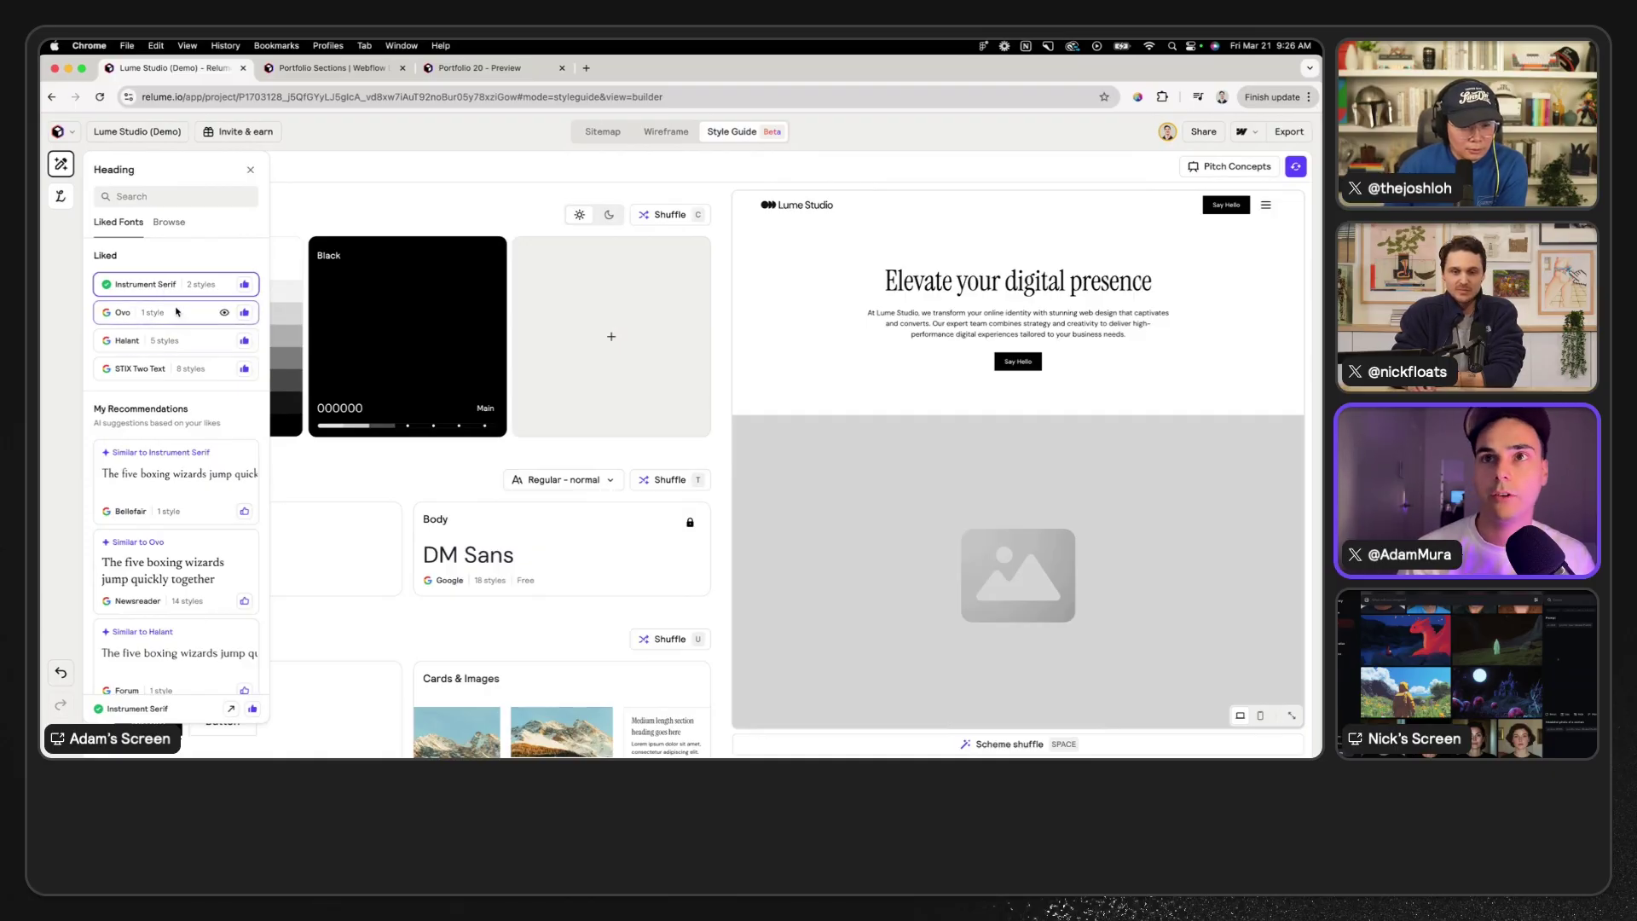
scroll(898, 367, down, 15)
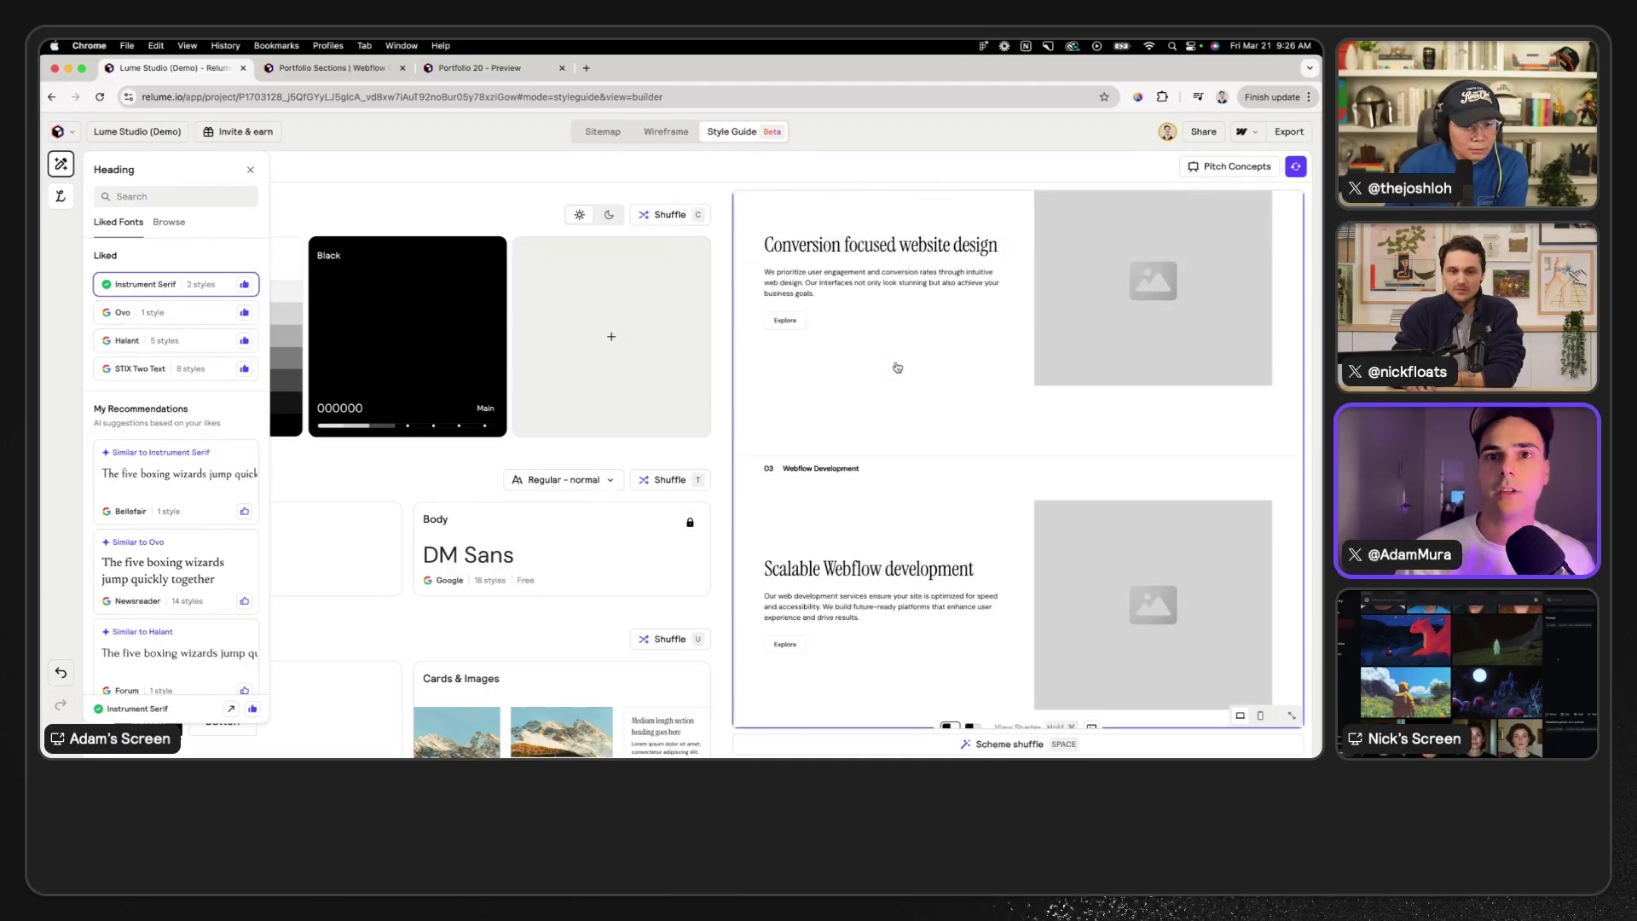
- Try the liked fonts Ovo, Halant and STIX Two Text on the headings and compare them in the page preview
scroll(897, 368, down, 5)
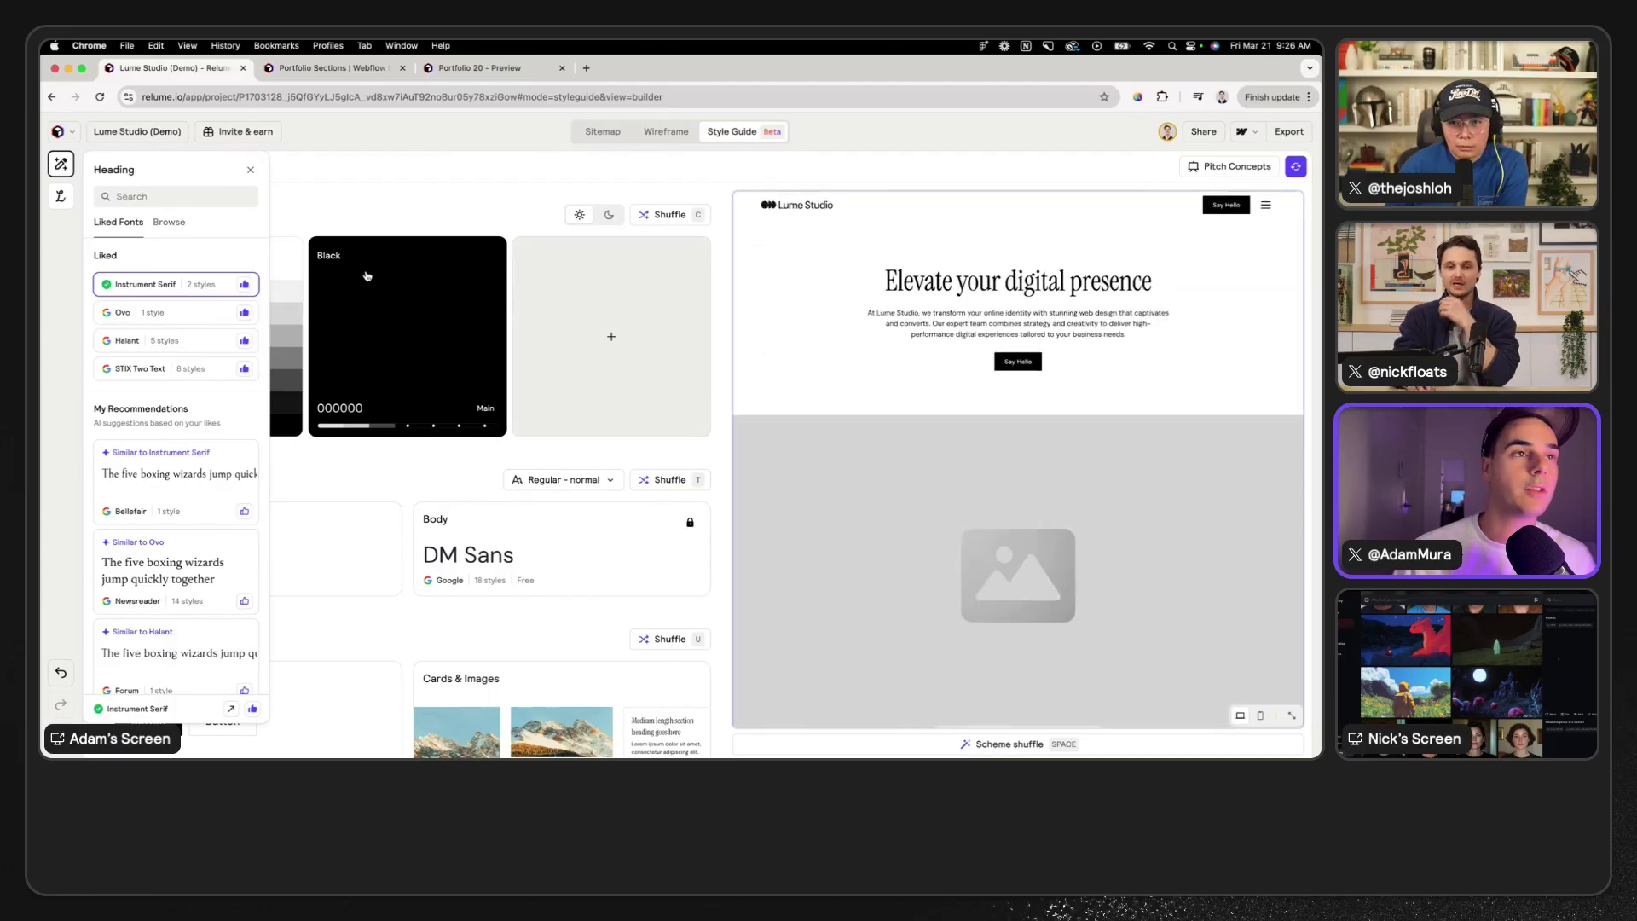
click(187, 321)
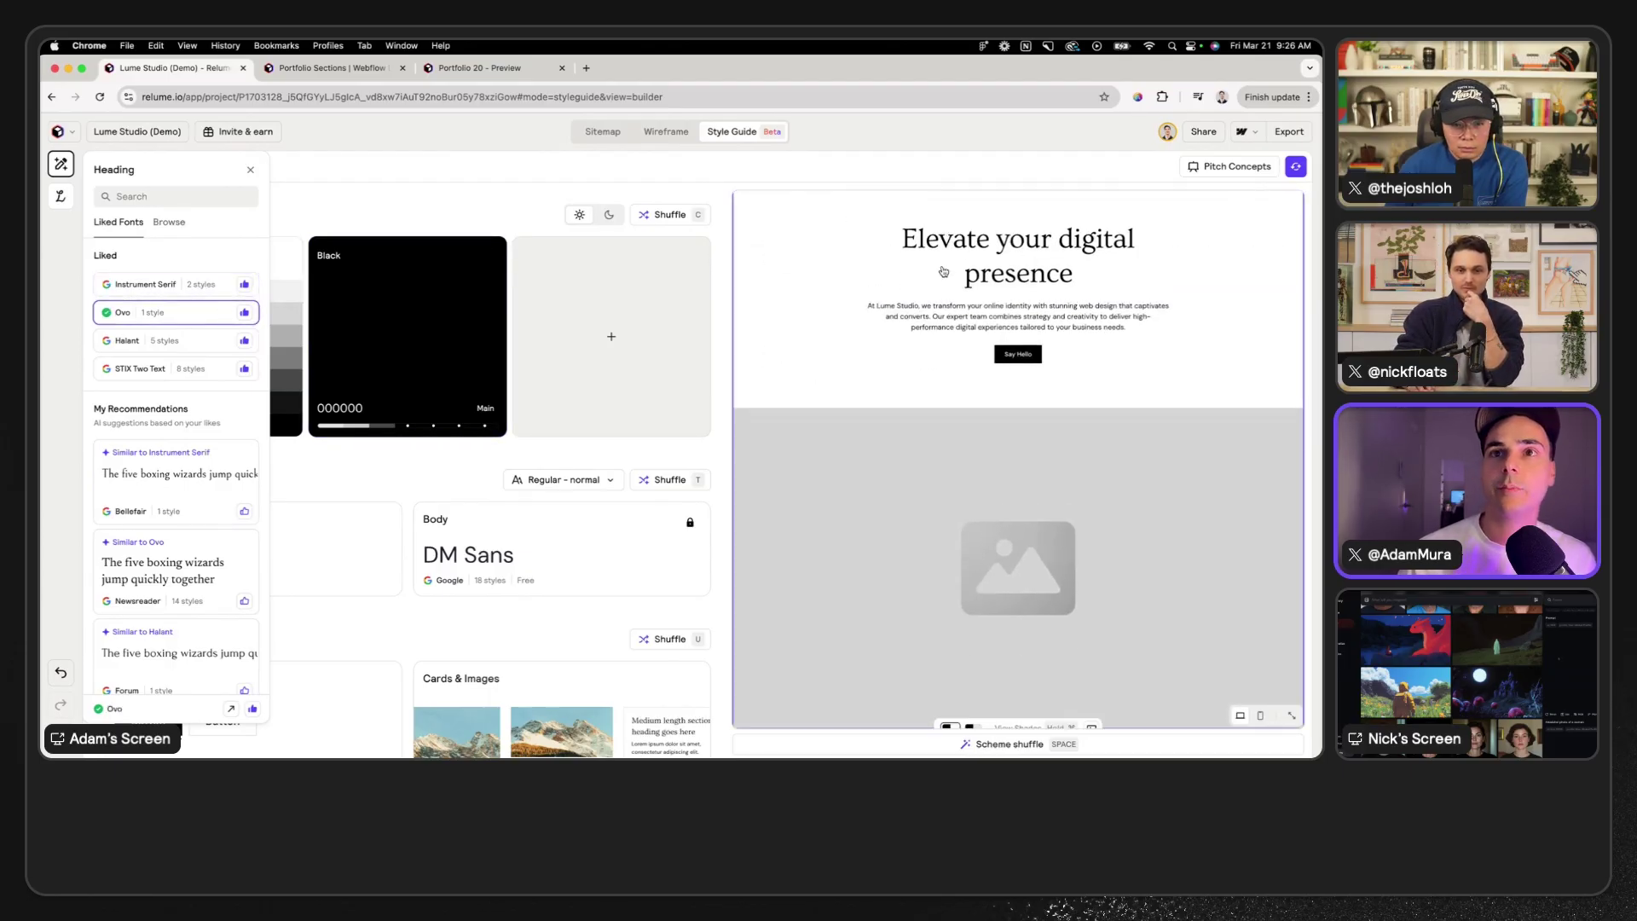
scroll(944, 271, down, 5)
scroll(944, 271, up, 5)
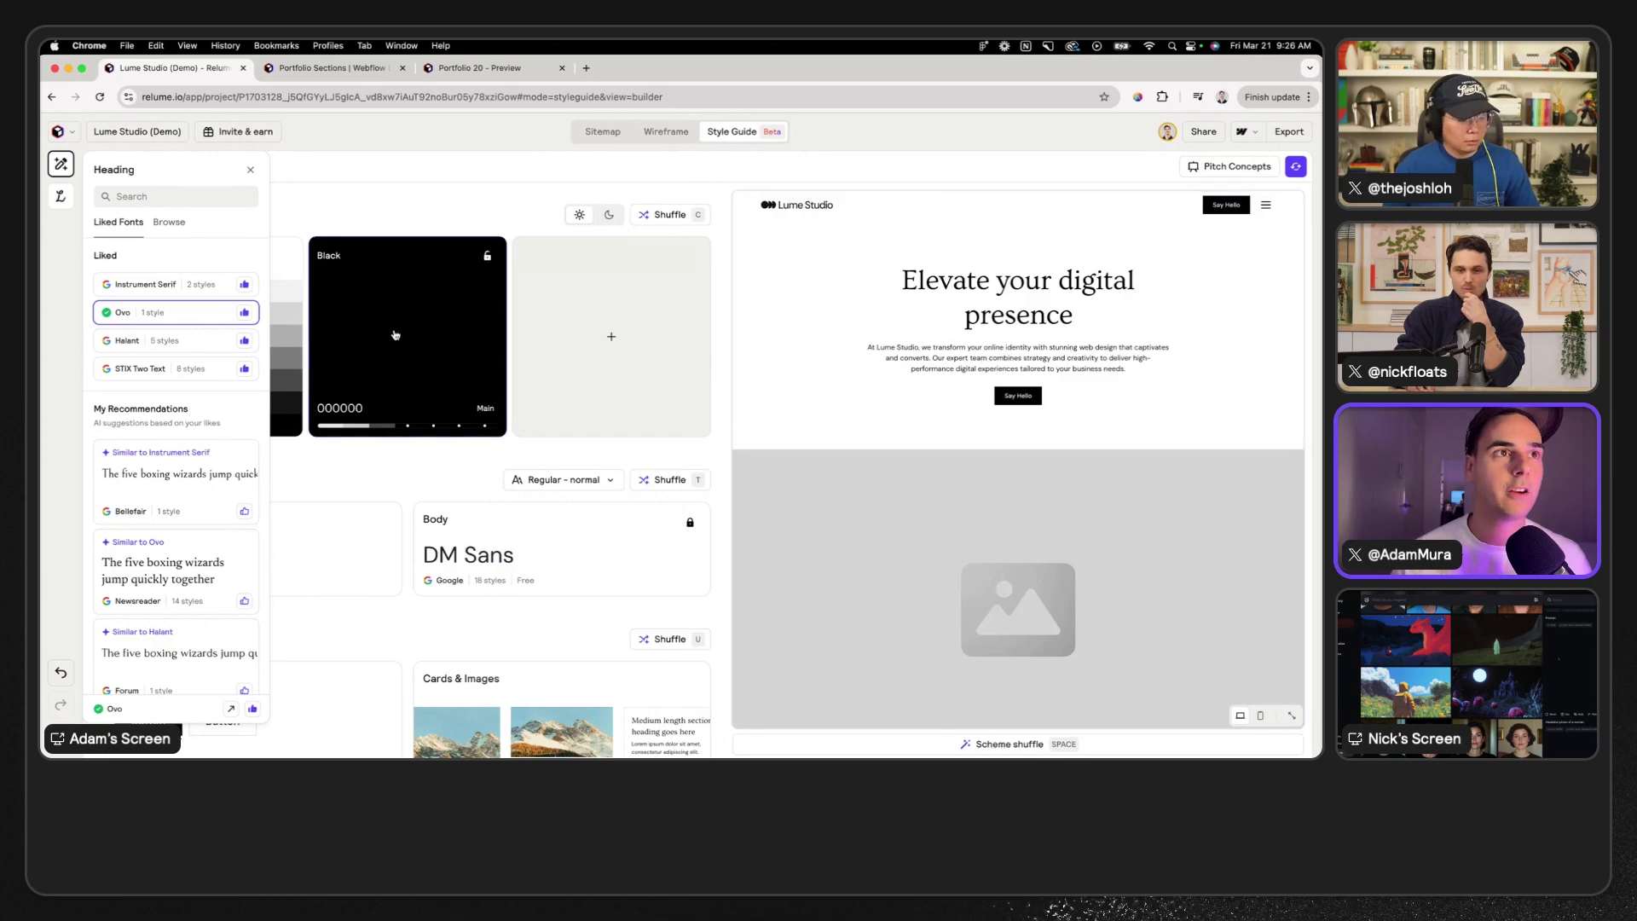
click(182, 342)
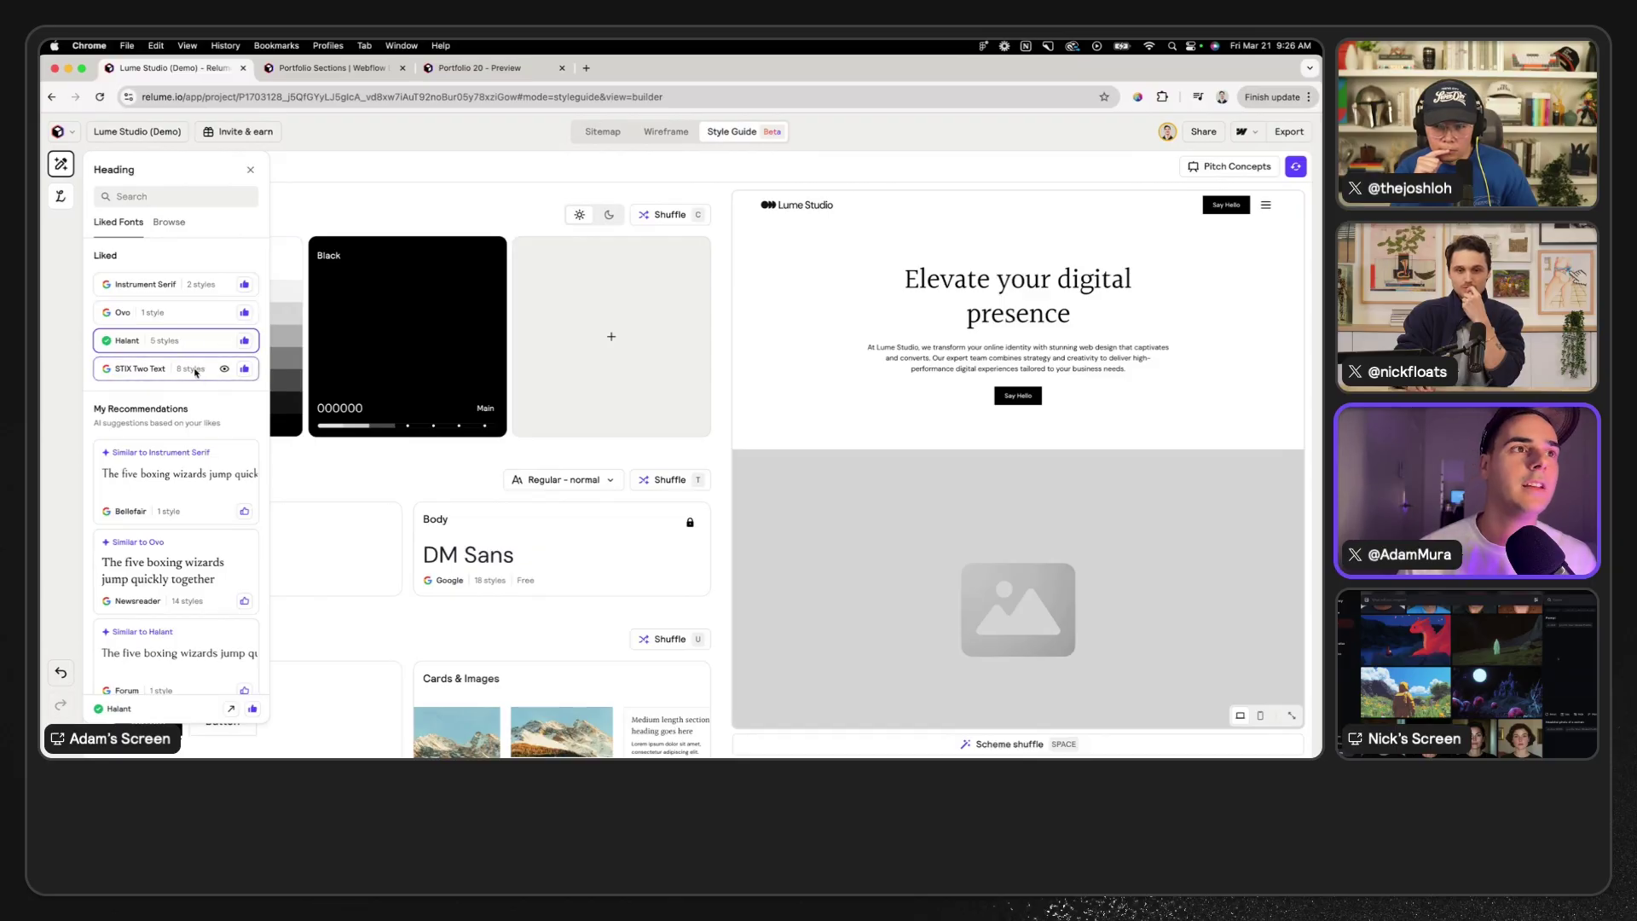
click(195, 372)
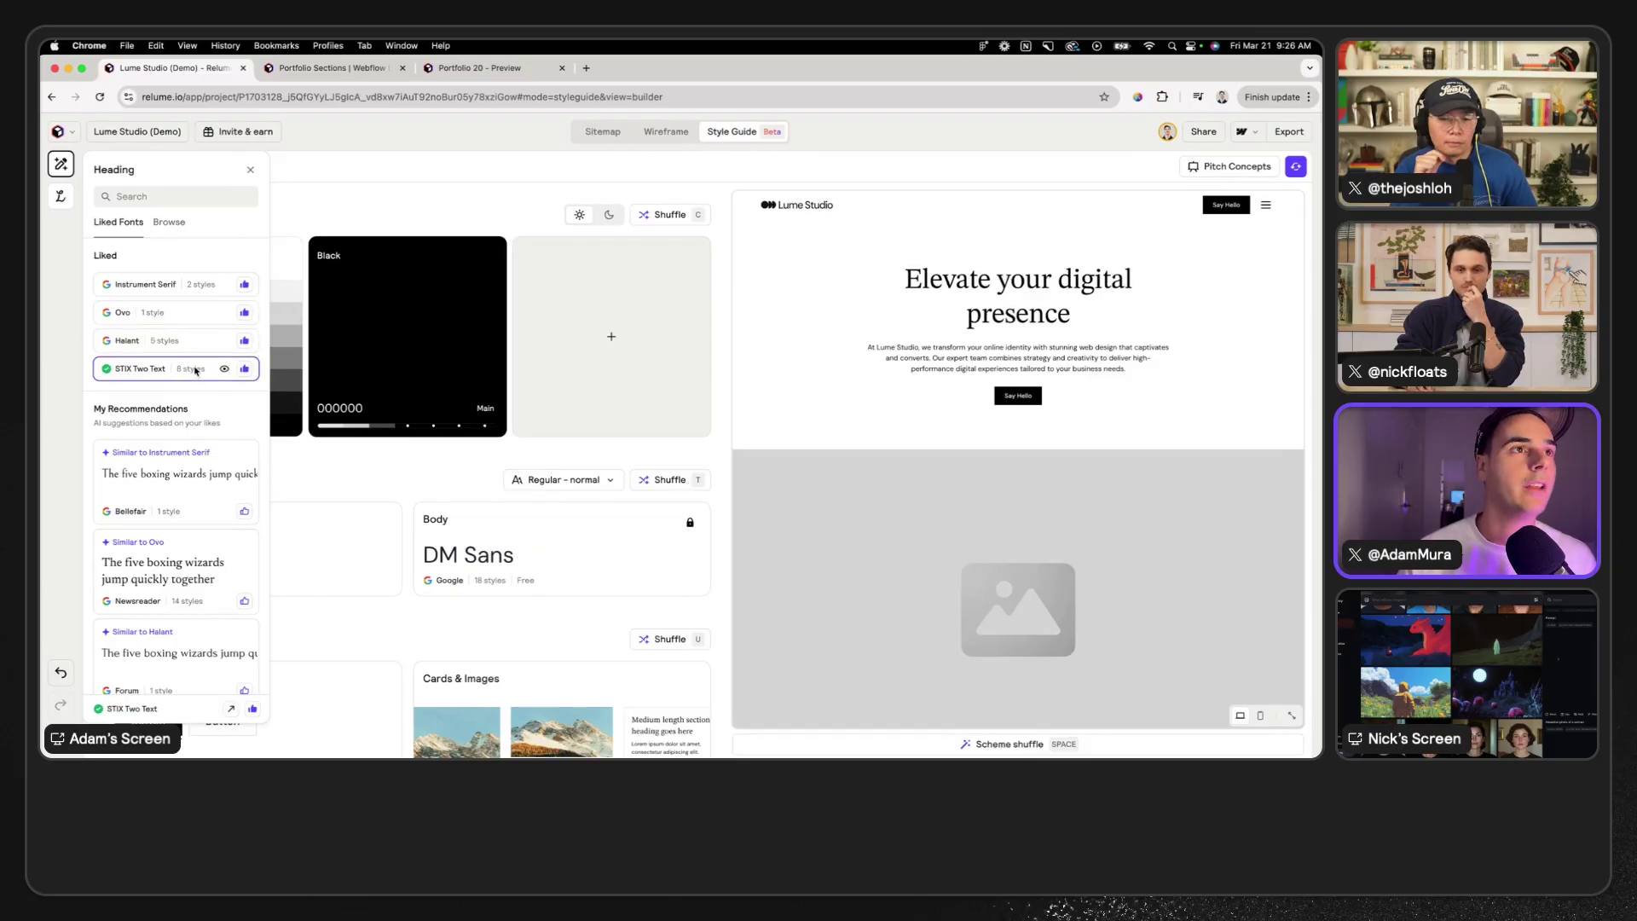
click(188, 321)
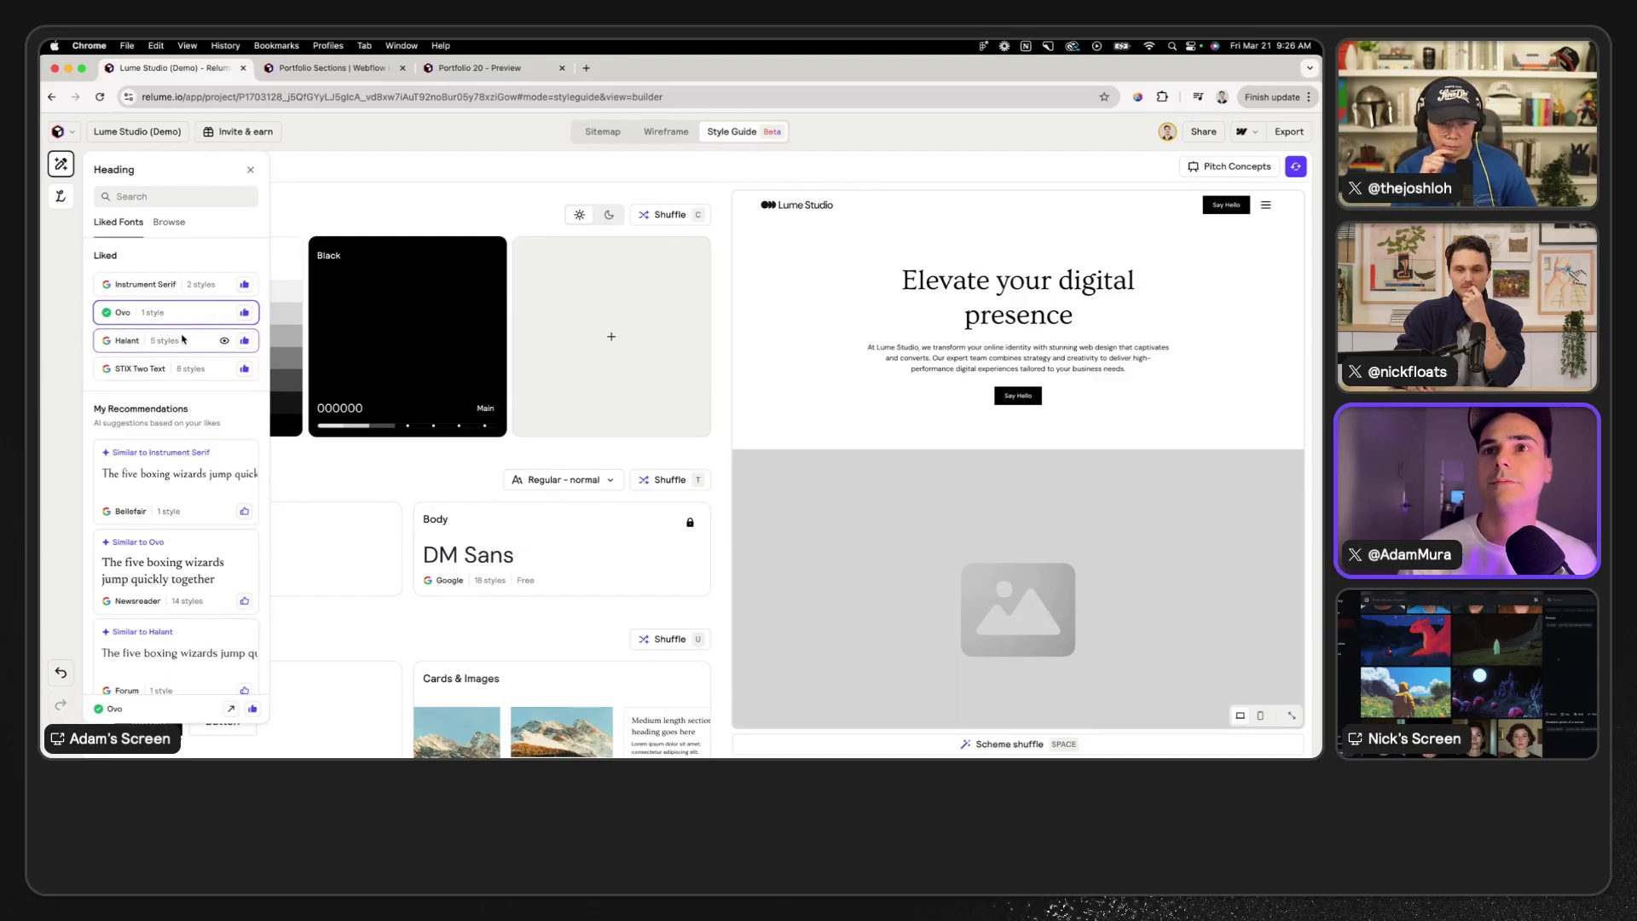
- Apply Instrument Serif to the headings, close the font selection and check the page preview
click(175, 286)
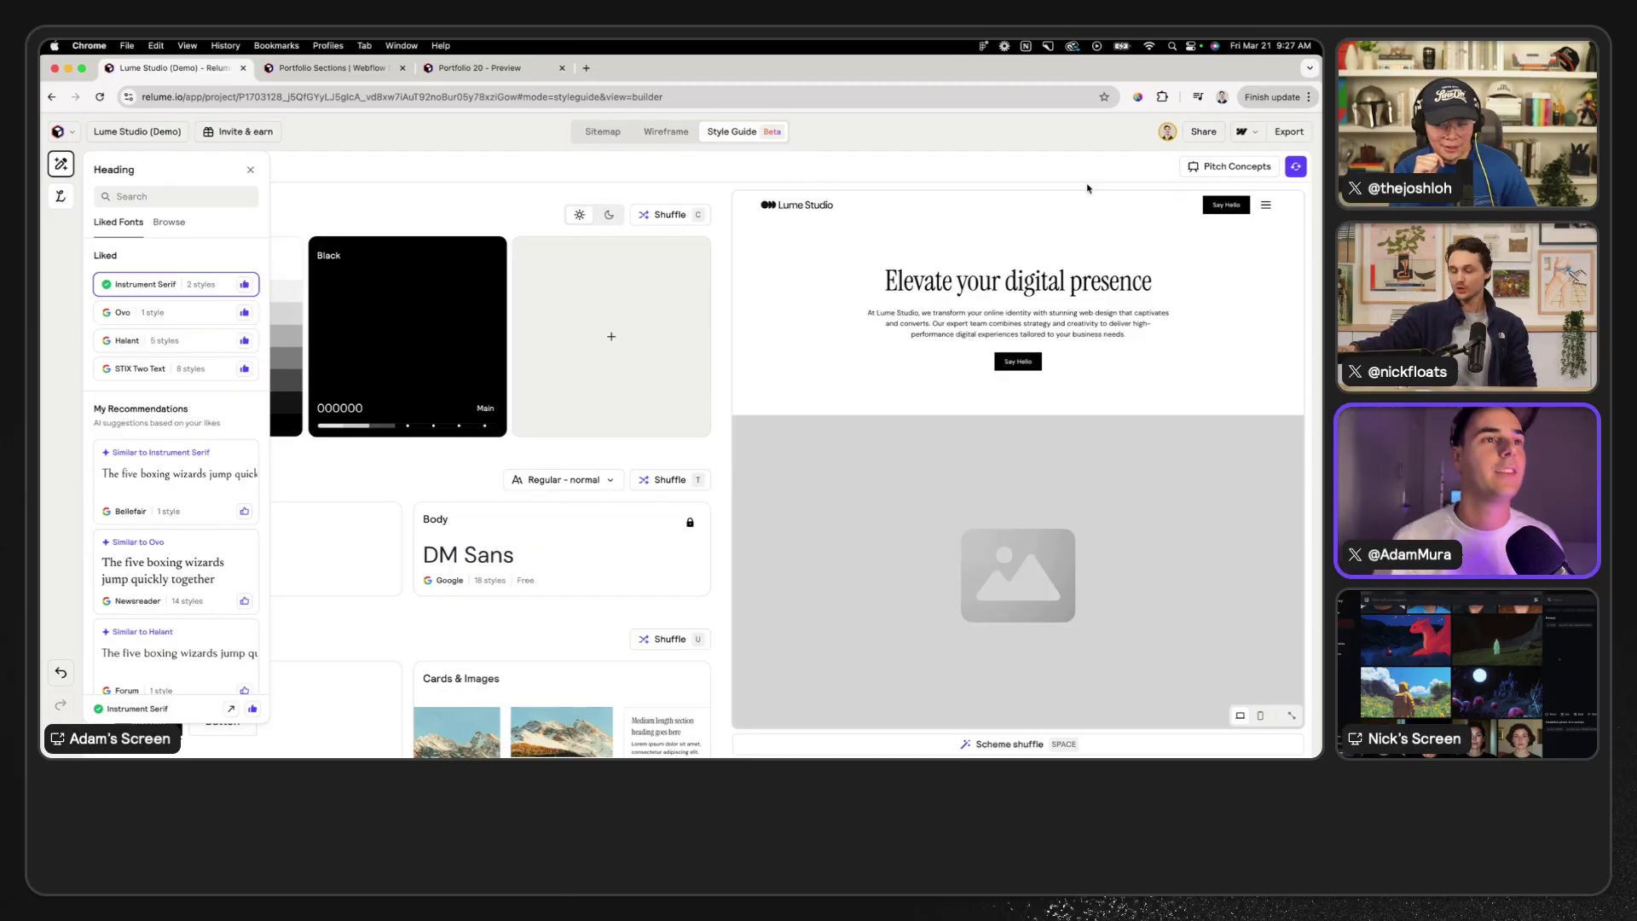
click(995, 177)
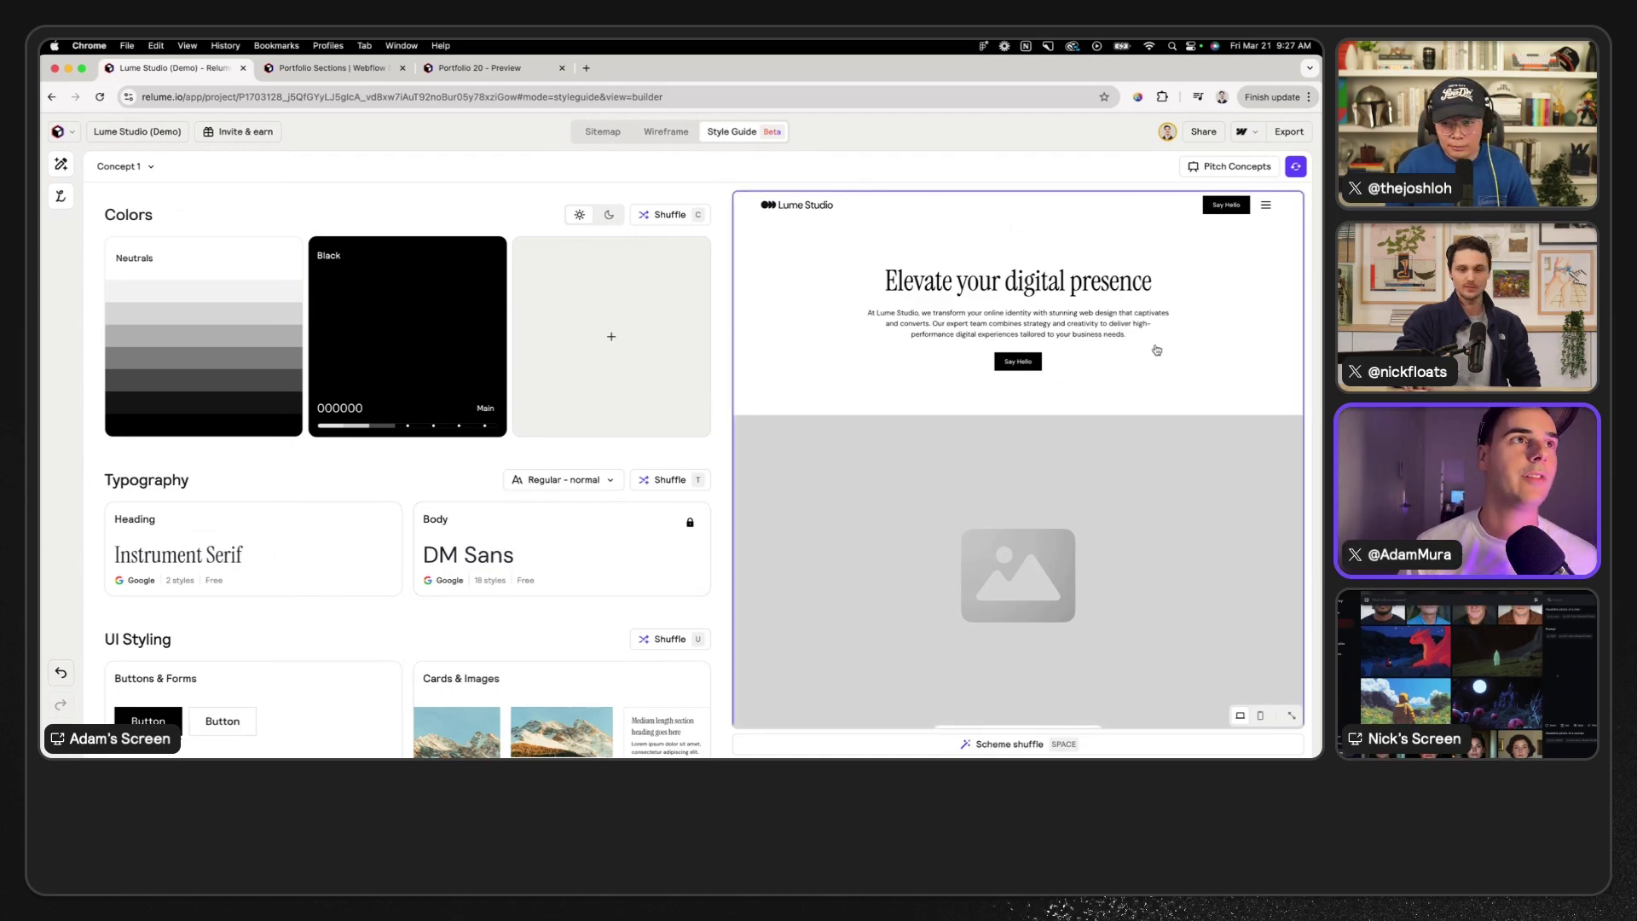
scroll(1156, 350, down, 2)
scroll(1156, 350, up, 2)
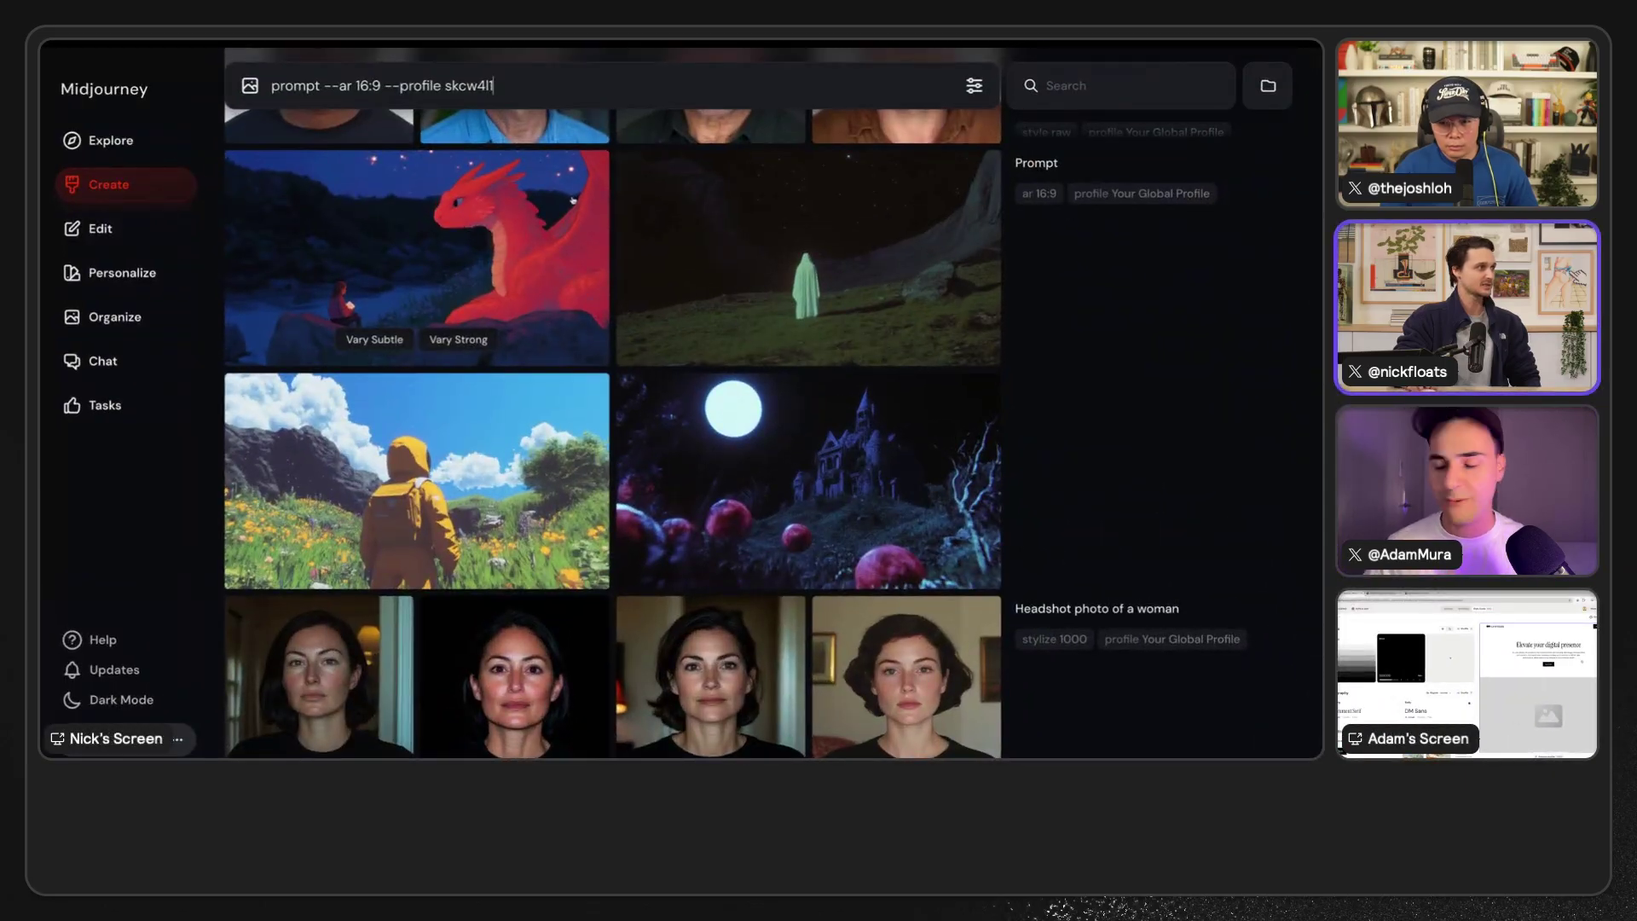
- Switch to Midjourney, return to the newest creations and examine the profile parameter in the prompt
scroll(565, 205, up, 10)
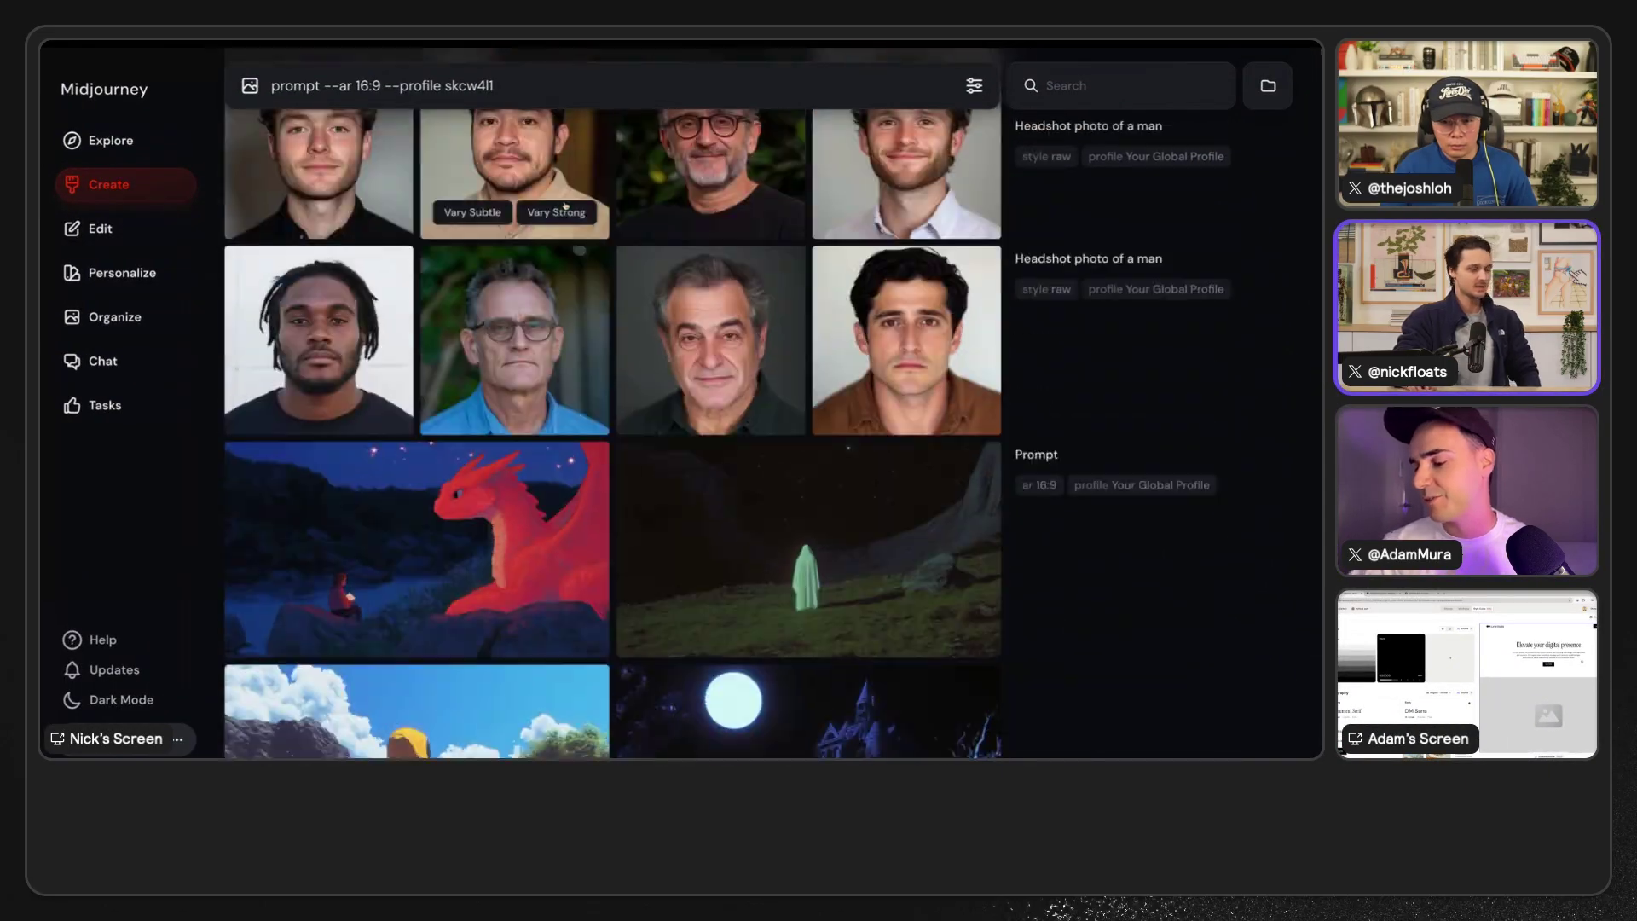
scroll(565, 205, up, 15)
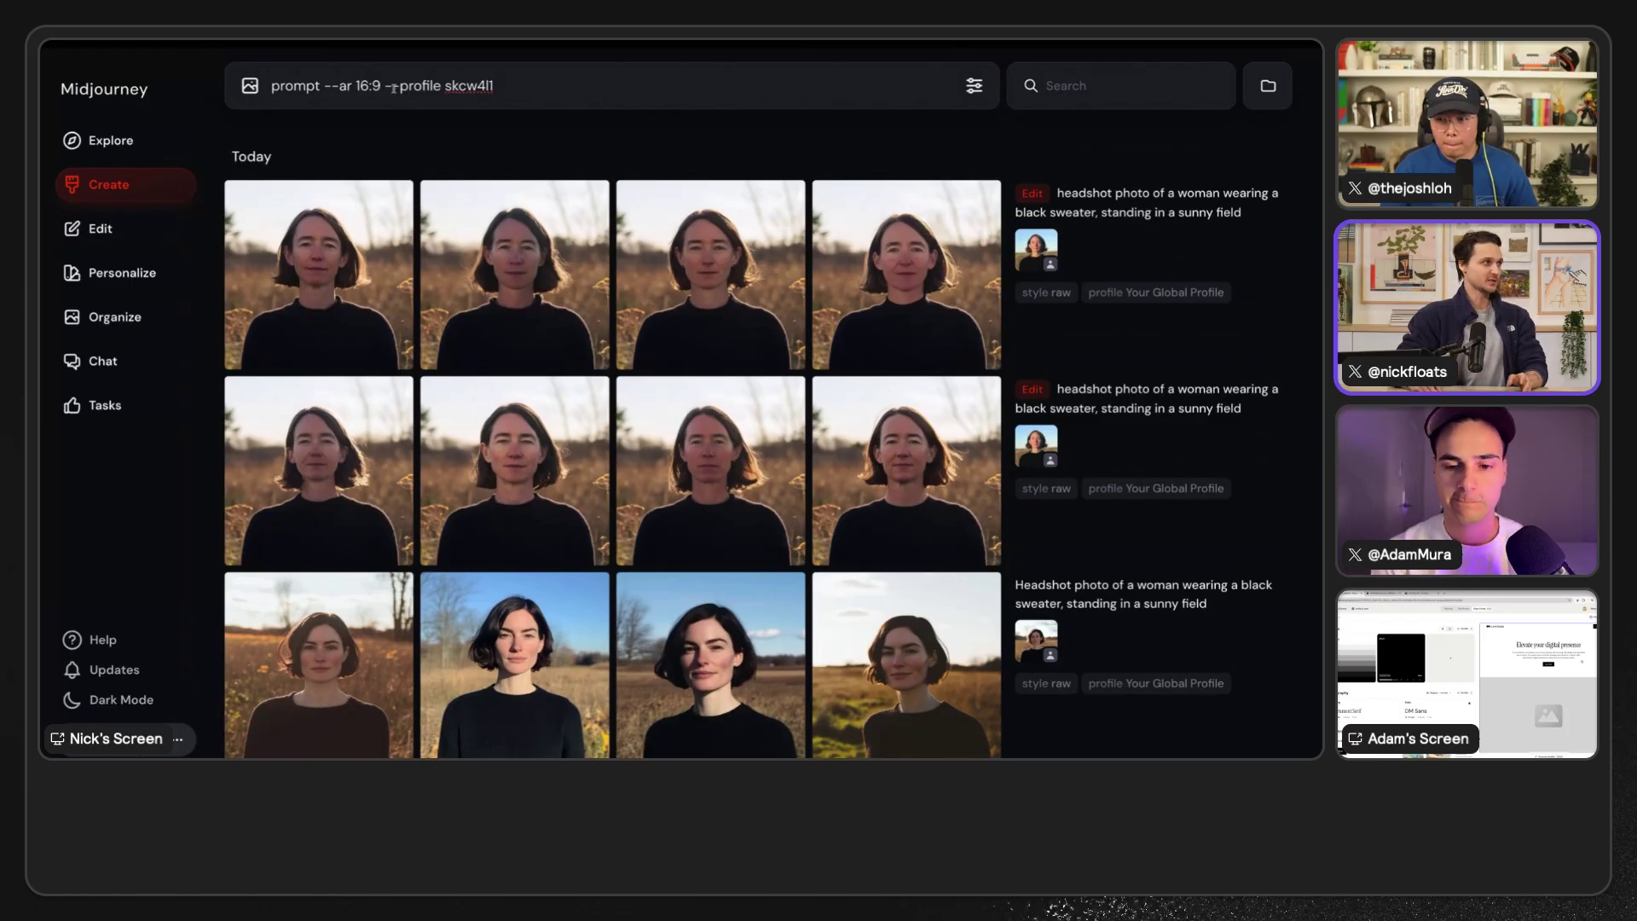
drag(386, 86, 503, 86)
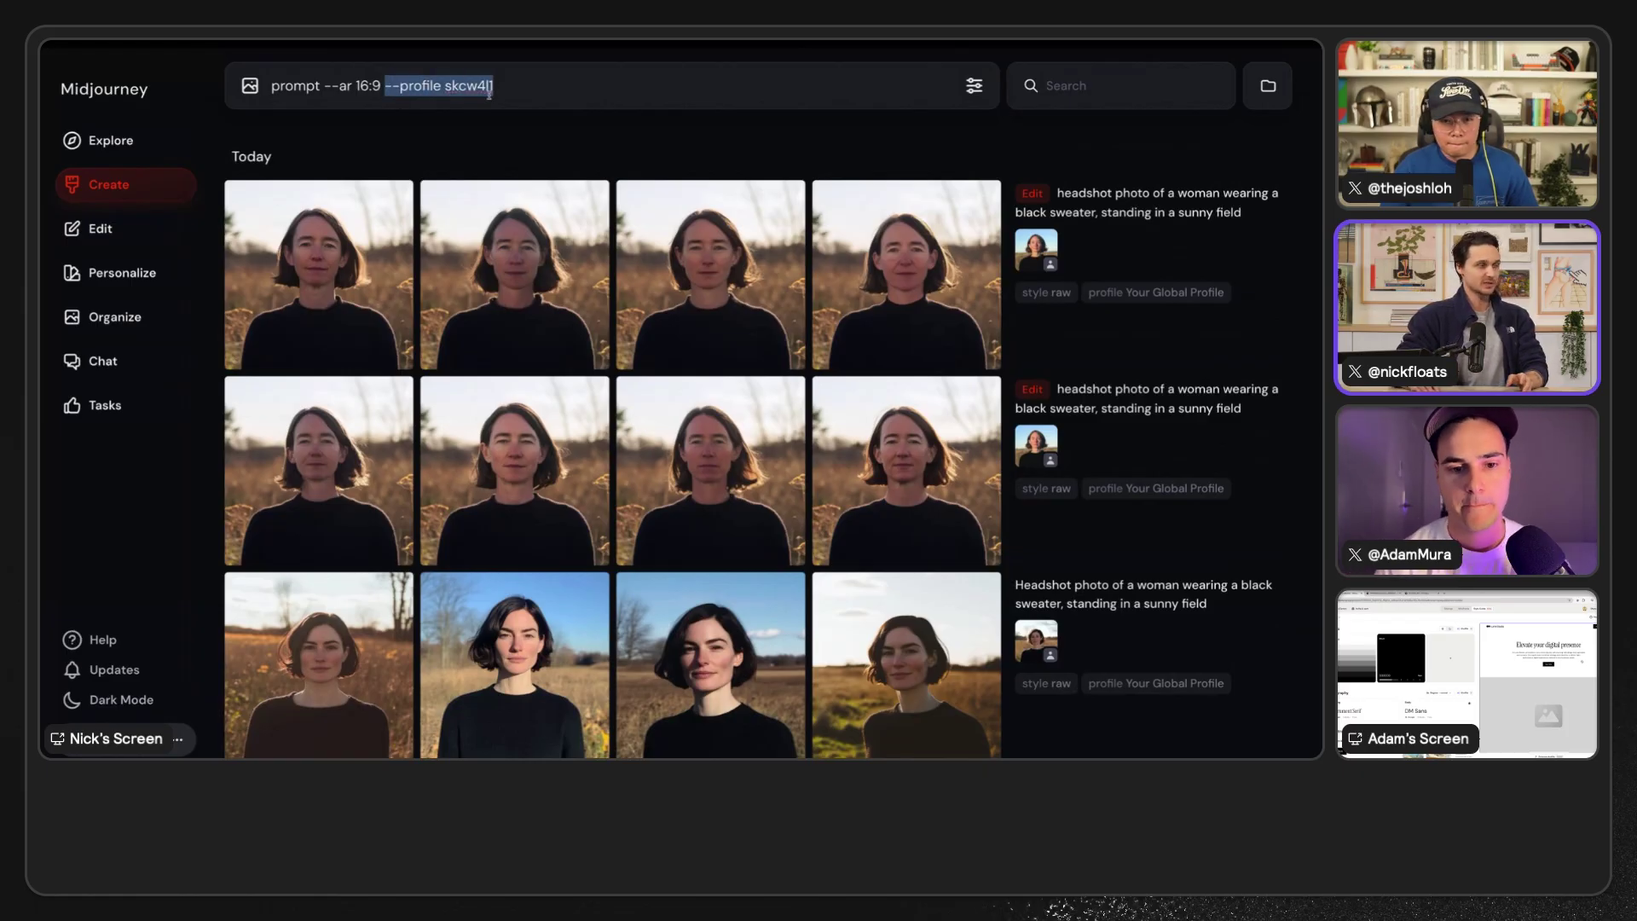
click(491, 86)
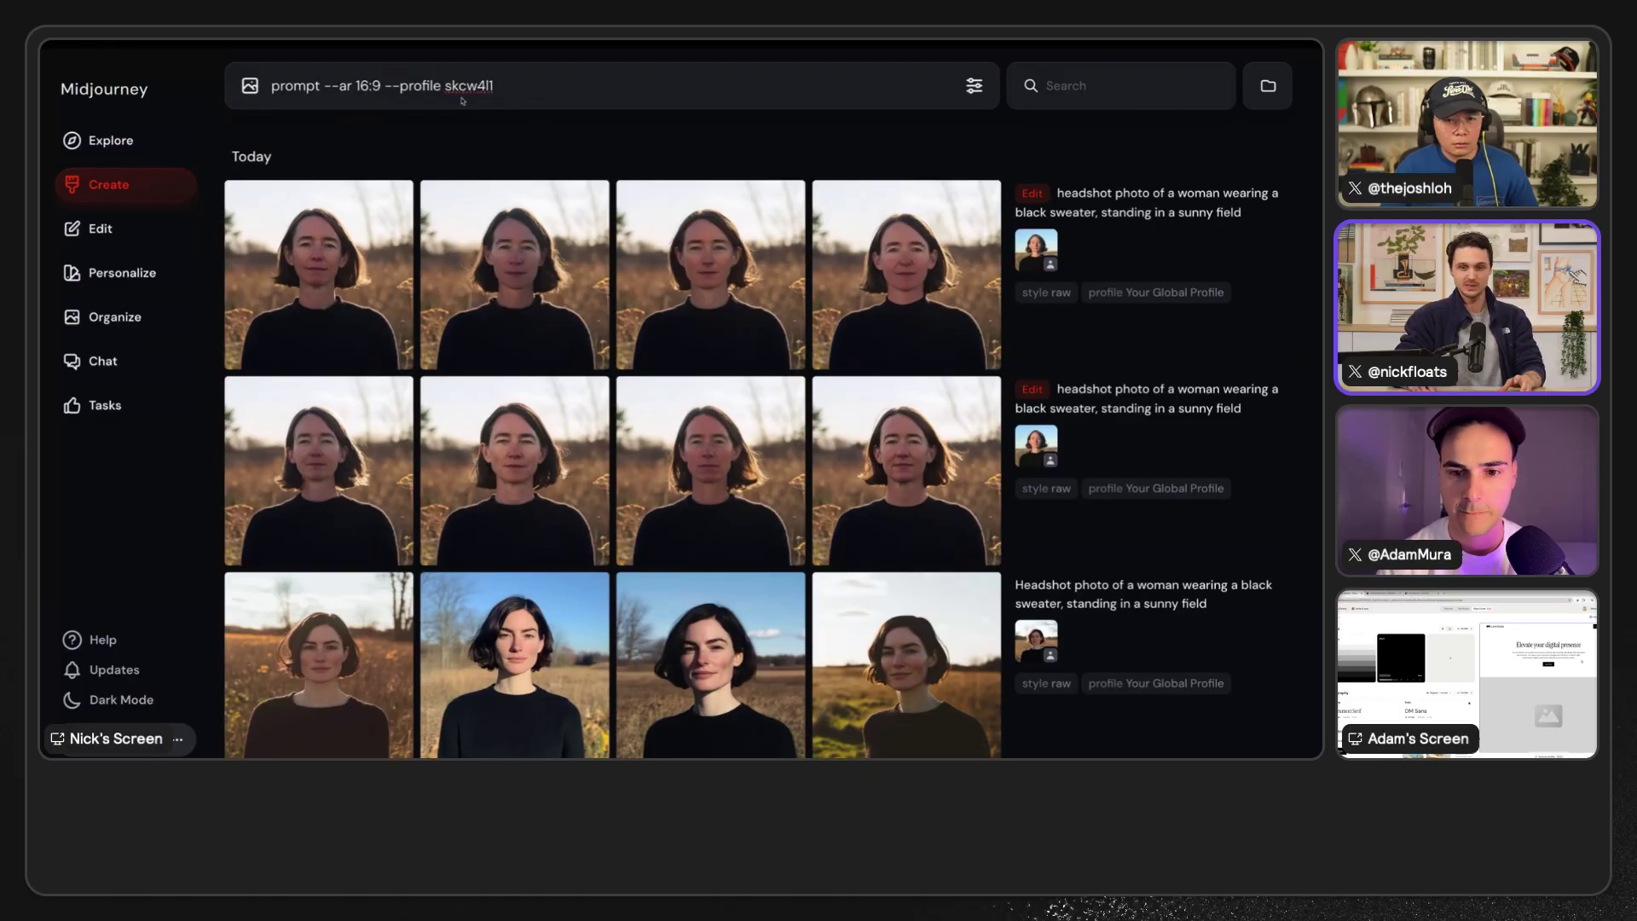
drag(395, 87, 493, 87)
click(511, 91)
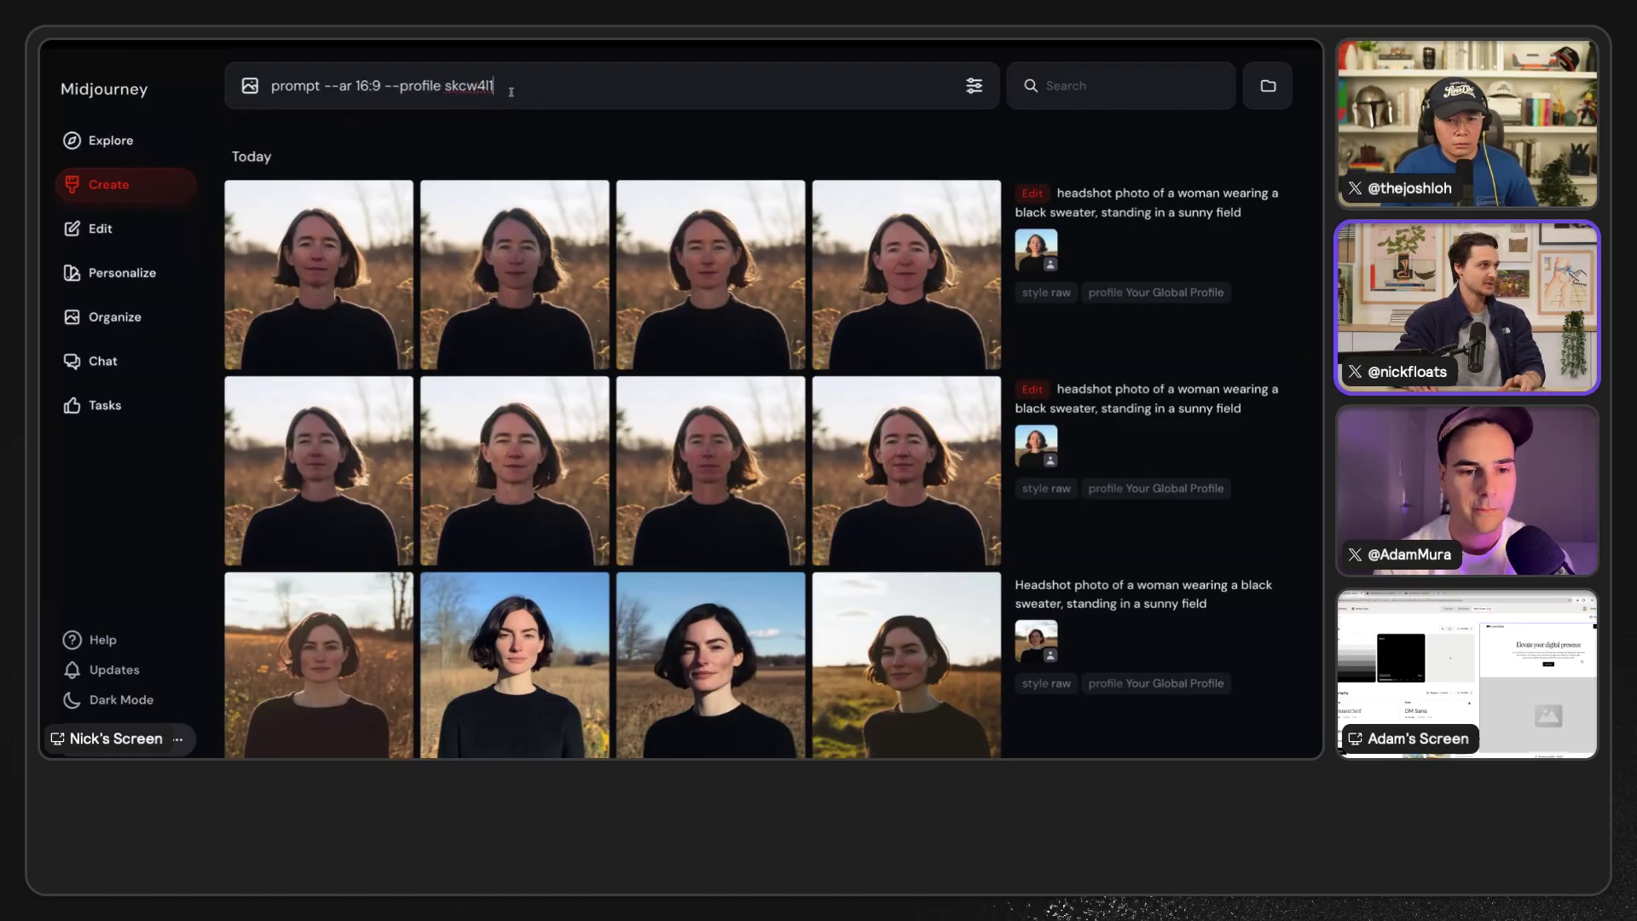
- Replace the placeholder prompt text with "illustration of a vast open field, wildflowers in bloom, big blue sky", keeping --ar 16:9 --profile skcw4l1, and generate the images
double_click(300, 86)
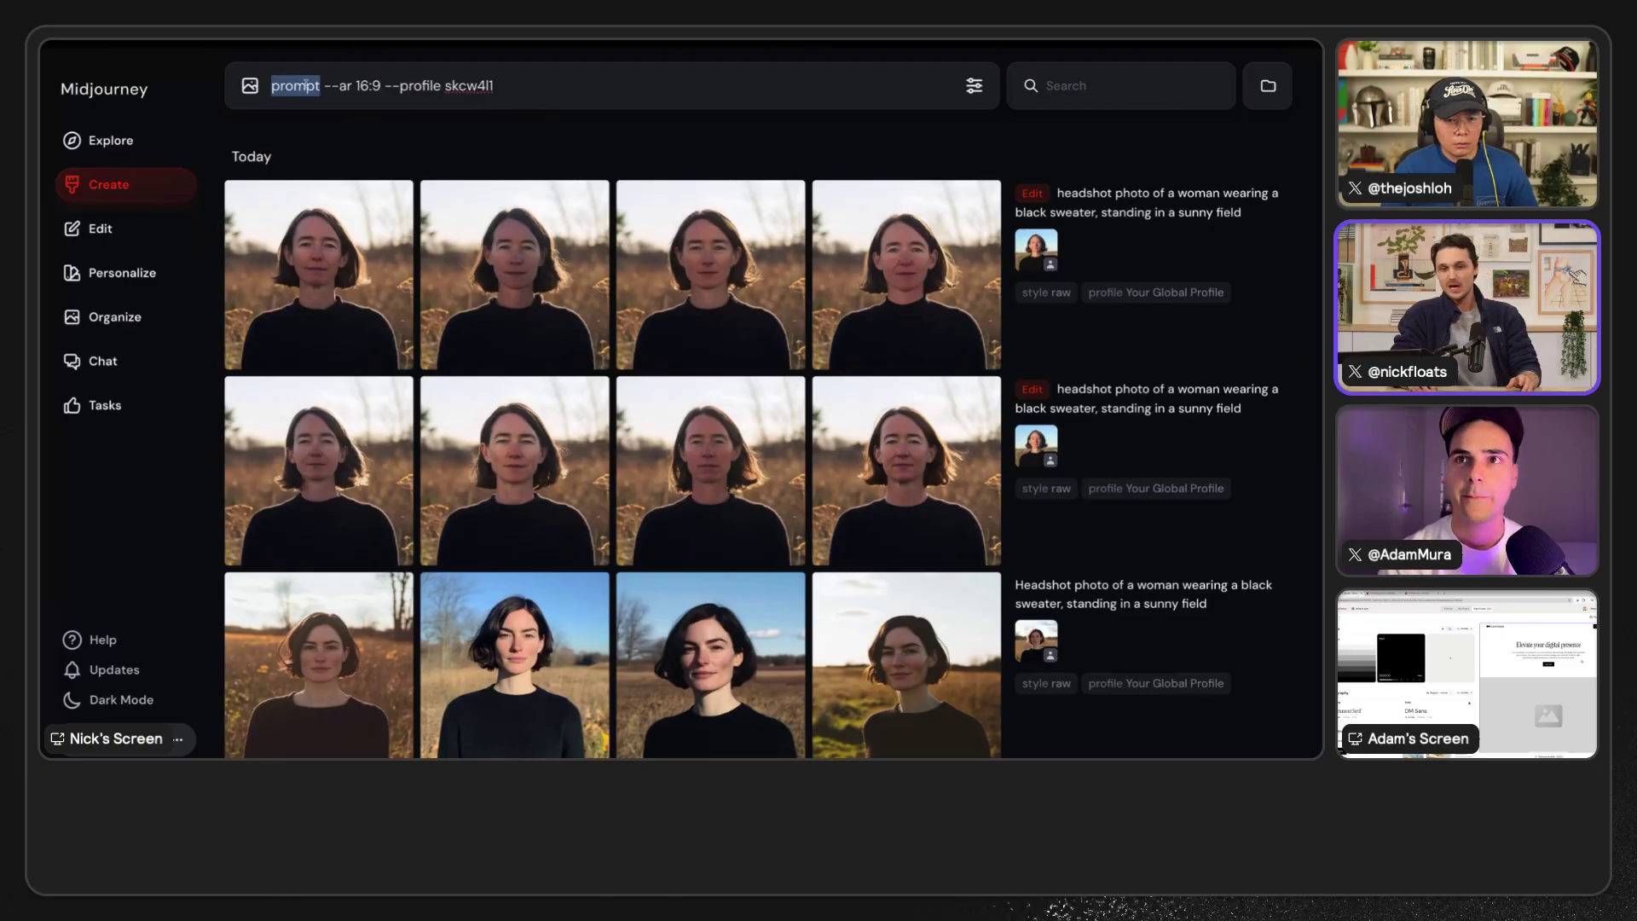
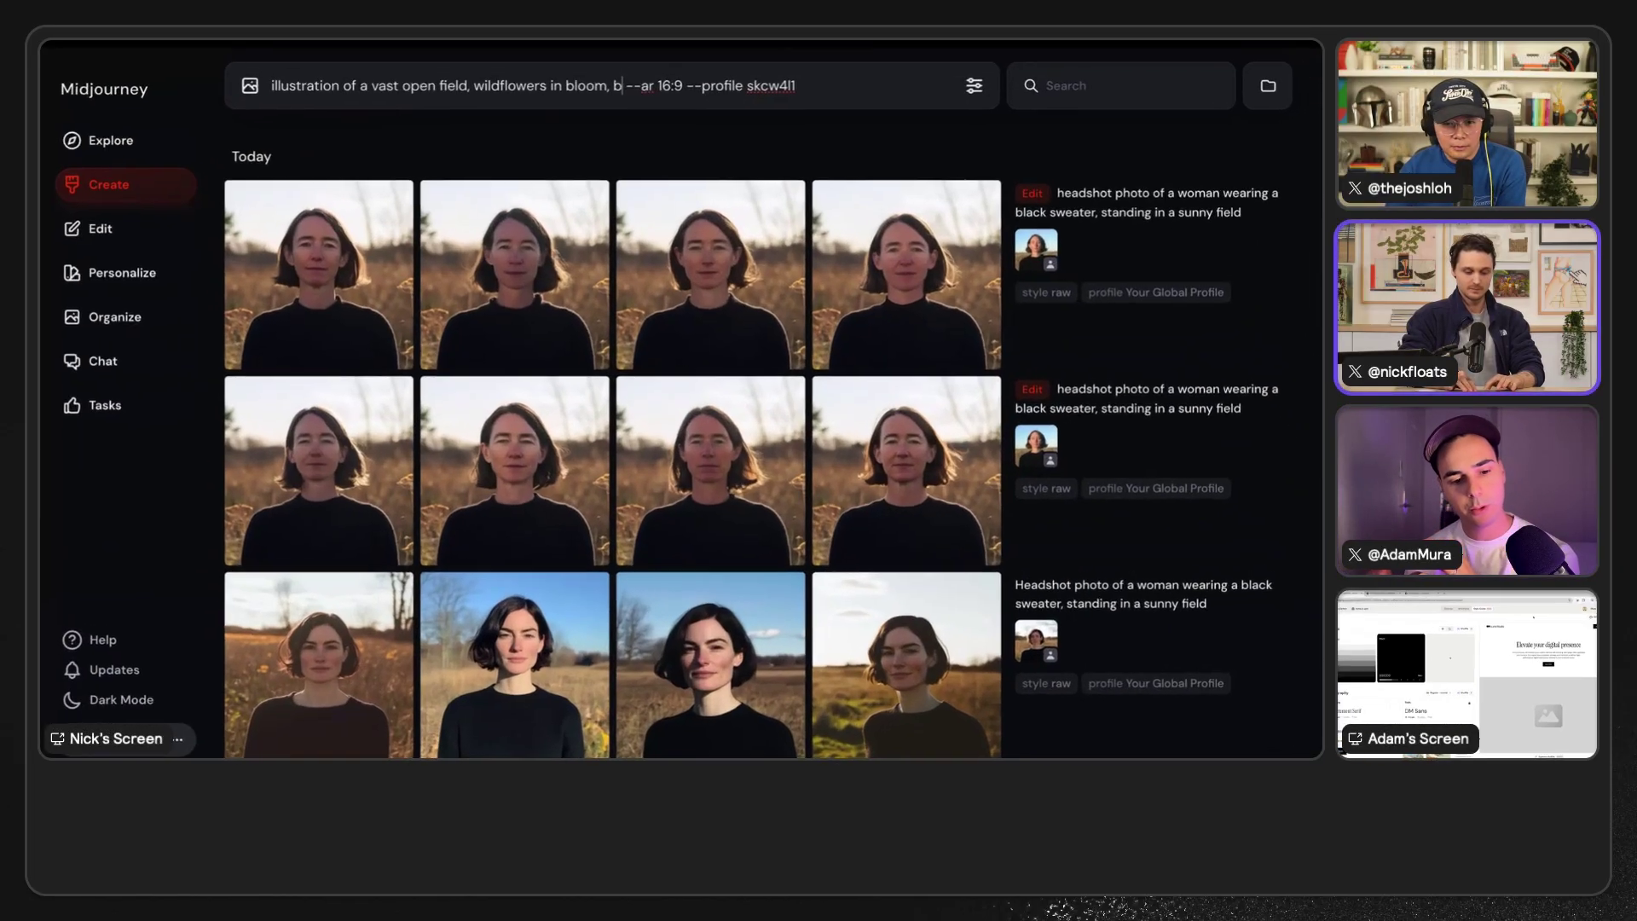
text(ig blue s)
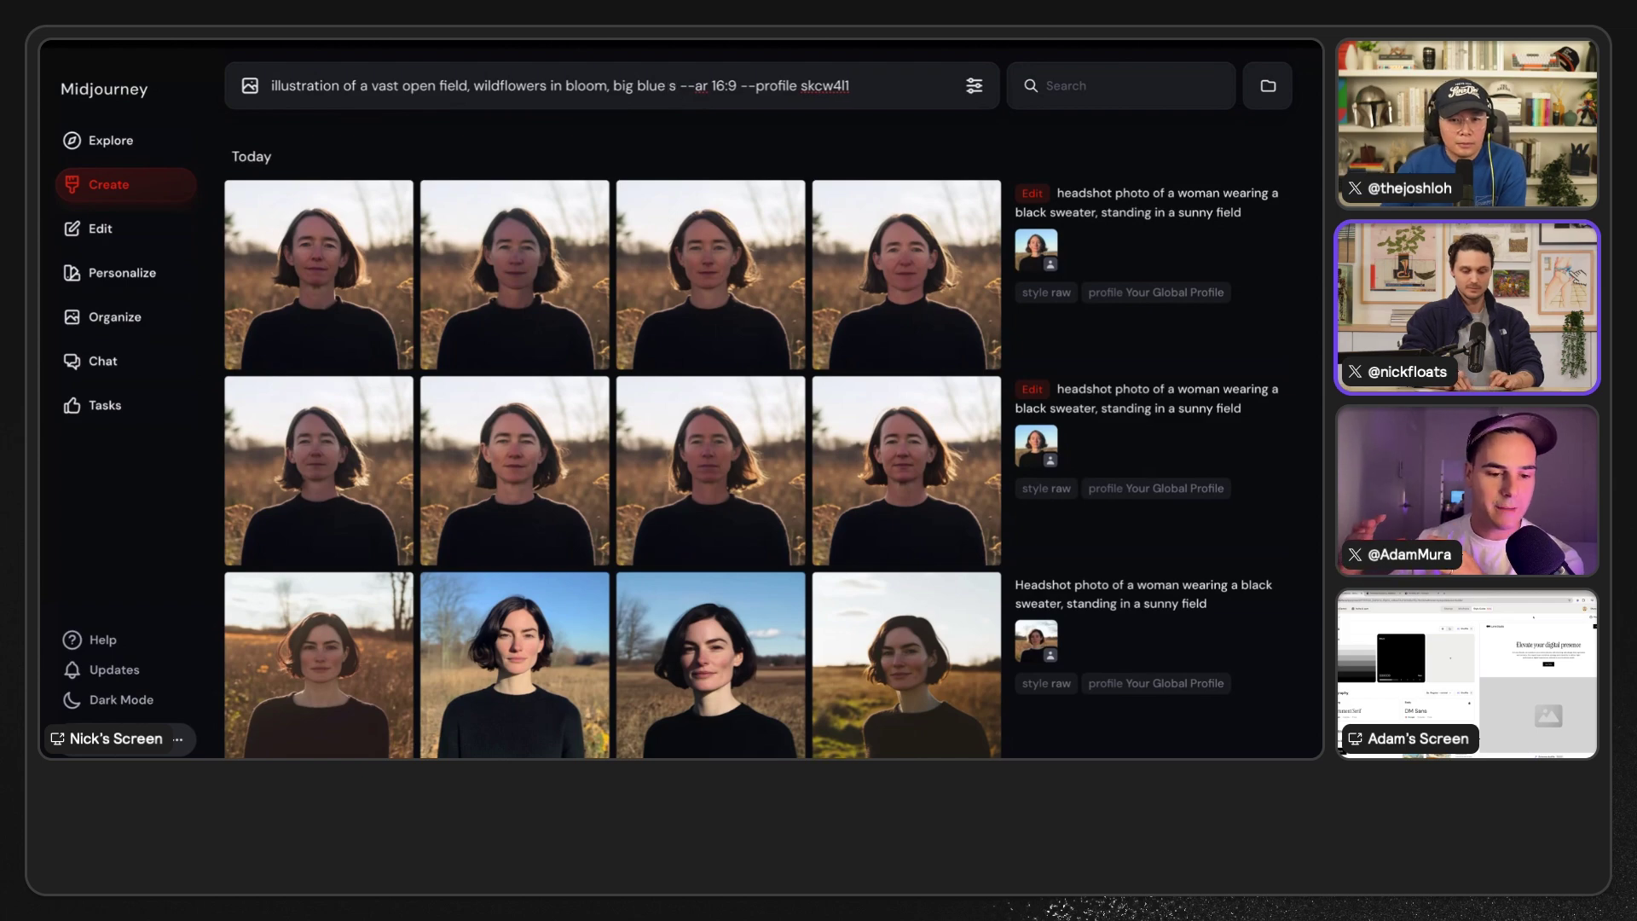
text(ky)
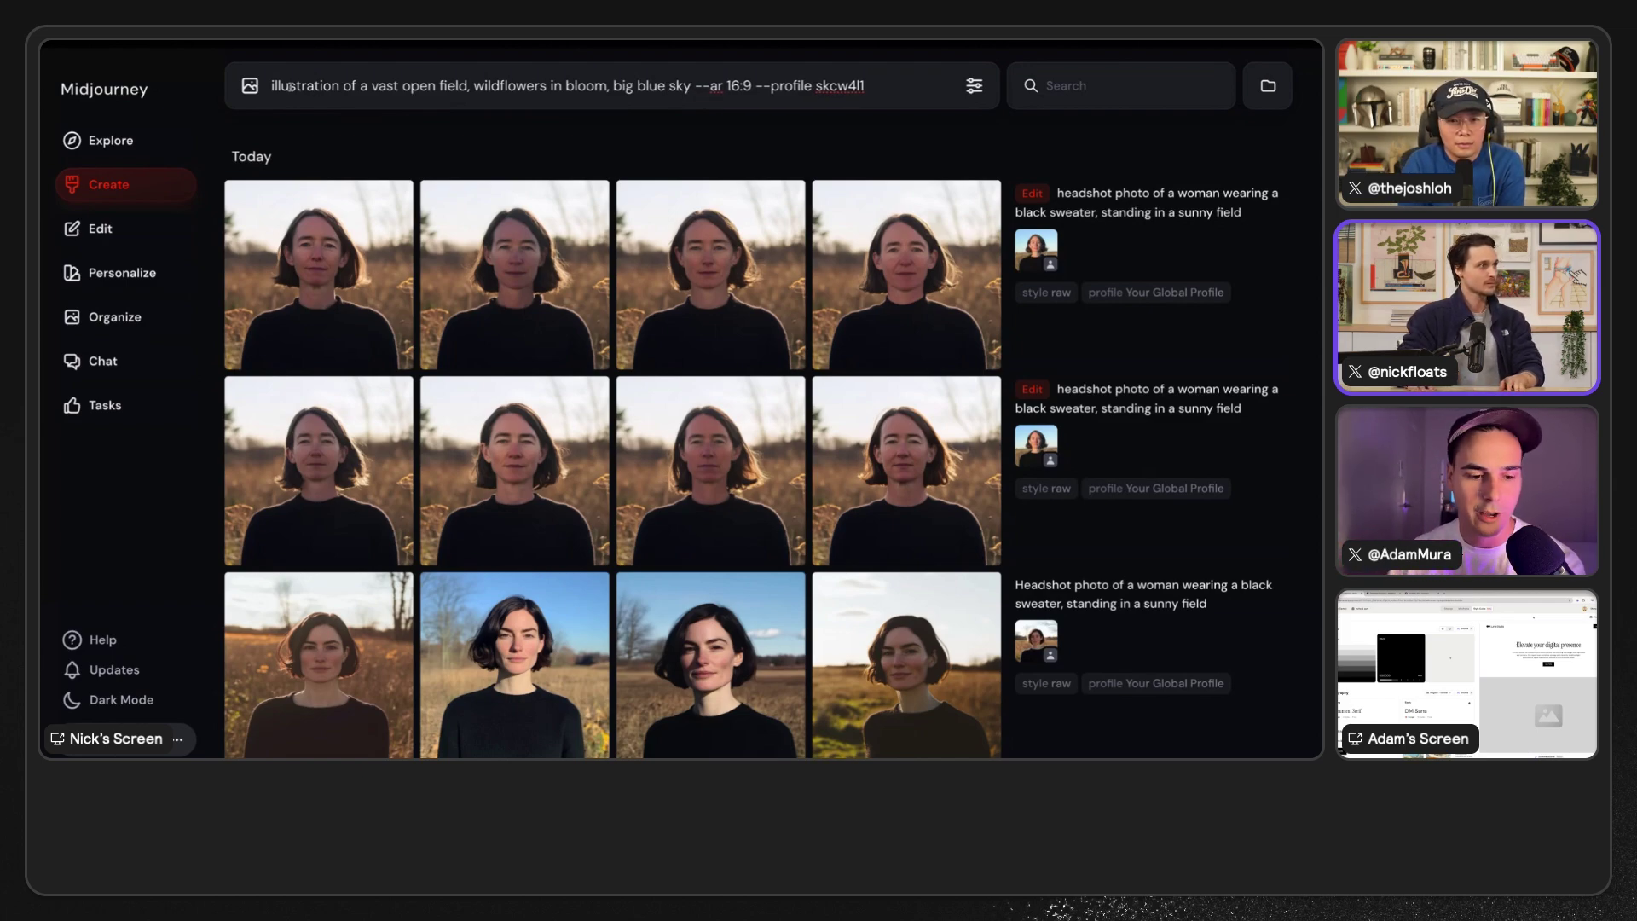
key(Return)
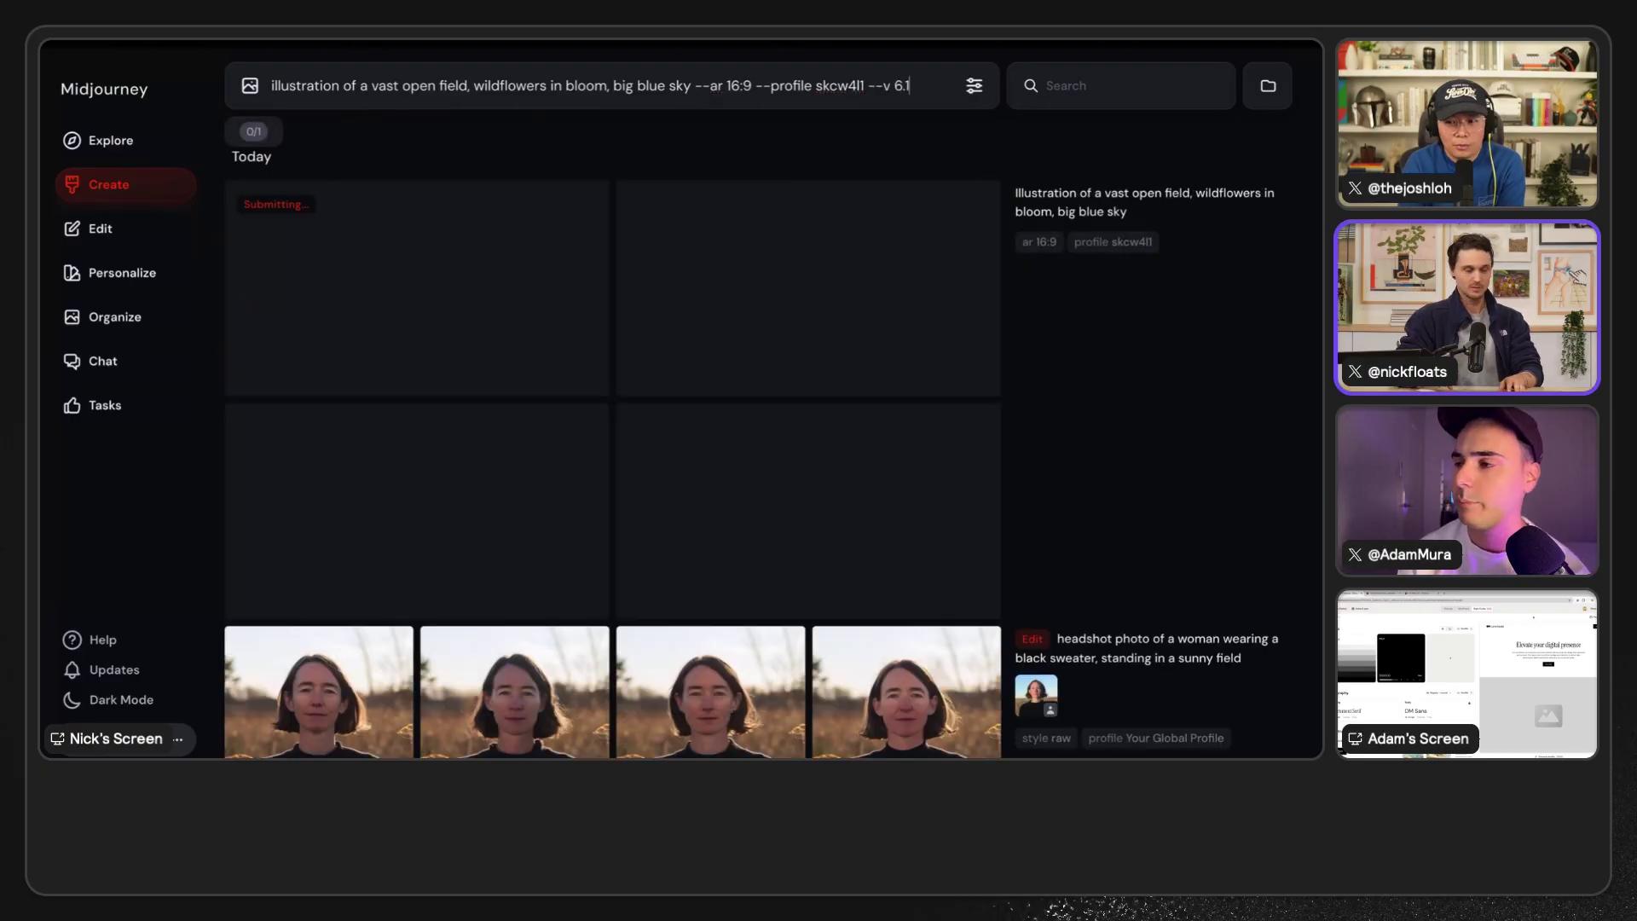
- Change the prompt's description to "illustration of a team working on a design in a modern office space" and generate the images
mouse_move(691, 87)
mouse_down()
mouse_move(271, 86)
mouse_move(699, 88)
mouse_up()
click(358, 87)
text(a team)
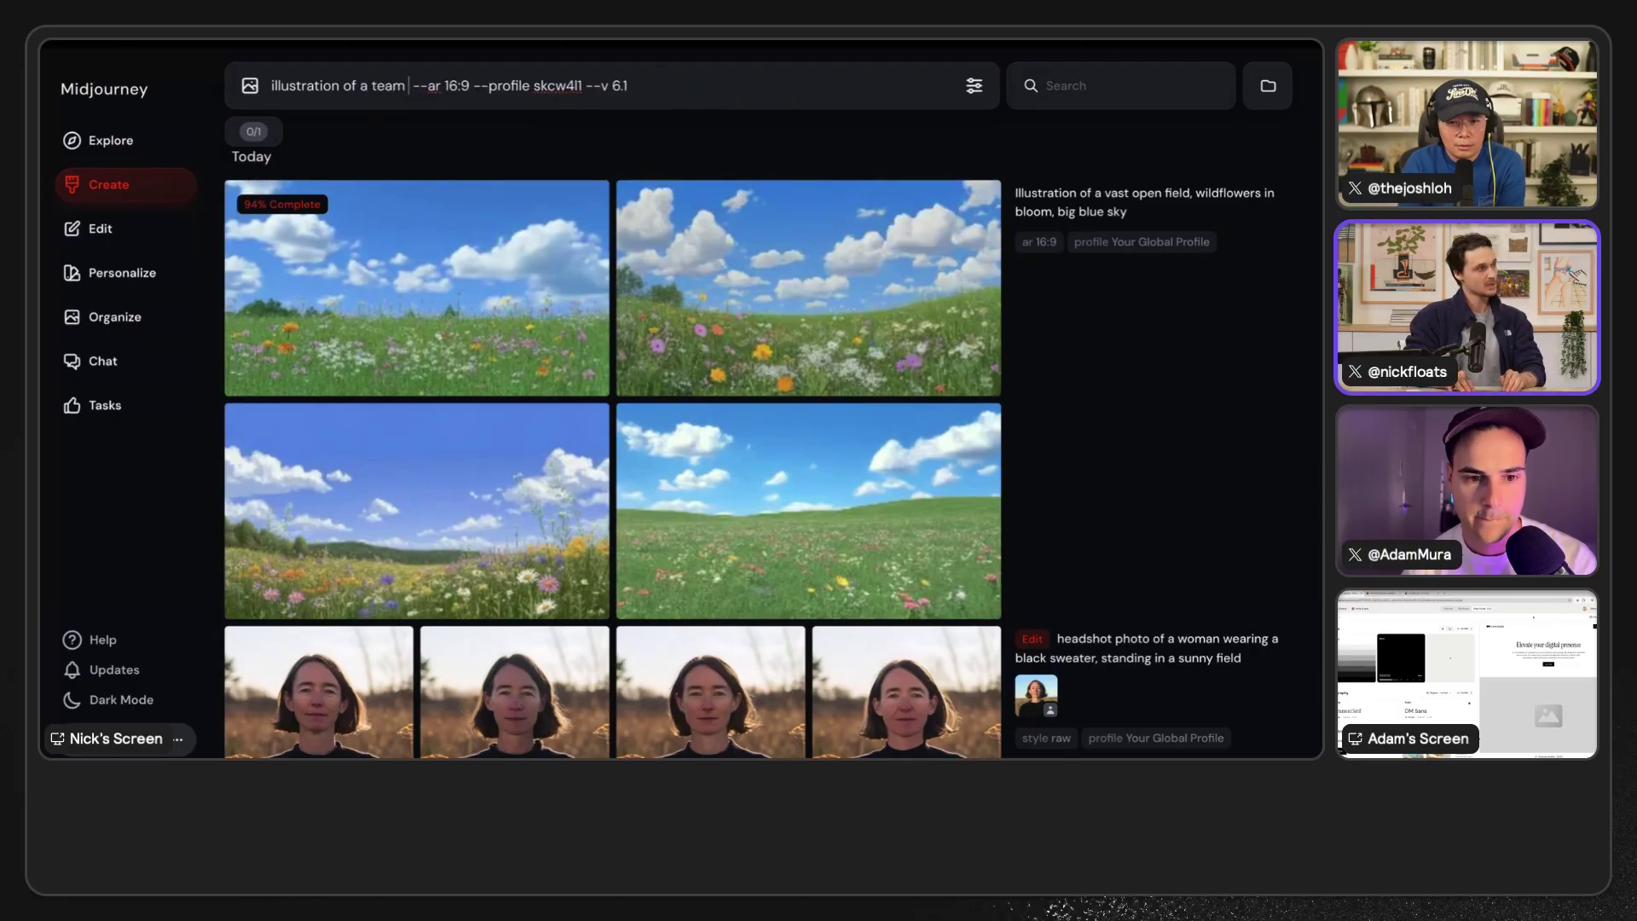
text( working on)
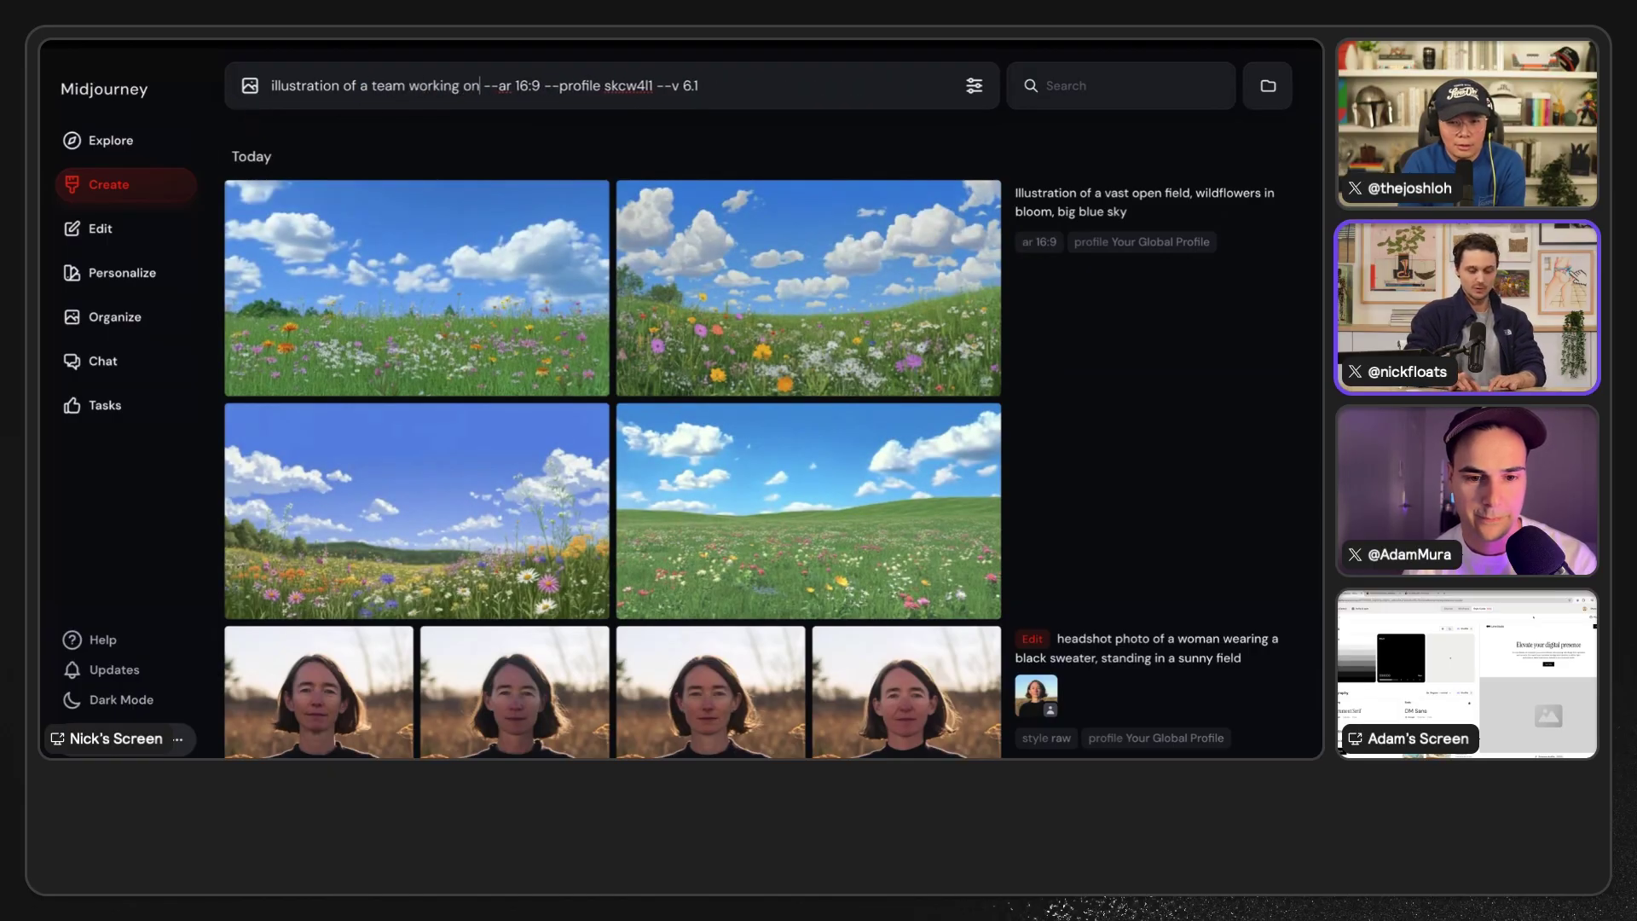
text( a design in a)
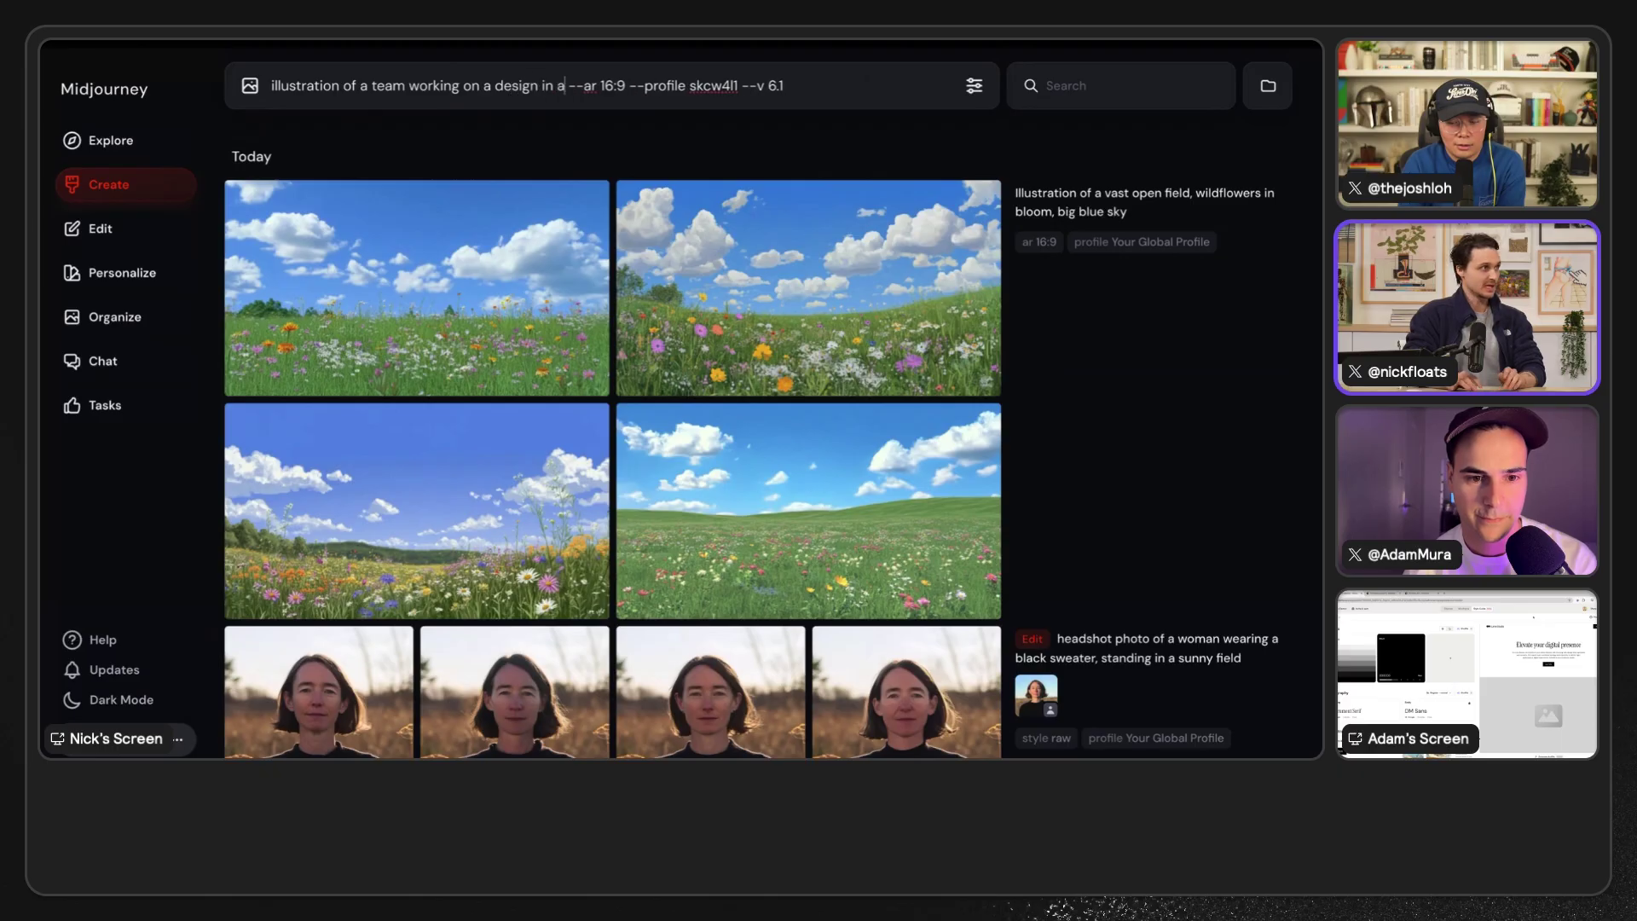
text( mod )
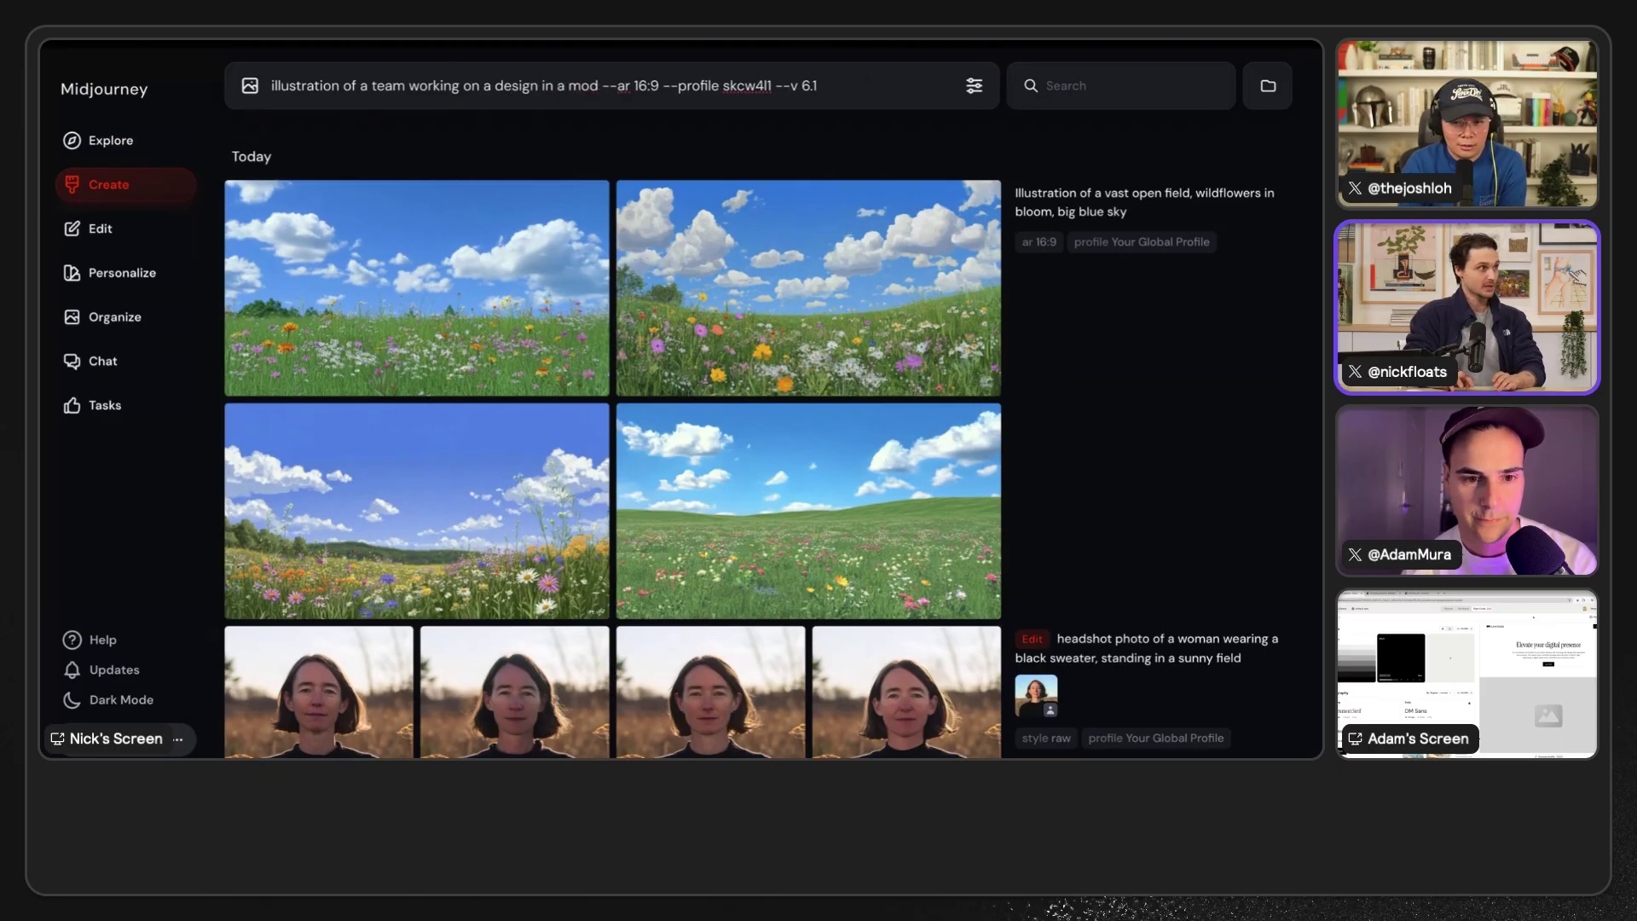
text(ern)
text( office space)
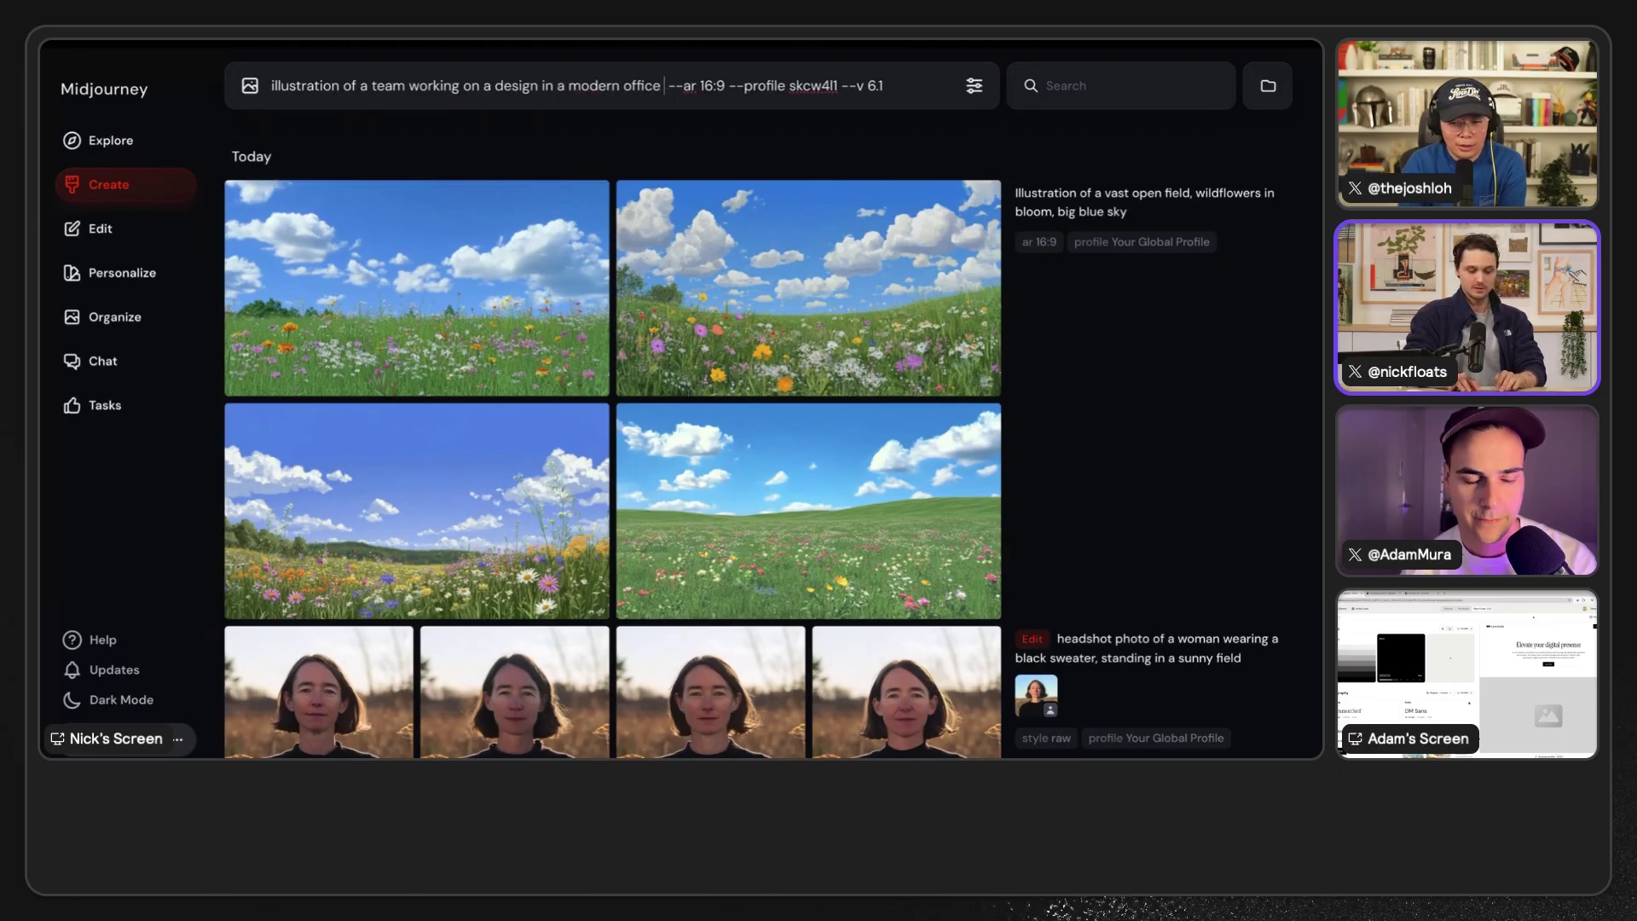
key(Return)
- Reuse the office team illustration prompt, add --chaos 22 and generate a new set
scroll(654, 296, down, 1)
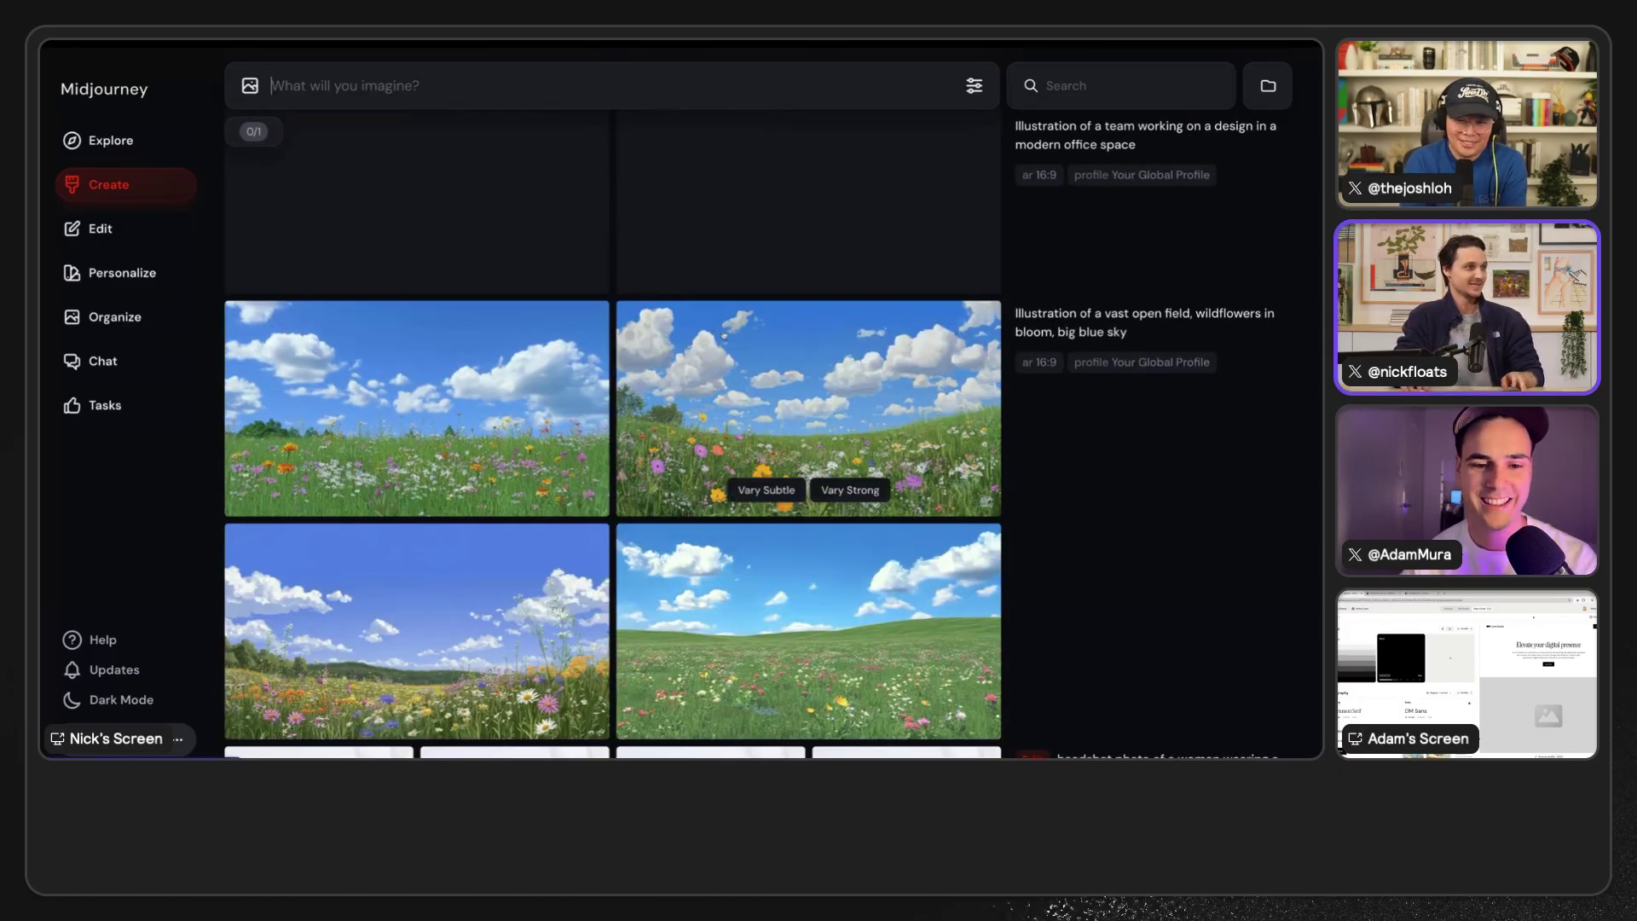
scroll(902, 379, up, 1)
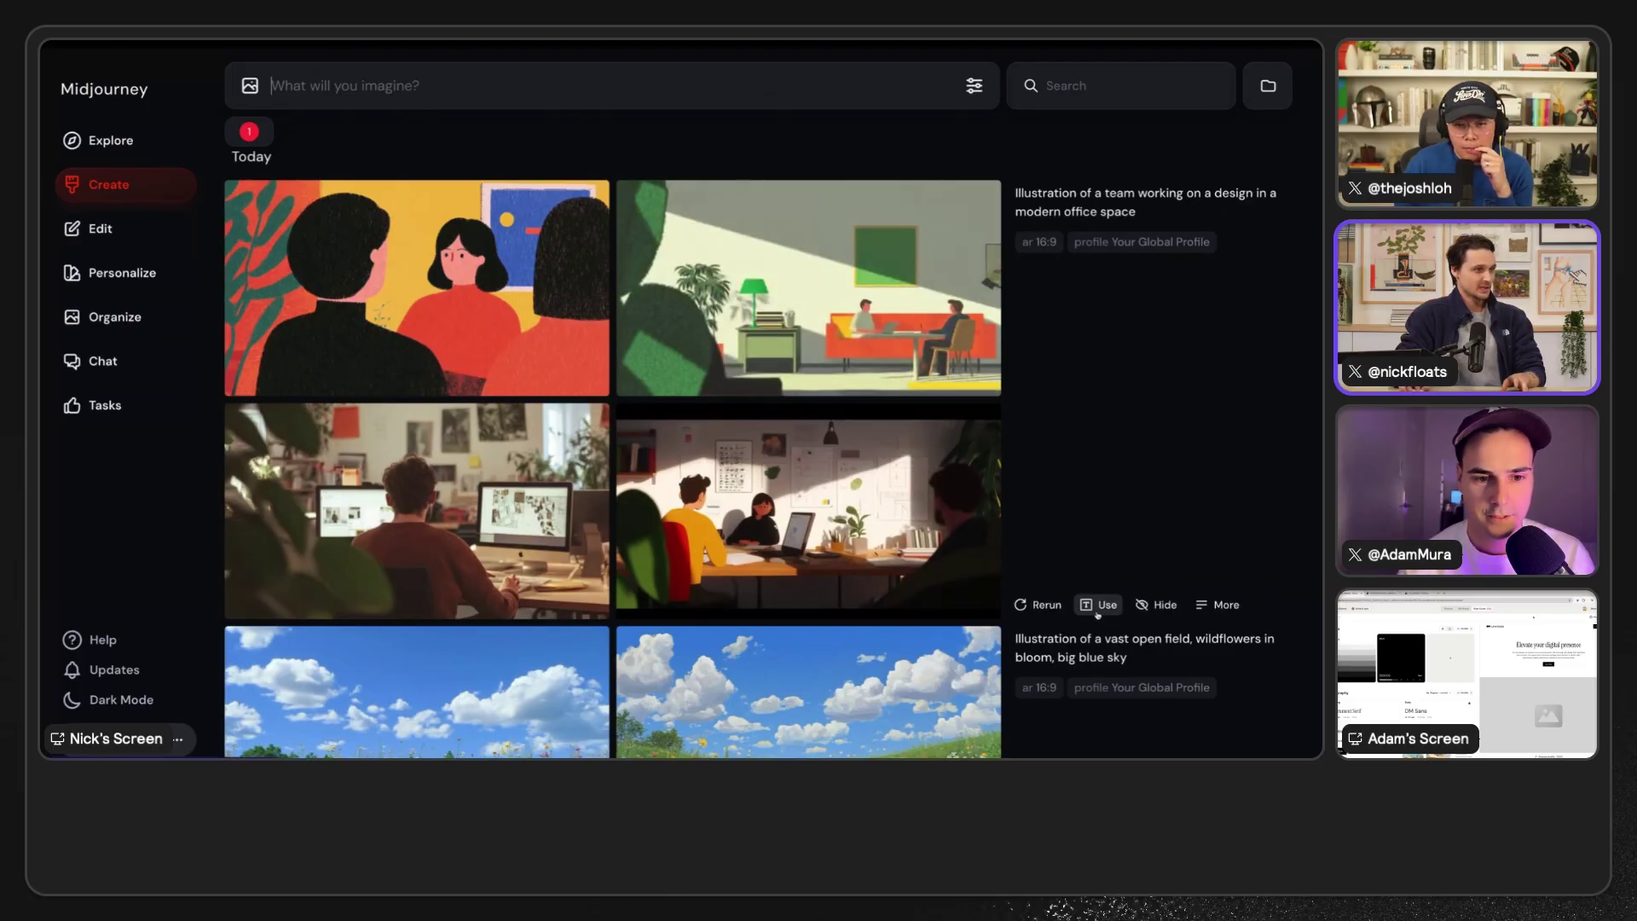
click(1100, 606)
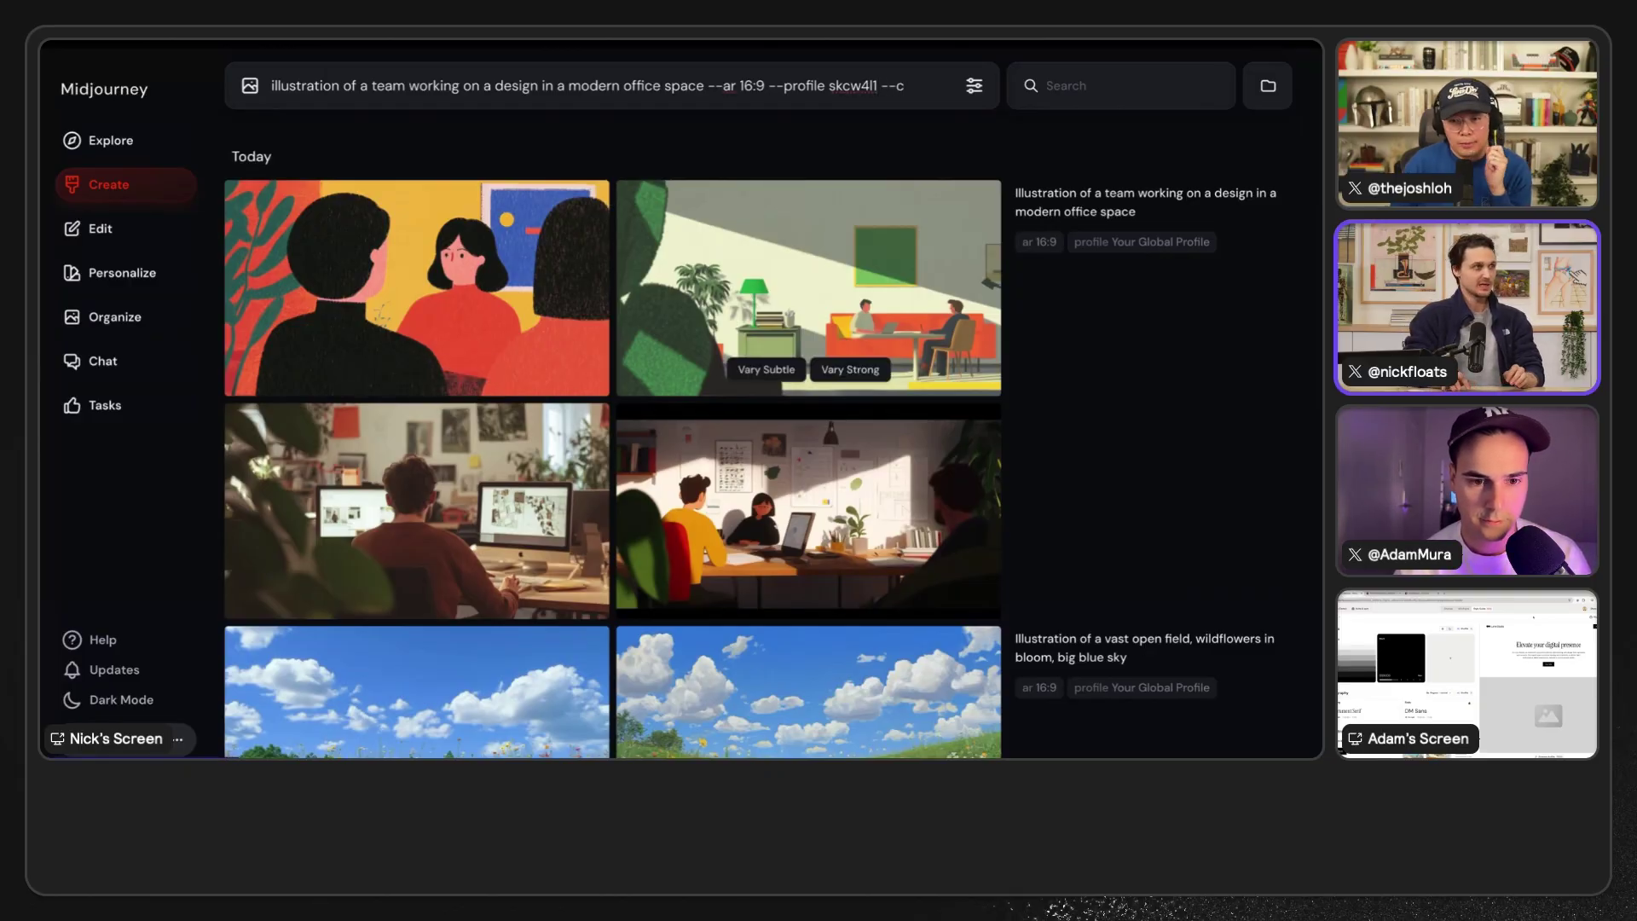
text(--chaos)
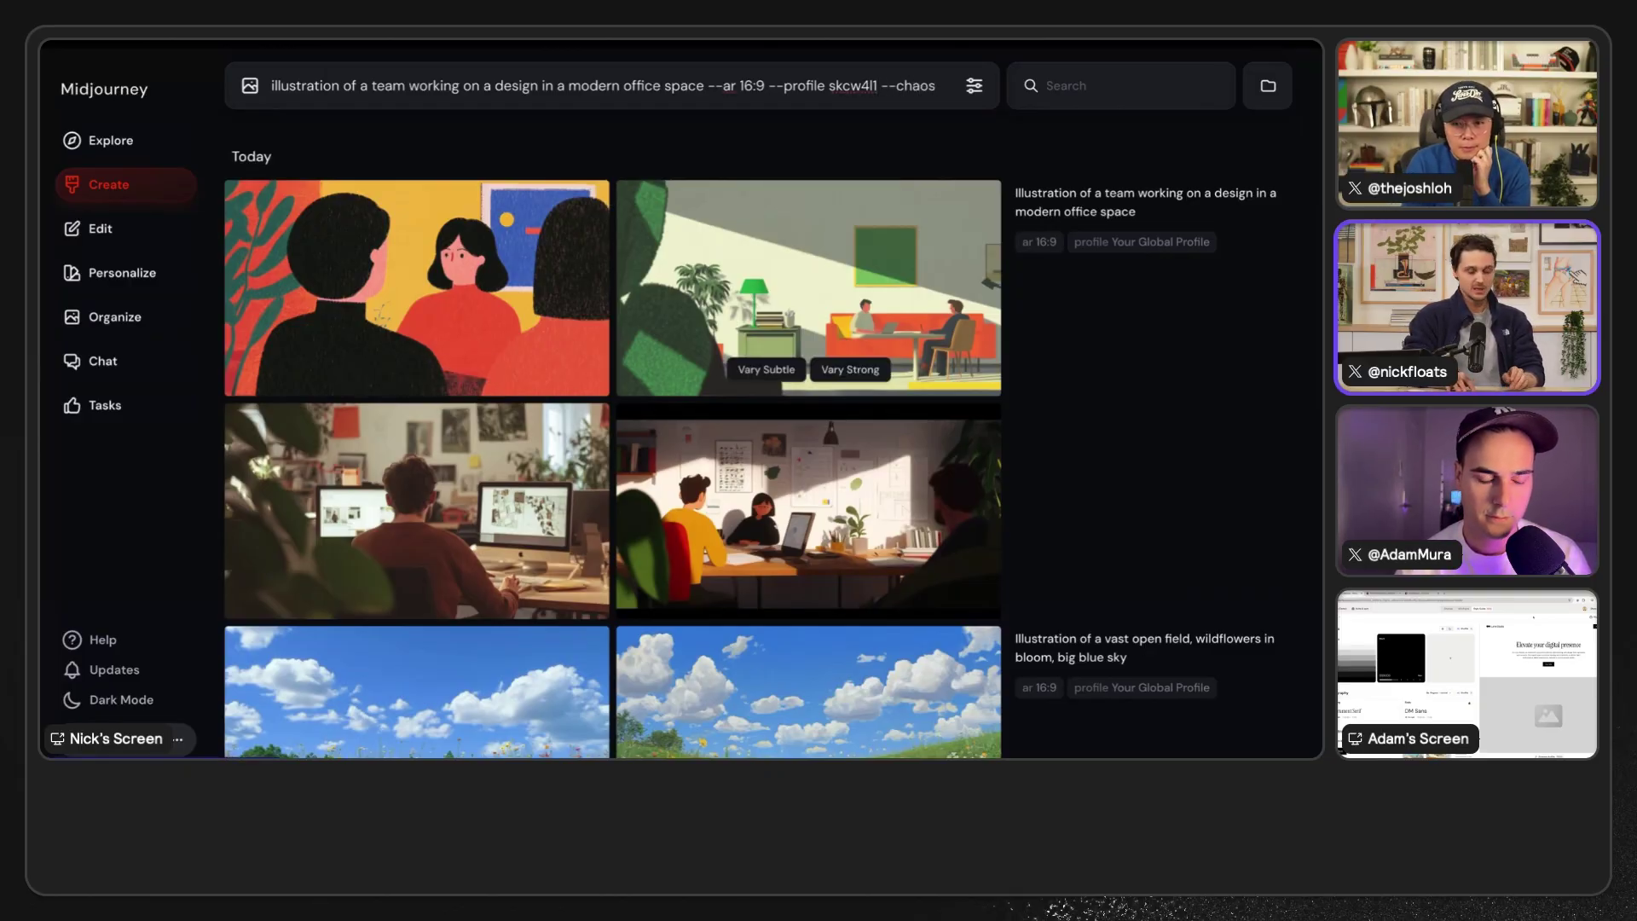
text( 22)
key(Return)
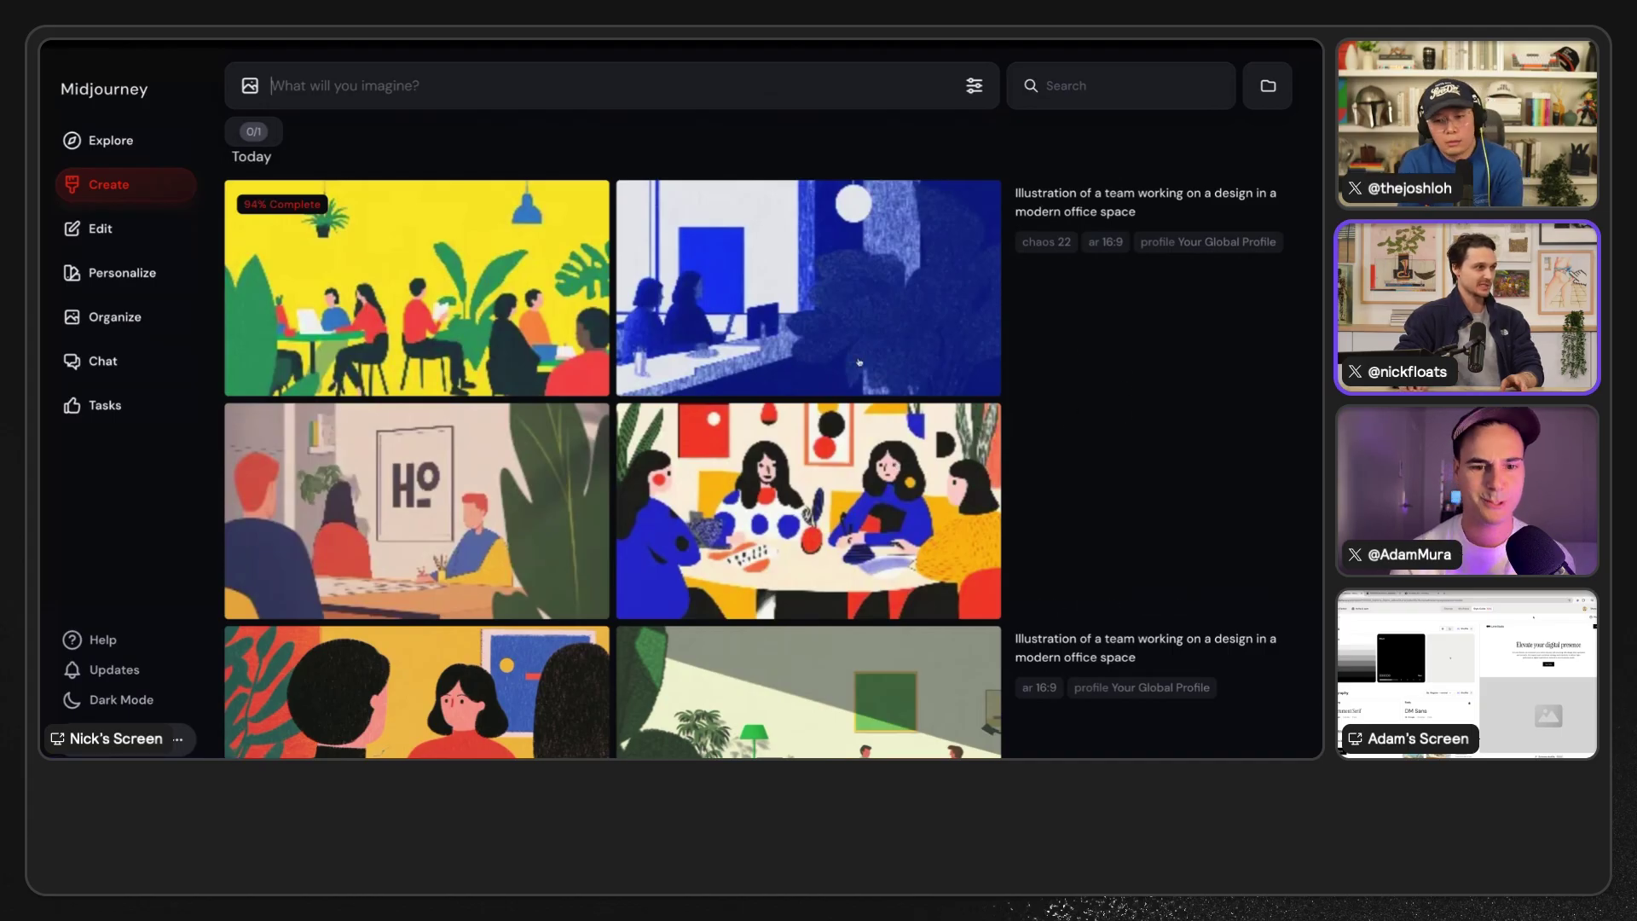
- Reuse the chaos 22 prompt, add the round-table women and orange-yellow three-figure illustrations as reference images, and generate a new set
mouse_move(534, 436)
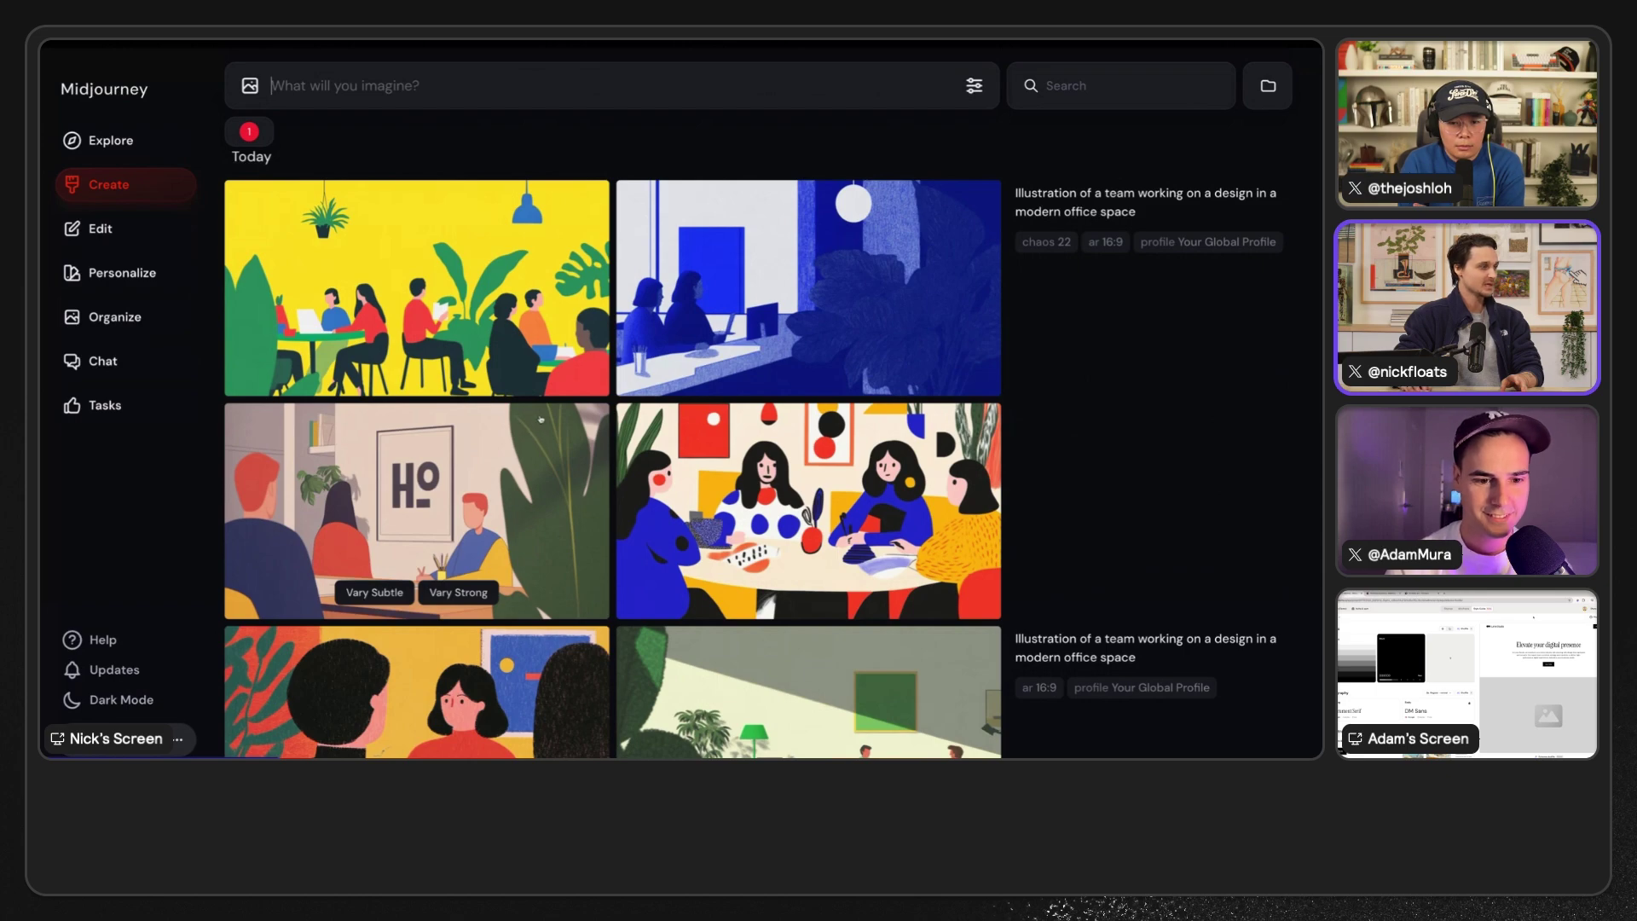
scroll(540, 418, down, 2)
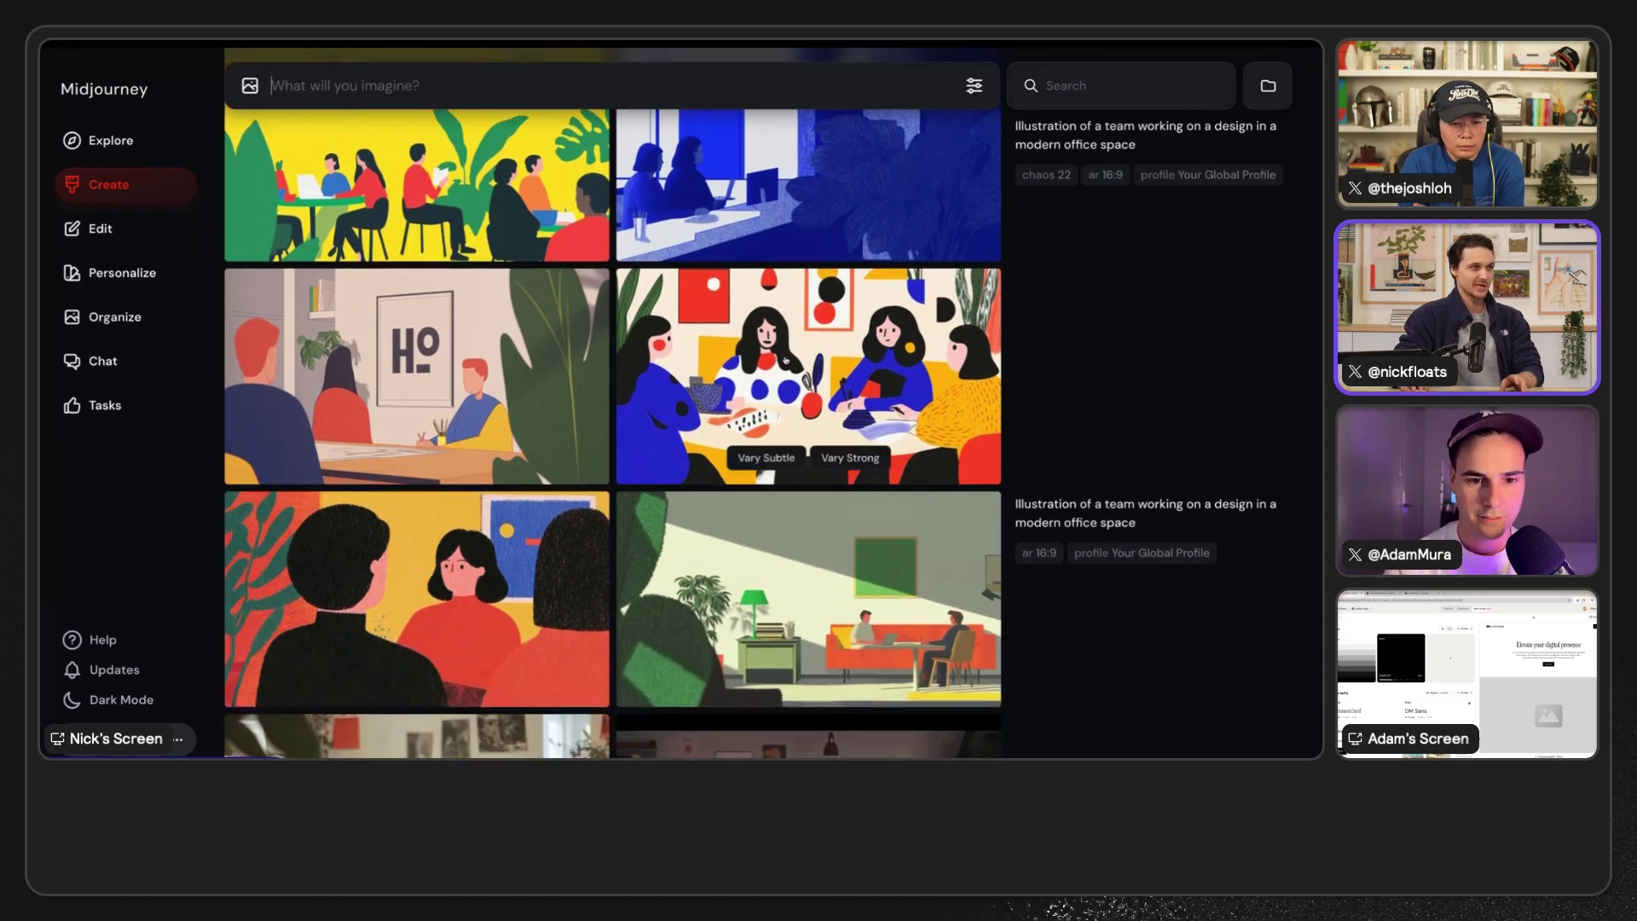
scroll(786, 362, up, 1)
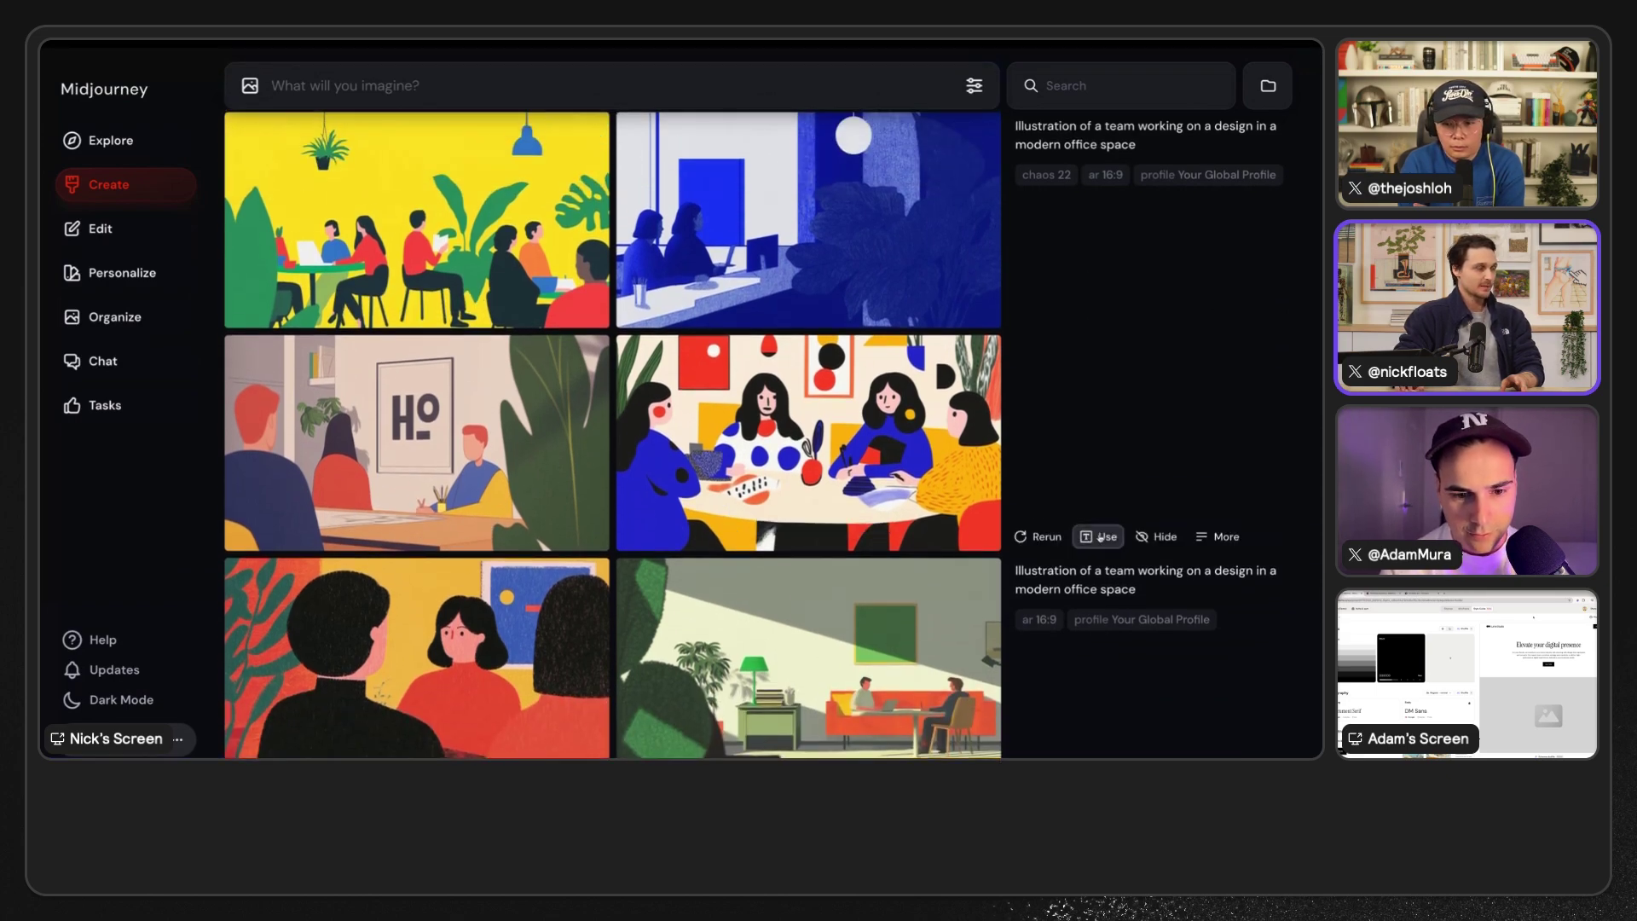
click(1101, 538)
drag(810, 443, 326, 157)
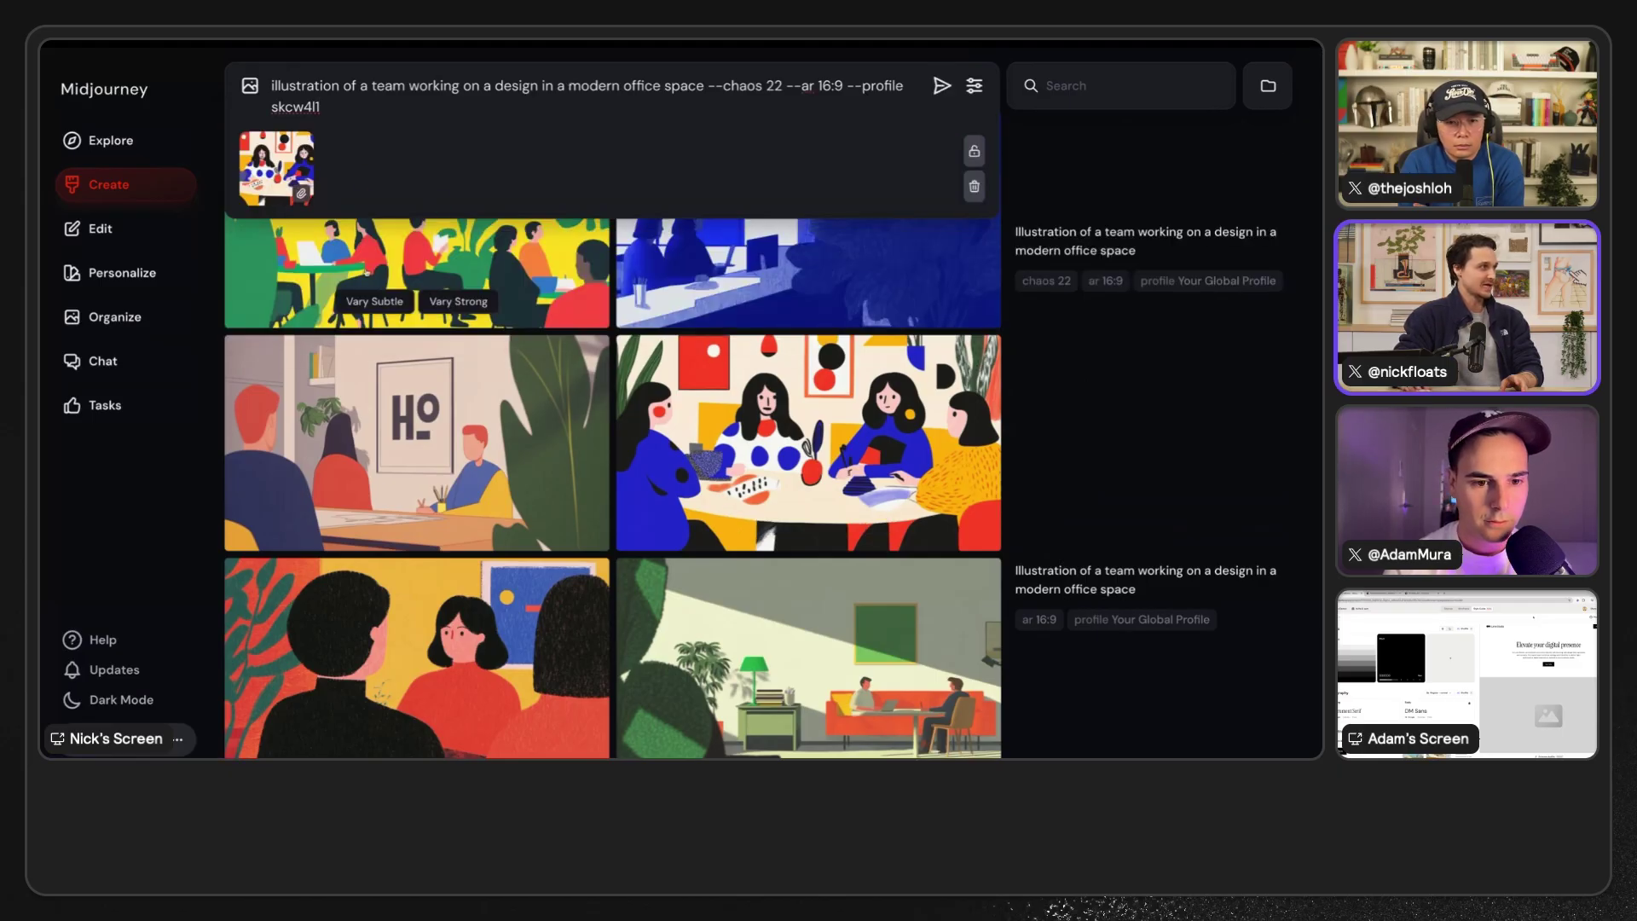
drag(426, 588, 450, 495)
drag(343, 176, 344, 174)
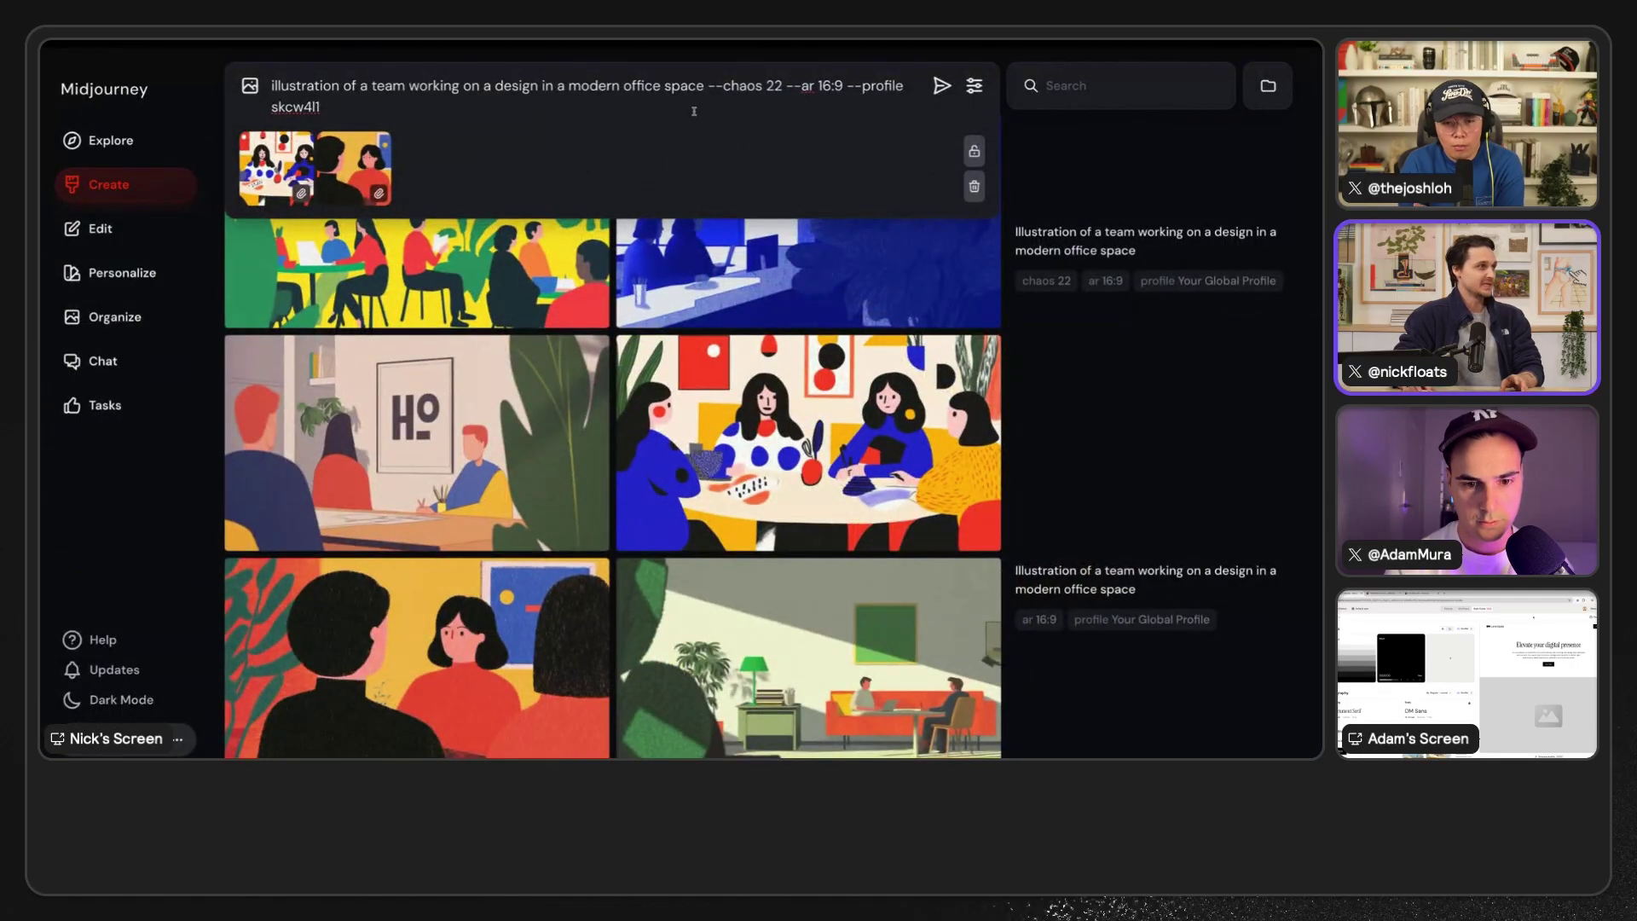
key(Return)
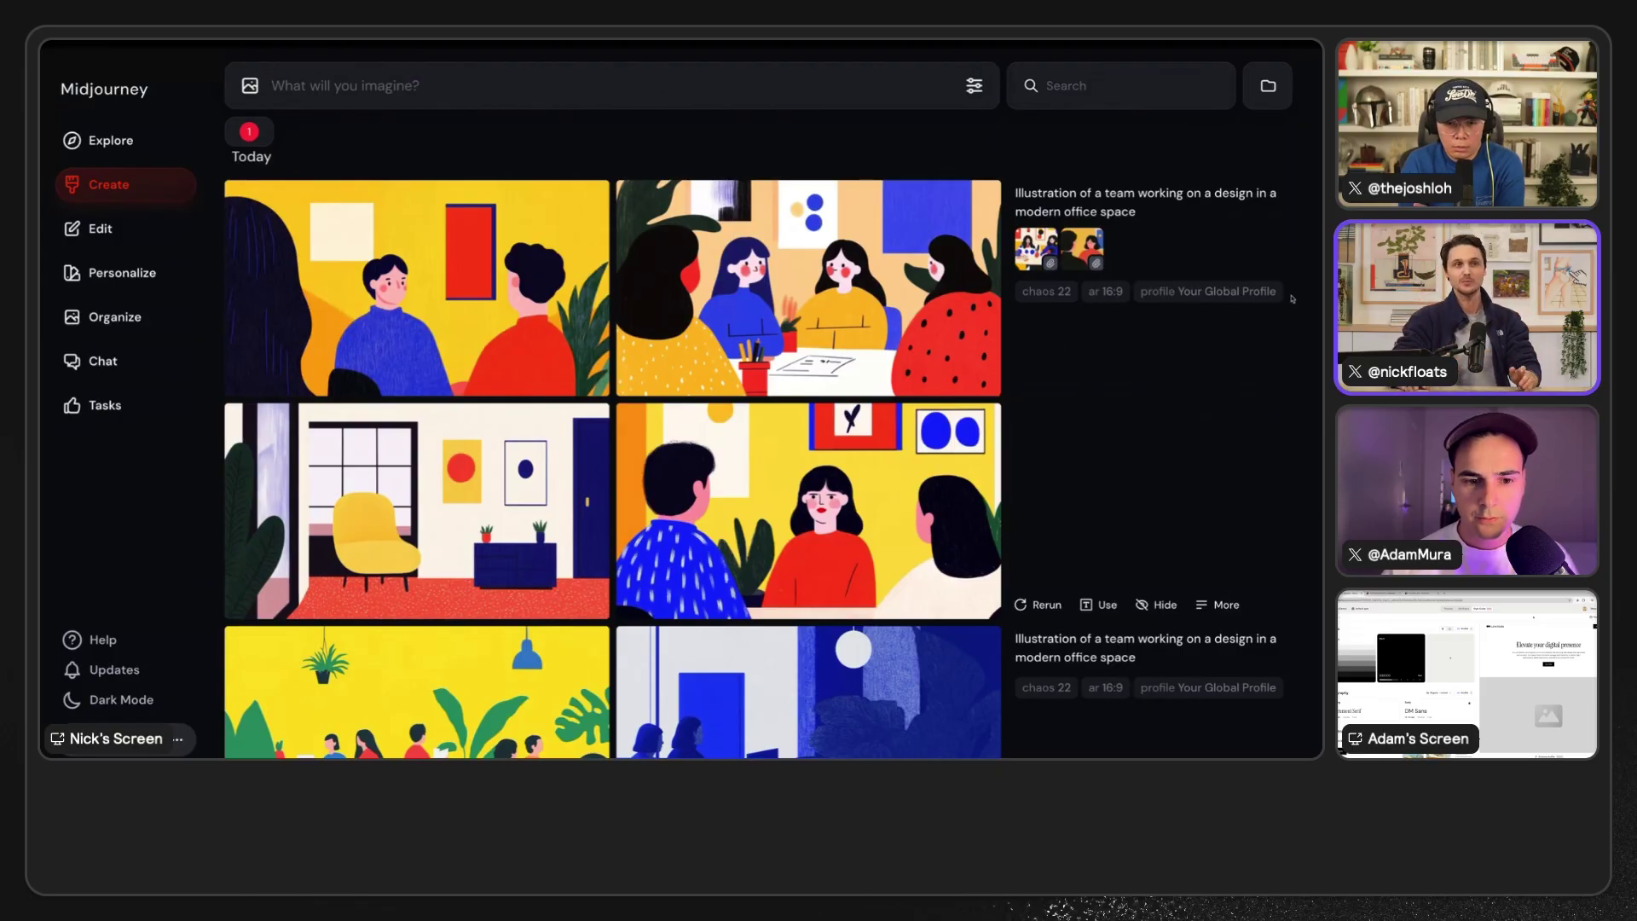
- View the yellow-walled illustration of people in blue and red sweaters enlarged, and return to the image feed
mouse_move(994, 272)
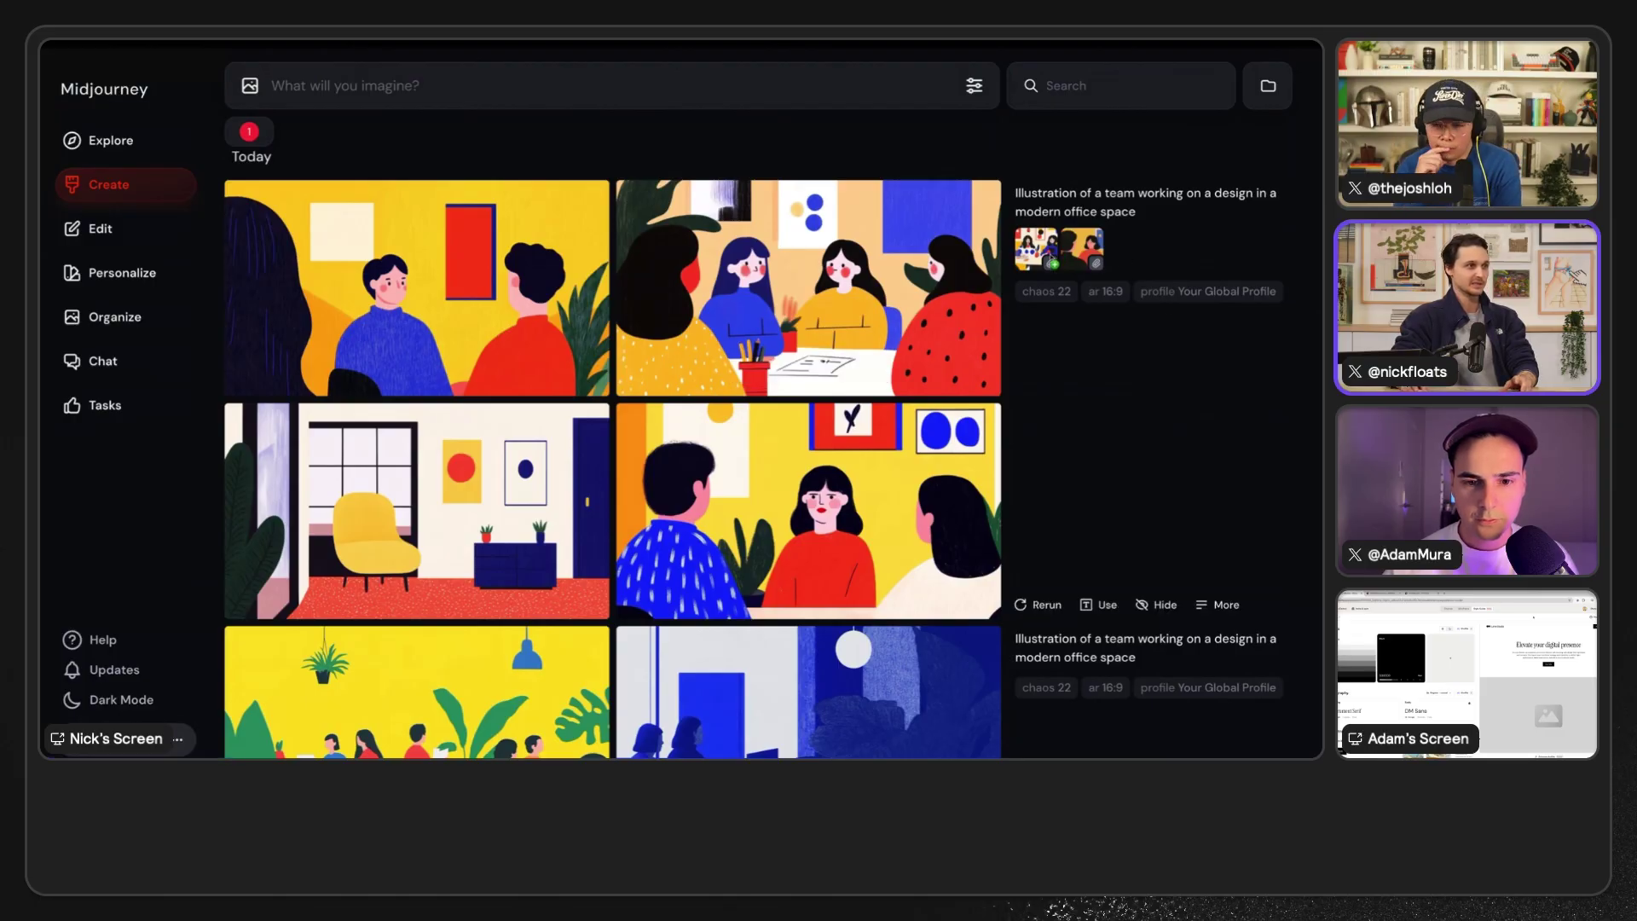
mouse_move(900, 394)
click(490, 285)
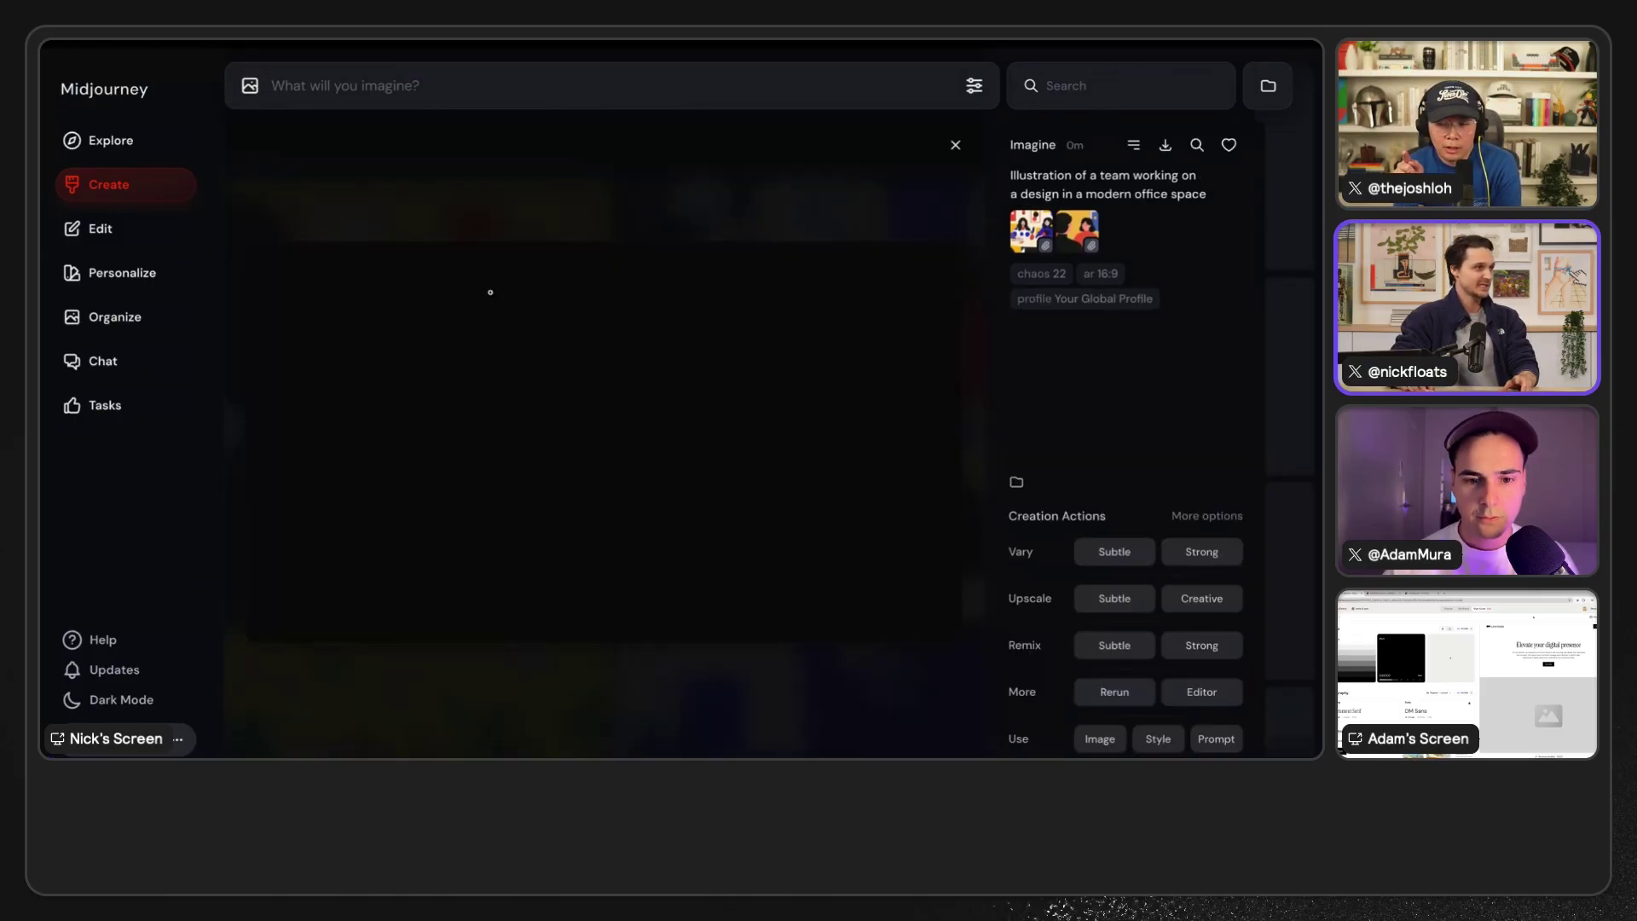
click(870, 214)
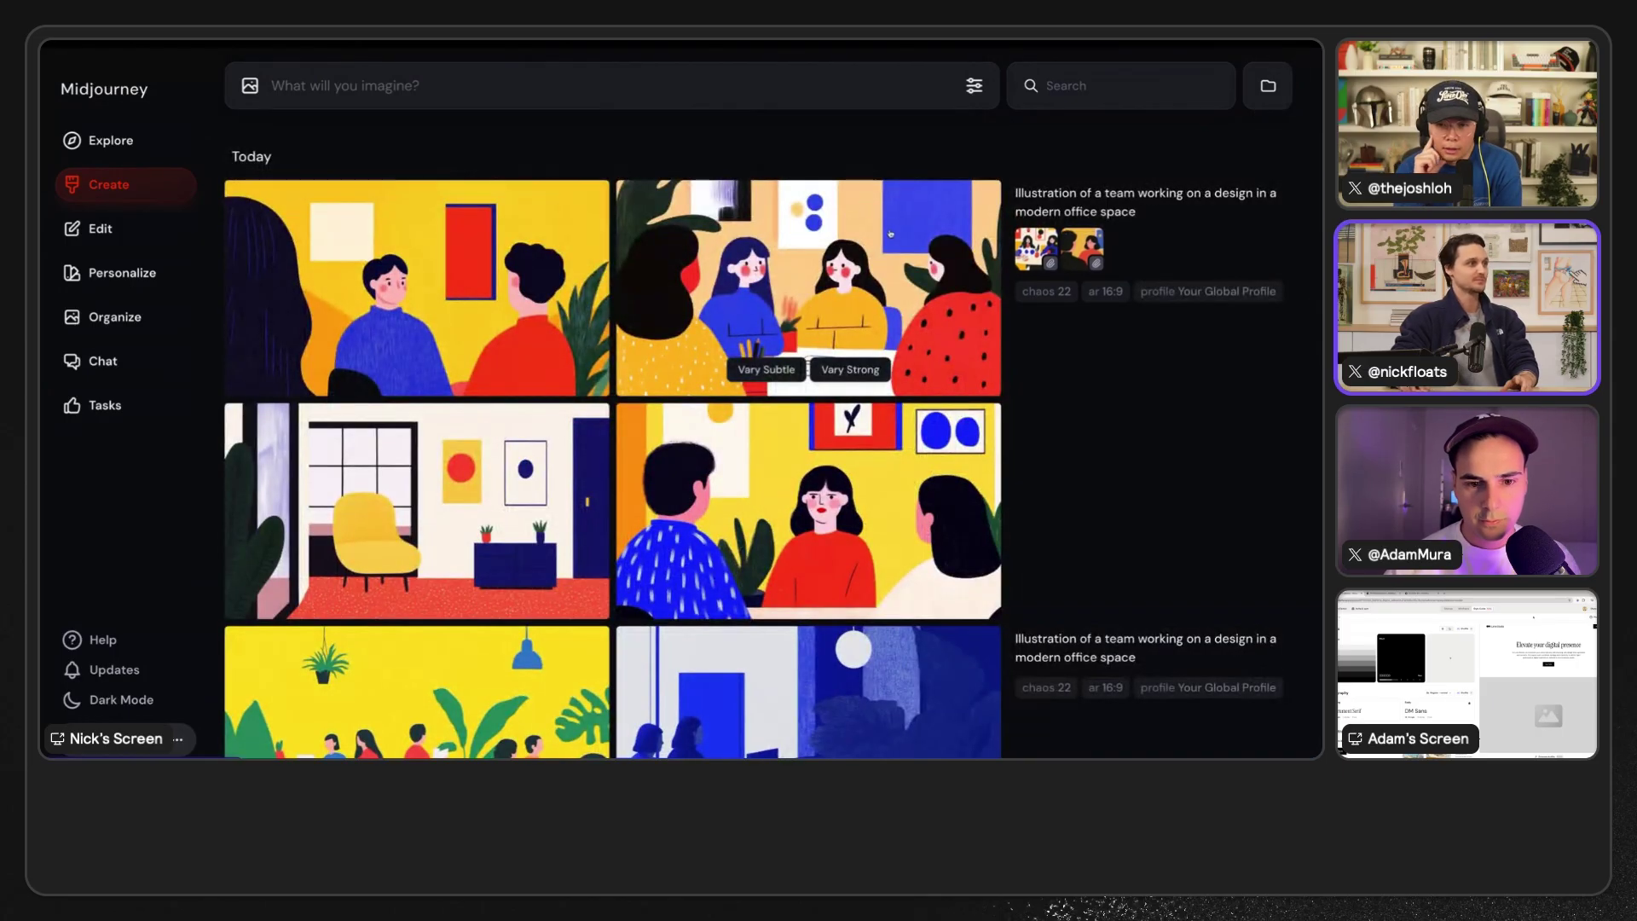
- Open the illustration of four women around a table, reuse its prompt with --sw 500 and generate a new set
click(915, 267)
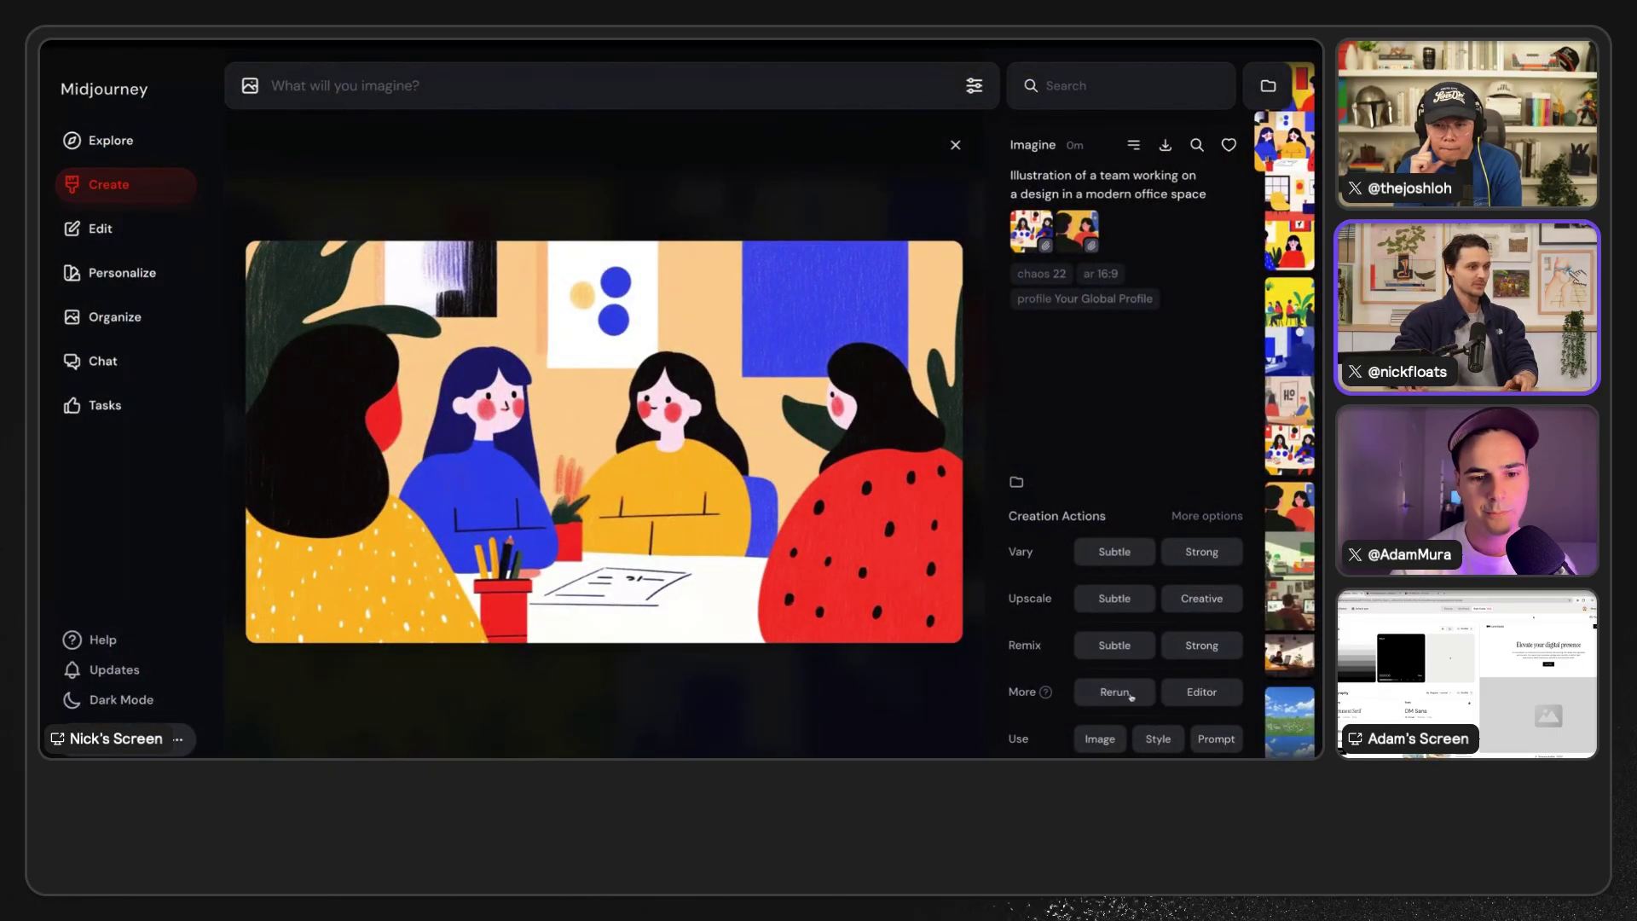
click(1216, 738)
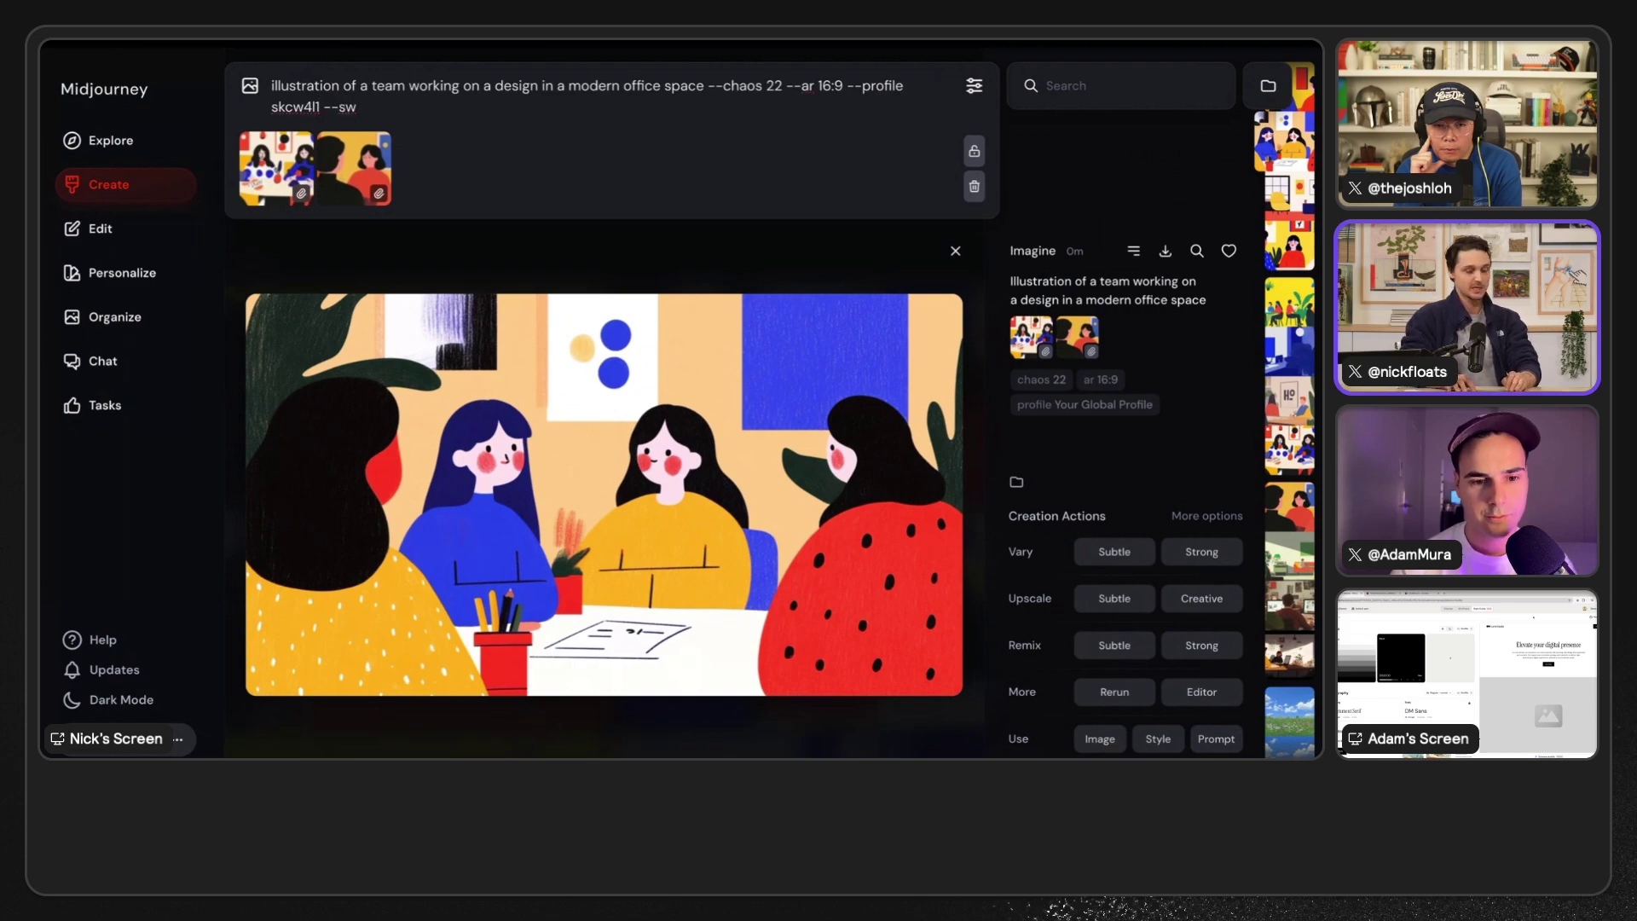
text(100)
key(Return)
click(822, 208)
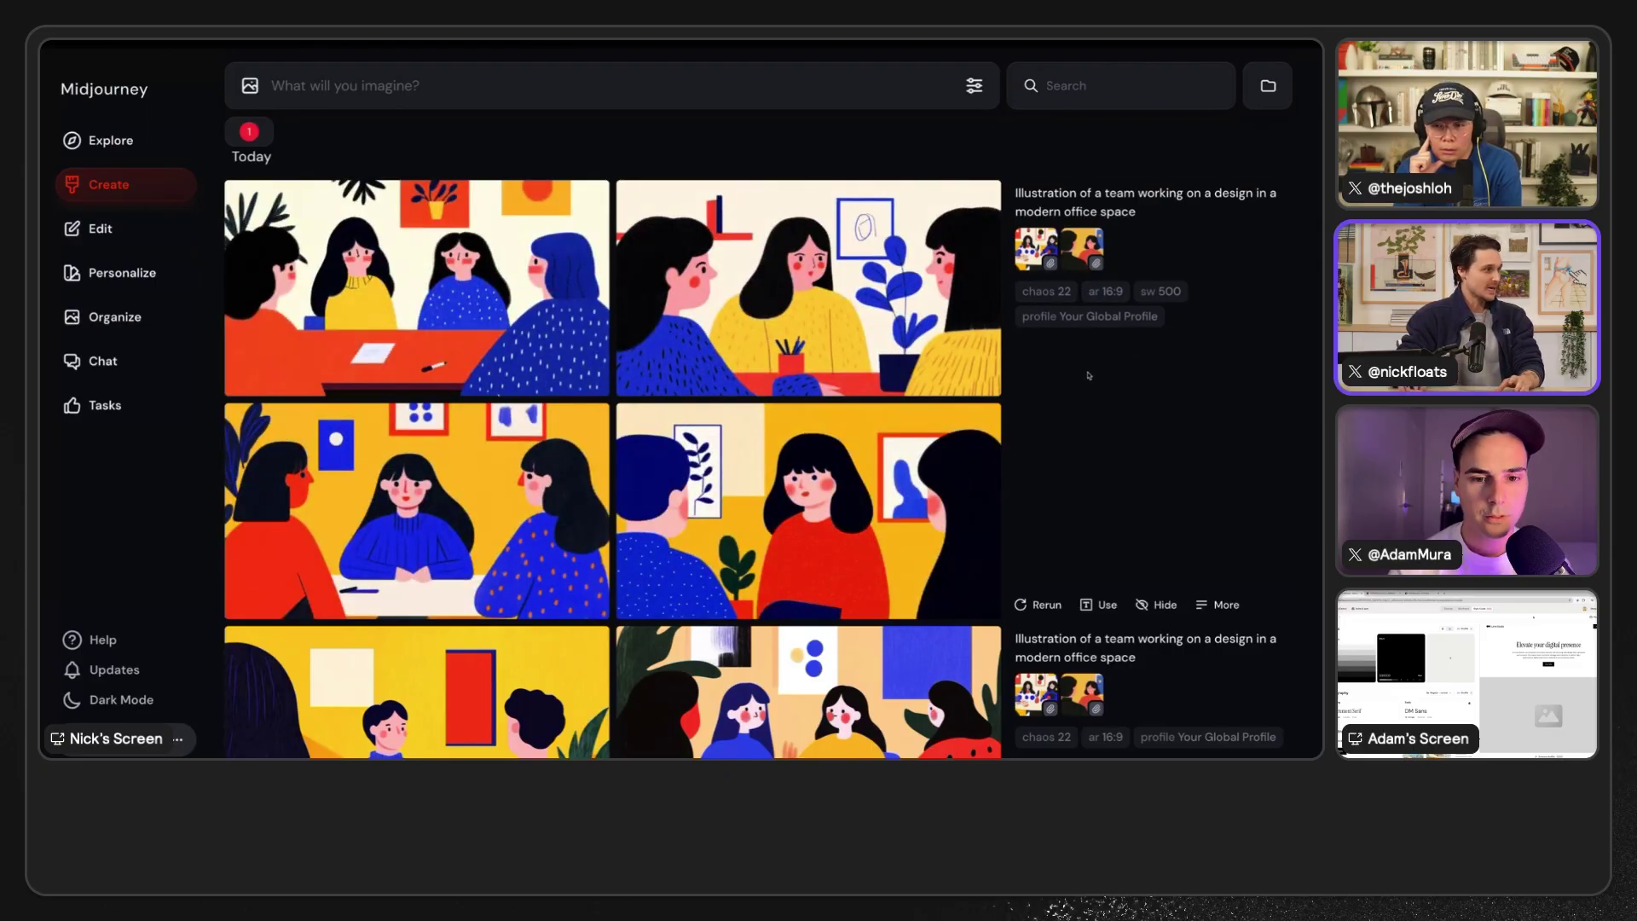
- Reuse the --sw 500 prompt, replace "team" with "man and a woman" in the description and generate a new set
scroll(1090, 374, down, 2)
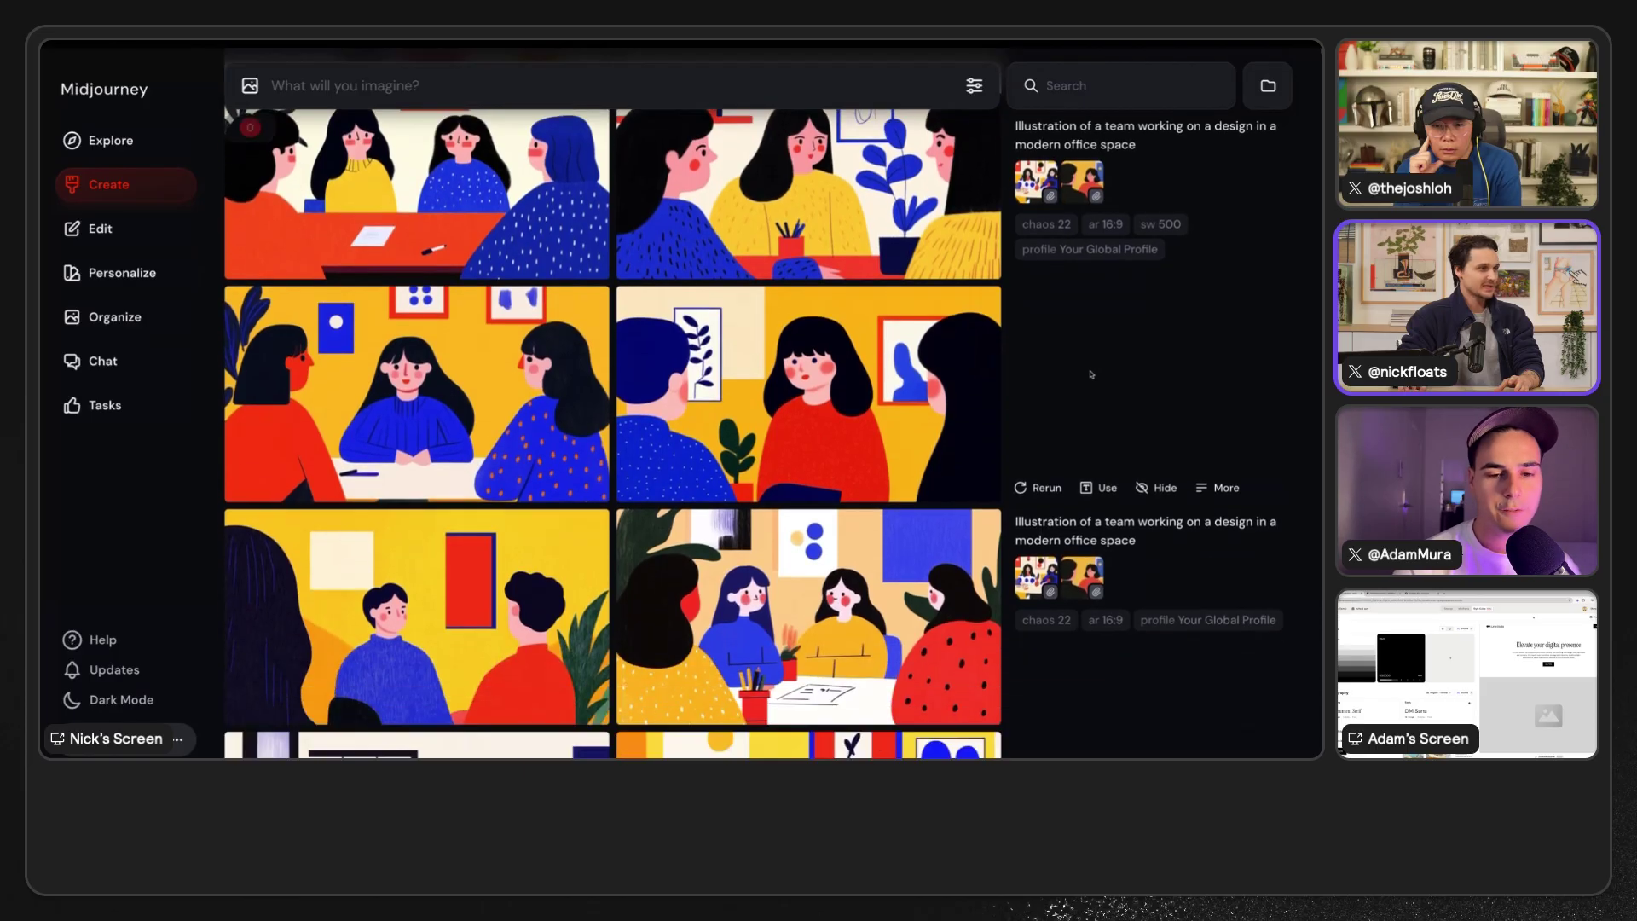
scroll(1091, 374, up, 2)
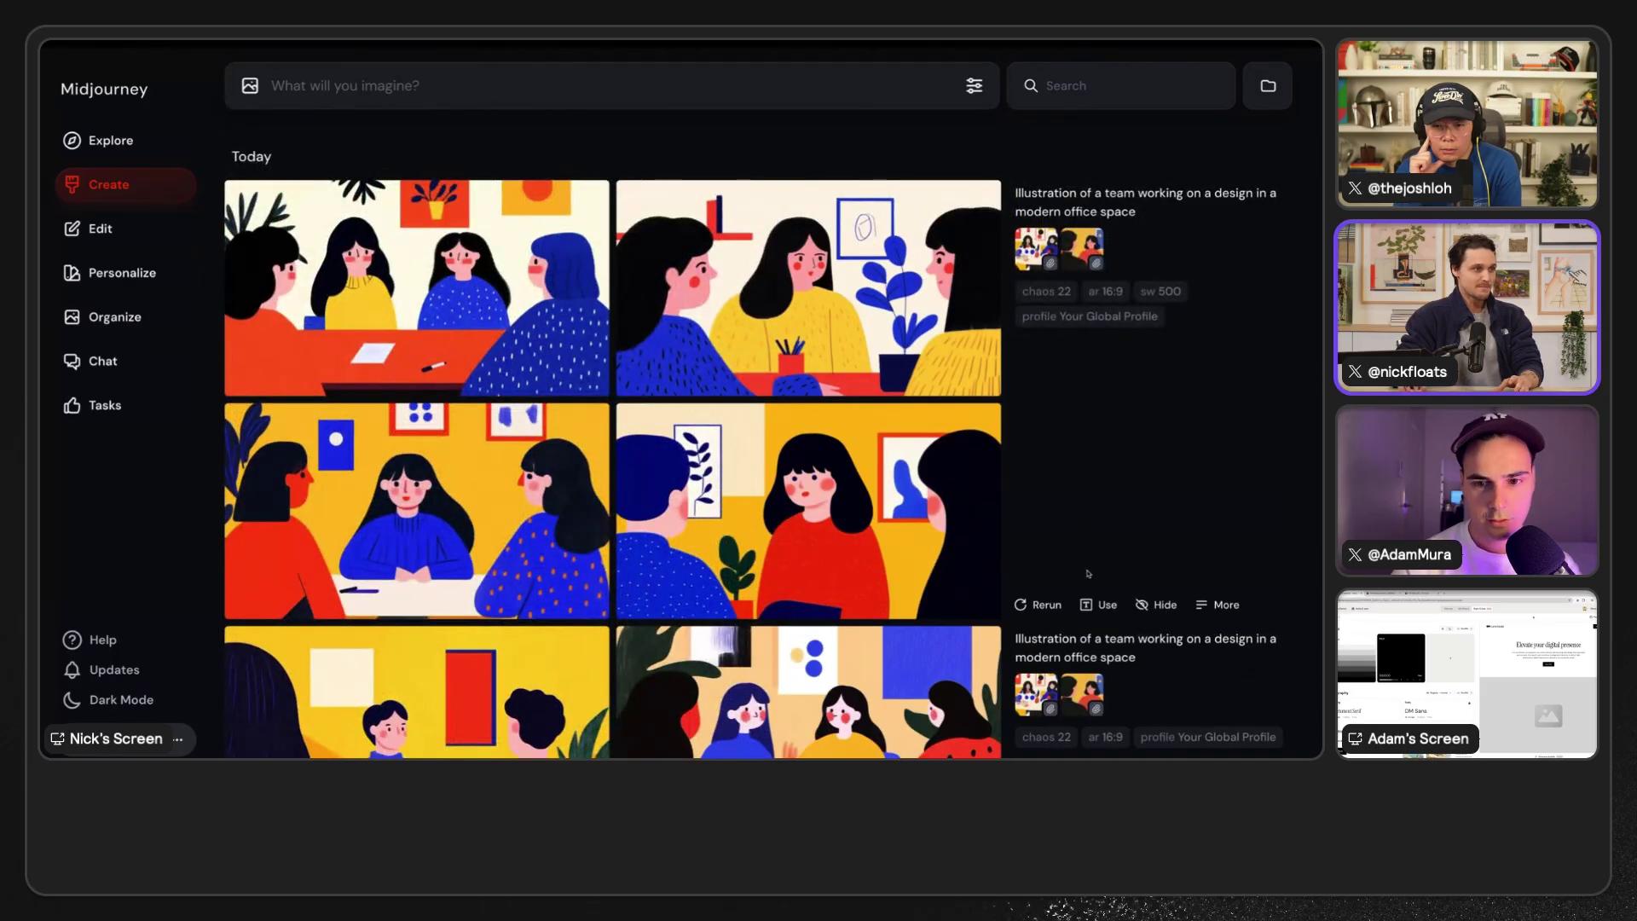
click(1088, 601)
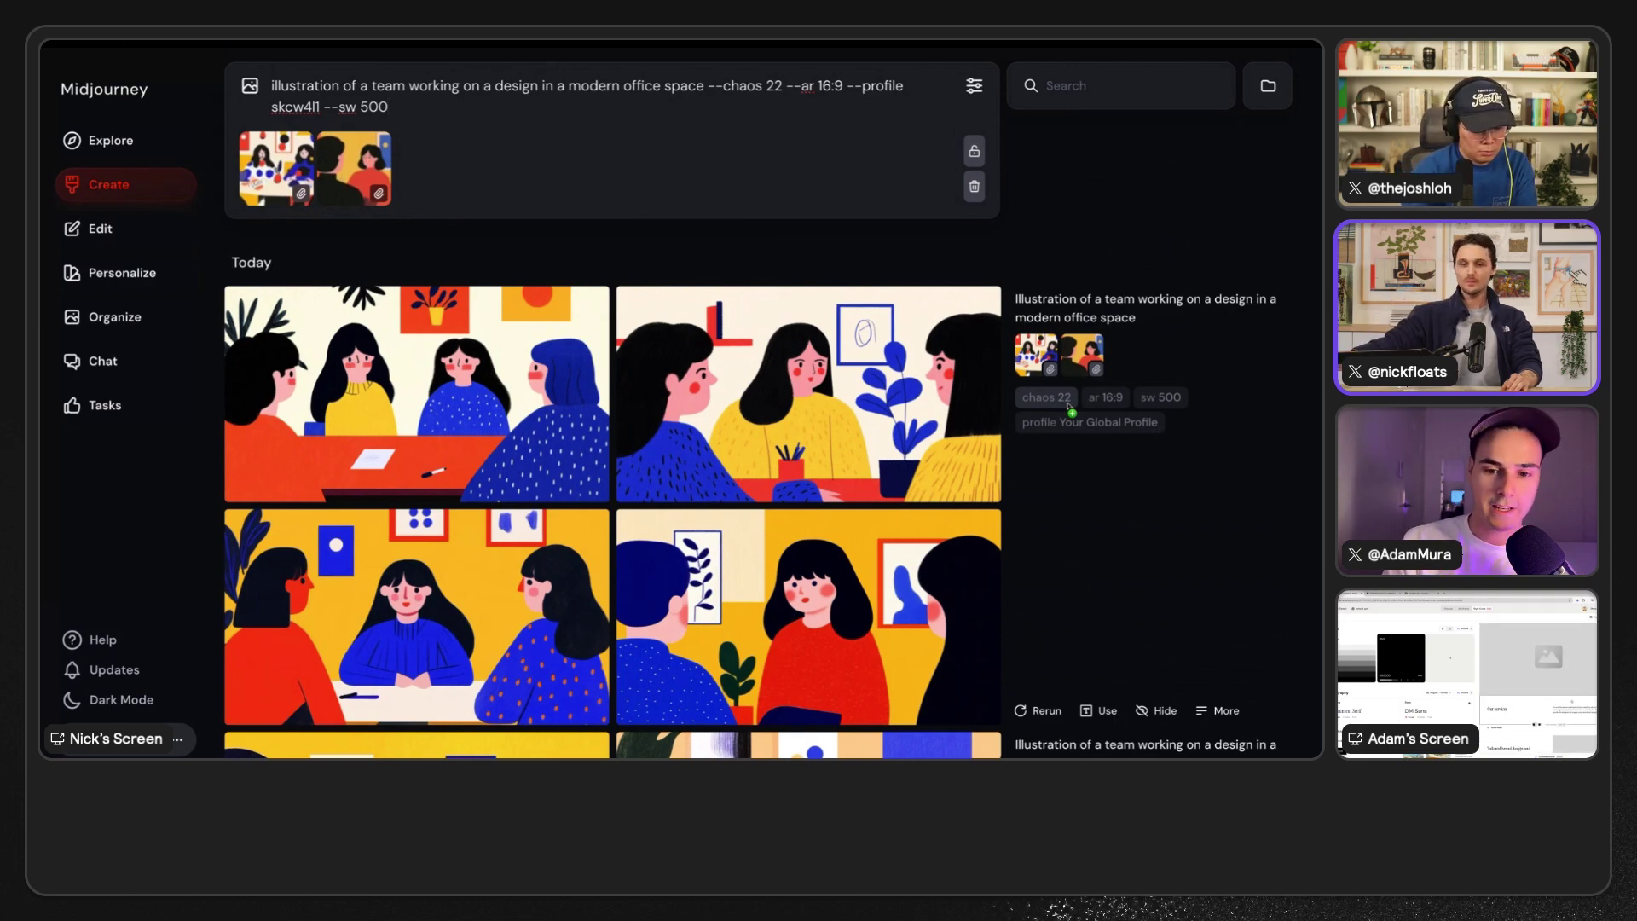
mouse_move(819, 421)
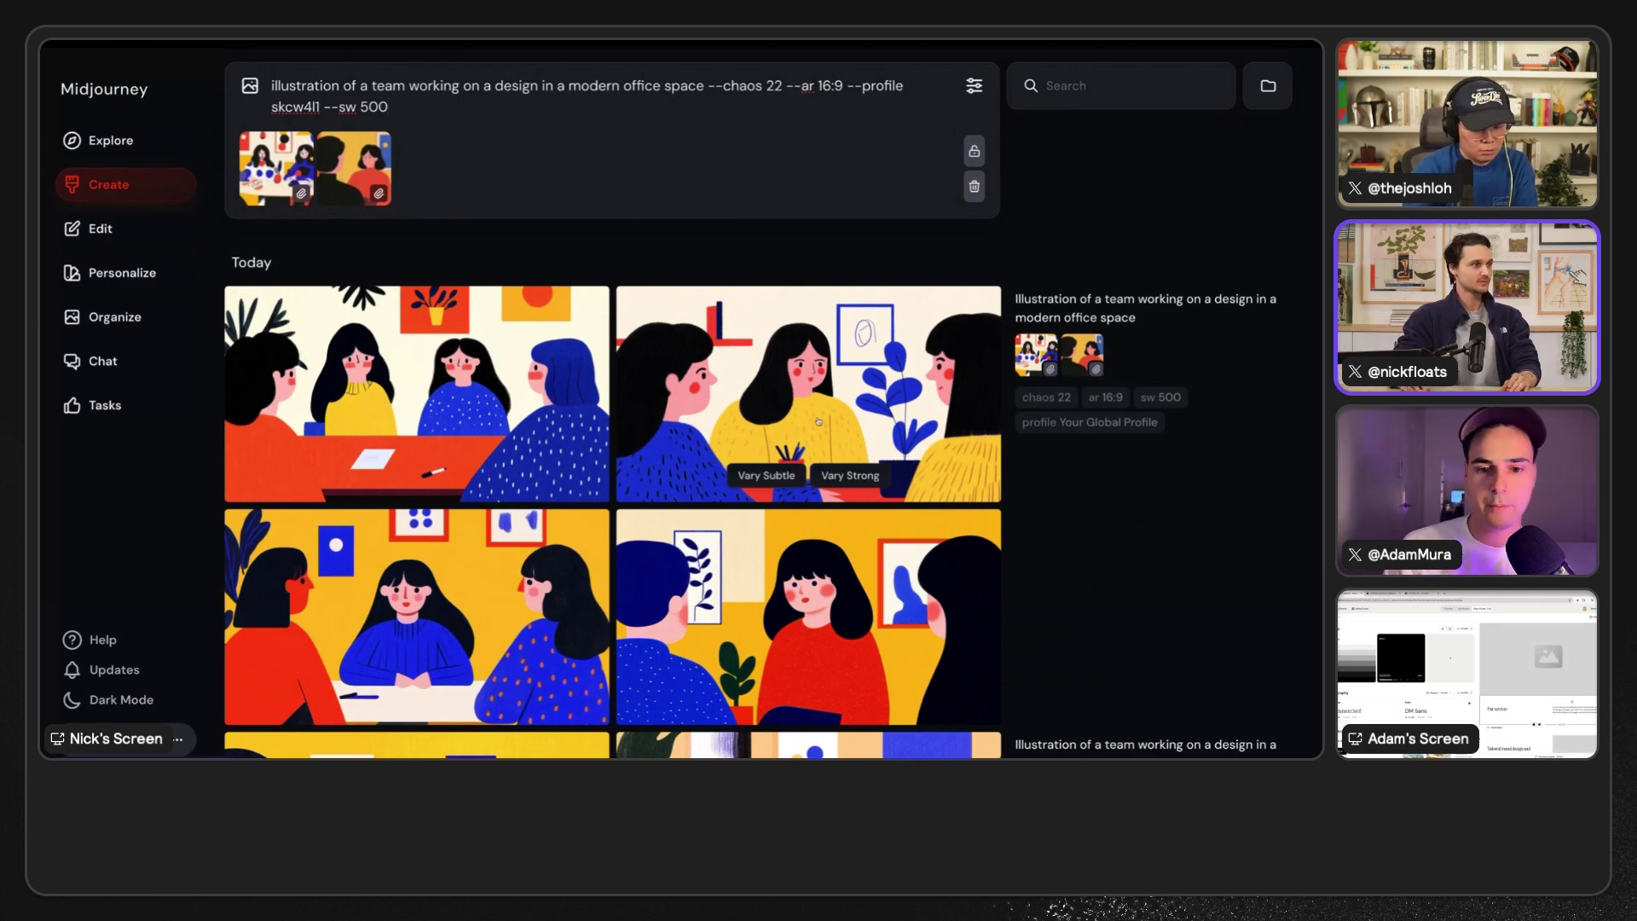
double_click(383, 85)
text(man an)
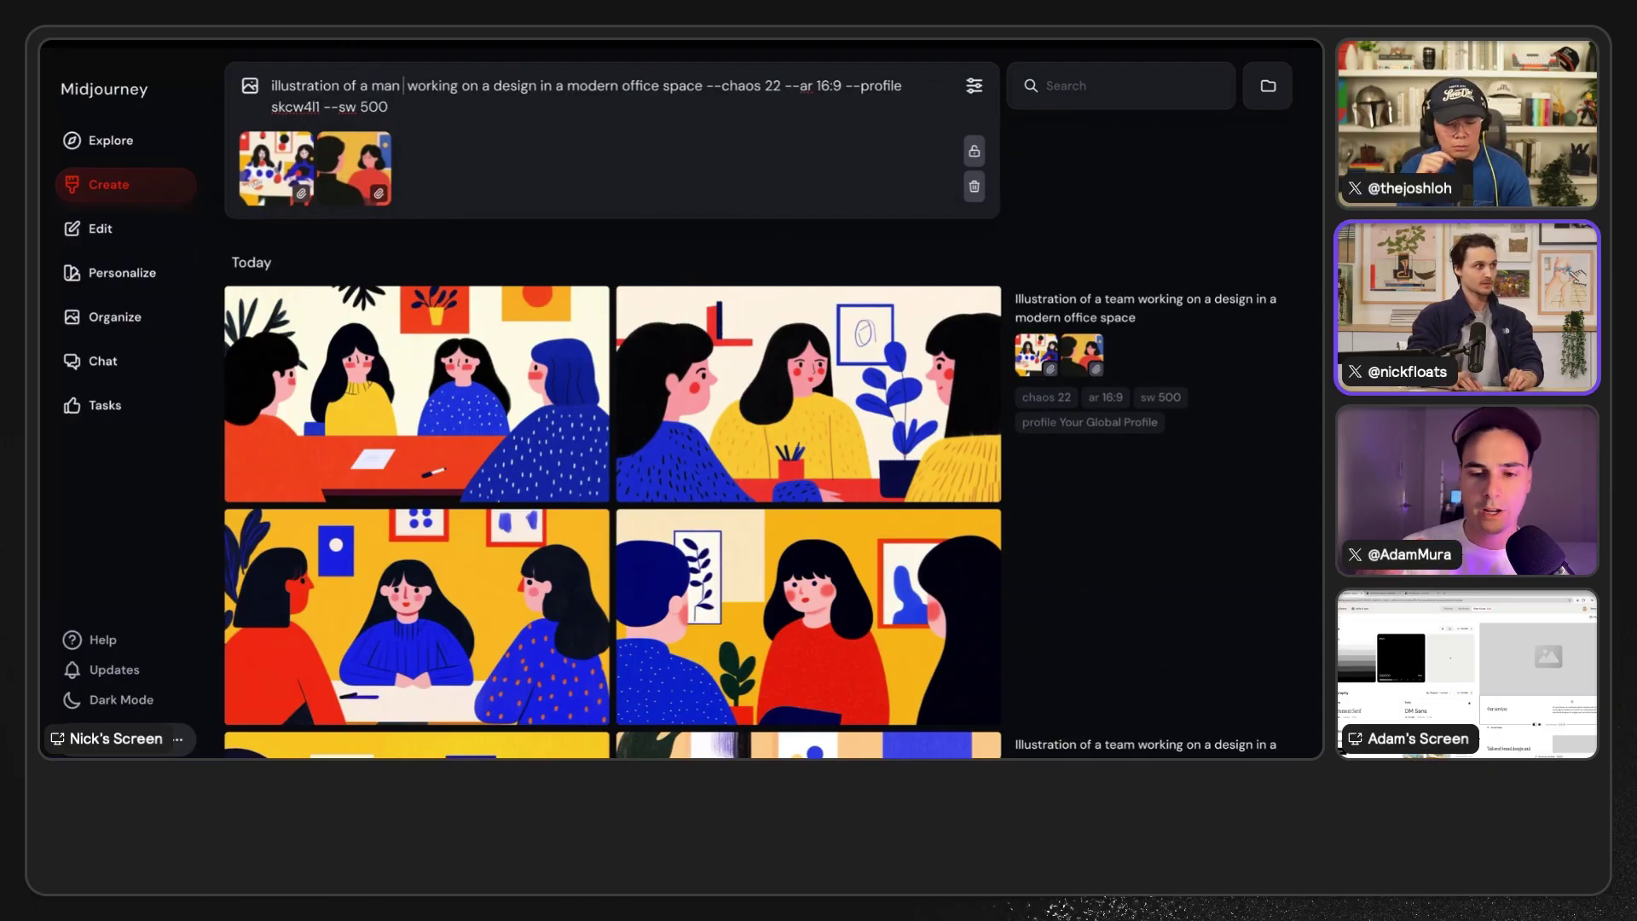
text(d)
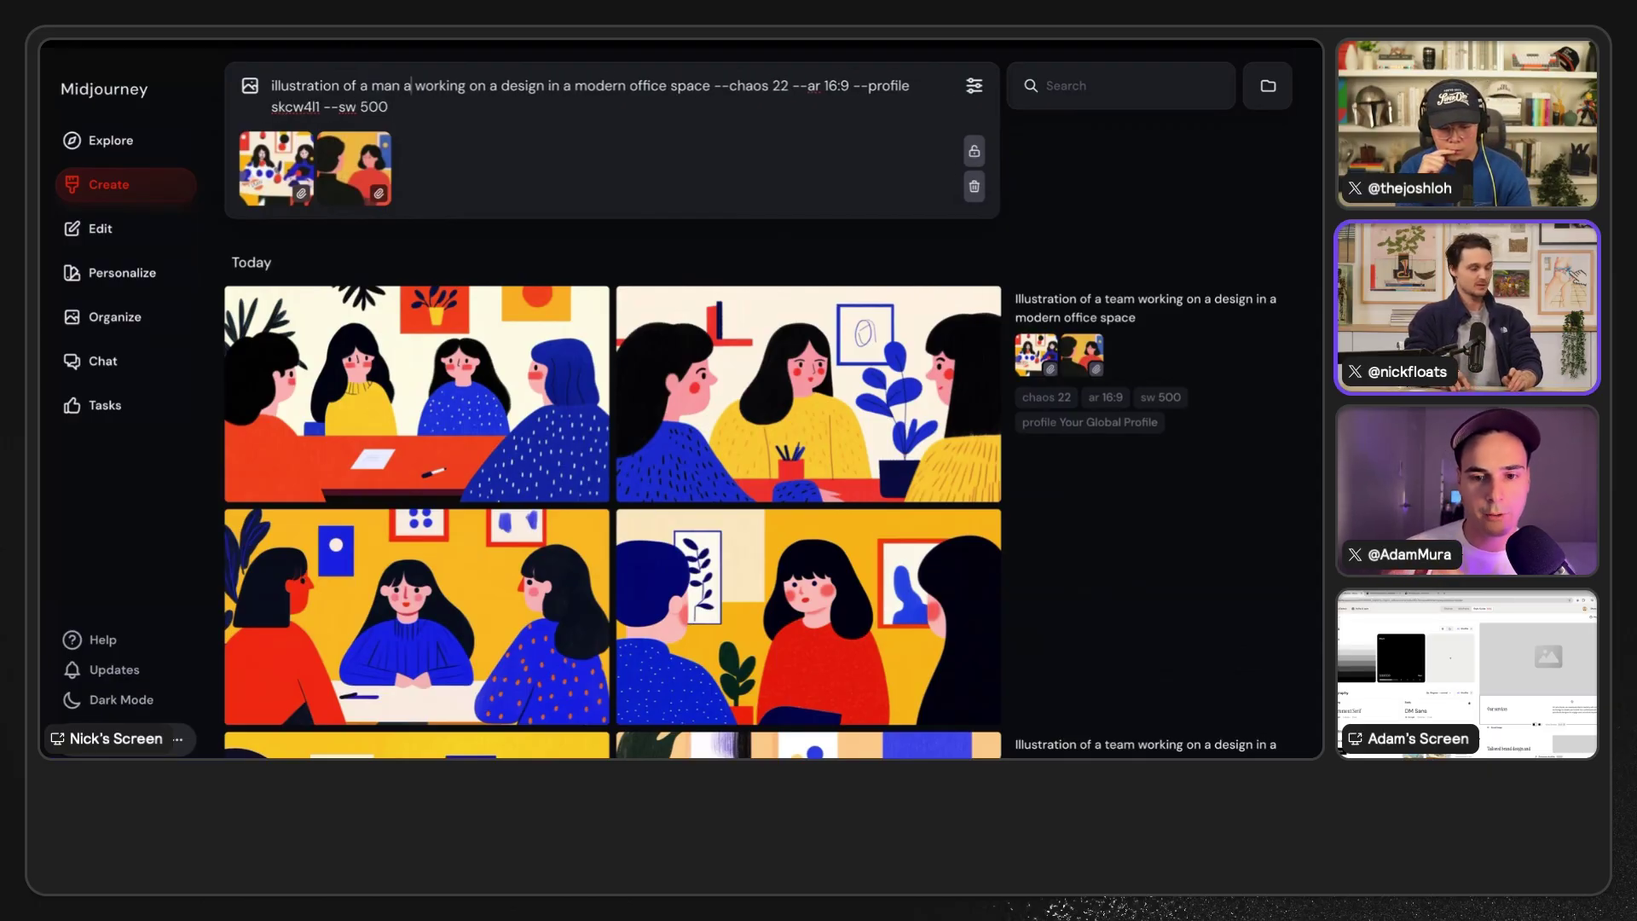
text( a woman)
key(Return)
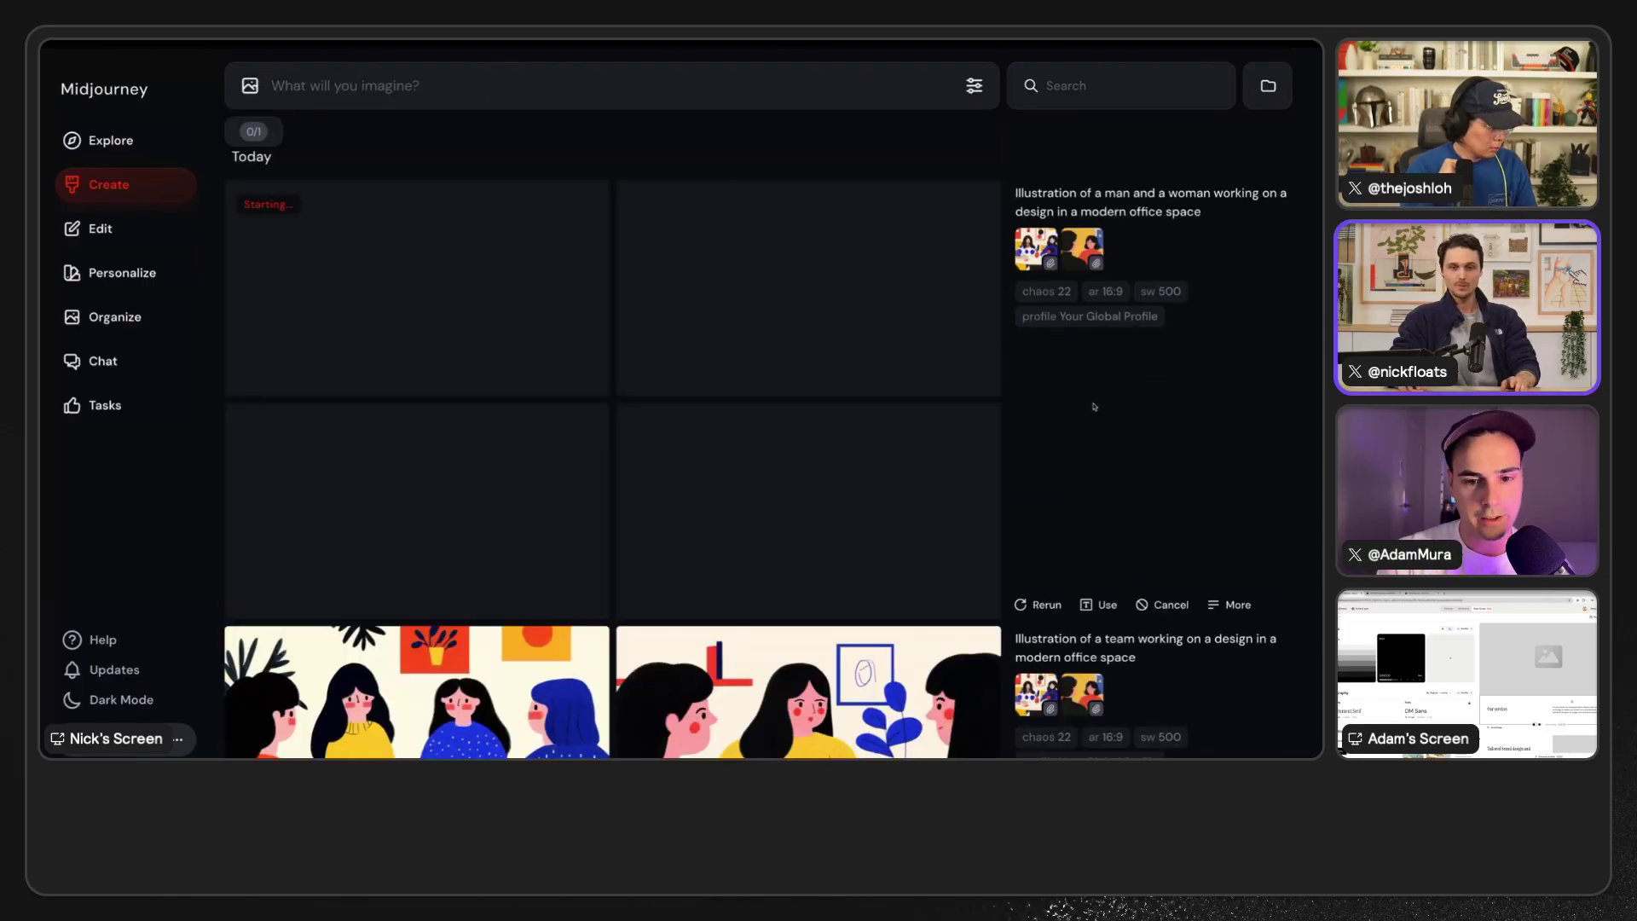
- Reuse the man-and-woman prompt and replace "working on a design" with "sitting at a table"
click(1100, 606)
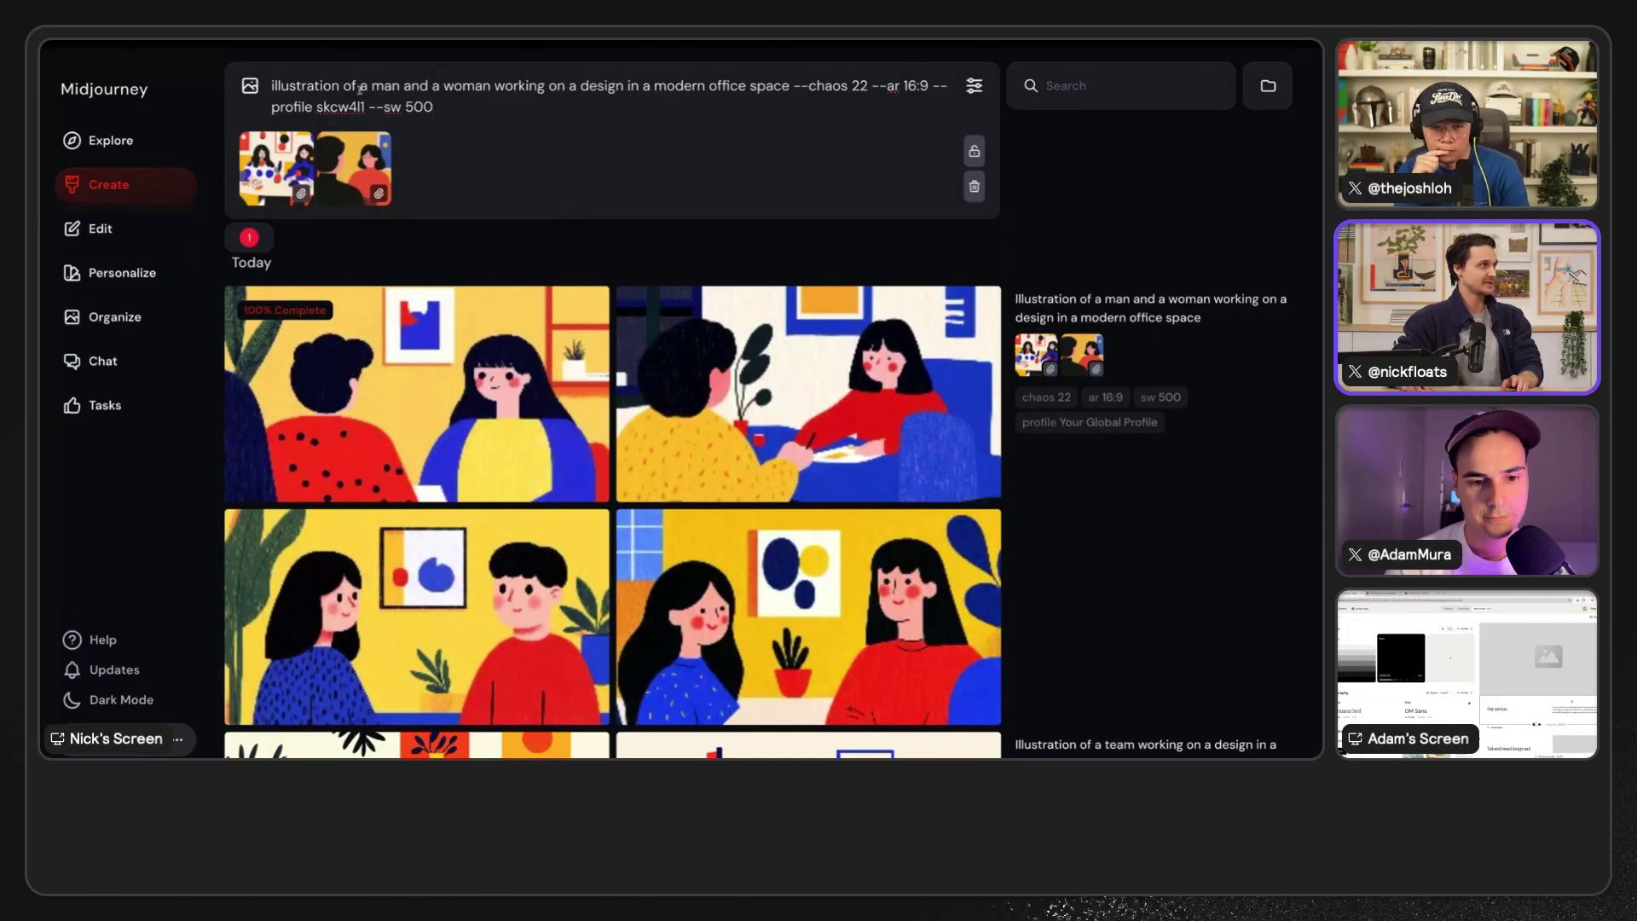
click(491, 85)
text(sitting at a)
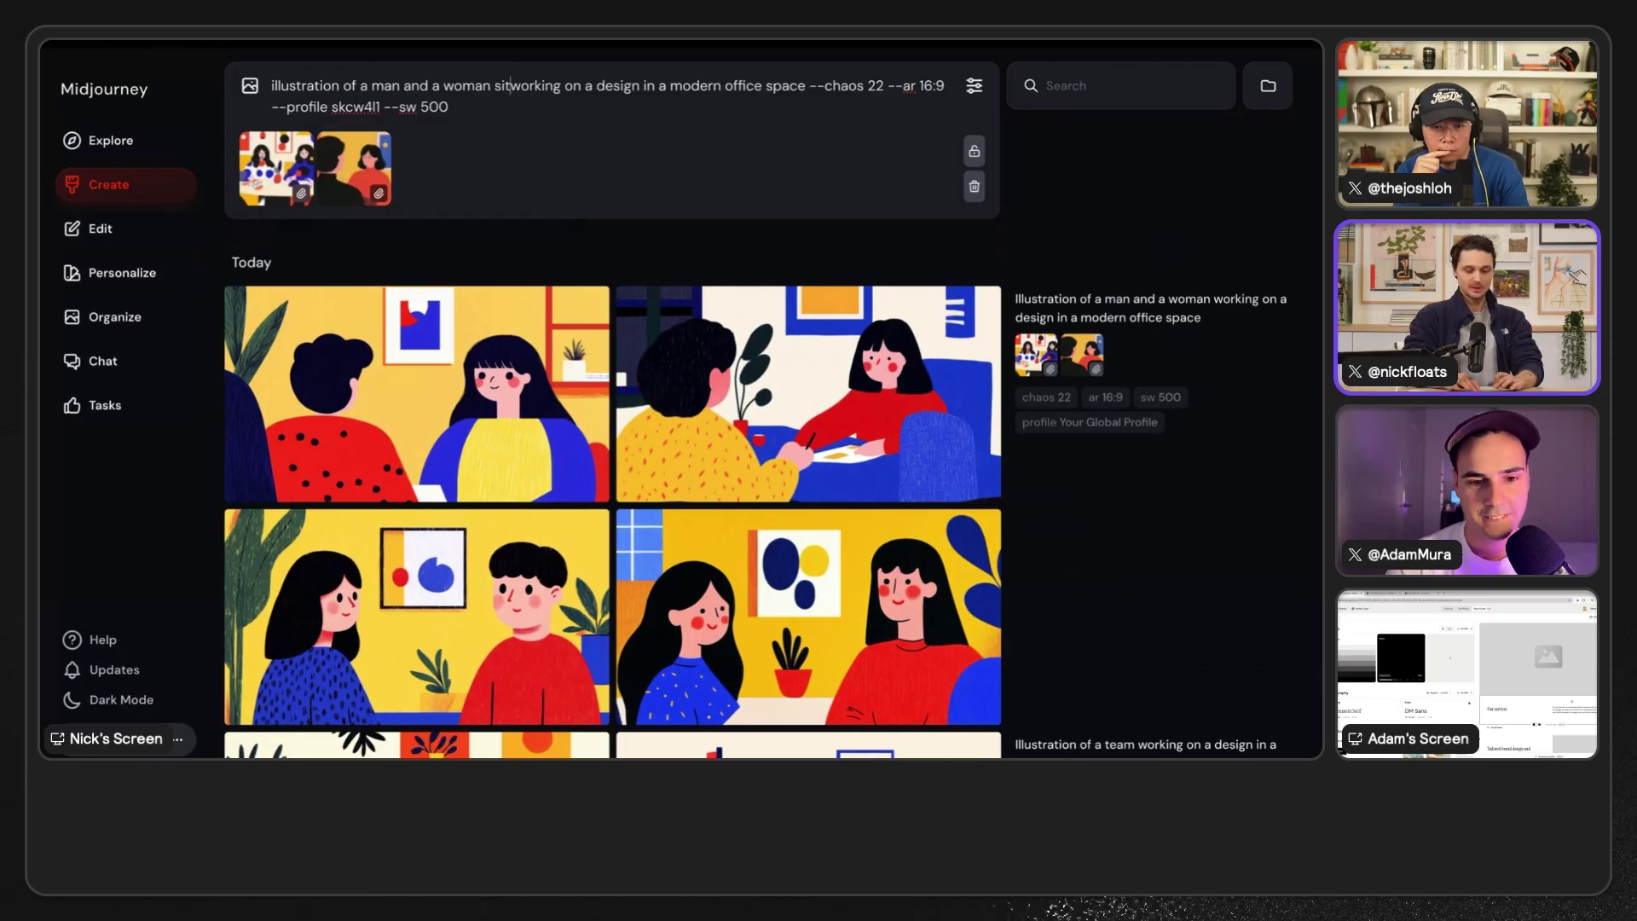
text( table)
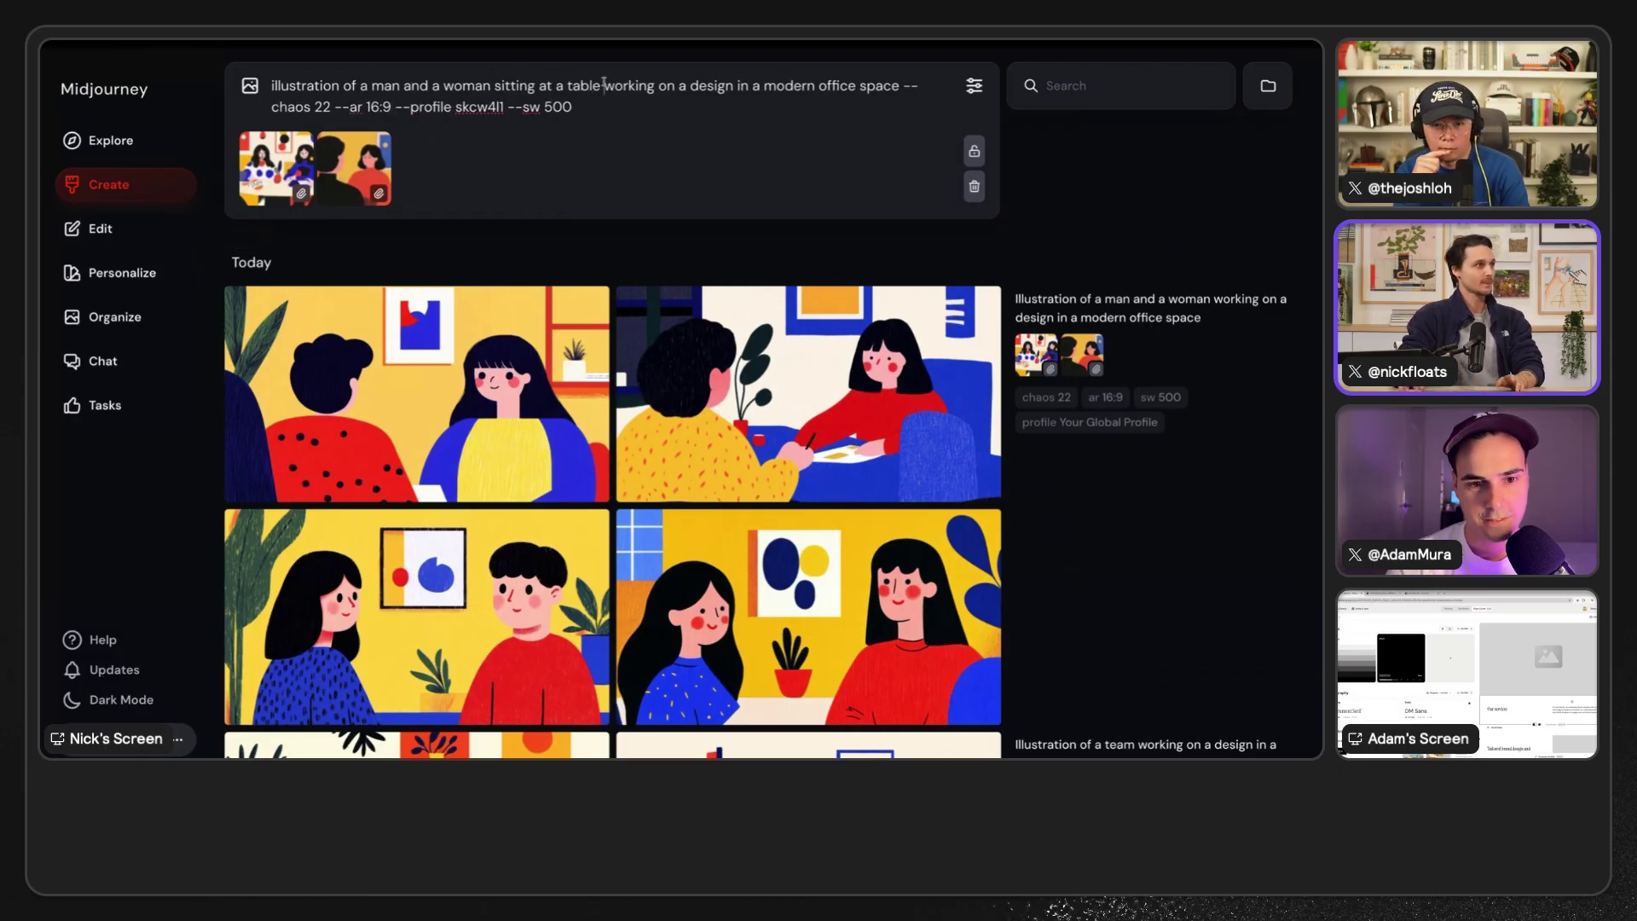
drag(604, 85, 732, 85)
key(BackSpace)
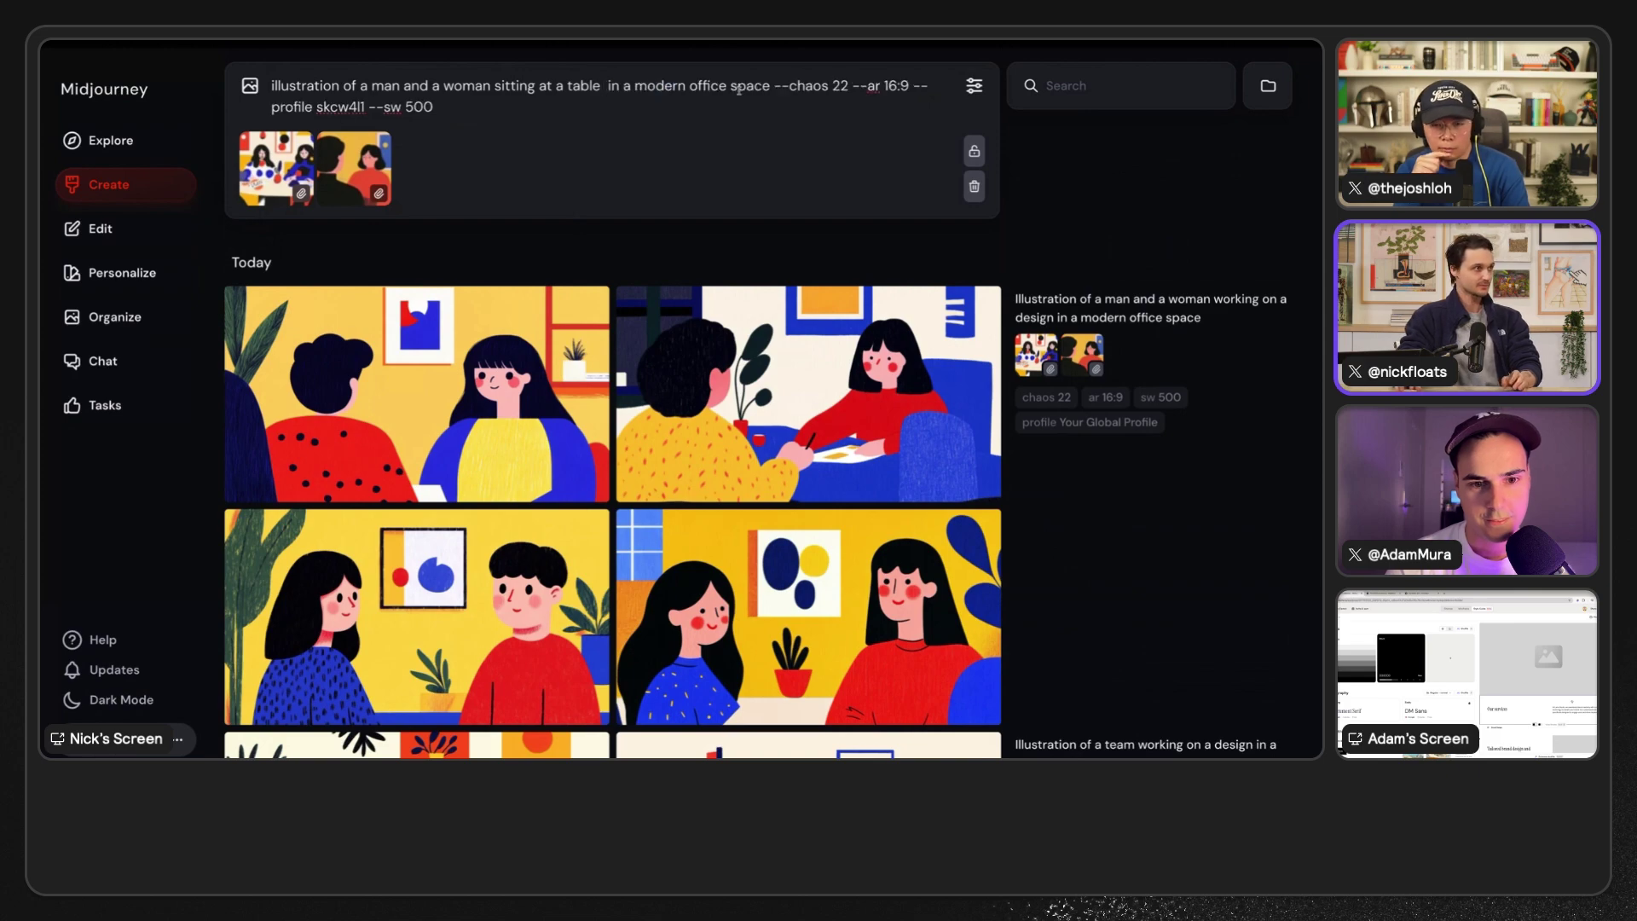
key(BackSpace)
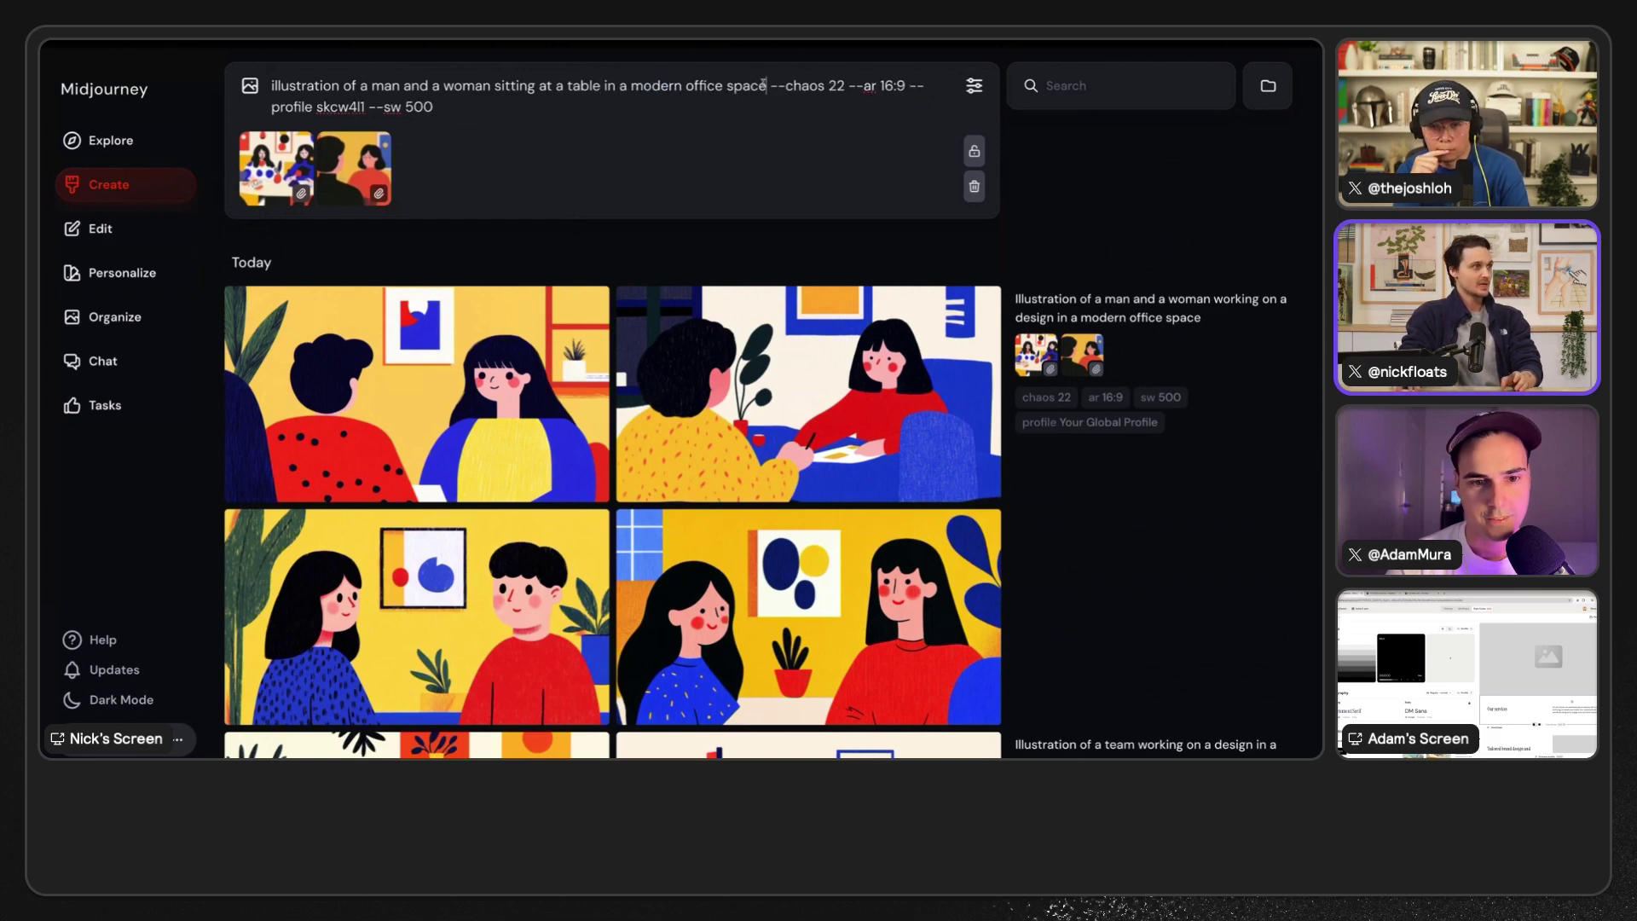
- Add "The man is on the left pointing at a whiteboard. the woman is on the right, on her computer" to the description and generate
click(761, 85)
text(. The man is on the left)
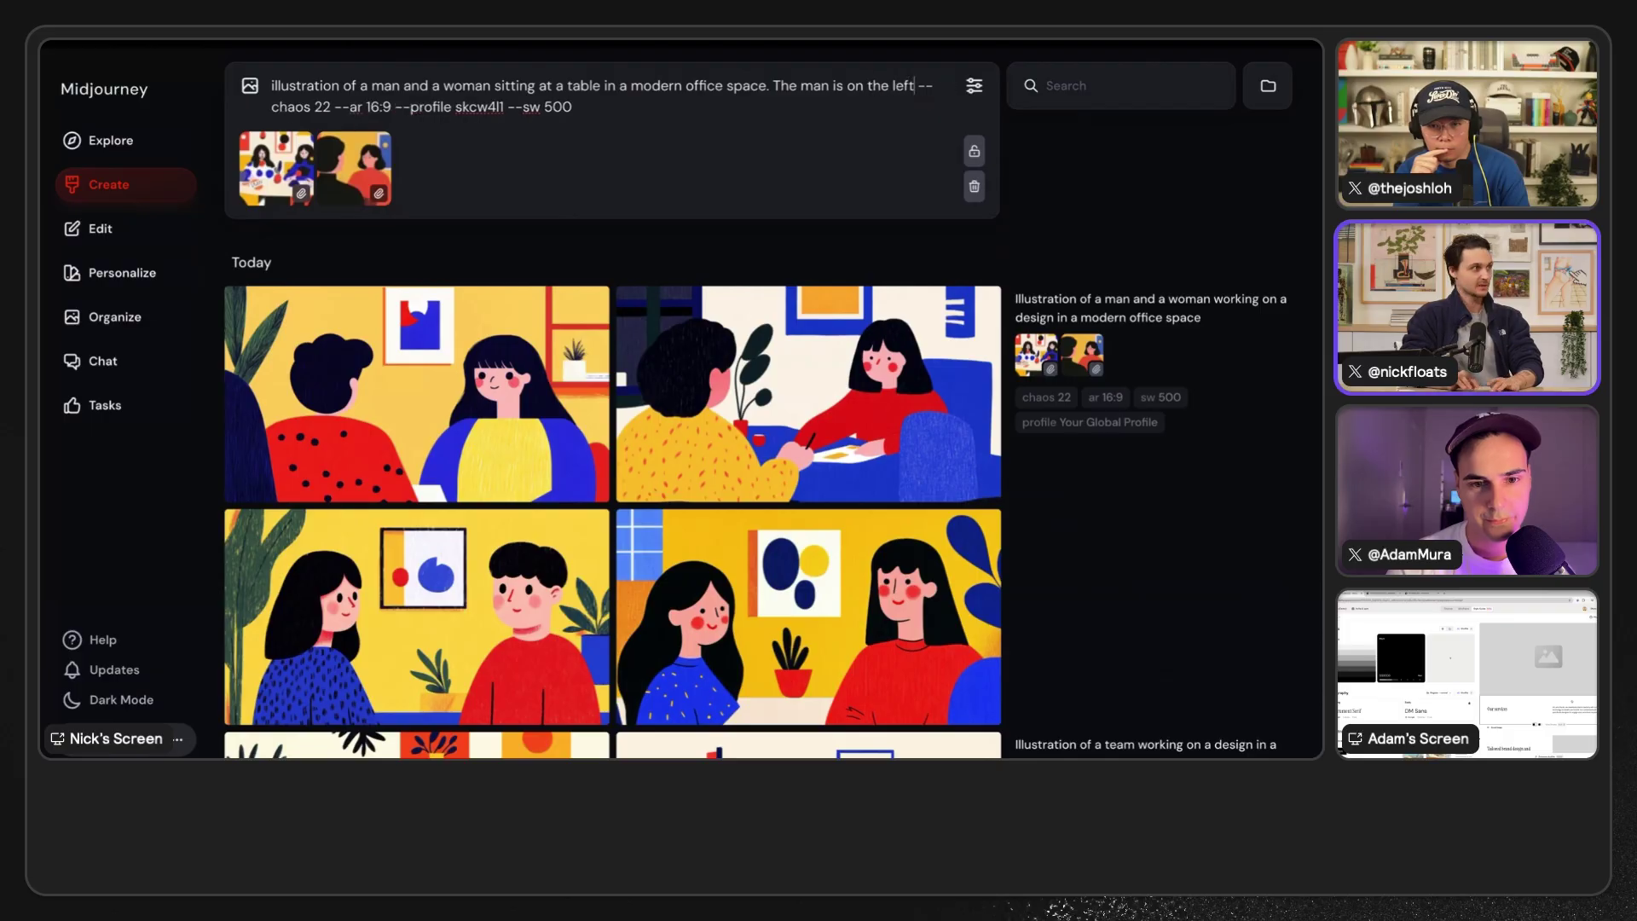
text( pointing at a white)
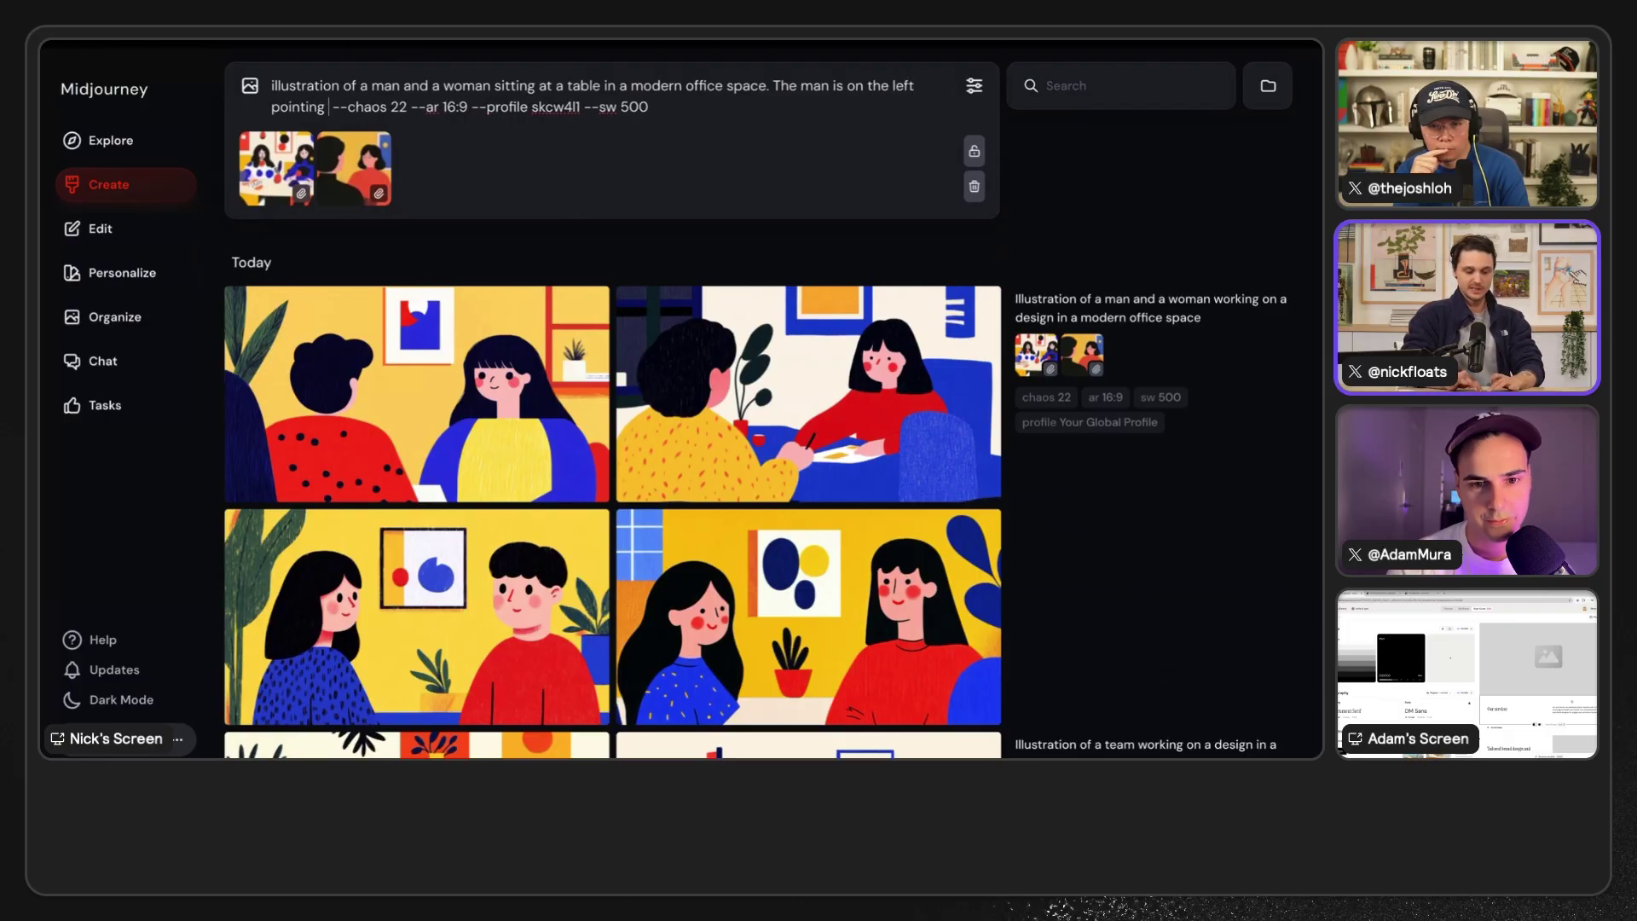
text(board. t)
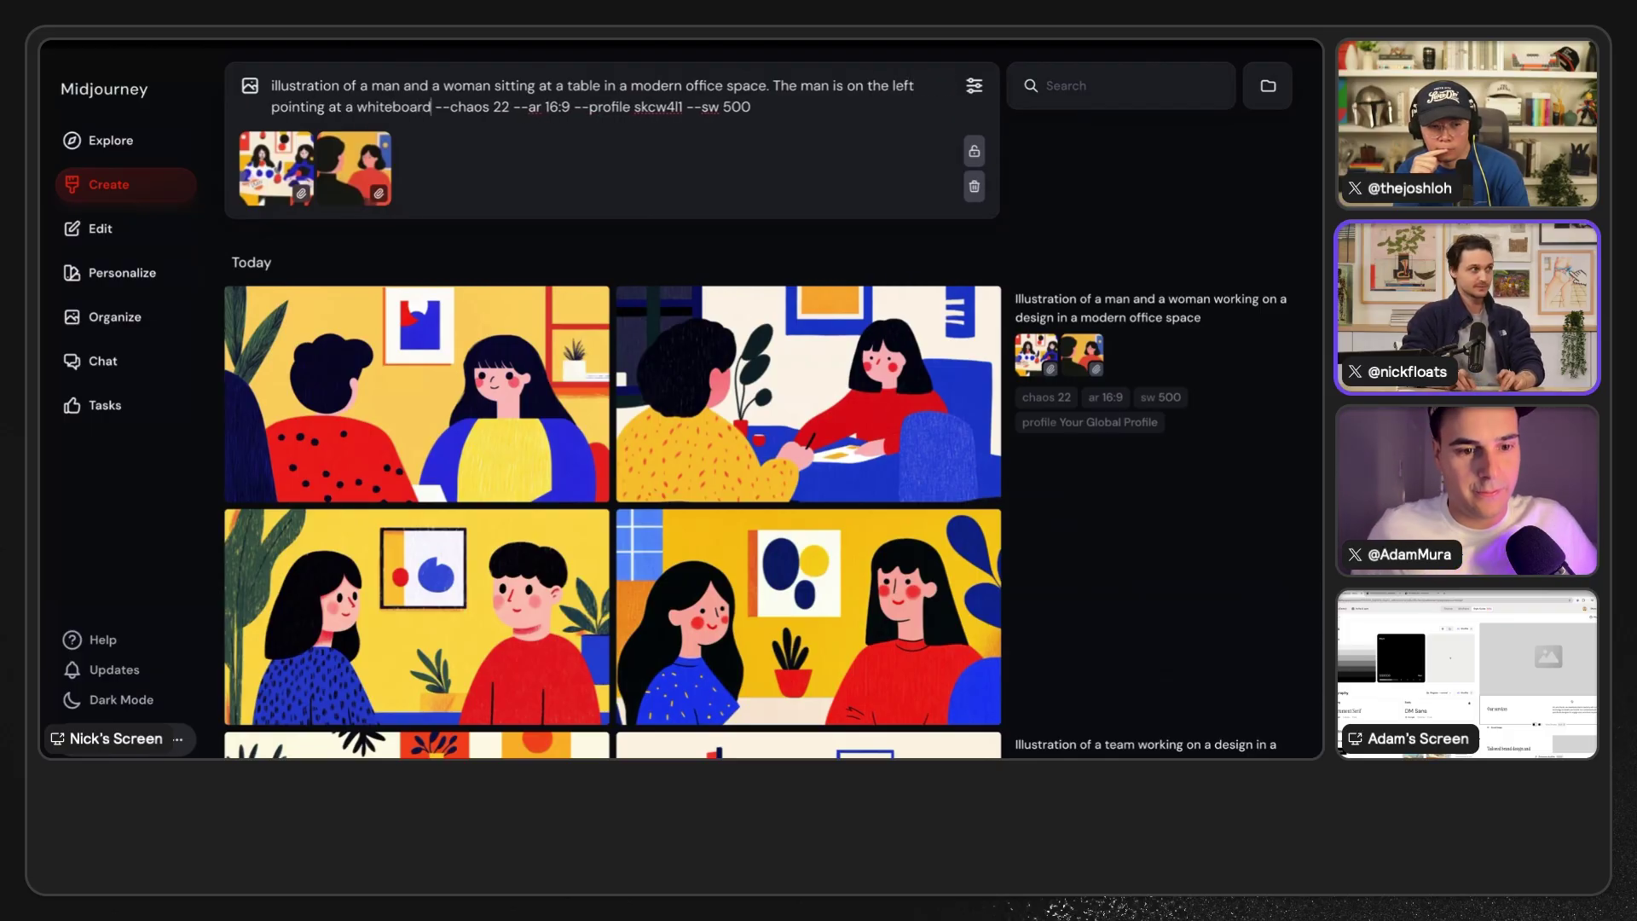
text(he woman is)
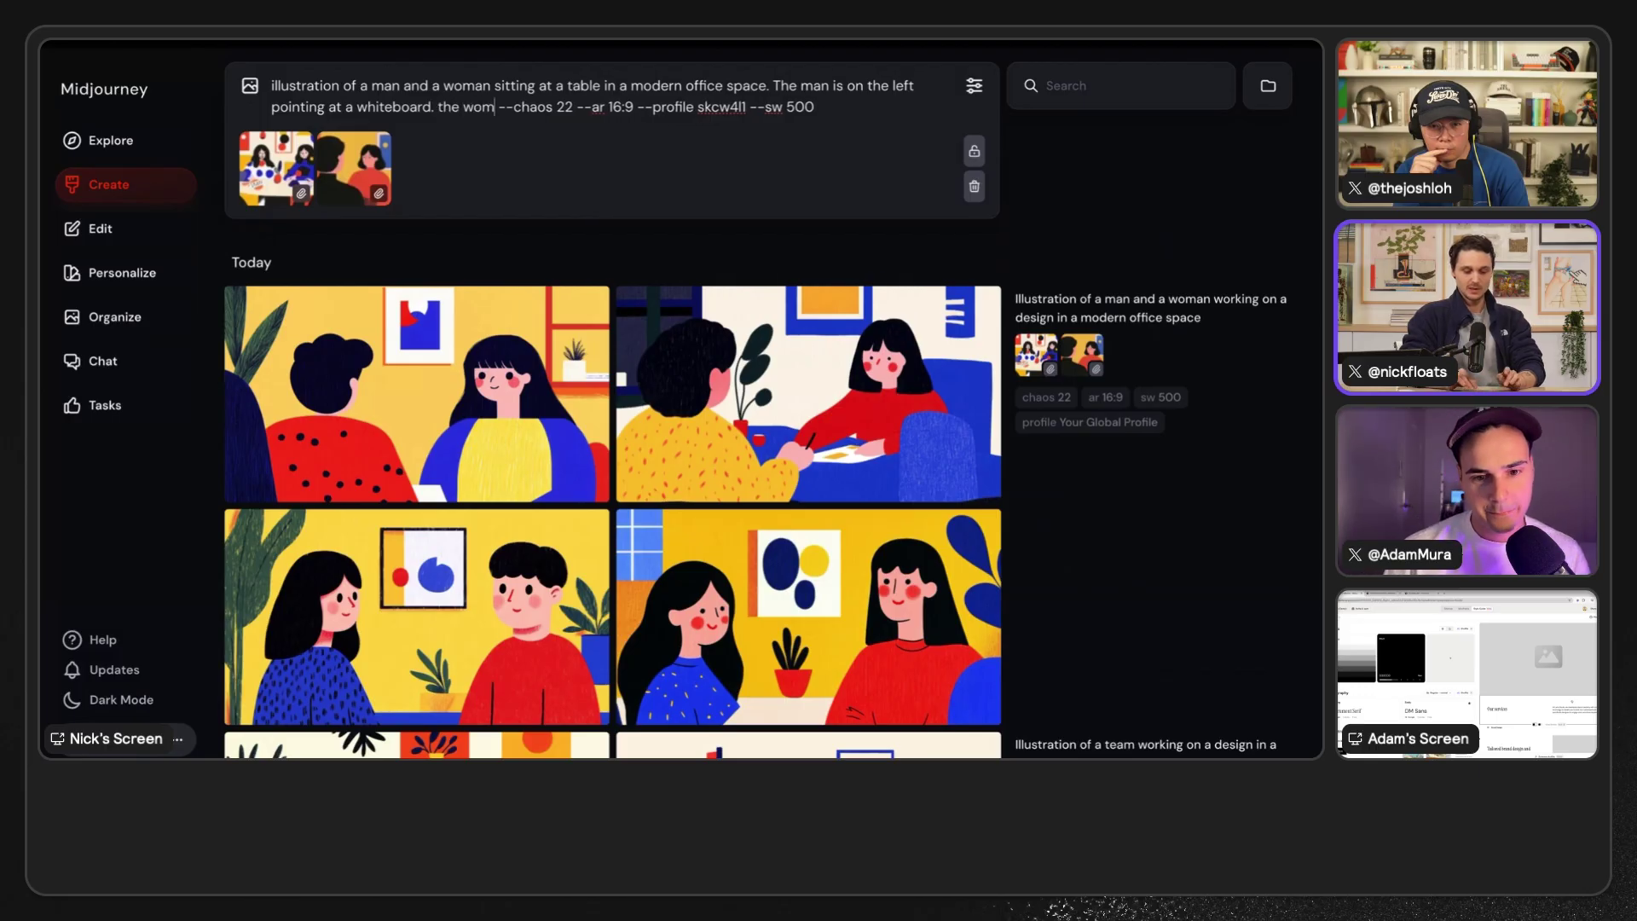
text( on the right)
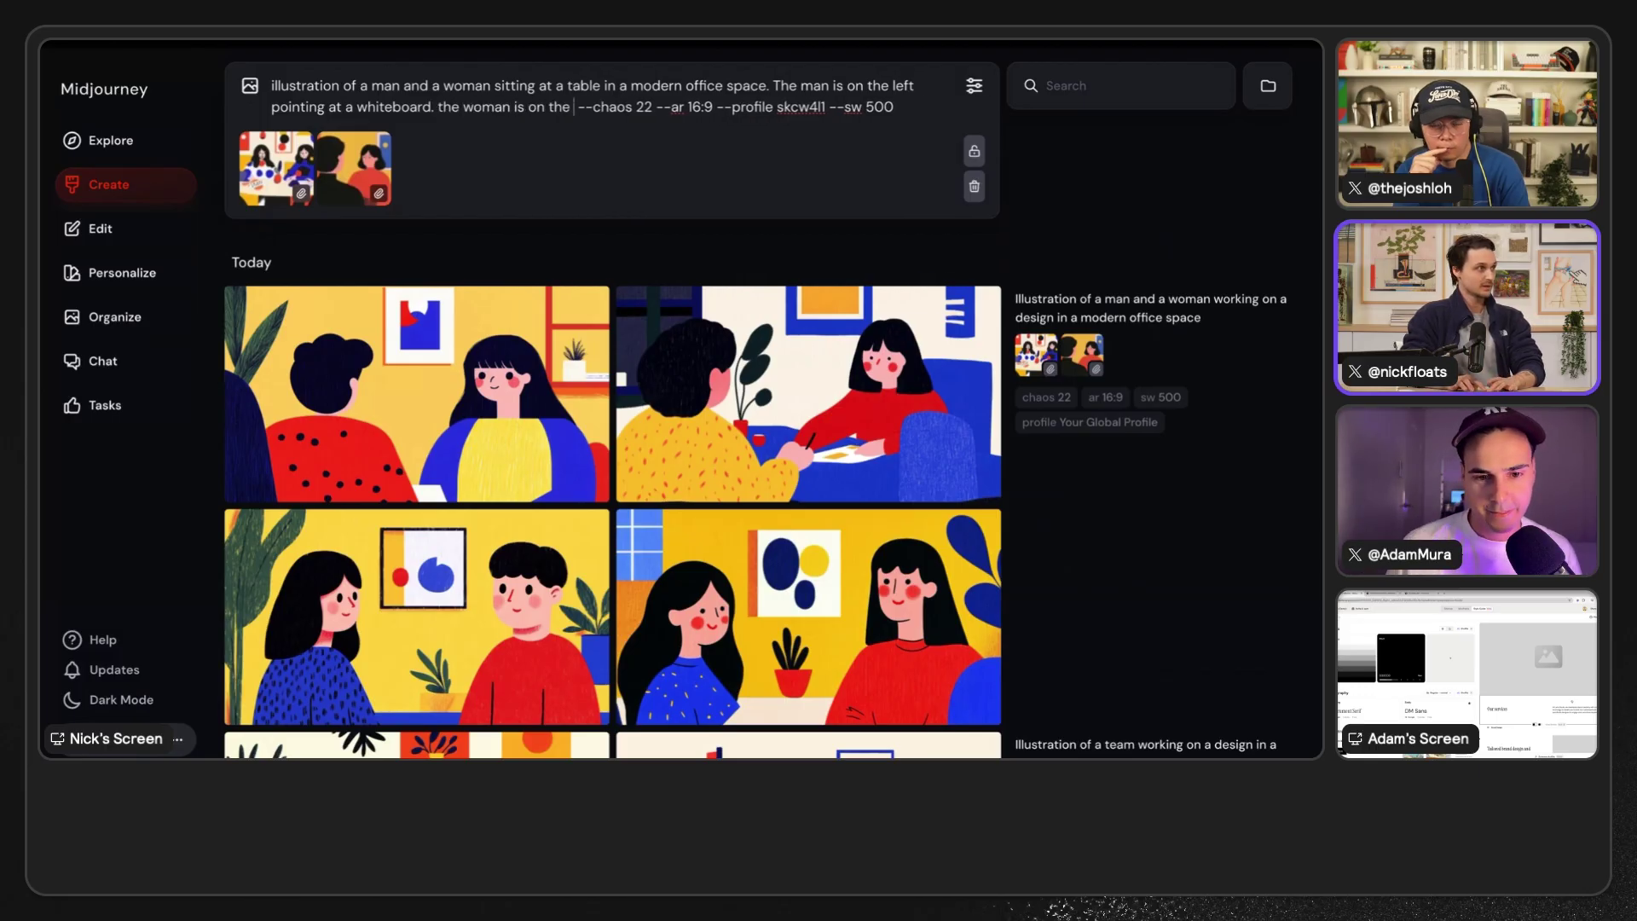
text(,)
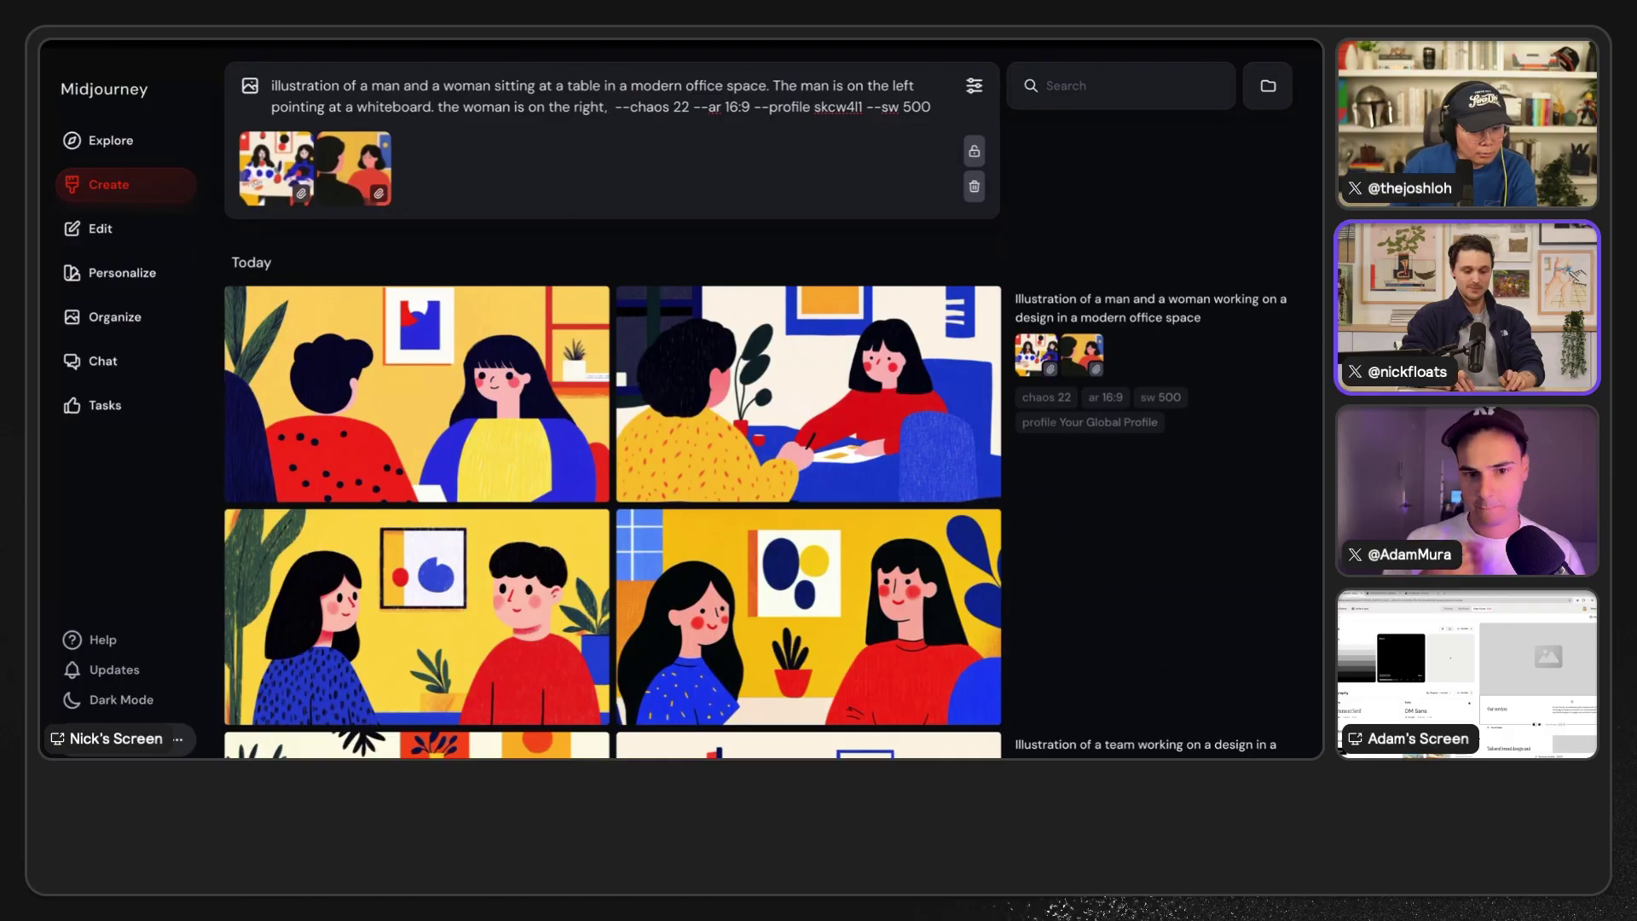
text( on her computer)
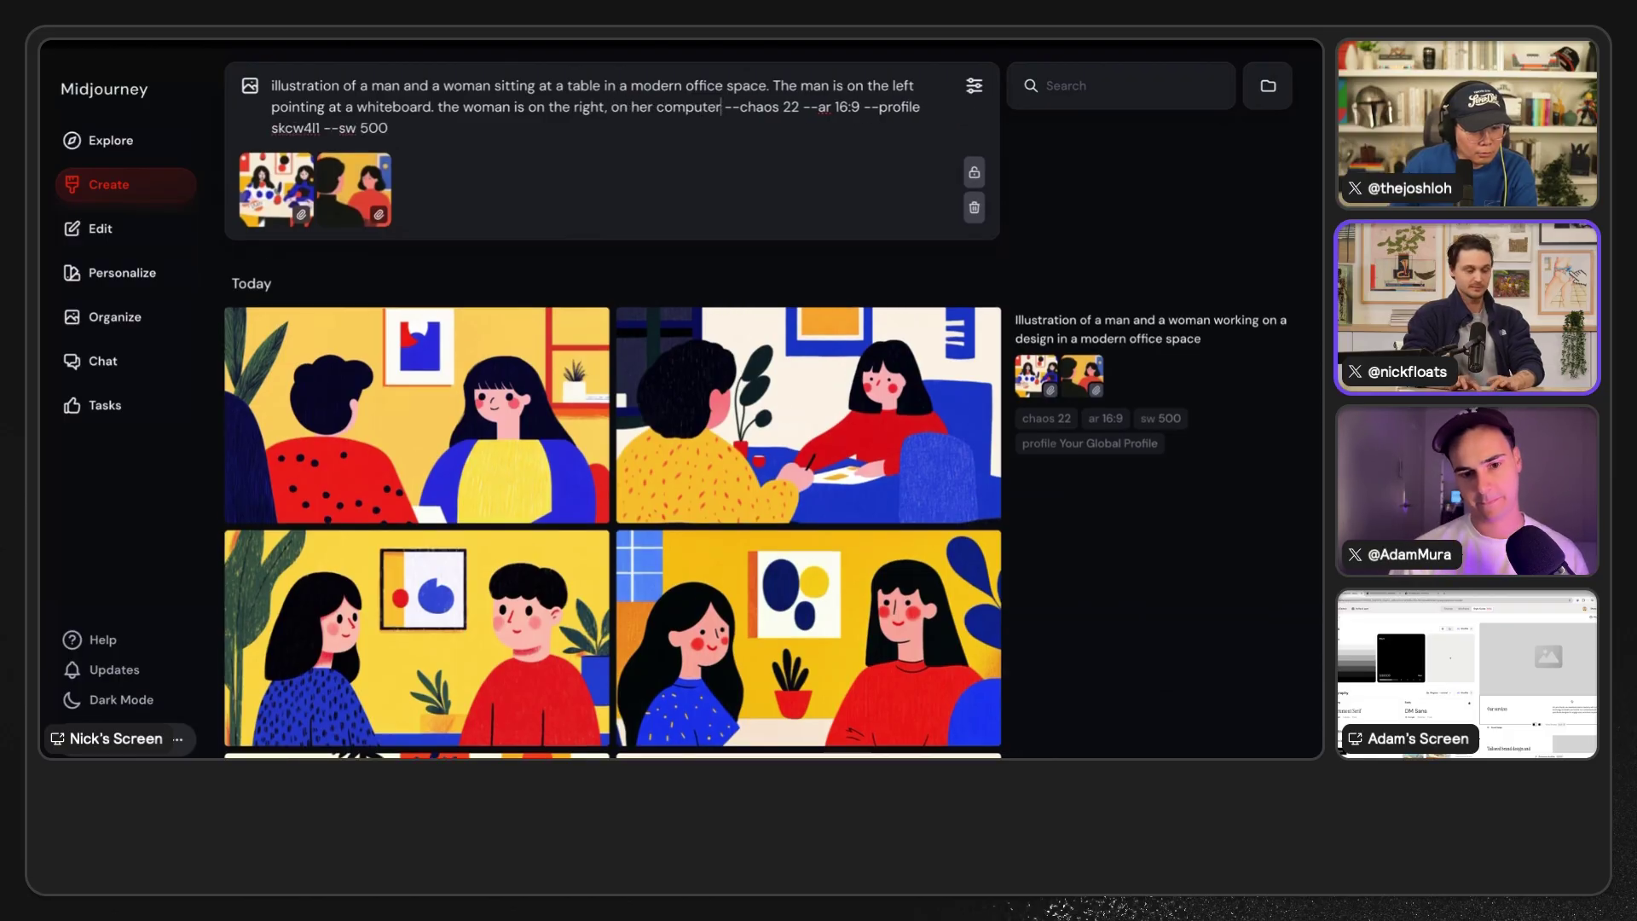
key(Return)
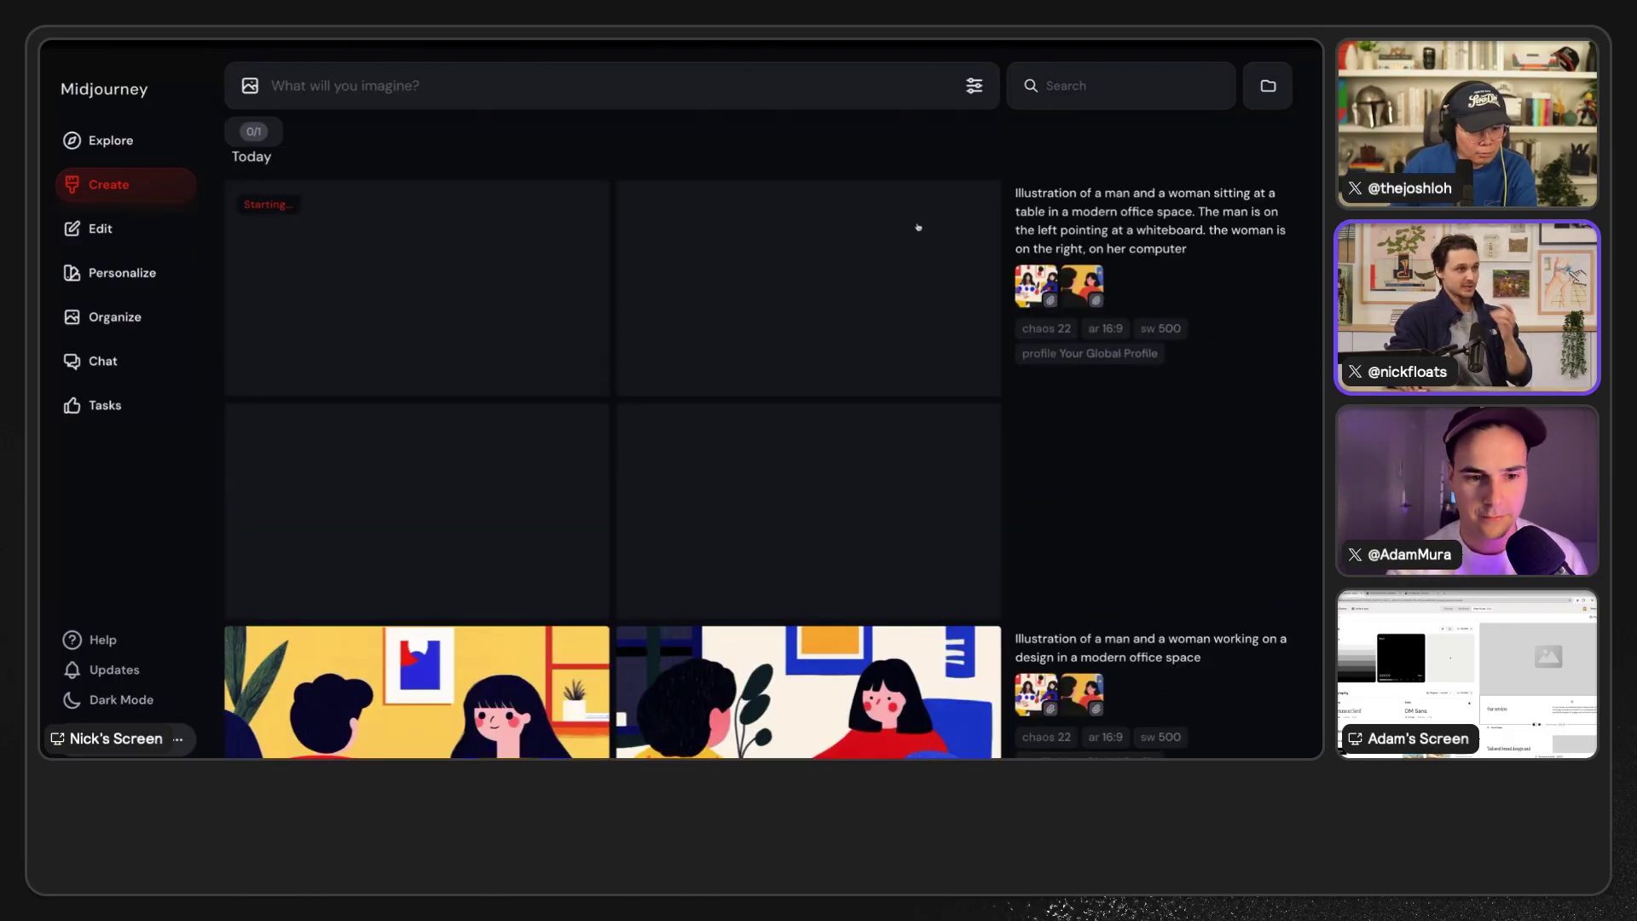
- Reuse the whiteboard prompt, remove --sw 500 and generate another set
click(1104, 601)
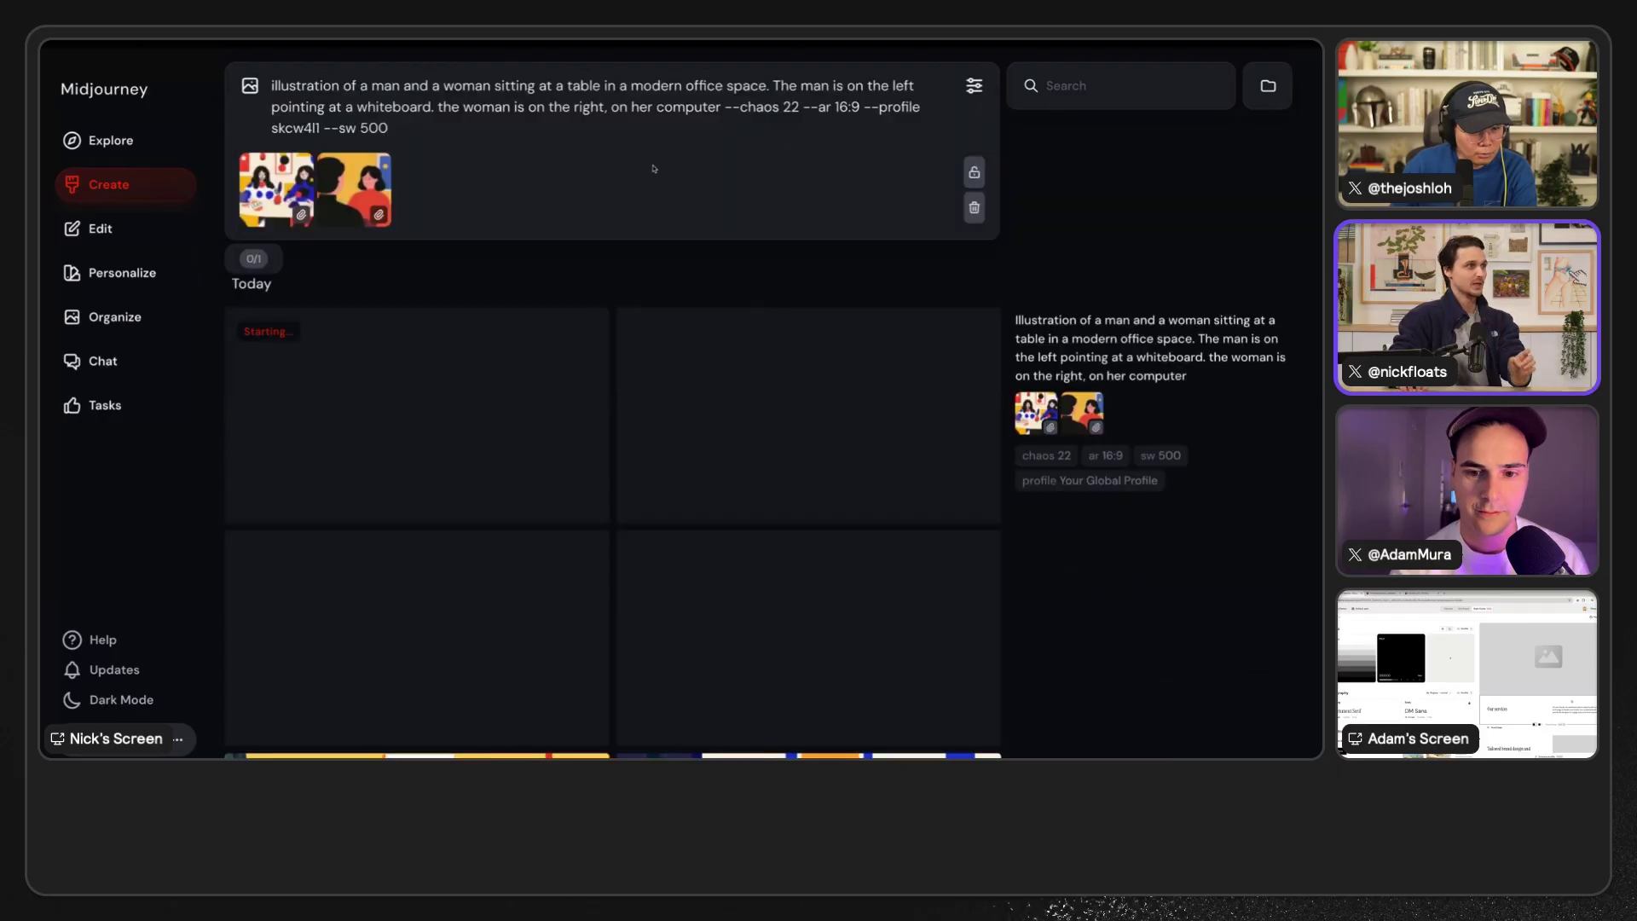
drag(324, 128, 394, 128)
key(BackSpace)
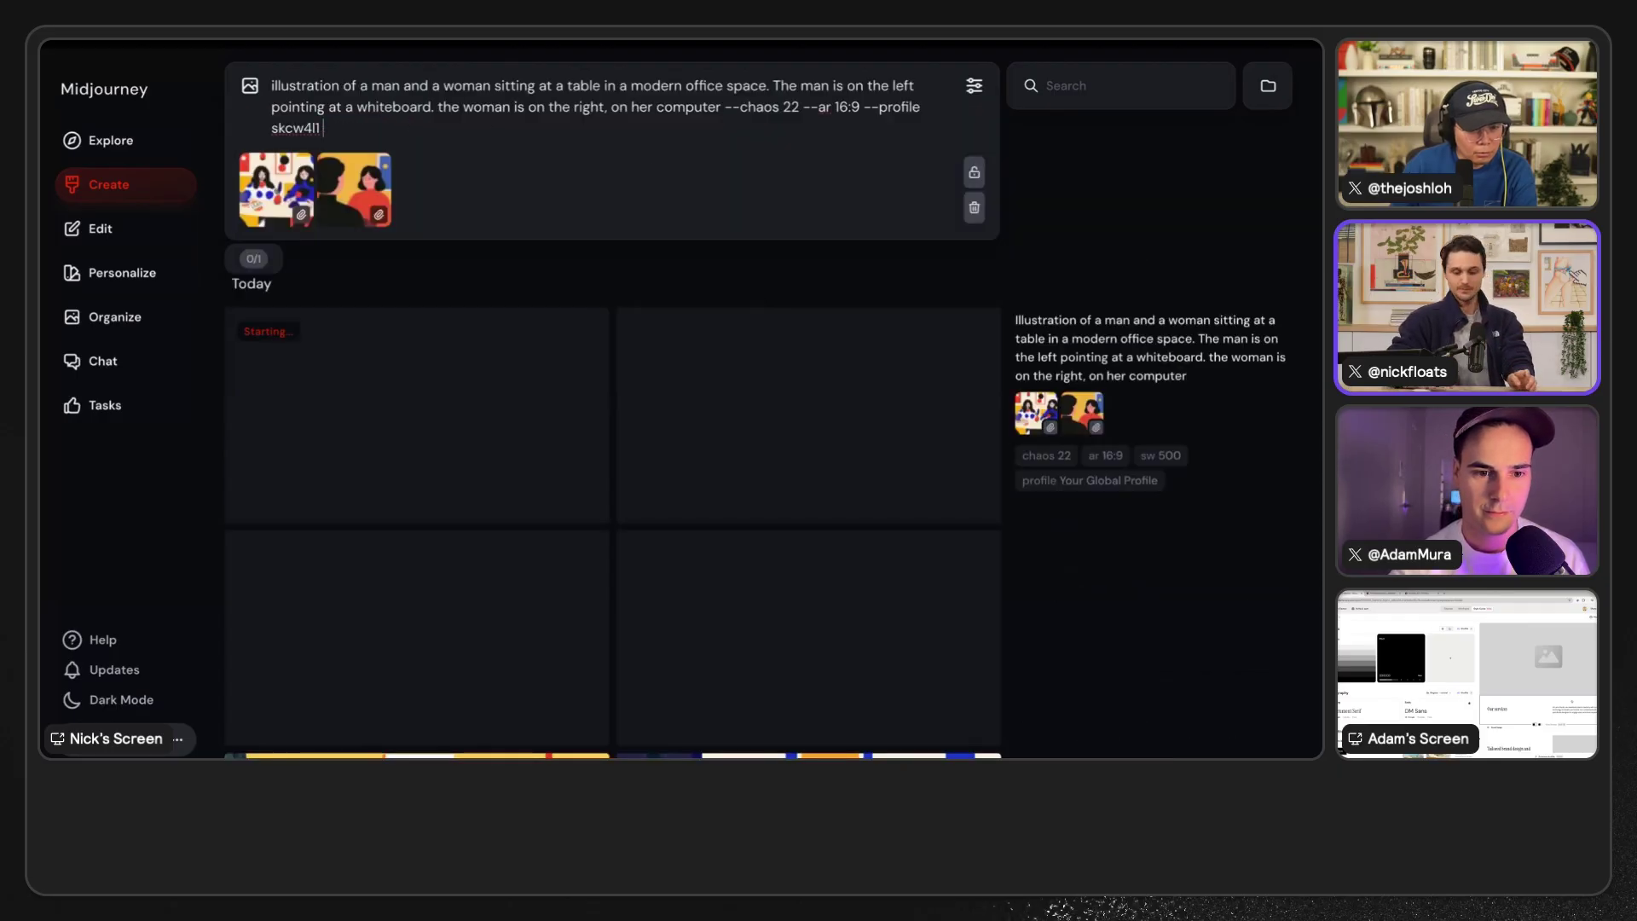
key(Return)
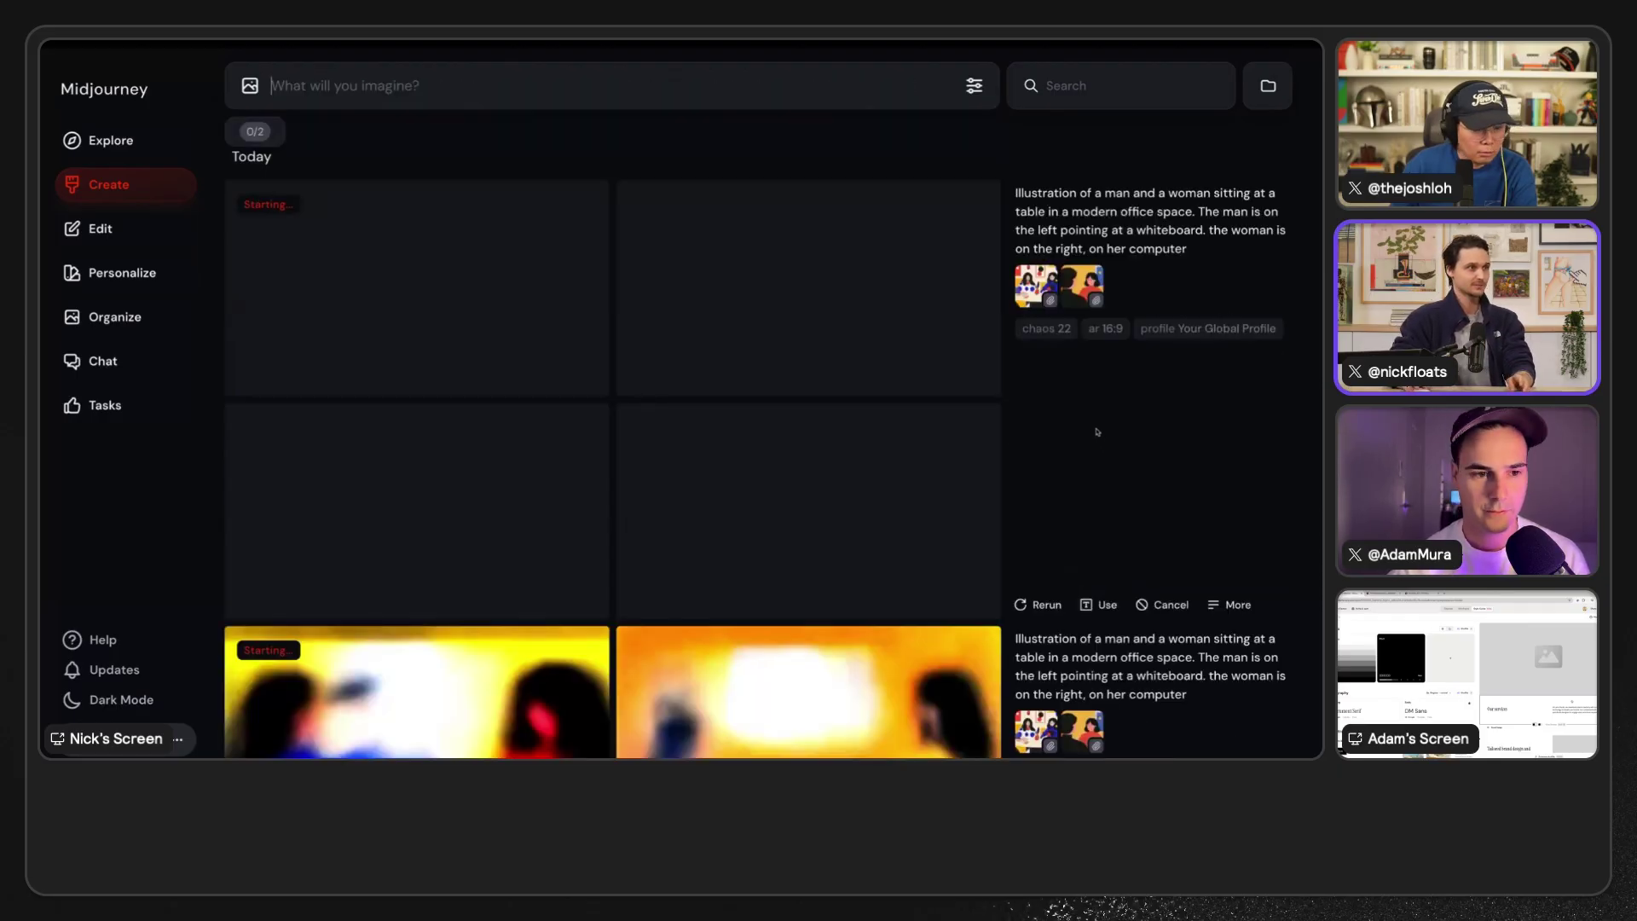
- Compare the two whiteboard sets and view the illustration of the standing man in an orange sweater enlarged
scroll(1100, 422, down, 1)
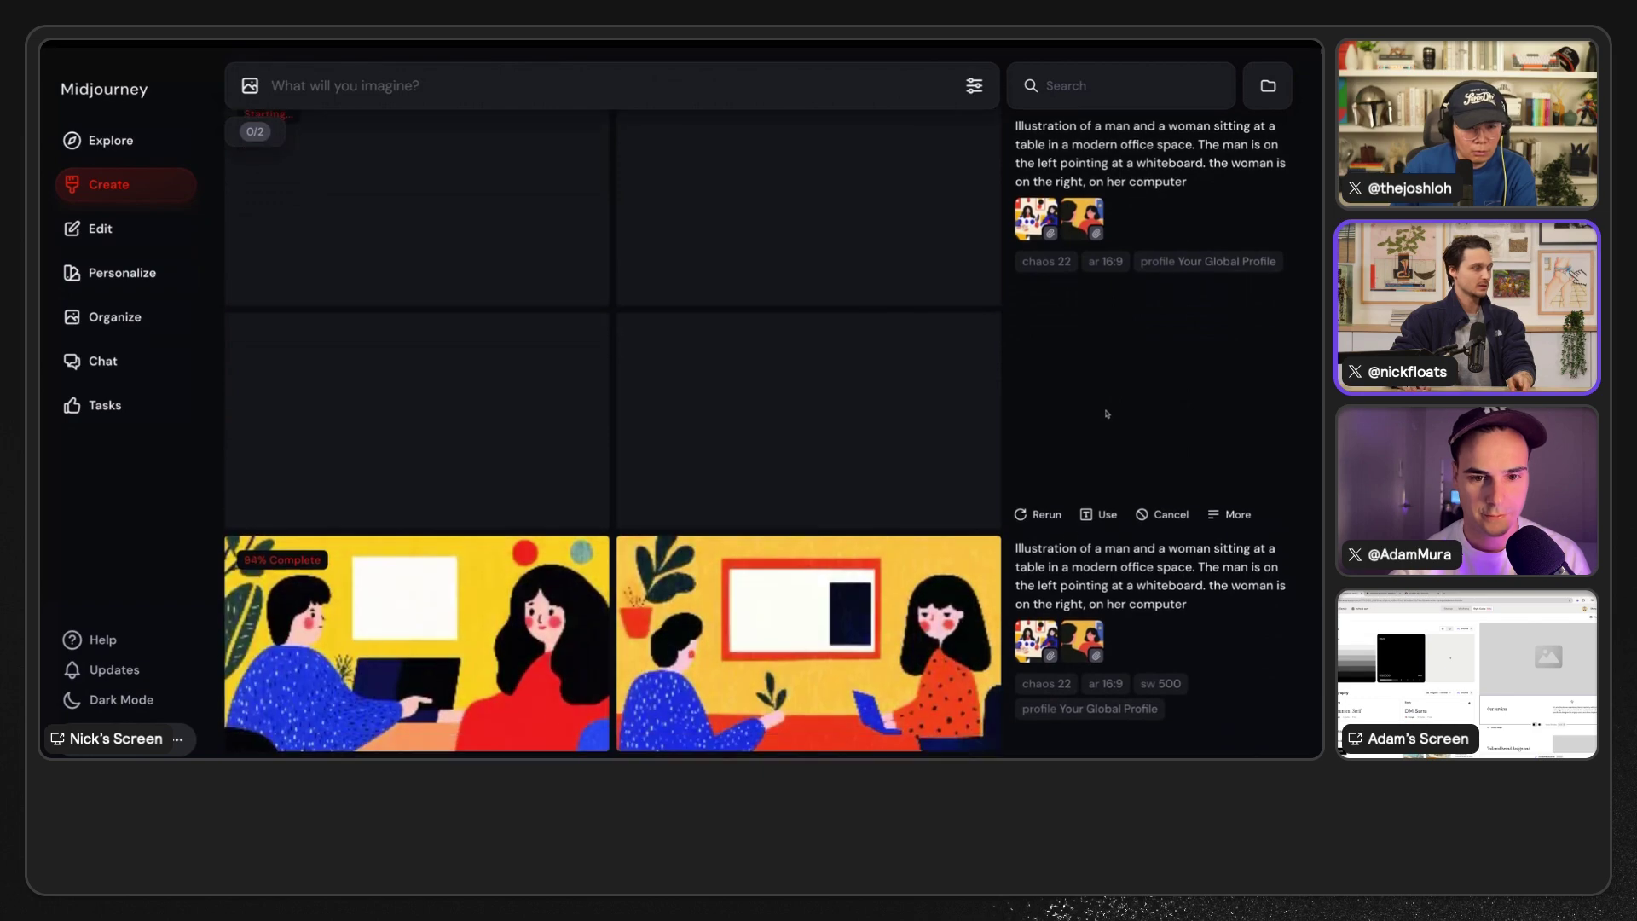
scroll(1107, 414, down, 1)
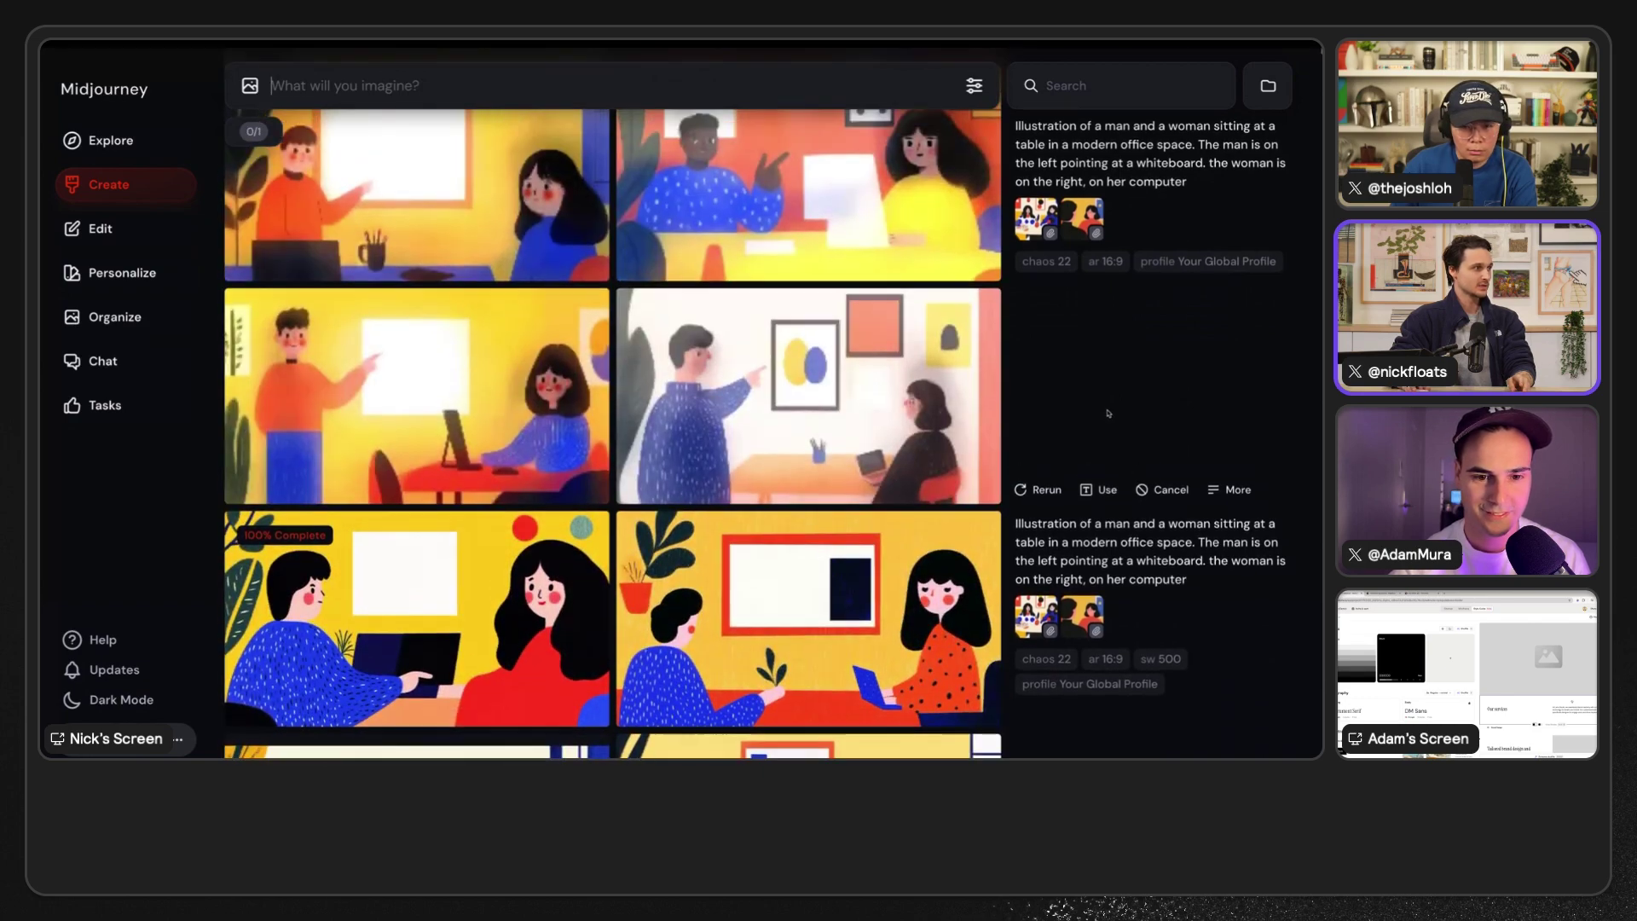
scroll(469, 512, up, 1)
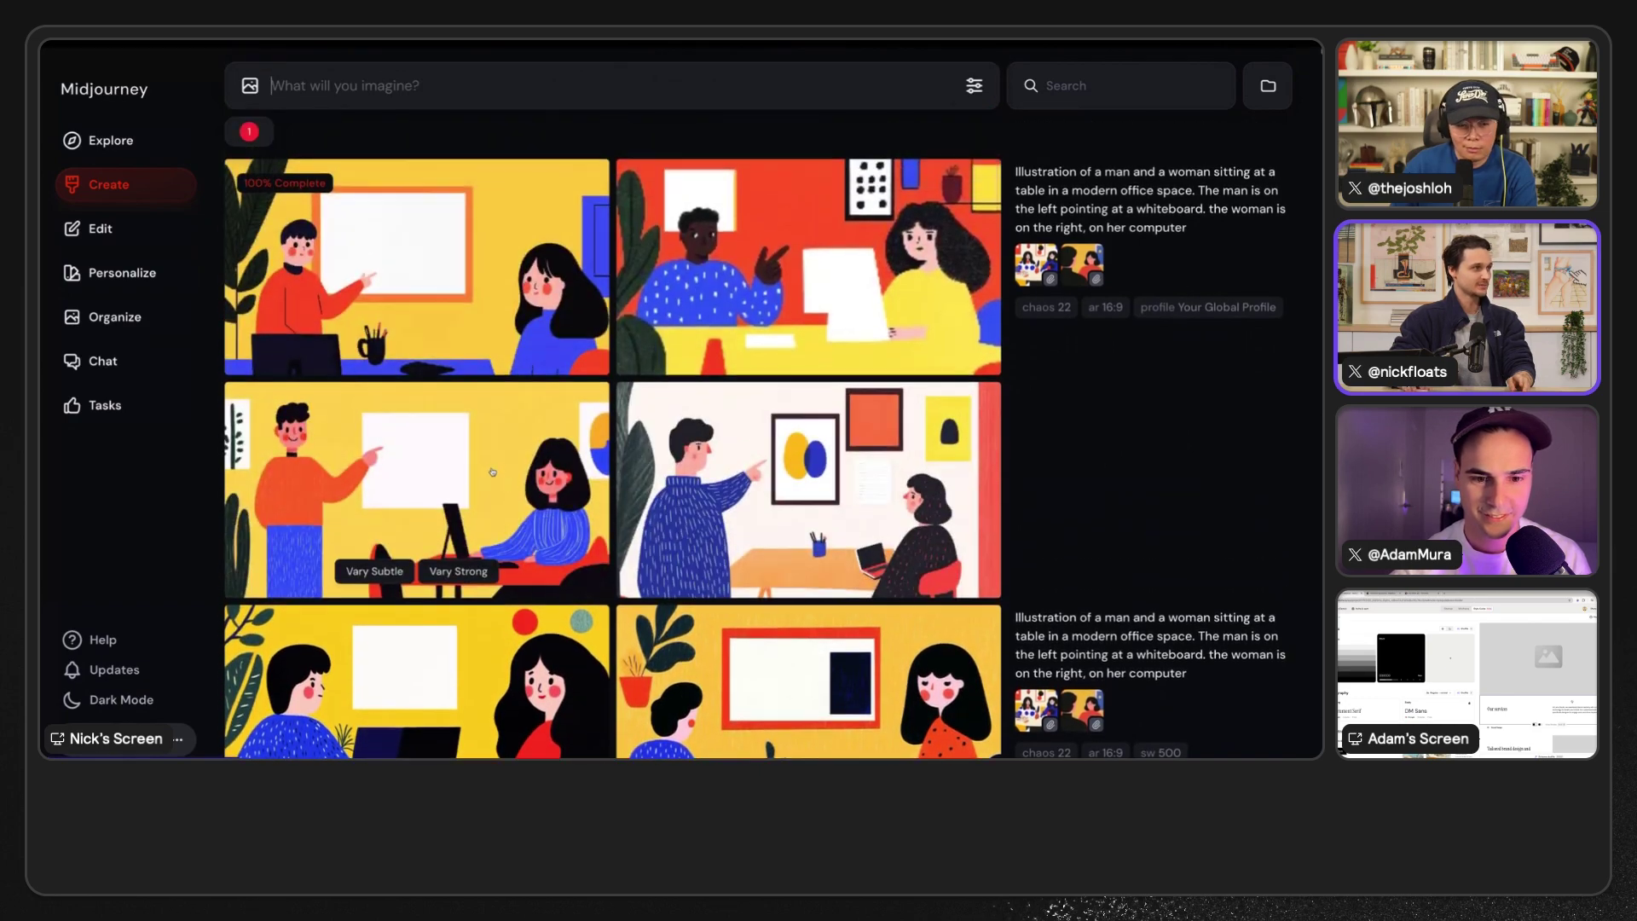
click(594, 492)
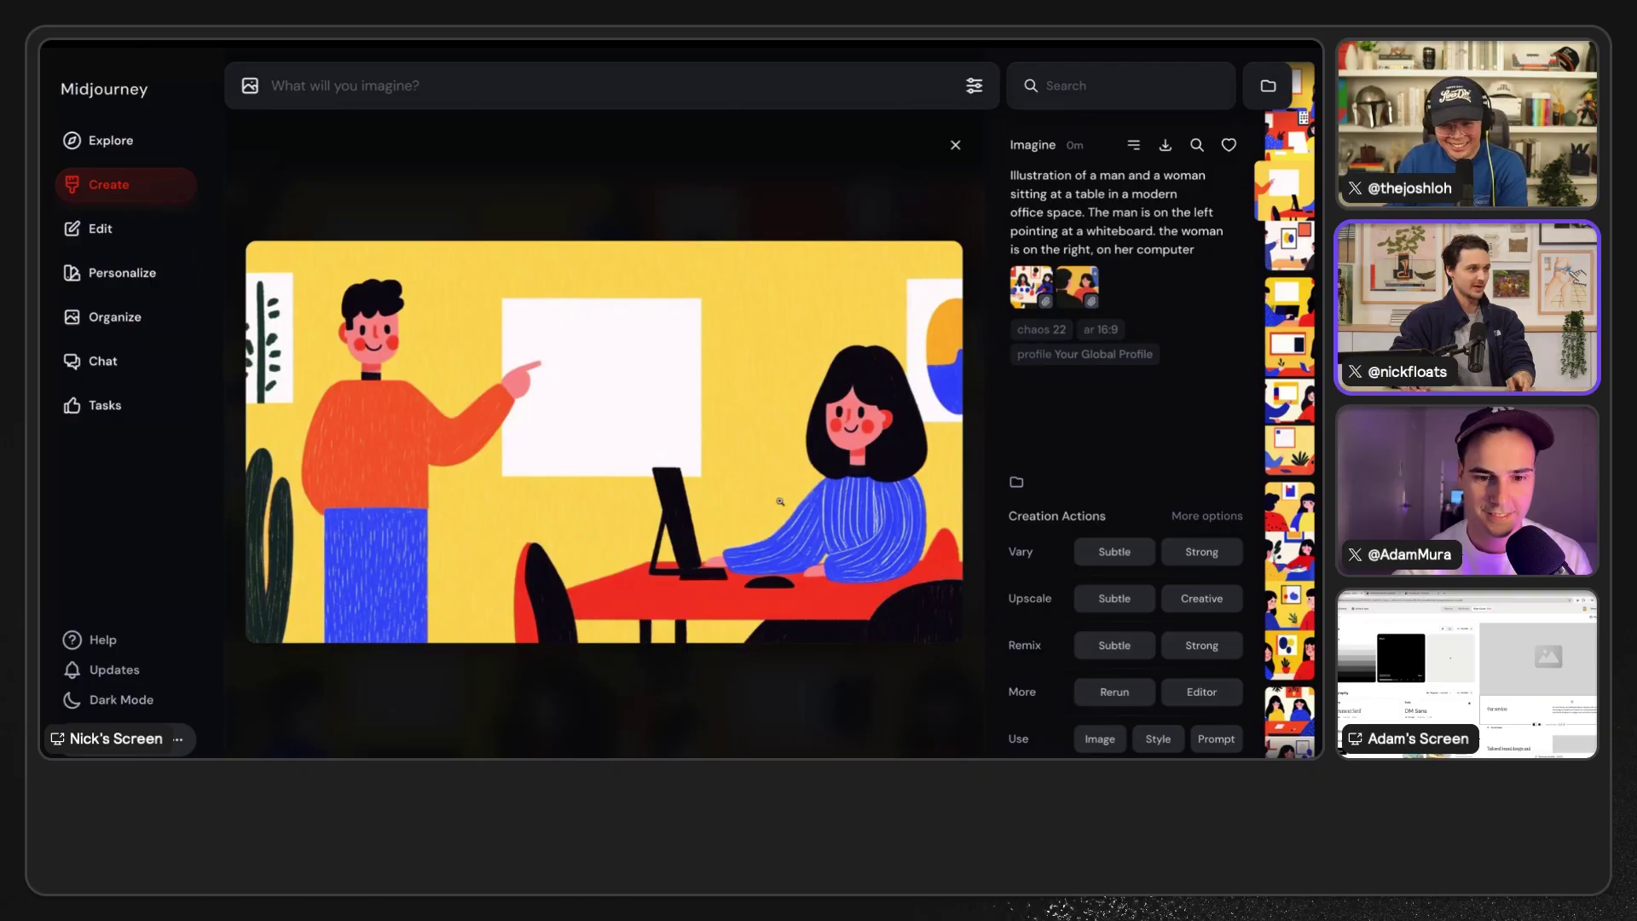
click(802, 204)
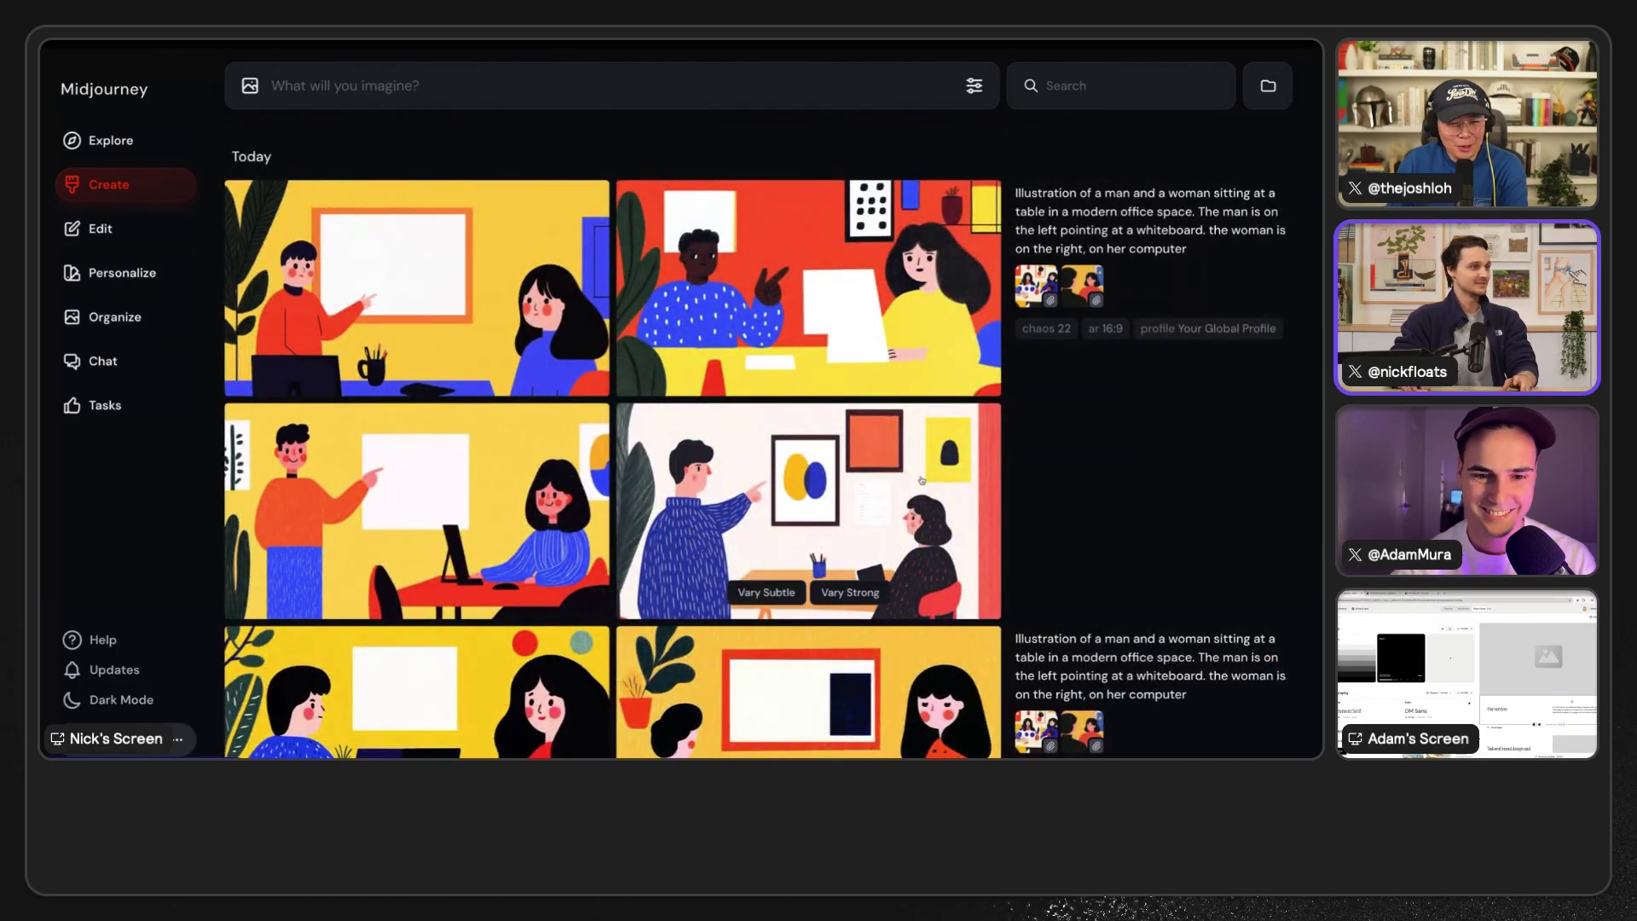
mouse_move(1108, 607)
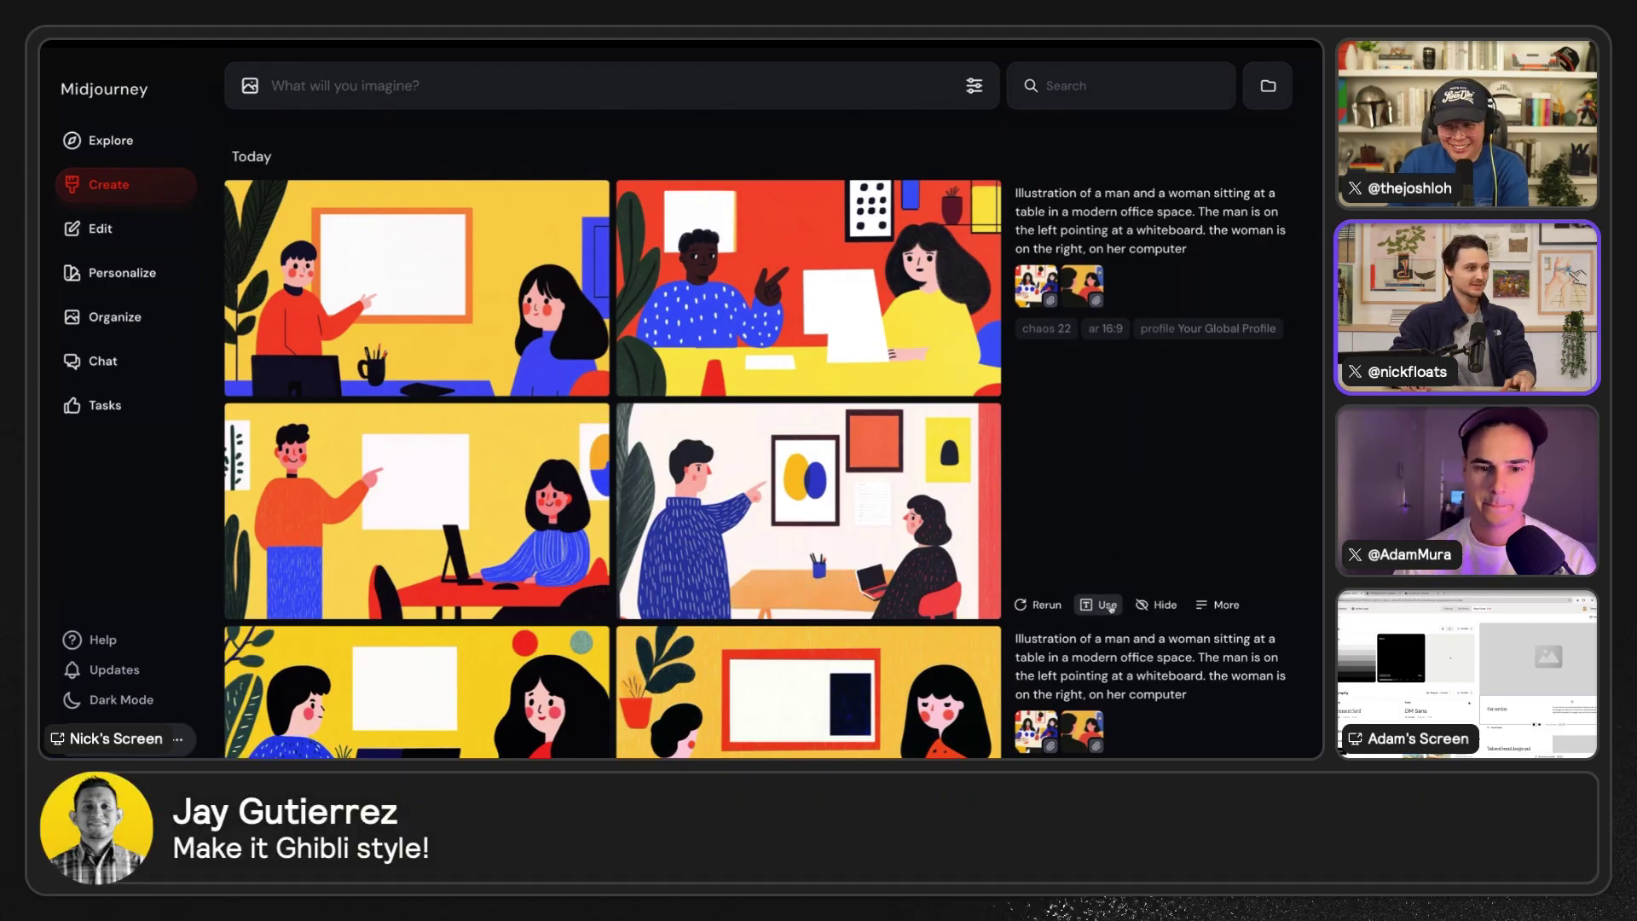
- Reuse the whiteboard prompt, add "anime" before "illustration" and generate a new set
click(1107, 605)
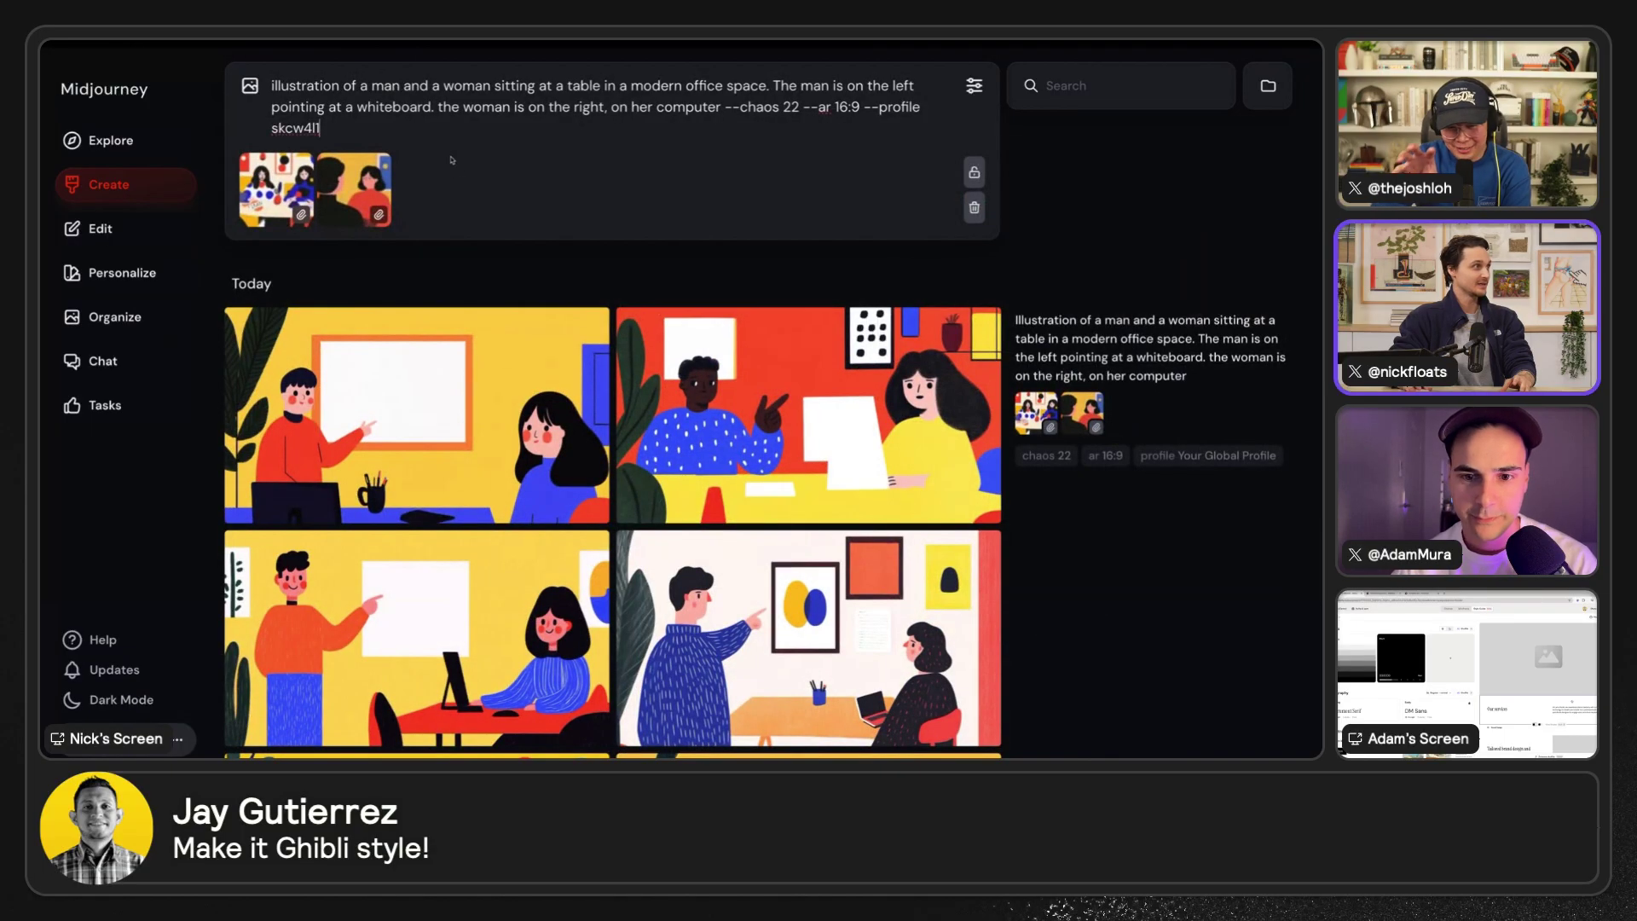
click(270, 86)
text(anime)
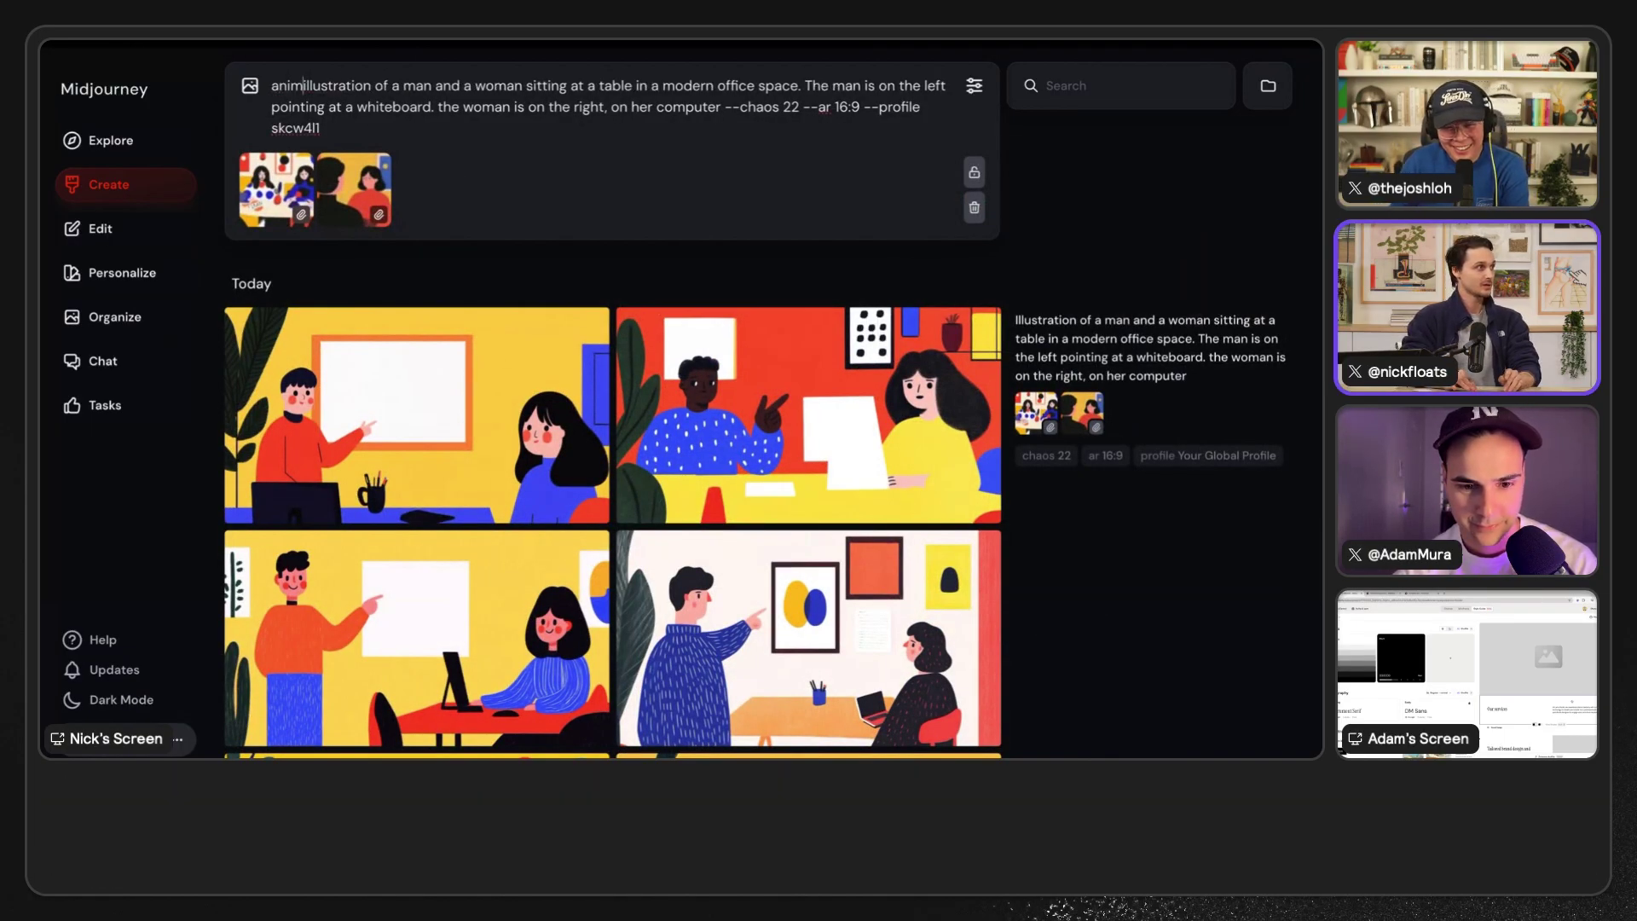
key(Return)
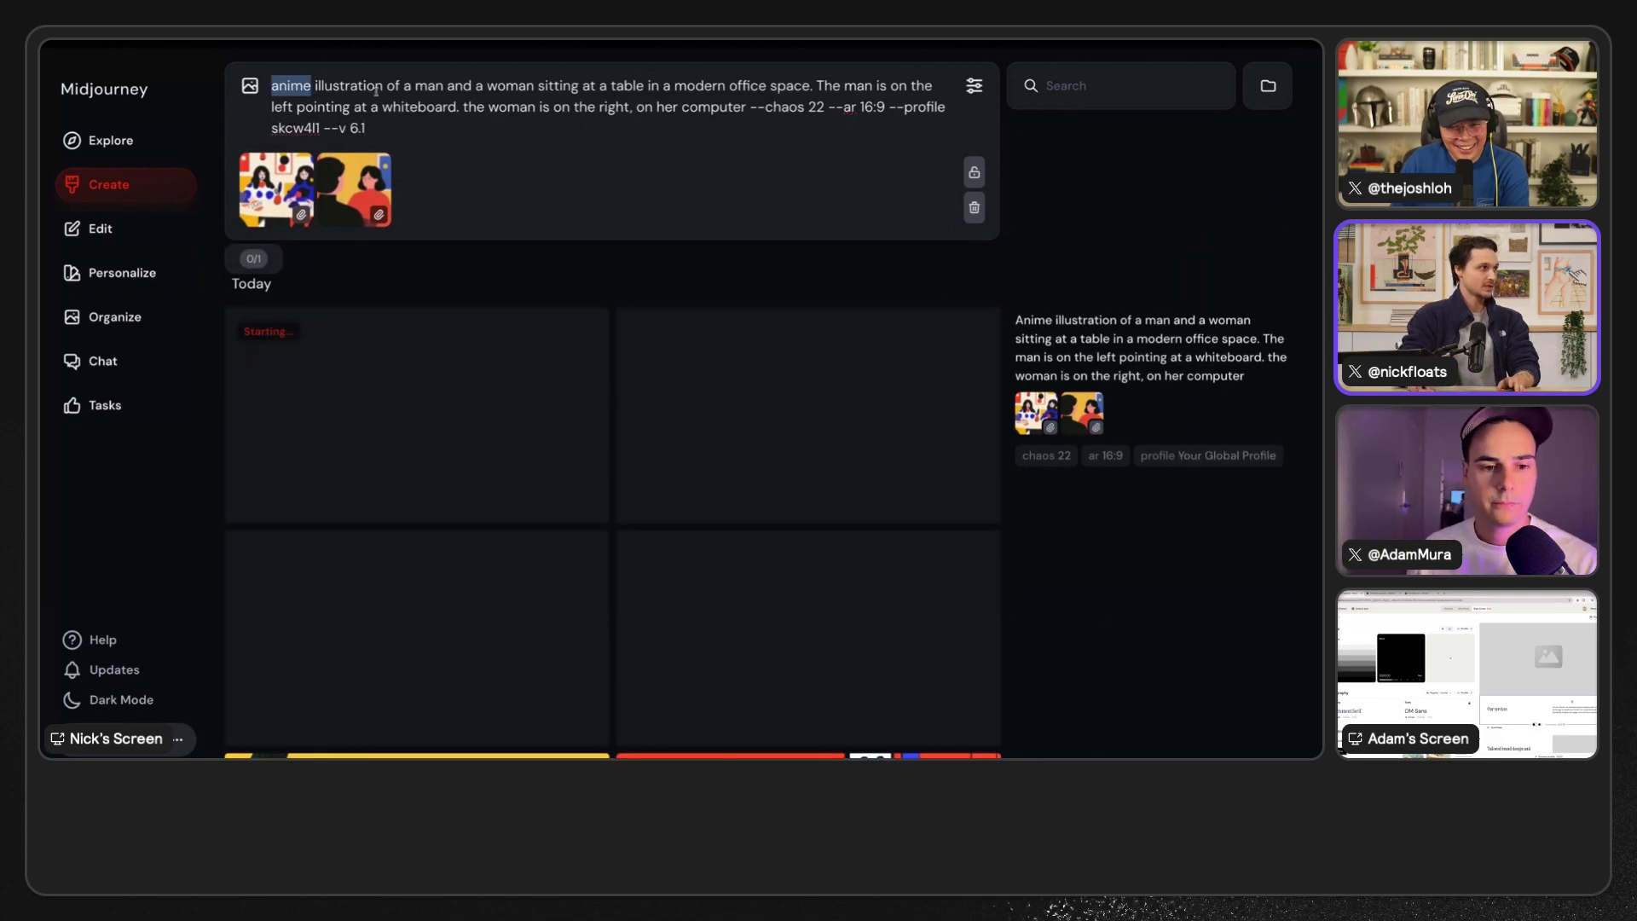
- Replace "anime" with "studio ghibli" at the start of the whiteboard prompt and generate another set
text(studio ghi)
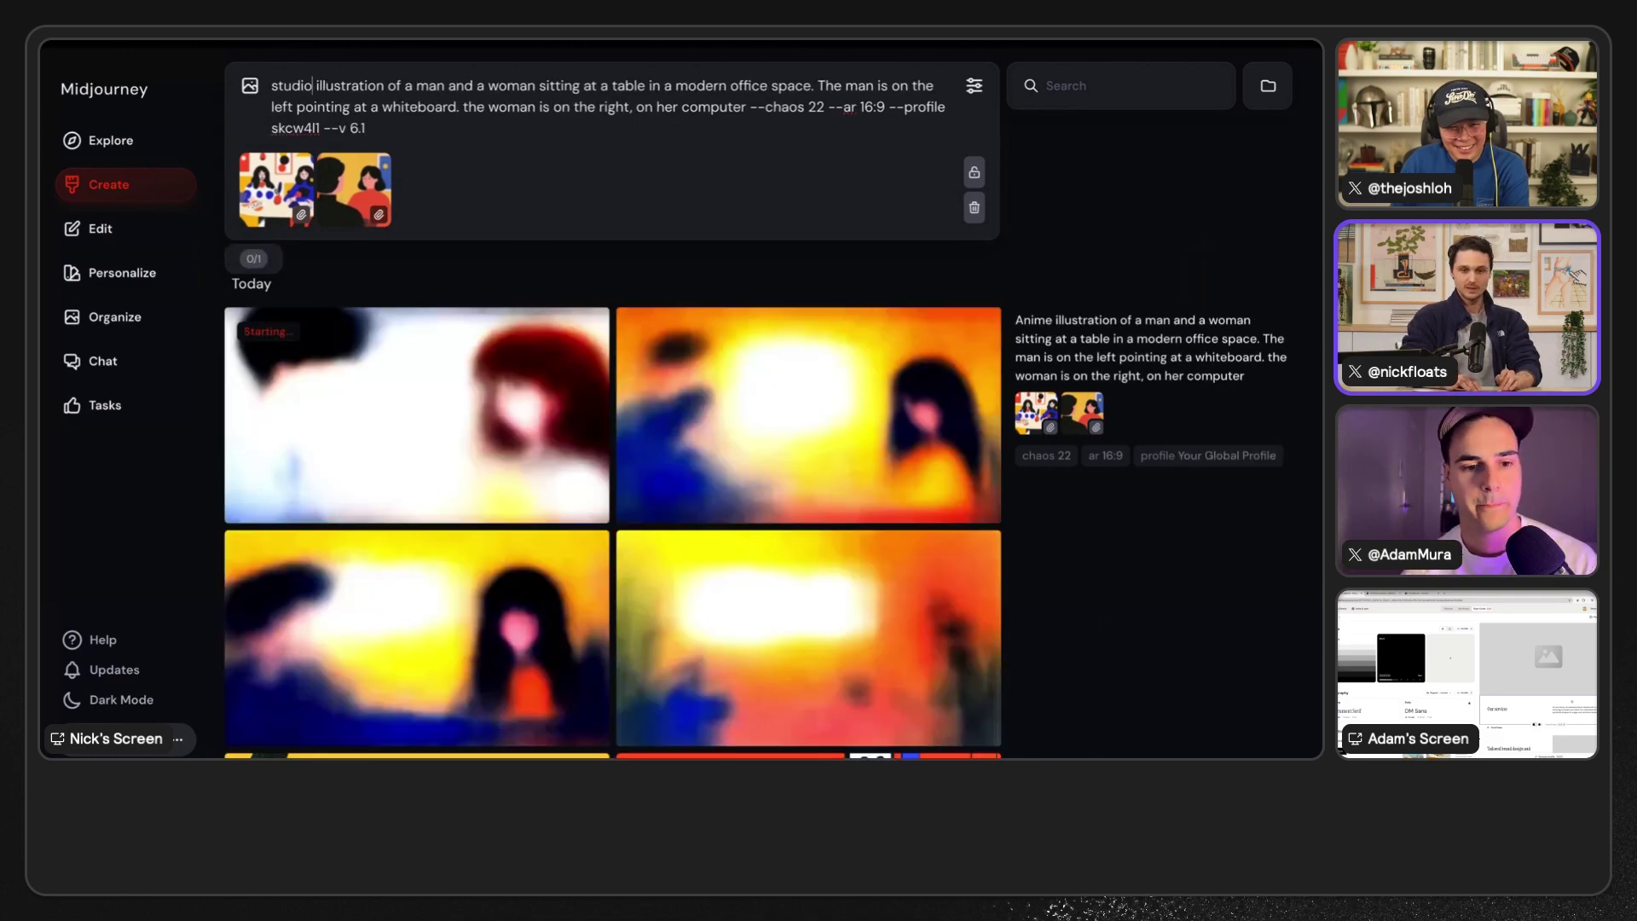
key(BackSpace)
key(BackSpace)
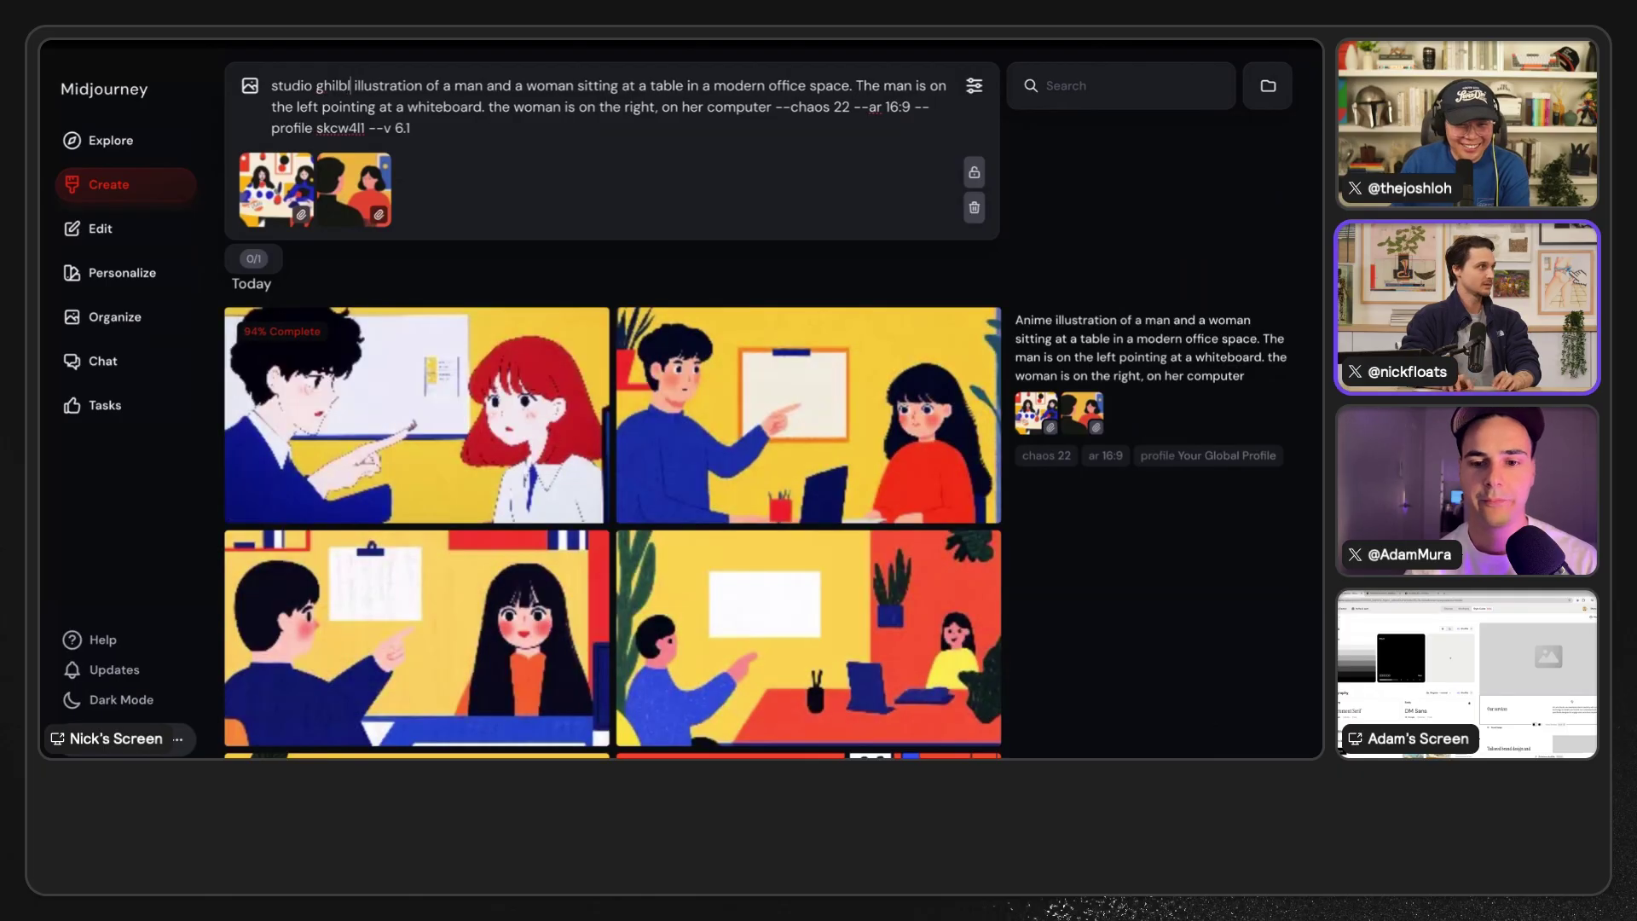
text(hibli)
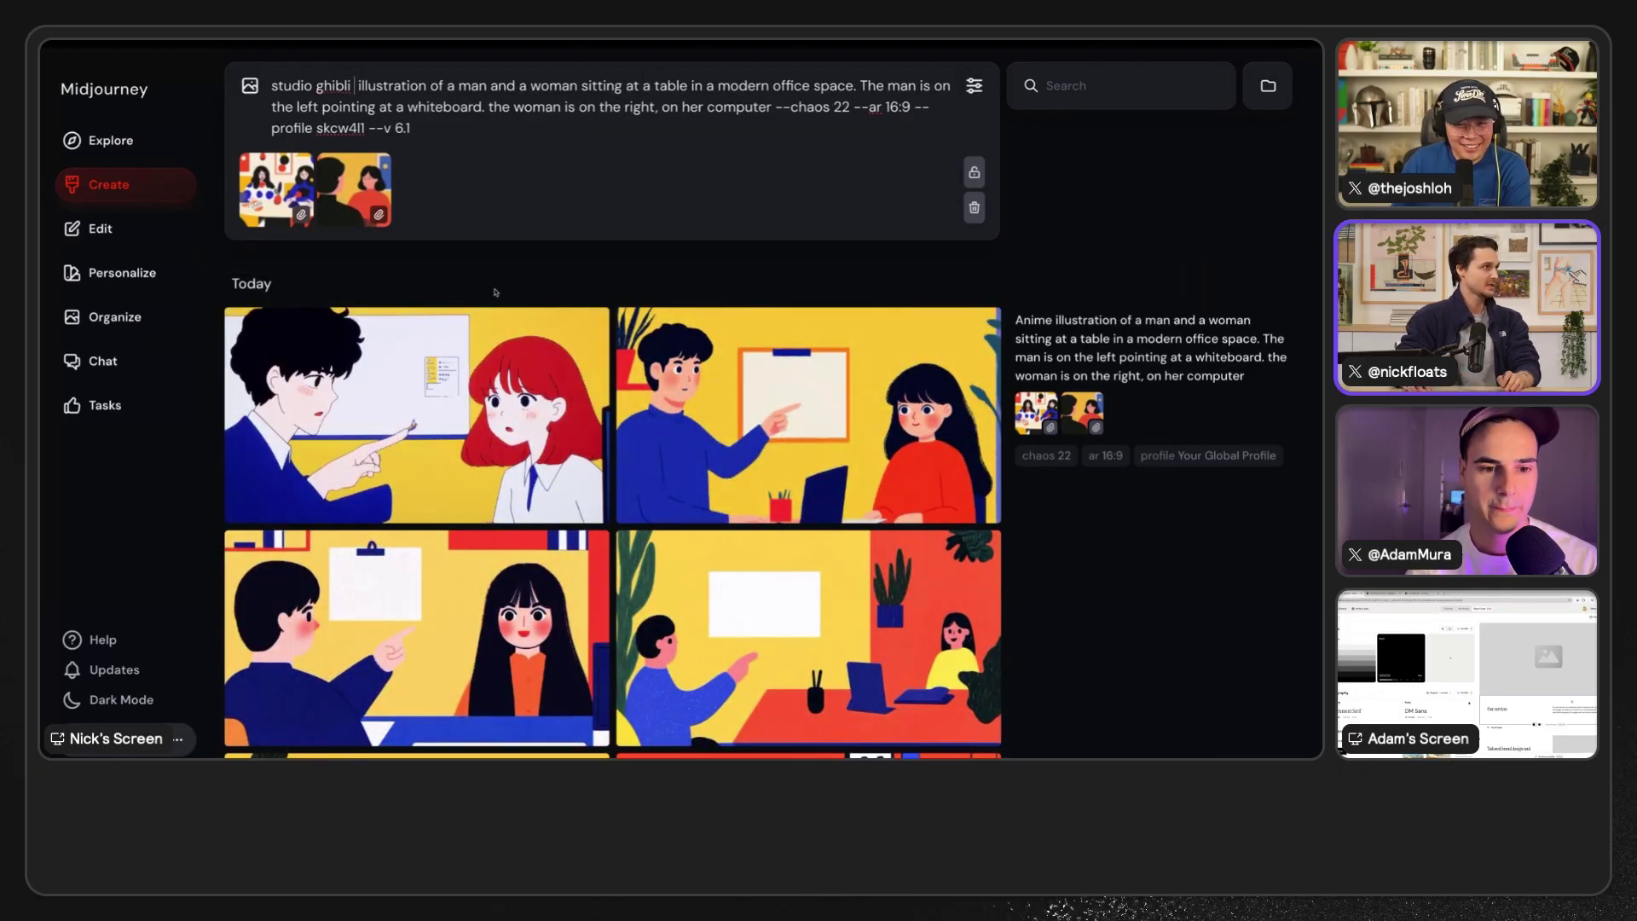
right_click(340, 87)
key(Escape)
click(359, 85)
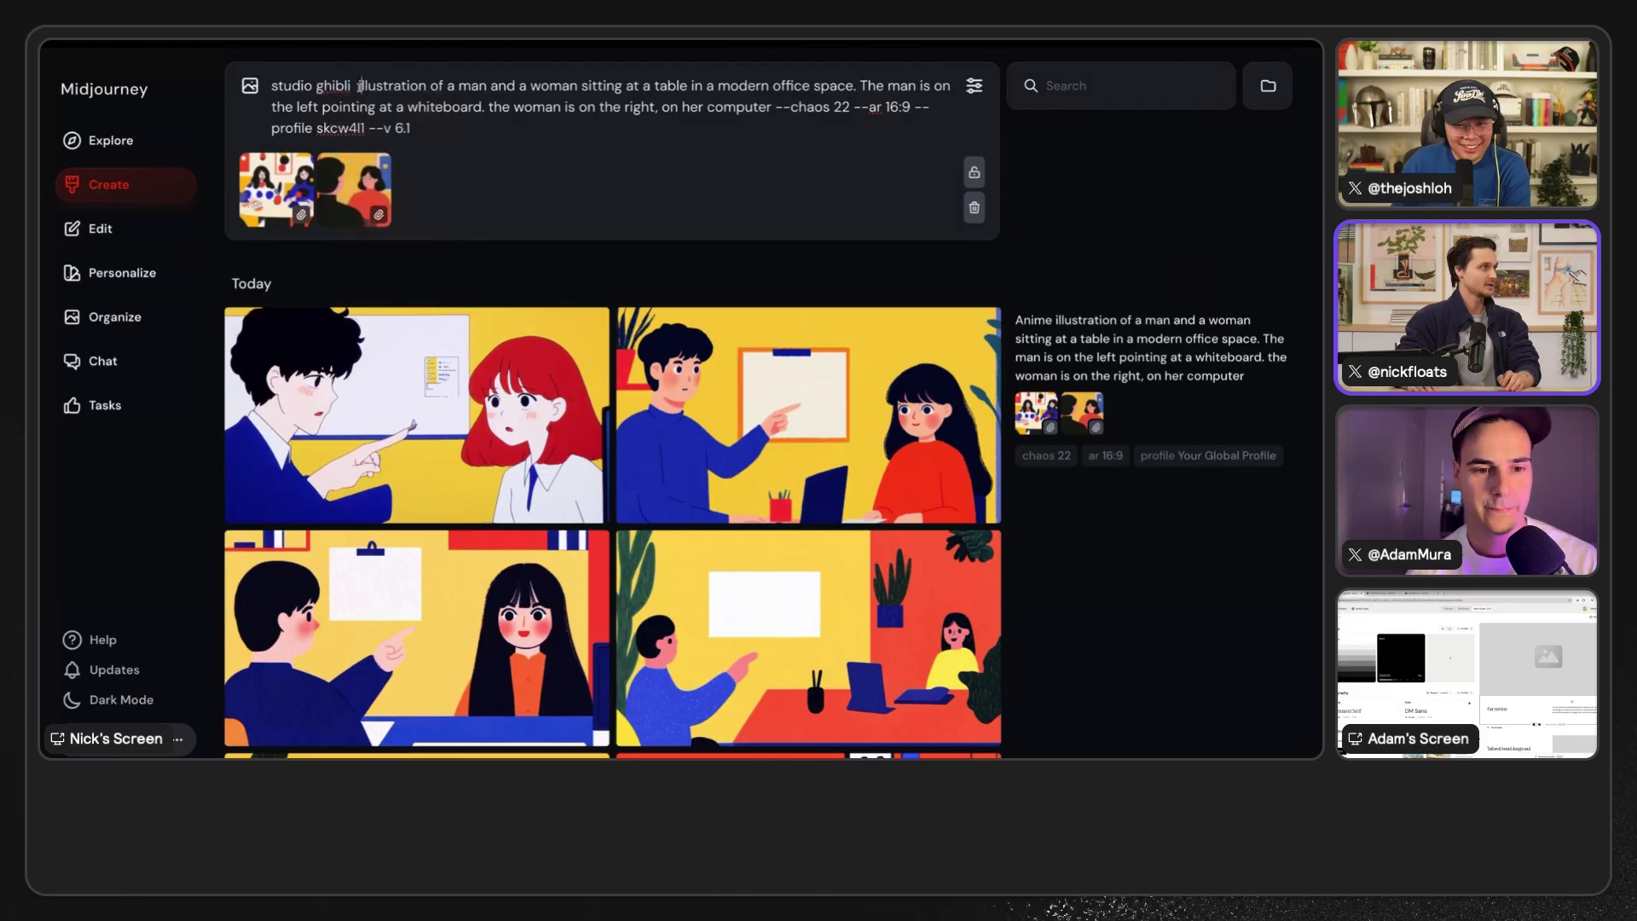
key(Delete)
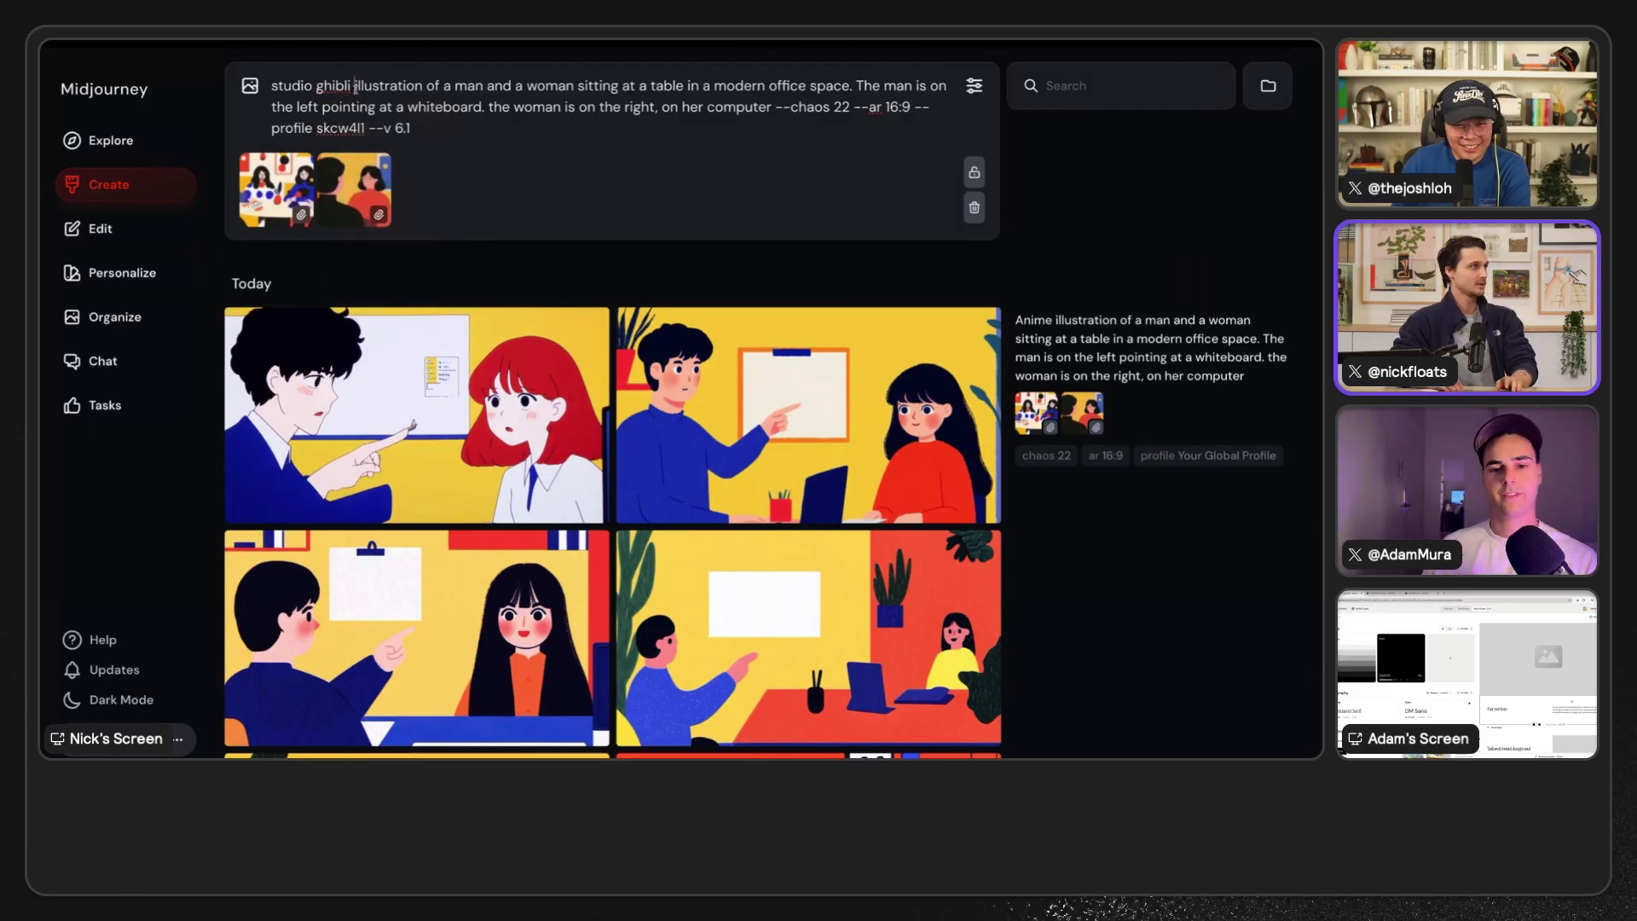
key(Return)
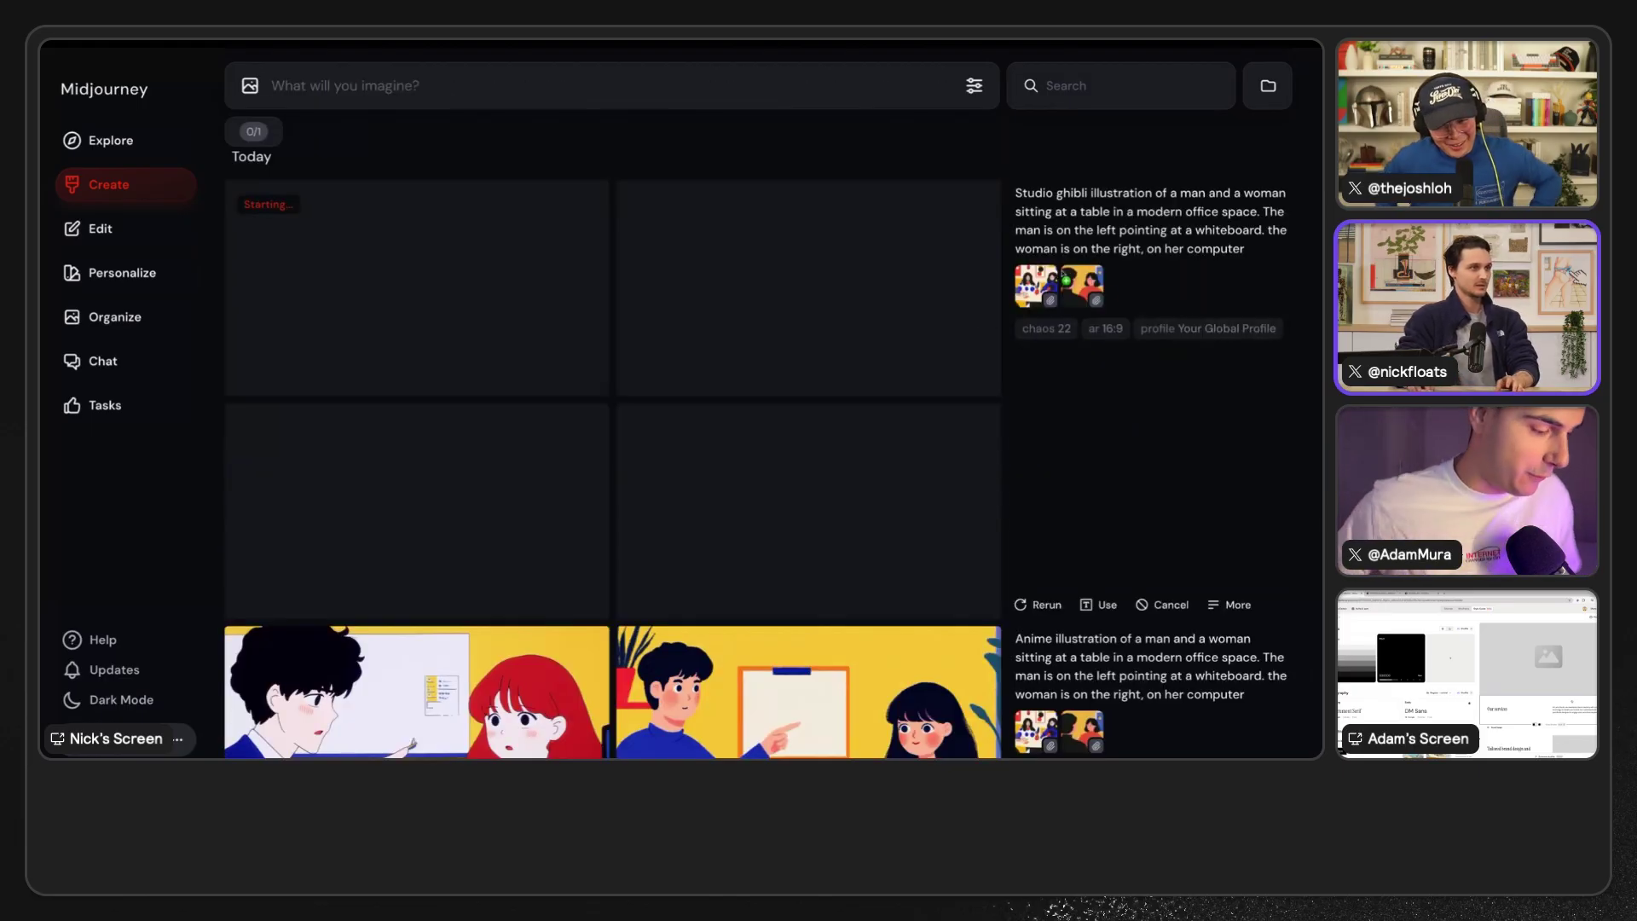
- Compare the Studio Ghibli illustrations with the anime set and load the Studio Ghibli prompt for reuse
scroll(1043, 336, down, 2)
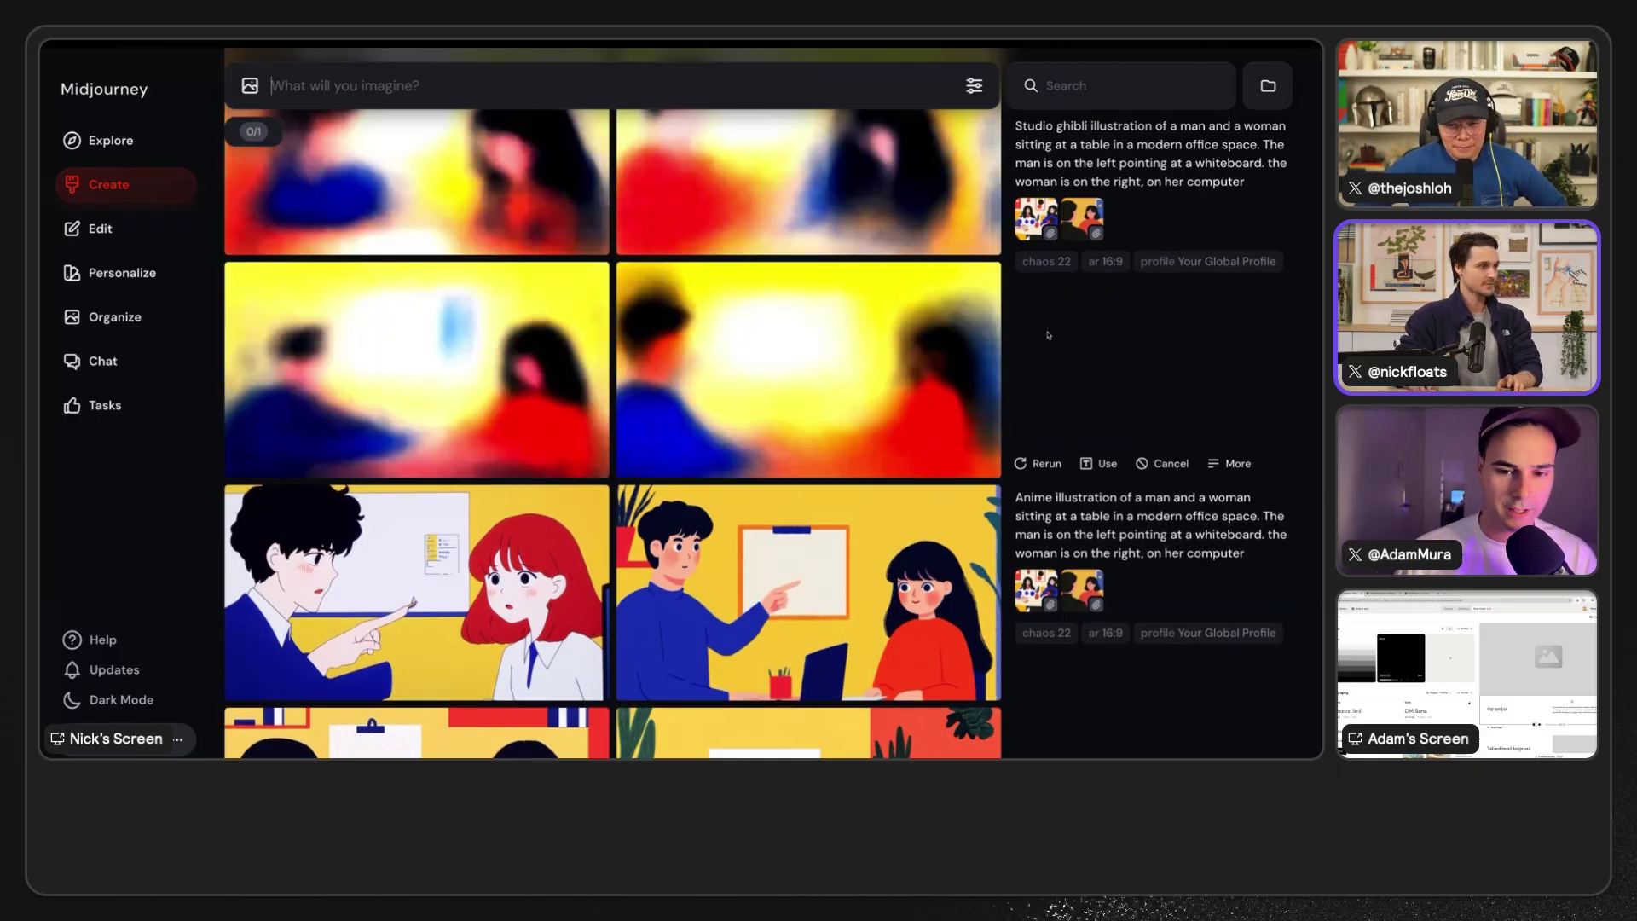
scroll(1040, 372, up, 1)
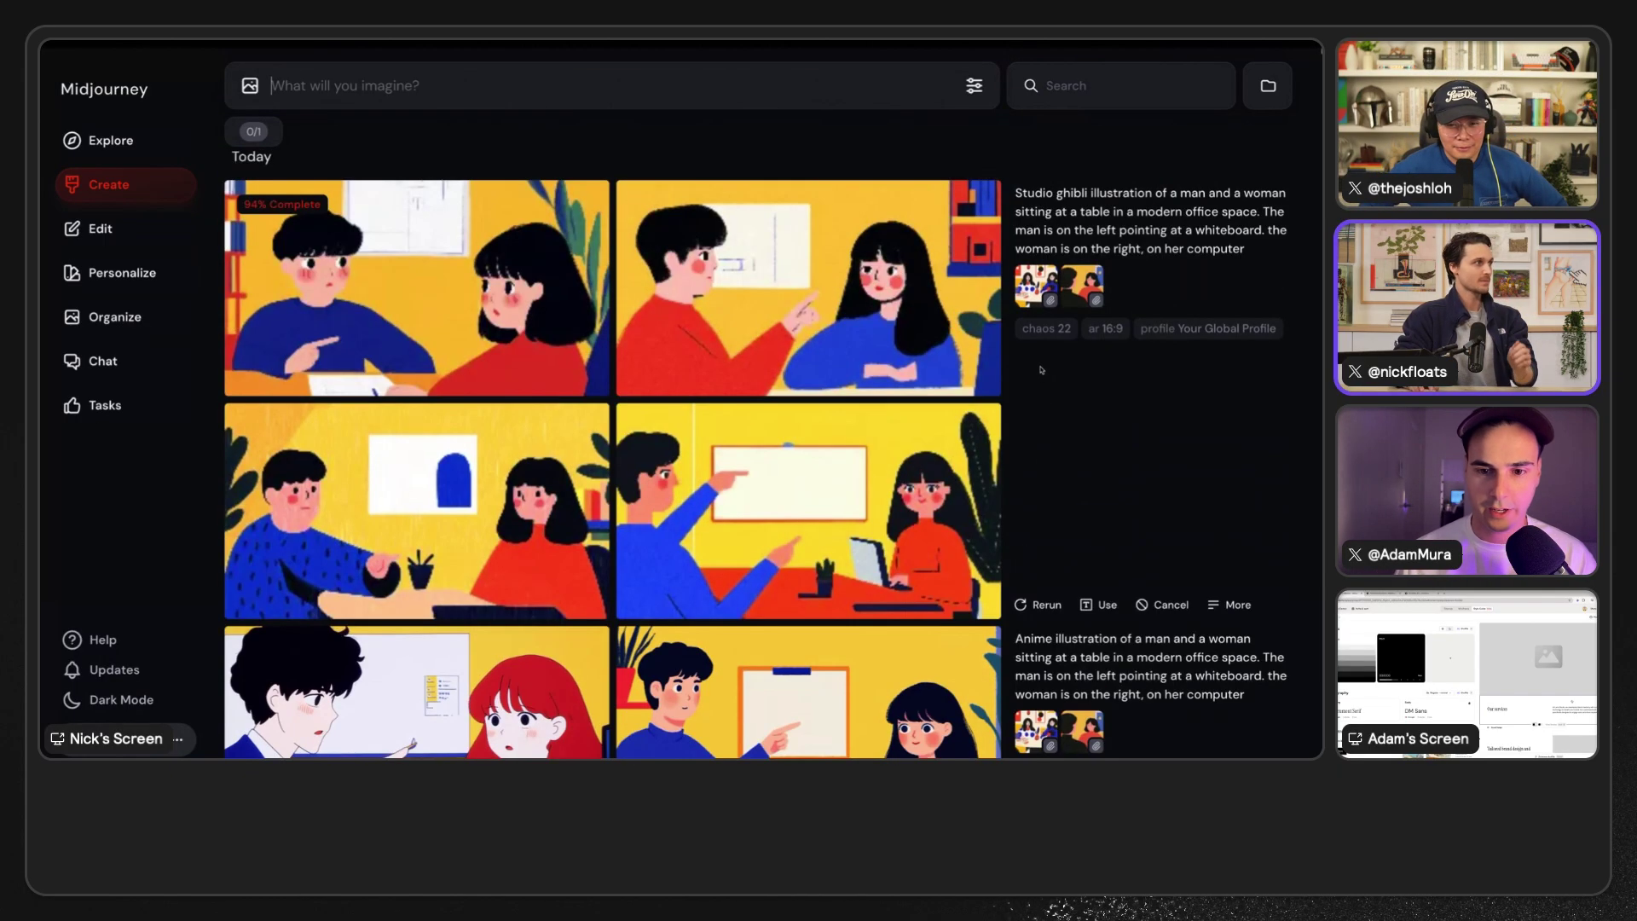
click(1099, 605)
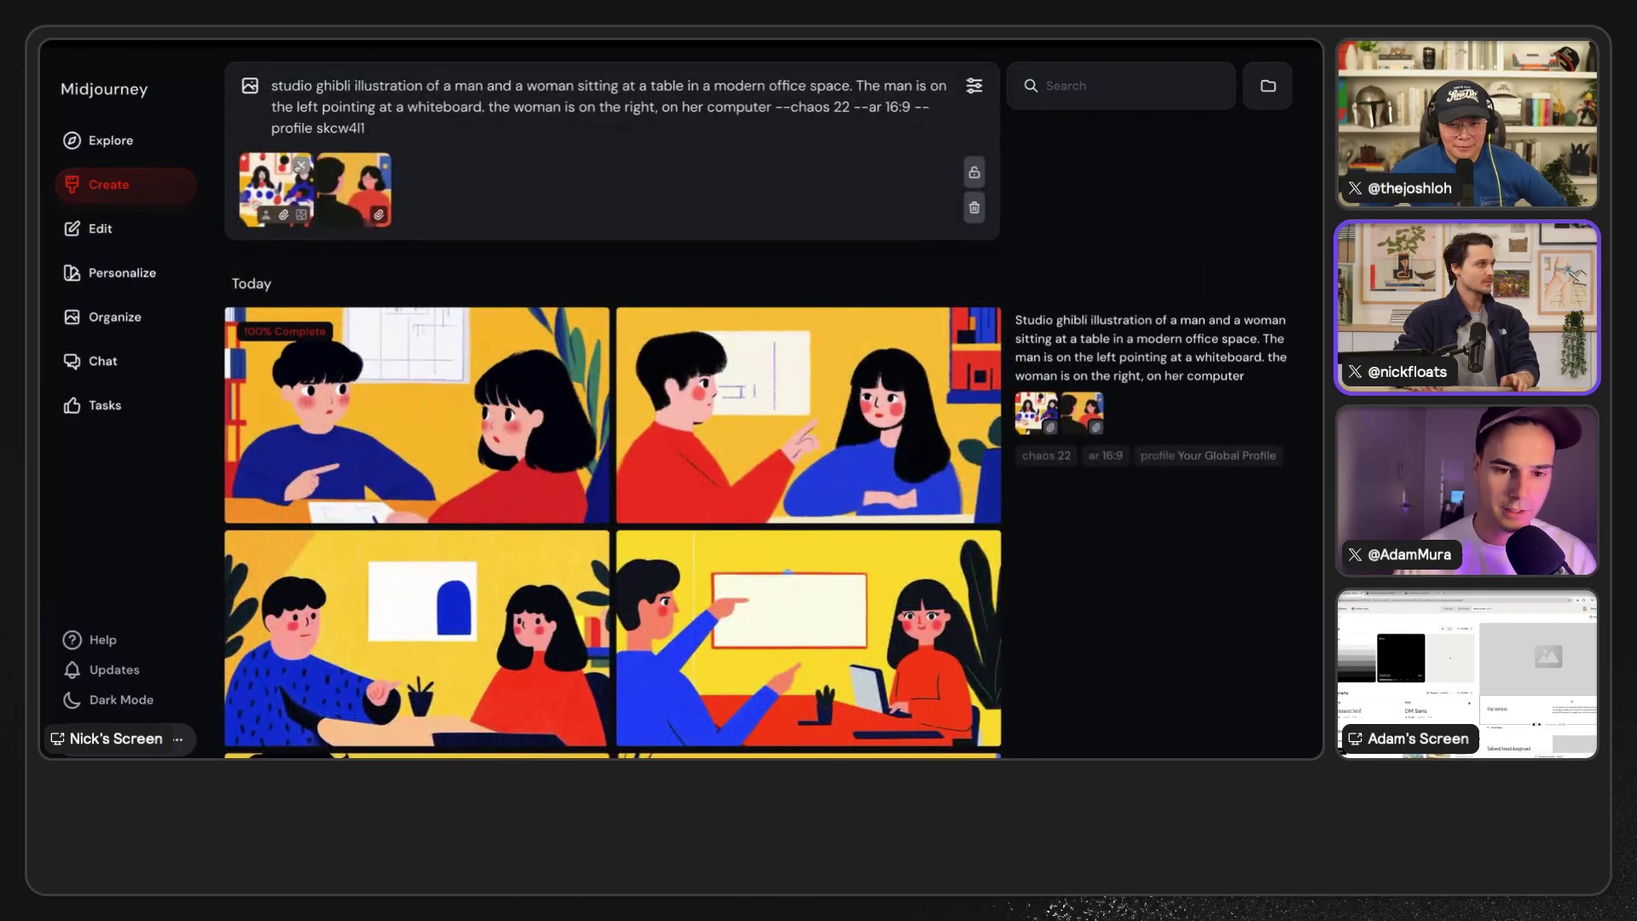
scroll(1076, 295, down, 4)
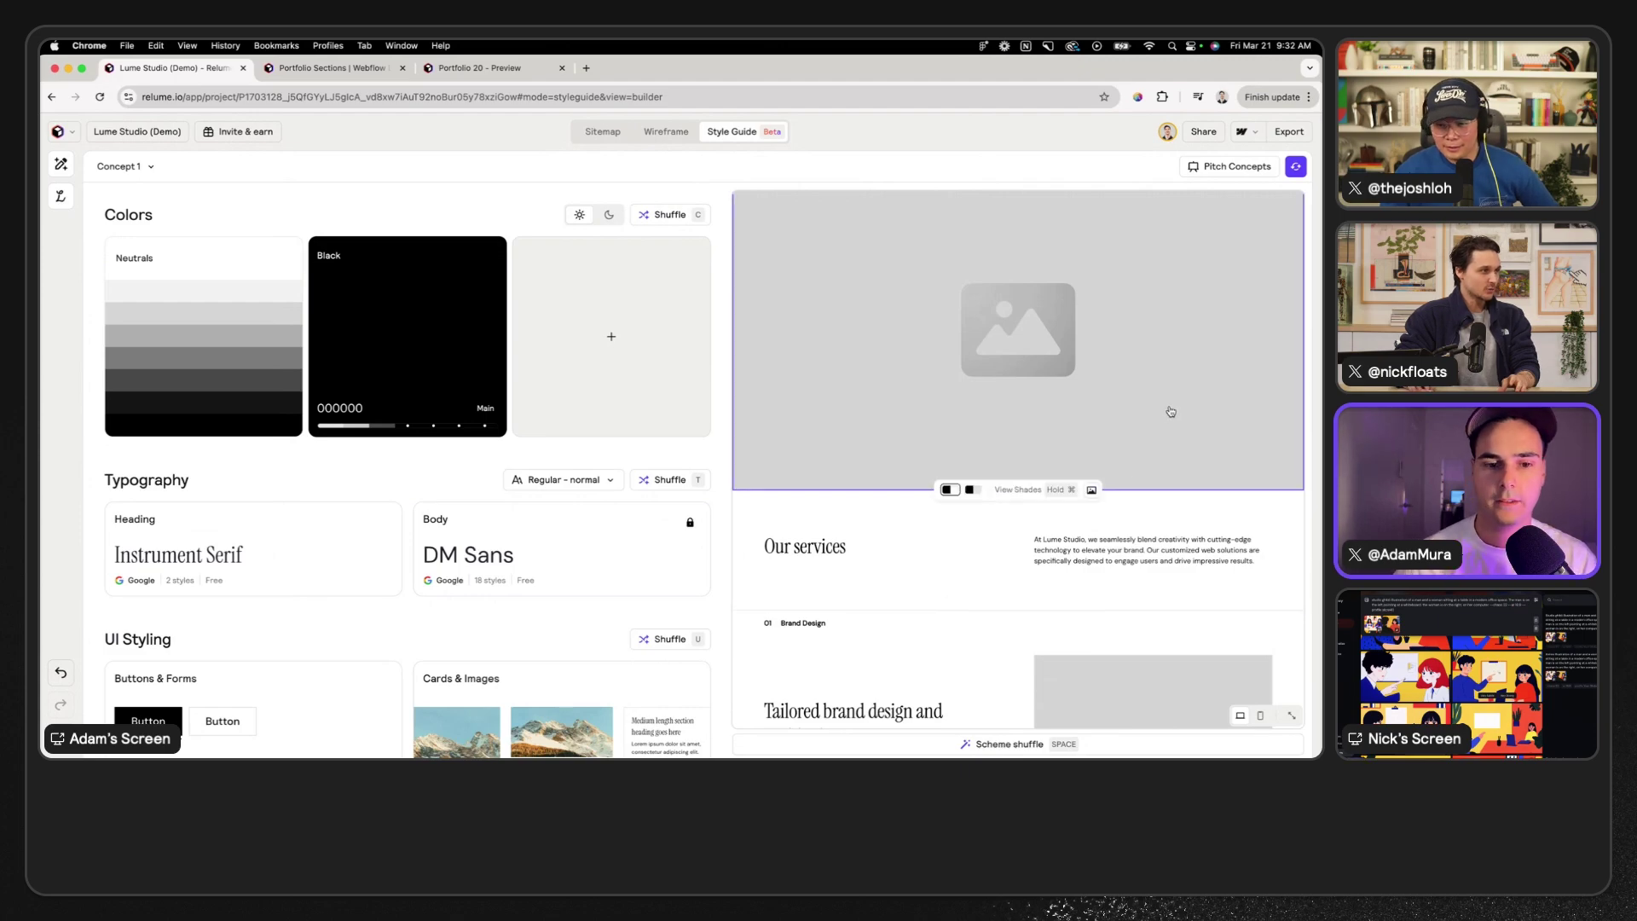
- Return to the hero section in Relume's style guide preview and switch to the Lume Studio assets in Figma
scroll(1157, 398, up, 3)
key(ctrl+Right)
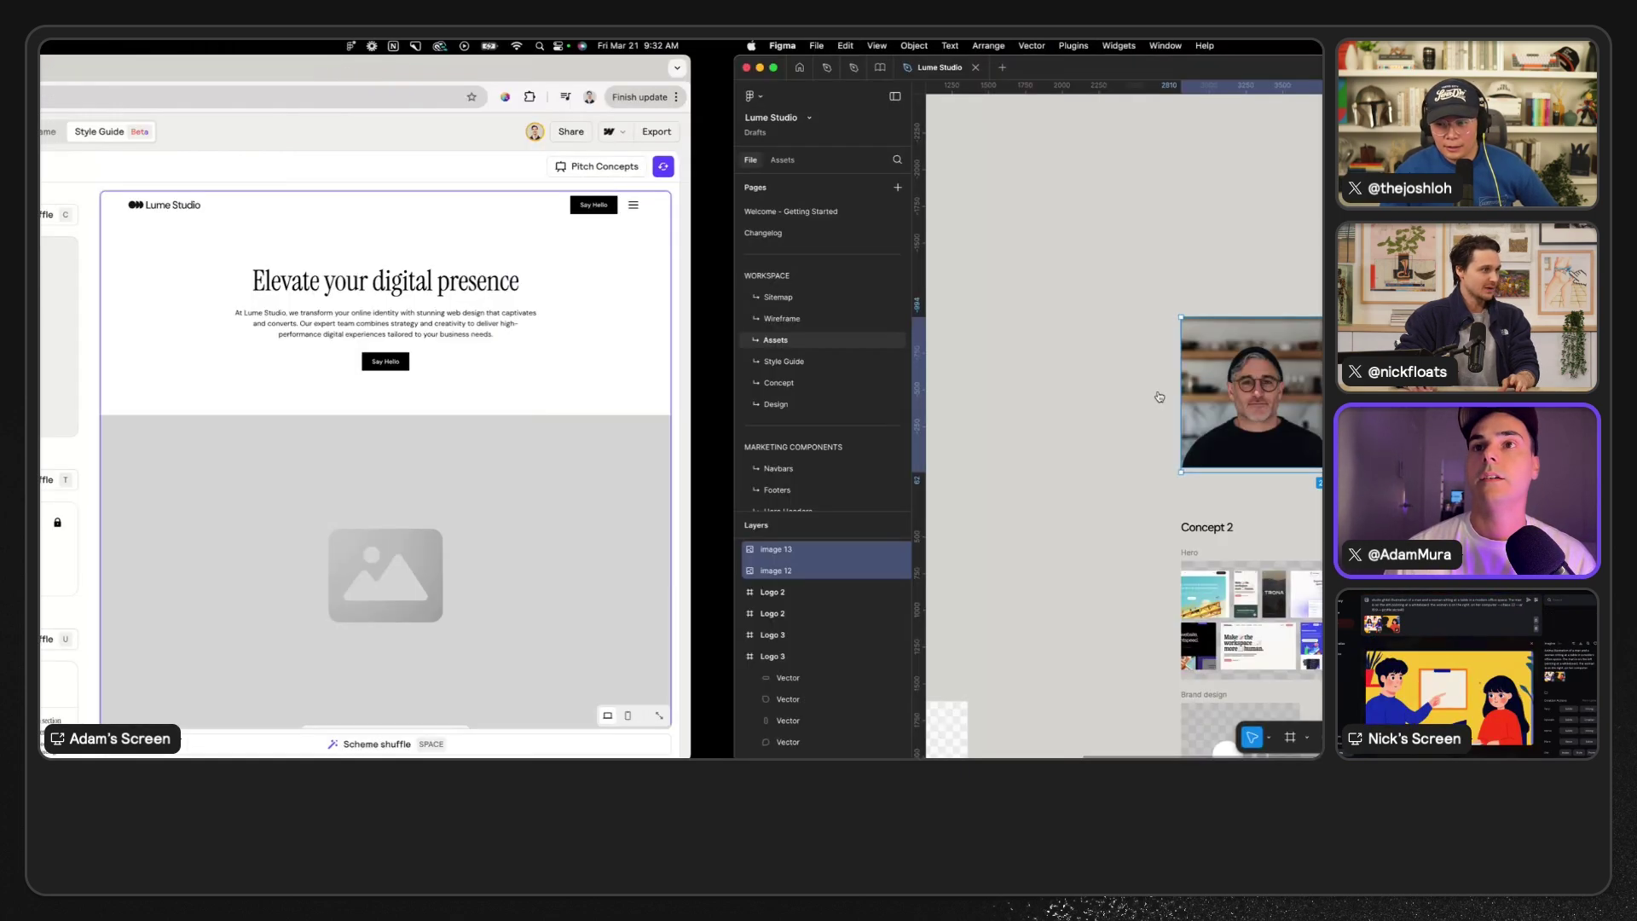
- Switch to the Lume Studio Figma file, paste the copied whiteboard illustration and place it beside Concept 2's second Hero frame
scroll(986, 357, down, 10)
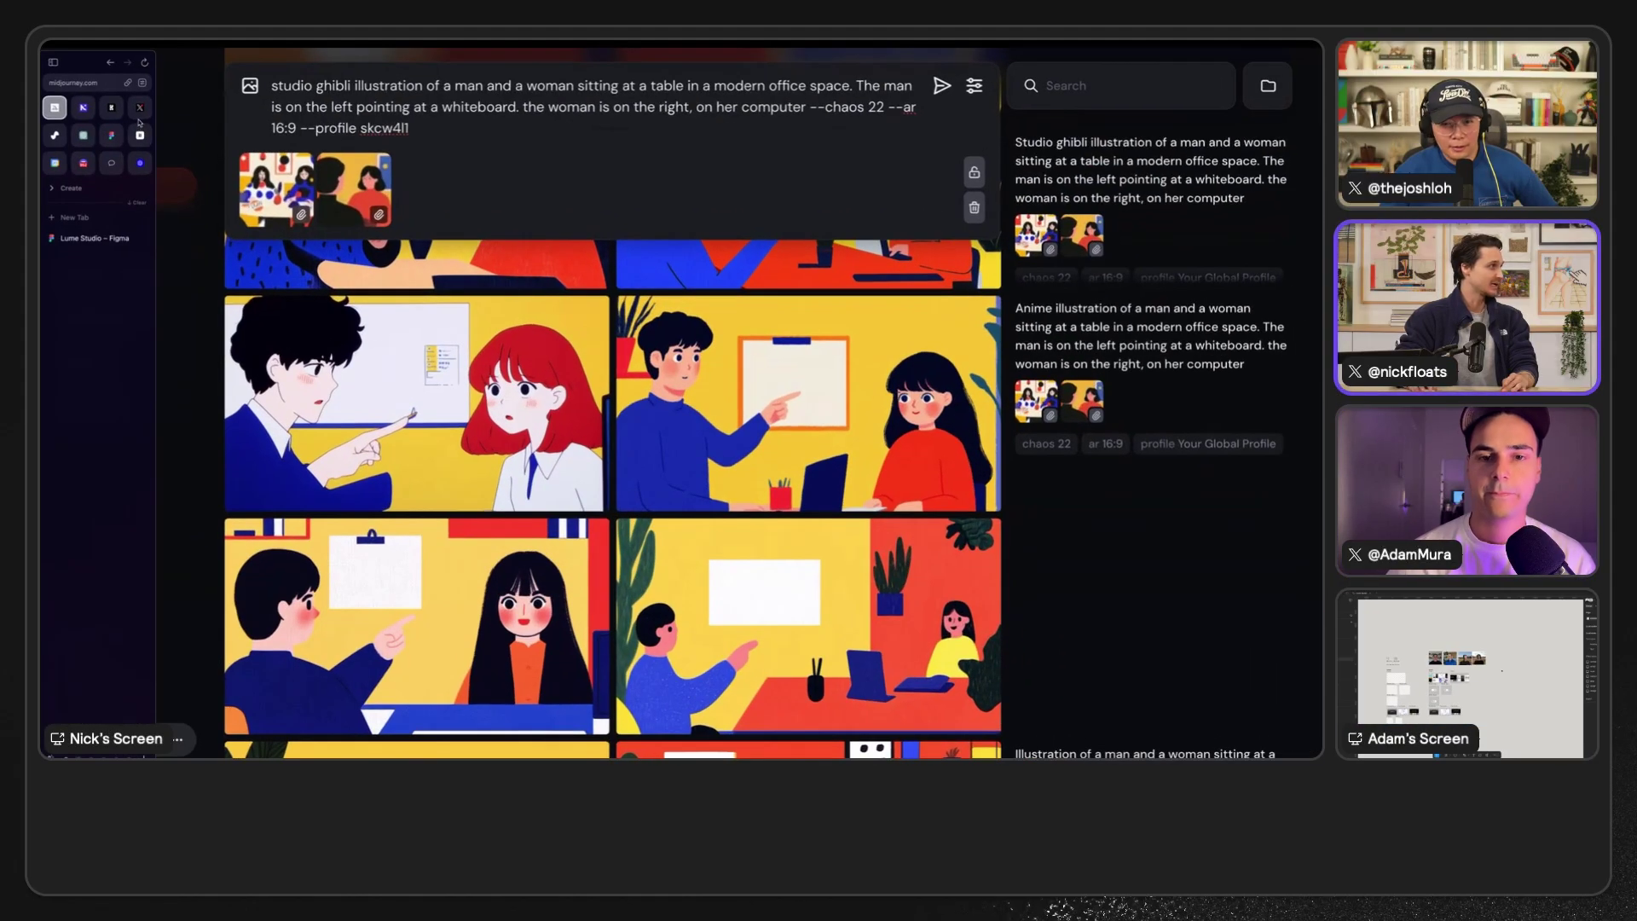
click(94, 238)
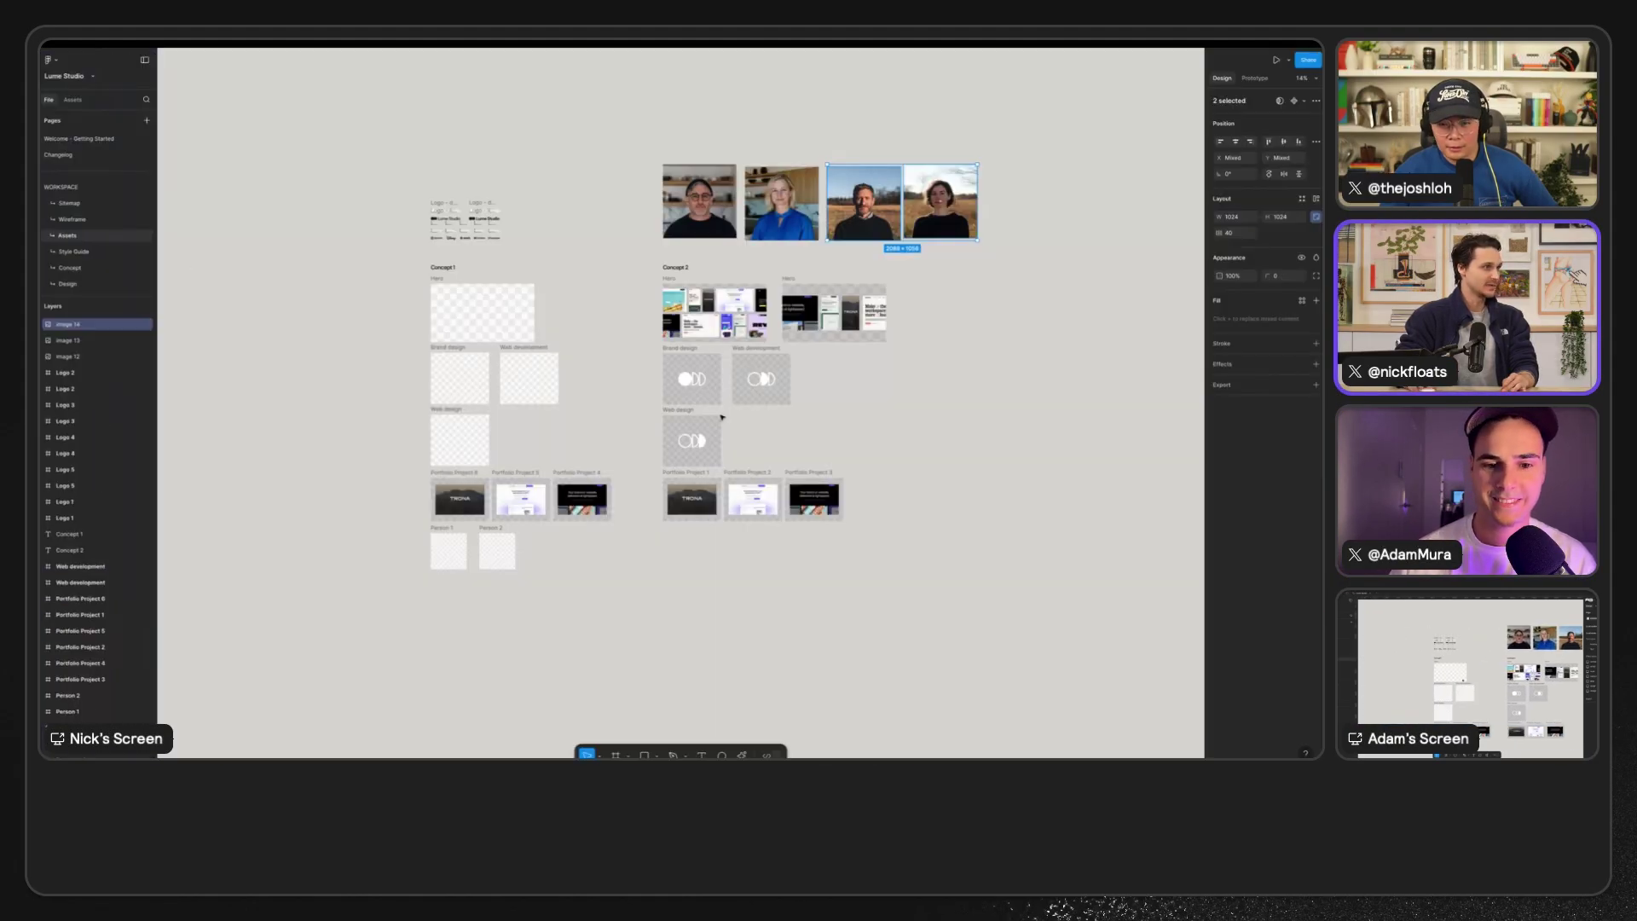
key(super+v)
drag(680, 410, 1007, 311)
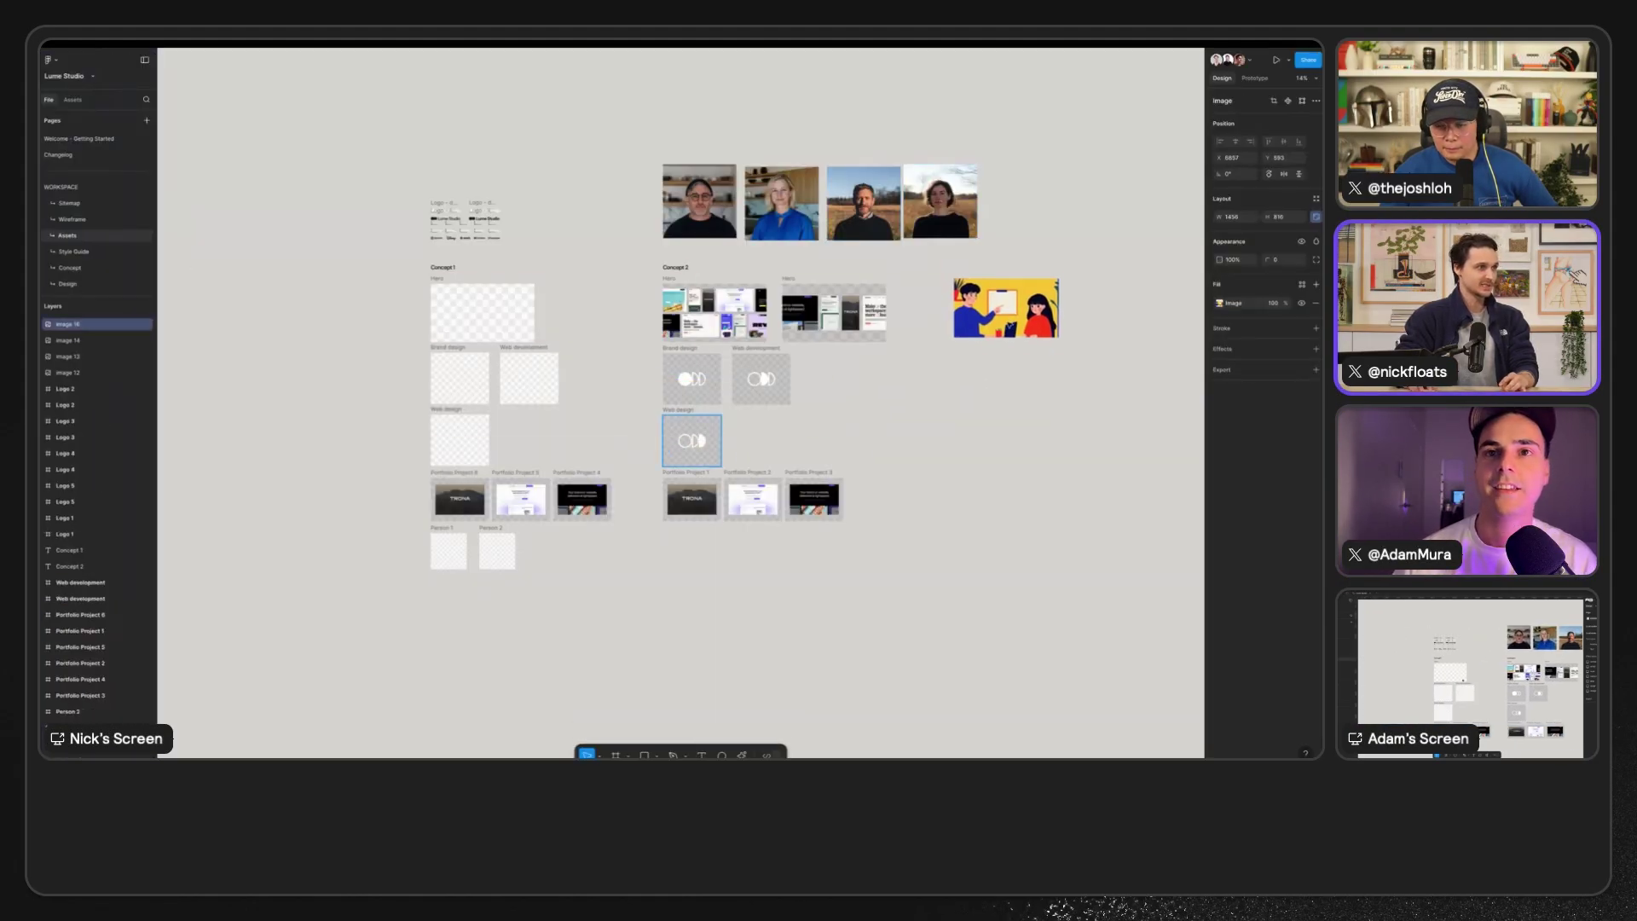
- Switch back to Midjourney and review the illustrations generated for the man-and-woman office prompts
key(ctrl+Tab)
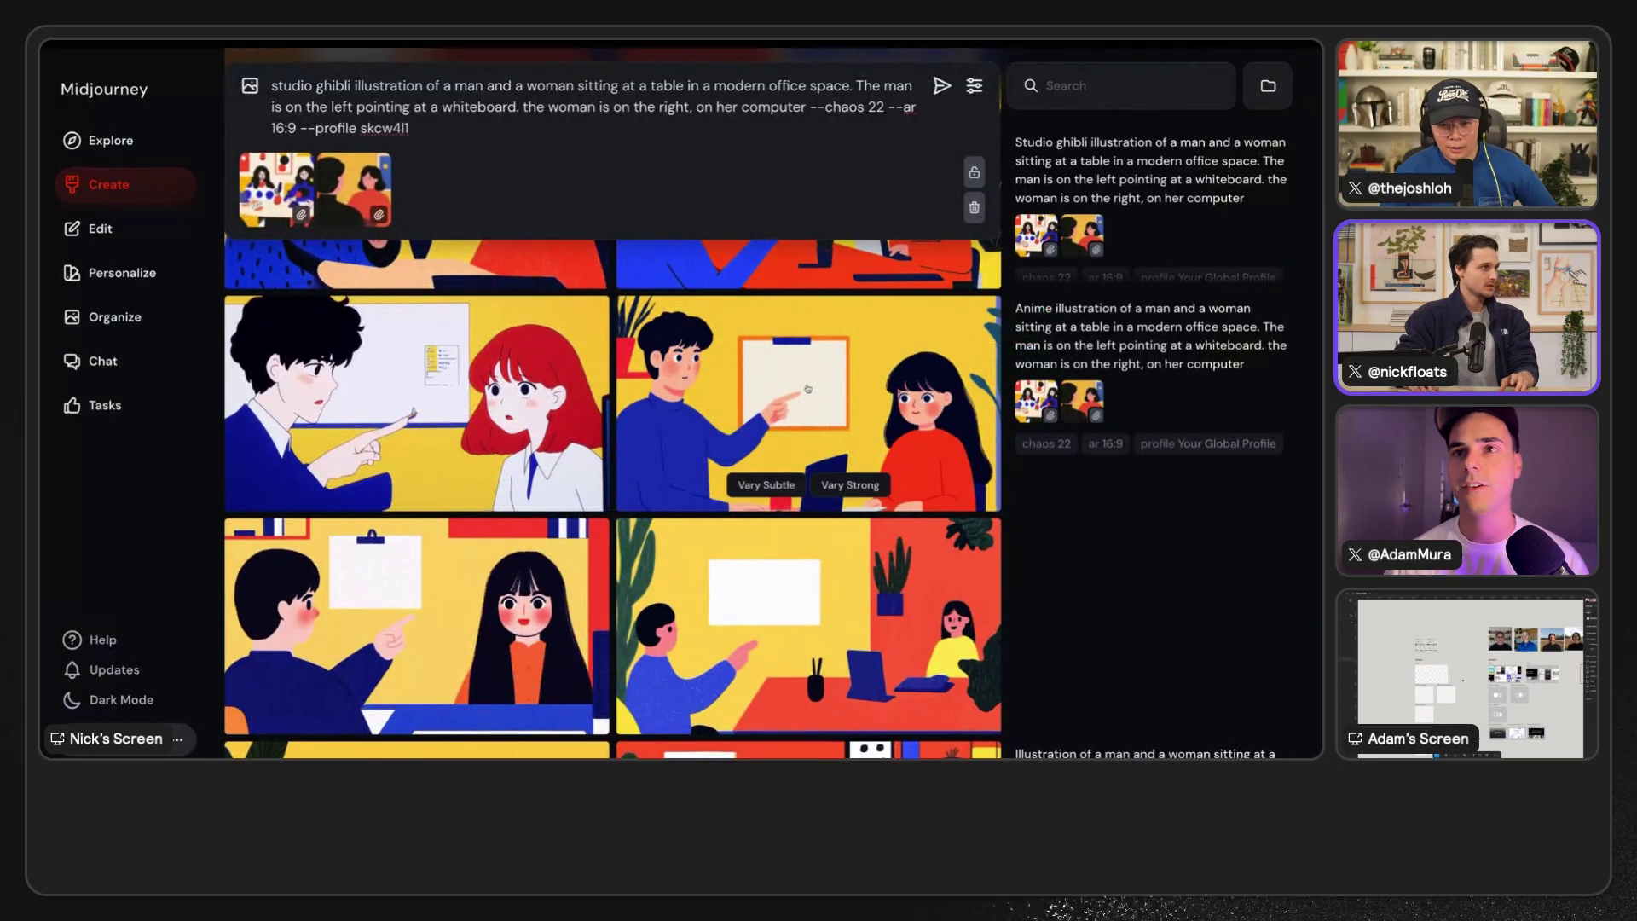
scroll(810, 478, up, 3)
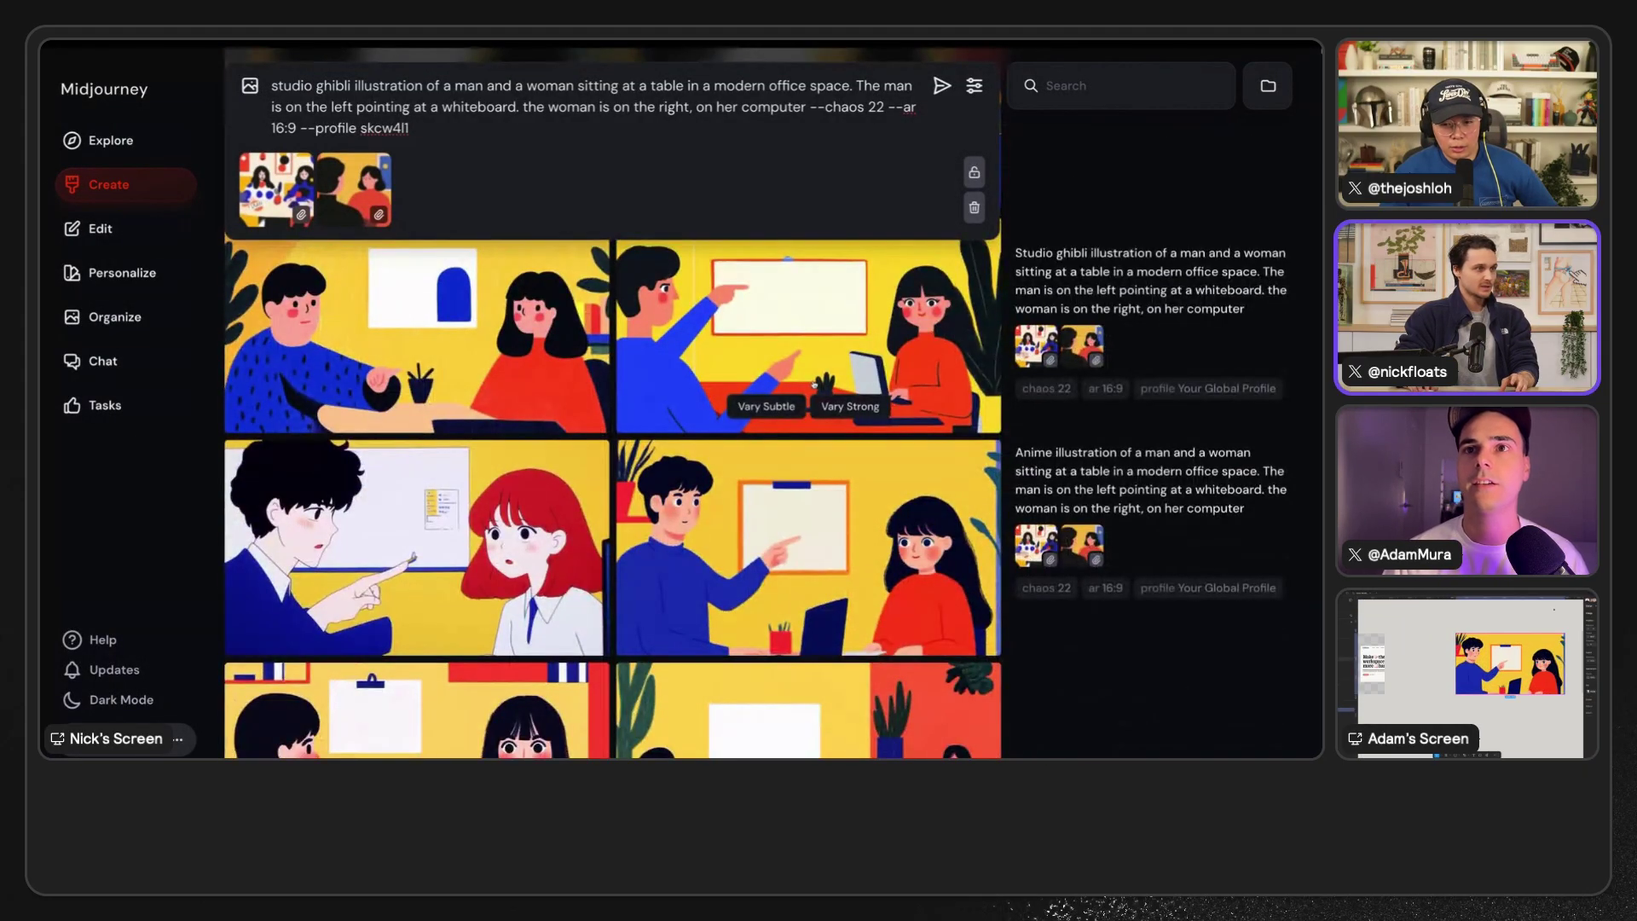
scroll(814, 384, up, 5)
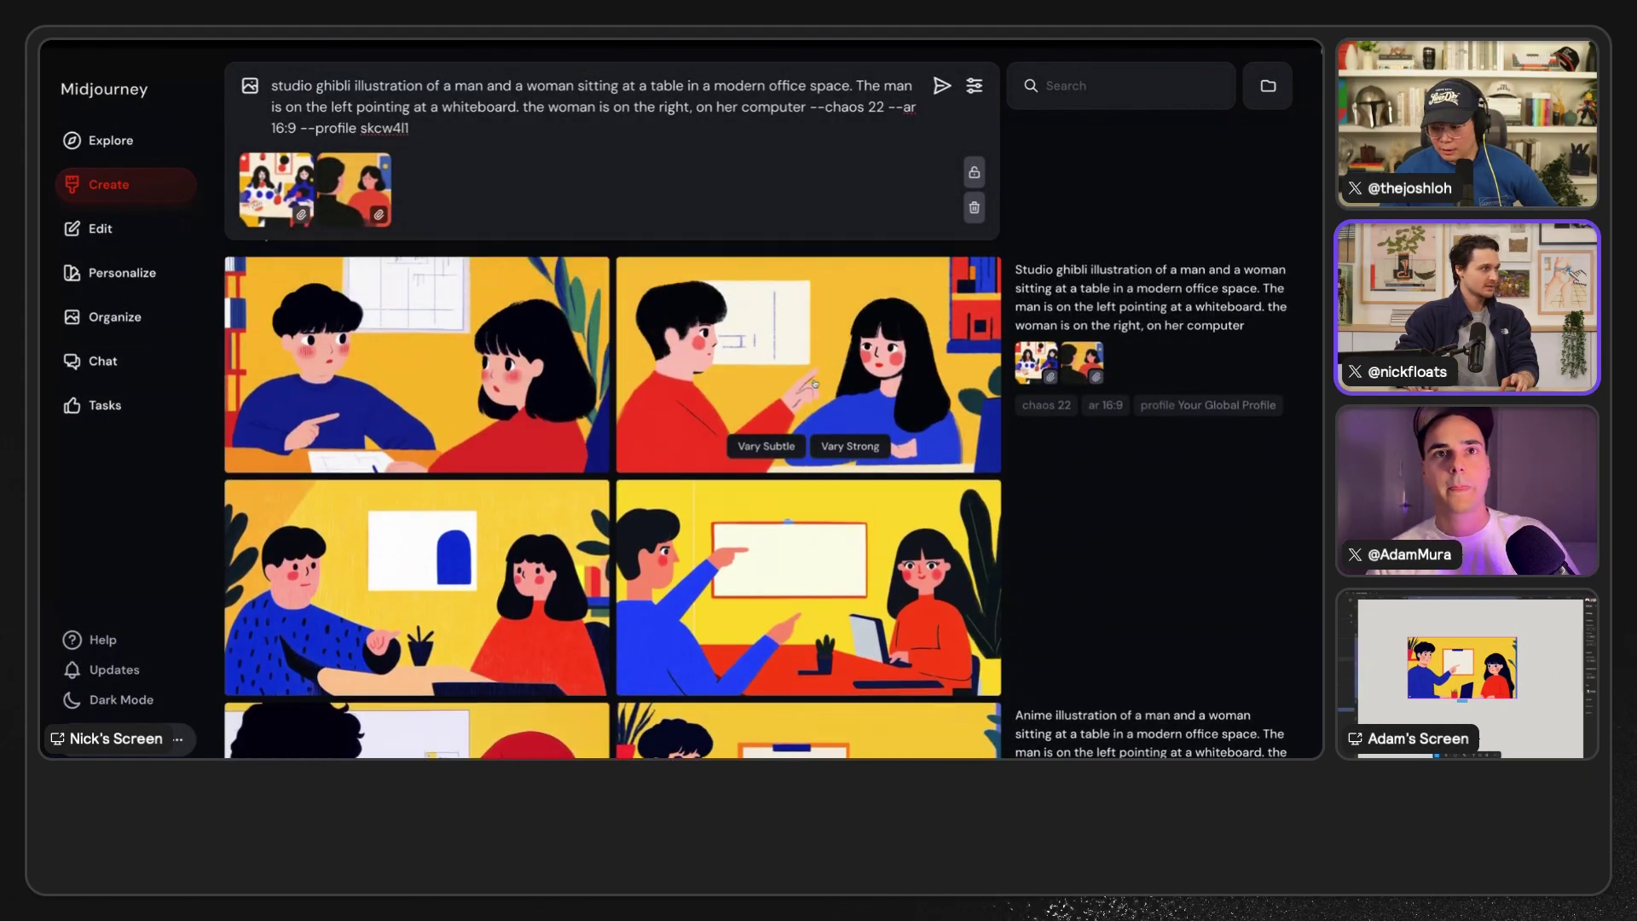
scroll(815, 385, up, 1)
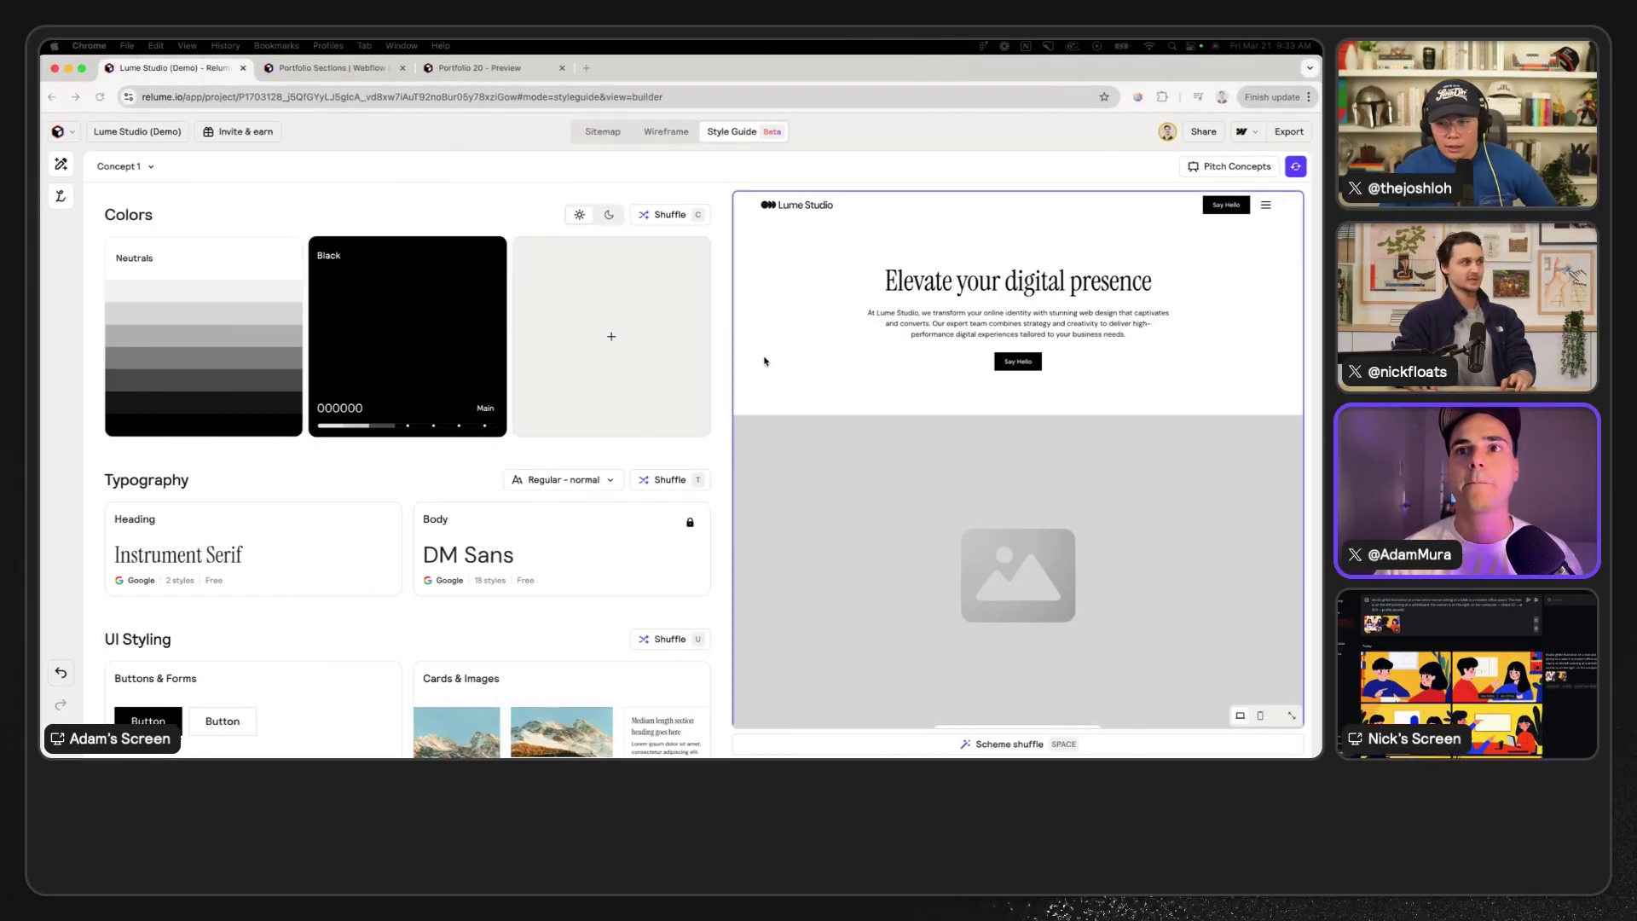
- Switch to the Lume Studio Figma file and select the empty Hero frame under Concept 1
key(ctrl+Right)
scroll(842, 319, down, 6)
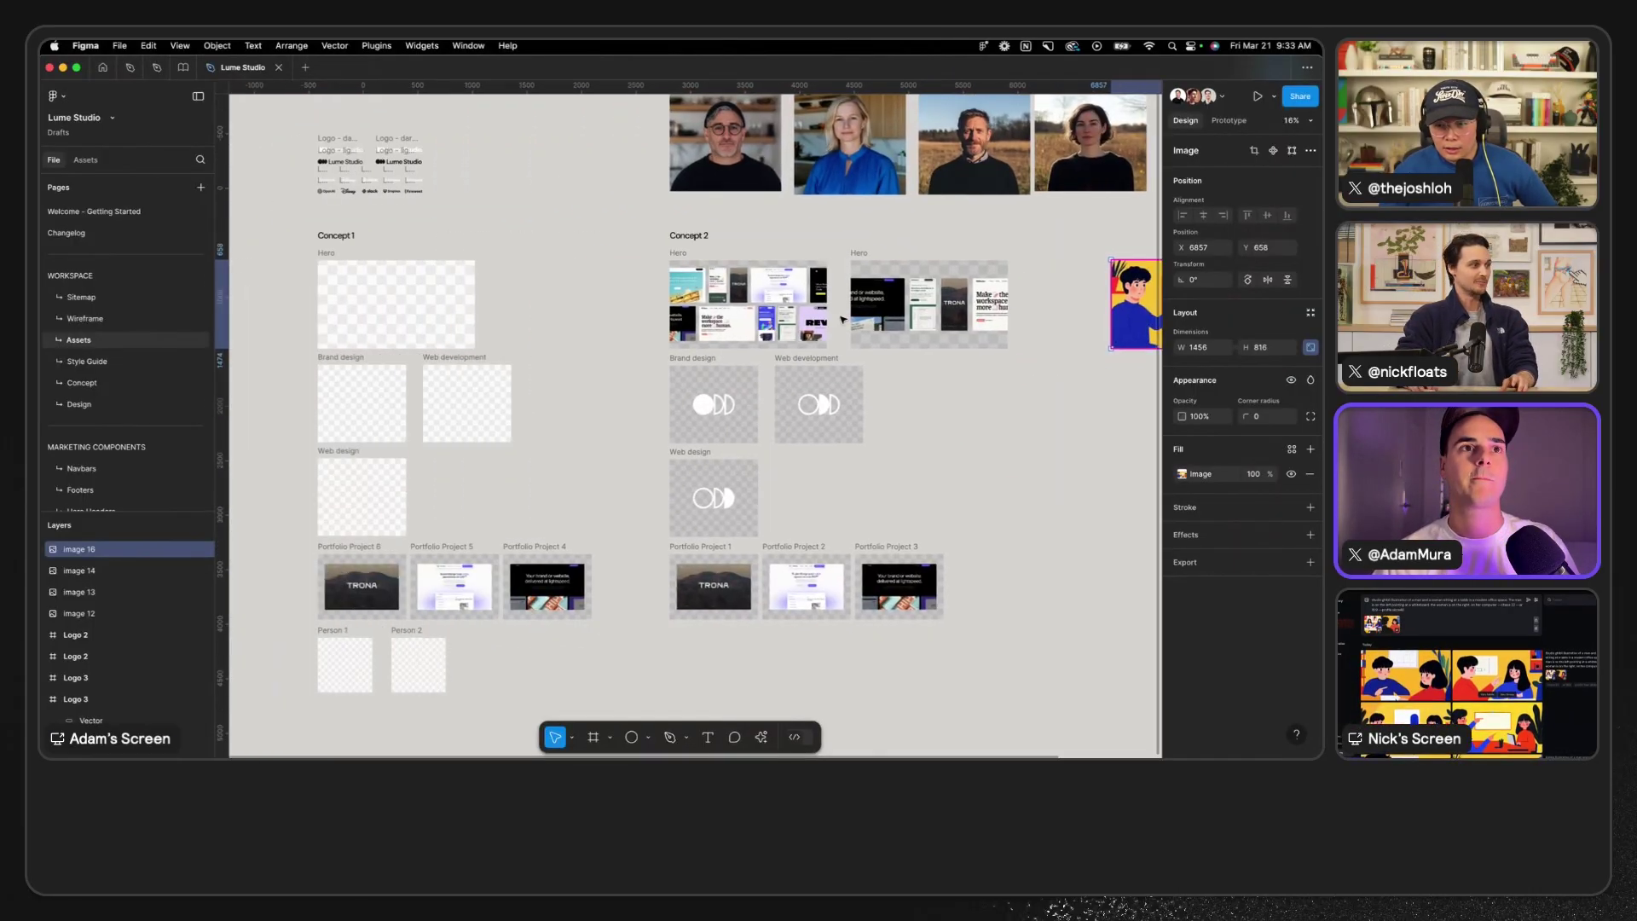
click(336, 287)
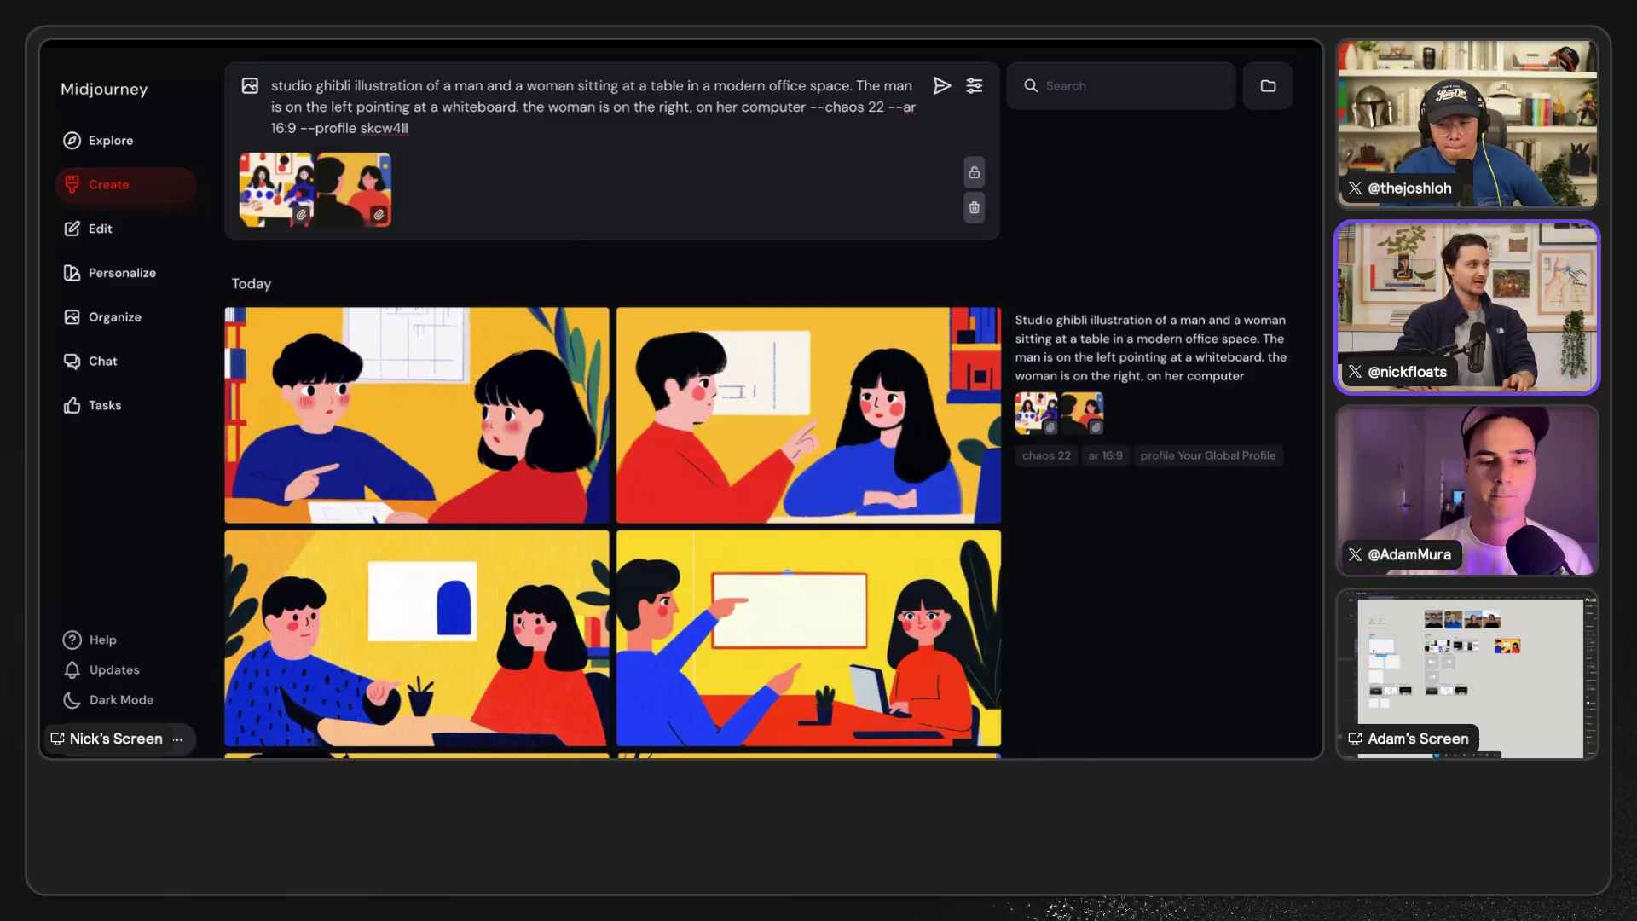
- Examine the Midjourney prompt's style wording, scene description, trailing parameters and attached reference images
drag(271, 85, 423, 86)
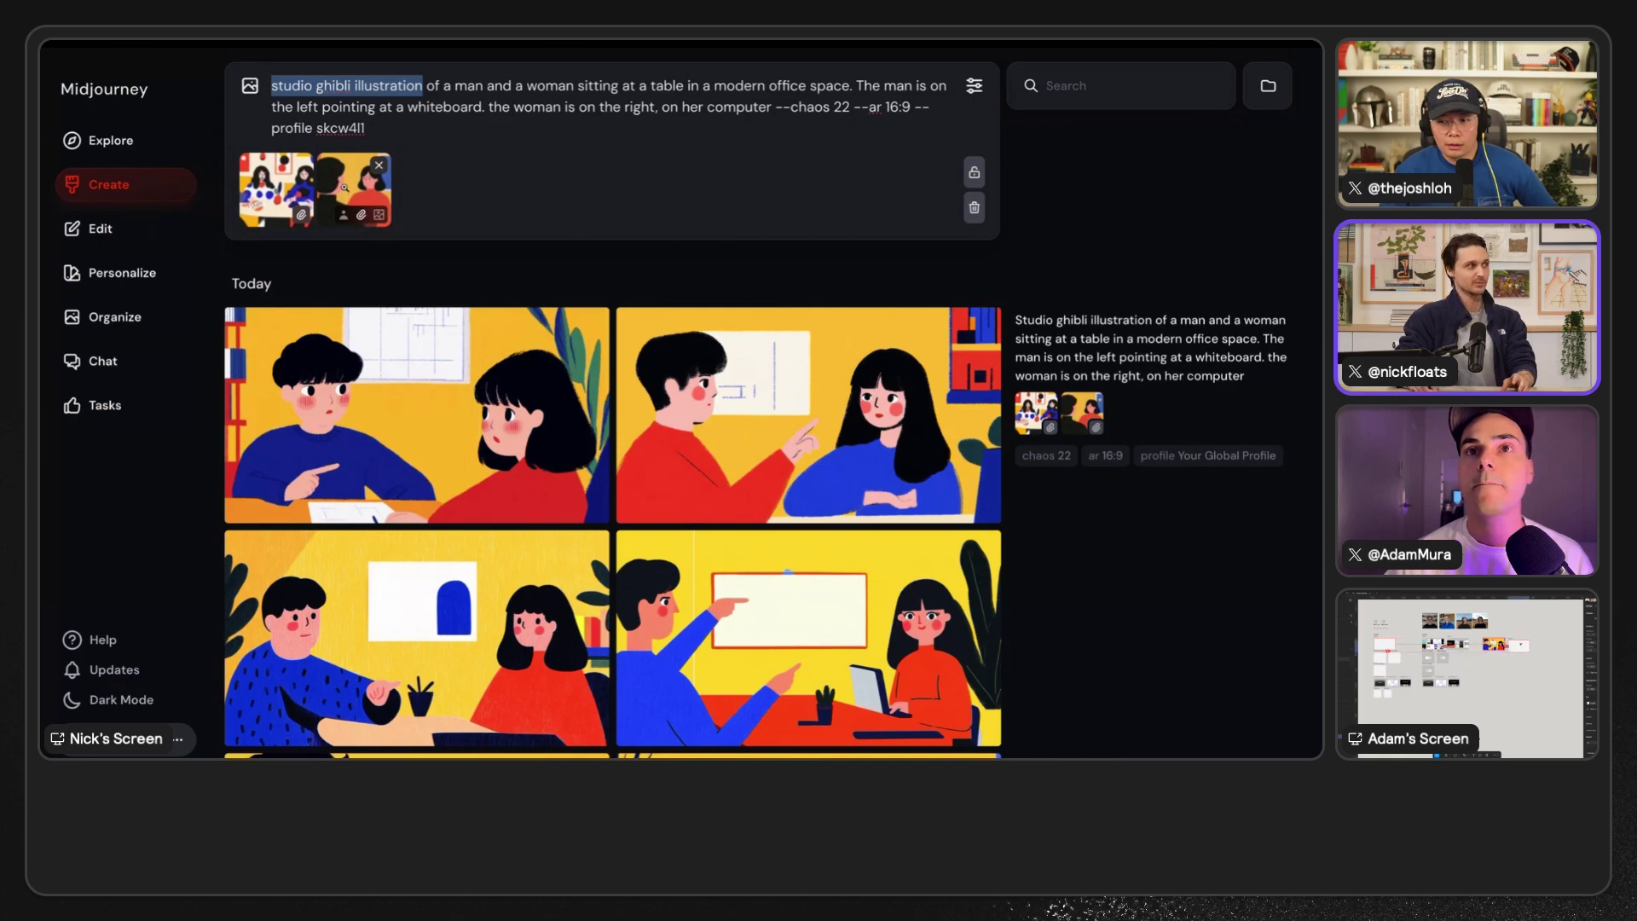
click(453, 131)
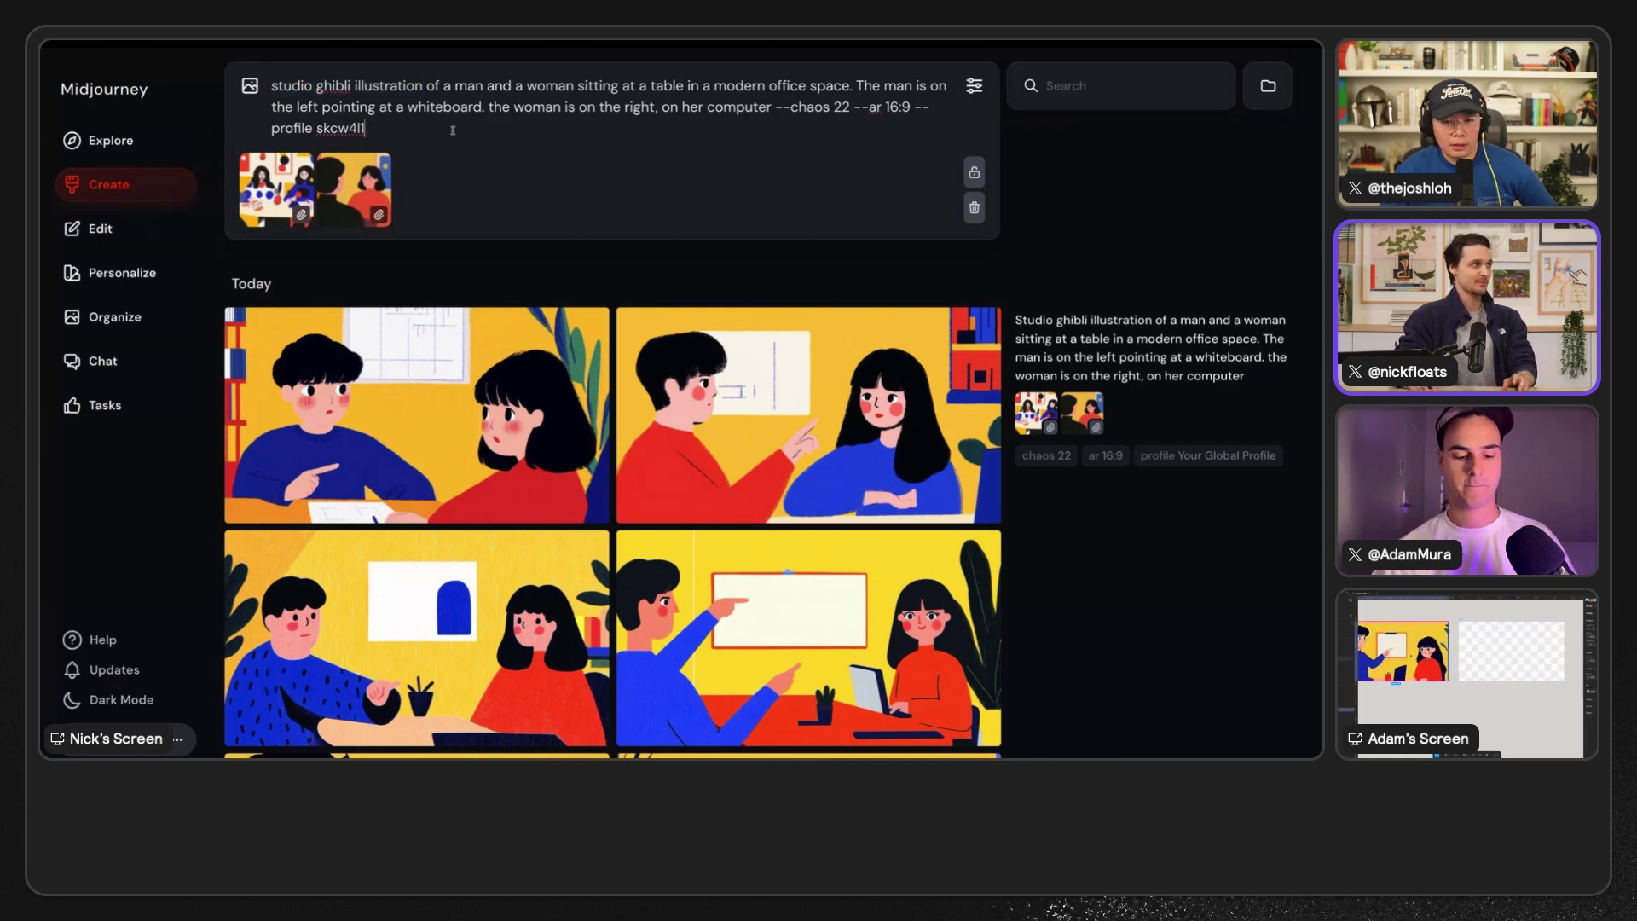
drag(272, 86, 564, 106)
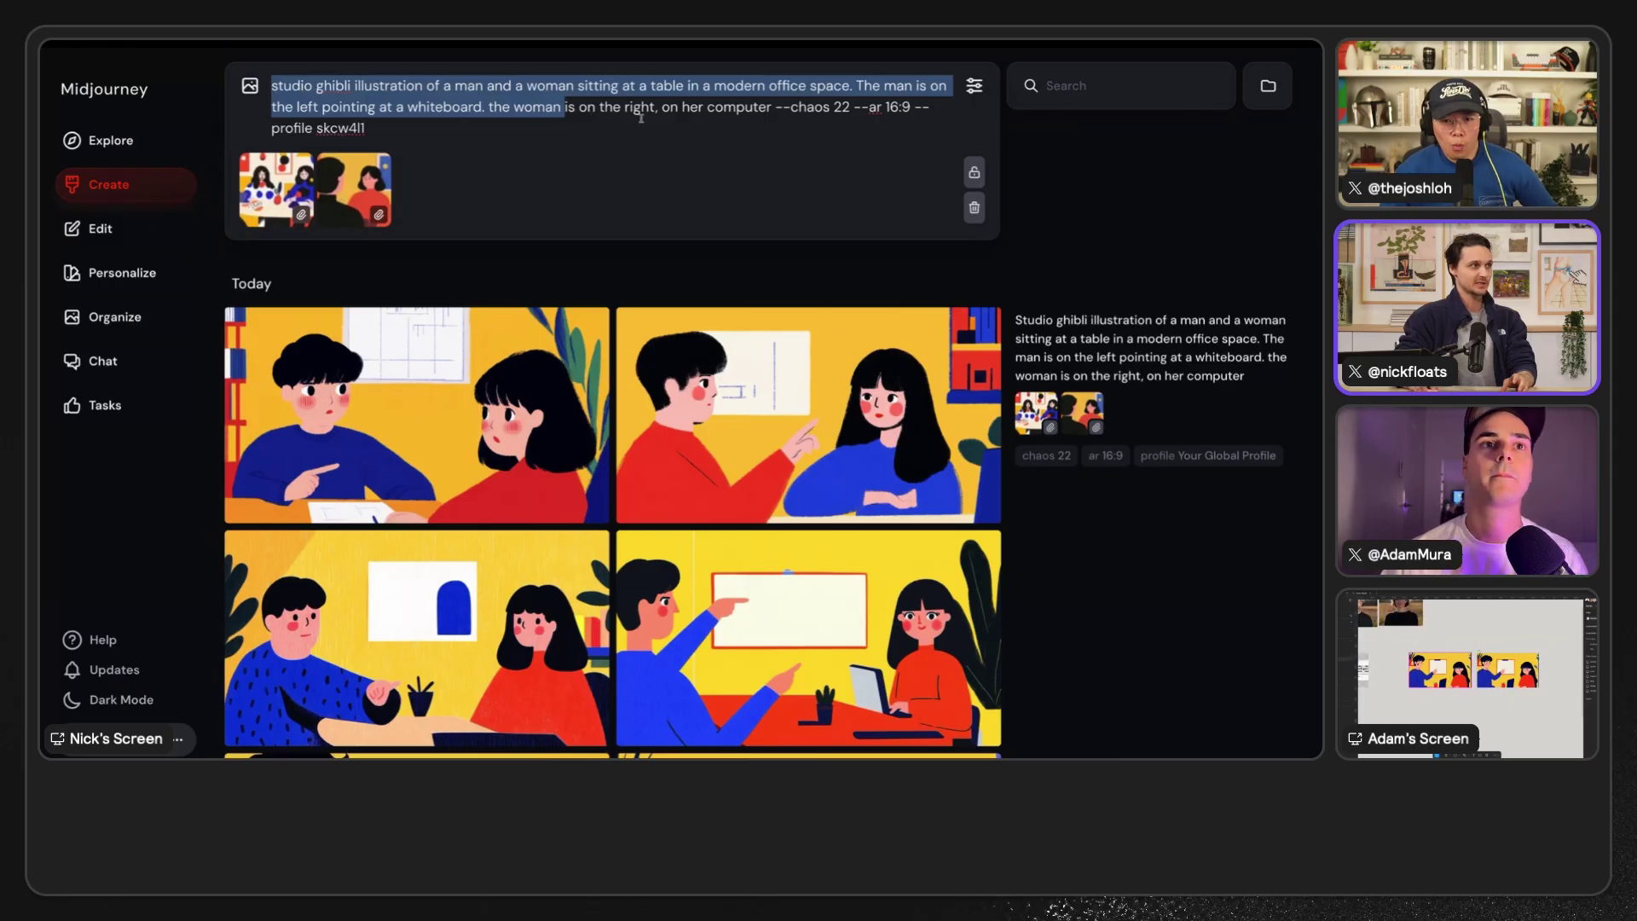
drag(776, 108, 785, 127)
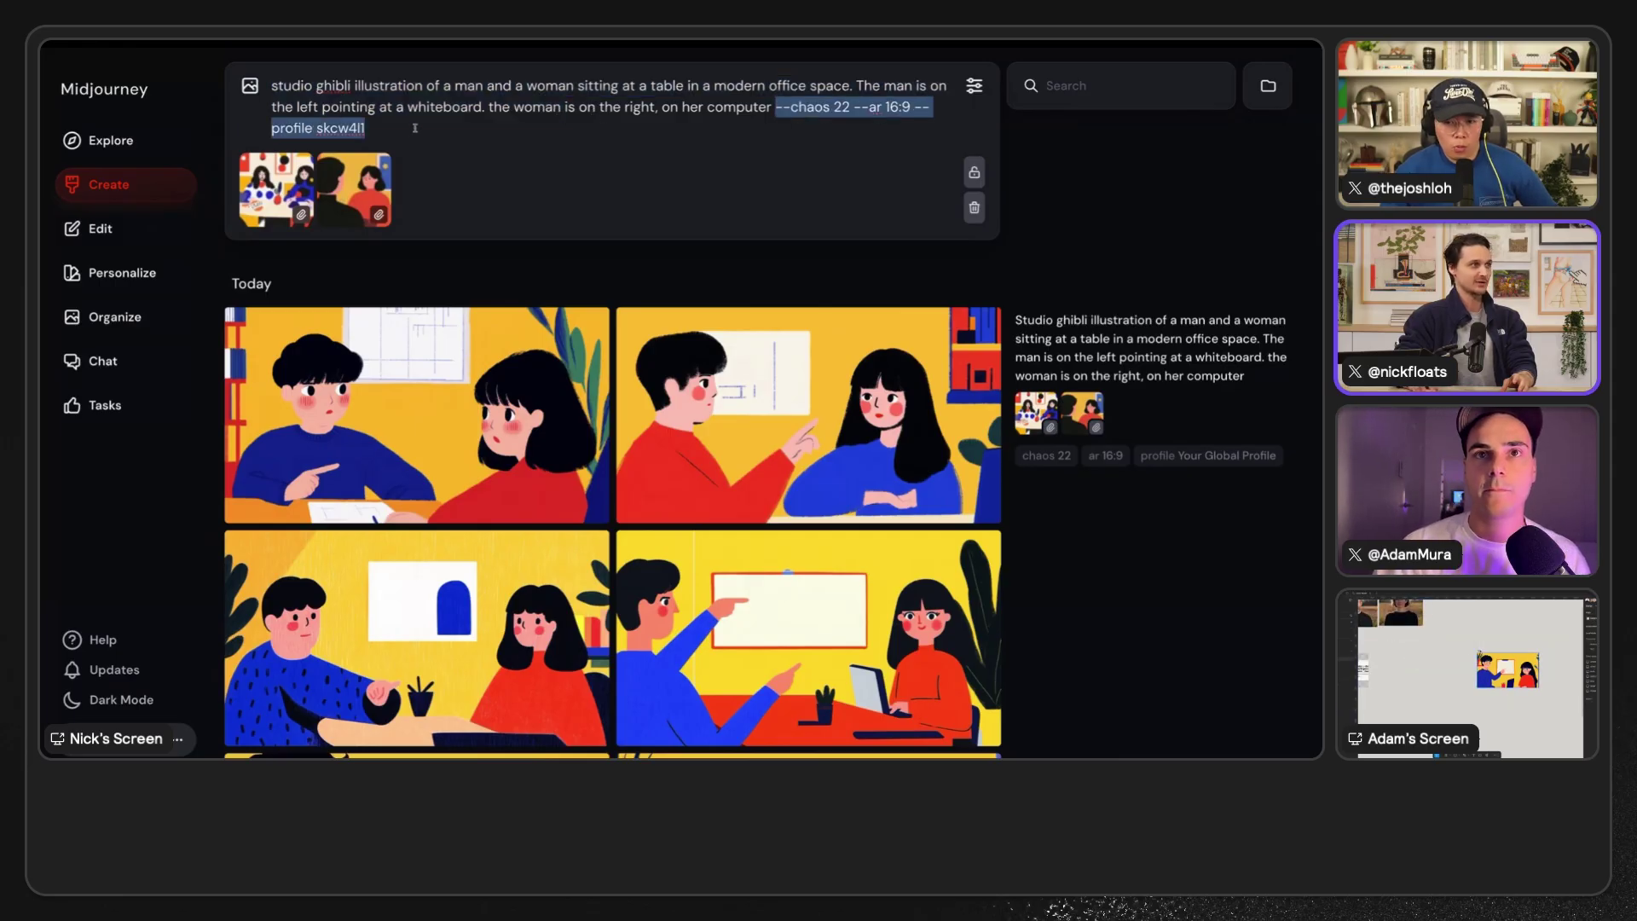
mouse_move(354, 189)
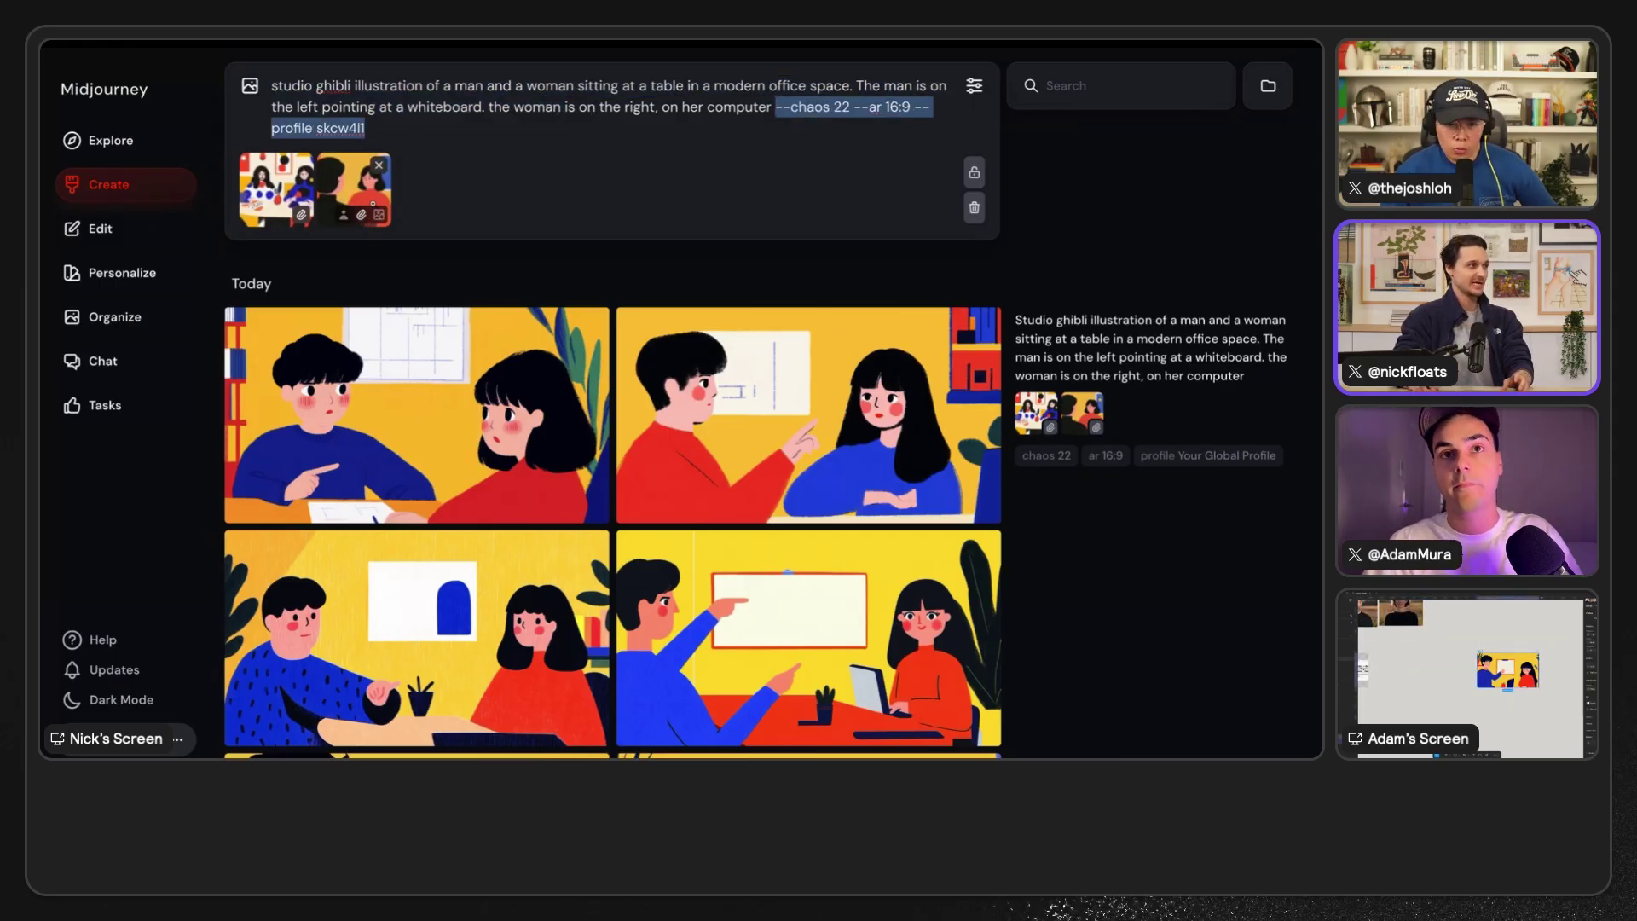
key(Right)
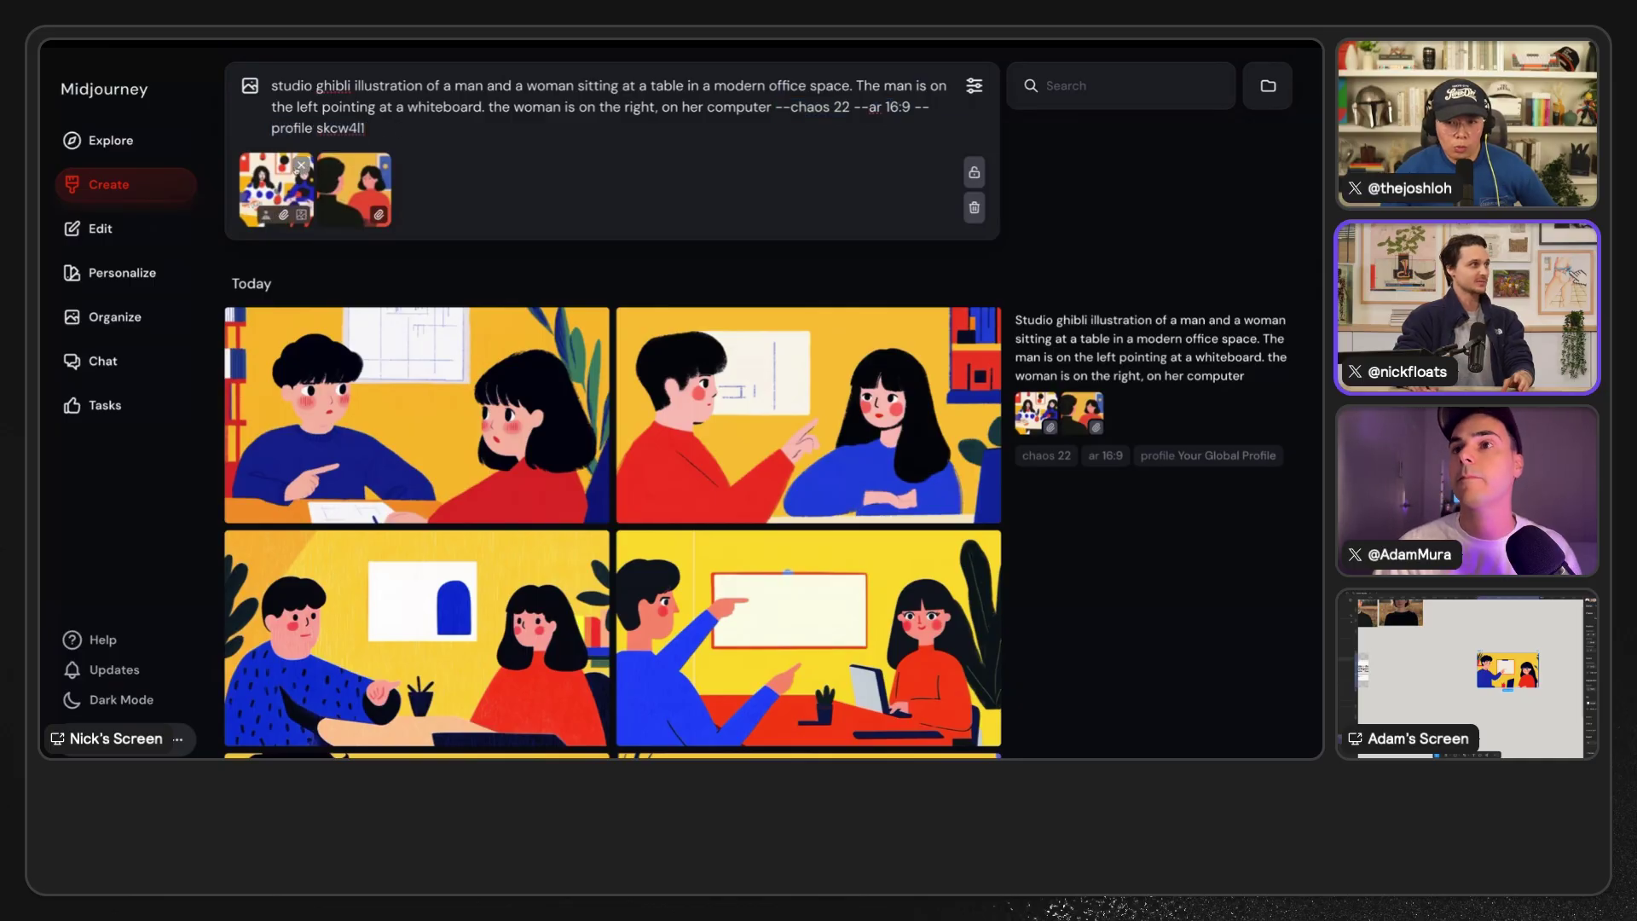
- Remove both reference images from the studio ghibli office prompt and generate images from the text alone
click(301, 165)
click(301, 164)
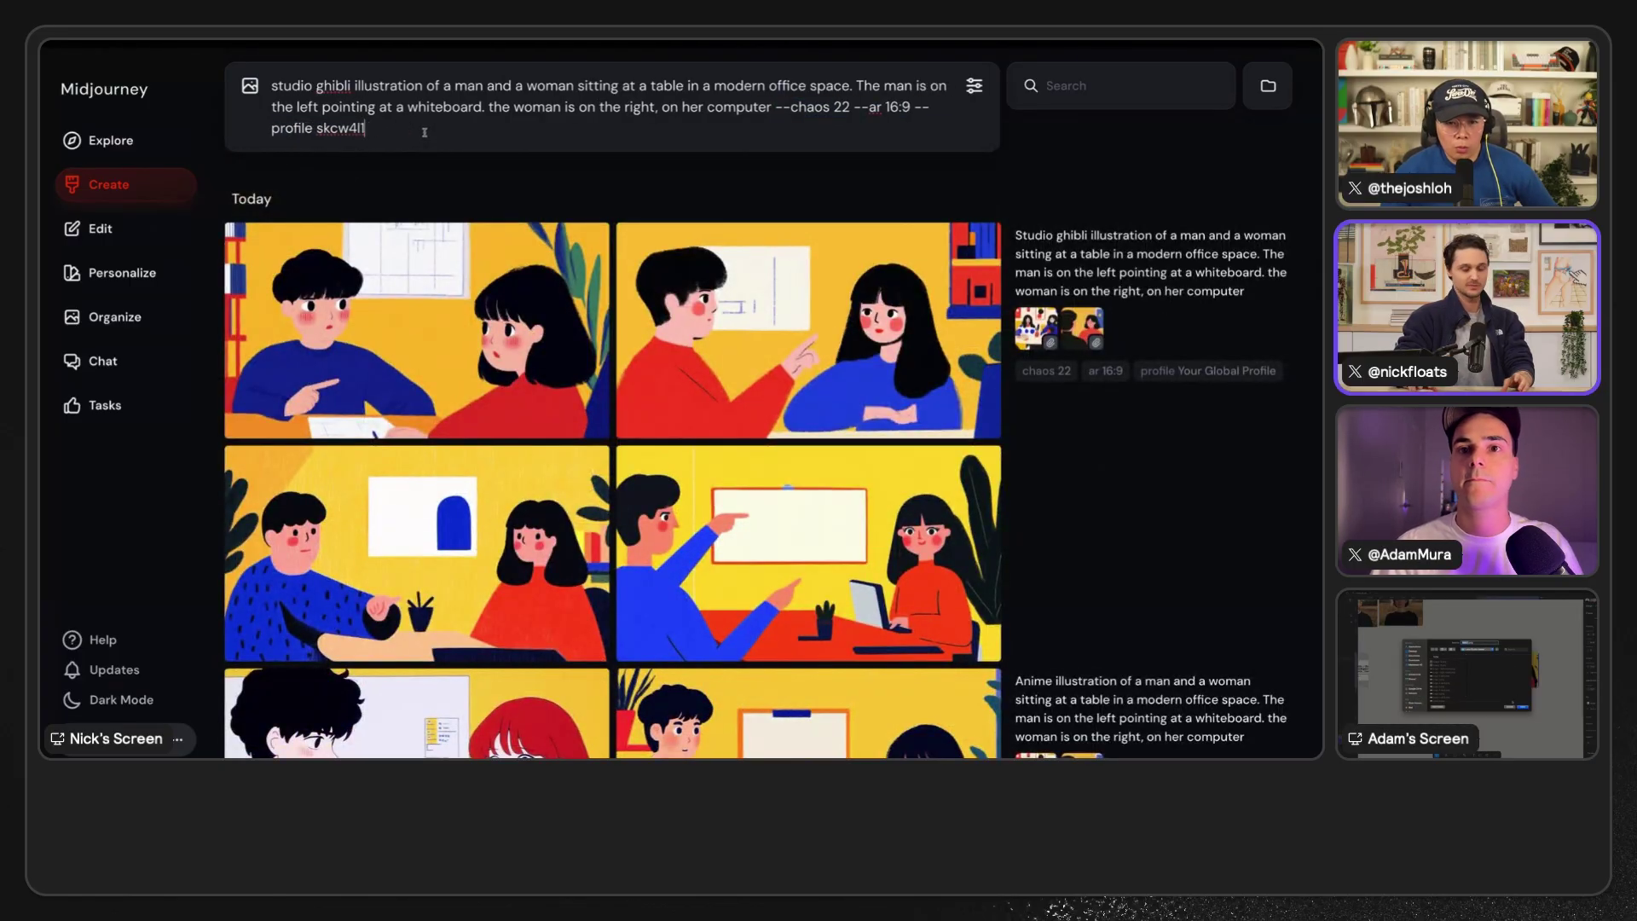
key(Return)
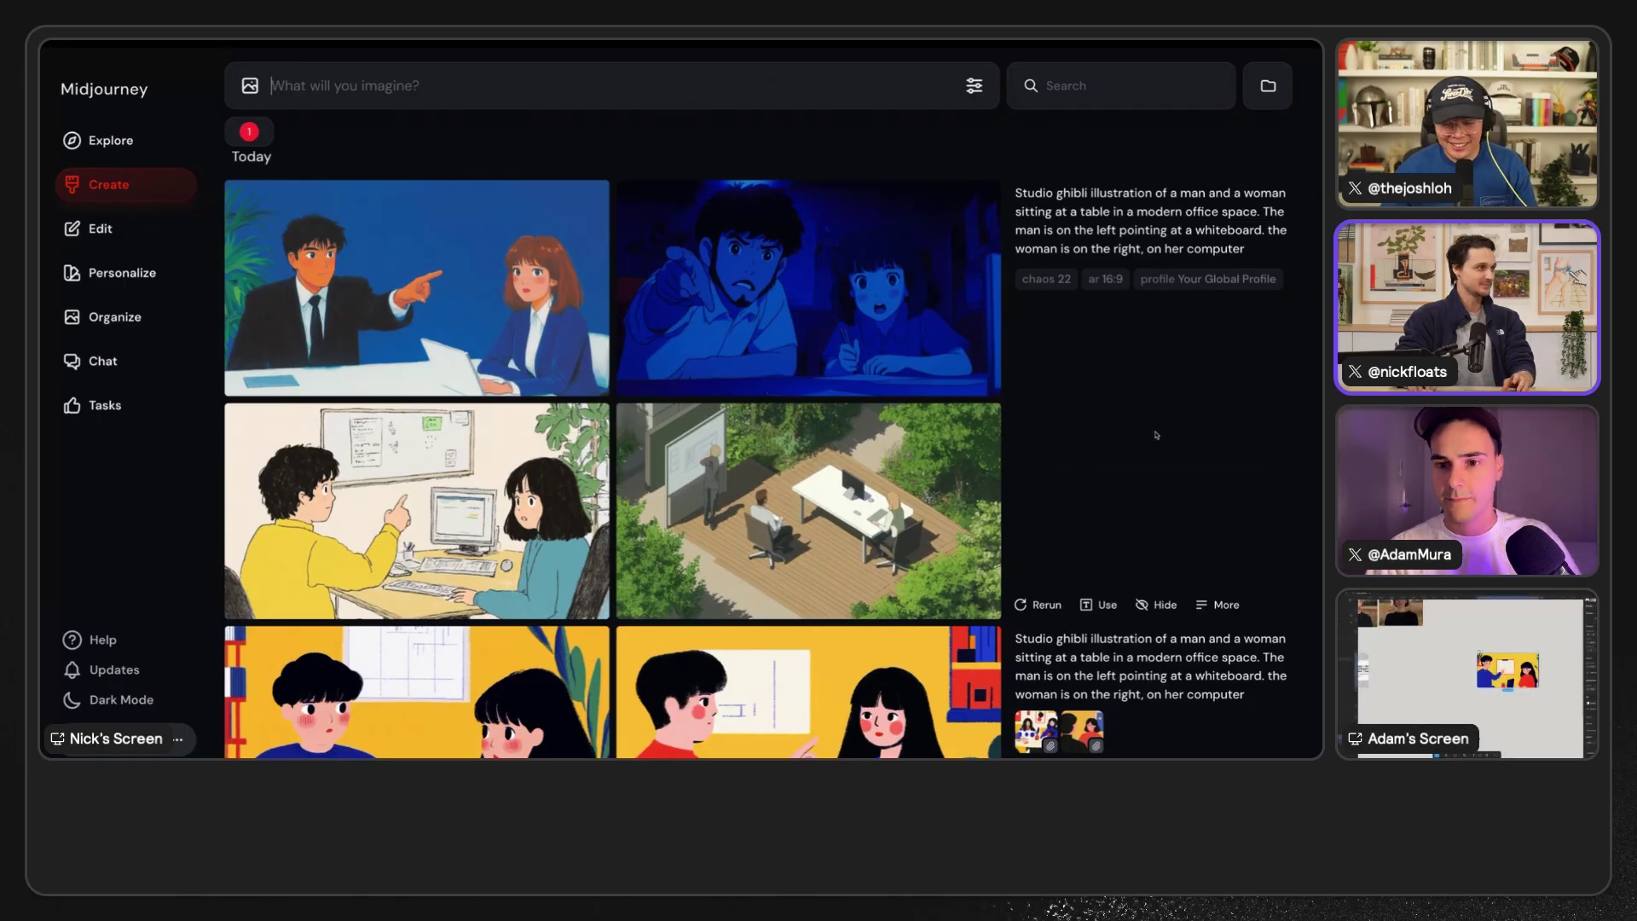
- Examine the new Ghibli-style images enlarged and compare them with the earlier results made with reference images
click(477, 546)
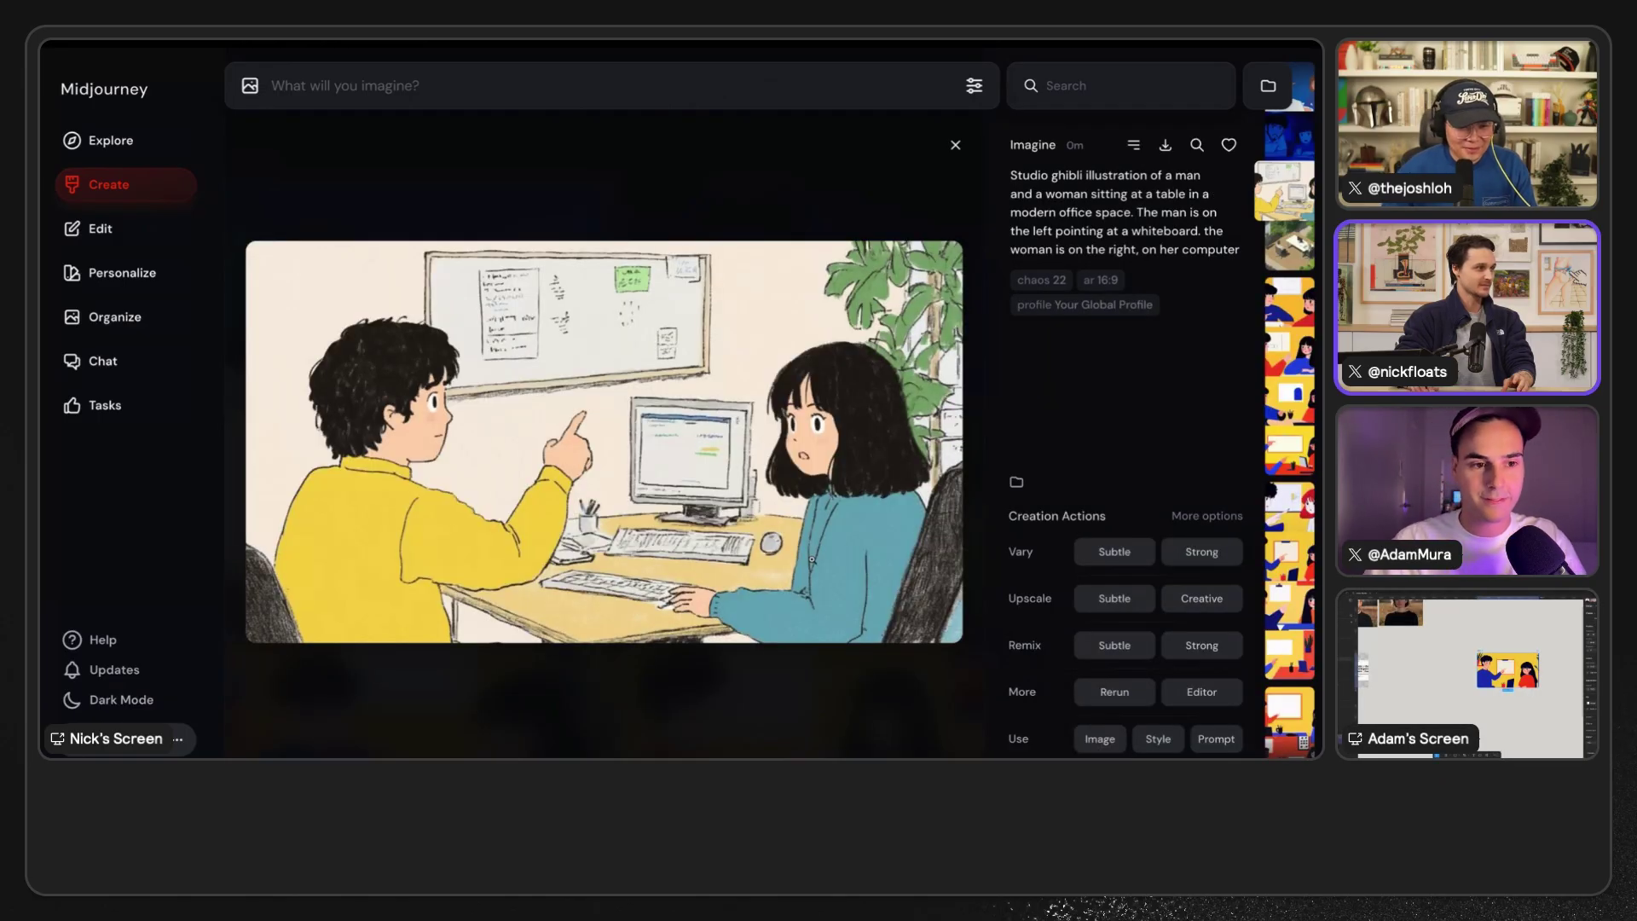
key(Up)
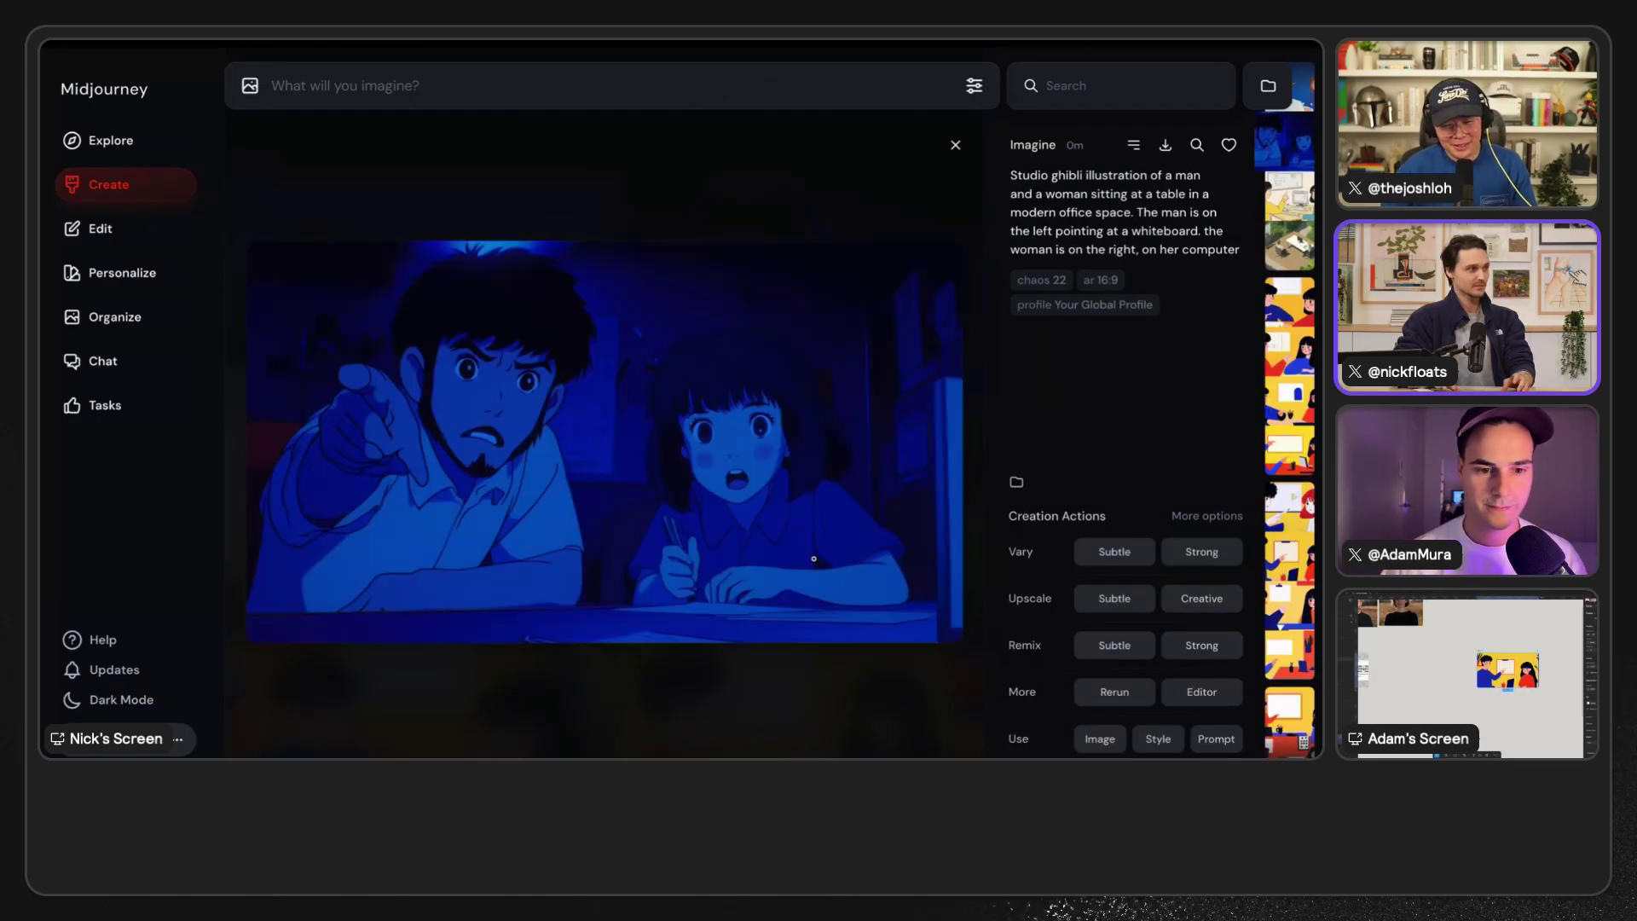
key(Up)
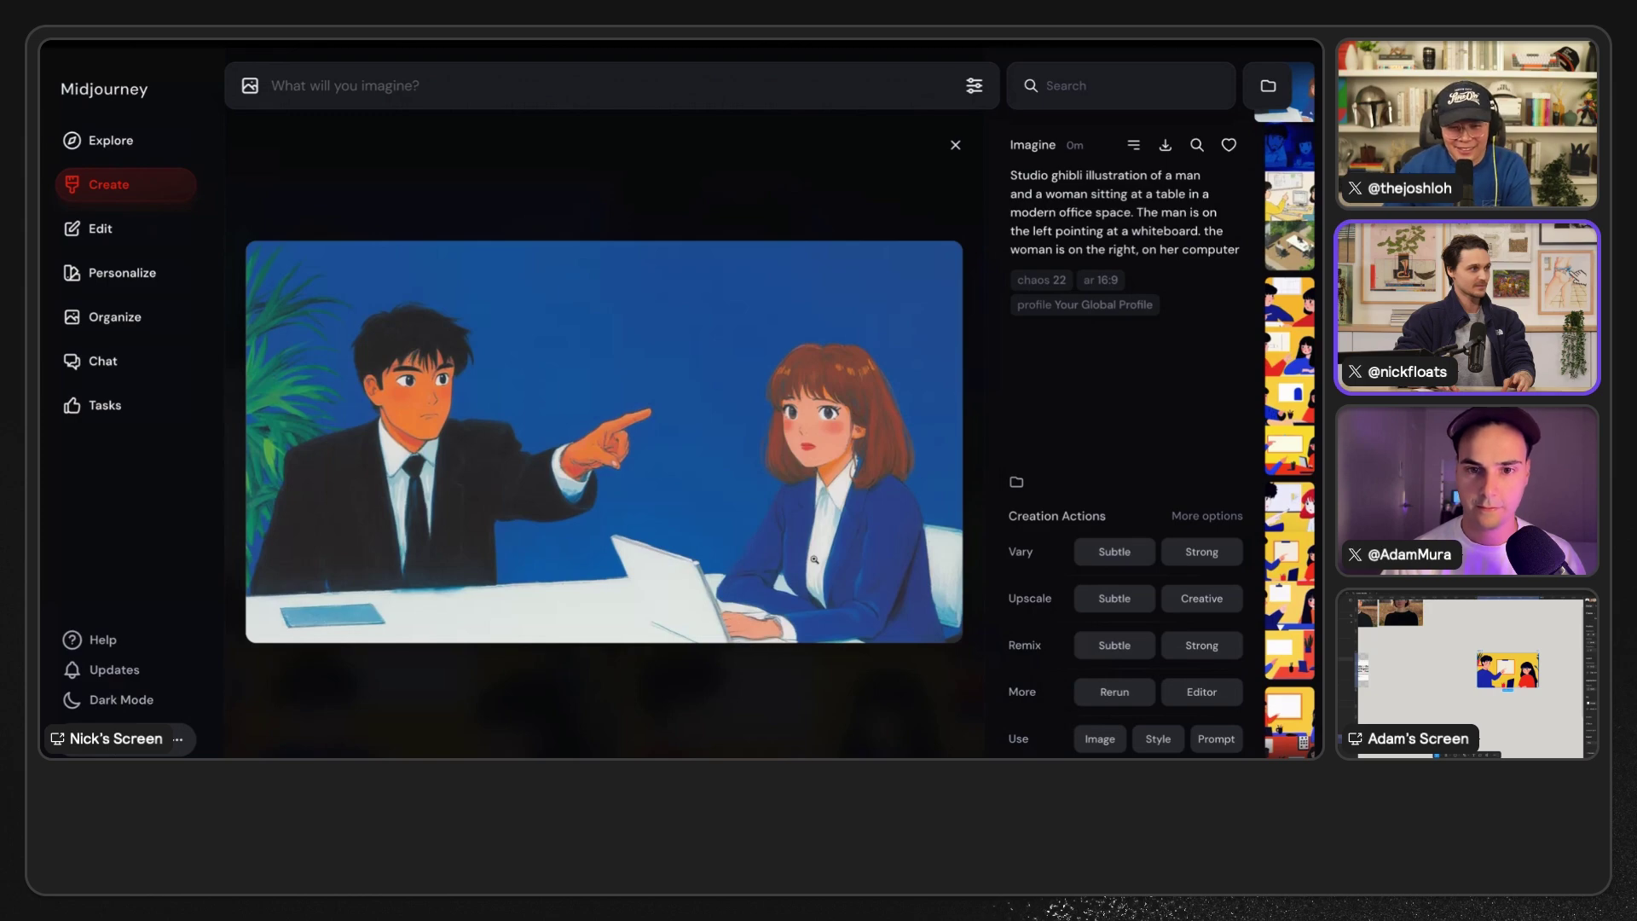
key(Escape)
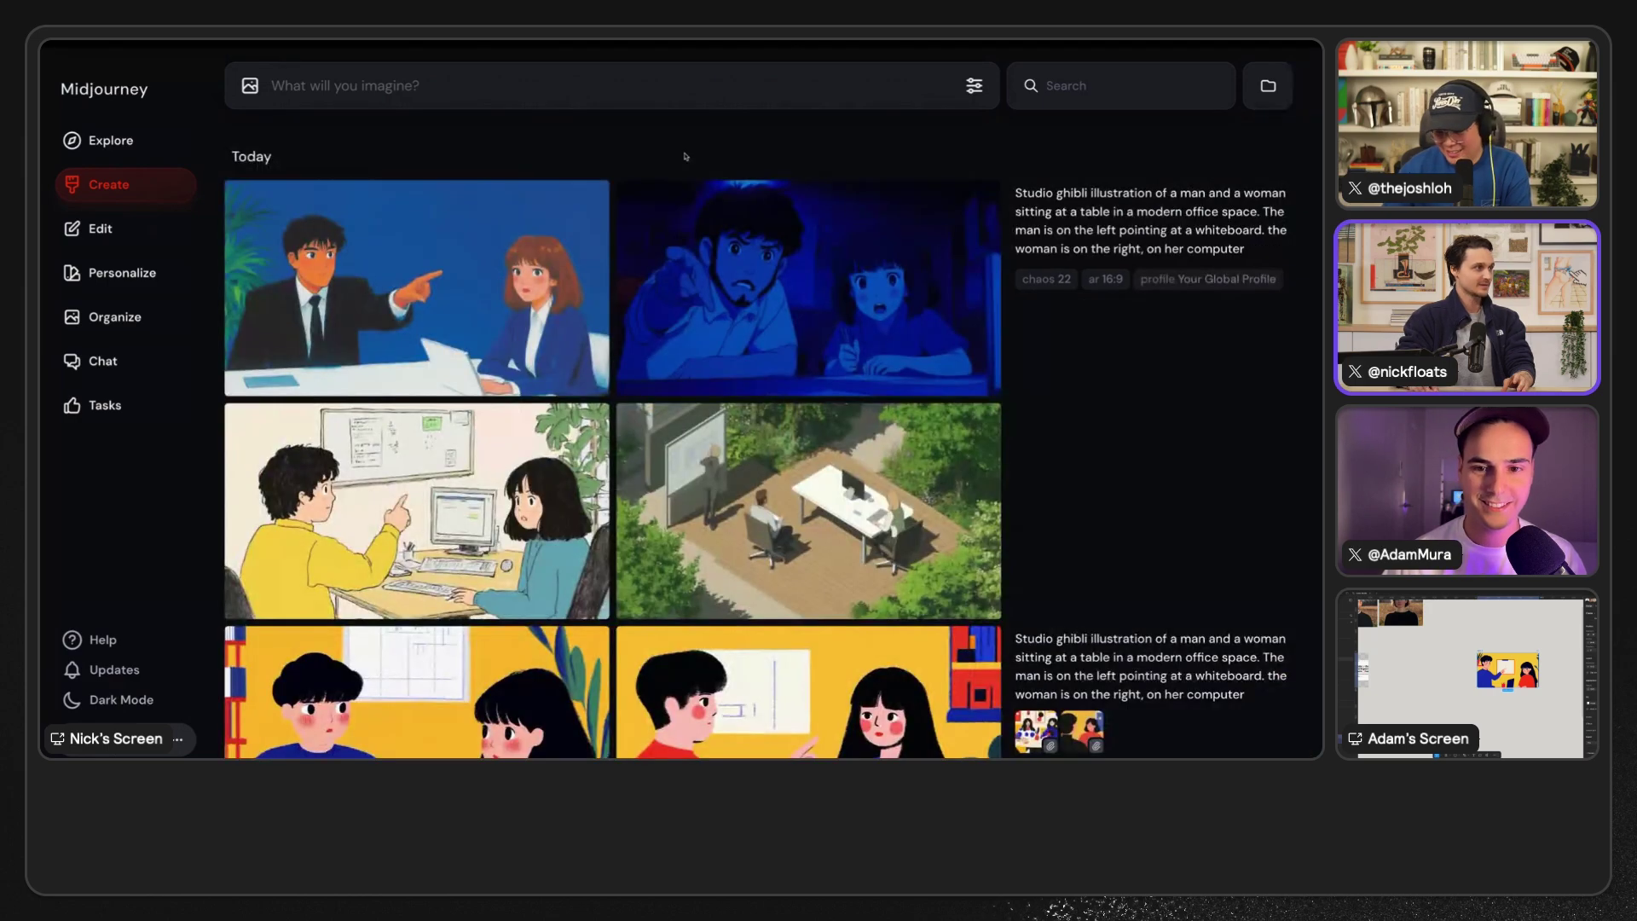
scroll(418, 528, down, 1)
scroll(511, 484, down, 6)
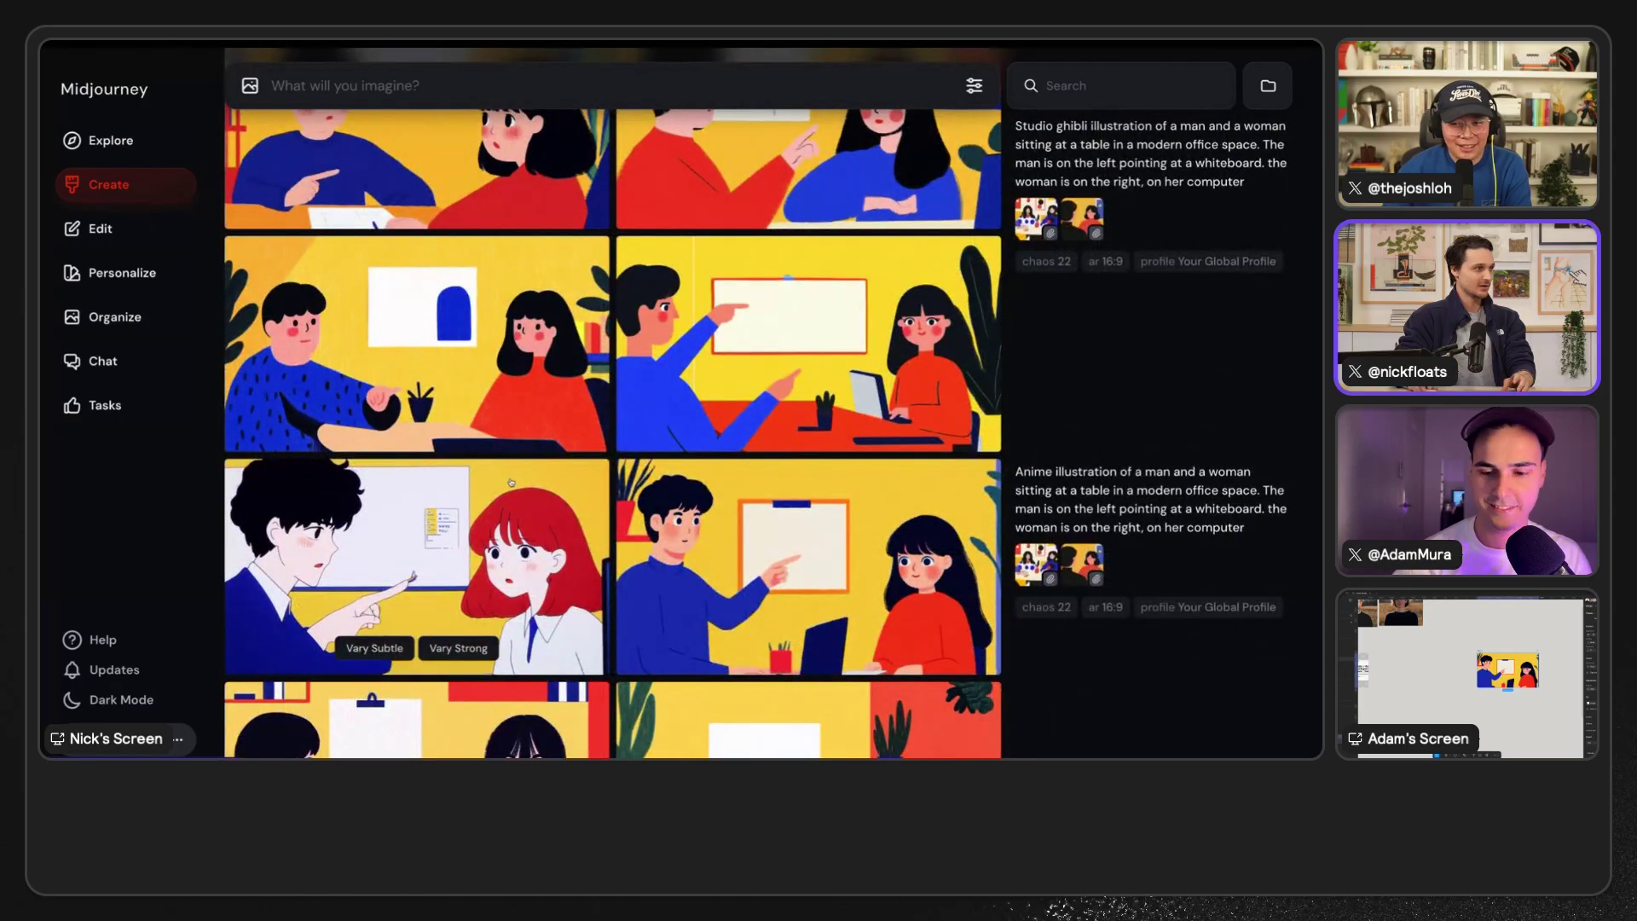
scroll(512, 483, up, 8)
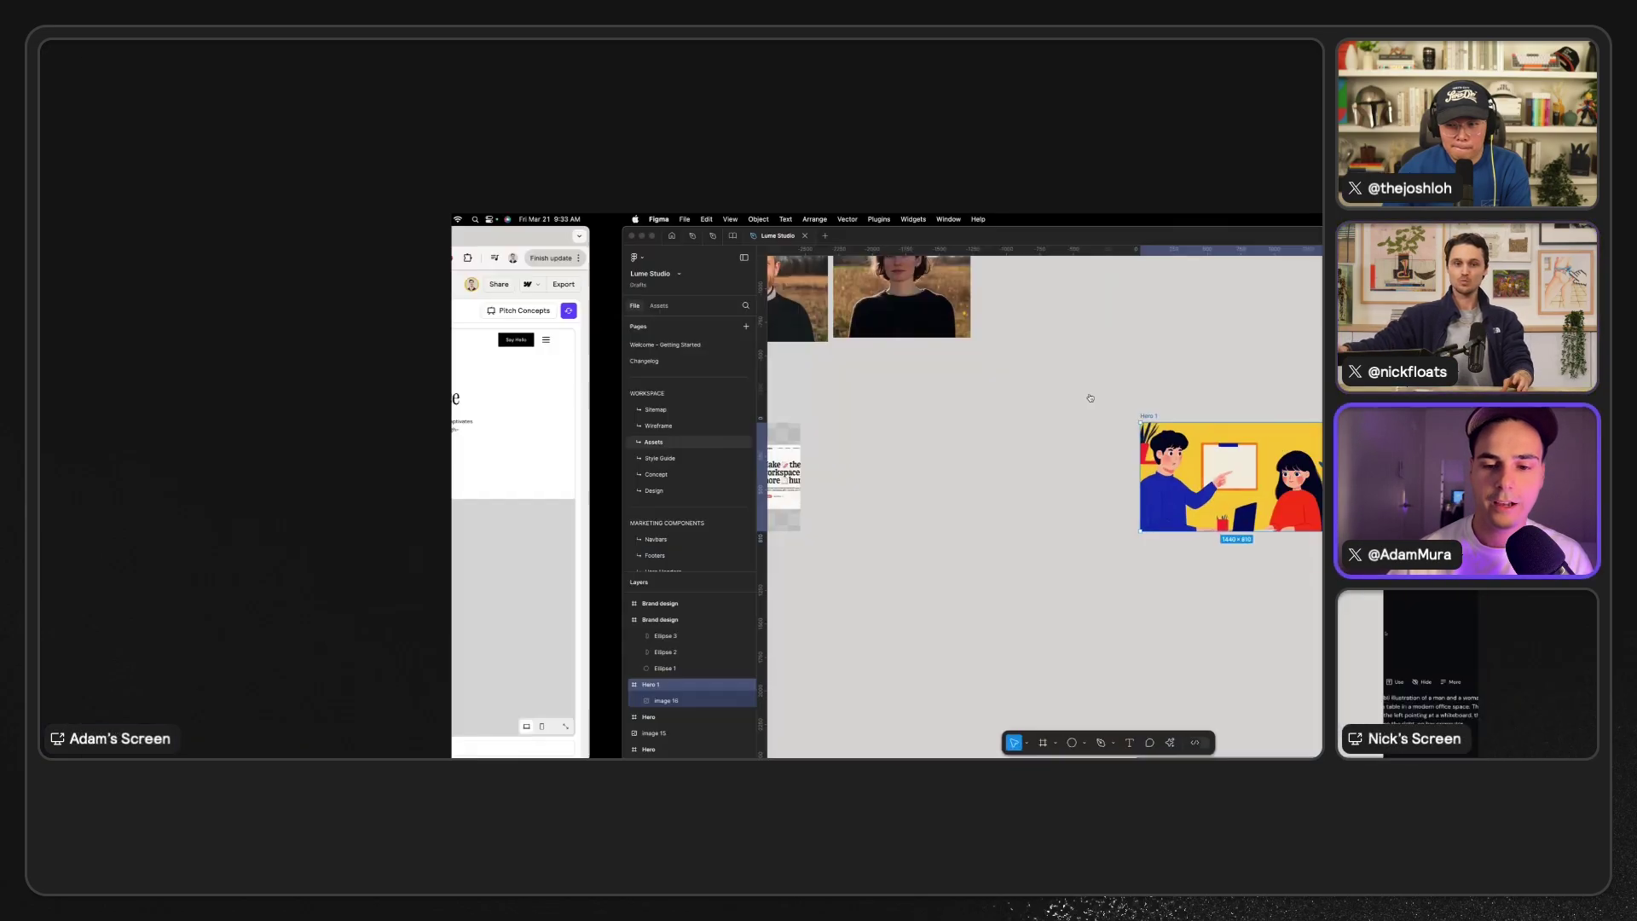
- Switch to Figma and check the dimensions of Concept 1's Hero frame and the illustrated Hero 1 frame
scroll(924, 256, down, 3)
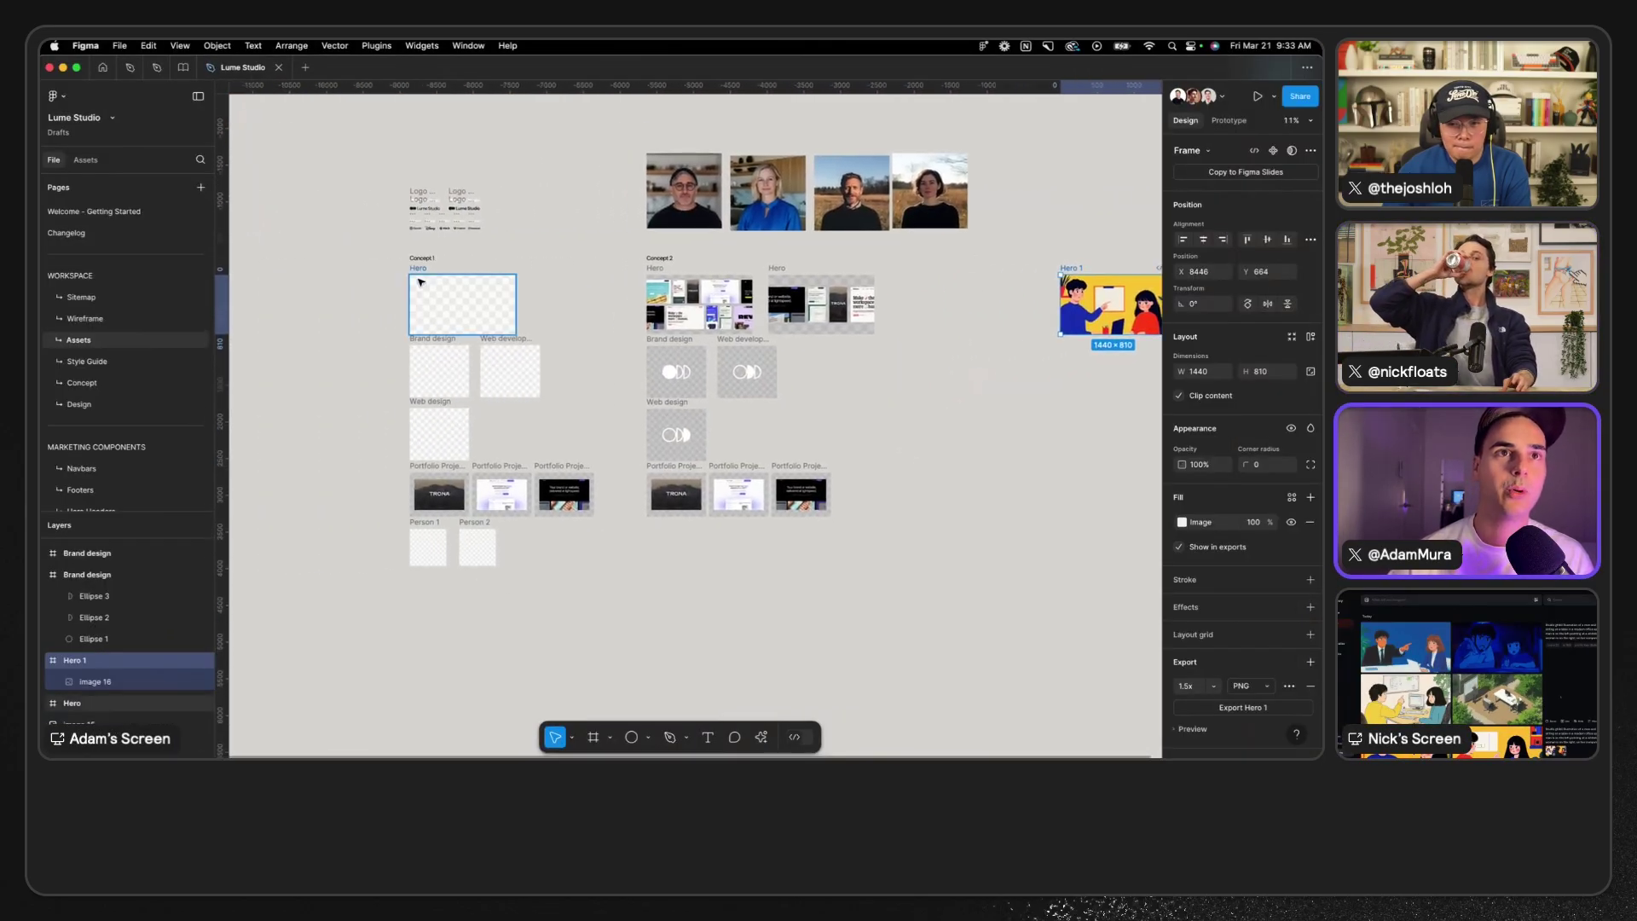
scroll(449, 299, up, 5)
click(449, 300)
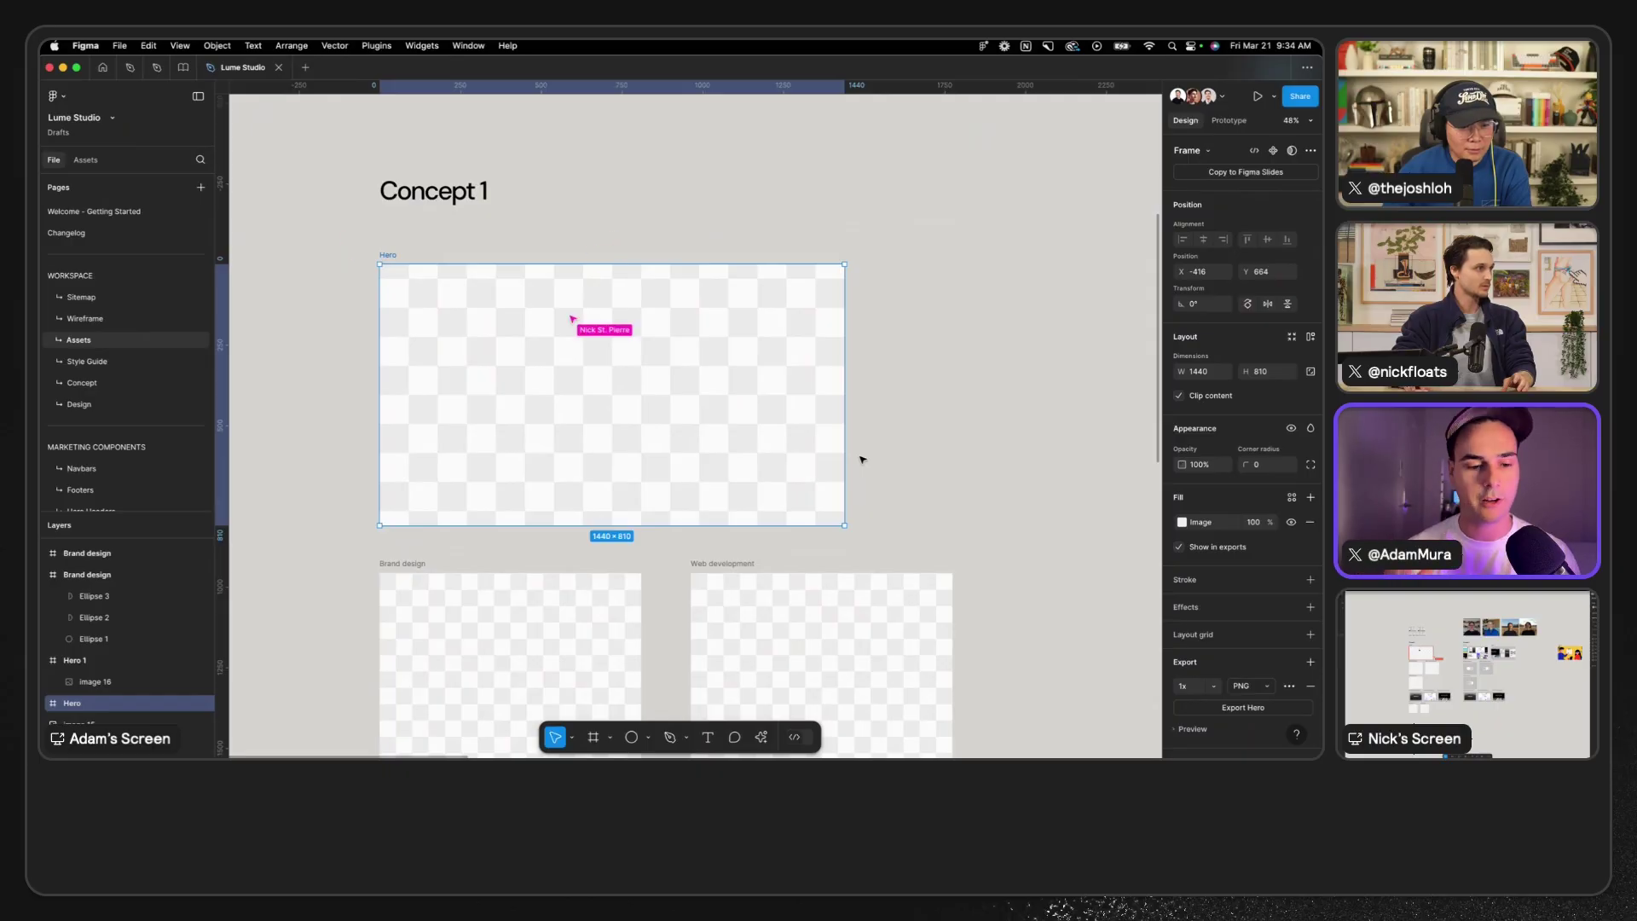
scroll(866, 431, down, 3)
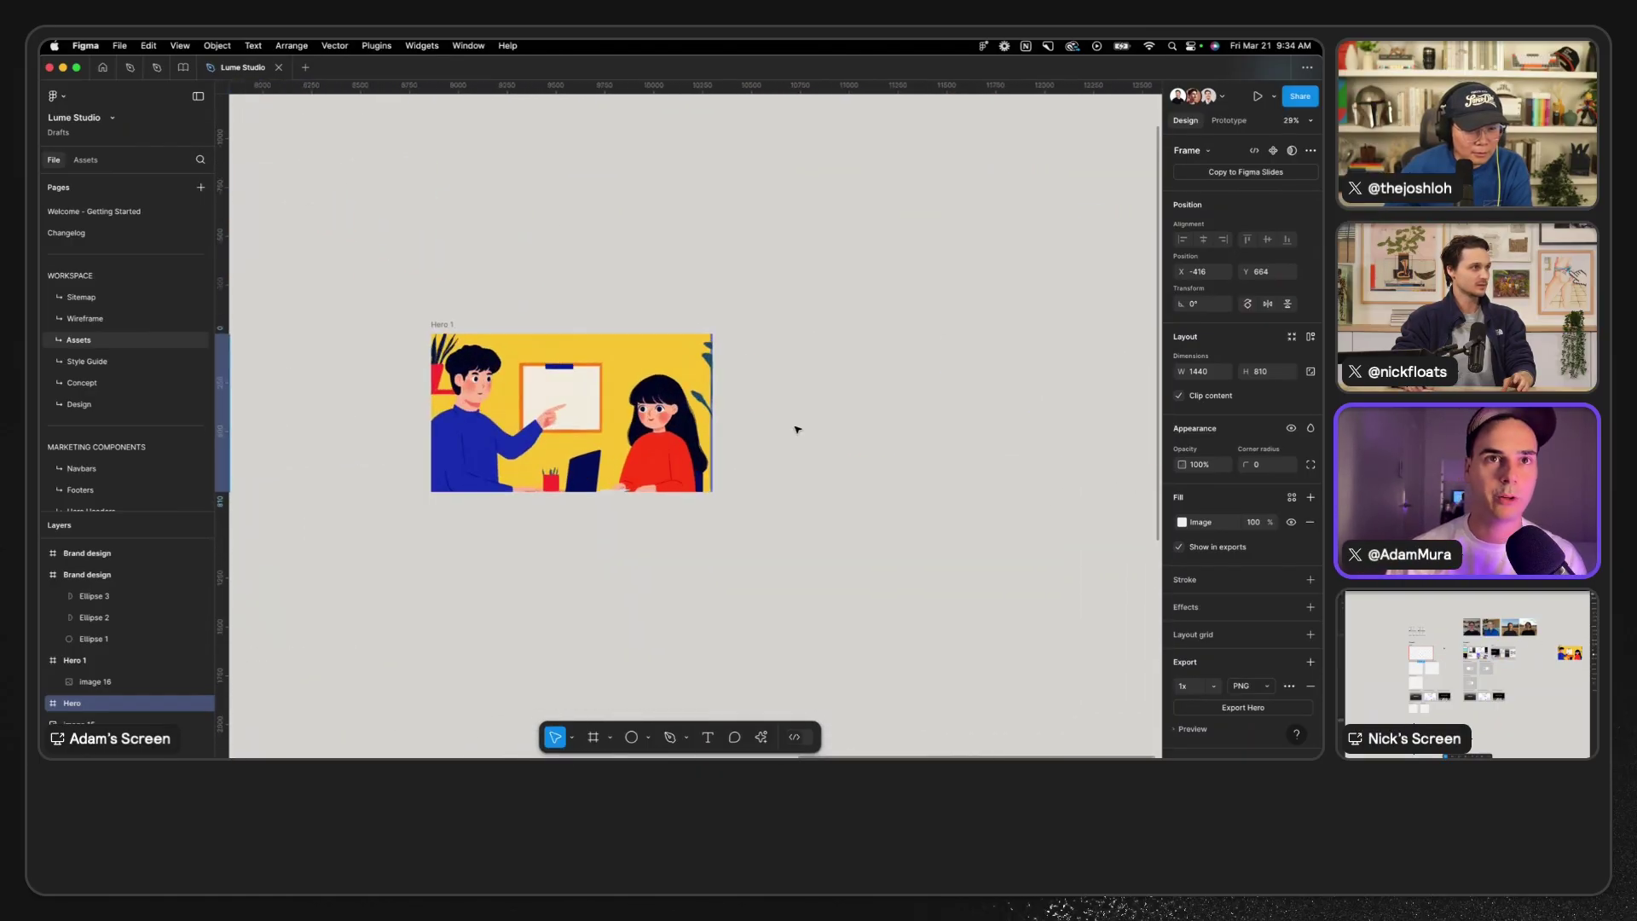
click(430, 323)
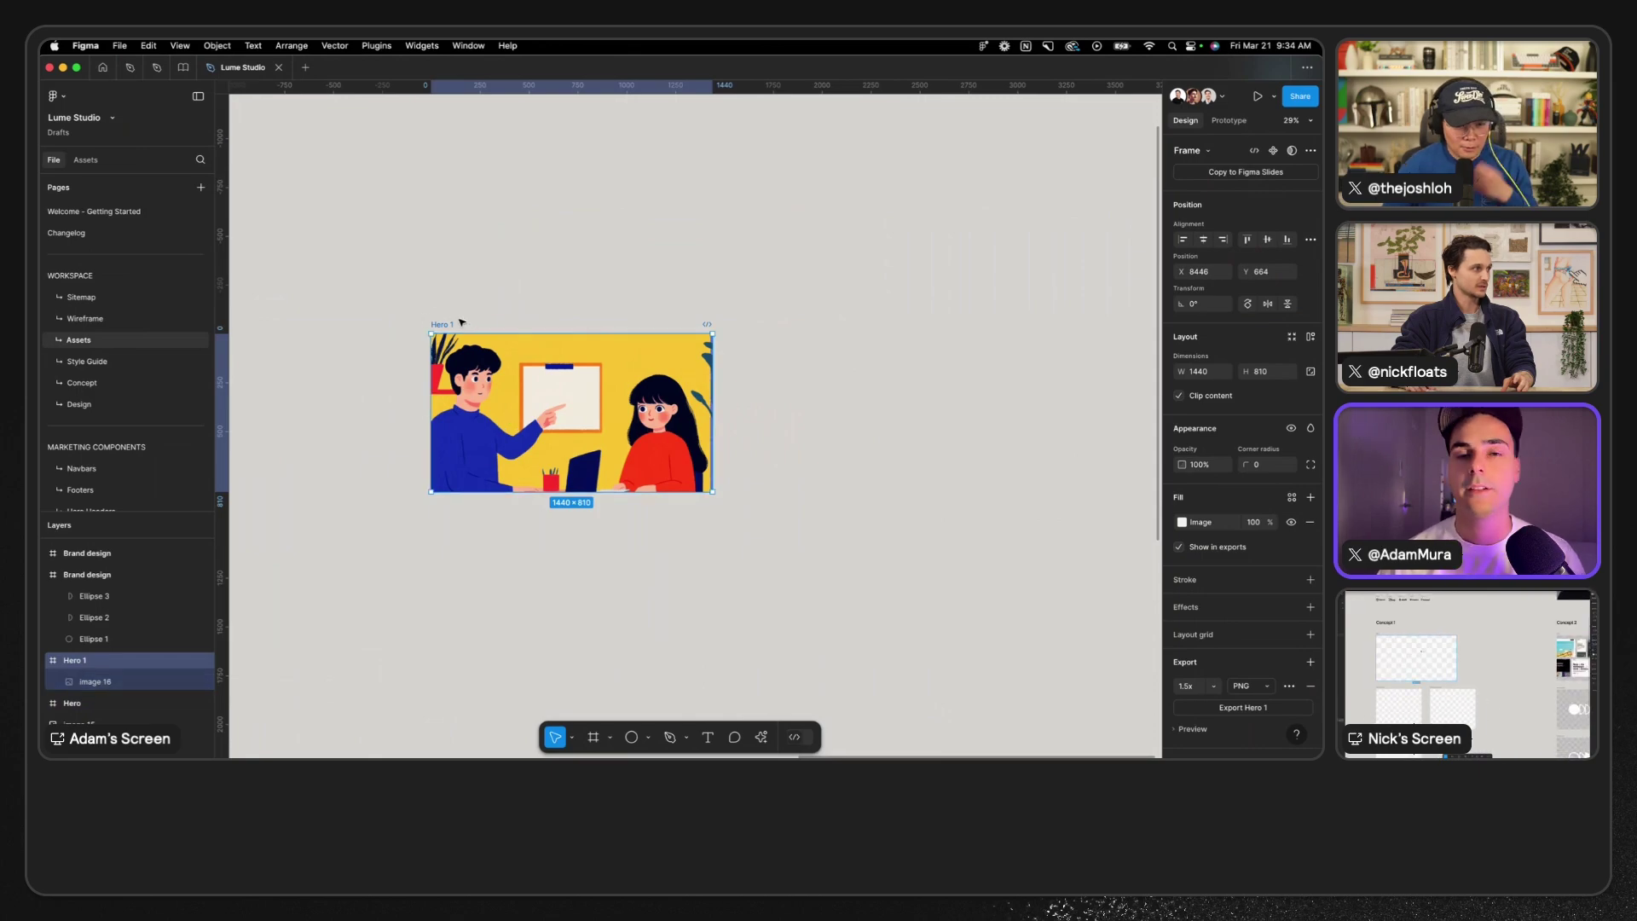
- Switch to the Relume style guide and upload the whiteboard illustration as Image 1 of the hero section
key(ctrl+Left)
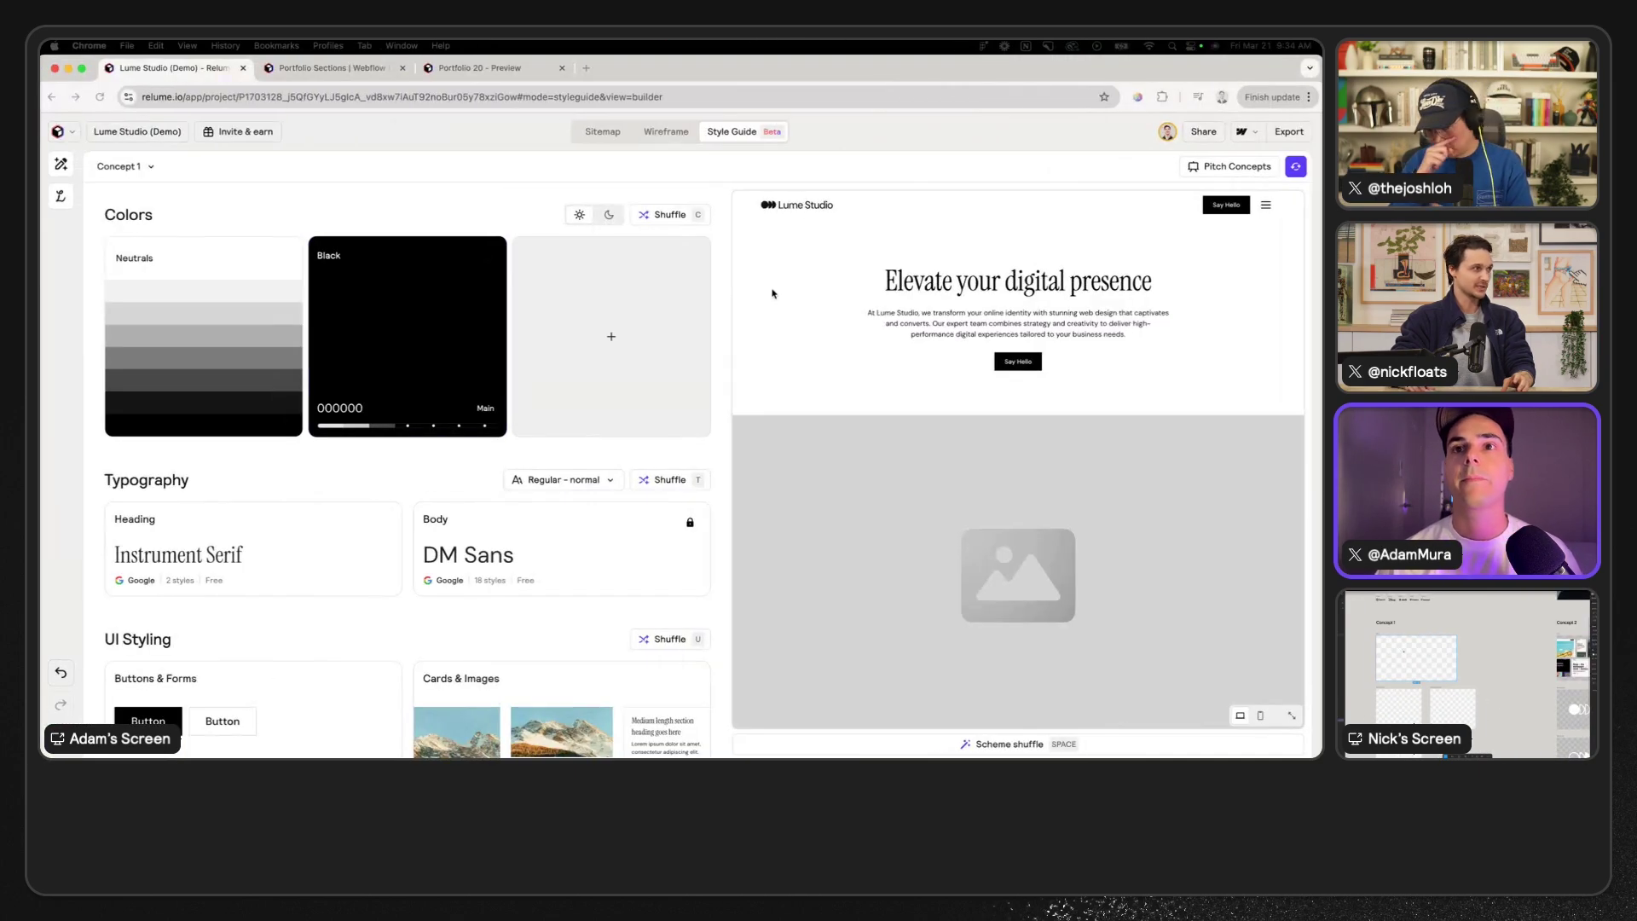
scroll(920, 547, down, 2)
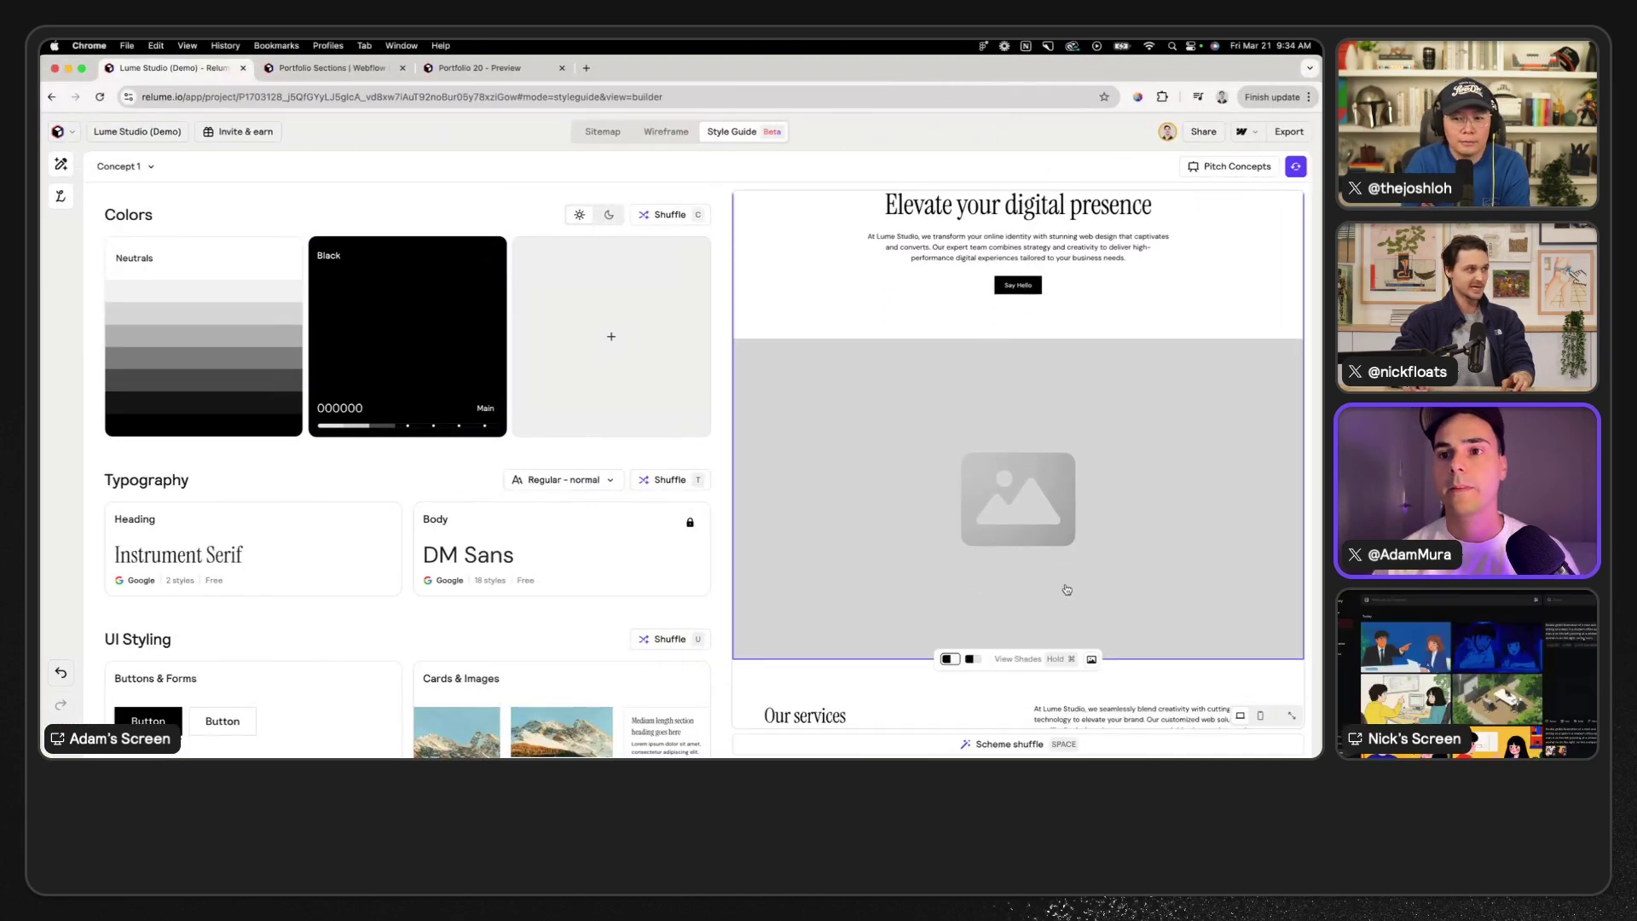
key(ctrl+Right)
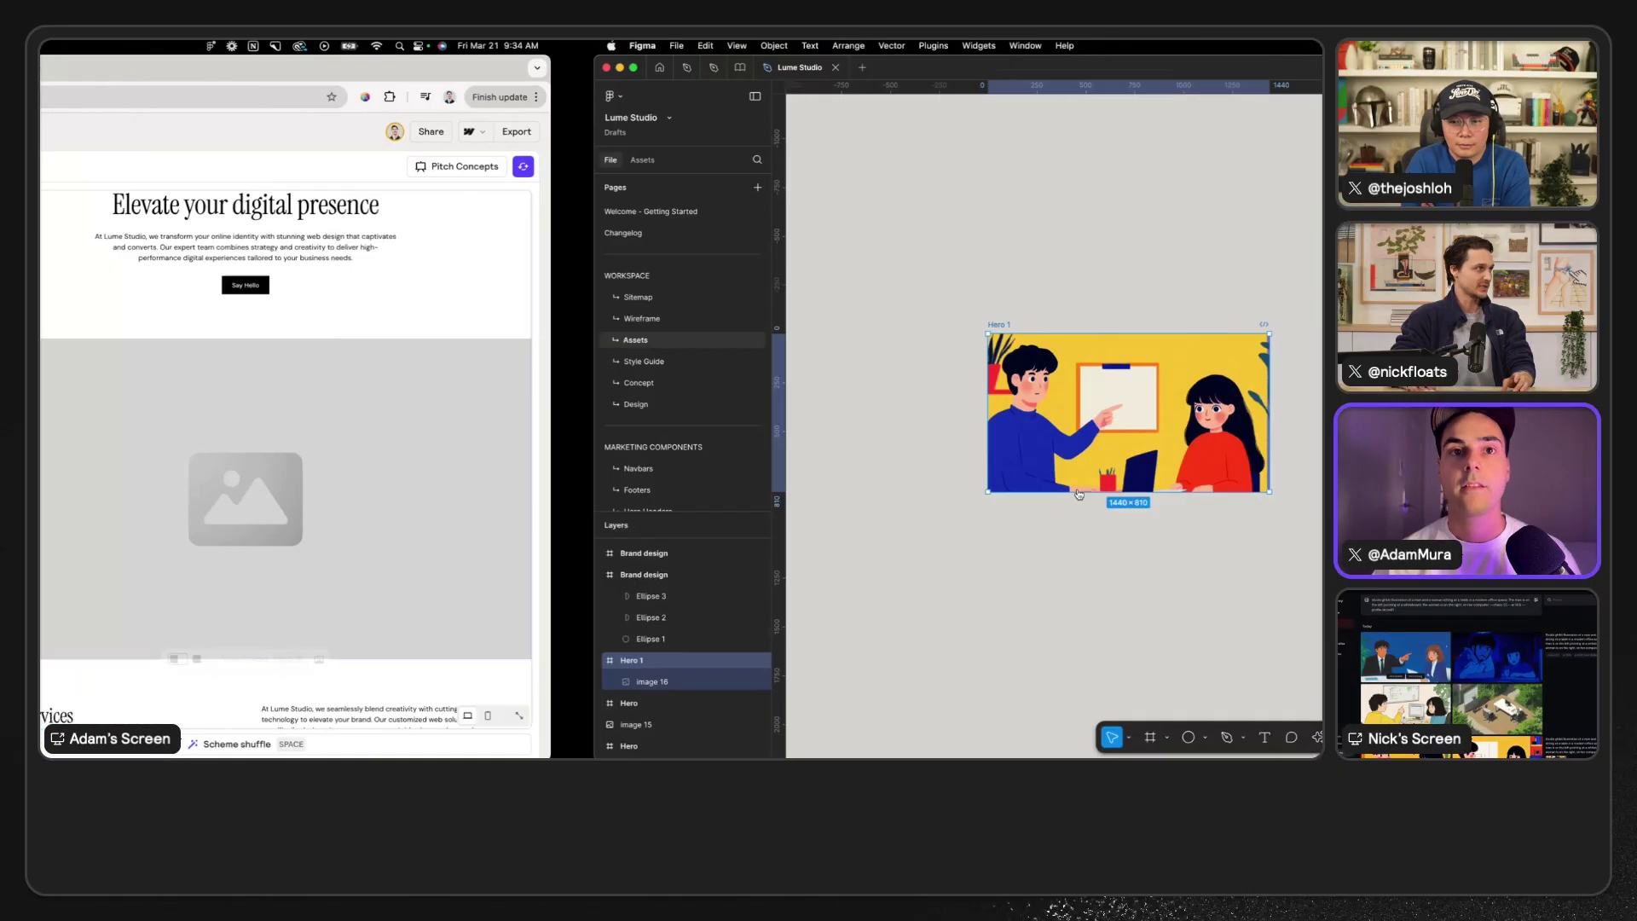
key(ctrl+Left)
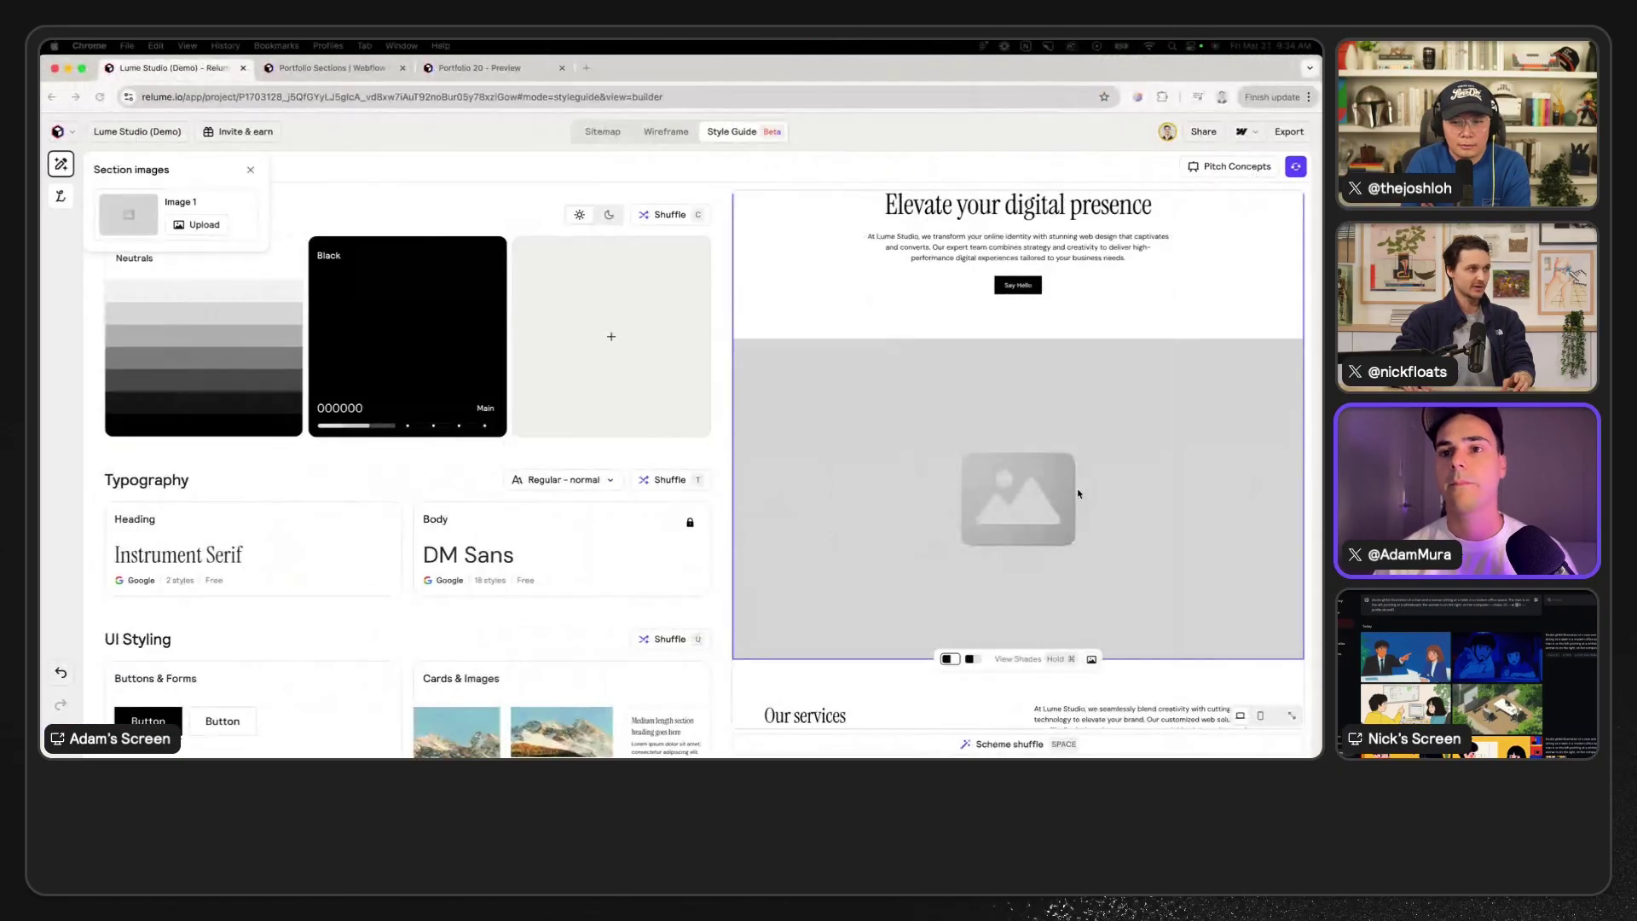
click(192, 225)
click(452, 237)
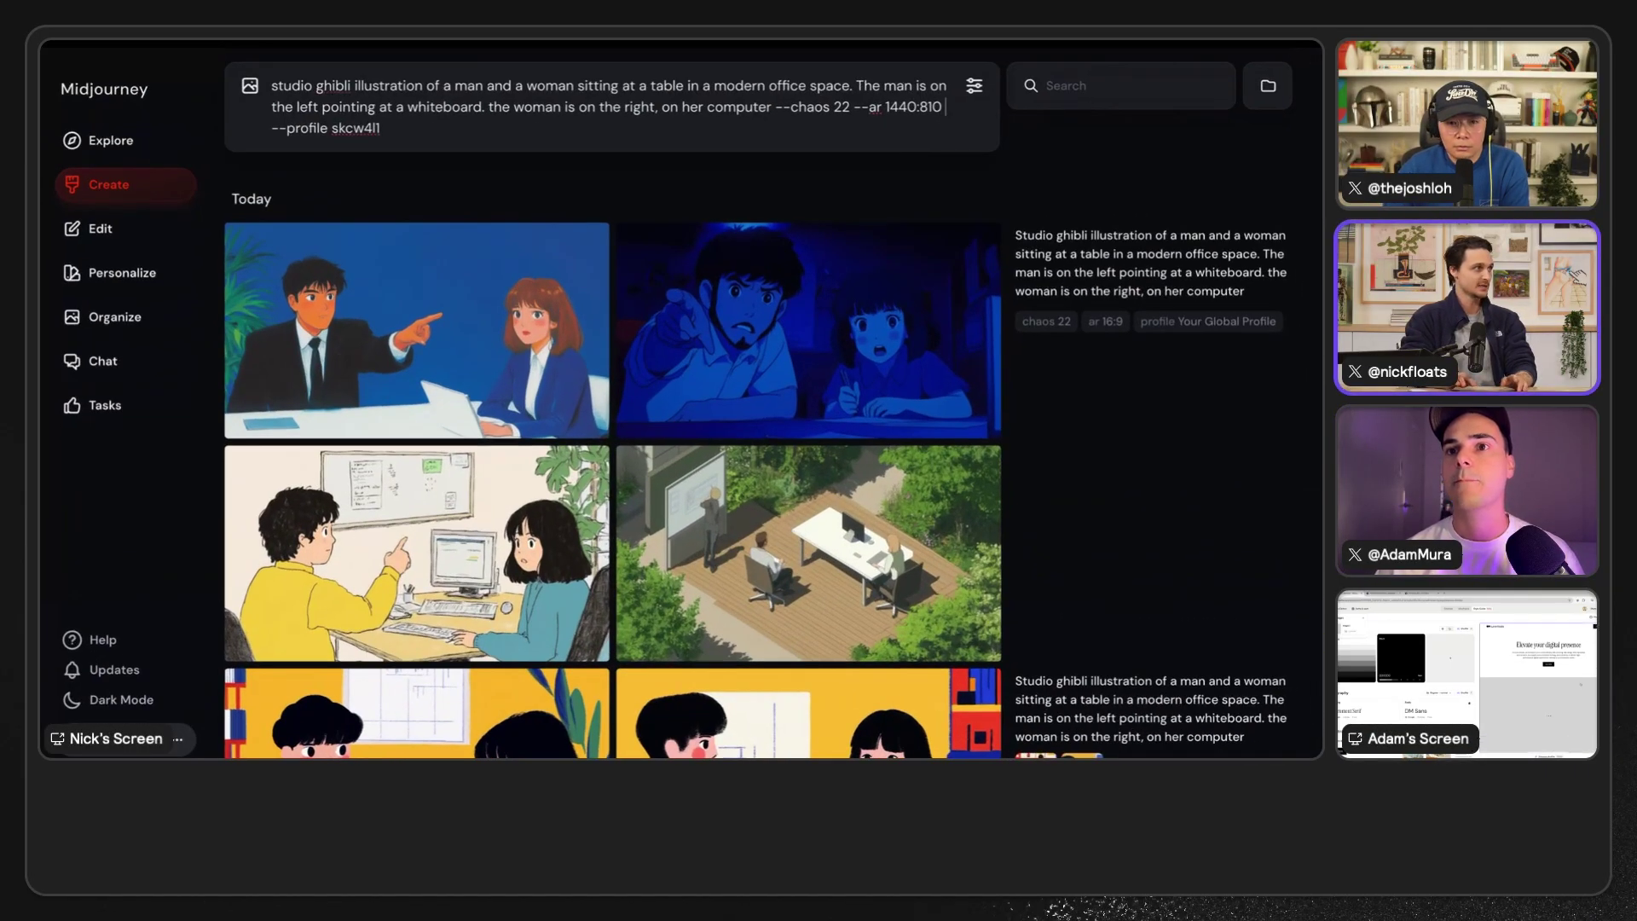
- Switch to Midjourney and generate the studio ghibli office prompt with --chaos 22 and --ar 1440:810, and view the results
key(Return)
mouse_move(1227, 284)
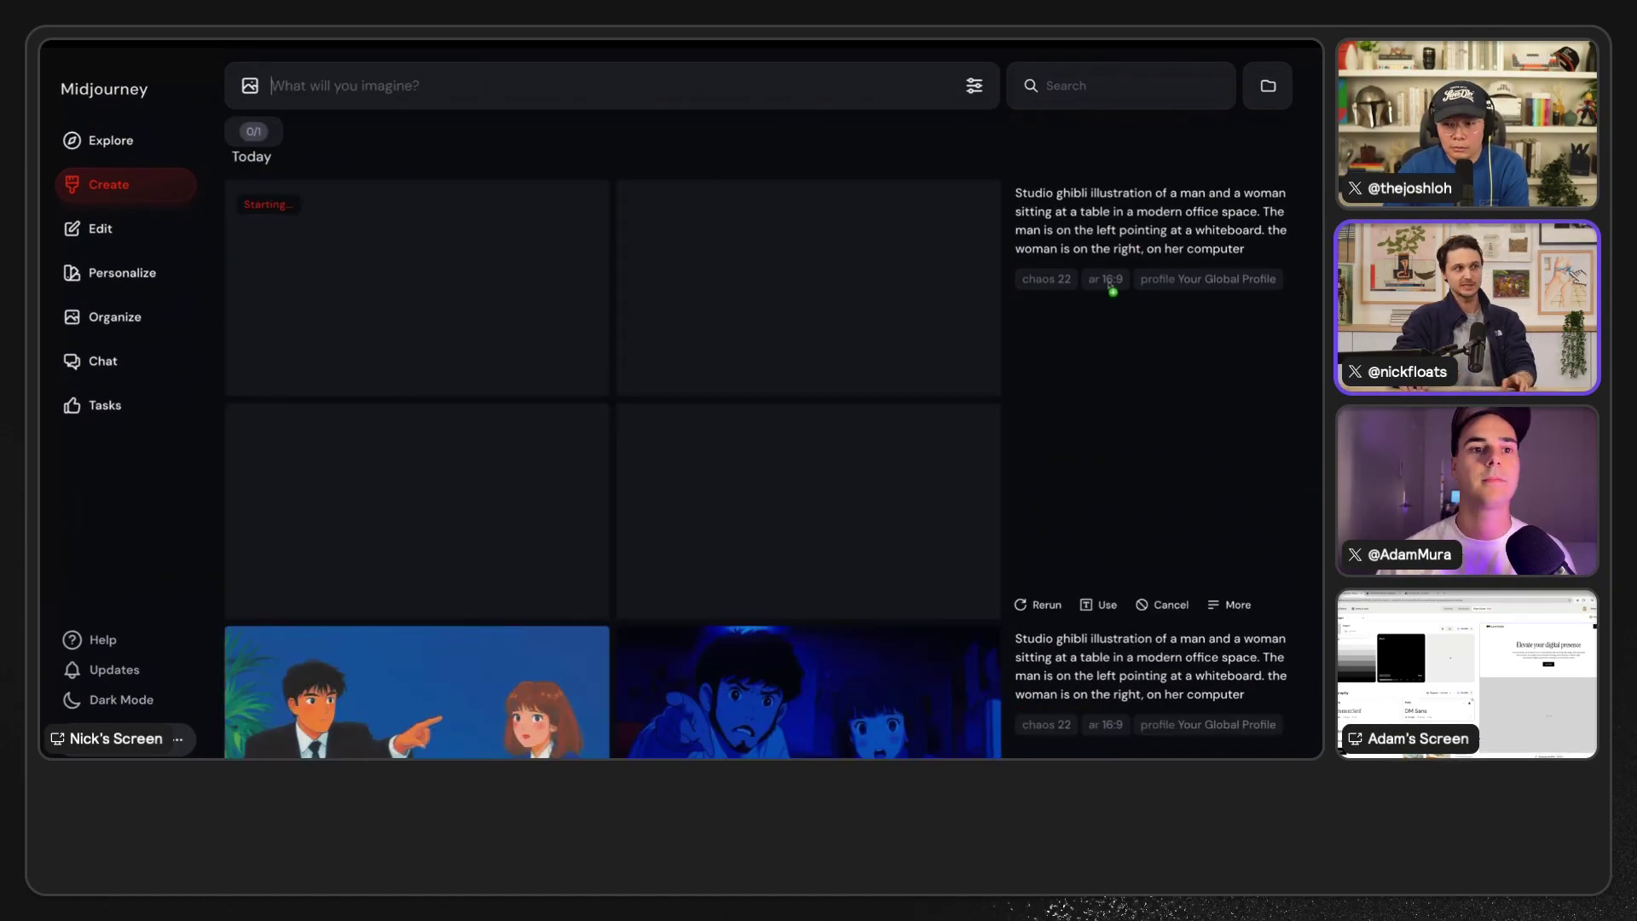
scroll(823, 303, down, 1)
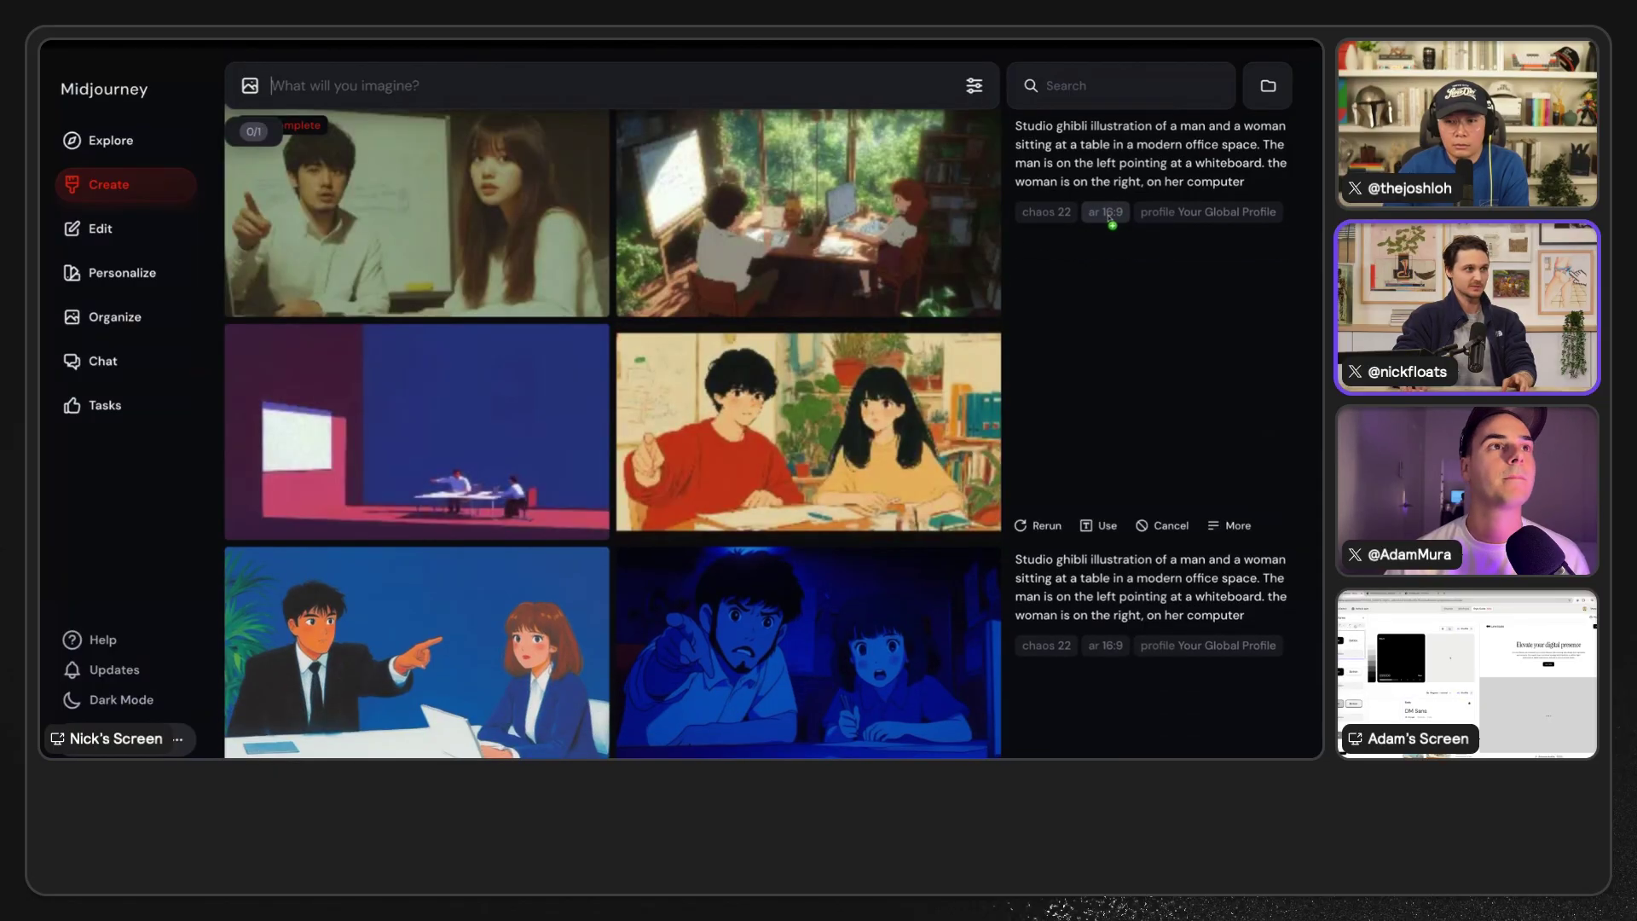
scroll(1114, 247, up, 1)
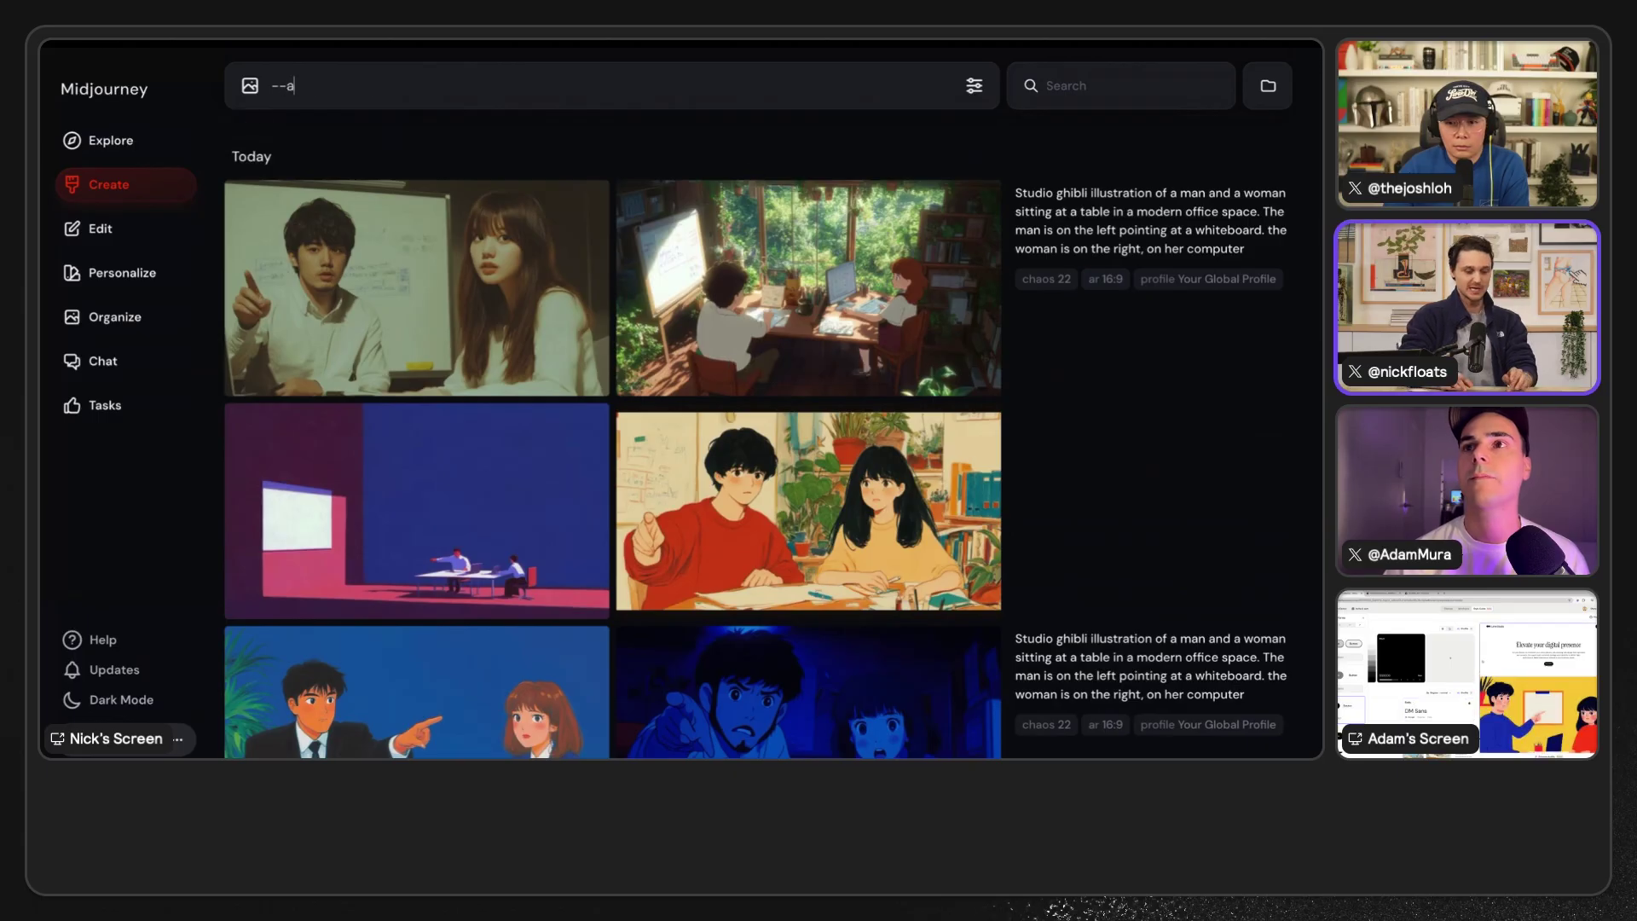
- Look back through the generated images for the flat-style office whiteboard illustrations and reuse the text of their man-and-woman prompt
text(12:34)
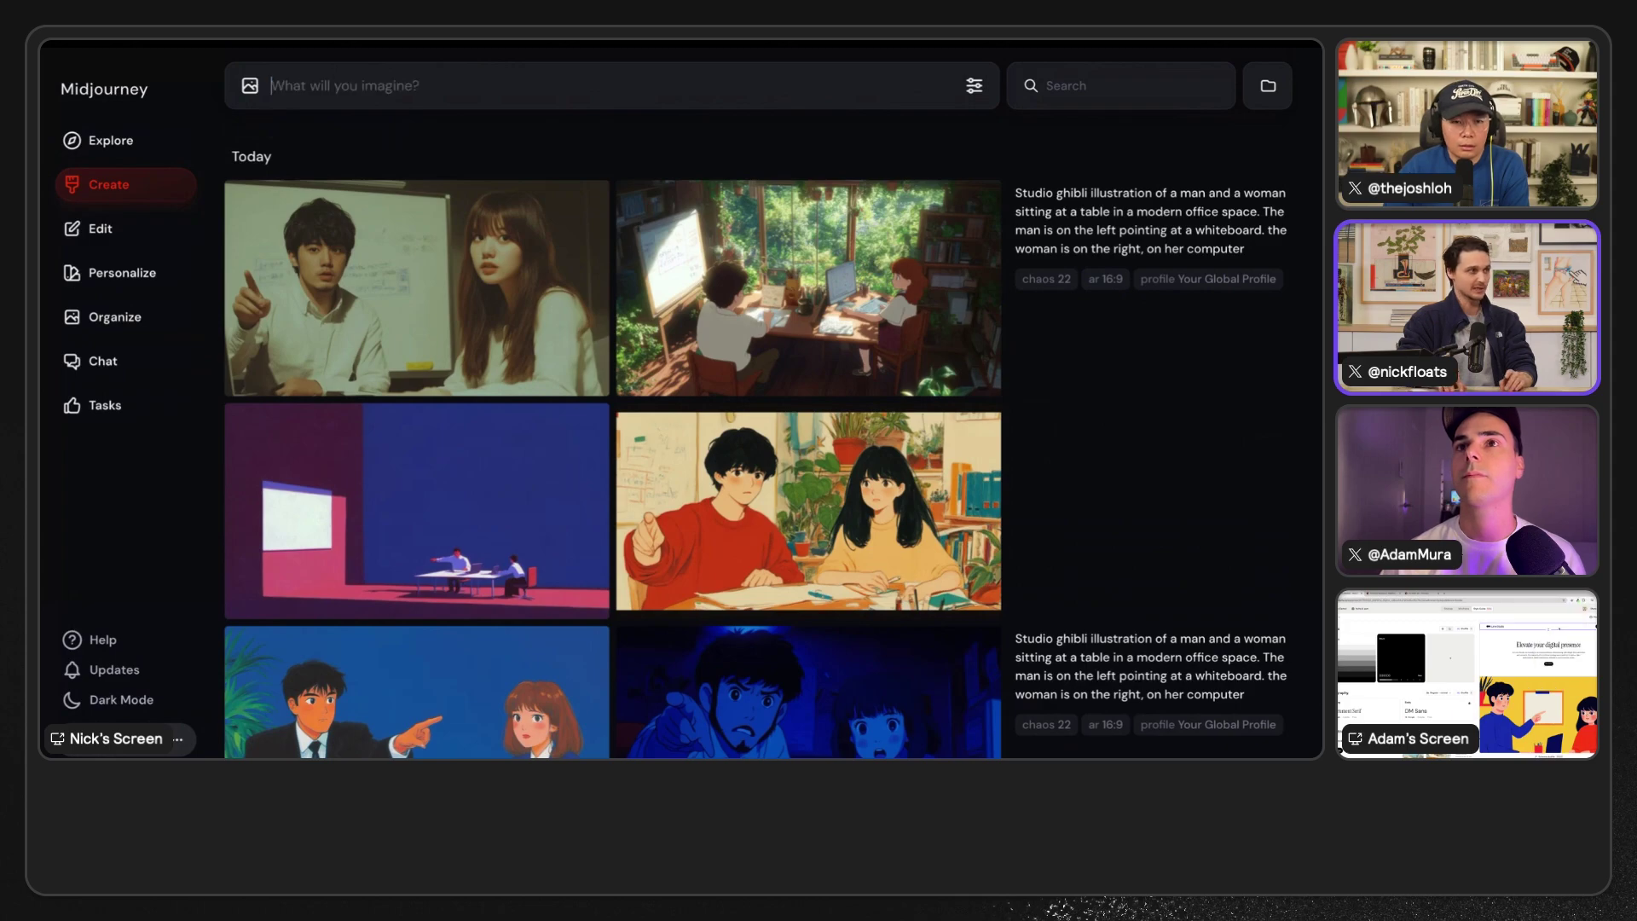
scroll(1087, 361, down, 1)
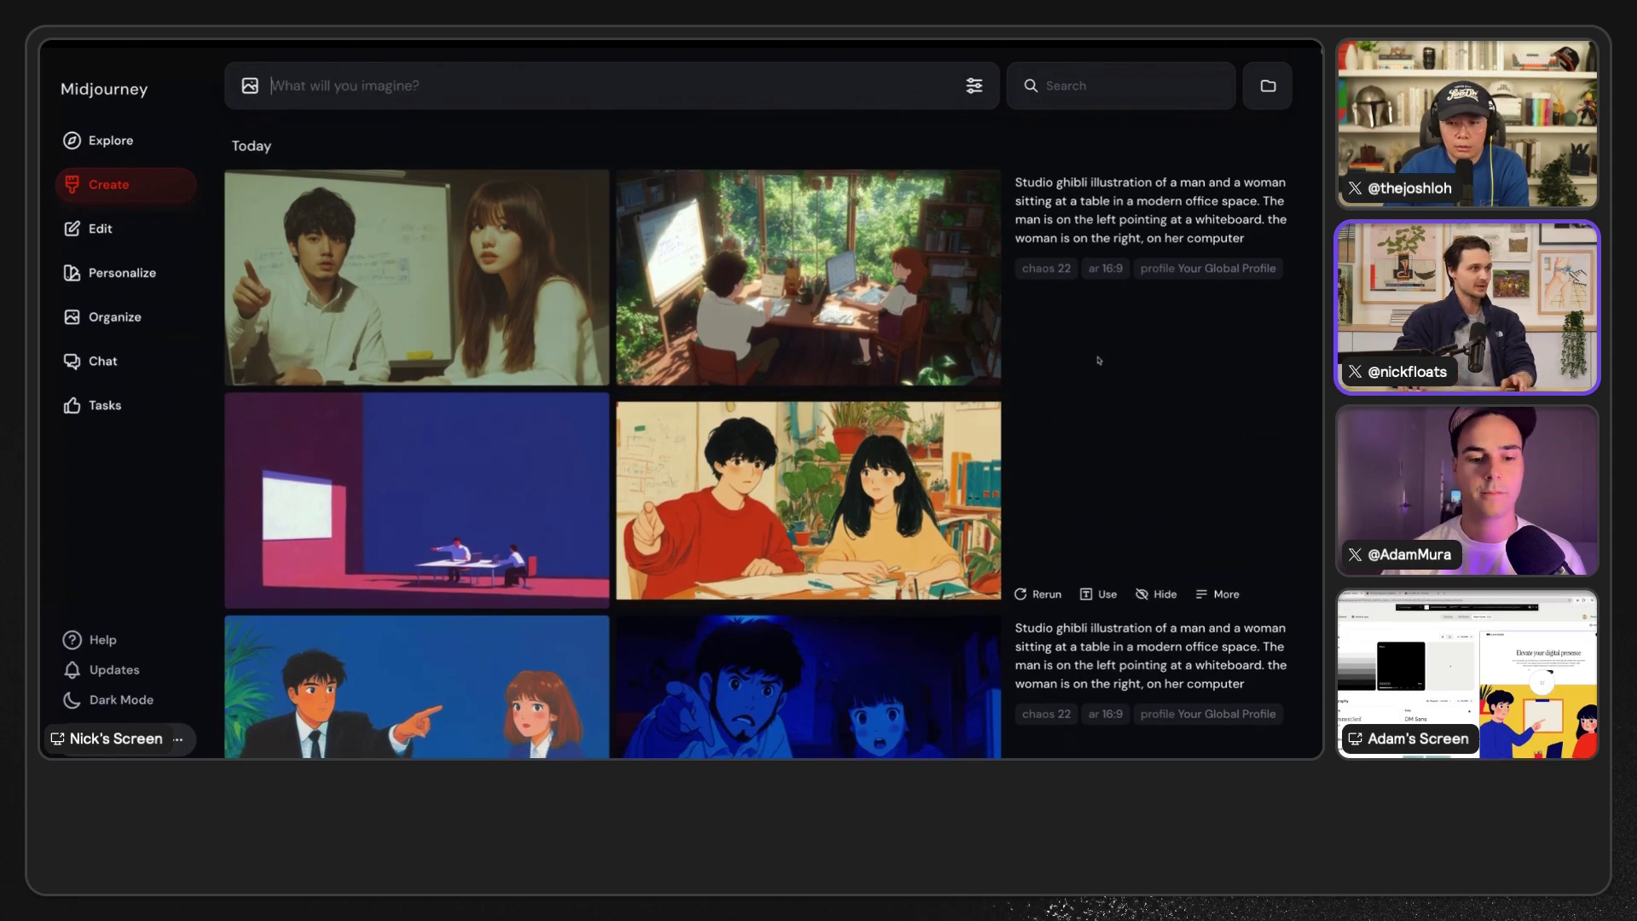
scroll(1098, 359, down, 3)
scroll(1097, 375, up, 3)
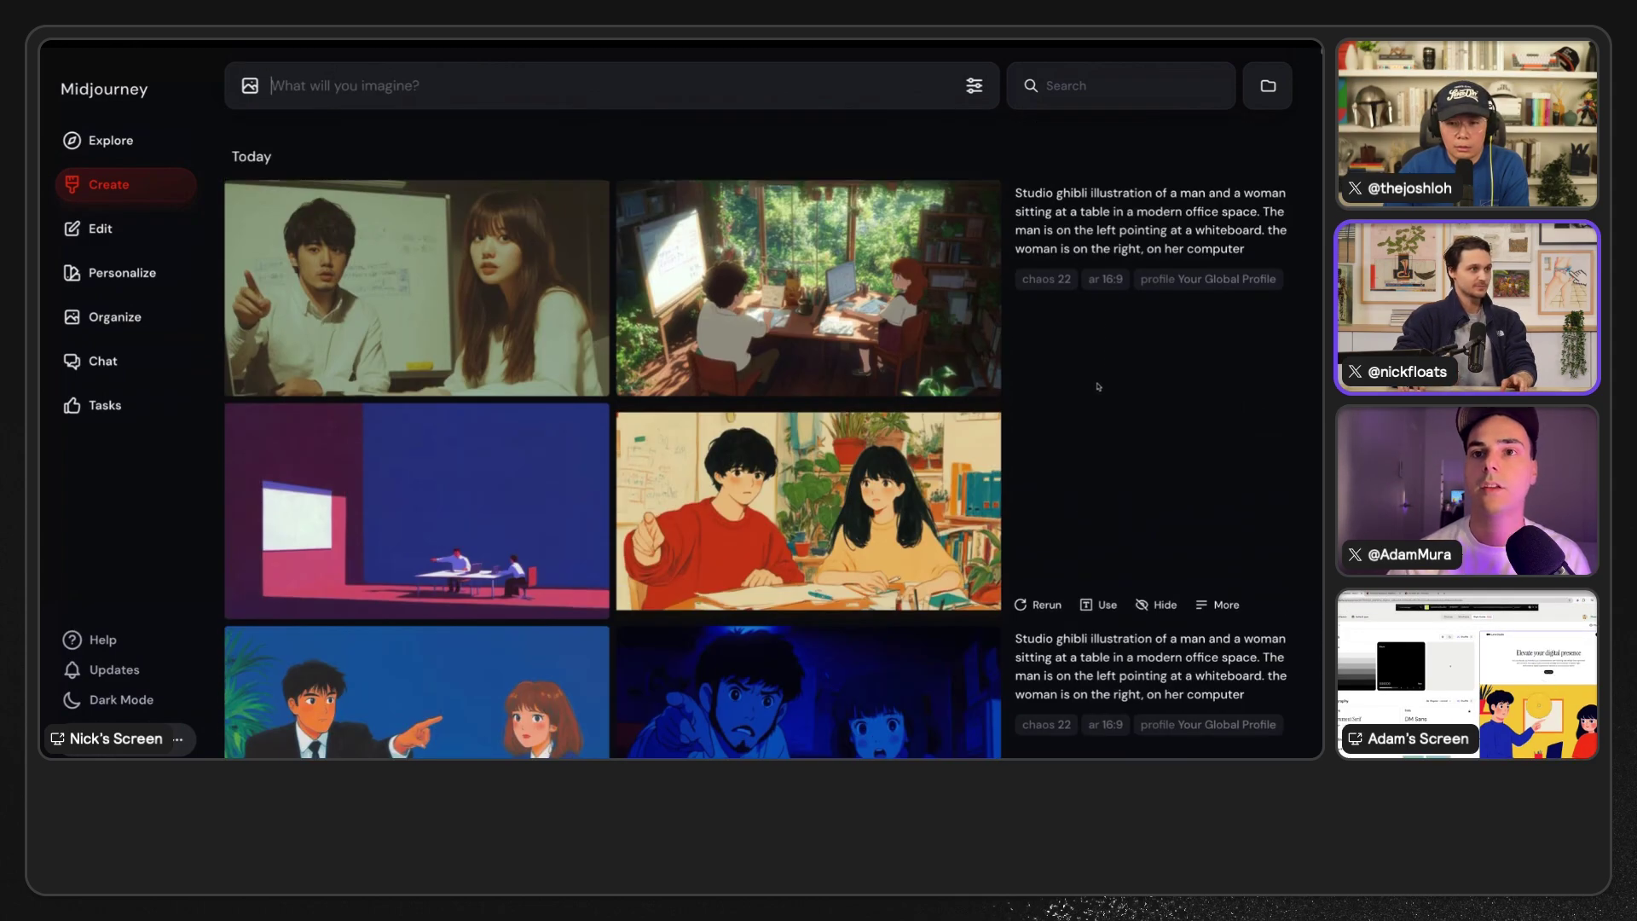
scroll(1092, 478, down, 1)
scroll(1092, 491, down, 10)
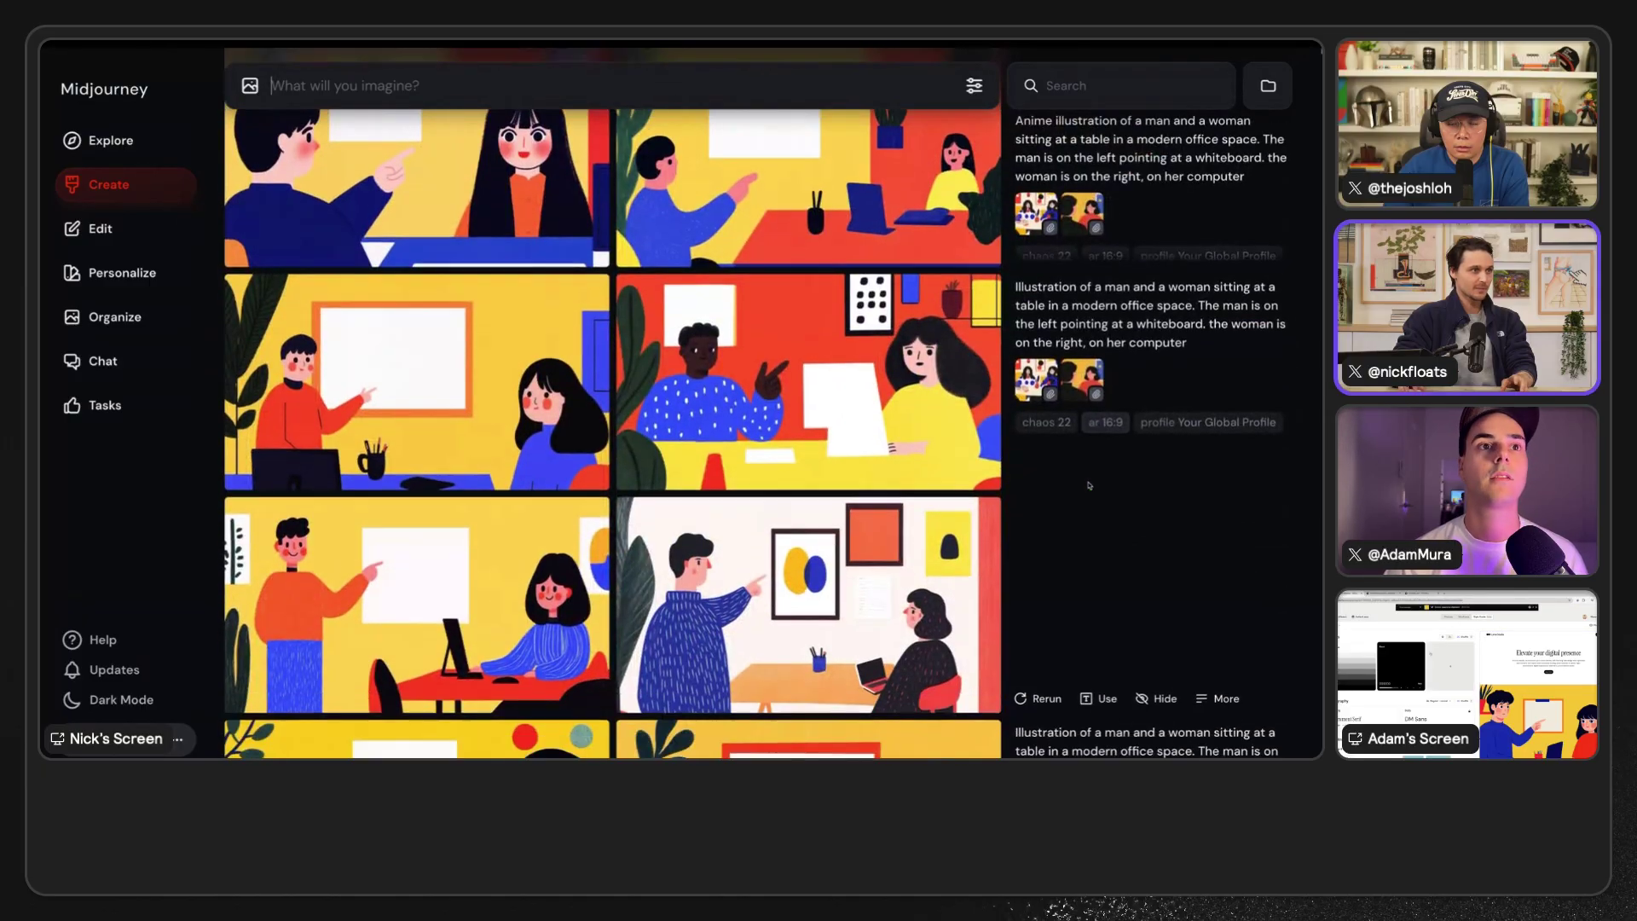
click(1074, 327)
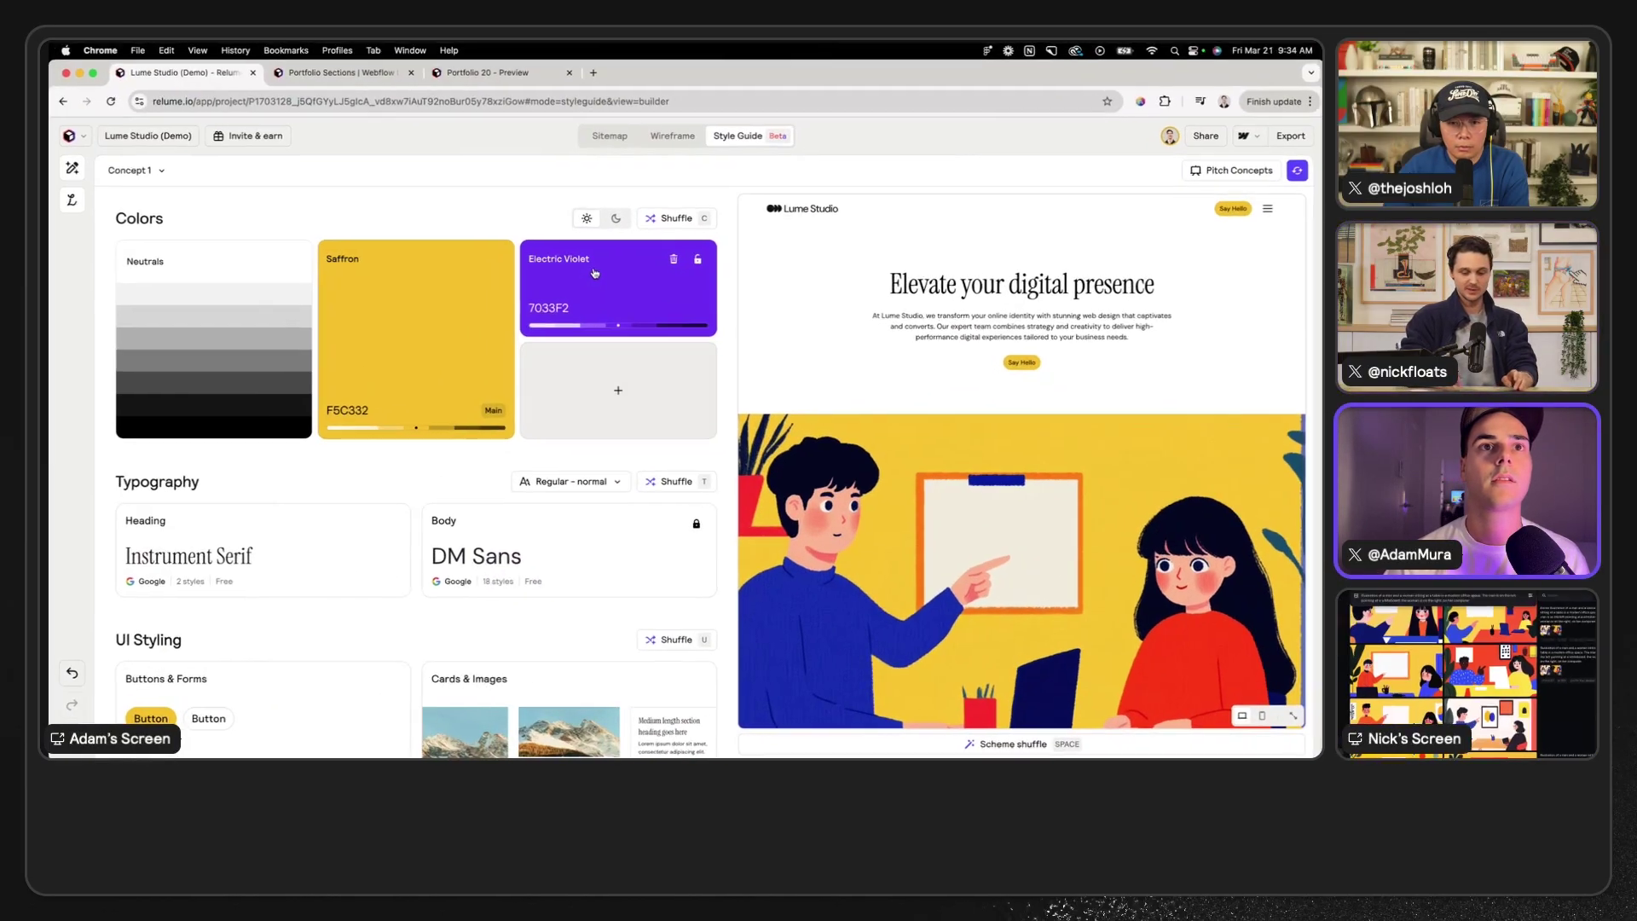
- Switch to the Relume style guide and open the Electric Violet color for editing
click(593, 286)
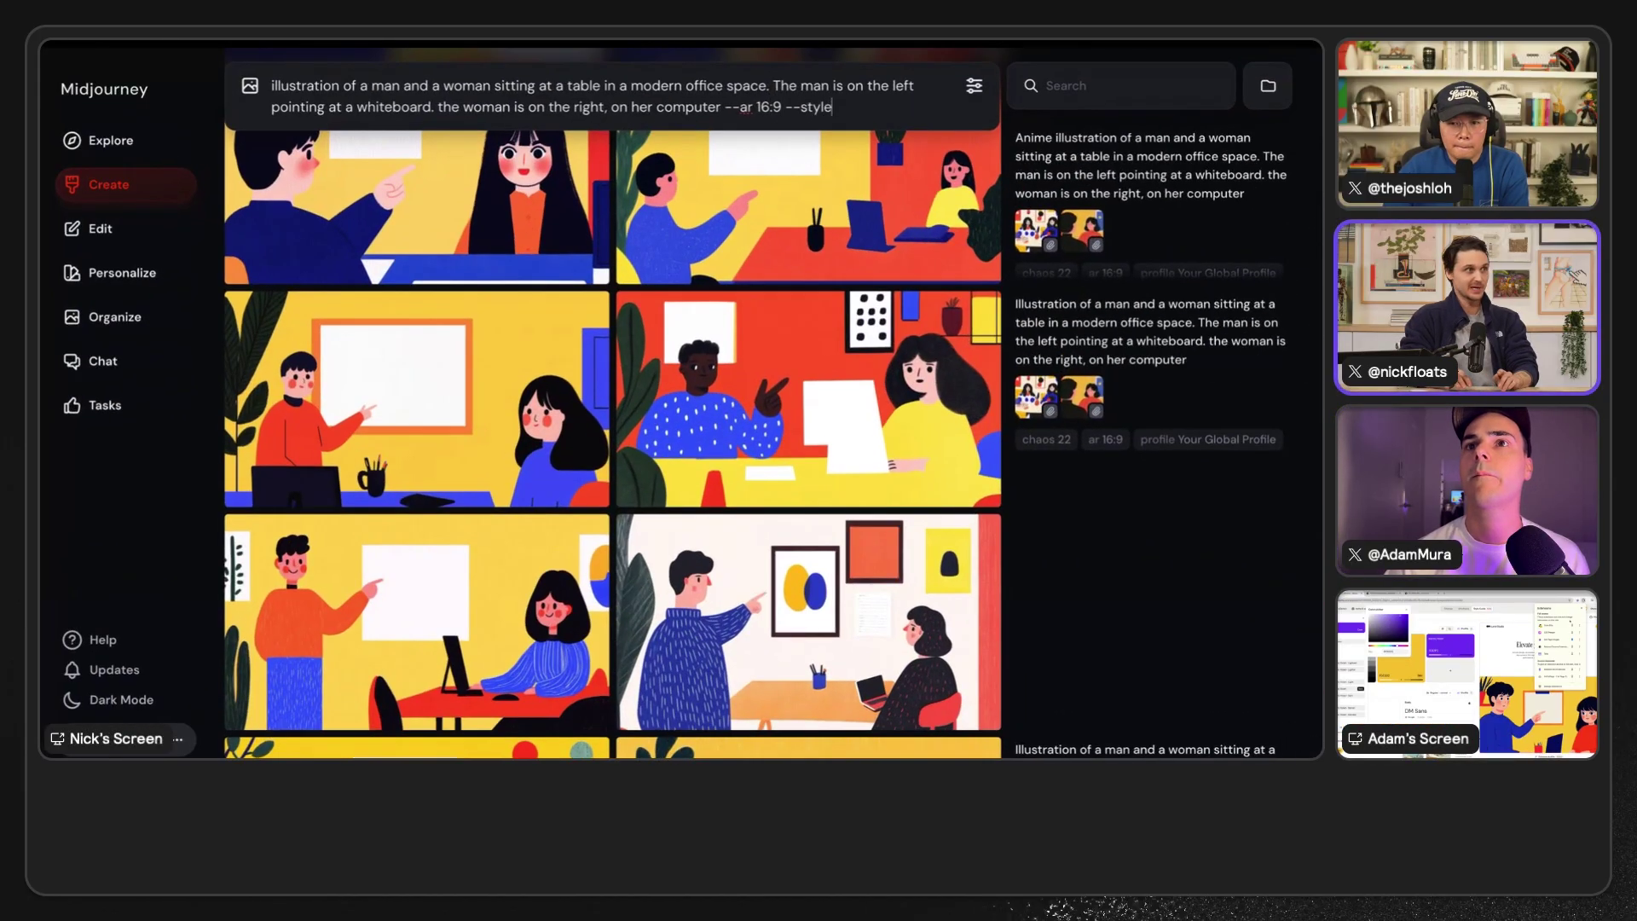
- Switch to Midjourney, generate the man-and-woman office illustration prompt with --ar 16:9 --styletest, and view the results in the different styles
text(te)
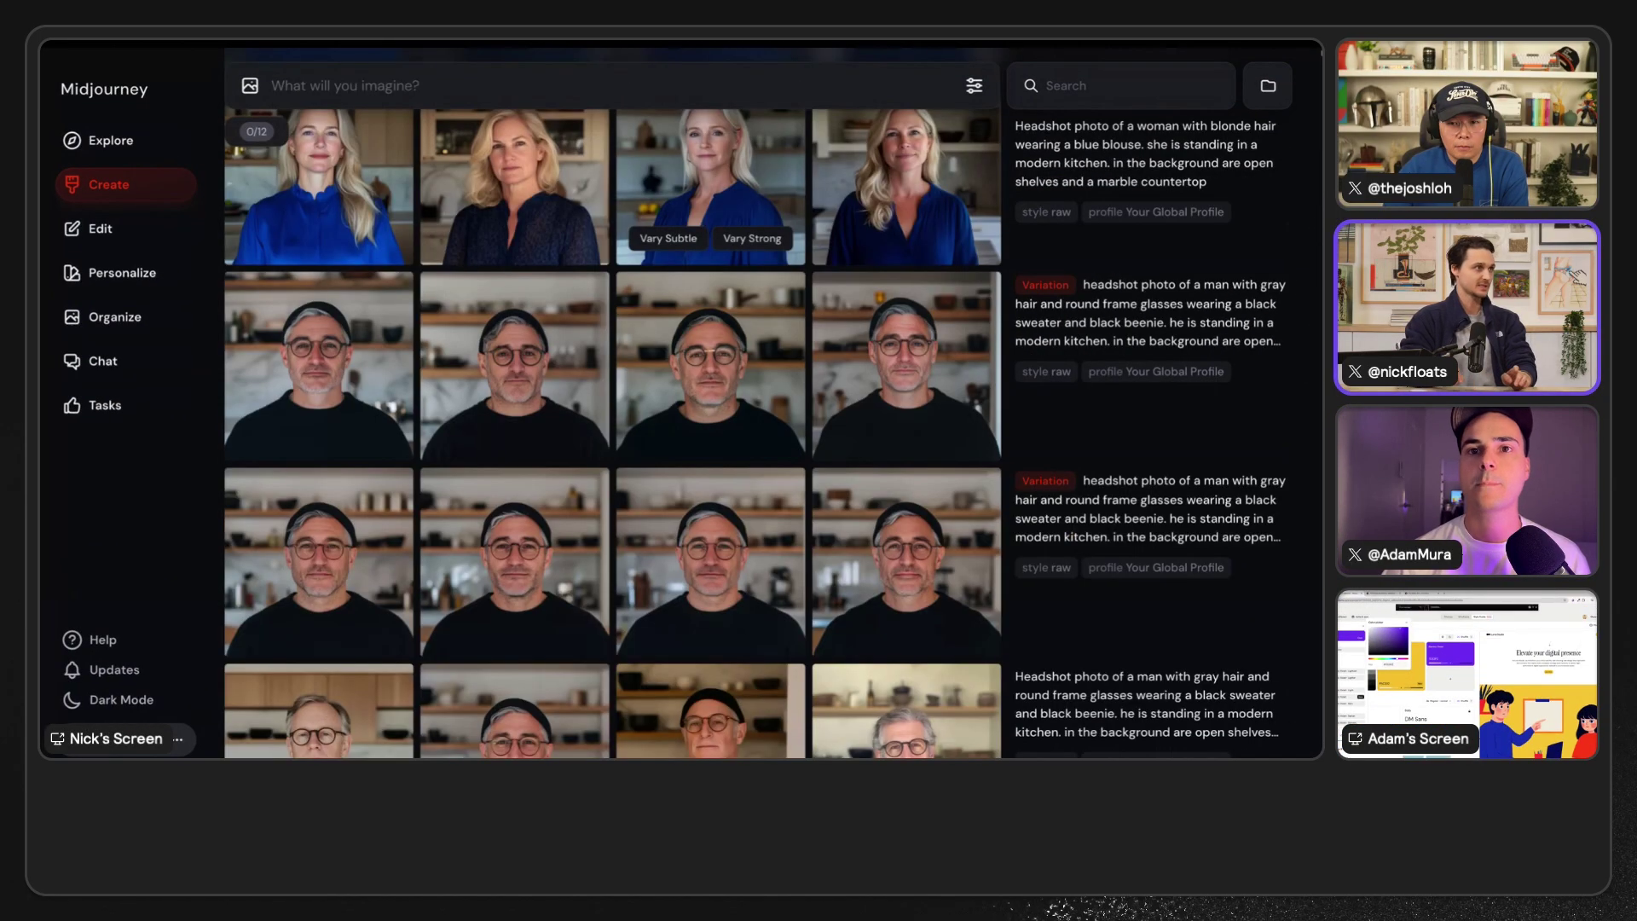
scroll(789, 239, up, 15)
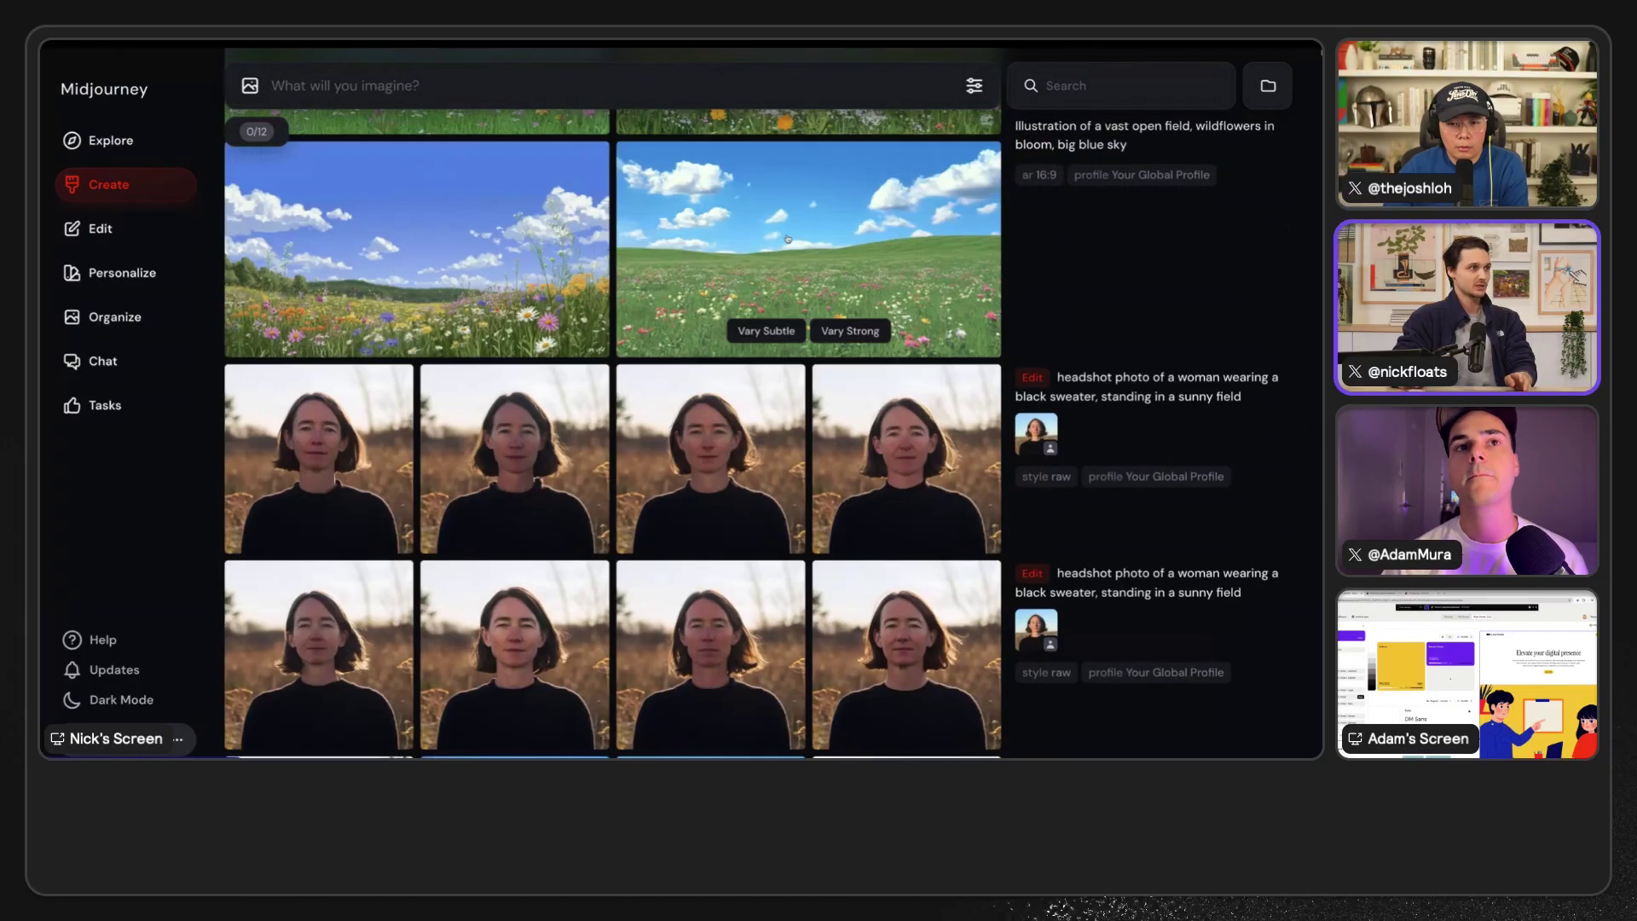
scroll(788, 240, up, 15)
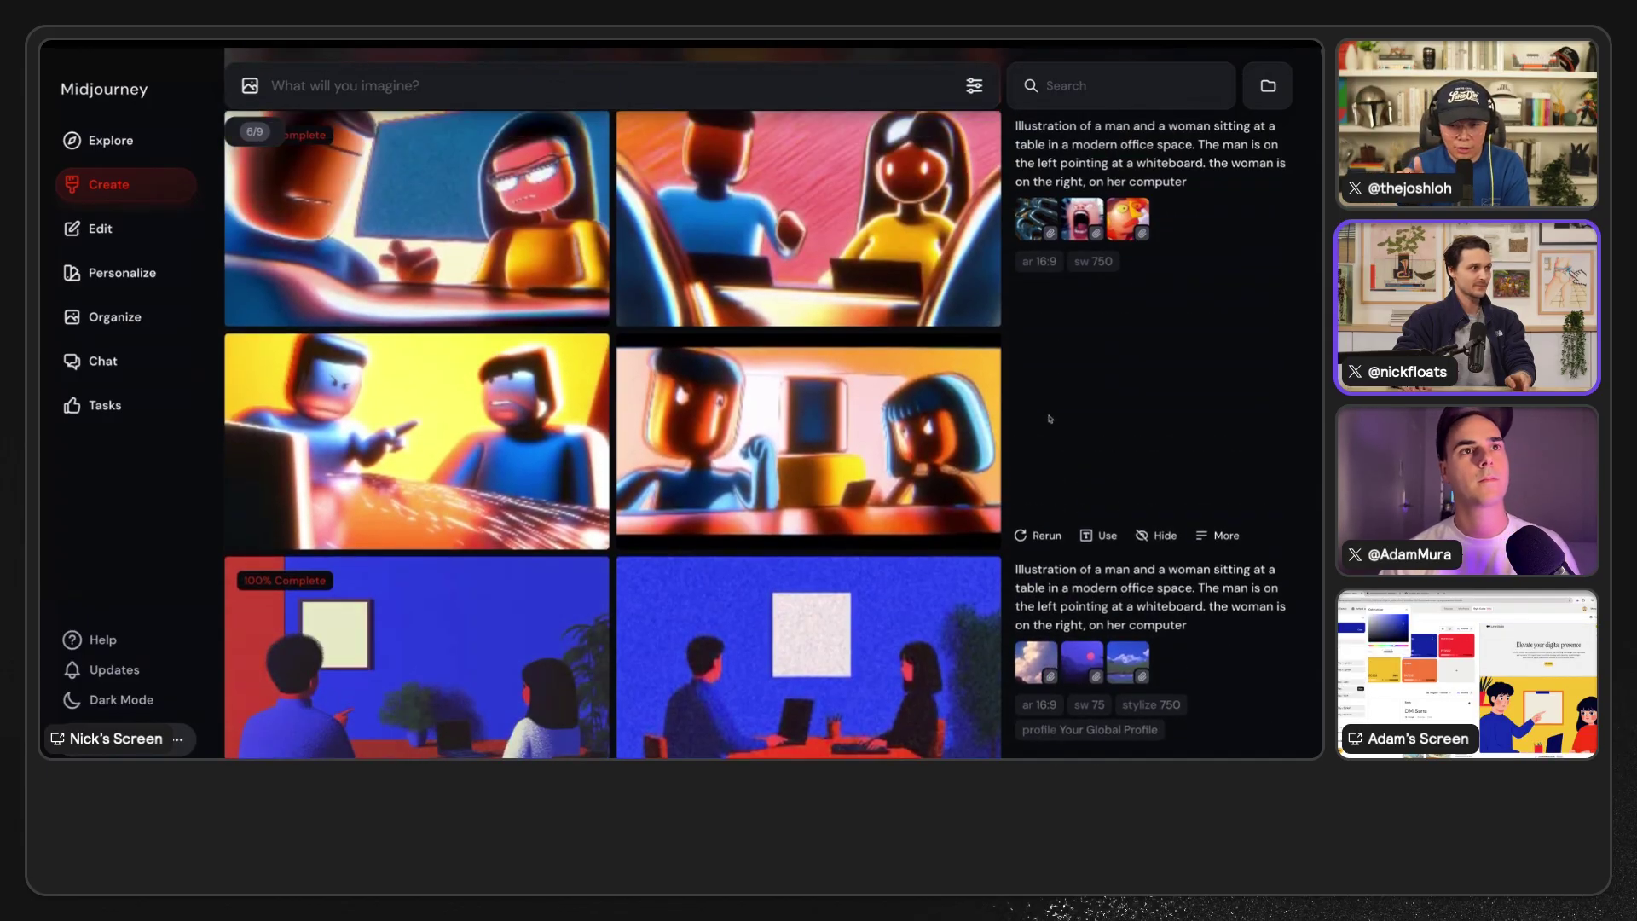
scroll(1050, 418, down, 5)
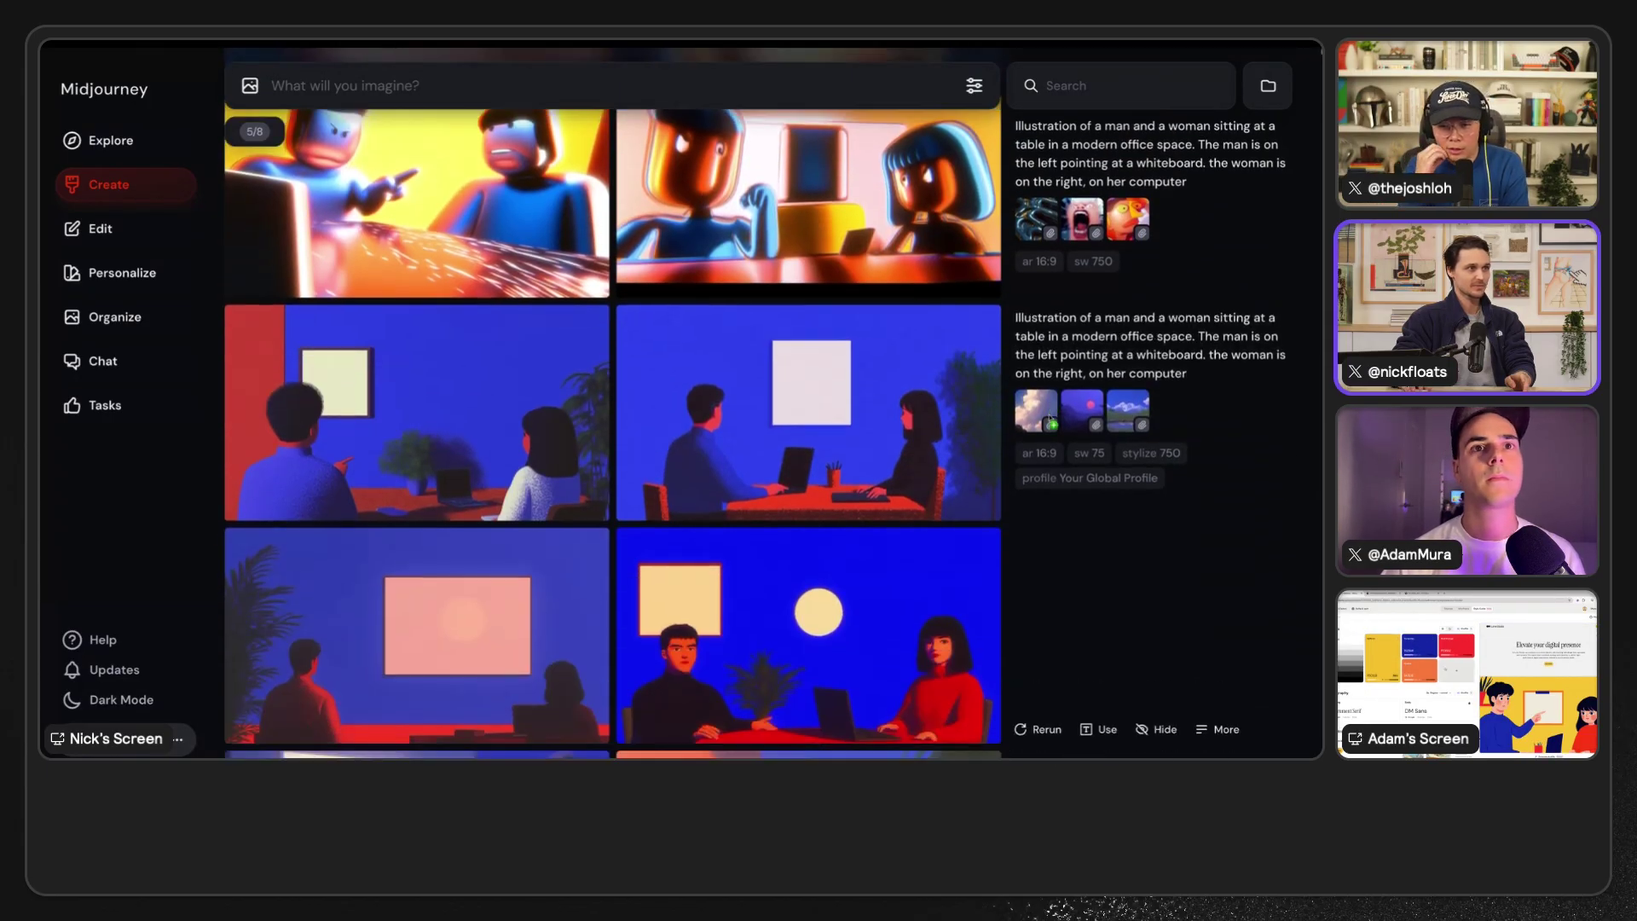
scroll(1050, 419, down, 1)
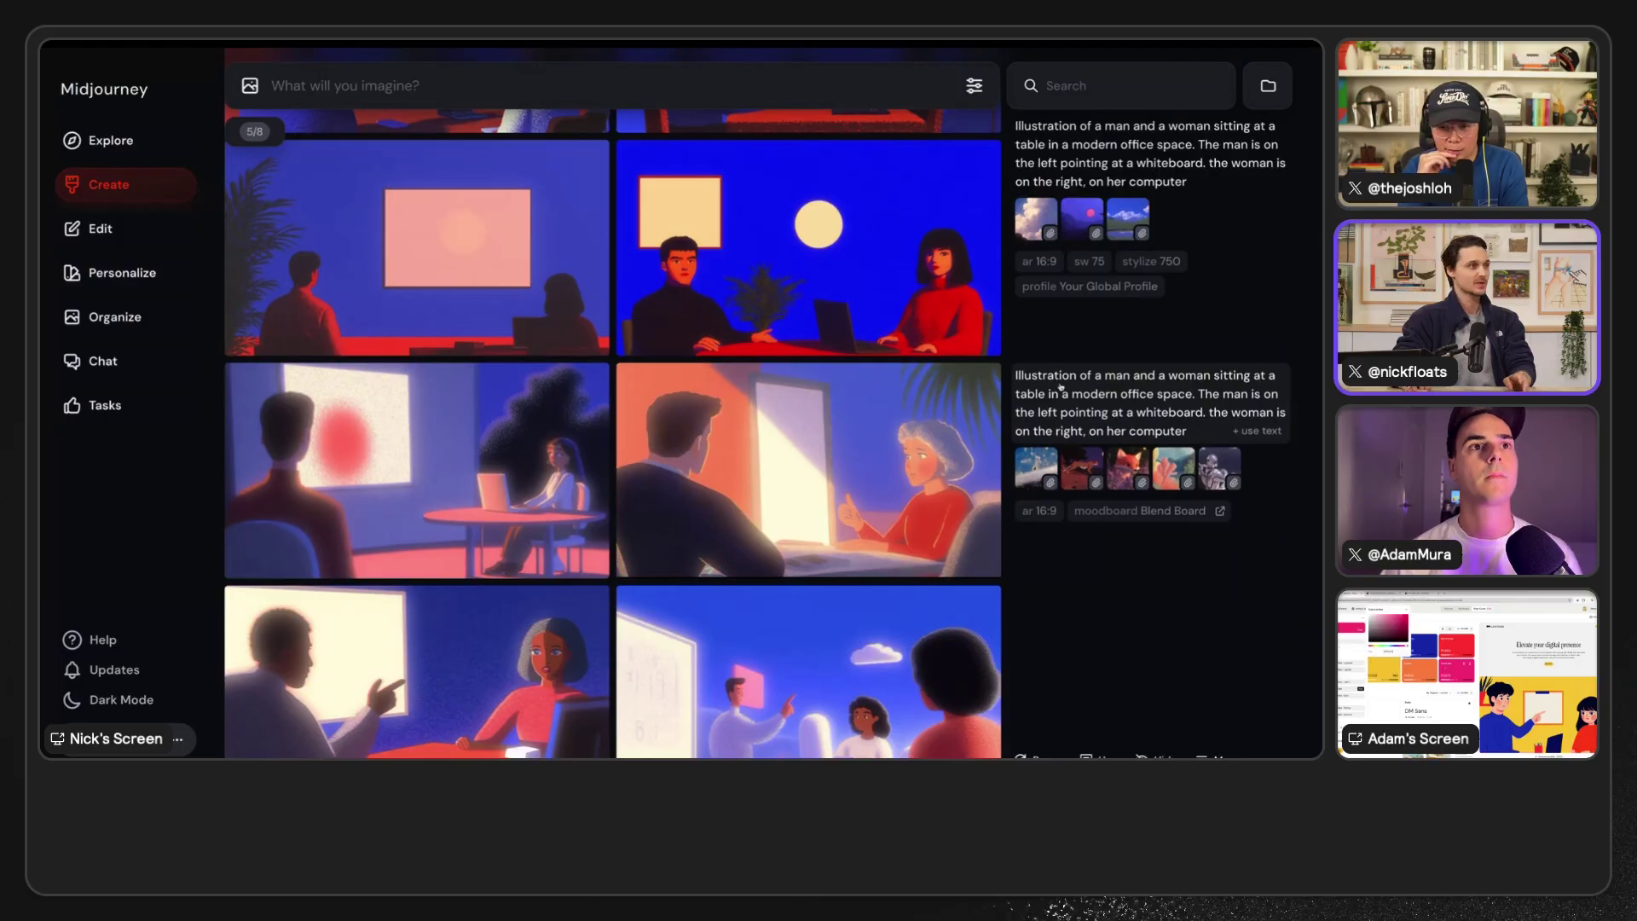
scroll(1061, 386, up, 3)
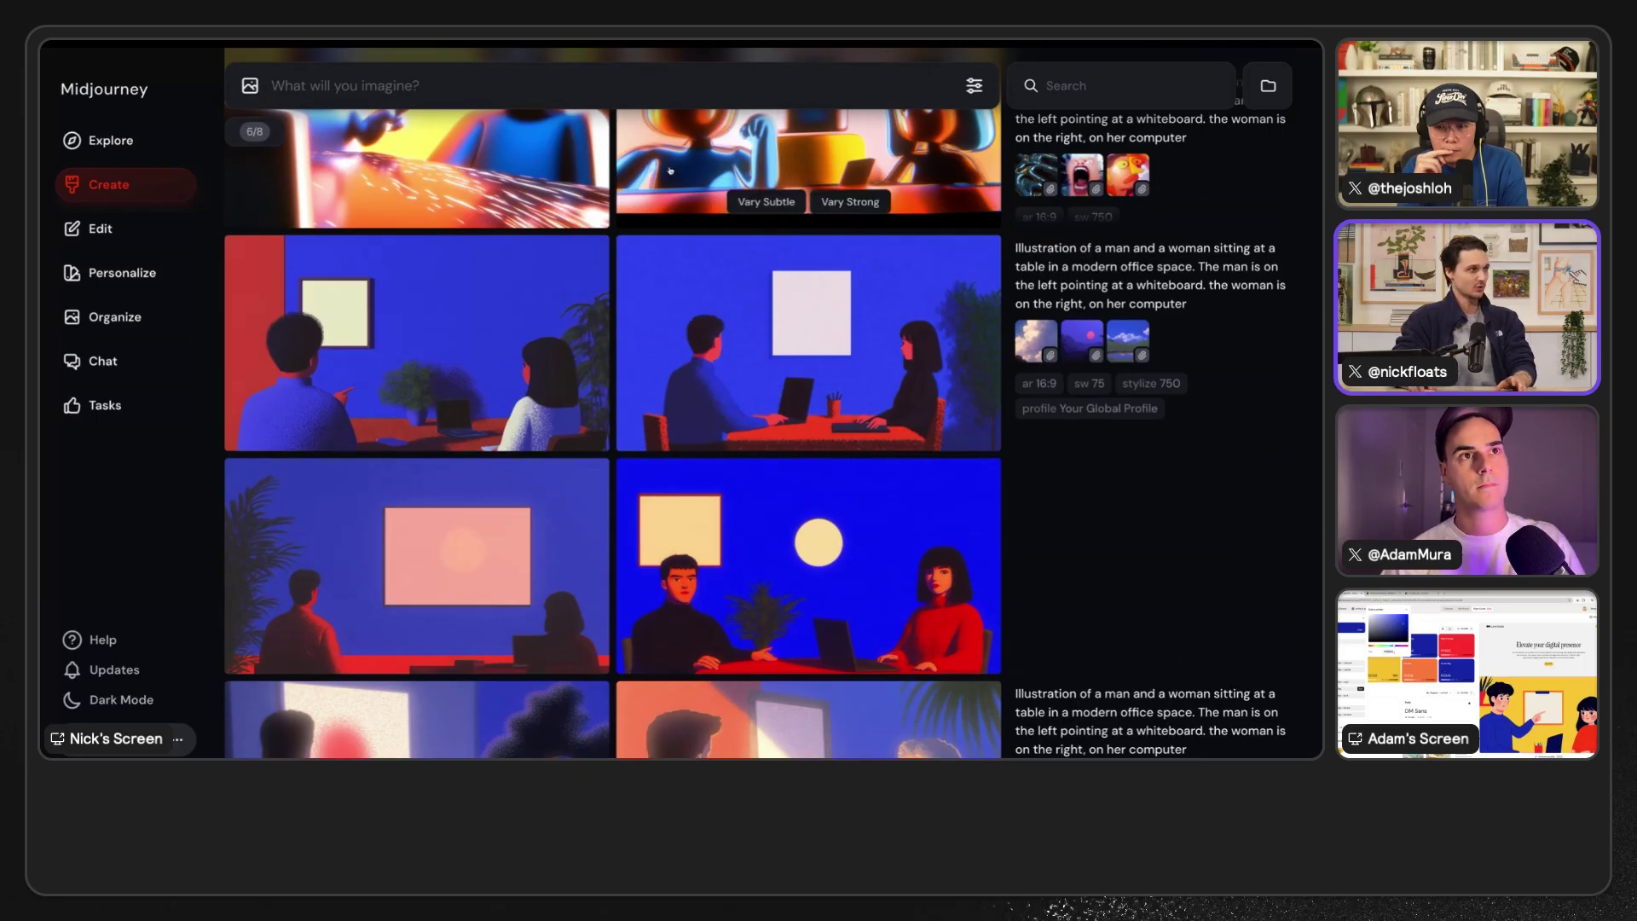
scroll(639, 90, up, 4)
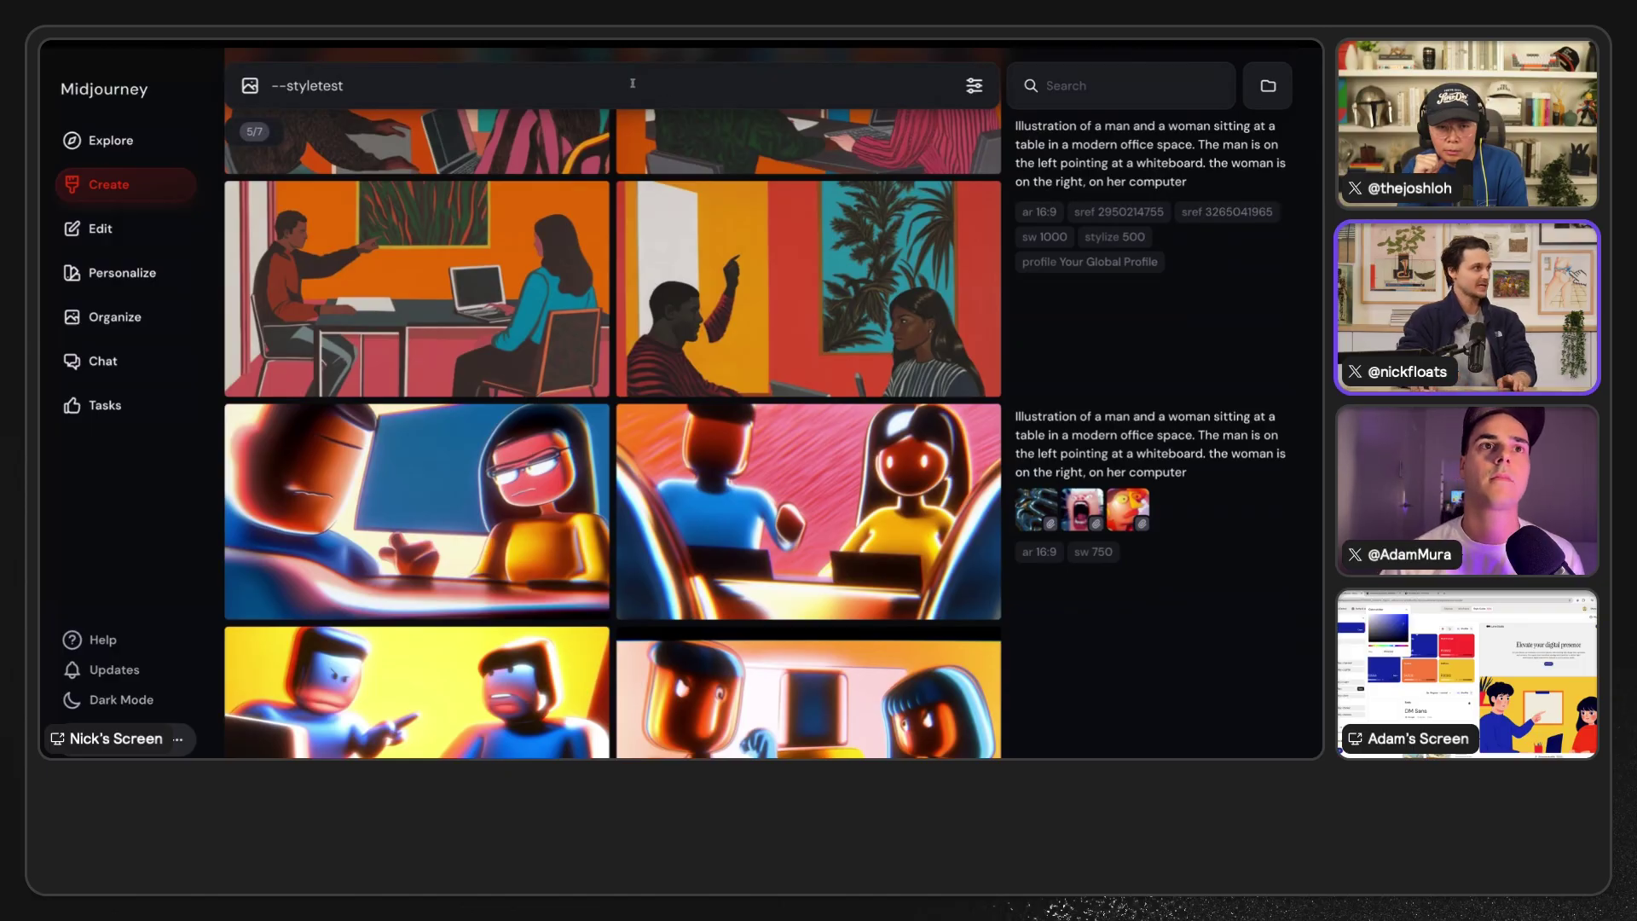
- Generate a batch of style tests with the prompt ocean --ar 16:9 --styletest
drag(273, 88, 344, 86)
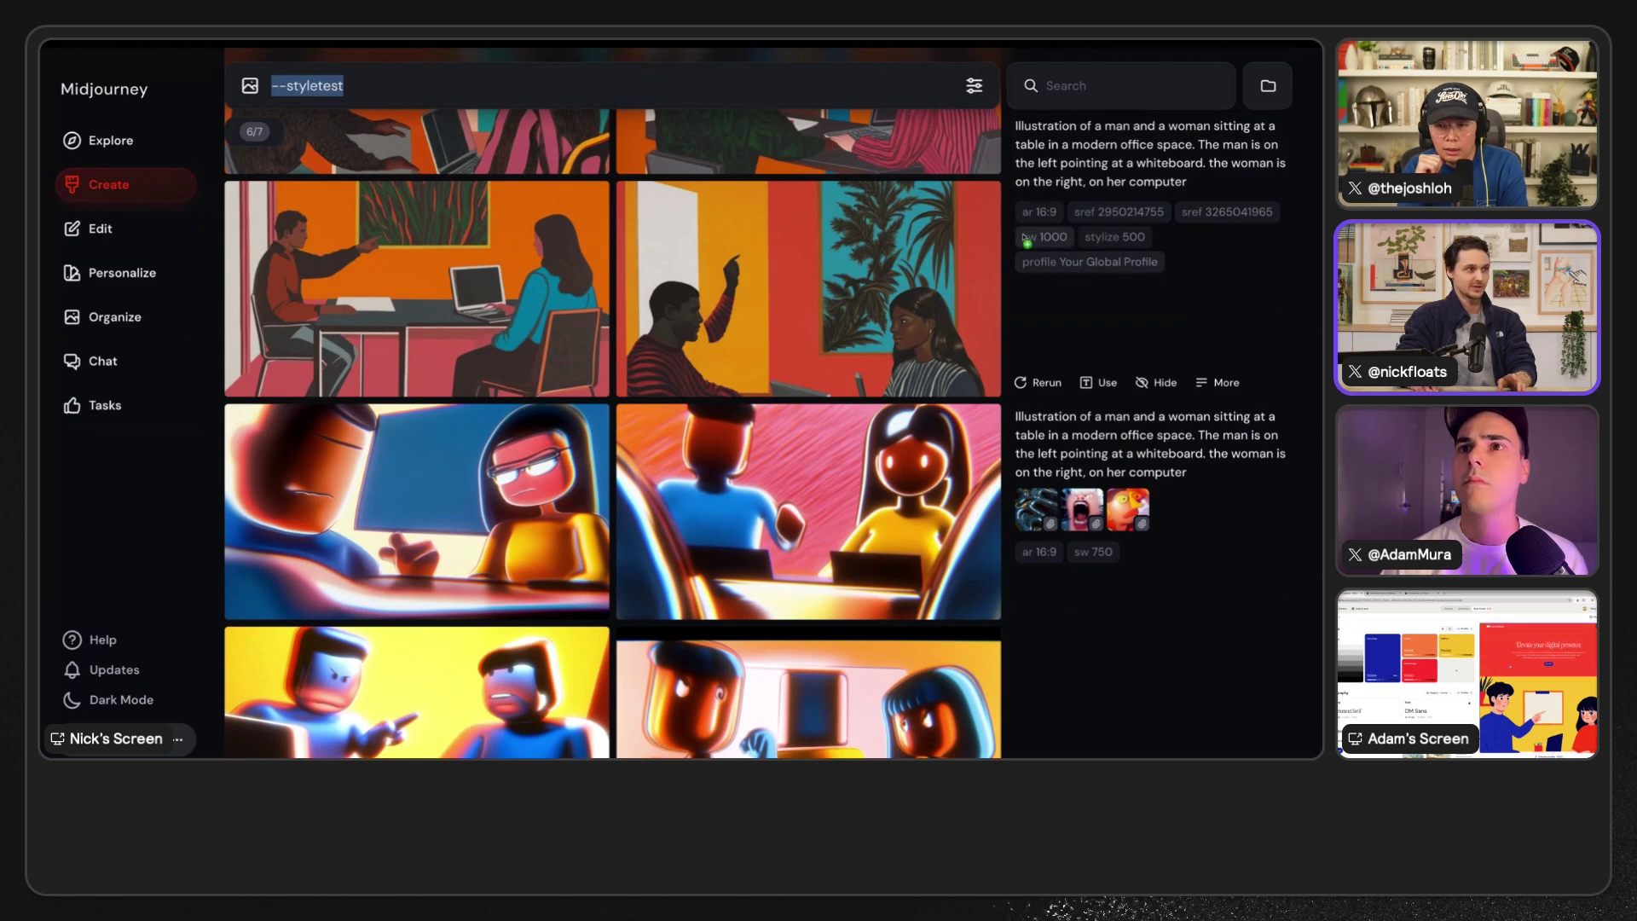
scroll(1073, 249, up, 1)
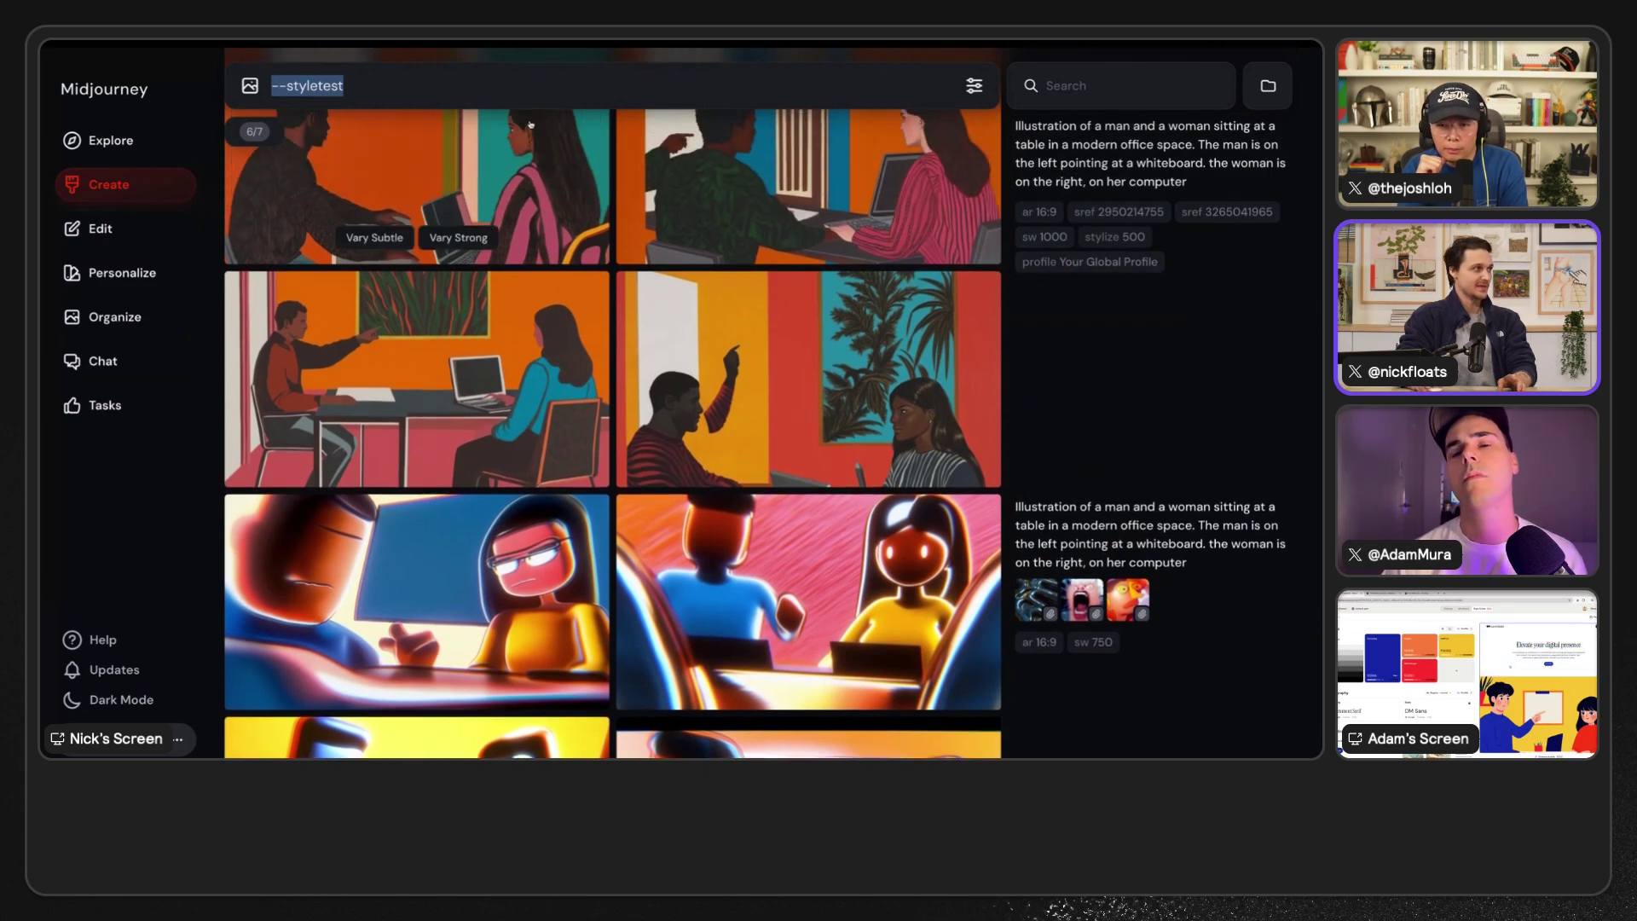
click(271, 85)
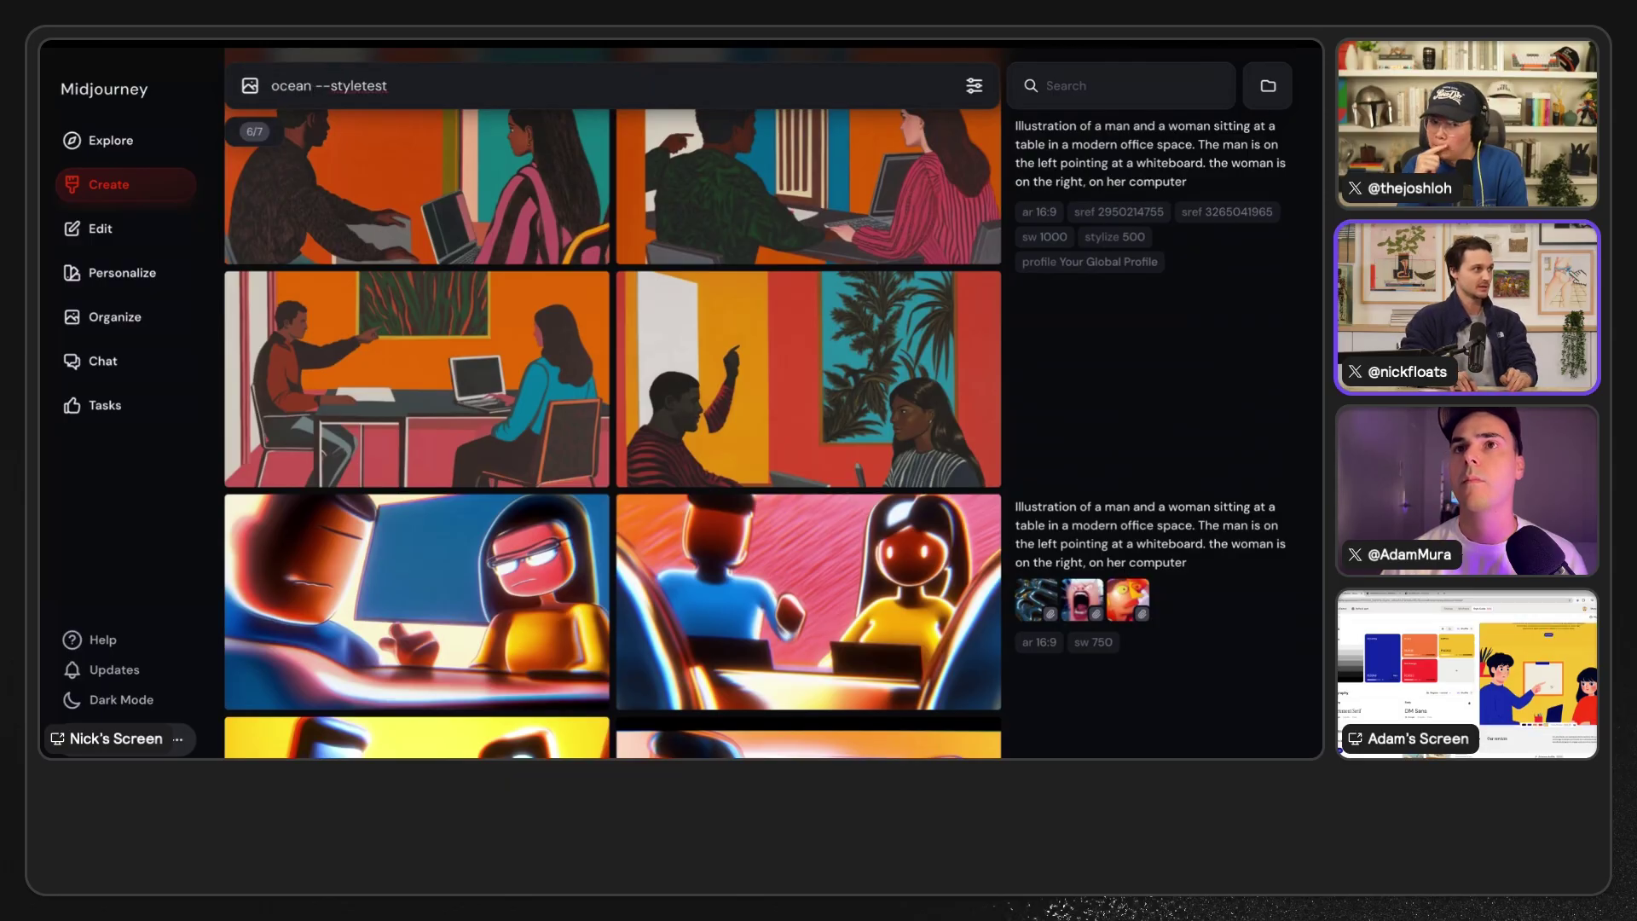
text(--ar 16)
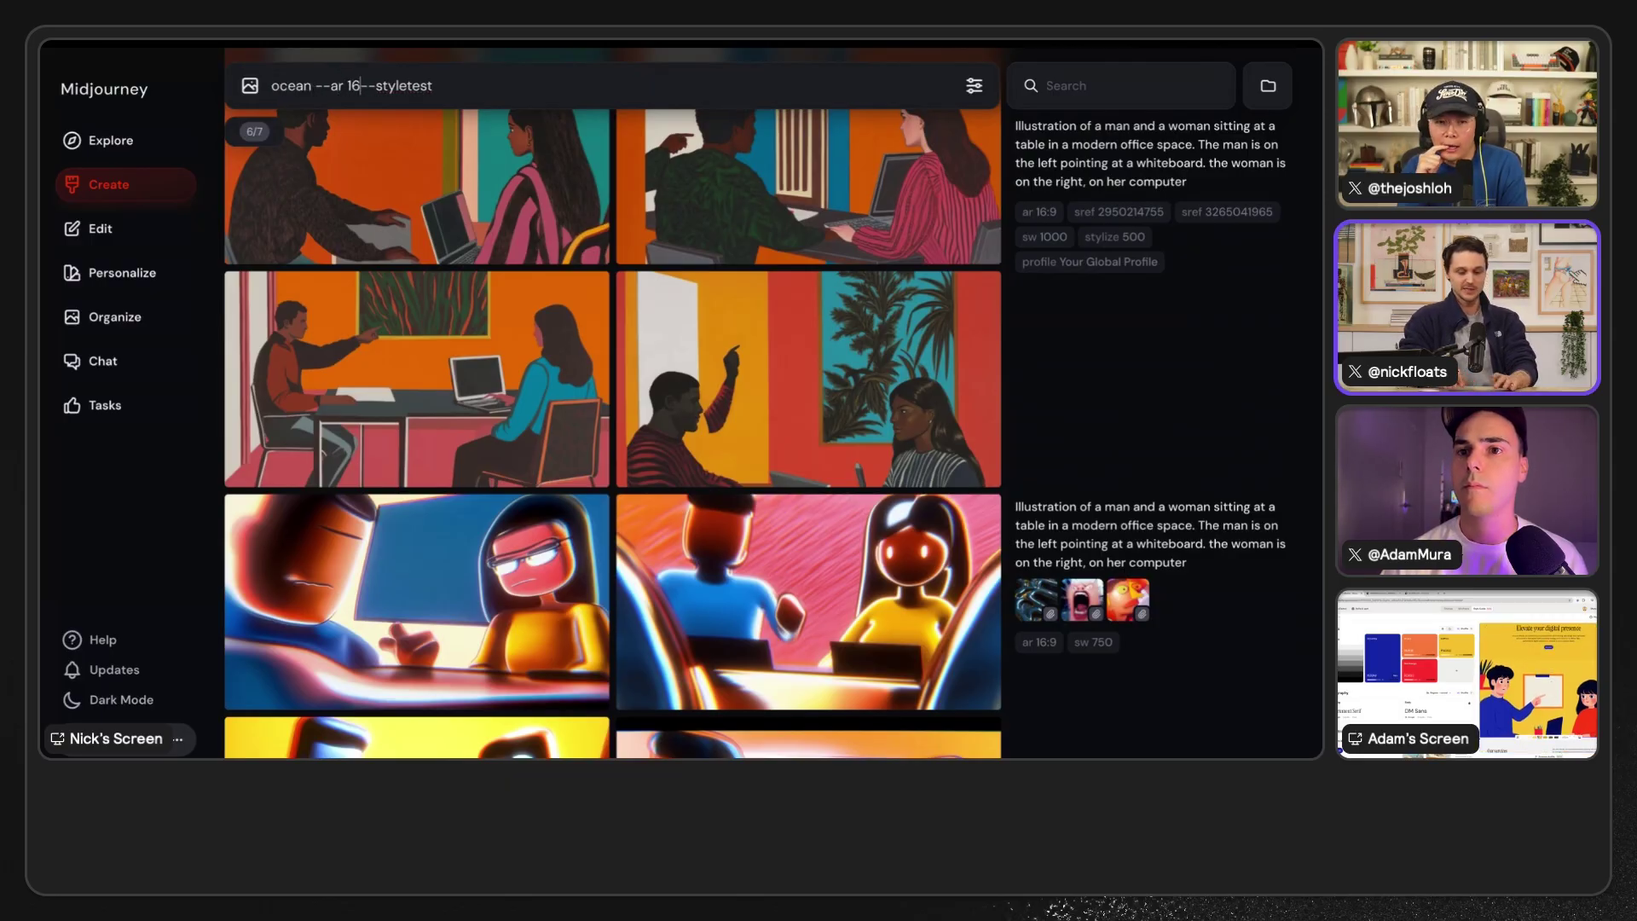
- Examine the ocean images from the style test, comparing the look of each style reference and profile
scroll(749, 239, up, 5)
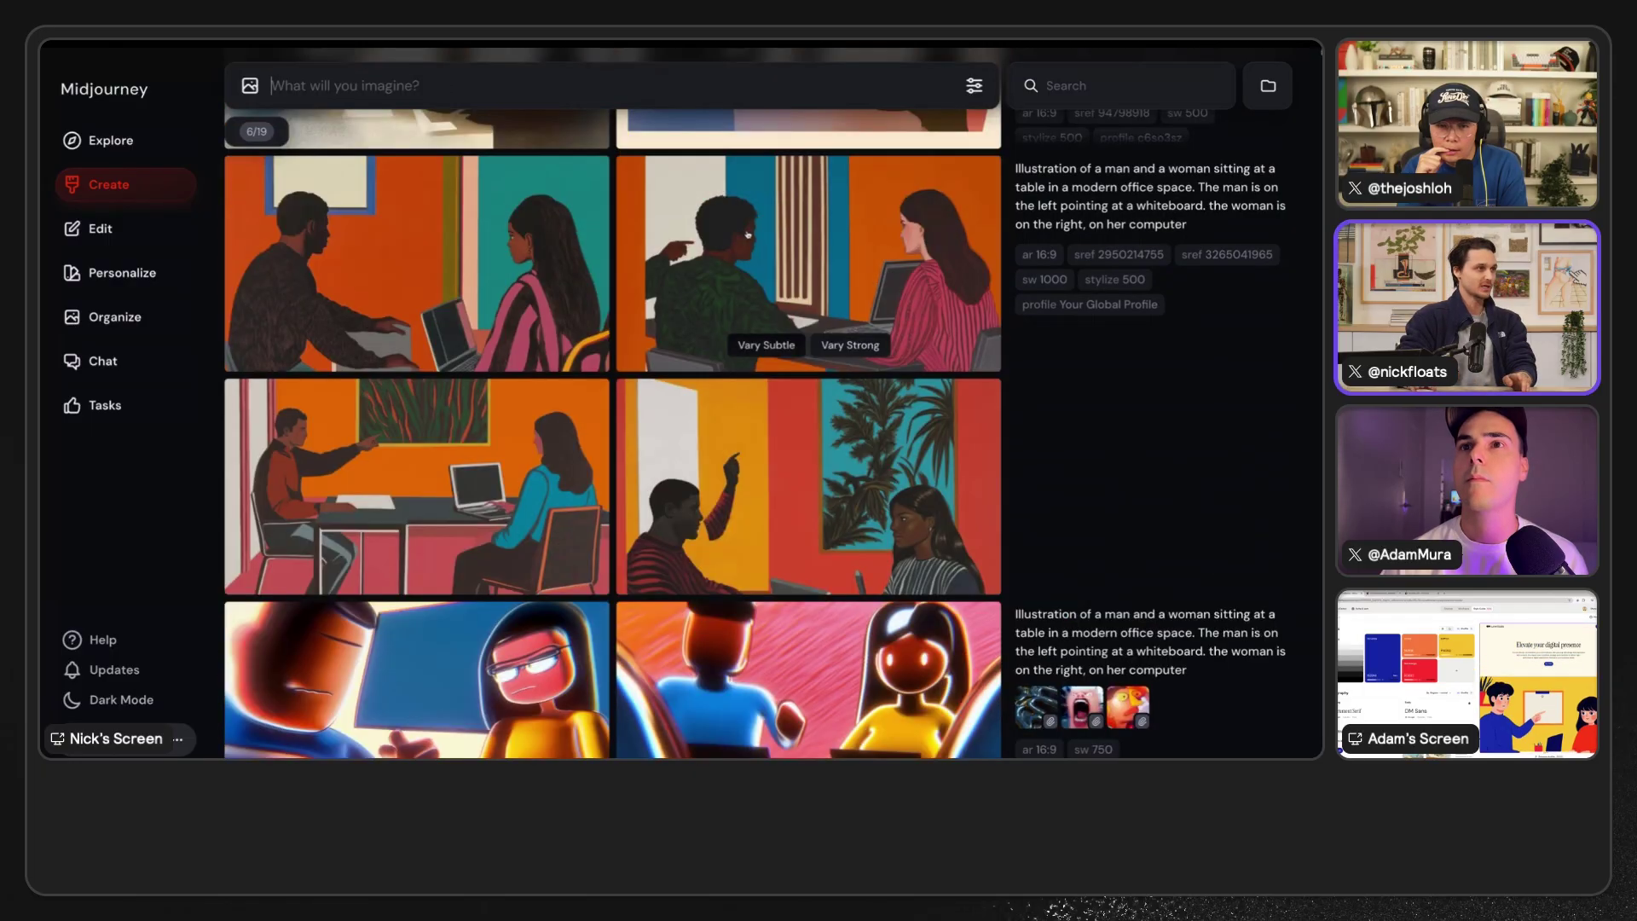
scroll(741, 243, up, 5)
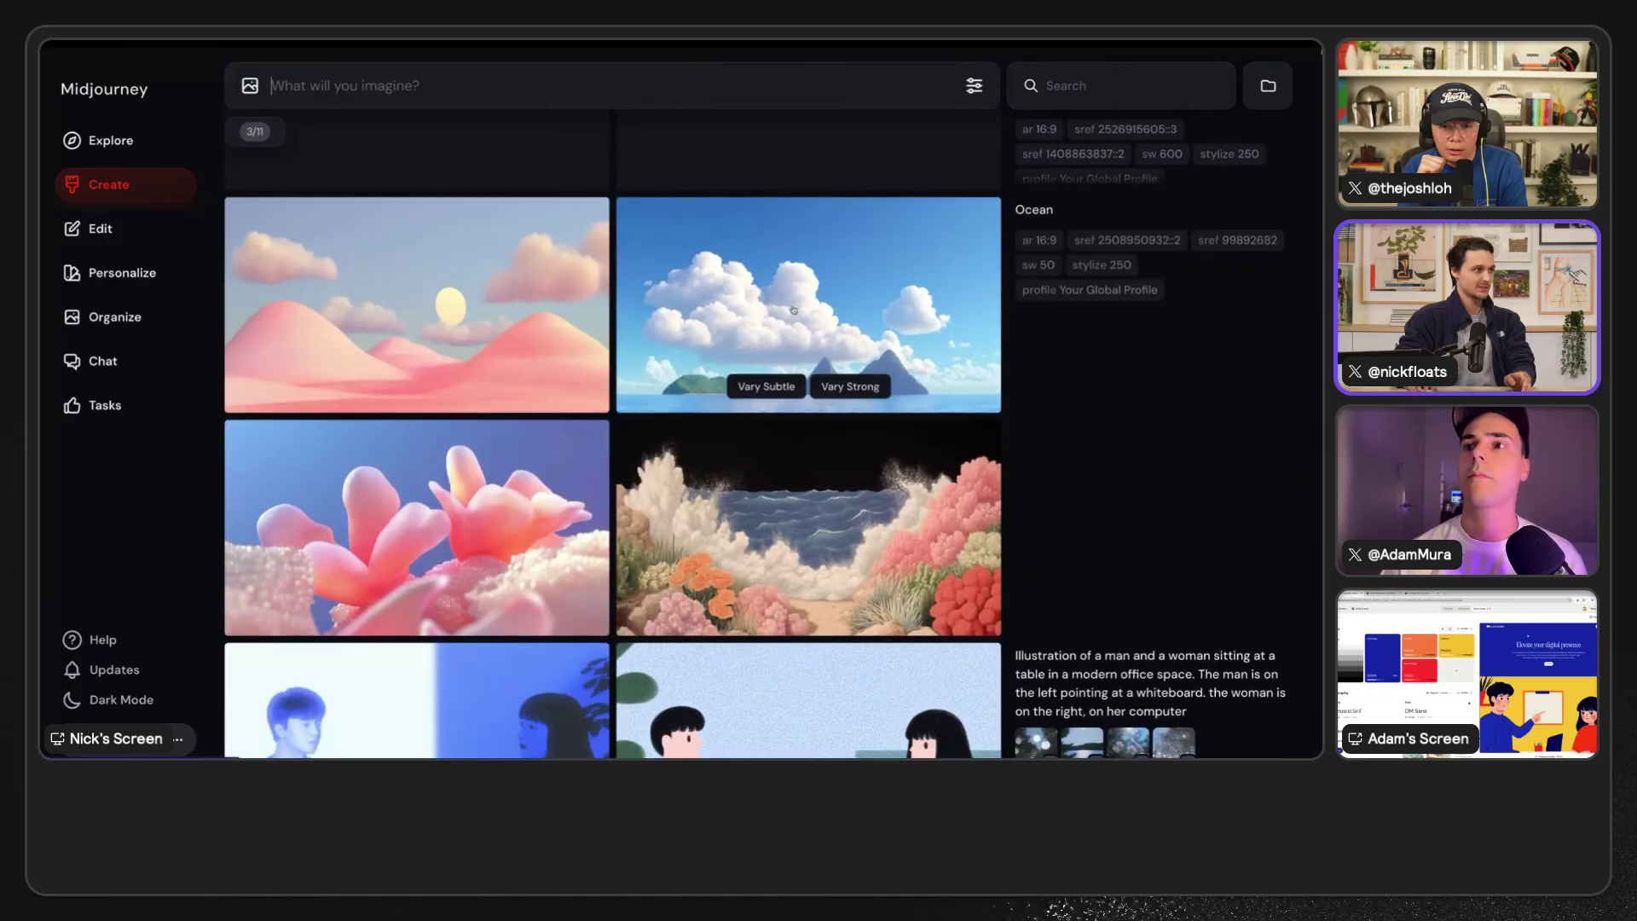
scroll(840, 390, up, 1)
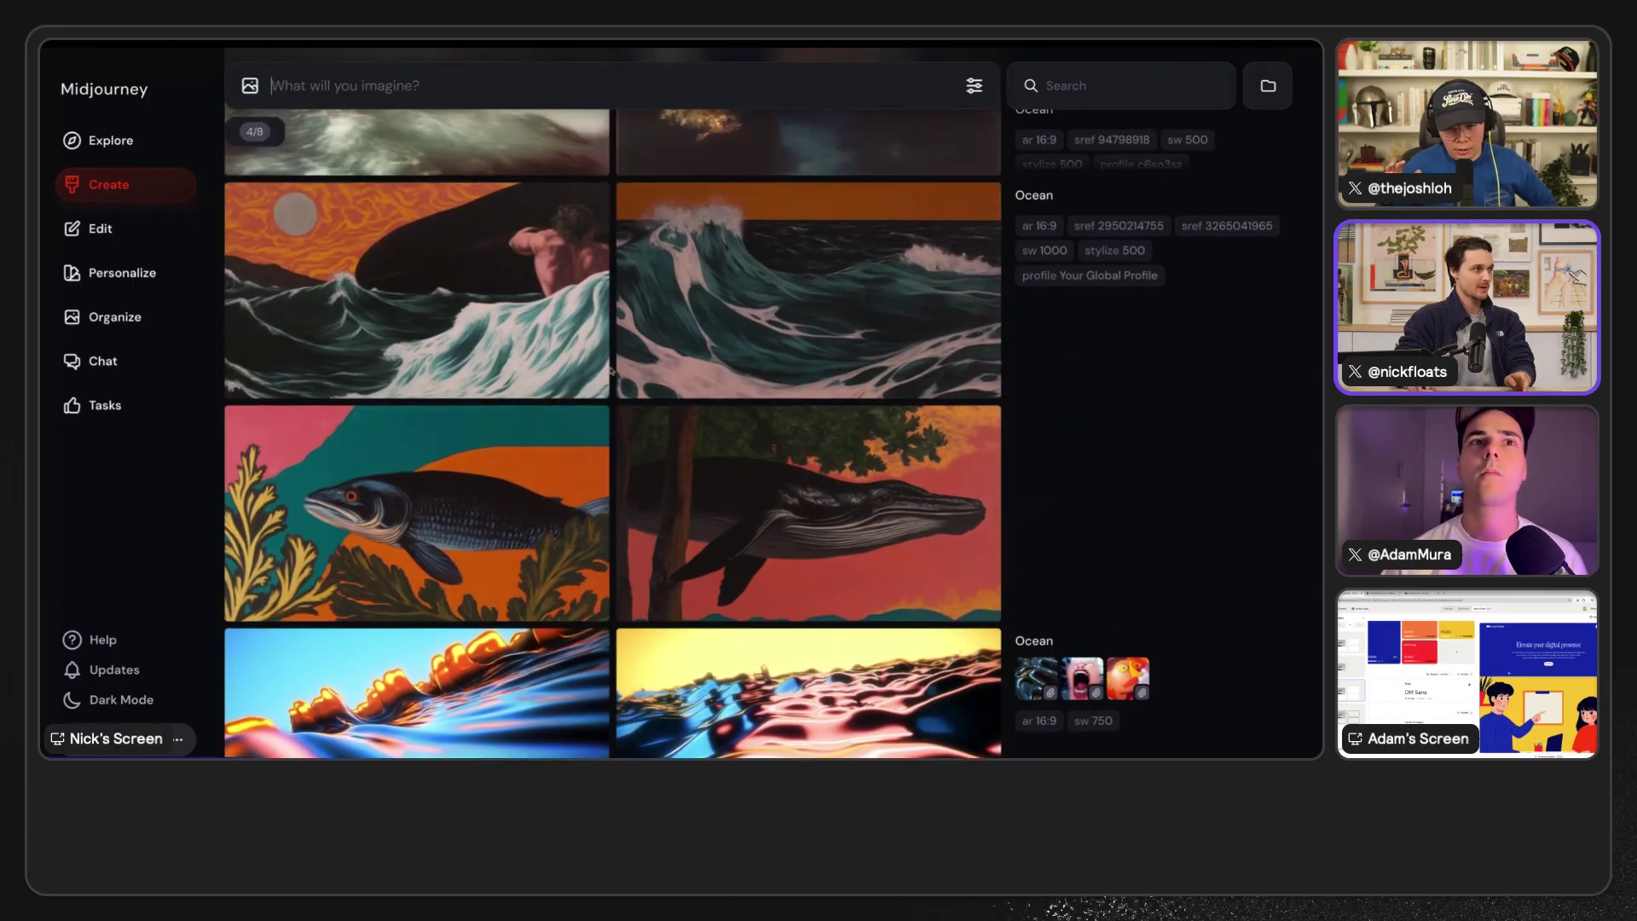
scroll(612, 371, up, 5)
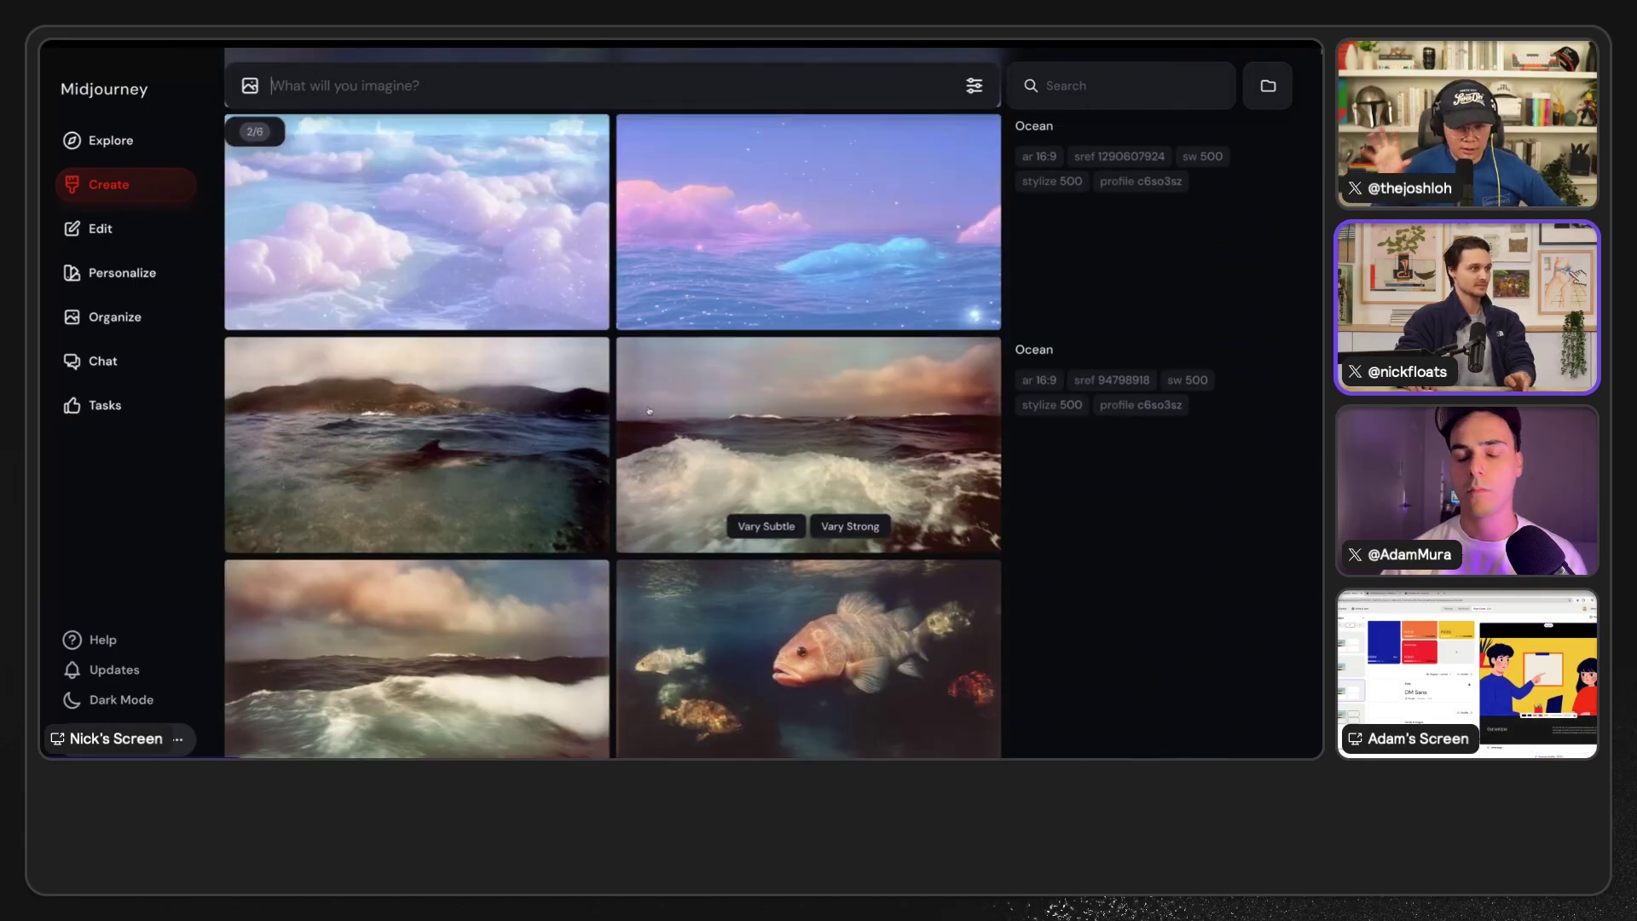
scroll(649, 412, up, 5)
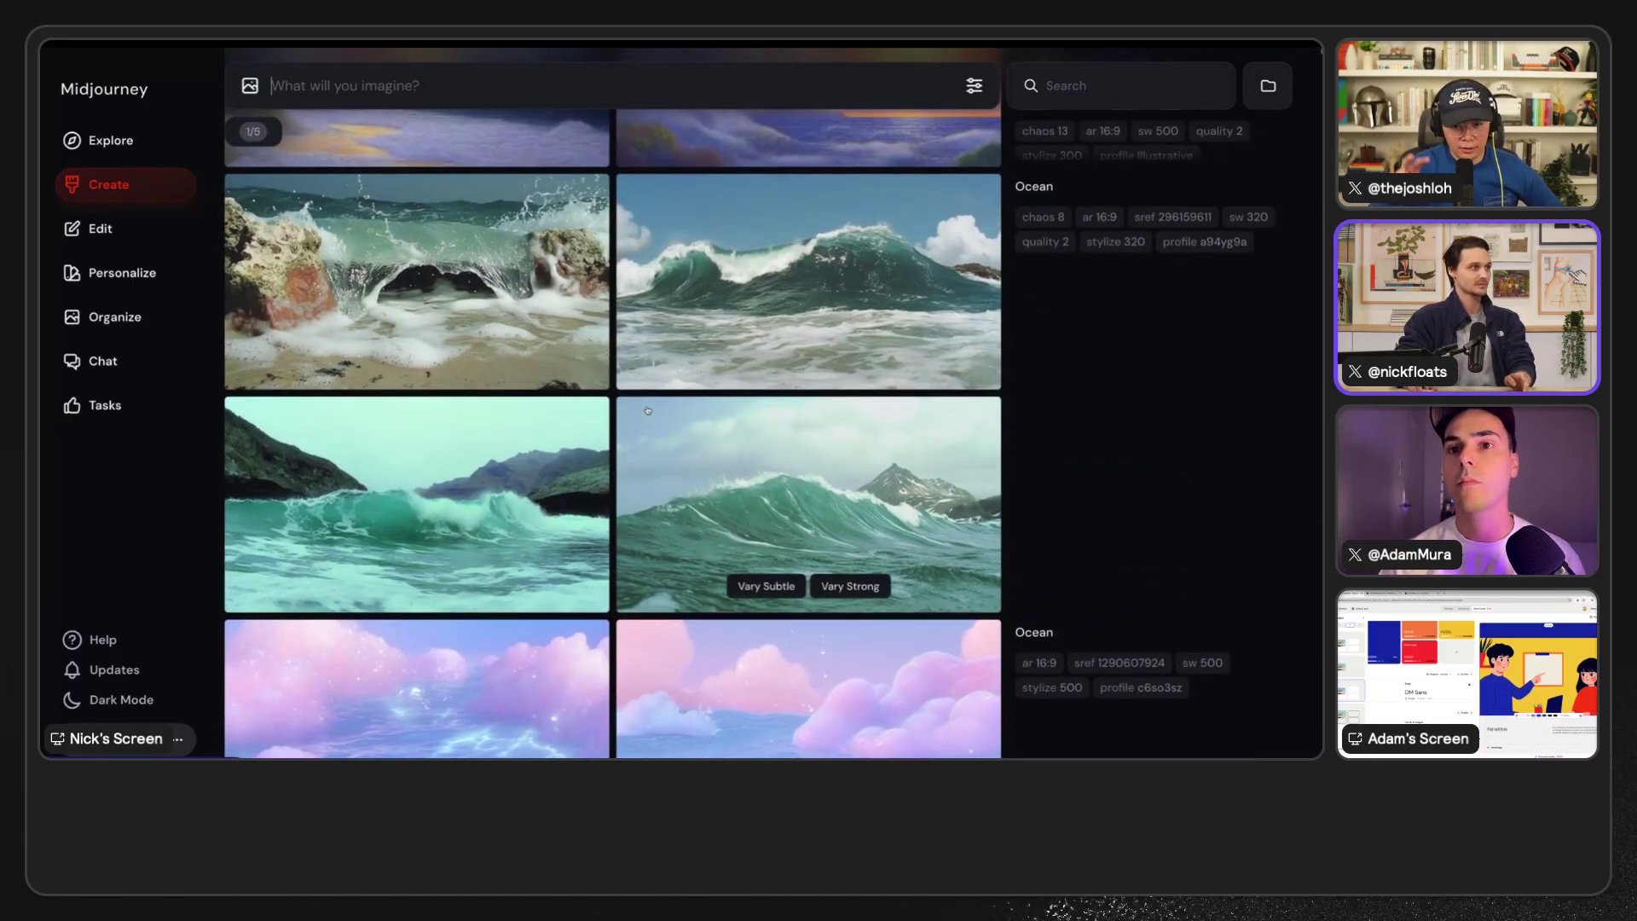
scroll(648, 411, up, 5)
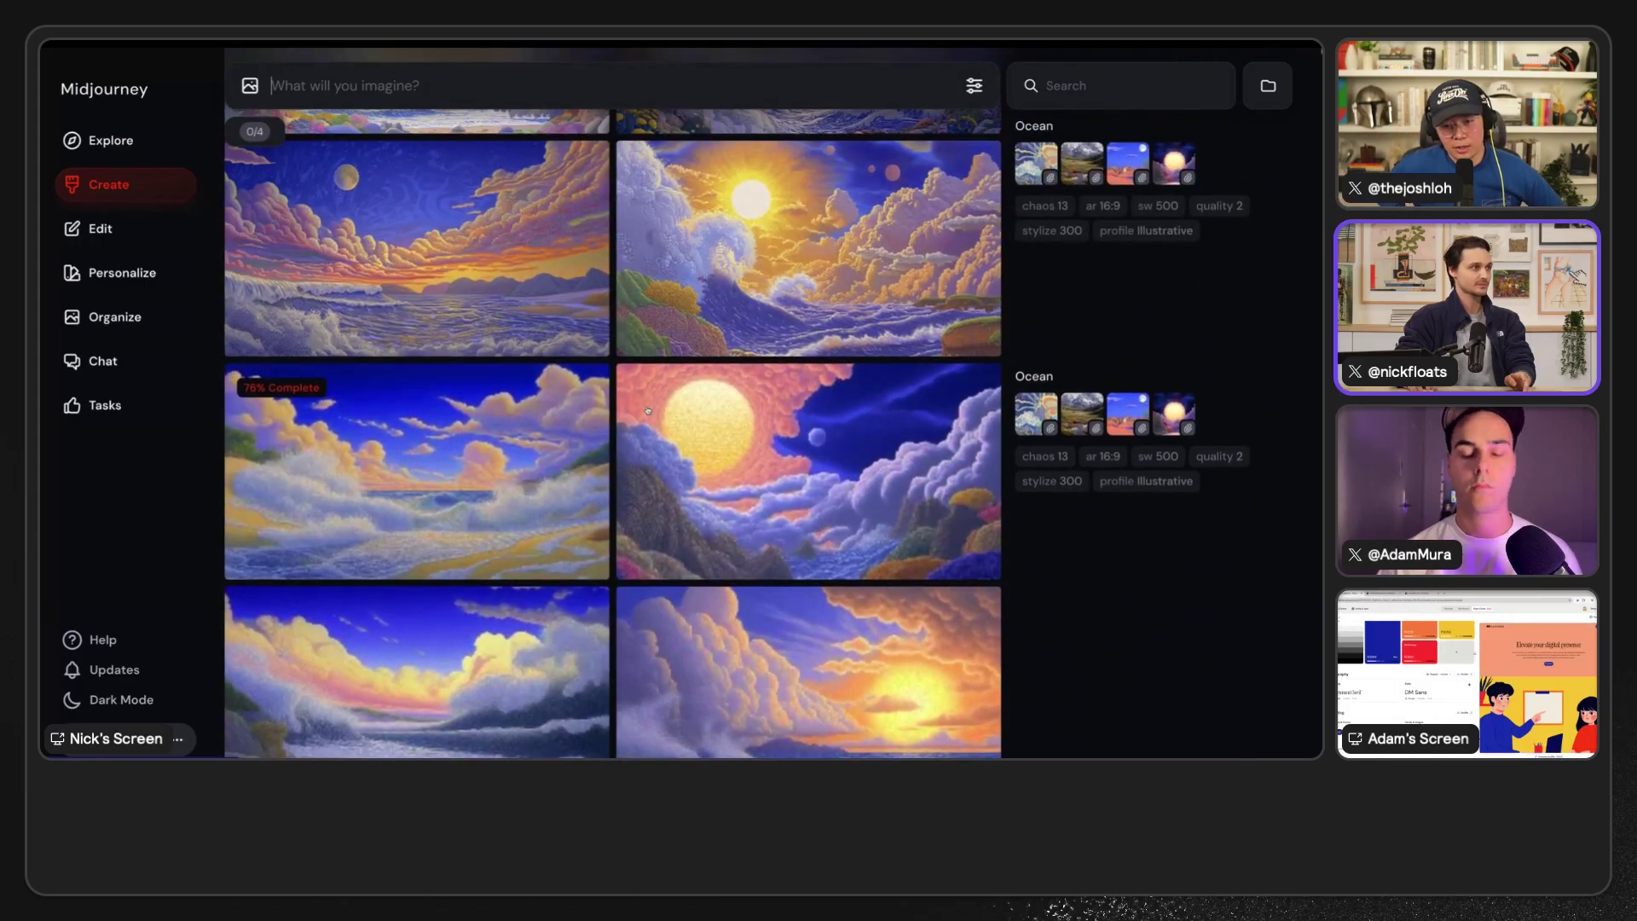
scroll(648, 411, up, 5)
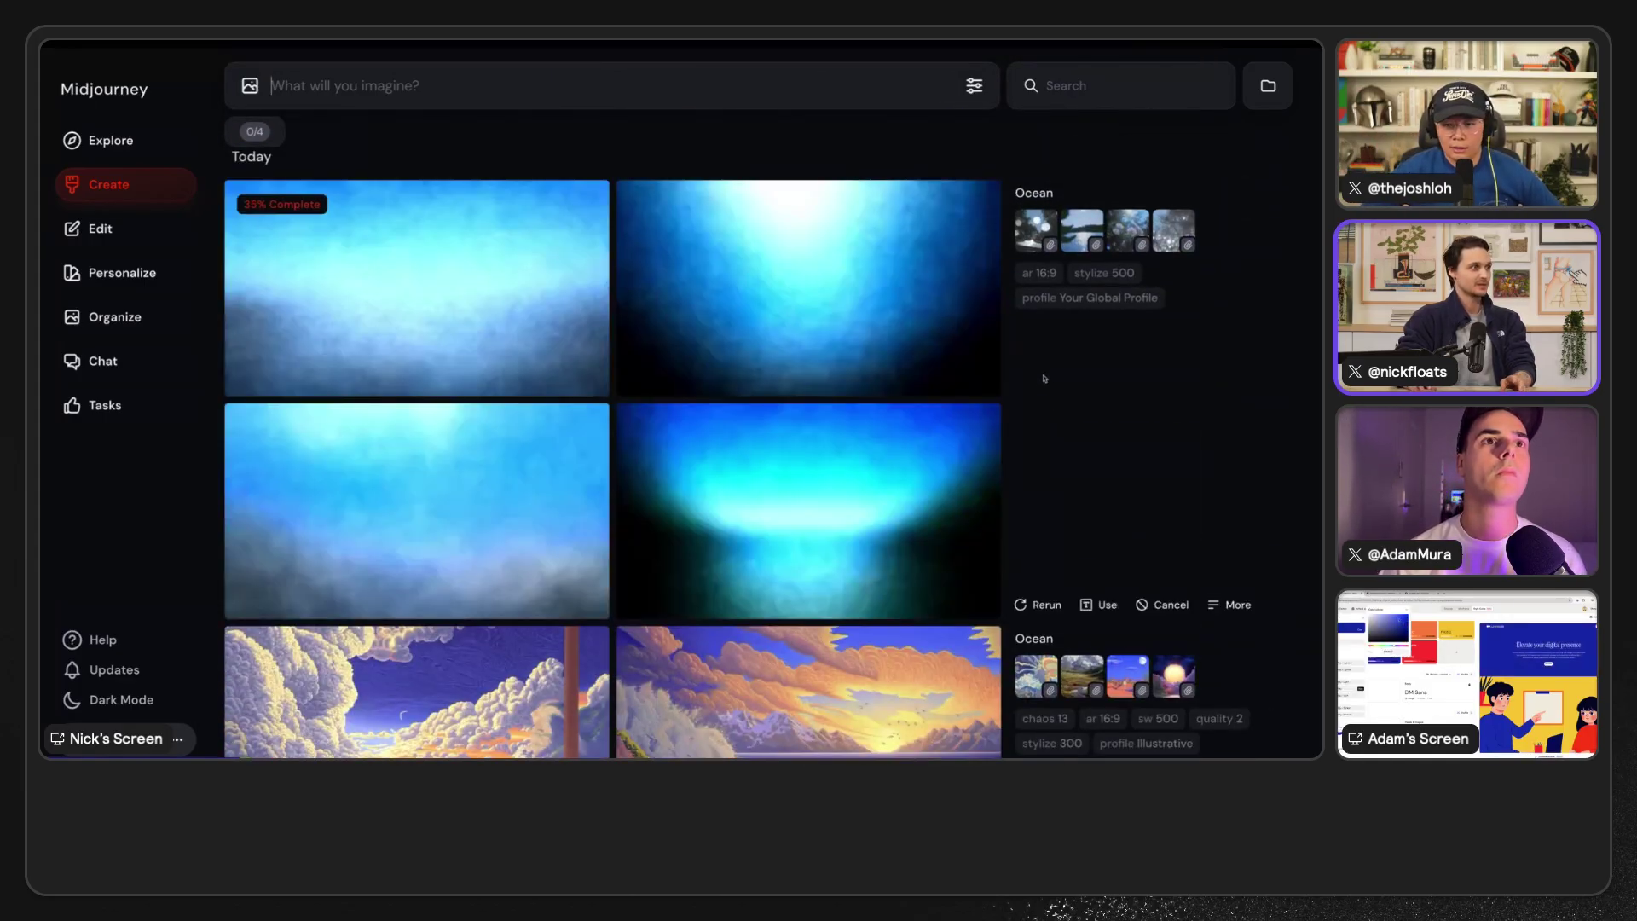
- Go back down to the office illustrations and compare how the same styles render the man and woman at the whiteboard
scroll(1045, 379, down, 10)
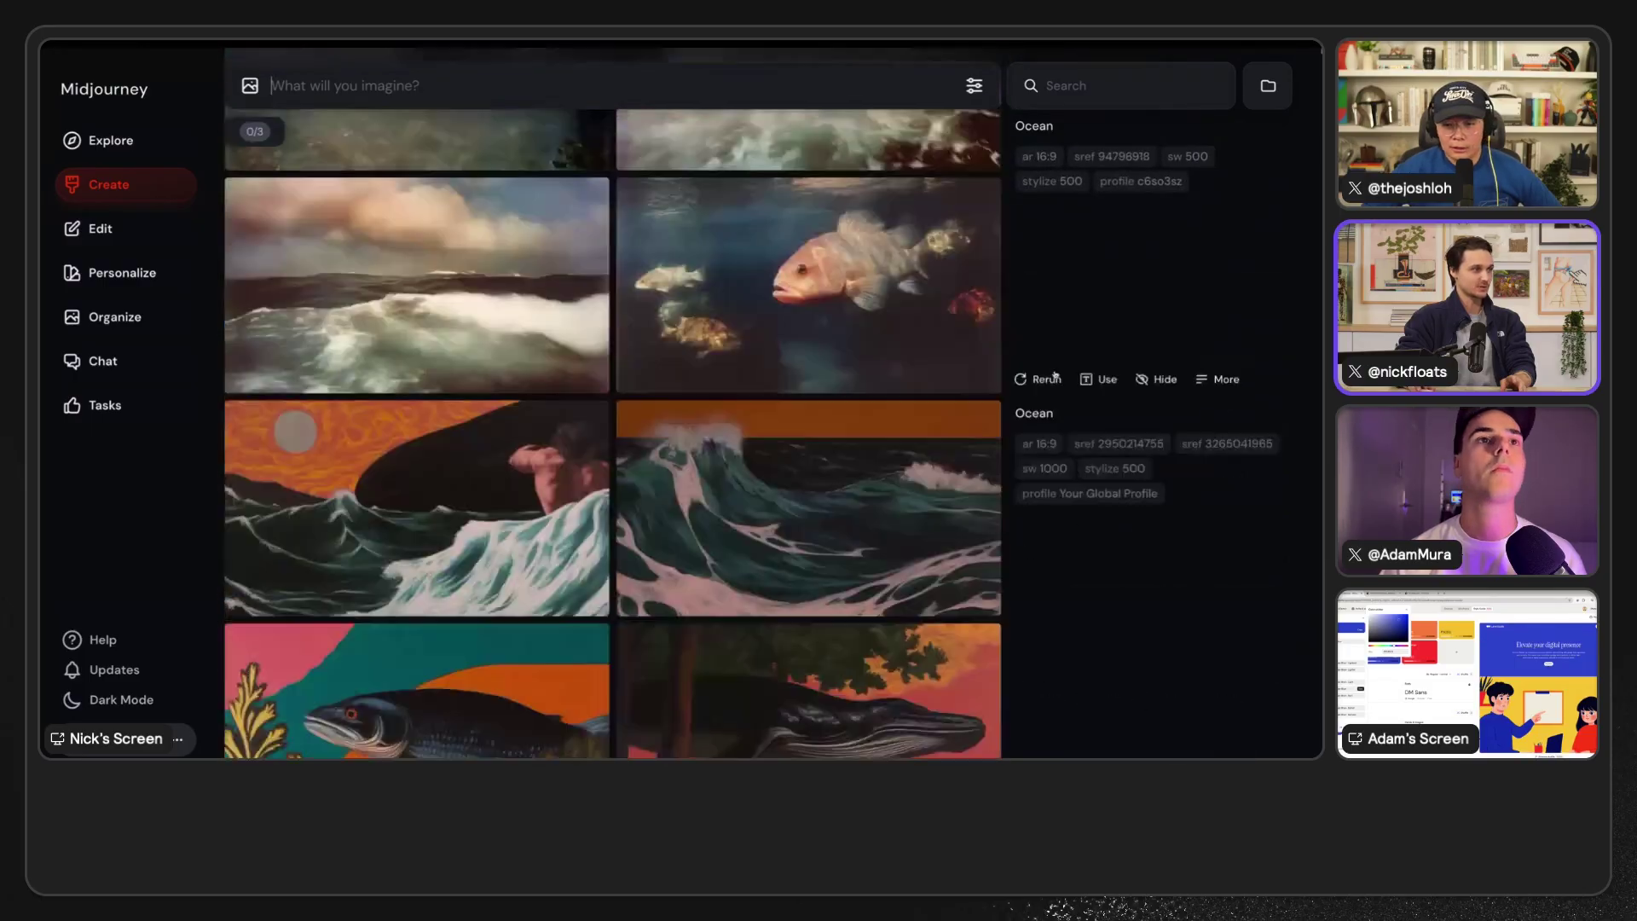
scroll(1054, 375, down, 15)
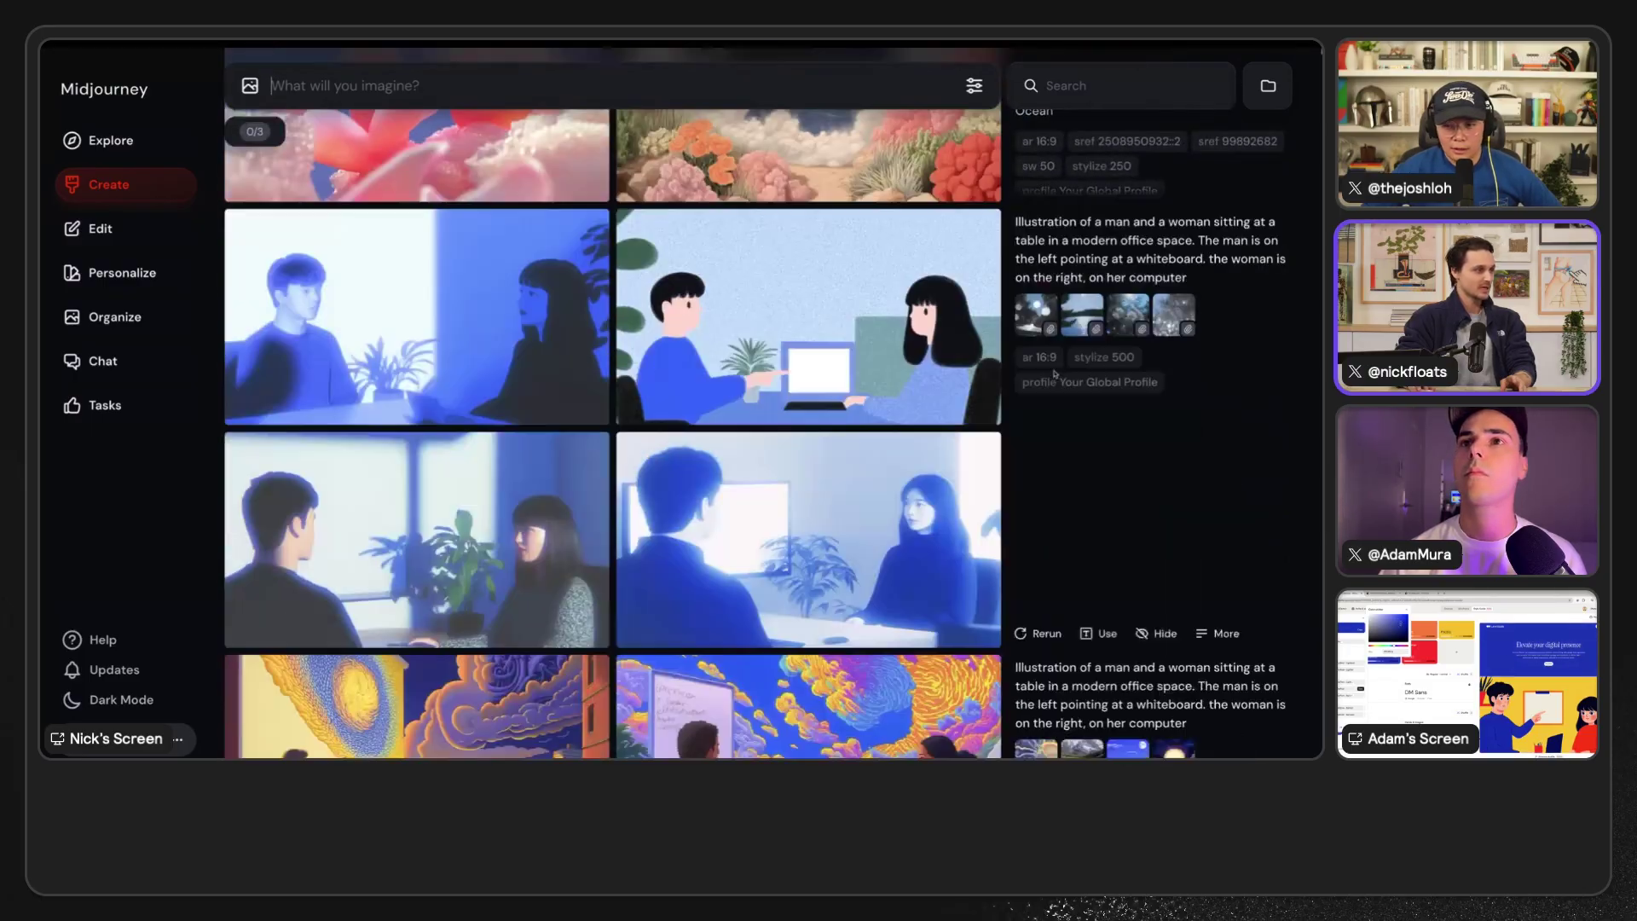
scroll(1054, 373, down, 2)
scroll(1055, 374, down, 3)
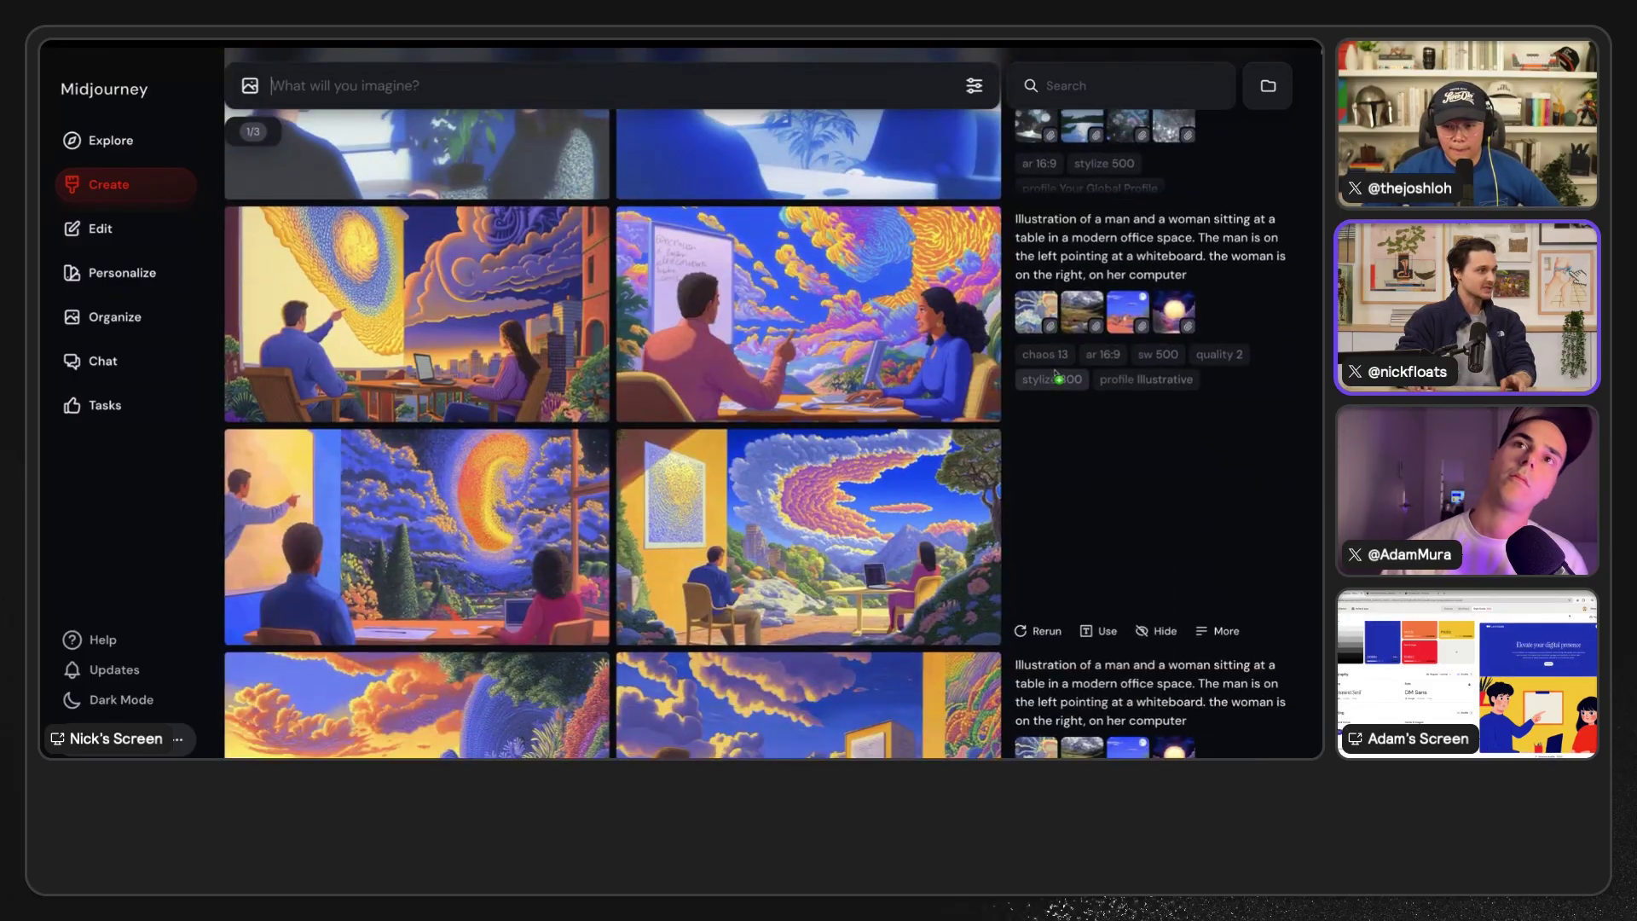
scroll(1058, 376, down, 8)
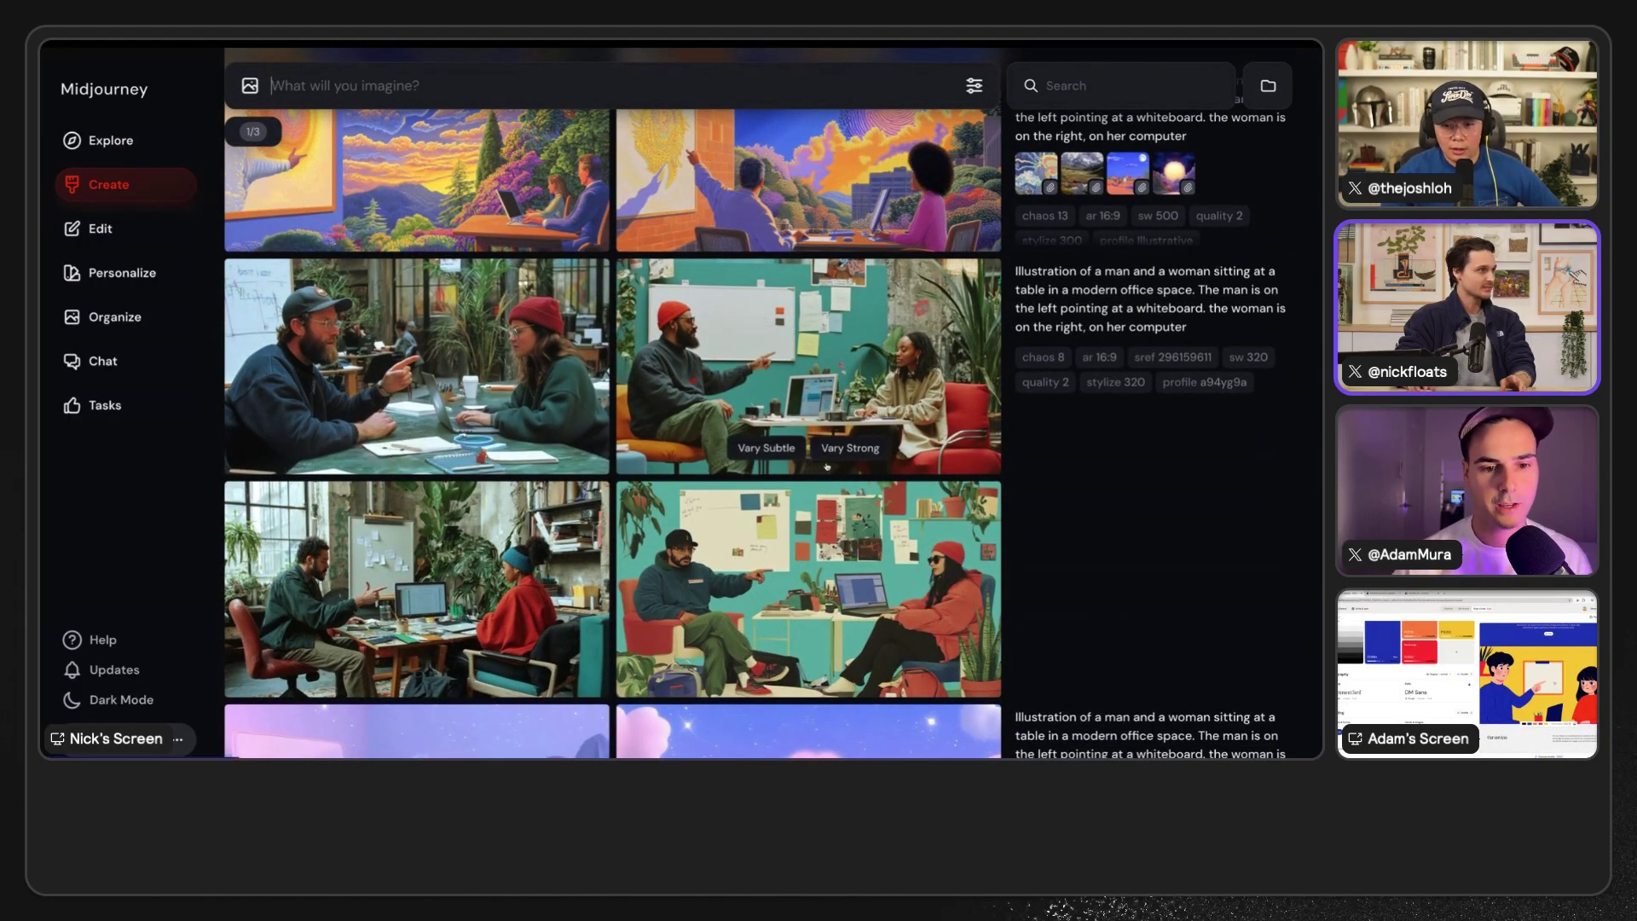
scroll(828, 465, down, 5)
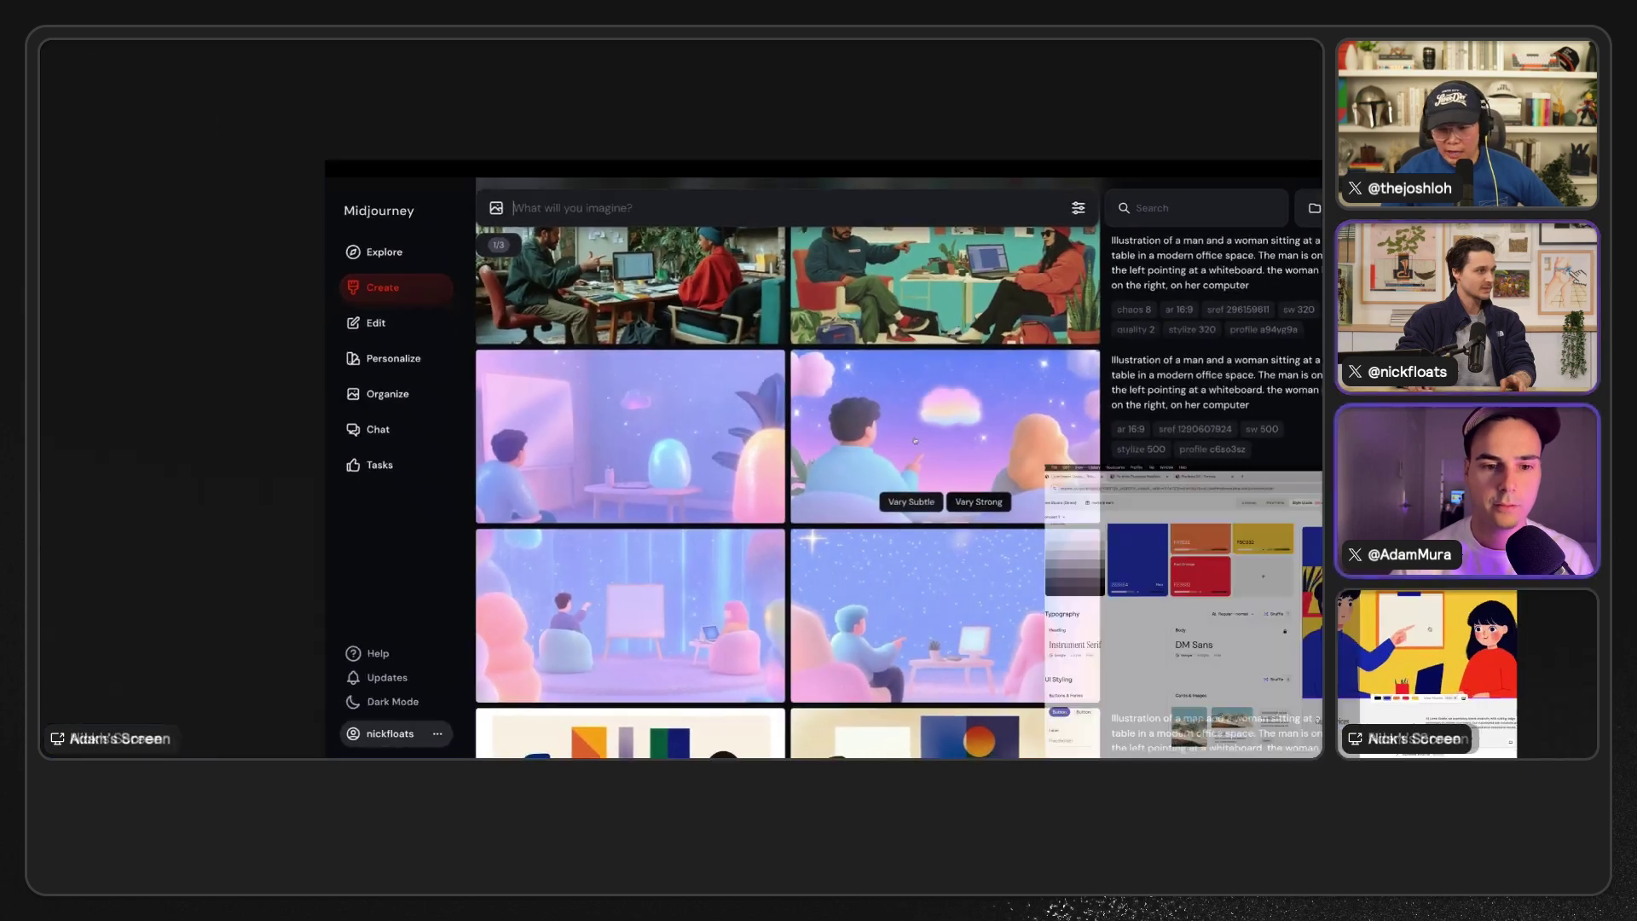
- Switch to the Relume style guide and review the hero and services sections of the preview along with the color palette
scroll(1043, 440, down, 4)
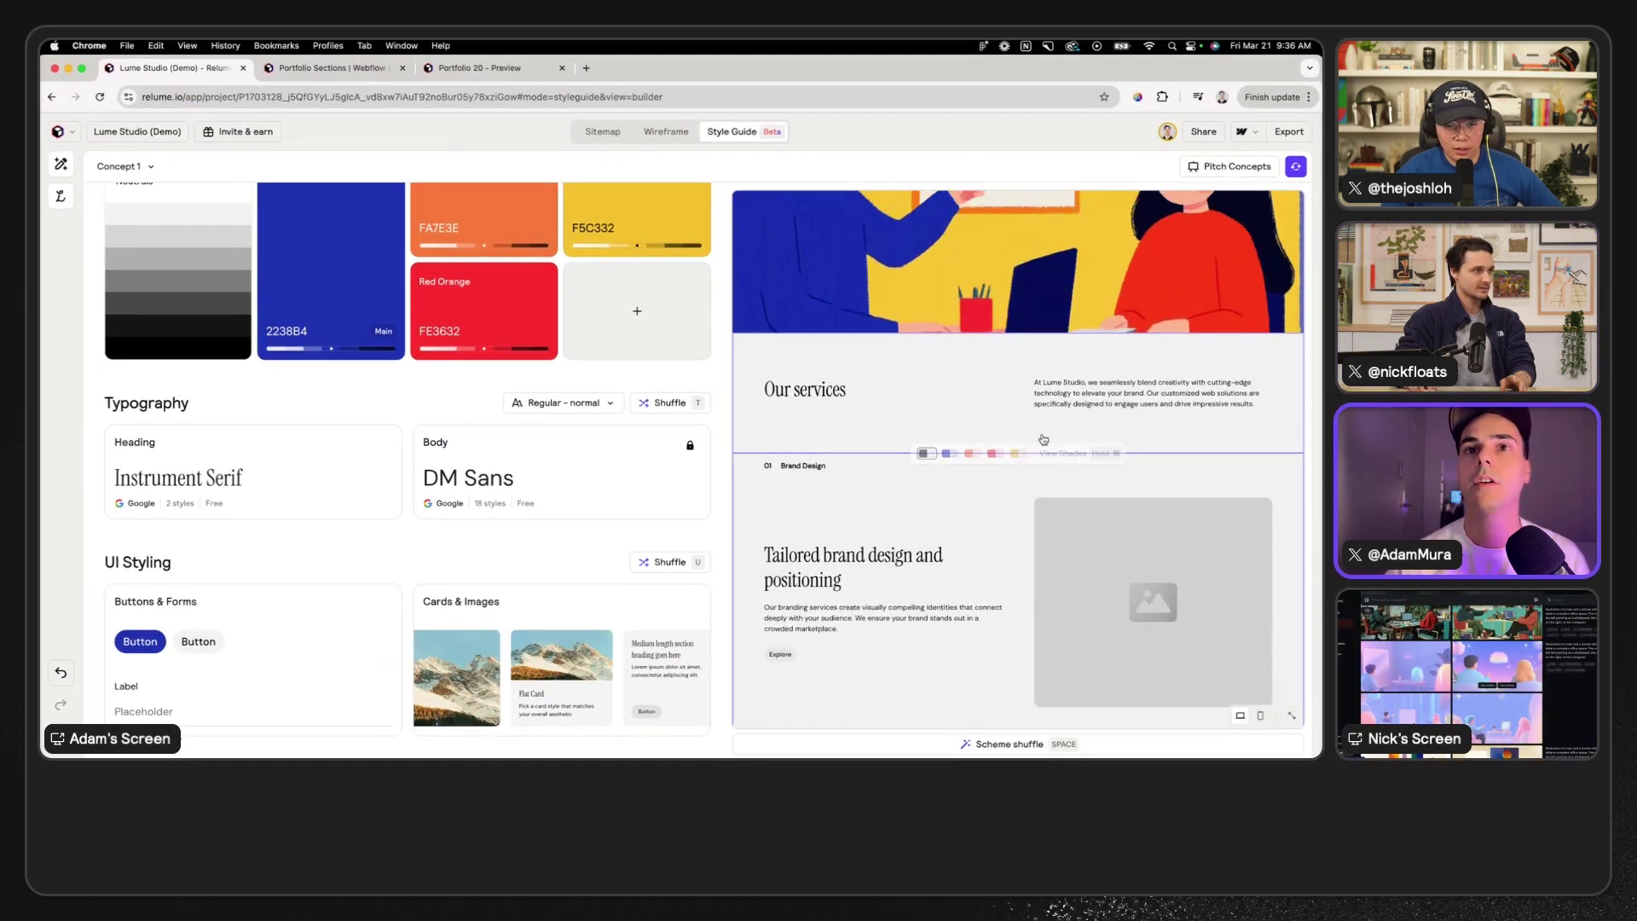
scroll(977, 366, up, 5)
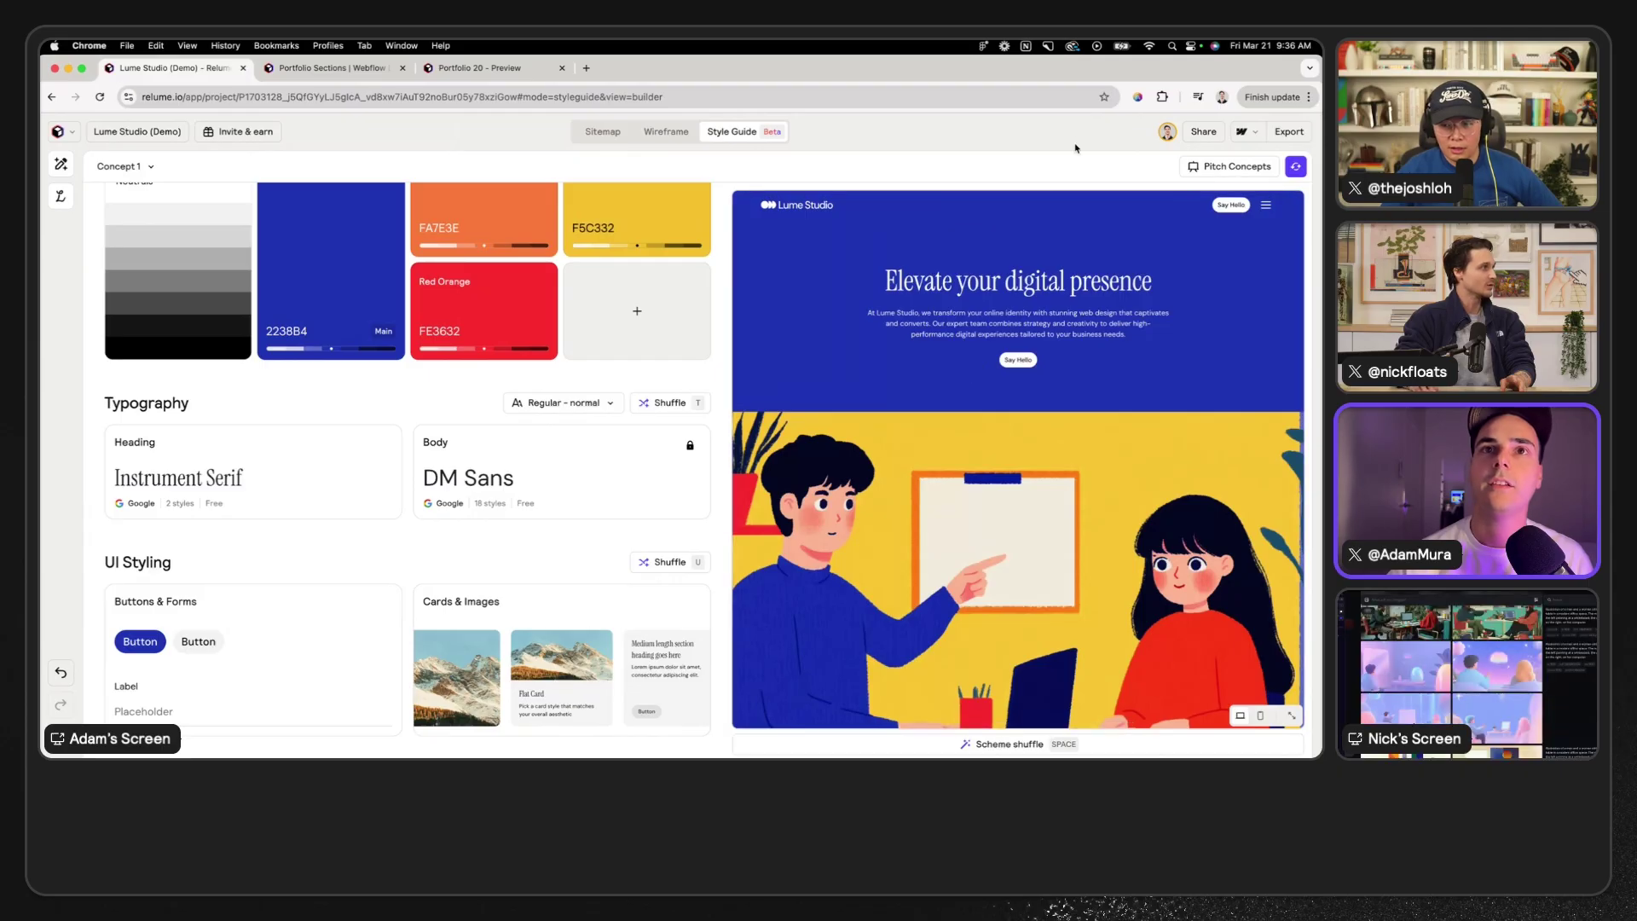
scroll(1015, 299, up, 2)
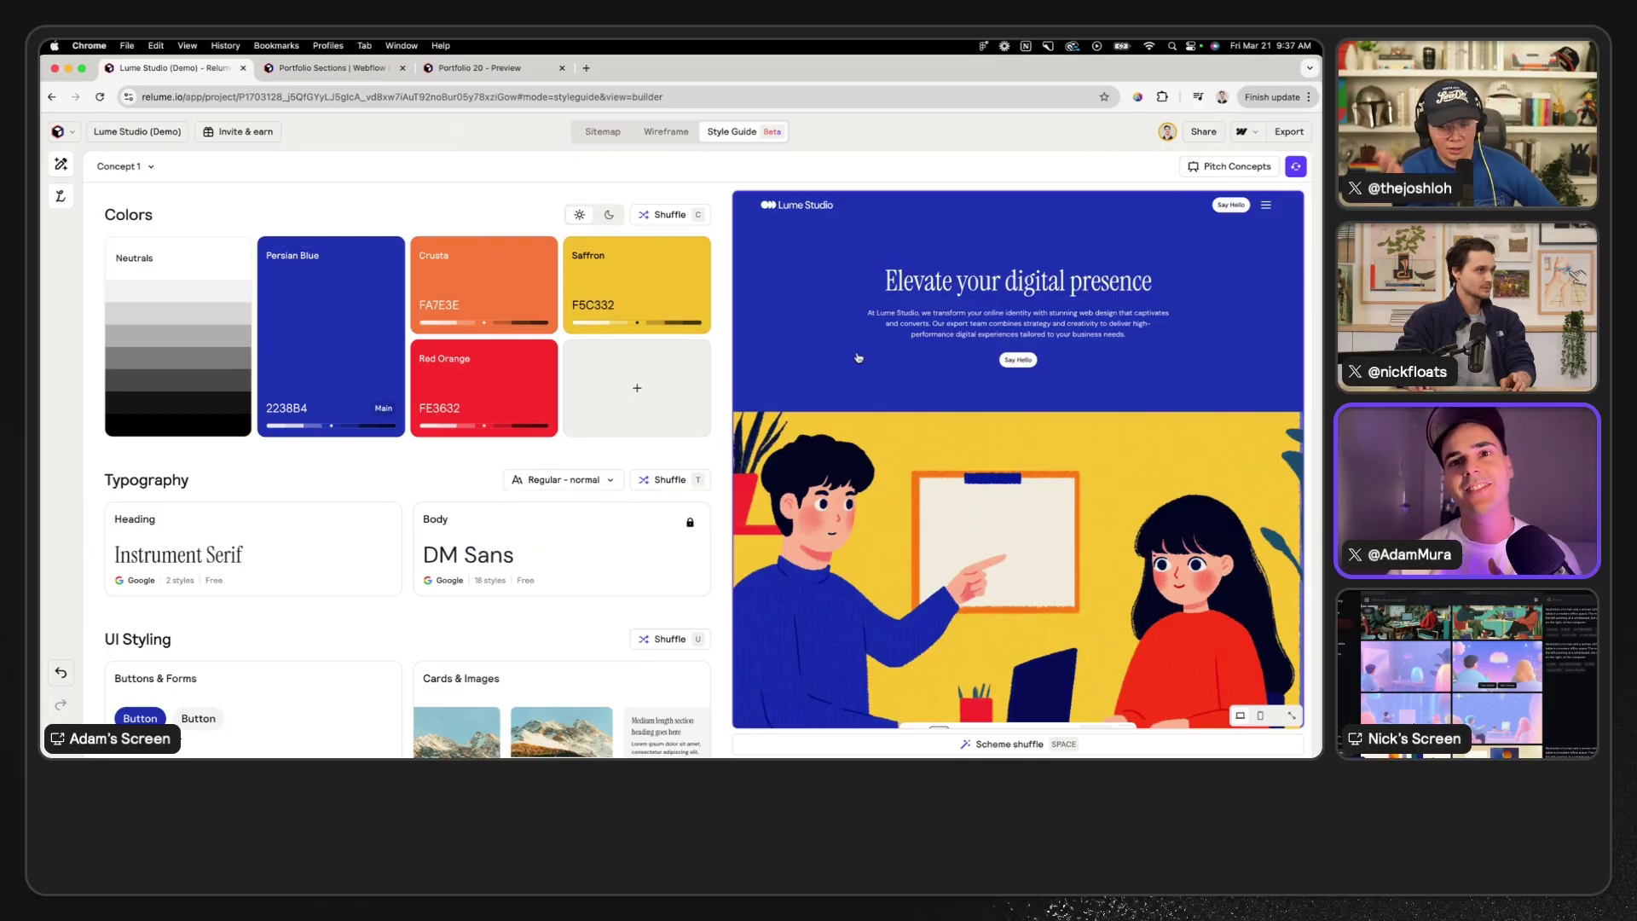
- Add another color to the style guide palette beside Red Orange and undo the addition
click(569, 366)
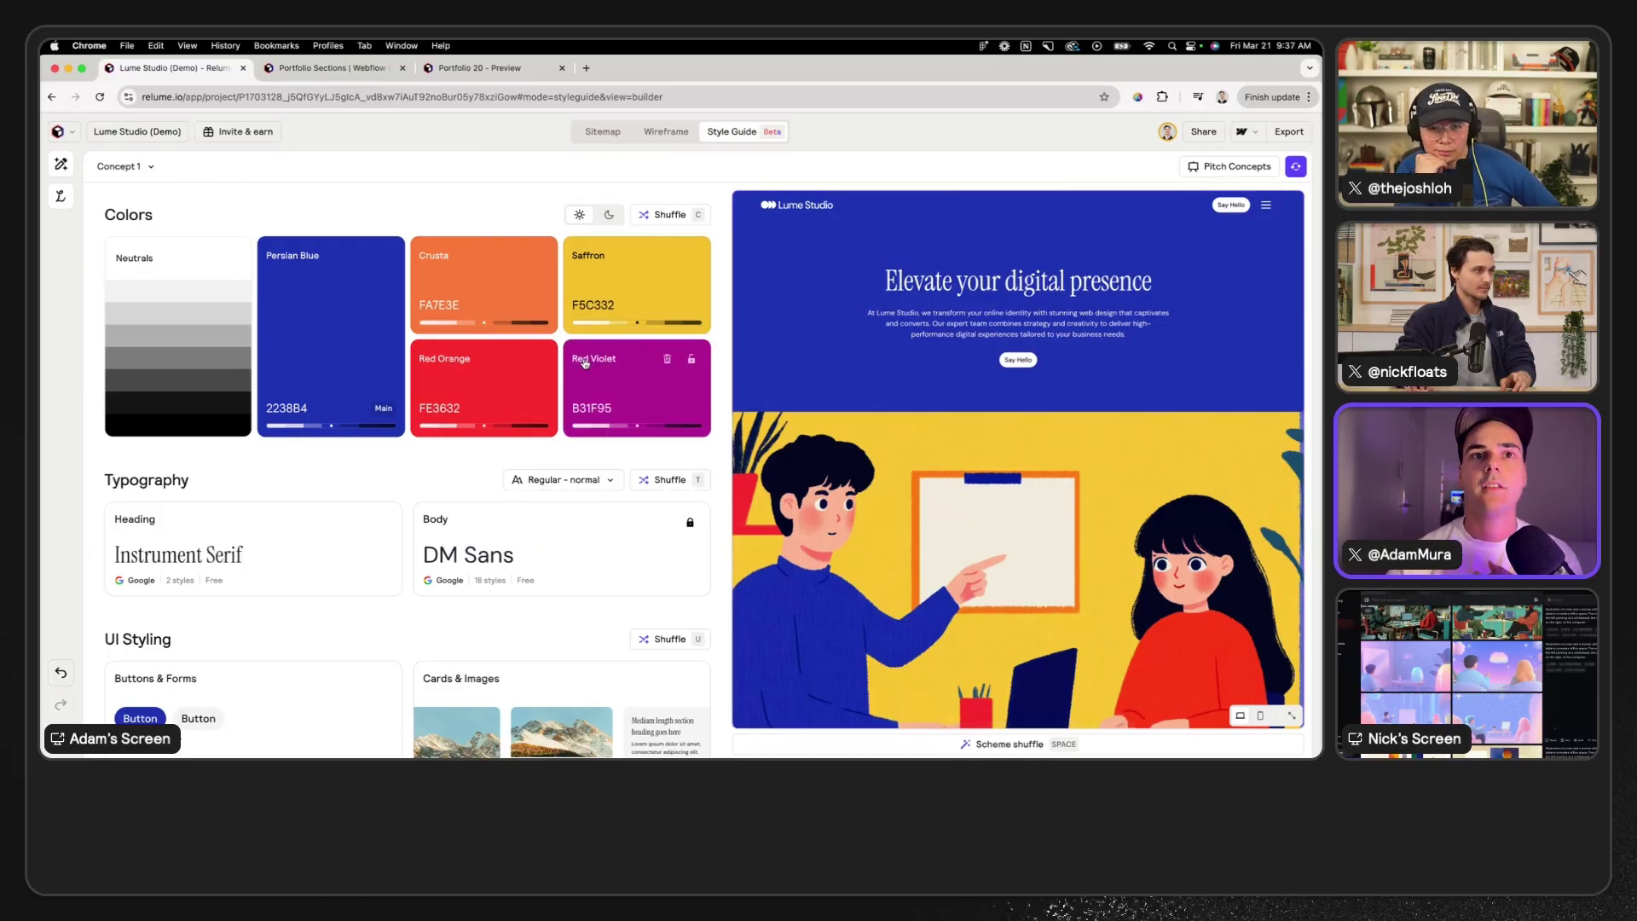
key(super+z)
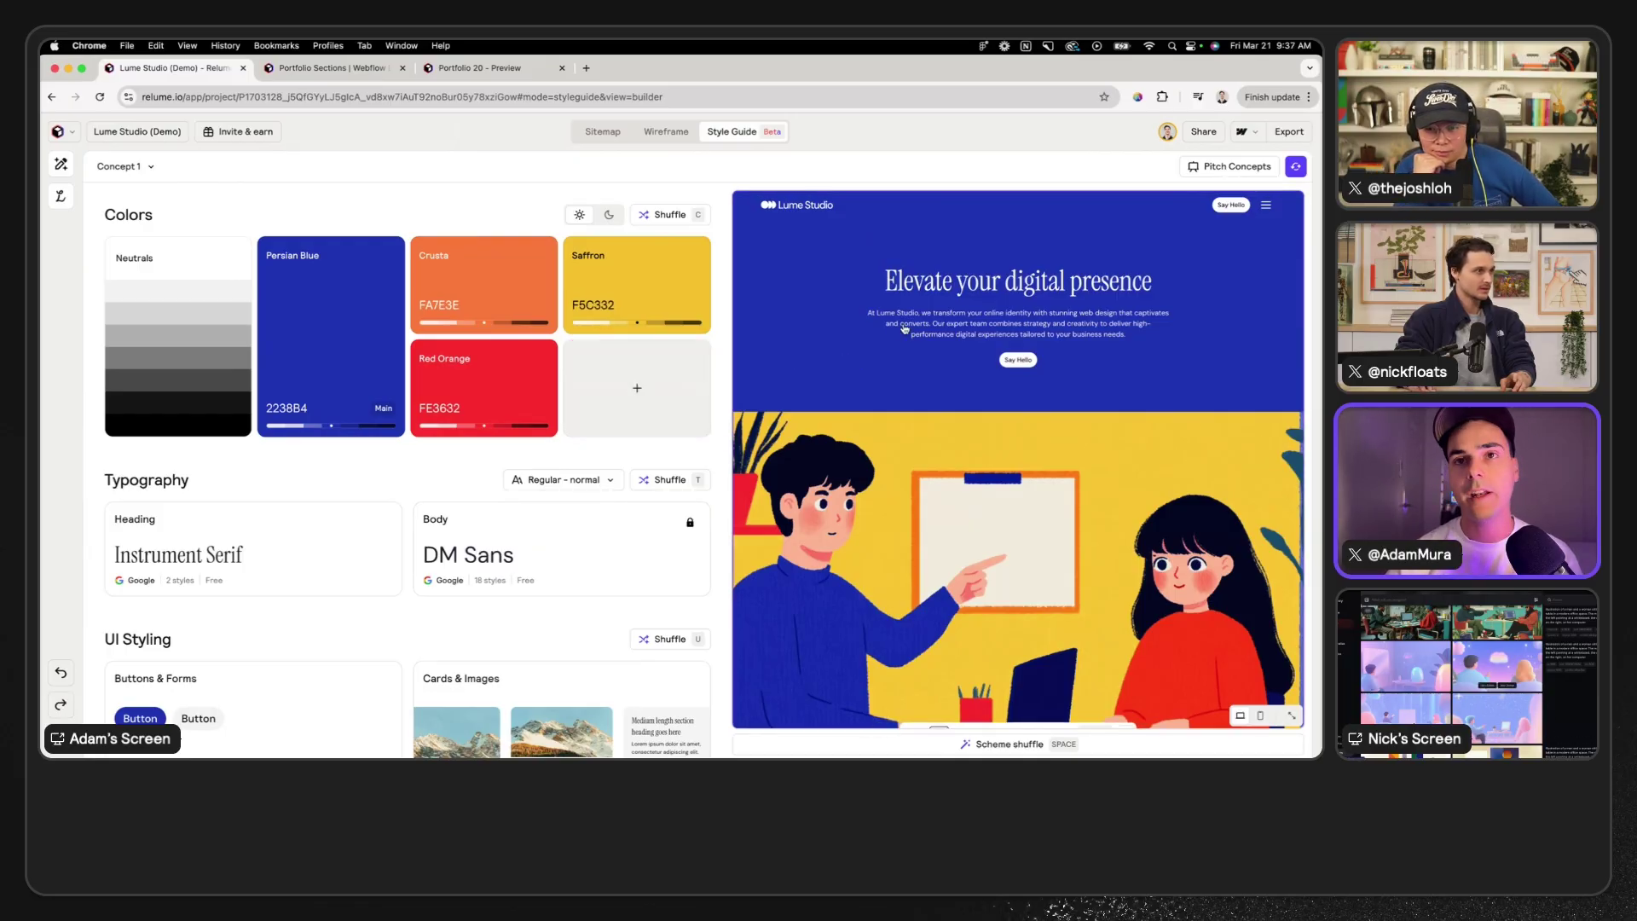
- Shuffle the color scheme of the page preview three times, ending on a yellow hero section
key(space)
key(space)
key(space)
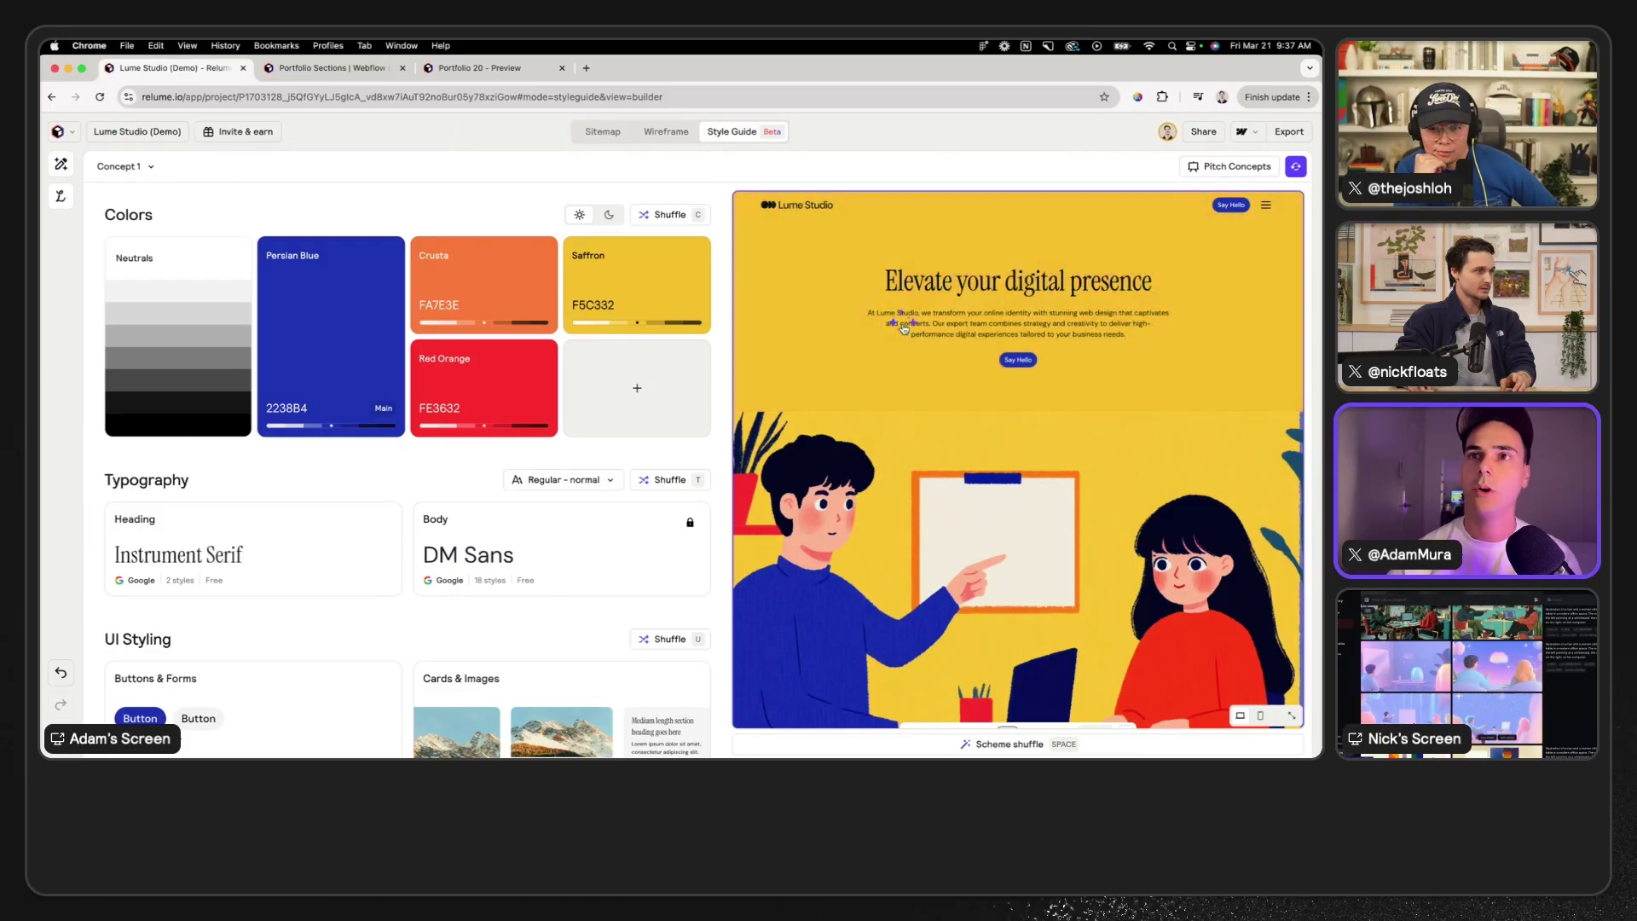
- Shuffle the page preview's color scheme once more, and set the hero section's background to the base Persian Blue shade
key(space)
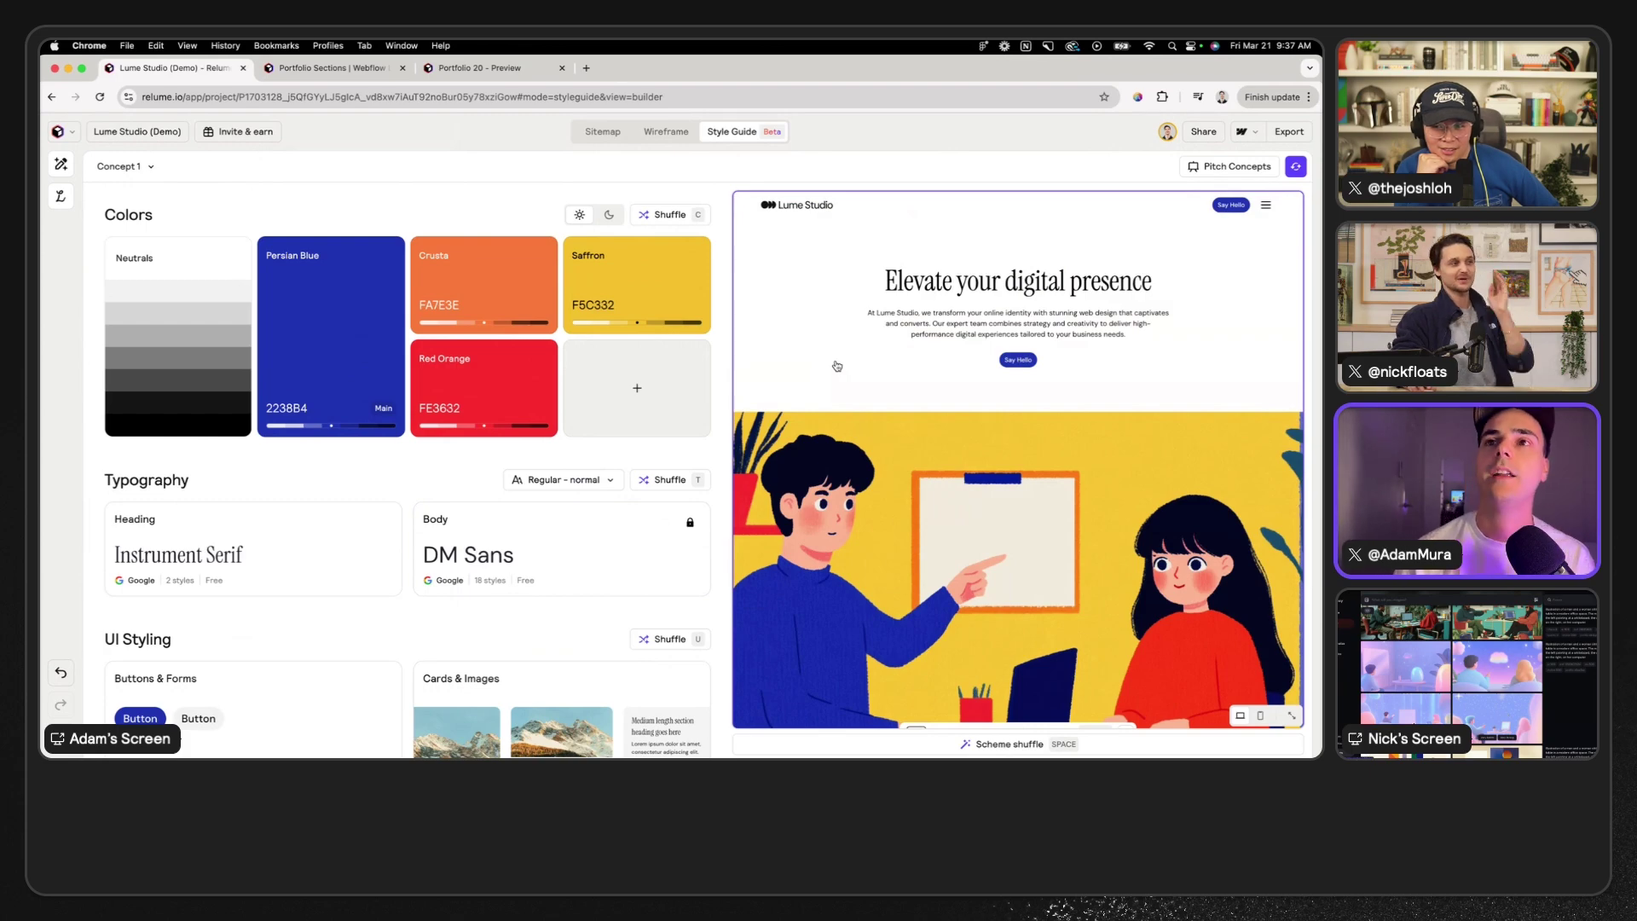
scroll(838, 366, down, 3)
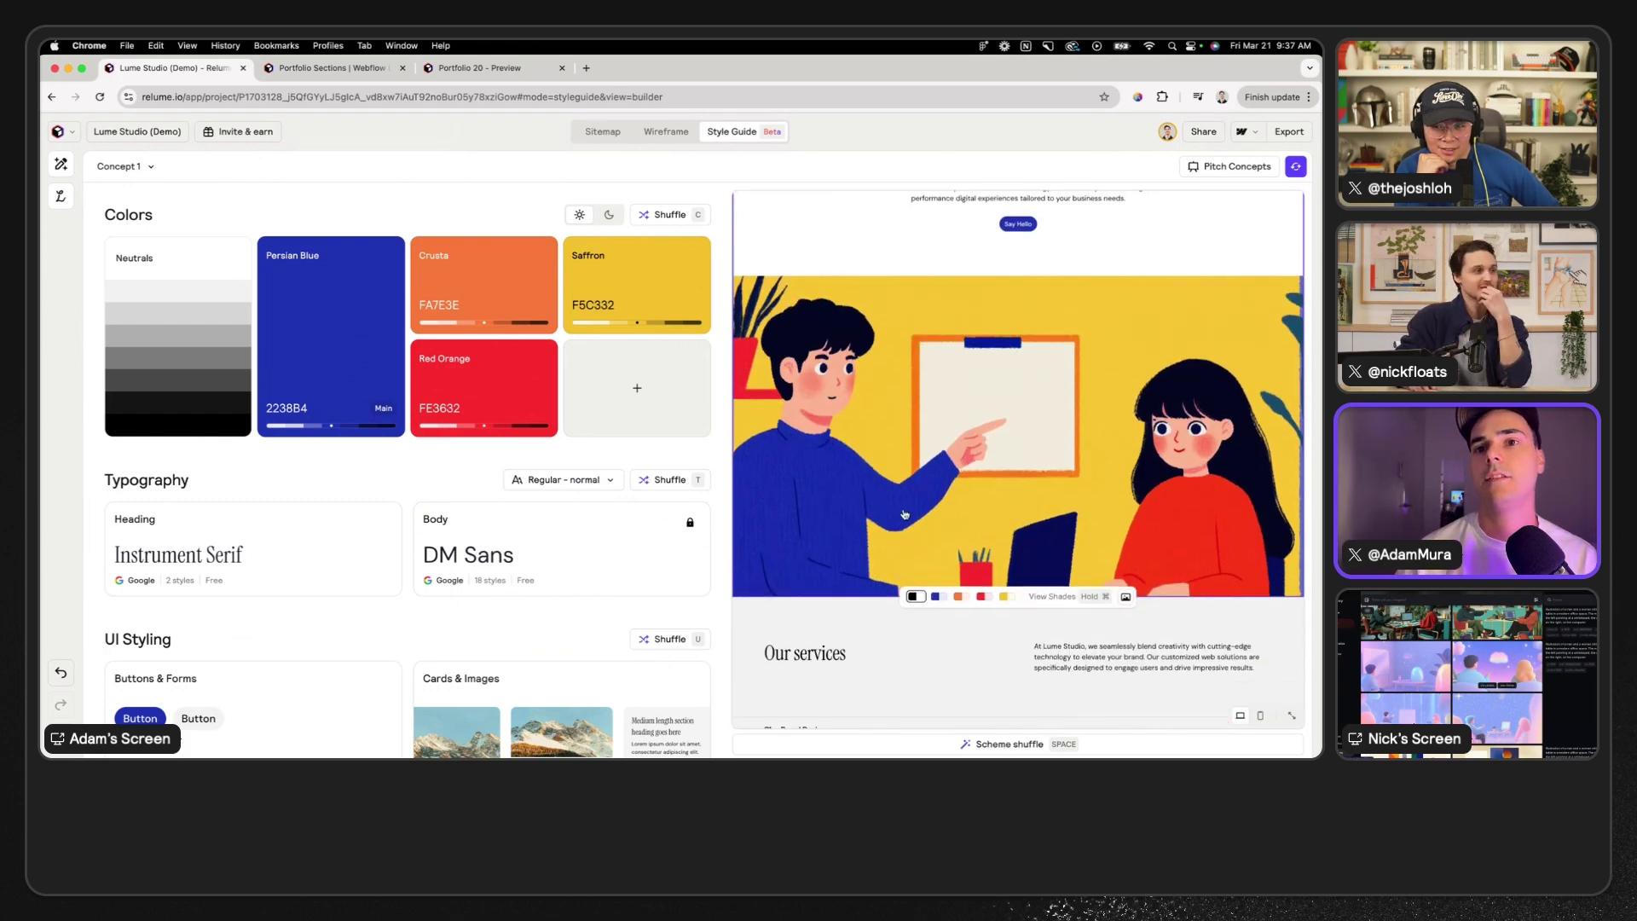
click(940, 602)
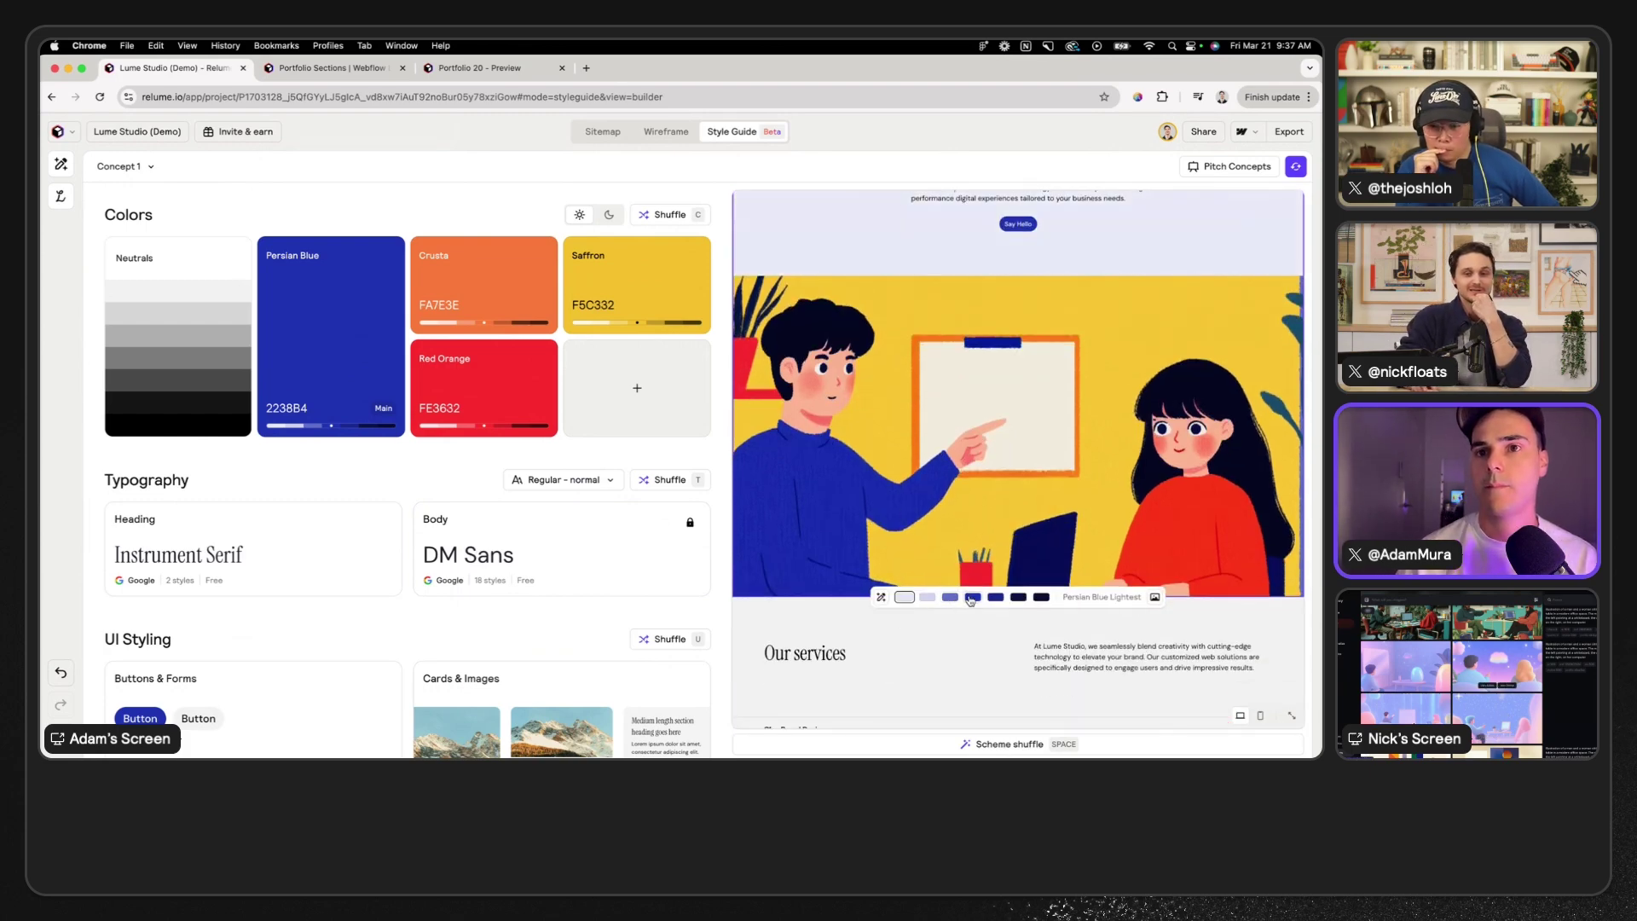
click(969, 600)
- Switch to the Lume Studio assets page in Figma and duplicate the Hero 1 frame beside the original
key(super+Tab)
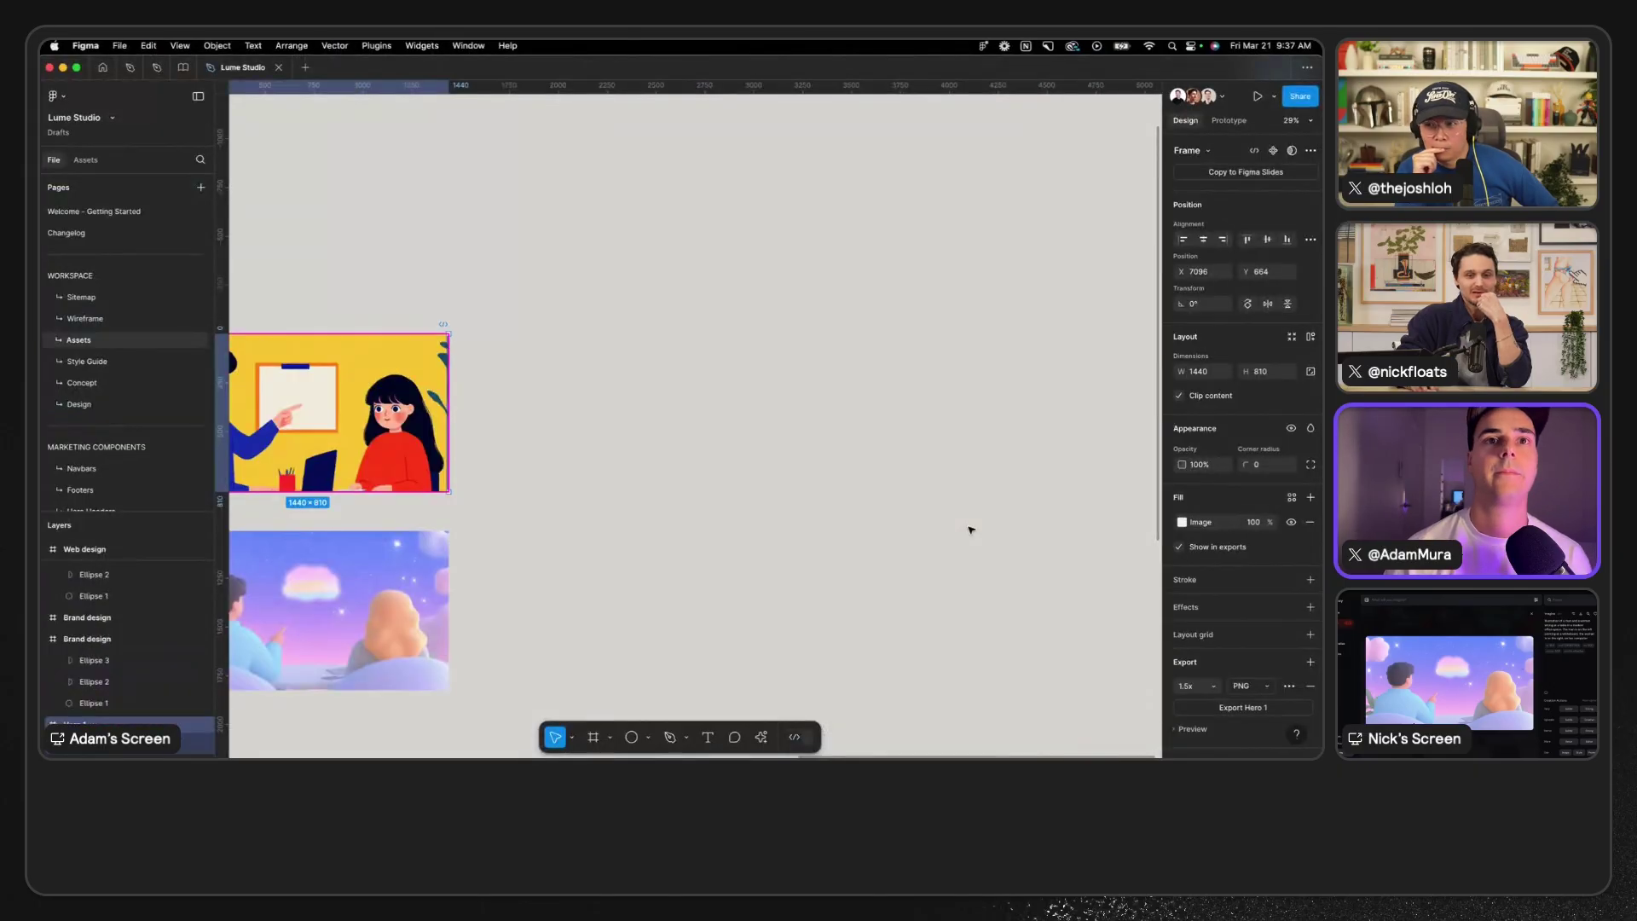
scroll(970, 530, down, 5)
scroll(969, 530, up, 2)
scroll(570, 504, up, 6)
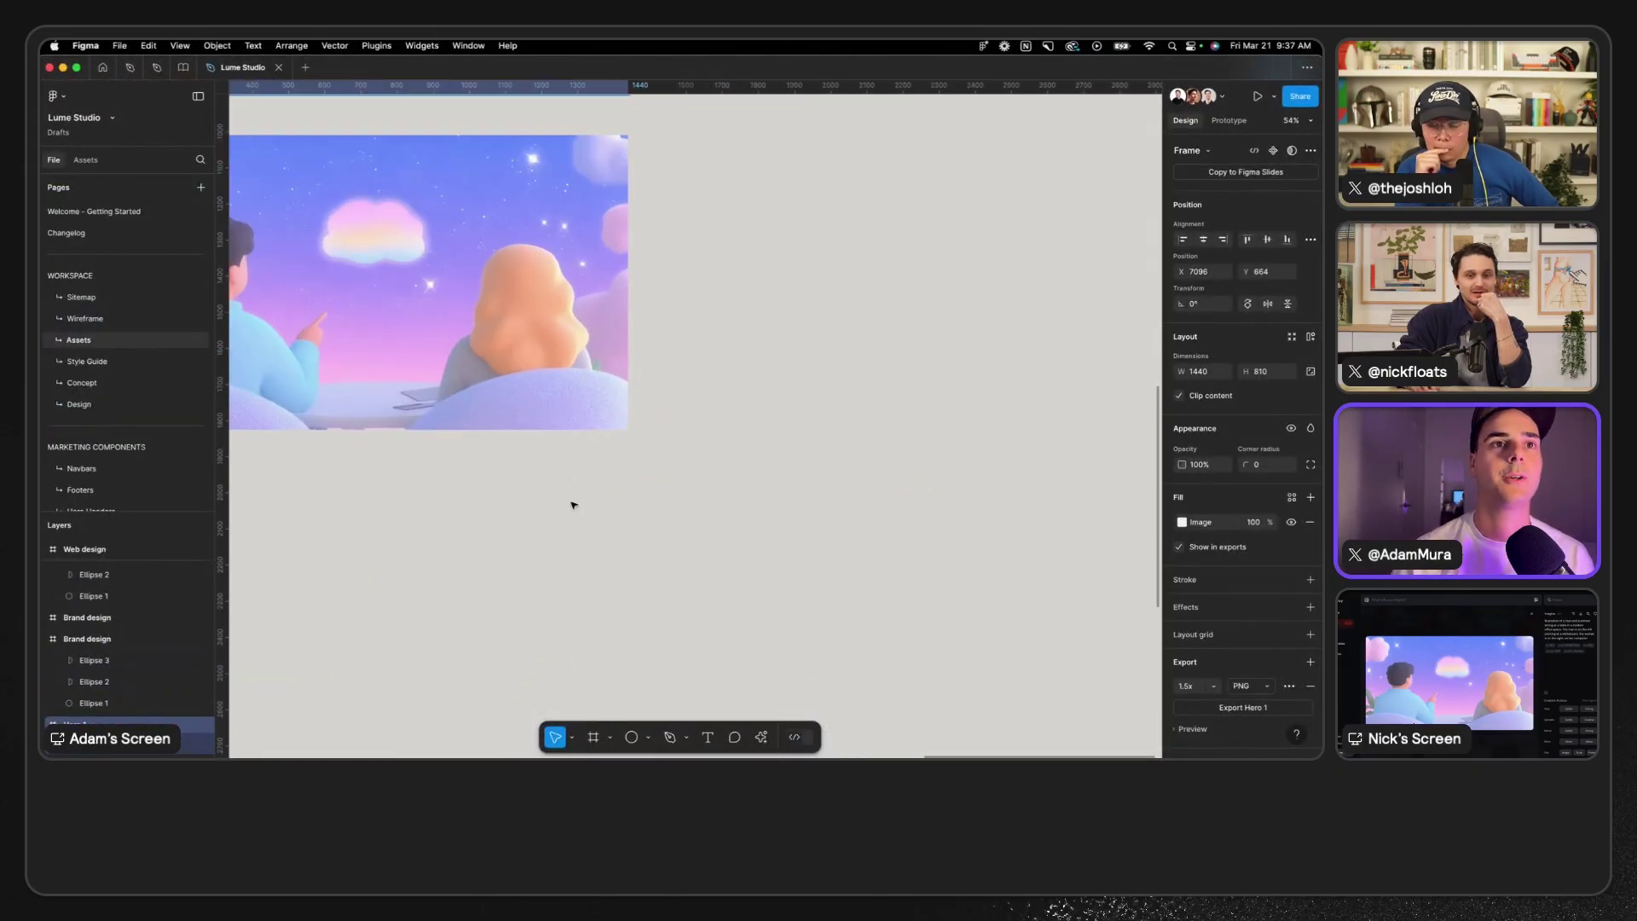
scroll(572, 505, left, 5)
scroll(572, 505, up, 2)
click(833, 303)
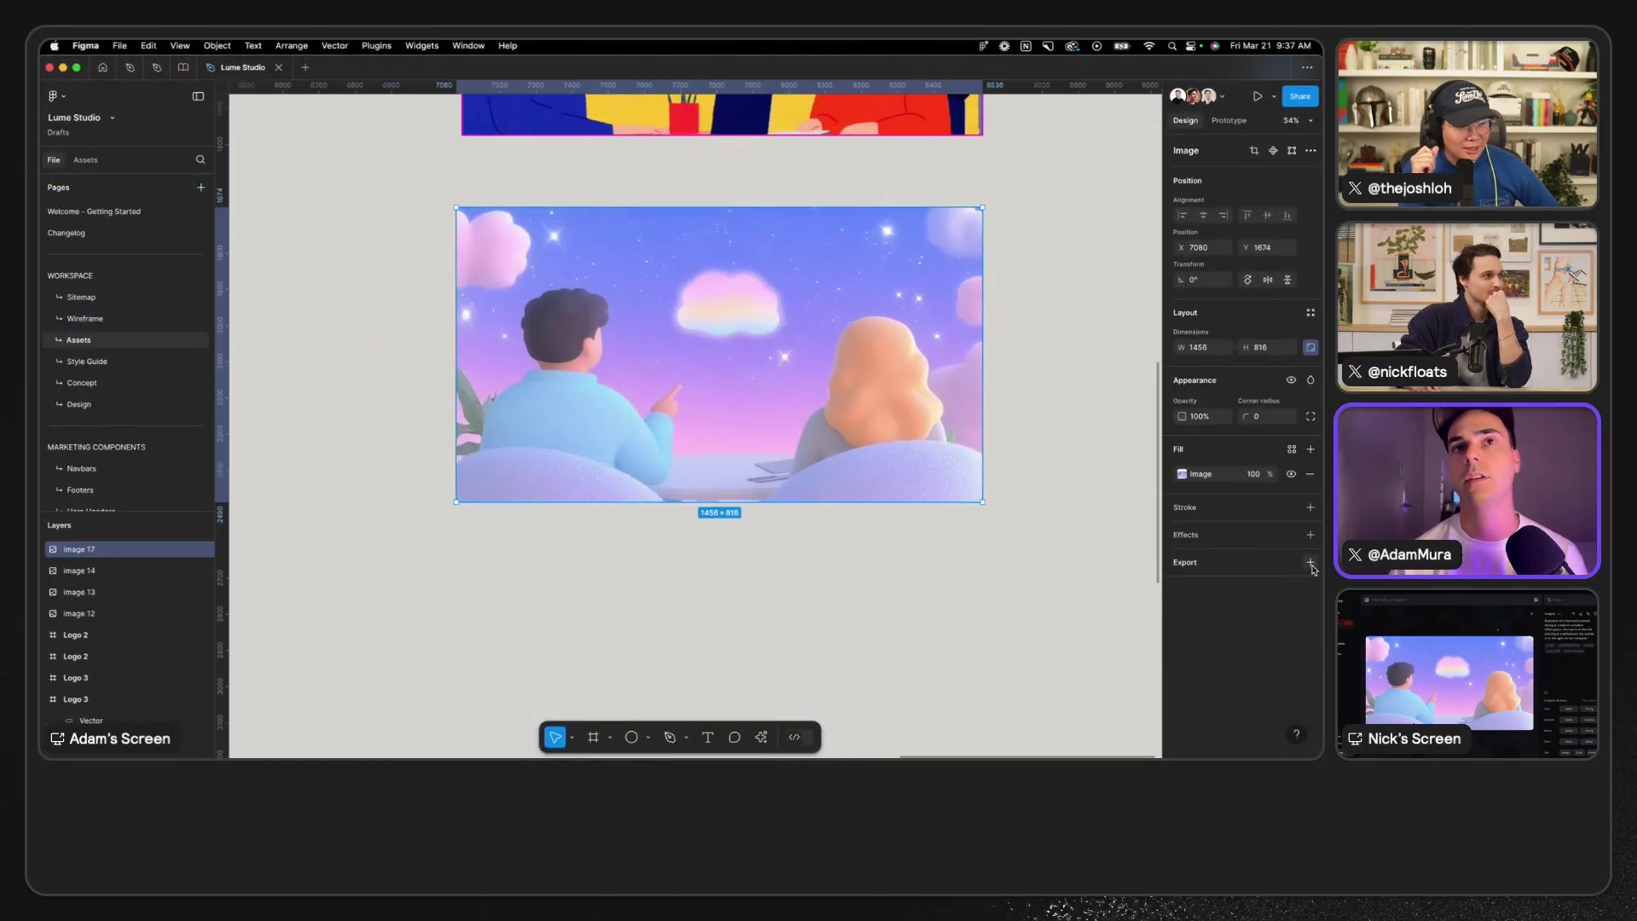
scroll(936, 585, up, 3)
scroll(938, 587, down, 3)
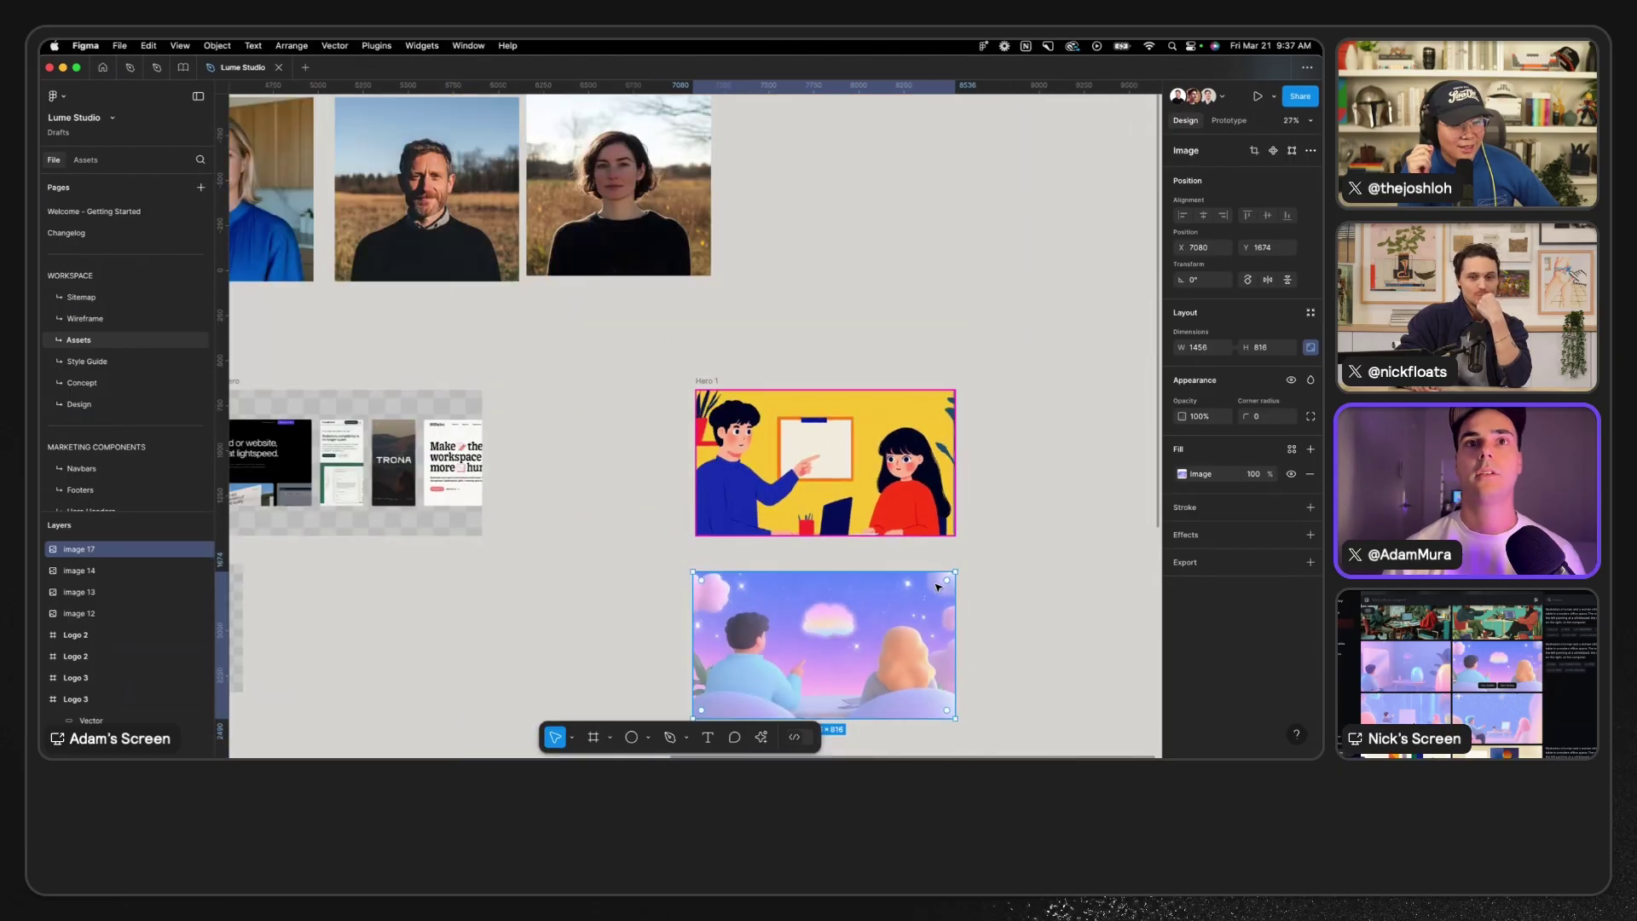
click(708, 381)
key(ctrl+d)
scroll(938, 410, right, 3)
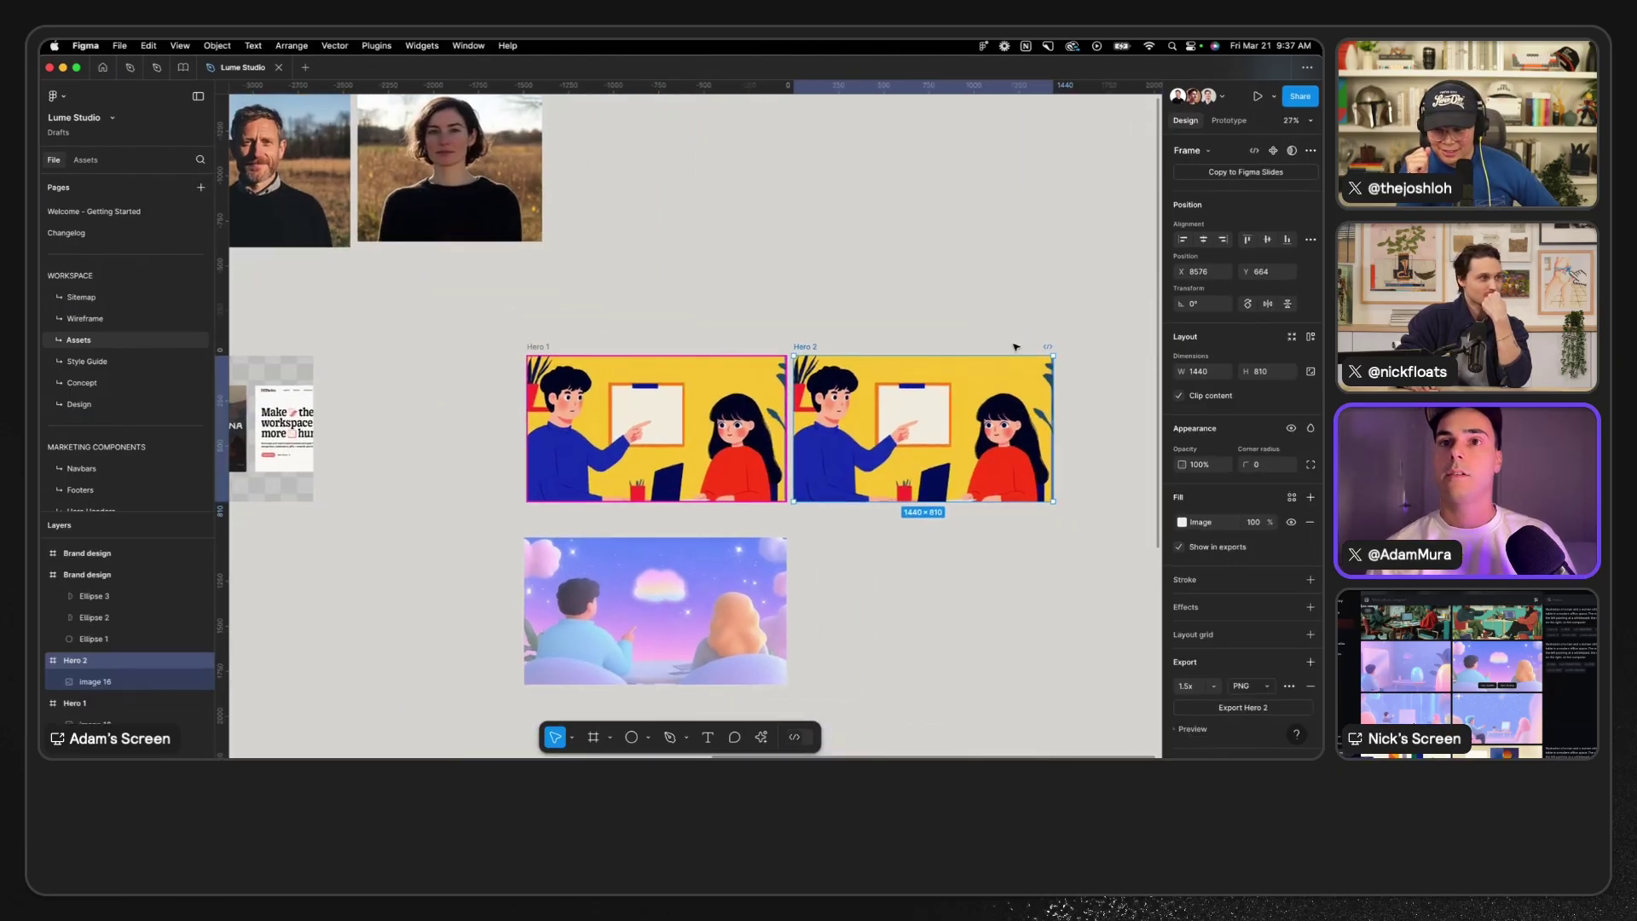
- Replace the artwork in the Hero 2 frame with the pastel illustration of two people looking at a cloud, and select the frame
click(734, 563)
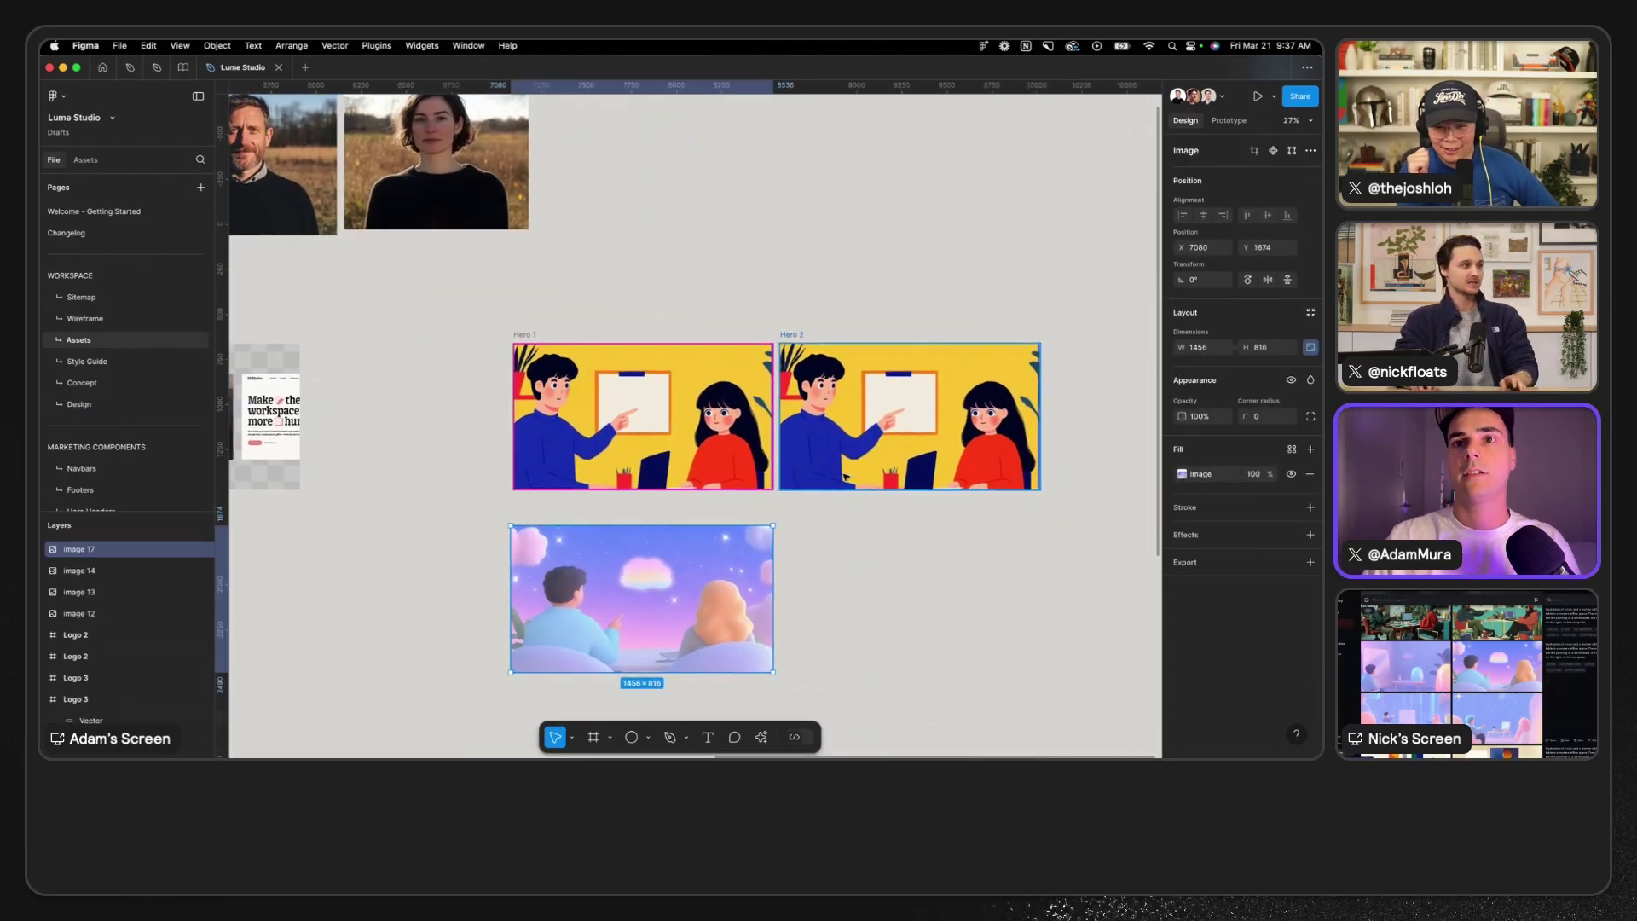
key(Delete)
click(989, 380)
key(ctrl+shift+r)
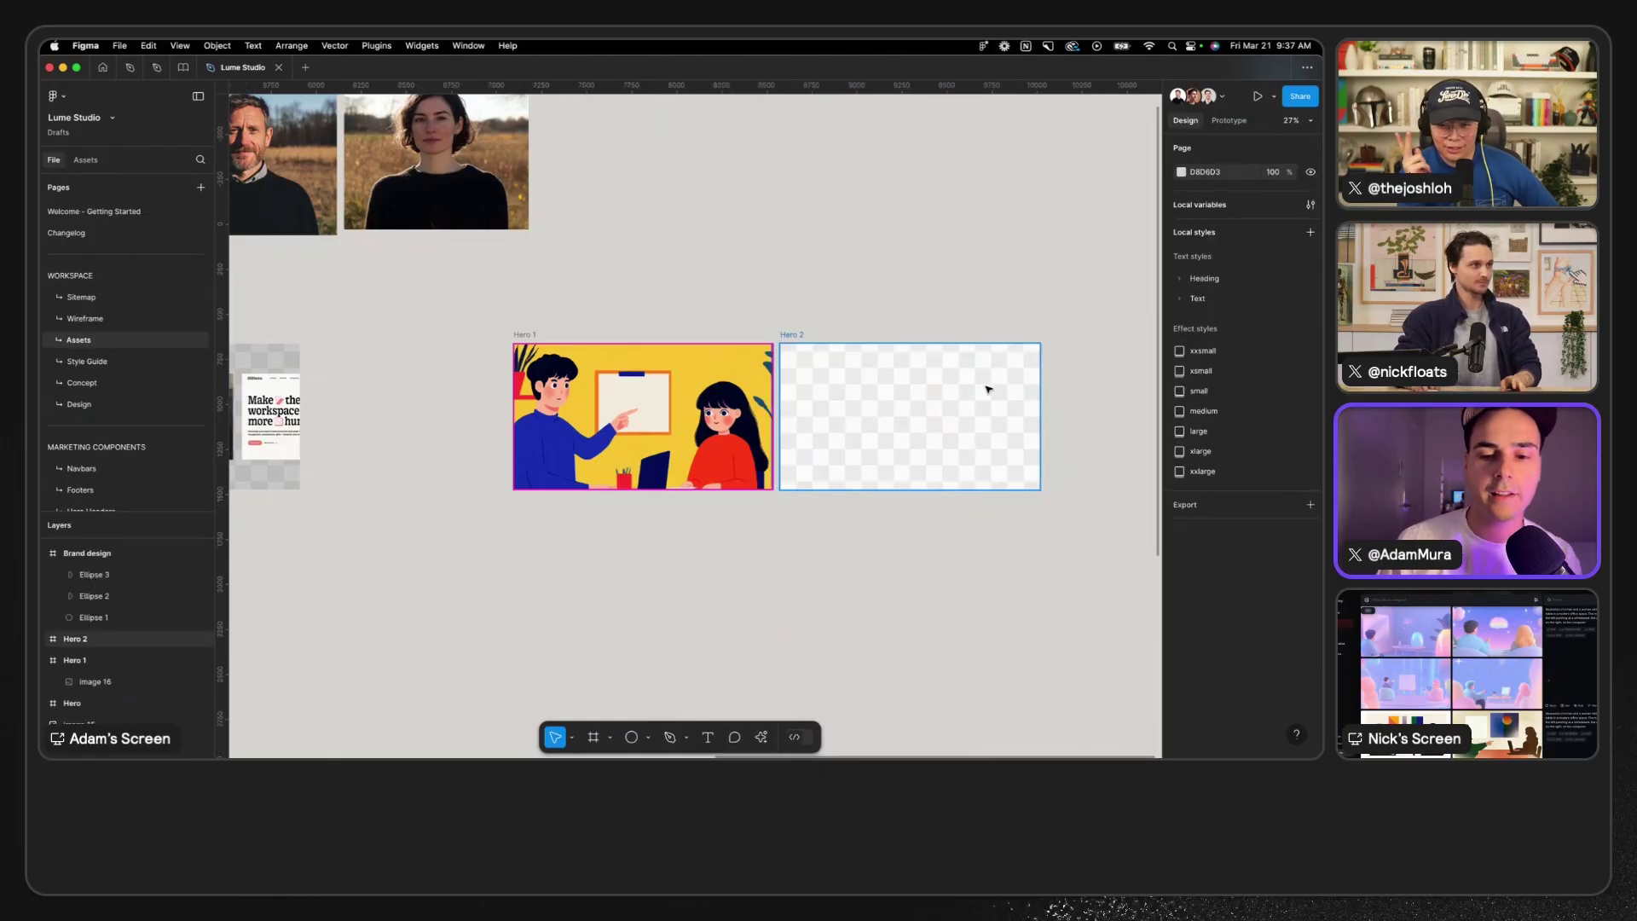
scroll(988, 384, up, 5)
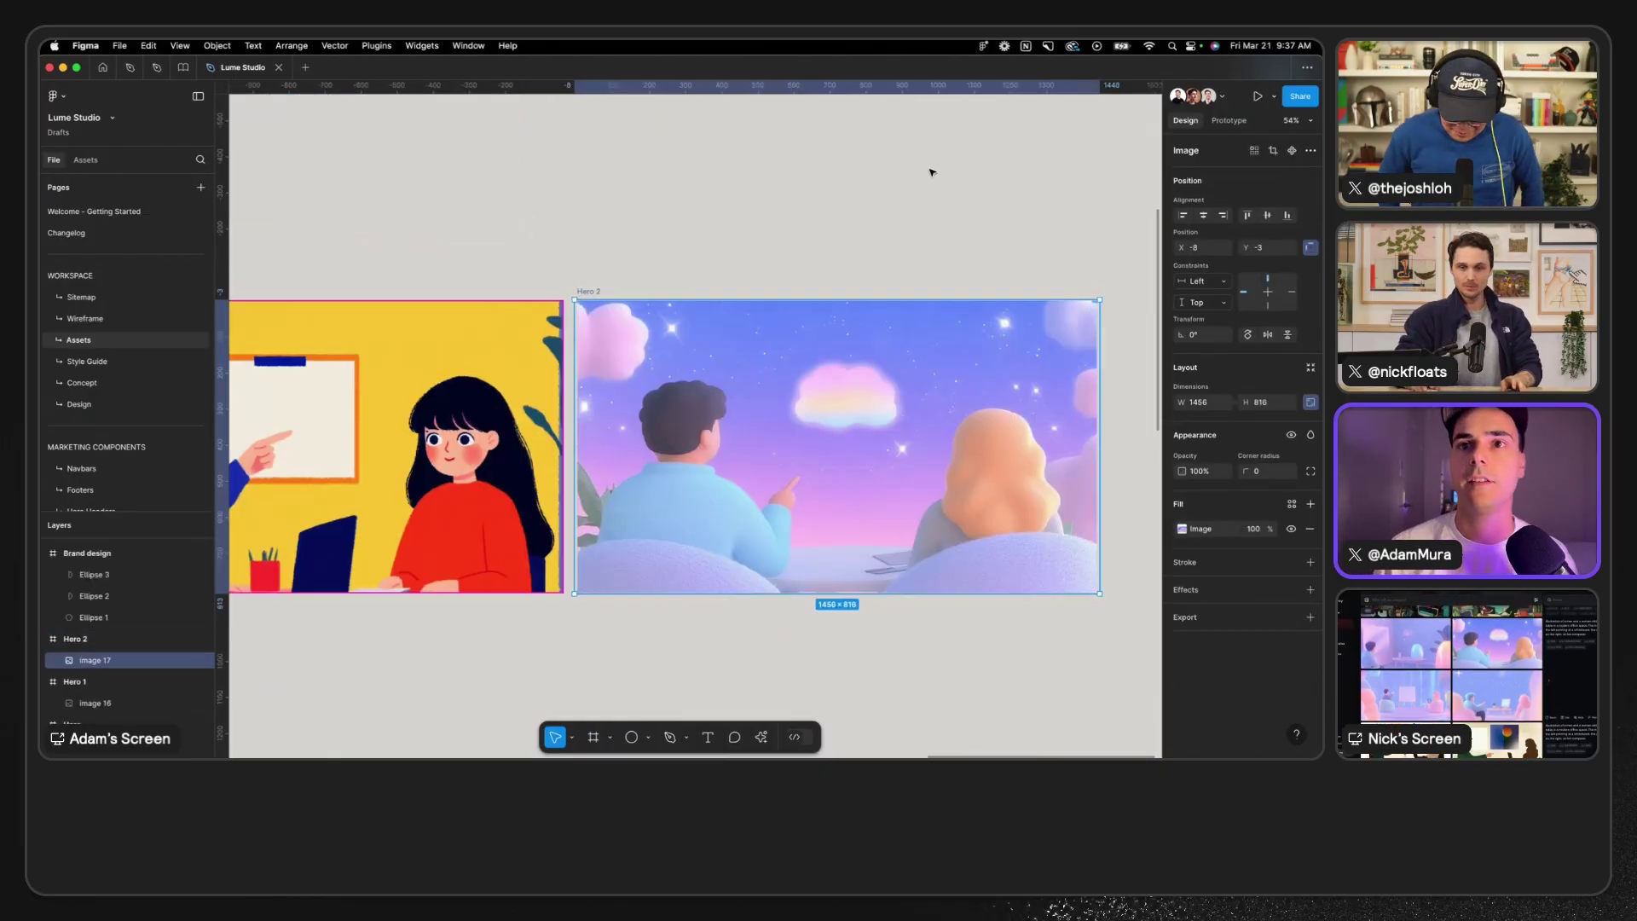
click(587, 291)
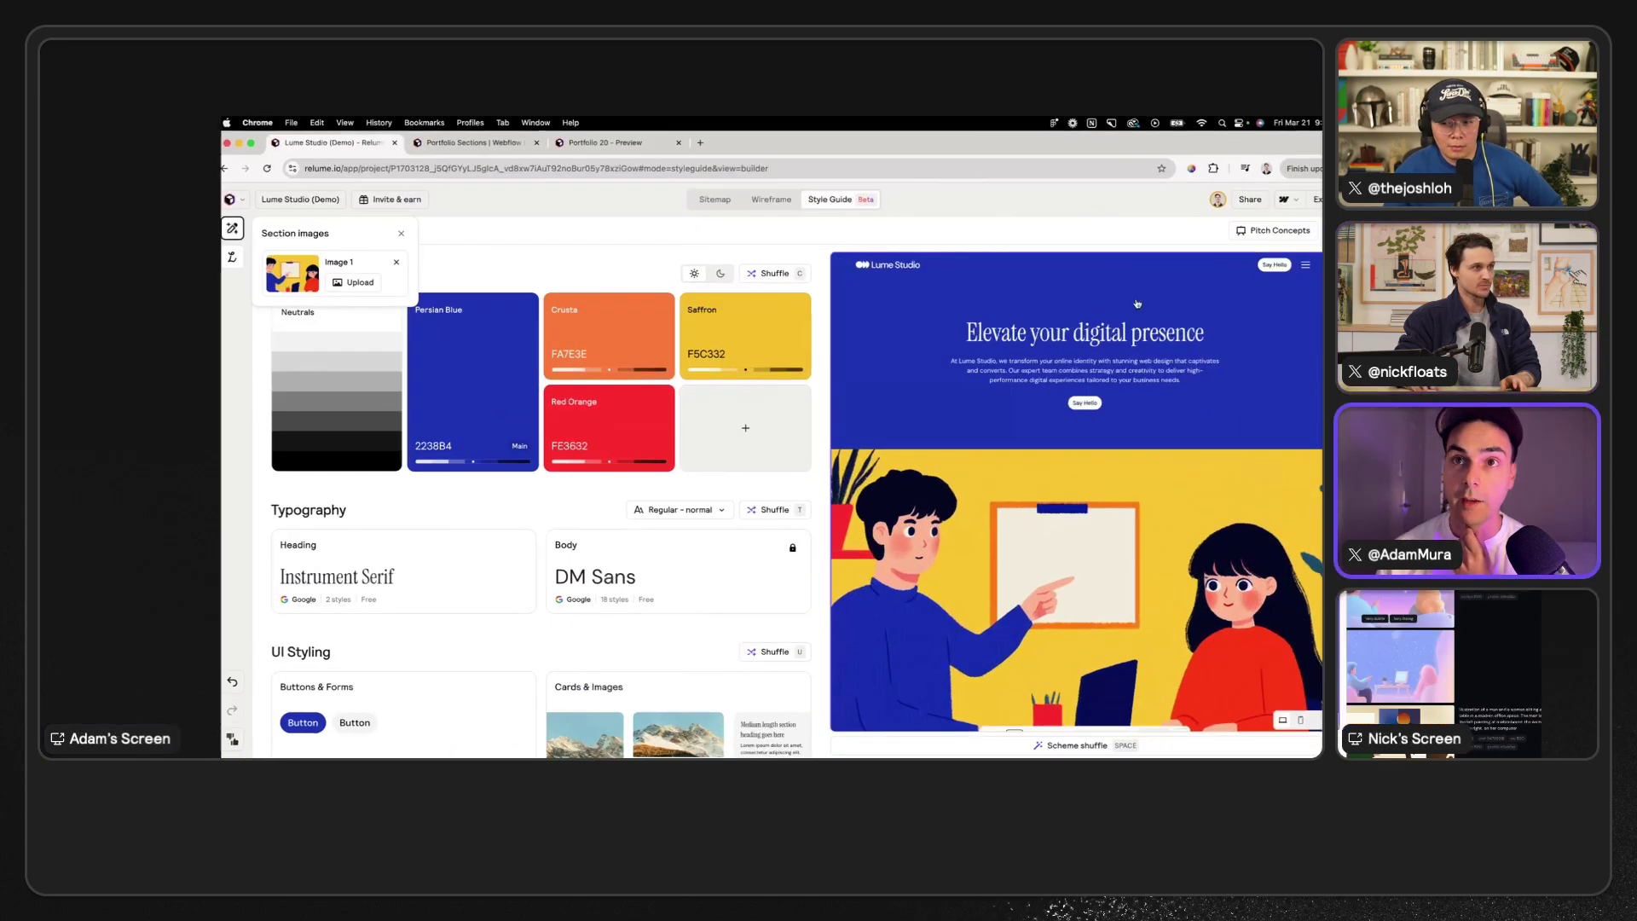
- Switch to the Relume style guide and review the image placeholders in the preview's services section
scroll(1038, 492, down, 10)
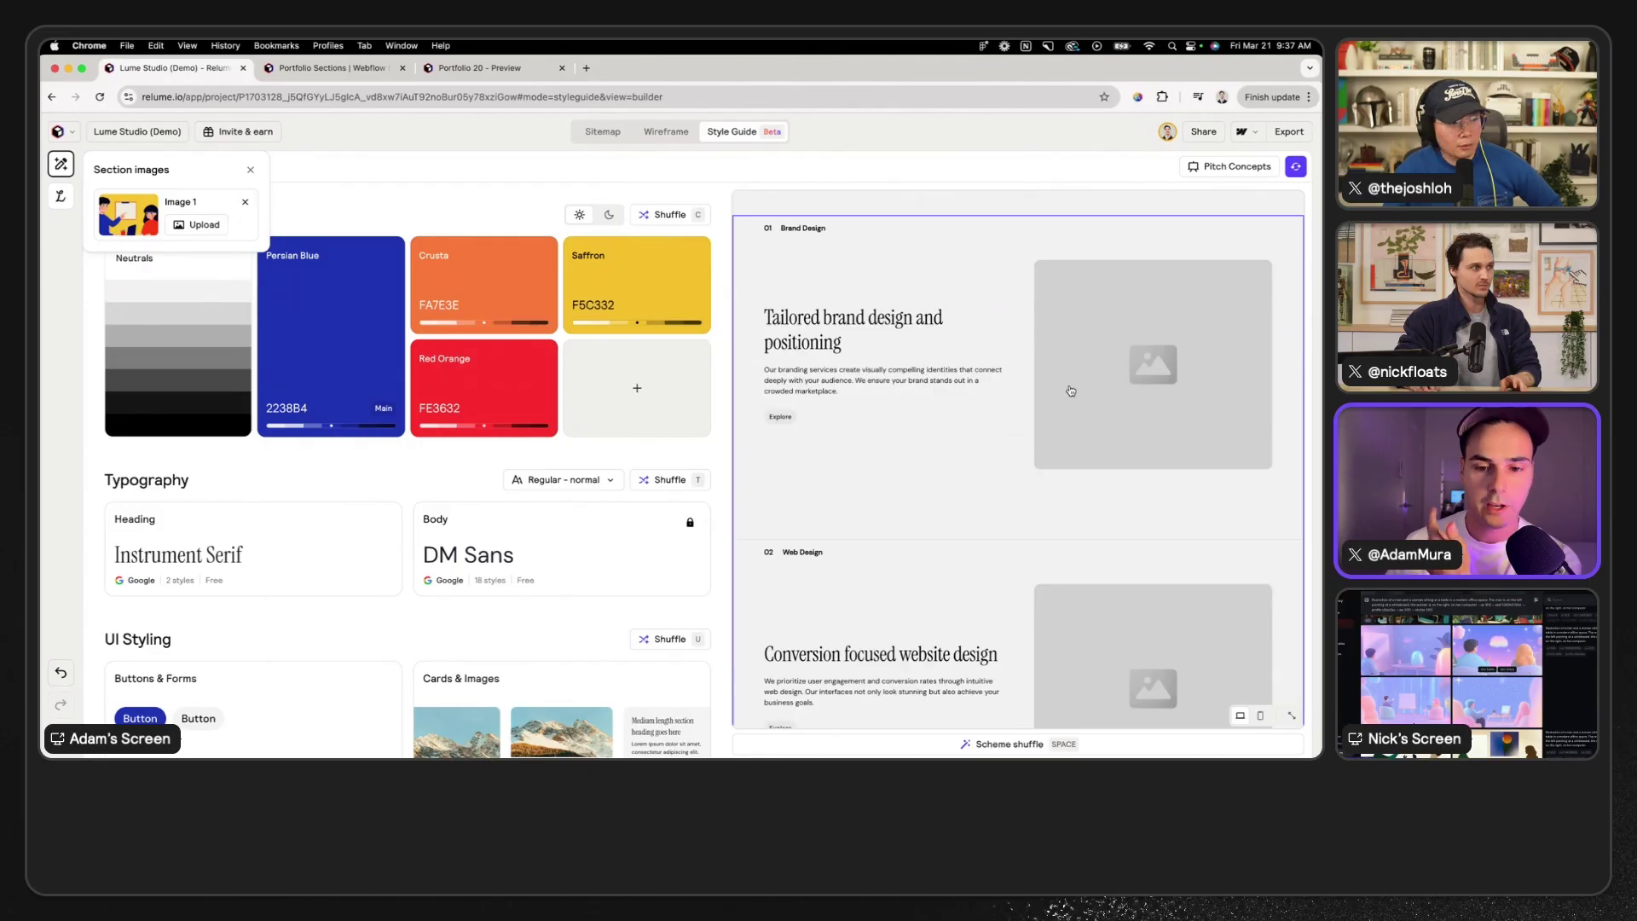
scroll(1070, 390, down, 3)
scroll(1071, 391, down, 5)
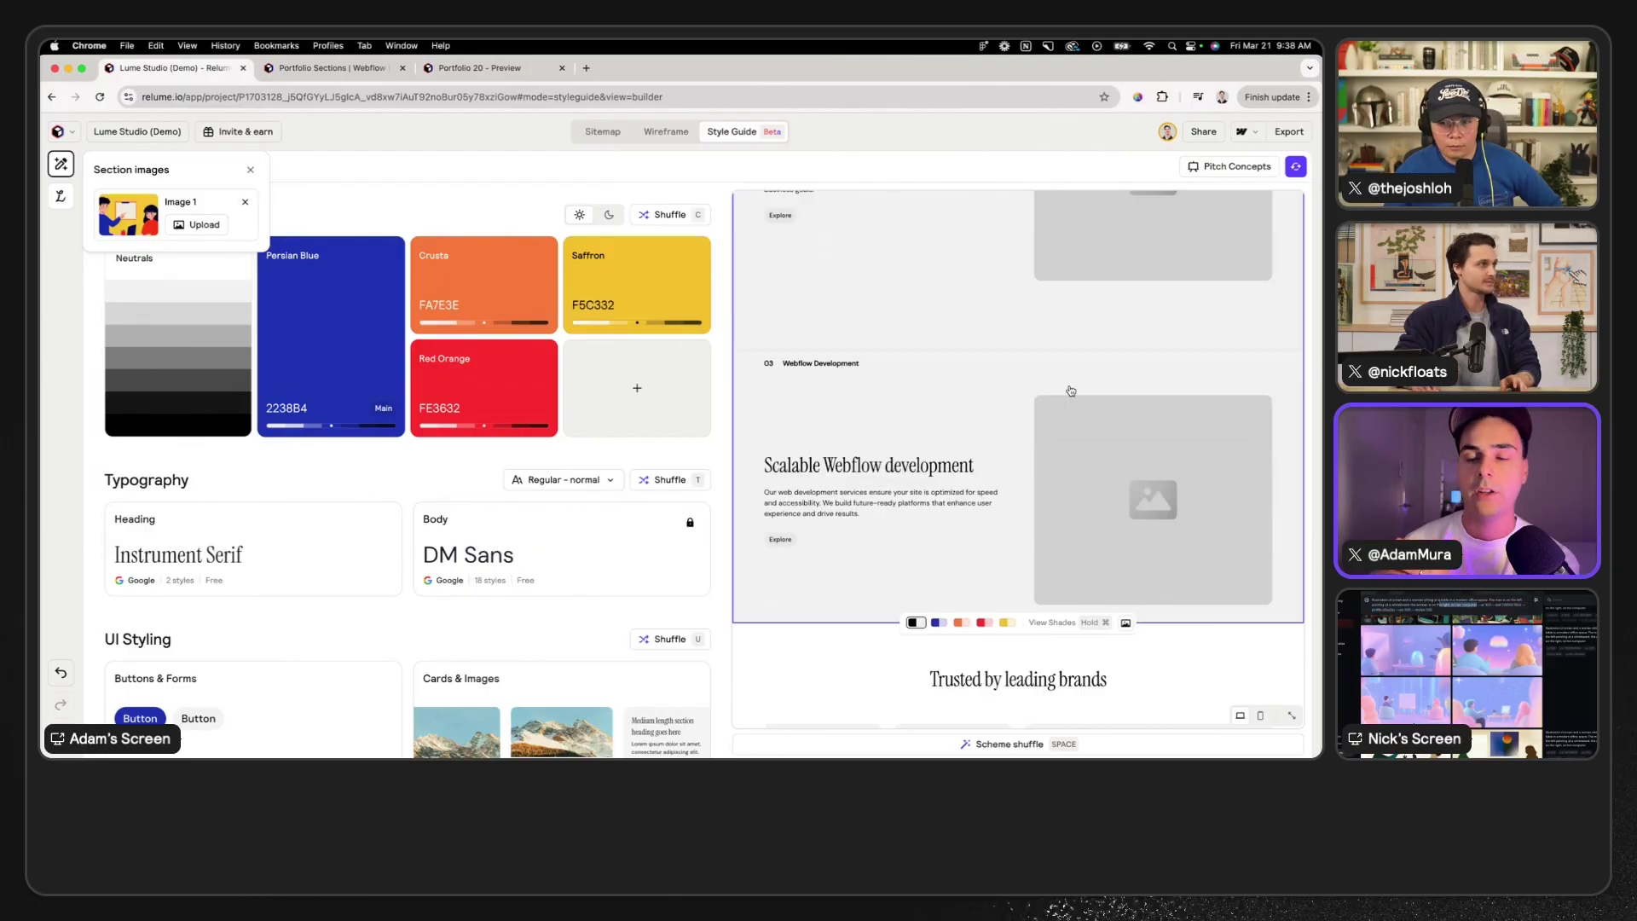
scroll(1071, 391, up, 1)
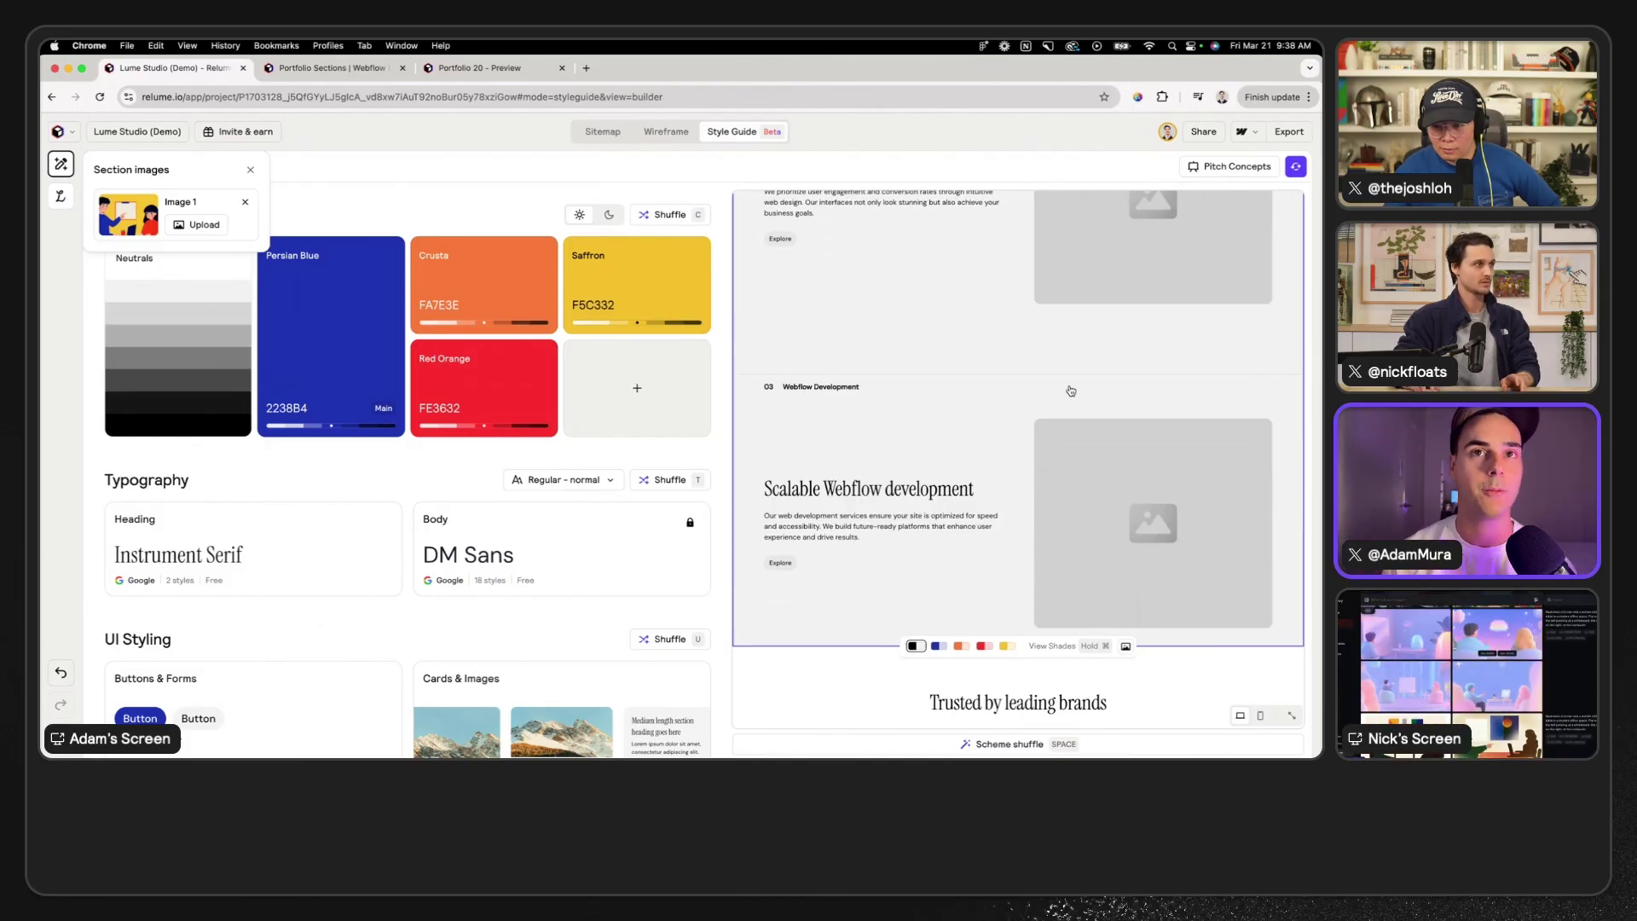
scroll(1071, 390, down, 1)
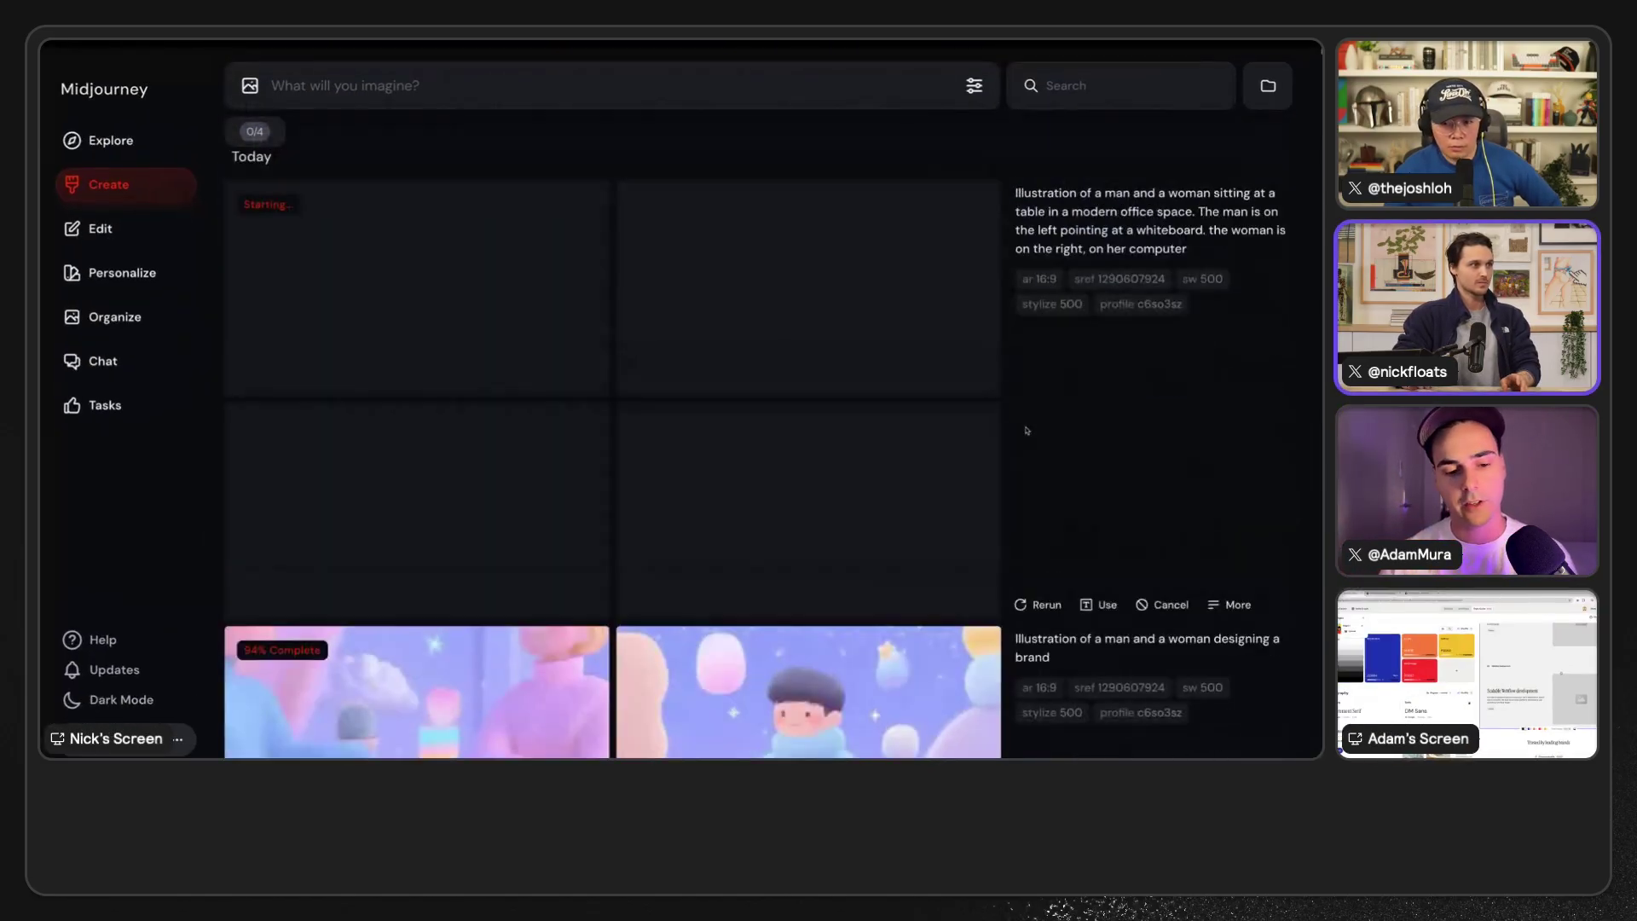
- Switch to Midjourney and reuse the brand-designing prompt to generate "illustration of floating notebook" with the same style reference, profile and stylize settings
scroll(1047, 424, down, 4)
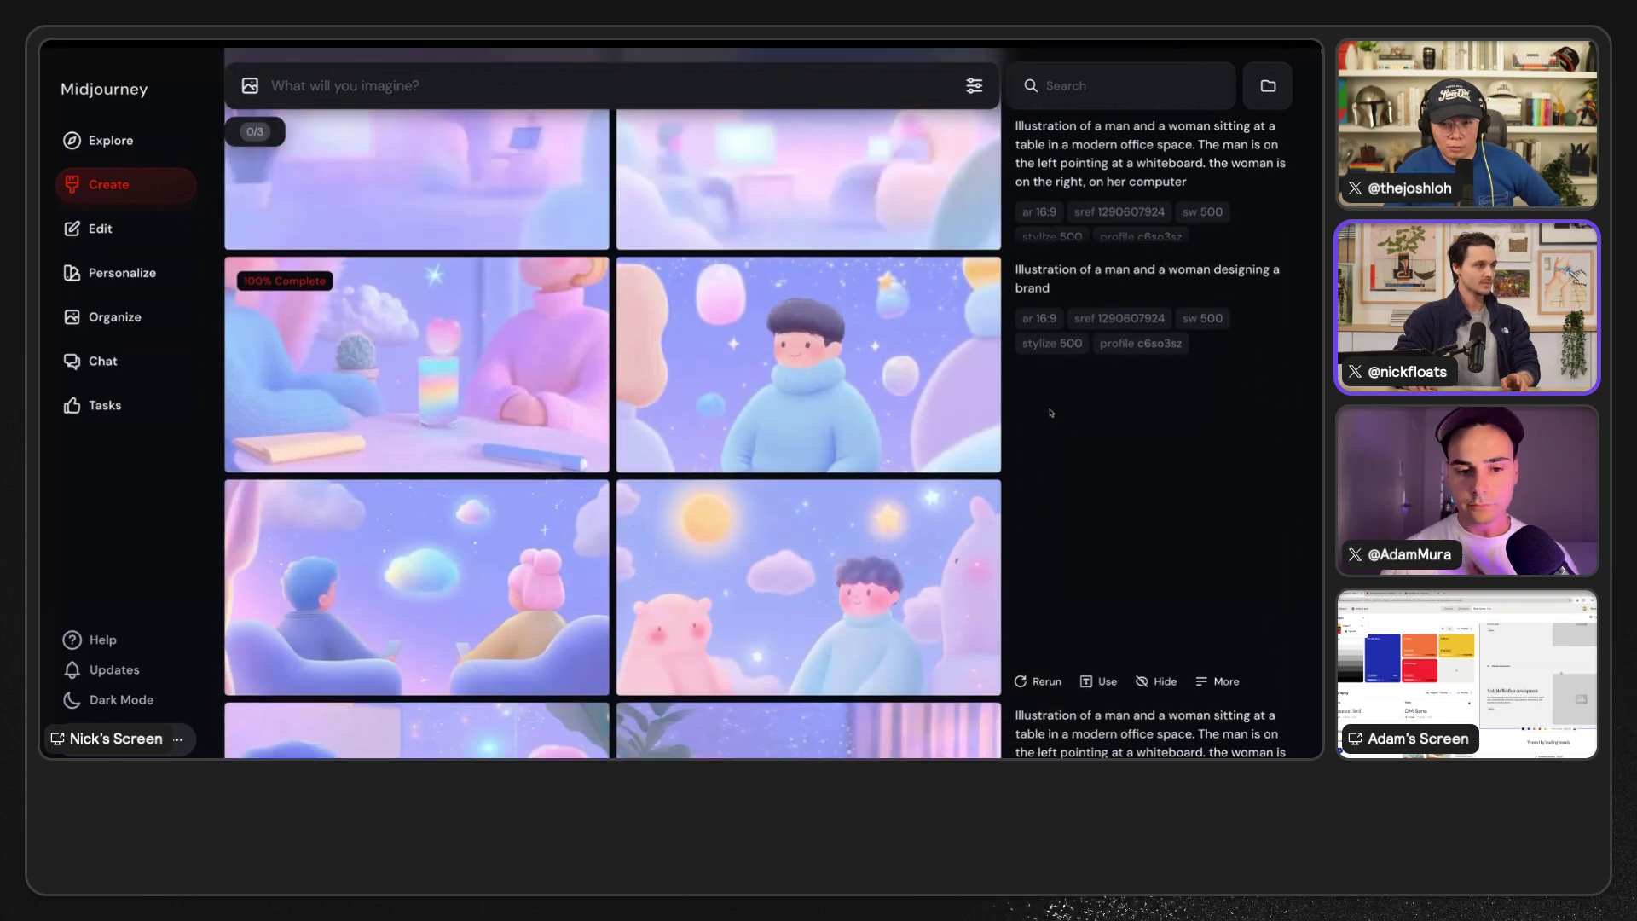
scroll(1052, 412, up, 4)
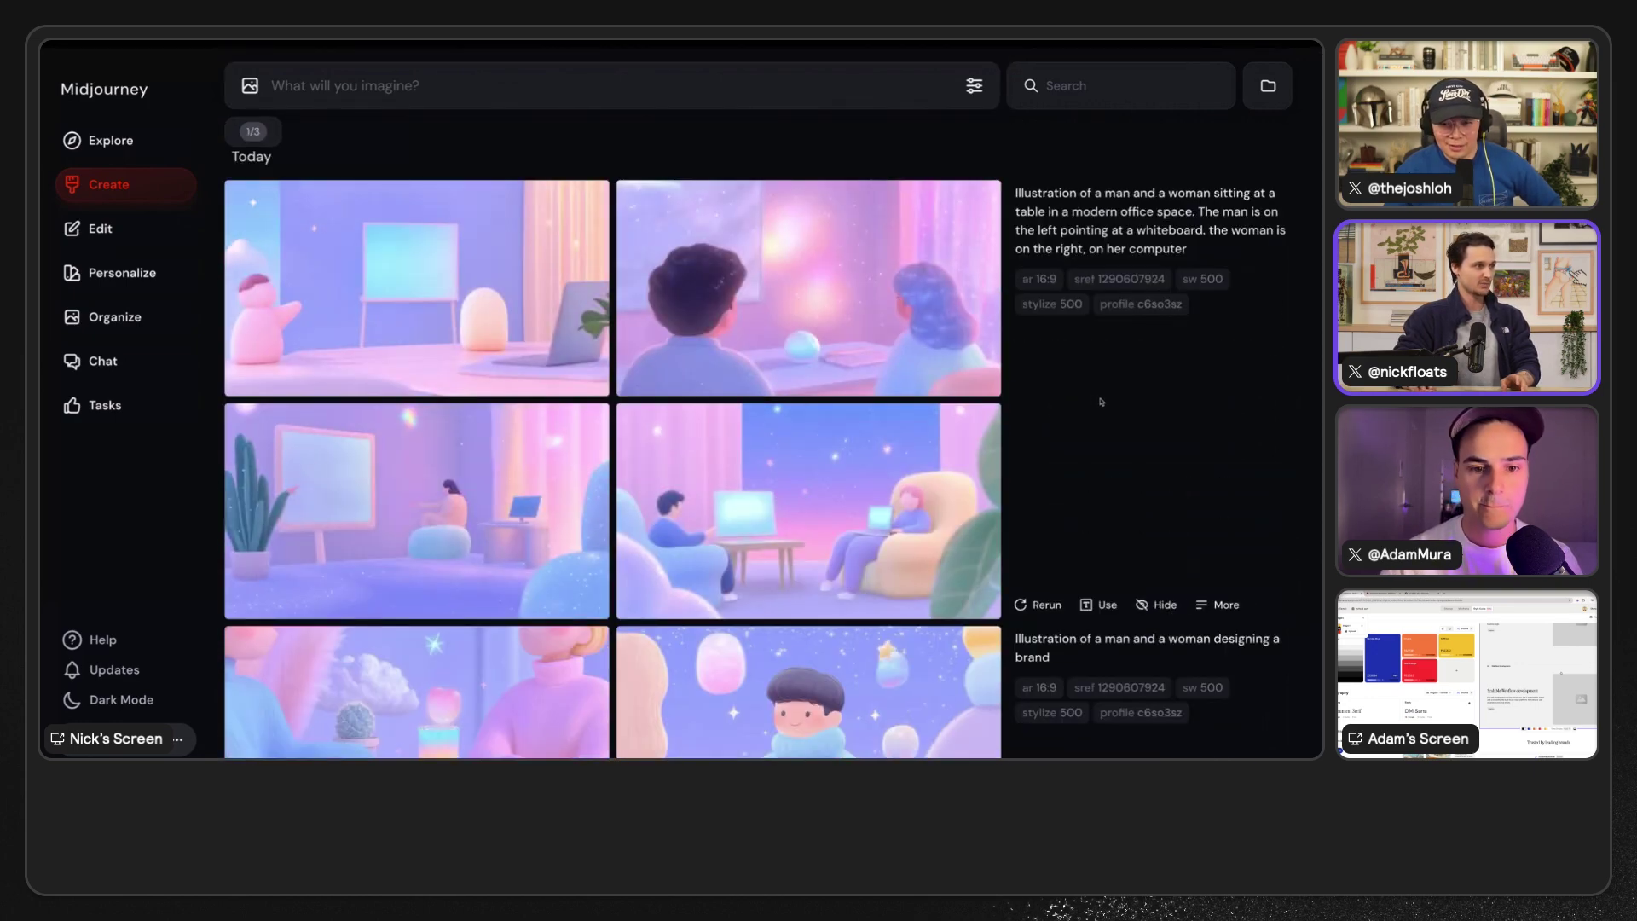
scroll(1094, 401, down, 4)
scroll(1100, 402, down, 1)
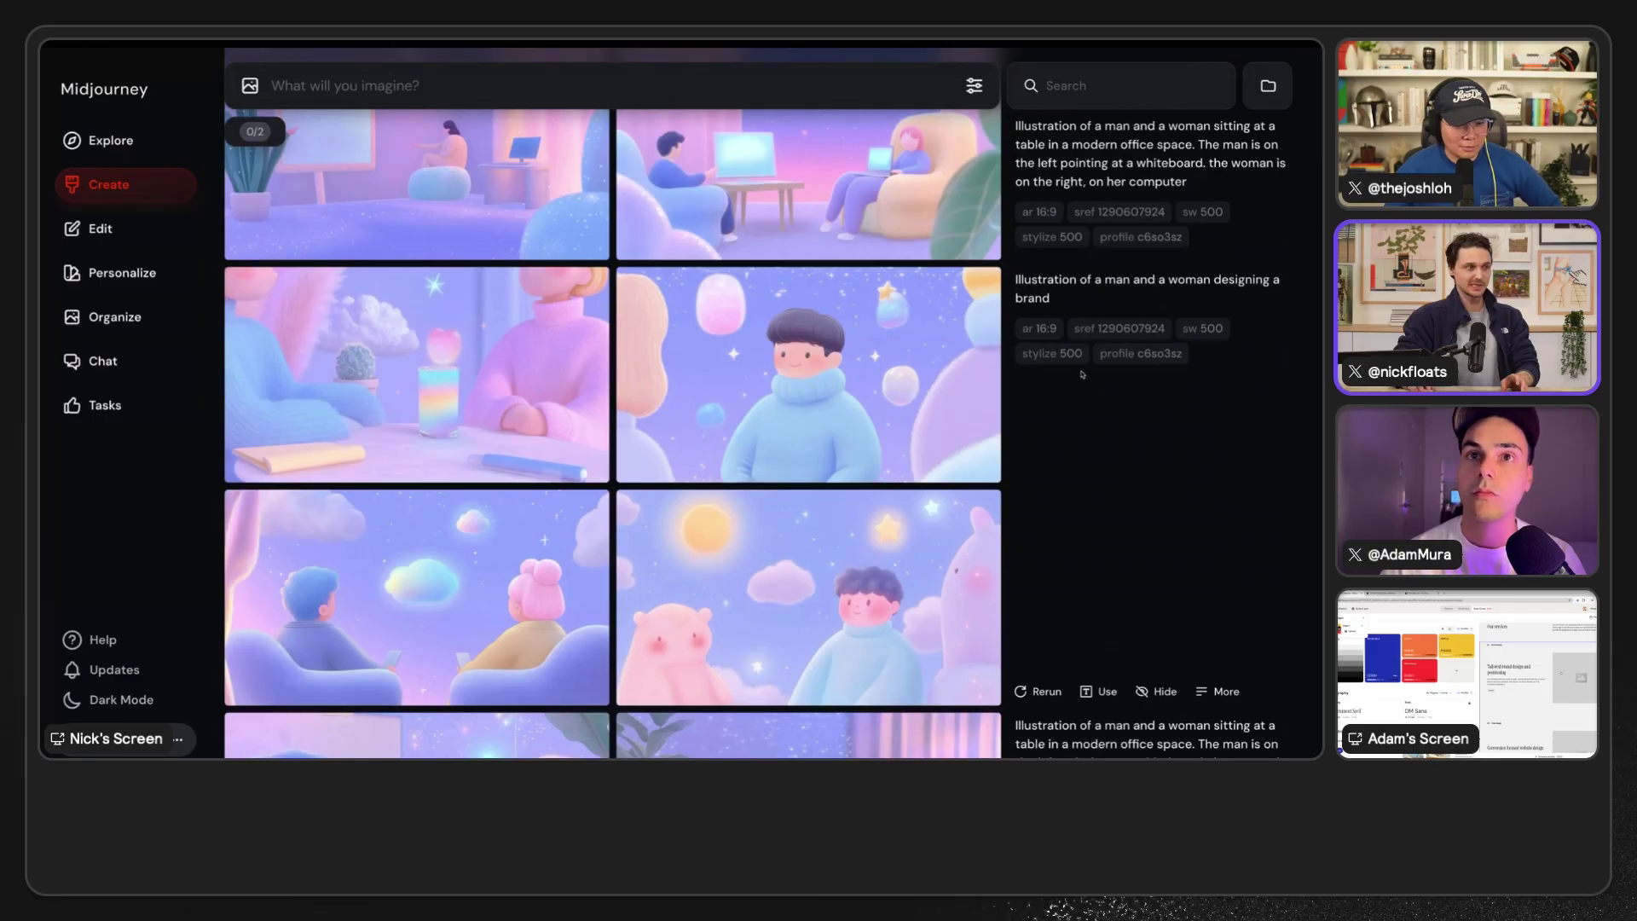
click(1102, 692)
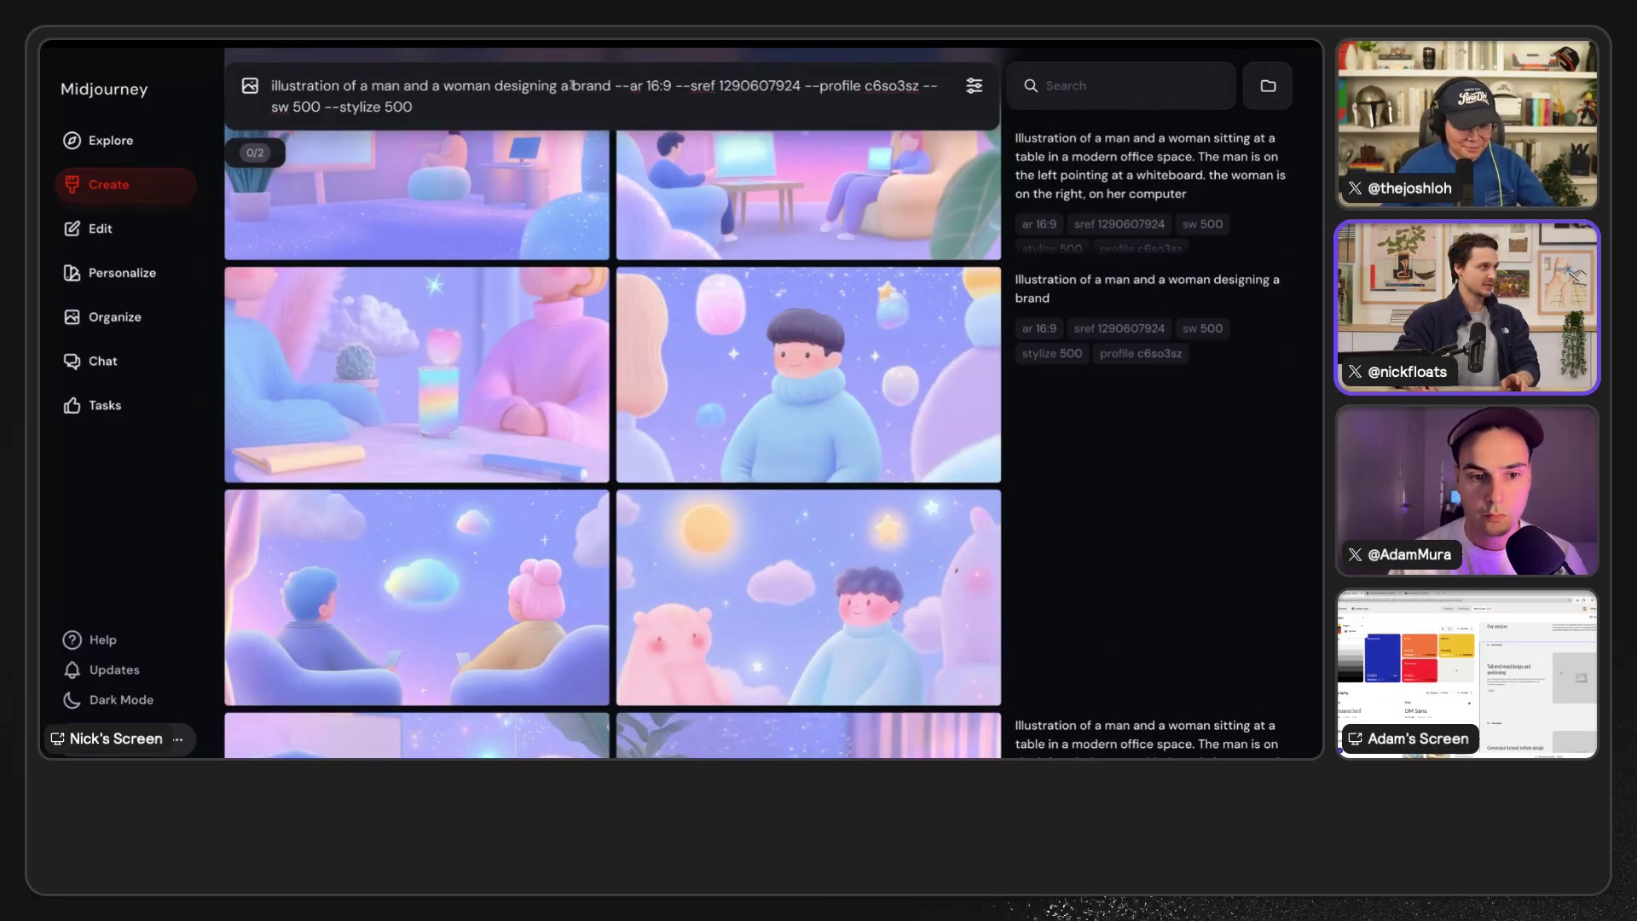
drag(609, 85, 360, 86)
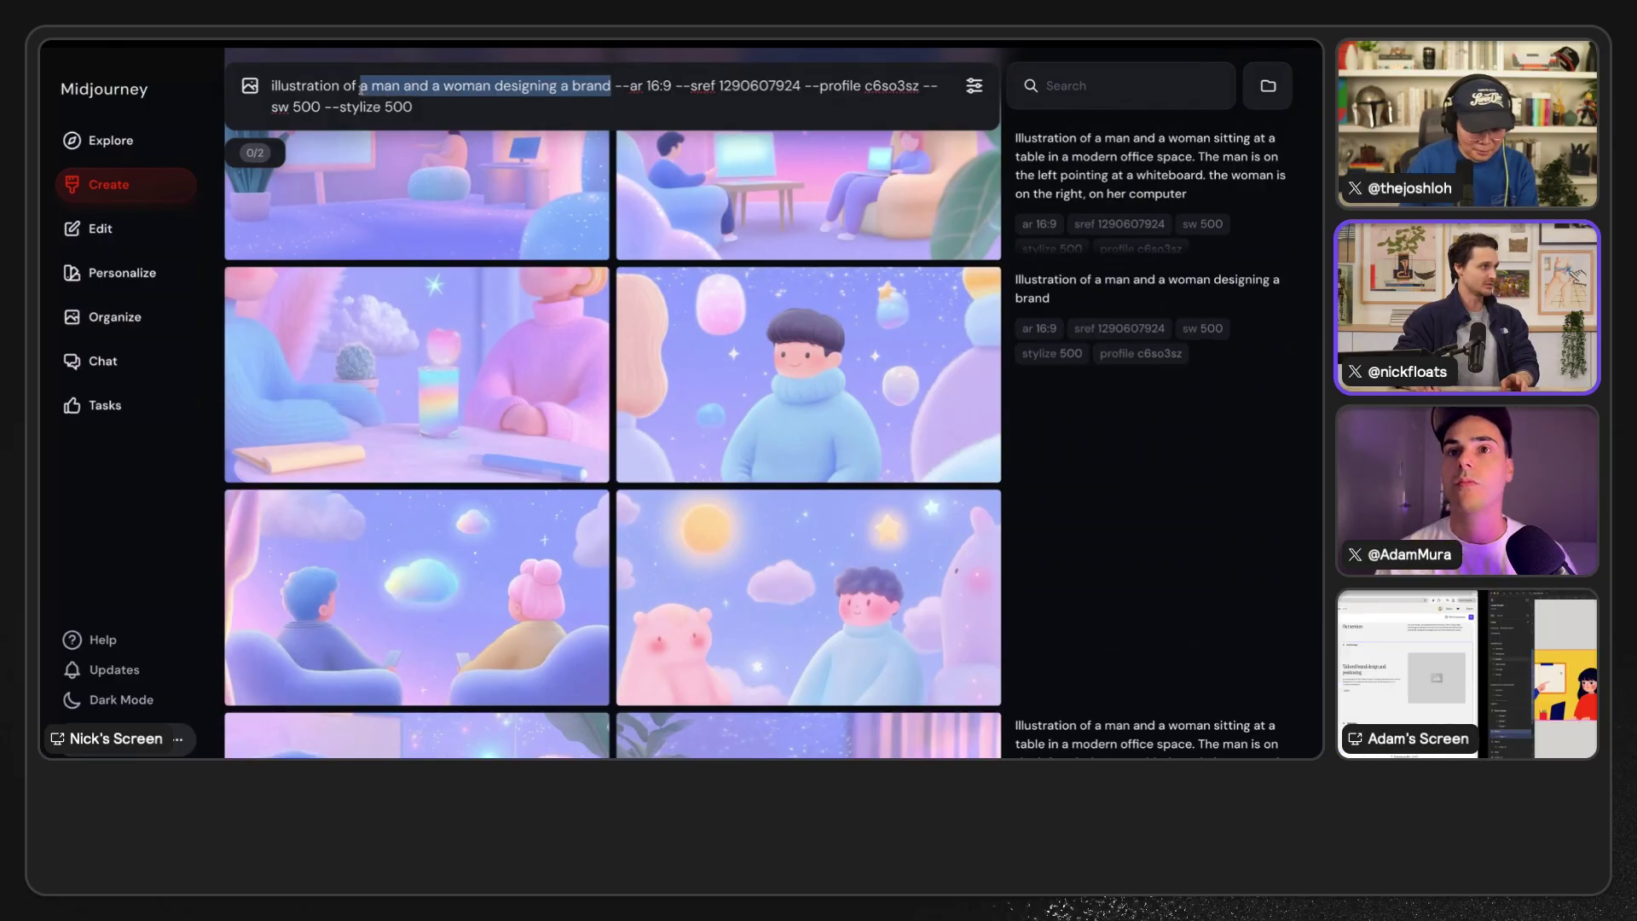
text(floating)
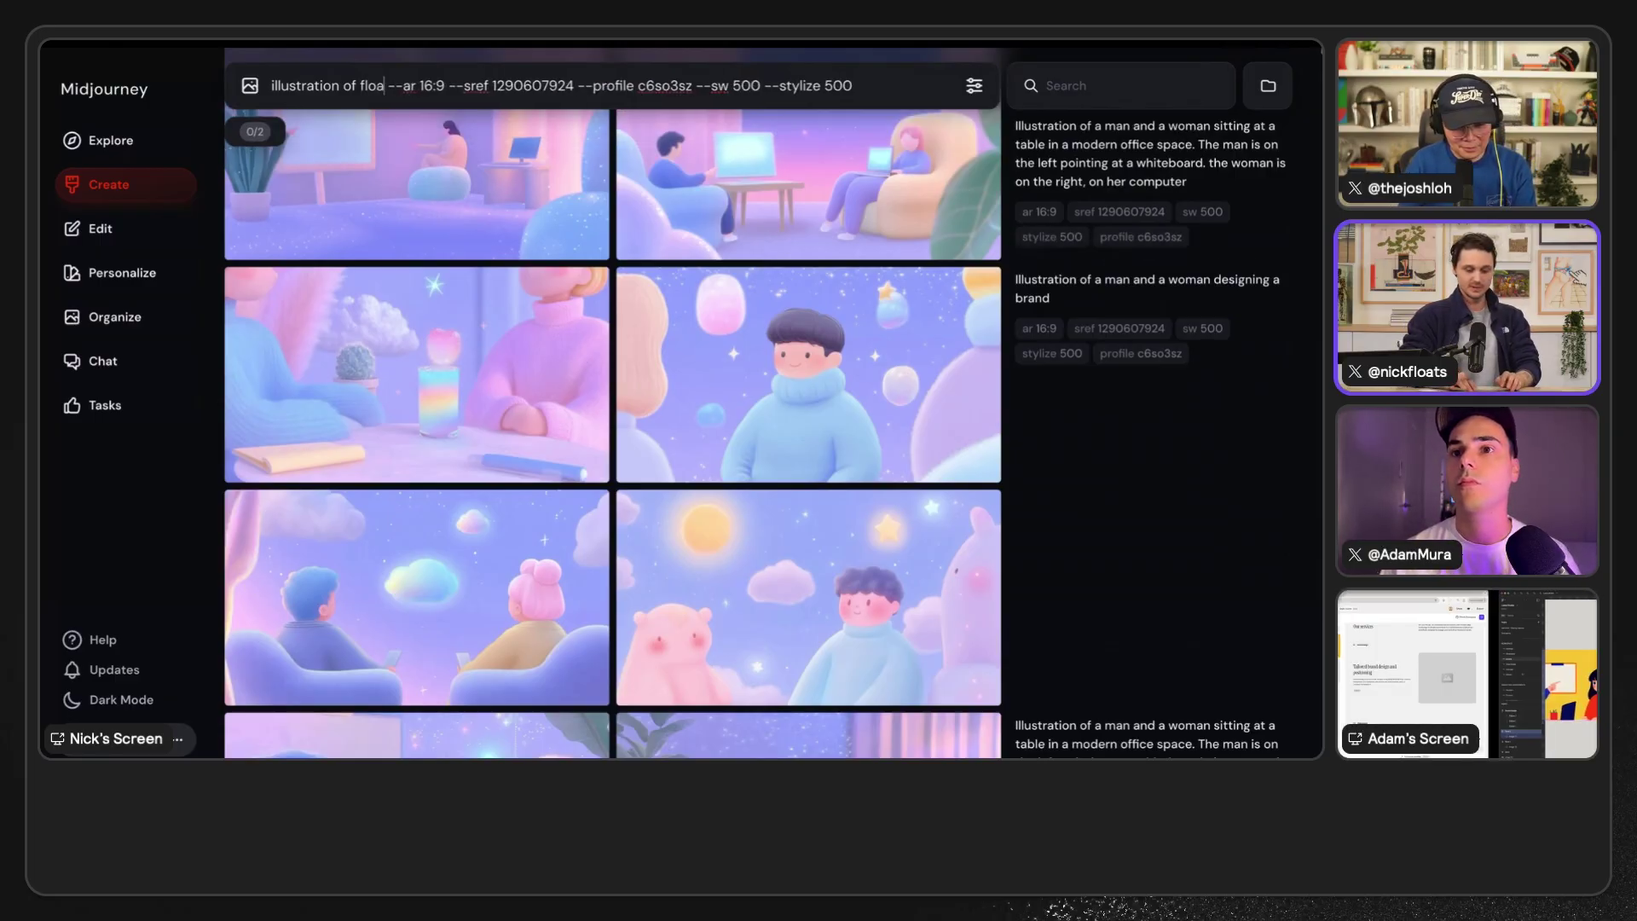
text( notebook)
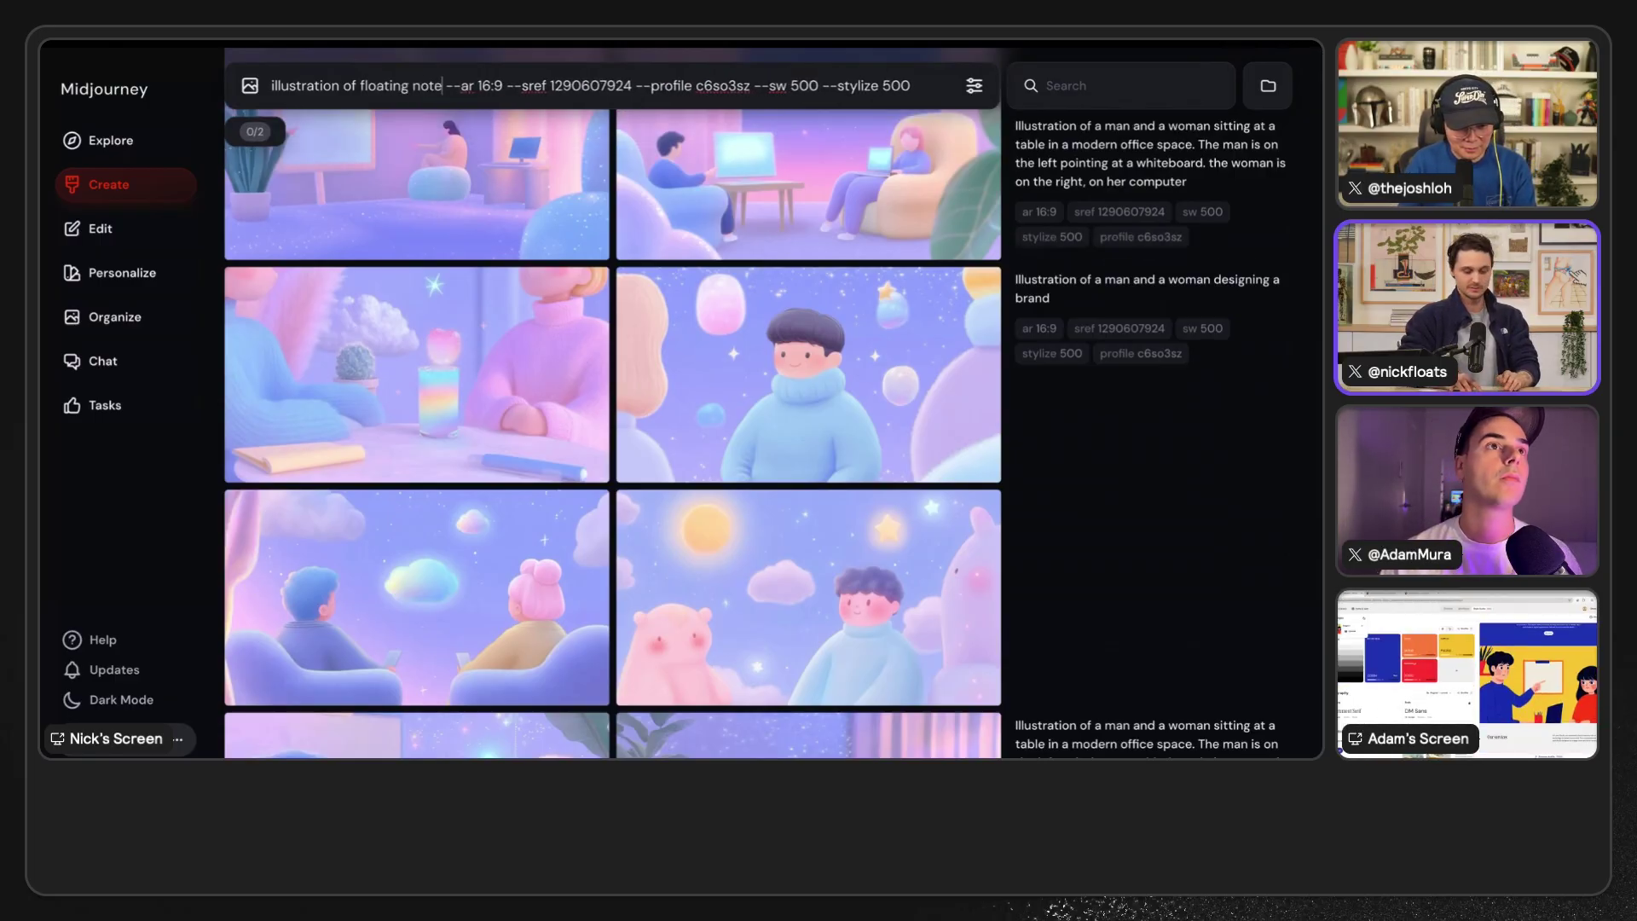
key(Return)
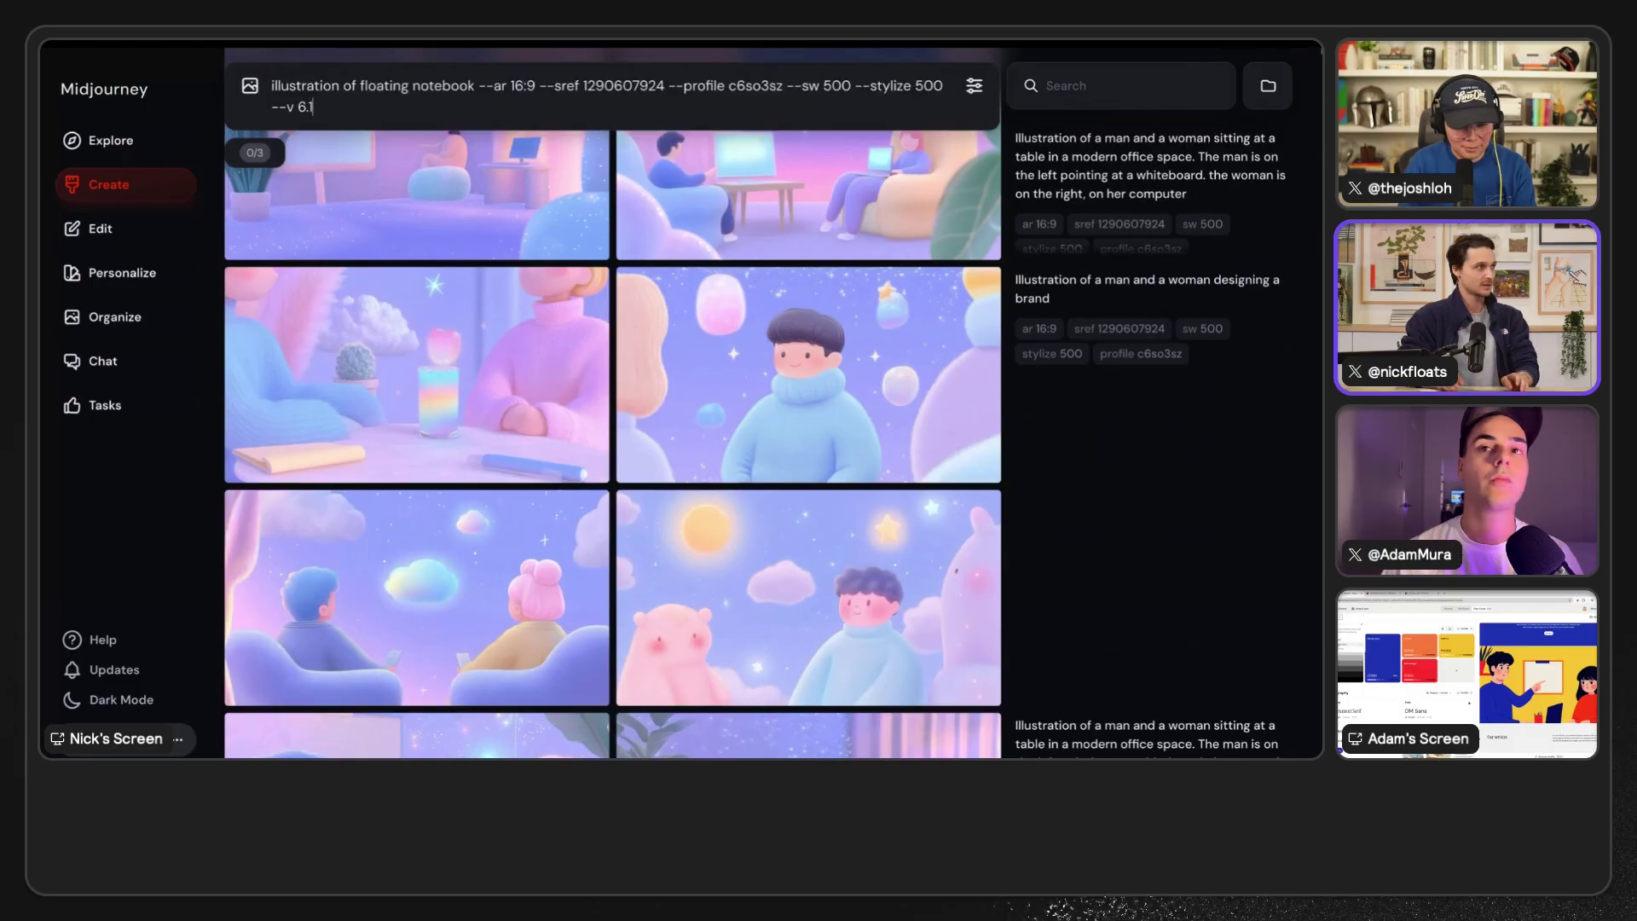
- Check the empty Brand design frame in Figma, and submit the floating notebook prompt with --v 6.1 in Midjourney
click(83, 239)
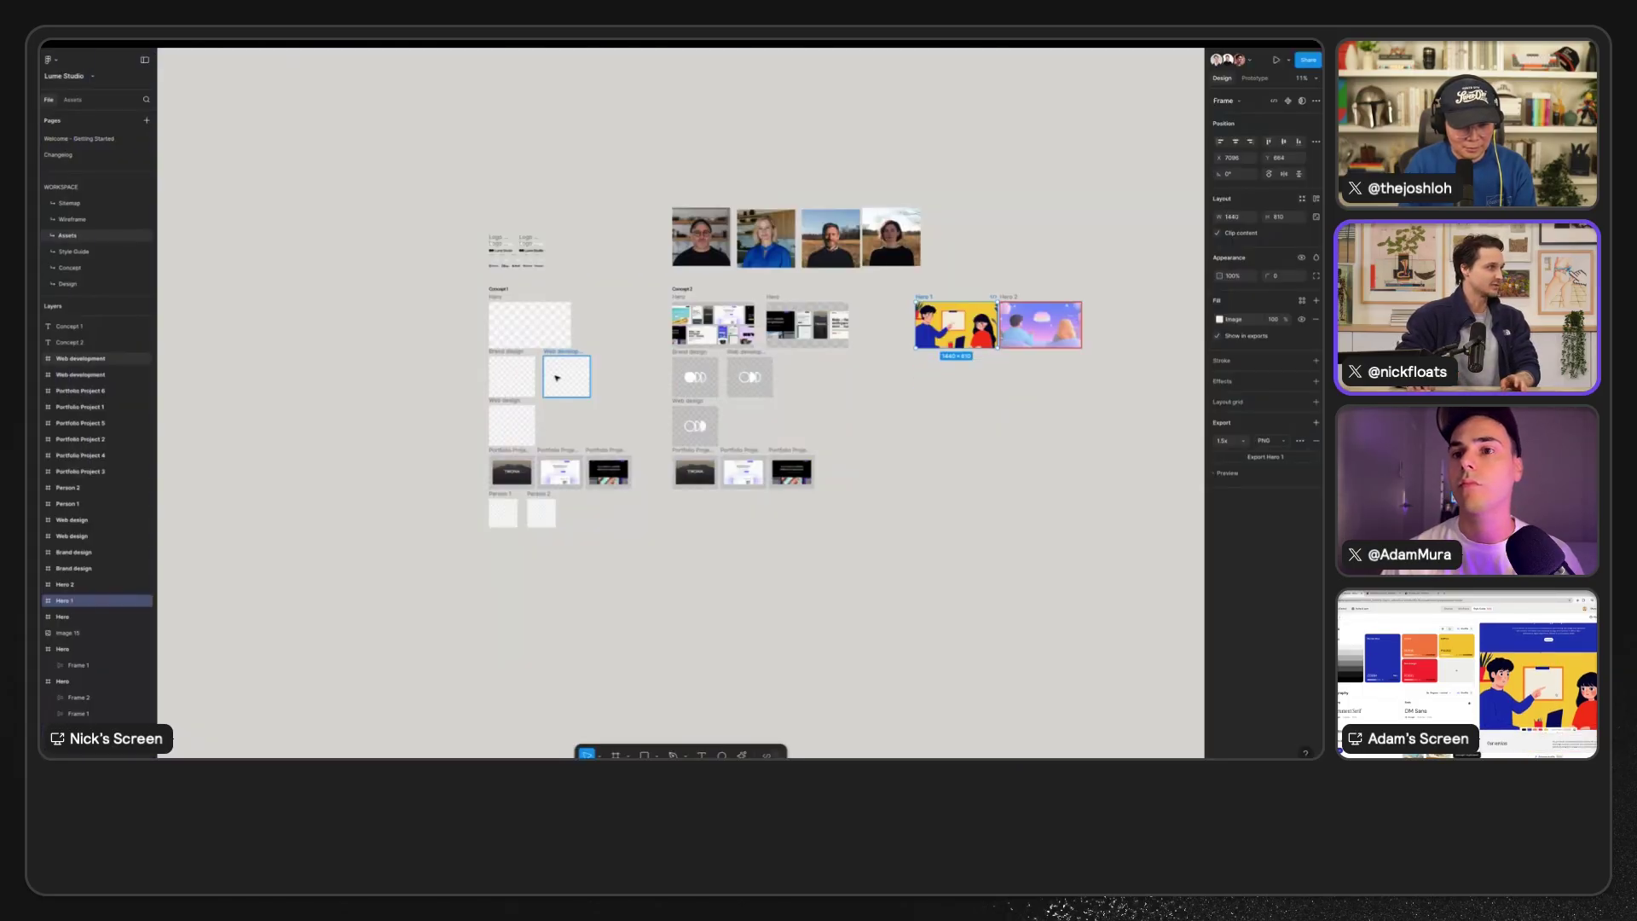
scroll(507, 367, up, 6)
click(491, 350)
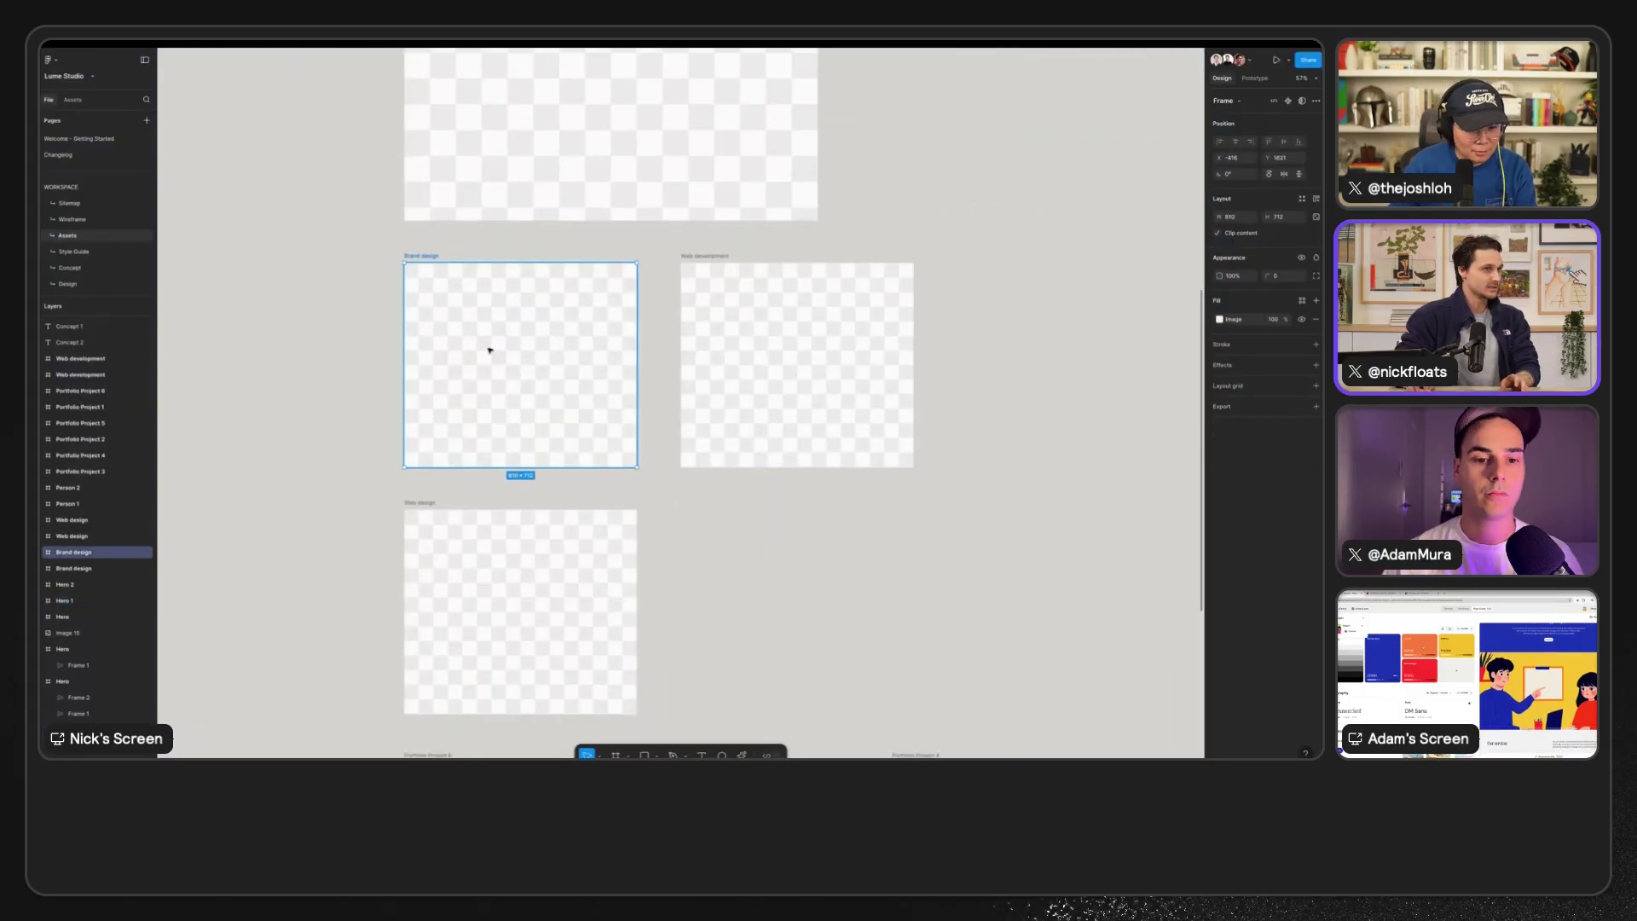
key(ctrl+Tab)
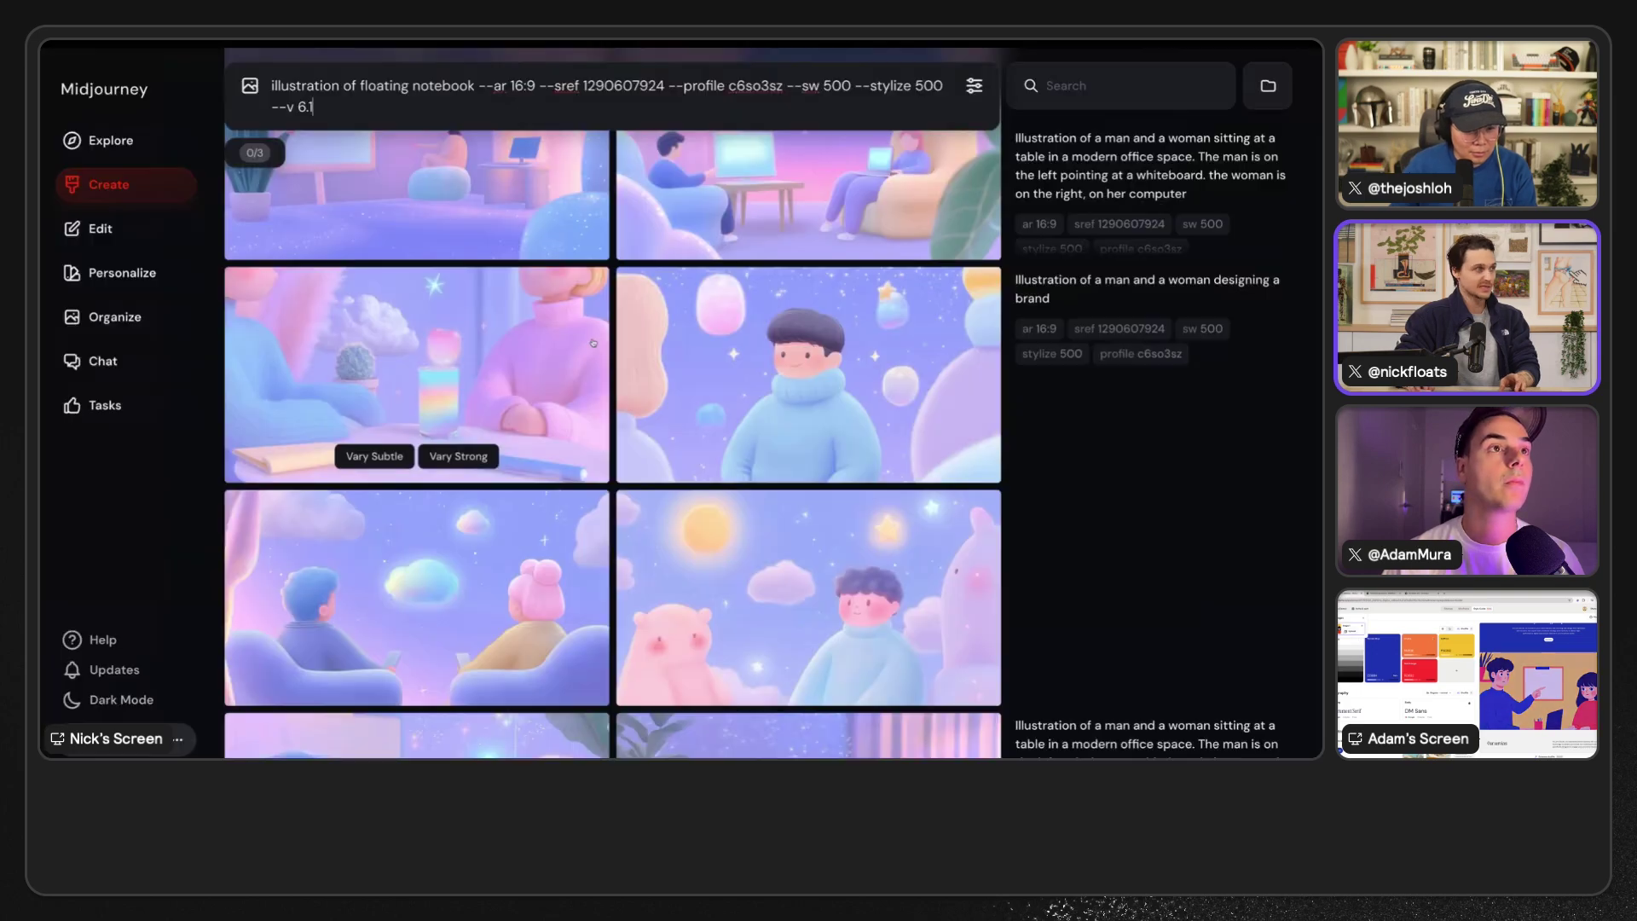
key(Return)
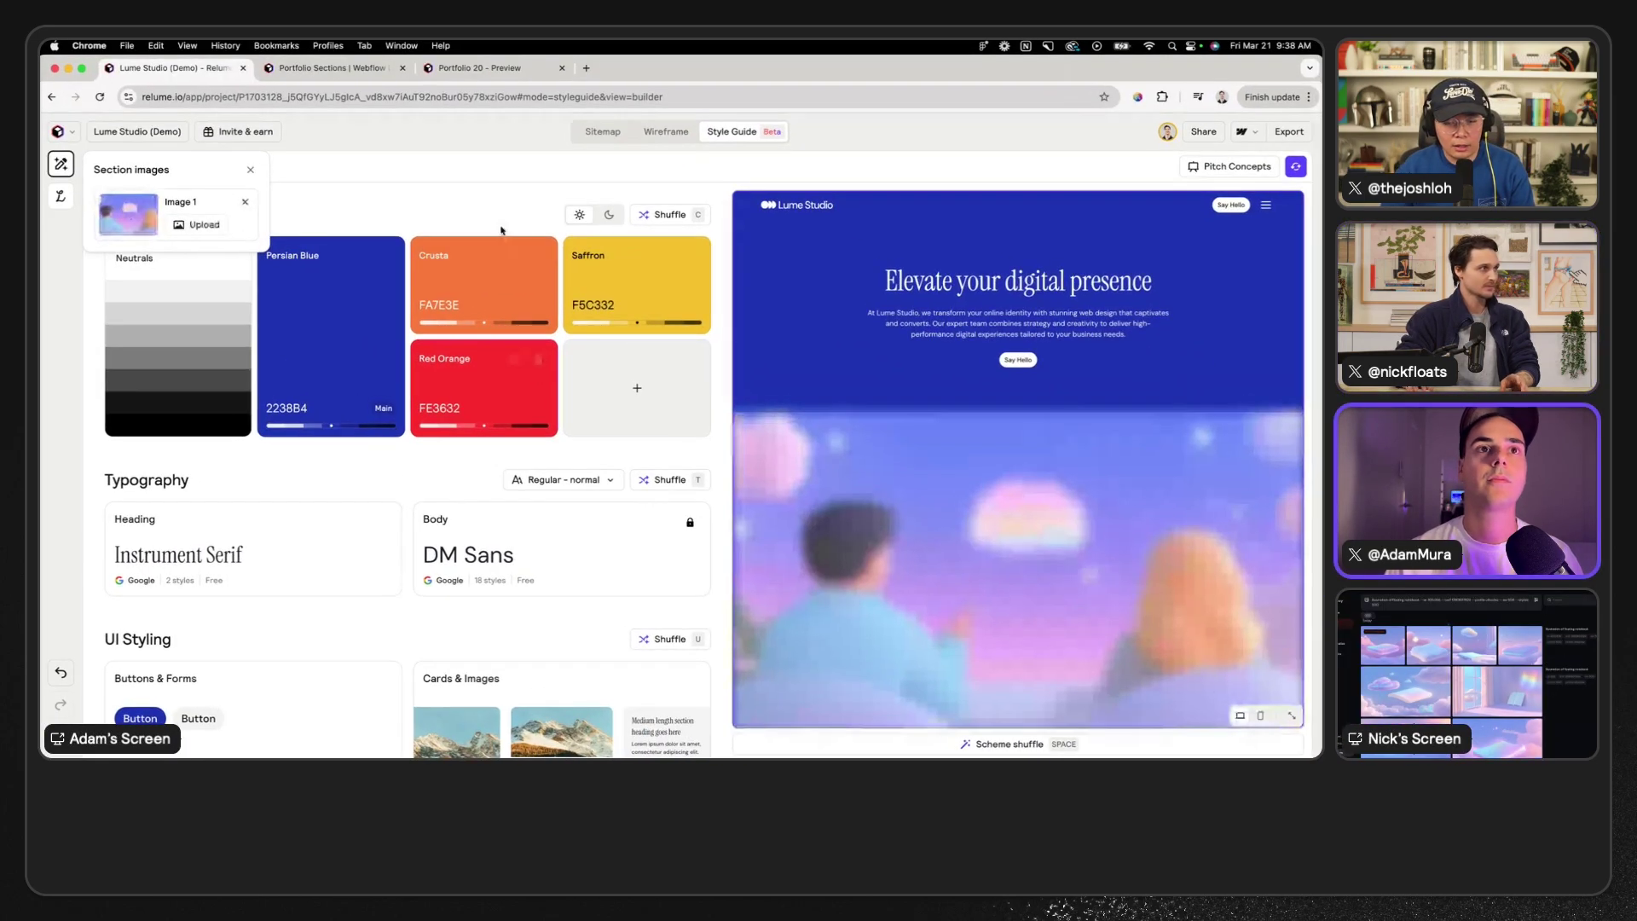
- Remove the Crusta, Red Orange and Saffron colors from the Concept 2 palette in Relume, and open Persian Blue for editing
click(510, 254)
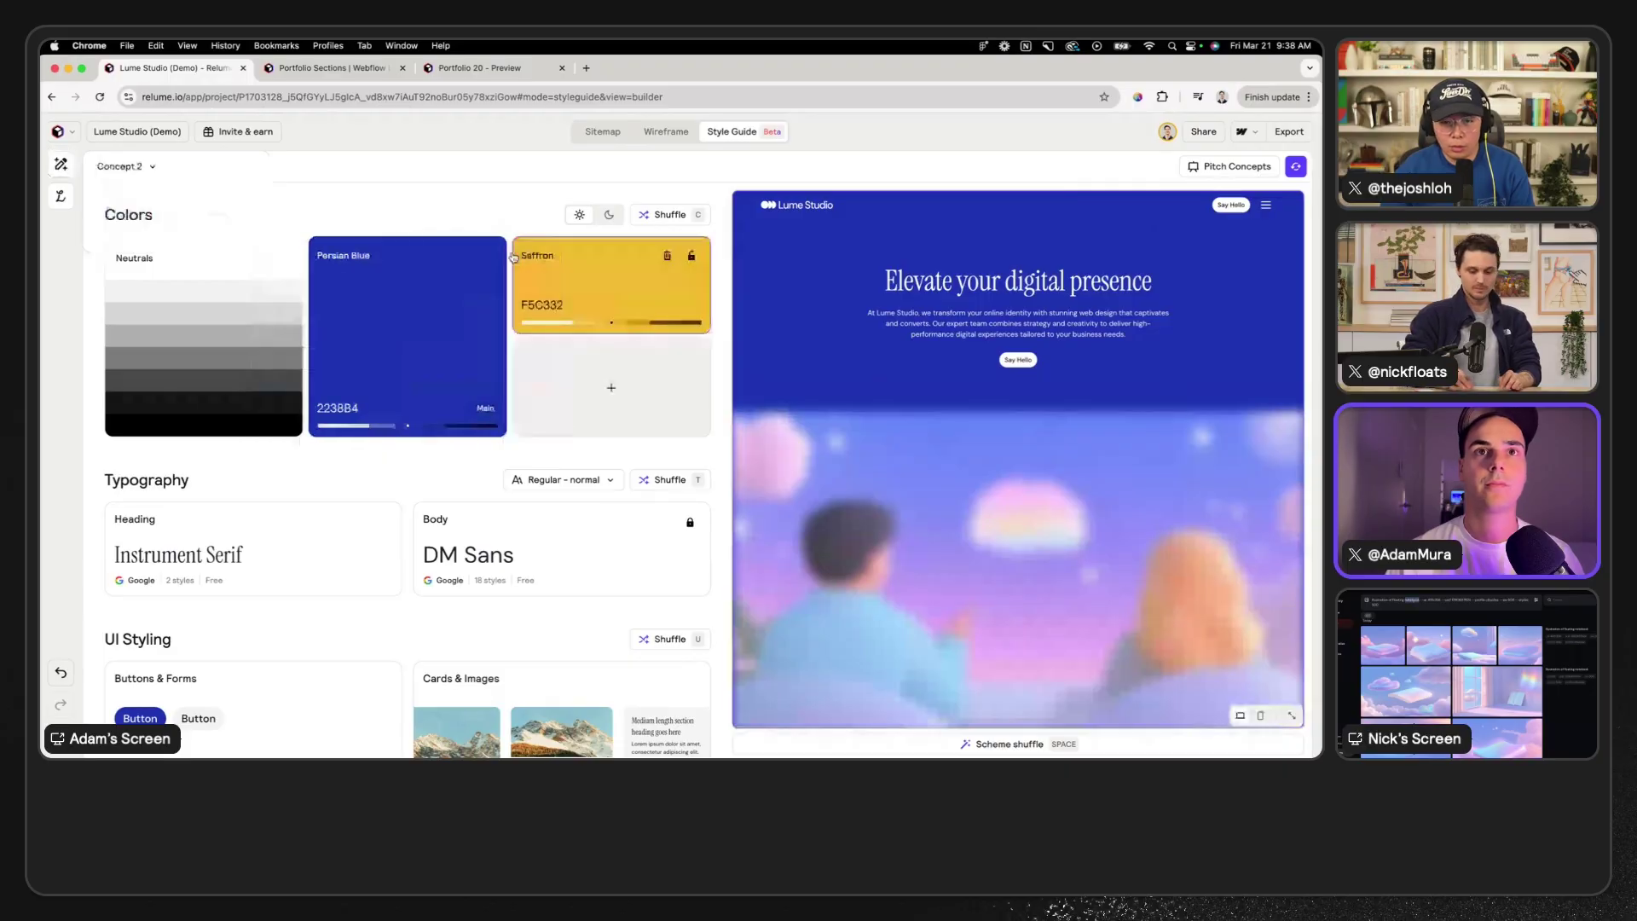
click(667, 255)
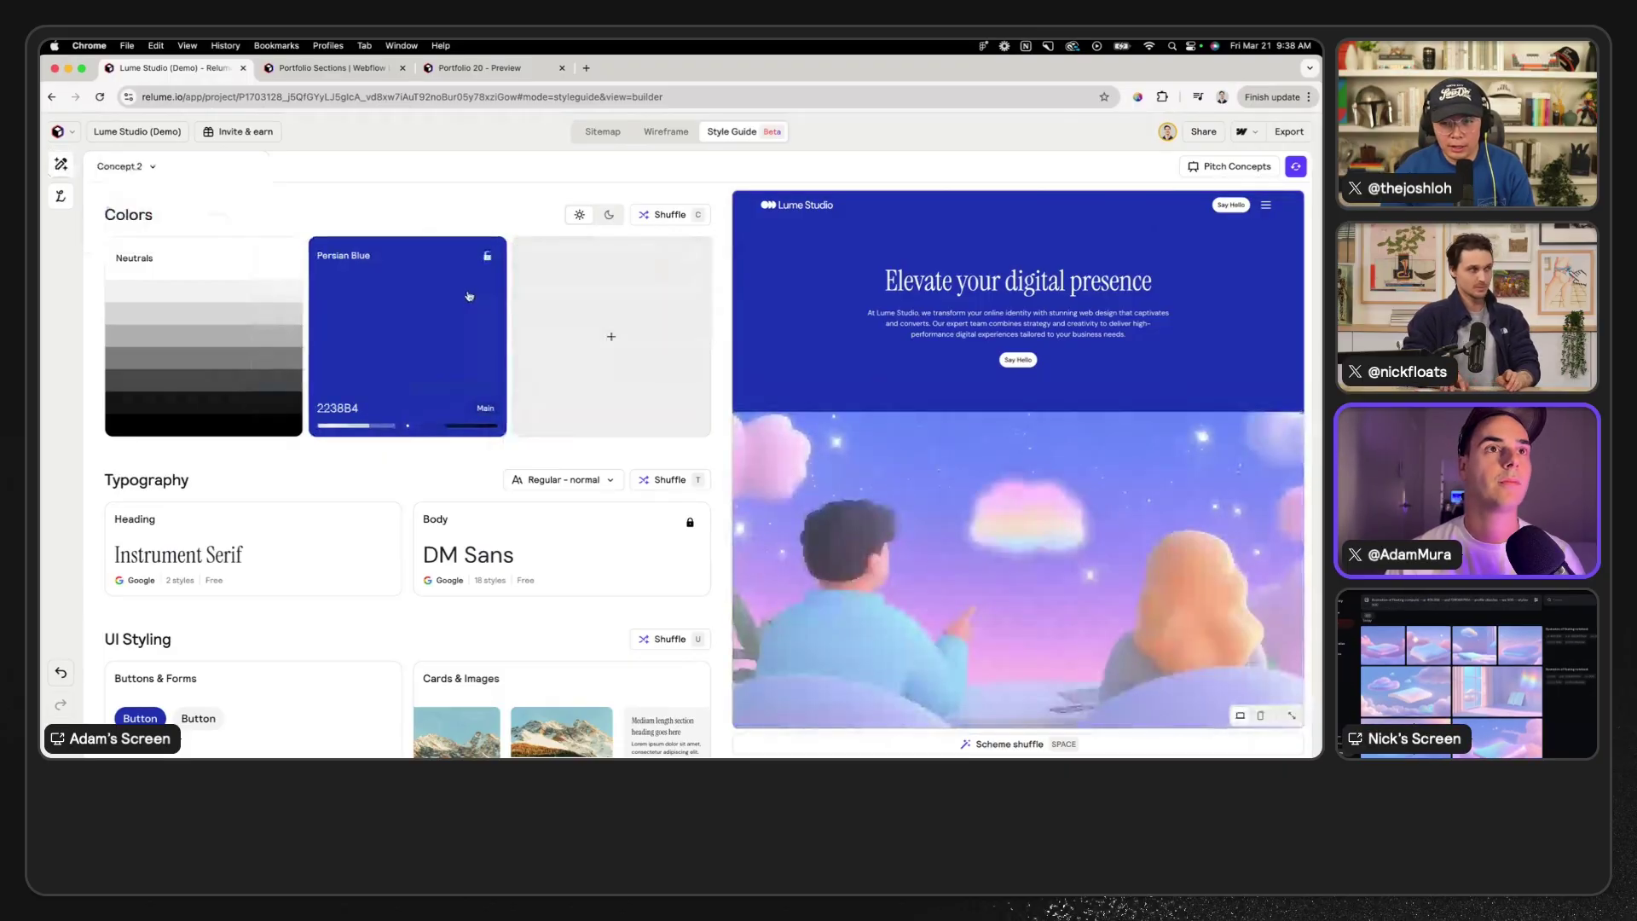
click(469, 295)
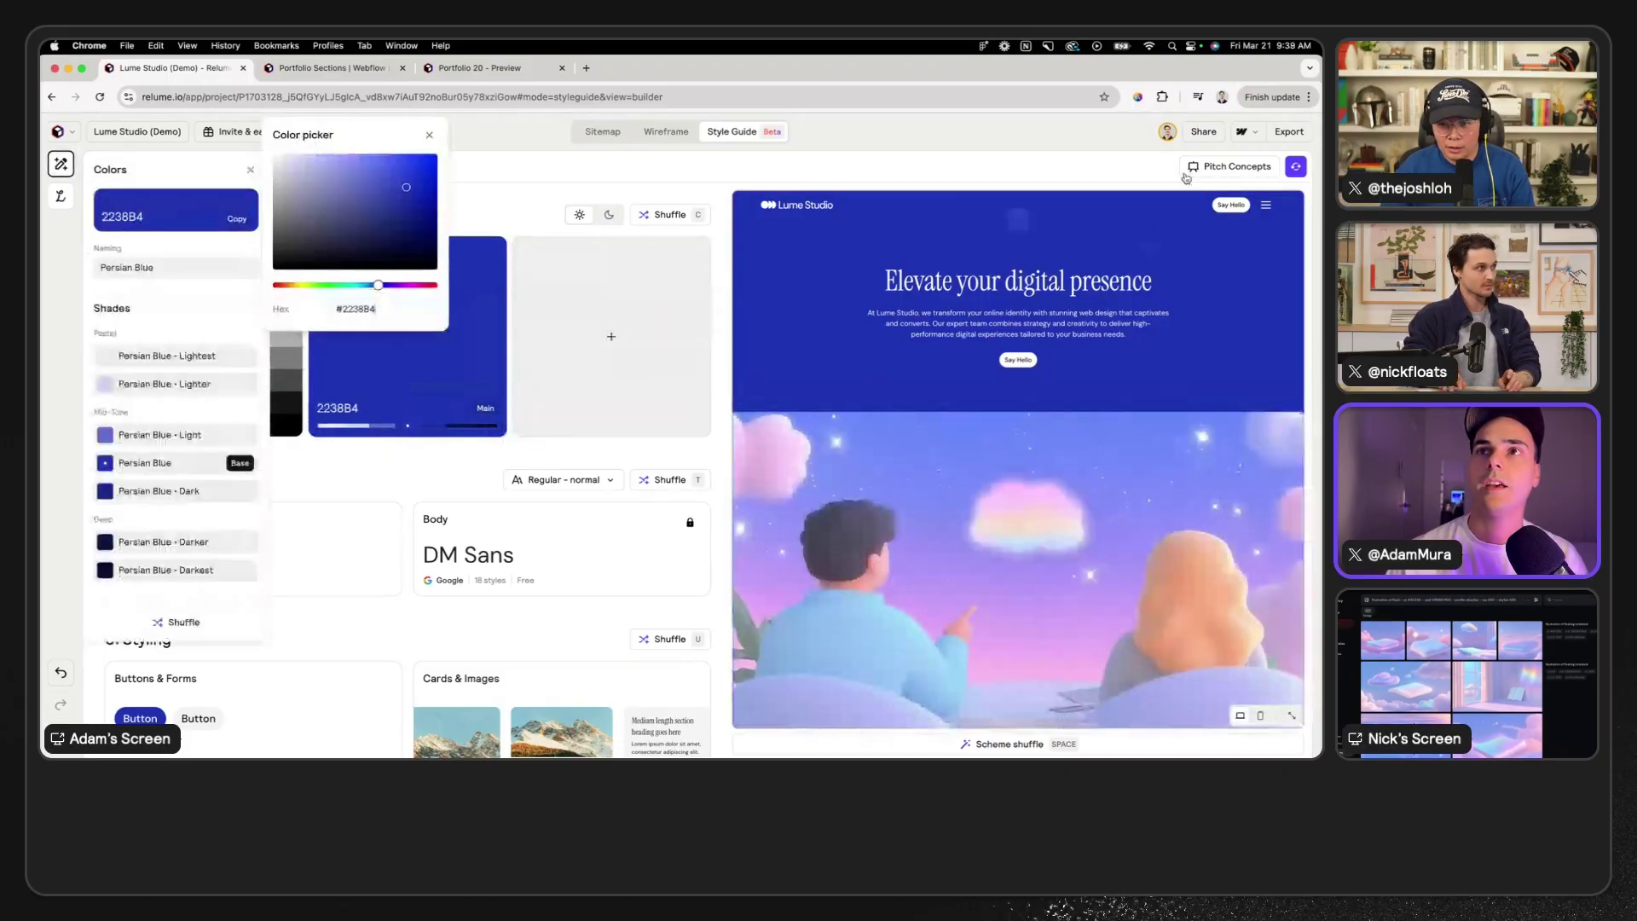
- Sample the light blue #9BCCF6 from the man's sweater in the hero illustration with ColorZilla's page colour picker
click(1164, 97)
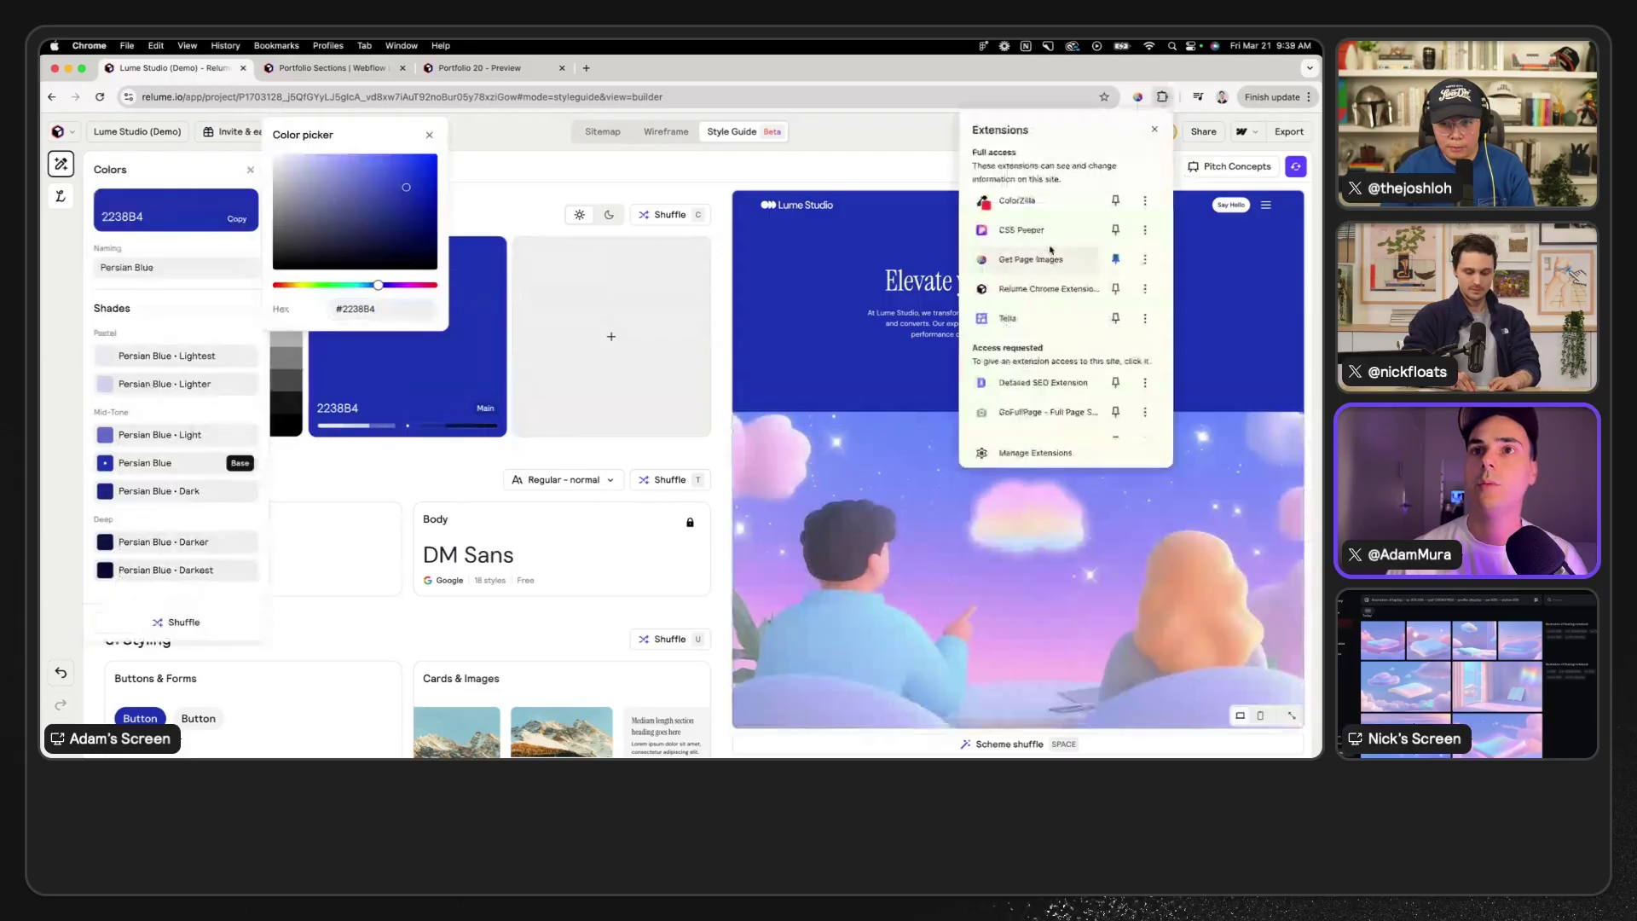
click(1076, 204)
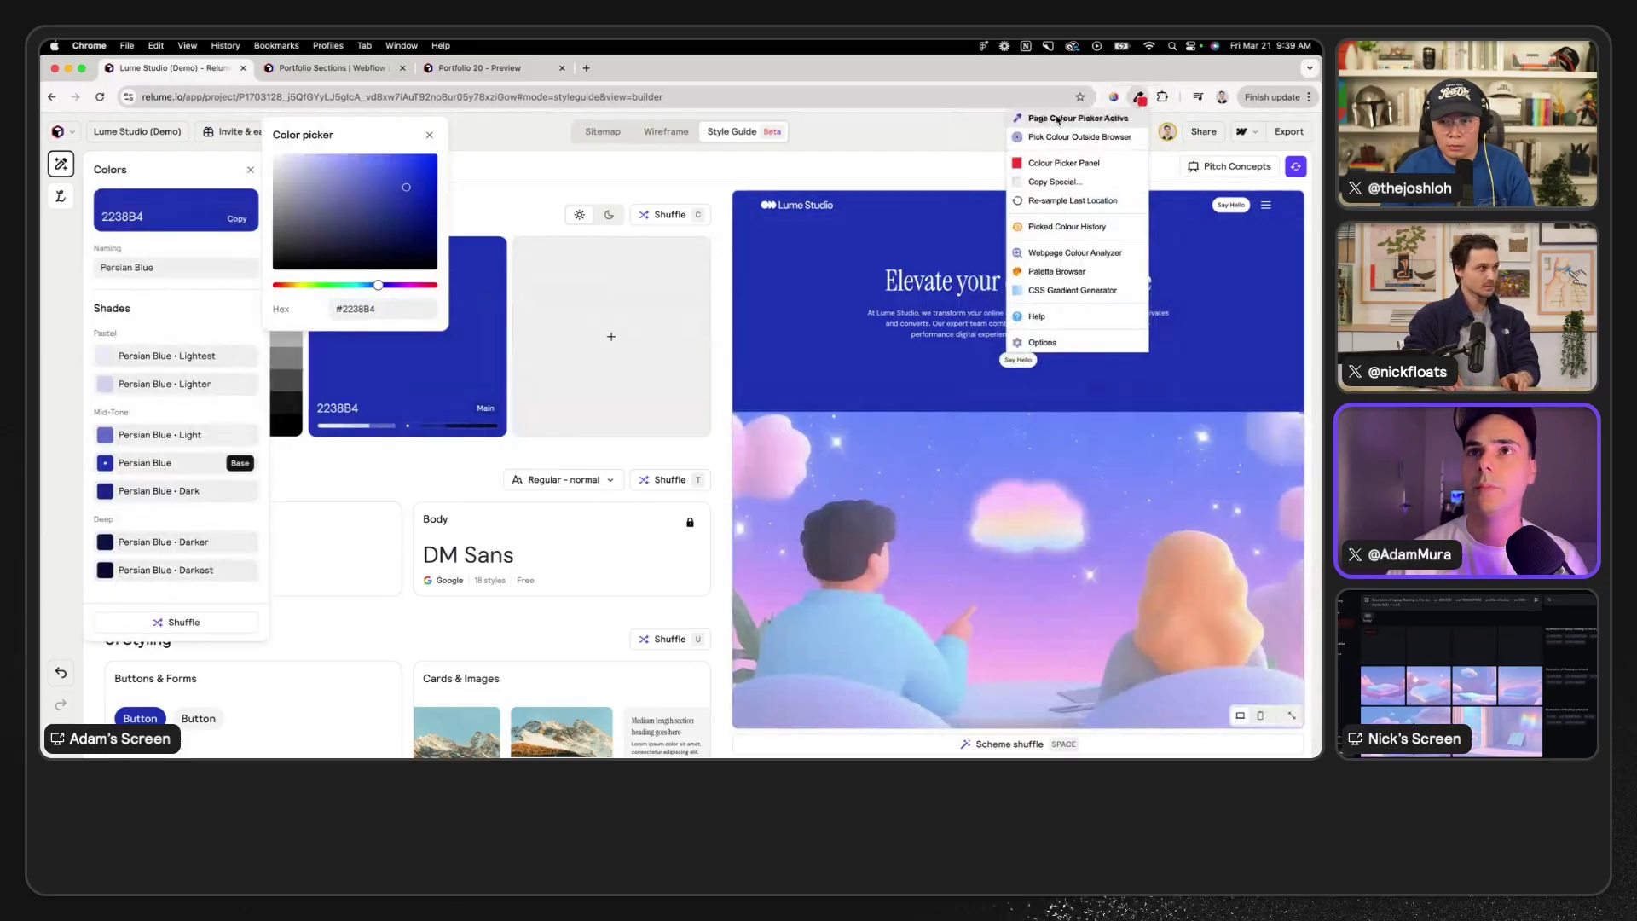
click(1058, 119)
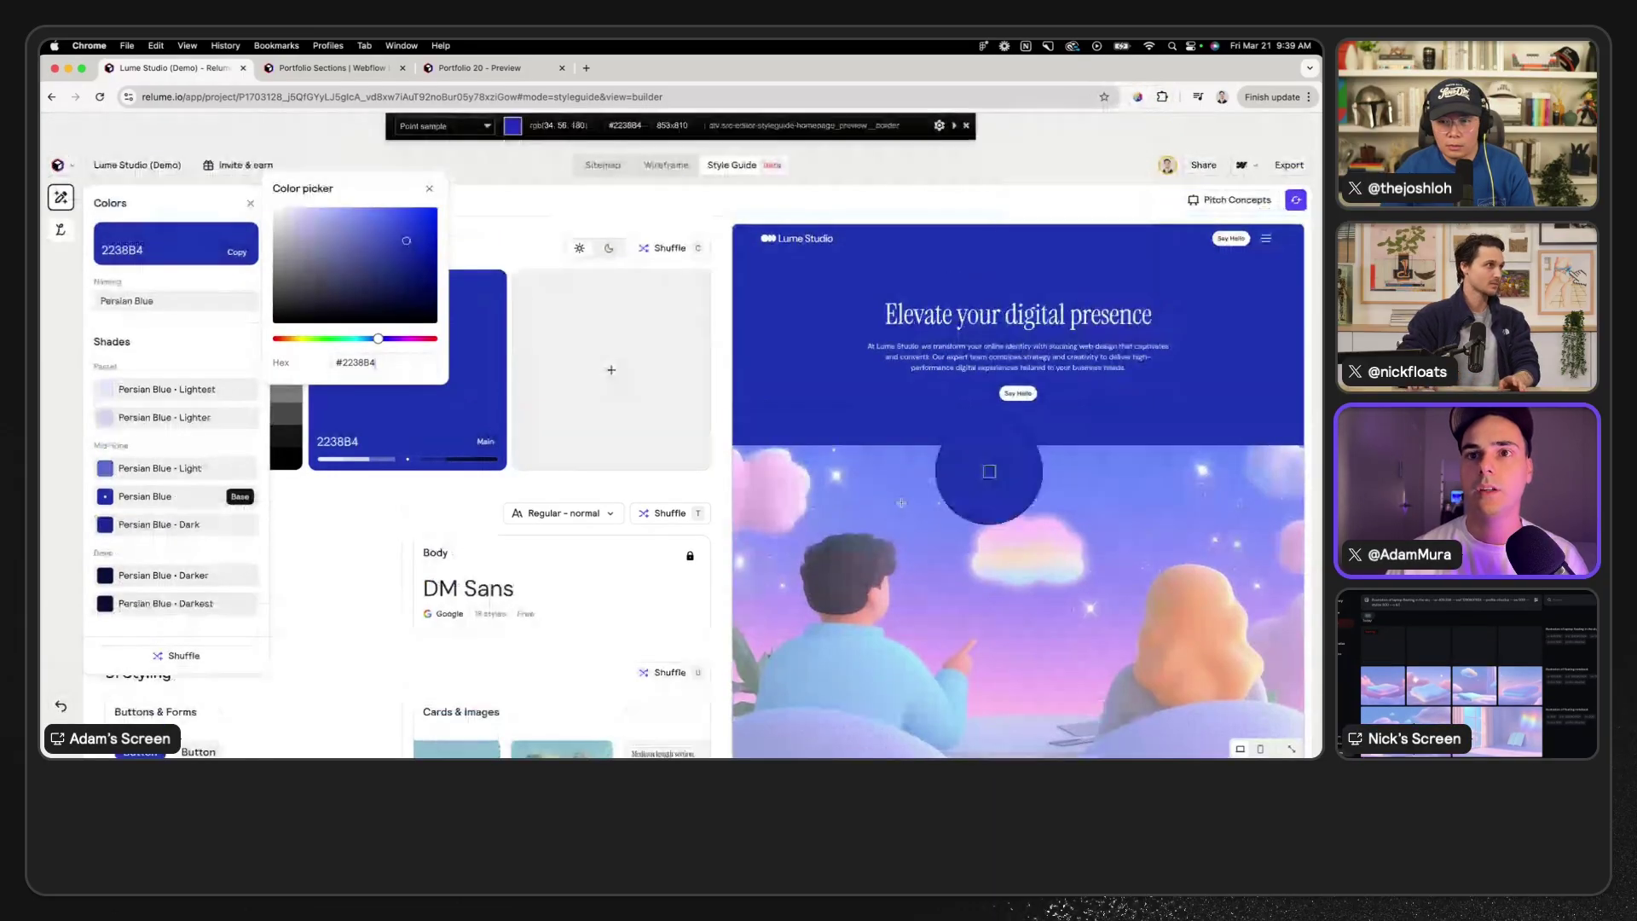
click(853, 653)
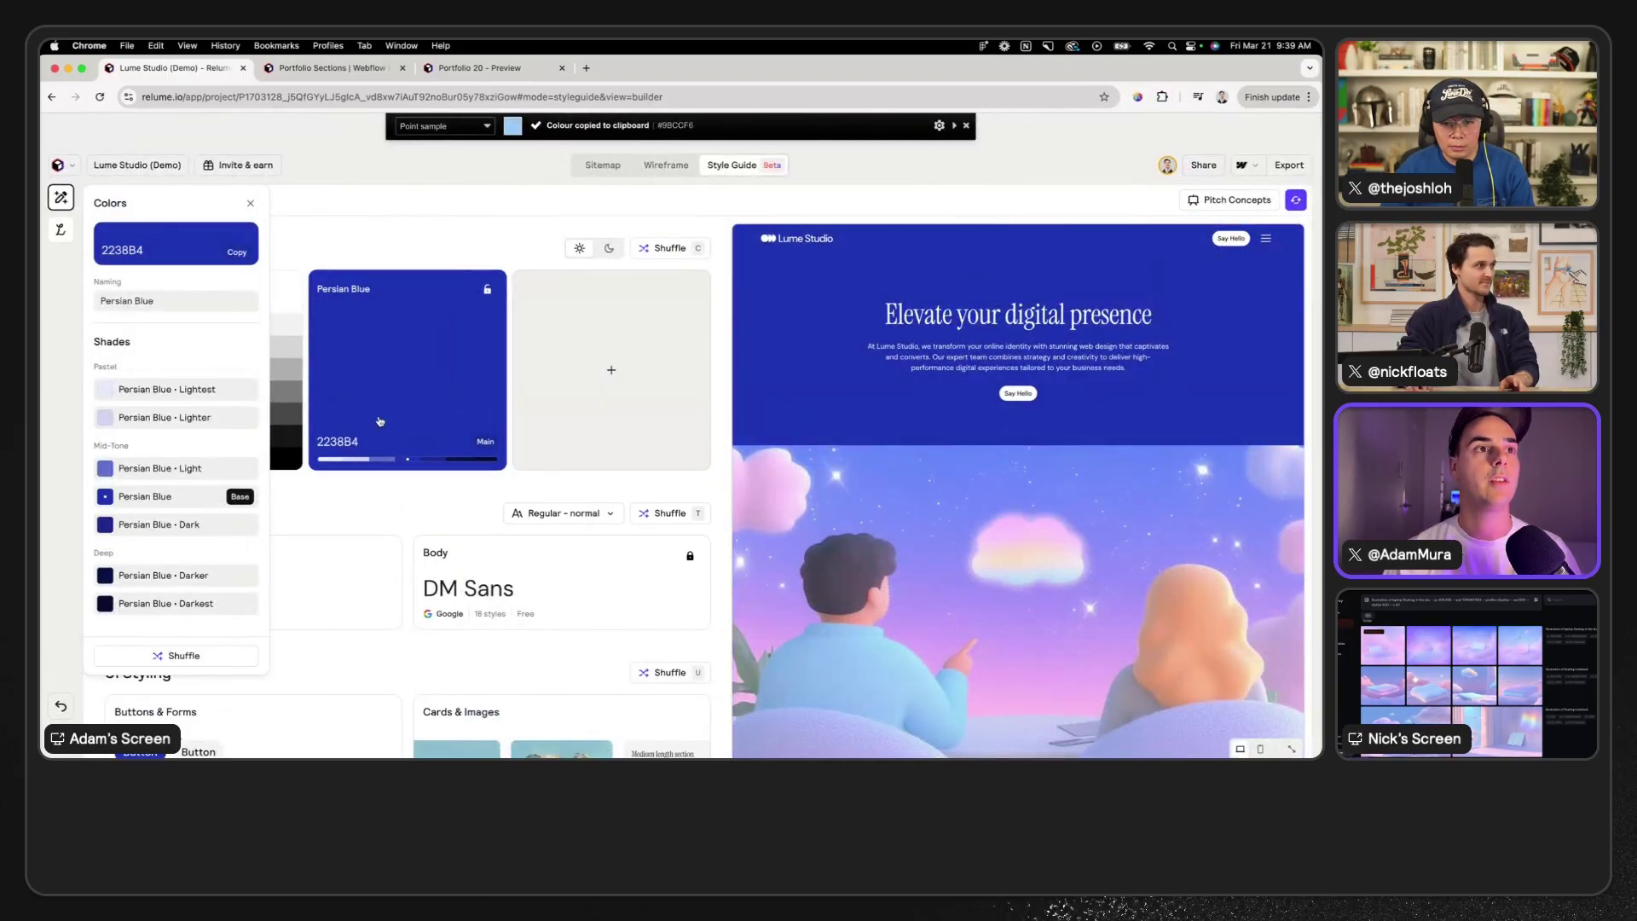
- Set the main Persian Blue color in the Concept 2 palette to the sampled hex #9BCCF6
click(360, 309)
double_click(361, 309)
key(super+v)
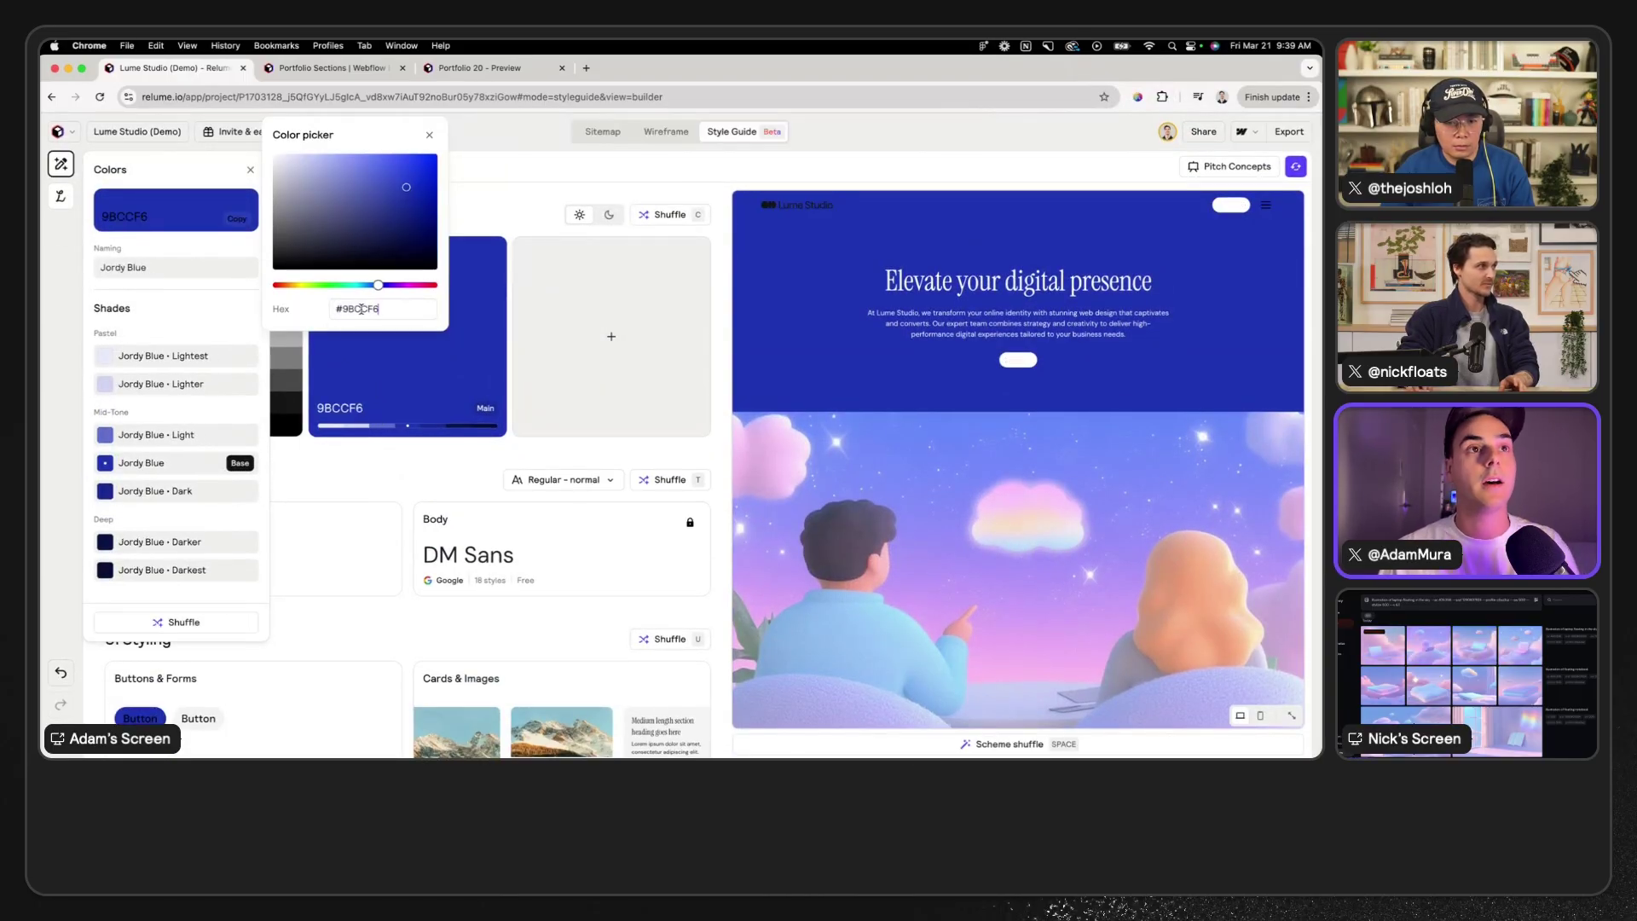
click(525, 214)
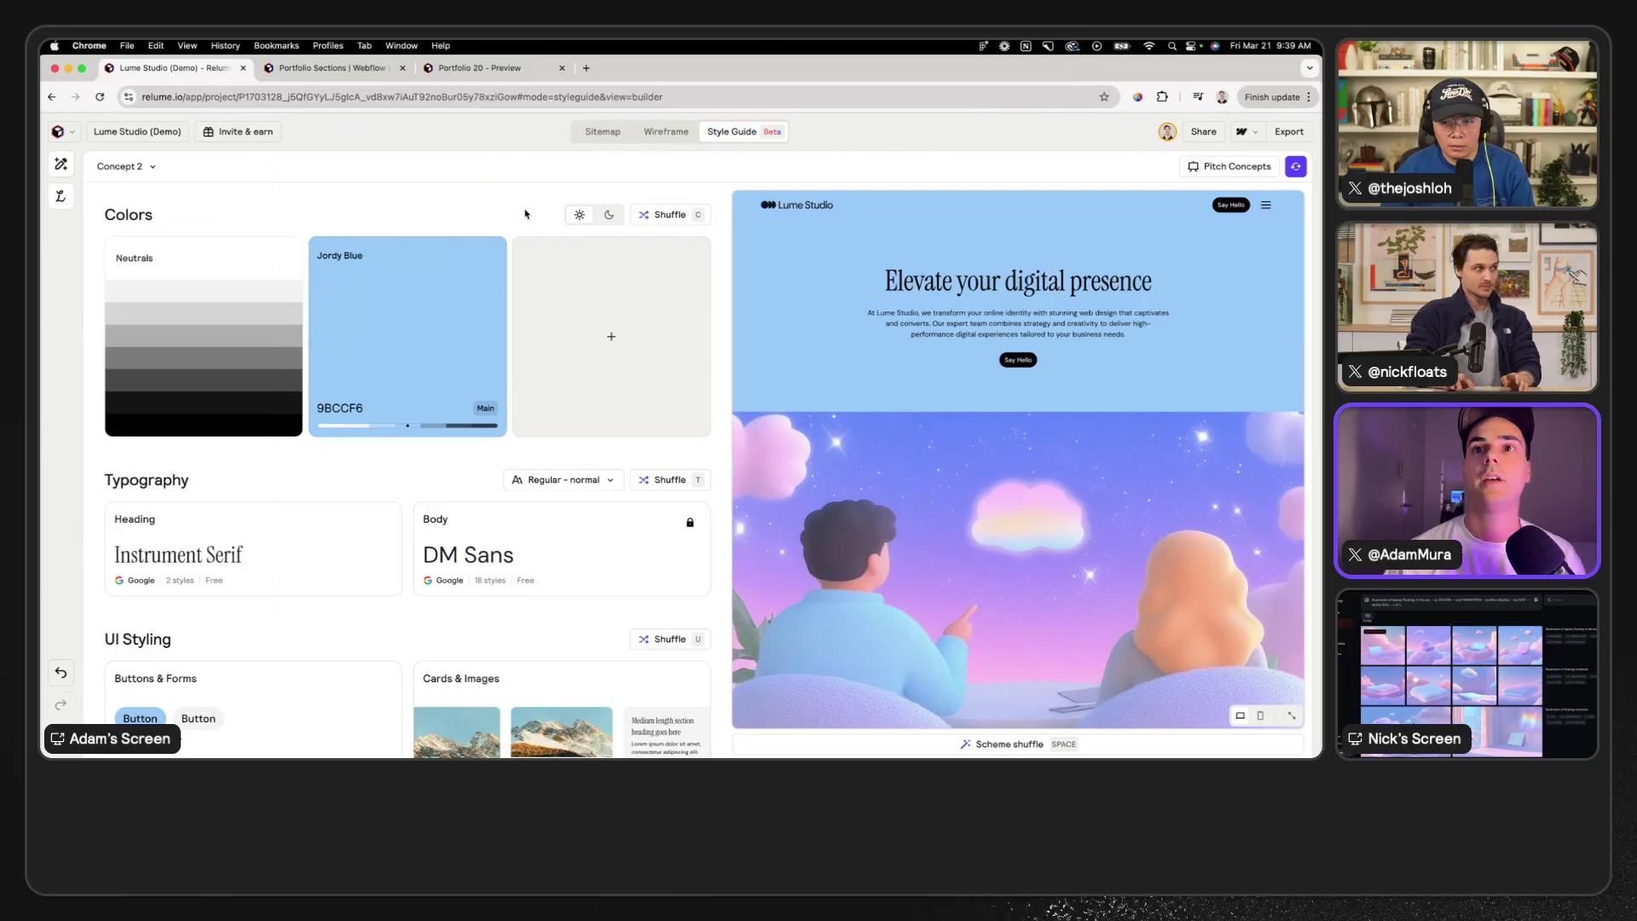
- Add three suggested accent colors to the Concept 2 palette: D9F49A, AF9EF6 and FAABA8
click(524, 315)
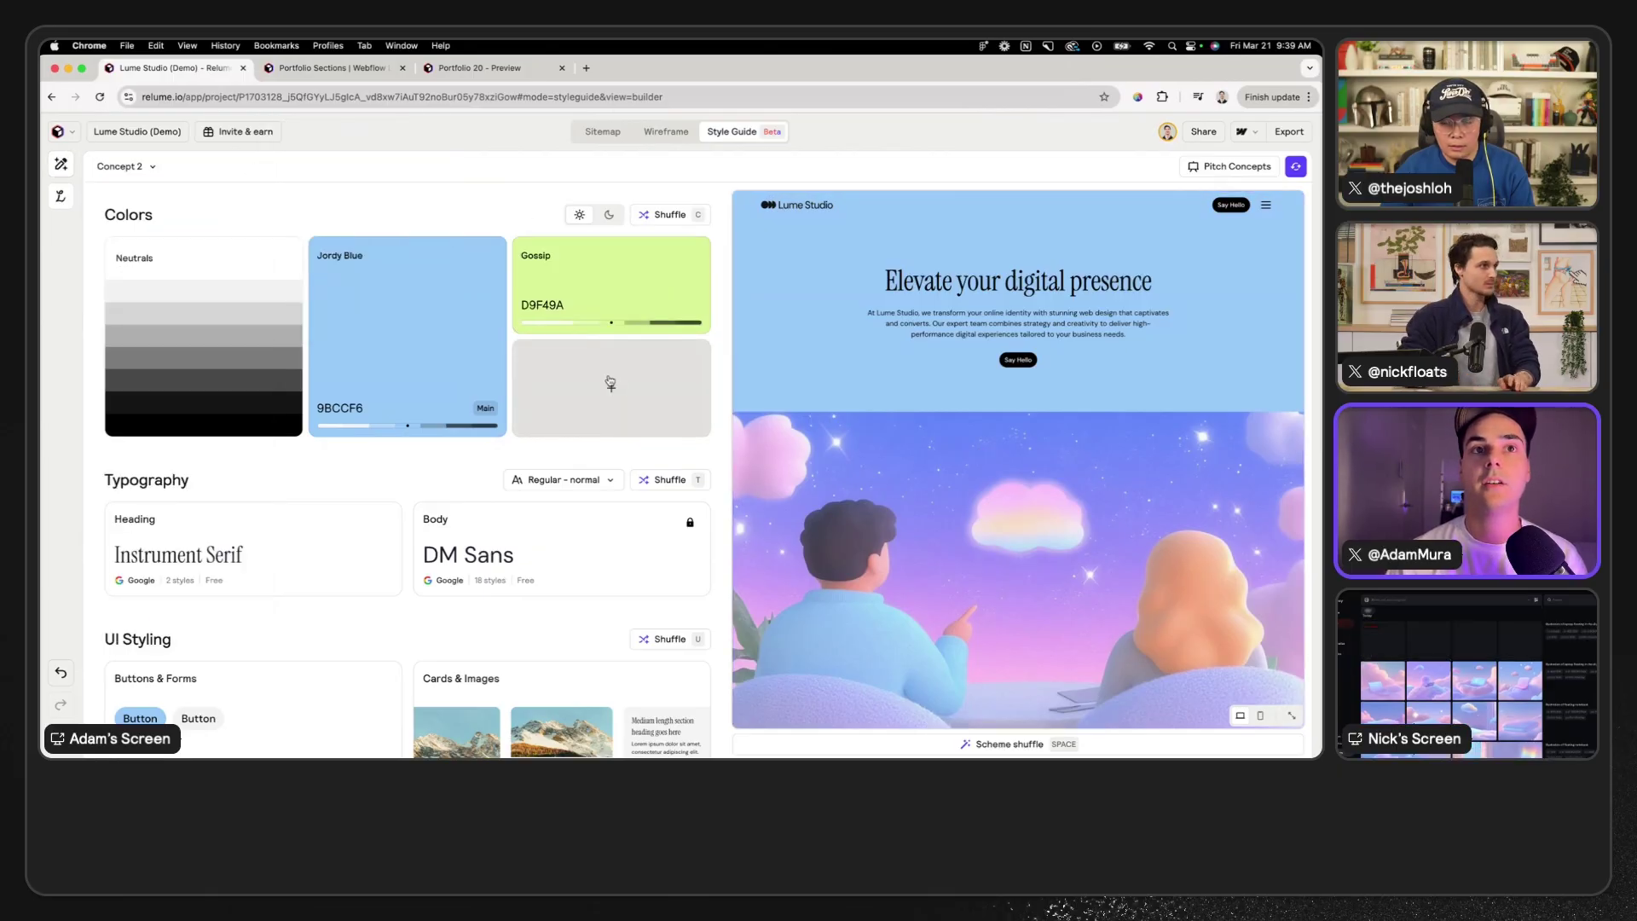
click(611, 381)
click(611, 381)
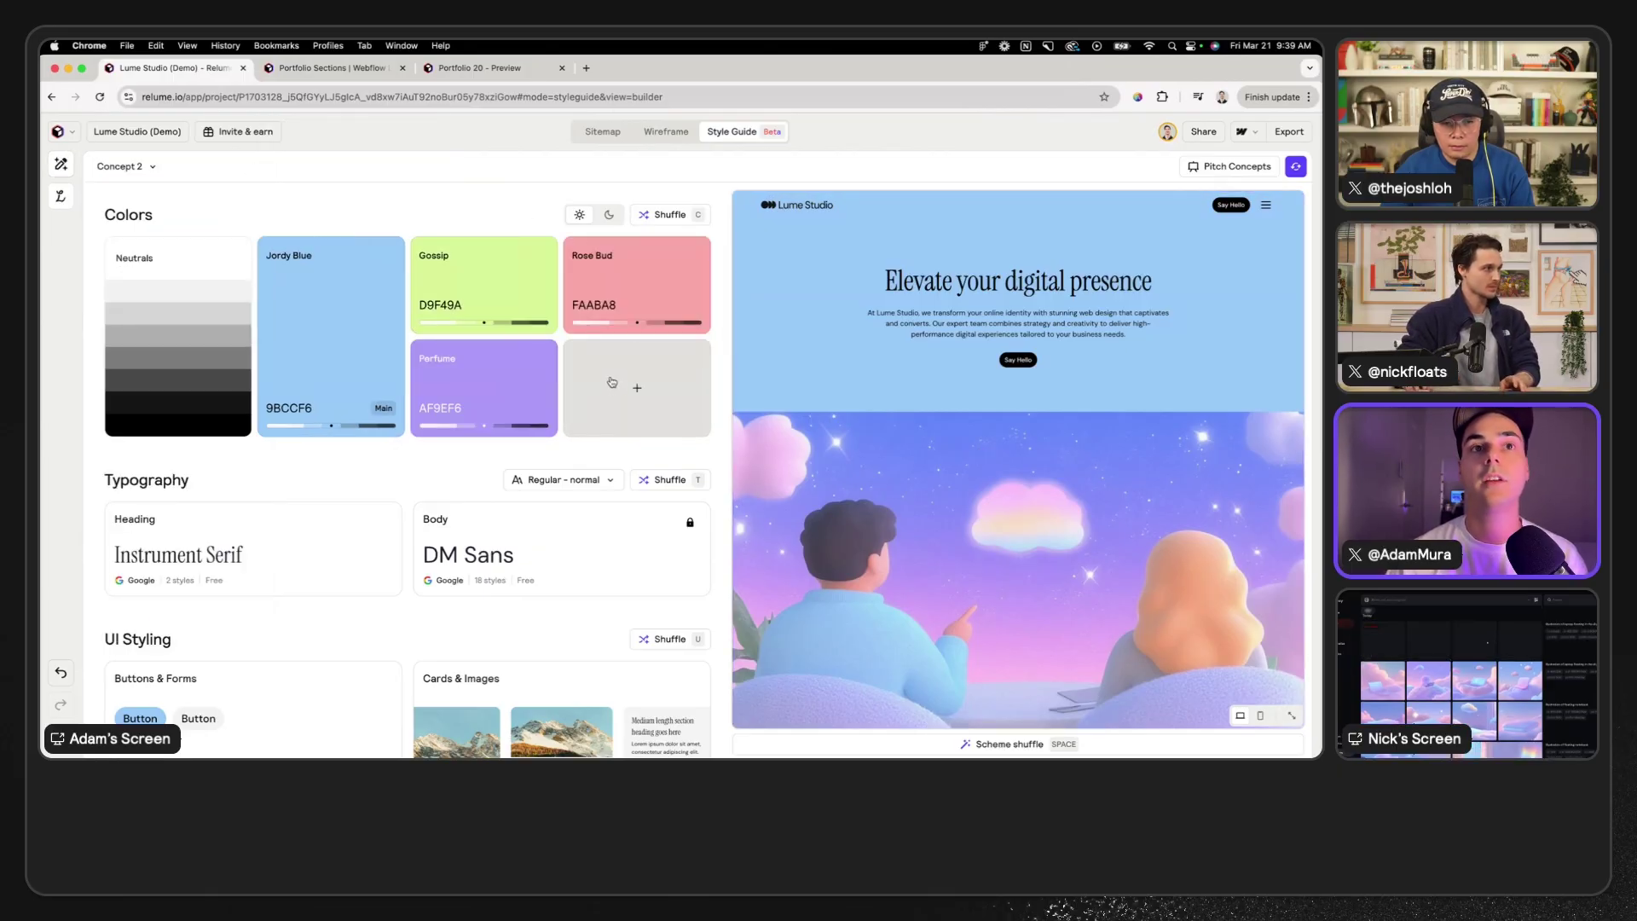
- Sample the pink #F8C5FB from the floating cloud in the hero illustration with ColorZilla and apply it to the Rose Bud color
click(1162, 96)
click(1015, 200)
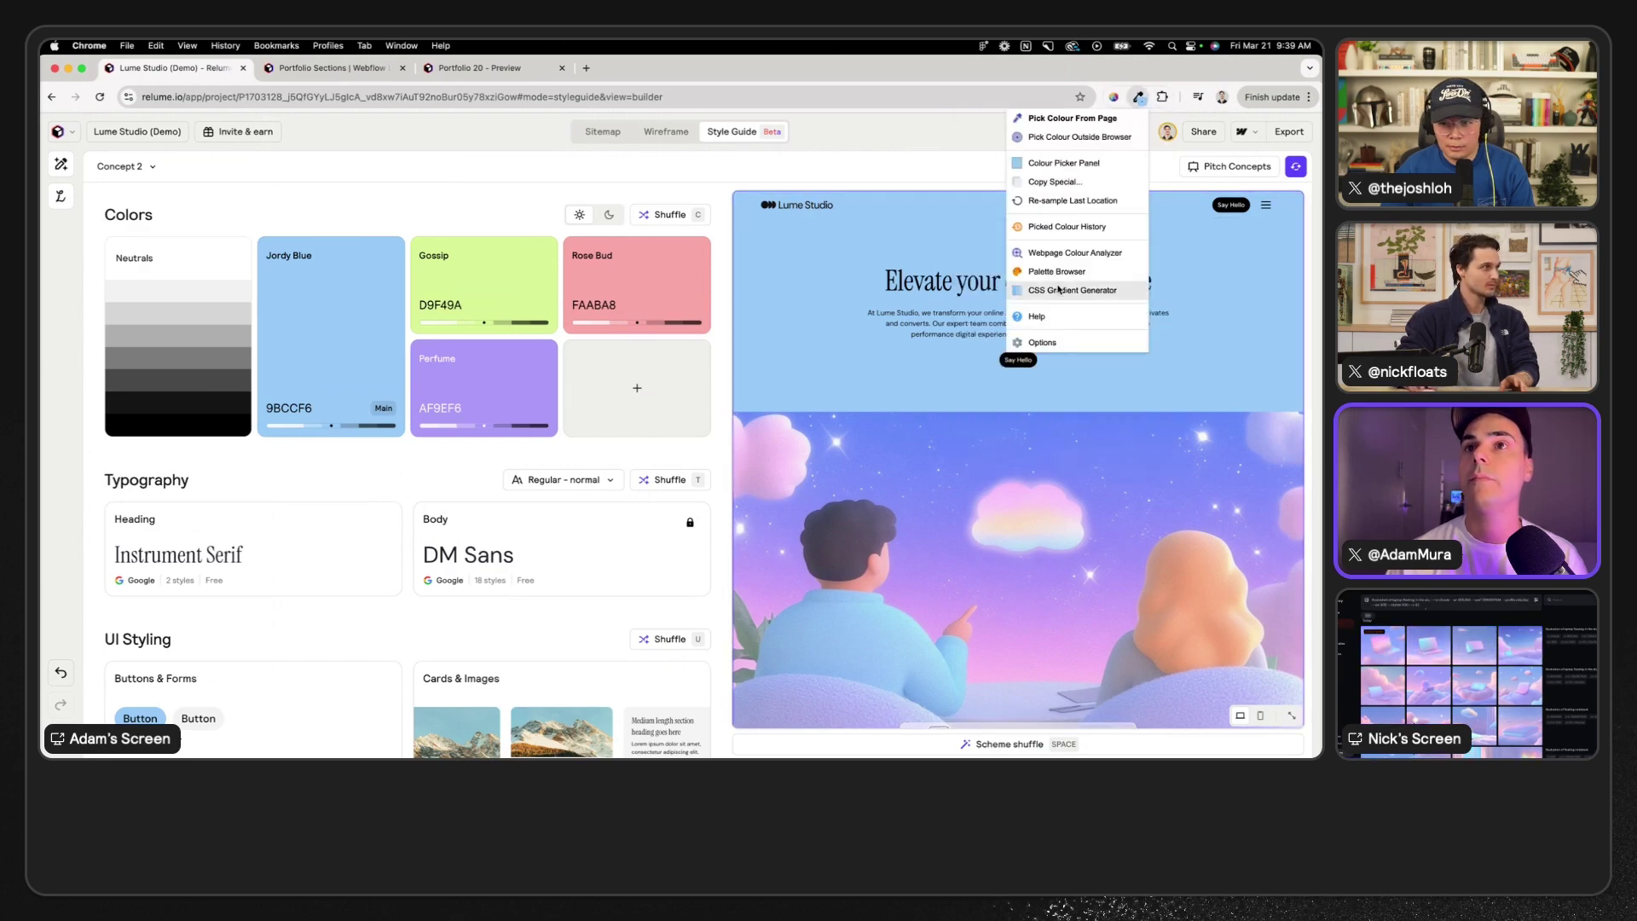
click(1066, 118)
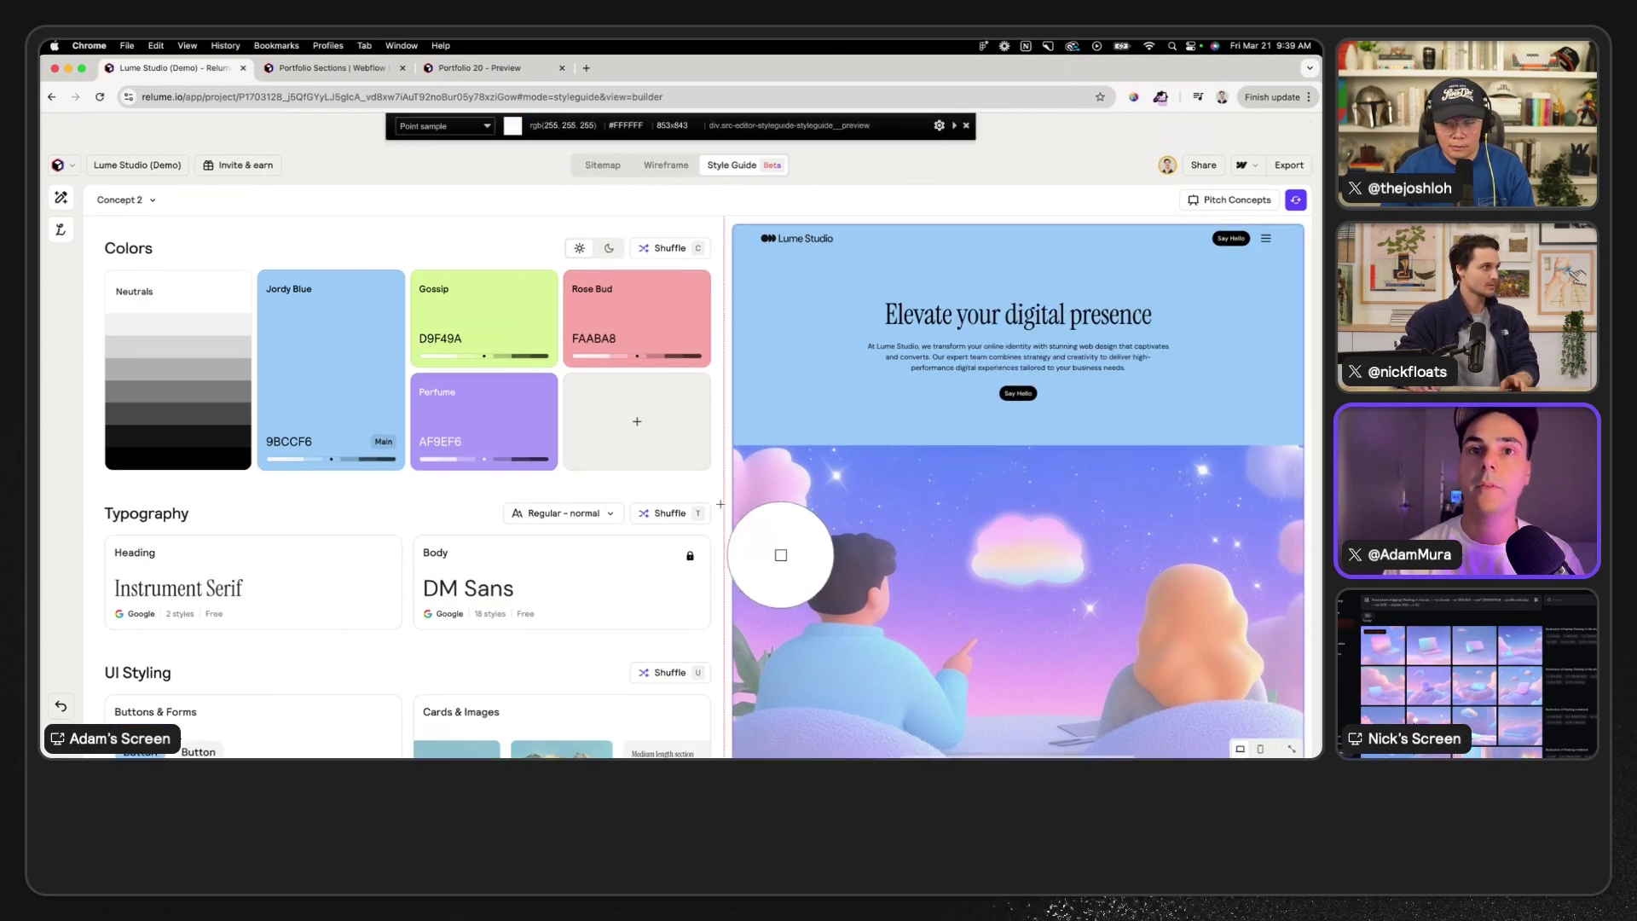
click(1013, 525)
click(594, 338)
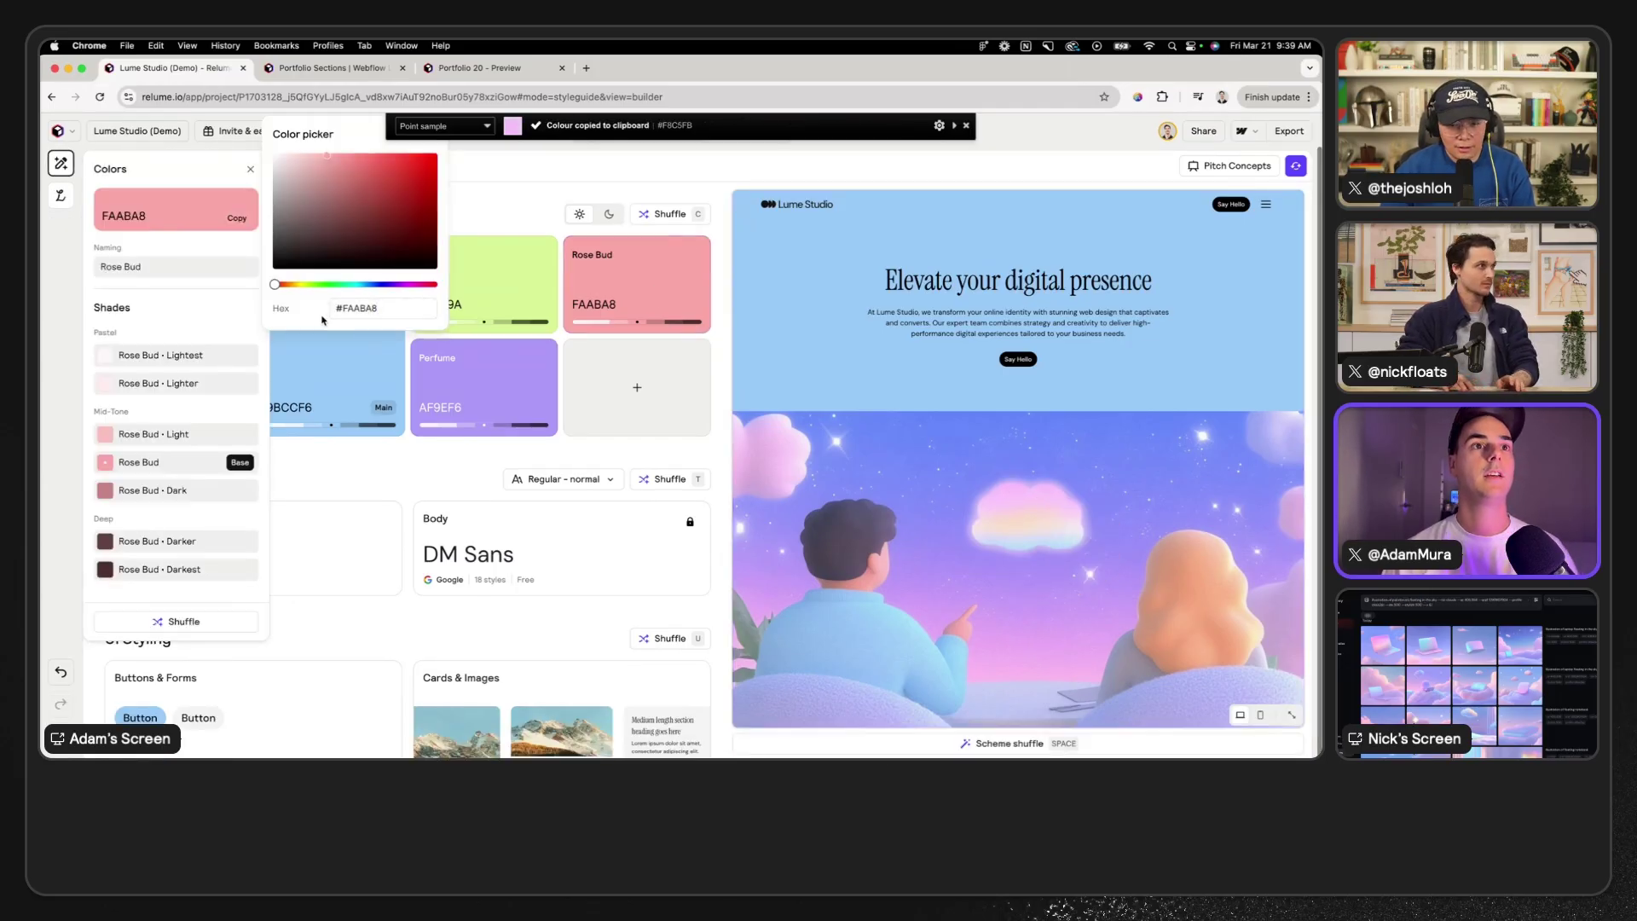
key(Return)
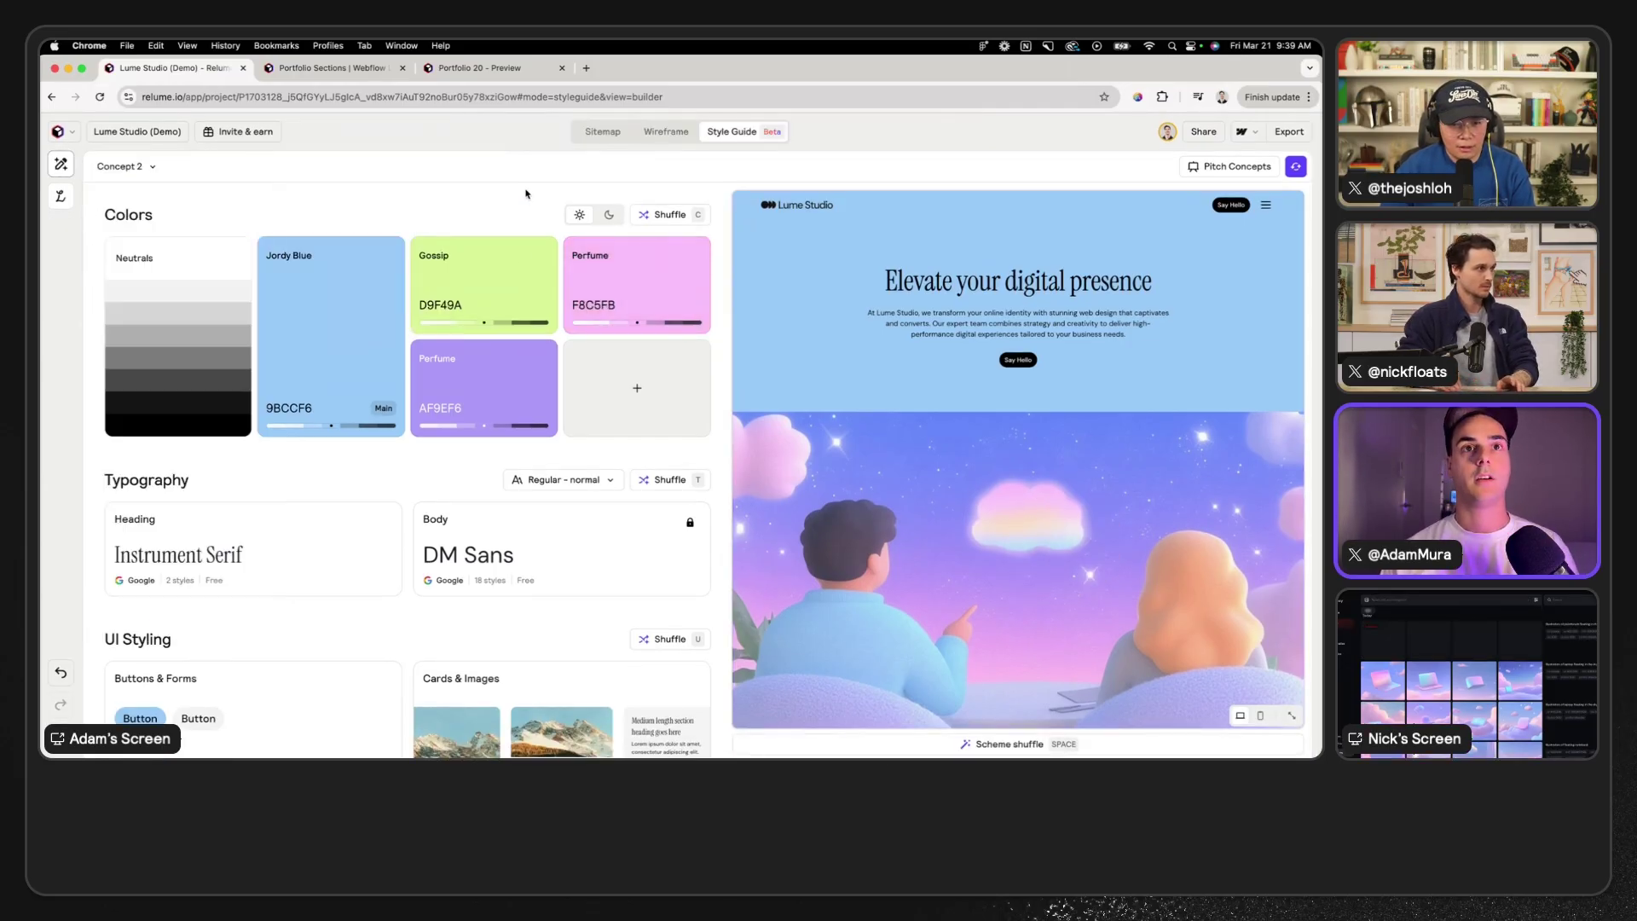
- Shuffle the hero section's color scheme, step back to the very pale blue background, and review the services sections below
click(1051, 362)
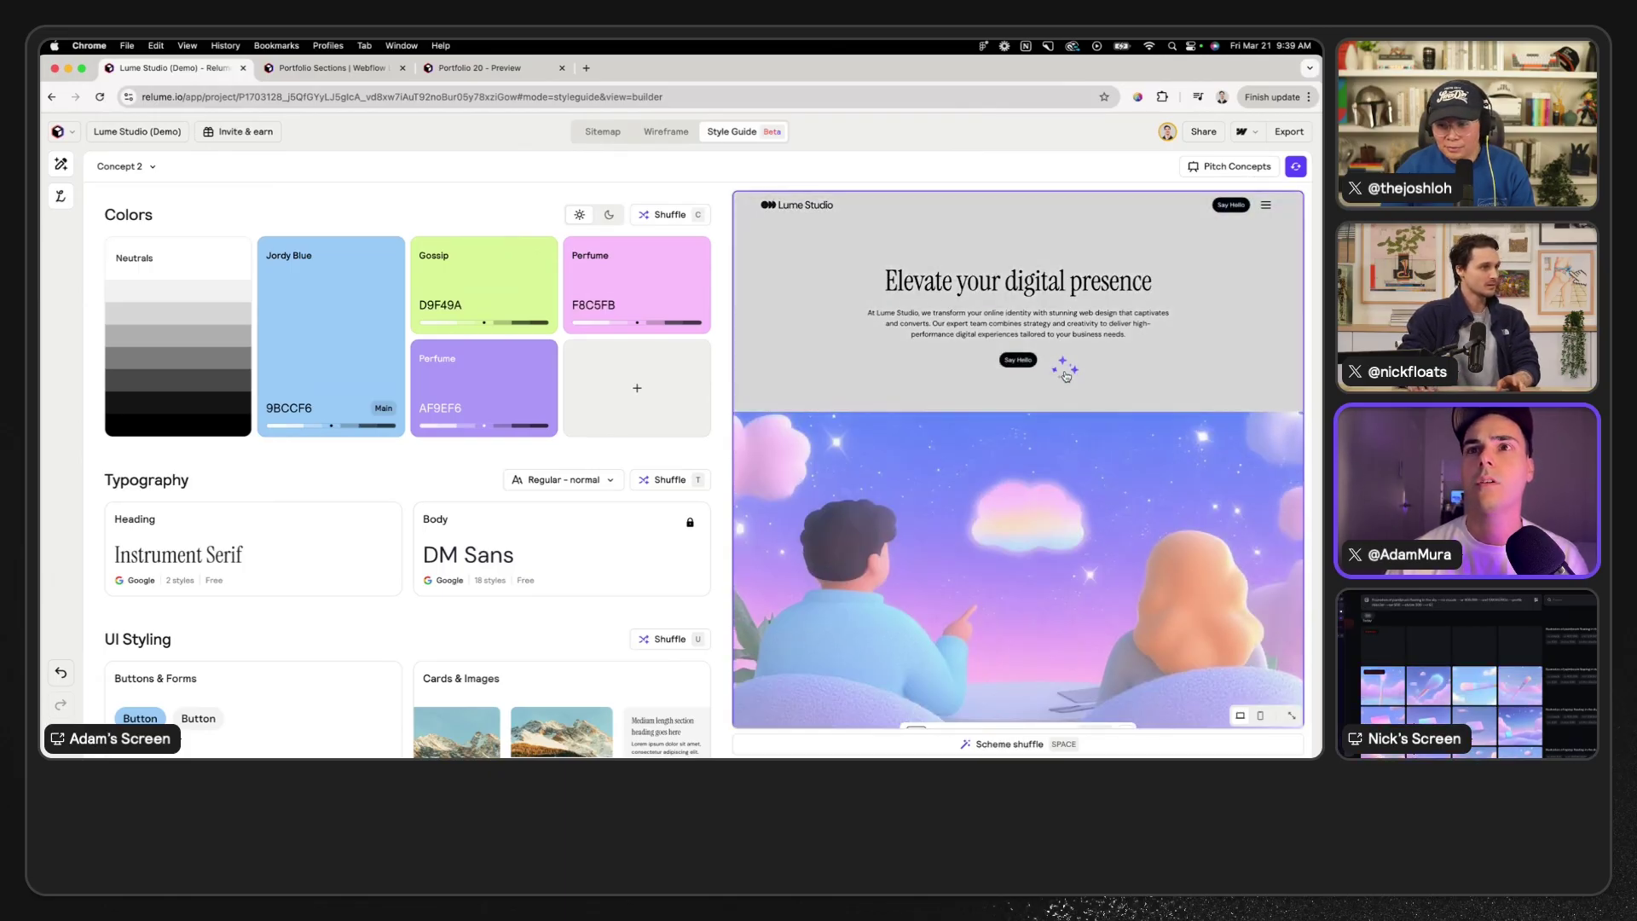
key(space)
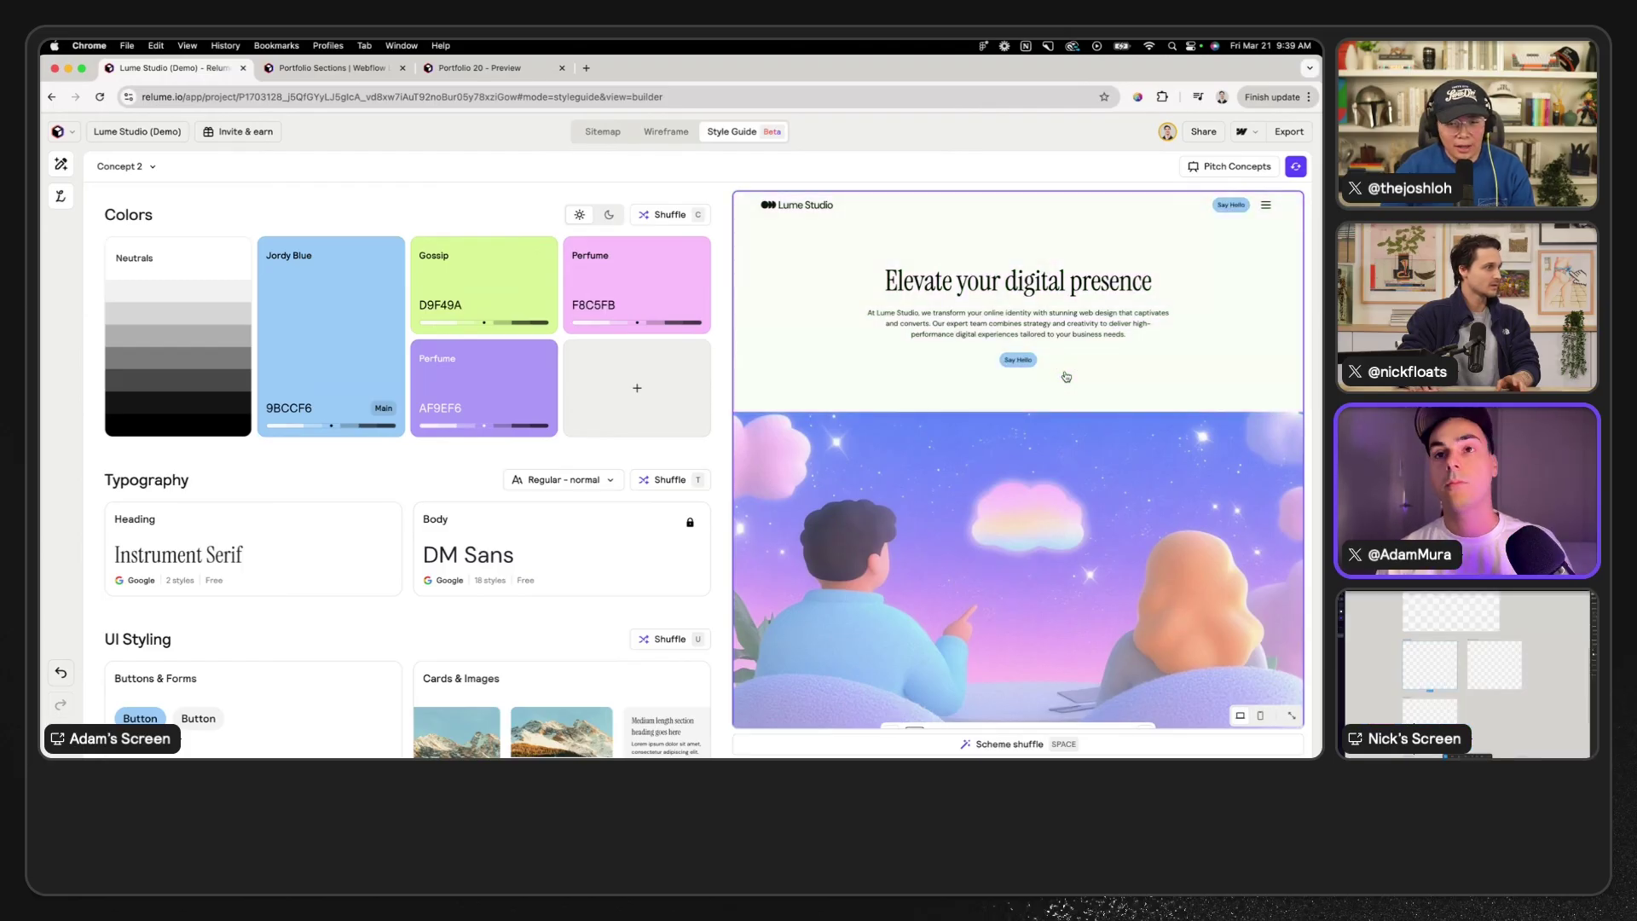
key(super+z)
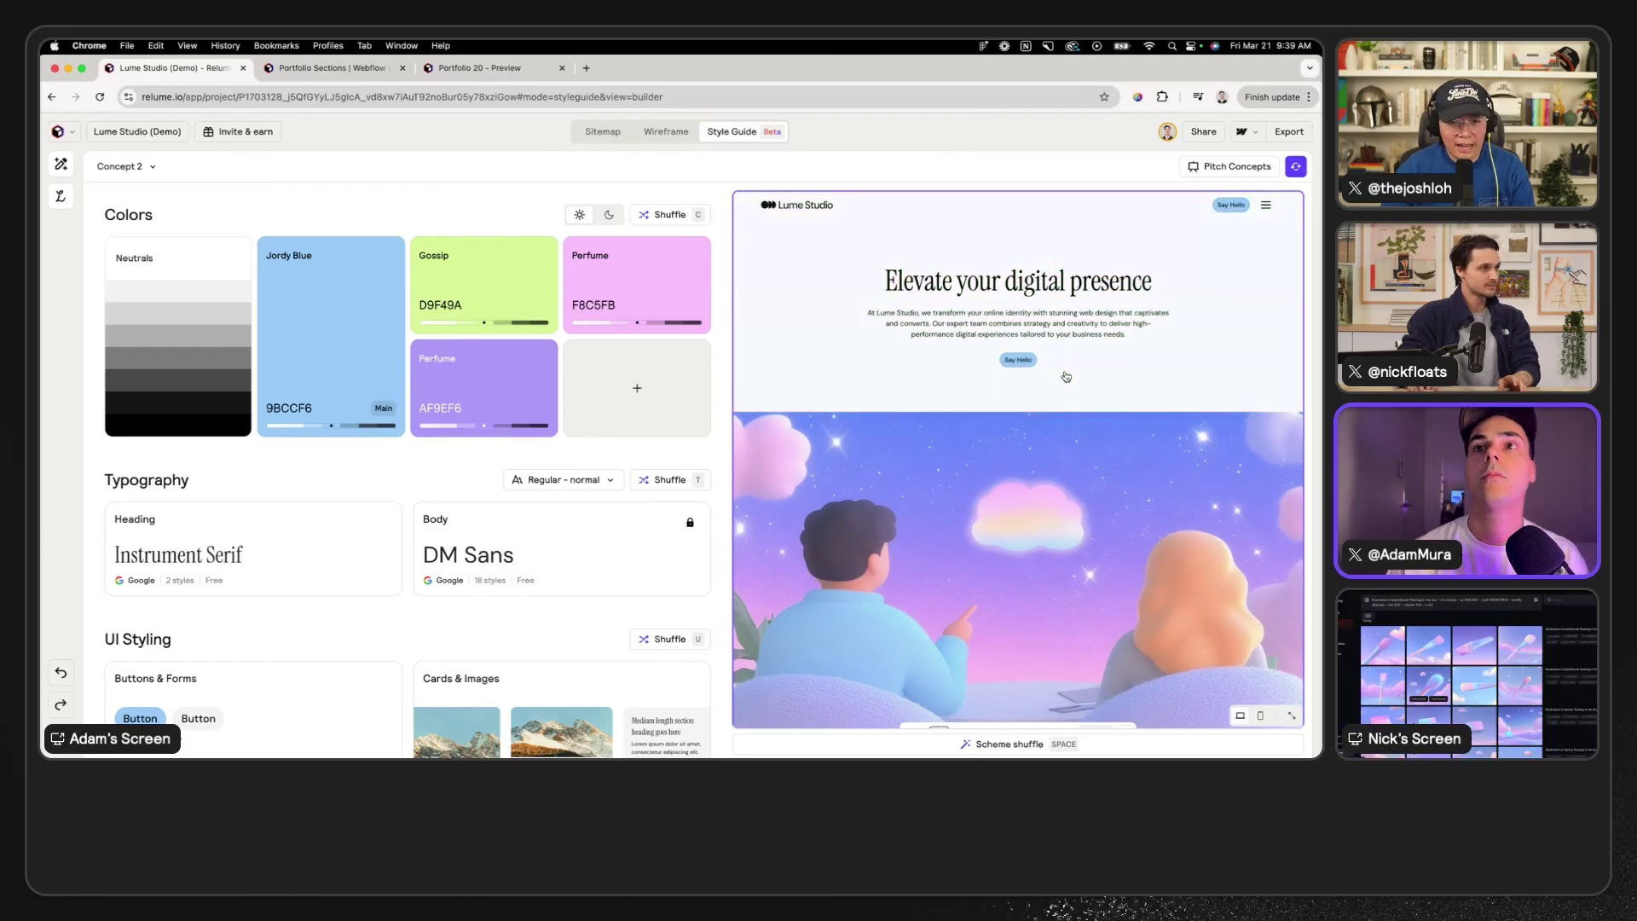
scroll(1066, 376, down, 5)
scroll(1064, 433, down, 3)
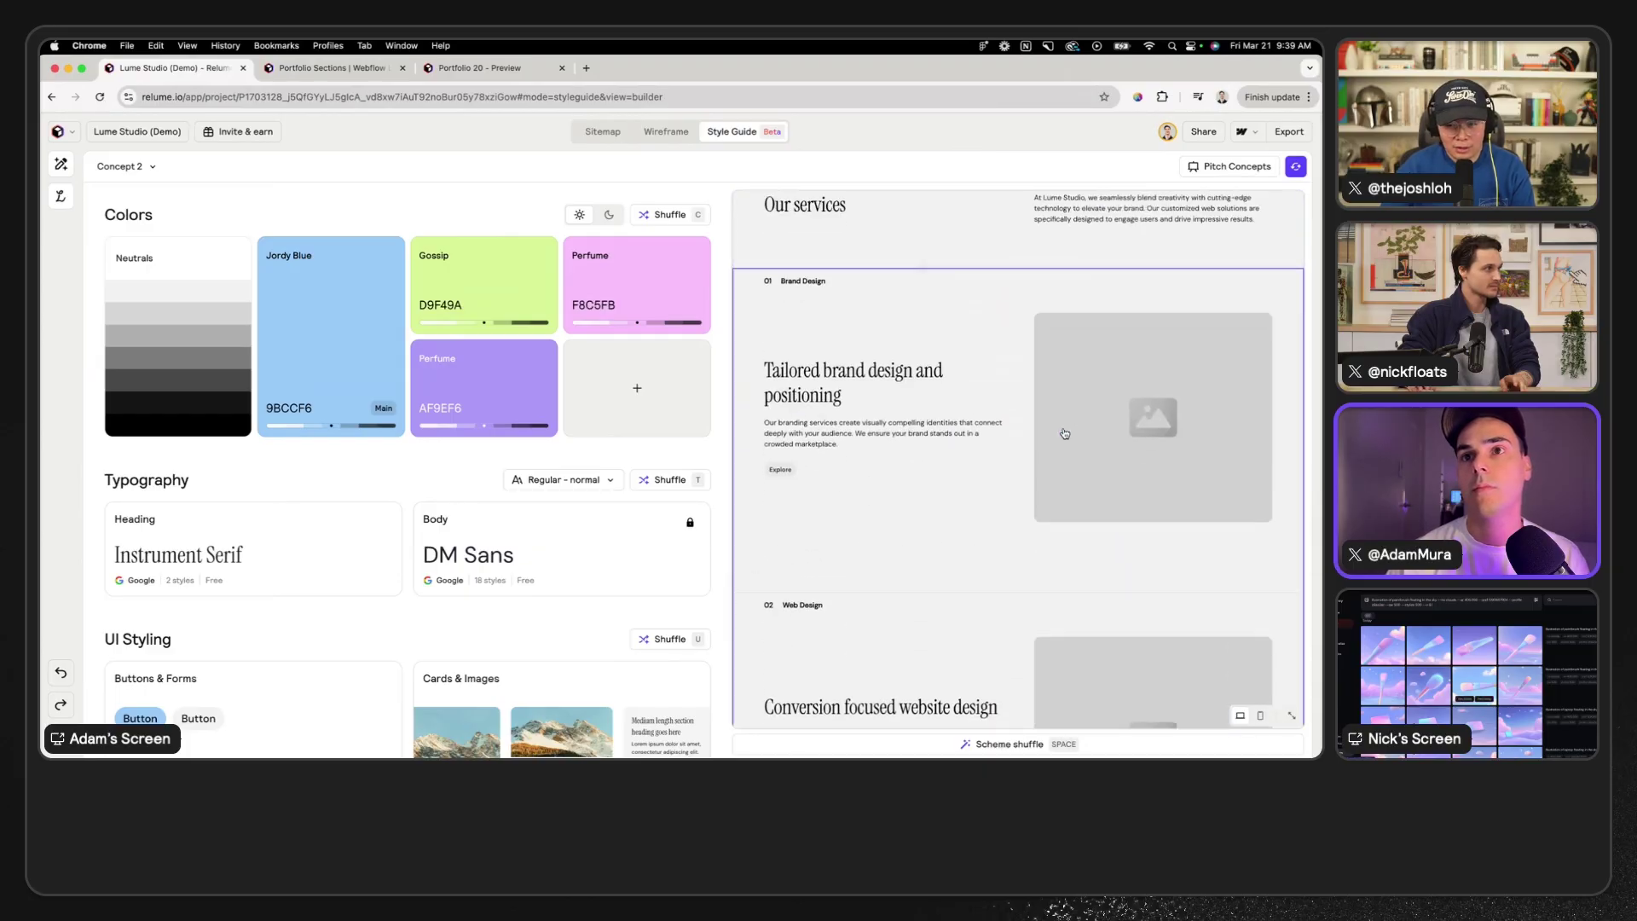
scroll(1064, 433, up, 10)
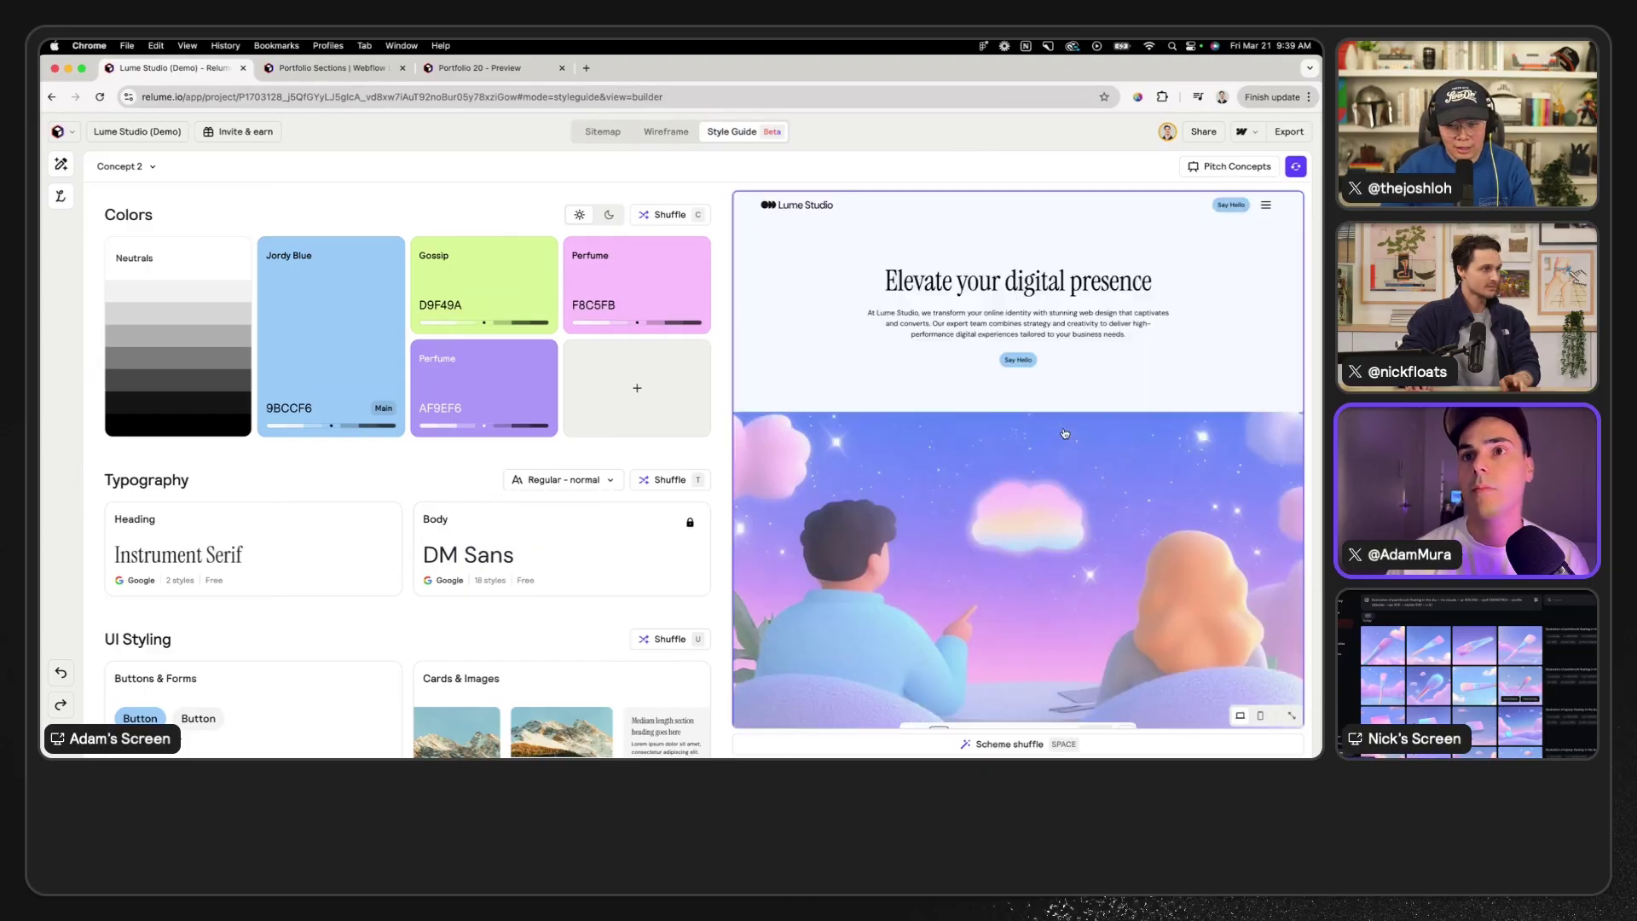
- Try further color schemes on the hero section and restore the light blue background with the blue Say Hello button
click(1096, 388)
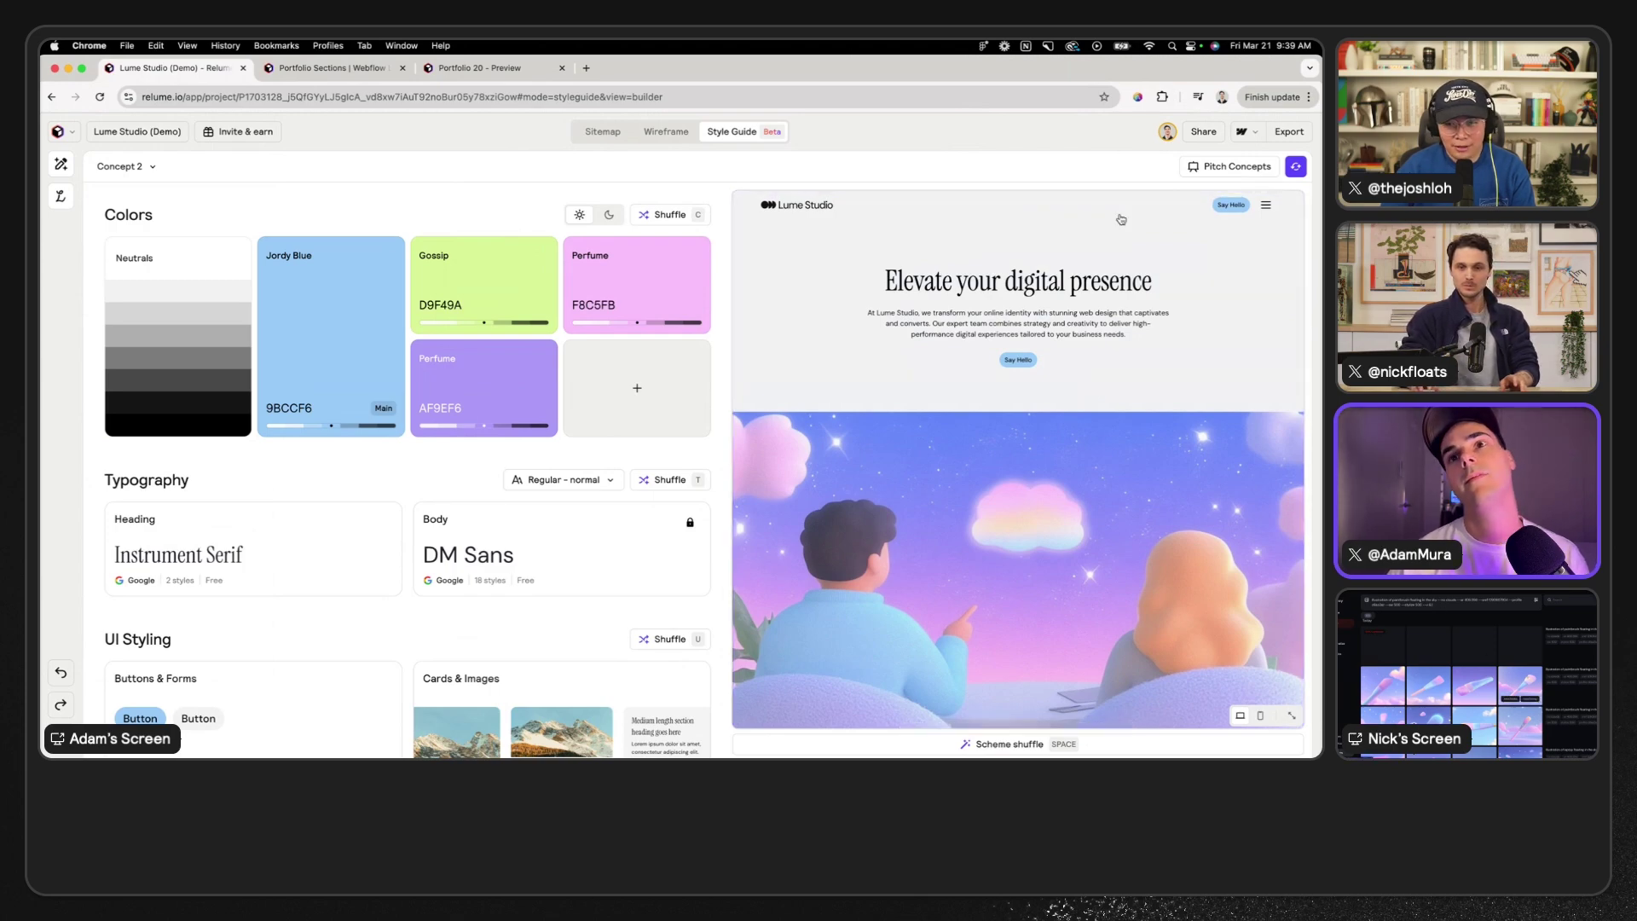
scroll(1126, 418, down, 3)
scroll(1125, 407, up, 3)
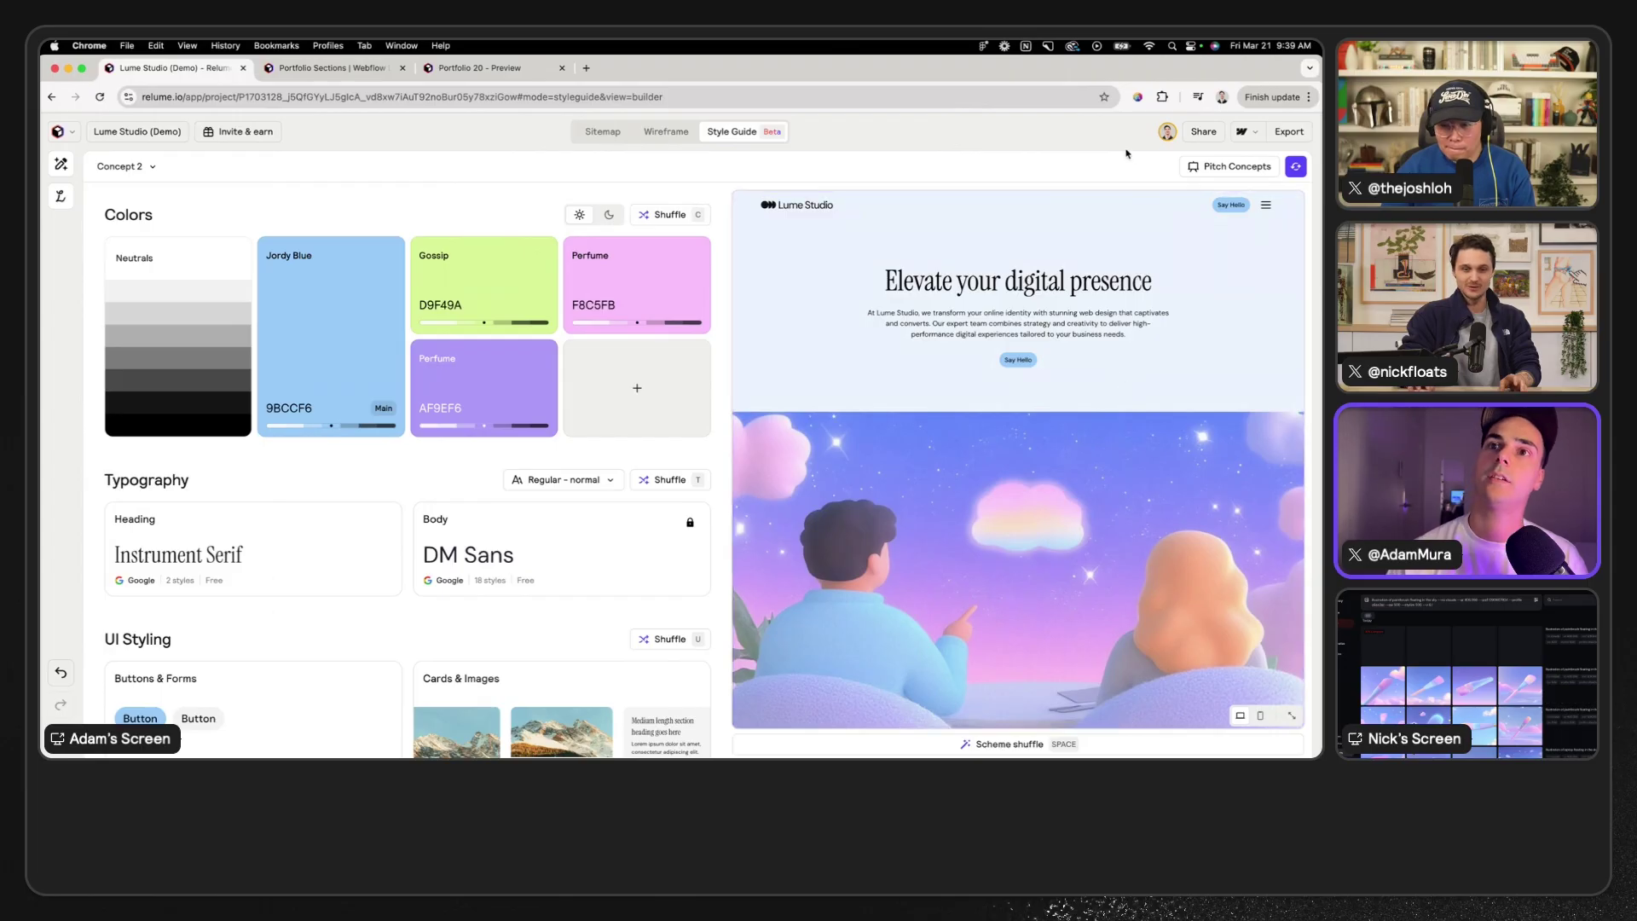
click(1139, 373)
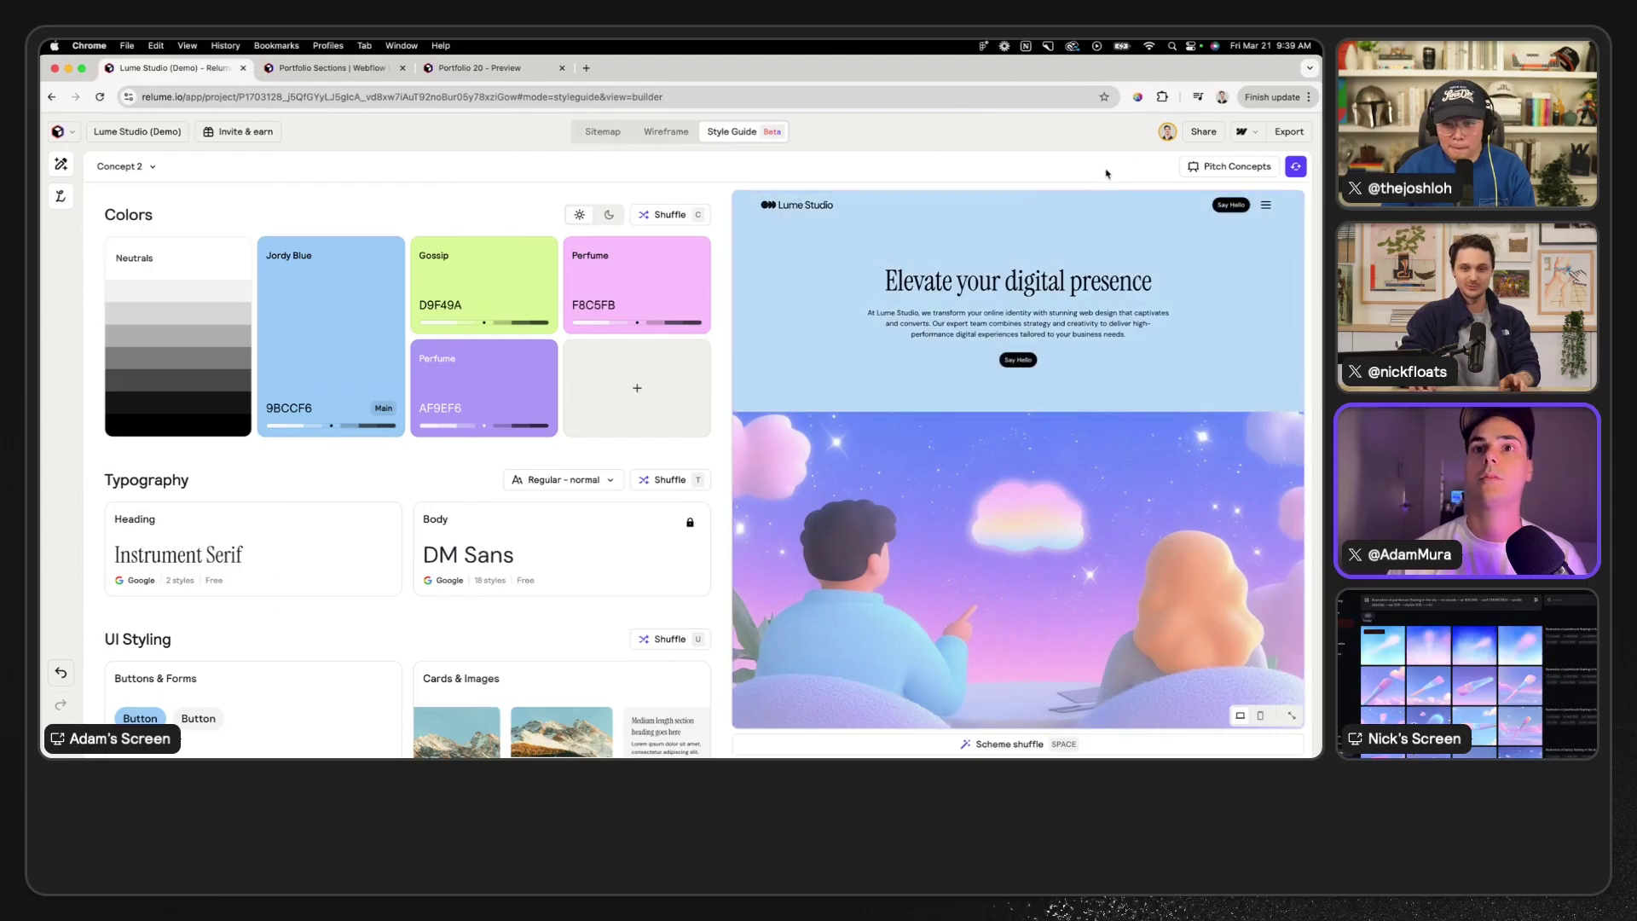
click(1172, 379)
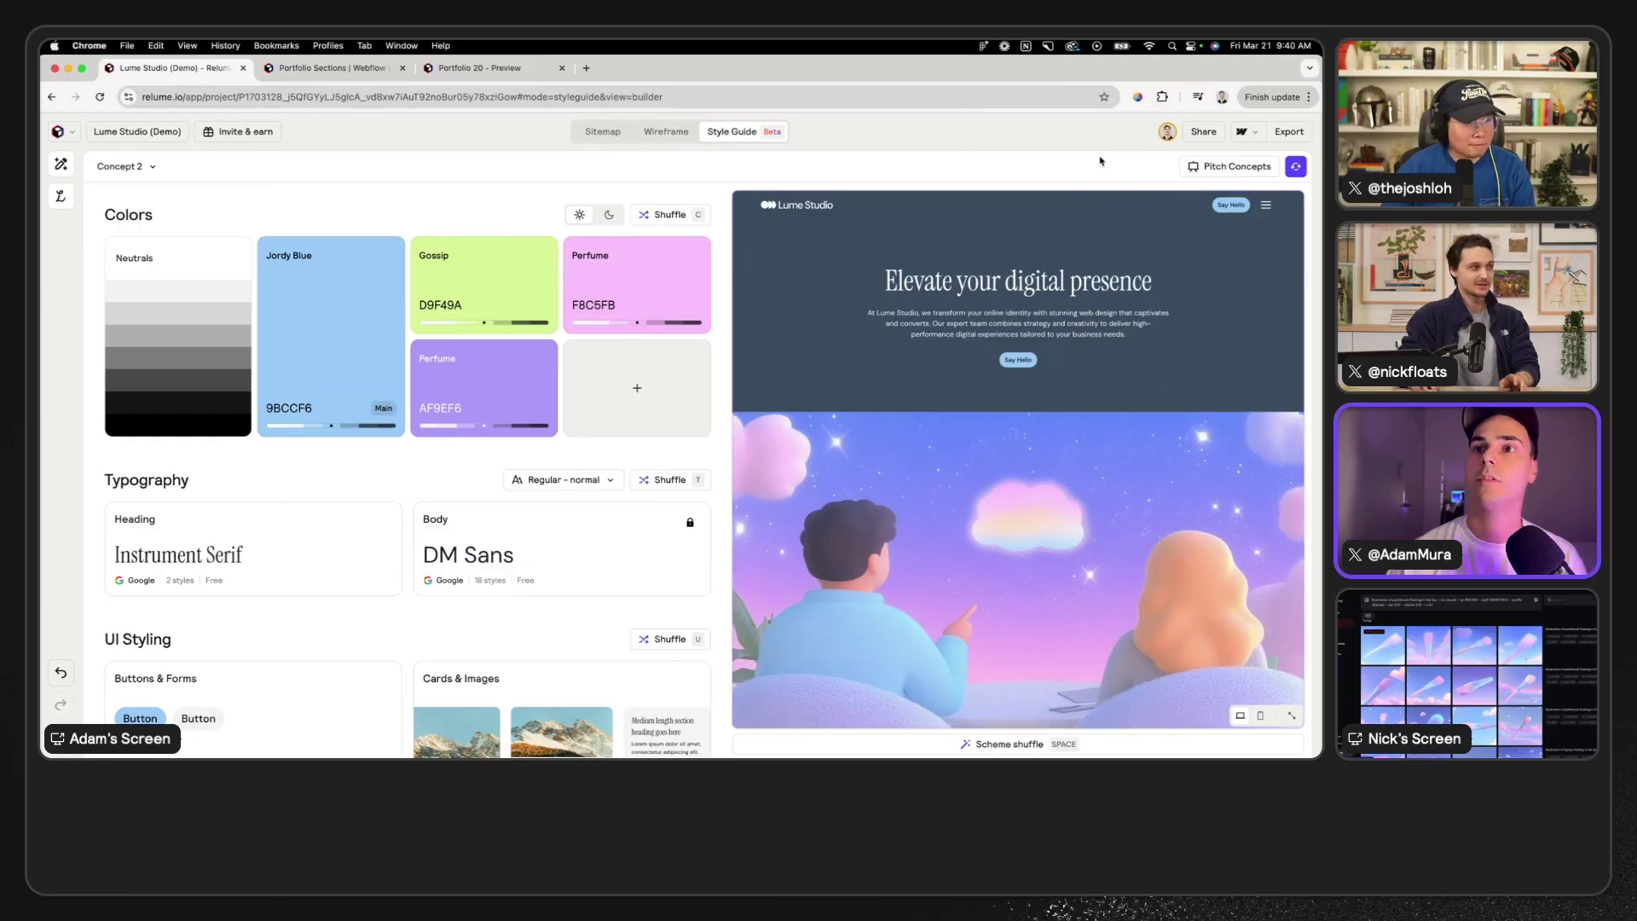
key(super+z)
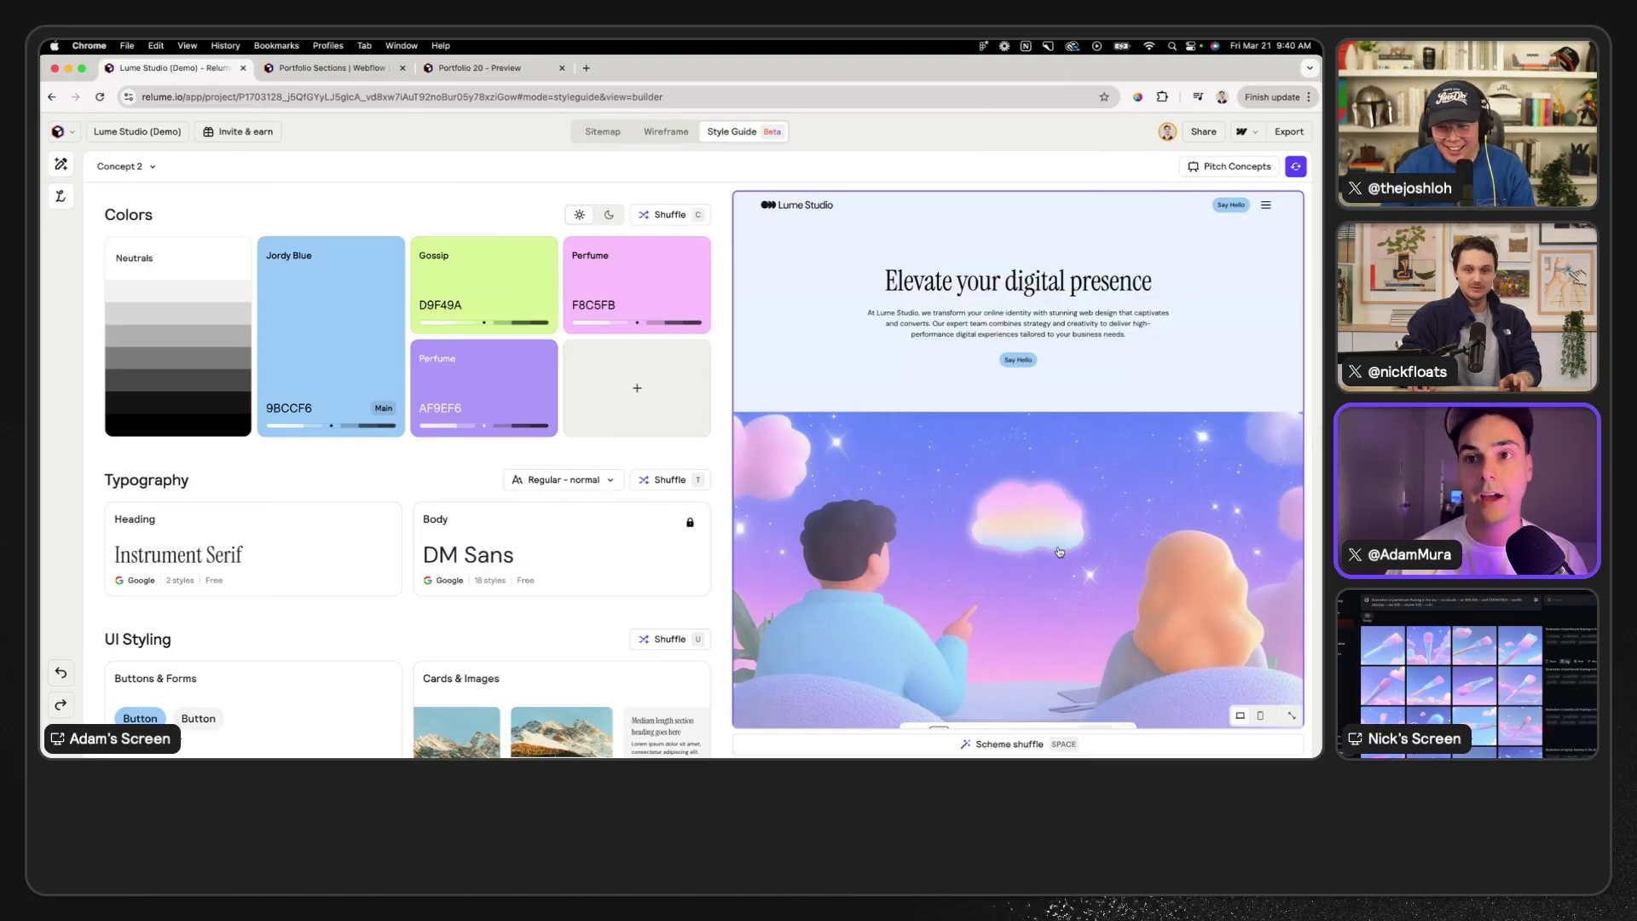
- Switch to Midjourney, reuse the paintbrush prompt with "laptop" as the subject, keeping --no clouds, and submit it twice
key(ctrl+Right)
scroll(868, 277, down, 3)
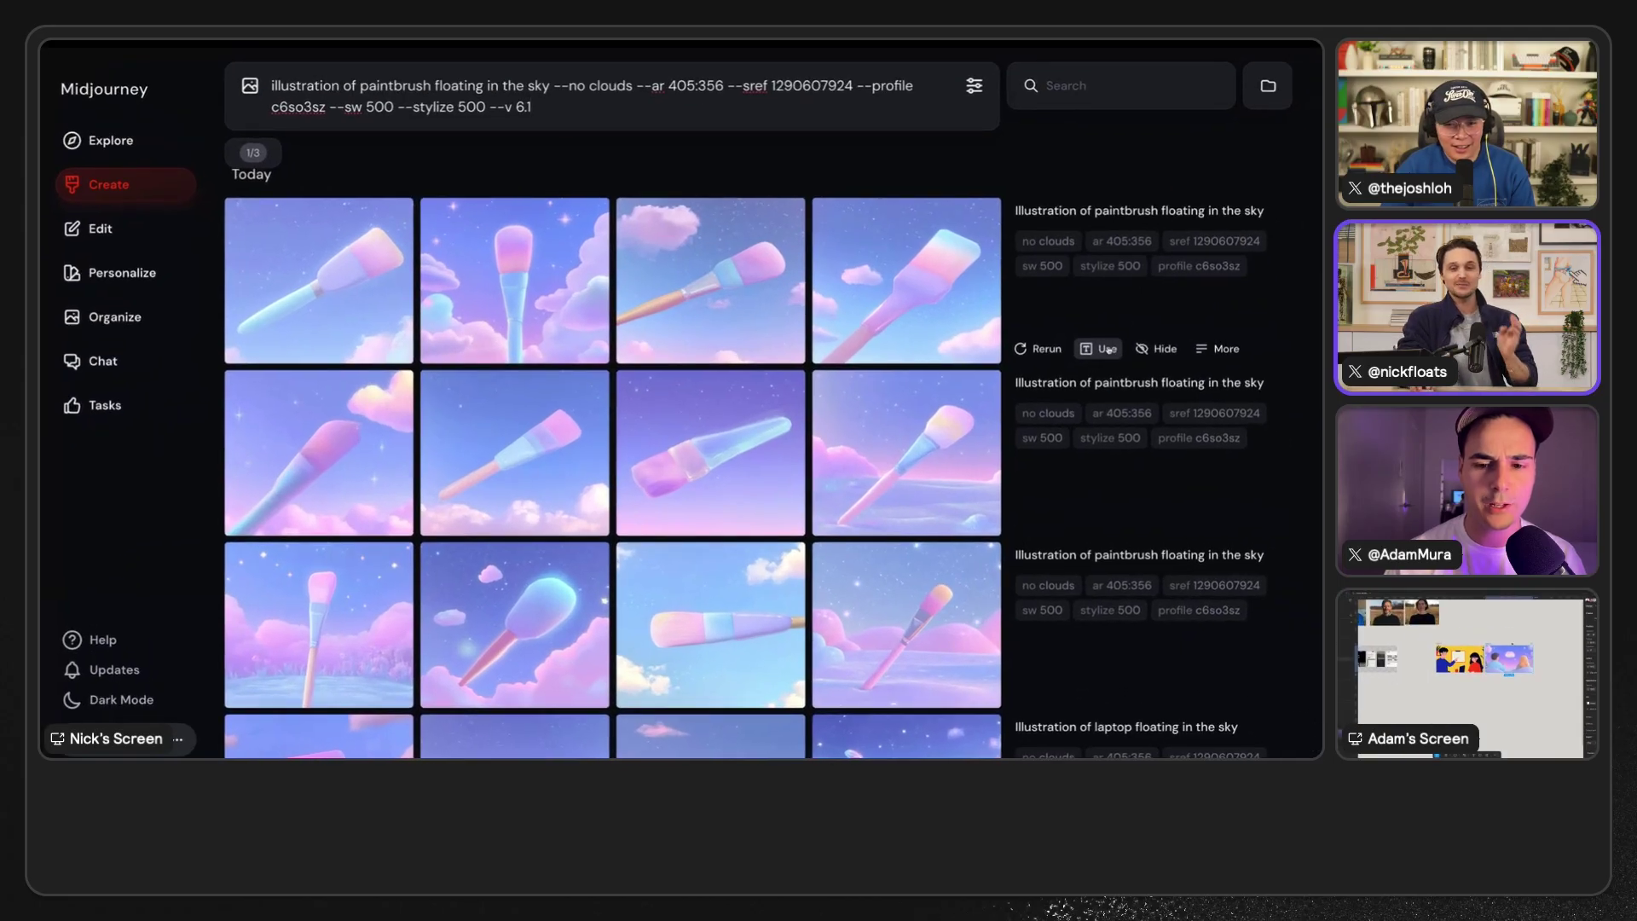
mouse_move(729, 333)
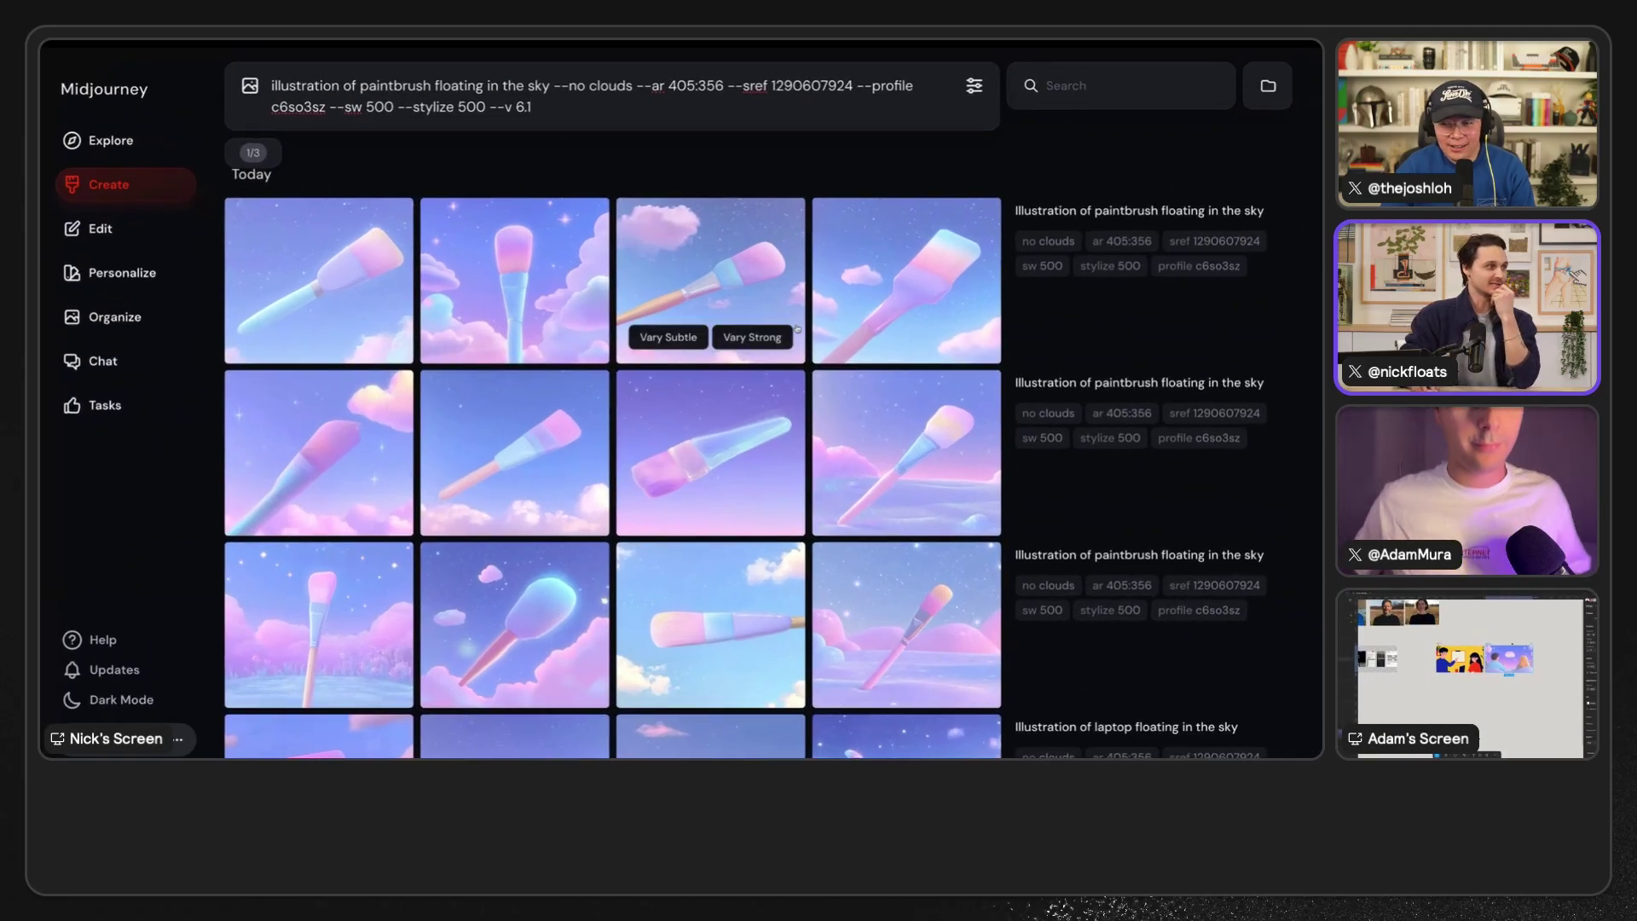
mouse_move(582, 276)
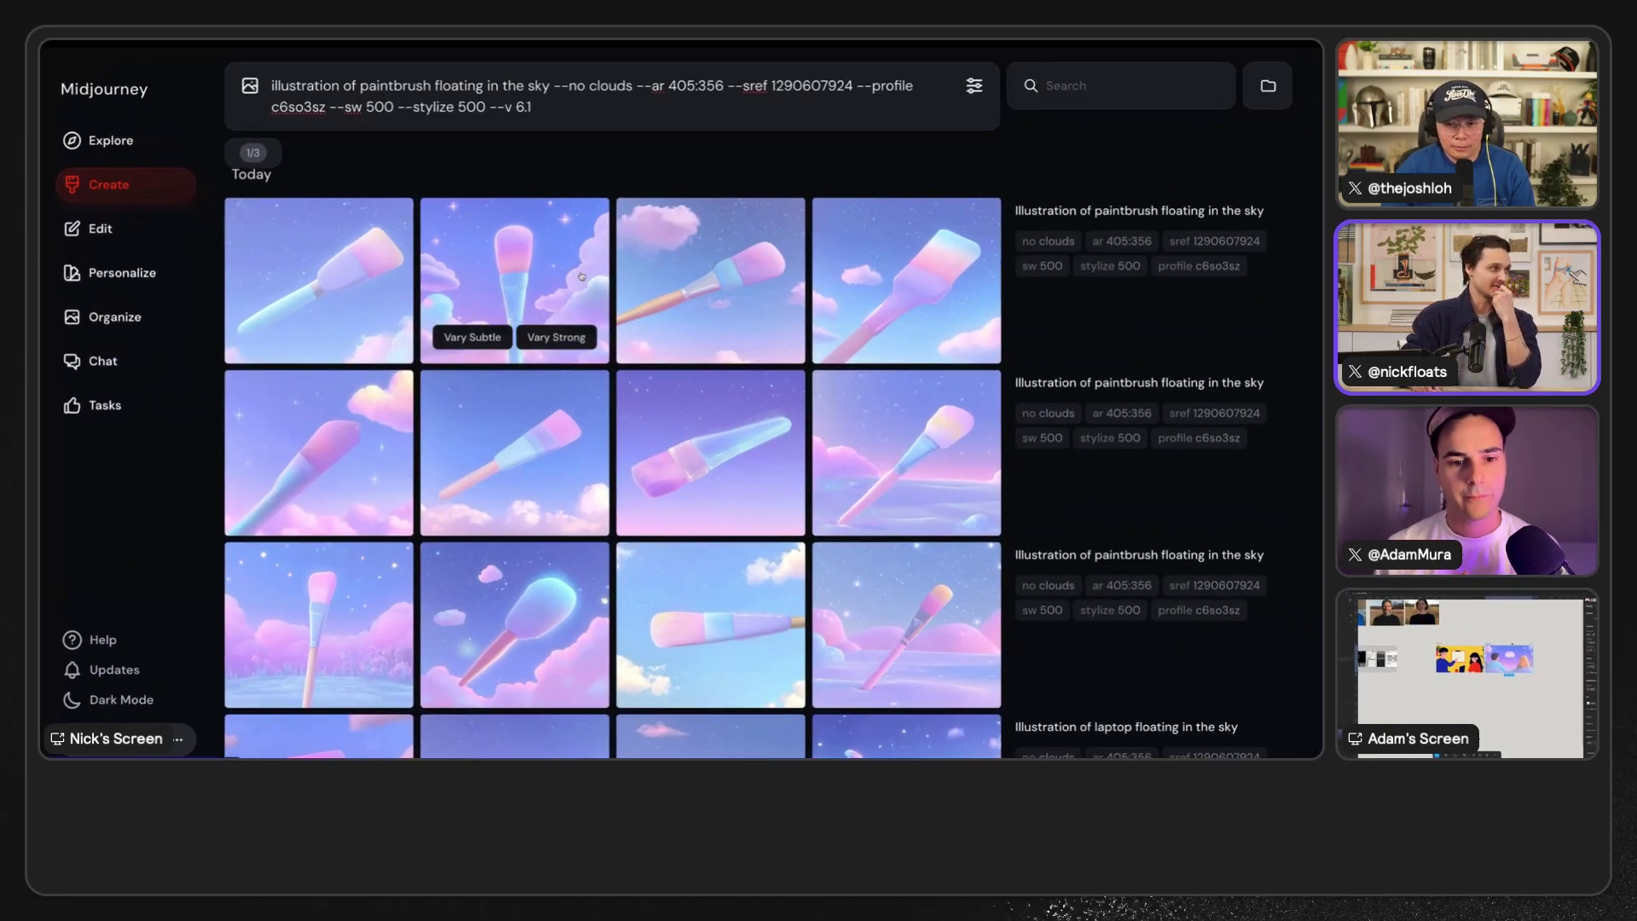
click(1097, 350)
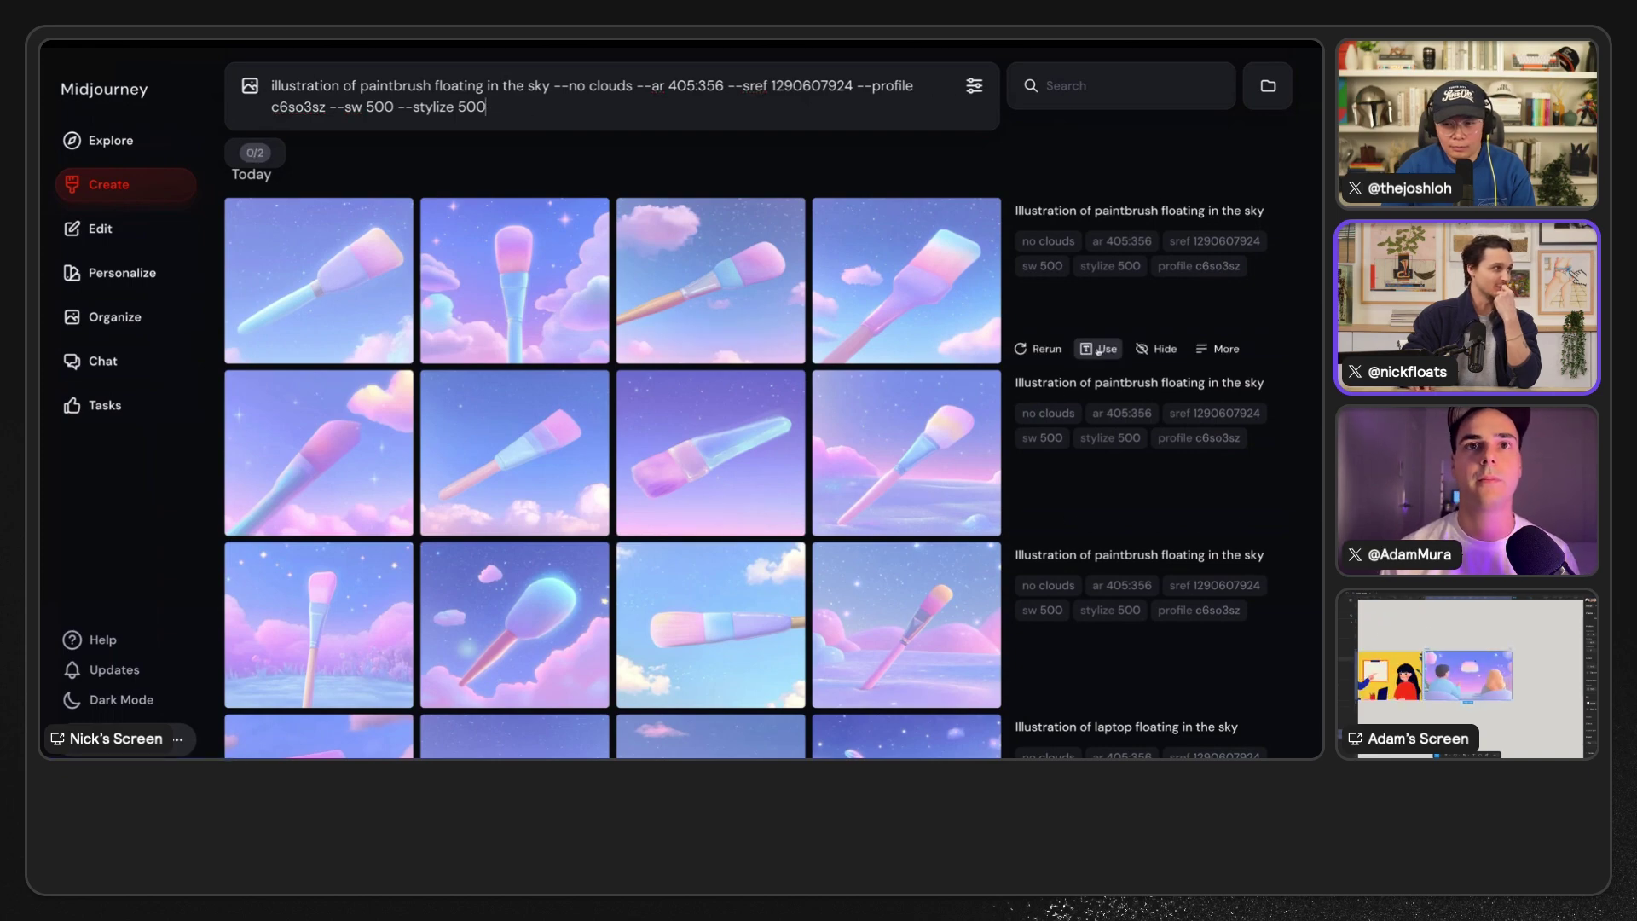
double_click(396, 86)
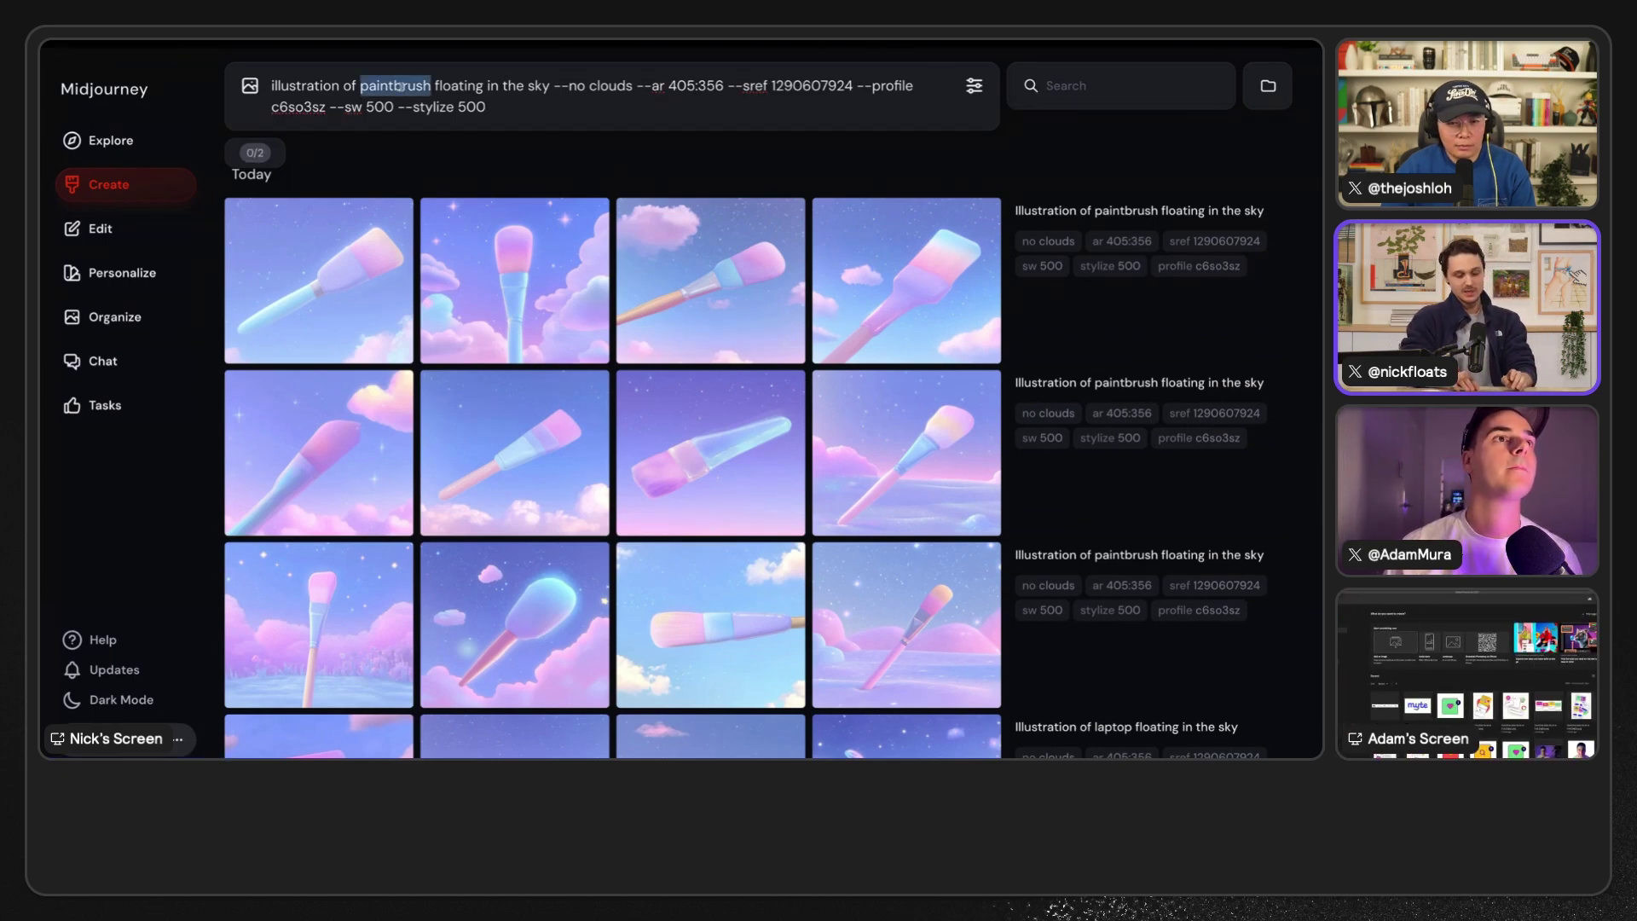
text(laptop)
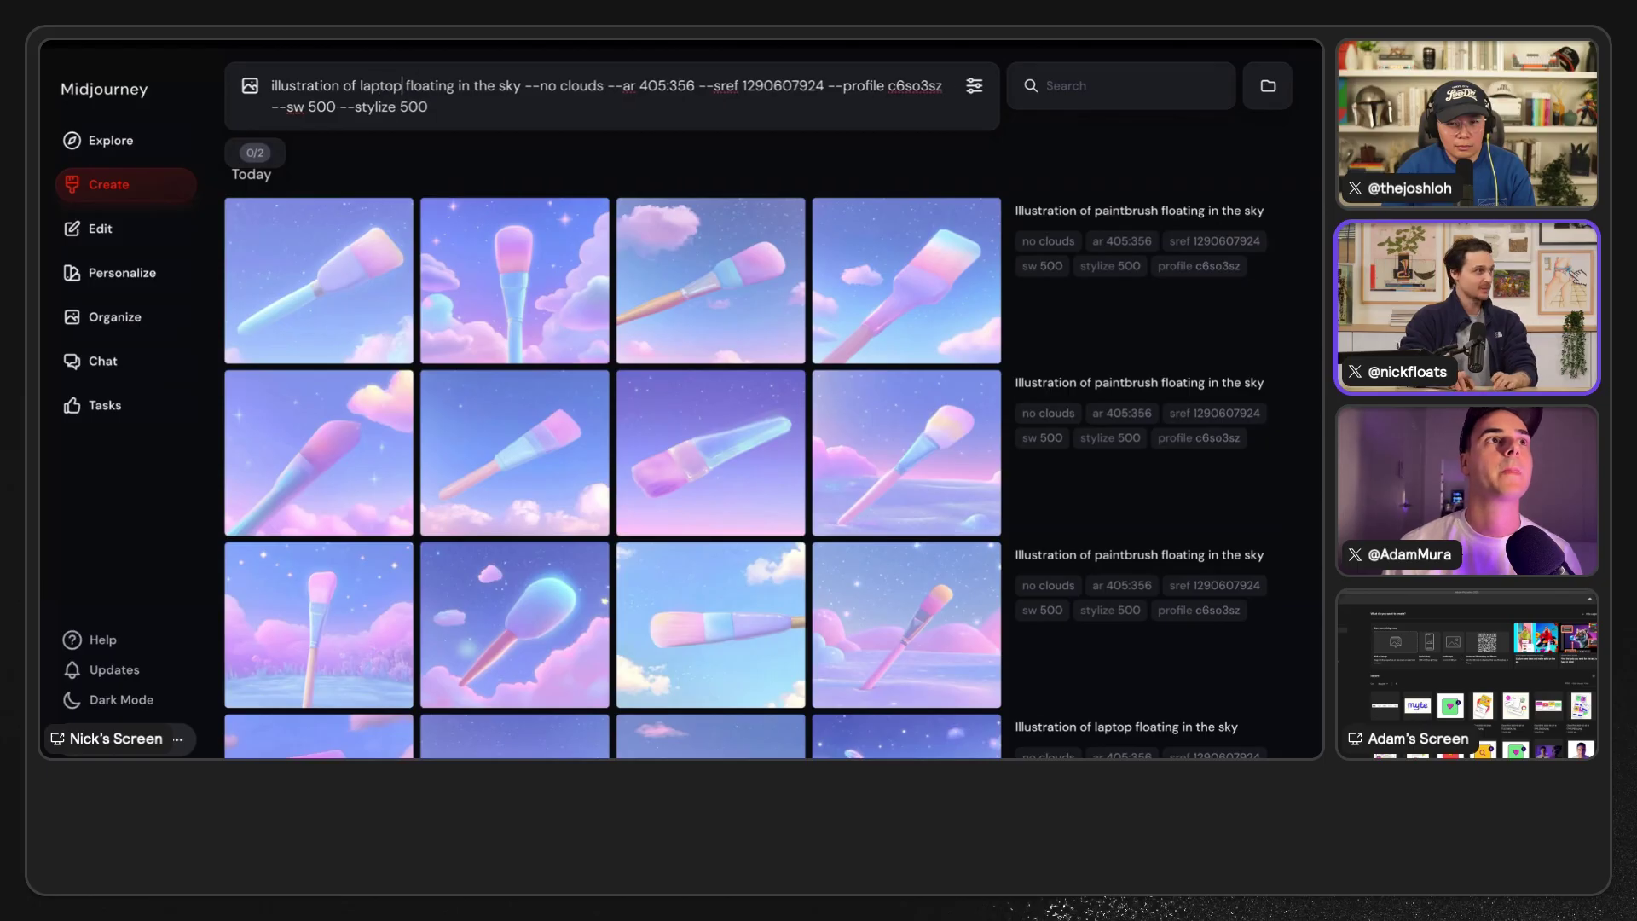
key(Return)
key(Up)
key(Return)
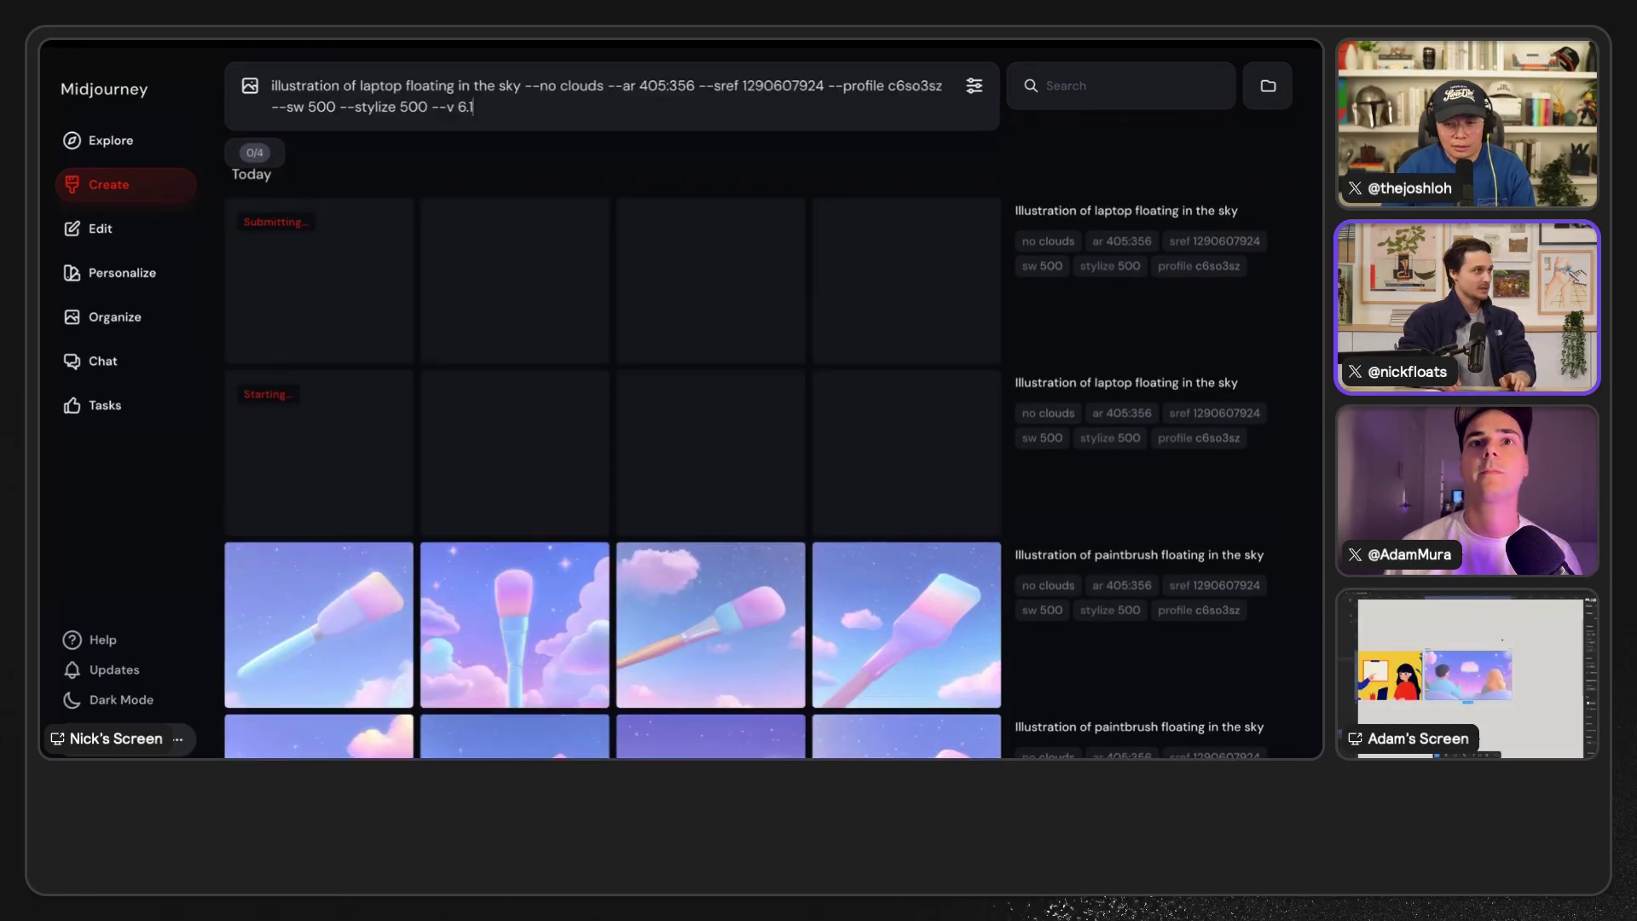
- Compare the new laptop illustrations with the earlier ones and examine the effect of the --no clouds parameter in the prompt
scroll(512, 341, down, 8)
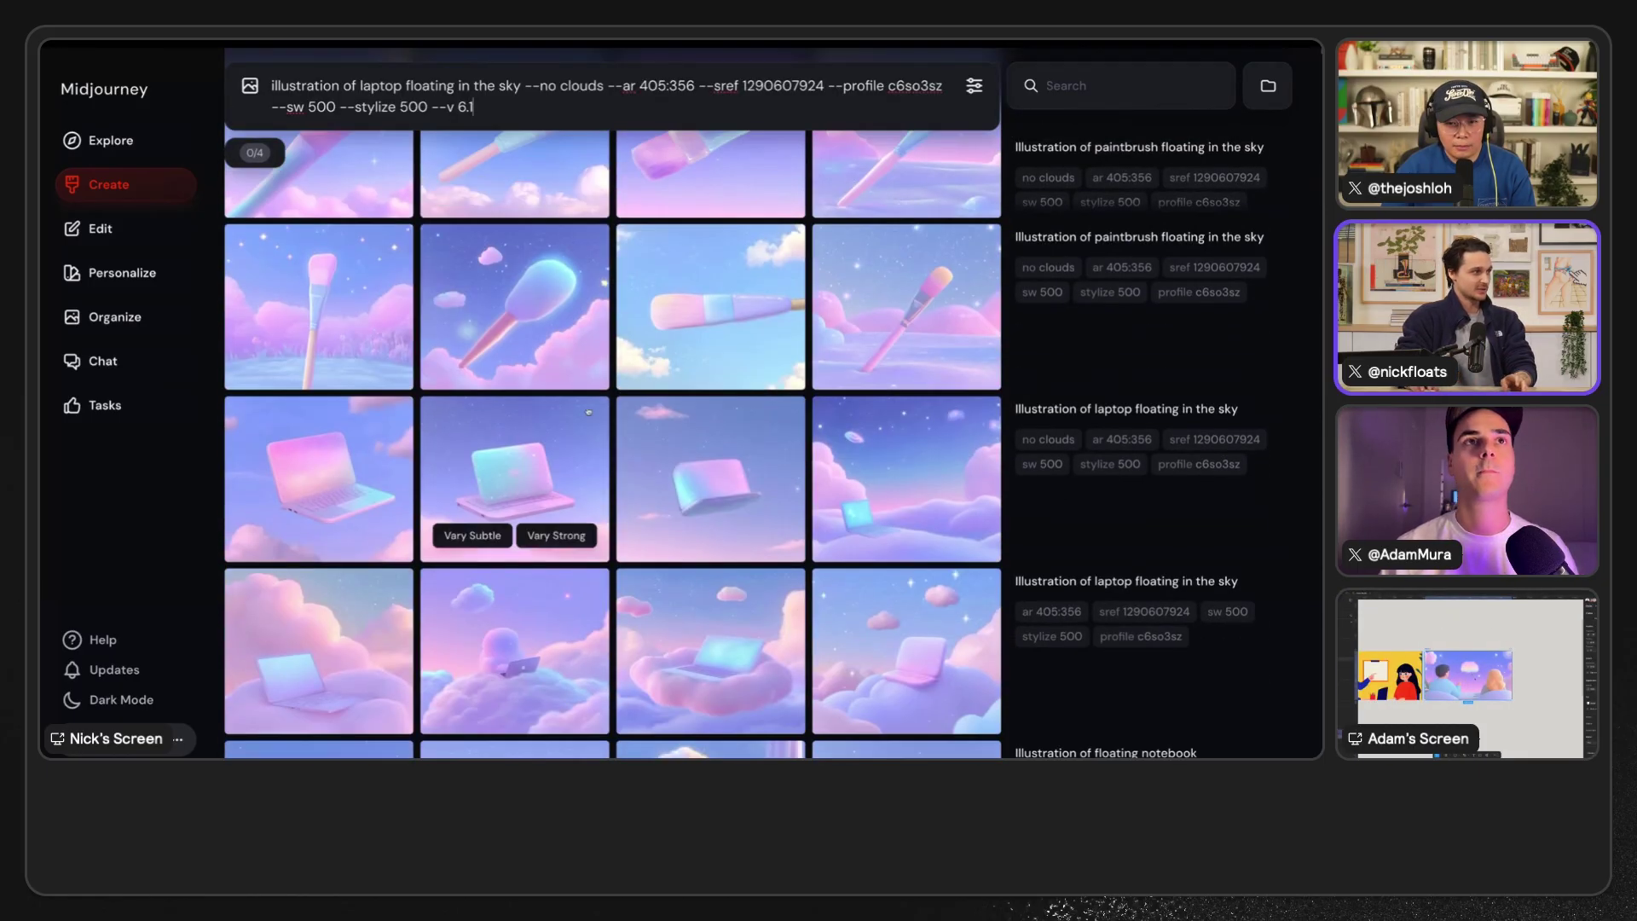
scroll(546, 383, up, 3)
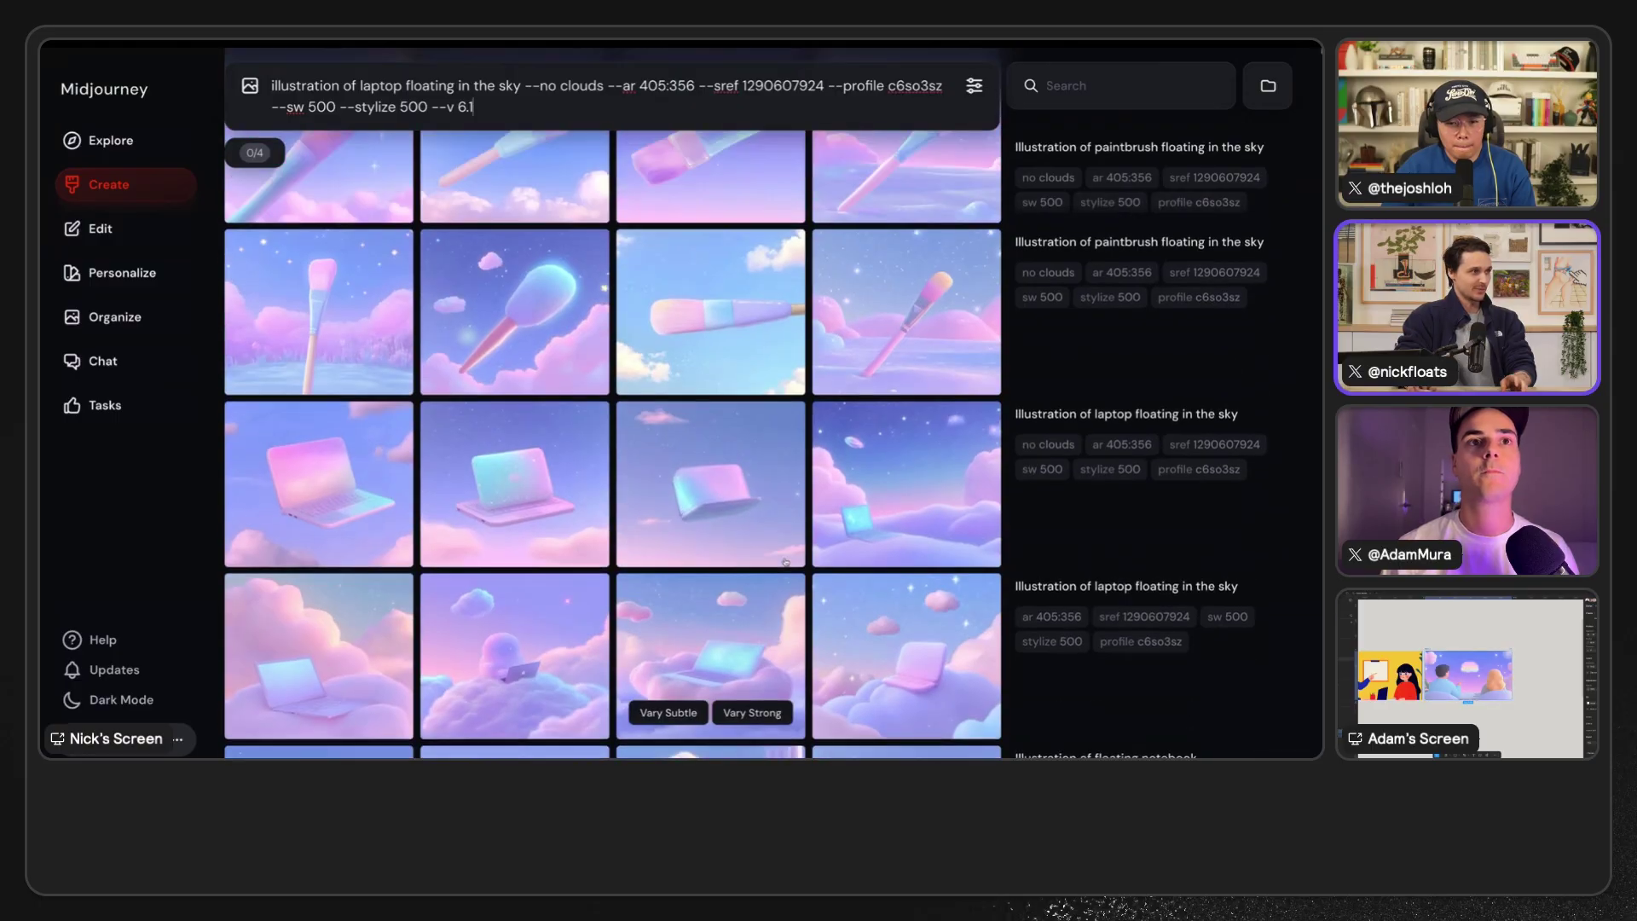
drag(524, 85, 599, 85)
scroll(748, 409, up, 5)
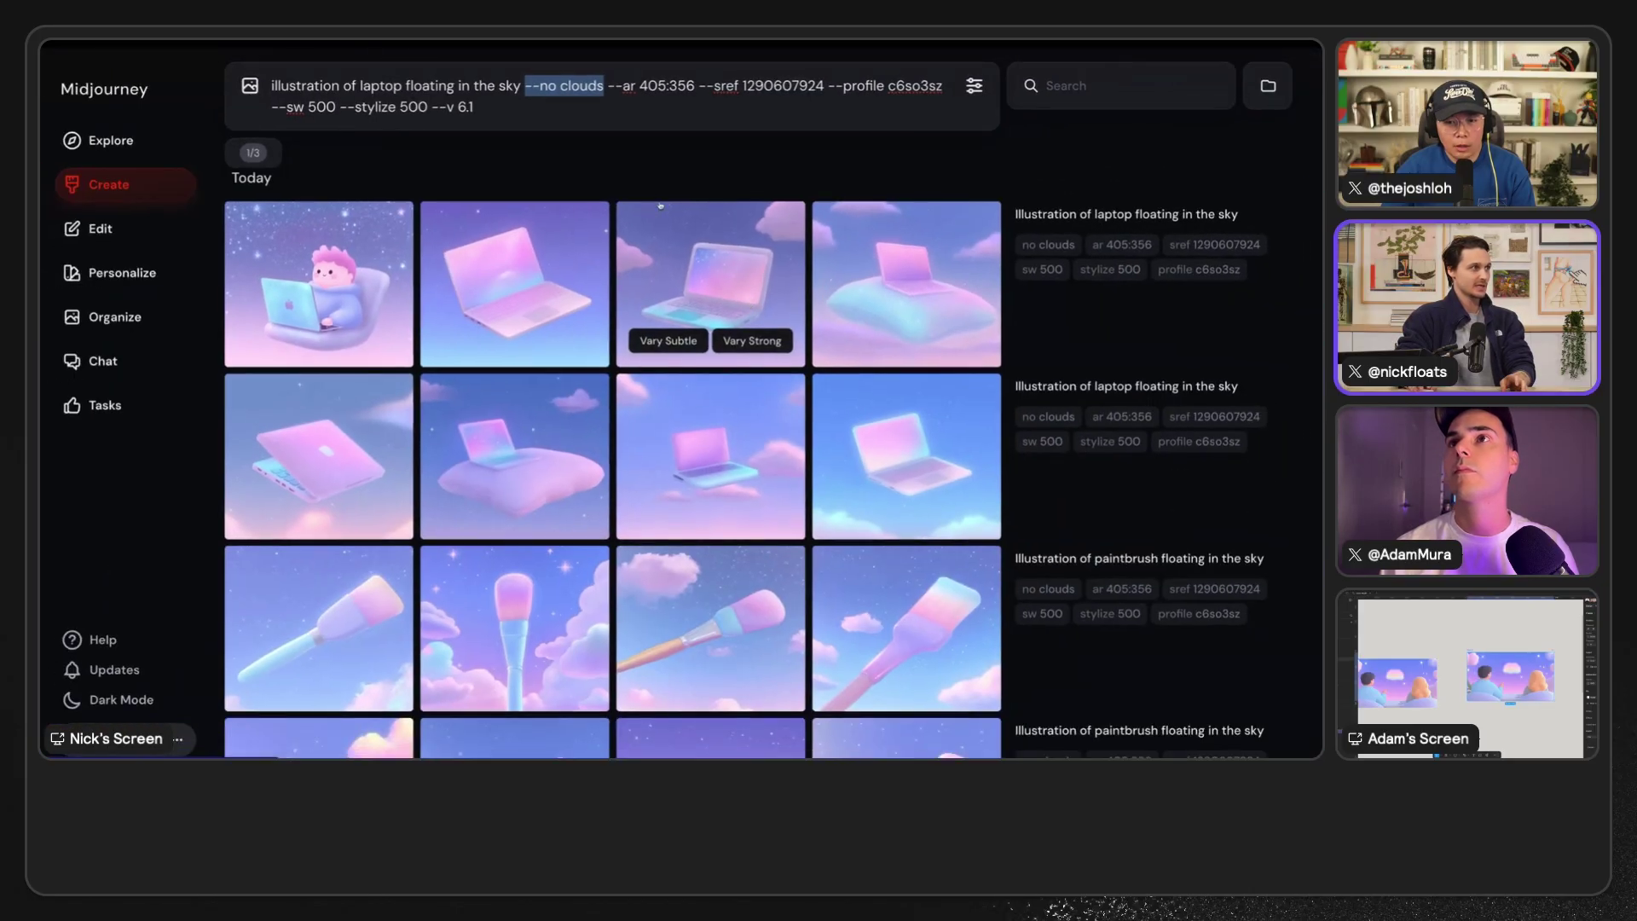
click(563, 107)
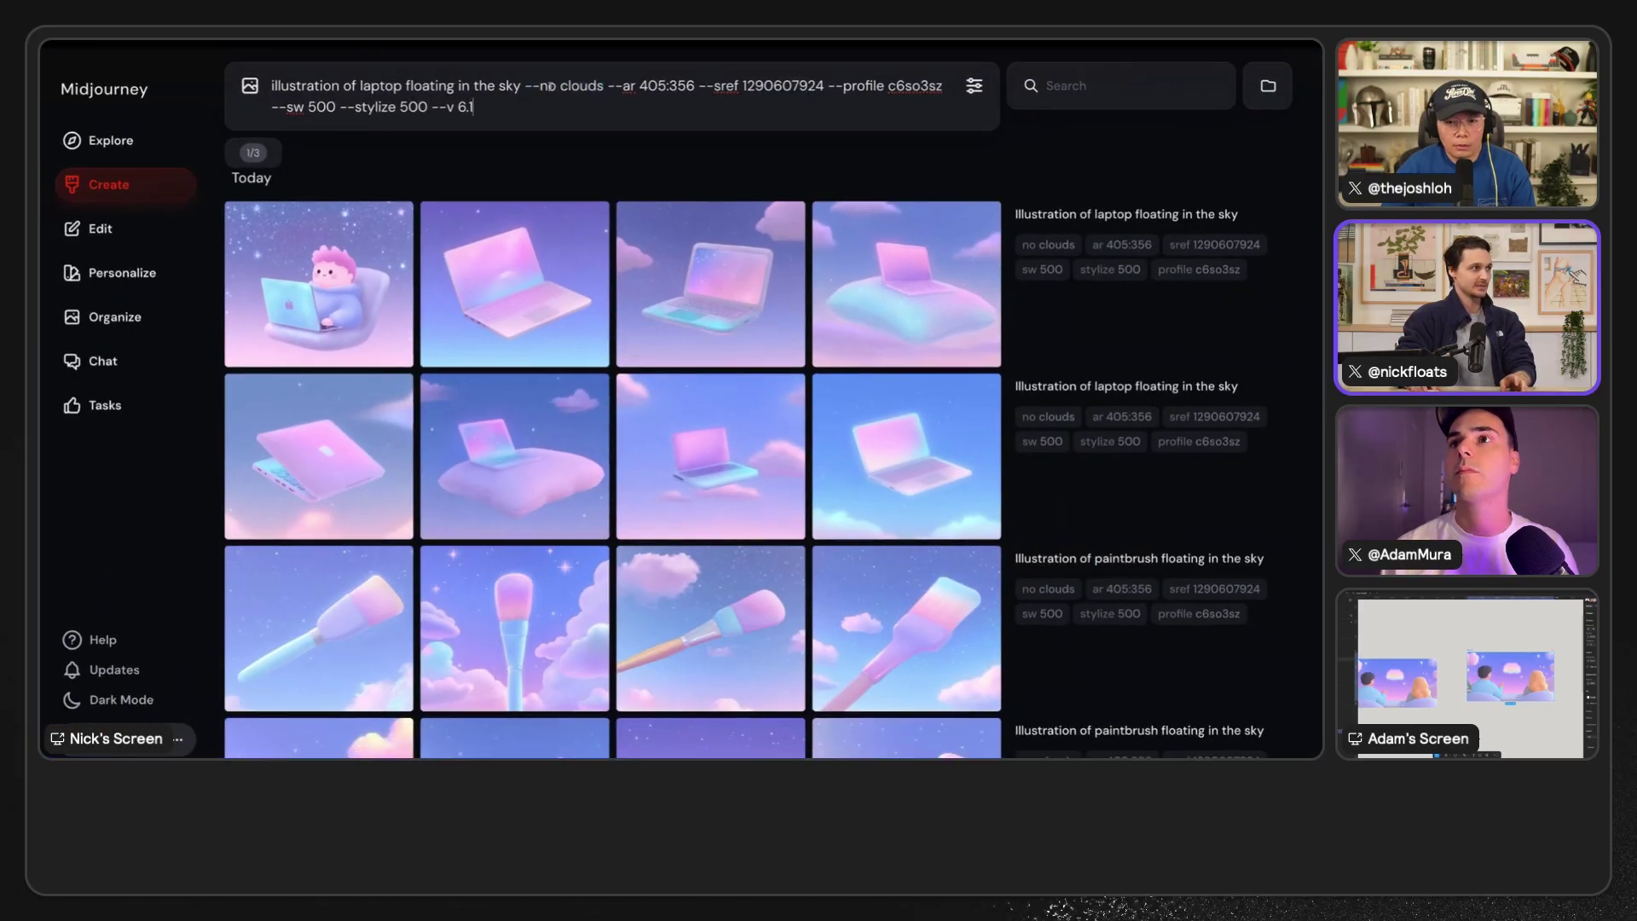
drag(526, 85, 277, 85)
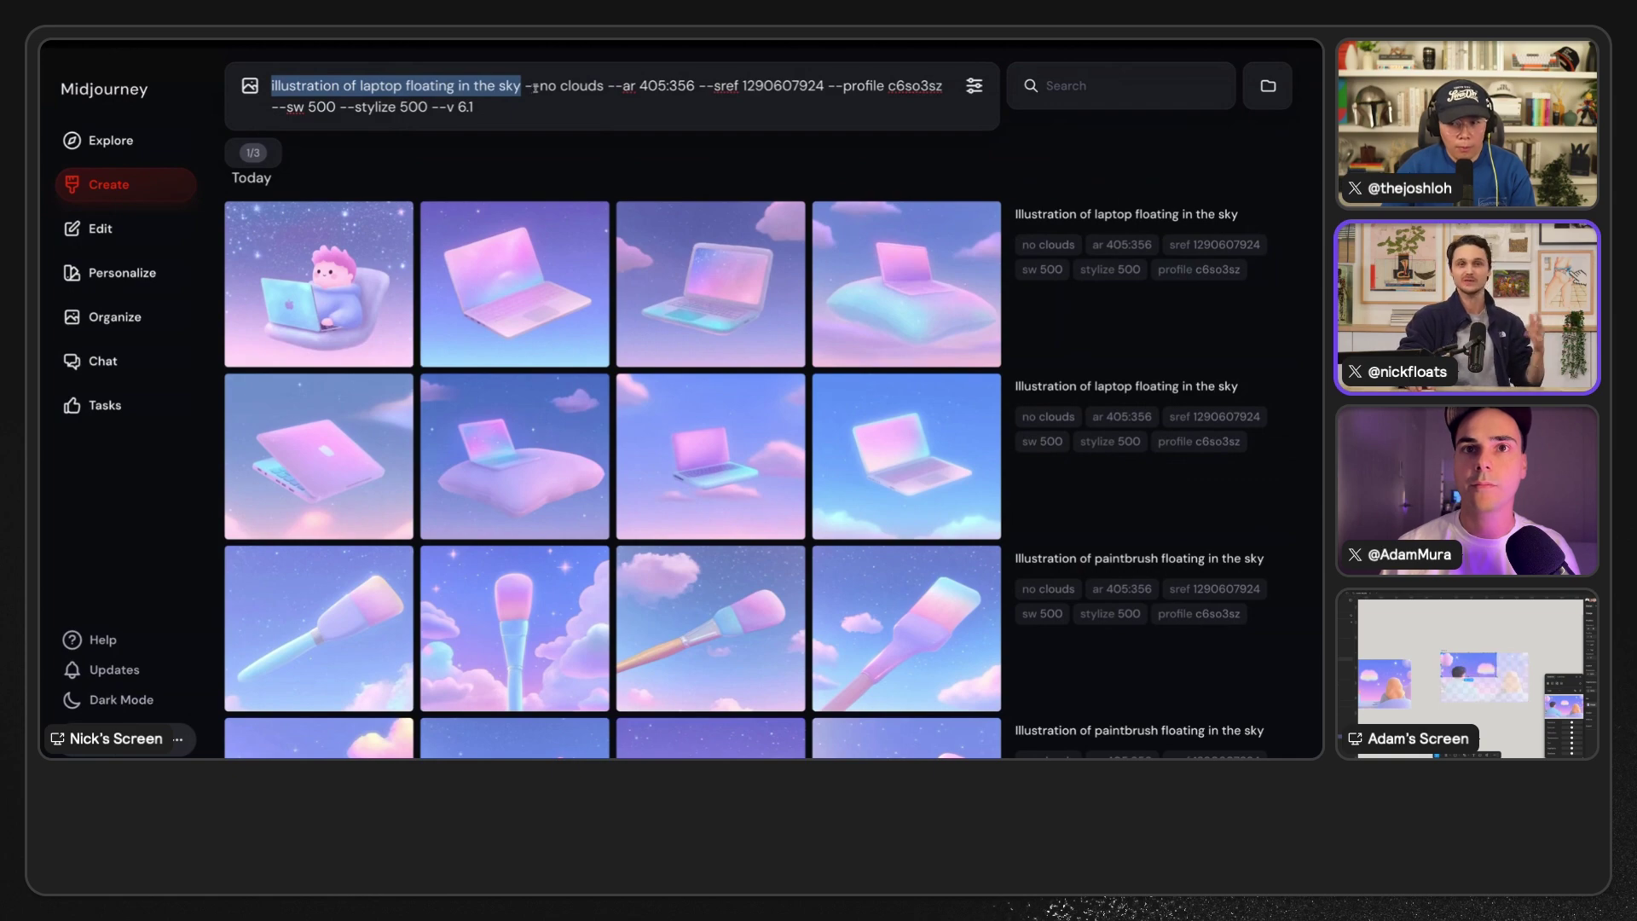
drag(525, 85, 604, 85)
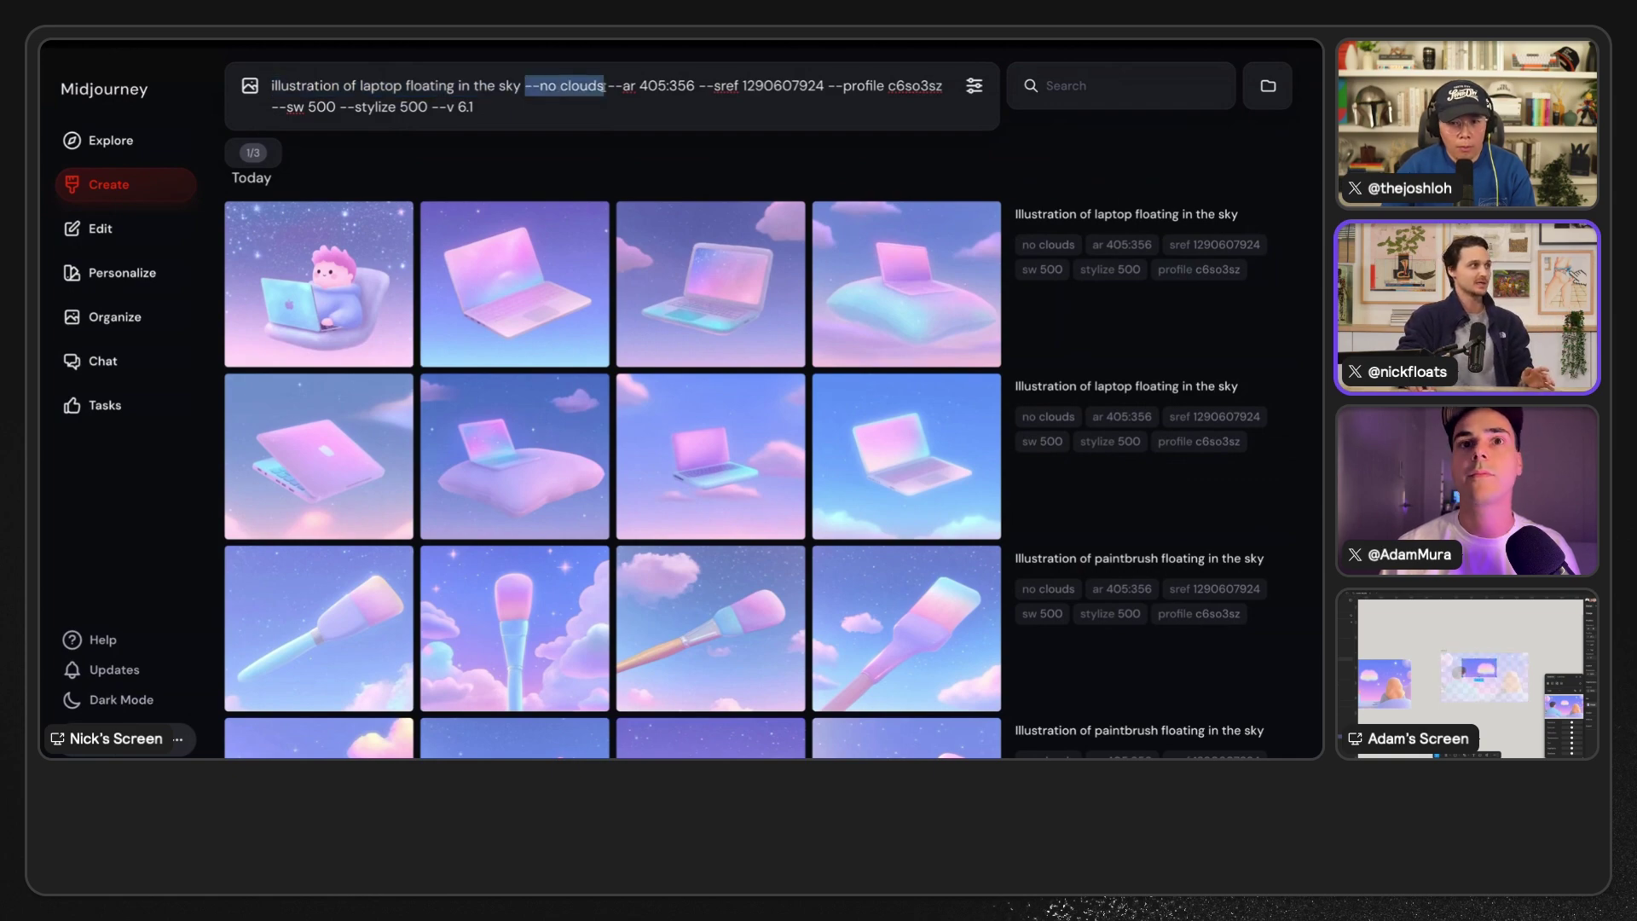
double_click(578, 85)
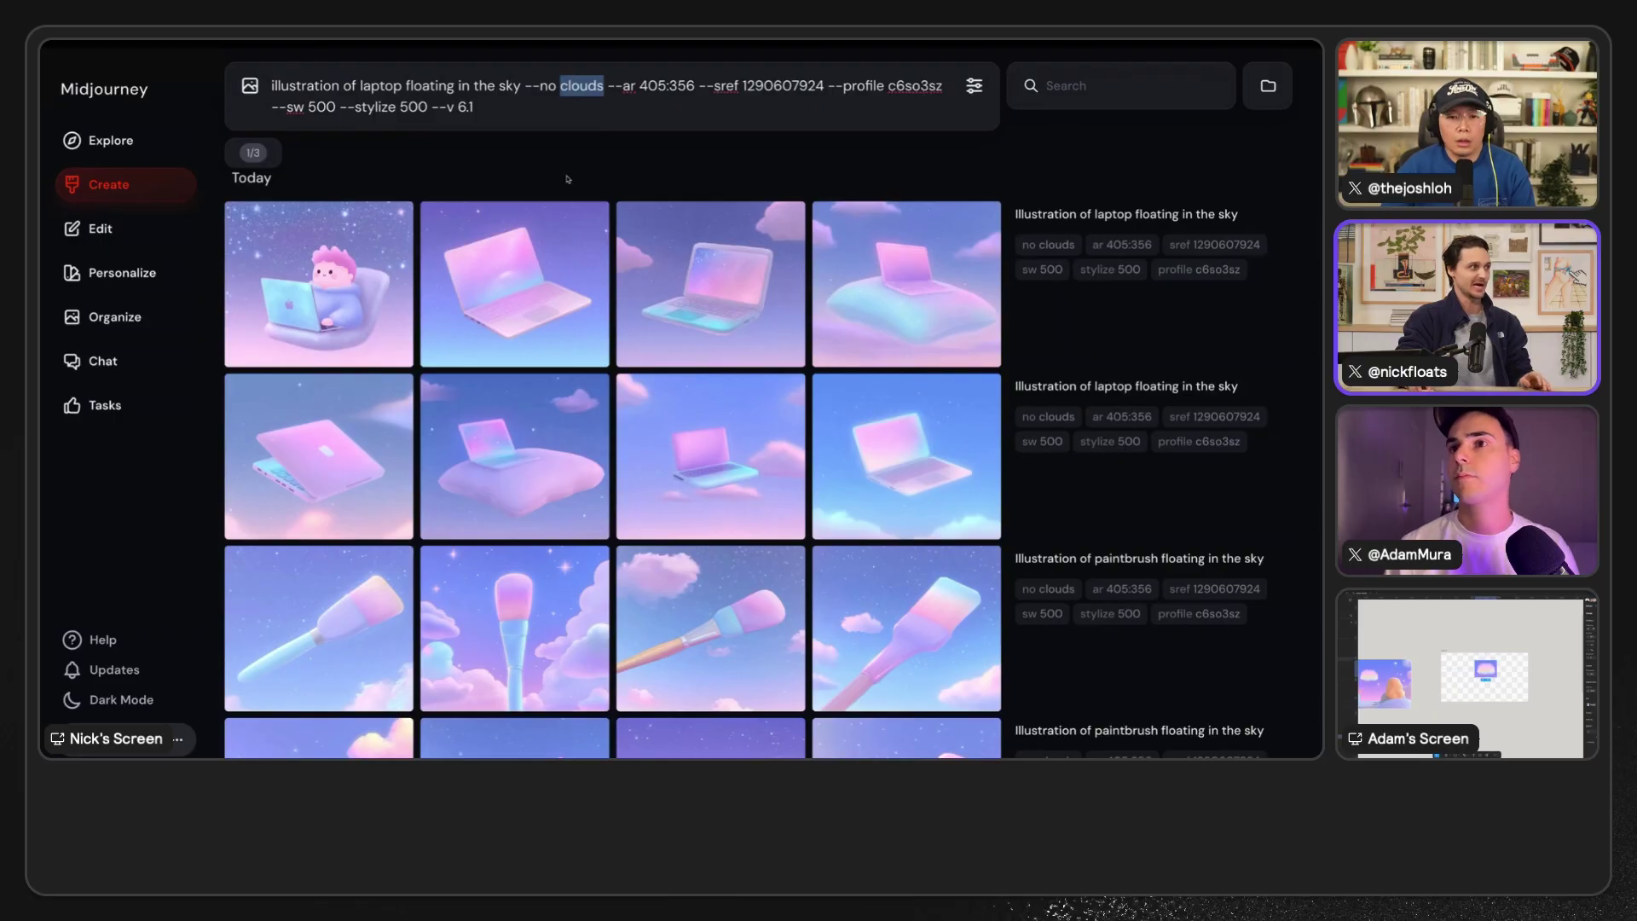
mouse_move(503, 262)
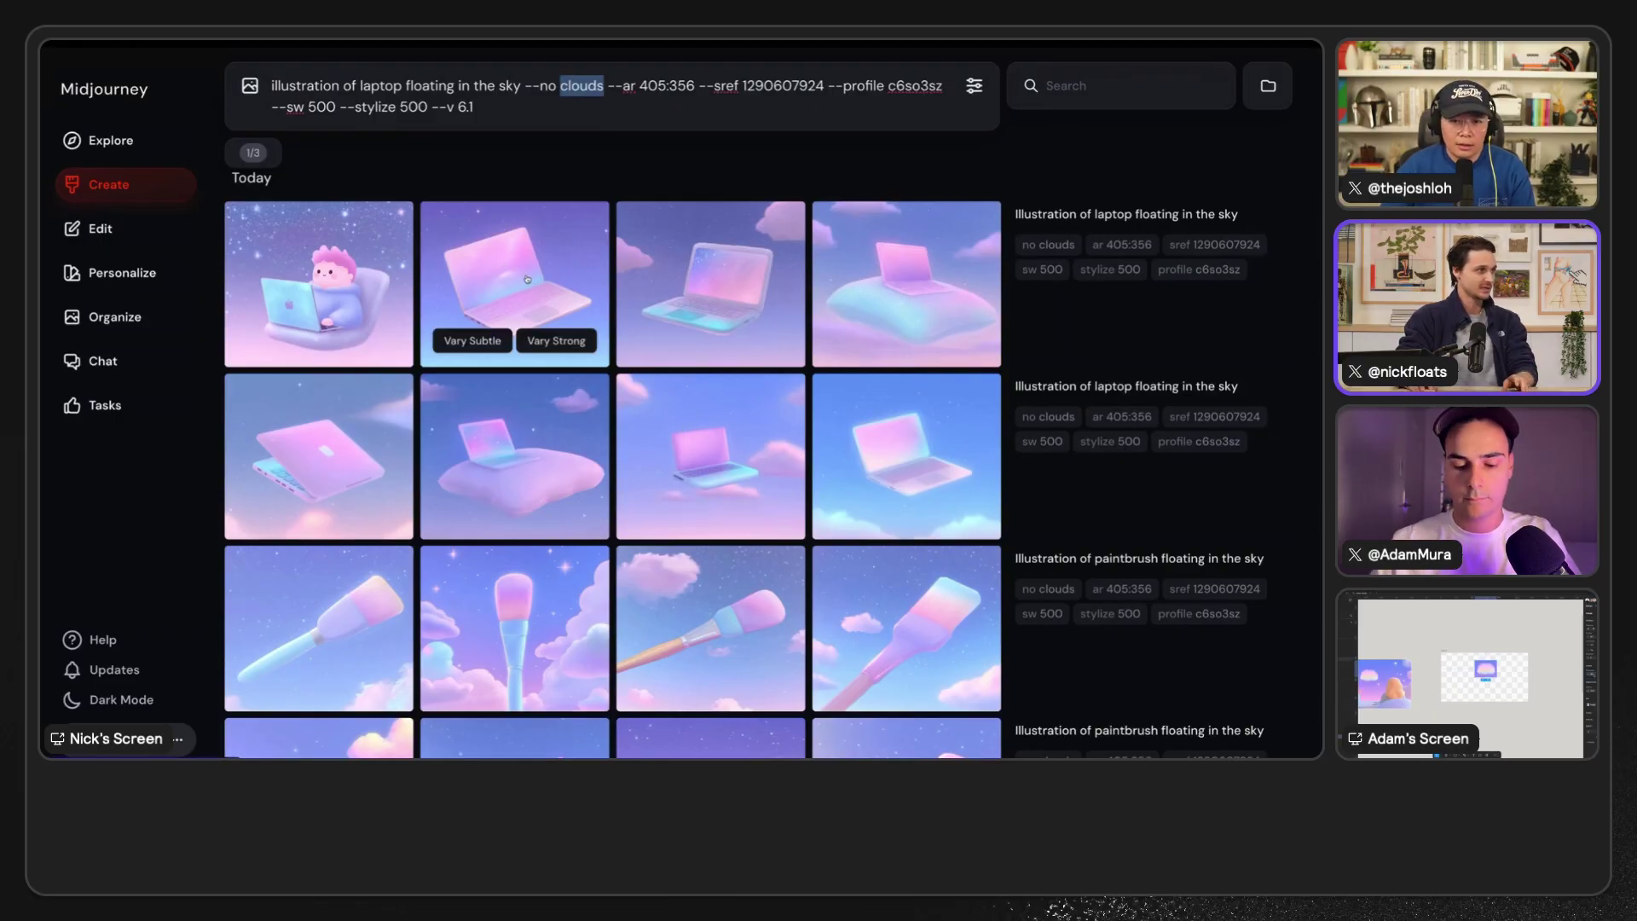
- Copy the third new laptop illustration from Midjourney, paste it into Figma, and place it beside the Concept 1 frames
click(710, 273)
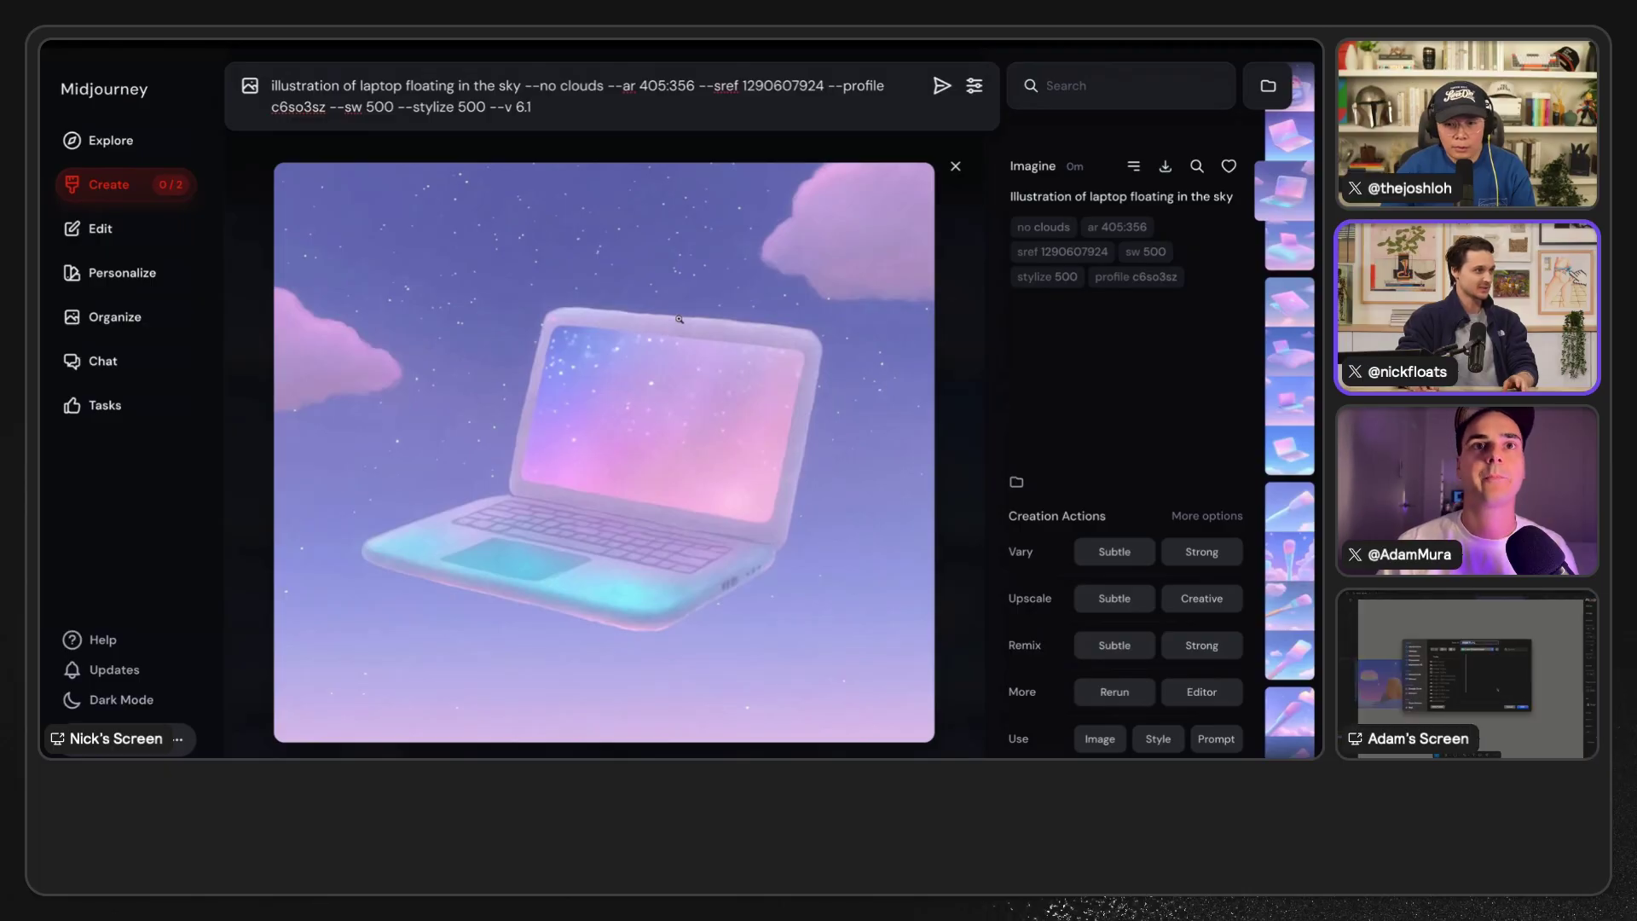
right_click(680, 319)
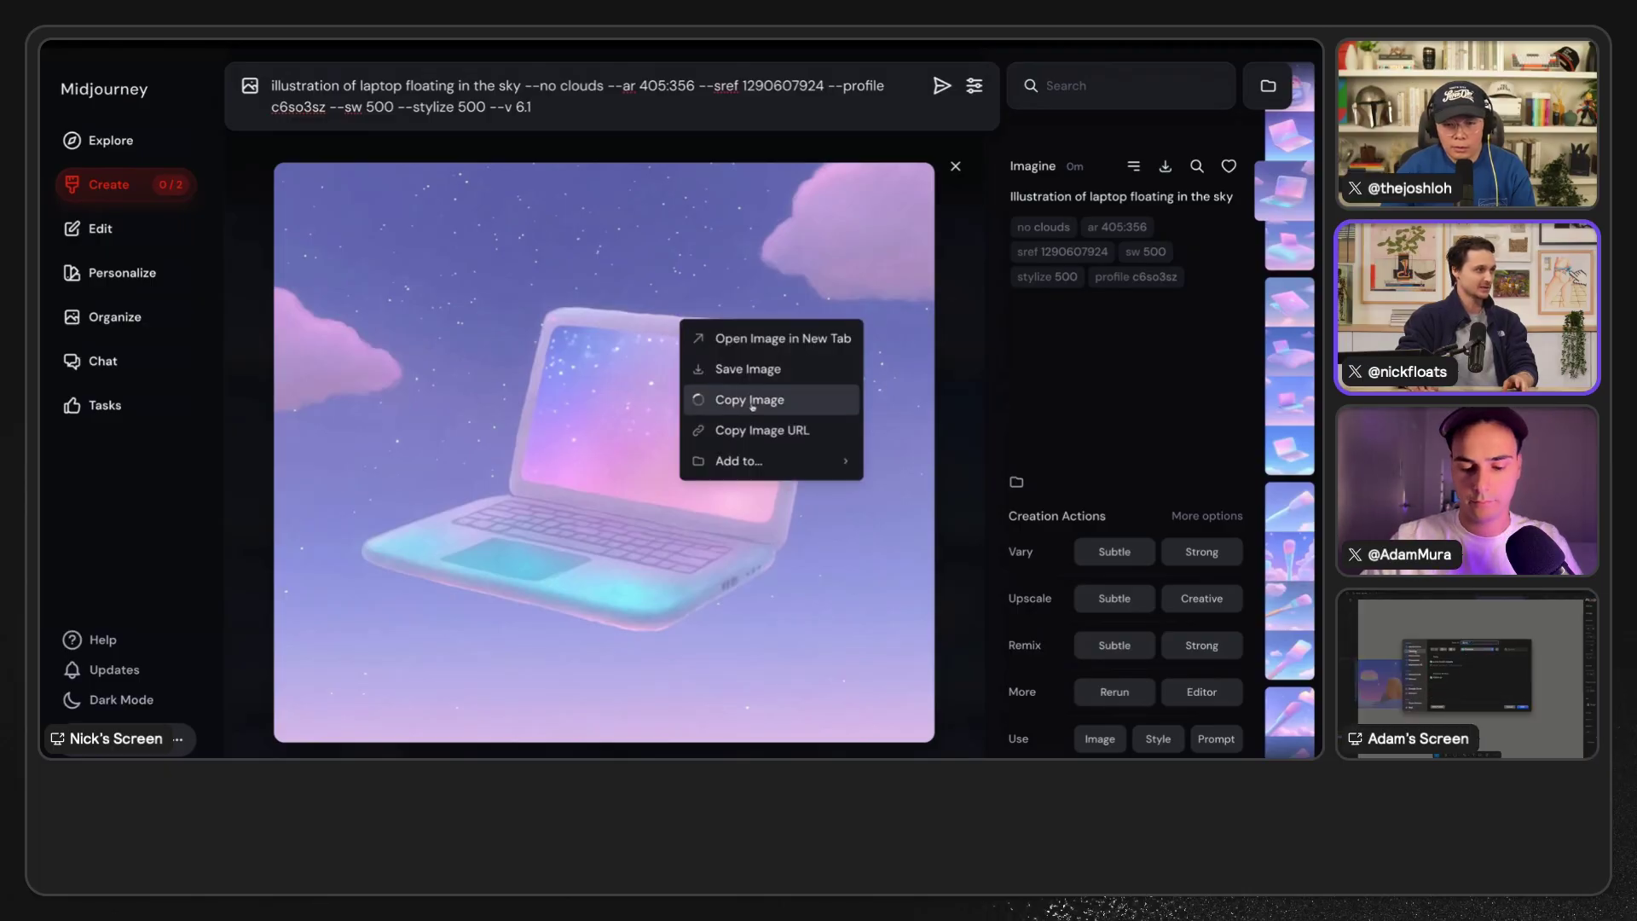
click(698, 399)
click(90, 238)
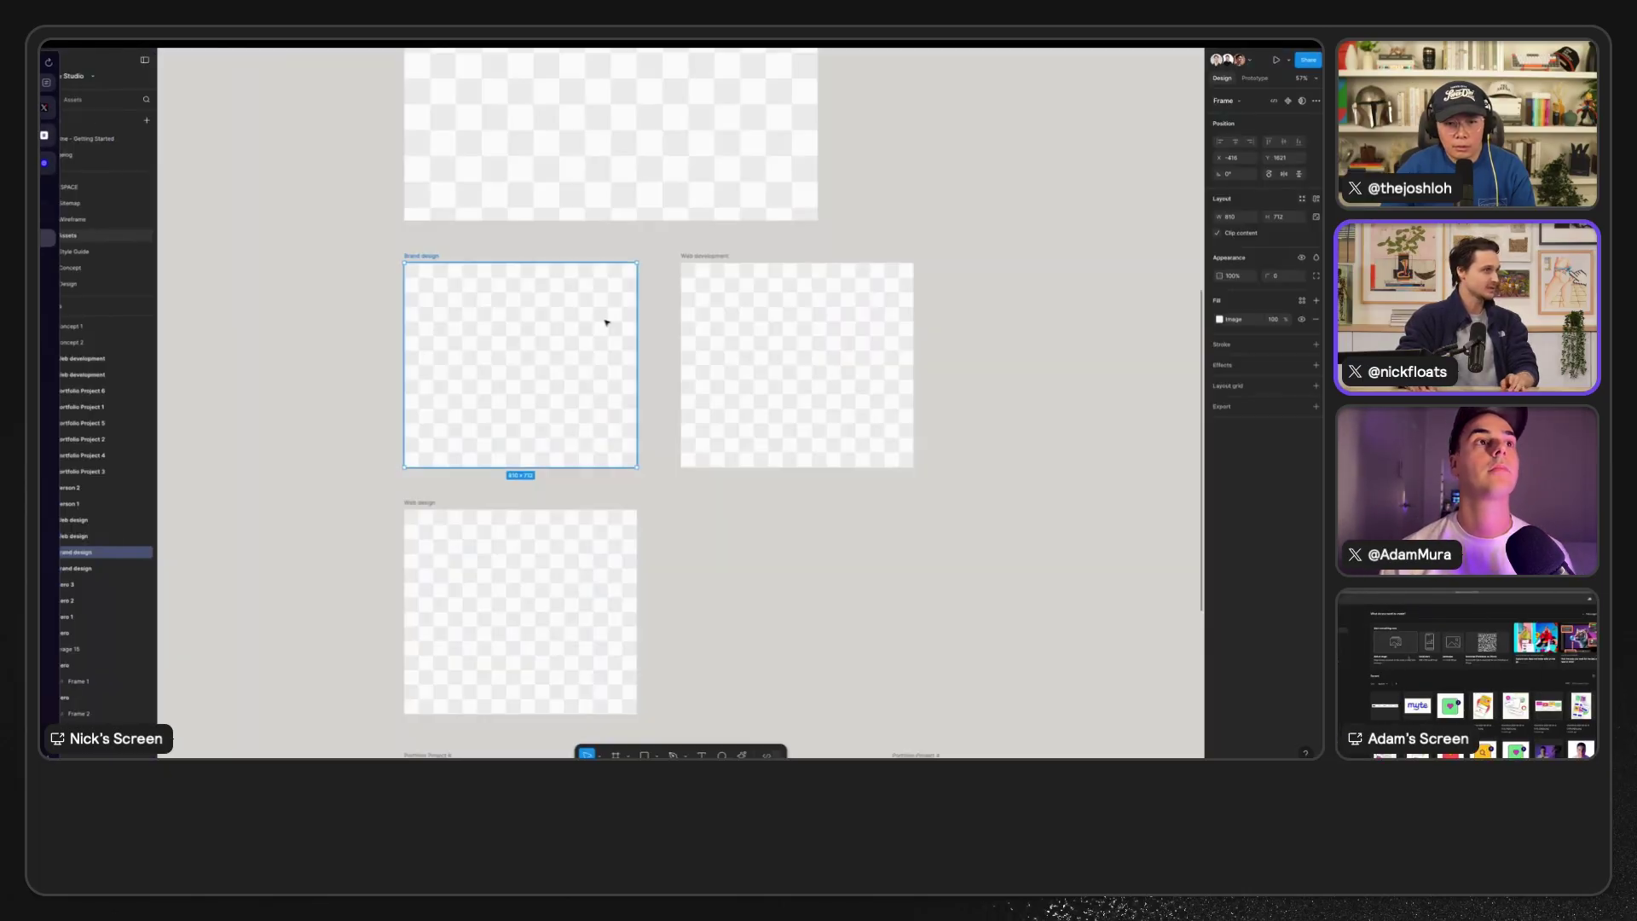
click(786, 559)
key(ctrl+v)
scroll(791, 538, down, 3)
scroll(792, 538, down, 3)
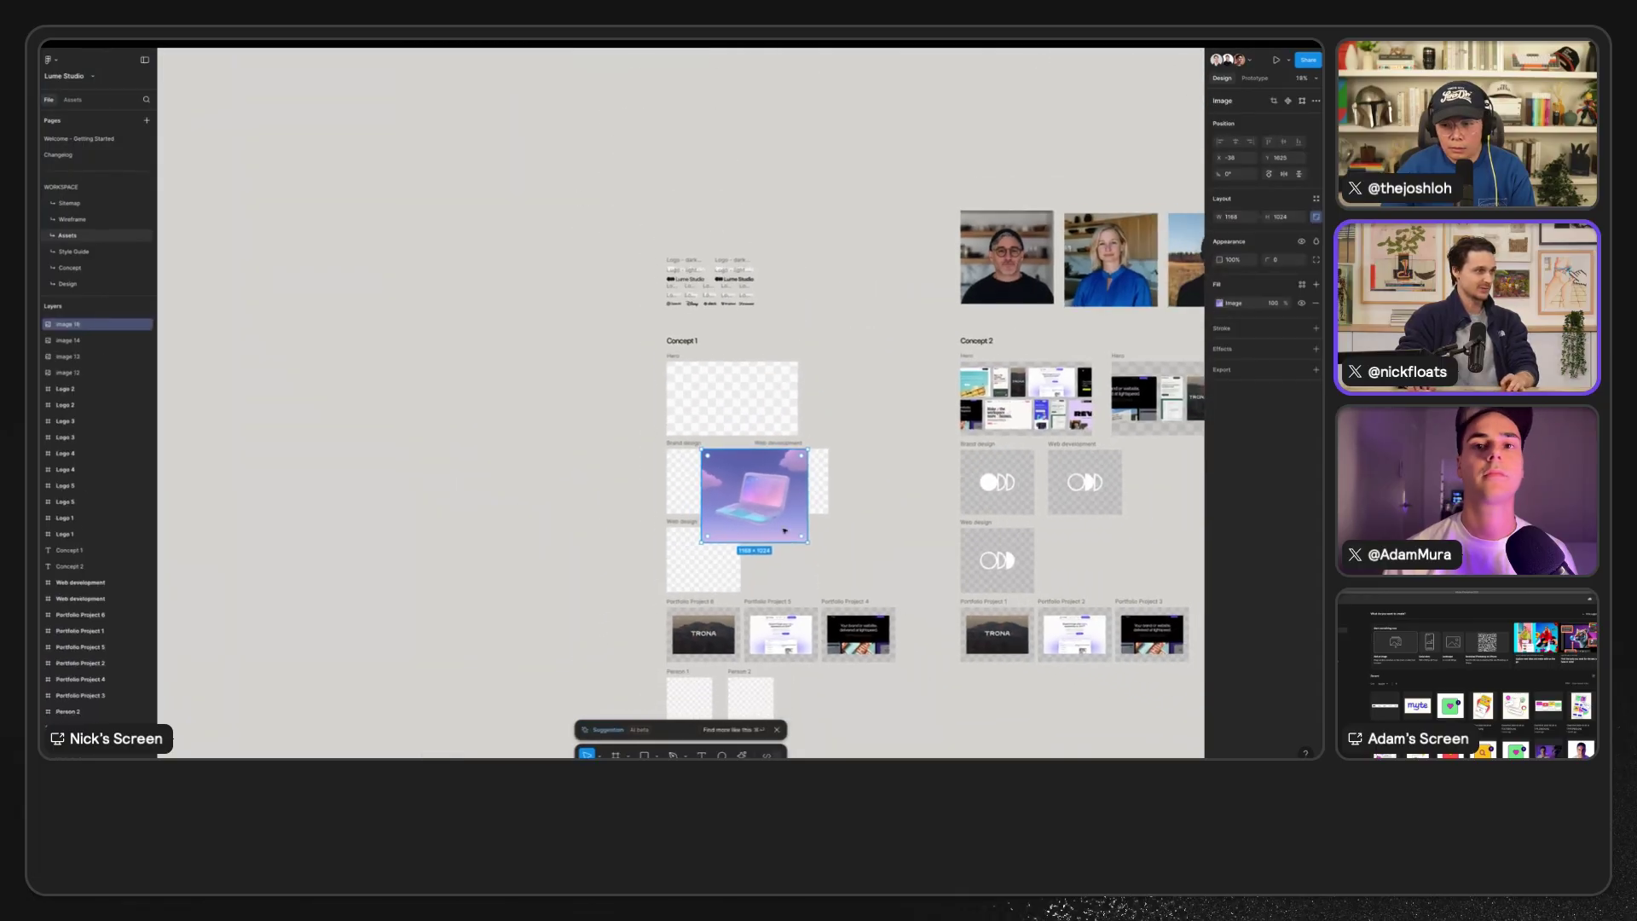
drag(791, 538, 563, 520)
- Switch back to Midjourney and review the paintbrush and laptop illustrations for a suitable brush image
key(ctrl+Tab)
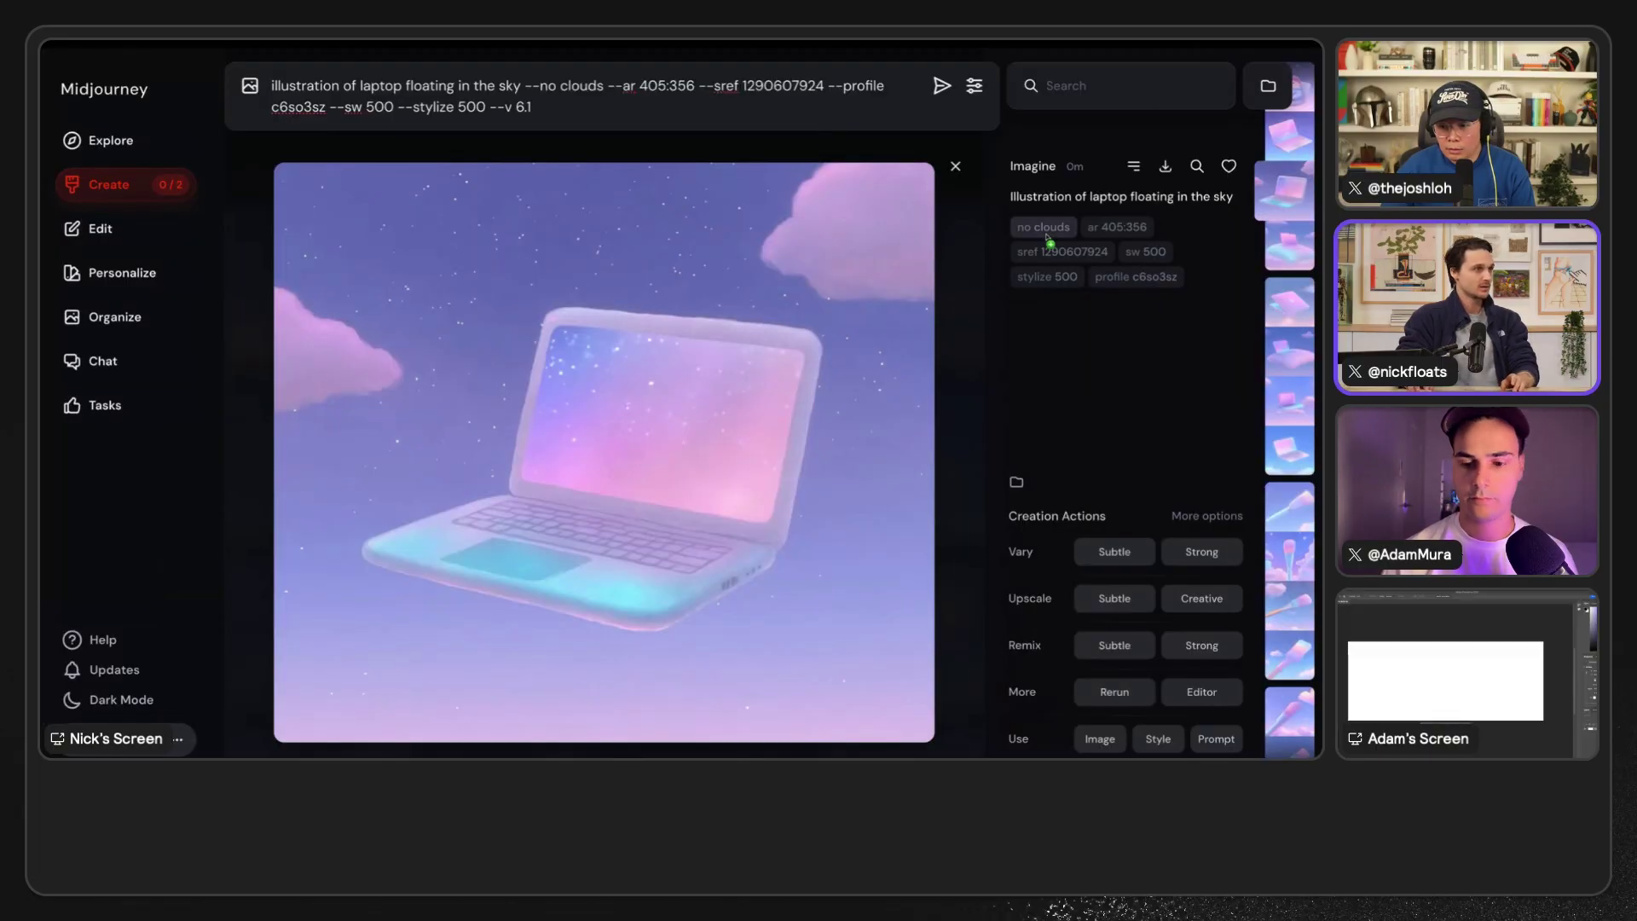
click(960, 240)
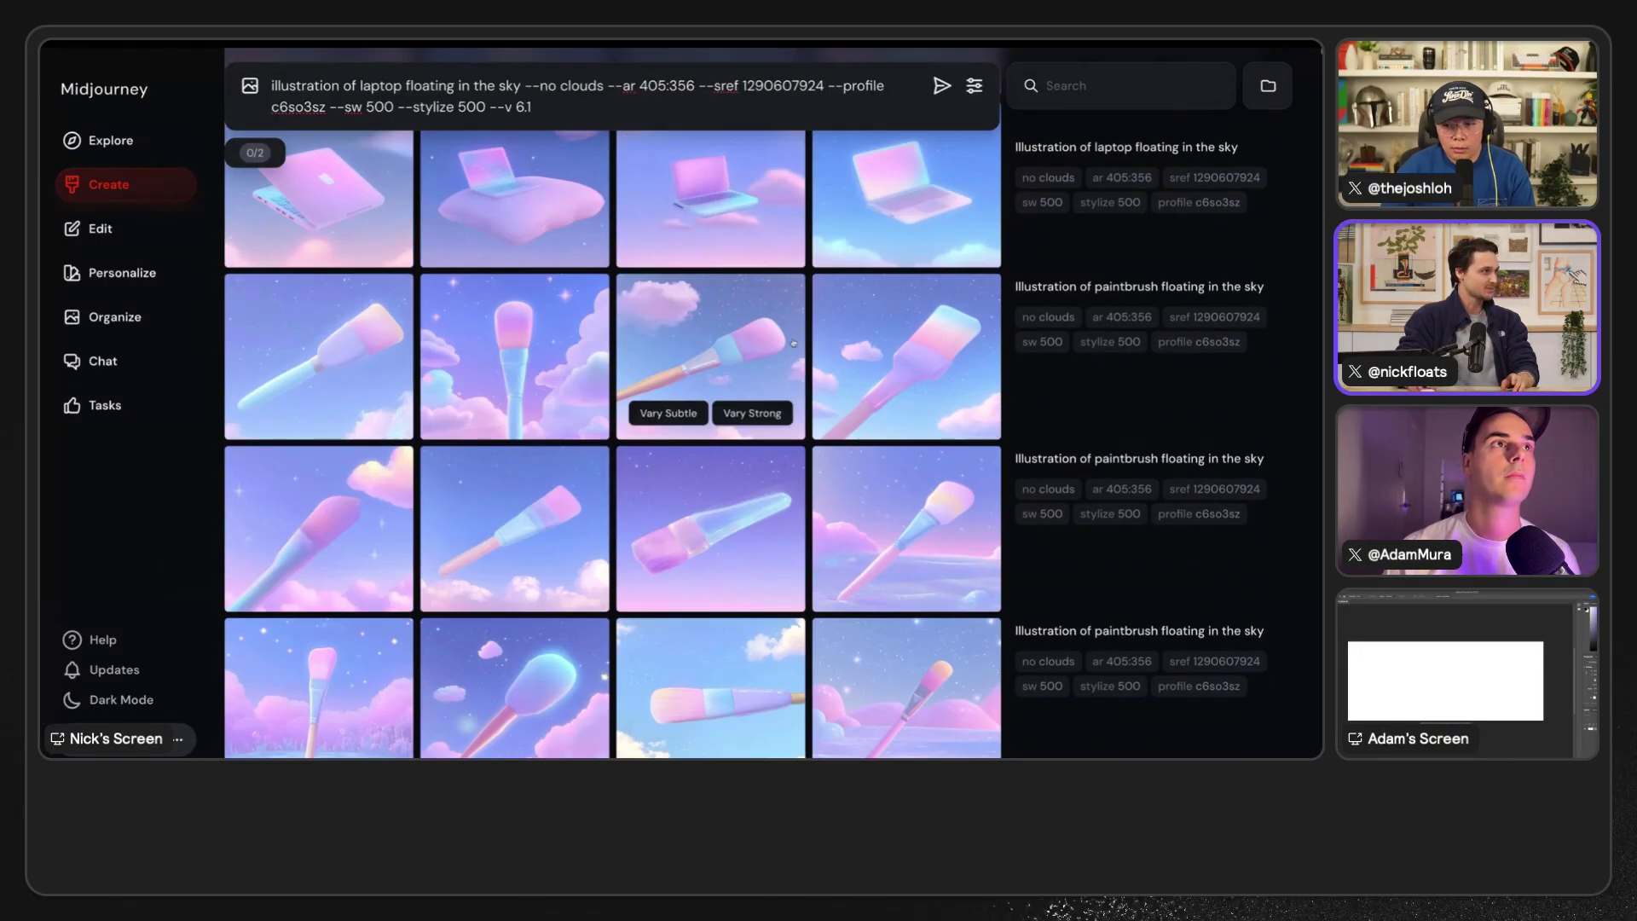
click(364, 491)
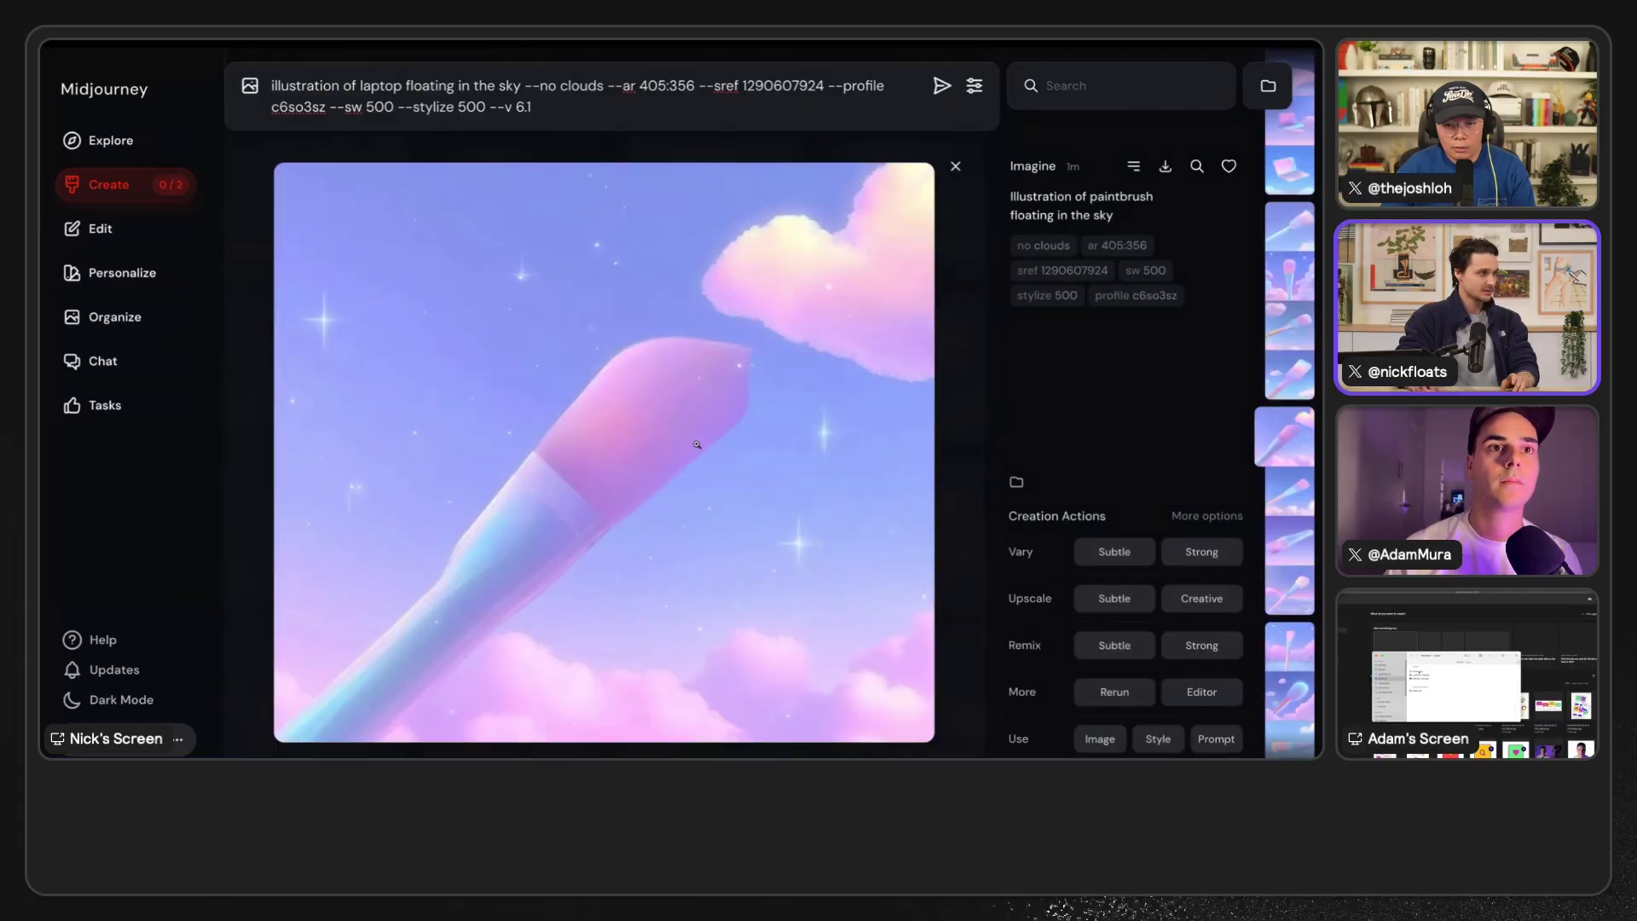
click(967, 363)
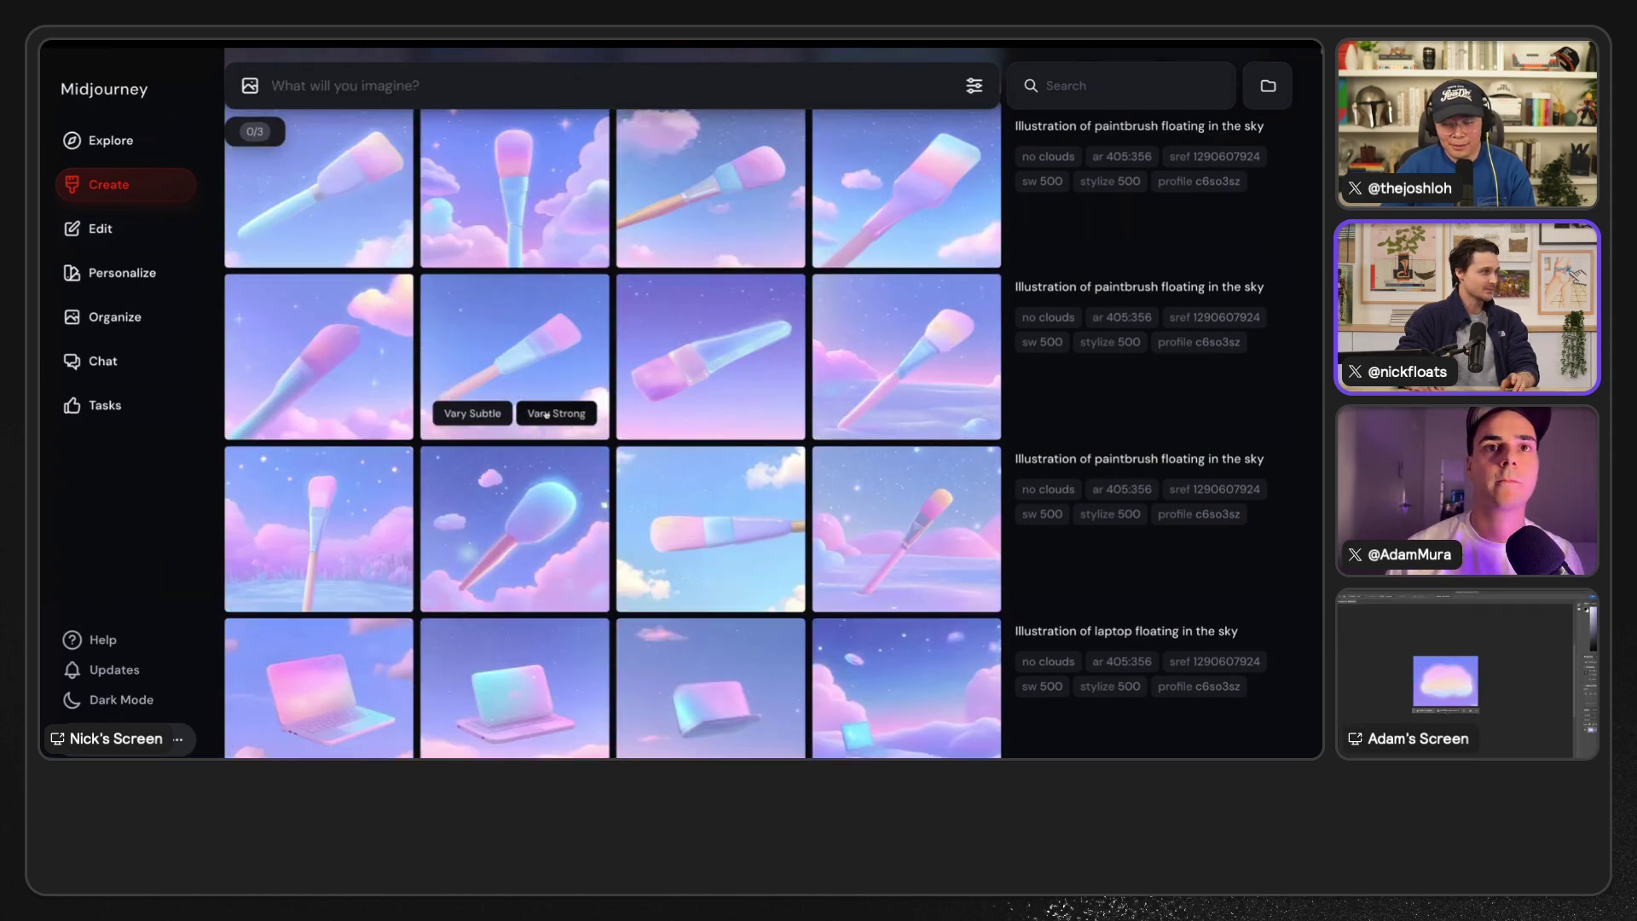
scroll(478, 393, down, 2)
scroll(715, 479, down, 4)
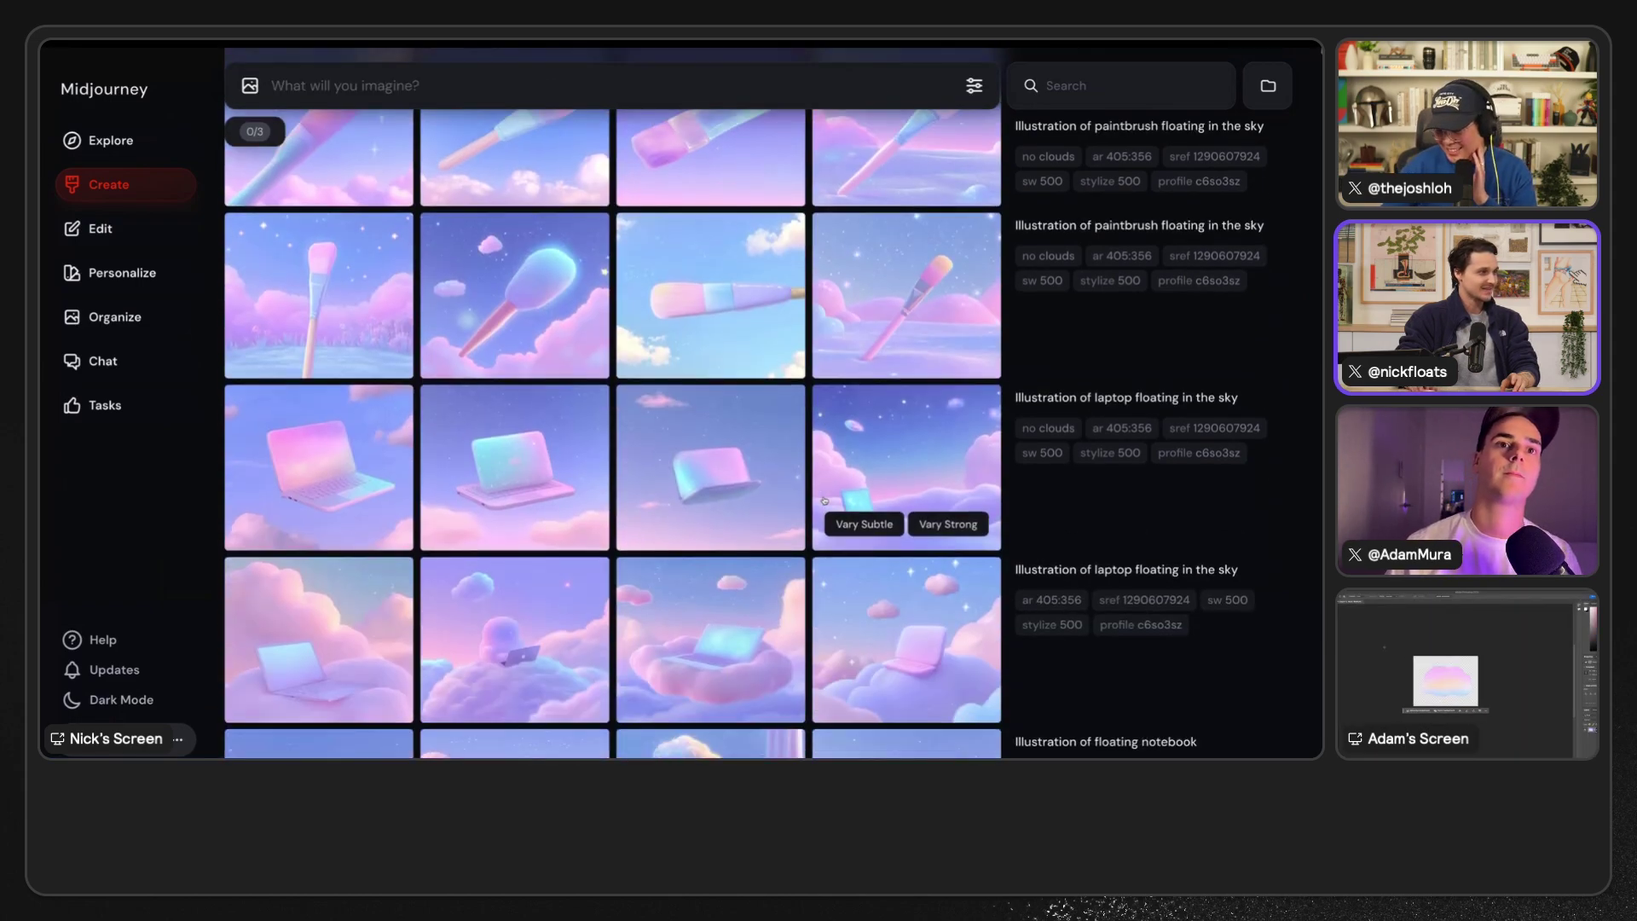
scroll(816, 502, up, 4)
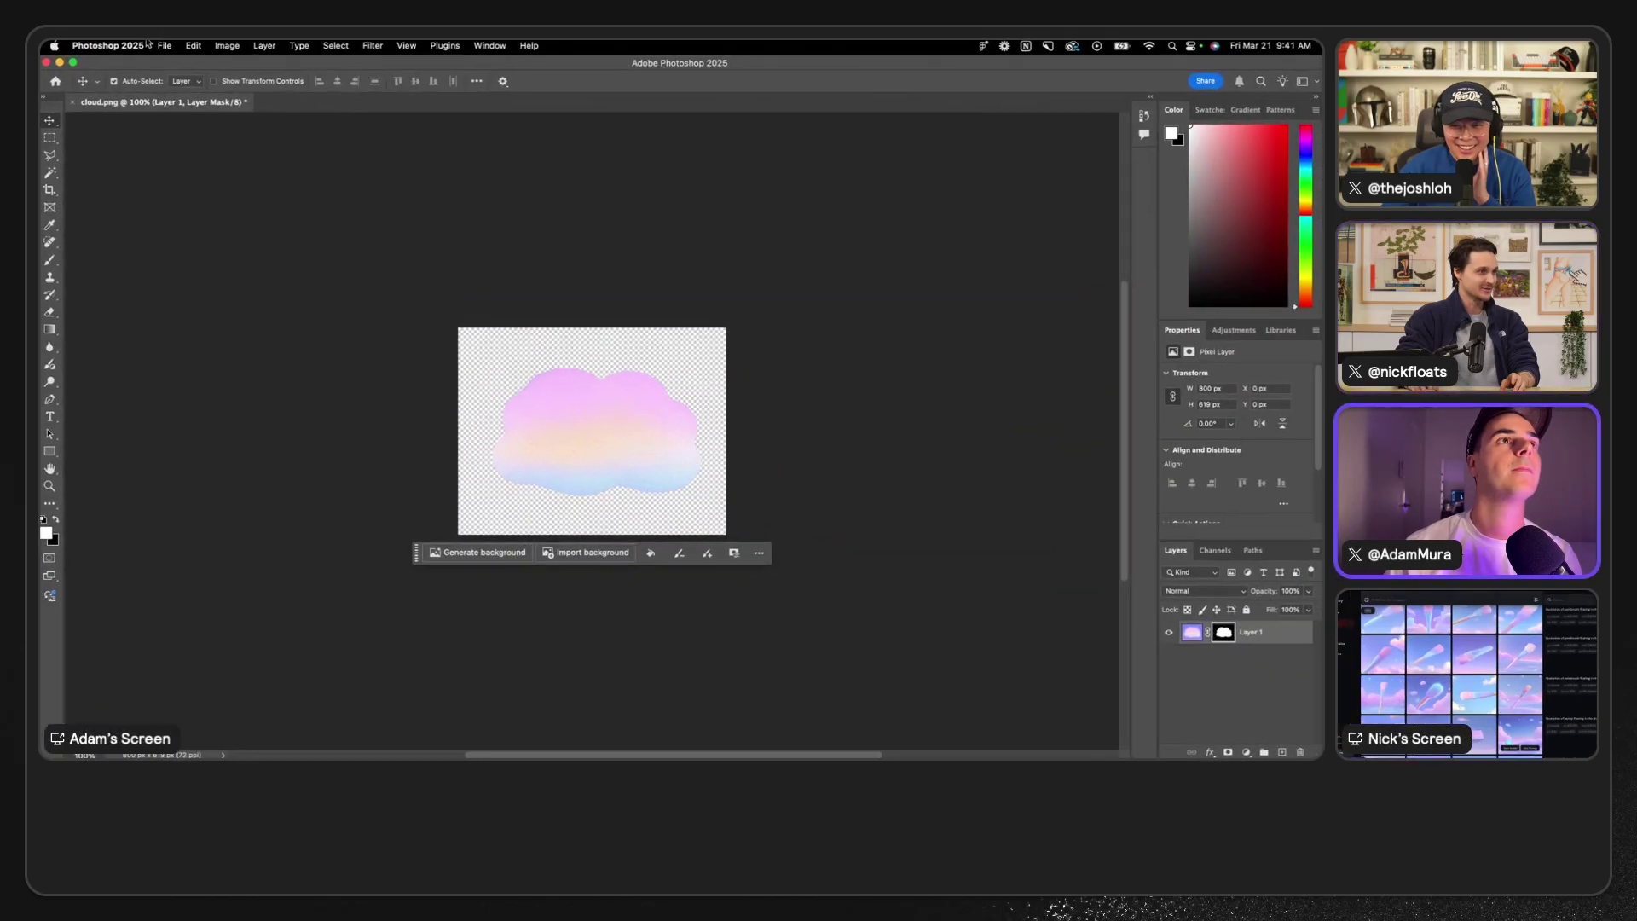
- Switch to Photoshop and export the masked cloud with Save for Web (Legacy)
click(163, 47)
mouse_move(250, 261)
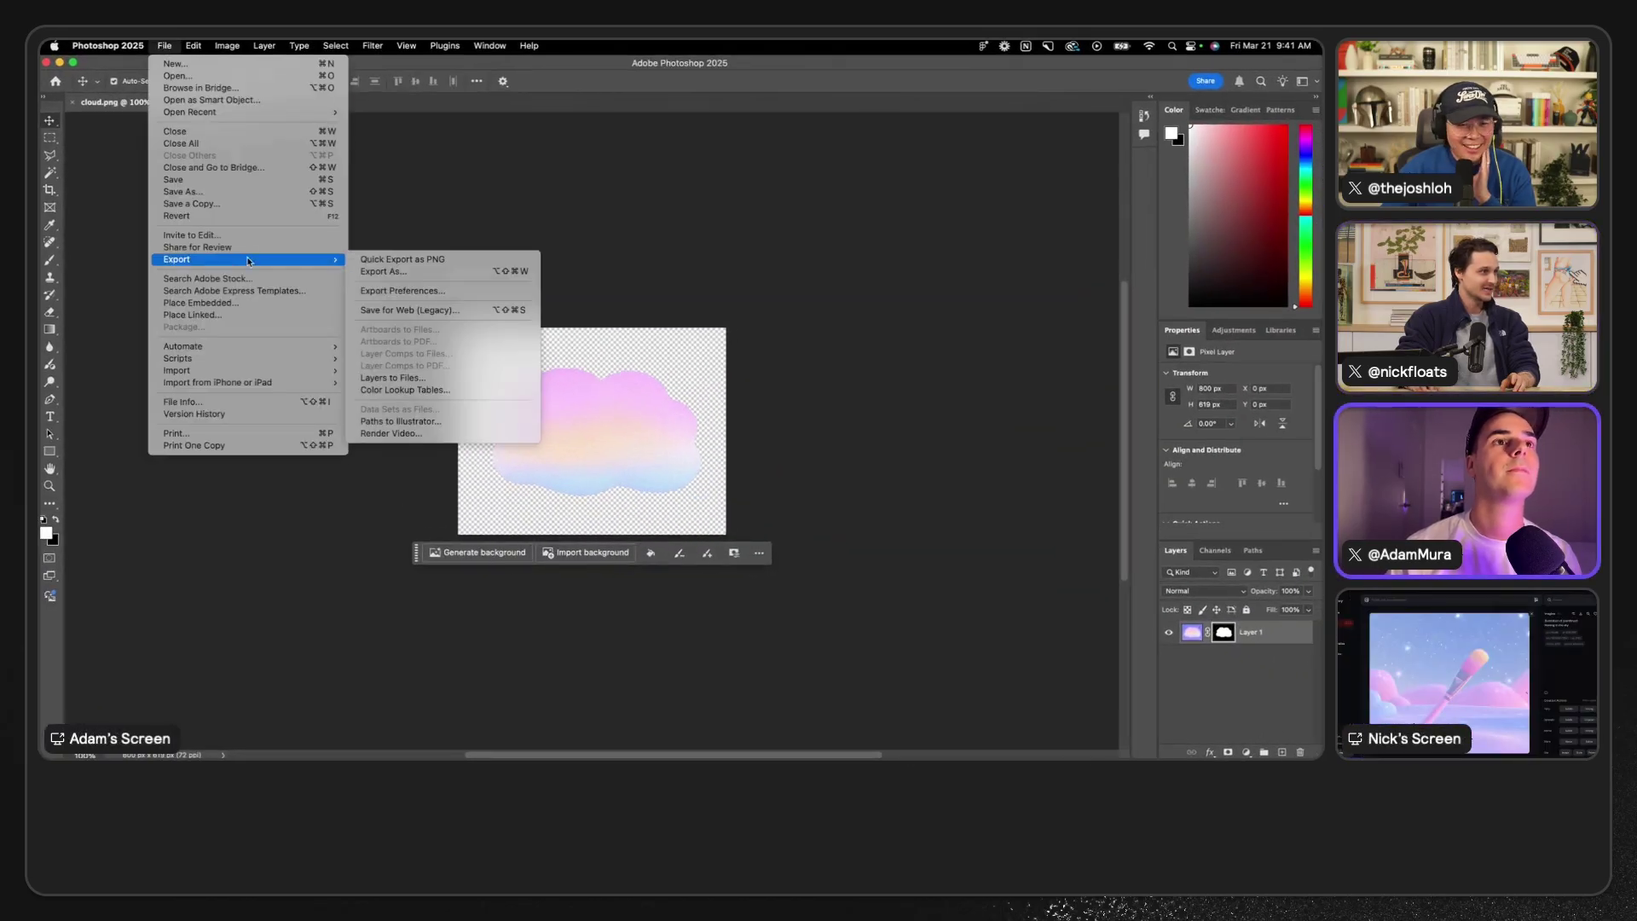
click(445, 310)
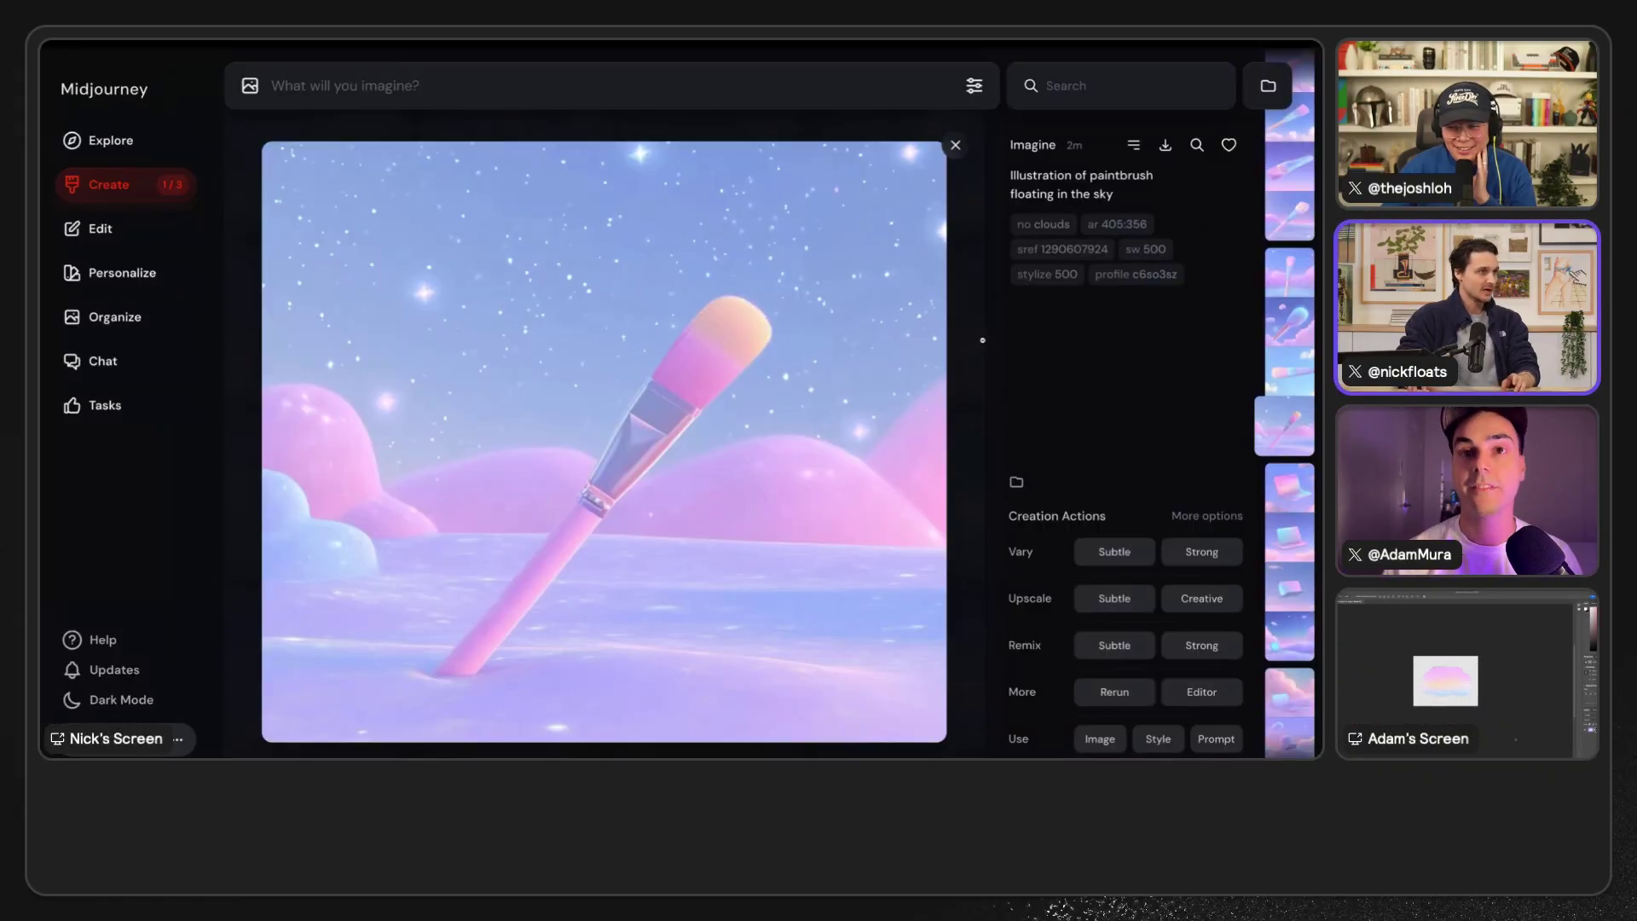
click(982, 340)
scroll(853, 383, down, 2)
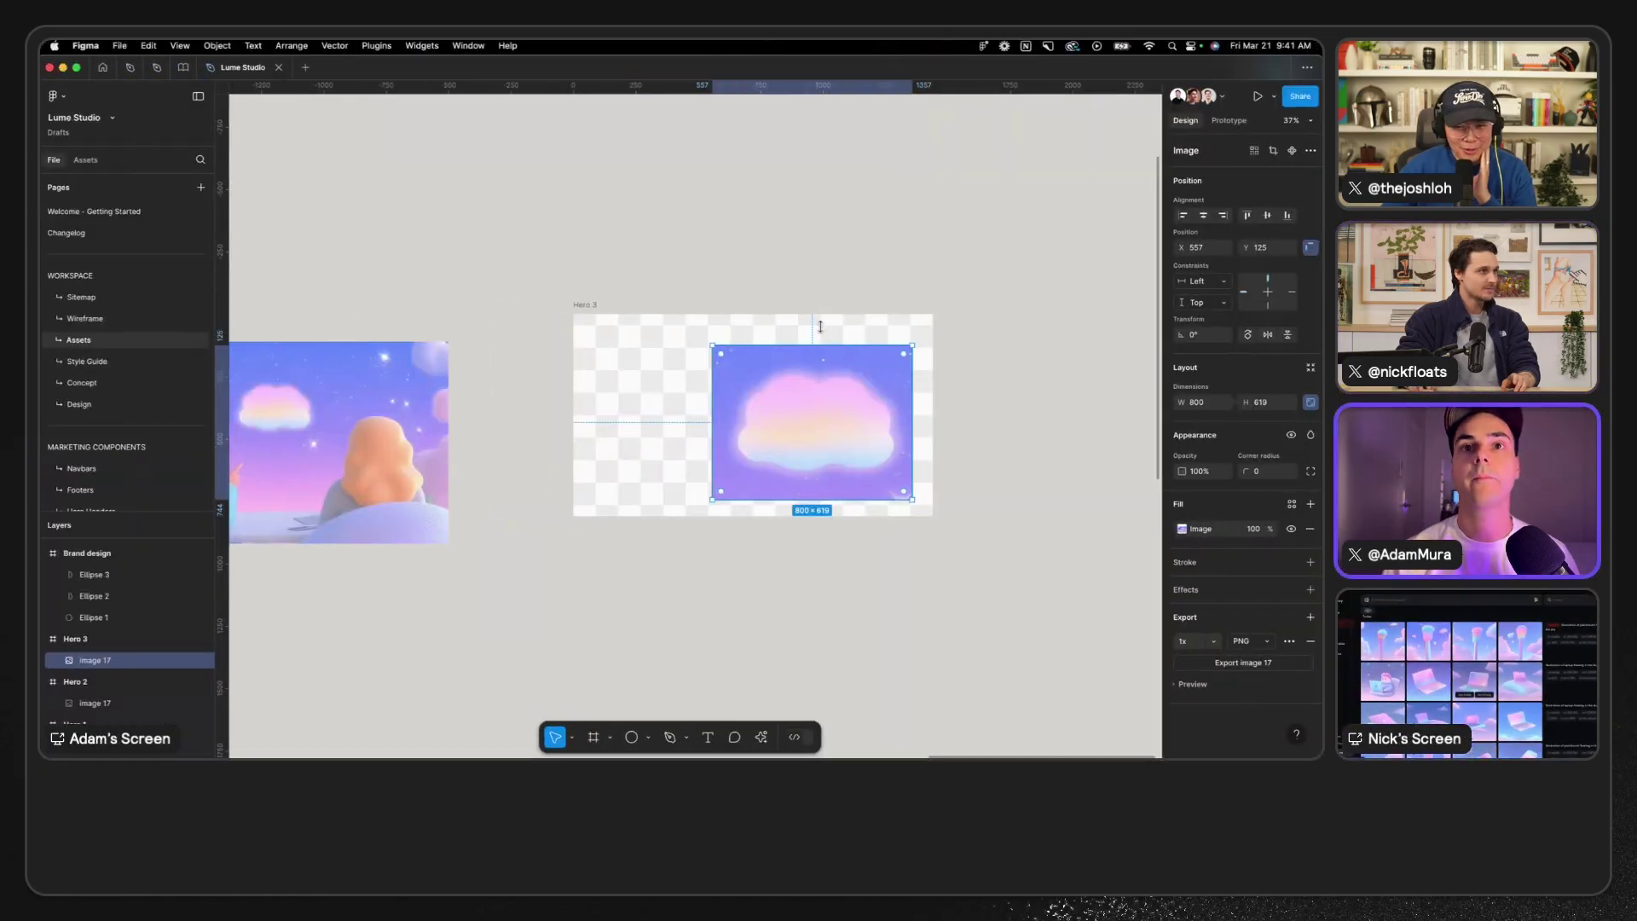
- Switch to Figma and select the light mode Lume Studio logo among the logos above Concept 1
scroll(826, 330, down, 6)
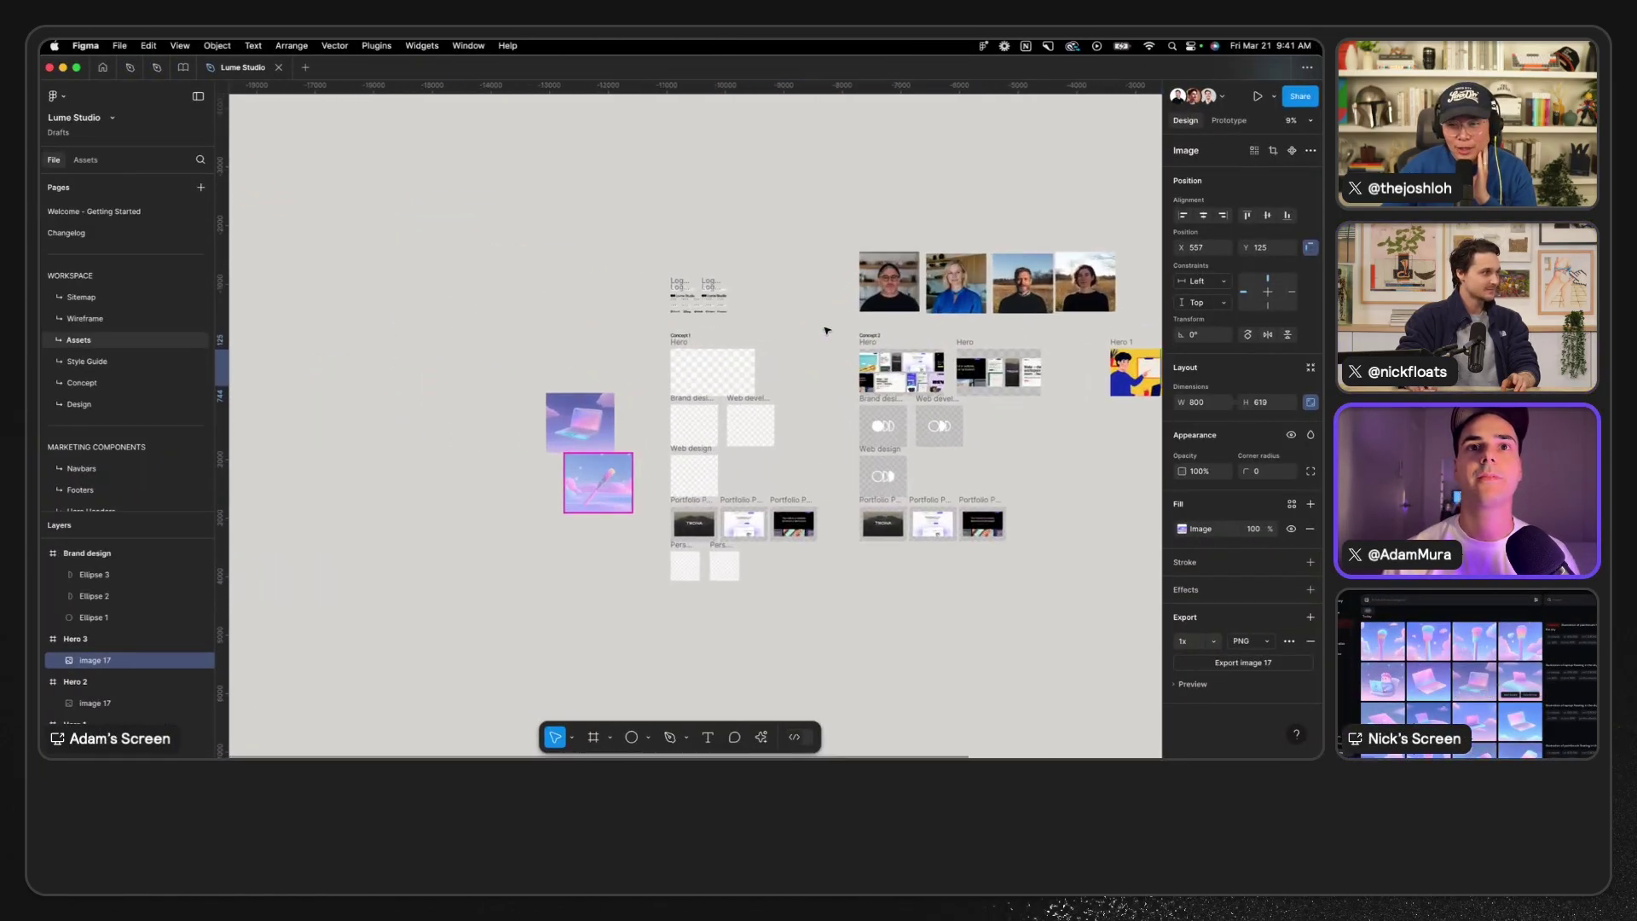
scroll(683, 311, right, 3)
scroll(611, 289, up, 10)
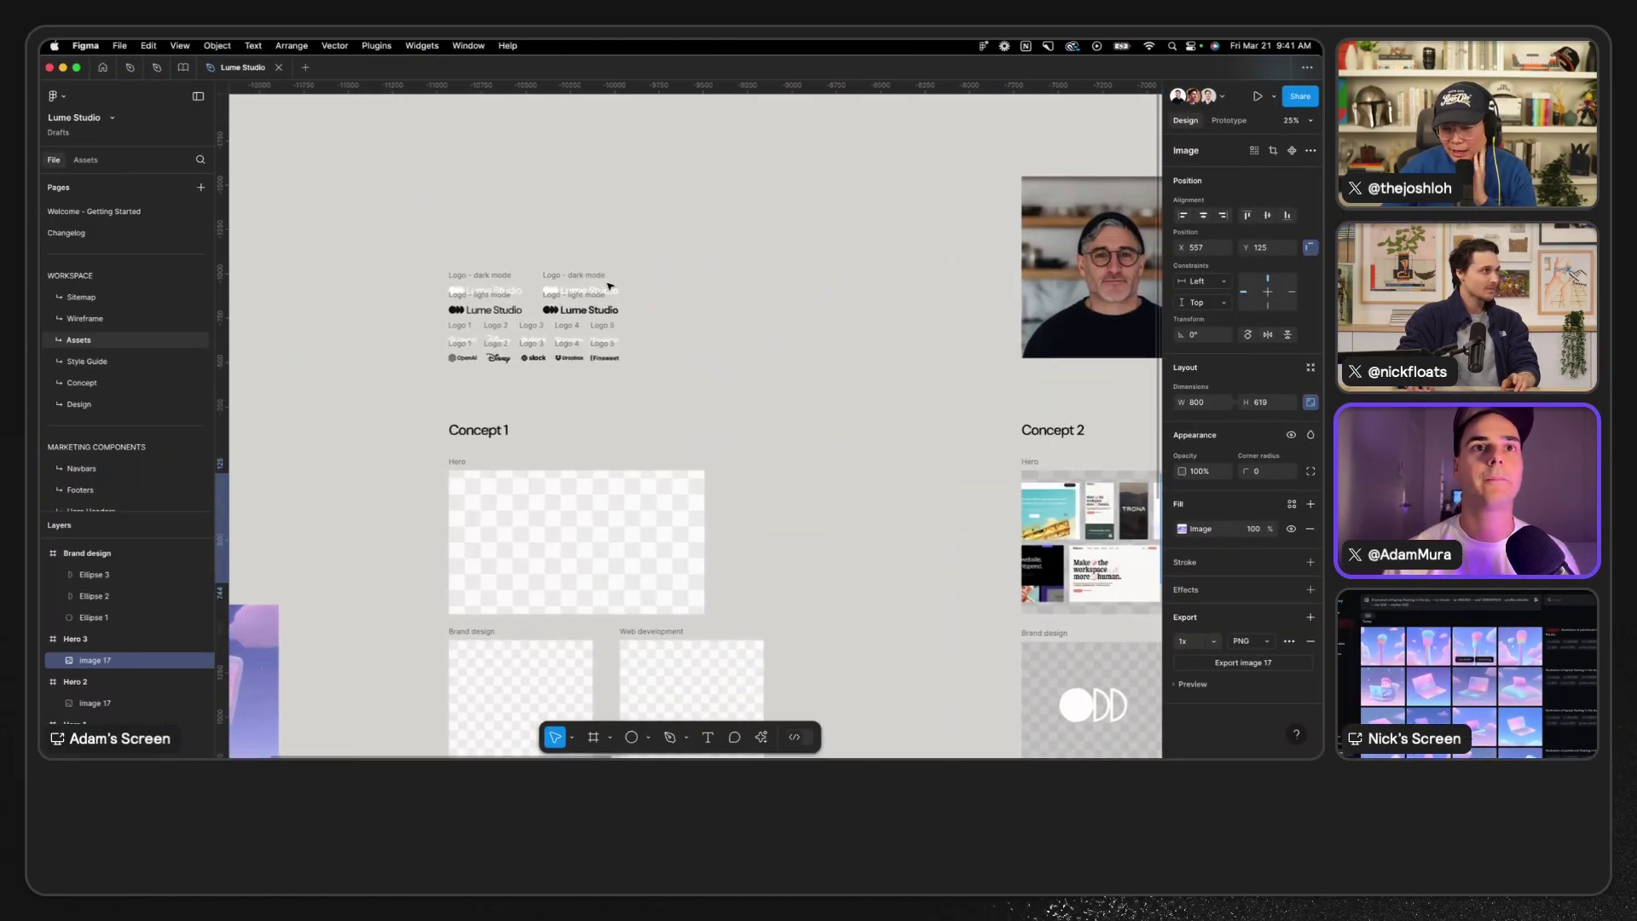
scroll(677, 282, up, 1)
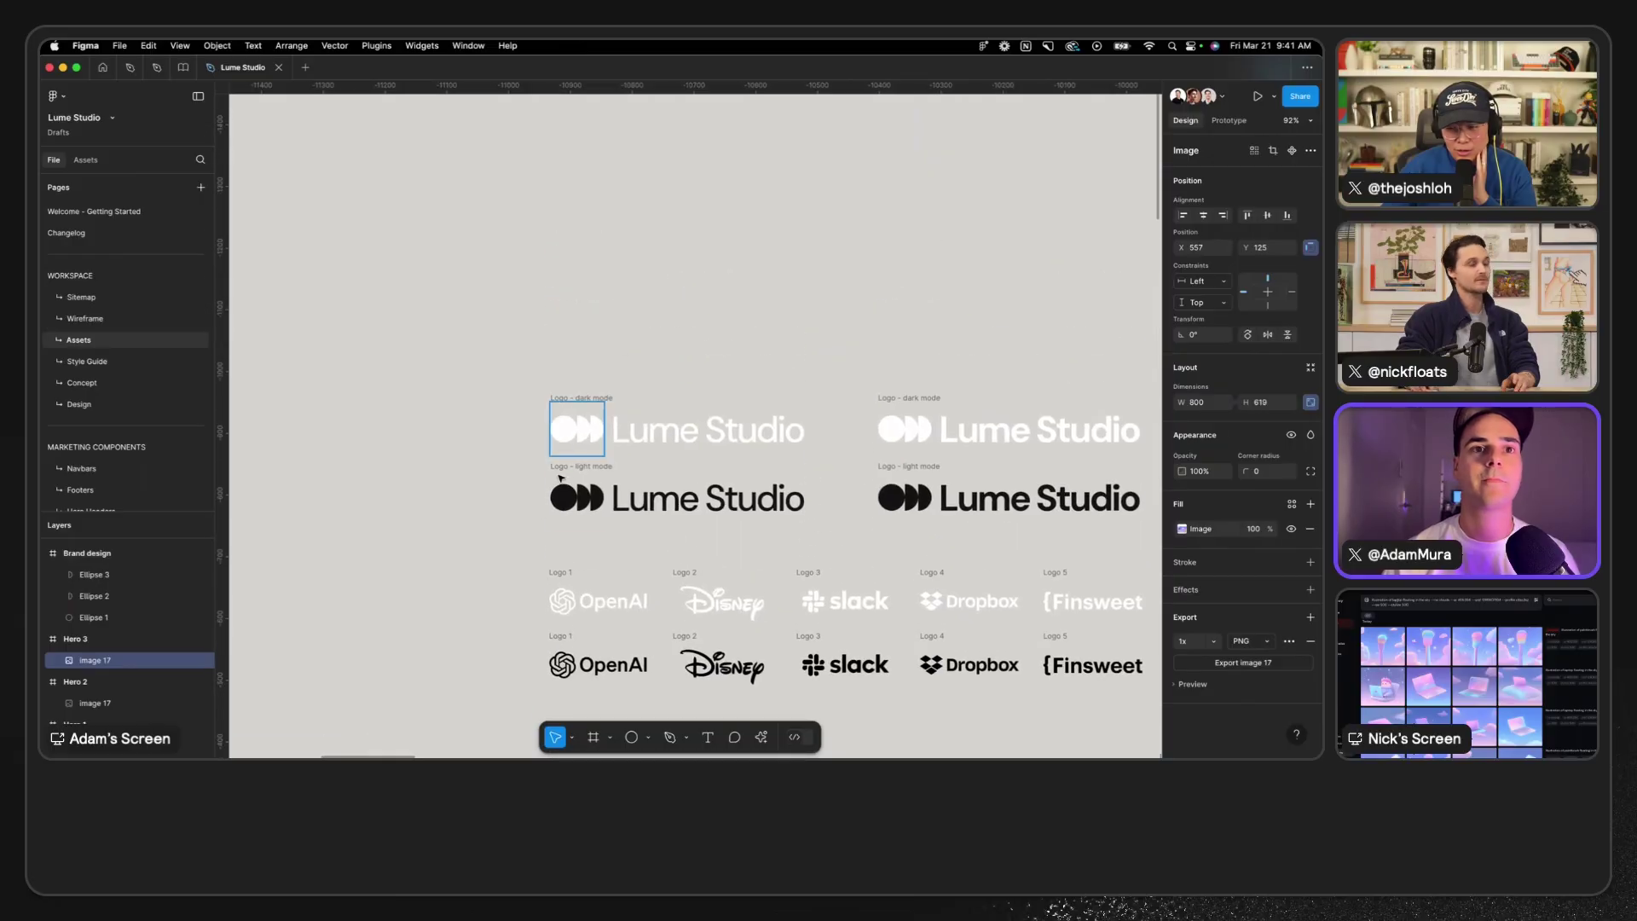
click(564, 471)
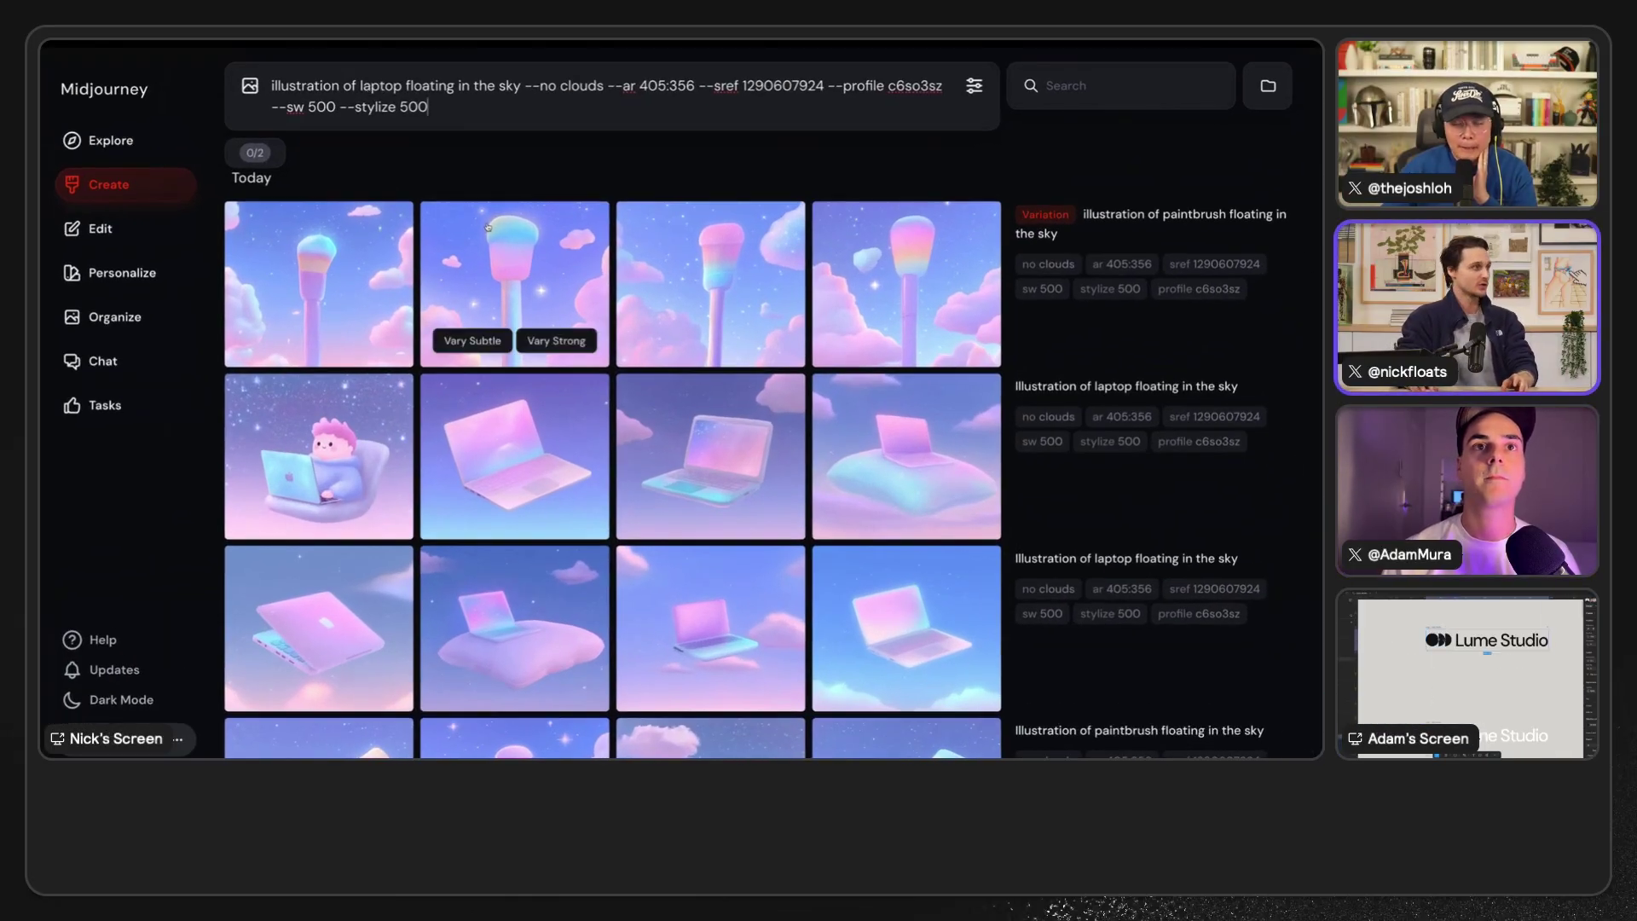
- Place the cloud image in the logomark area of the upper light mode logo, enlarge it to 102 × 79, and align it with the wordmark
mouse_move(642, 258)
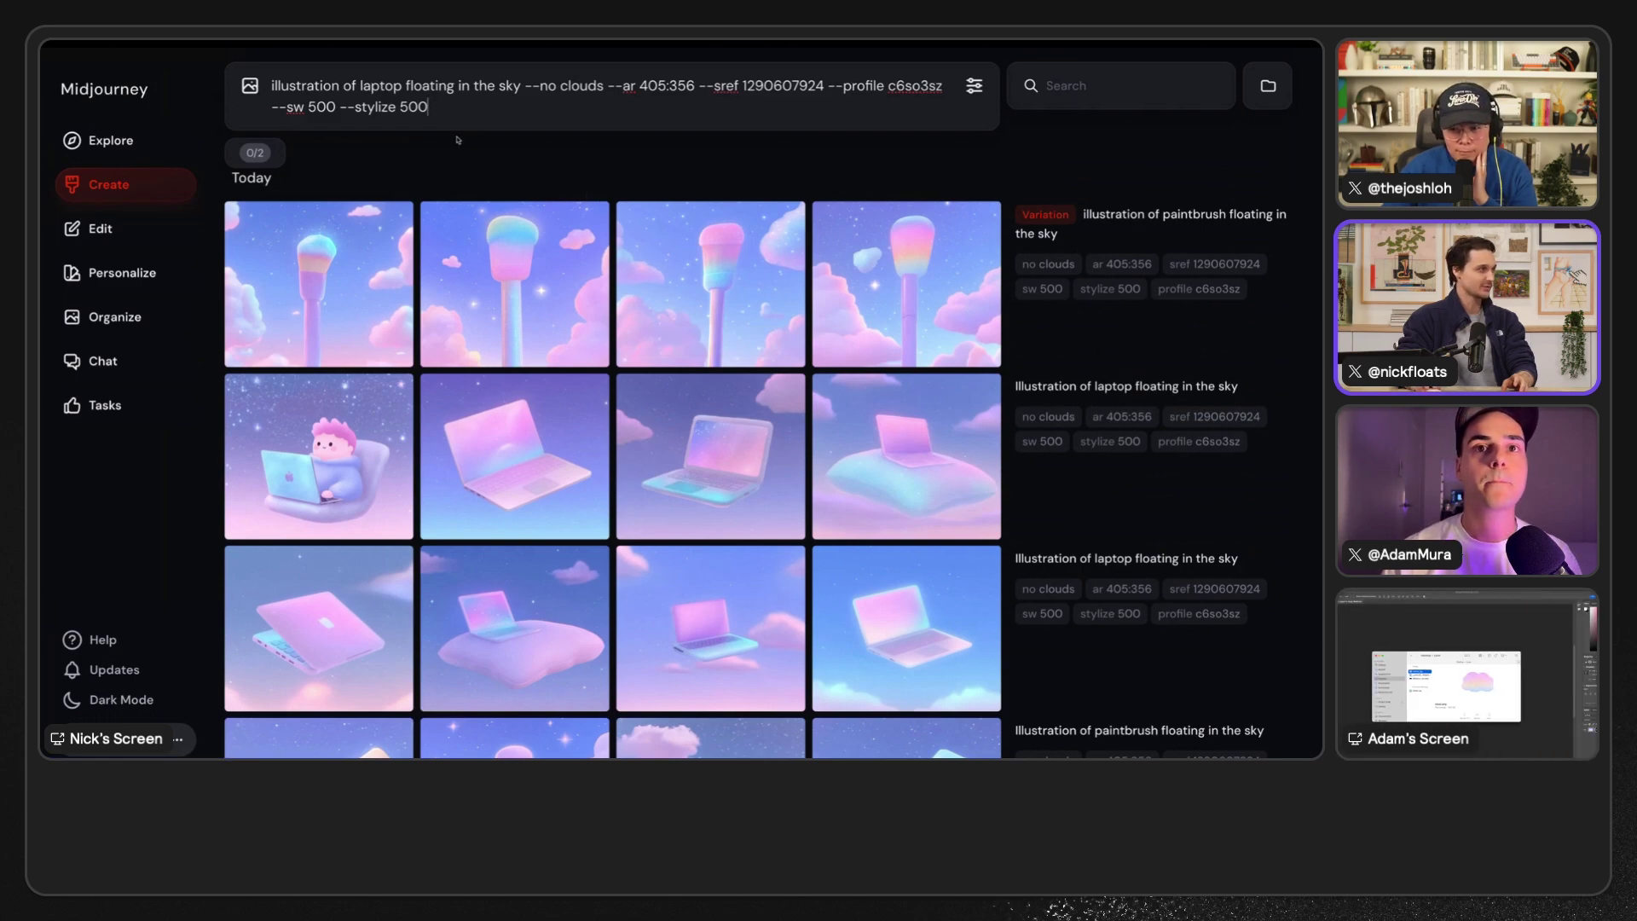
mouse_move(498, 294)
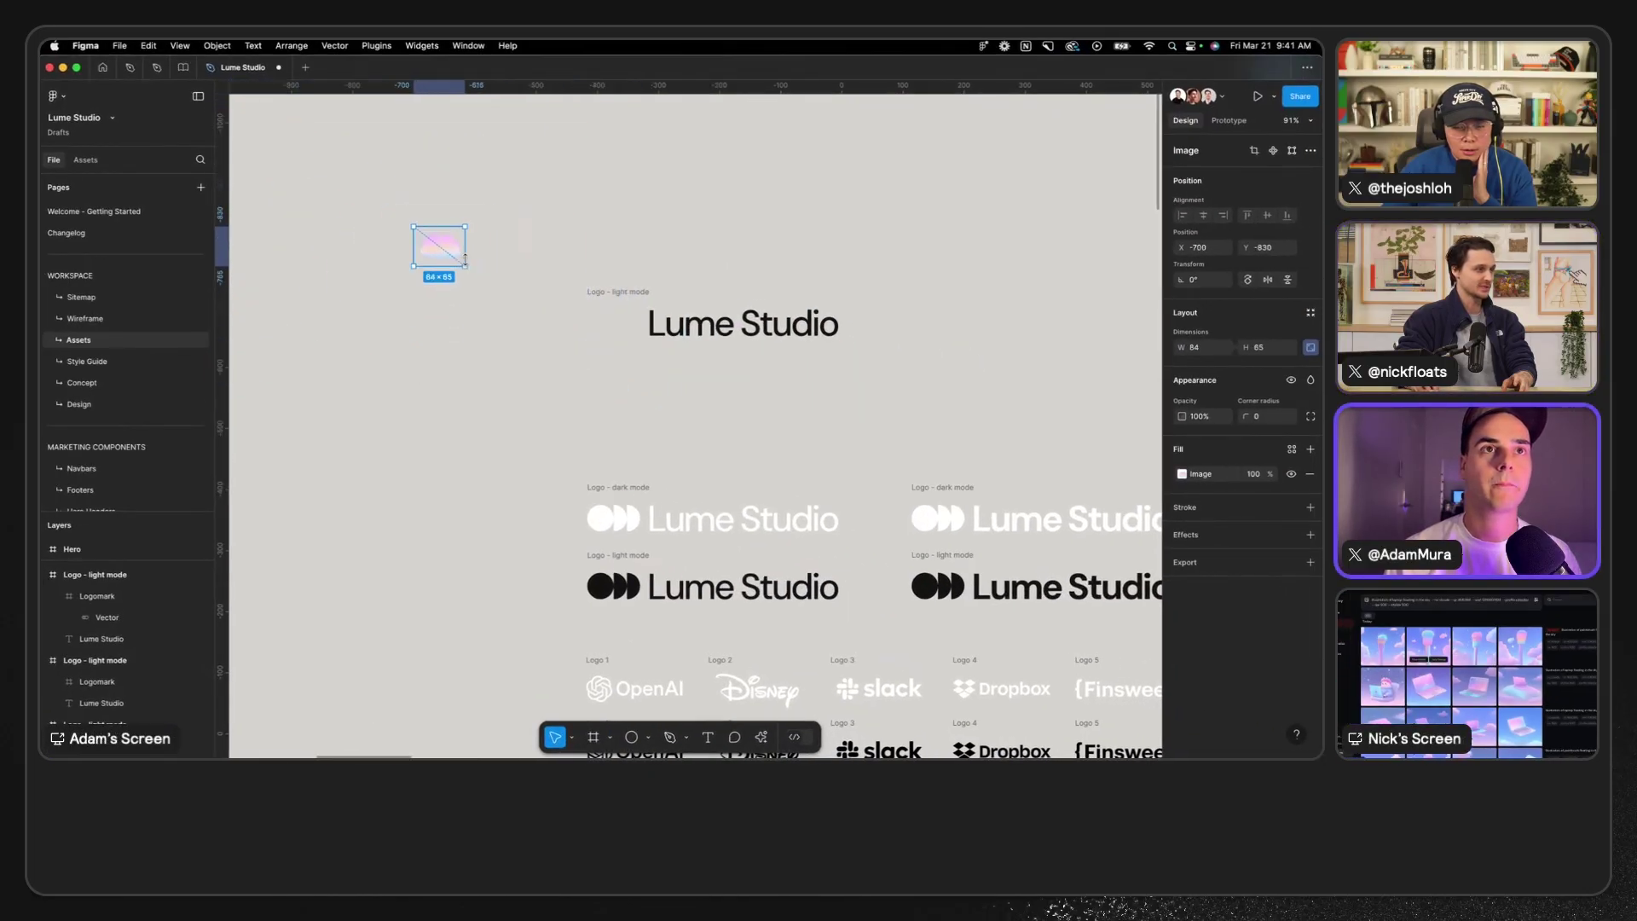
drag(465, 259, 622, 323)
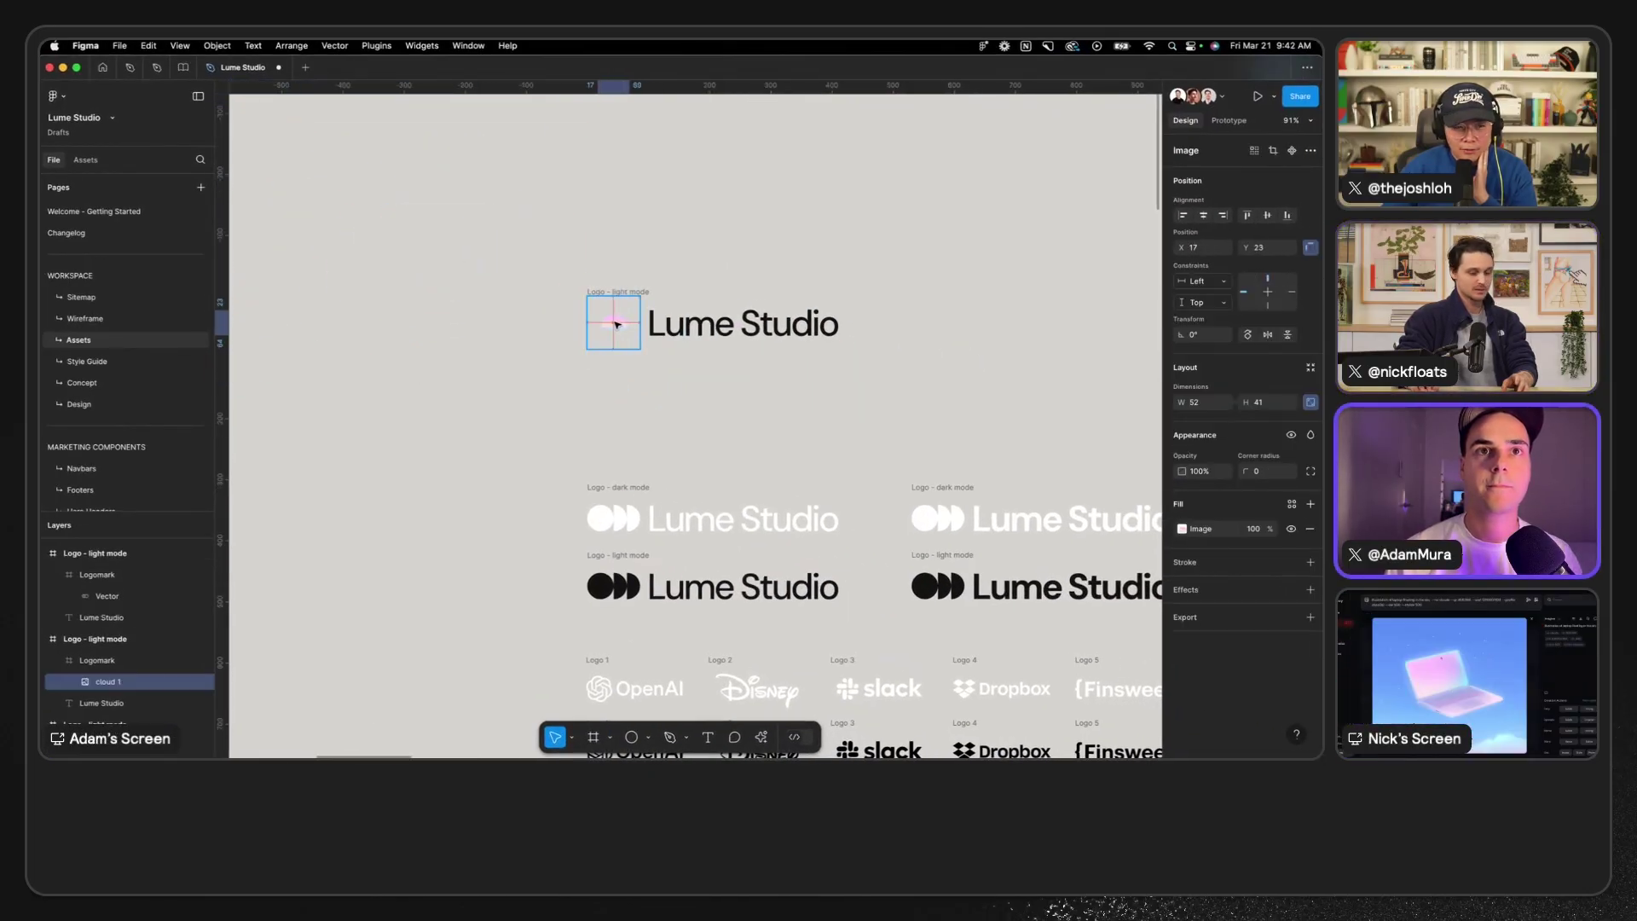
scroll(616, 324, up, 5)
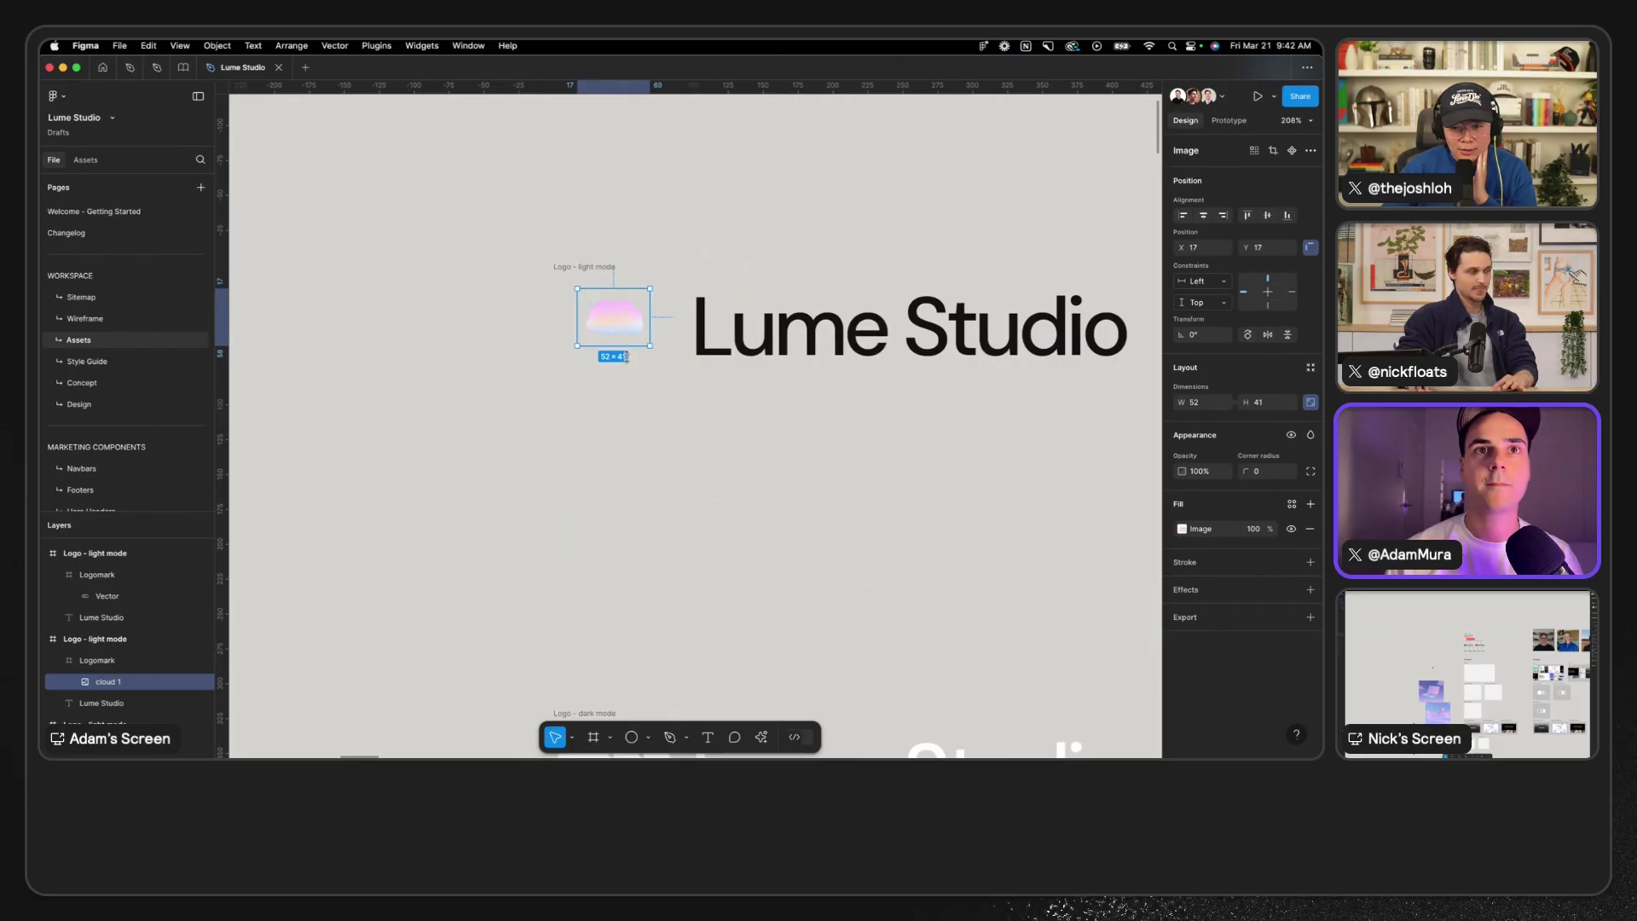
drag(650, 347, 679, 367)
drag(625, 314, 627, 385)
drag(622, 266, 623, 269)
click(810, 426)
scroll(810, 426, down, 5)
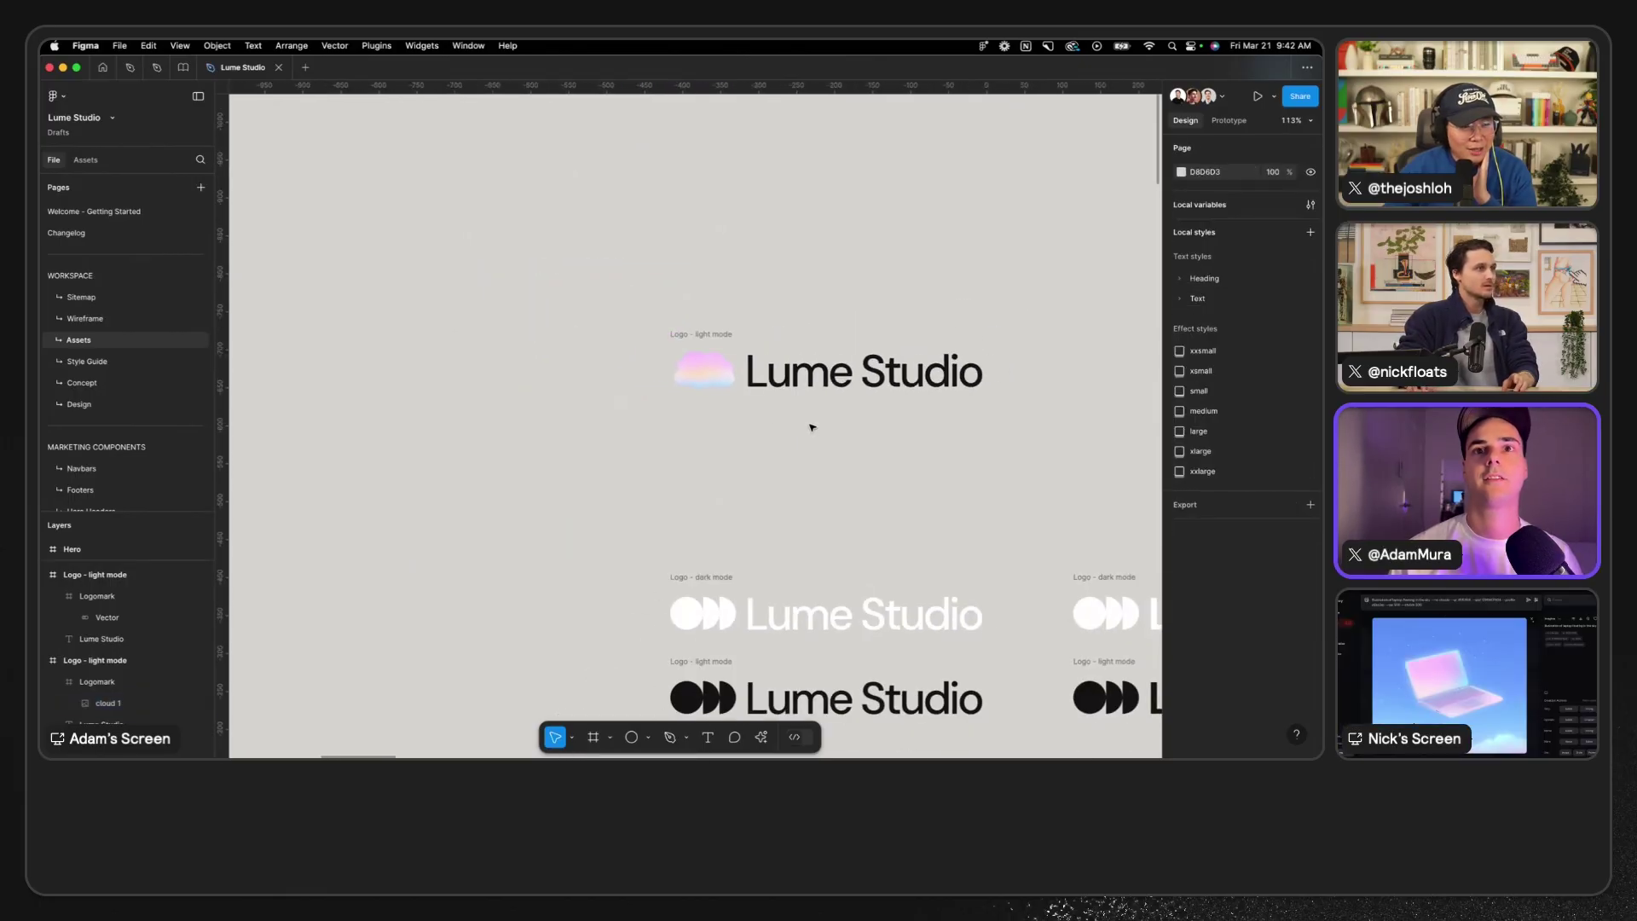
- Inspect the cloud logomark up close beside the Lume Studio wordmark
scroll(810, 426, up, 5)
click(540, 337)
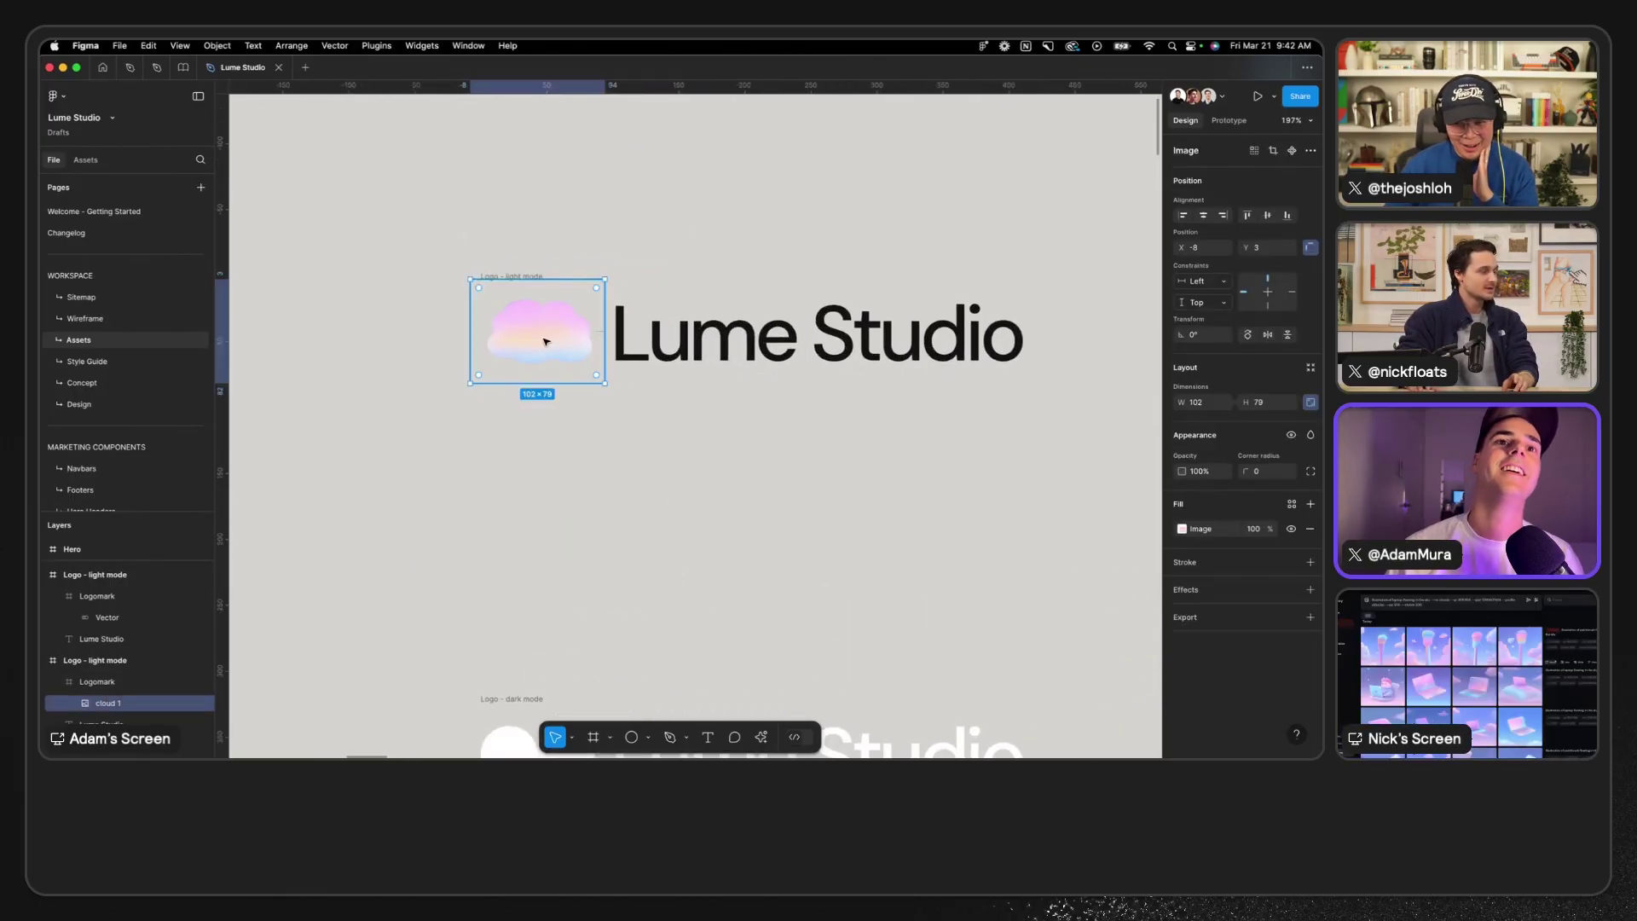
click(650, 205)
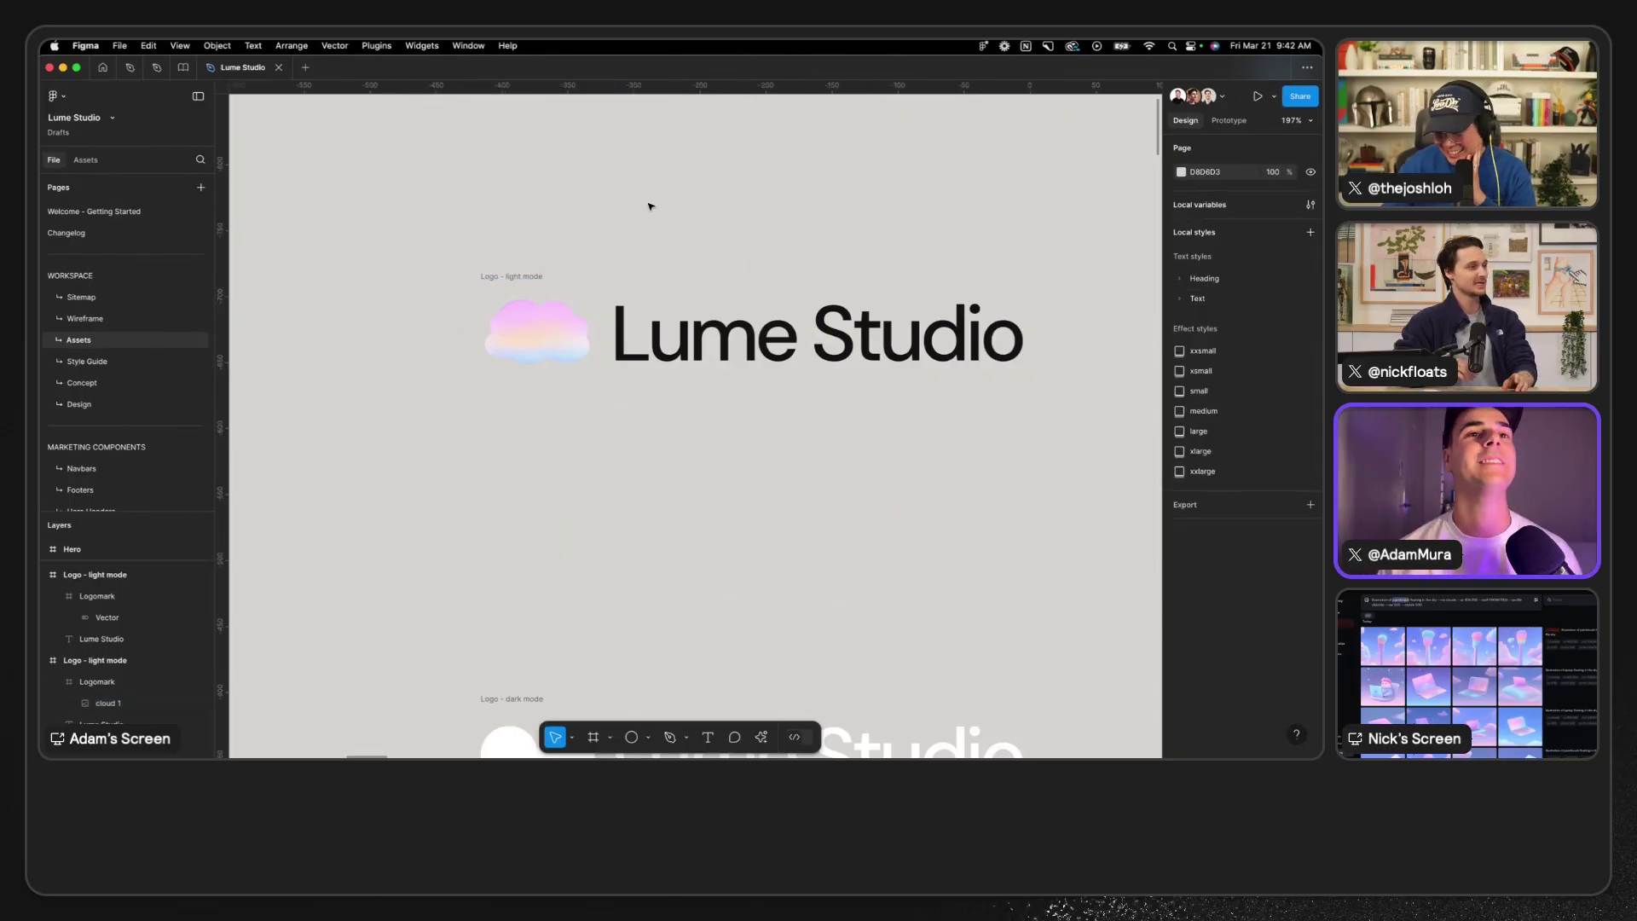
scroll(544, 310, up, 5)
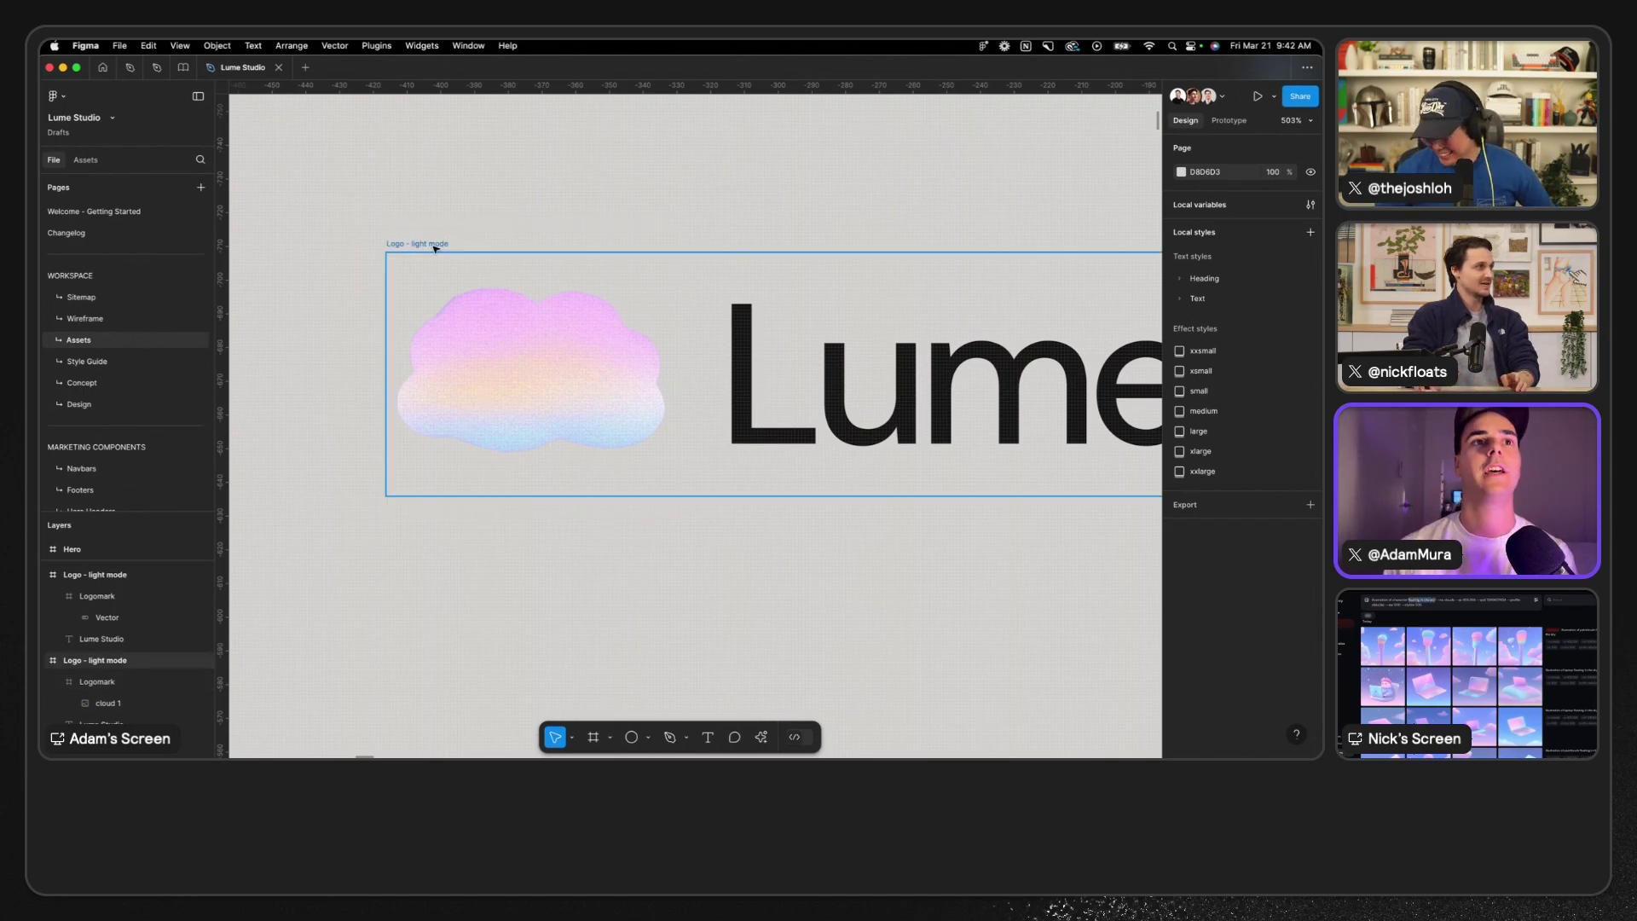
click(478, 242)
scroll(693, 395, down, 10)
key(Escape)
- Switch to Relume in the browser and set the Our services heading section's background to white
key(super+Tab)
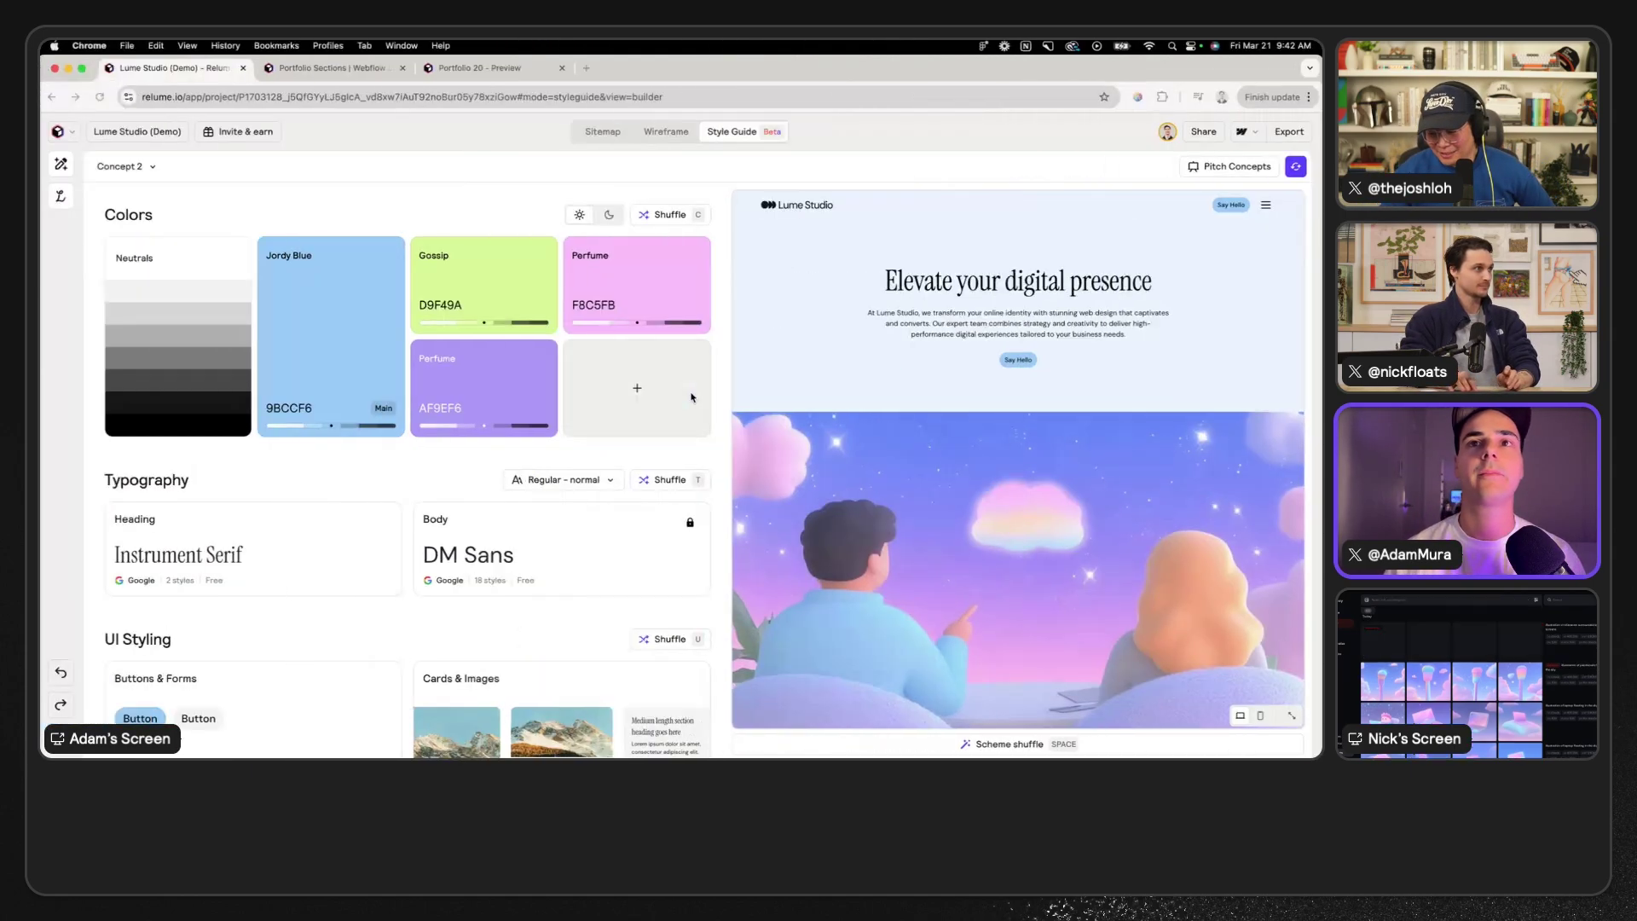
scroll(978, 396, down, 10)
scroll(978, 396, up, 2)
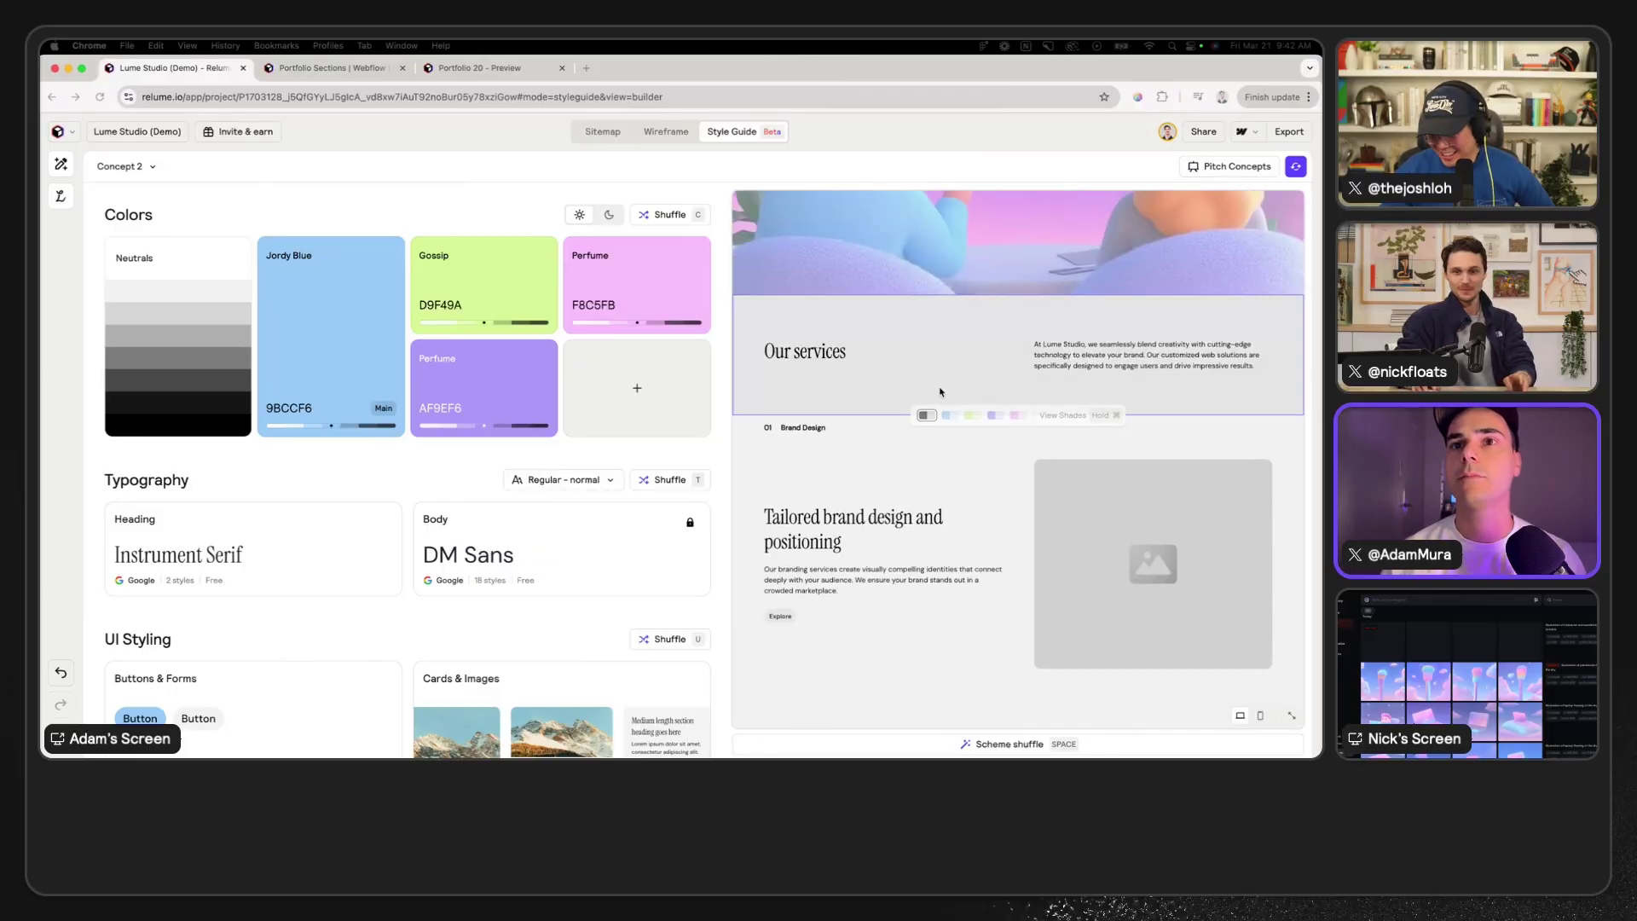
key(super)
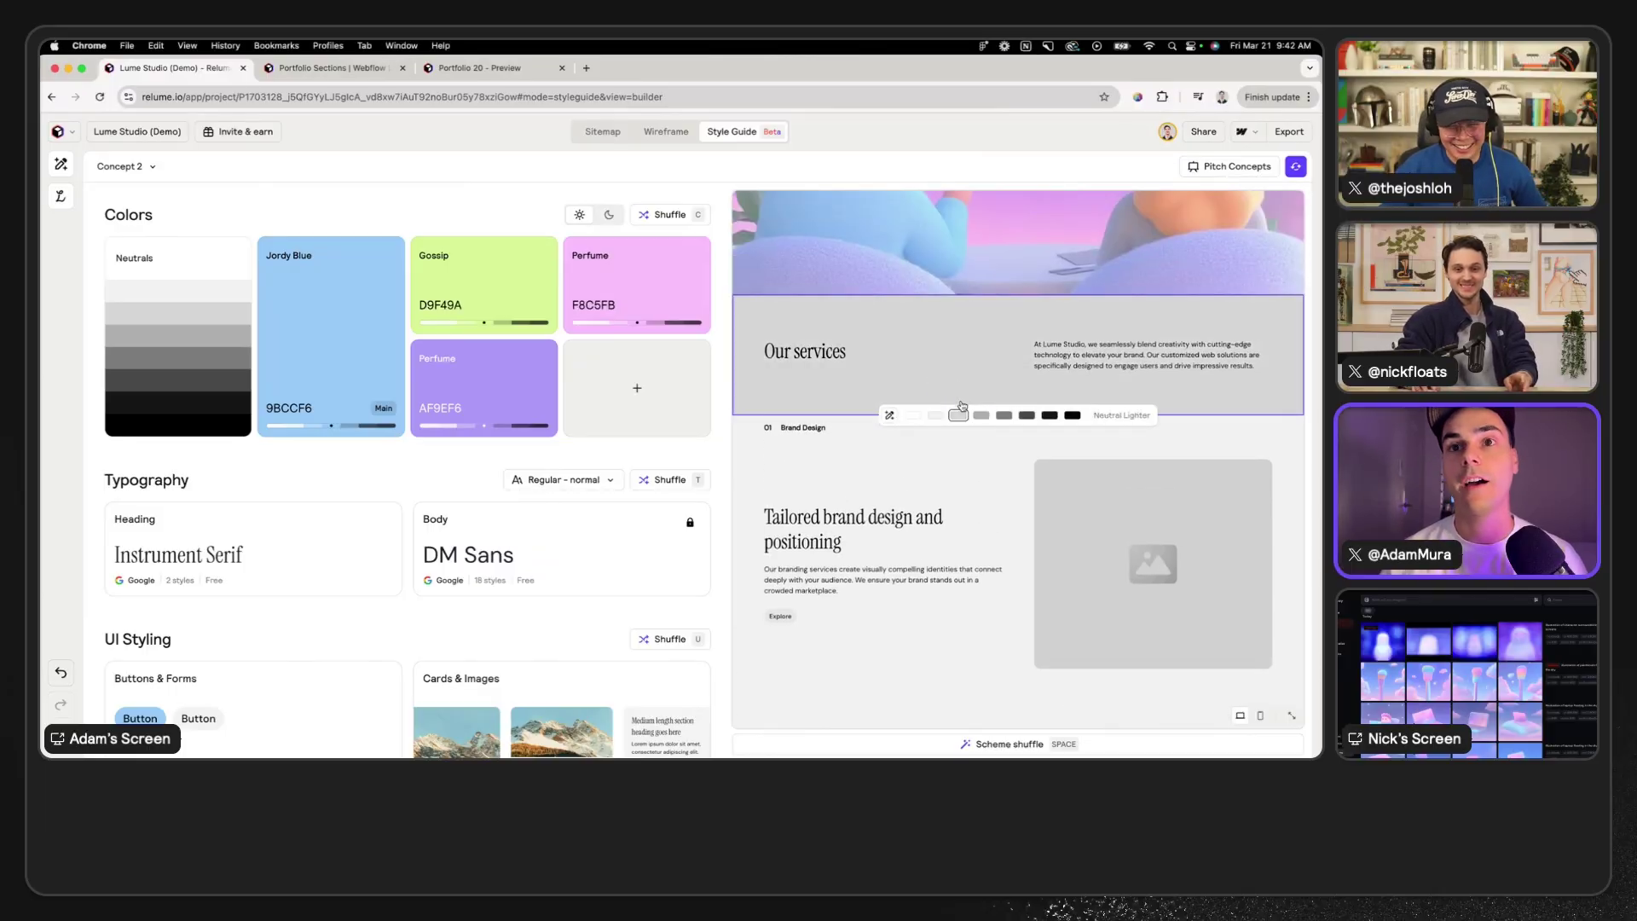
click(917, 418)
- Review the service, Trusted by leading brands and Our recent work sections of Concept 2, and return to the hero
scroll(925, 413, down, 3)
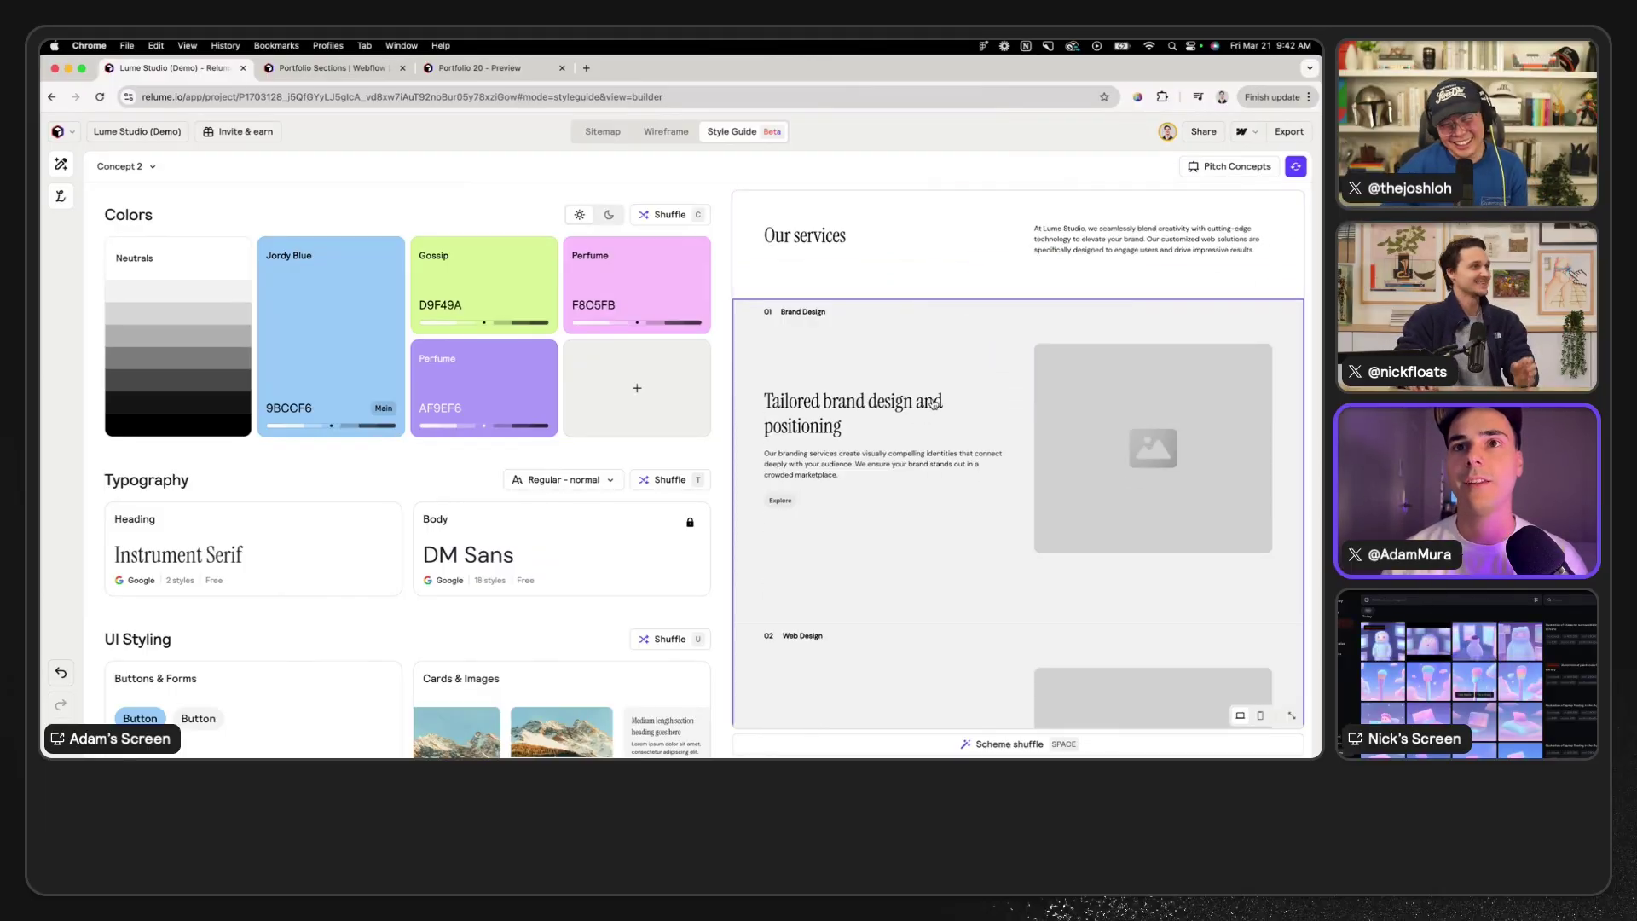
scroll(933, 405, down, 15)
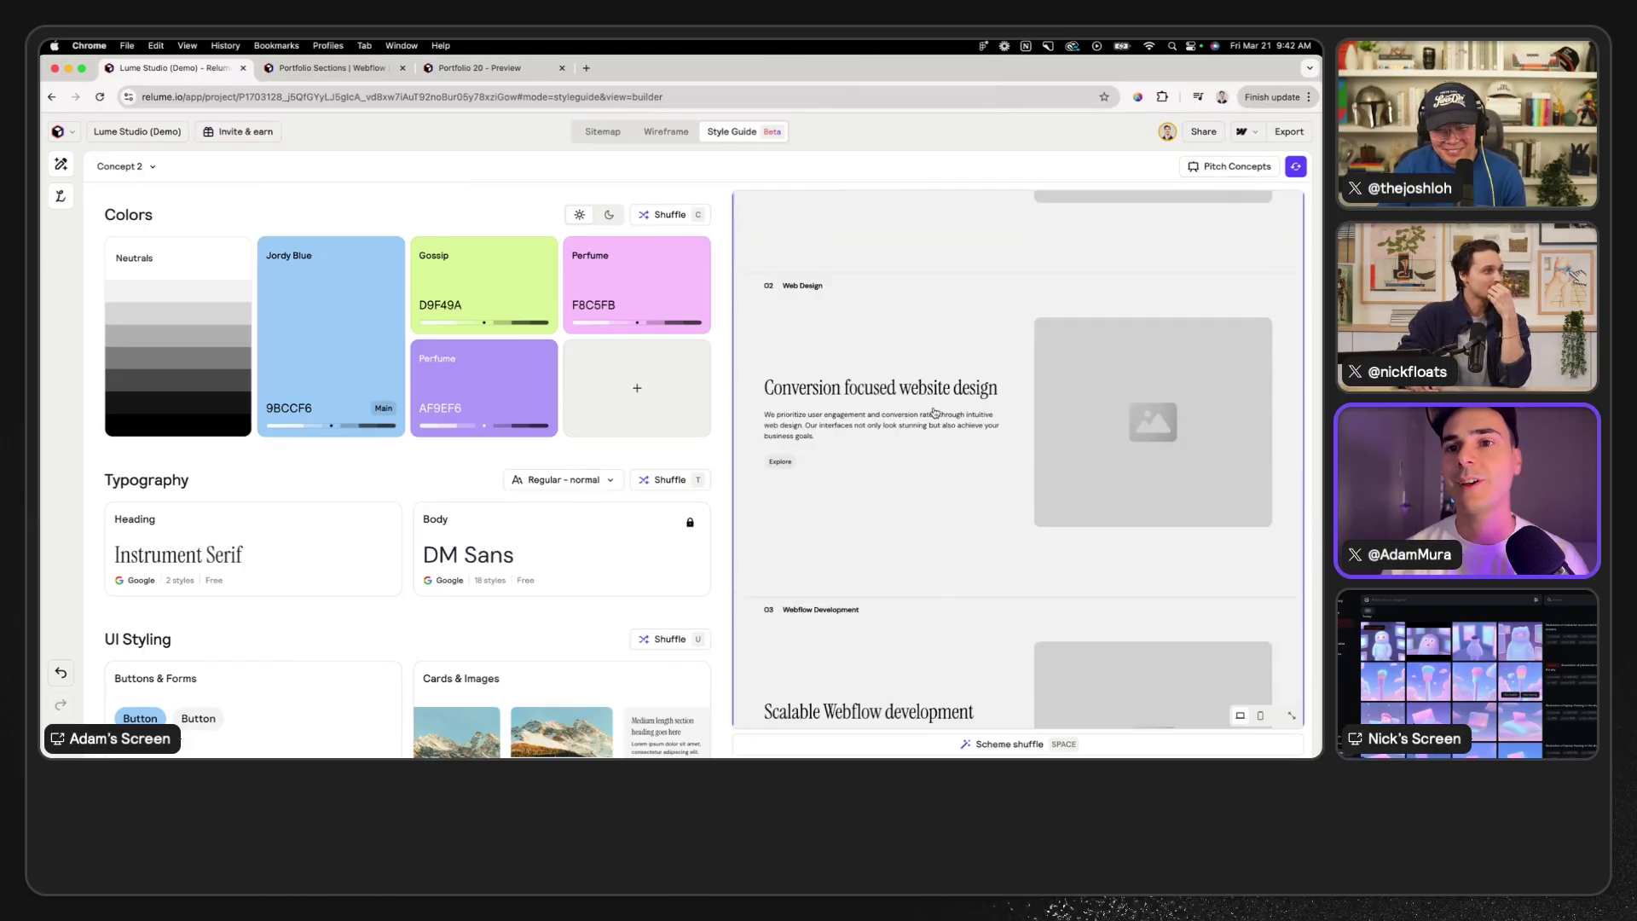
scroll(936, 411, down, 4)
key(super)
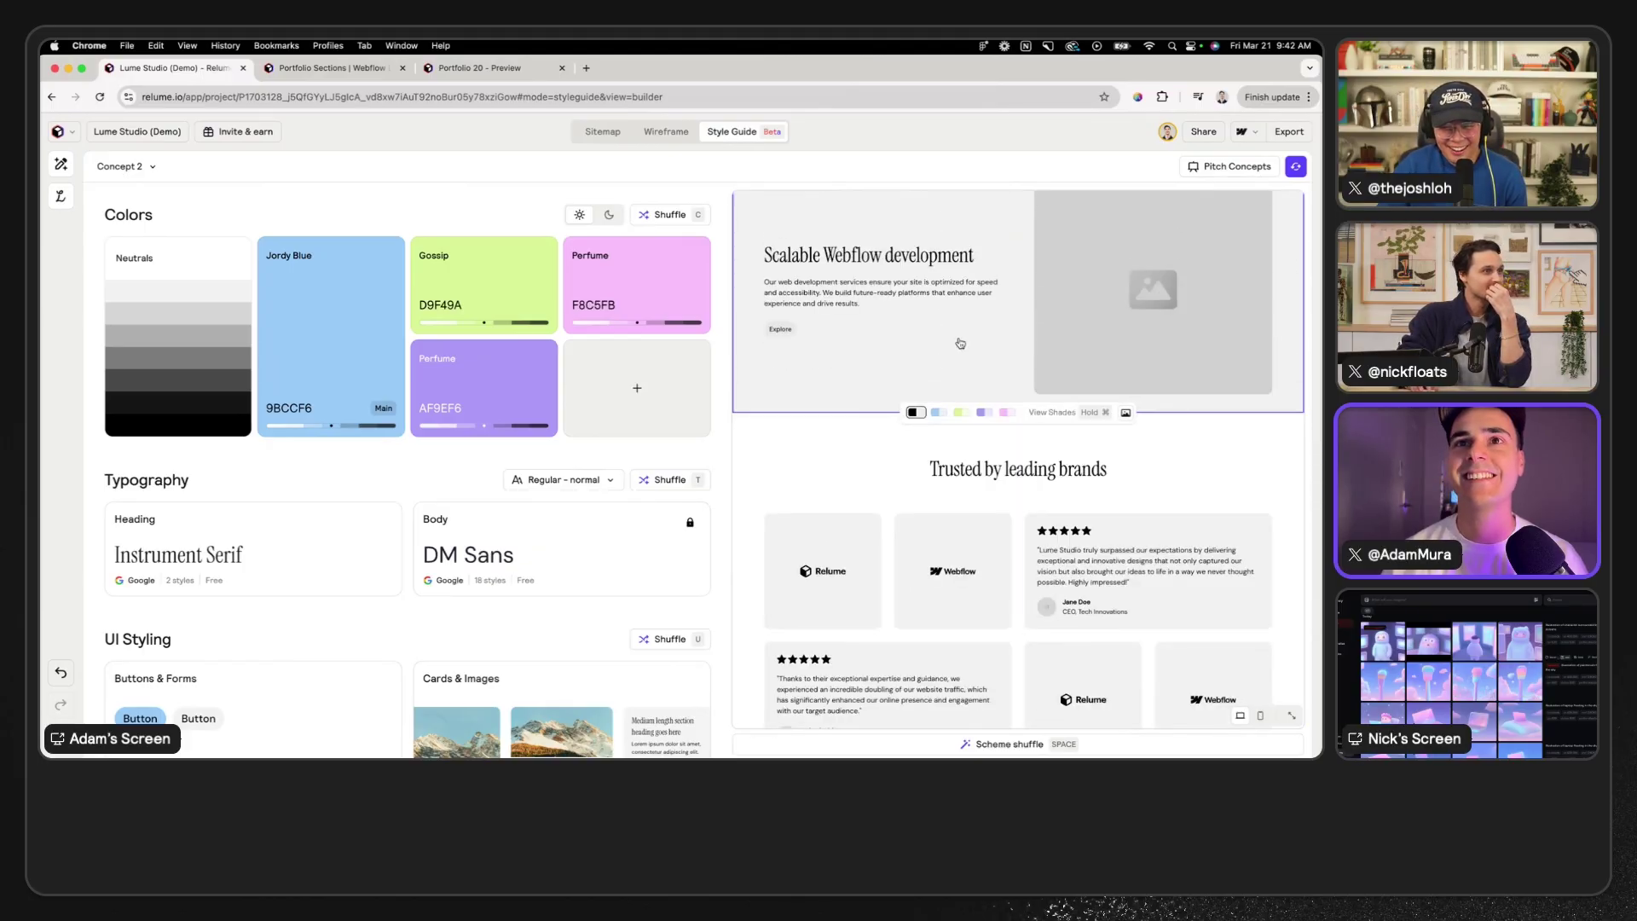
scroll(961, 346, up, 15)
scroll(960, 343, down, 5)
scroll(960, 343, down, 20)
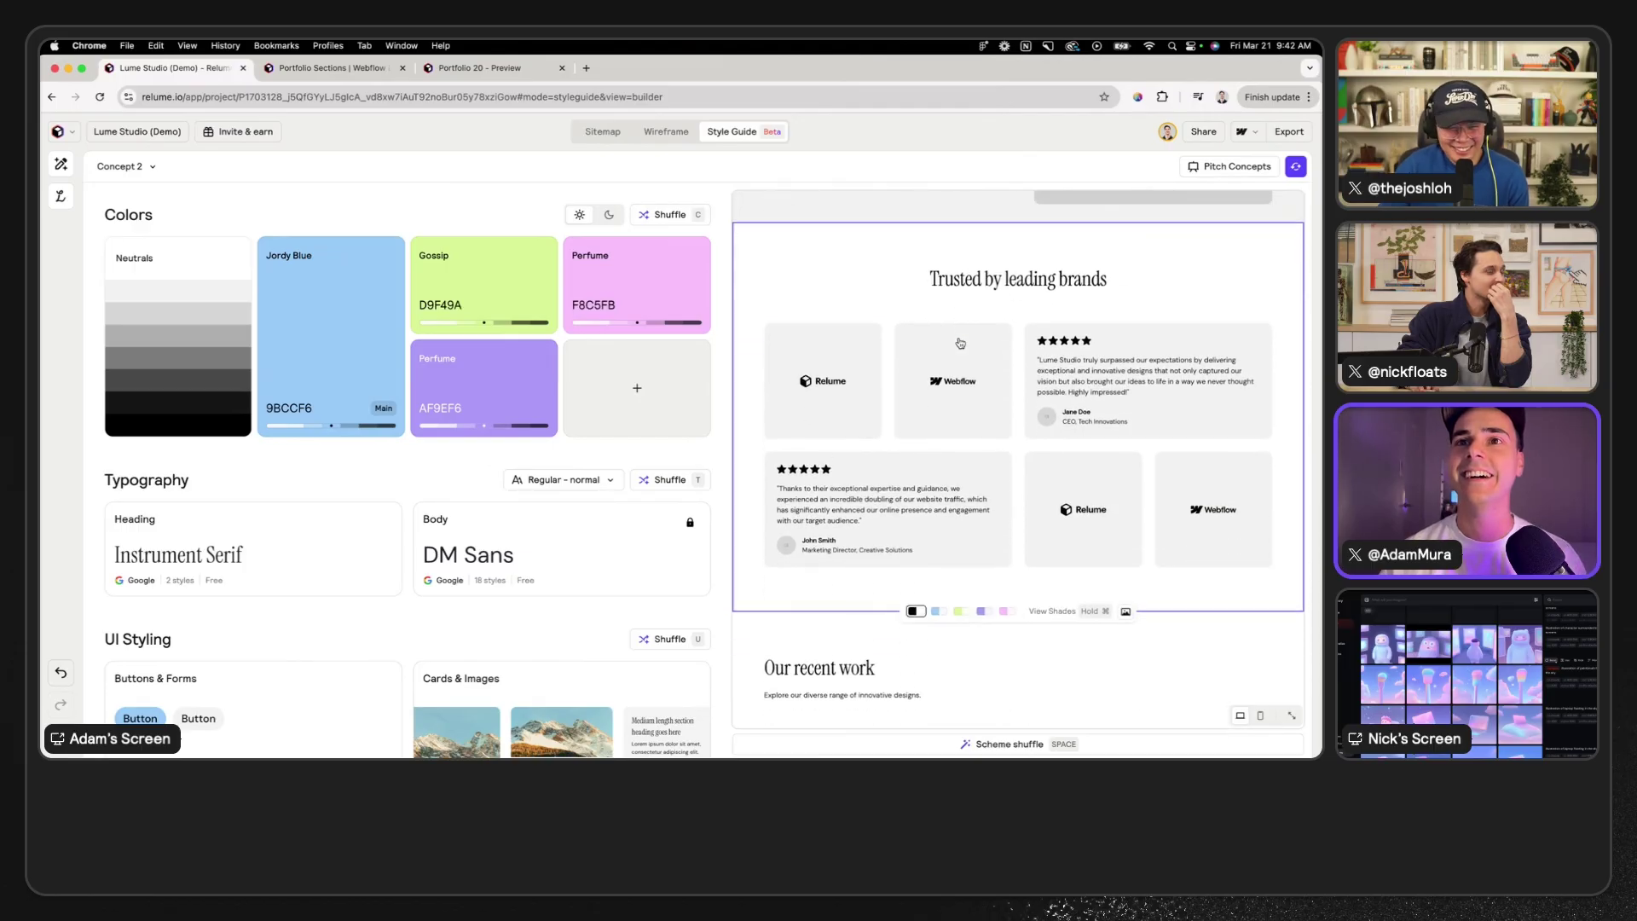
scroll(960, 343, down, 7)
scroll(960, 342, down, 4)
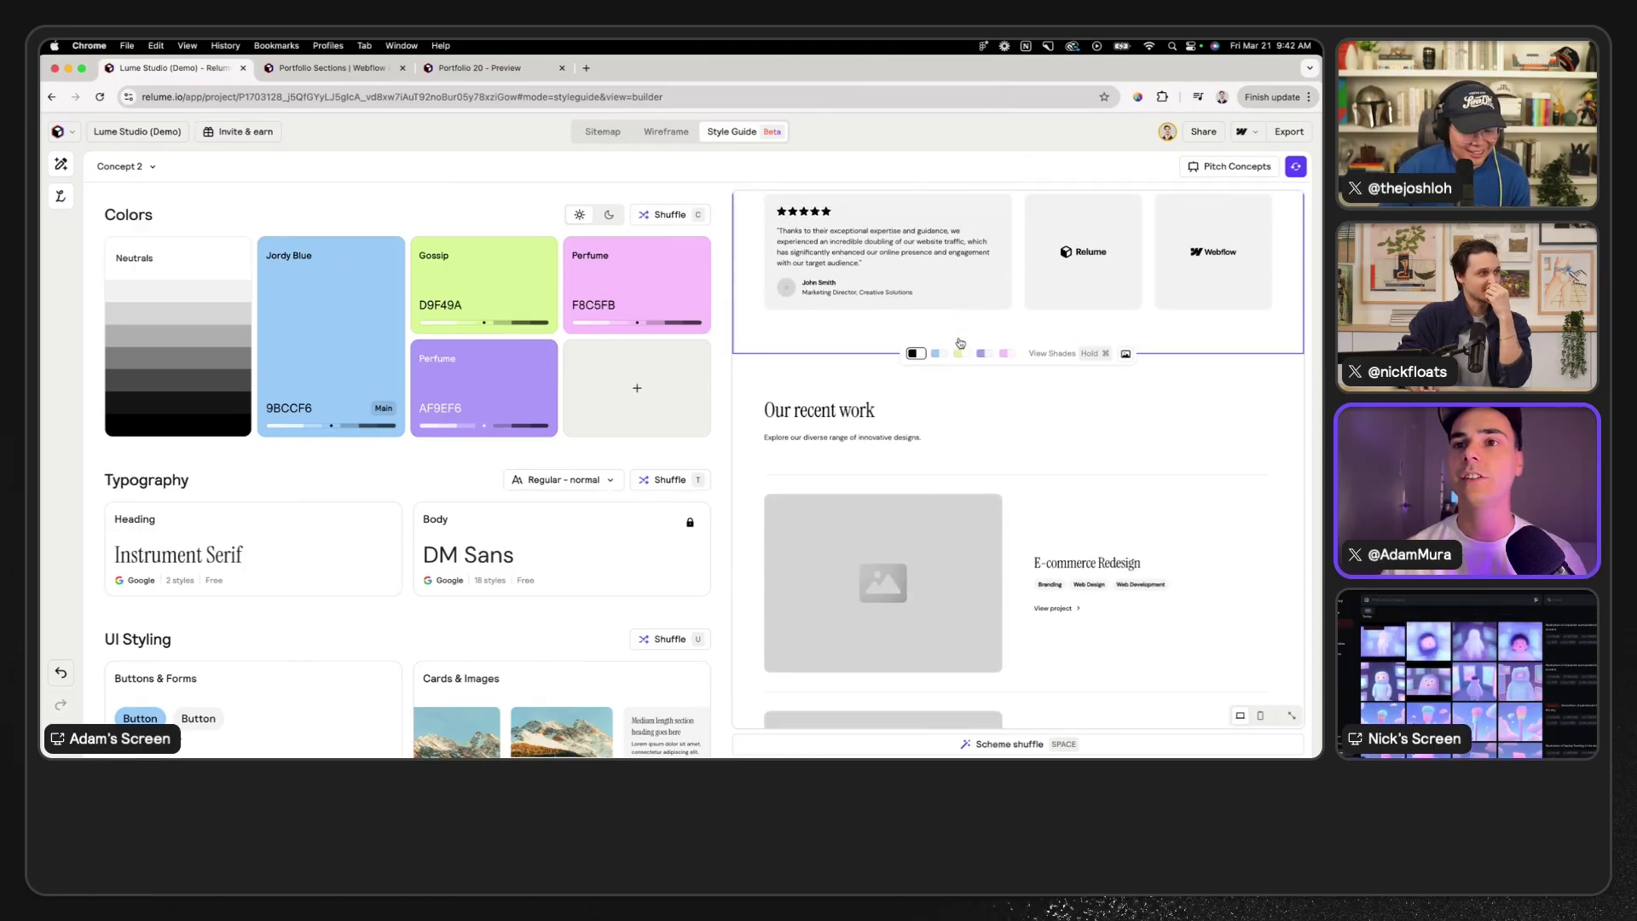
scroll(1059, 317, up, 14)
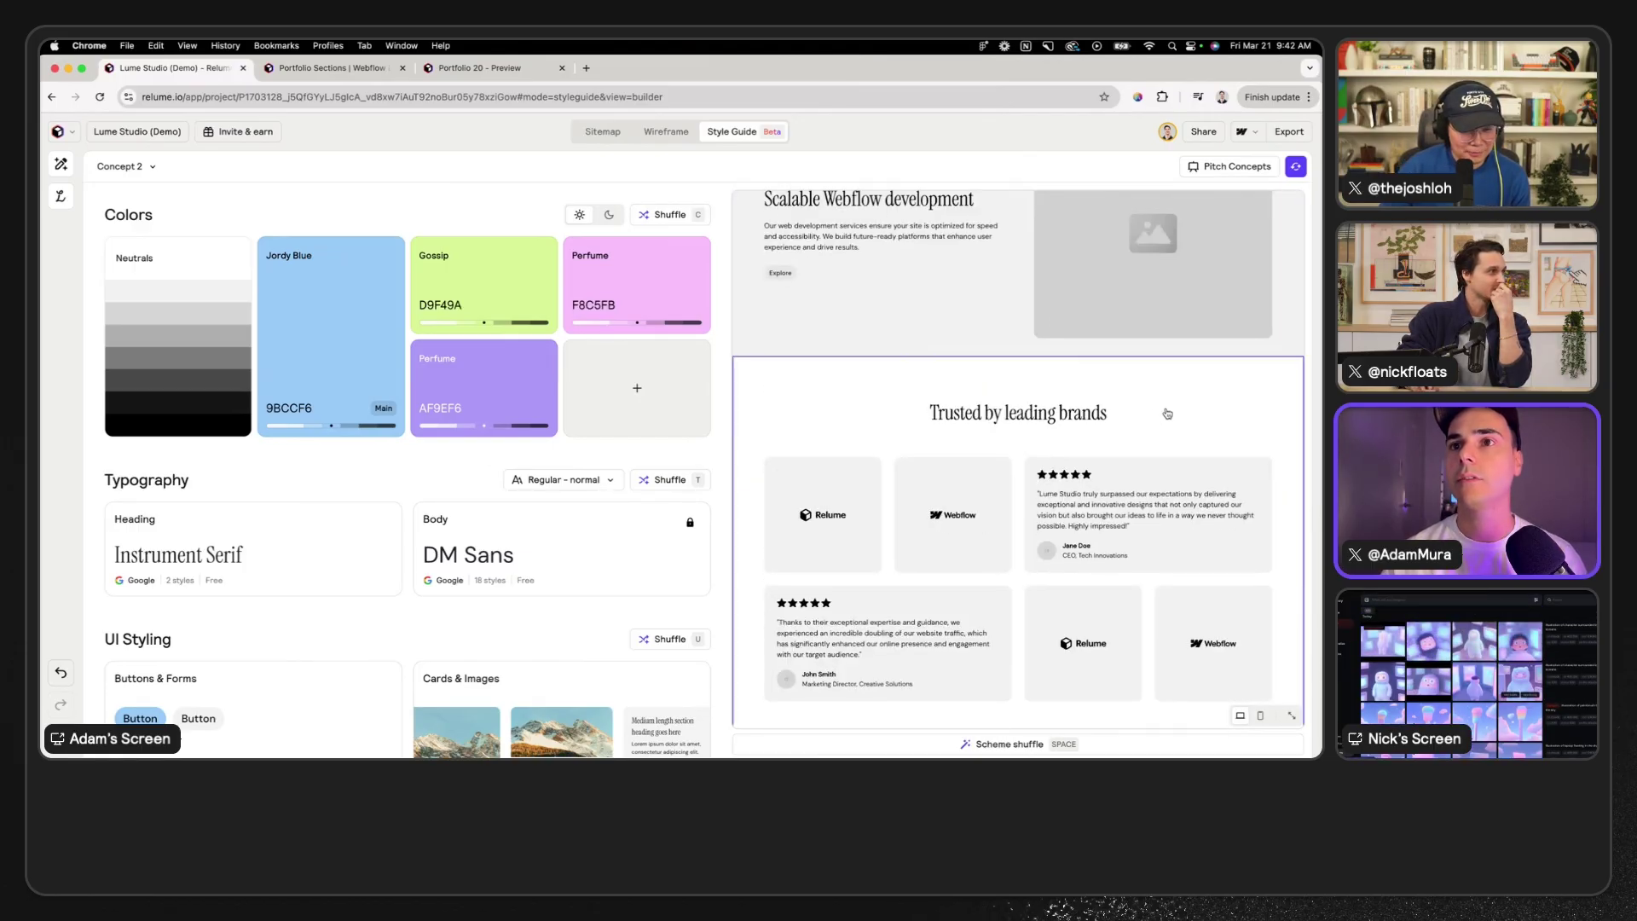
scroll(1167, 413, down, 10)
scroll(1066, 324, up, 20)
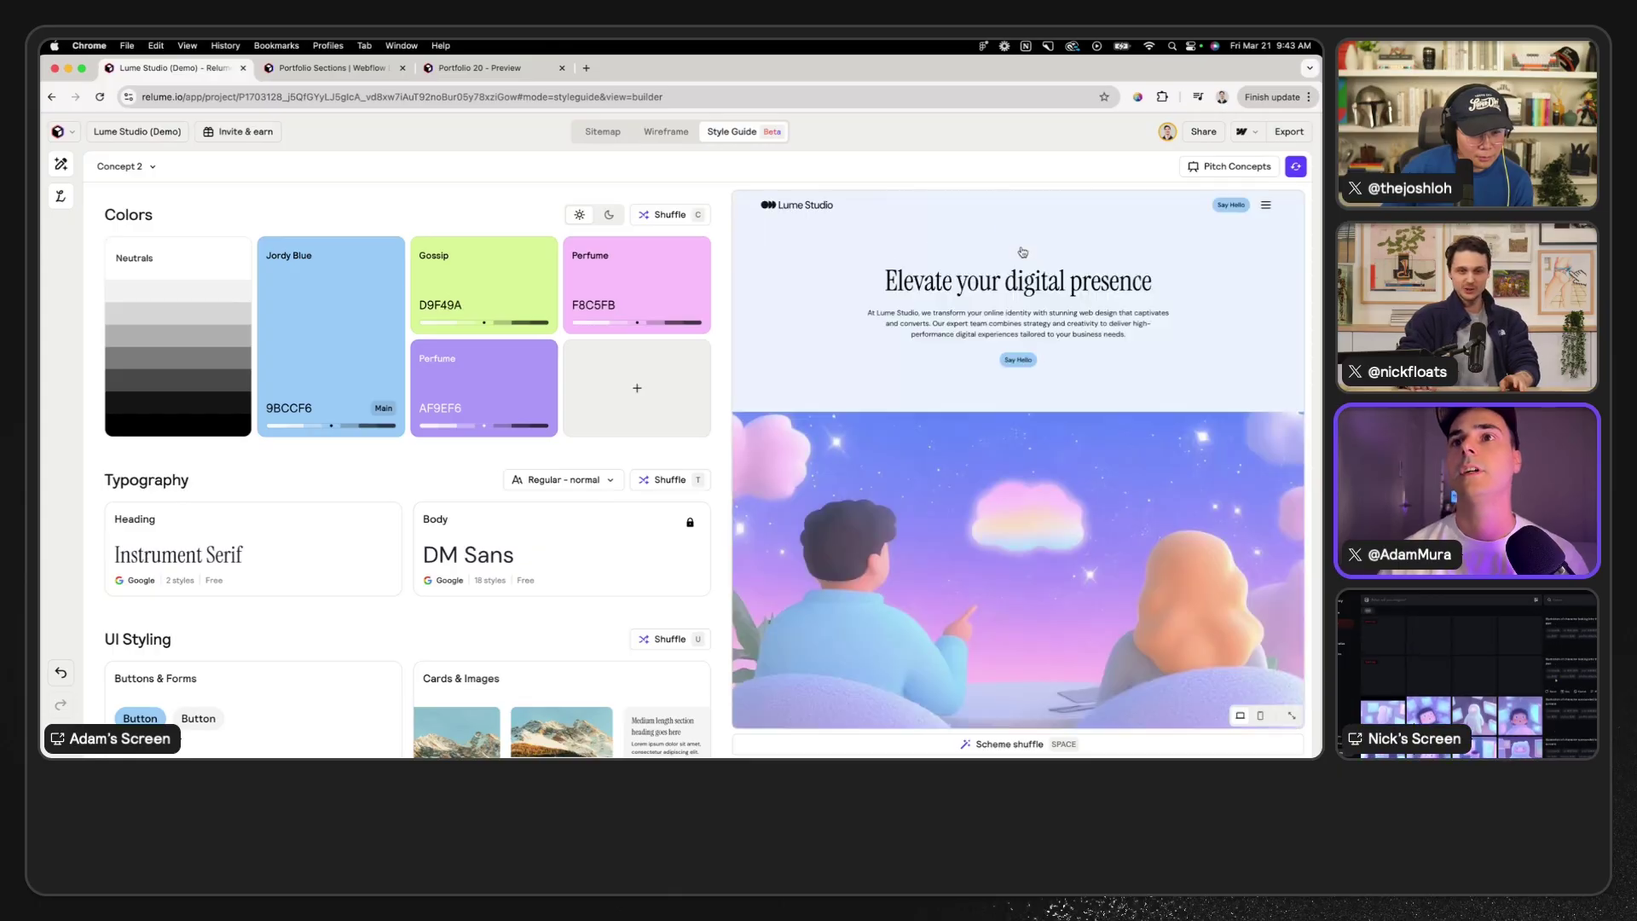
- Switch to Figma and examine the Concept 1 placeholder frames for web development, web design, Person 1 and Person 2 on the Assets page
key(super+Tab)
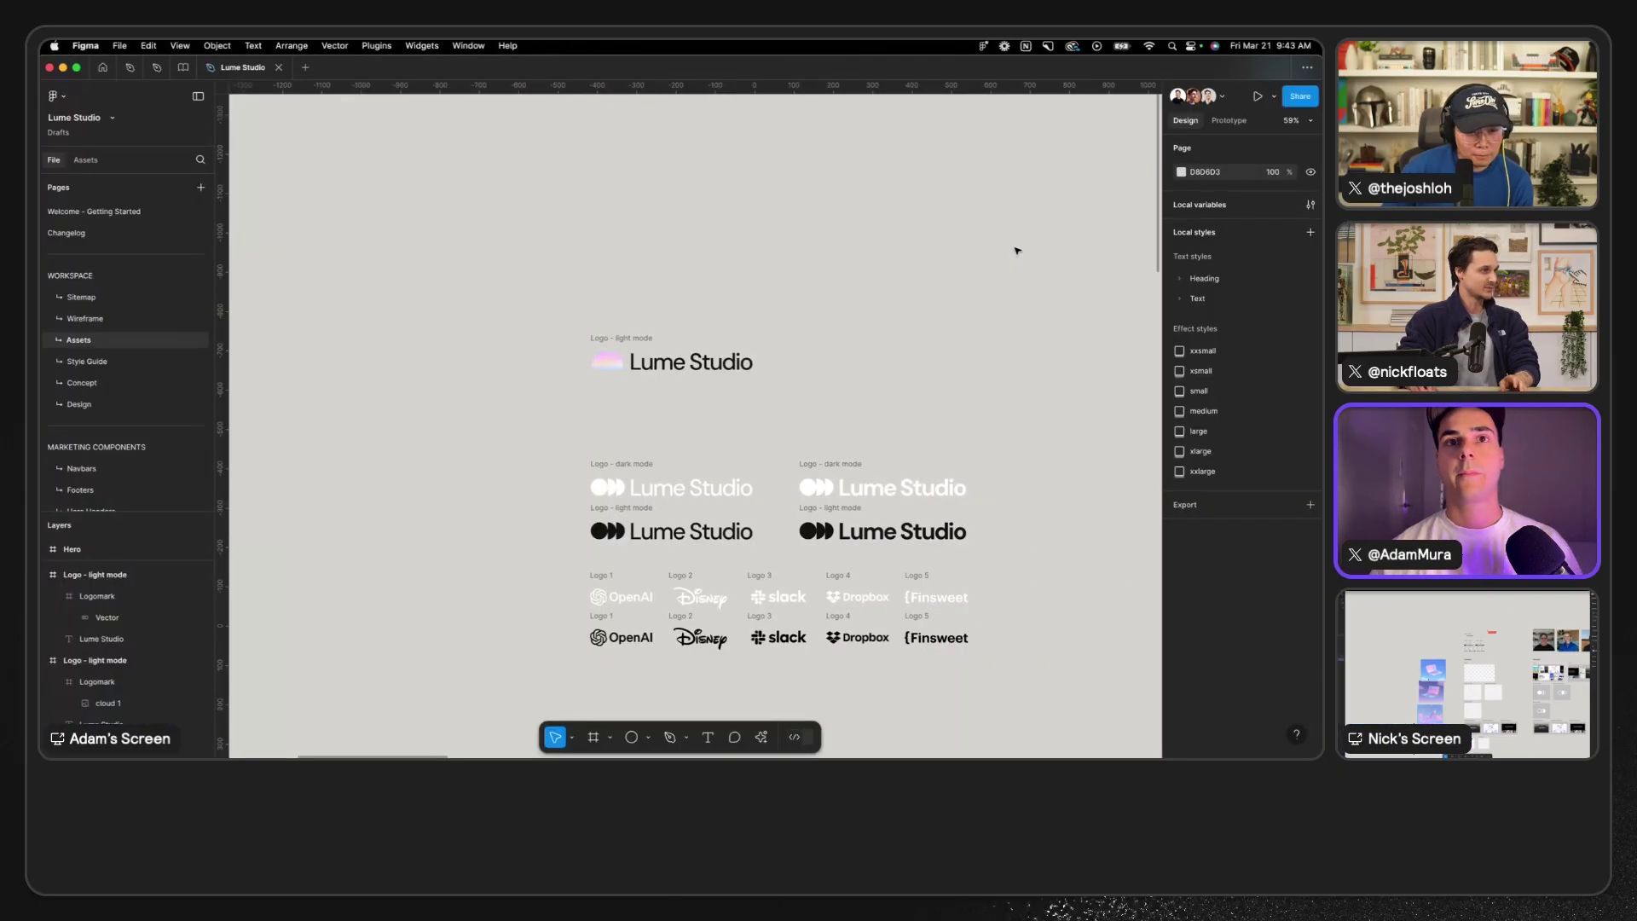
scroll(1017, 250, down, 15)
scroll(1016, 251, right, 15)
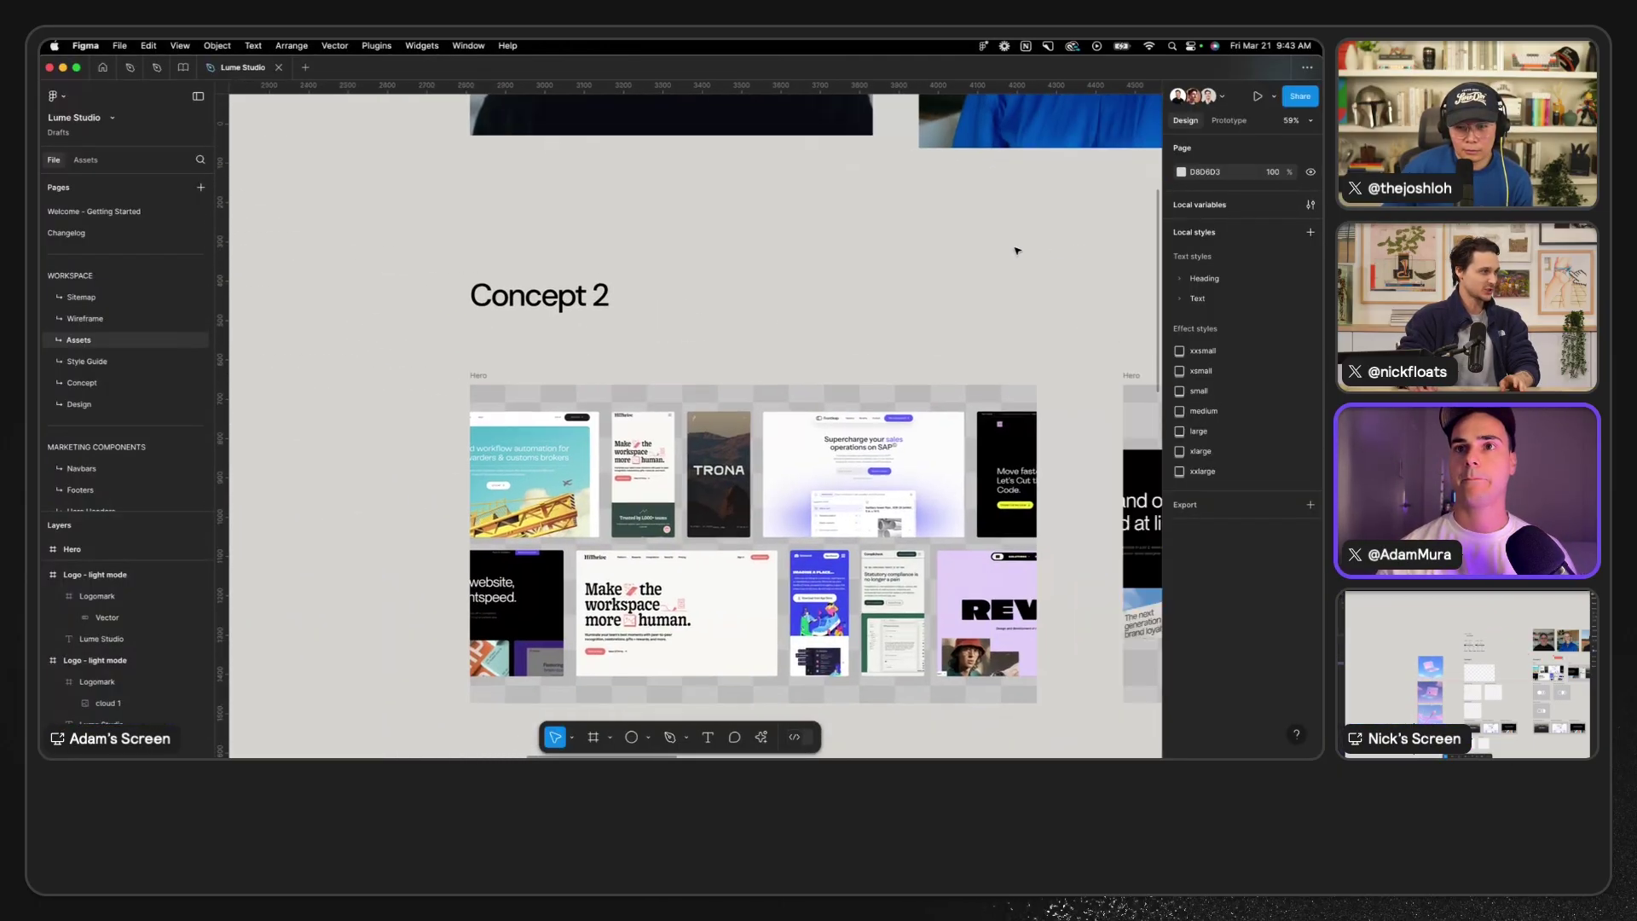
scroll(1016, 250, right, 15)
scroll(1016, 251, down, 5)
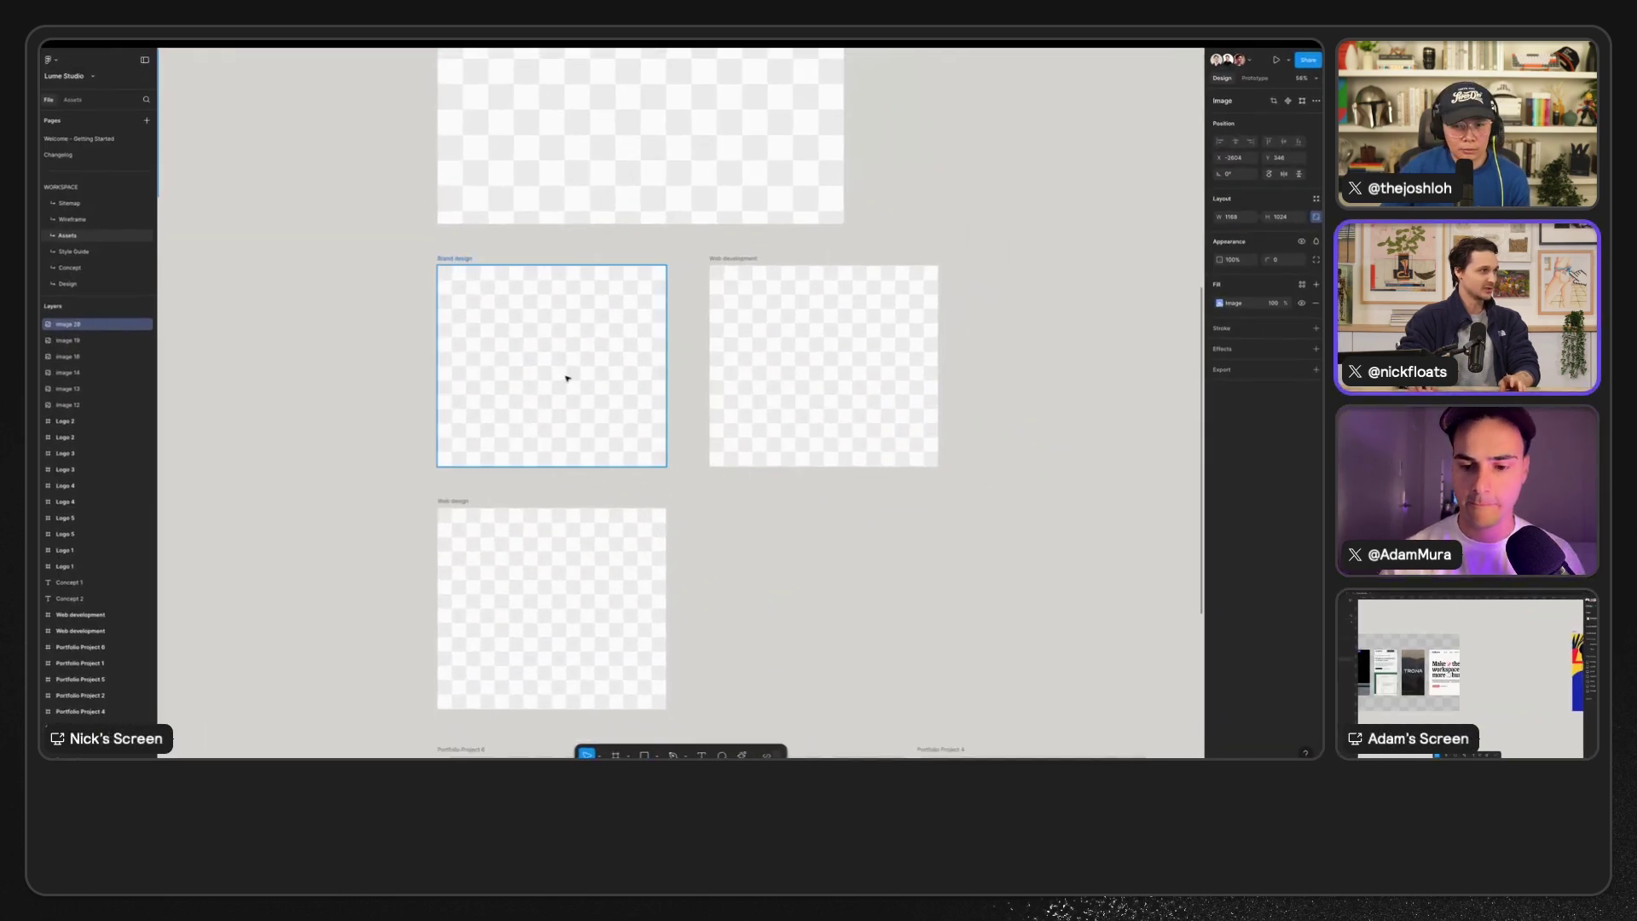
click(784, 390)
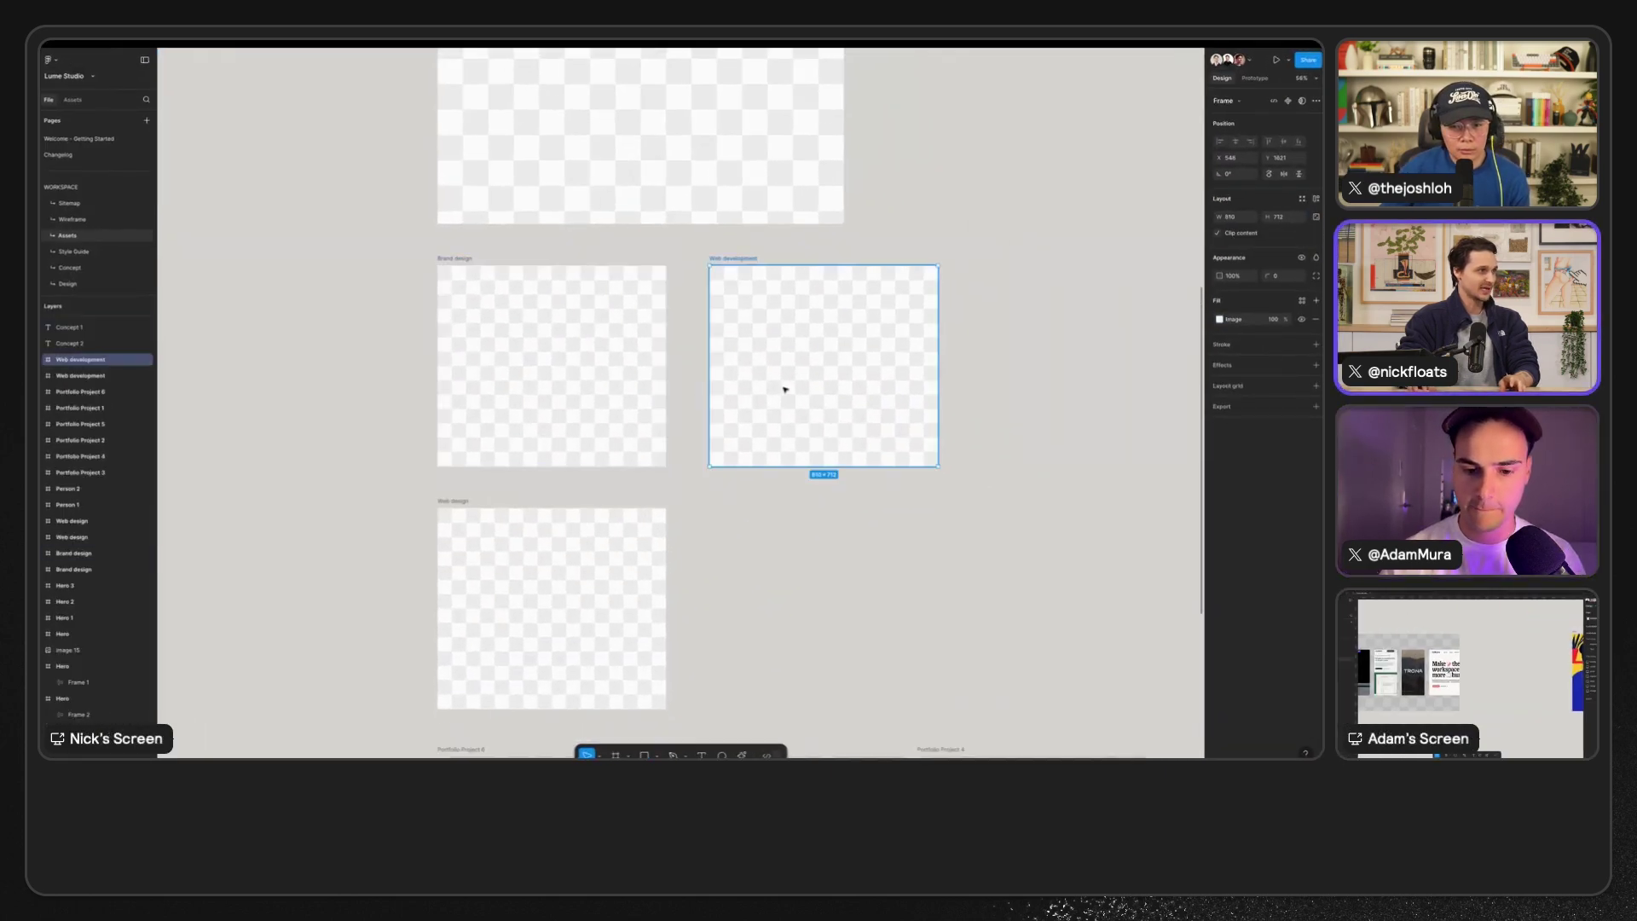
scroll(781, 390, down, 5)
scroll(663, 473, up, 4)
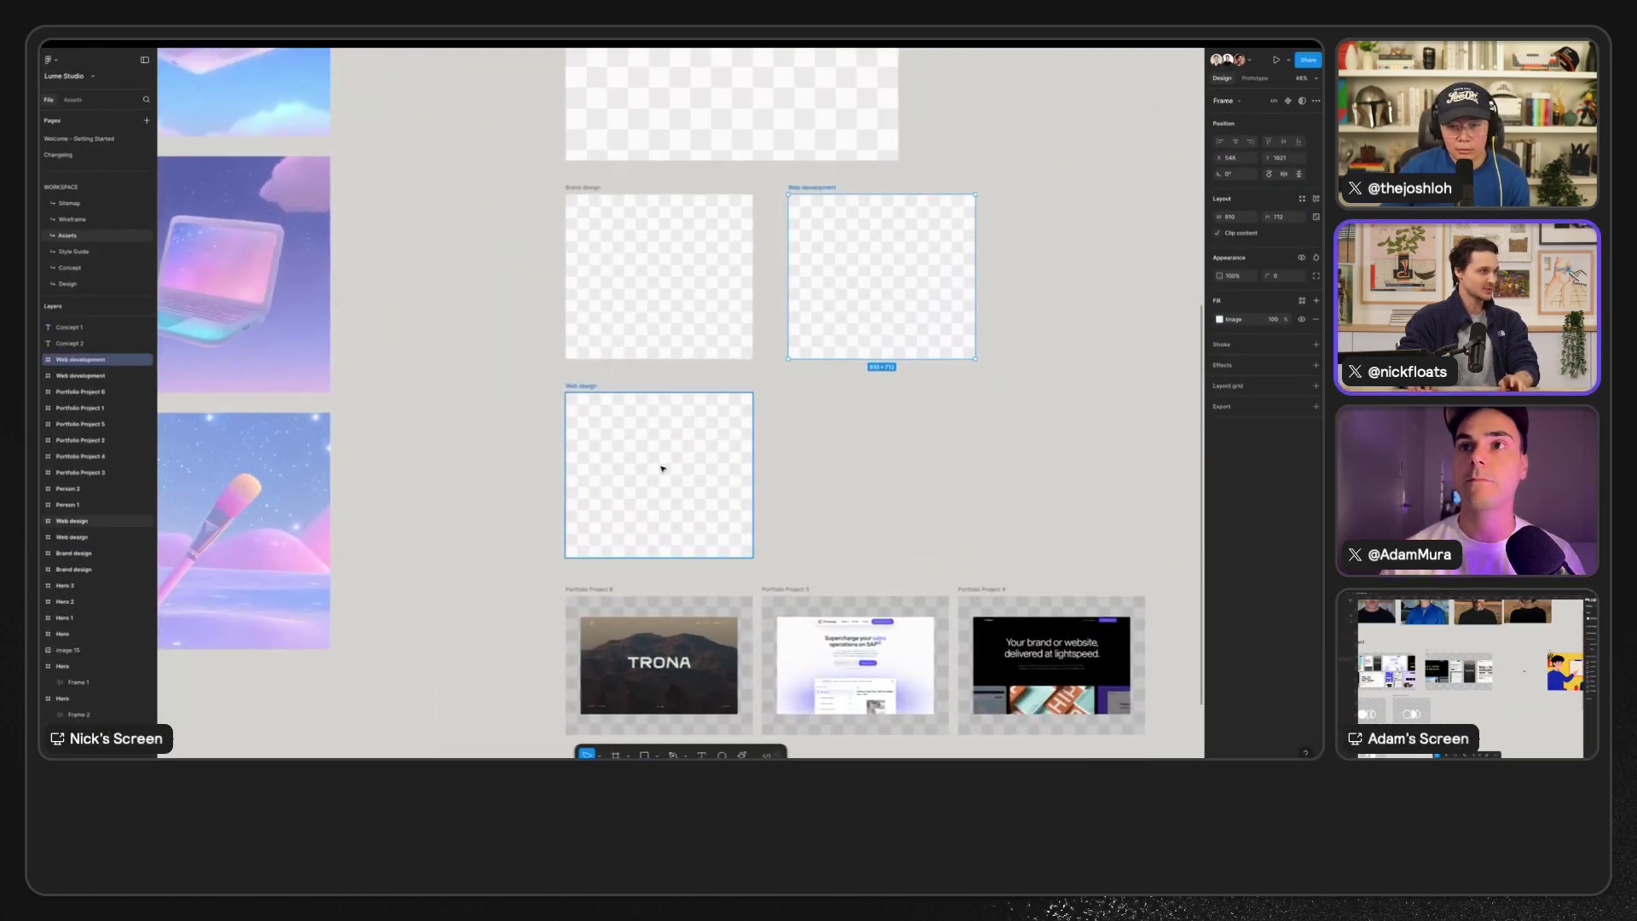
click(663, 468)
scroll(662, 468, down, 3)
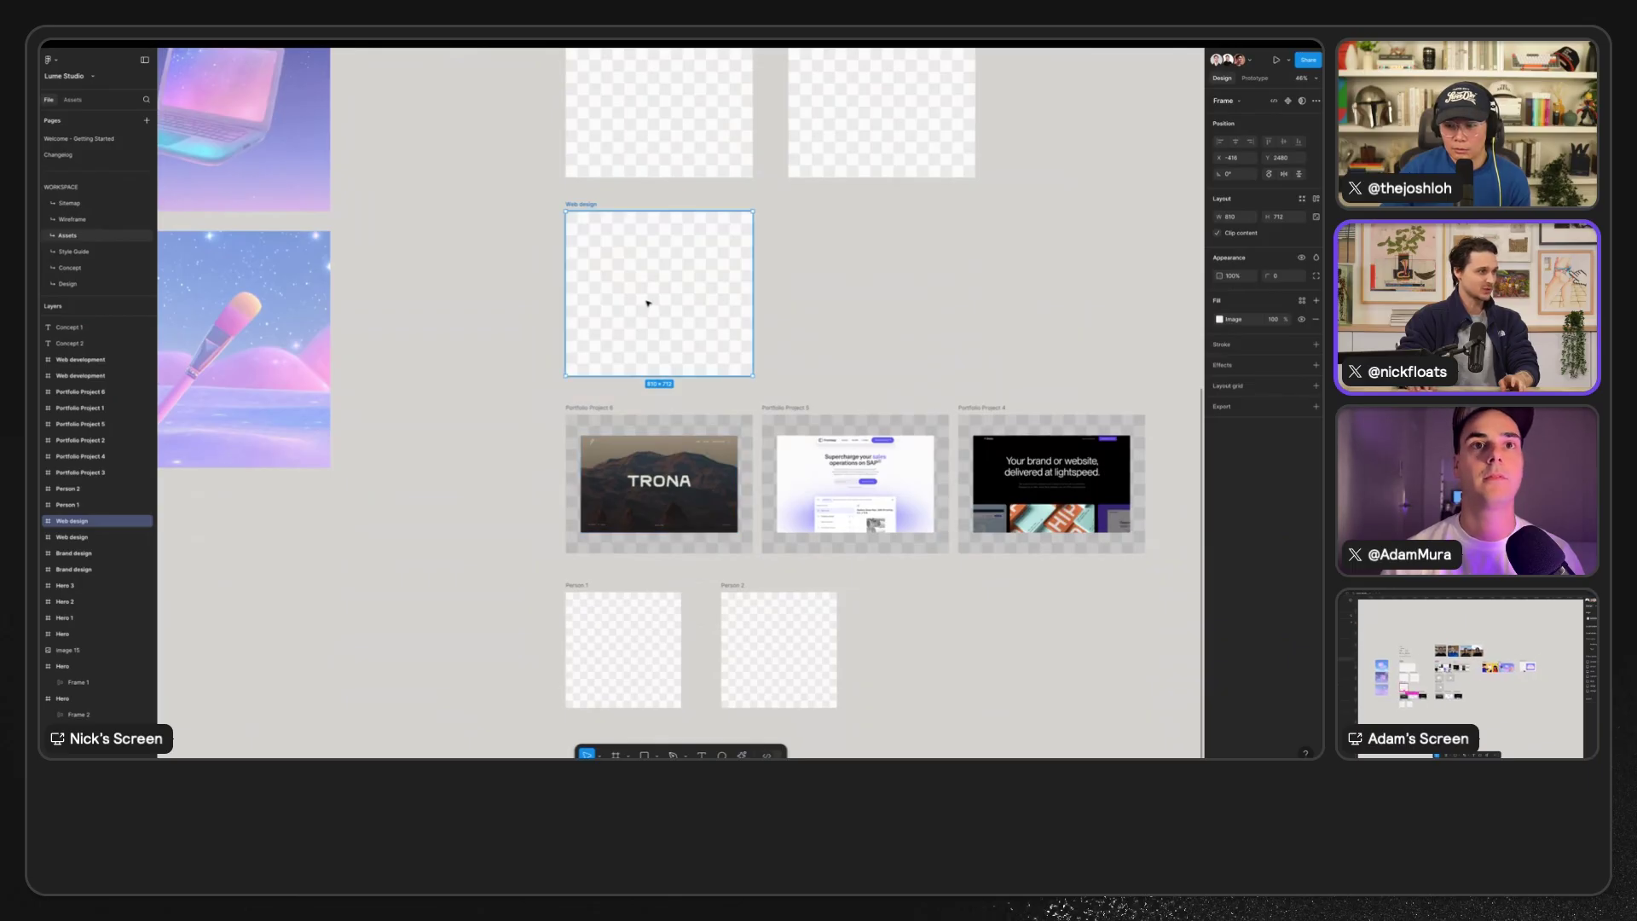
scroll(704, 308, down, 3)
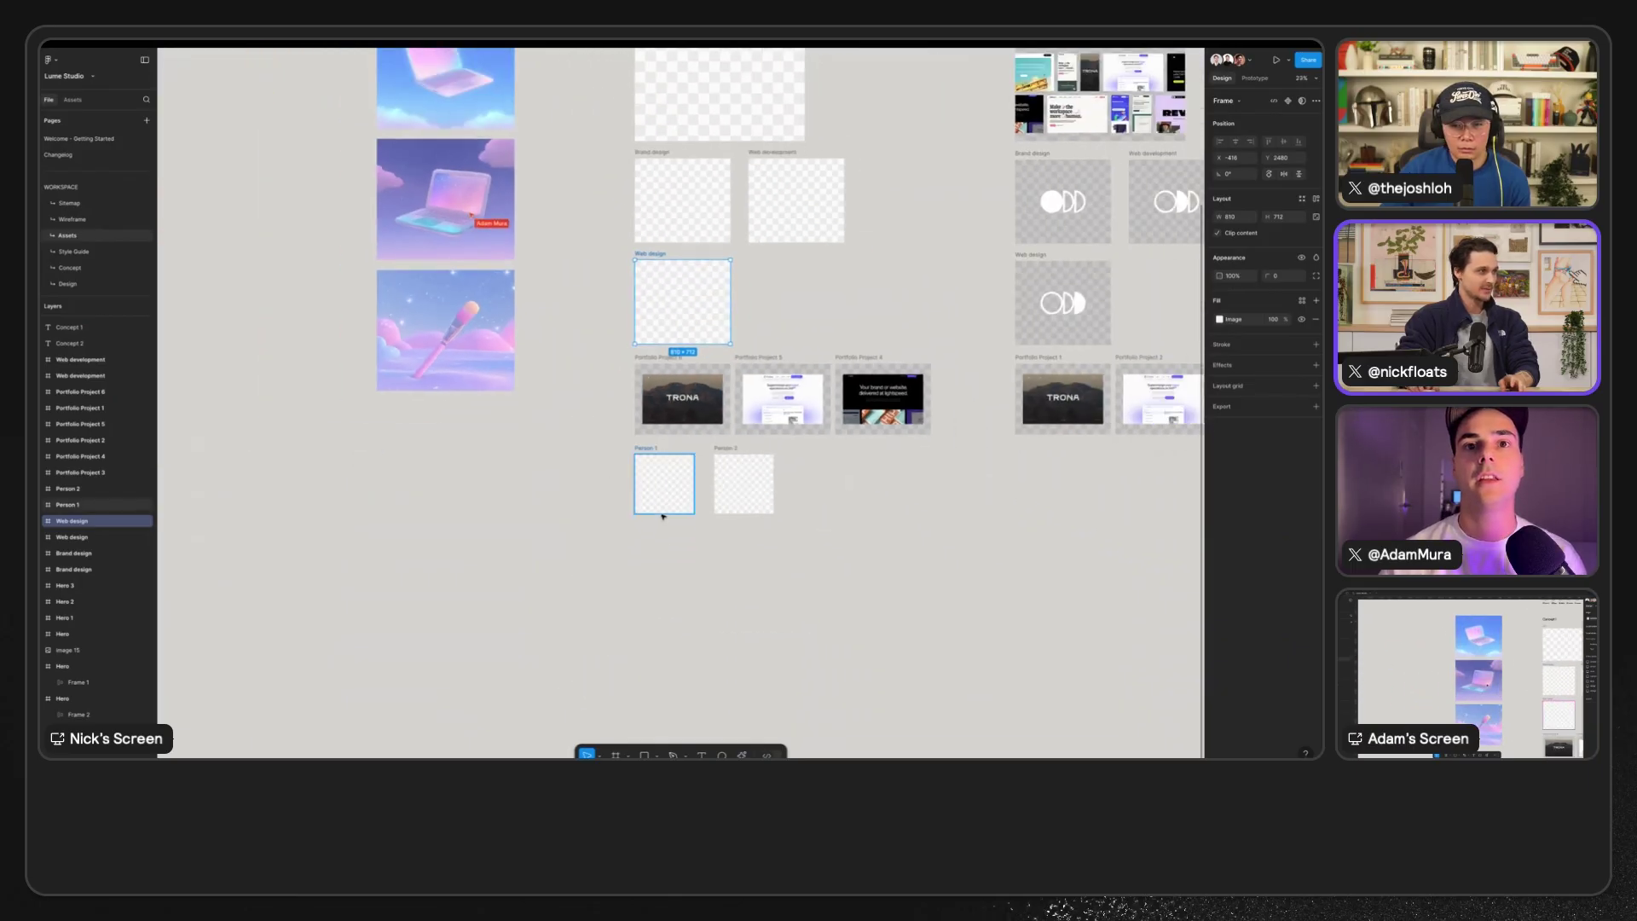
scroll(662, 516, up, 3)
click(669, 456)
click(918, 431)
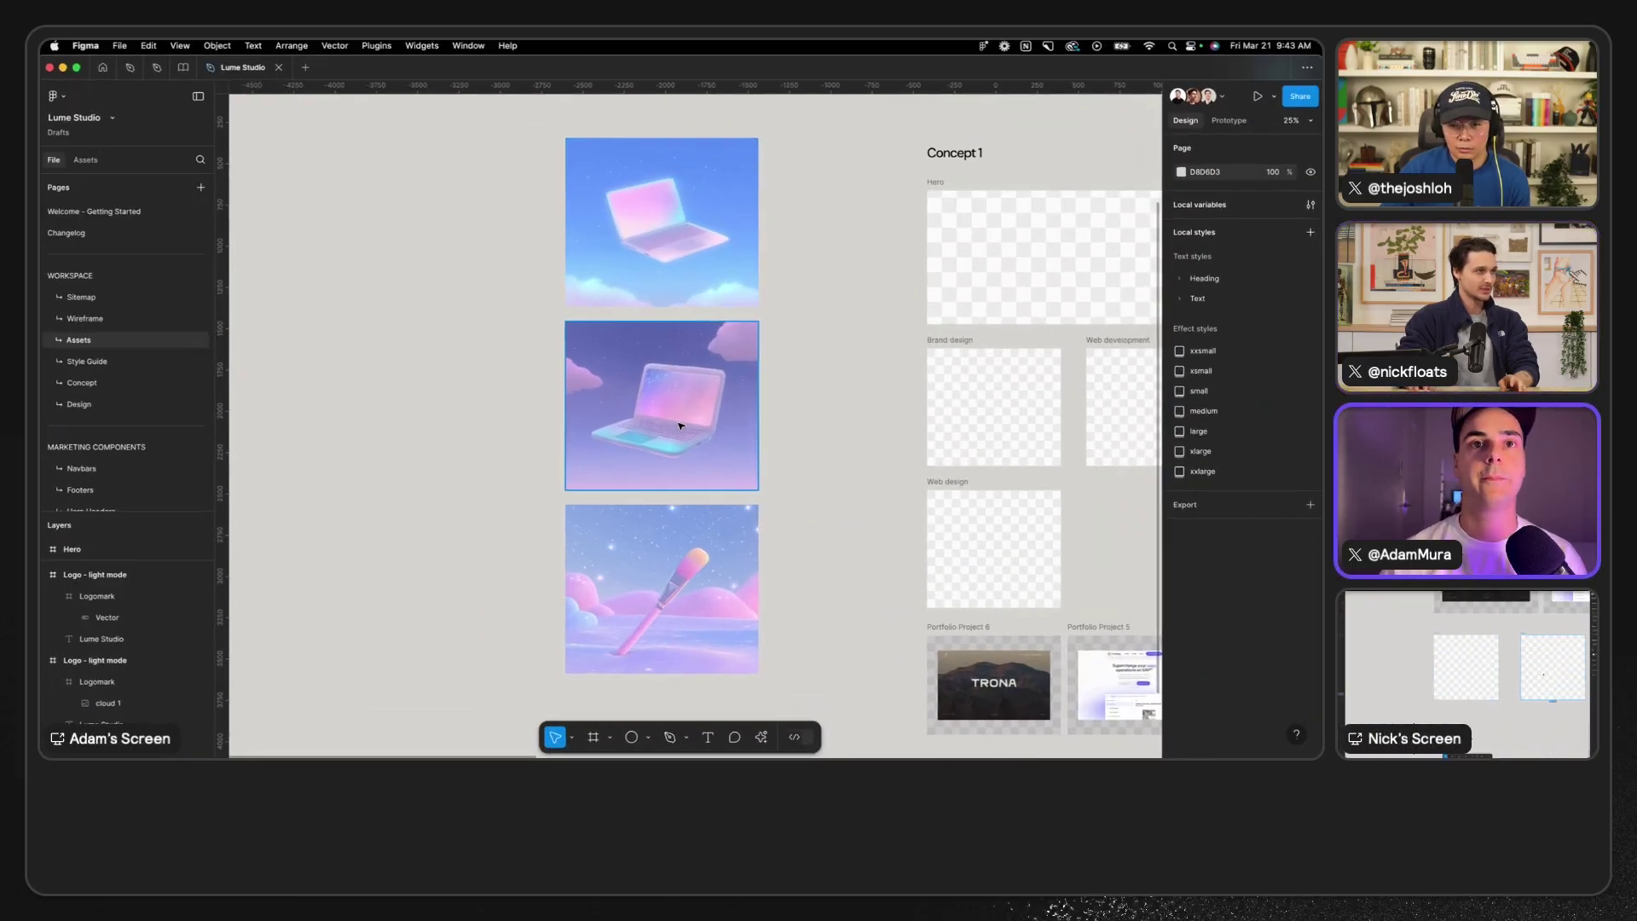
- Select the two laptop illustrations and the paintbrush illustration beside the Concept 1 frames together
click(680, 418)
scroll(683, 417, down, 4)
shift+click(728, 412)
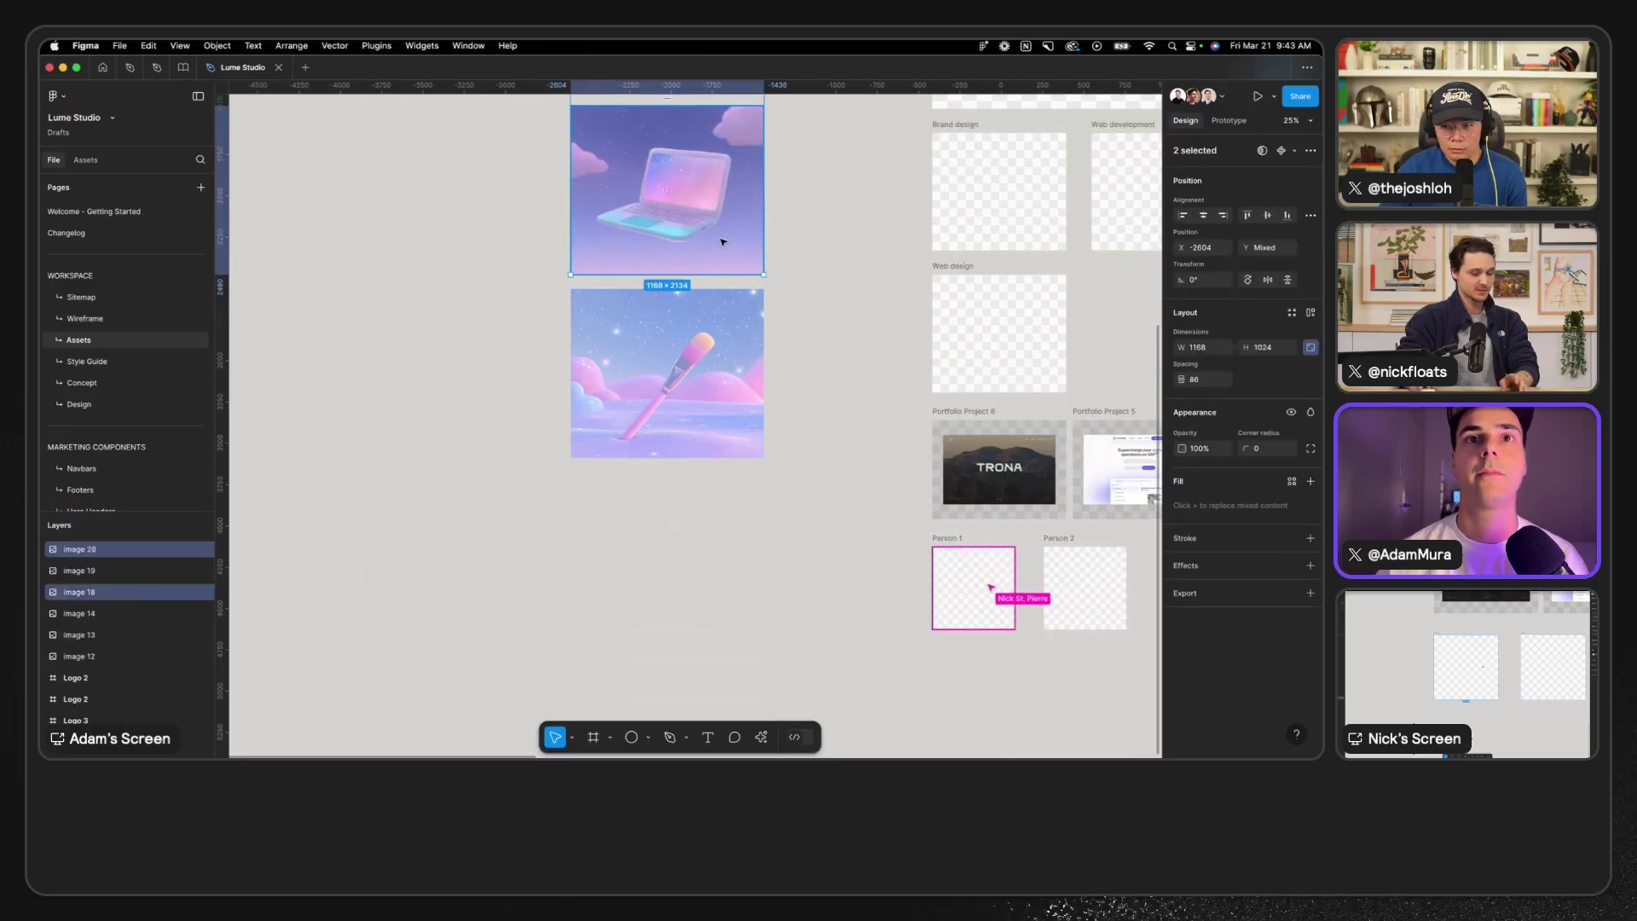
shift+click(727, 412)
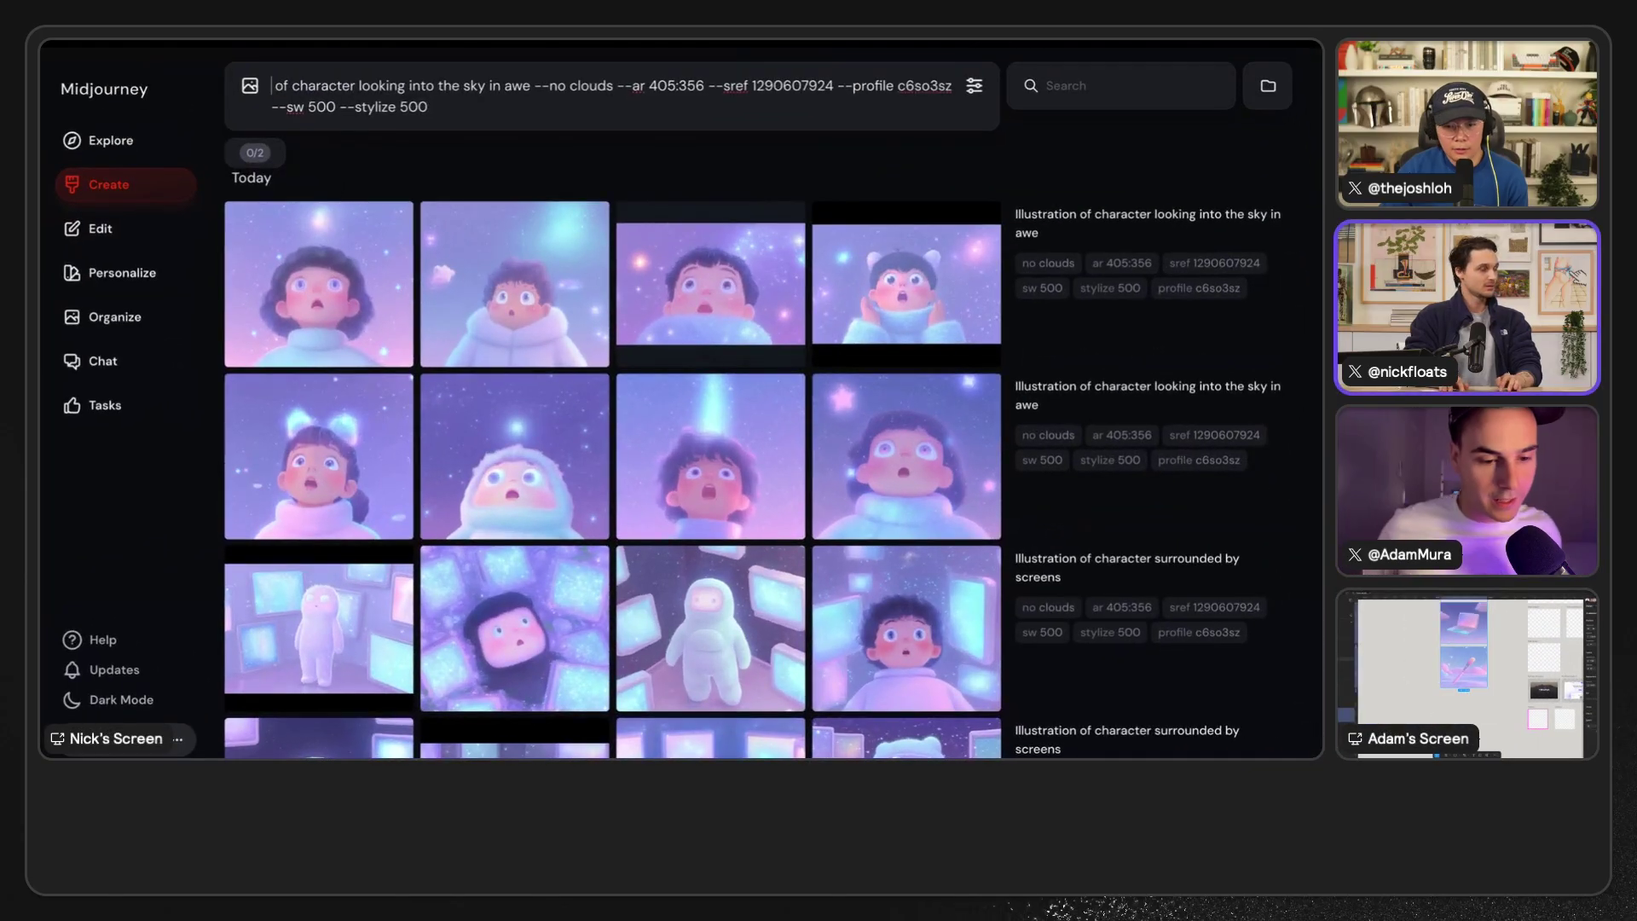
- Switch to Midjourney, reword the prompt to "3D avatar of cute {male, female} character" without the sky wording, keeping the parameters, and generate it
text(3D)
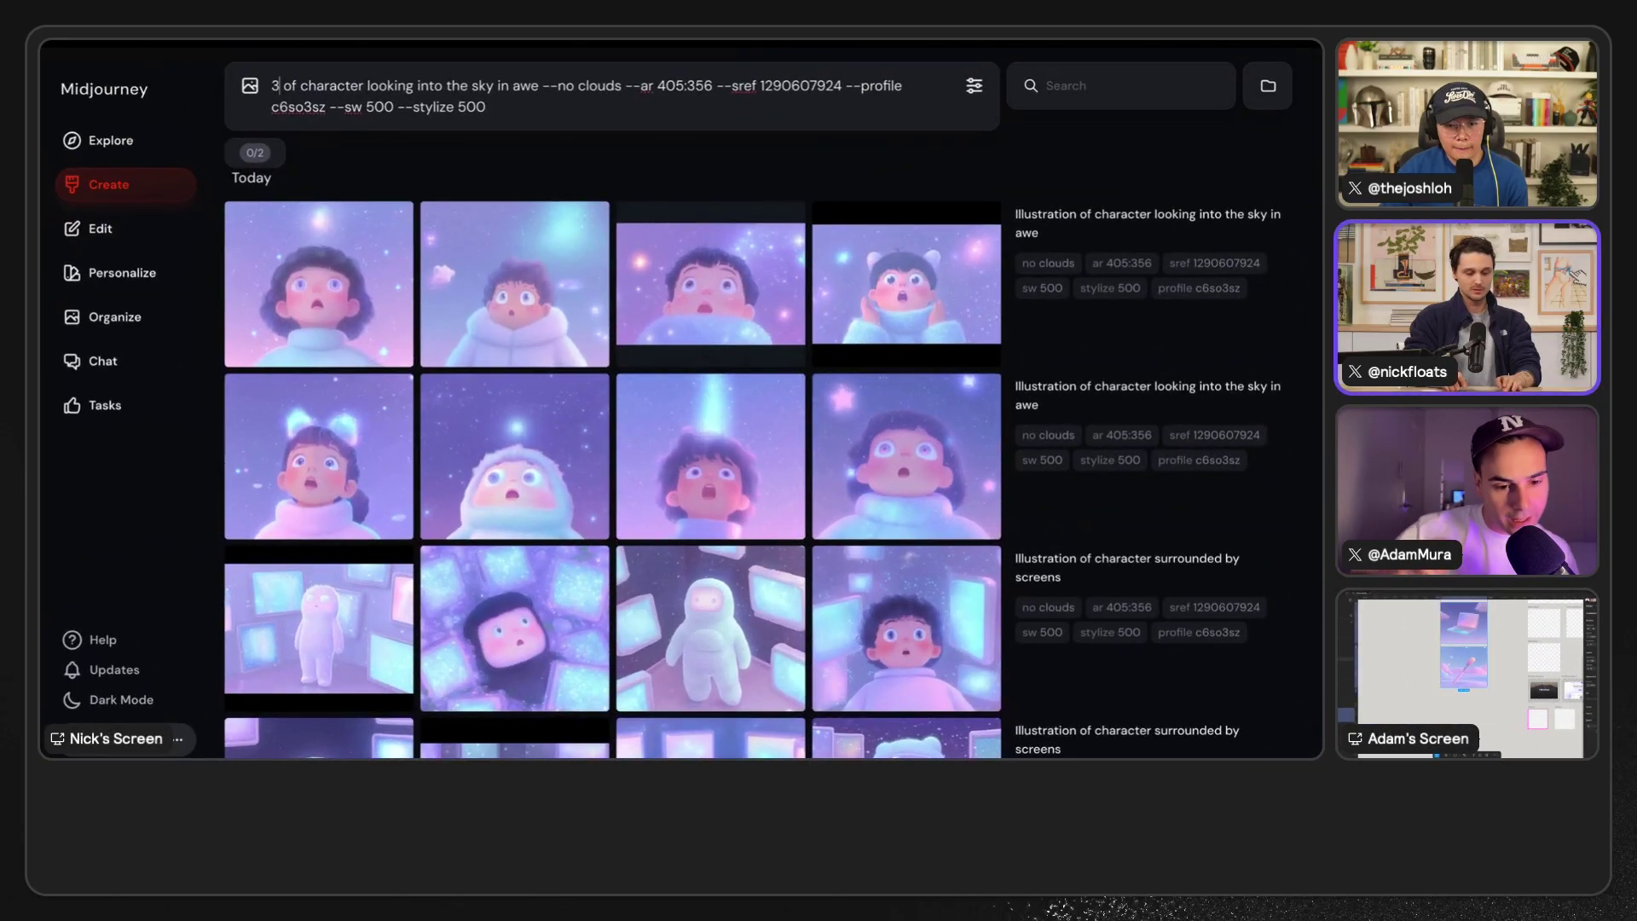
text( avatar of )
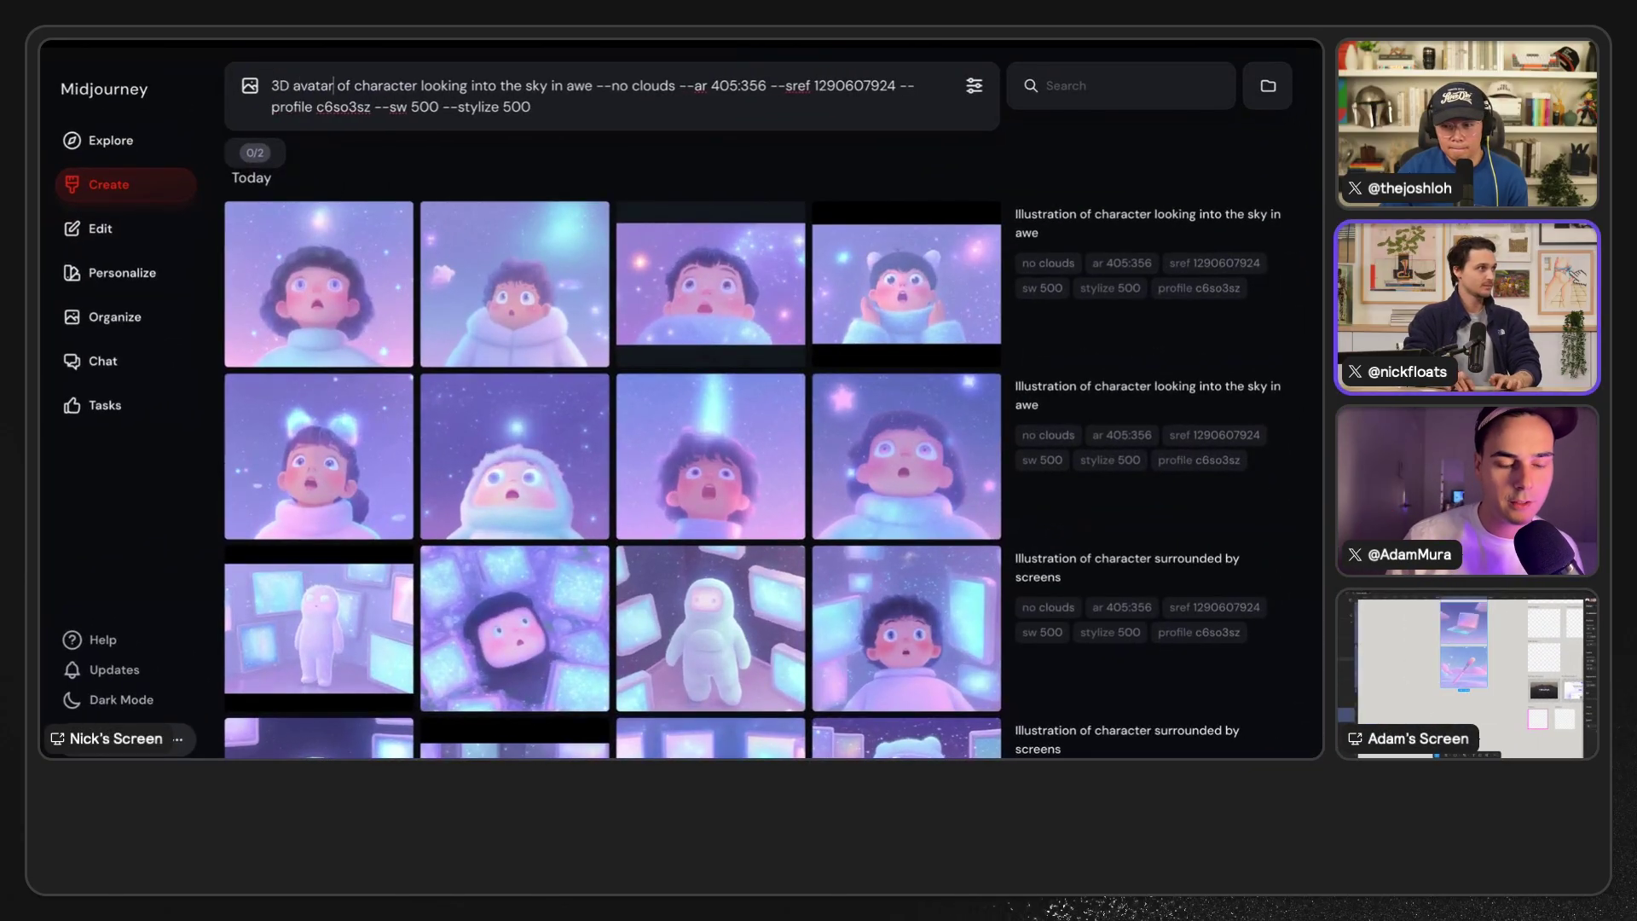
text(cute )
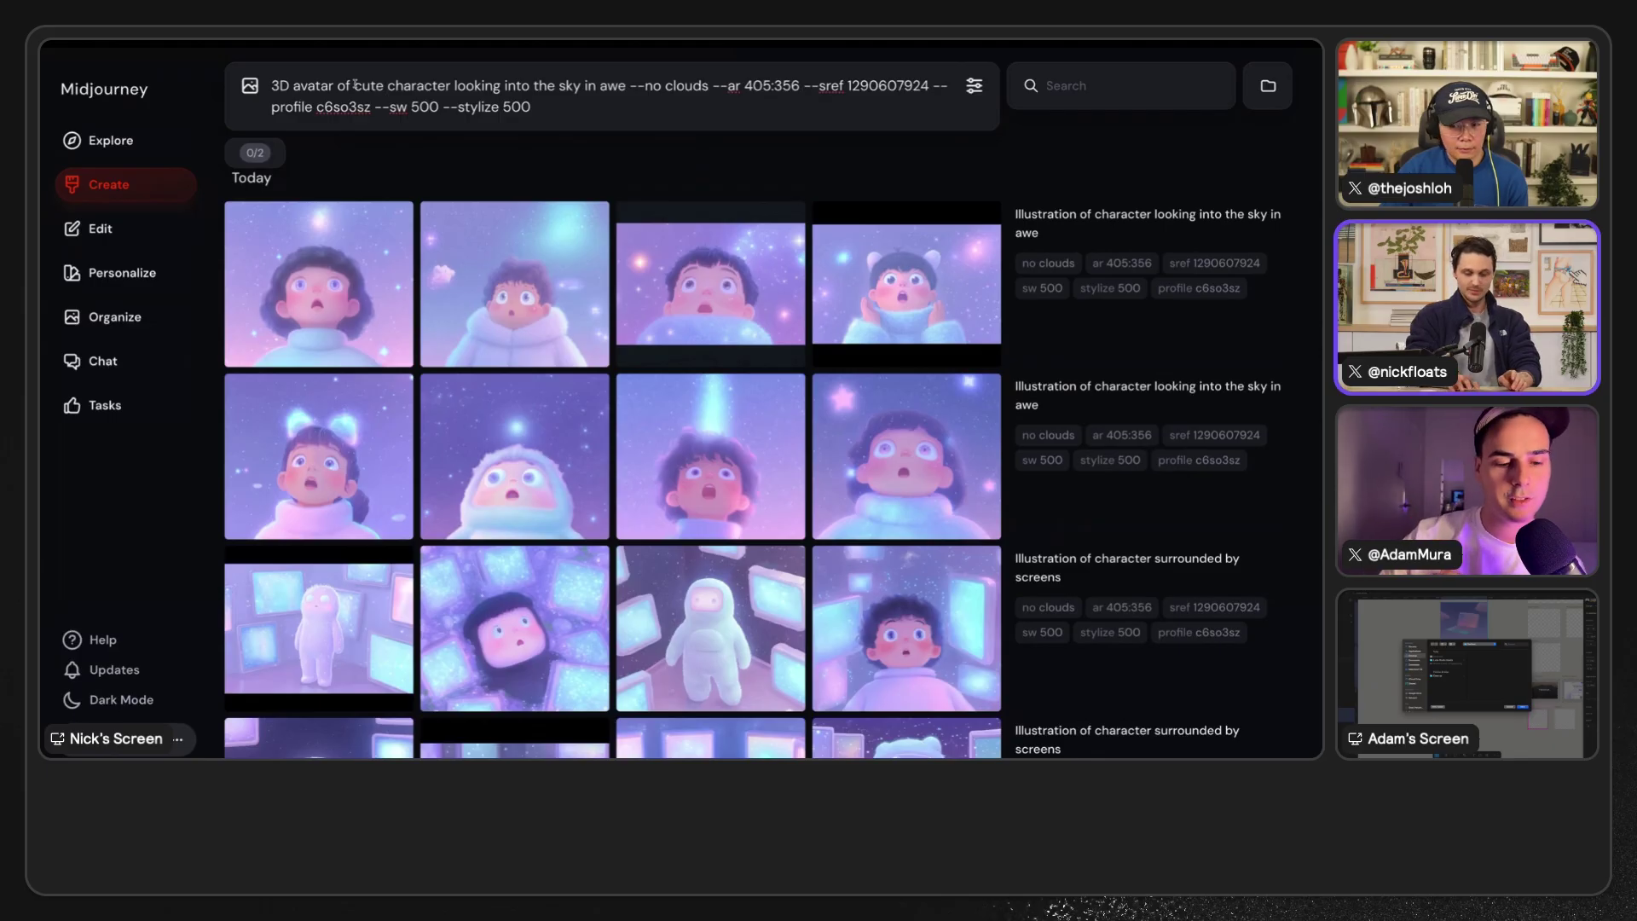
text({male)
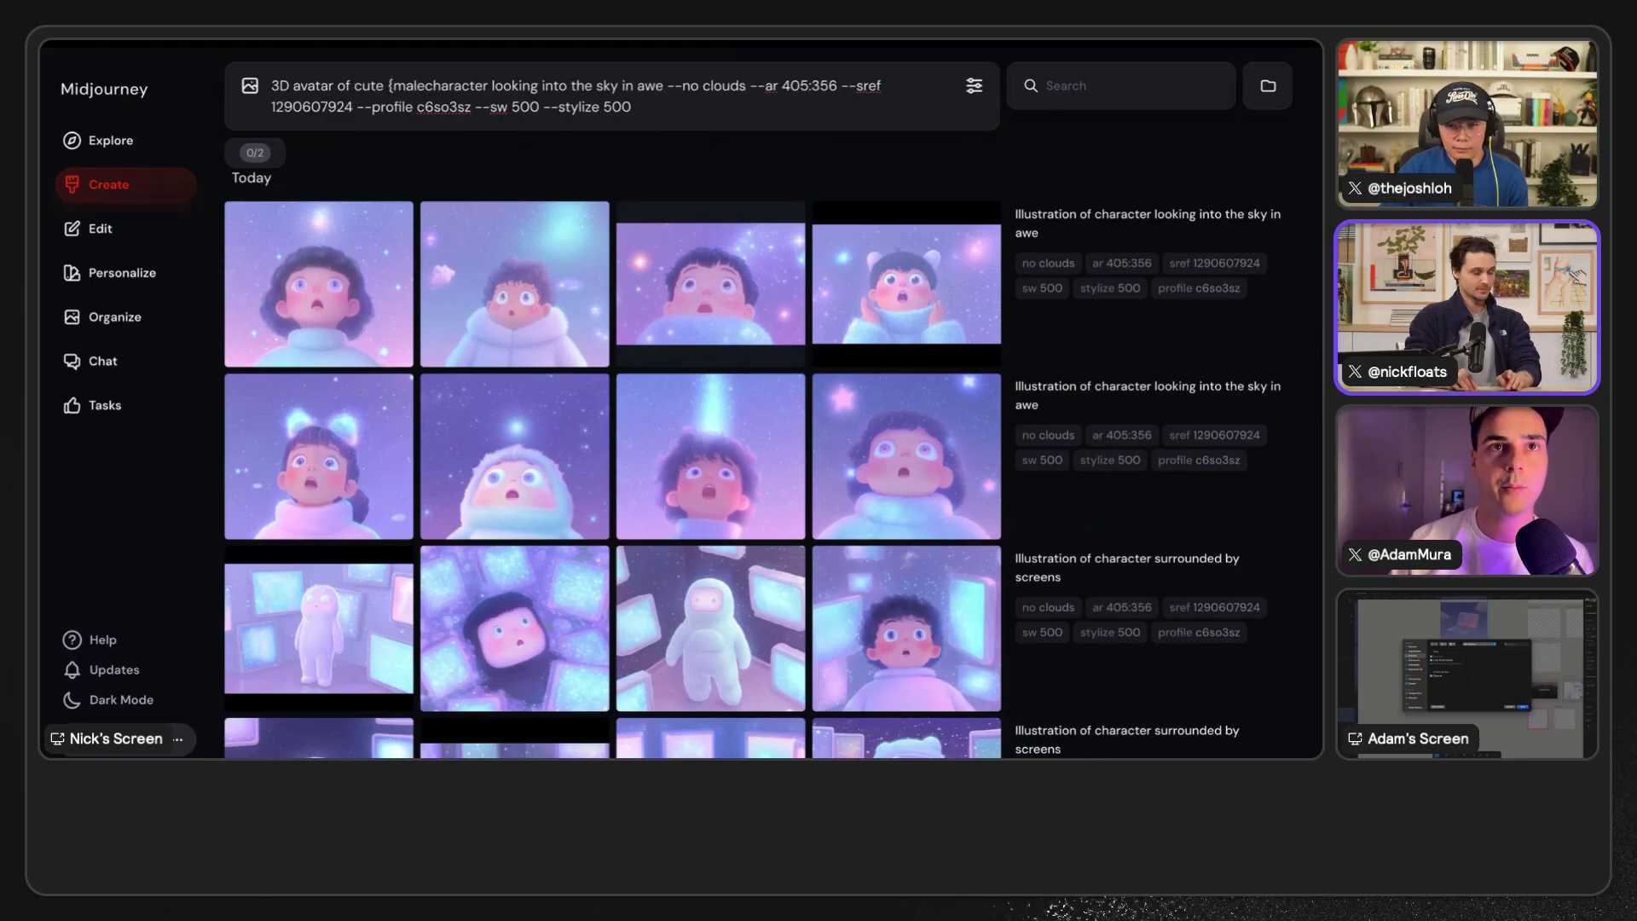
text(, female})
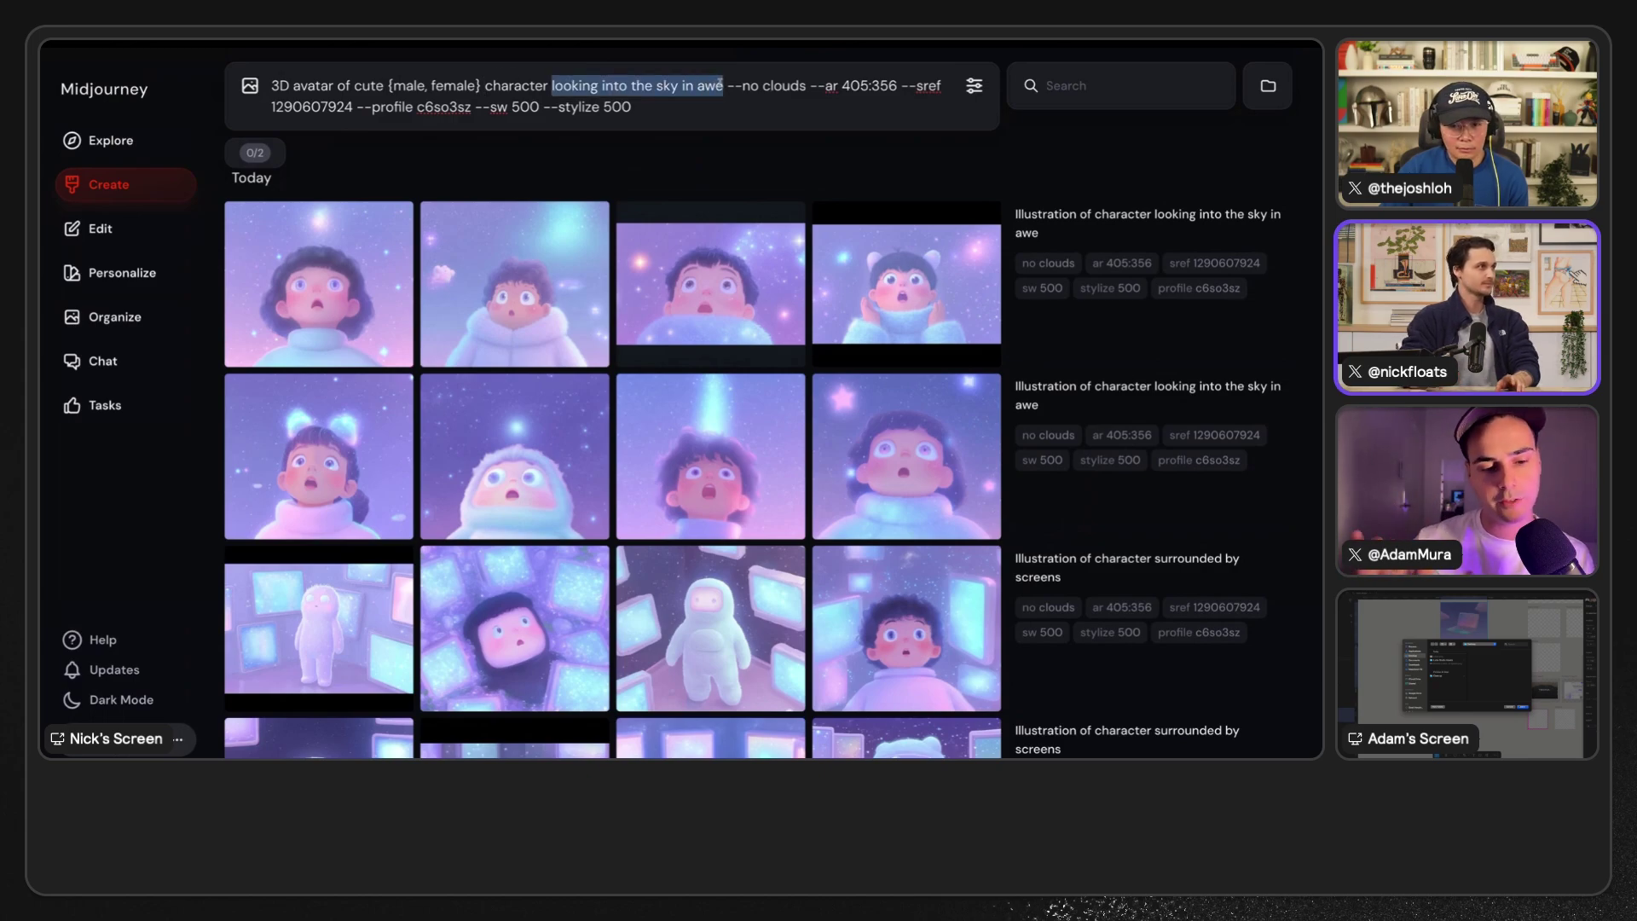
key(BackSpace)
key(Return)
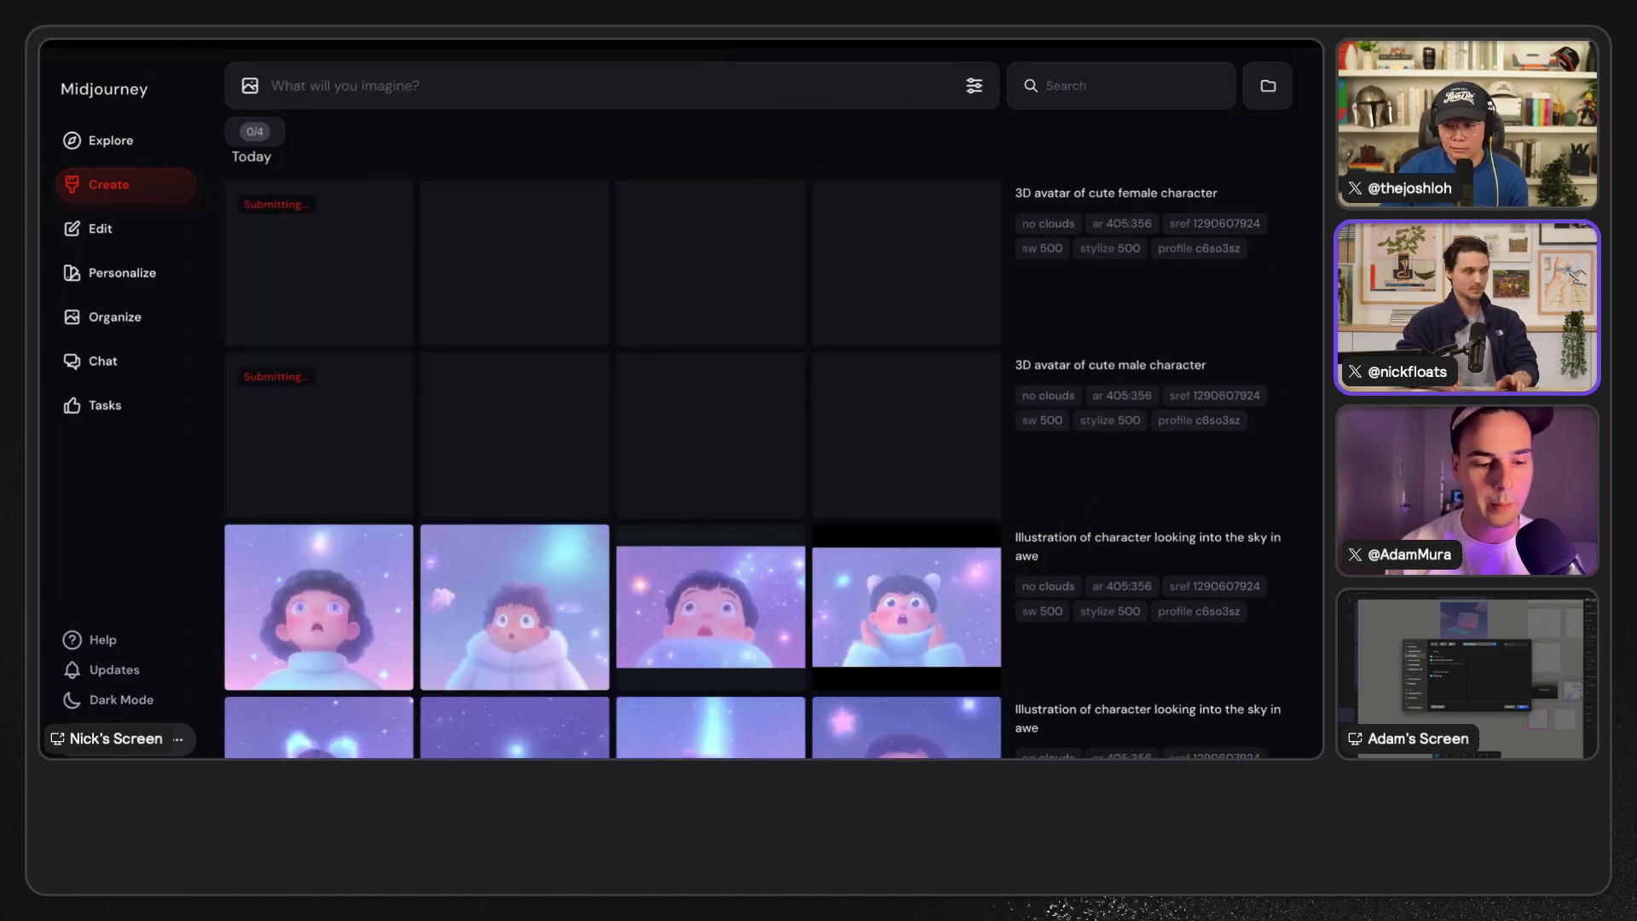
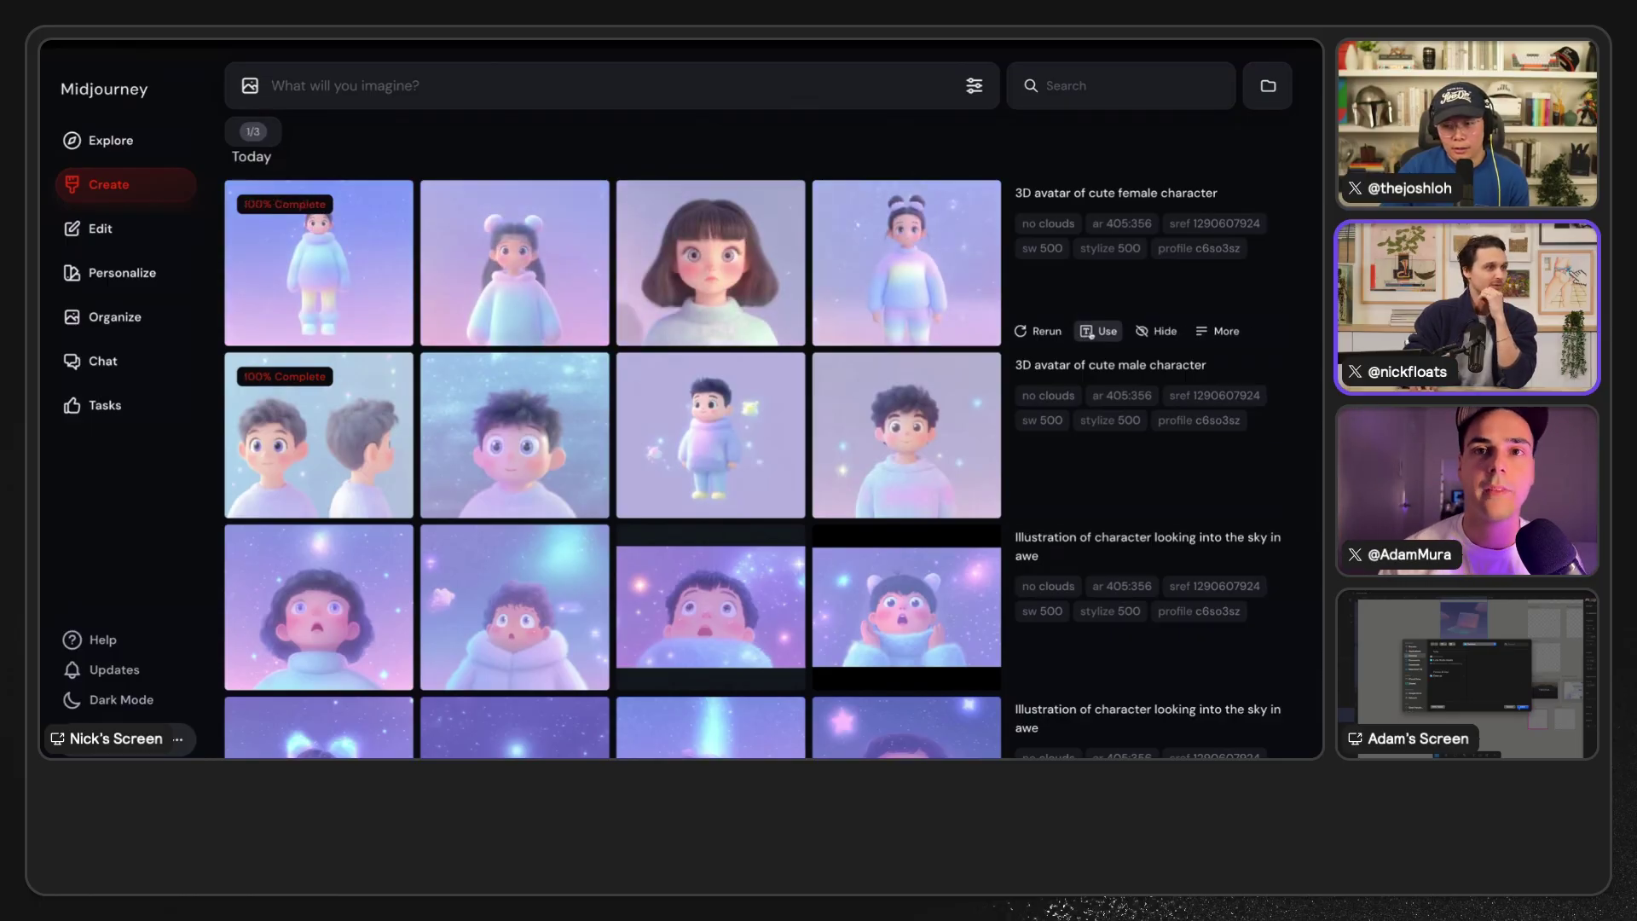
- Reuse the female character prompt, reword it to "3D avatar of cute 30 year old woman", and generate it
click(1098, 331)
double_click(409, 86)
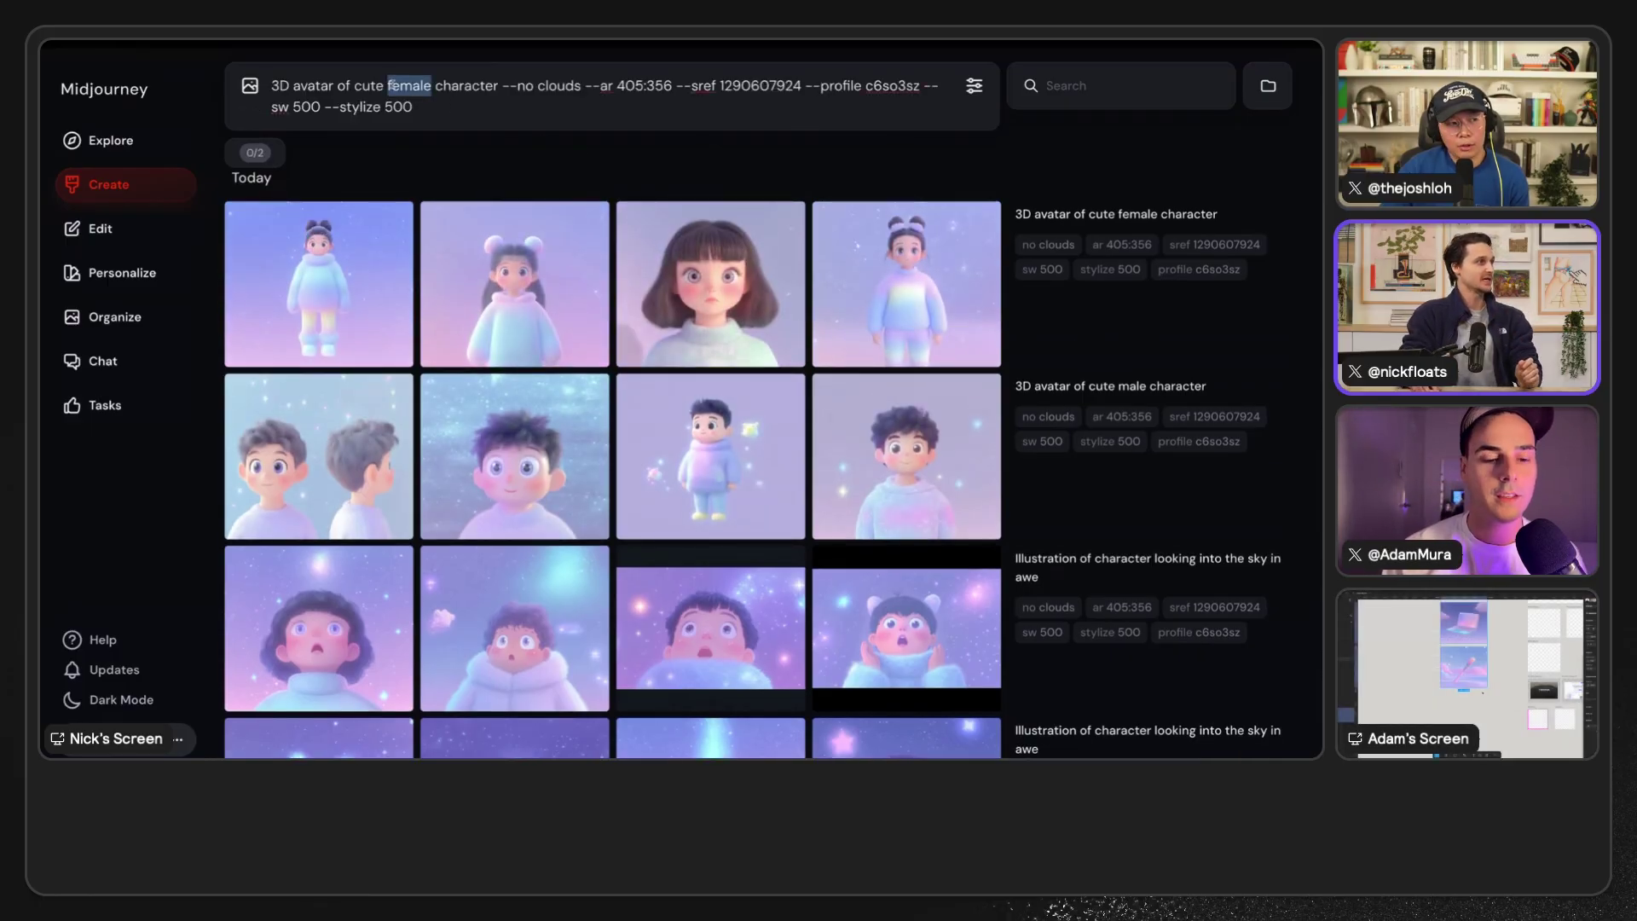
click(389, 85)
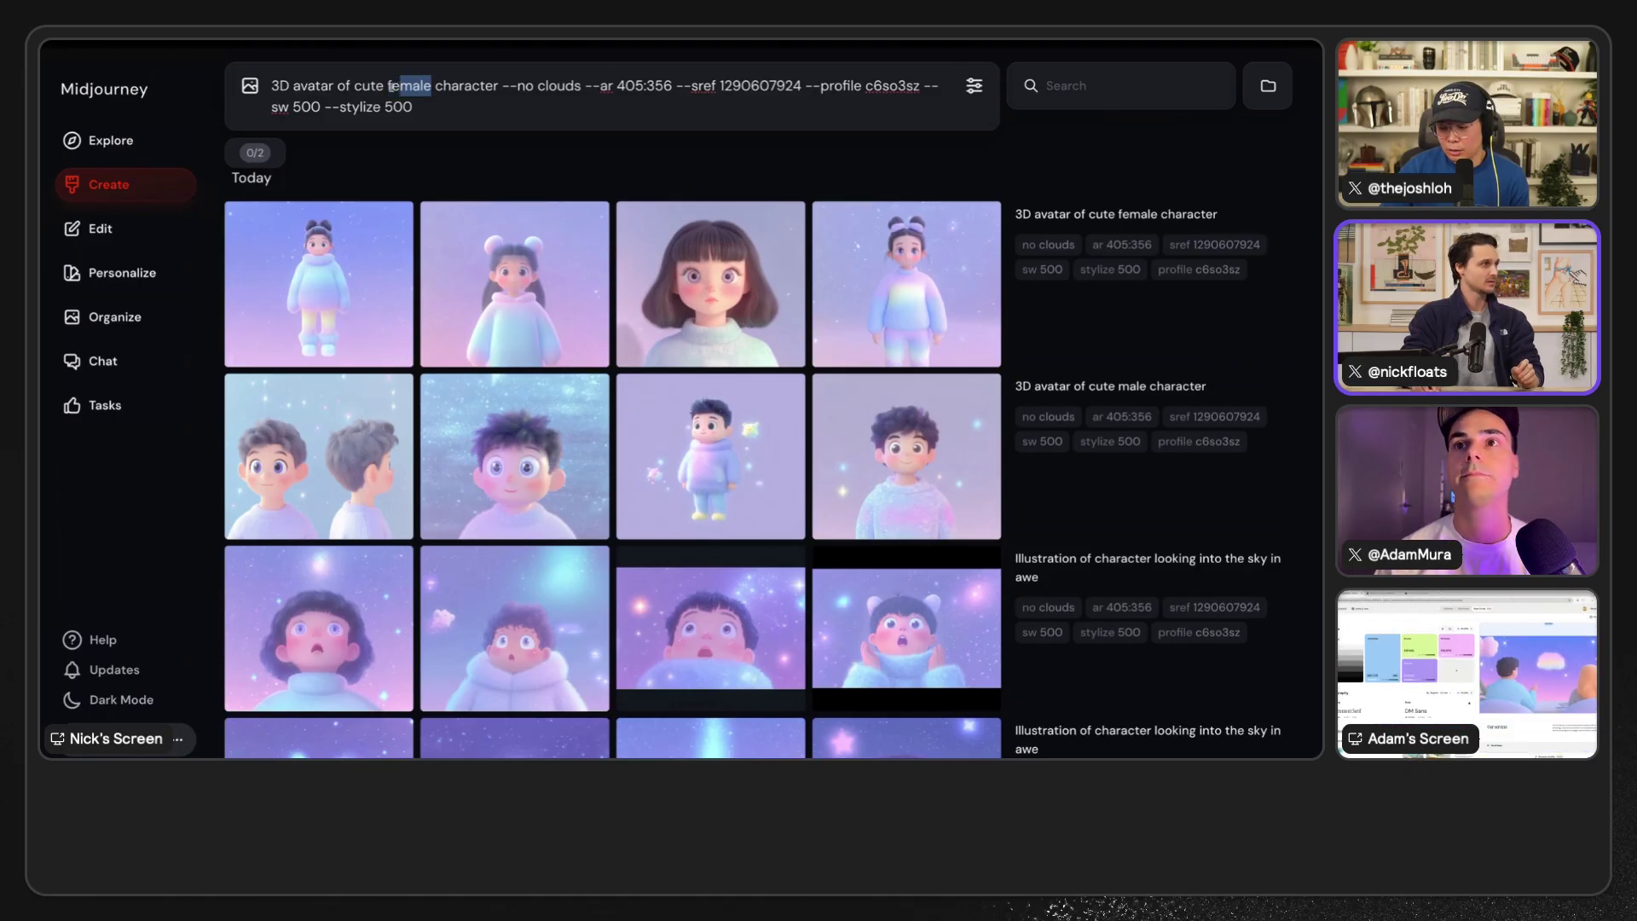
double_click(389, 86)
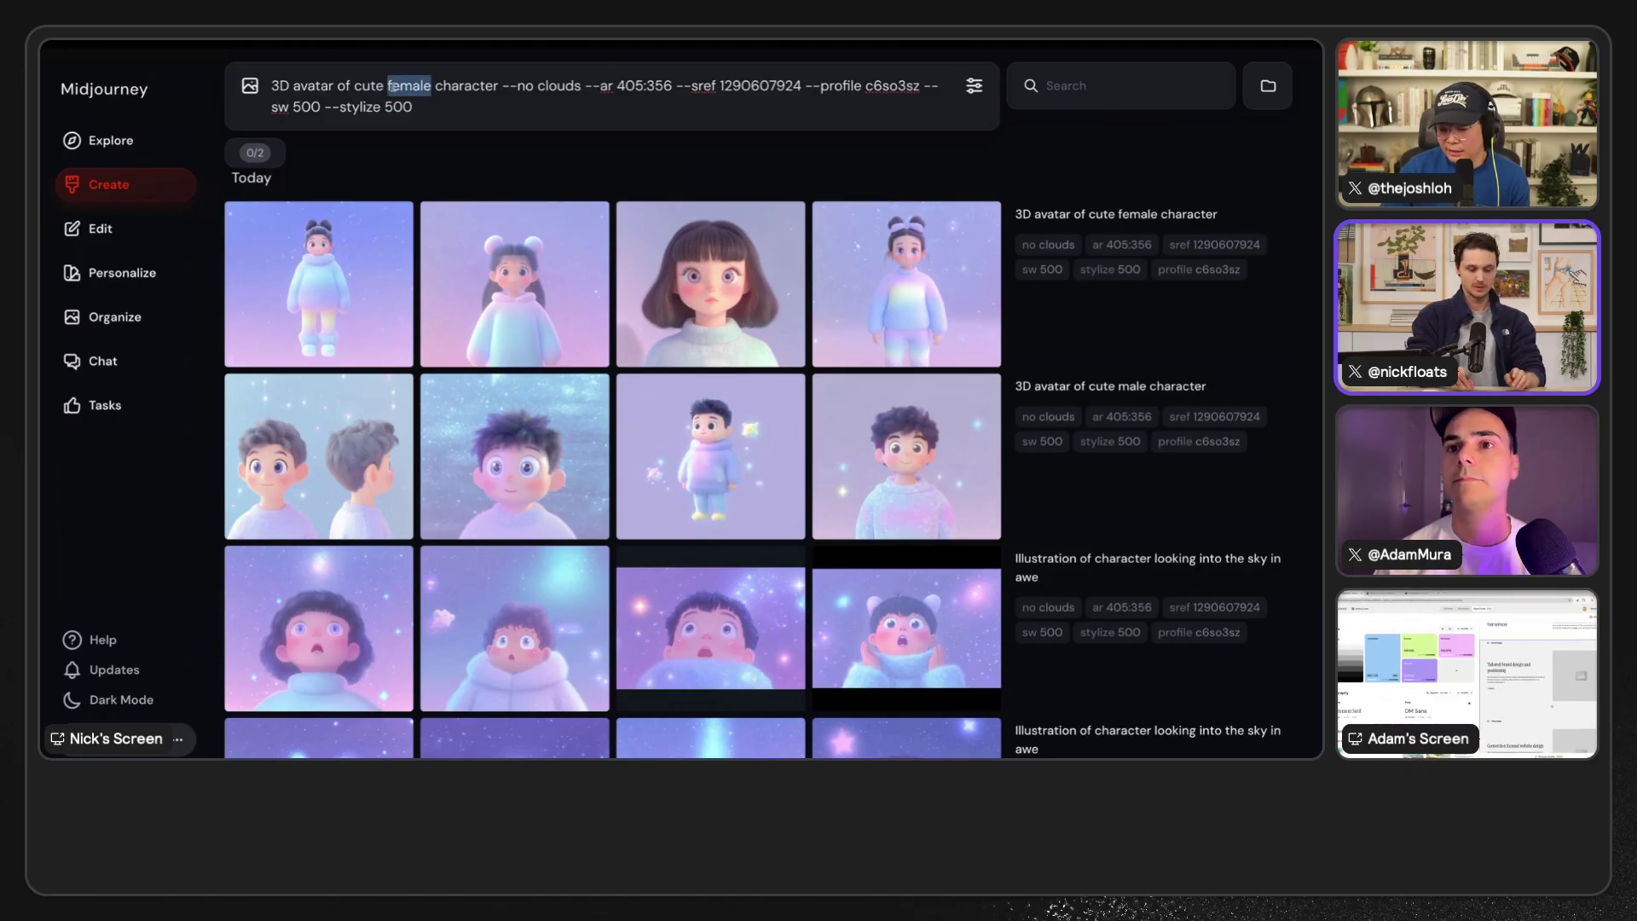
text(30 year old)
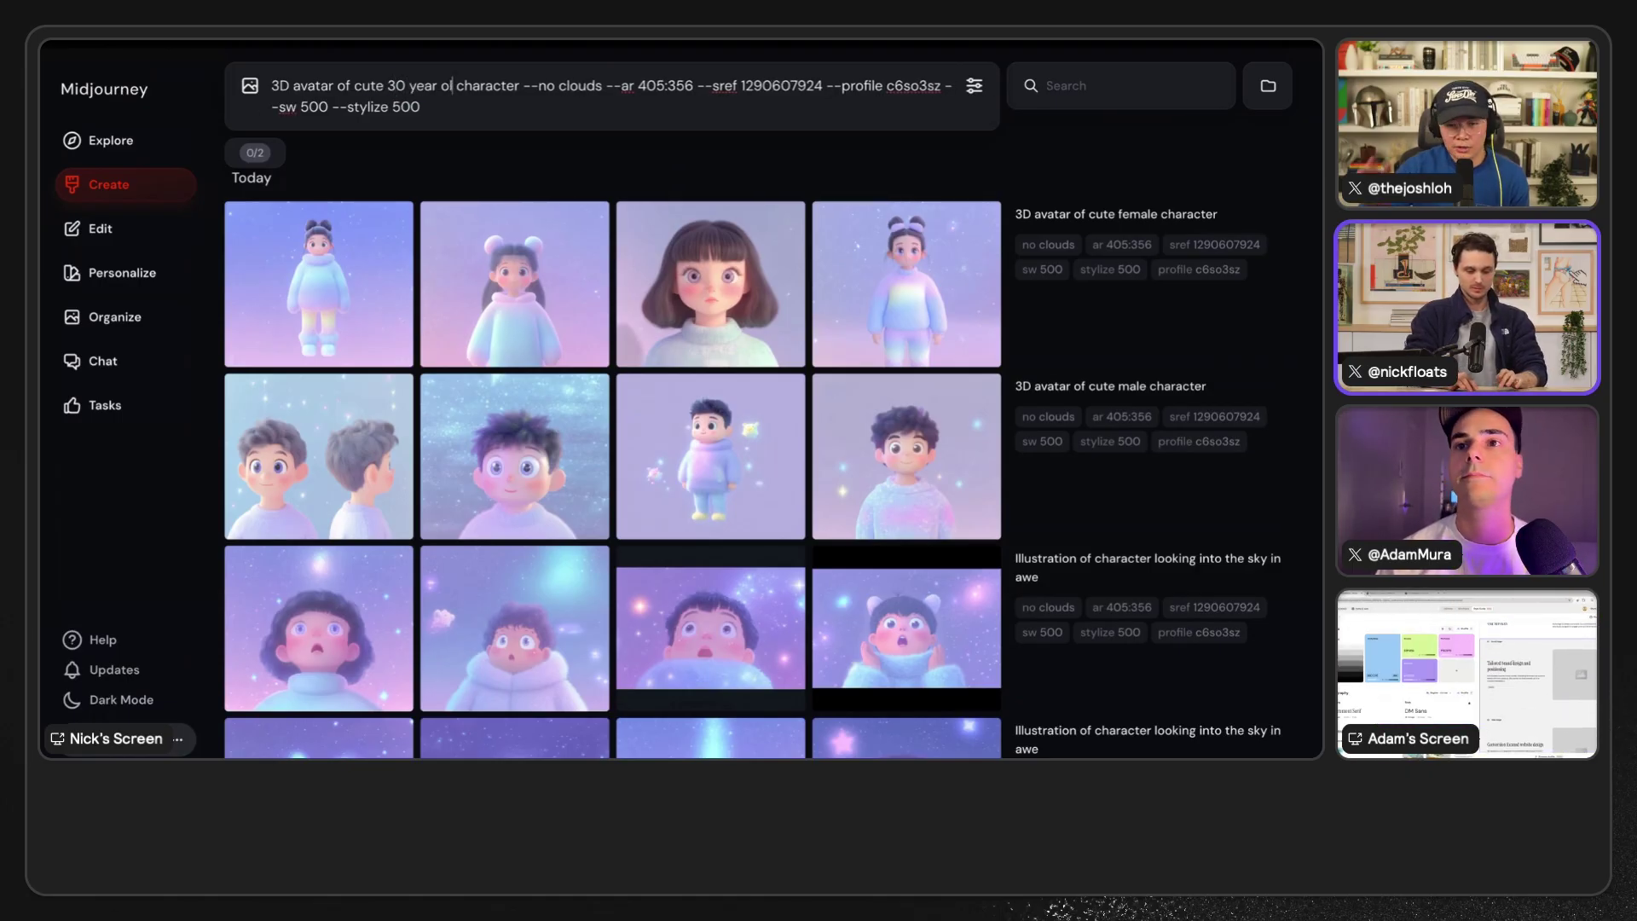
text( woman)
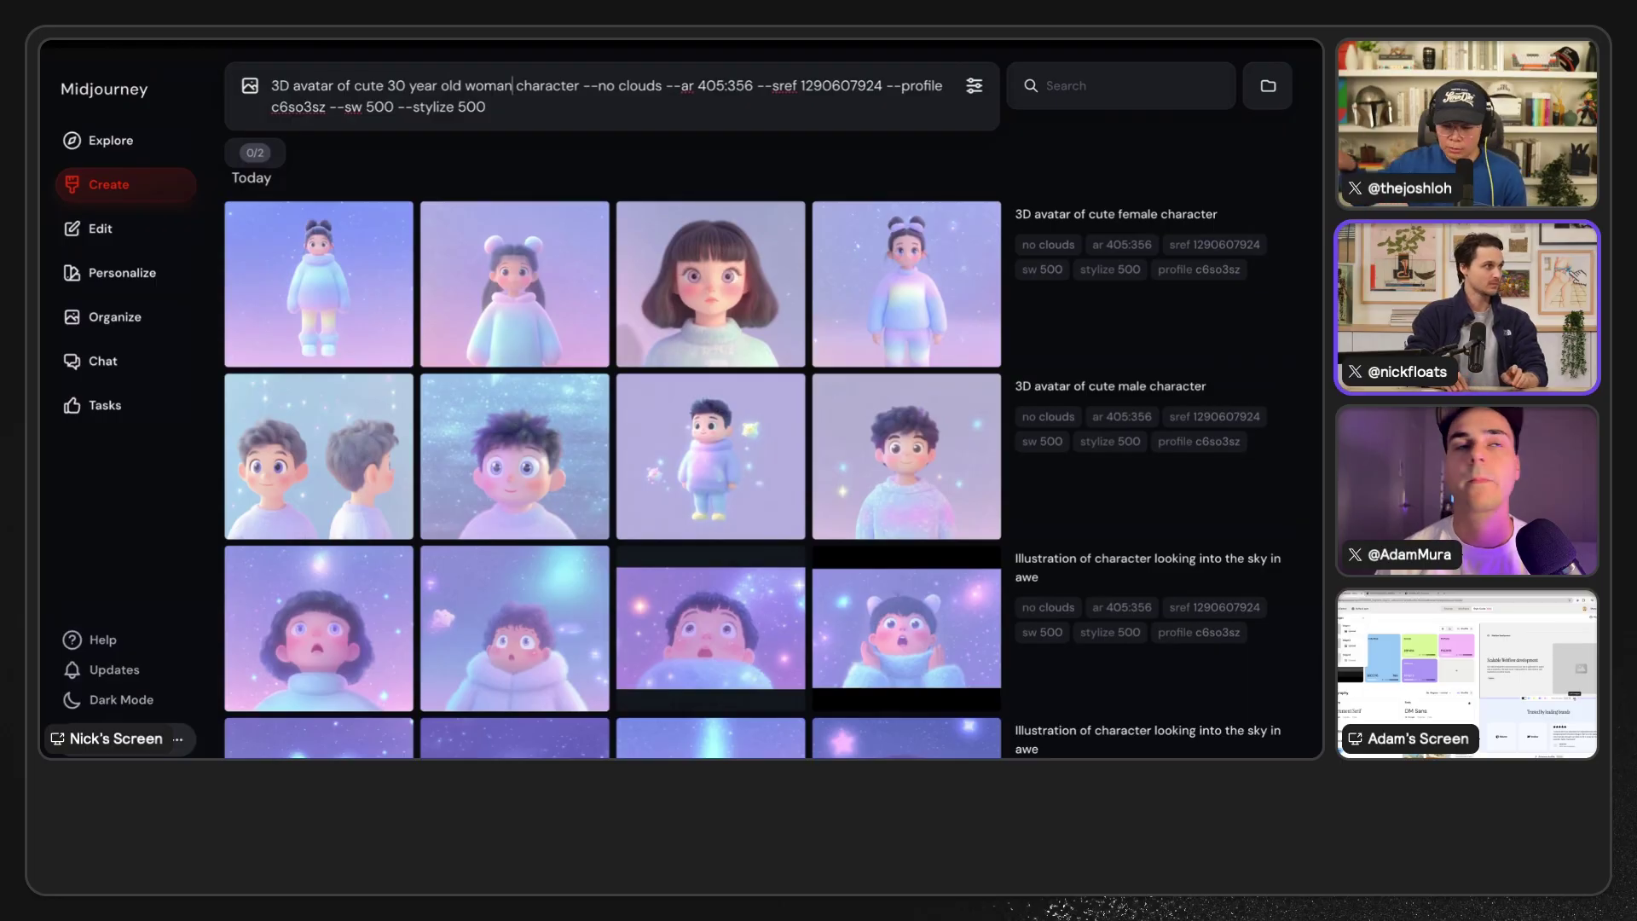
double_click(552, 85)
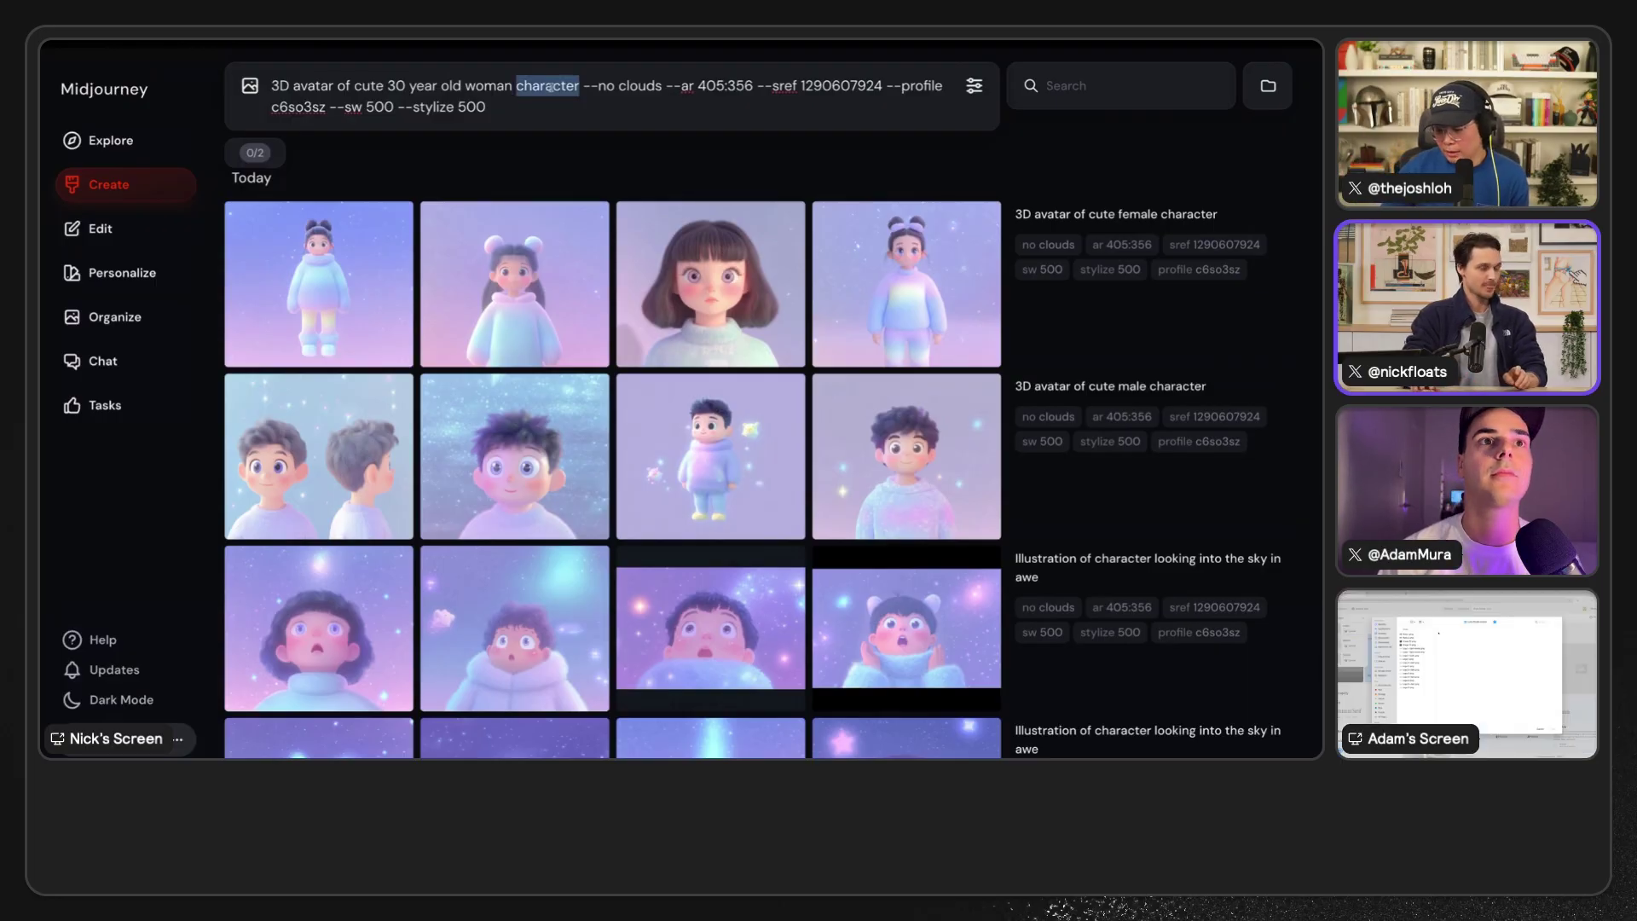
key(BackSpace)
key(Return)
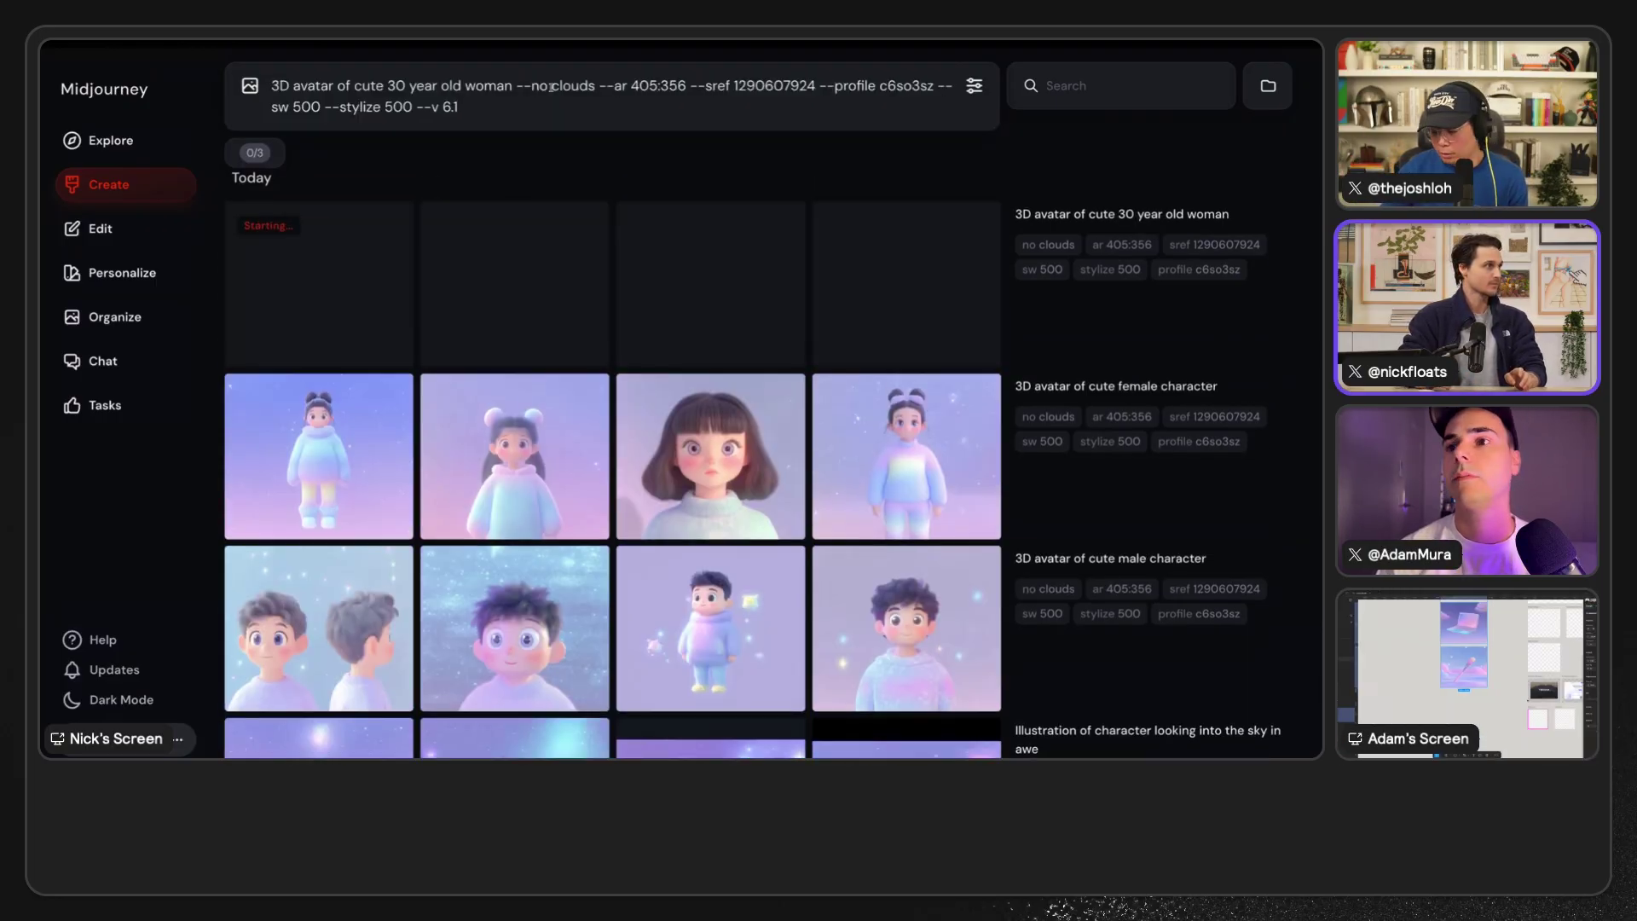
- Generate the same prompt as "3D avatar of cute 30 year old man" and look through the avatar results
text(man)
key(Return)
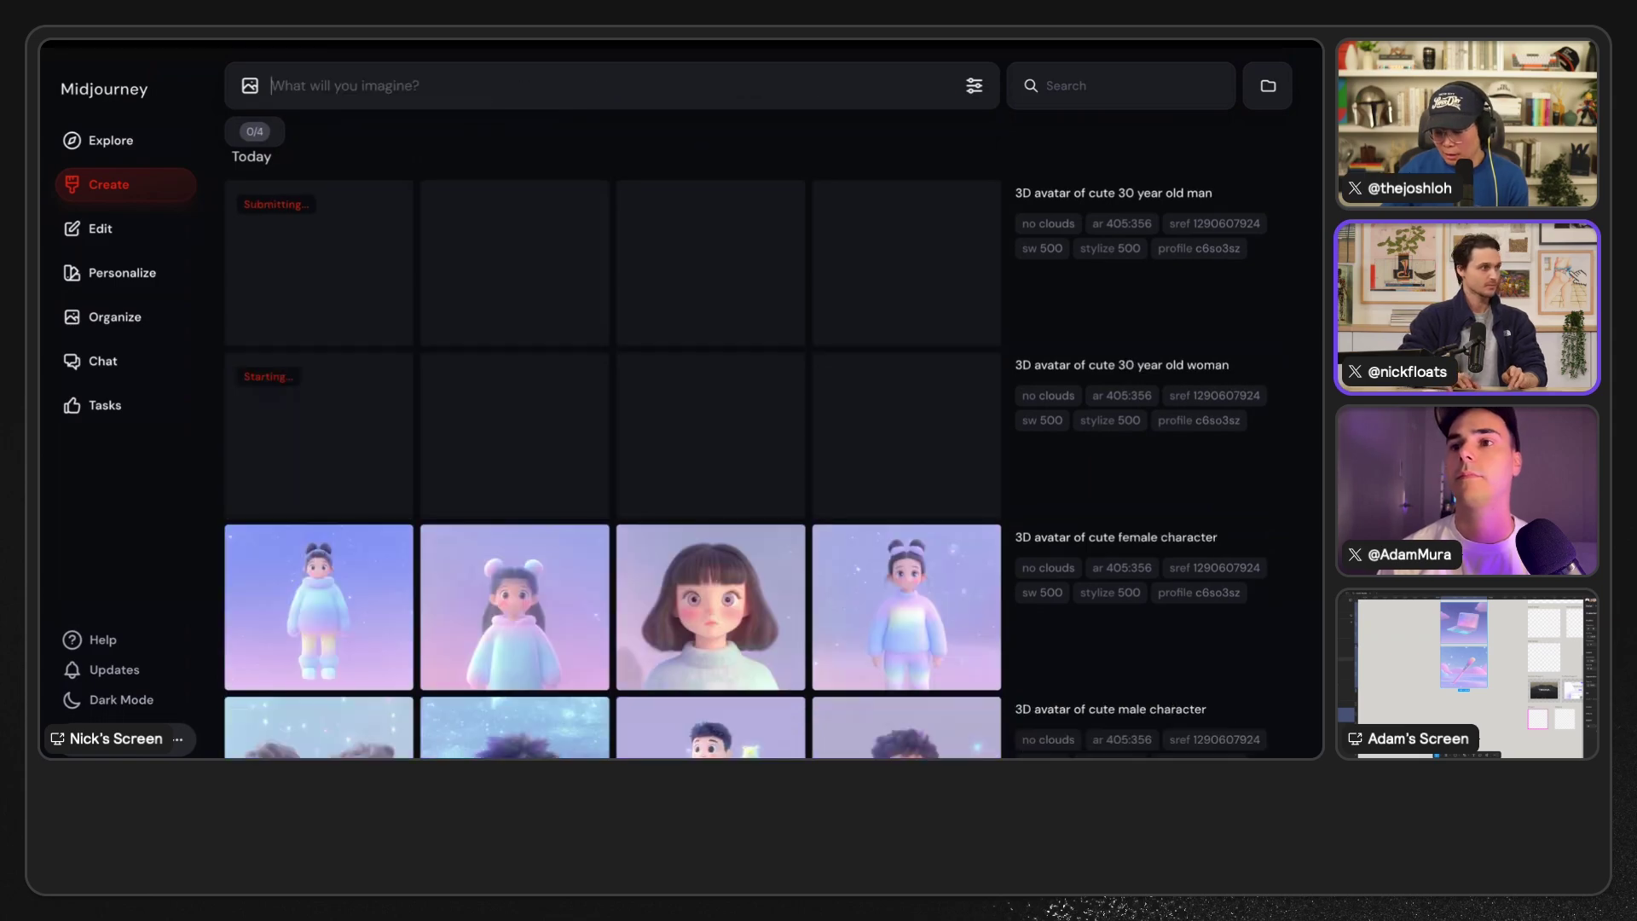
scroll(674, 478, down, 4)
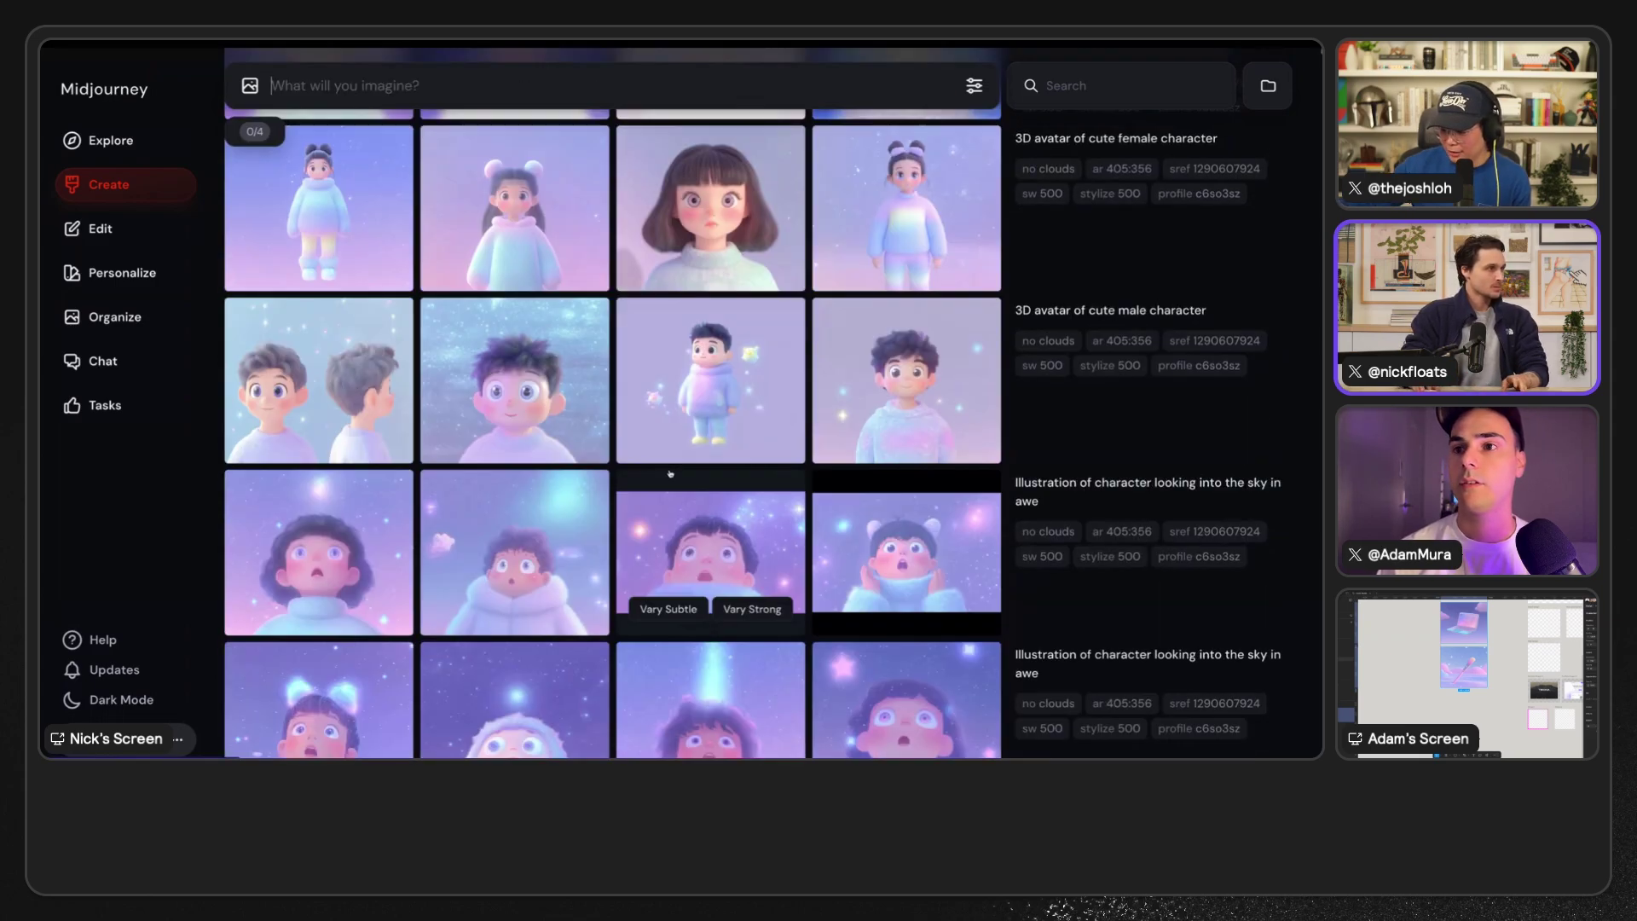
scroll(669, 474, up, 4)
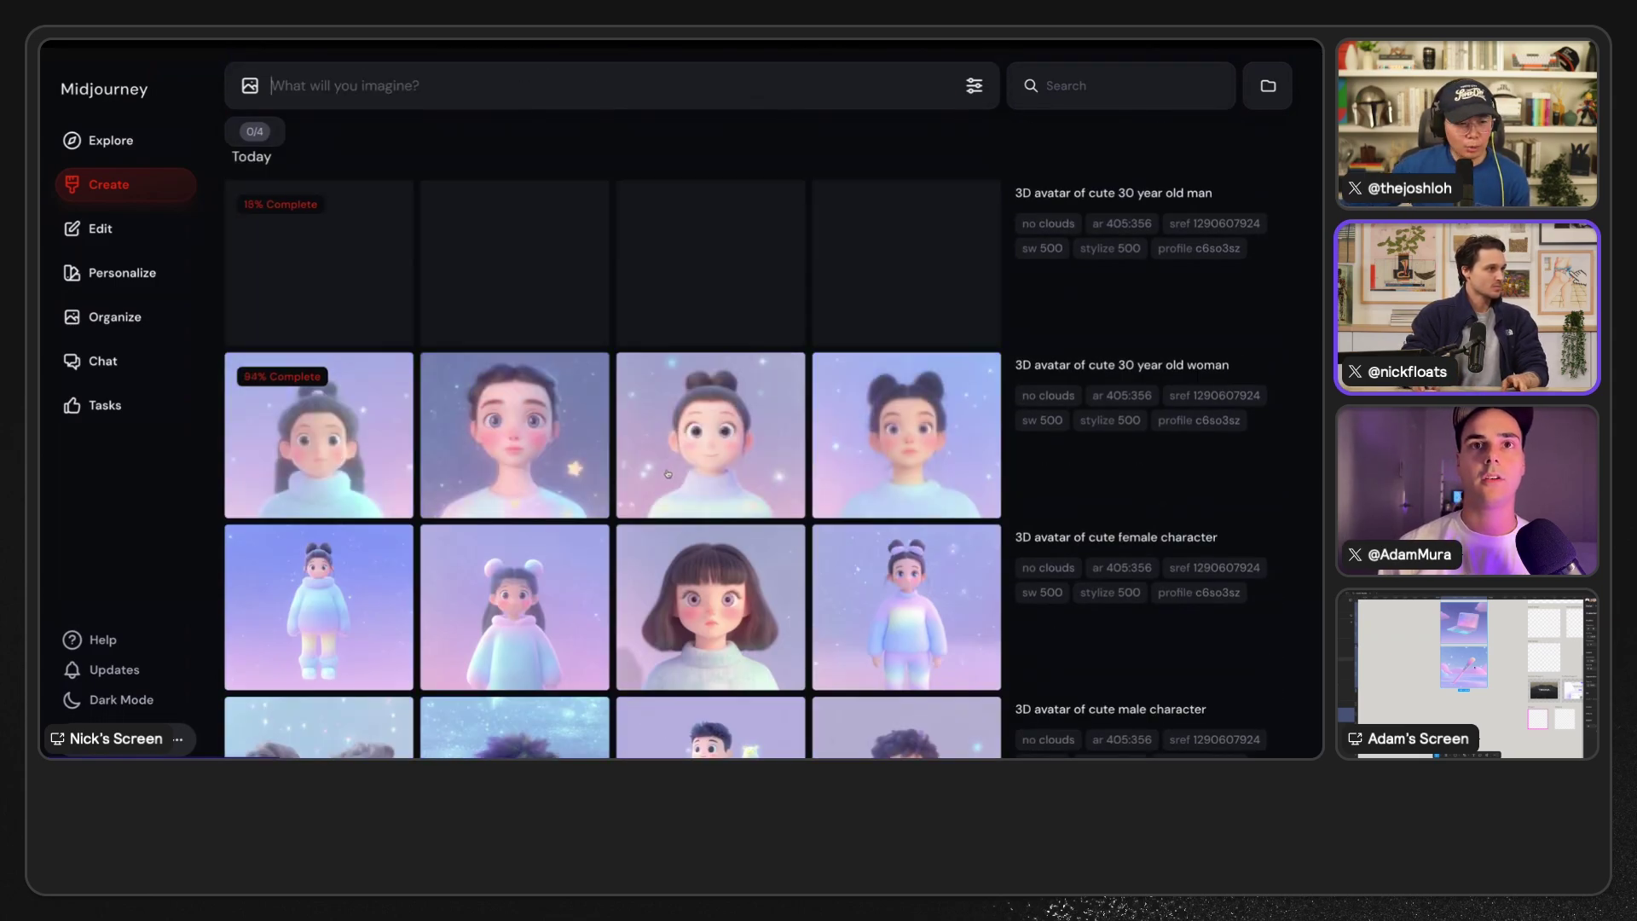
mouse_move(638, 478)
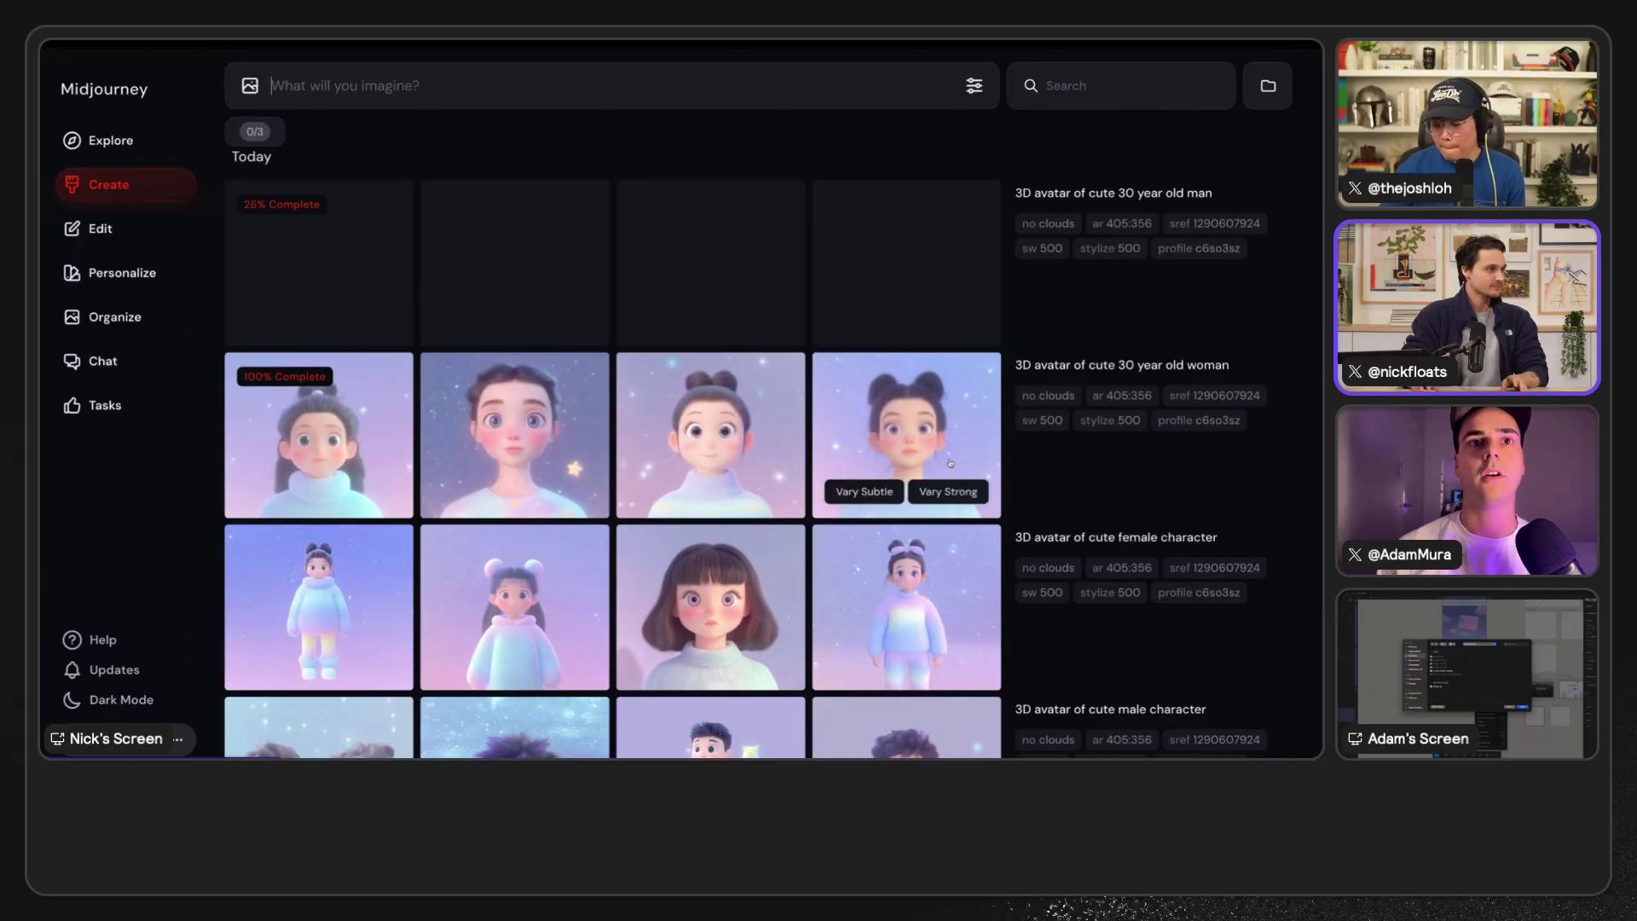
scroll(1020, 418, down, 5)
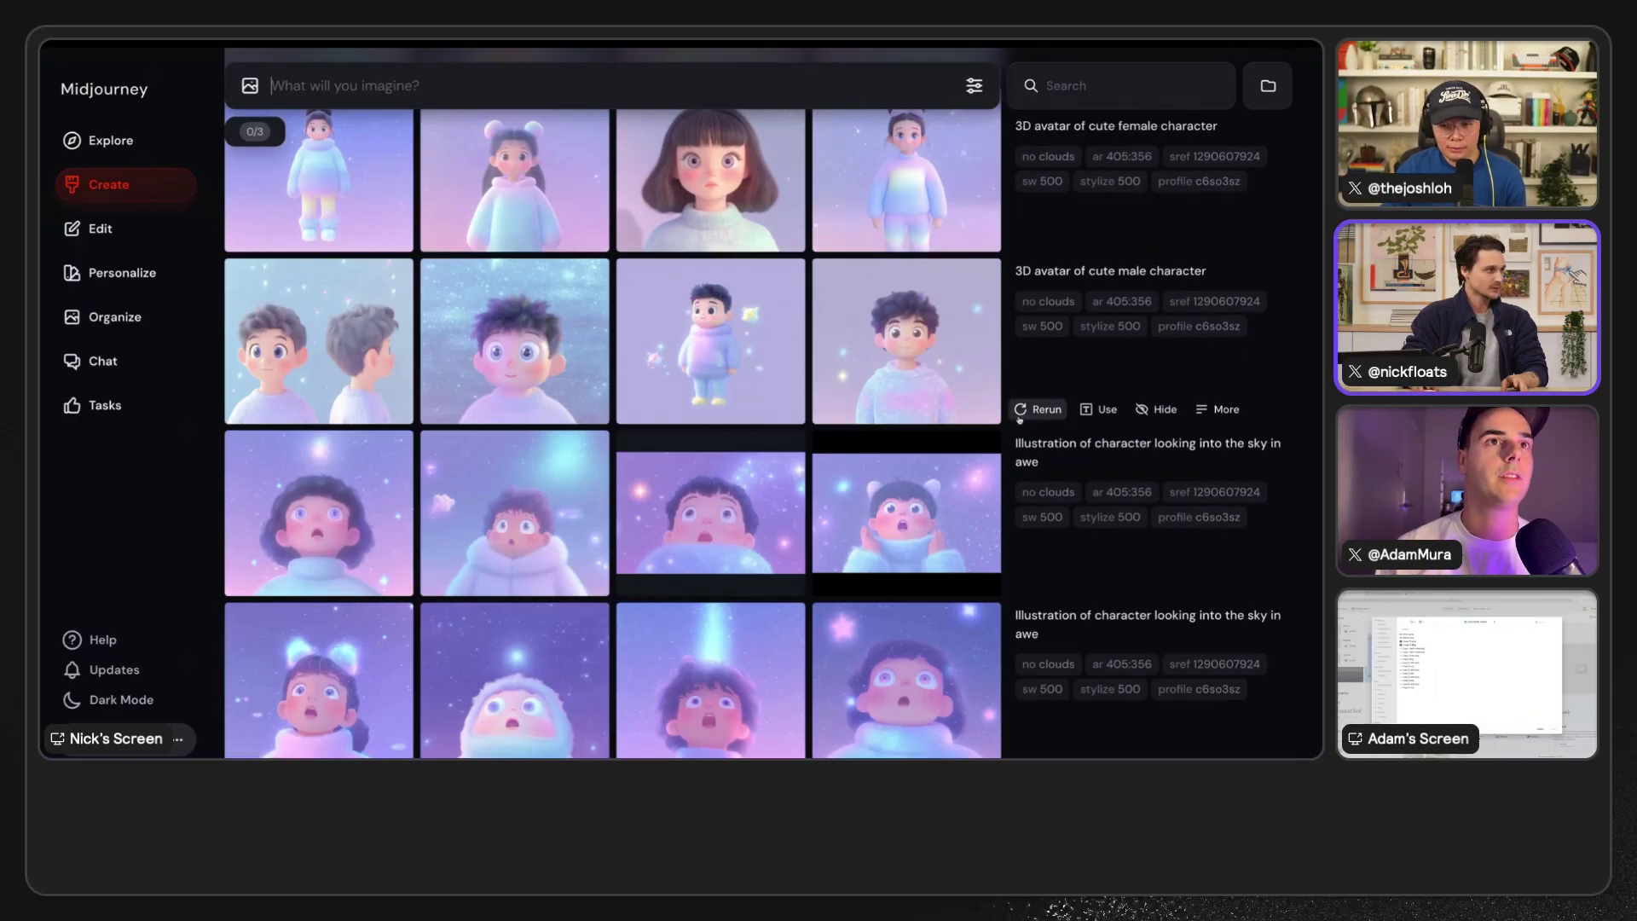
scroll(1020, 419, up, 5)
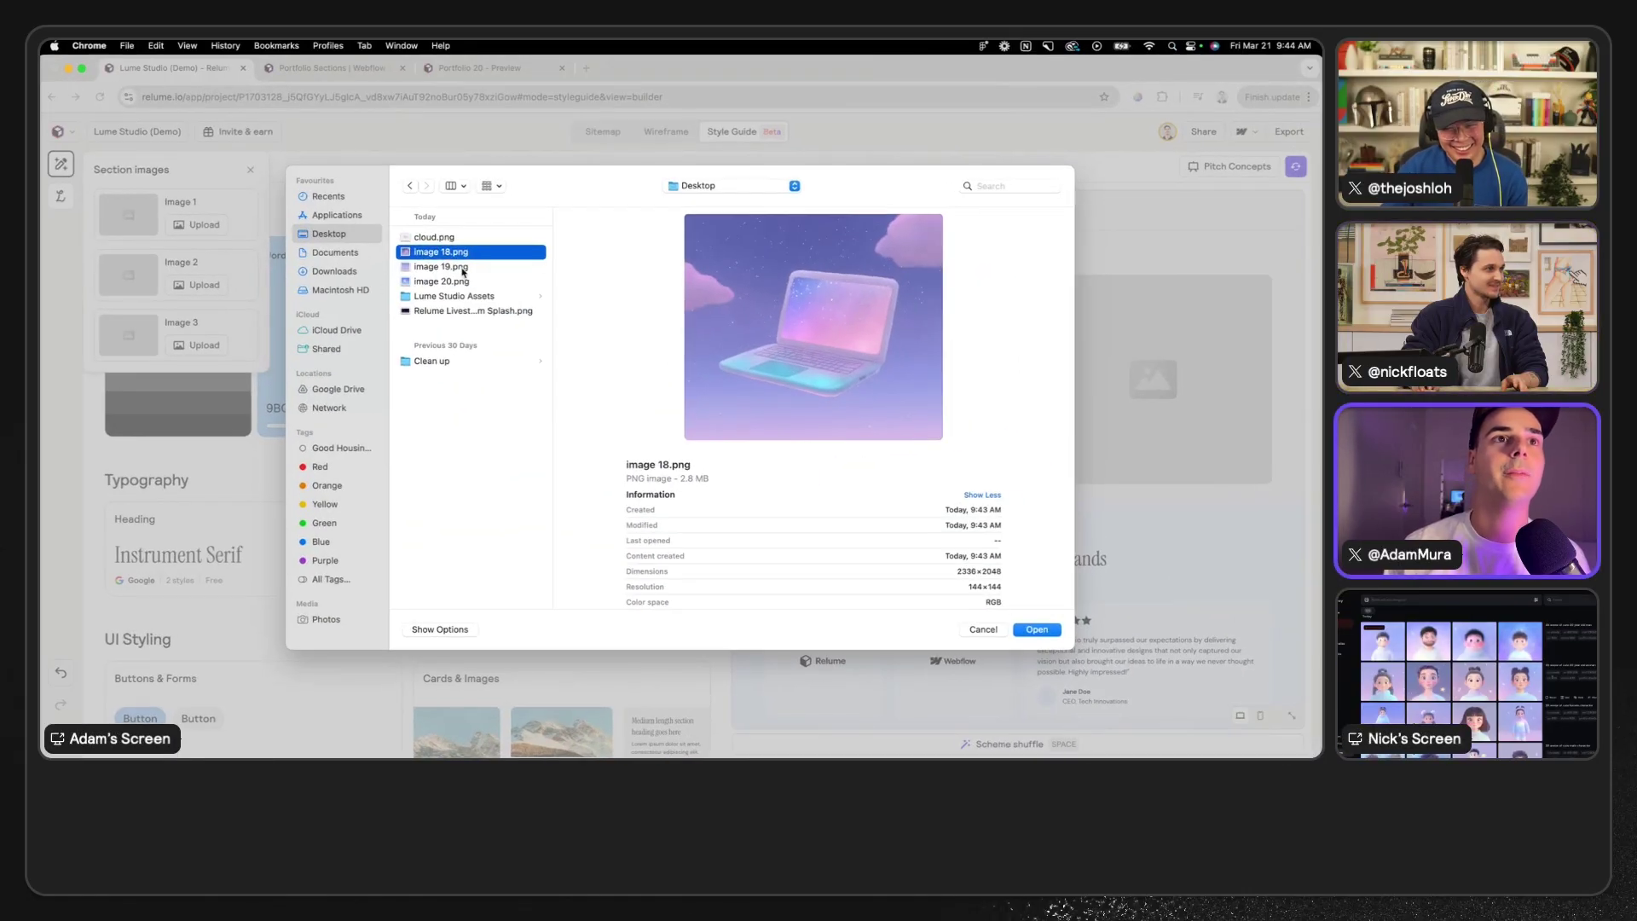
- Switch to Relume and upload image 19.png as Image 1 and image 18.png as Image 2 of the section images
click(448, 266)
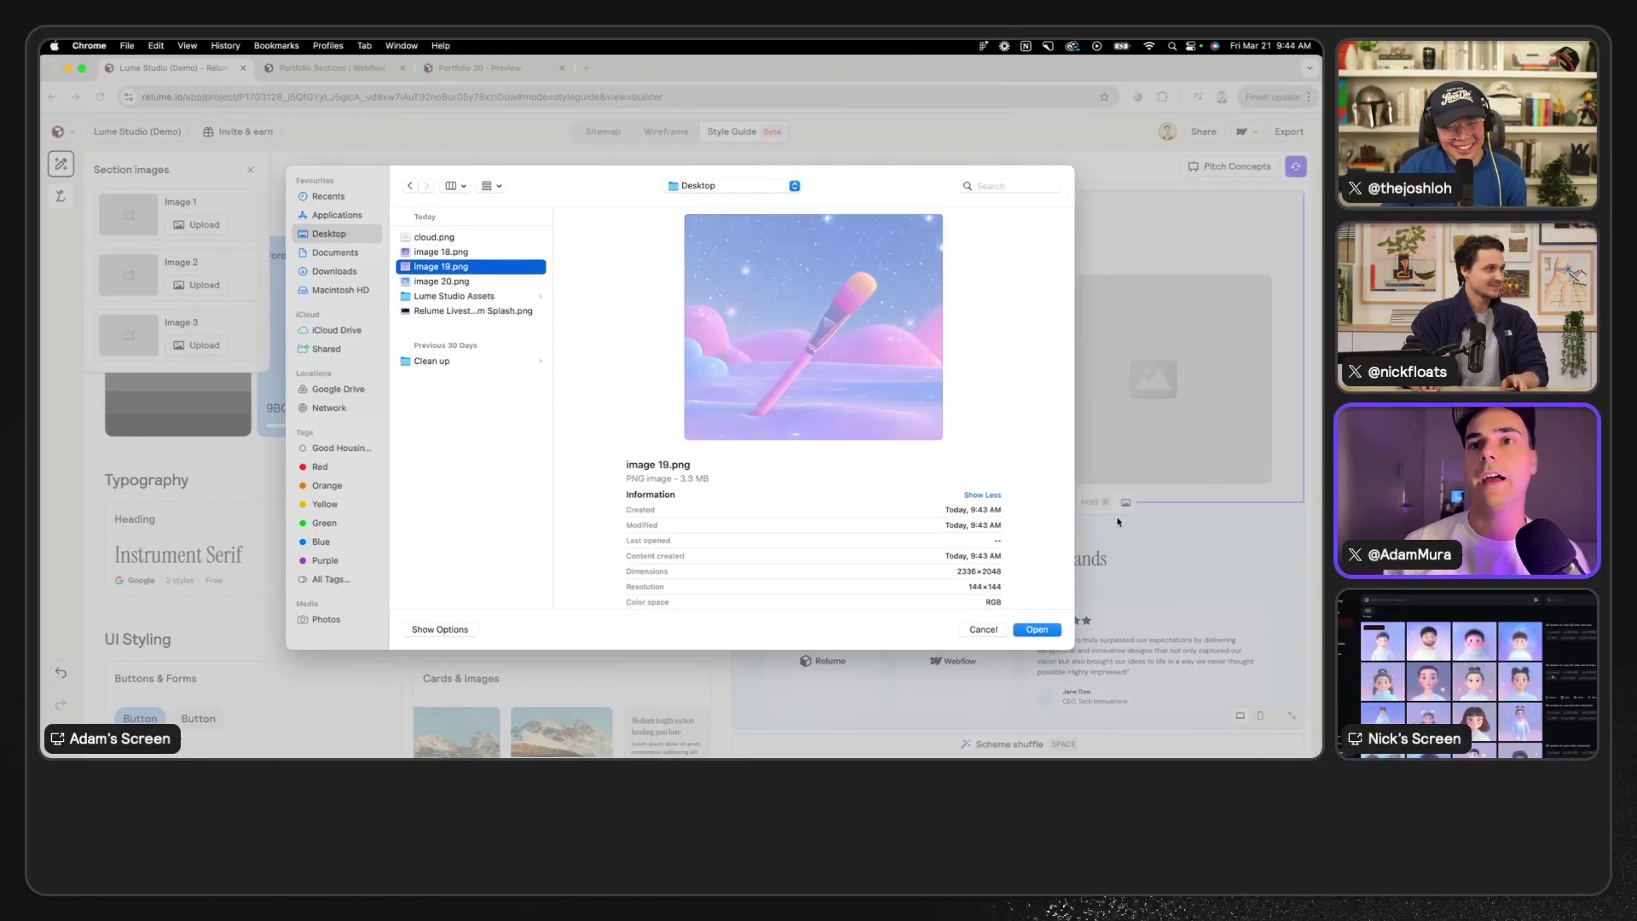
click(1047, 630)
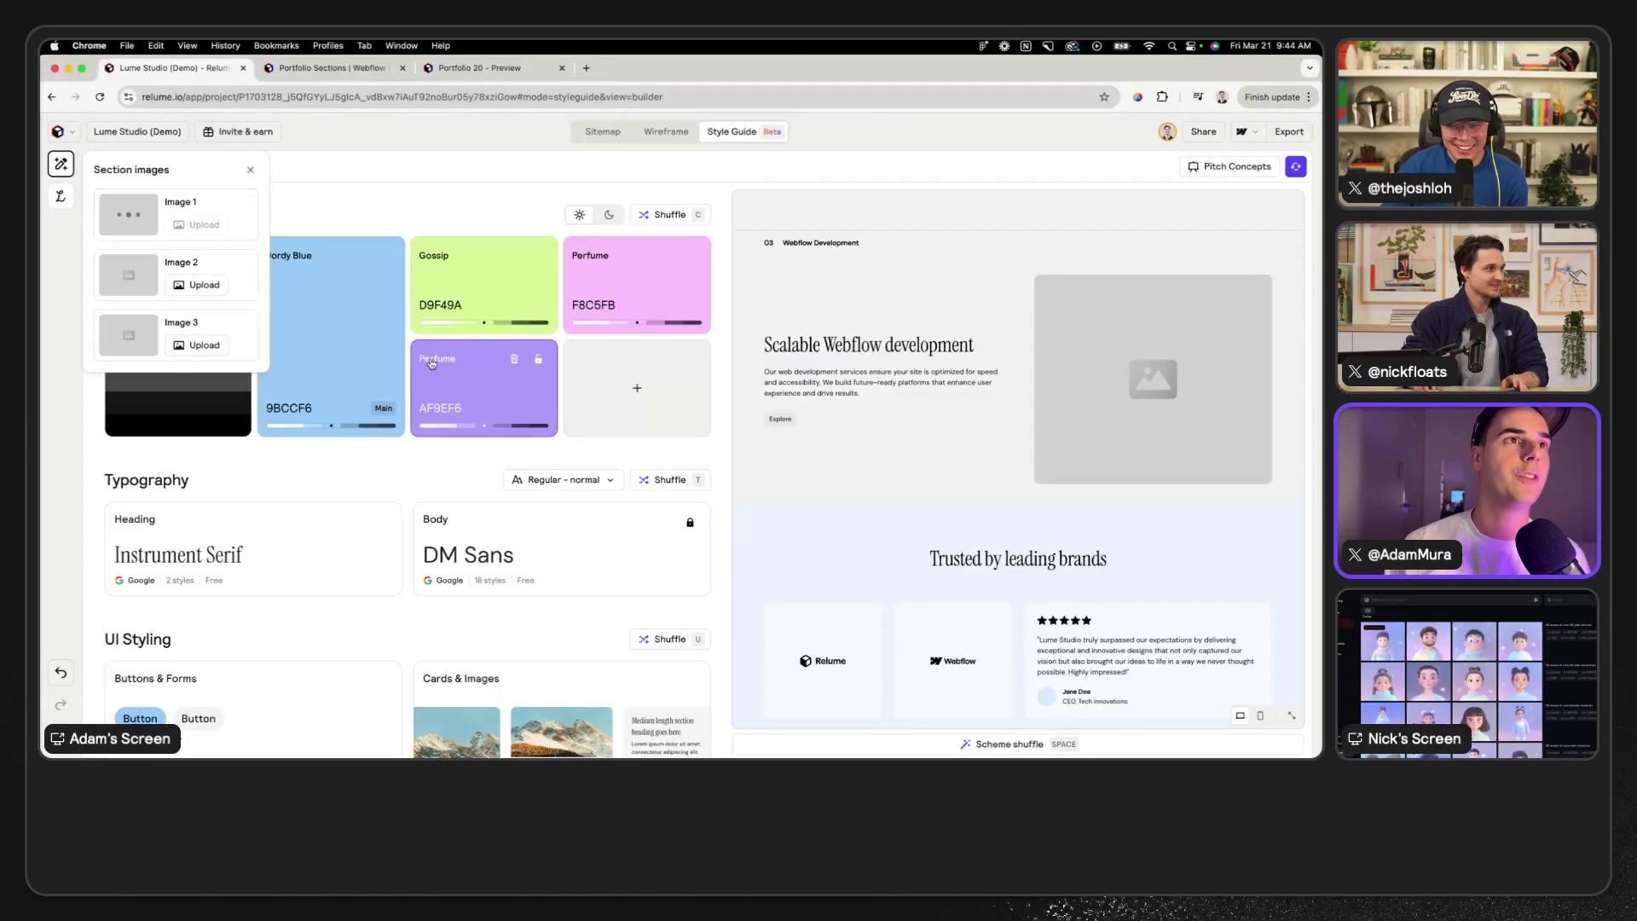
click(197, 285)
click(443, 267)
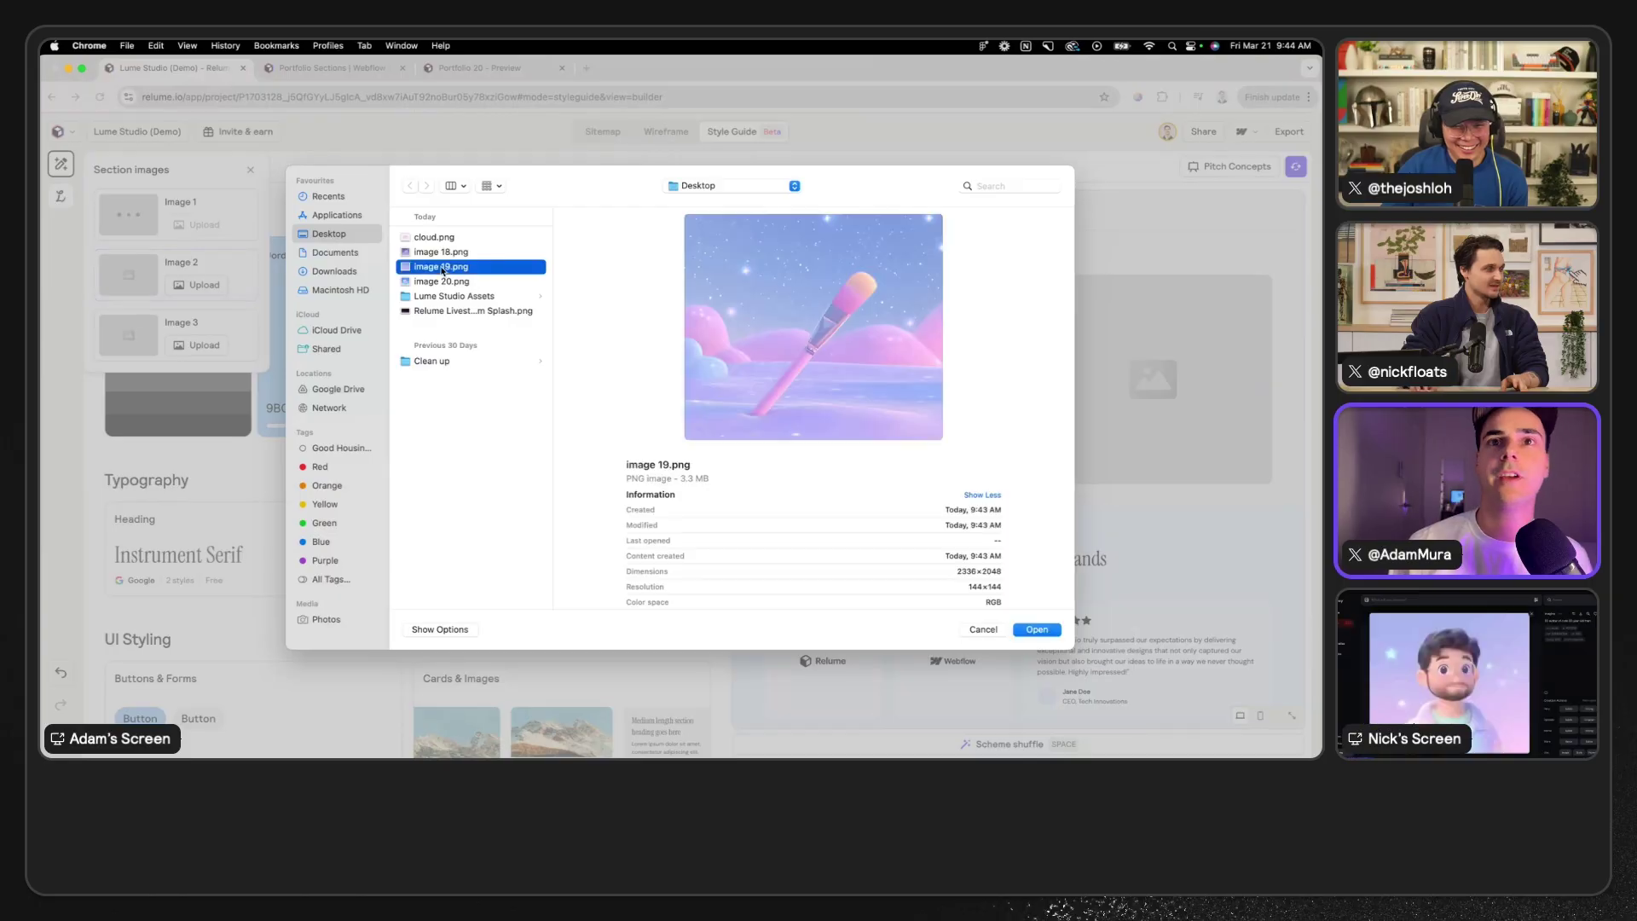
click(437, 252)
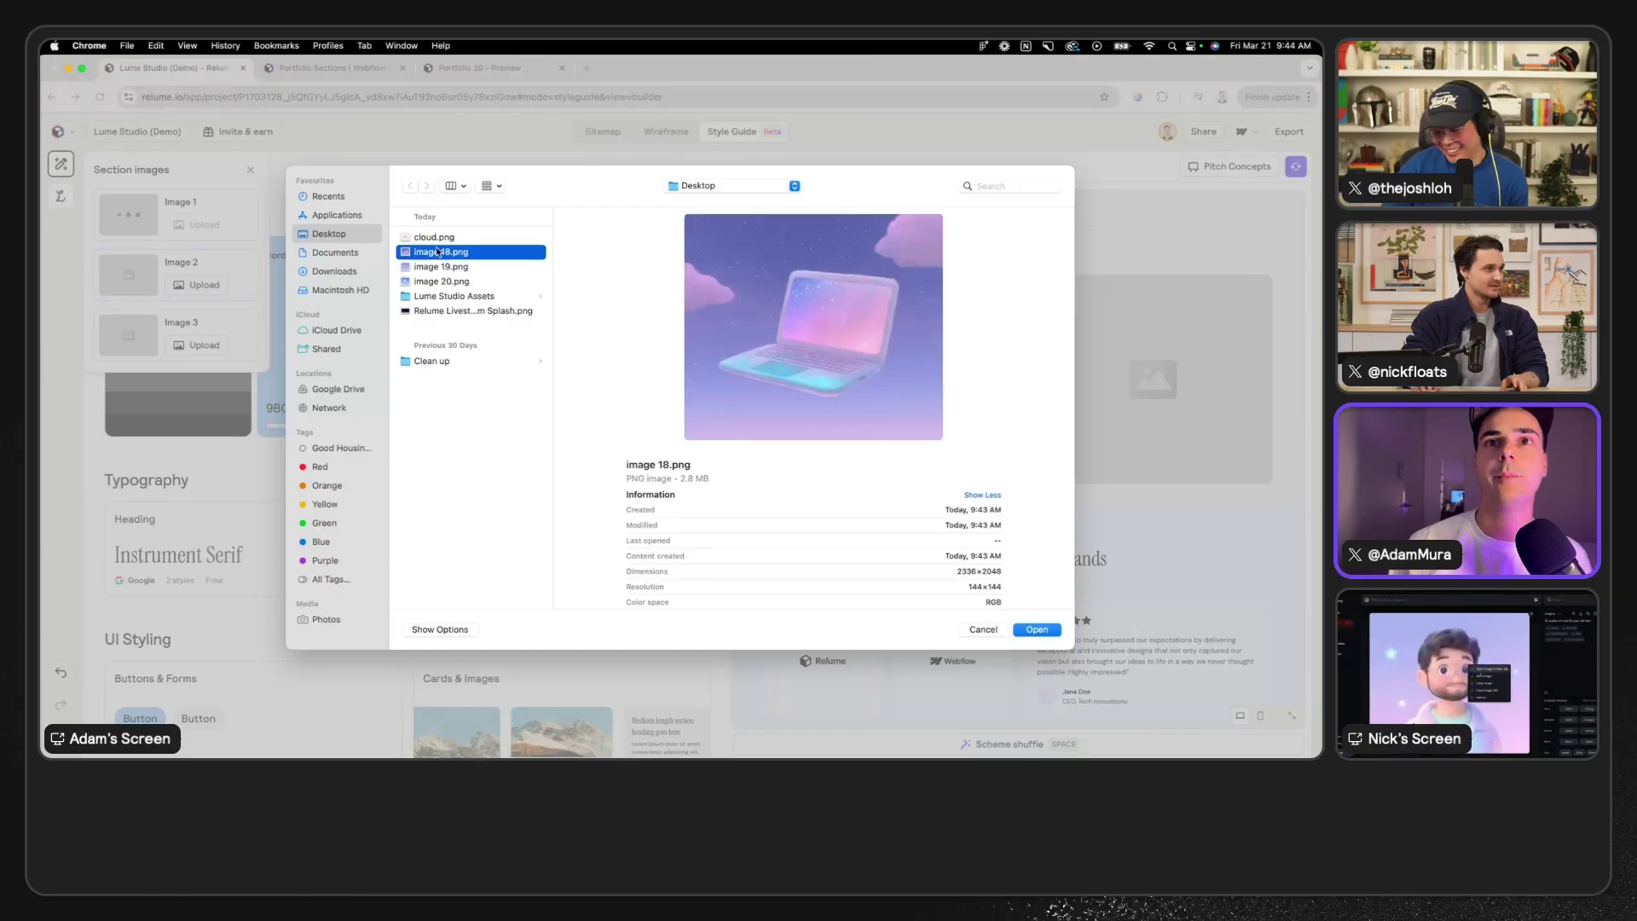
click(1037, 630)
- Upload image 20.png from the Desktop as Image 3 of the section images
click(197, 345)
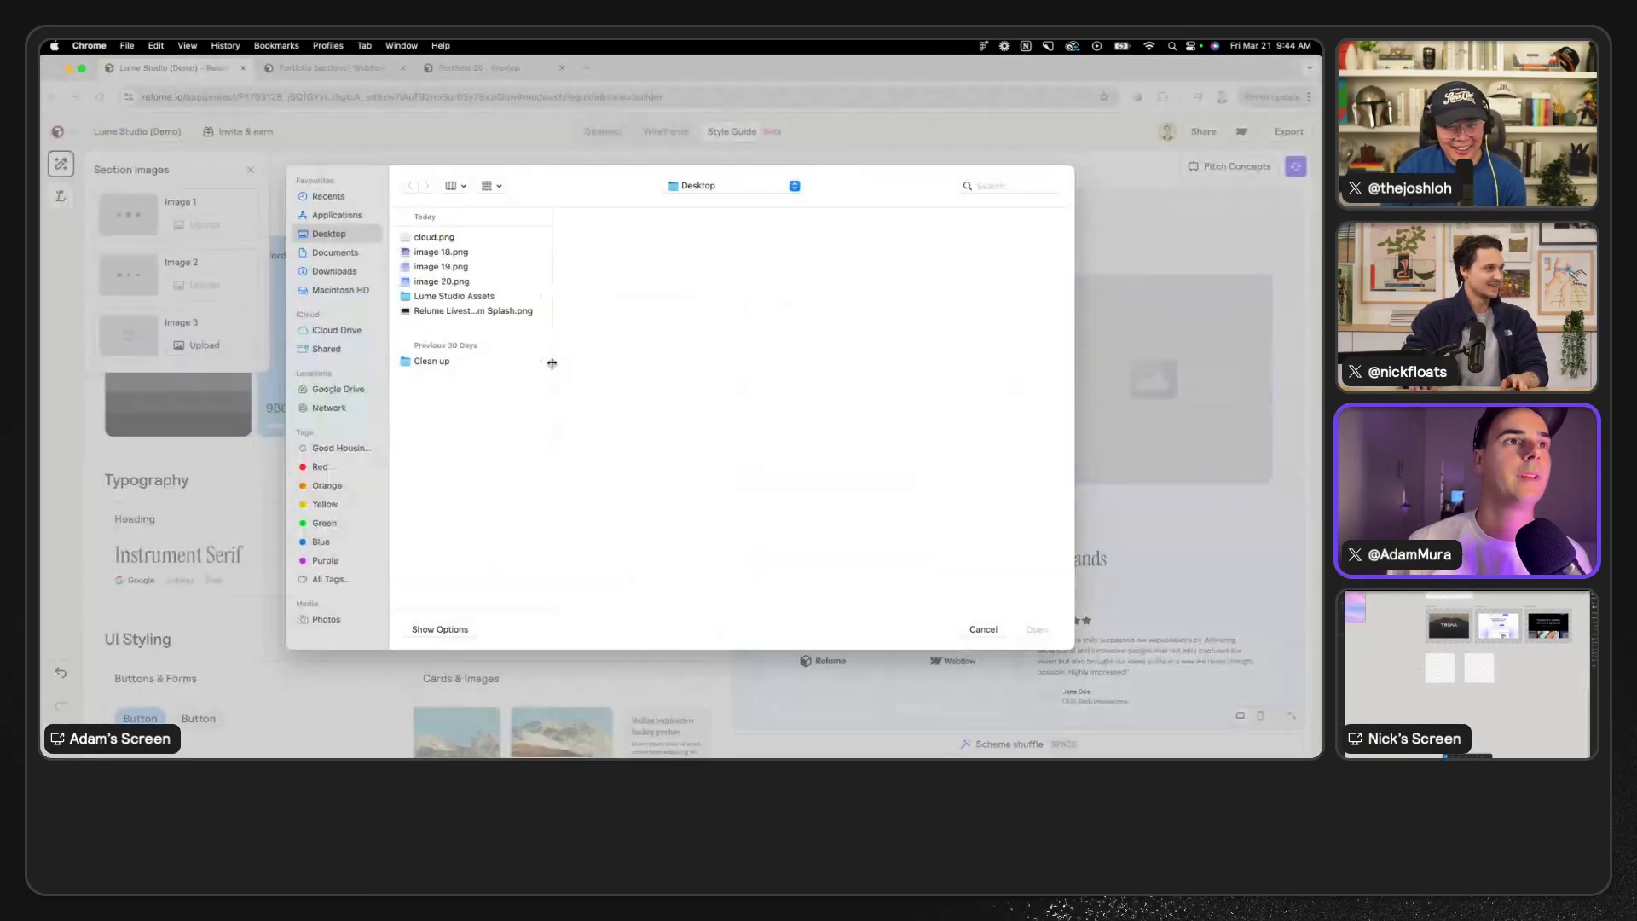
click(418, 281)
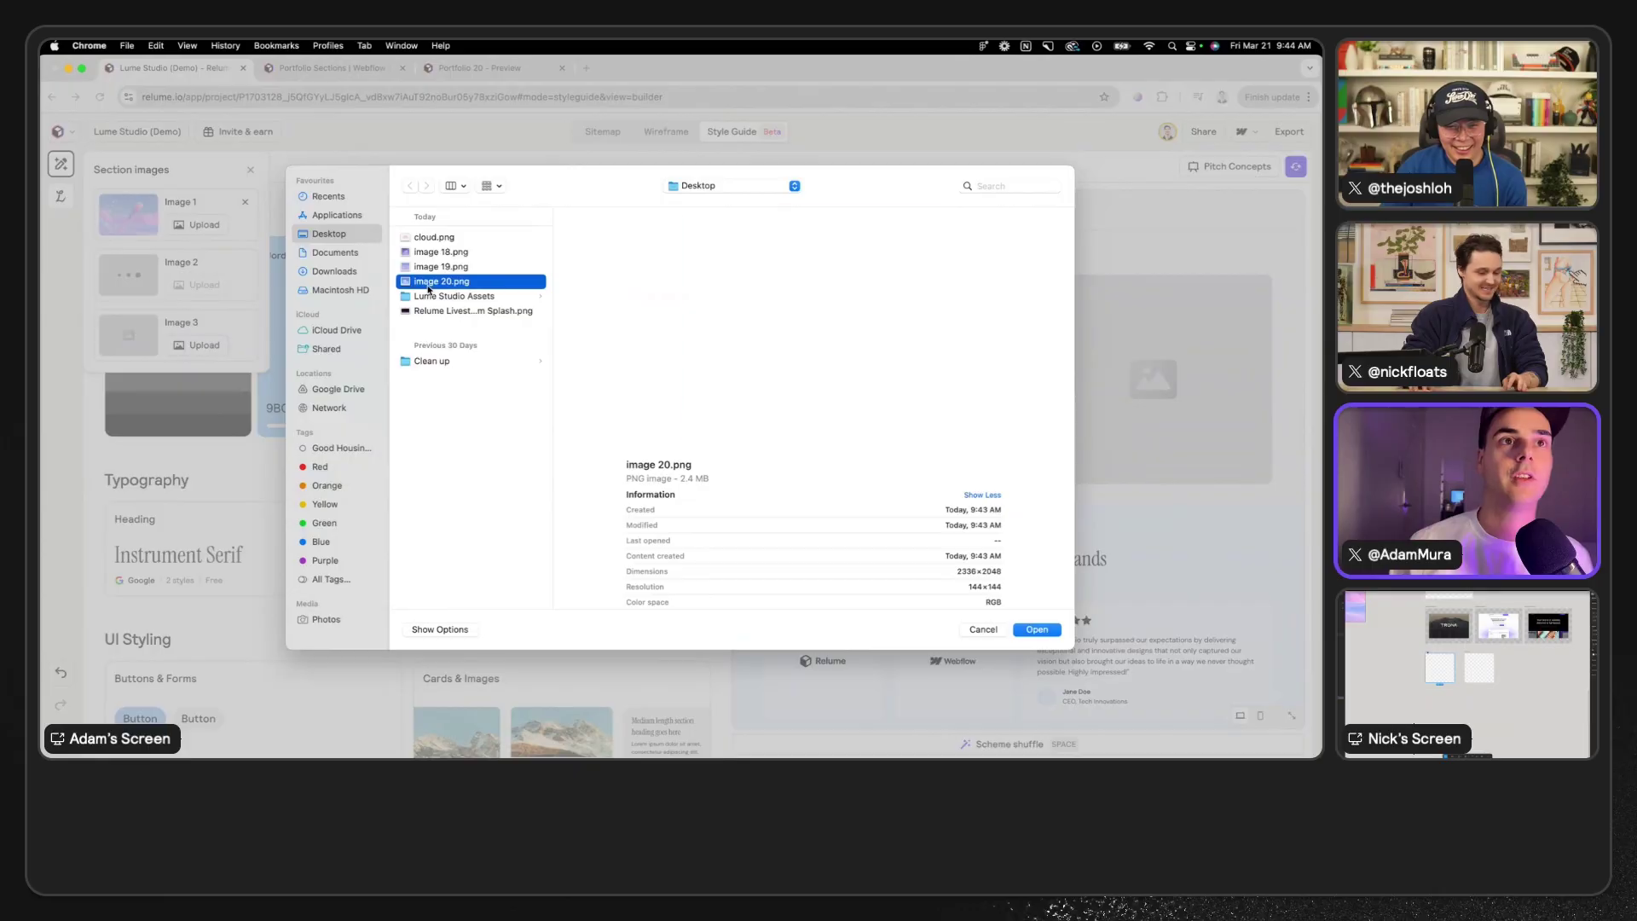
click(1037, 629)
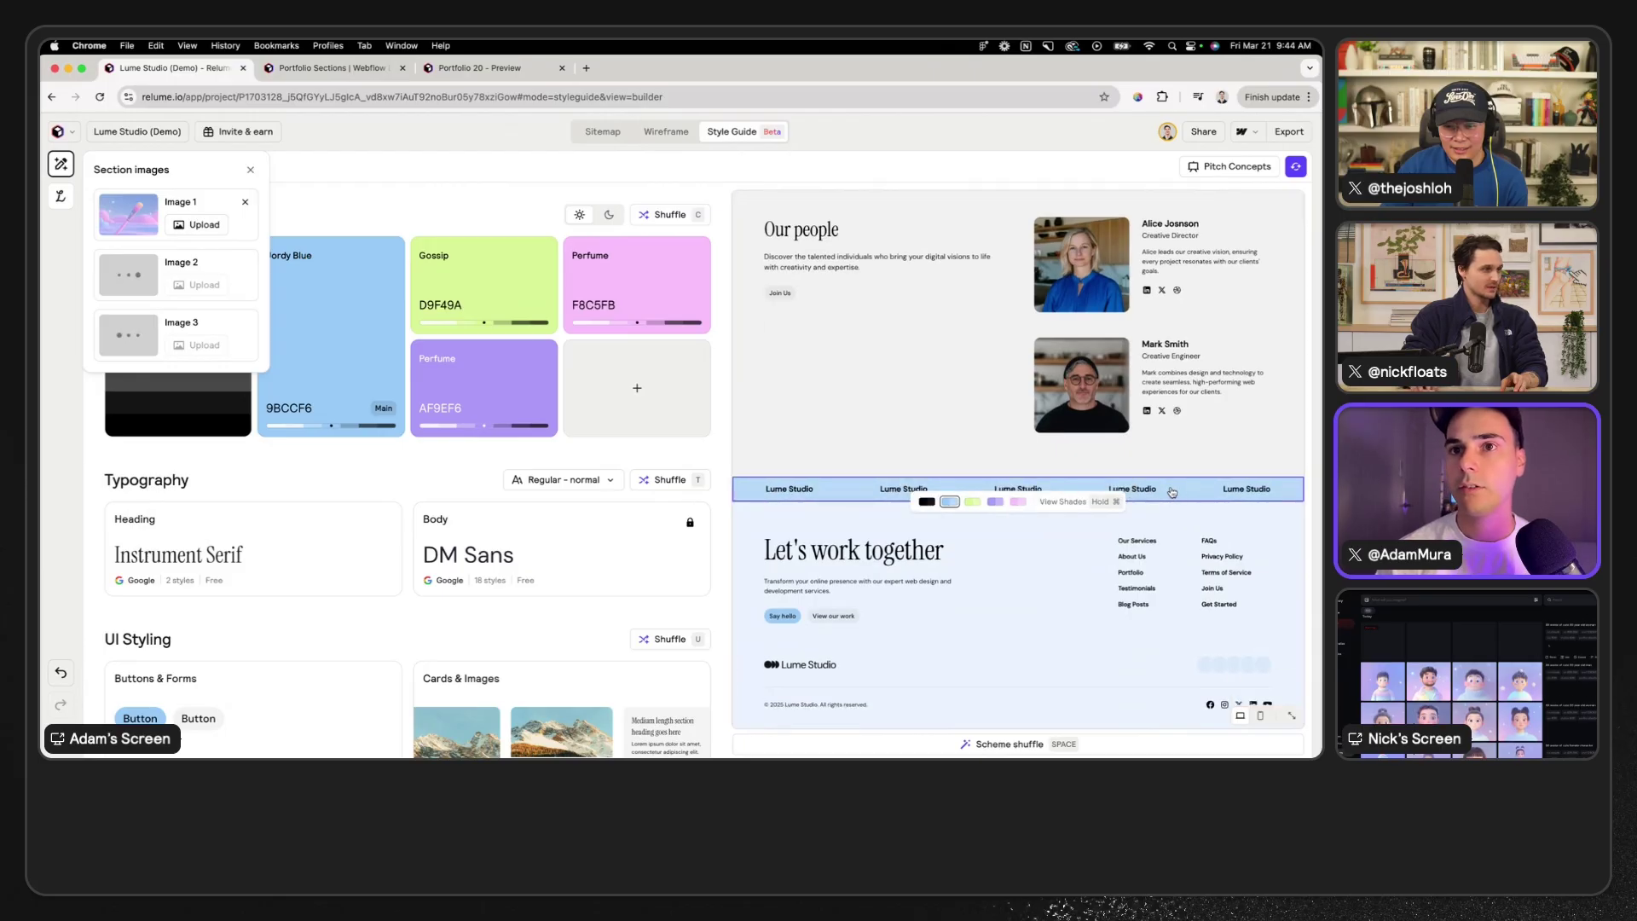
- Cycle the background of the Lume Studio ticker band above the footer to light blue
click(1172, 492)
click(1173, 492)
click(1172, 492)
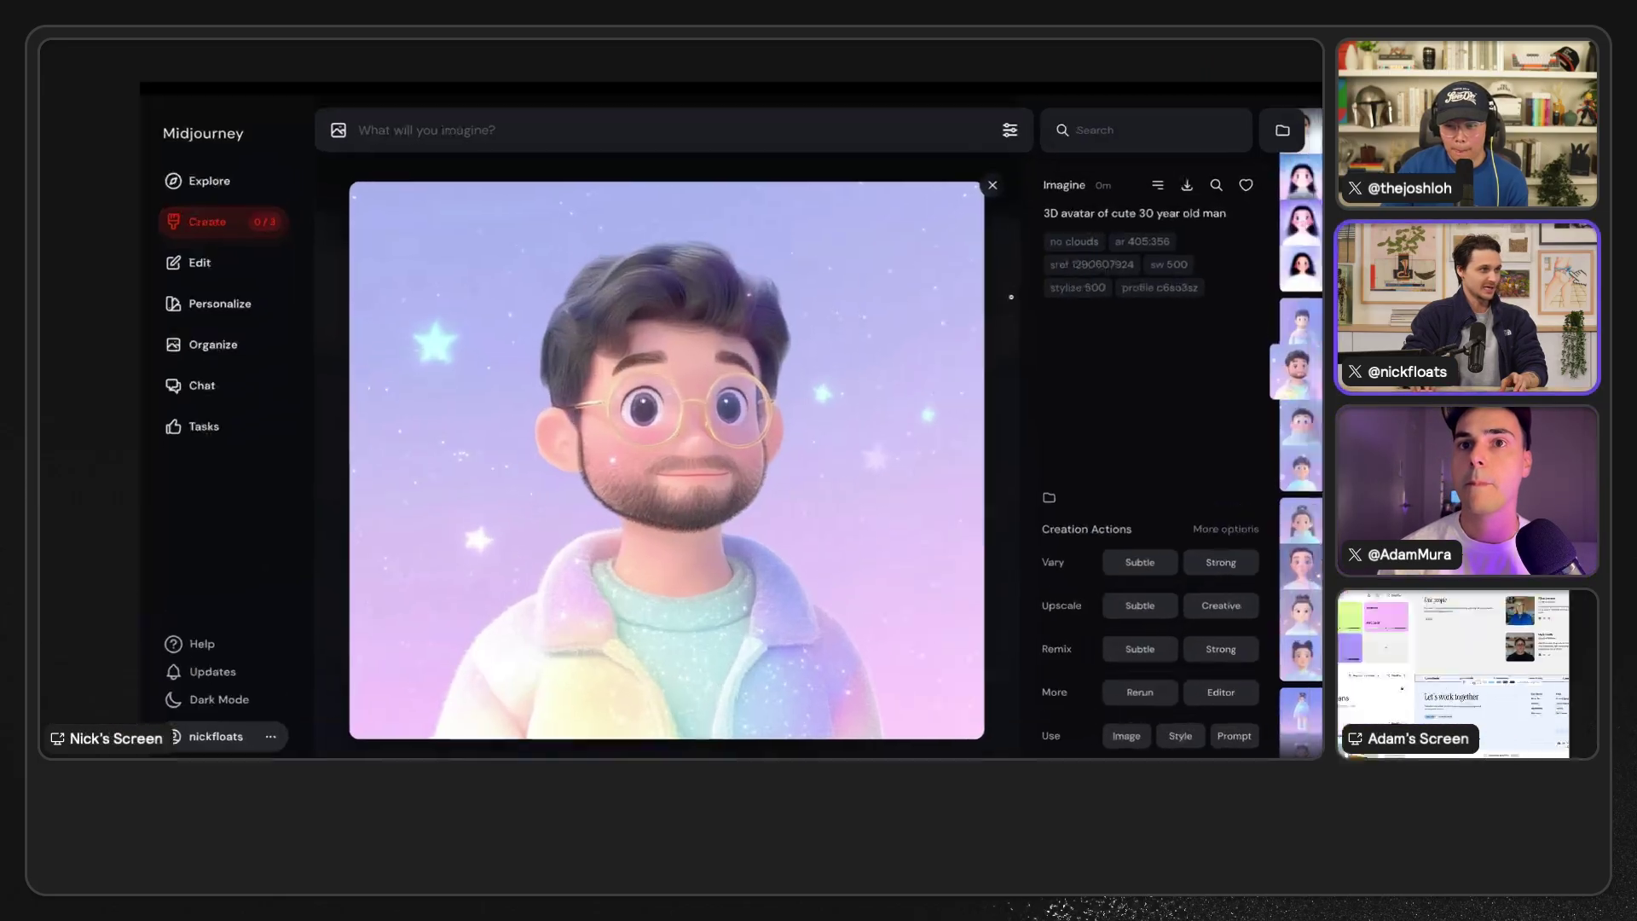
- Switch to Midjourney, rerun the "3D avatar of cute 30 year old woman" prompt, and reuse it with "with round glasses" added before the parameters
key(Escape)
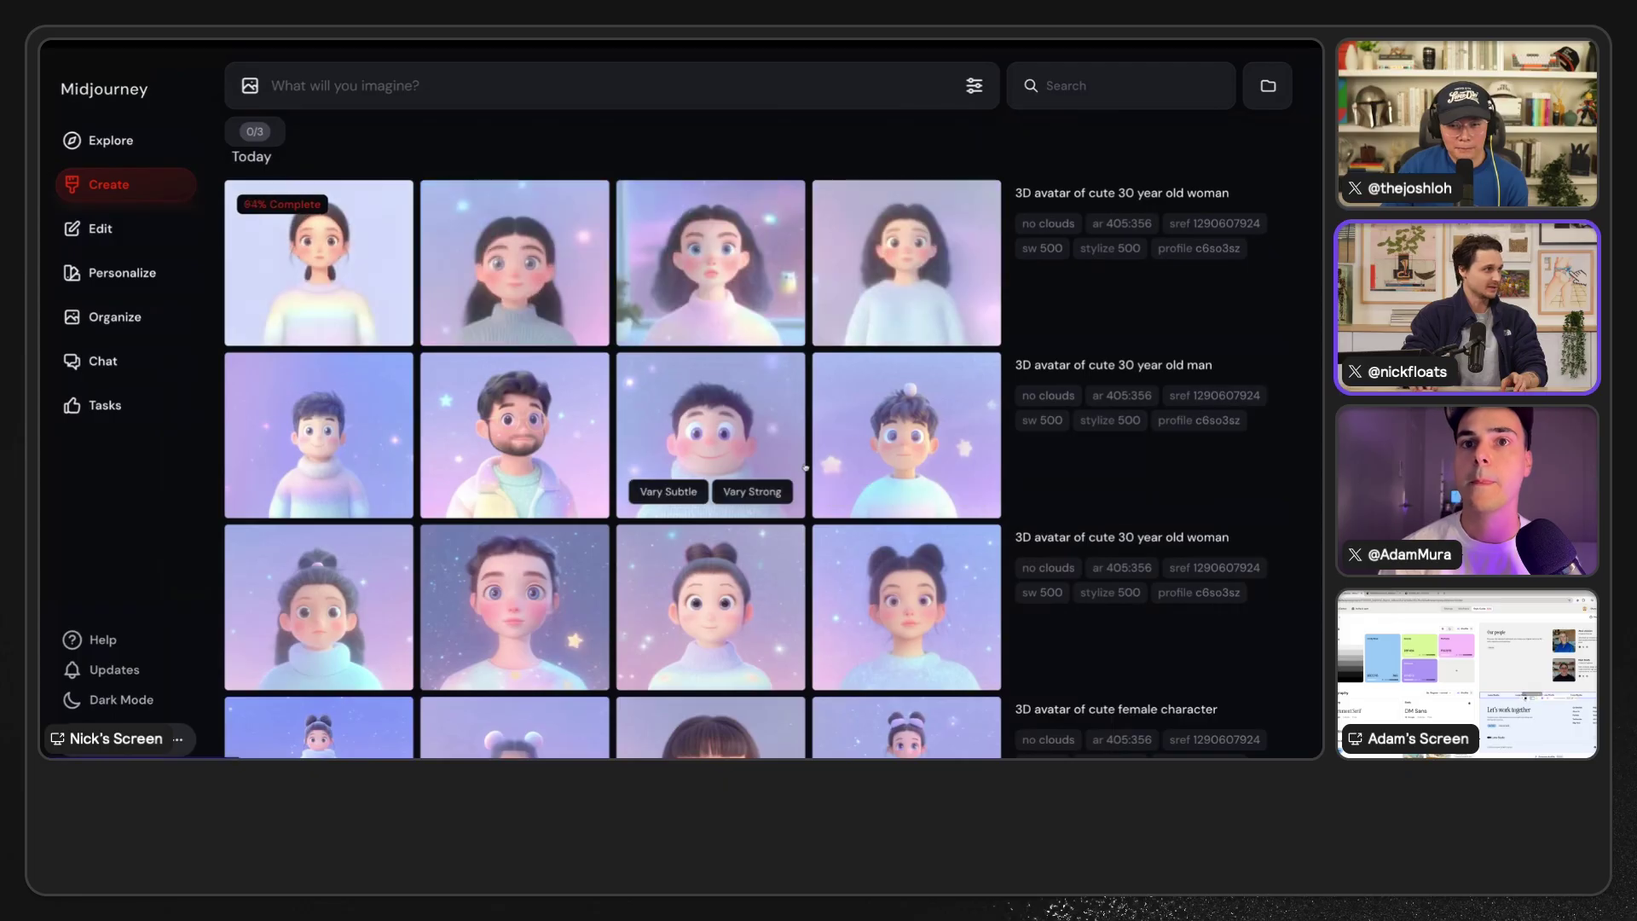
mouse_move(1027, 603)
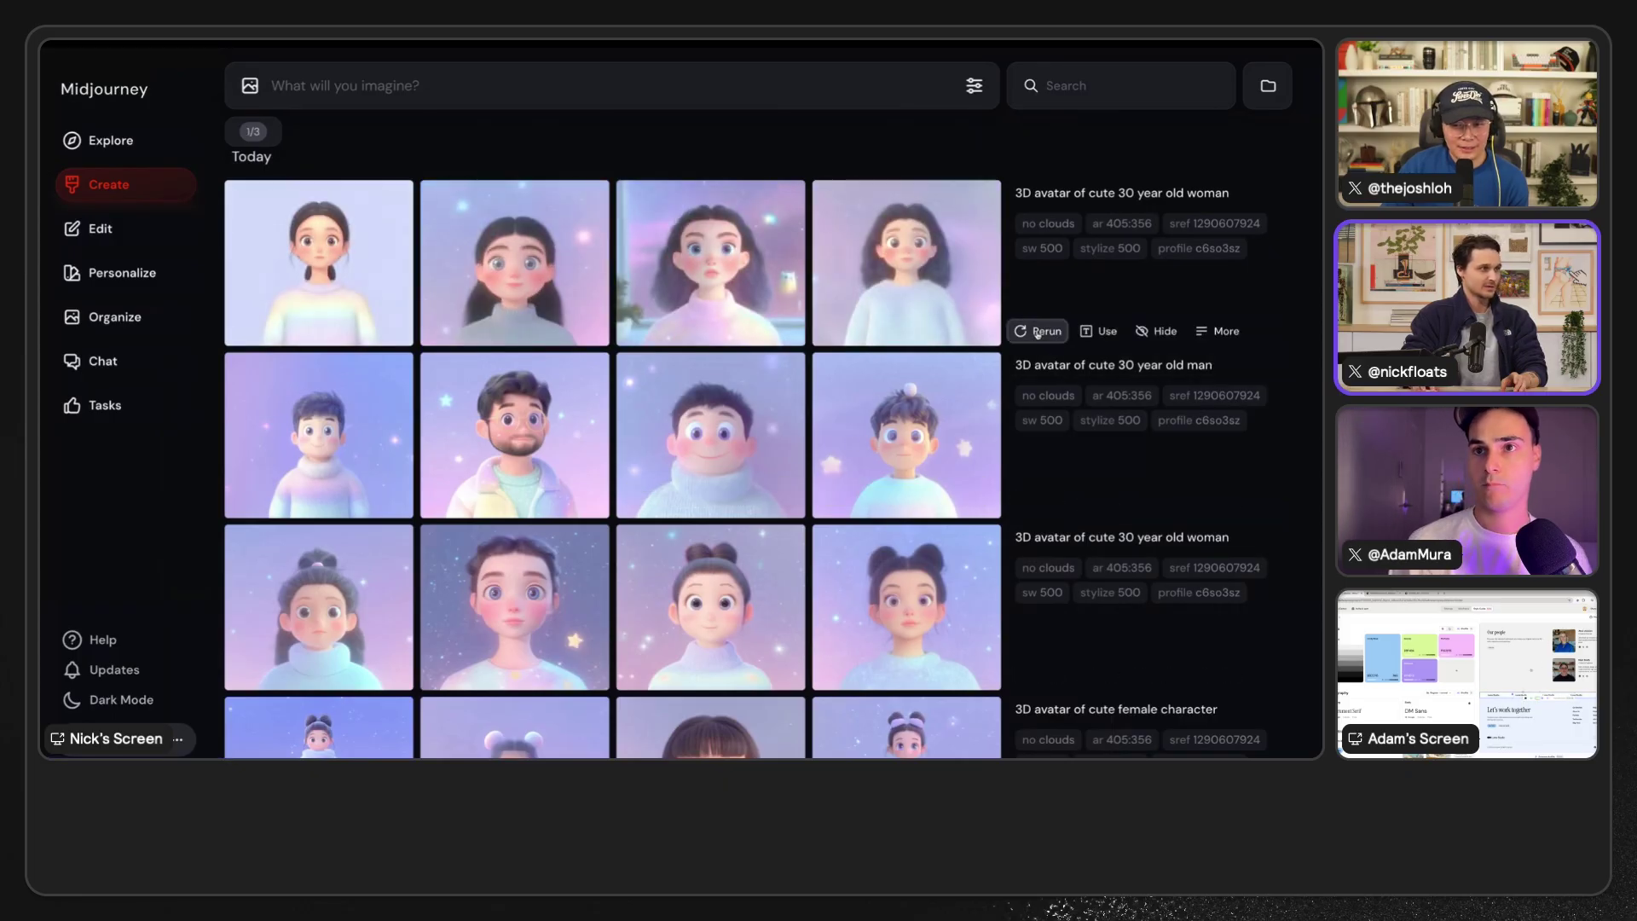
click(1038, 333)
click(1100, 331)
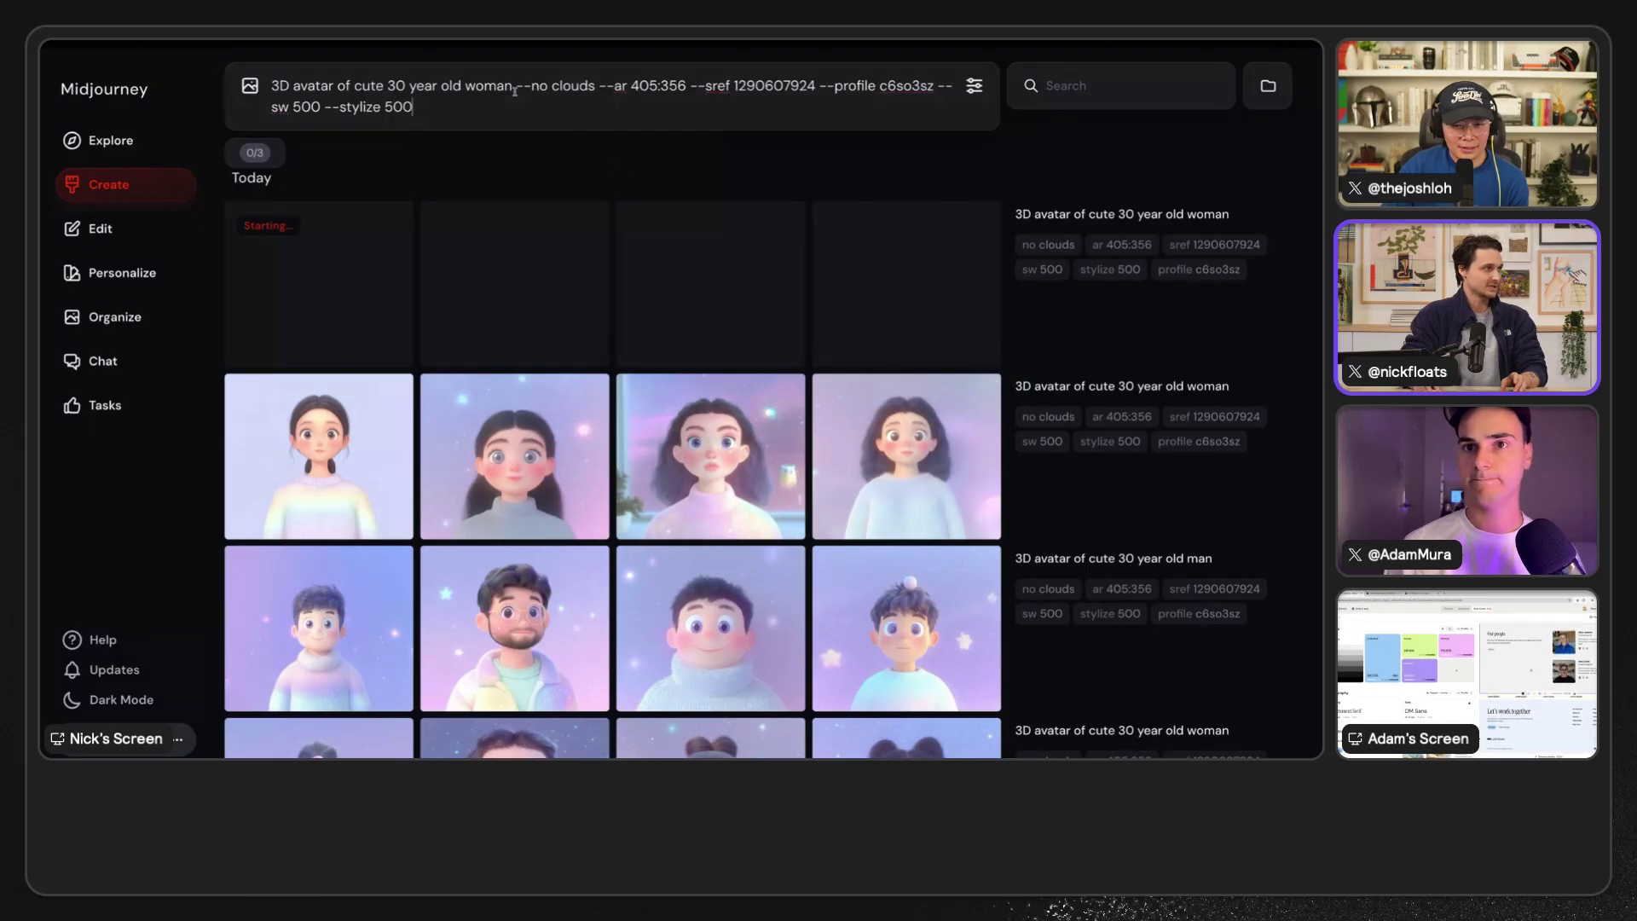
text(with round g)
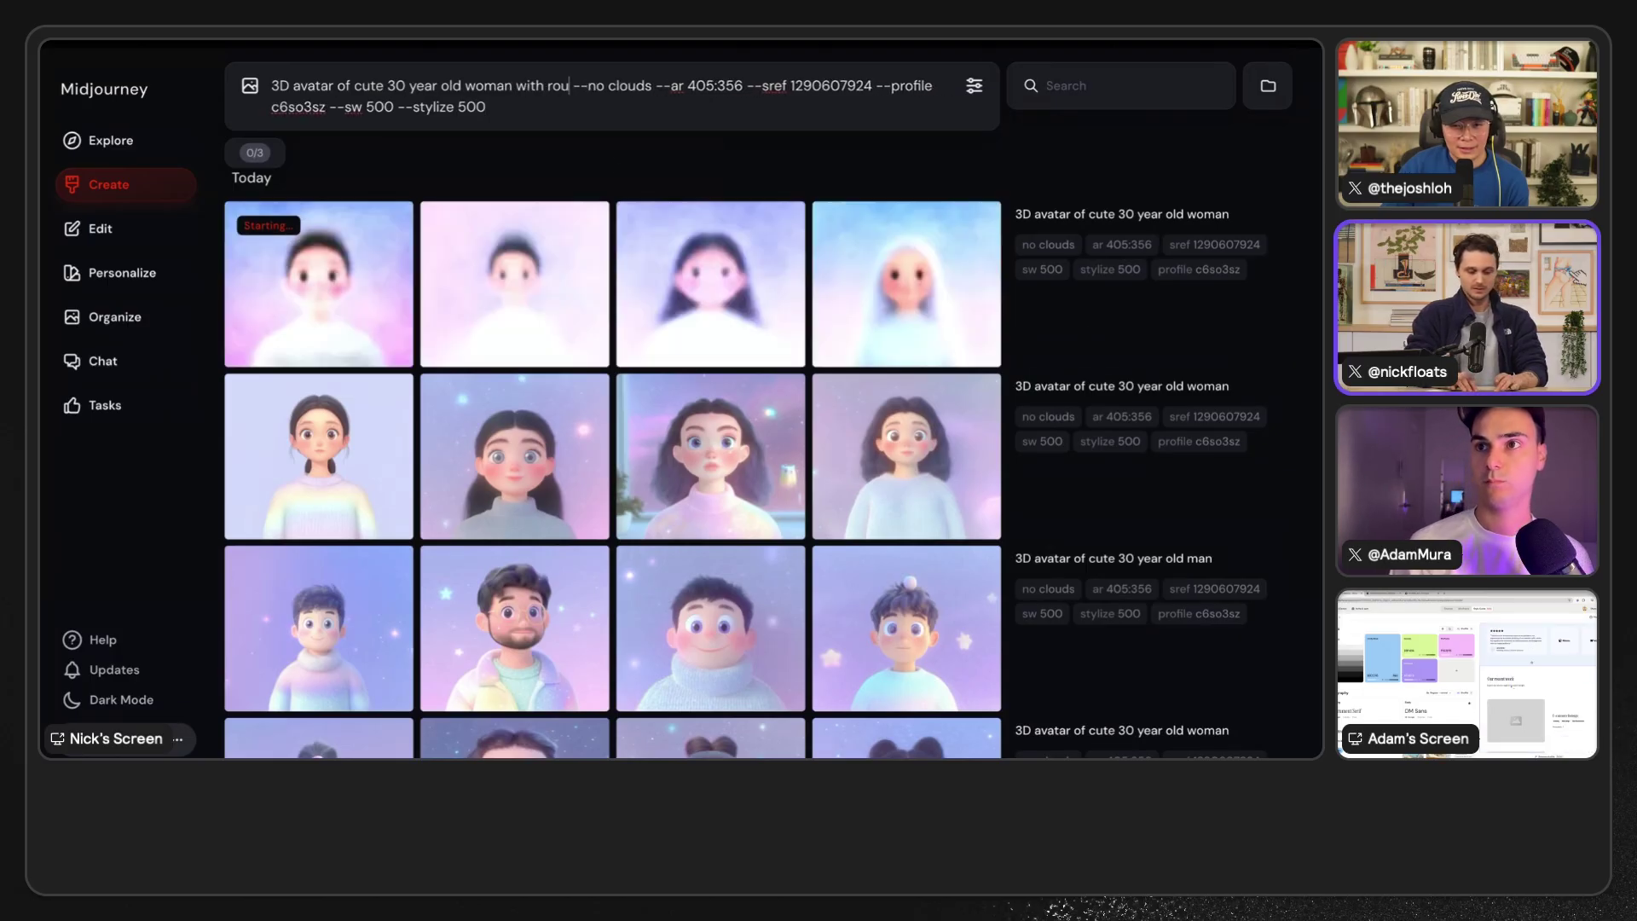
text(lasses an)
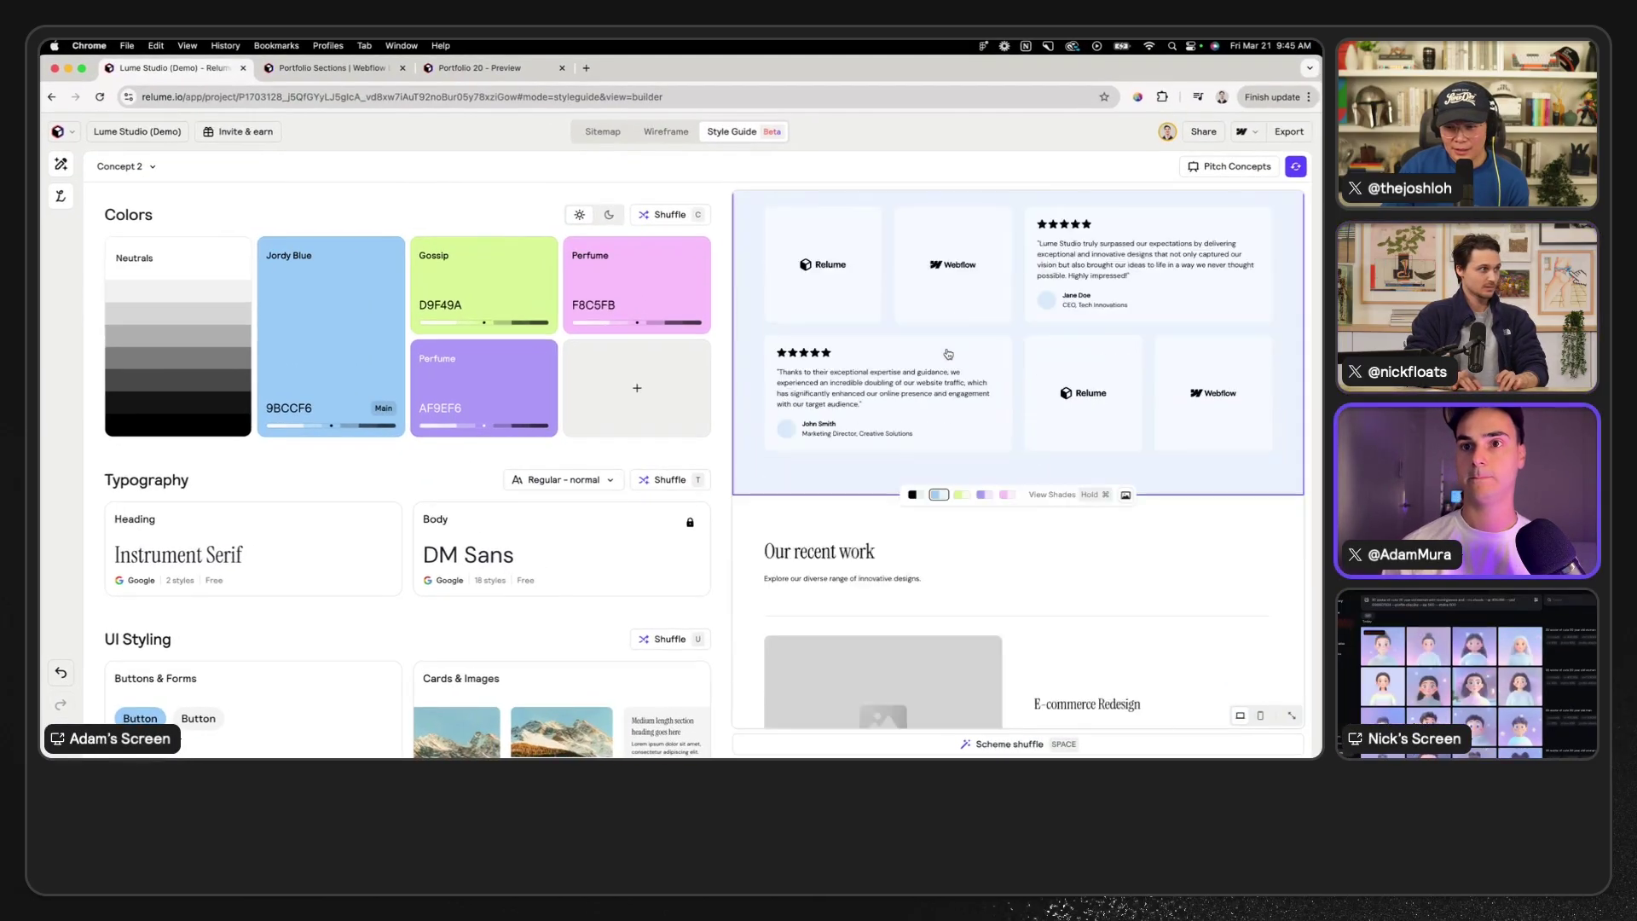
- Switch to Relume and review Concept 2's whole page, from the hero and service illustrations to the testimonials, recent work and people sections
scroll(946, 361, down, 7)
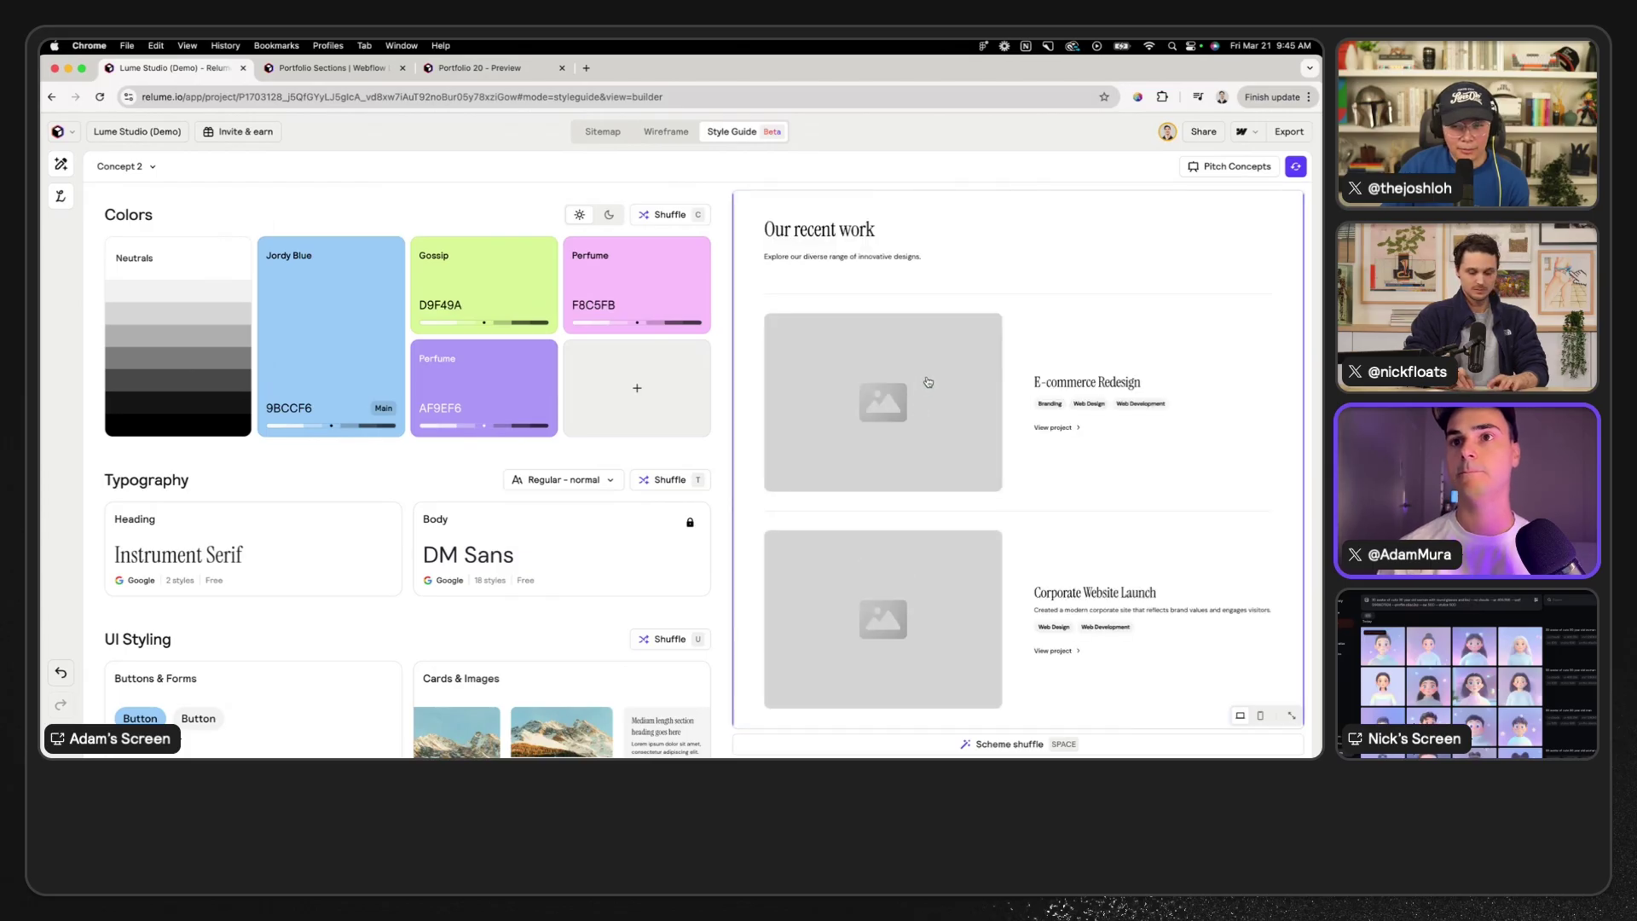
scroll(948, 304, up, 5)
scroll(948, 304, up, 1)
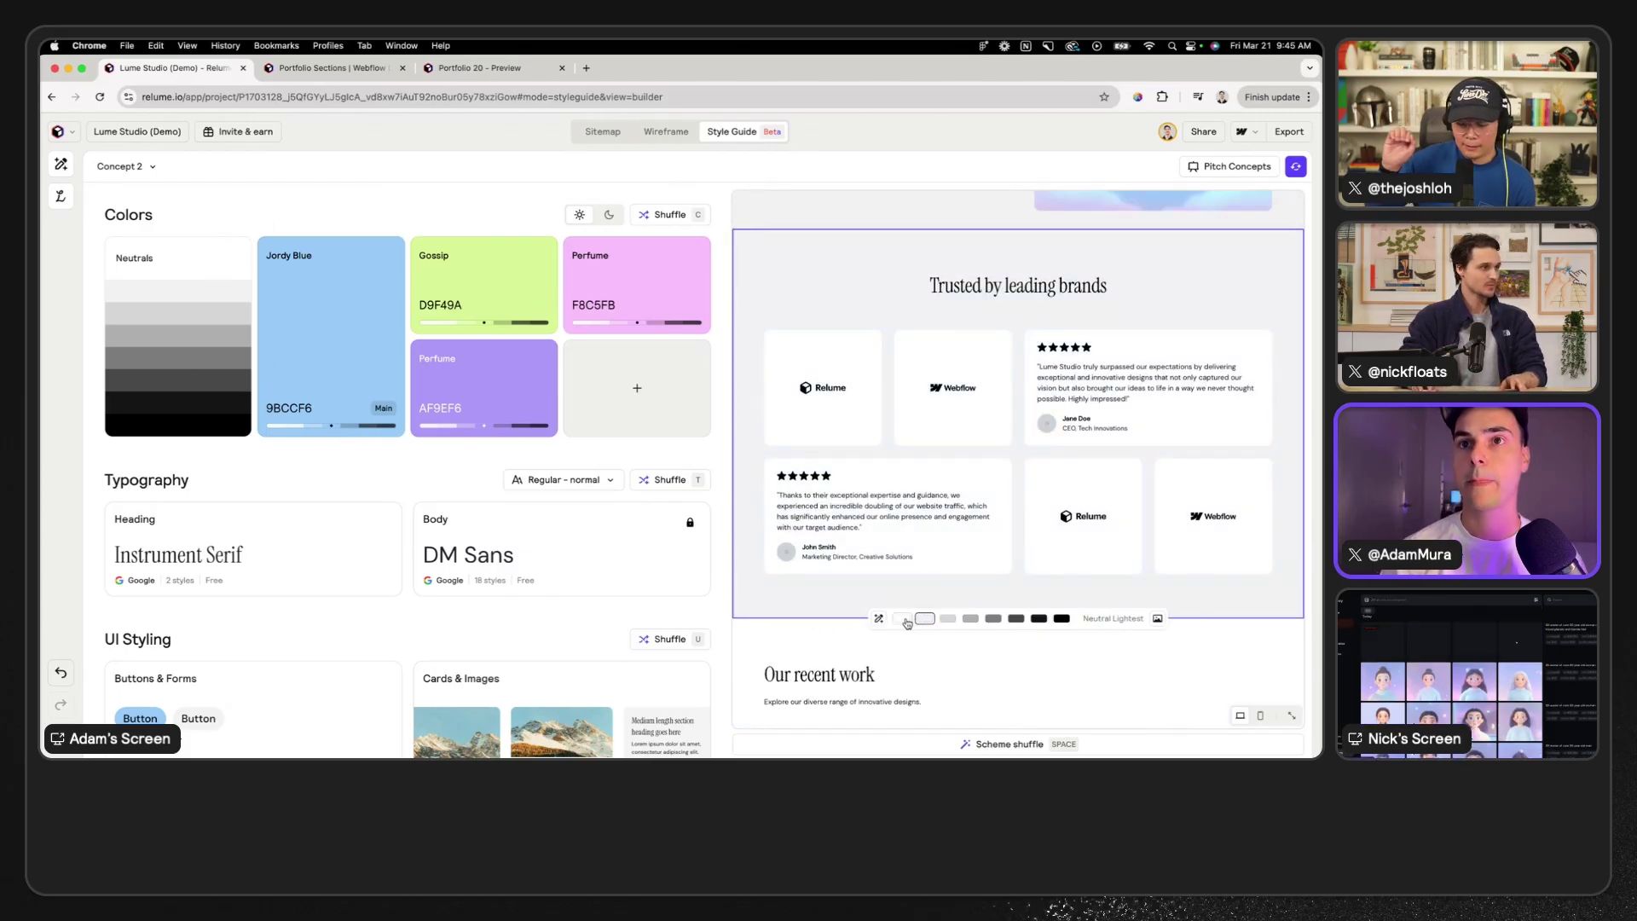
scroll(980, 384, up, 10)
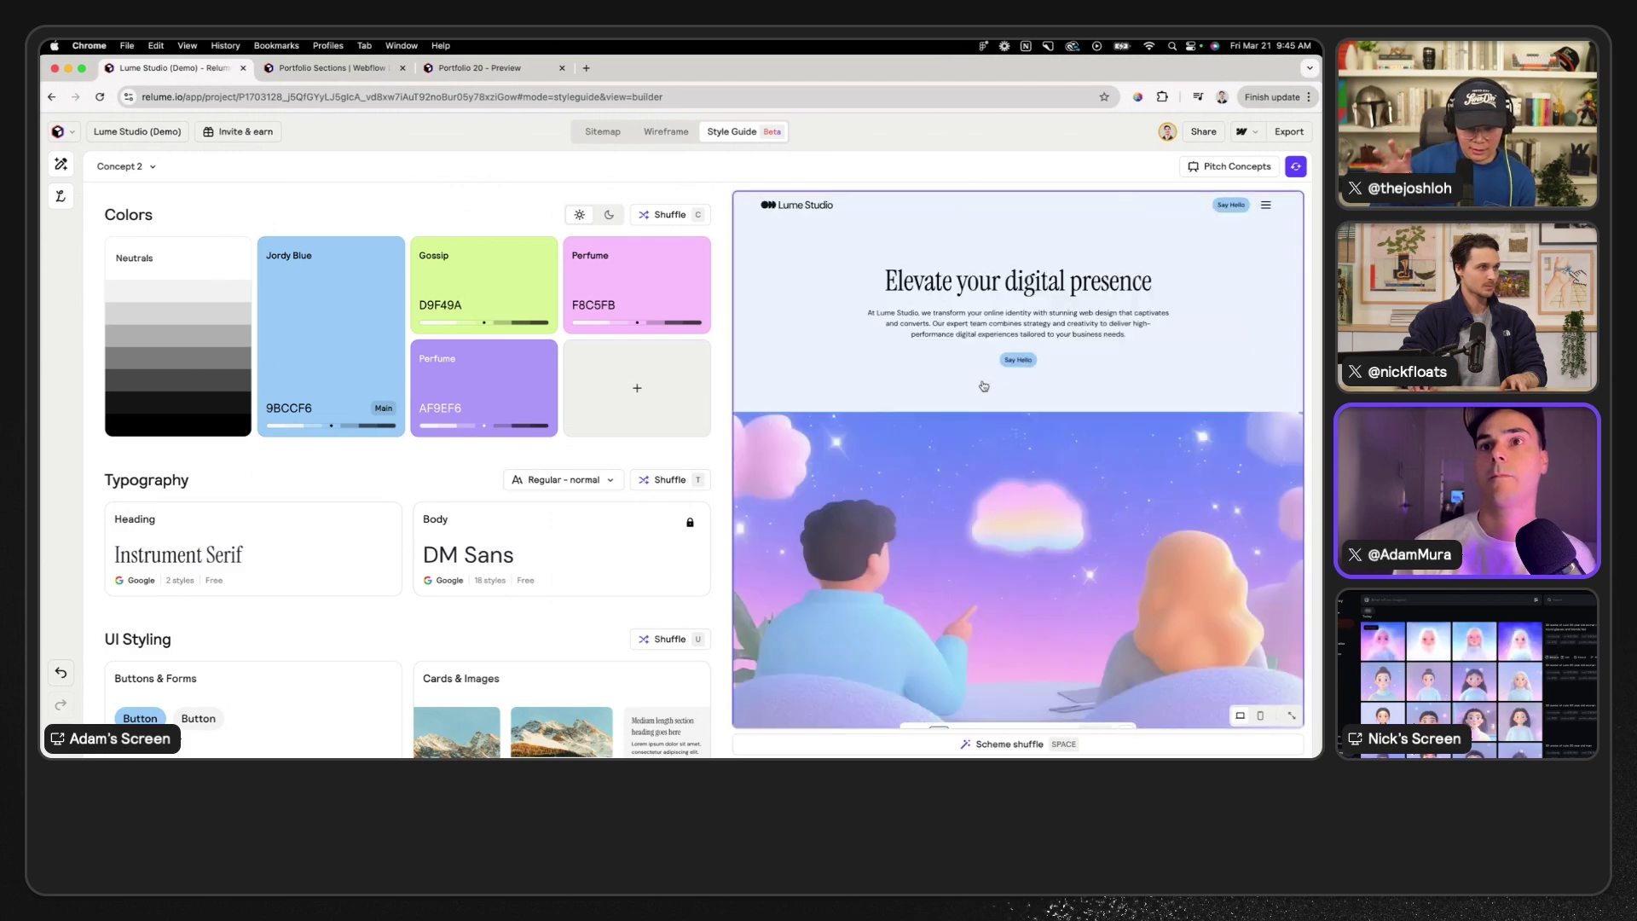
scroll(981, 383, down, 5)
scroll(979, 384, up, 5)
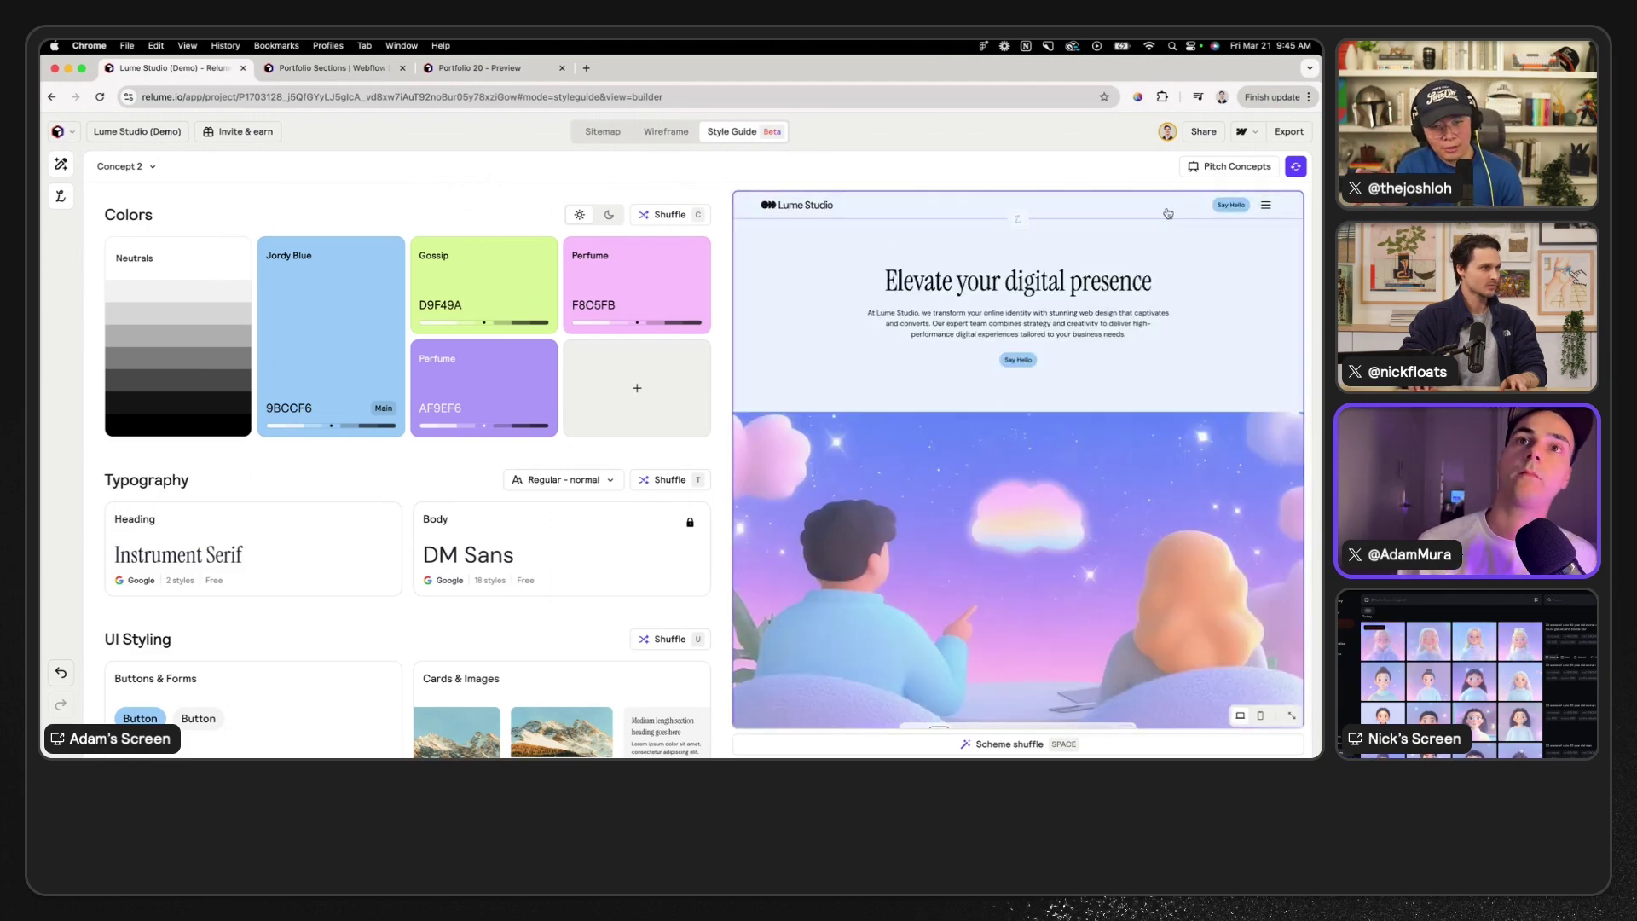
scroll(967, 421, down, 15)
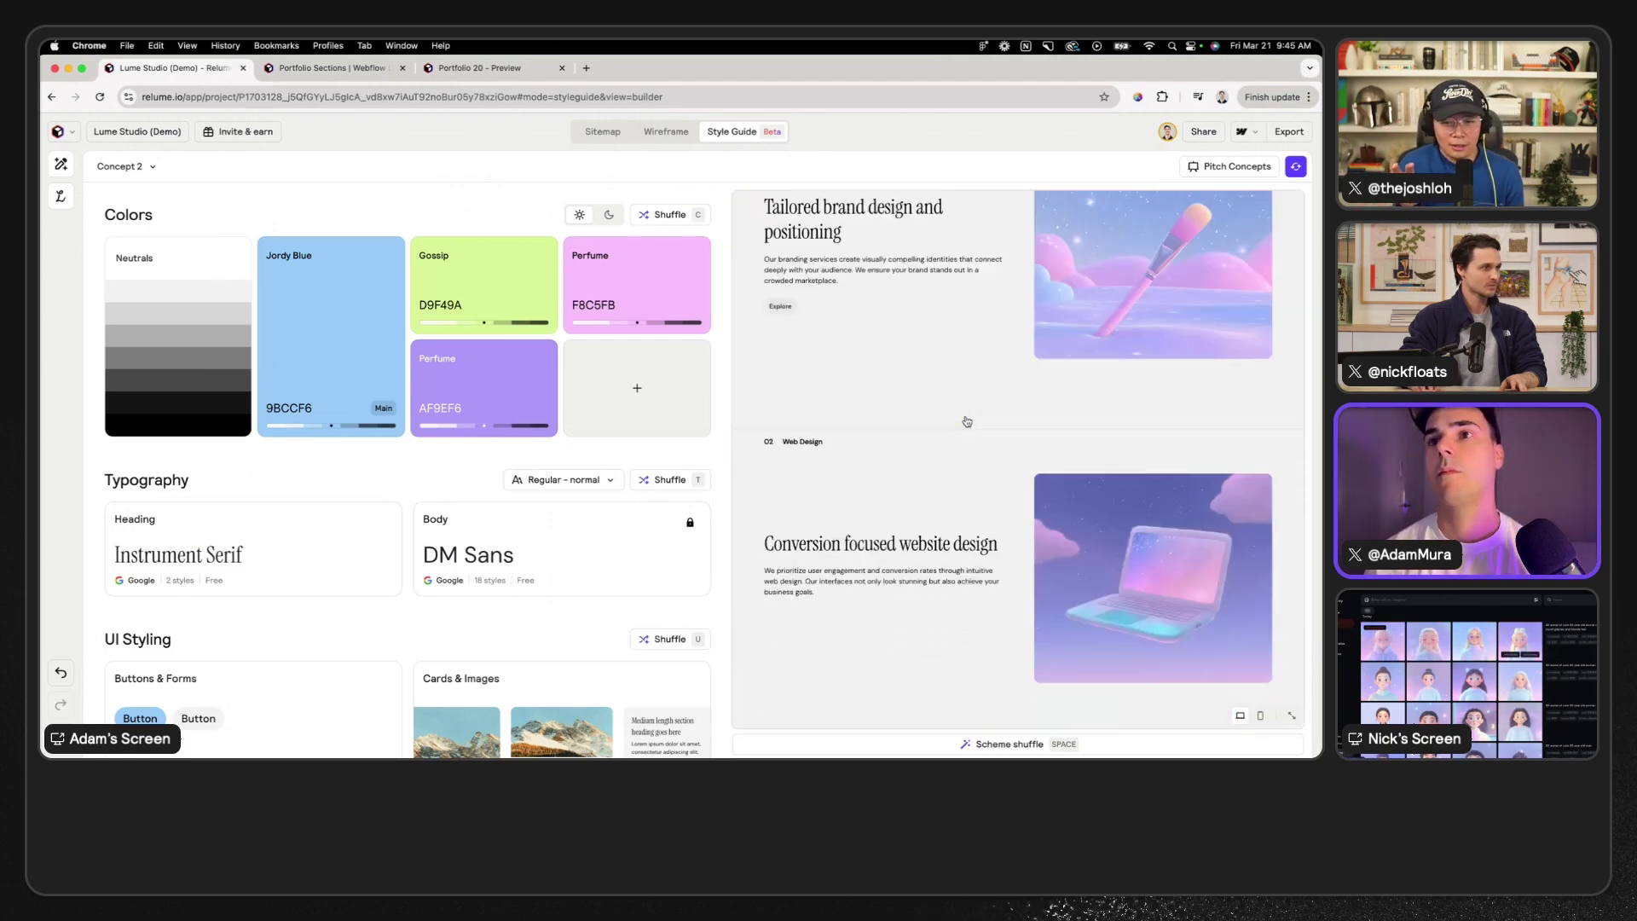
scroll(967, 422, down, 4)
scroll(967, 421, up, 5)
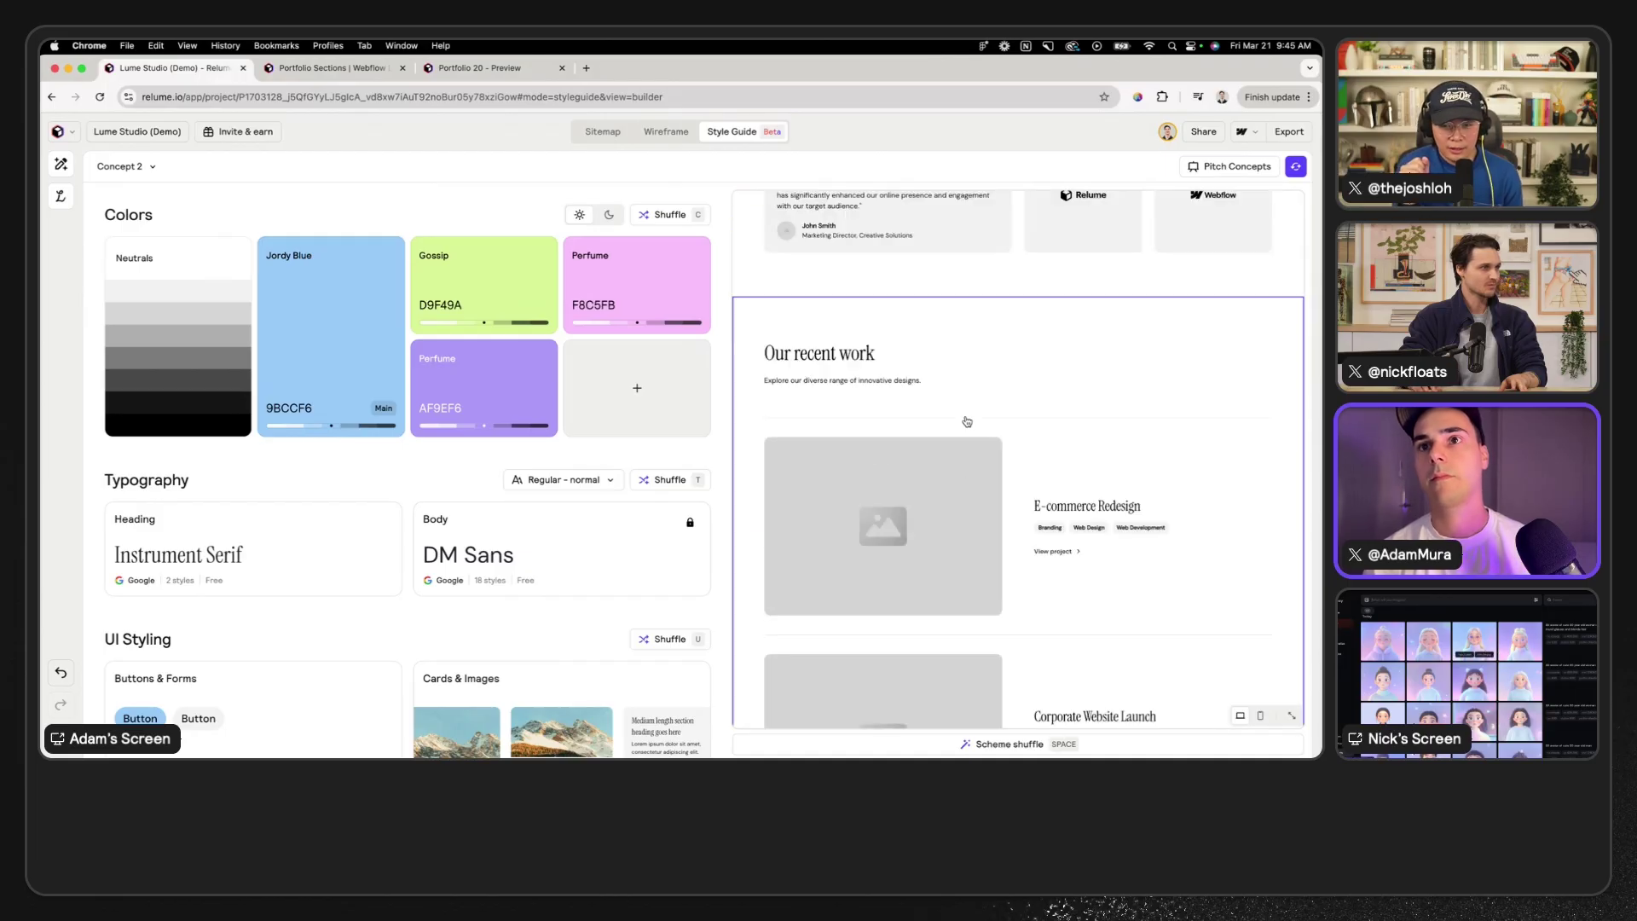
scroll(967, 421, down, 6)
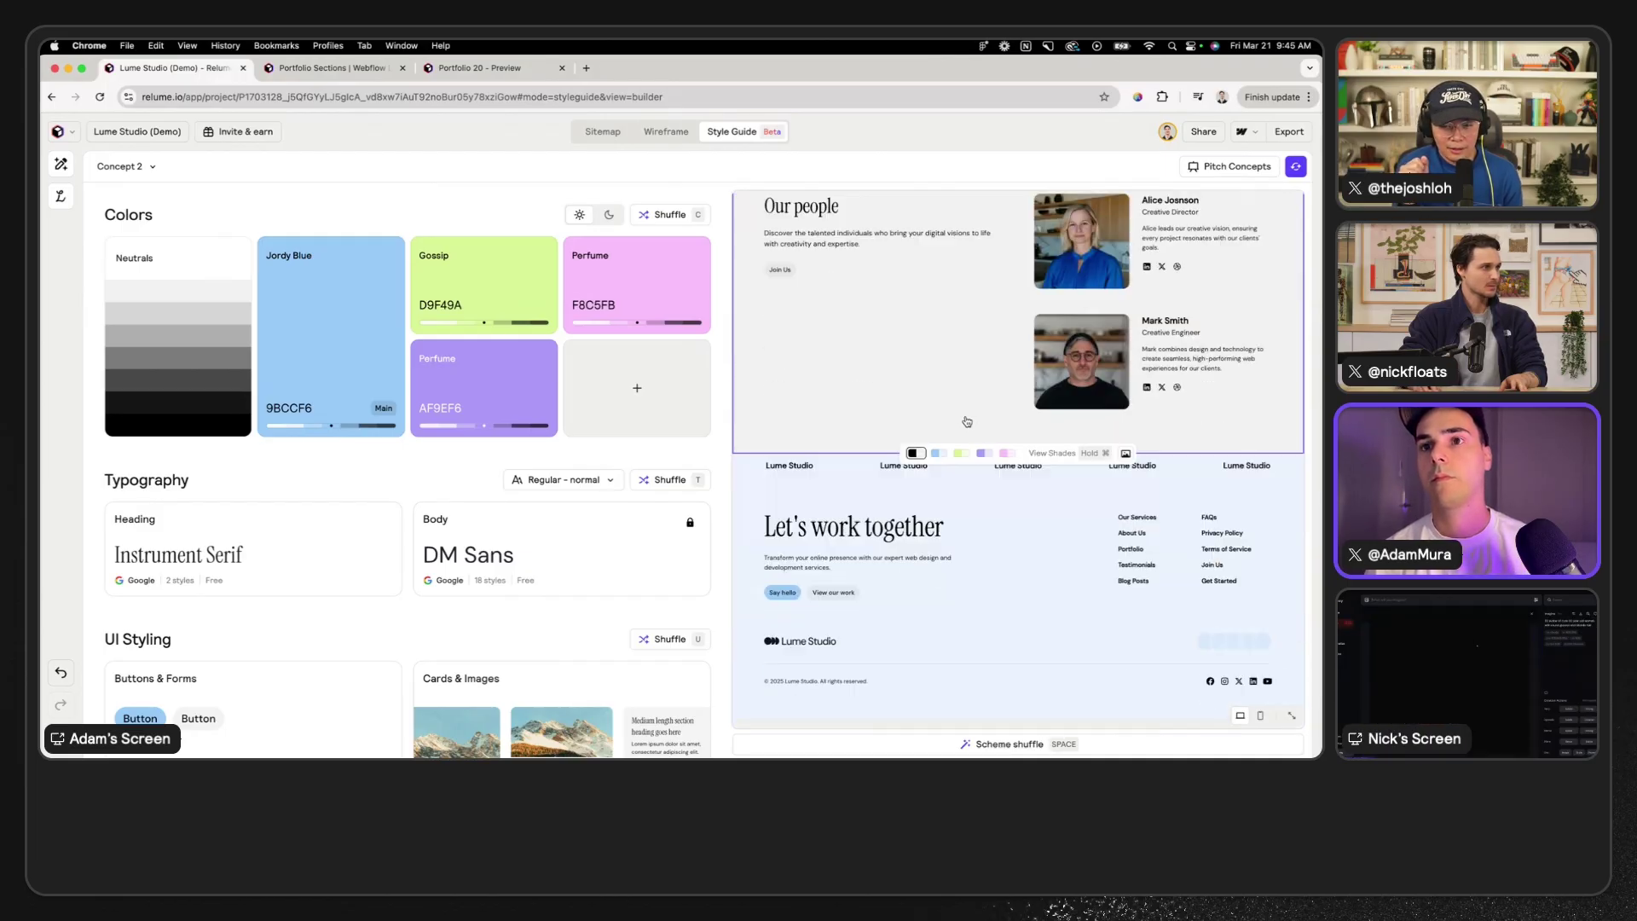
scroll(967, 421, up, 4)
scroll(967, 421, up, 5)
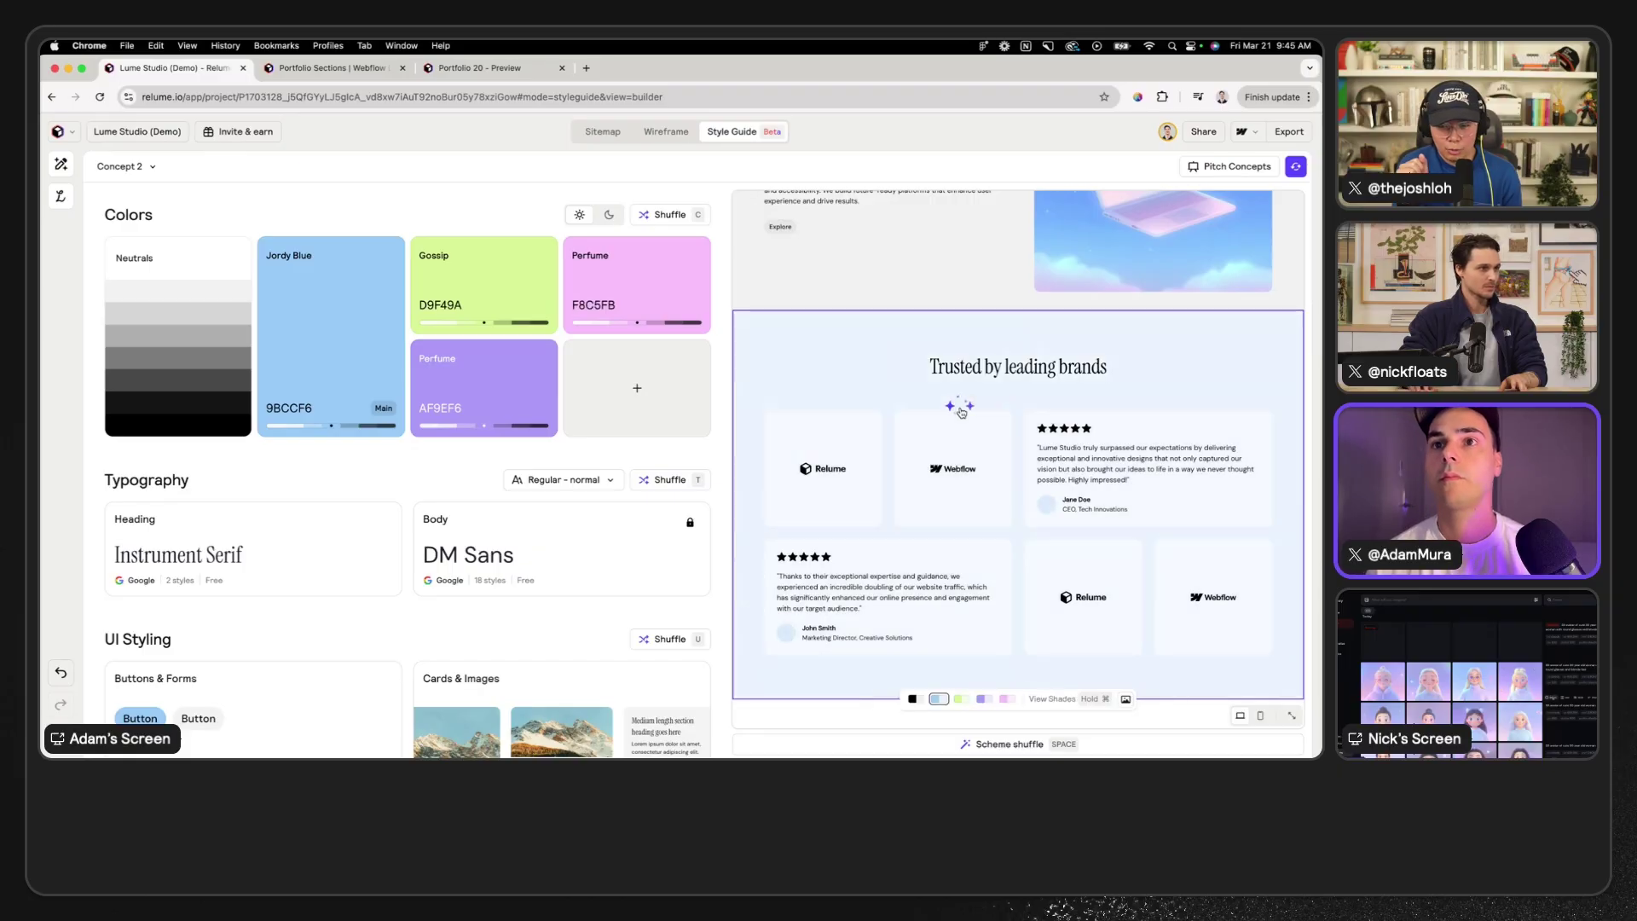
scroll(961, 412, up, 6)
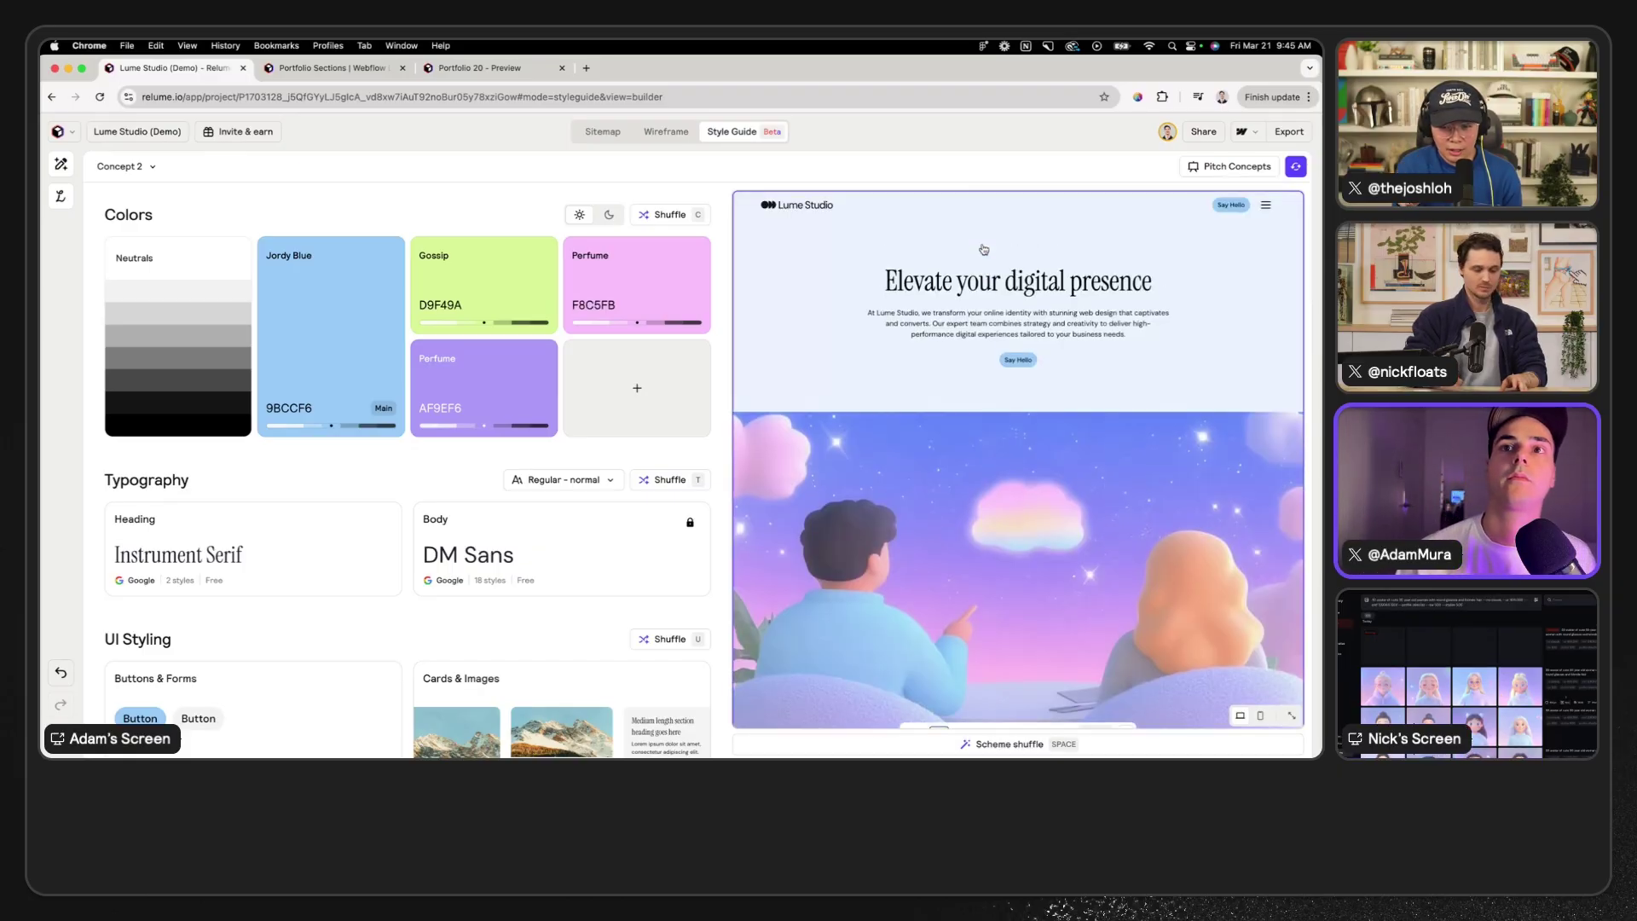
- Duplicate Concept 2 and remove Instrument Serif, Ovo and Halant from the liked heading fonts
click(157, 163)
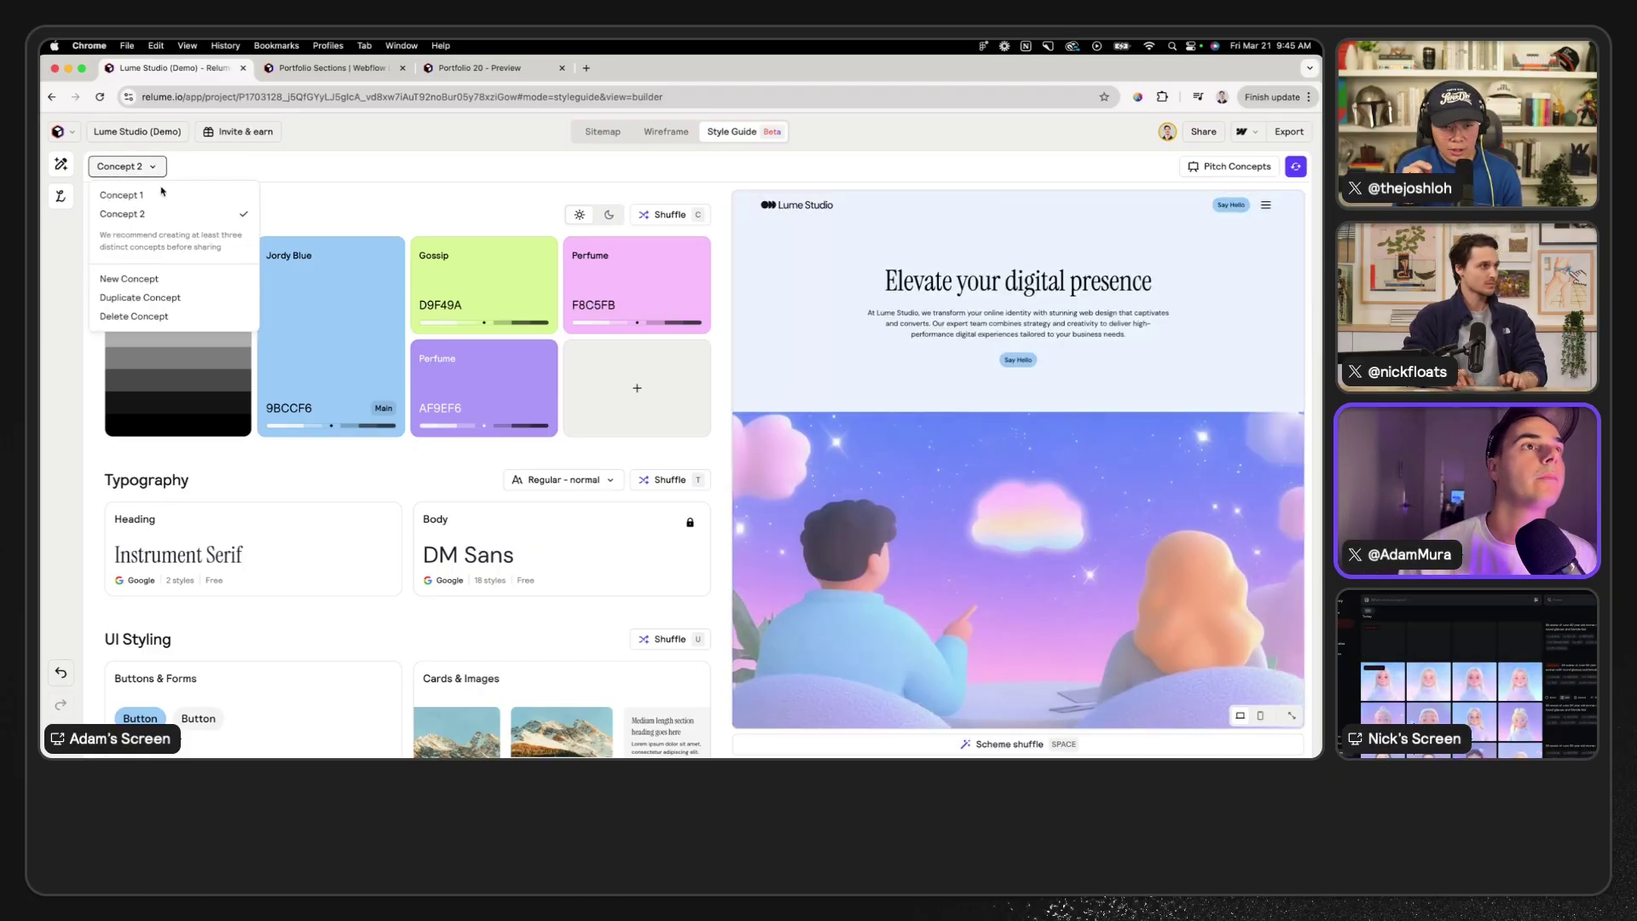
click(160, 296)
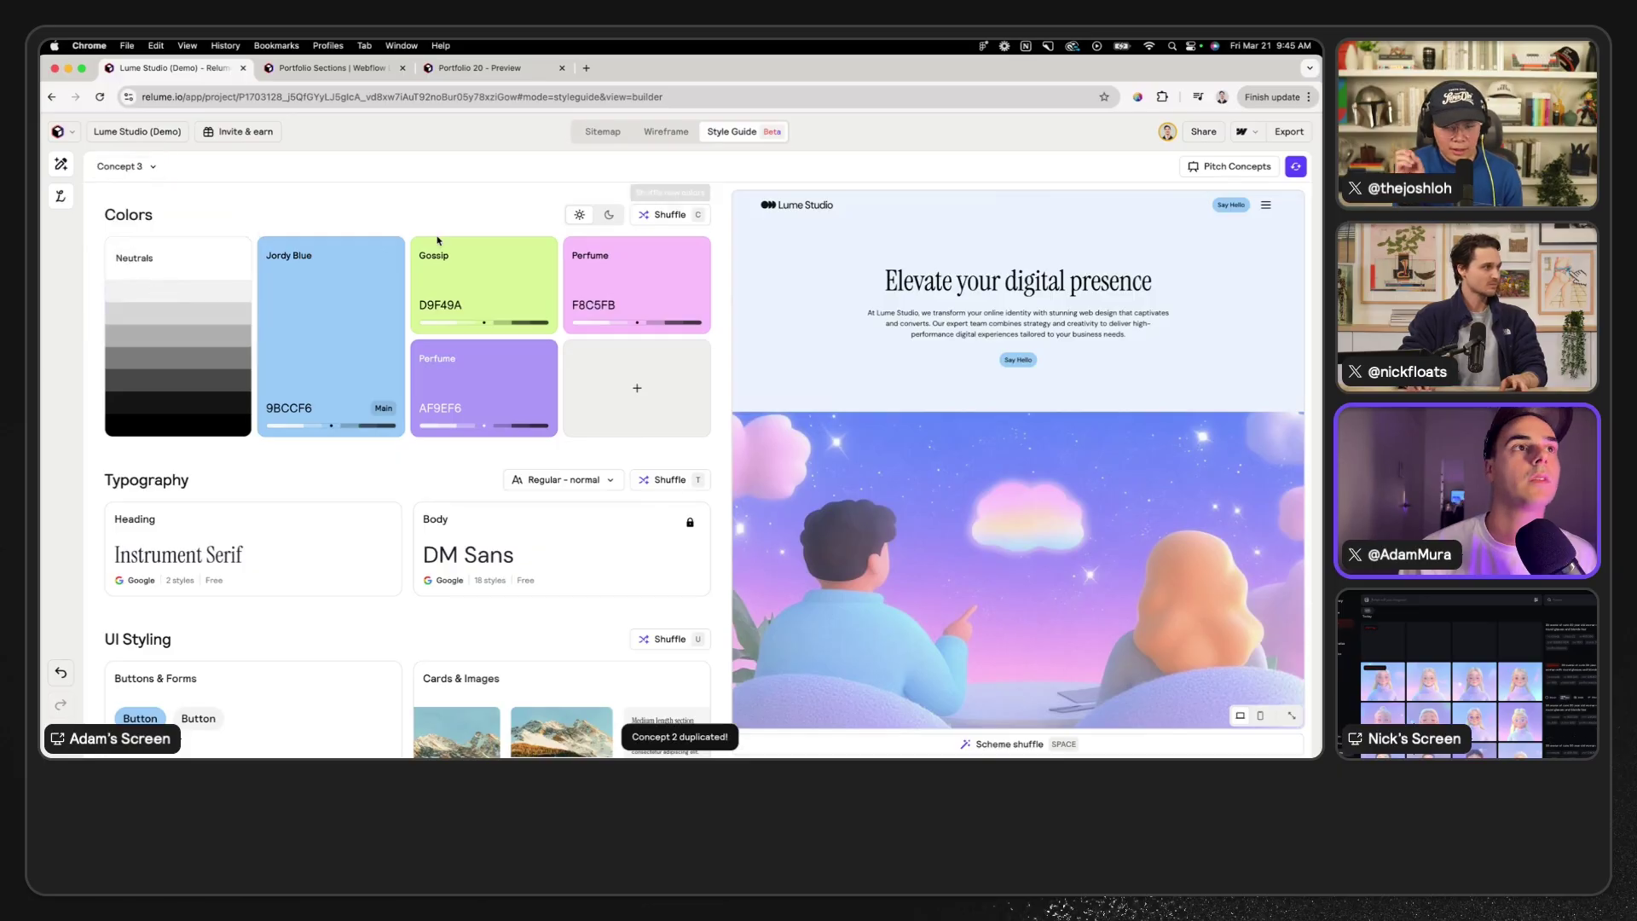
click(261, 572)
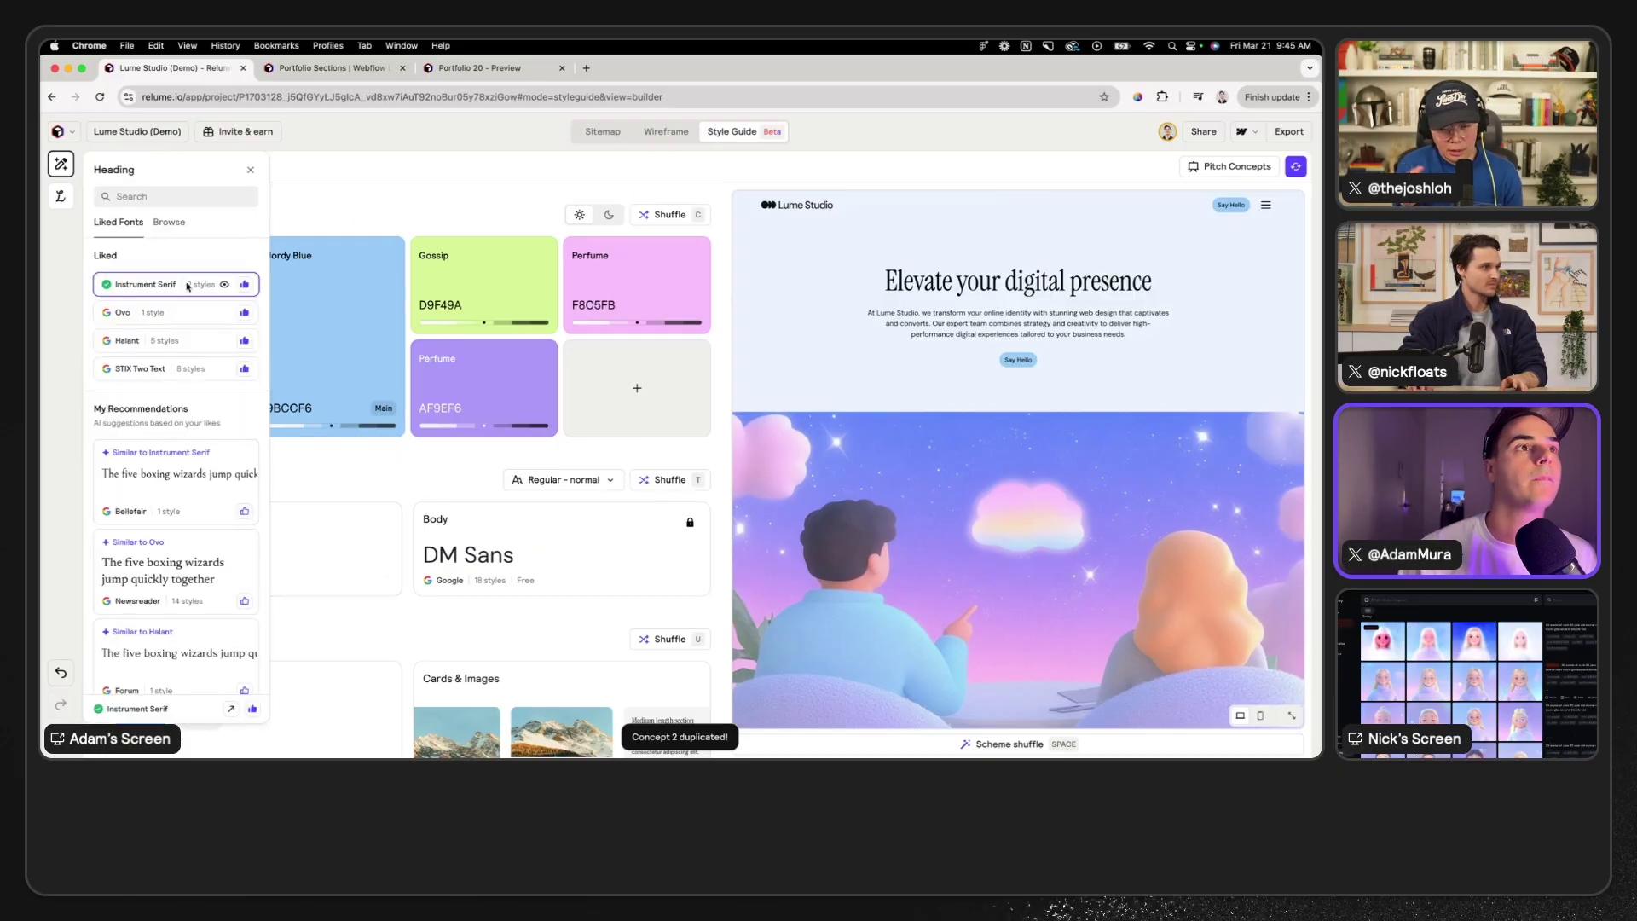
click(245, 286)
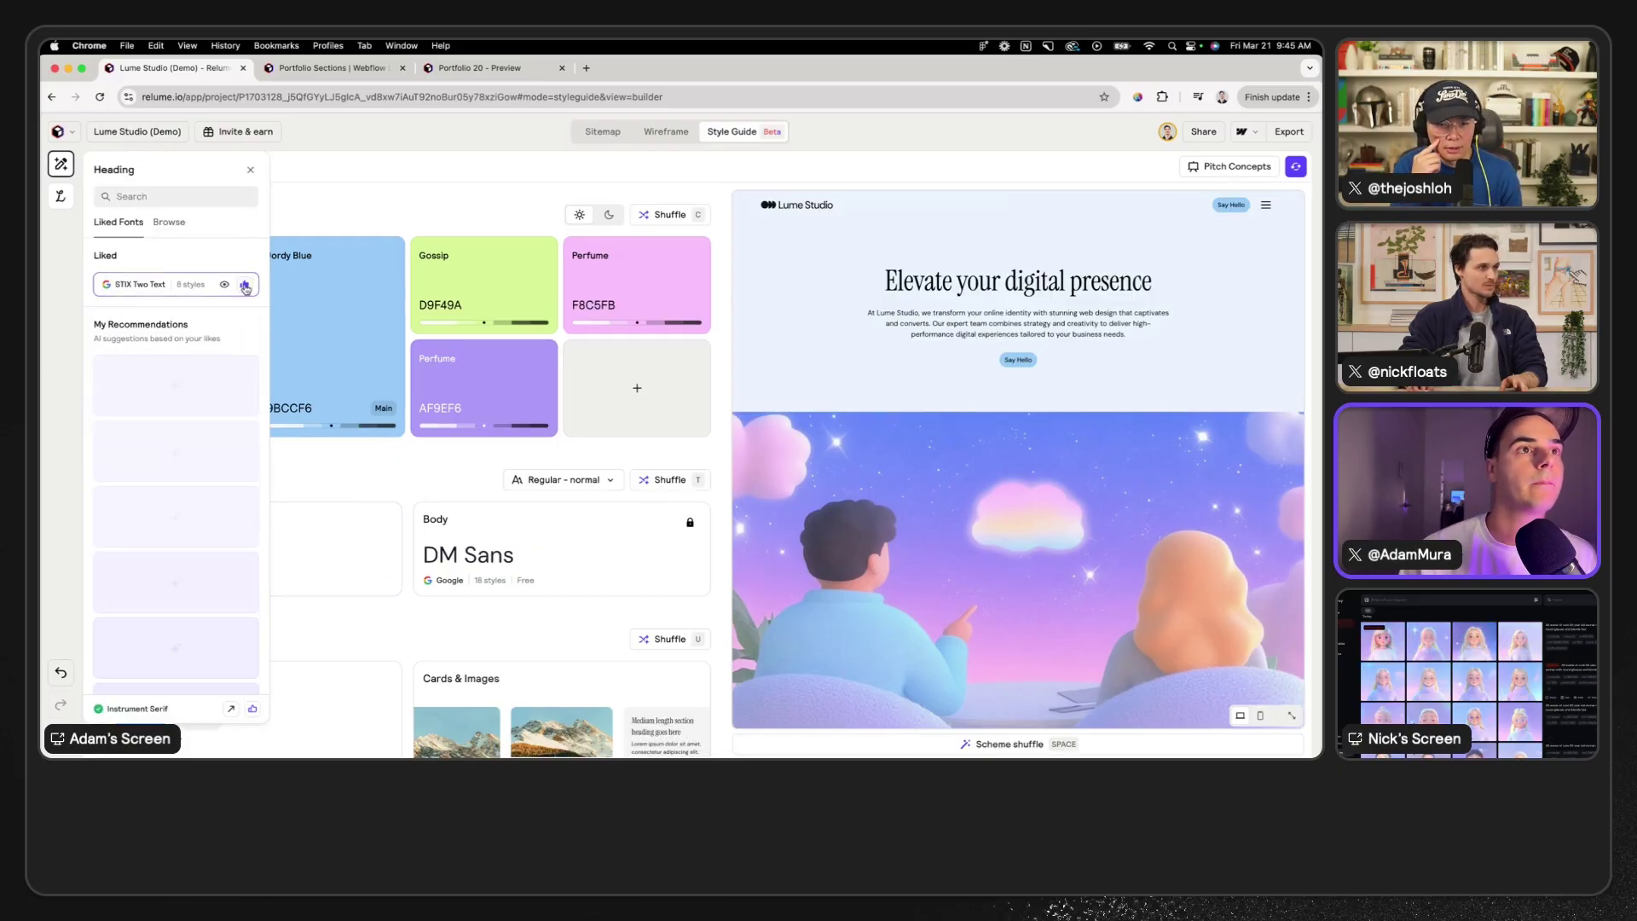
click(390, 173)
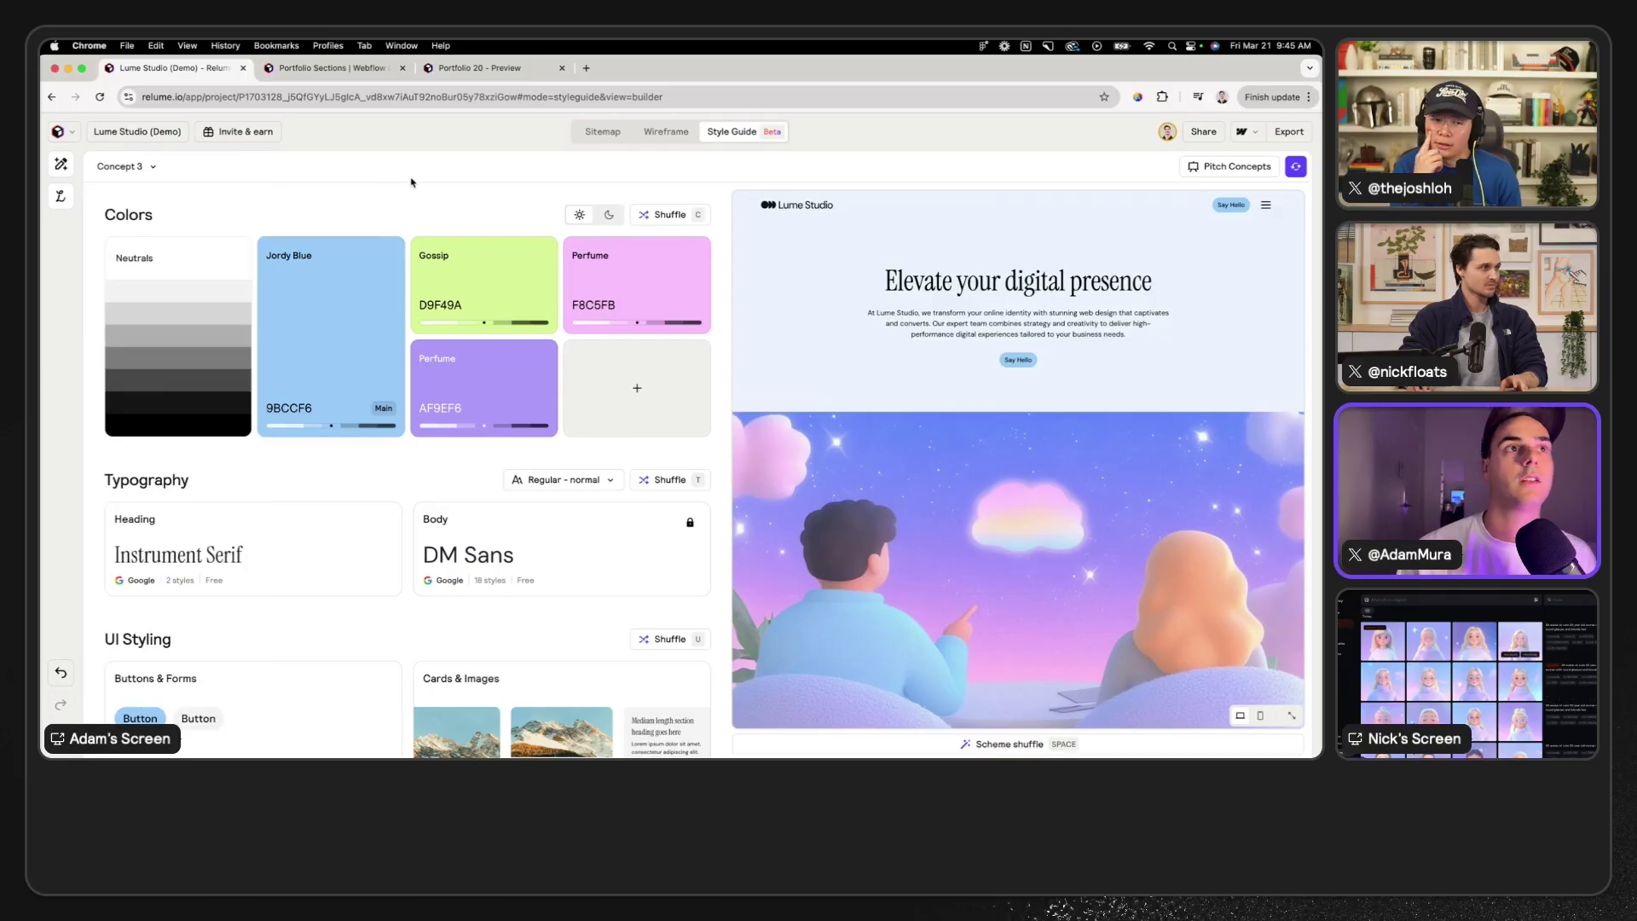
- Compare Concept 1 with Concept 2, and examine Concept 2's testimonials, recent work and people sections
click(155, 166)
click(166, 198)
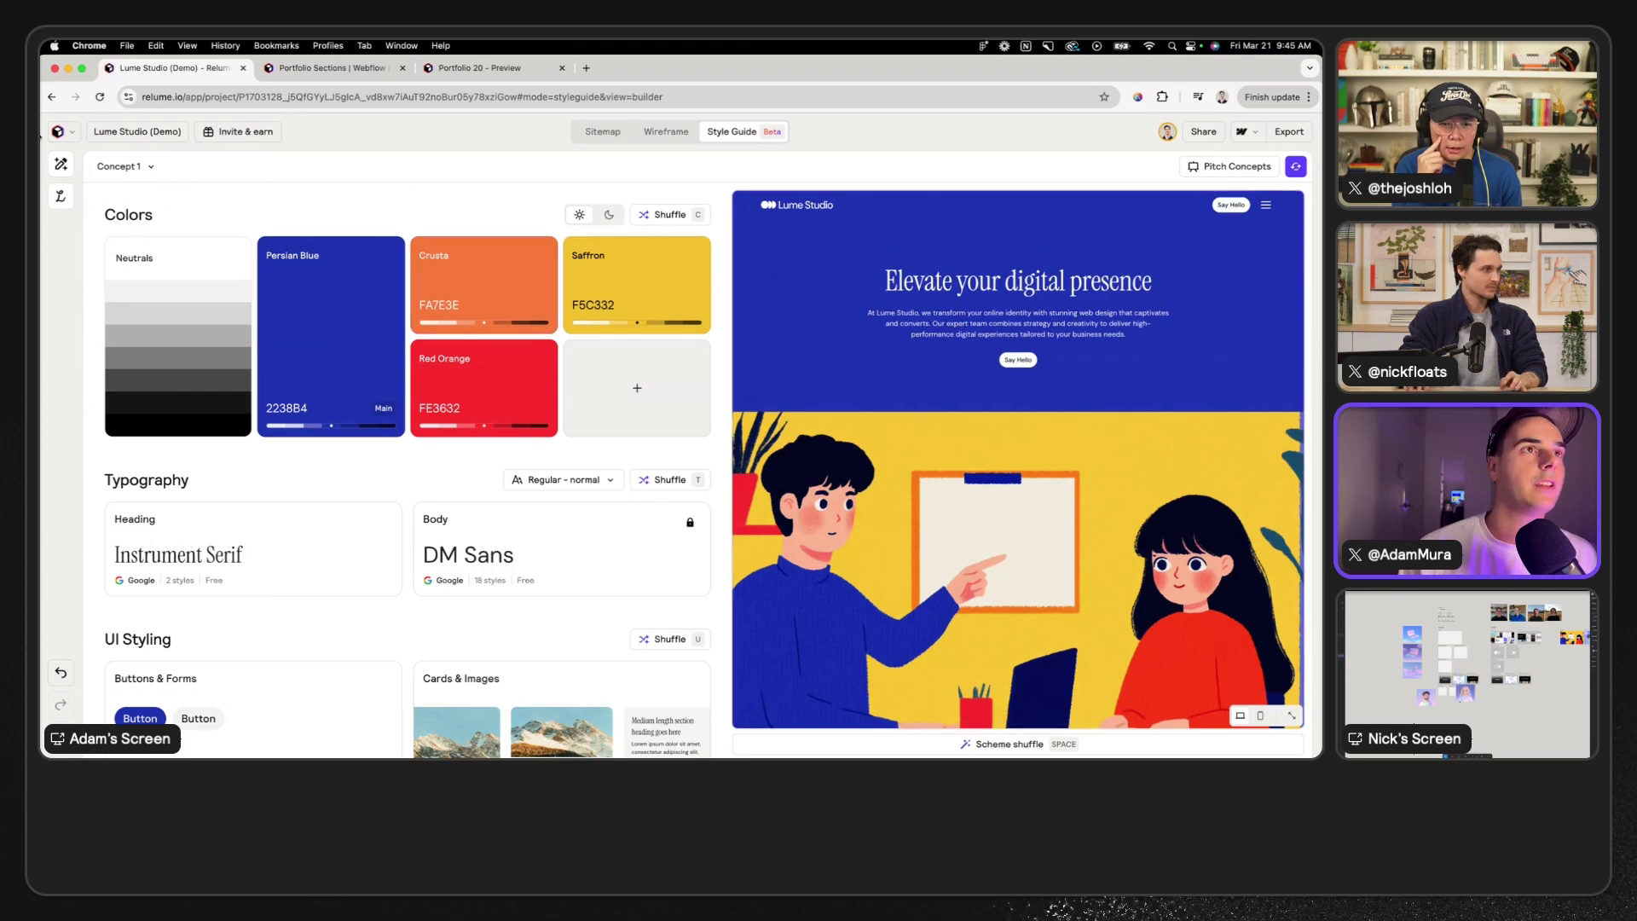
click(153, 163)
click(159, 213)
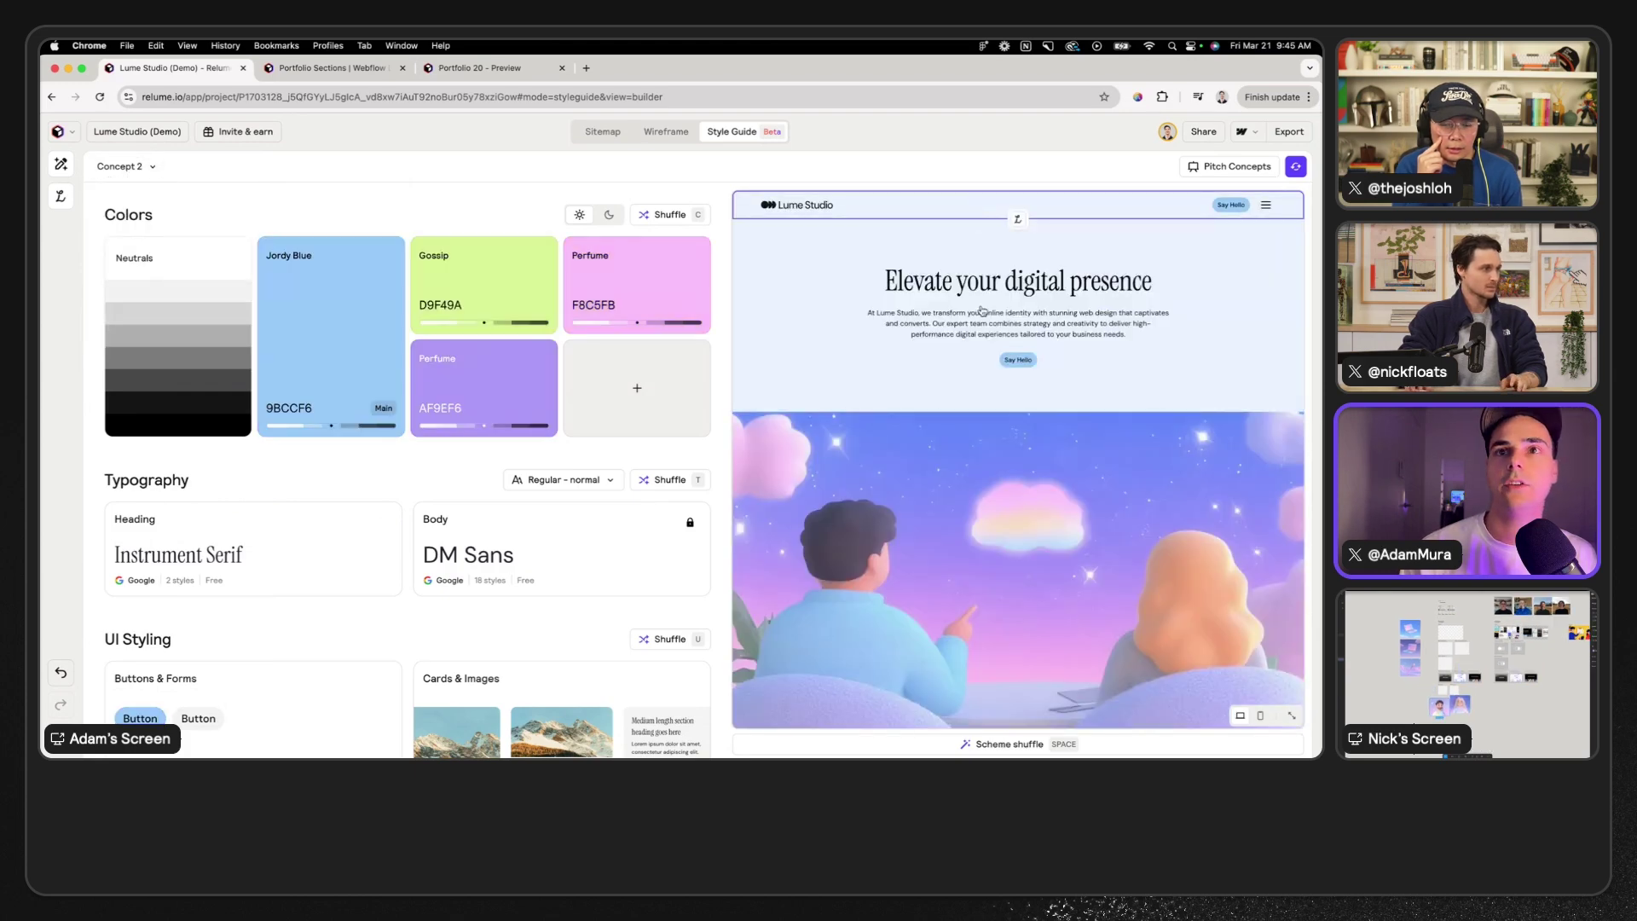
scroll(979, 480, down, 15)
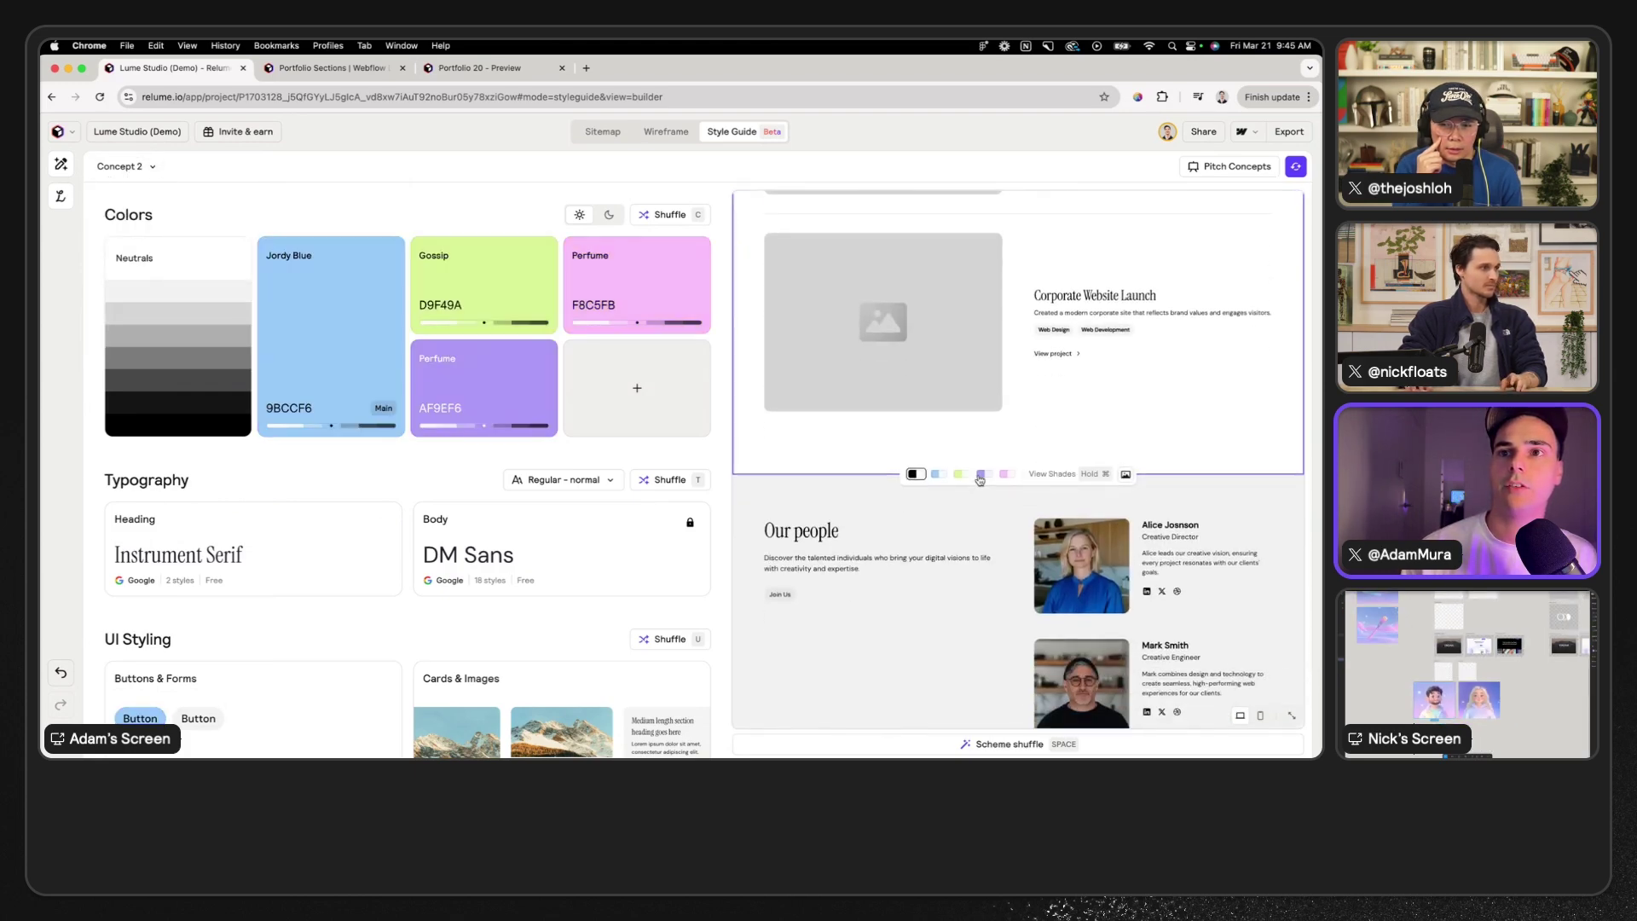
scroll(980, 480, down, 3)
scroll(928, 386, up, 6)
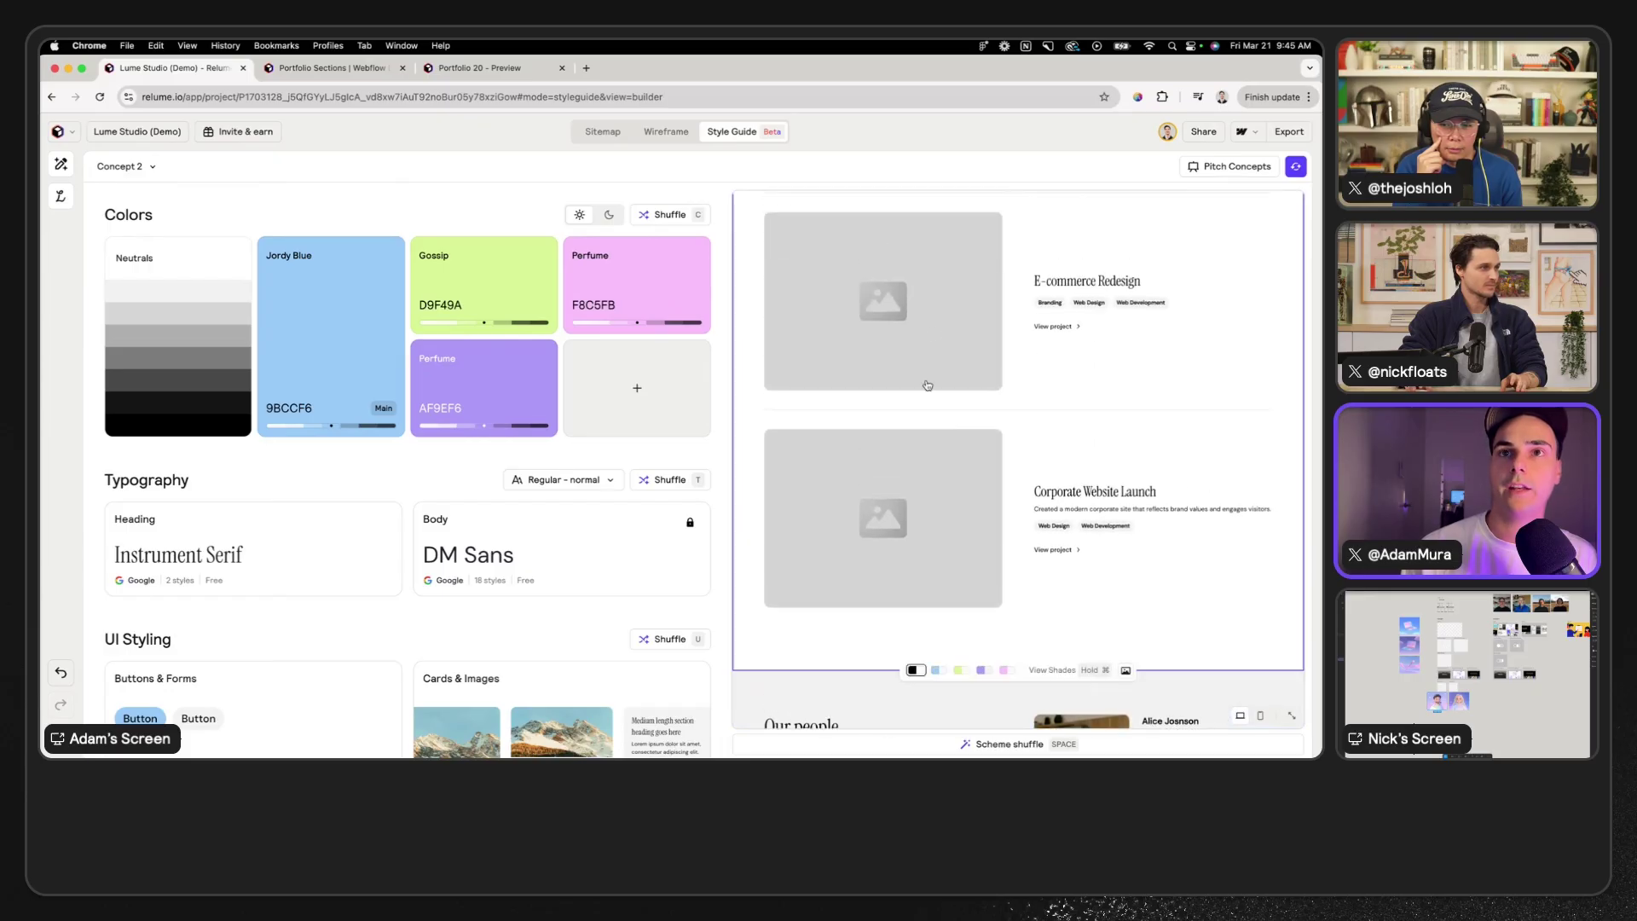
scroll(928, 330, up, 3)
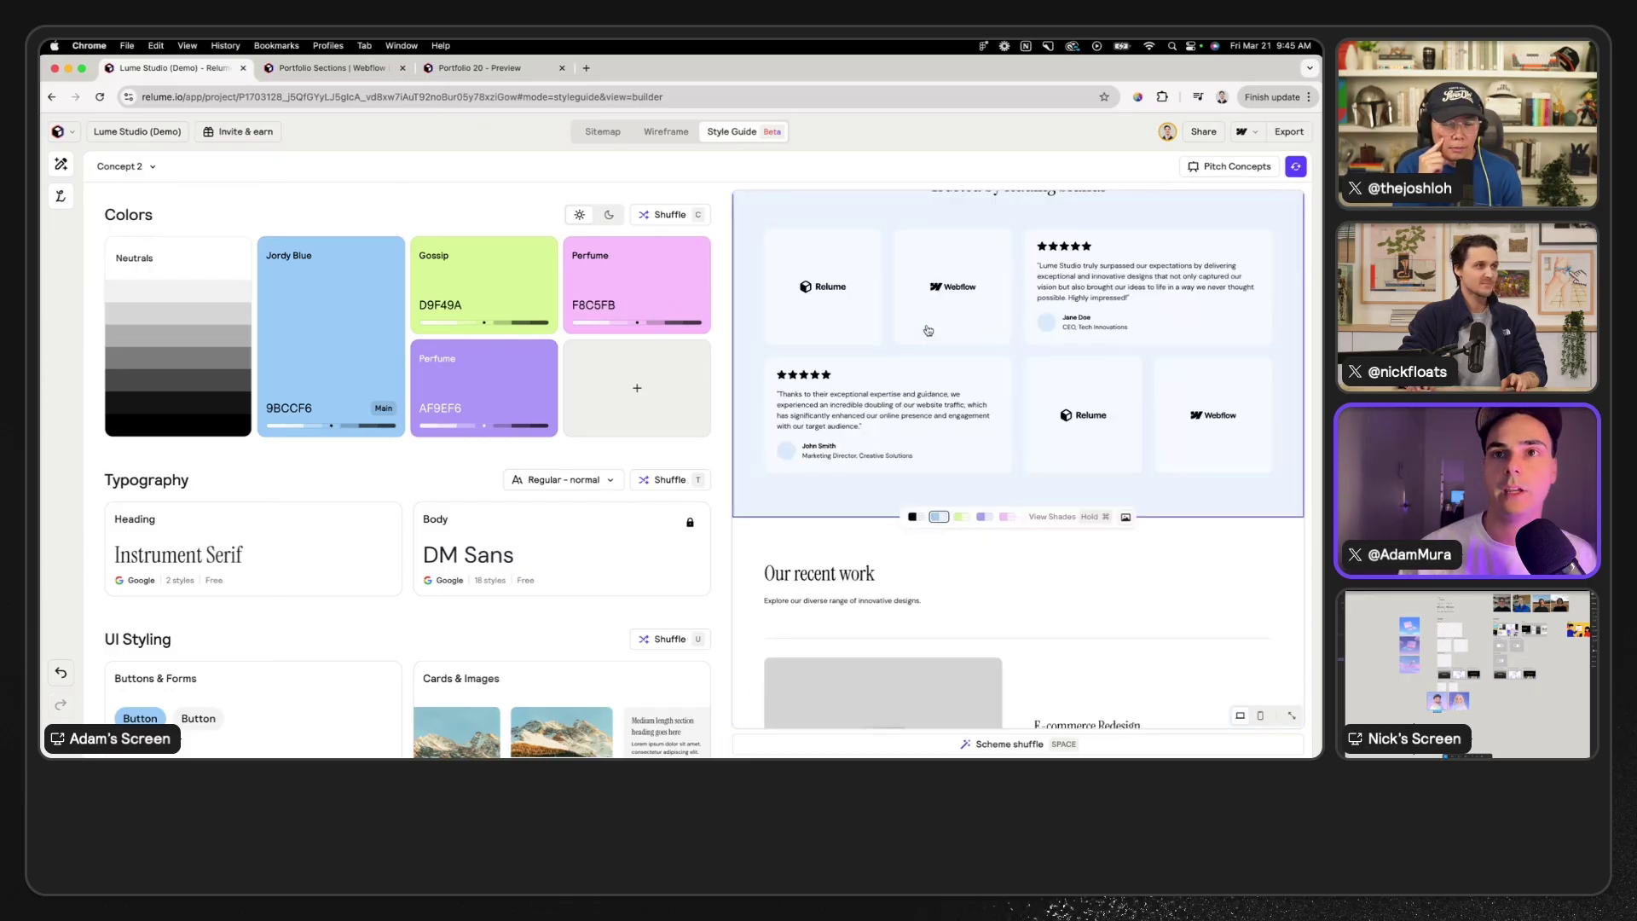
scroll(928, 330, down, 3)
scroll(928, 330, up, 5)
scroll(928, 330, down, 5)
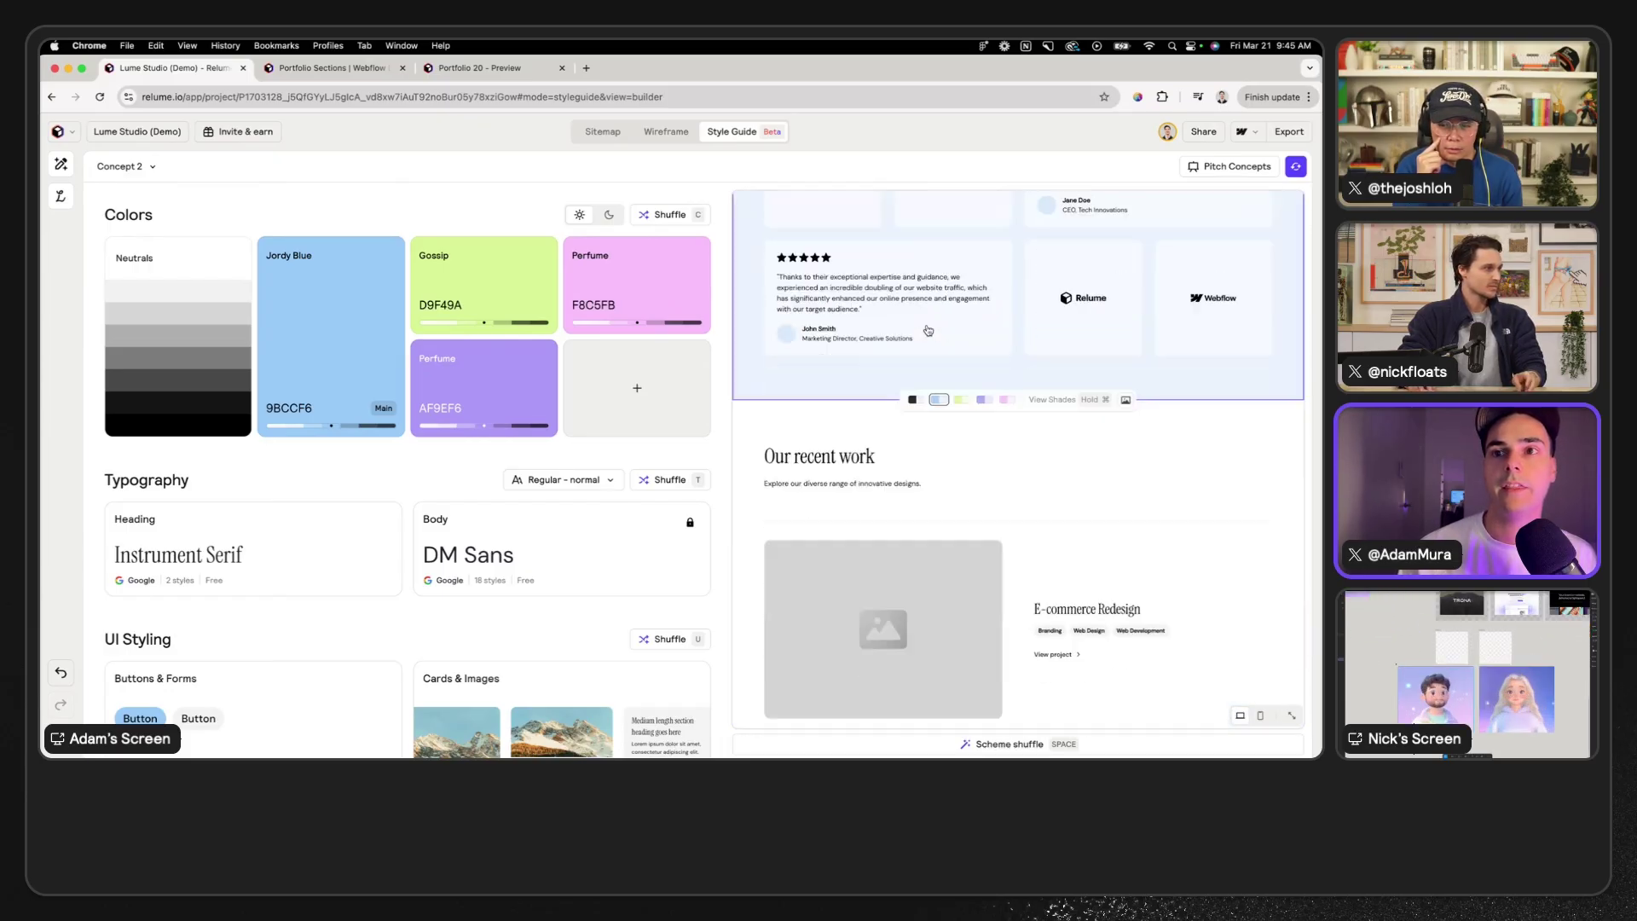
- Switch to Figma, dismiss the open export dialog, and examine the portfolio project and person assets
key(ctrl+Right)
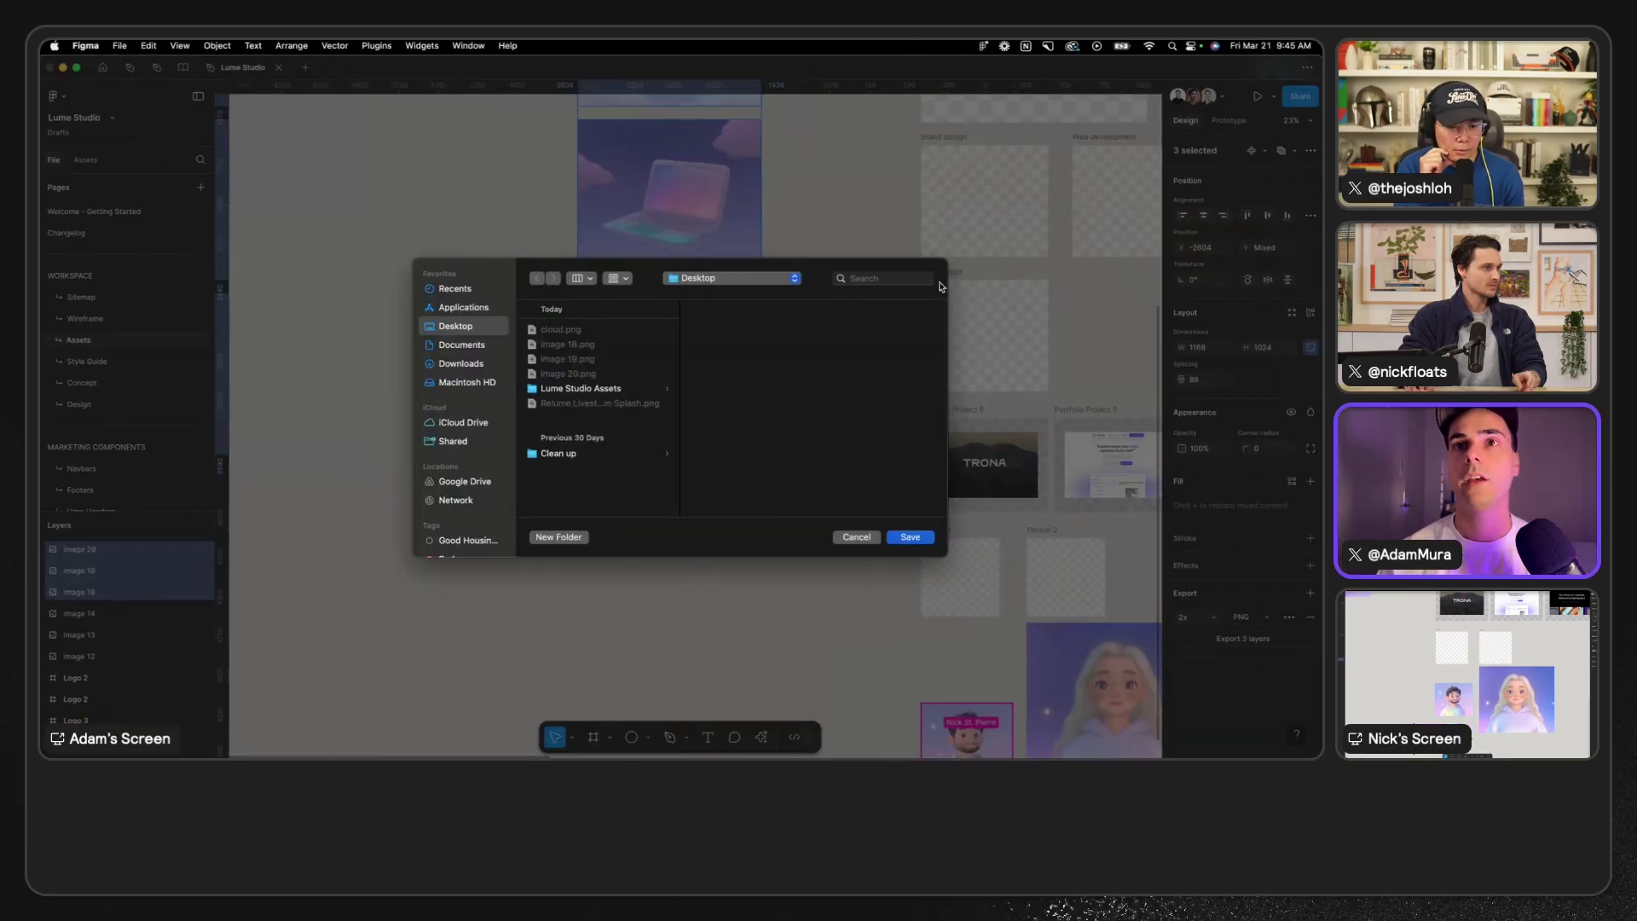
click(860, 539)
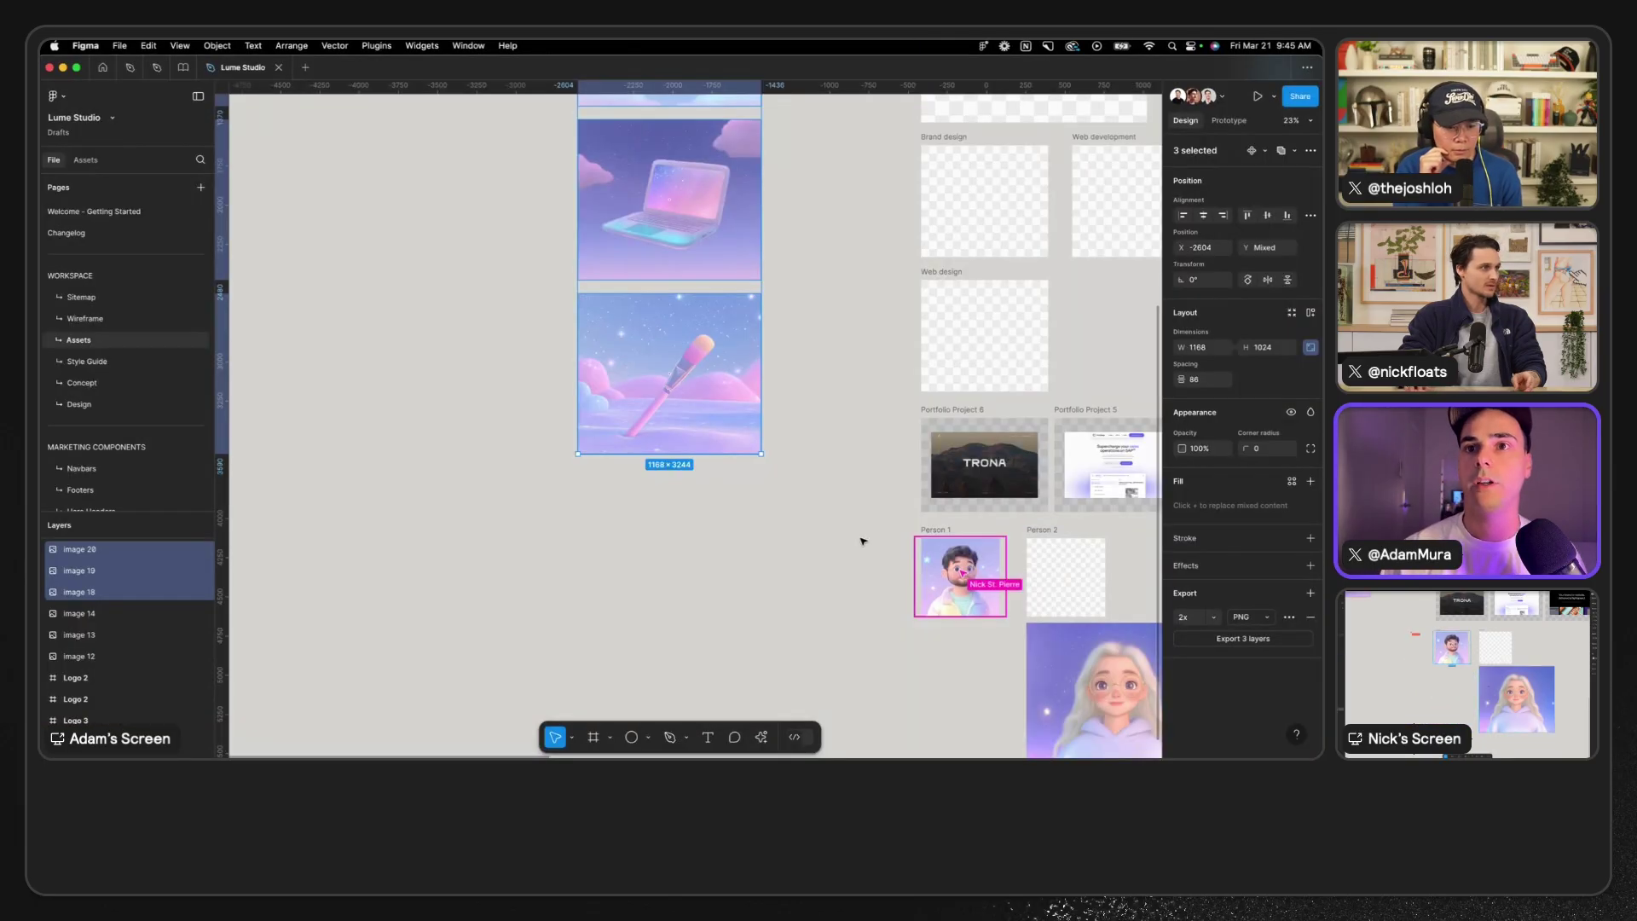
scroll(861, 541, right, 8)
scroll(346, 303, up, 5)
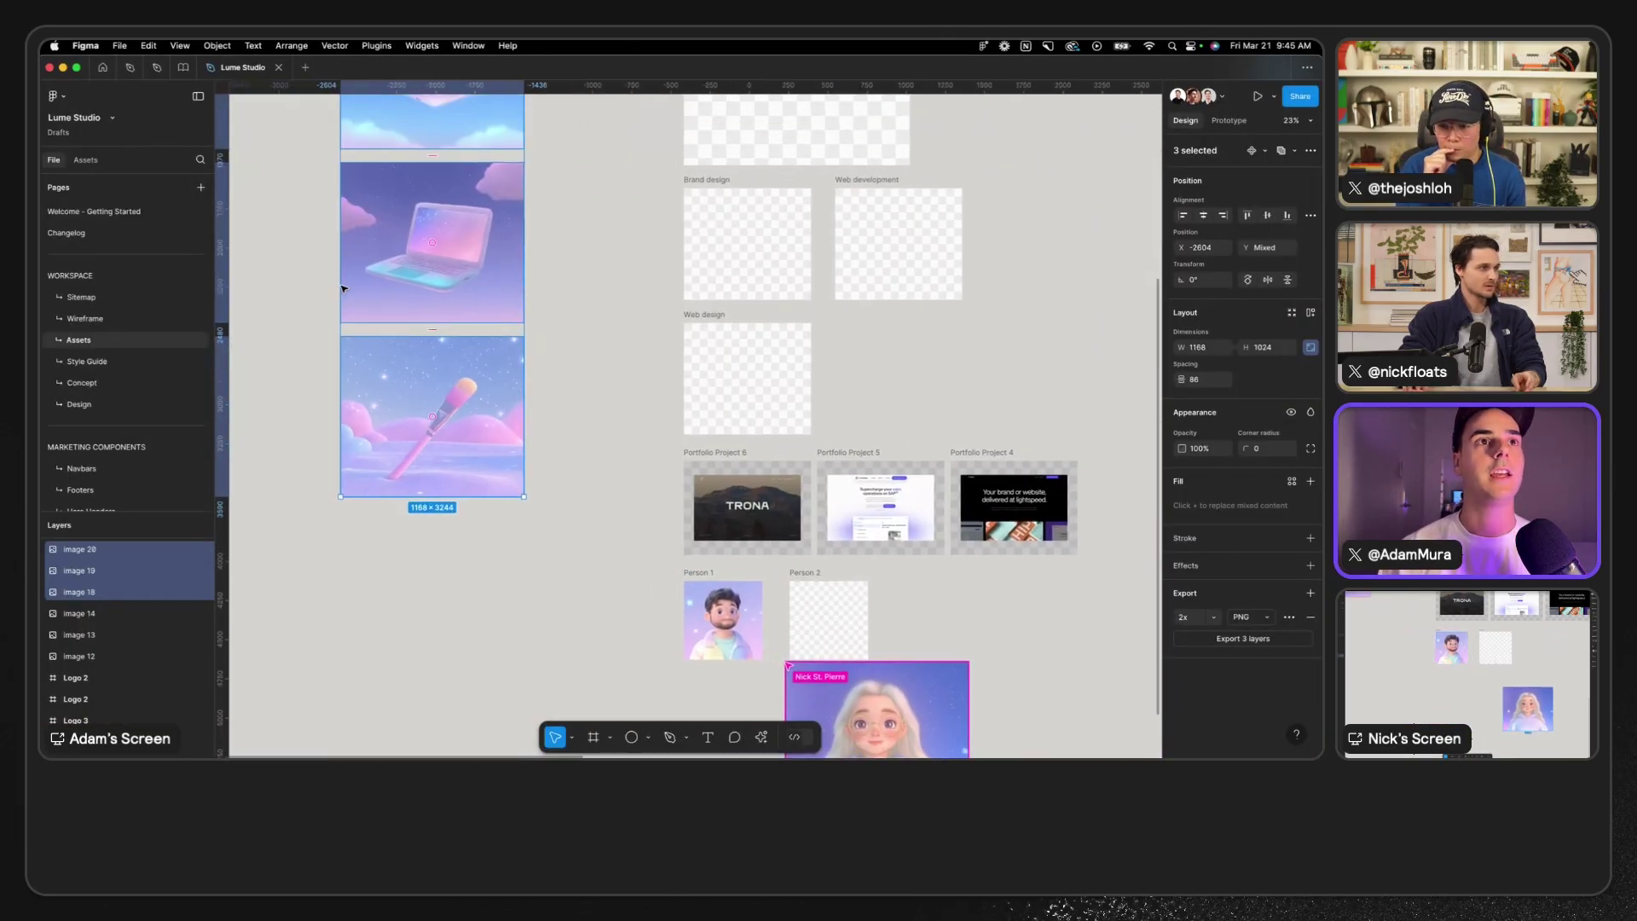
click(535, 325)
scroll(535, 324, down, 10)
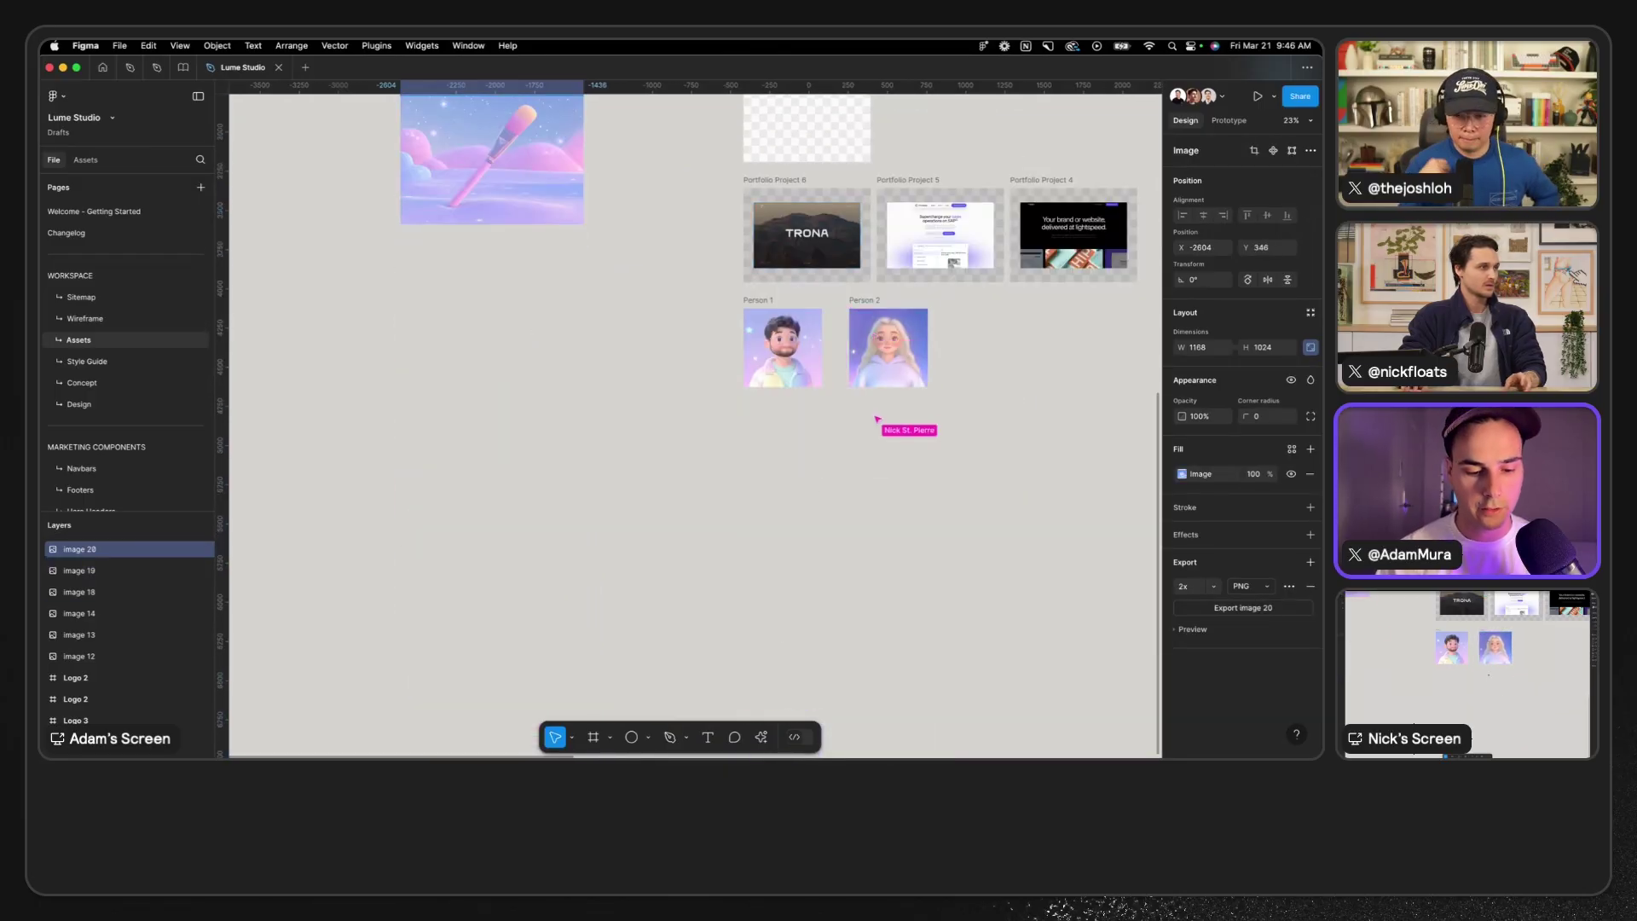
- Switch to Midjourney and return from the enlarged cloud illustration to the "Illustration of clouds" results
key(super+Tab)
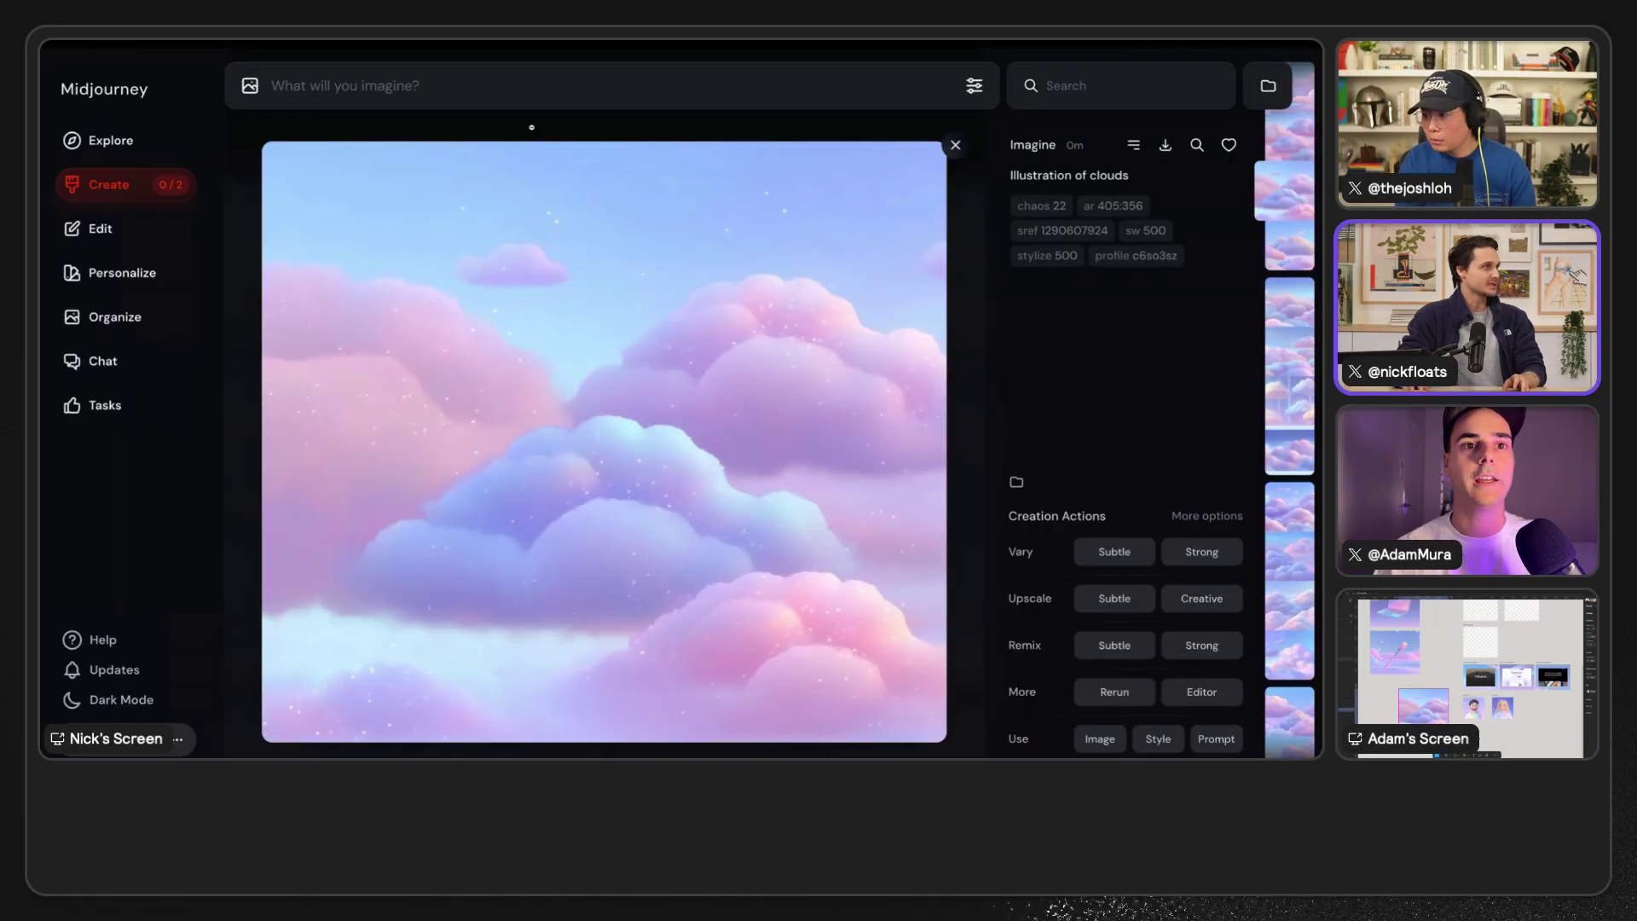
key(Escape)
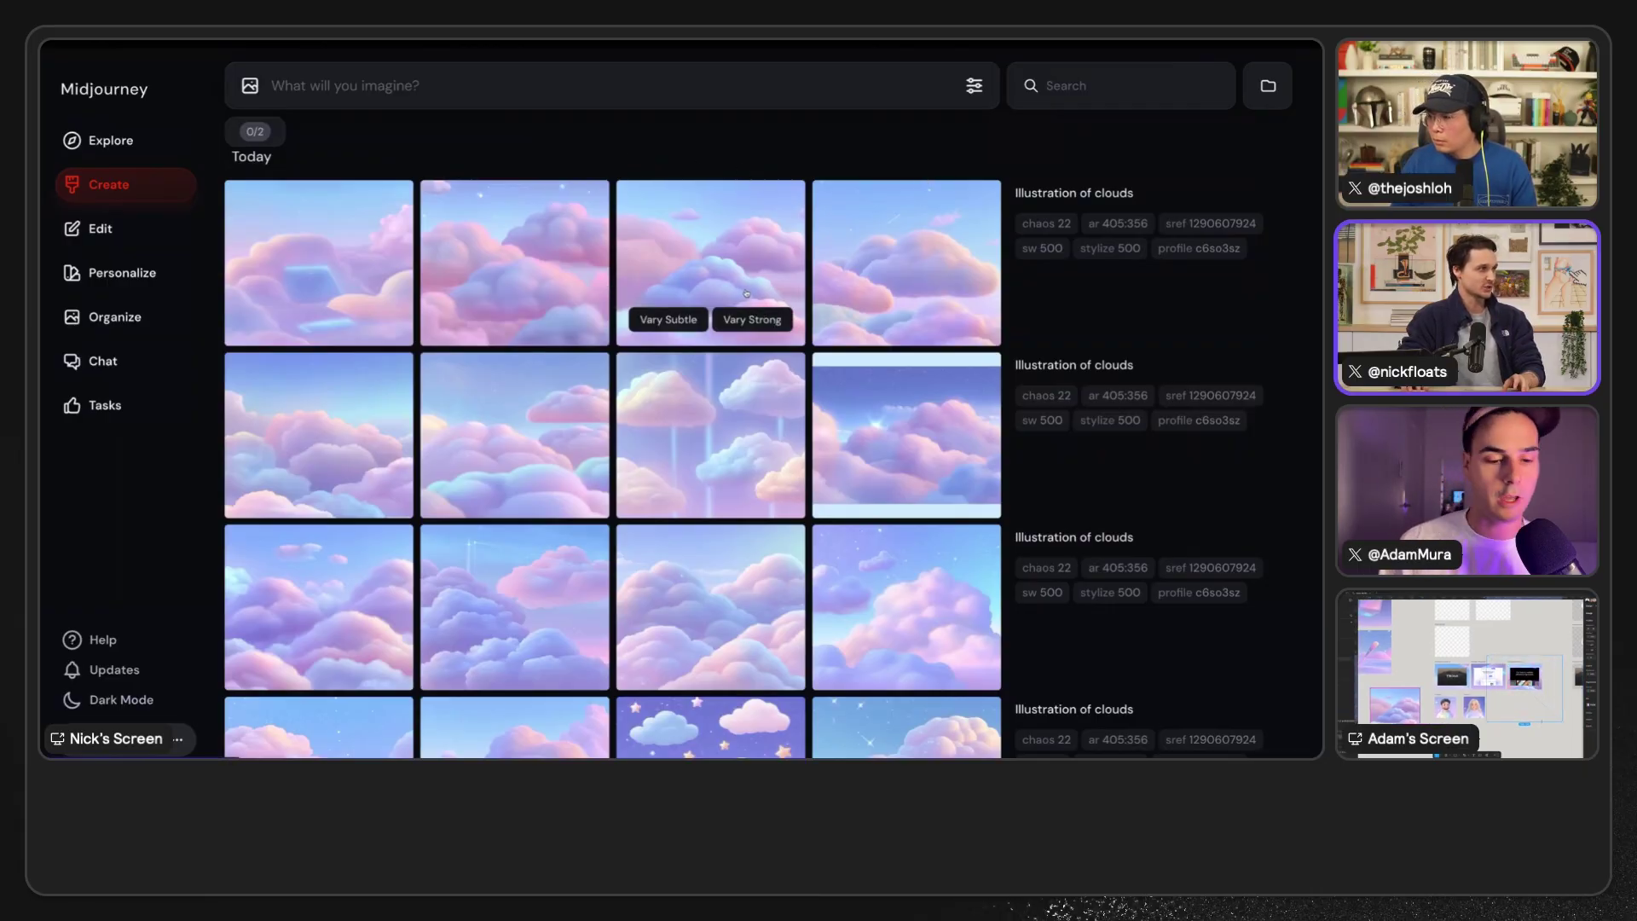
- Find the earlier "3D cube icon with colorful gradient against a black background" generation and reuse its prompt with its image reference
scroll(746, 294, down, 20)
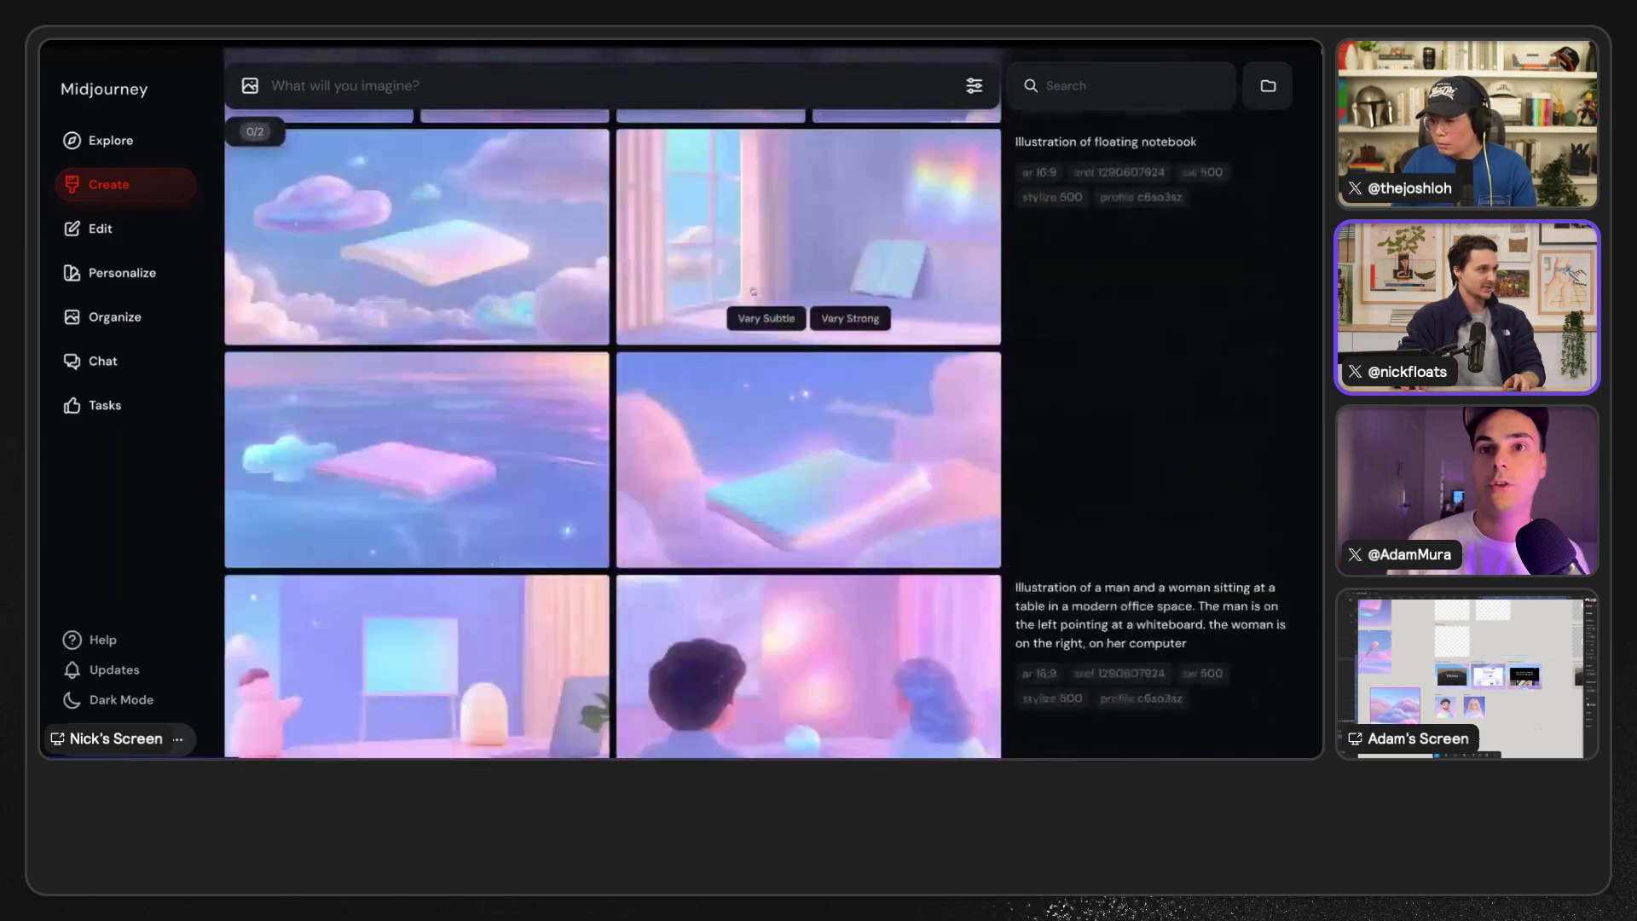
scroll(754, 291, down, 20)
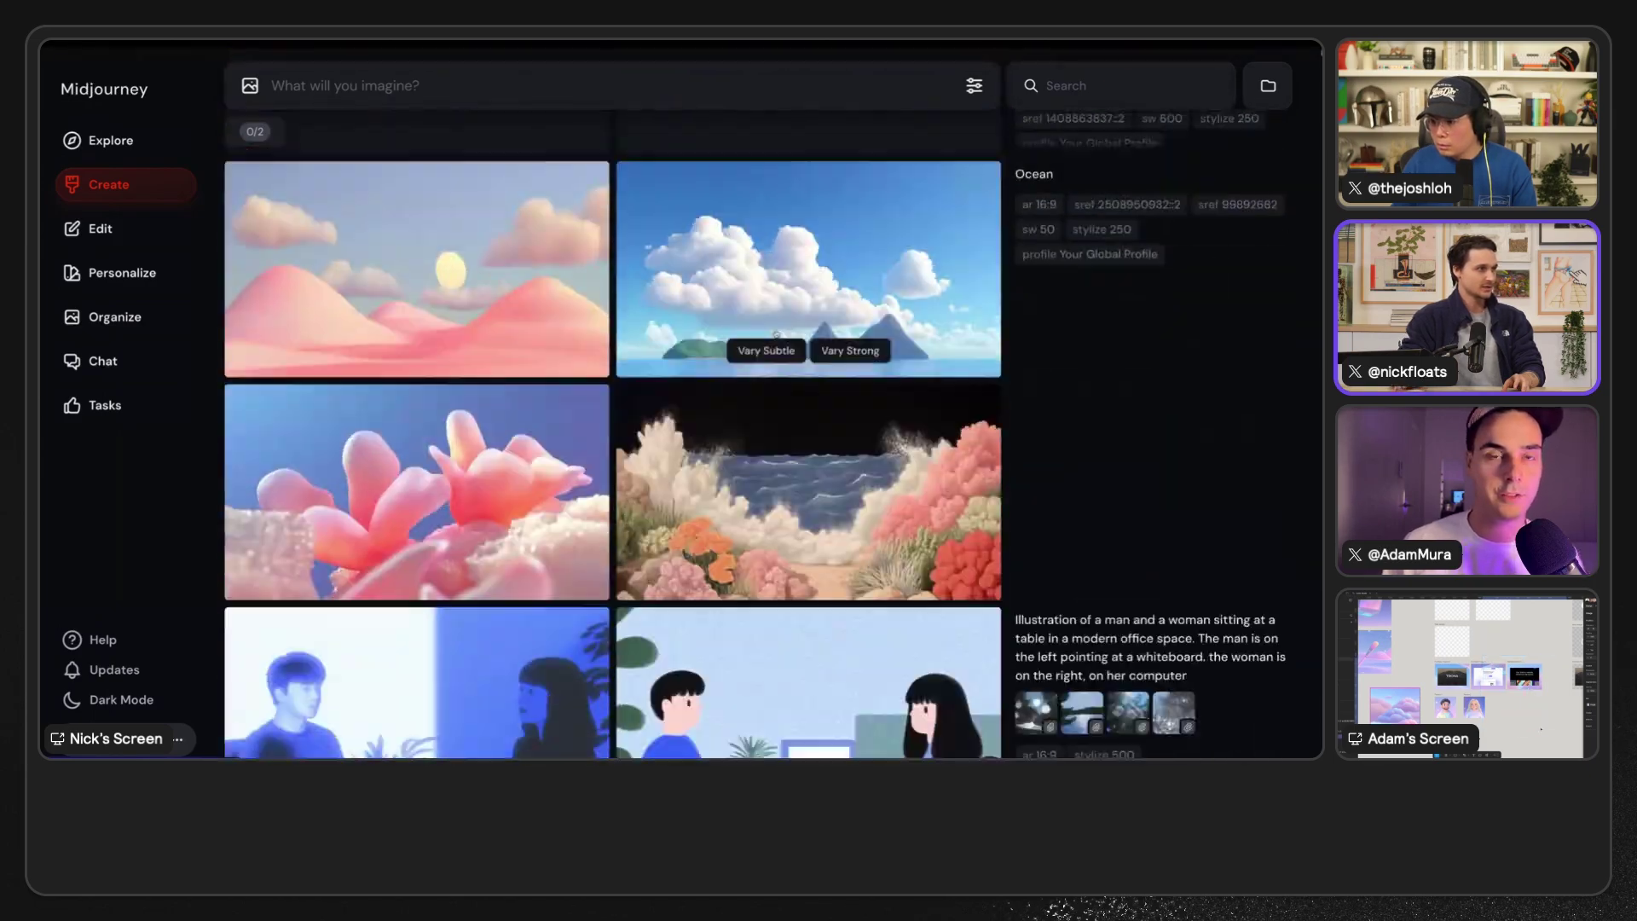
scroll(776, 334, down, 15)
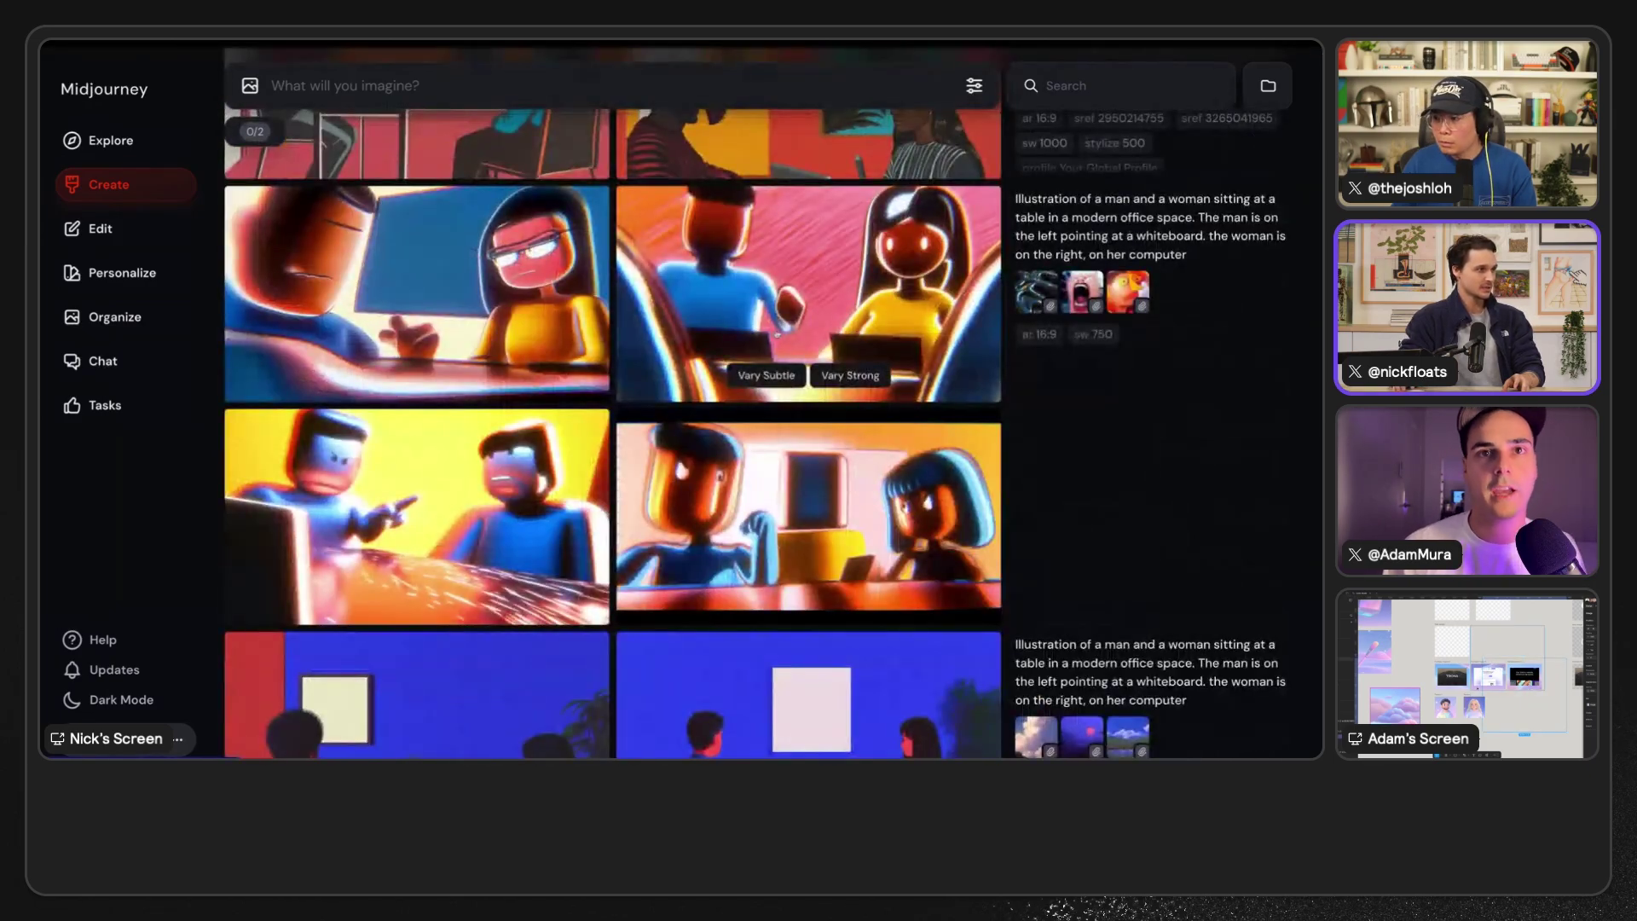
scroll(776, 335, down, 20)
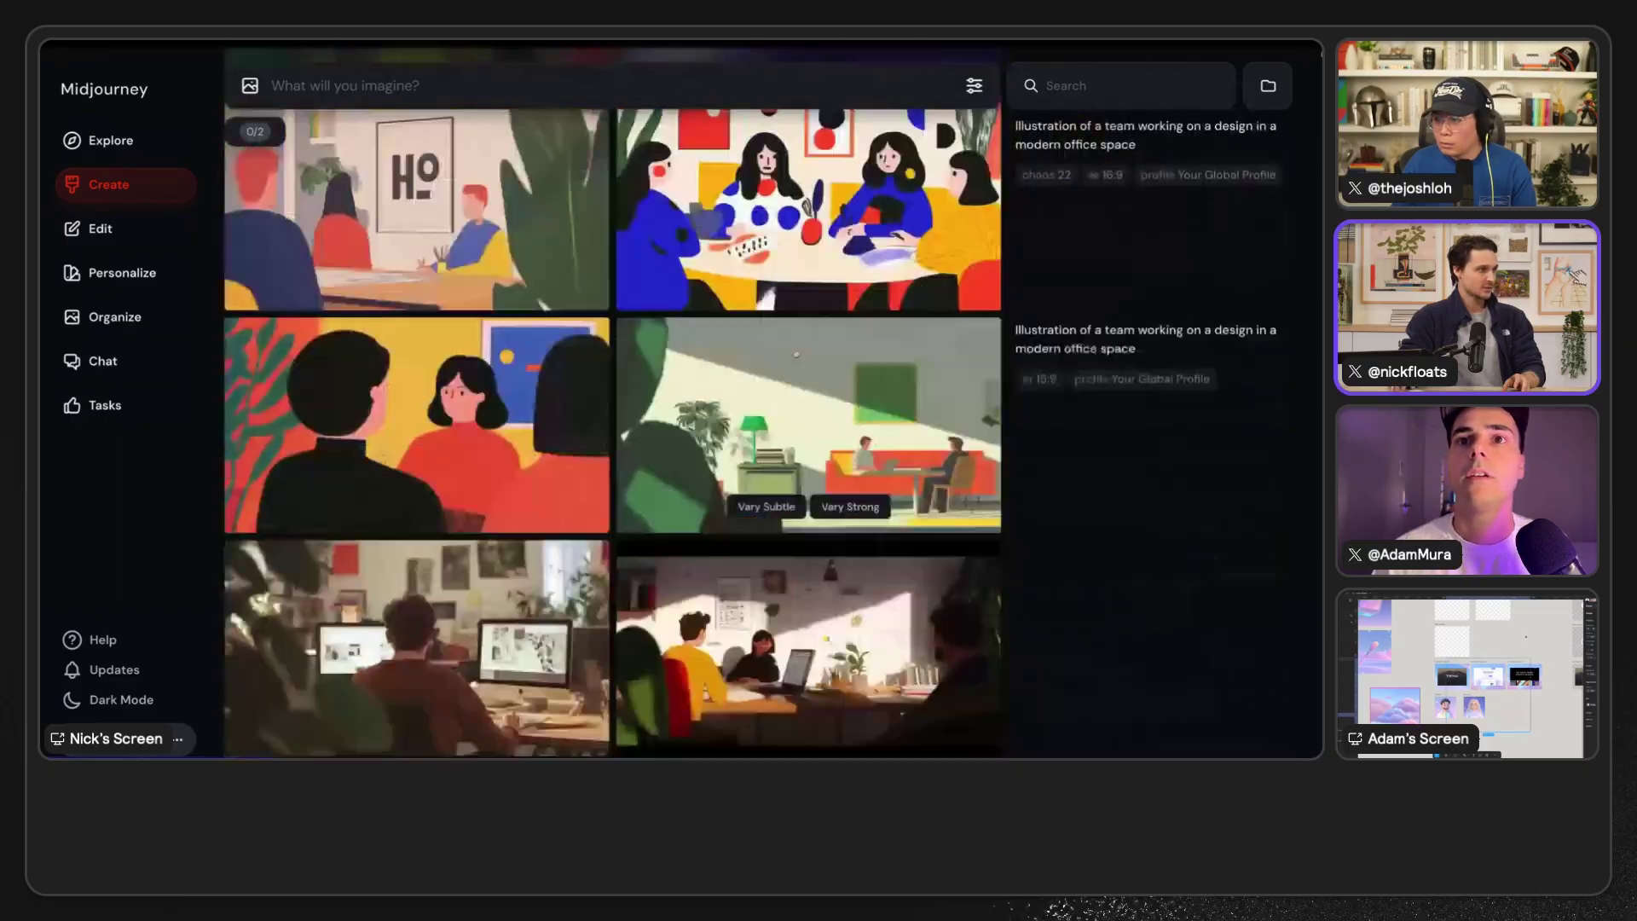
scroll(796, 354, down, 20)
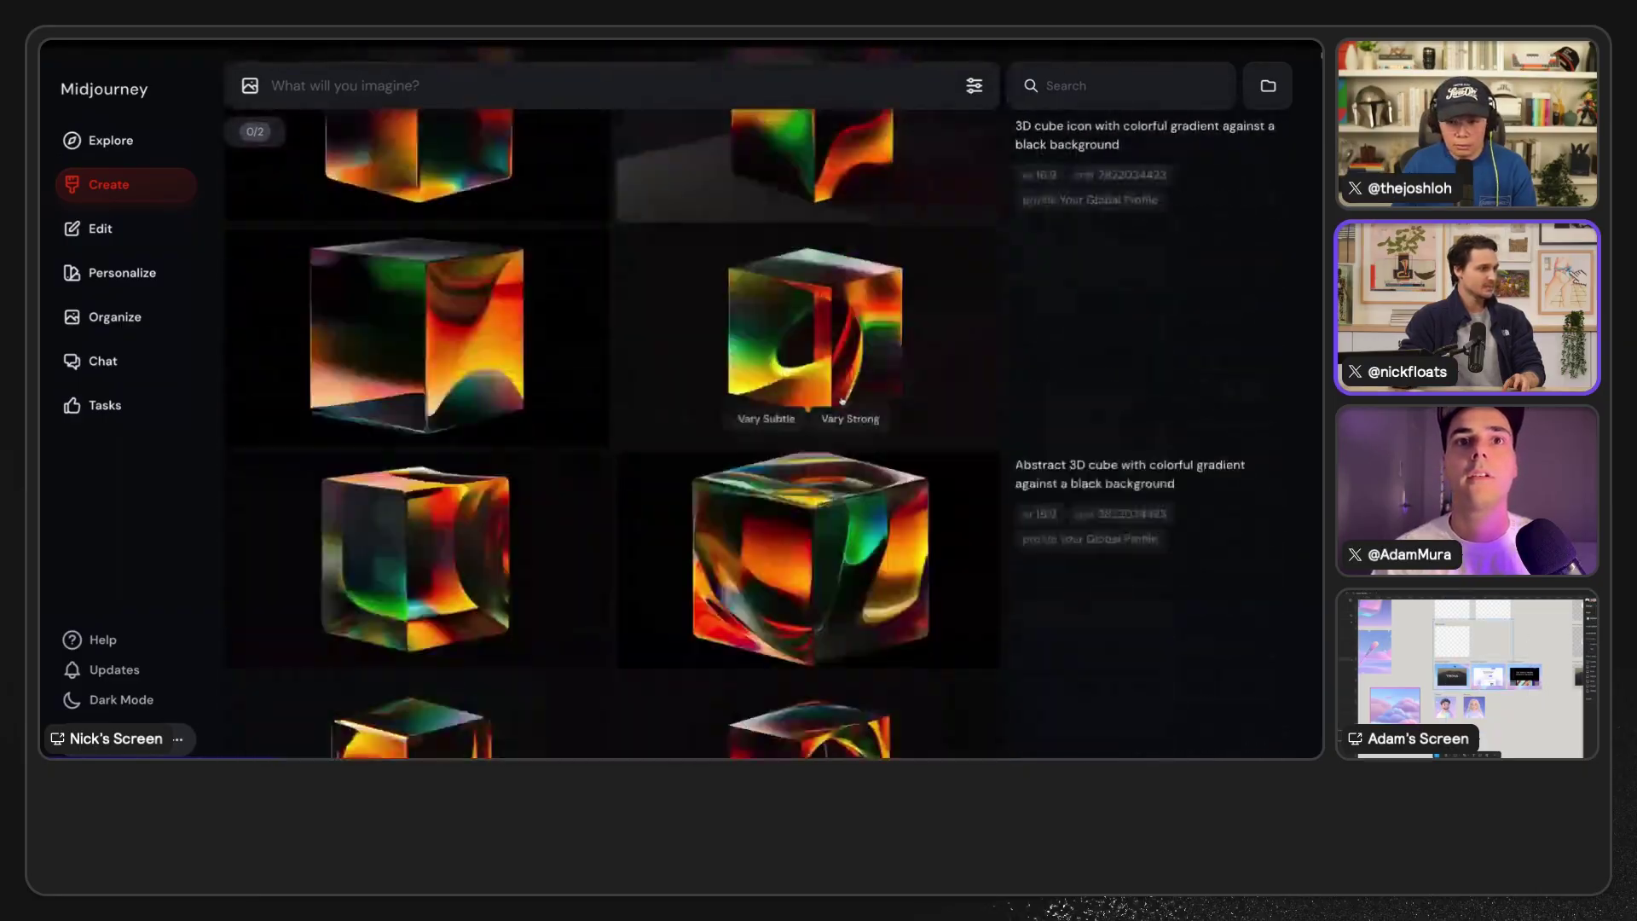
scroll(842, 401, down, 20)
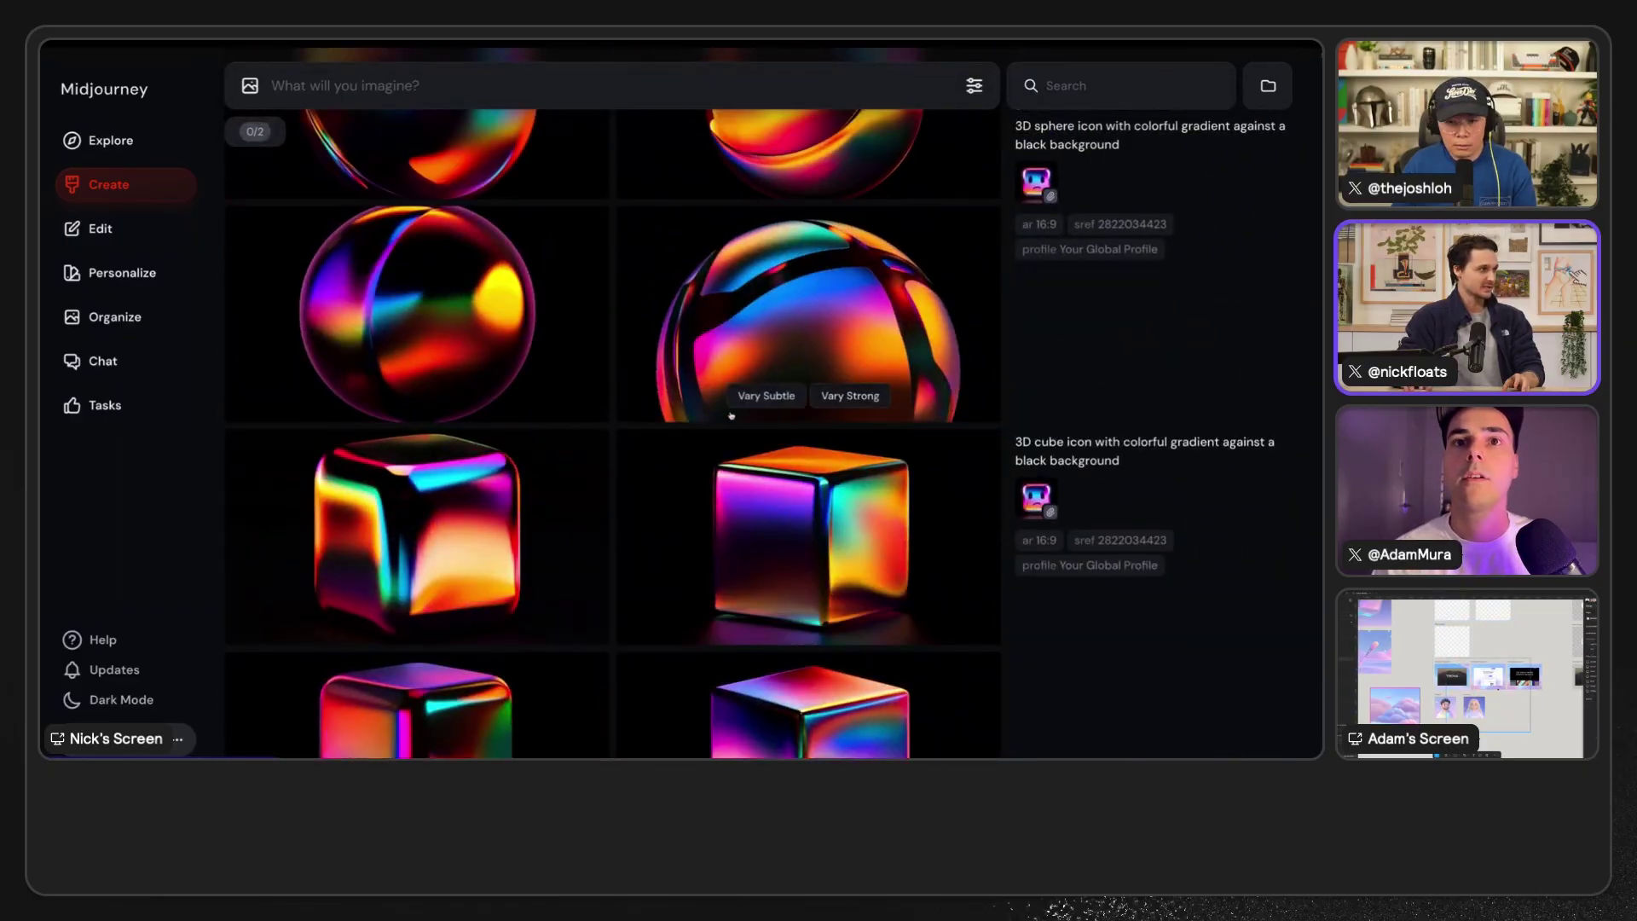
scroll(674, 474, down, 3)
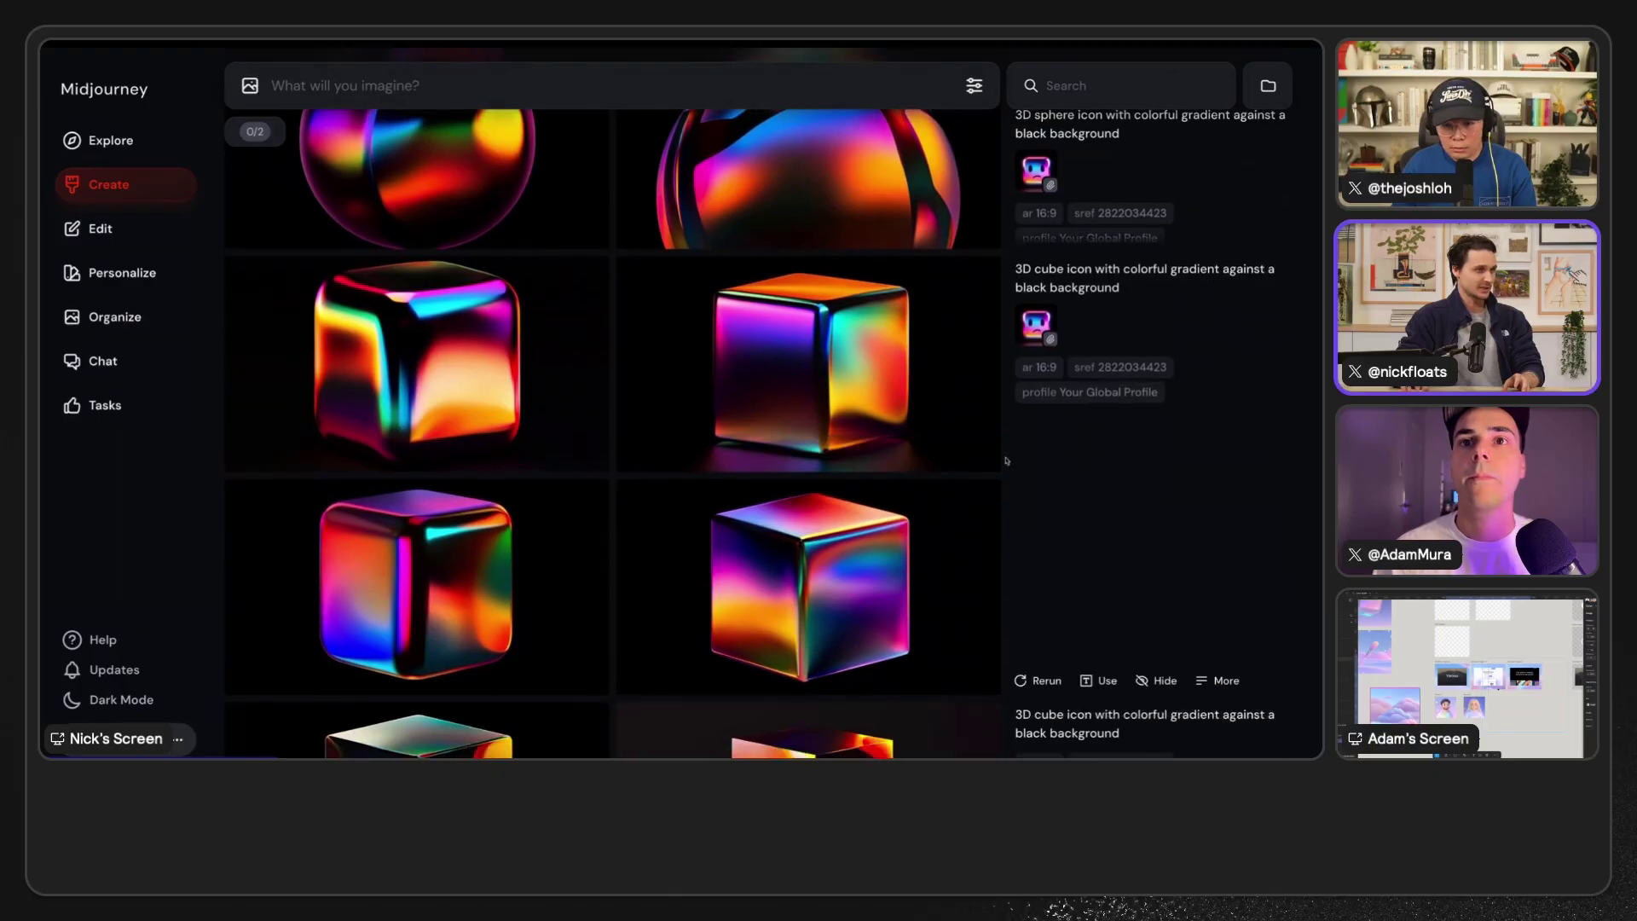
click(1107, 681)
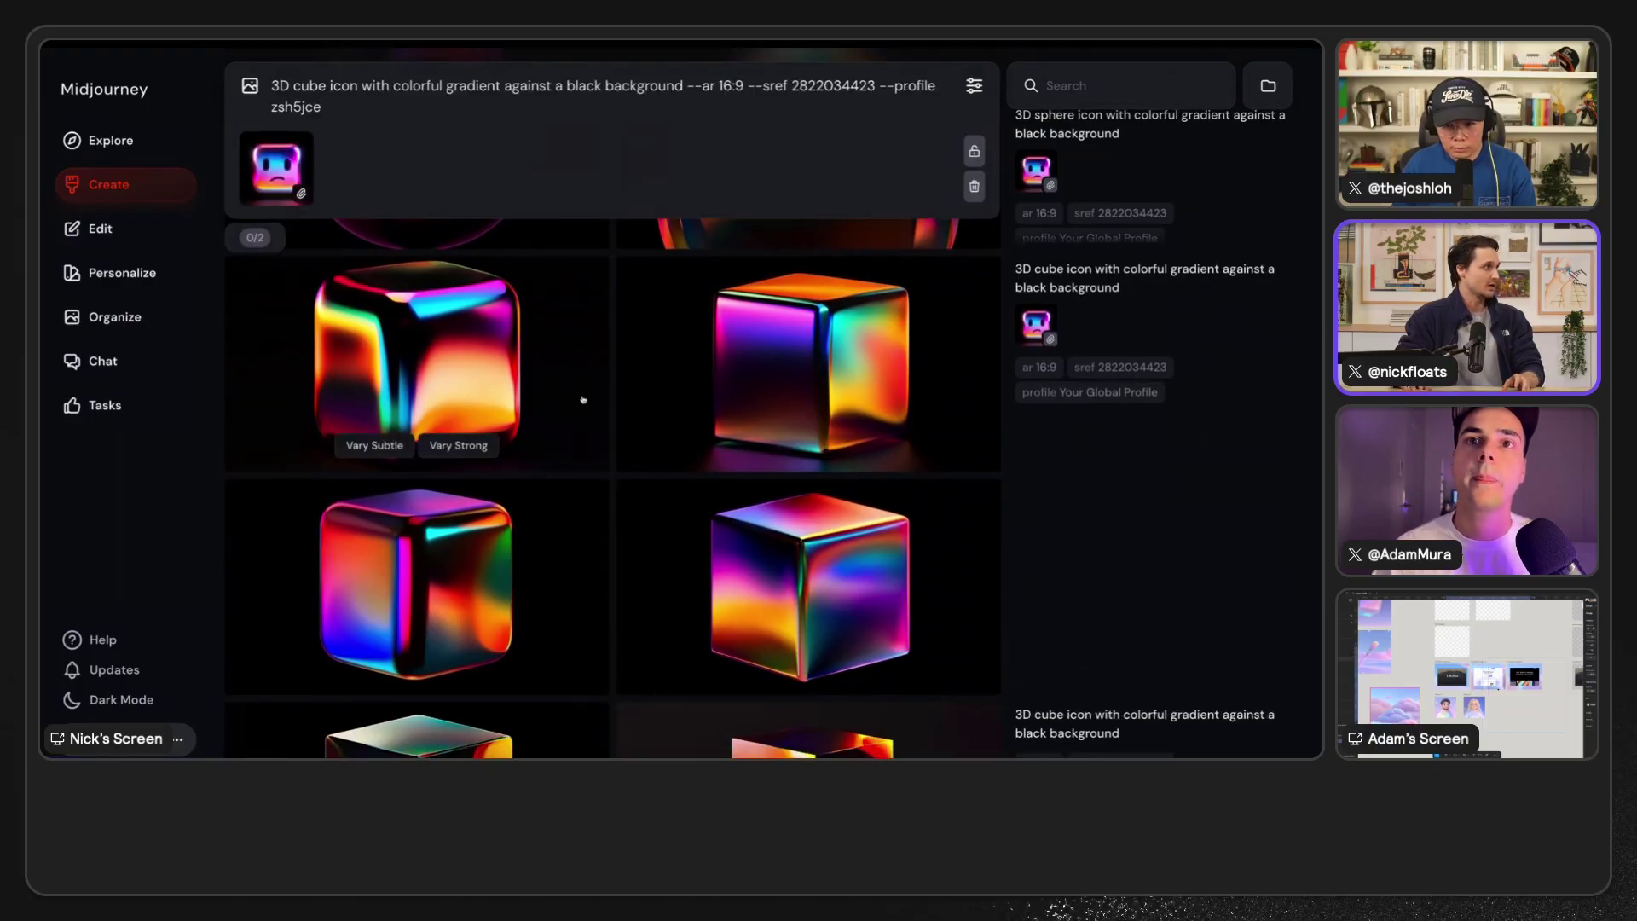
- Switch to the image library site, search the library for "colorful gradient" and browse the matching images
key(ctrl+Tab)
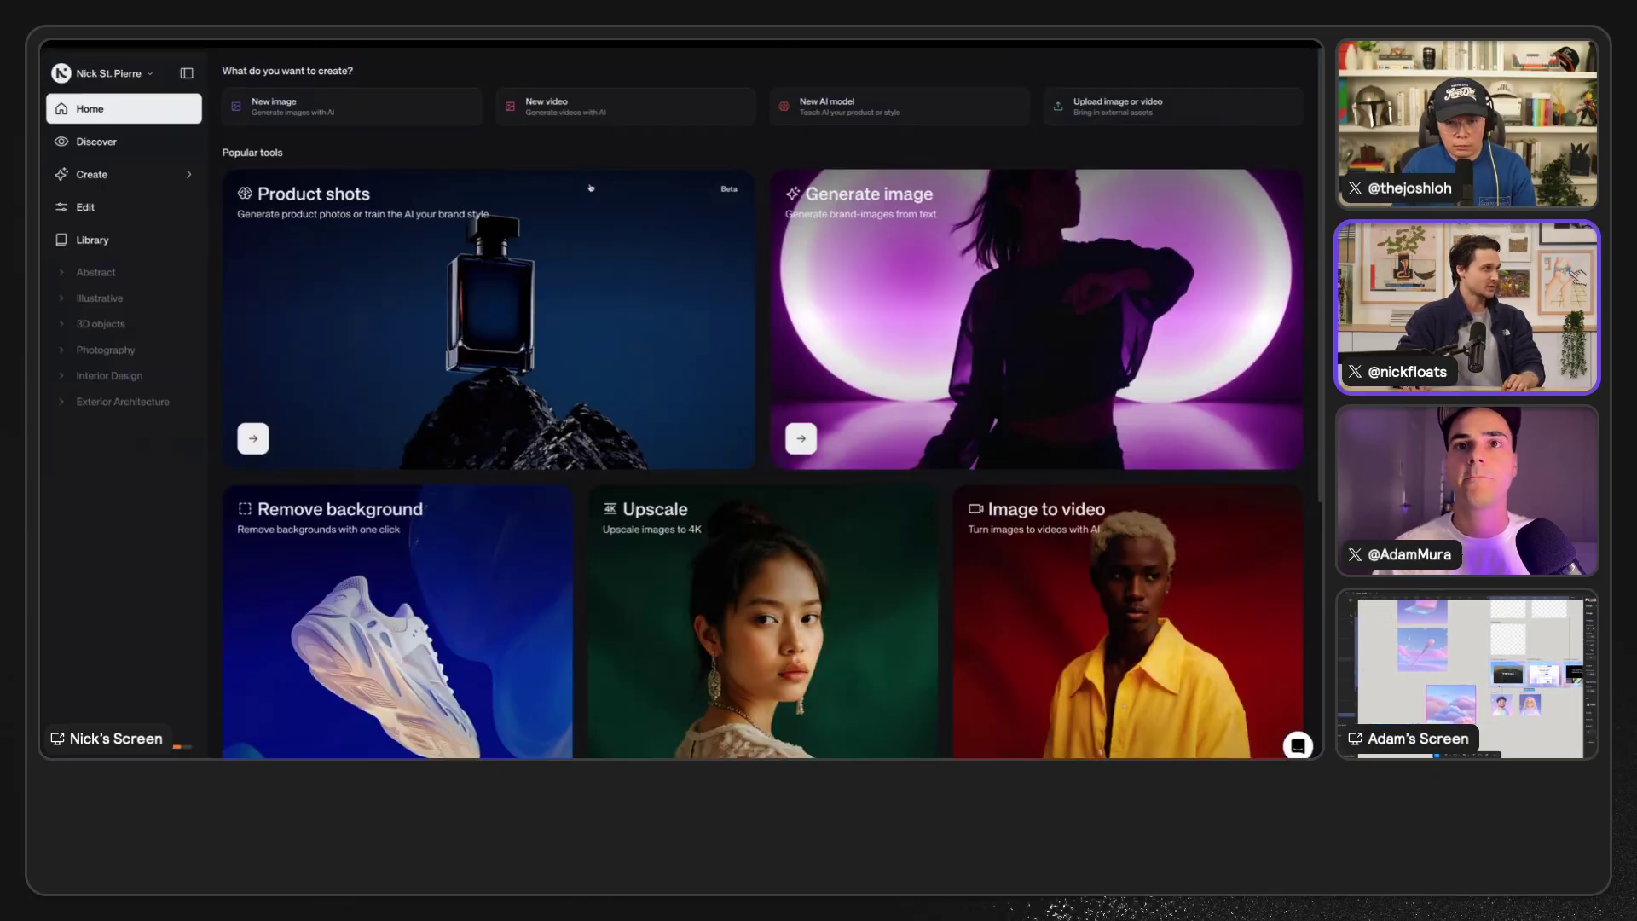
click(103, 239)
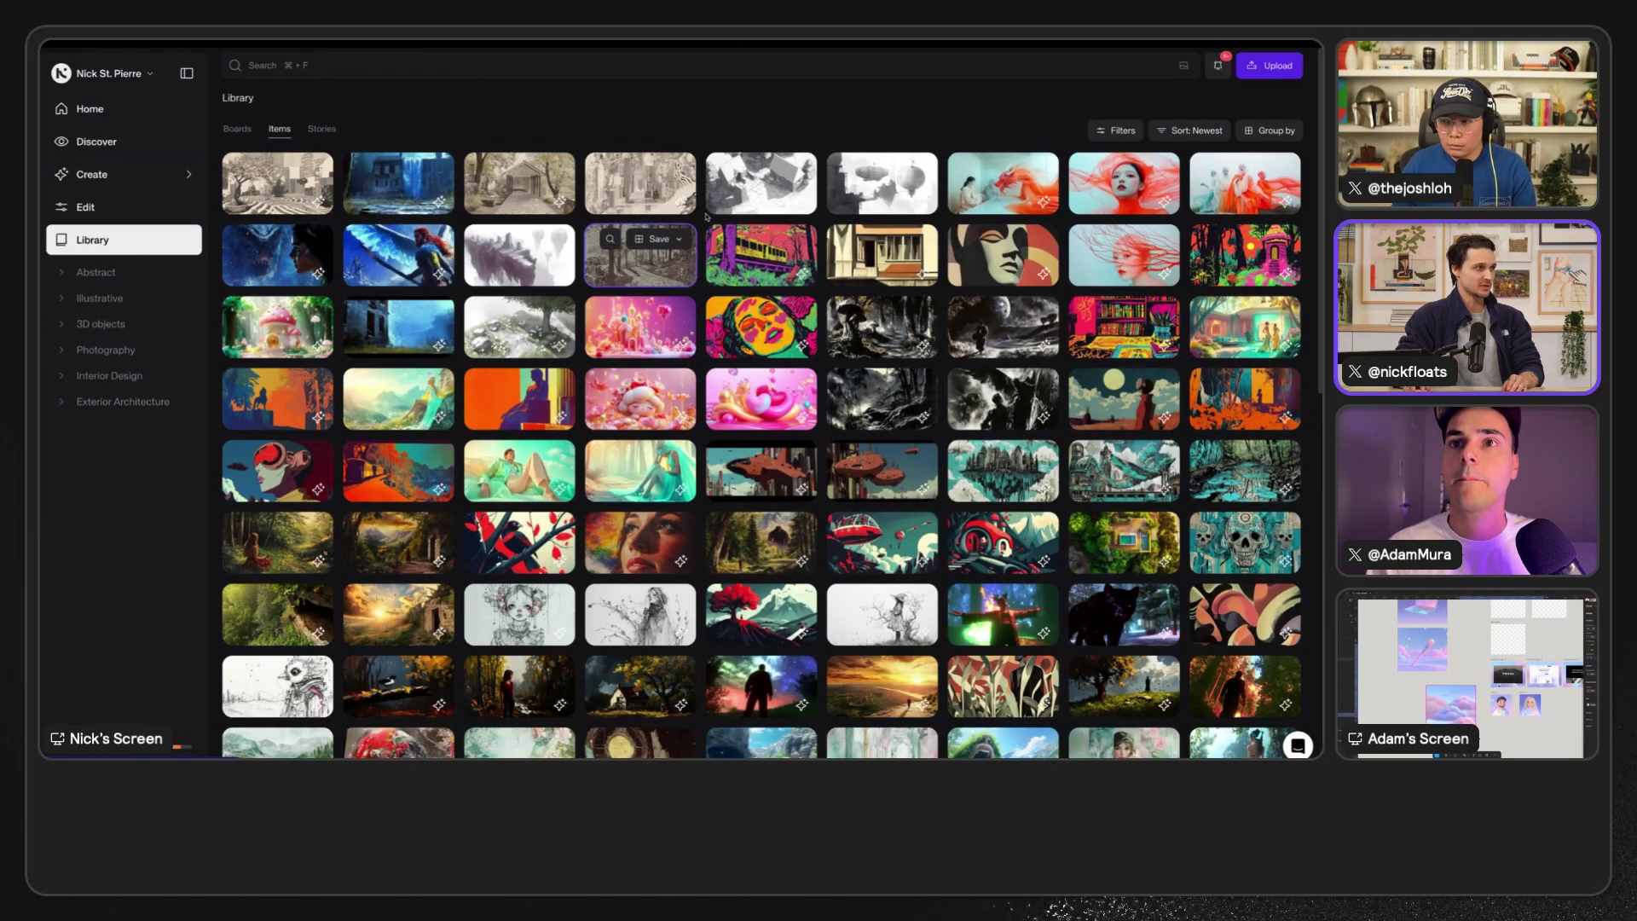
click(343, 65)
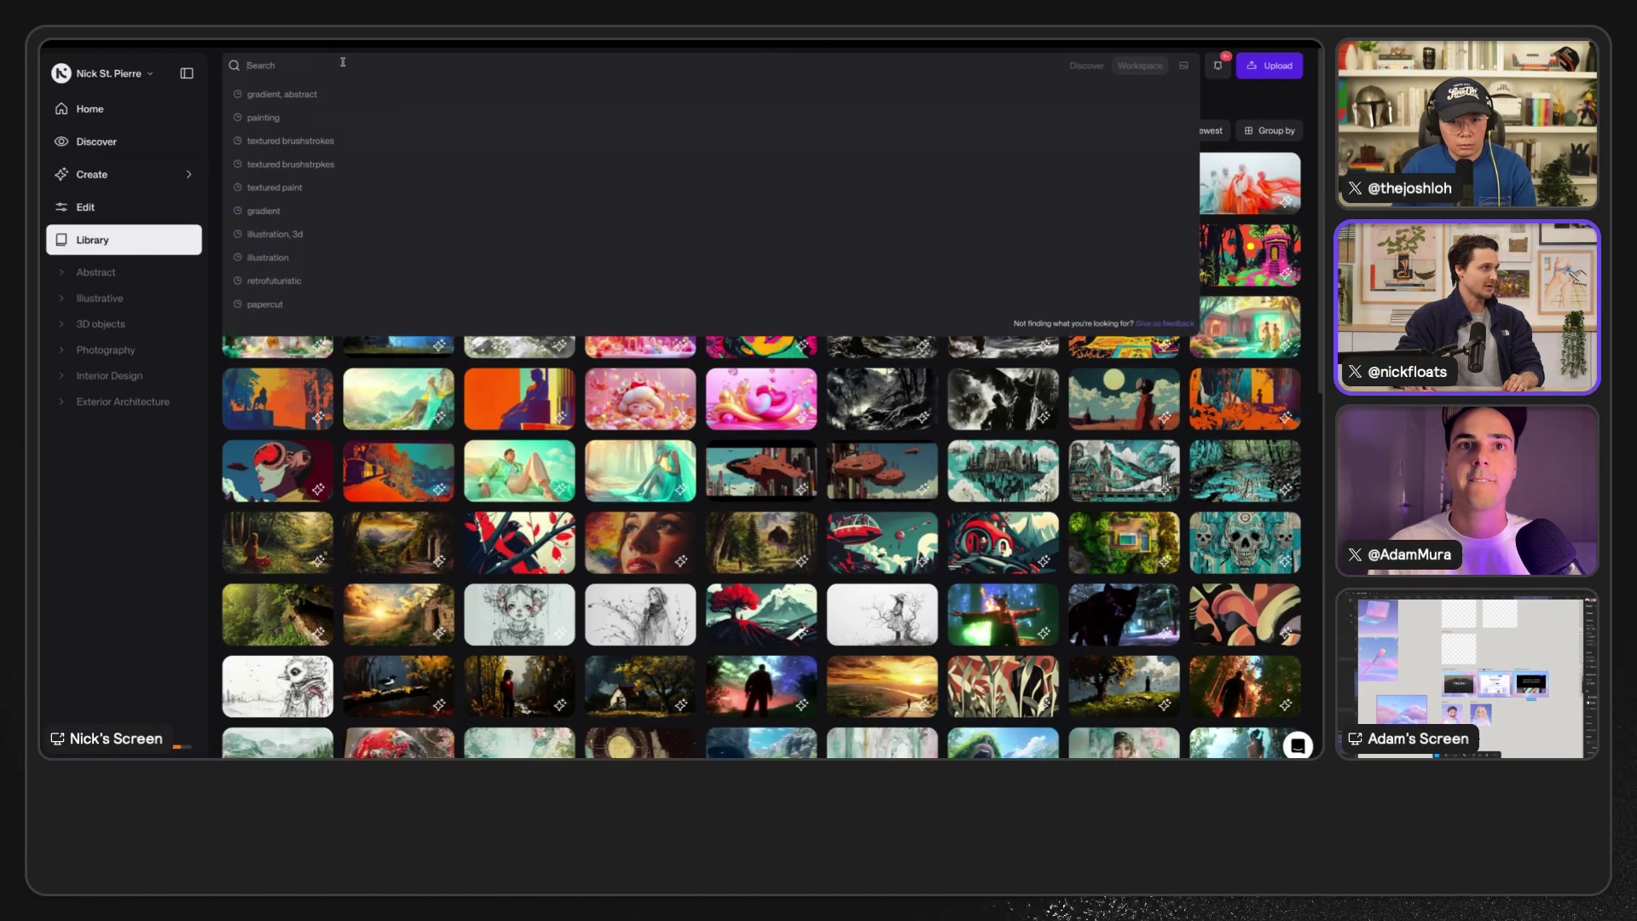
text(colo)
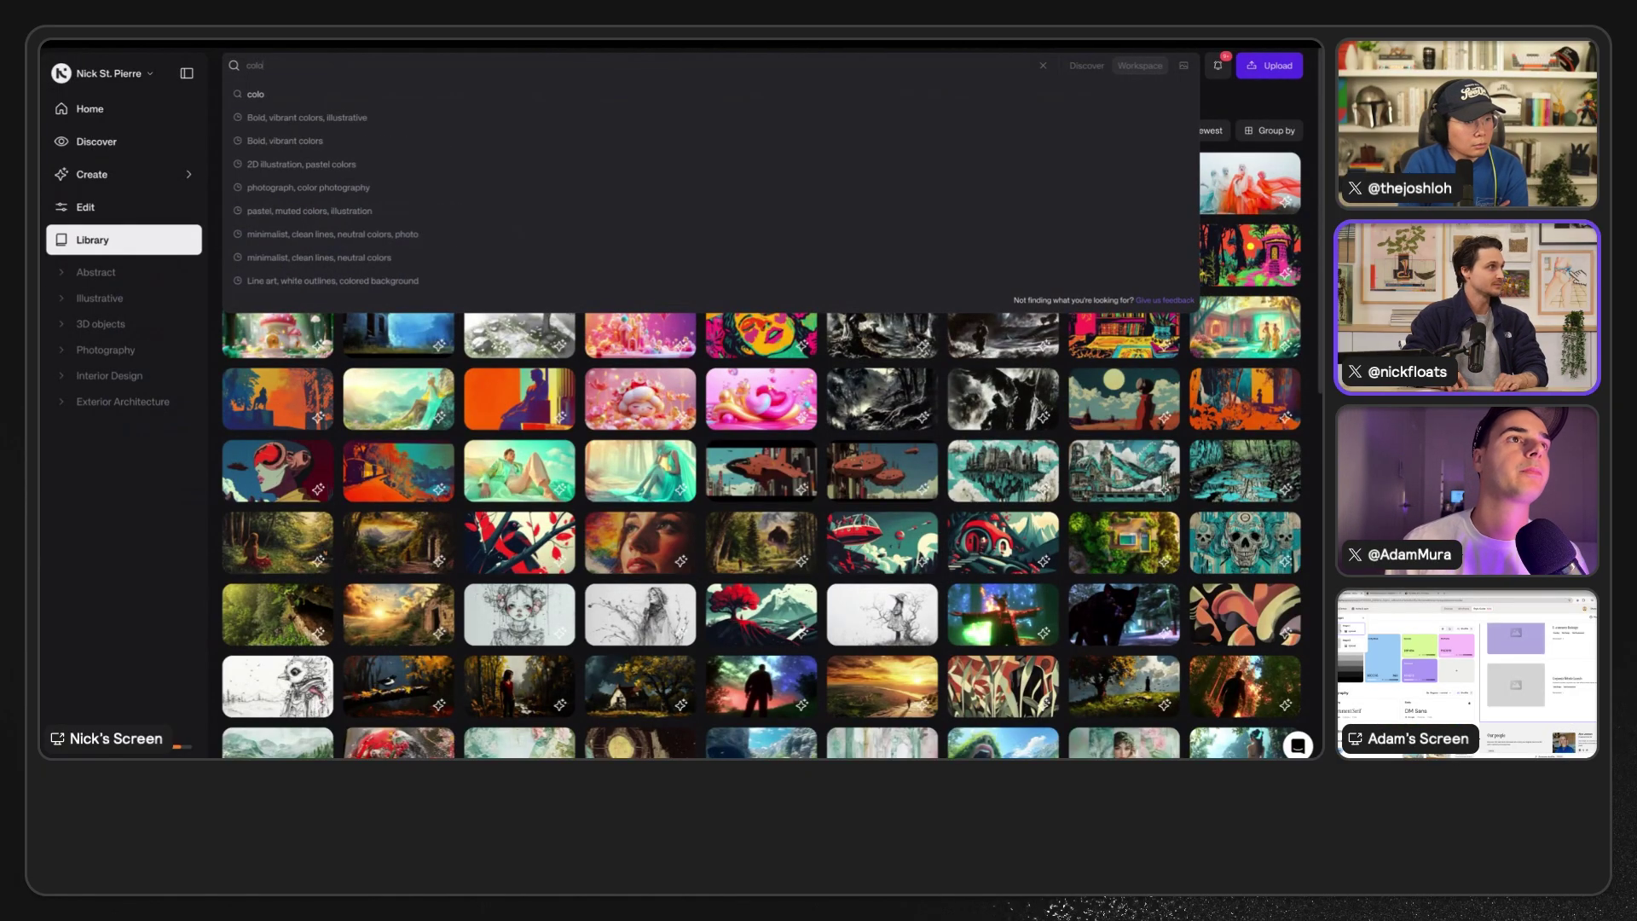
text(rfu)
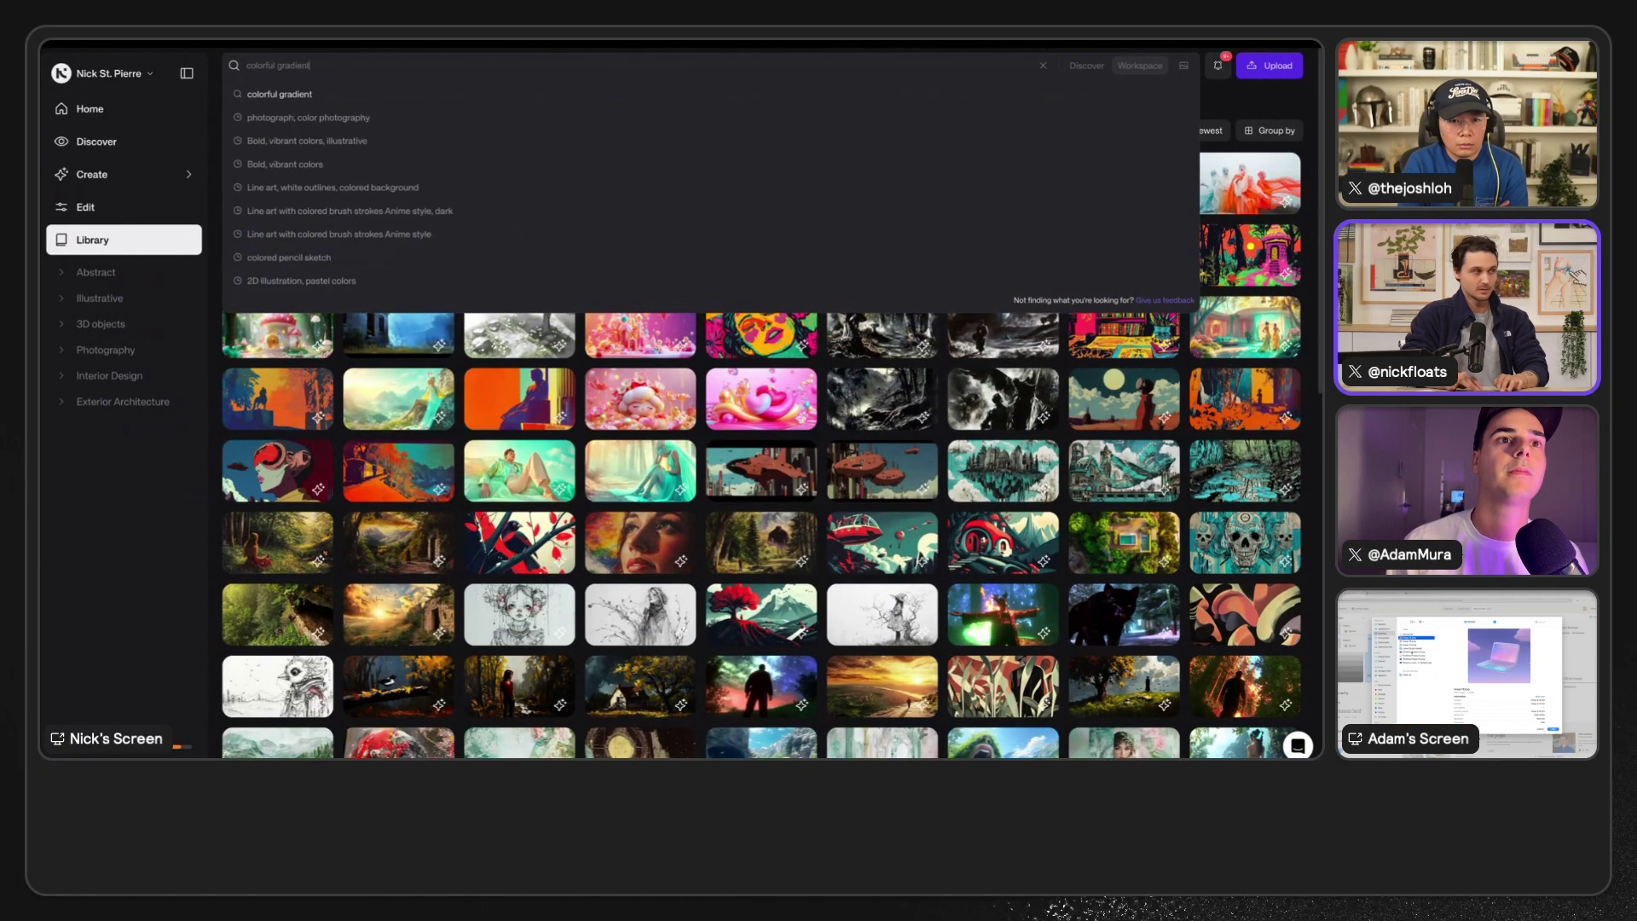
text(l gradient)
key(Return)
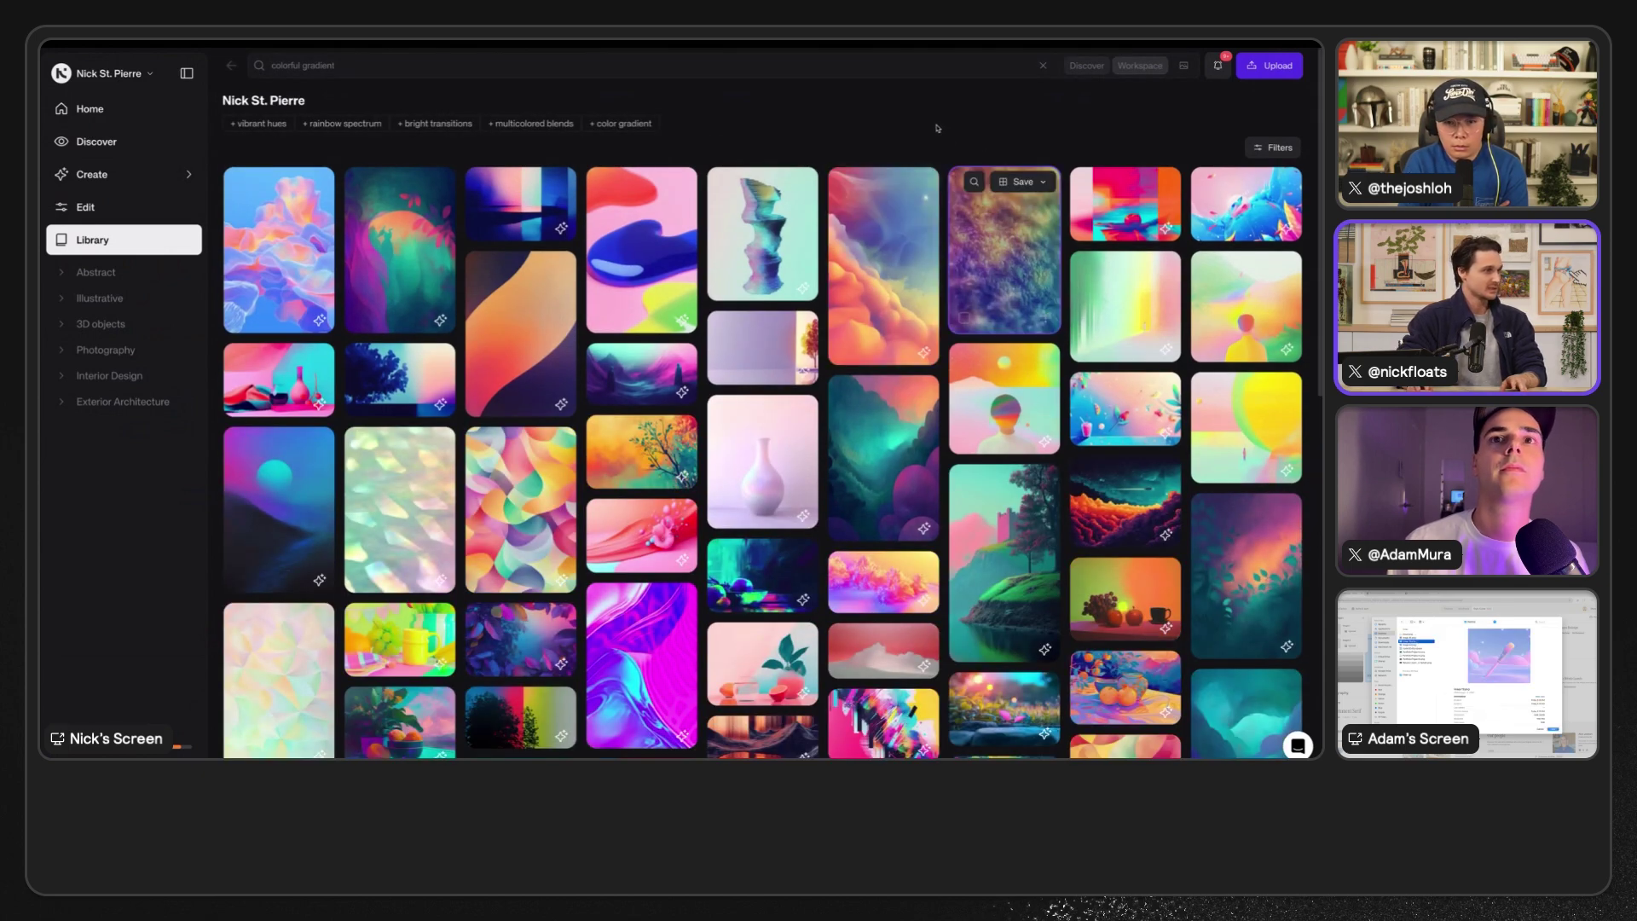
scroll(938, 127, down, 1)
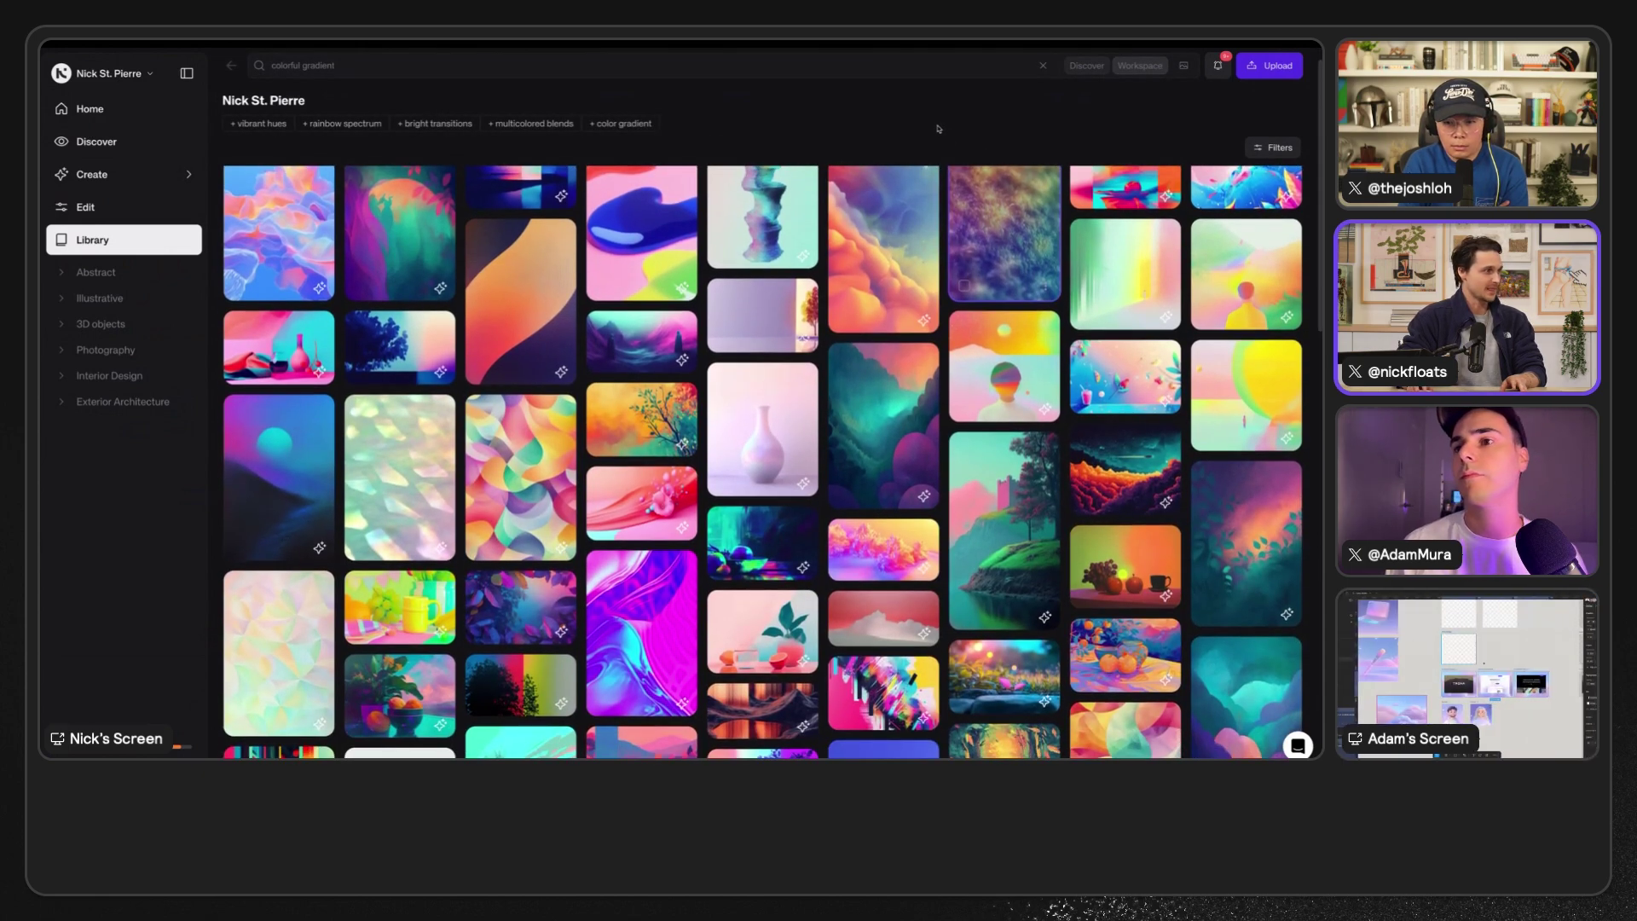
scroll(938, 128, down, 3)
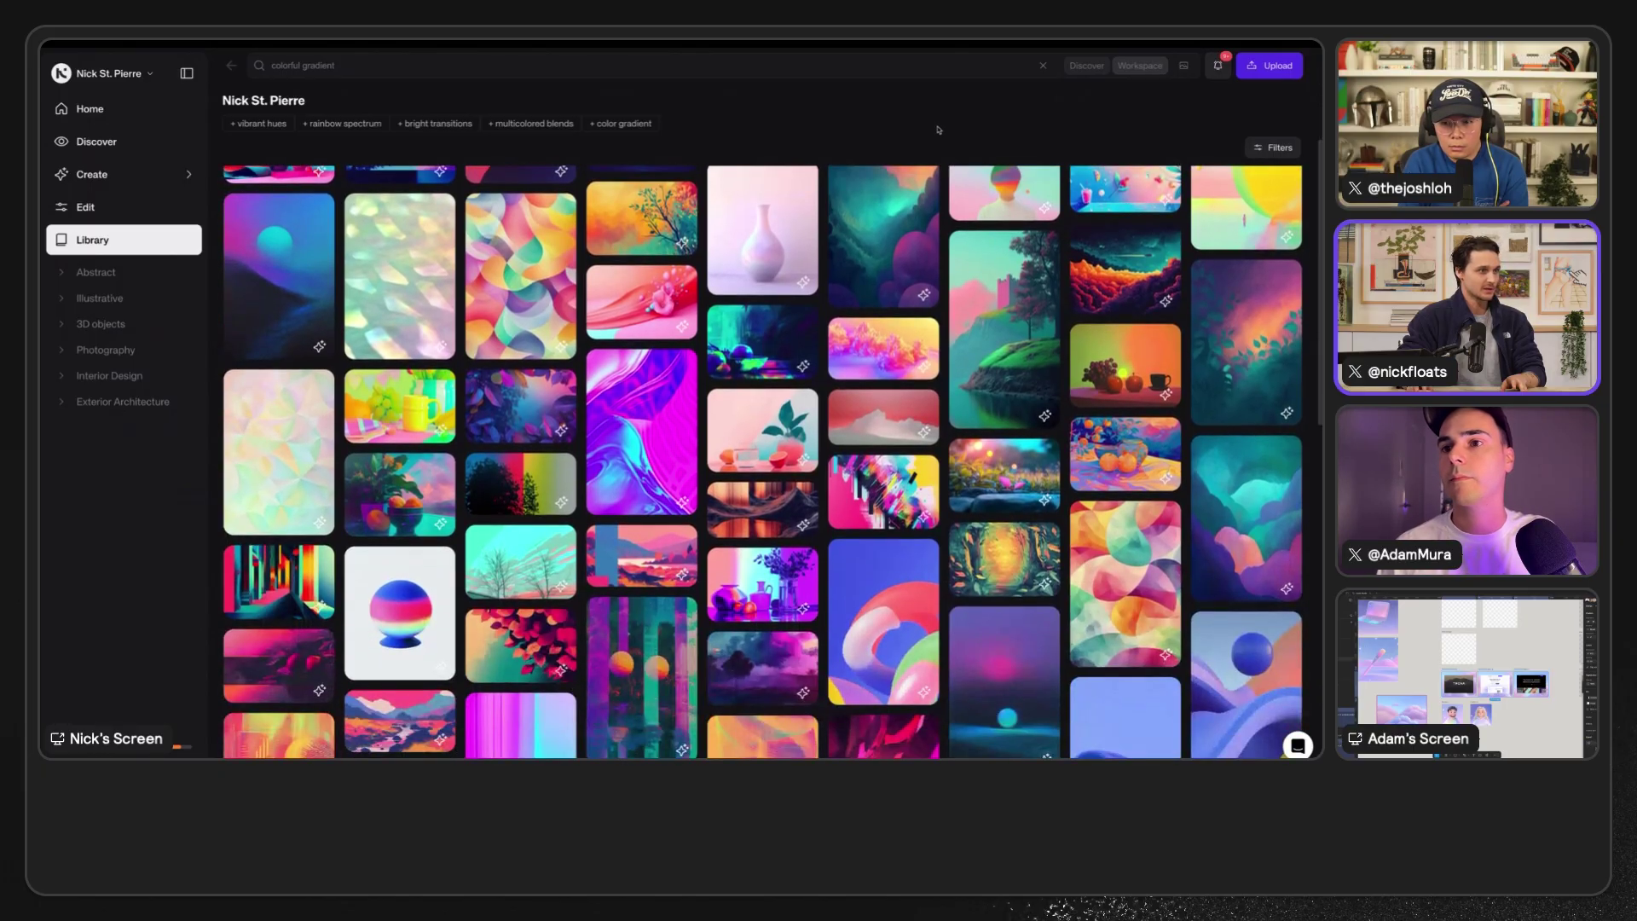
scroll(939, 130, down, 6)
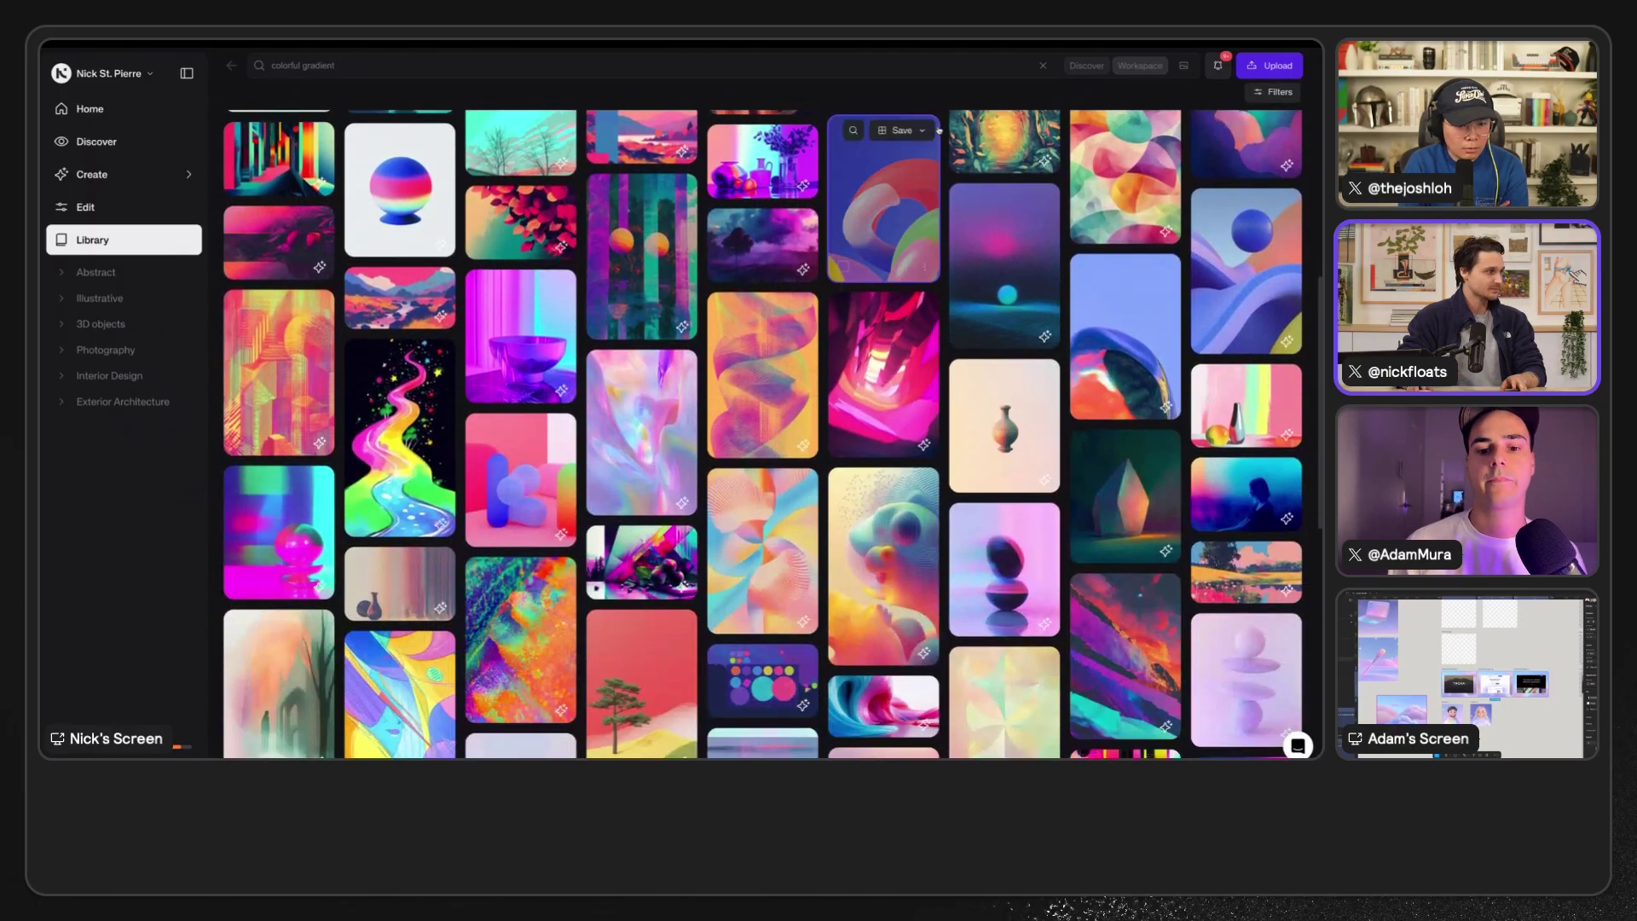
scroll(938, 129, down, 5)
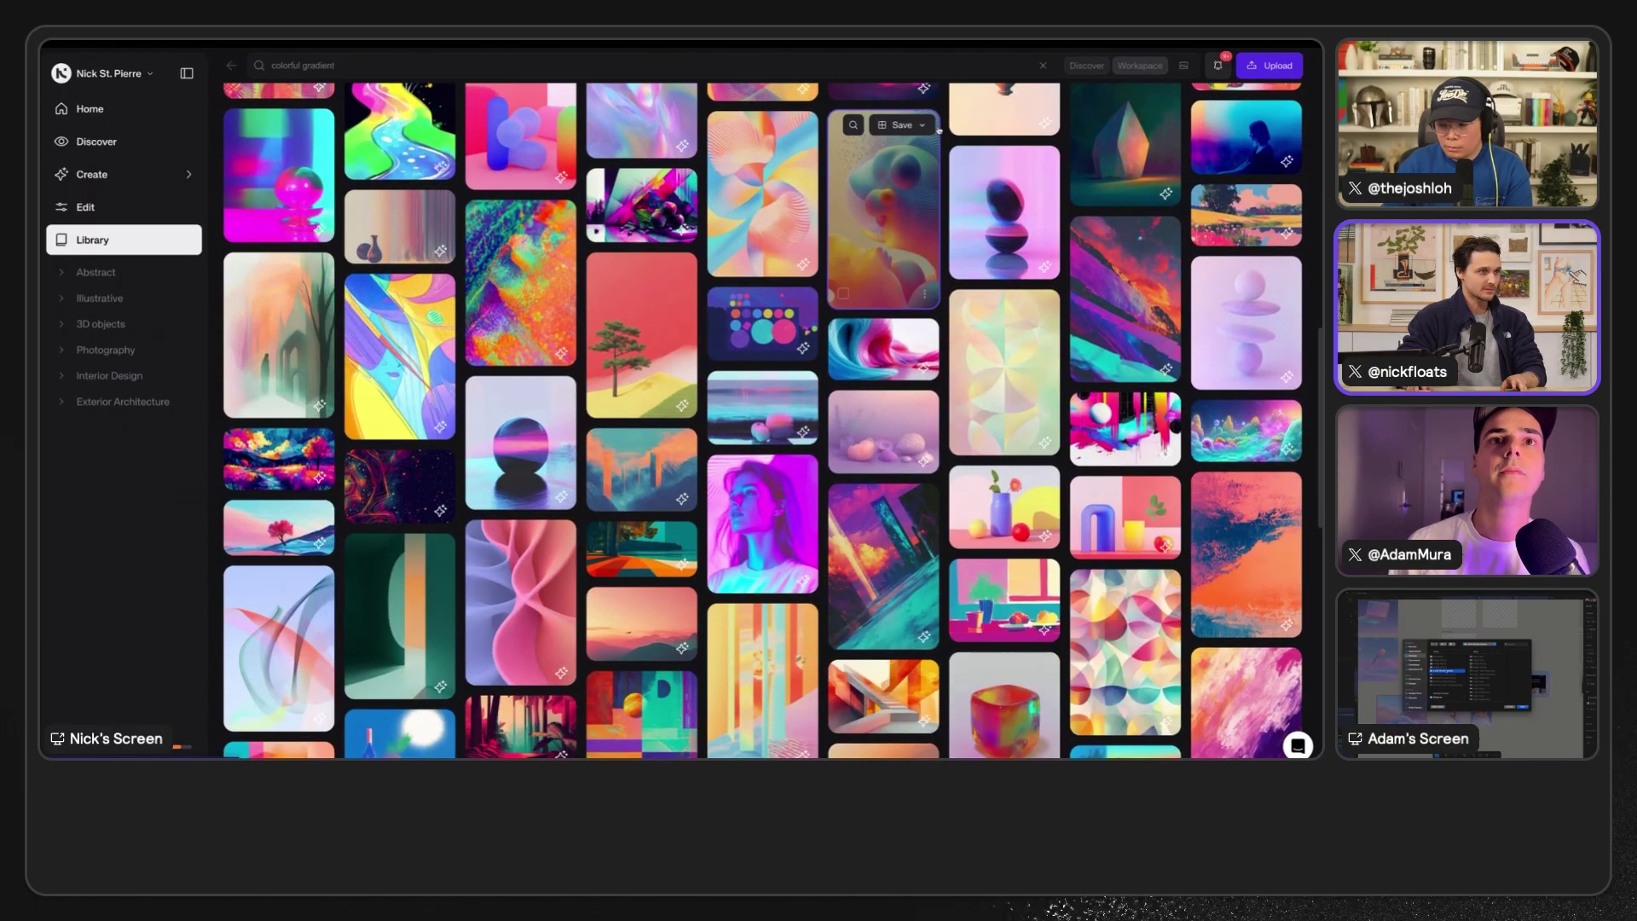
scroll(939, 130, down, 1)
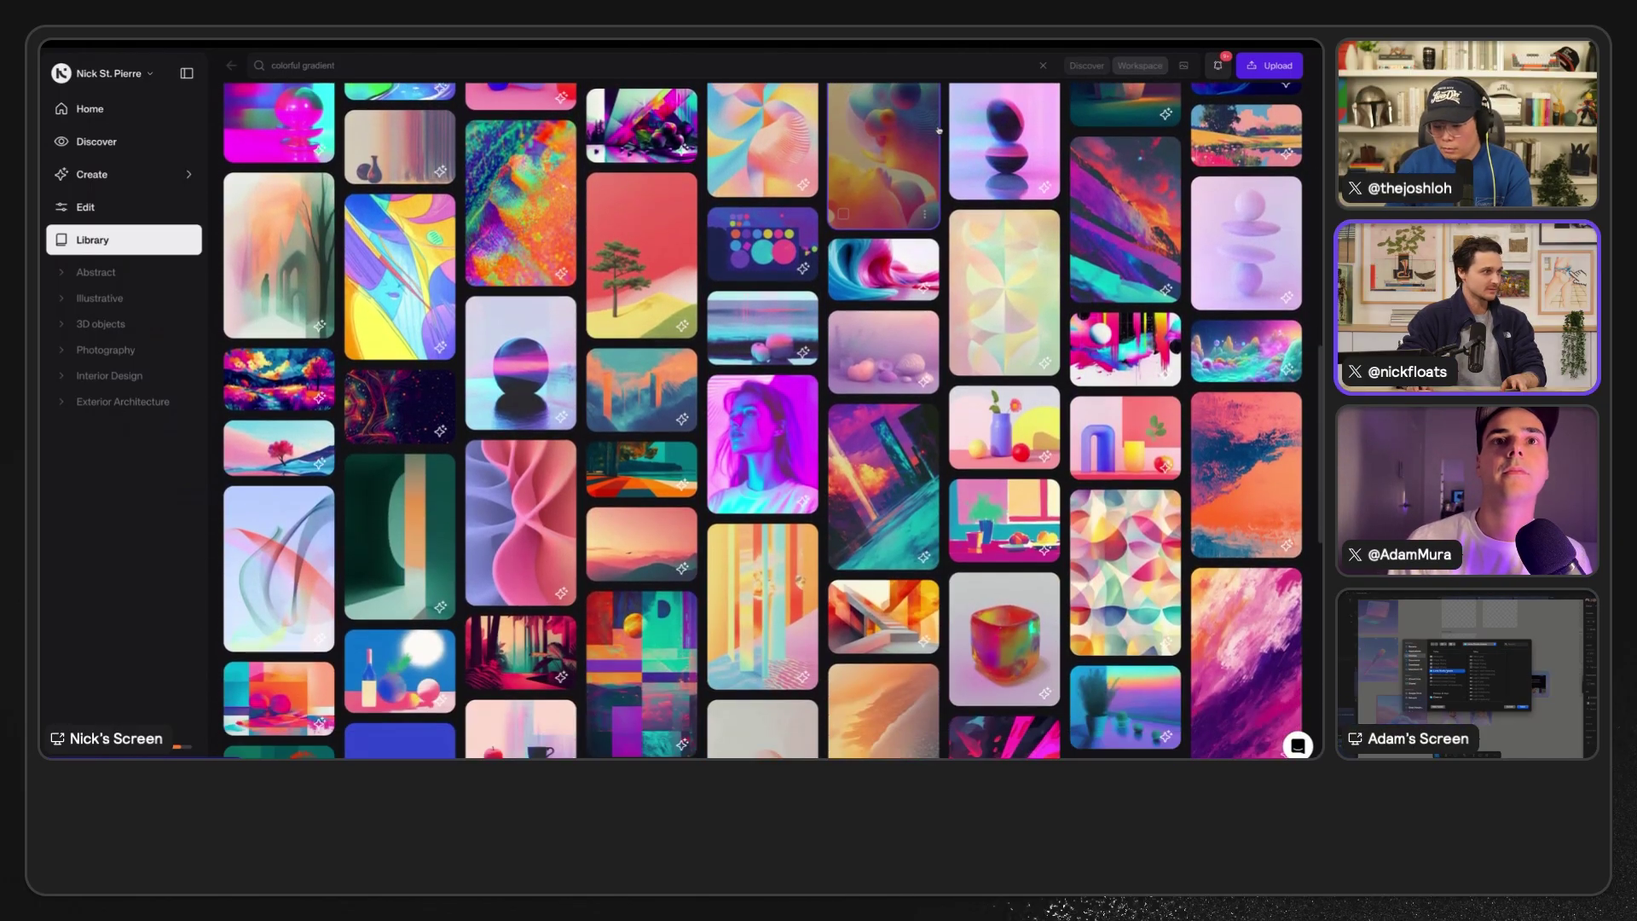
click(510, 66)
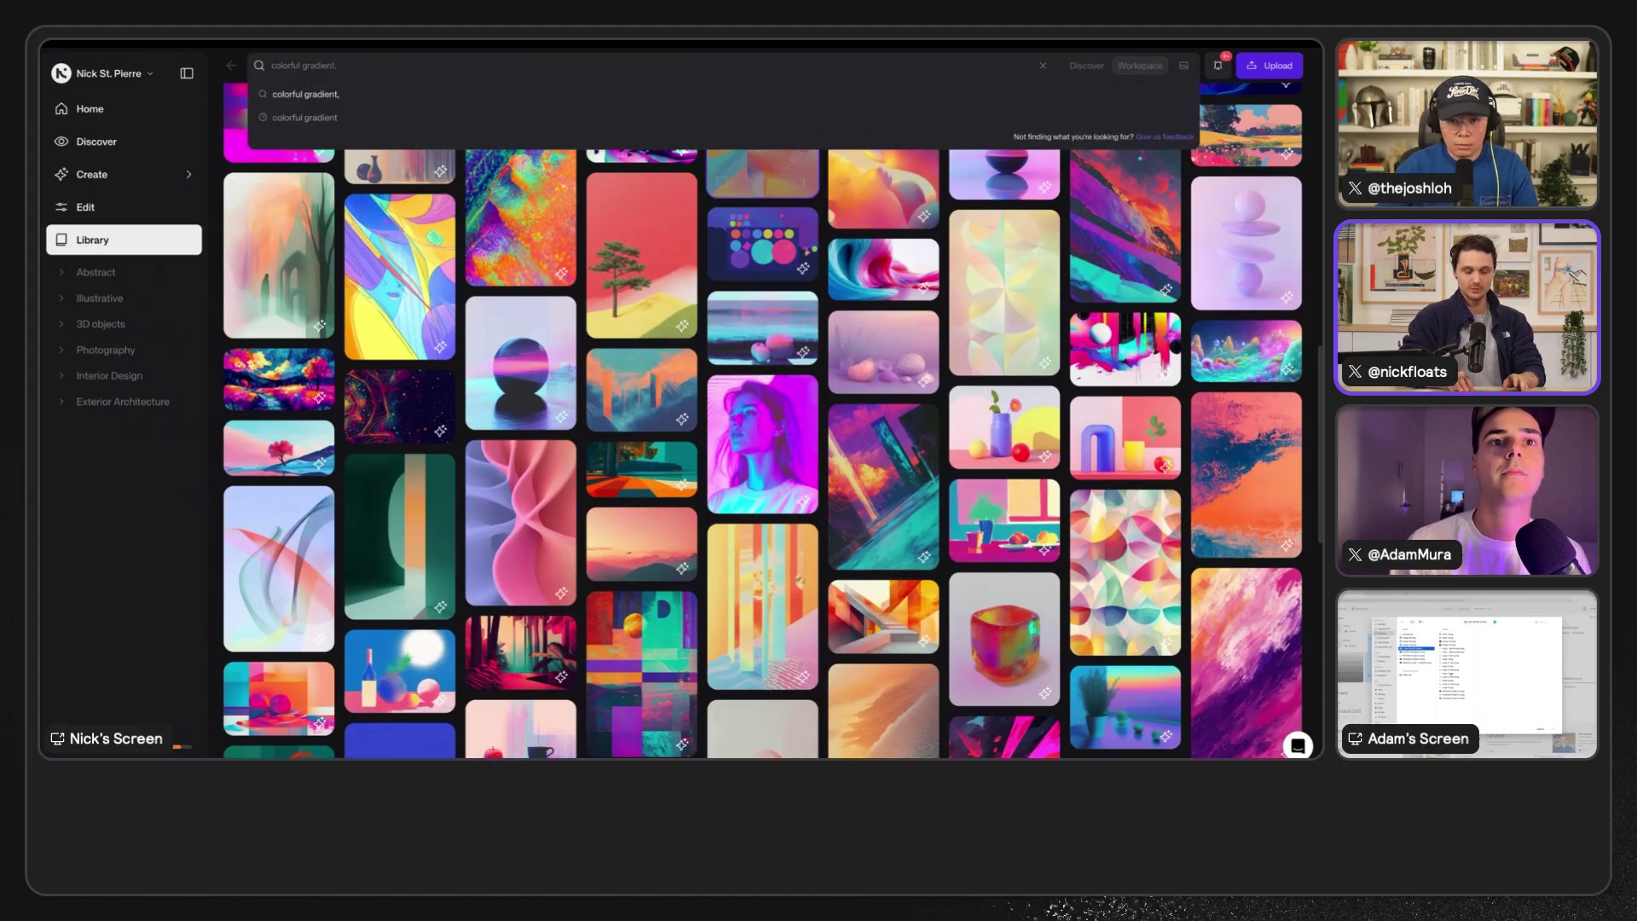
key(BackSpace)
key(BackSpace)
key(BackSpace)
key(BackSpace)
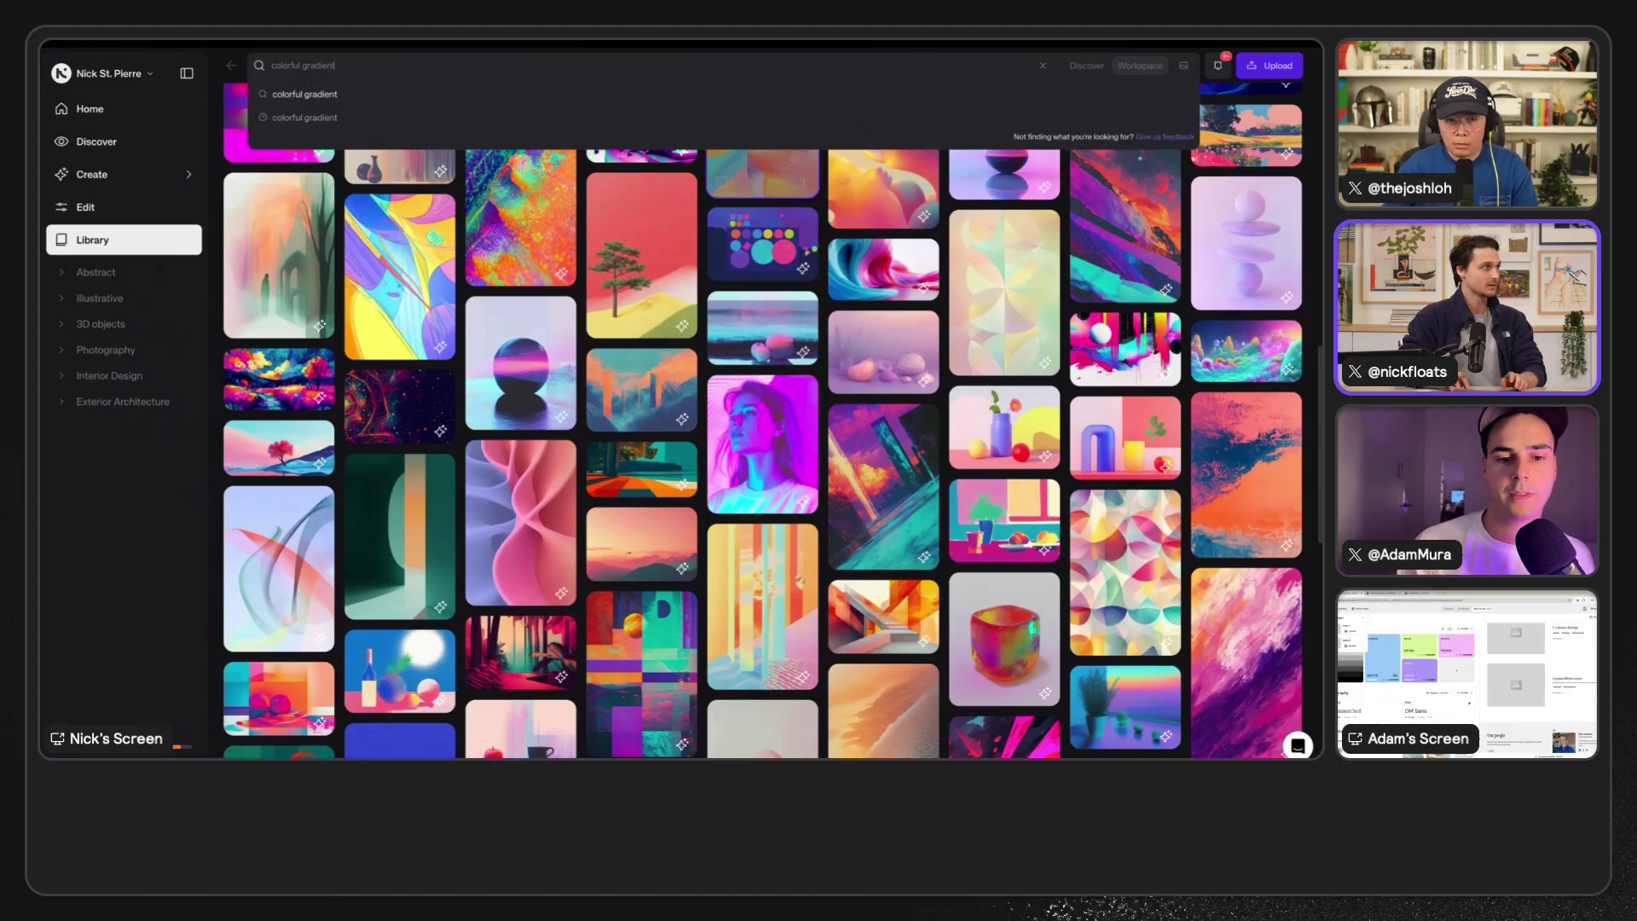
key(Return)
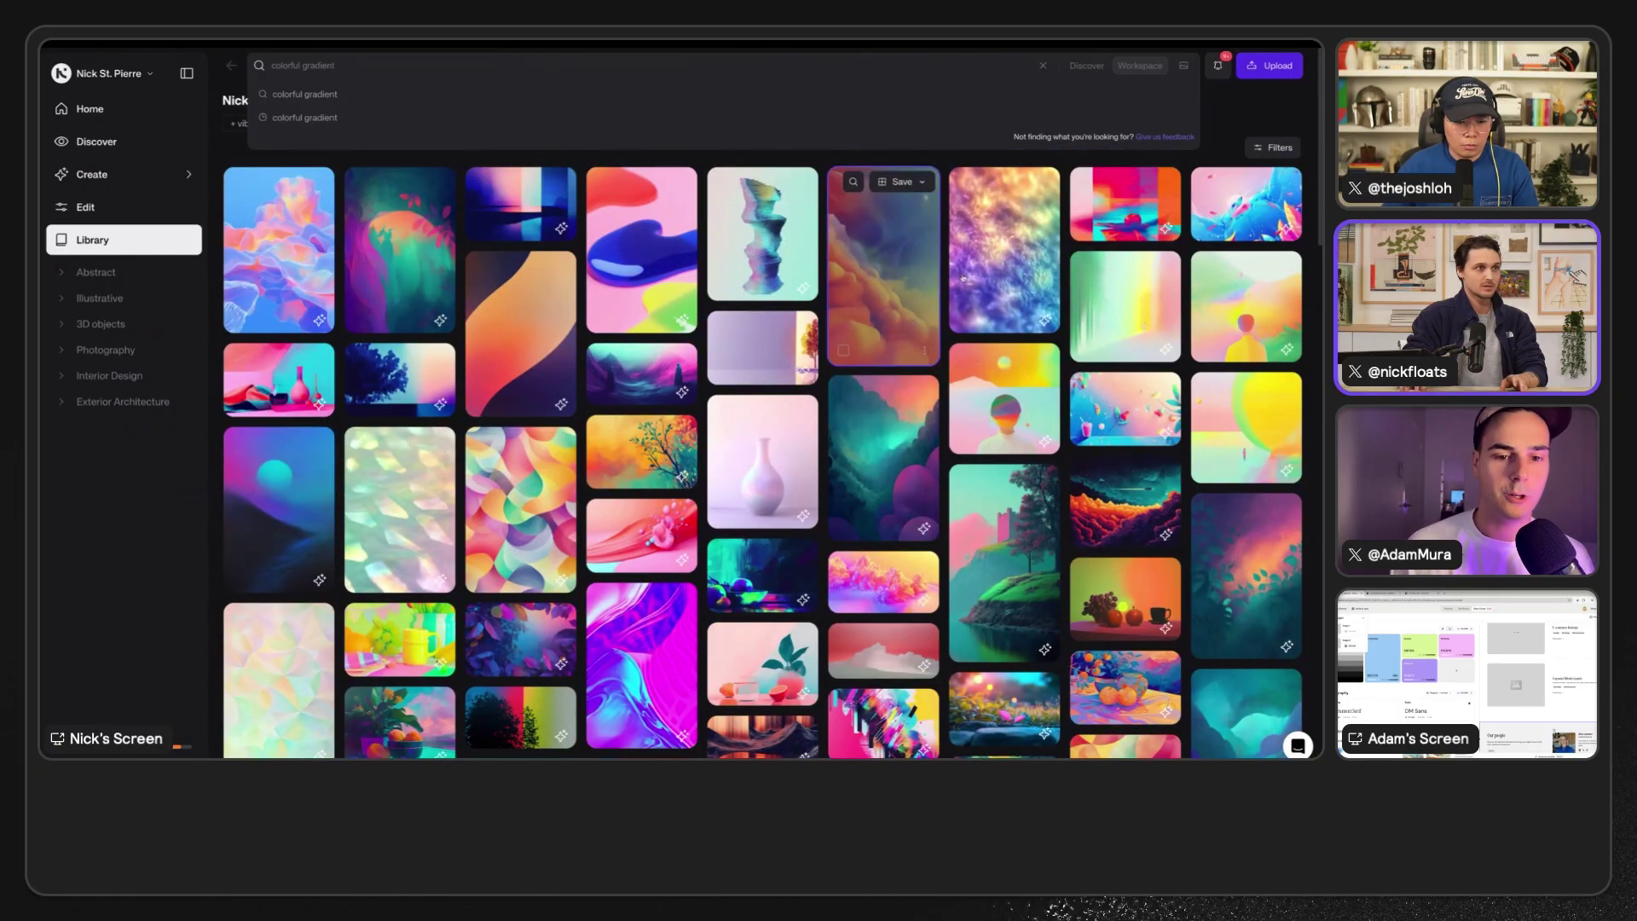
- Filter the "colorful gradient" results by an orange colour, #de9a34
click(1275, 148)
click(1232, 226)
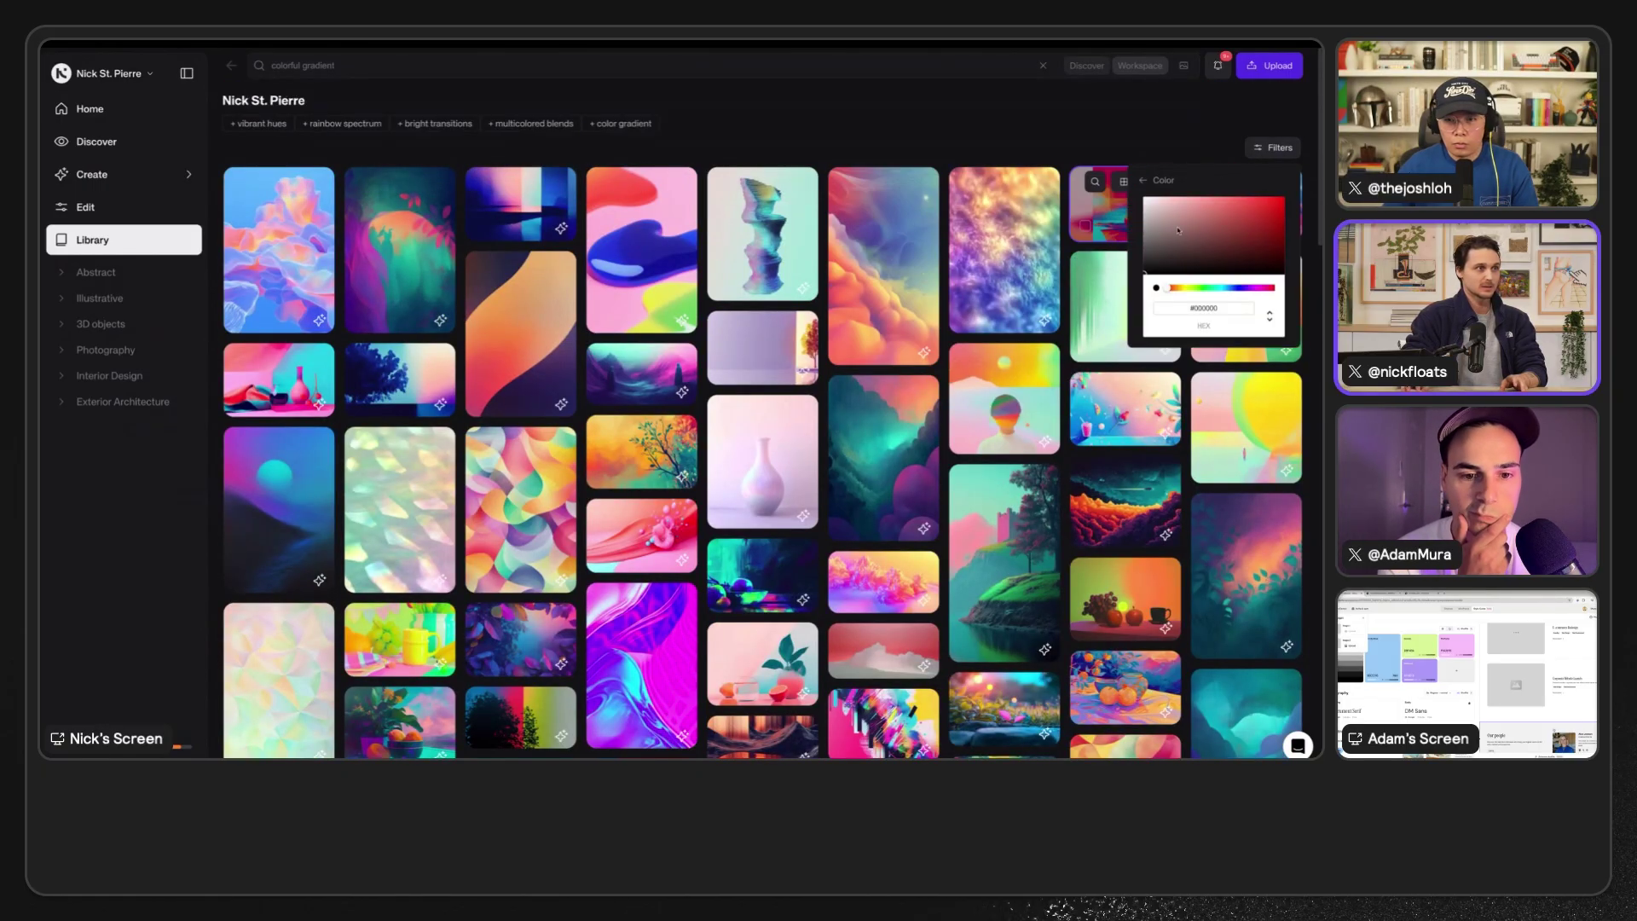
click(1179, 289)
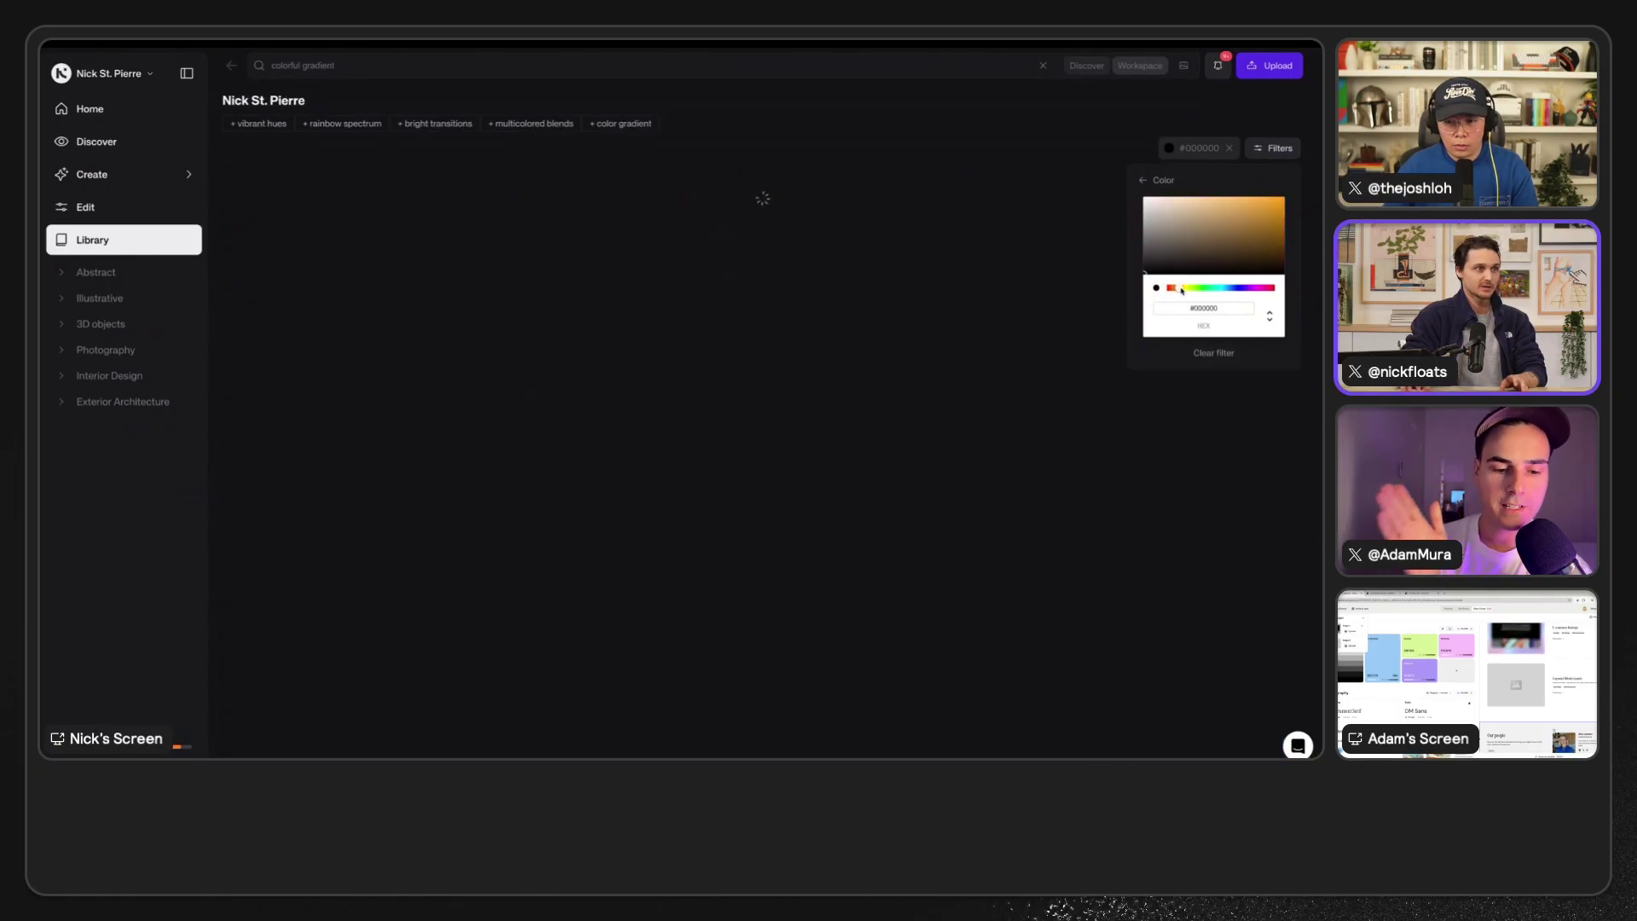
click(1269, 210)
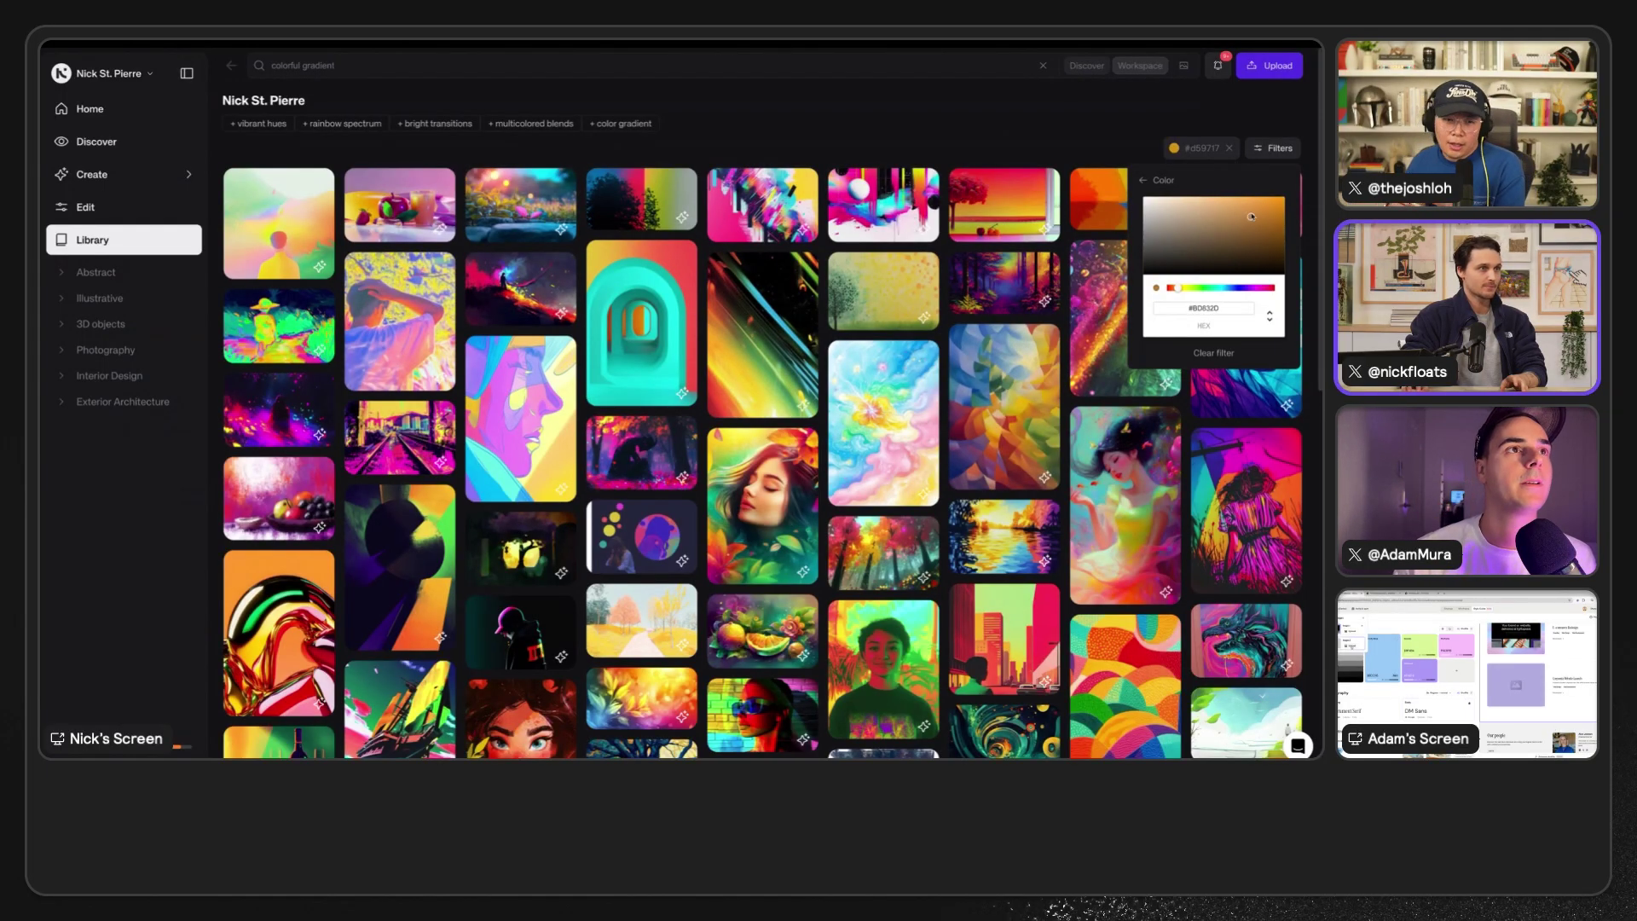
click(1251, 216)
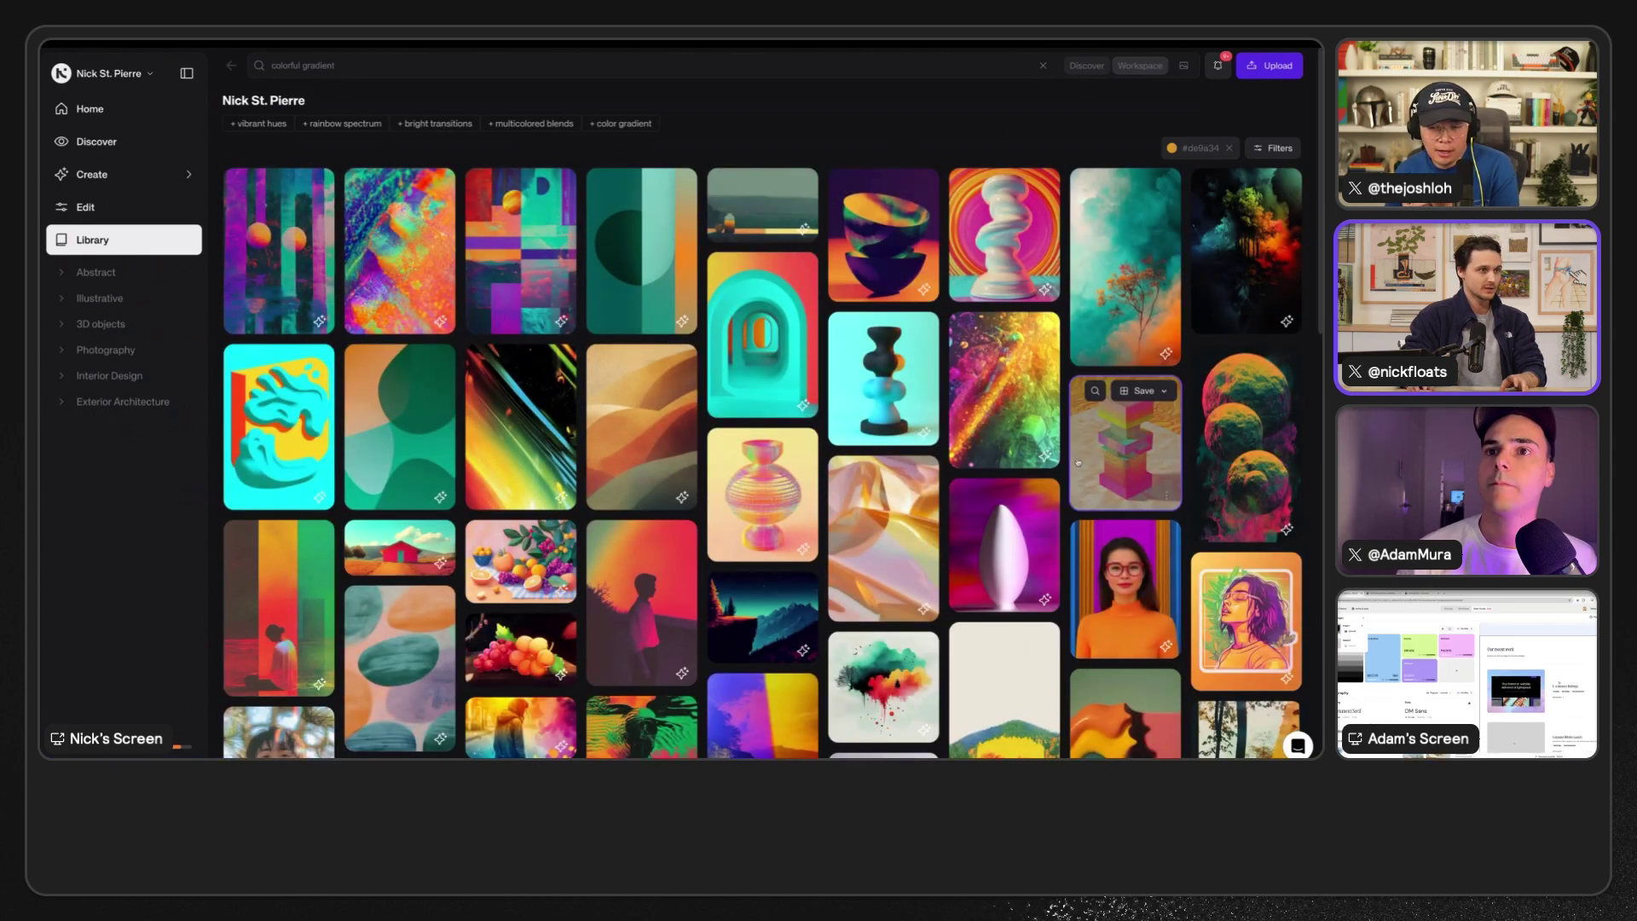
scroll(1077, 461, down, 1)
scroll(1078, 461, down, 5)
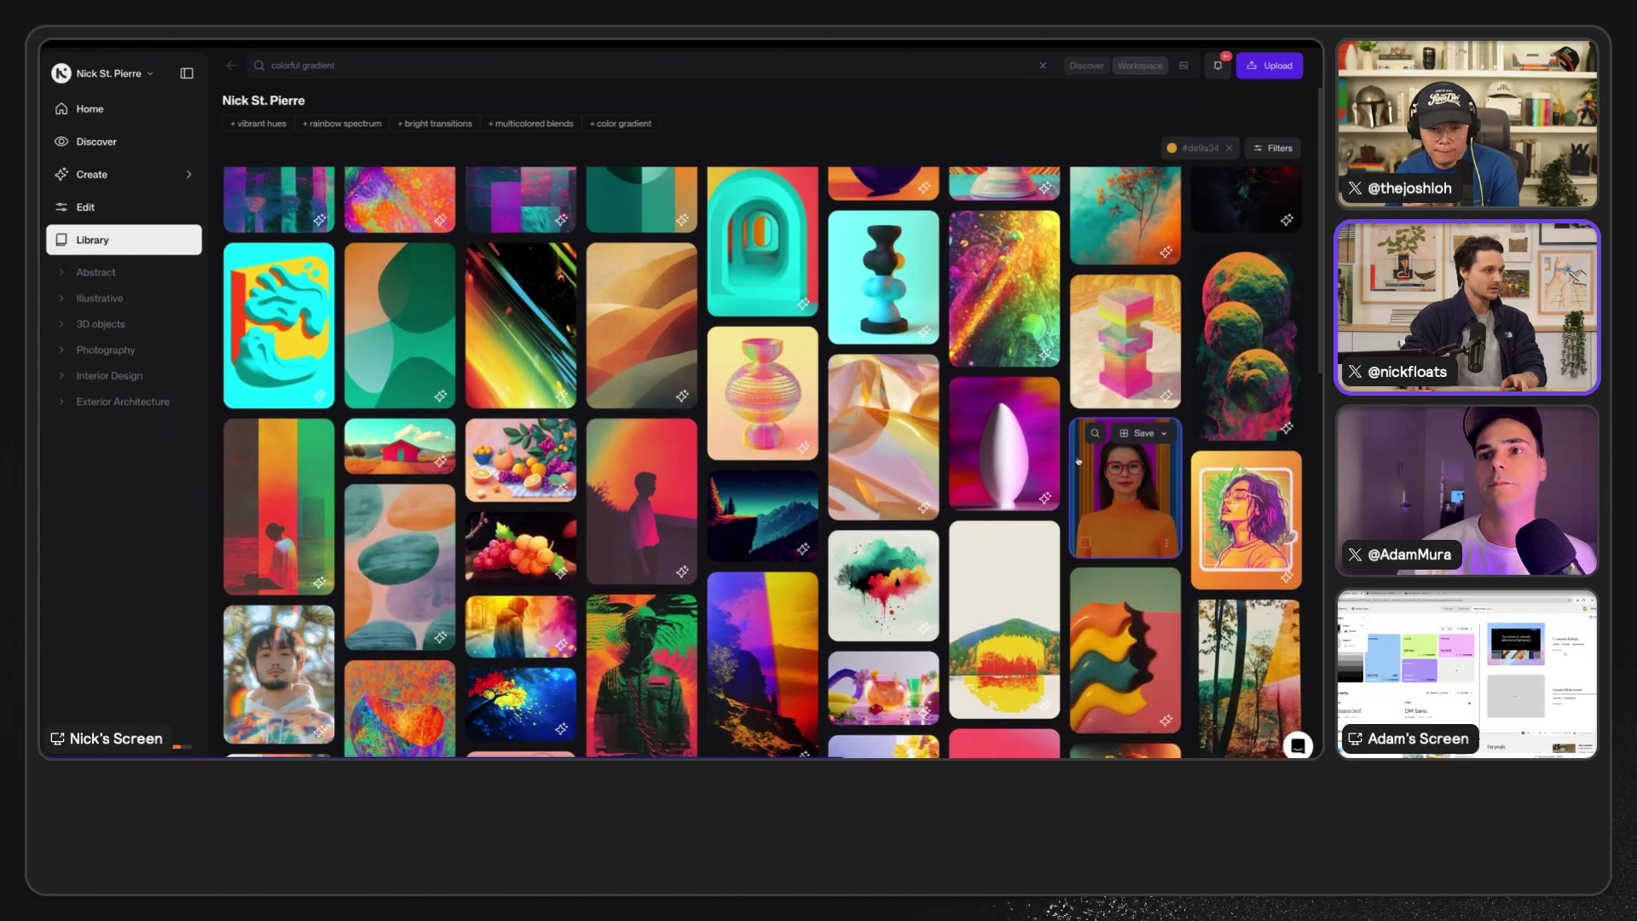
scroll(1078, 461, down, 4)
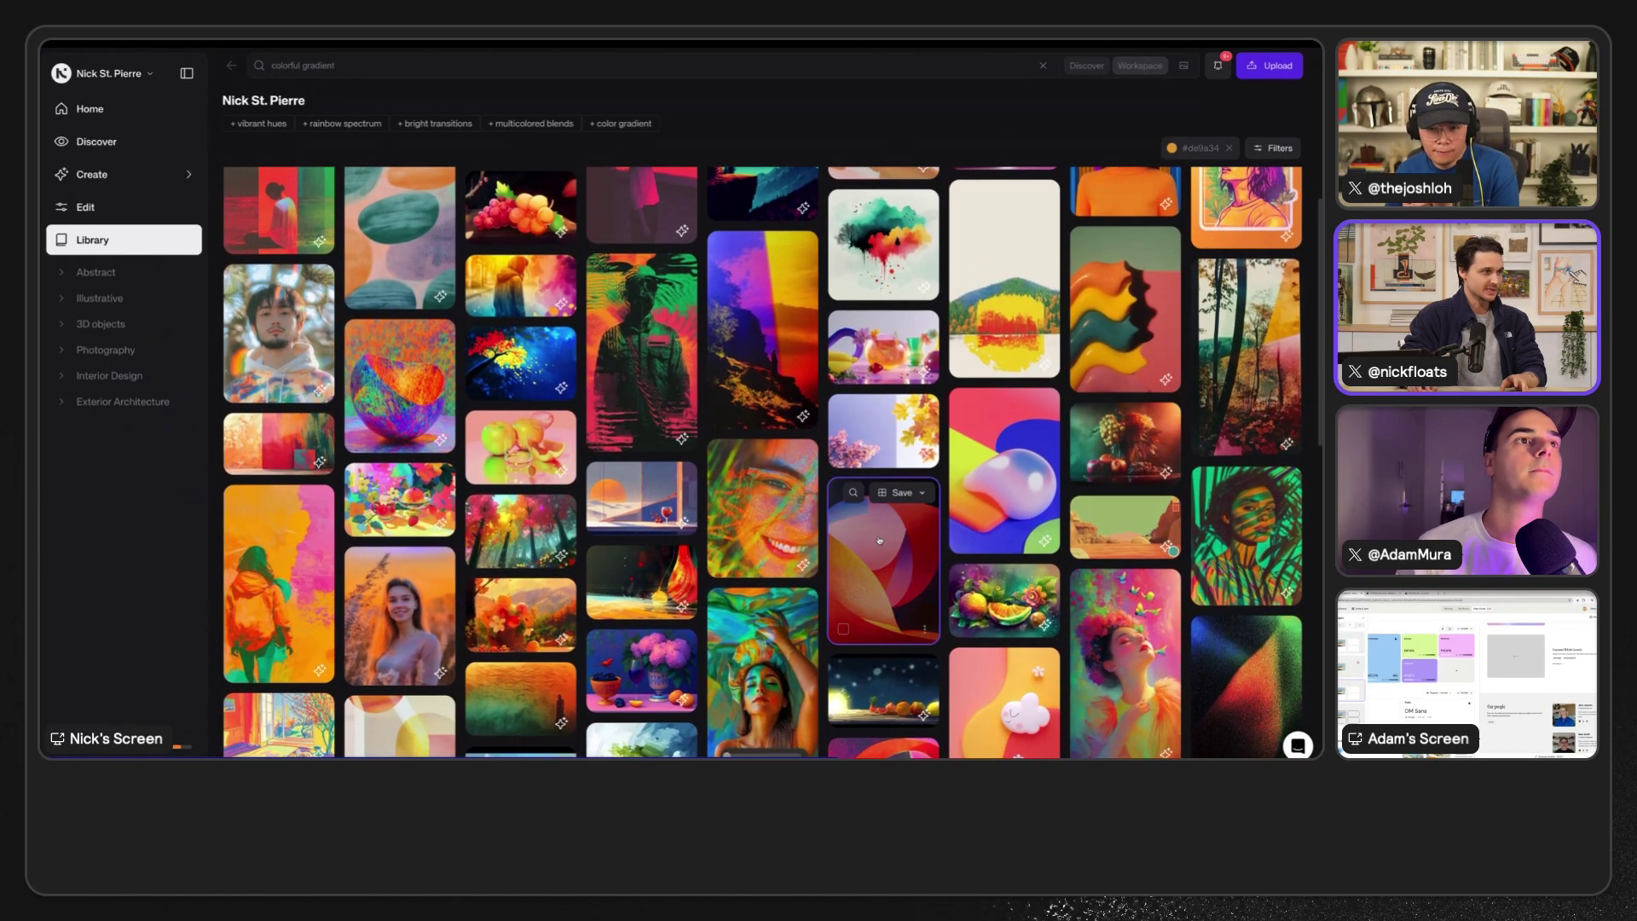
click(880, 540)
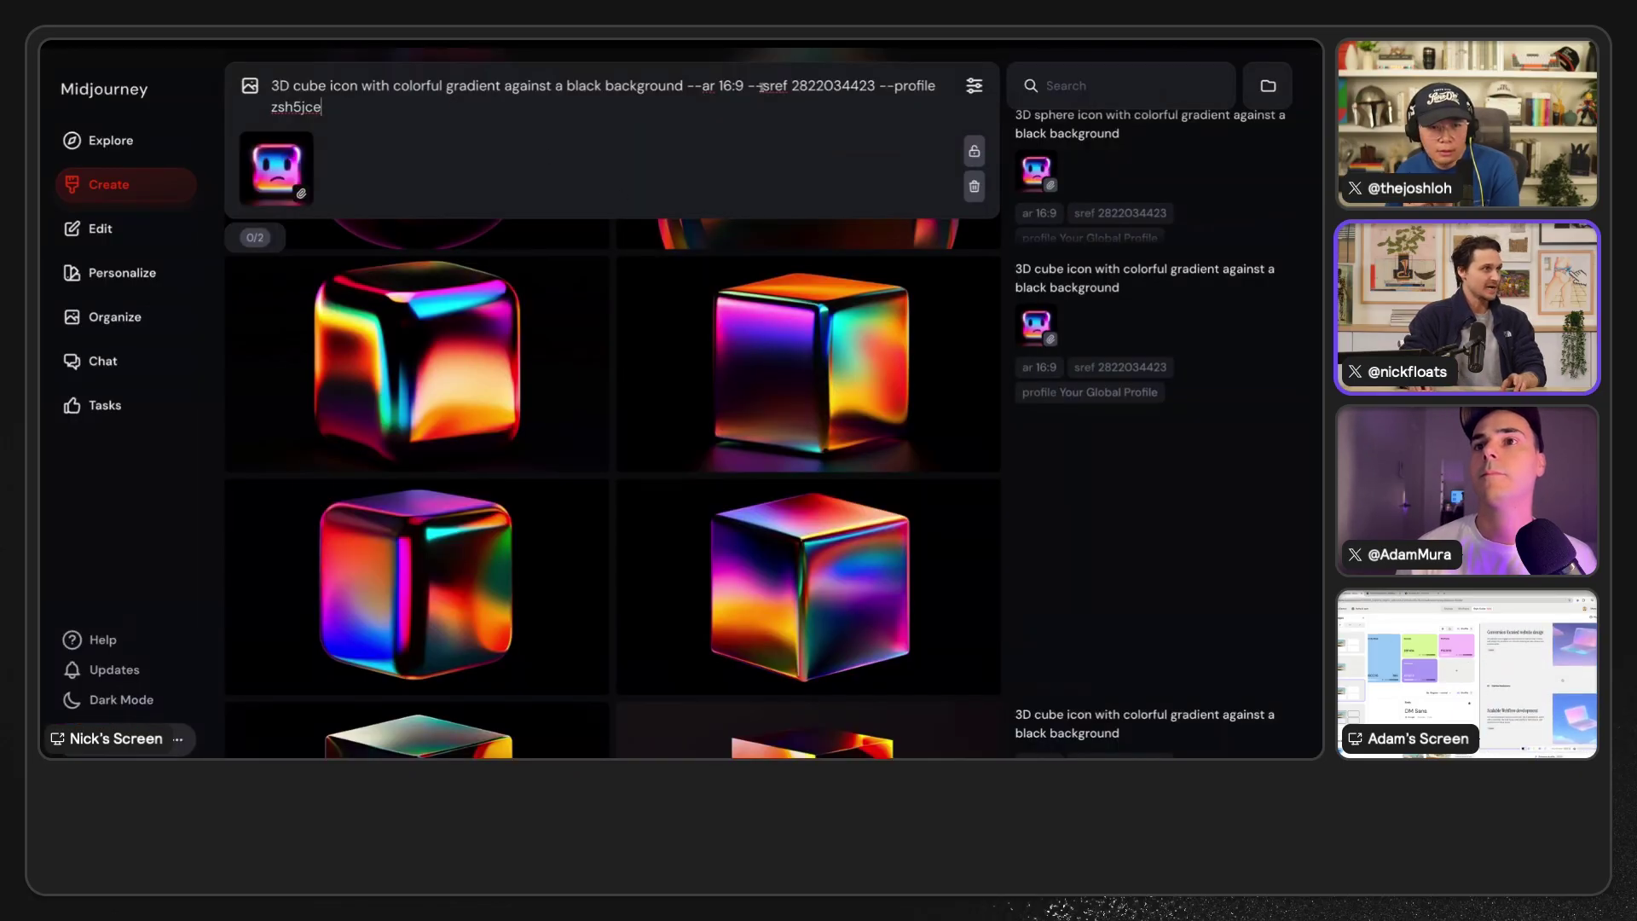
drag(749, 87, 875, 86)
key(ctrl+v)
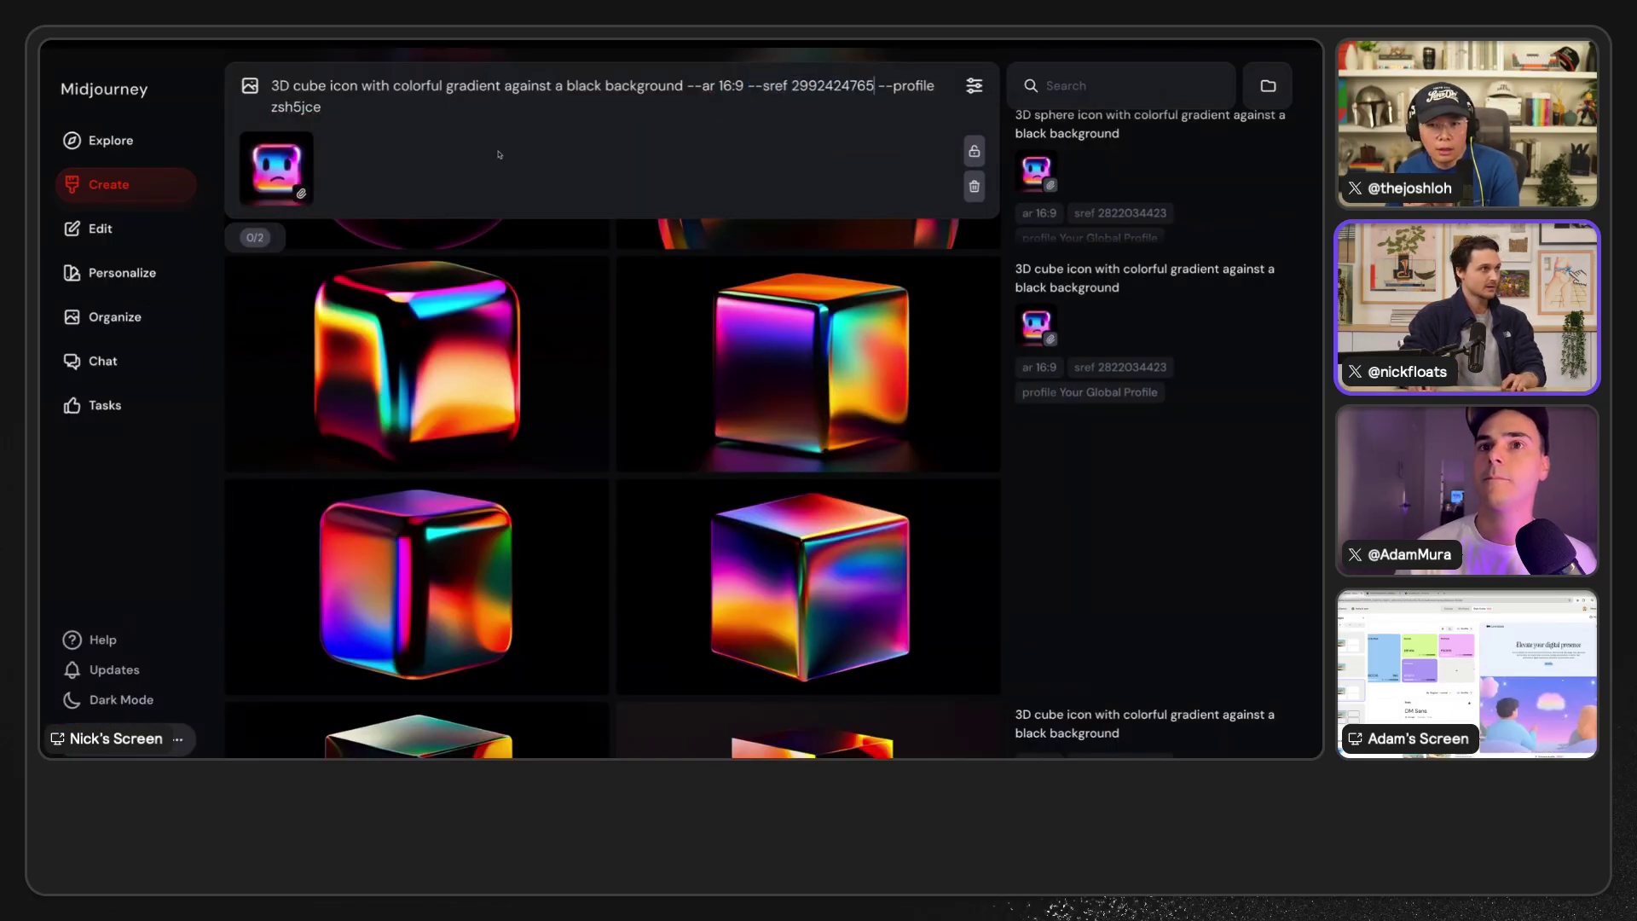
- Remove the reference image, shorten the prompt text to "colorful gradient background" while keeping its parameters, and submit it
click(605, 116)
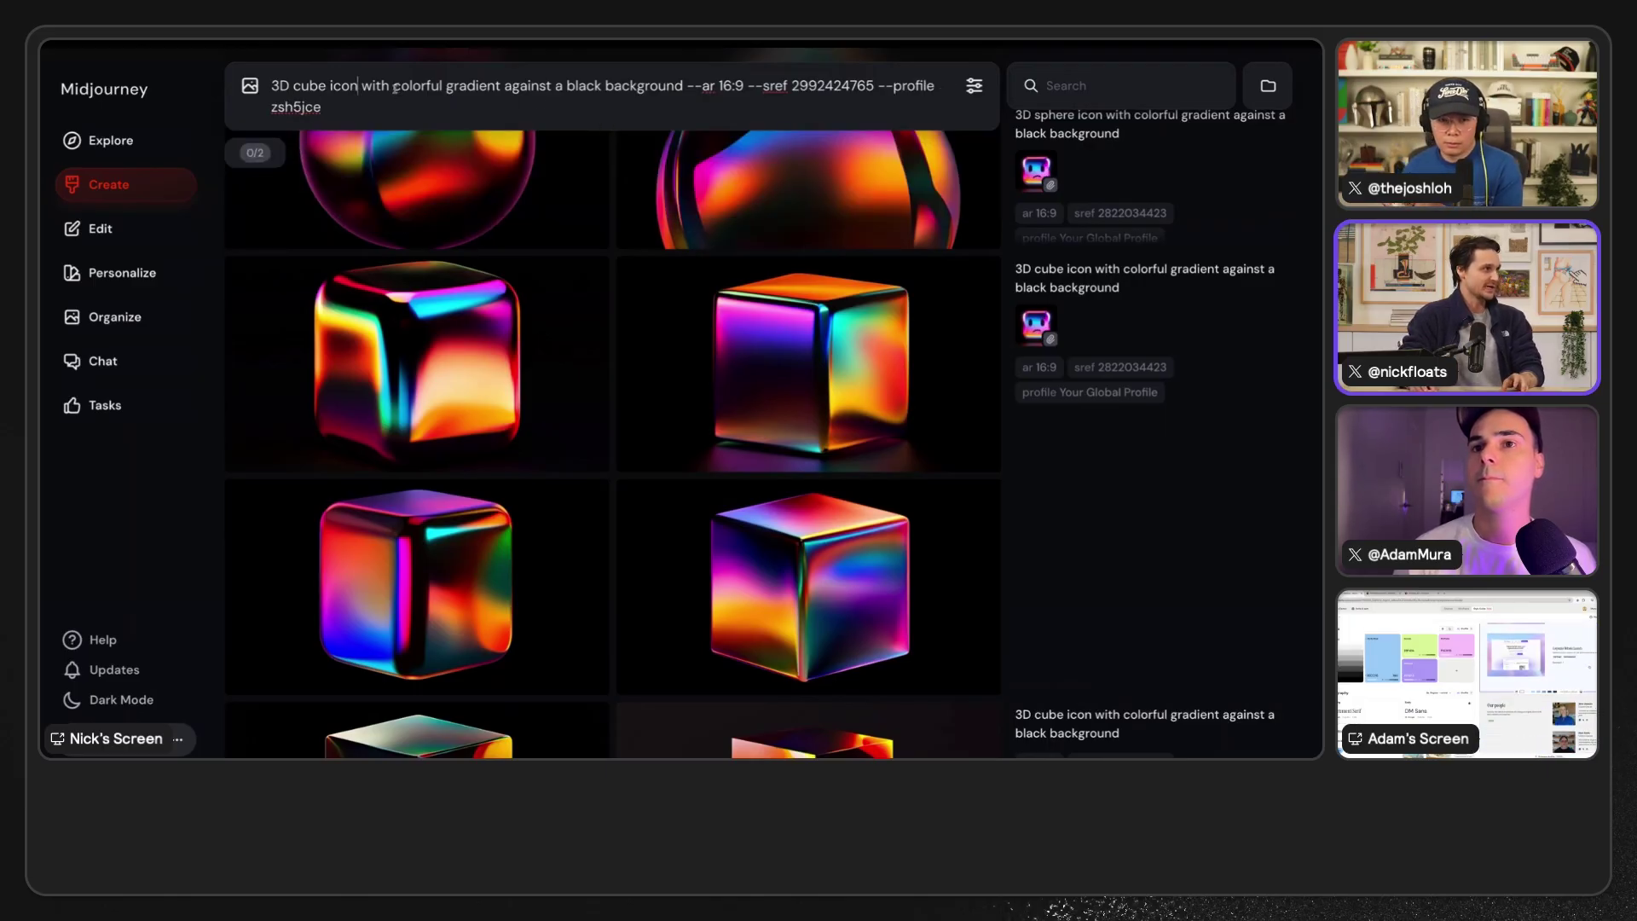
key(BackSpace)
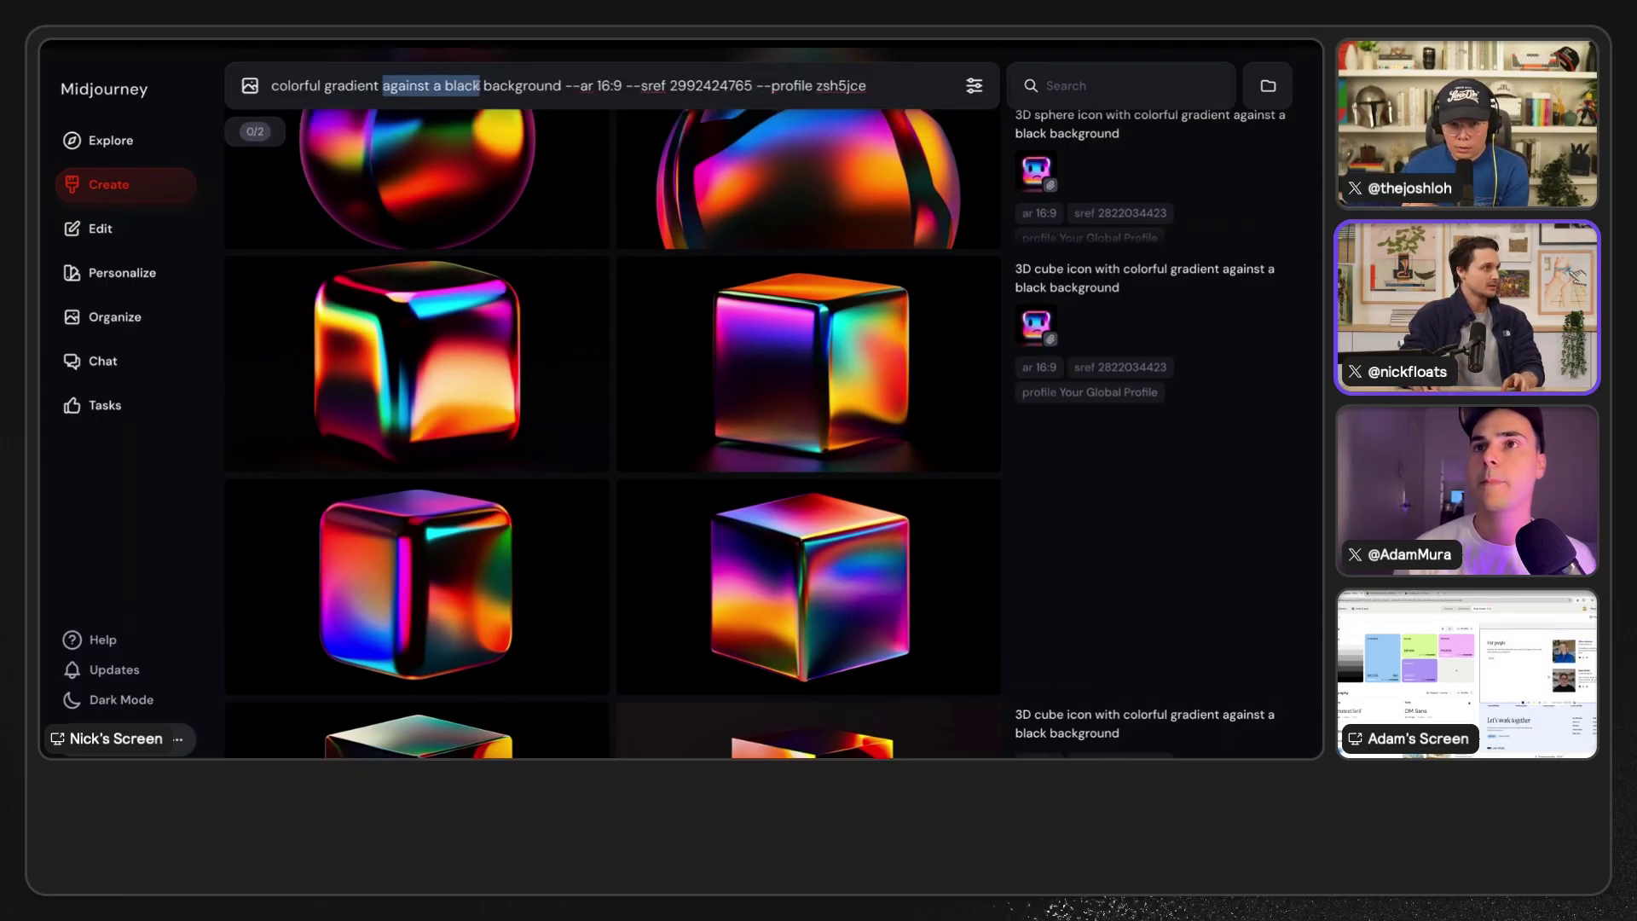
key(BackSpace)
key(Return)
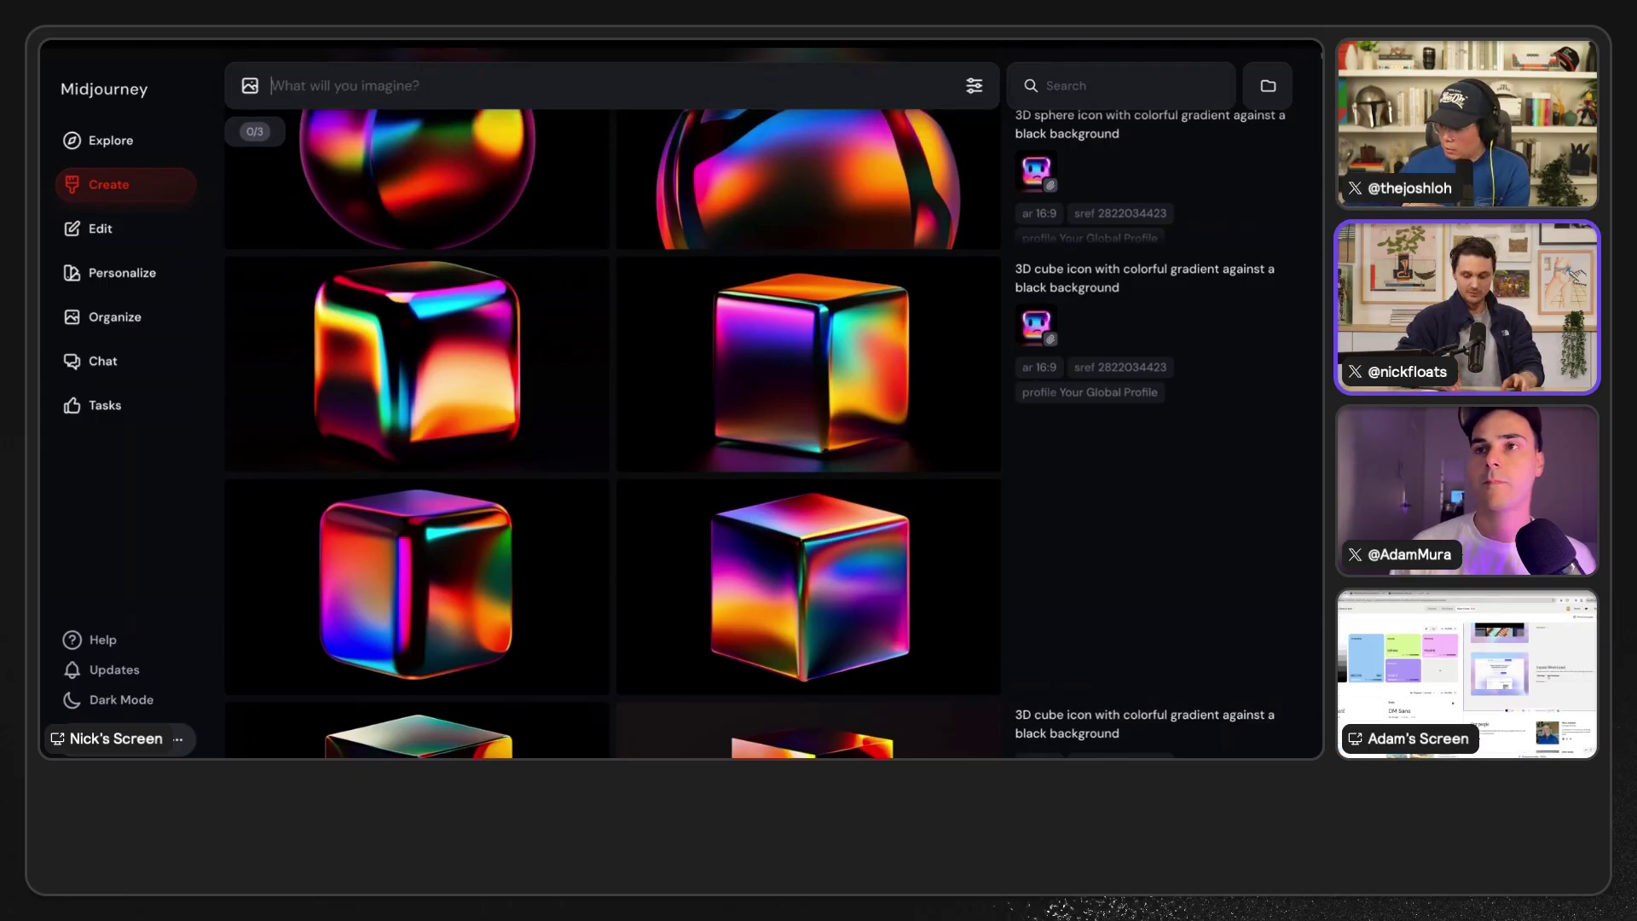
- Resubmit the colorful gradient background prompt with "abstract" added in front, and review the generated images
key(Up)
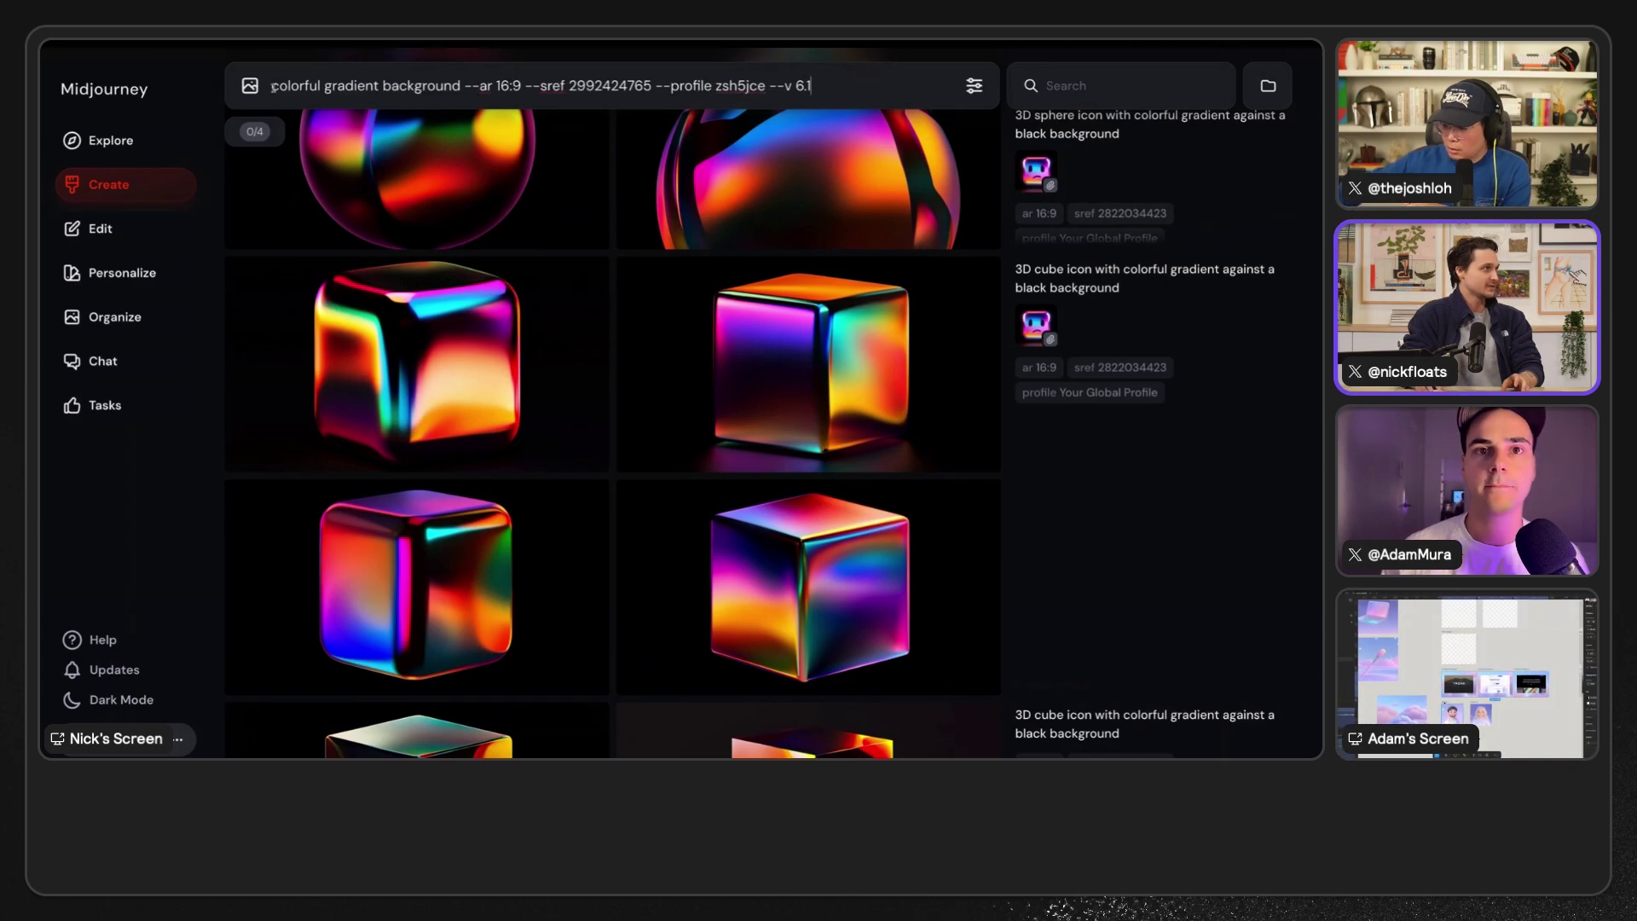
text(abstract)
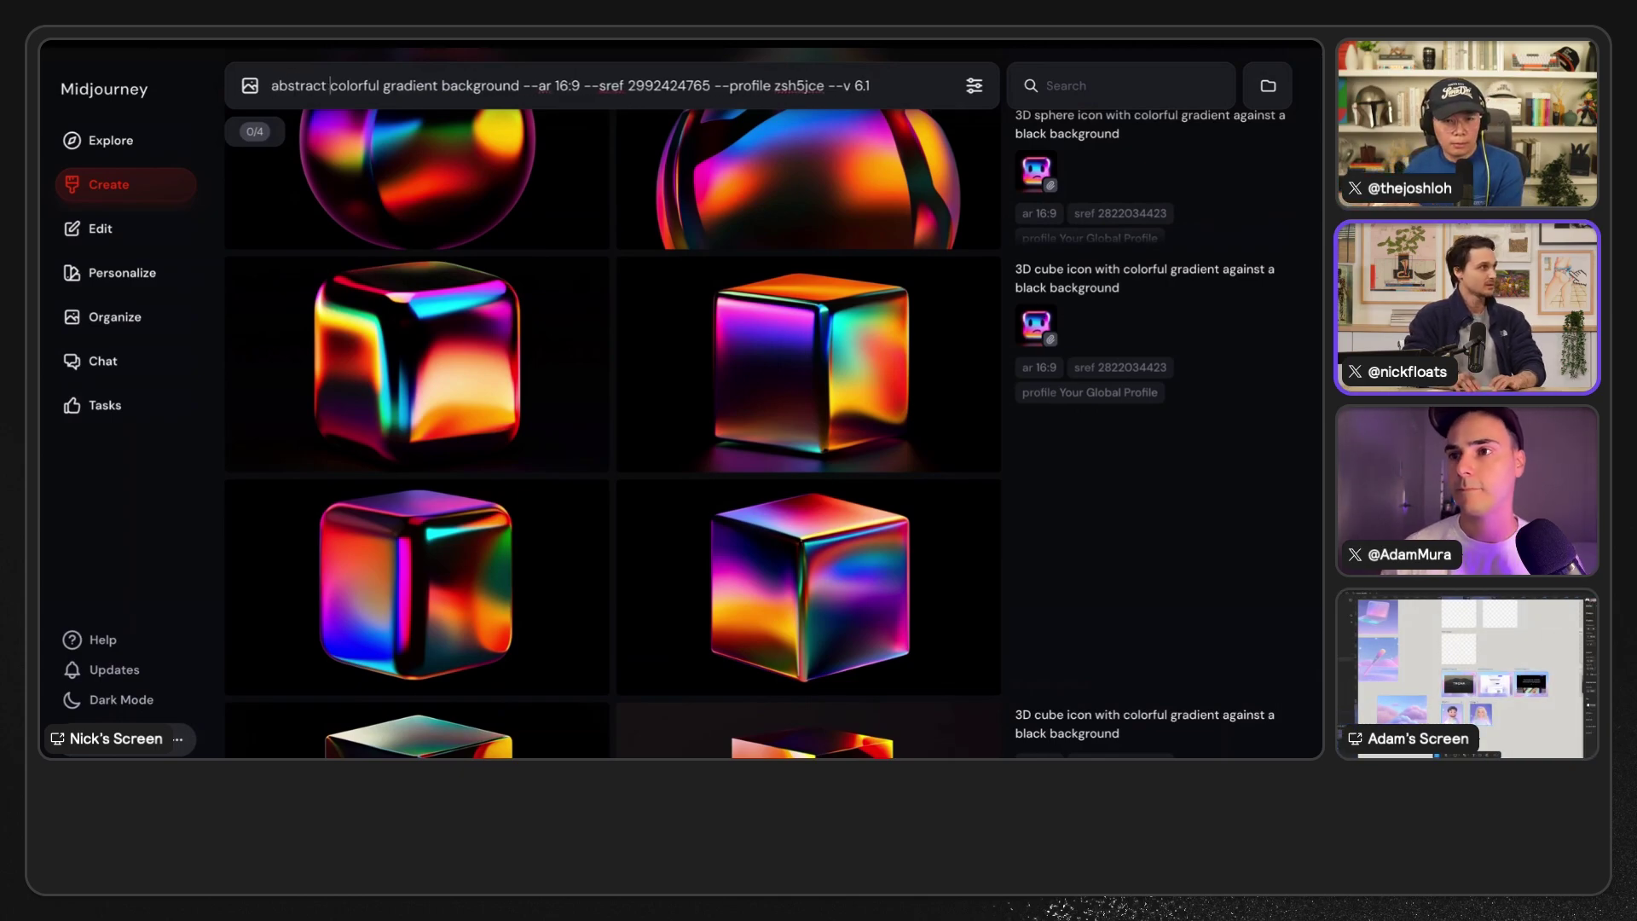
key(Return)
scroll(720, 262, down, 20)
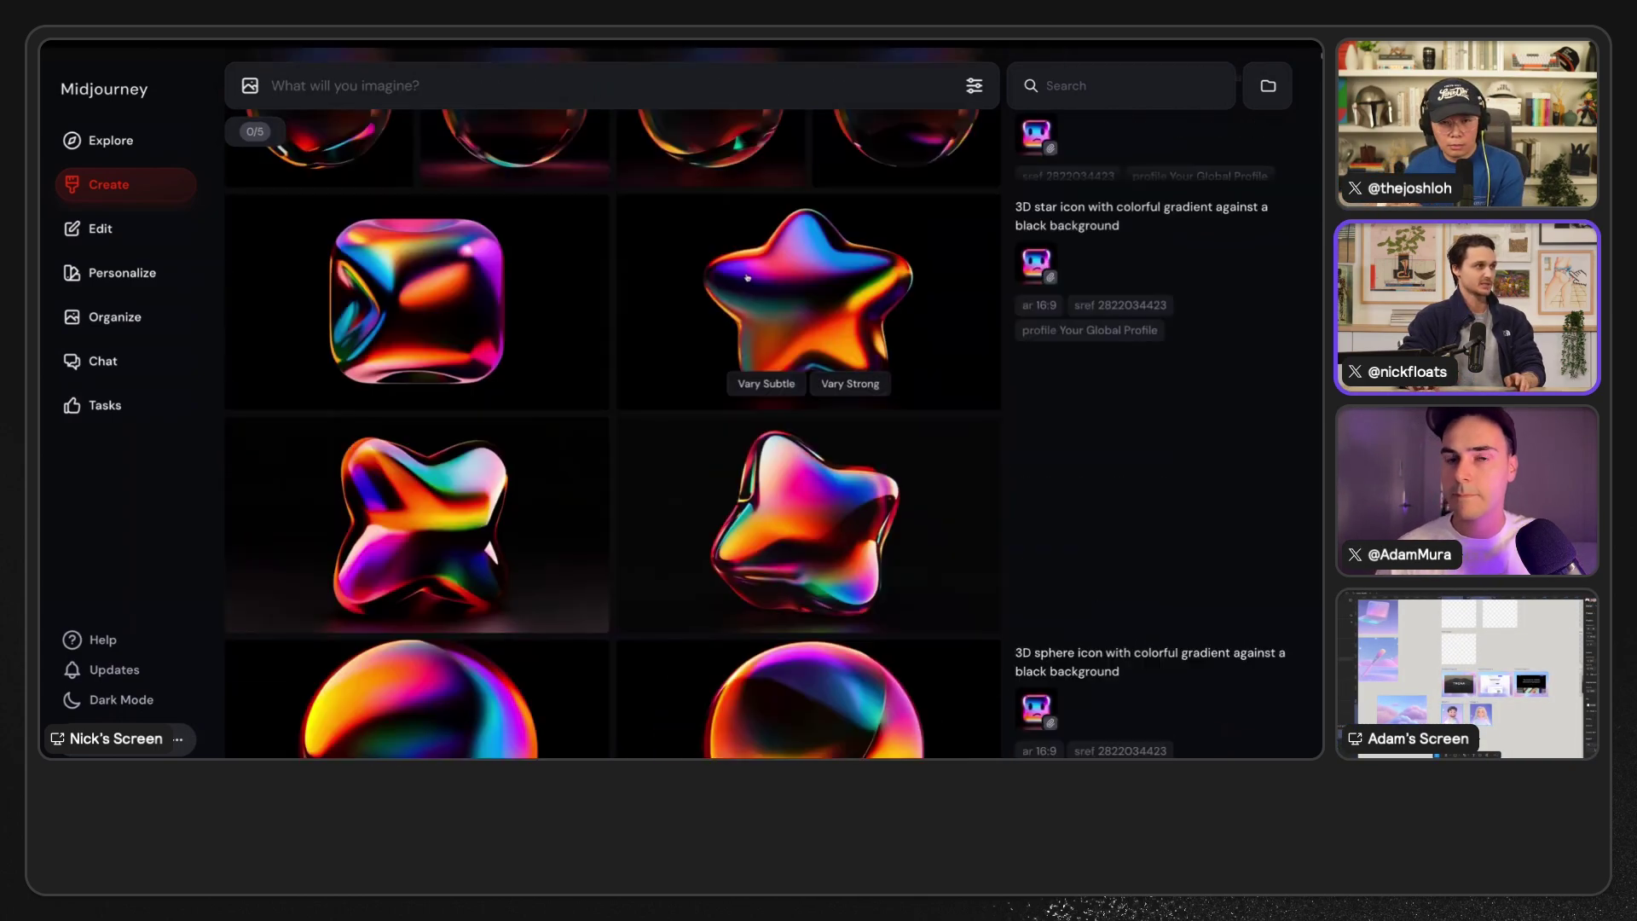
scroll(747, 276, down, 20)
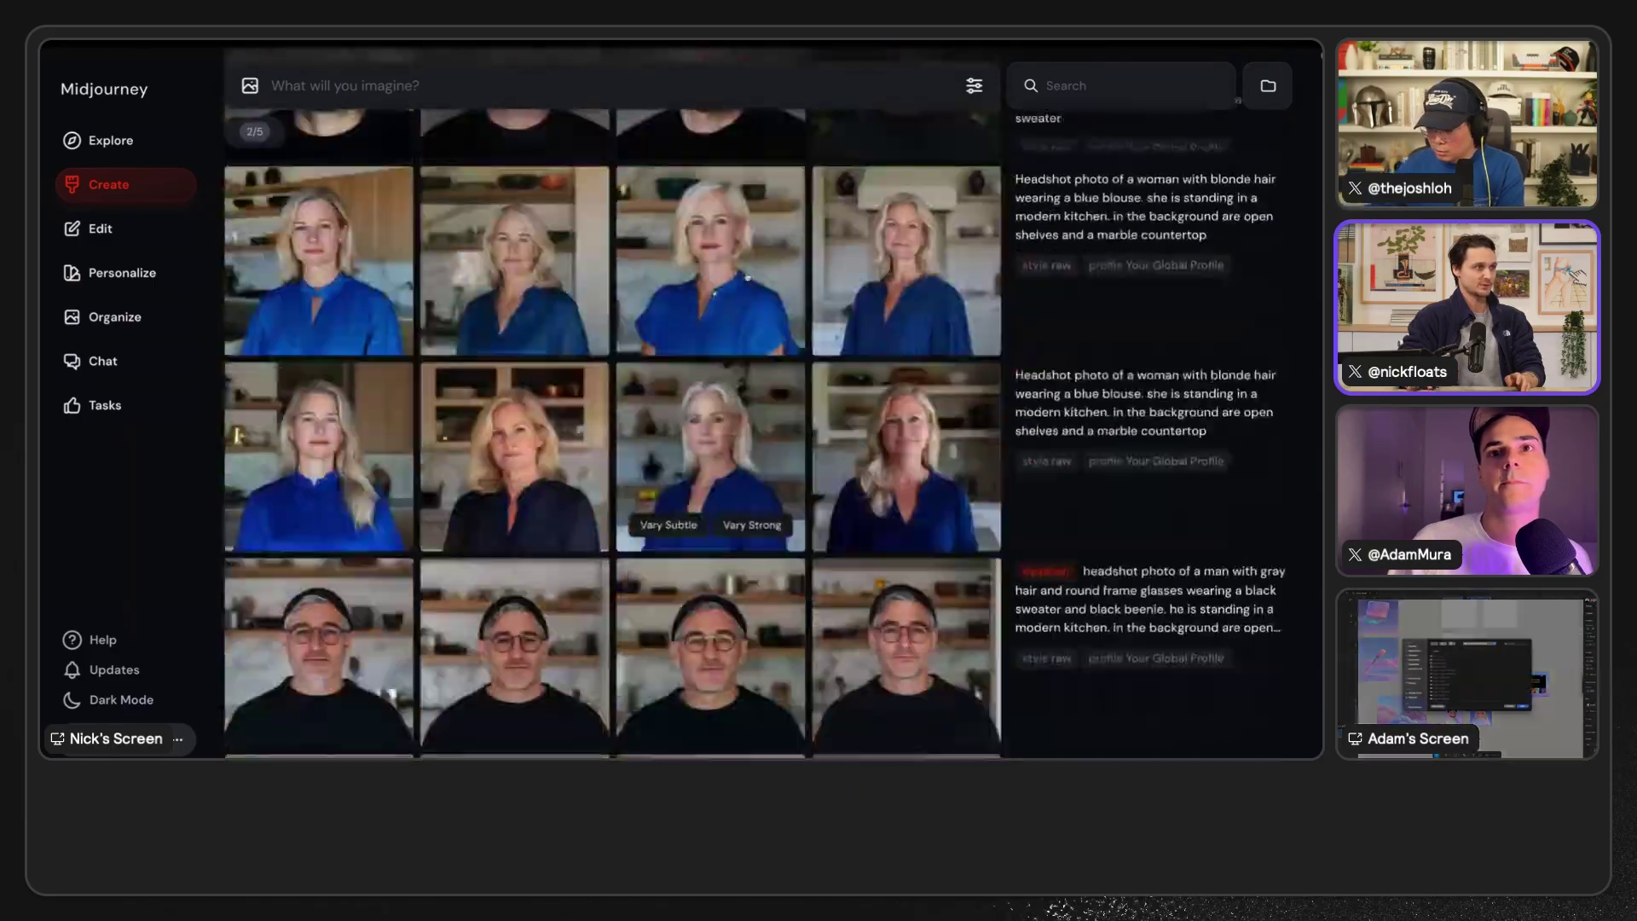
scroll(748, 276, down, 20)
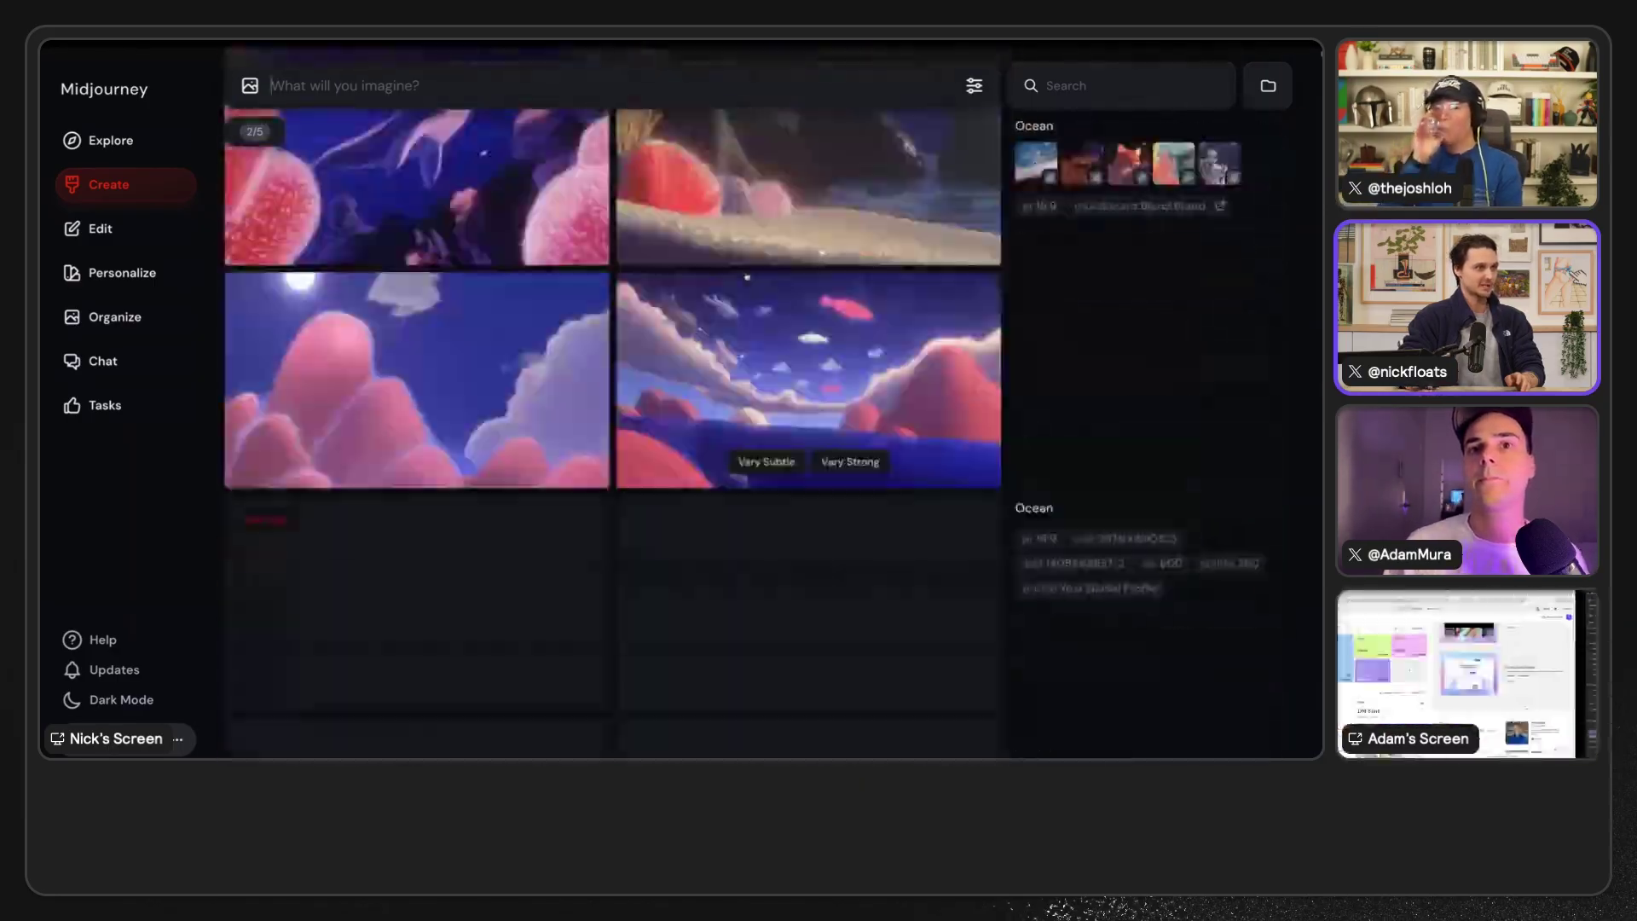
scroll(746, 273, up, 20)
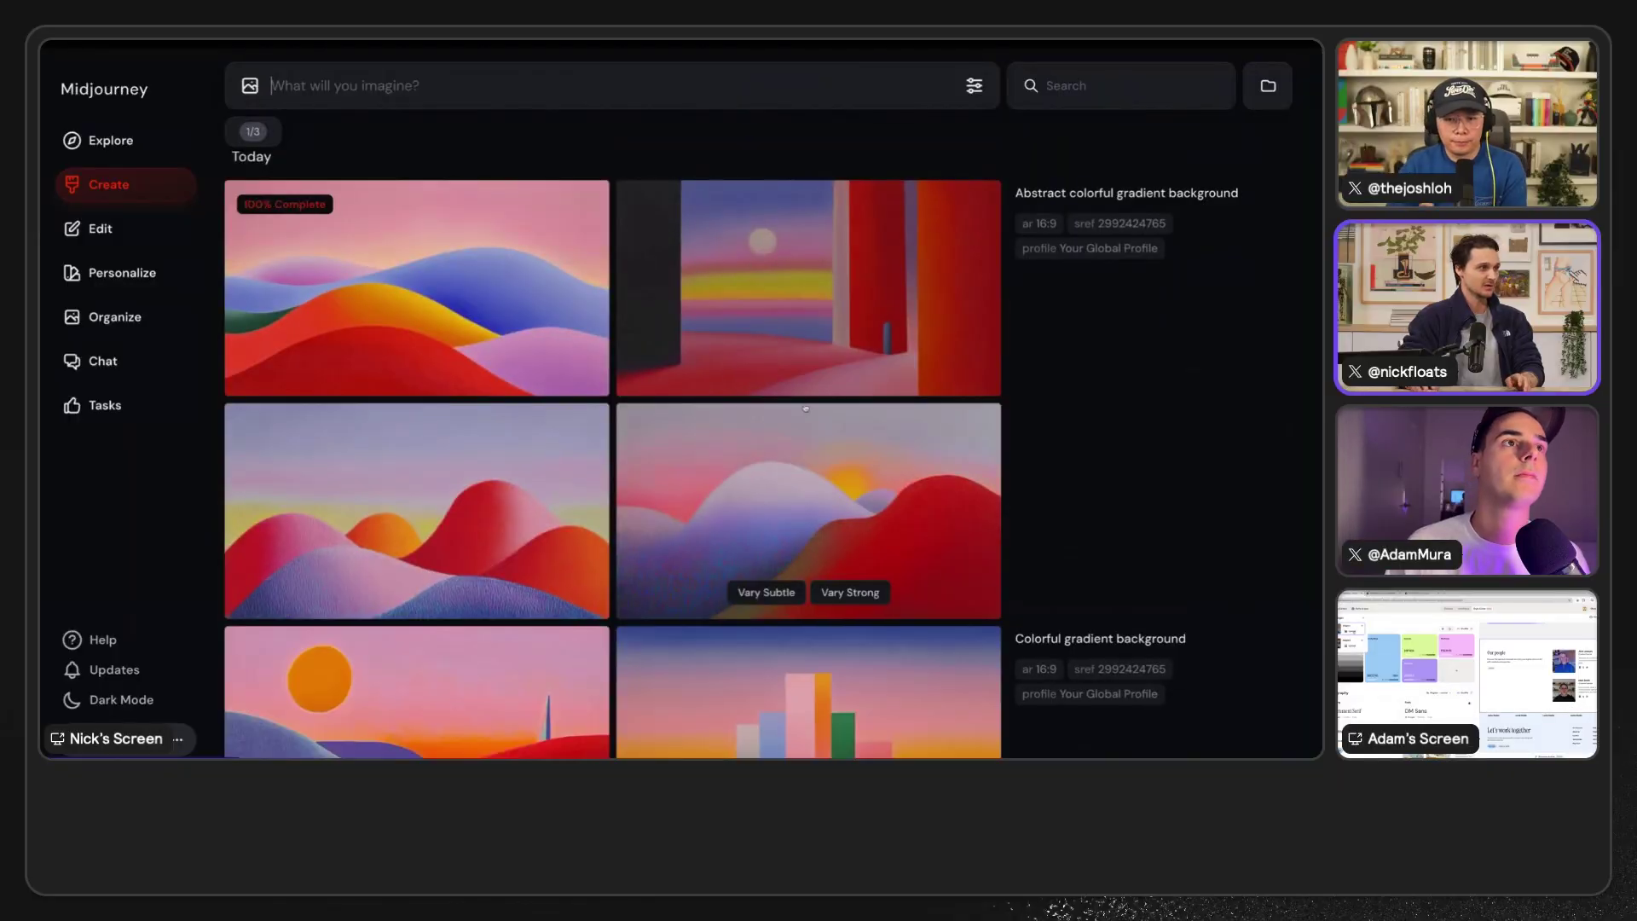
scroll(701, 511, down, 2)
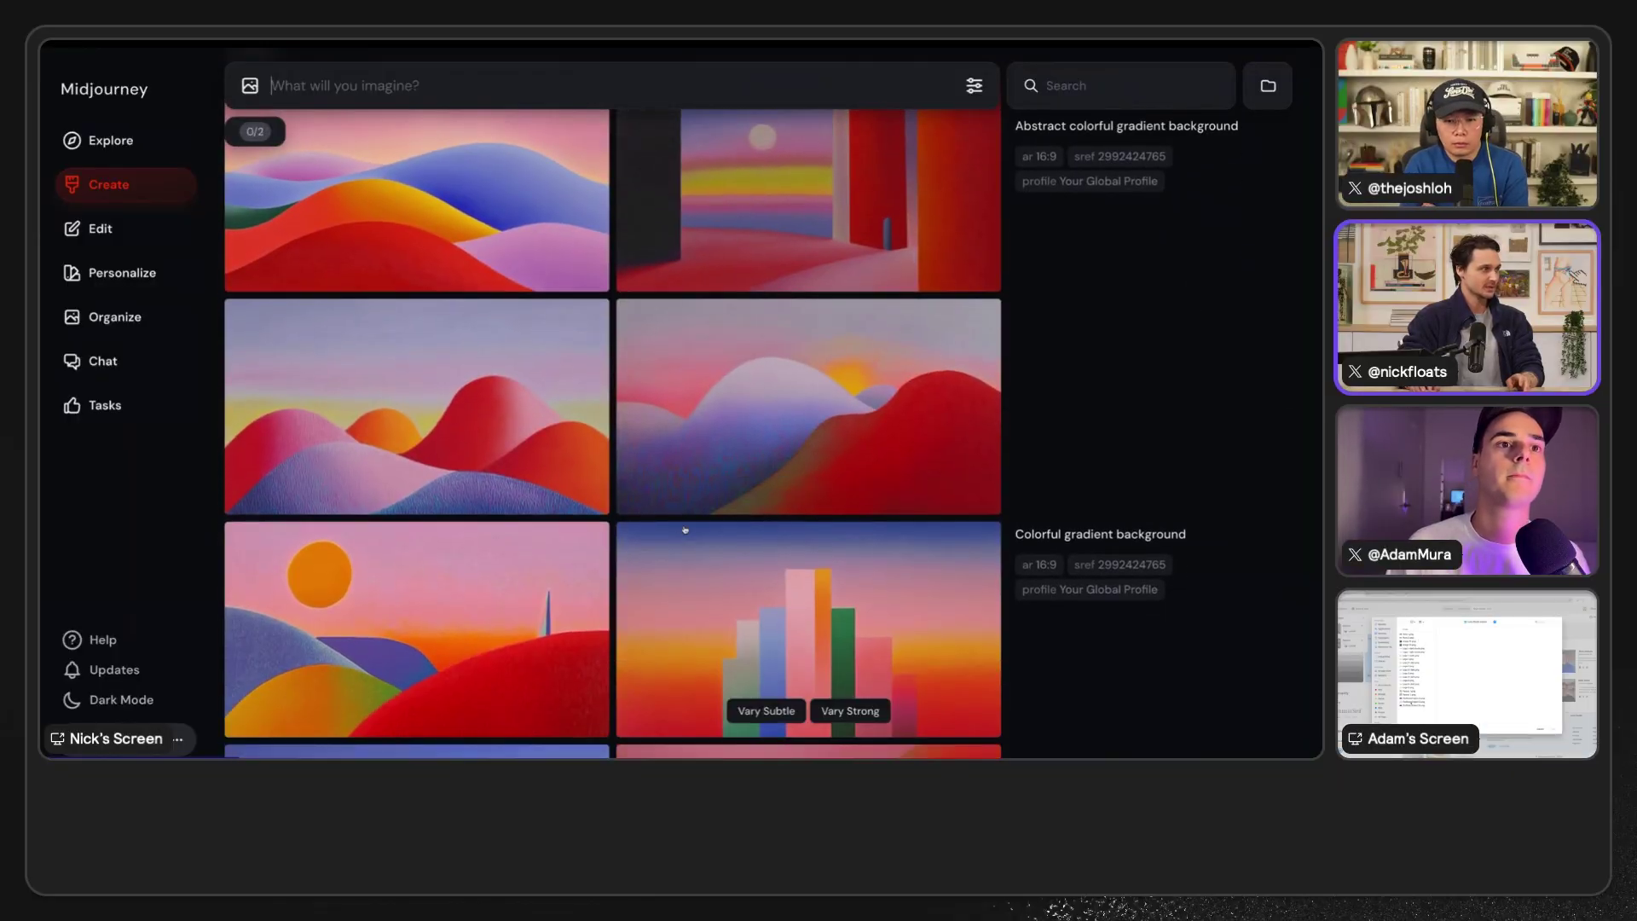
scroll(680, 536, down, 1)
- Switch to the image library, browse images similar to the red and blue abstract reference, and view the dark blue wave design
click(1100, 492)
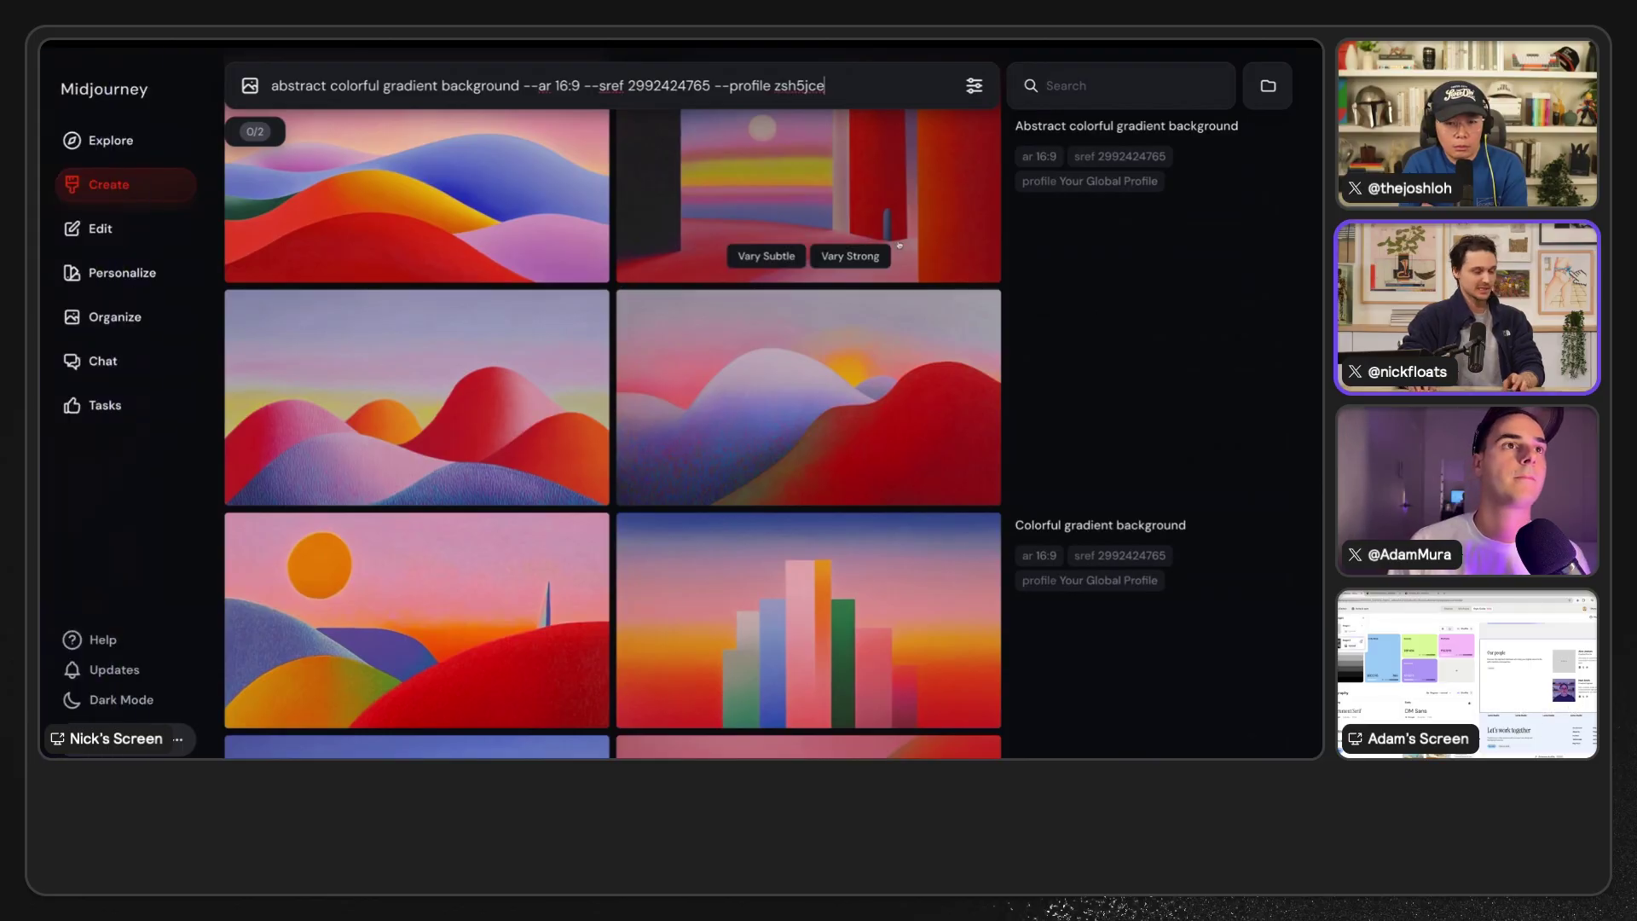
click(877, 293)
scroll(349, 286, down, 7)
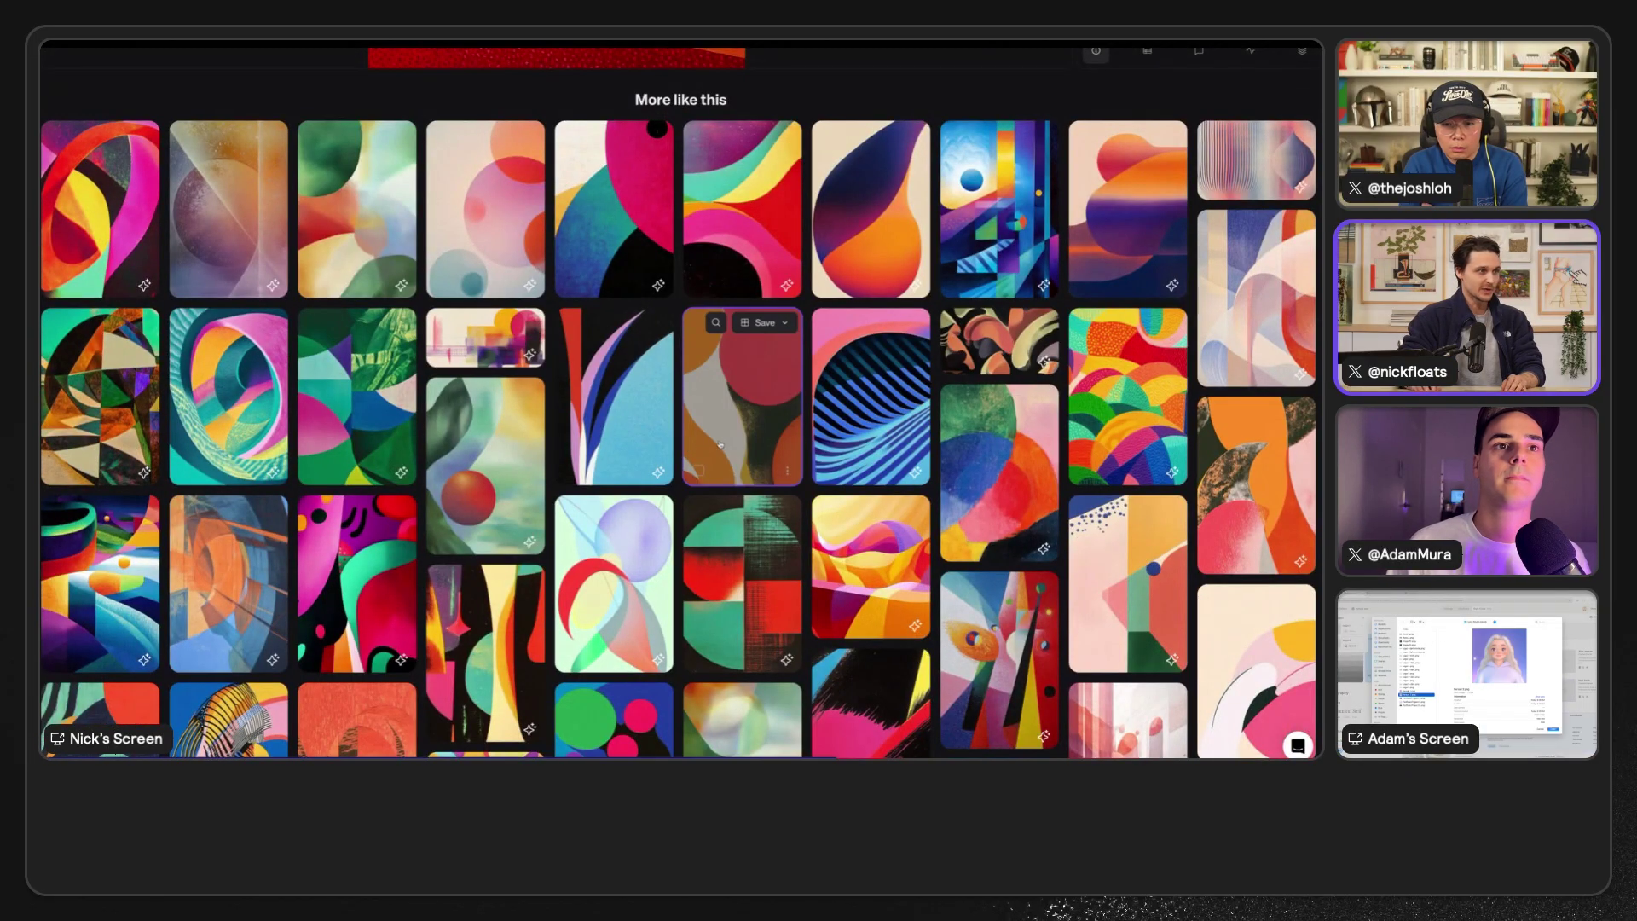
scroll(786, 444, down, 3)
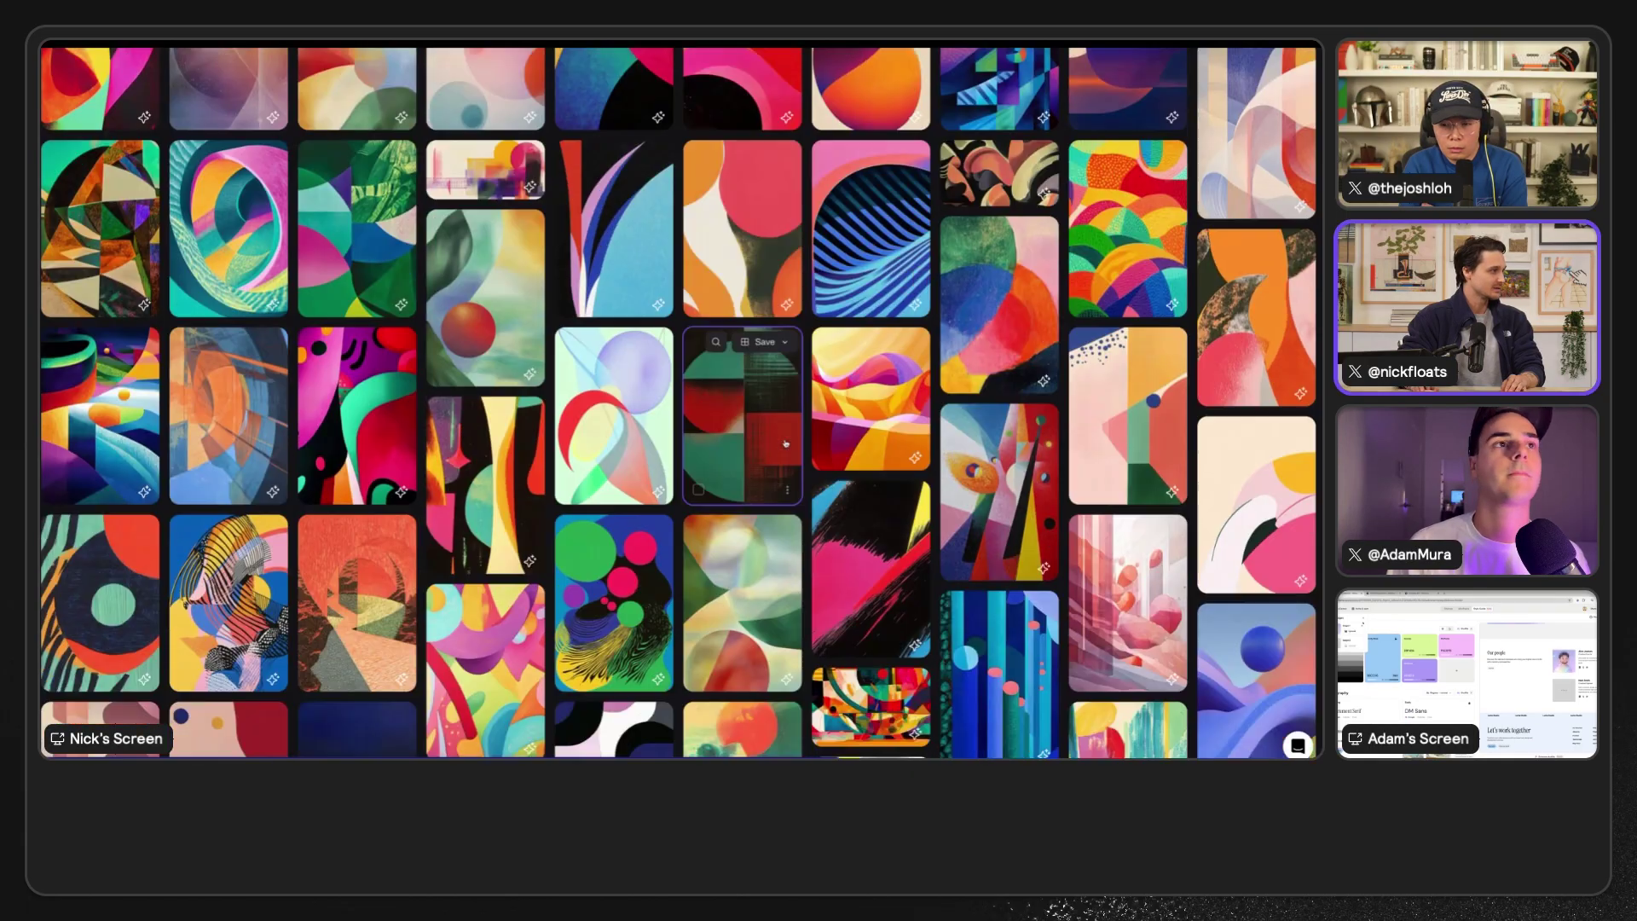
scroll(787, 443, down, 2)
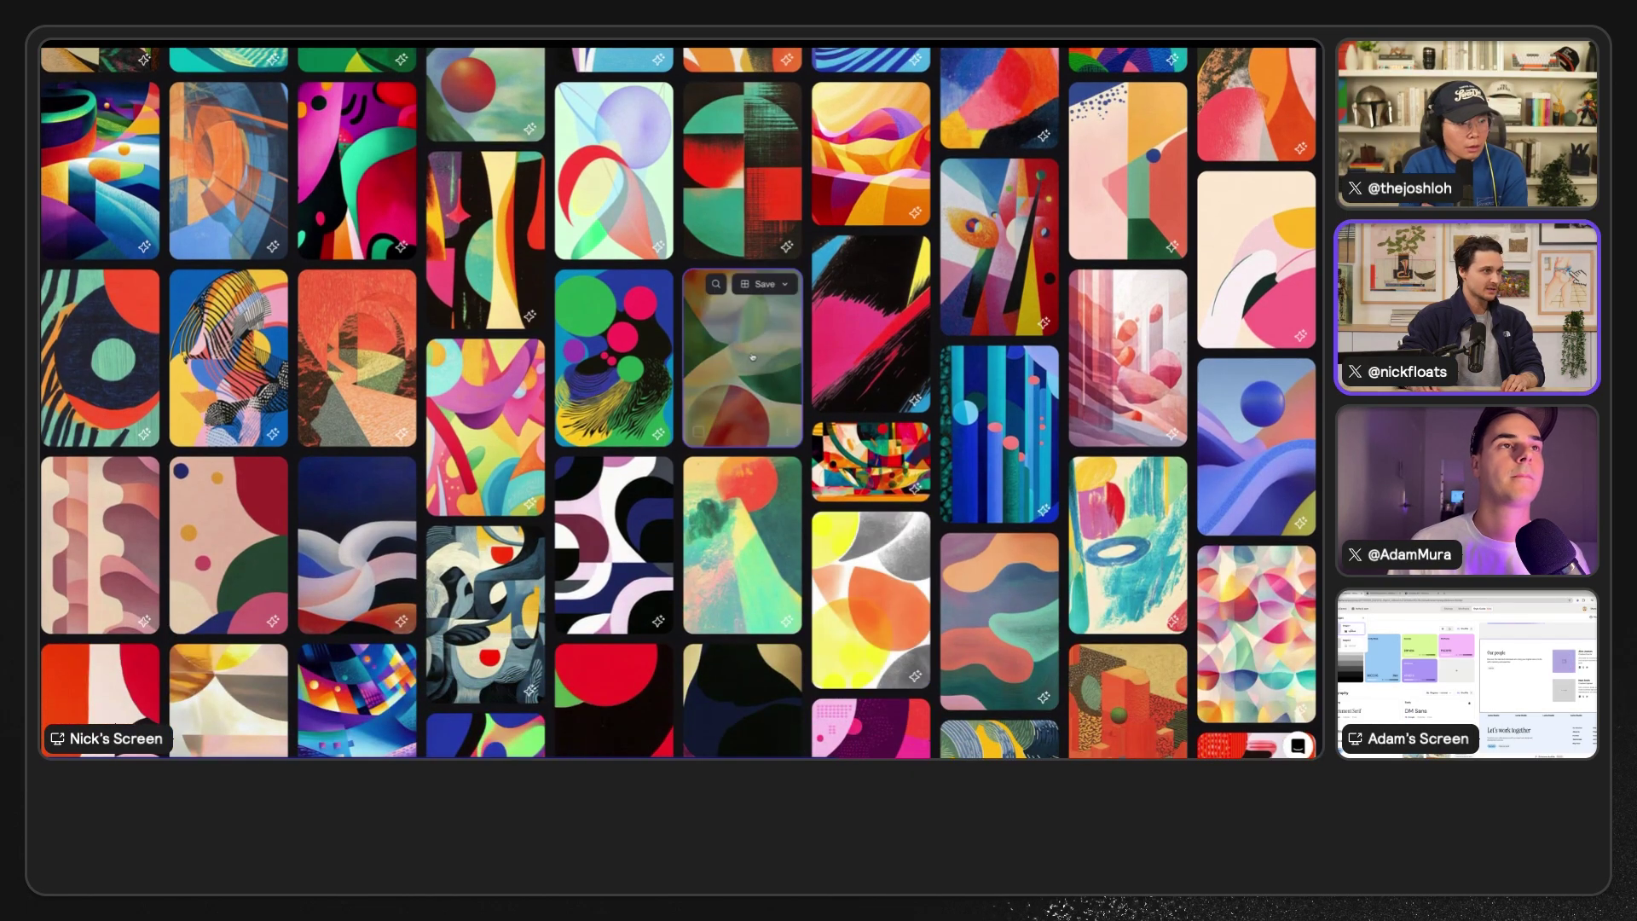
scroll(753, 359, down, 5)
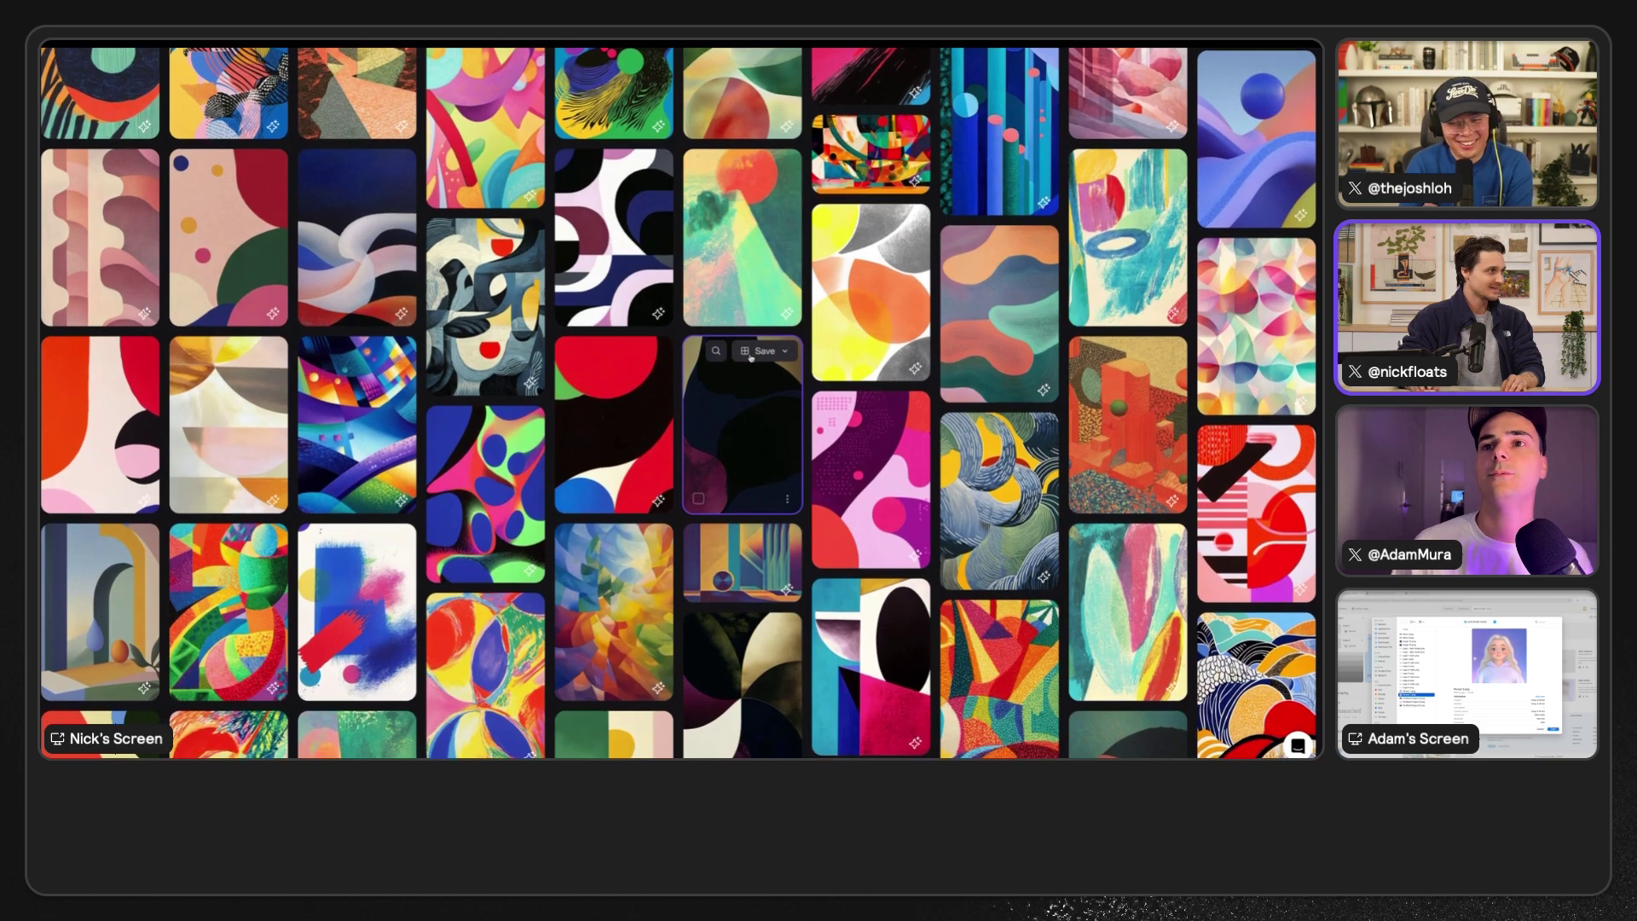
click(411, 265)
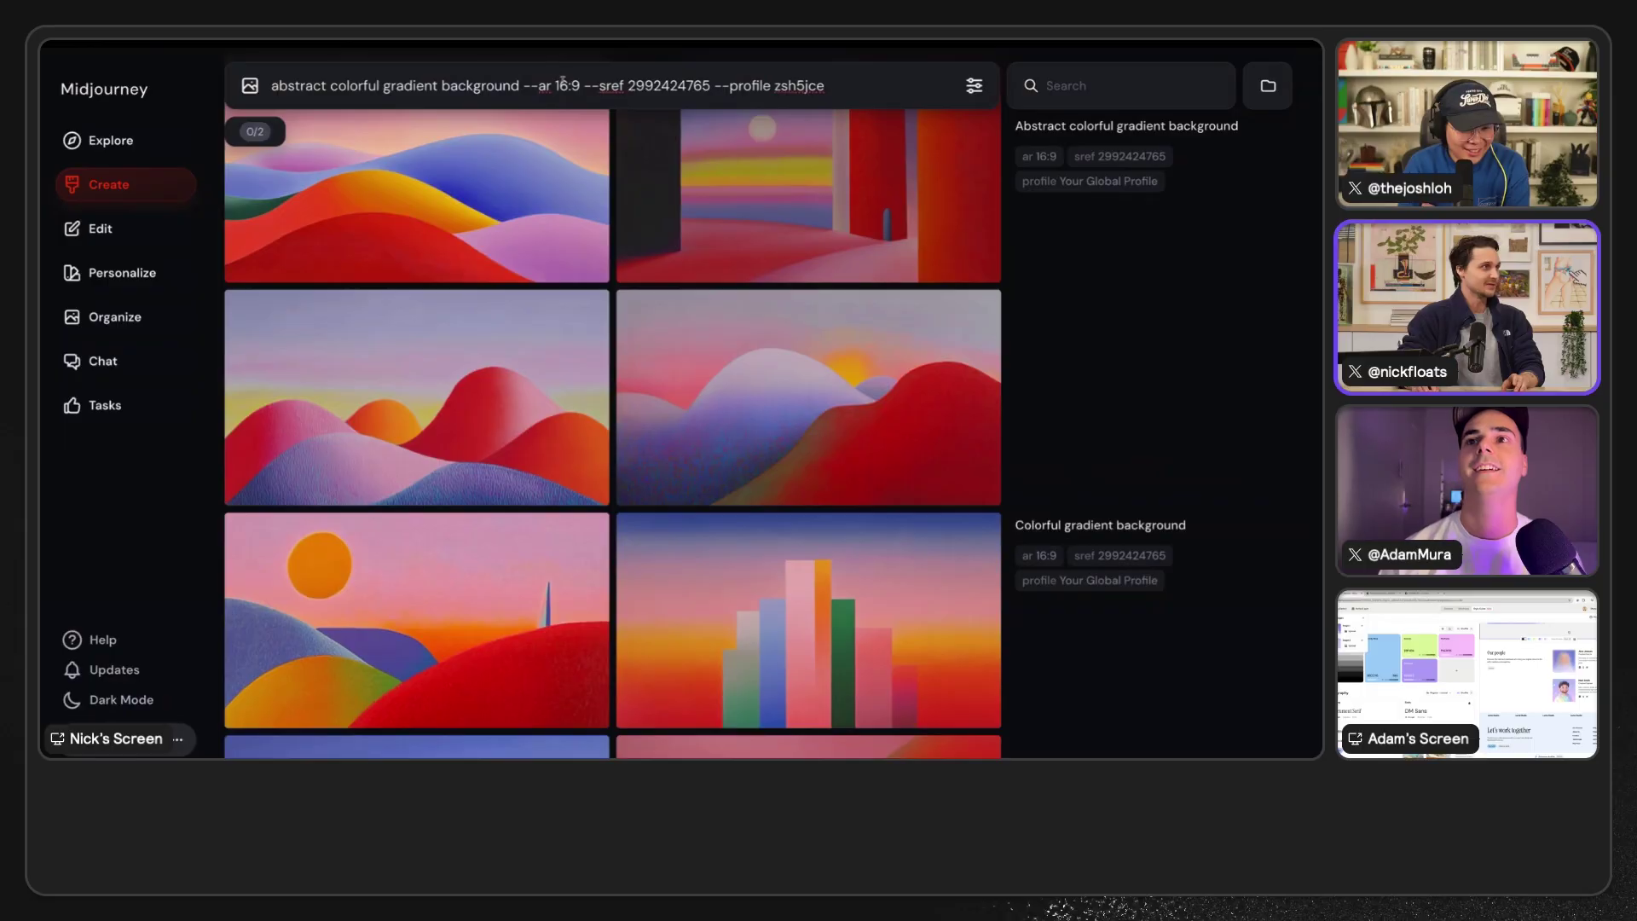
- Submit the abstract colorful gradient background prompt in Midjourney and recall it for editing
drag(583, 86, 711, 86)
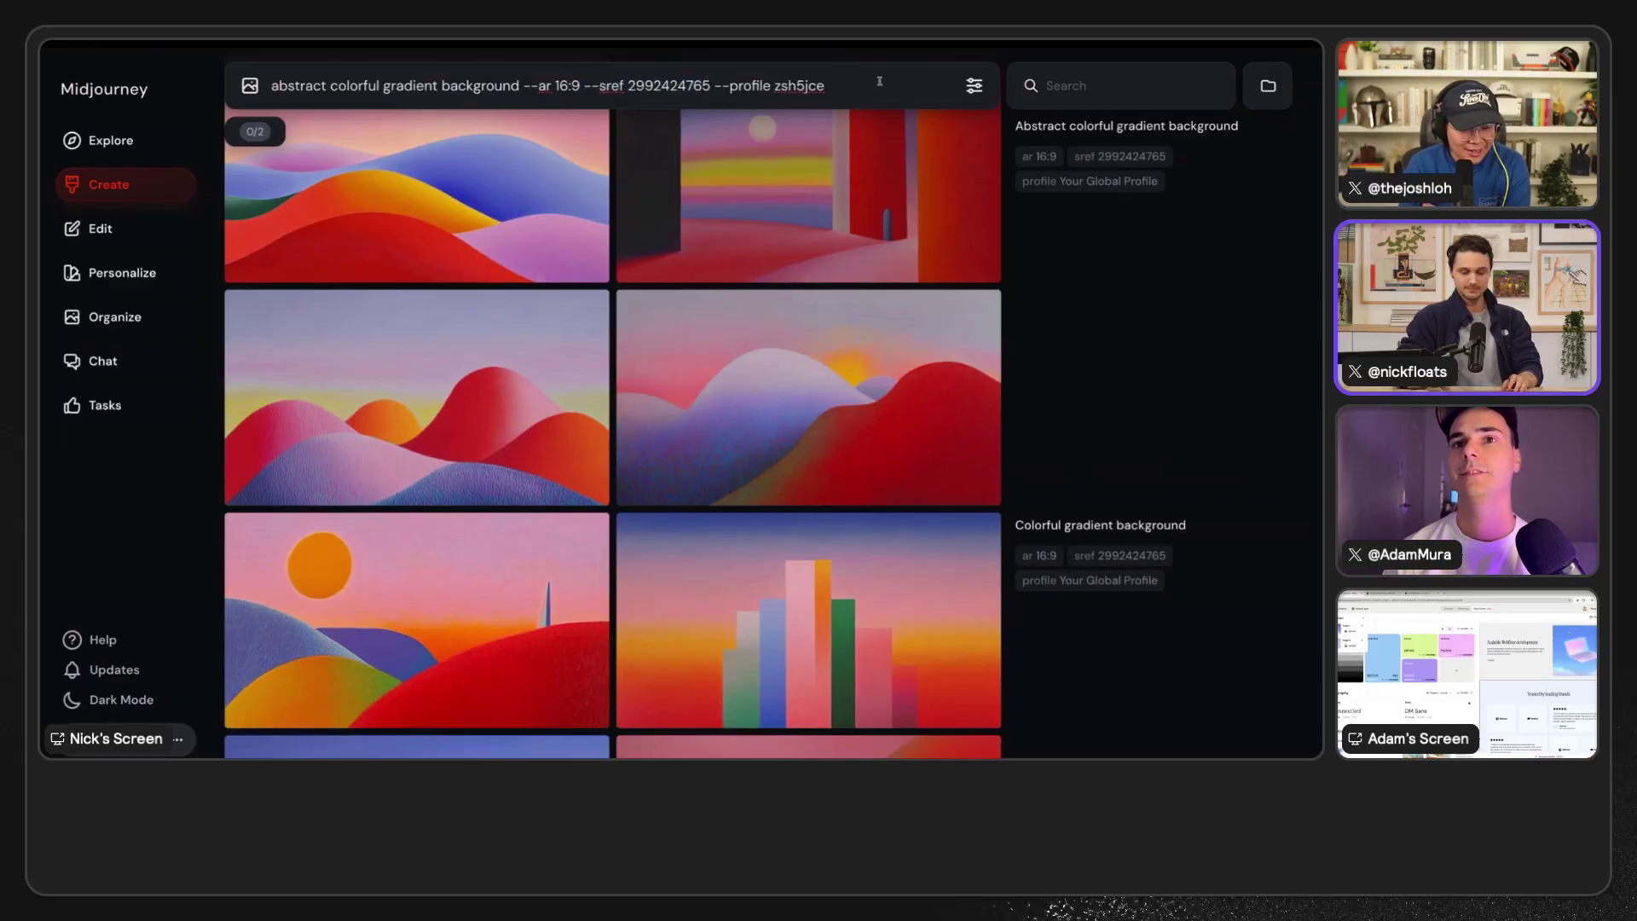
key(Return)
key(Up)
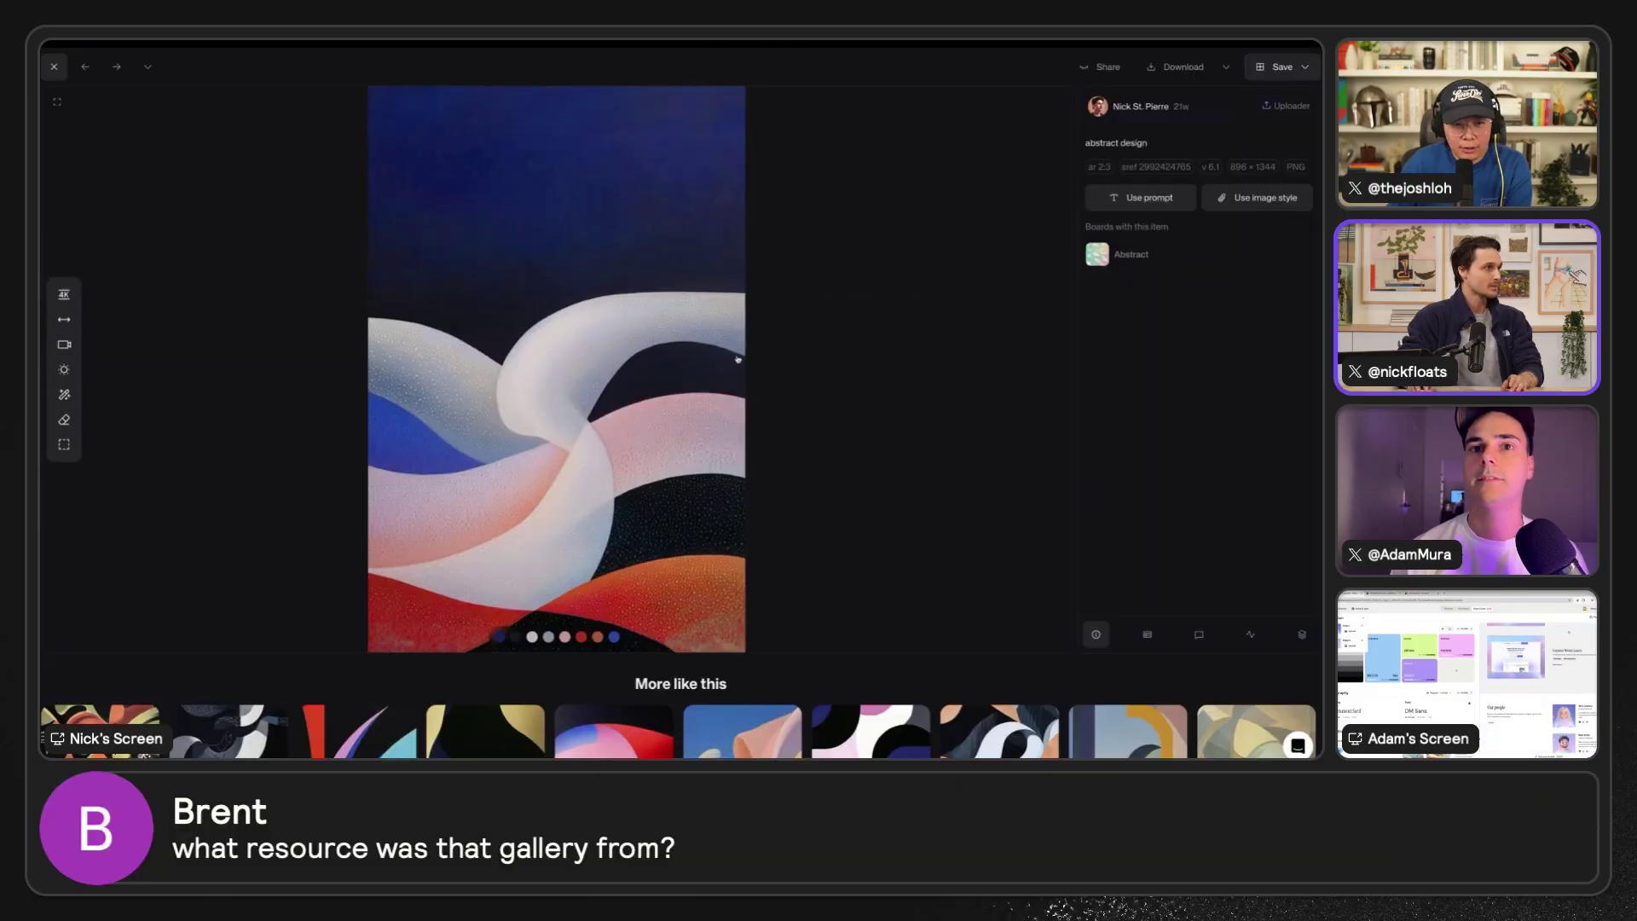
- Browse the library images similar to the dark wave design, view the blue, pink and green one, and return to the red and blue reference
scroll(785, 384, down, 3)
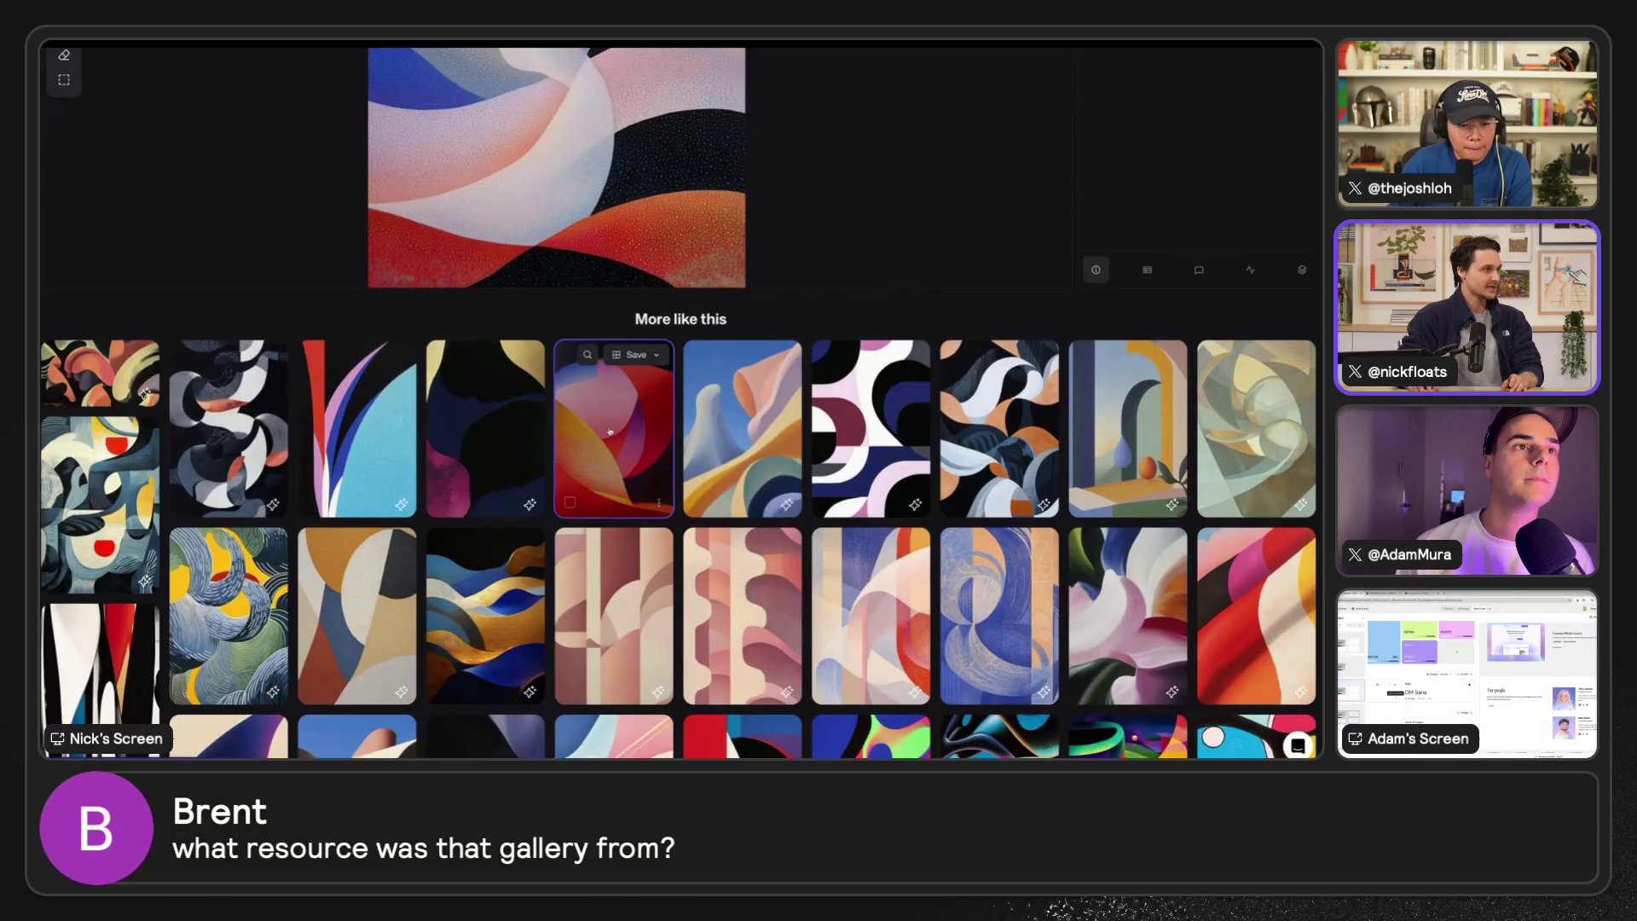
scroll(600, 419, down, 2)
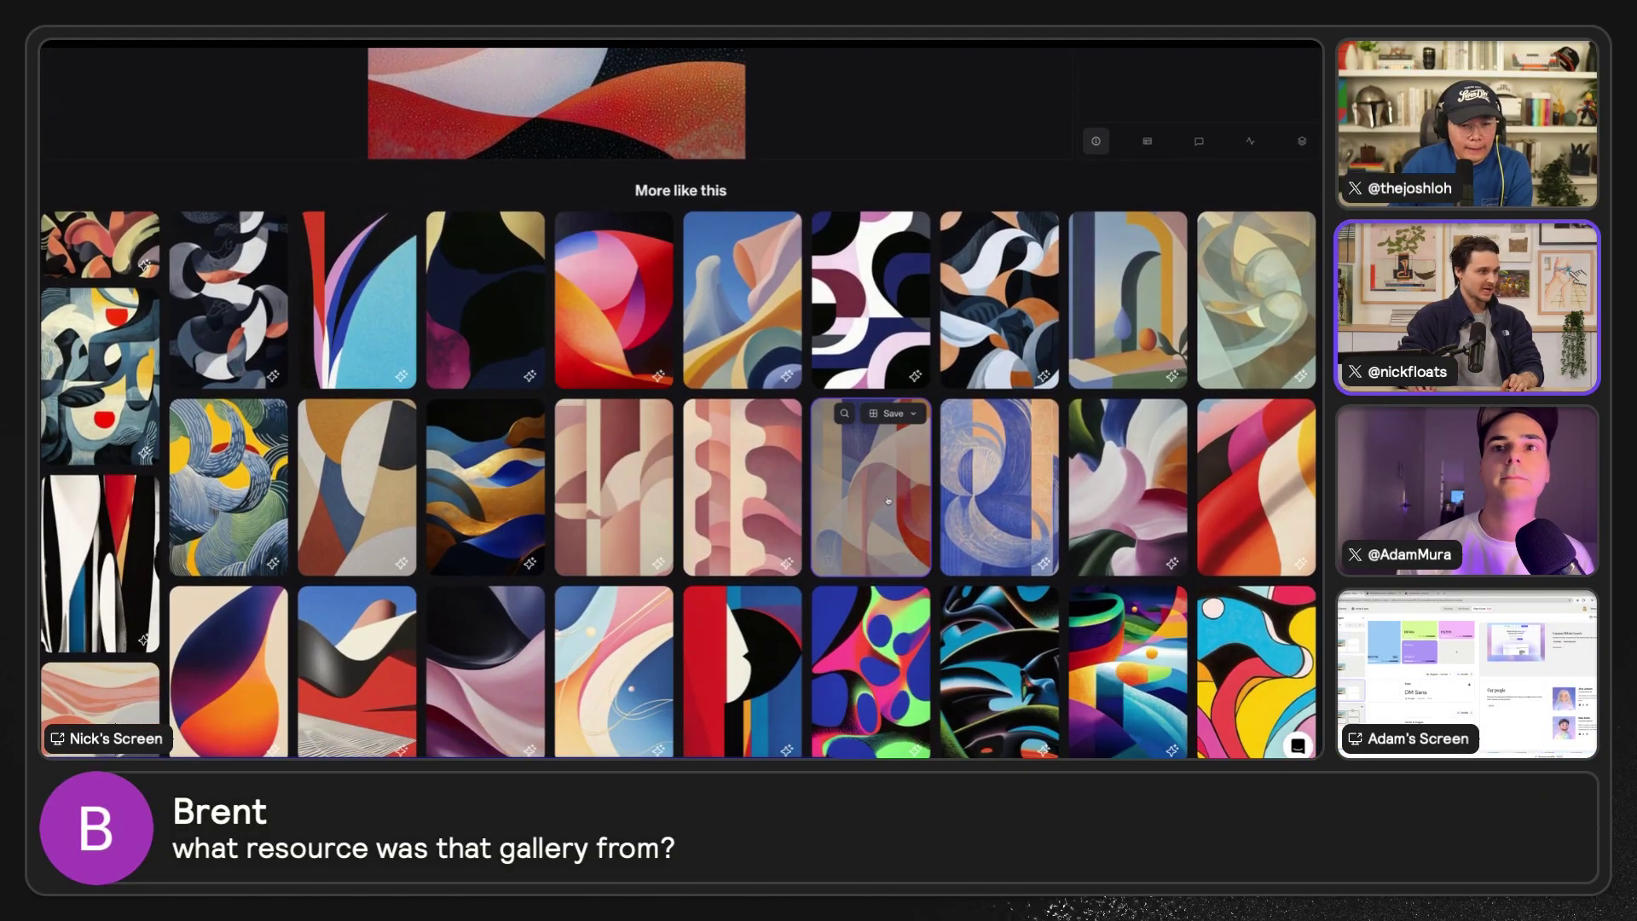
scroll(878, 520, down, 1)
click(878, 520)
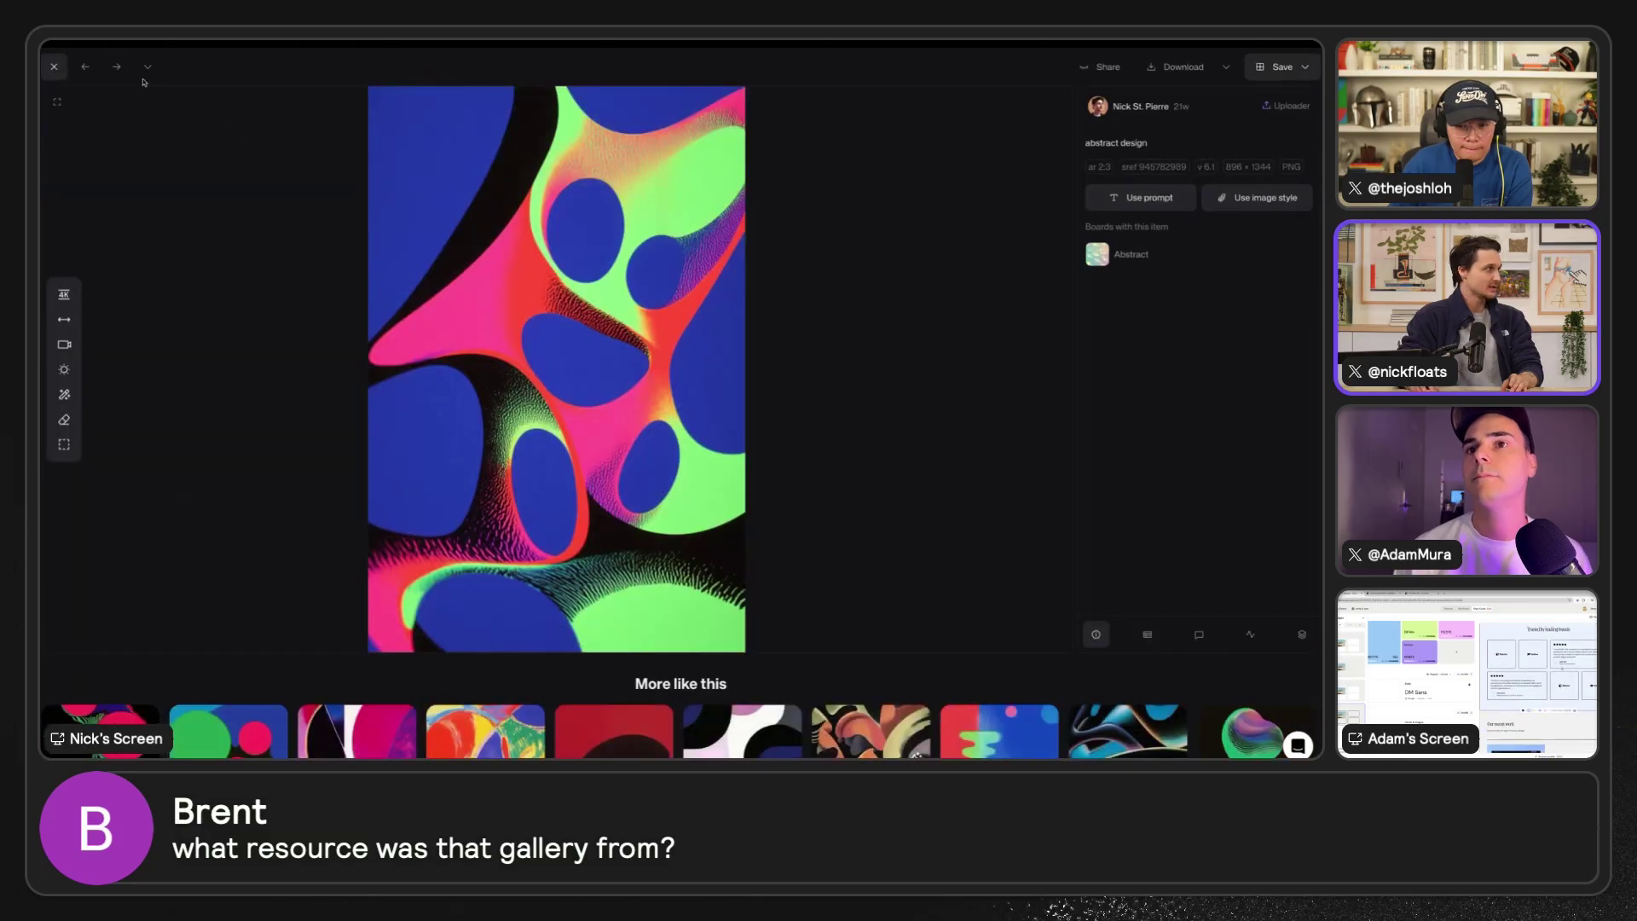
click(85, 67)
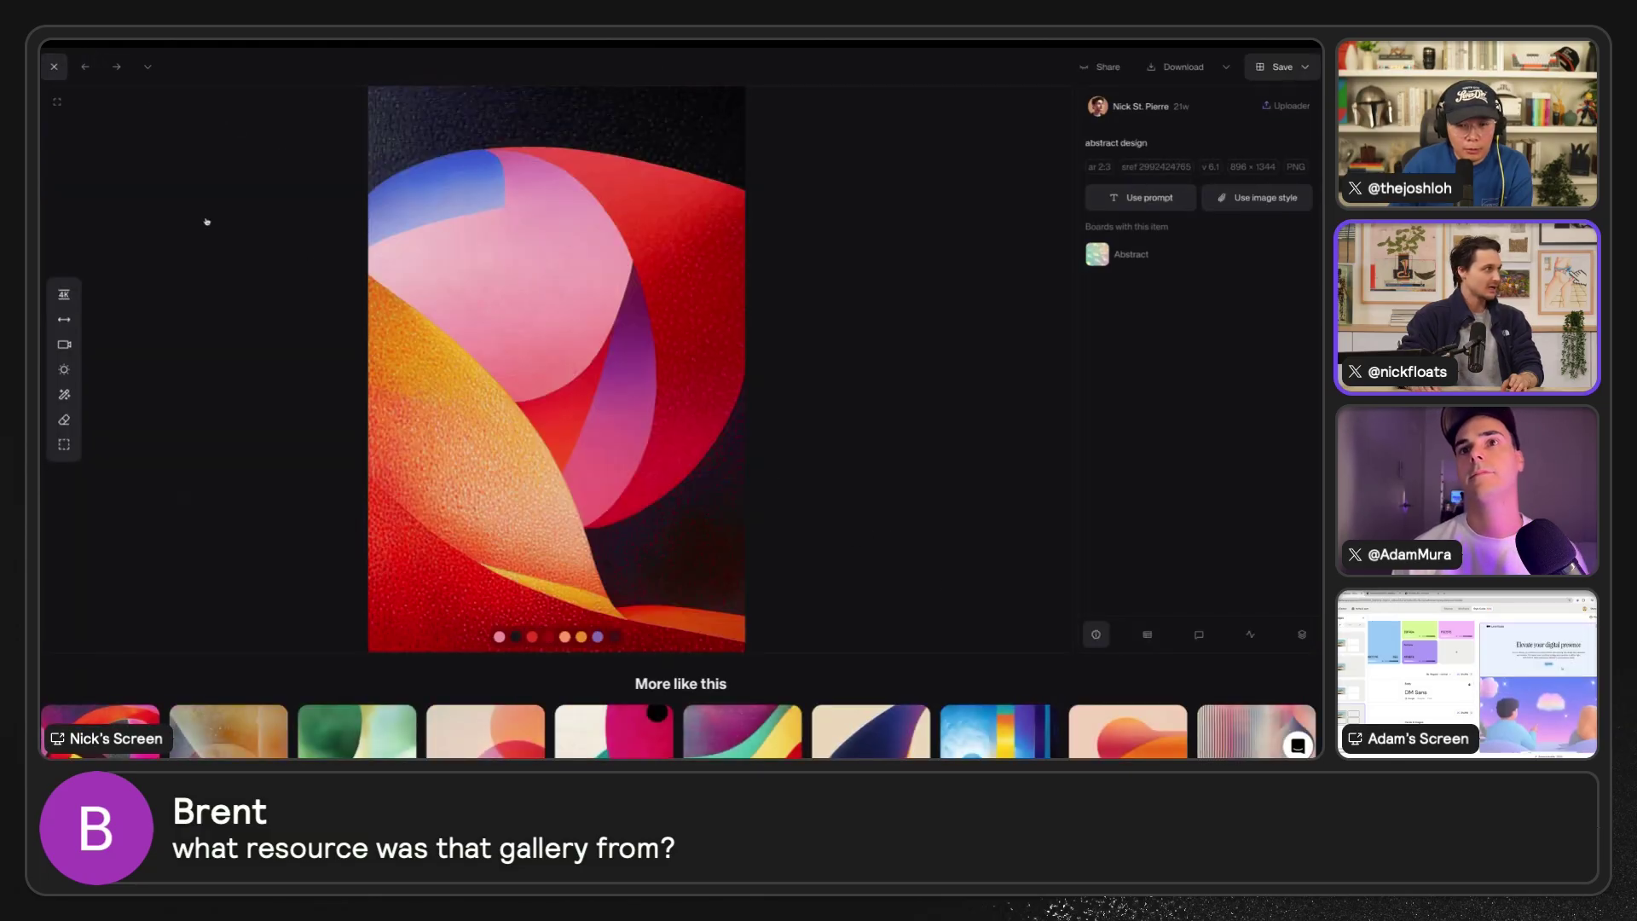
click(53, 66)
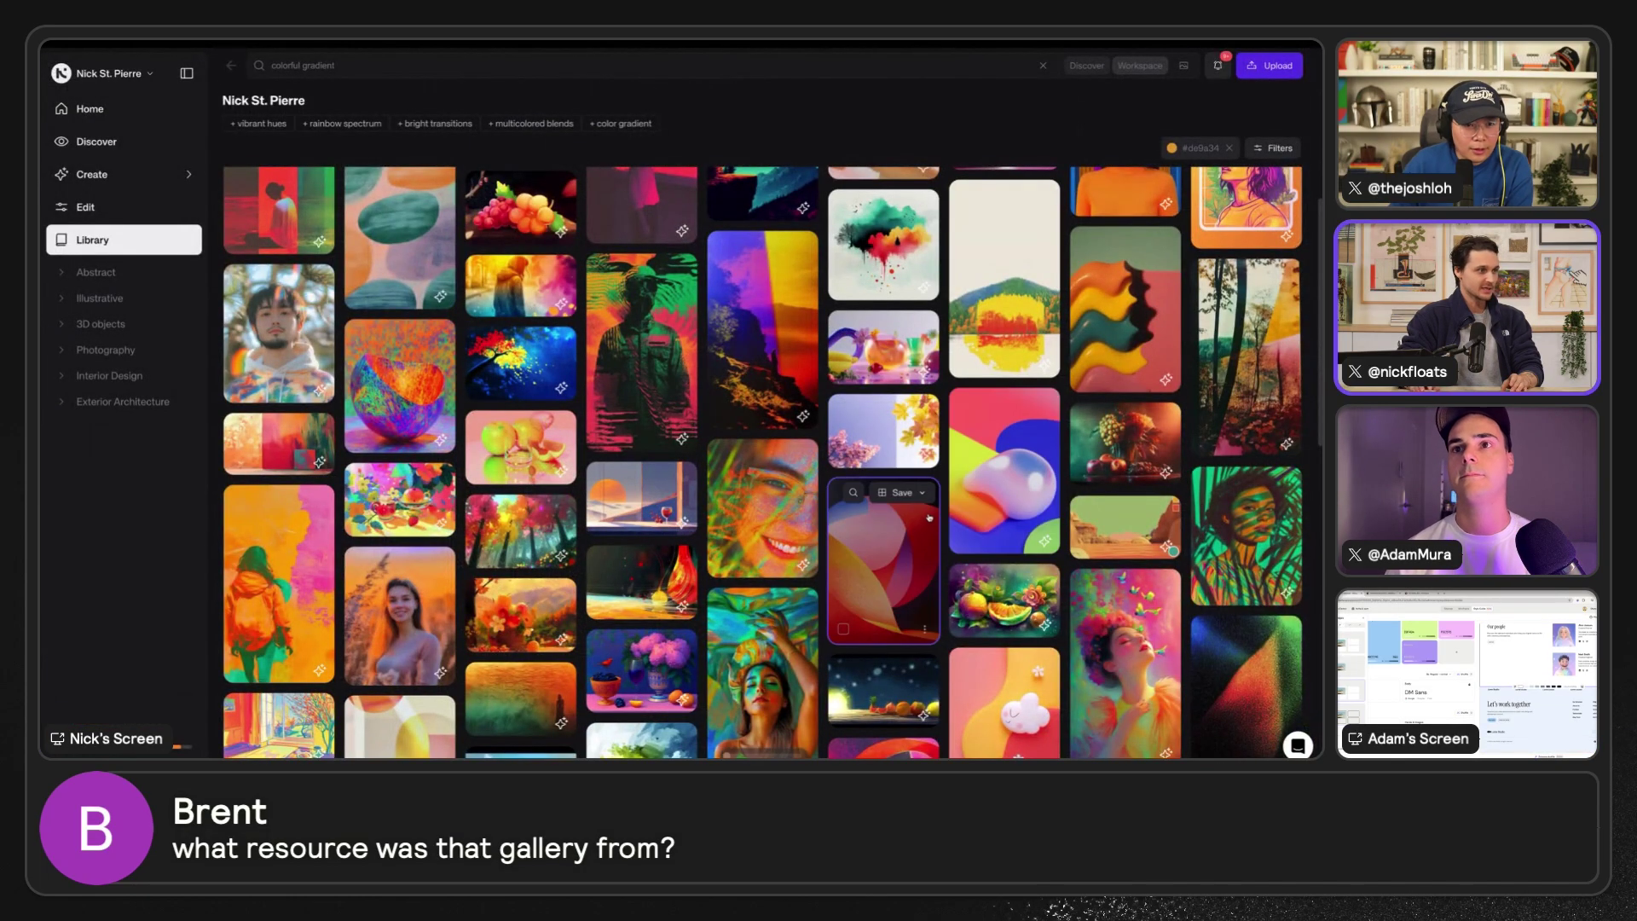
click(915, 525)
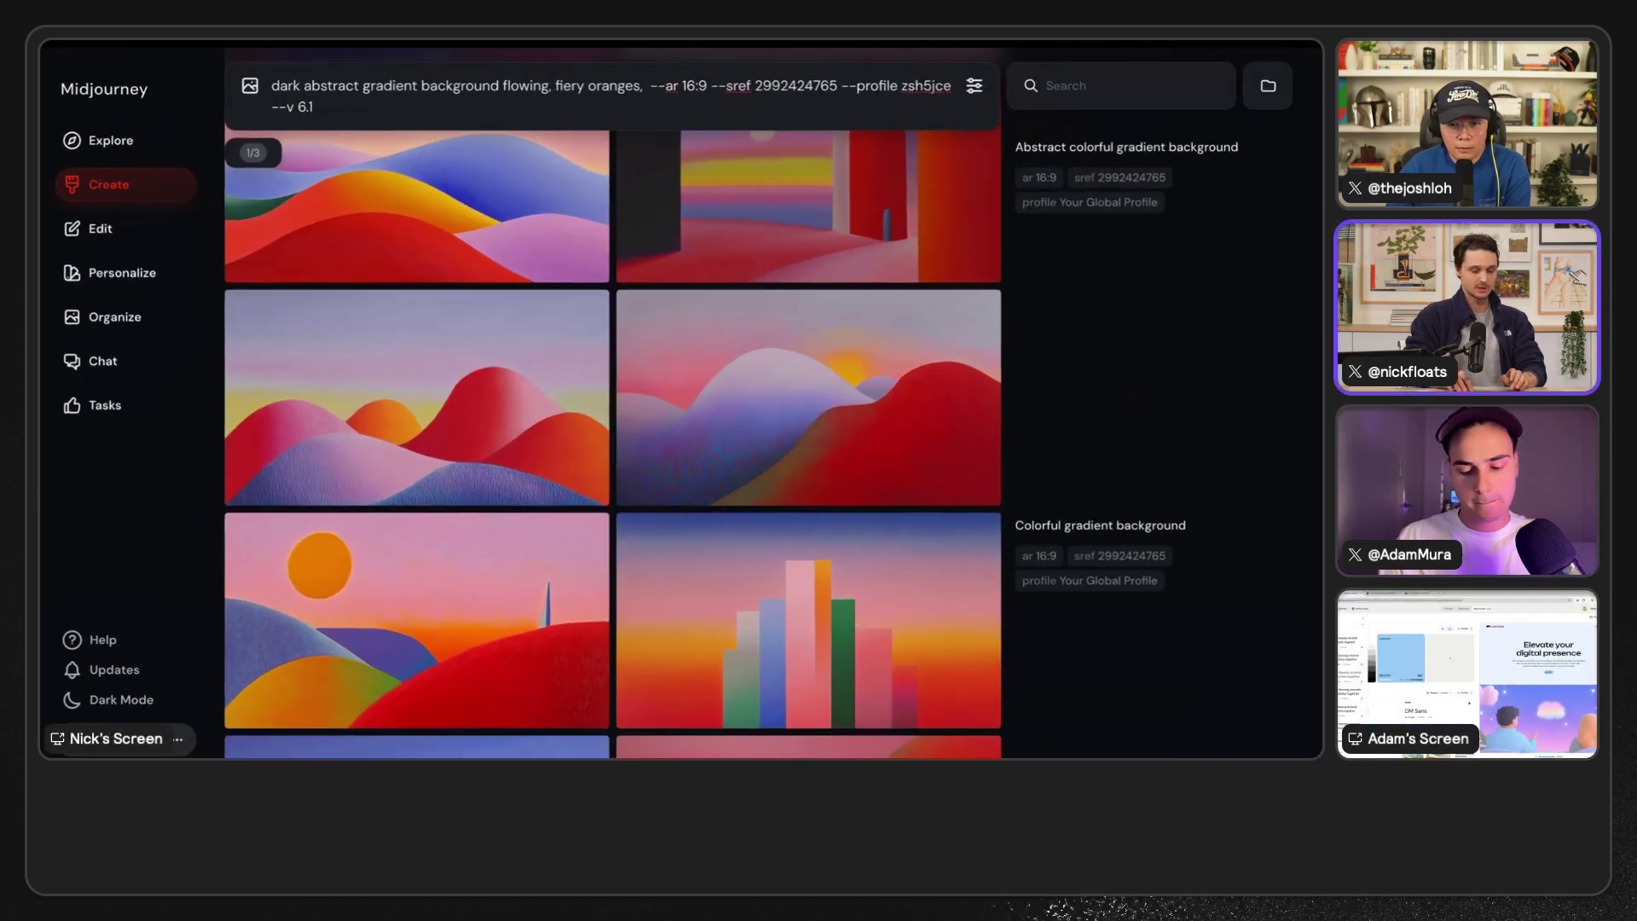
key(Return)
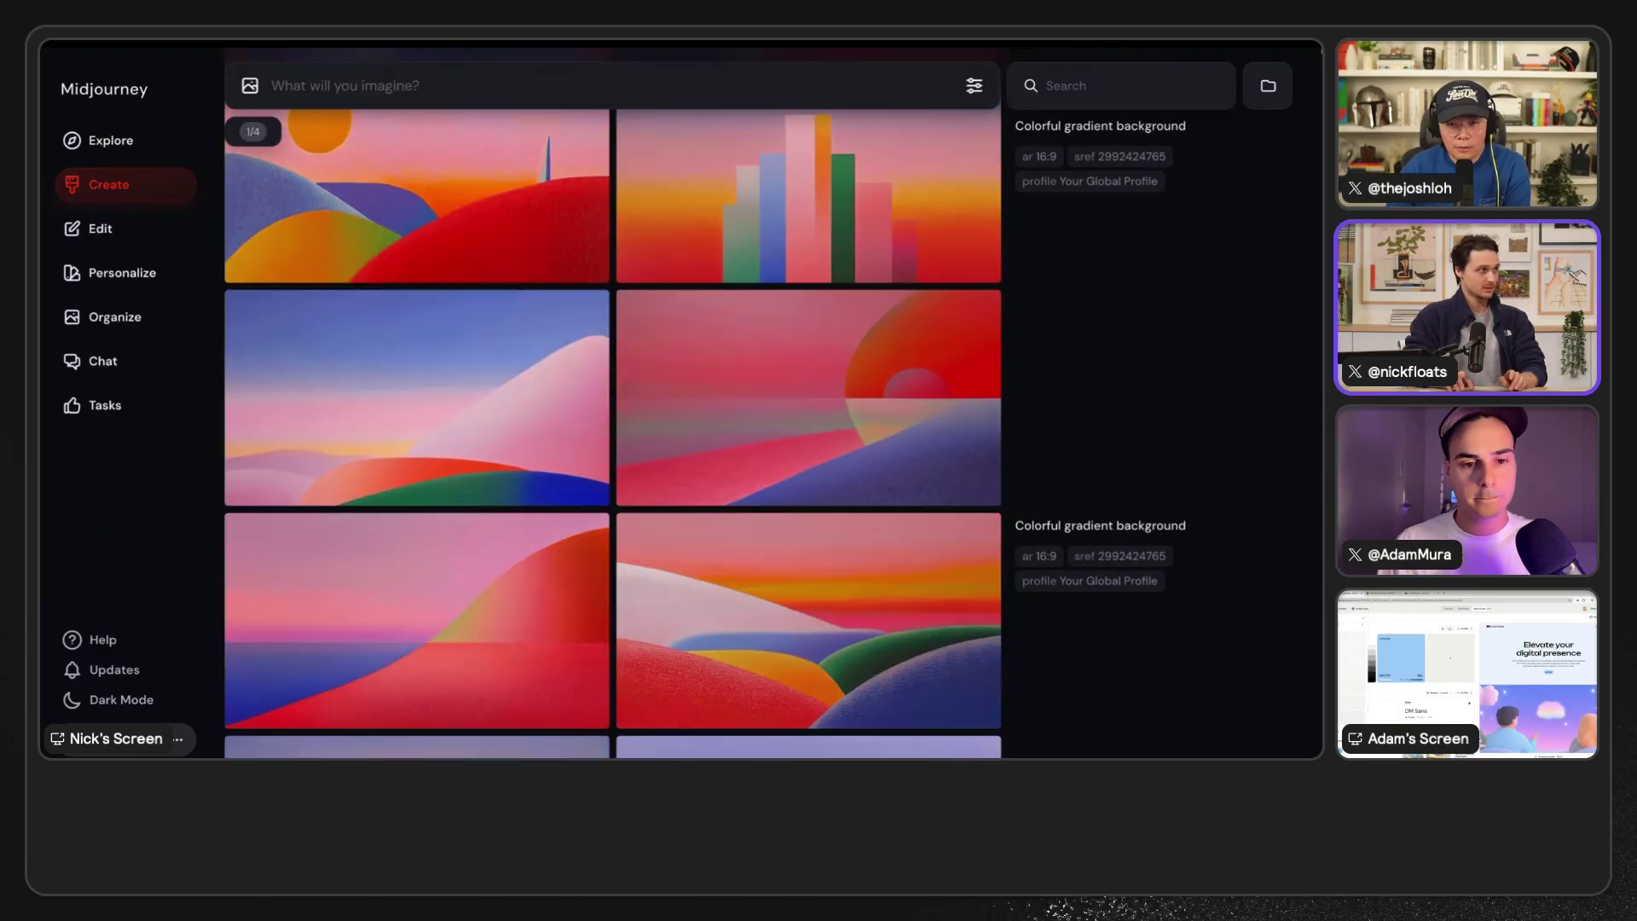
key(super+v)
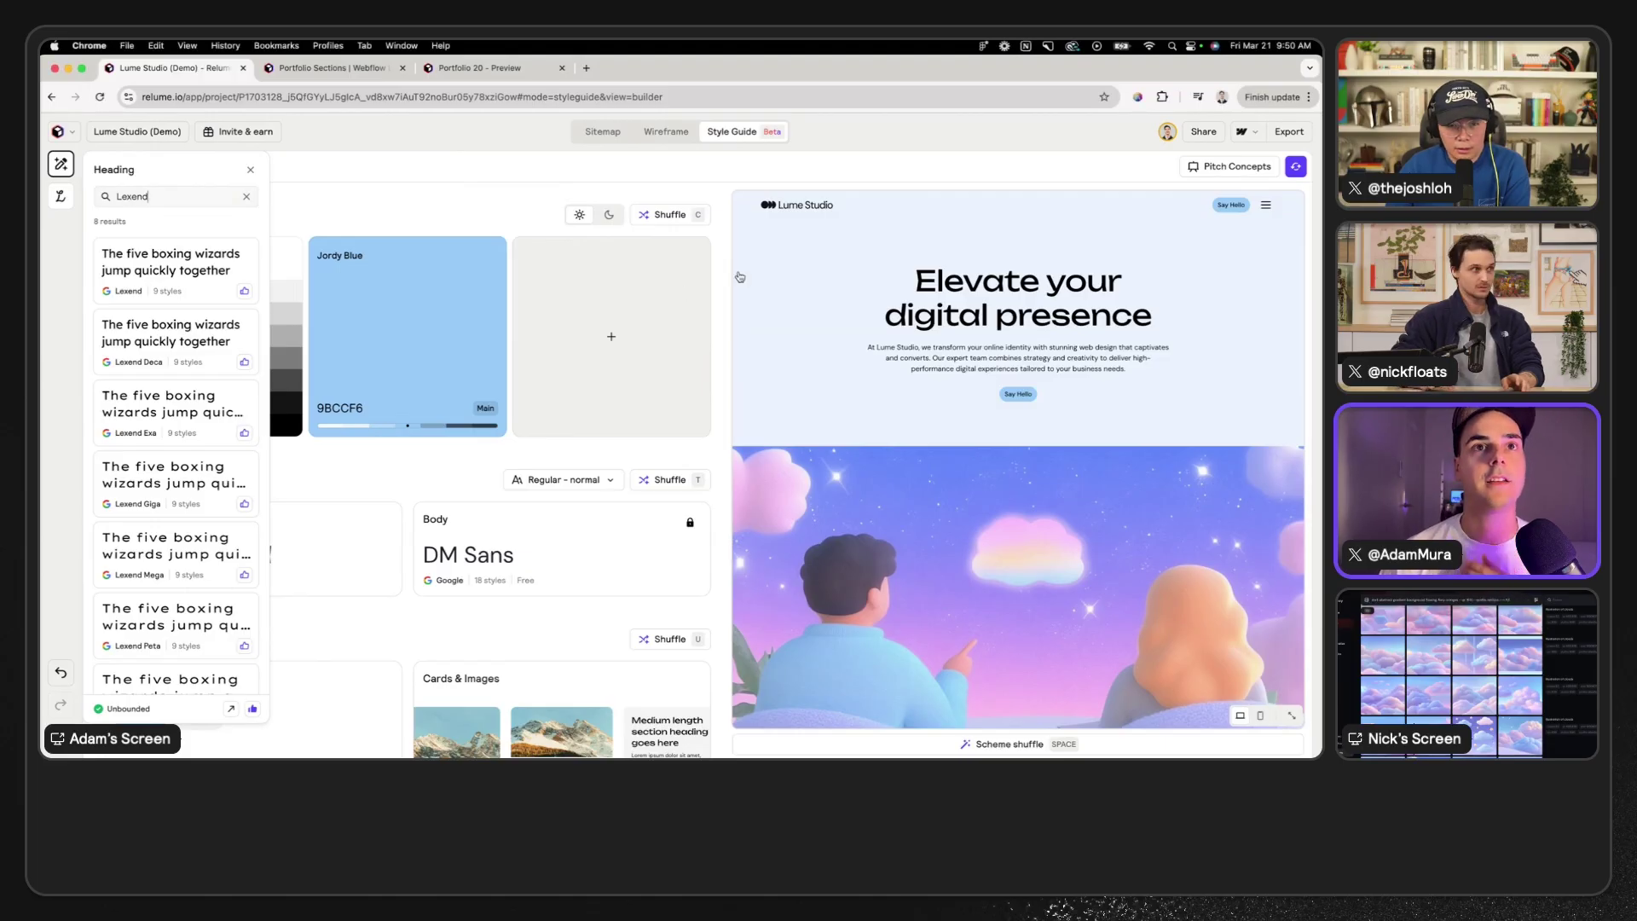
- Inspect the Jordy Blue colour settings and the hero section's image in Relume's Concept 3
click(454, 334)
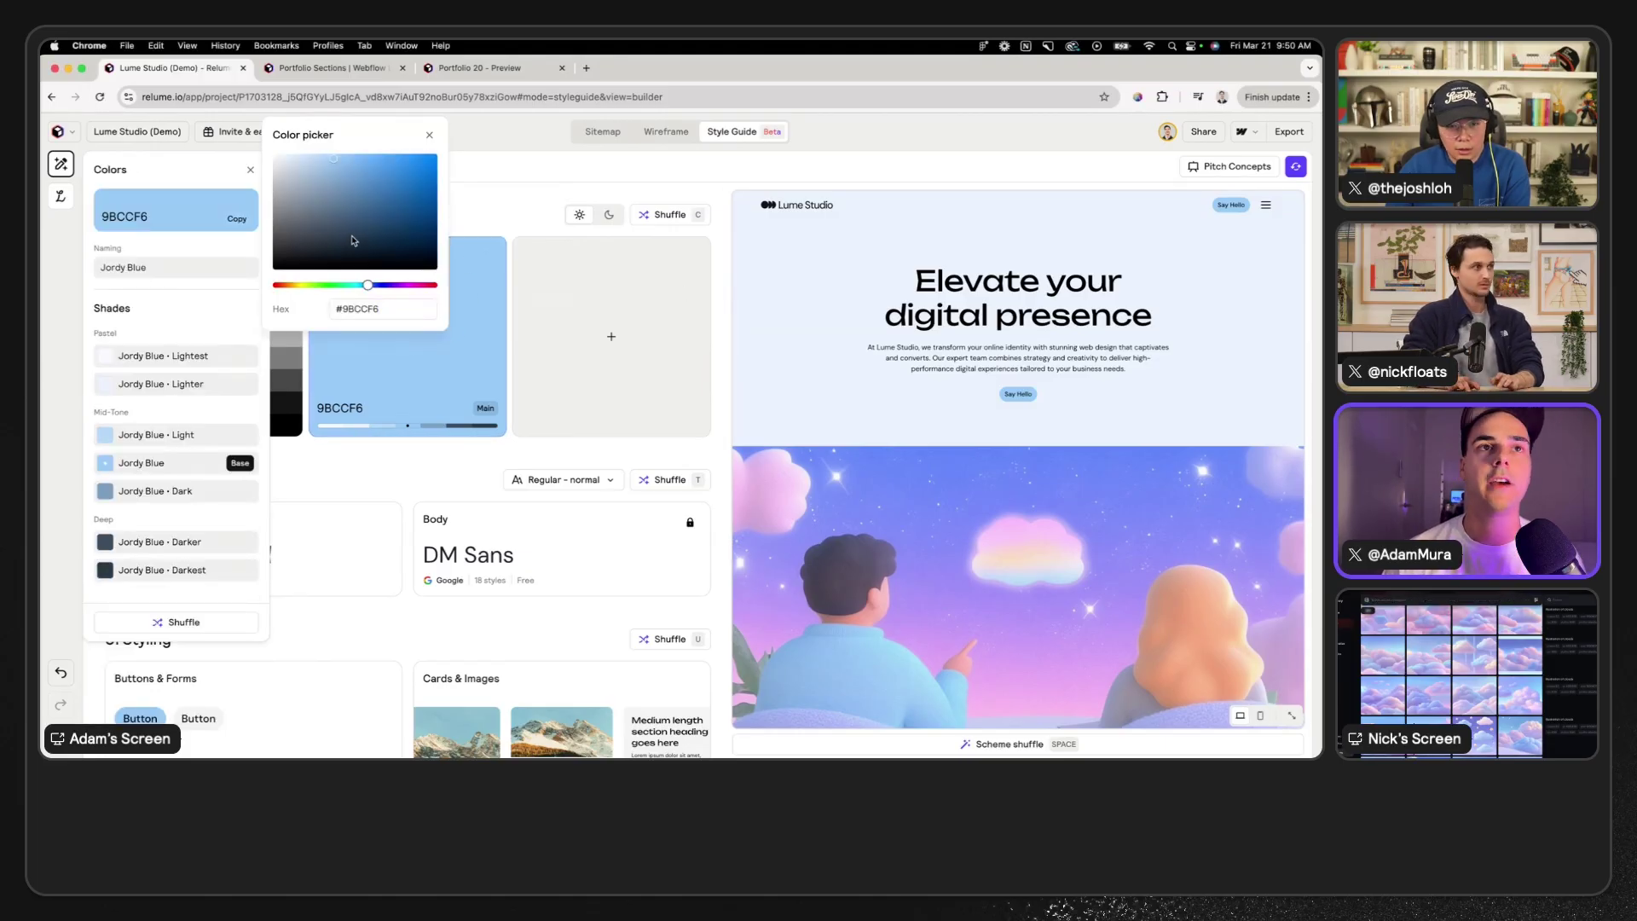
click(526, 173)
scroll(1099, 553, down, 5)
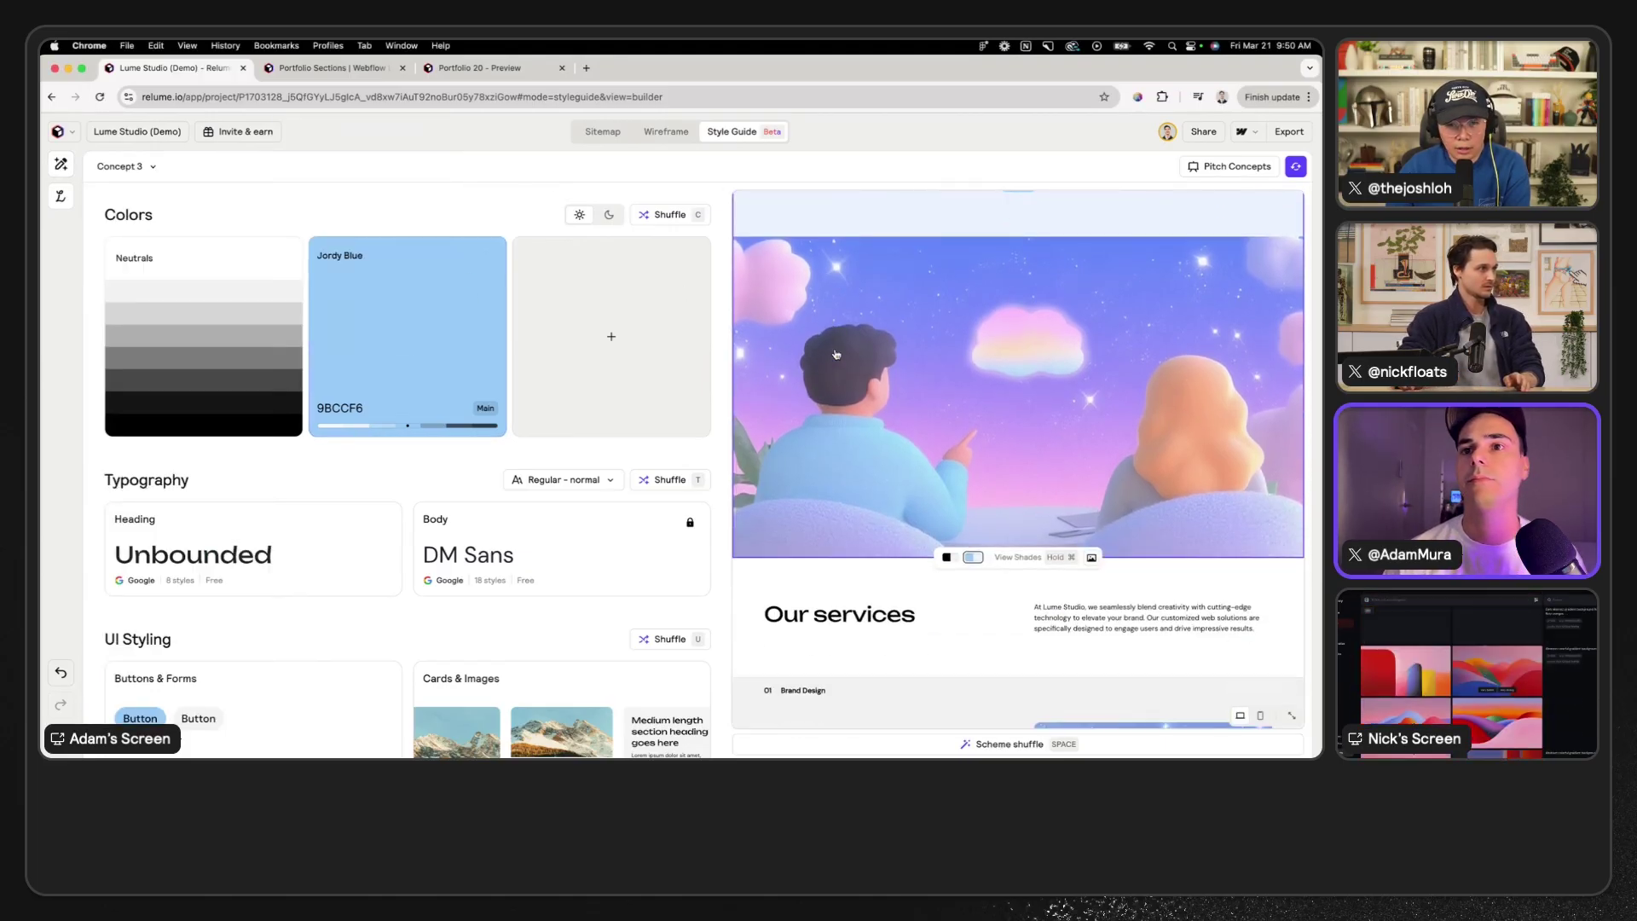
click(1093, 557)
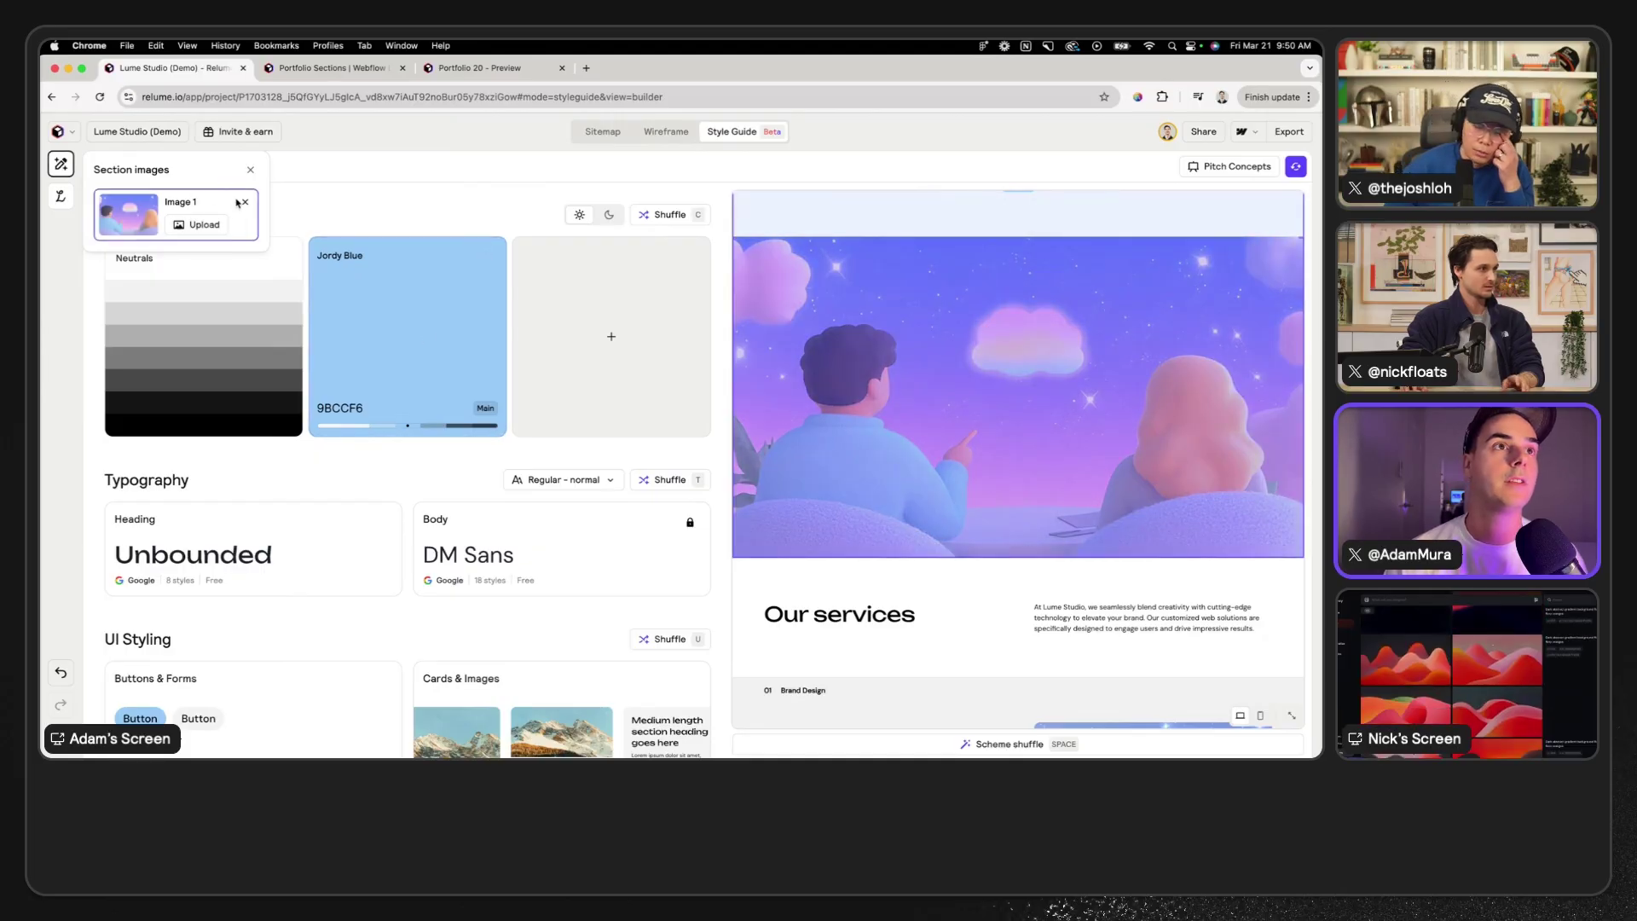
click(250, 169)
- Delete Concept 3 from the style guide and check the list of remaining concepts
click(127, 167)
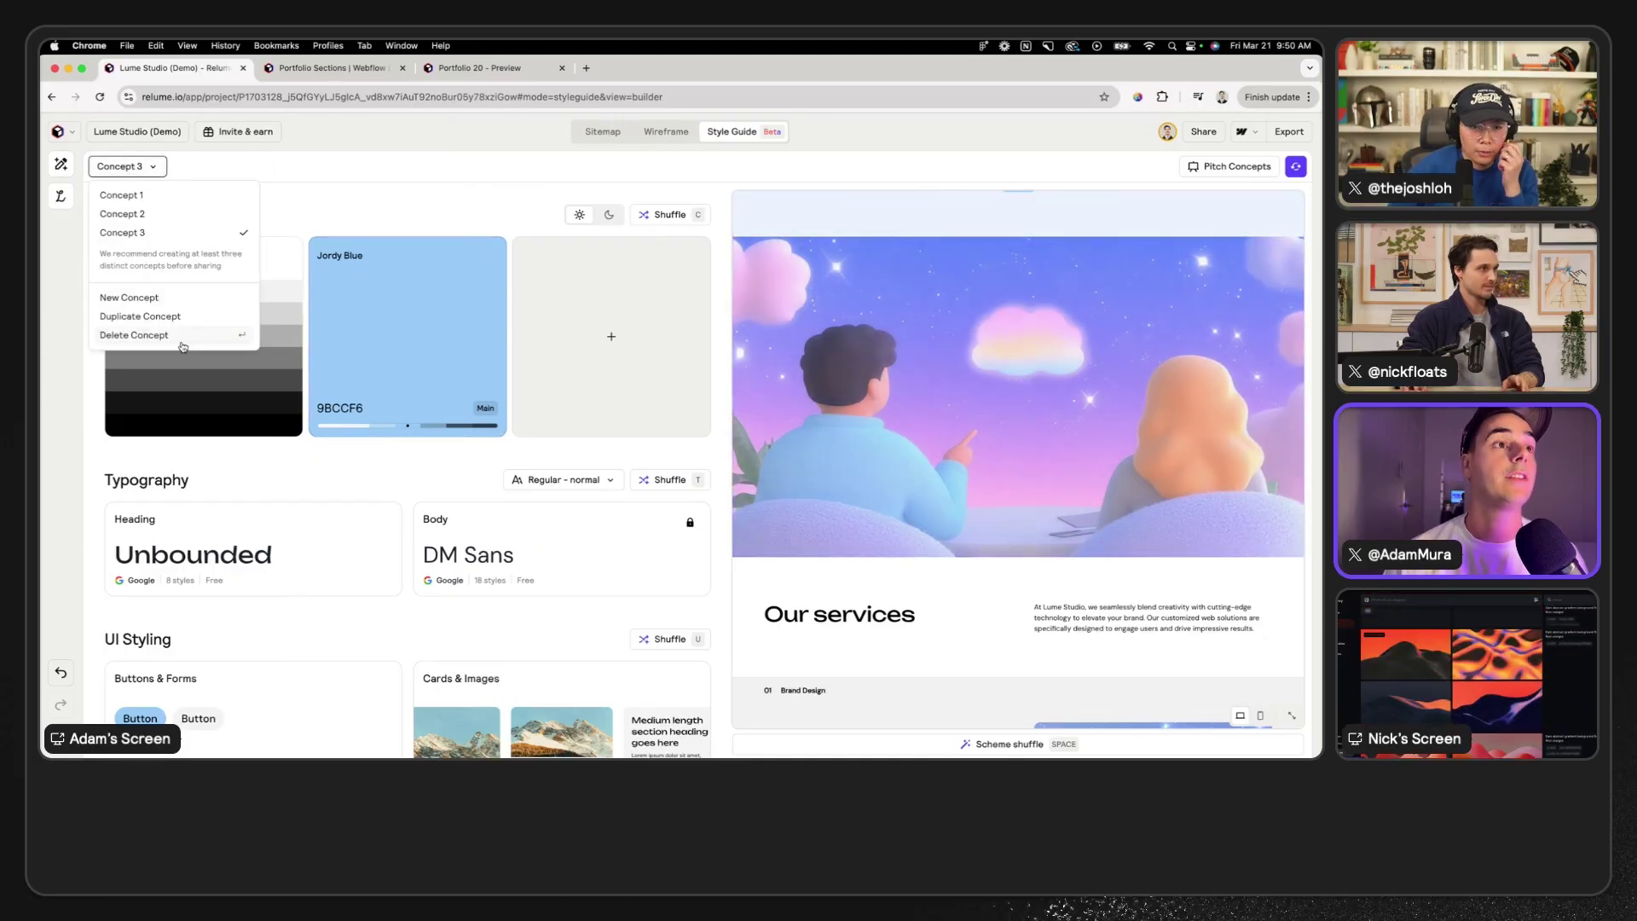
click(182, 340)
click(136, 166)
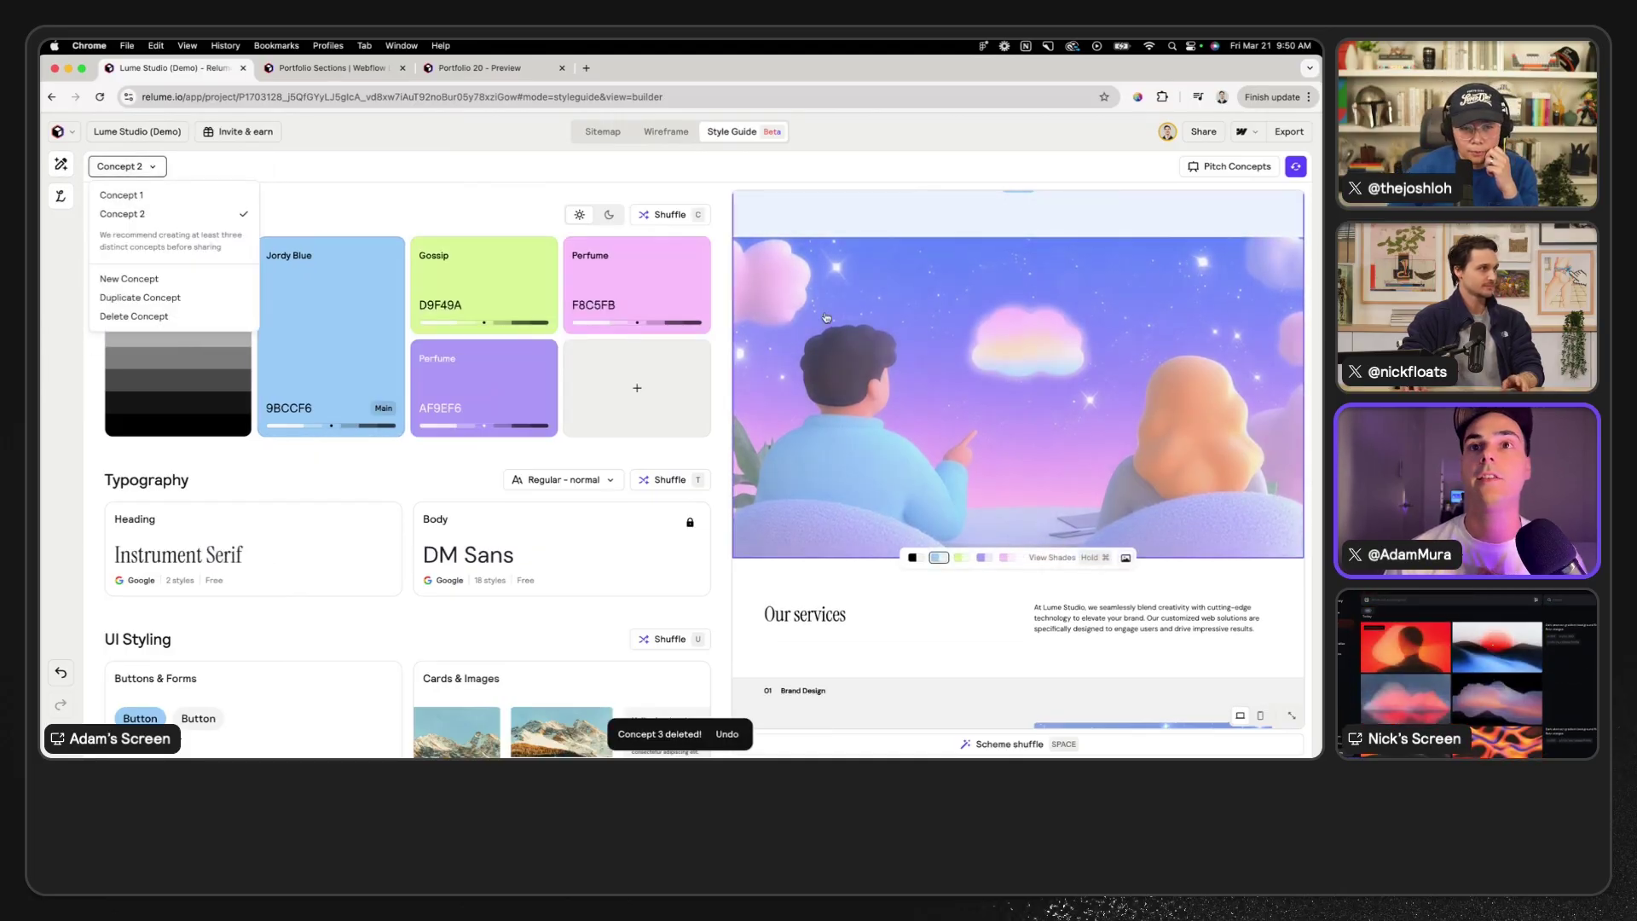
- Open the pitch concepts overview and look through the full preview of Concept 2
click(1219, 165)
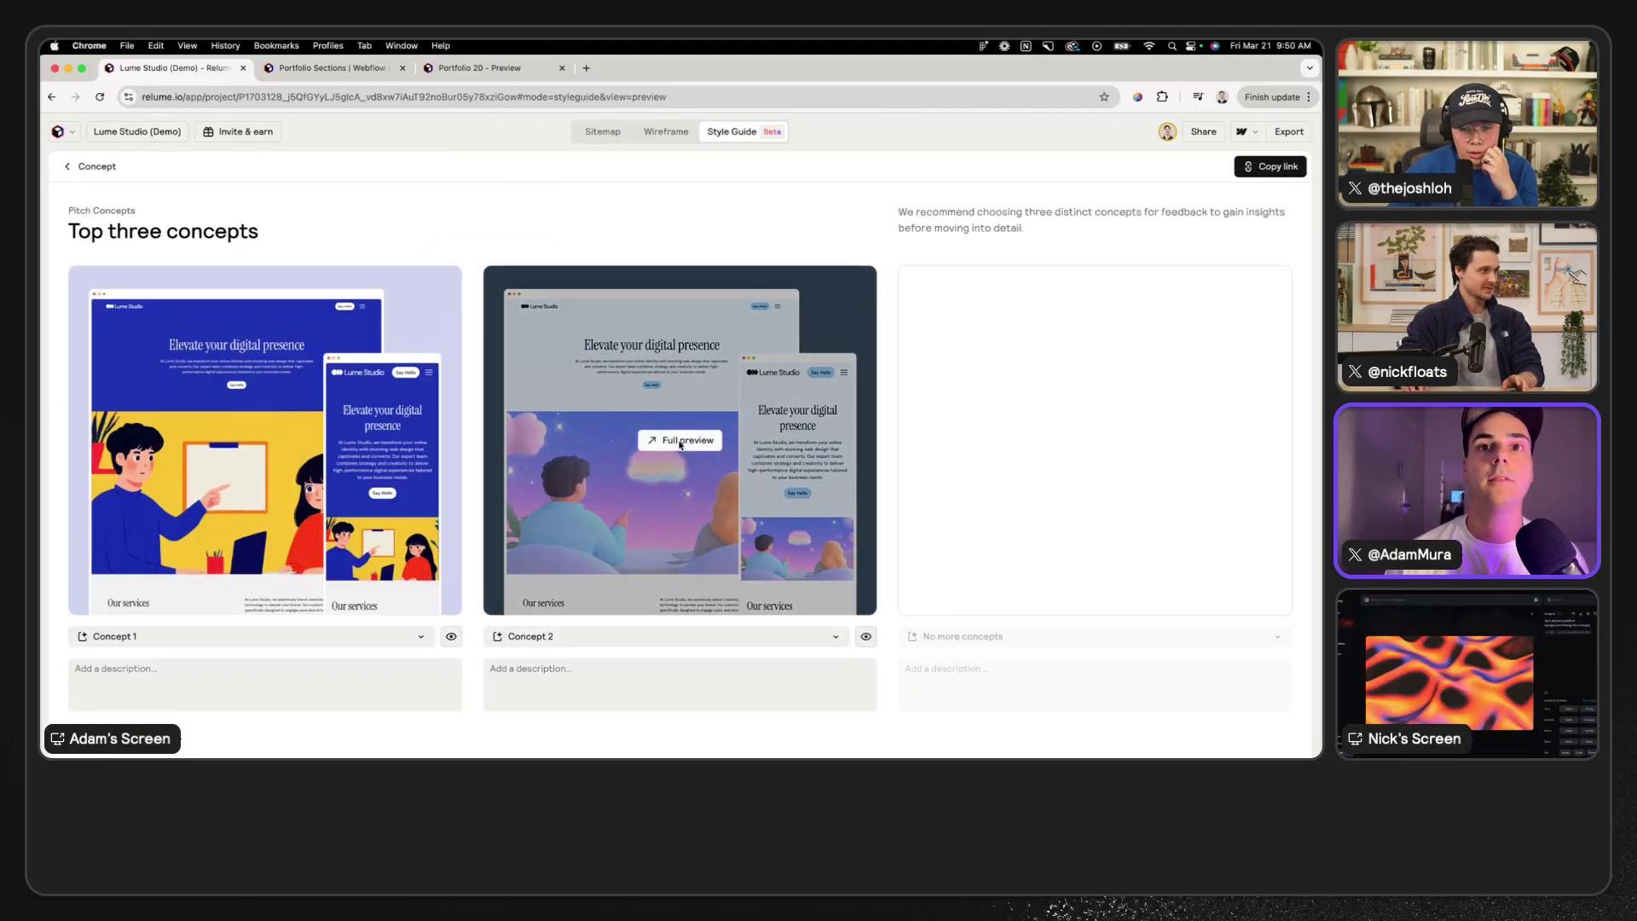
click(679, 441)
scroll(854, 430, down, 8)
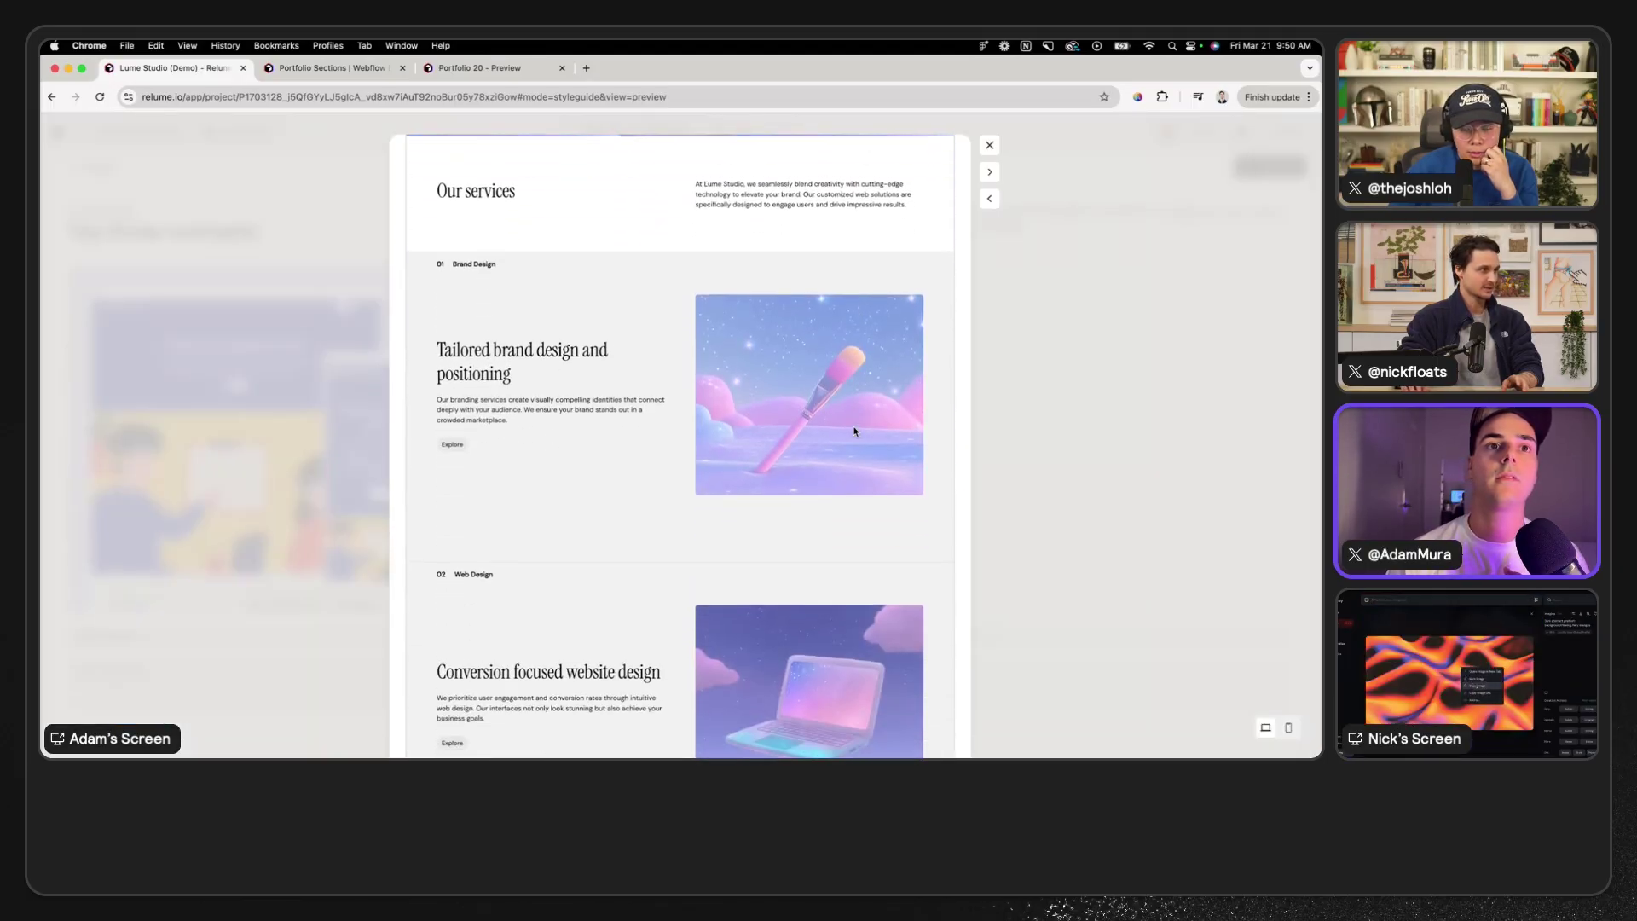
scroll(854, 430, down, 5)
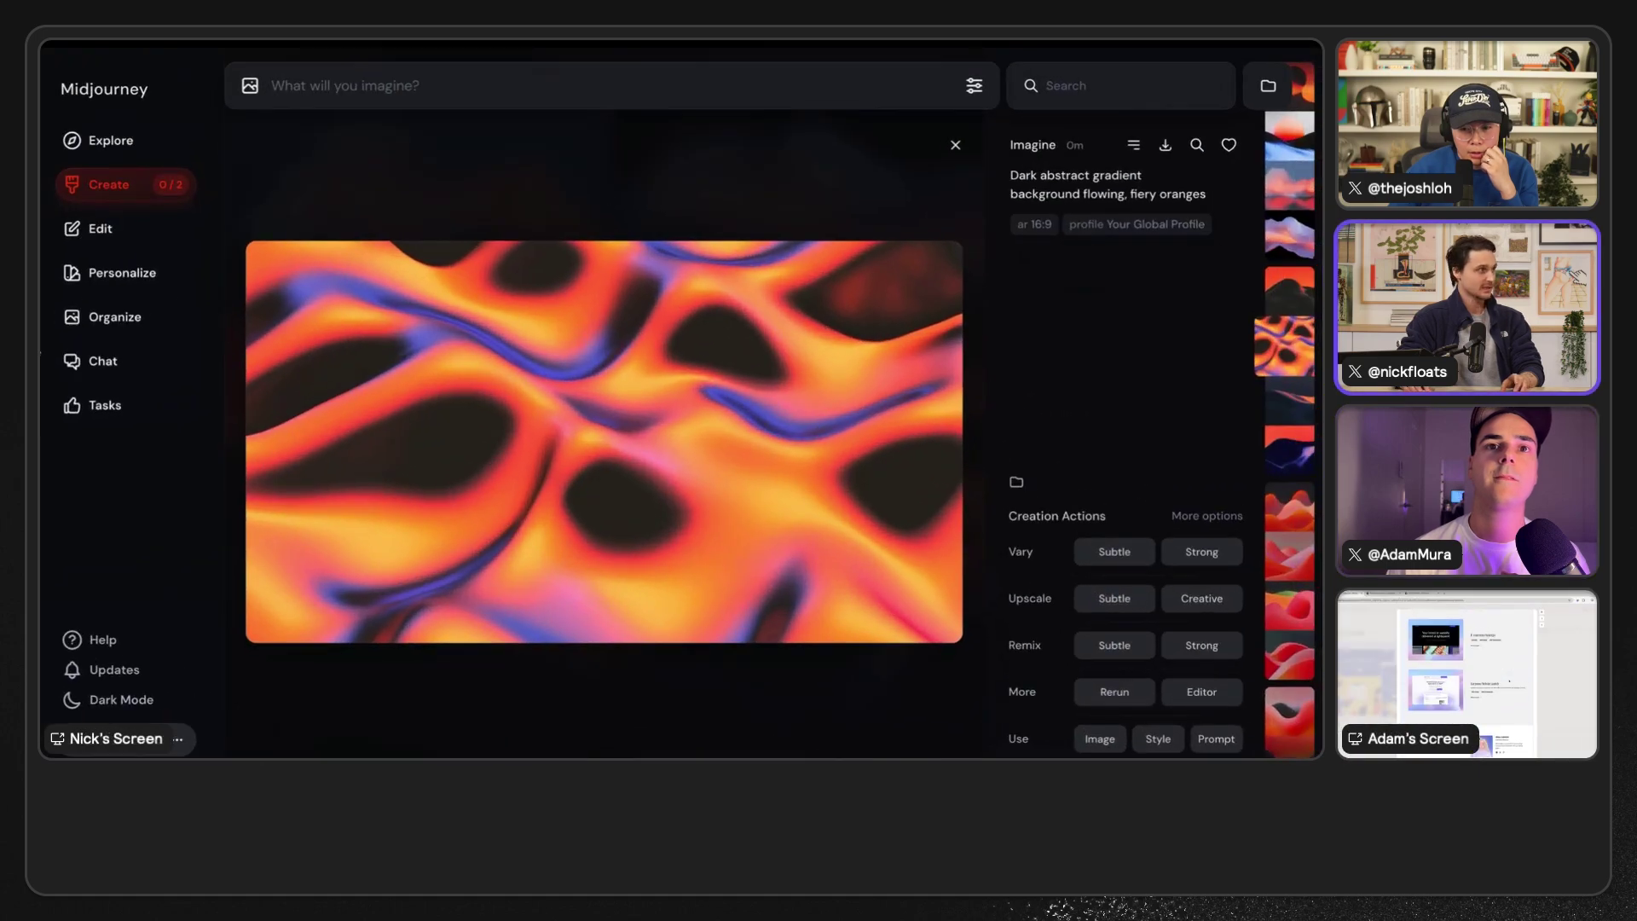
- Switch to Figma, paste the fiery orange gradient image, and place it on empty canvas beside the Concept 2 web design assets
key(super+Tab)
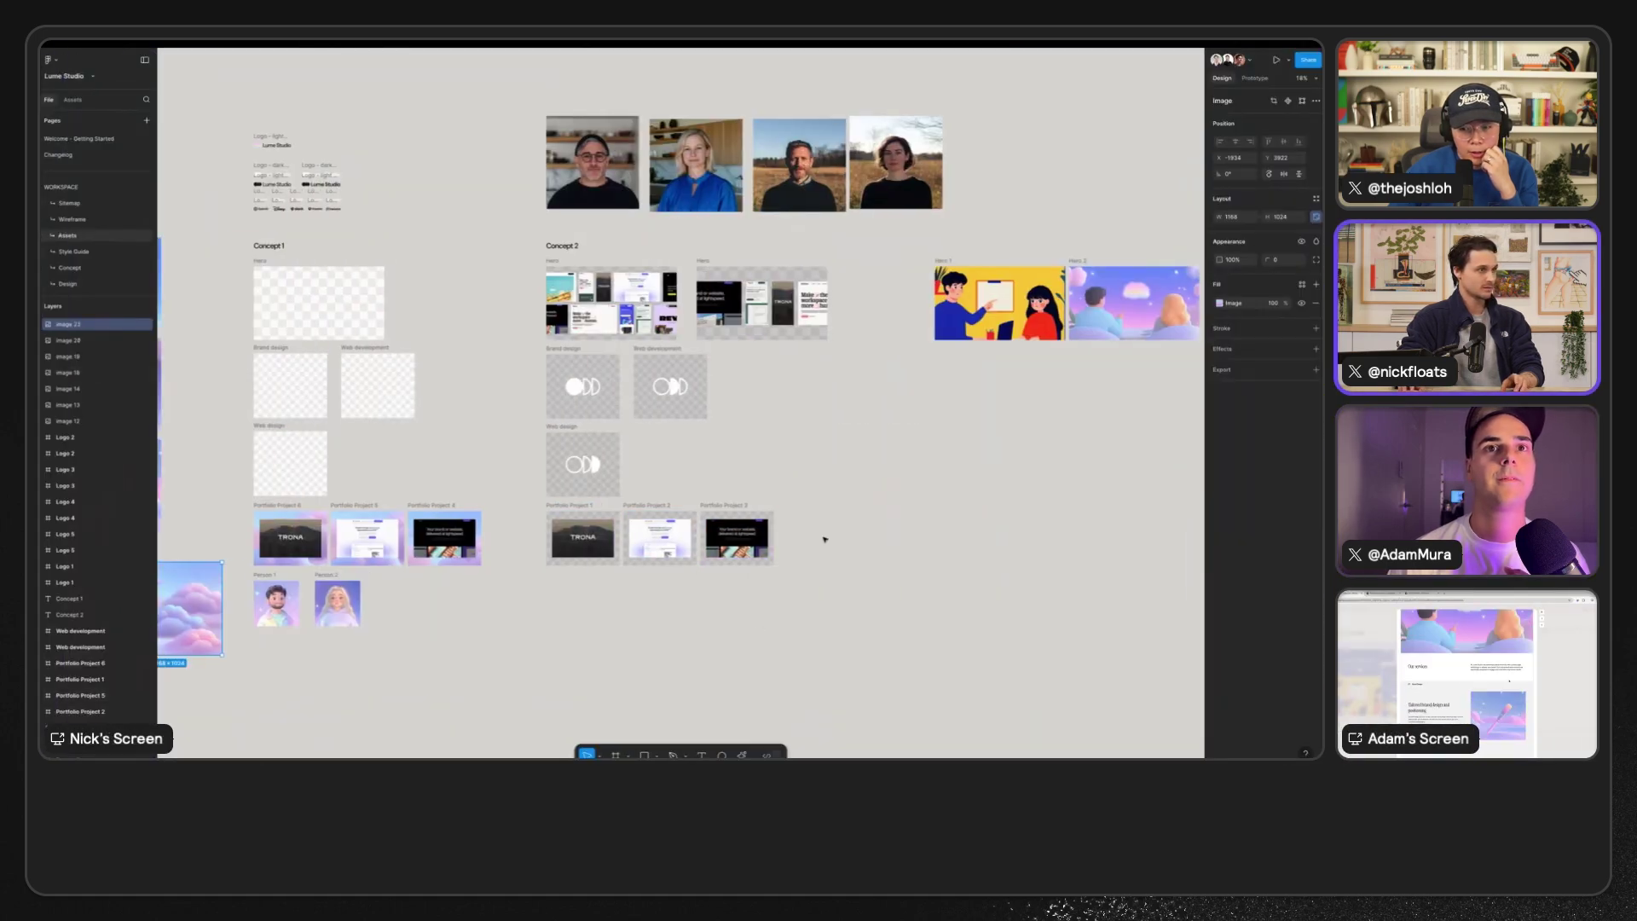
key(super+v)
drag(691, 432, 830, 443)
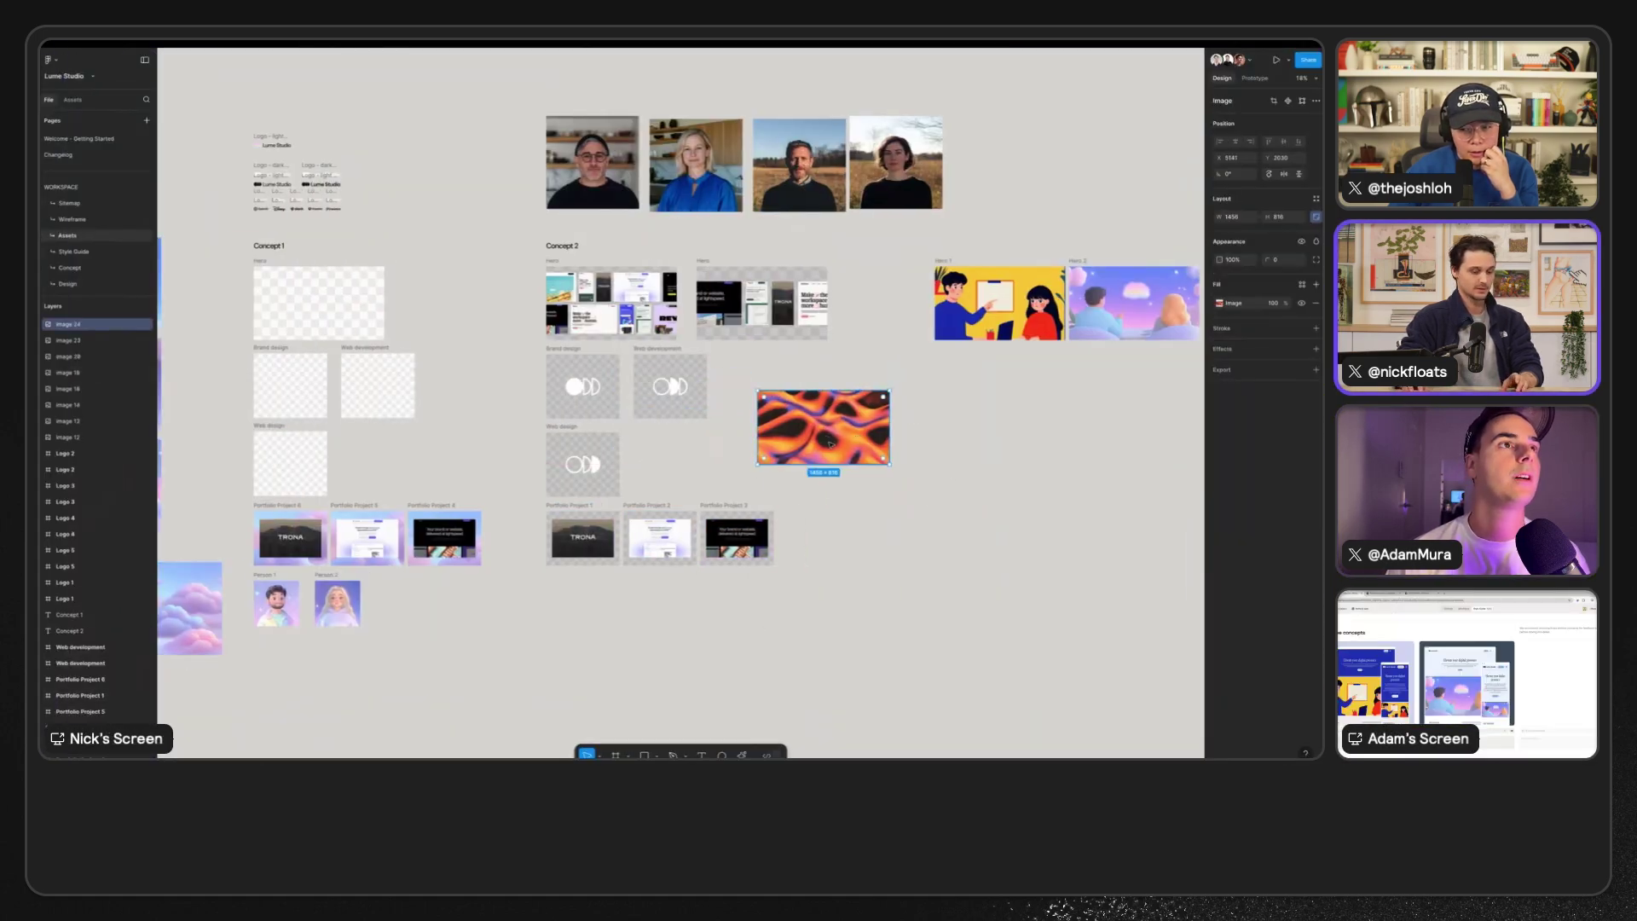
key(super+Tab)
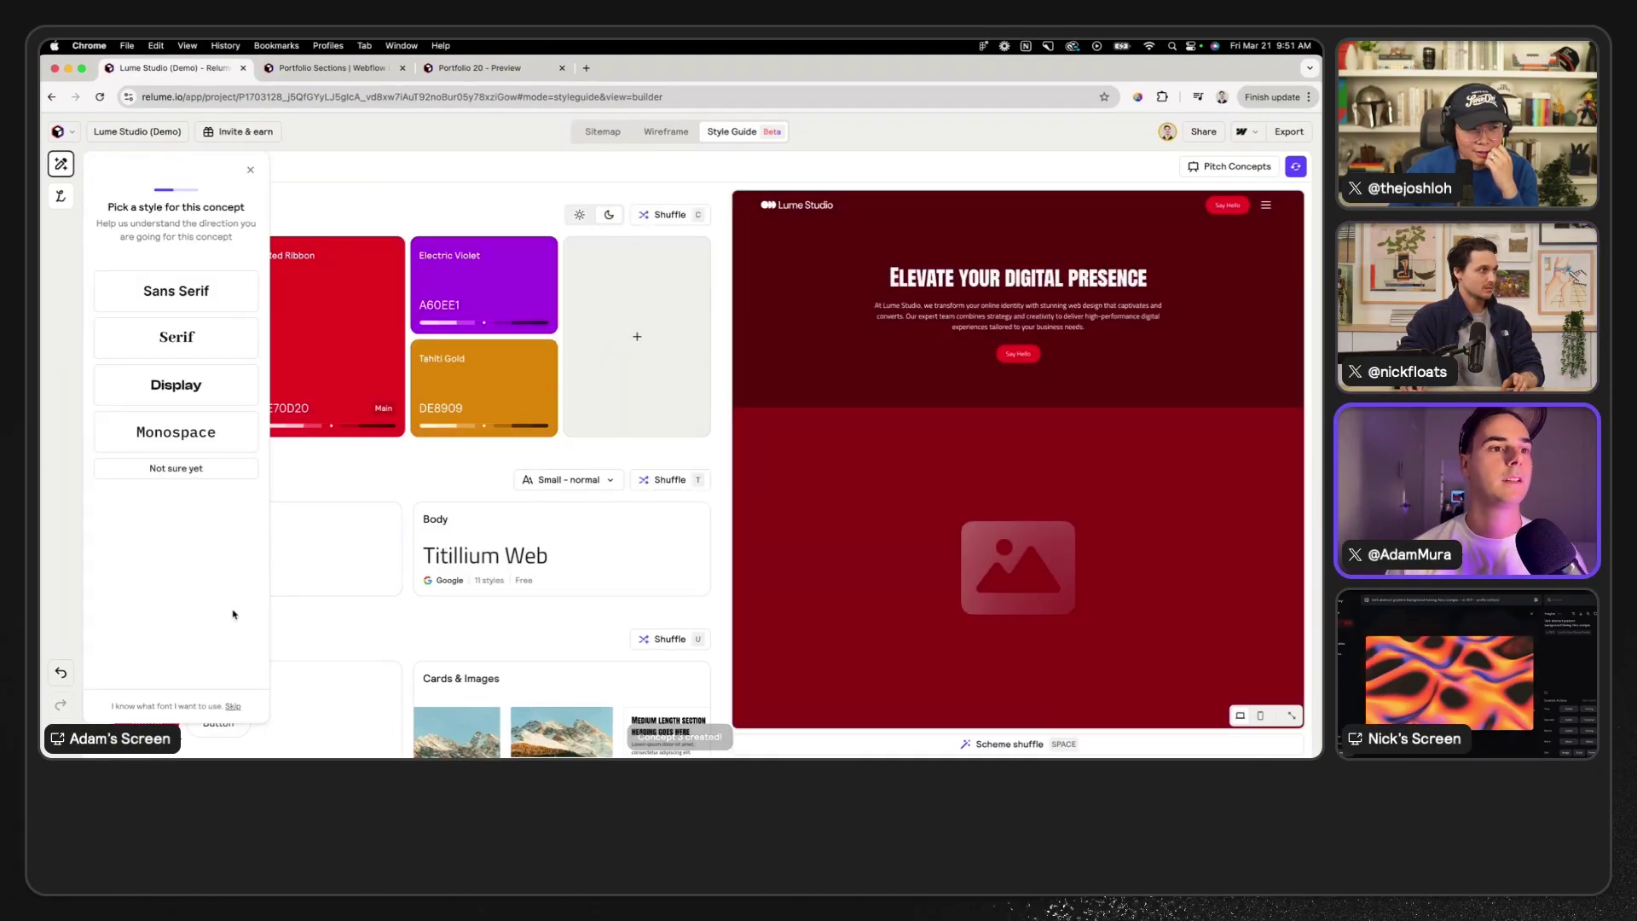
- Skip the style suggestions for the new Relume concept and set its heading font to Unbounded
click(233, 706)
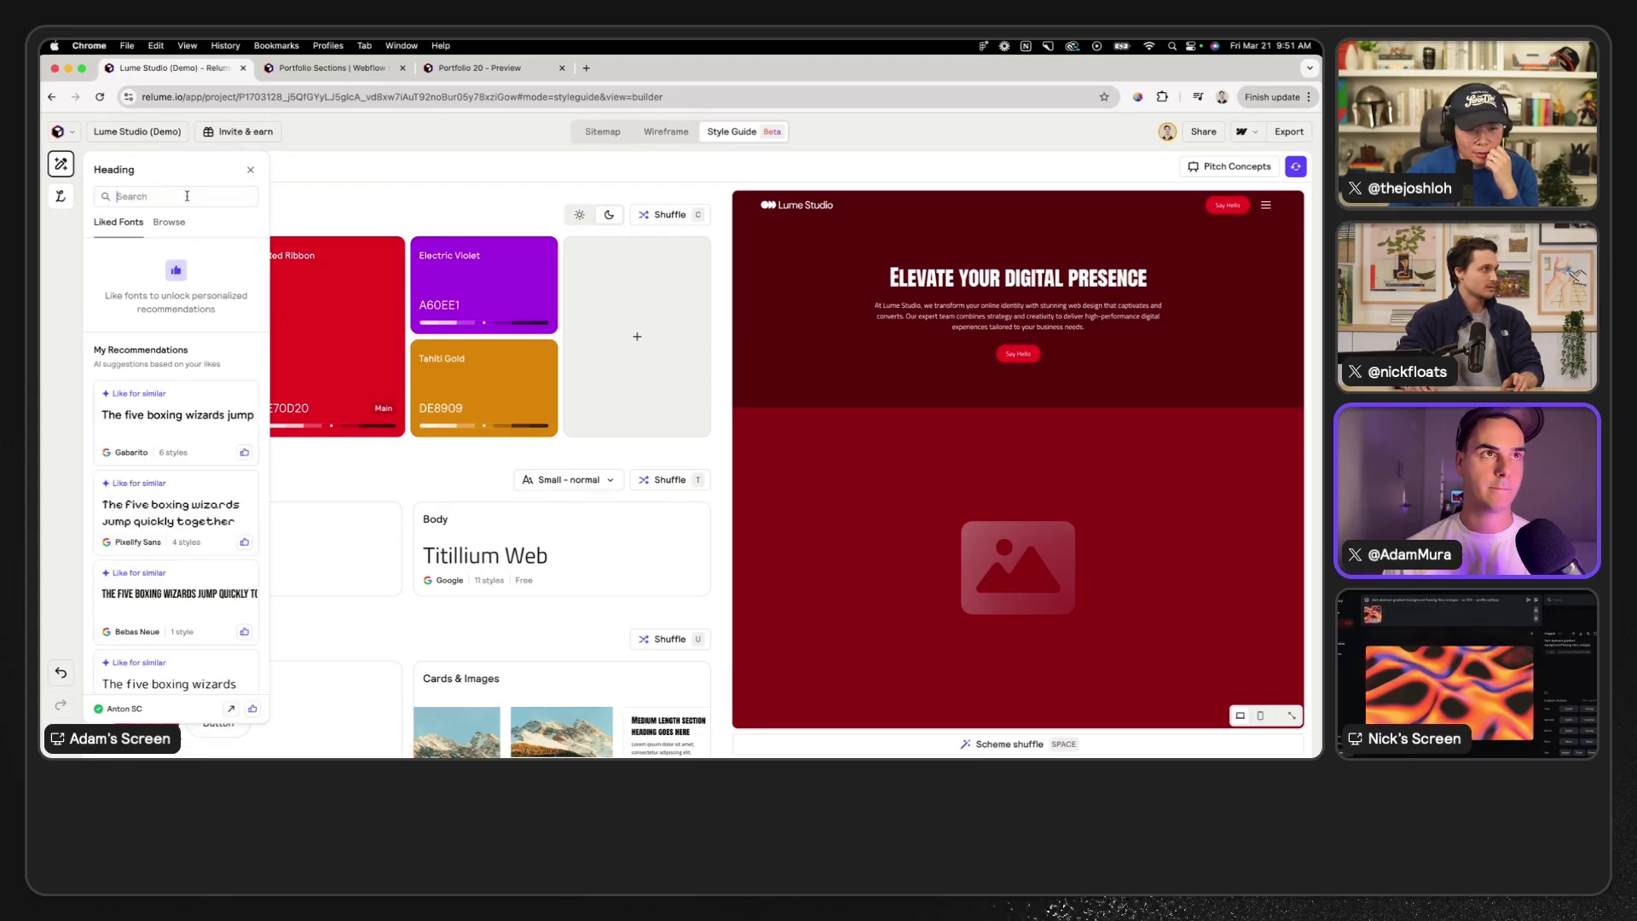
text(Unboun)
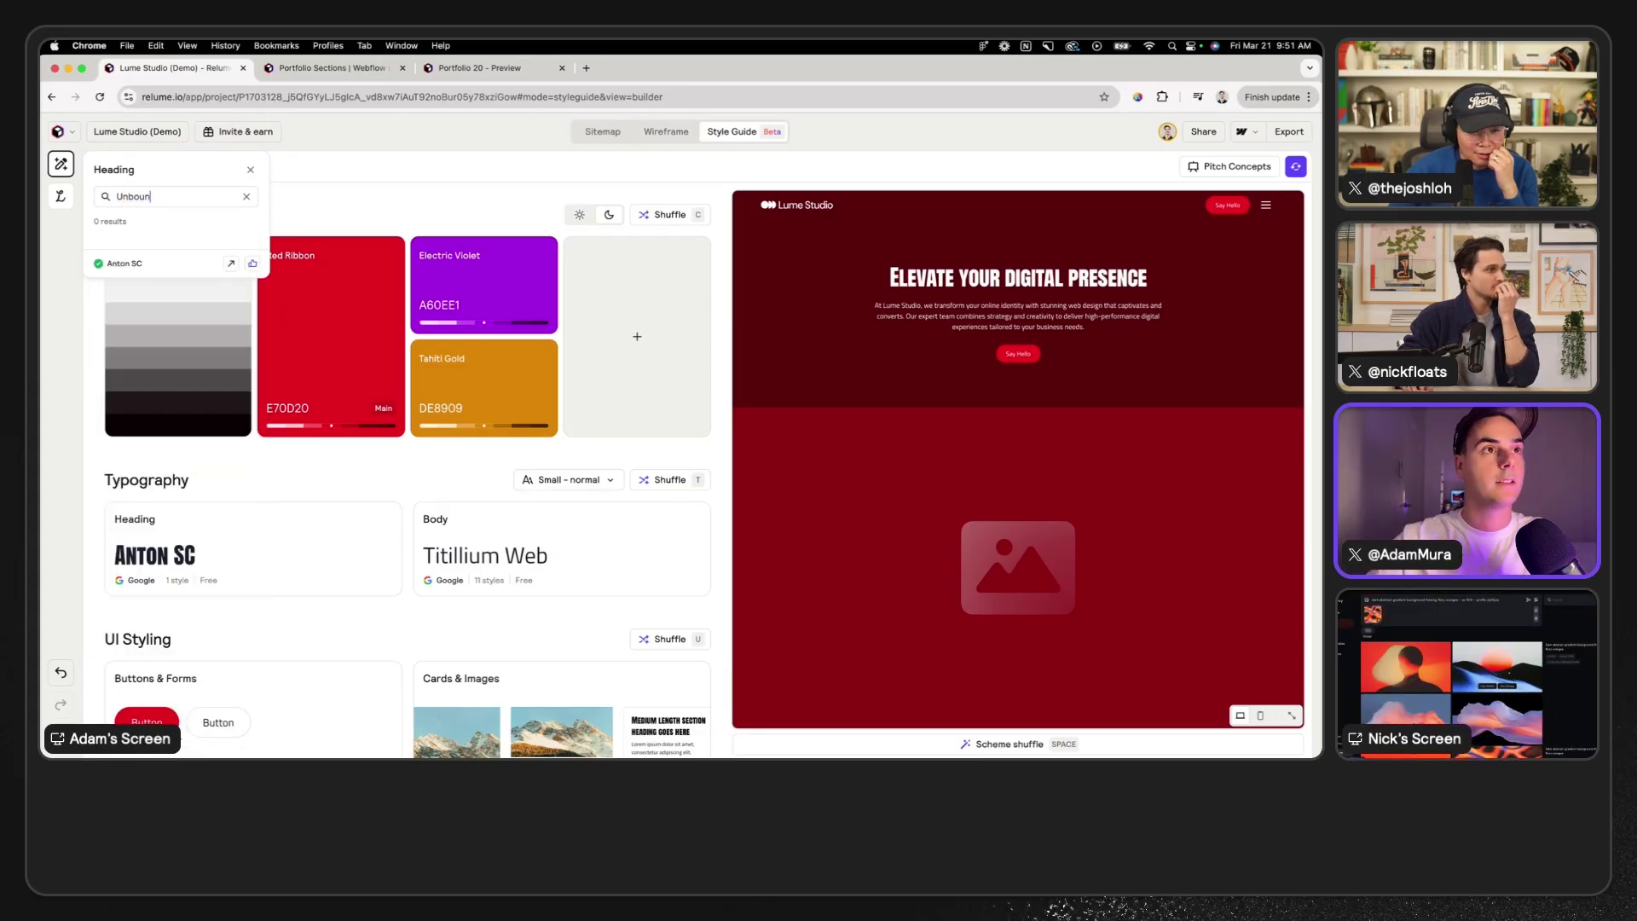
text(ded)
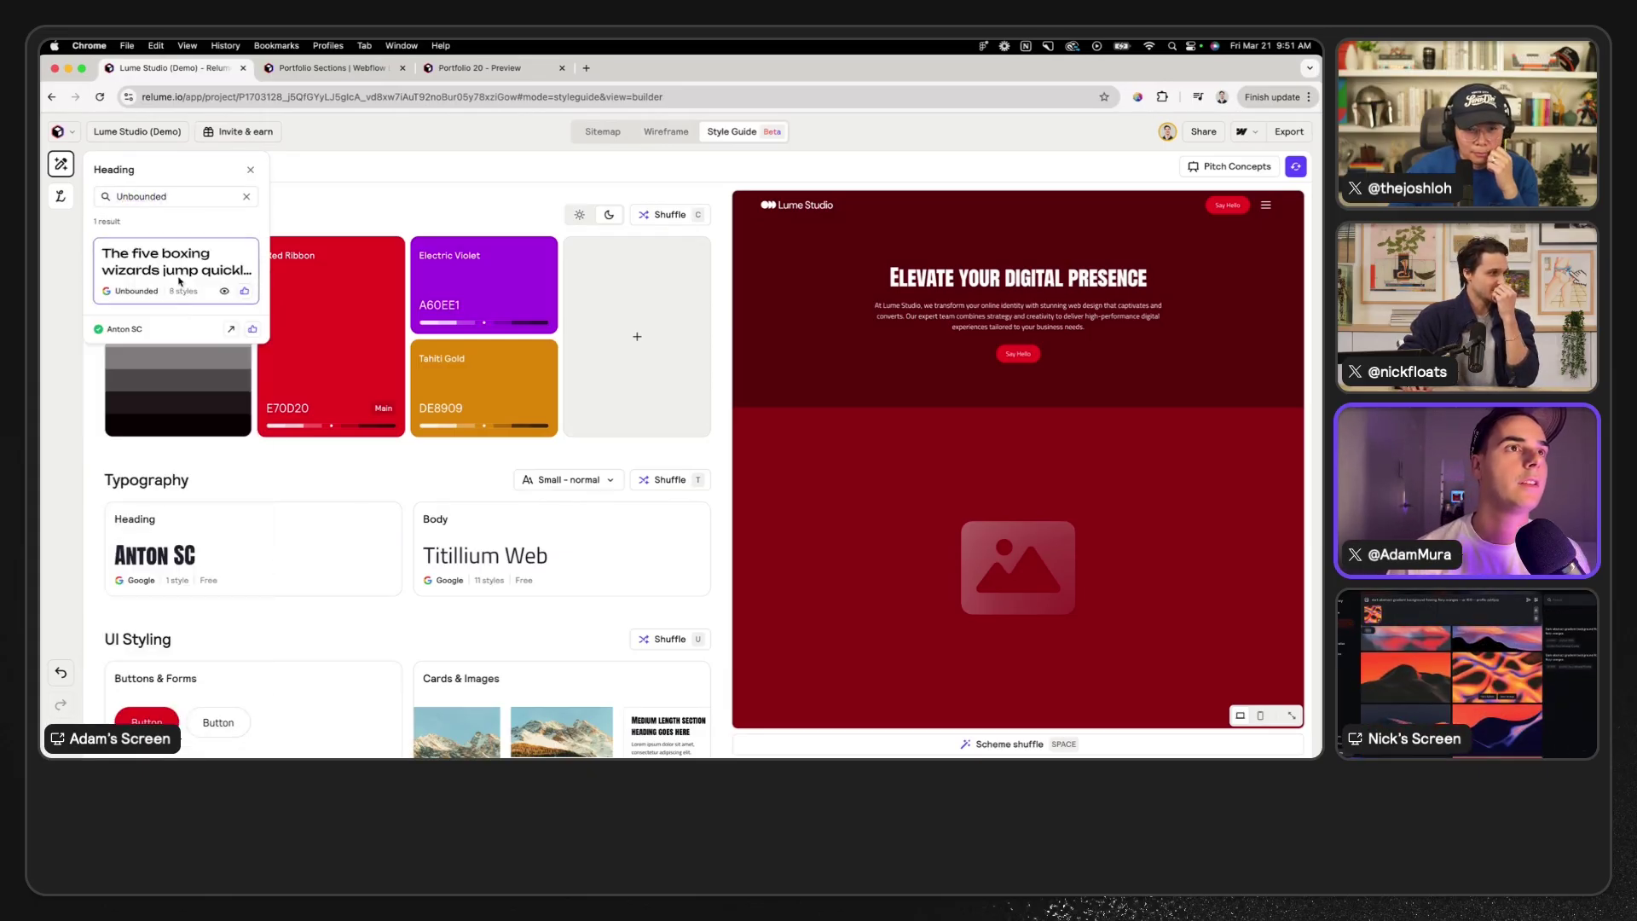
click(179, 281)
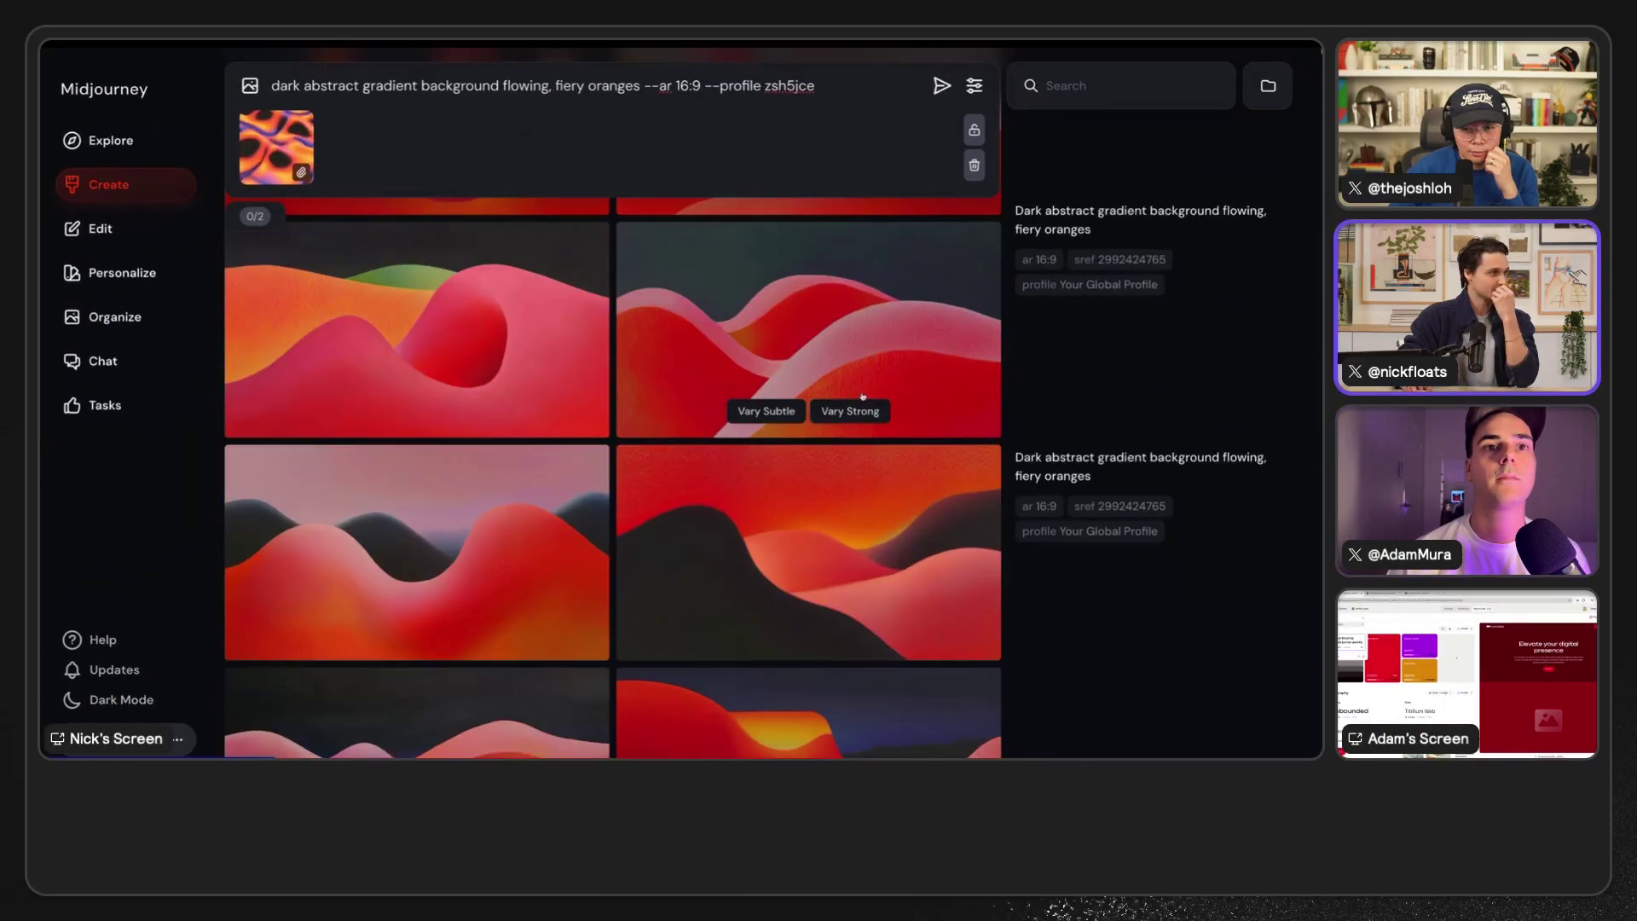
- Switch to Midjourney, submit a strong variation of the fiery orange gradient image with black hollows, and return to the creations feed
scroll(863, 397, up, 5)
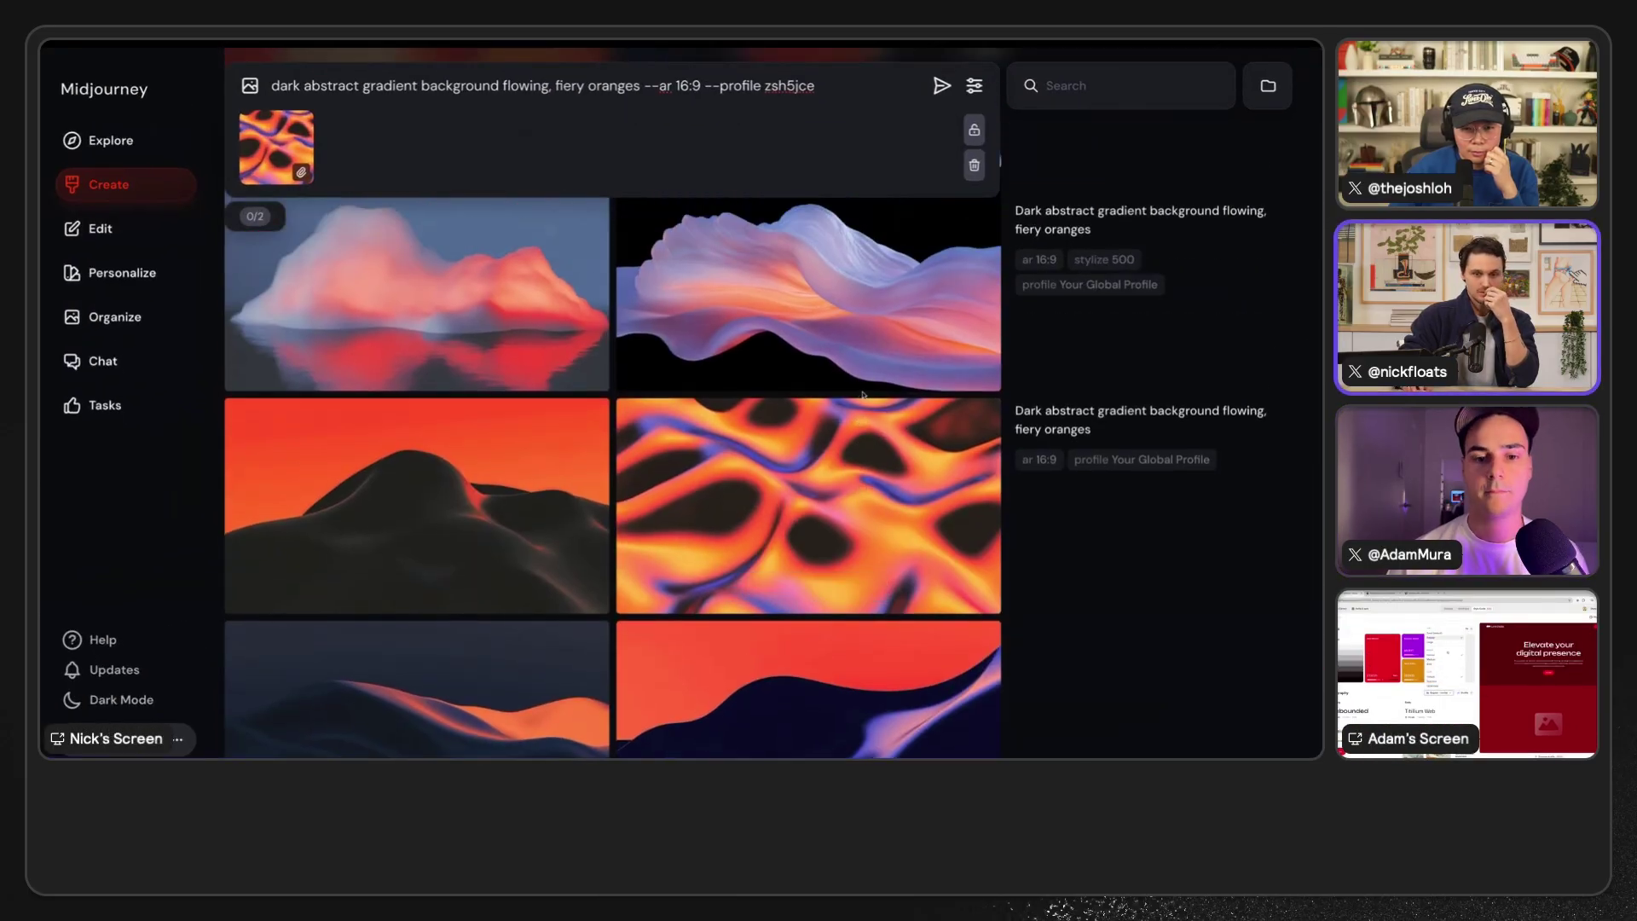
click(886, 502)
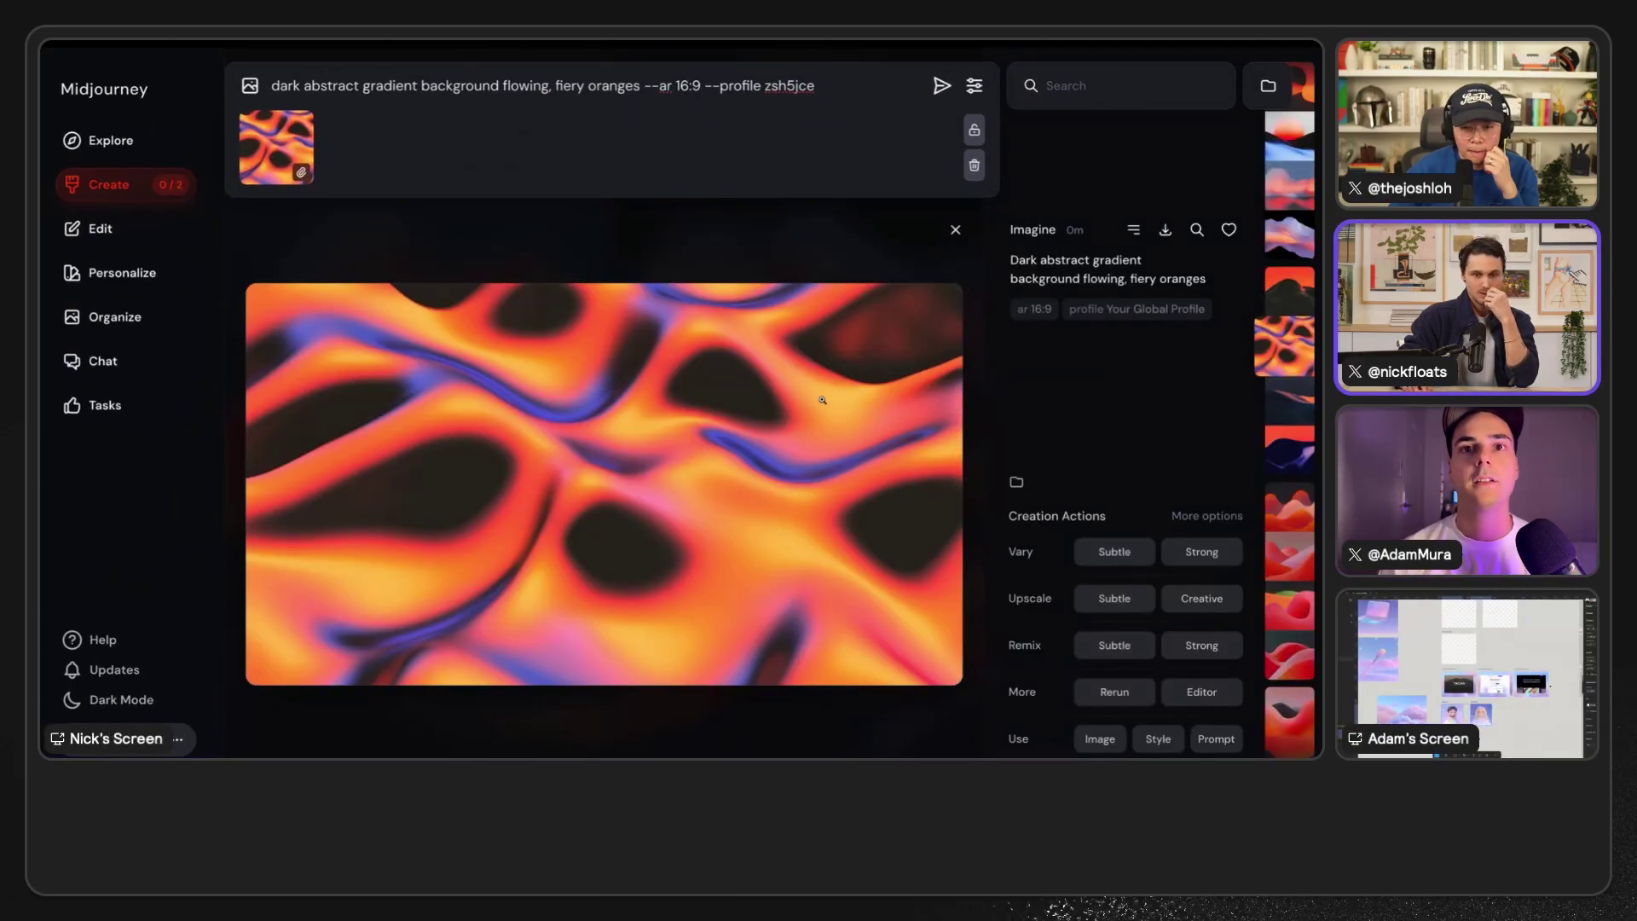
click(1202, 550)
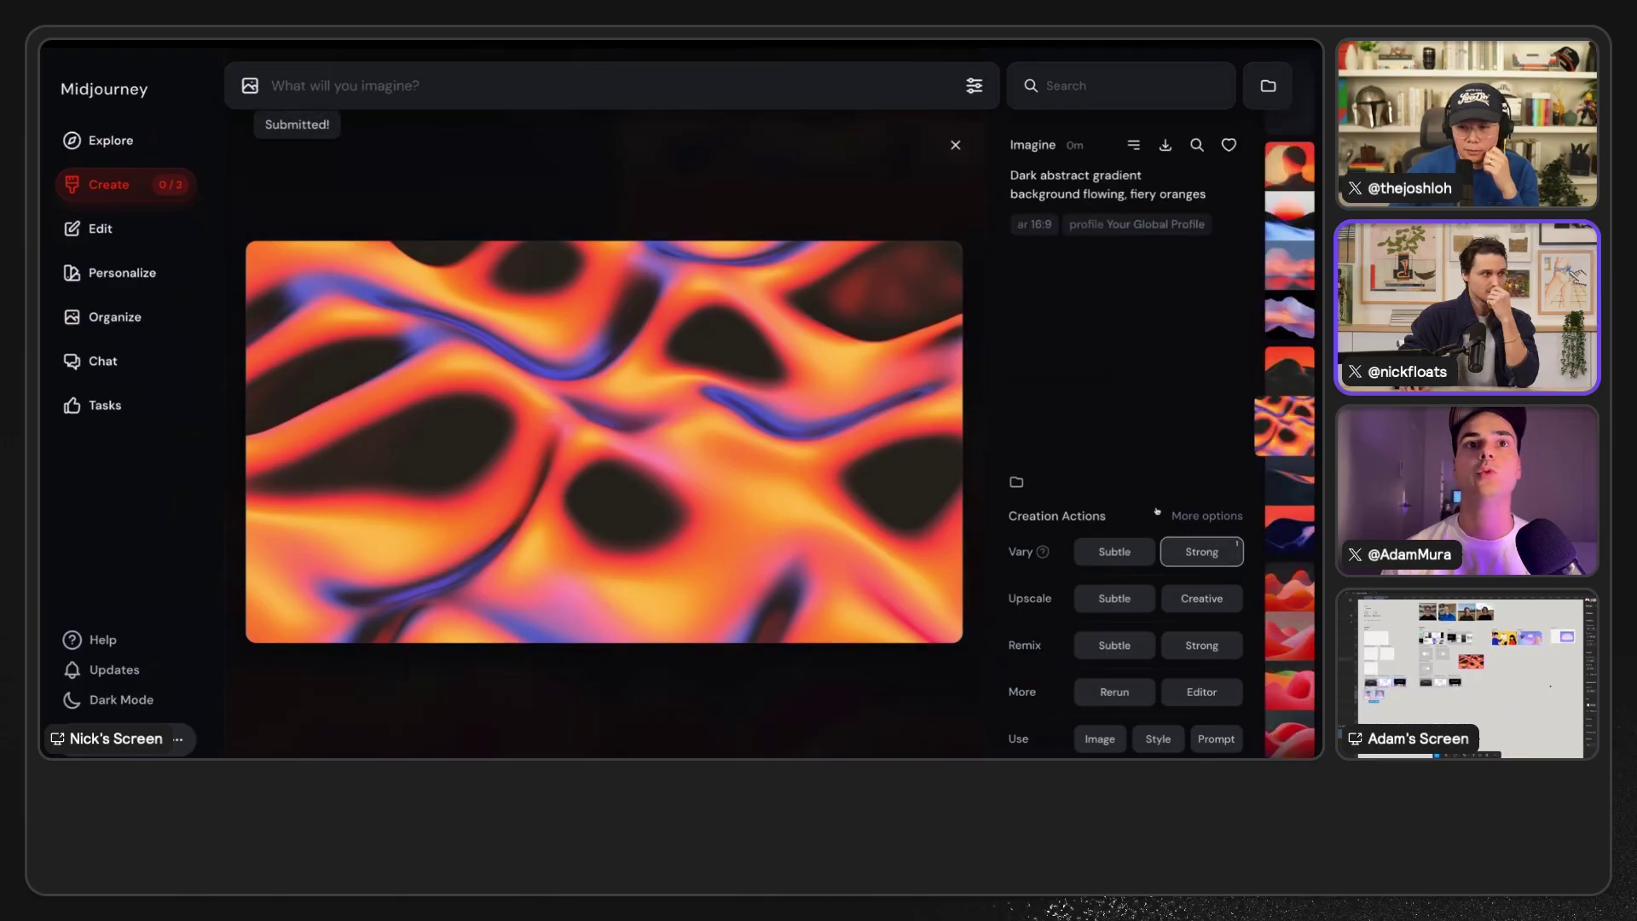
click(878, 217)
scroll(906, 417, up, 5)
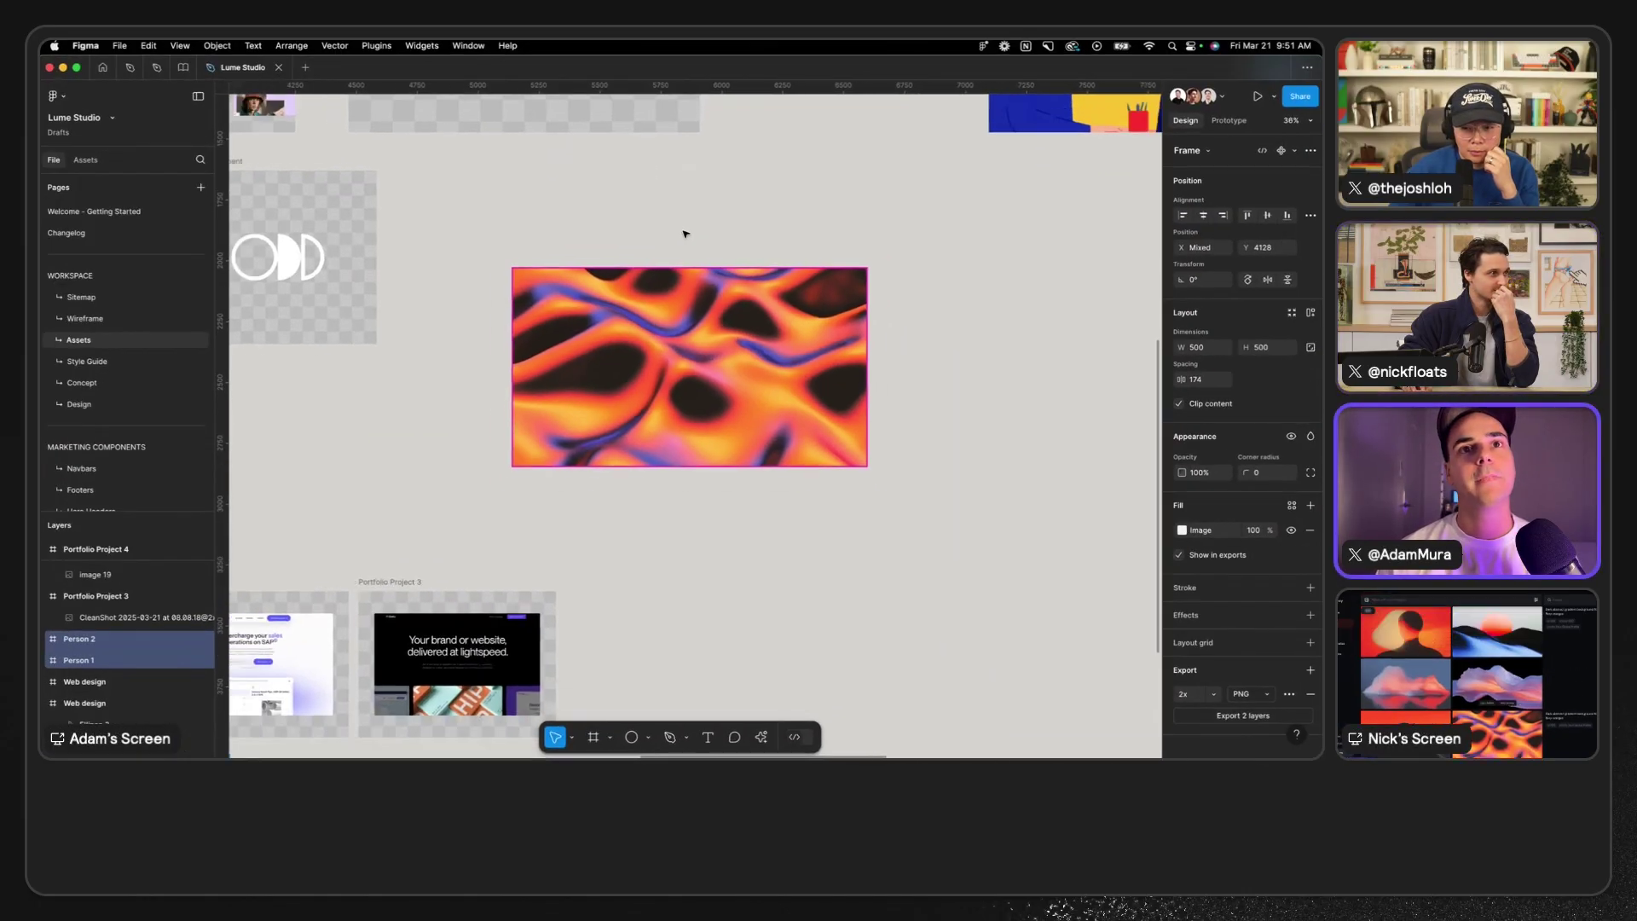
scroll(685, 233, down, 3)
scroll(685, 233, up, 3)
scroll(685, 234, up, 2)
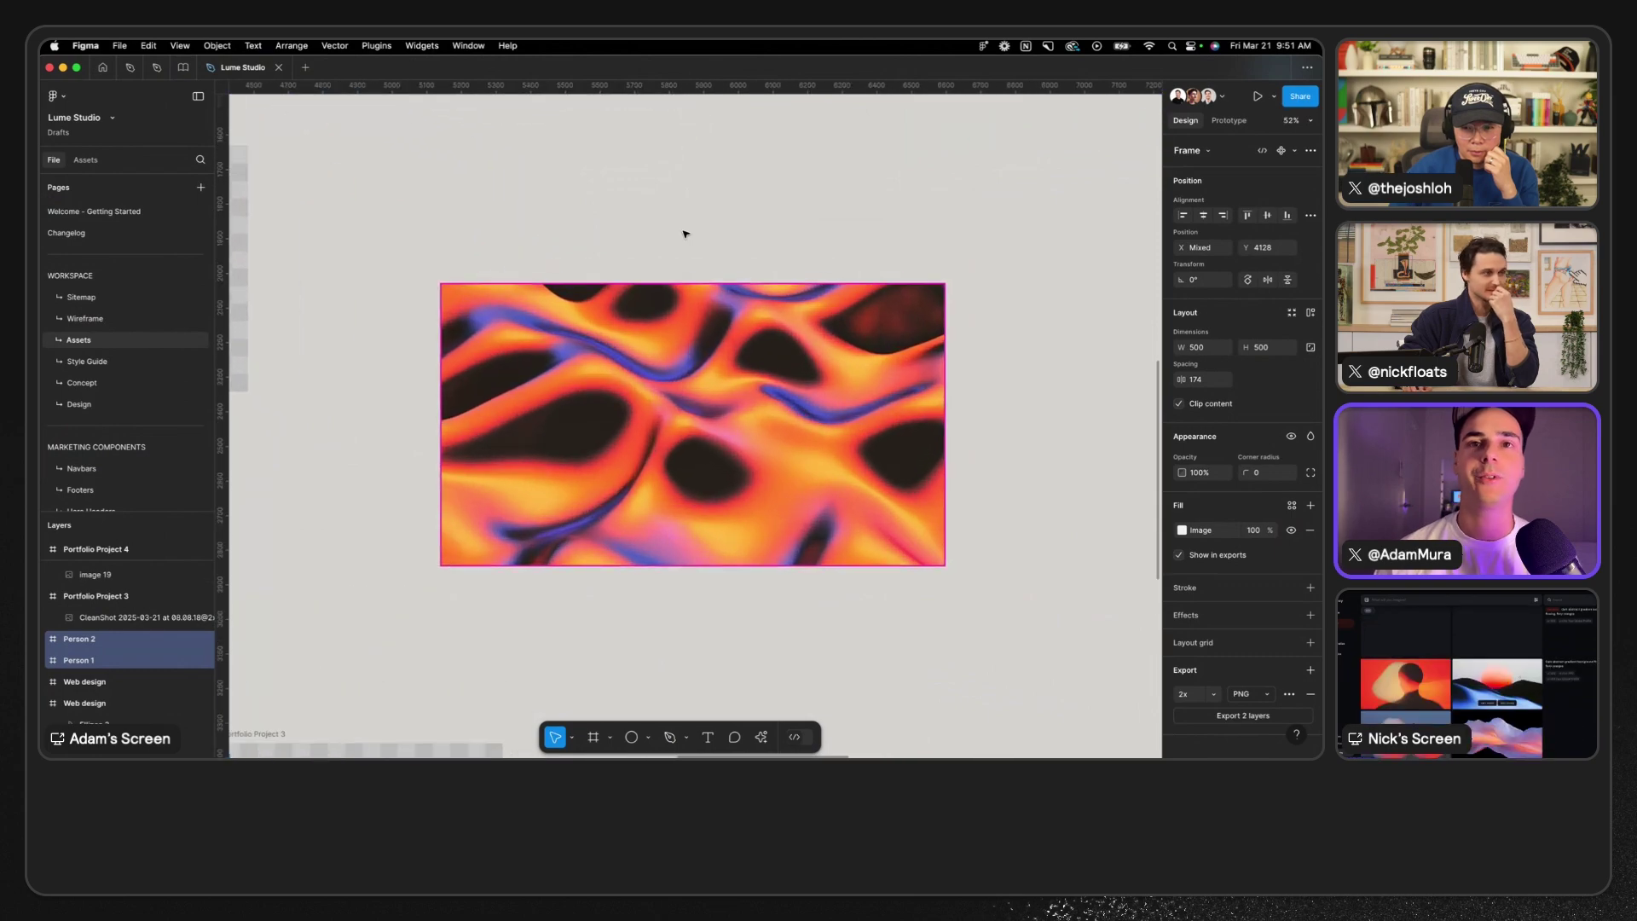
scroll(685, 234, down, 5)
scroll(685, 234, up, 4)
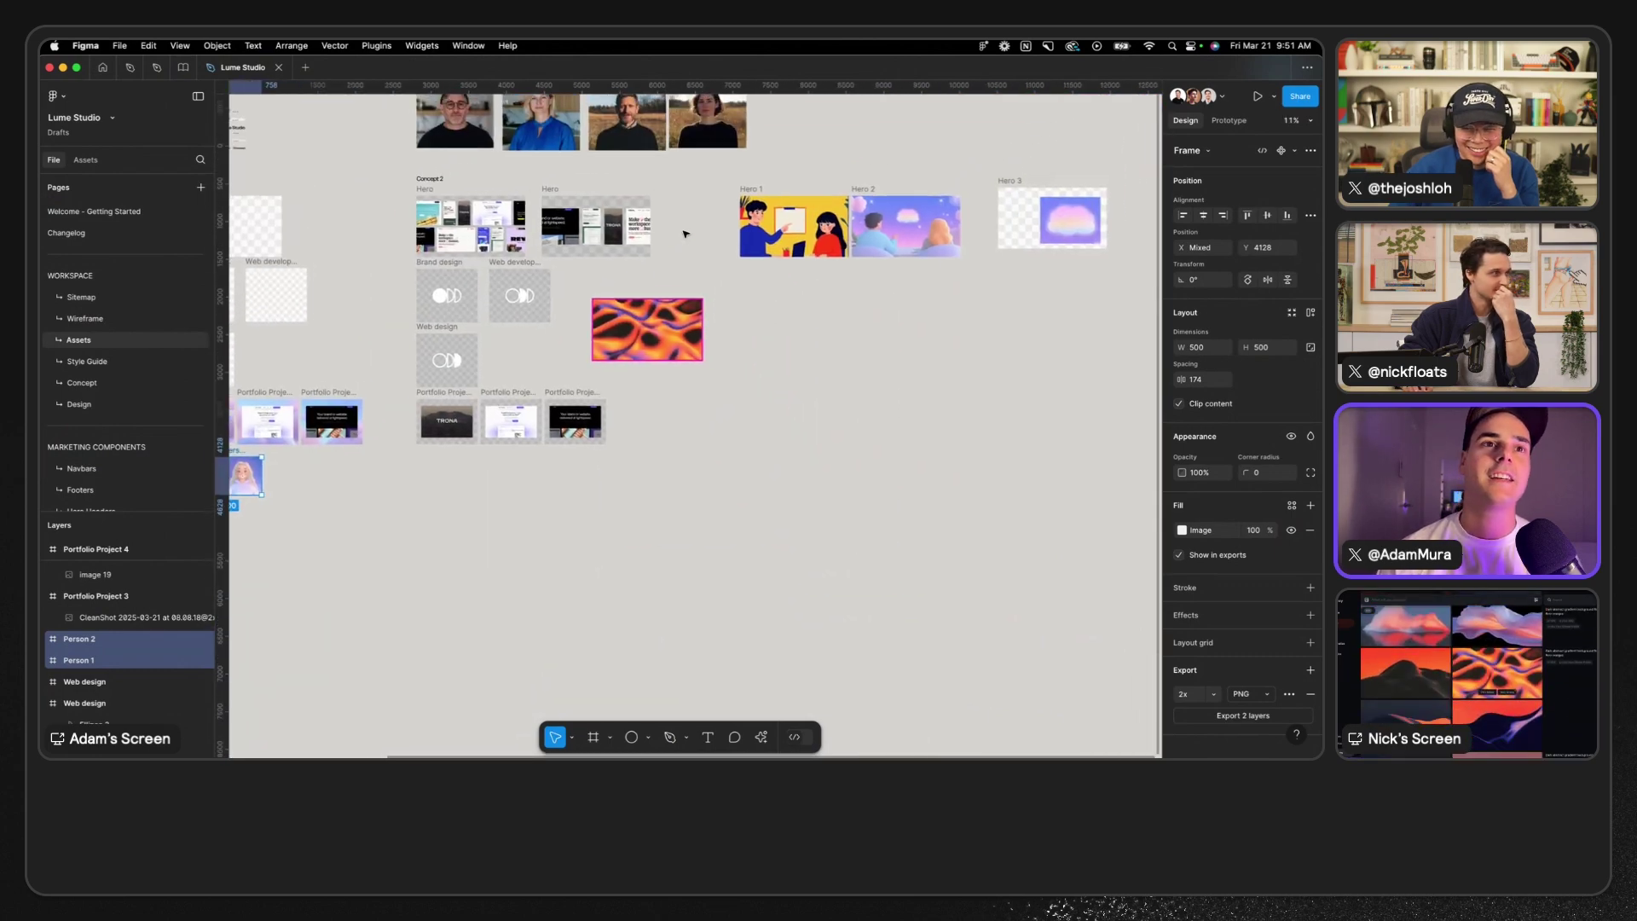
scroll(684, 234, up, 3)
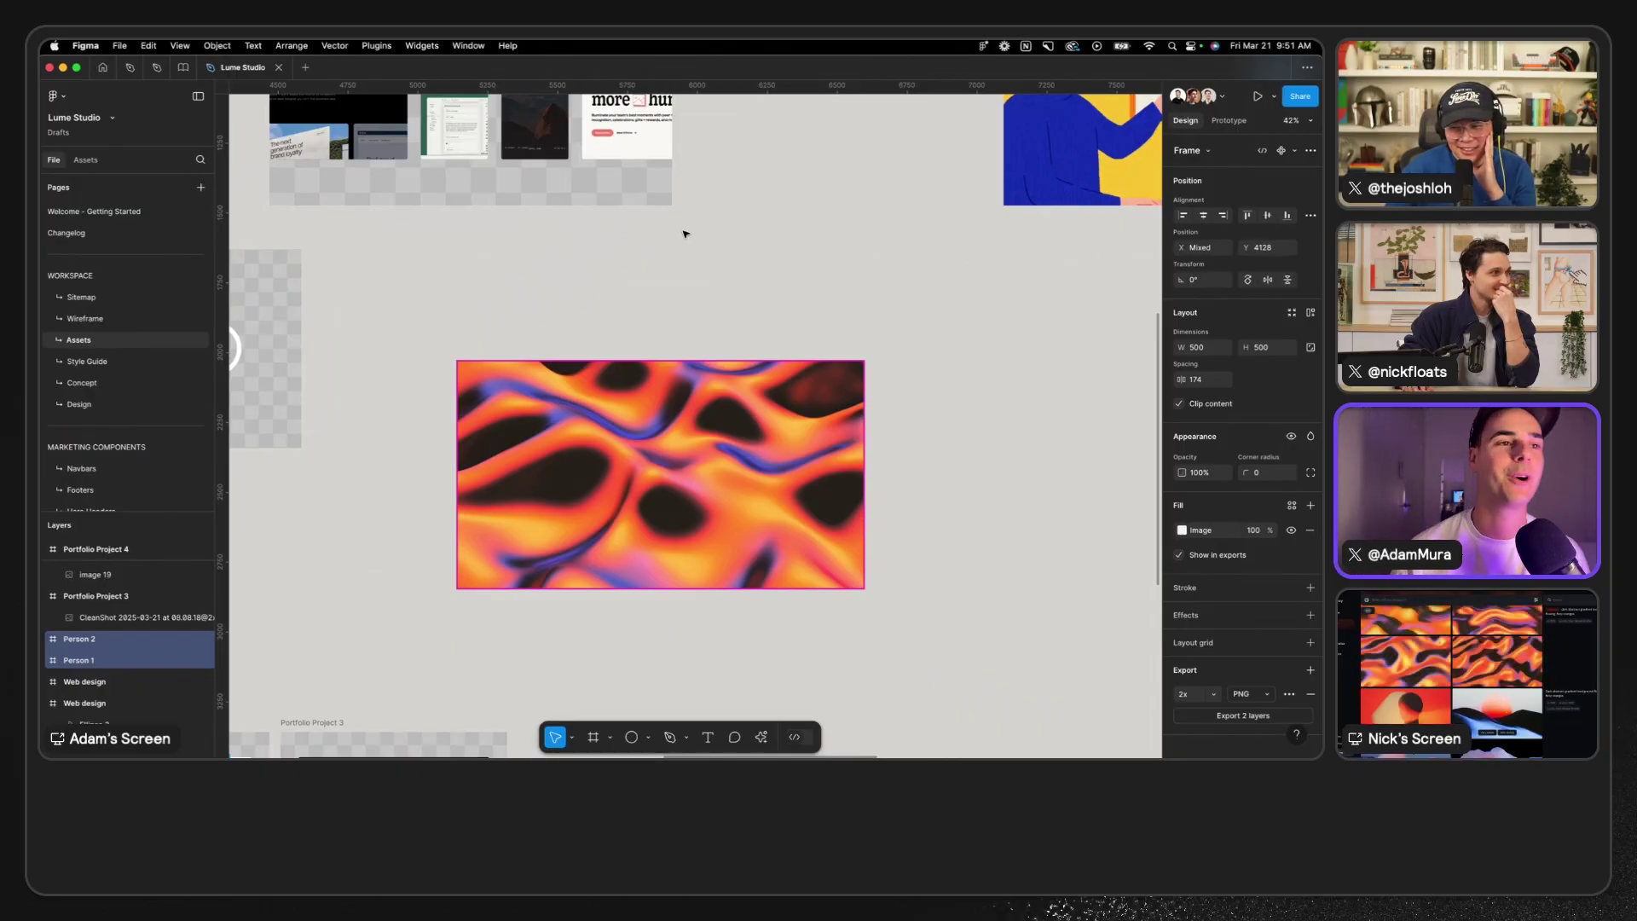
- Paste Midjourney's gradient image of a sun over black and blue hills into Figma below the fiery gradient, and return to the feed
key(ctrl+Left)
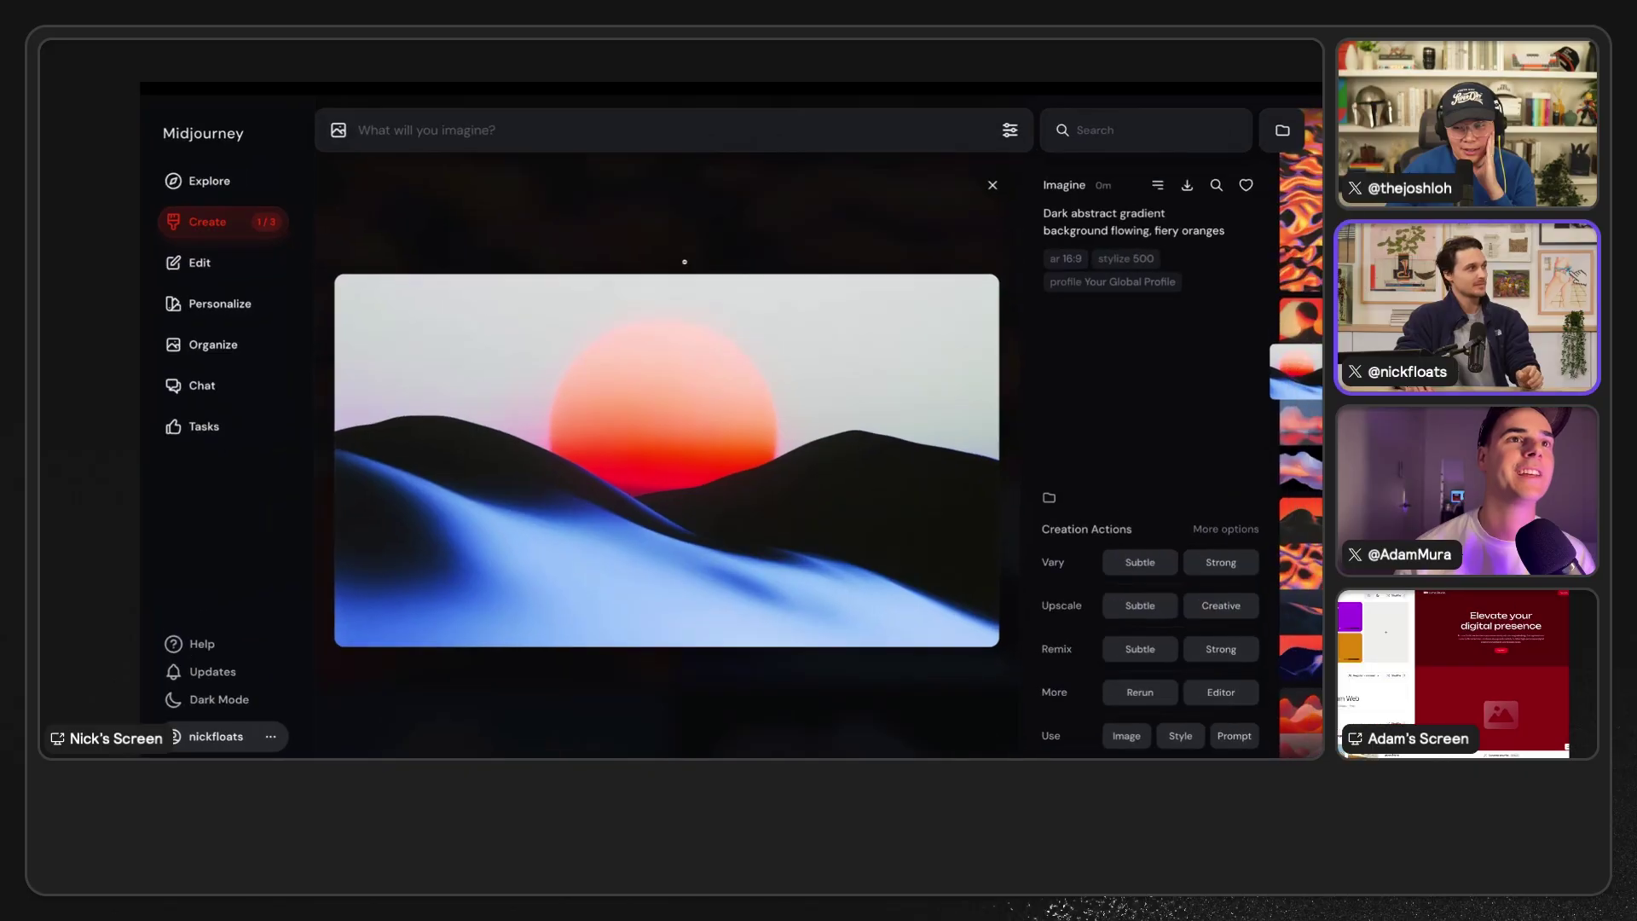
key(ctrl+Right)
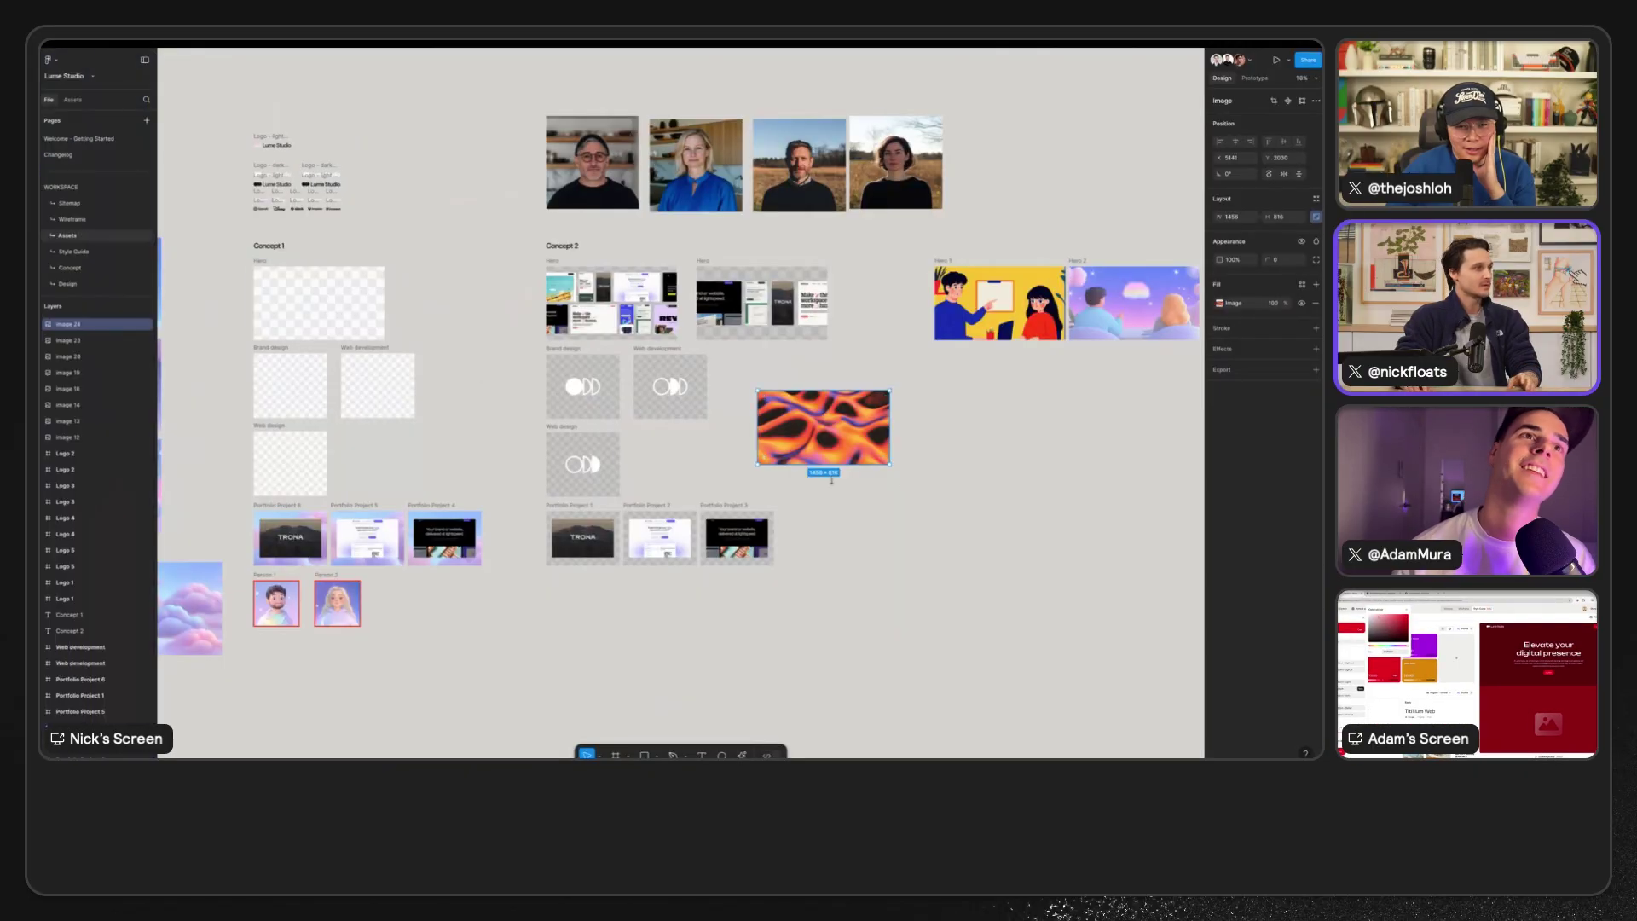
key(ctrl+v)
drag(682, 416, 902, 524)
key(ctrl+Left)
click(588, 219)
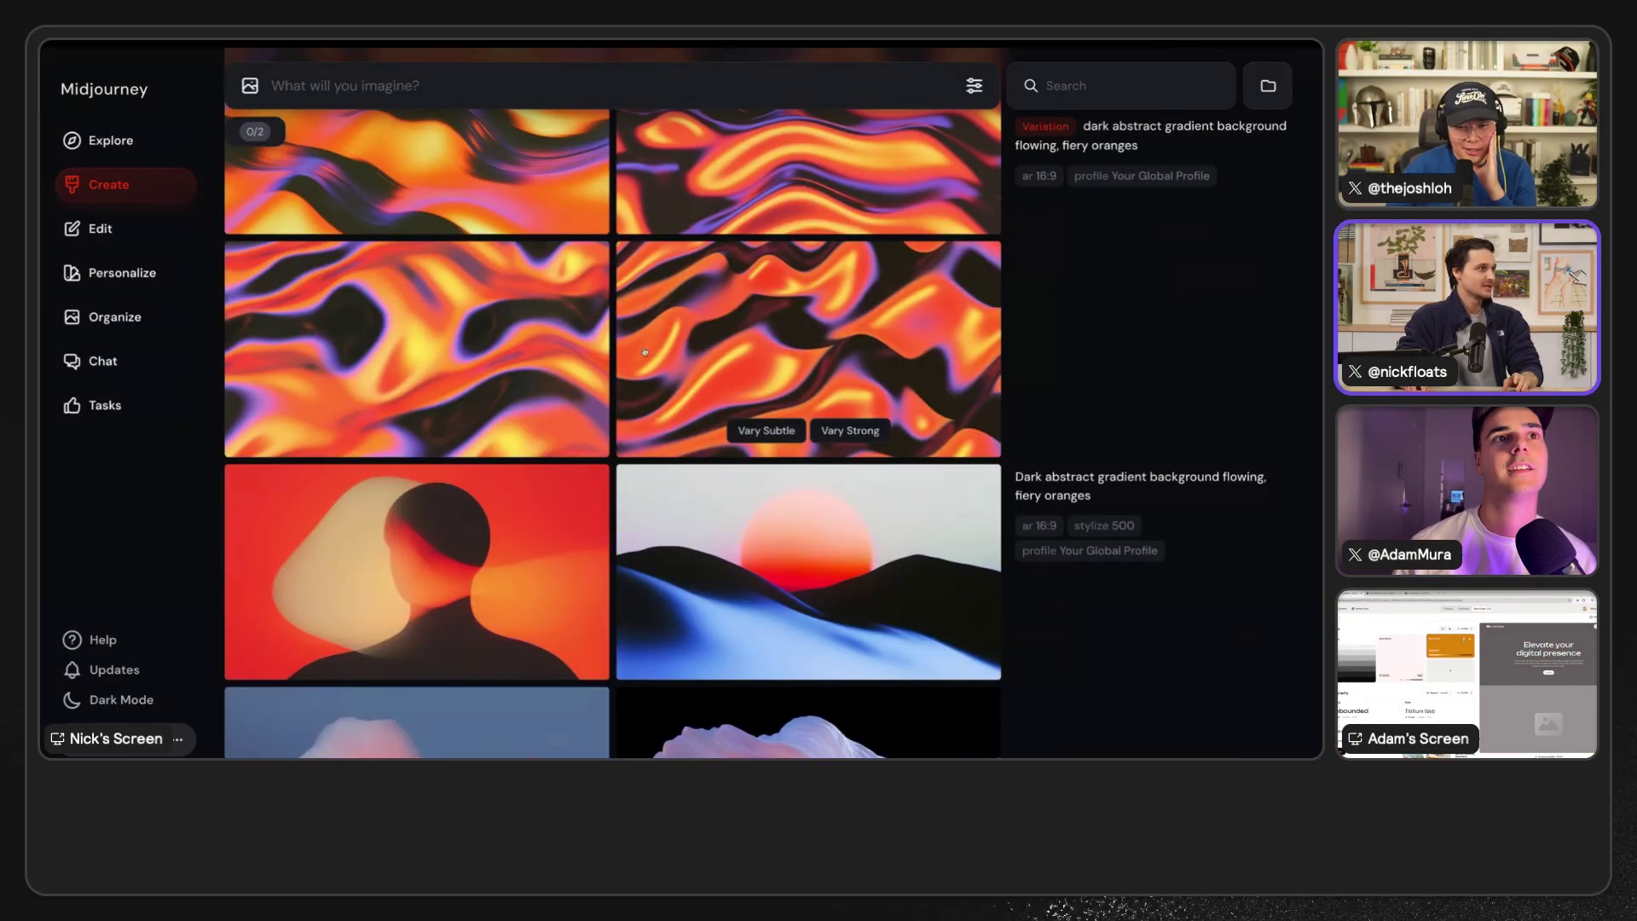
- Open the first fiery orange wave variation in Midjourney, copy the image, and close its detail view
scroll(768, 366, up, 2)
click(467, 275)
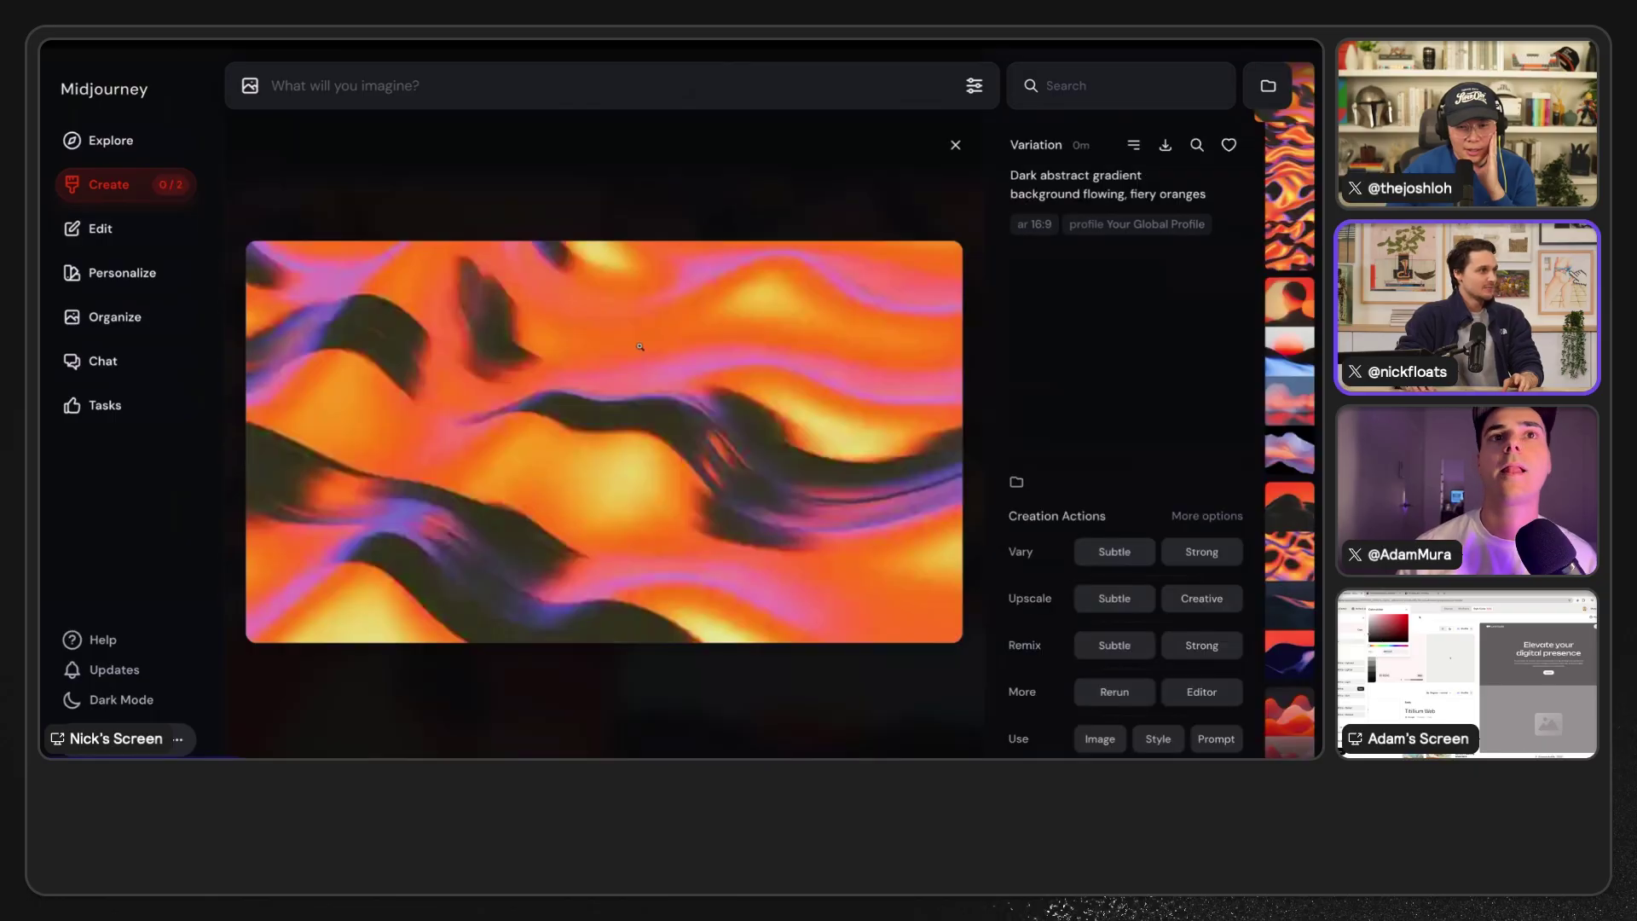
right_click(719, 359)
click(786, 439)
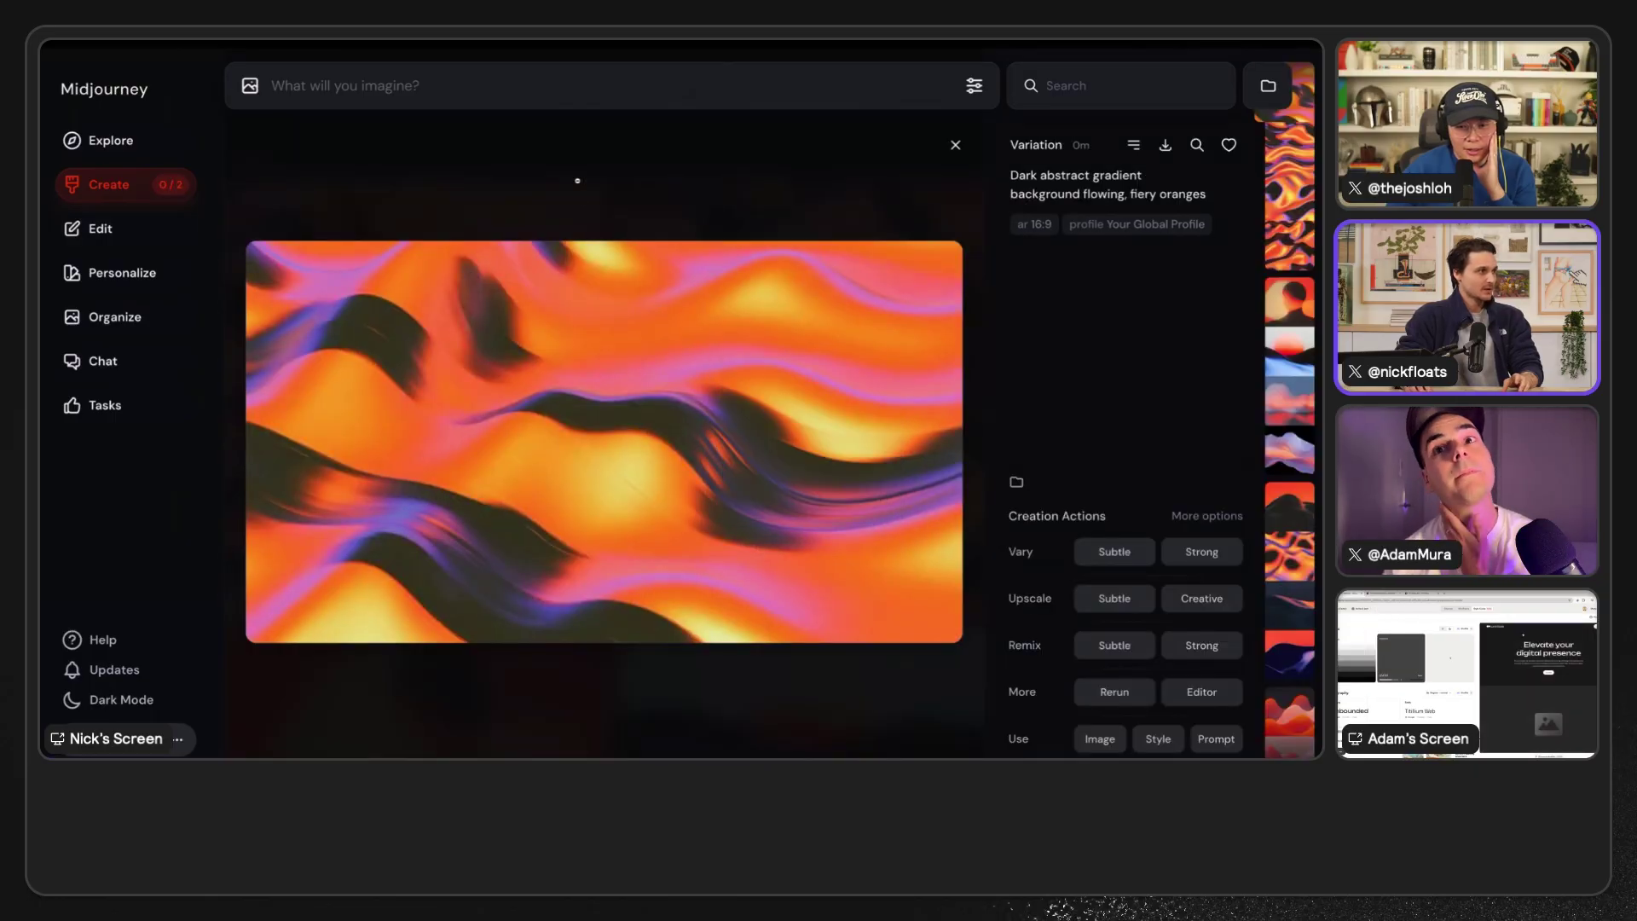
click(574, 176)
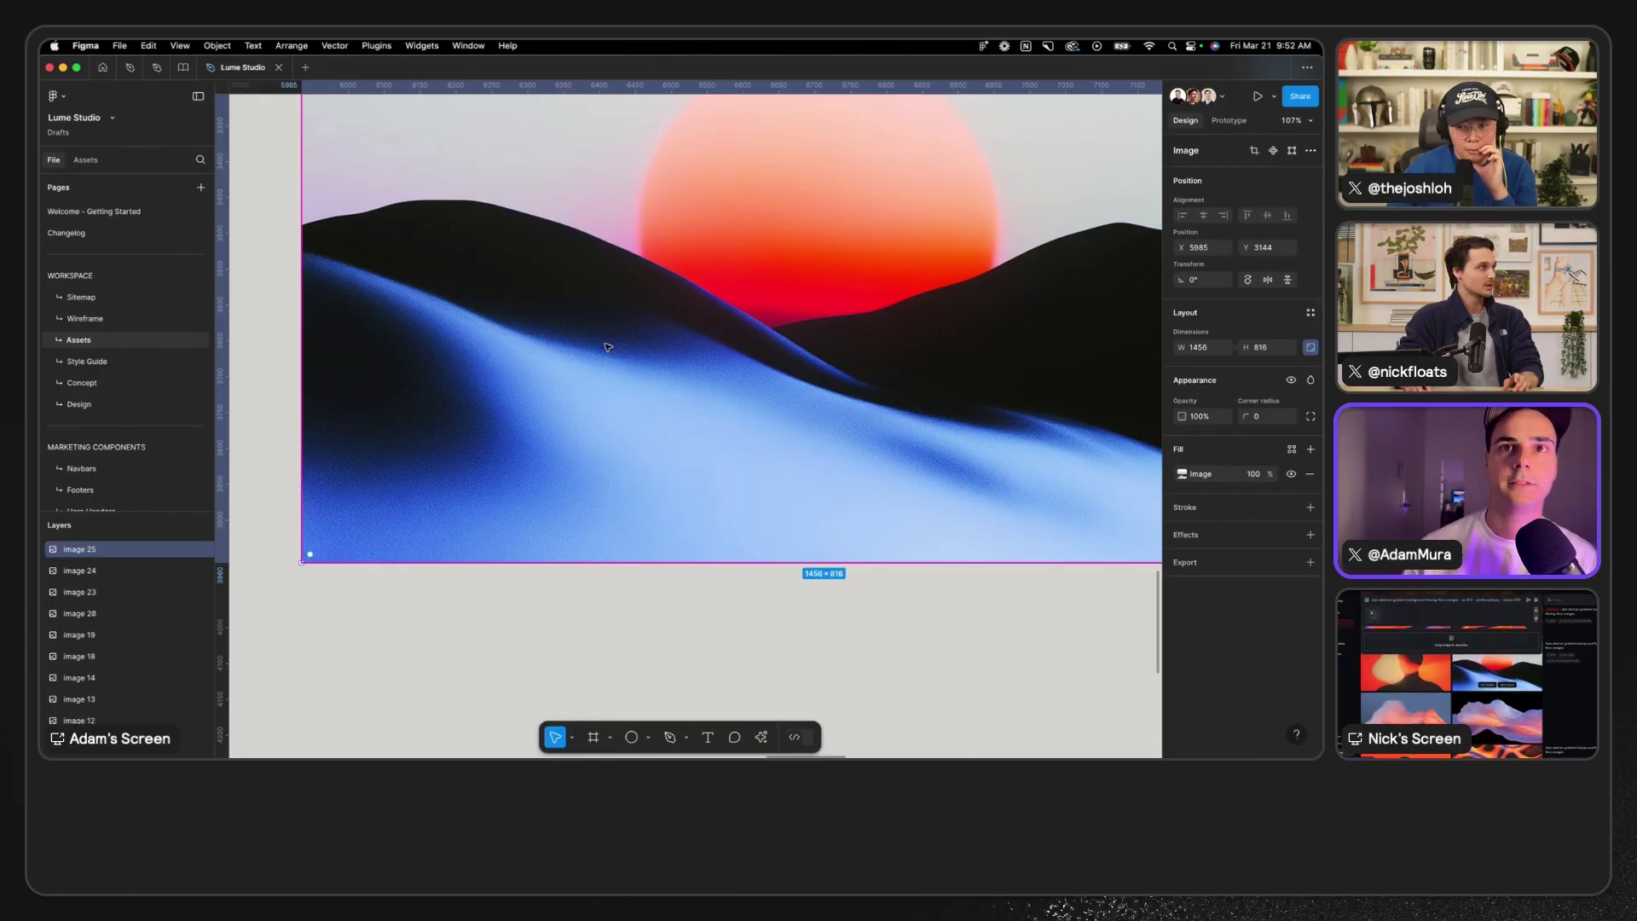
- Generate "dark abstract gradient background flowing, fiery oranges" at 16:9 and stylize 500, using the sunset hills image as image reference
key(shift+2)
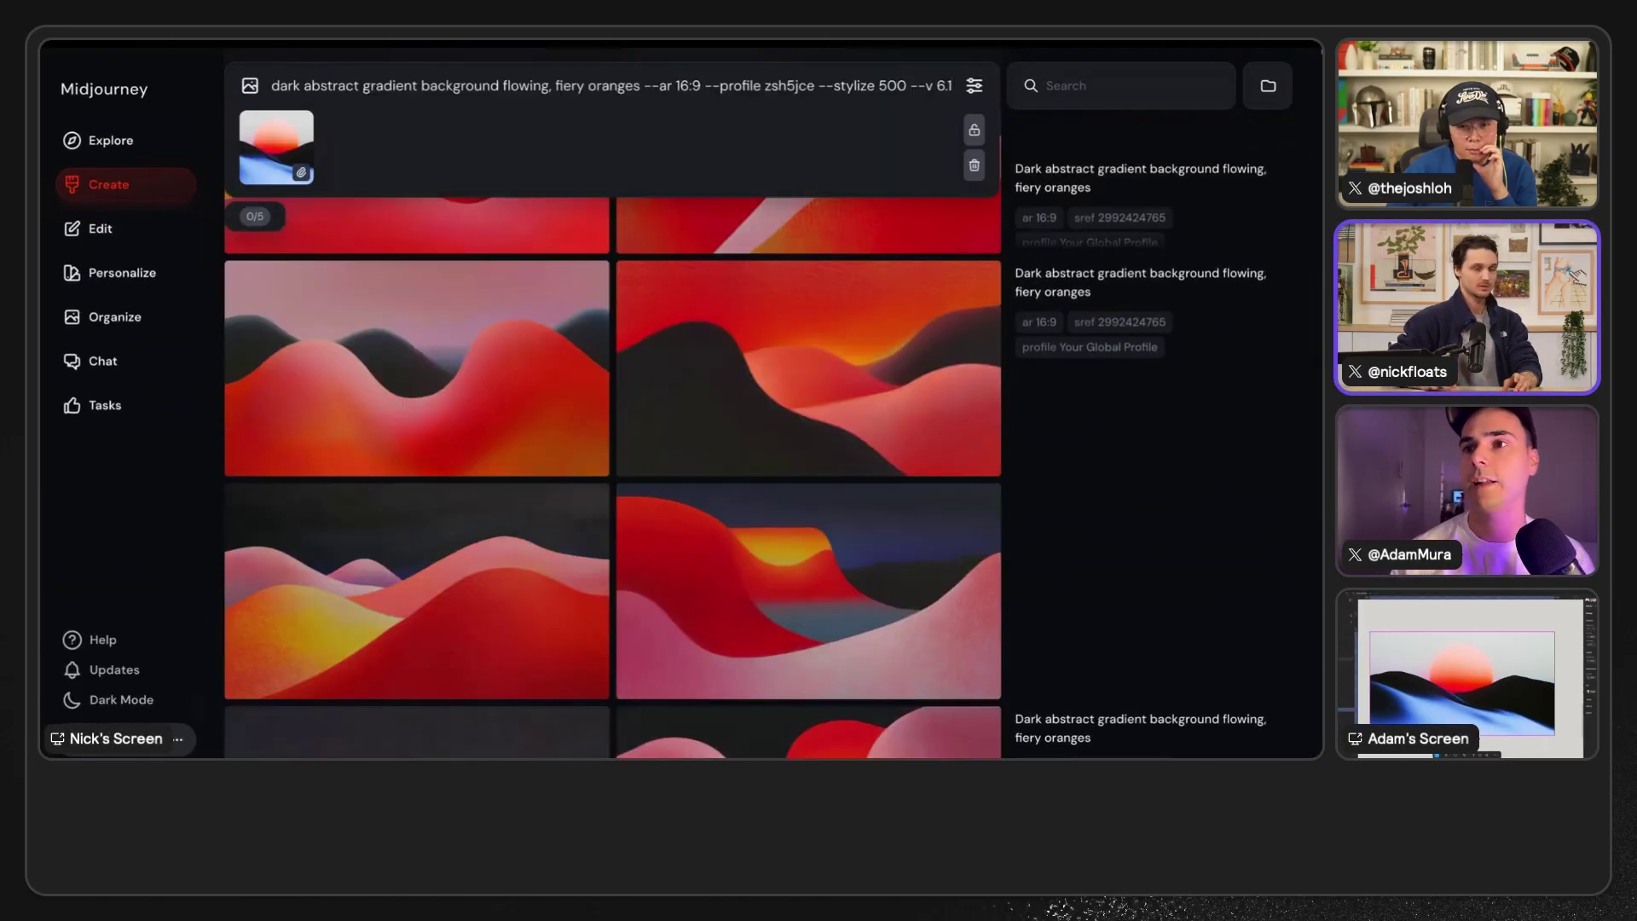
key(Return)
scroll(873, 375, down, 10)
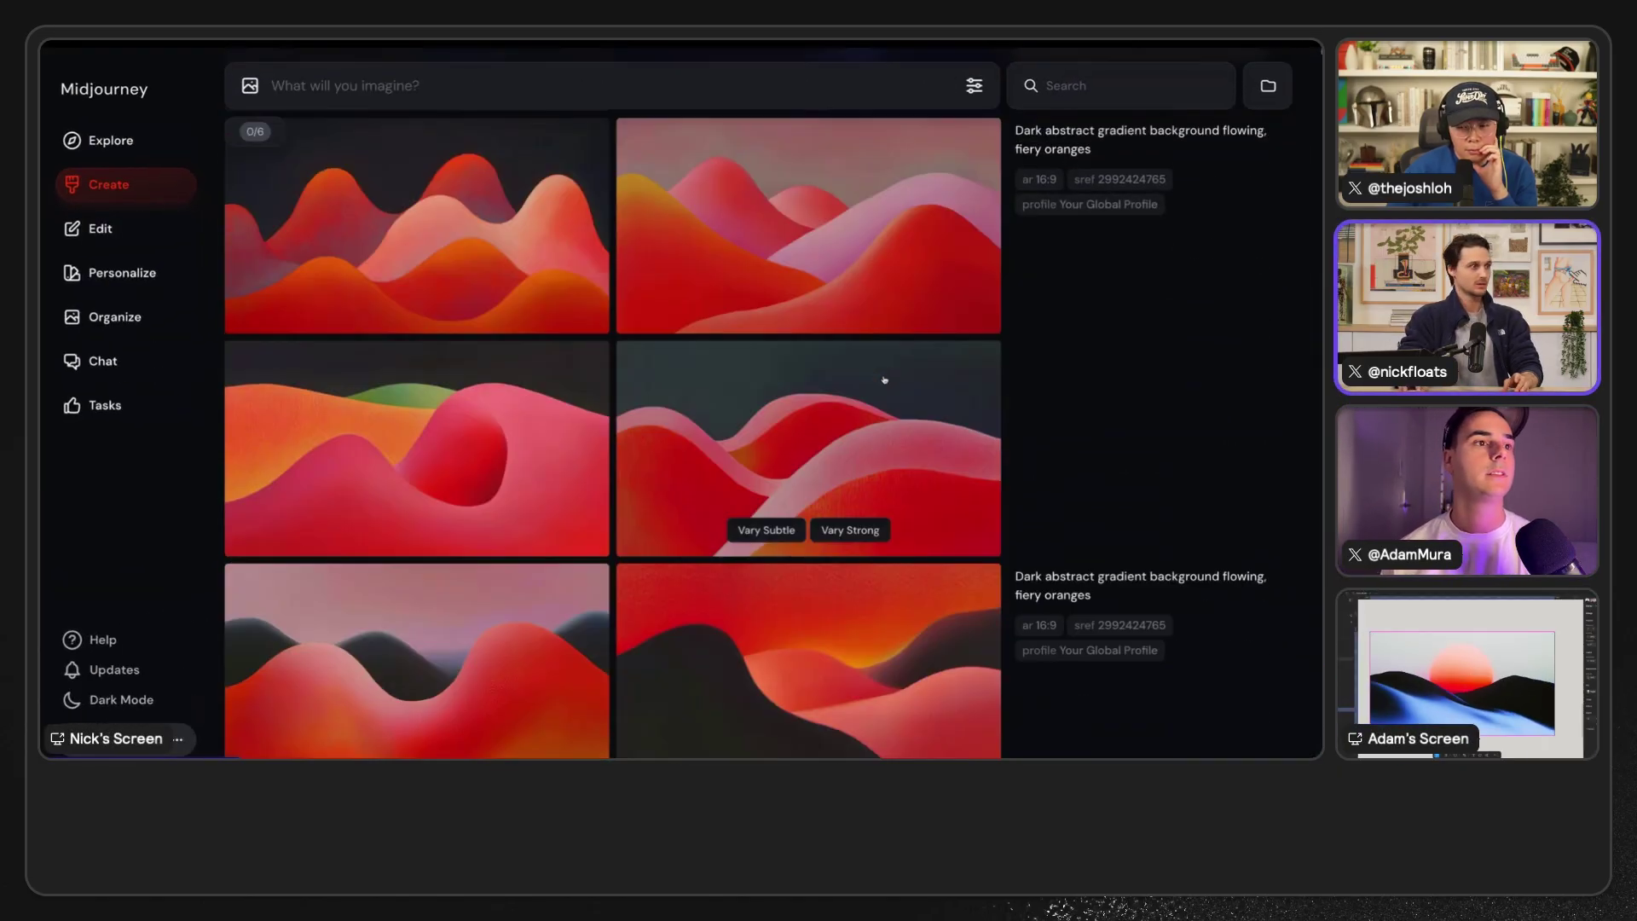
scroll(878, 388, up, 10)
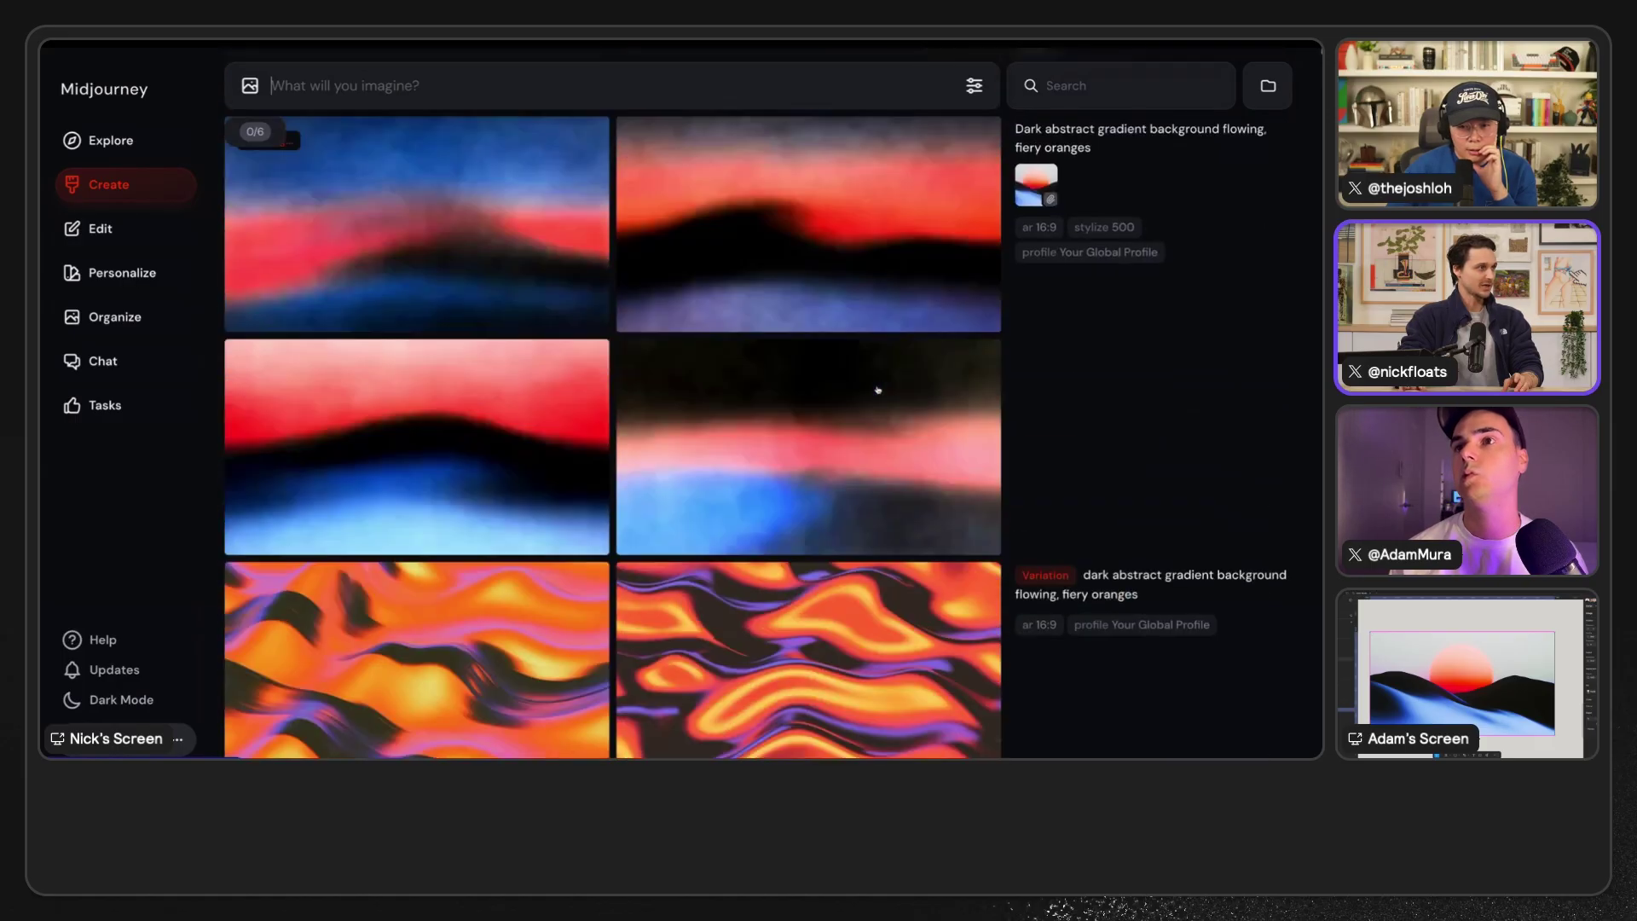
- Look through the new sunset hills gradient generations in the creations feed
scroll(871, 273, down, 3)
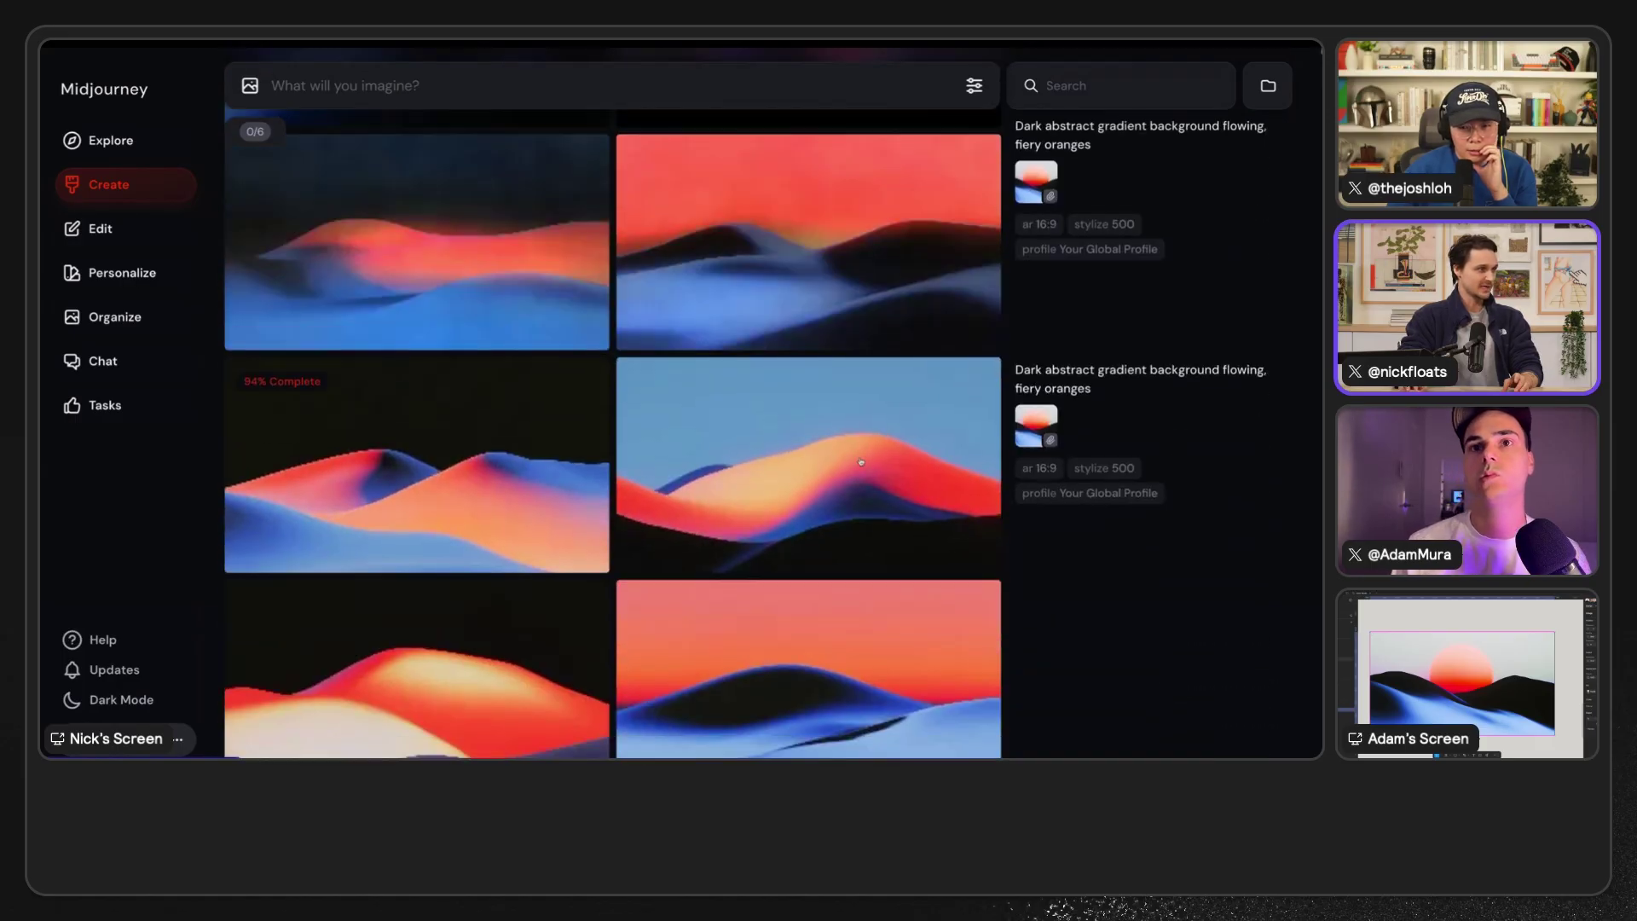
scroll(734, 409, down, 3)
scroll(870, 369, up, 1)
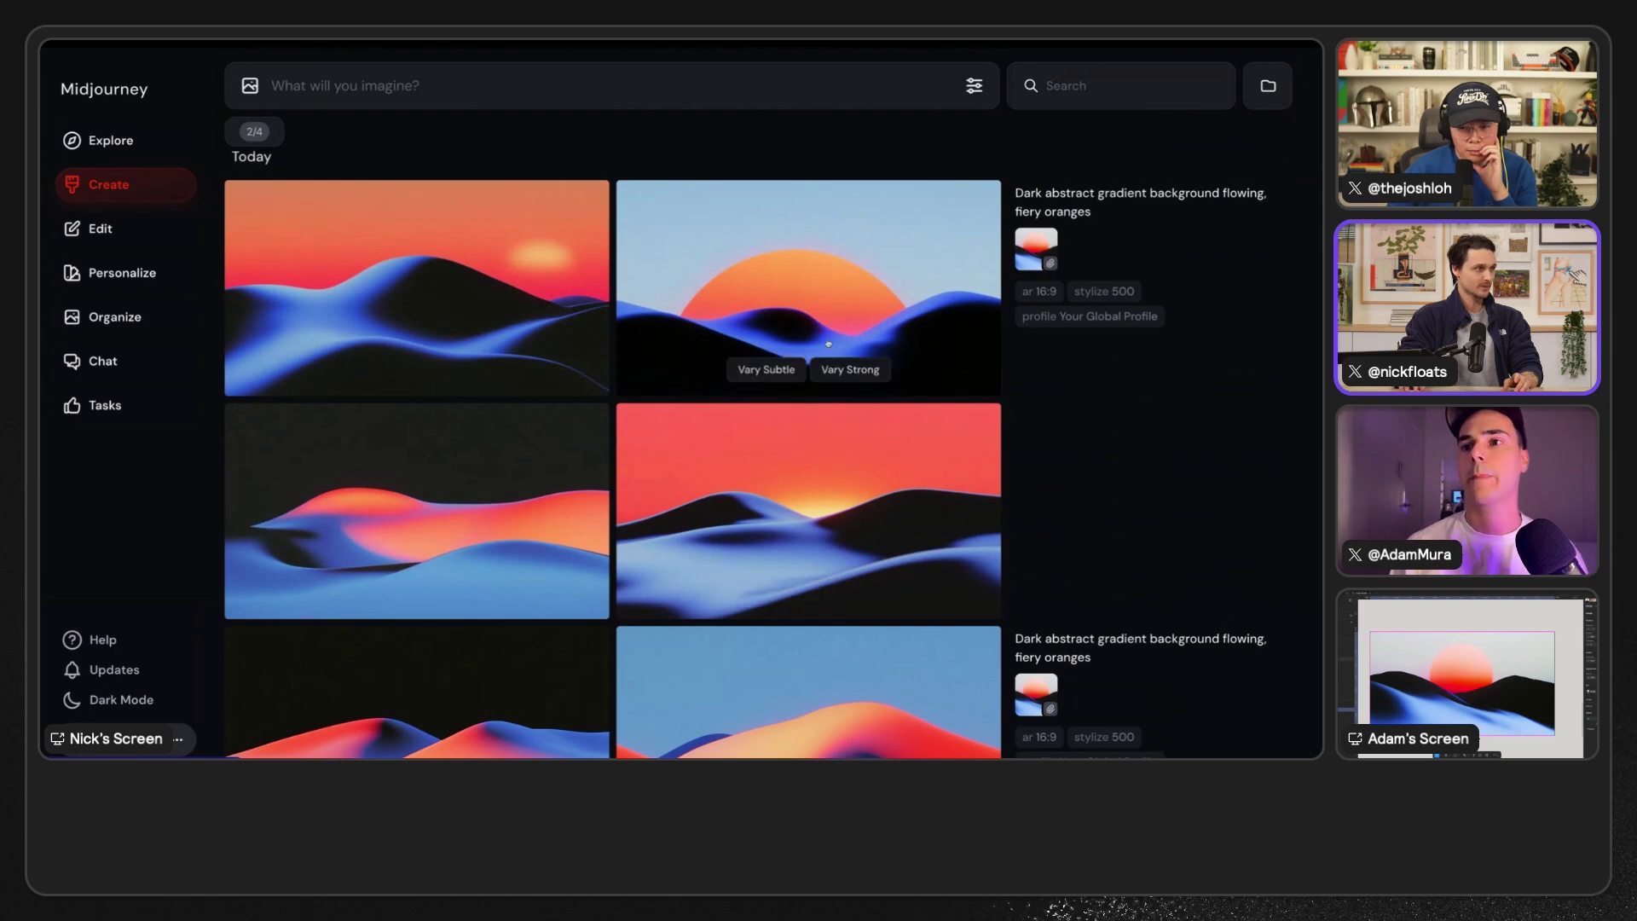
scroll(692, 388, down, 2)
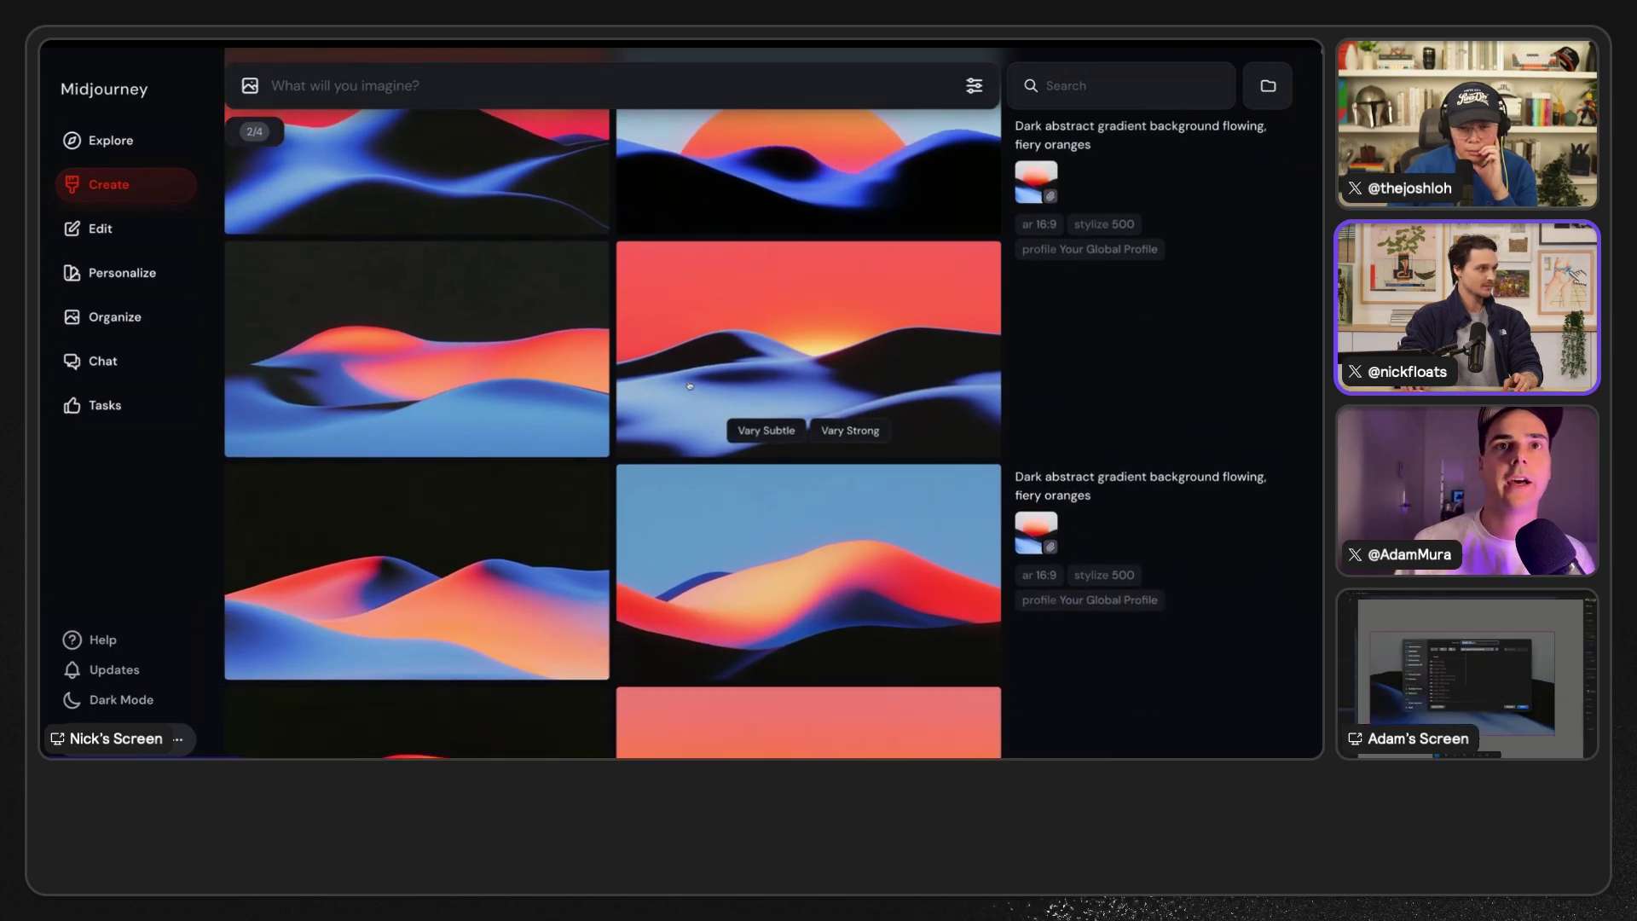
scroll(692, 385, down, 3)
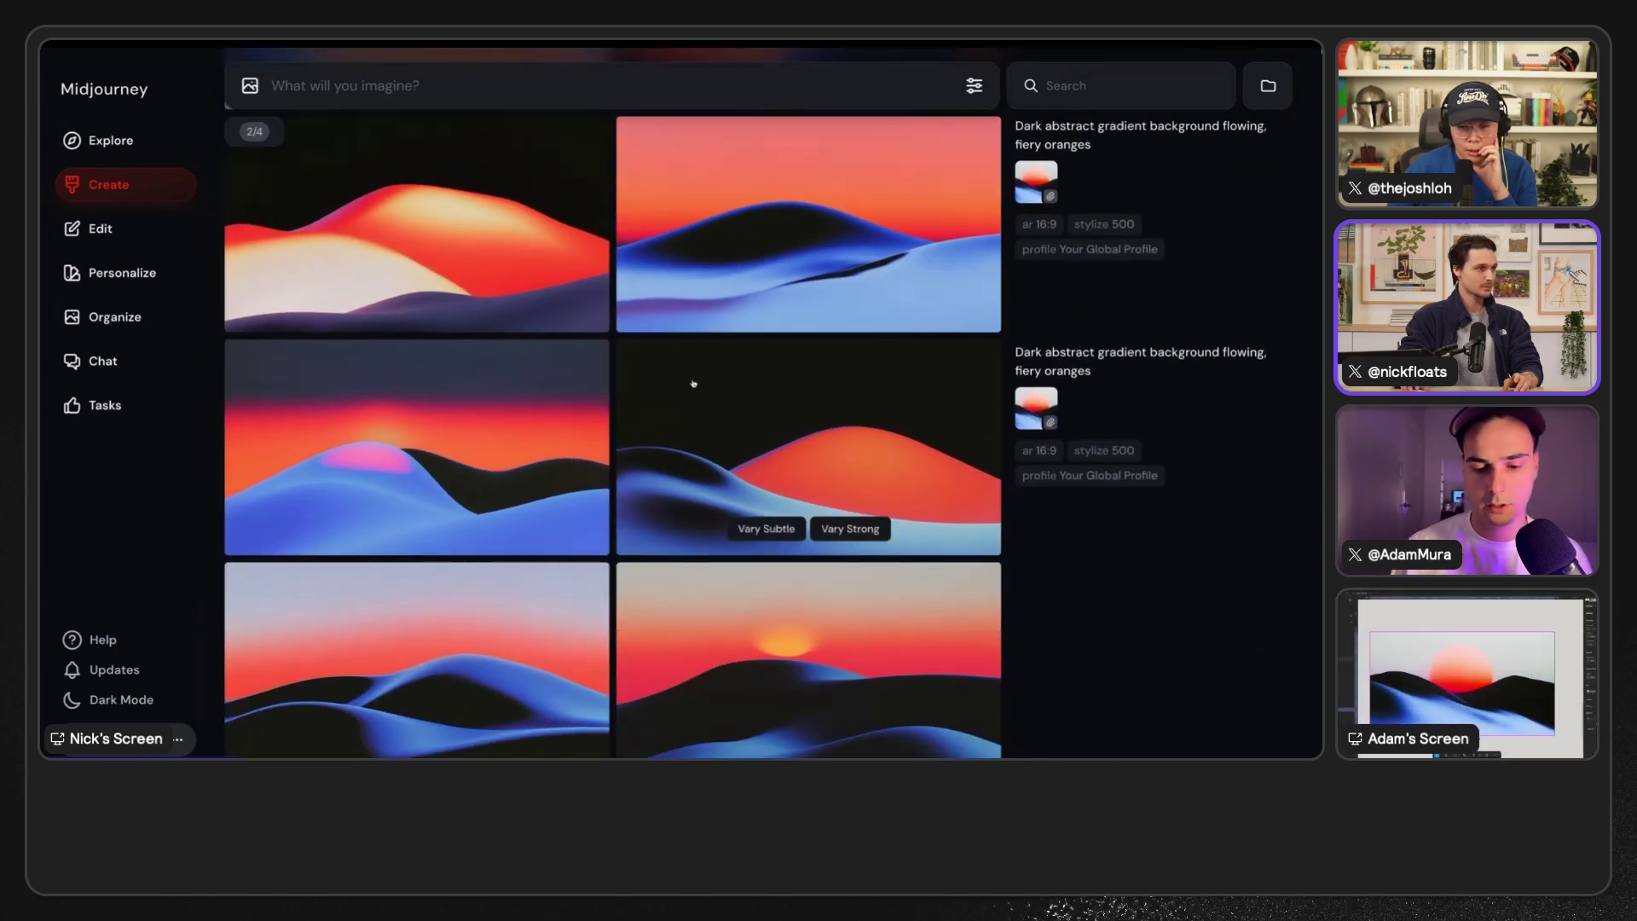
scroll(691, 385, up, 5)
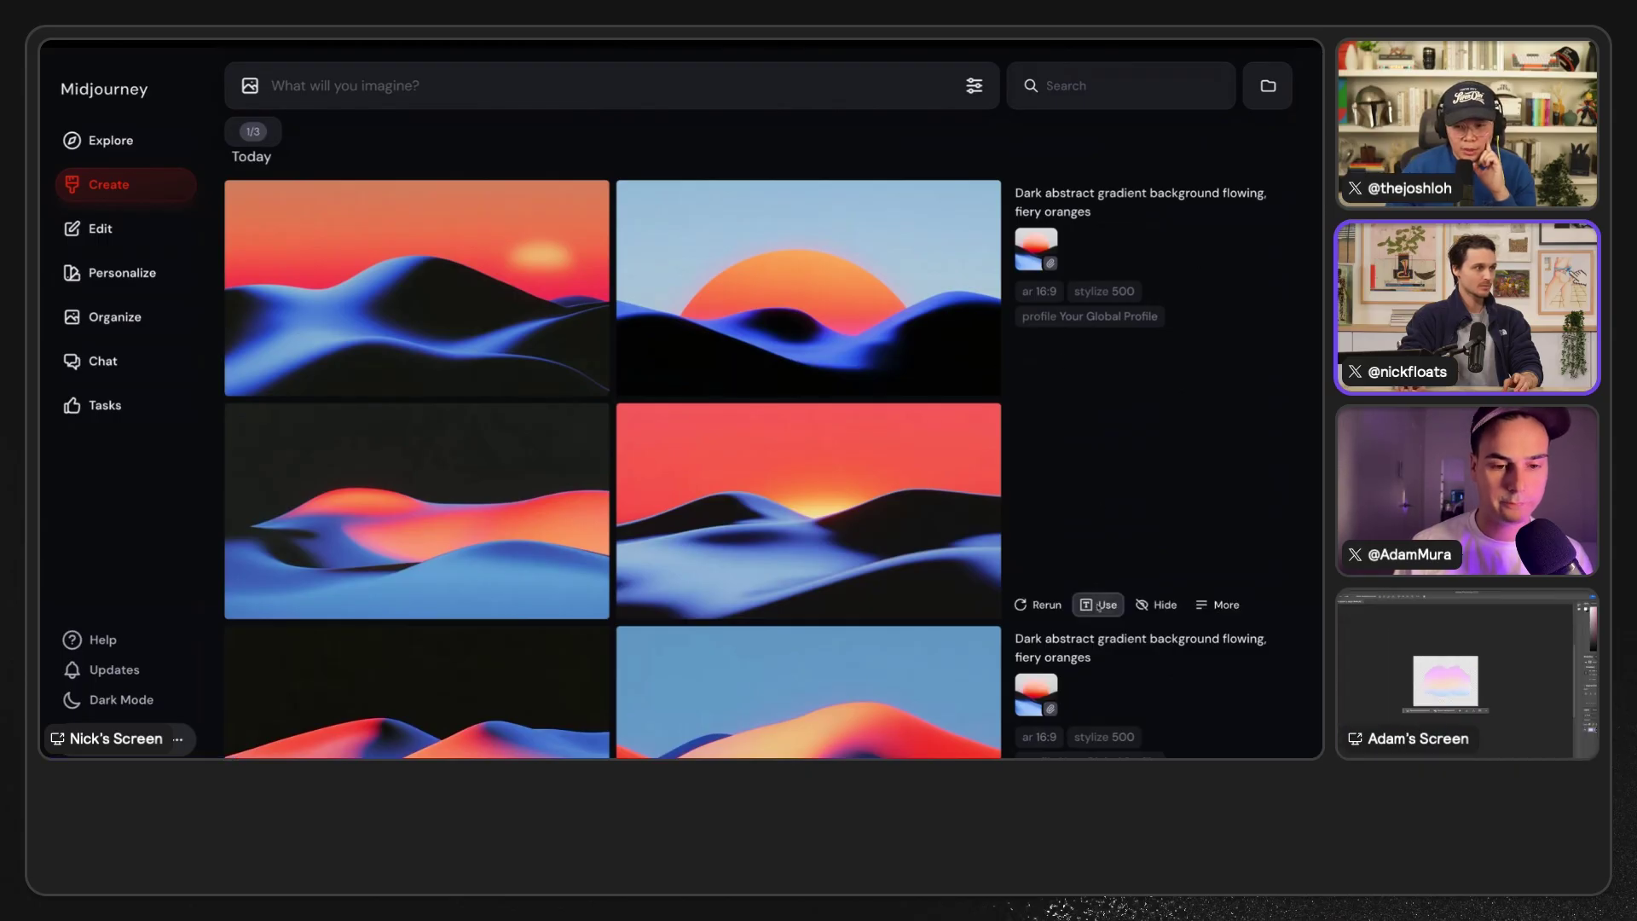
- Rerun the sunset hills prompt with a fiery orange wave image added as second reference, and load the orange variation's prompt for reuse
click(1099, 605)
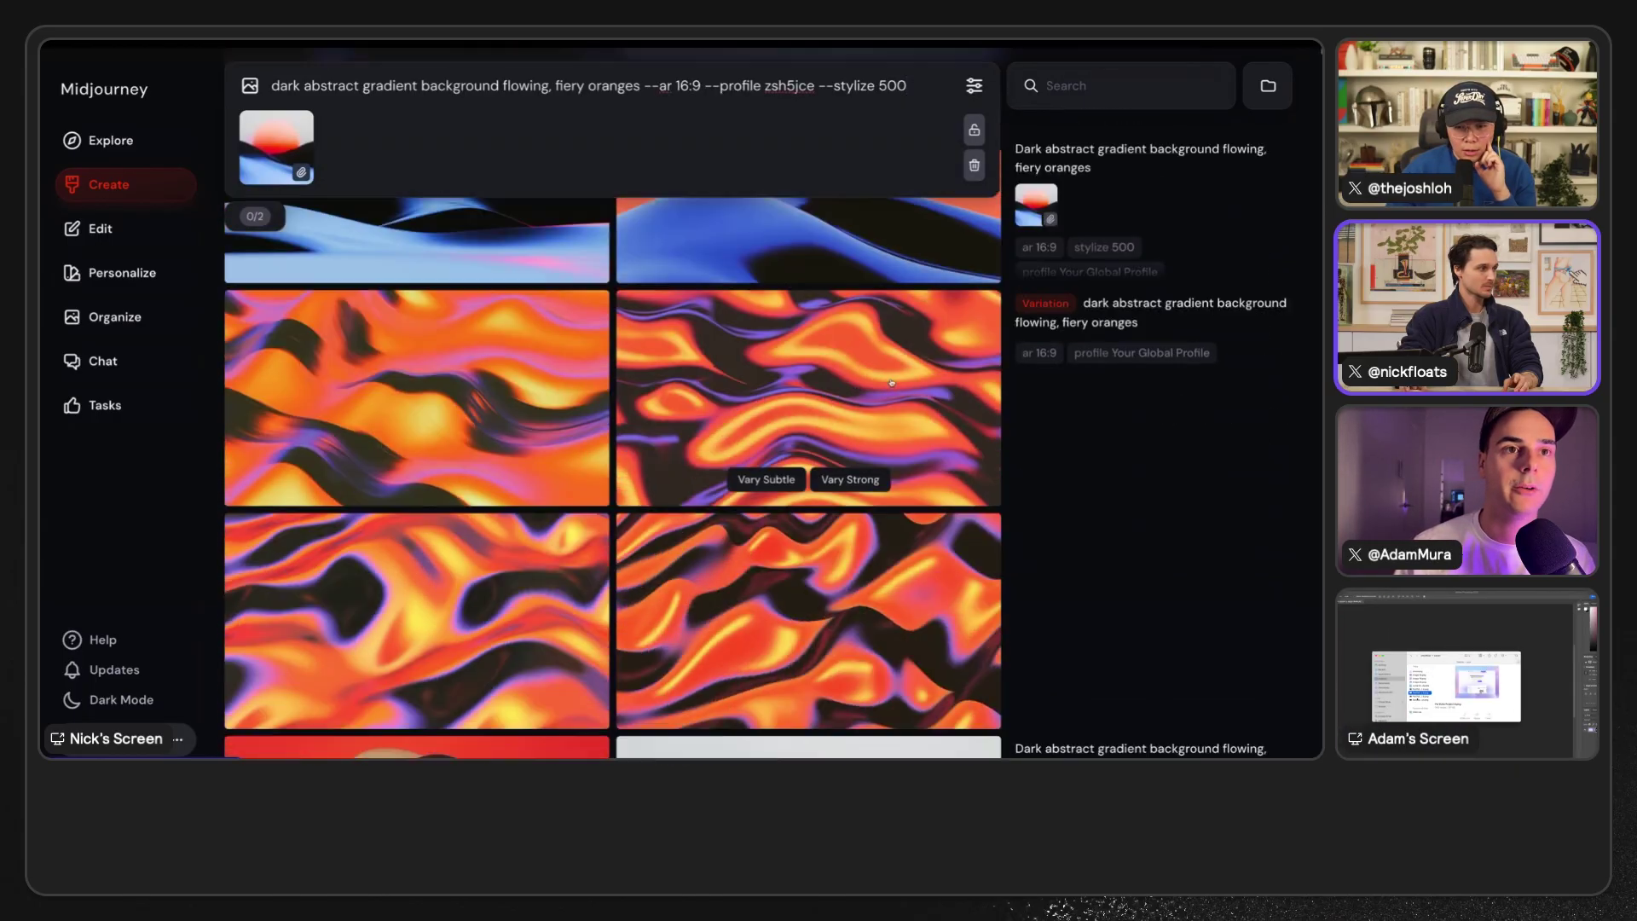
scroll(892, 383, down, 1)
drag(409, 367, 352, 171)
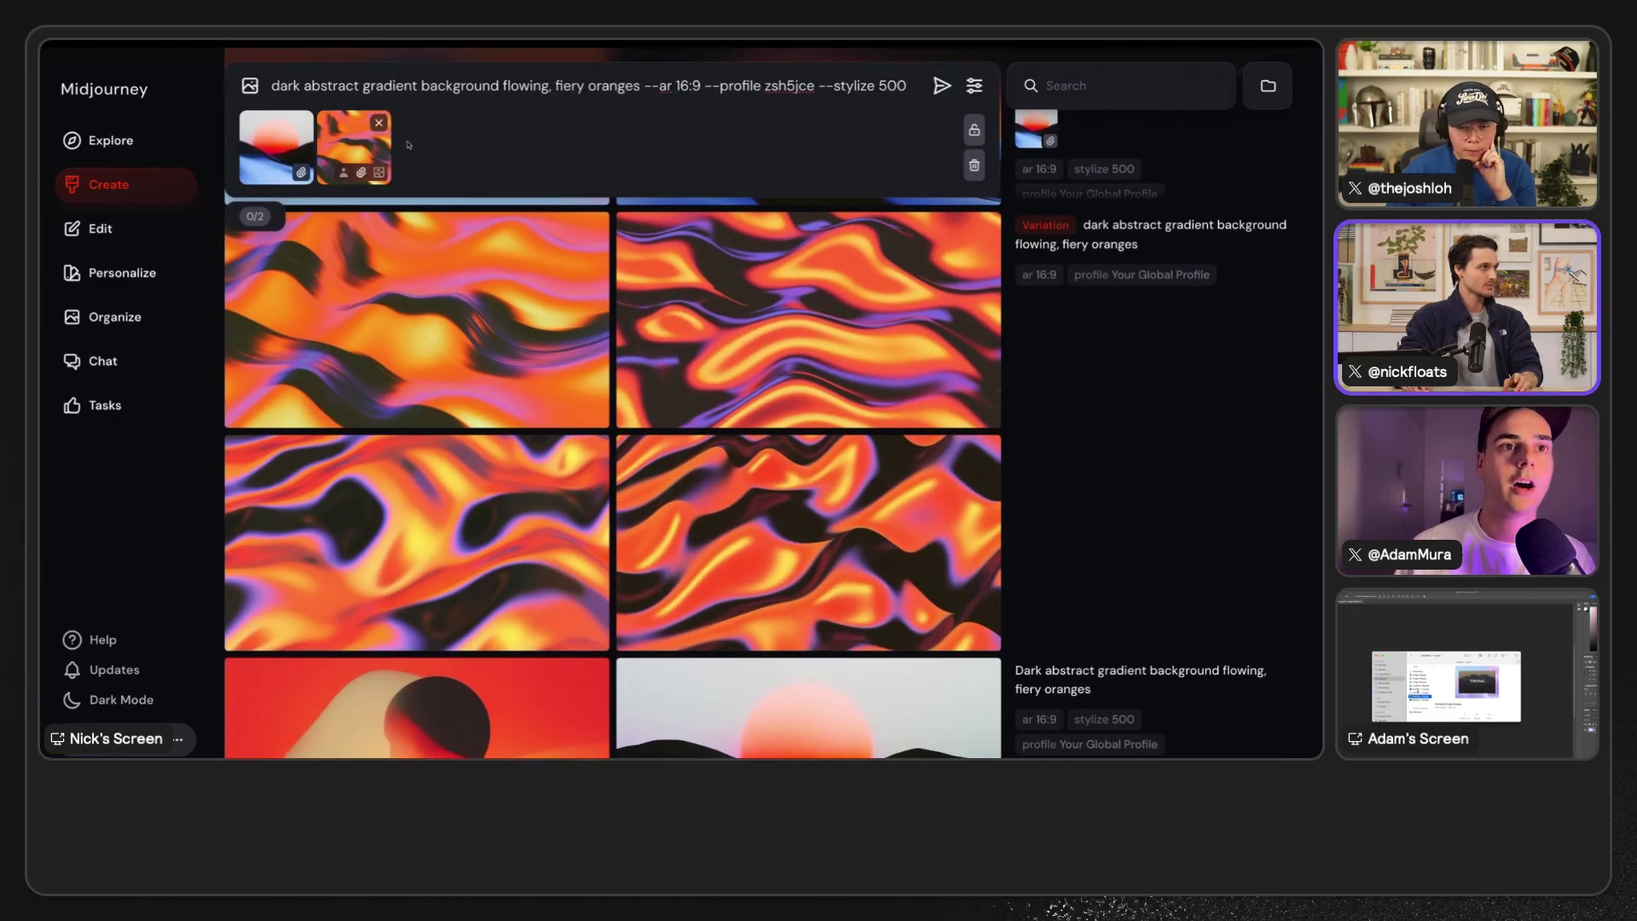
key(Return)
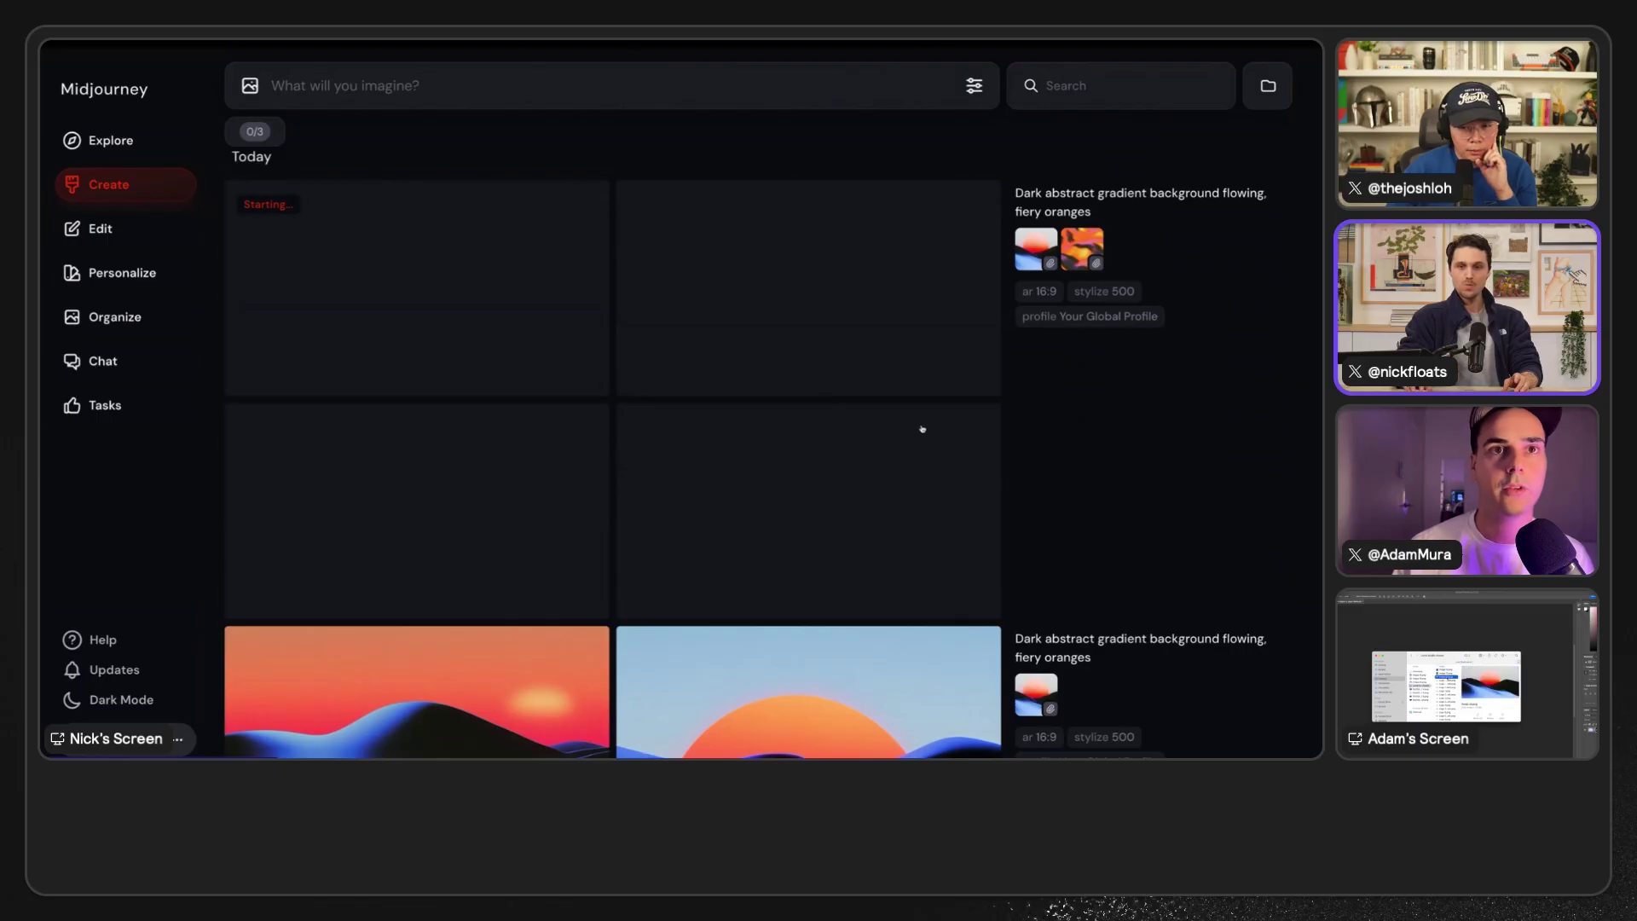
scroll(912, 424, down, 1)
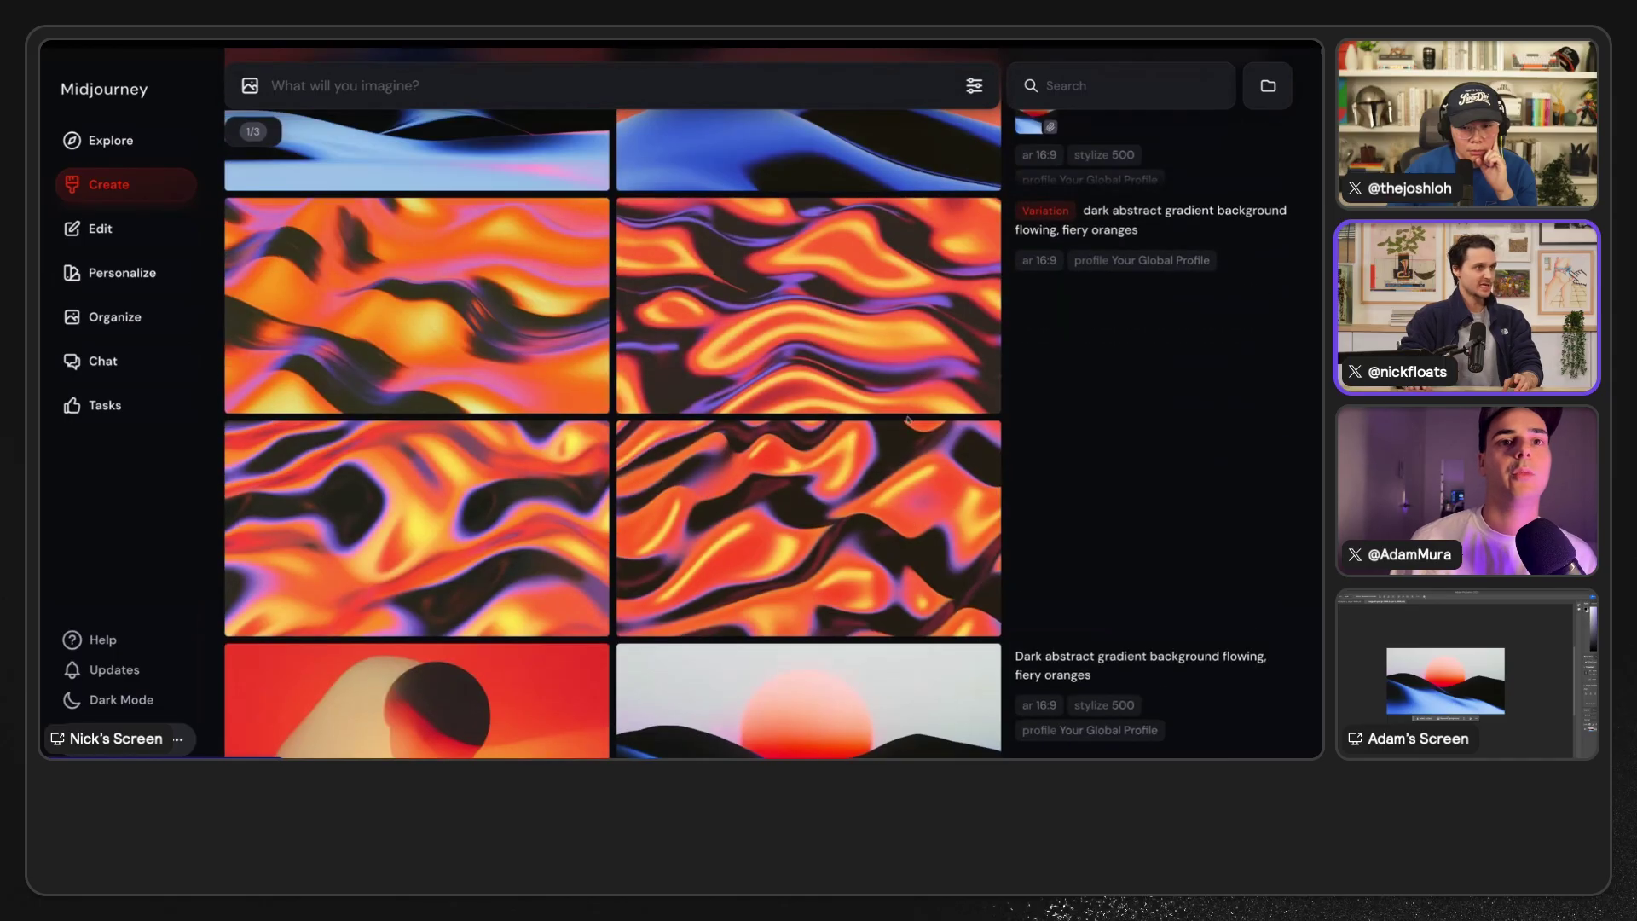
click(1098, 622)
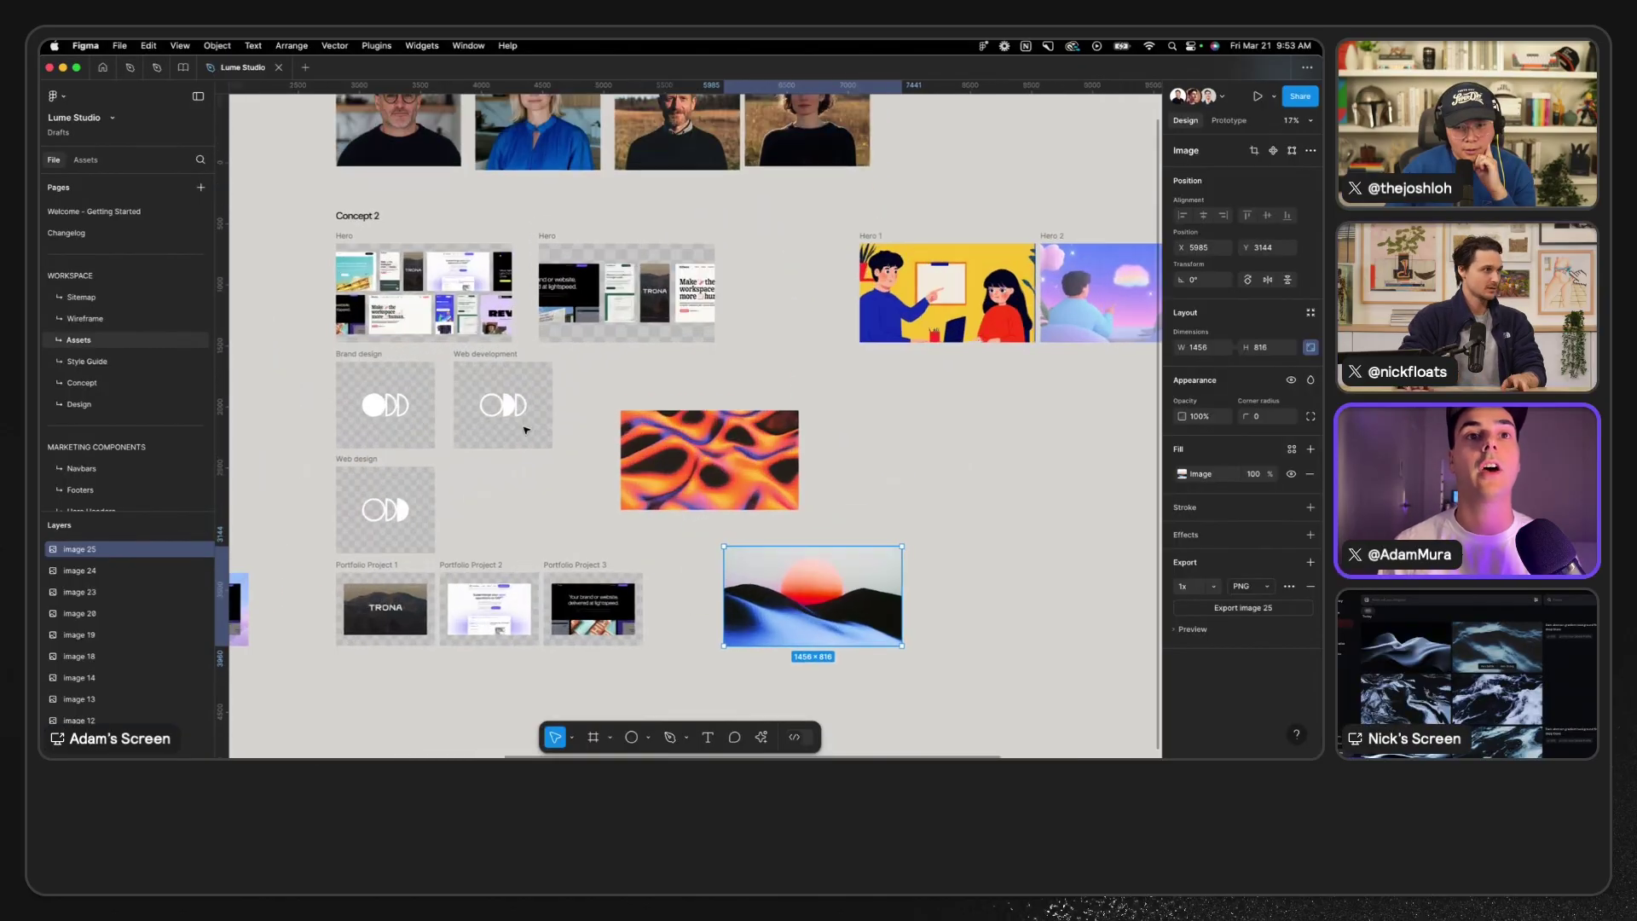
- In Figma, place a copy of the sunset image behind the screenshots in Concept 2's second Hero frame and enlarge it to about 3393 × 1902
scroll(871, 246, up, 5)
scroll(870, 246, right, 10)
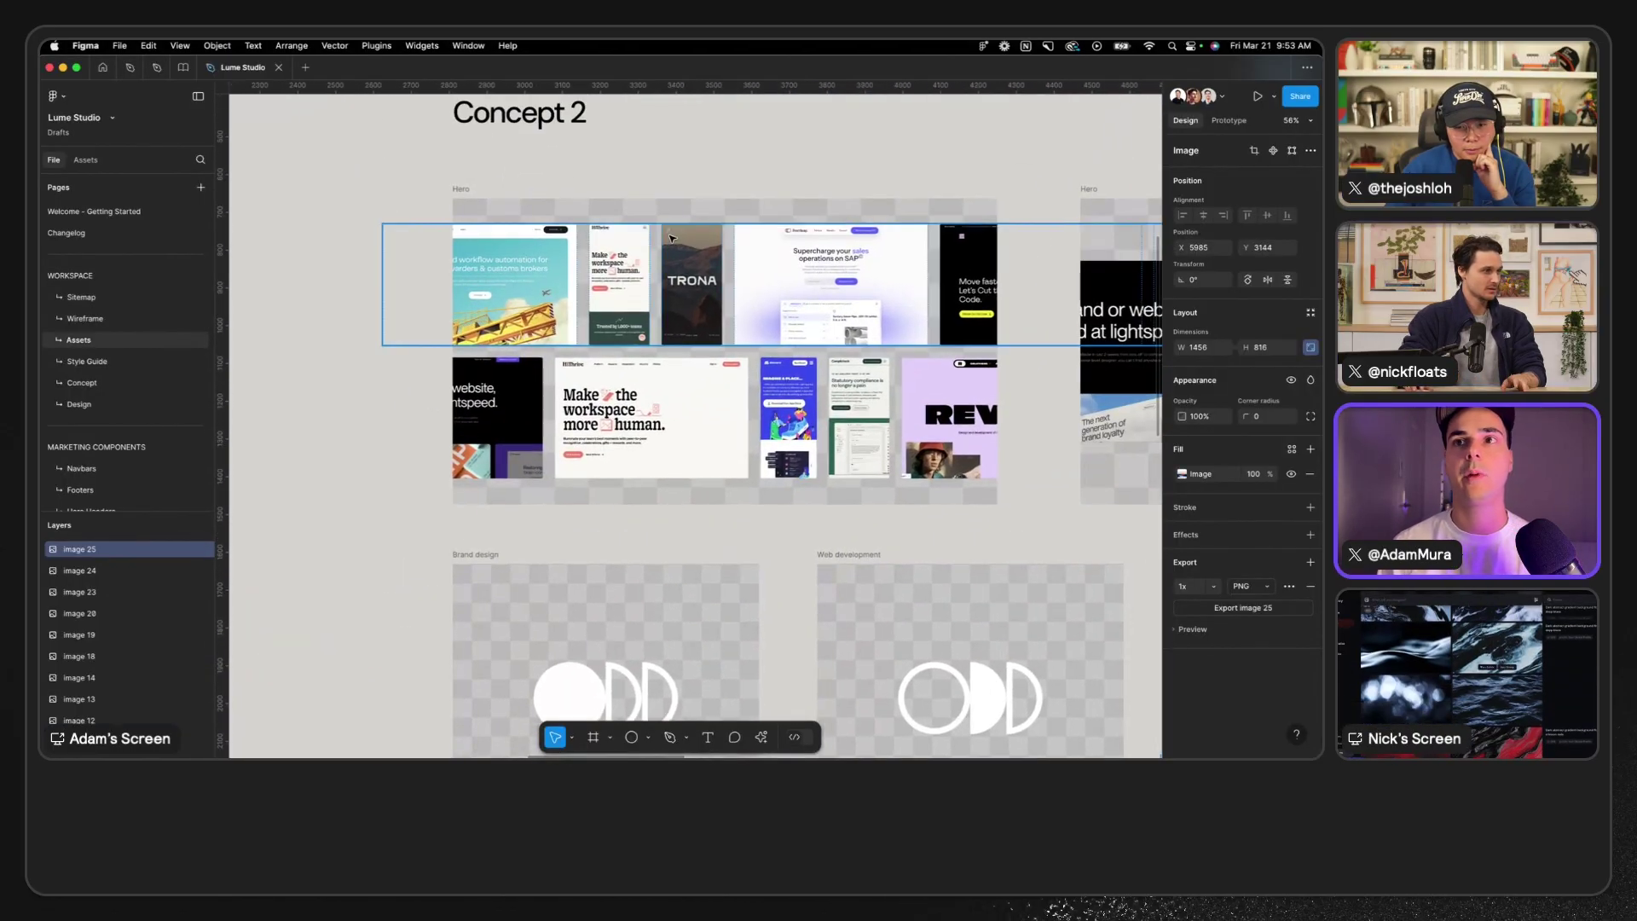
drag(397, 181, 394, 183)
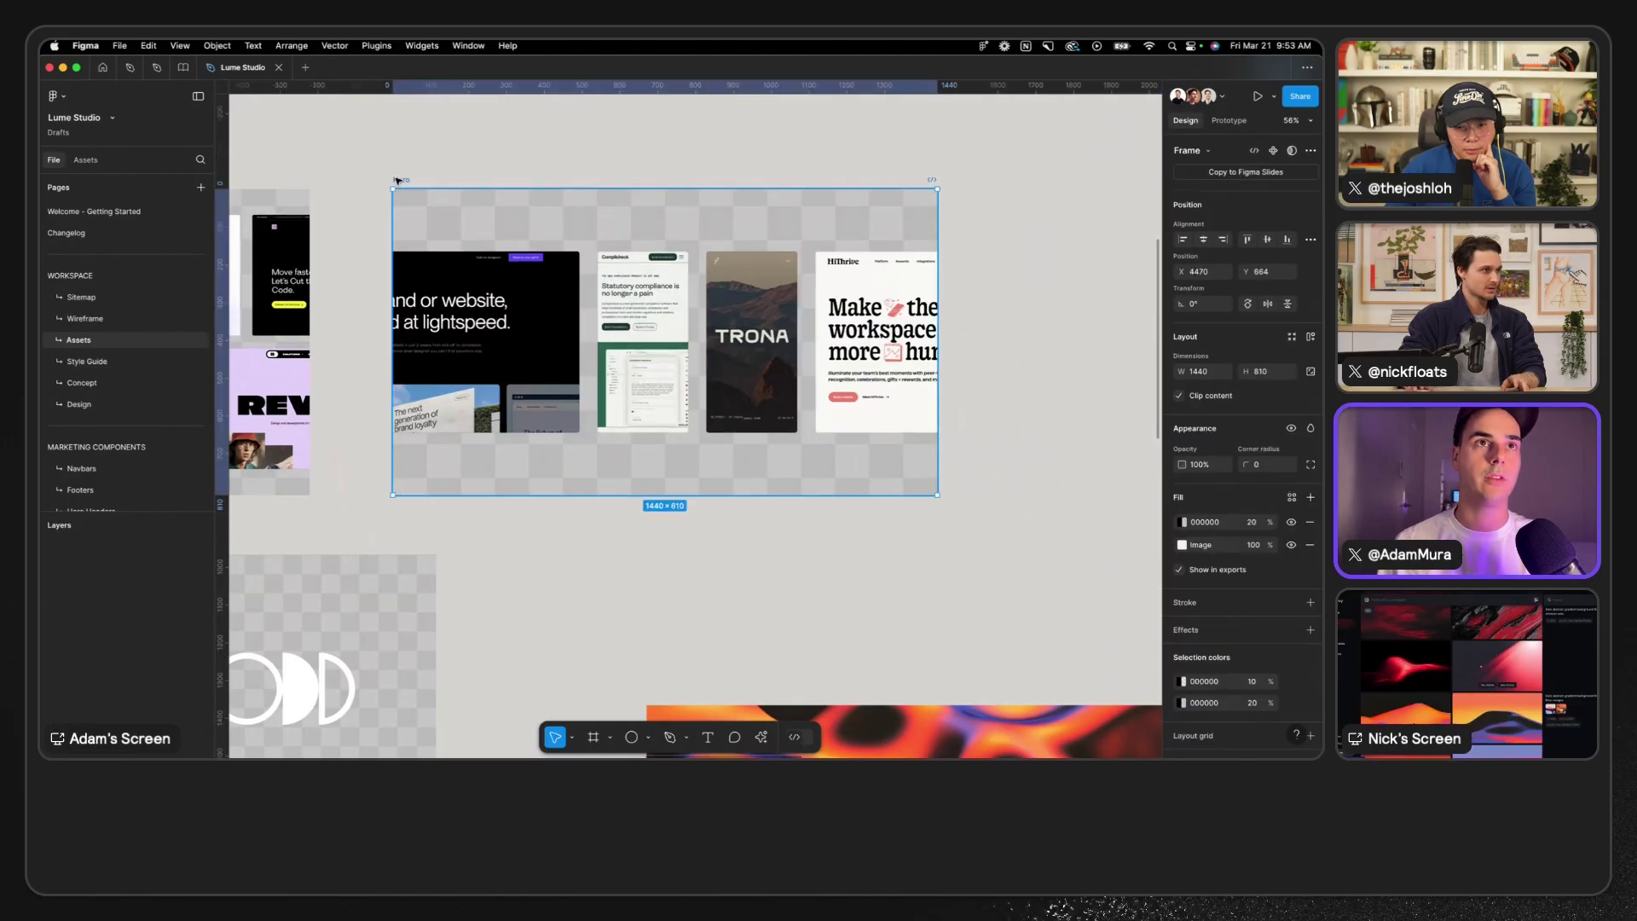
right_click(701, 421)
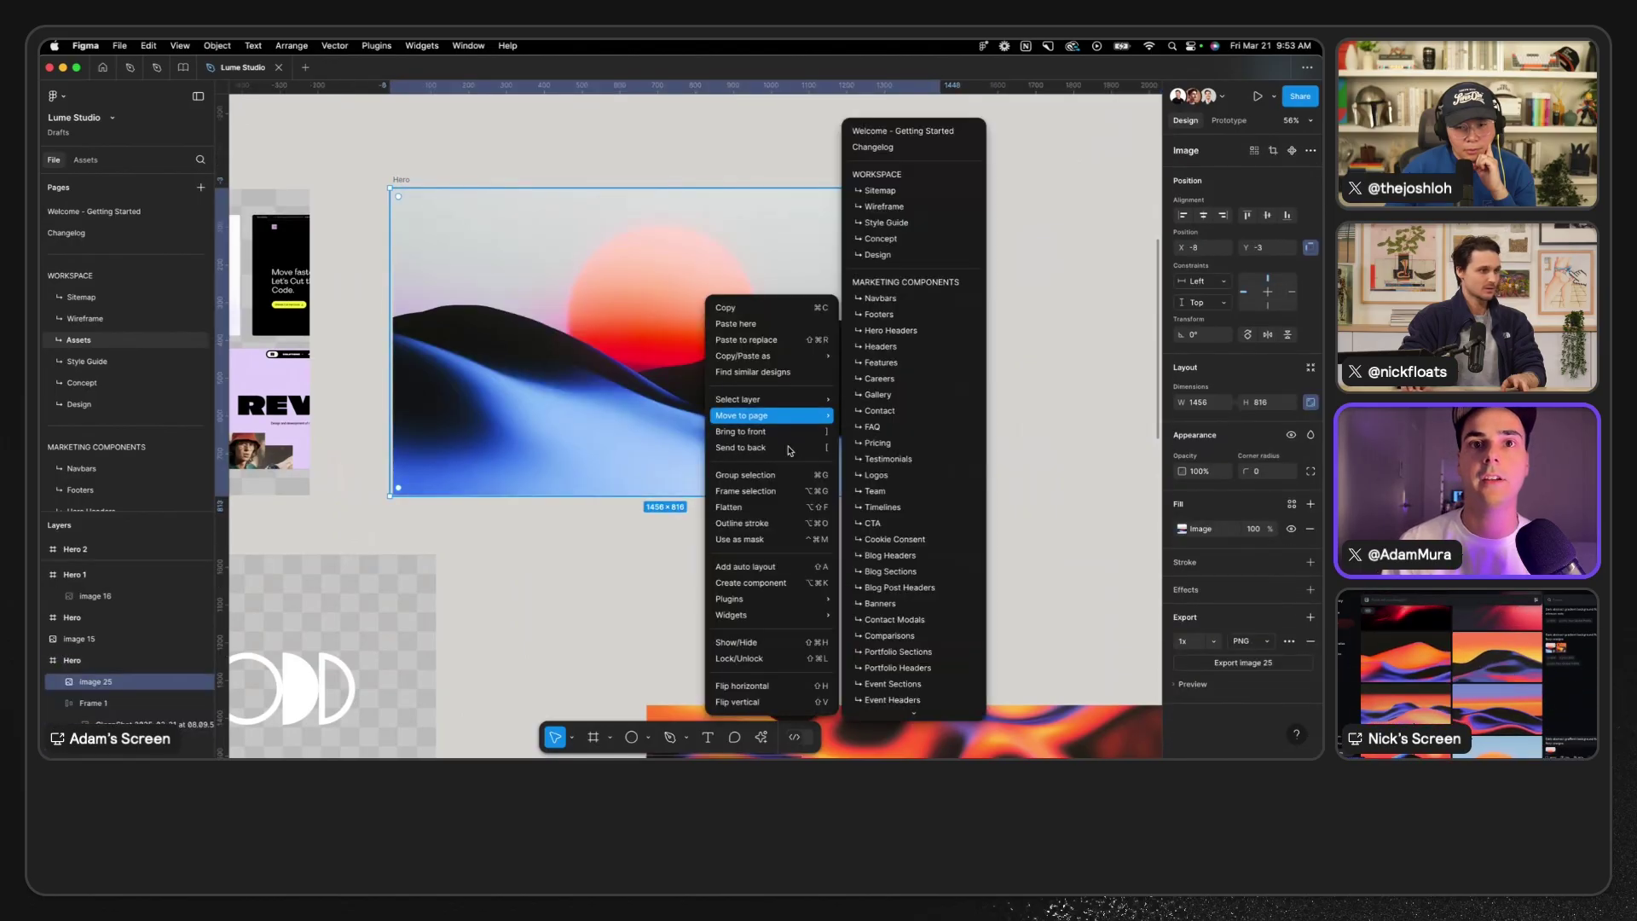
click(750, 499)
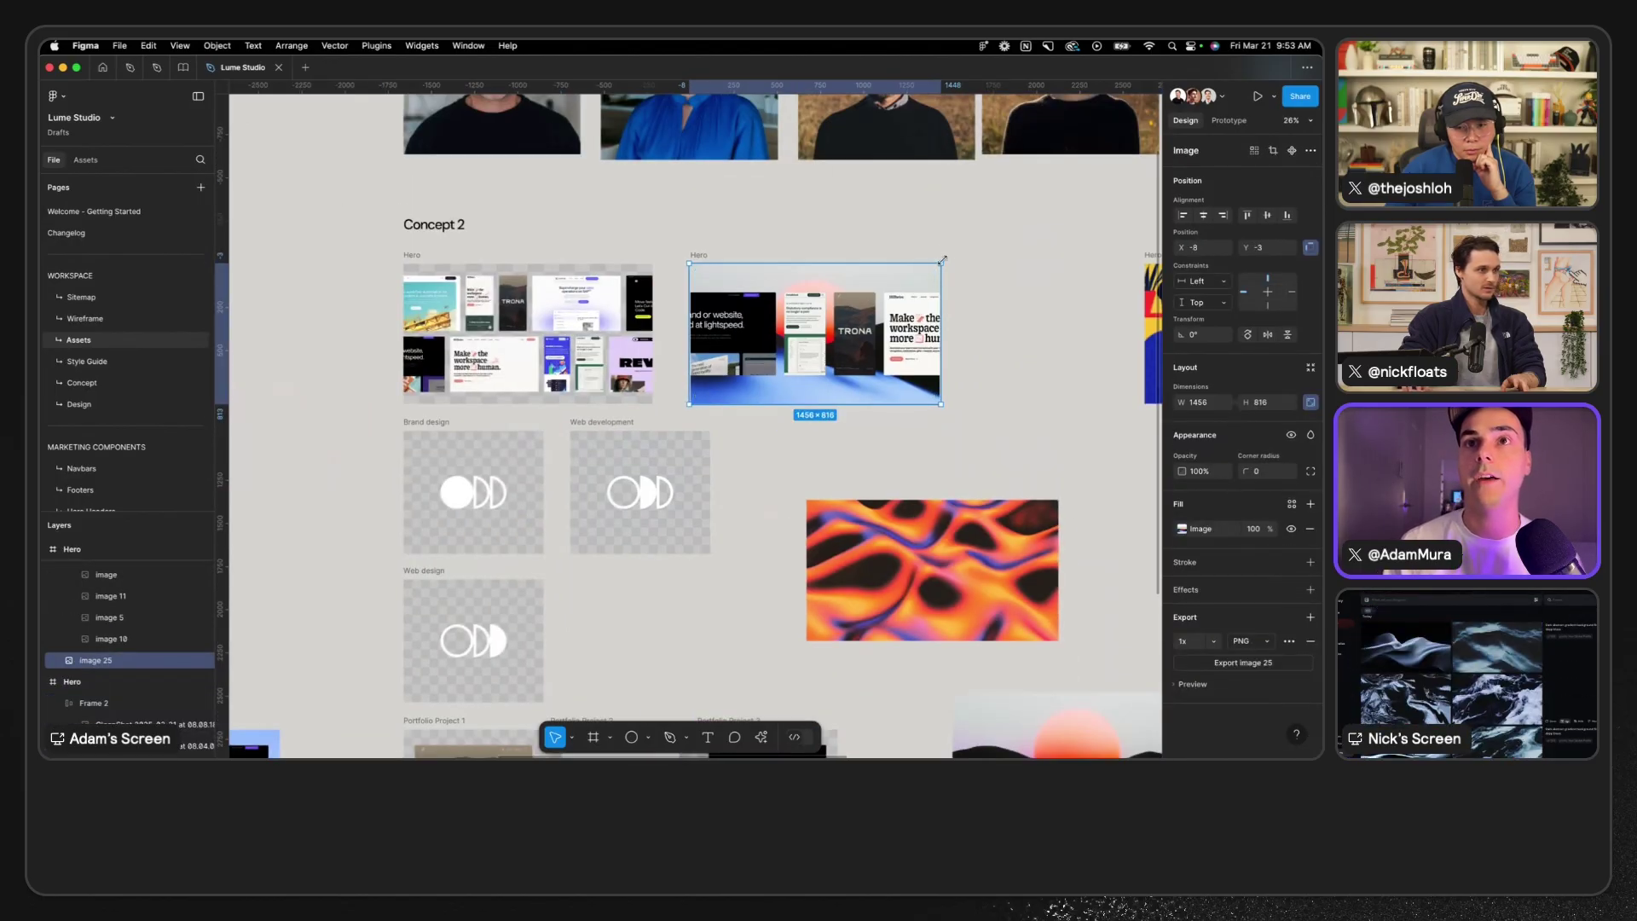
drag(941, 264, 1066, 152)
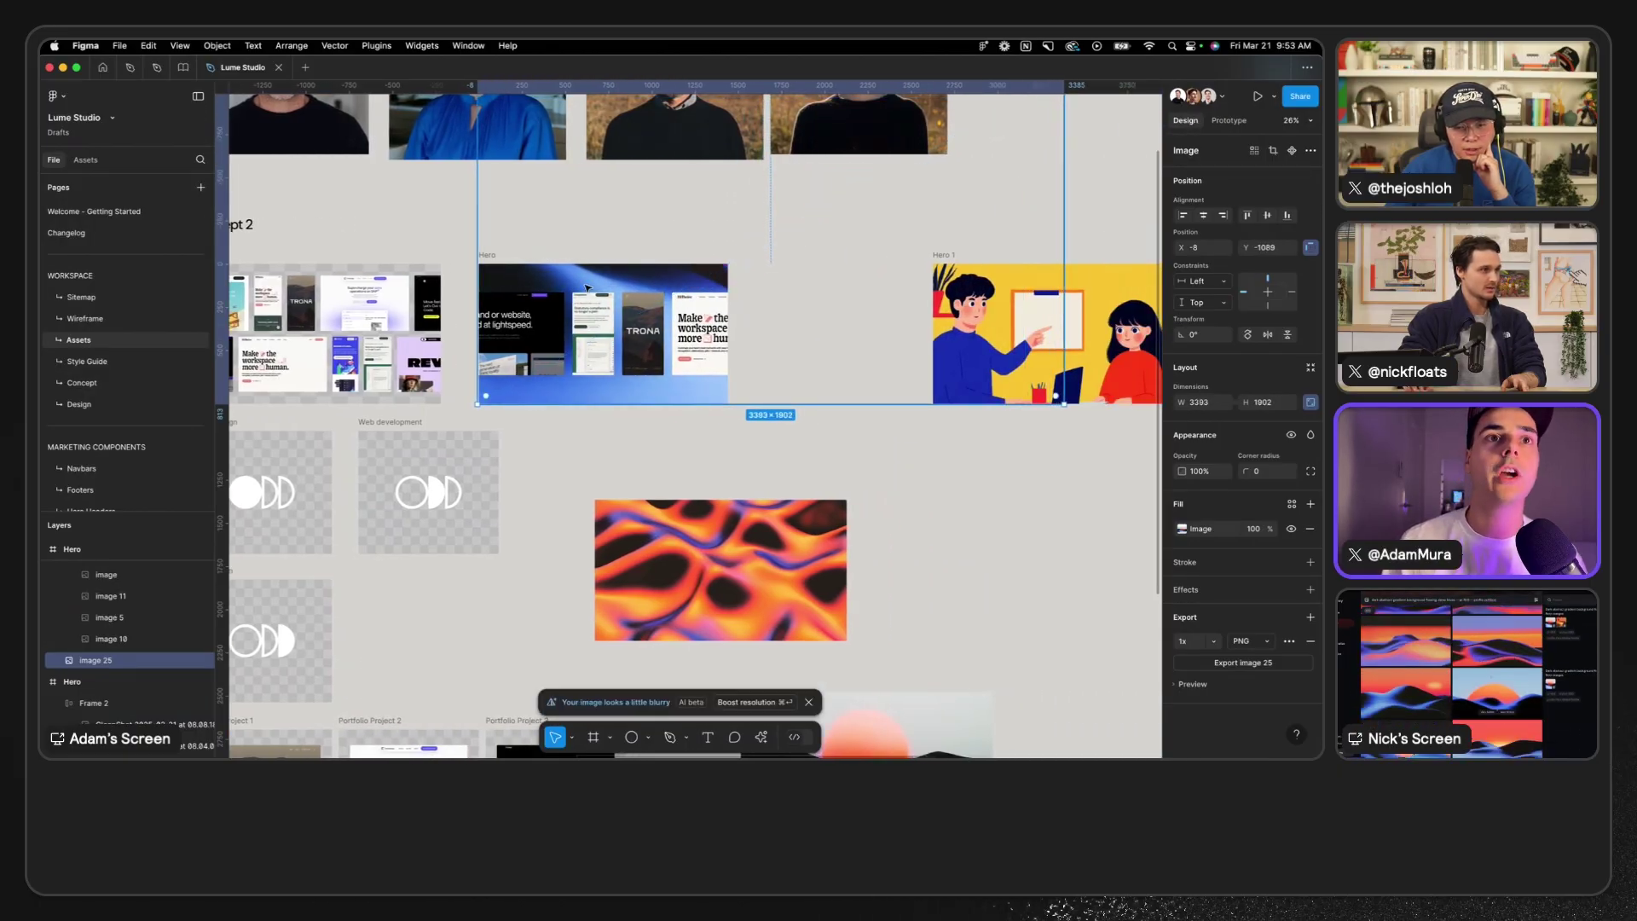
- Fine-tune the placement of the blue background image behind the screenshots in Concept 2's second Hero frame
scroll(587, 288, up, 5)
scroll(587, 289, up, 2)
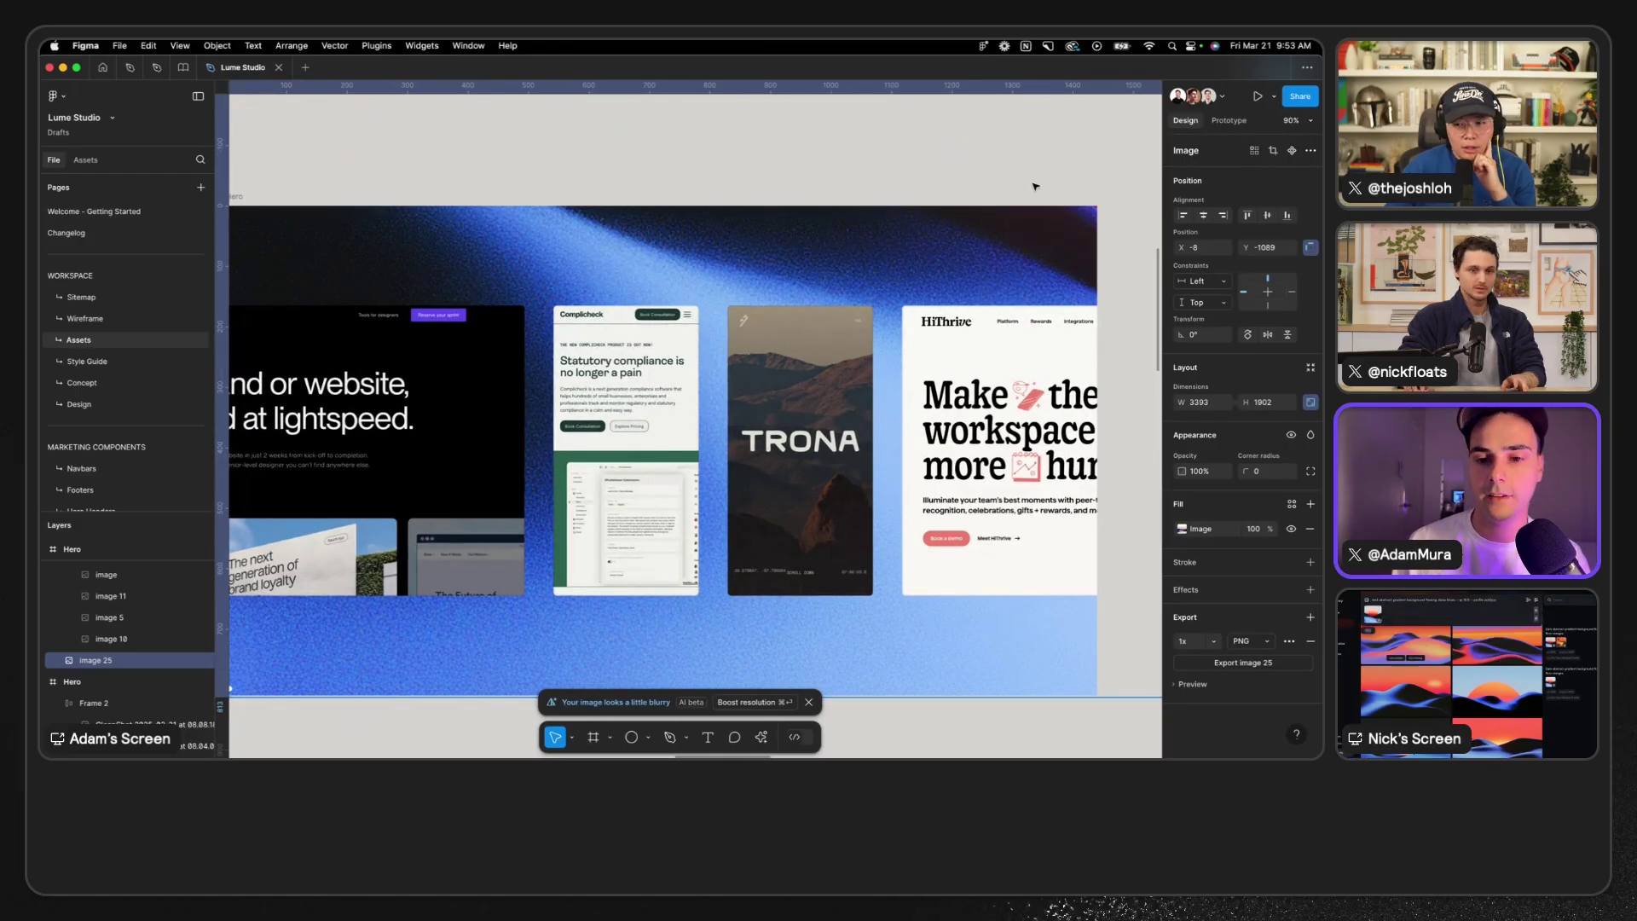
scroll(829, 159, down, 5)
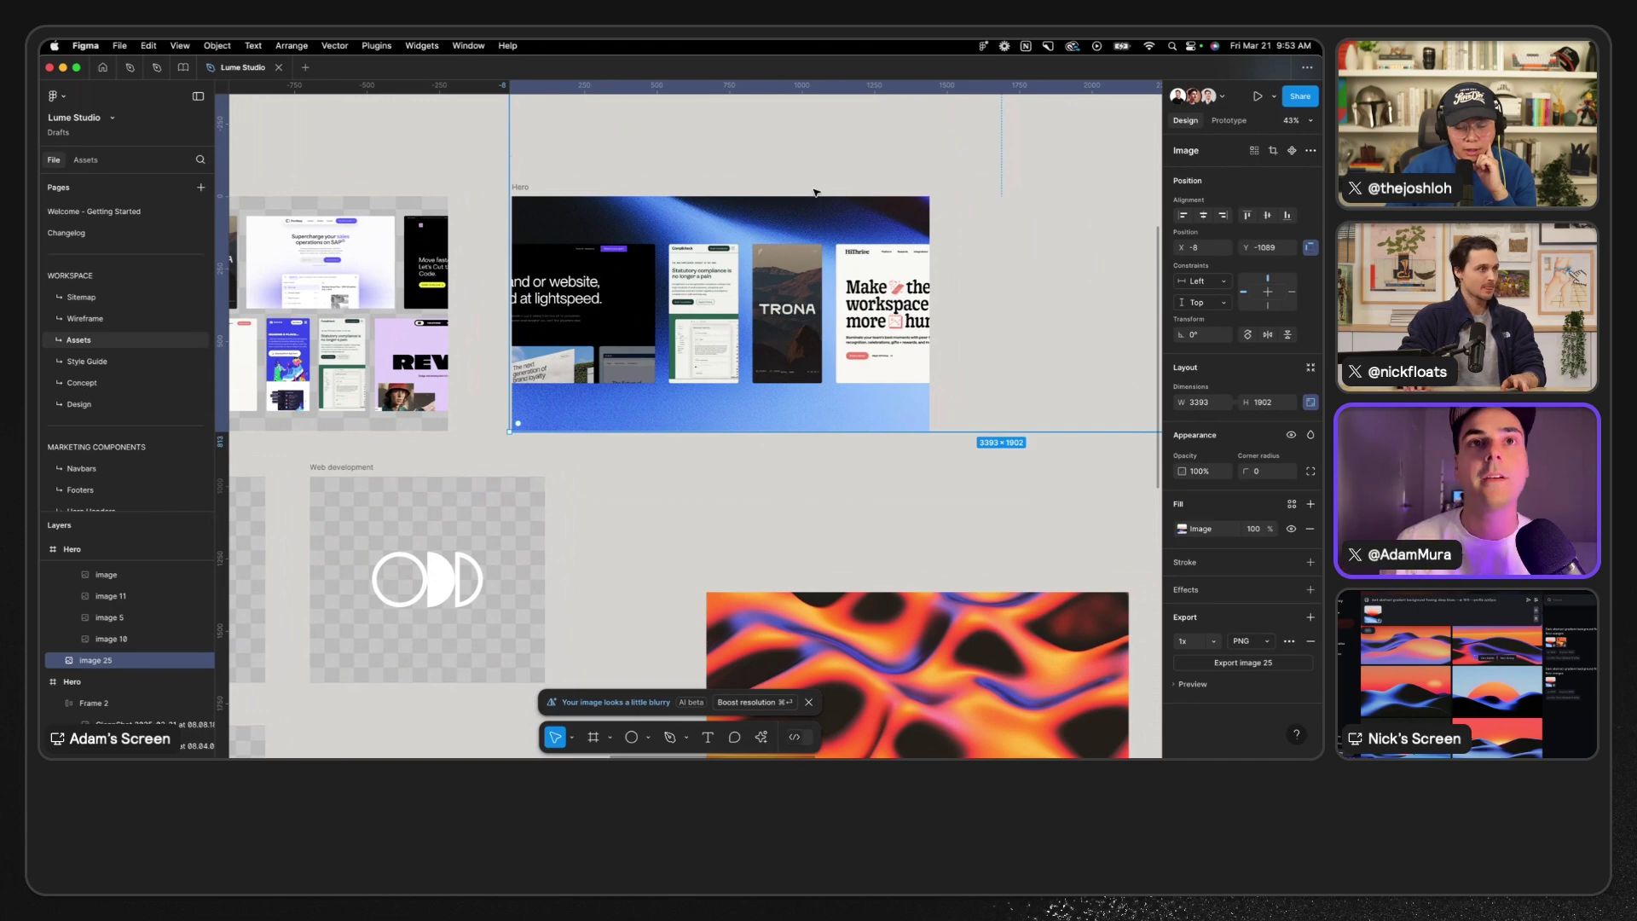
key(shift+Down)
key(shift+Right)
key(shift+Up)
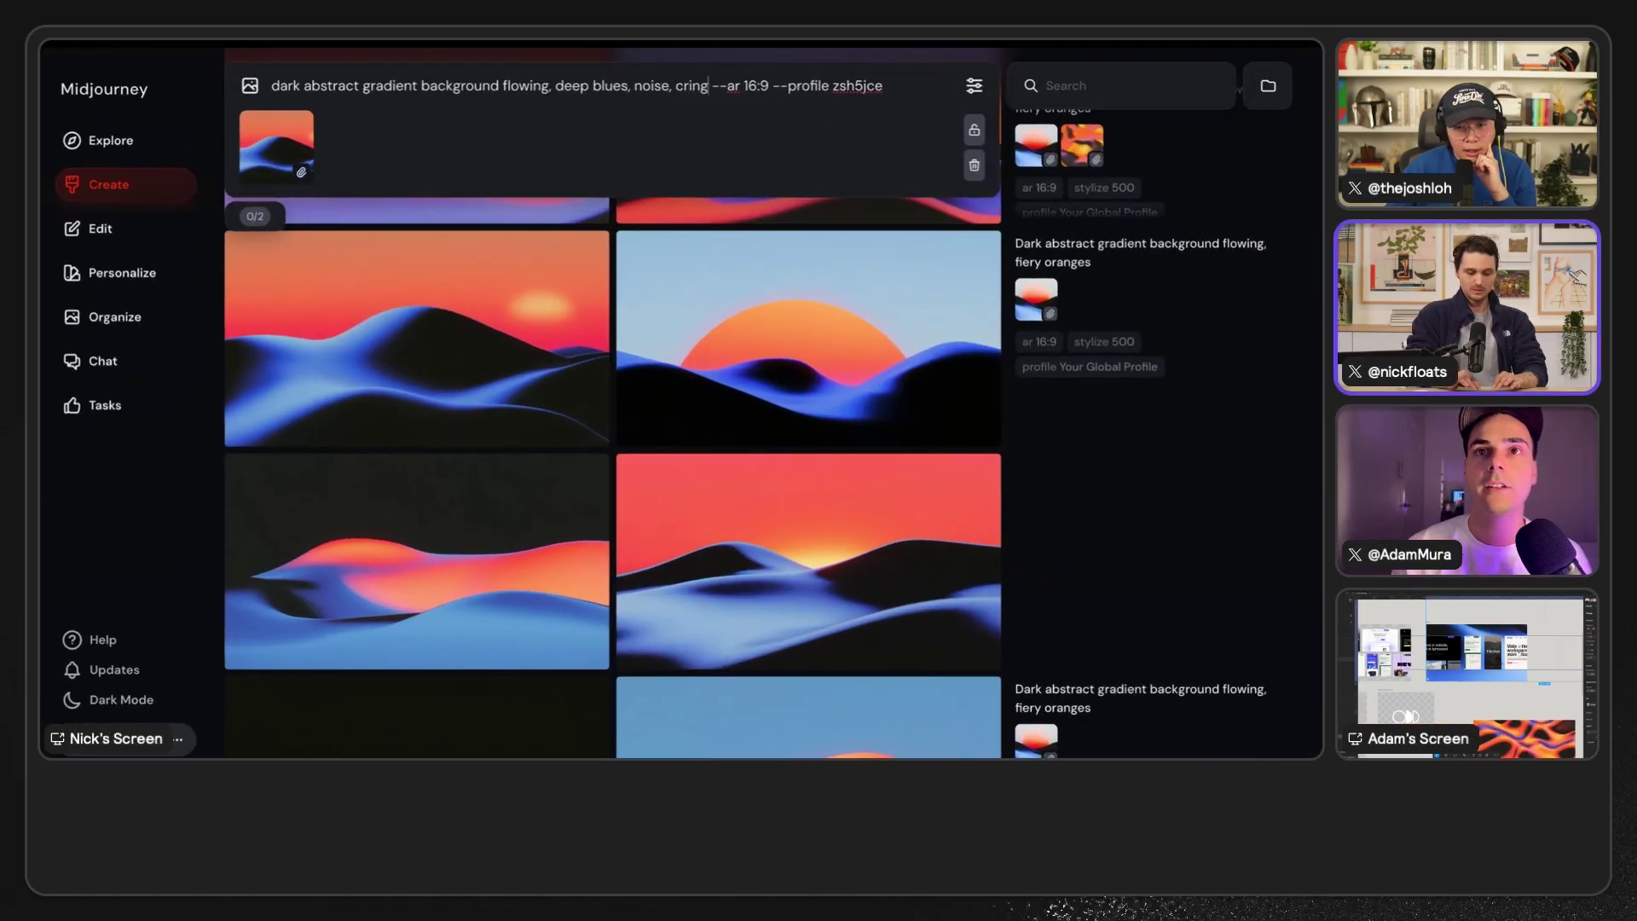
- In Midjourney, generate "dark abstract gradient background flowing, deep blues, noise, crinkle texture" at 16:9 with the sunset hills reference, also running it with --v 6.1
text(re)
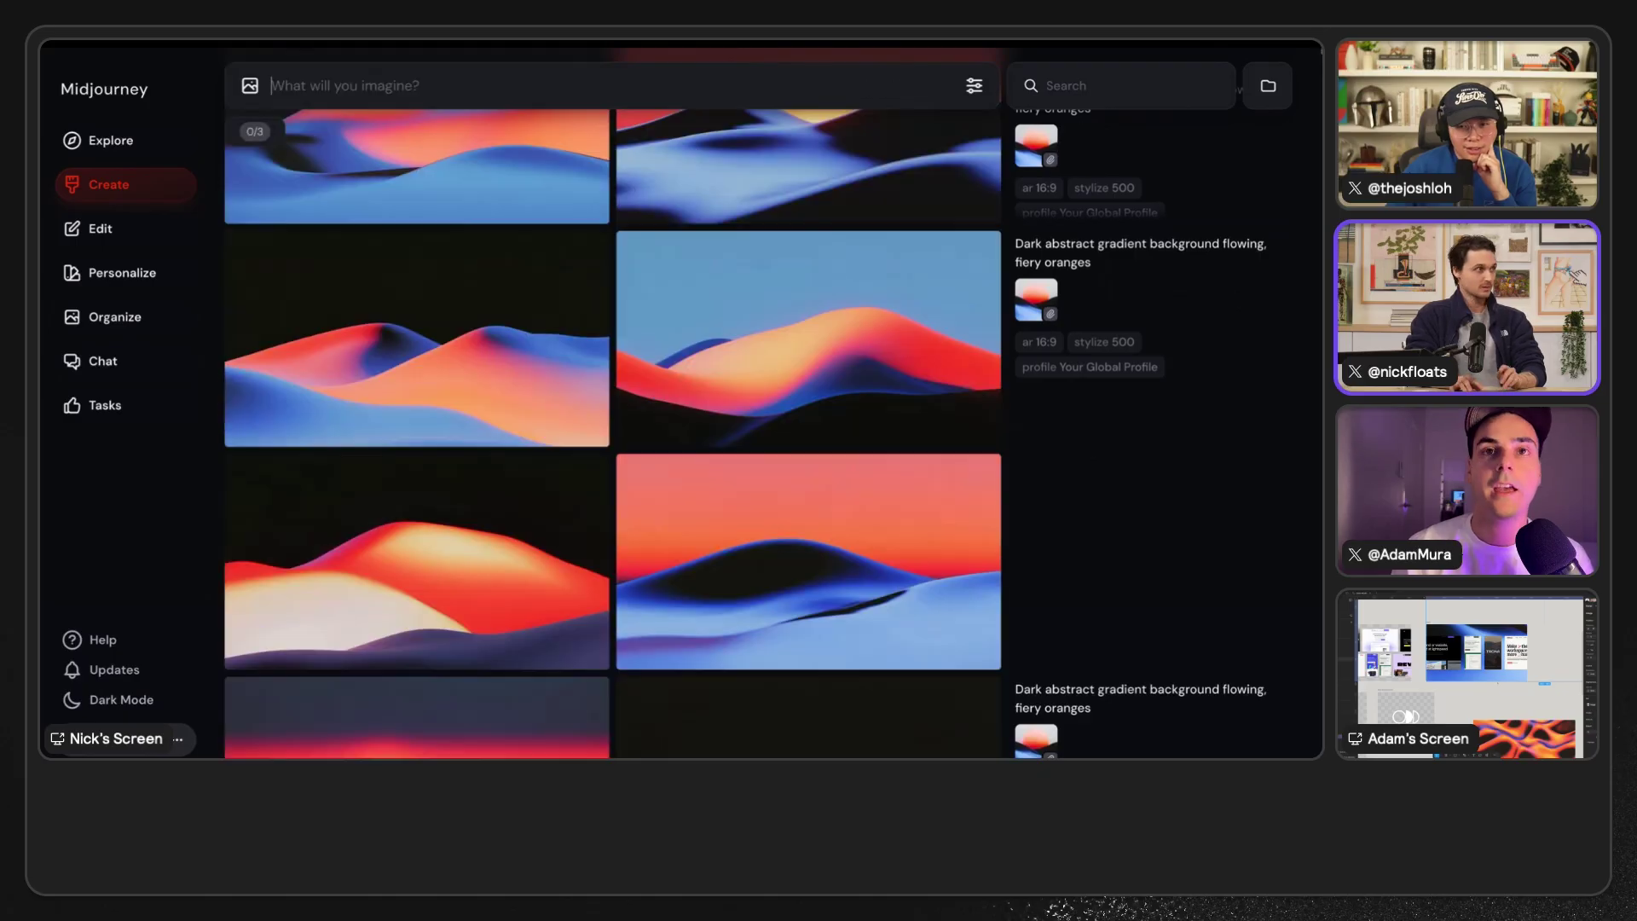
key(End)
text(--v 6.1)
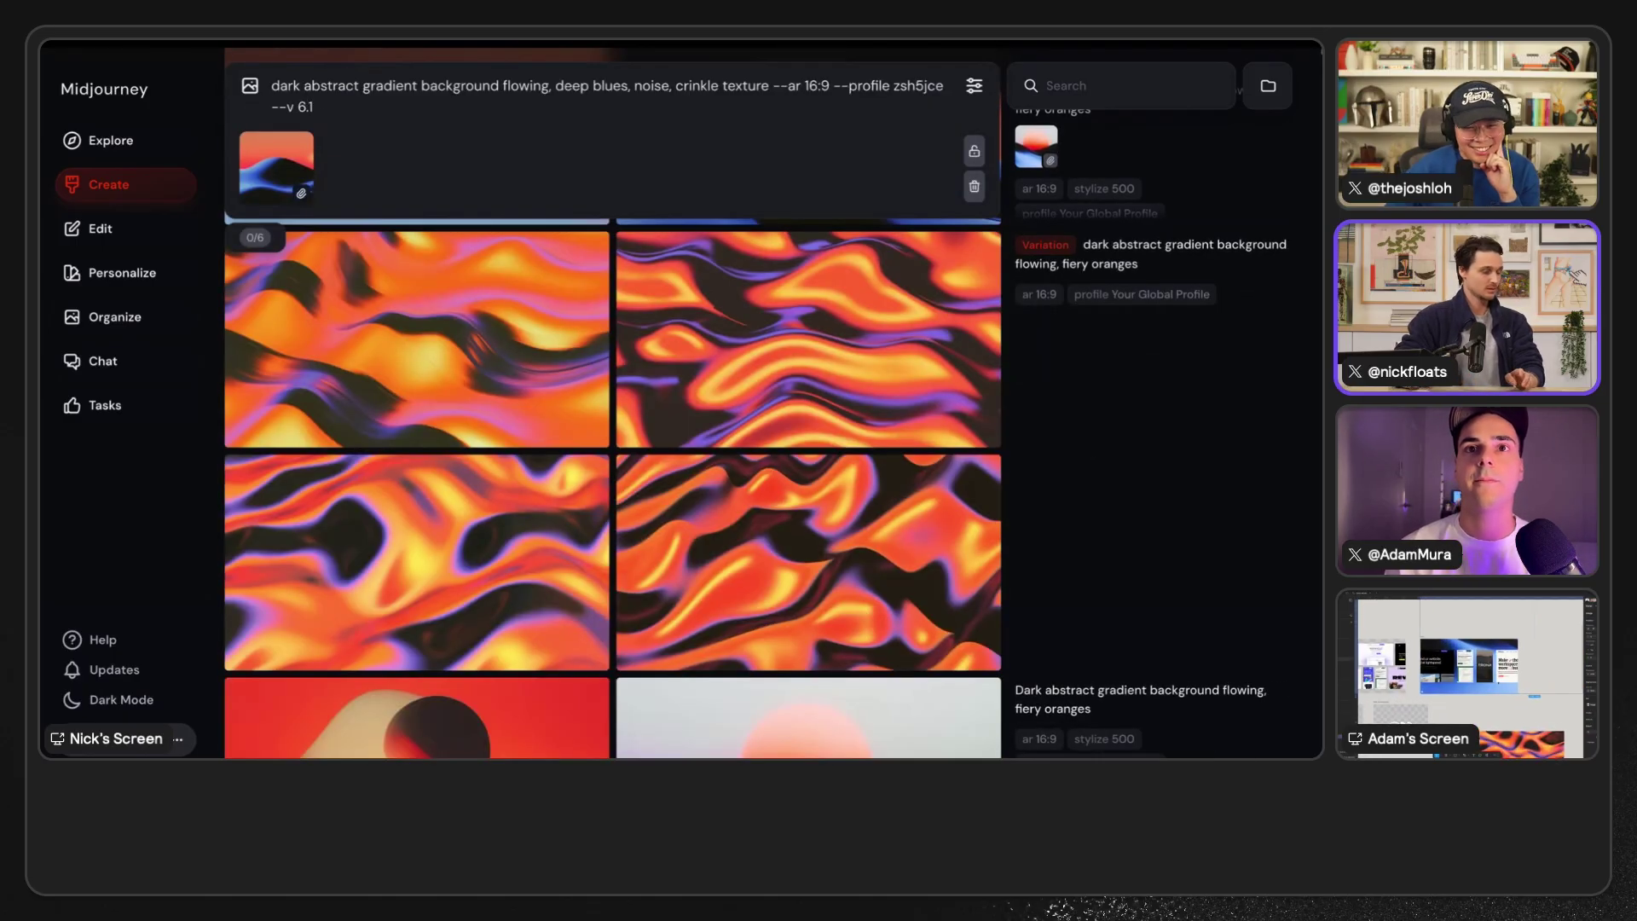
key(Return)
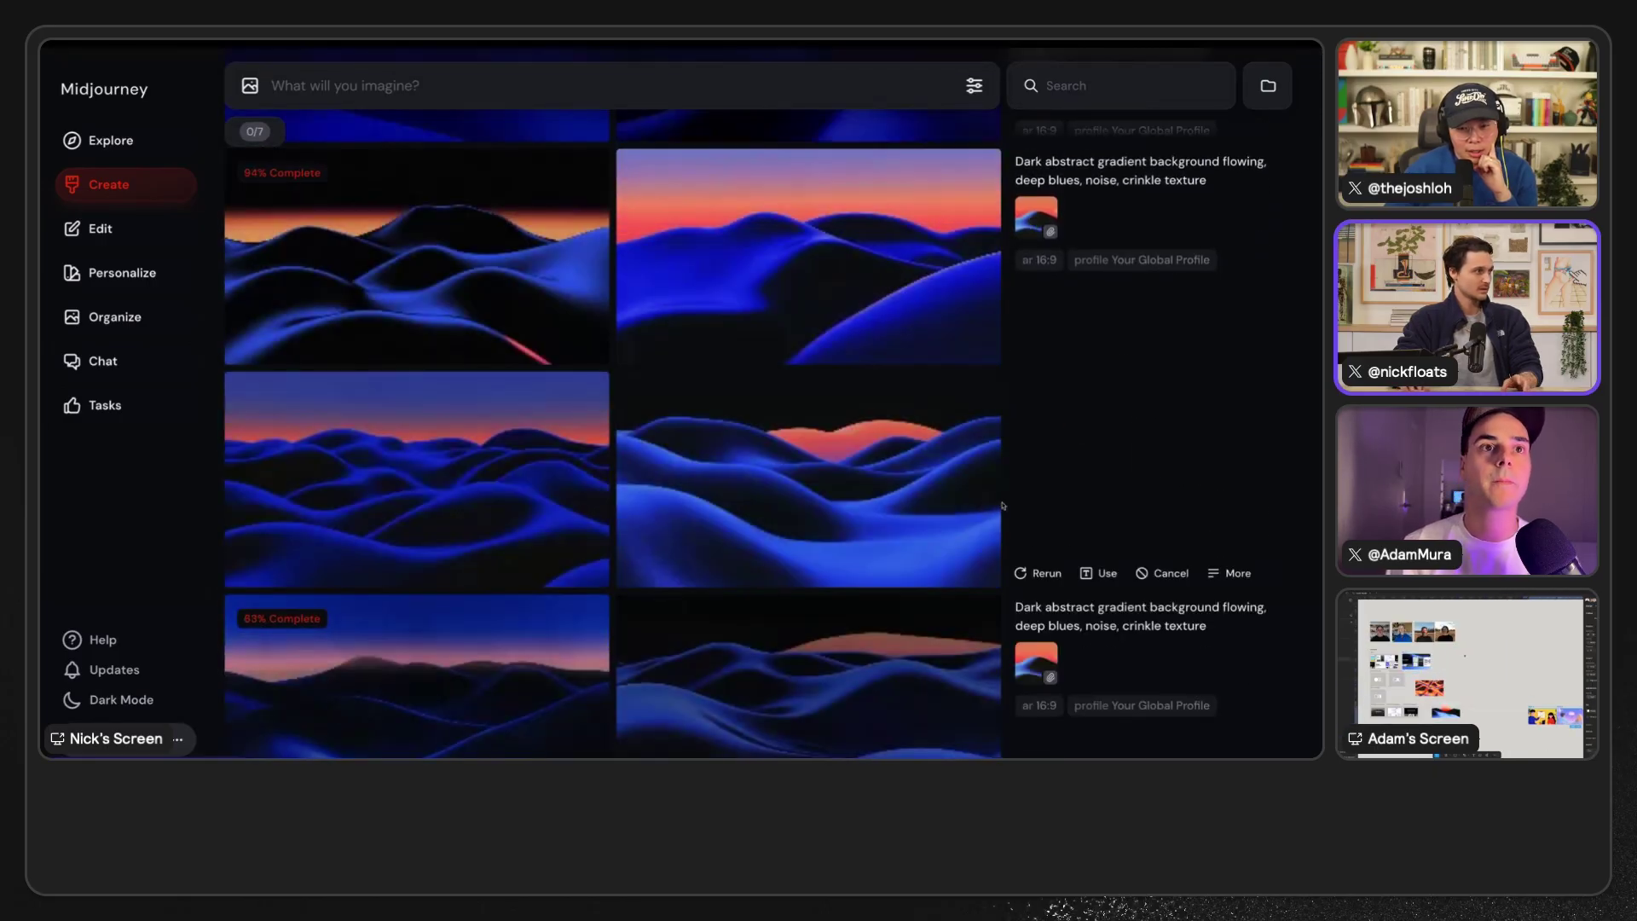
- Reuse the newest crinkle texture prompt, replace "abstract" with "noisy", and generate it both as is and with --v 6.1
scroll(1009, 503, up, 3)
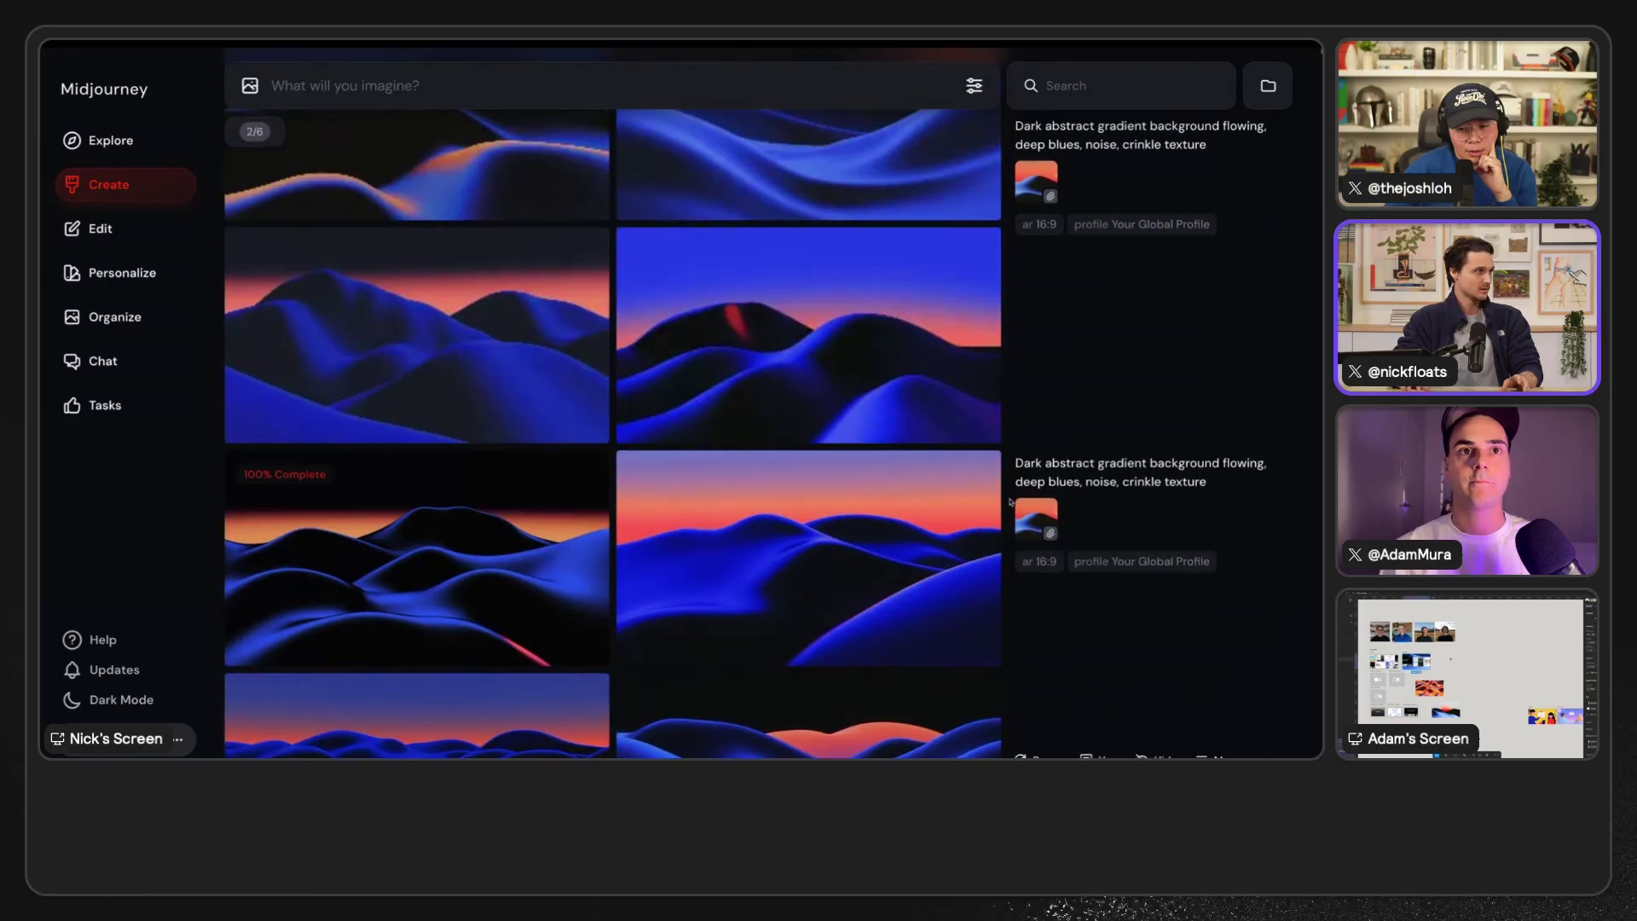
scroll(1010, 502, up, 5)
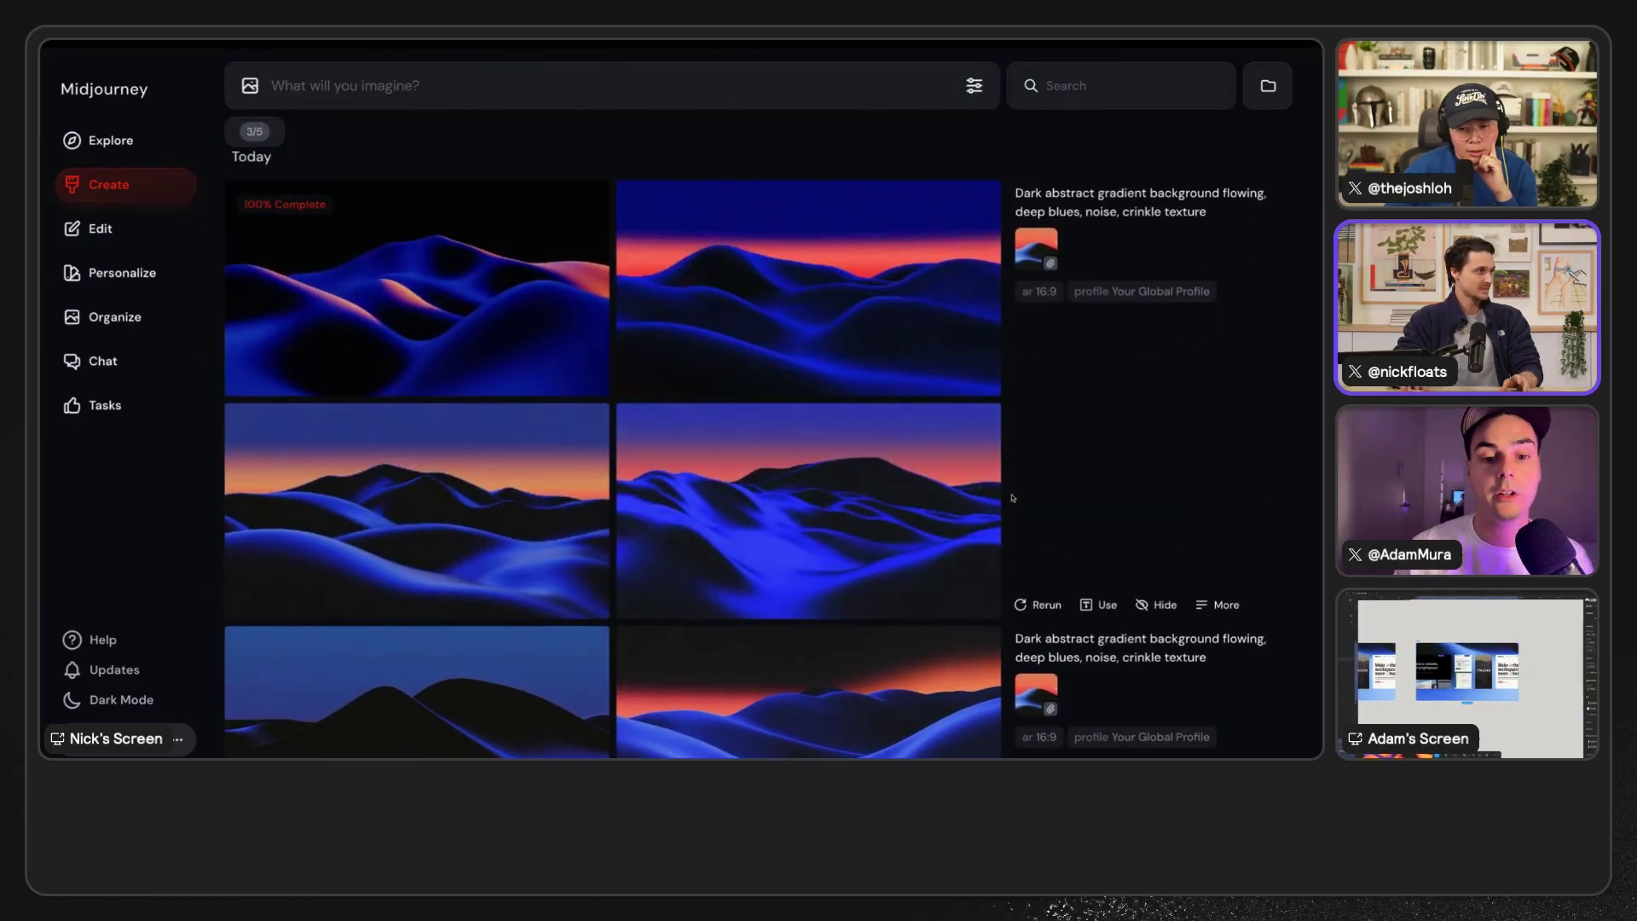
click(1107, 604)
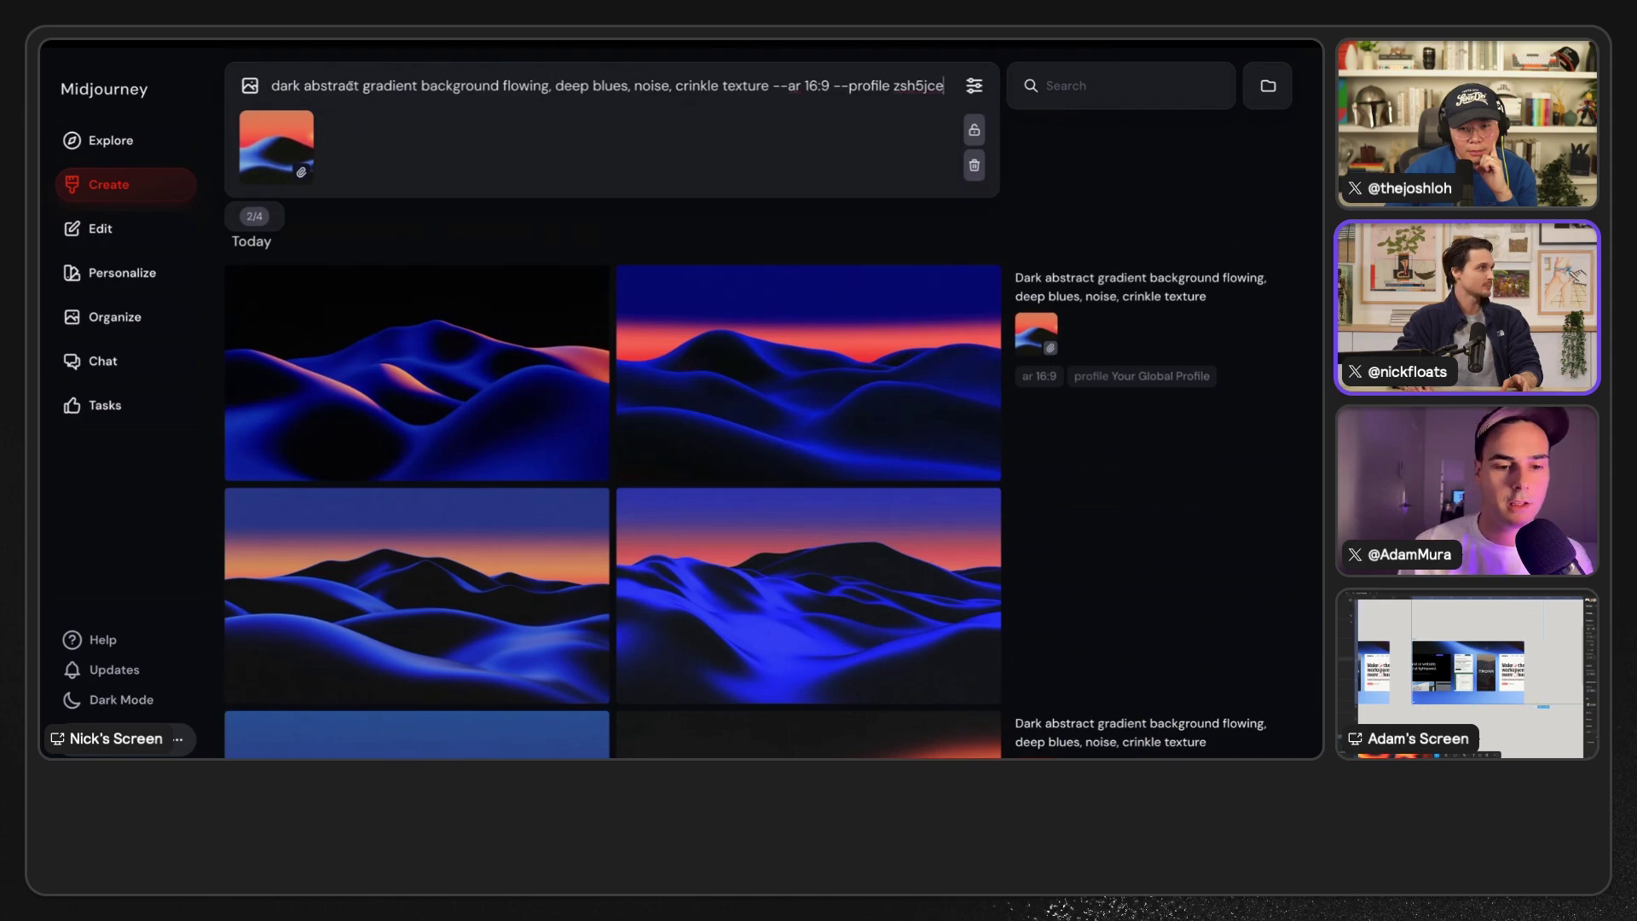
text(noisy)
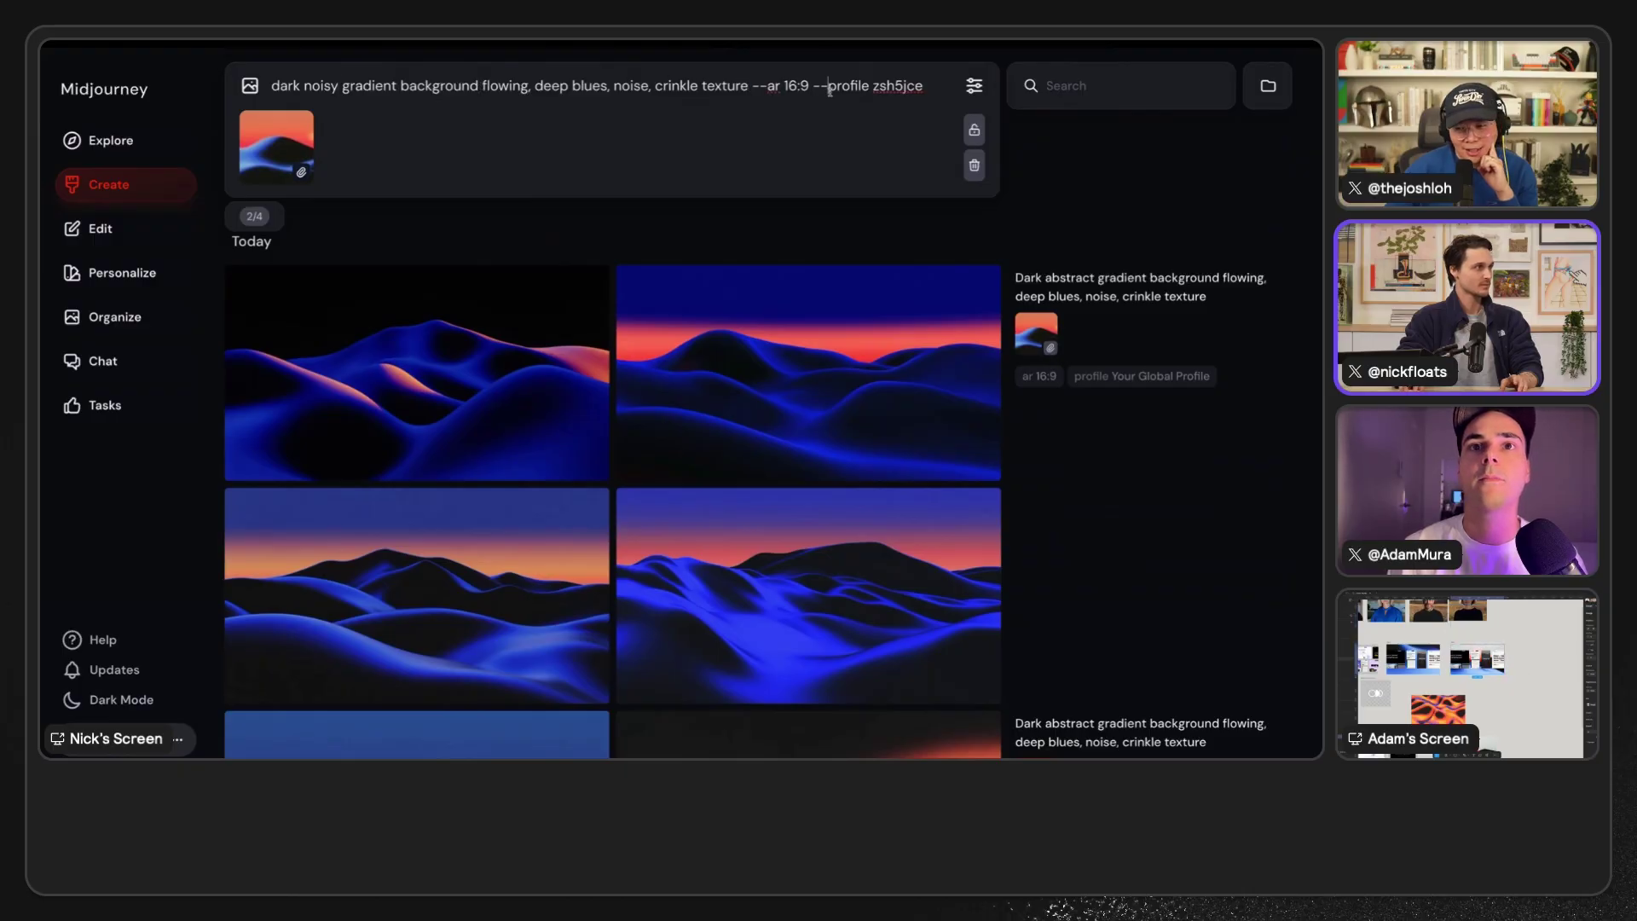
key(Return)
text(--v 6.1)
key(Return)
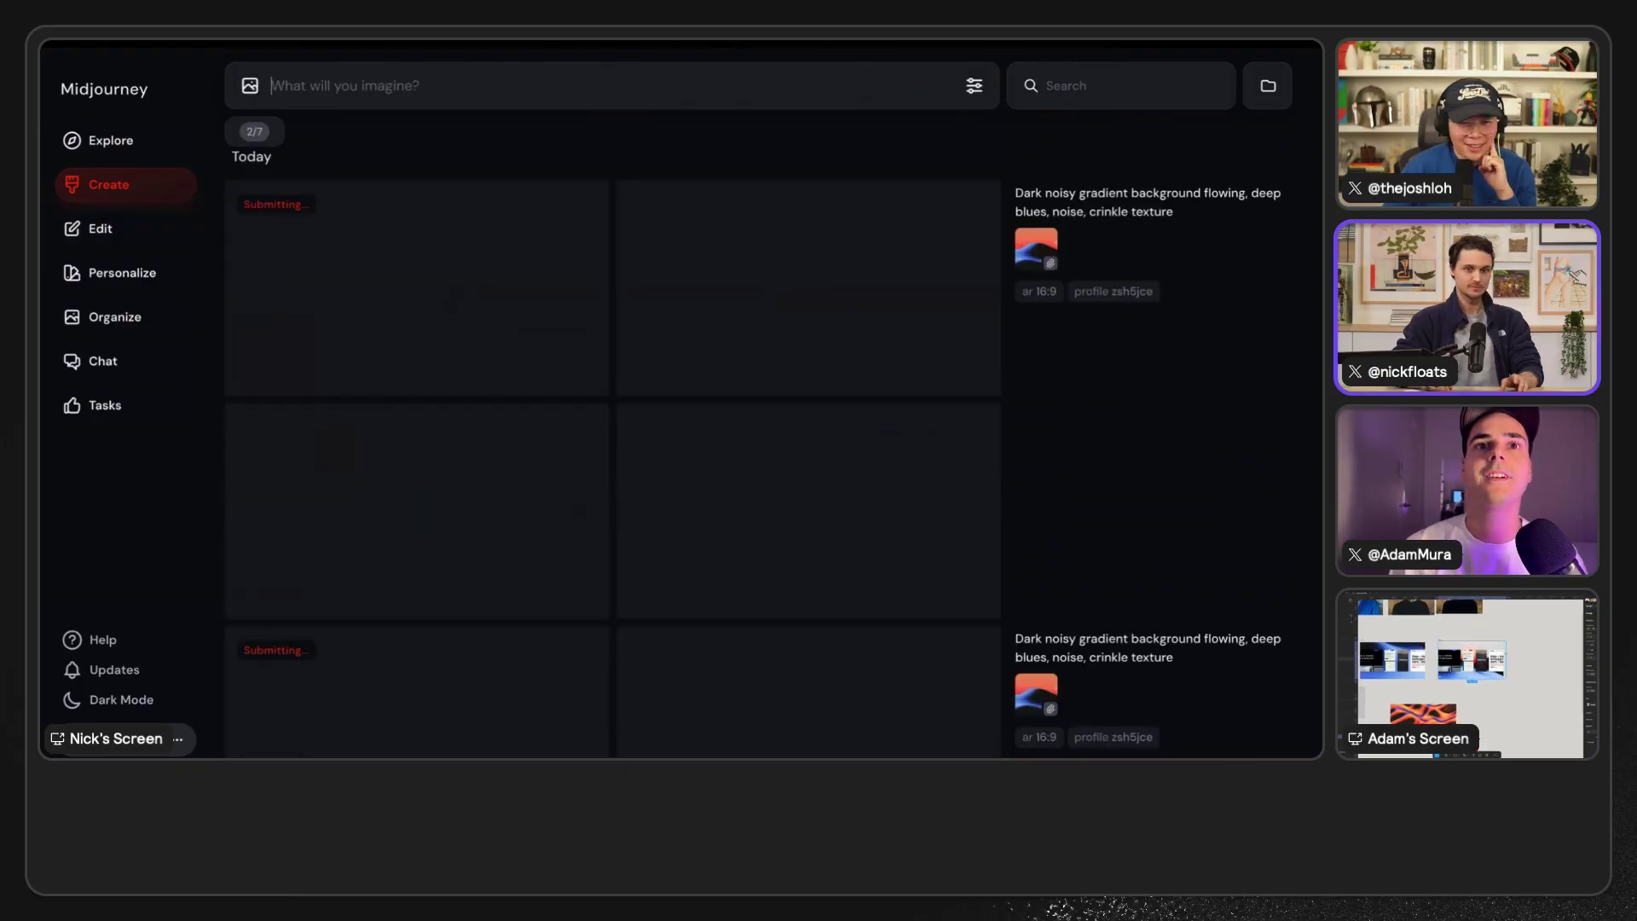
- Switch to the Lume Studio file in Figma and examine Concept 2's Hero, Brand design and Web development frames
scroll(910, 207, down, 5)
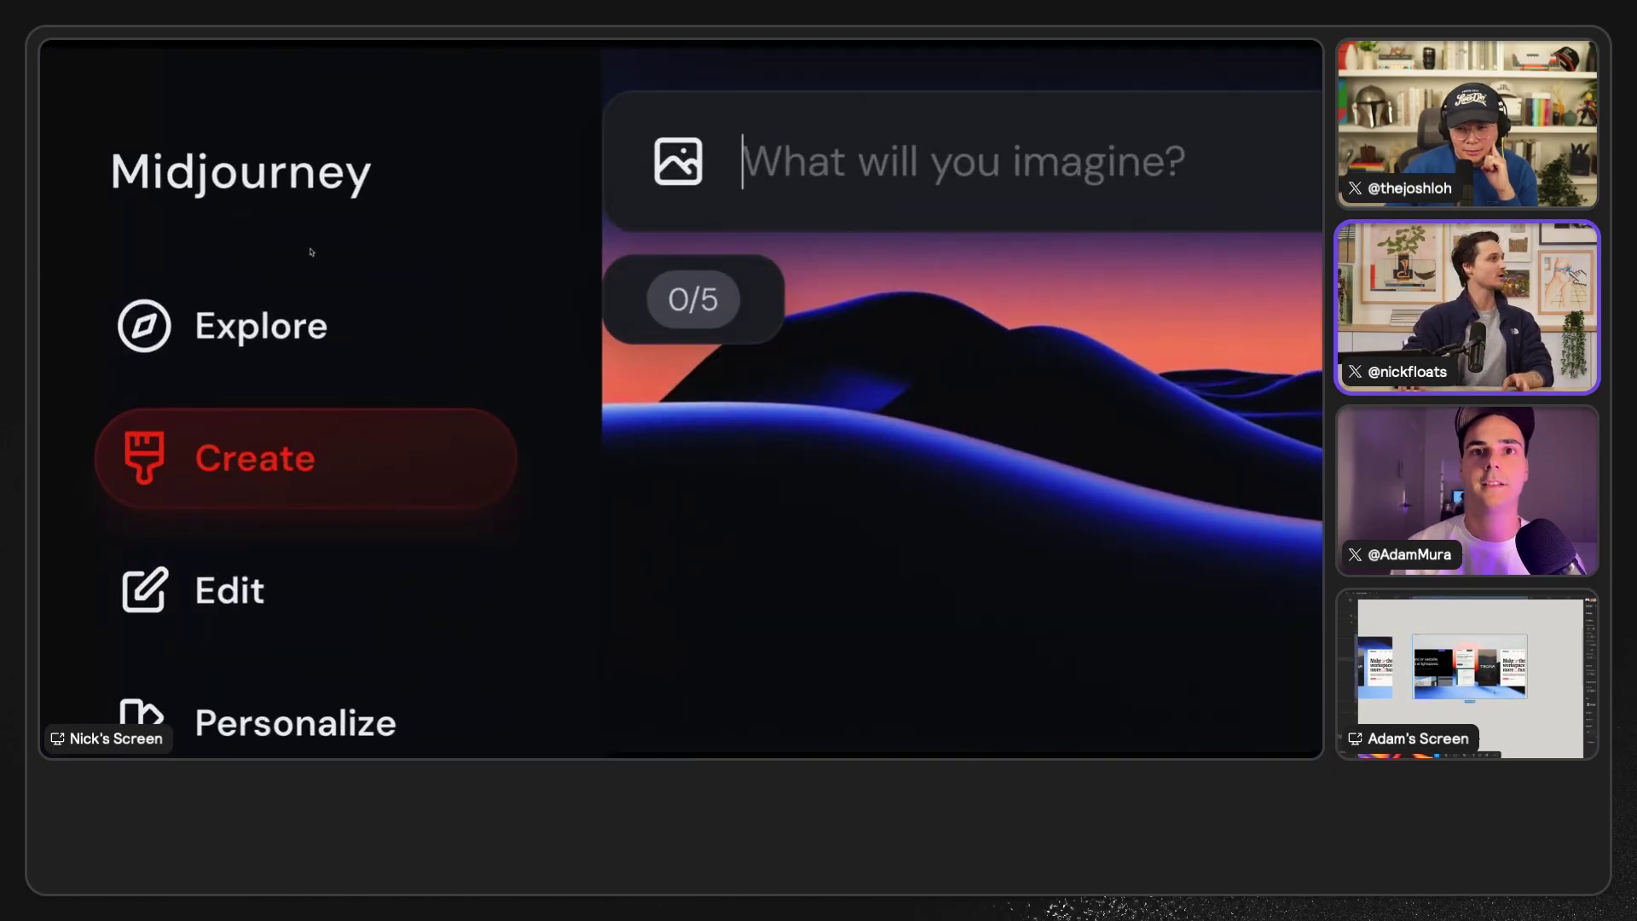
mouse_move(311, 251)
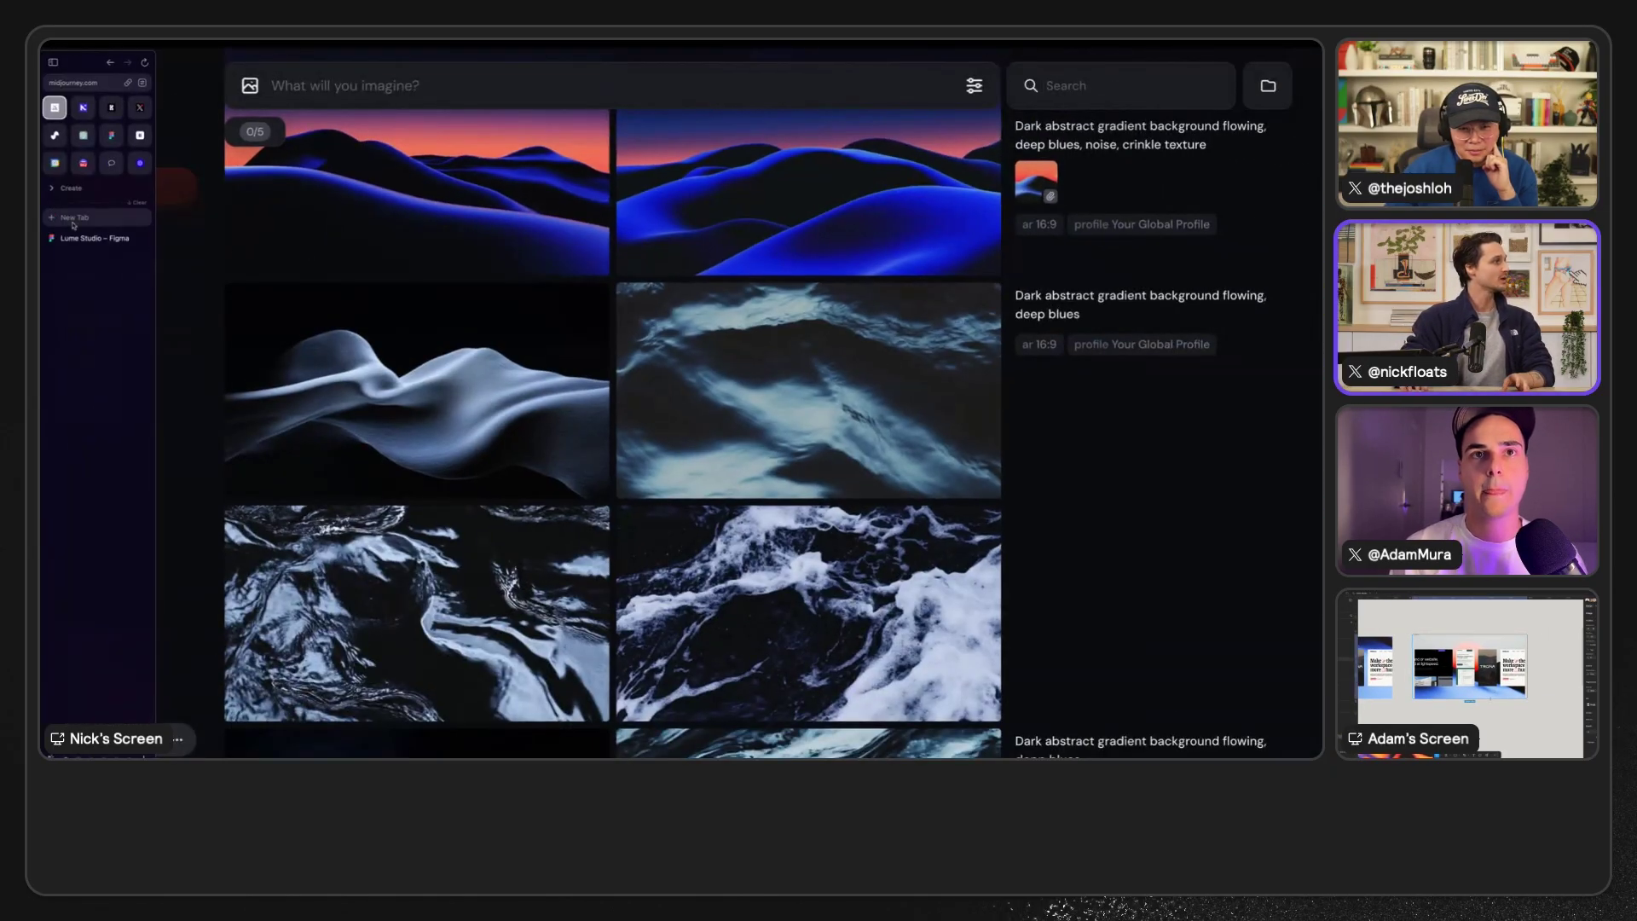
click(86, 239)
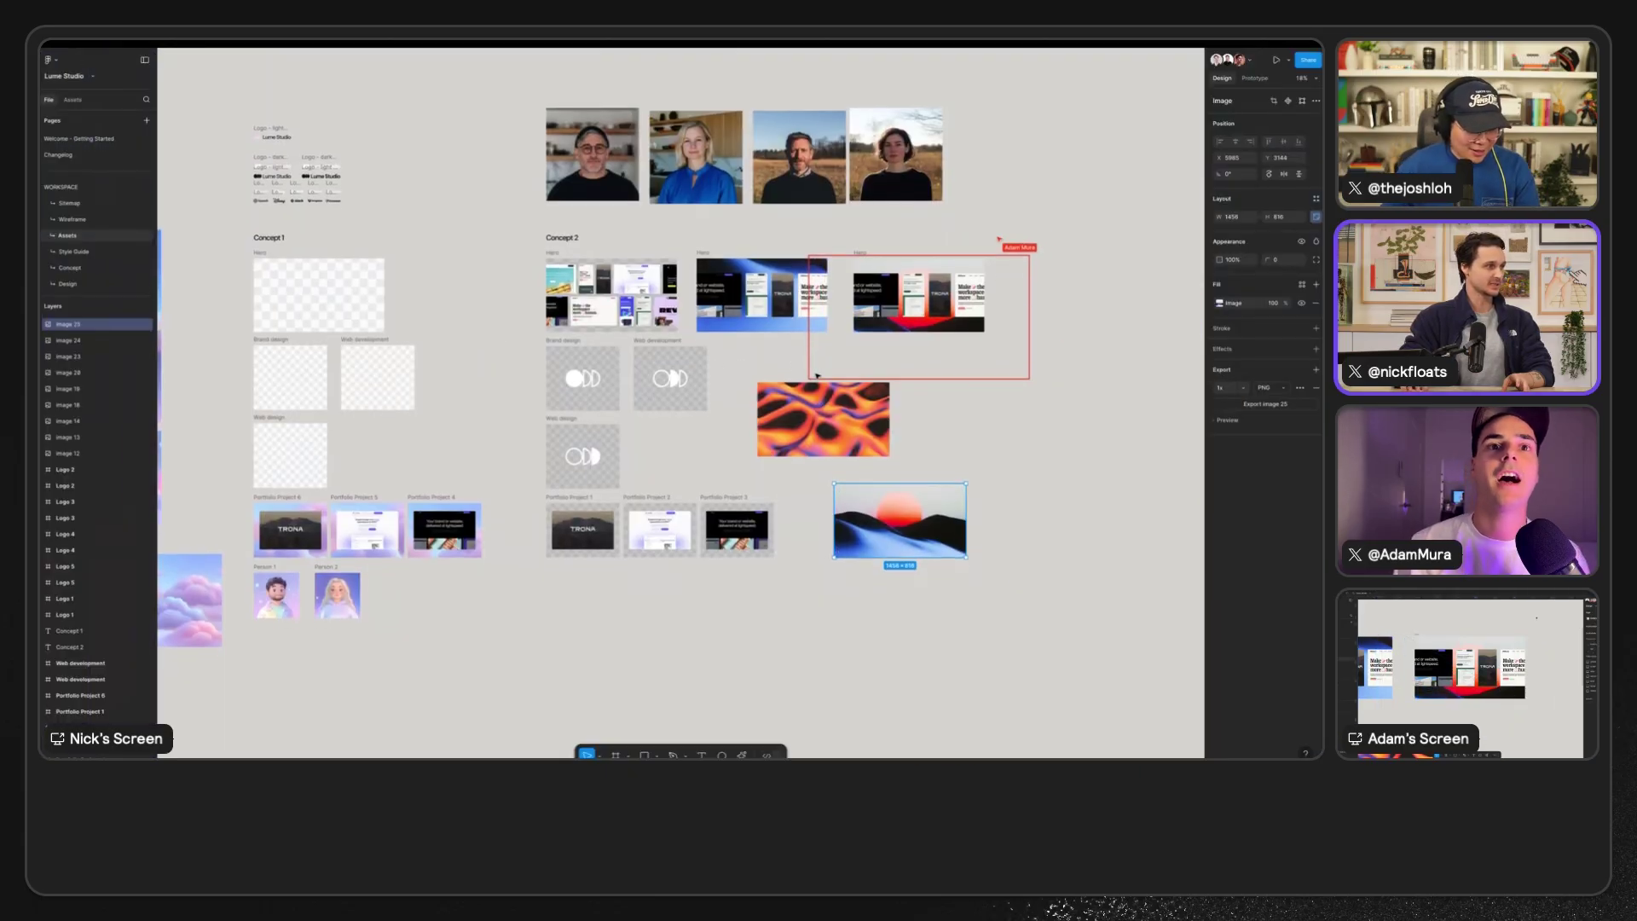
scroll(544, 356, up, 5)
scroll(544, 357, up, 3)
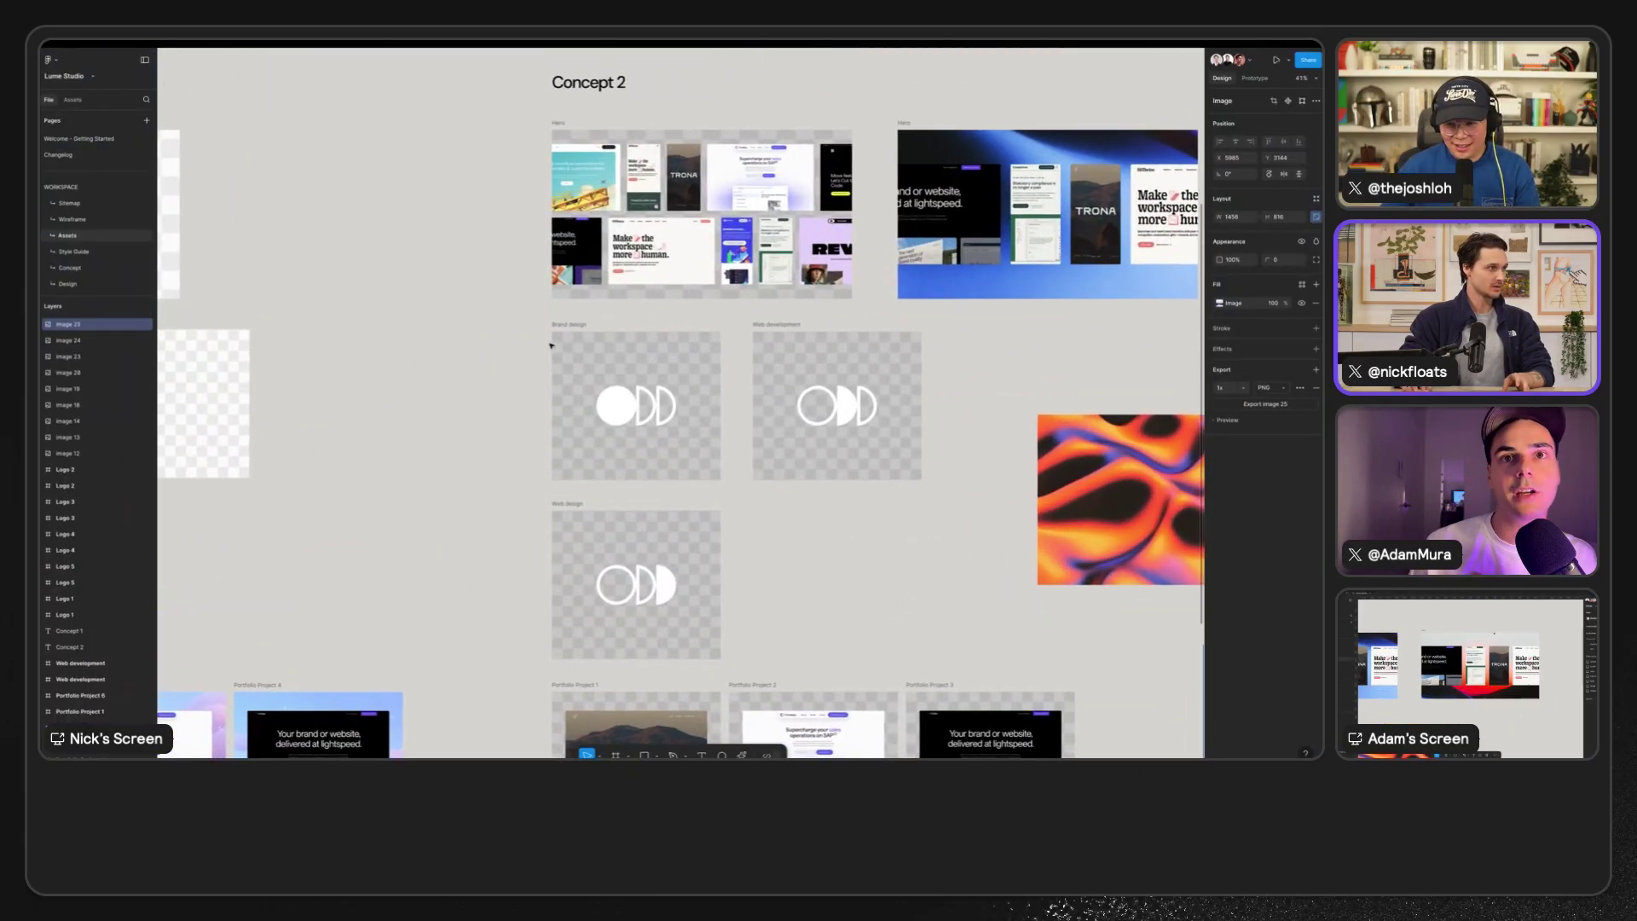
click(570, 325)
click(784, 325)
scroll(784, 325, down, 5)
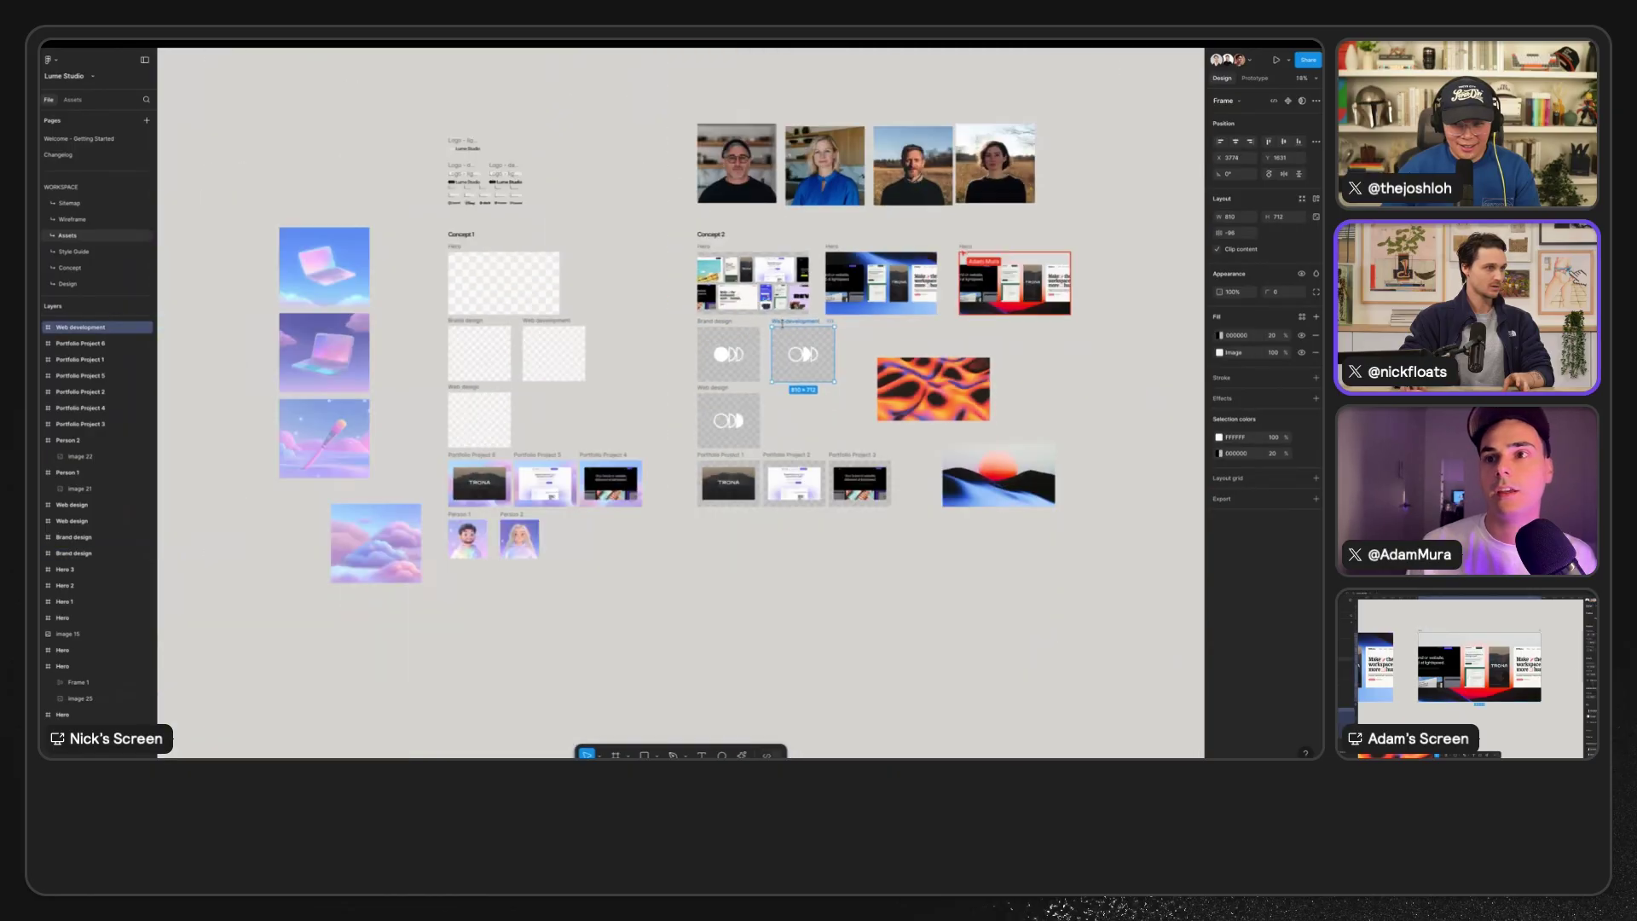
scroll(885, 386, up, 3)
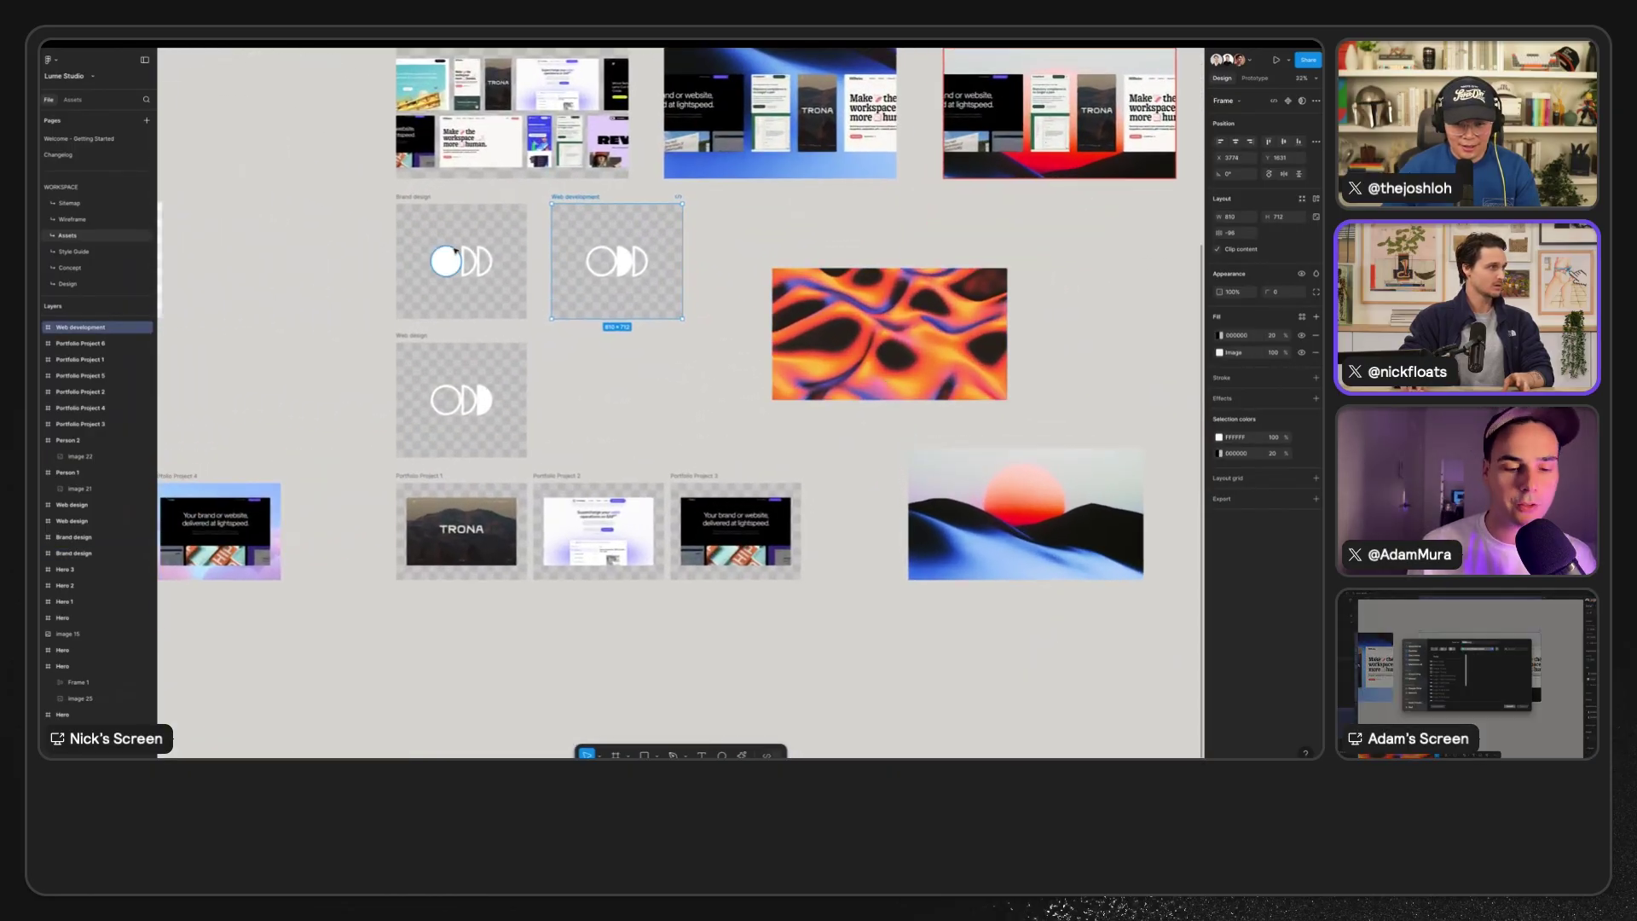
- Return to Midjourney and look through the new noisy deep-blue gradient generations
click(55, 107)
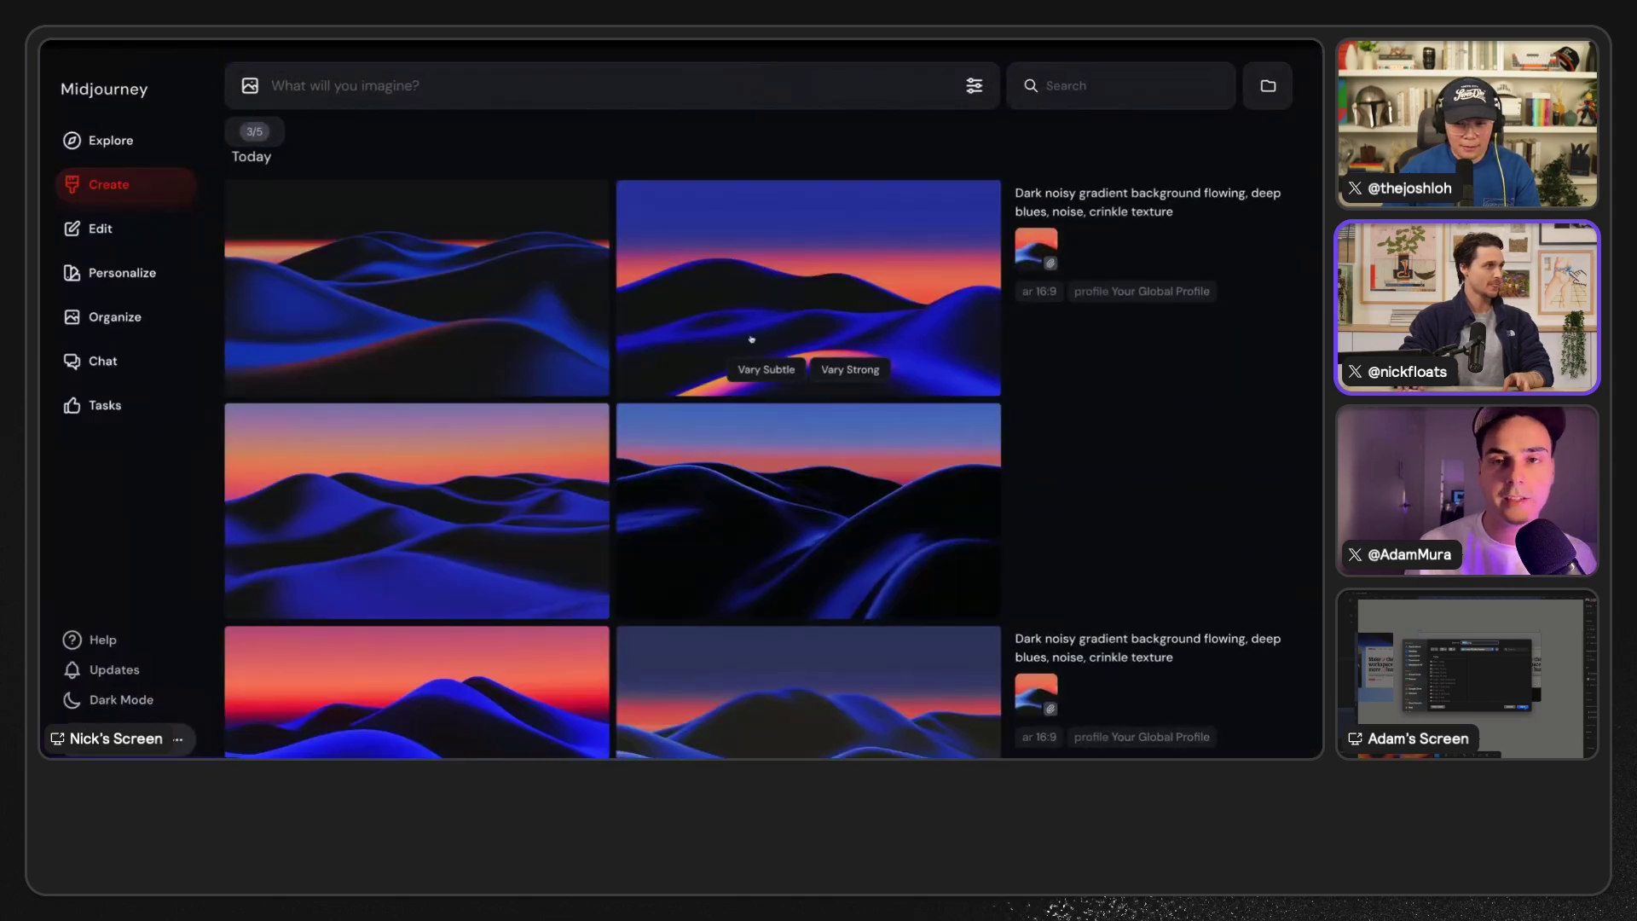
scroll(751, 336, down, 2)
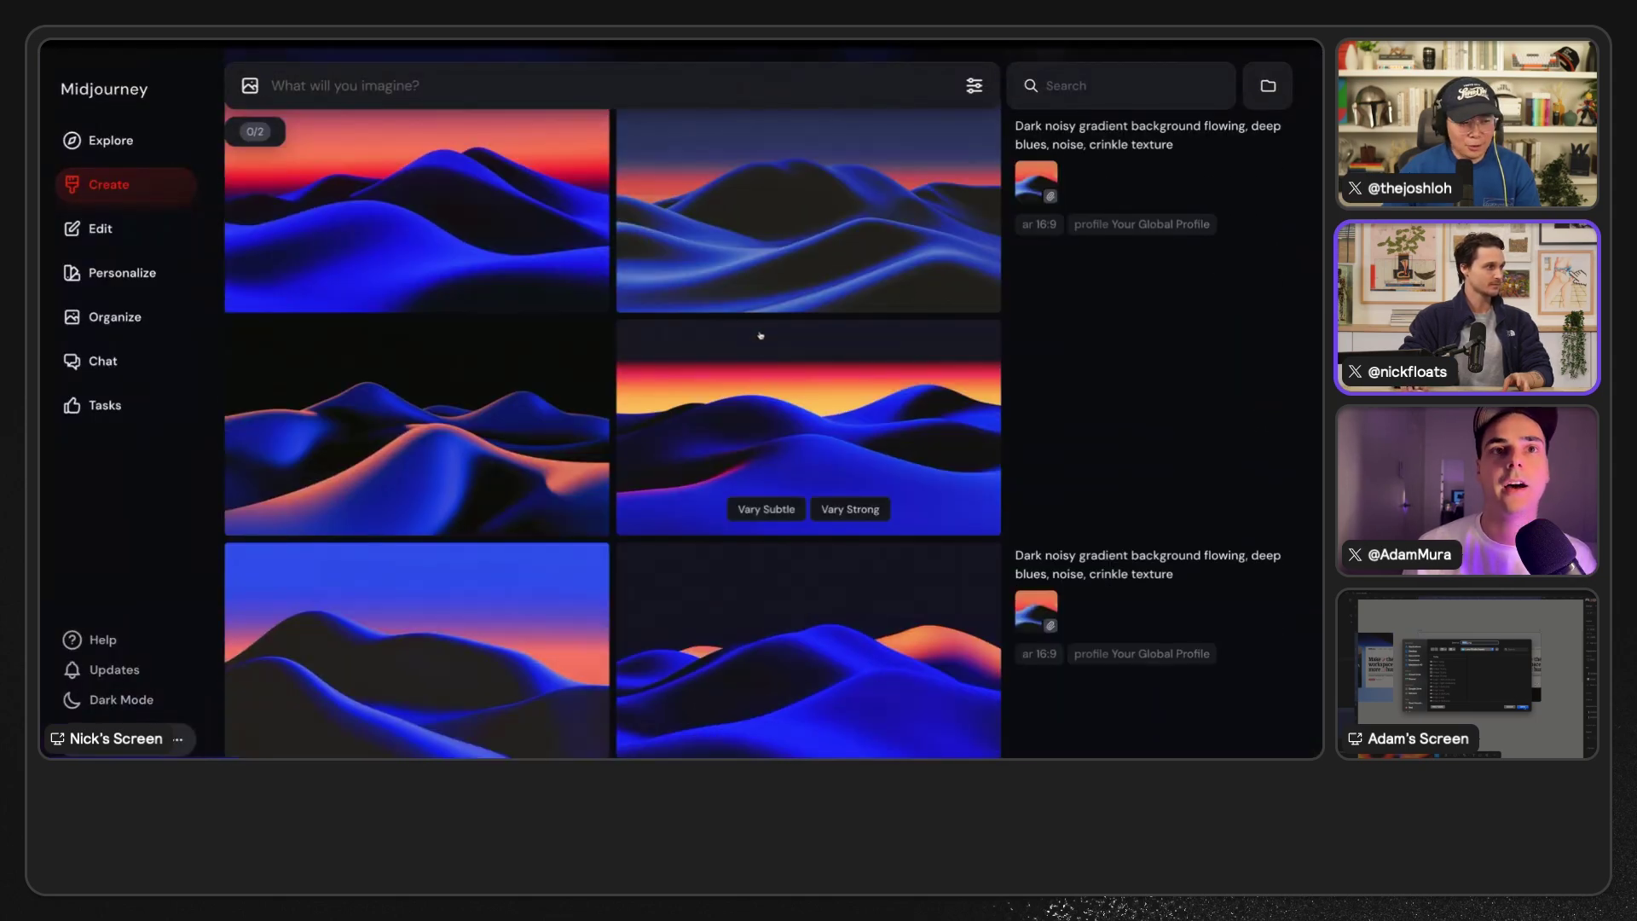
- Open the generated image of dark blue dunes with orange edges and a black sky, and copy it
scroll(761, 335, down, 1)
click(509, 343)
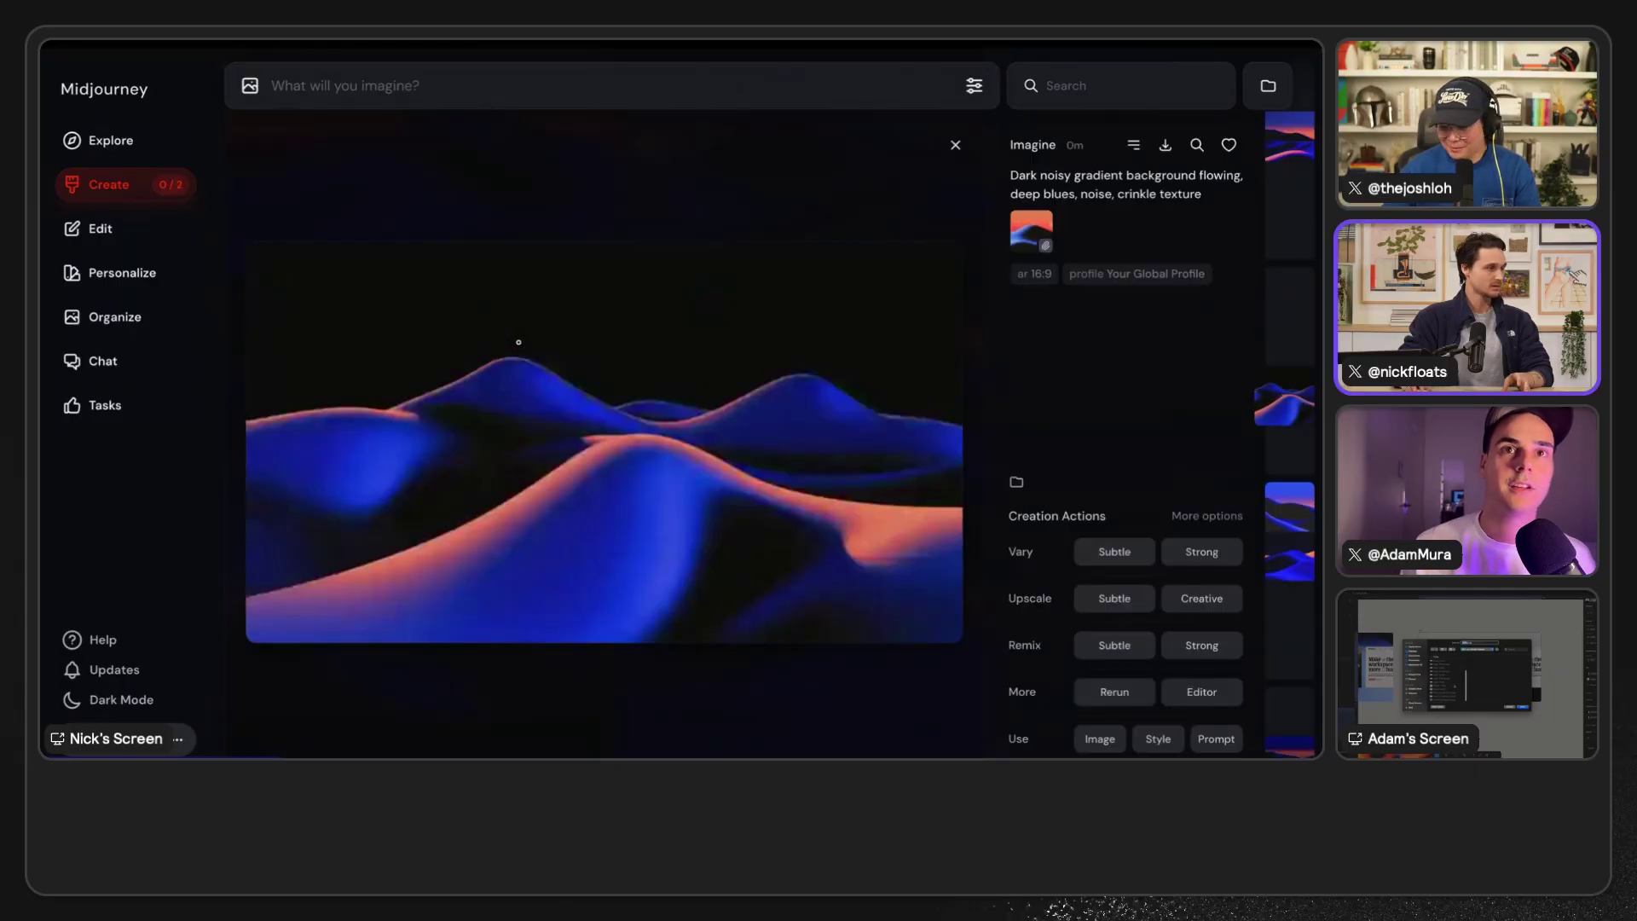
right_click(561, 353)
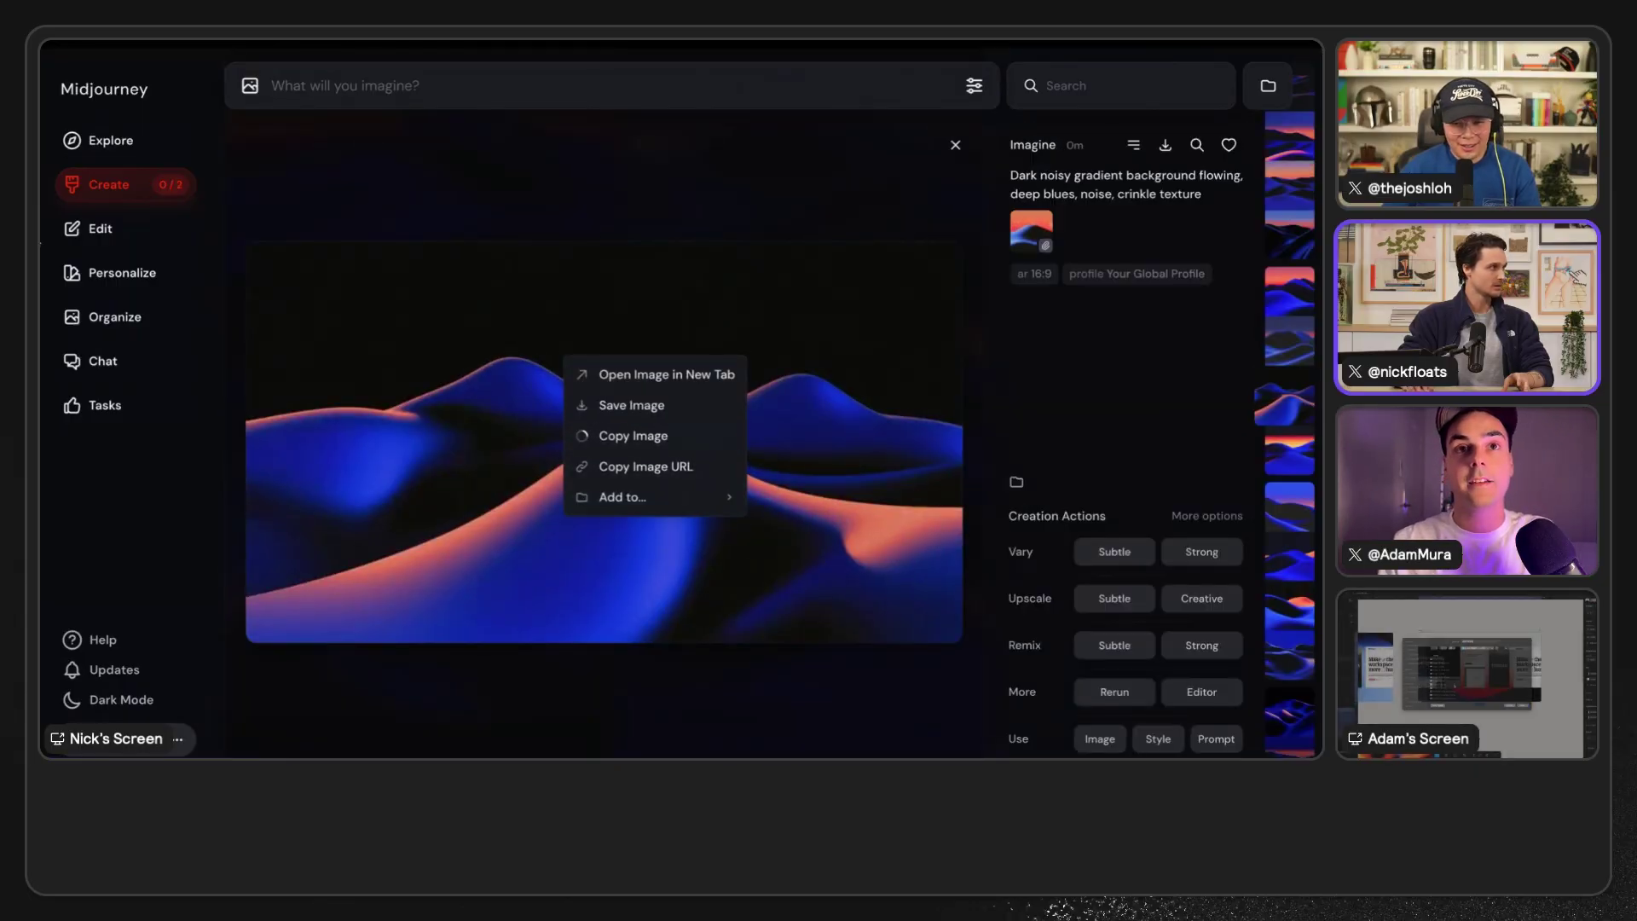
click(633, 436)
- Switch to the Relume style guide and upload Hero 5.png as Image 1 of the homepage hero section
key(alt+Tab)
click(1123, 383)
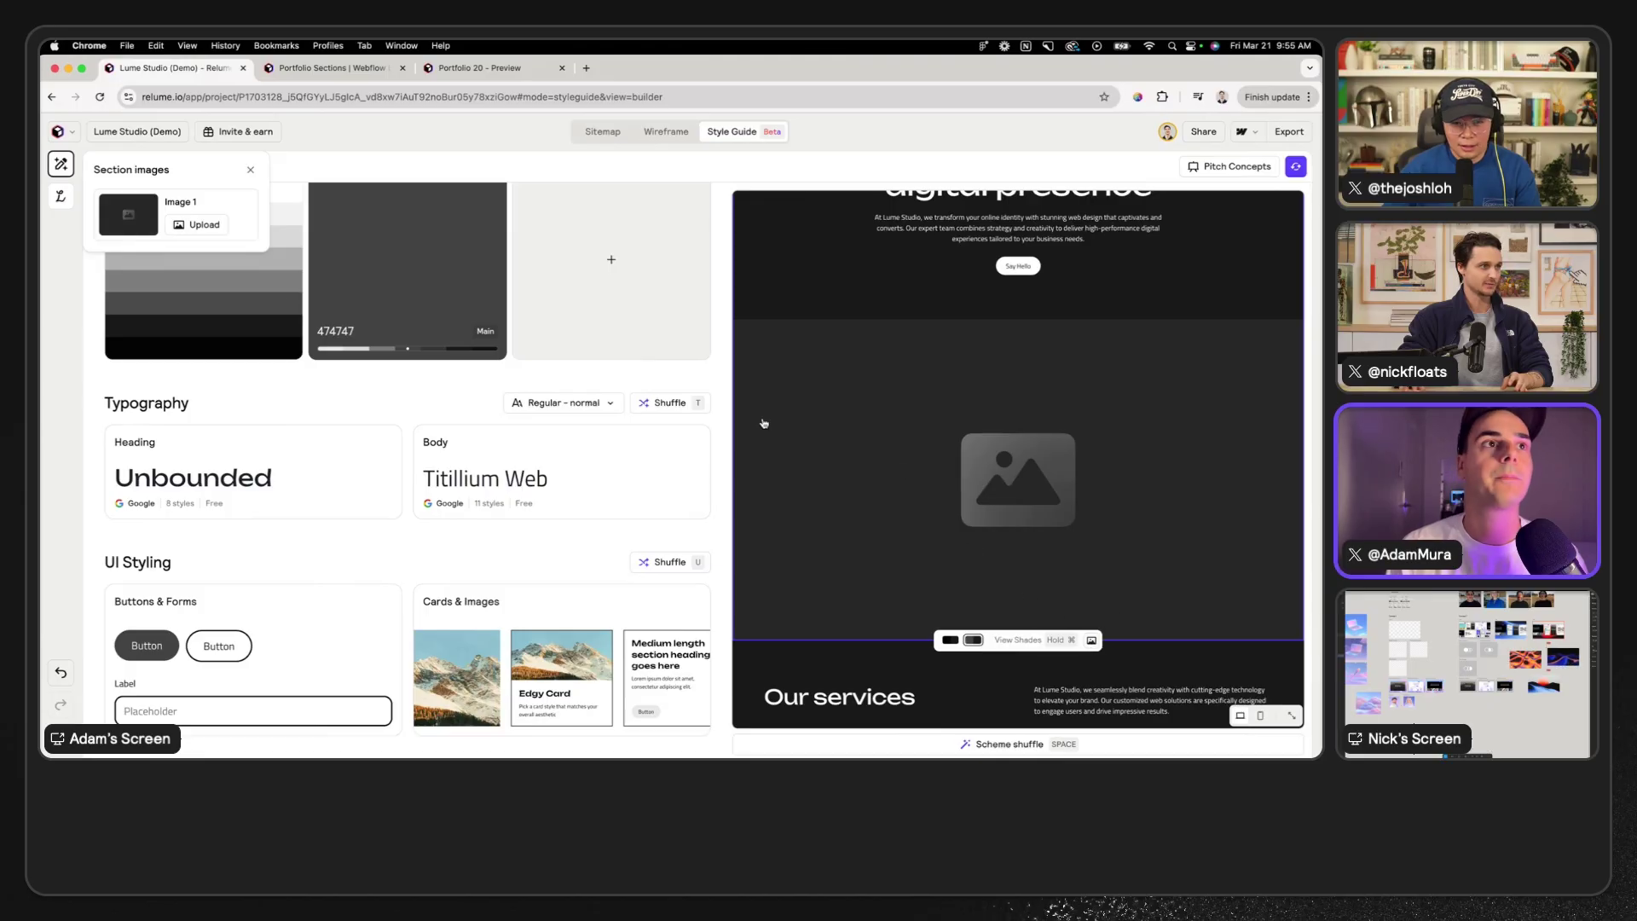
click(199, 224)
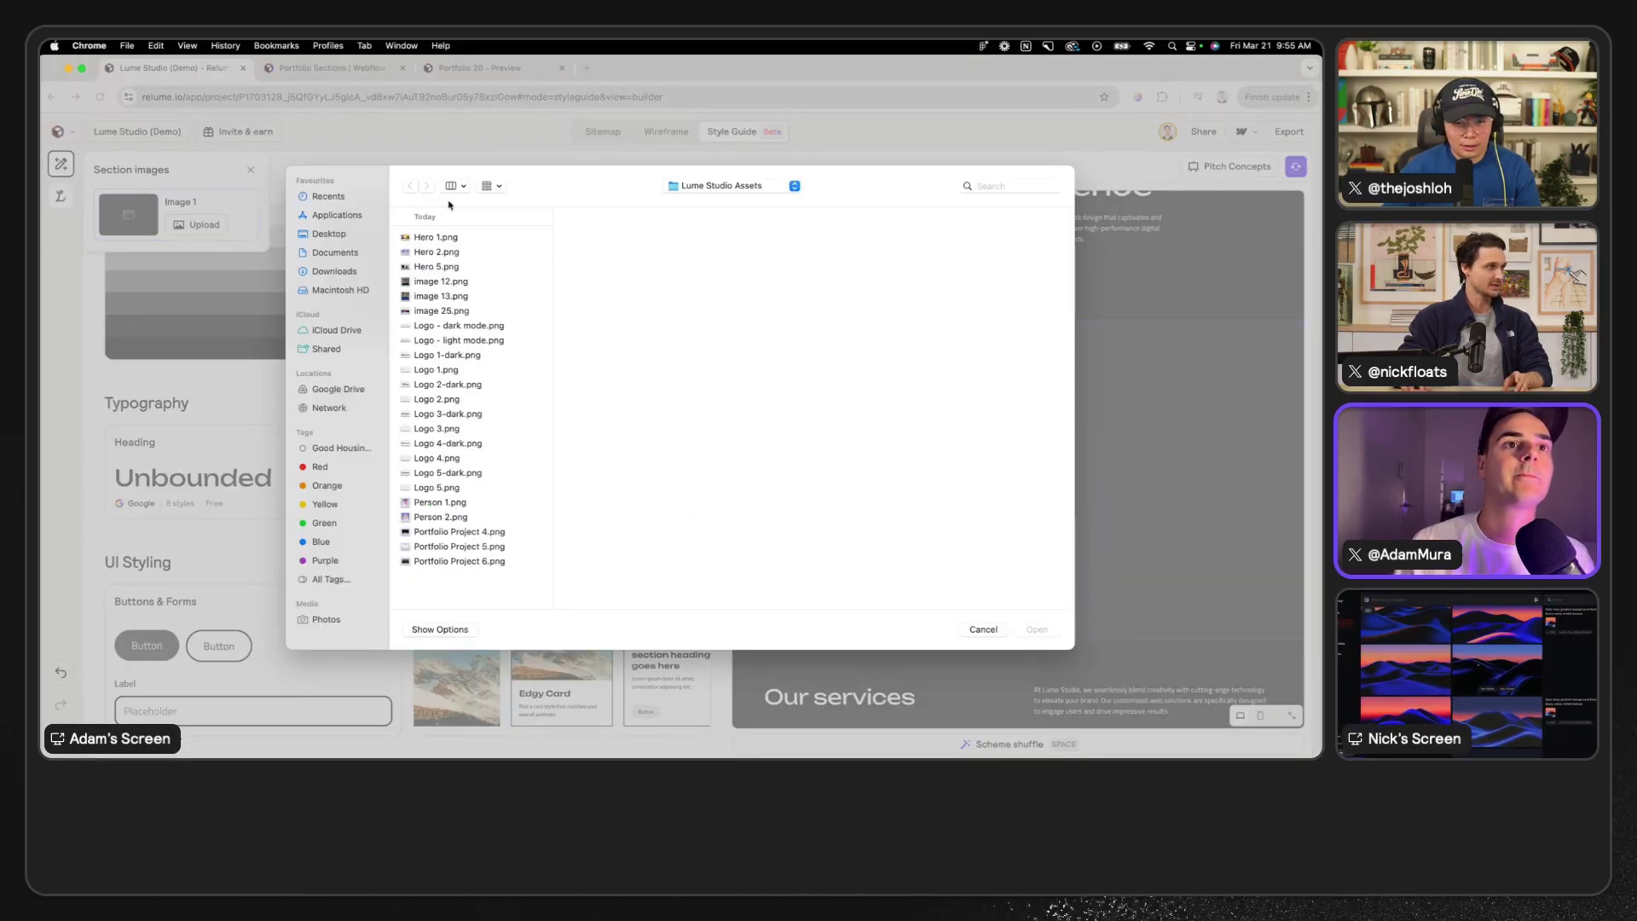
click(437, 267)
click(1037, 629)
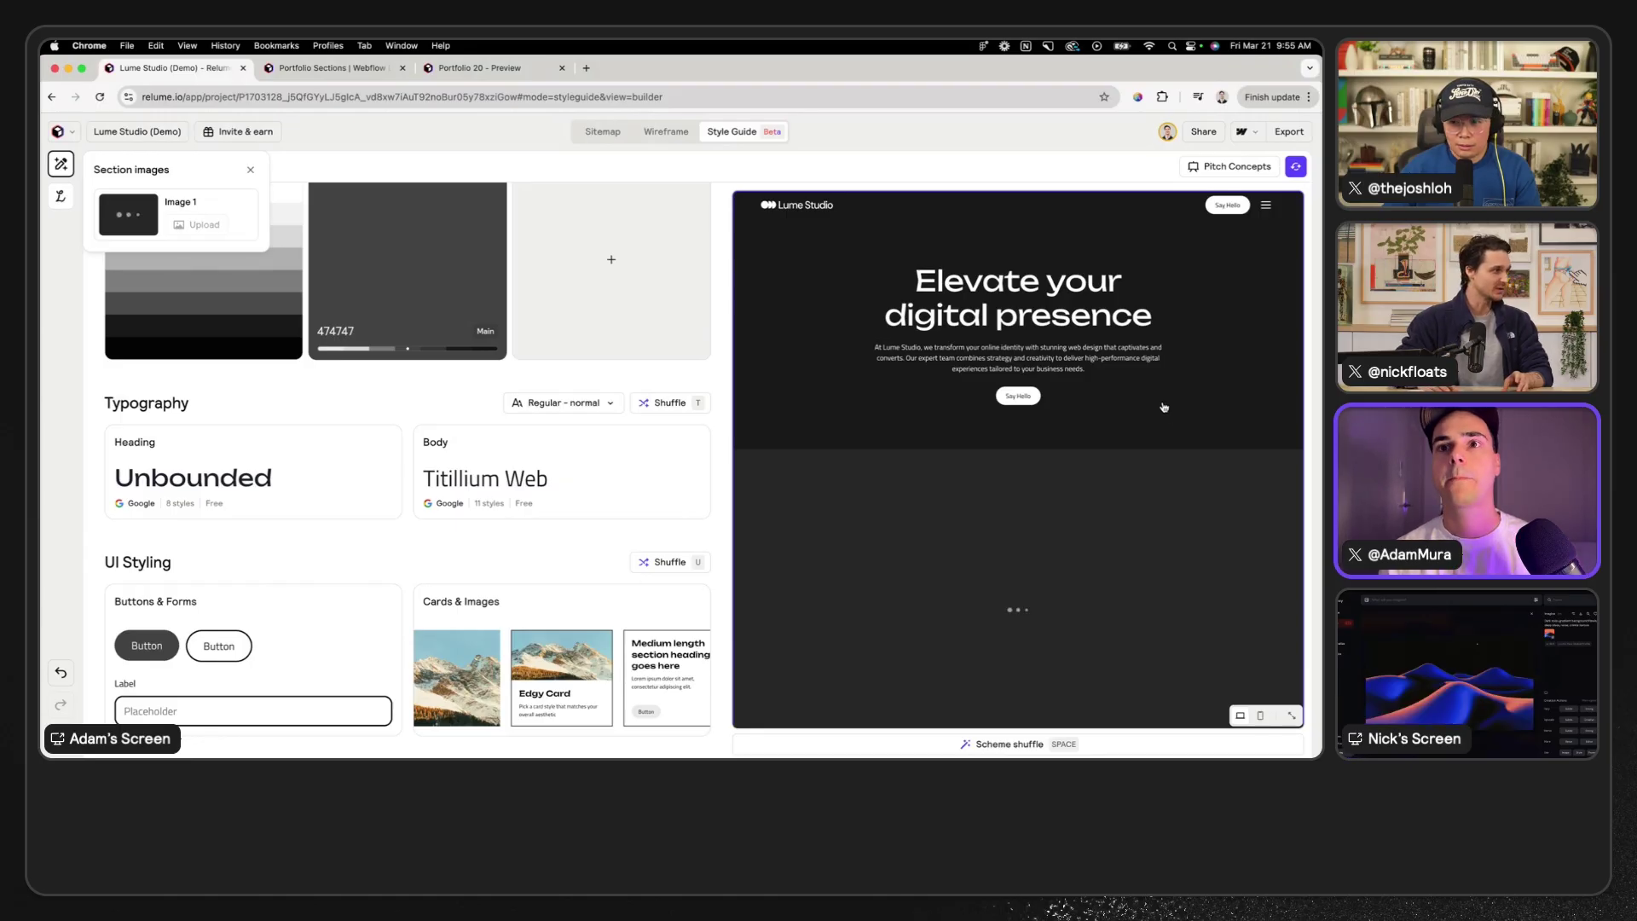
- Examine how the uploaded hero image sits between the heading and the services section in the homepage preview
scroll(1164, 406, down, 3)
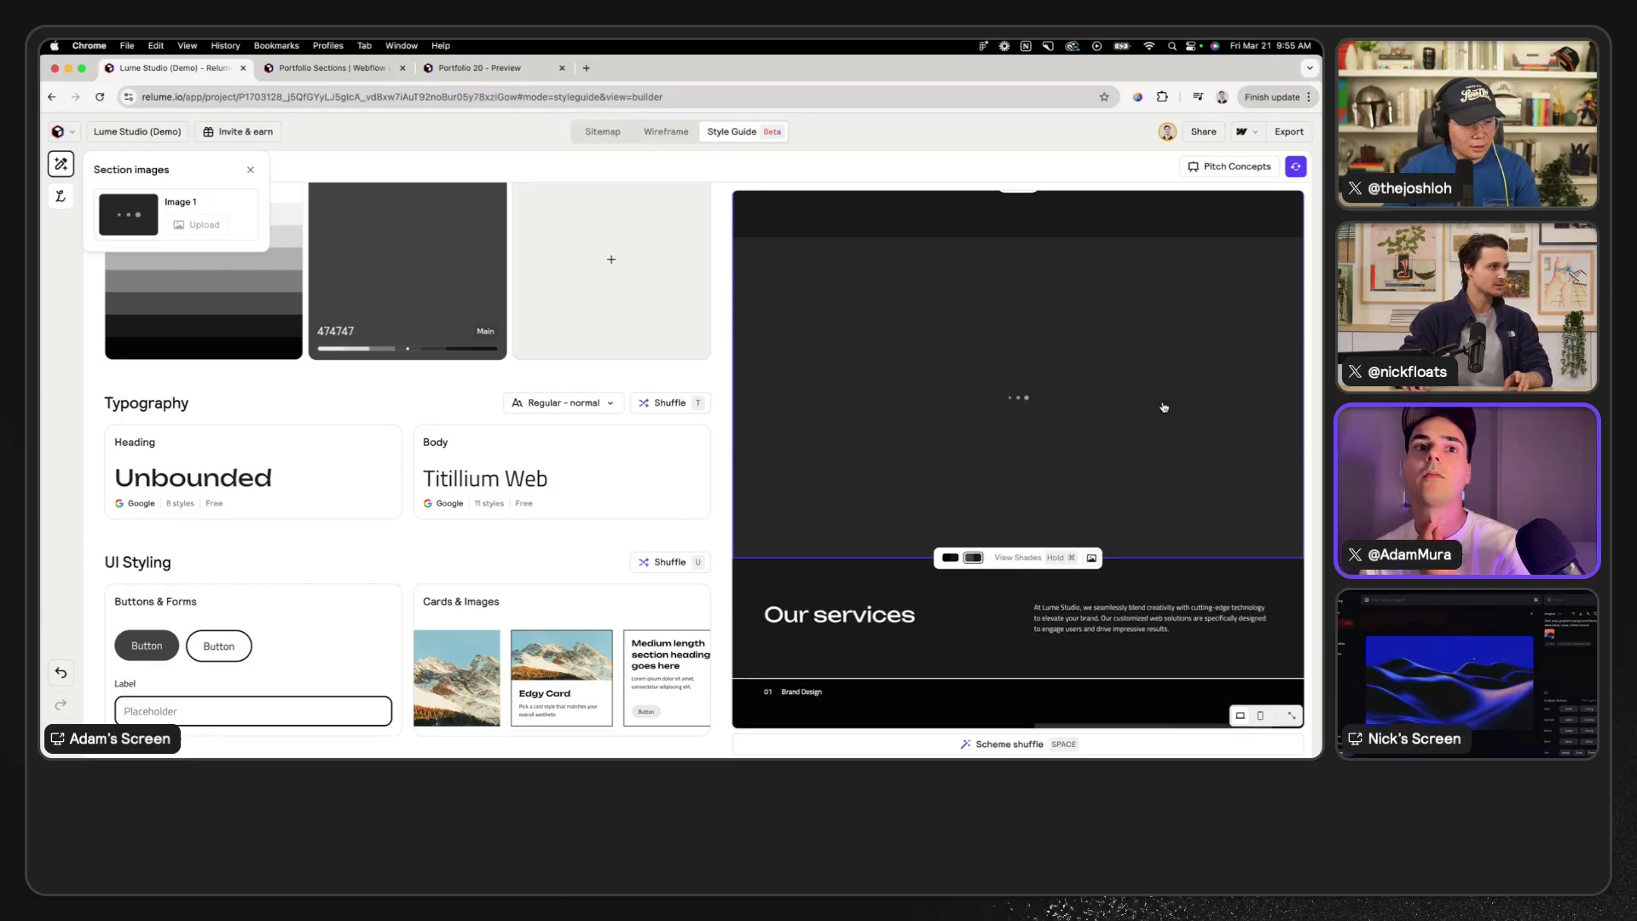
scroll(1164, 407, up, 3)
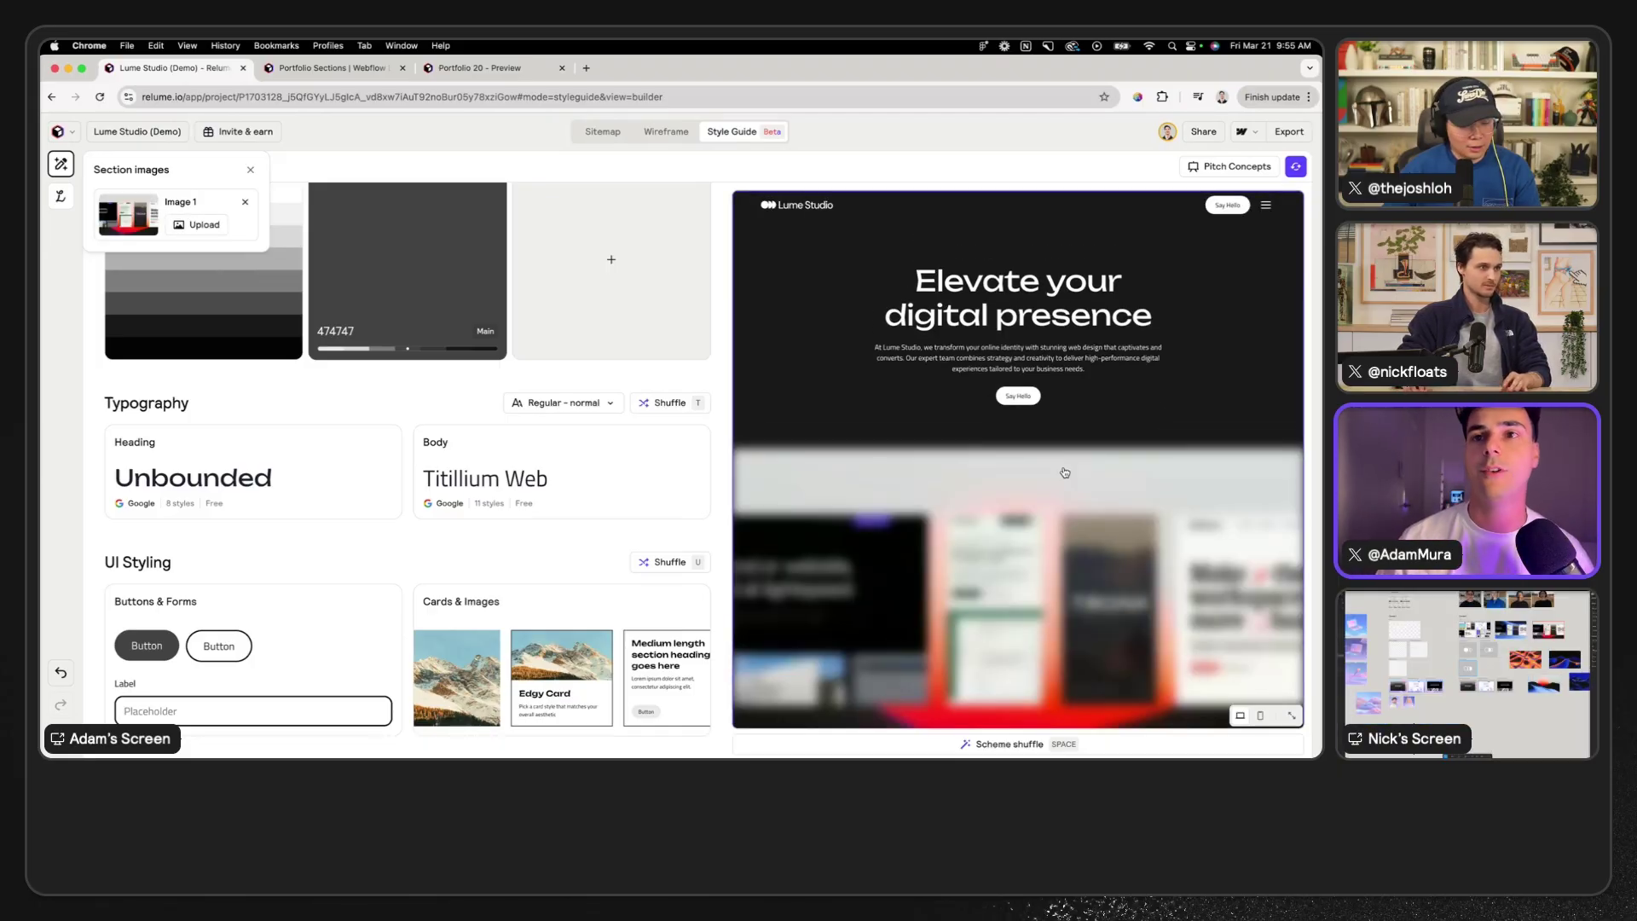
scroll(1164, 339, down, 3)
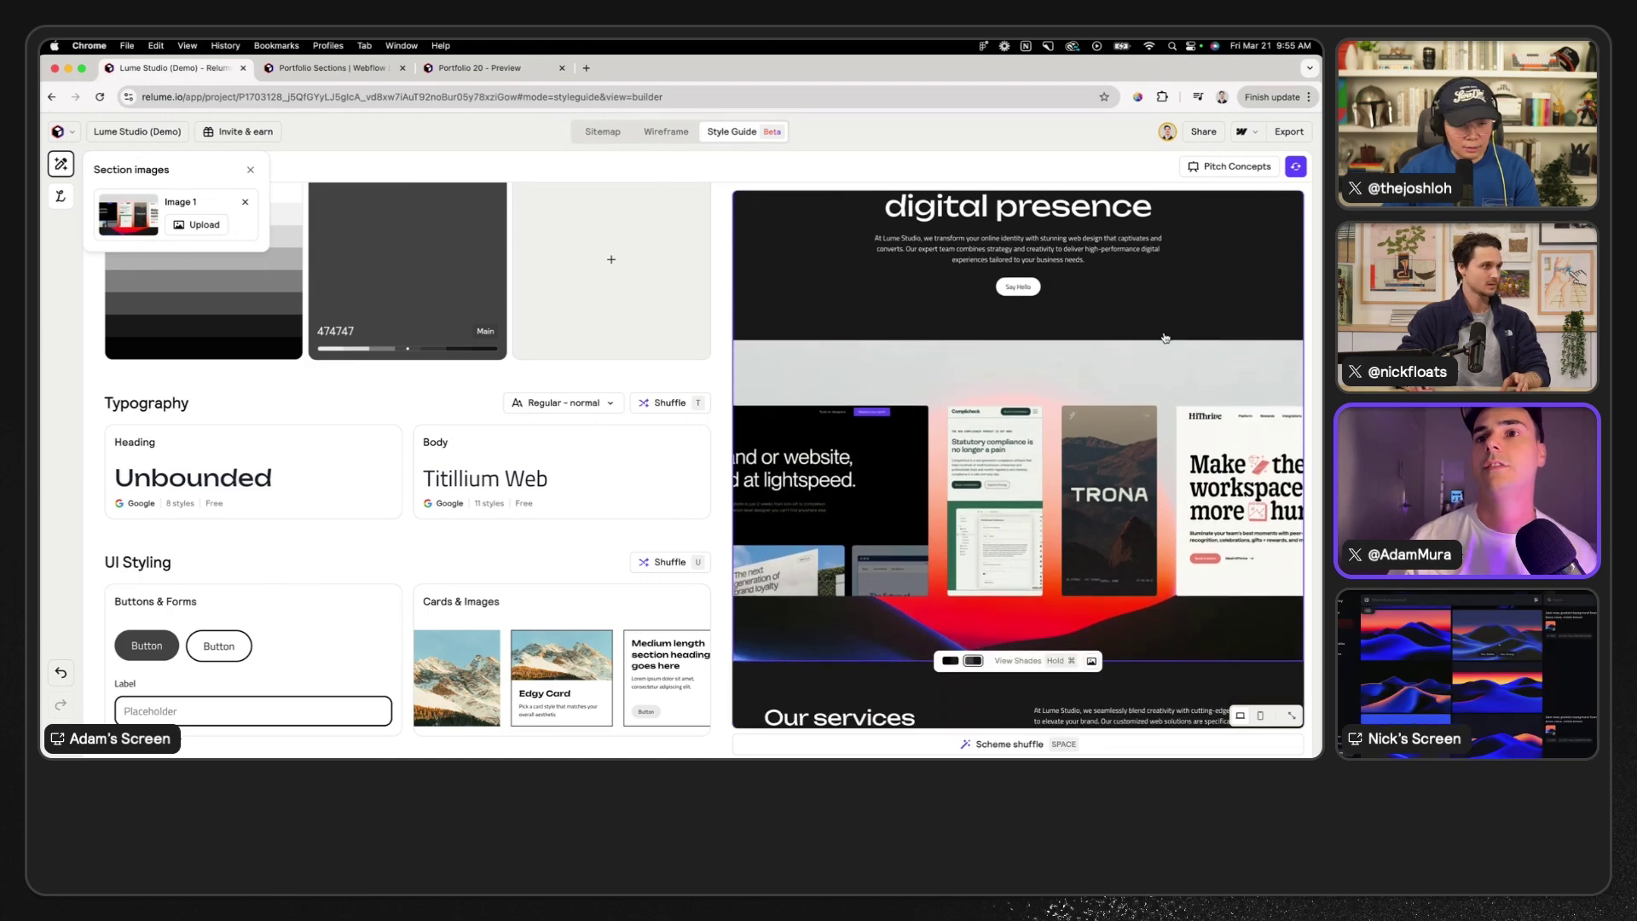
scroll(1164, 338, up, 4)
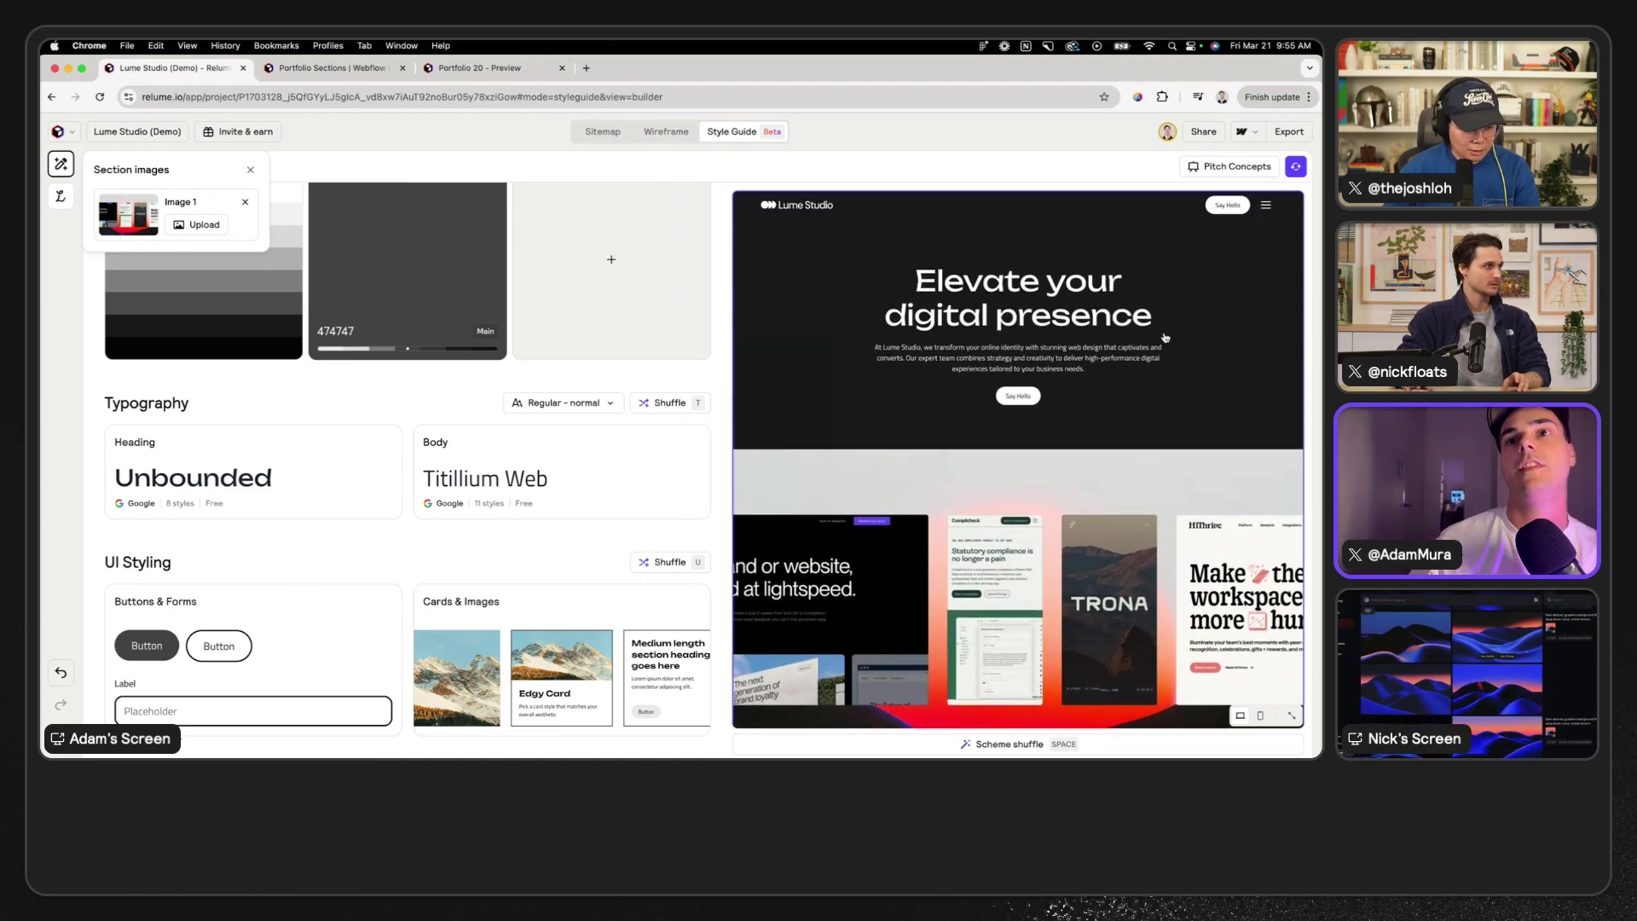
scroll(1159, 363, down, 3)
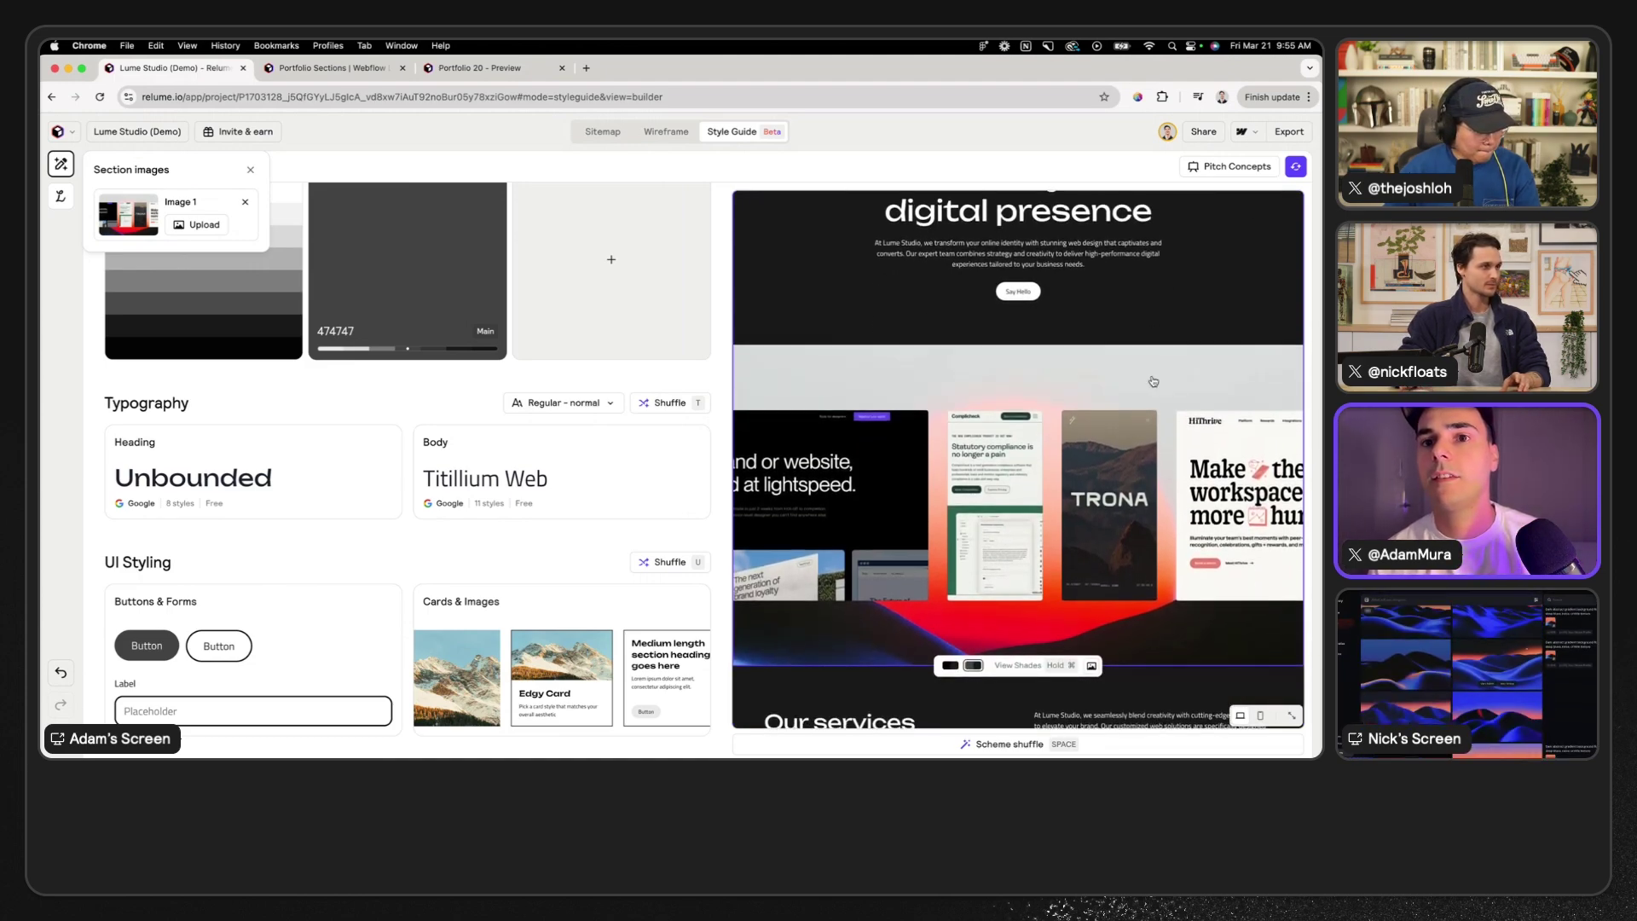
scroll(1041, 285, up, 3)
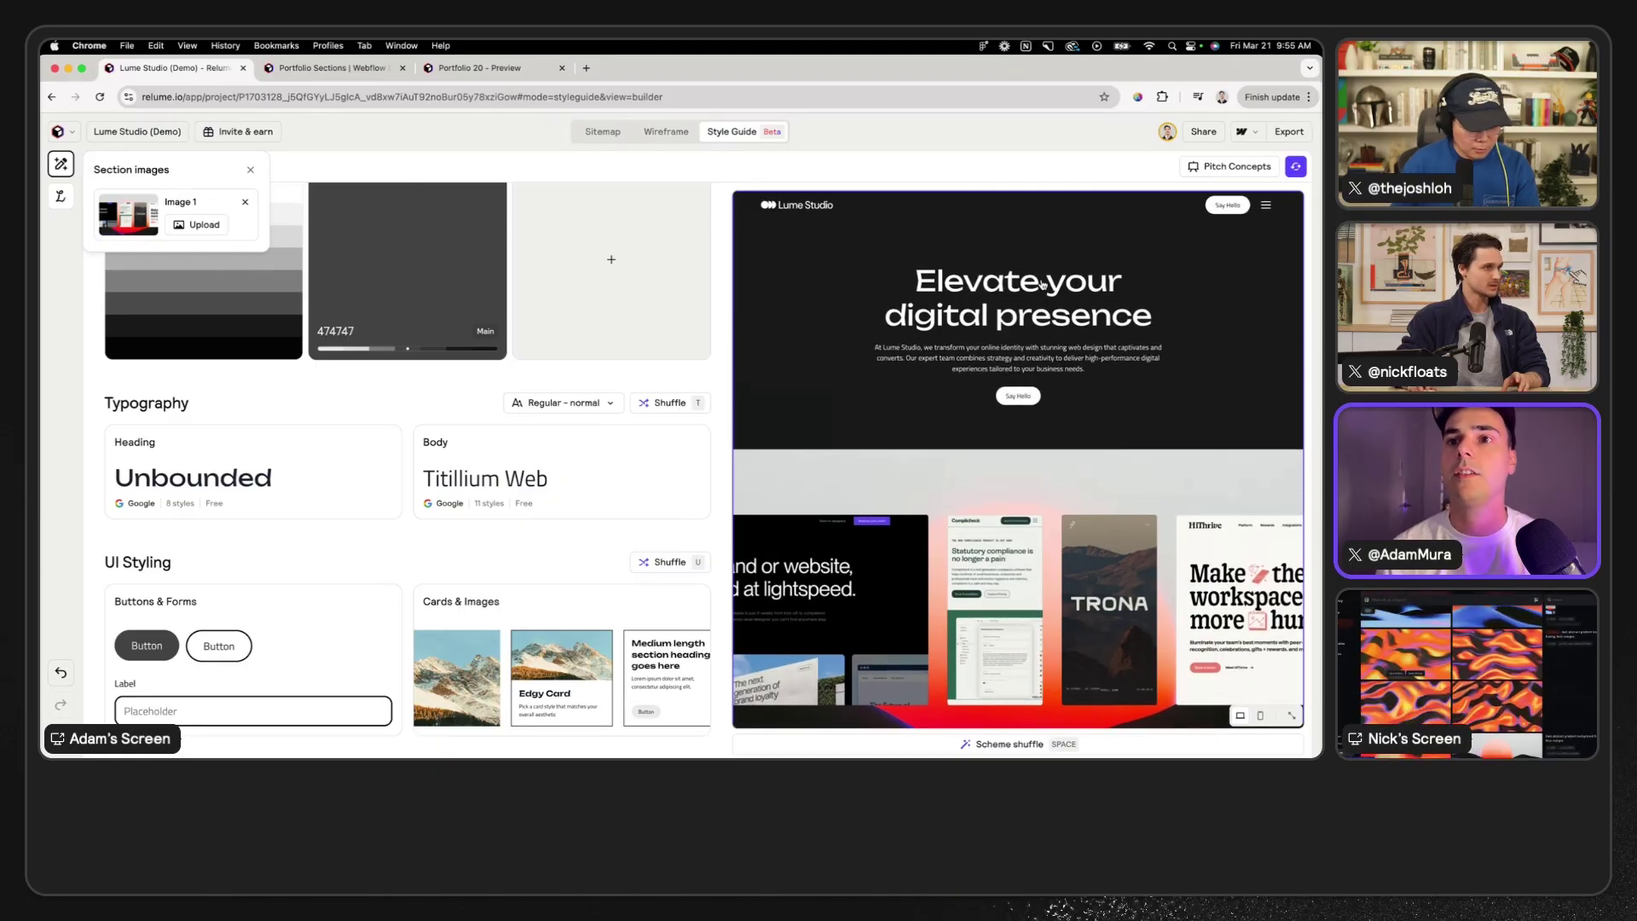
scroll(895, 493, down, 2)
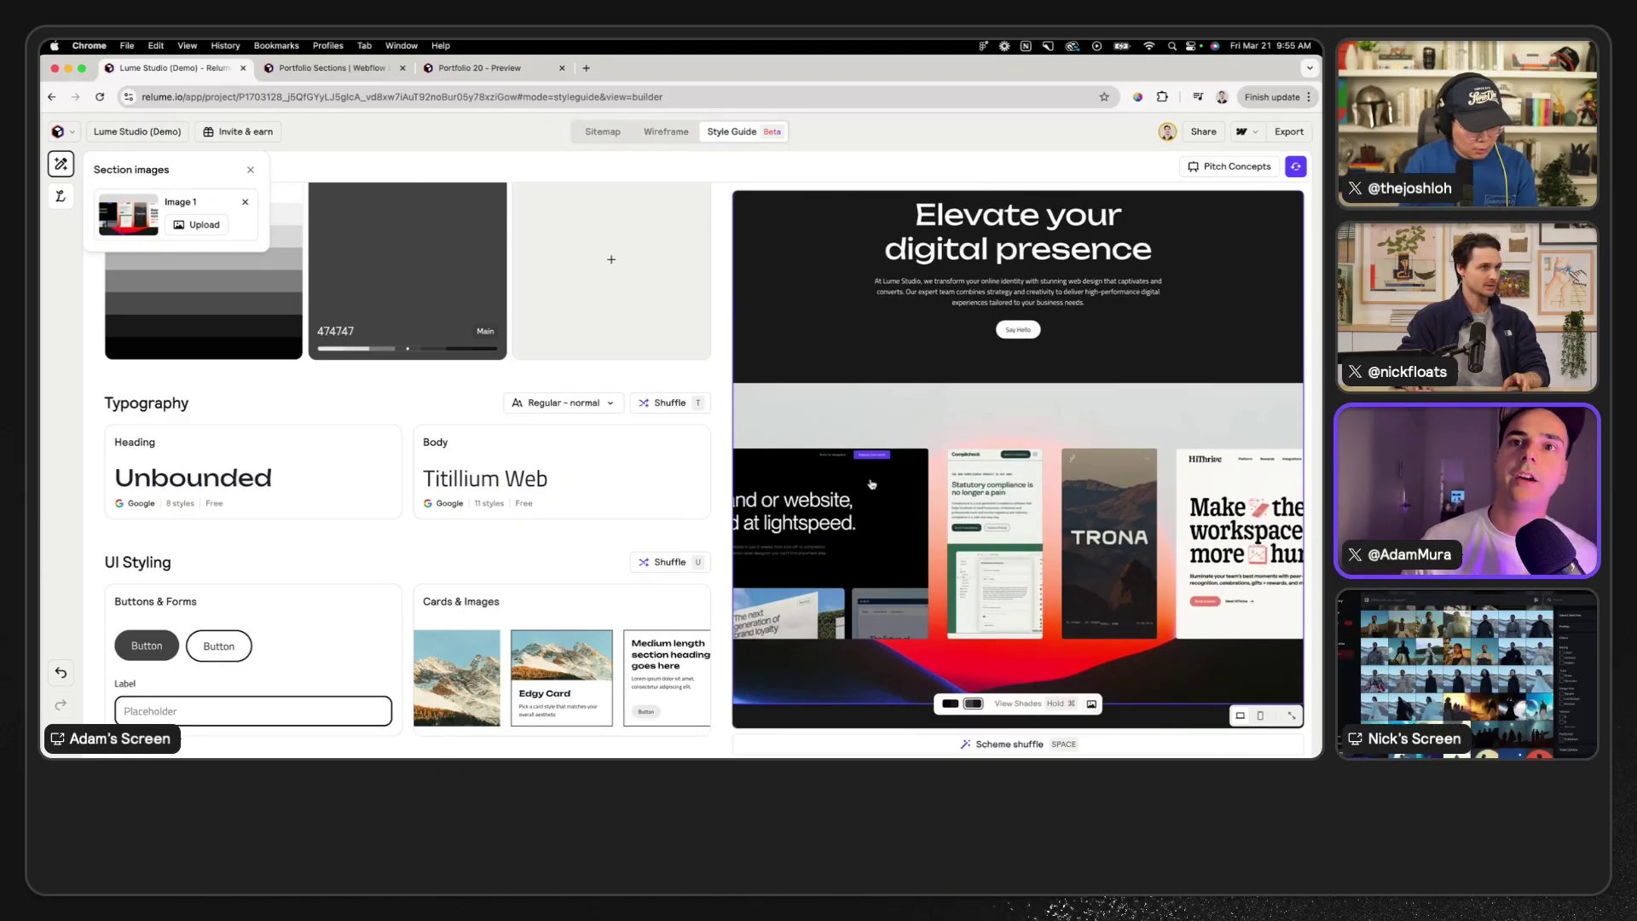
scroll(1064, 402, up, 2)
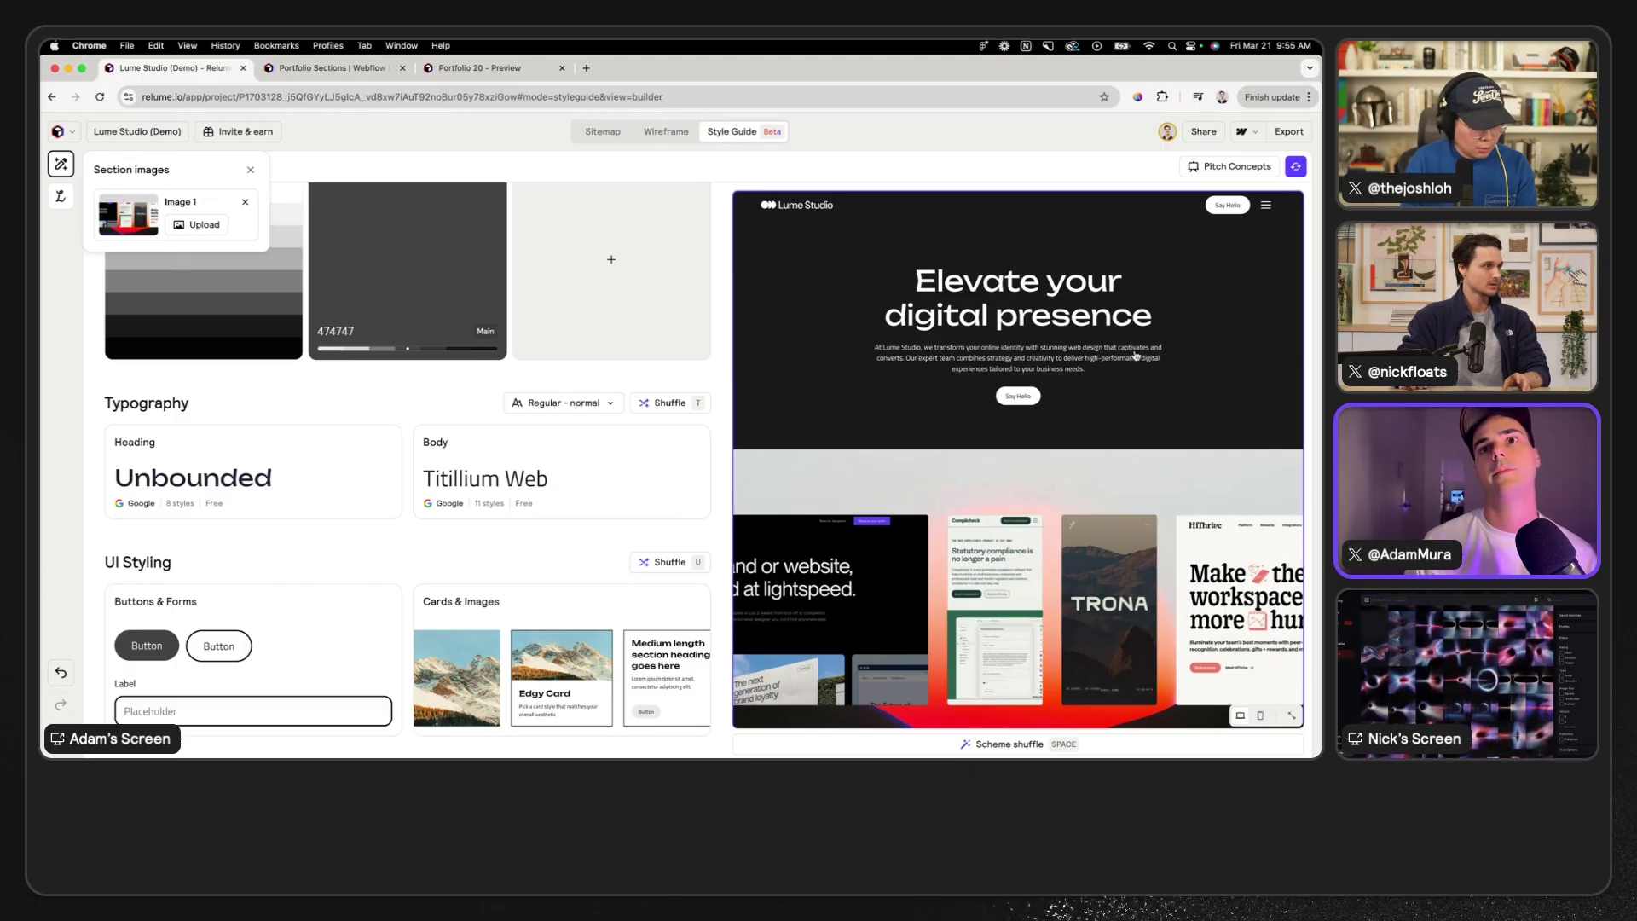
- Shuffle the homepage colour scheme once and check the preview
key(space)
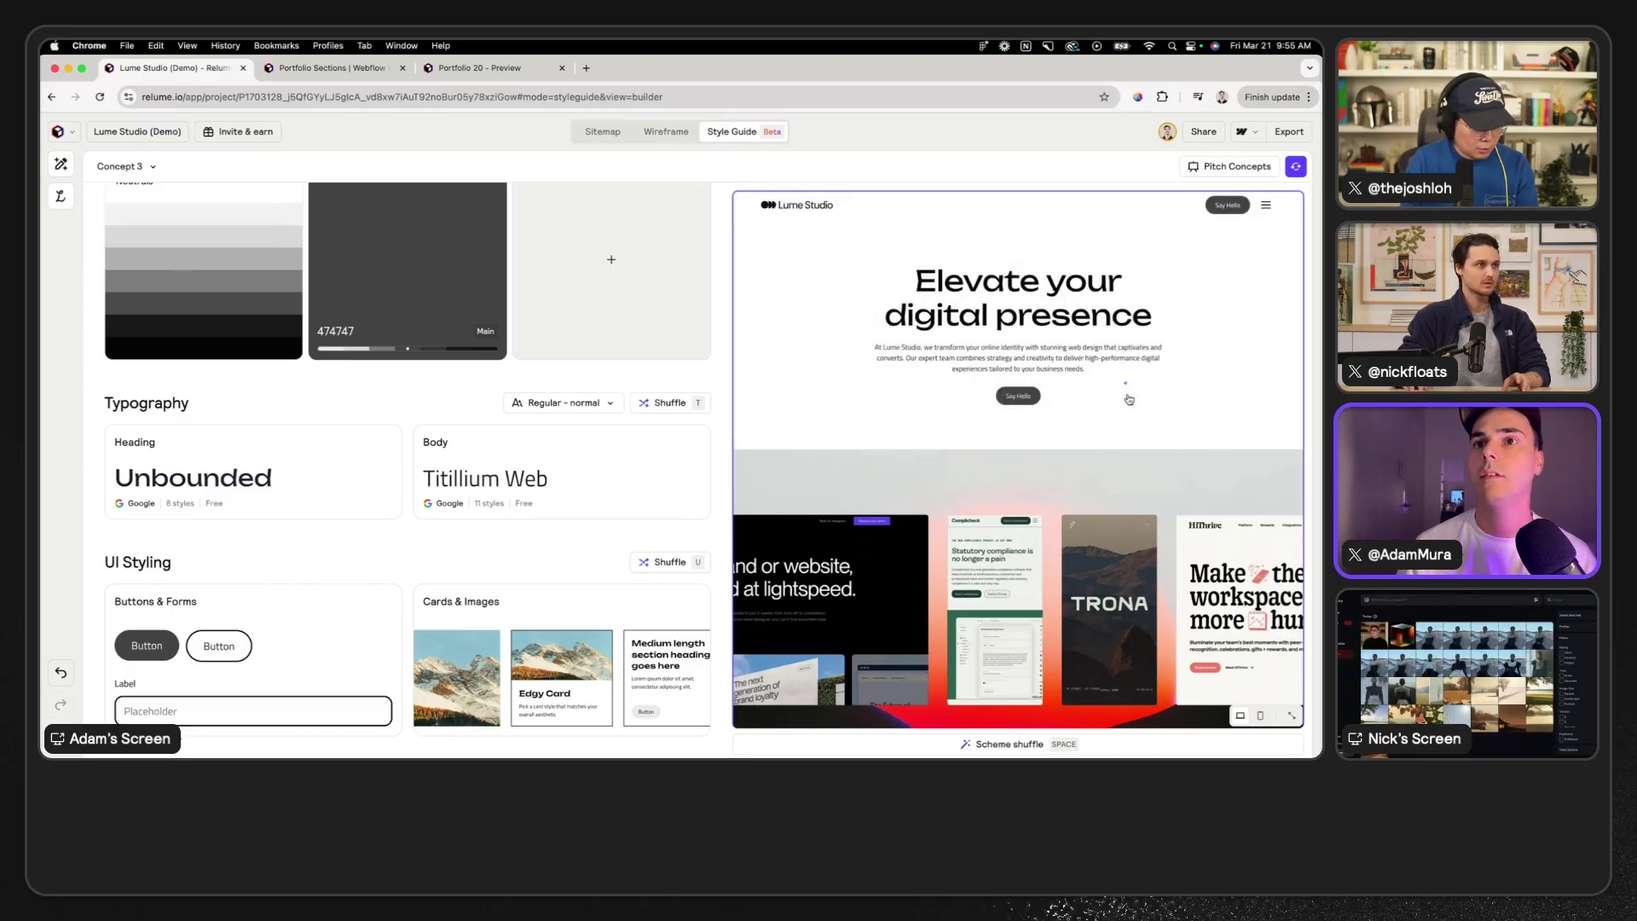
scroll(1129, 400, down, 4)
scroll(1129, 399, up, 4)
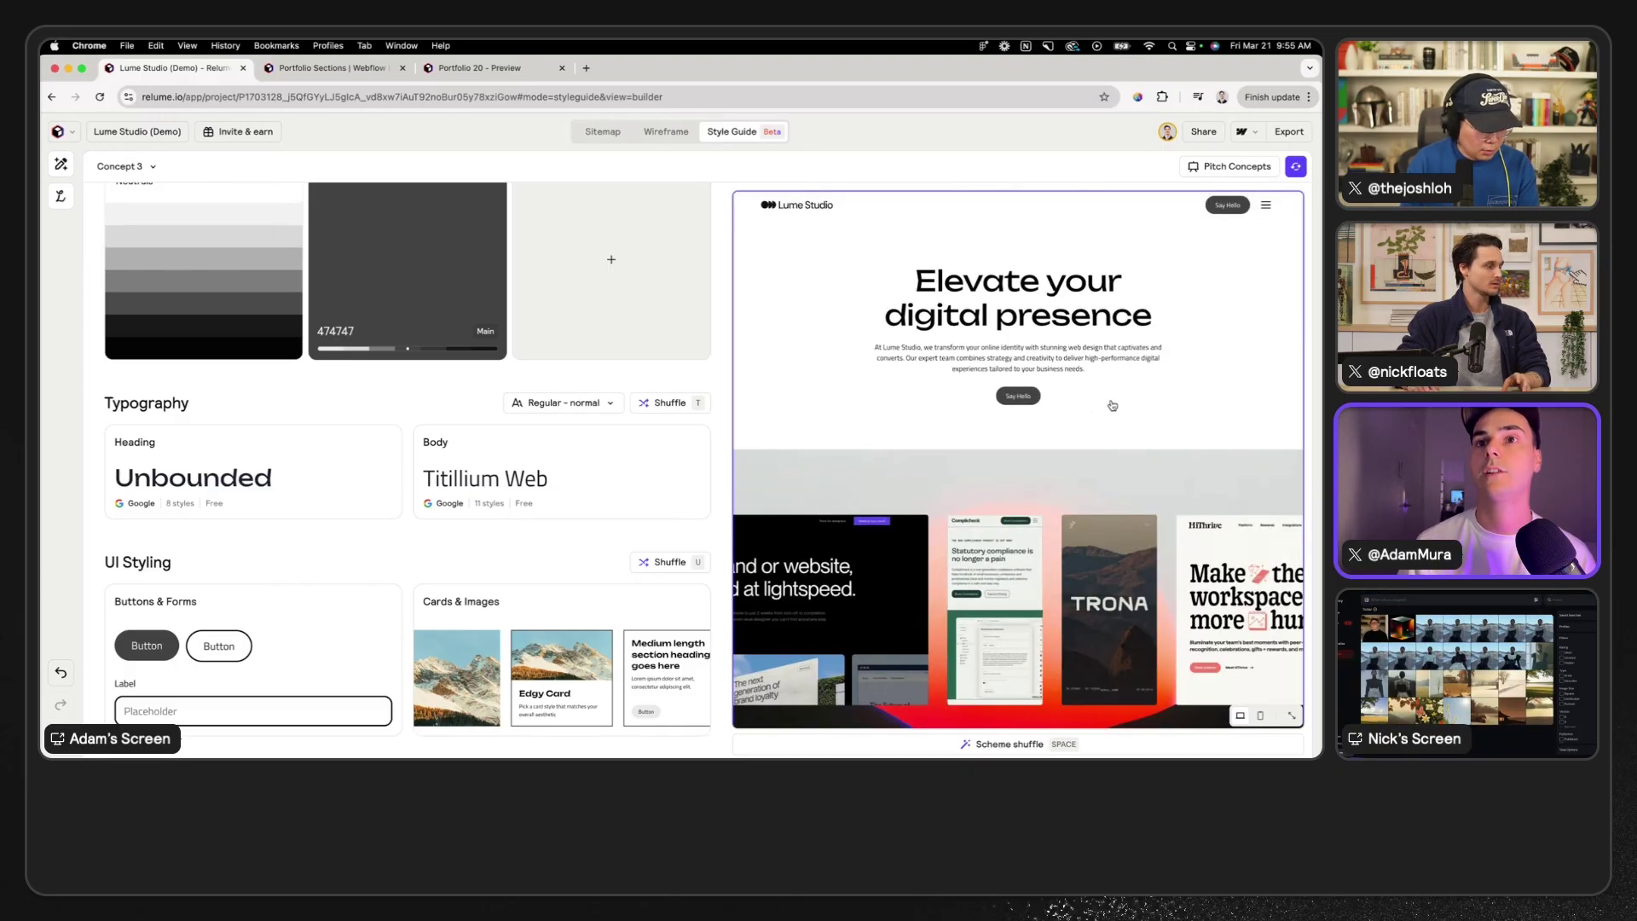
- Sample the bright red #FF300A from the hero image with ColorZilla's page colour picker
click(1162, 98)
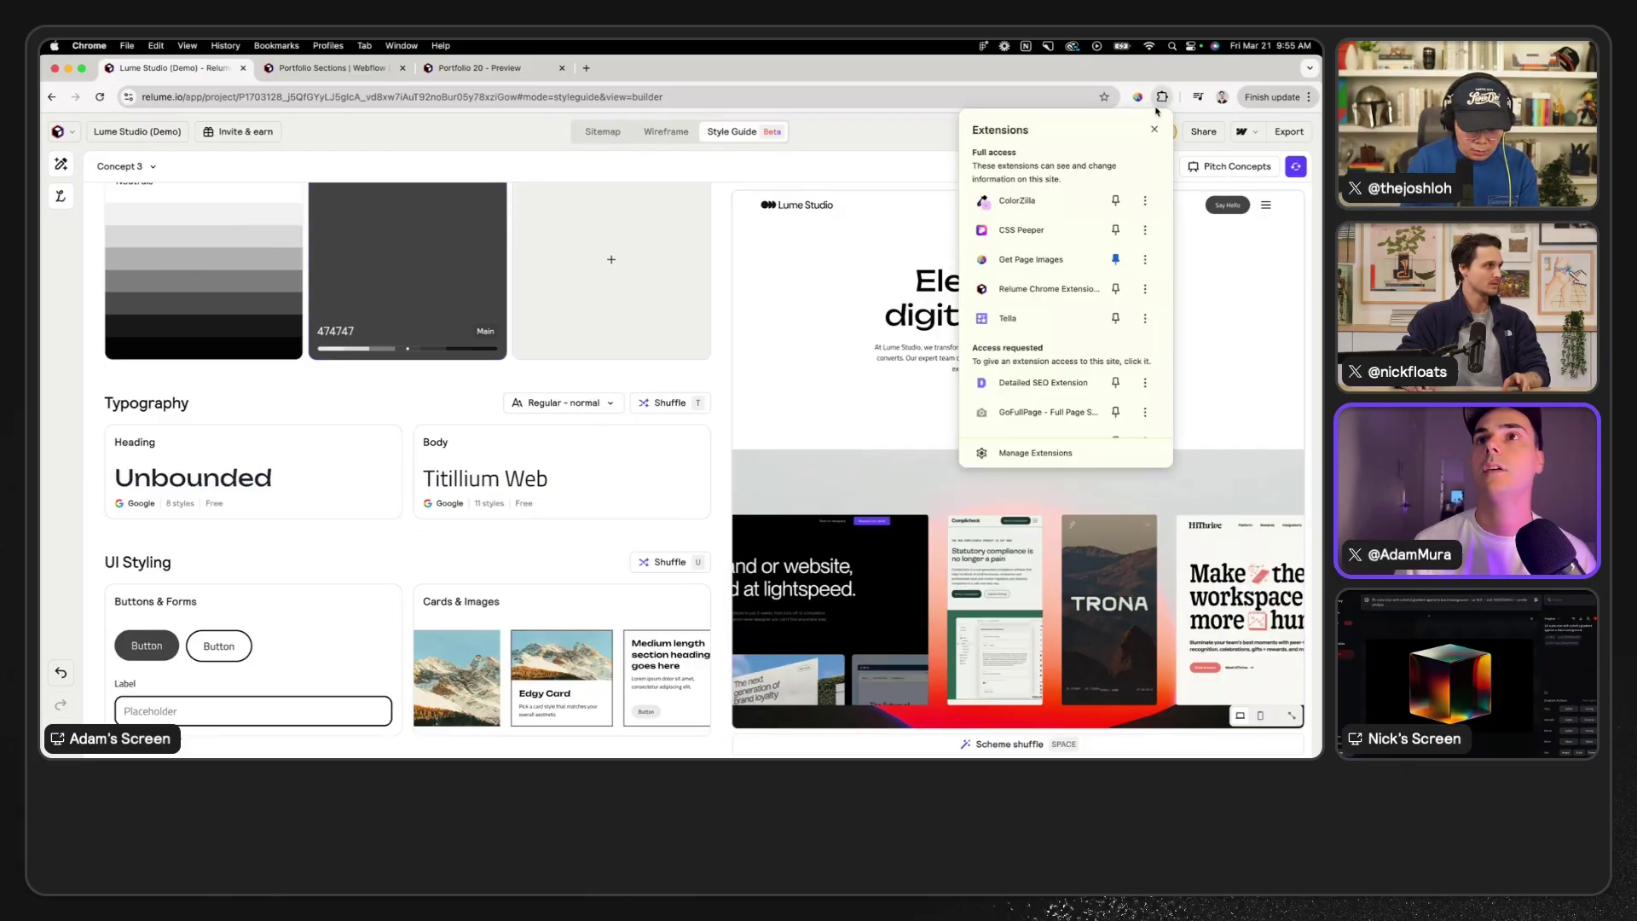
click(1054, 203)
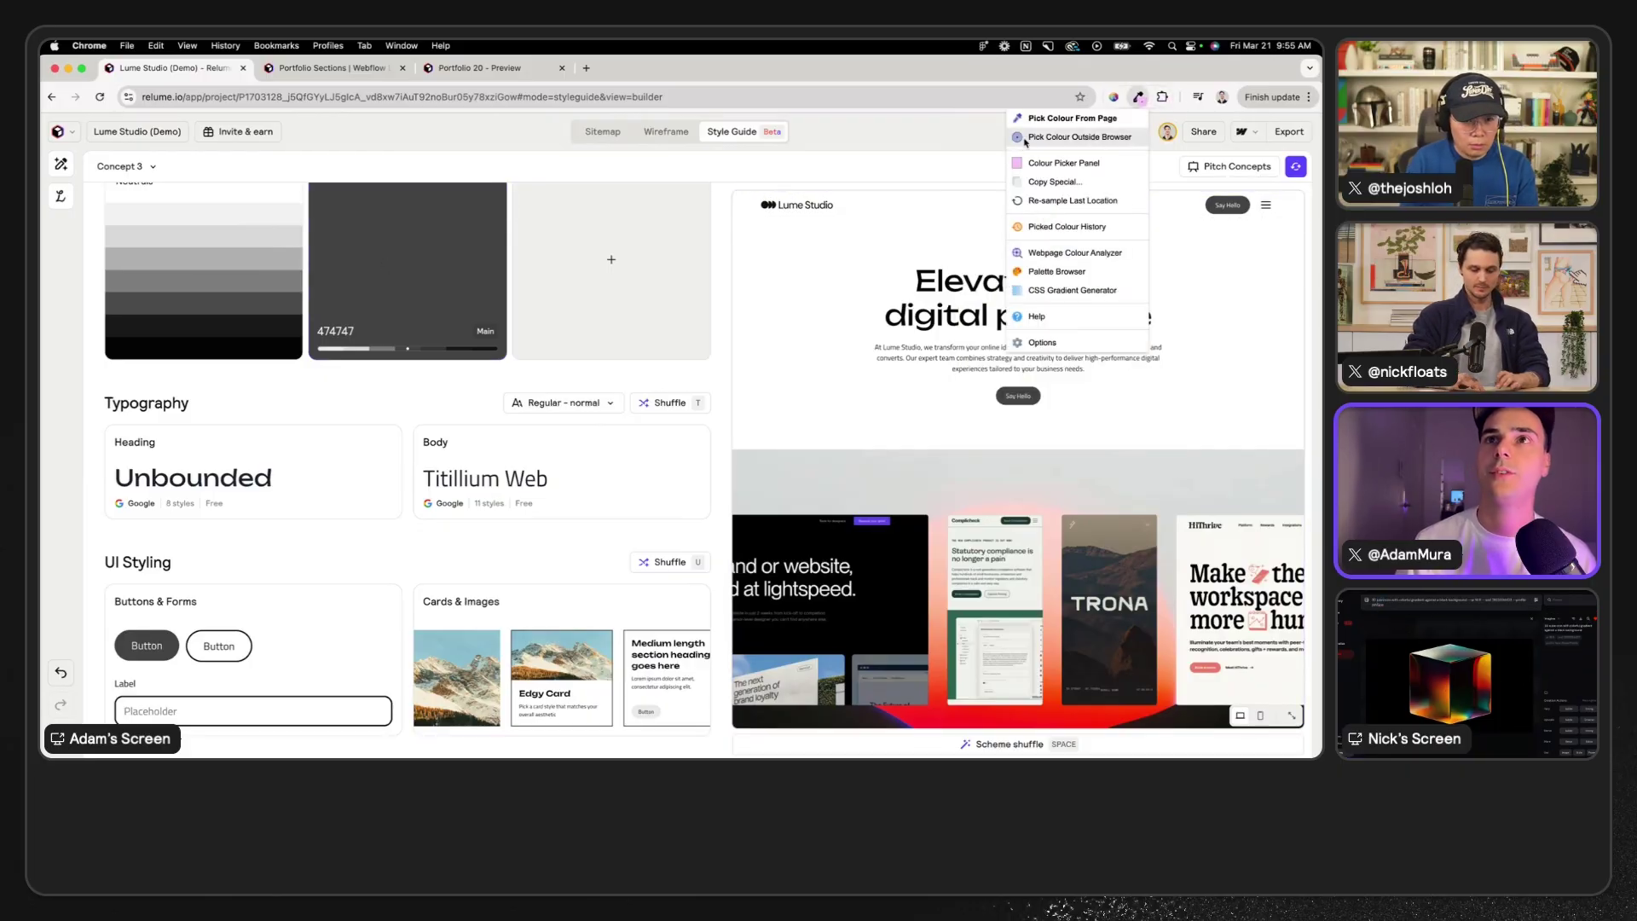
click(1034, 119)
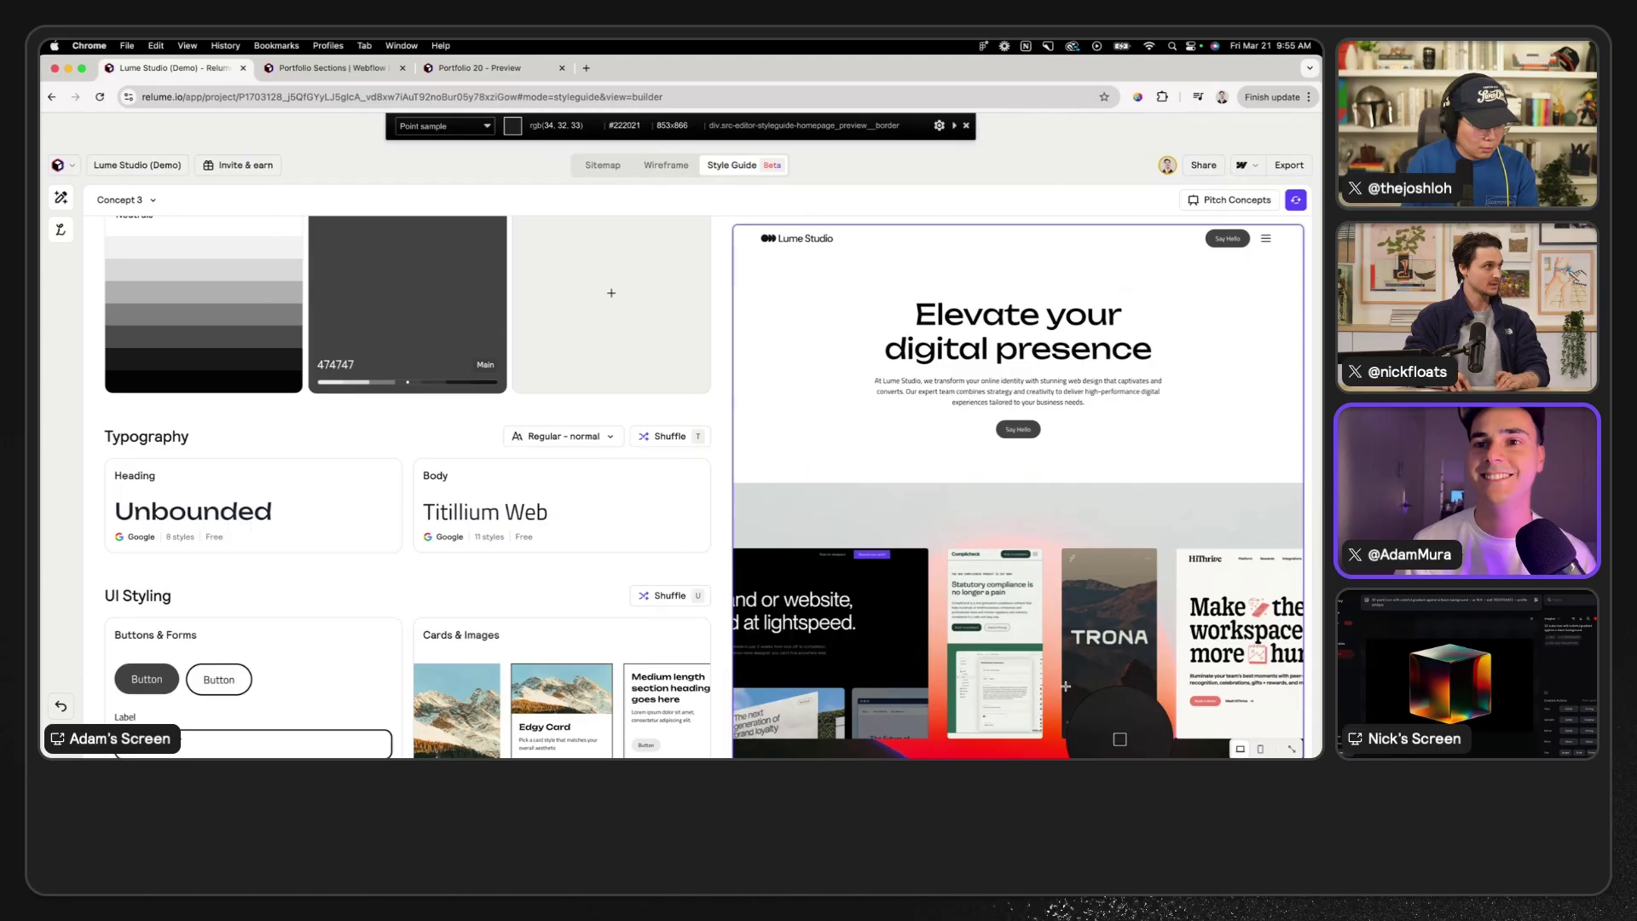
click(1054, 742)
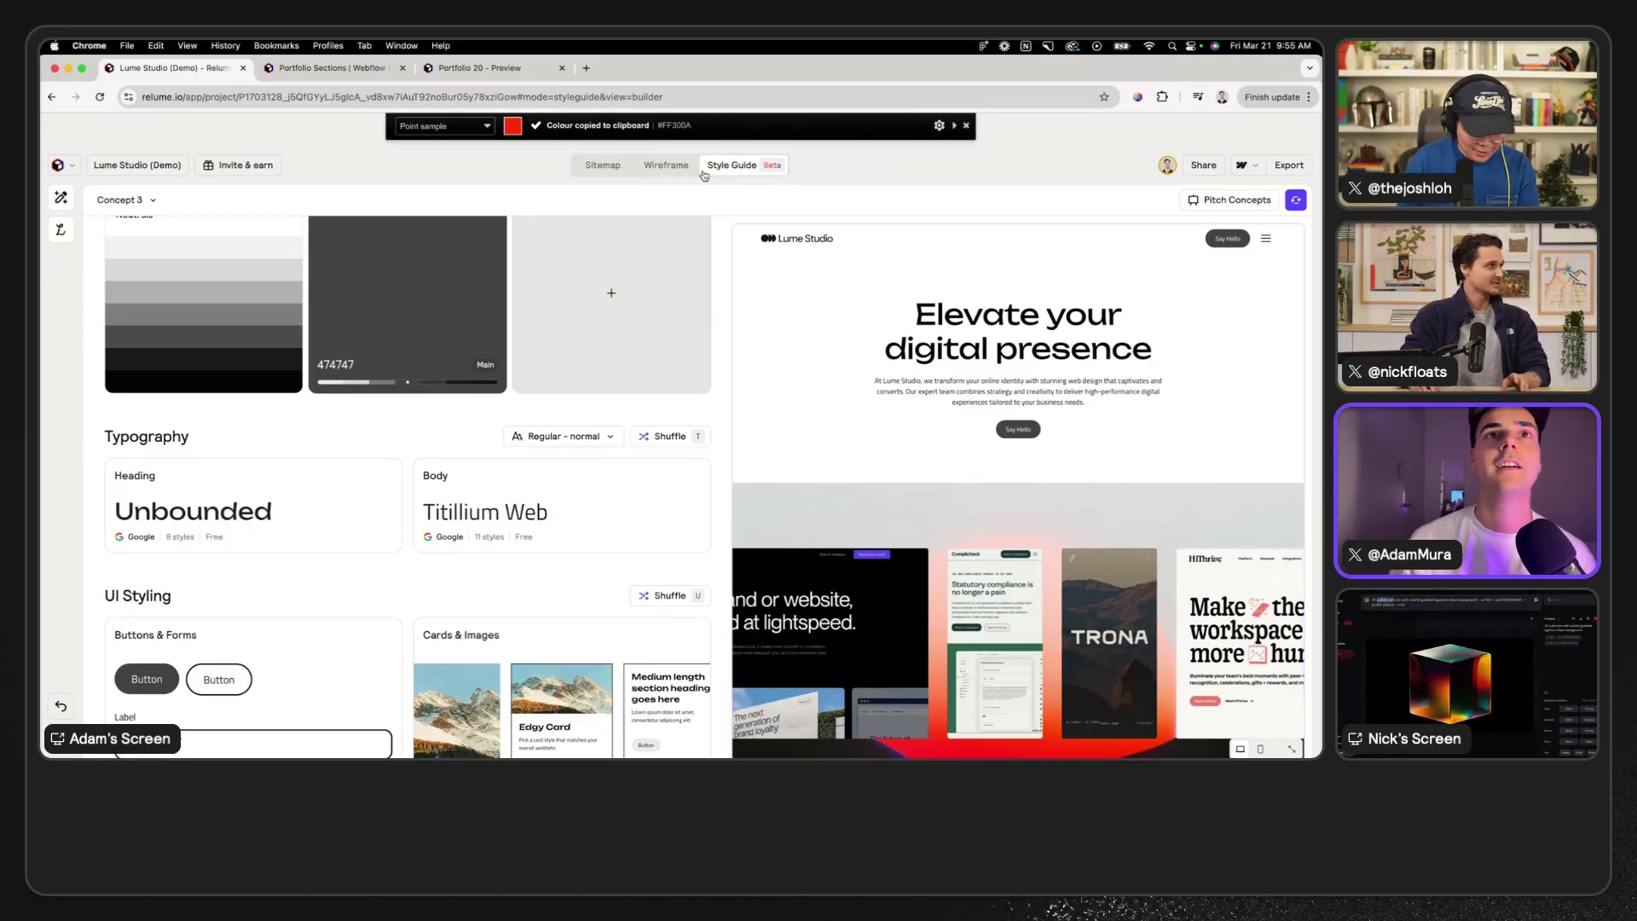
- Set the main palette colour's hex value to #FF300A
click(428, 265)
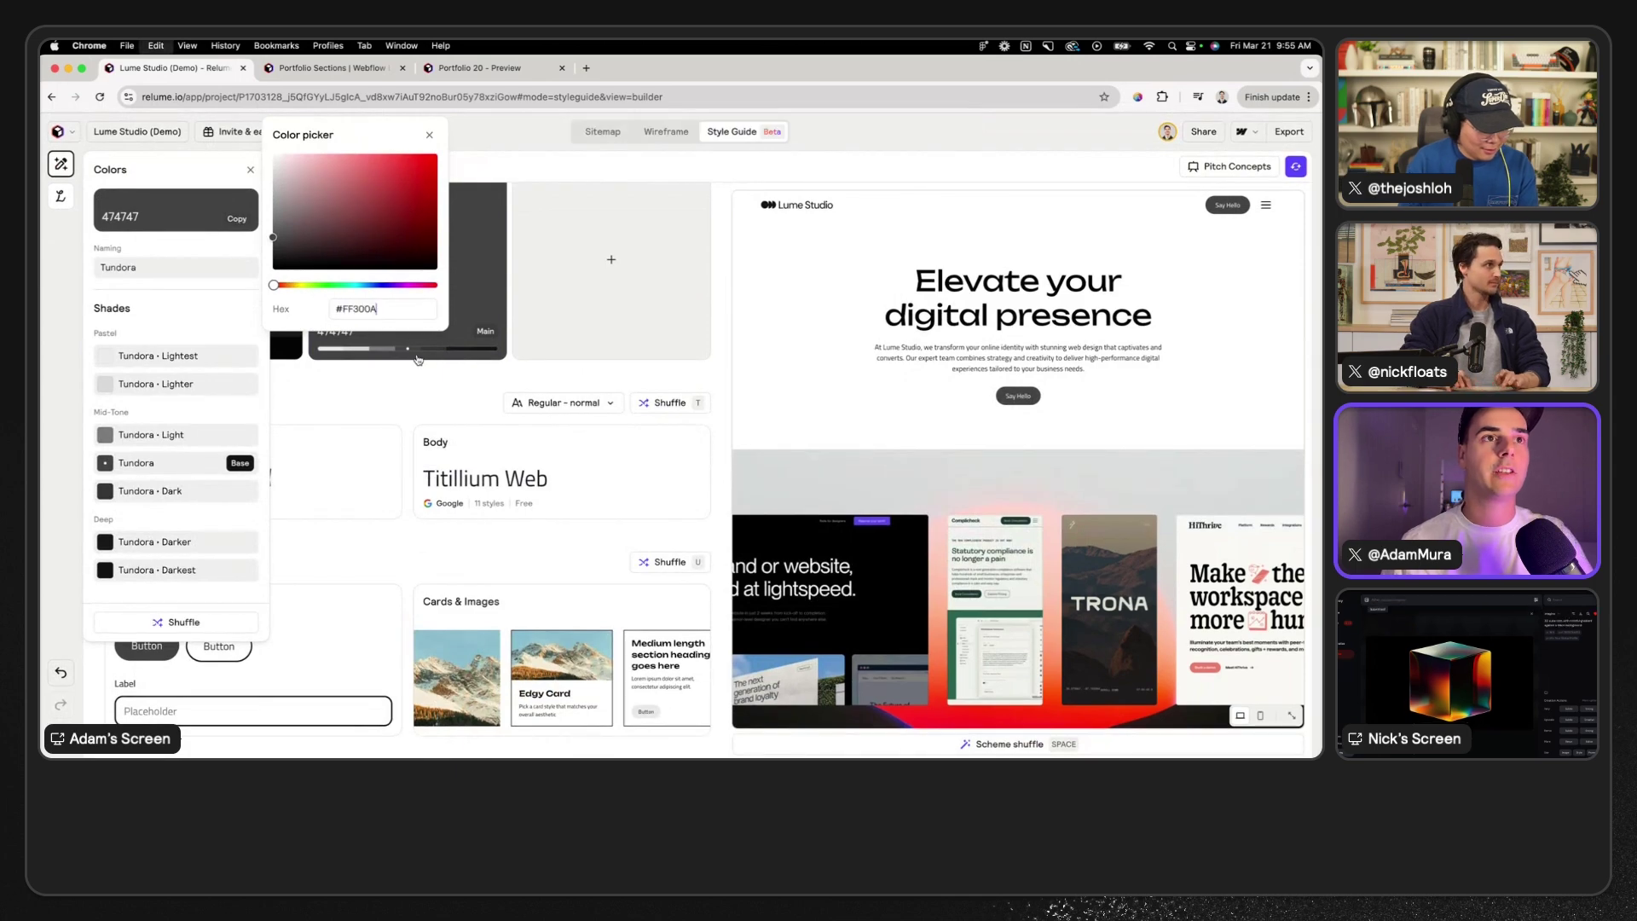
key(Return)
key(Escape)
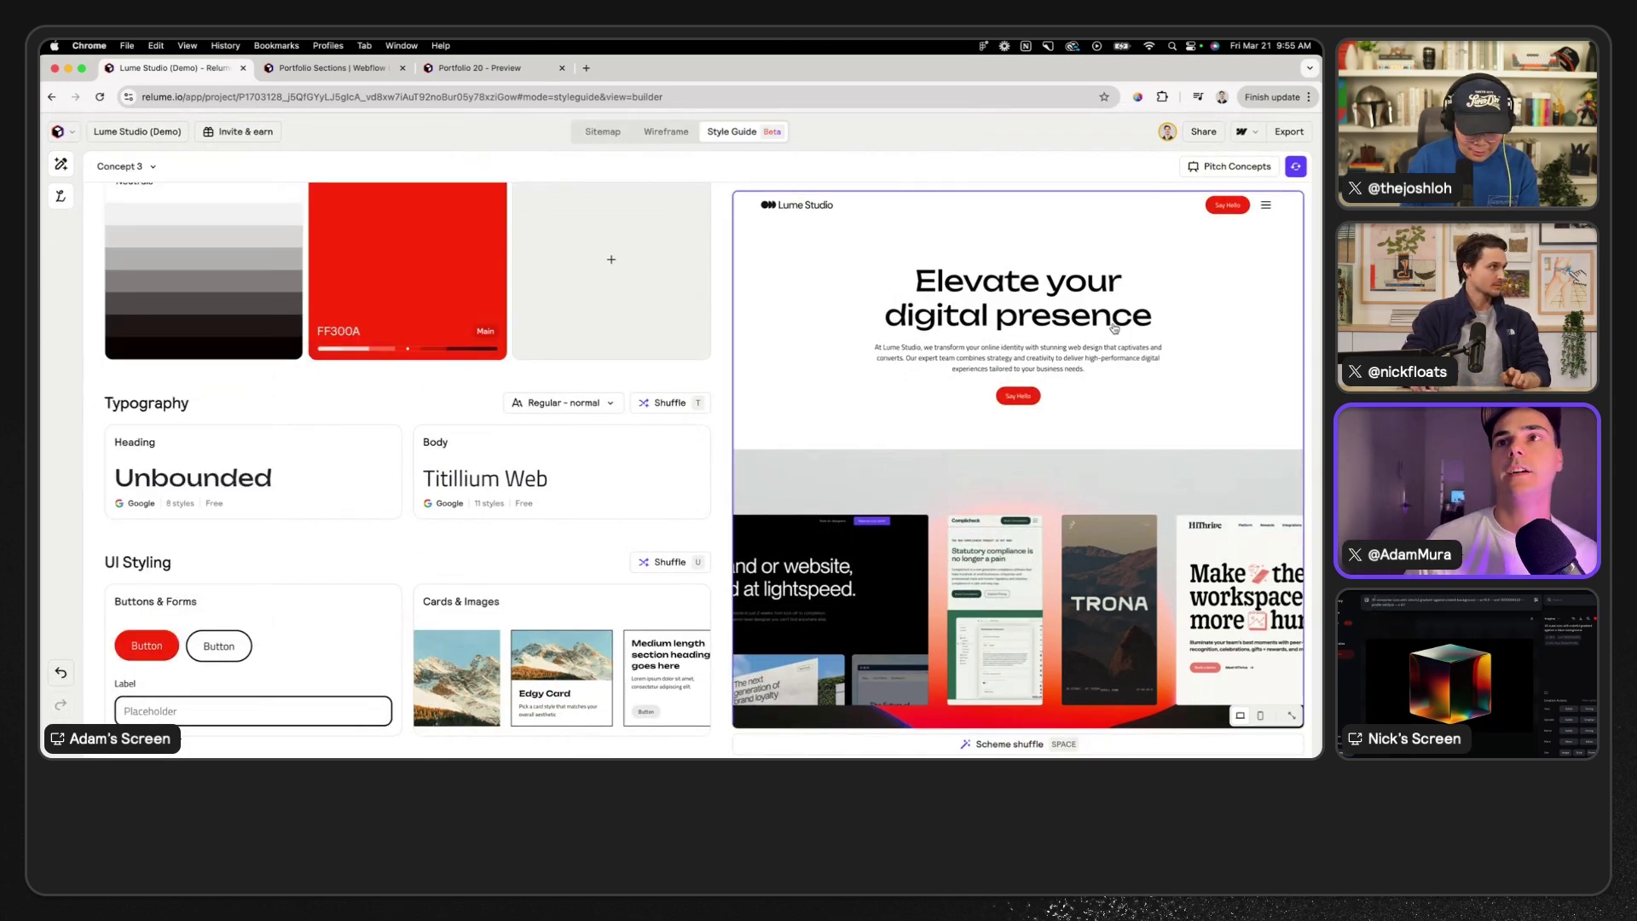
- Review the recoloured homepage preview, add two more colours to the palette, and open the second added colour for editing
scroll(922, 433, down, 4)
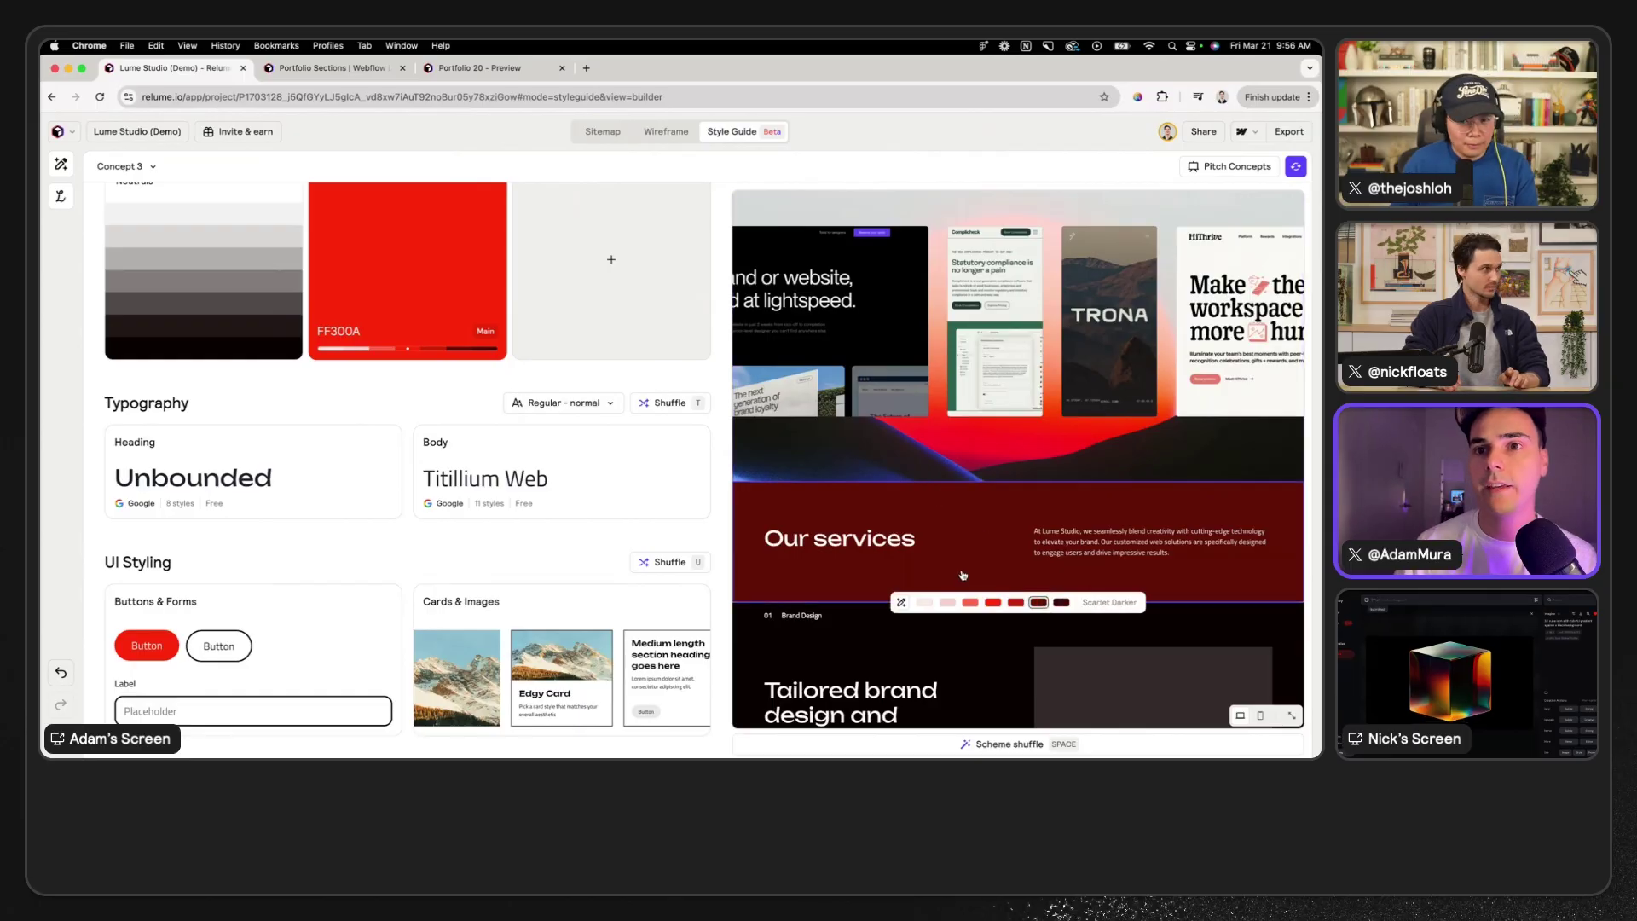
scroll(971, 458, up, 3)
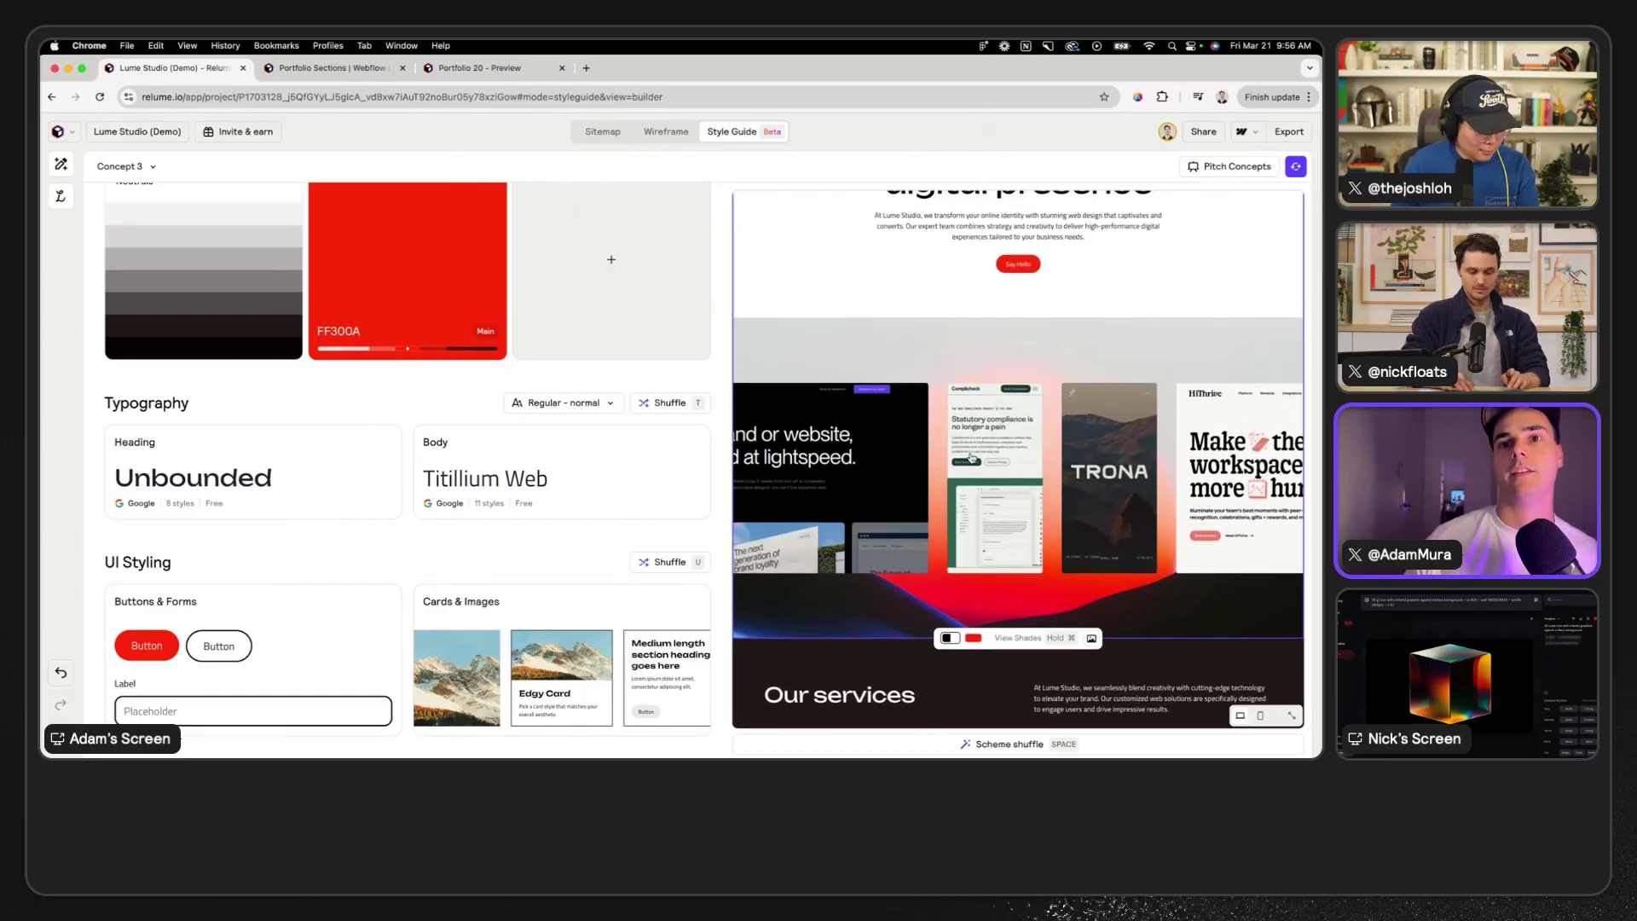
scroll(971, 458, up, 3)
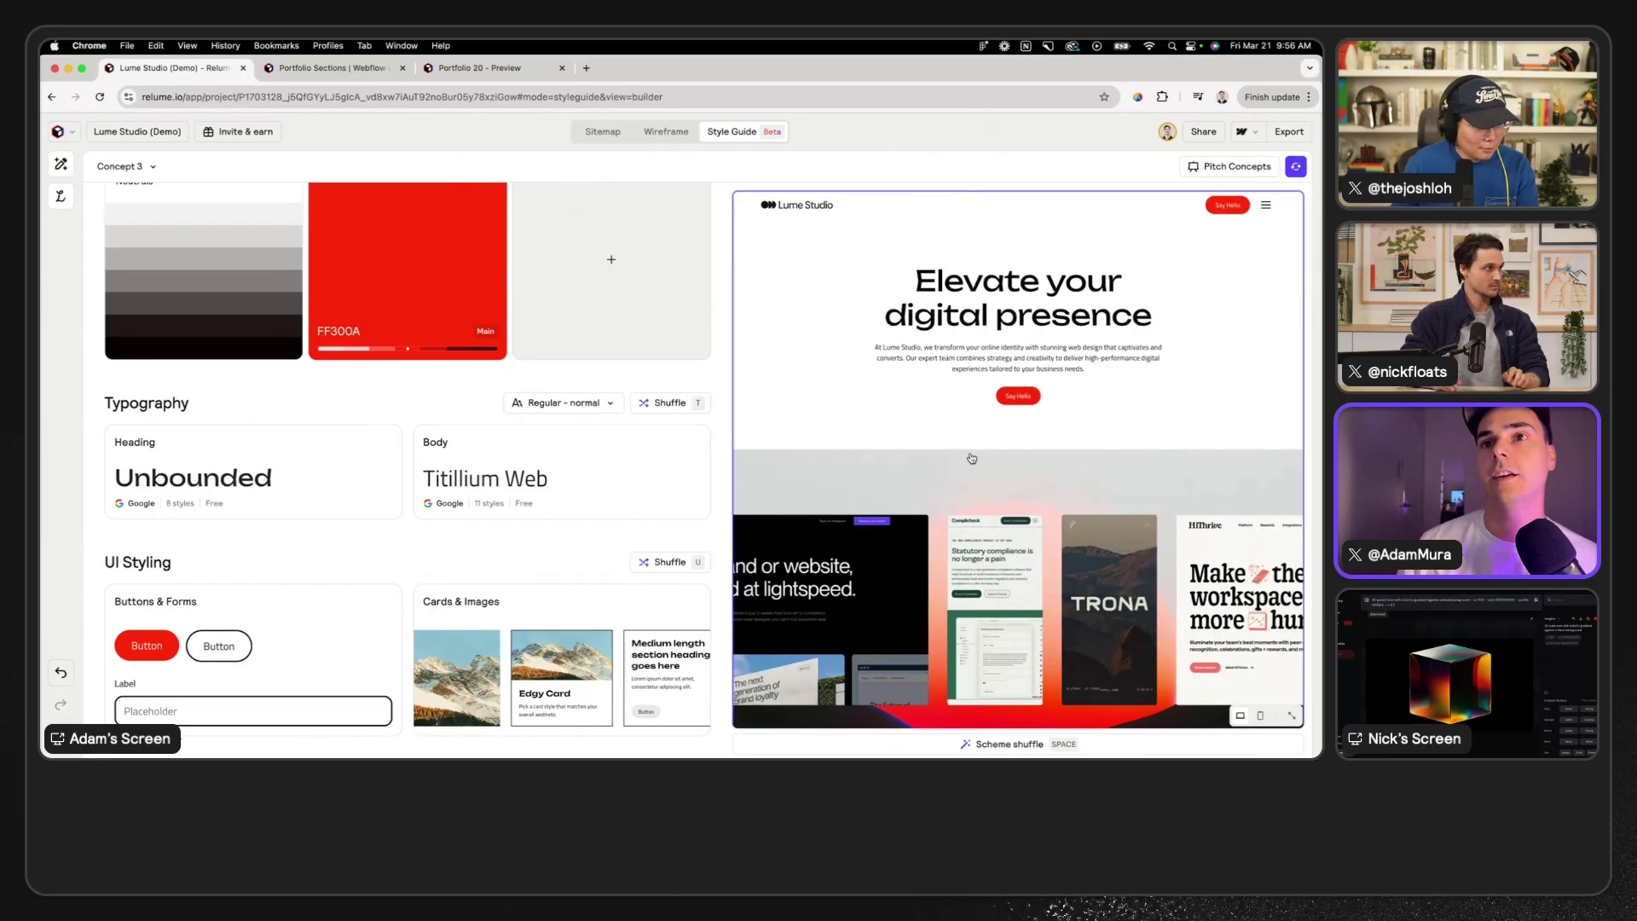
scroll(1134, 322, down, 3)
scroll(1134, 322, up, 3)
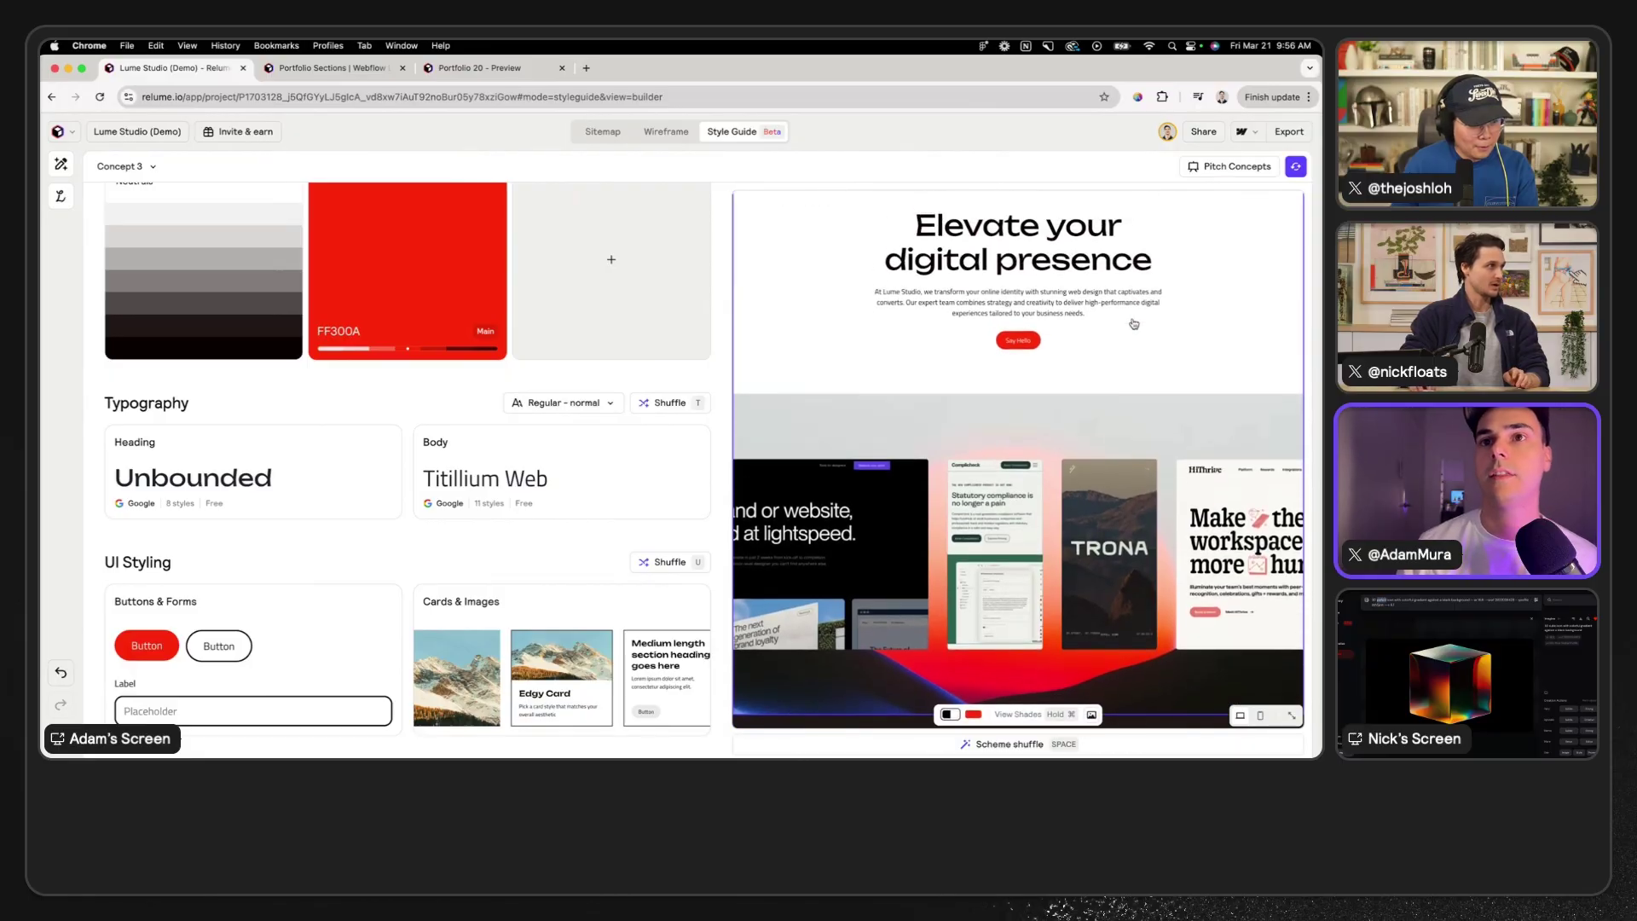
scroll(627, 345, up, 2)
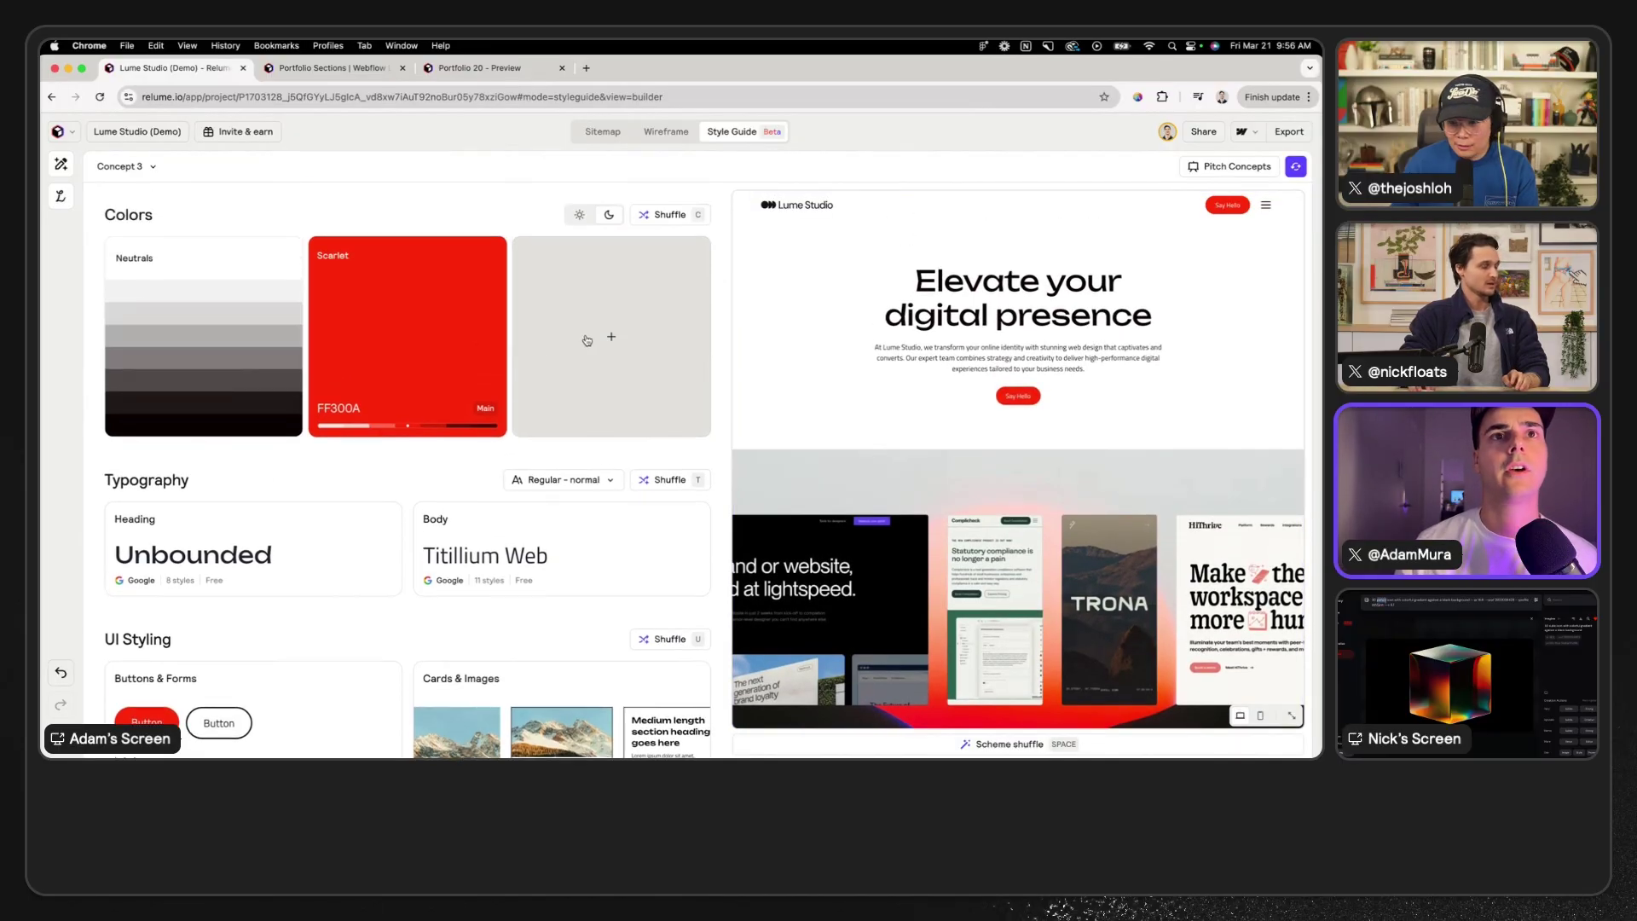
click(586, 341)
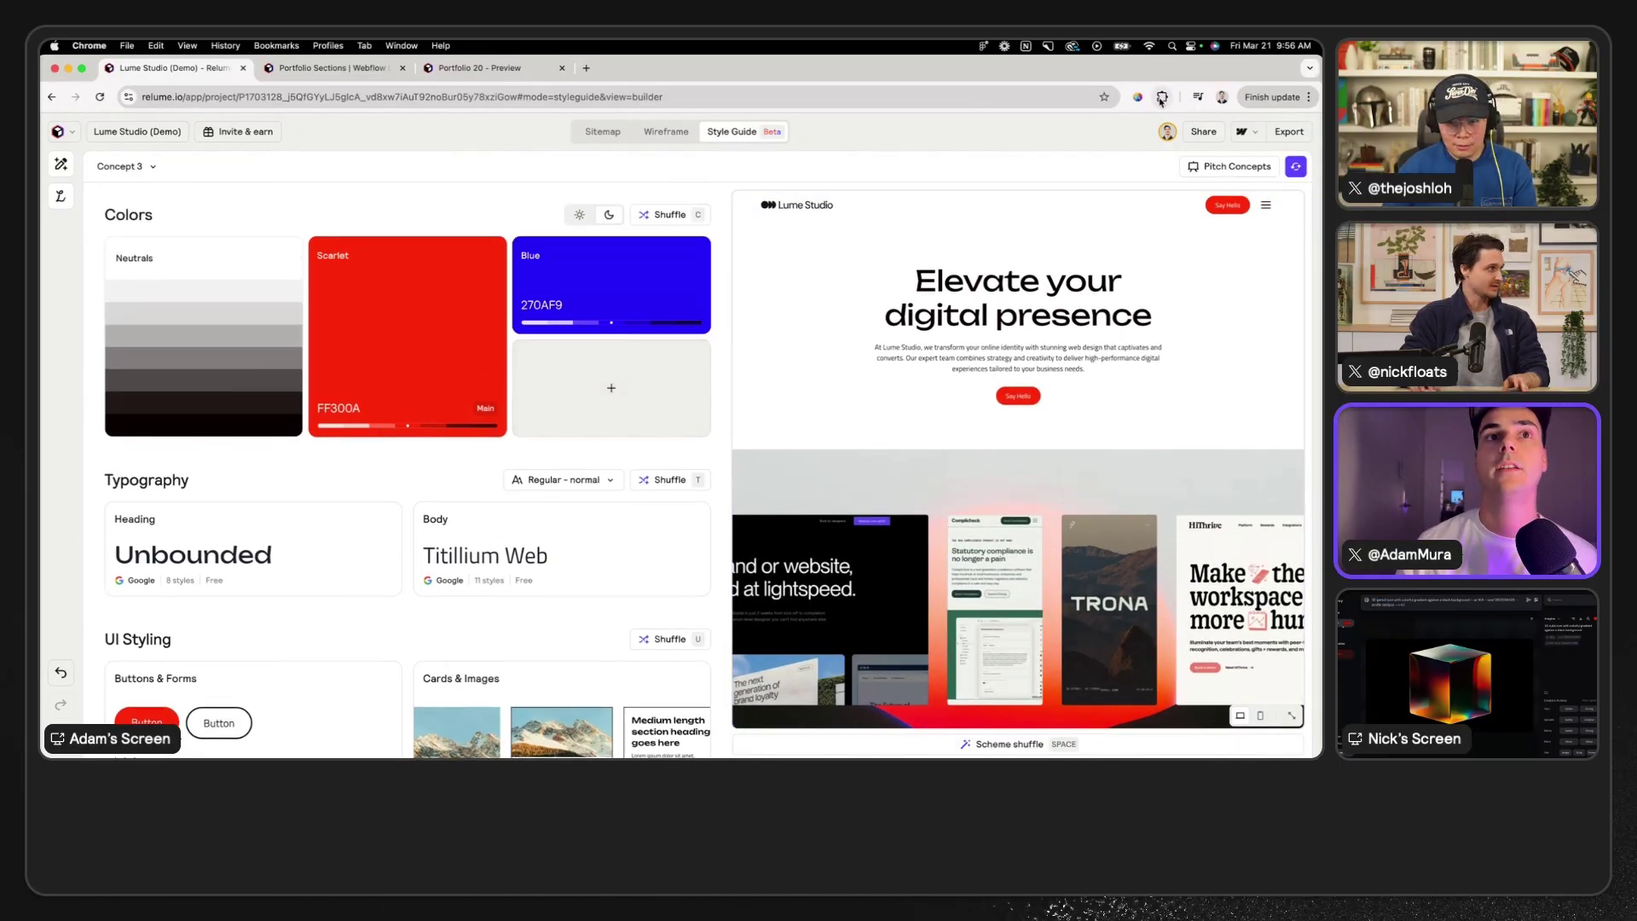
click(618, 376)
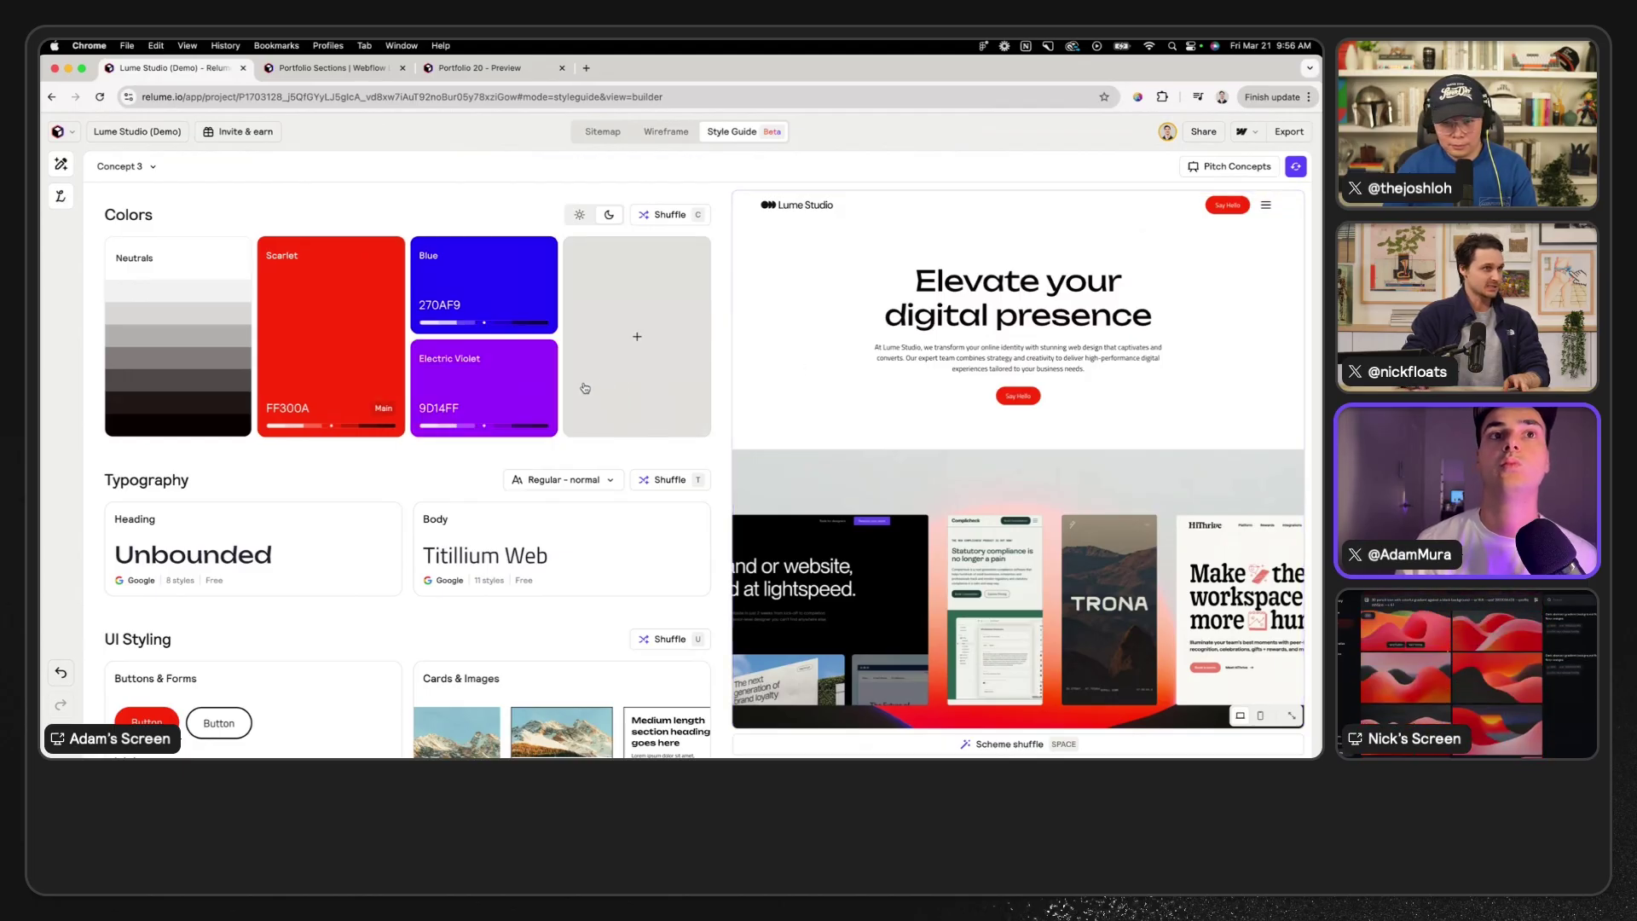
click(512, 384)
- Switch to the Lume Studio file in Figma and look through the background images and service graphics on the Assets page
click(1163, 96)
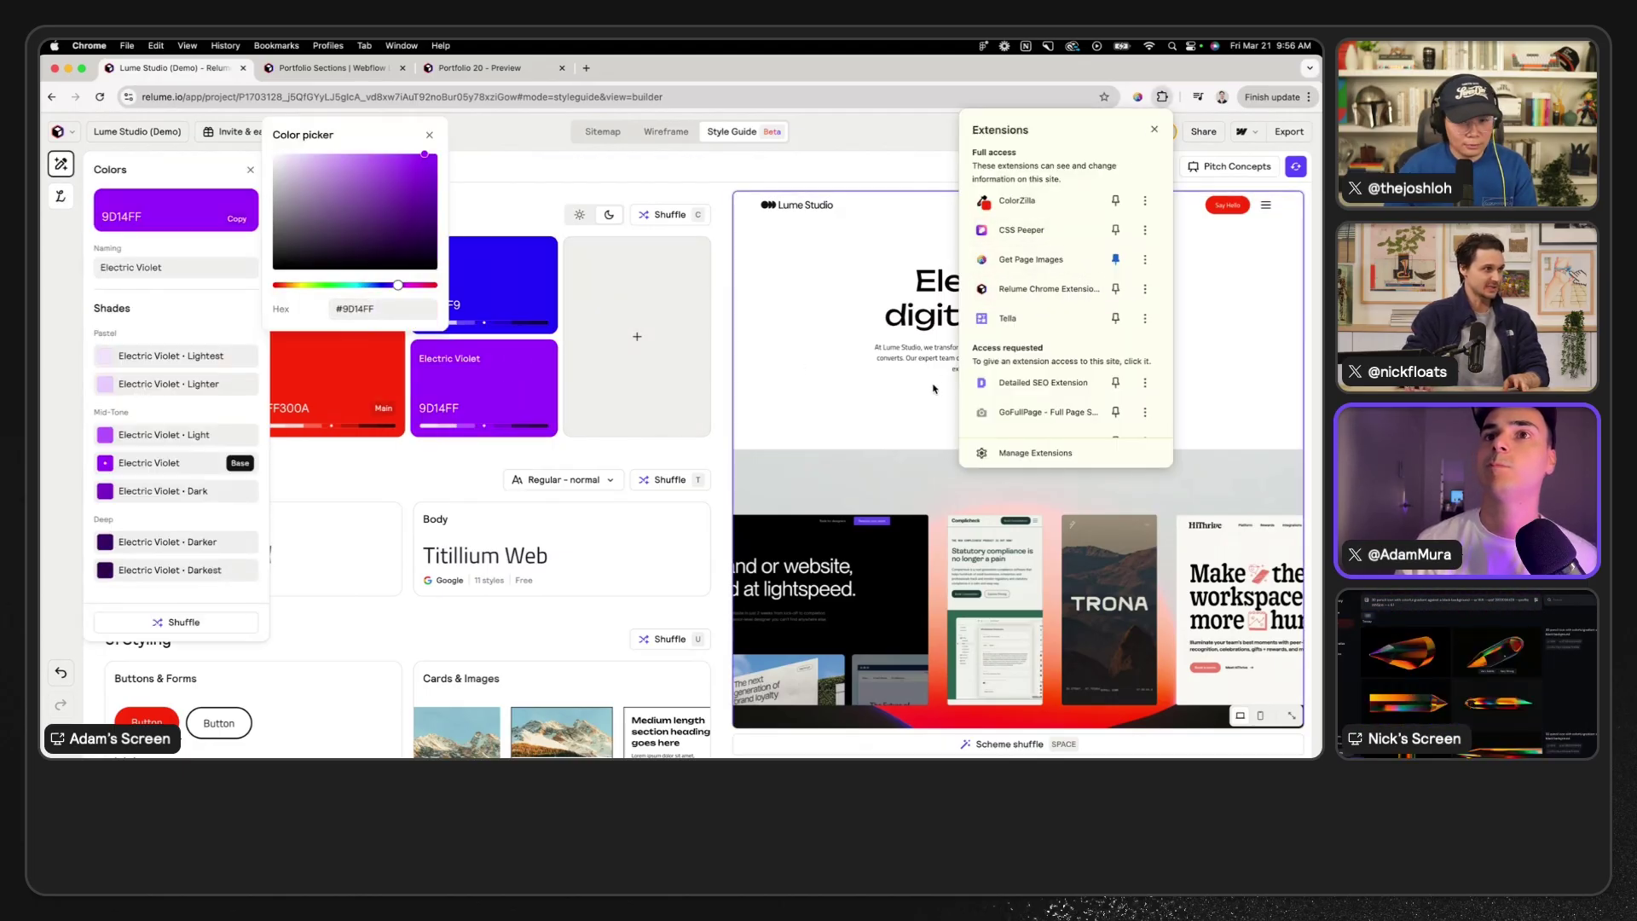
key(super+Tab)
scroll(937, 387, down, 5)
scroll(938, 386, up, 3)
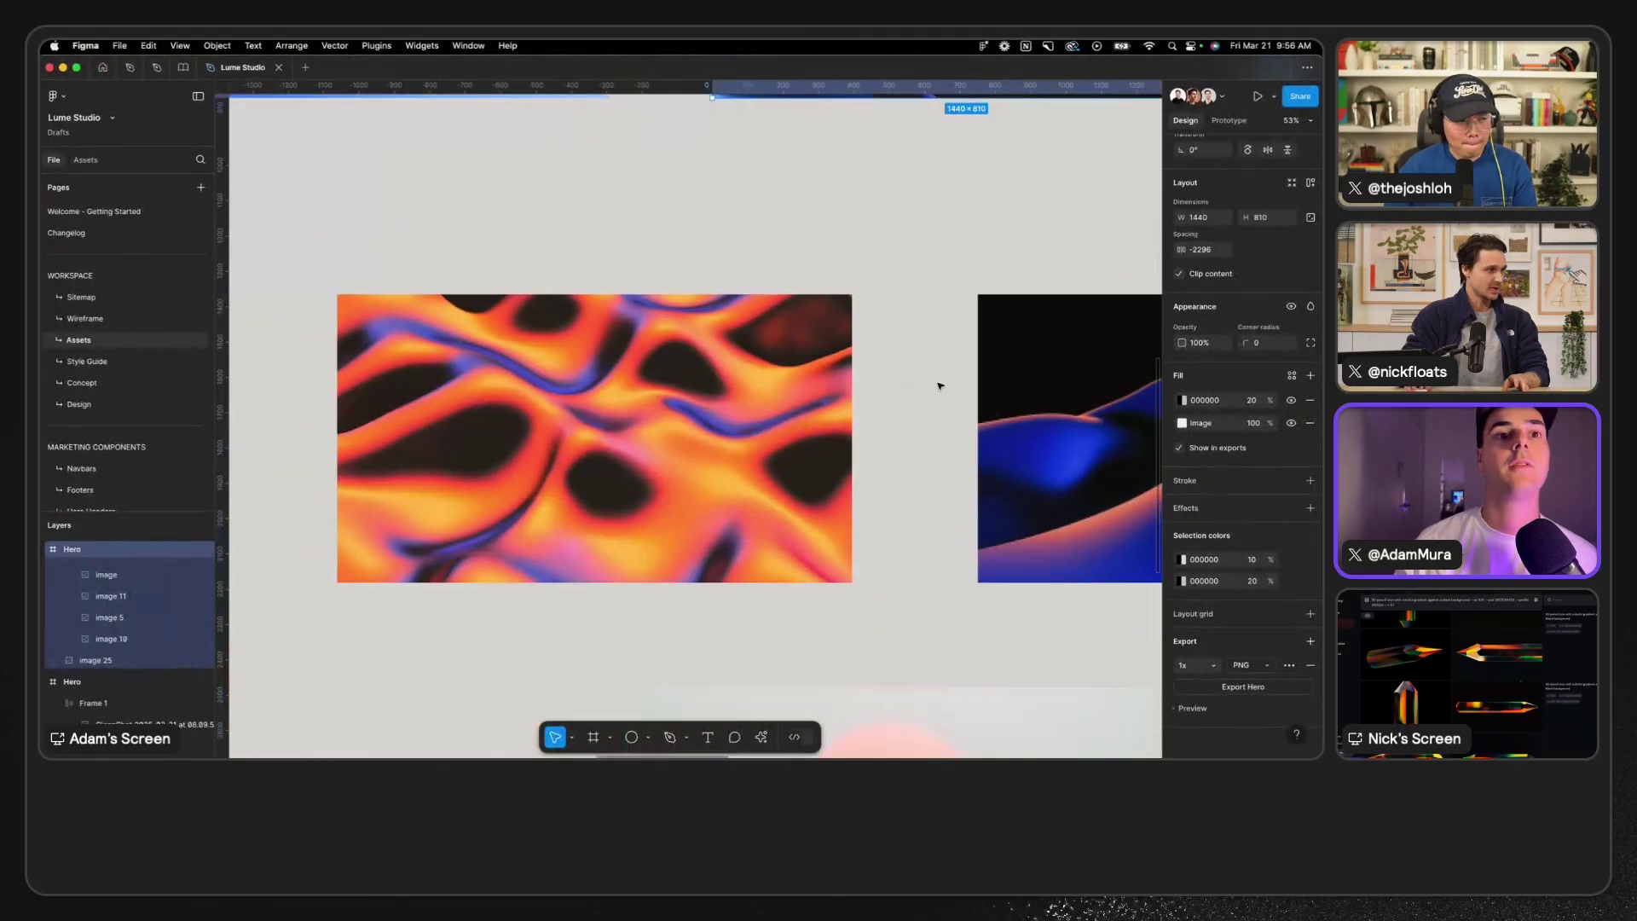
scroll(939, 386, down, 5)
scroll(938, 386, left, 10)
scroll(939, 387, up, 5)
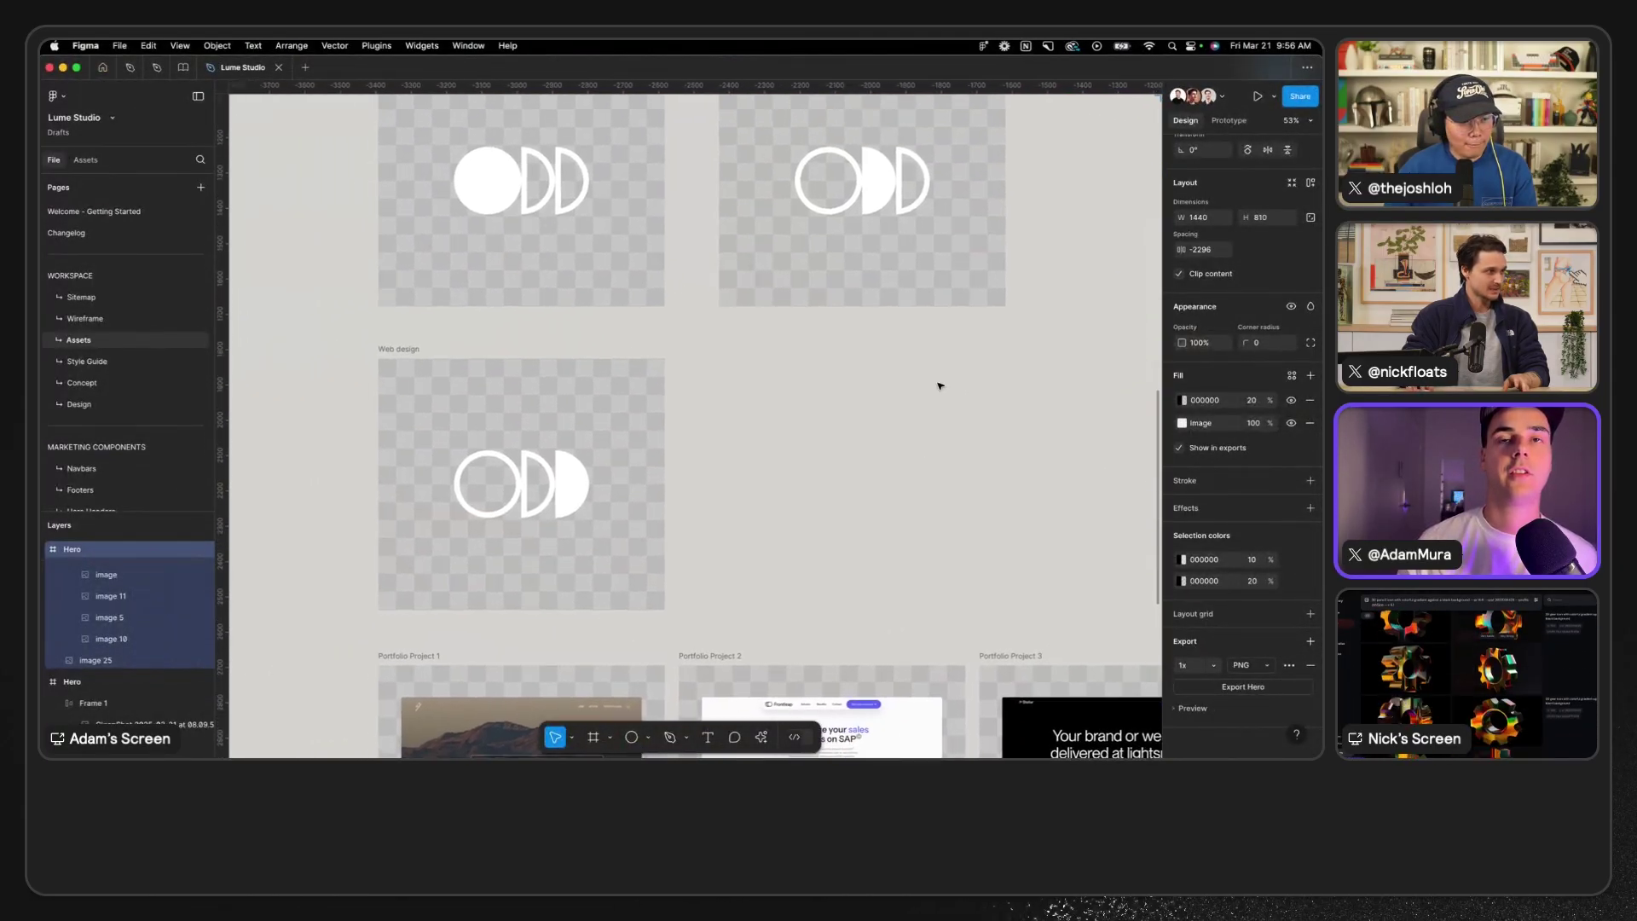
scroll(713, 274, up, 3)
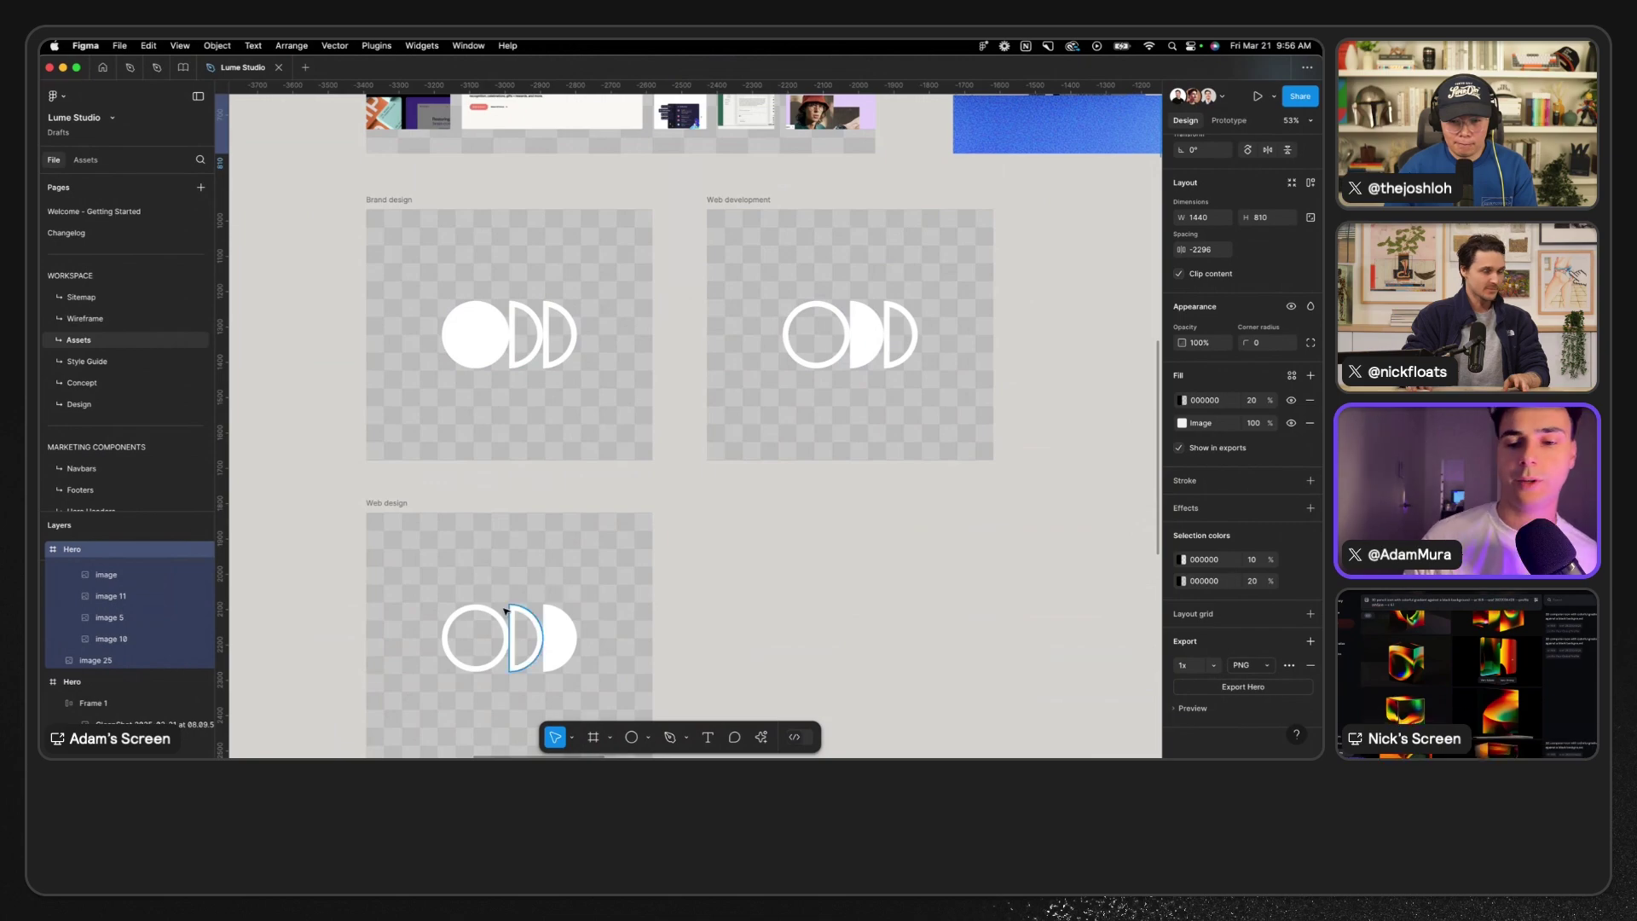
- Switch back to Relume in Chrome, sample light grey #DADDDB from the hero preview with ColorZilla, and reopen the Electric Violet colour for editing
key(super+Tab)
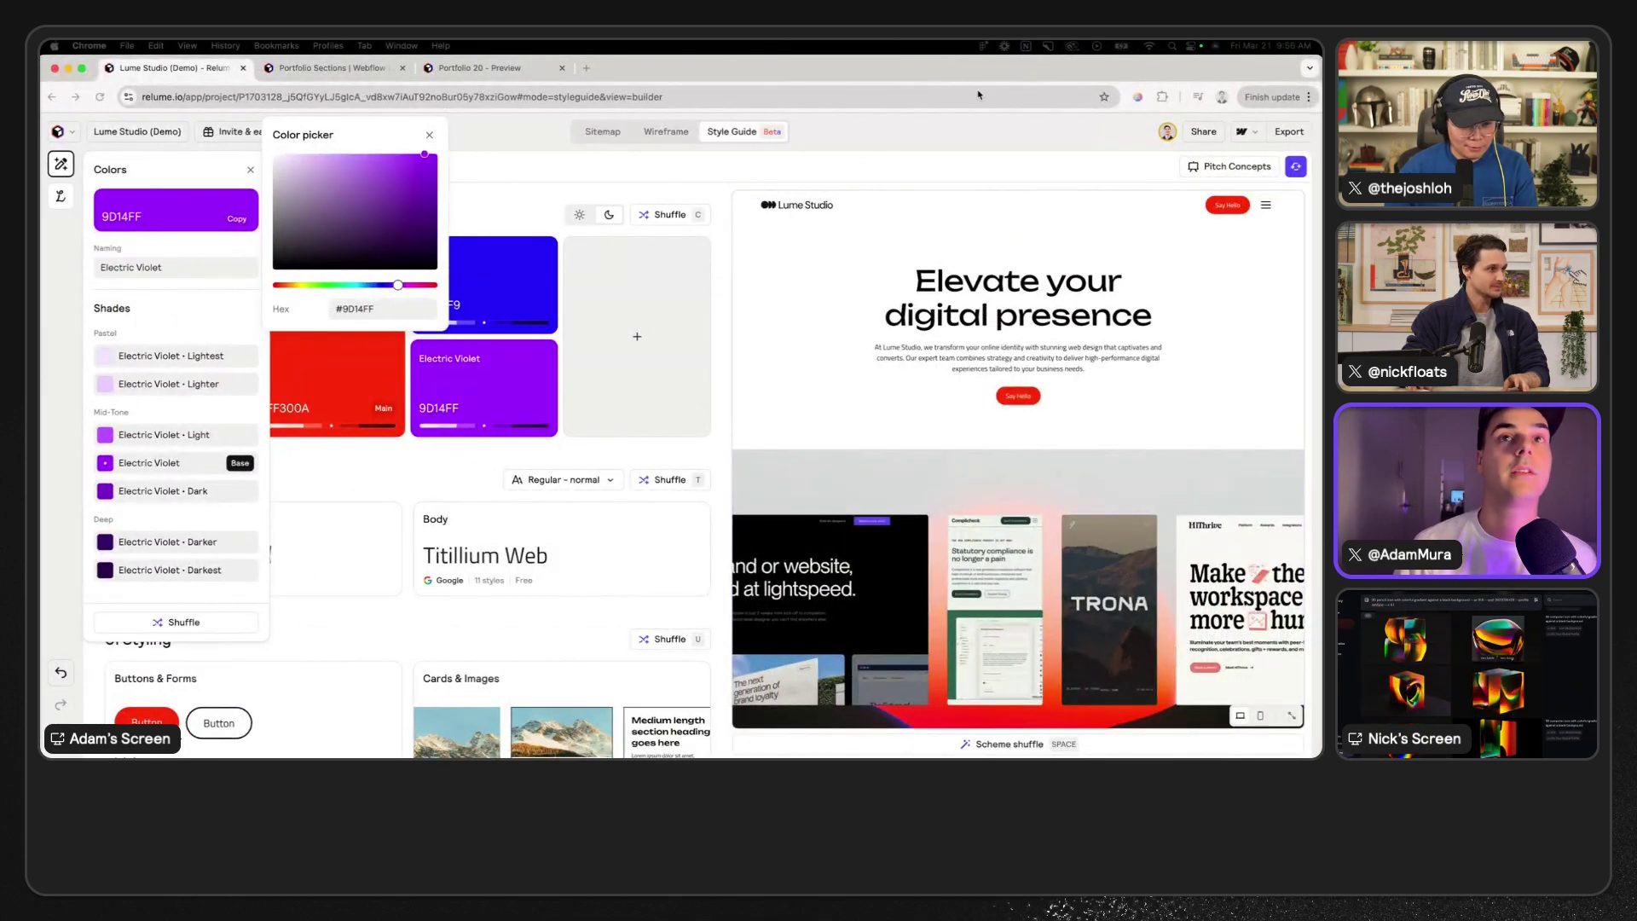
click(1163, 96)
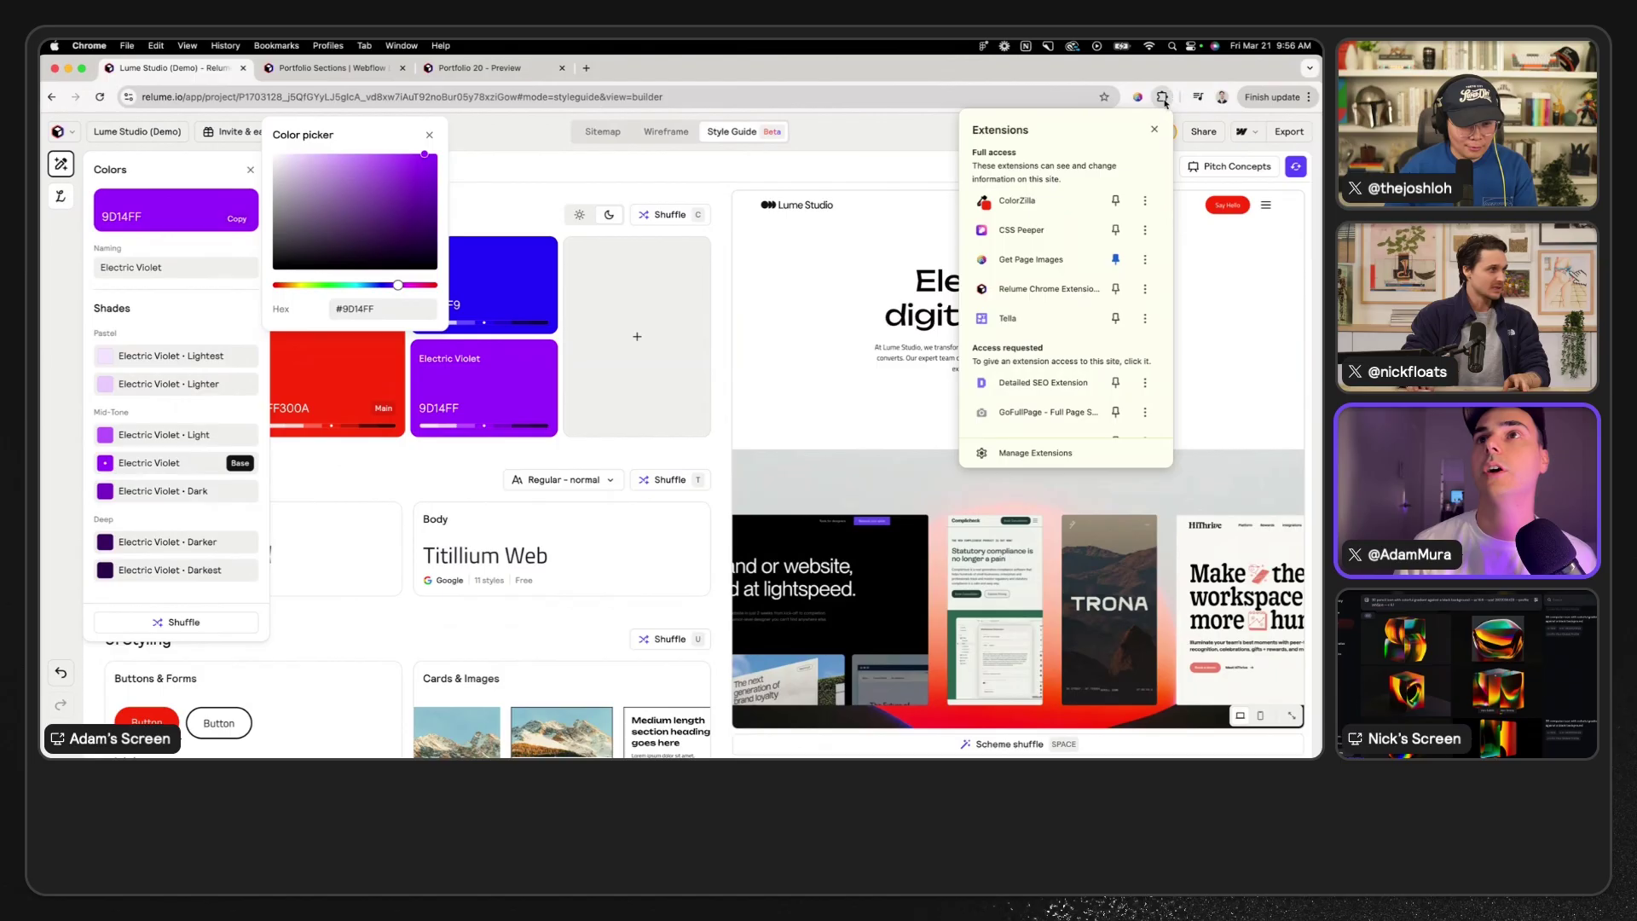
click(1002, 200)
click(1072, 118)
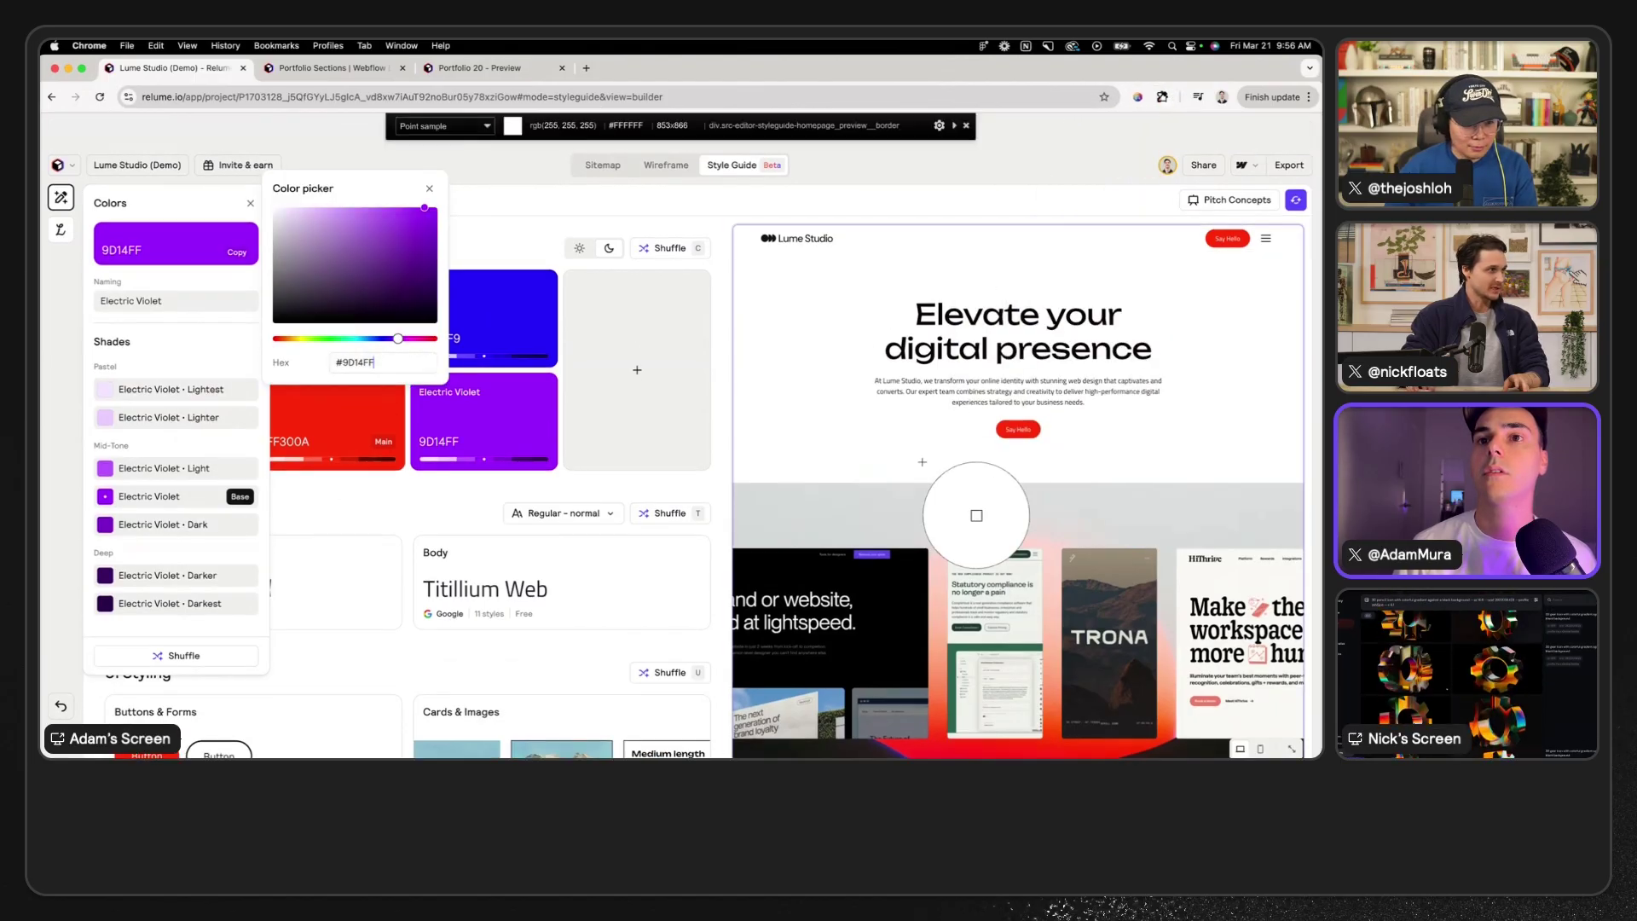
click(928, 548)
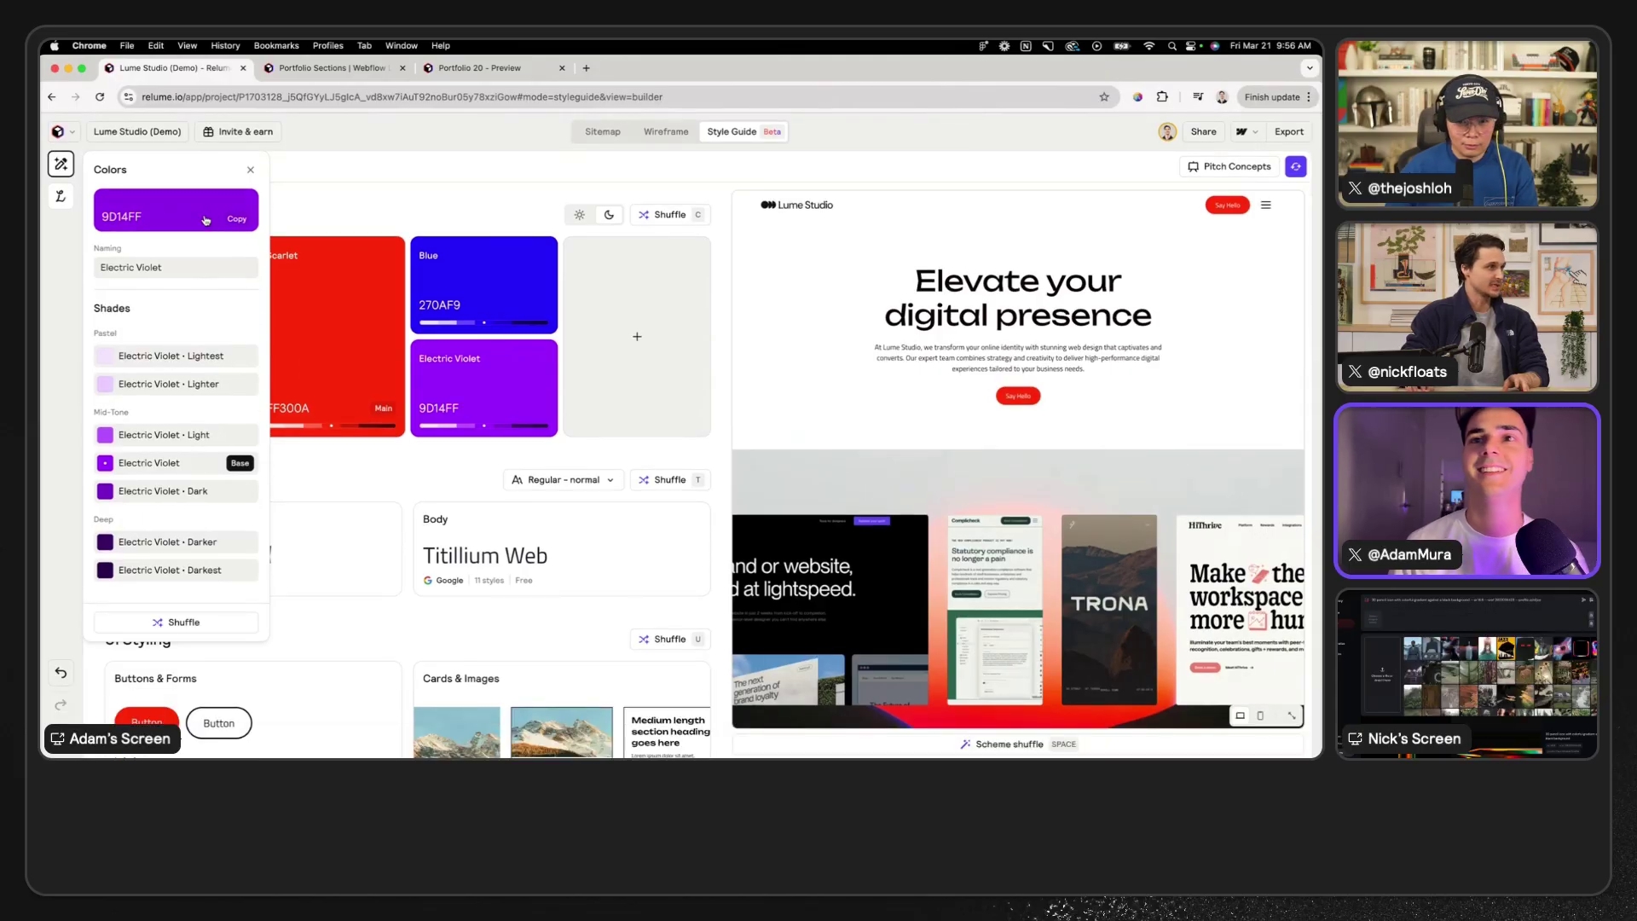
click(503, 376)
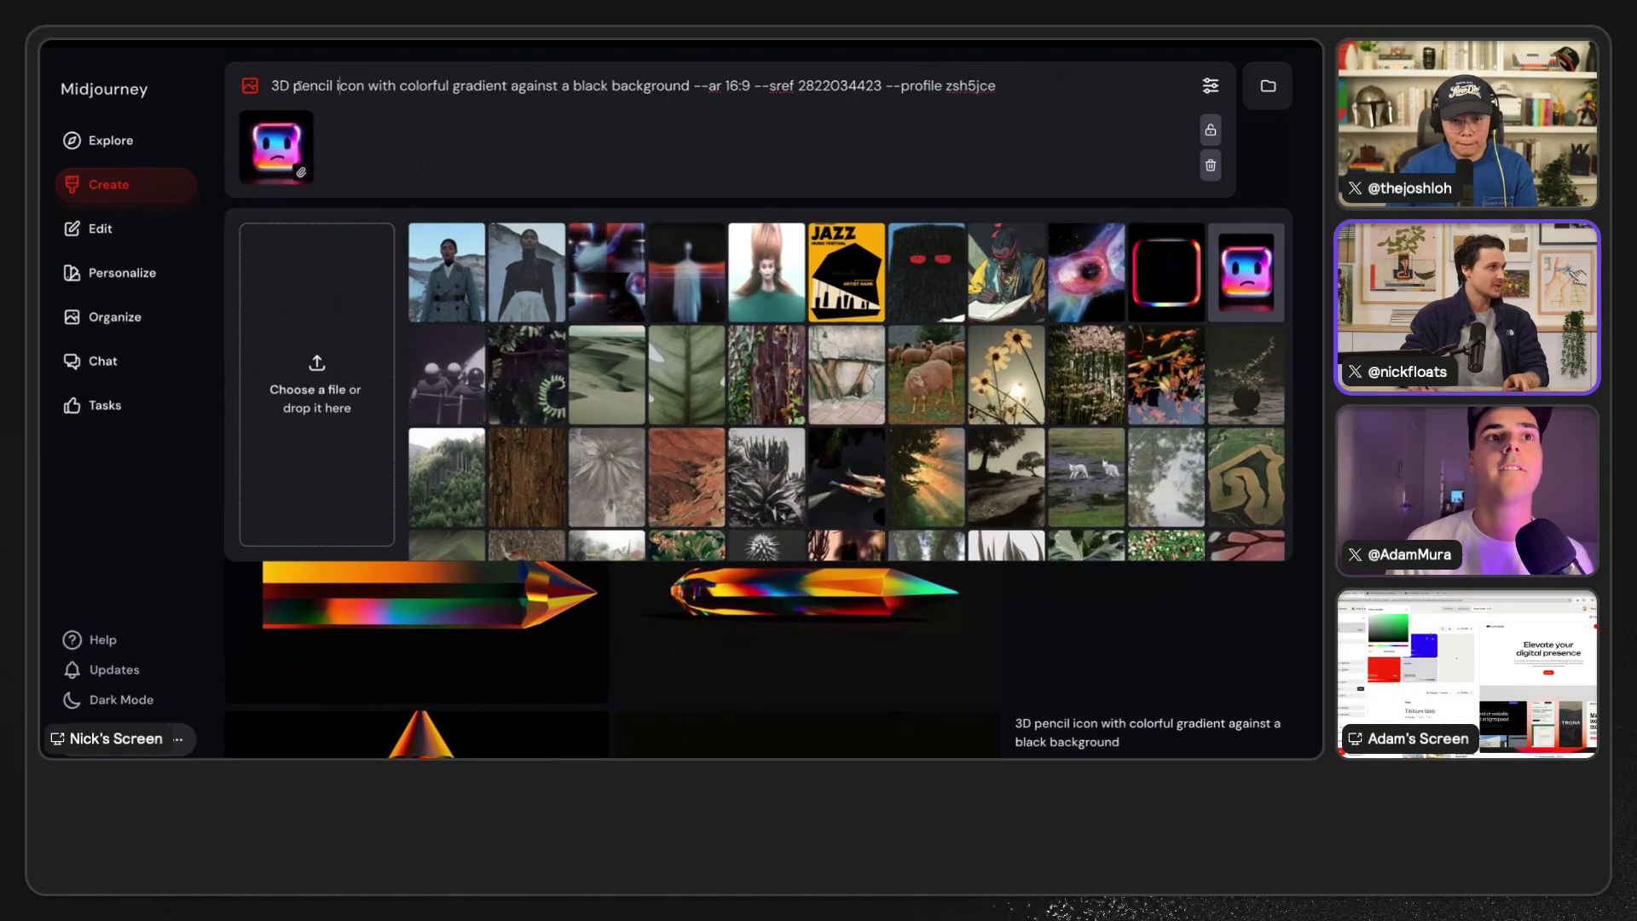
- Switch to Midjourney, change the 3D pencil icon prompt's aspect ratio to 1:1, and generate the images
click(650, 85)
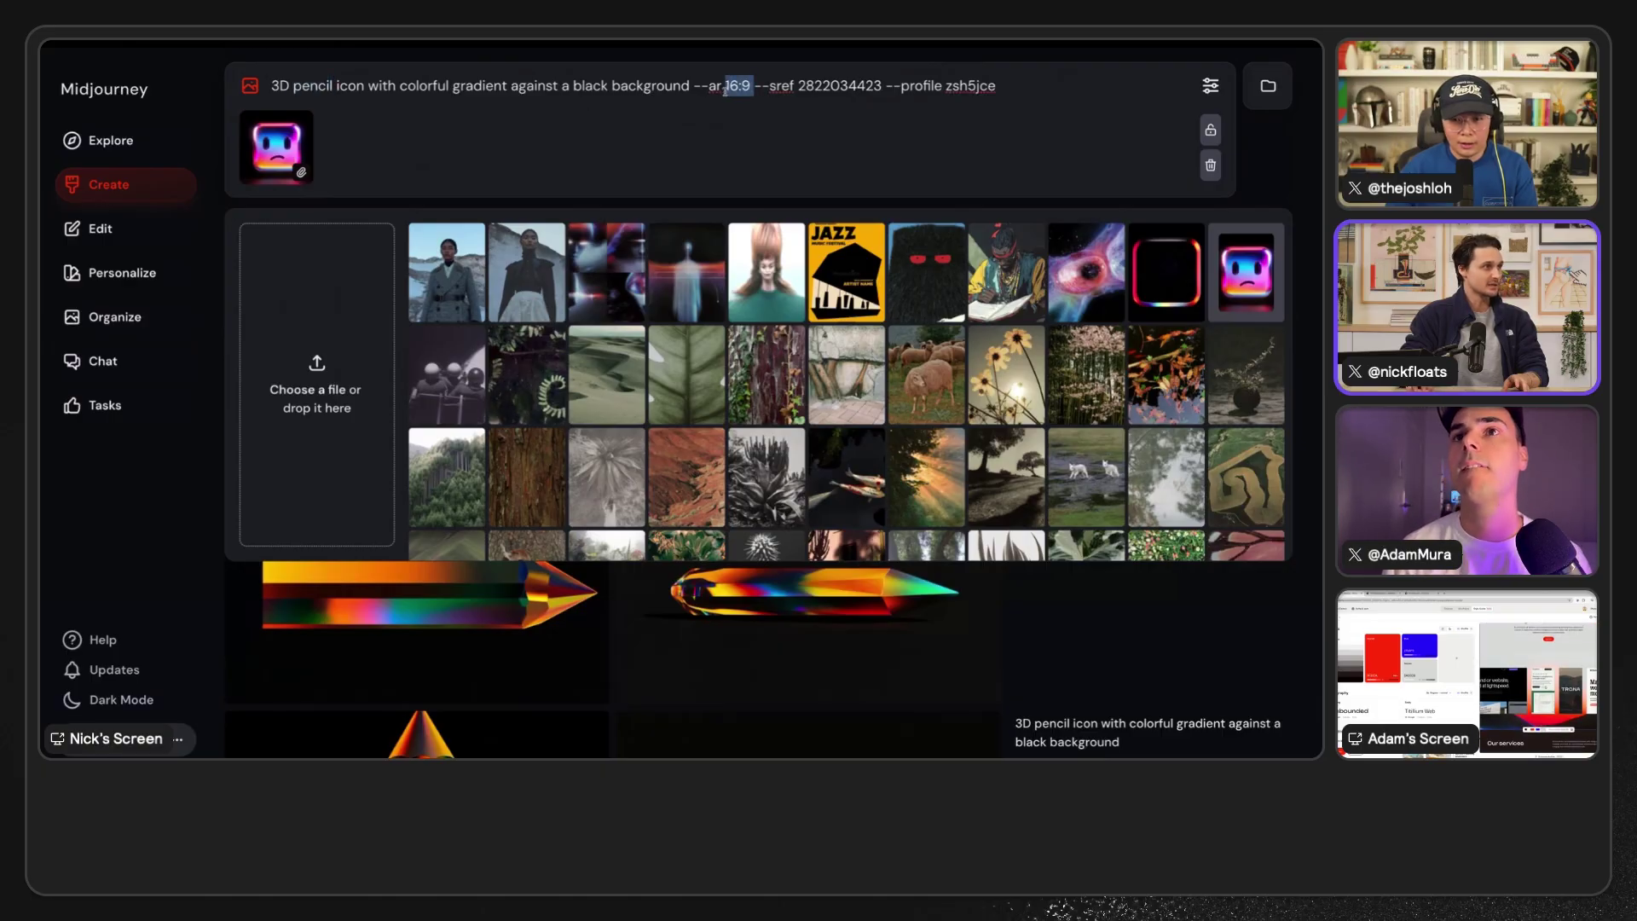
text(1)
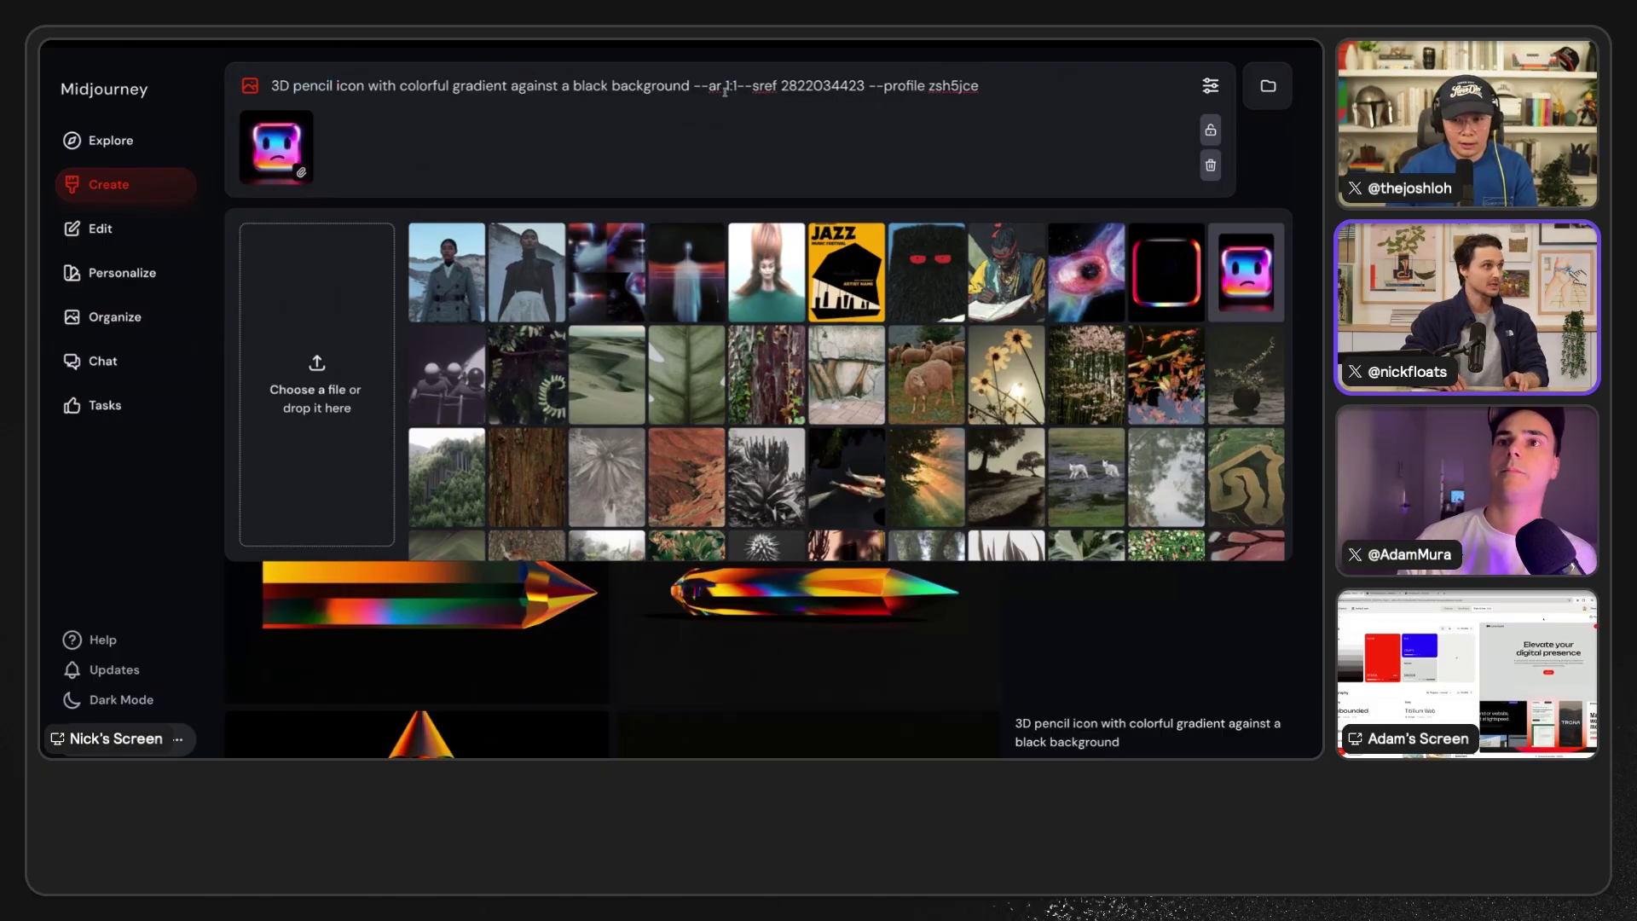
key(Return)
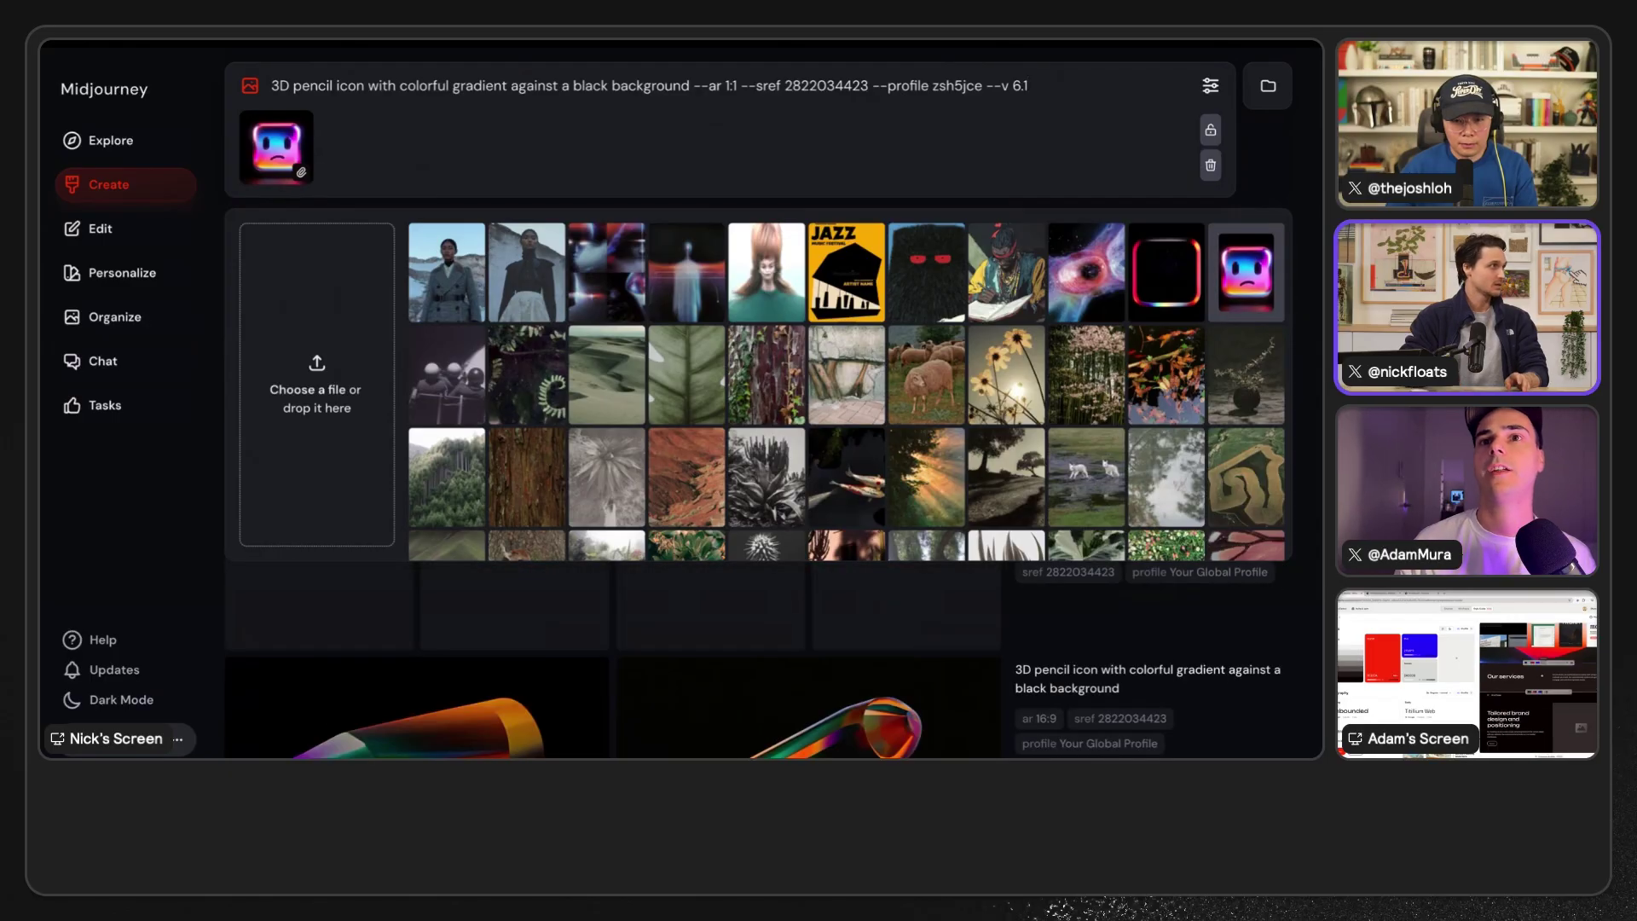
- Generate two more icon sets from the same prompt, replacing the subject with "painbrush" and with "pallette"
click(253, 87)
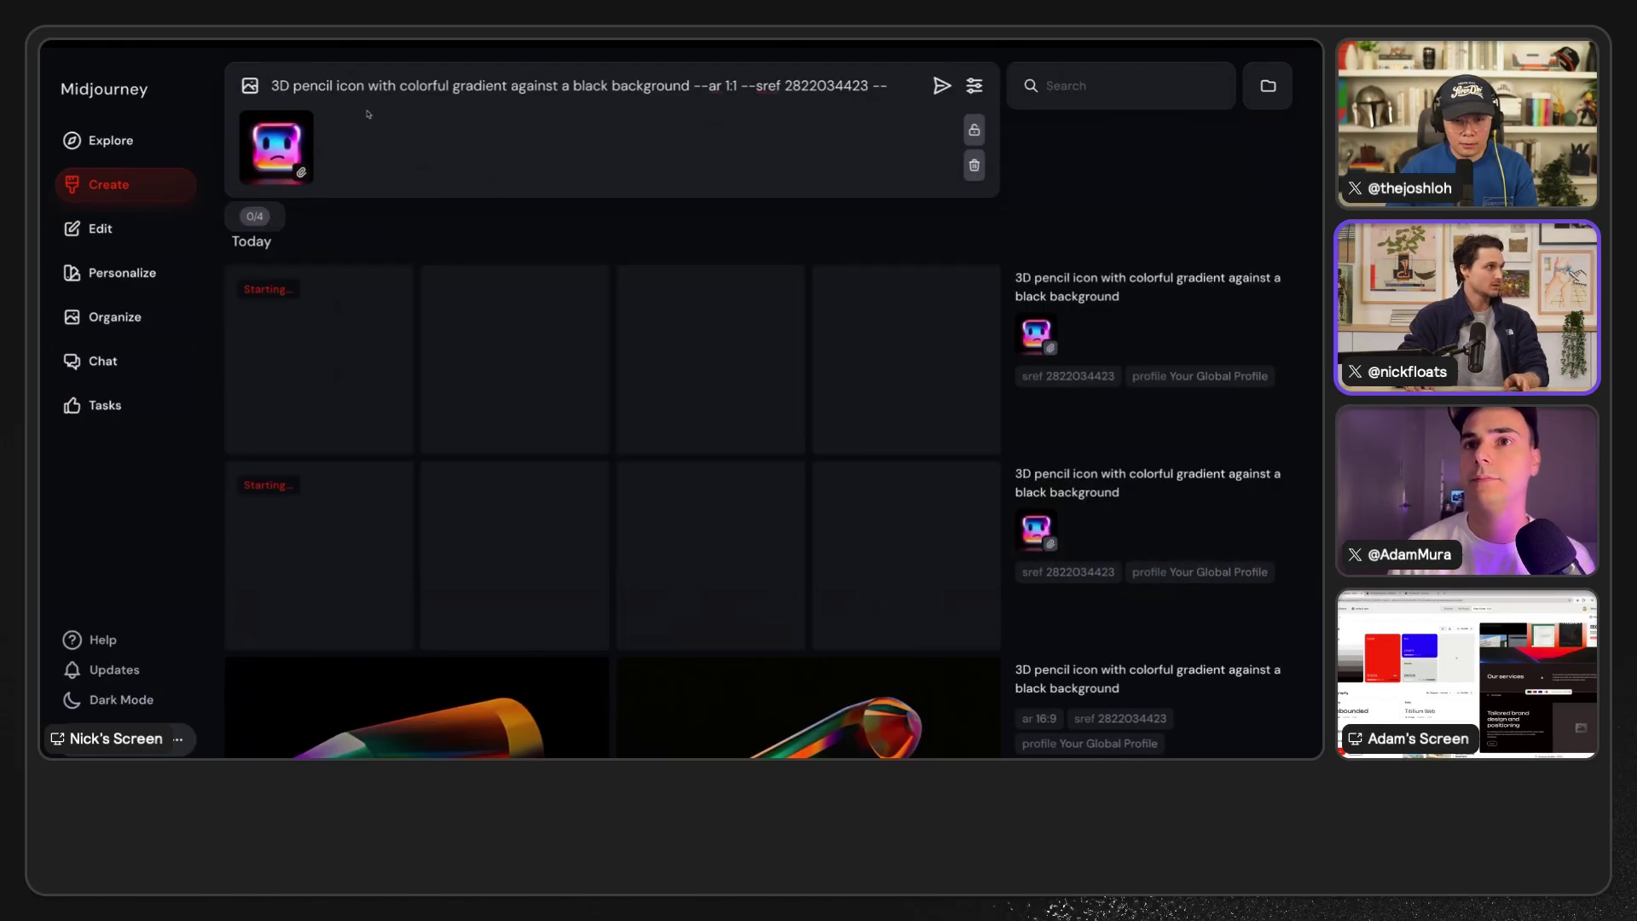
double_click(327, 89)
text(painbrush)
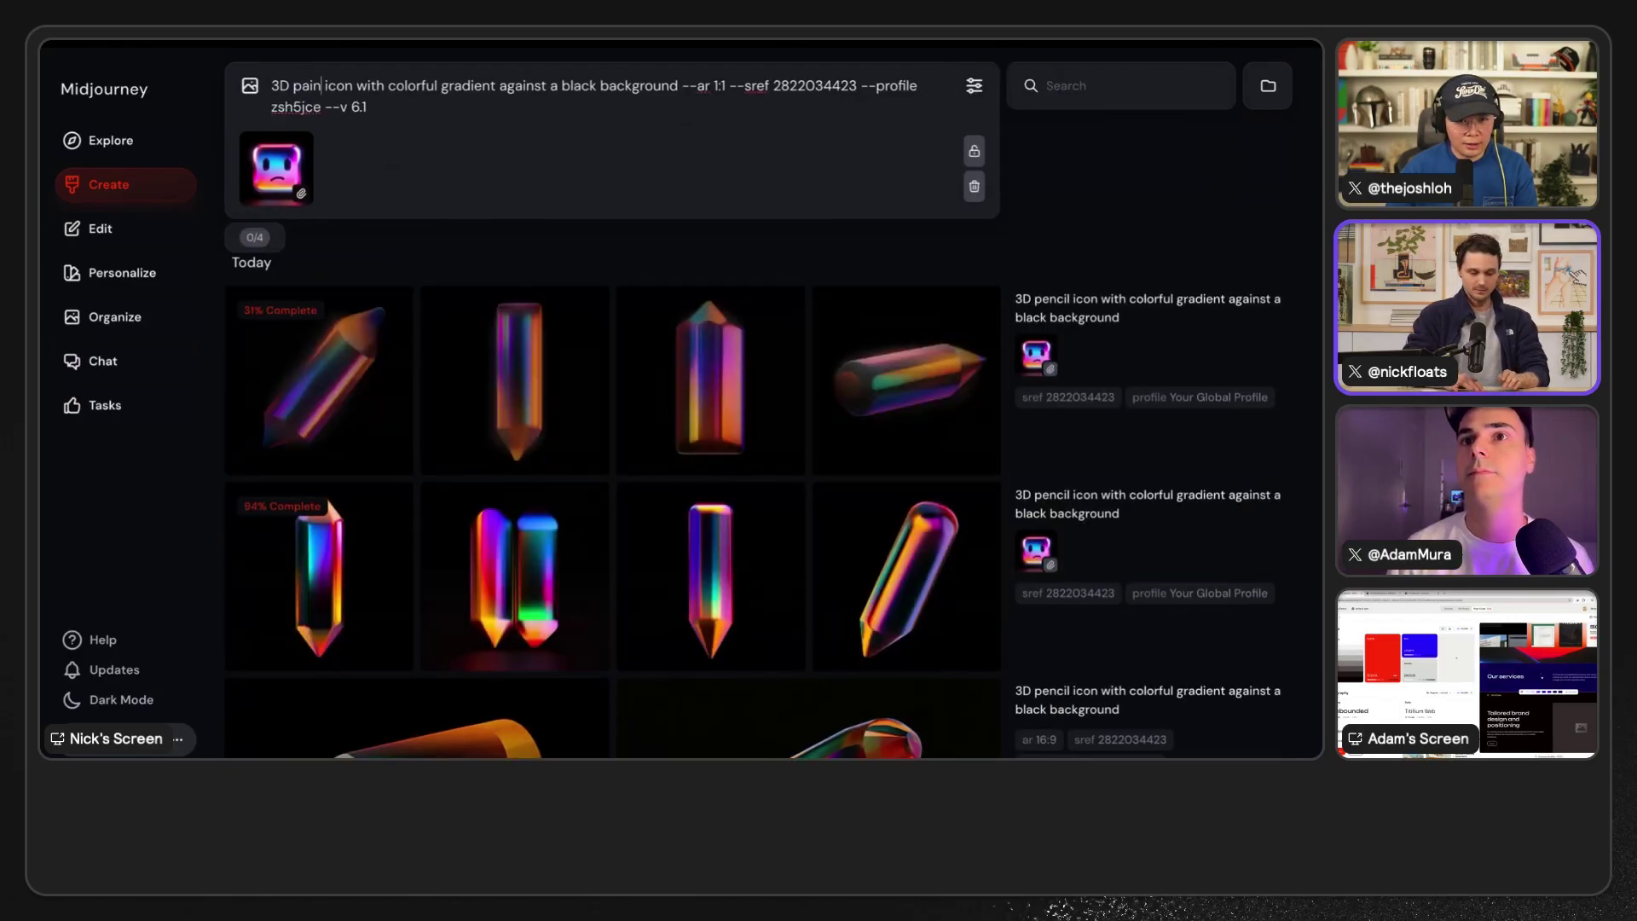
key(Return)
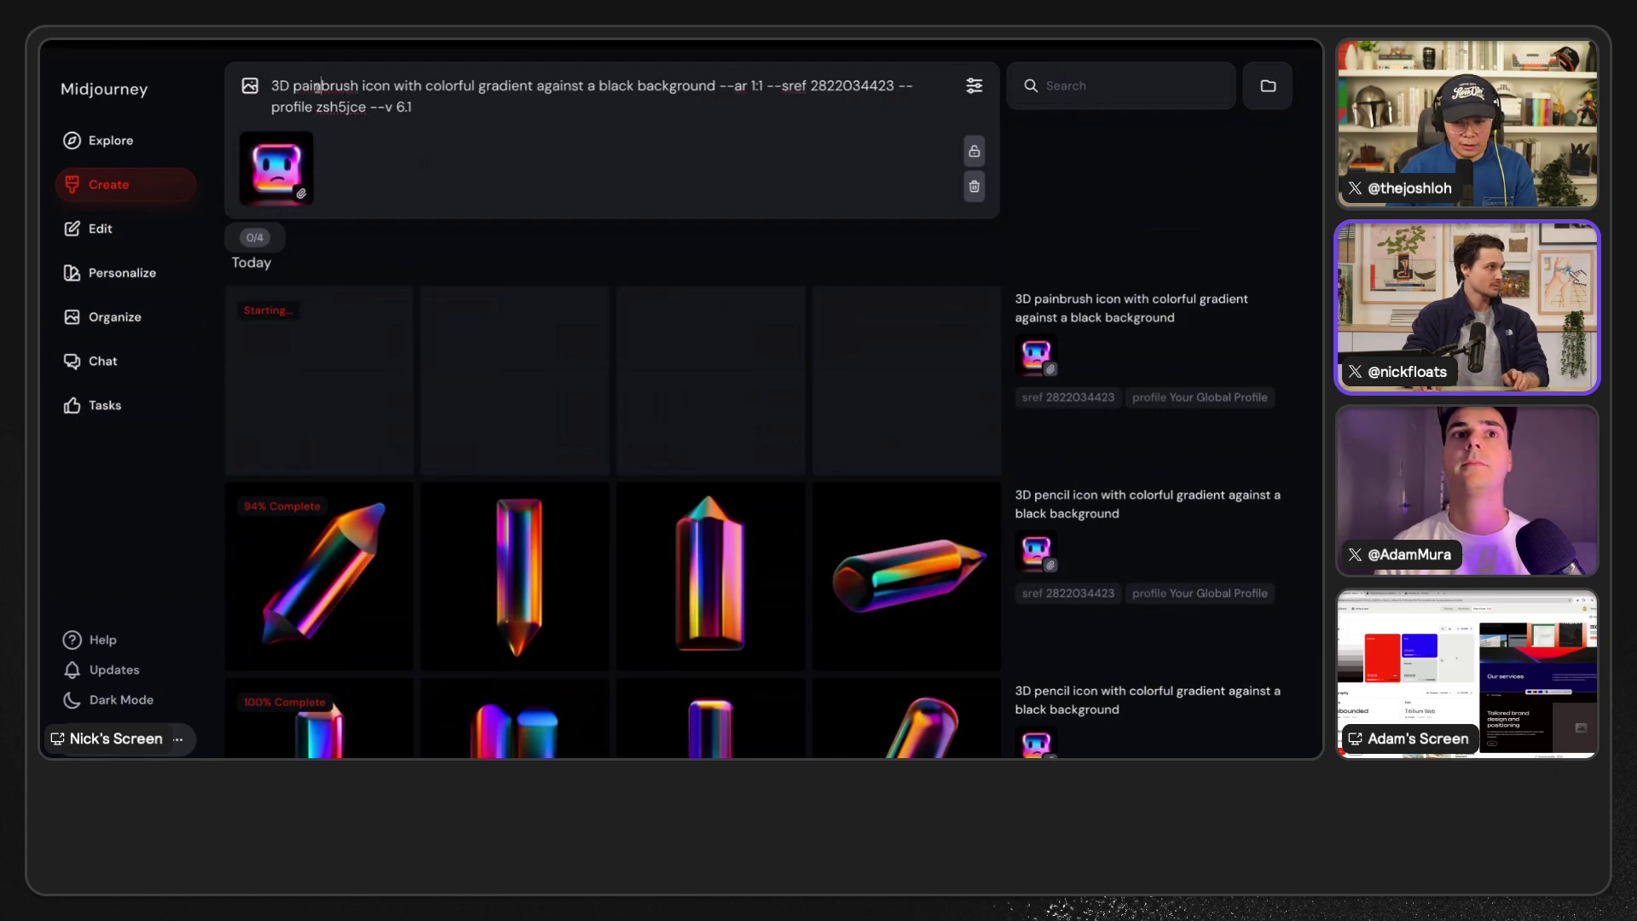
text(pallette)
key(Return)
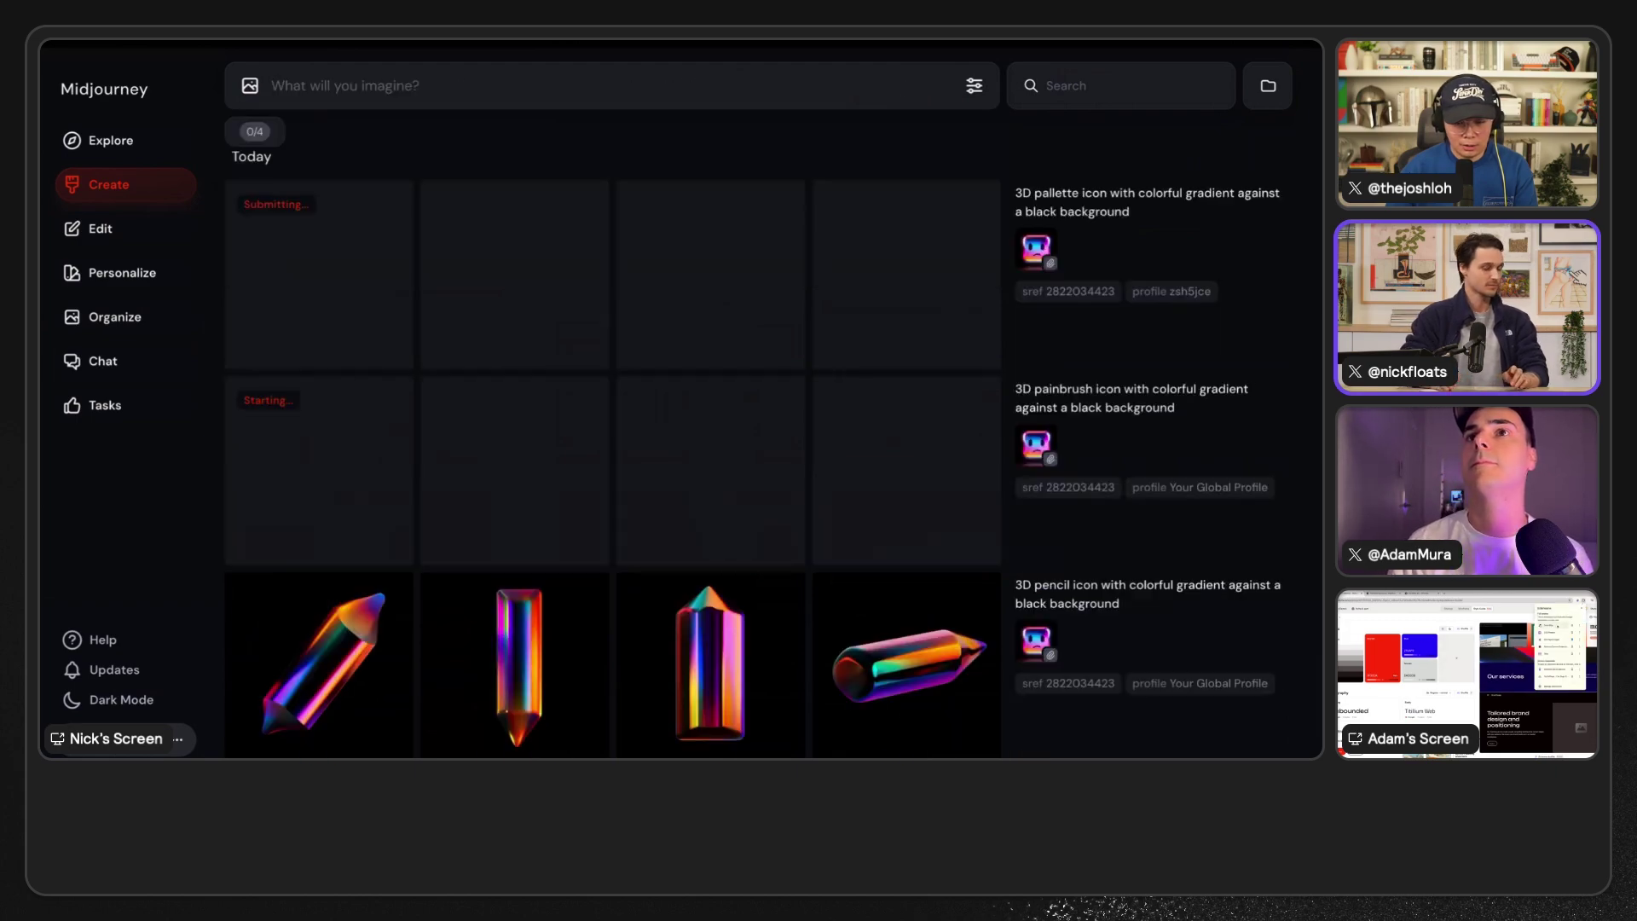
- Select the subject word in the prompt, look through the generated icons, and view an upright pencil image enlarged
double_click(322, 85)
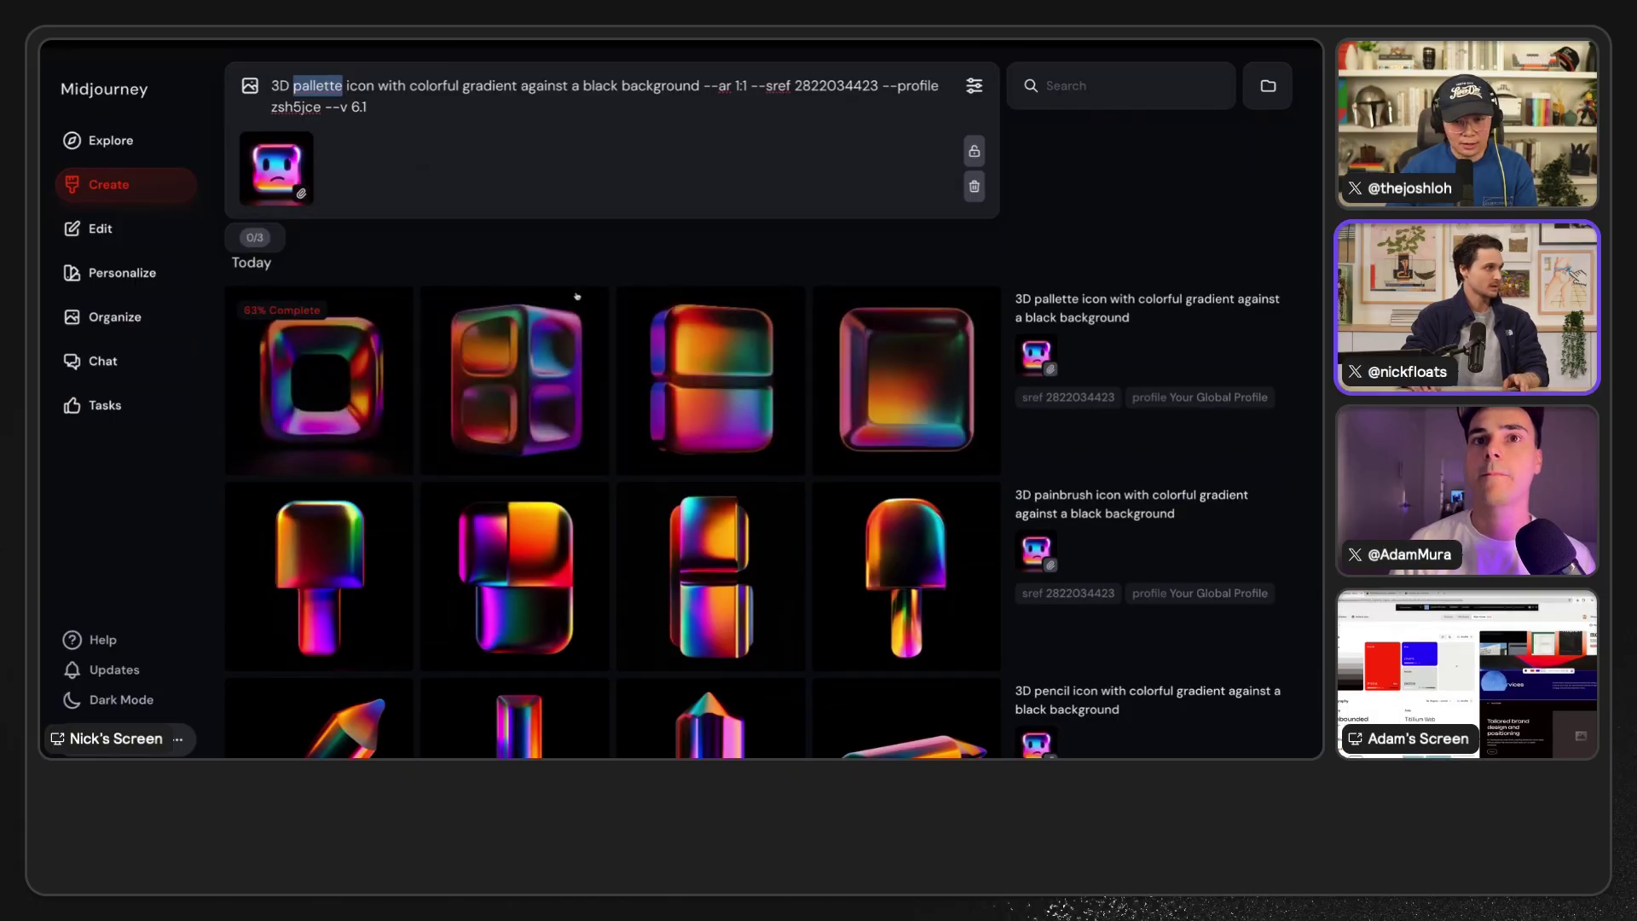
scroll(578, 294, down, 3)
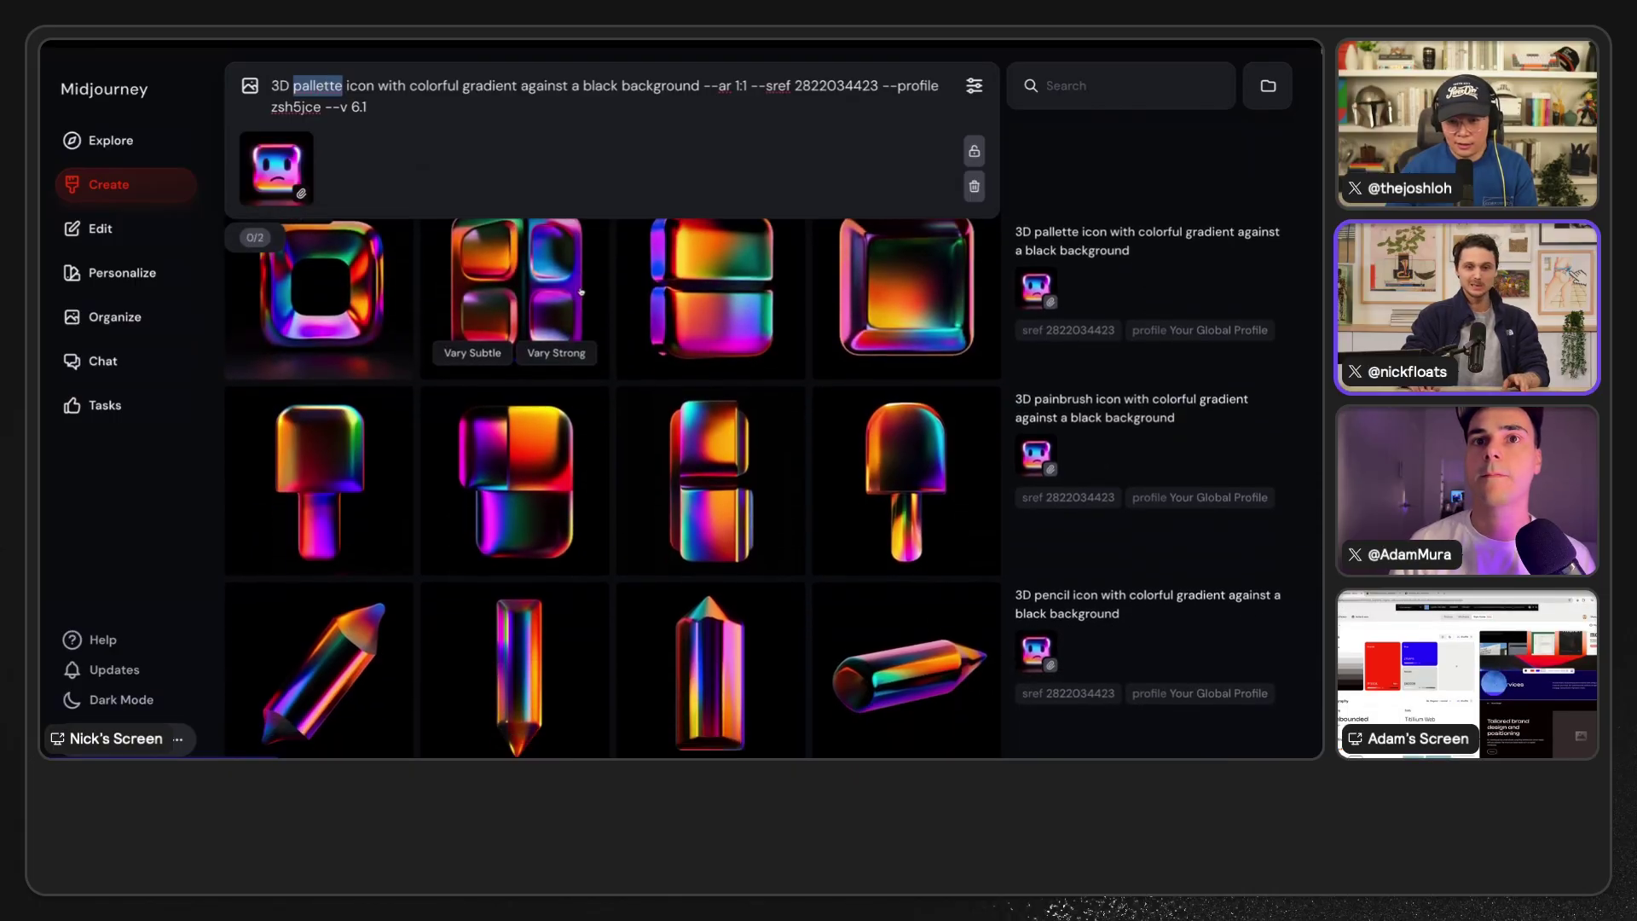
scroll(581, 290, down, 3)
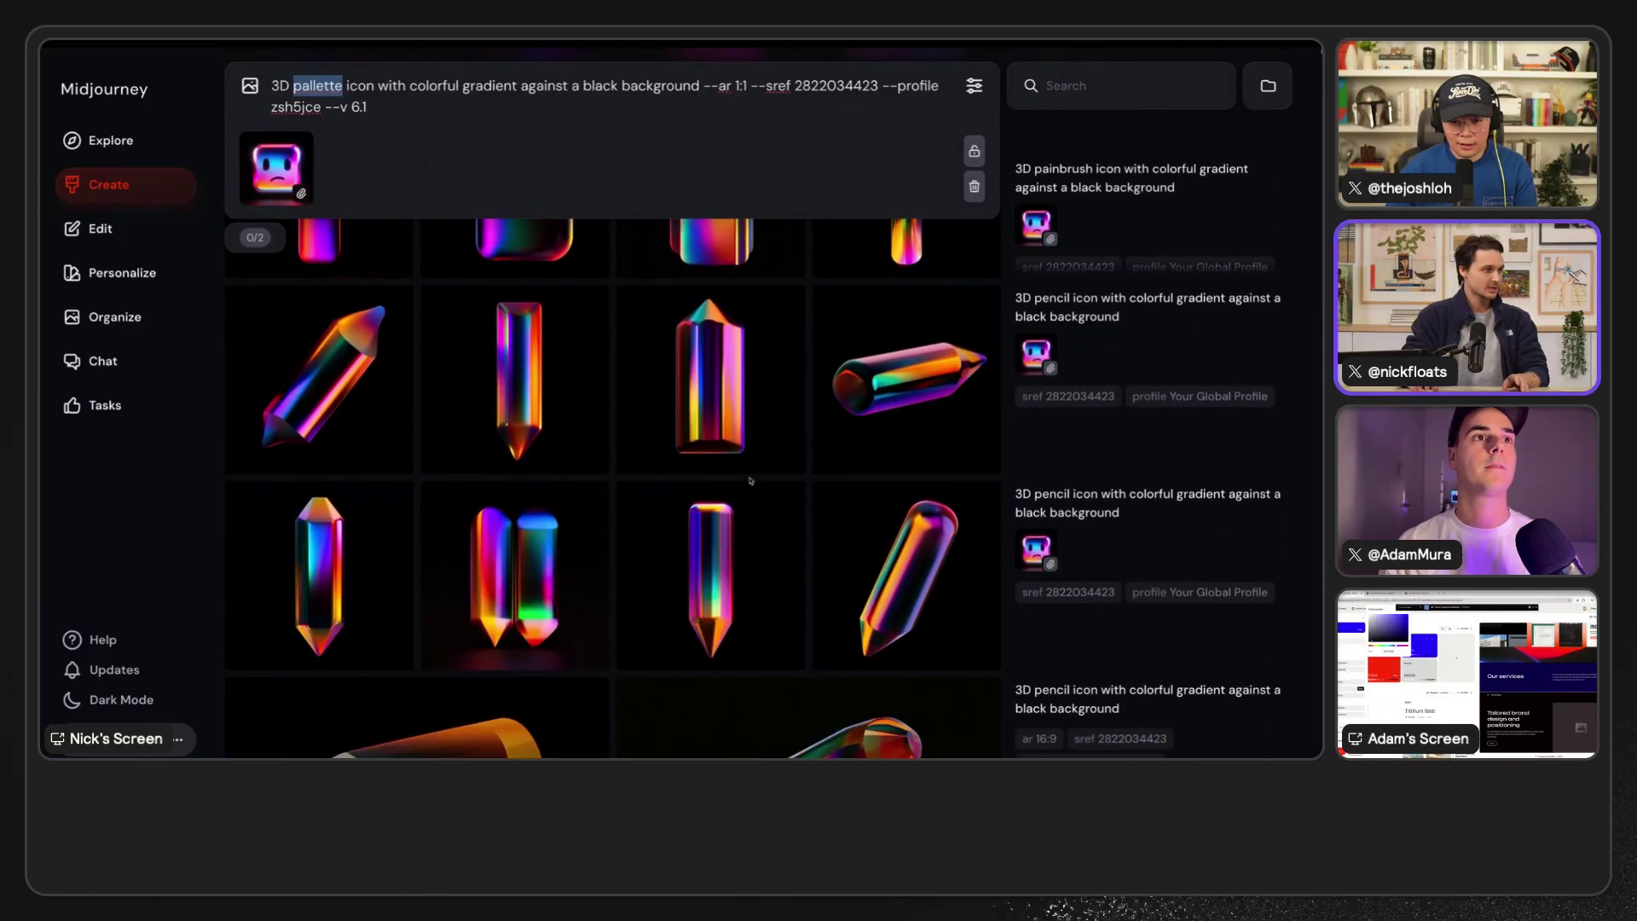
click(716, 554)
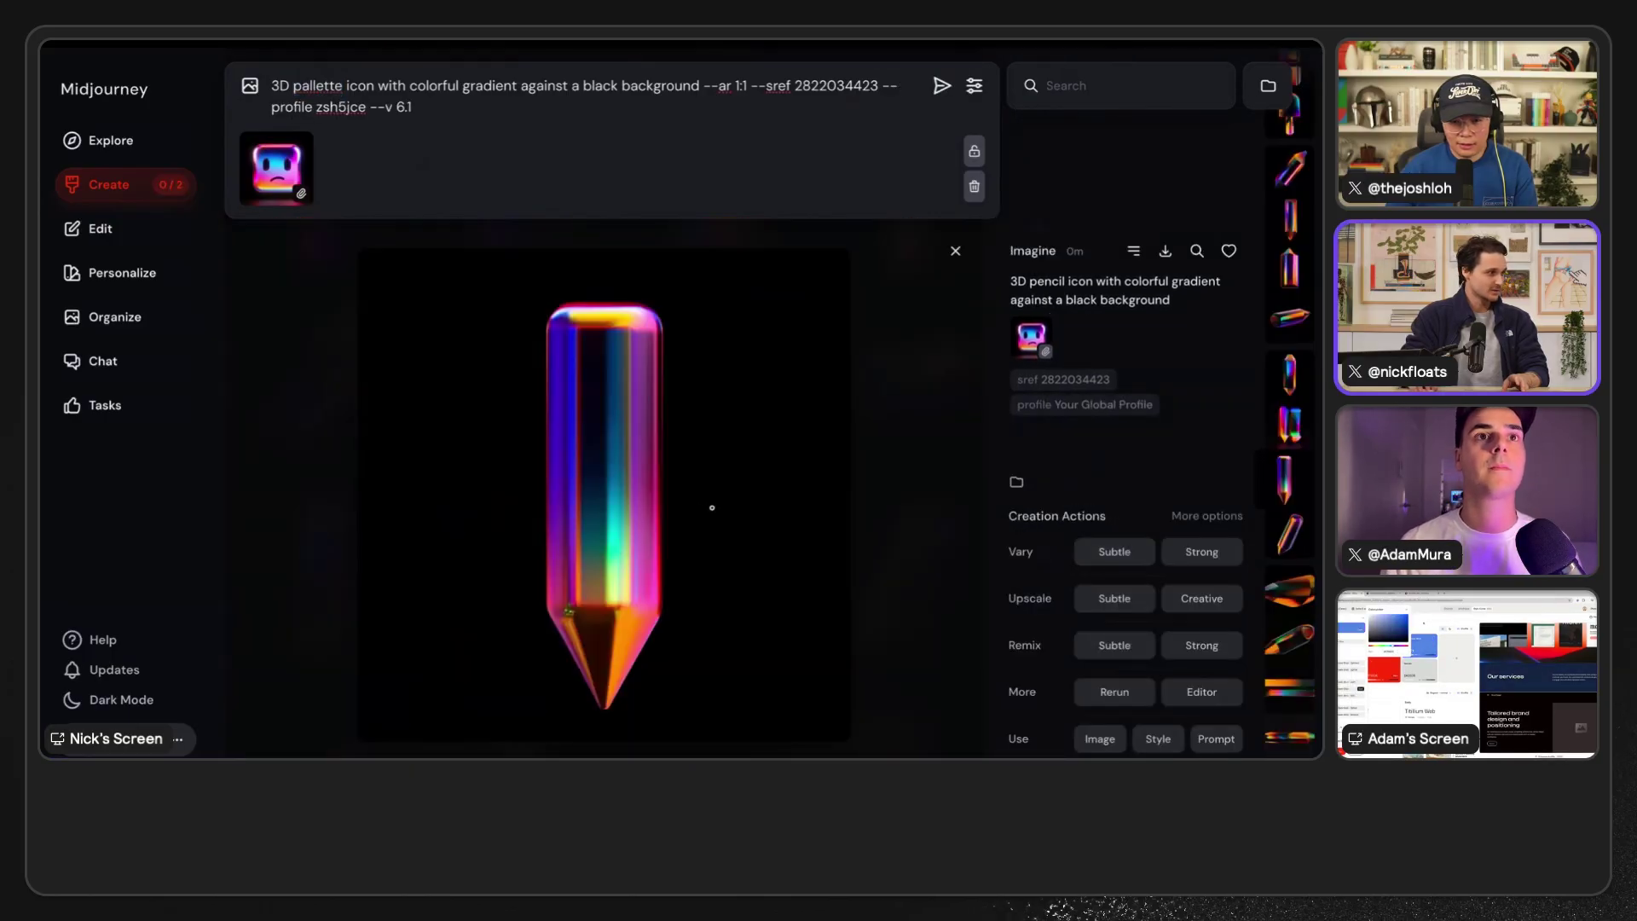
click(926, 427)
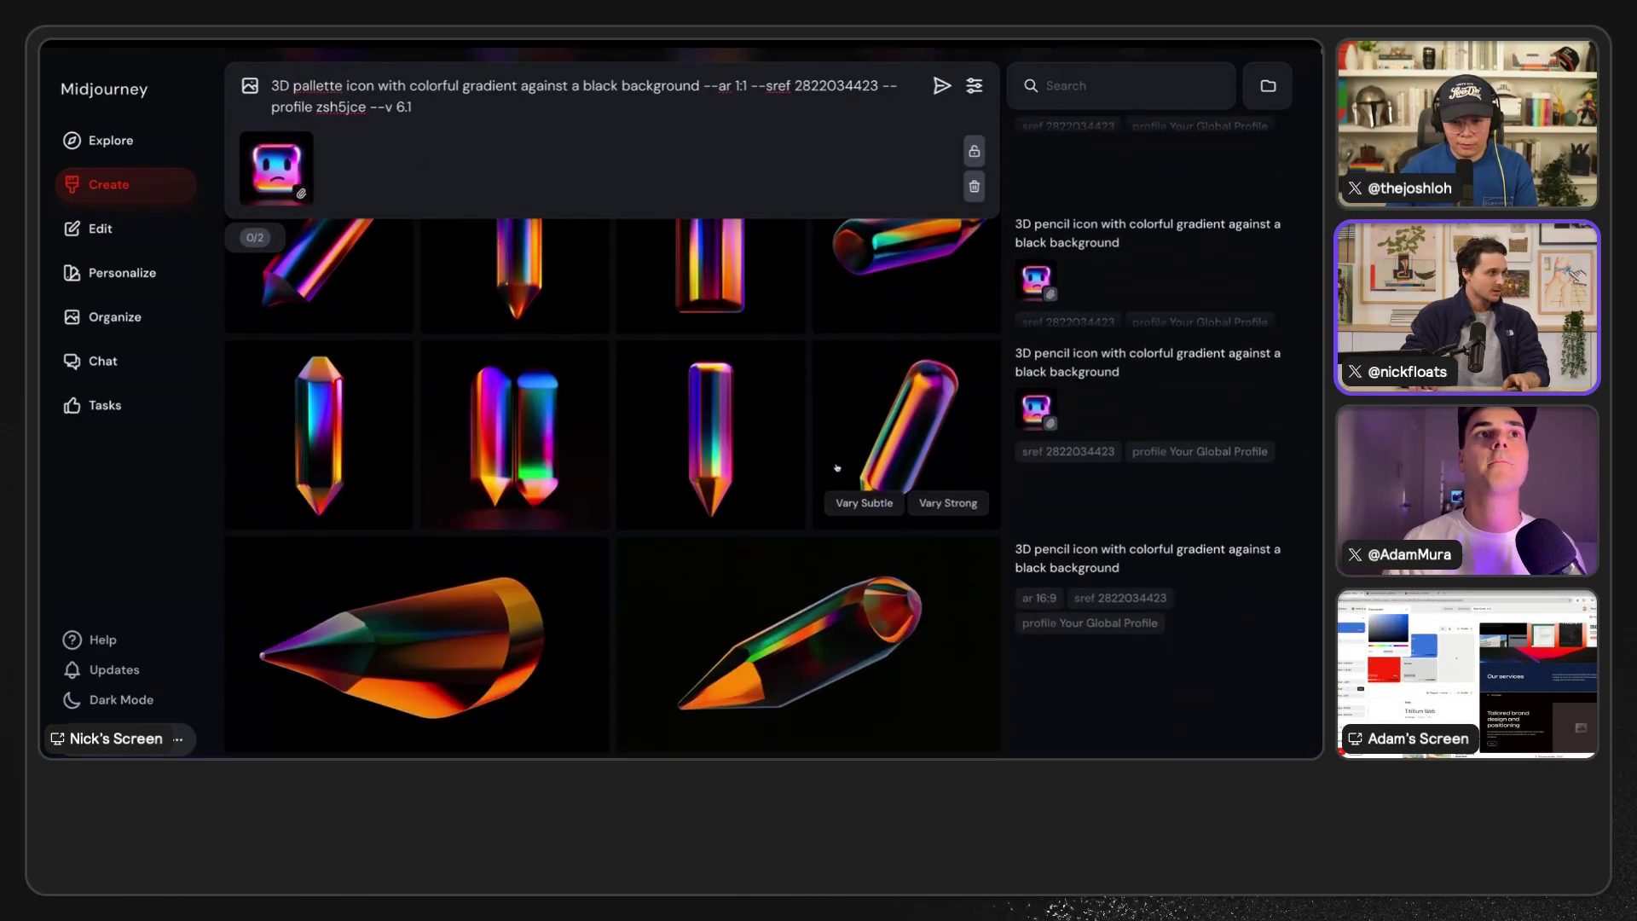
scroll(478, 341, up, 3)
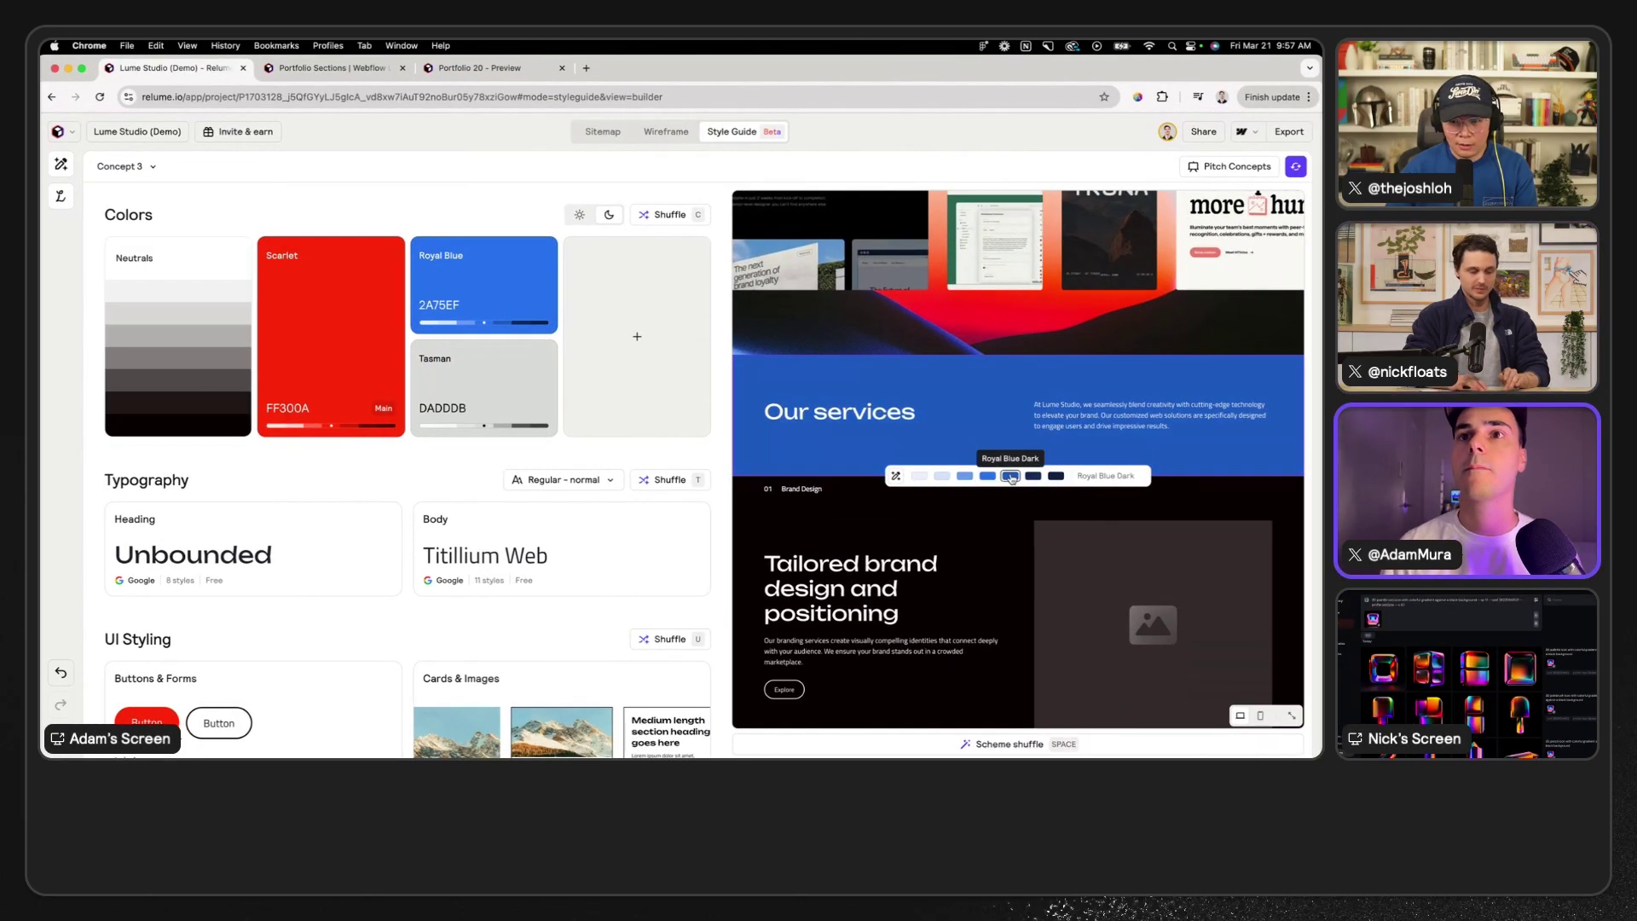
- Switch to Relume and try darker Royal Blue shades as the "Our services" section background, comparing them with the hero image
click(1033, 476)
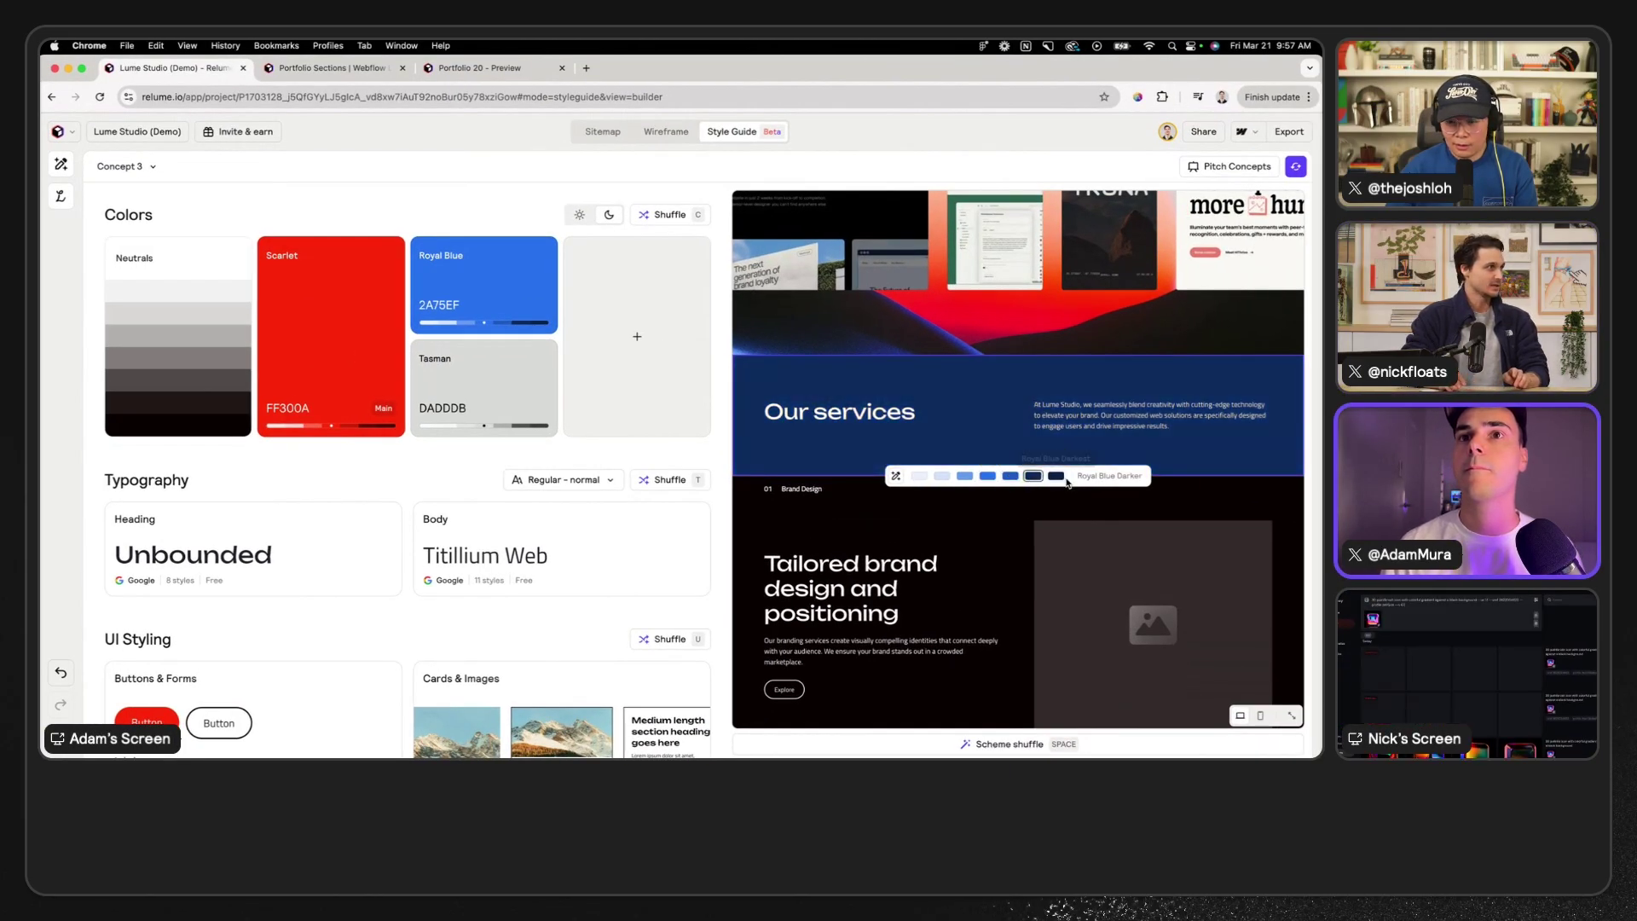
click(1057, 475)
scroll(1092, 359, up, 5)
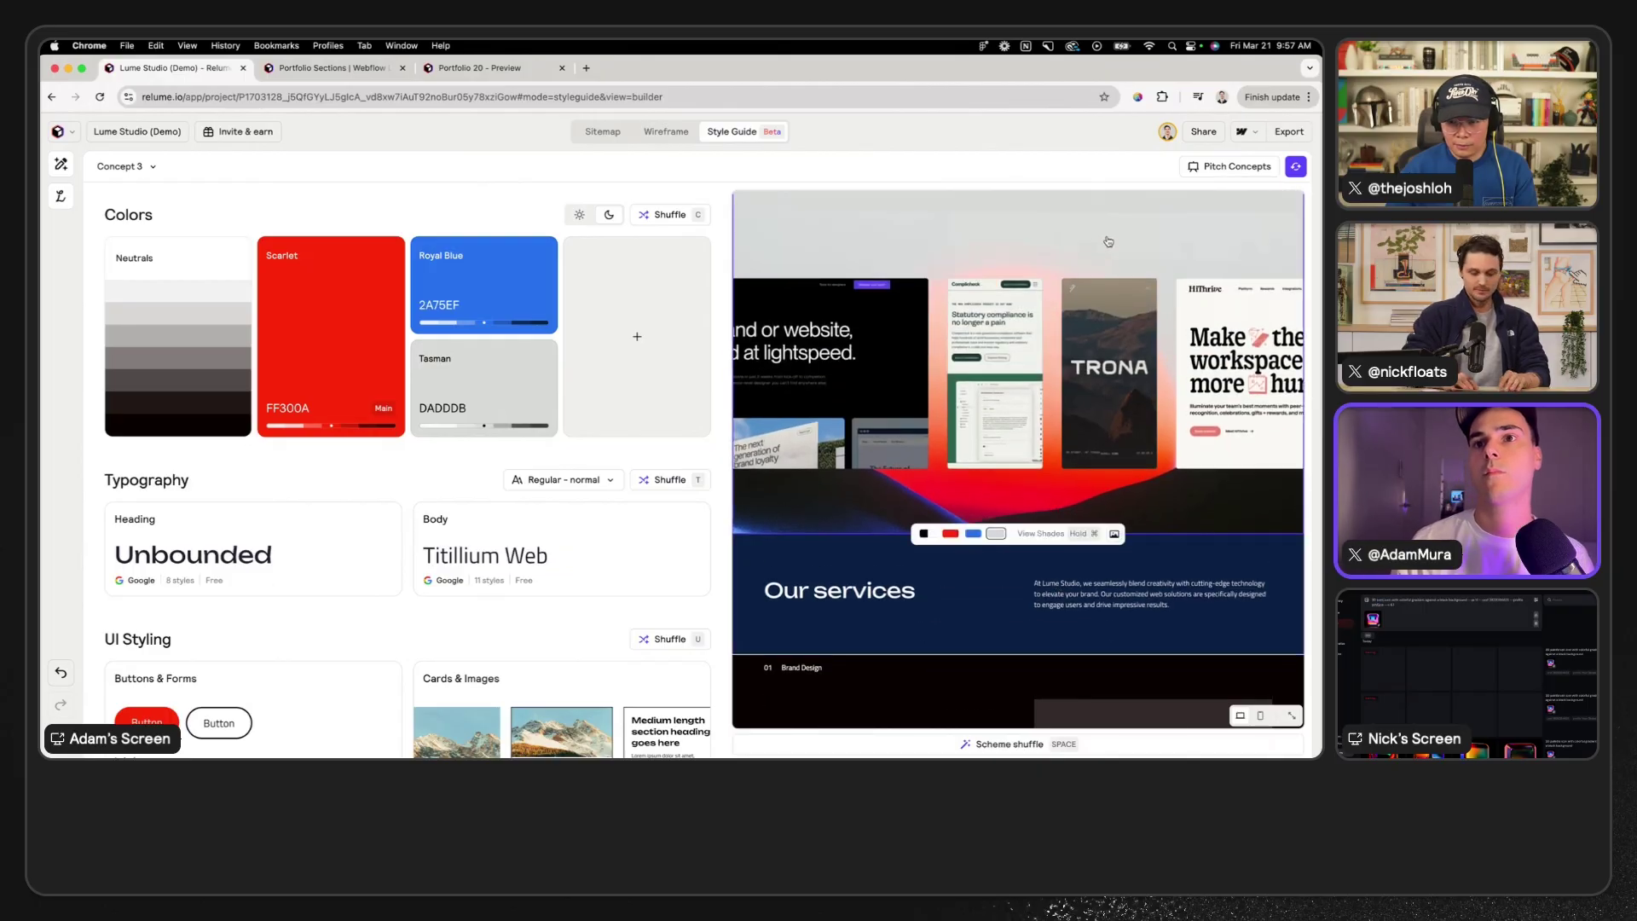
scroll(1108, 241, down, 5)
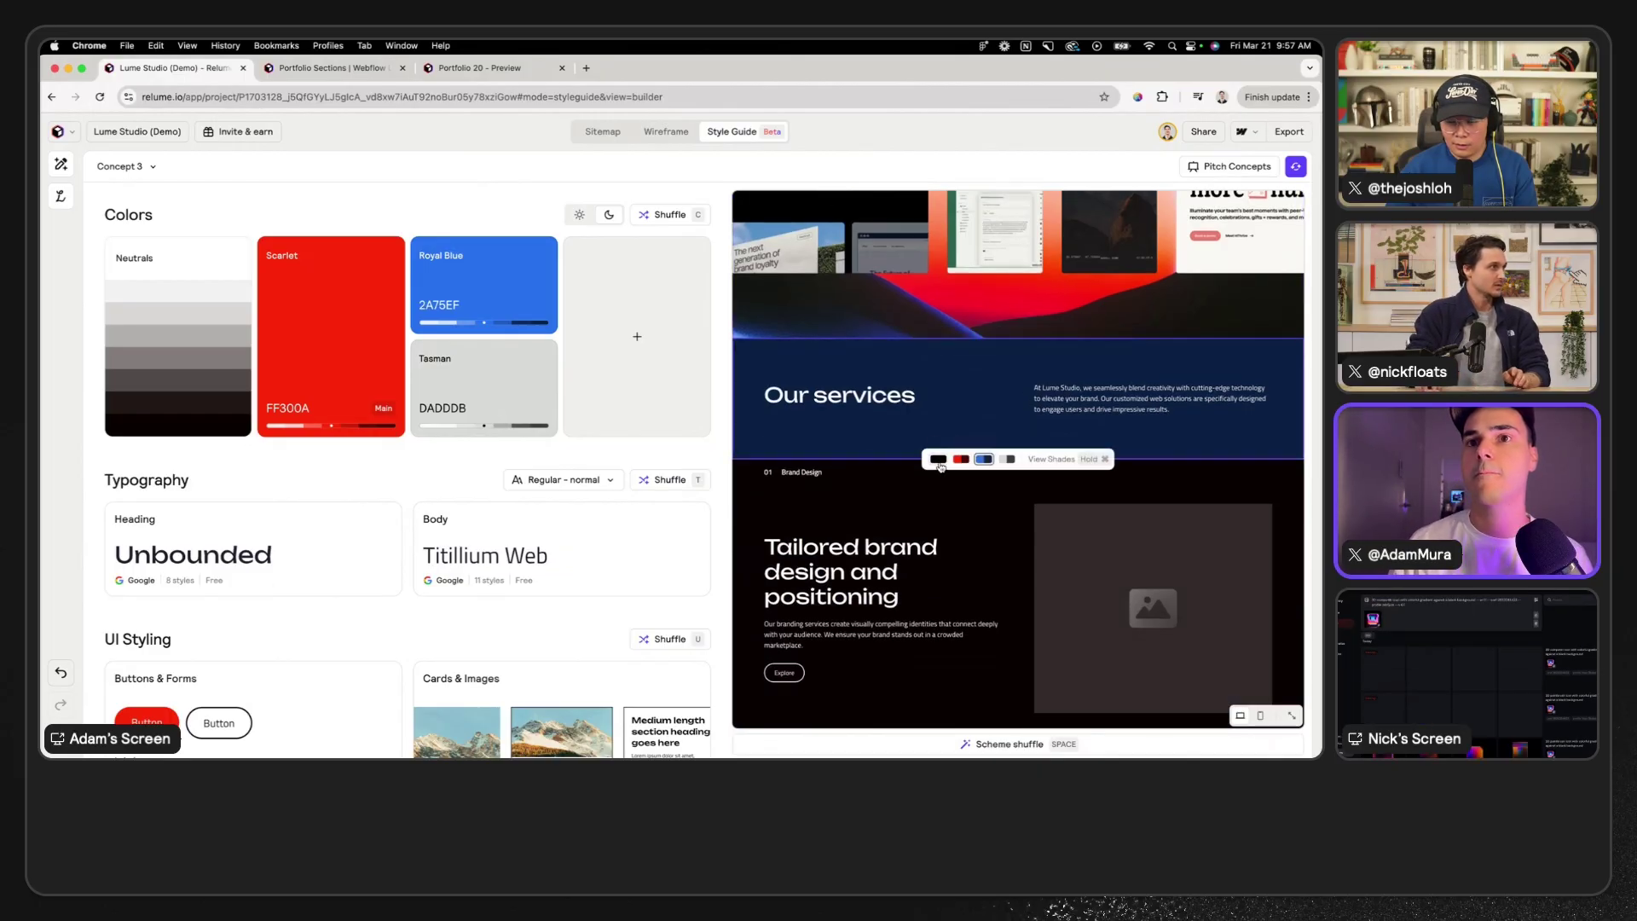
- Apply the dark neutral scheme to the "Our services" section and tint the neutral shades with Royal Blue
click(939, 460)
click(142, 283)
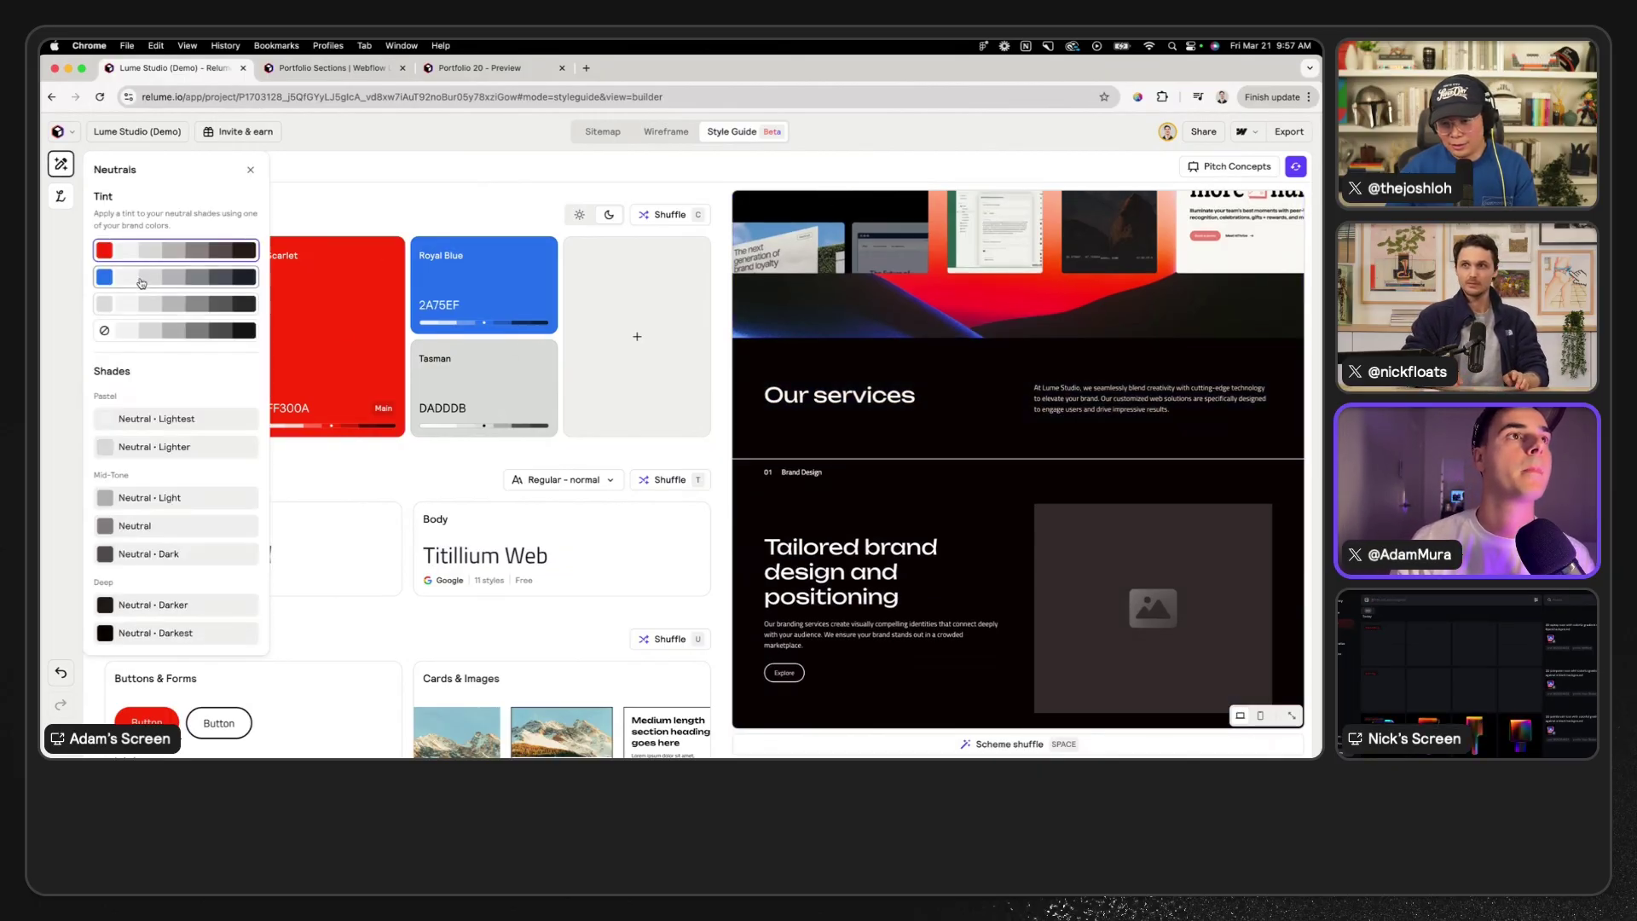
scroll(880, 482, down, 2)
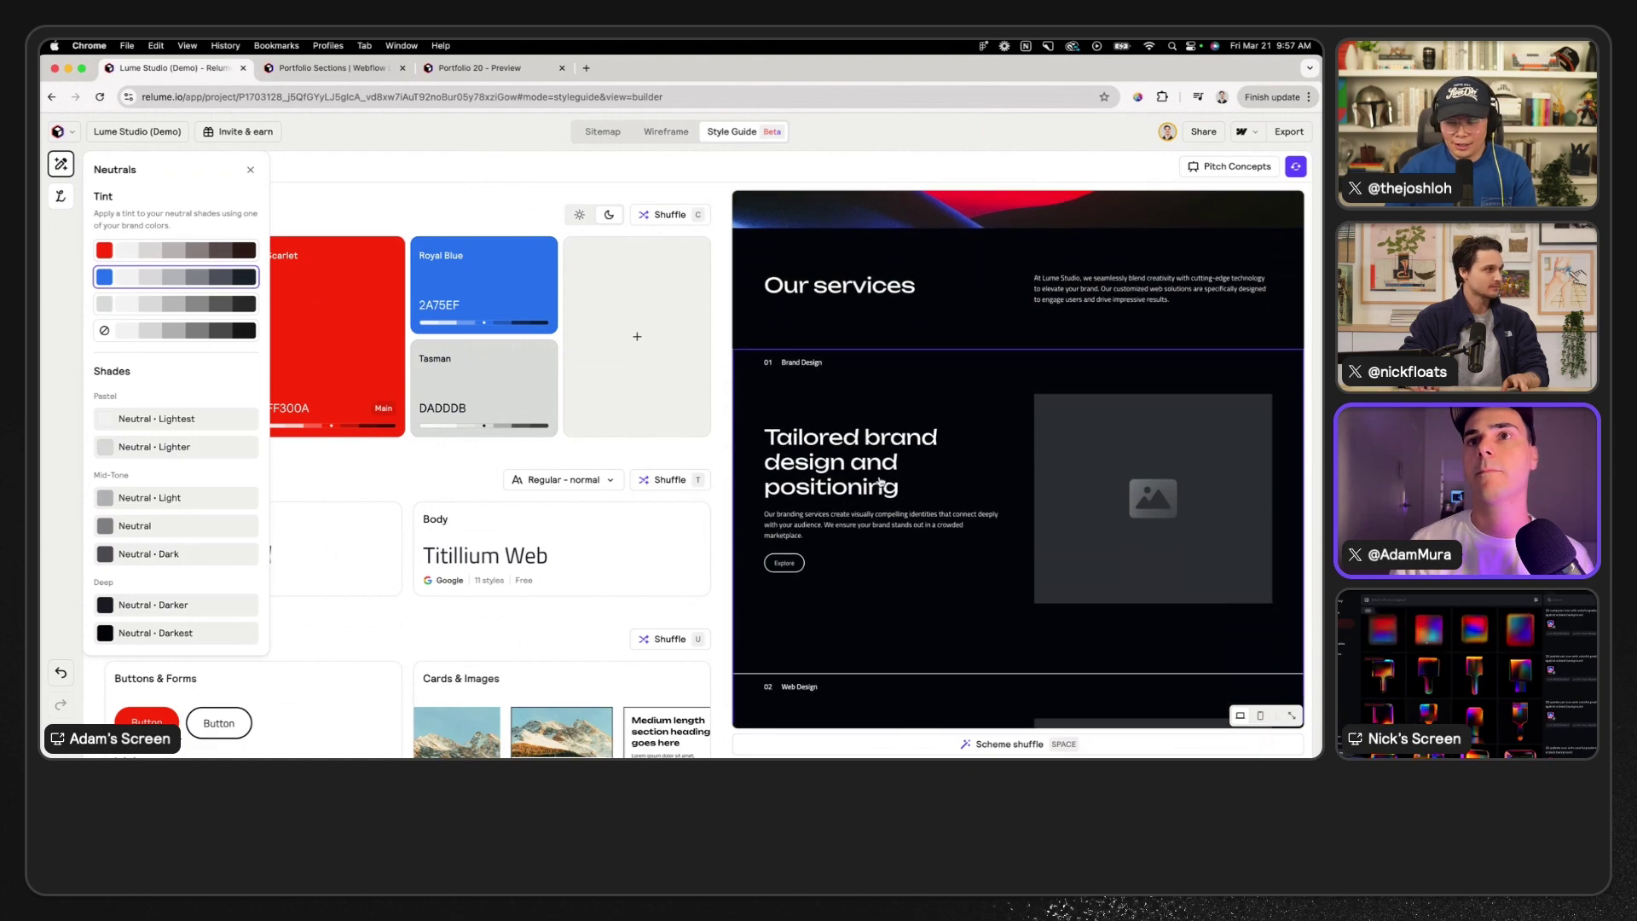
scroll(881, 483, up, 8)
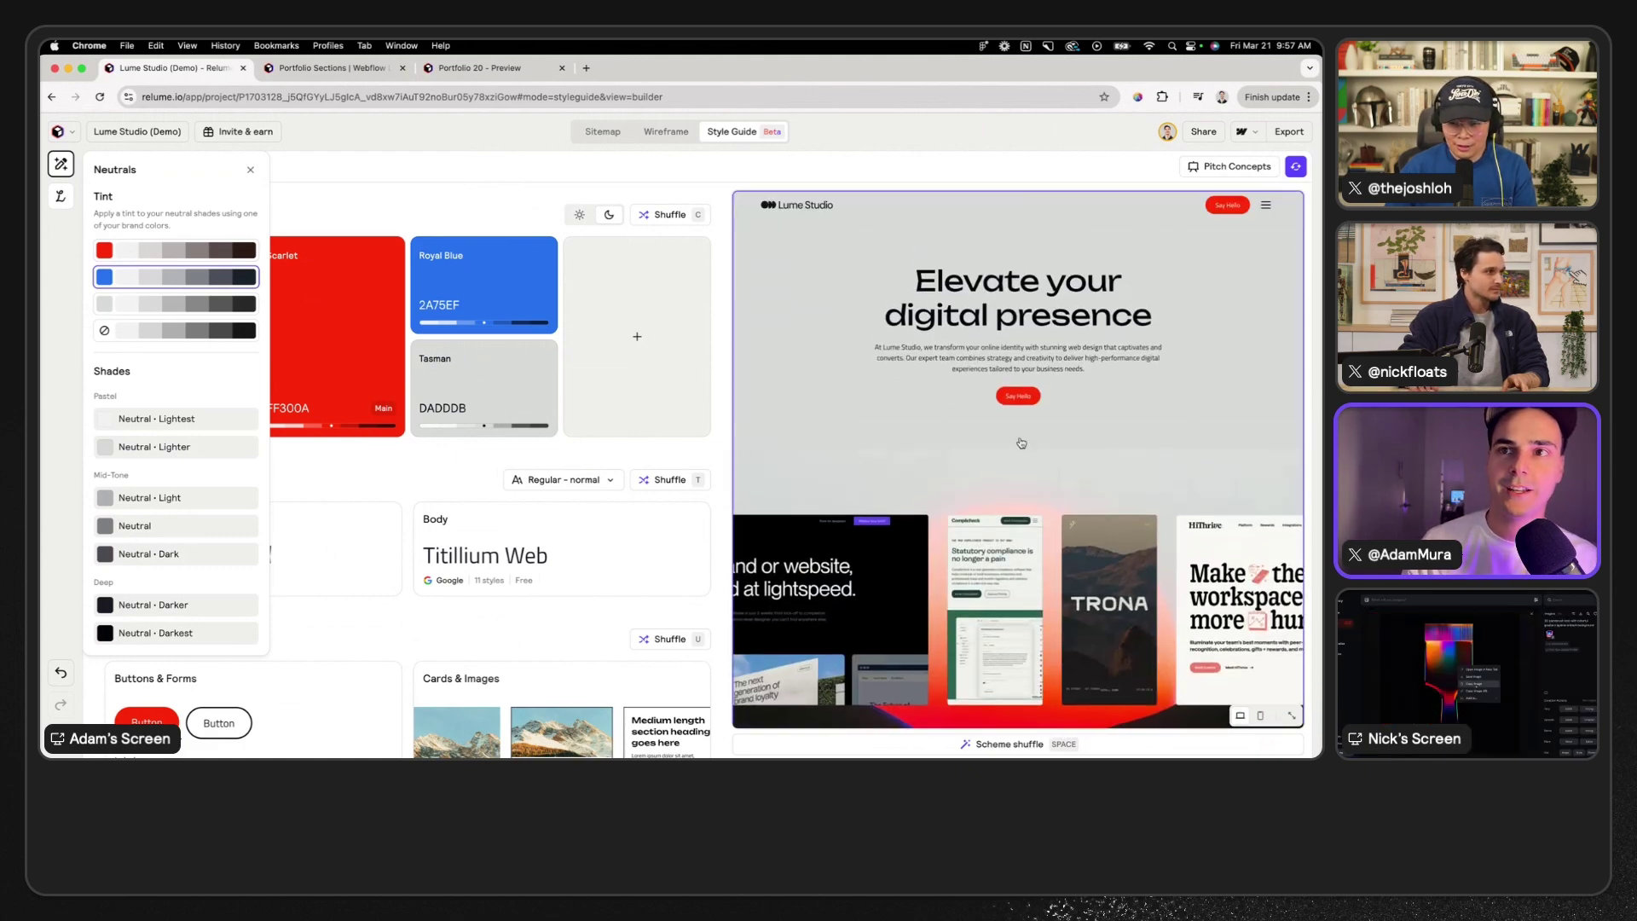
scroll(912, 452, down, 2)
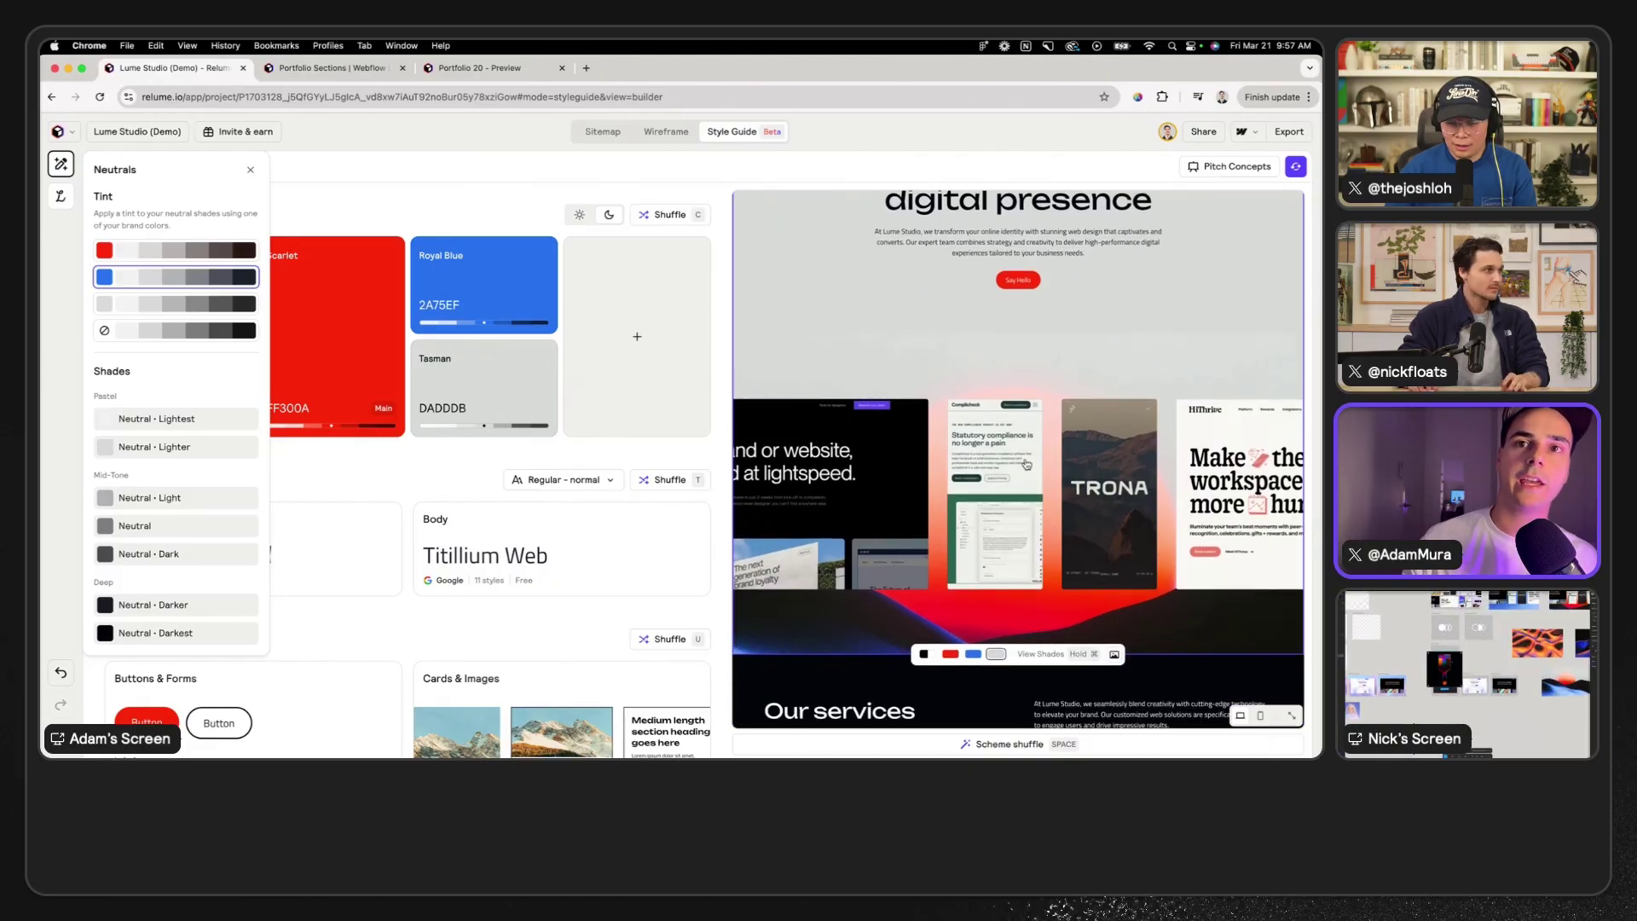
scroll(1182, 491, down, 3)
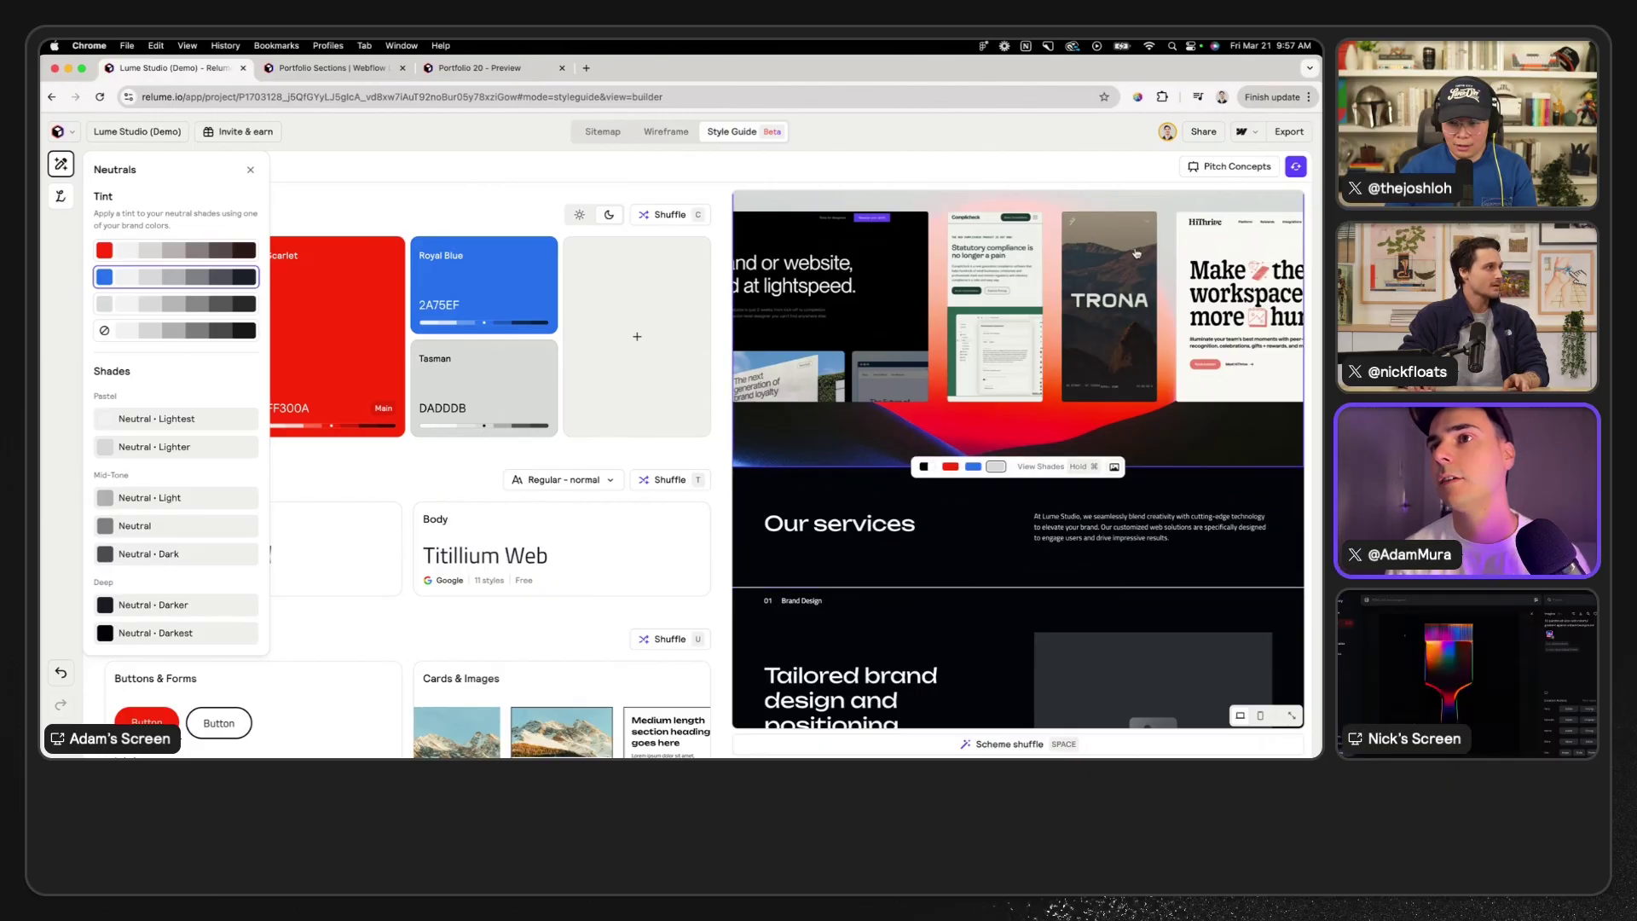
- Set the "Our services" section background to Neutral Darker and check it against the sections below
click(1058, 587)
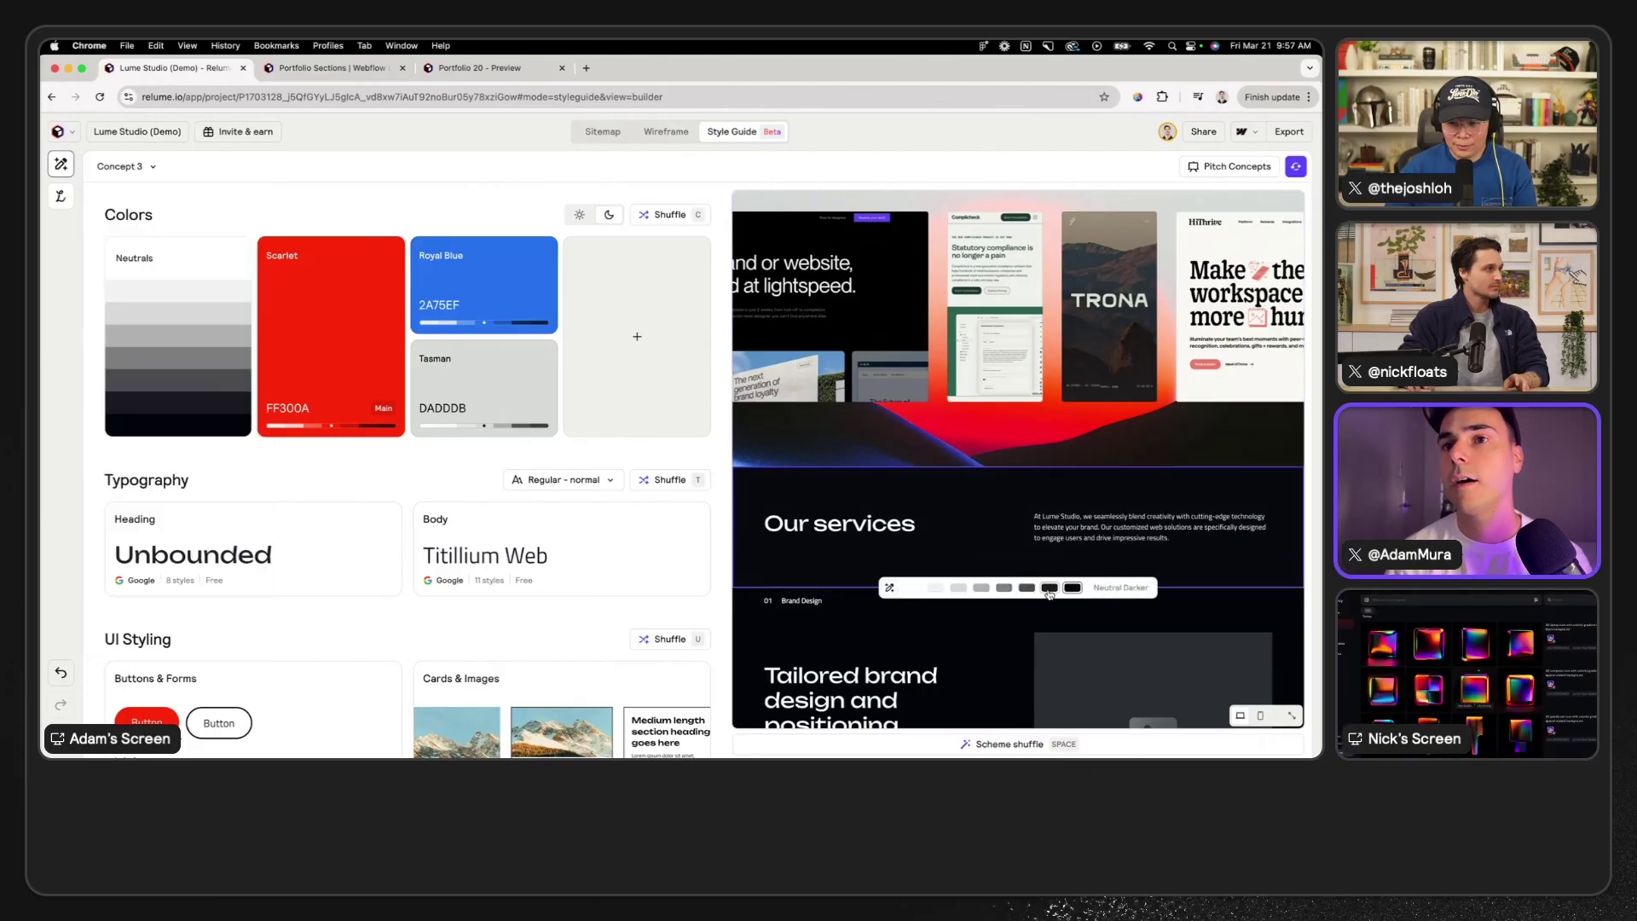
scroll(1141, 217, down, 1)
scroll(1141, 255, down, 5)
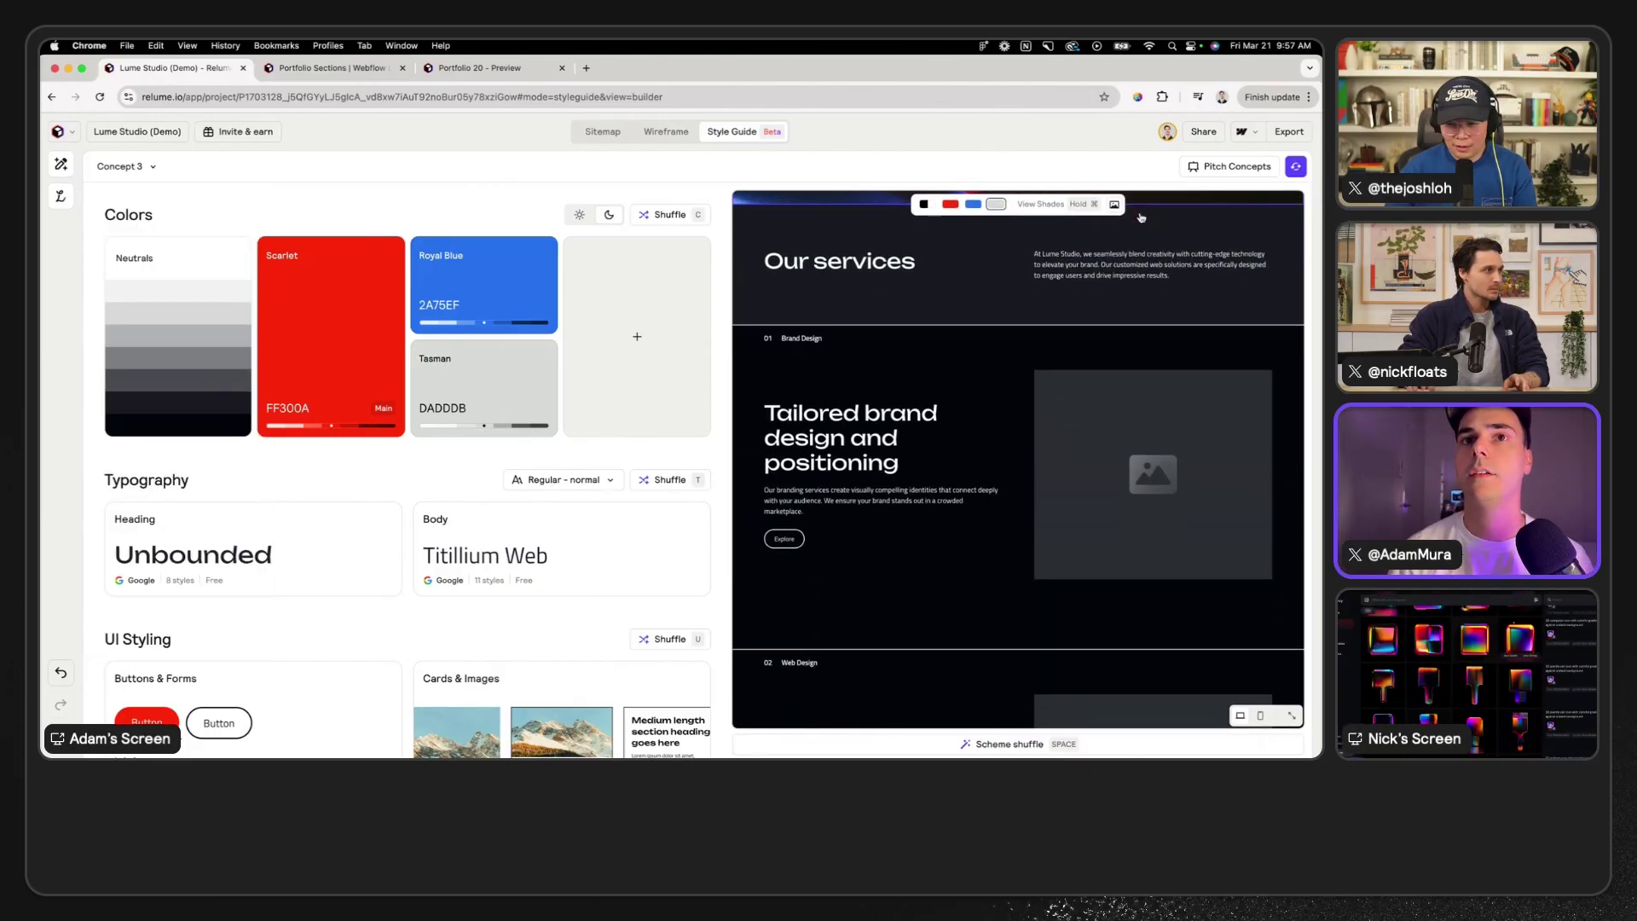
- Try the Outlined style for cards and images, and settle on the Flat style
scroll(546, 554, down, 2)
click(547, 616)
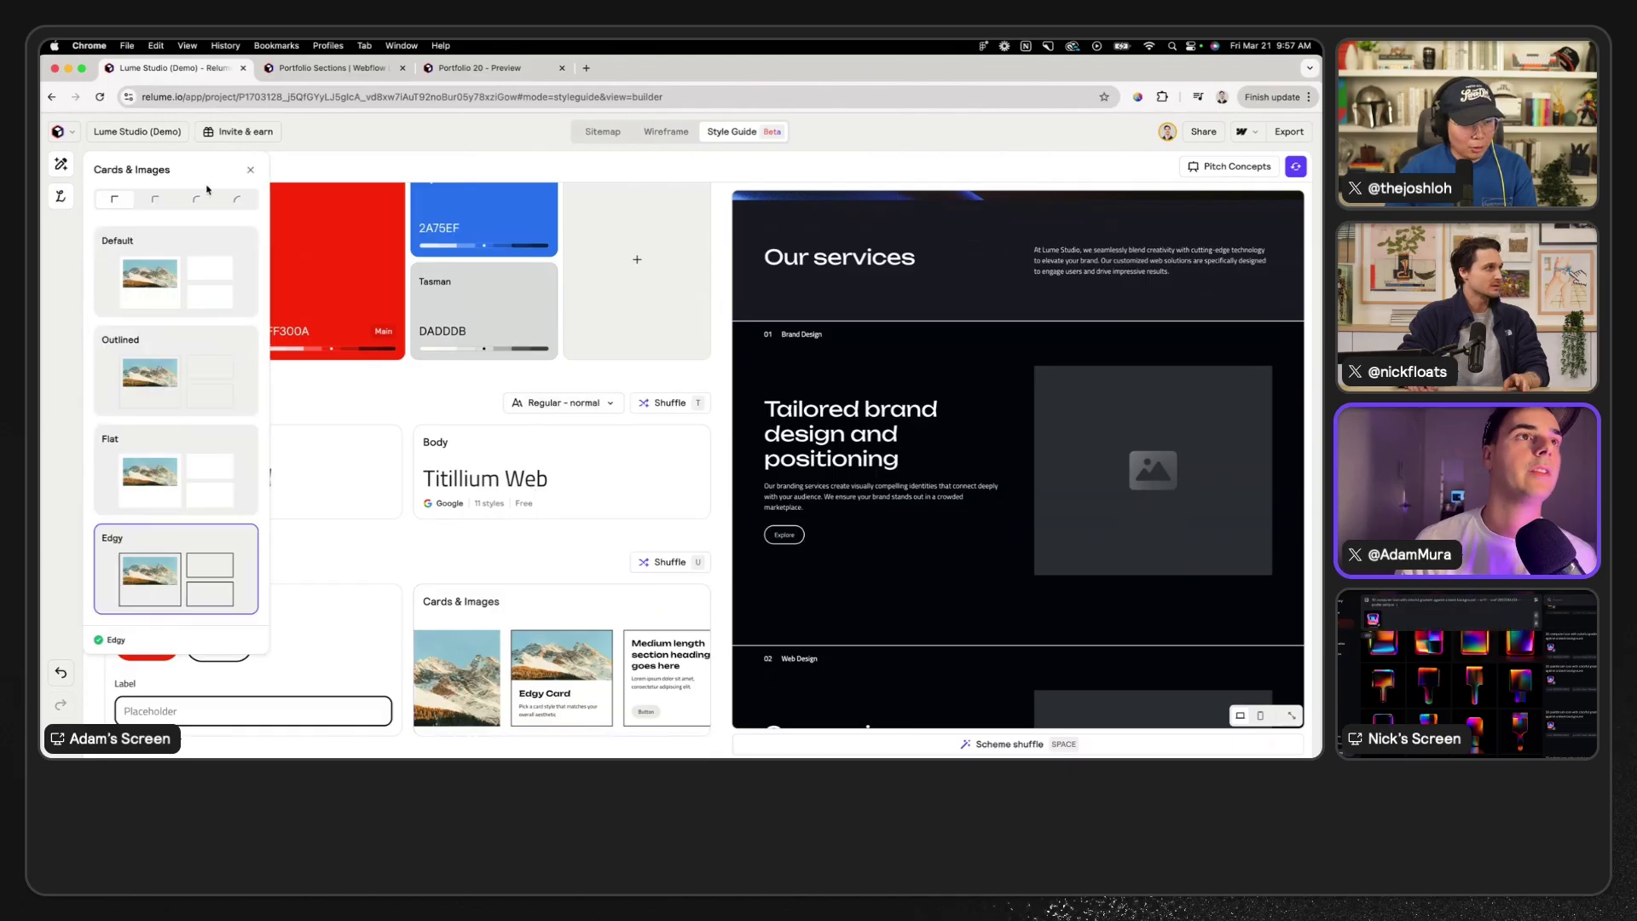
click(187, 391)
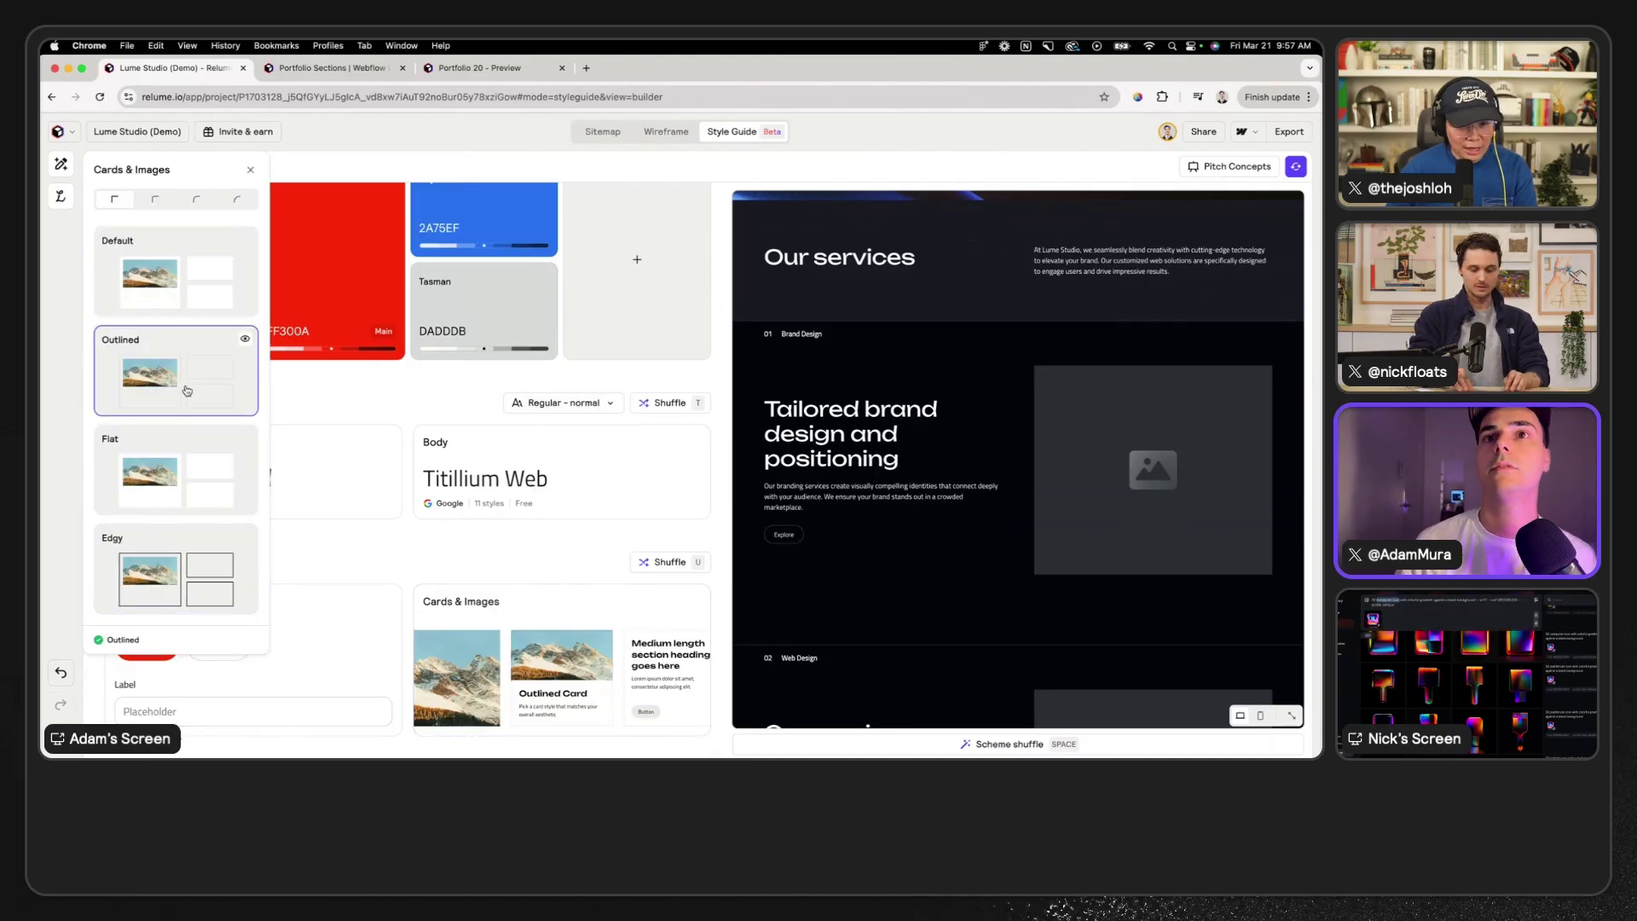
click(183, 473)
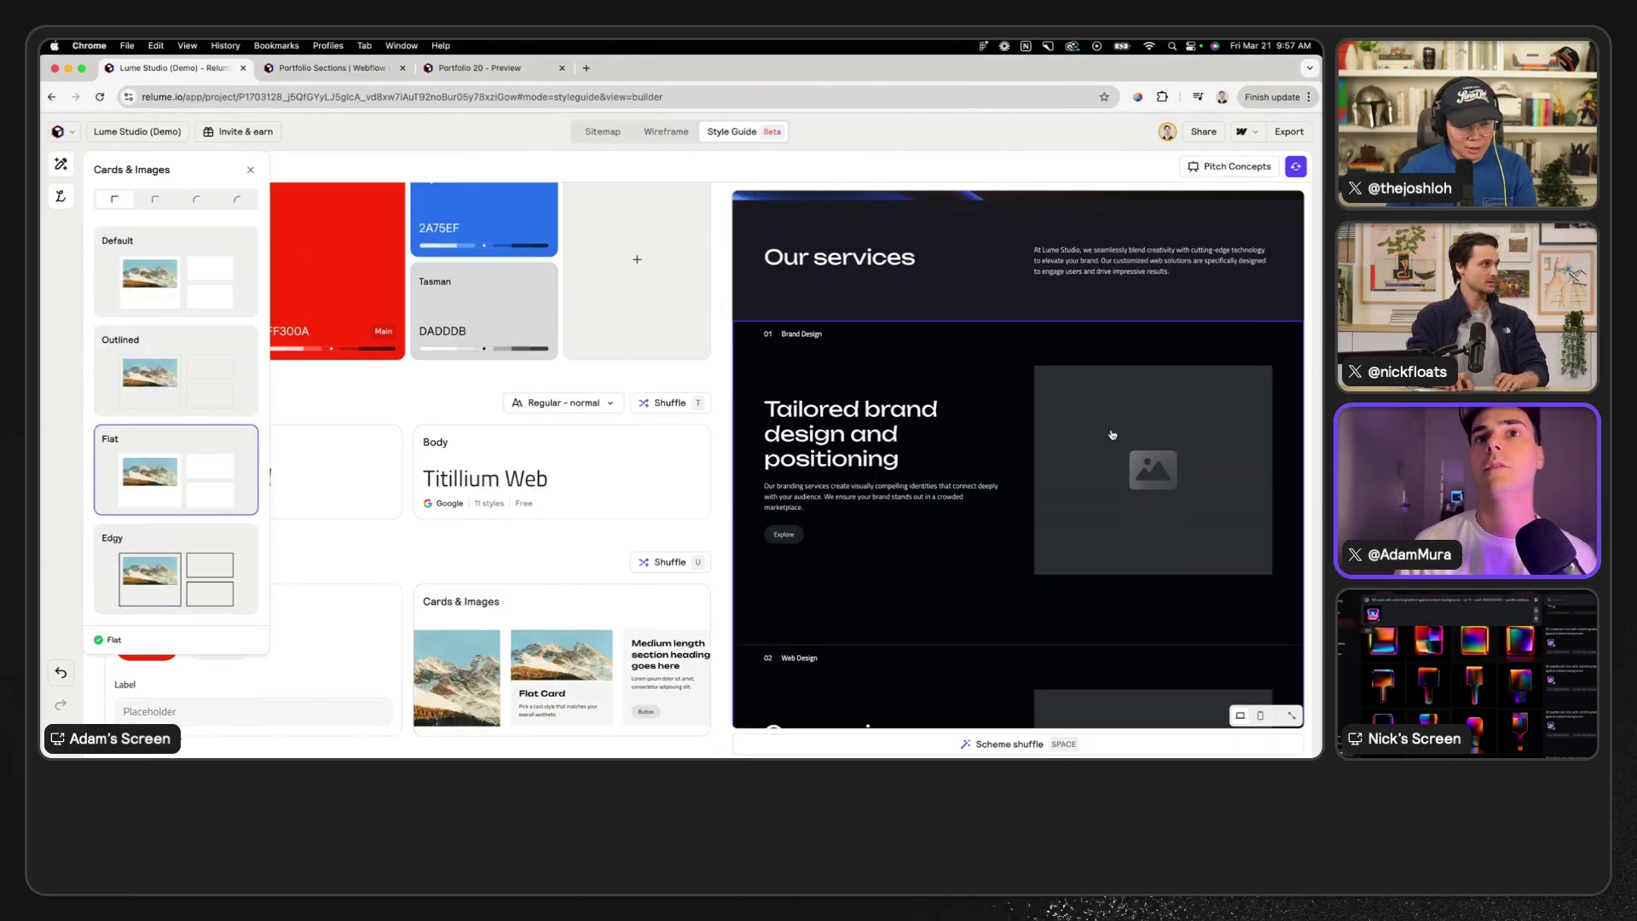
- Set the "Let's work together" footer section's background to Scarlet Light
scroll(1054, 445, down, 10)
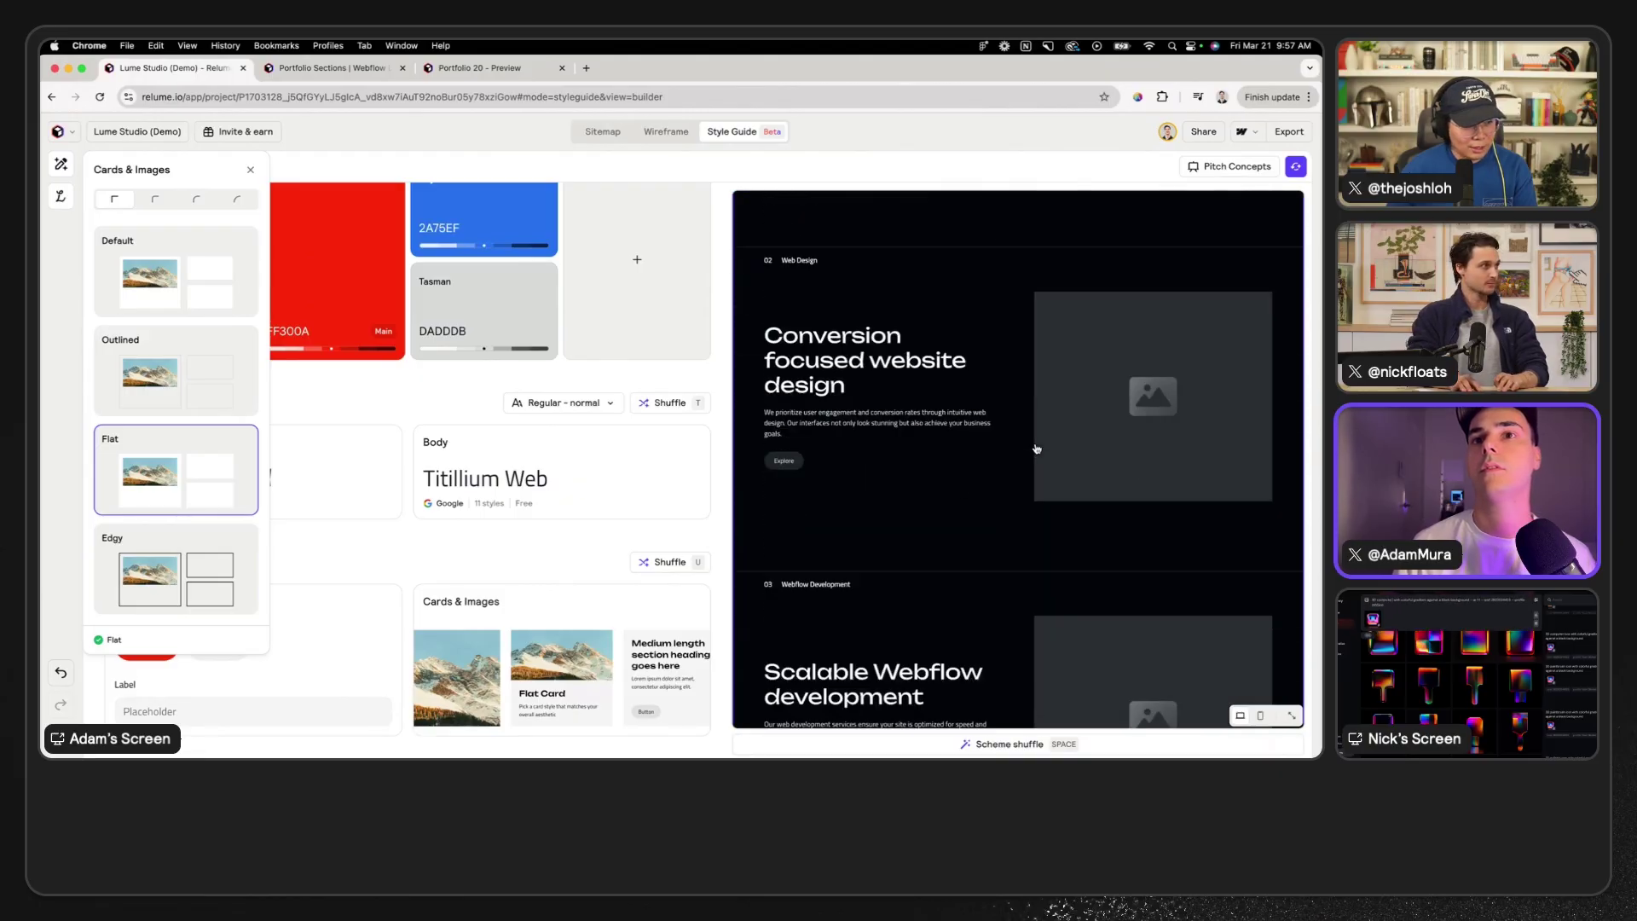
scroll(1037, 449, down, 10)
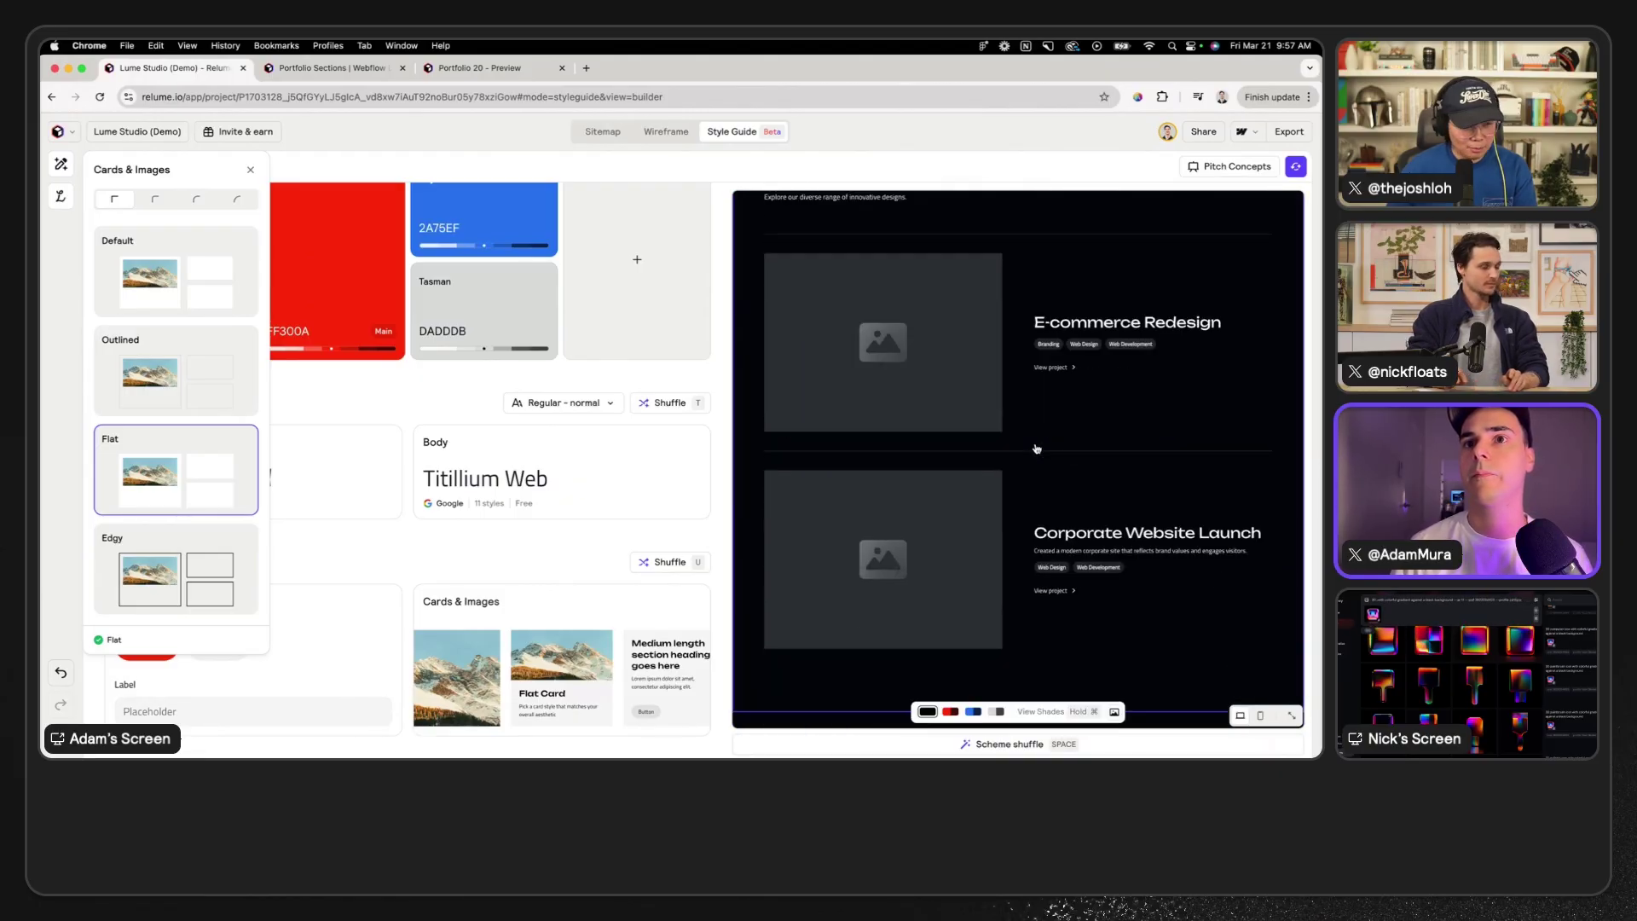
scroll(1037, 449, down, 10)
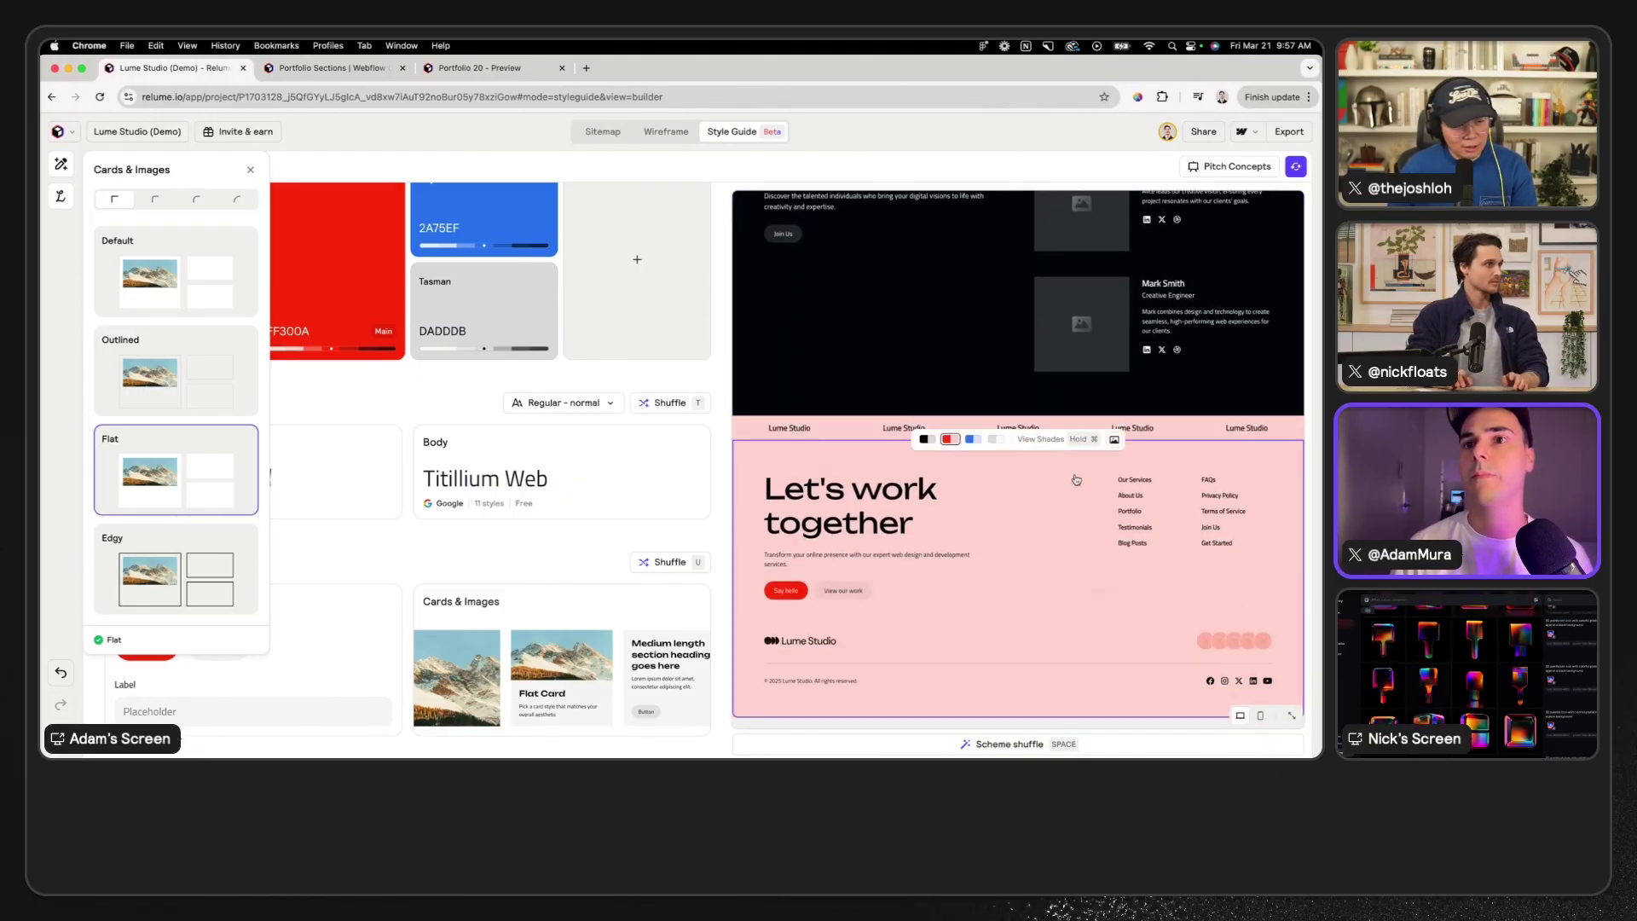
click(1036, 540)
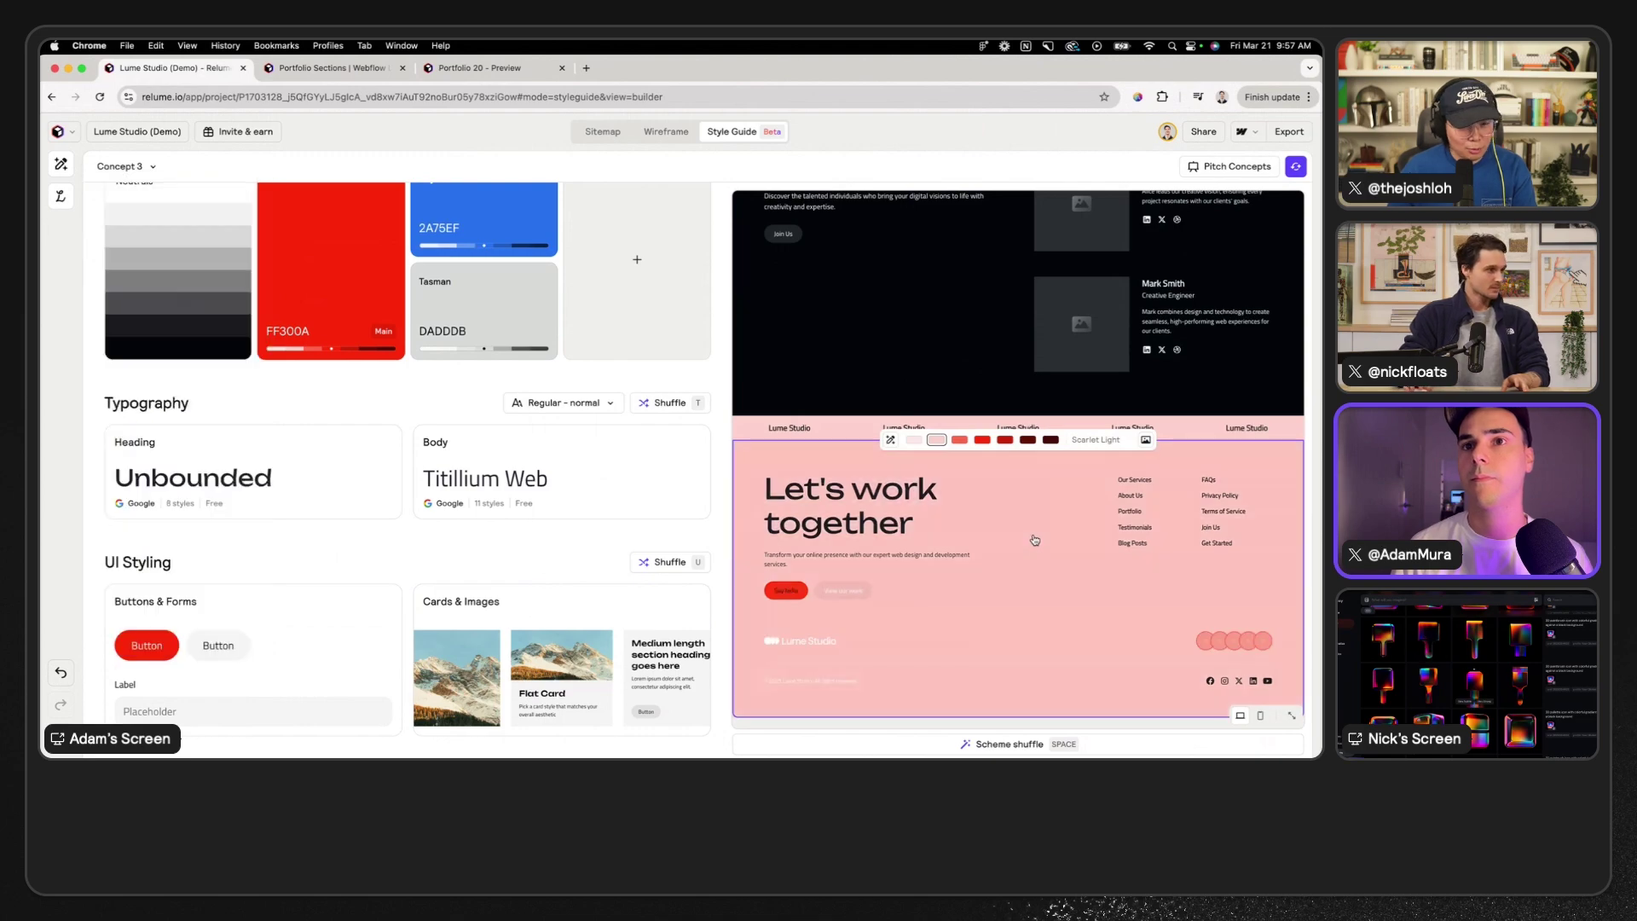
- Set the "Let's work together" footer section's background to Scarlet and compare it with the sections above
scroll(1035, 539, up, 15)
scroll(1035, 538, up, 15)
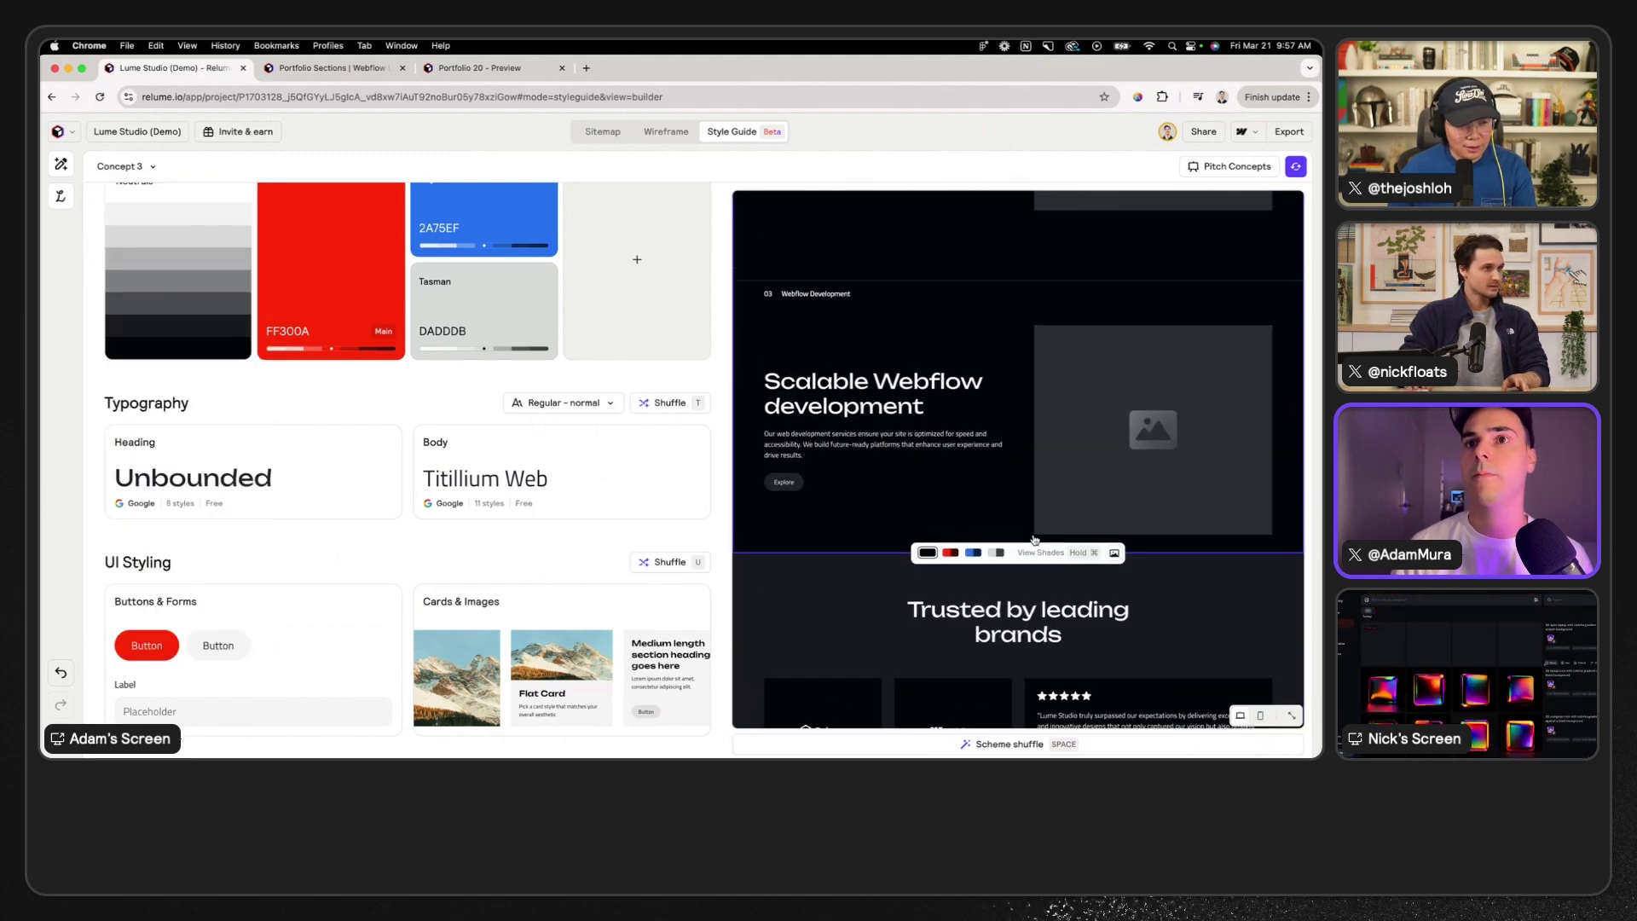
scroll(1034, 539, down, 10)
scroll(1035, 539, down, 10)
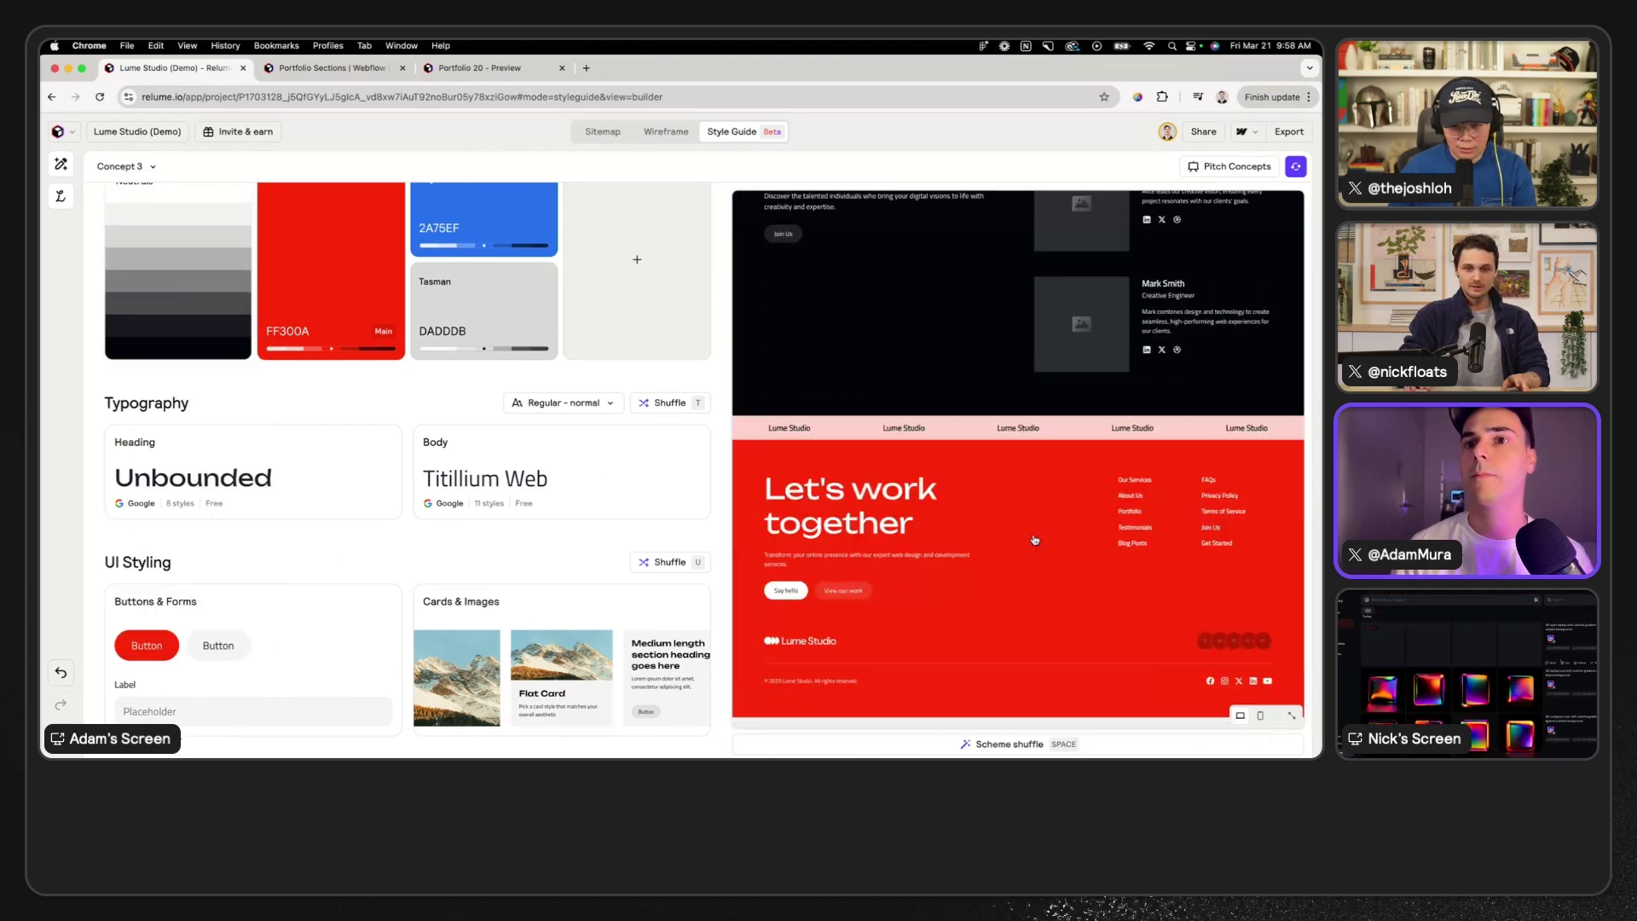
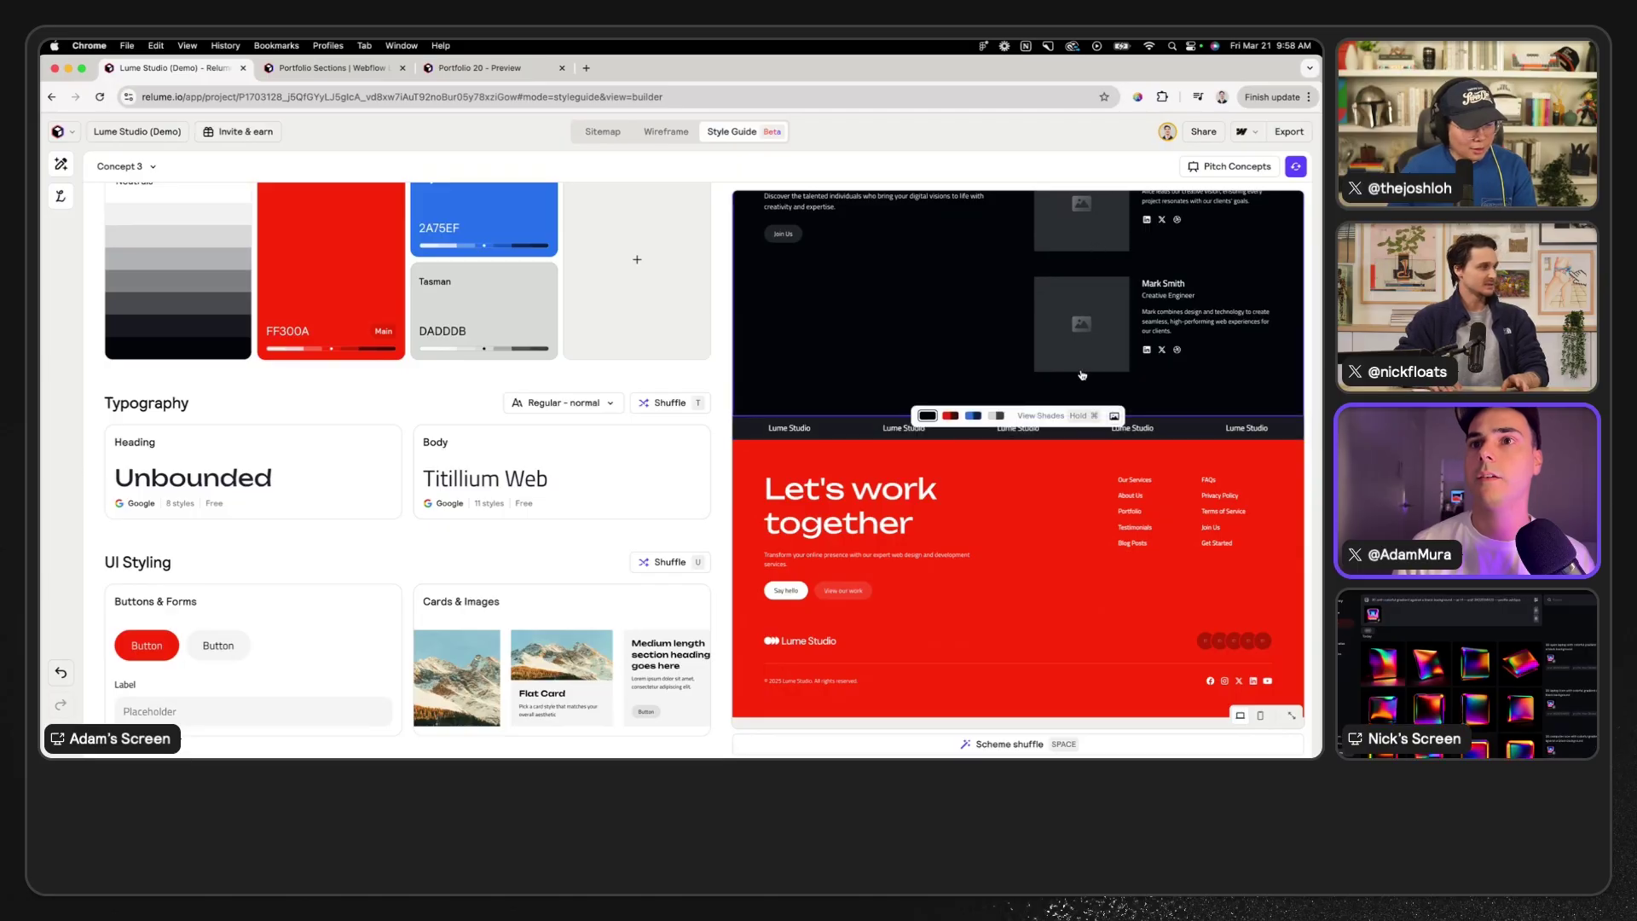
- Try a dark red scheme on the "Our people" section and return it to Neutral Darkest
click(959, 417)
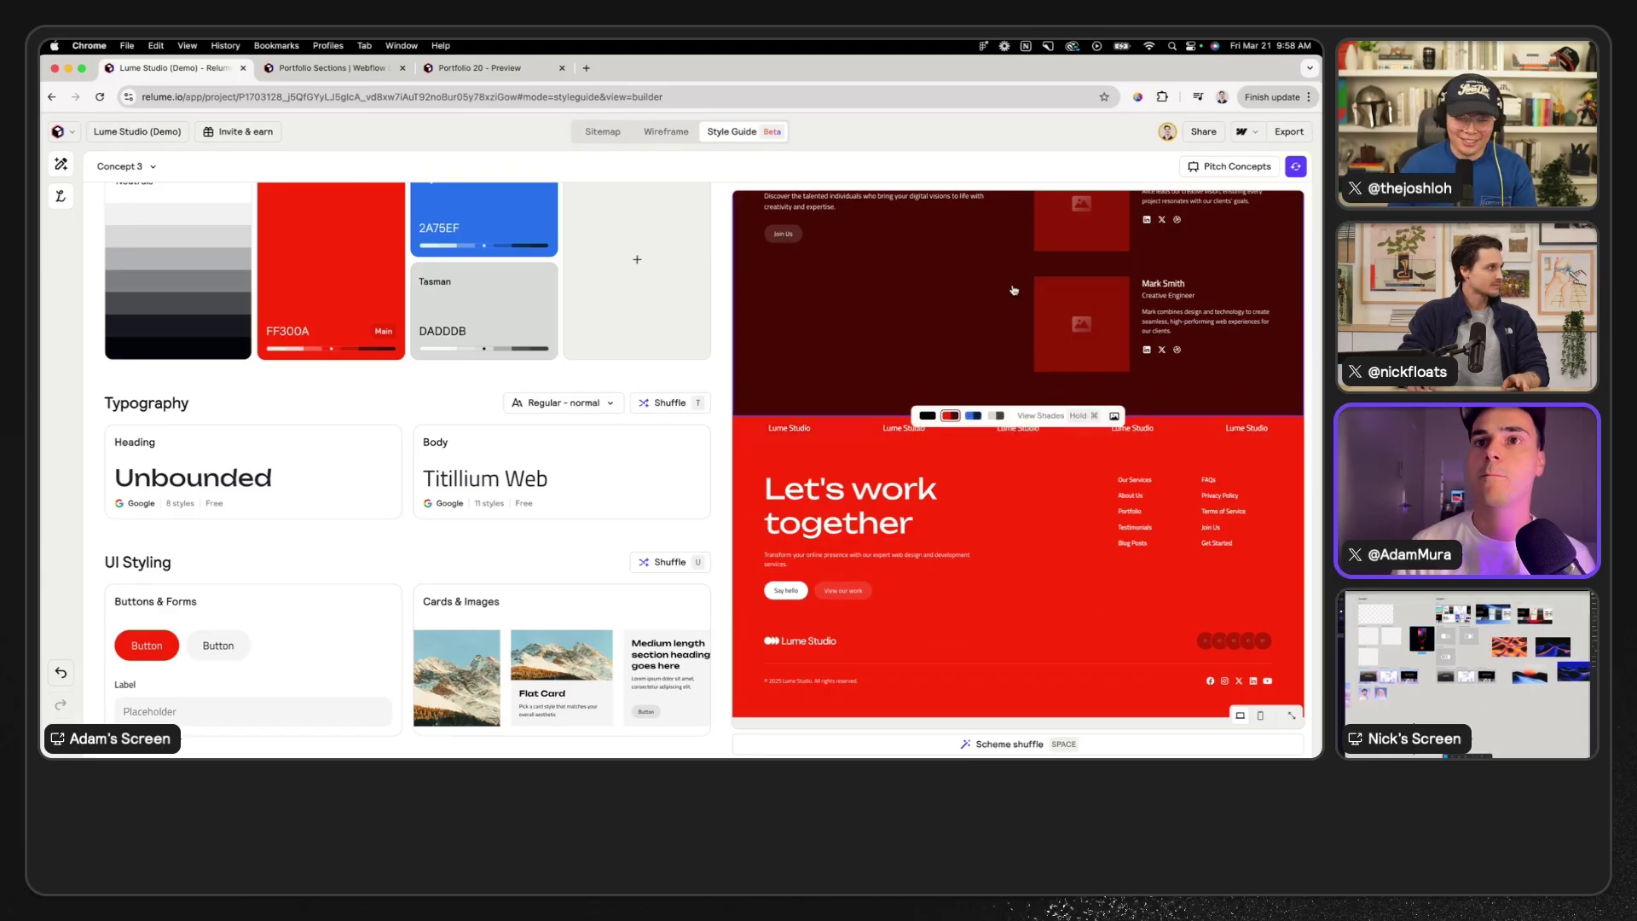
scroll(952, 423, up, 2)
click(929, 478)
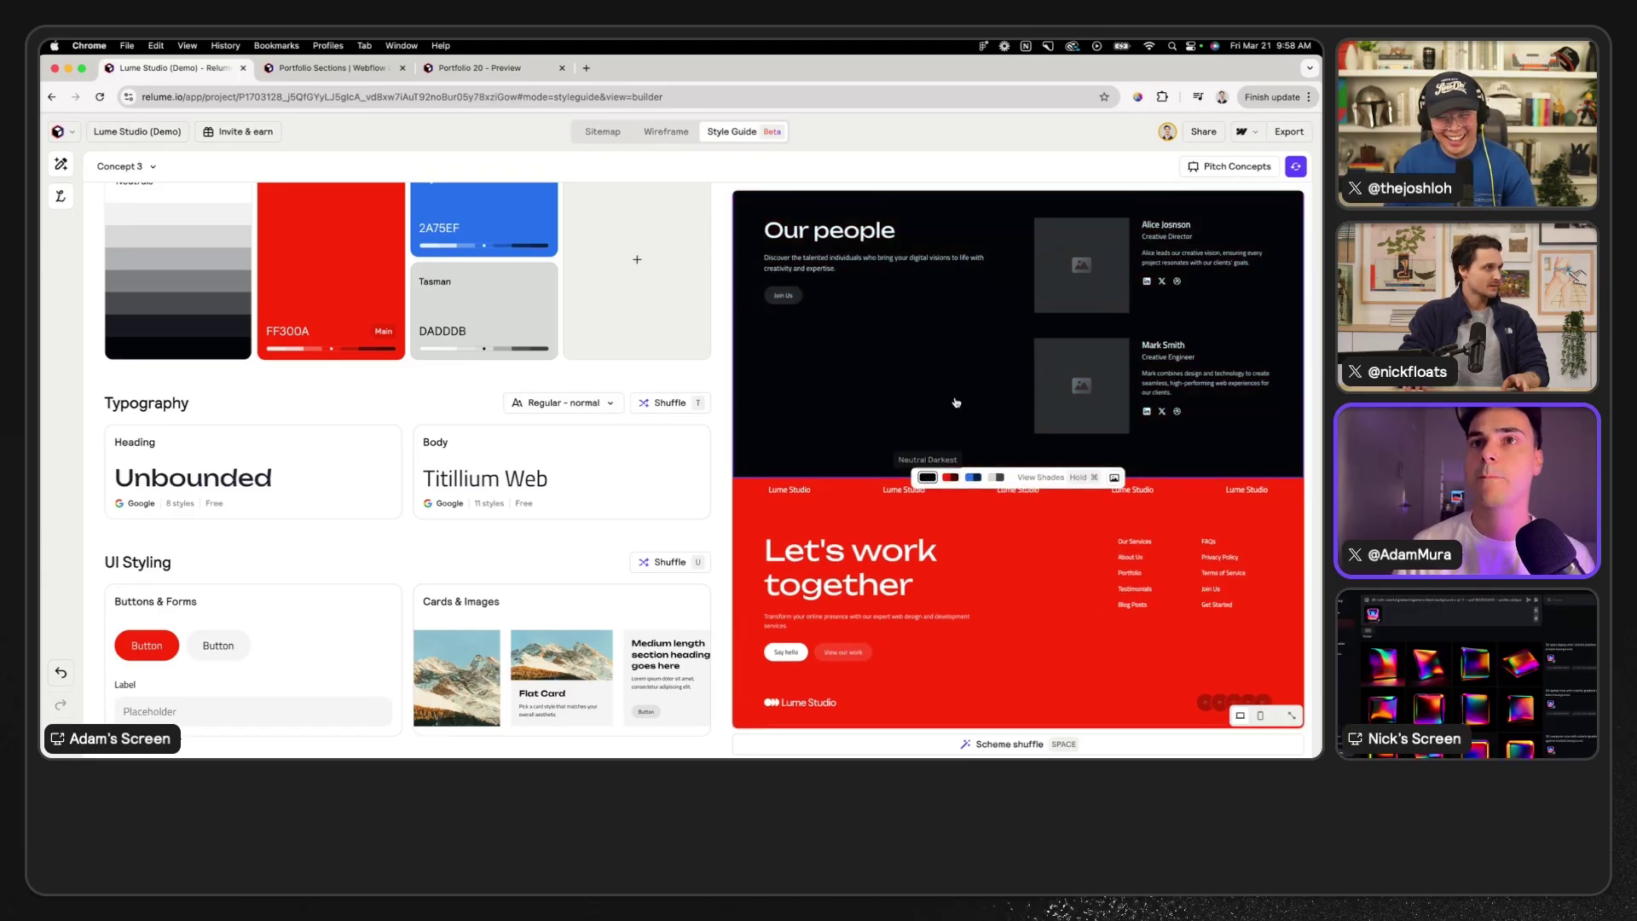
- Review how the hero section's background leads into the dark "Our services" section
scroll(955, 403, up, 10)
scroll(956, 403, up, 10)
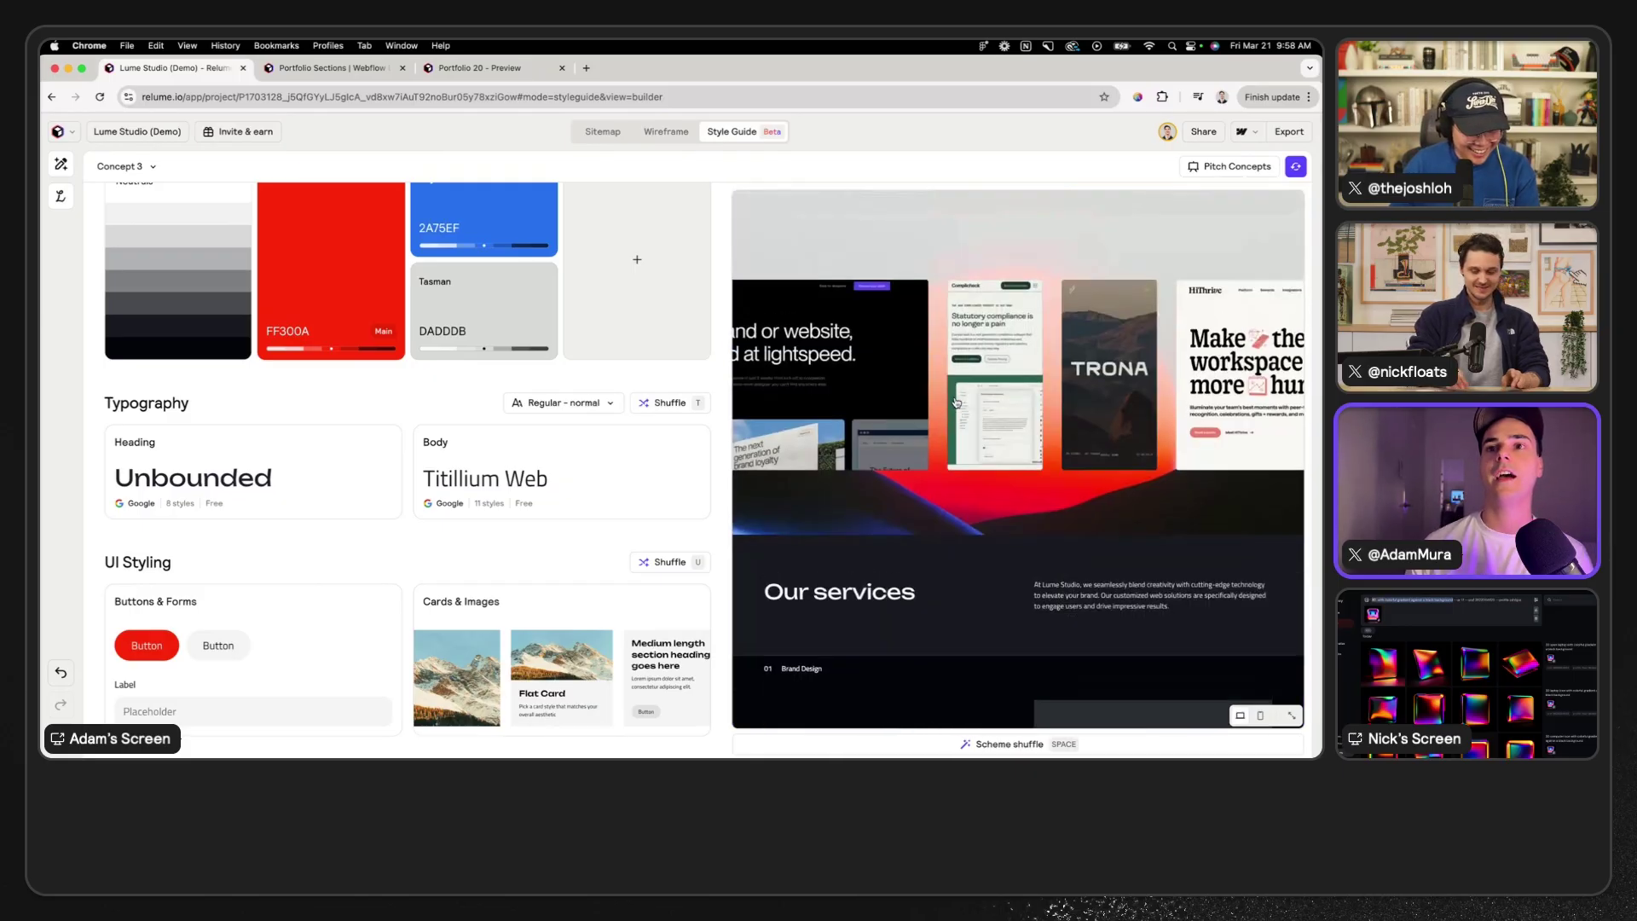
scroll(1034, 320, down, 5)
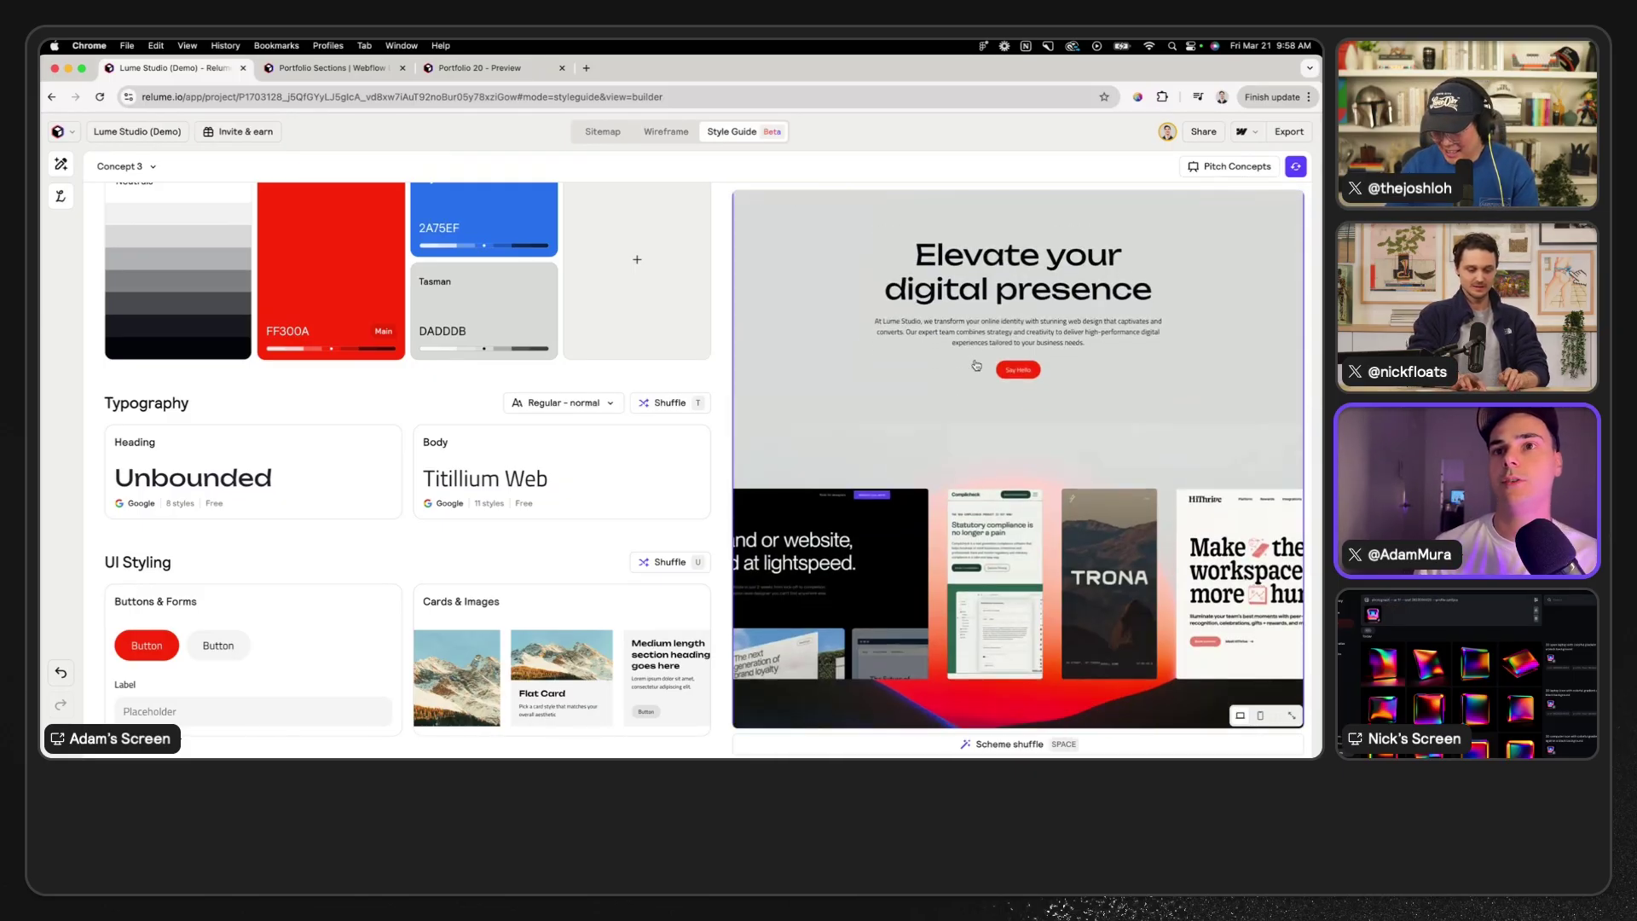
scroll(976, 365, up, 5)
scroll(976, 365, down, 10)
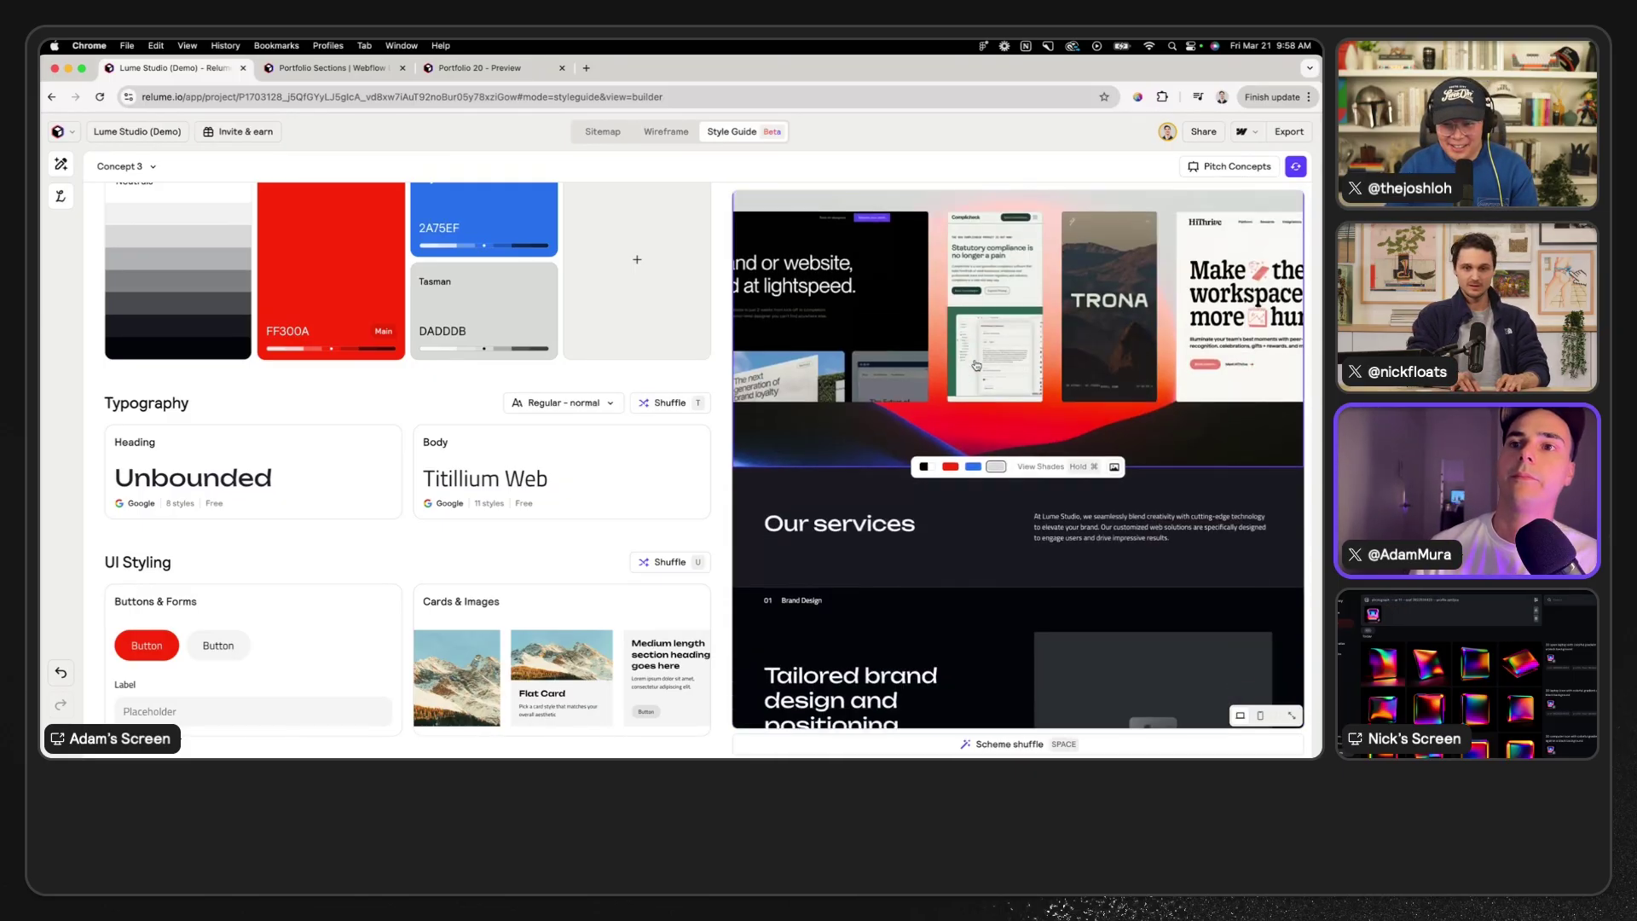
- Switch to Figma and examine the Concept 2 hero frames and the Brand design, Web development and Web design frames
key(super+Tab)
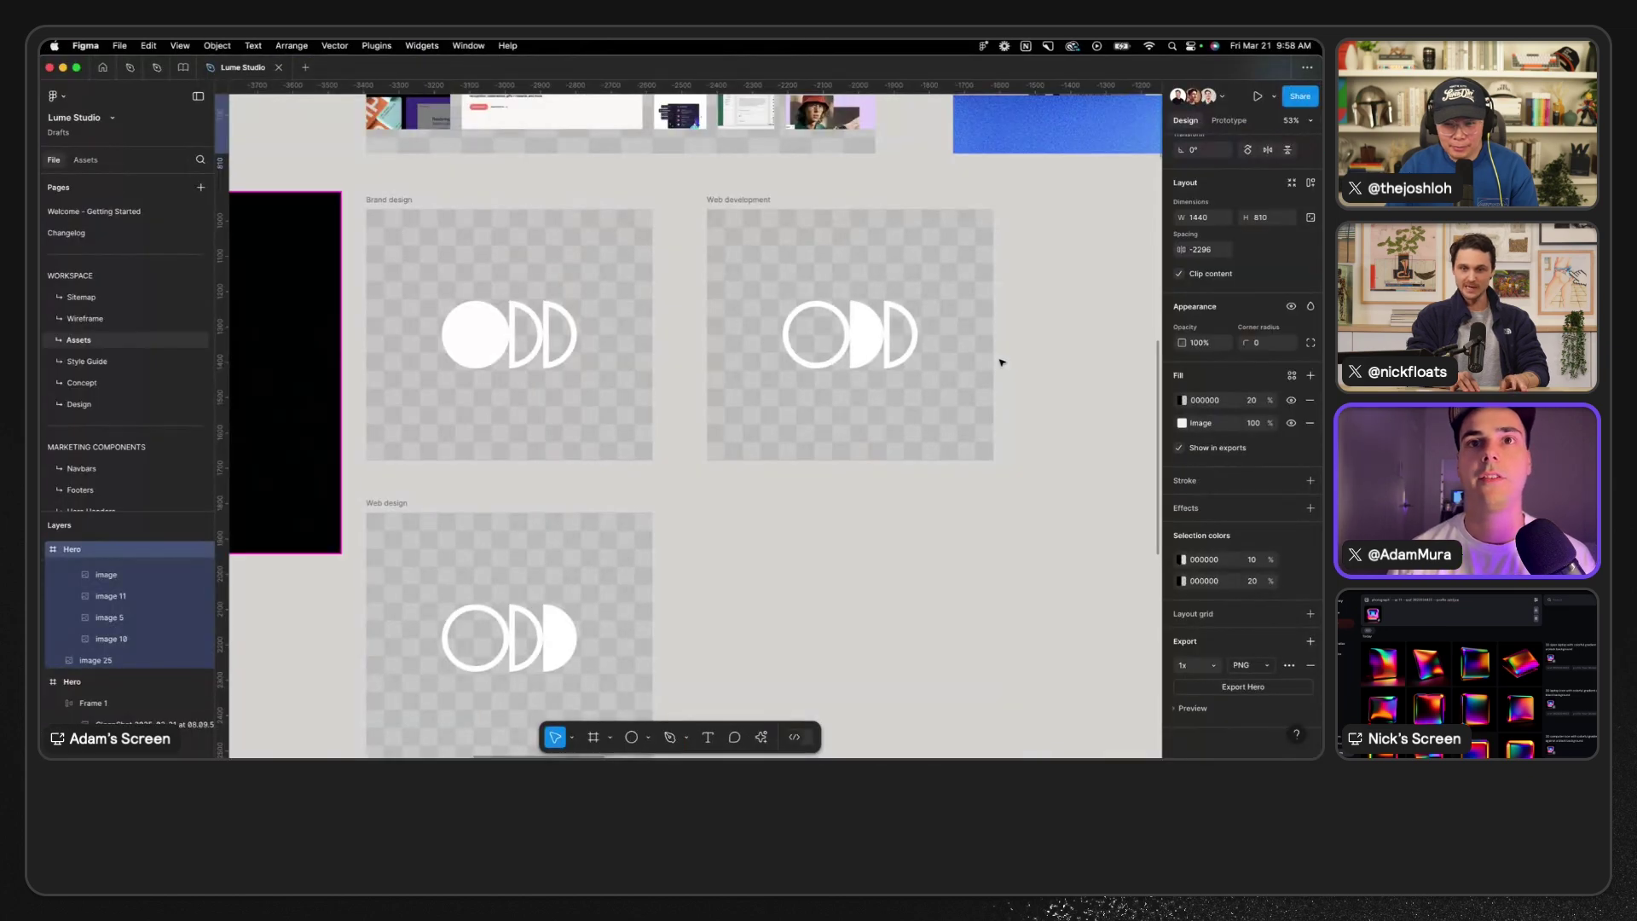
key(super+Tab)
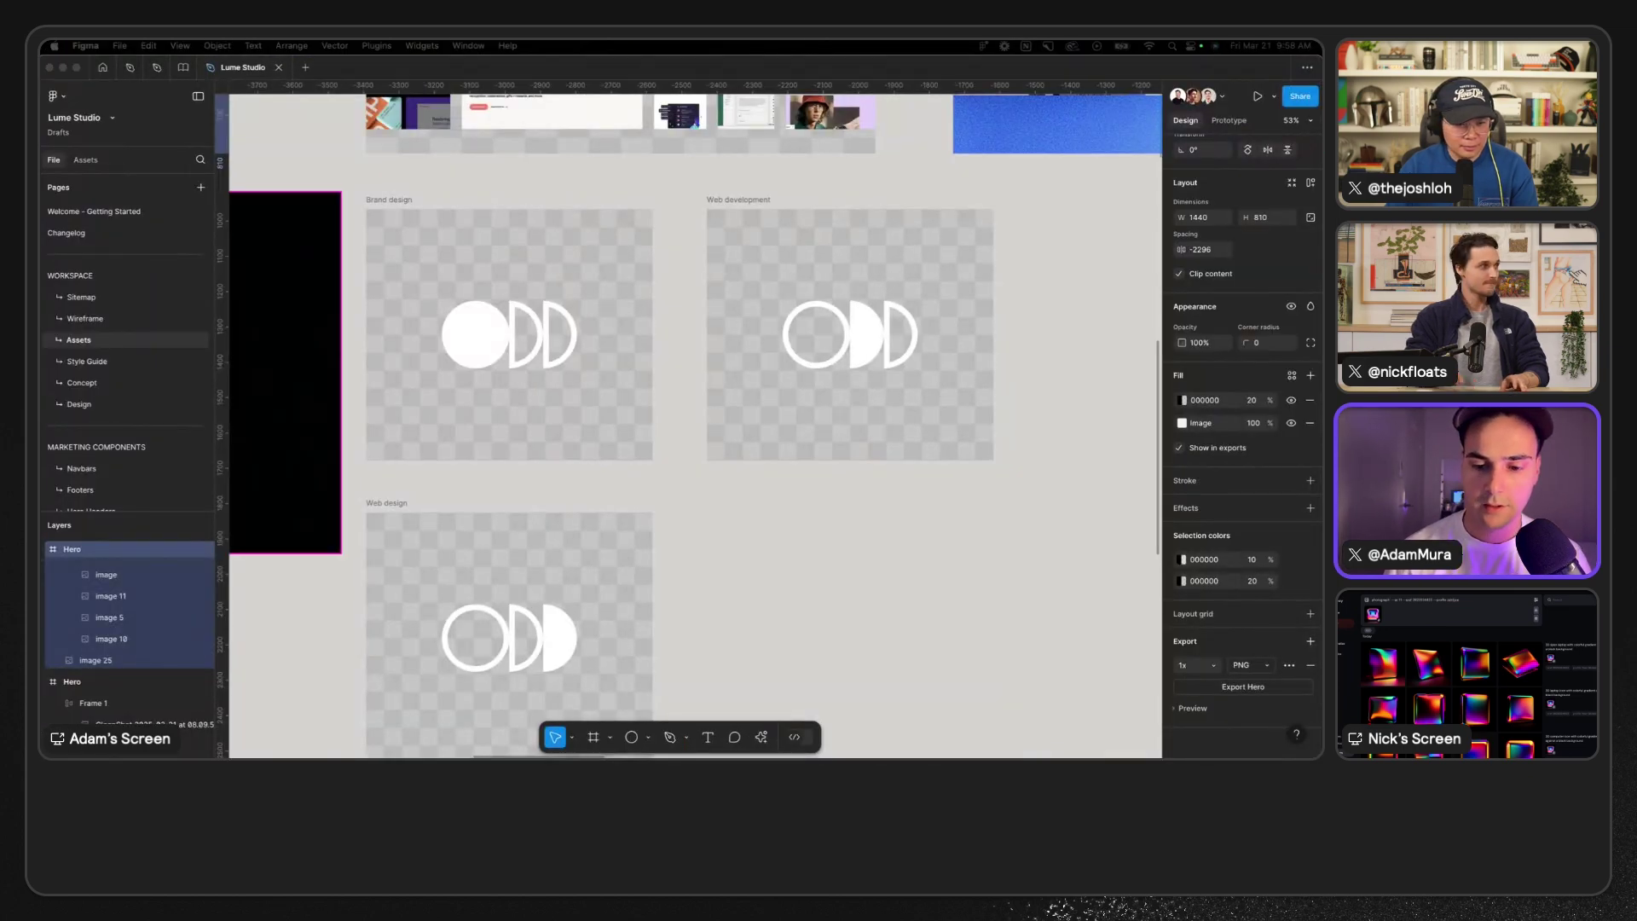
key(super+Tab)
scroll(862, 402, down, 10)
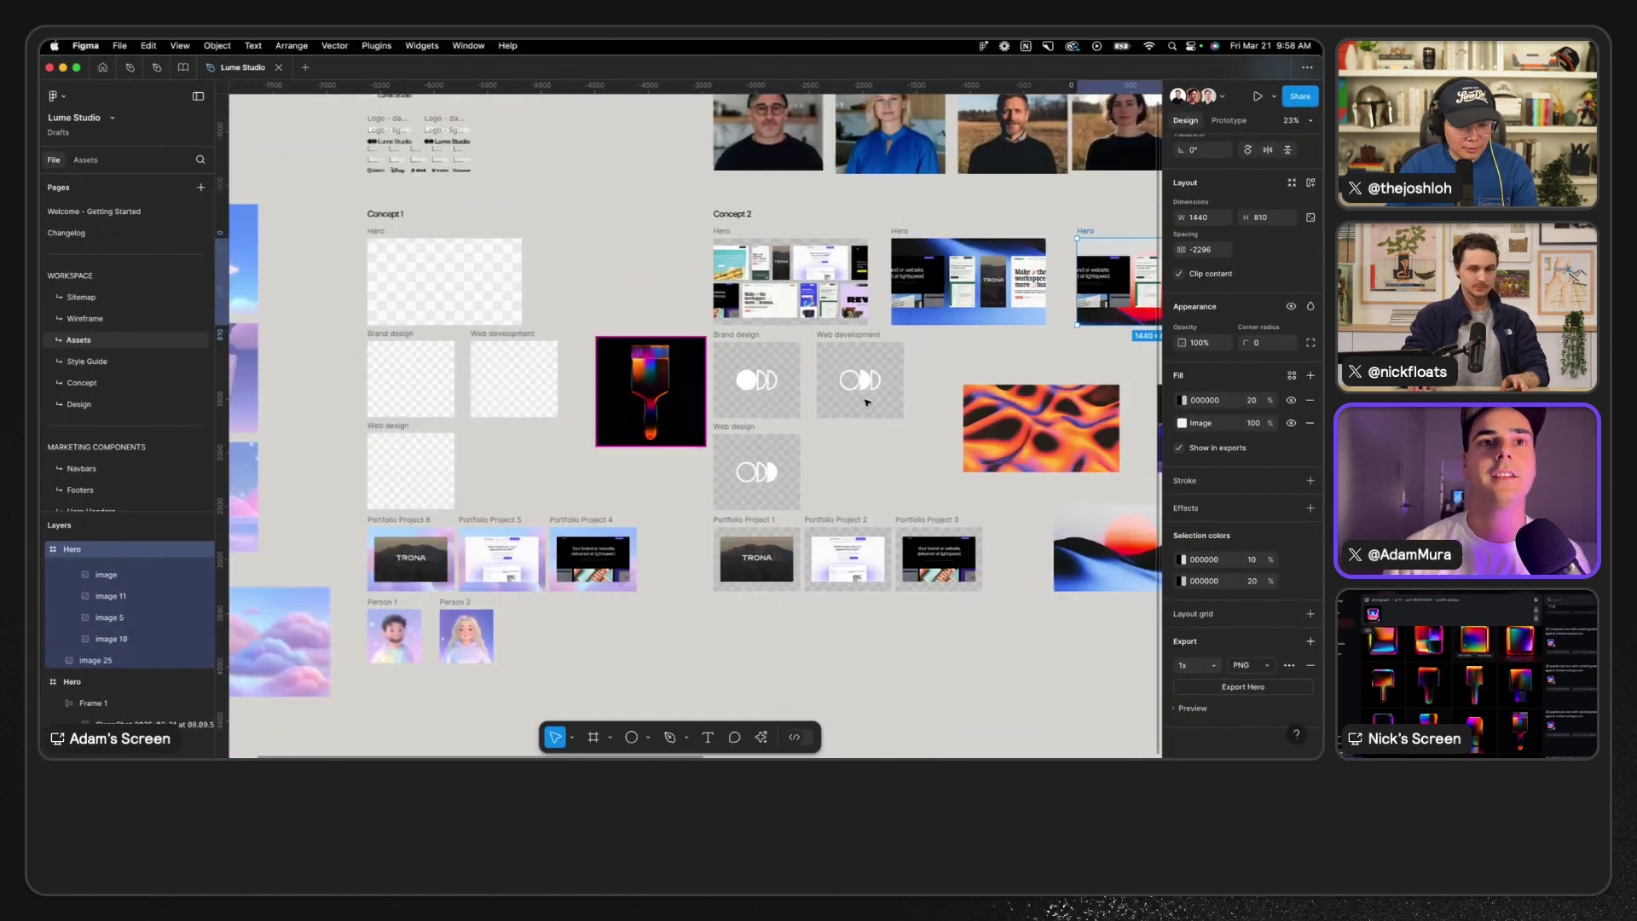
scroll(866, 402, right, 4)
scroll(866, 402, down, 2)
scroll(619, 413, up, 5)
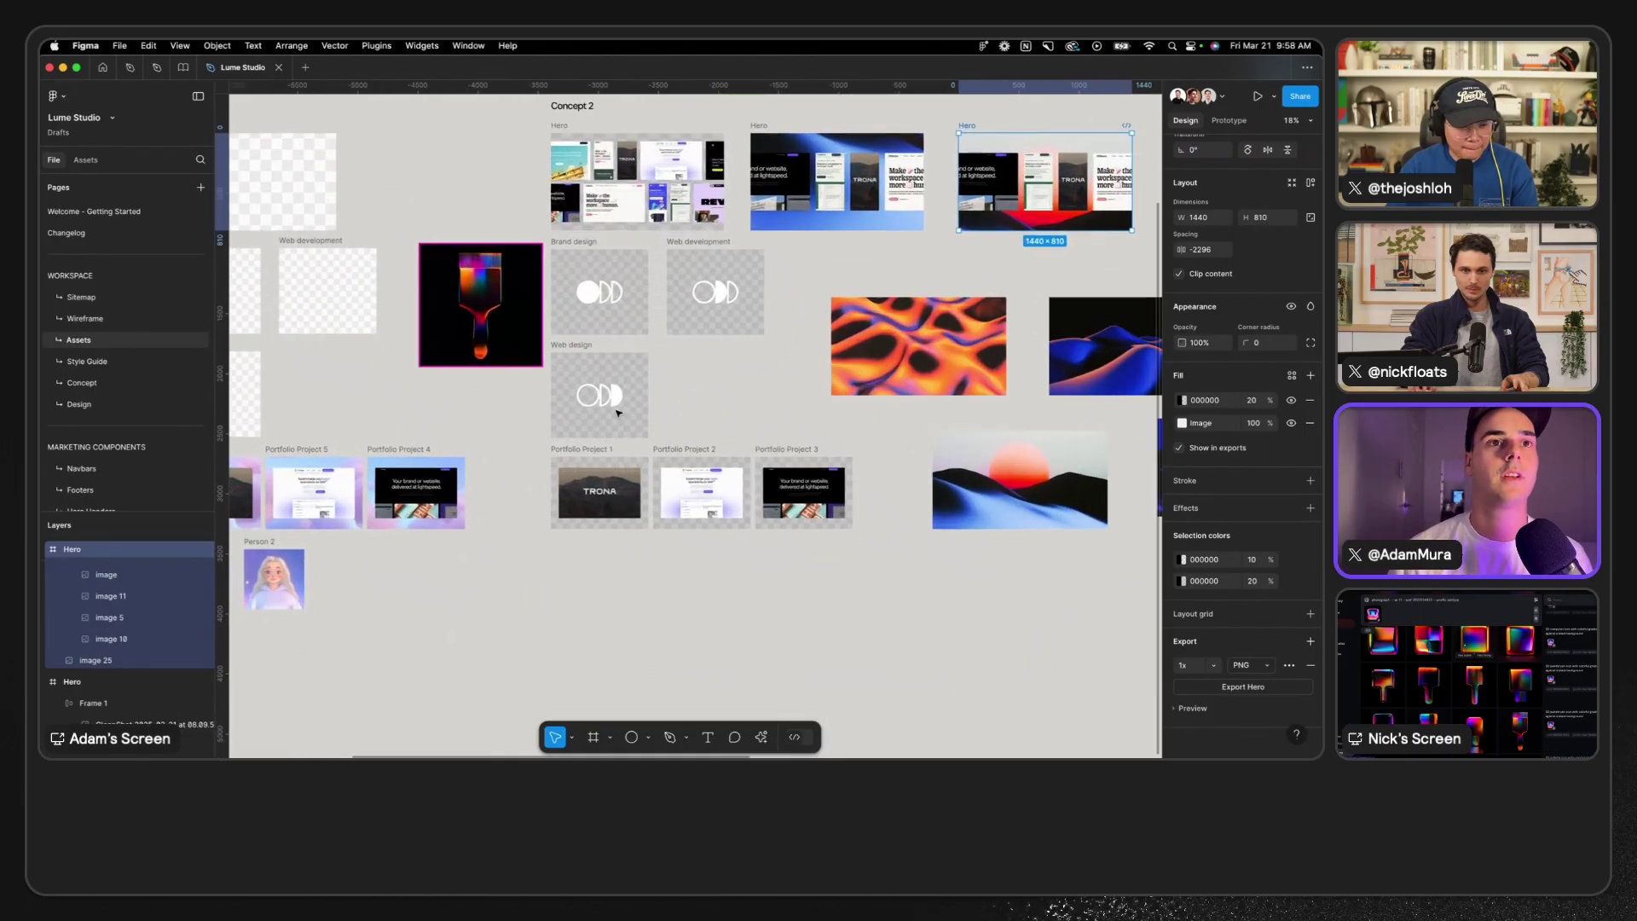
scroll(661, 294, down, 5)
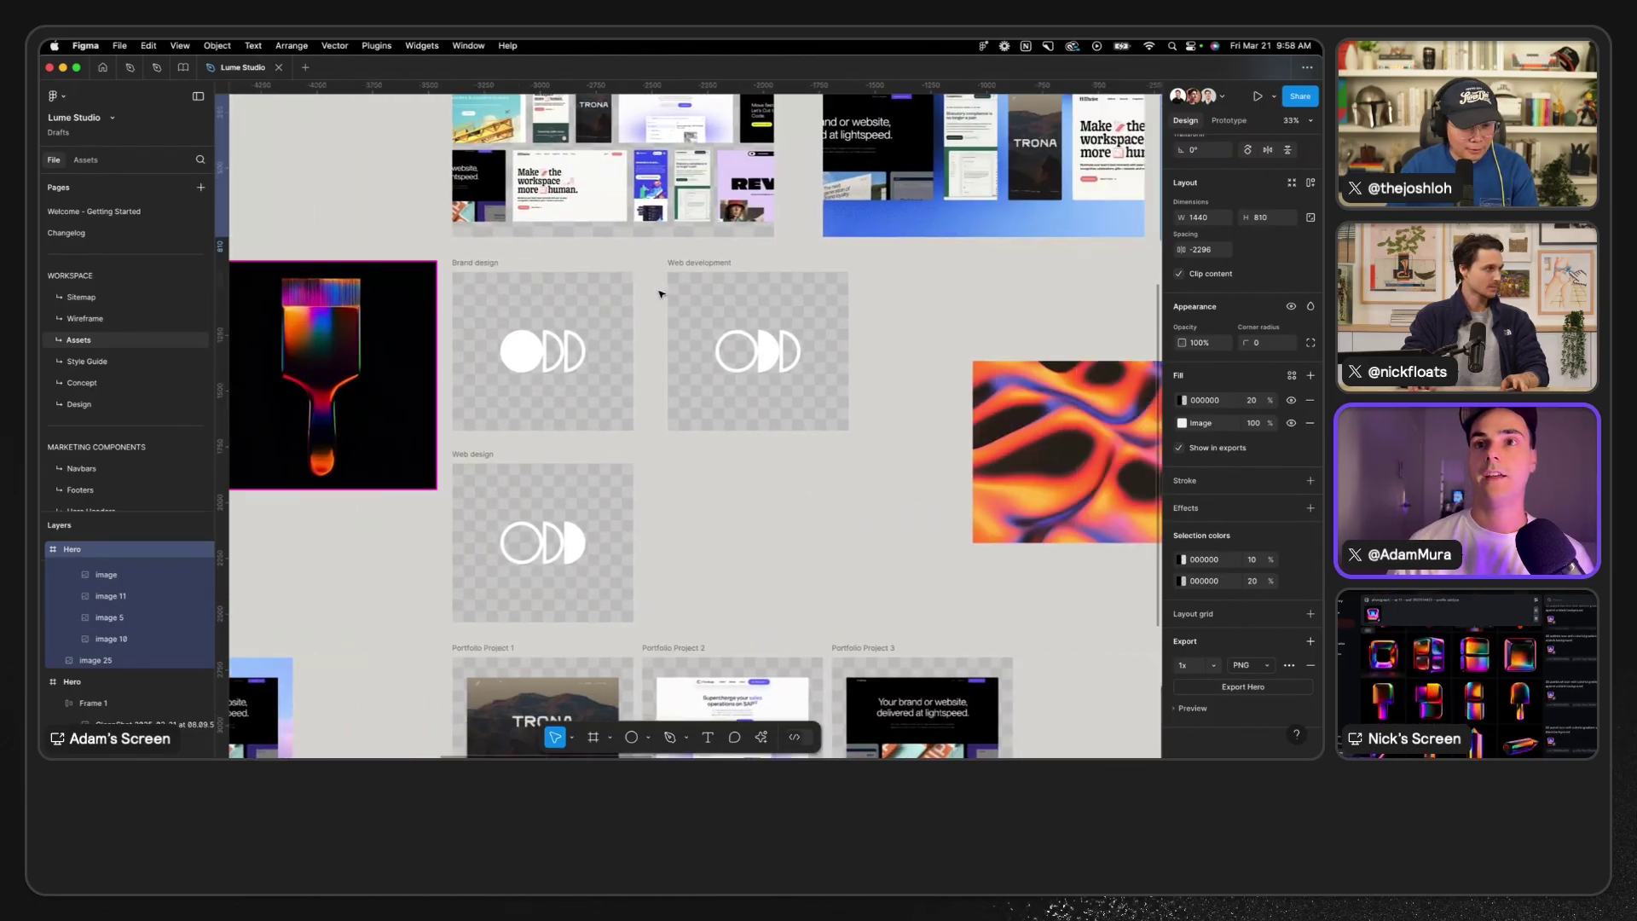
scroll(662, 294, left, 4)
scroll(837, 427, right, 2)
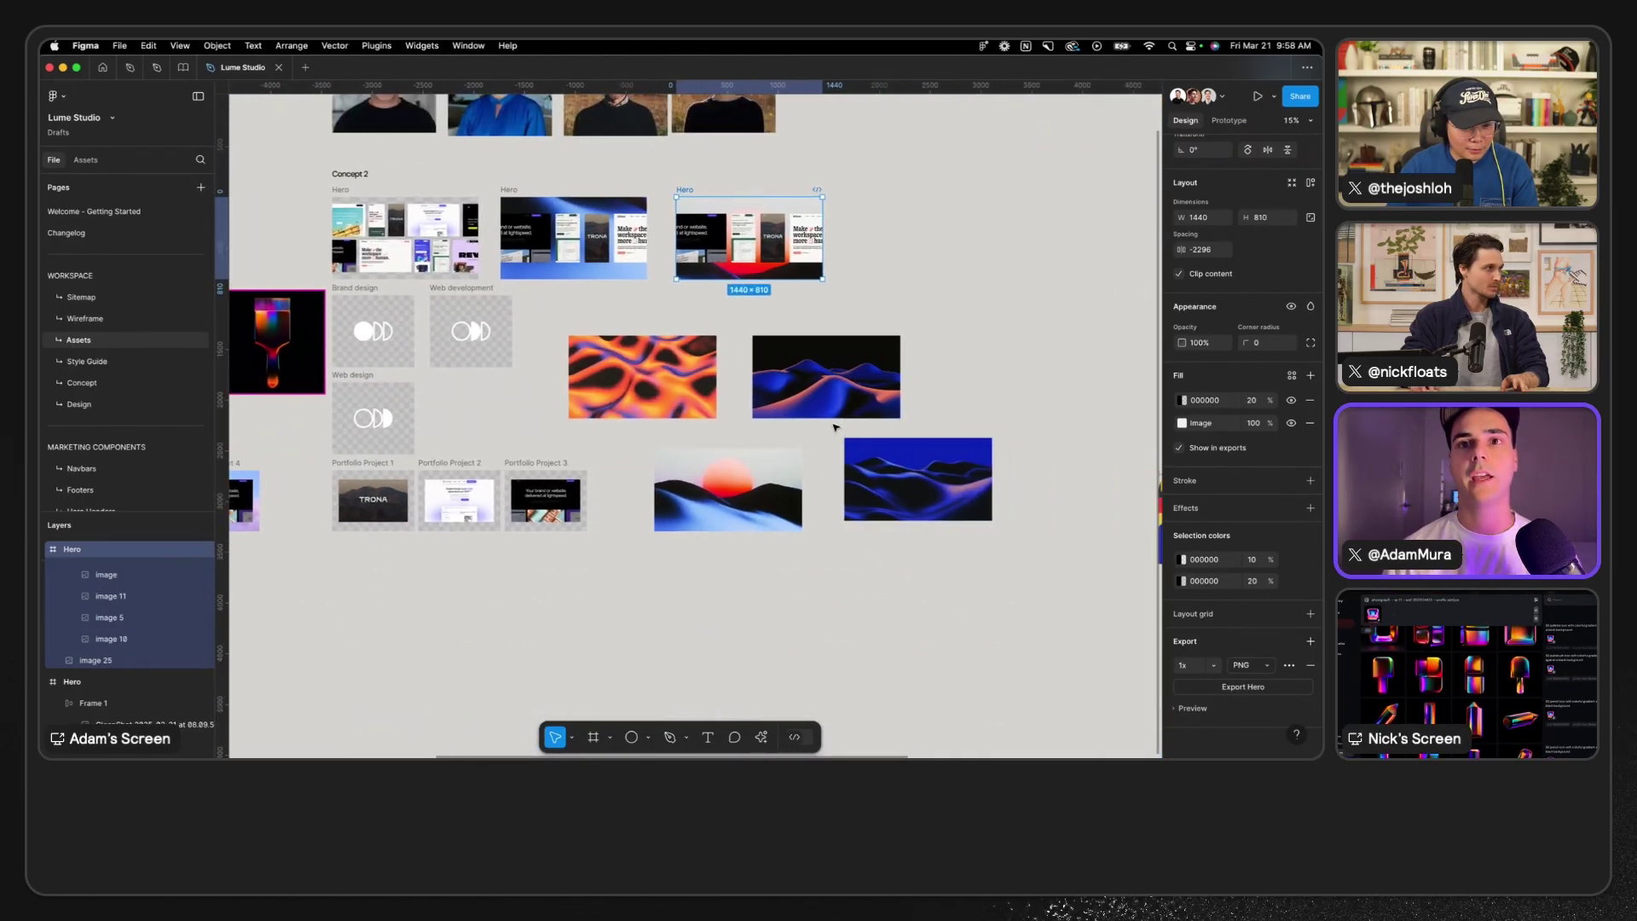
- Inspect the four gradient landscape images beside the Concept 2 frames as possible graphic backgrounds
scroll(932, 412, up, 3)
scroll(932, 413, right, 6)
scroll(935, 418, left, 4)
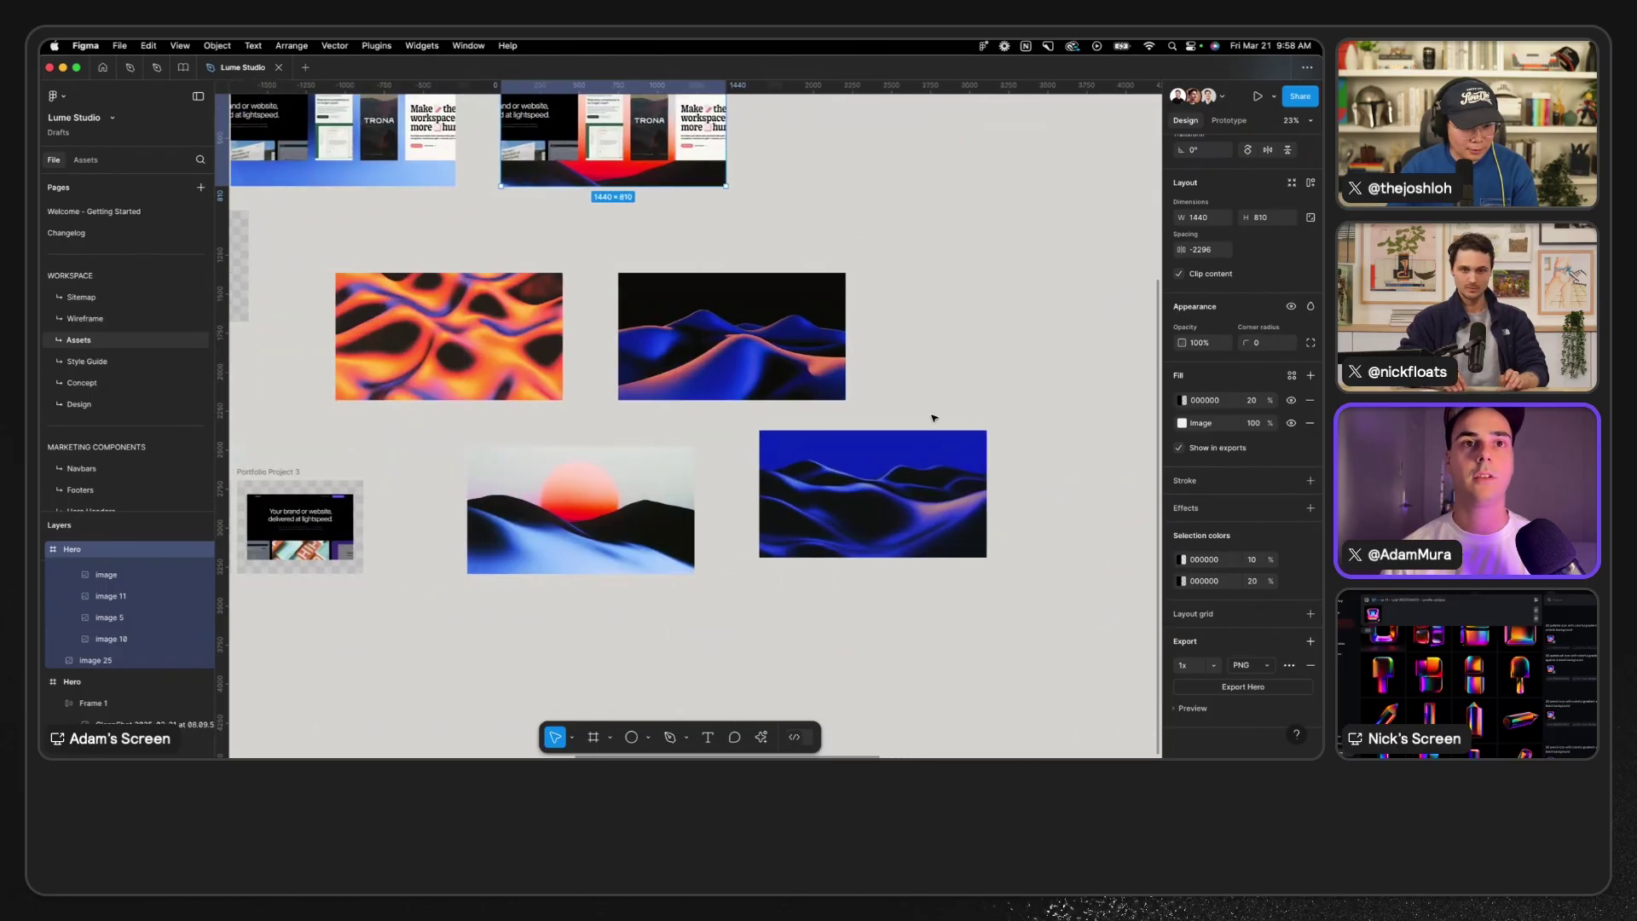
scroll(641, 289, up, 2)
click(829, 575)
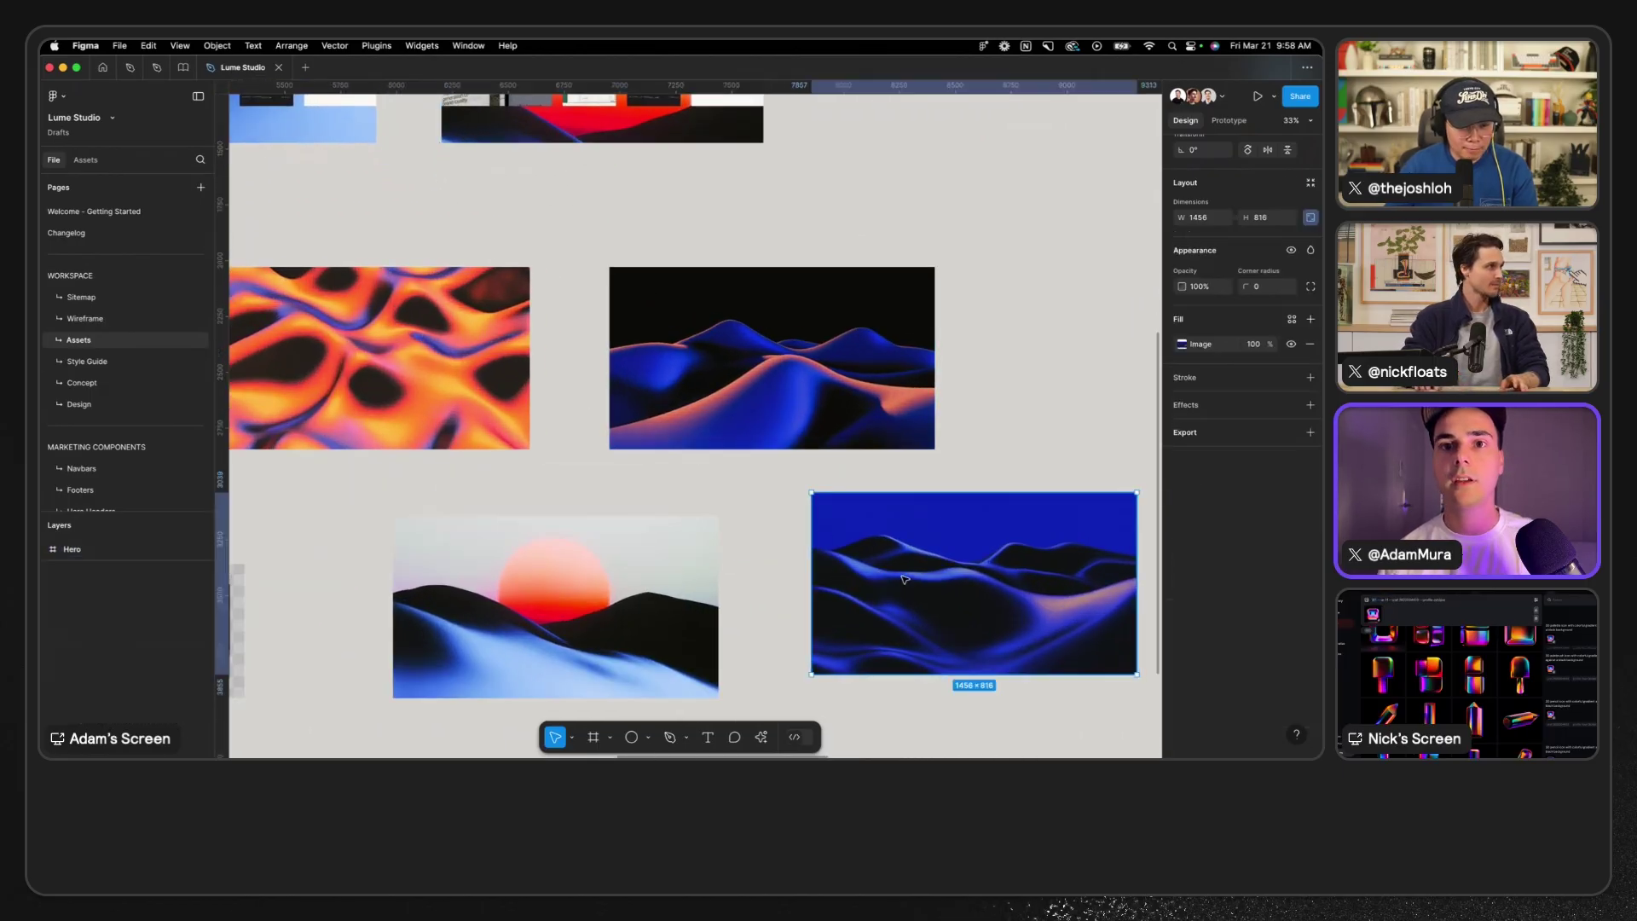
scroll(904, 576, left, 3)
scroll(899, 574, down, 1)
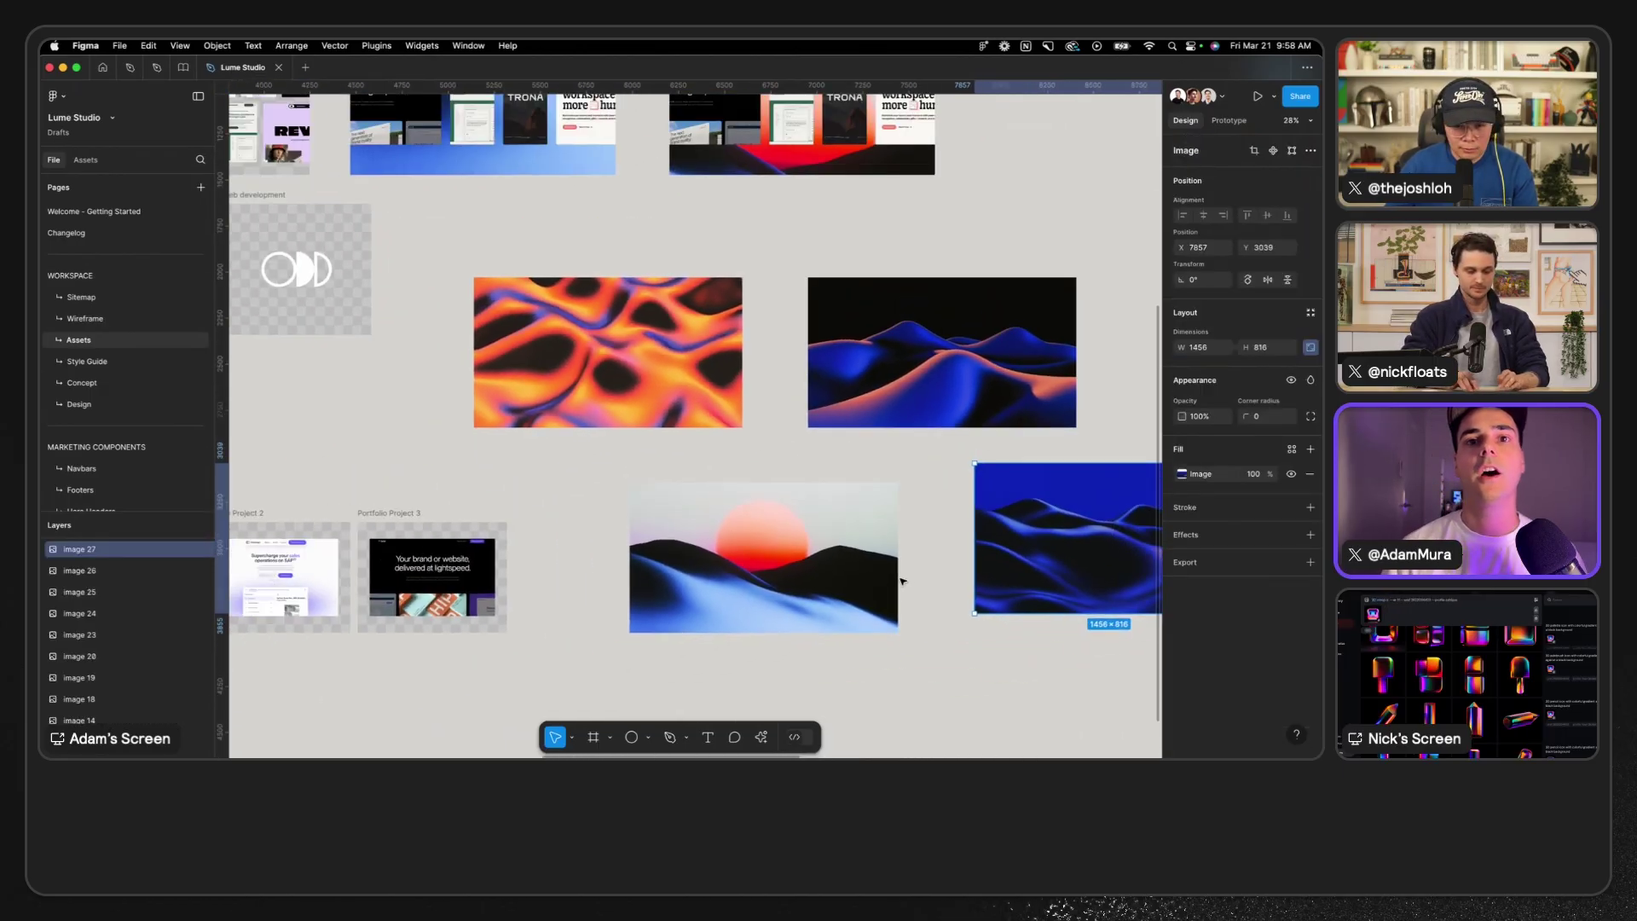
scroll(750, 617, up, 5)
scroll(747, 619, down, 5)
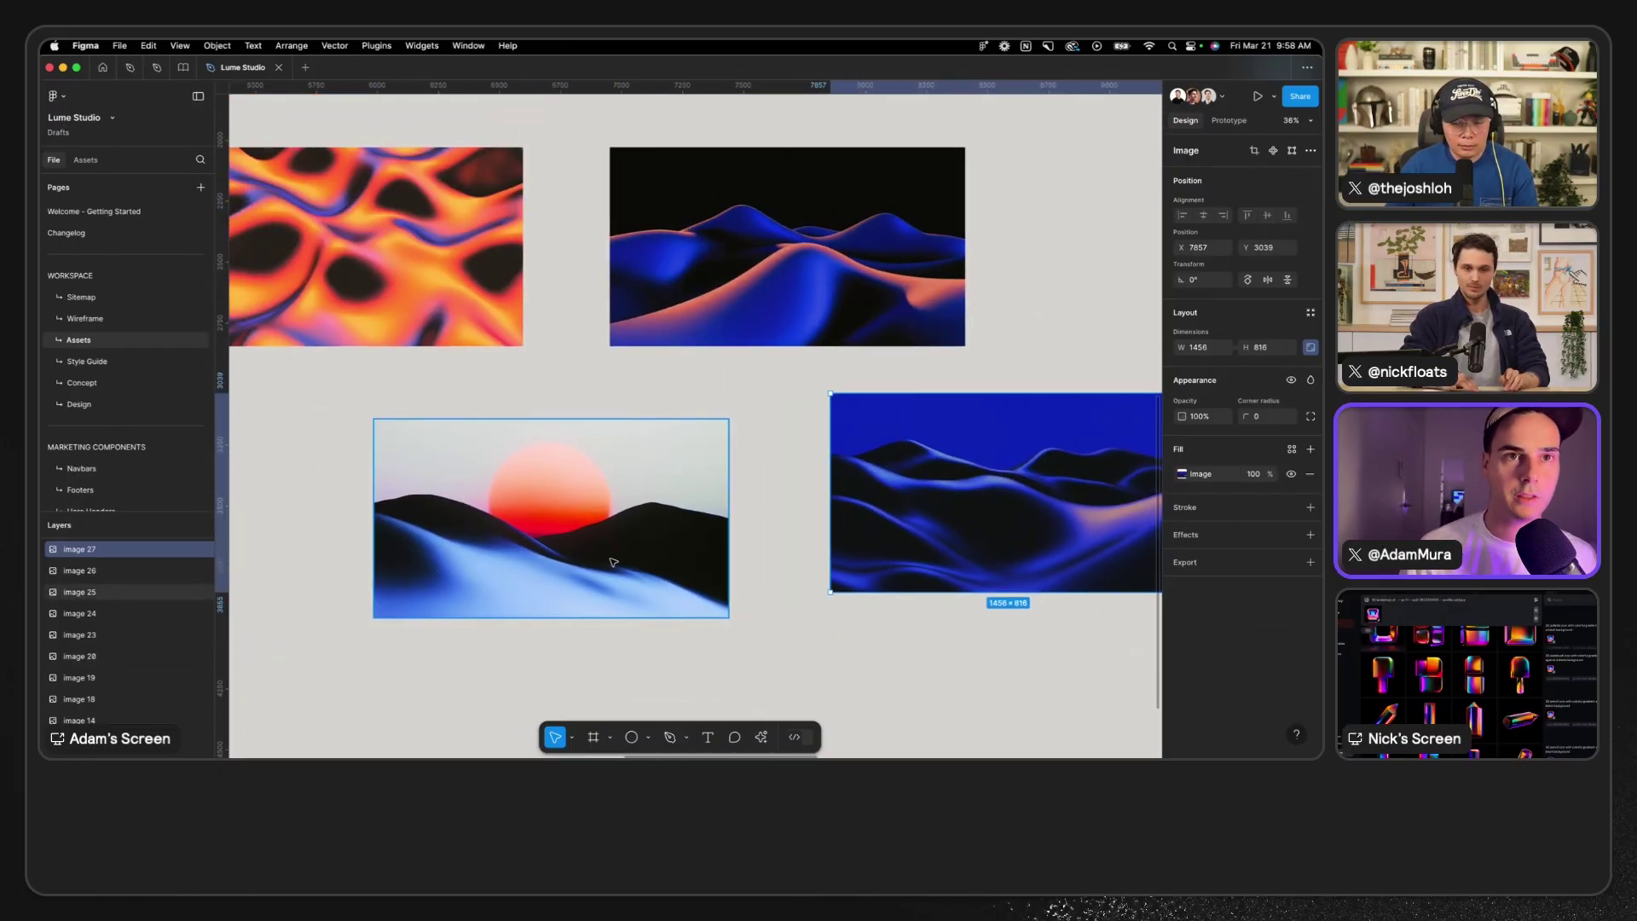
- Compare the service image placeholders in Relume with the sunset landscape image in Figma
key(super+Tab)
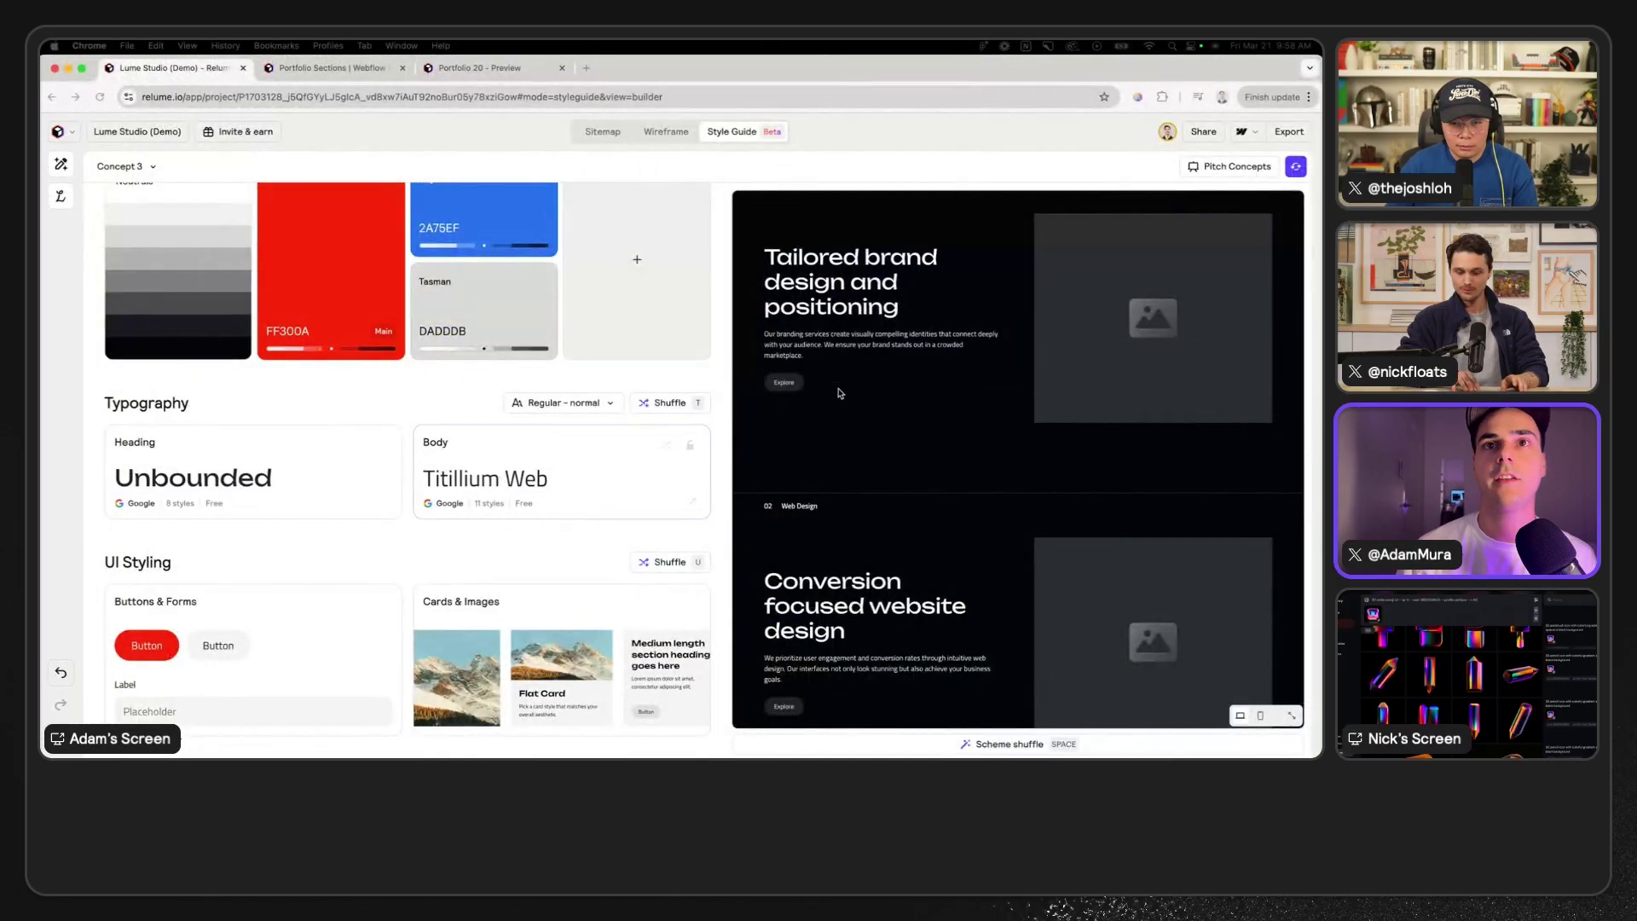
scroll(975, 323, down, 3)
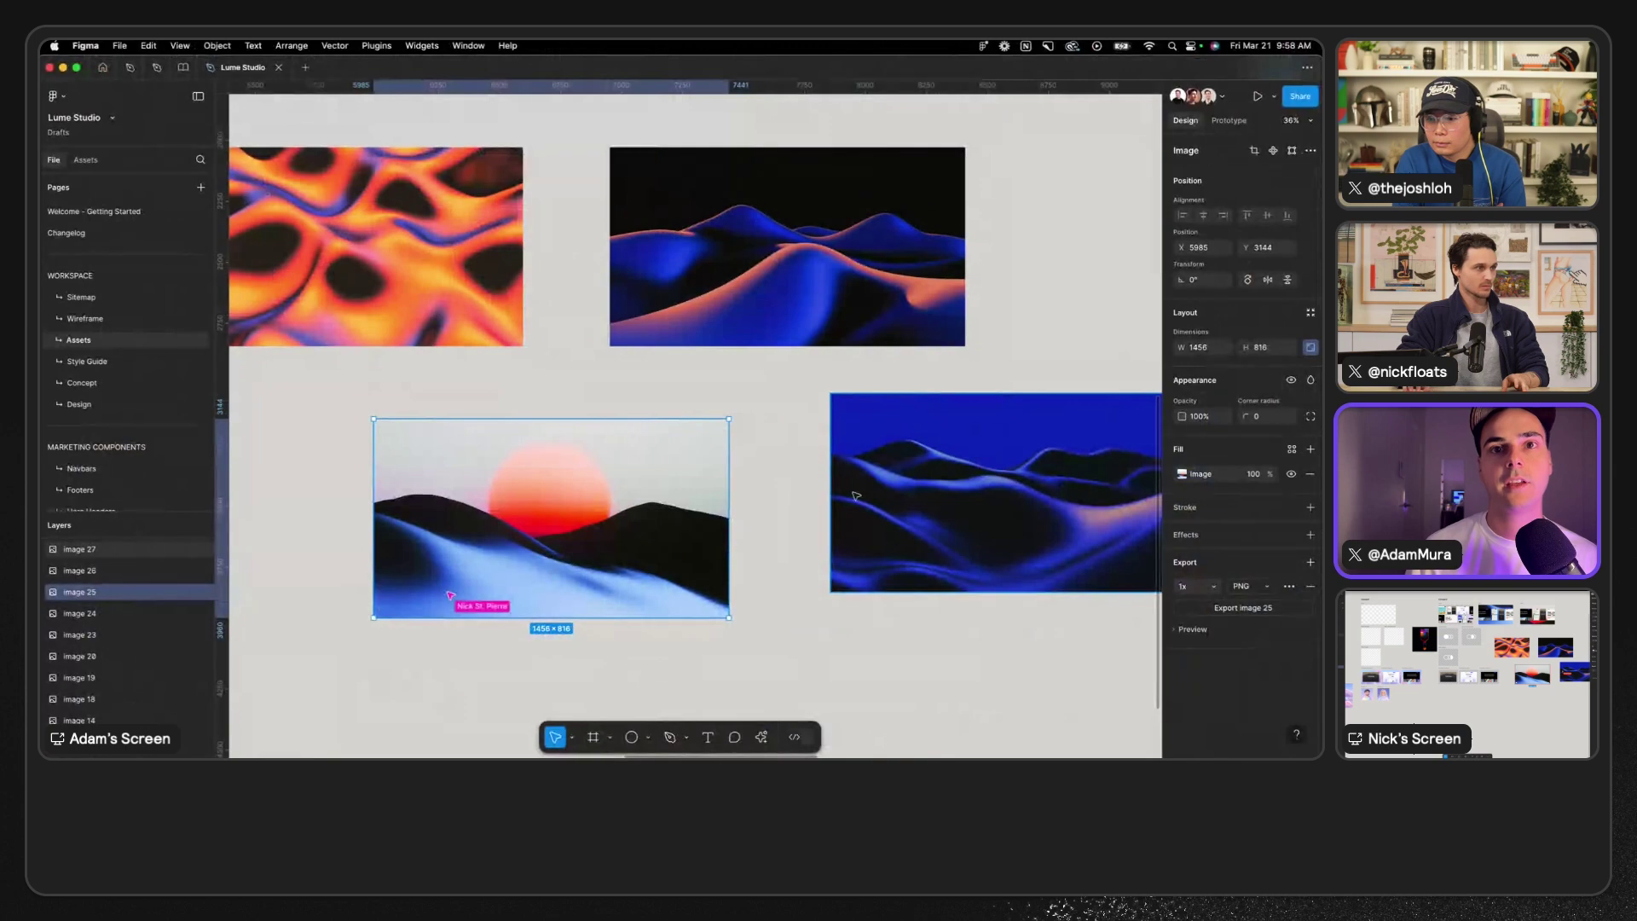
scroll(855, 496, right, 3)
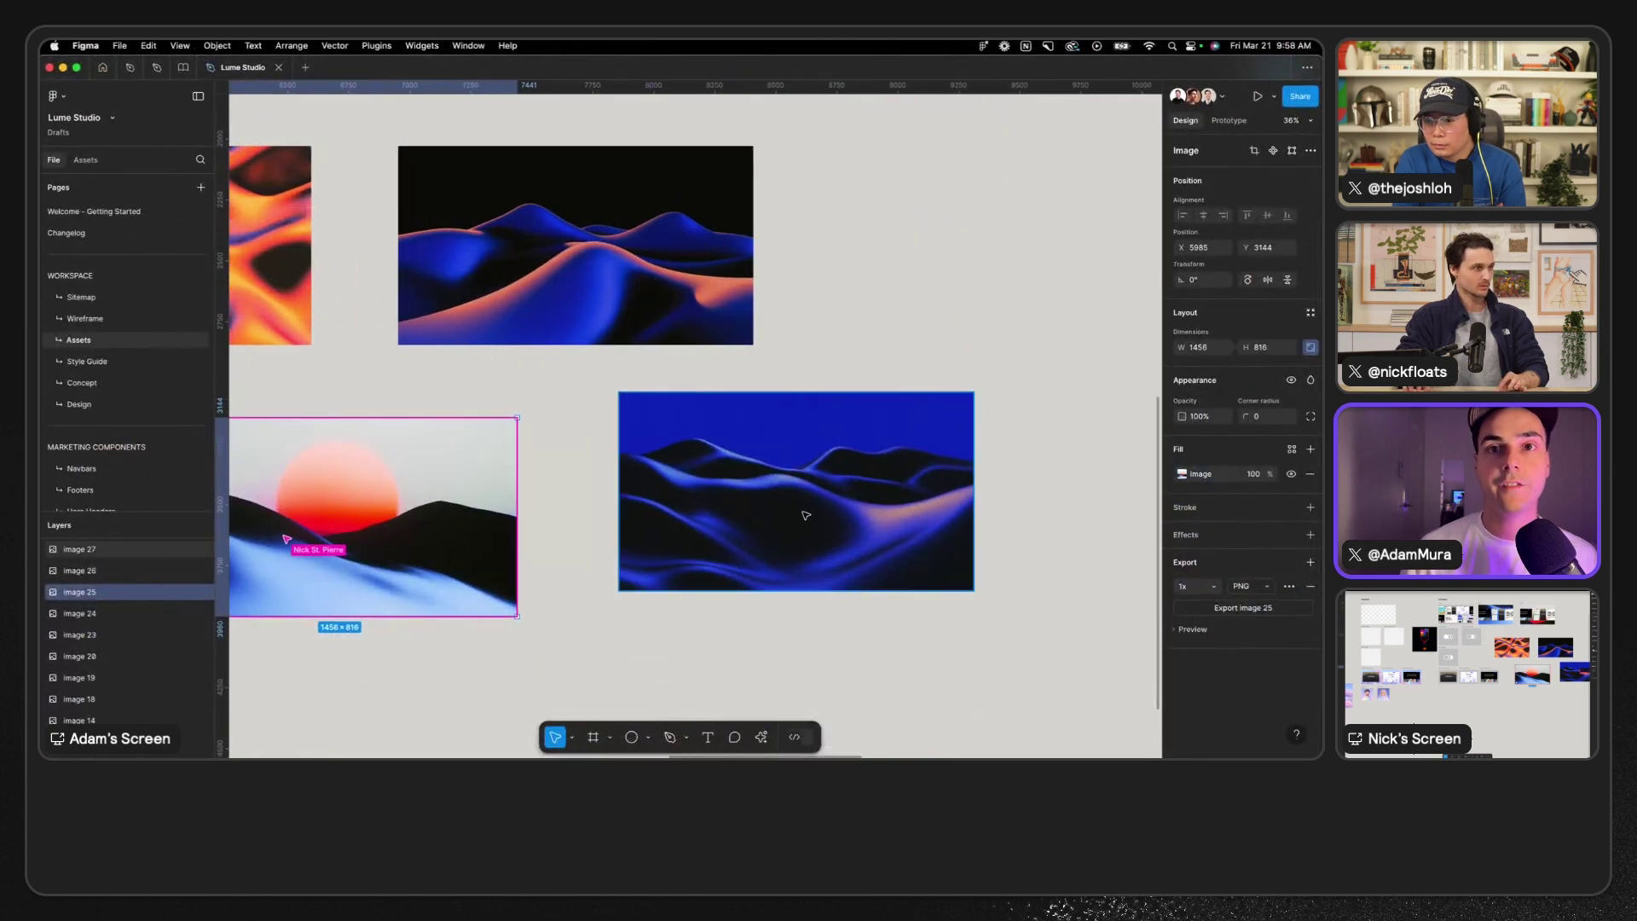
scroll(360, 542, up, 3)
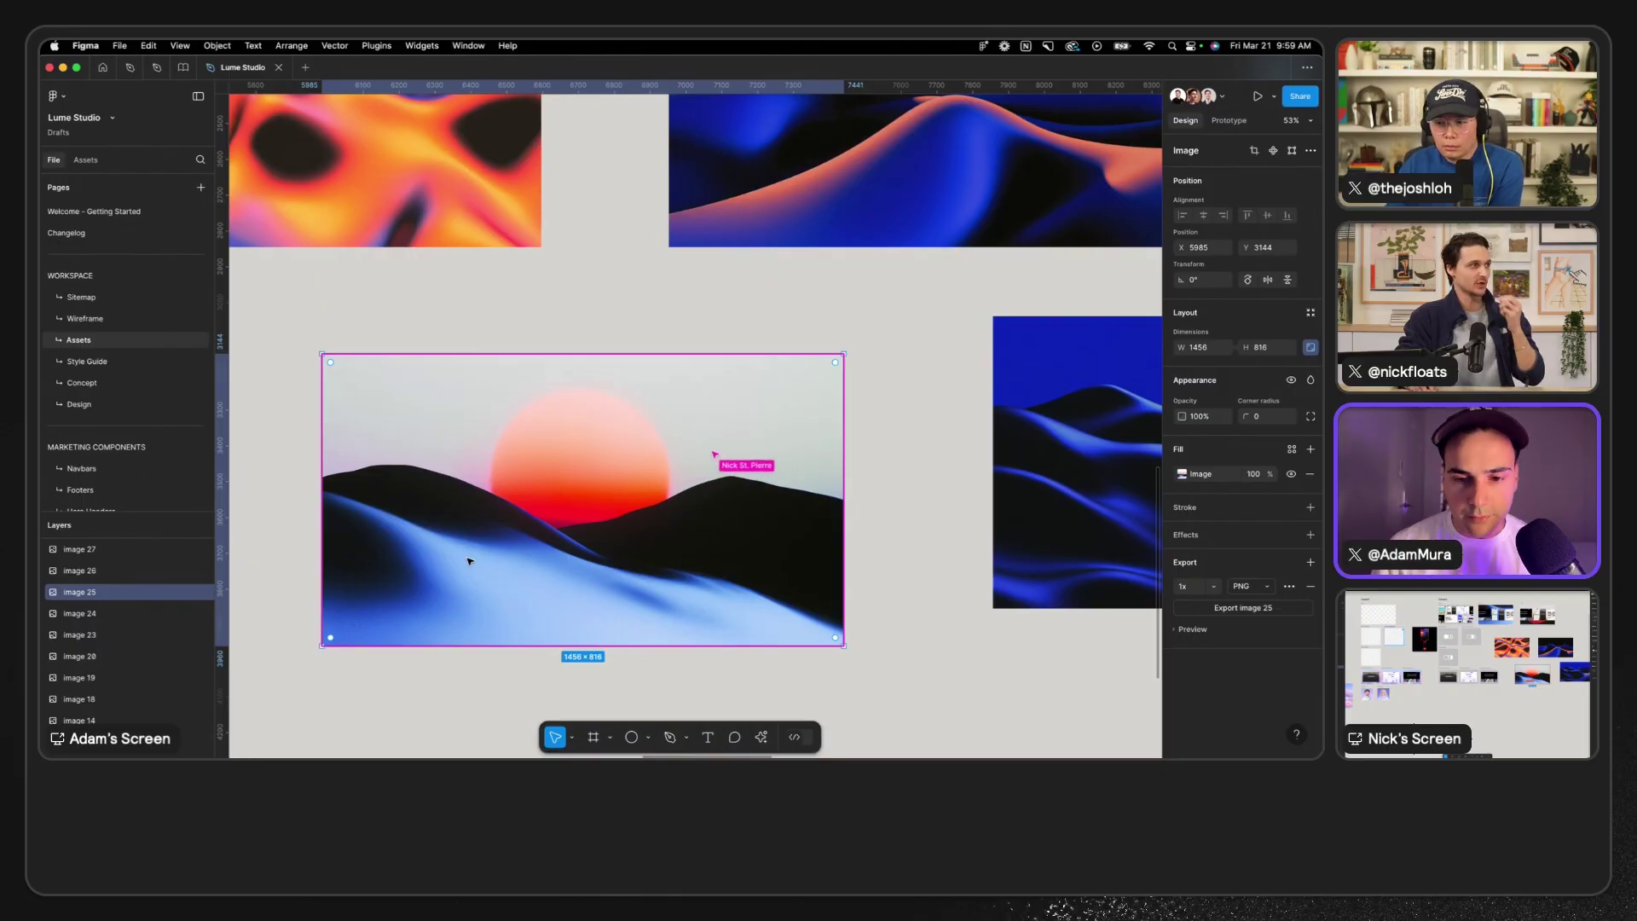
scroll(629, 479, down, 3)
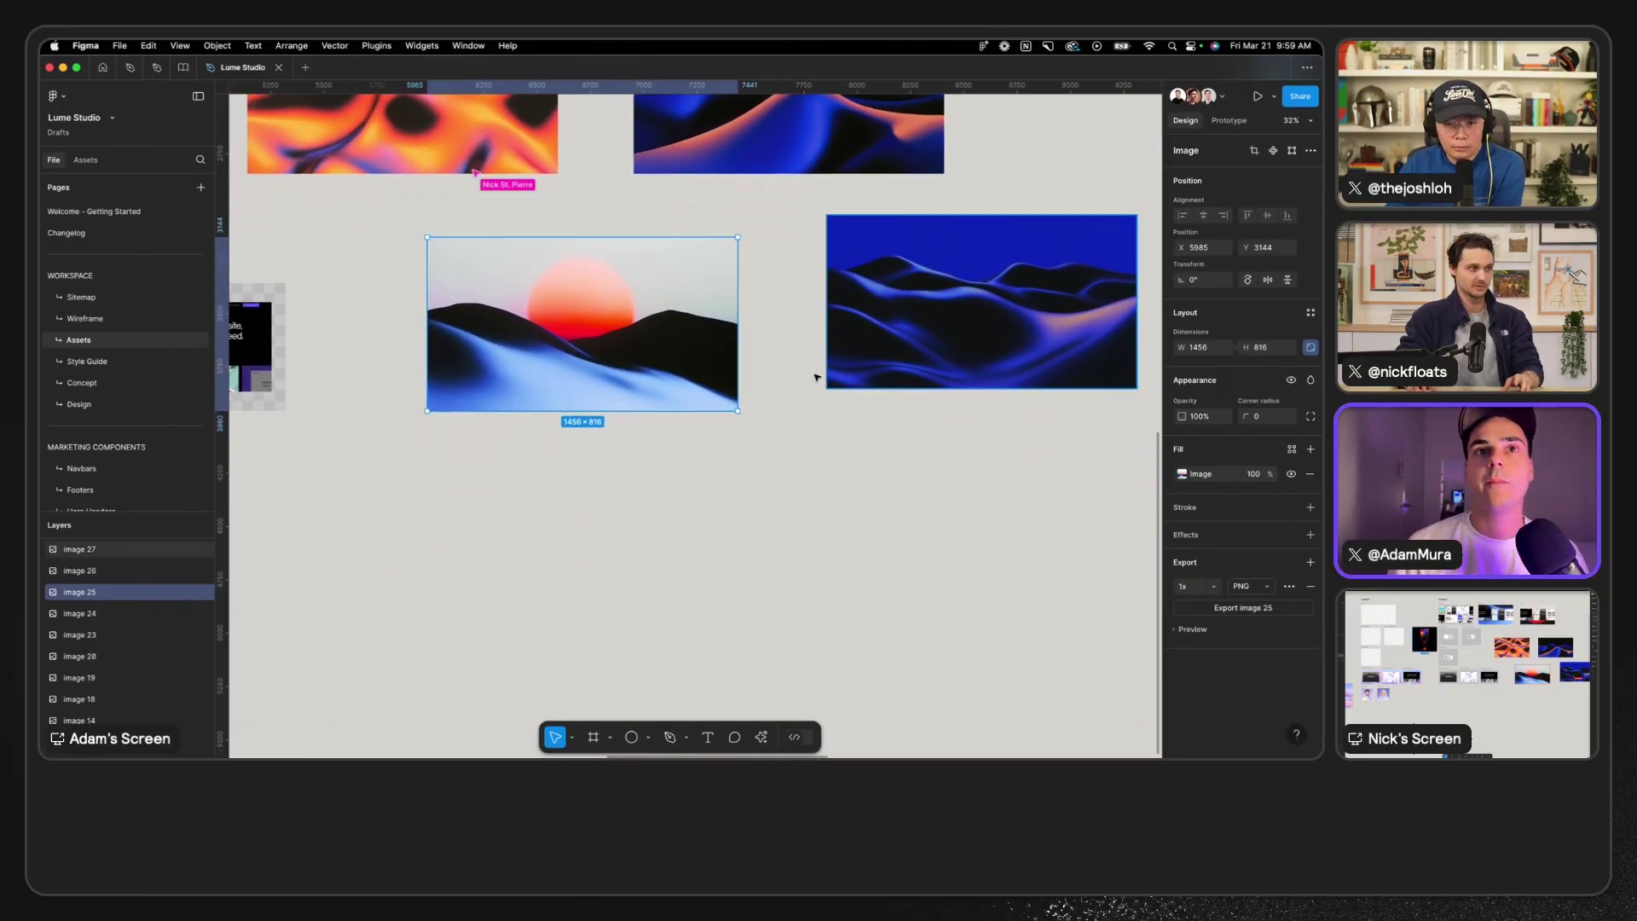
scroll(817, 377, down, 5)
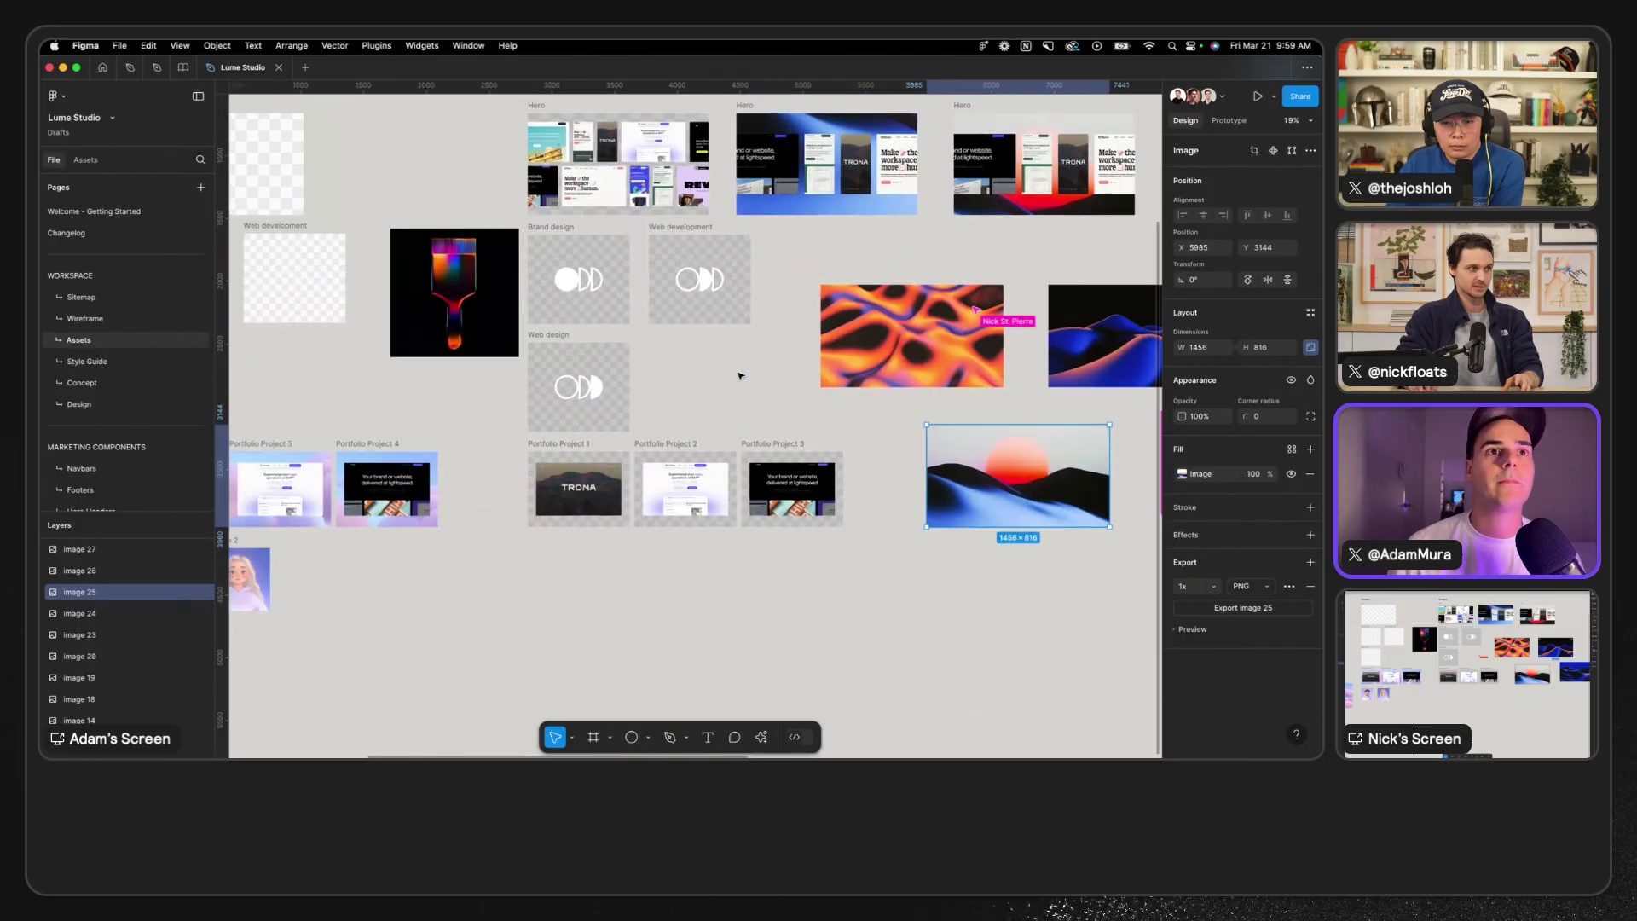
scroll(740, 376, up, 5)
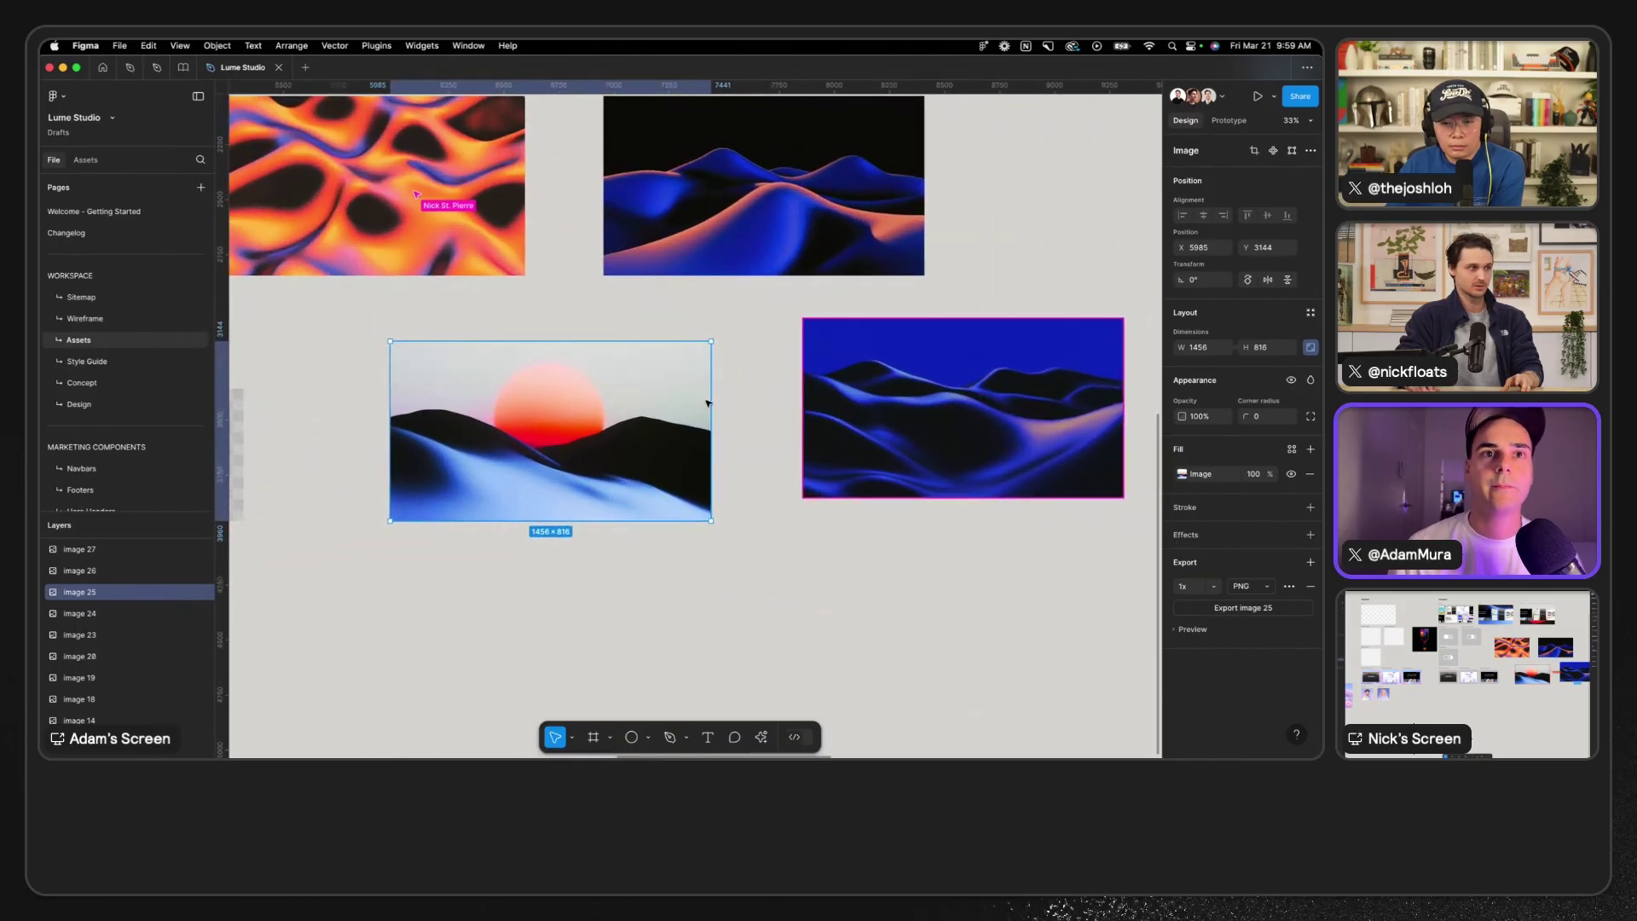
- Paste the sunset landscape image into the Brand design frame of Concept 2
scroll(706, 403, left, 10)
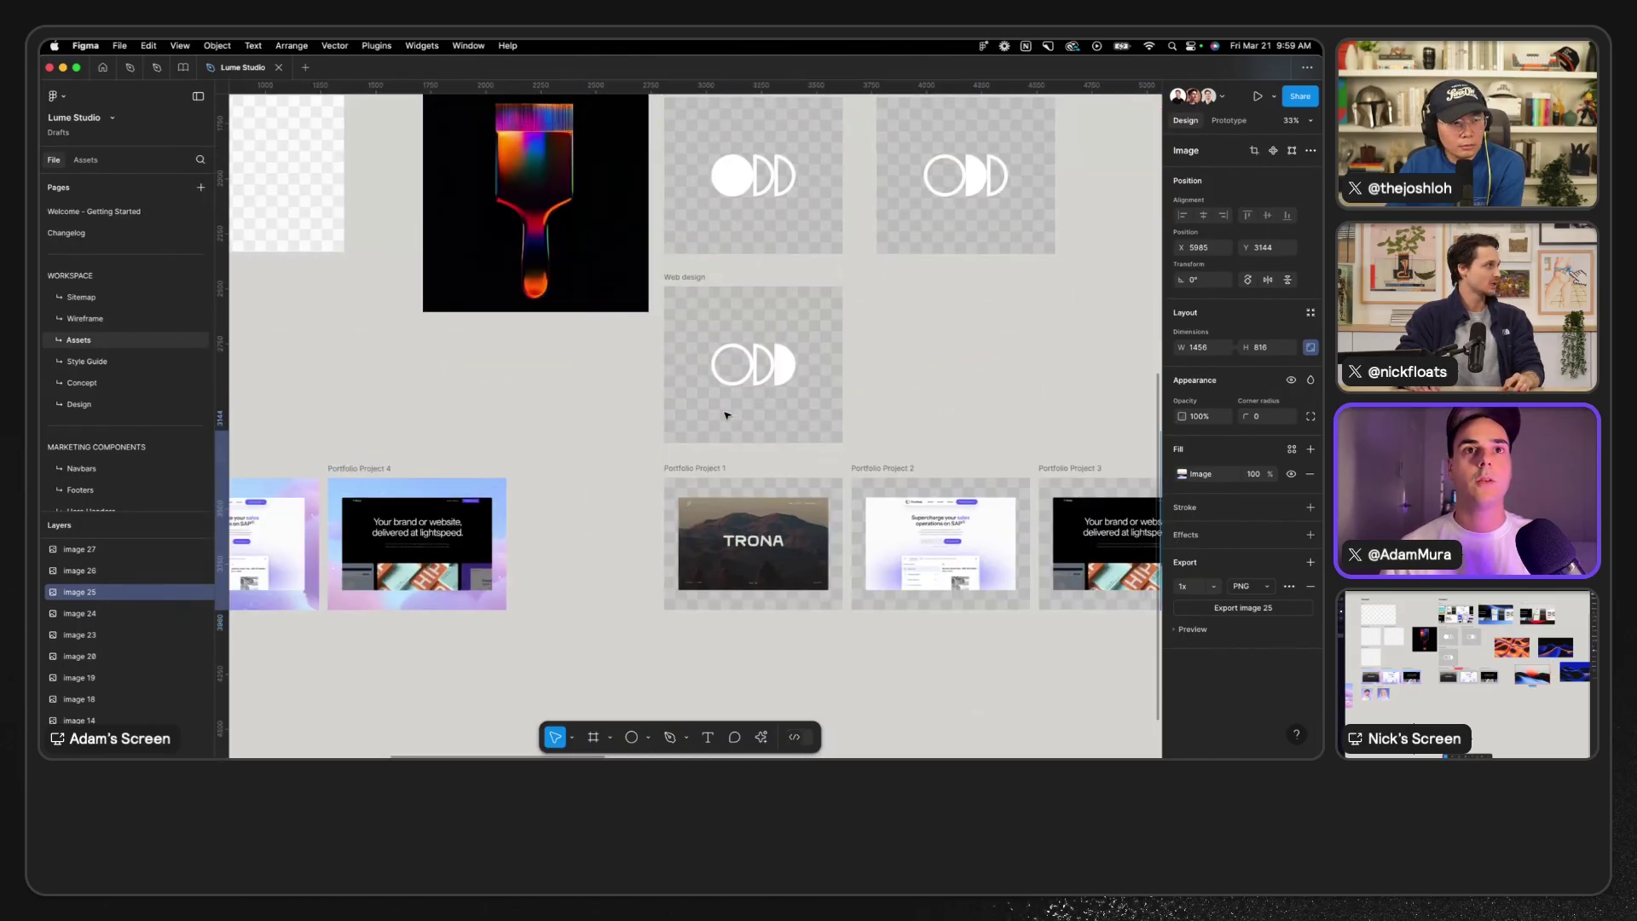
scroll(727, 415, up, 2)
scroll(726, 415, left, 2)
click(874, 305)
key(ctrl+v)
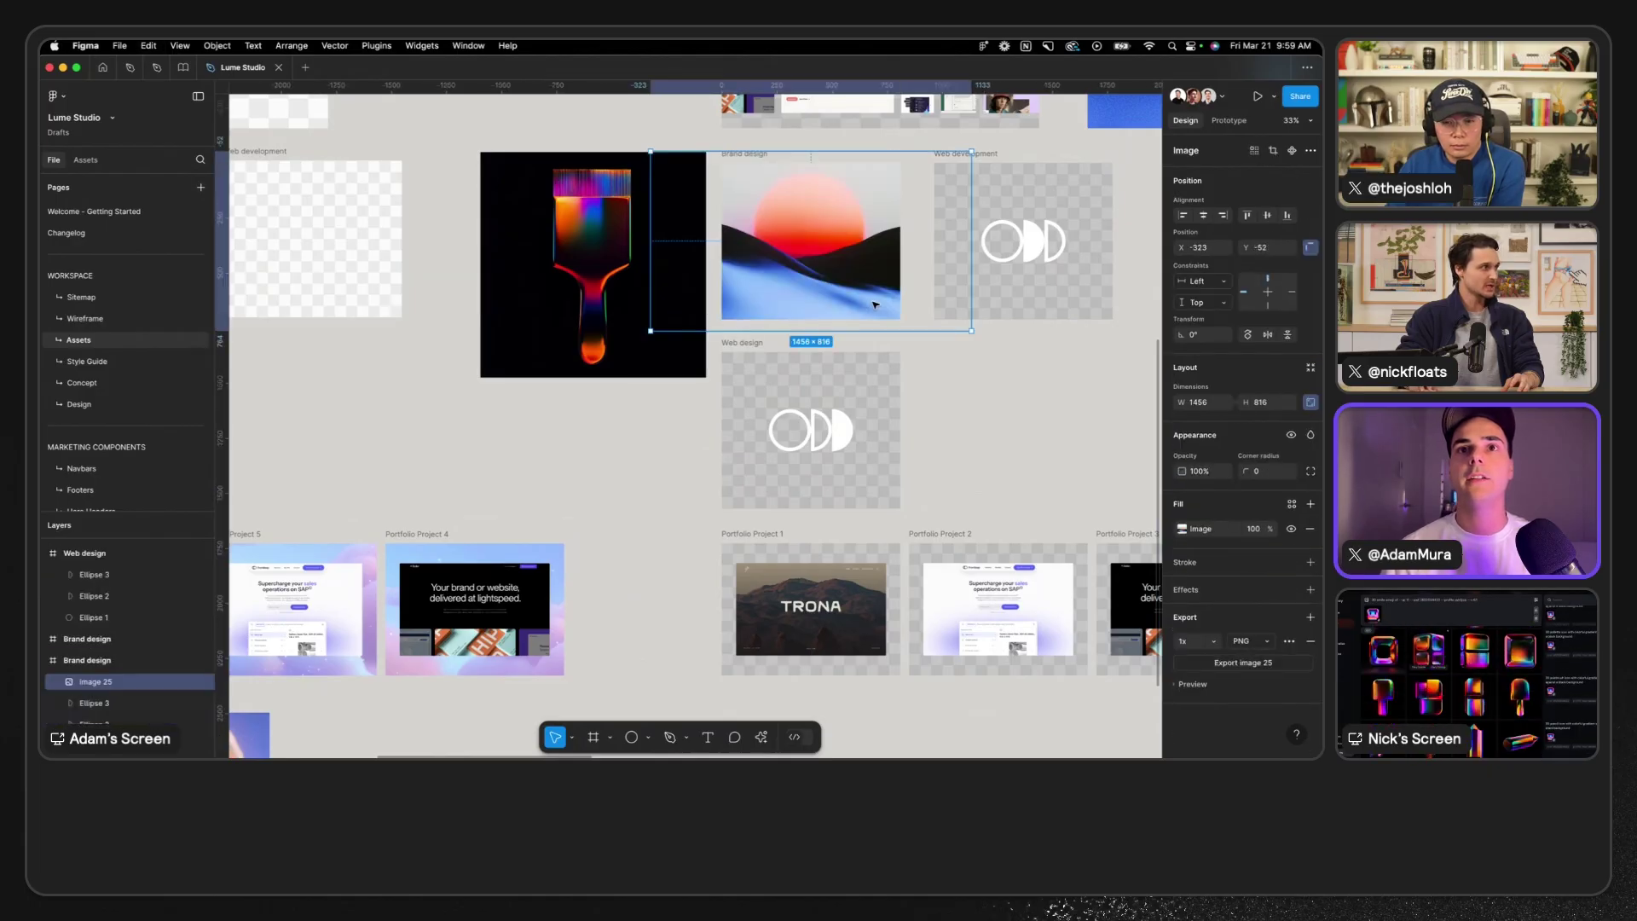
- Send the sunset image behind the logo shapes in the Brand design frame and enlarge it to 2442 × 1369
scroll(822, 319, up, 2)
scroll(822, 319, right, 2)
right_click(806, 319)
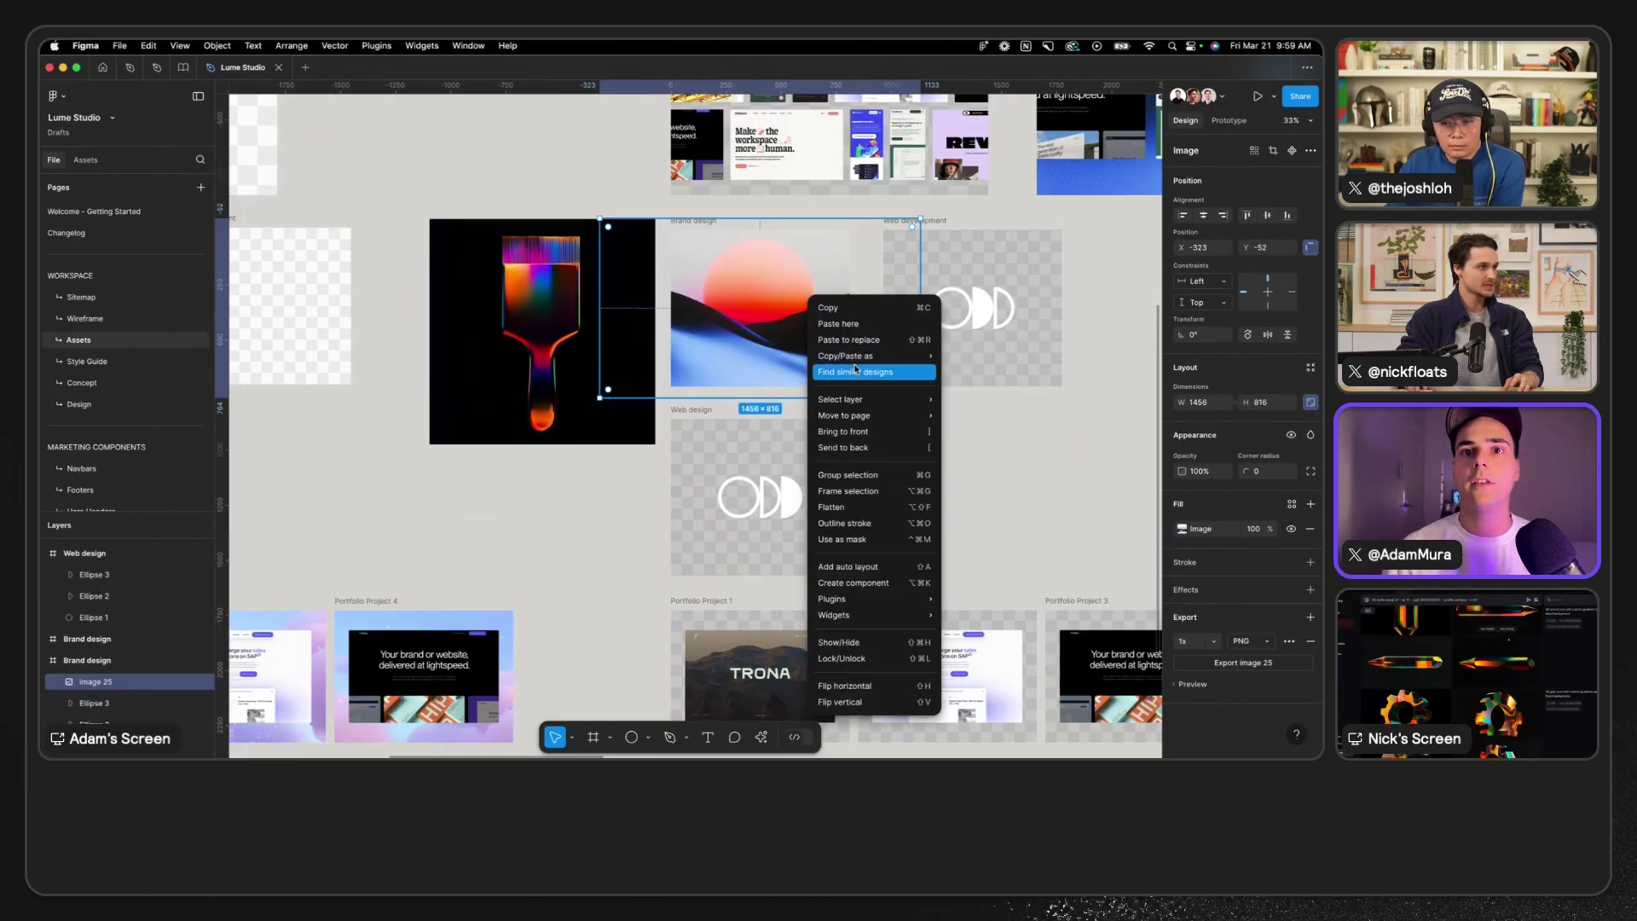
click(853, 446)
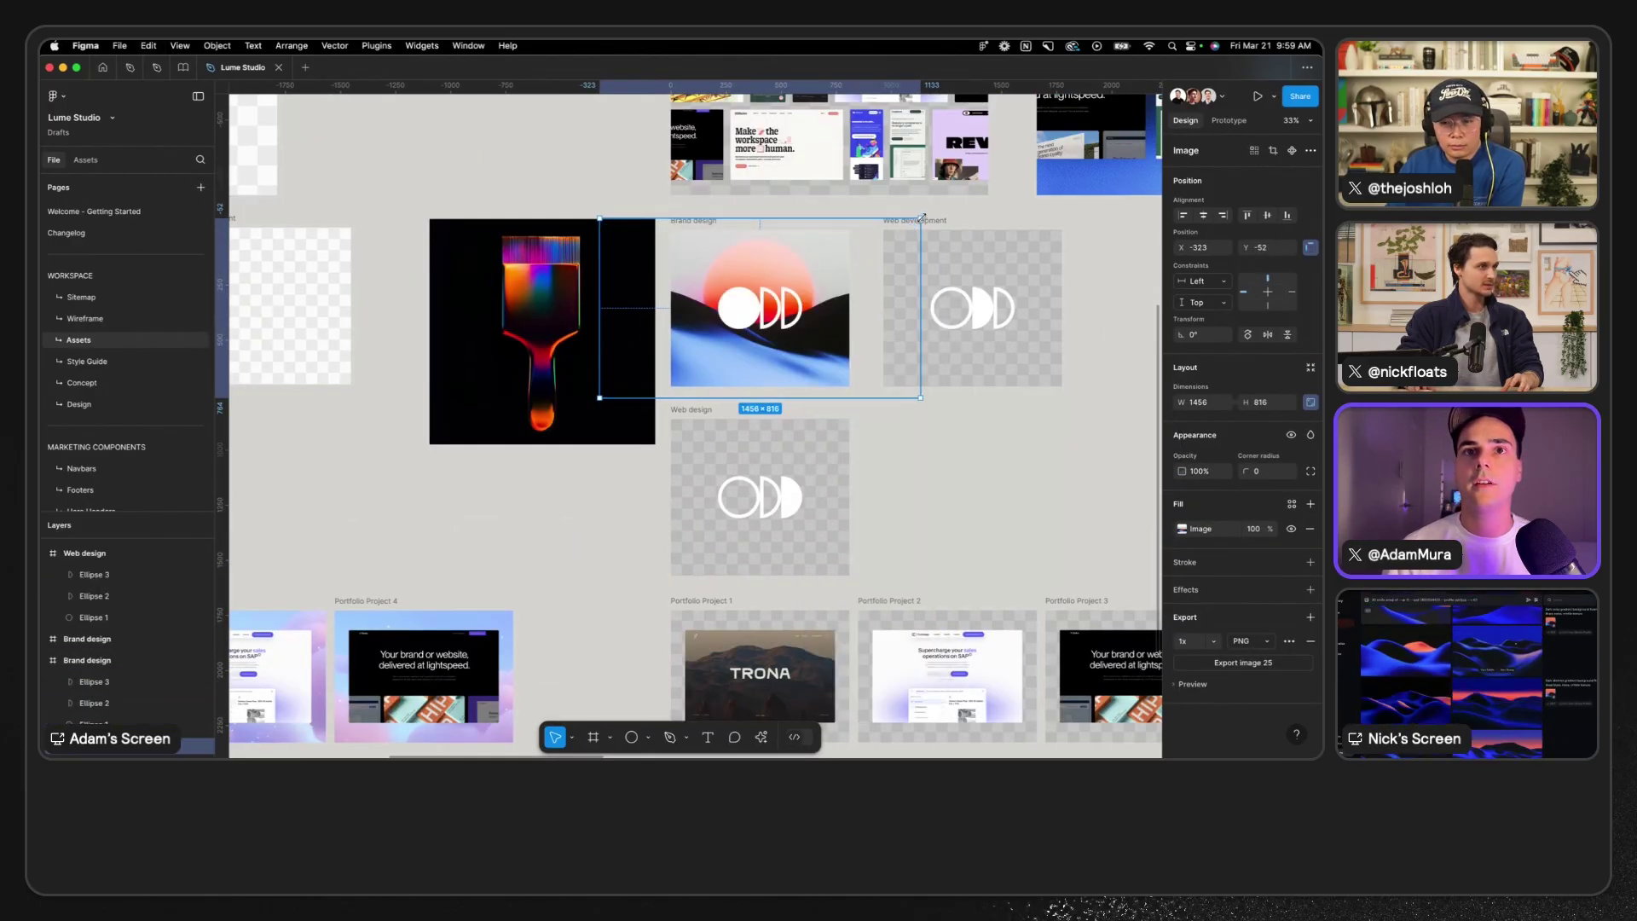
drag(921, 218, 1138, 99)
click(942, 503)
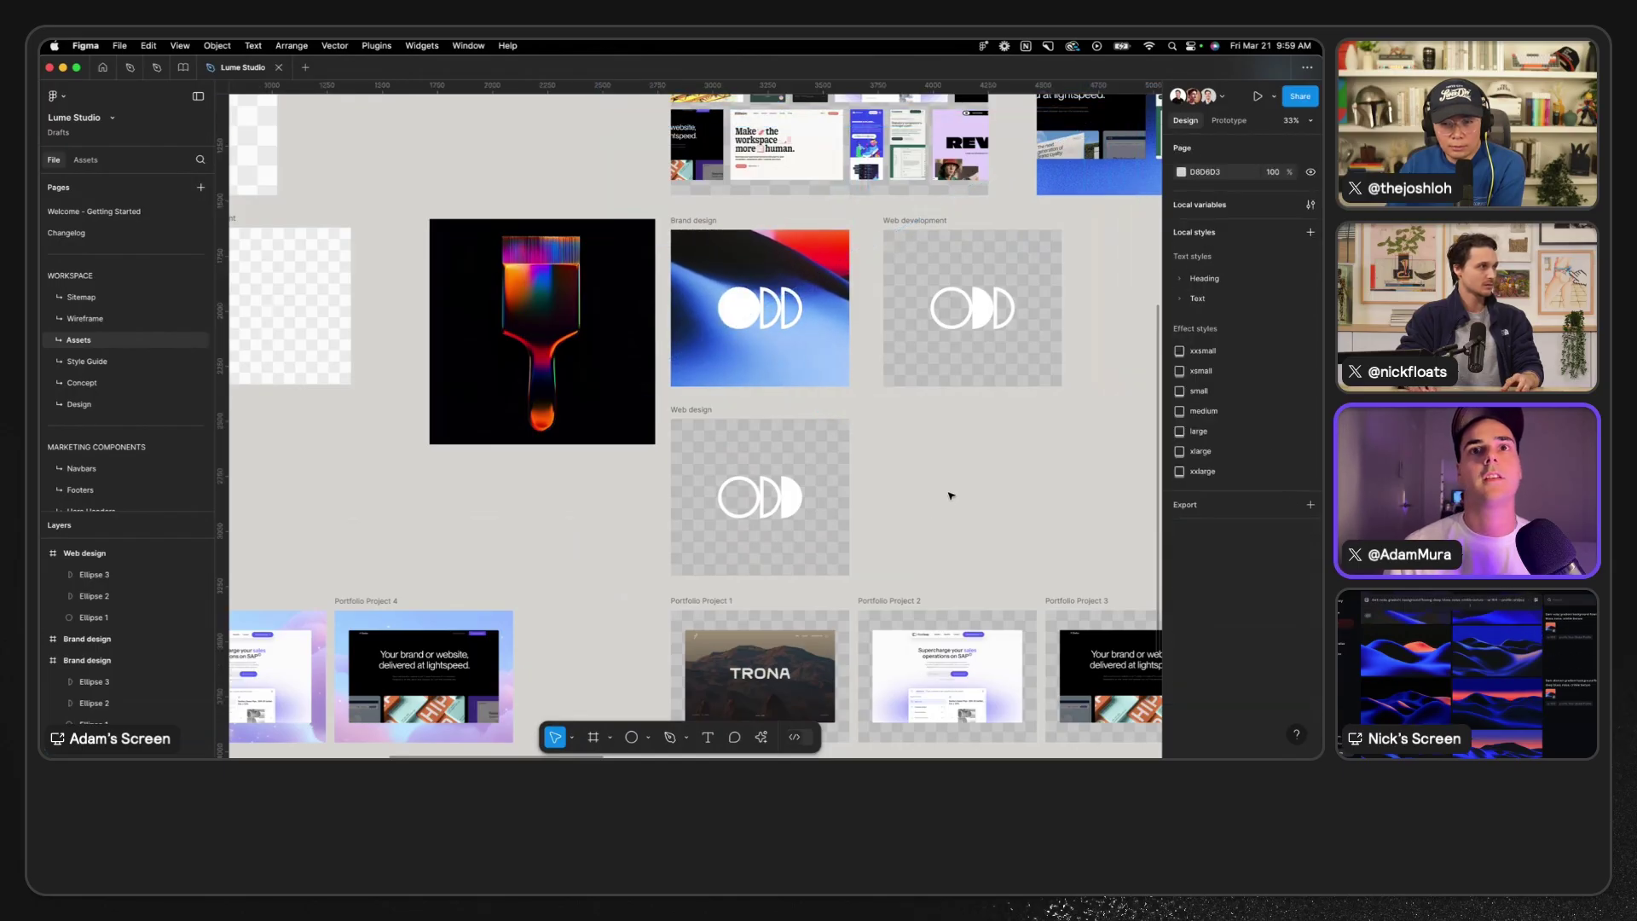
- Copy the enlarged sunset image from the Brand design frame into the Web development frame
scroll(937, 356, up, 3)
click(946, 363)
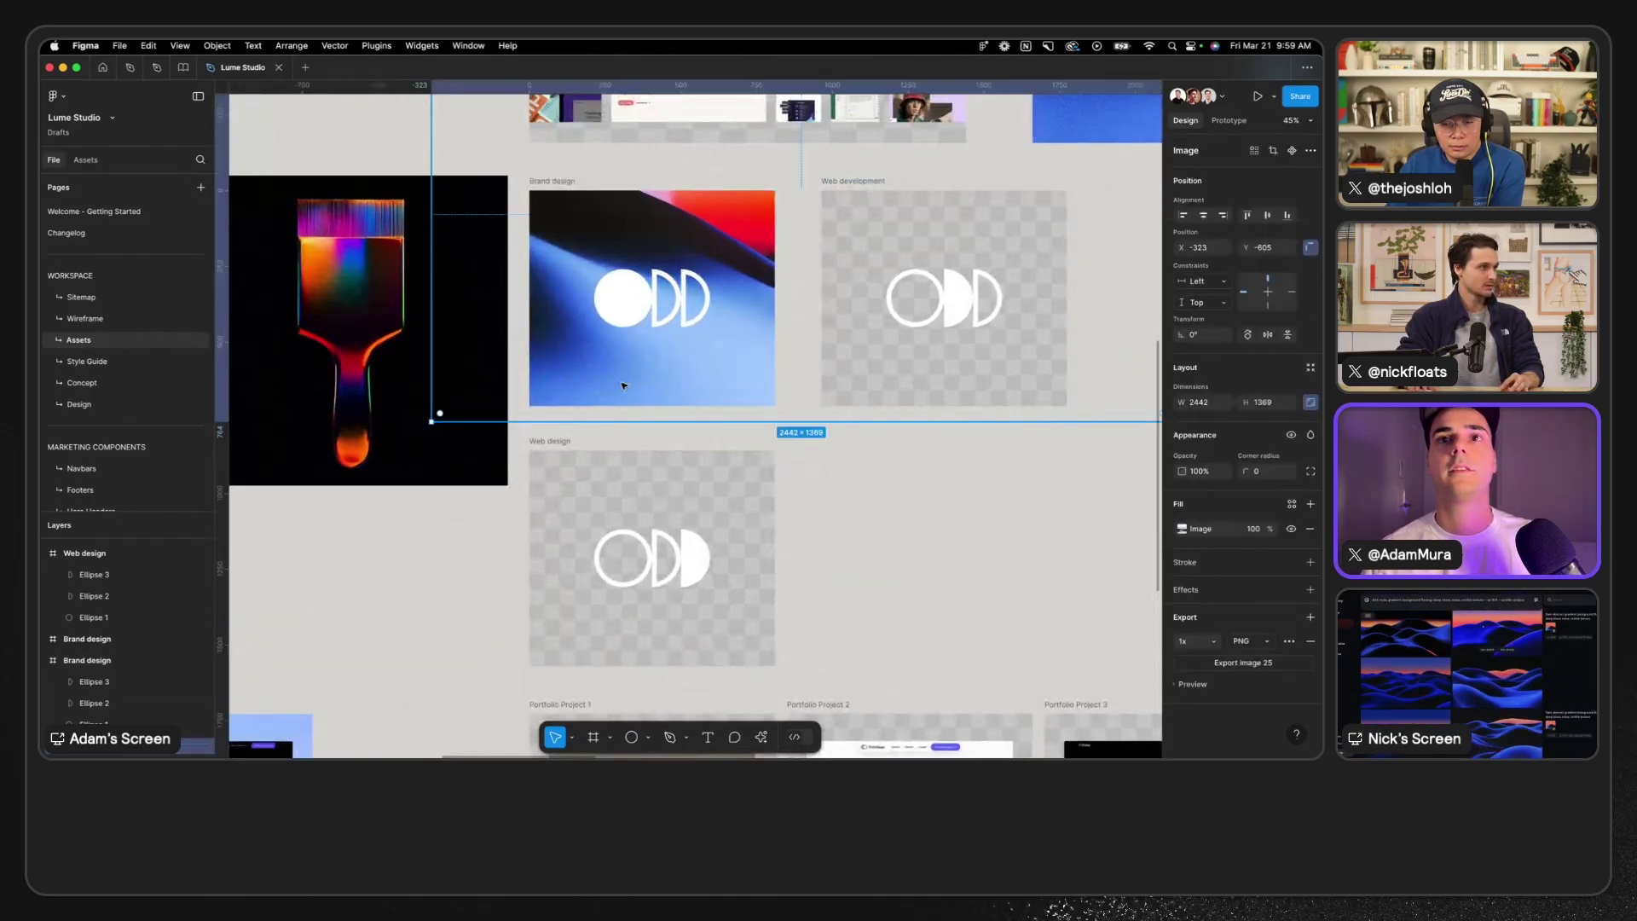
click(957, 372)
key(ctrl+v)
right_click(957, 372)
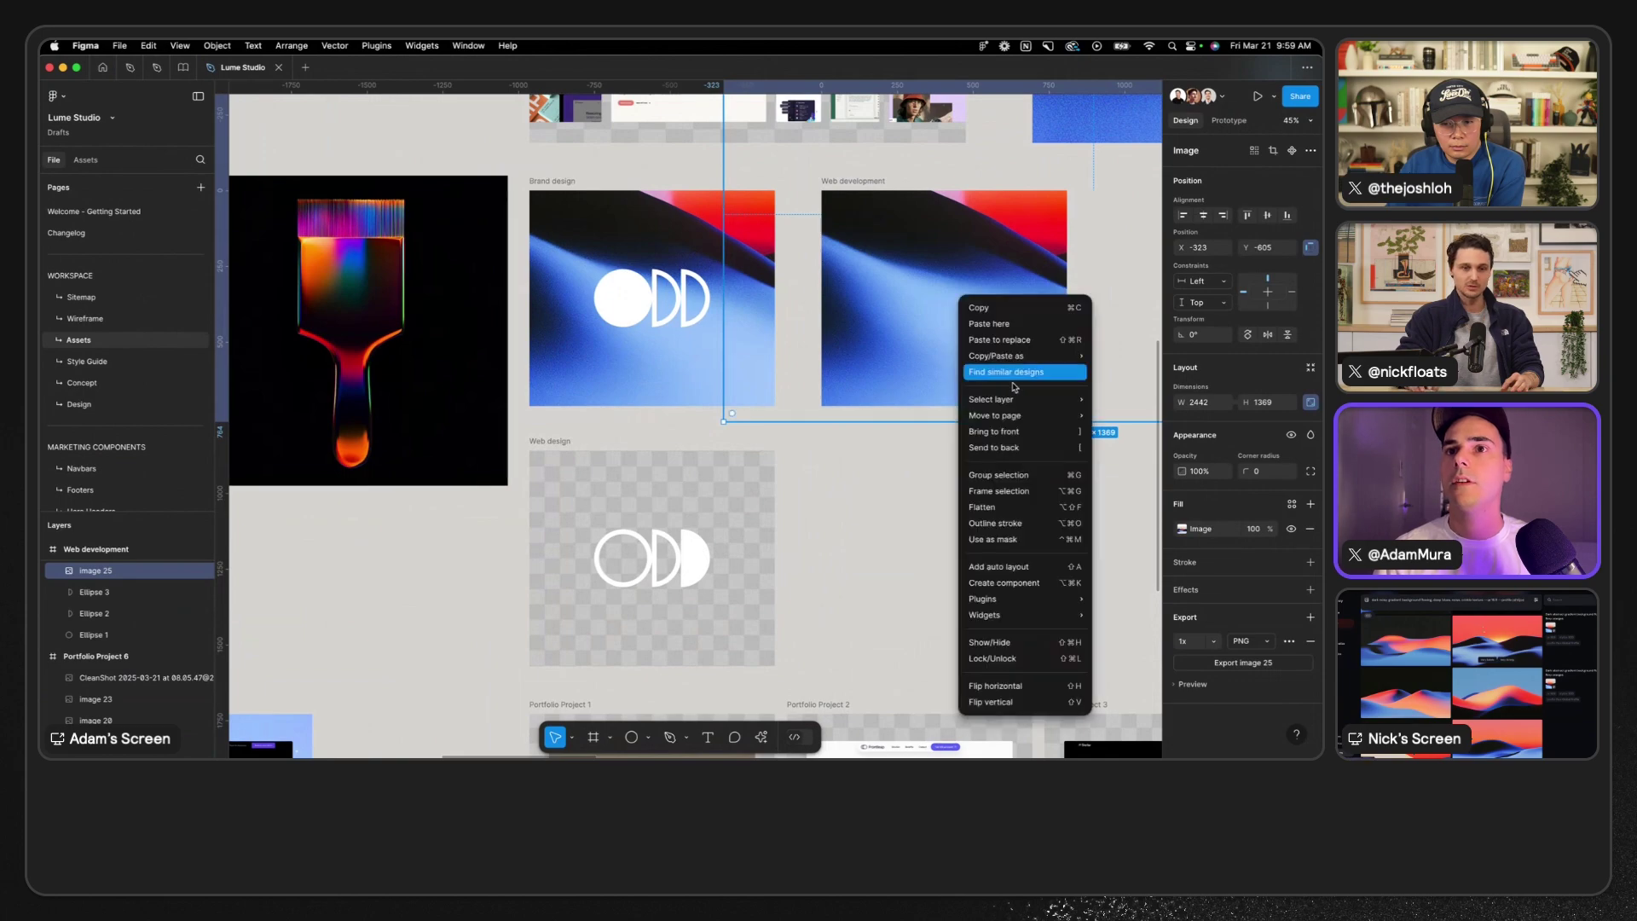
key(Escape)
- Flip the sunset image in the Web development frame horizontally
key(super+shift+slash)
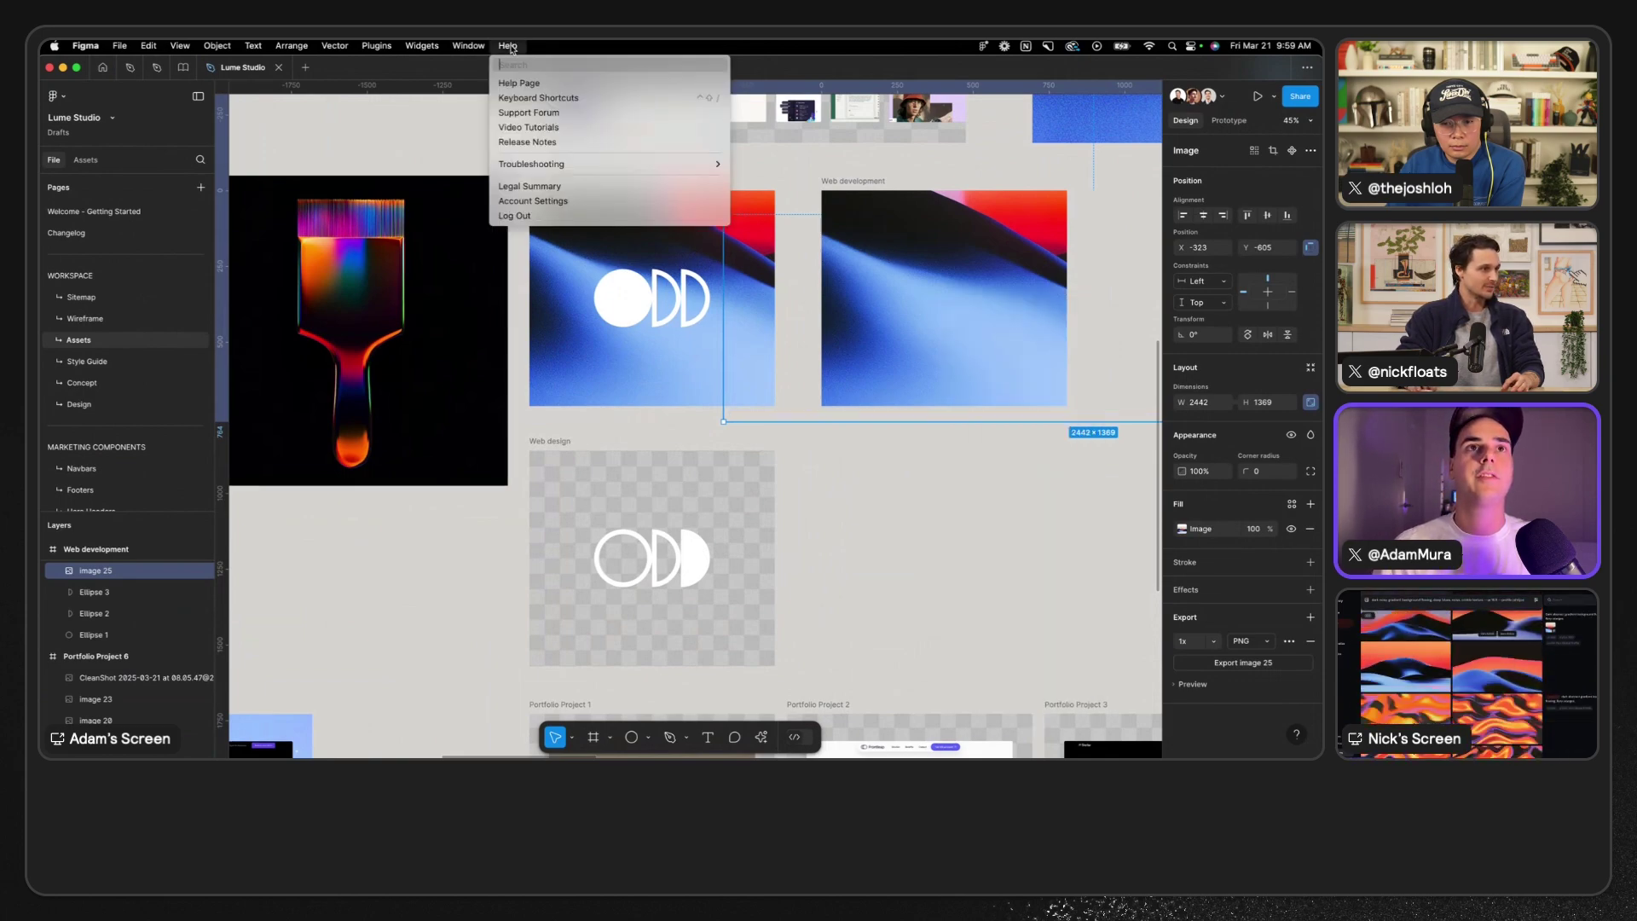
text(flip)
key(Down)
key(Down)
key(Return)
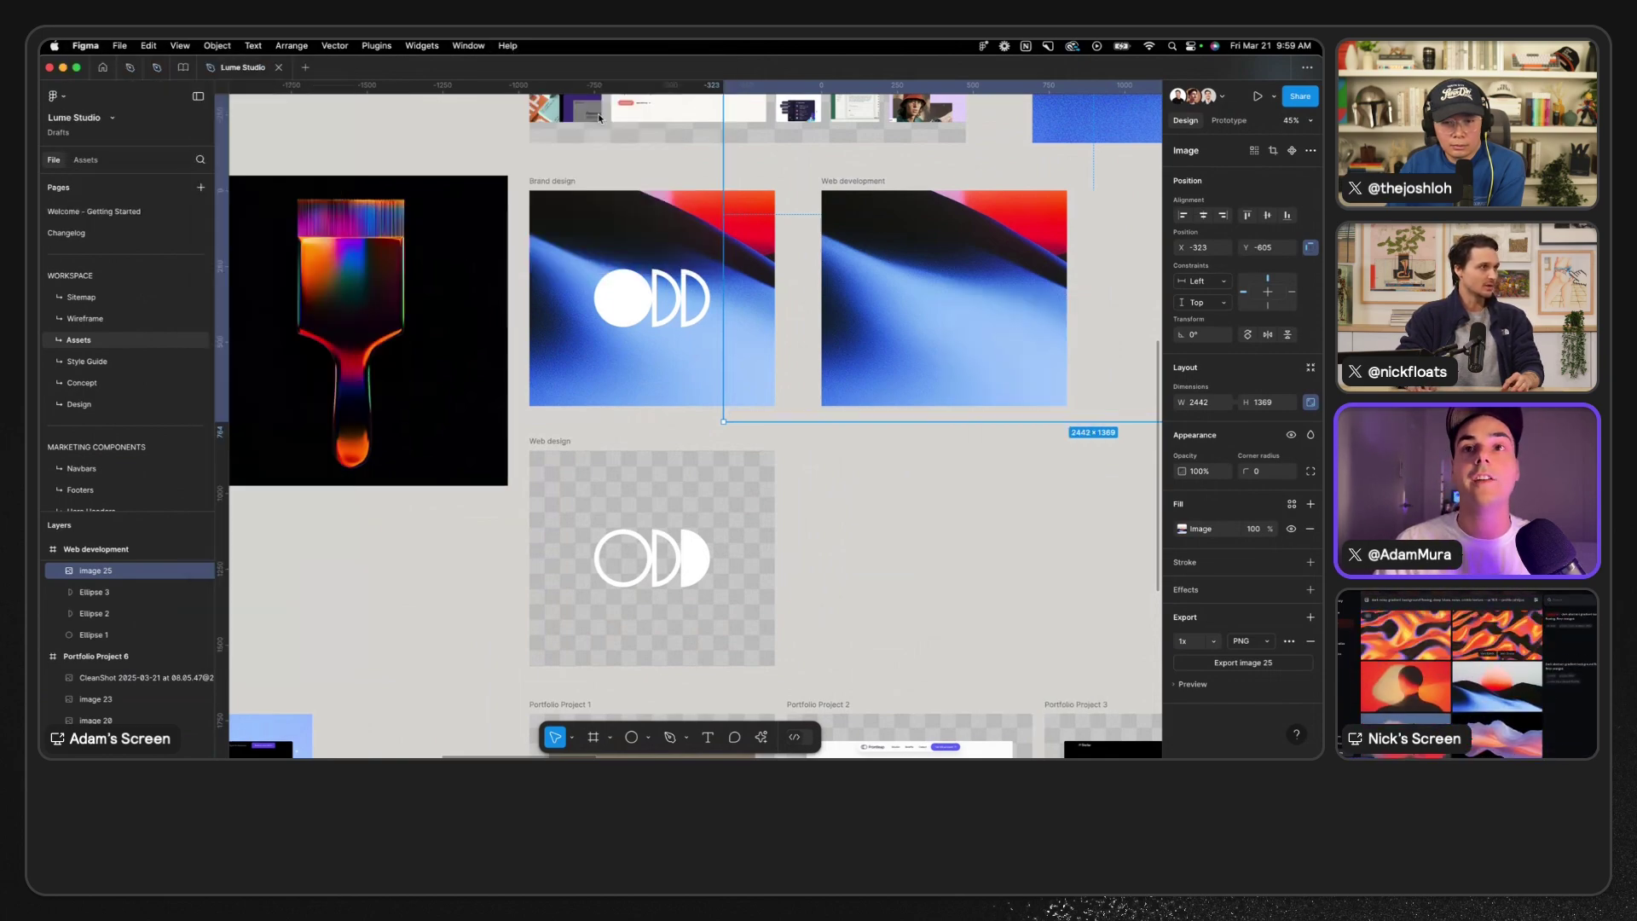
- Send the sunset image behind the logo shapes in the Web development frame
scroll(1082, 244, right, 3)
right_click(797, 300)
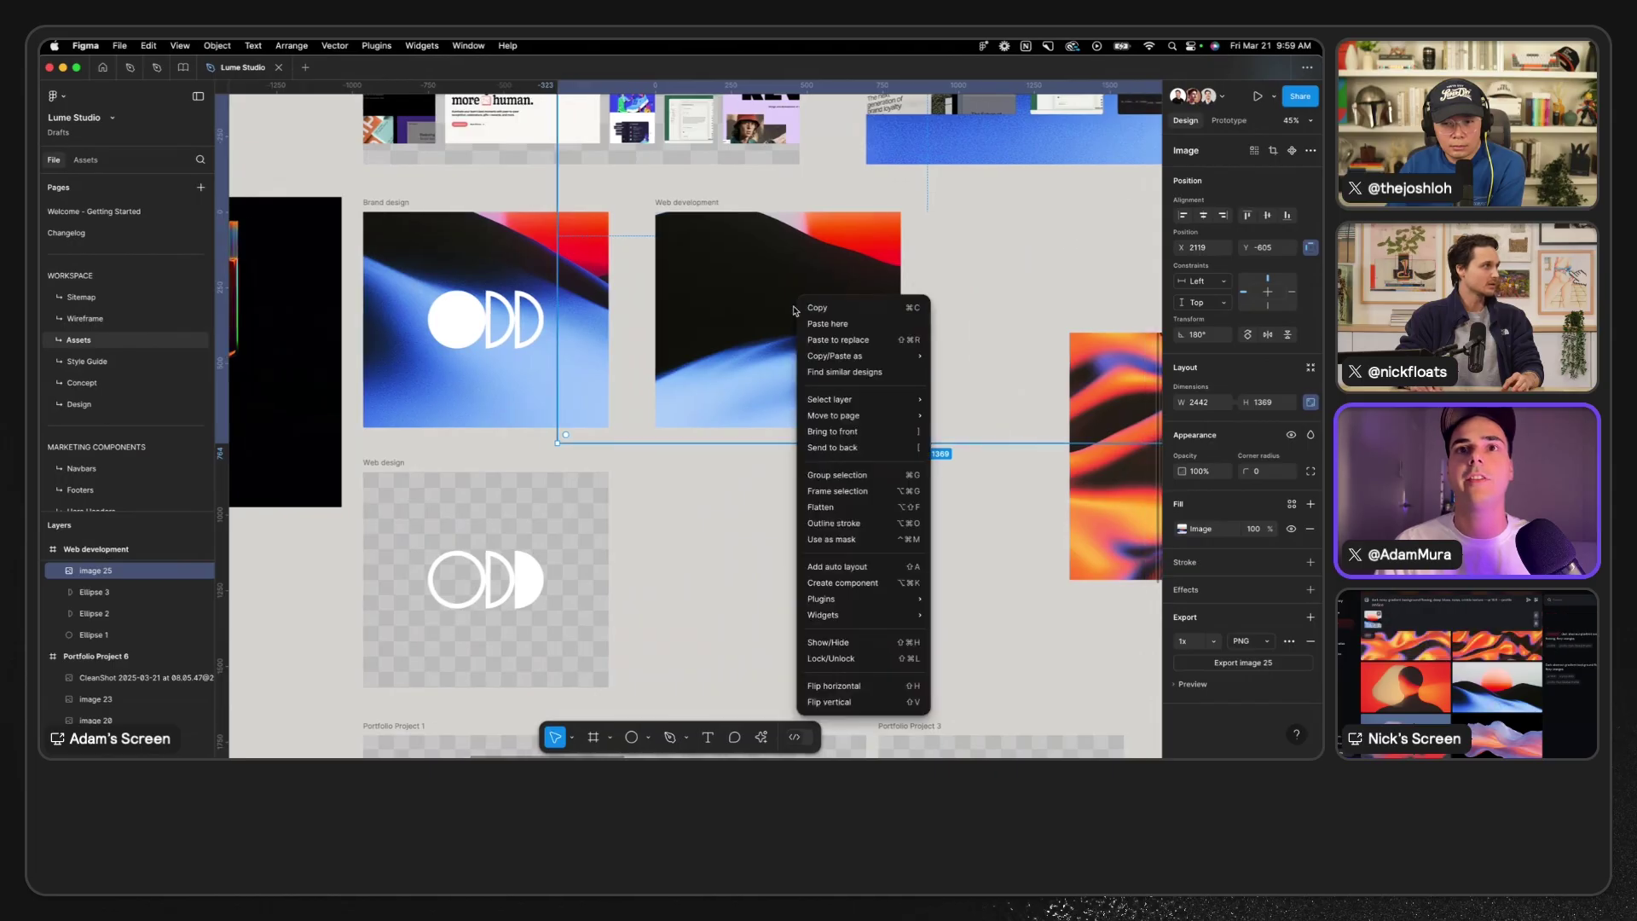
mouse_move(870, 357)
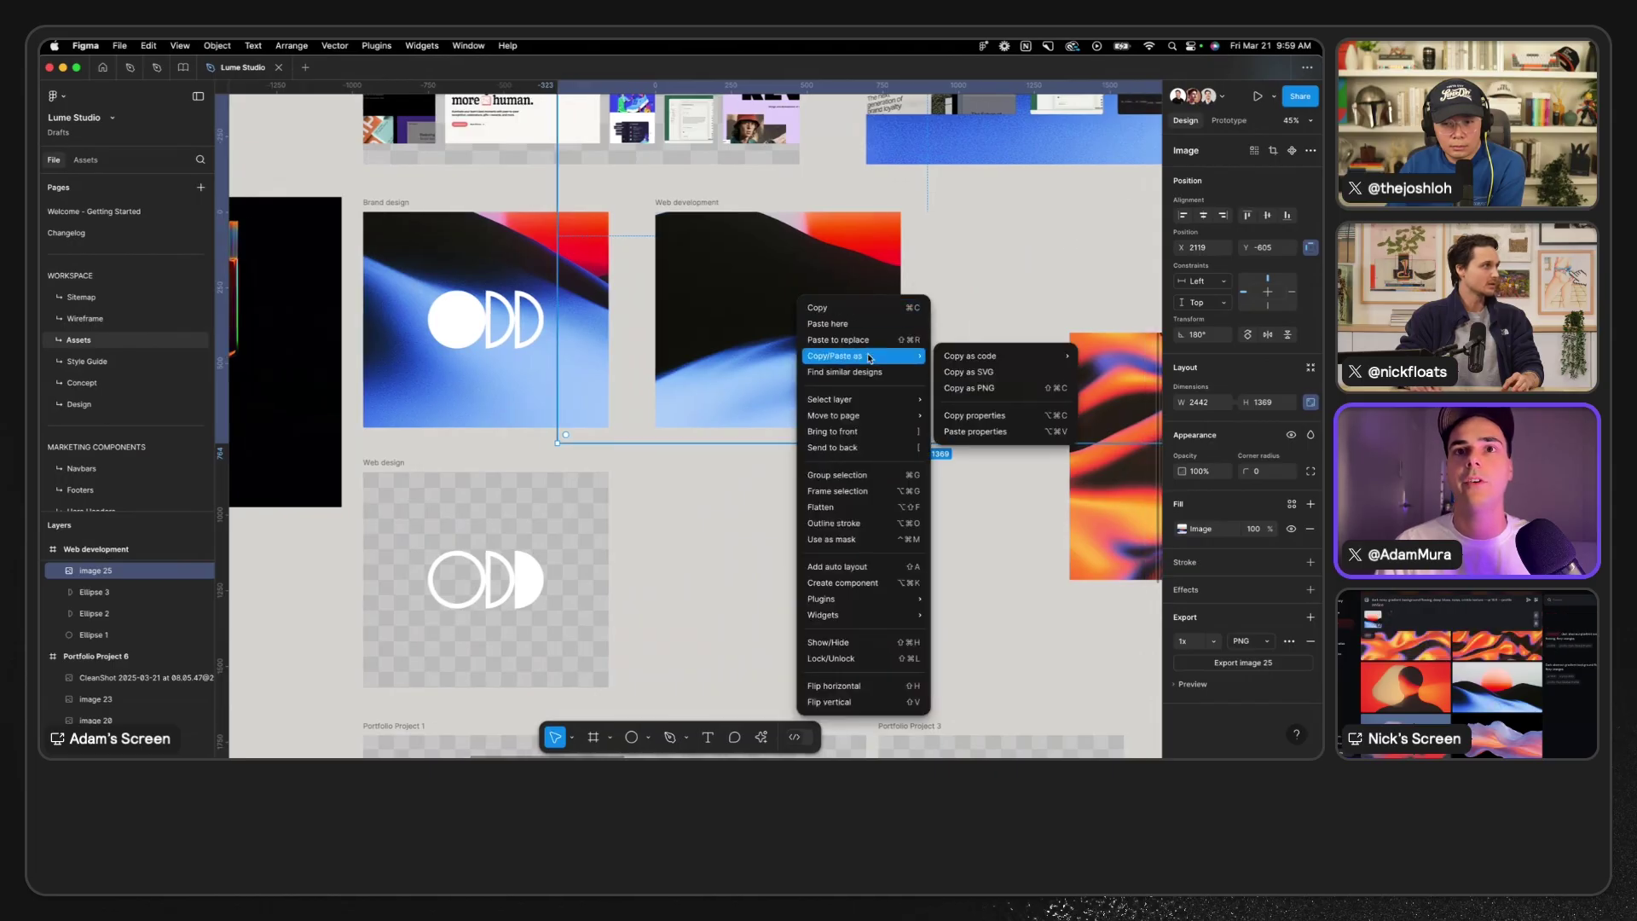
click(840, 433)
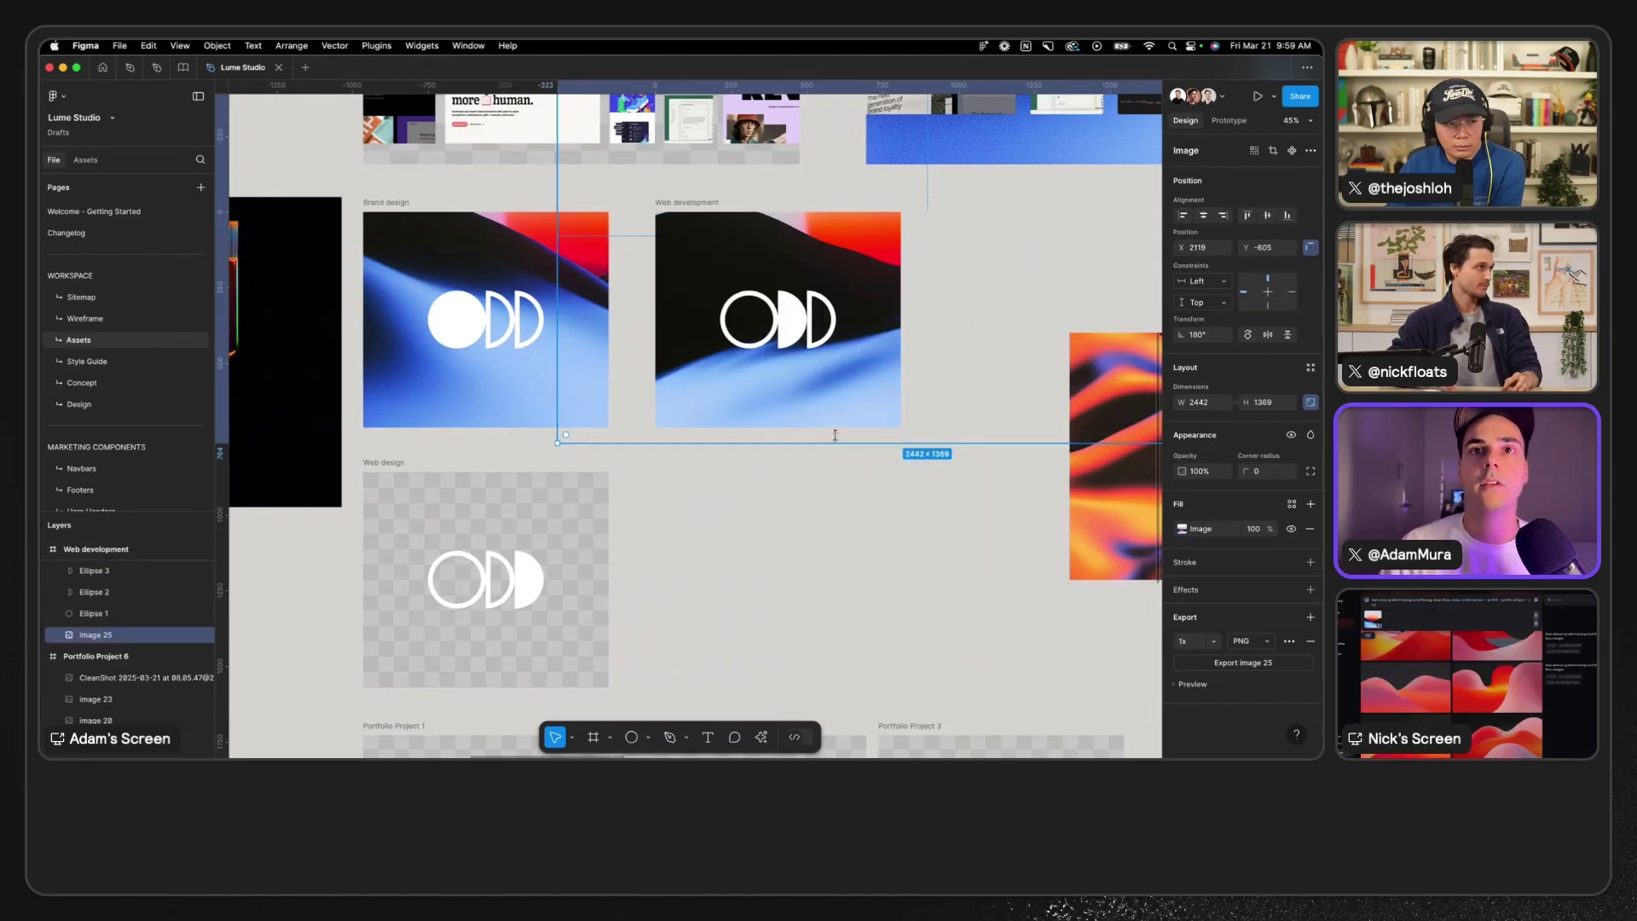
- Flip the sunset image in the Web development frame vertically
scroll(821, 462, down, 2)
scroll(821, 462, left, 2)
click(821, 463)
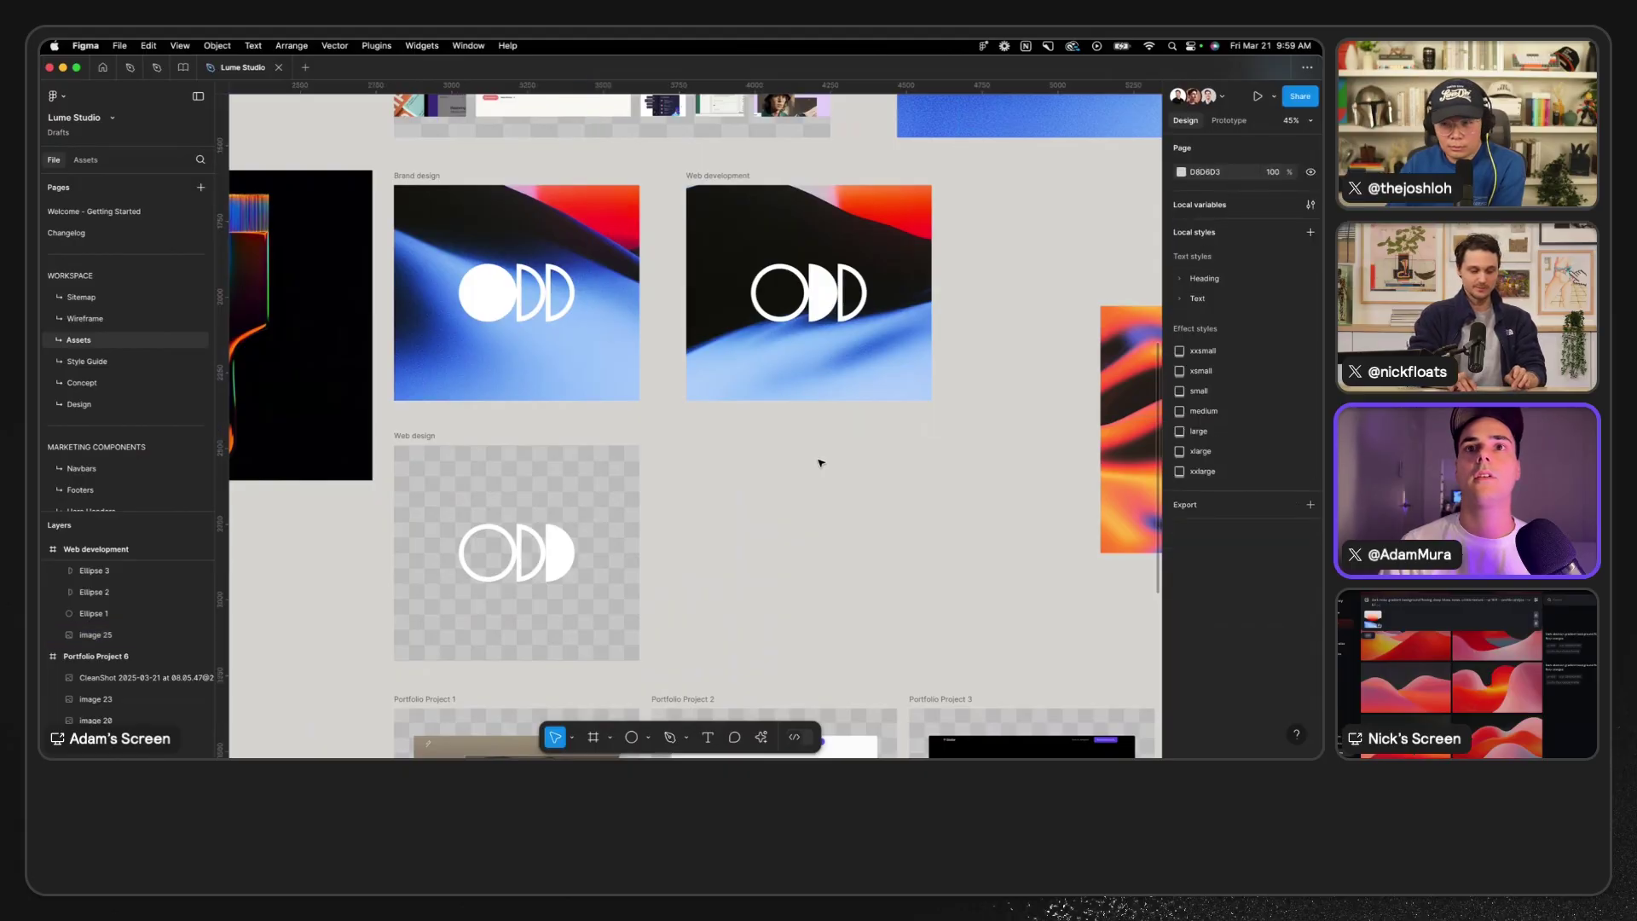
scroll(820, 462, down, 3)
scroll(836, 435, left, 1)
click(846, 388)
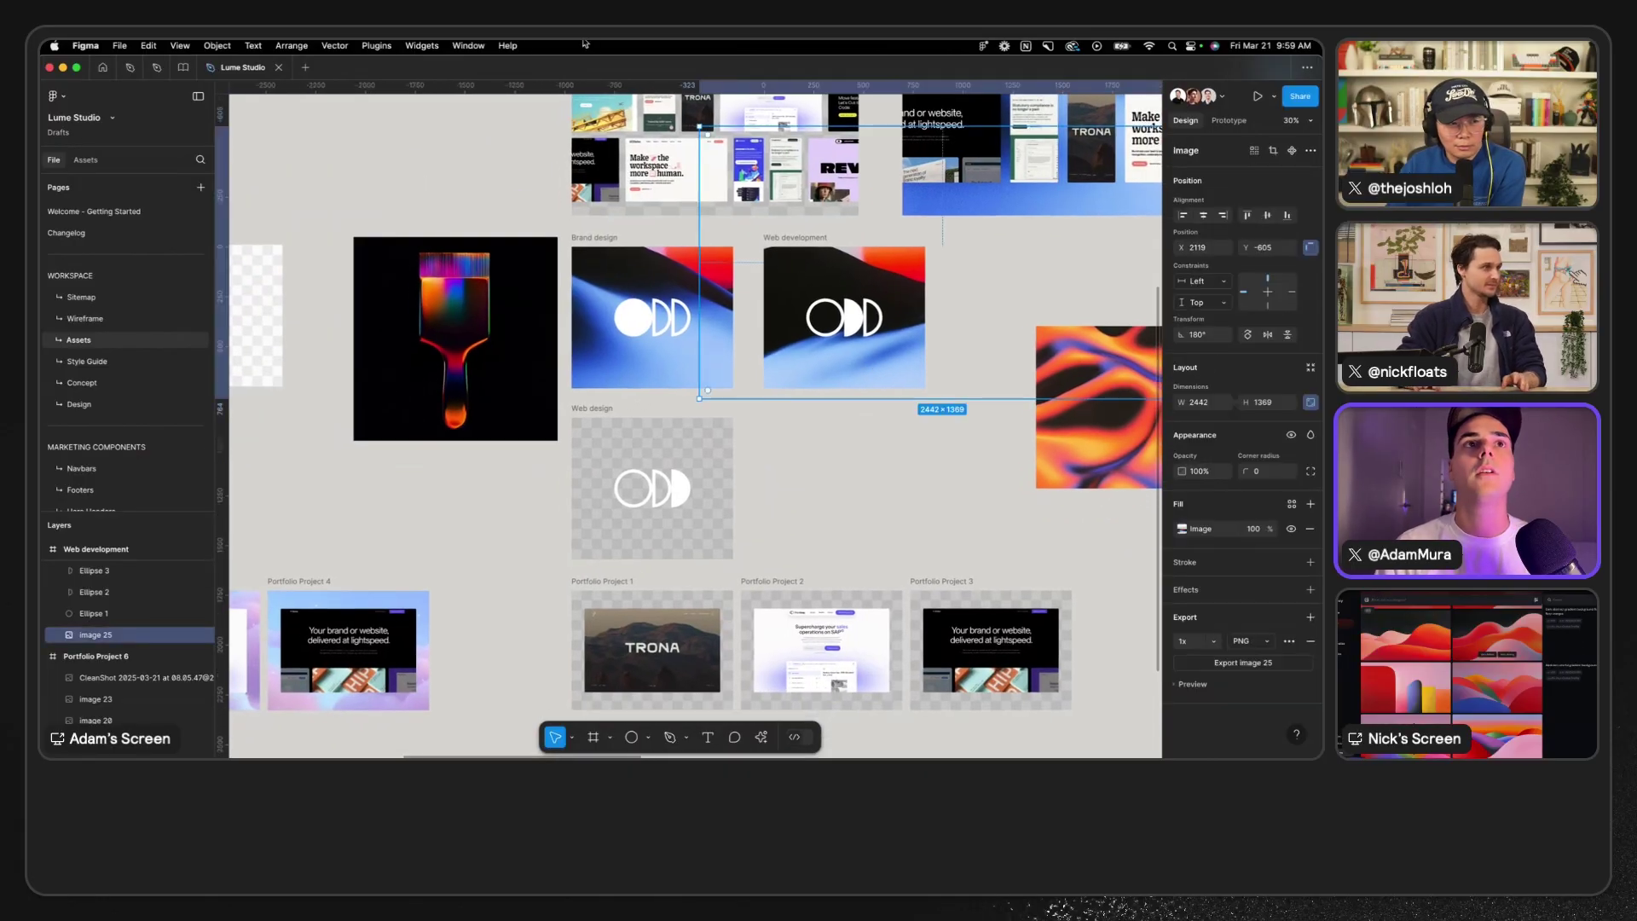
click(507, 45)
text(flip)
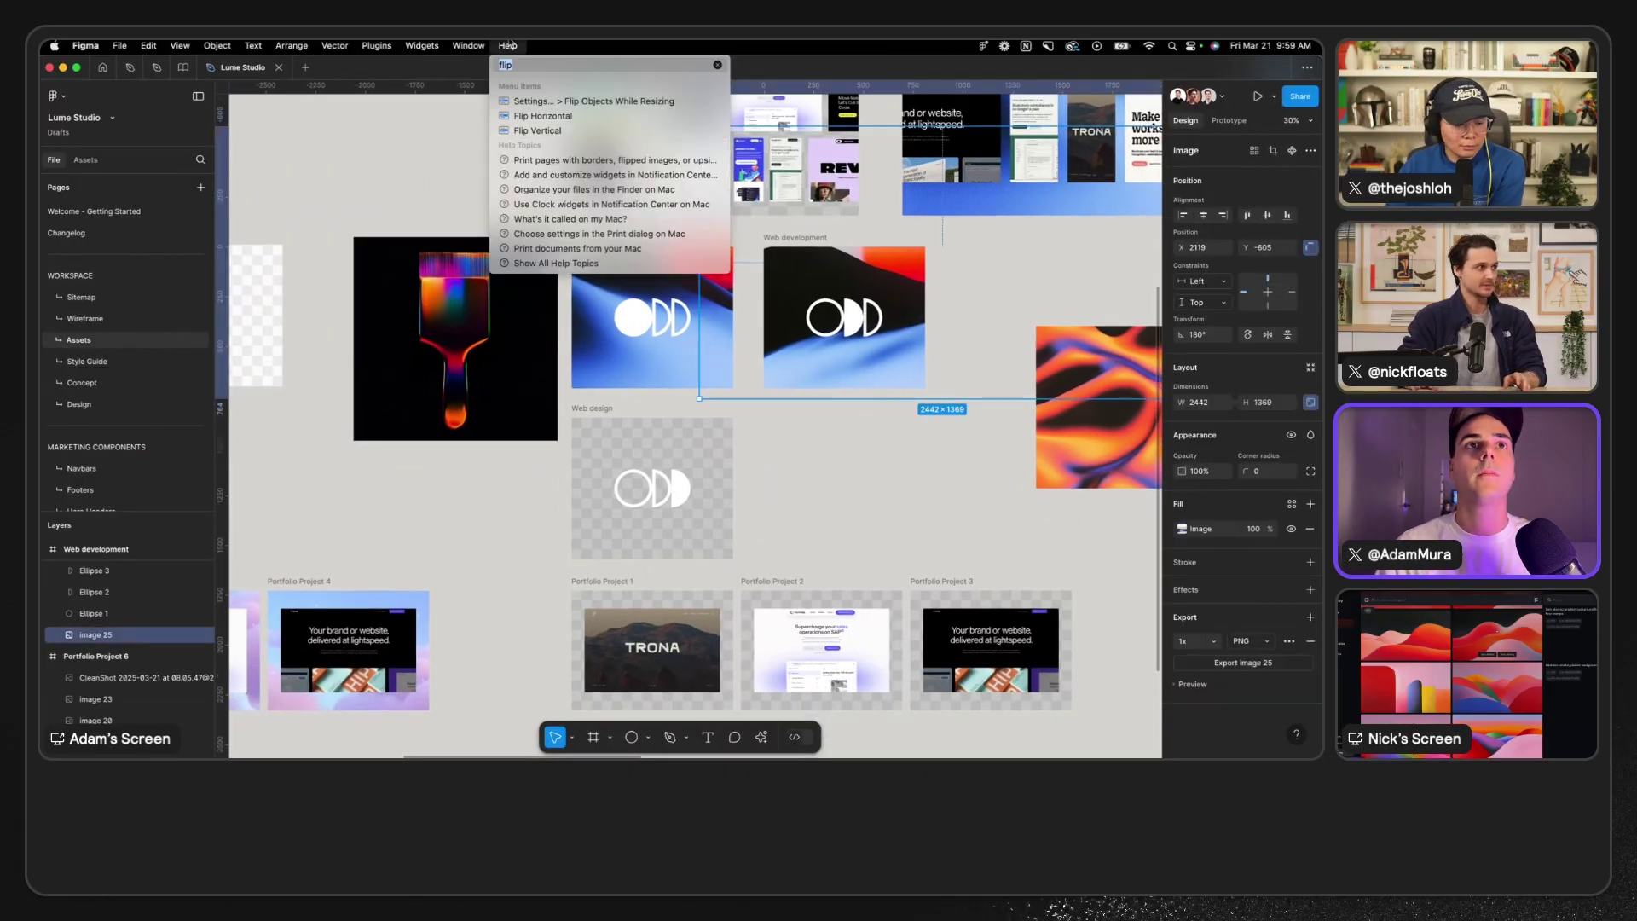
click(558, 131)
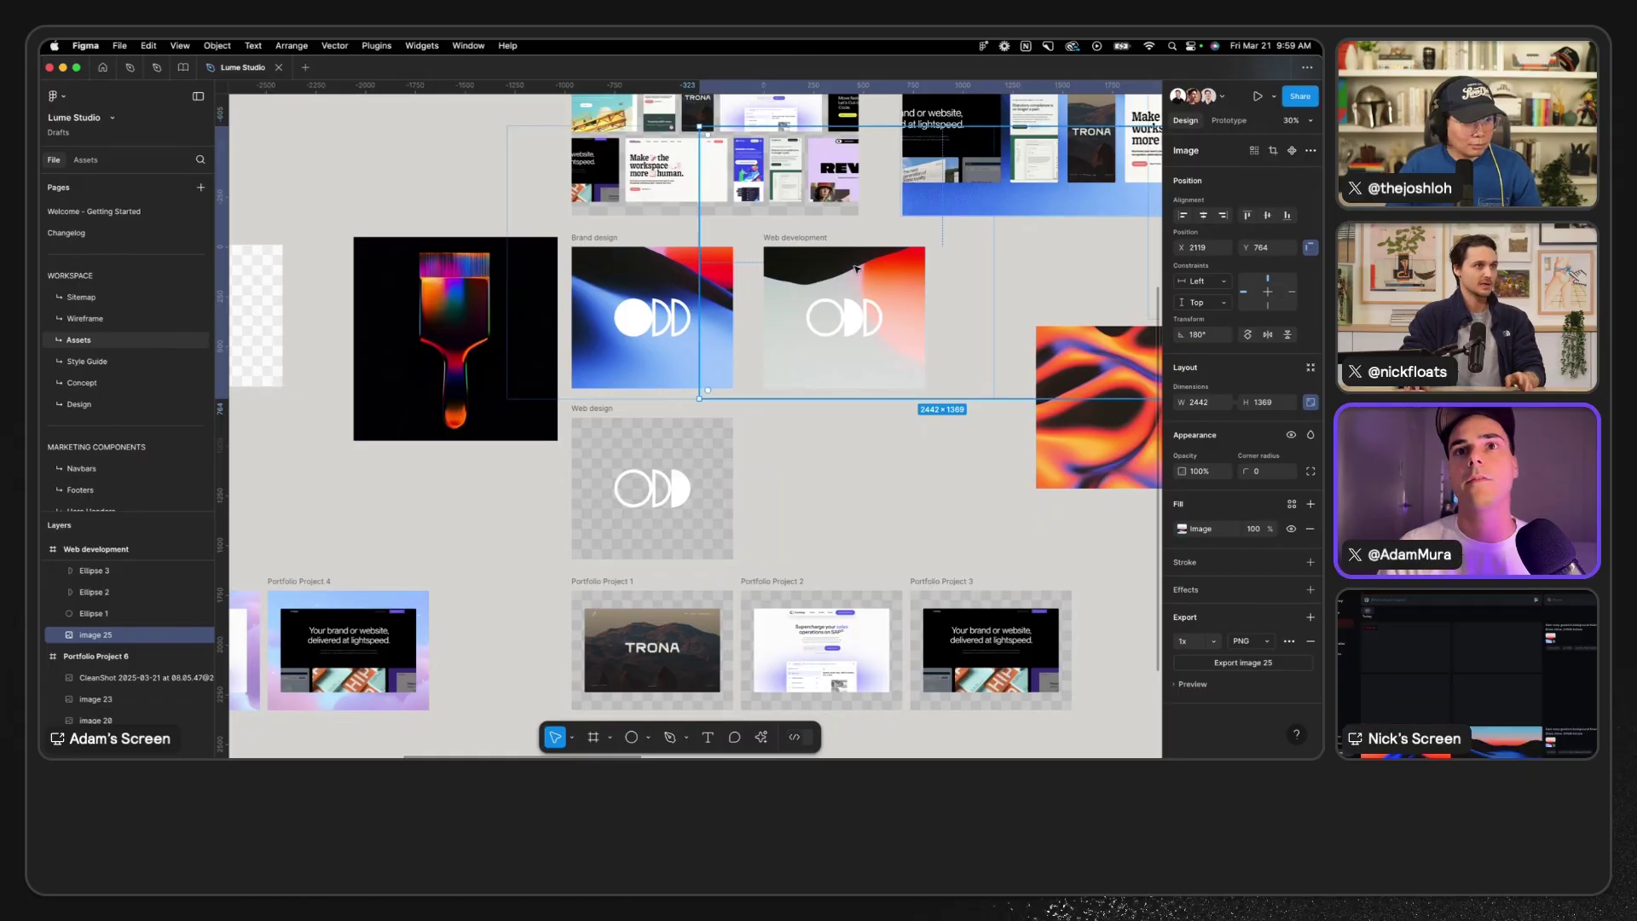
- Try moving the flipped sunset image within the Web development frame and undo the move
drag(883, 260, 767, 348)
key(super+z)
key(super+z)
key(super+z)
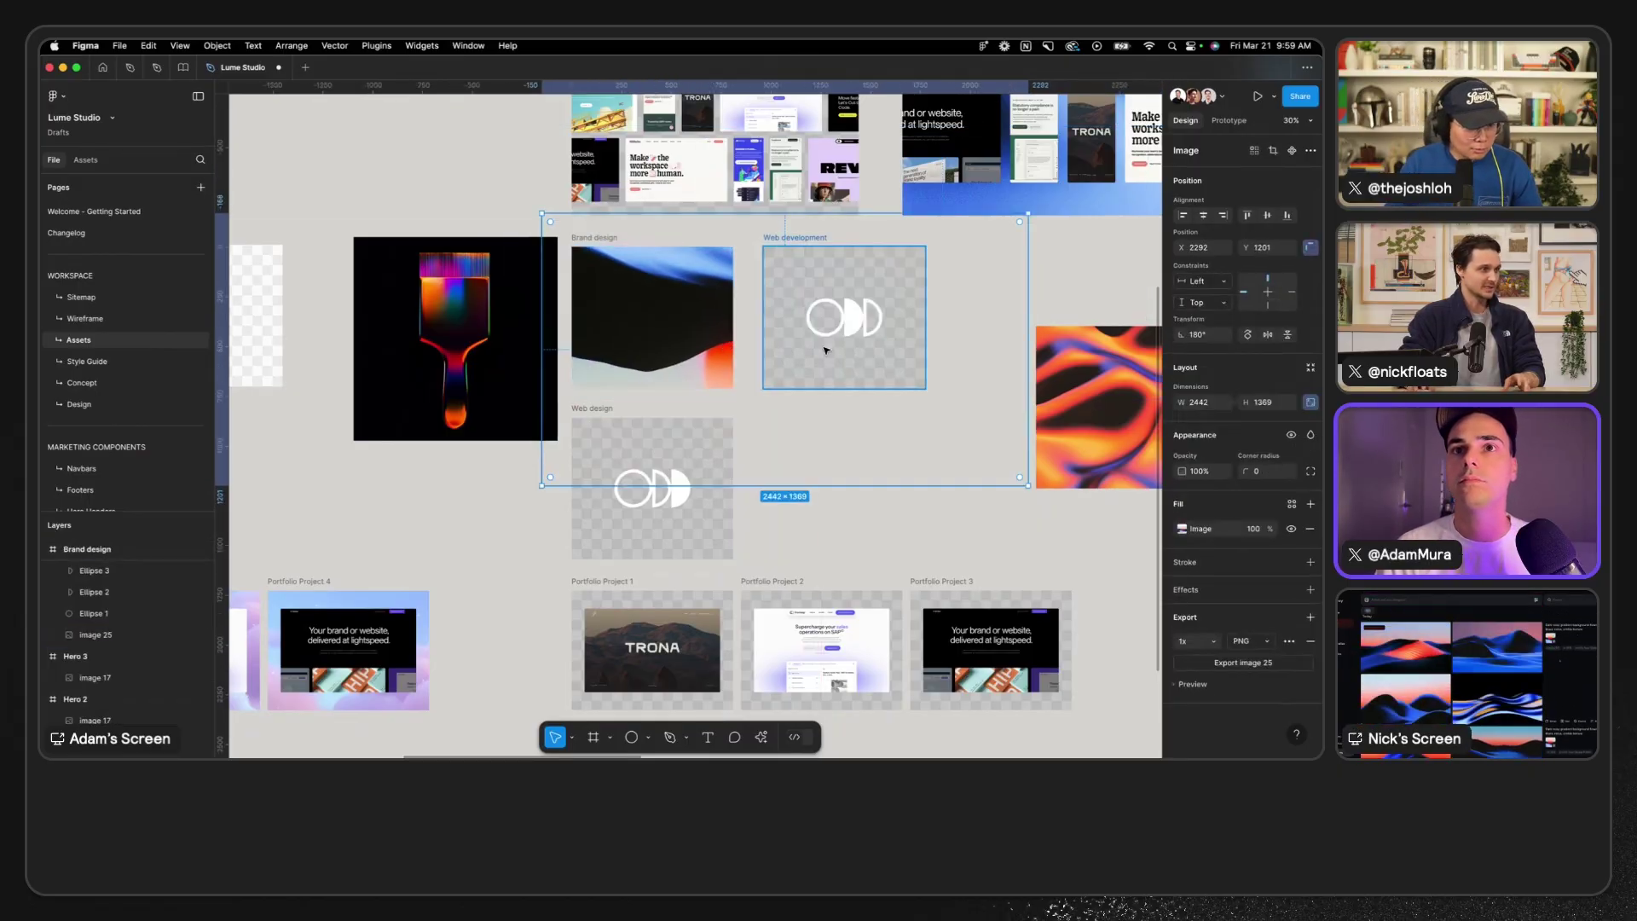
- Align the sunset image to the right and top edges of the Web development frame
click(1222, 216)
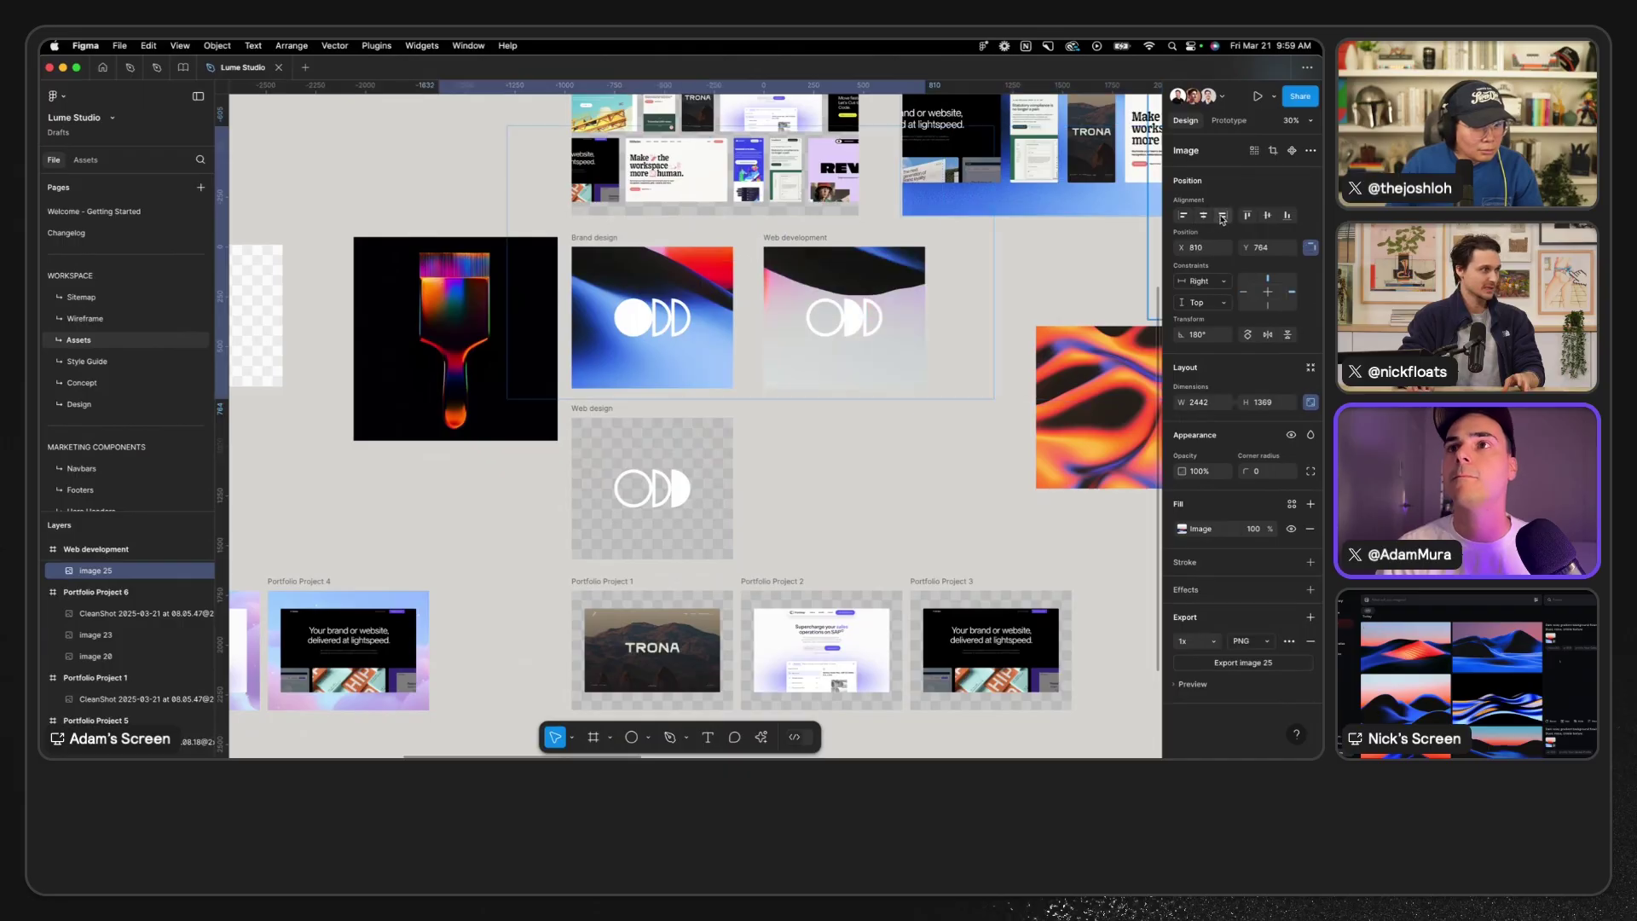
click(1250, 215)
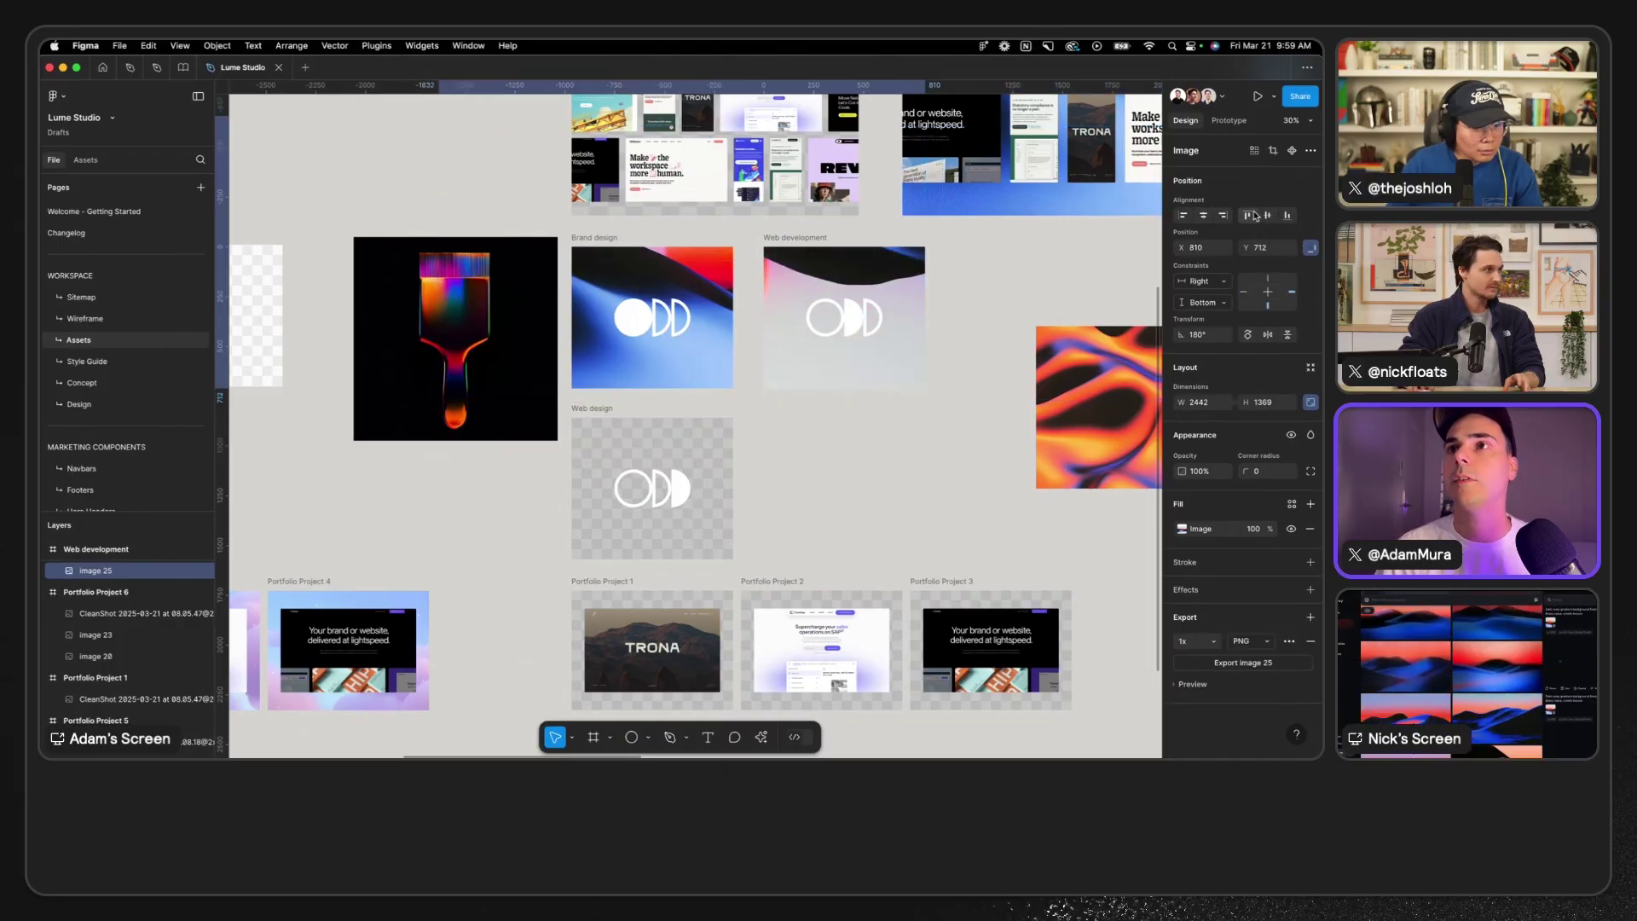
click(1252, 215)
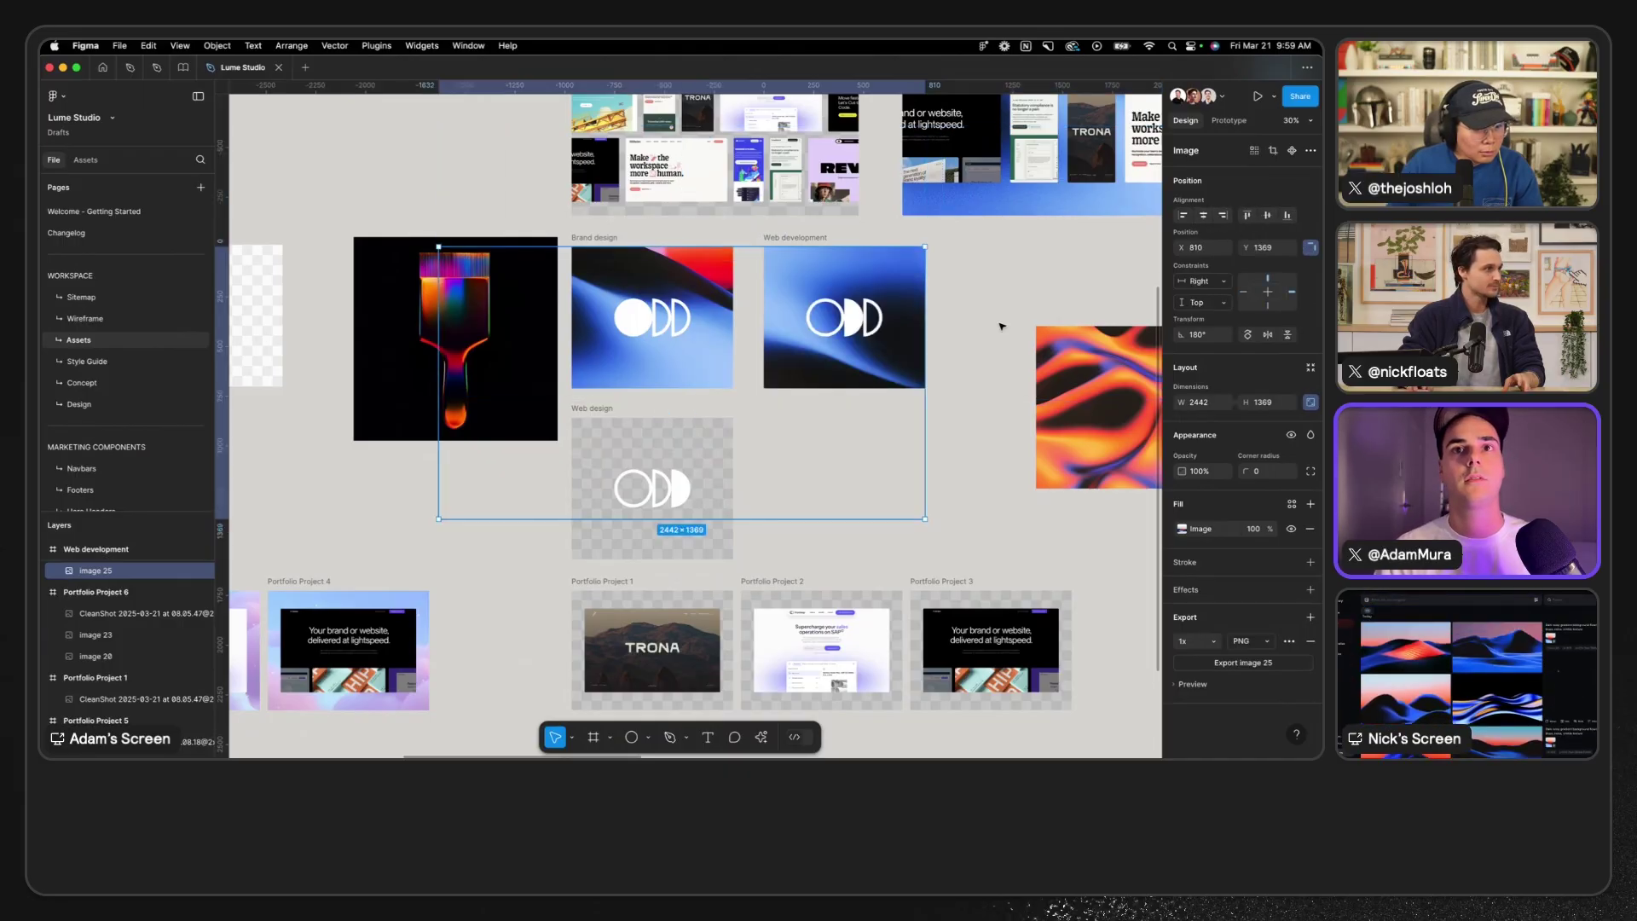
- Copy the Web development frame's sunset image into the Web design frame and align it to the frame's left edge
scroll(947, 332, left, 2)
scroll(946, 332, down, 1)
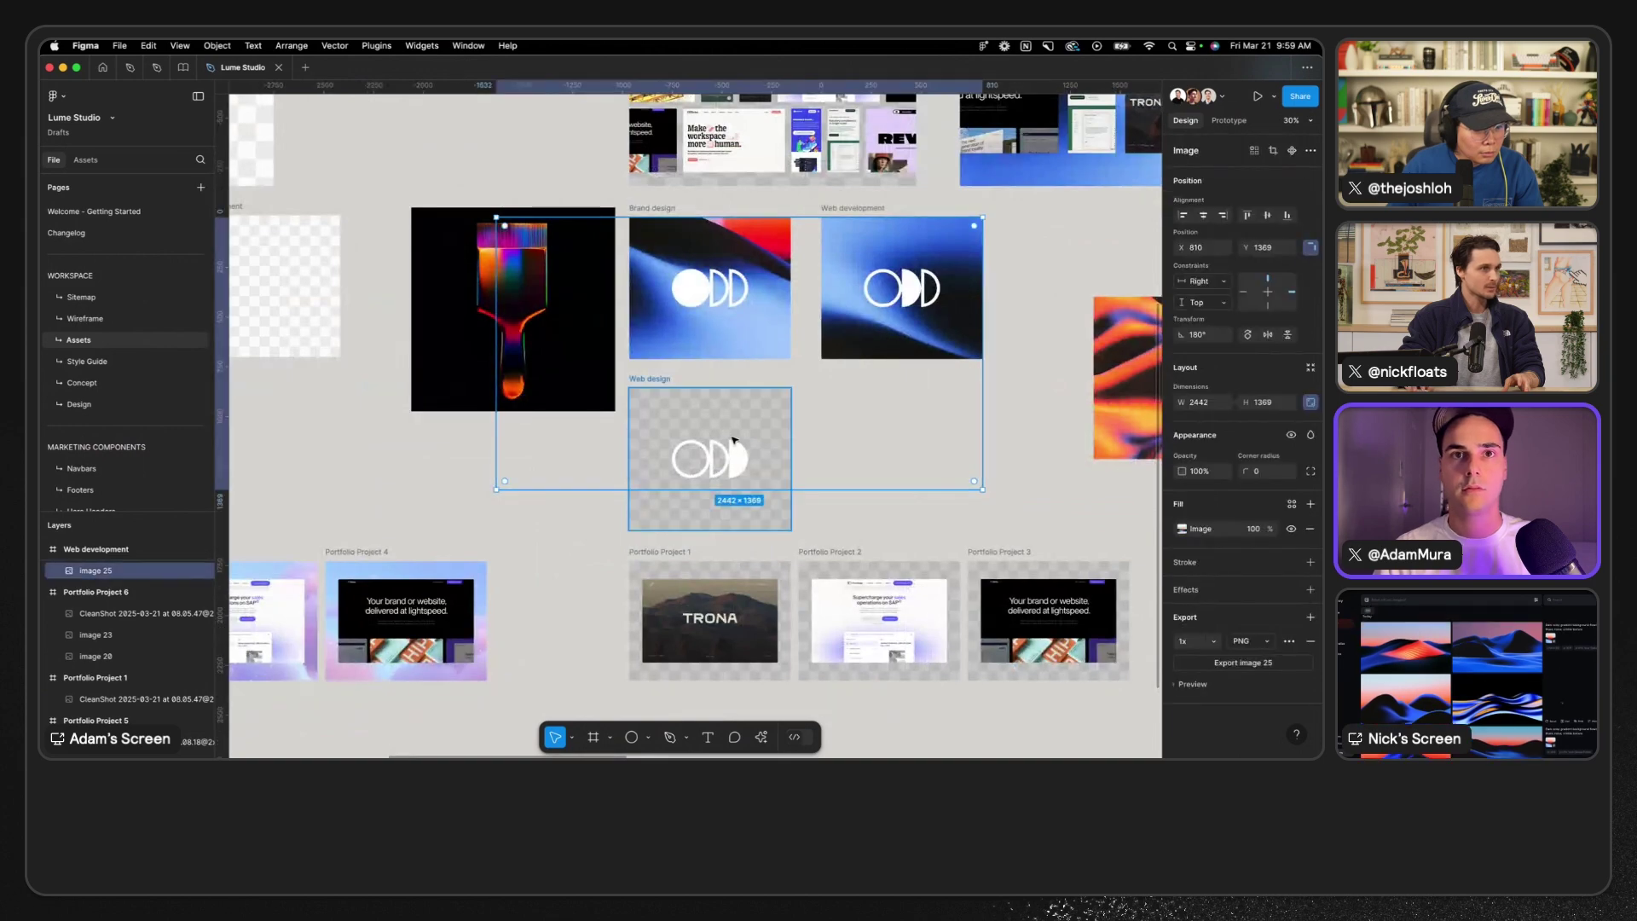
drag(724, 411, 724, 411)
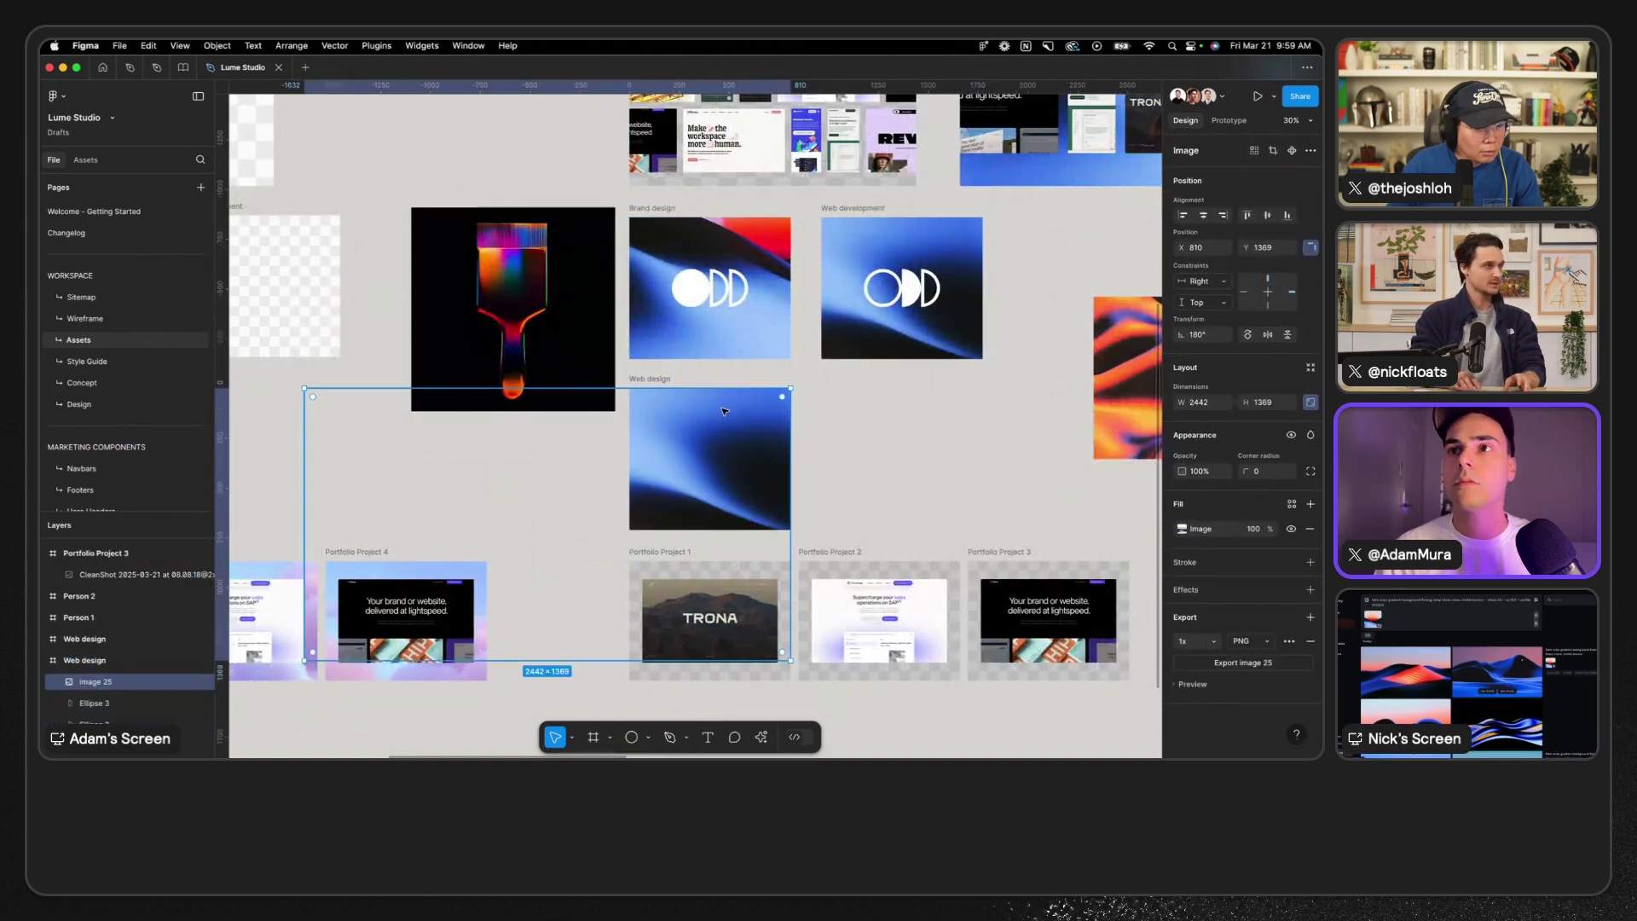
click(1182, 214)
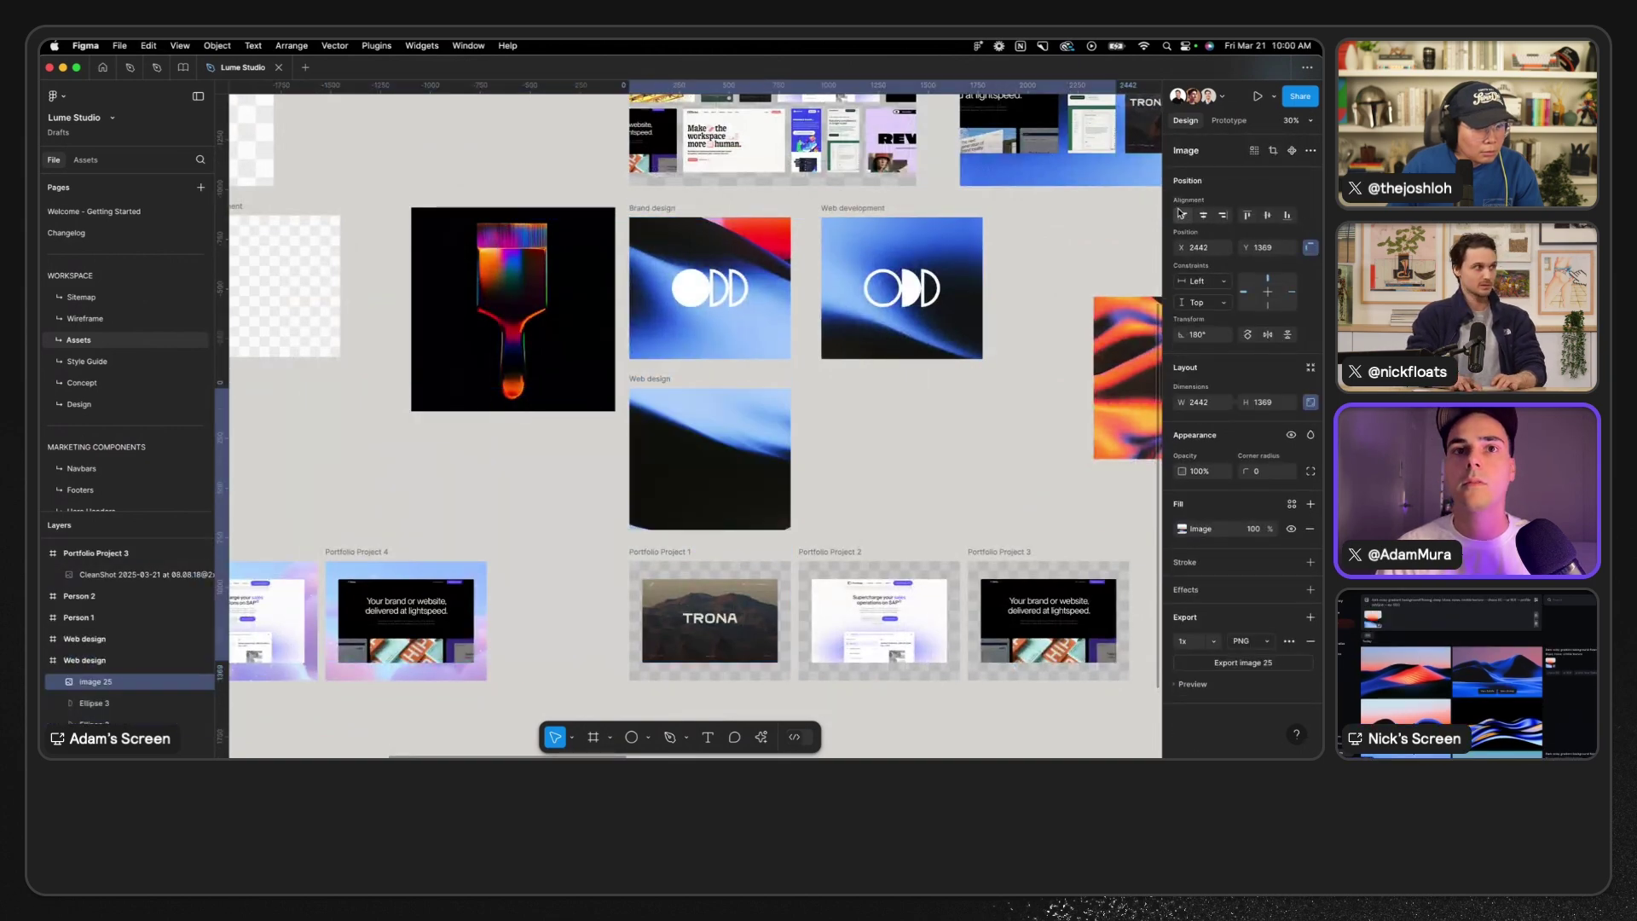
- Send the sunset image behind the Web design frame's logo shapes and nudge it to X 2212, Y 1359
right_click(735, 447)
click(780, 452)
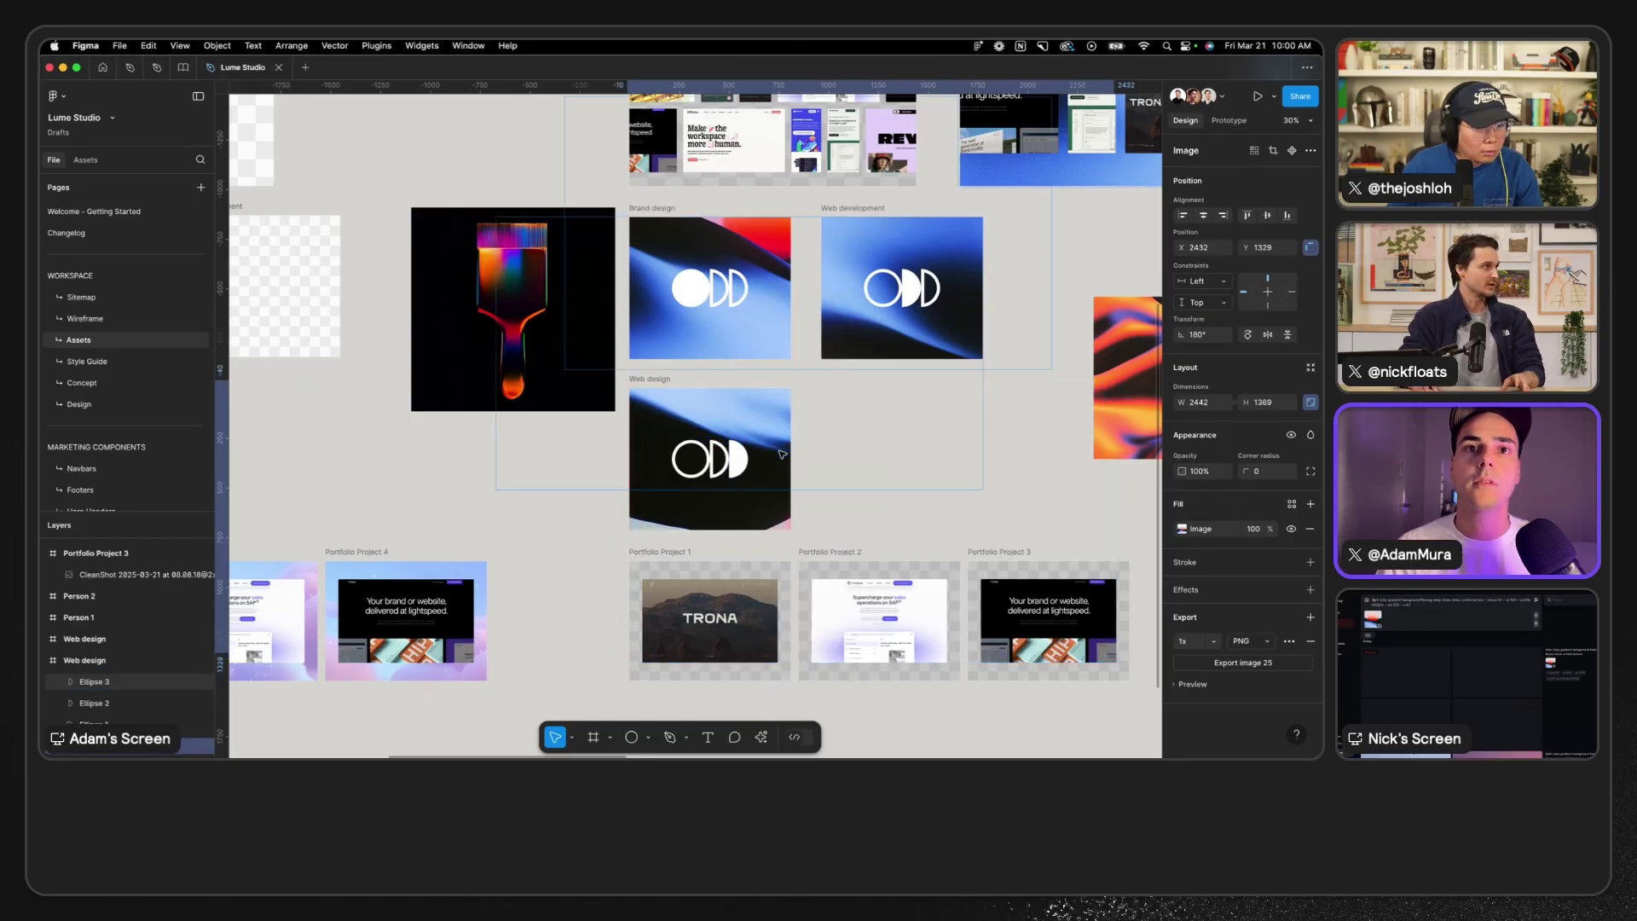
key(shift+Left)
key(shift+Left)
key(shift+Left)
key(shift+Left)
key(shift+Left)
key(shift+Left)
key(shift+Left)
key(shift+Left)
key(shift+Left)
key(shift+Left)
key(shift+Left)
key(shift+Left)
key(shift+Left)
key(shift+Left)
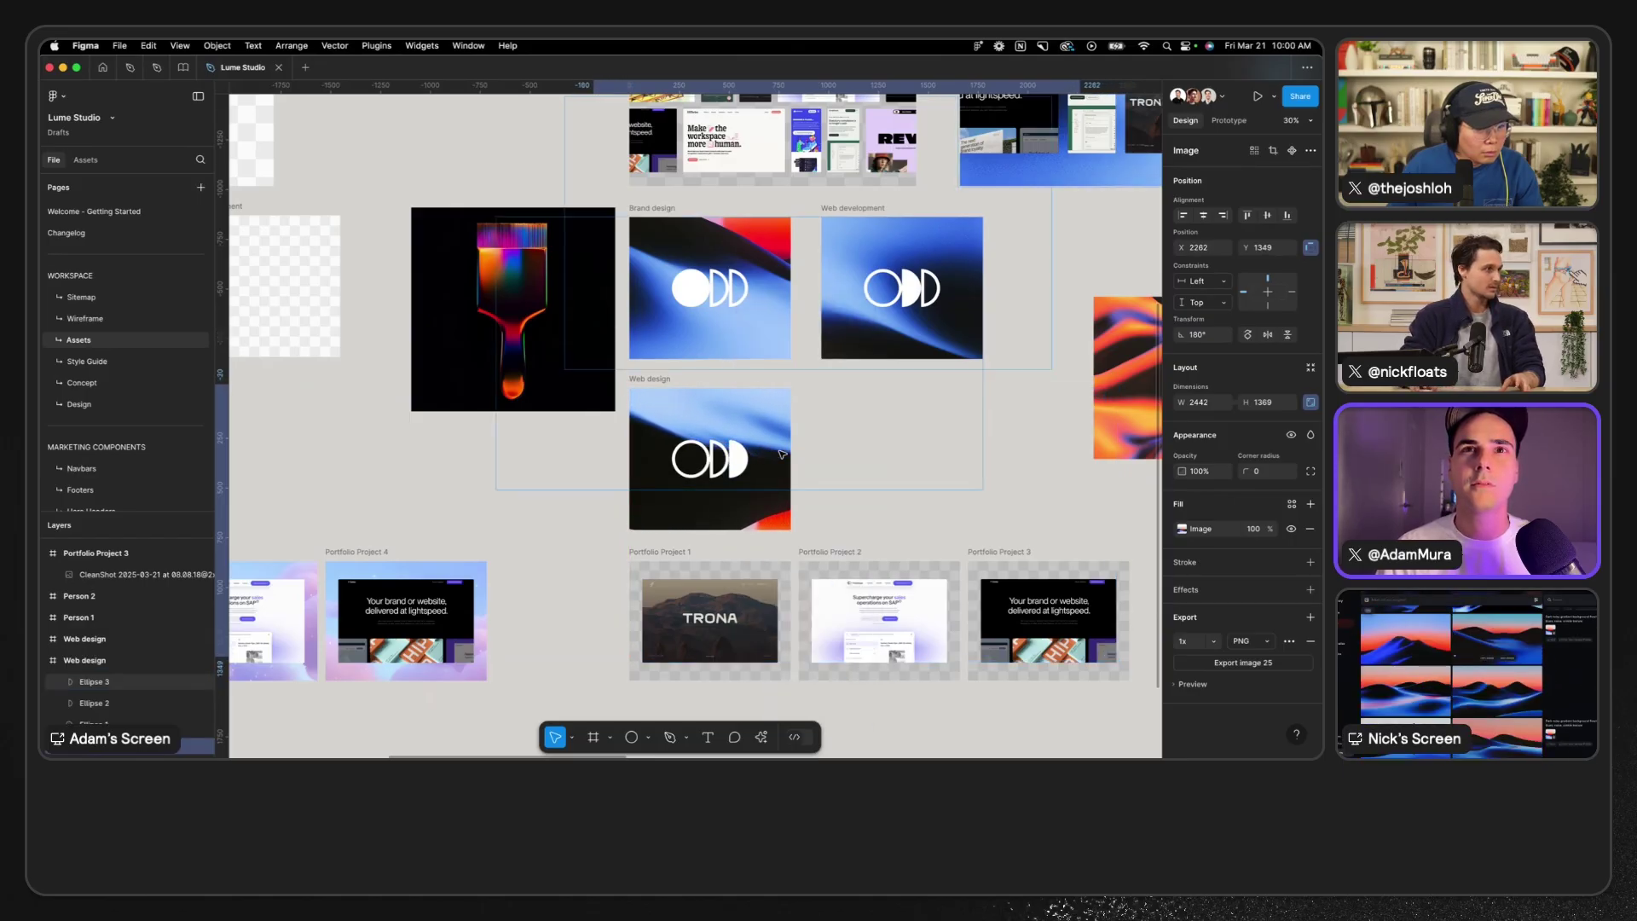
key(shift+Down)
key(shift+Down)
key(shift+Down)
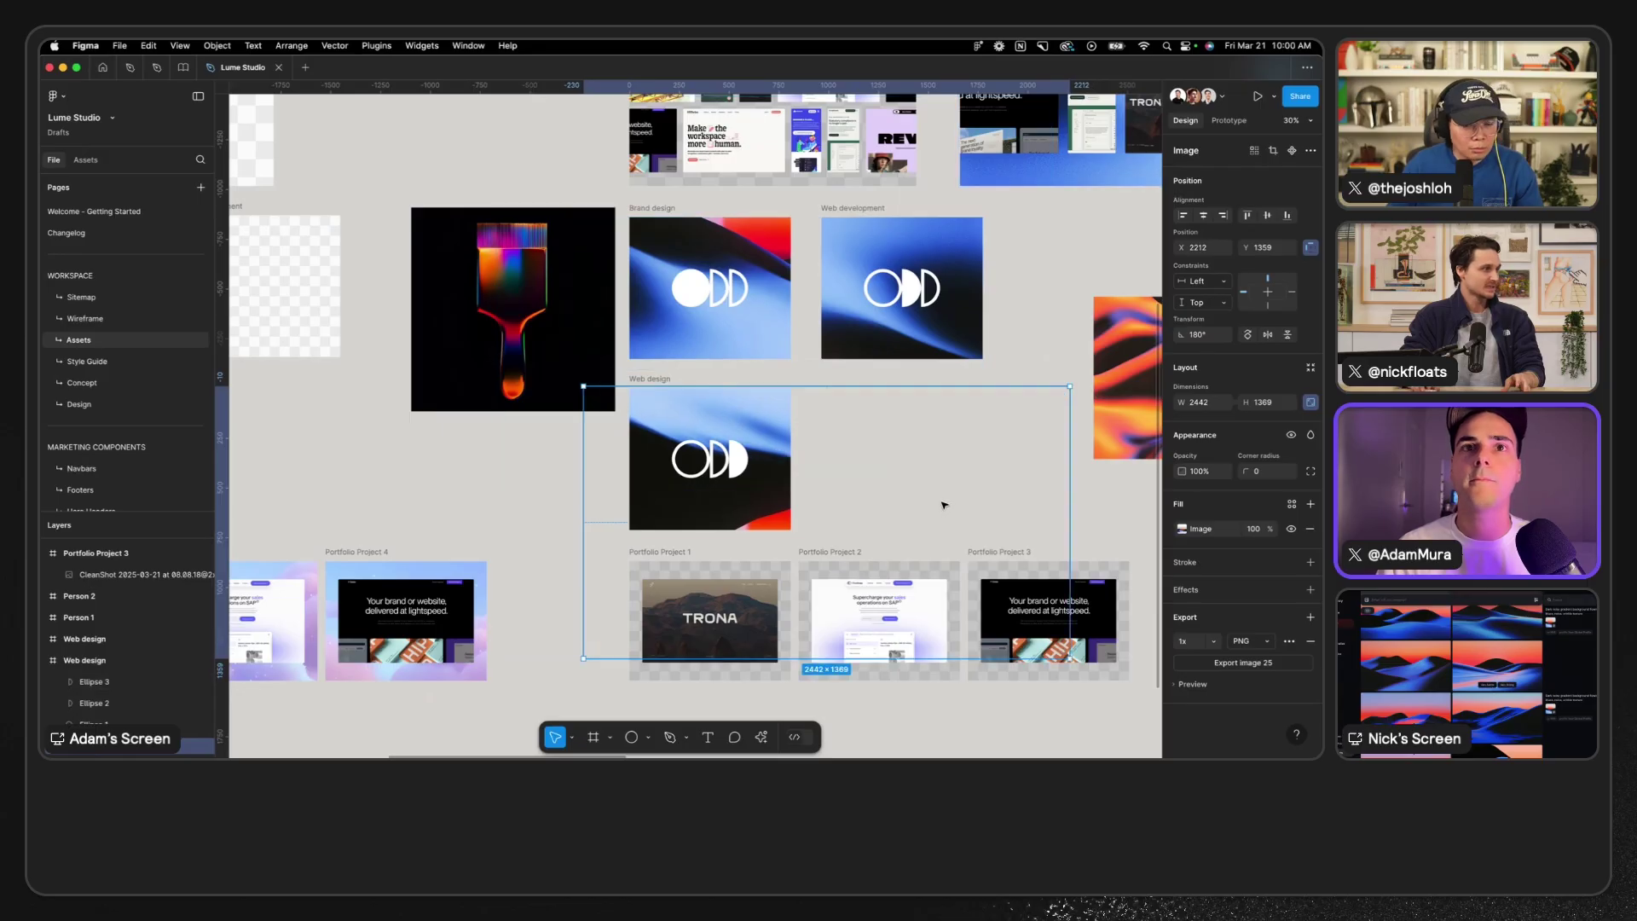
- Export the Brand design, Web development and Web design frames as 1x PNGs to the Lume Studio Assets folder
click(696, 207)
click(668, 207)
shift+click(851, 210)
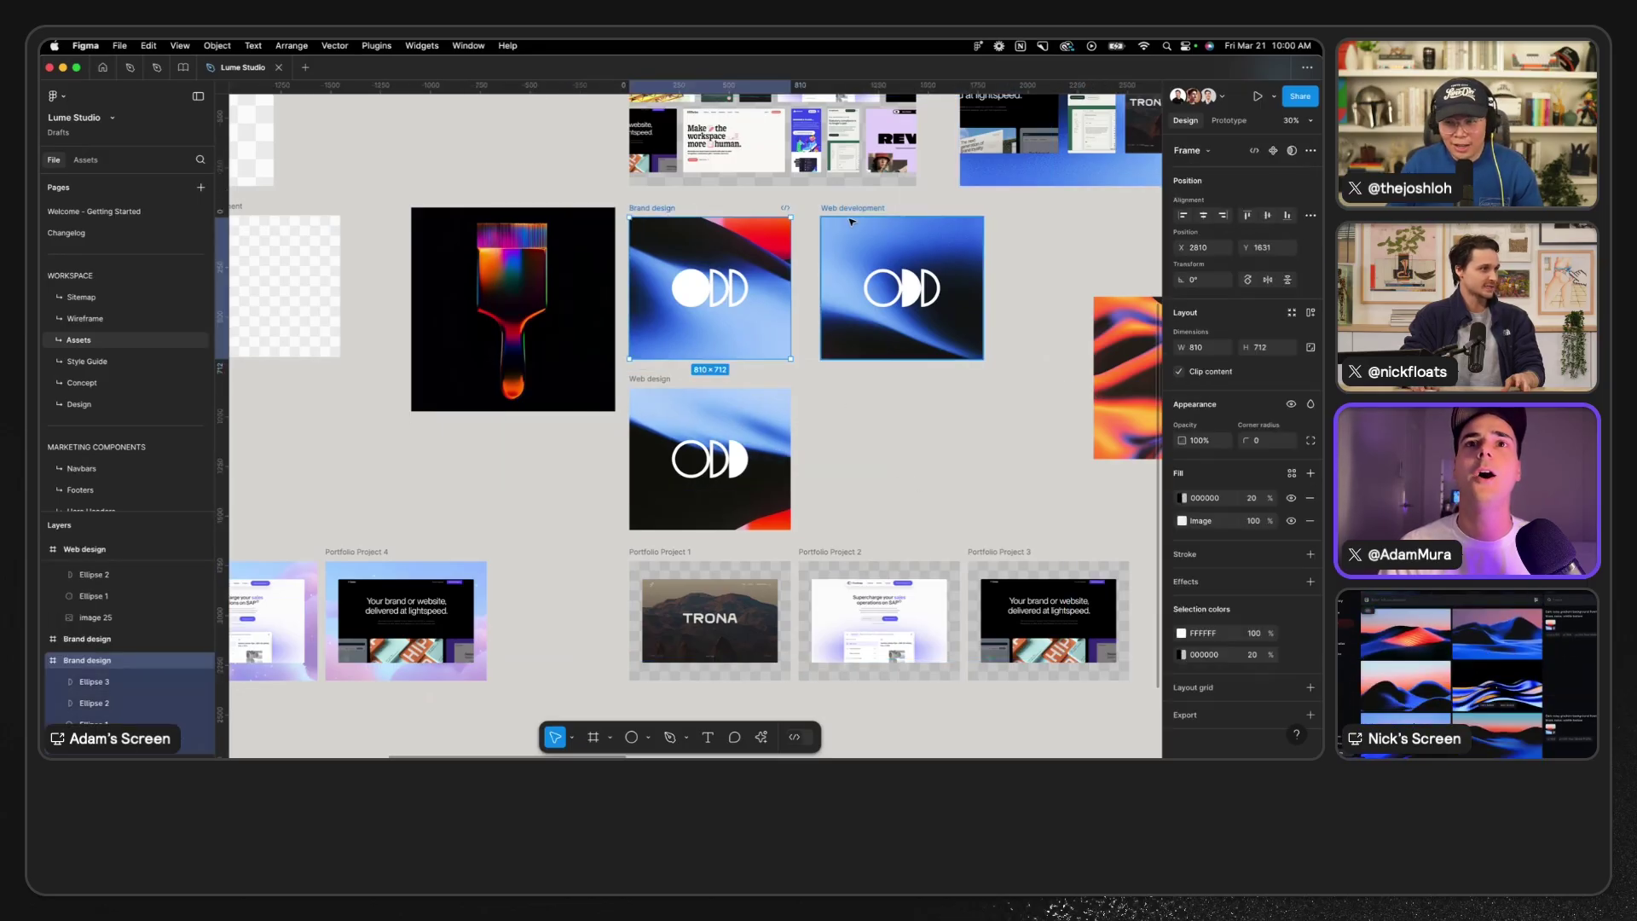
drag(585, 384, 1023, 520)
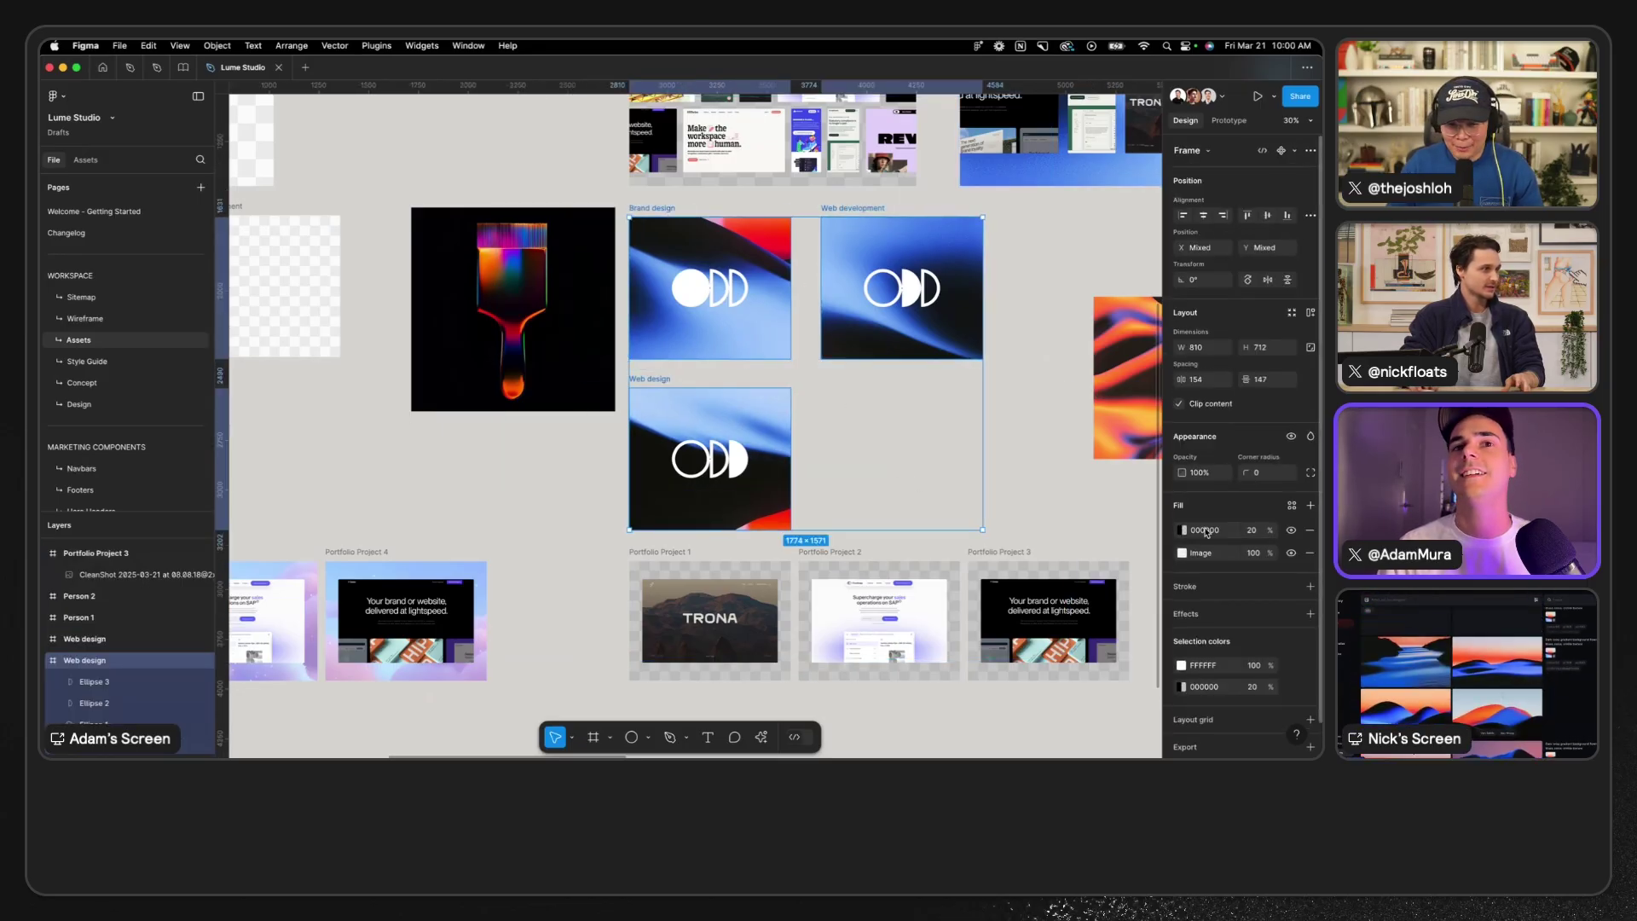
scroll(1309, 700, down, 2)
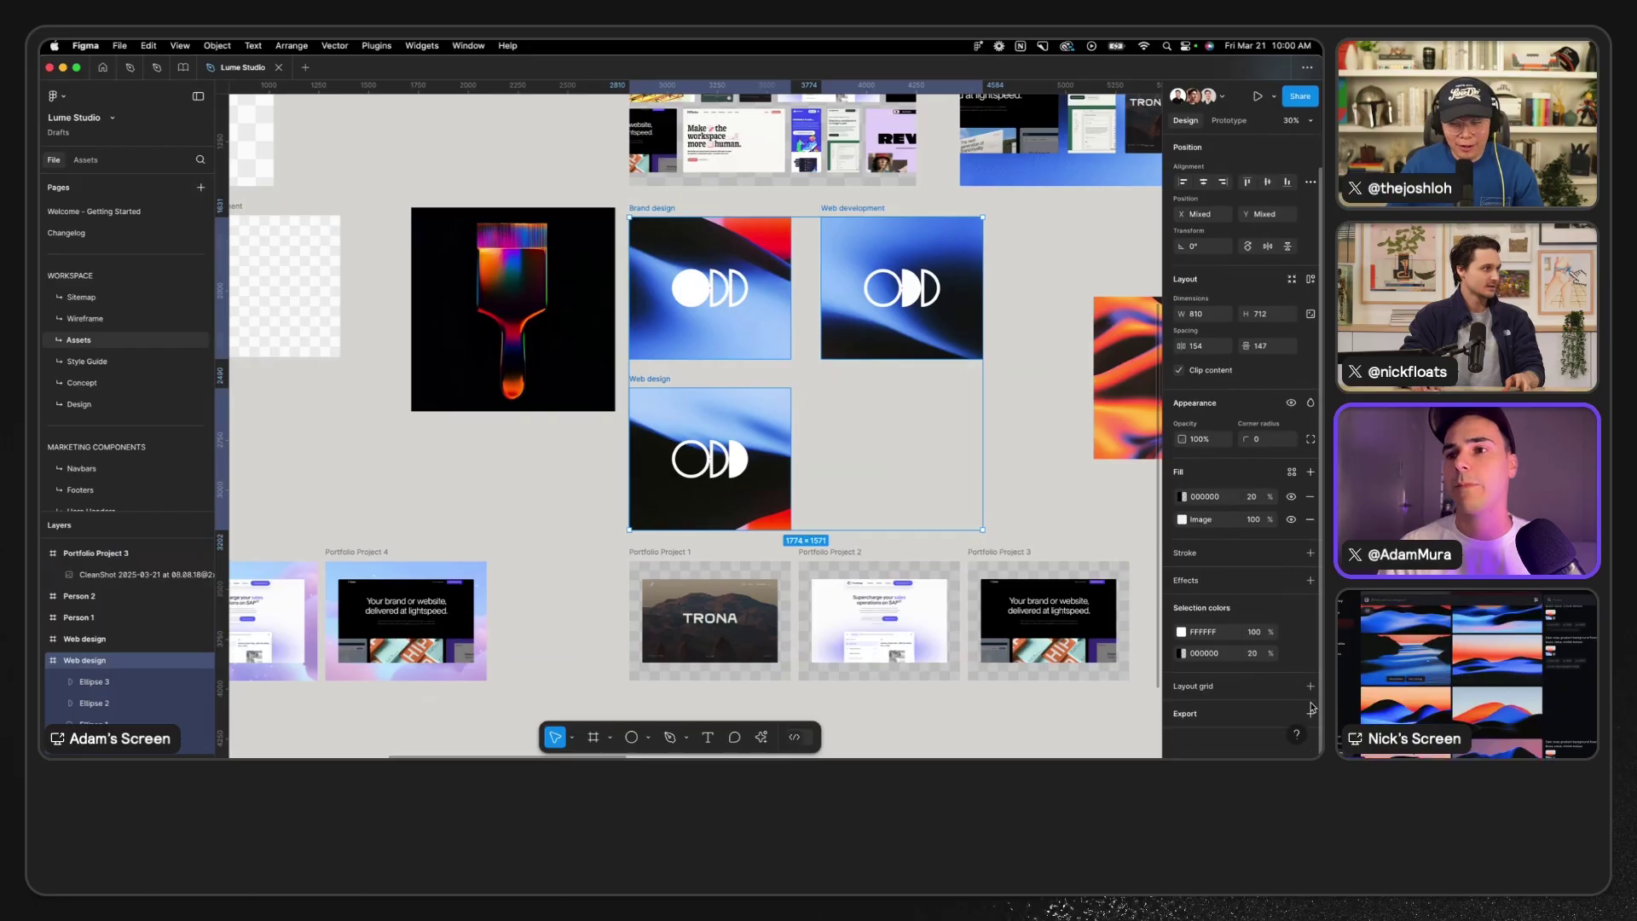
click(1309, 712)
scroll(1249, 700, down, 2)
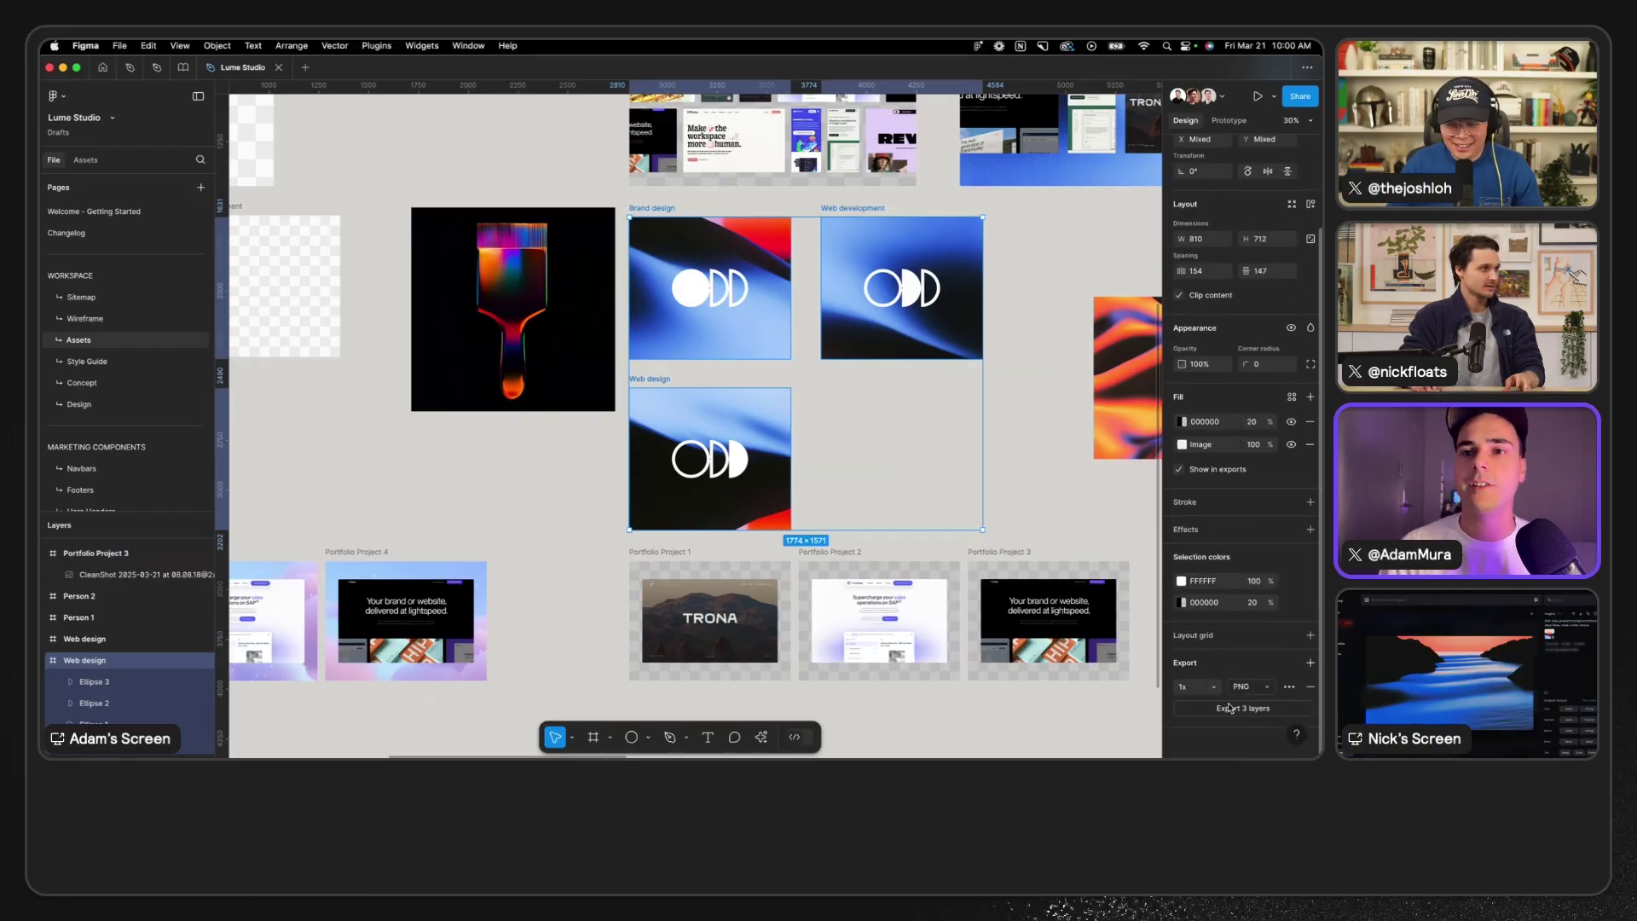
key(super+shift+e)
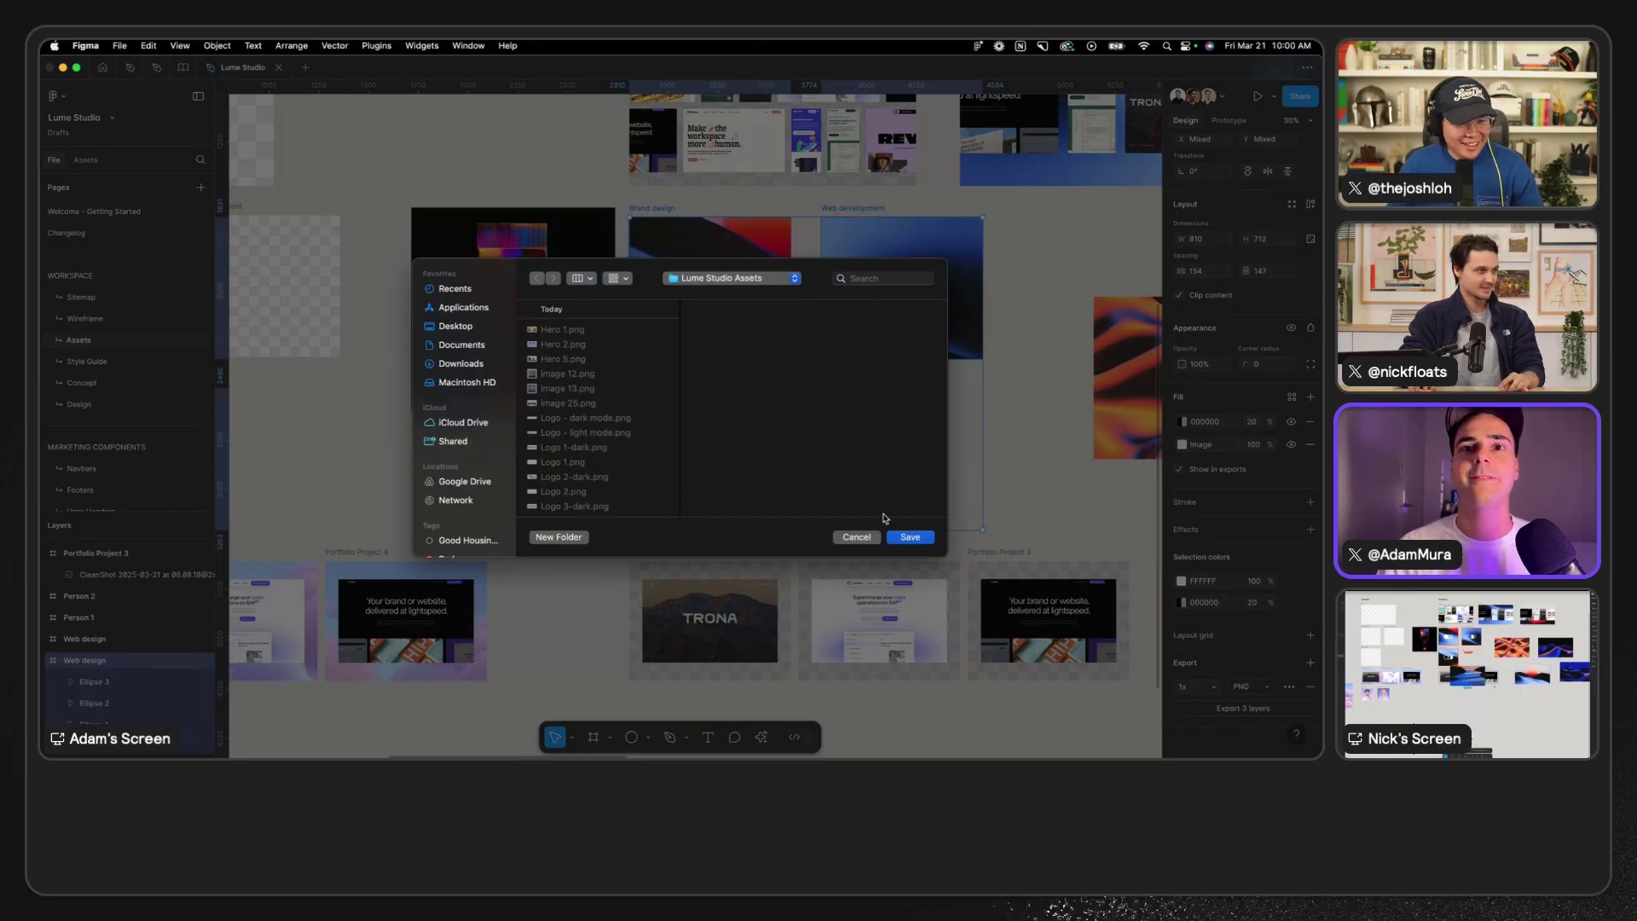
click(909, 537)
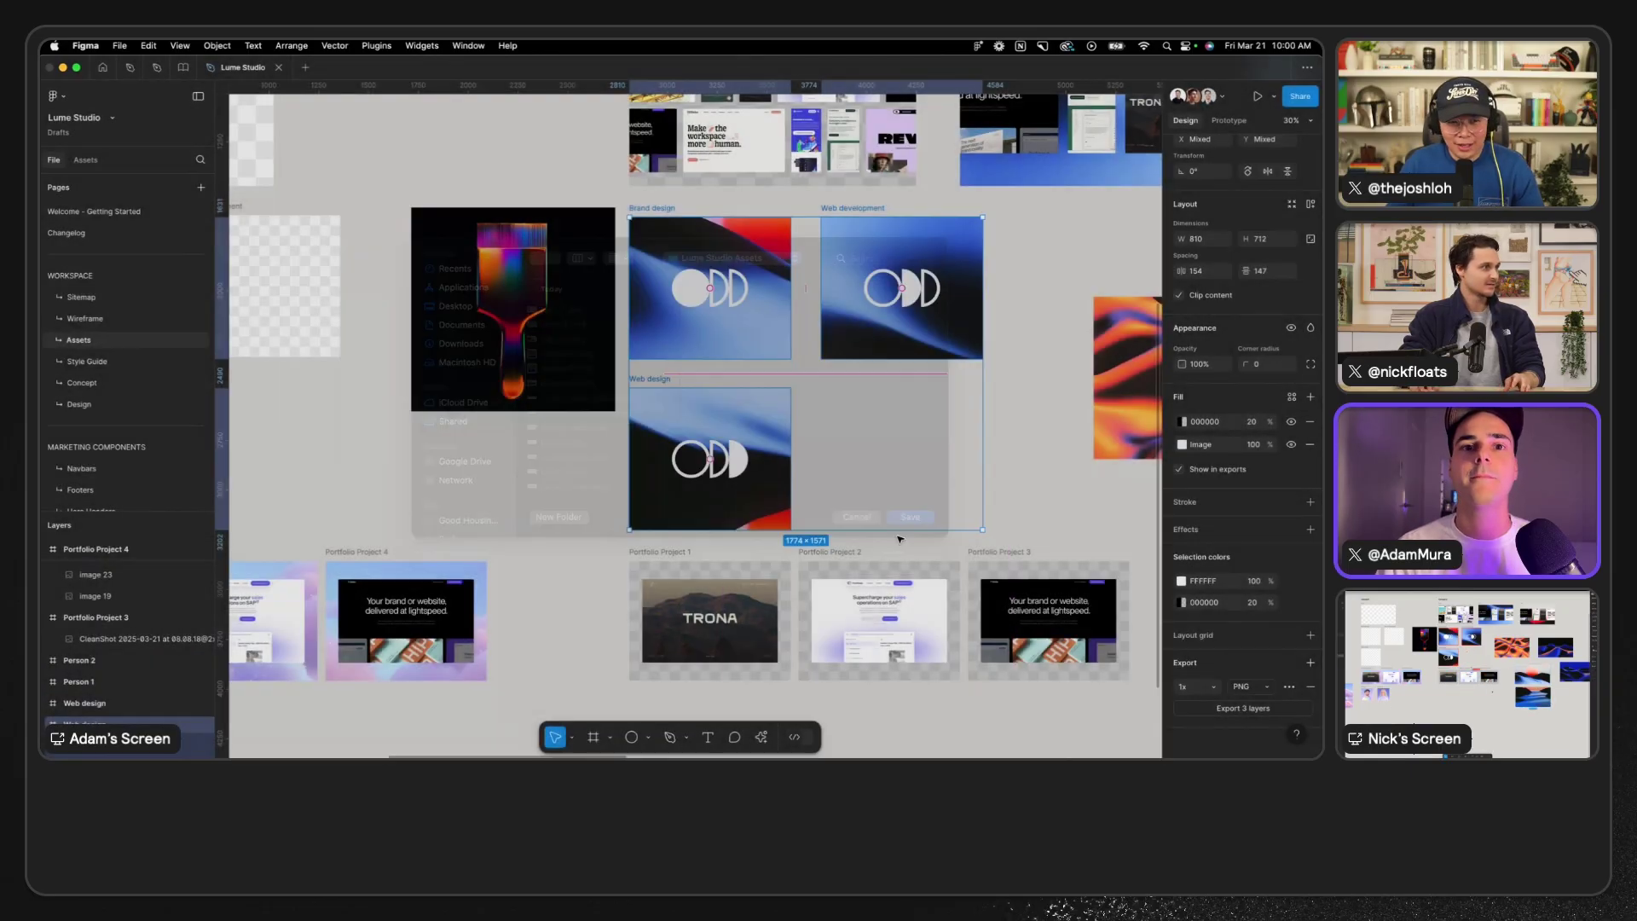
- Export the first two portrait photos above Concept 2 as 1x PNGs
scroll(899, 539, down, 10)
scroll(899, 539, right, 5)
scroll(900, 539, up, 1)
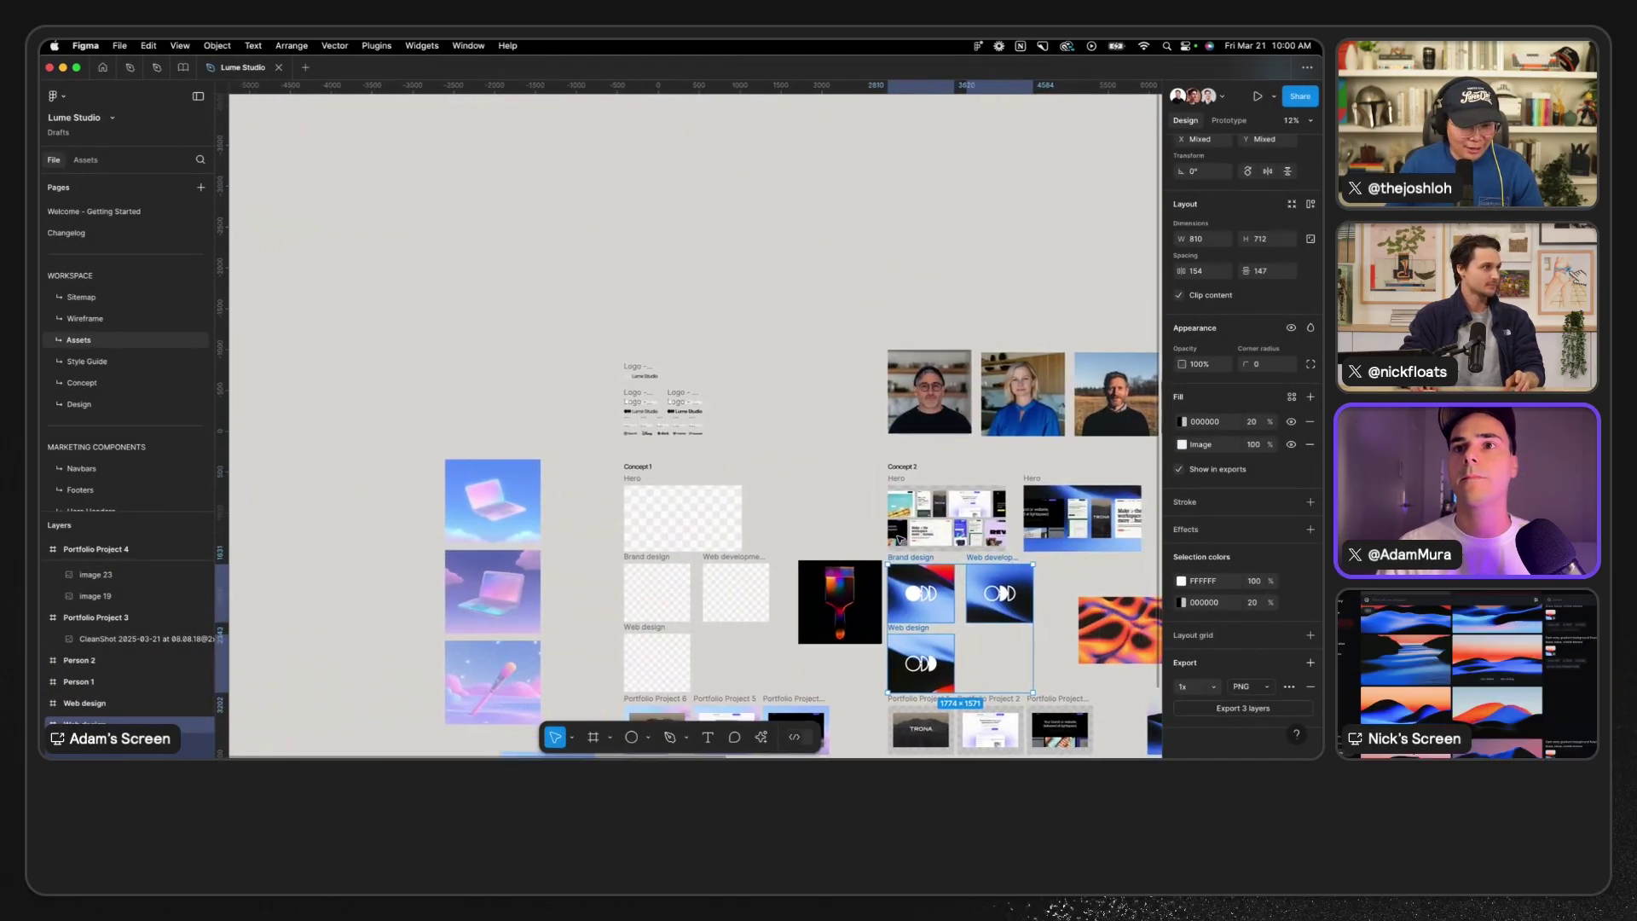
click(789, 396)
shift+click(889, 417)
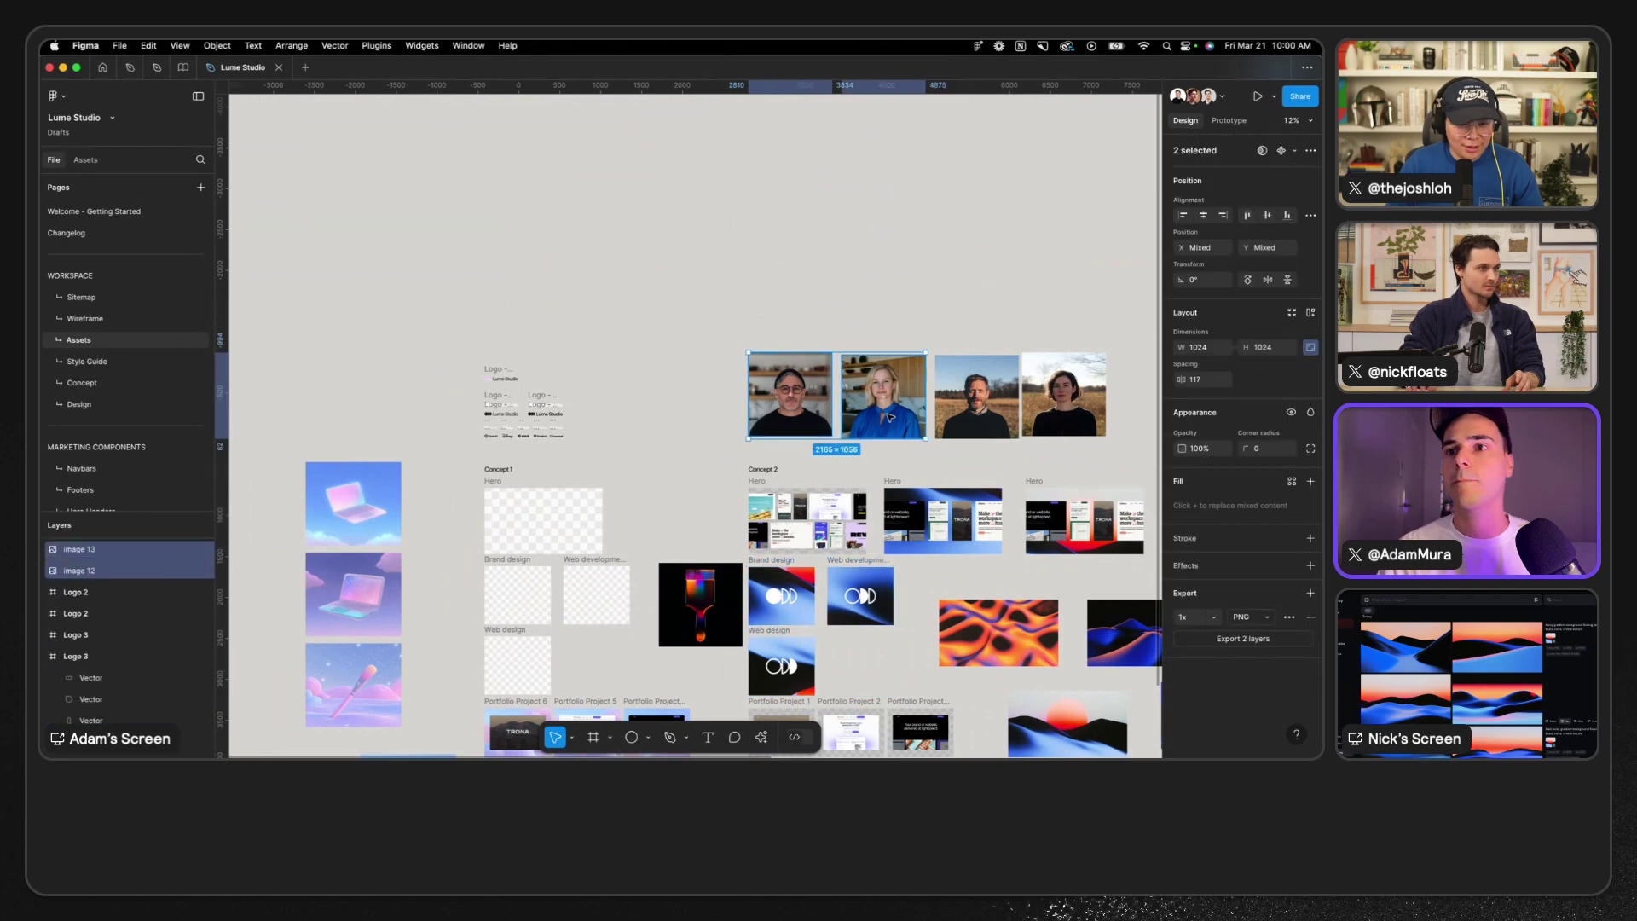
click(1245, 639)
click(904, 535)
click(717, 566)
- Switch to the Relume style guide in Chrome and open the image settings of the services section
key(ctrl+Left)
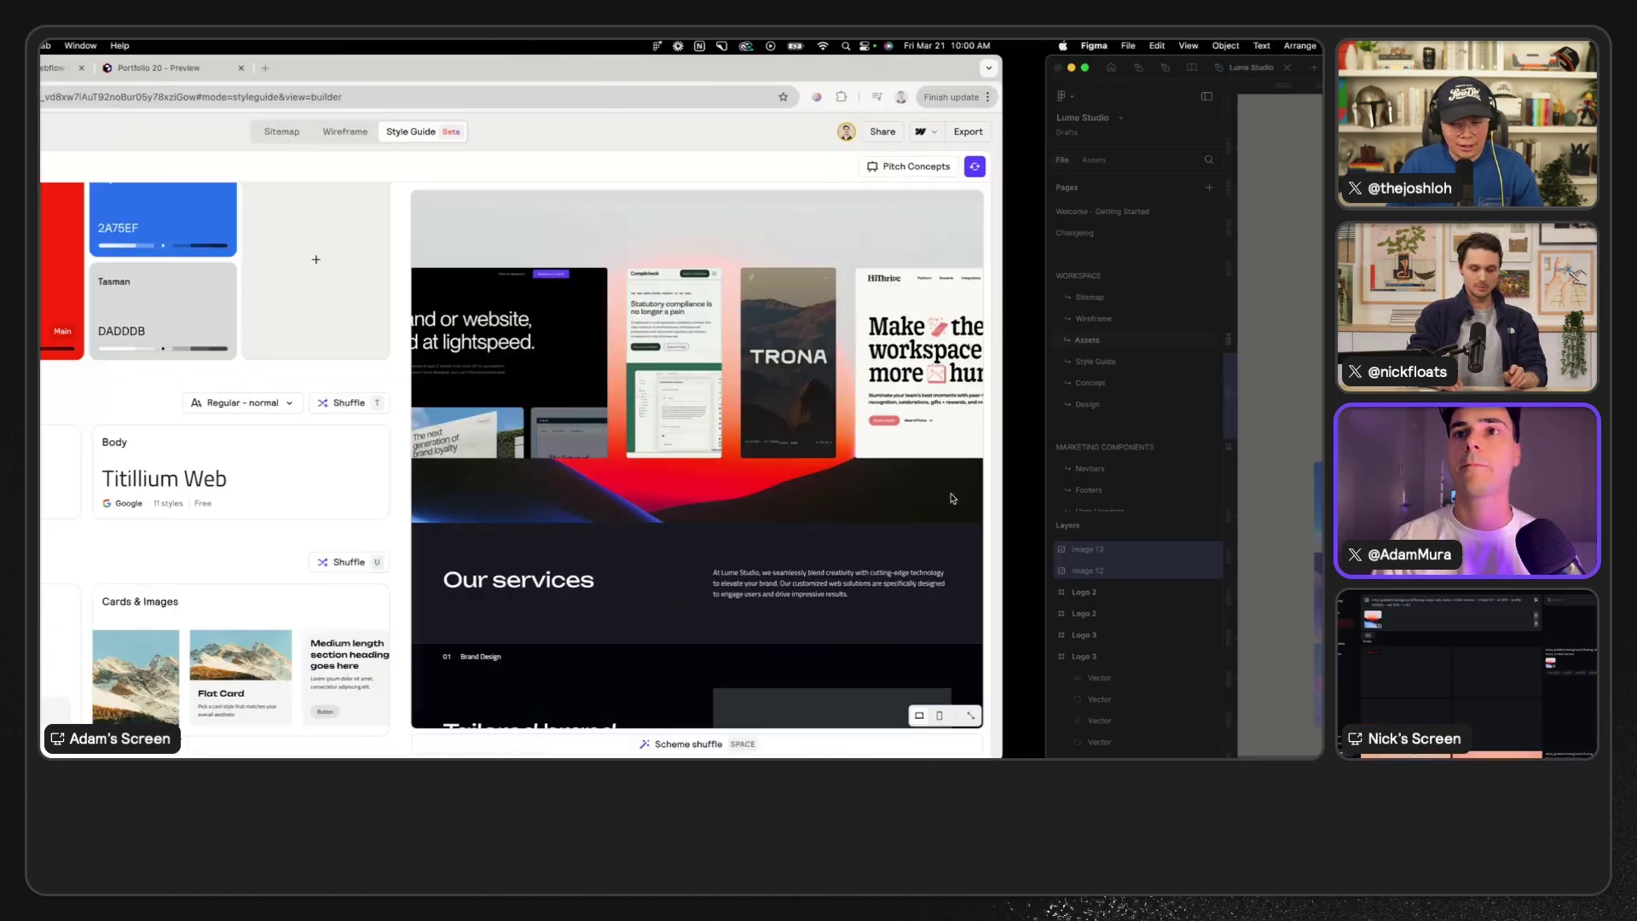
key(ctrl+Right)
key(ctrl+Left)
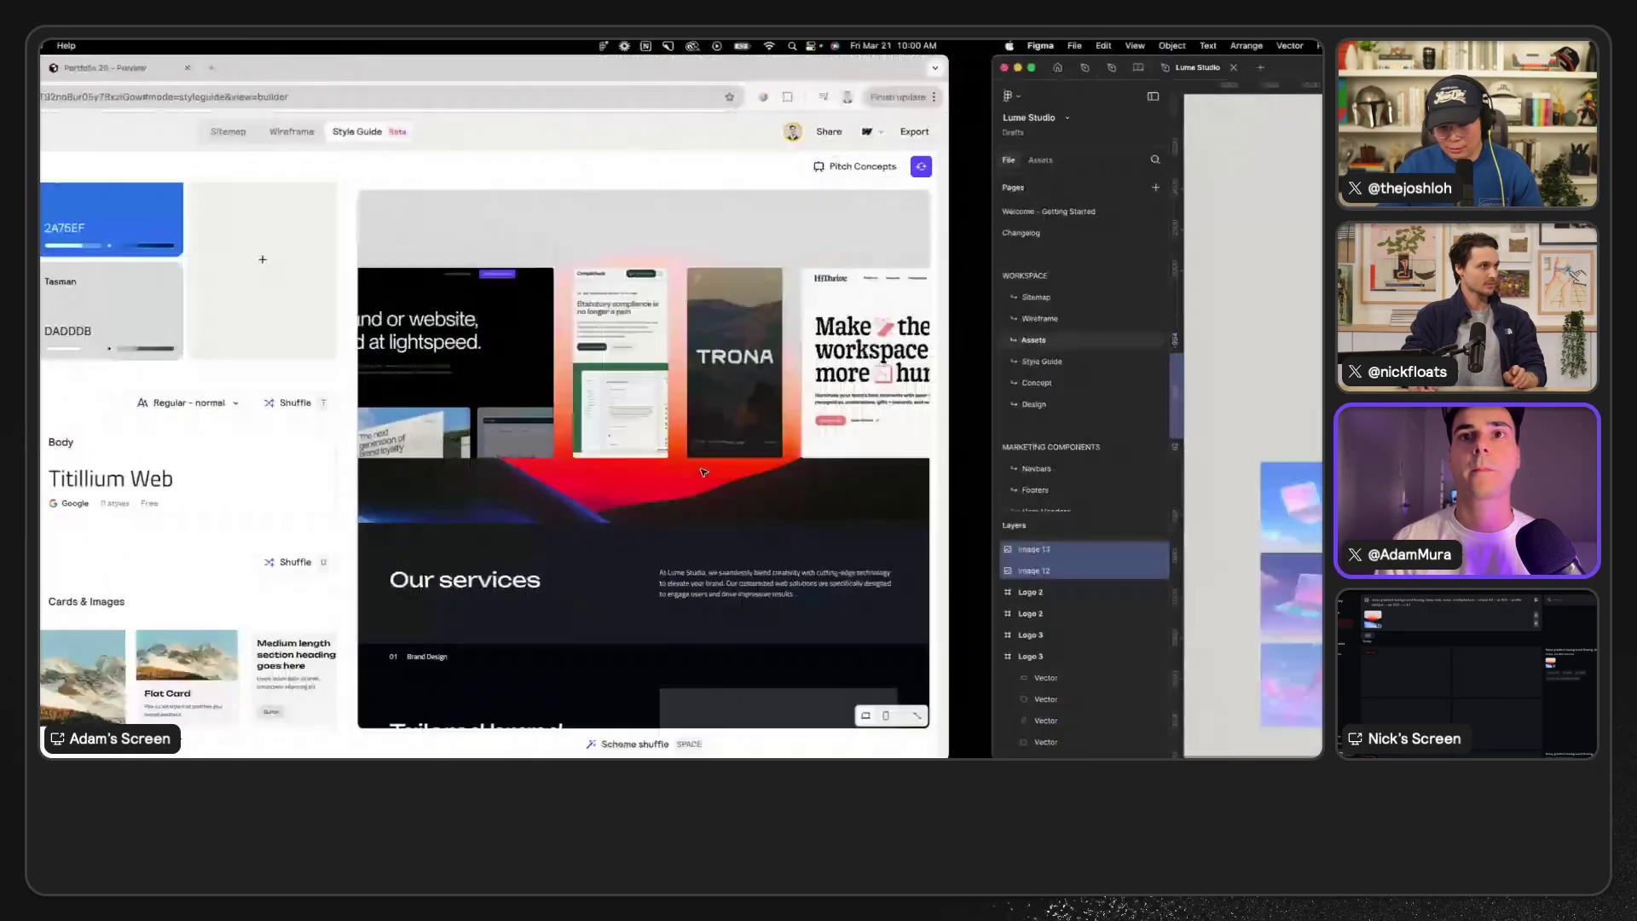
scroll(942, 497, down, 10)
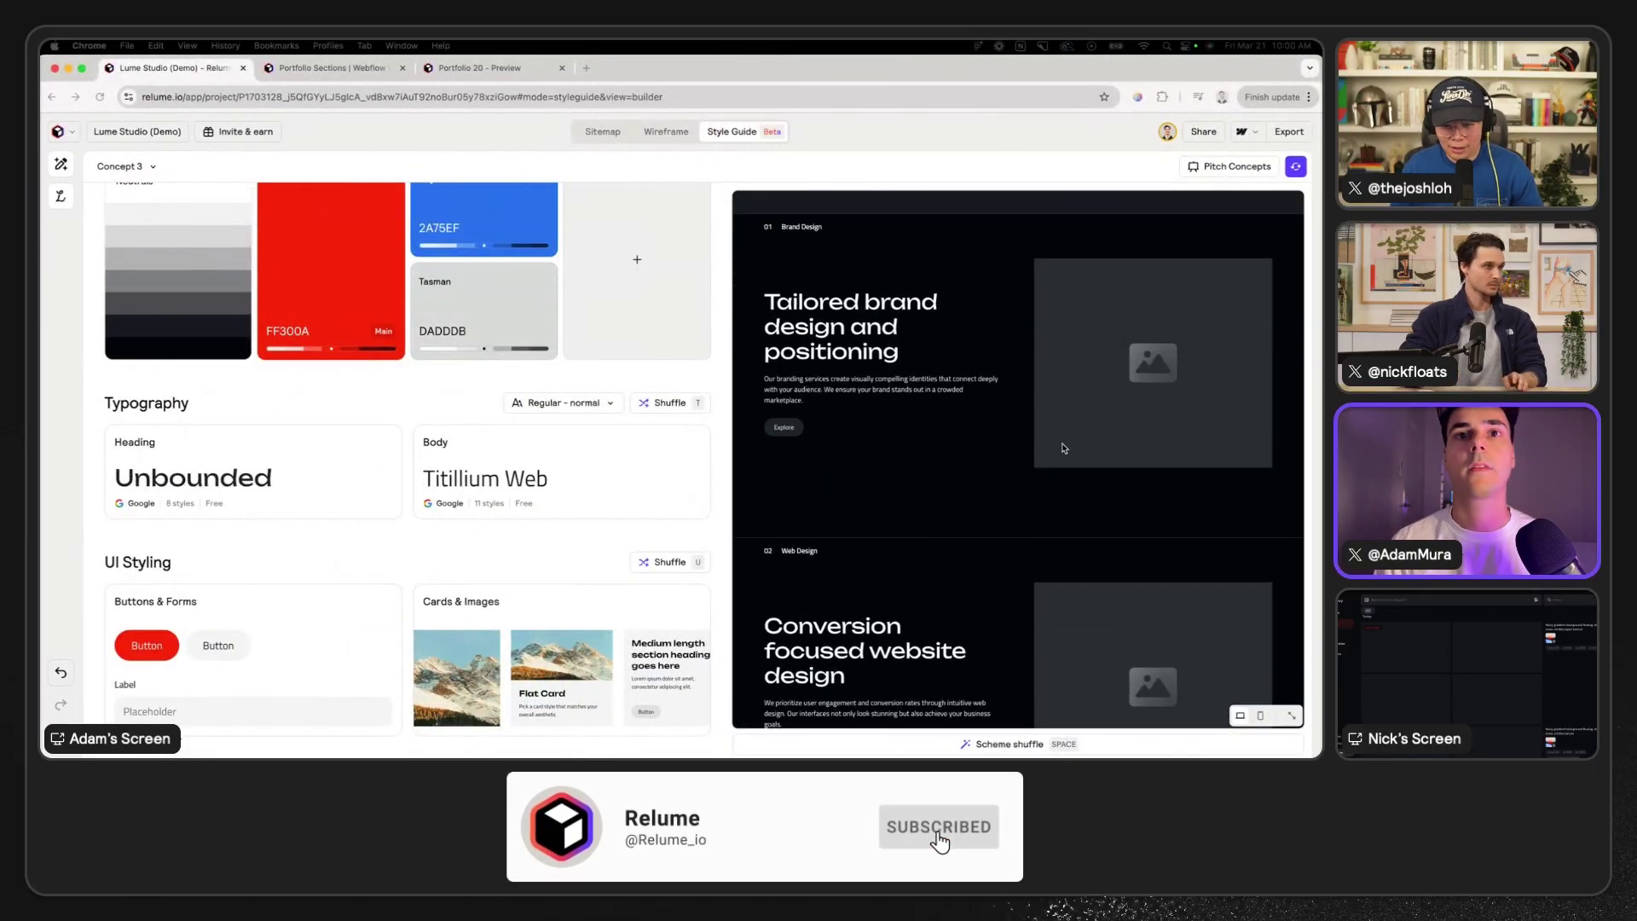
scroll(1100, 439, down, 8)
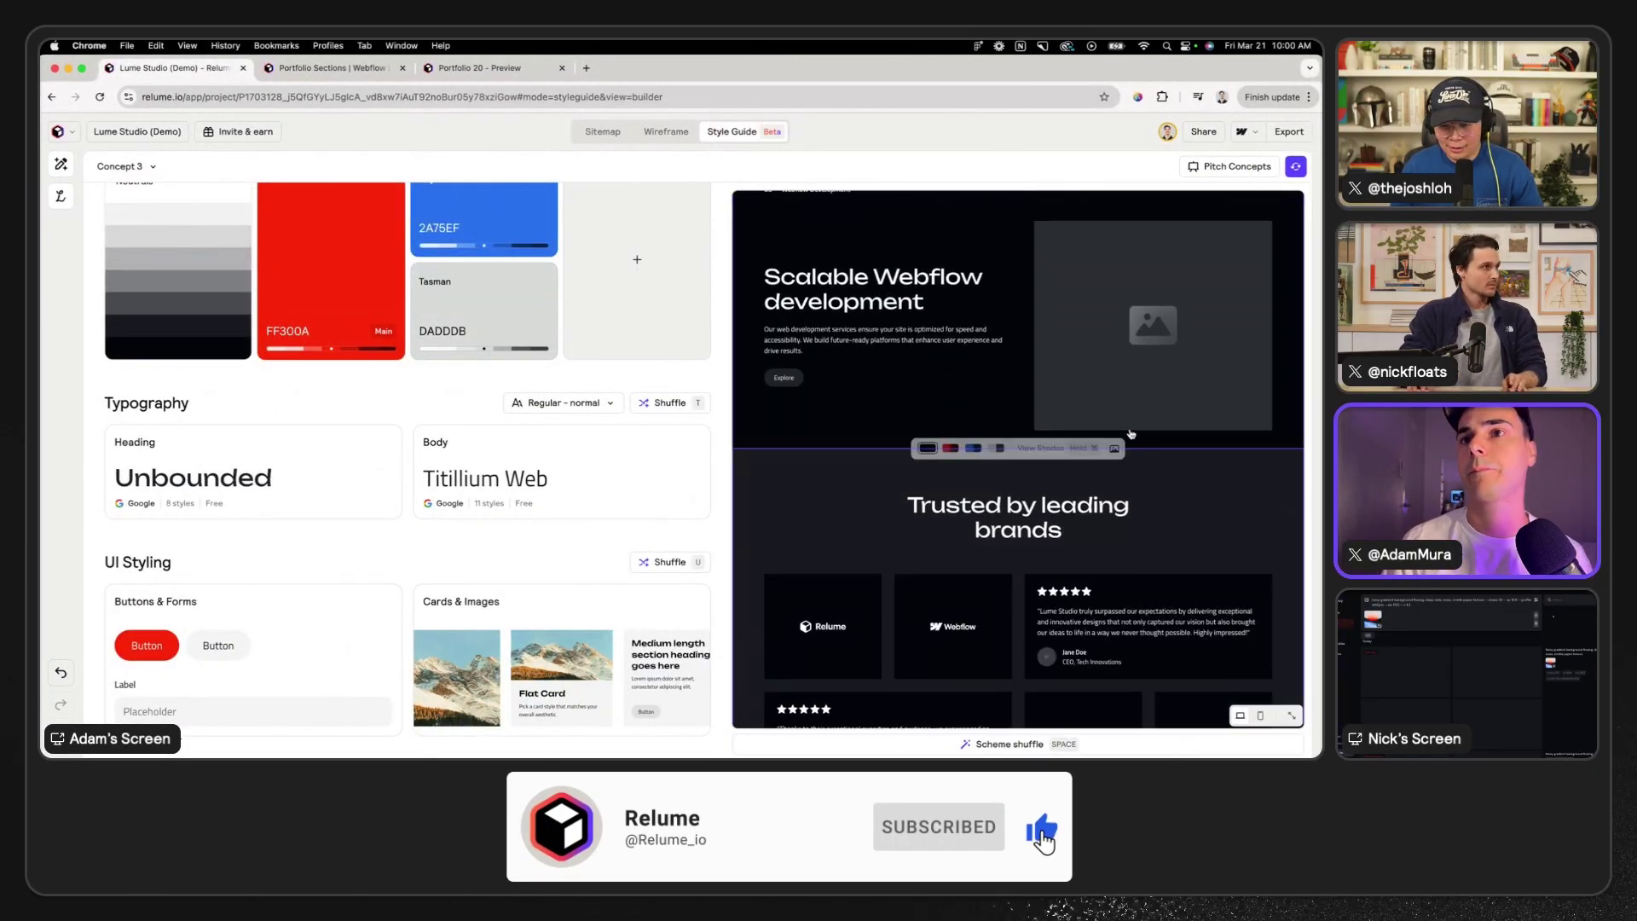
click(61, 164)
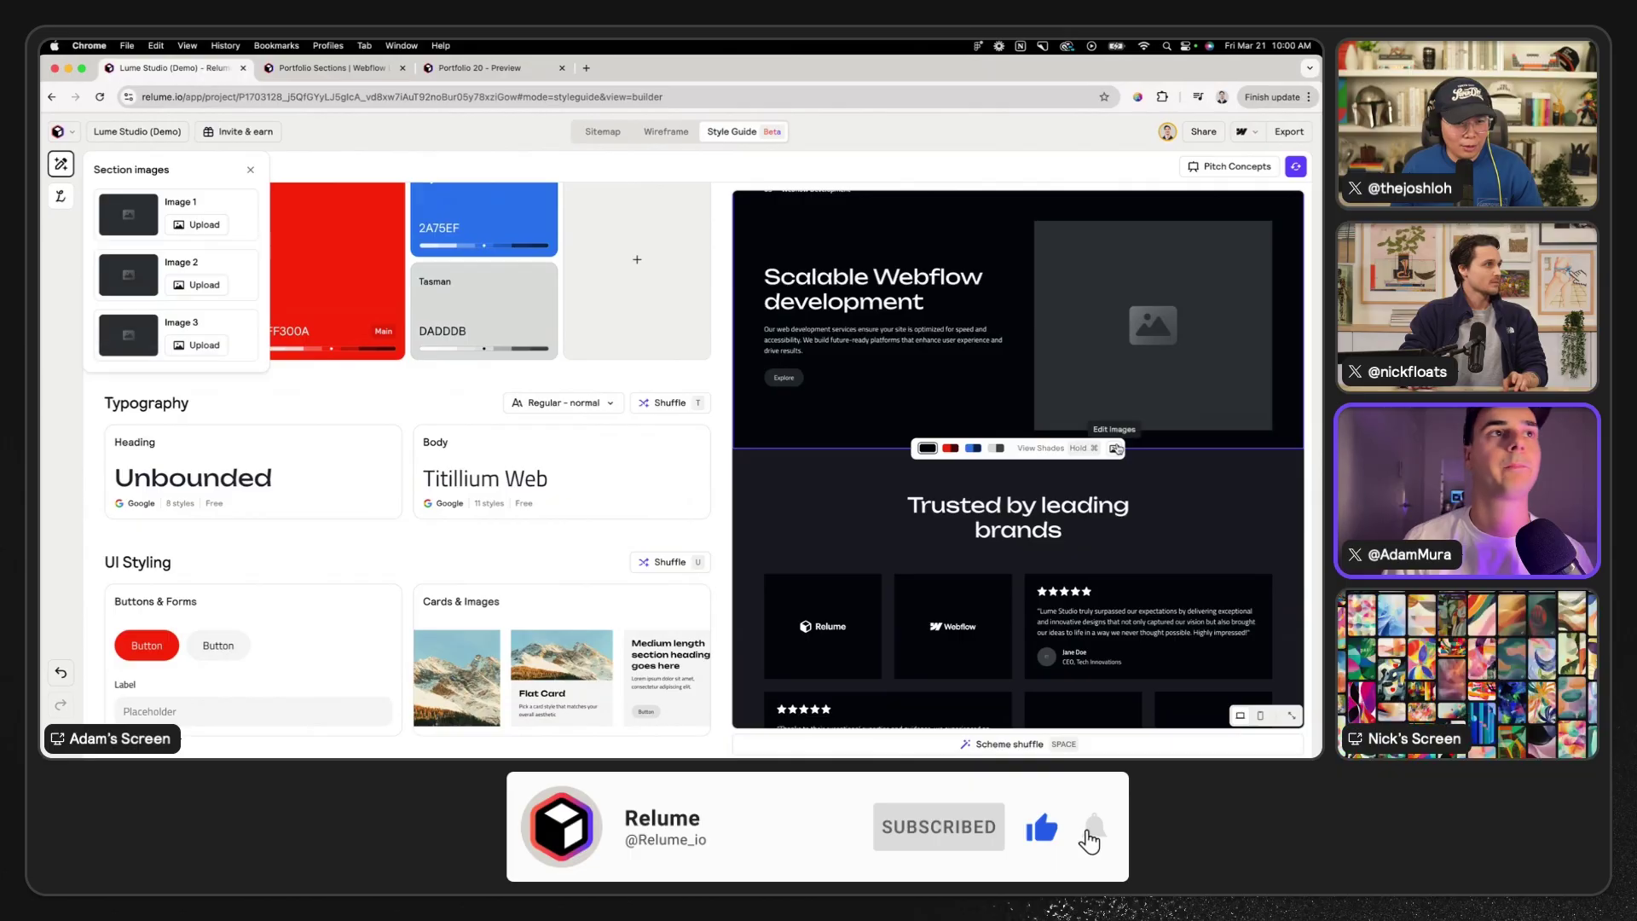
- Upload Brand design.png as Image 1 of the services section
click(195, 224)
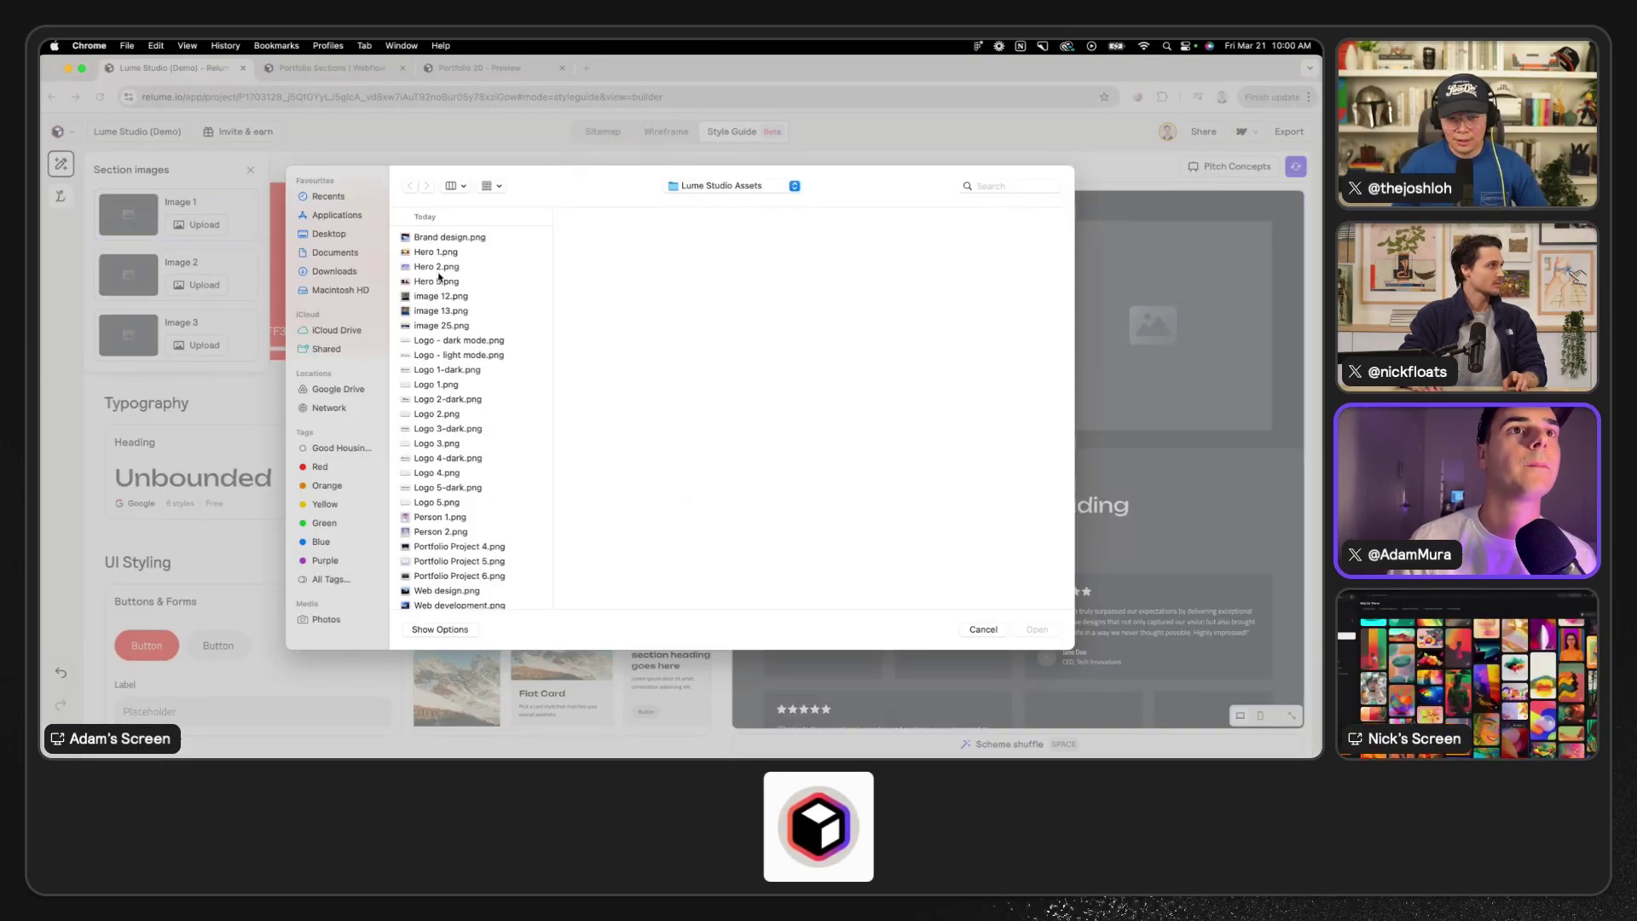
click(435, 239)
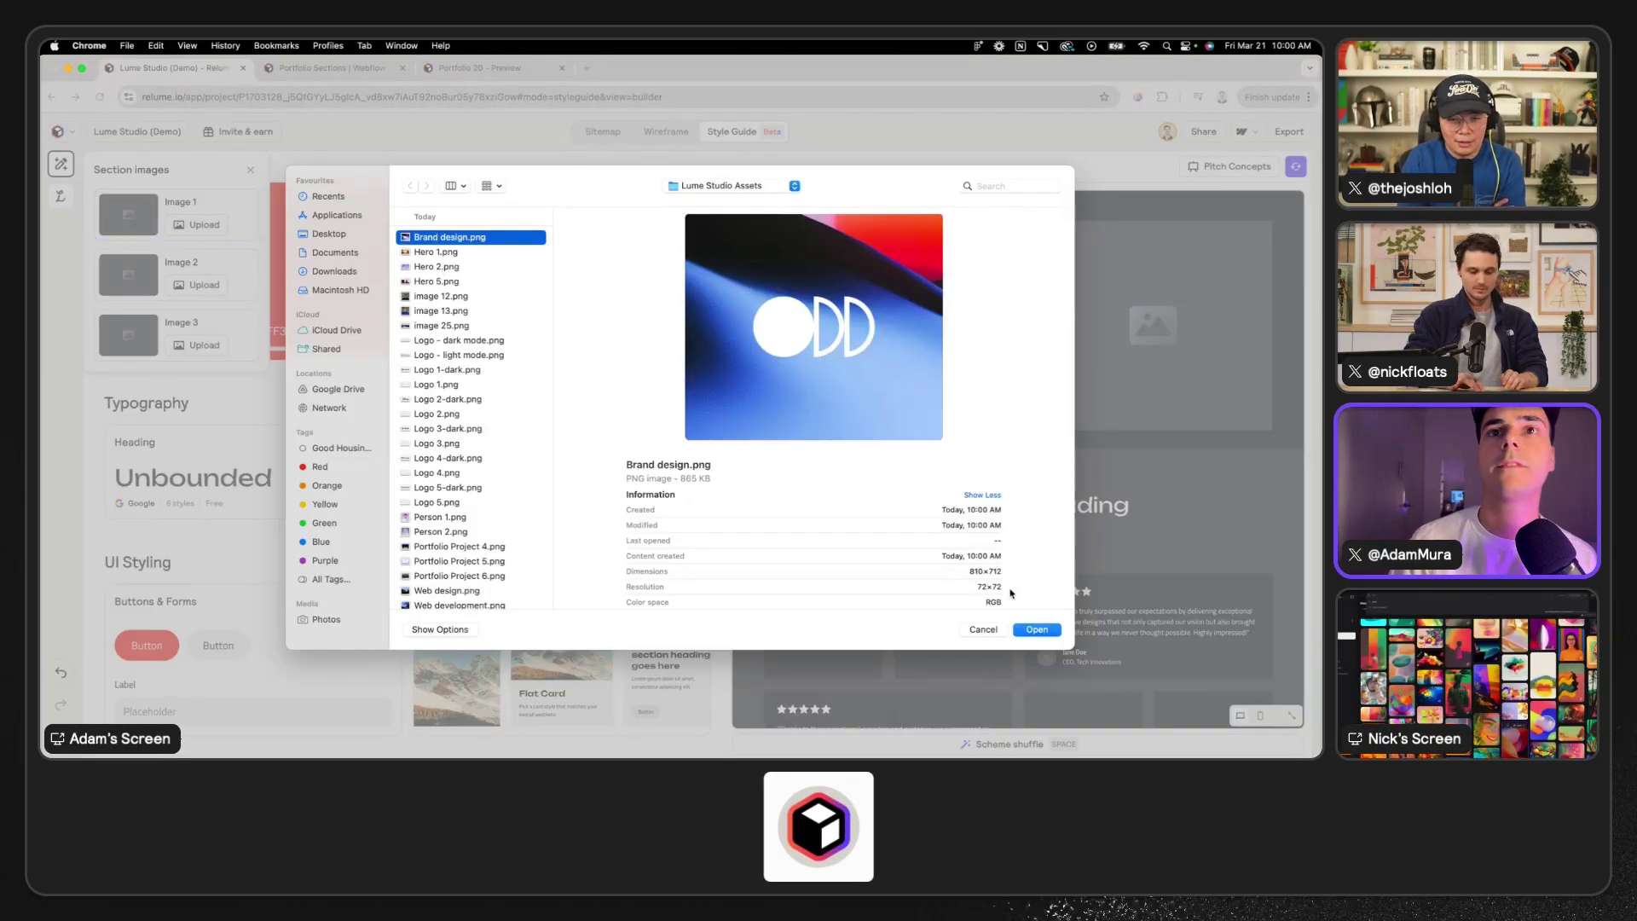
click(1051, 631)
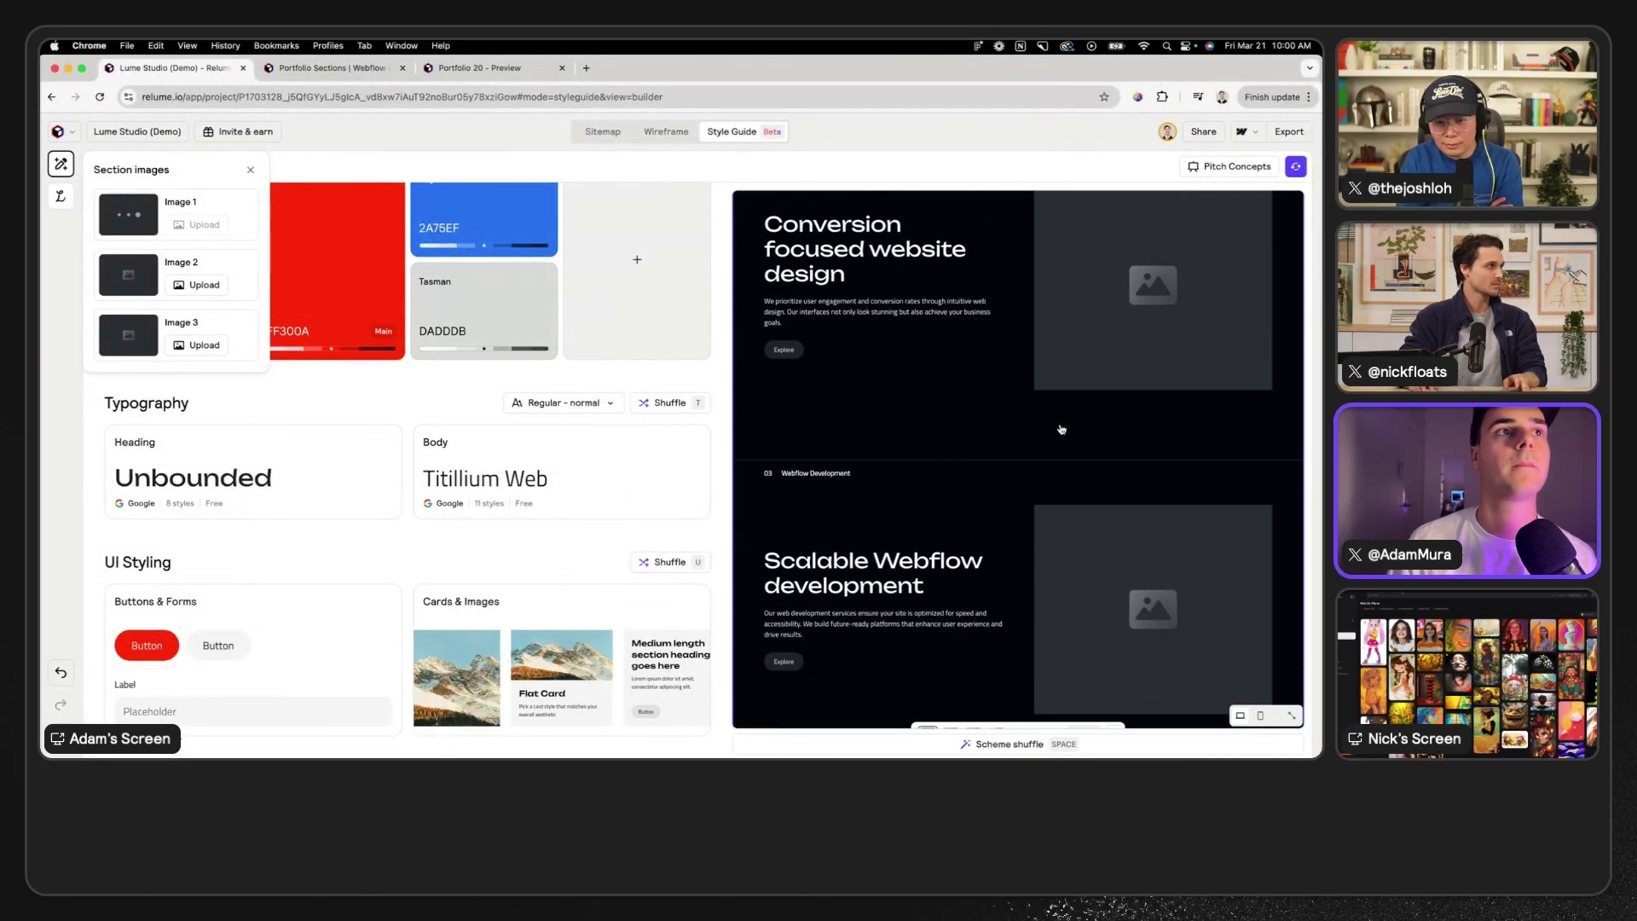
- Upload Web design.png as Image 2 of the services section
click(197, 285)
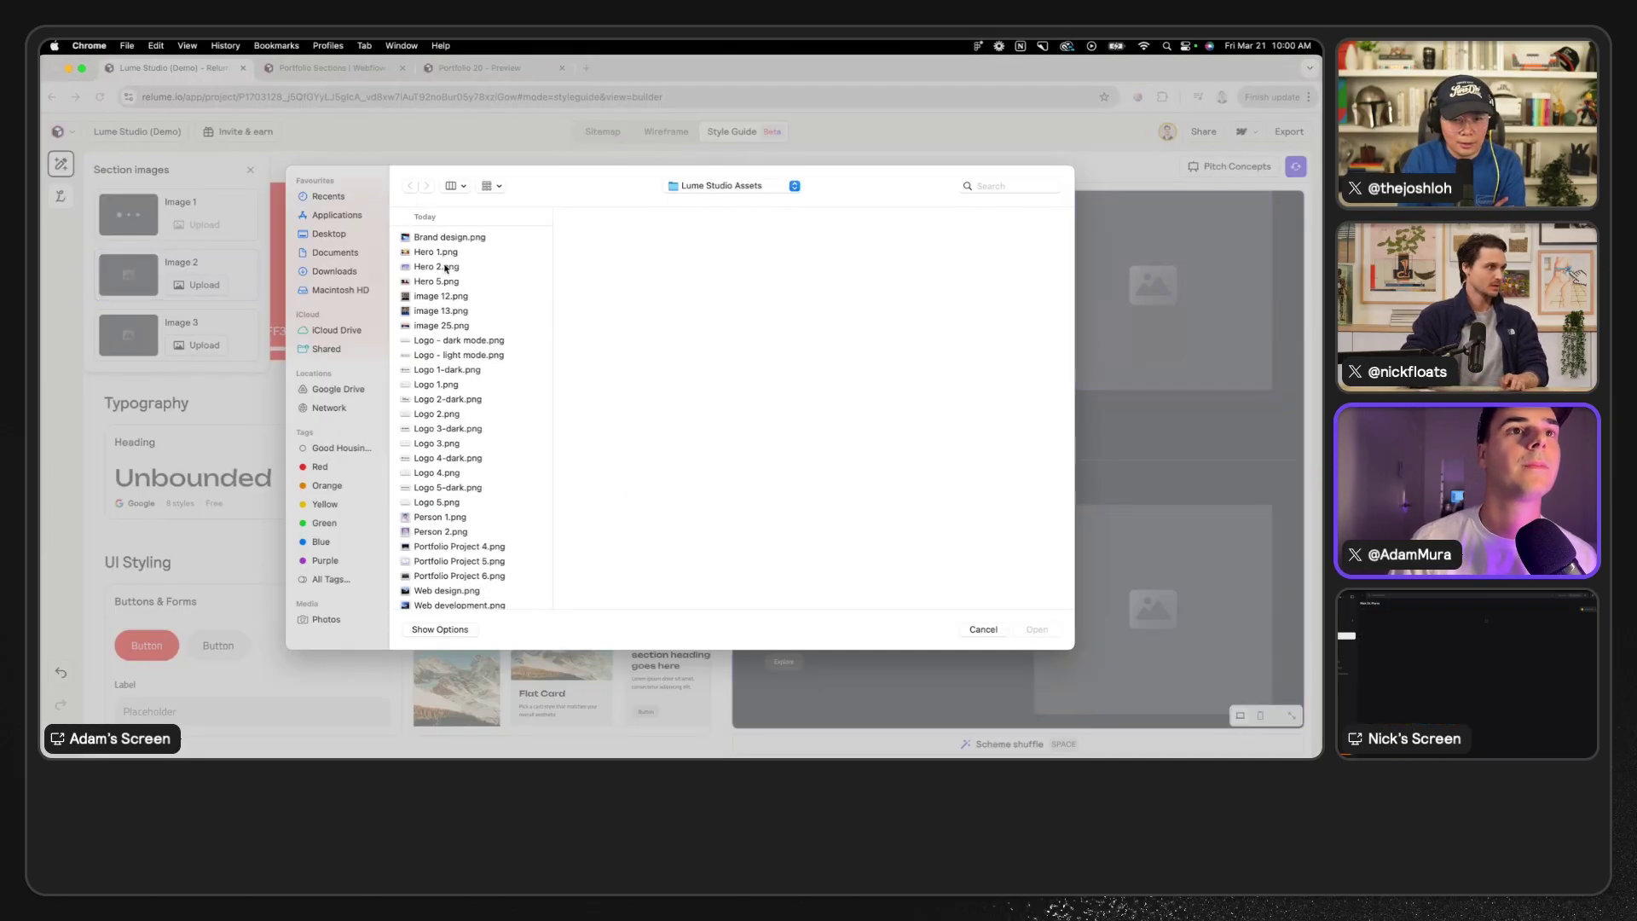
scroll(460, 512, down, 1)
click(447, 581)
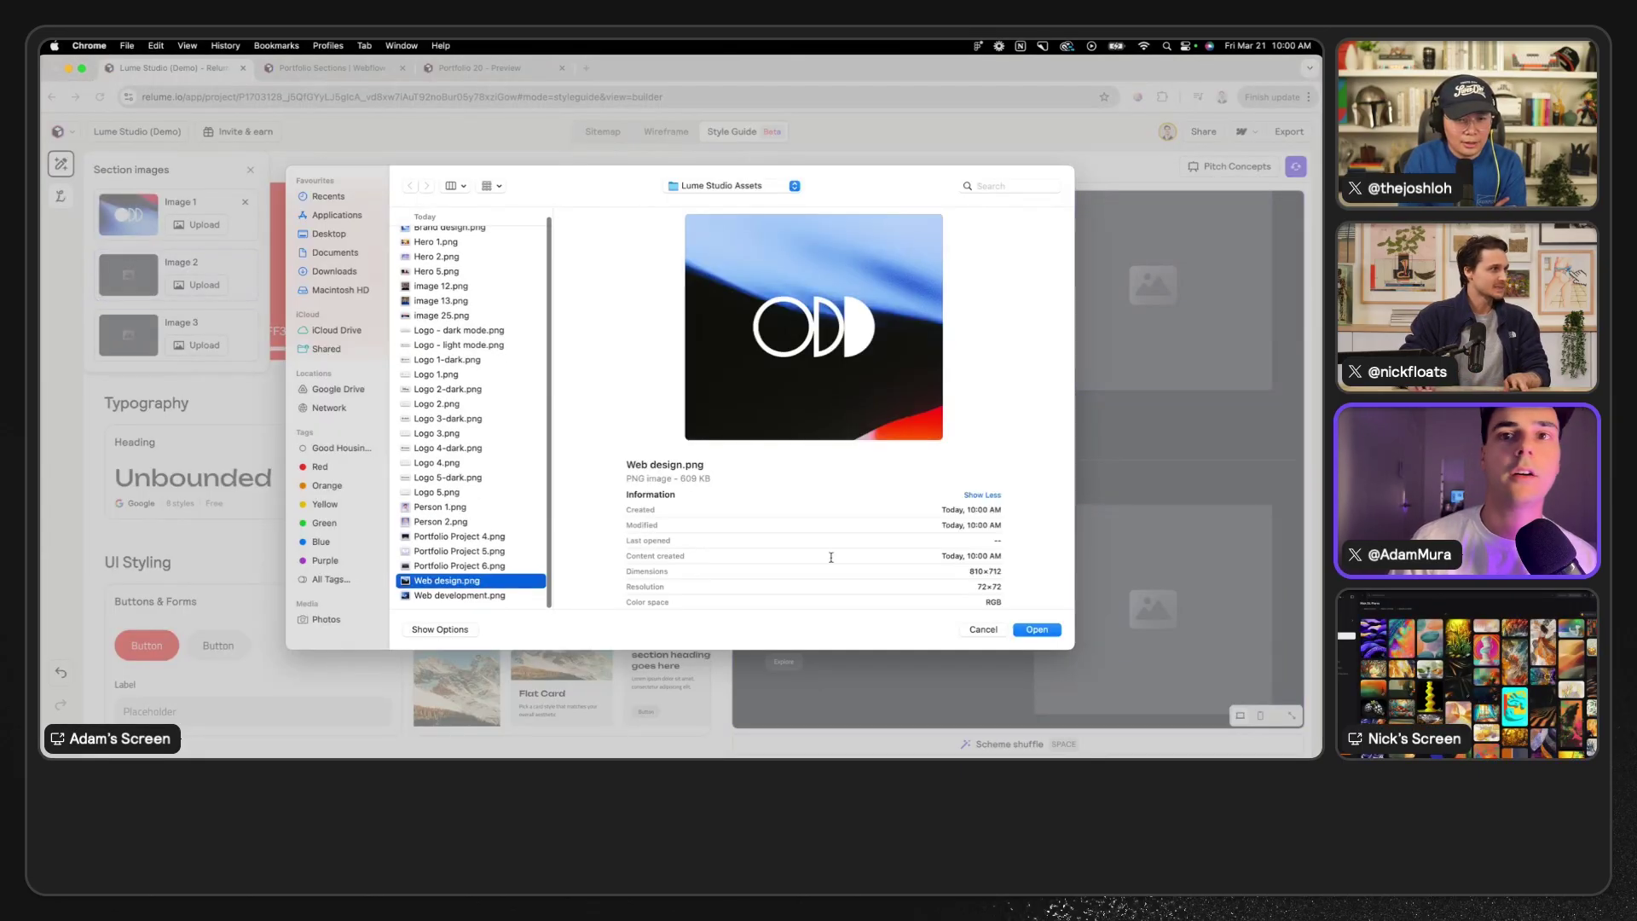
click(1038, 630)
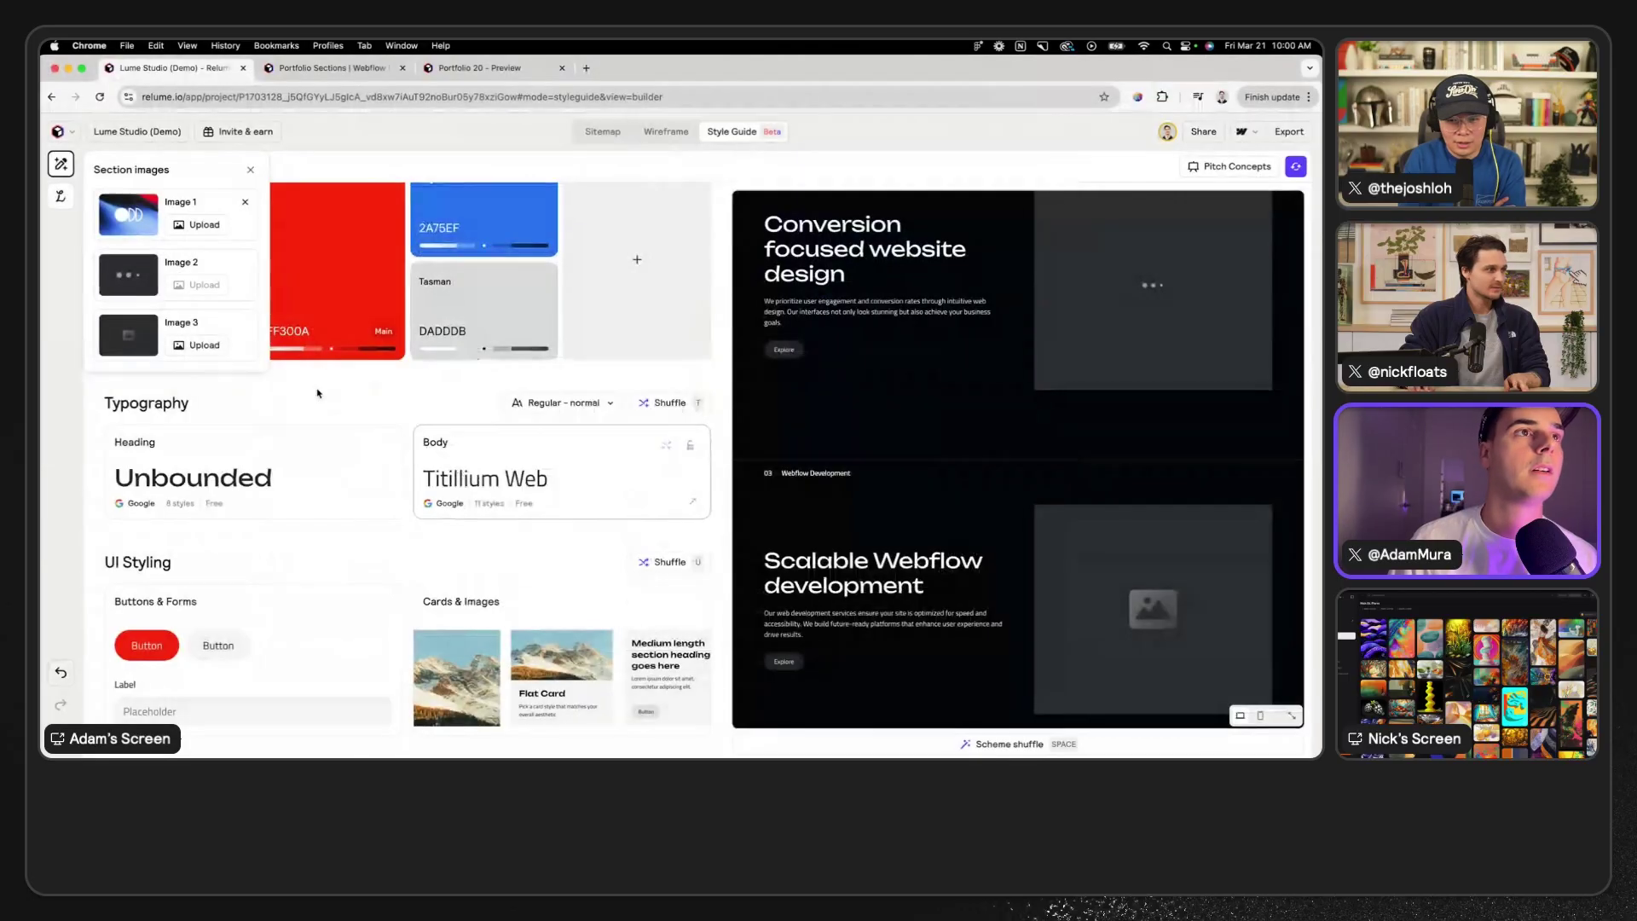
- Upload Web development.png as Image 3 of the services section and review the service images in the preview
click(198, 345)
scroll(470, 605, down, 1)
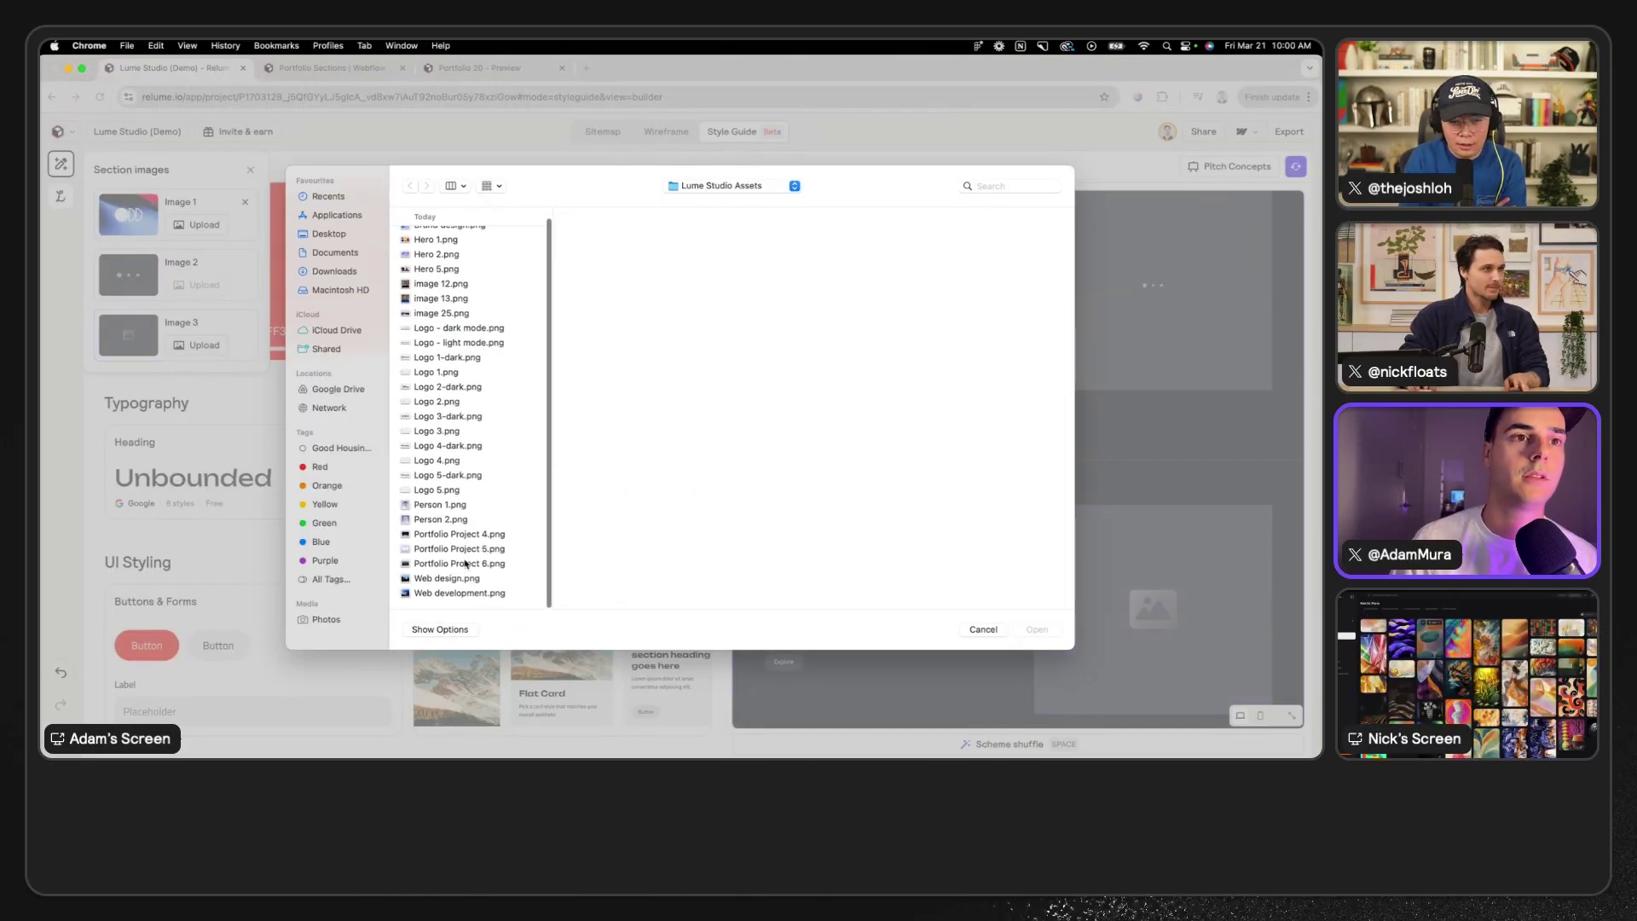
click(461, 595)
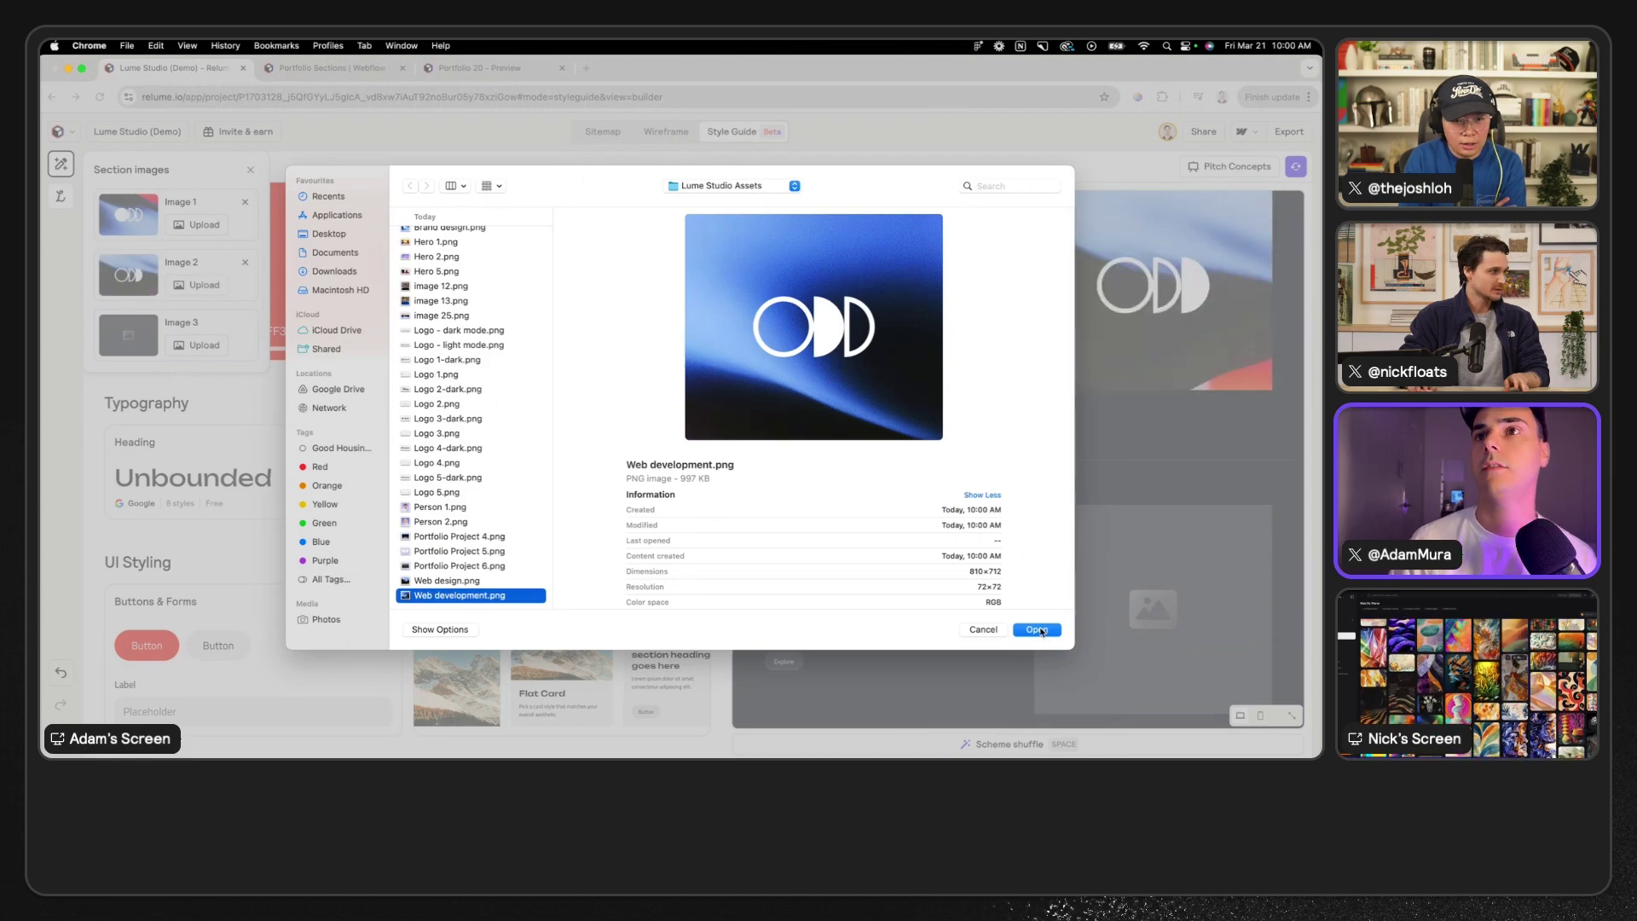
key(Return)
scroll(1178, 484, up, 5)
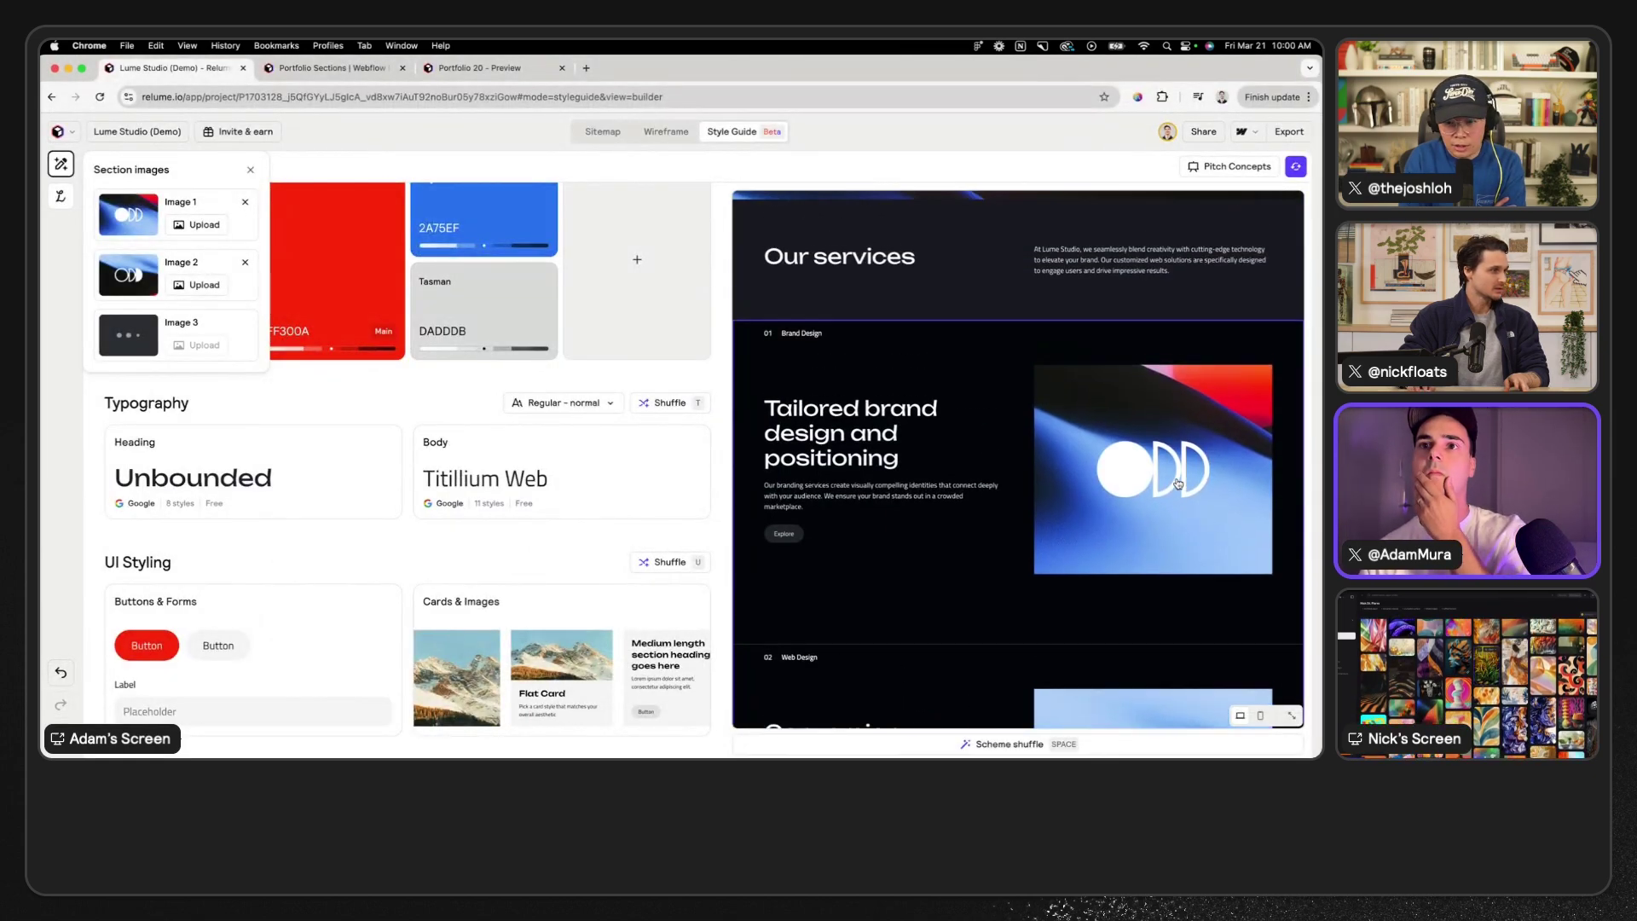
scroll(1178, 484, down, 2)
scroll(1177, 483, down, 5)
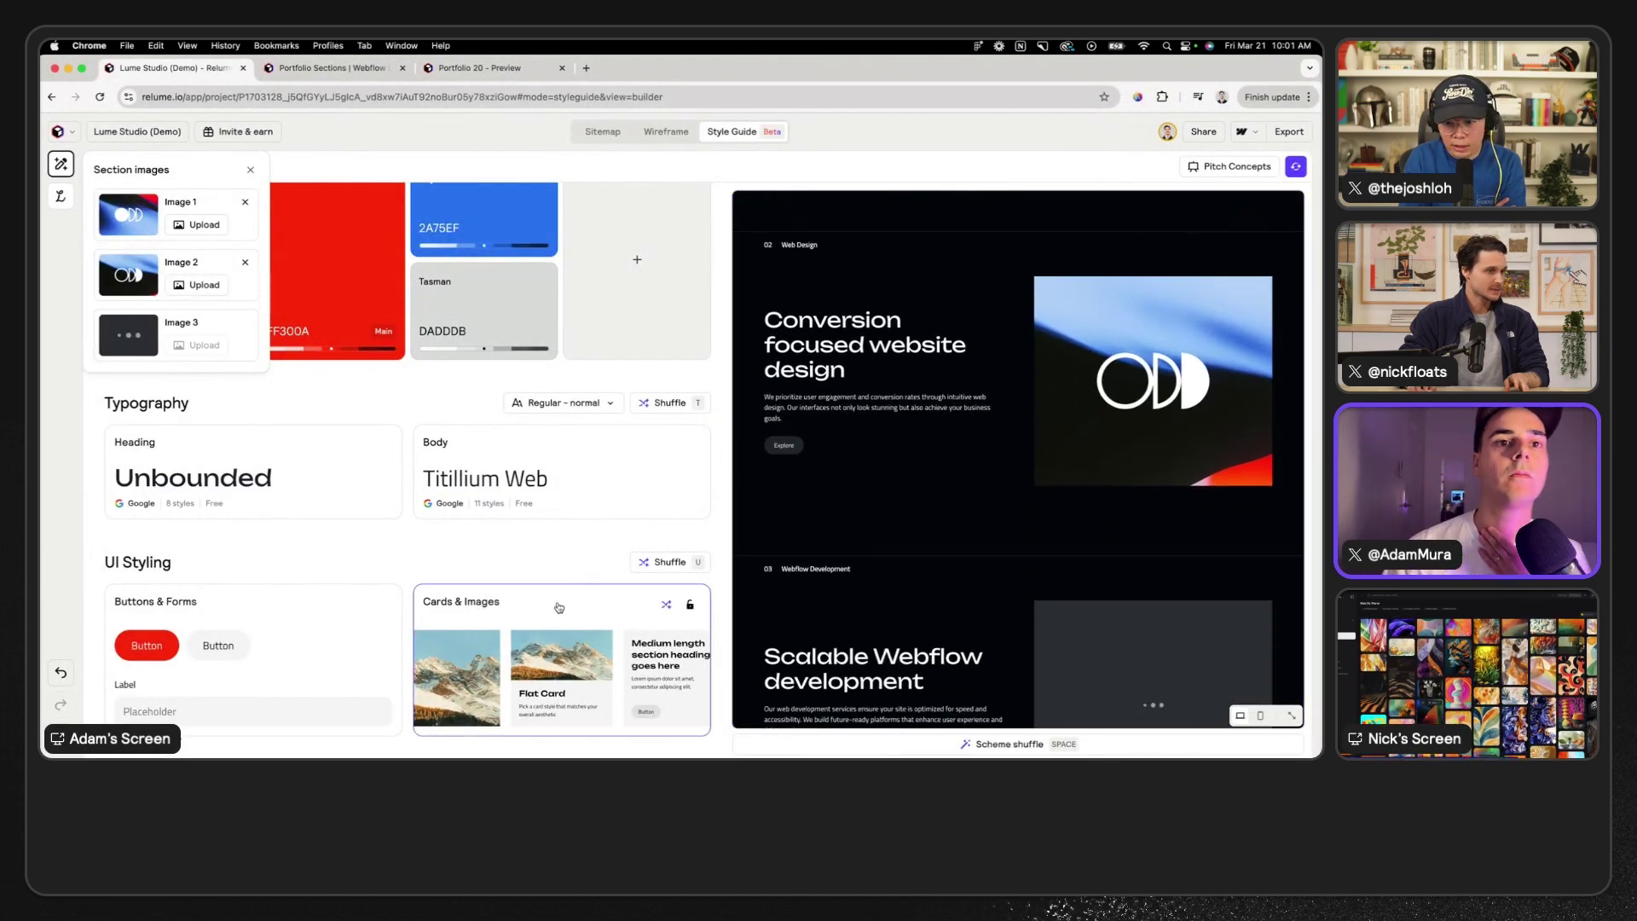
- Apply the largest corner rounding to the Flat cards and images style
click(554, 614)
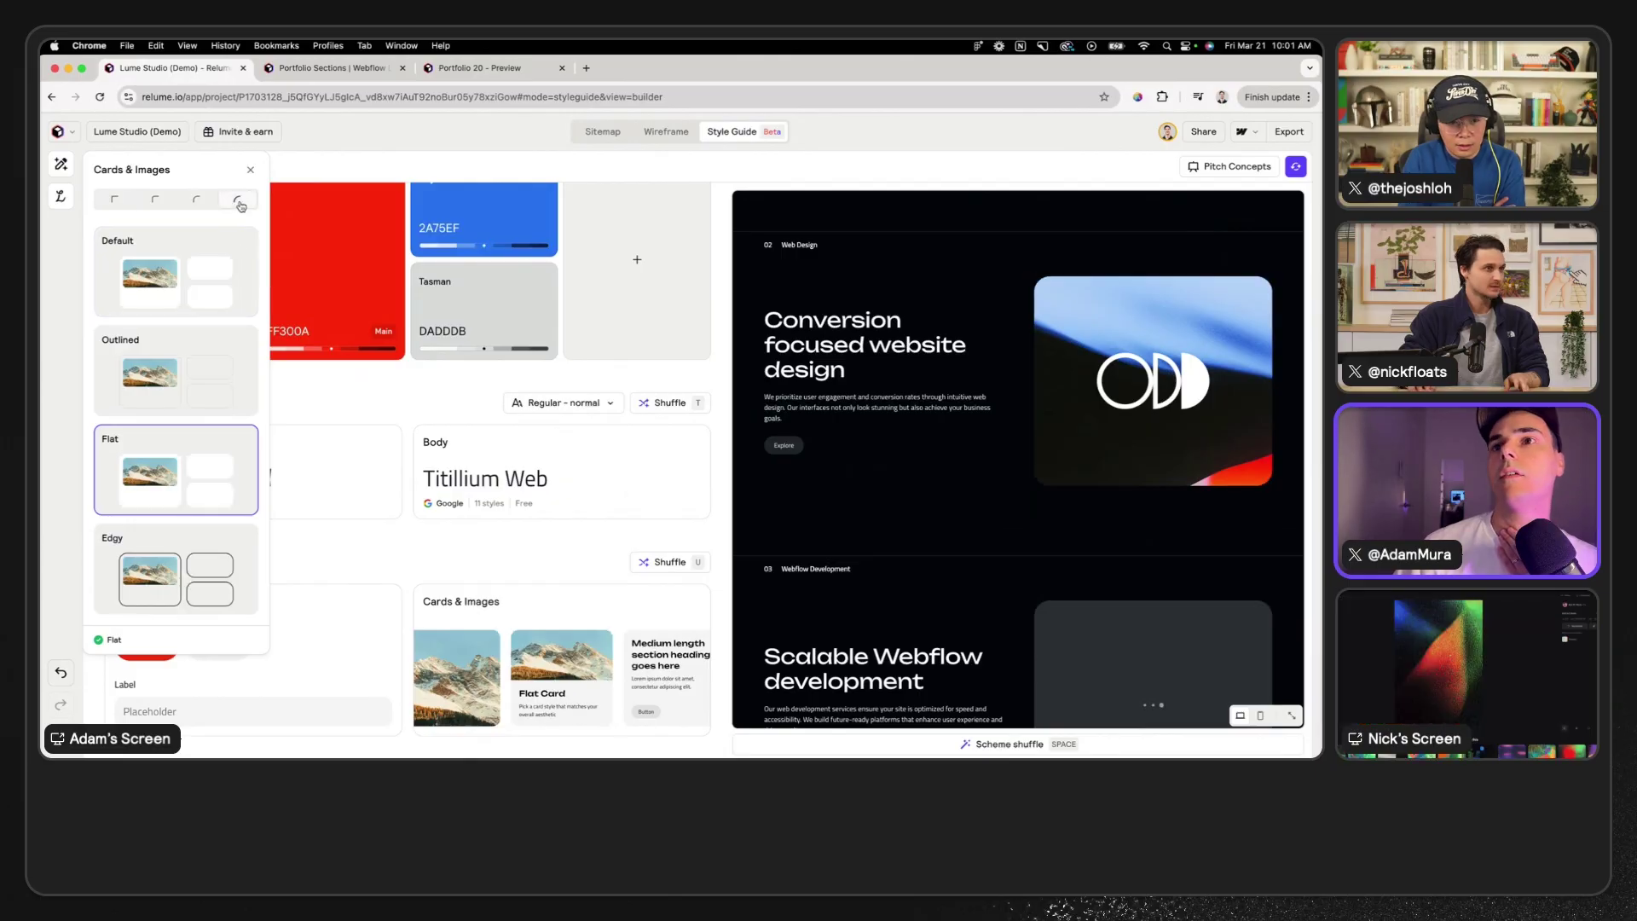
scroll(1000, 405, down, 10)
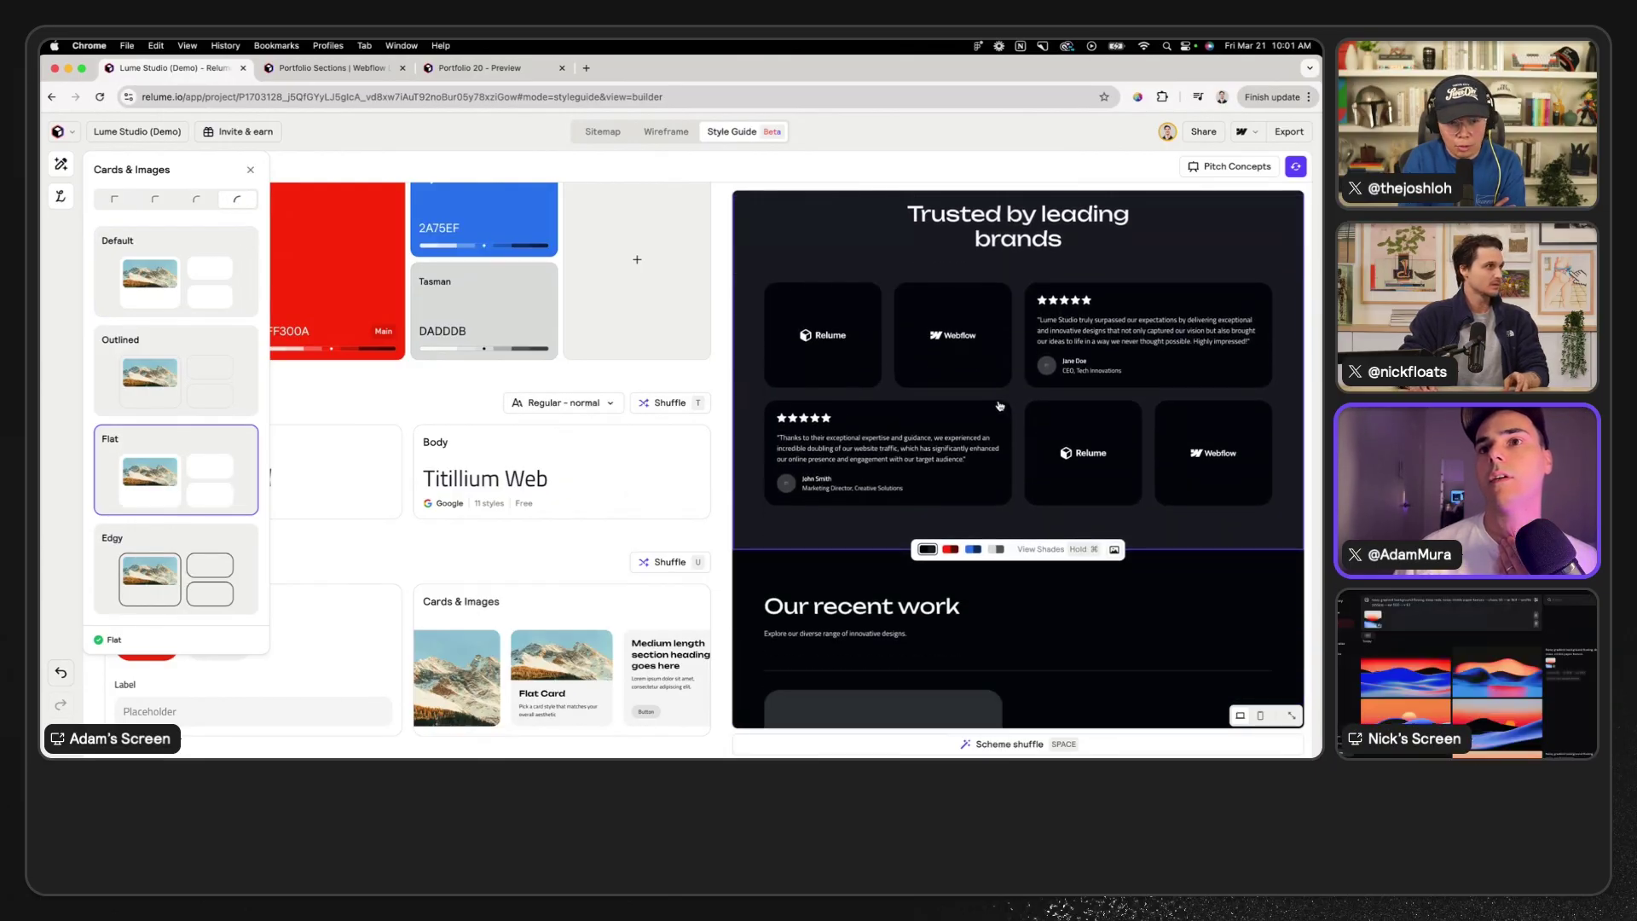
scroll(1001, 406, down, 5)
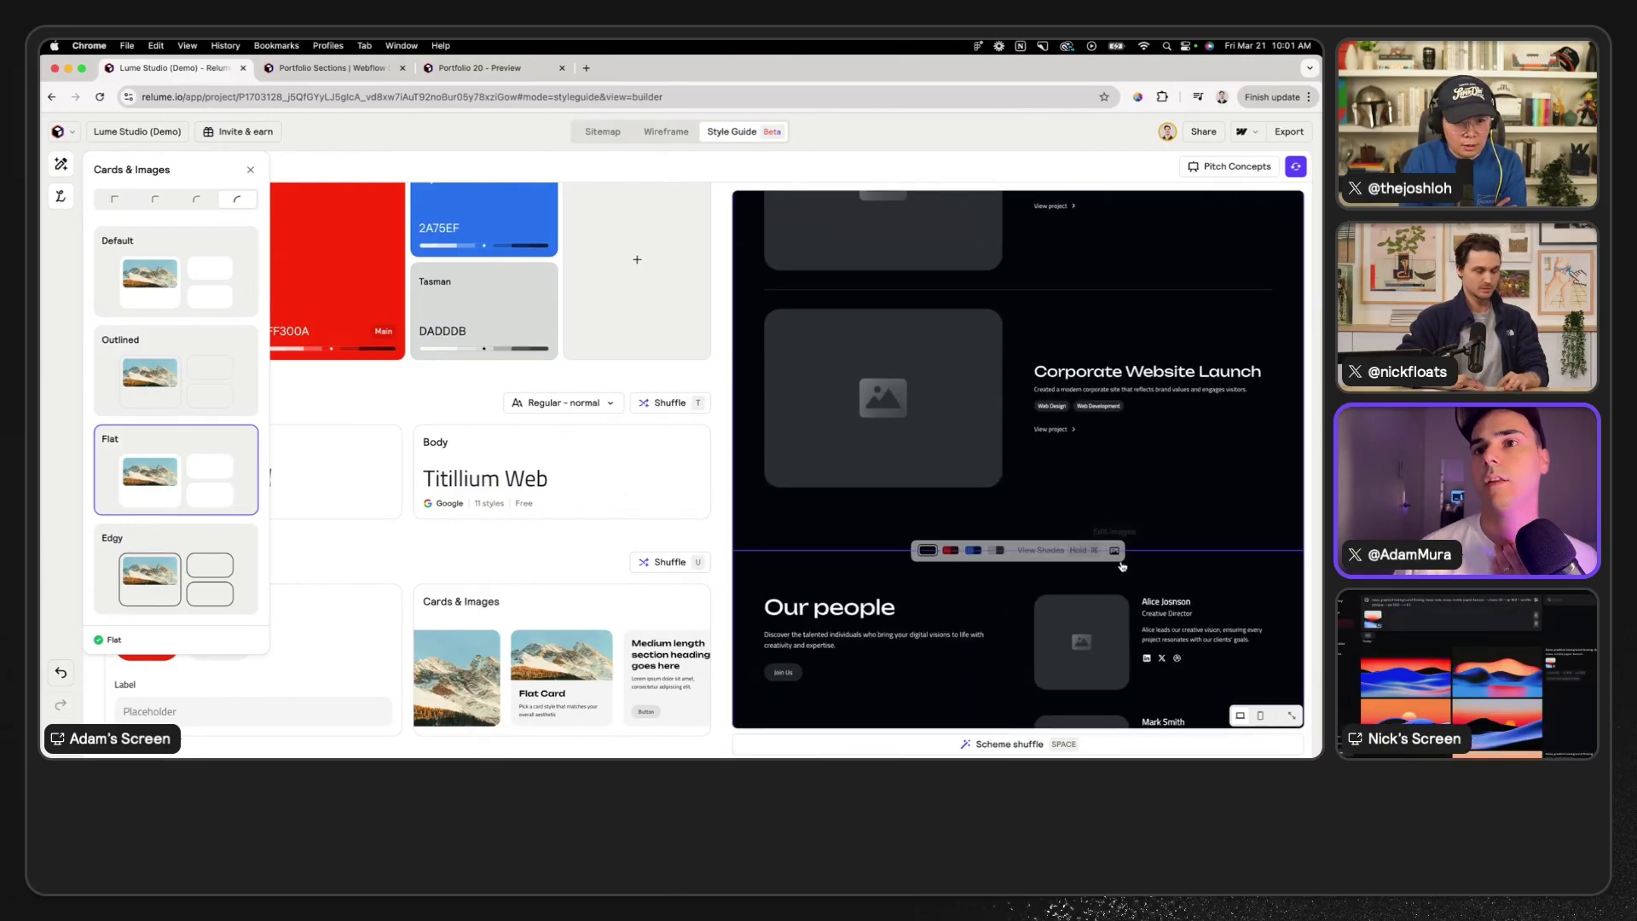
- Open the image settings of the Our people section and upload image 13.png as Image 1
mouse_move(1116, 550)
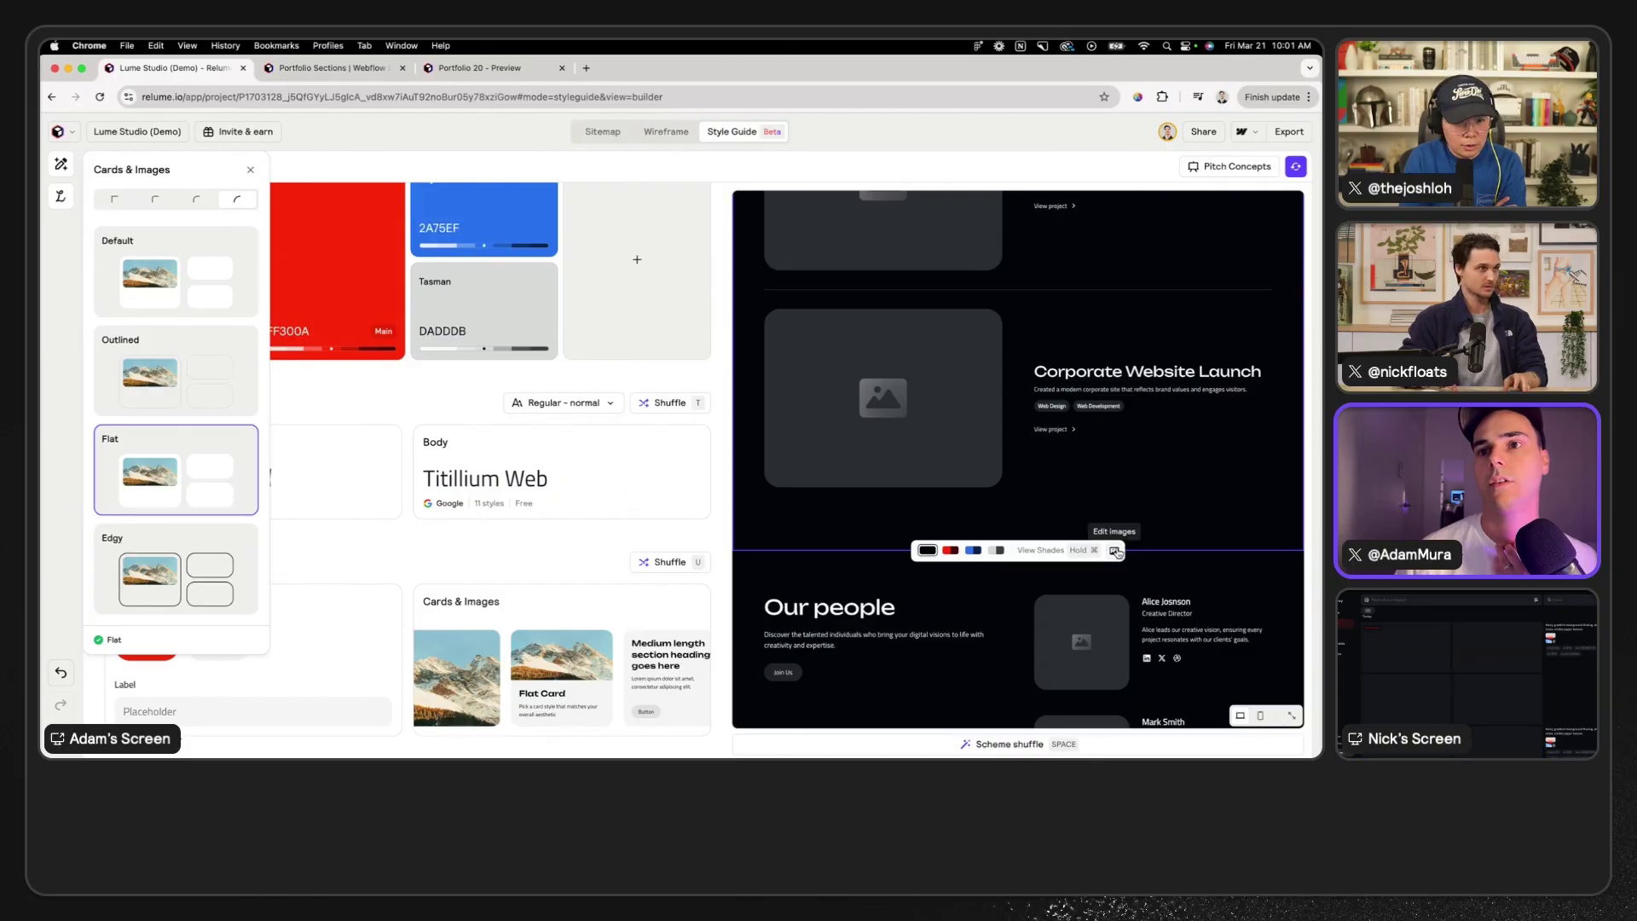
scroll(1116, 551, down, 3)
click(1116, 541)
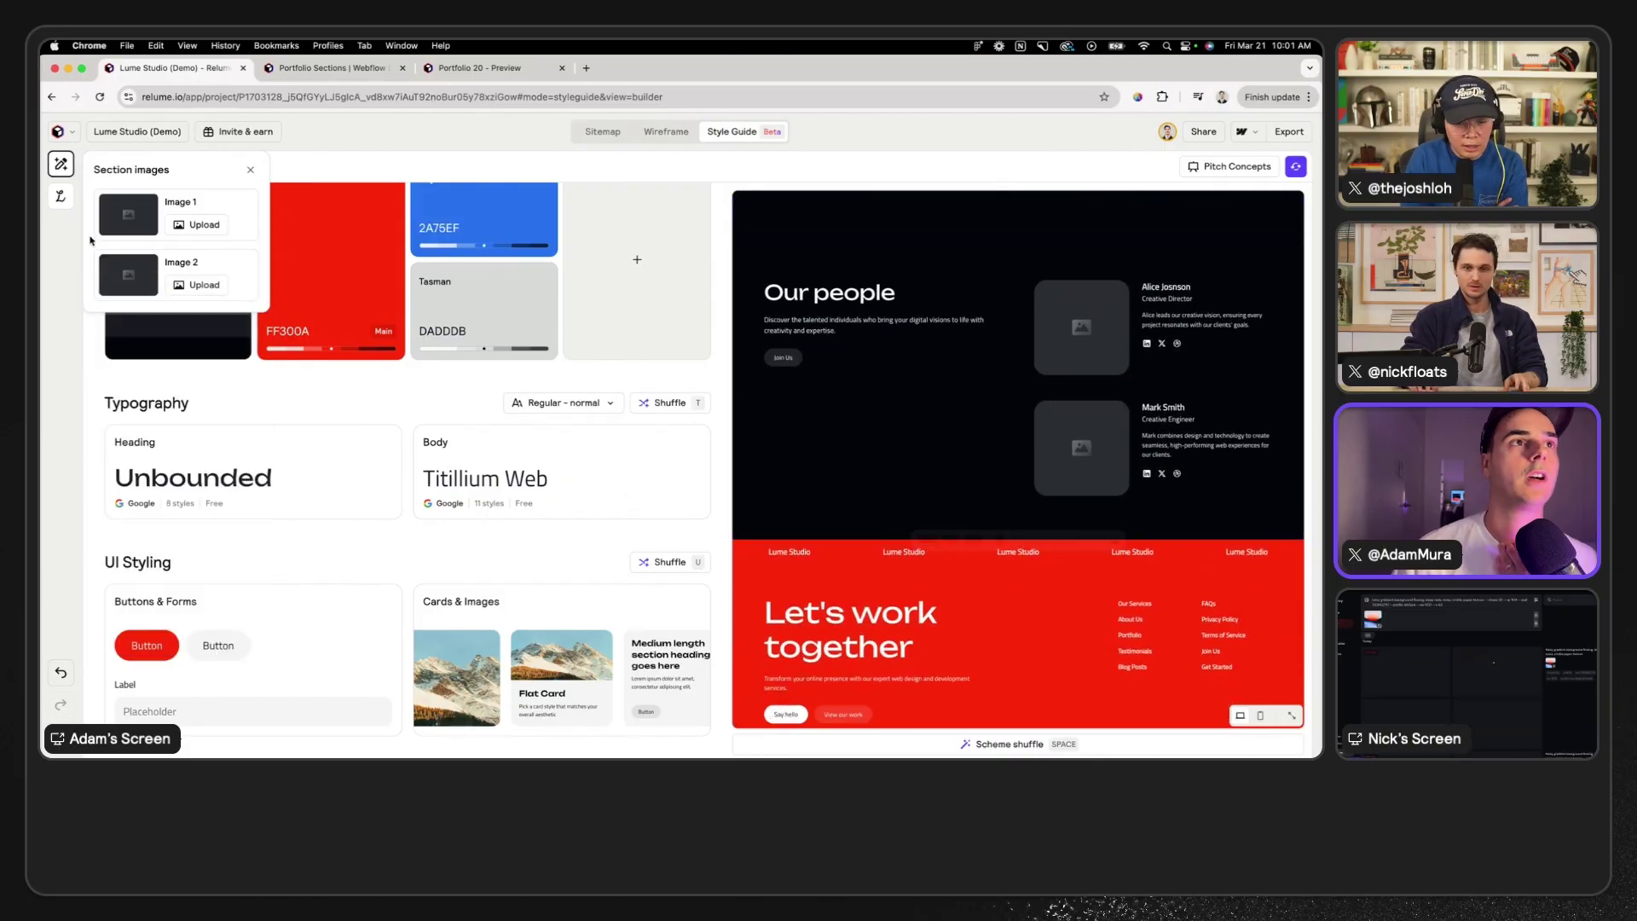
click(192, 225)
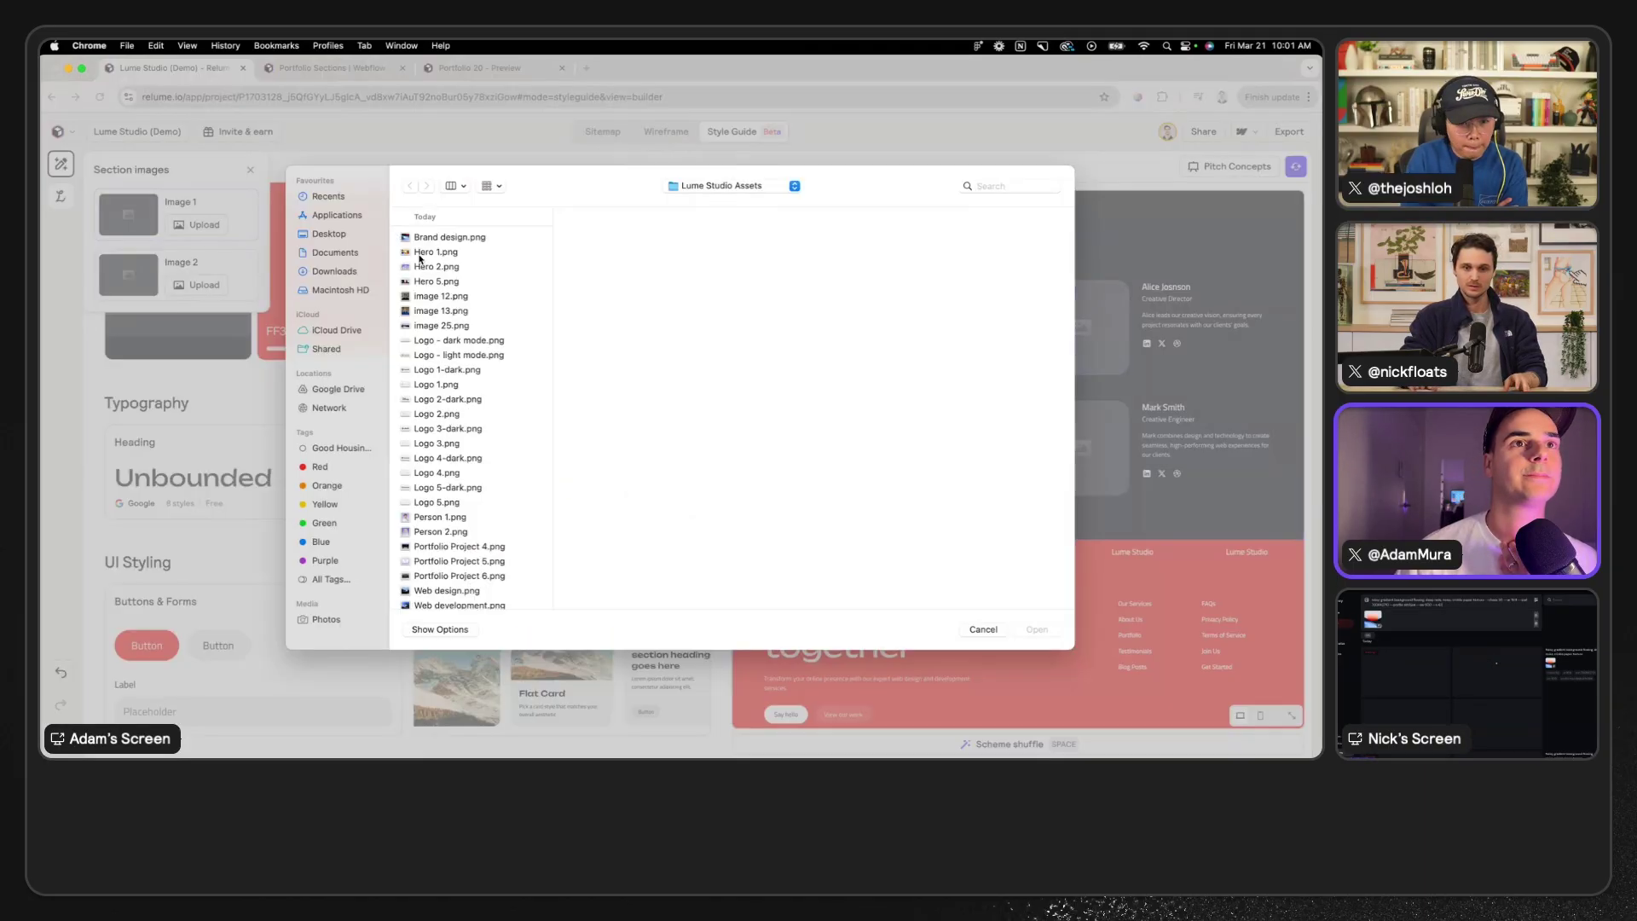
click(440, 297)
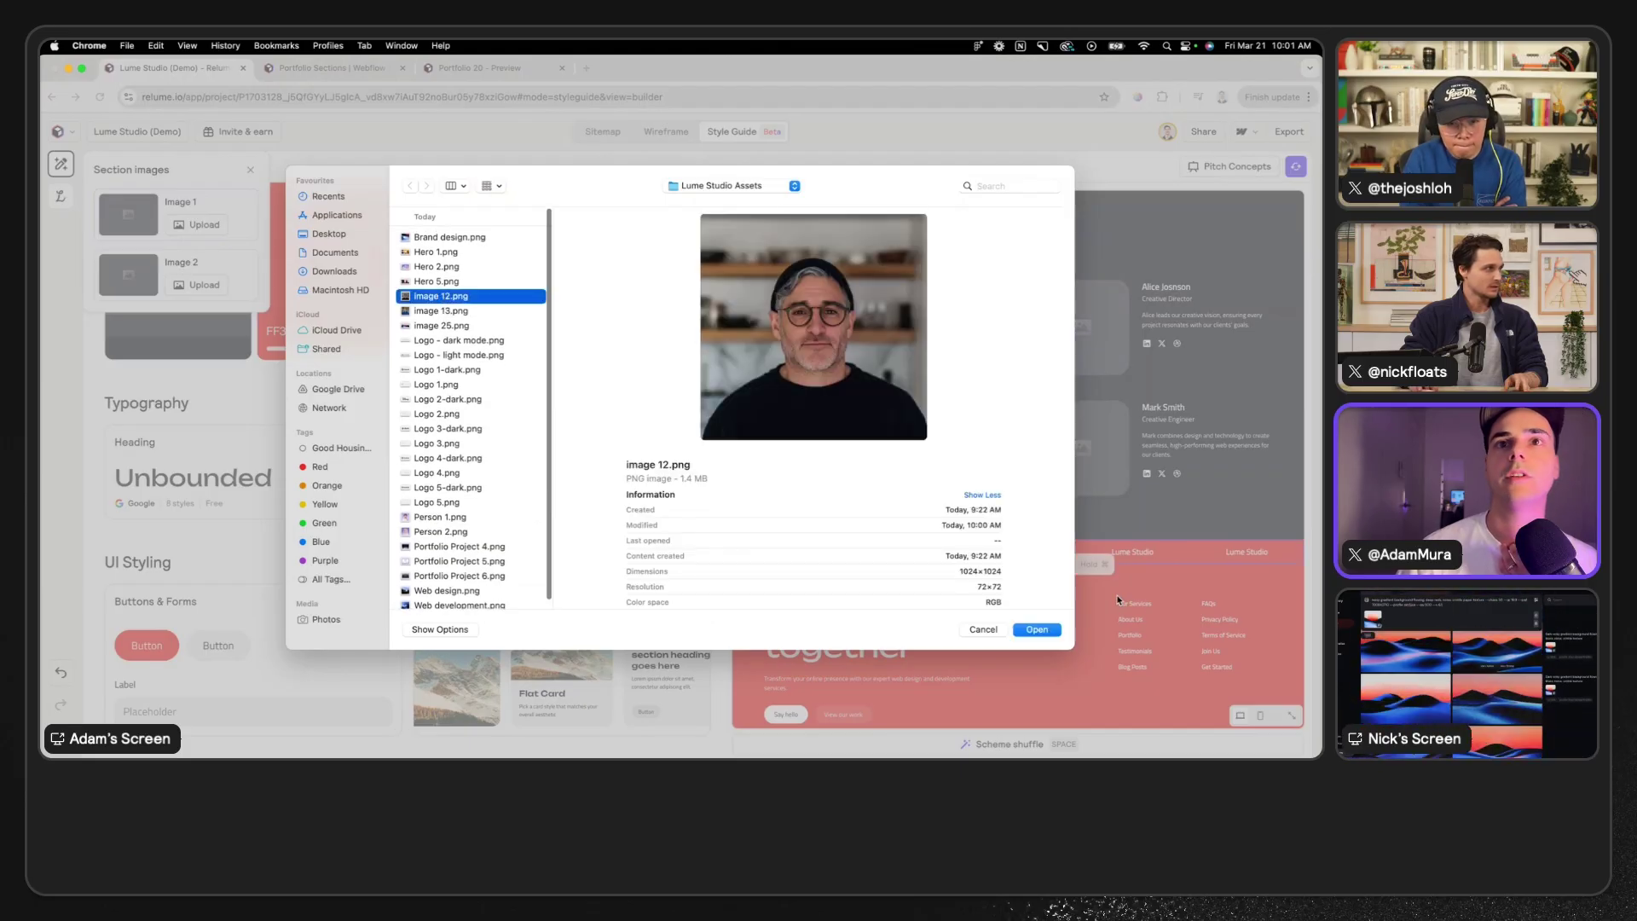
click(519, 312)
click(1038, 631)
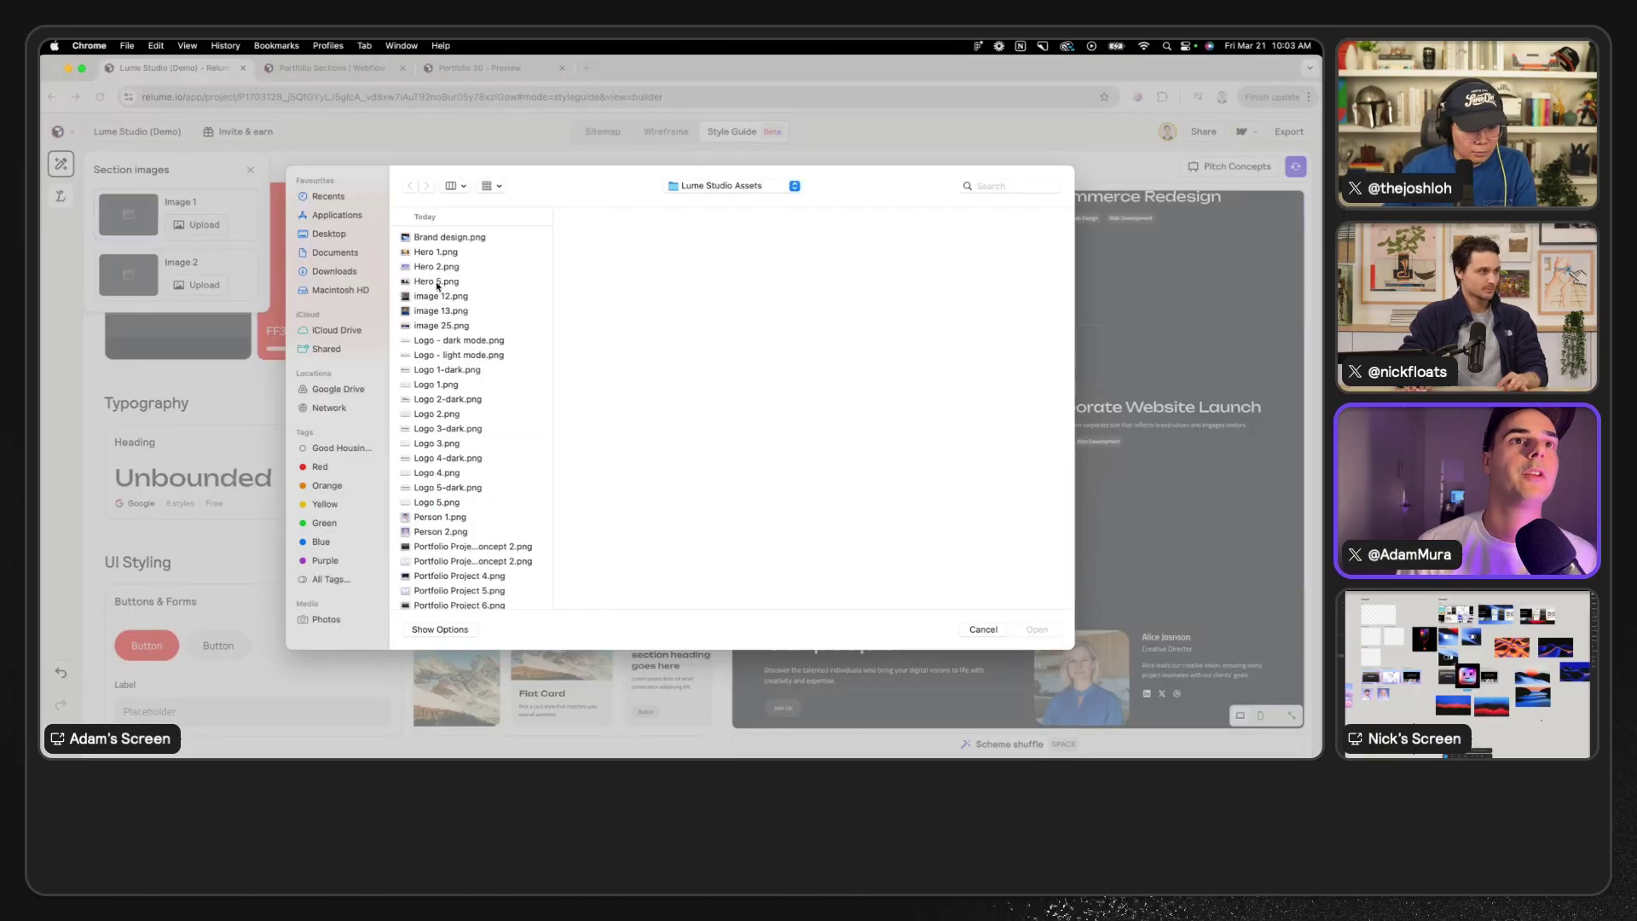
- Upload Portfolio Project 1-concept 2.png as Image 1 of the Our recent work section
scroll(441, 410, down, 2)
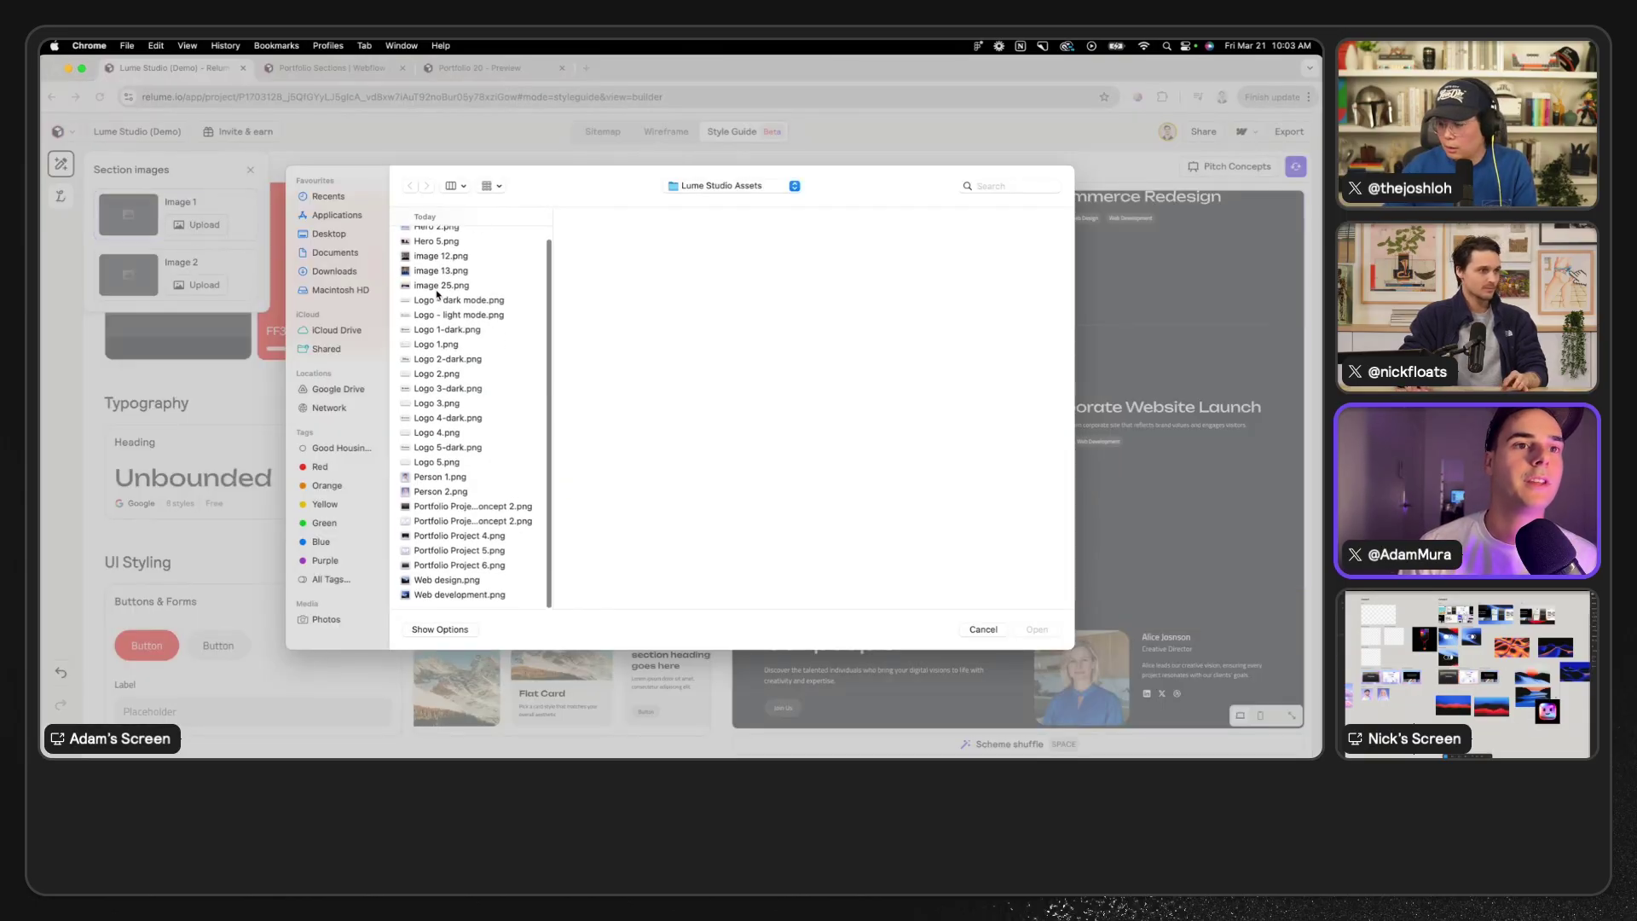
click(447, 509)
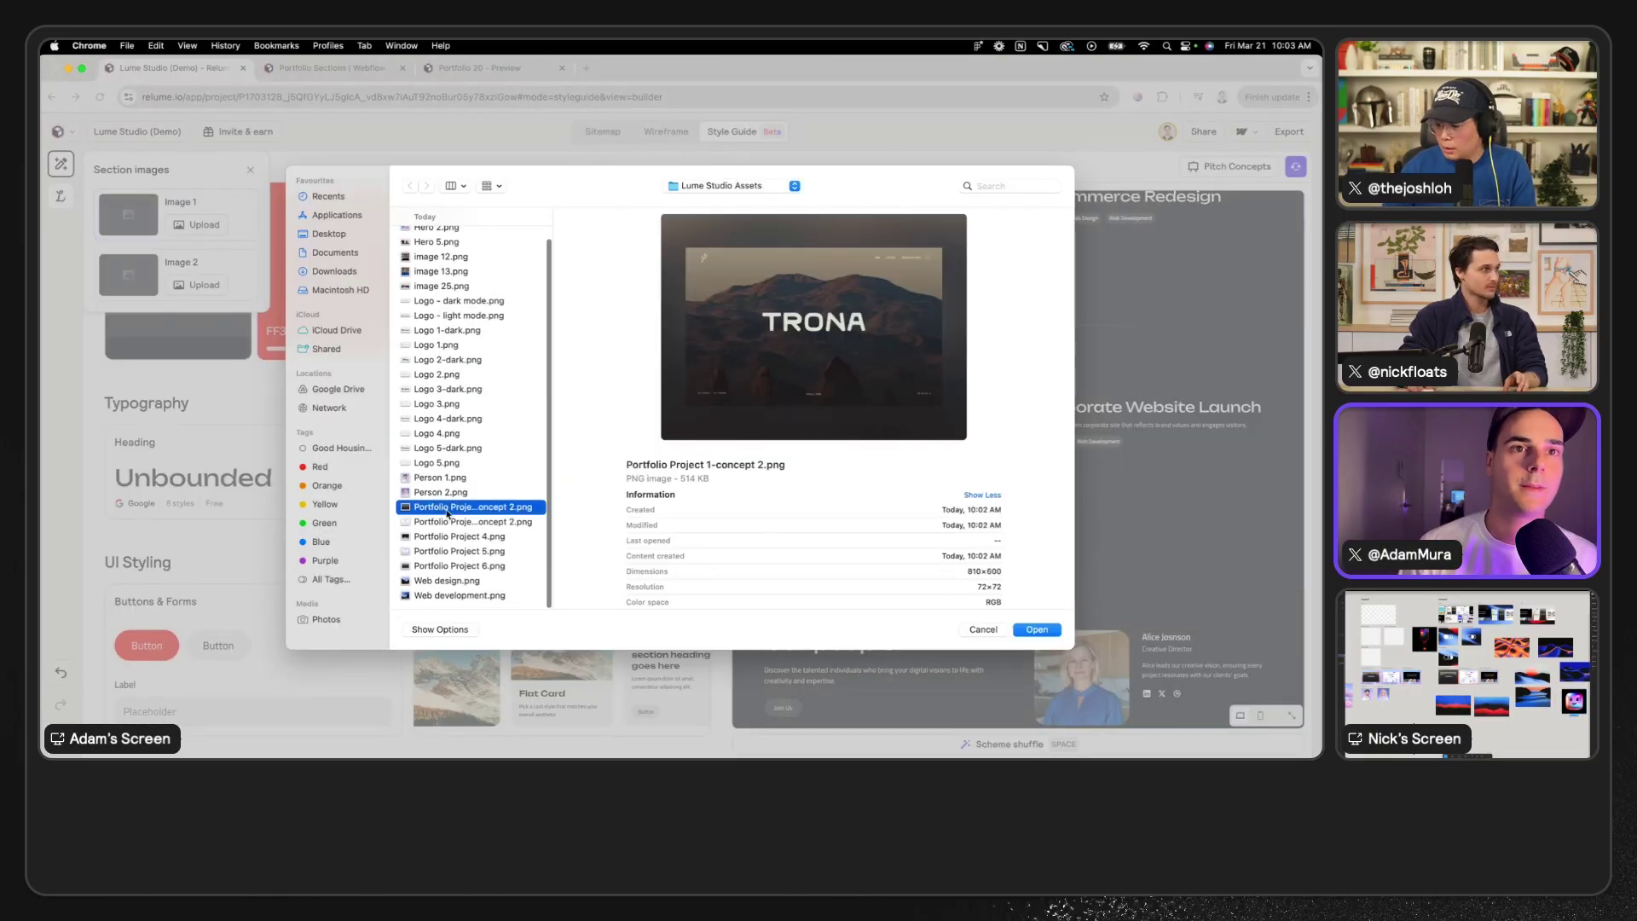
click(1039, 630)
- Upload Portfolio Project 2-concept 2.png as Image 2 of the Our recent work section
click(196, 287)
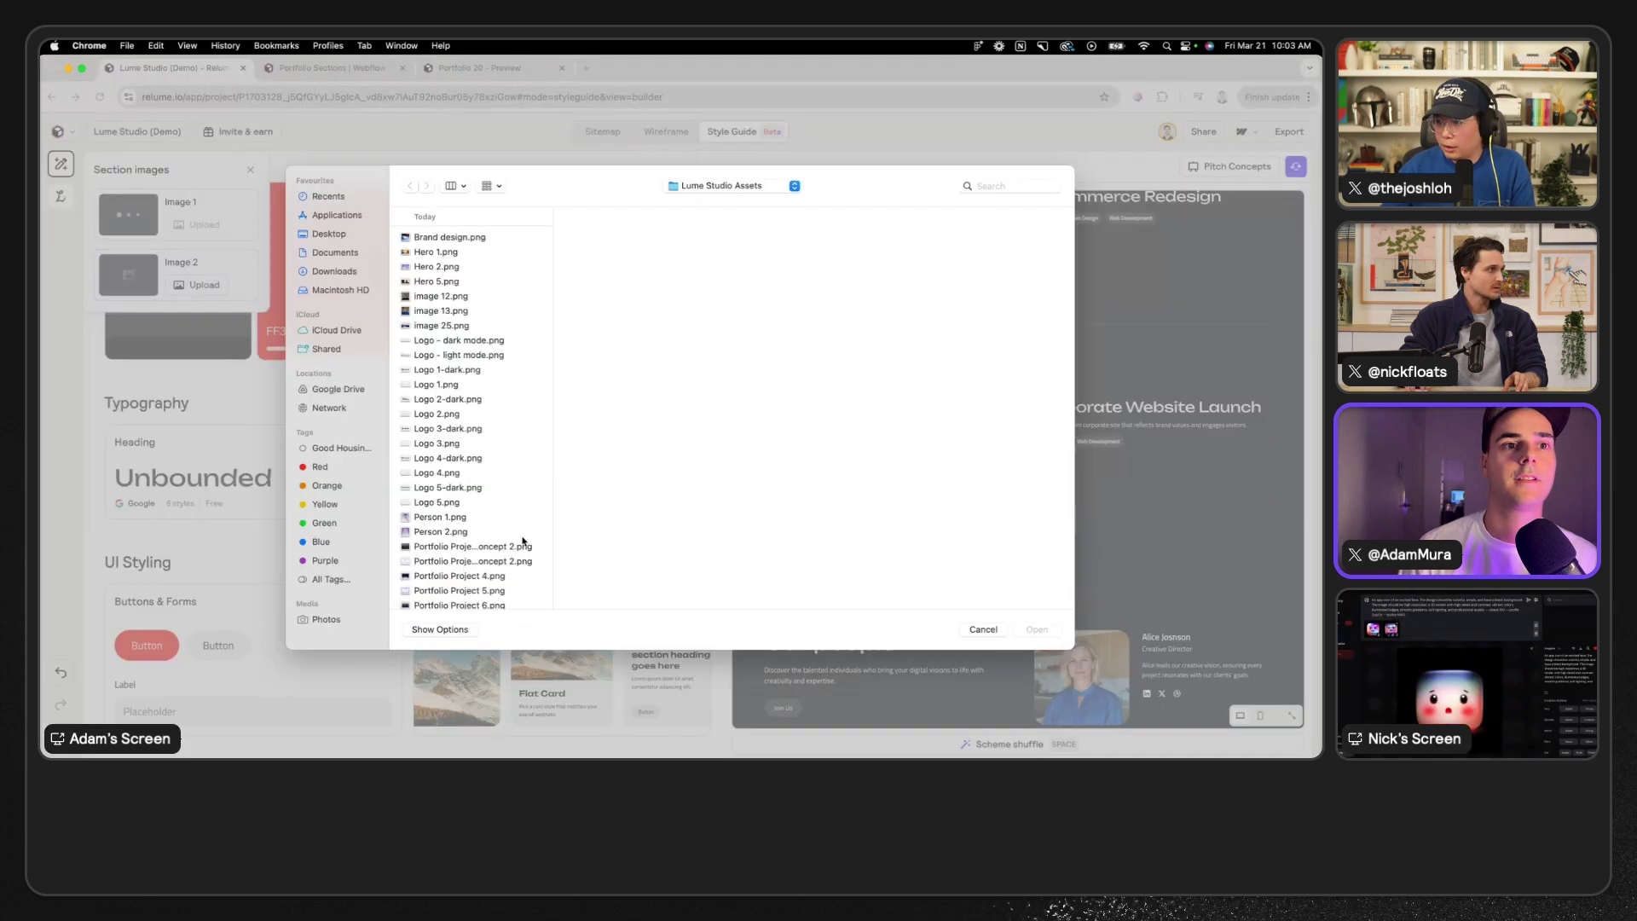
scroll(503, 550, down, 2)
scroll(495, 552, up, 3)
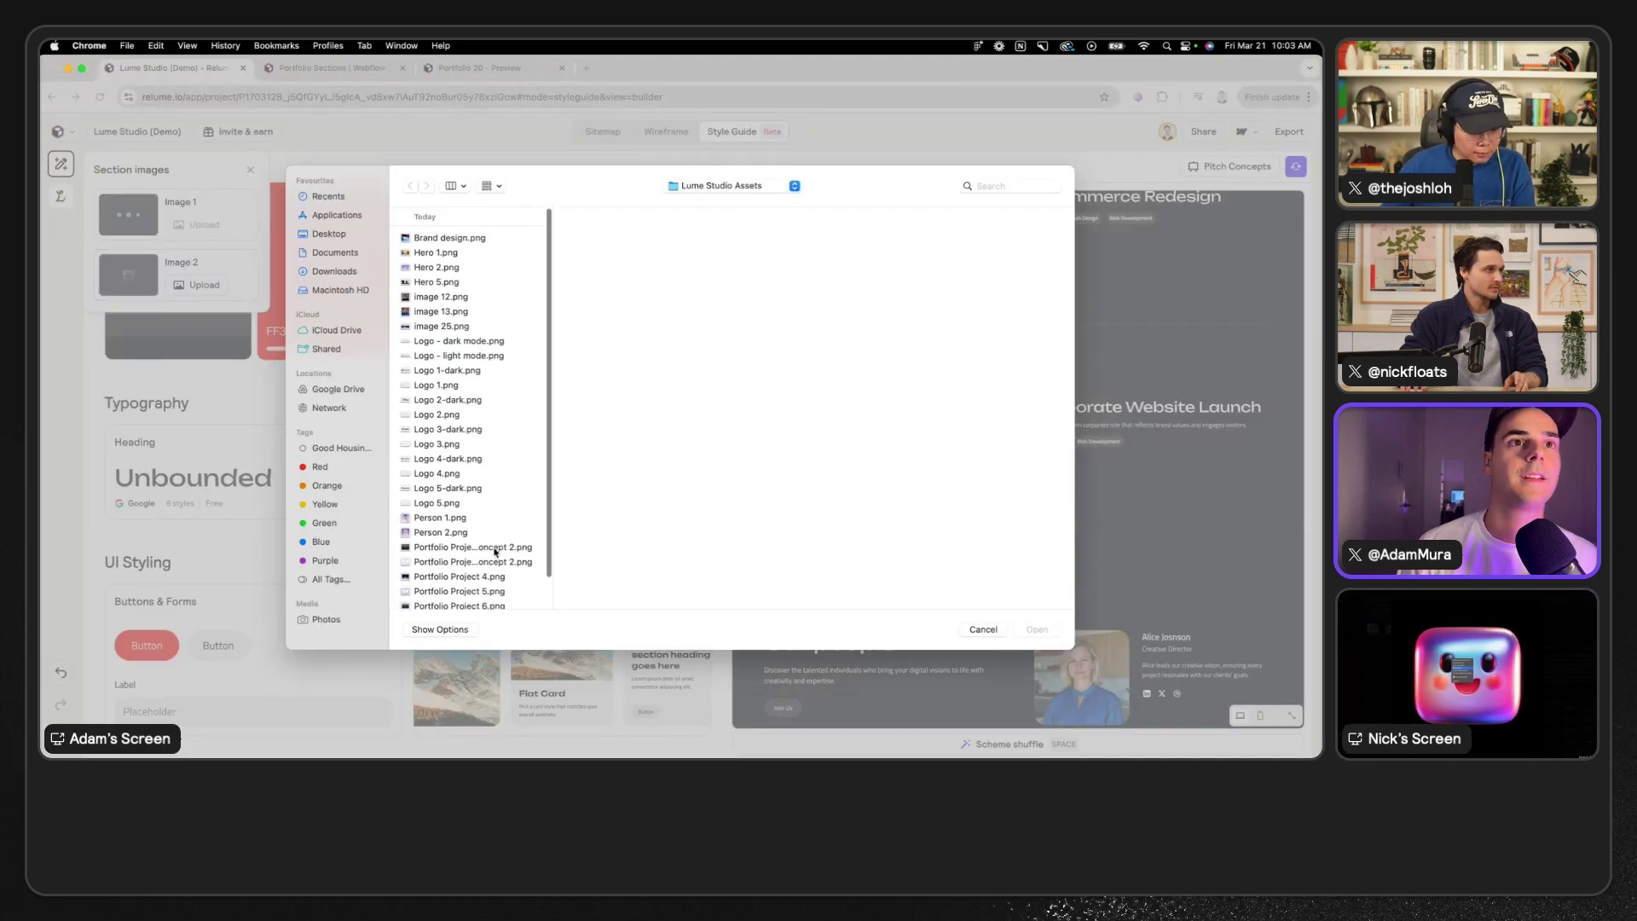
scroll(496, 555, down, 2)
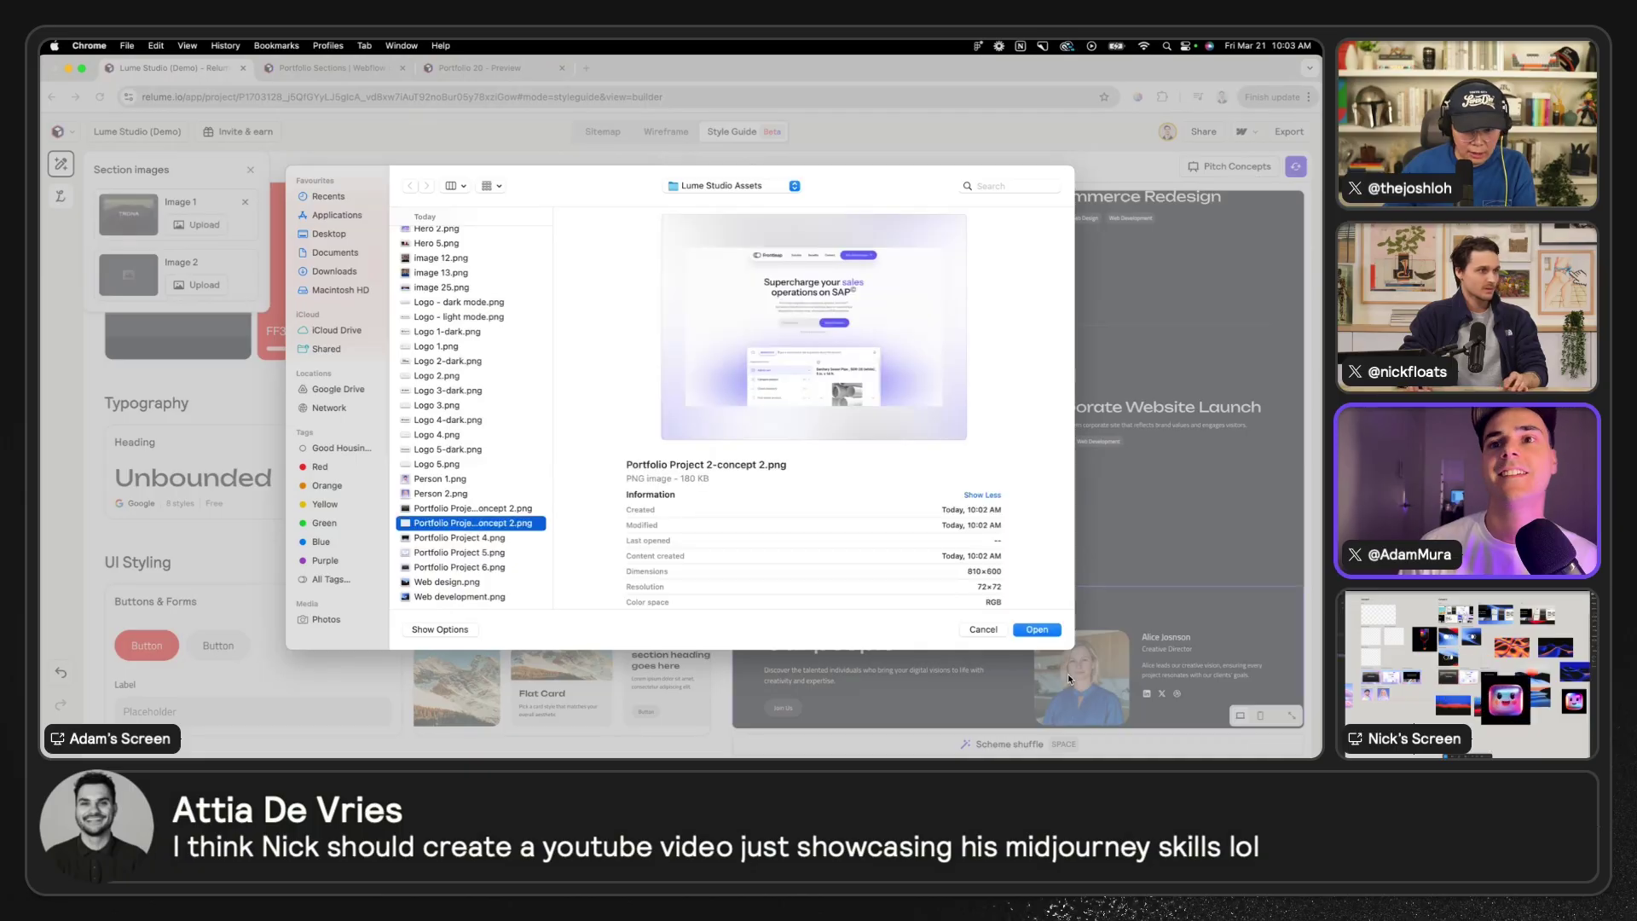
click(1037, 629)
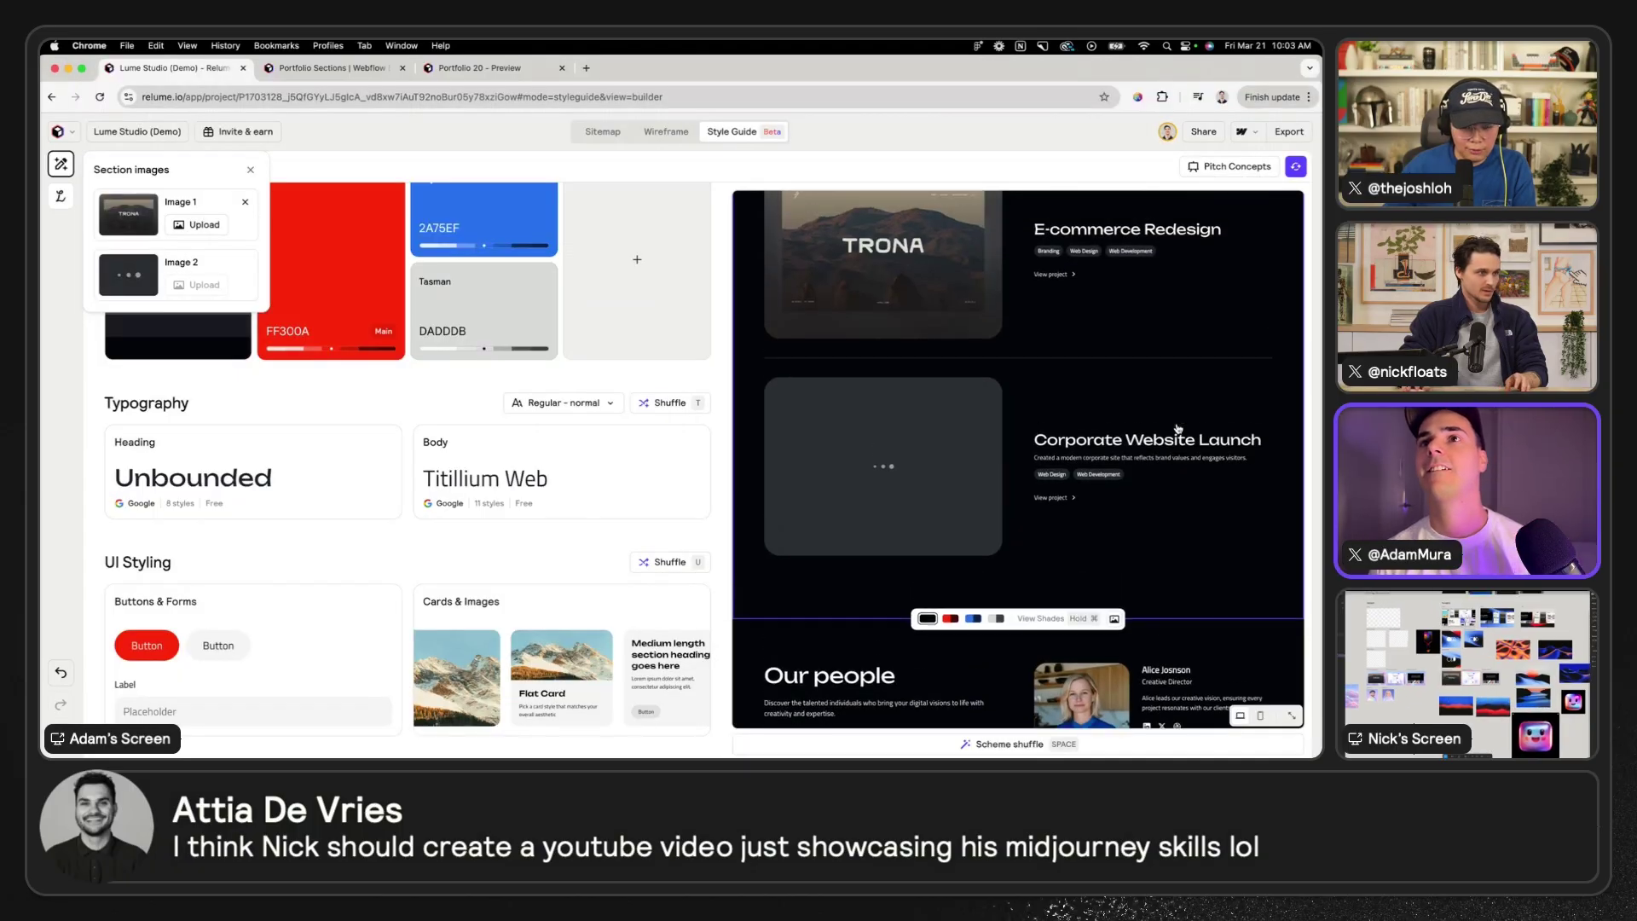
- In the wireframe, retitle the first recent work project as Trona and the second as Frontleap, checking the project names in Figma
click(664, 132)
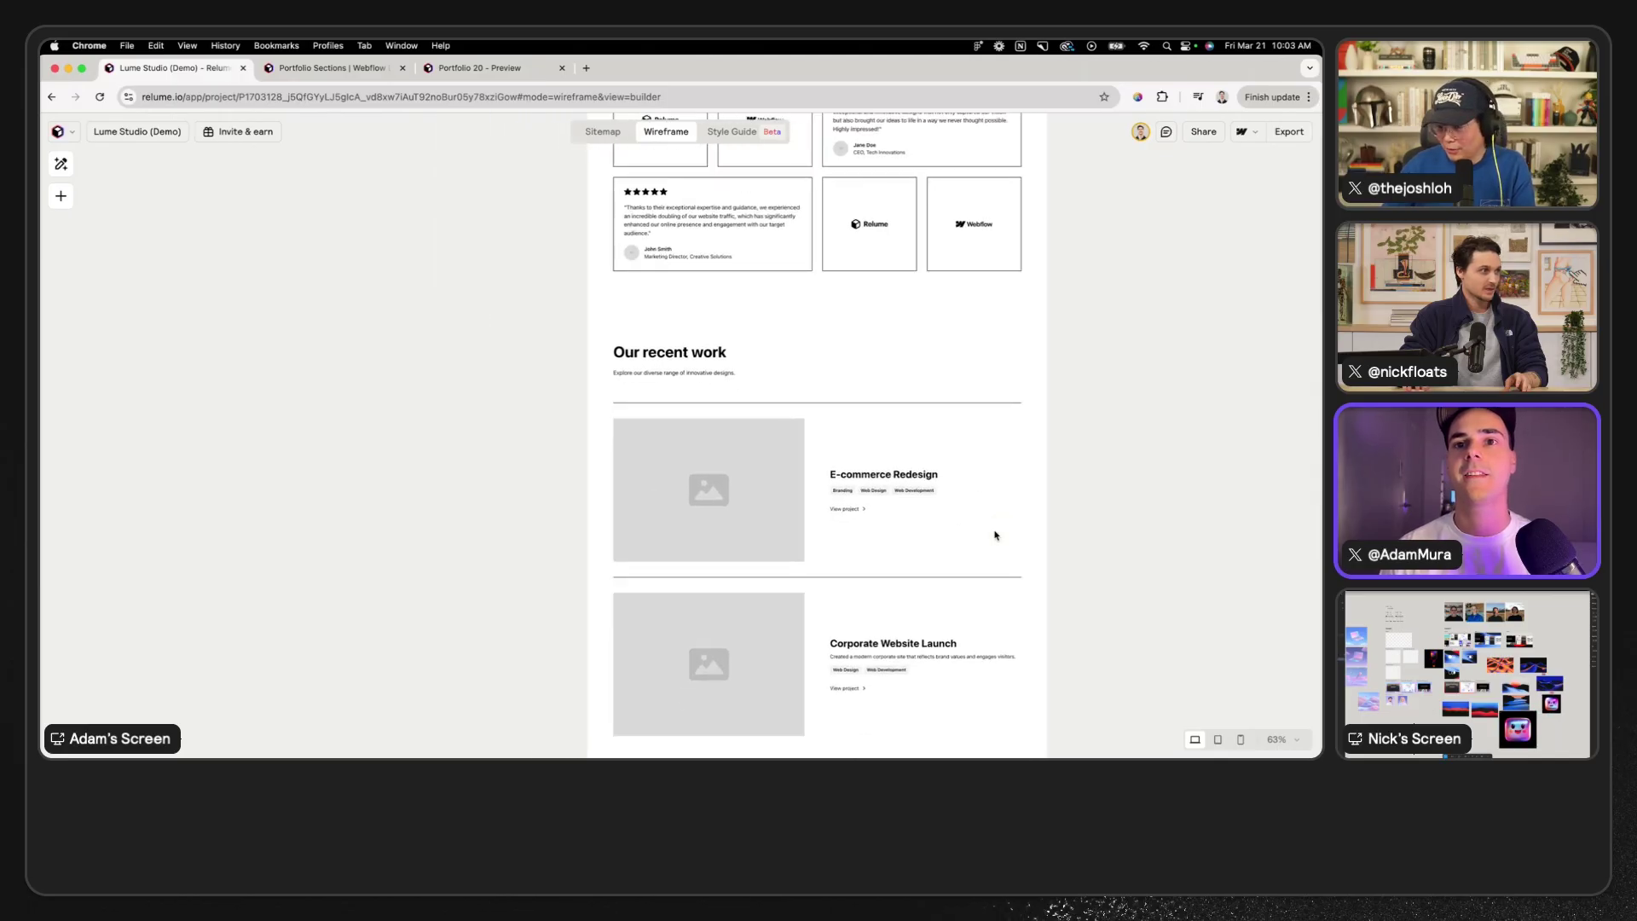
click(919, 559)
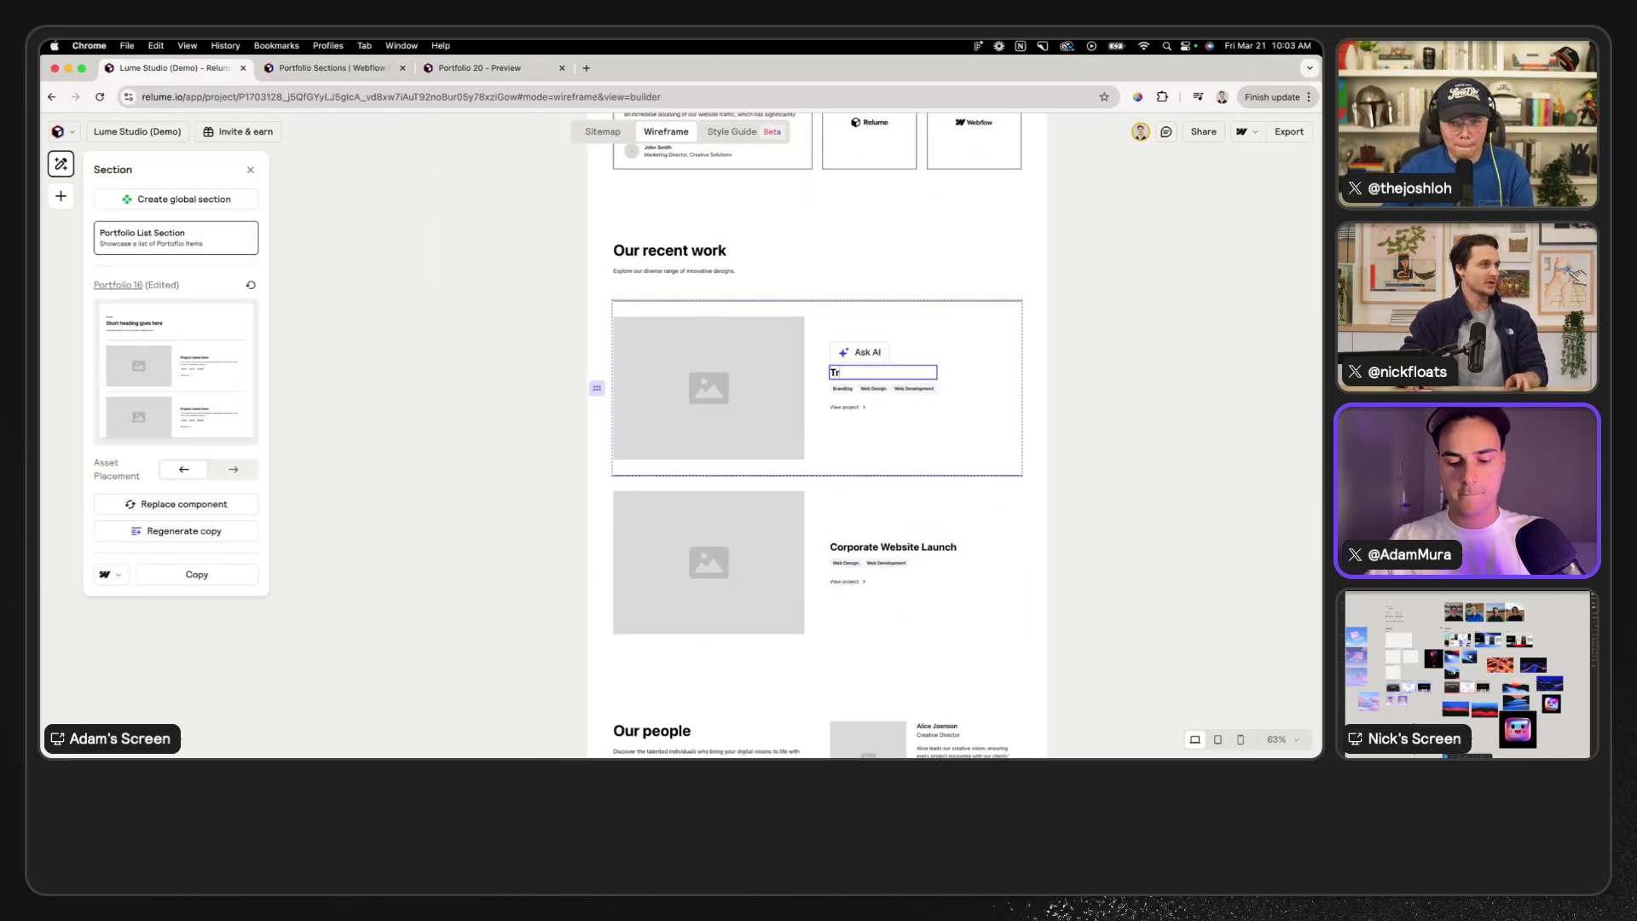
click(910, 547)
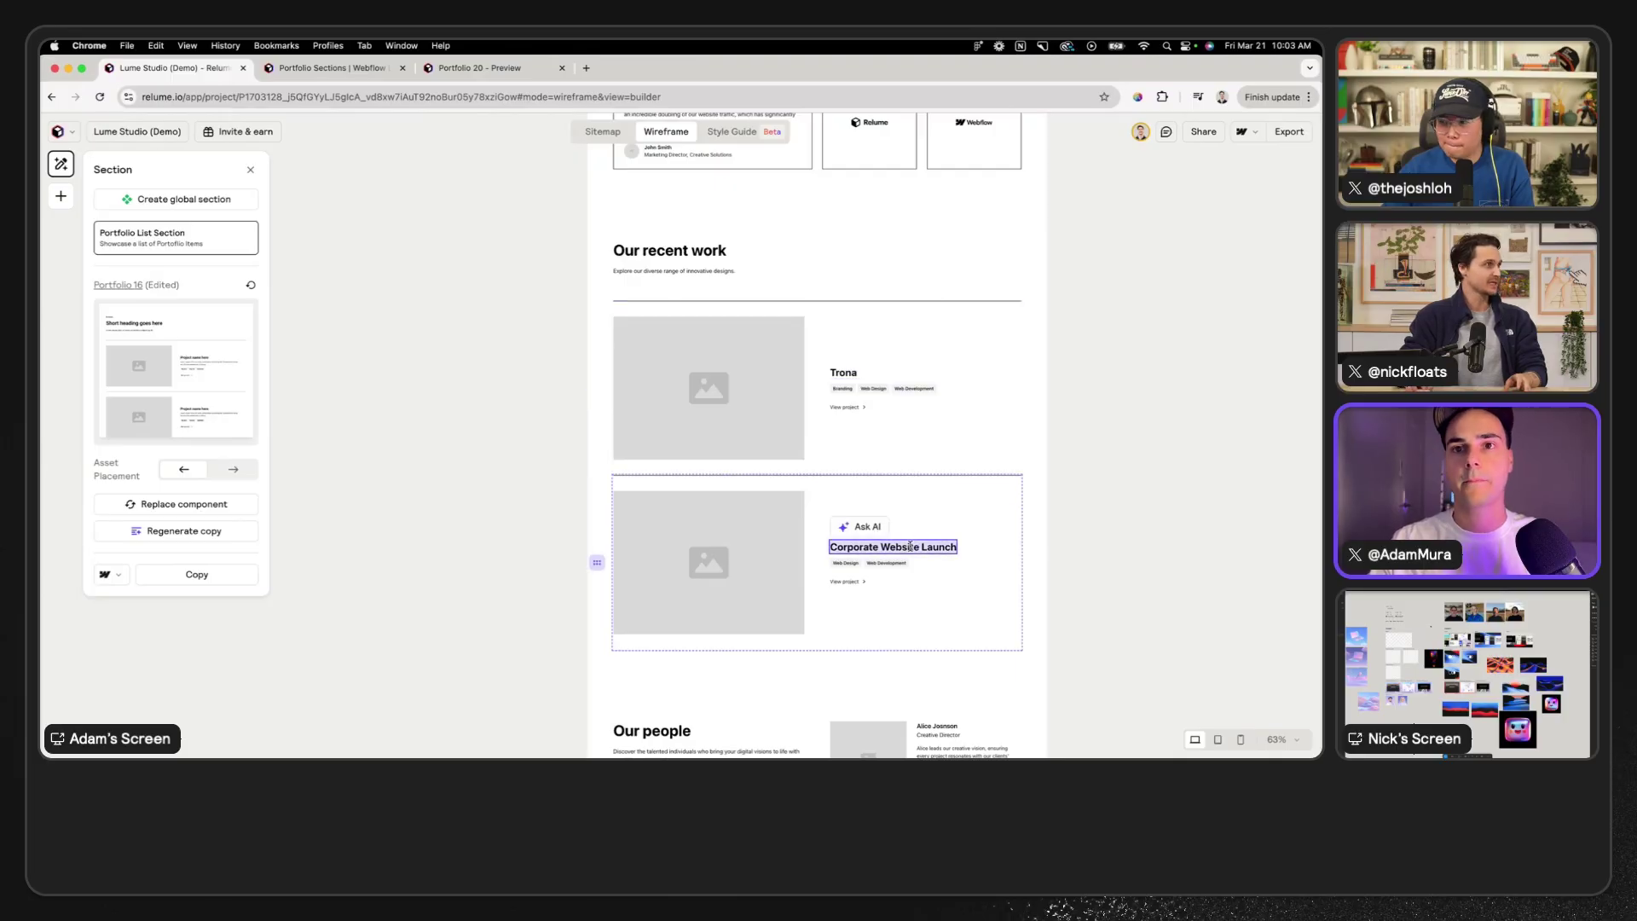
key(ctrl+Right)
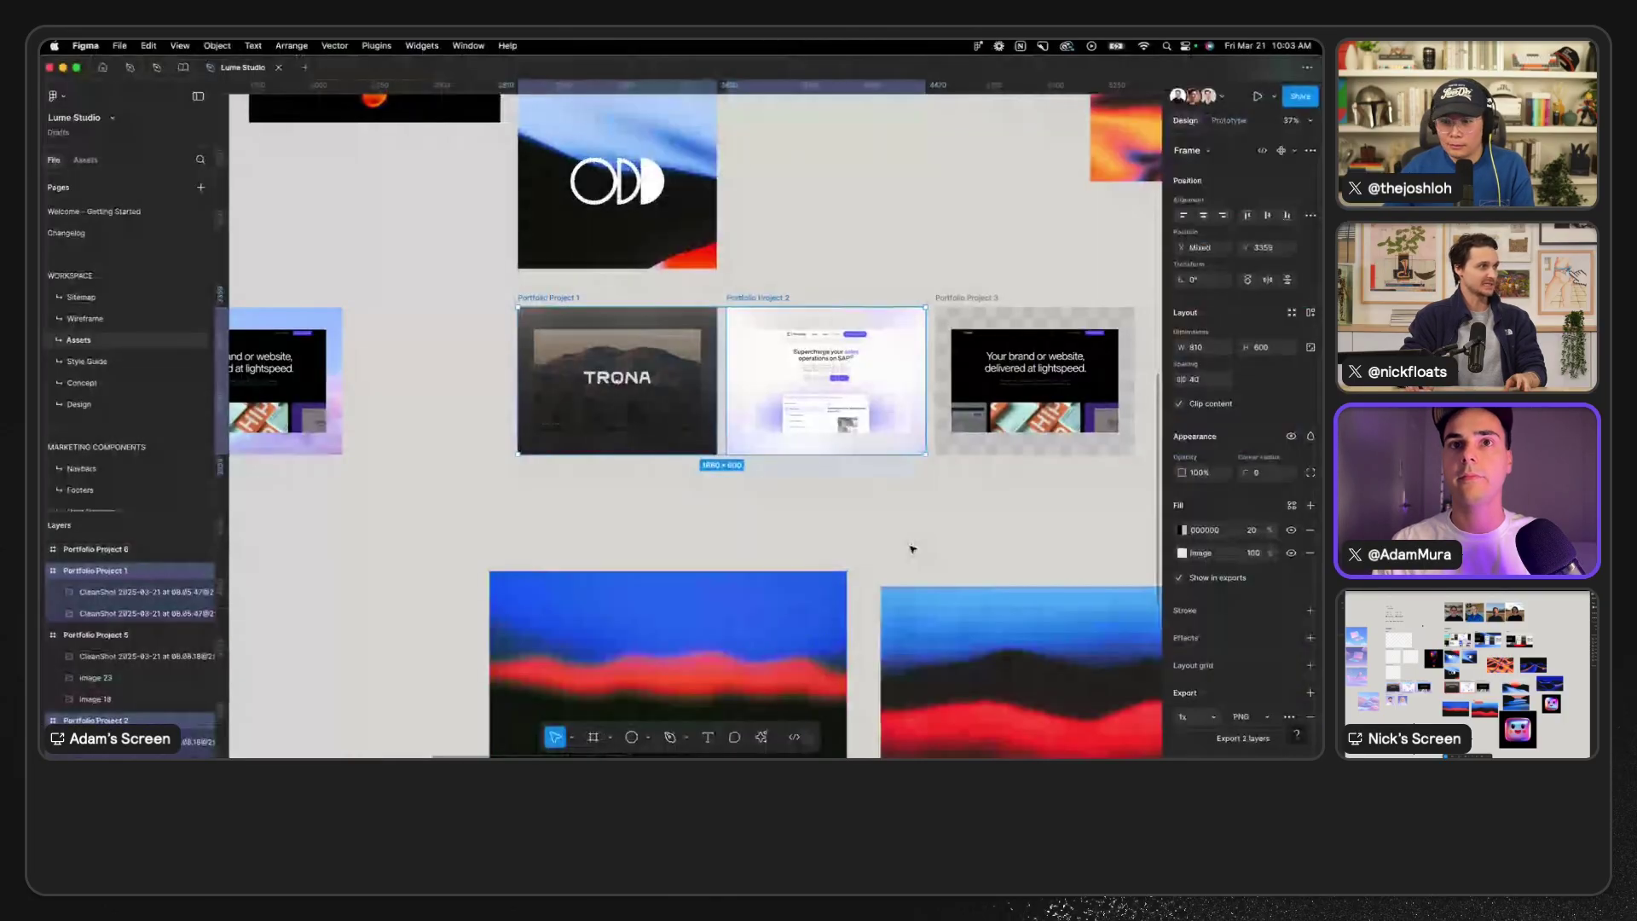
key(ctrl+Left)
key(ctrl+Right)
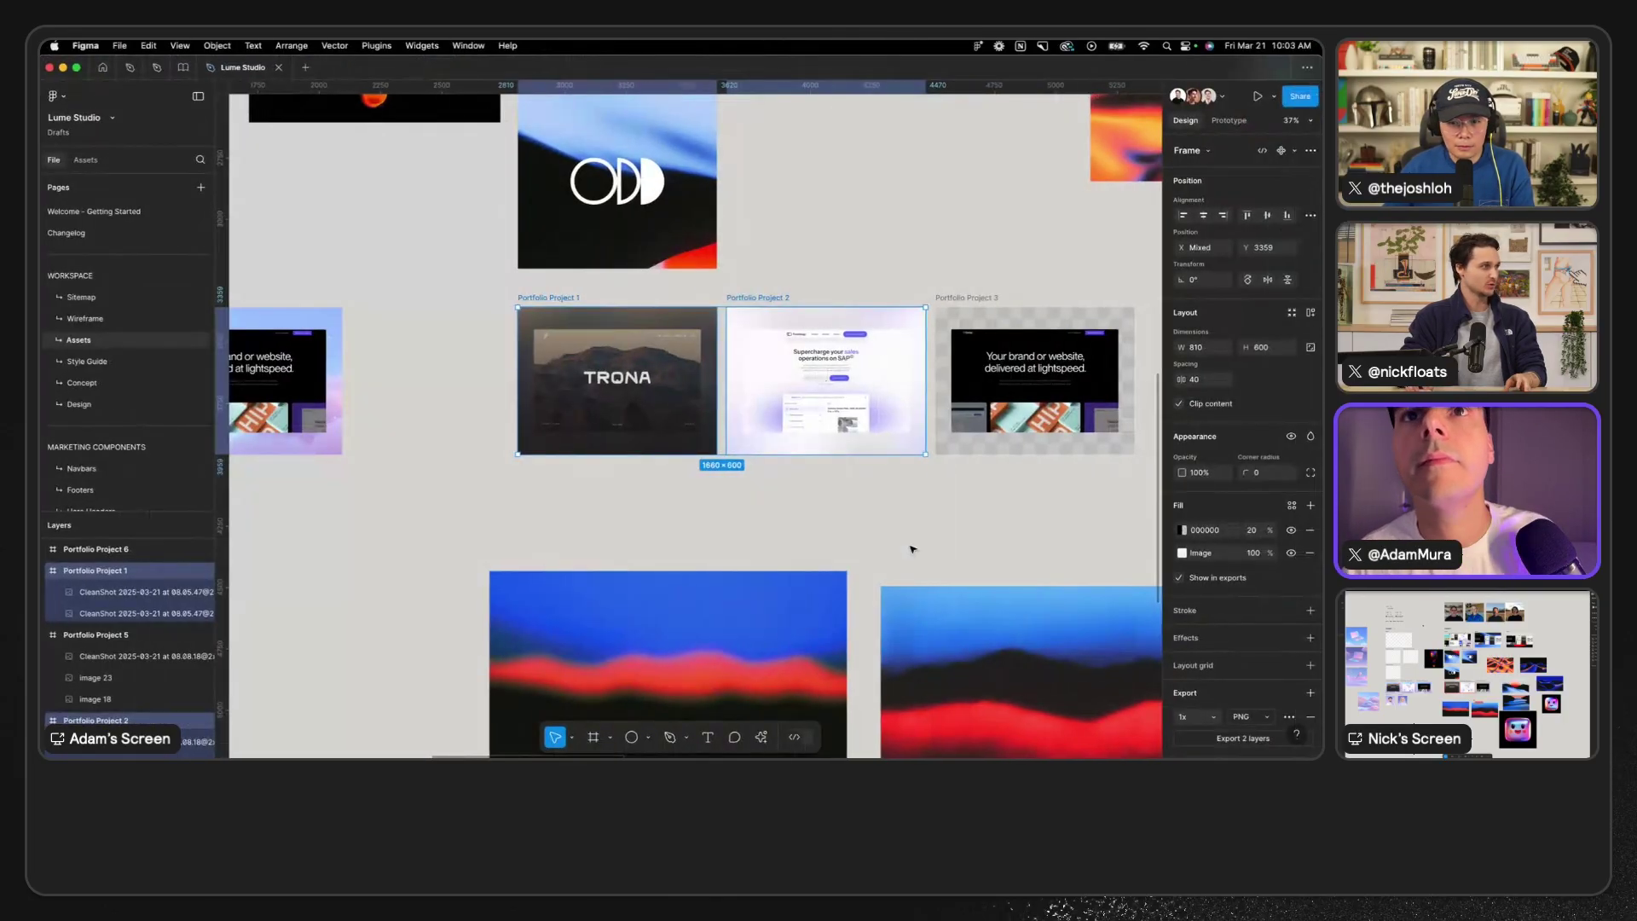
key(ctrl+Left)
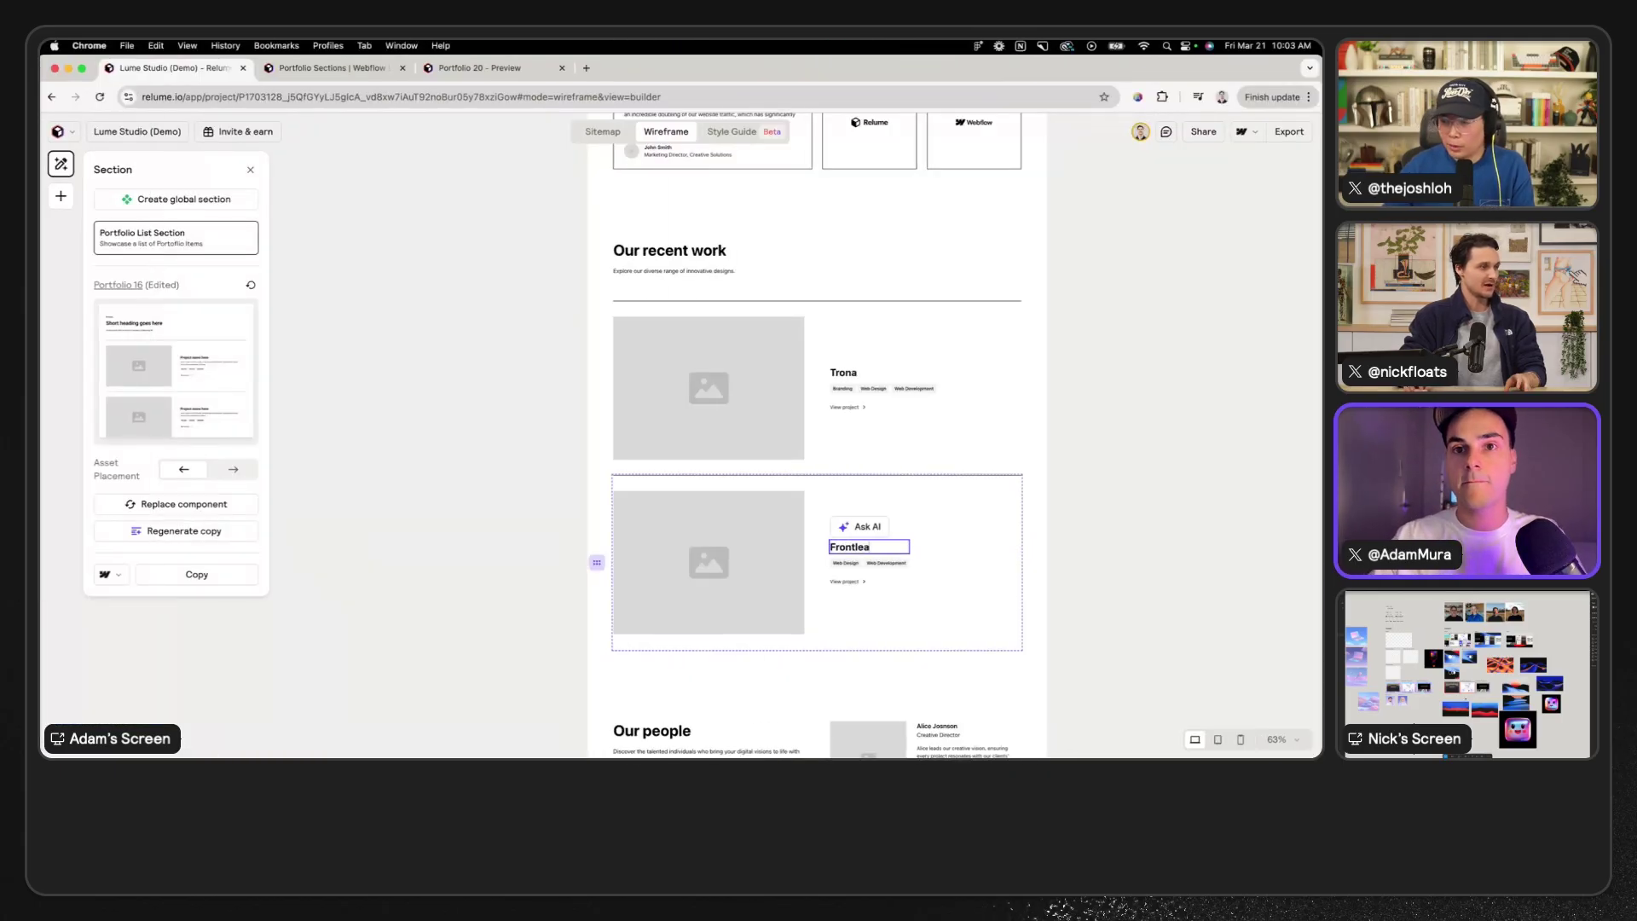
text(p)
click(1129, 559)
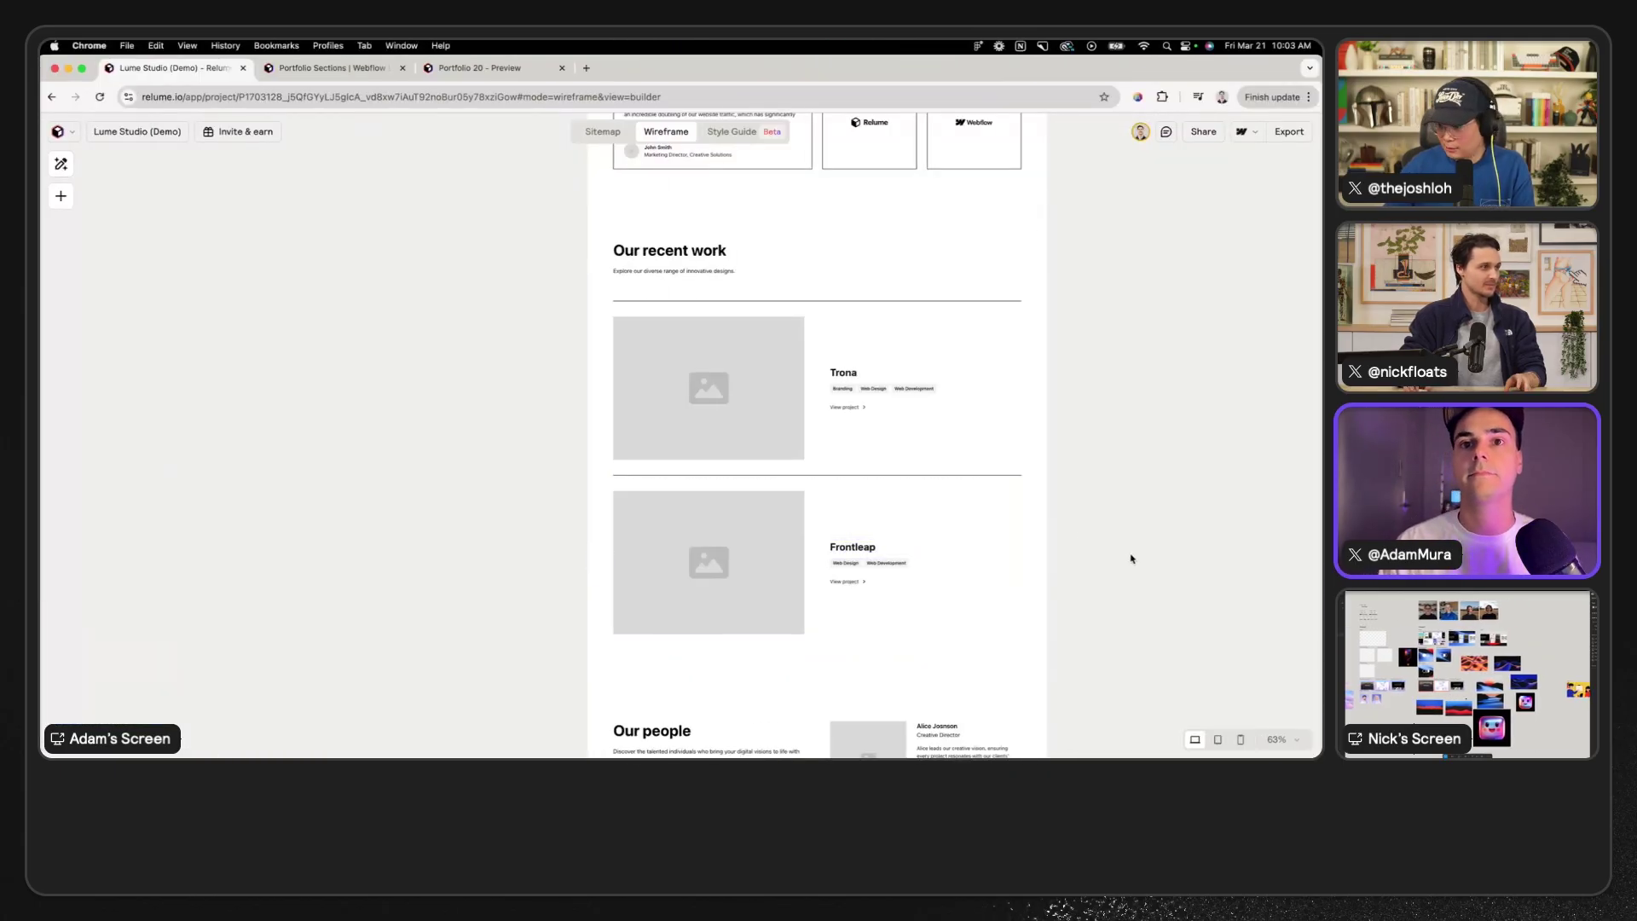
- Return to the style guide and set the cards and images style to square corners, reviewing the effect across the homepage preview
click(721, 132)
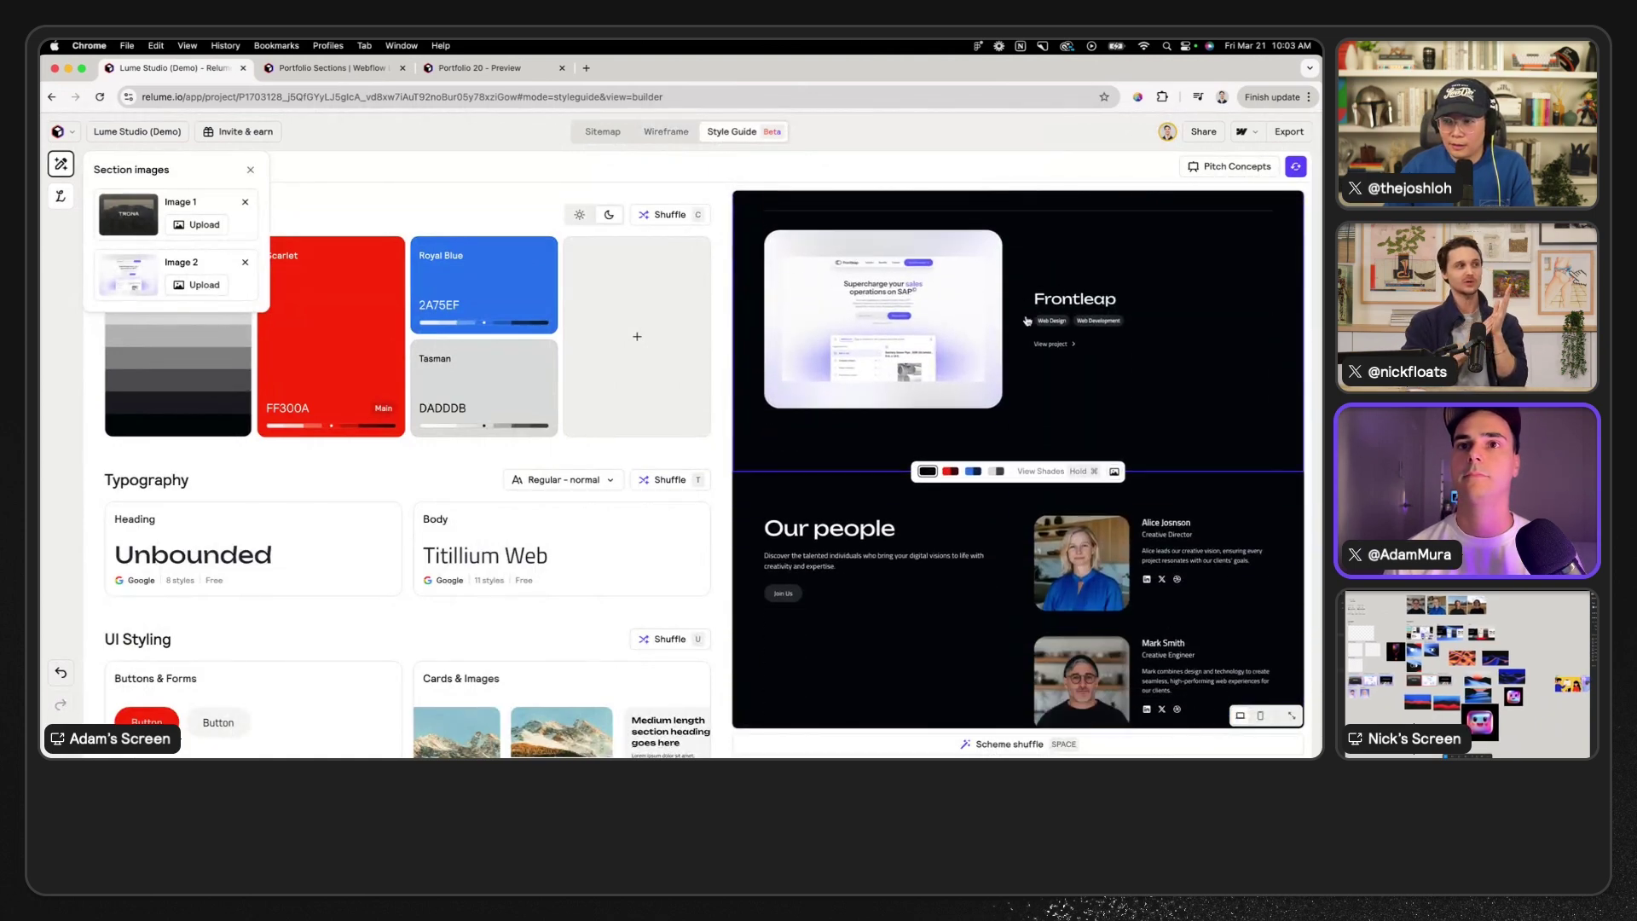
scroll(1028, 321, up, 2)
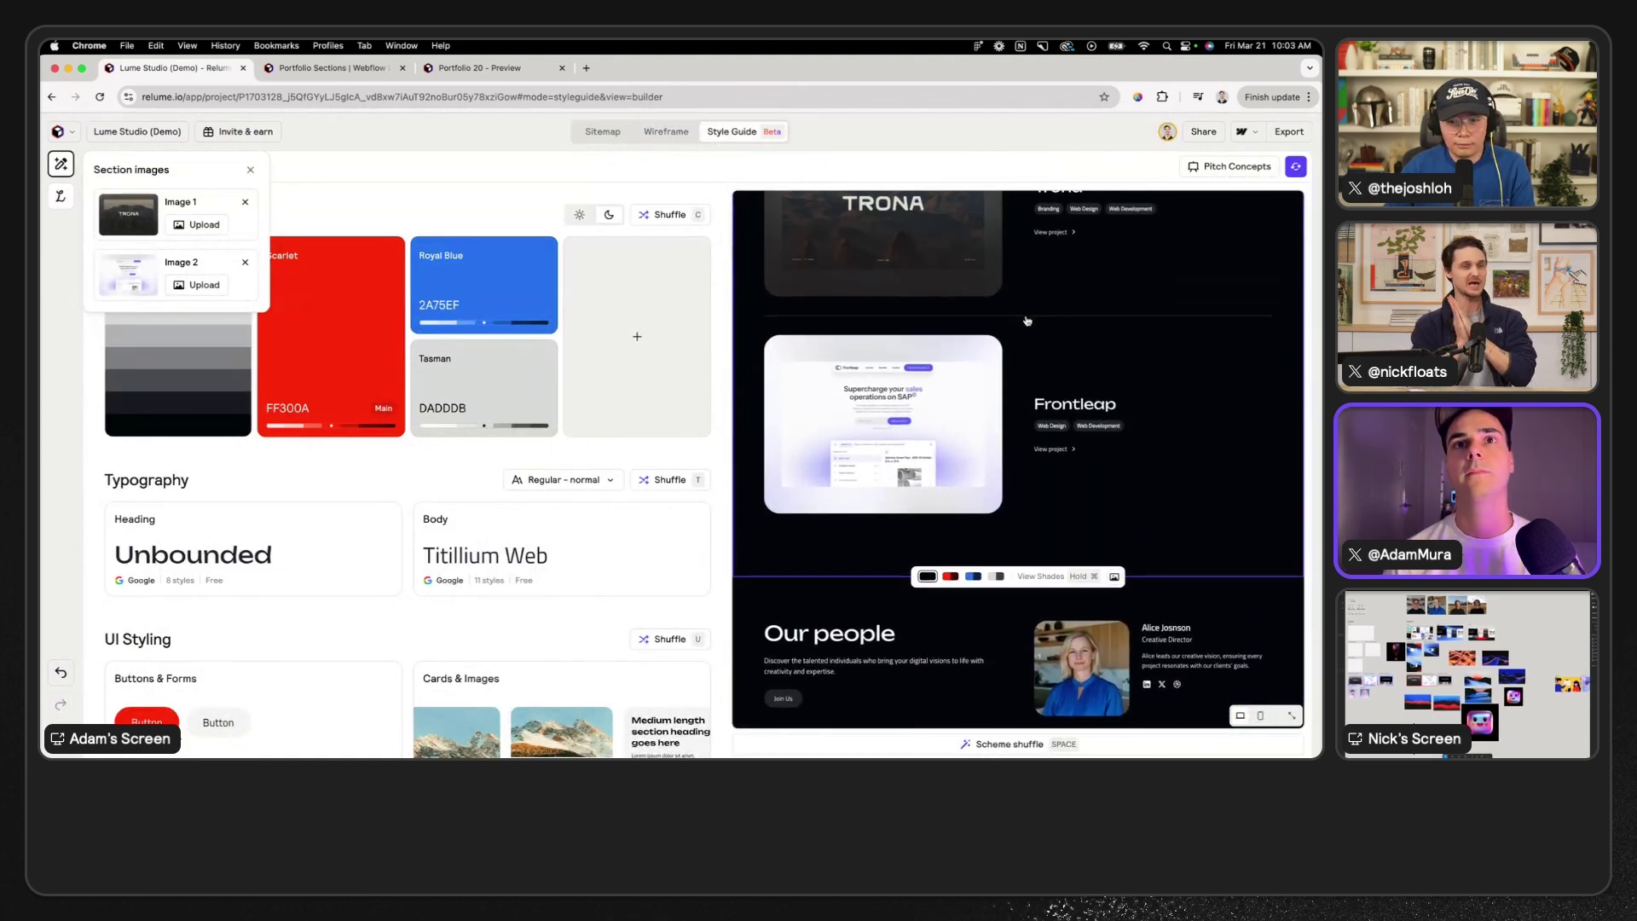
scroll(1018, 316, up, 5)
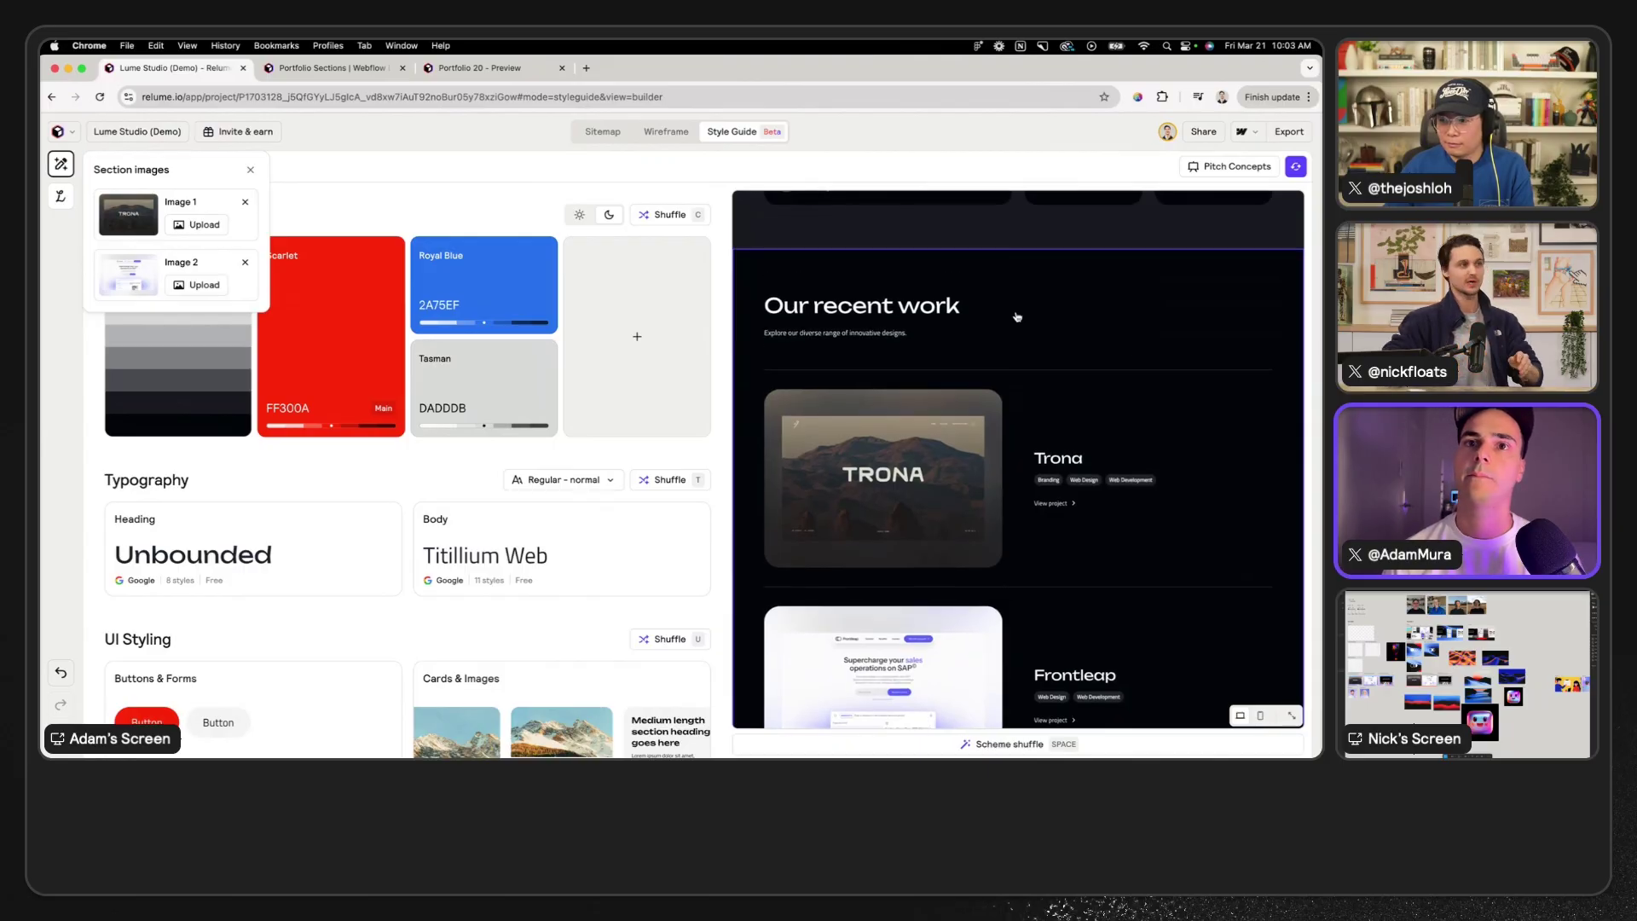
scroll(1017, 316, down, 8)
scroll(1017, 316, down, 6)
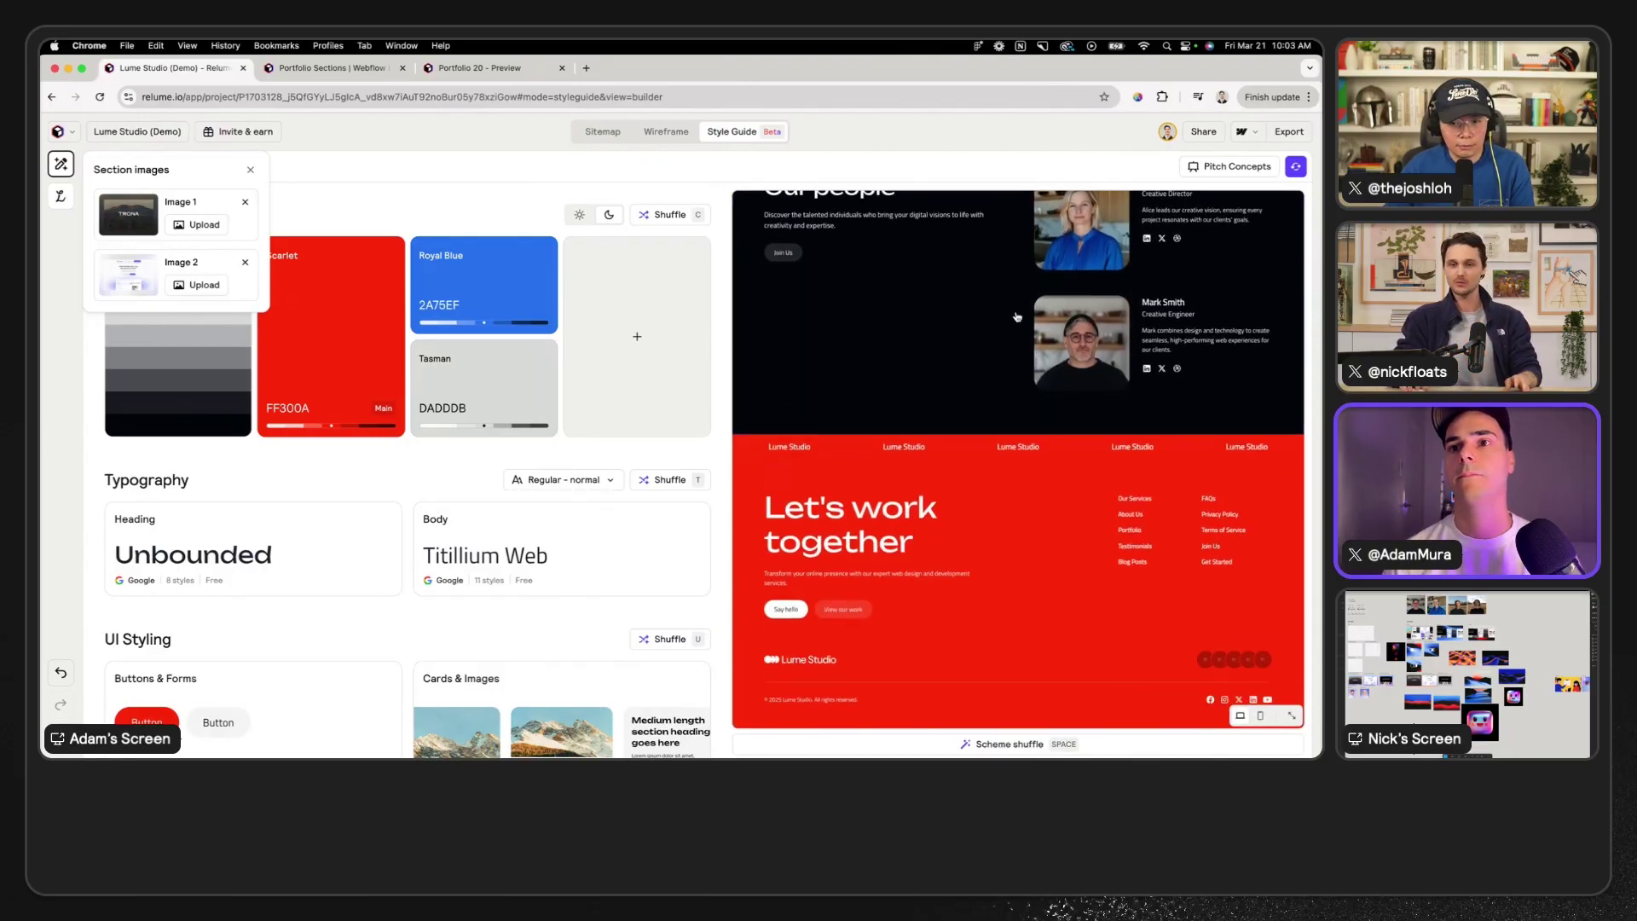
click(508, 678)
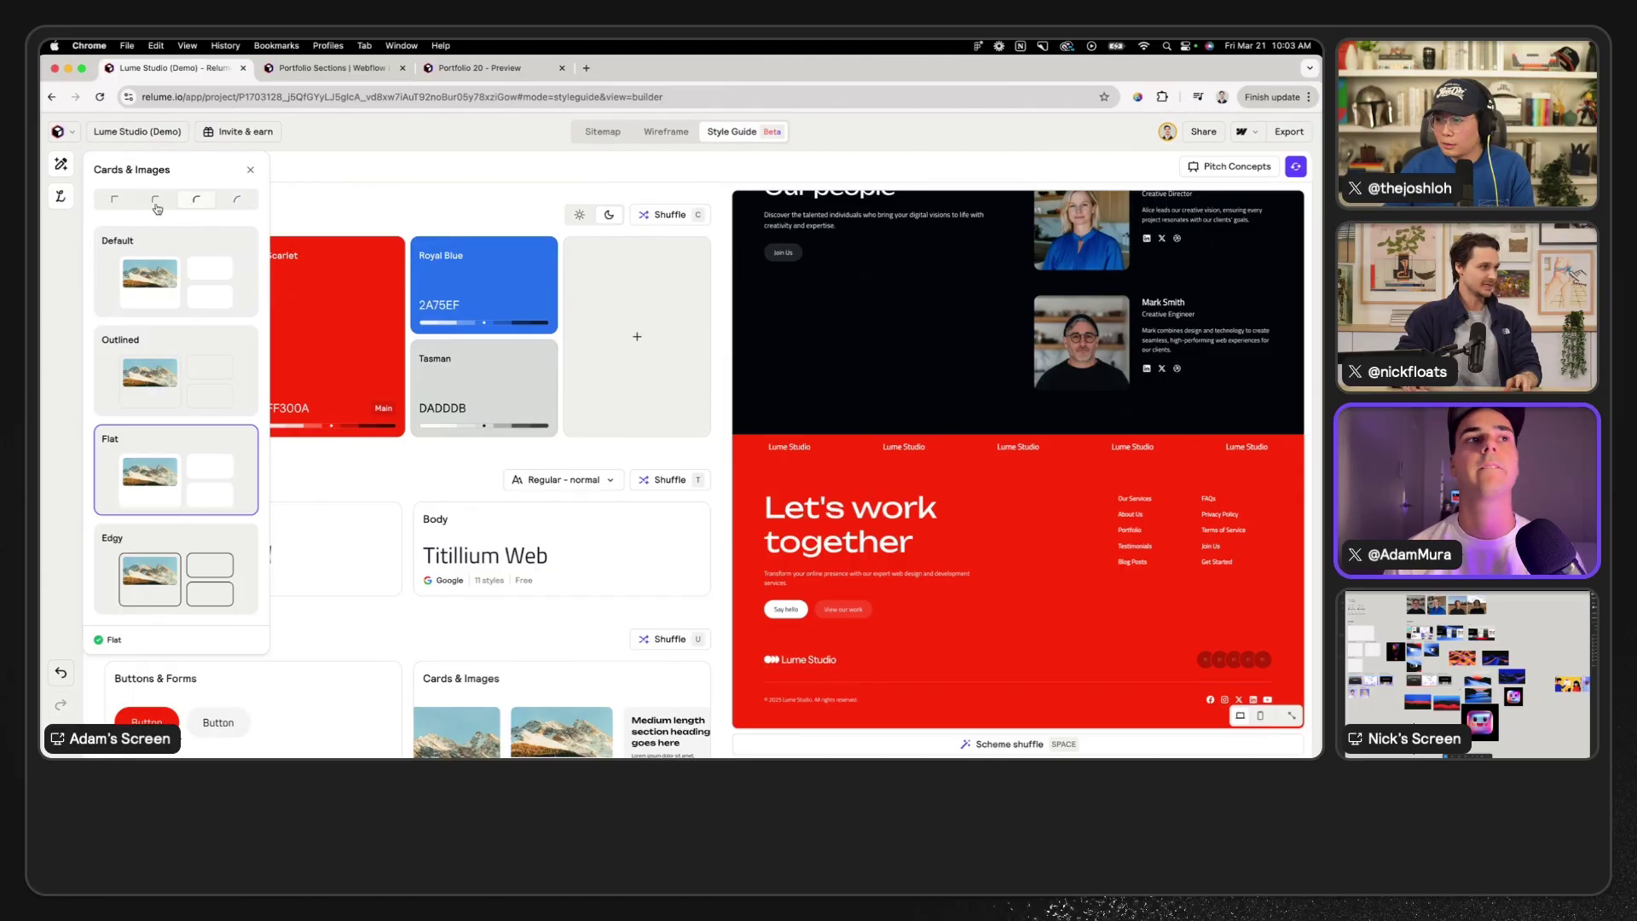
click(118, 203)
scroll(888, 372, up, 20)
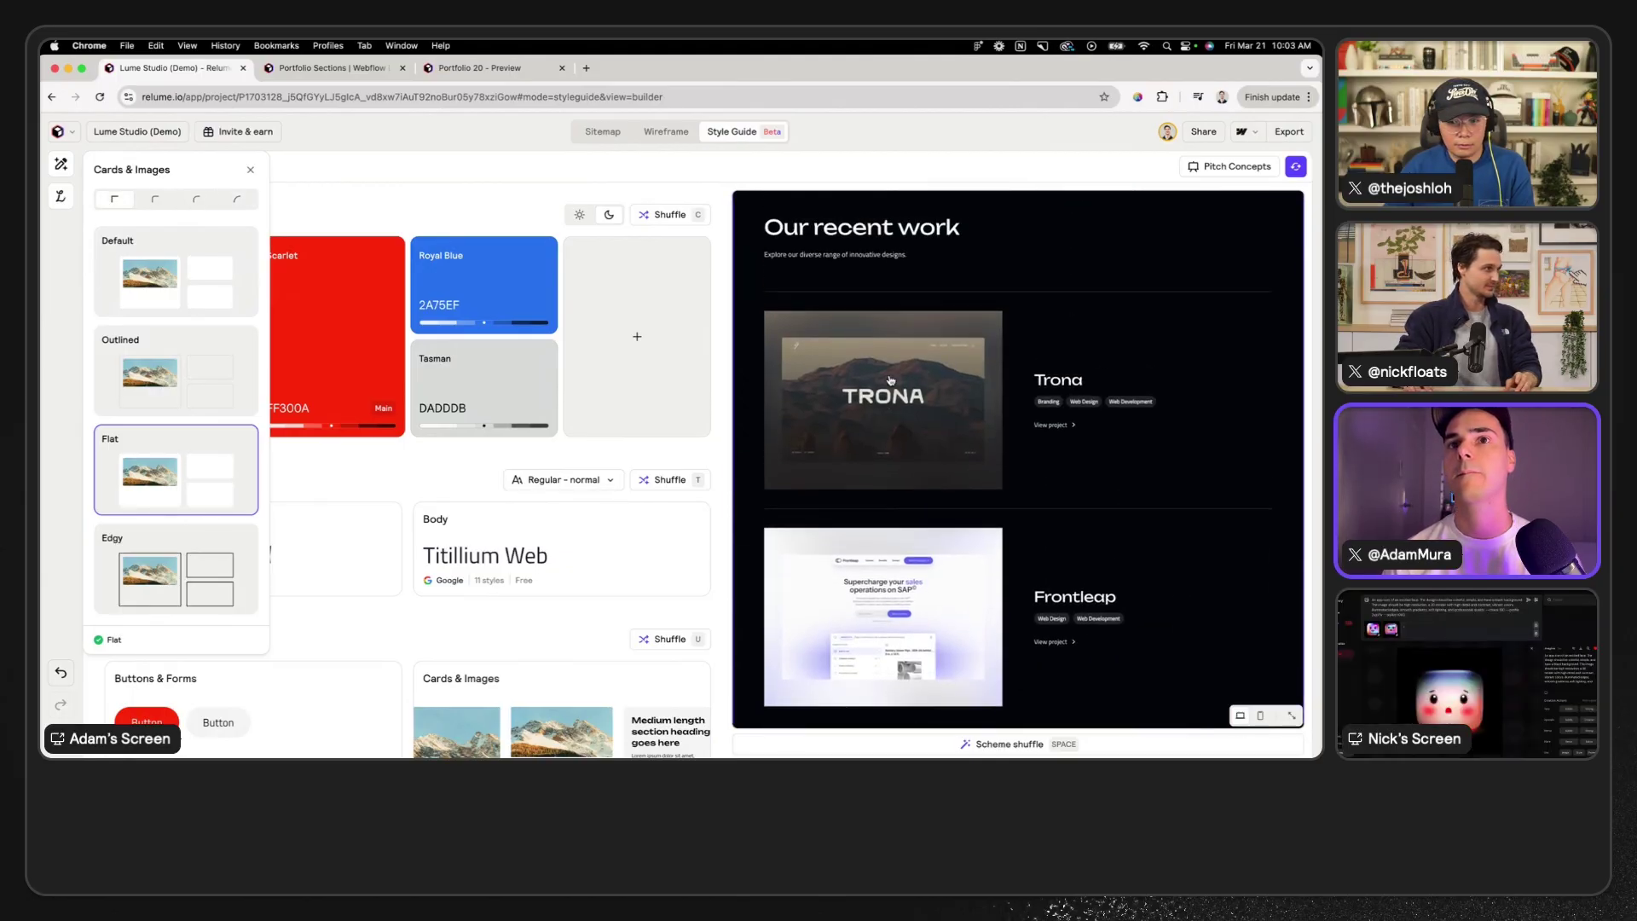
scroll(890, 380, up, 10)
scroll(891, 381, down, 5)
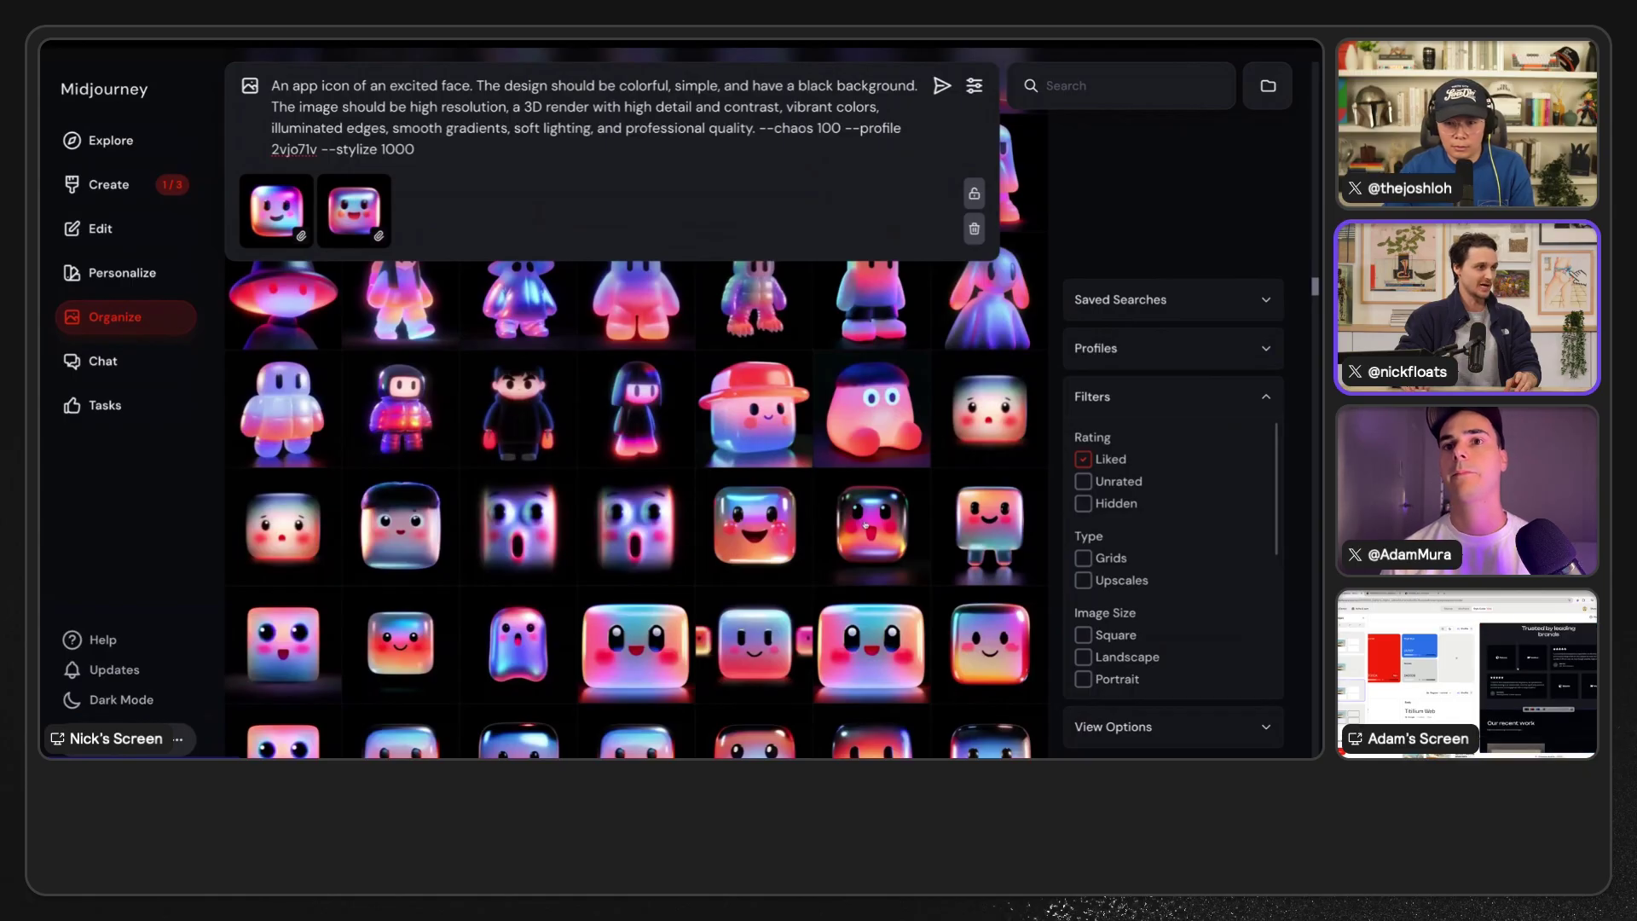
- In Midjourney, enlarge the glossy cube icon with the excited face and open its image options for copying
click(877, 527)
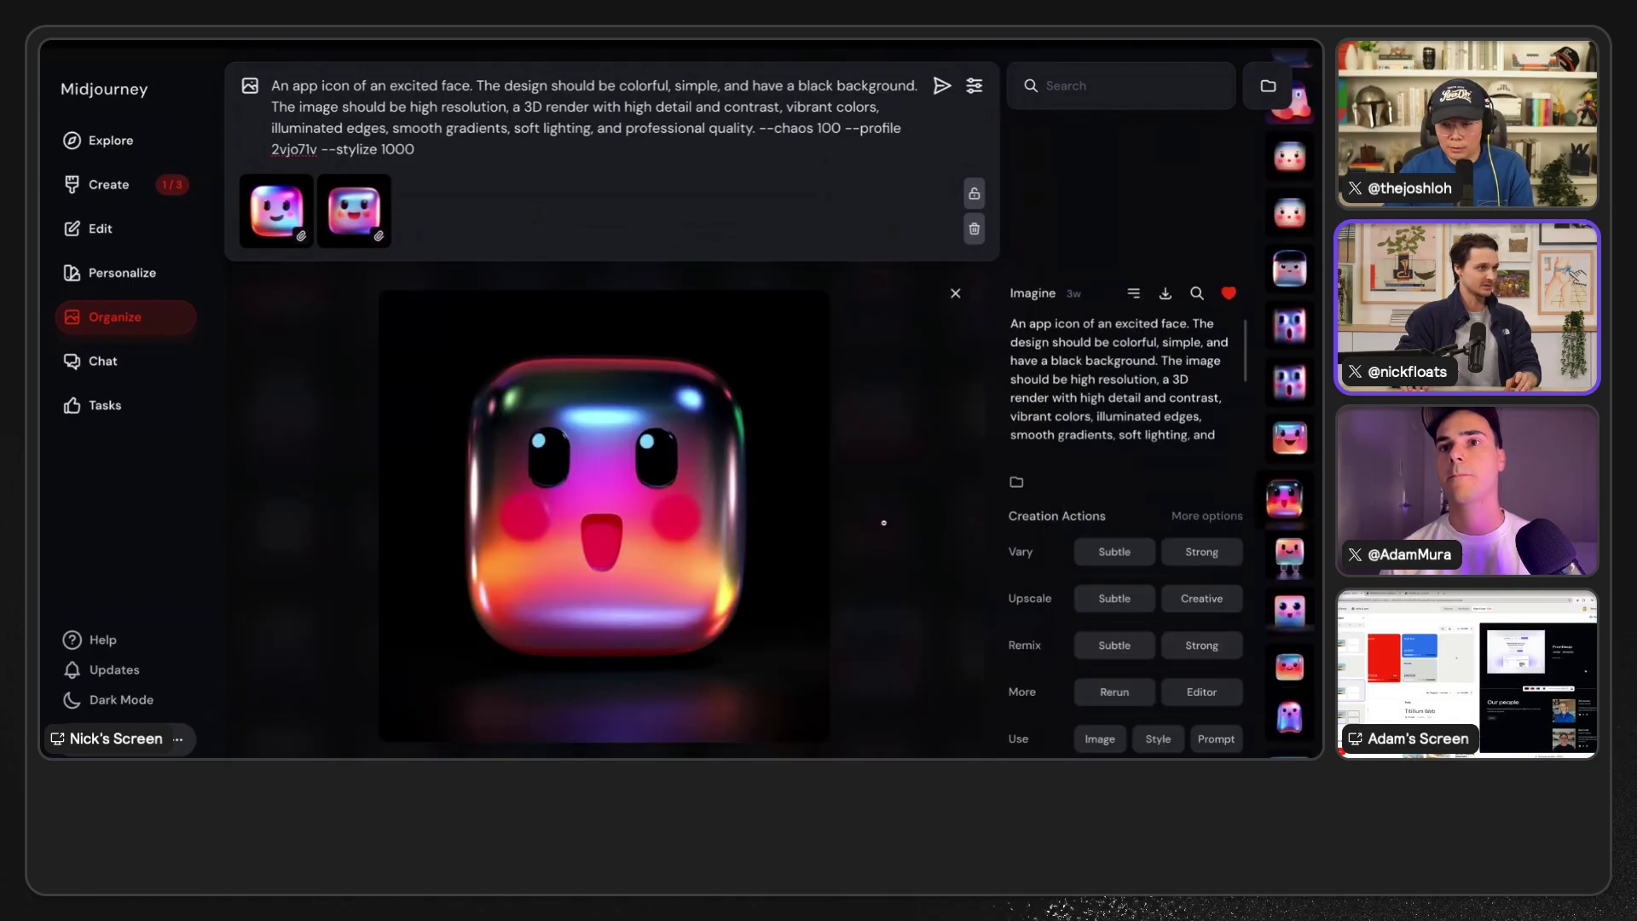
right_click(614, 462)
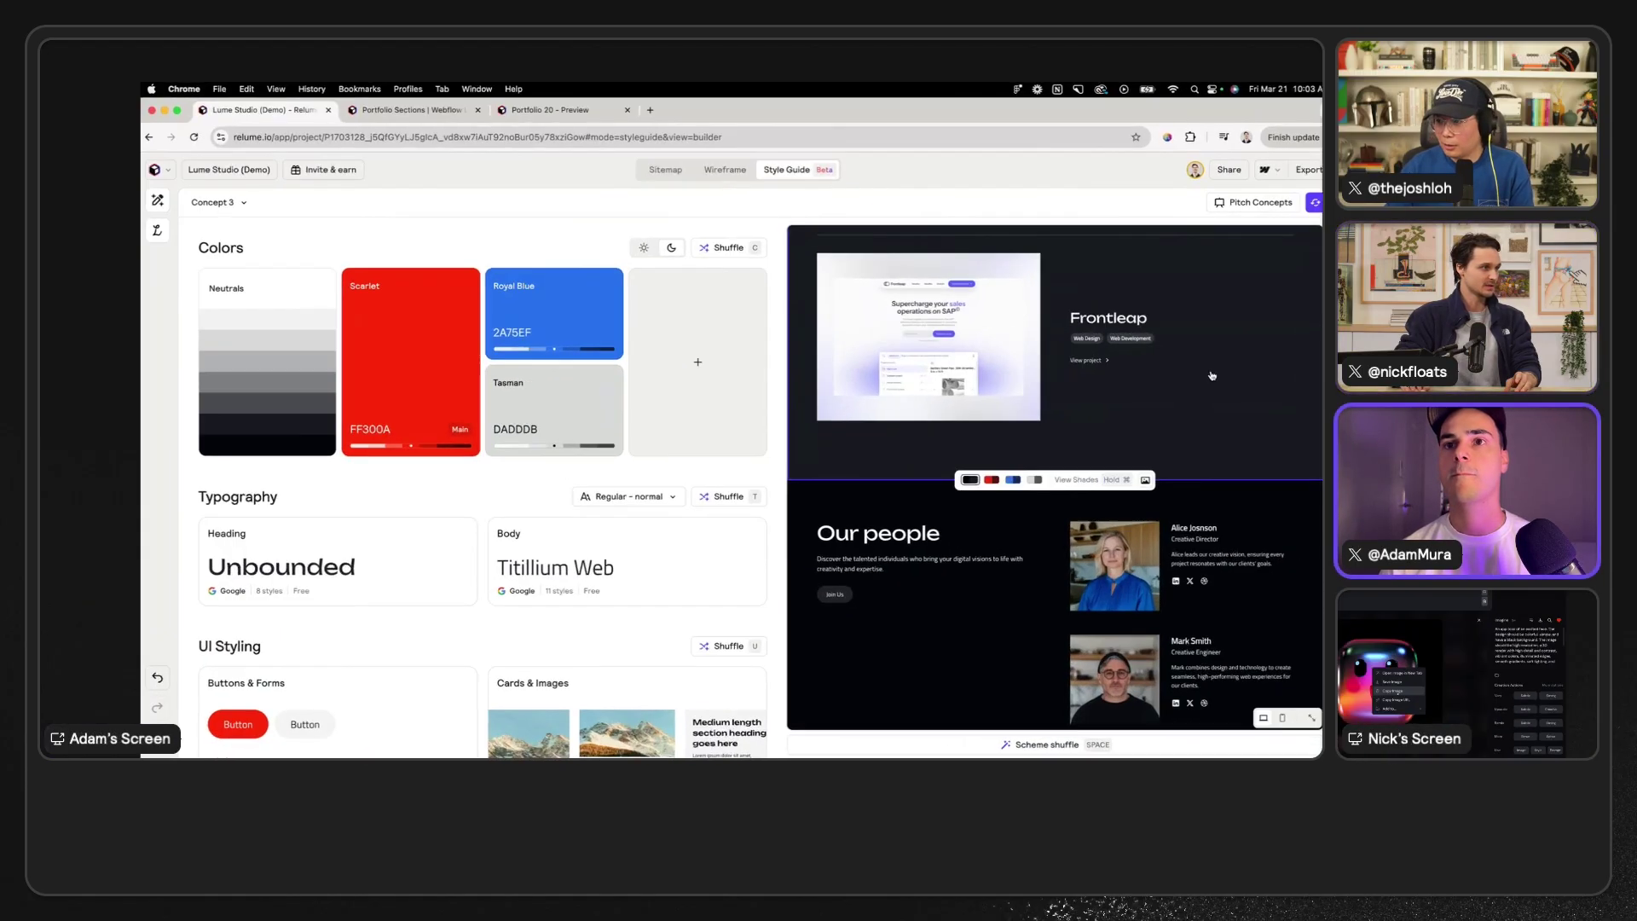
- Look over the Lume Studio homepage preview in Relume and the popular videos on Relume's YouTube channel
scroll(1184, 351, down, 5)
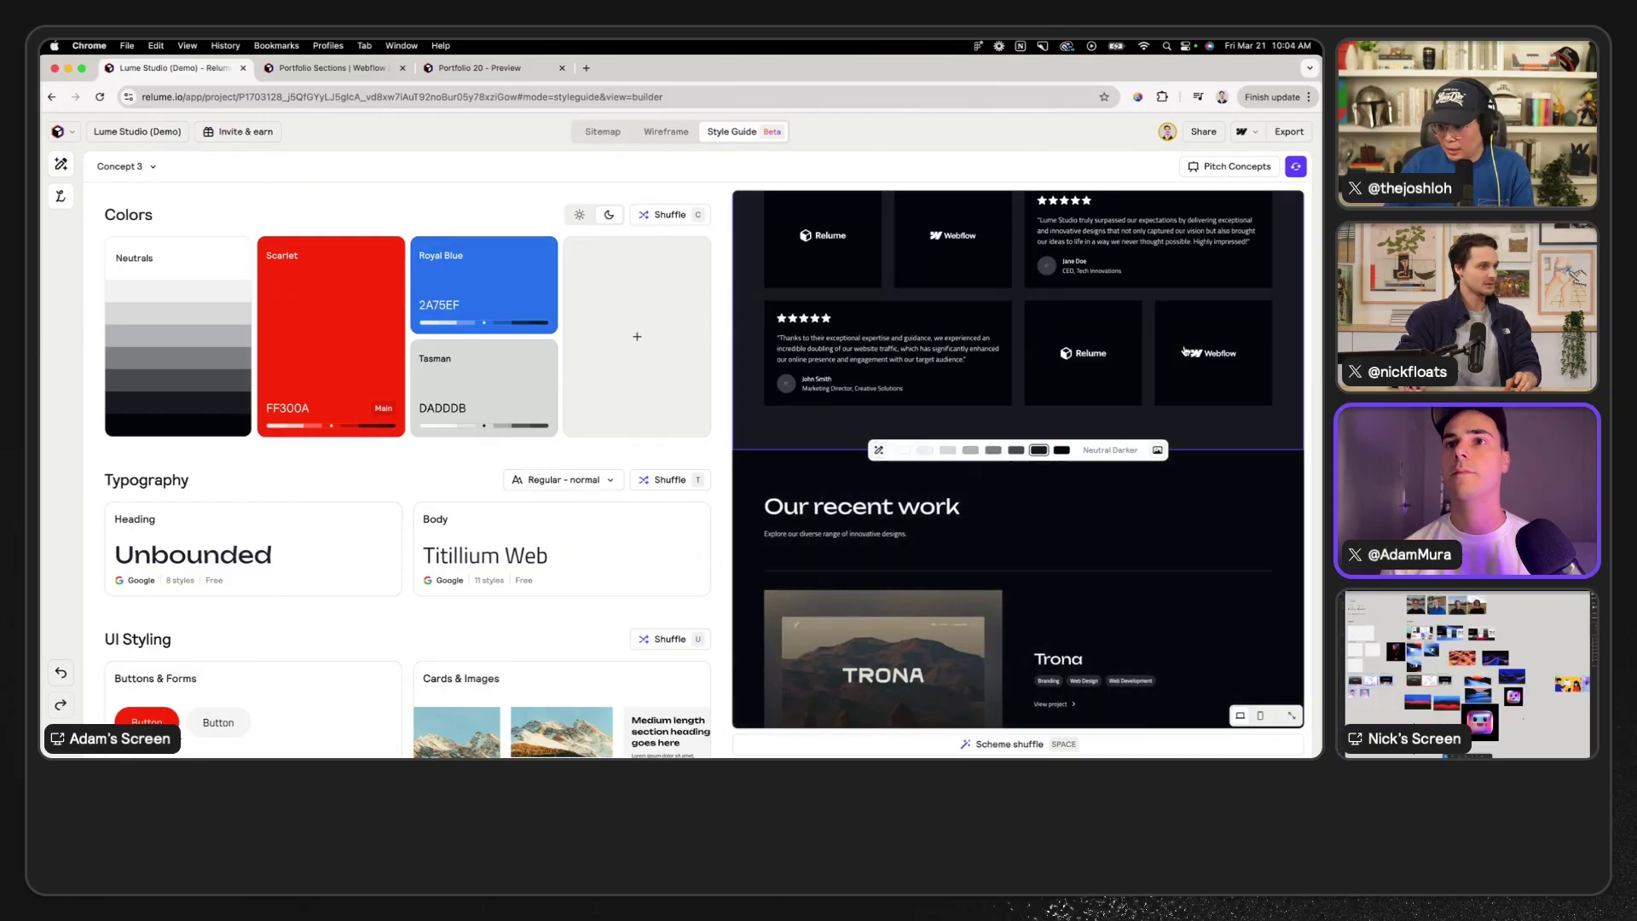
scroll(1185, 351, up, 6)
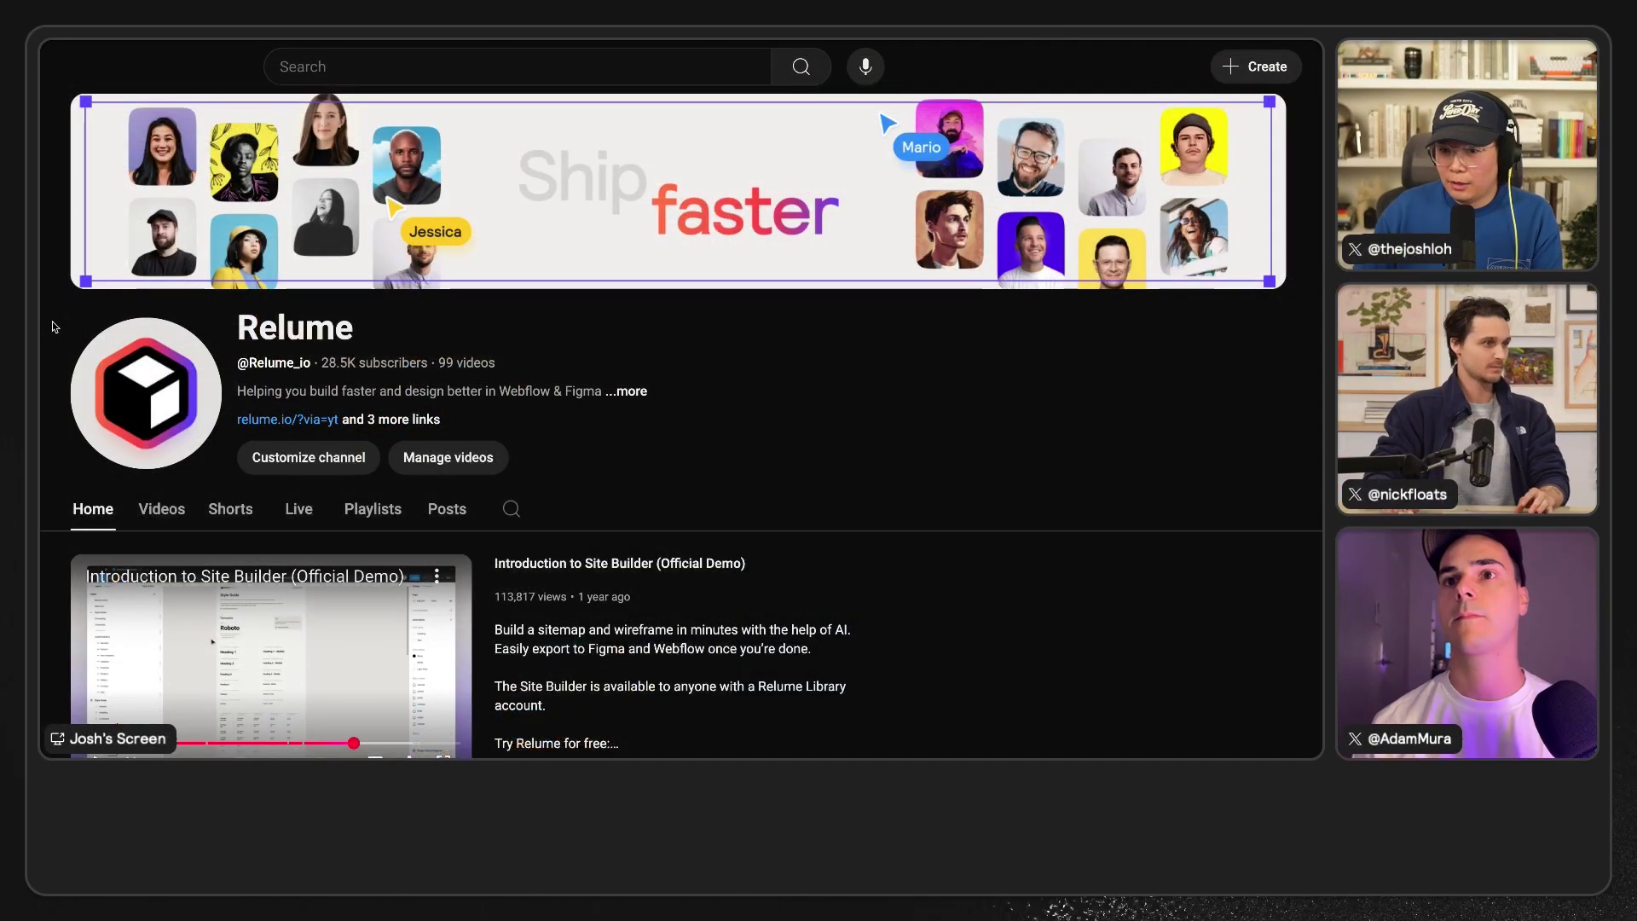
scroll(832, 436, down, 10)
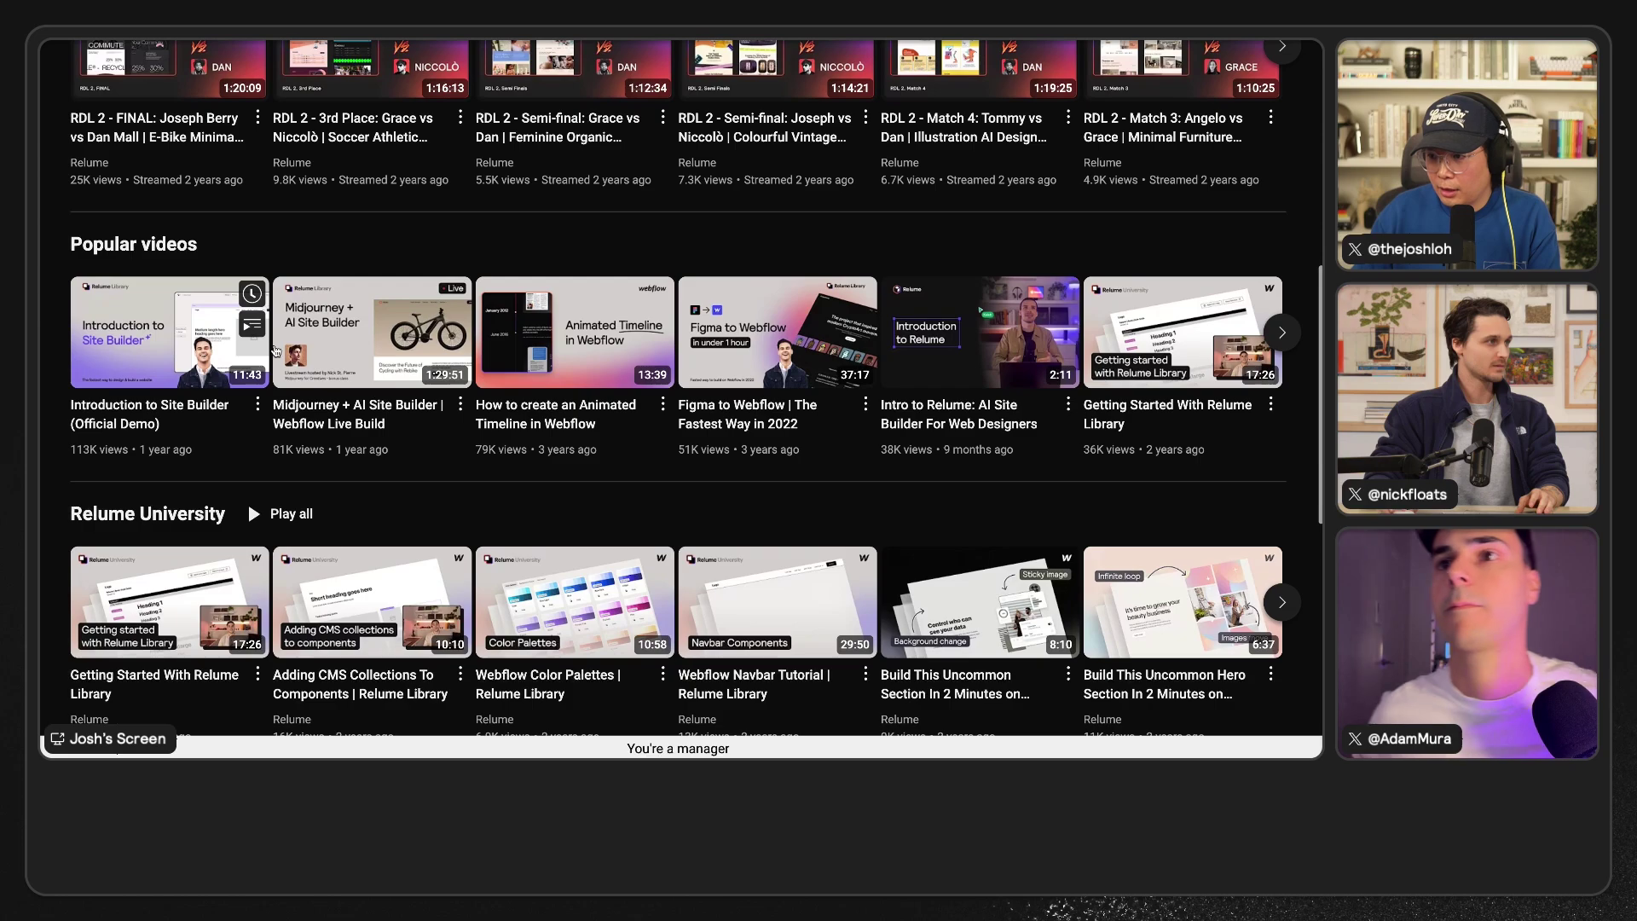
mouse_move(275, 351)
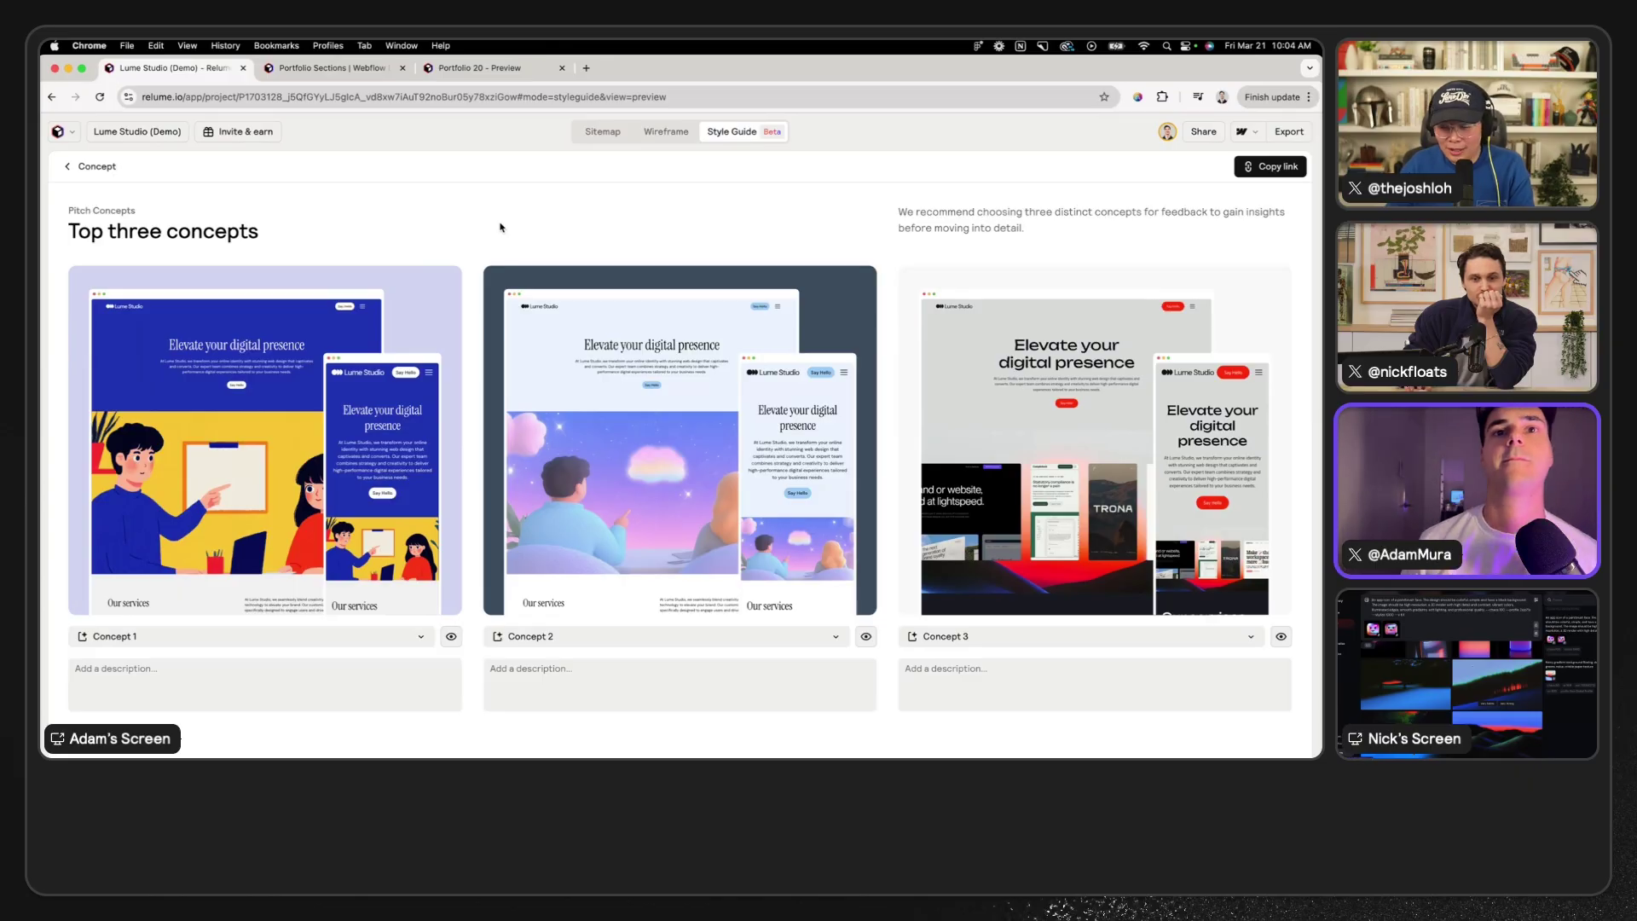
- Open the Concept 2 preview from the Relume pitch concepts overview and review the page from hero to footer
click(680, 437)
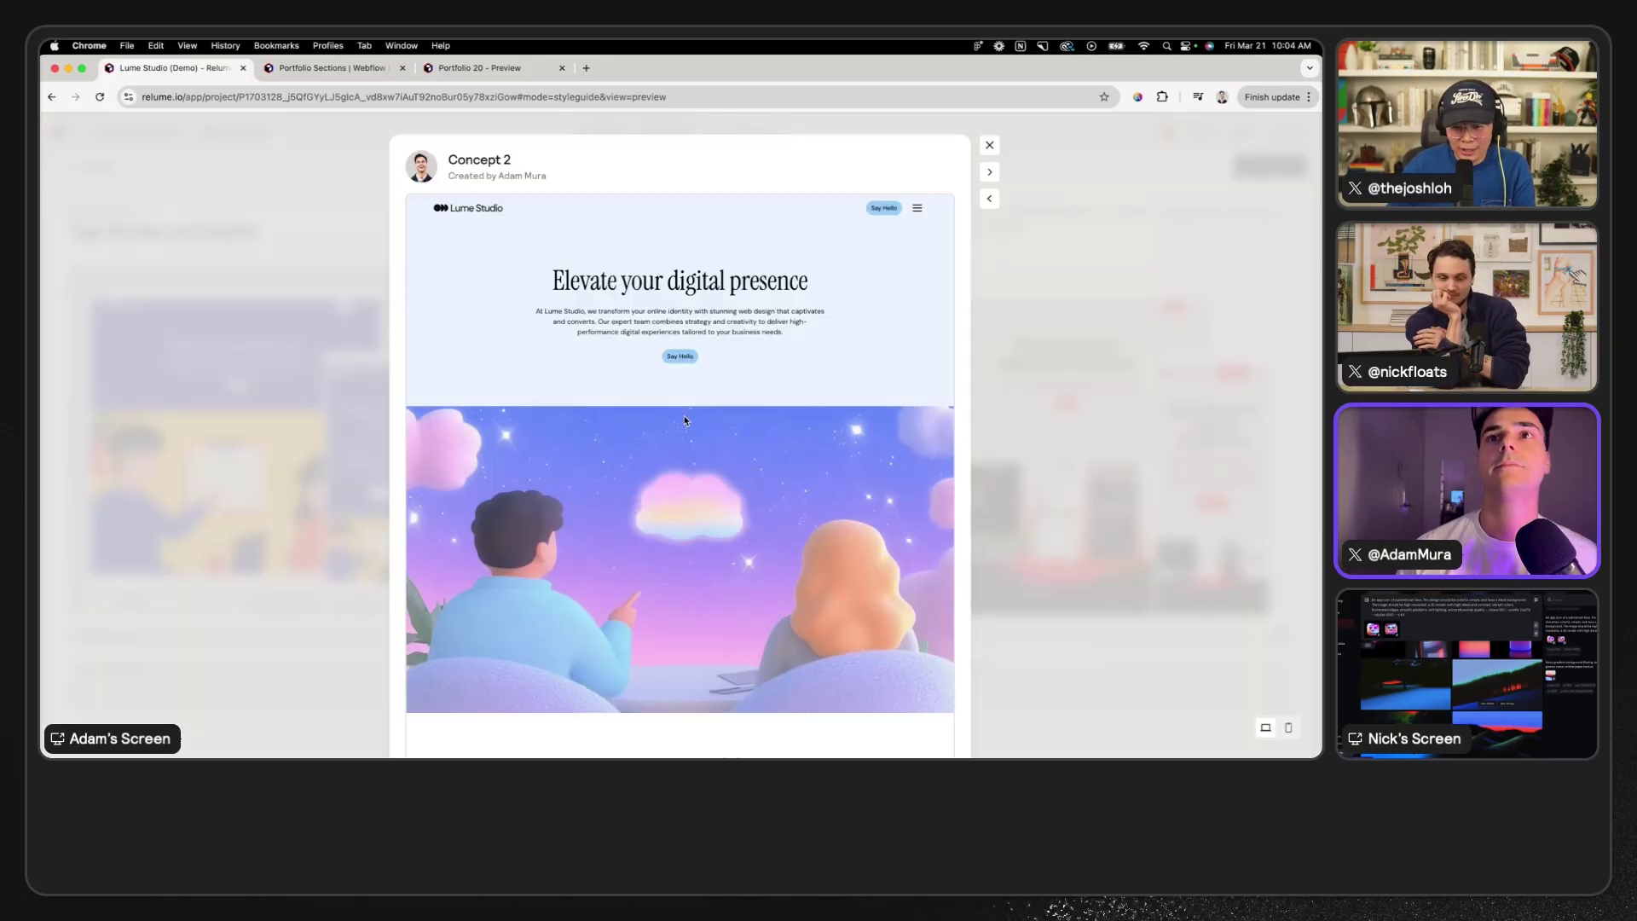
scroll(685, 419, down, 20)
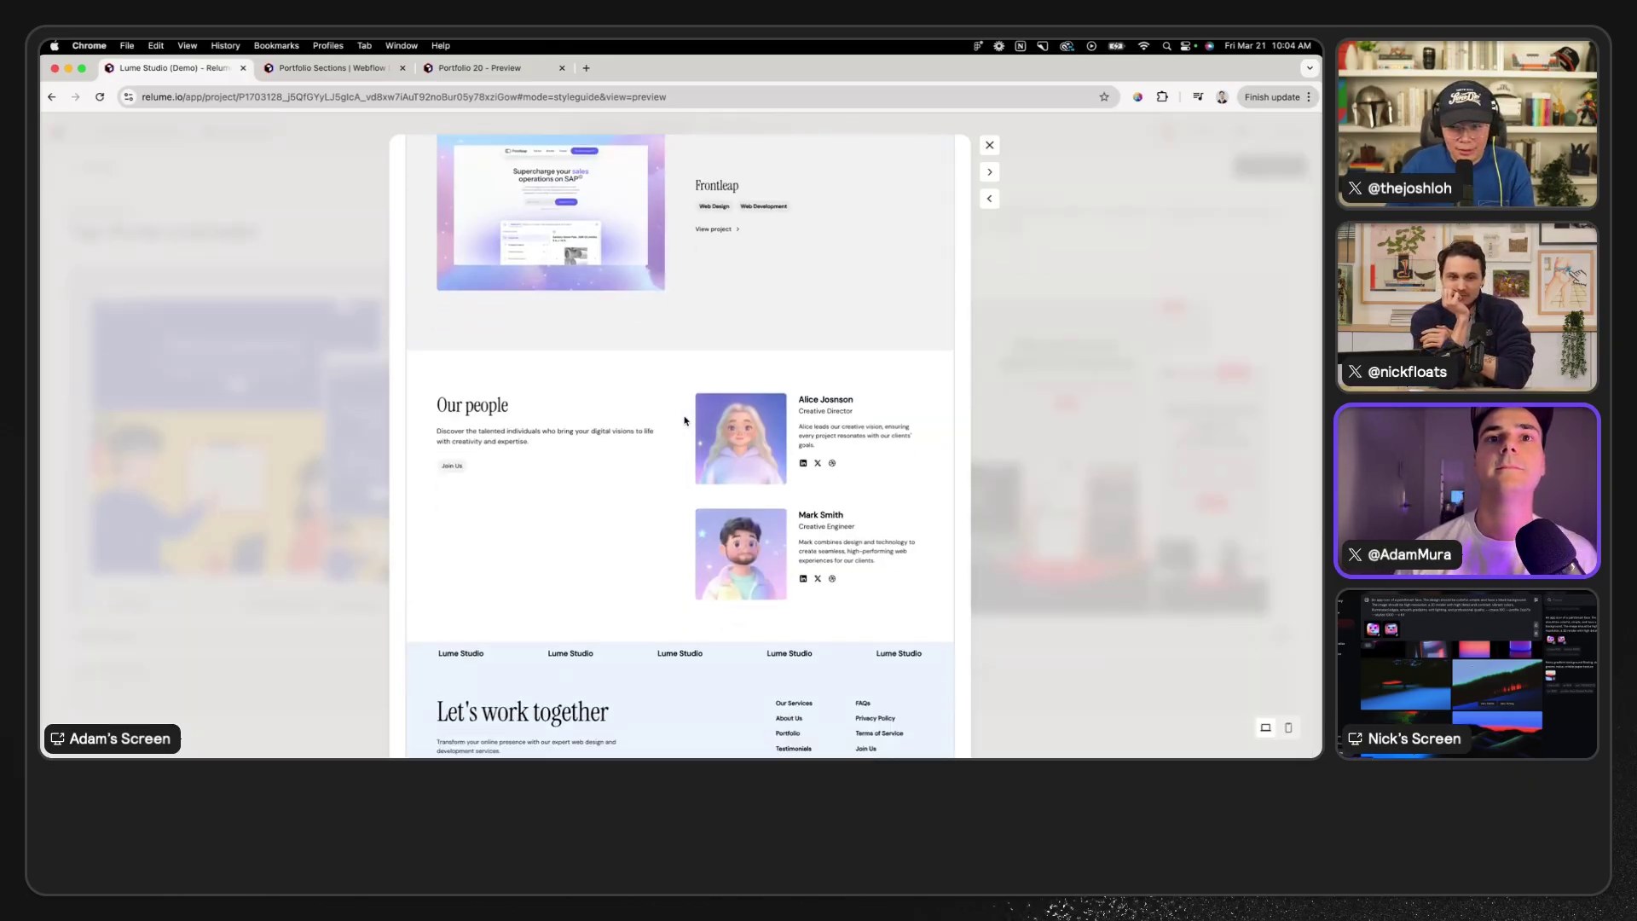
scroll(685, 420, up, 20)
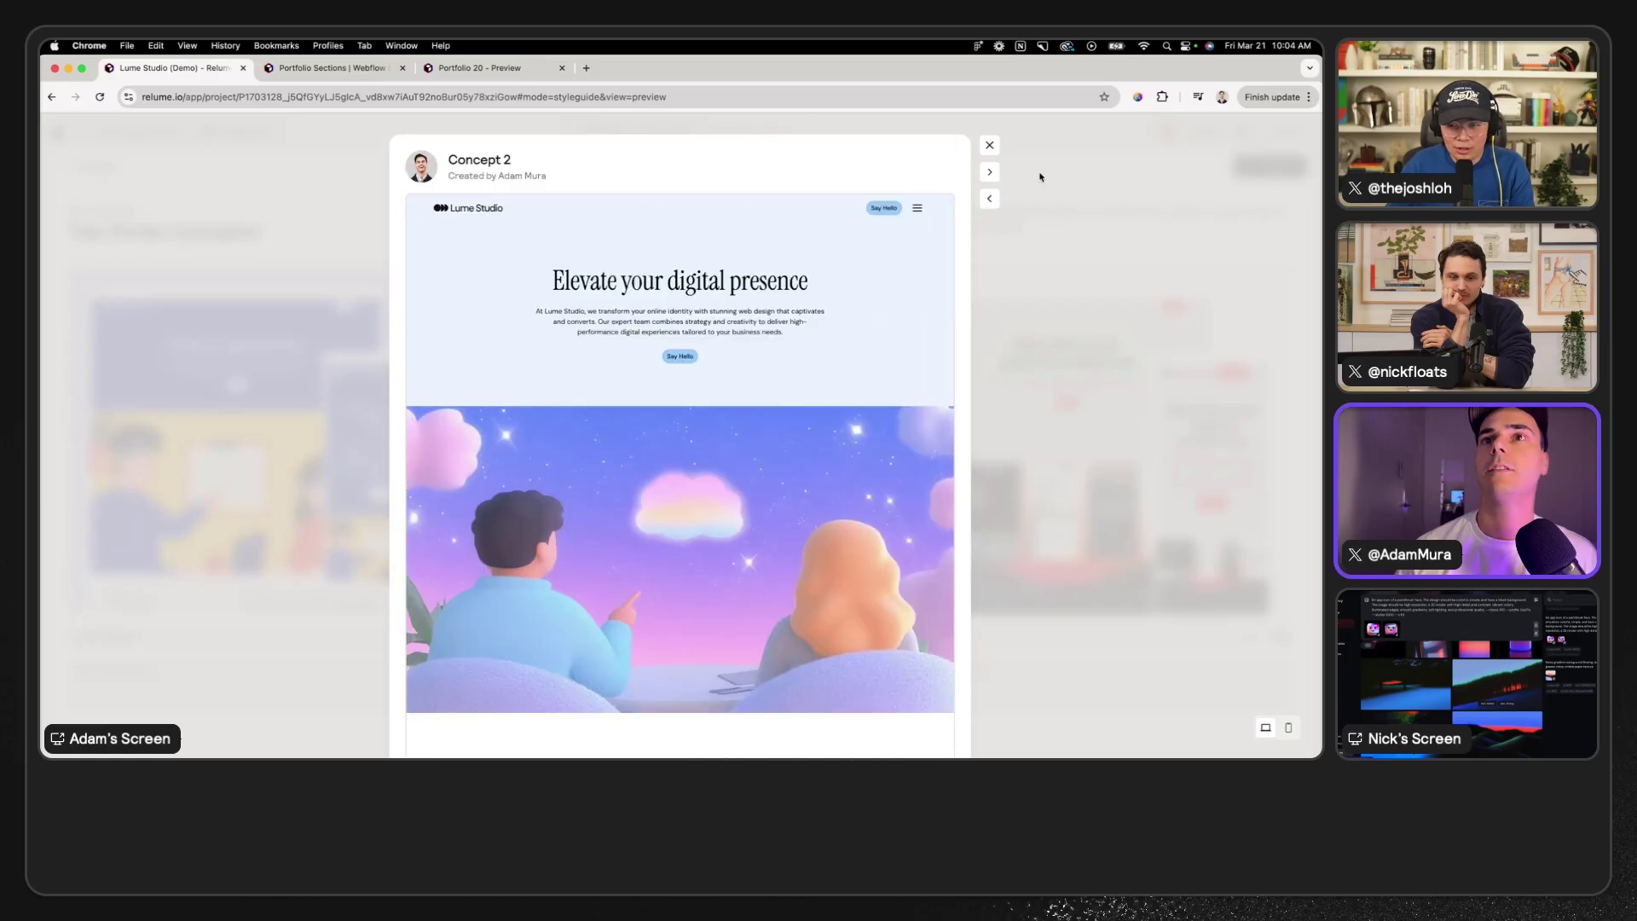
- Switch the preview to Concept 3 and review its hero, testimonials, recent work, people and footer sections
click(990, 174)
scroll(804, 368, down, 10)
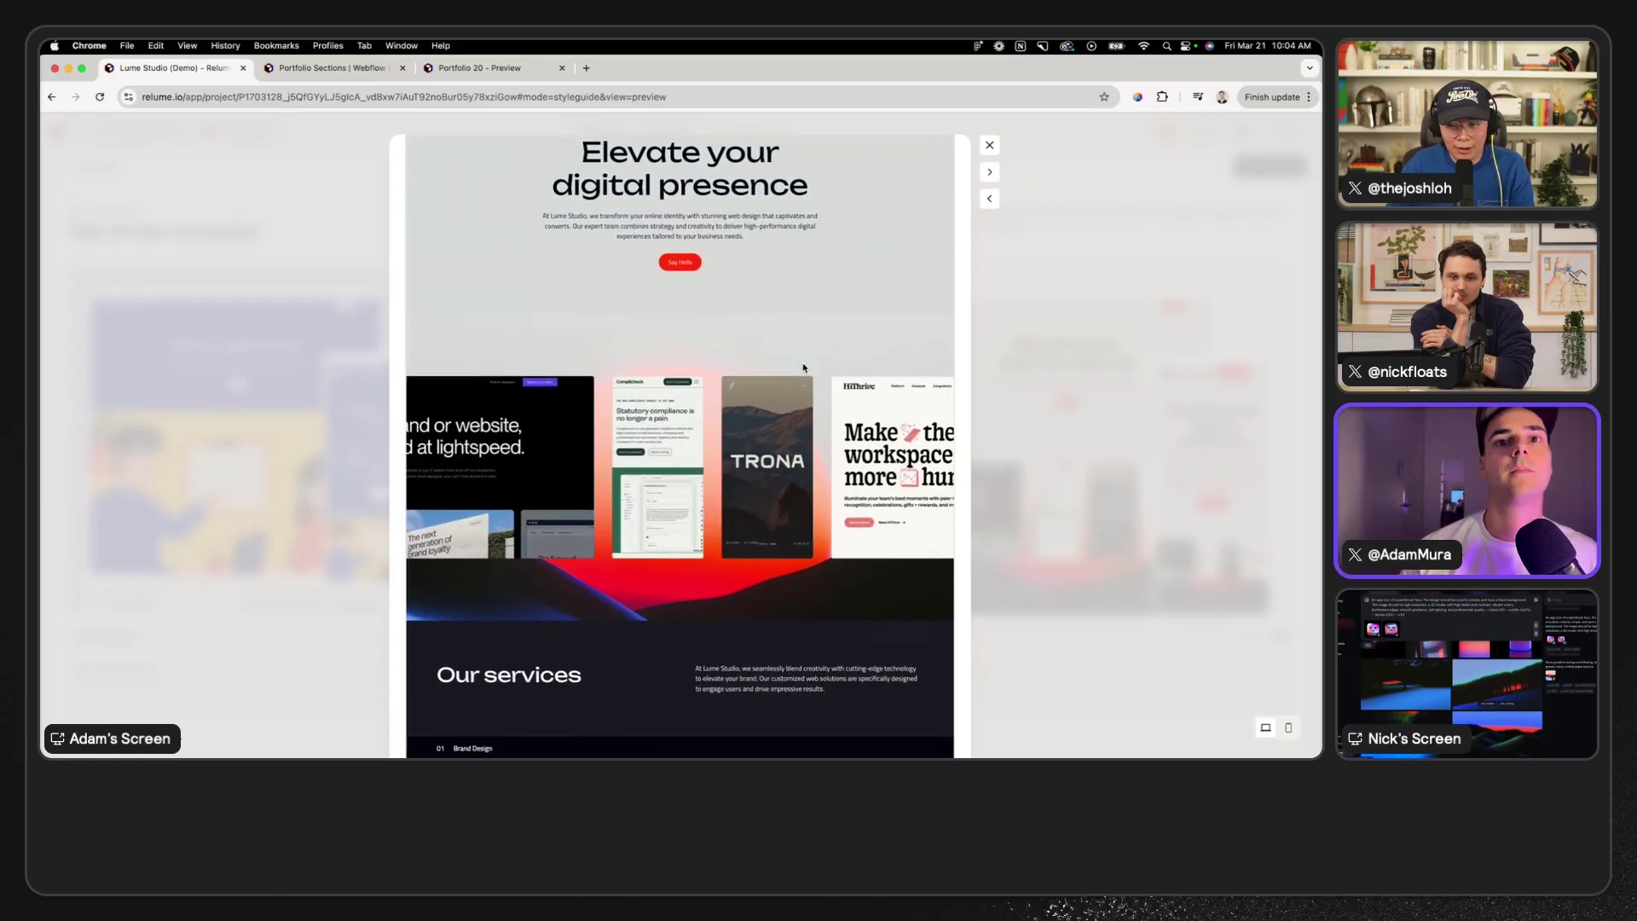
scroll(803, 366, down, 15)
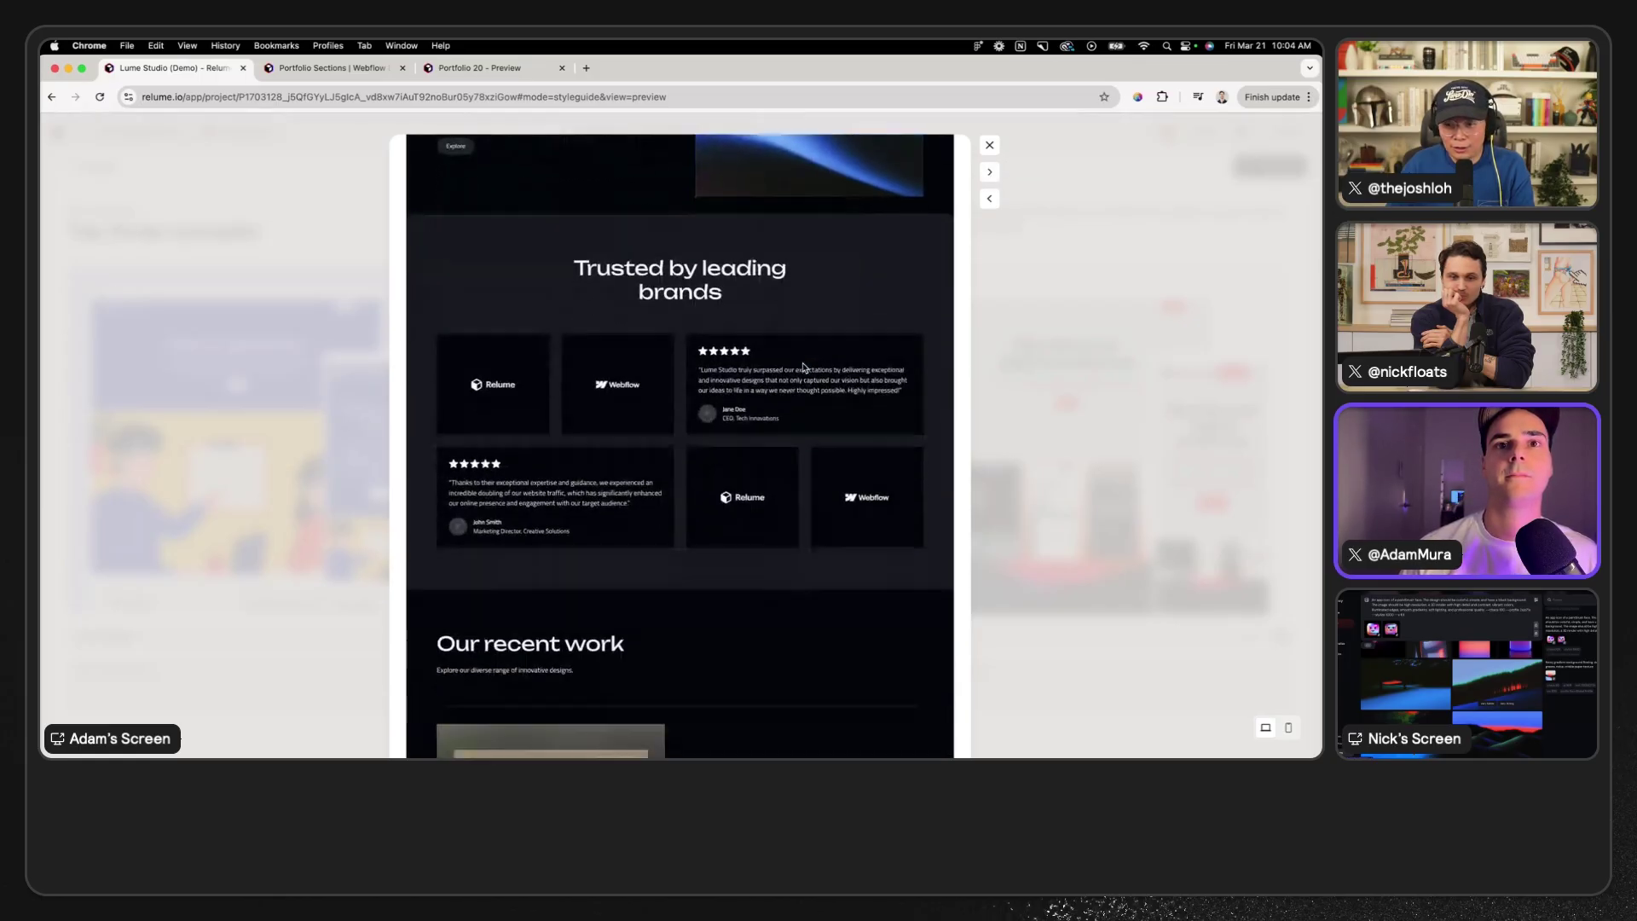
scroll(803, 366, up, 20)
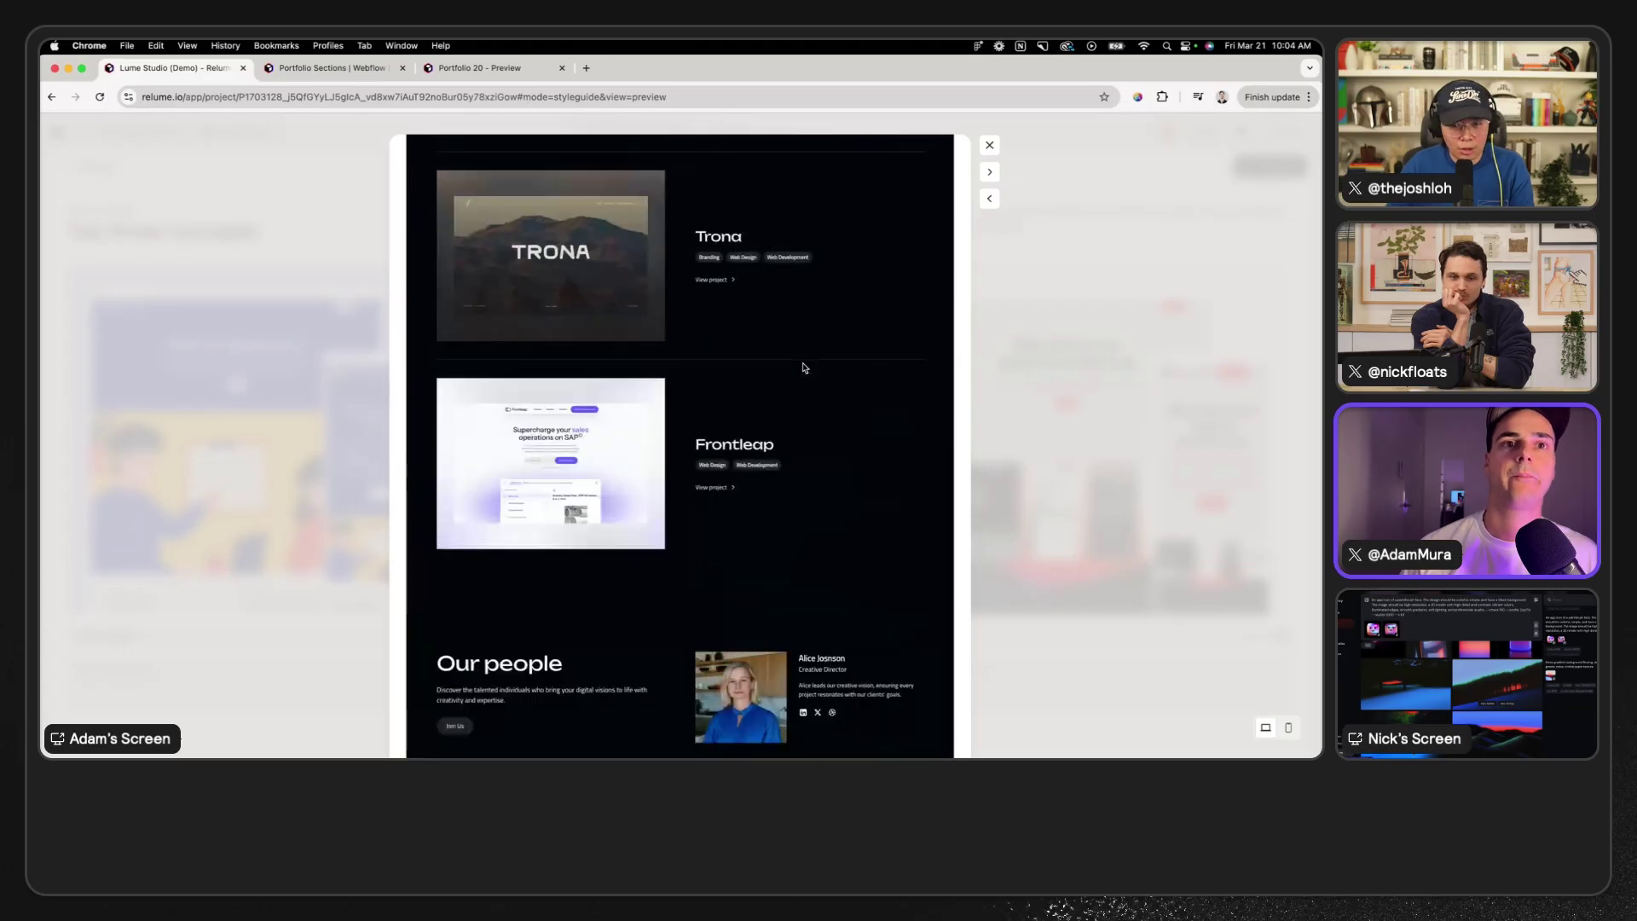
scroll(803, 367, down, 20)
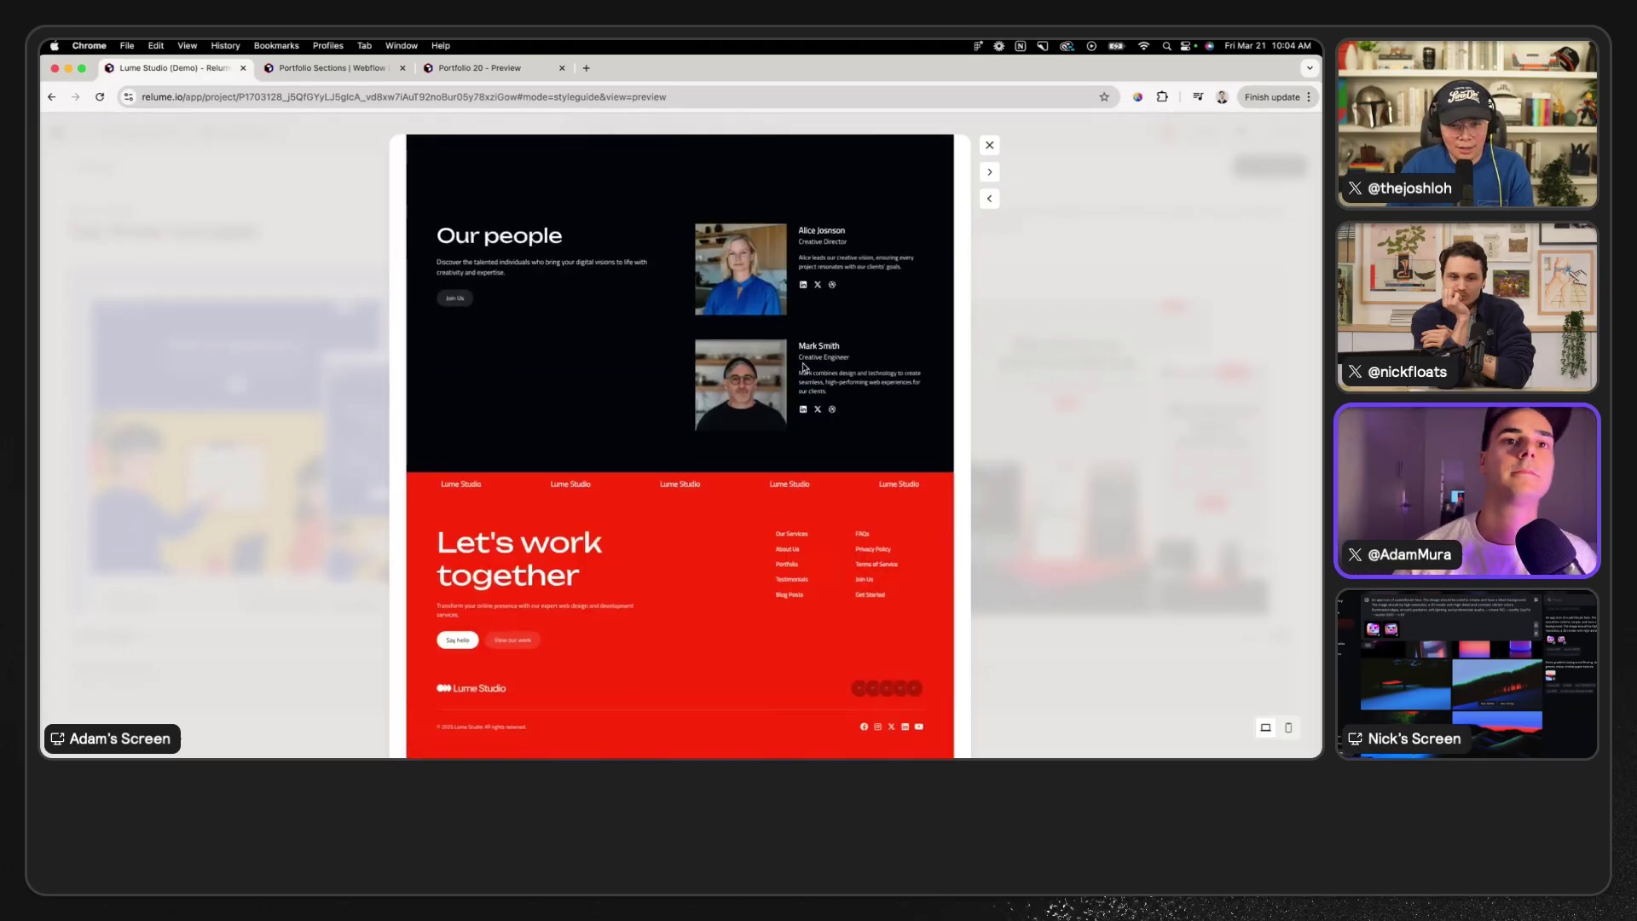
scroll(803, 367, up, 20)
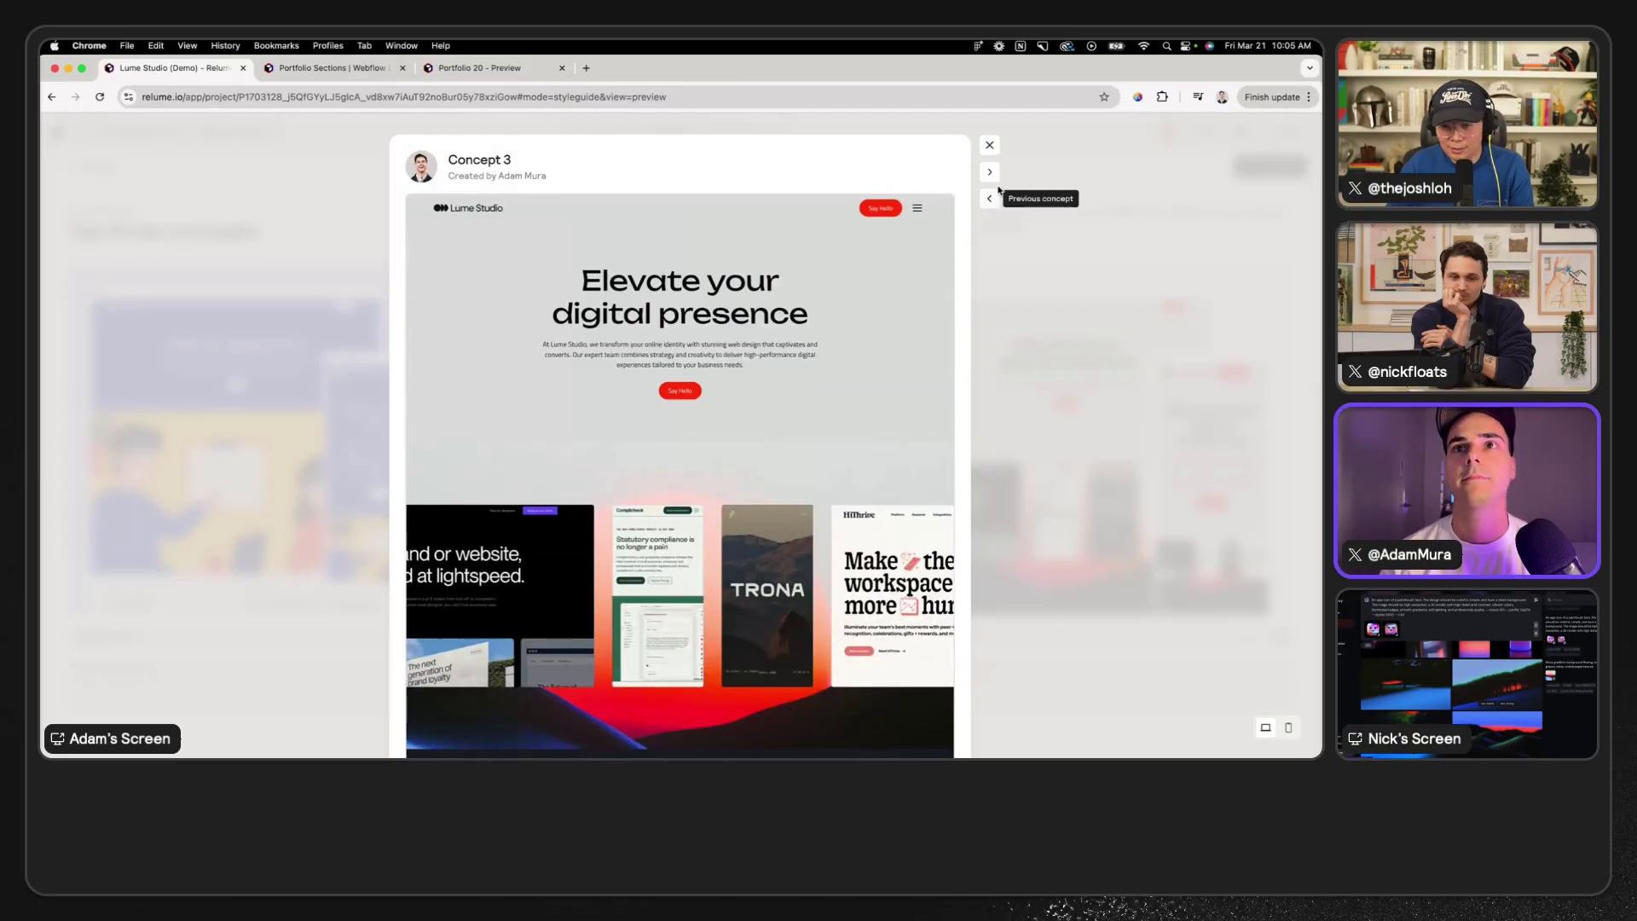
- Cycle through the concept previews once more, close the preview and return to the Concept 3 style guide
click(990, 173)
click(991, 173)
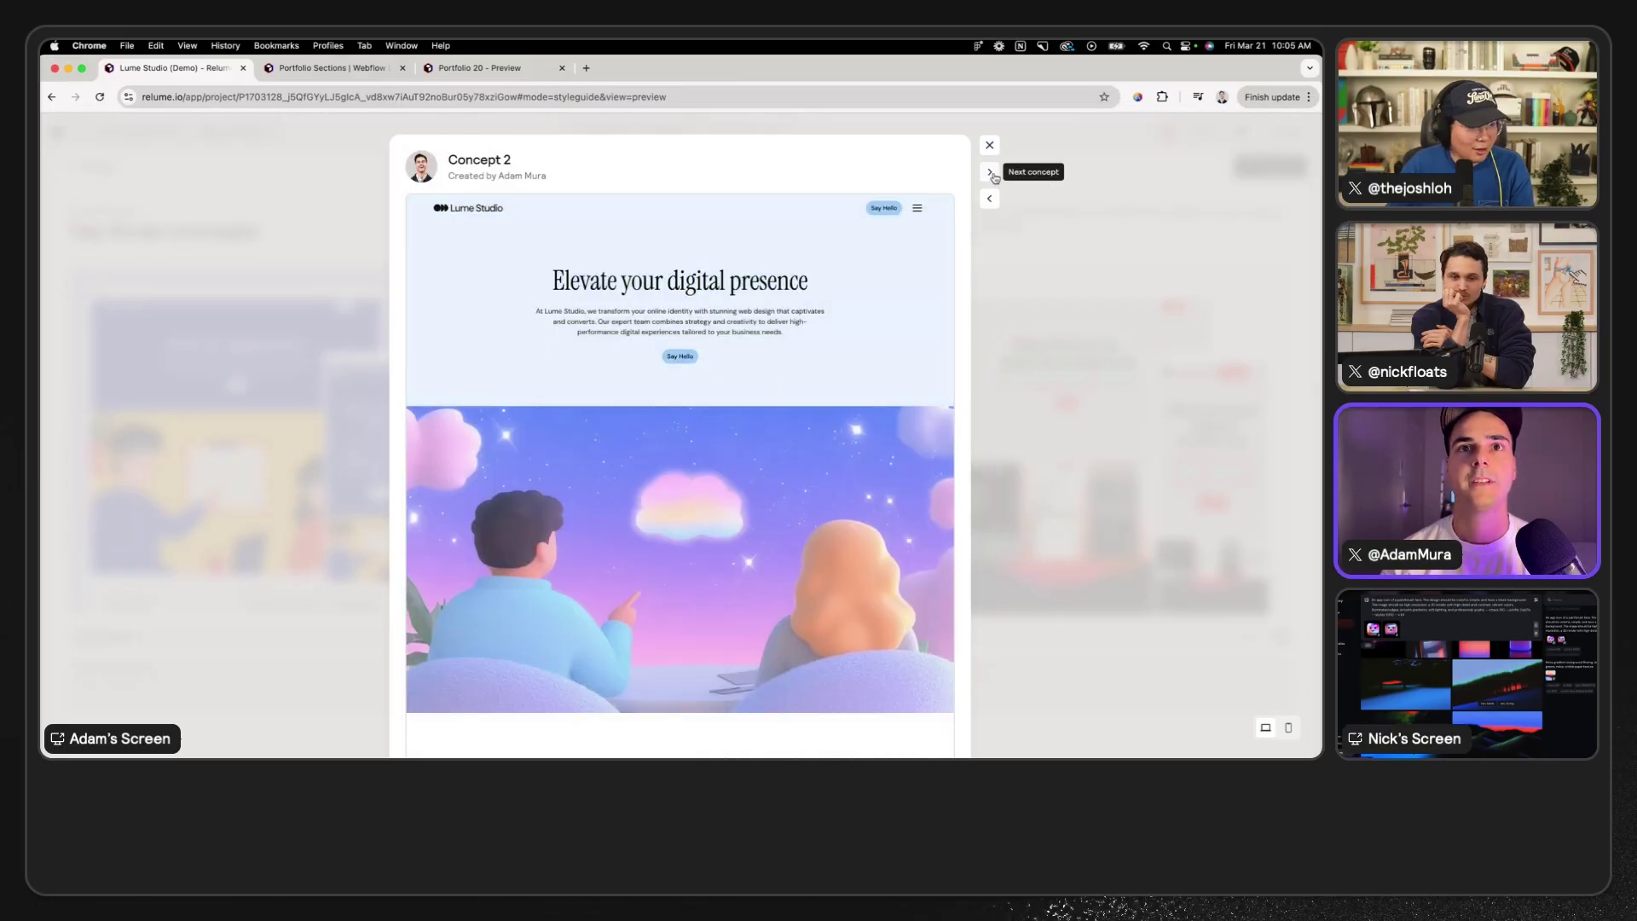
click(991, 173)
click(1054, 246)
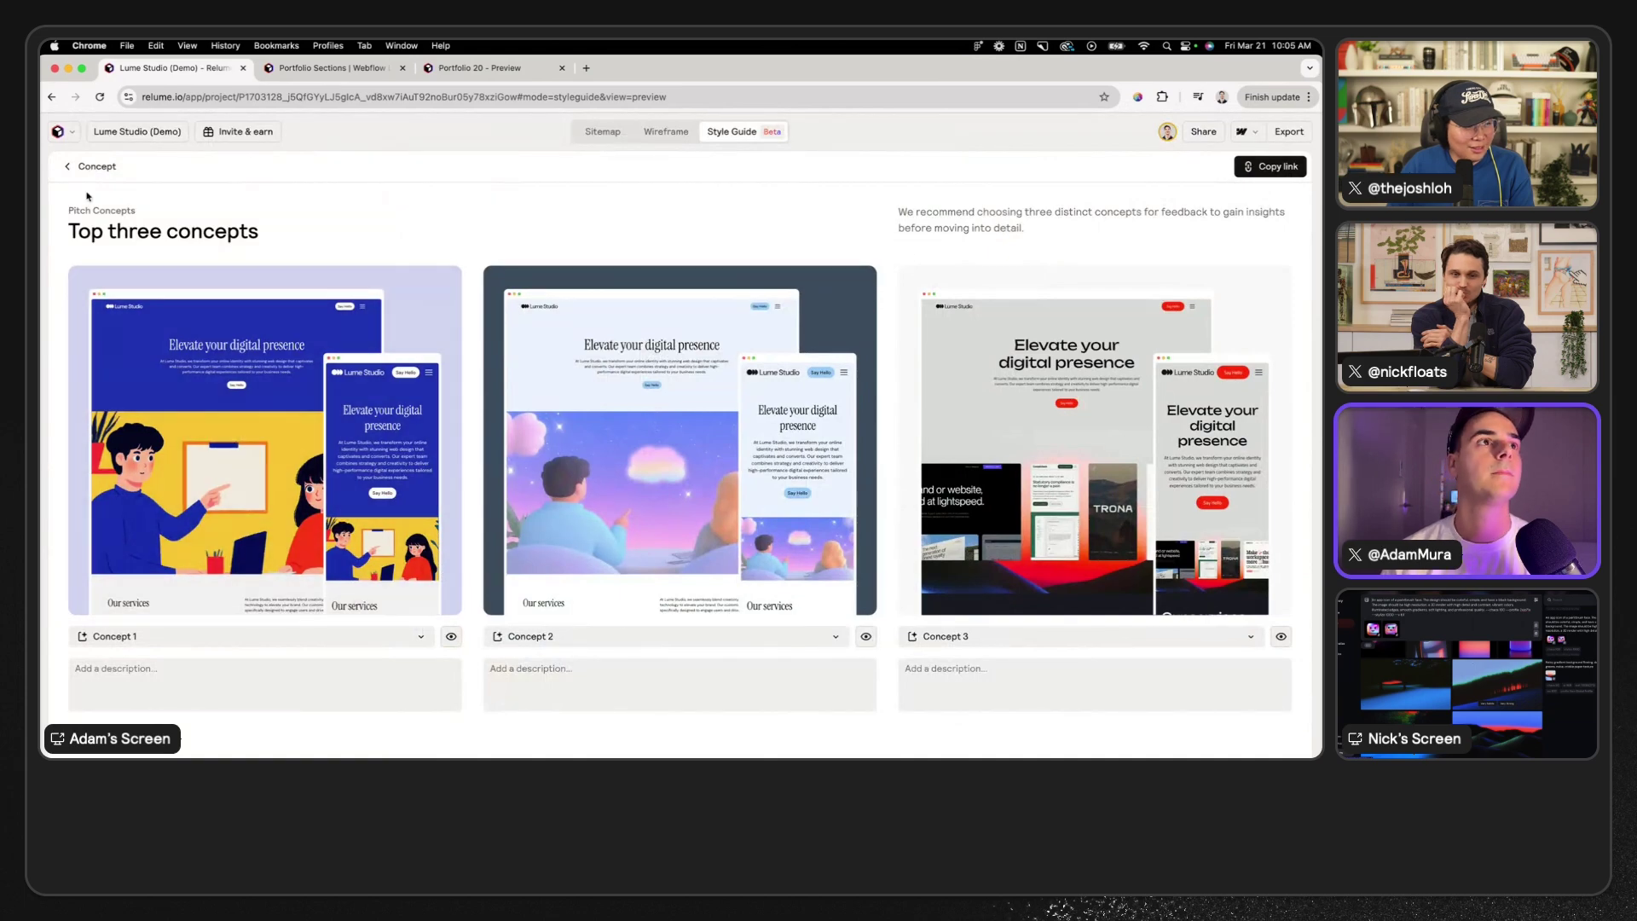
click(72, 169)
- Try Lexend as the heading font in the style guide, then undo the font change
click(275, 569)
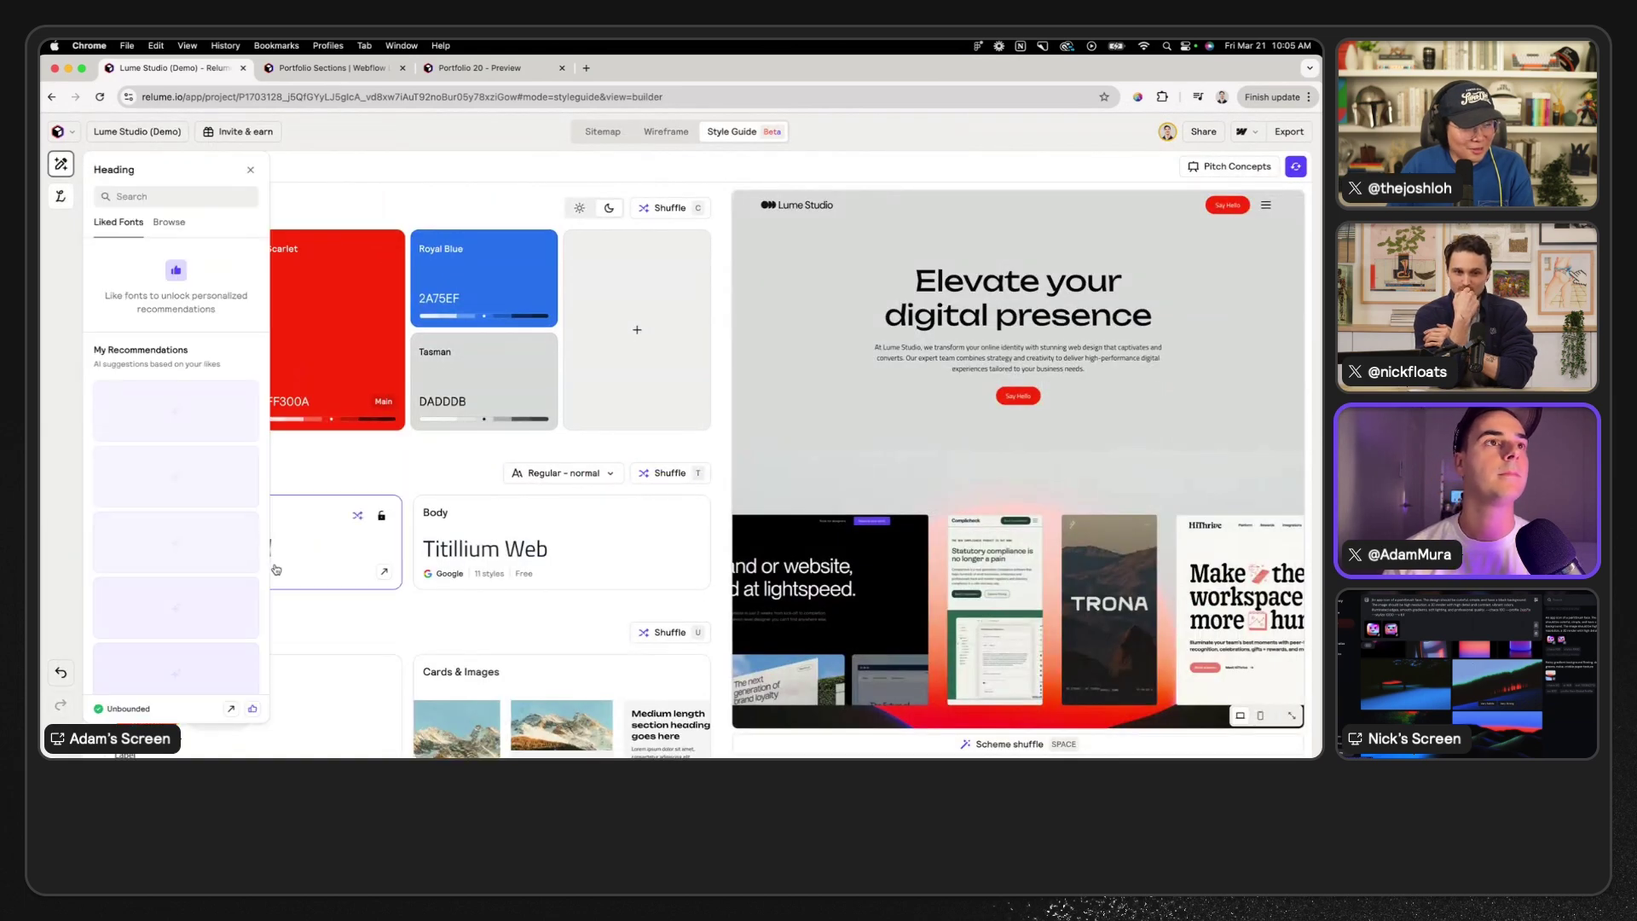
click(162, 196)
text(Lexend)
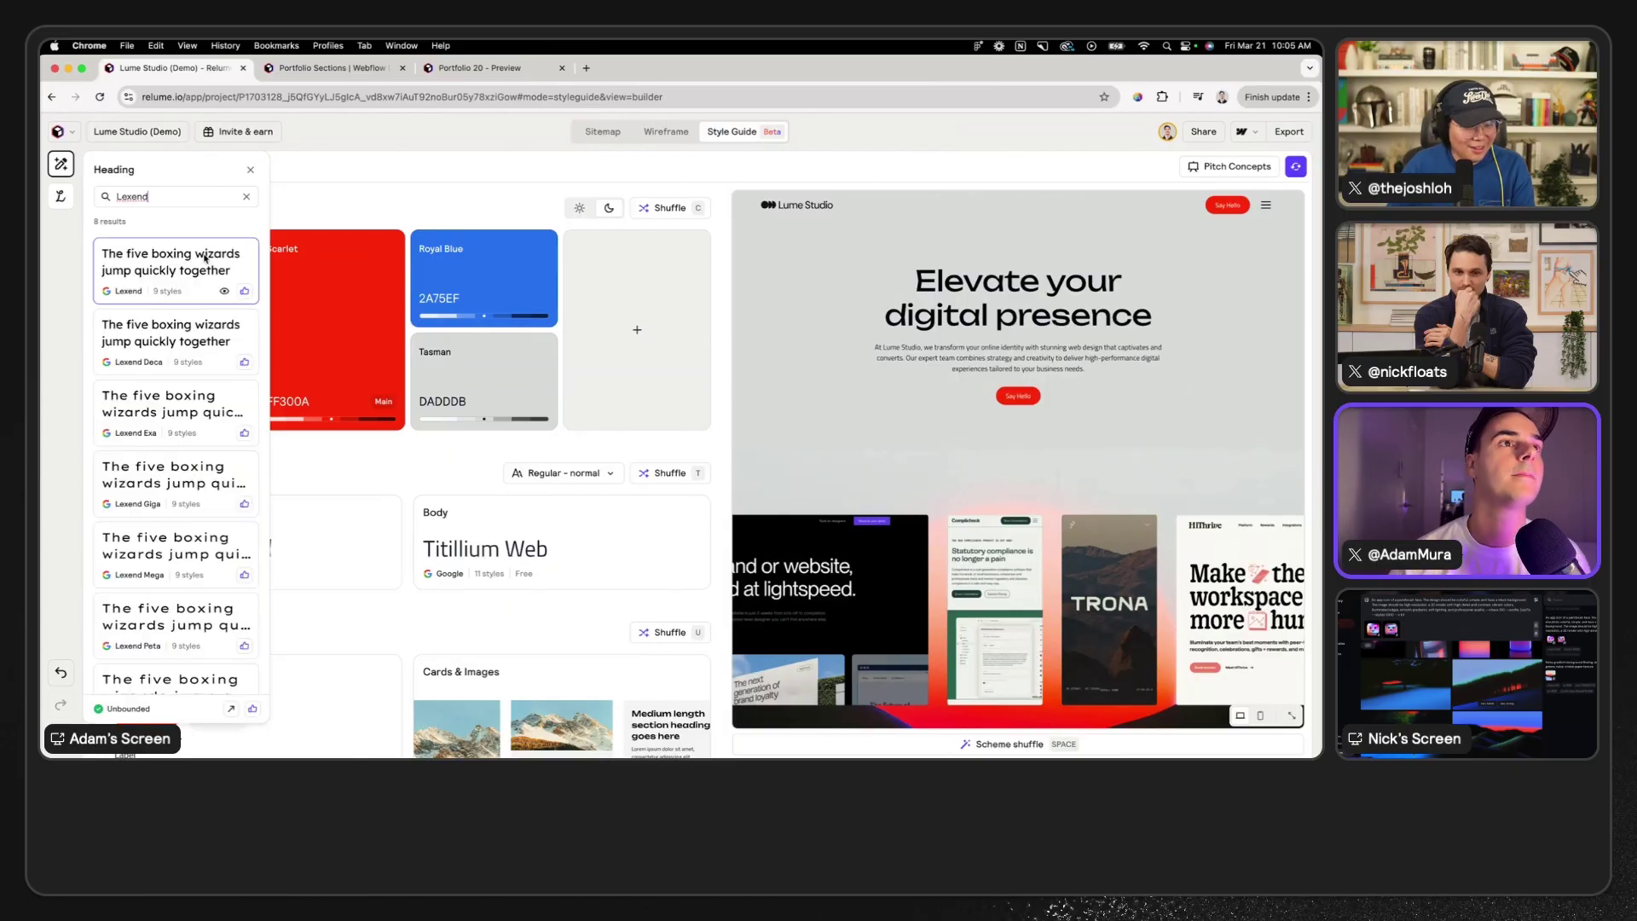
click(205, 258)
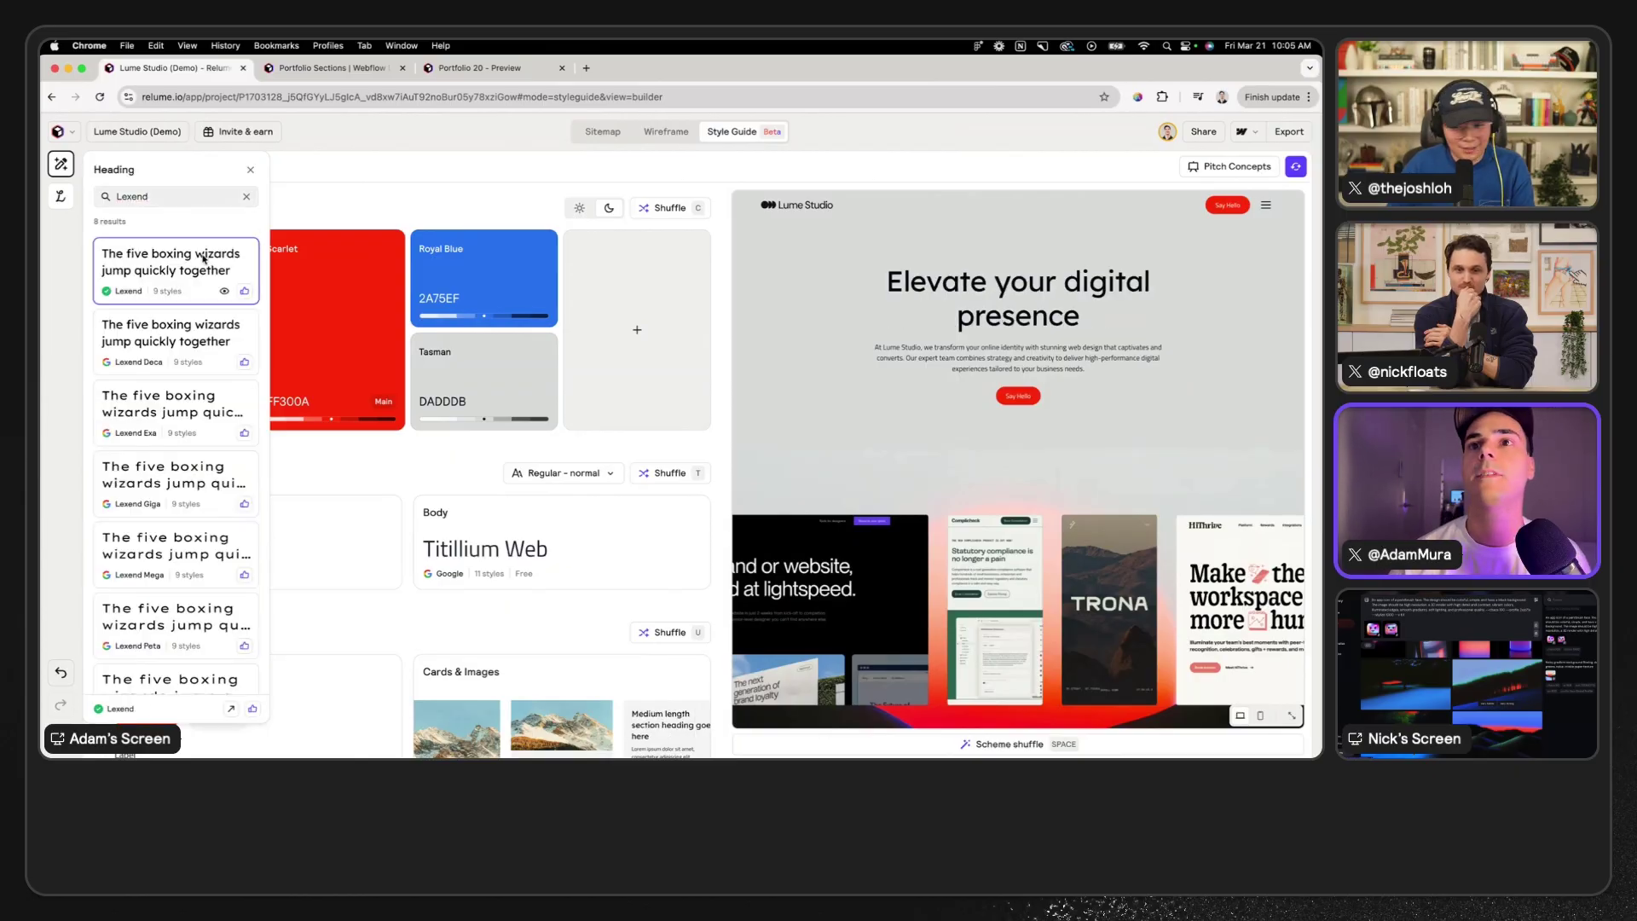
click(412, 207)
key(t)
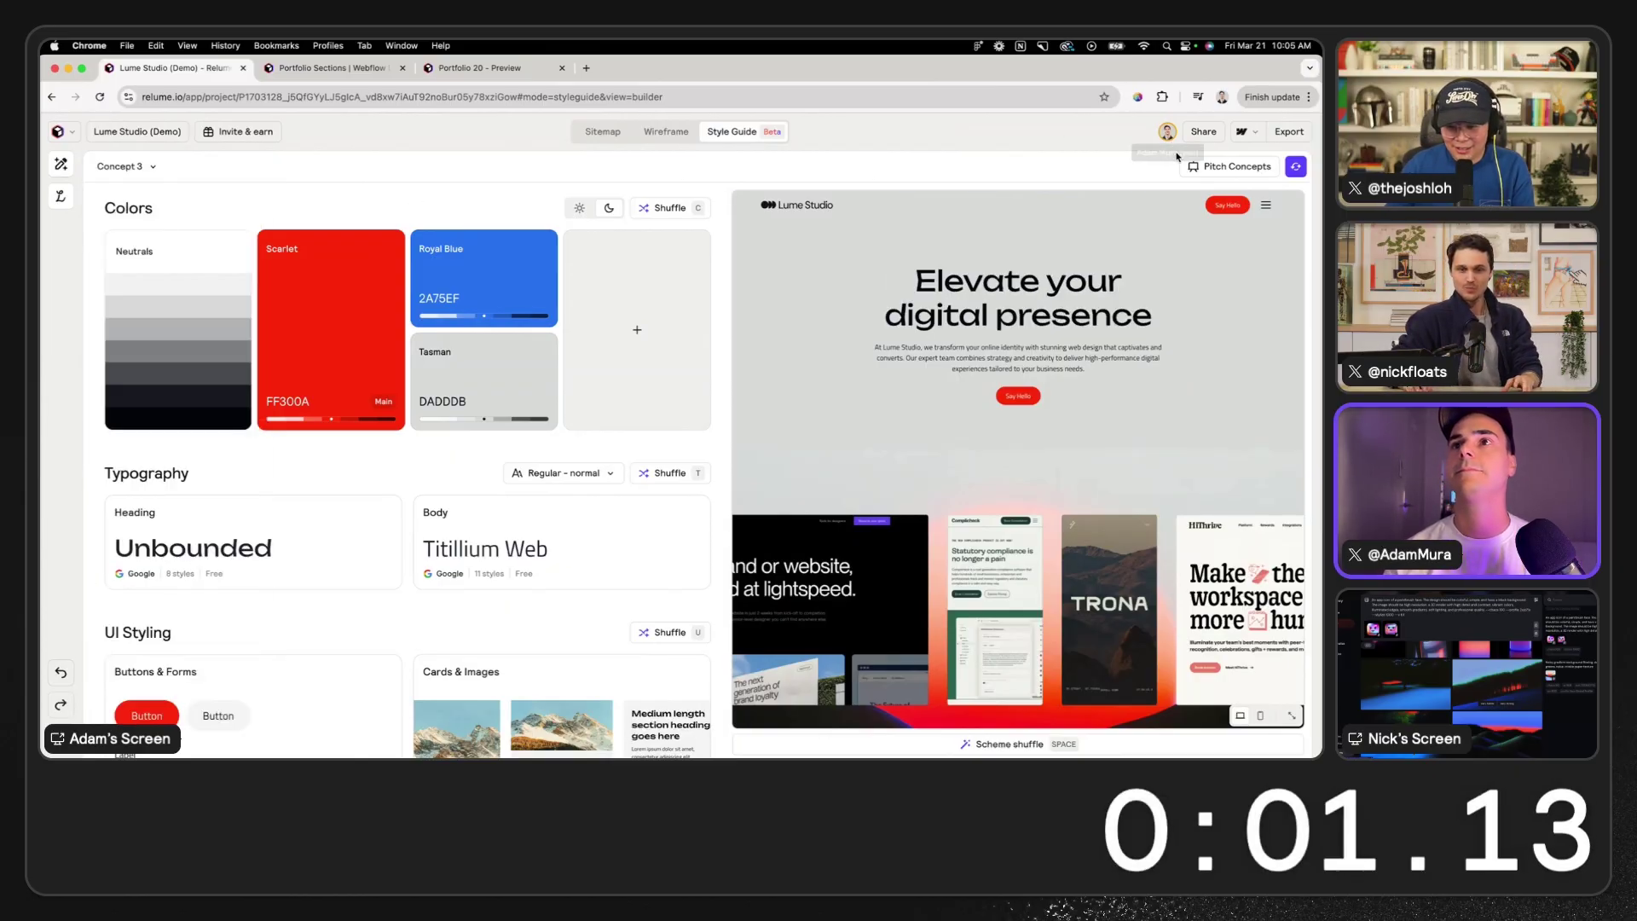
- From the project's Webflow export, clone the Relume Style Guide into Webflow as a new site named Lume Studio
click(1242, 131)
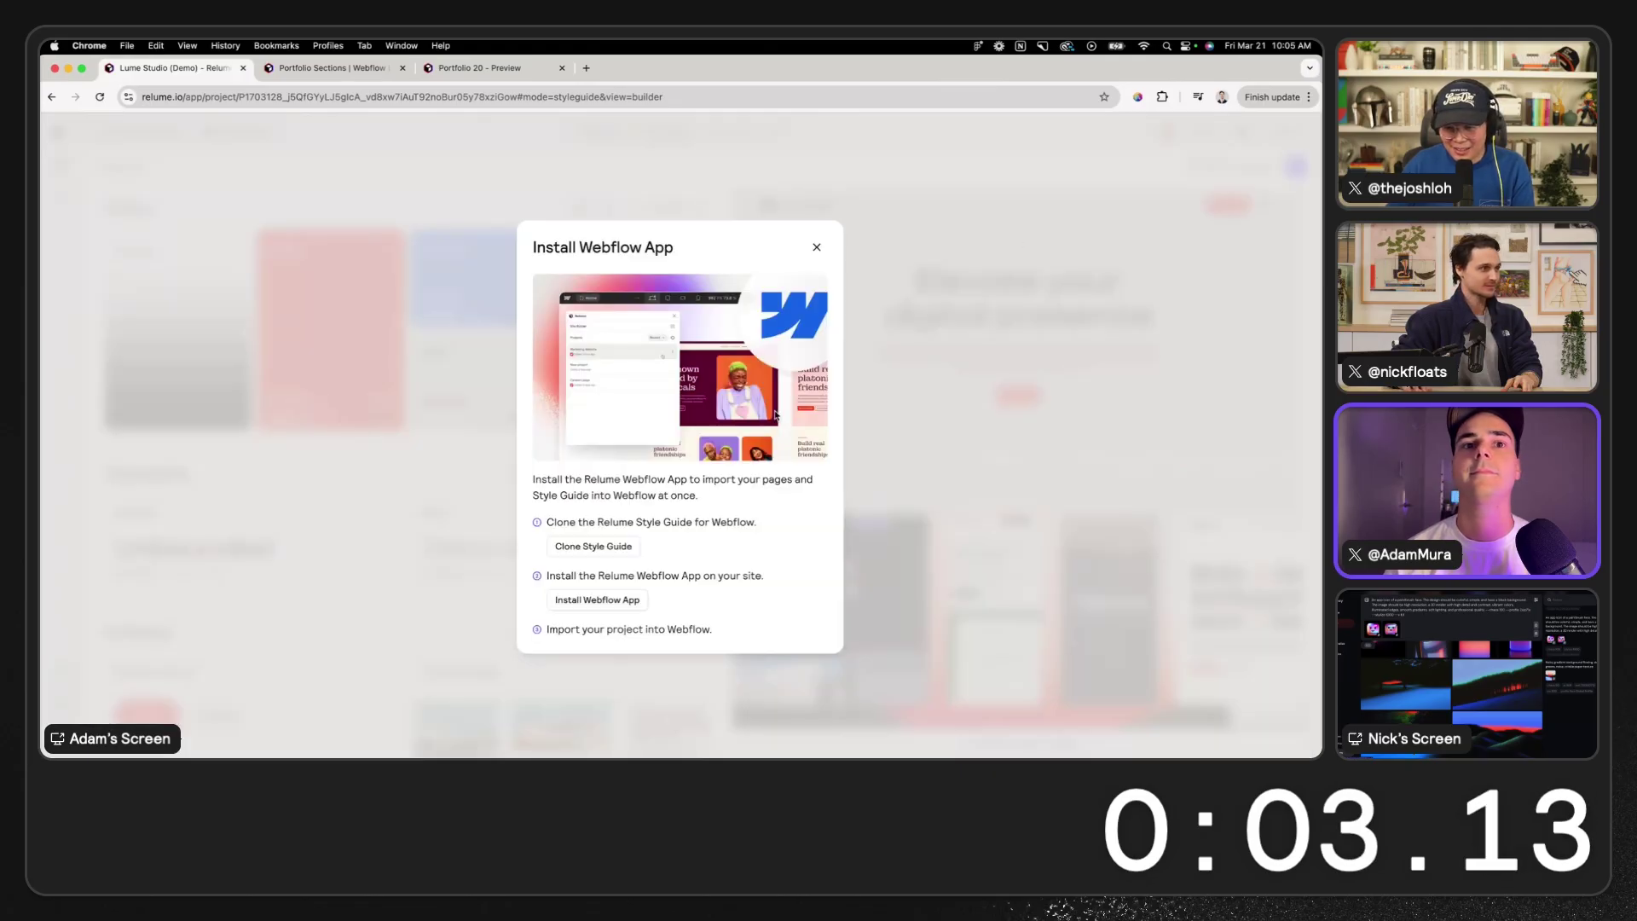
click(576, 545)
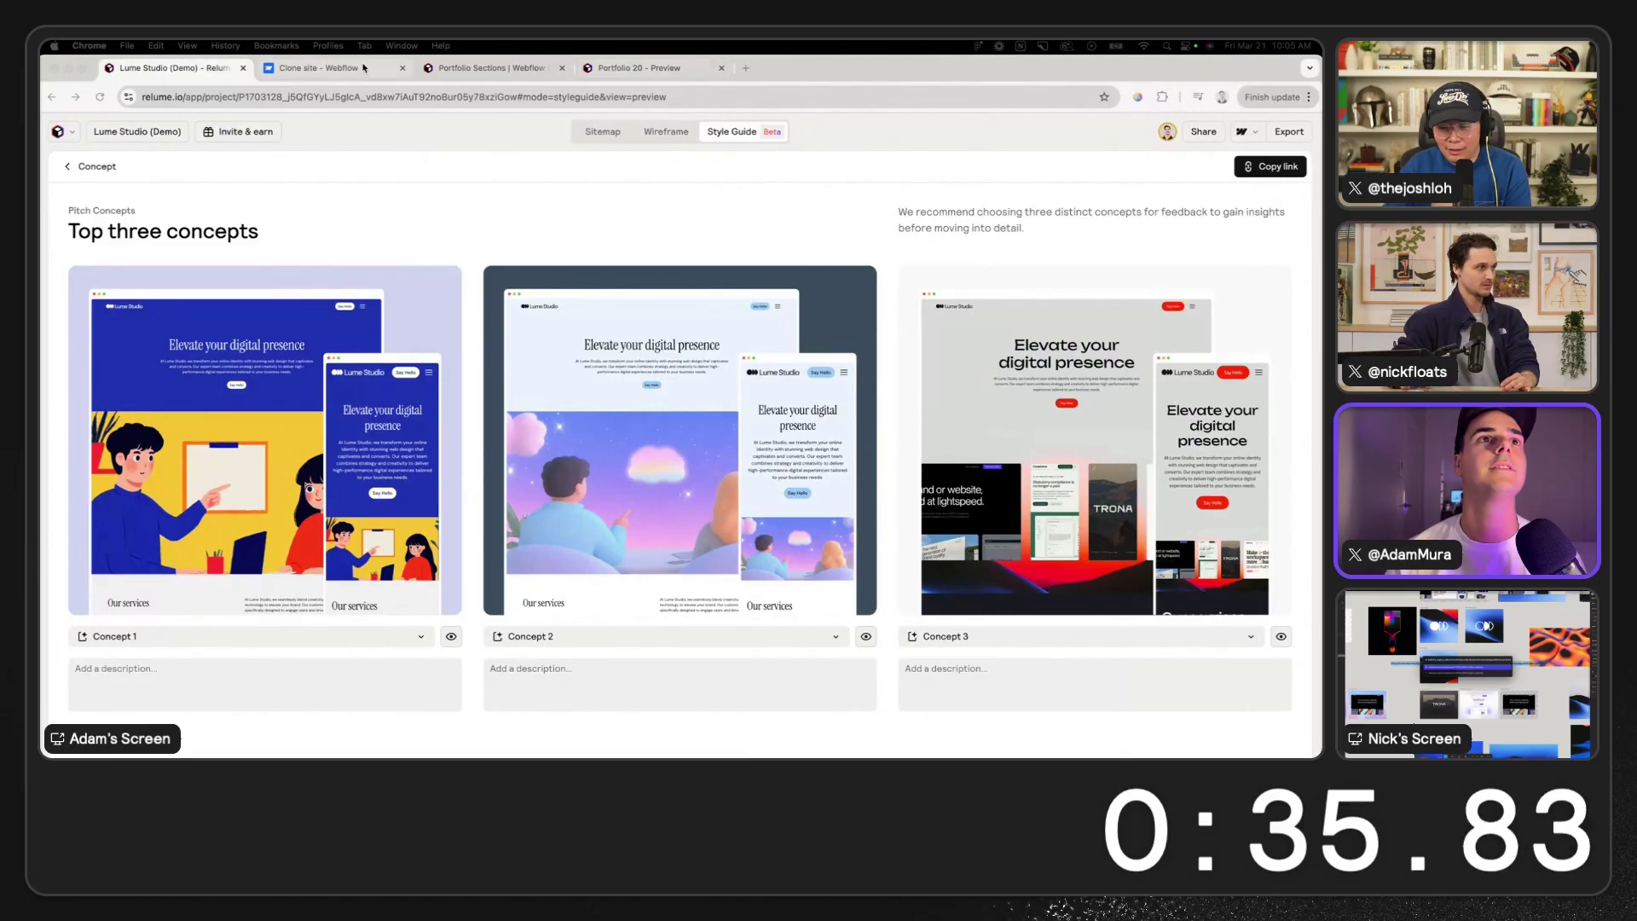
key(ctrl+Tab)
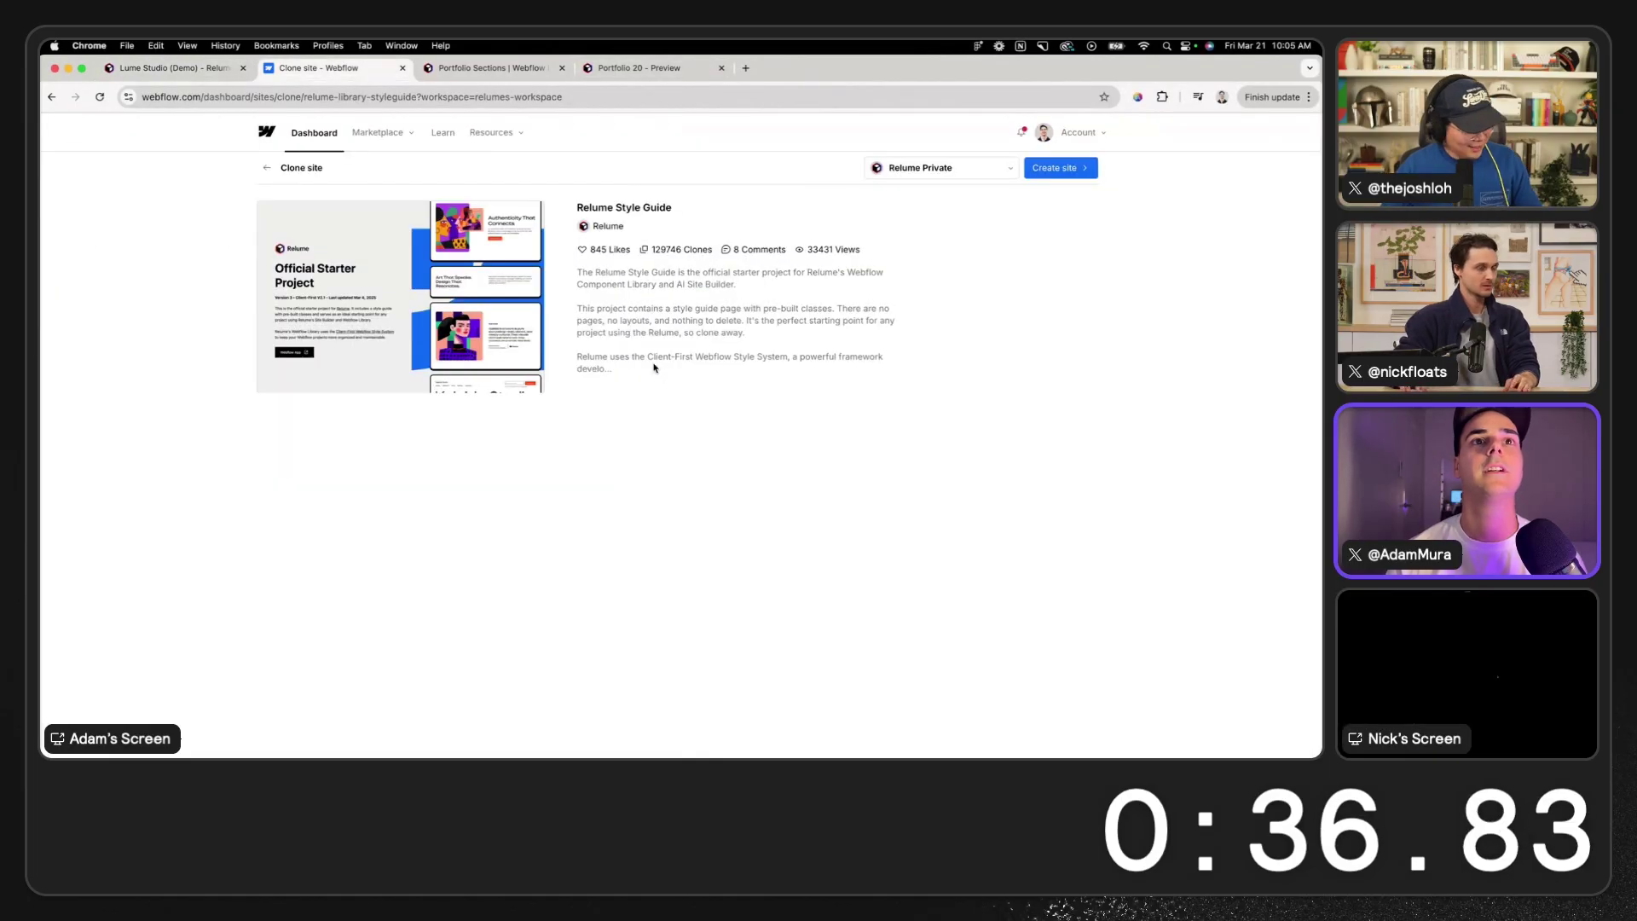
click(1054, 168)
click(793, 213)
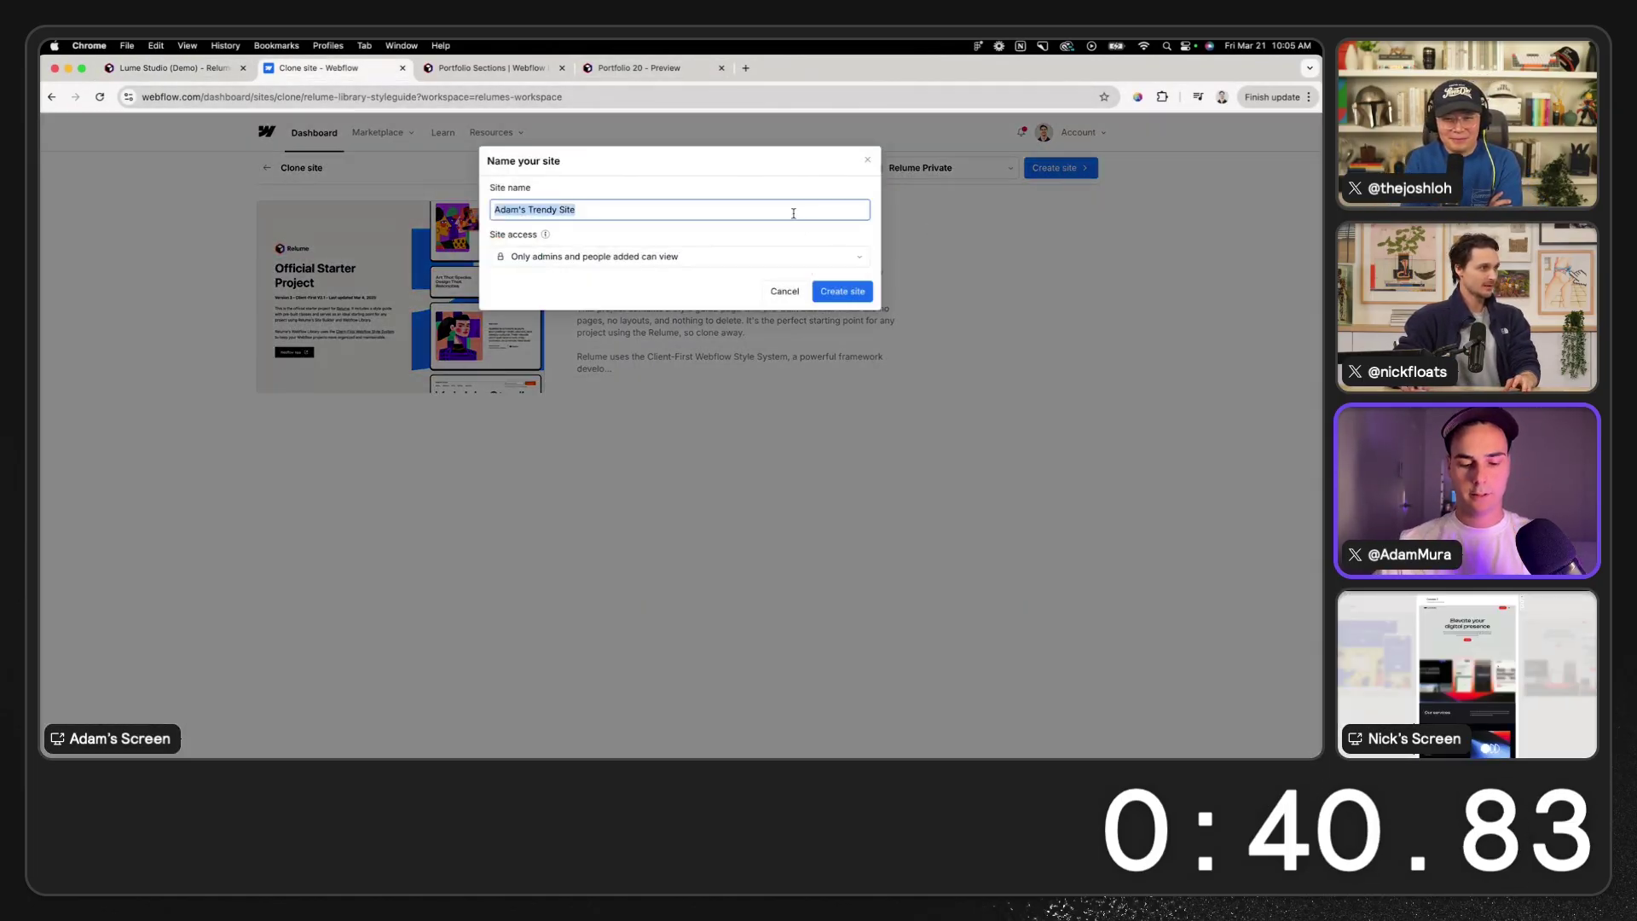
key(BackSpace)
text(Lume Studio)
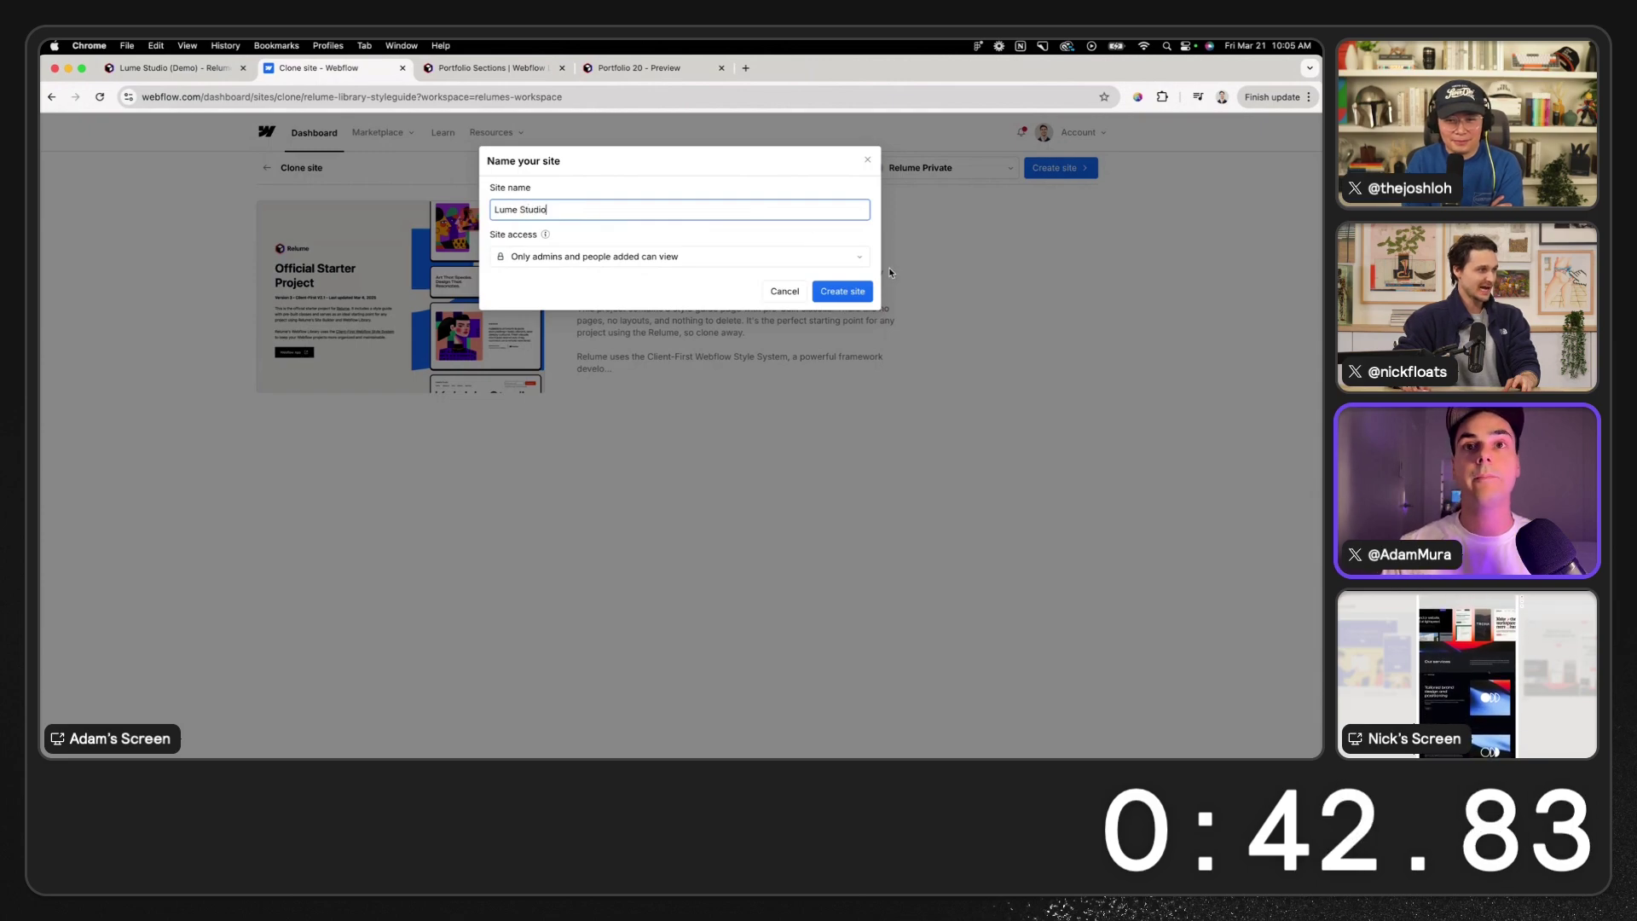
click(844, 292)
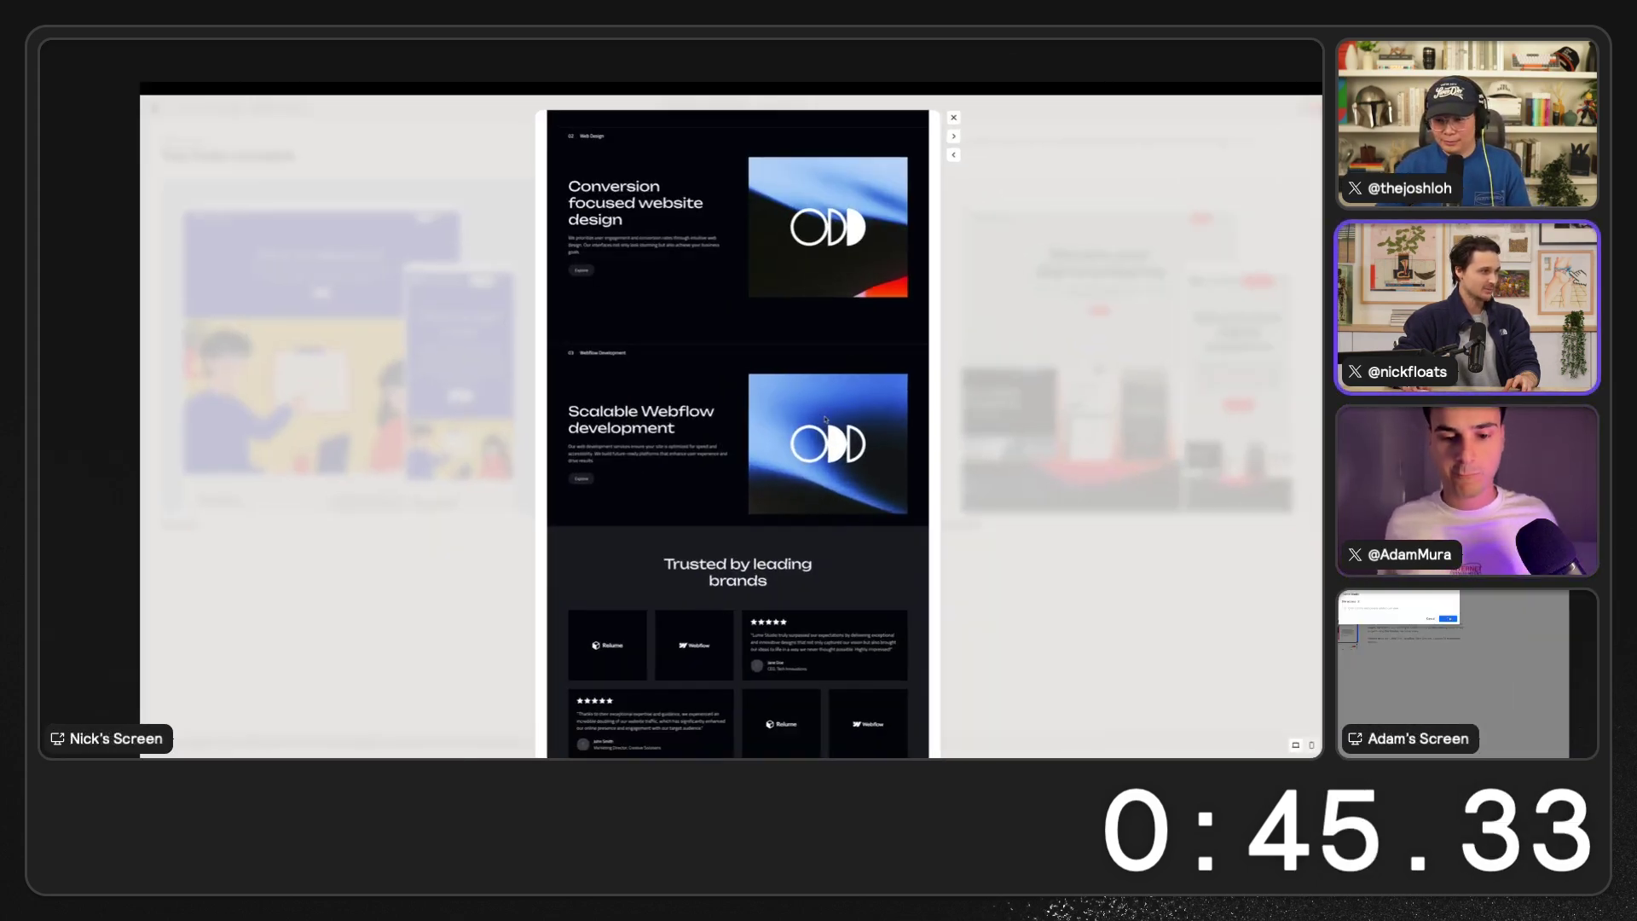
- Review the shared Concept 3 preview's services, testimonials, recent work and people sections, then close the preview
scroll(776, 398, down, 5)
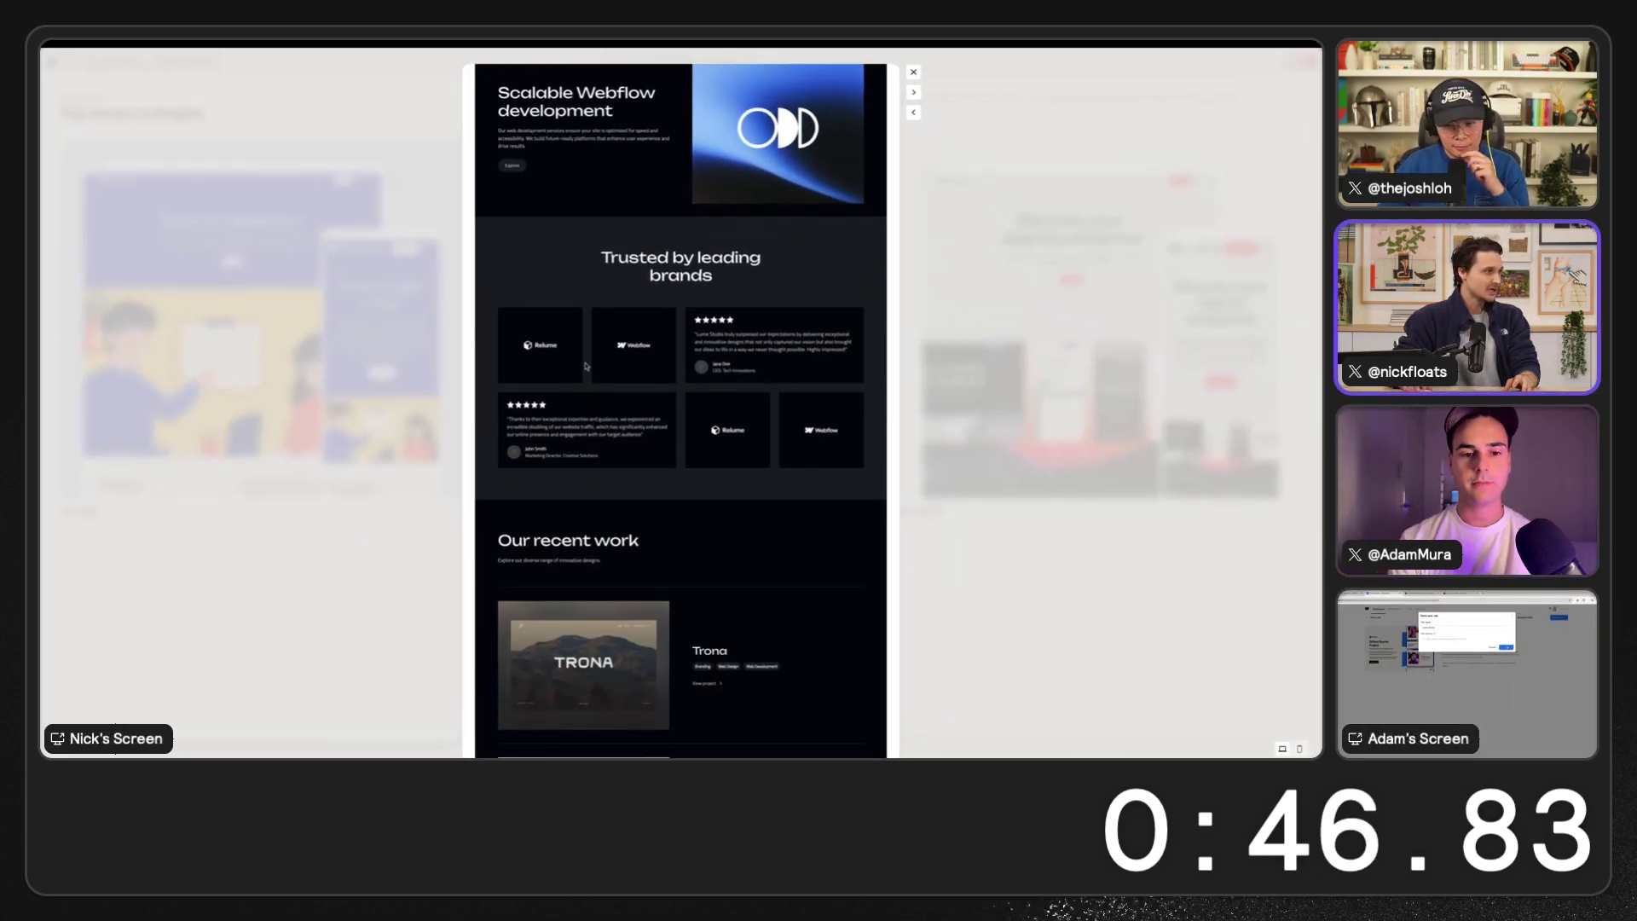
scroll(545, 362, down, 1)
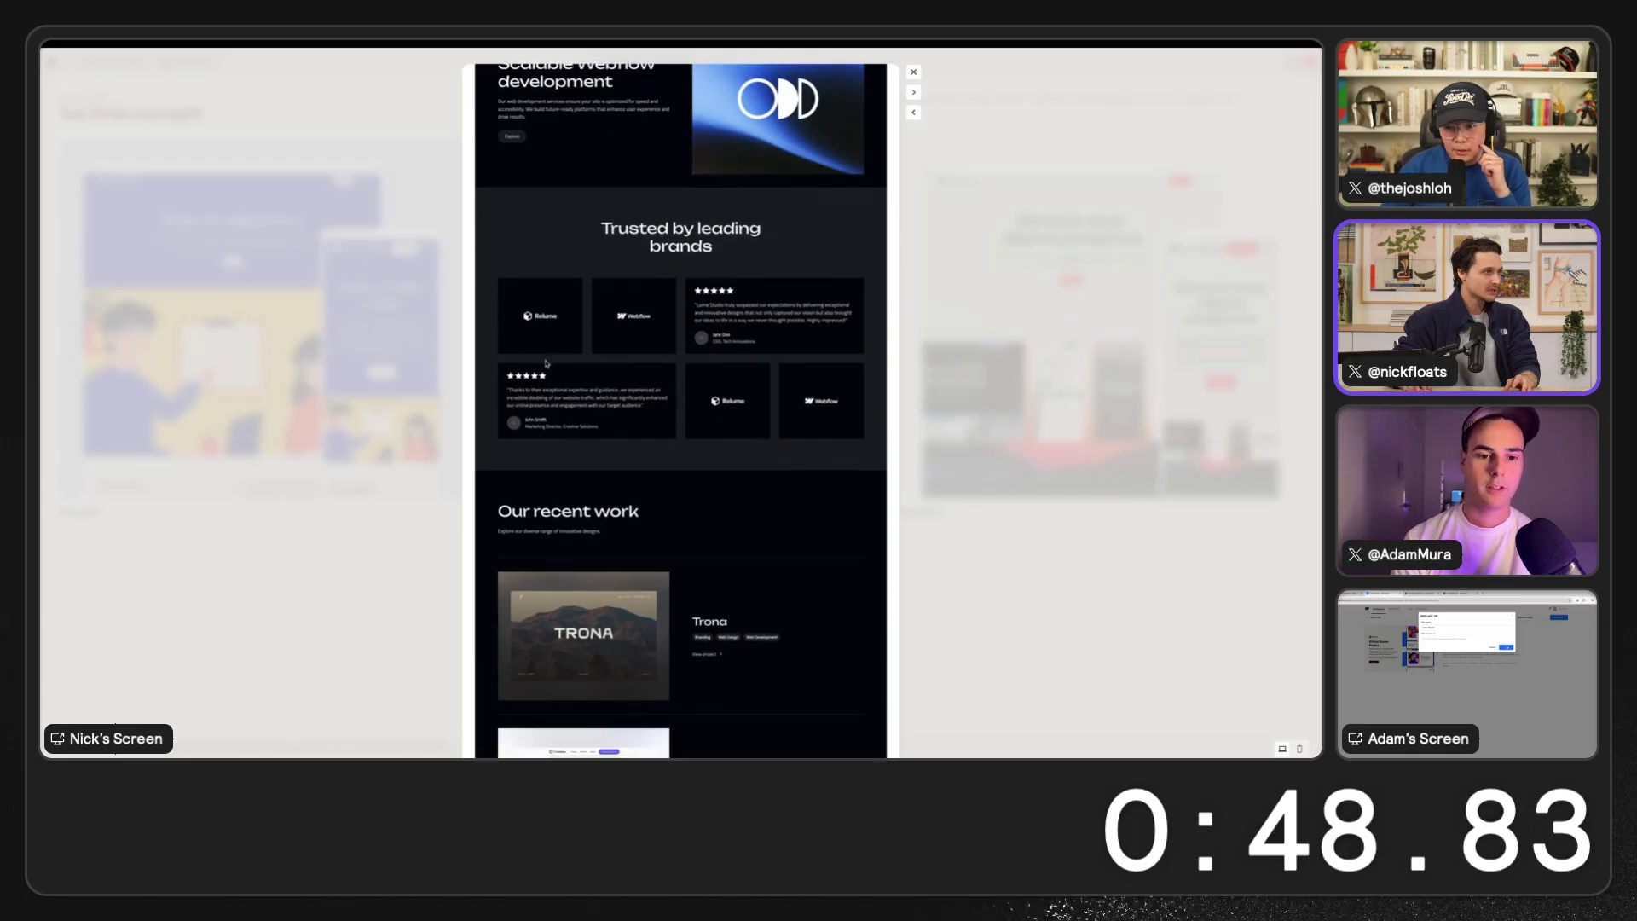
scroll(682, 350, down, 5)
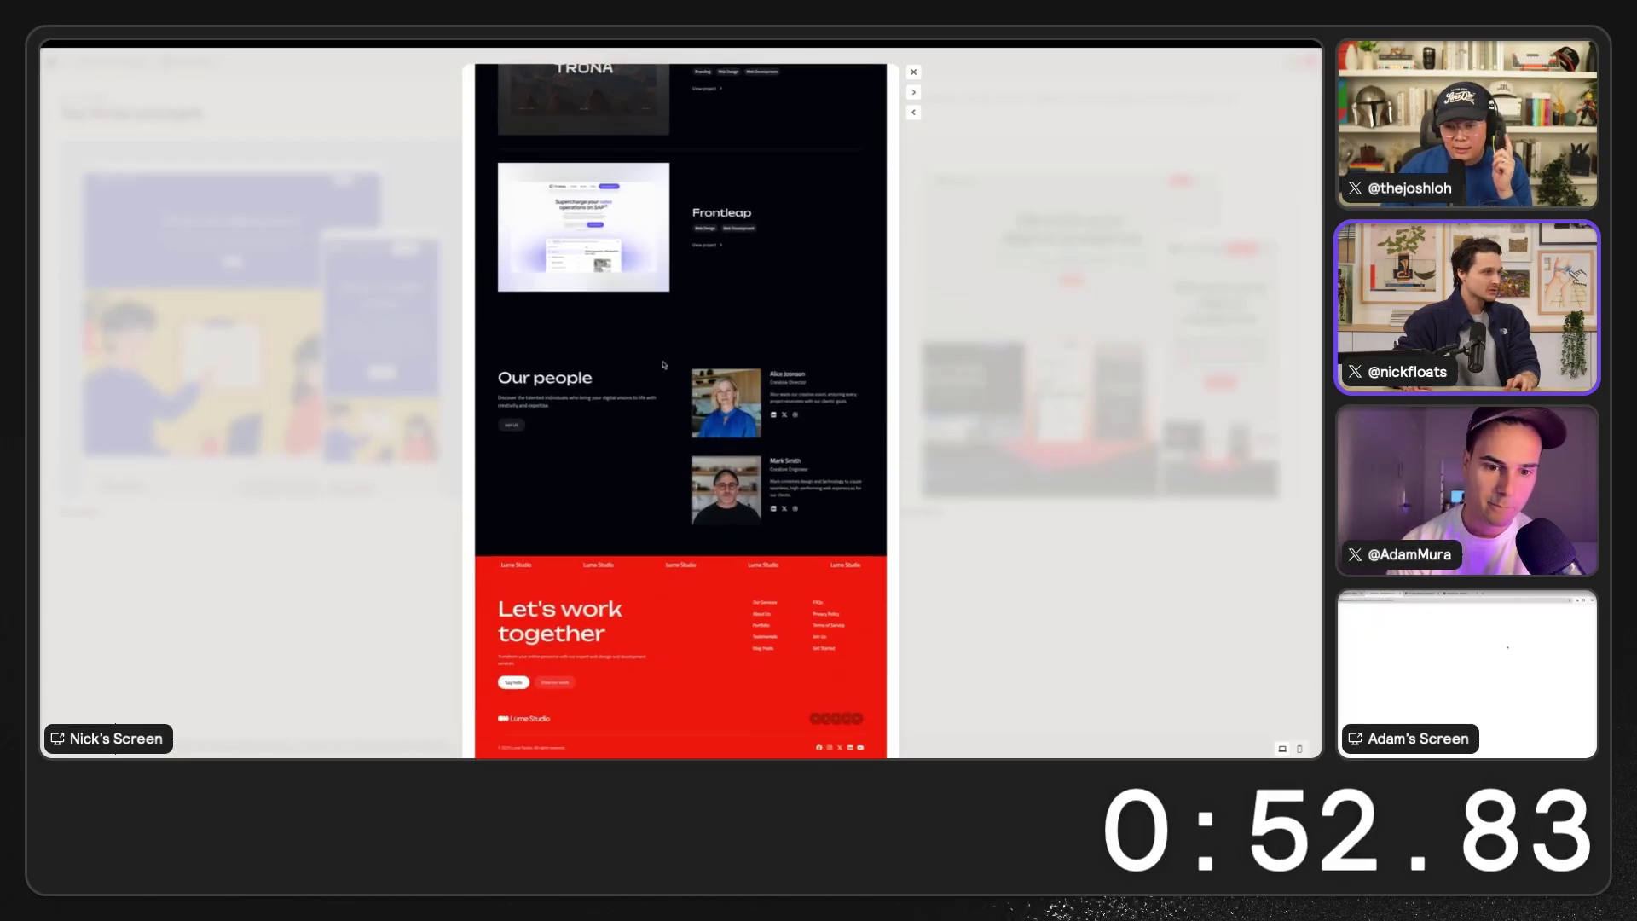
scroll(664, 365, up, 10)
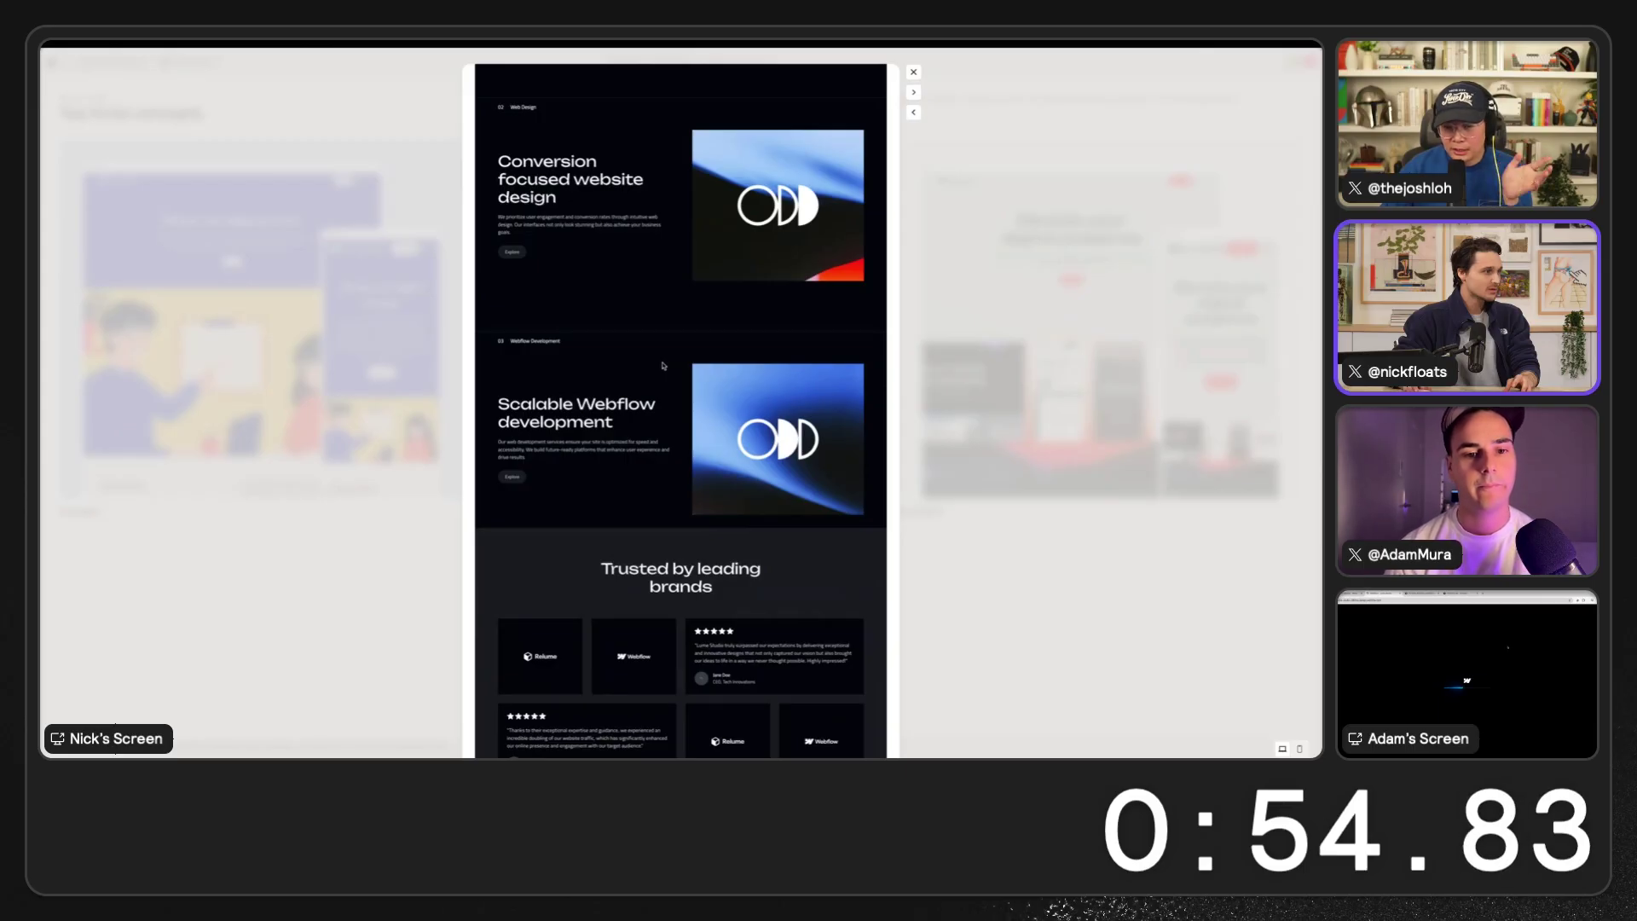
scroll(663, 365, down, 3)
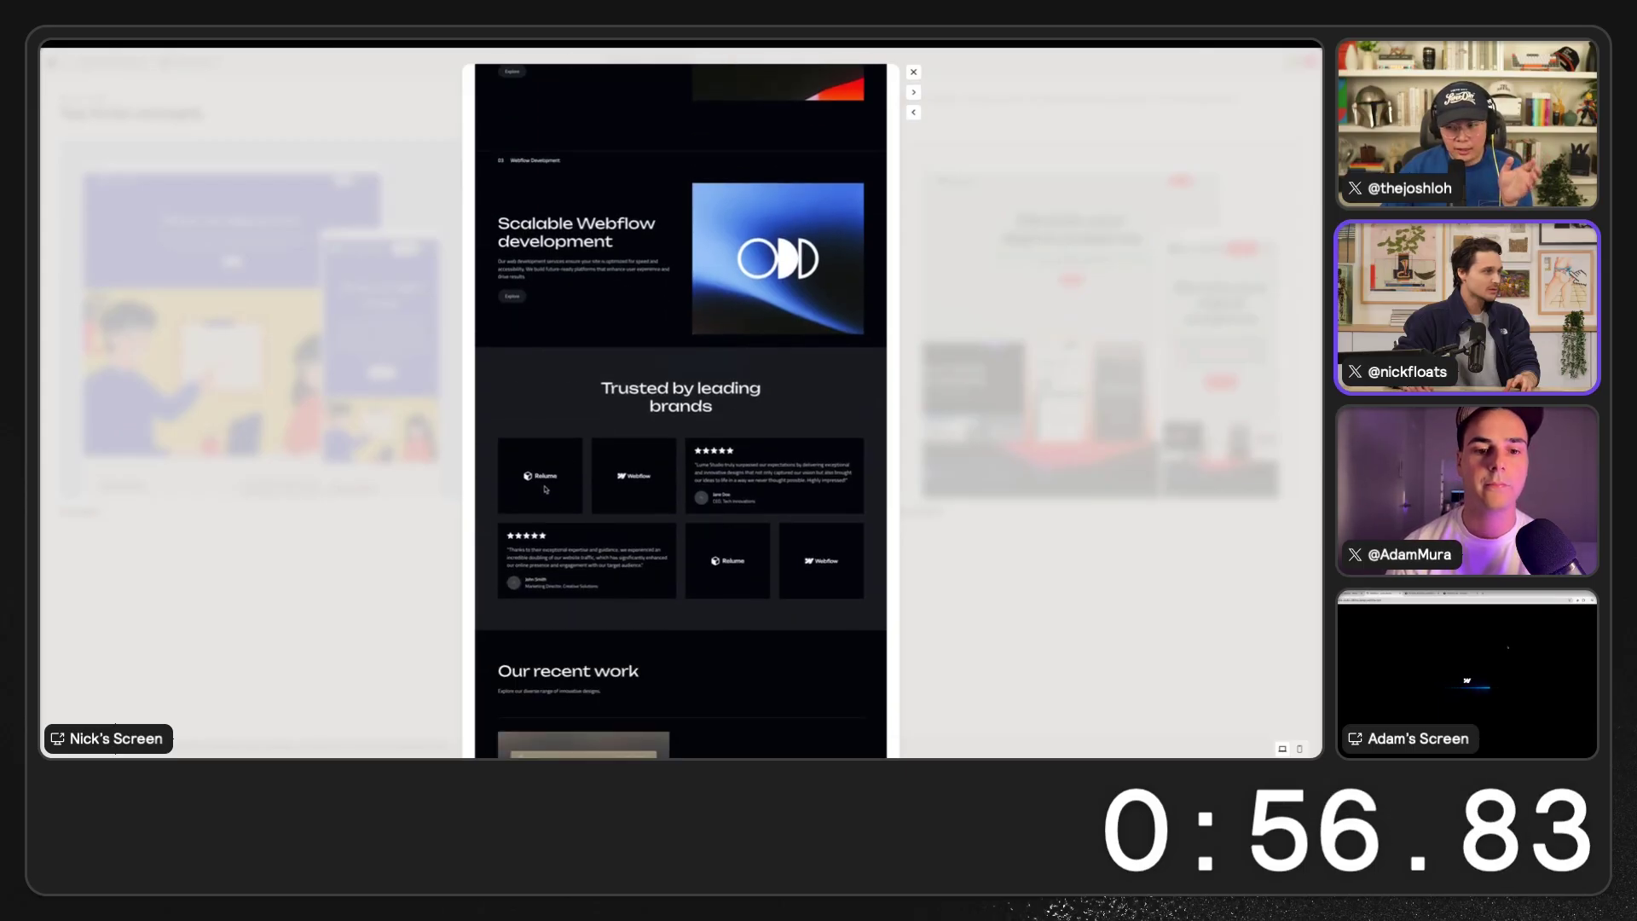
click(415, 534)
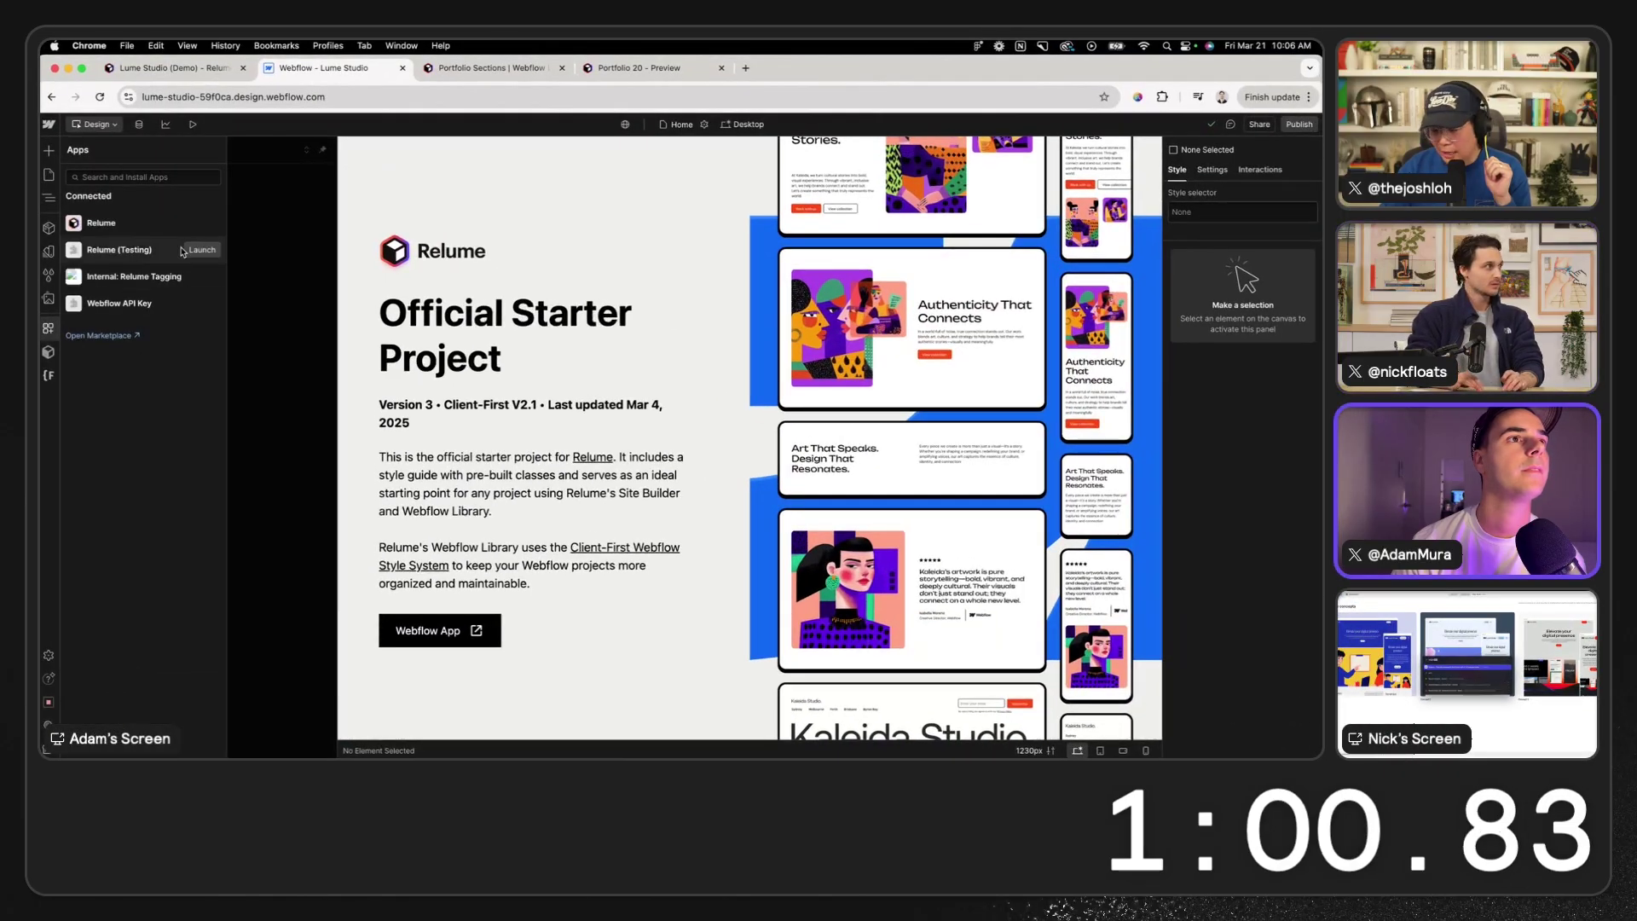
- Launch the Relume app in the Webflow site and import the Lume Studio (Demo) project with the Concept 3 style guide
click(202, 222)
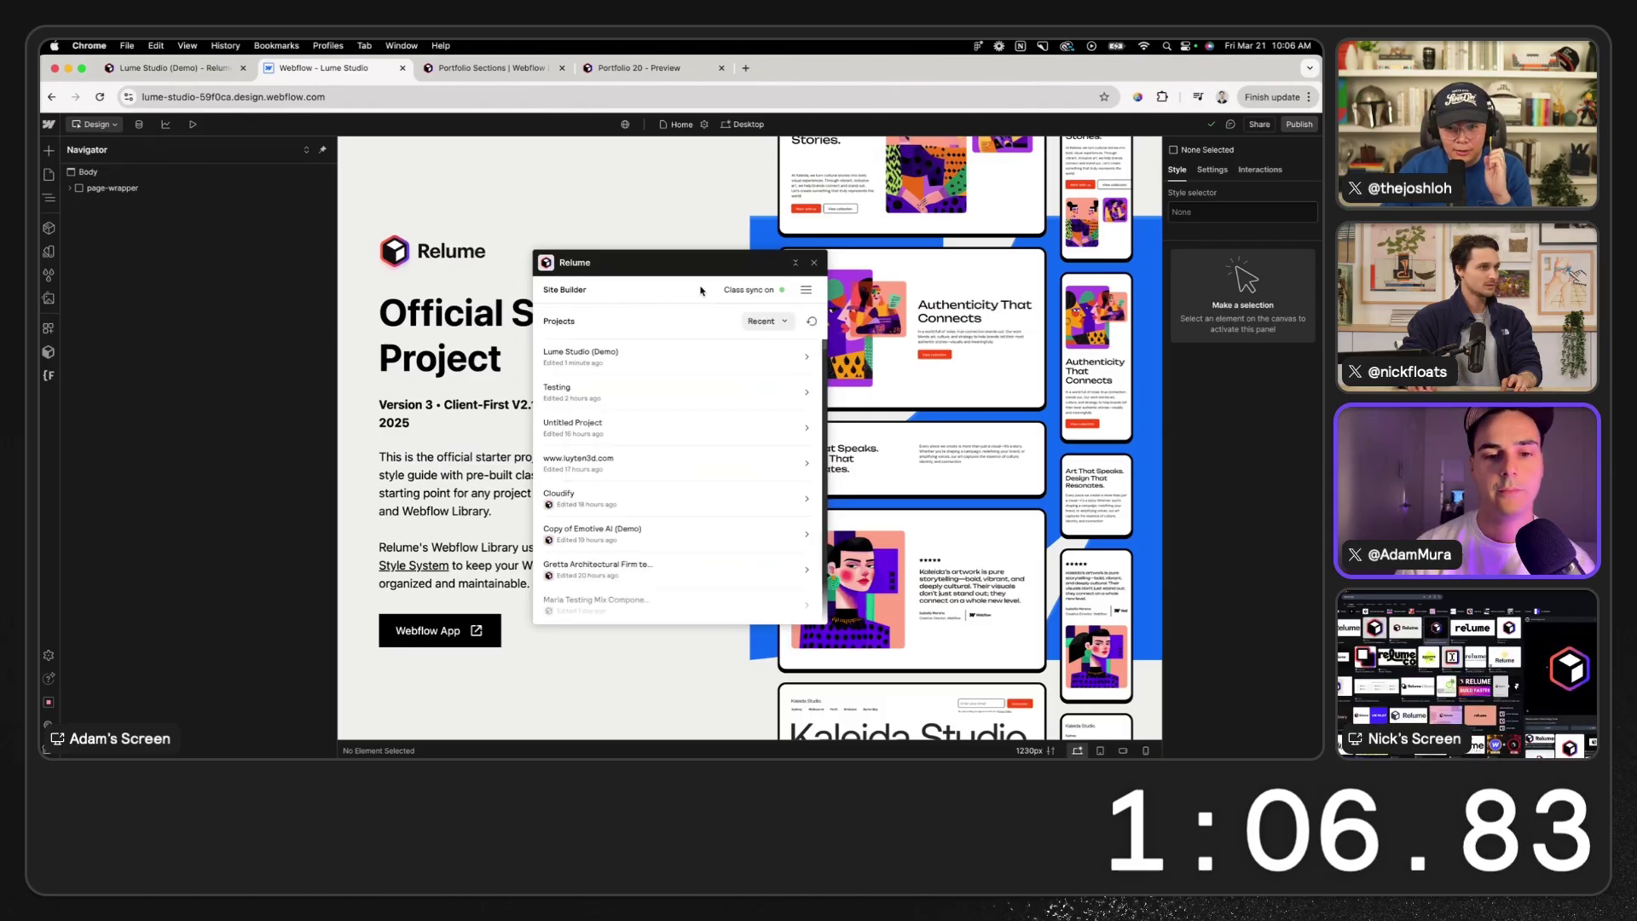
click(693, 355)
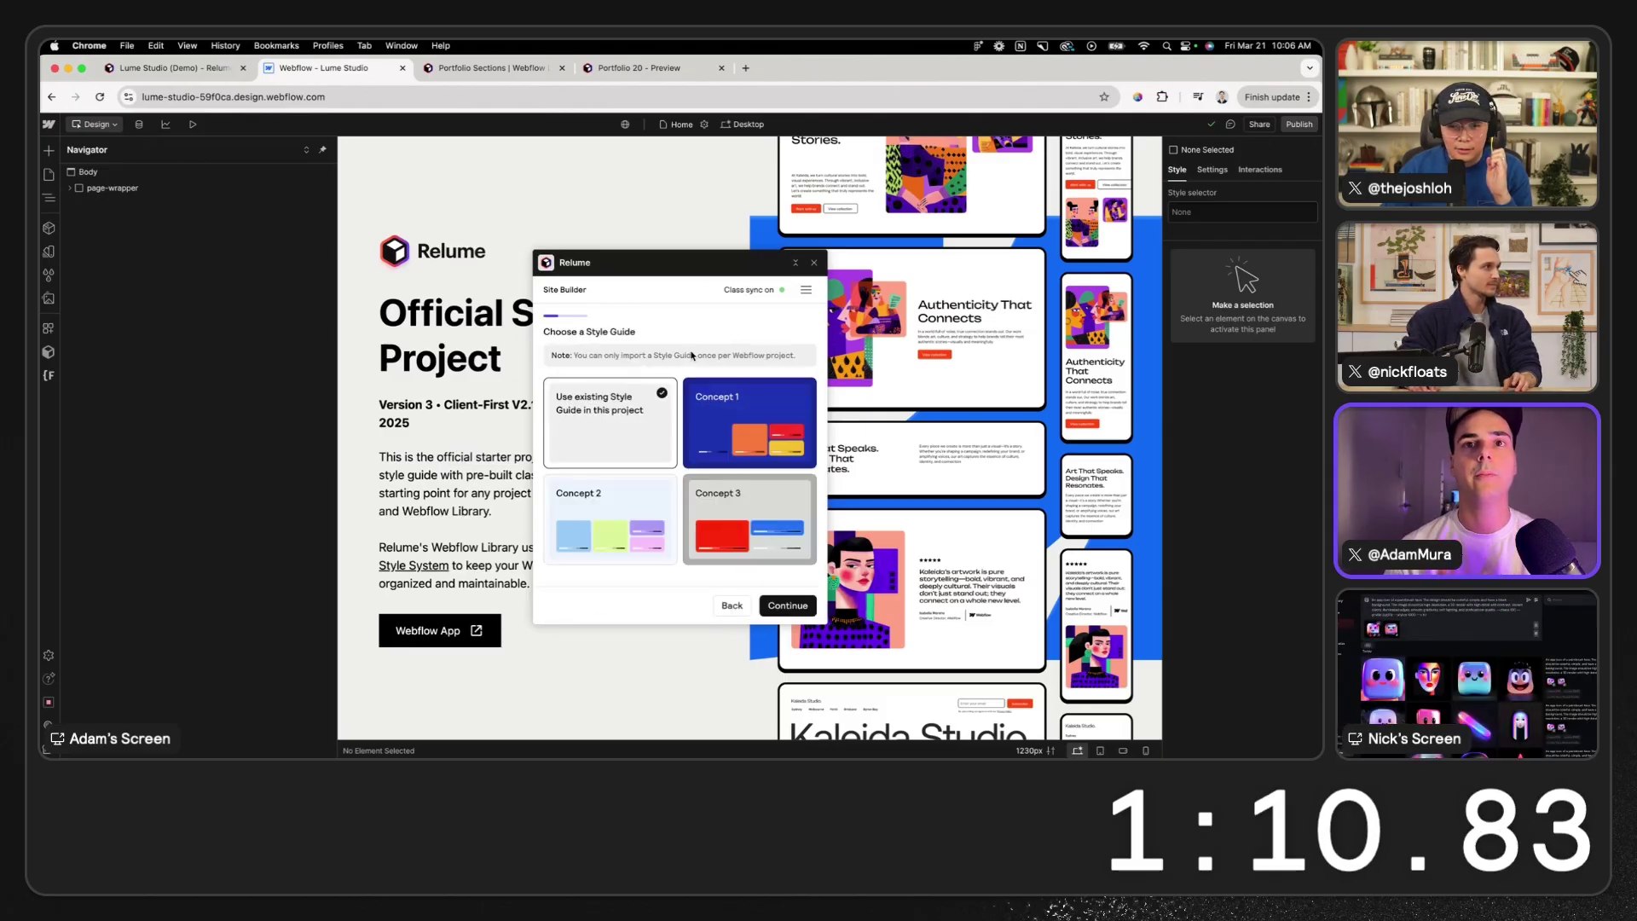
click(793, 611)
click(793, 609)
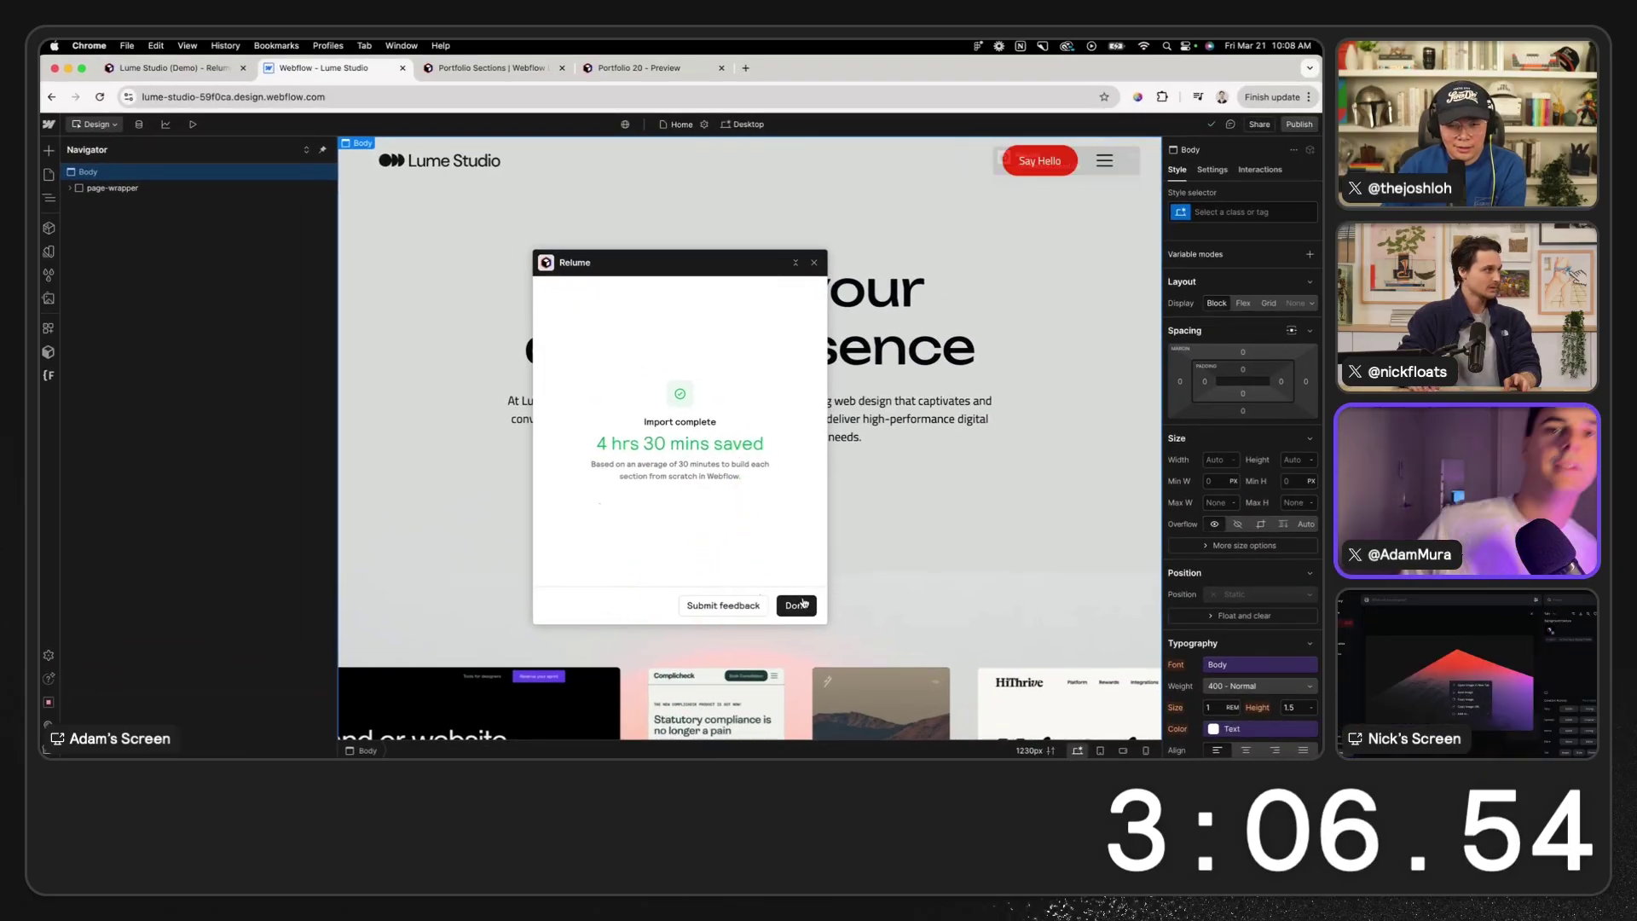
- Close the finished Relume import and the app, preview the imported homepage from hero to footer, and return to design mode
click(796, 606)
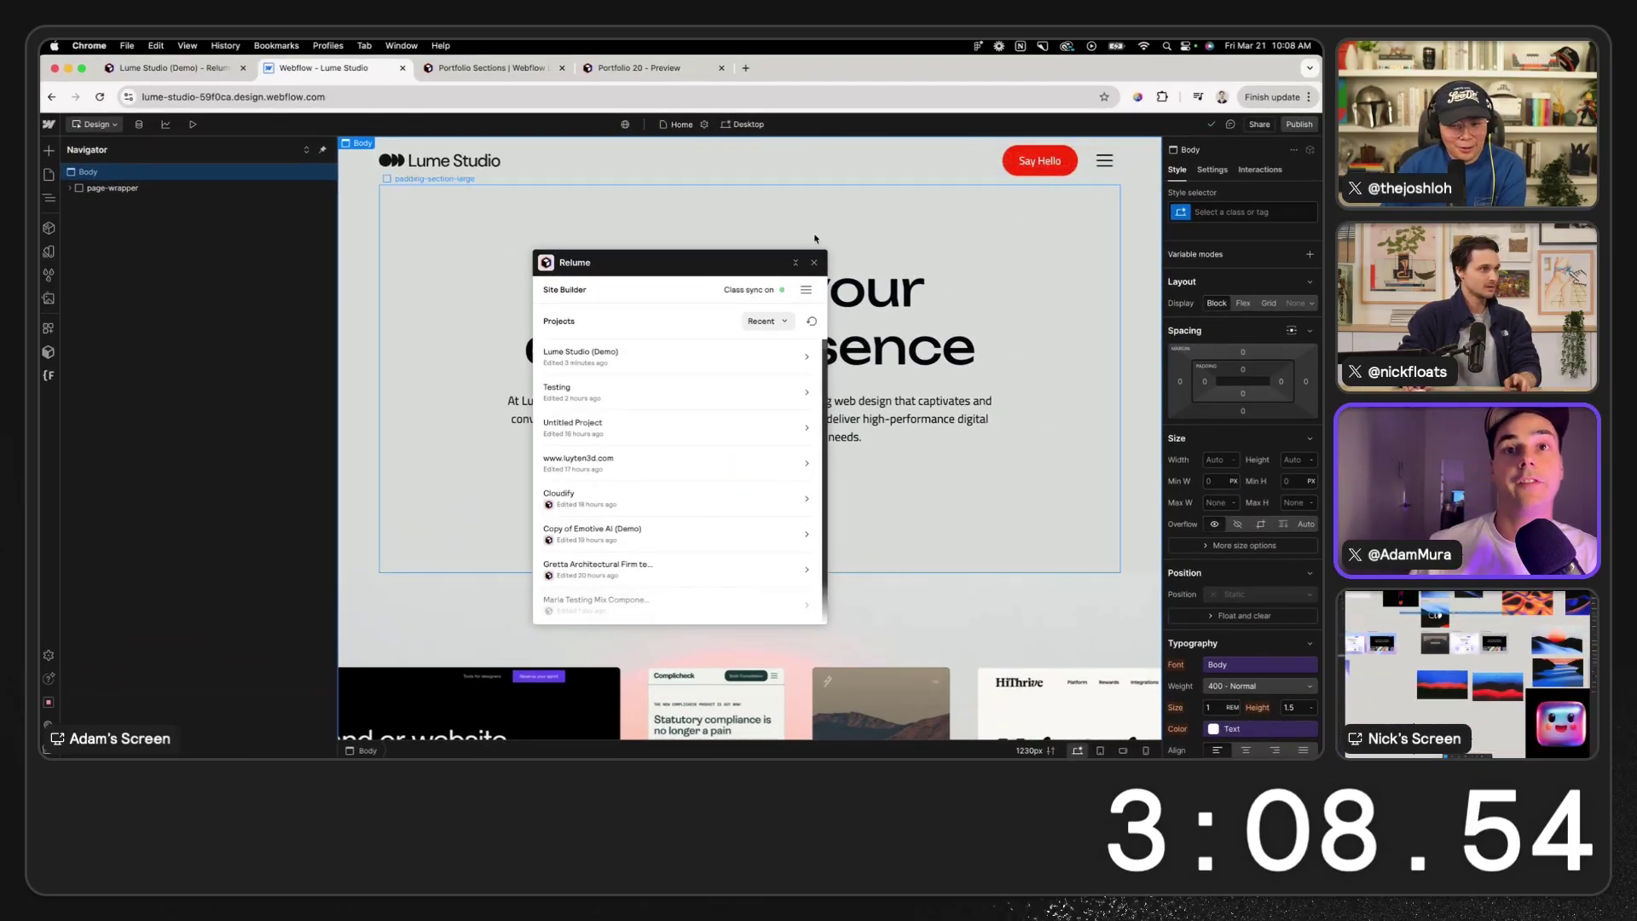
click(815, 266)
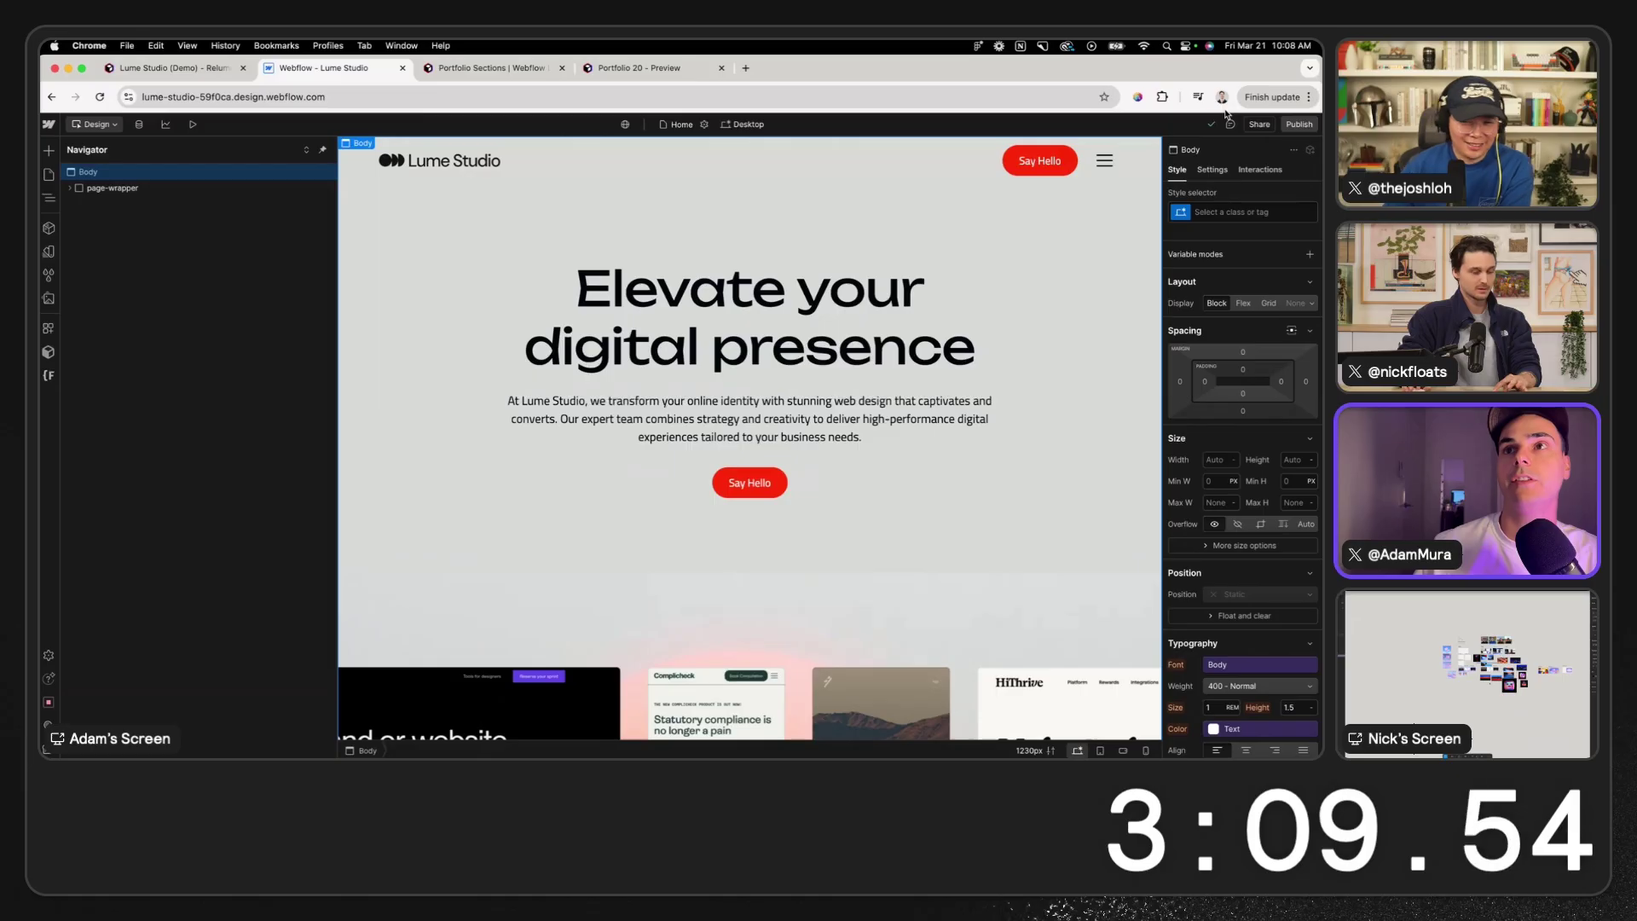
click(194, 125)
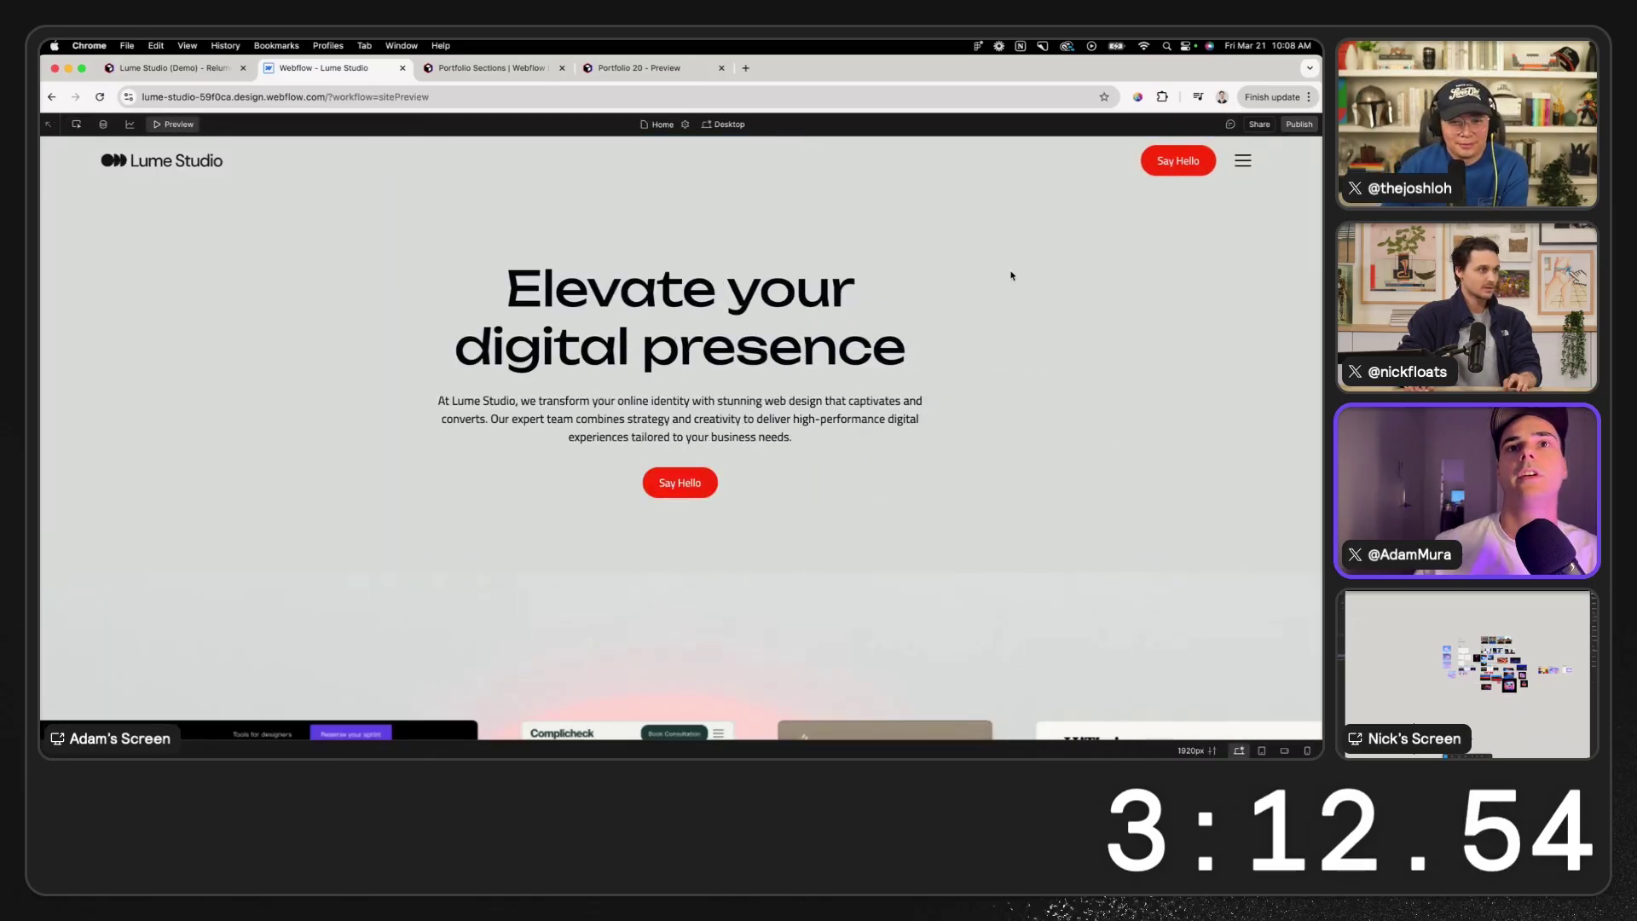
scroll(1011, 275, down, 15)
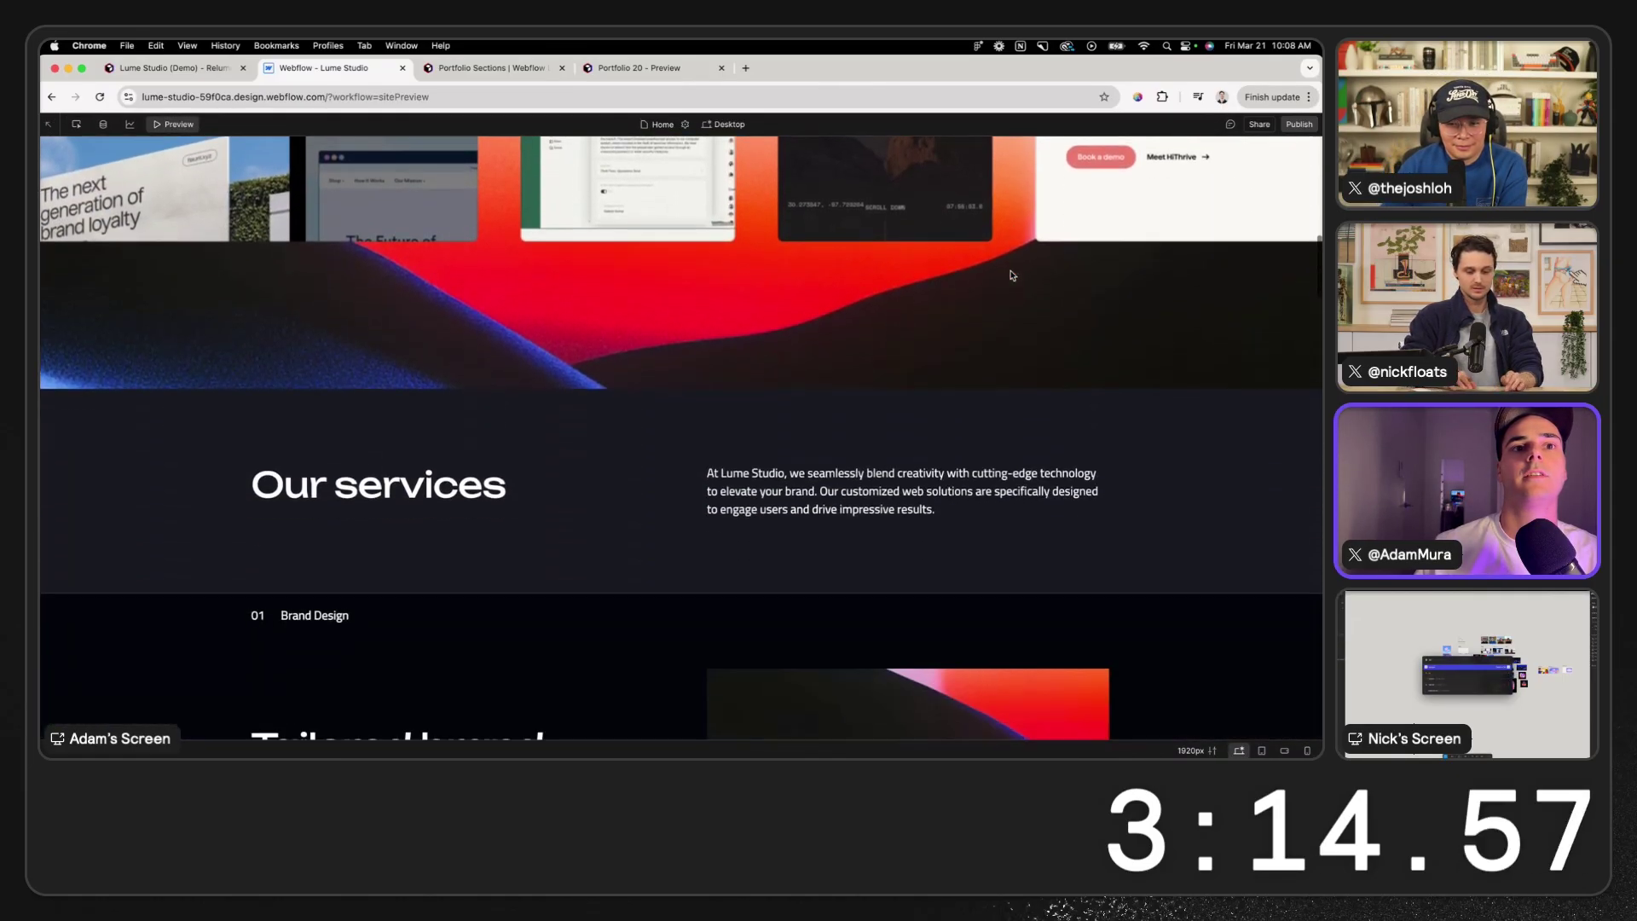
scroll(1011, 276, down, 10)
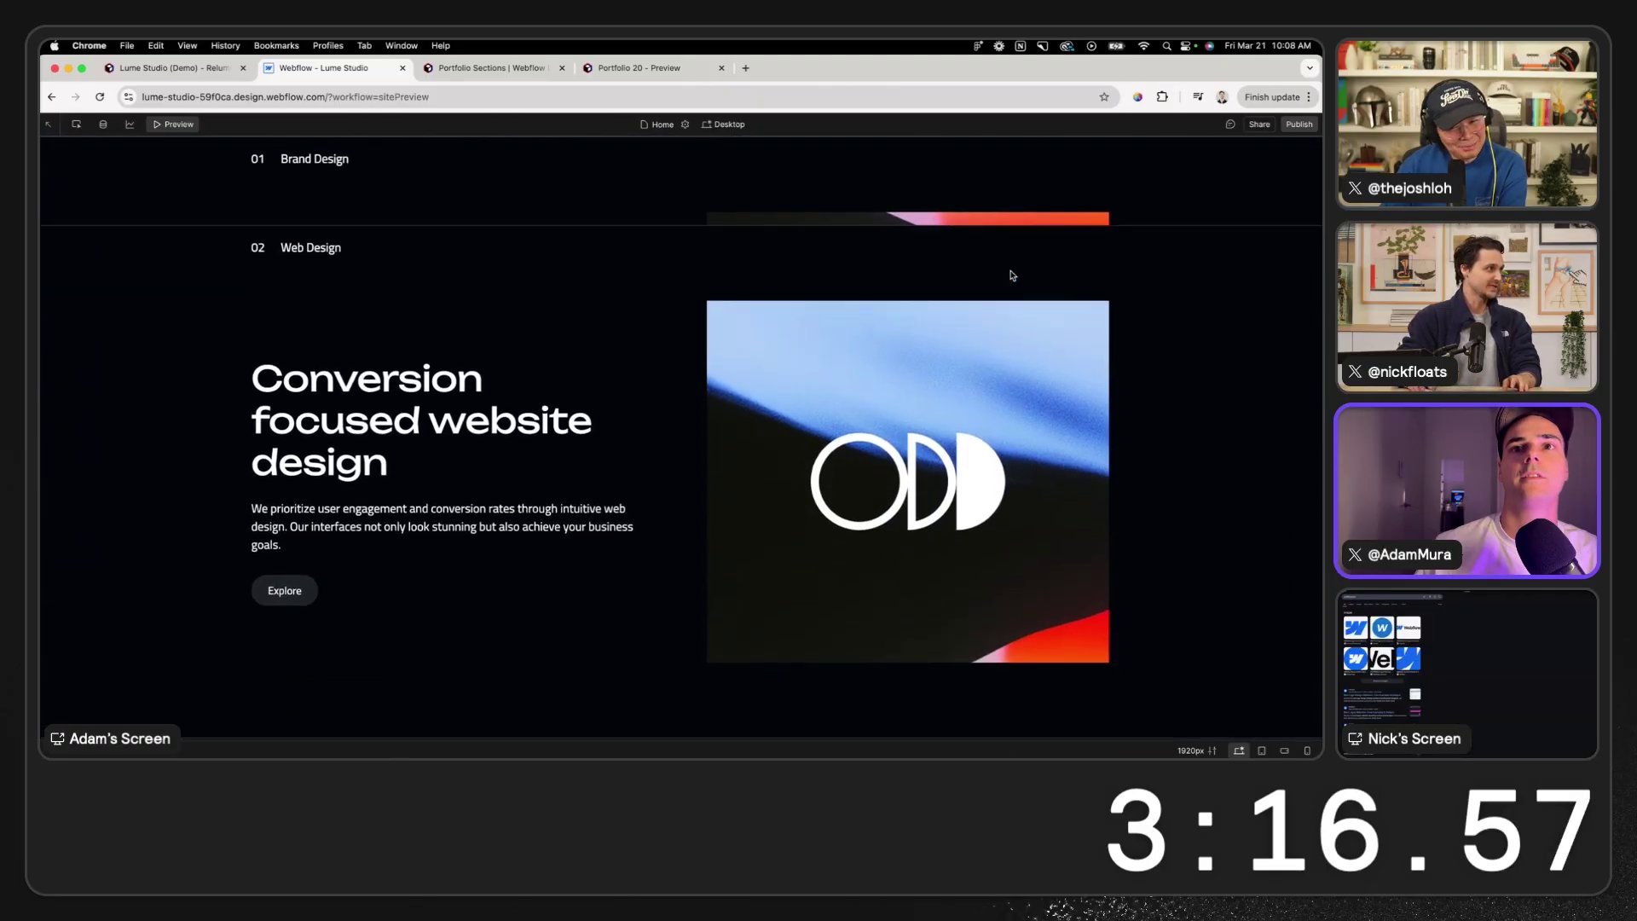
scroll(1012, 275, down, 10)
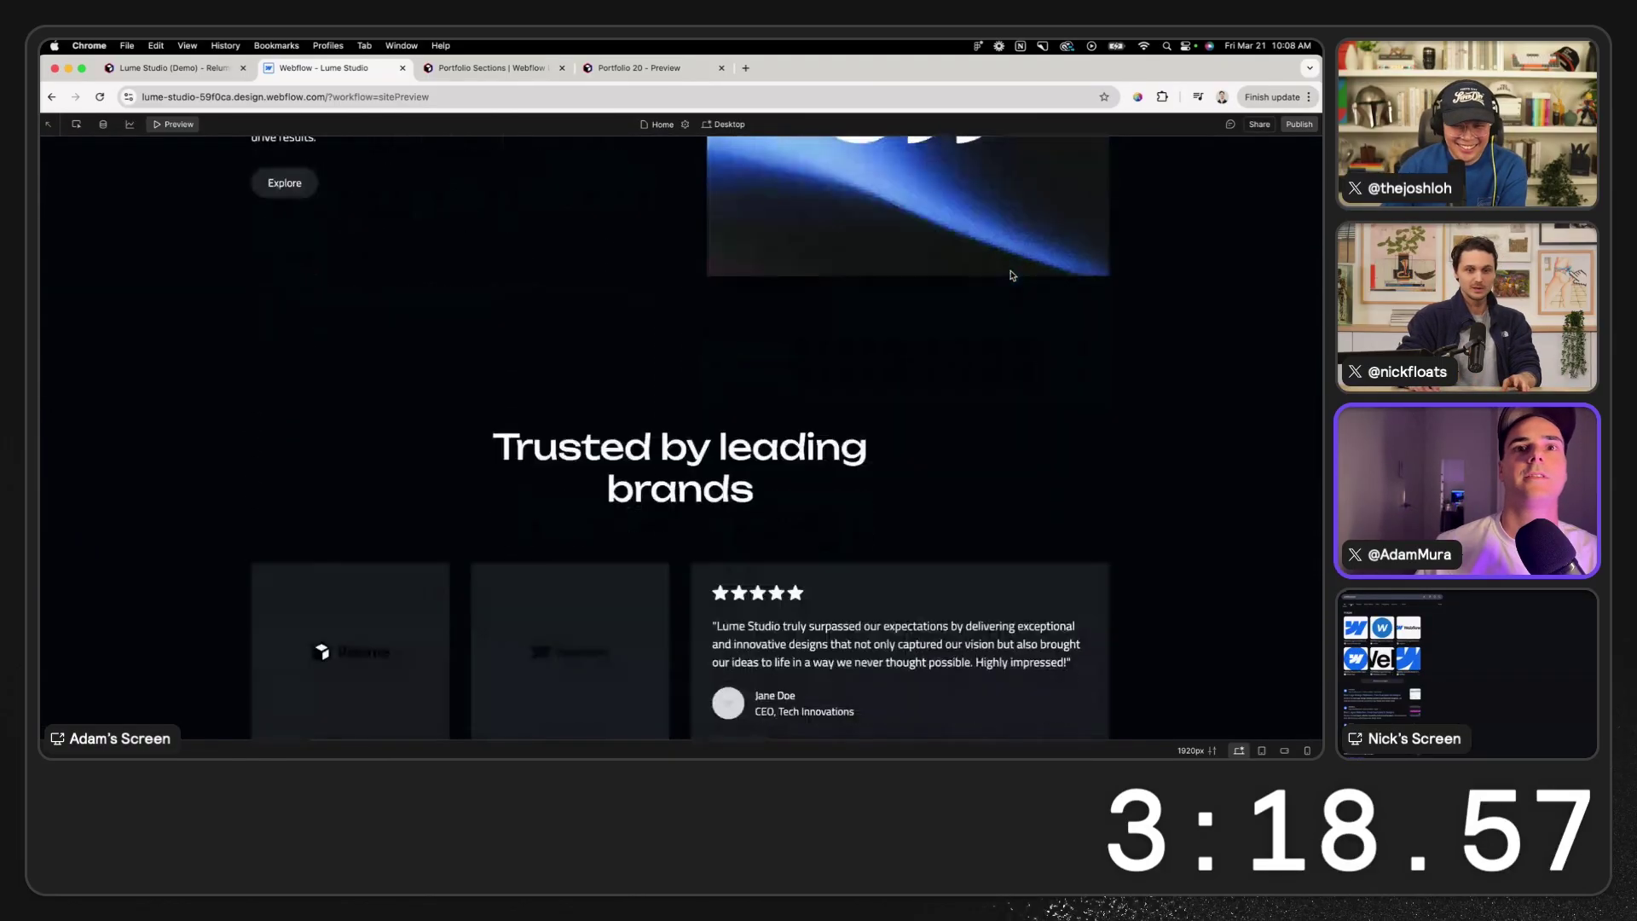
scroll(1012, 275, down, 10)
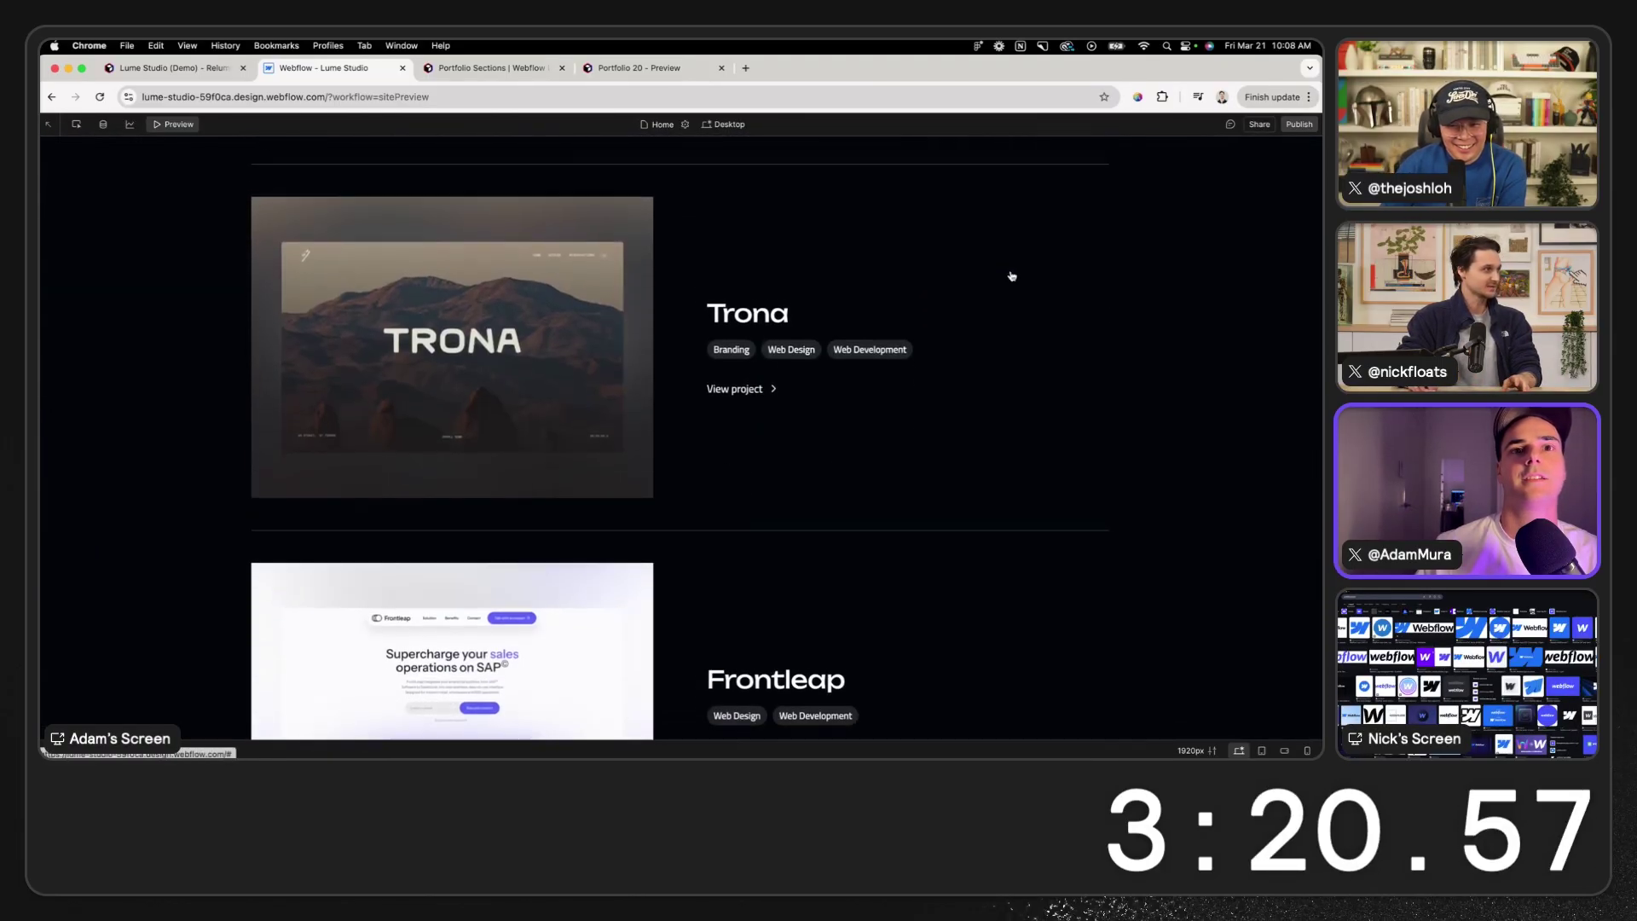
scroll(1012, 275, down, 10)
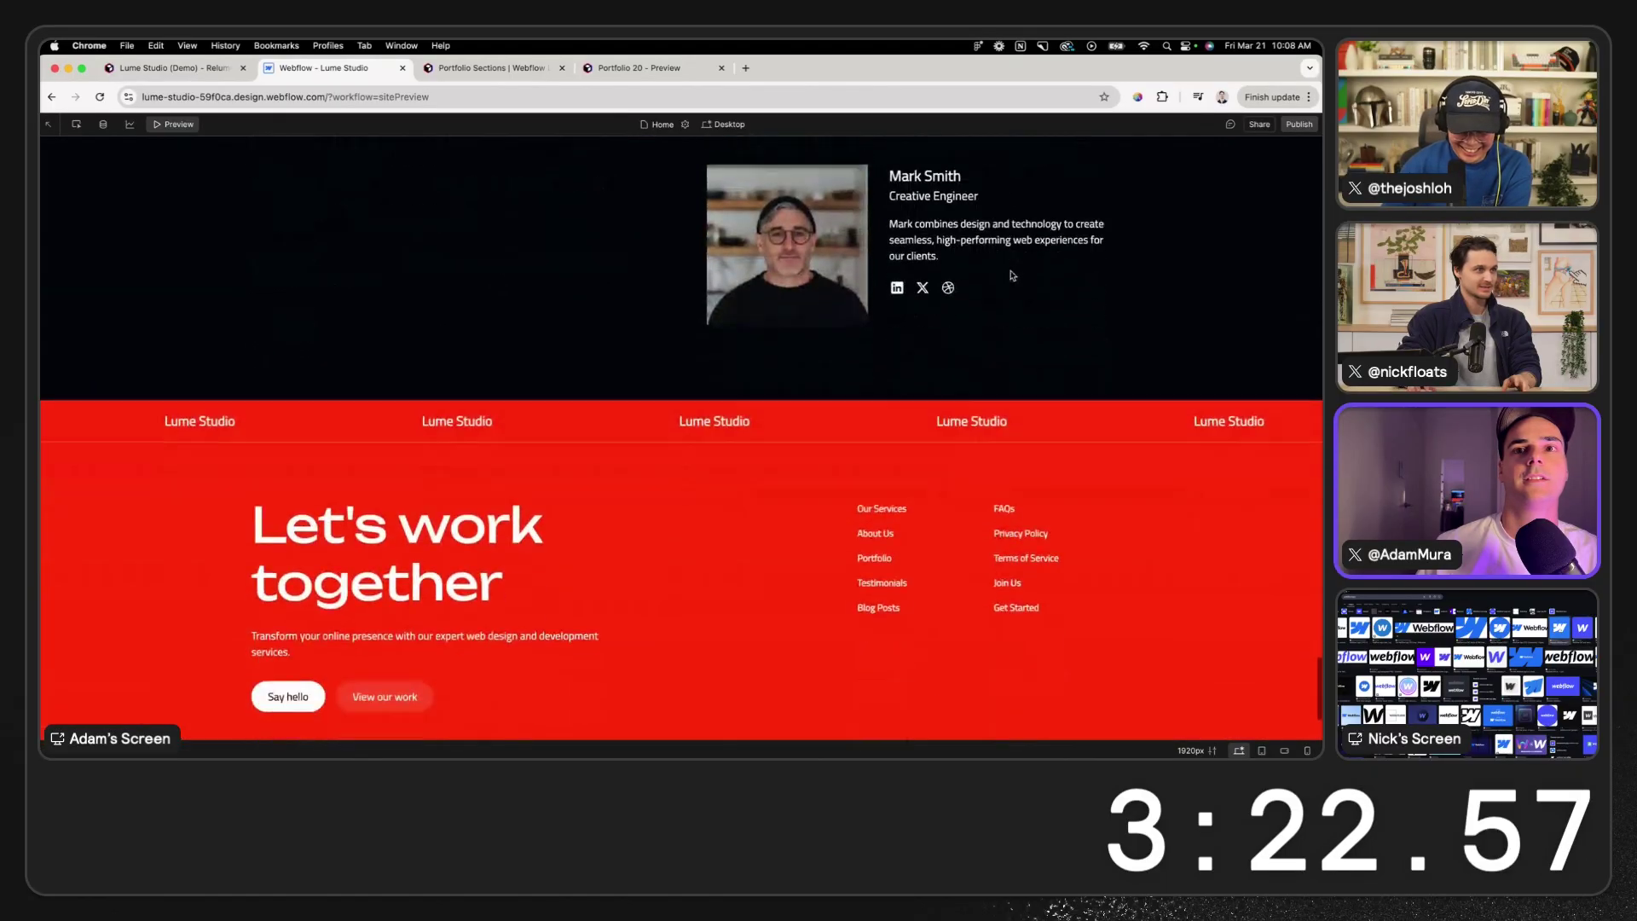
scroll(1012, 275, down, 3)
scroll(1012, 276, up, 5)
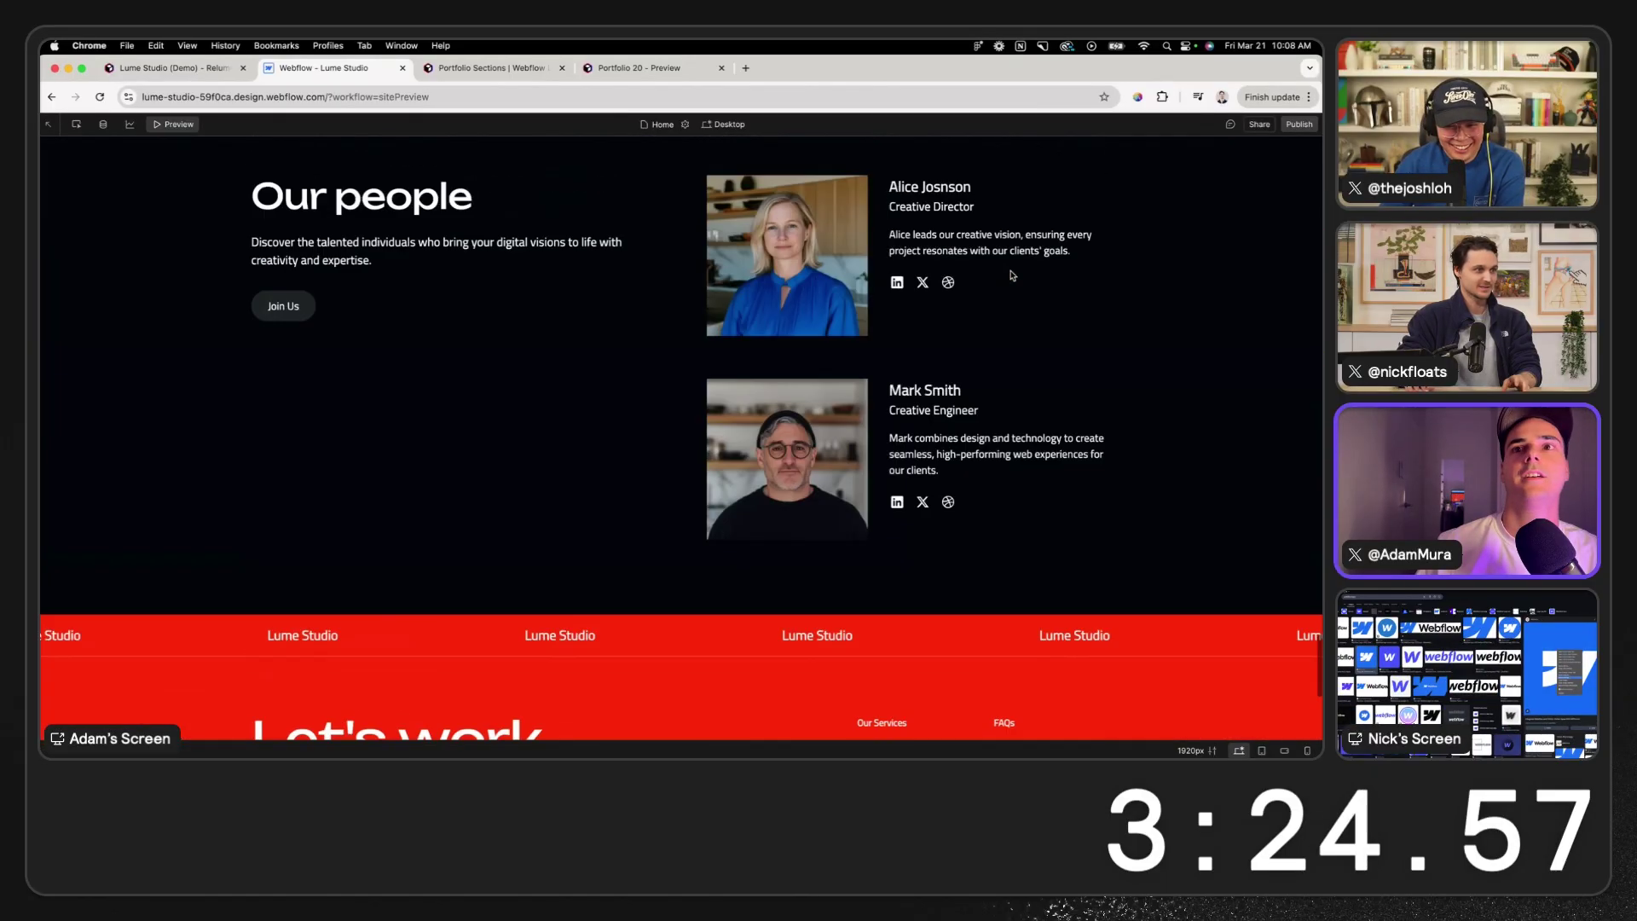
scroll(1012, 275, up, 15)
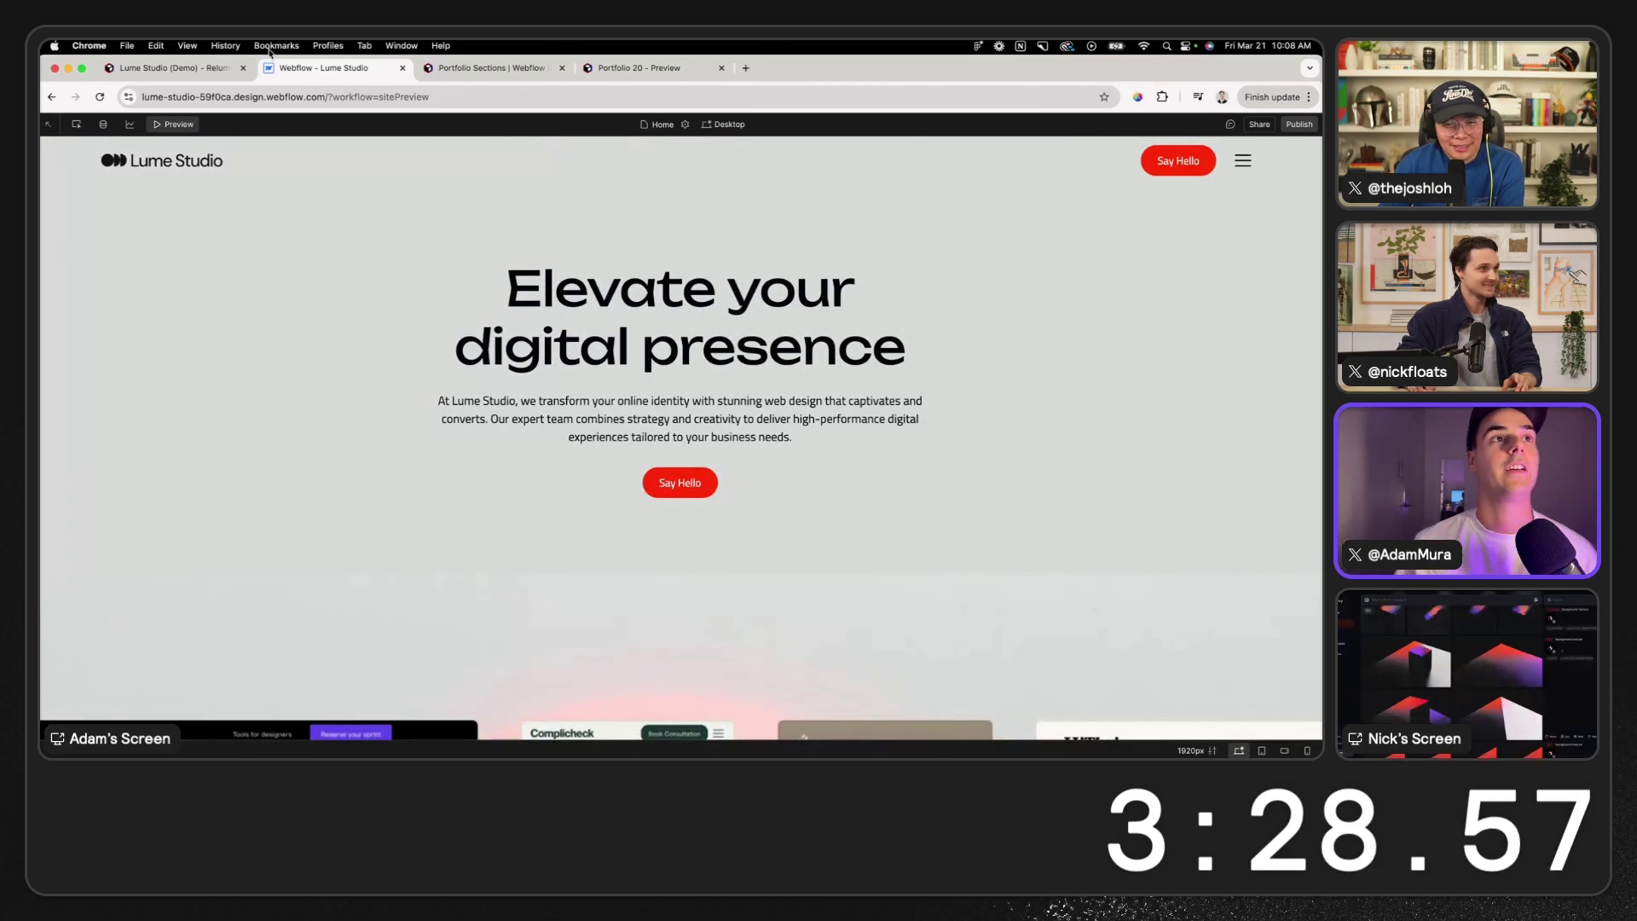
click(75, 126)
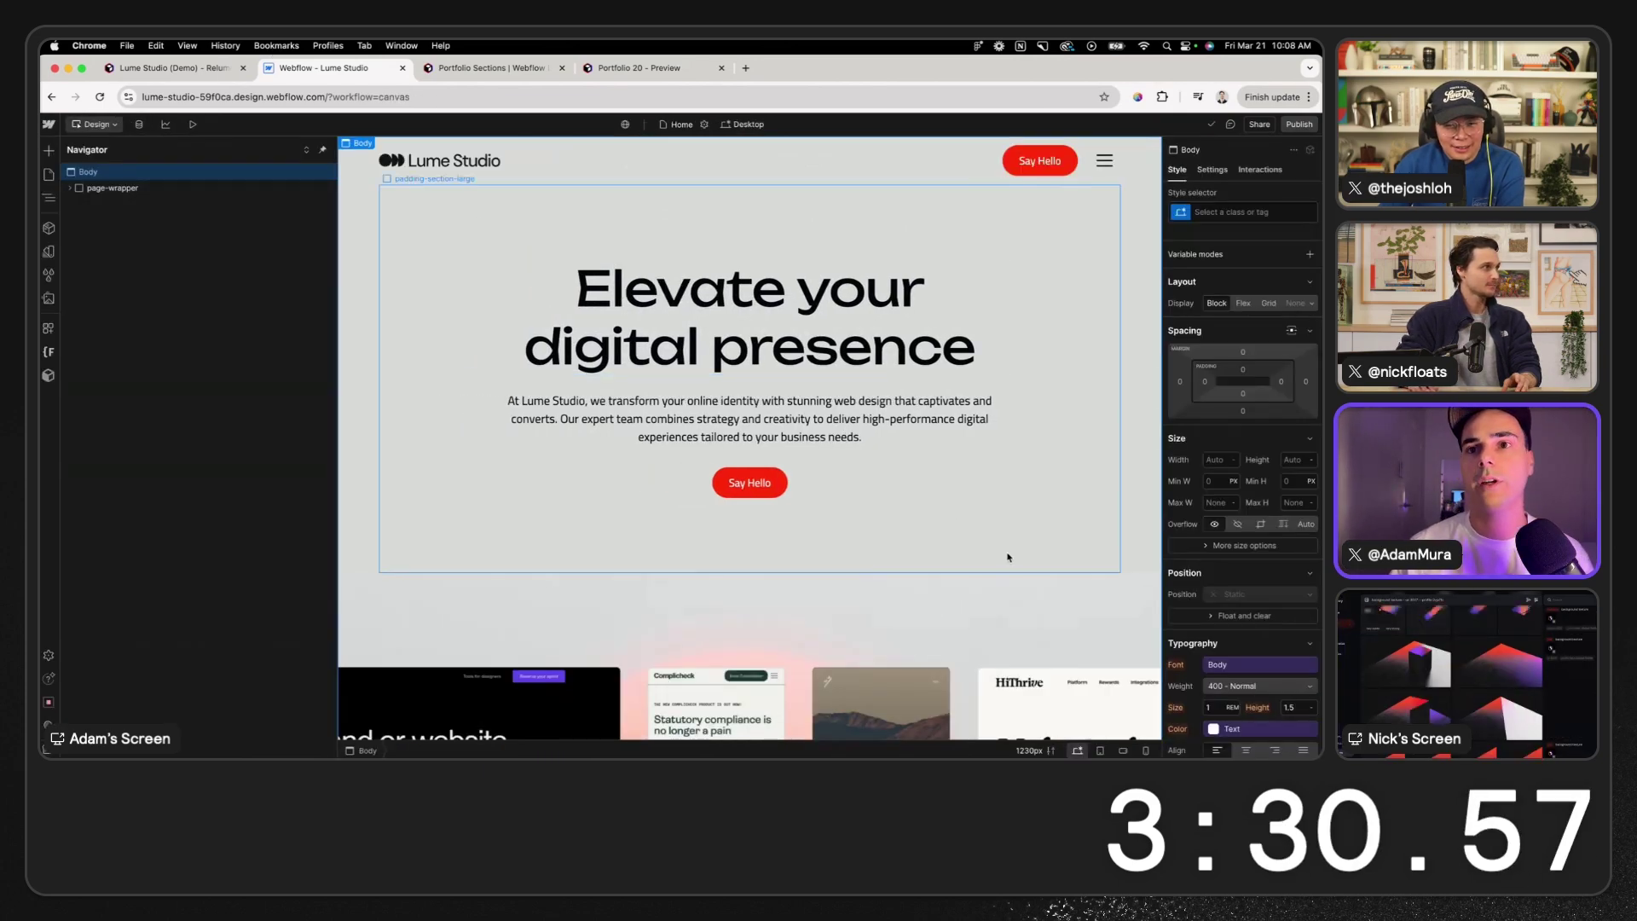
- Add a combo class named bottom-4rem to the hero's padding-section-large block
click(1051, 550)
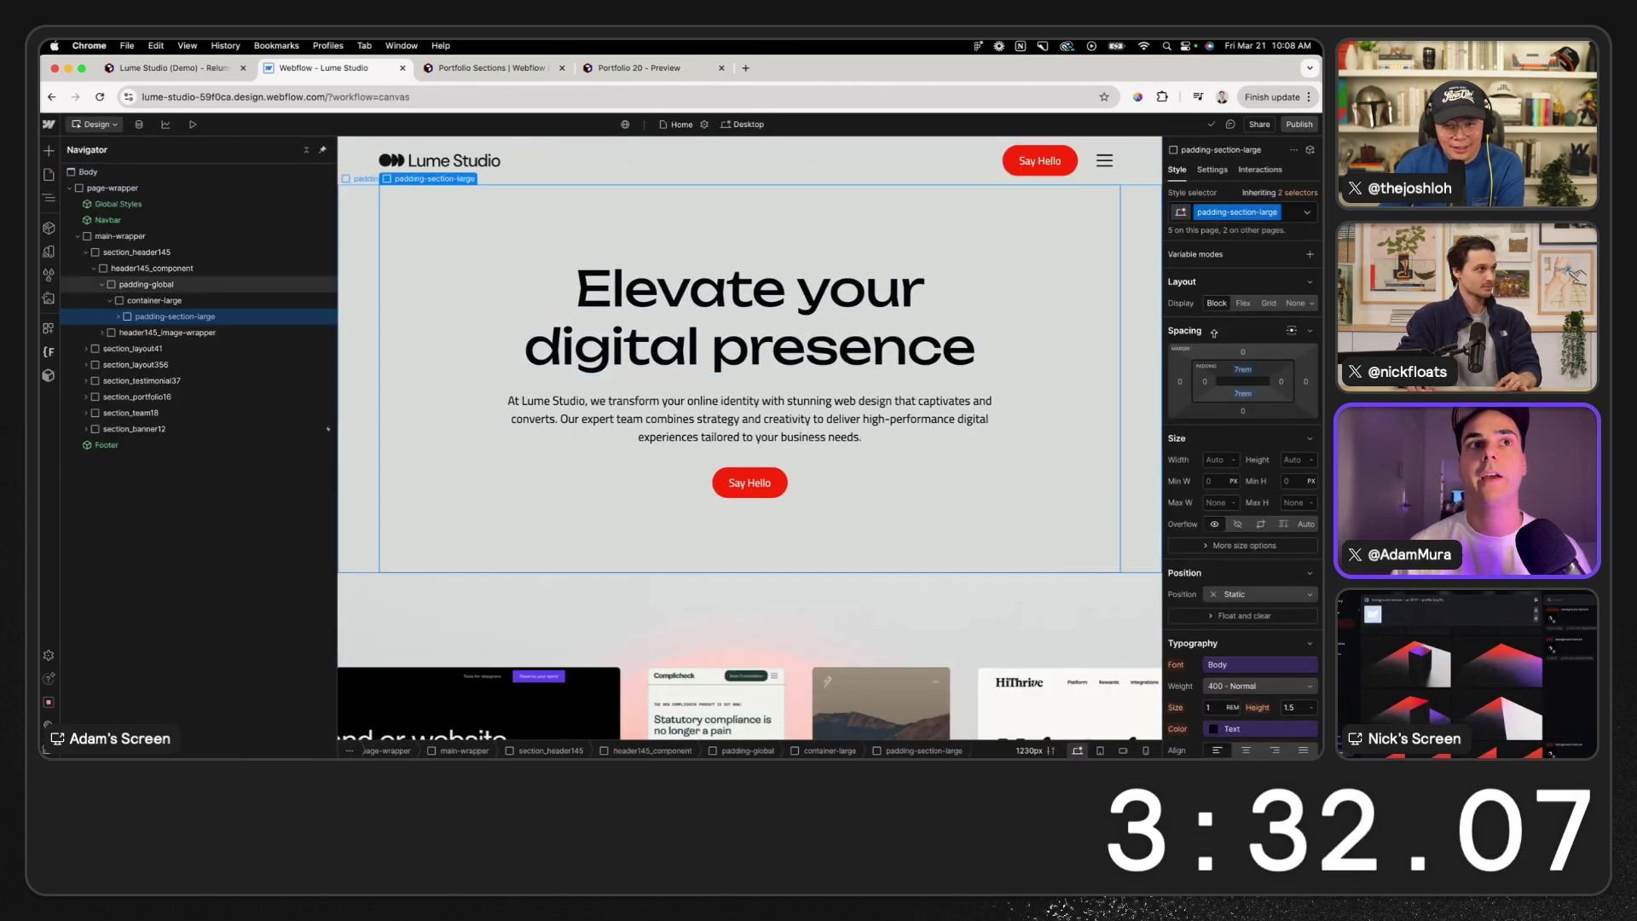
click(1293, 216)
text(bottom)
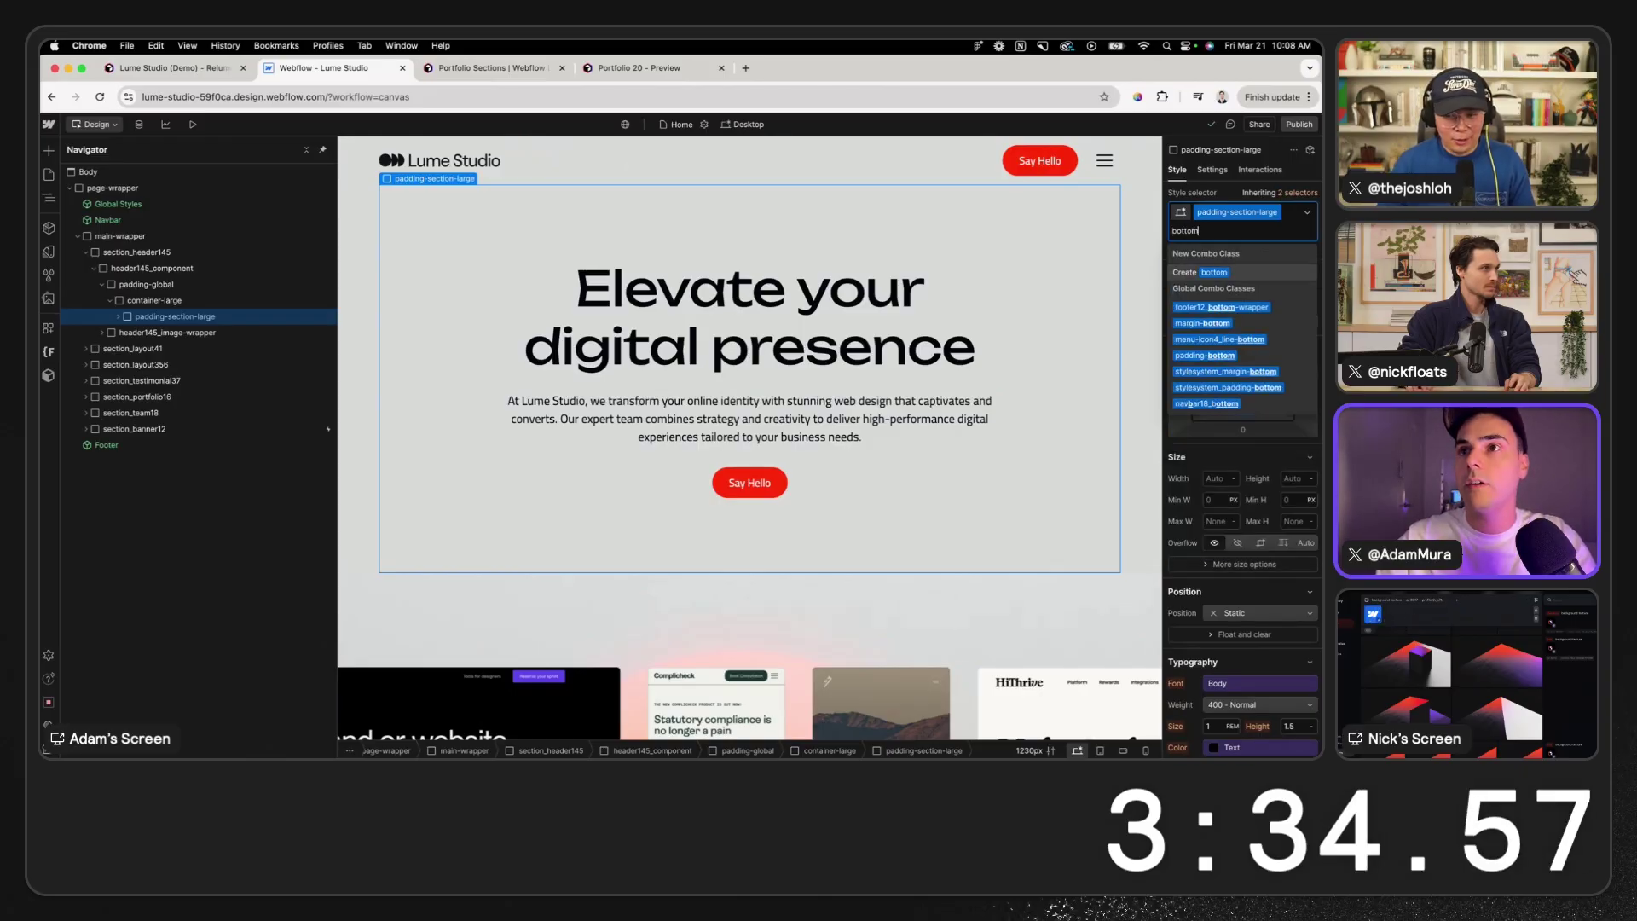
key(Return)
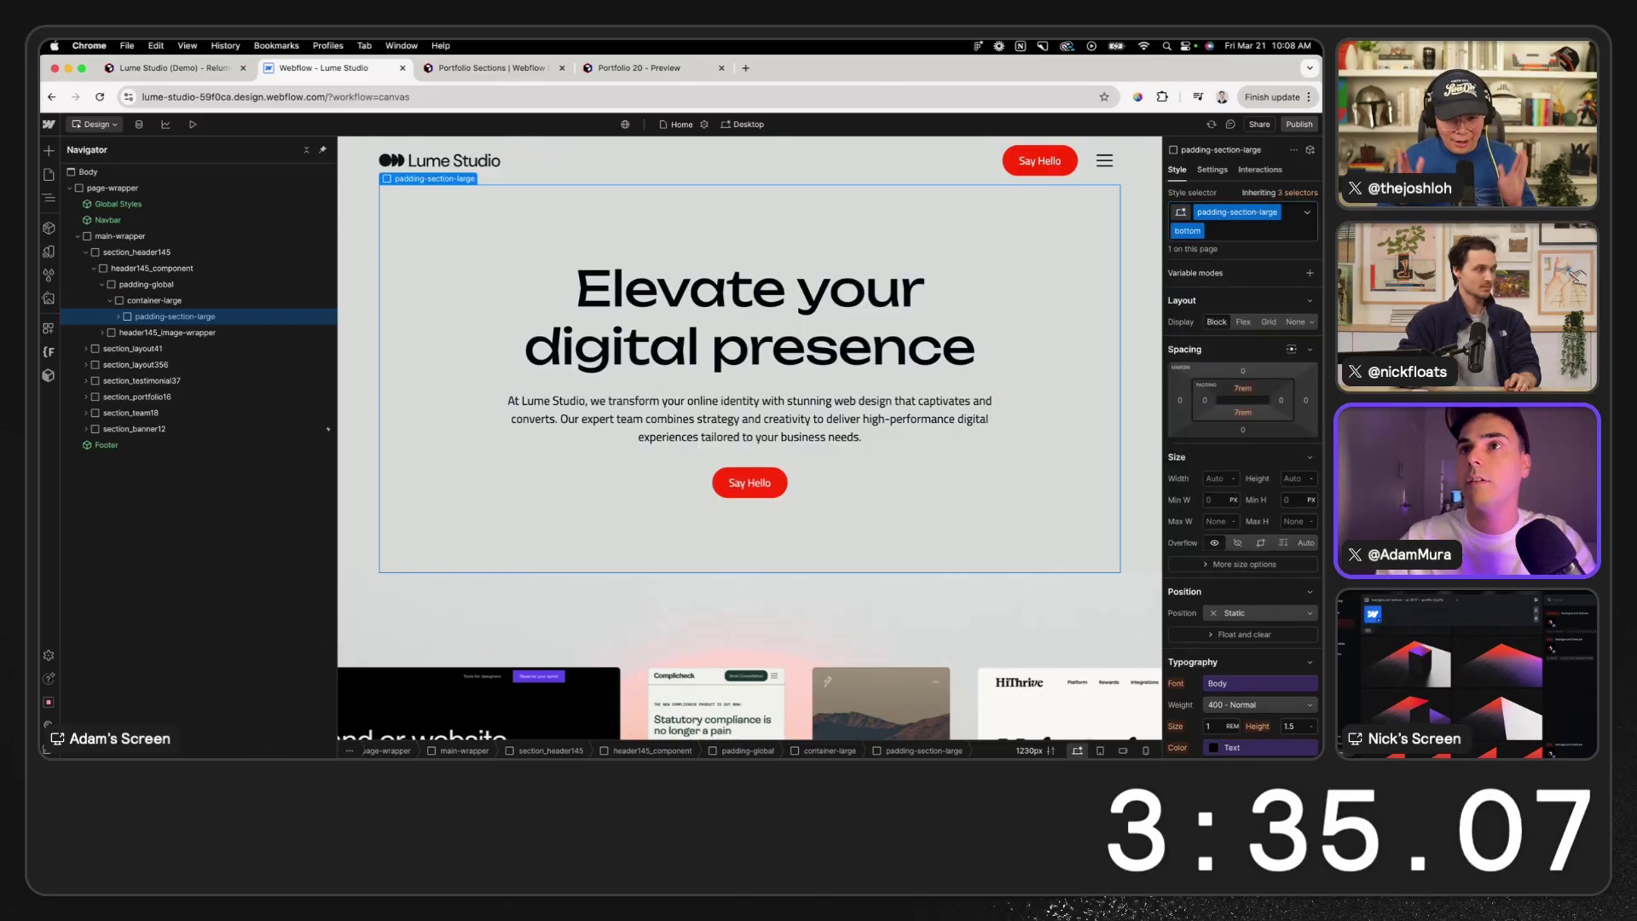
click(1185, 231)
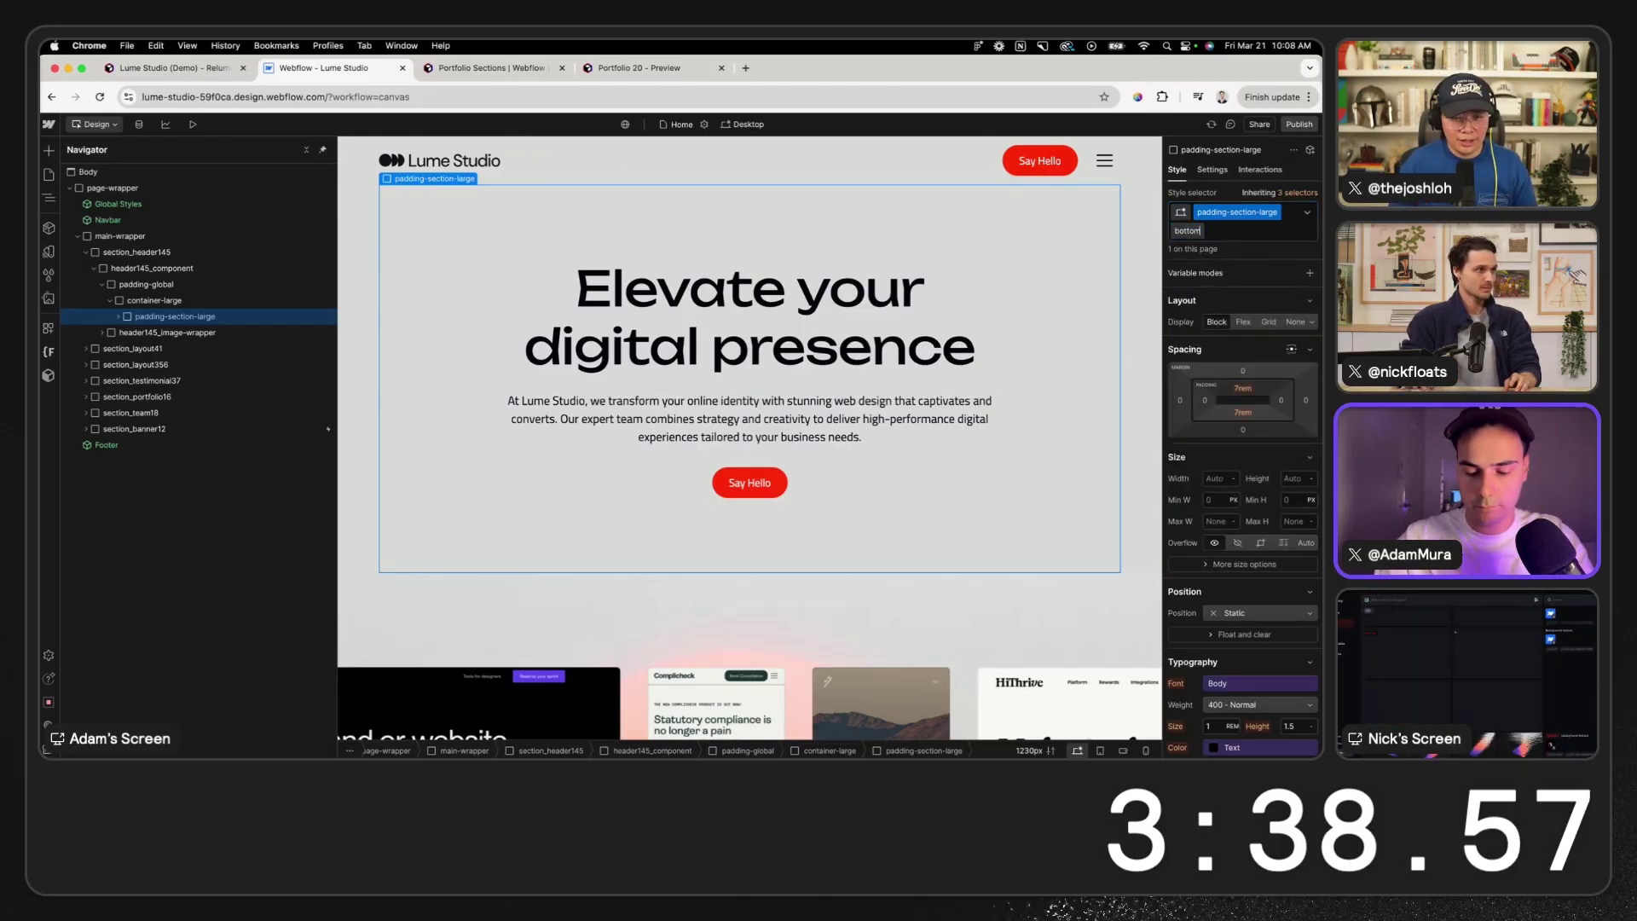
text(-no-pa)
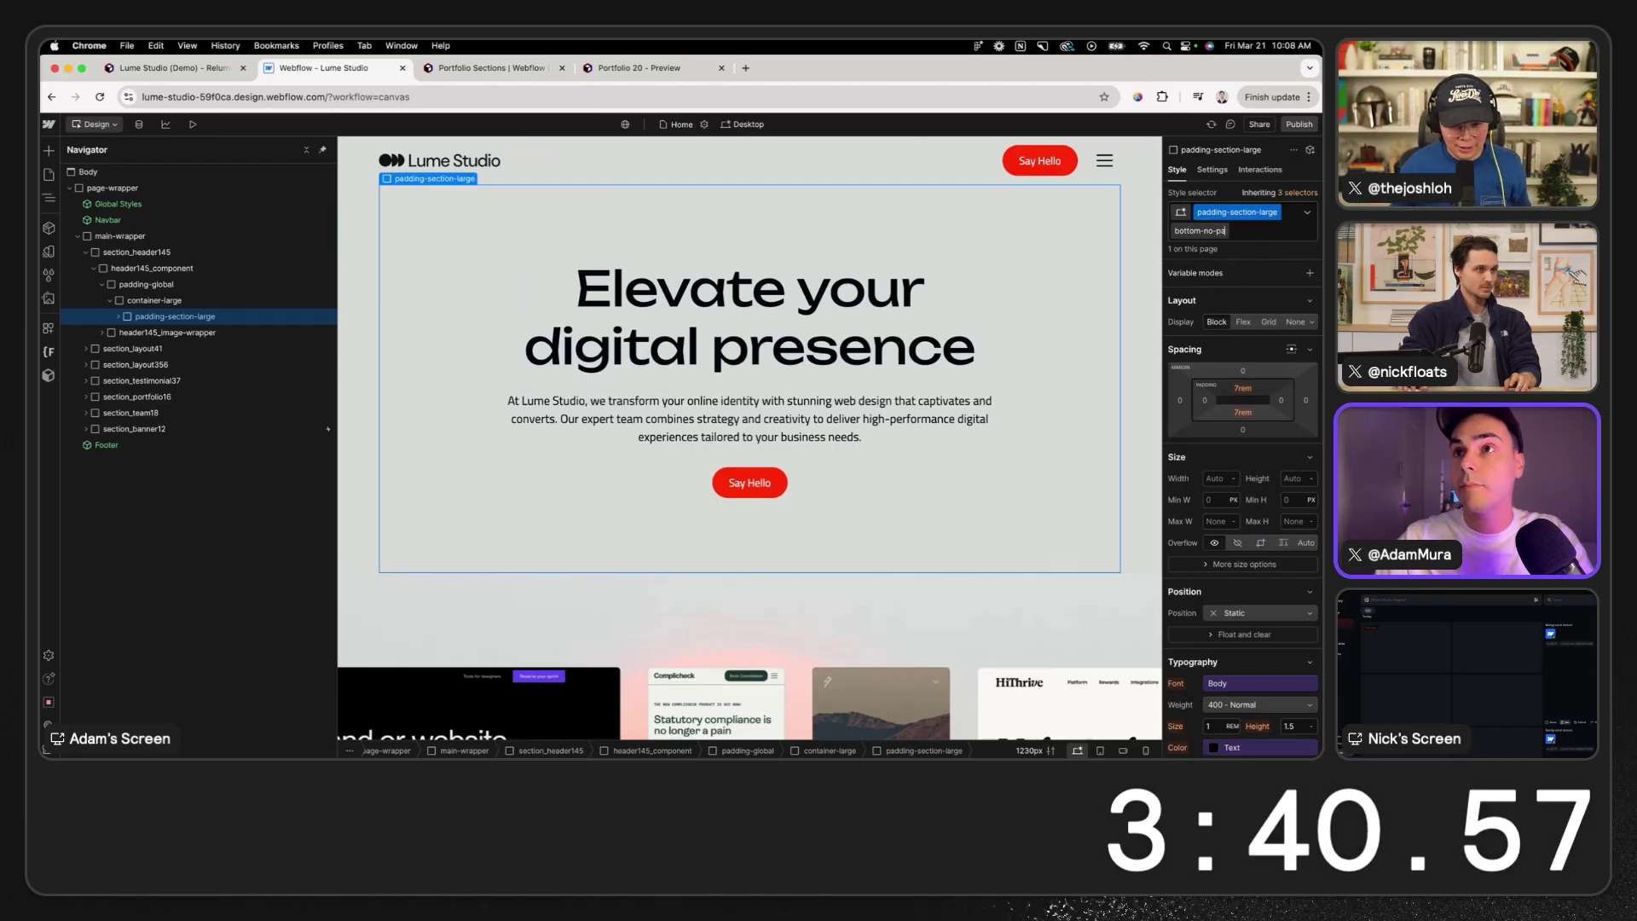
text(ddi4rem)
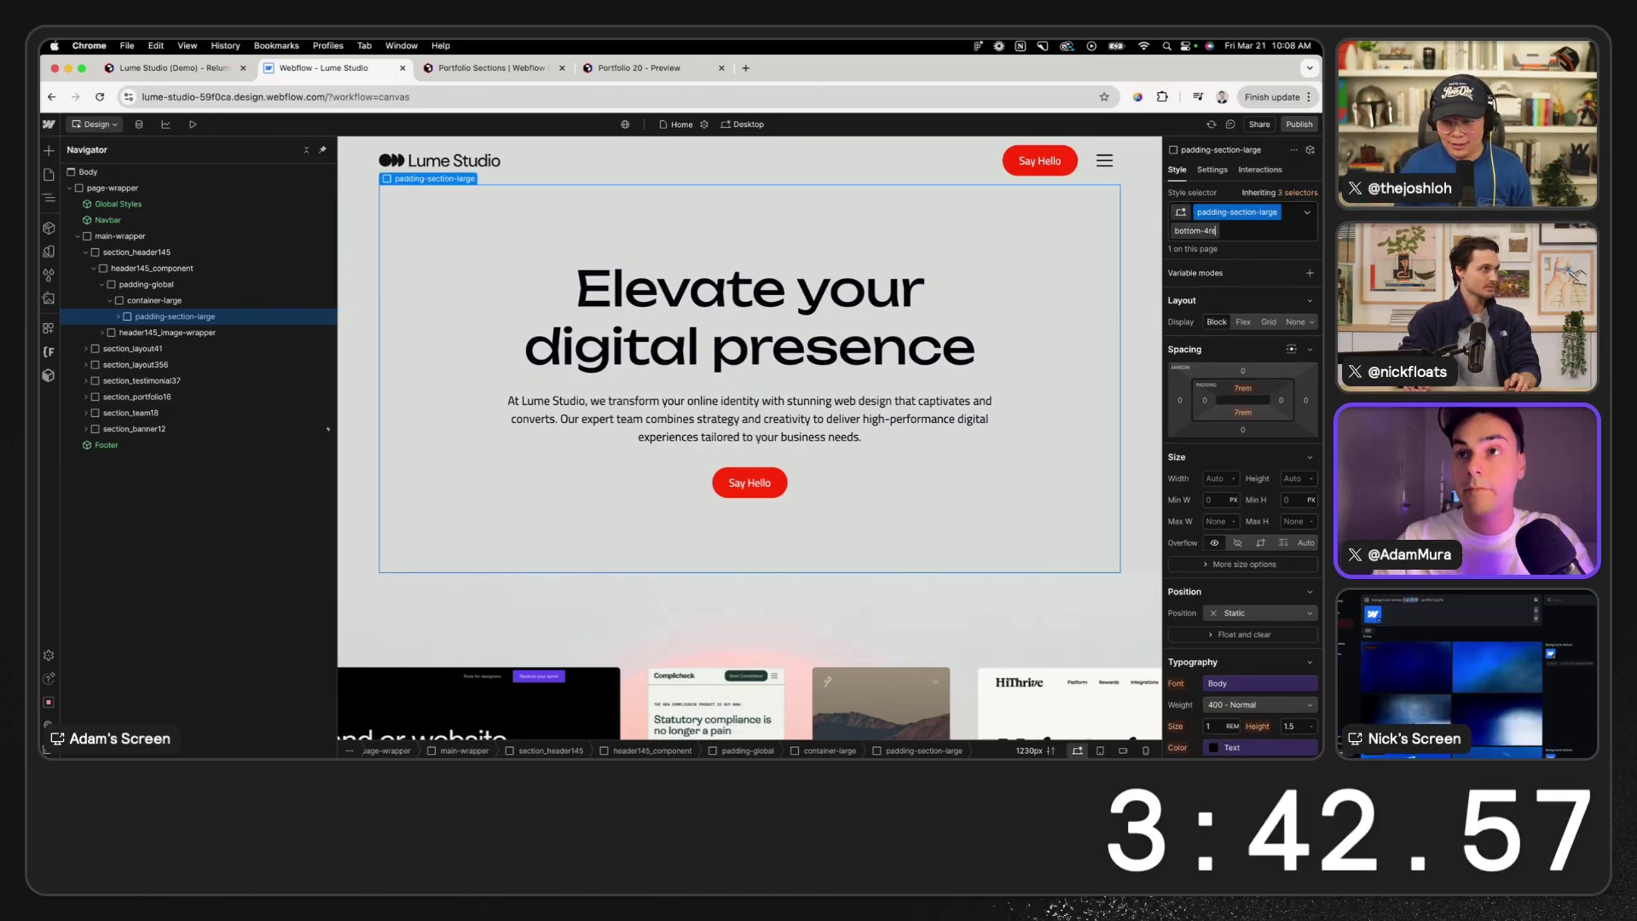
key(Return)
- Set the bottom padding of the hero's padding-section-large block to 0 rem under the new combo class
click(1244, 413)
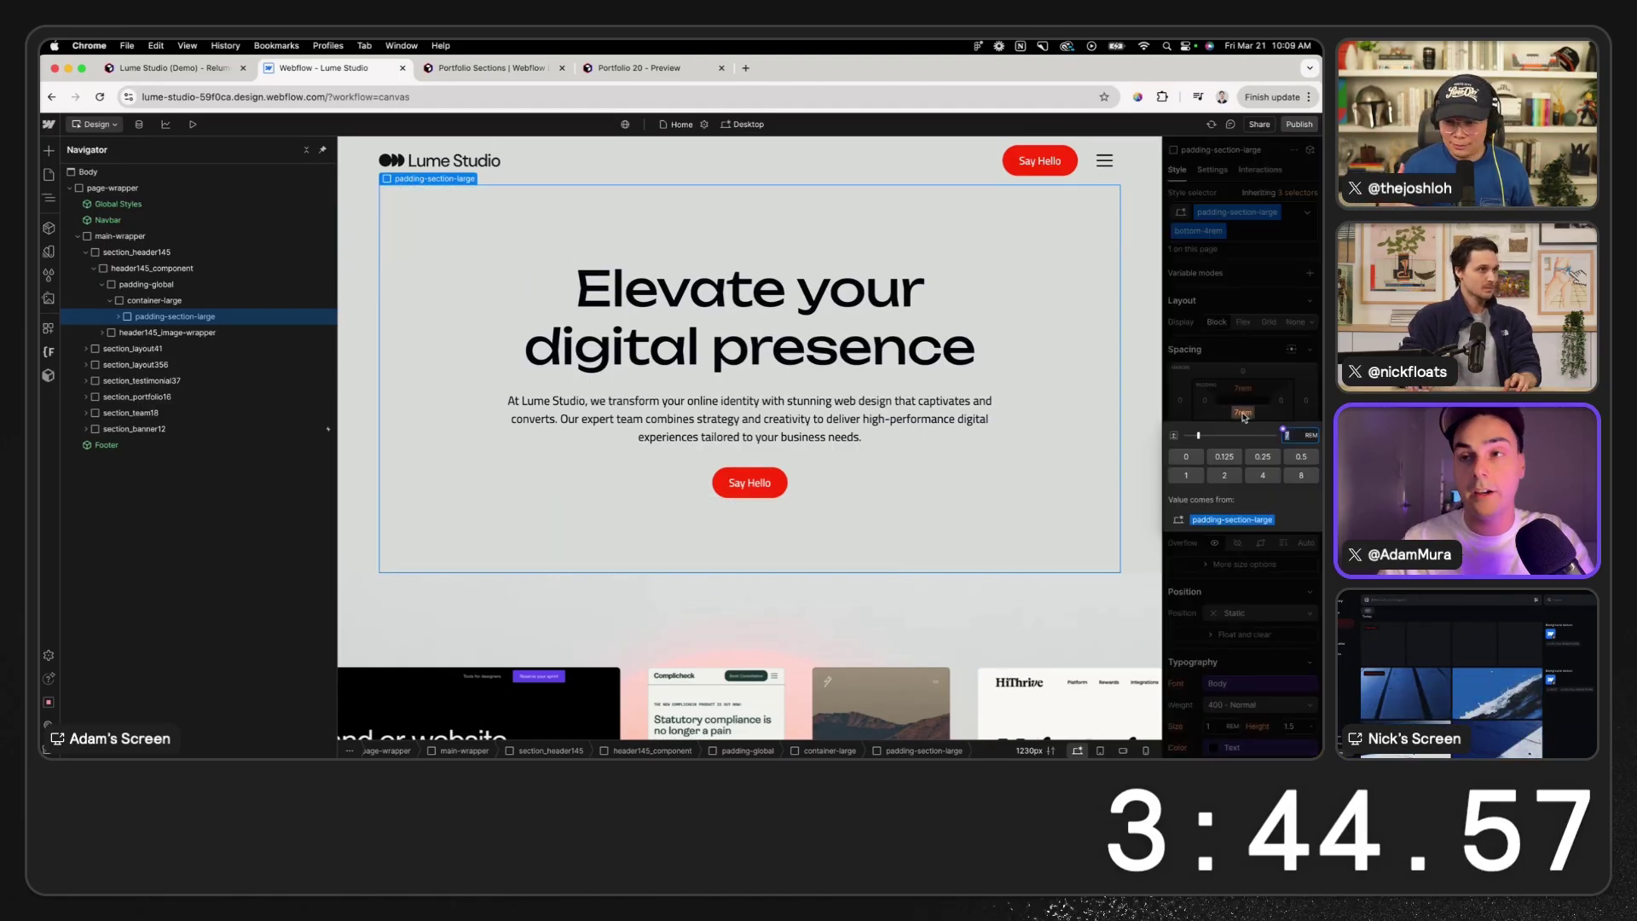
key(Return)
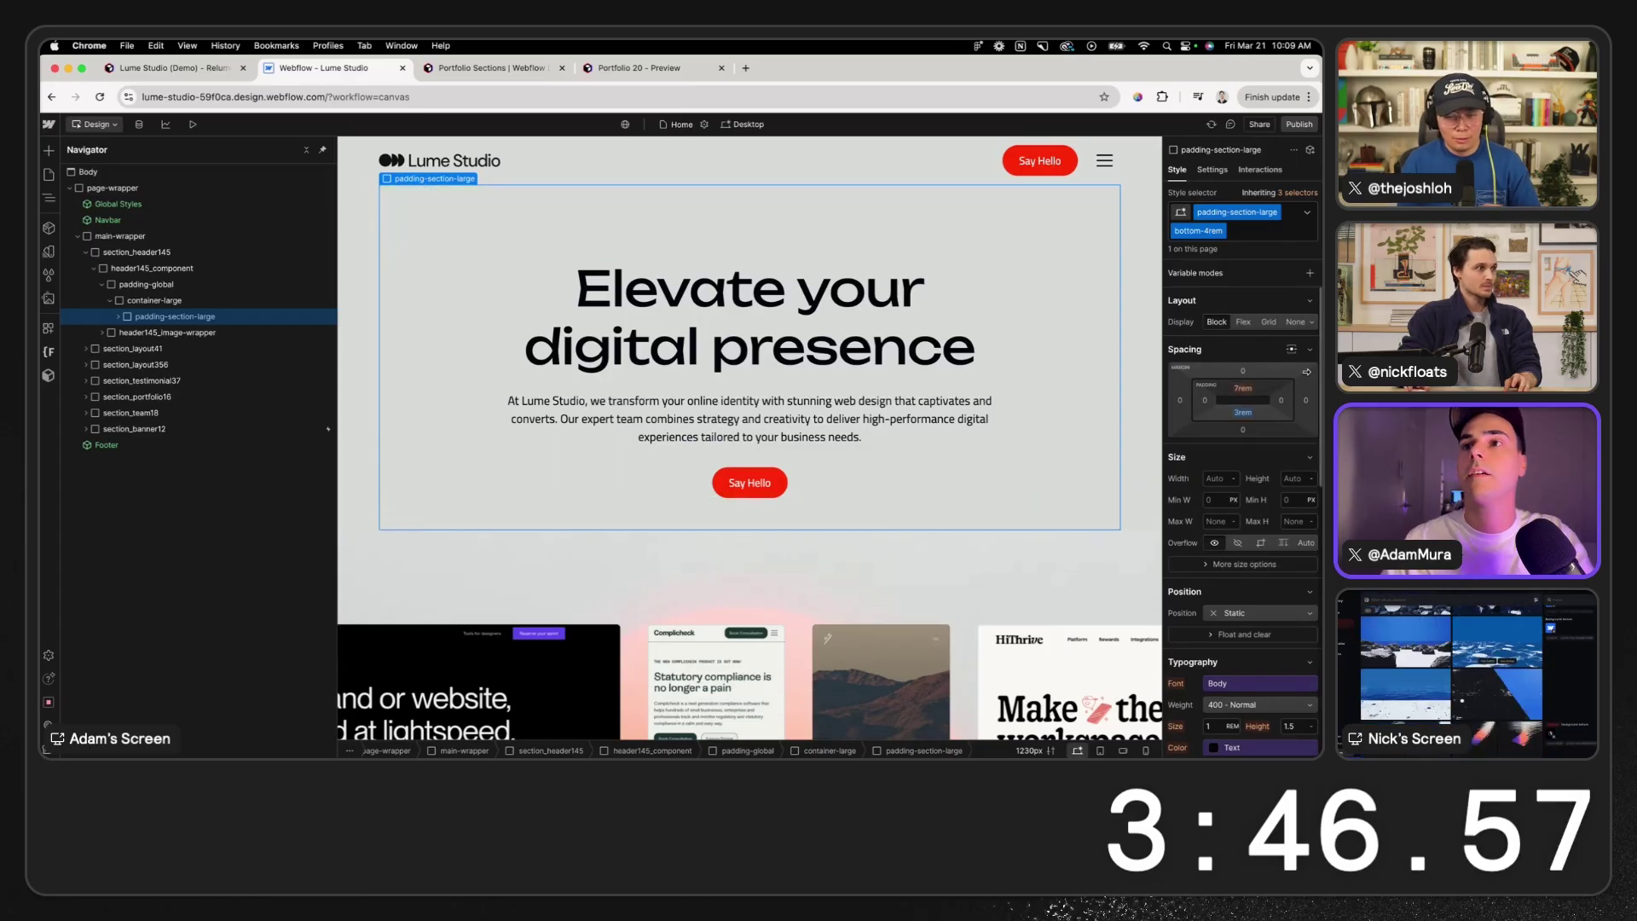
click(1247, 415)
key(Return)
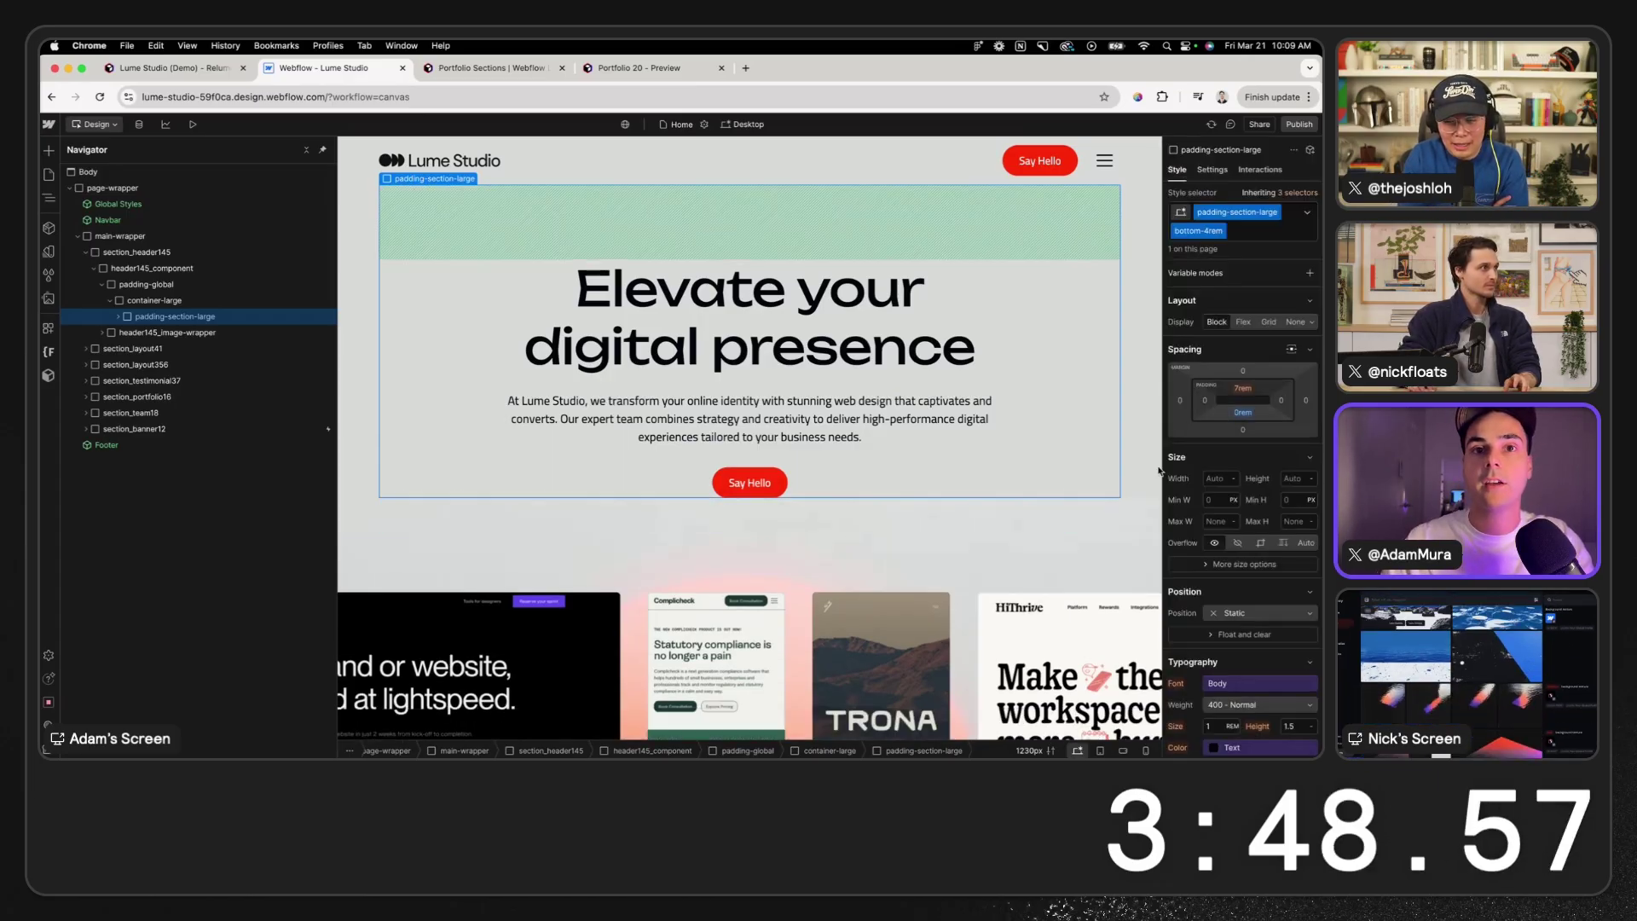
- Check the tightened hero spacing and look through the services down to the testimonial cards
click(1079, 431)
scroll(1079, 430, down, 3)
scroll(1079, 430, up, 2)
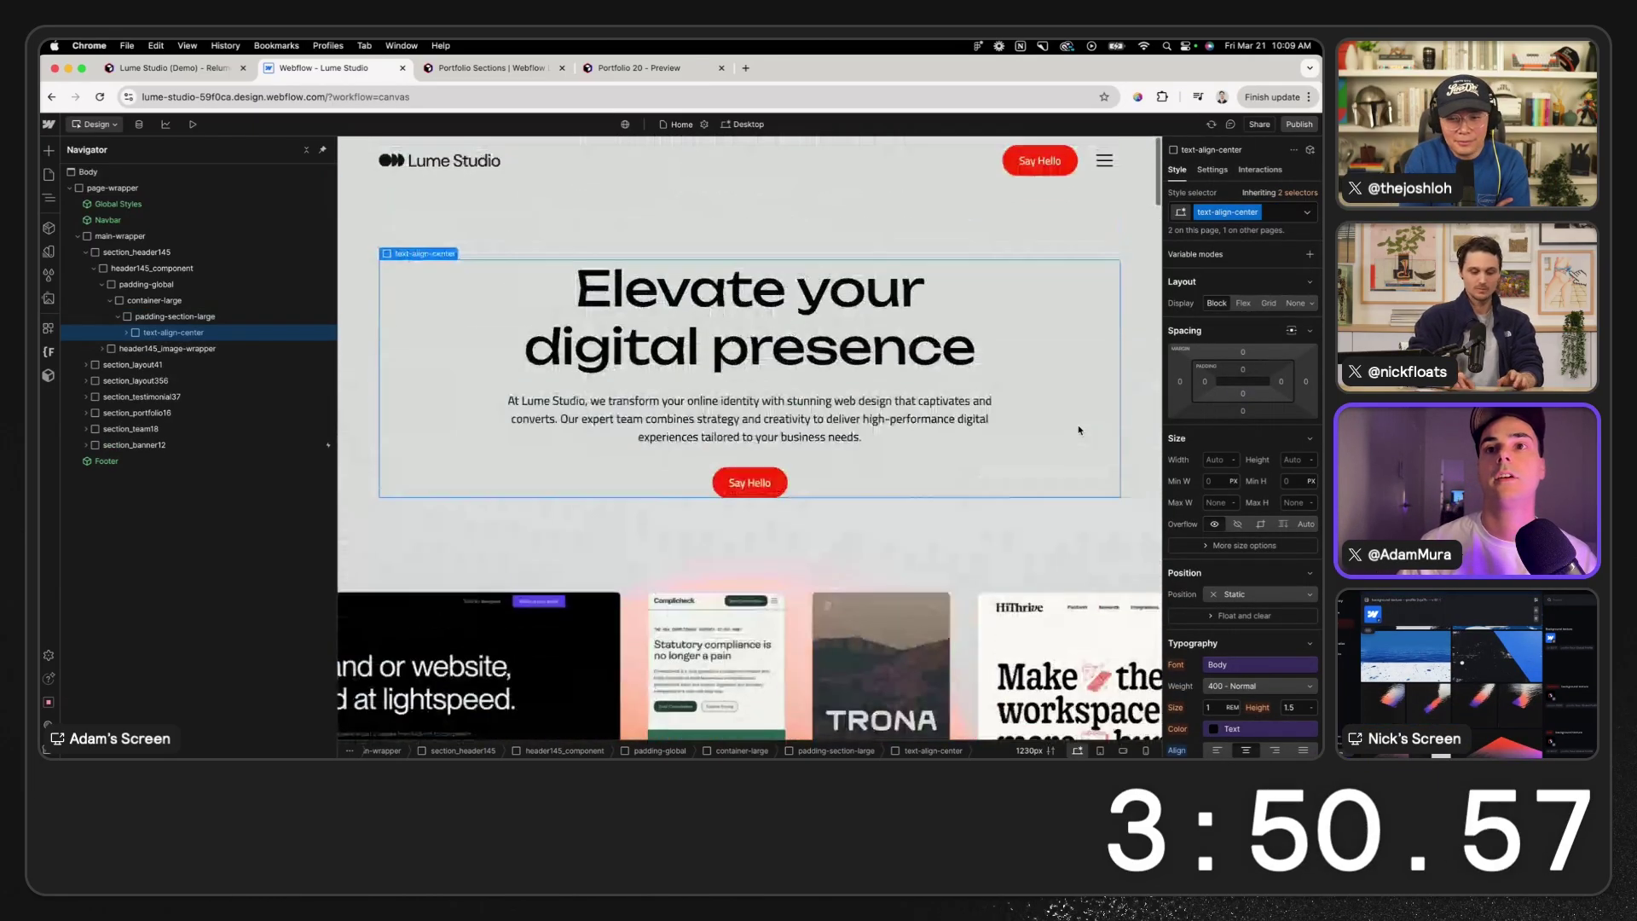
scroll(1079, 430, down, 10)
scroll(1078, 430, down, 6)
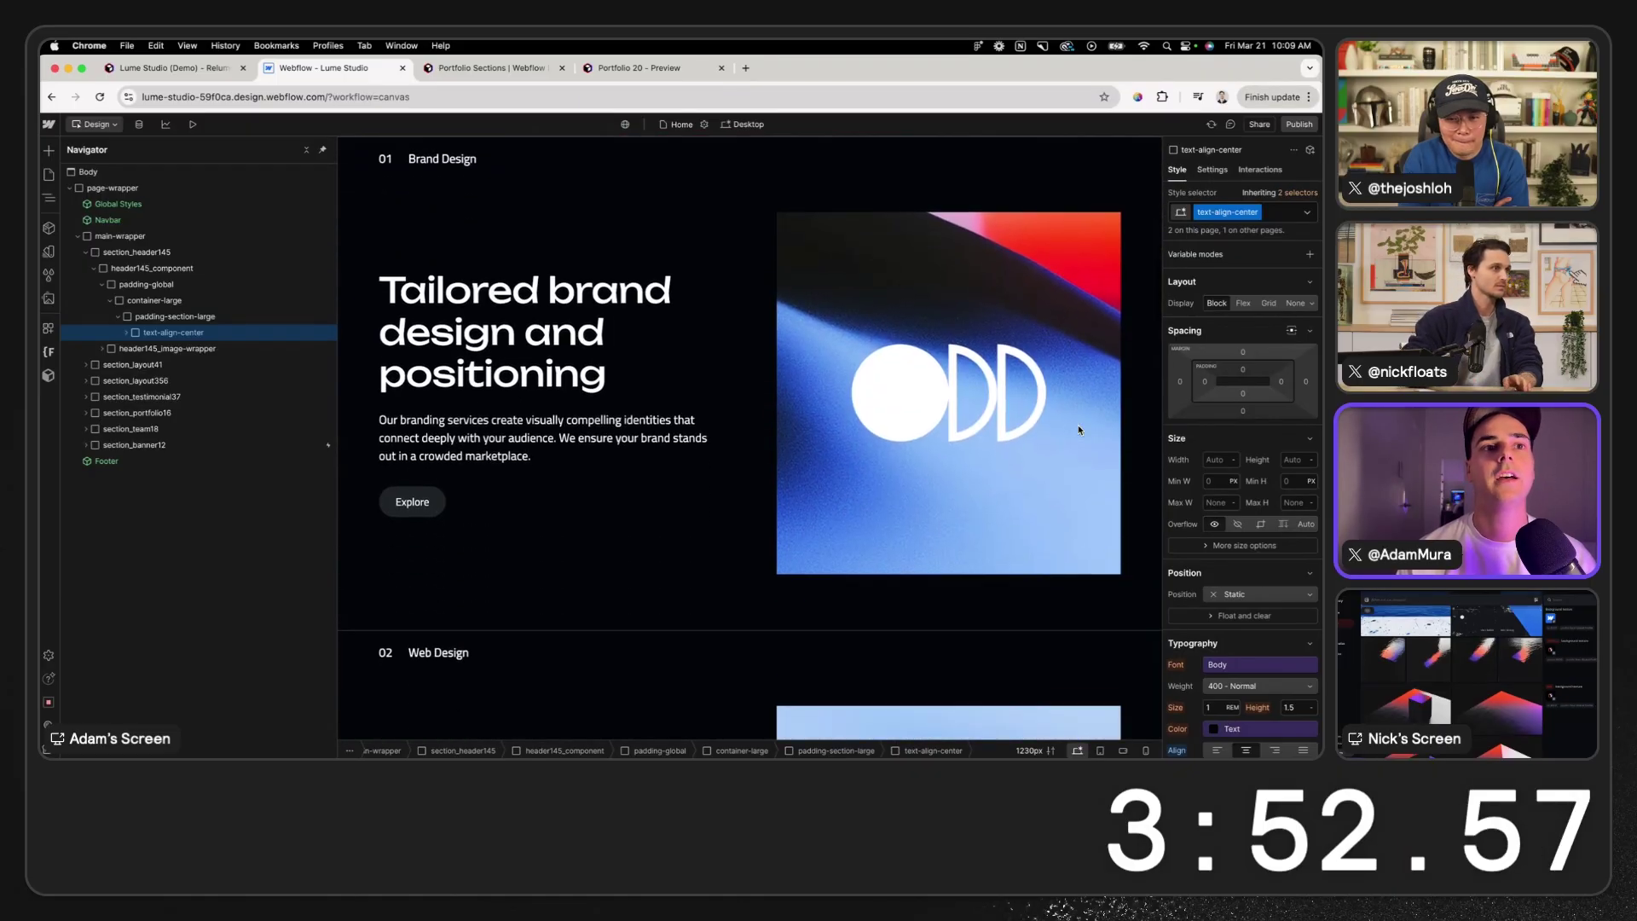
scroll(1078, 429, down, 10)
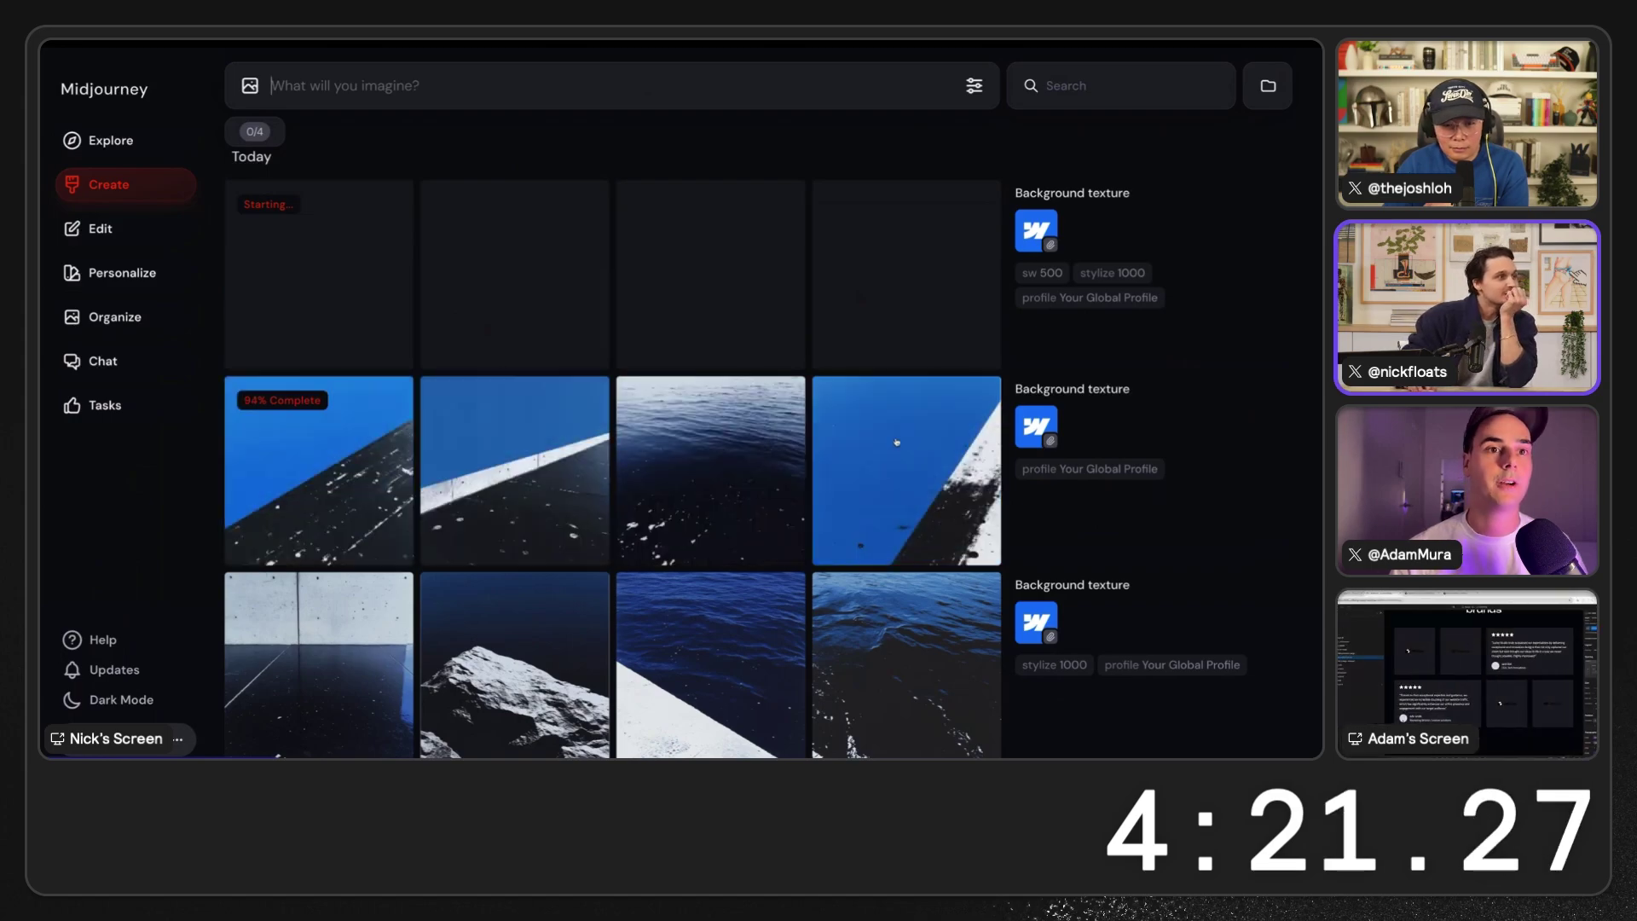
mouse_move(897, 440)
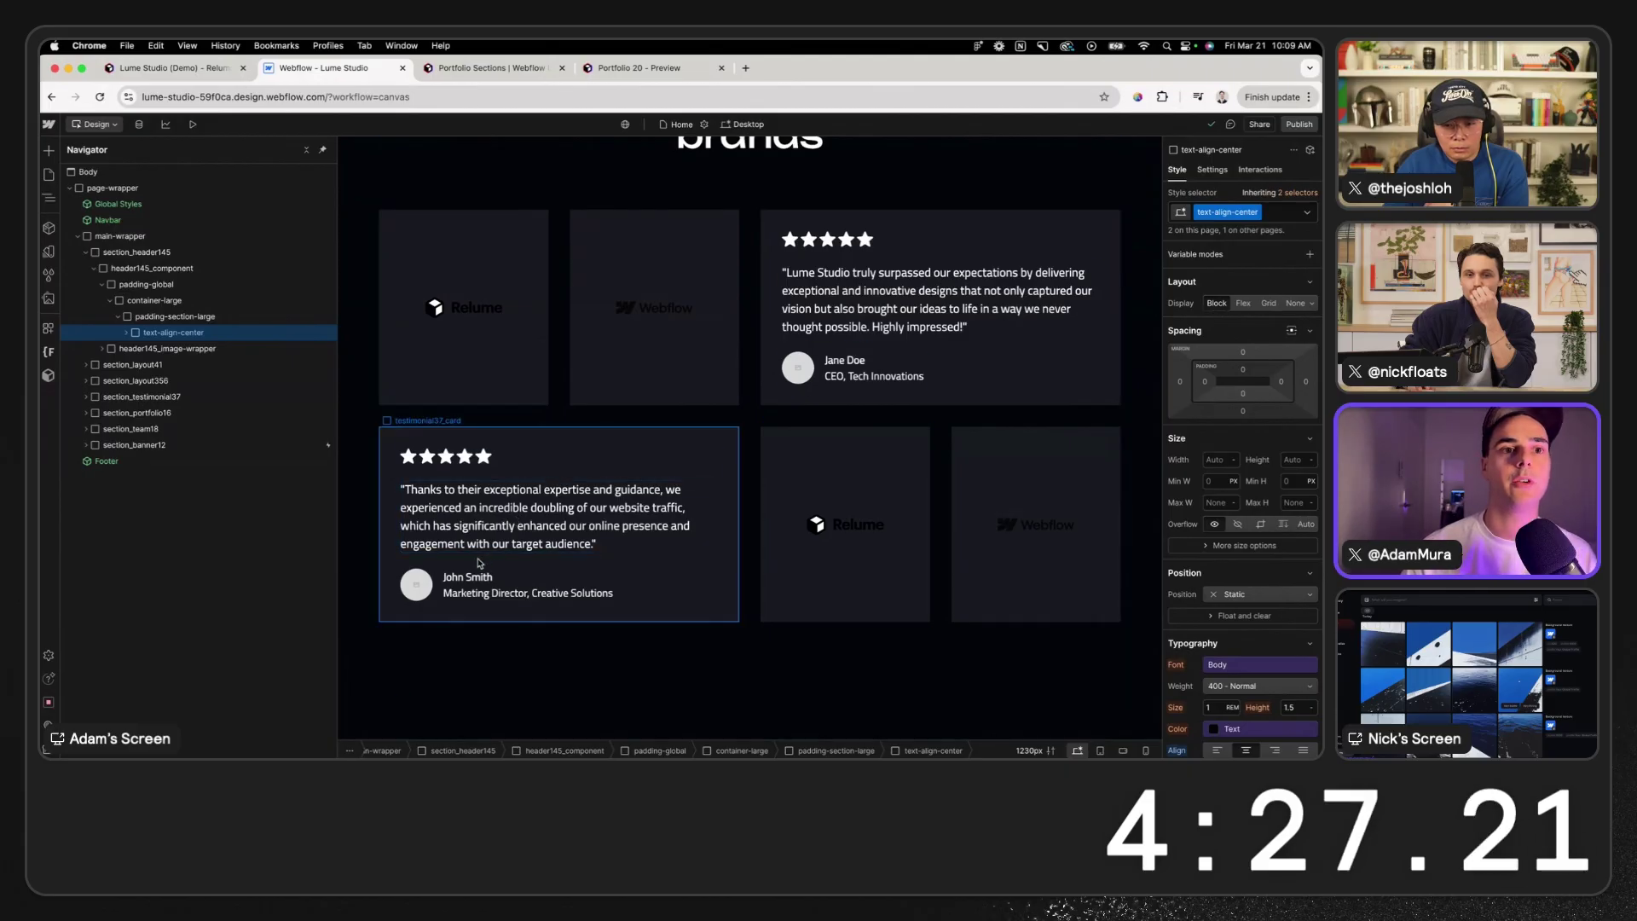
- Try removing the client image and its wrapper from the second testimonial card, then undo both deletions
click(422, 585)
key(Delete)
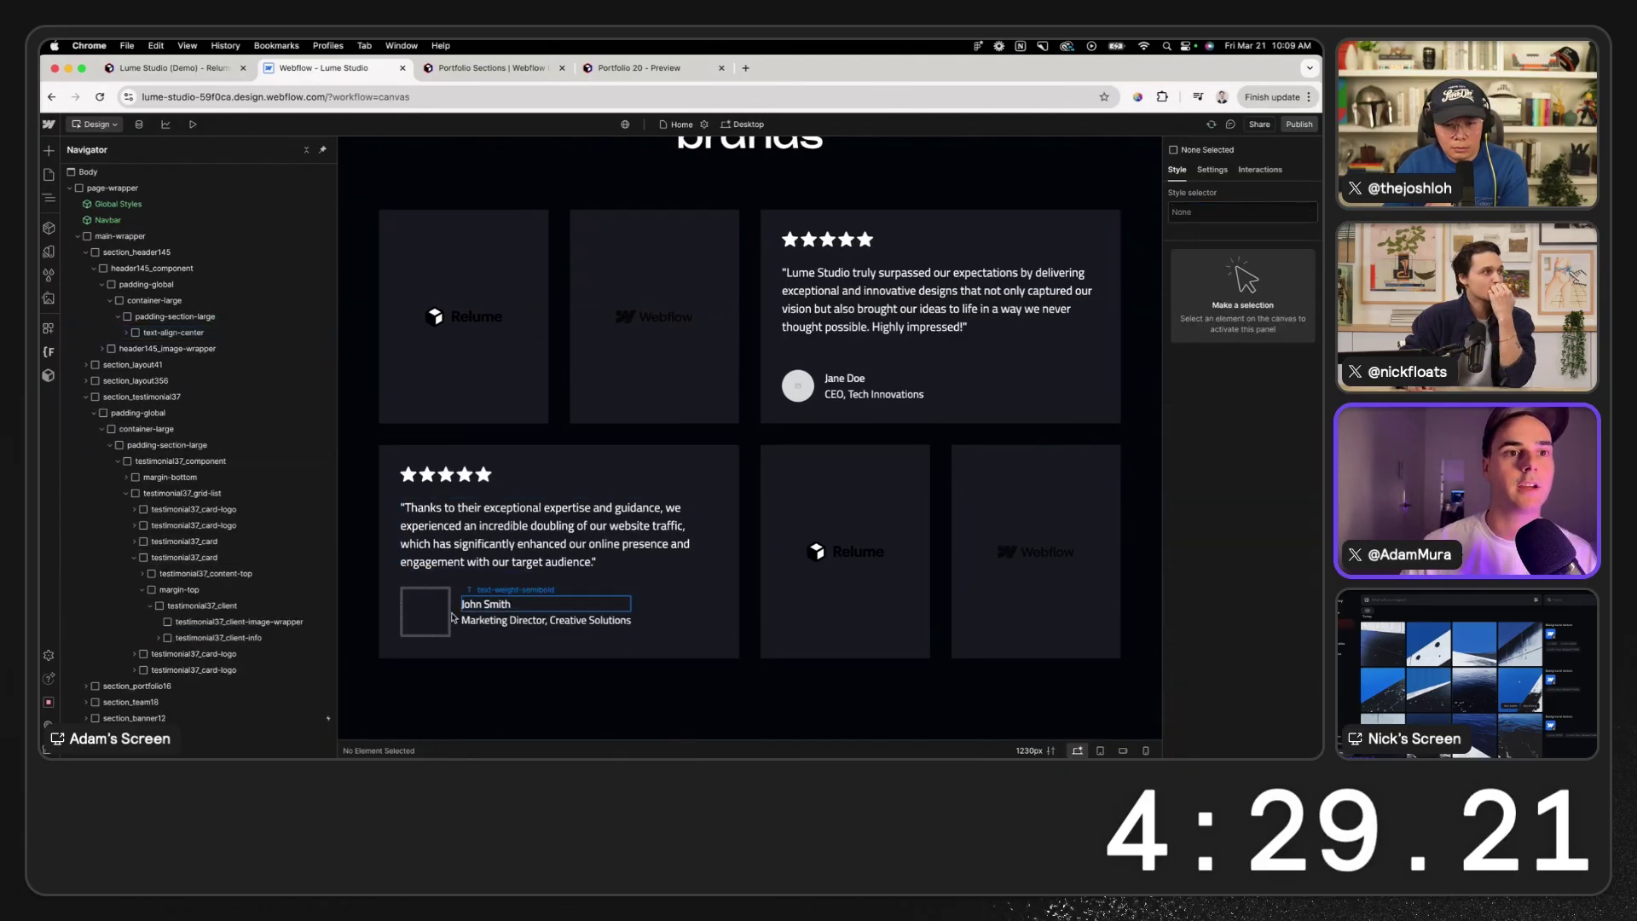
click(453, 617)
key(Delete)
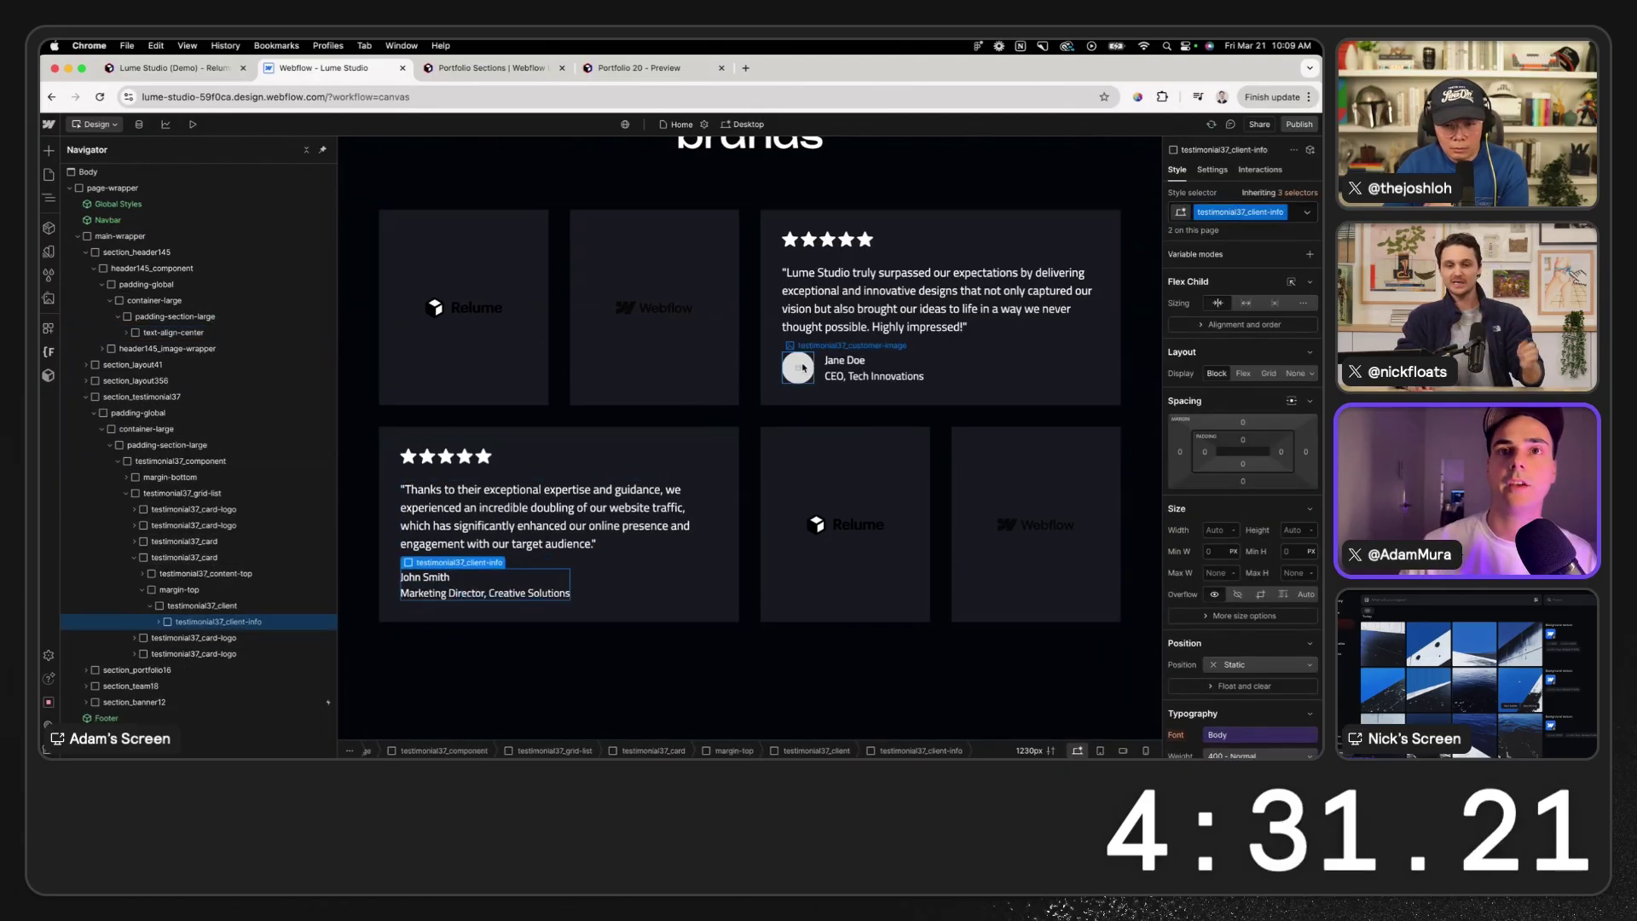
click(802, 368)
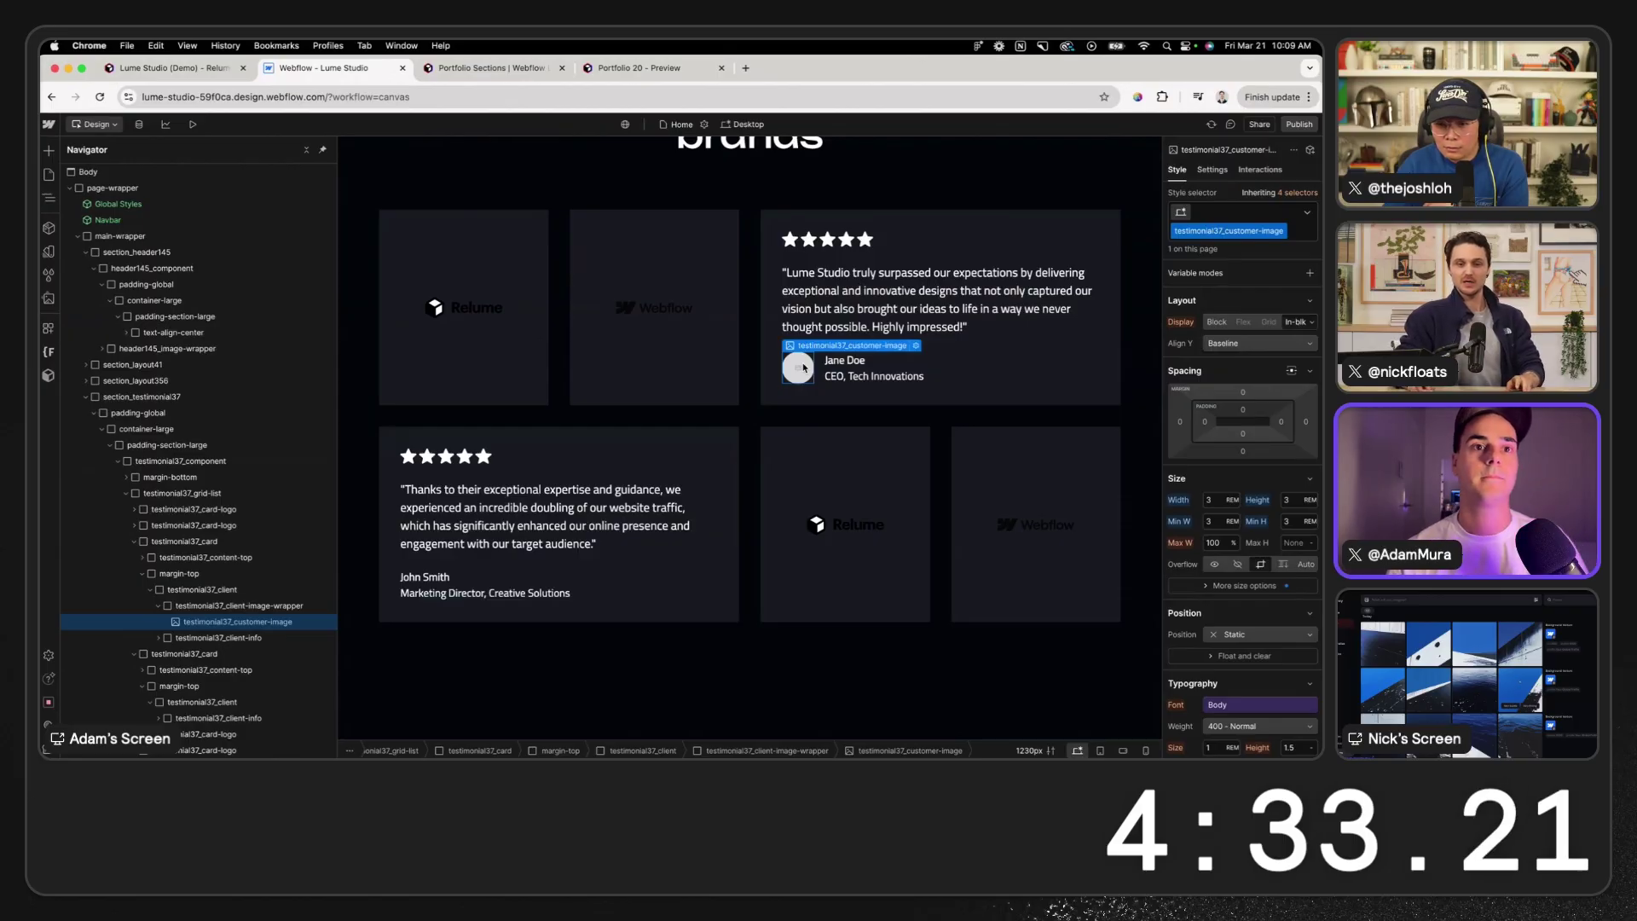
key(super+z)
key(super+z)
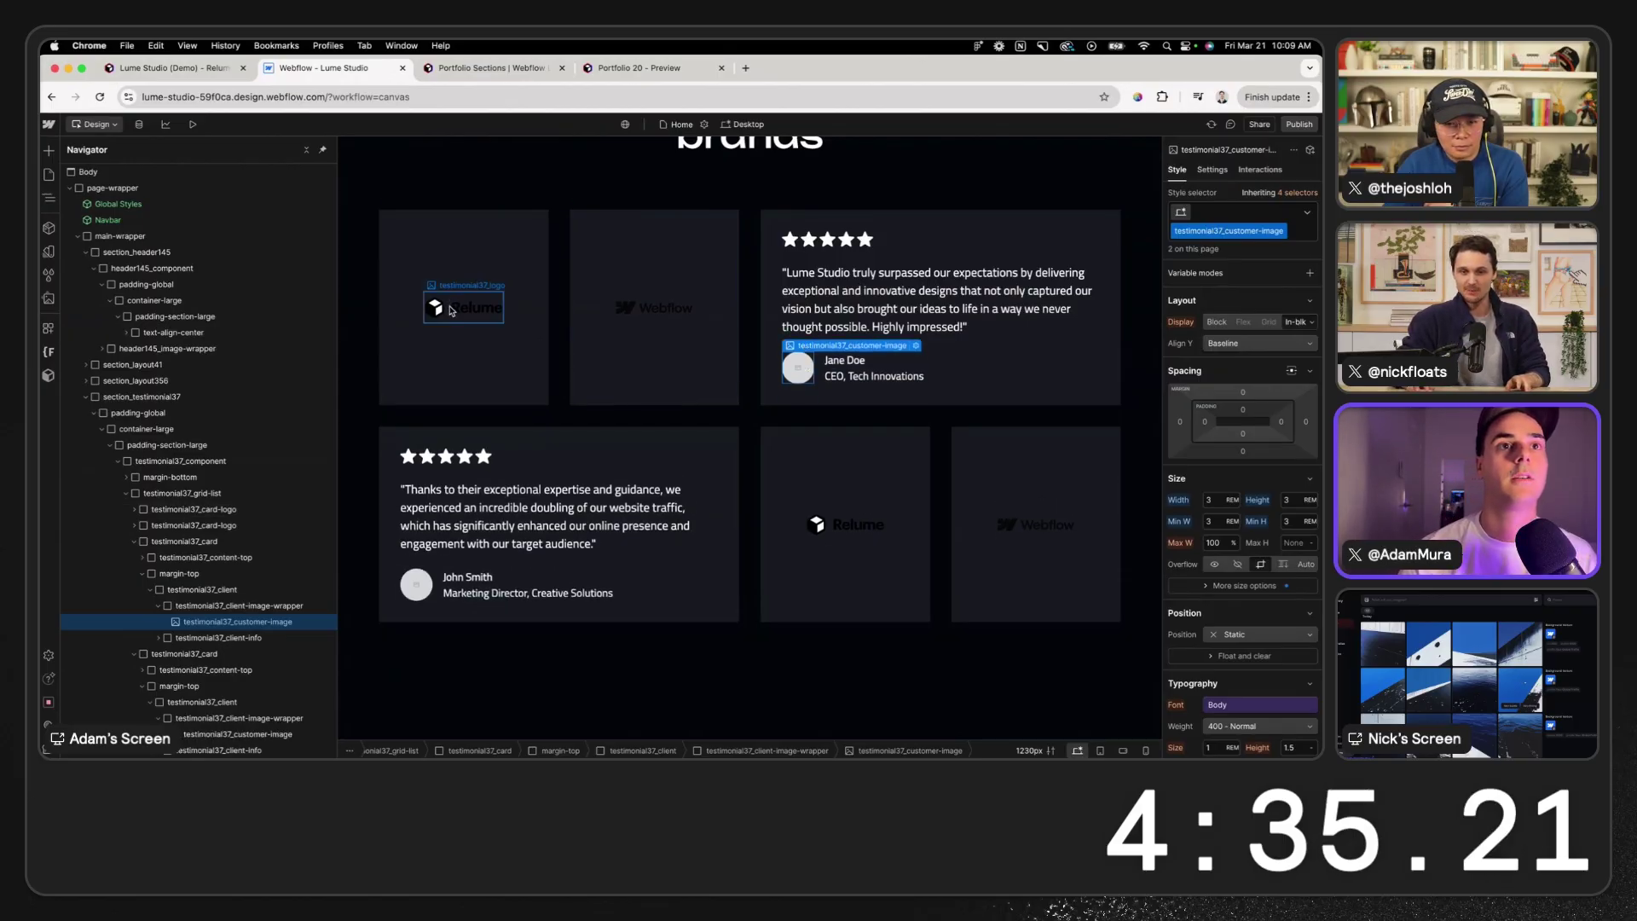
- Open the image choice for the first Relume logo in the testimonials and upload Logo 1.png from Lume Studio Assets
click(452, 310)
click(514, 286)
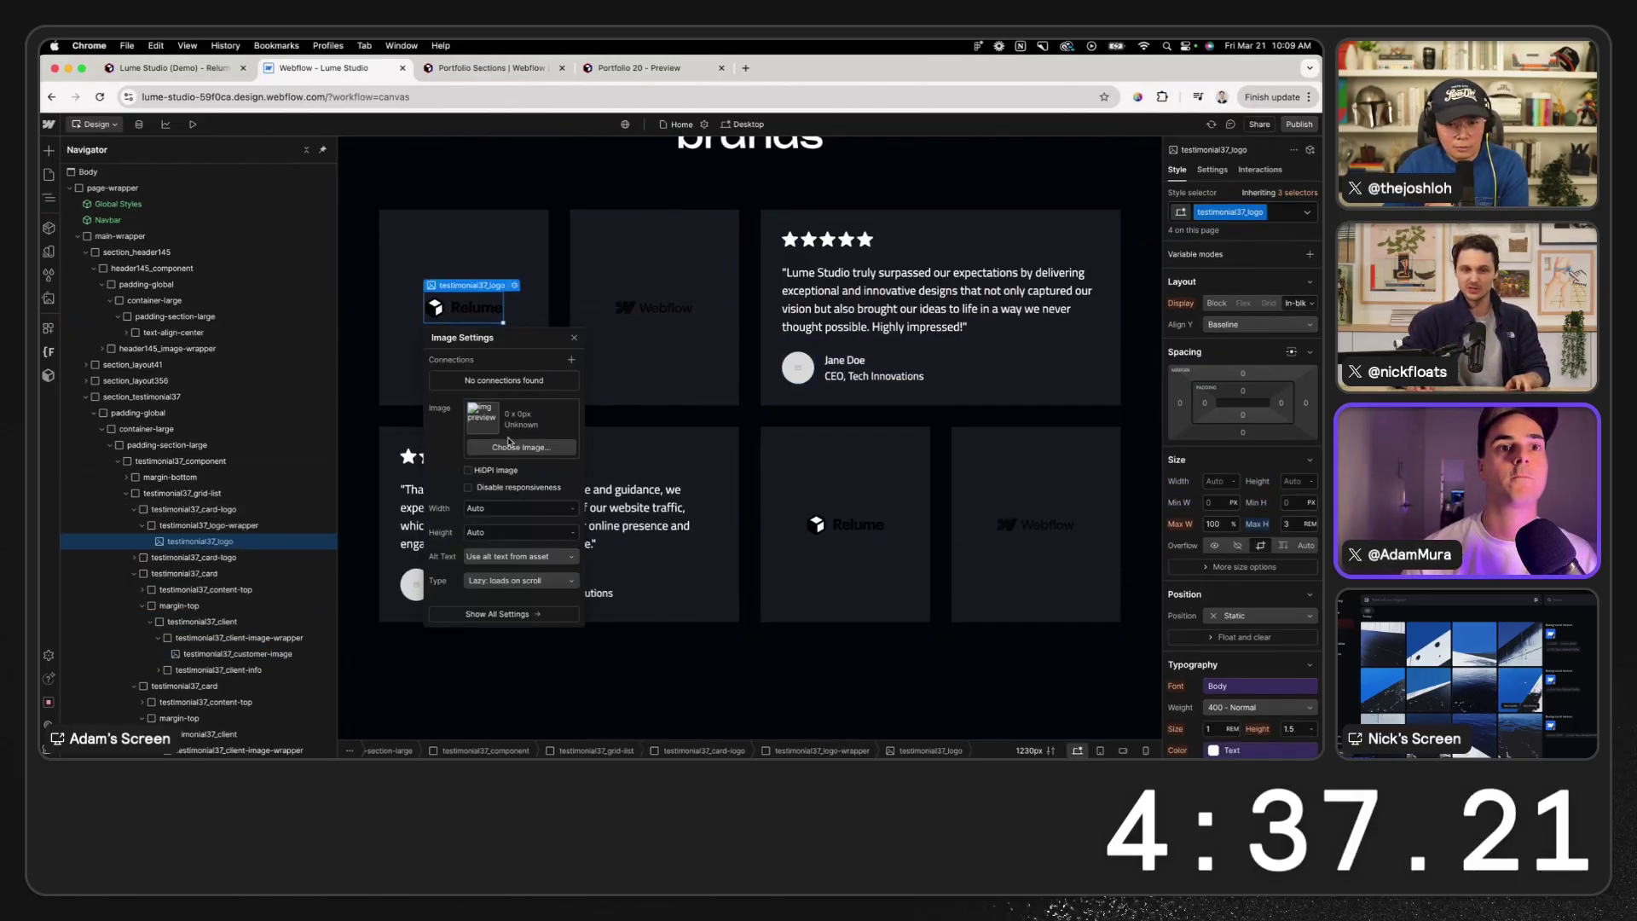
click(517, 448)
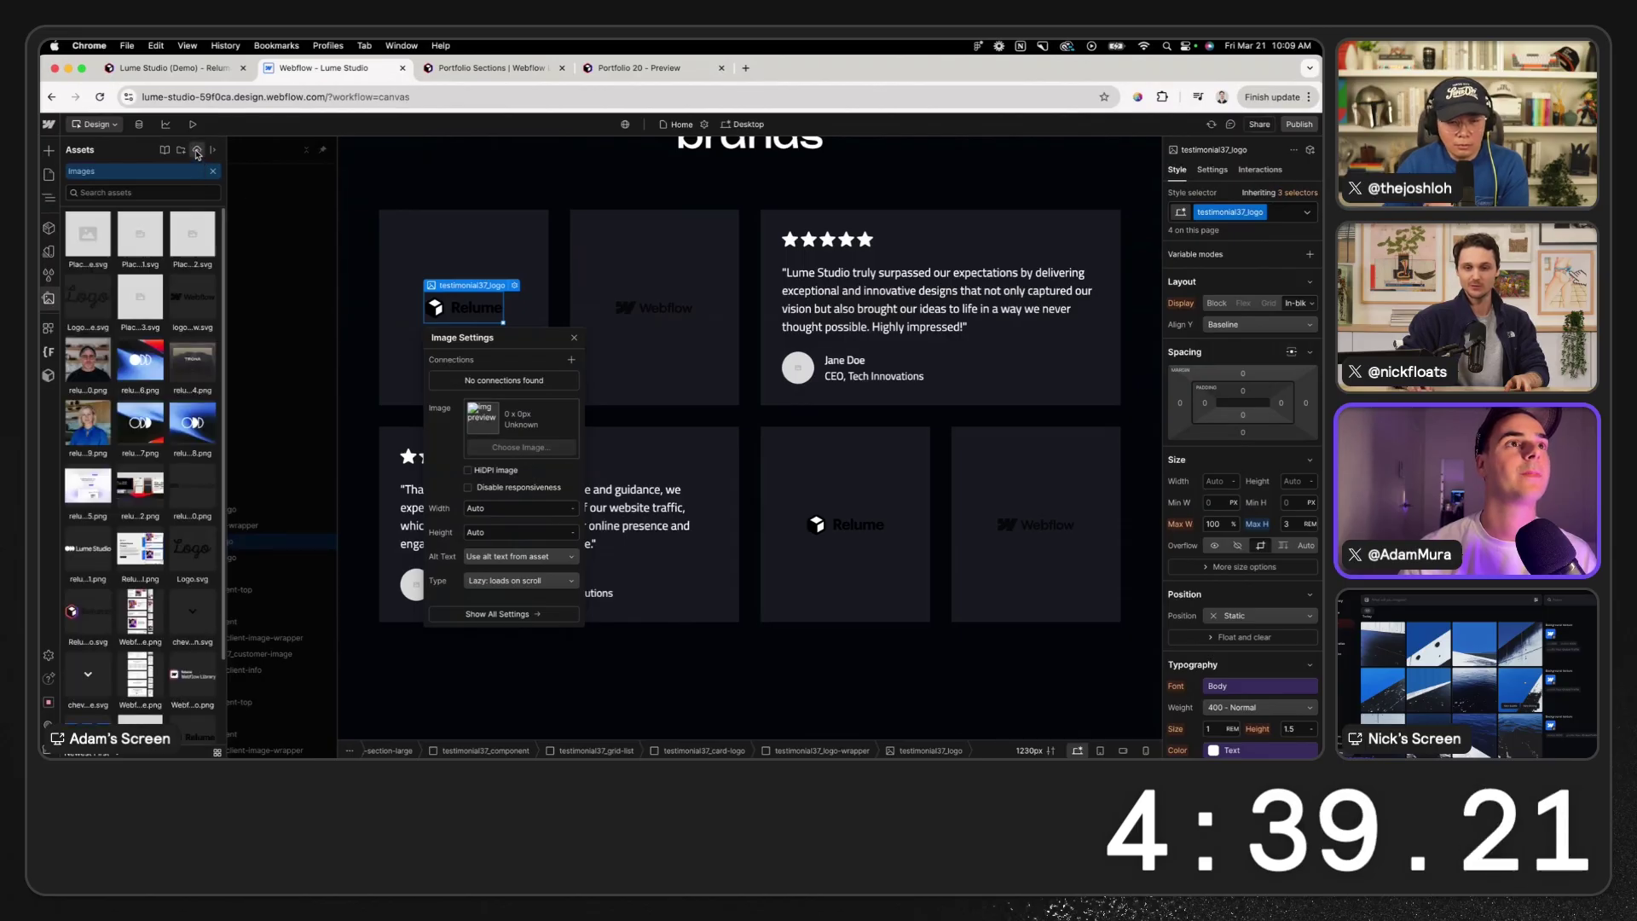
click(197, 151)
scroll(444, 495, down, 2)
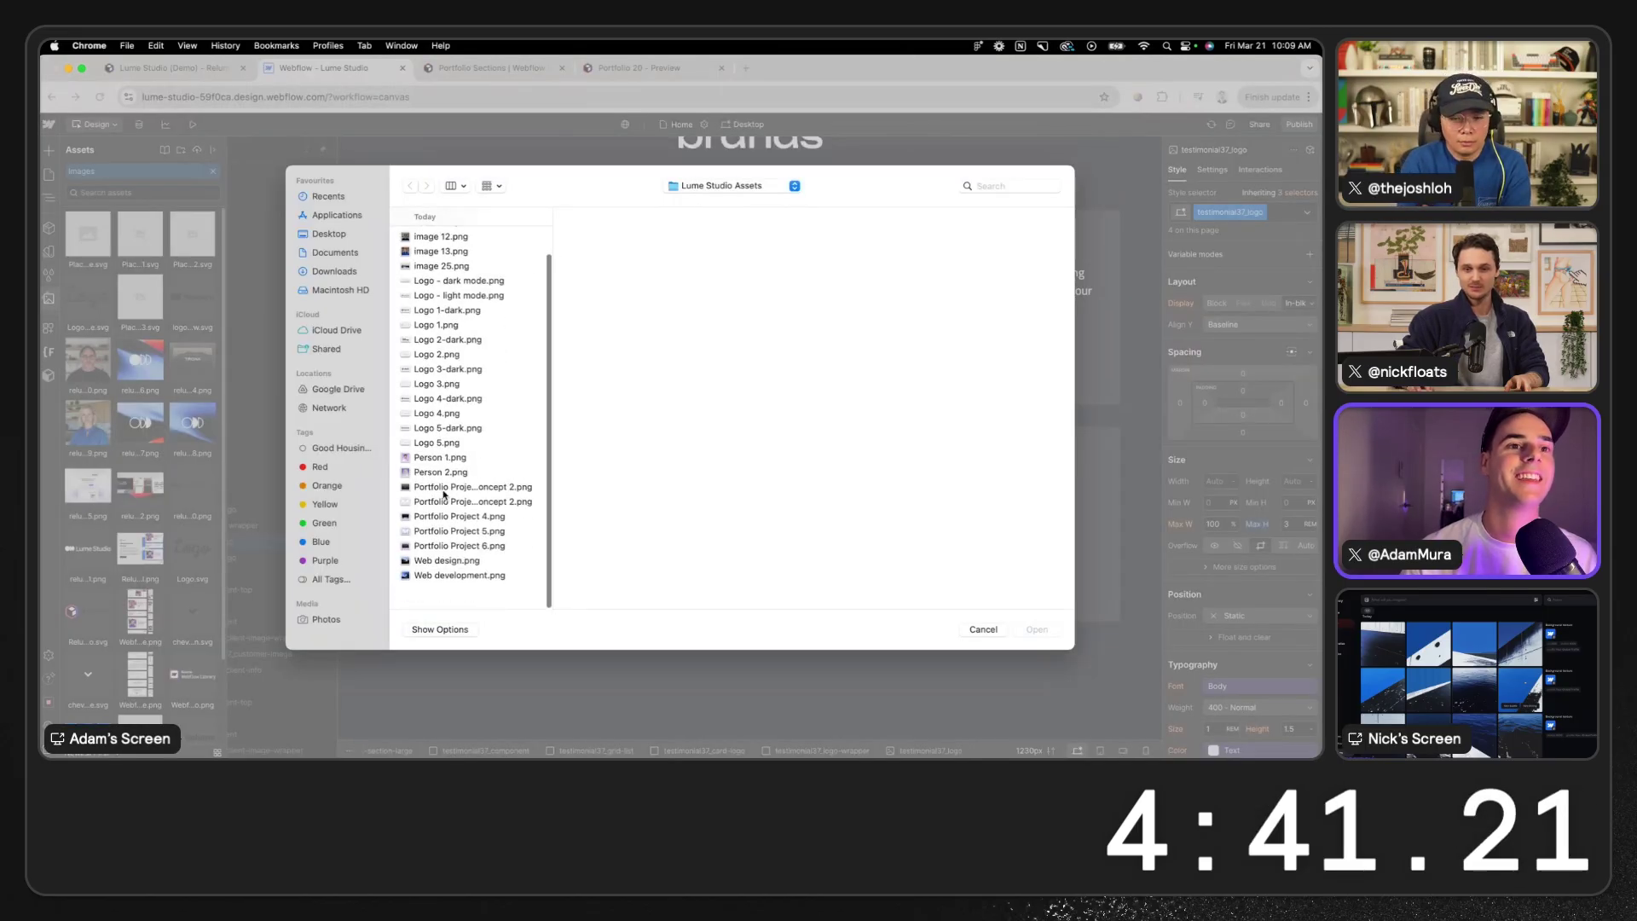
click(437, 343)
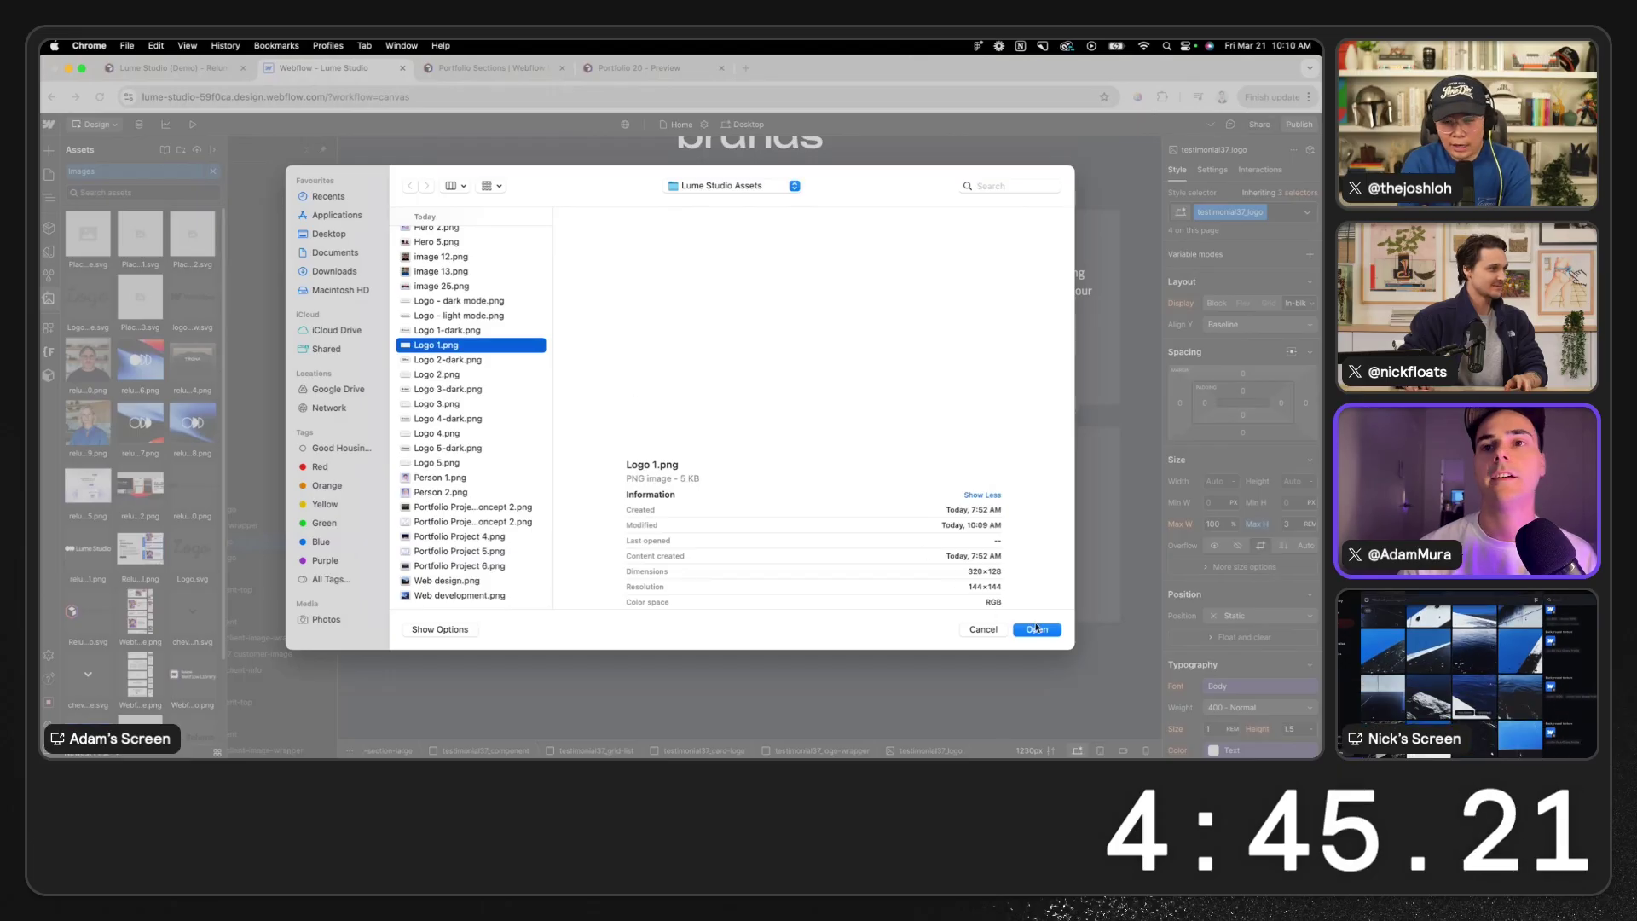
key(Return)
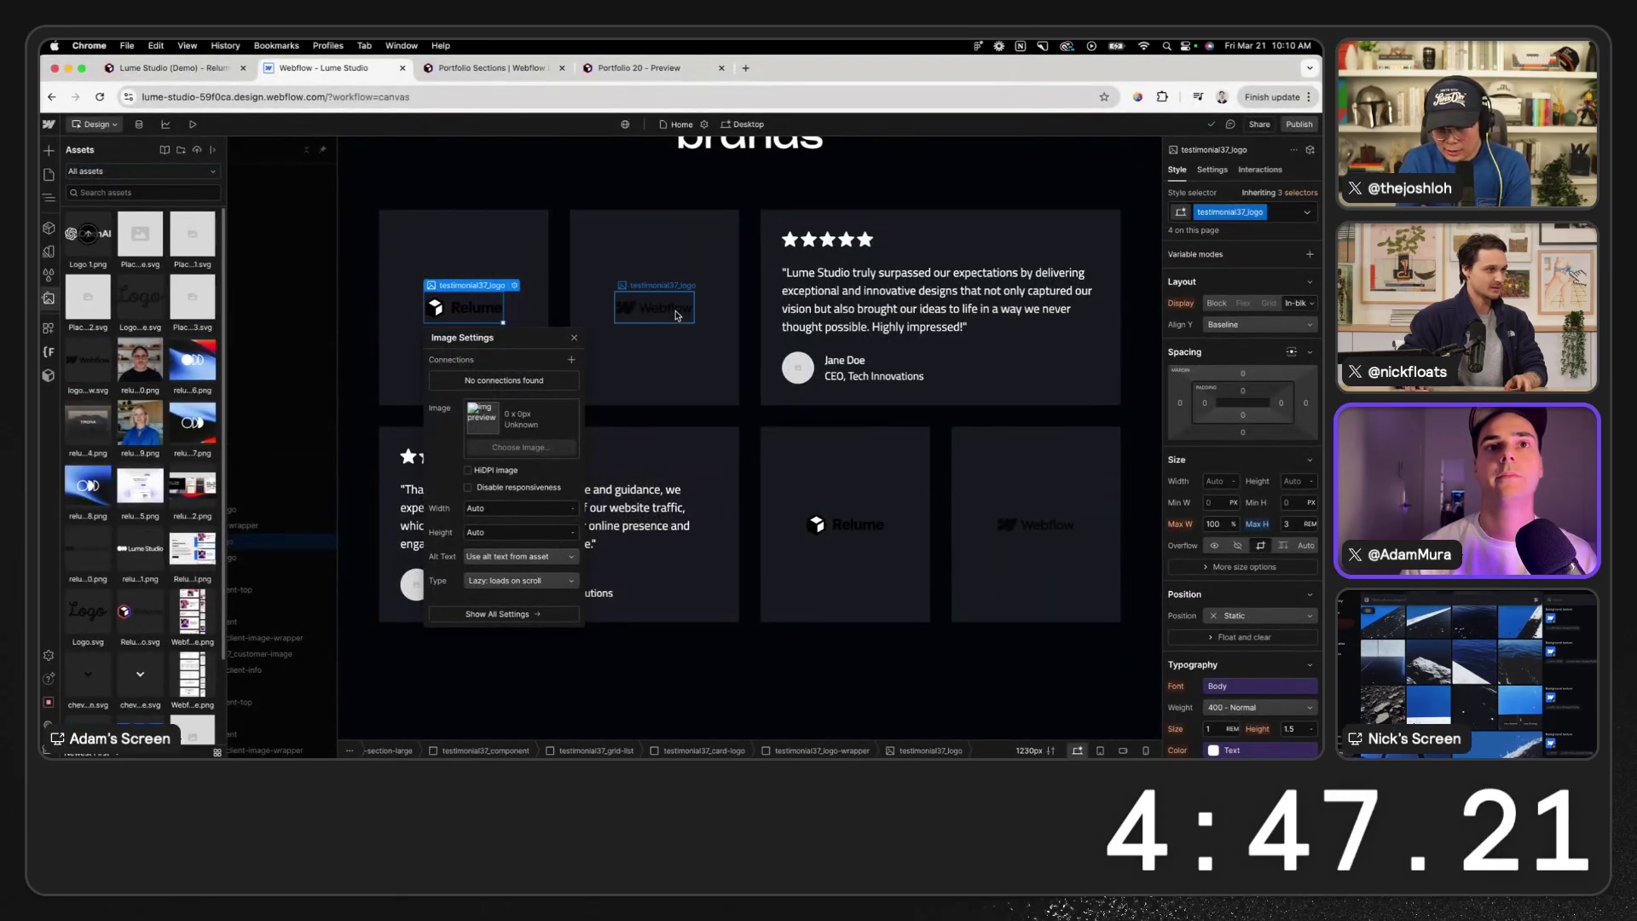
- Upload Logo 2.png, Logo 3.png and Logo 4.png from Lume Studio Assets and replace the first-row Webflow logo with Logo 4.png
key(z)
click(678, 314)
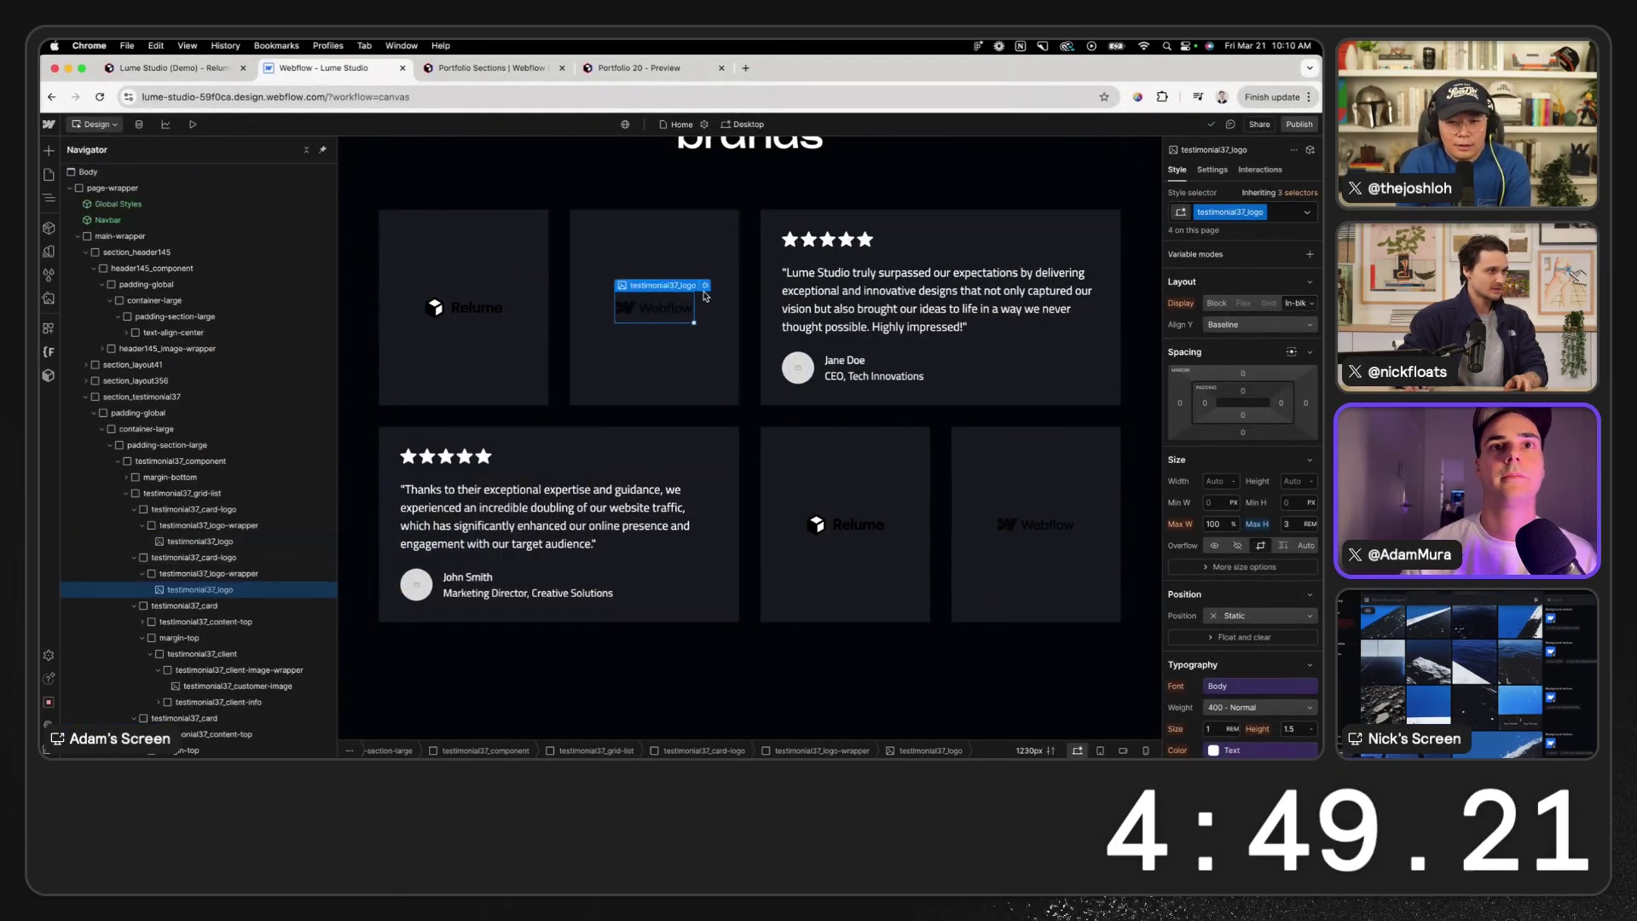
click(705, 287)
click(704, 449)
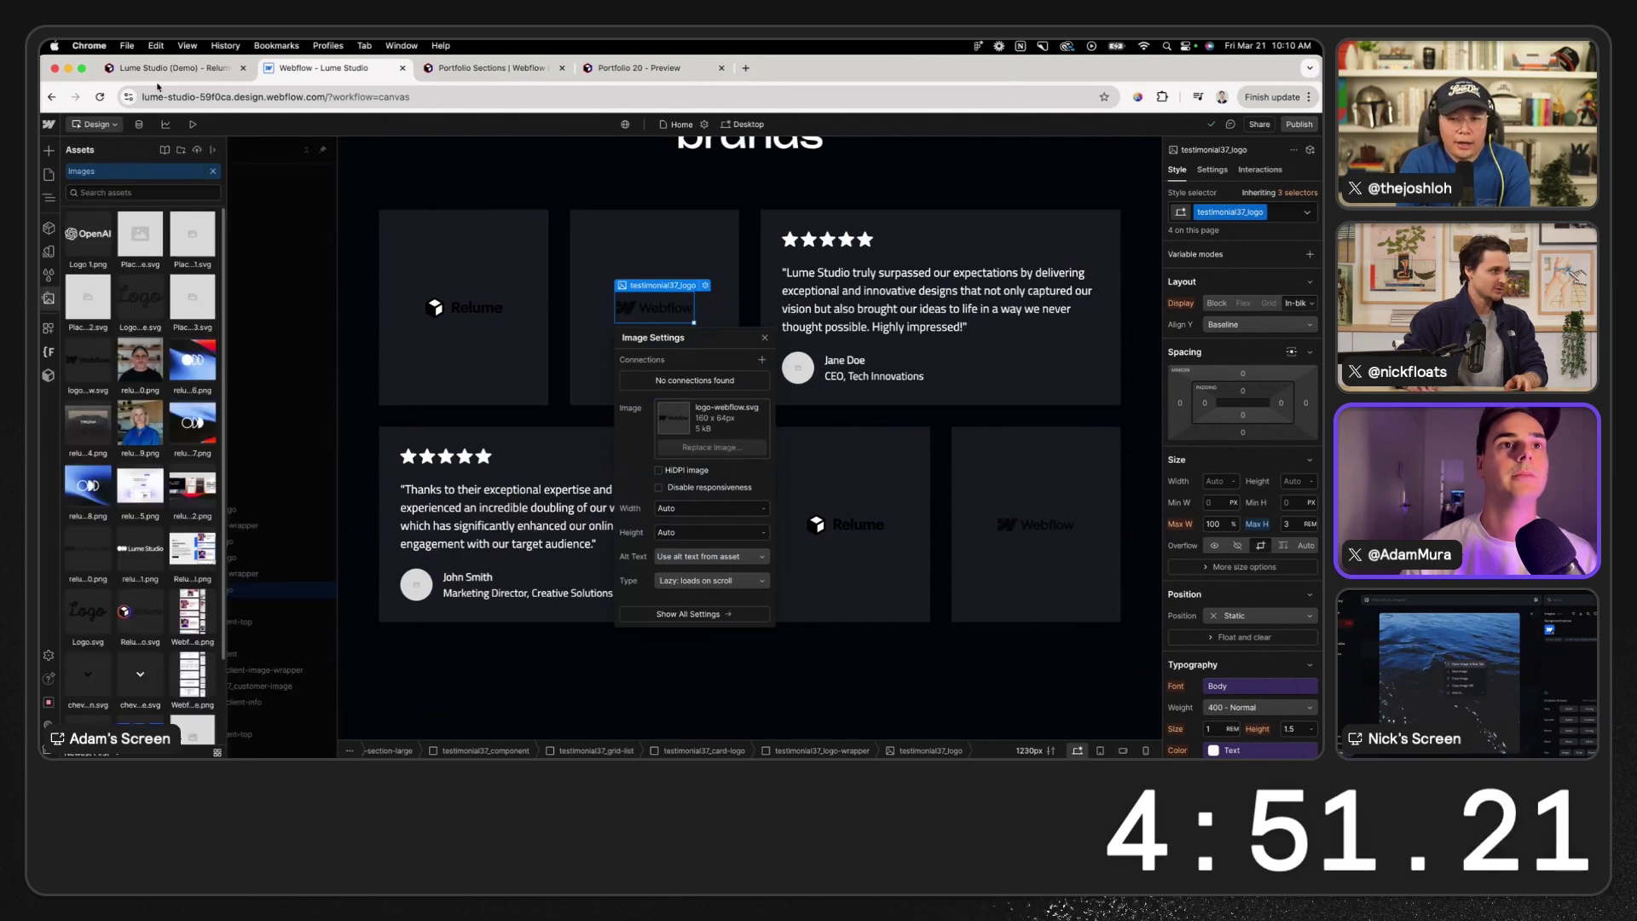
click(196, 151)
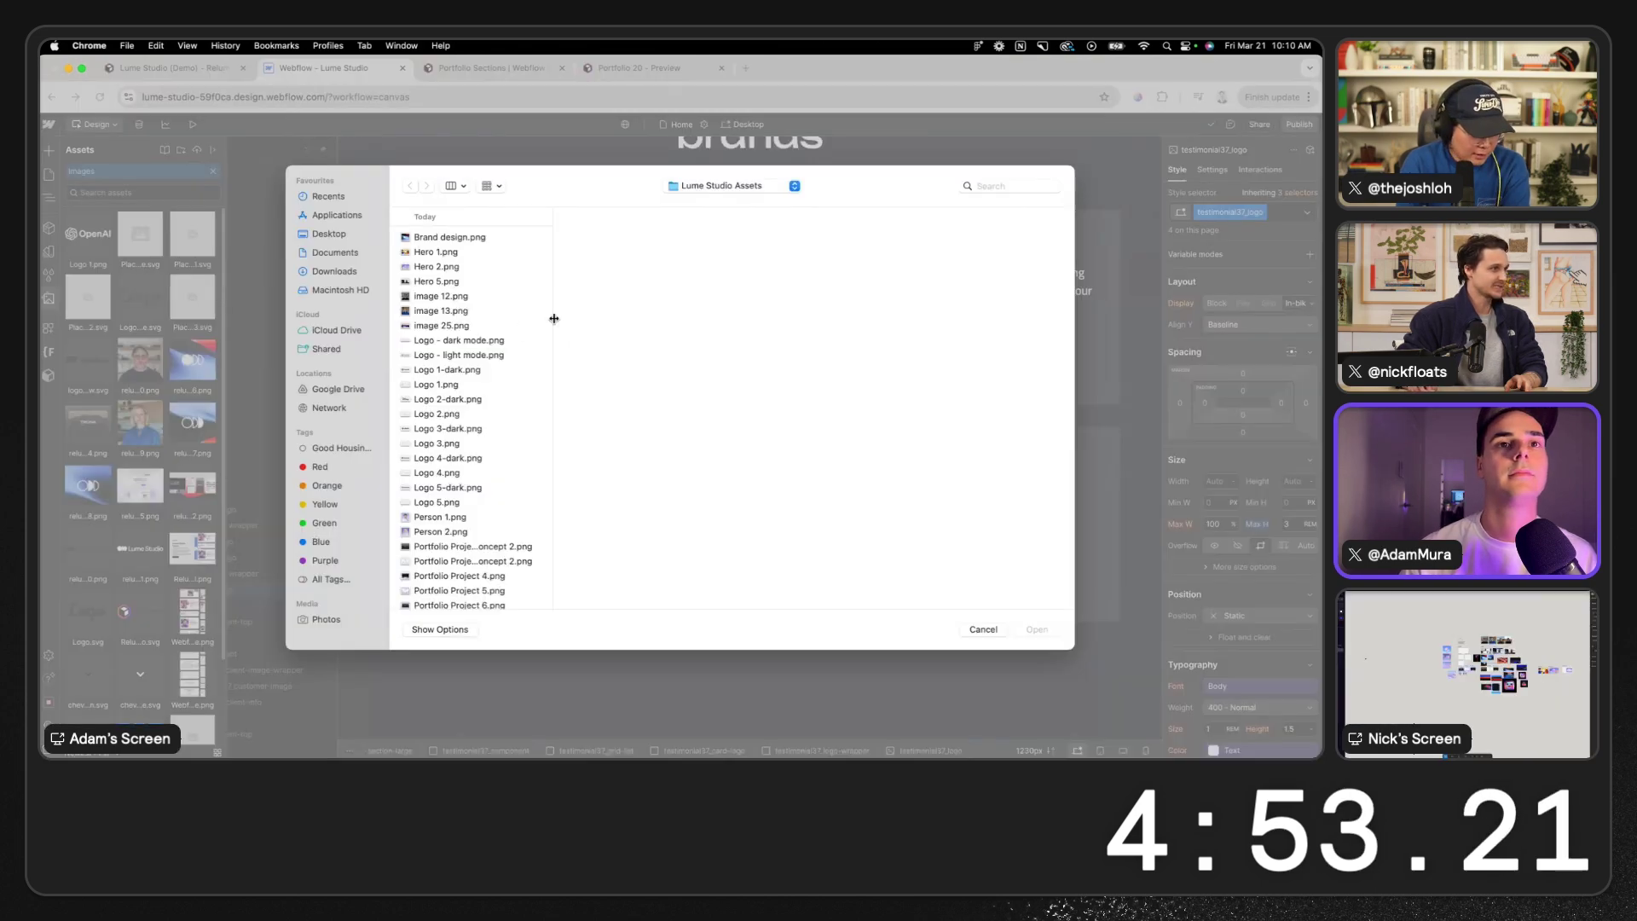
click(453, 356)
click(452, 371)
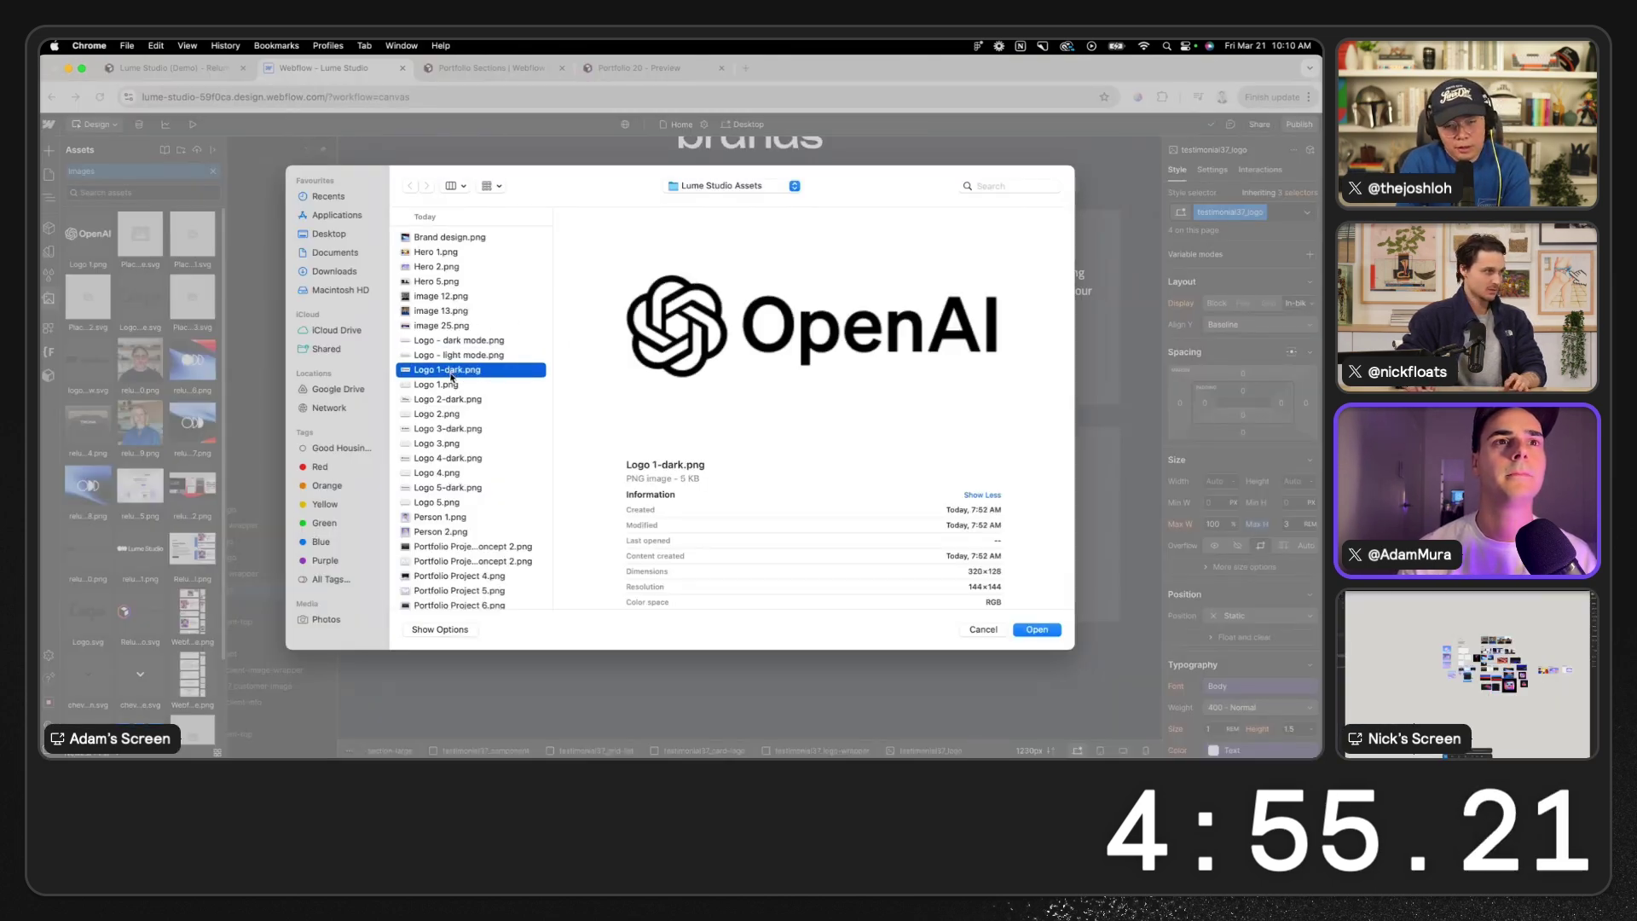
click(451, 386)
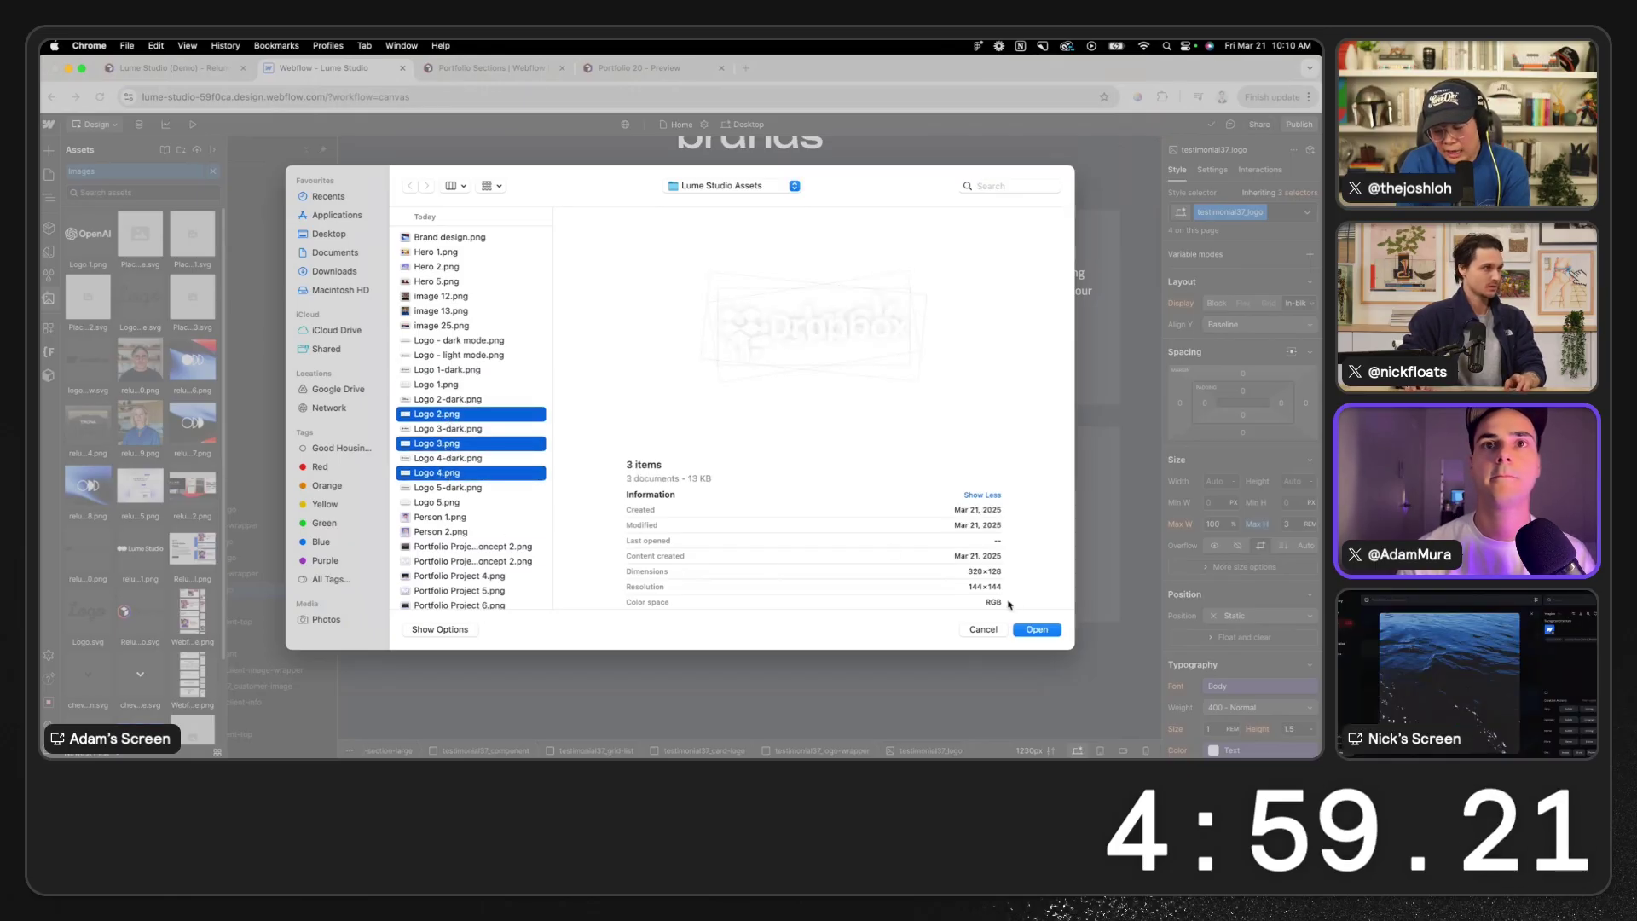
click(1037, 630)
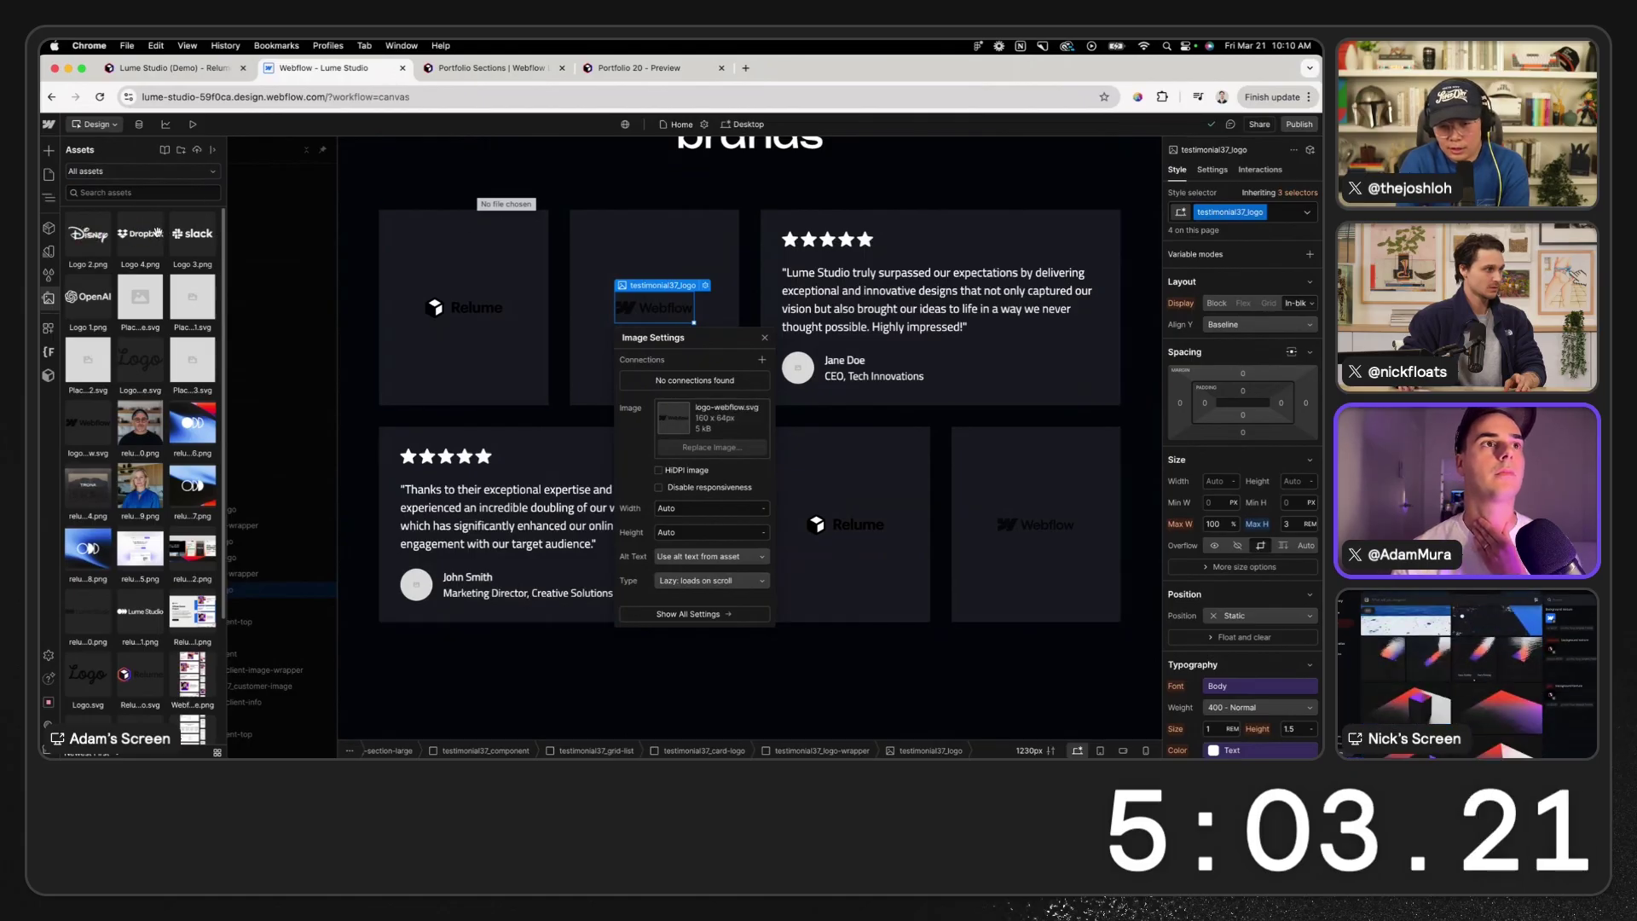
- Set Logo 1.png as the image of the Relume logo in the first testimonial row
click(444, 307)
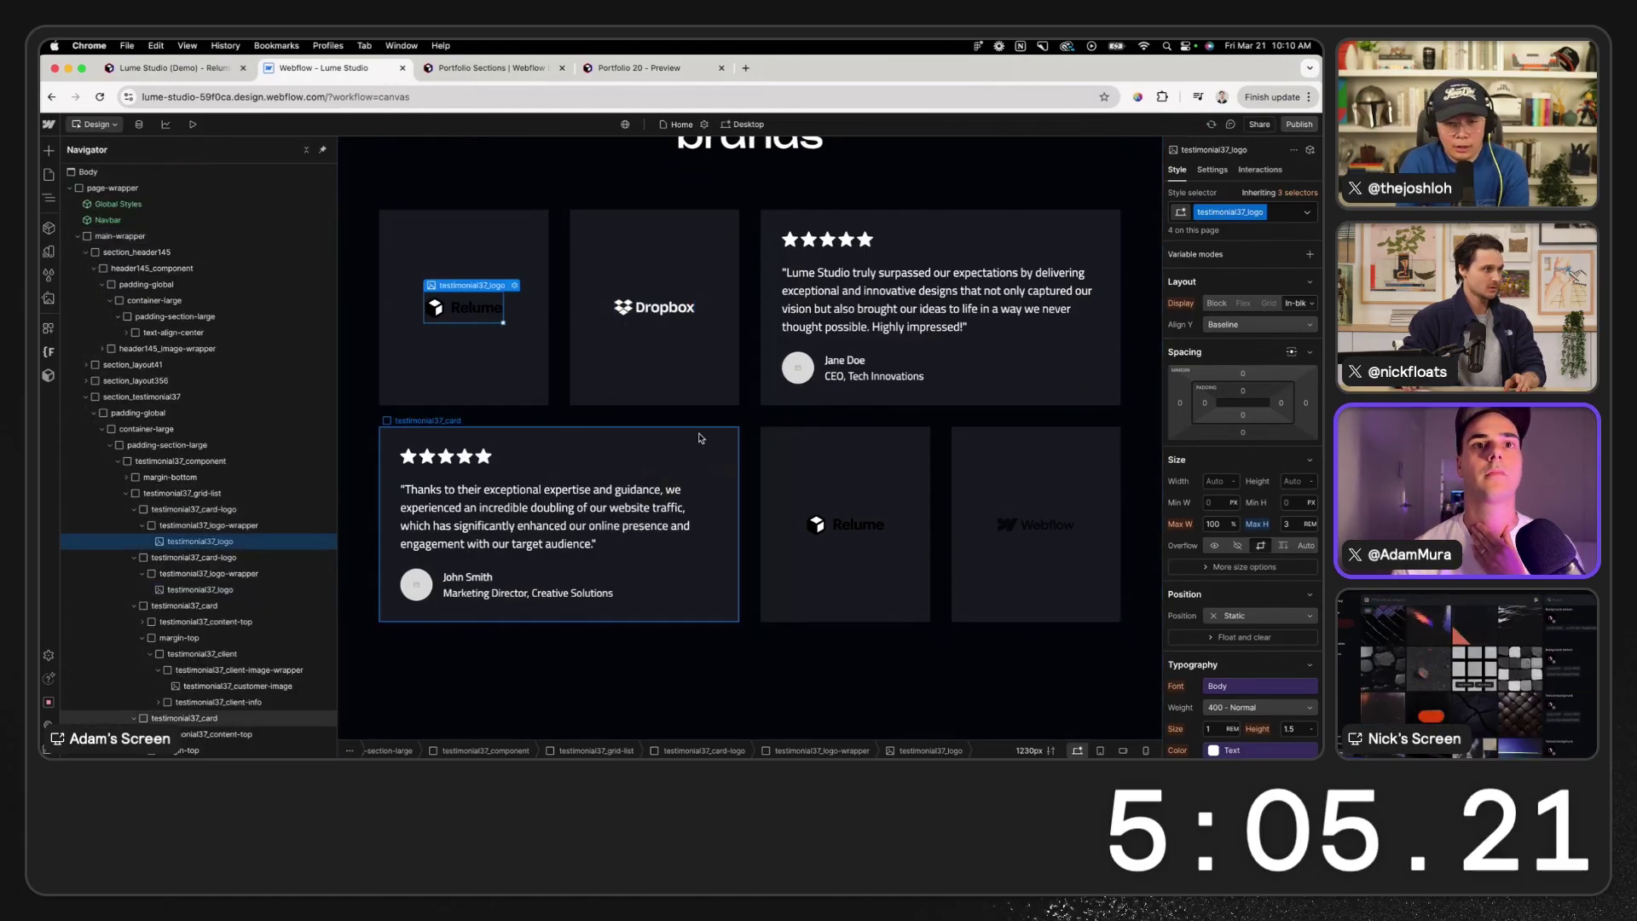
click(515, 285)
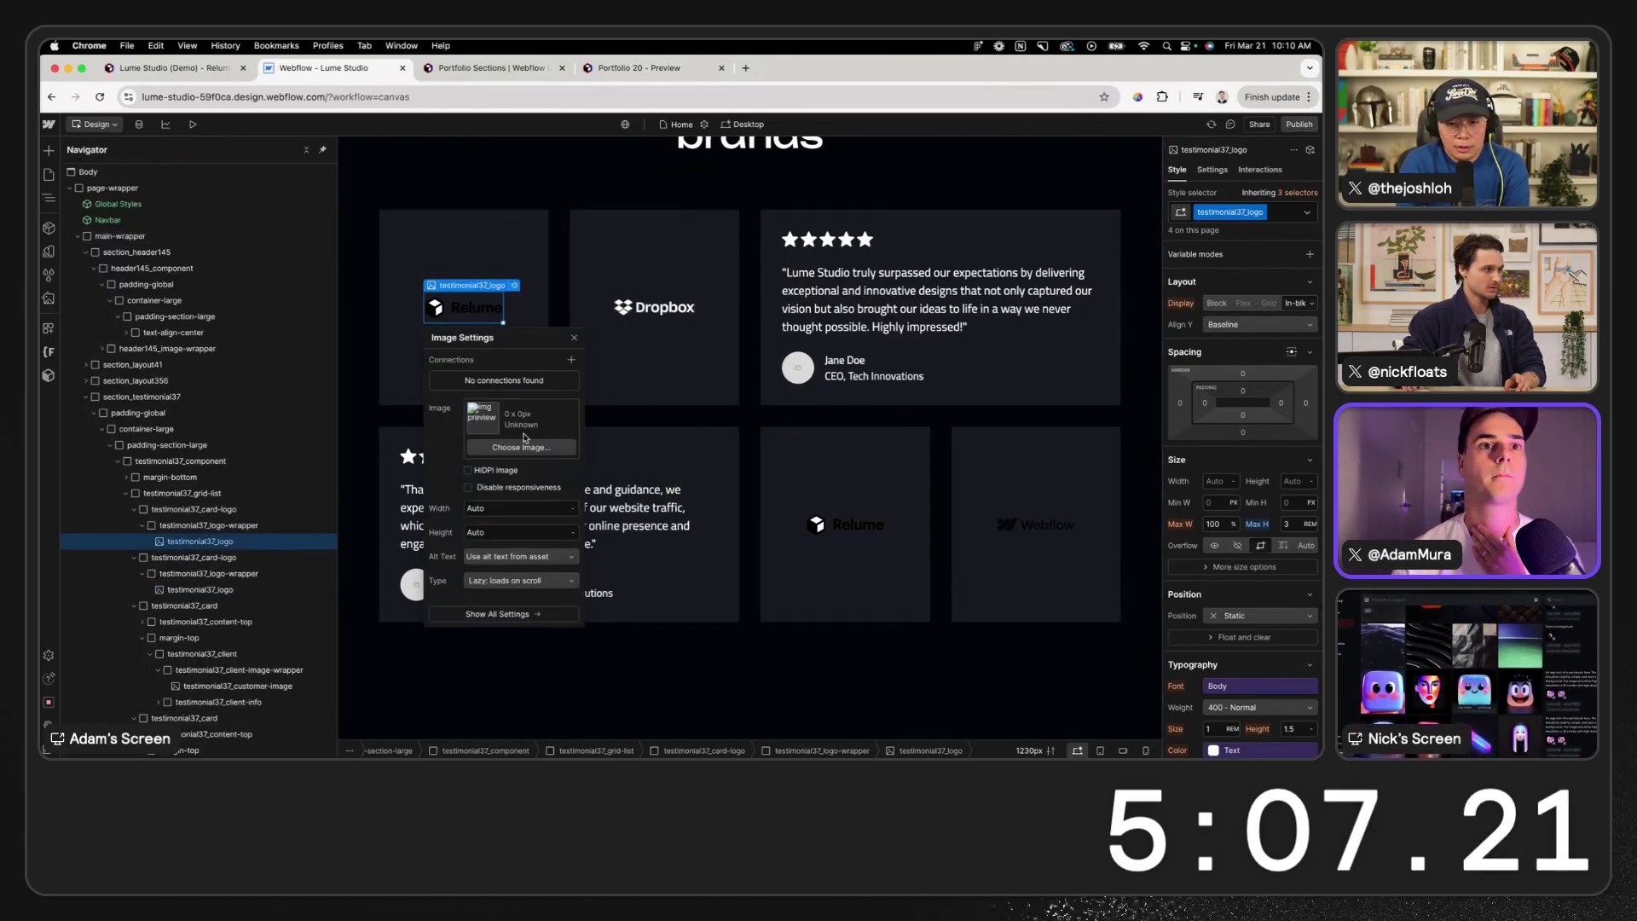
key(j)
click(70, 313)
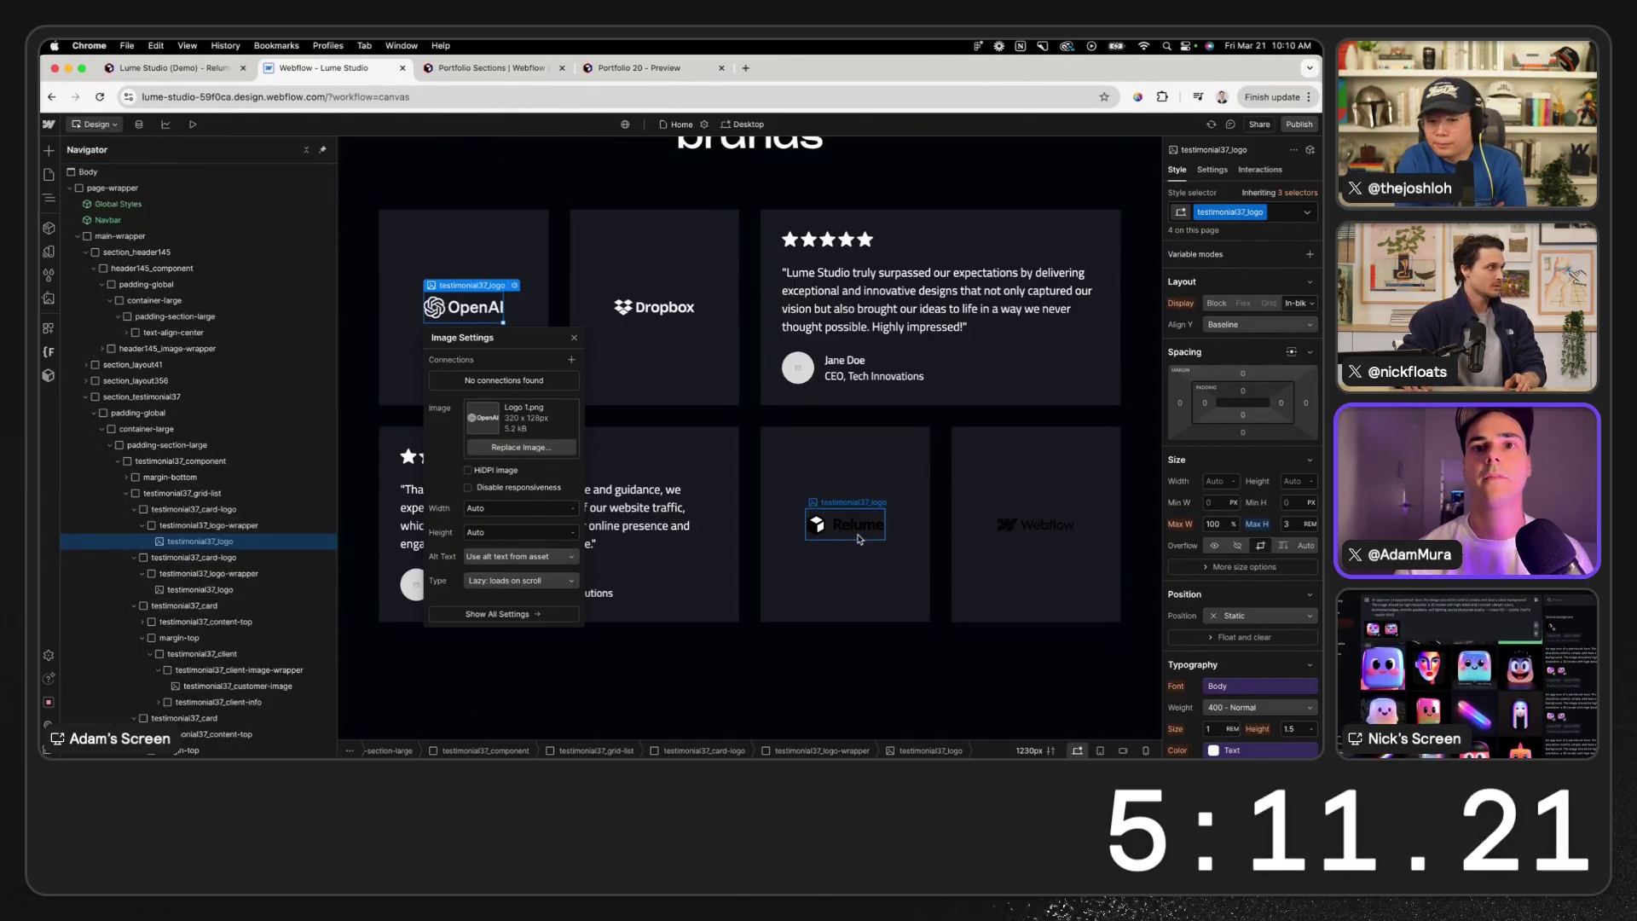
- Replace the Relume logo in the second testimonial row with Logo 3.png
click(854, 534)
click(896, 503)
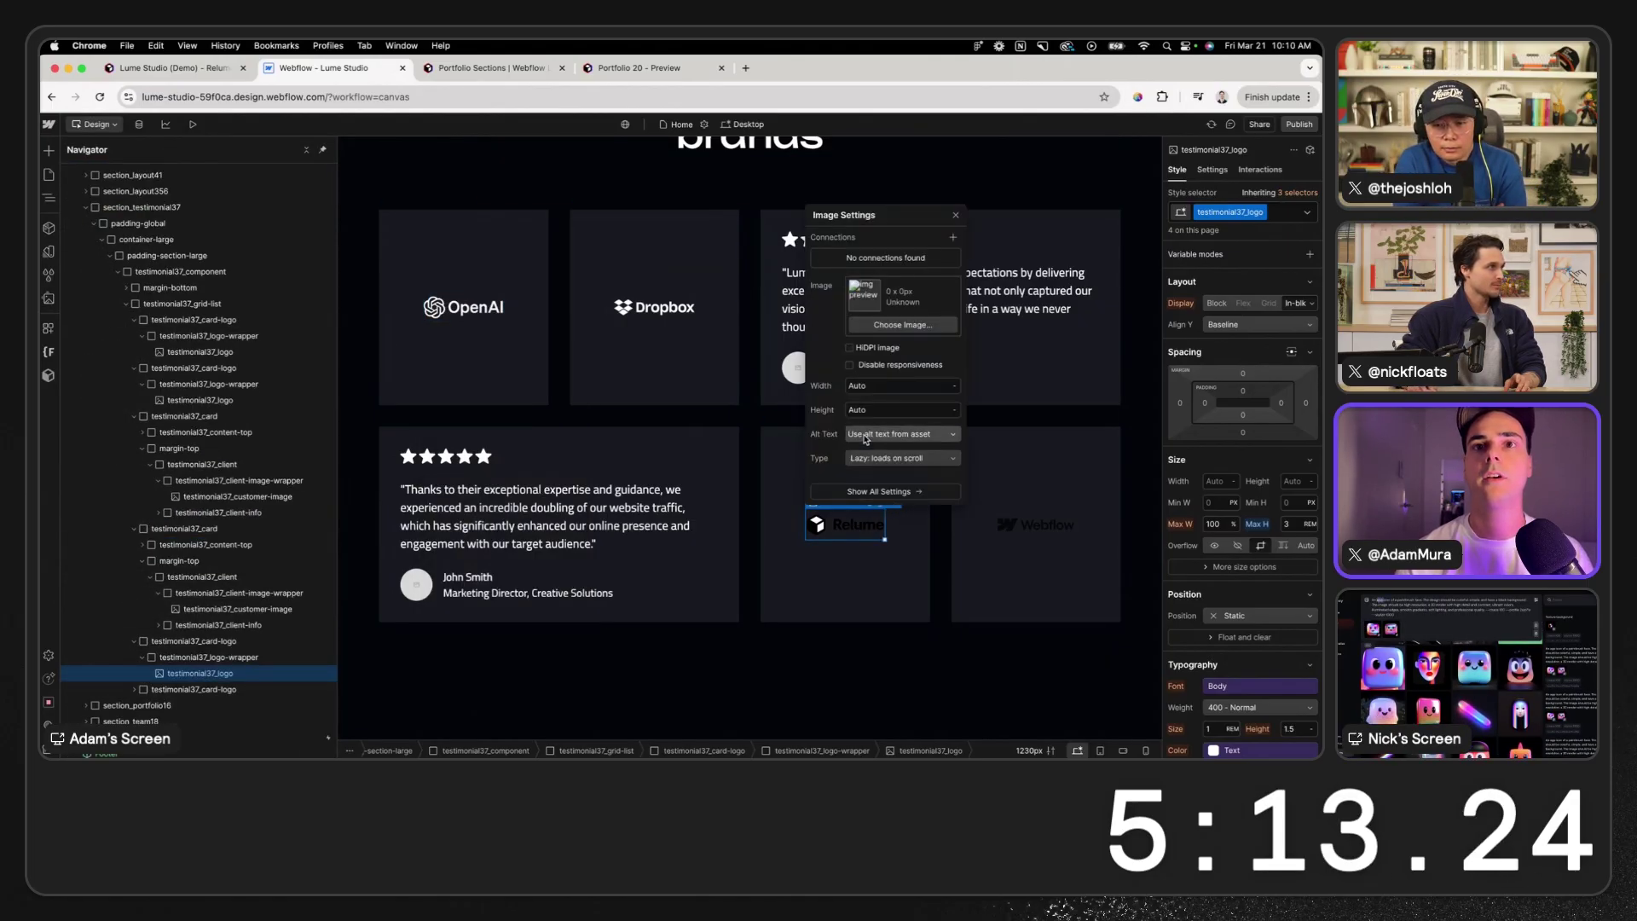
click(876, 323)
click(203, 245)
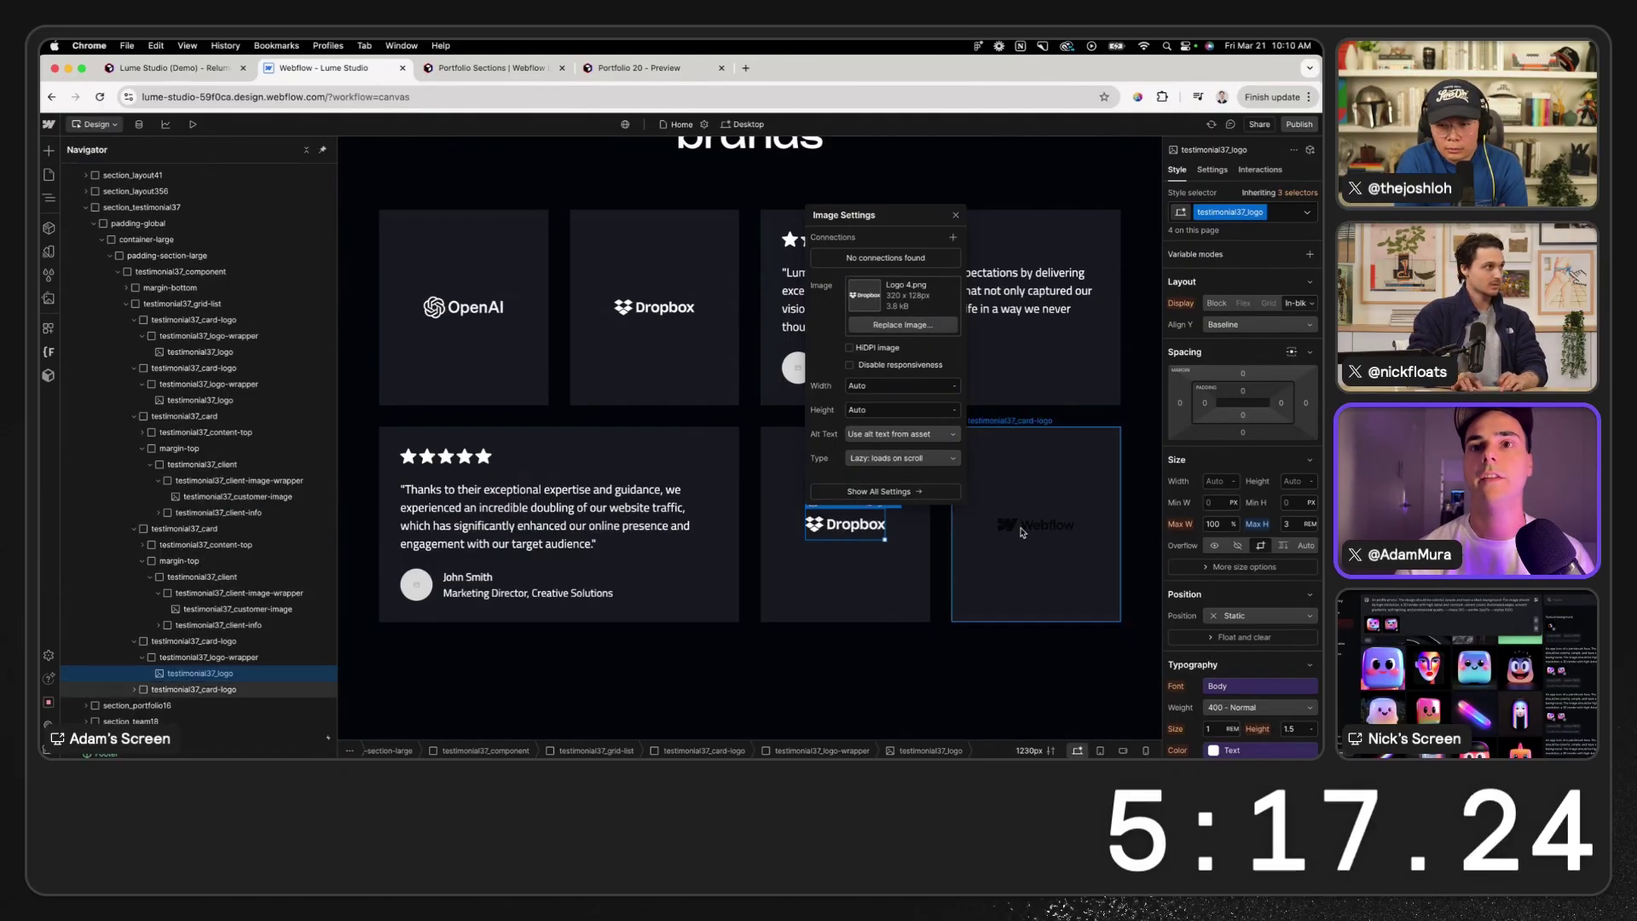
click(920, 331)
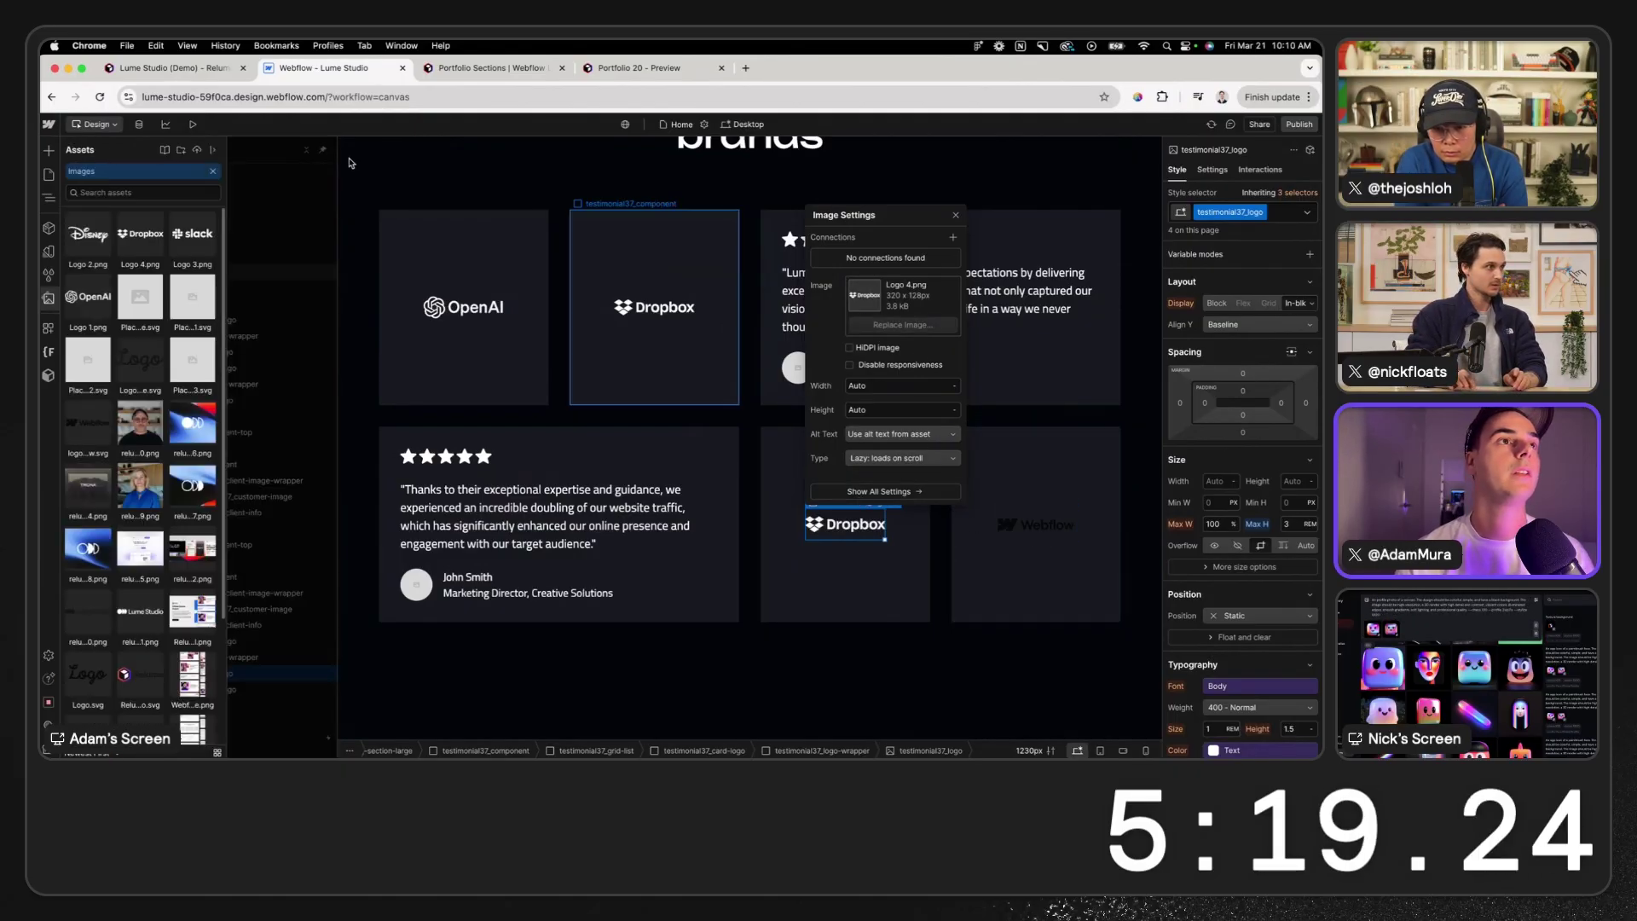
click(203, 246)
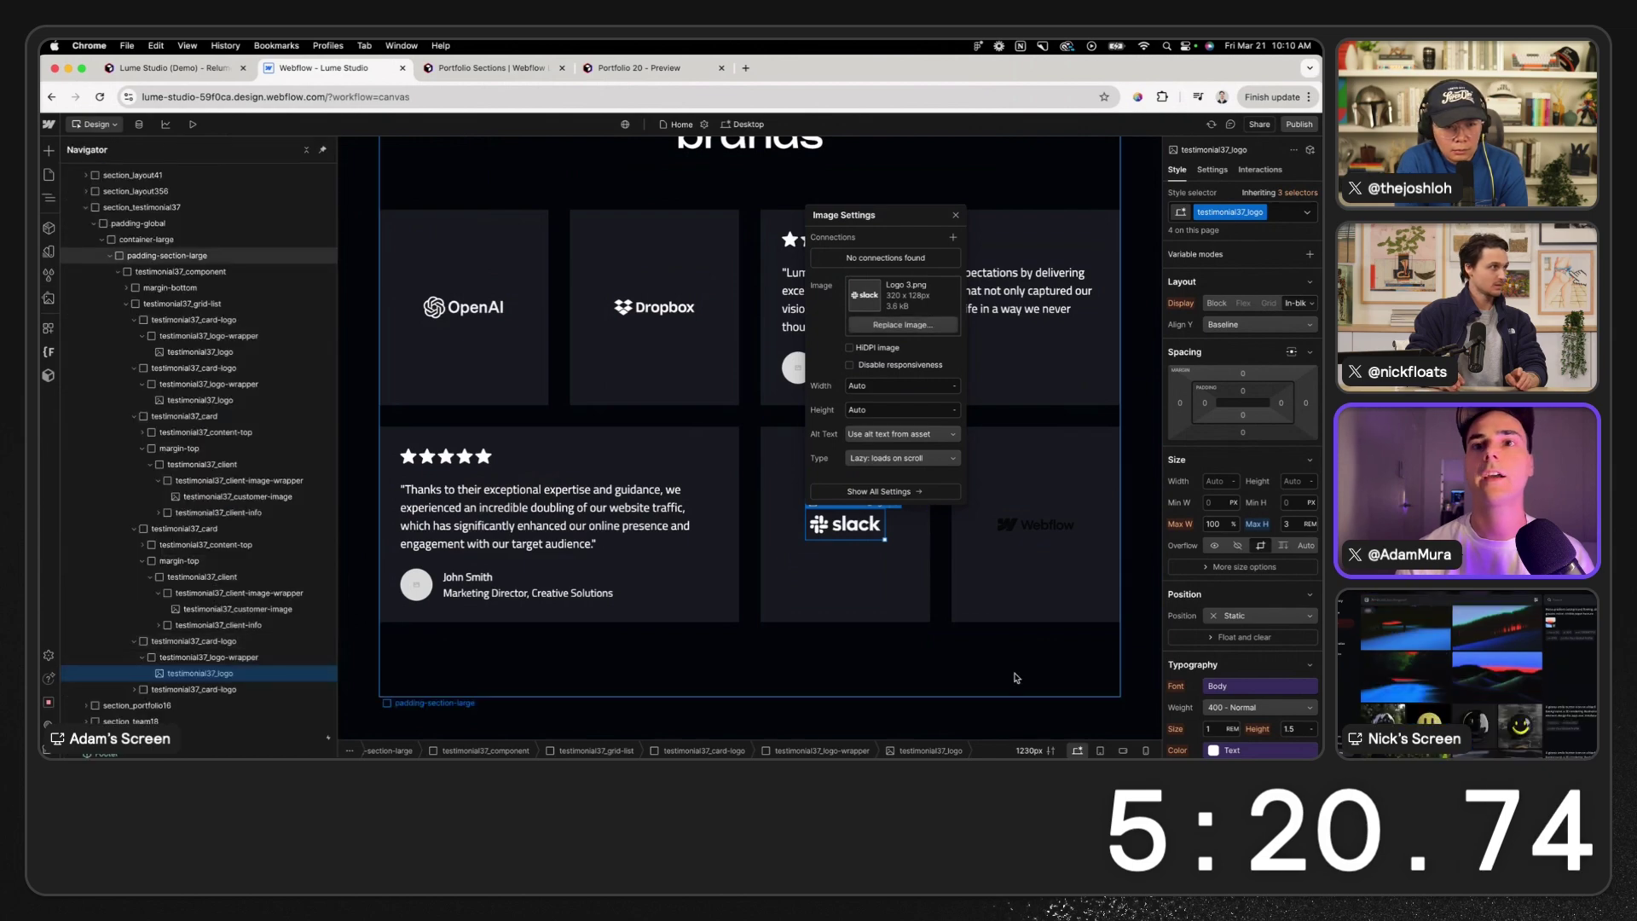
- Replace the Webflow logo in the second testimonial row with Logo 2.png
click(1065, 527)
click(1088, 503)
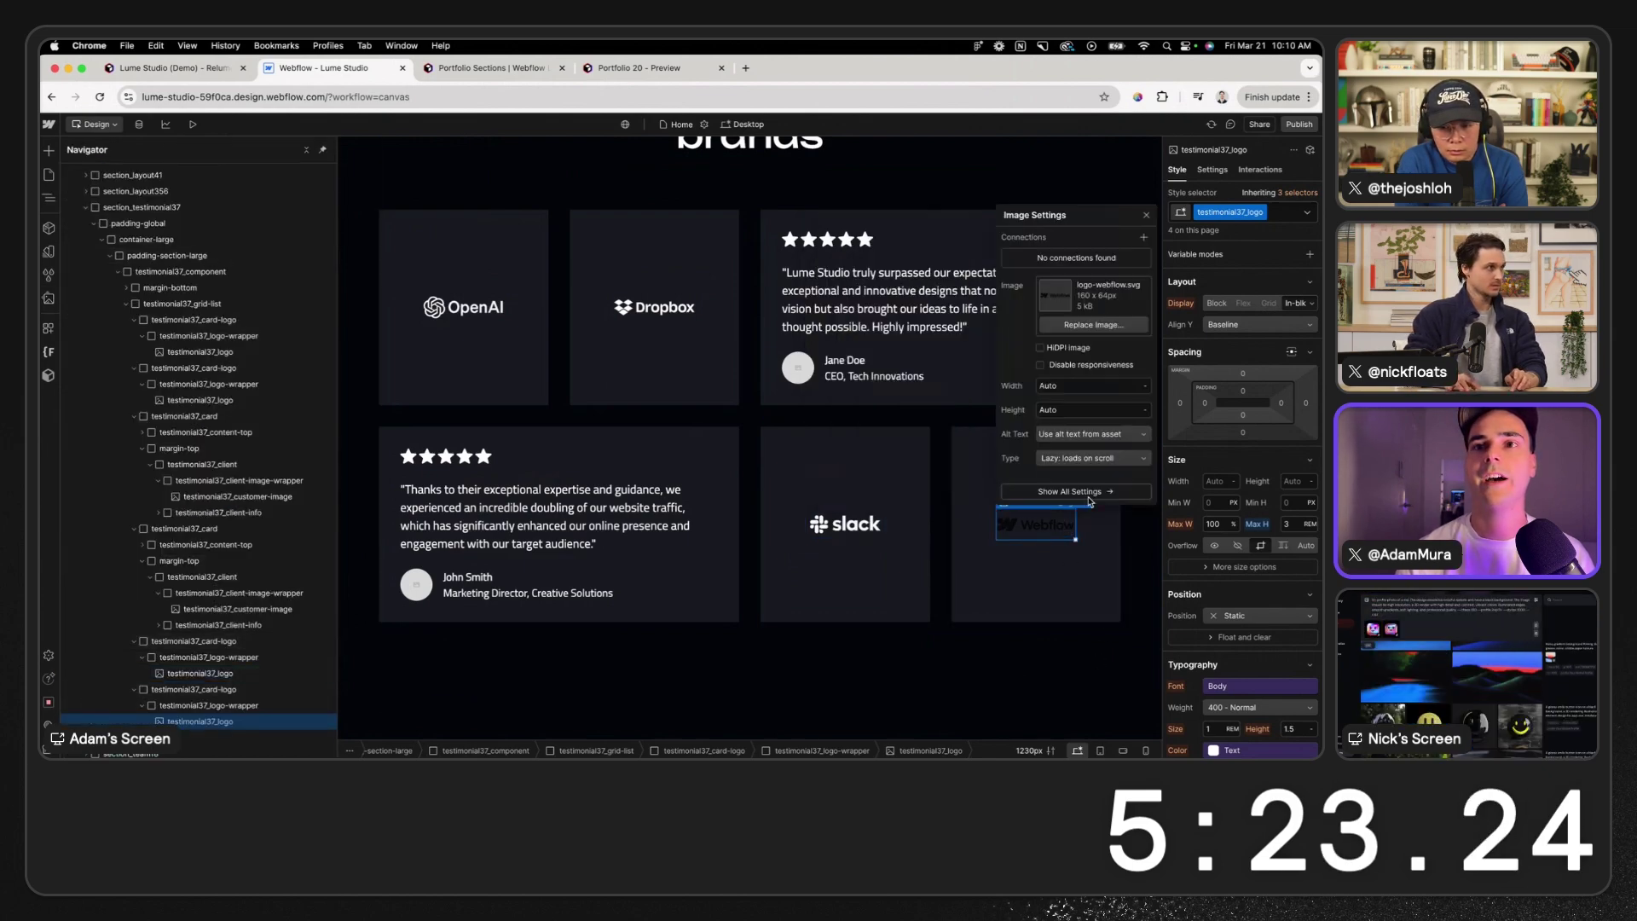
click(1075, 325)
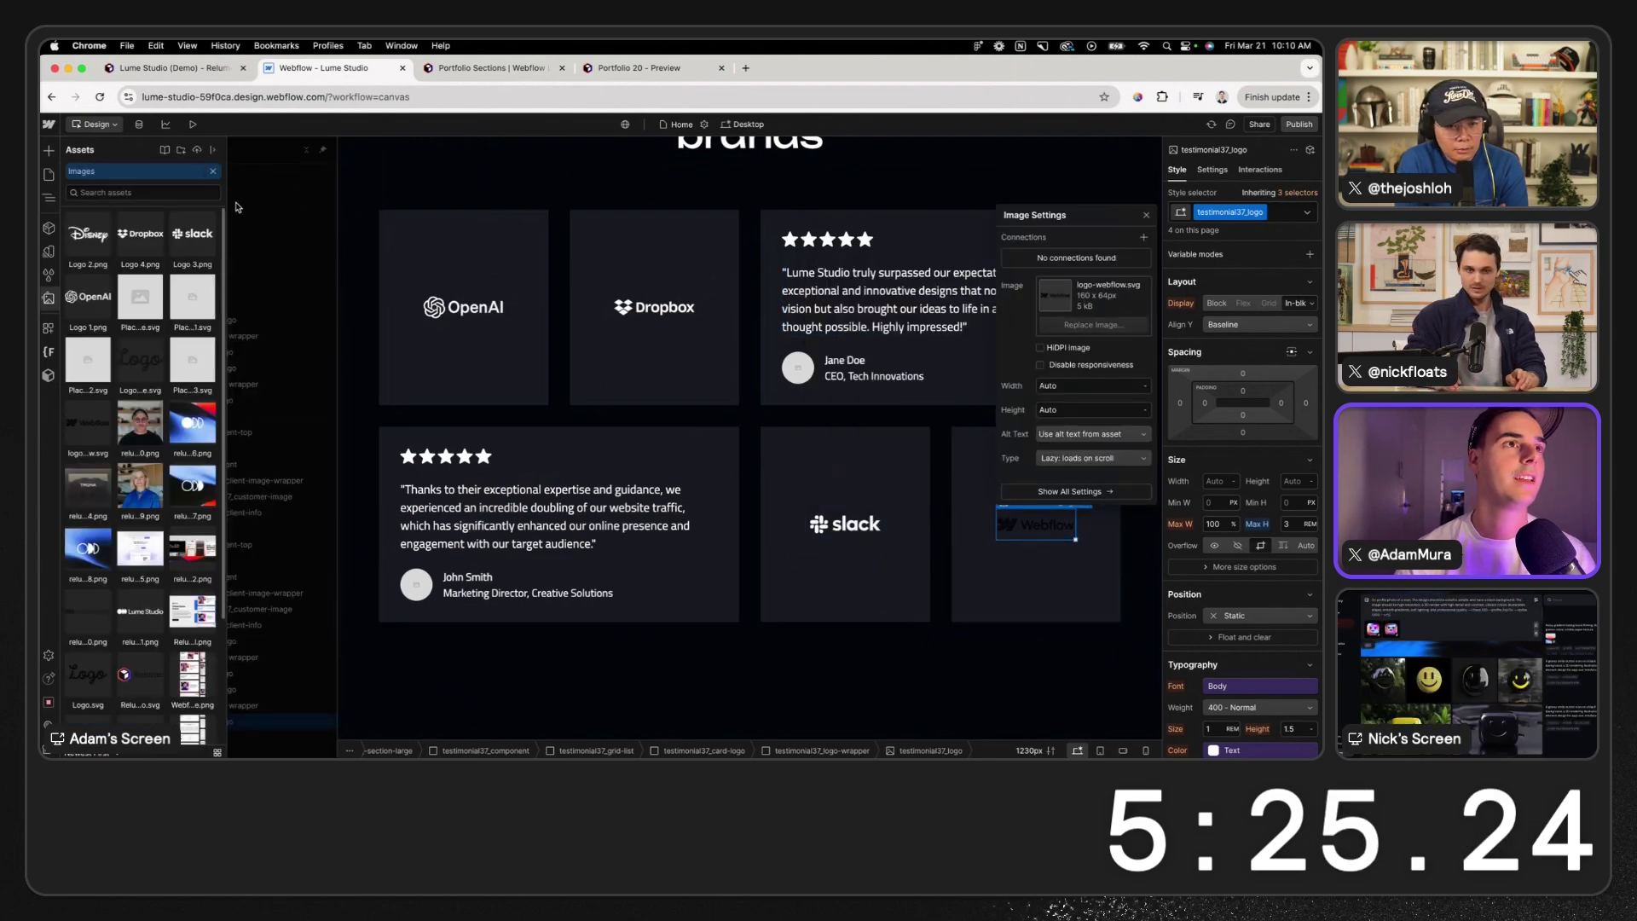
click(89, 236)
- Reduce the gap between the cards in the testimonial grid list
click(734, 465)
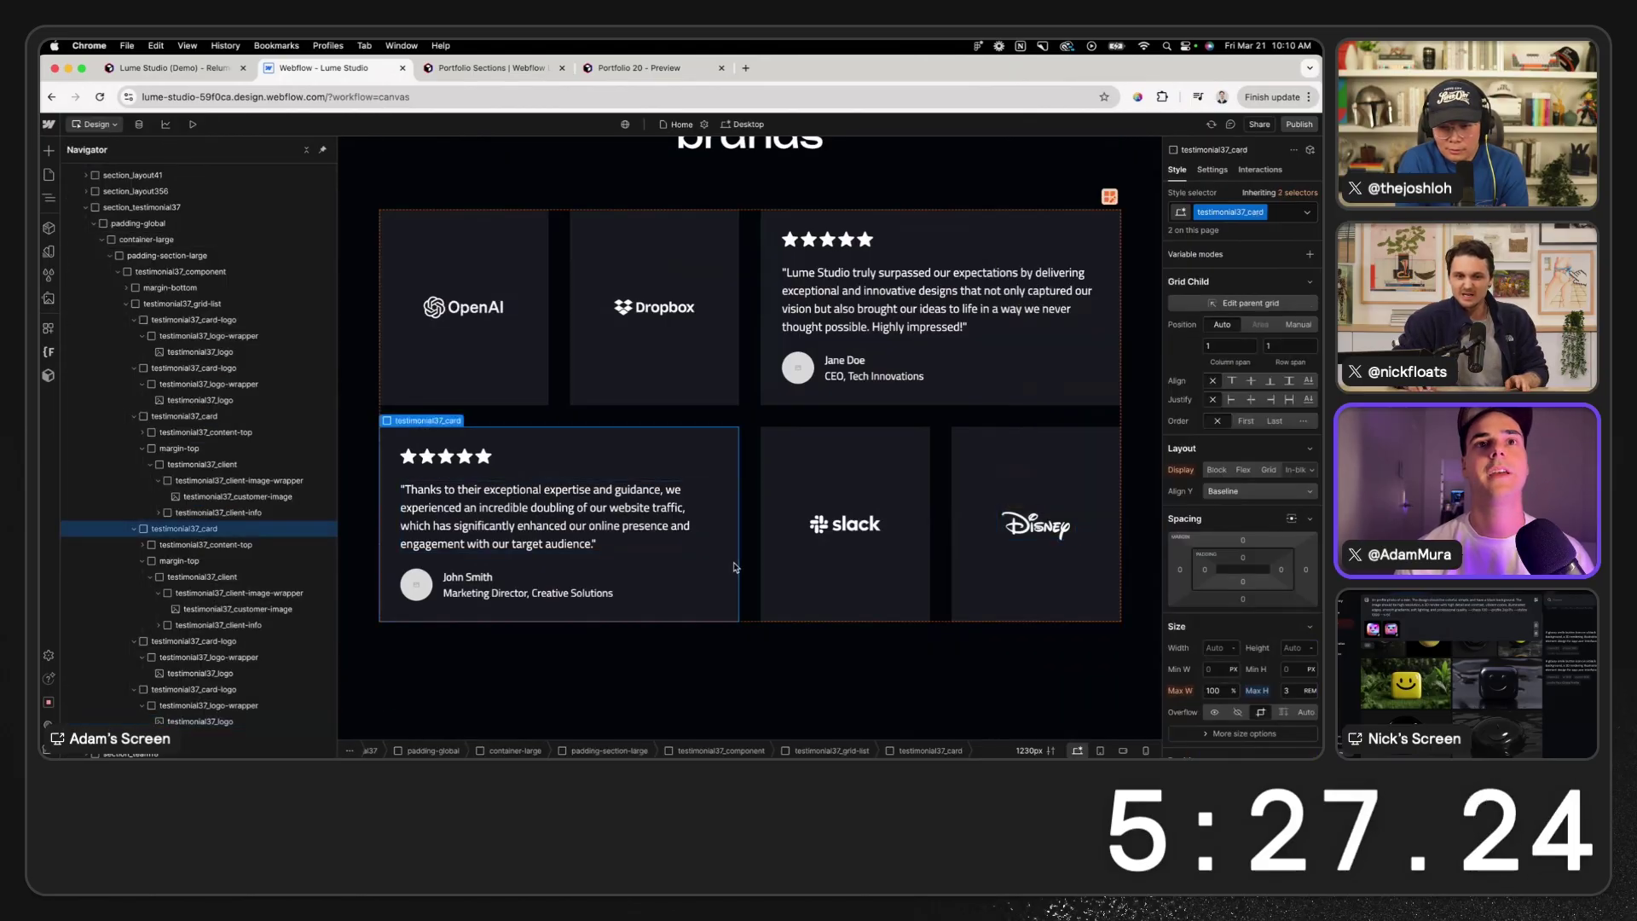
scroll(735, 511, up, 3)
scroll(735, 567, down, 1)
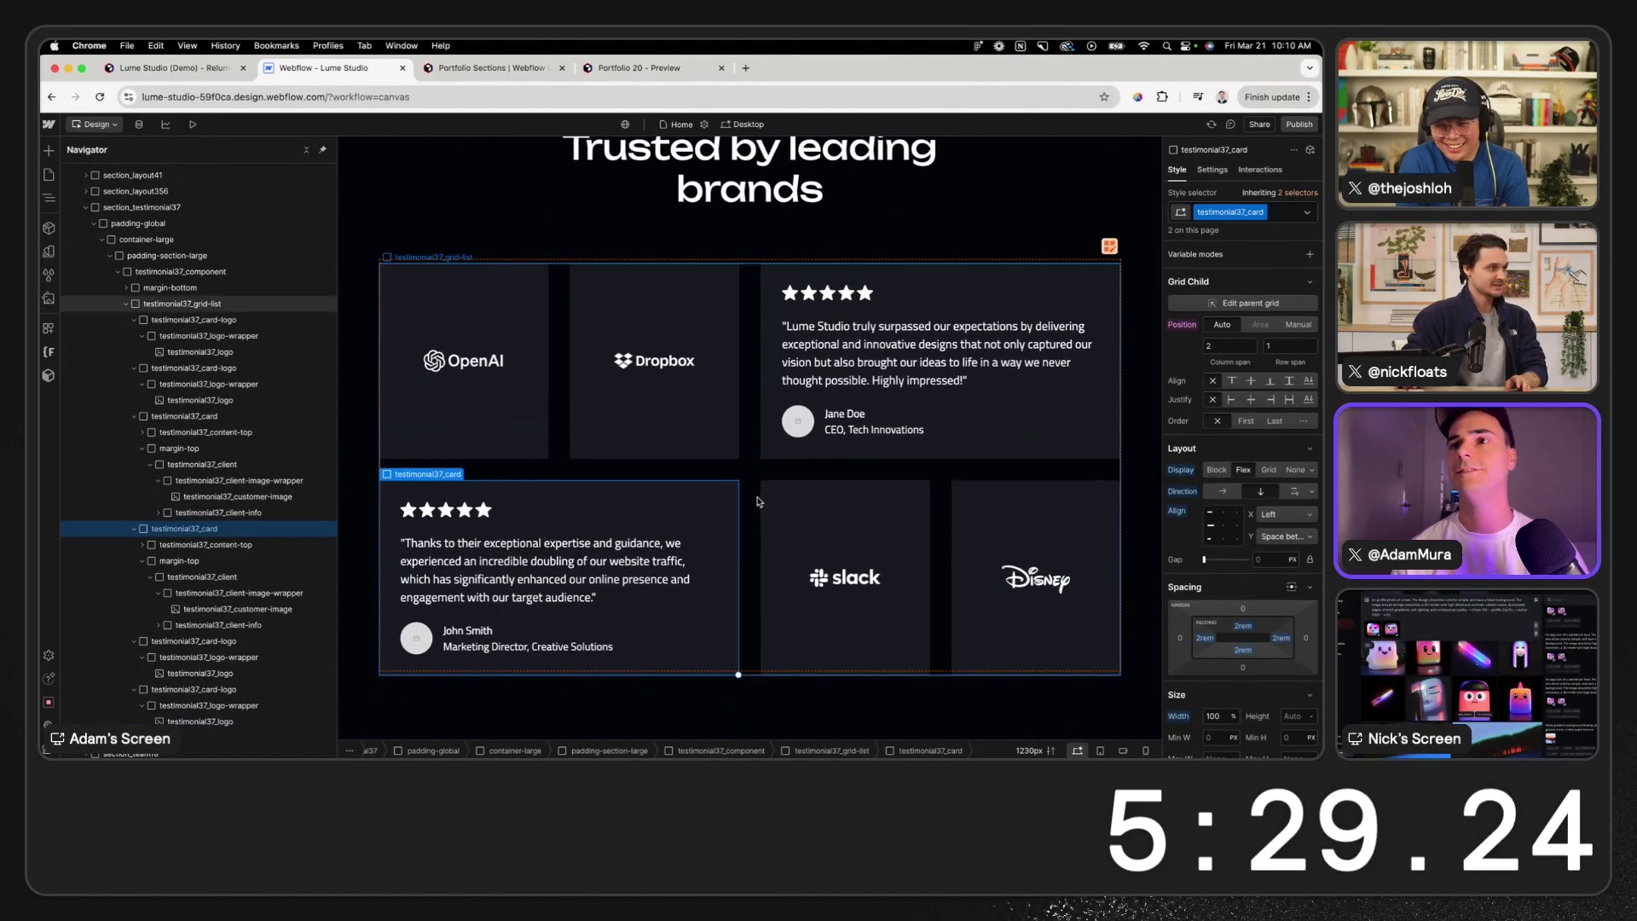
click(749, 546)
click(1269, 429)
text(1v --stylize 1000 --v 6.1)
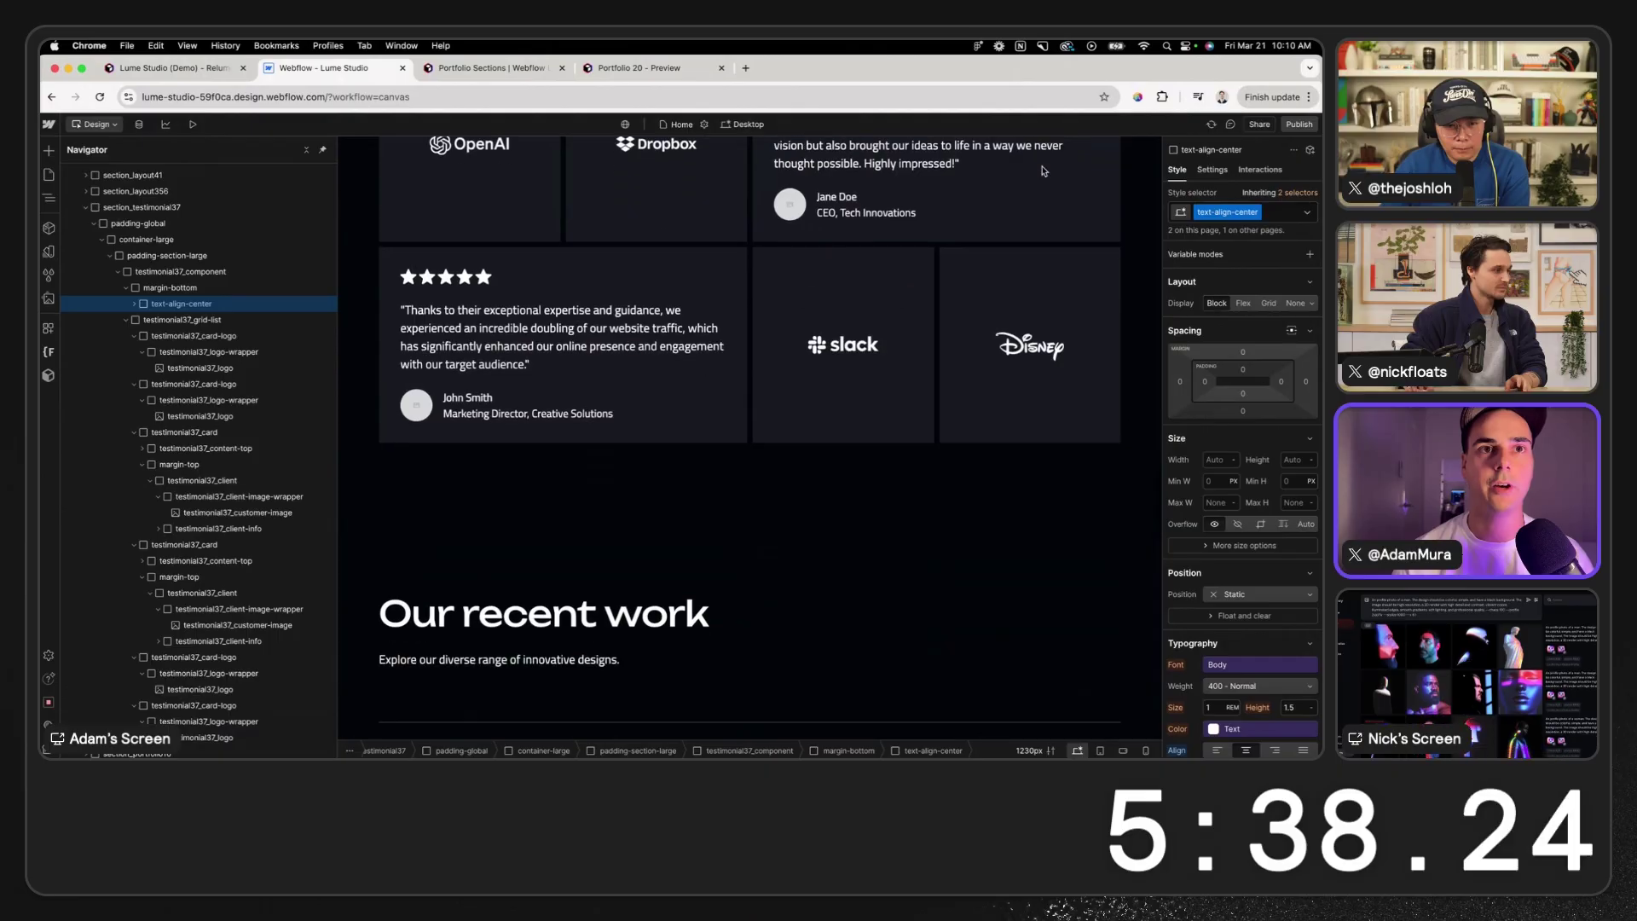
- Delete the star ratings and their empty margin-bottom wrappers from both testimonial quote cards
scroll(853, 341, up, 5)
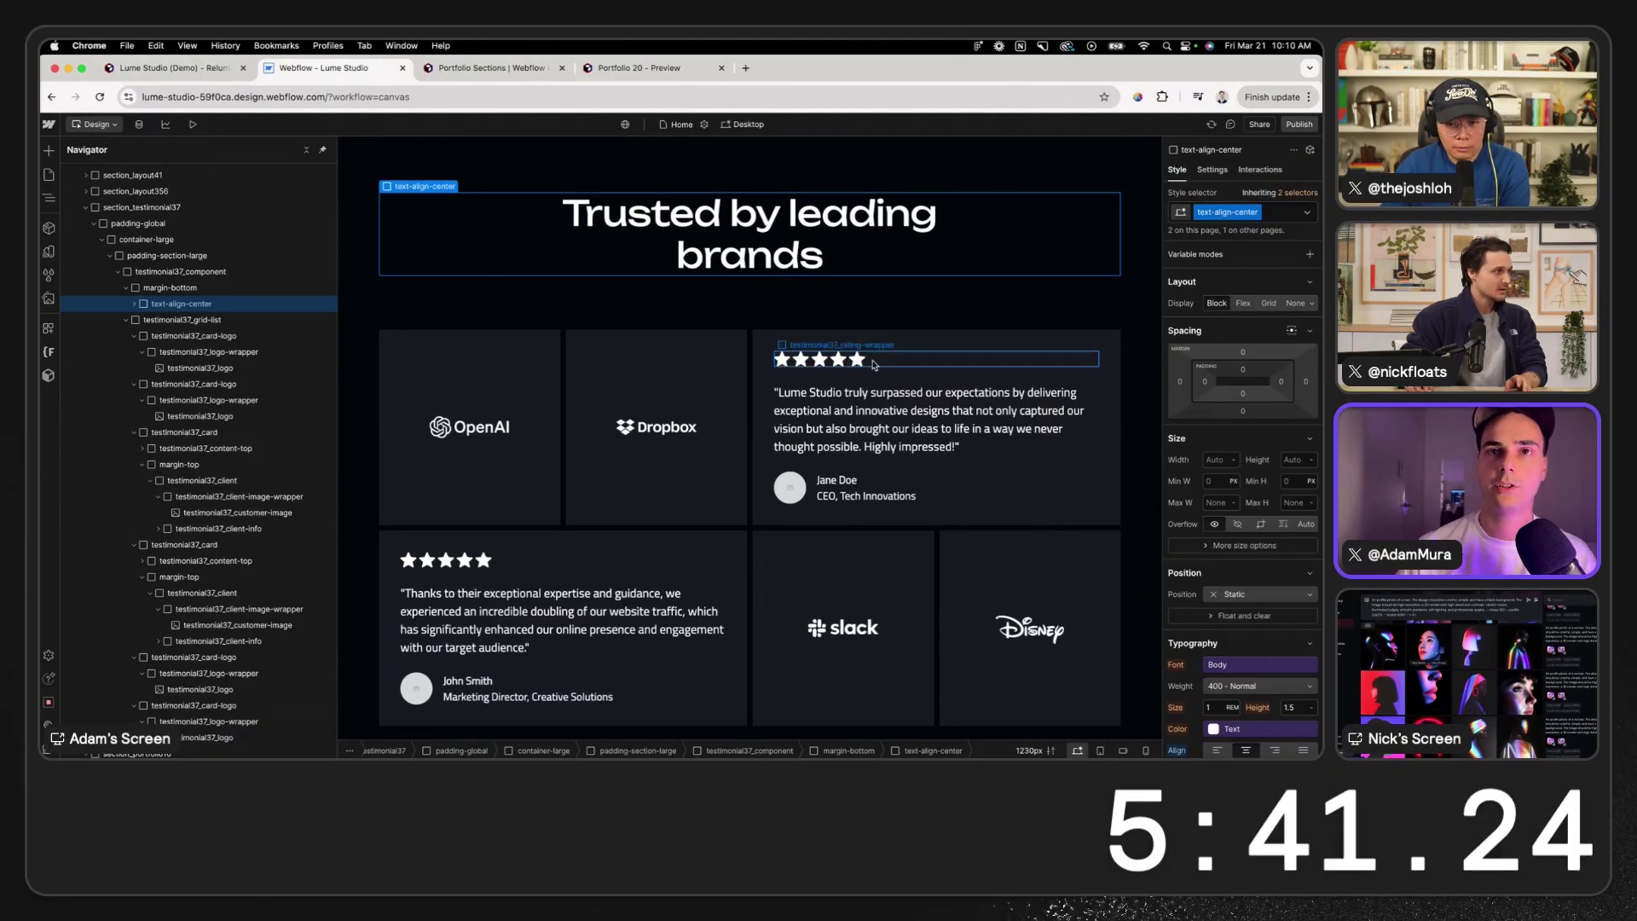
click(874, 365)
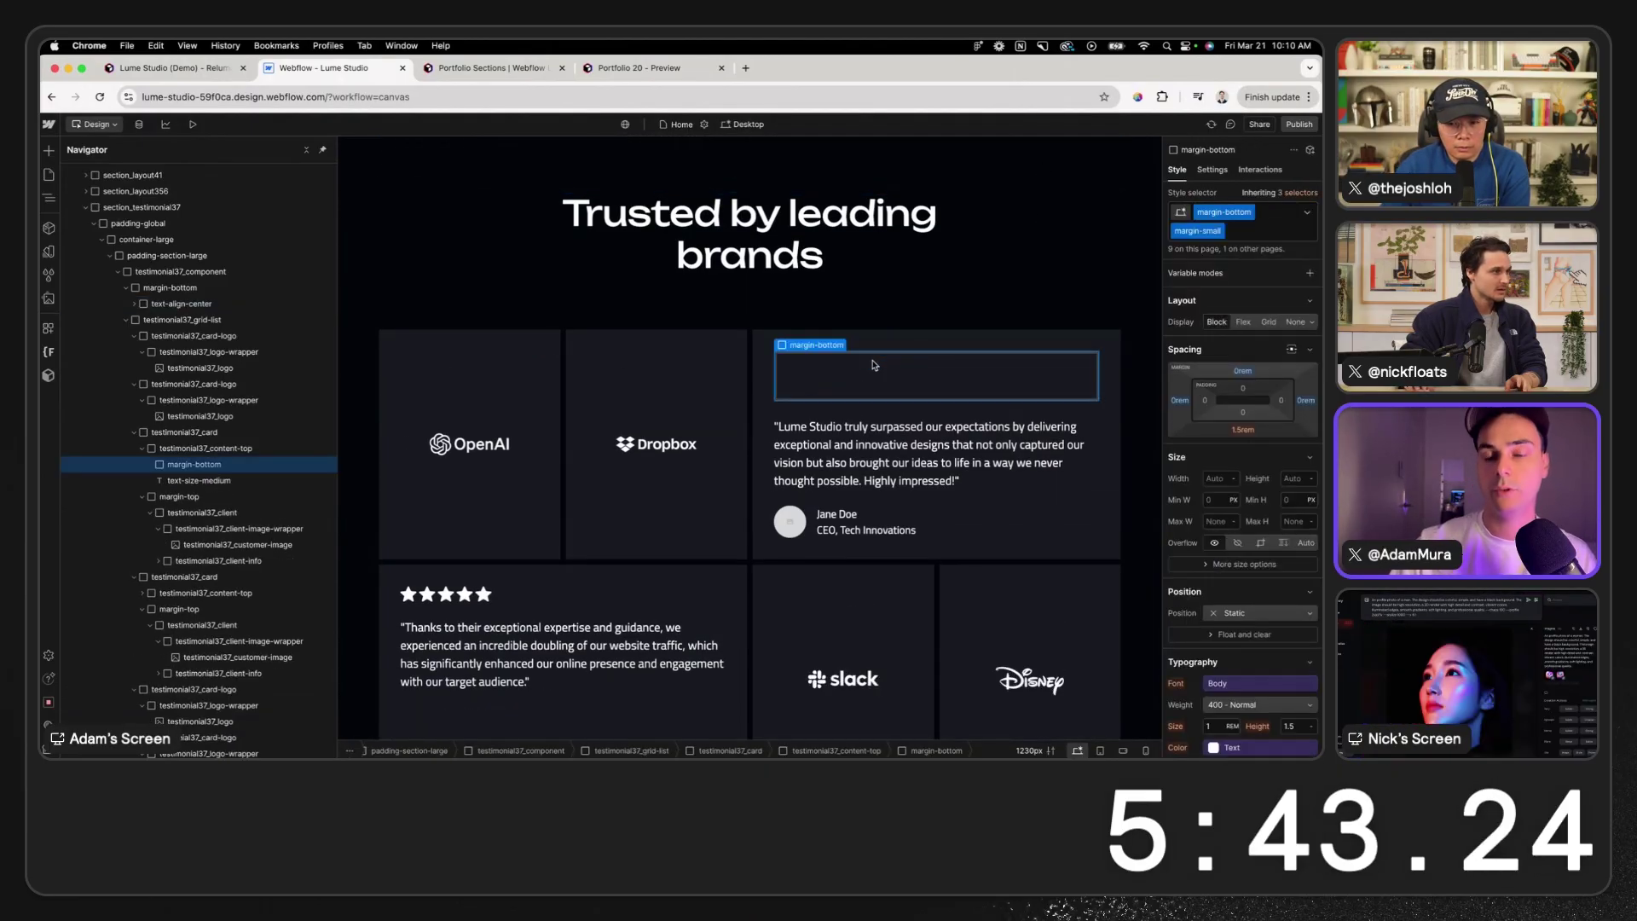
key(Delete)
scroll(596, 400, down, 3)
click(589, 406)
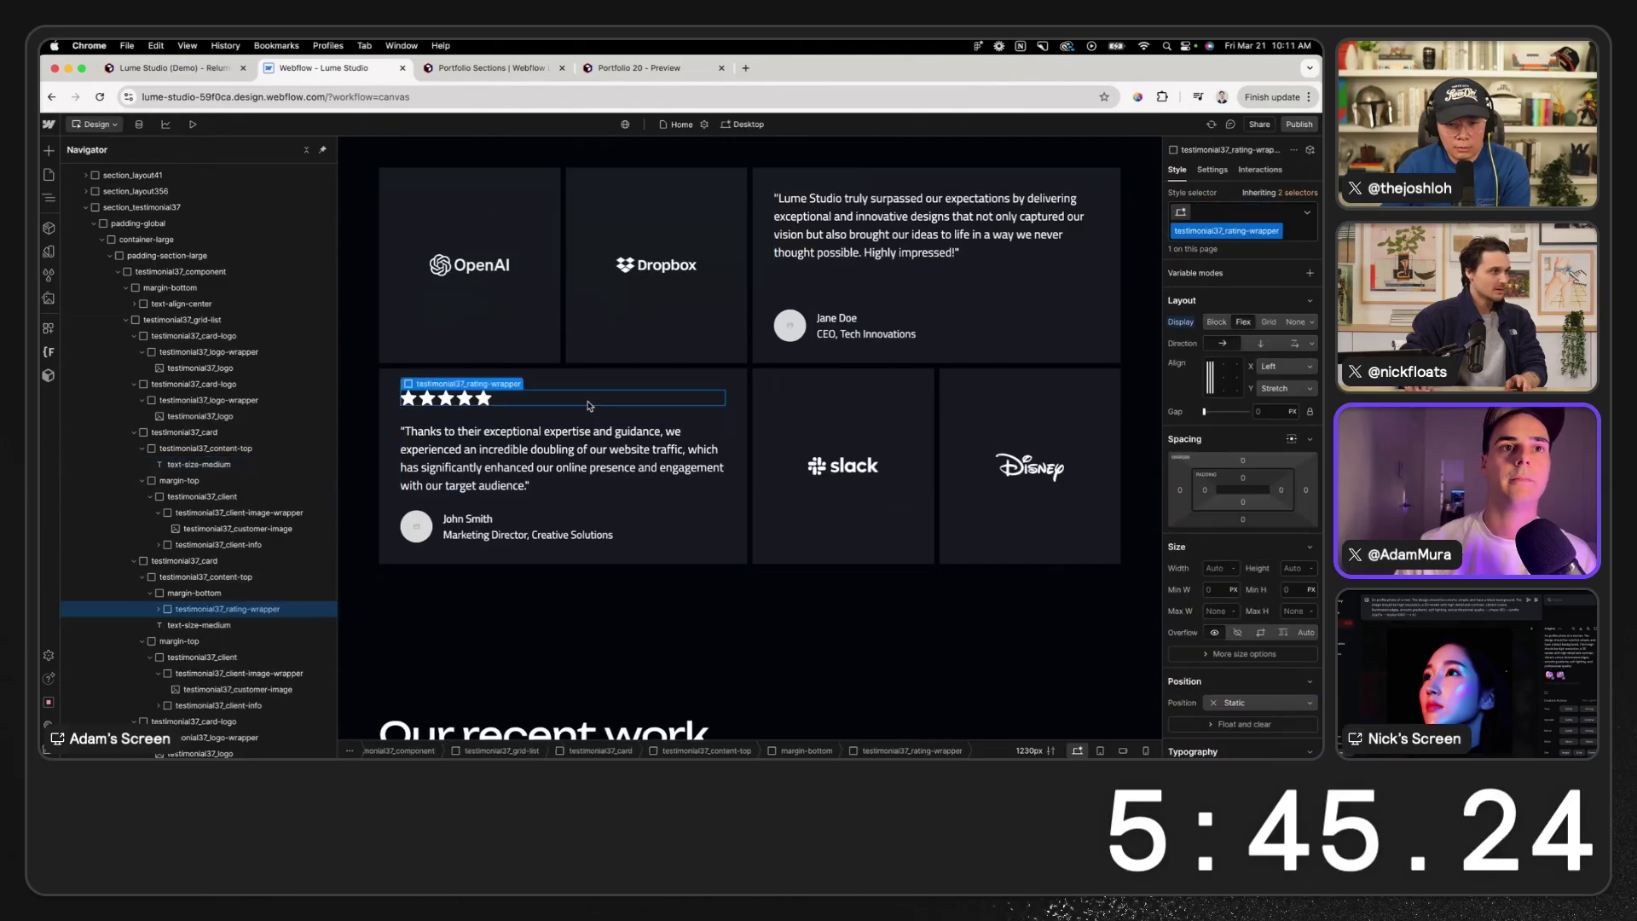
key(Delete)
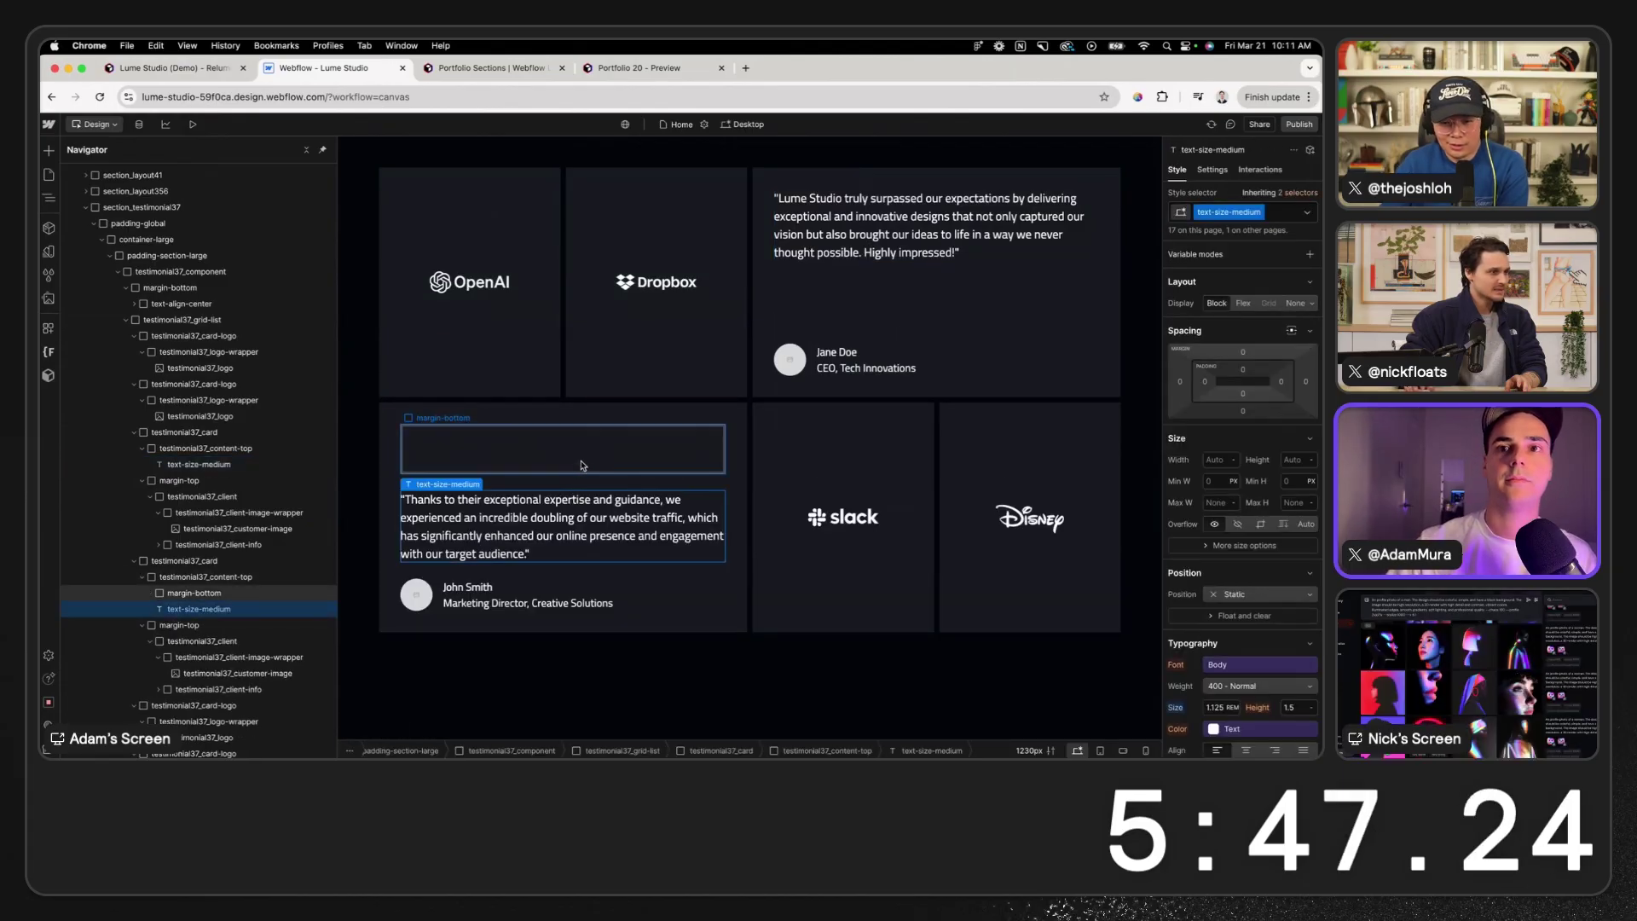
click(582, 465)
key(Delete)
- Set the flex gap of the testimonial37_card class to 4 rem
click(725, 486)
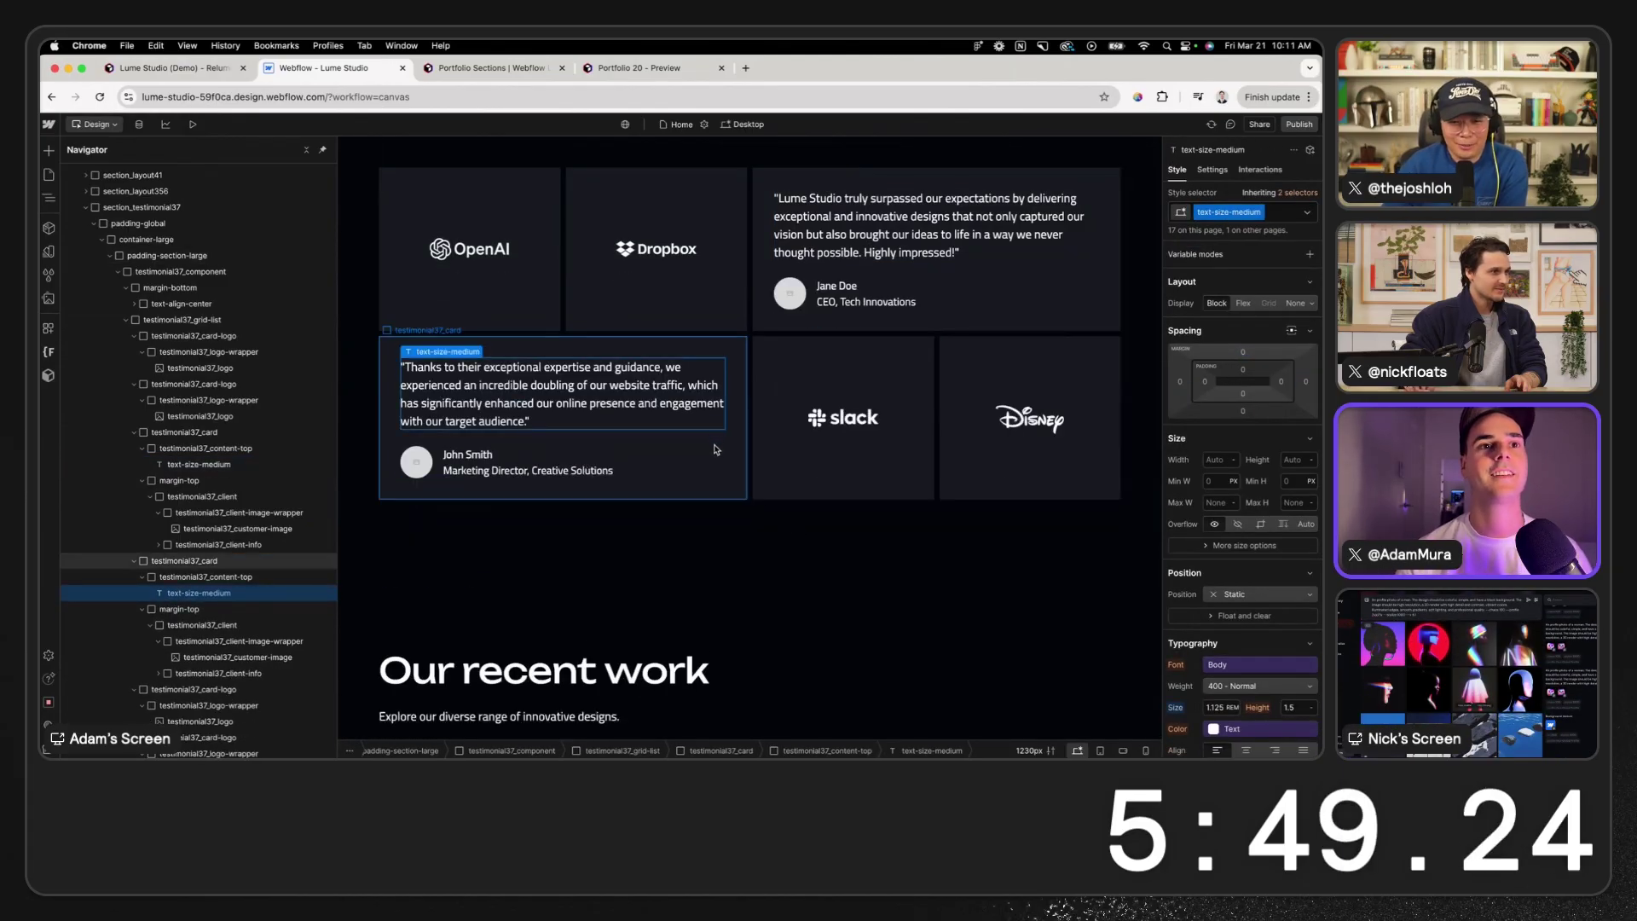
click(1262, 559)
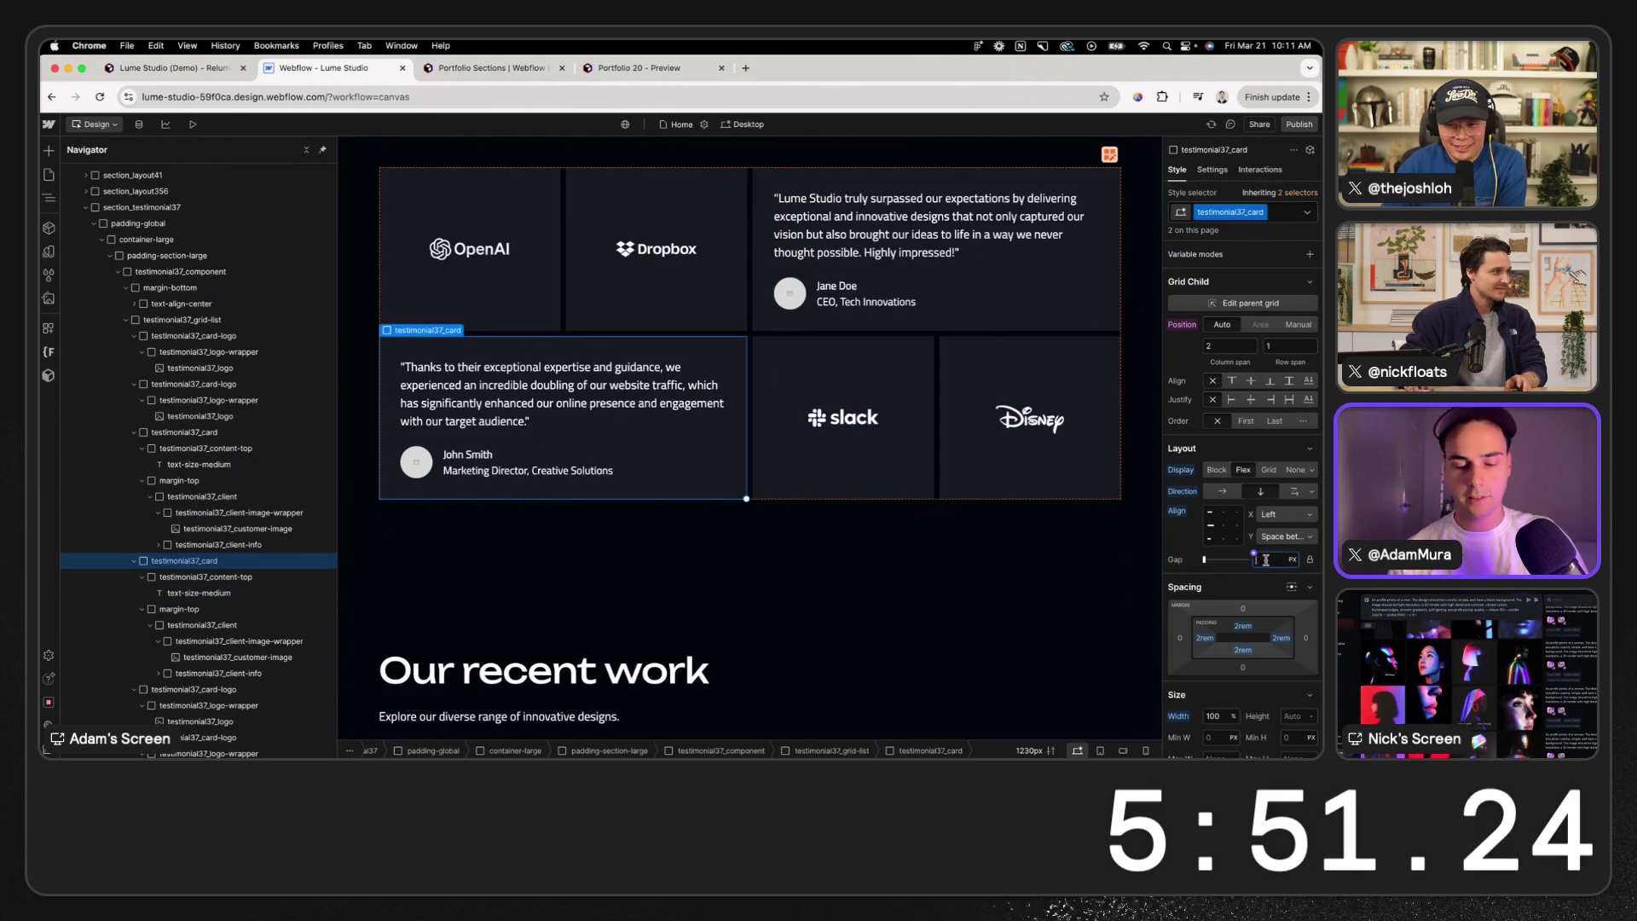
text(4)
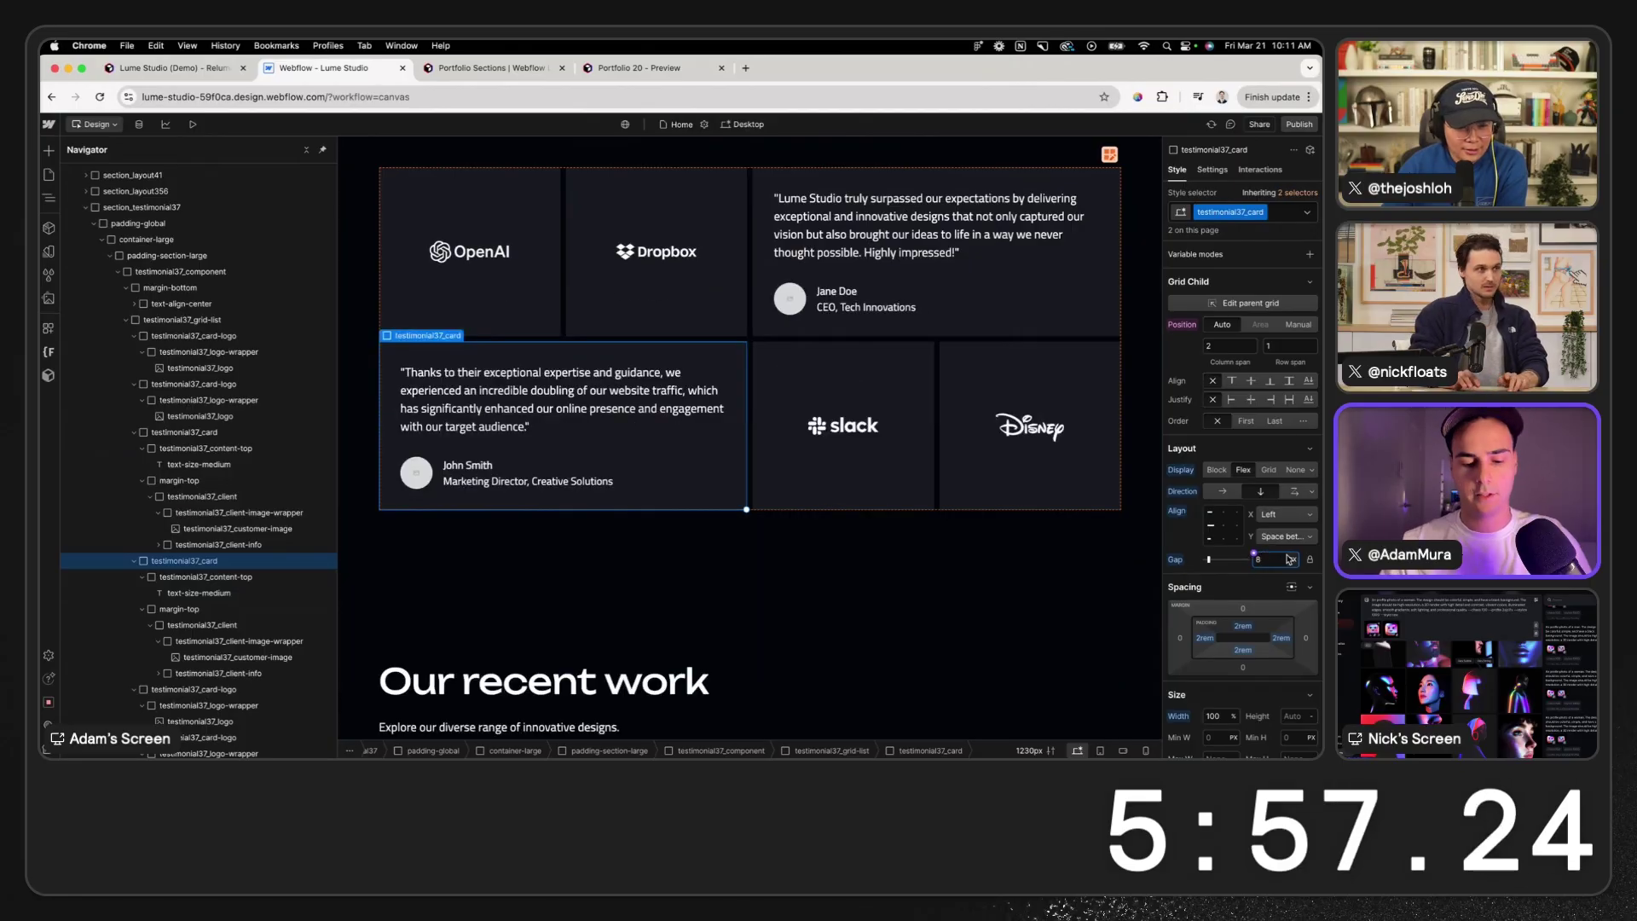
text(m)
key(Return)
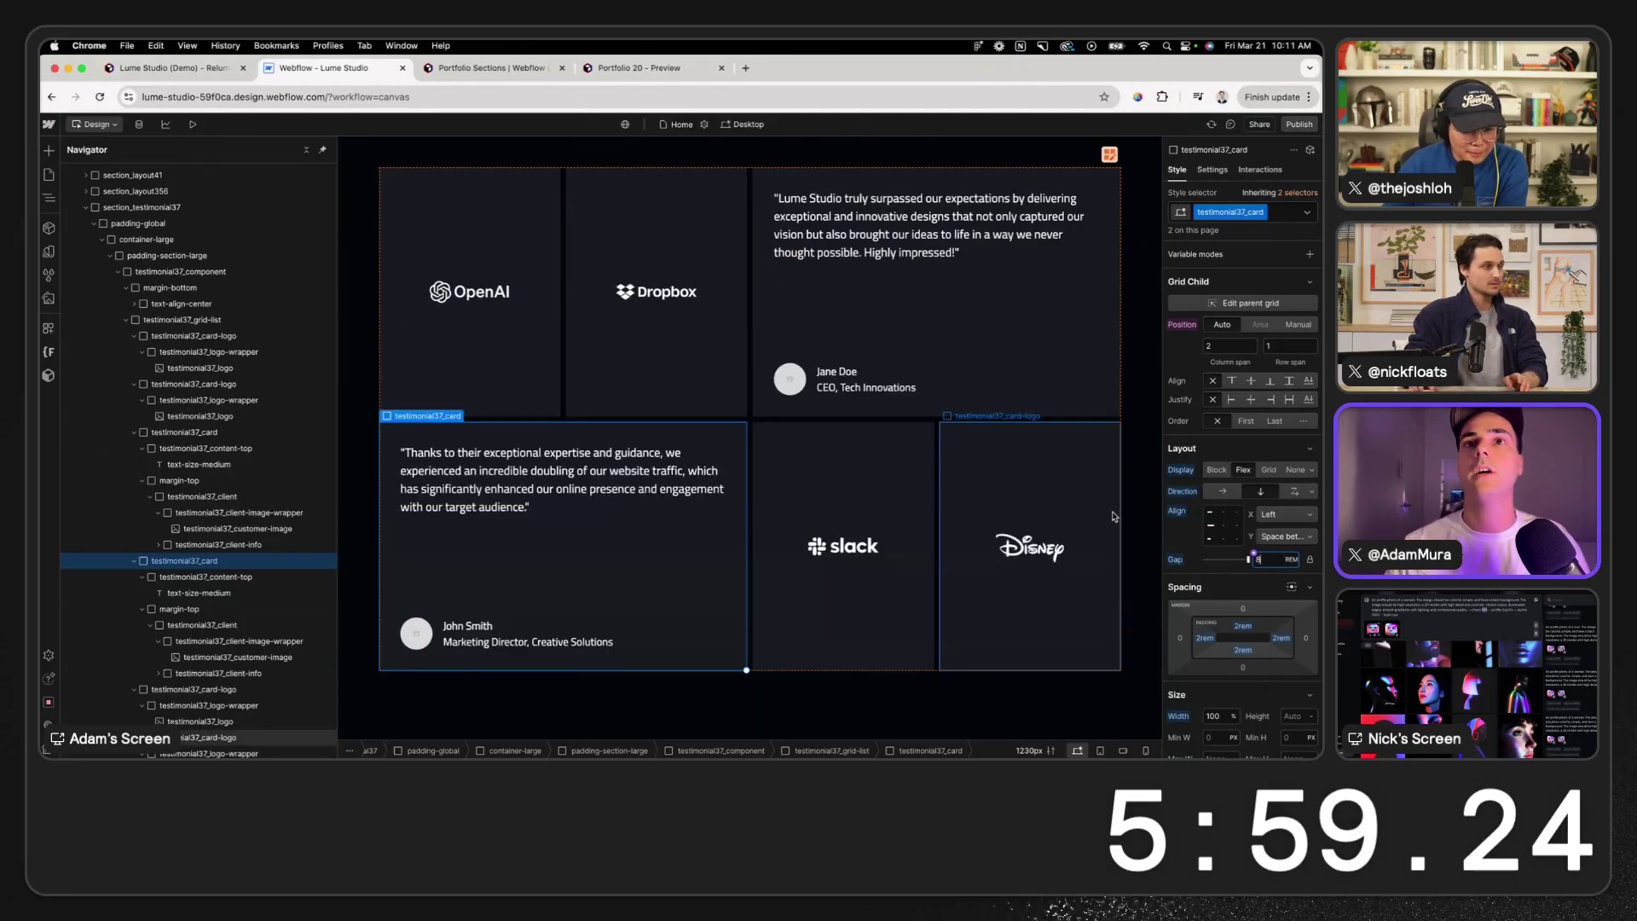
key(Return)
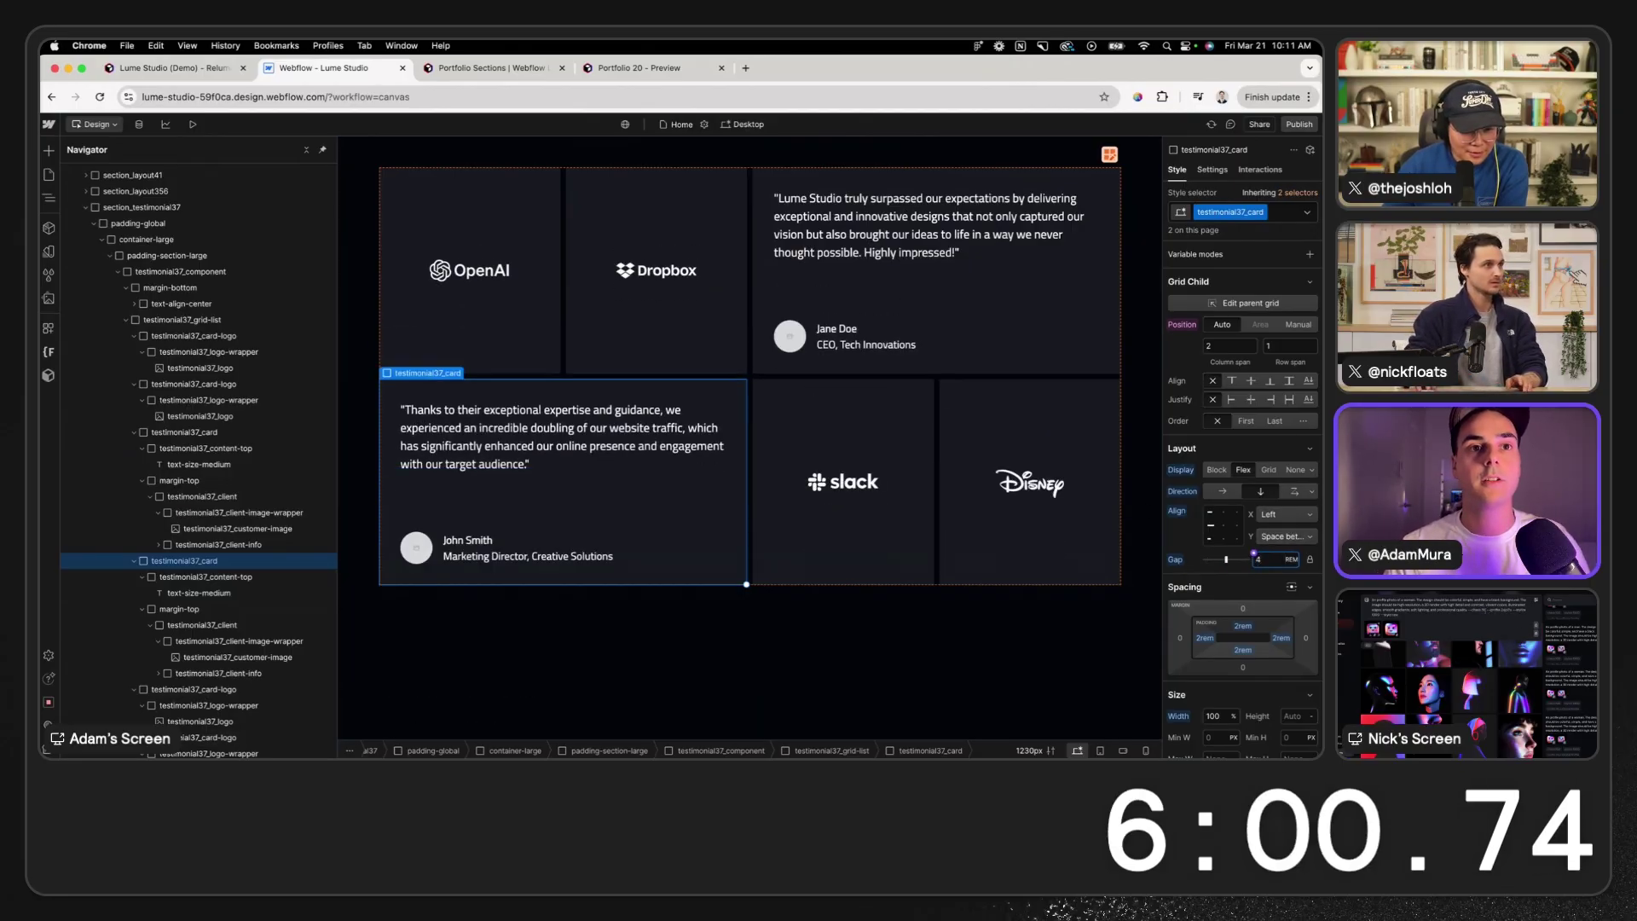
- Set the top and bottom padding of padding-section-large in the "Our recent work" section to 4 rem
click(847, 629)
scroll(840, 633, down, 5)
scroll(840, 633, up, 1)
scroll(841, 631, down, 6)
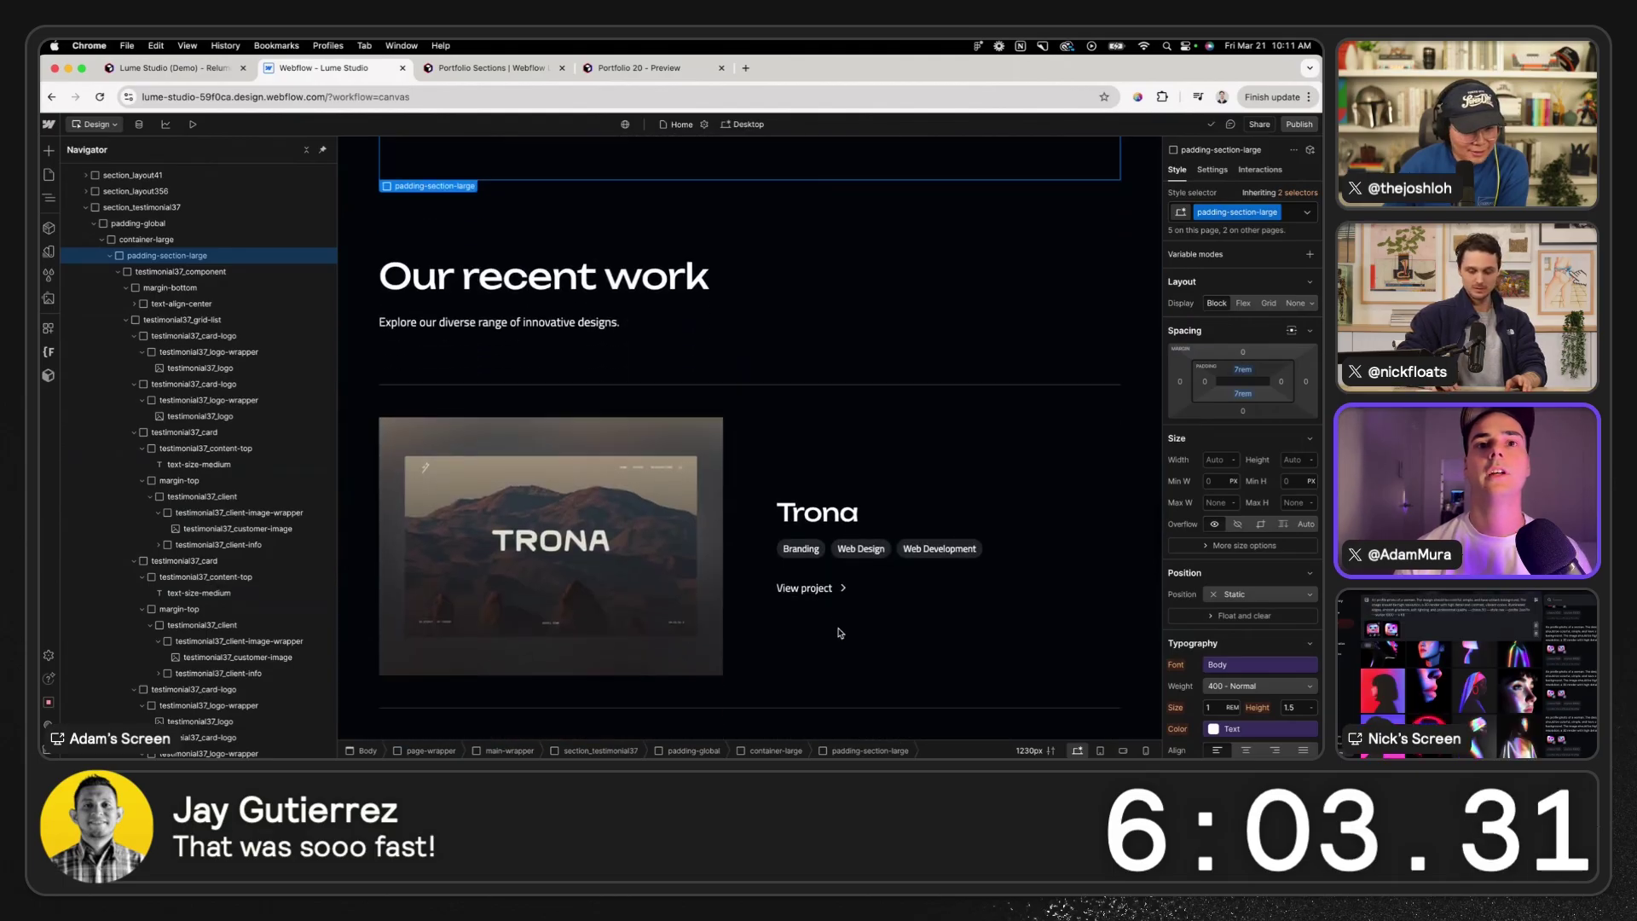
scroll(843, 497, up, 3)
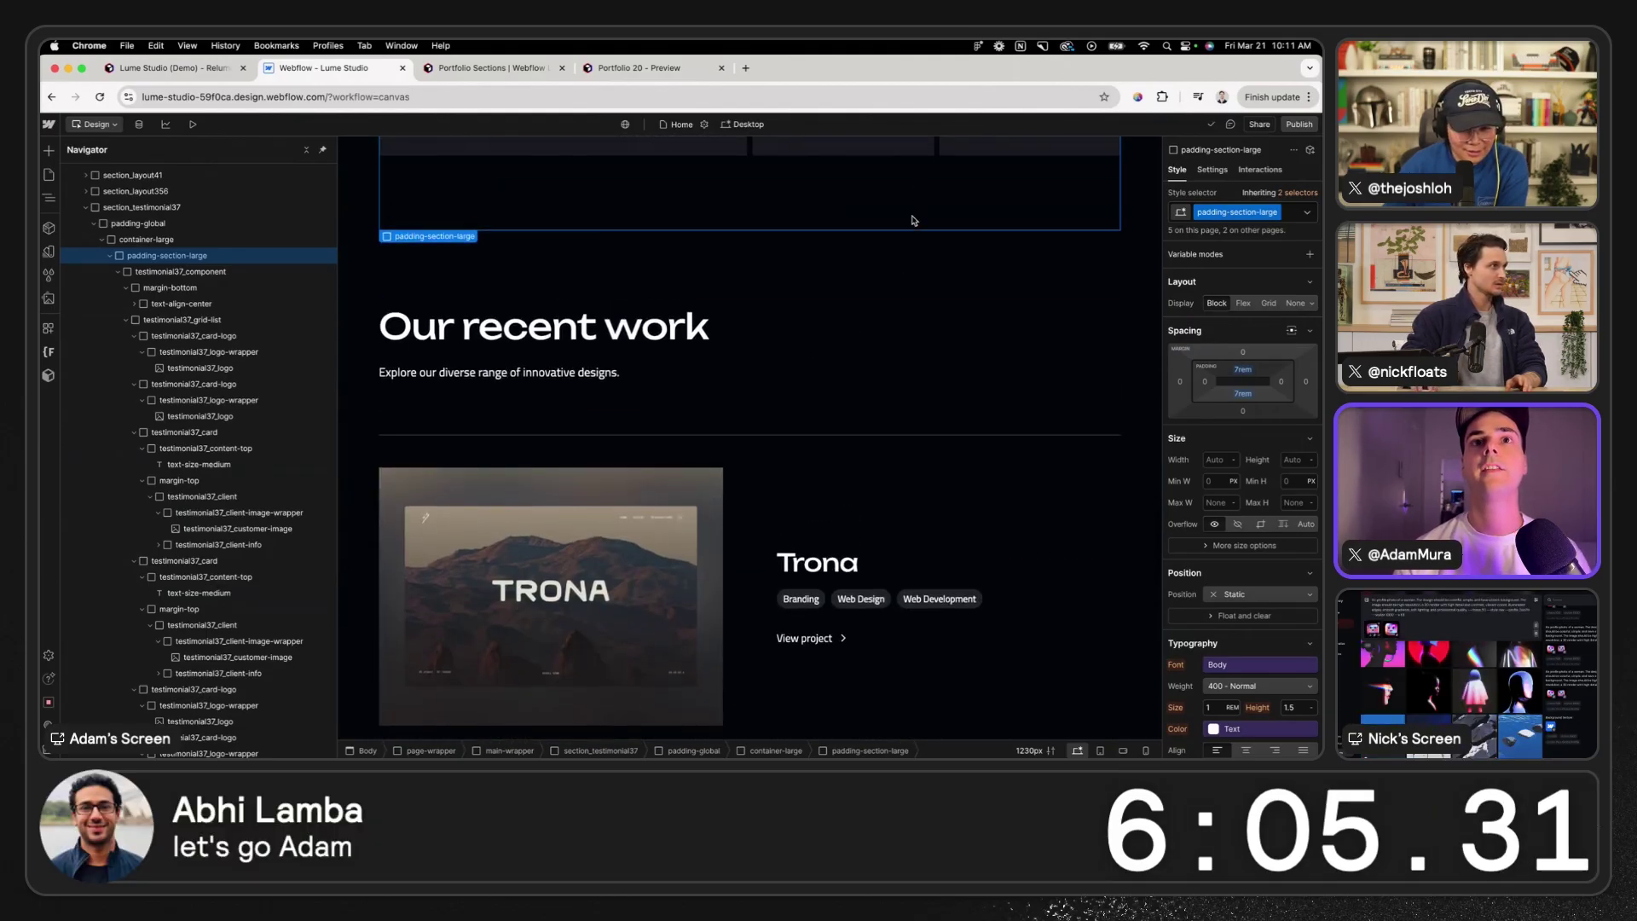
click(911, 259)
click(1244, 370)
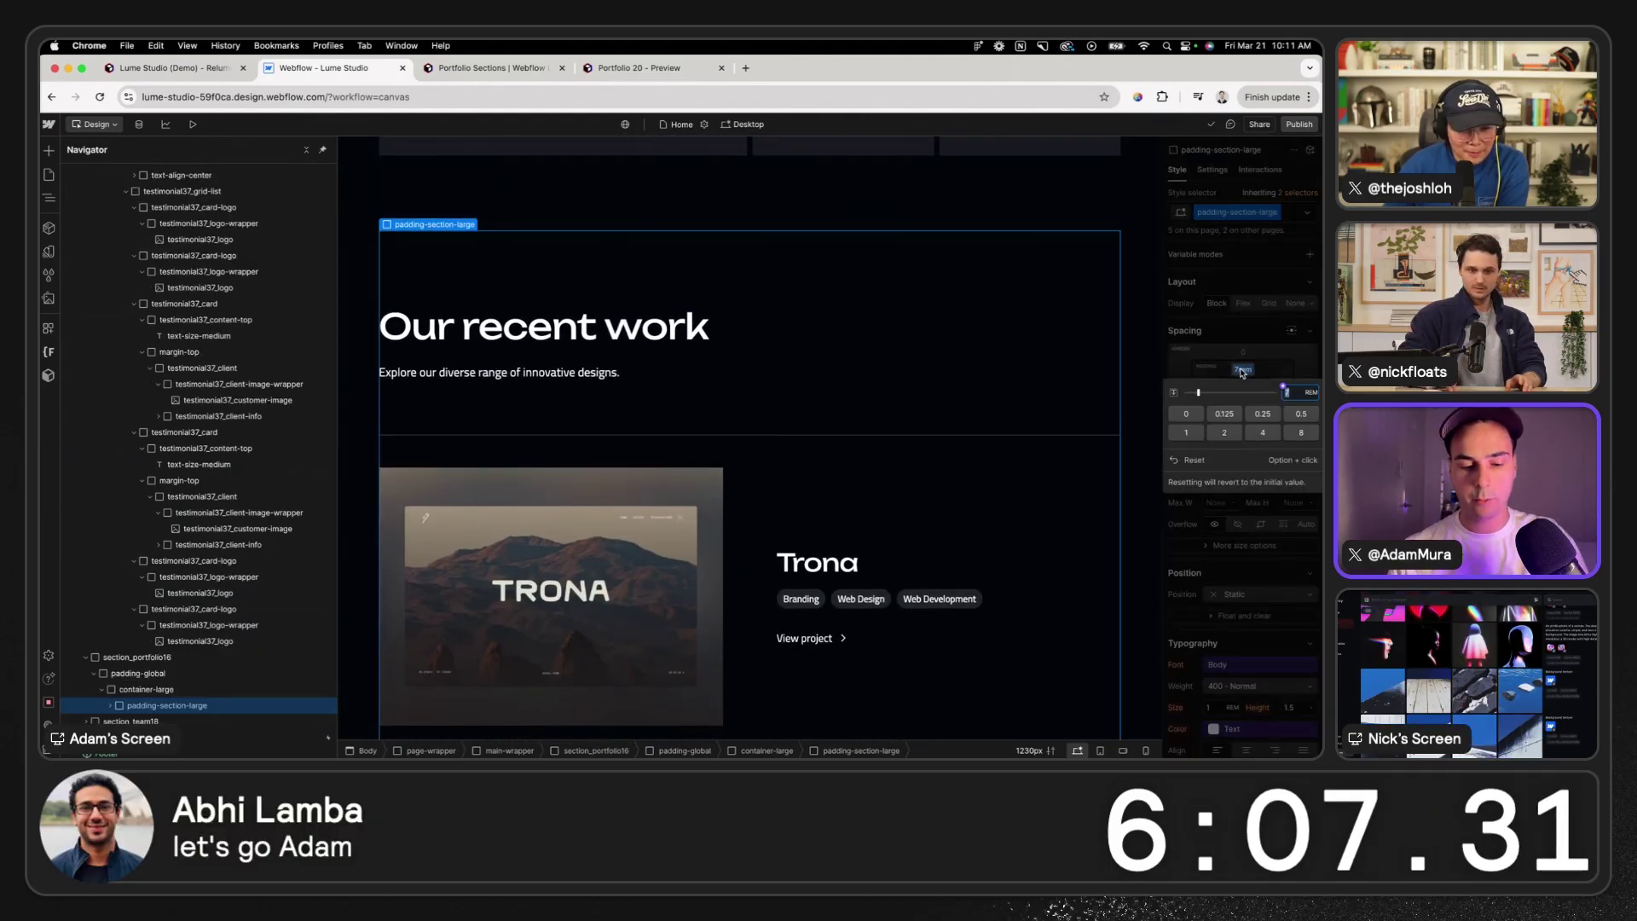
text(4)
key(Return)
click(1243, 393)
text(4)
key(Return)
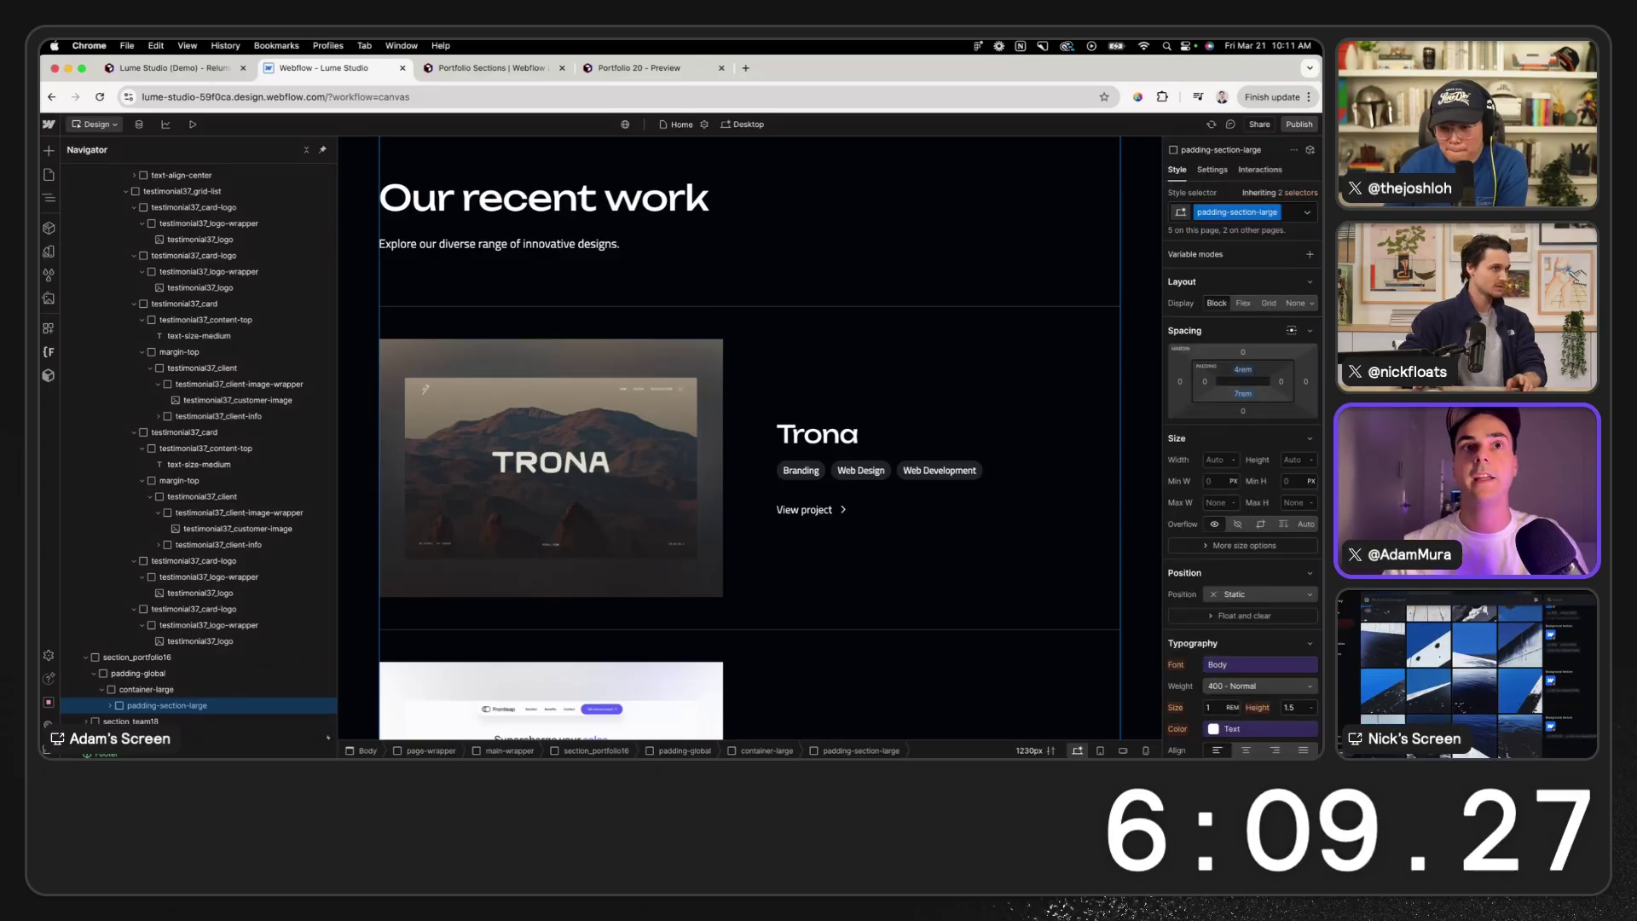
- Set the maximum width of the portfolio section's container-large block to 88 rem
click(146, 689)
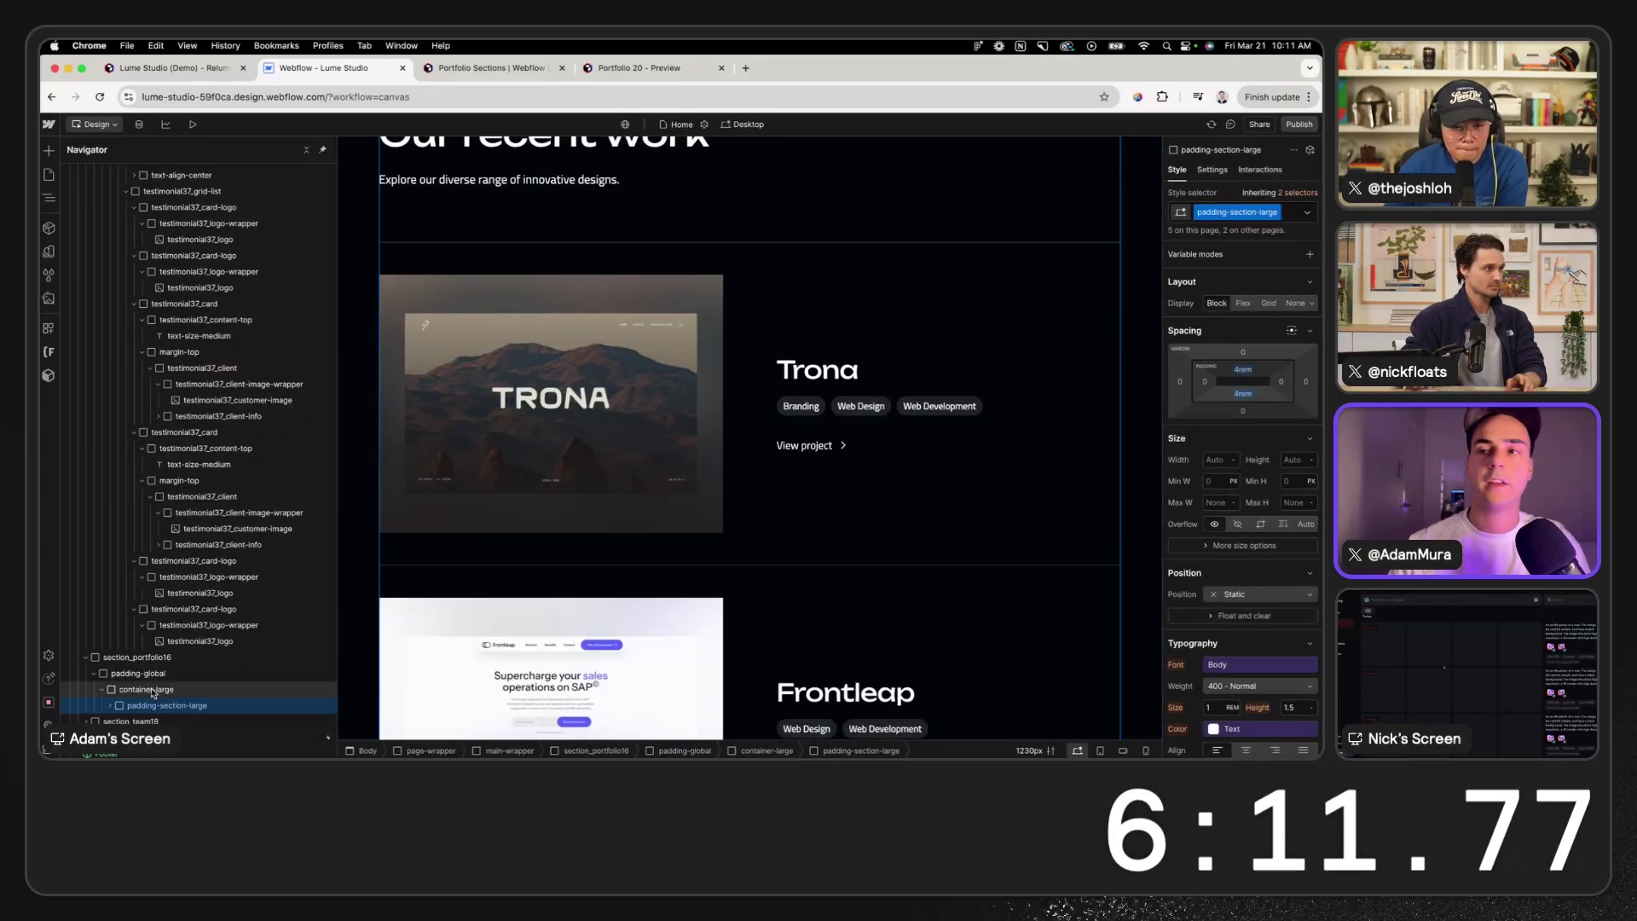
click(1207, 501)
text(8)
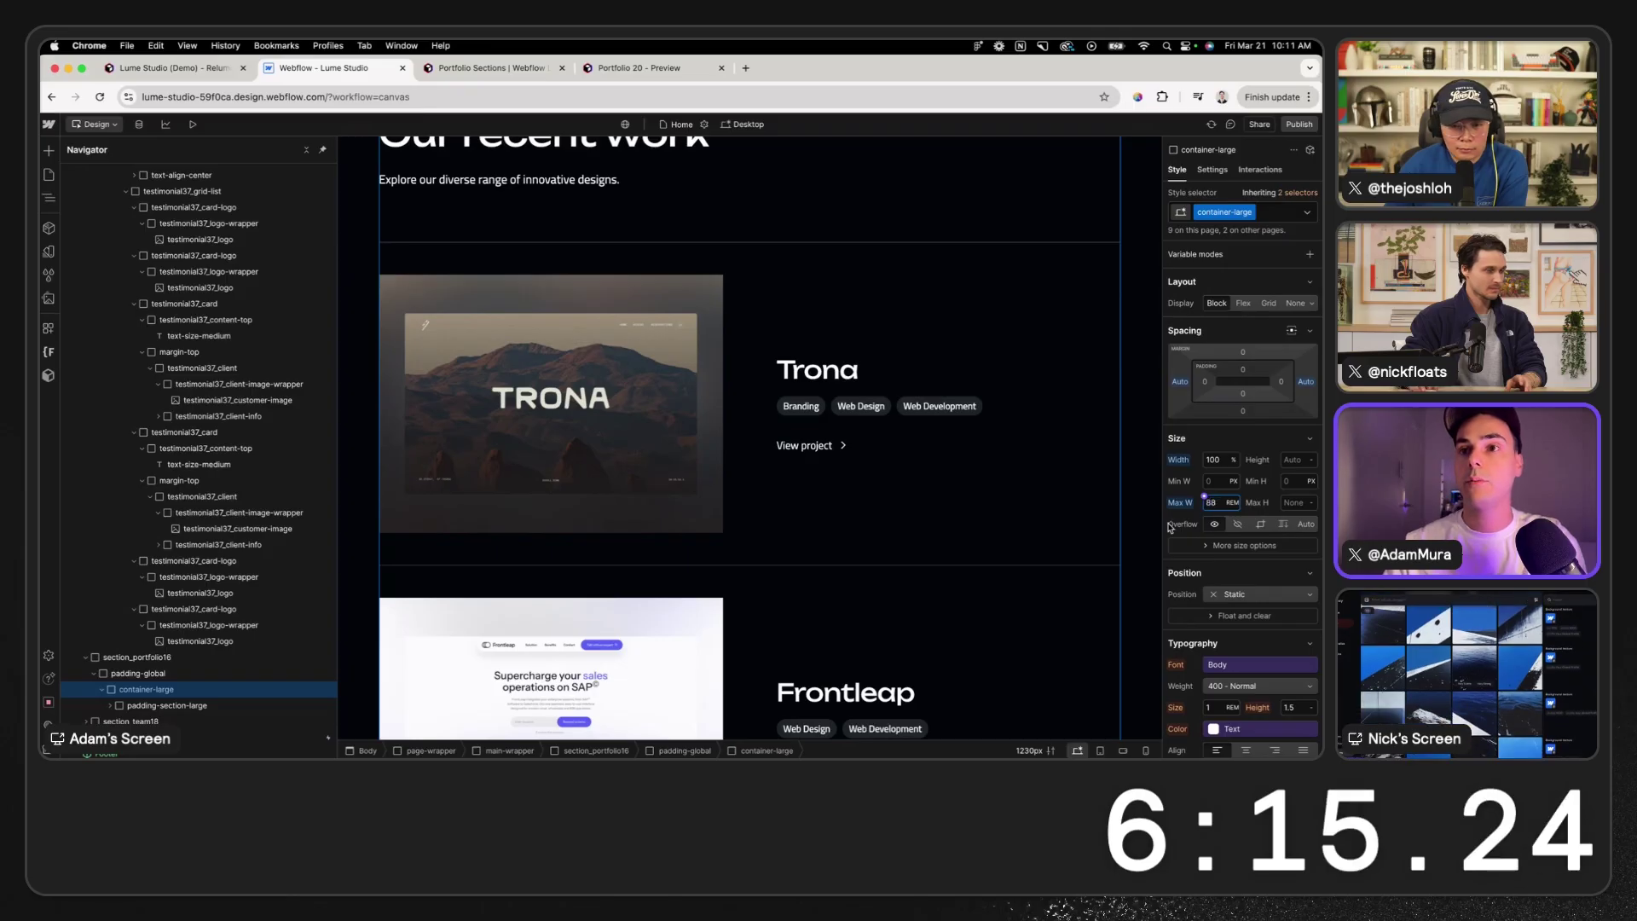
- Set the left padding of the portfolio section's padding-global block to 2%
click(1128, 534)
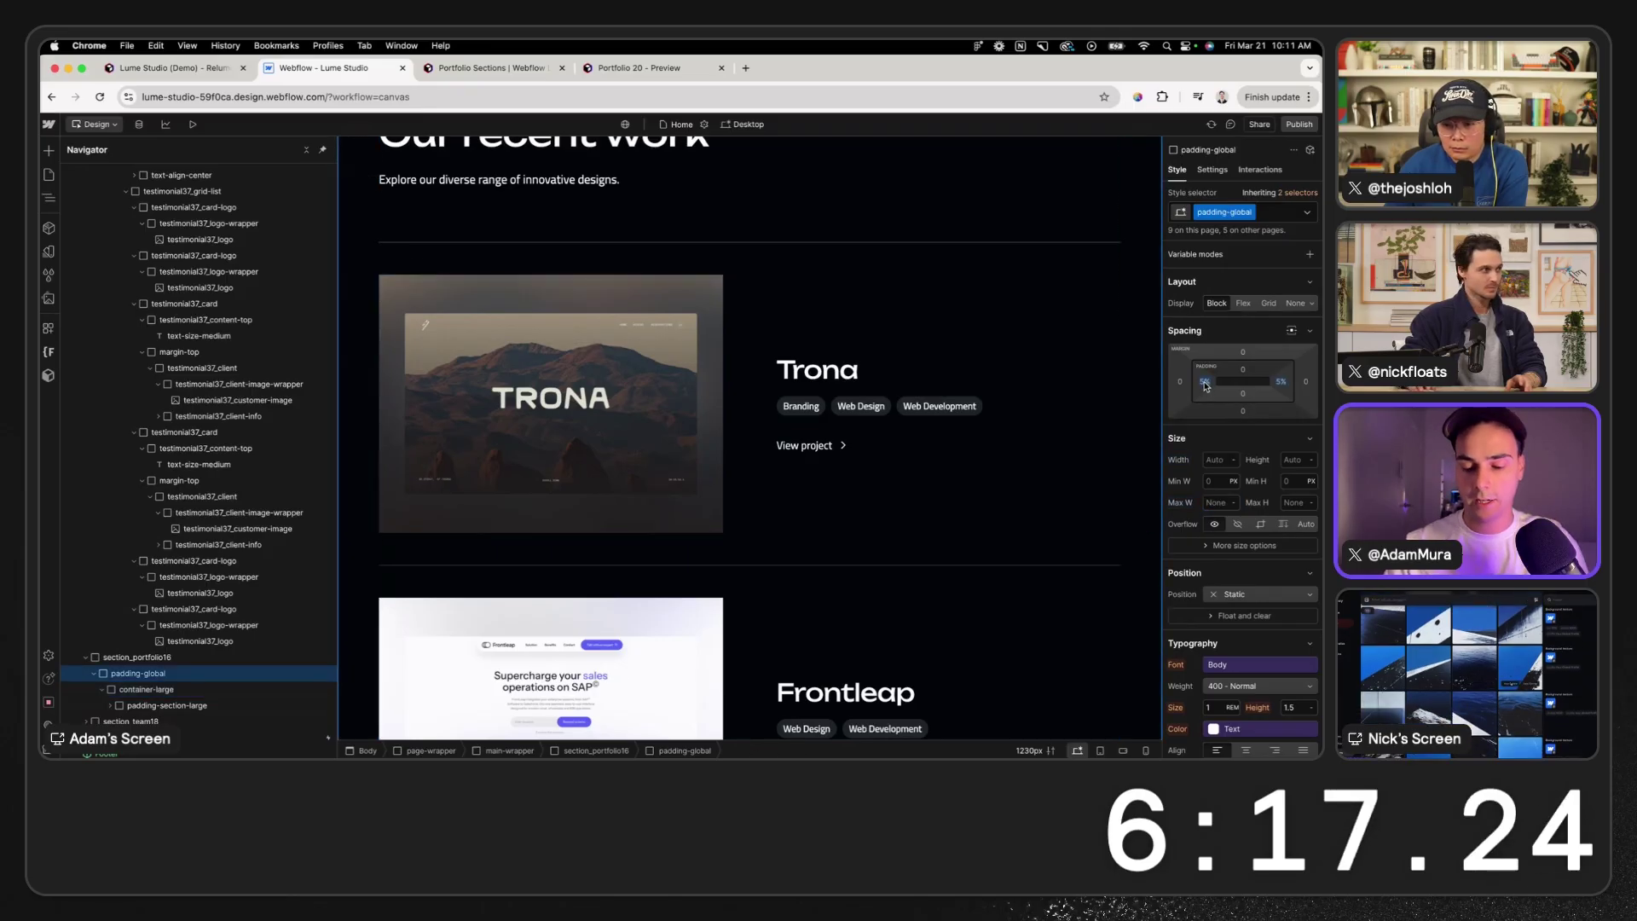
click(1204, 381)
key(Return)
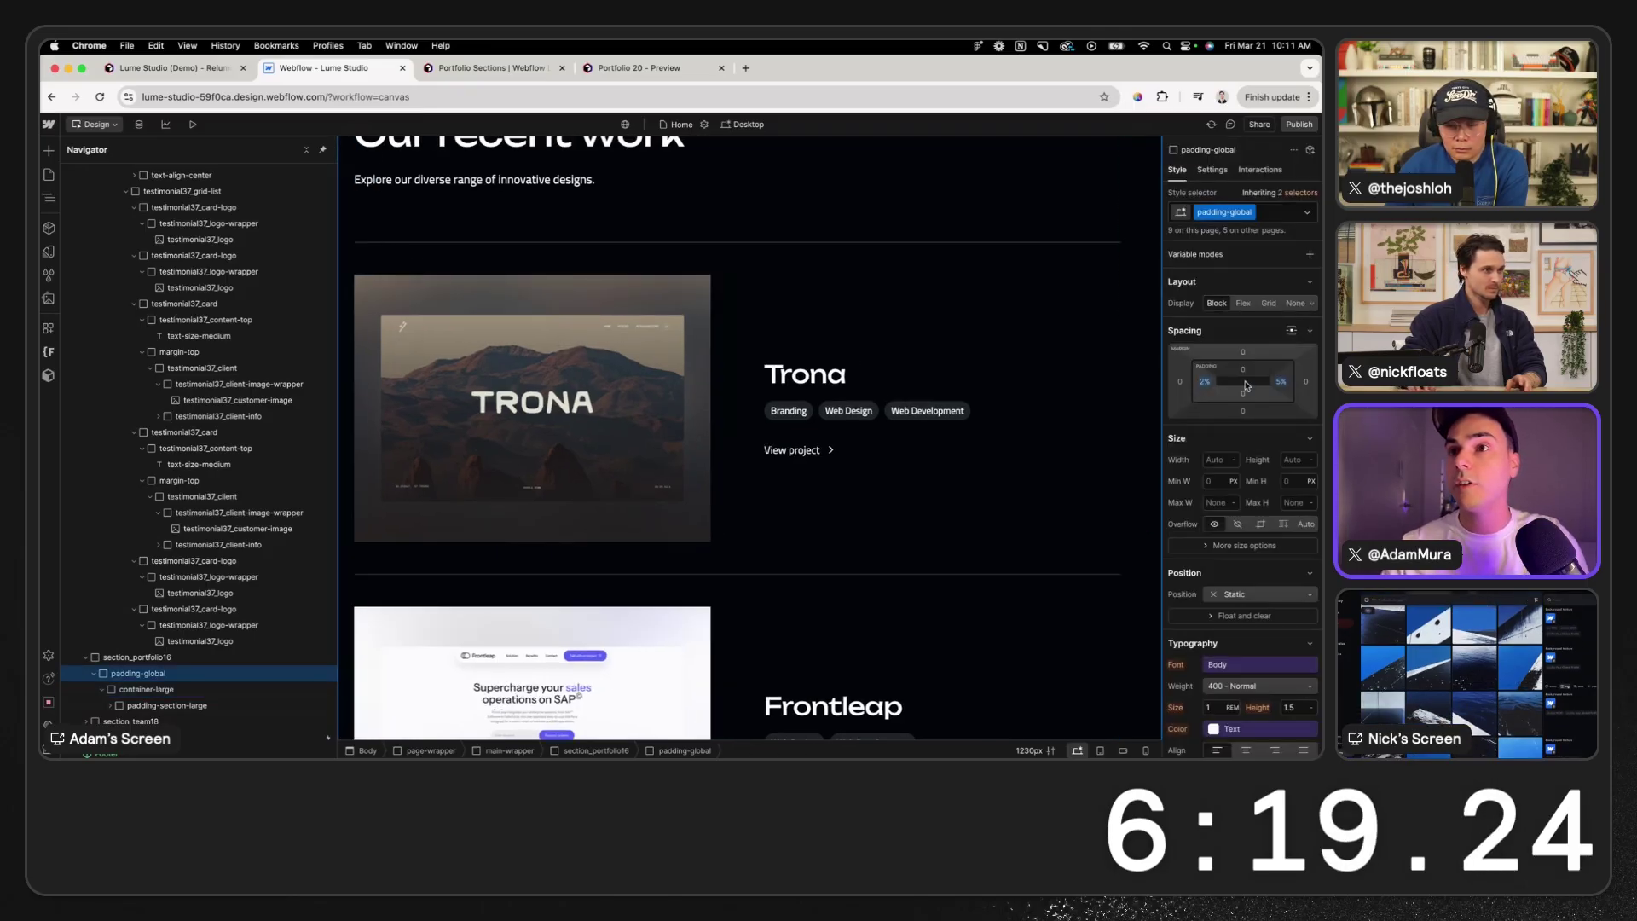
- Set the right padding of the portfolio section's padding-global block to 2%
click(1281, 381)
text(2)
key(Return)
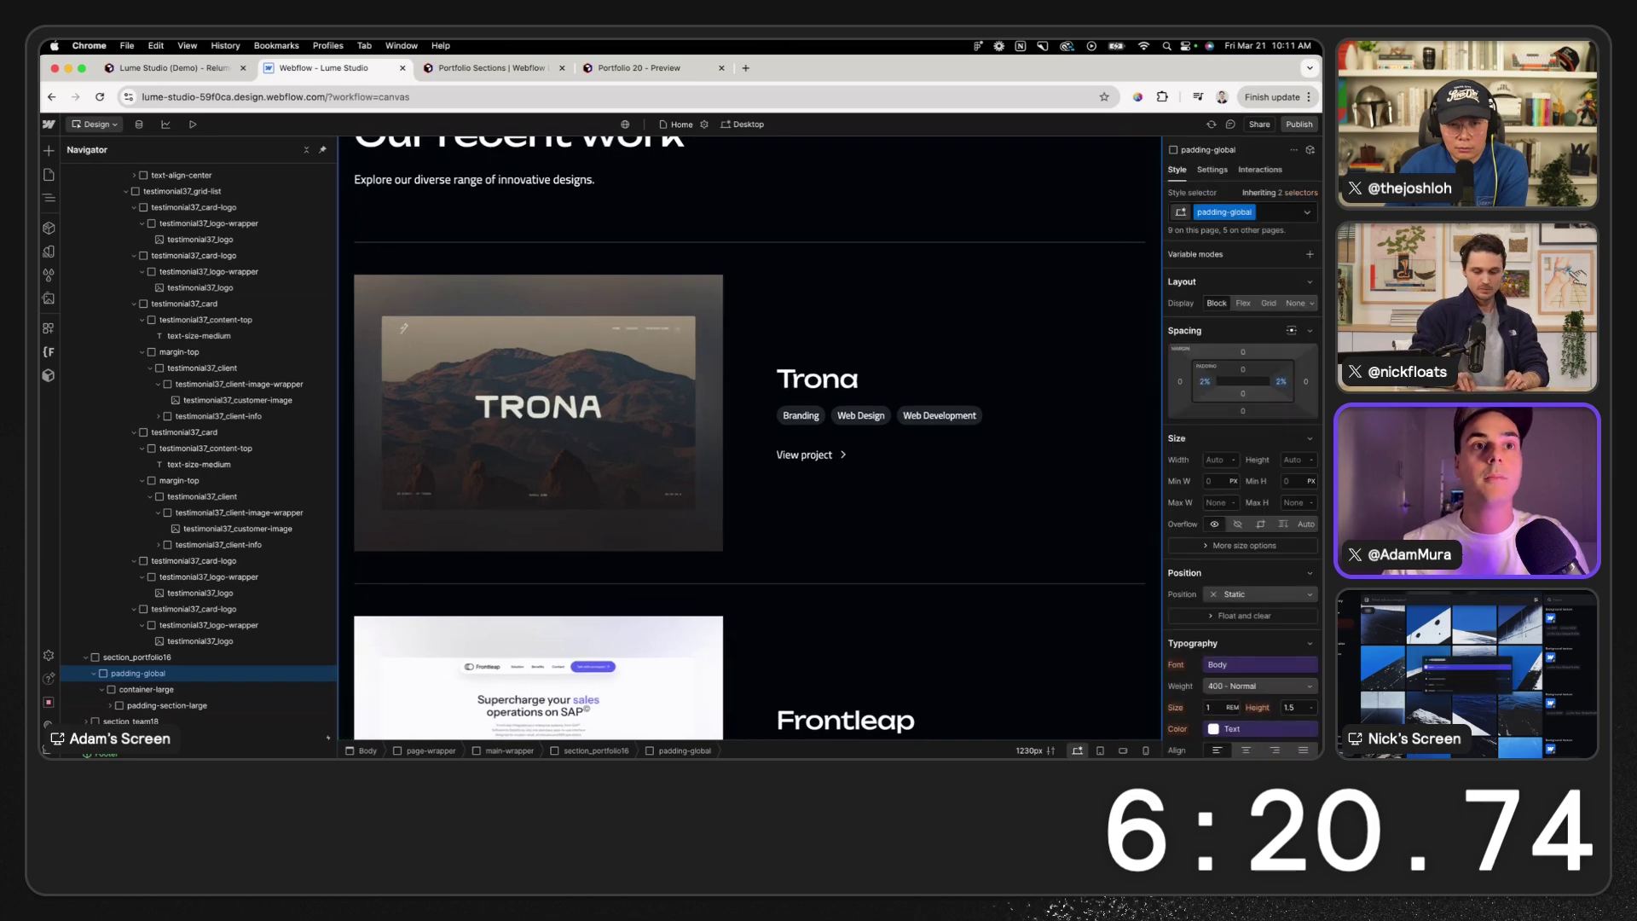
- Give the portfolio16_title-wrapper class a height of 100% and align its children vertically with Space between
click(862, 446)
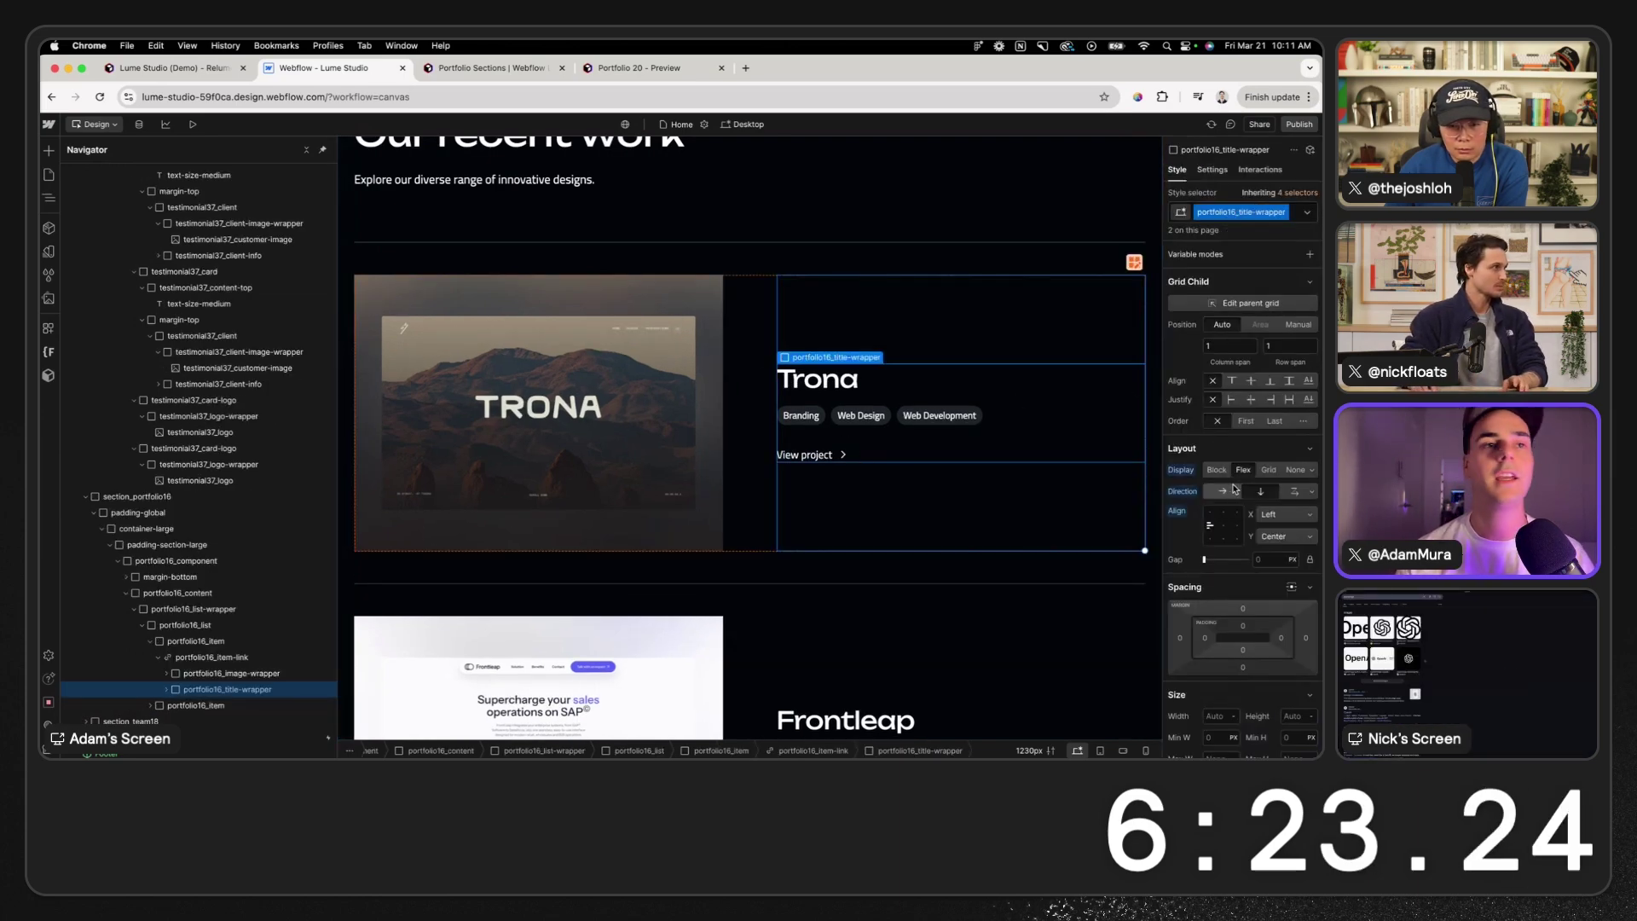
click(1295, 714)
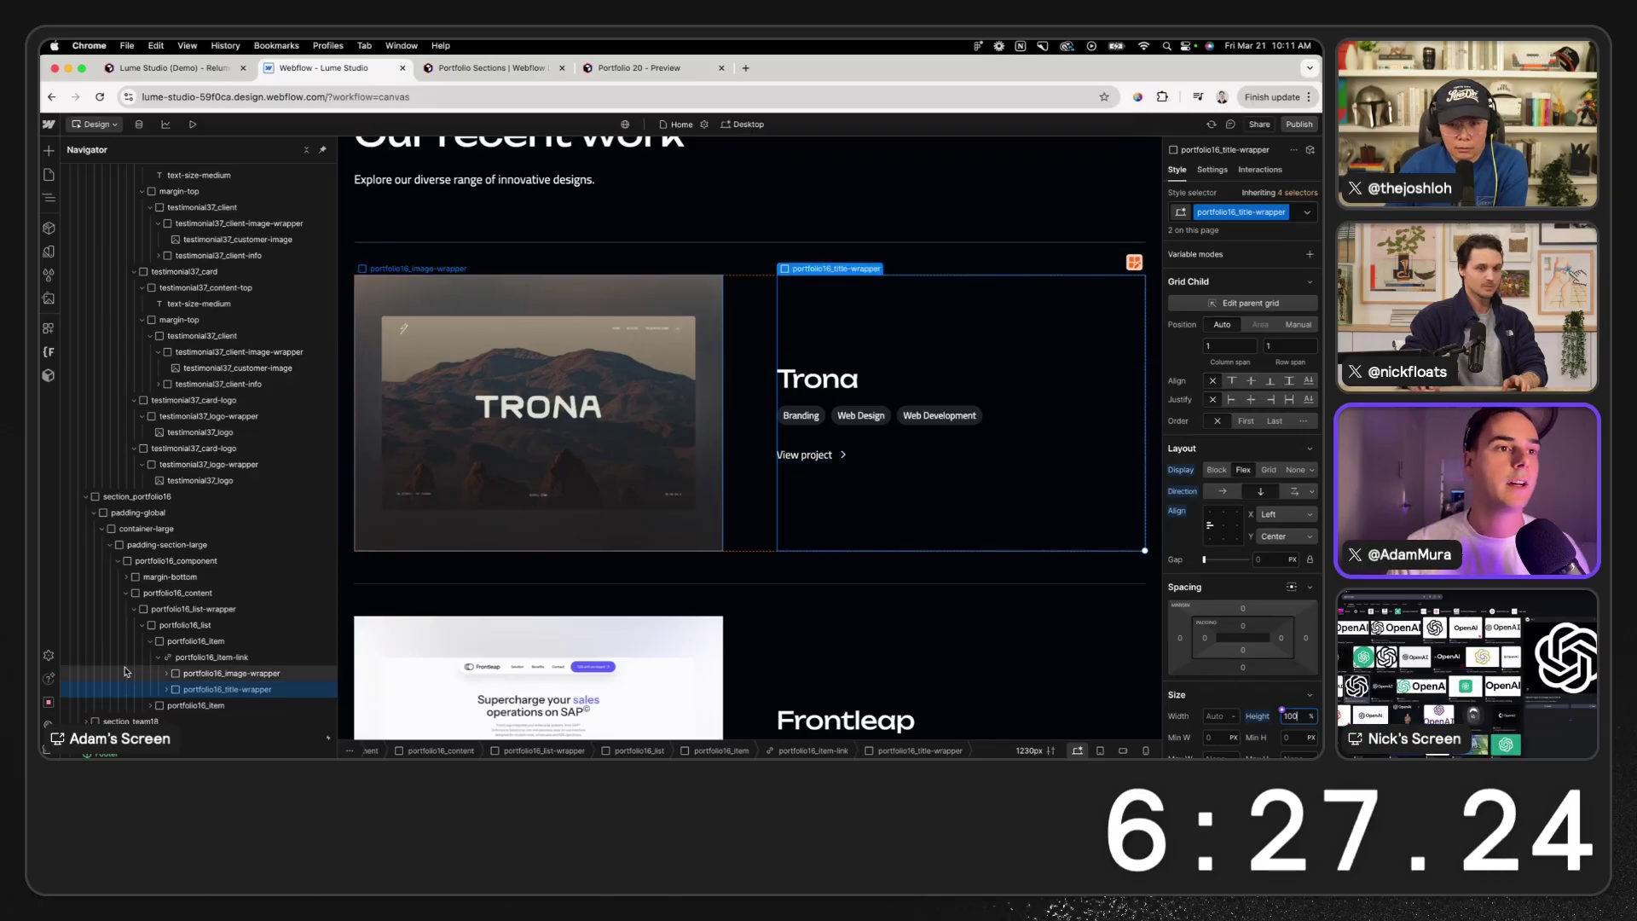
click(1313, 512)
click(1194, 541)
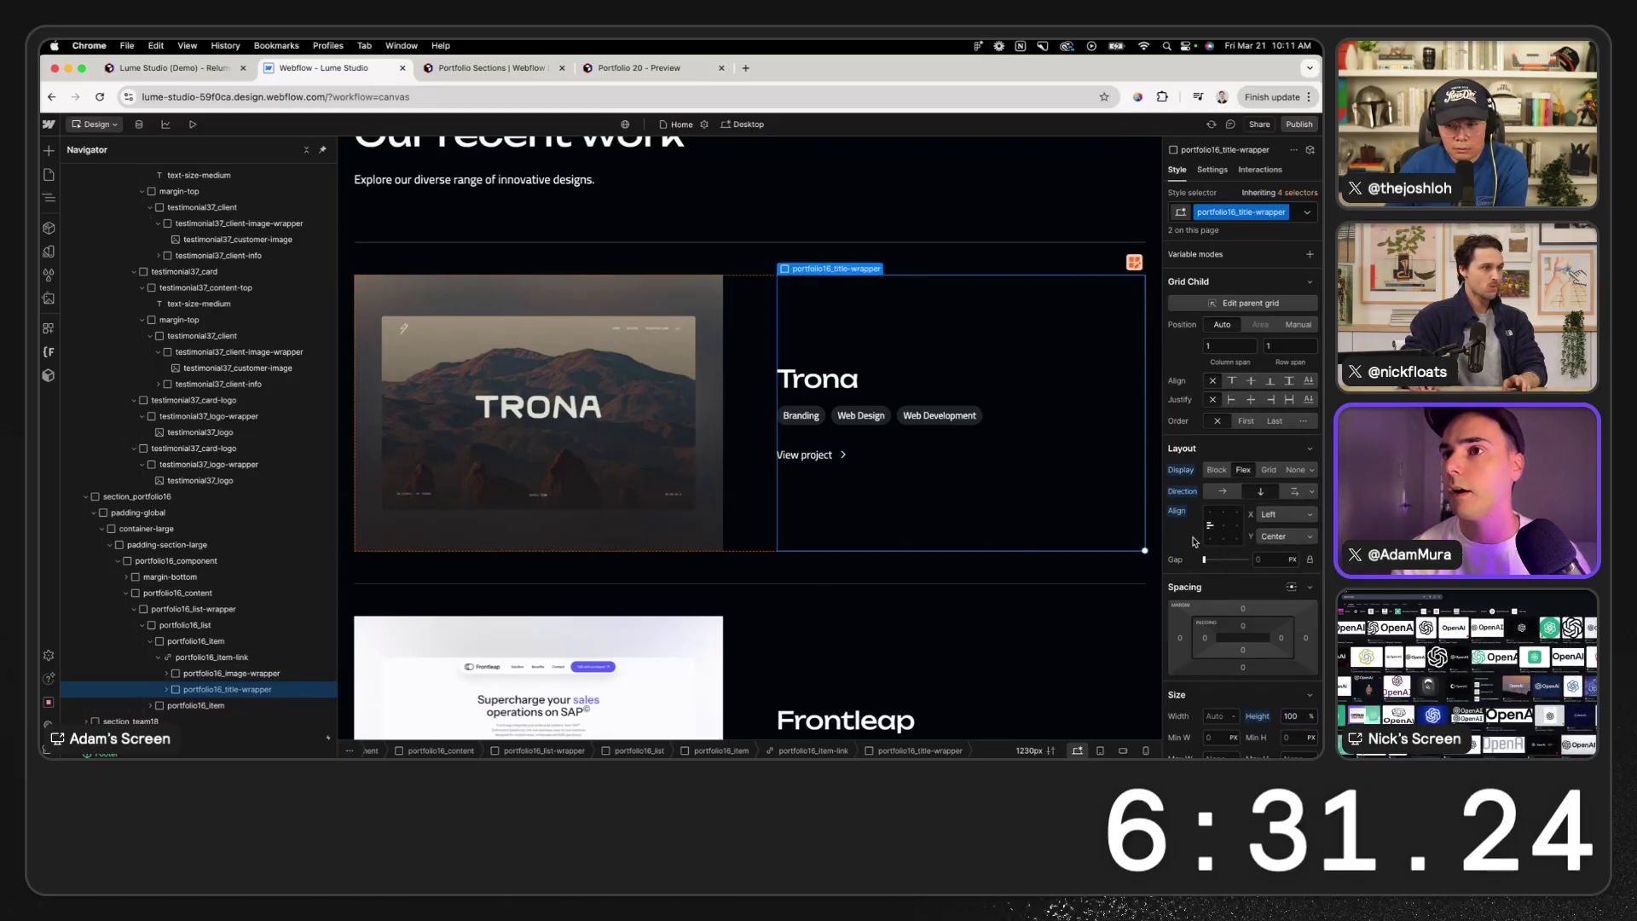
scroll(1228, 443, down, 5)
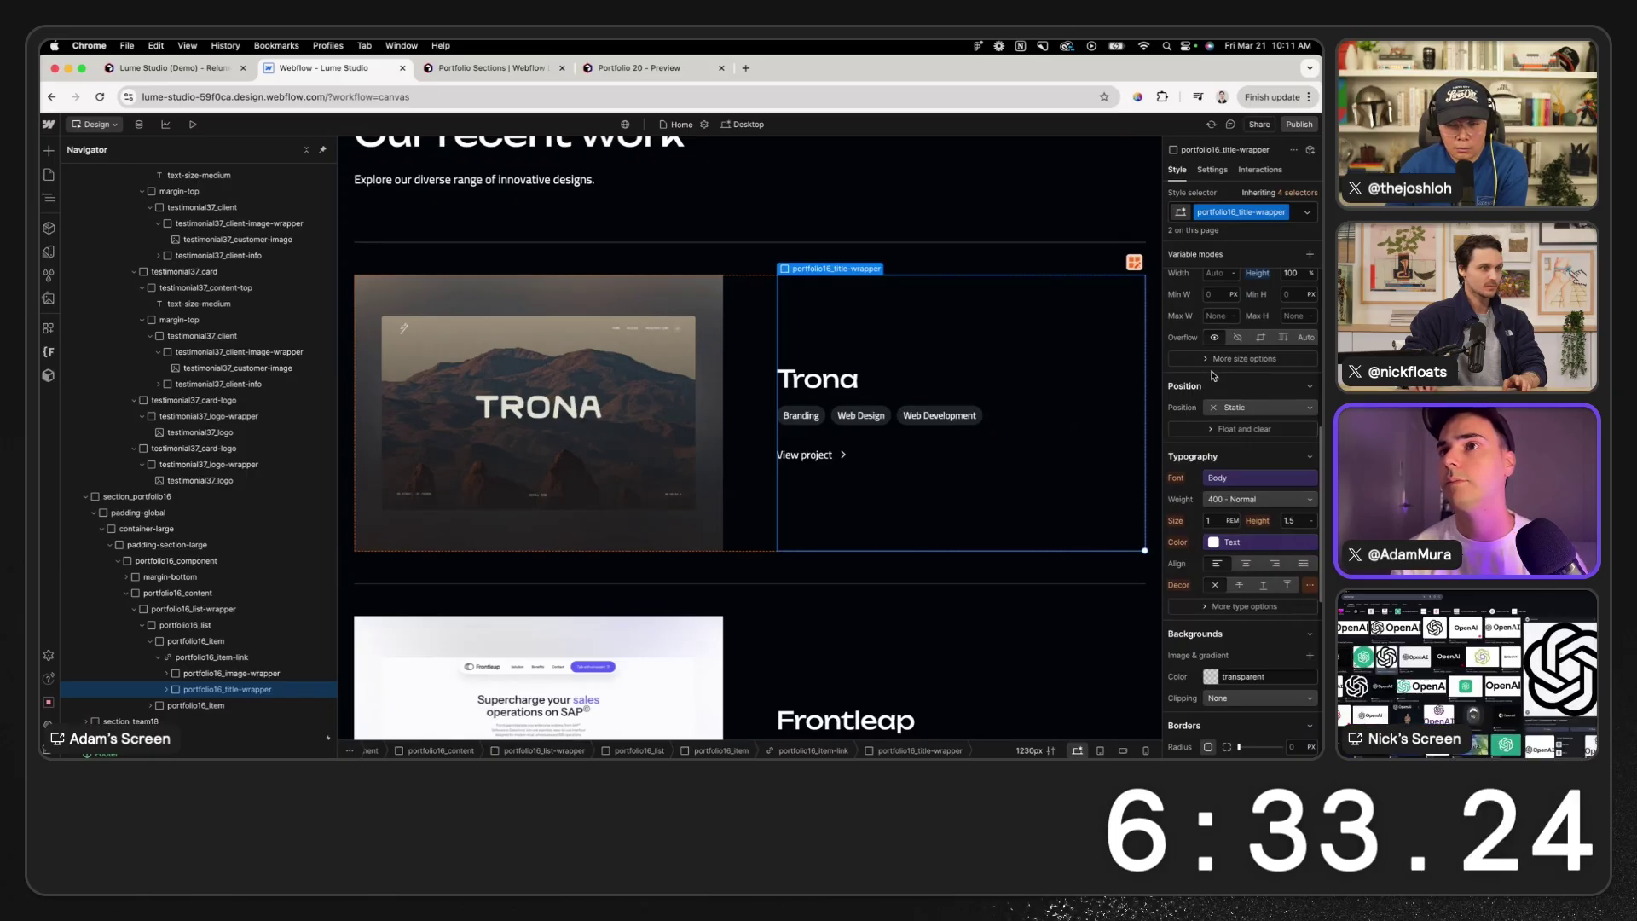
scroll(1214, 375, up, 5)
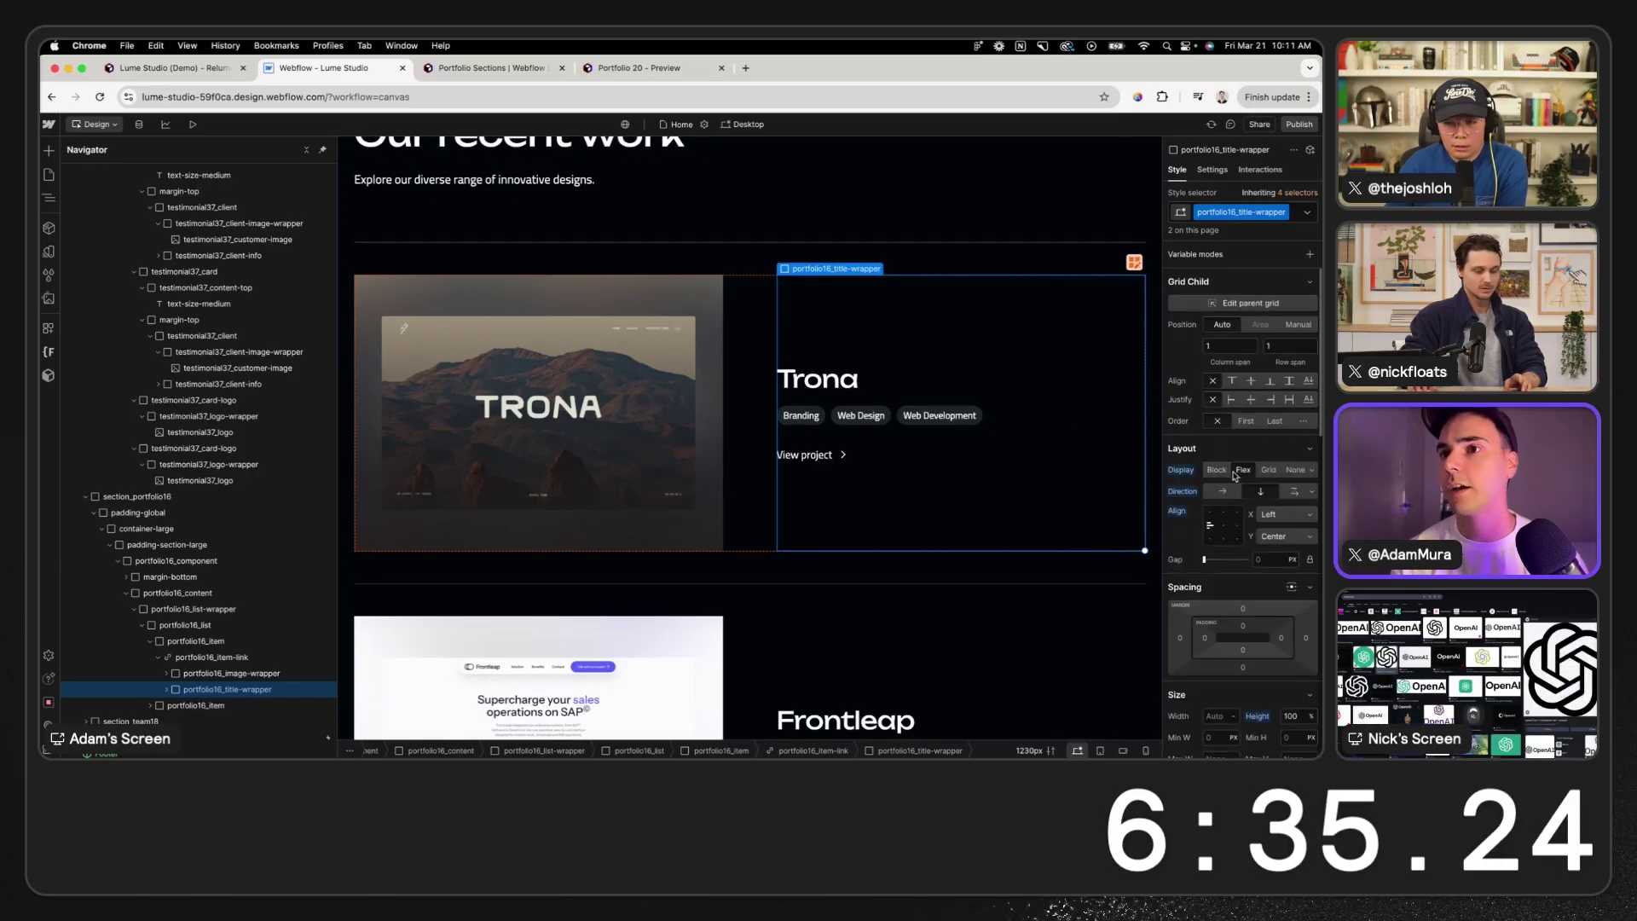
click(1305, 537)
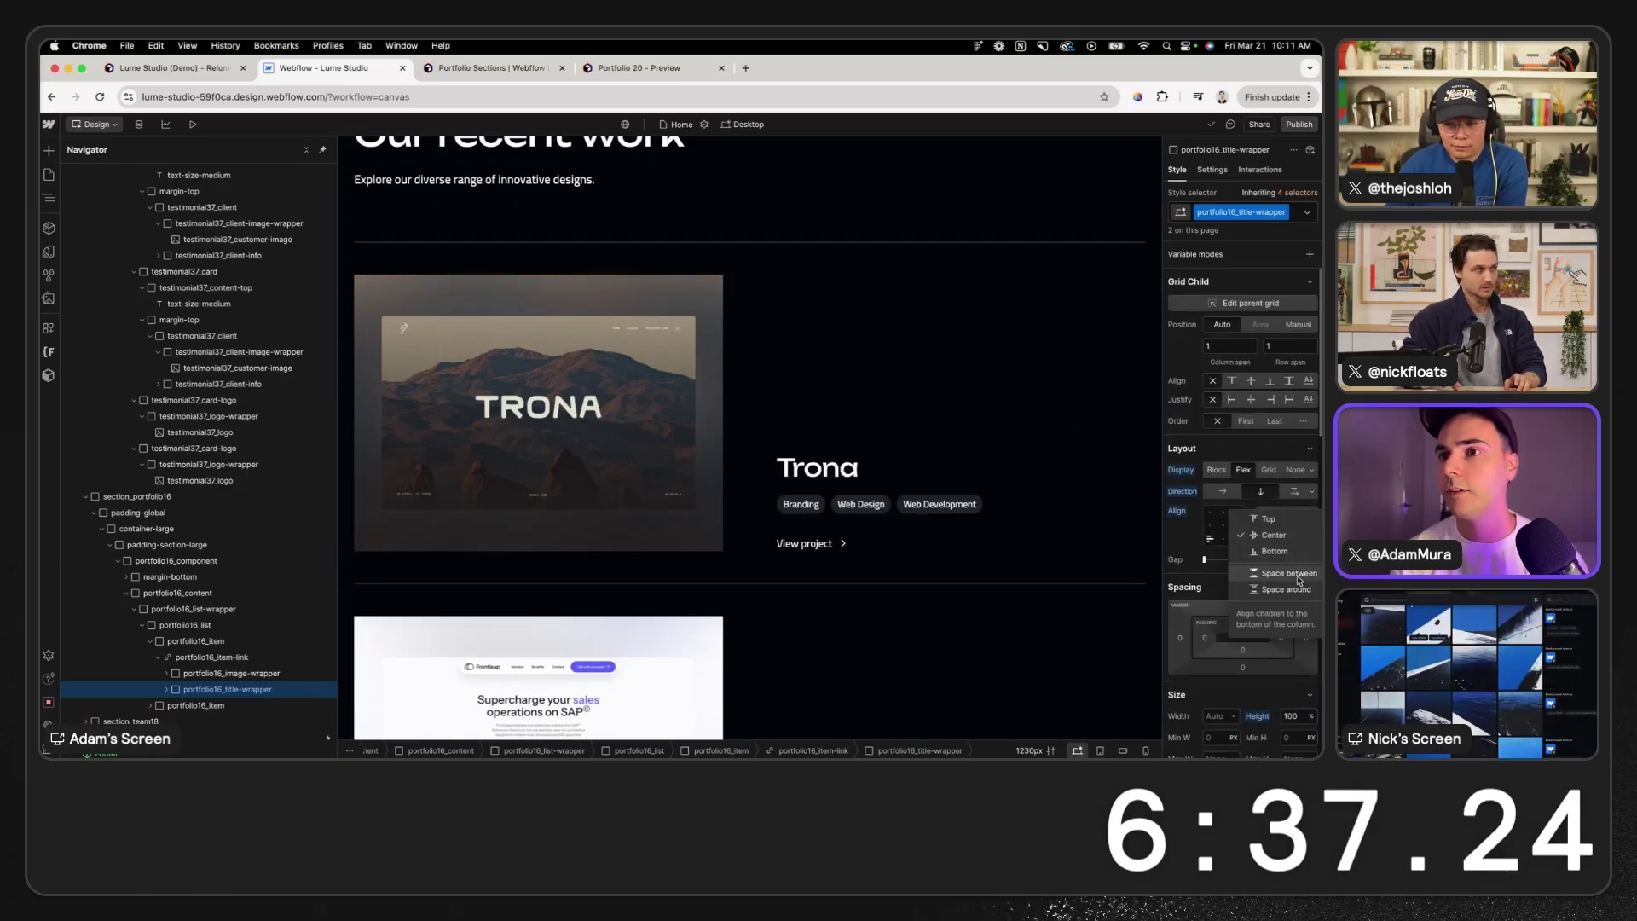
click(1300, 578)
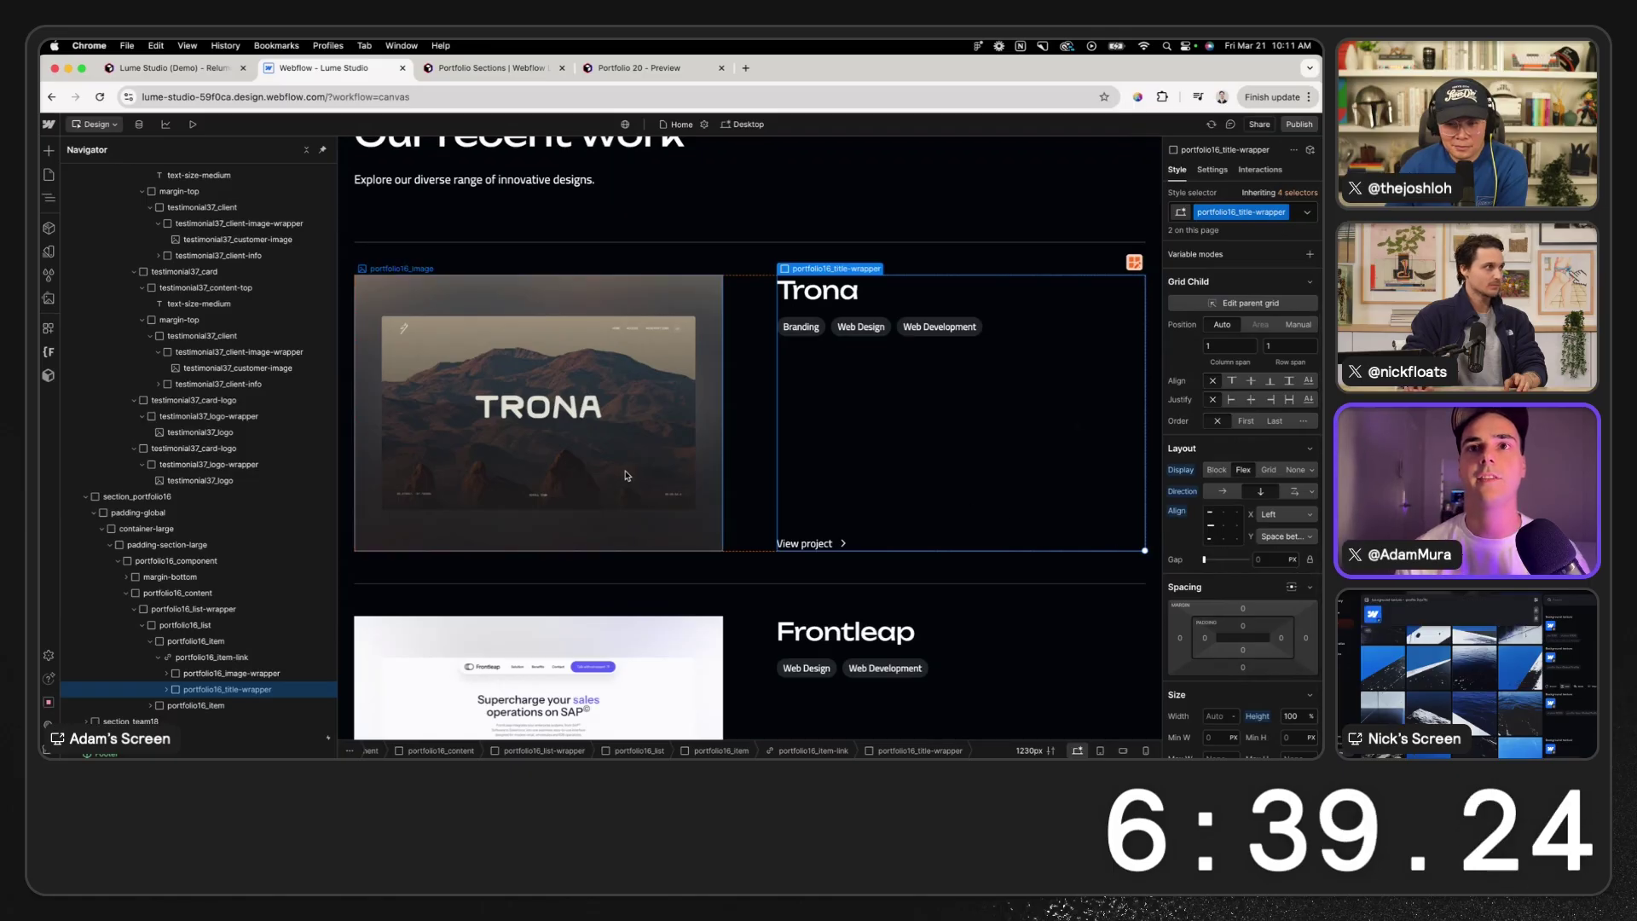
- Set the height of the layout356_content-left block in the "Scalable Webflow development" service item to 100%
click(627, 475)
scroll(639, 465, down, 5)
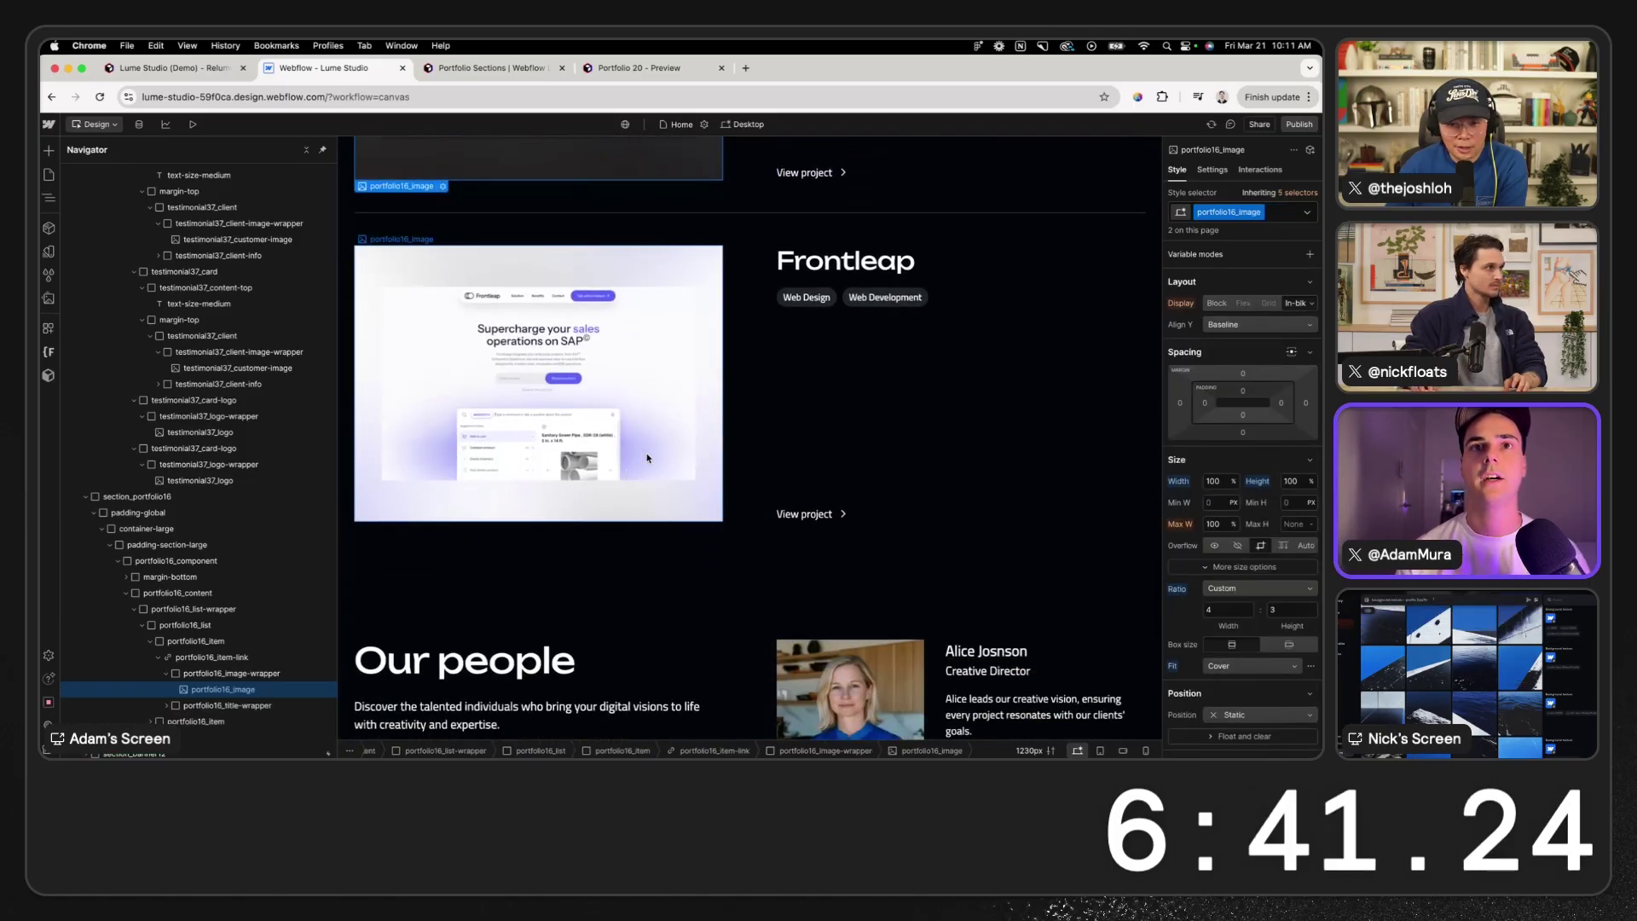
click(758, 392)
scroll(758, 391, up, 10)
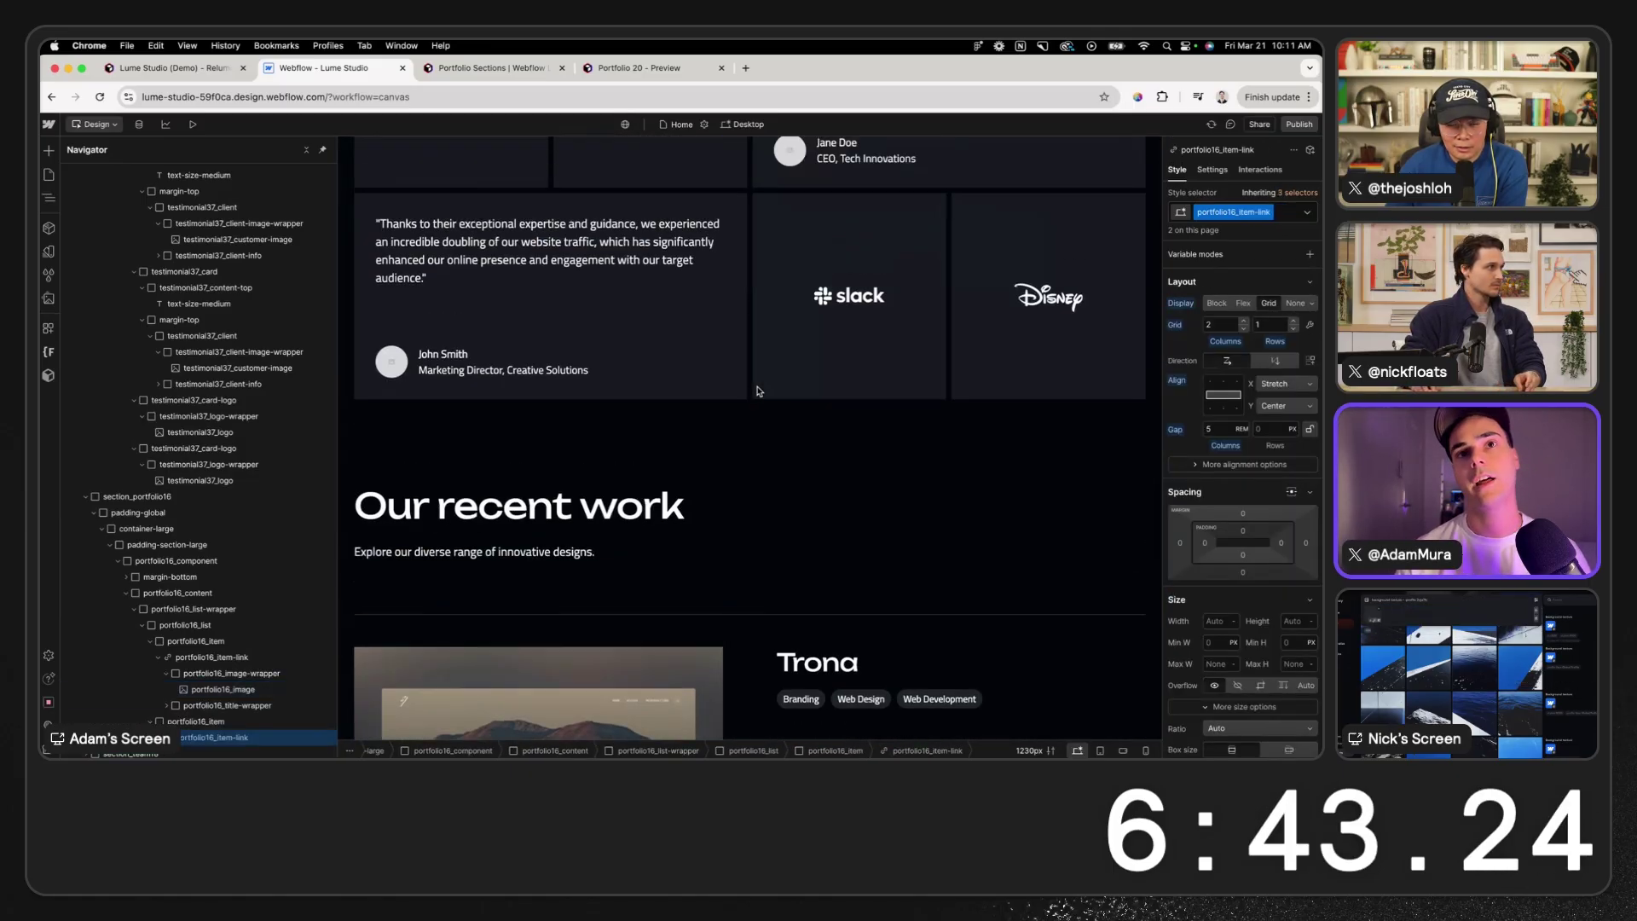
scroll(758, 392, up, 10)
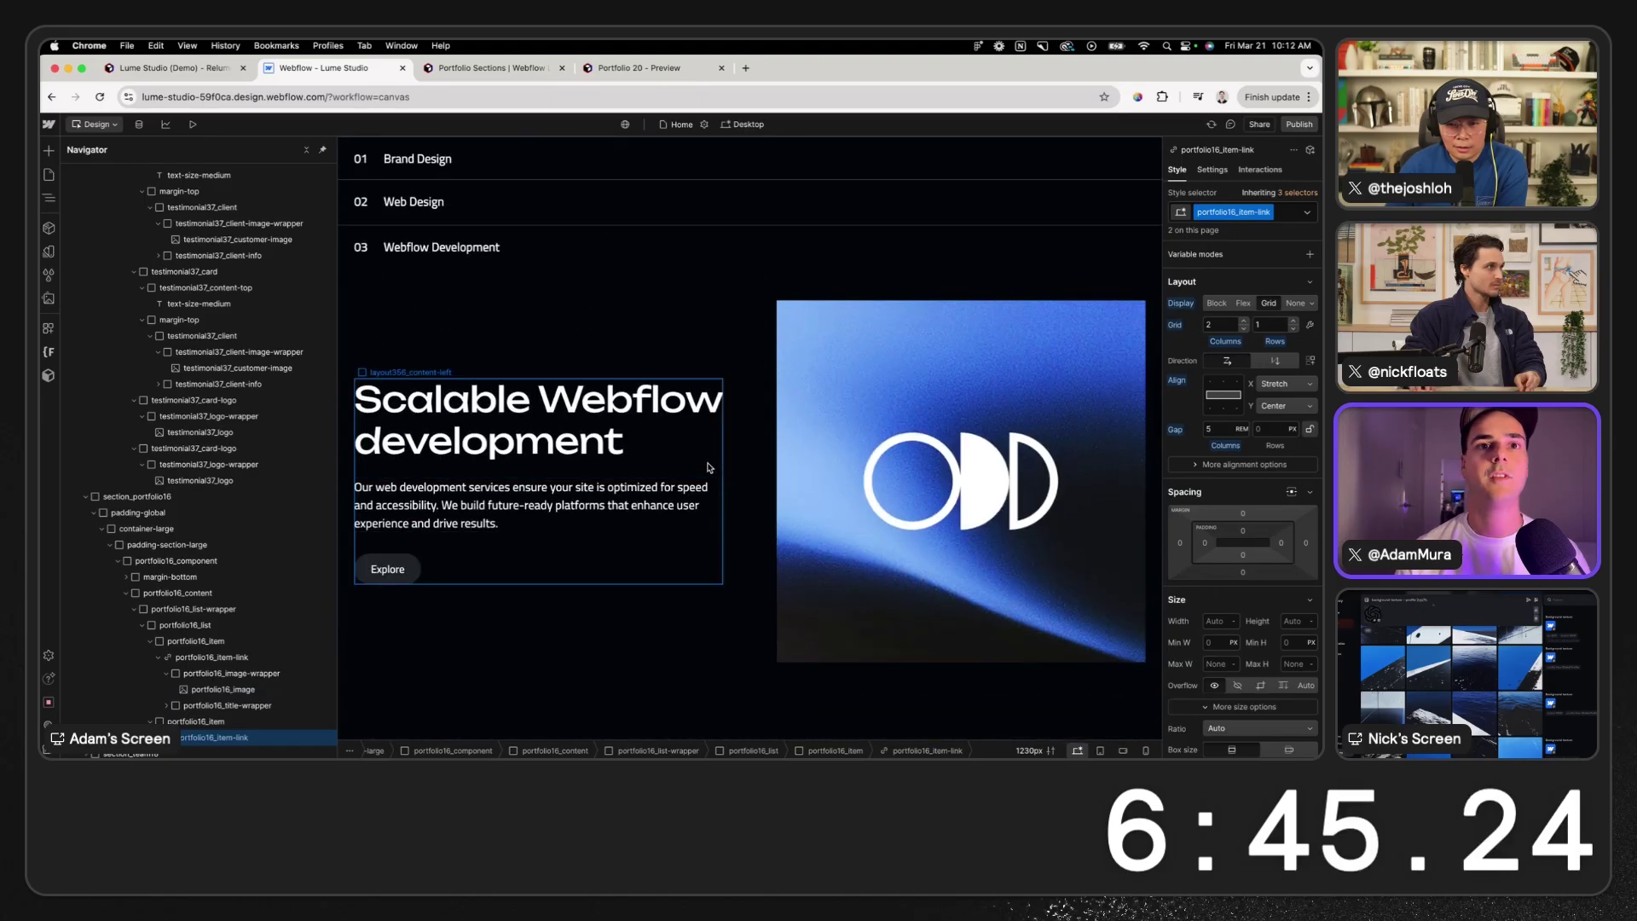
click(710, 467)
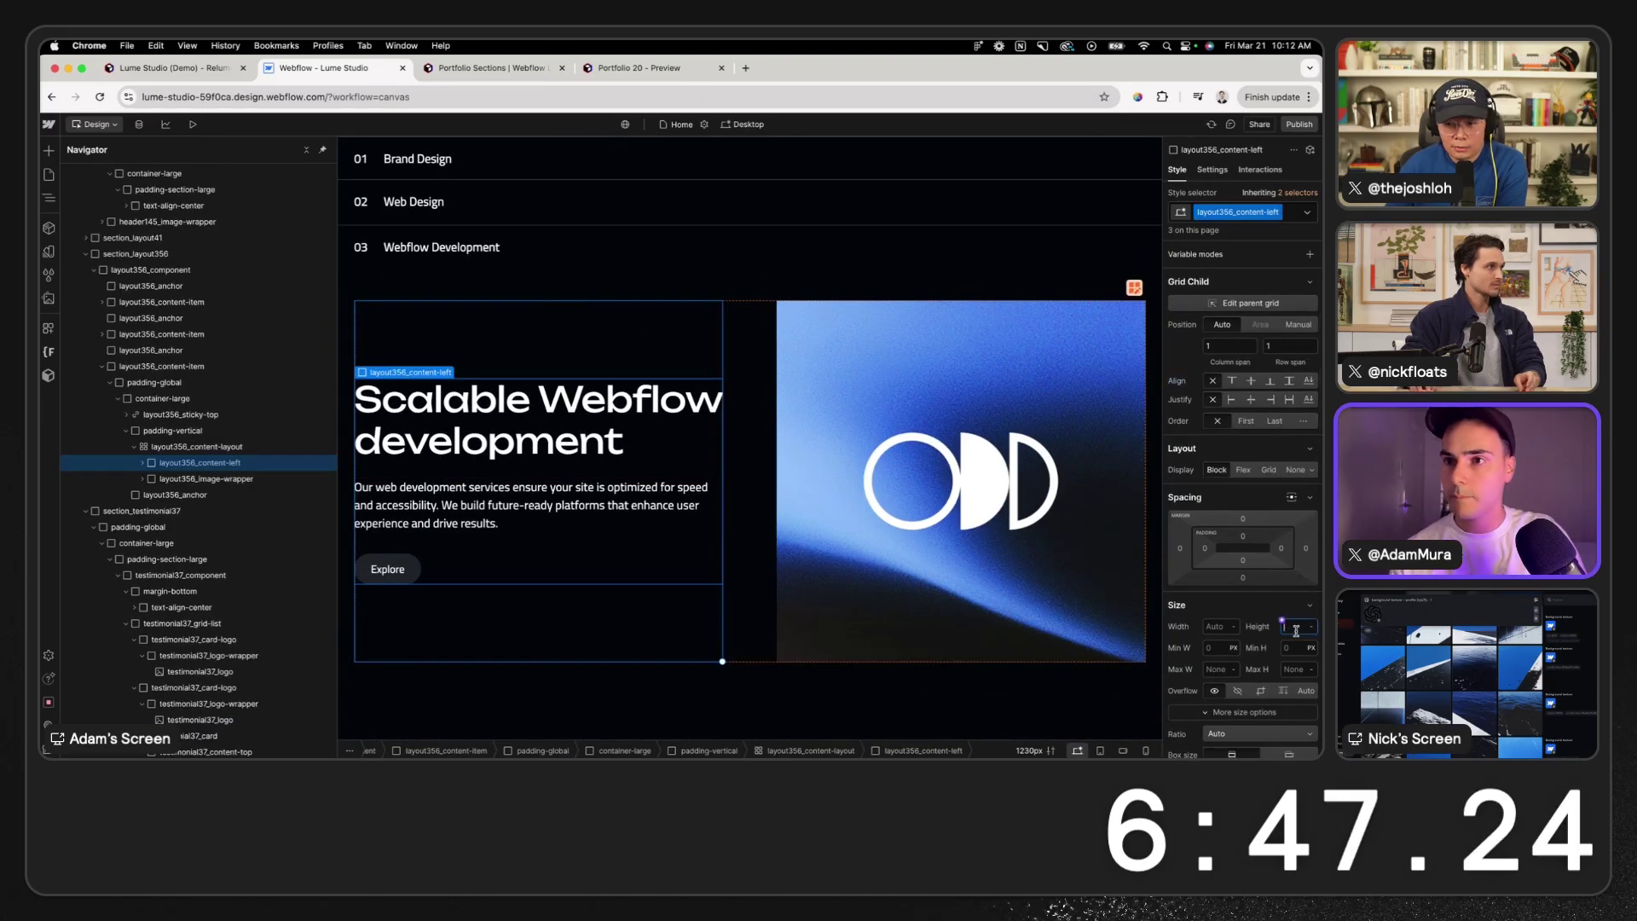
click(1282, 620)
text(100%)
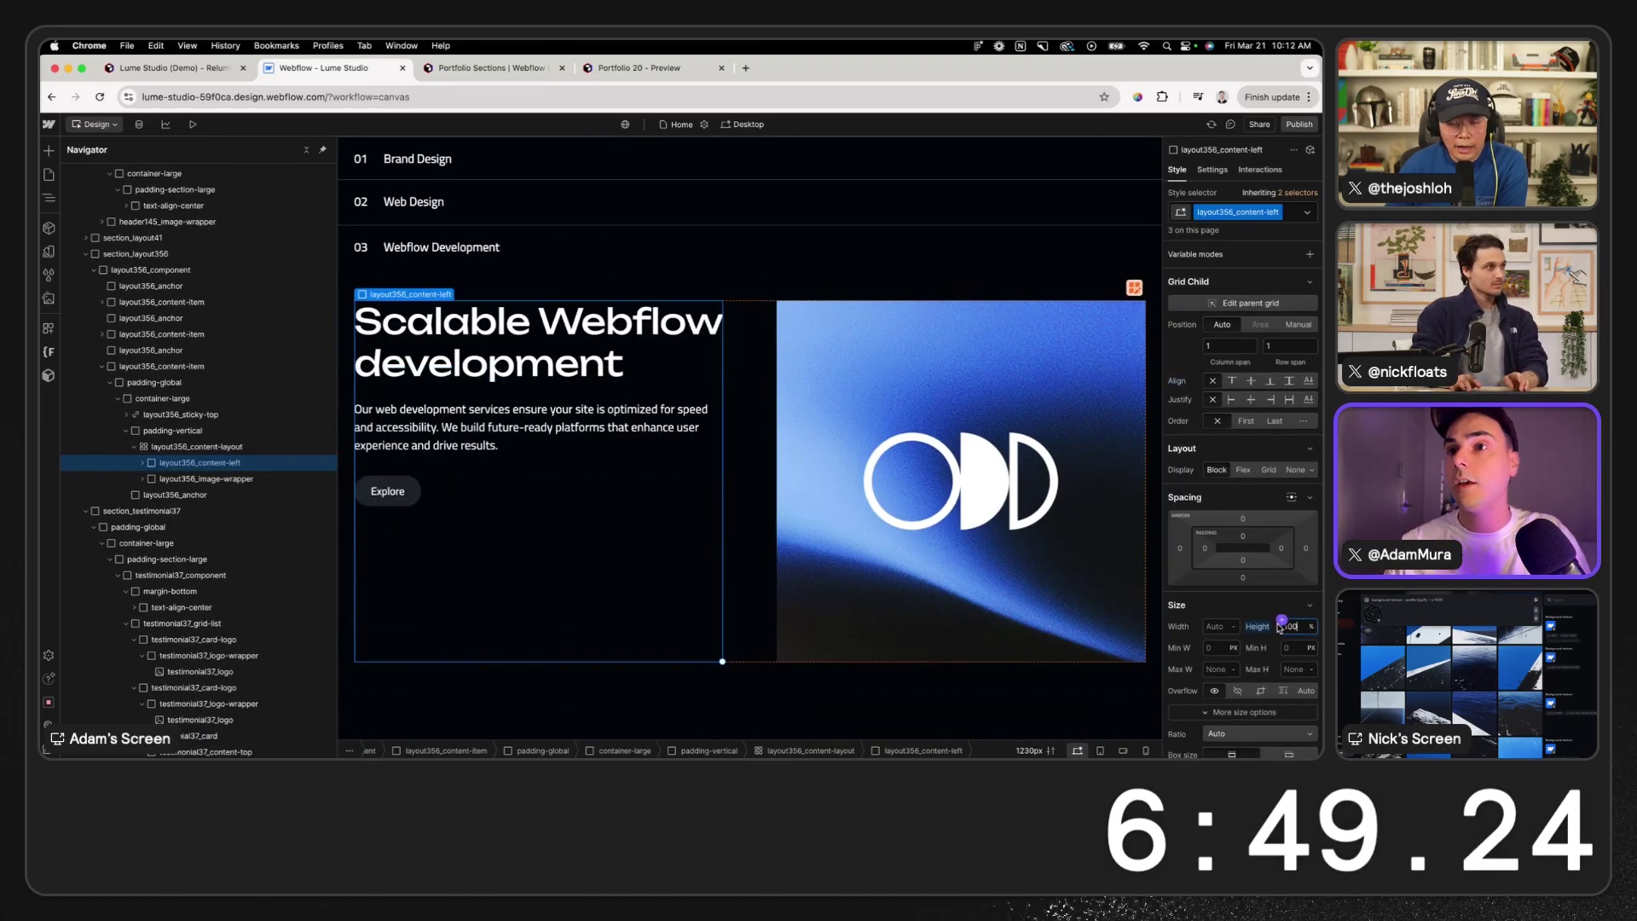
- Make layout356_content-left a vertical flex layout with its children distributed by Space between
click(1243, 470)
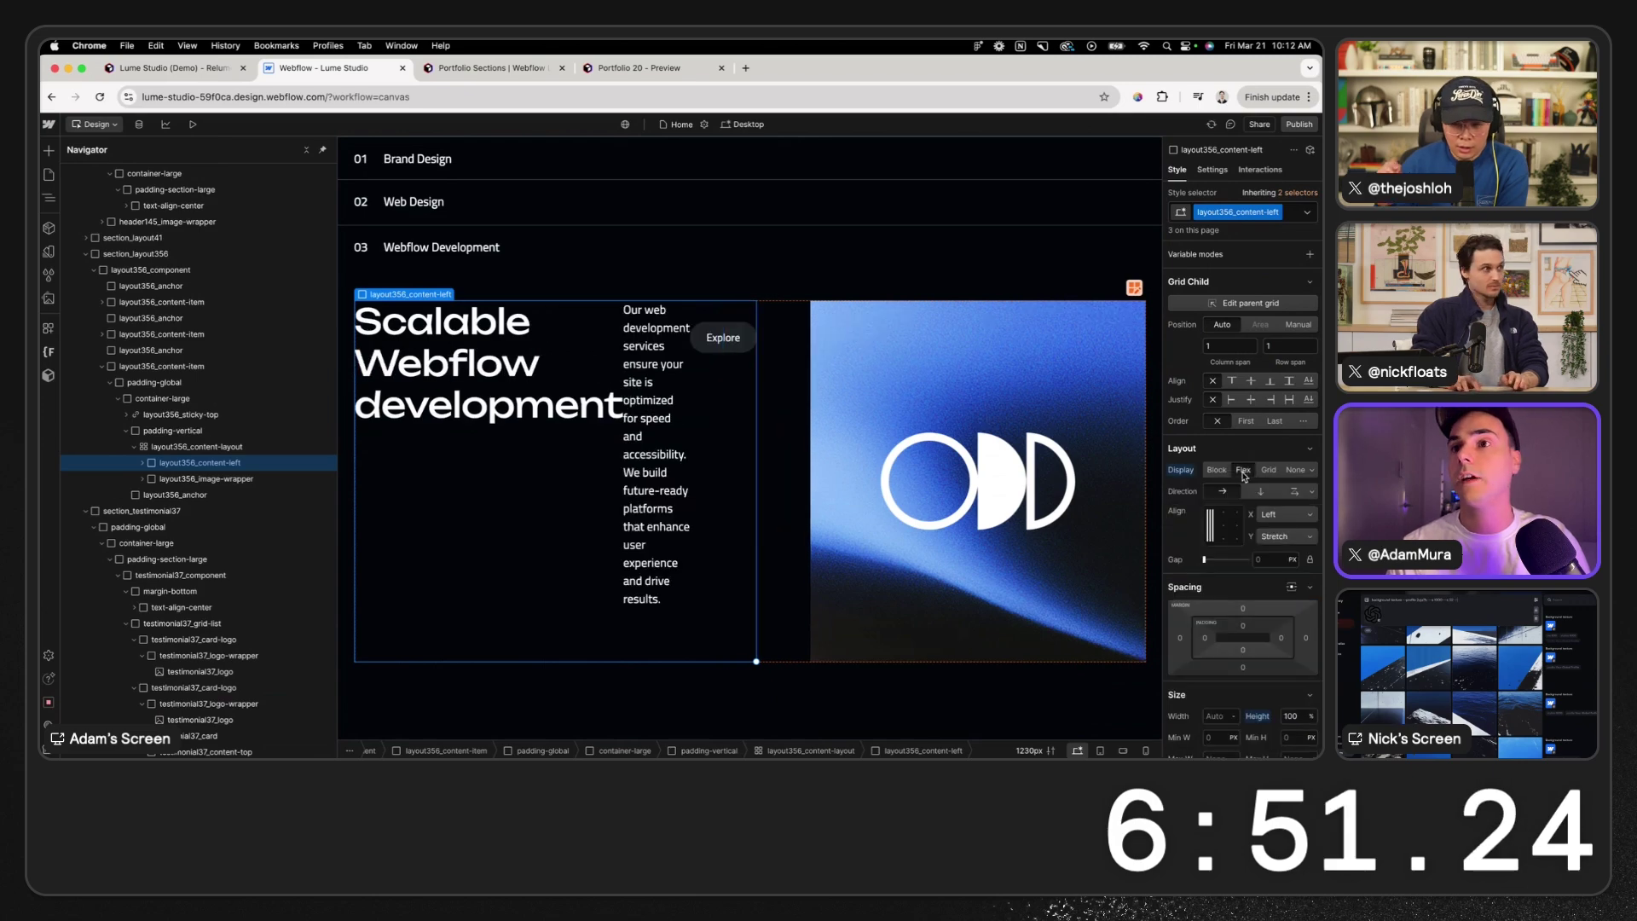
click(1301, 535)
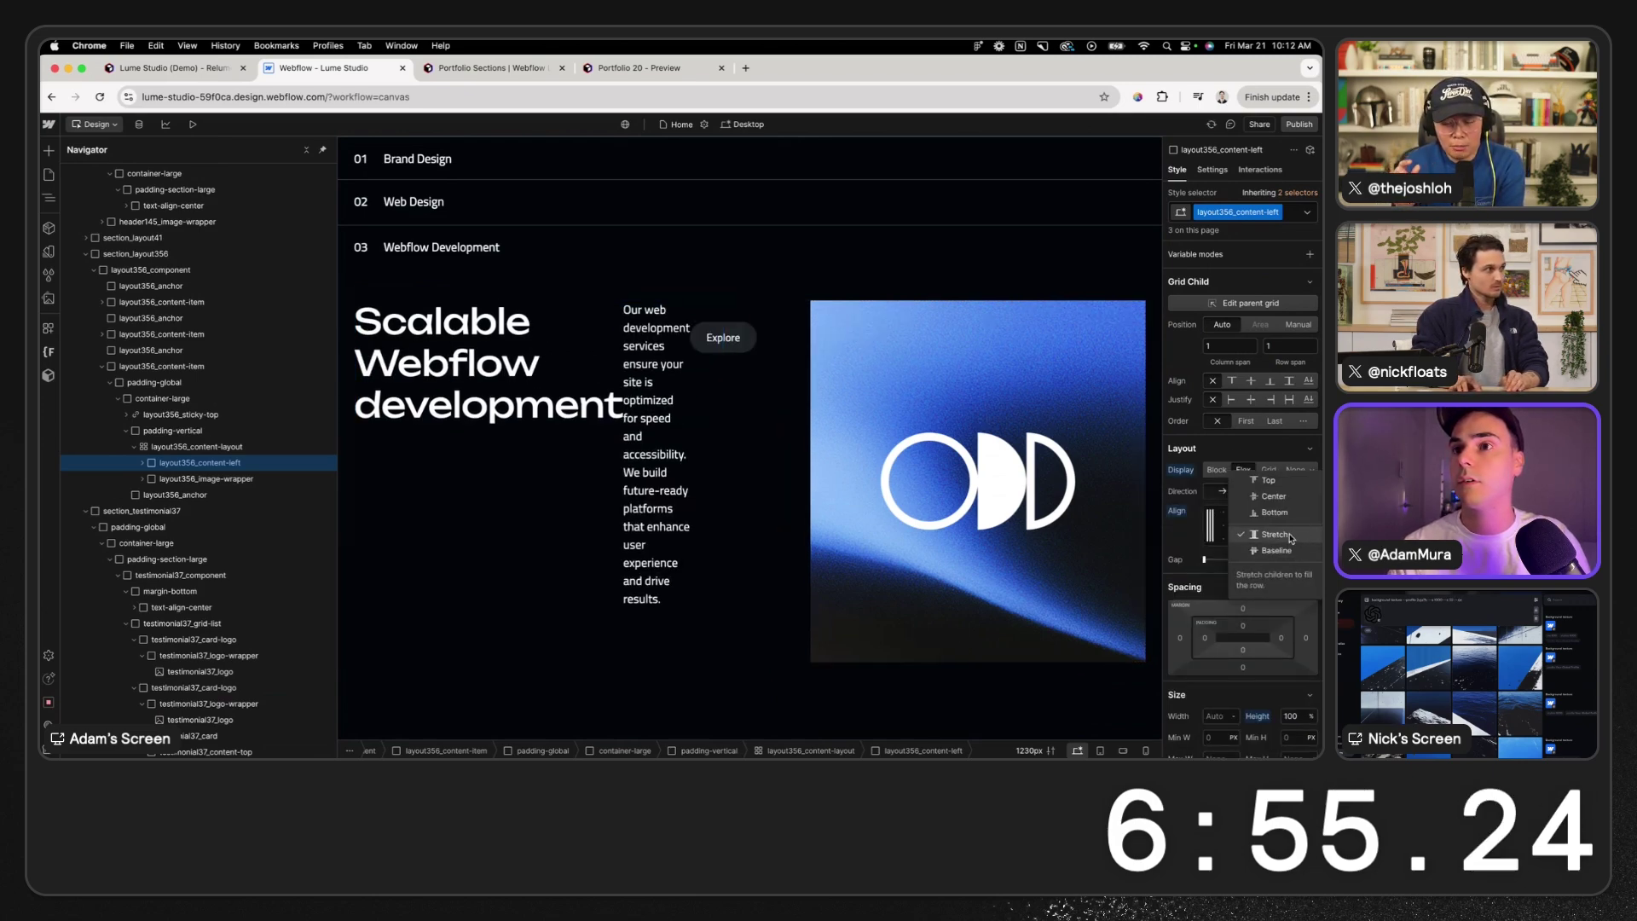
click(1292, 535)
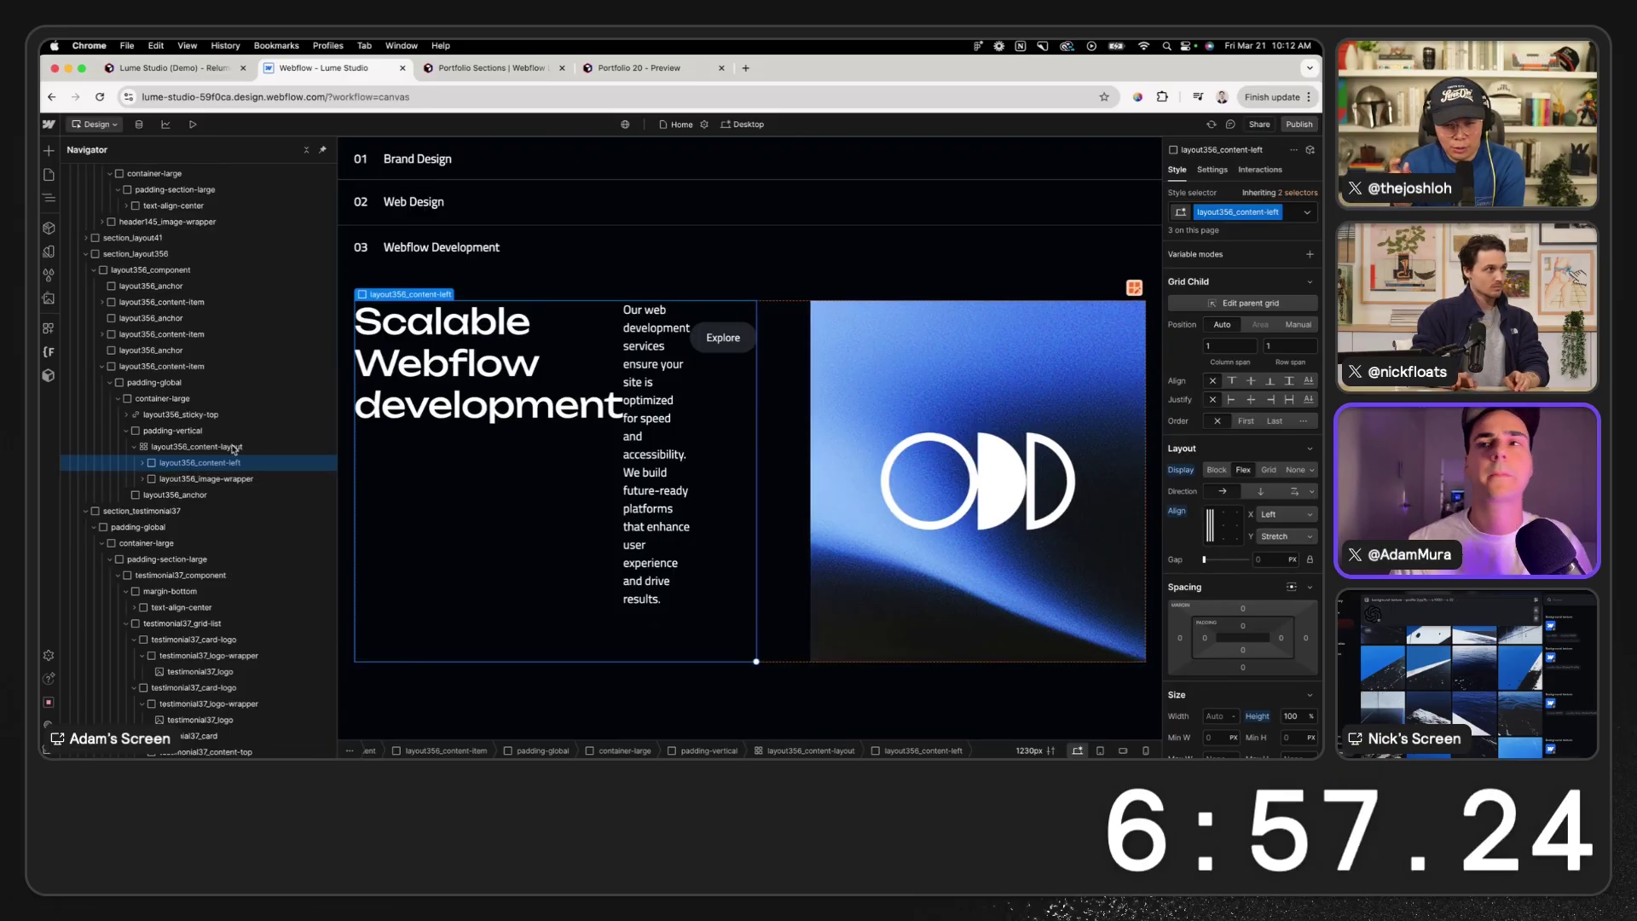
click(1260, 491)
click(1296, 537)
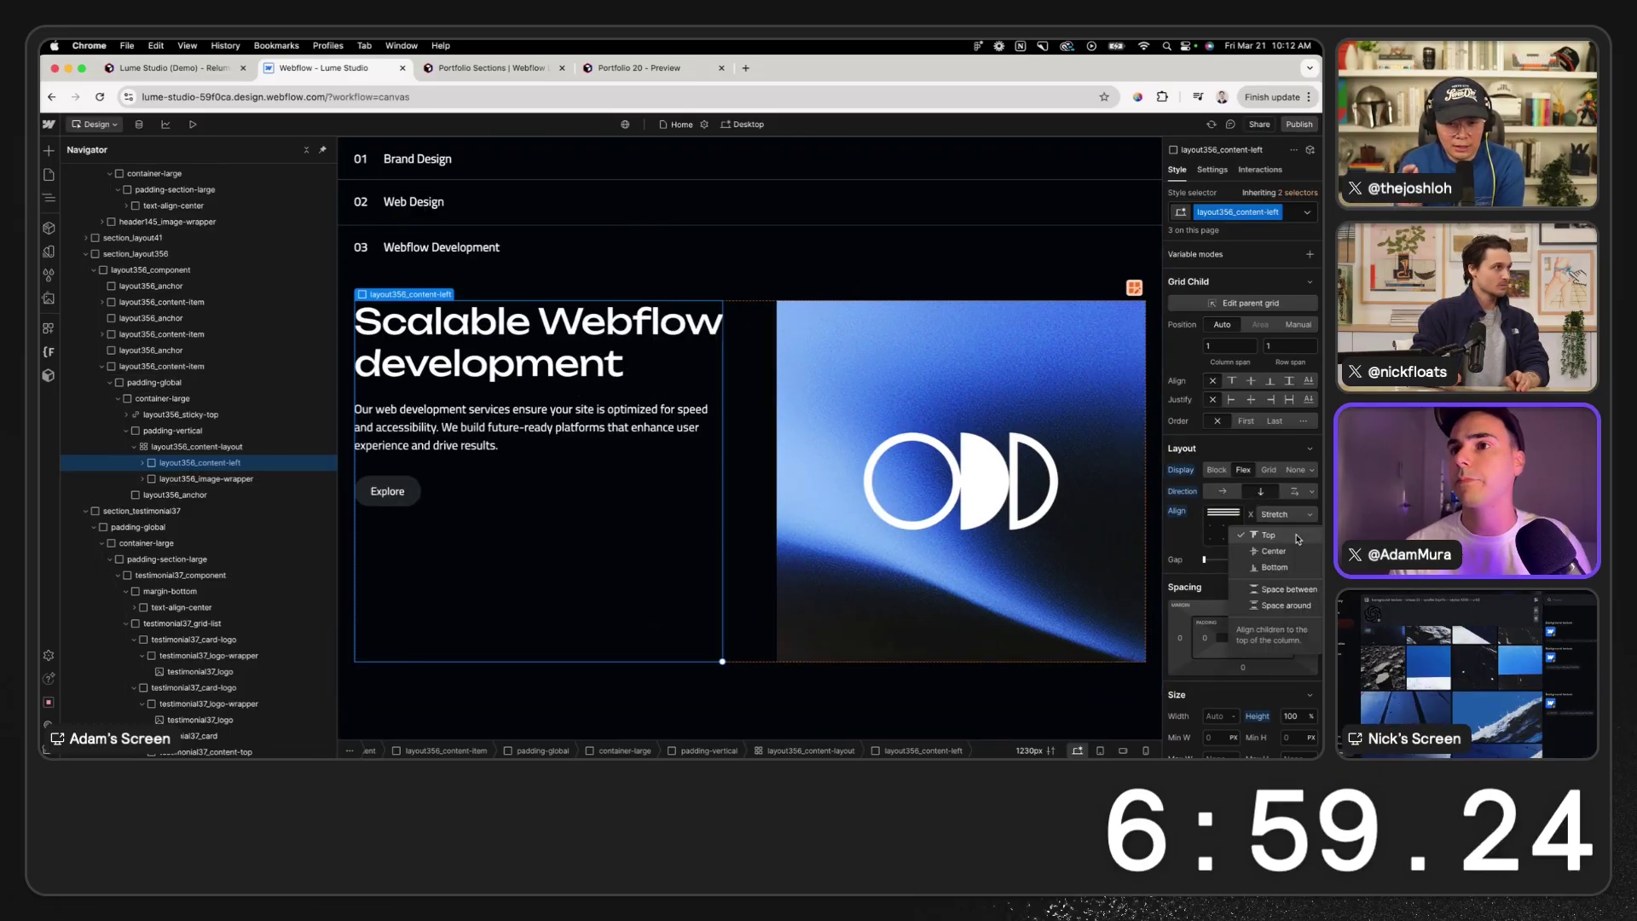
click(1290, 590)
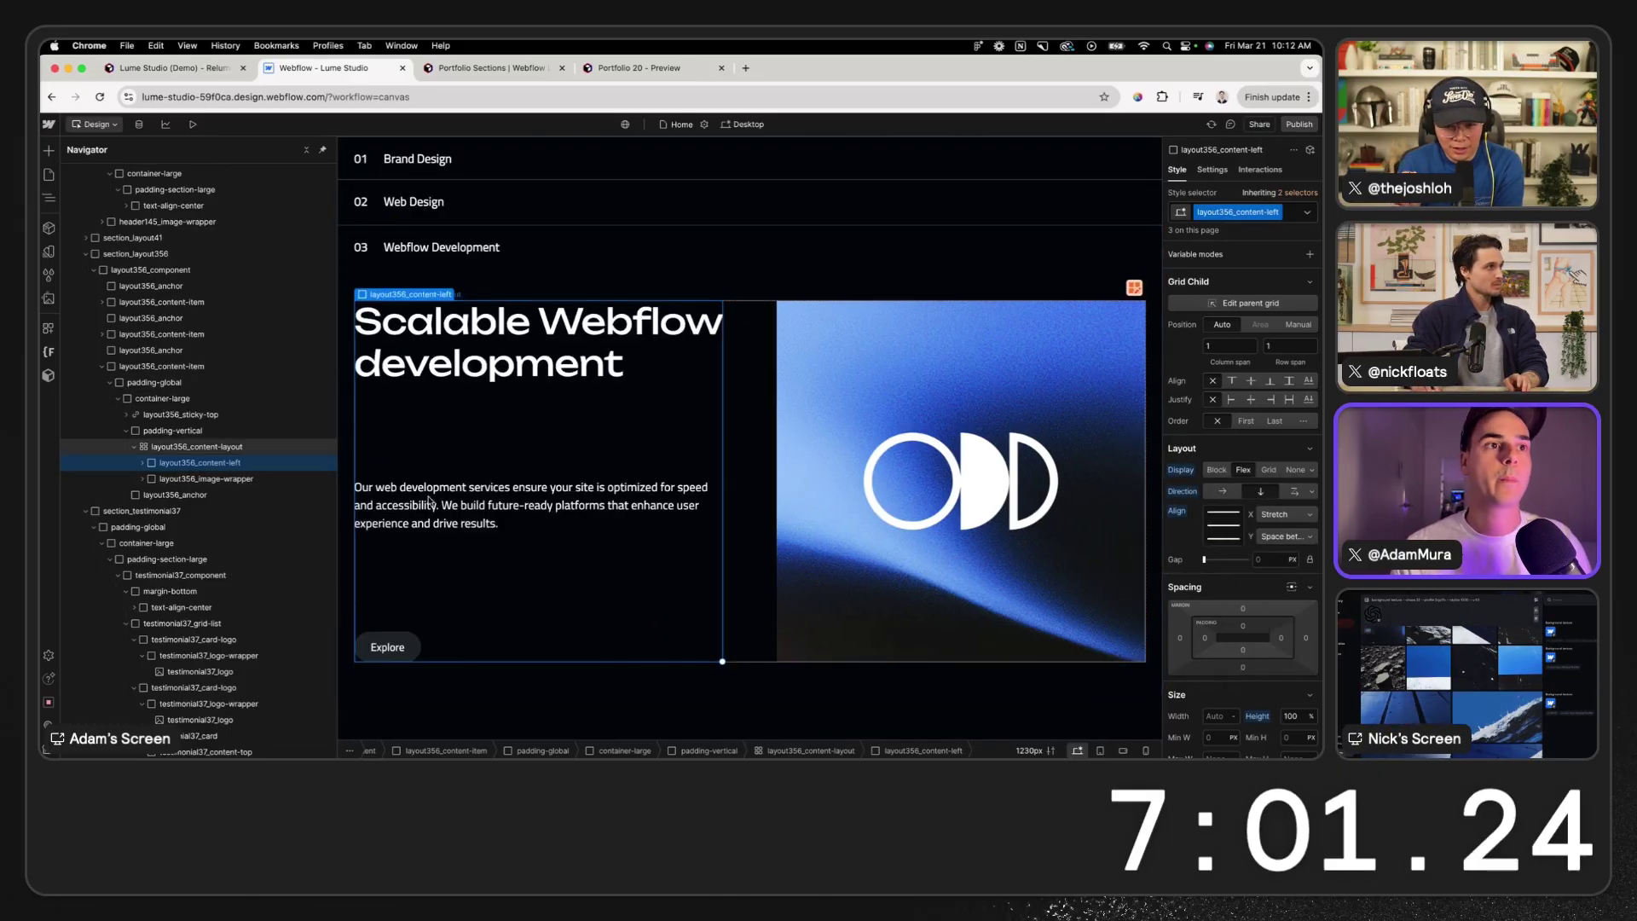
- Wrap the "Scalable Webflow development" heading's margin-bottom block and its text-size-medium paragraph together in a Div Block
click(143, 463)
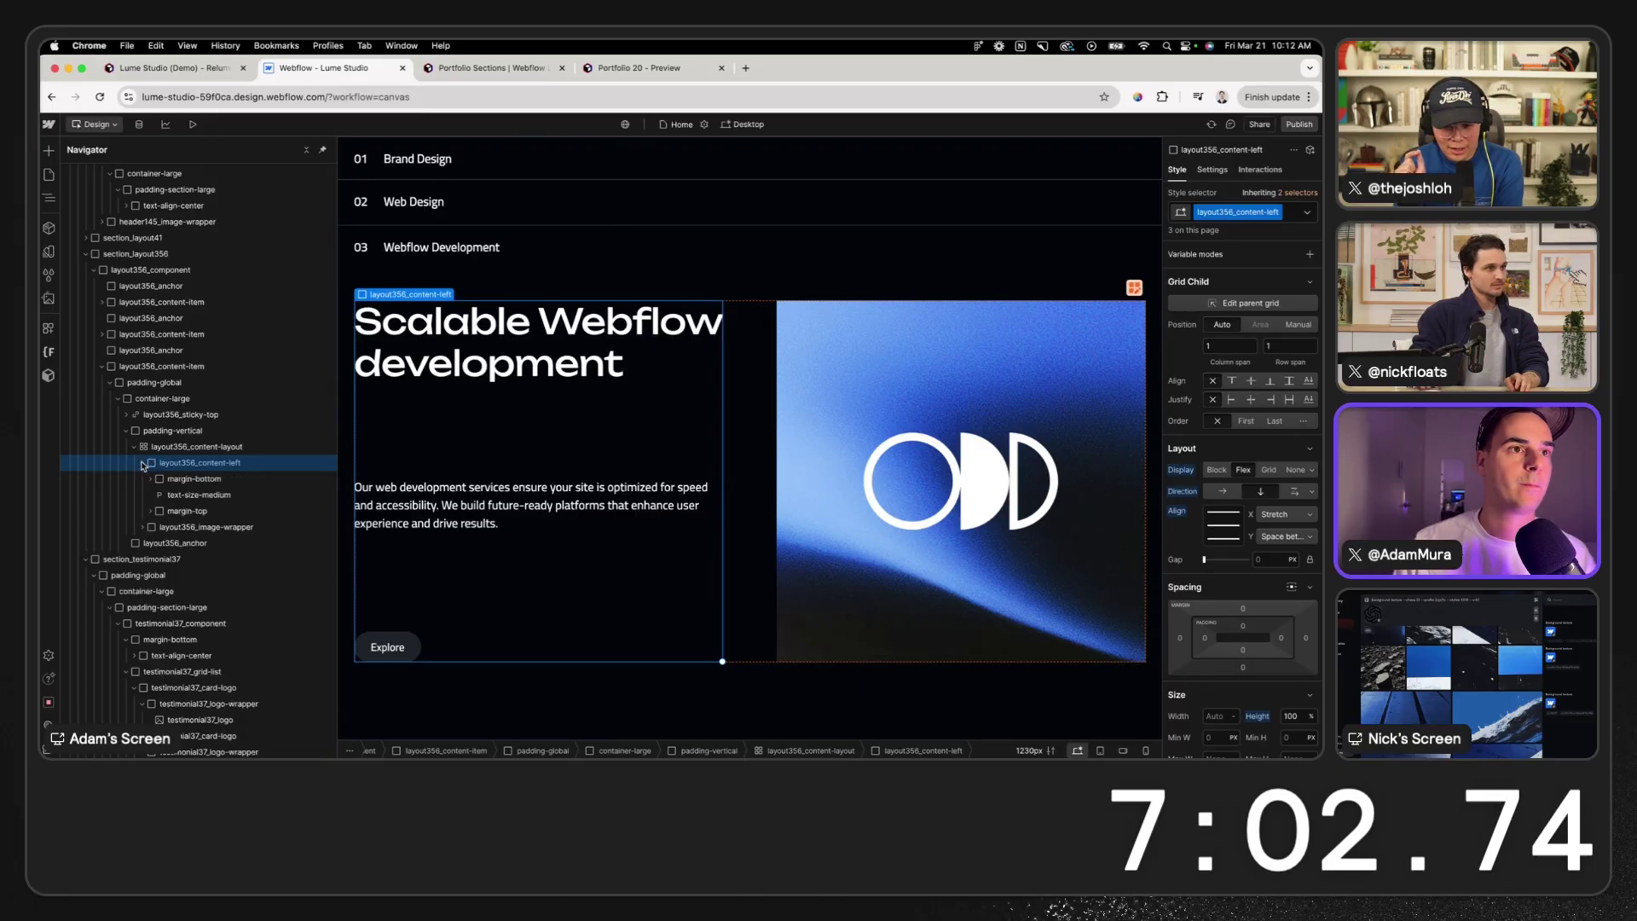
click(188, 479)
shift+click(192, 494)
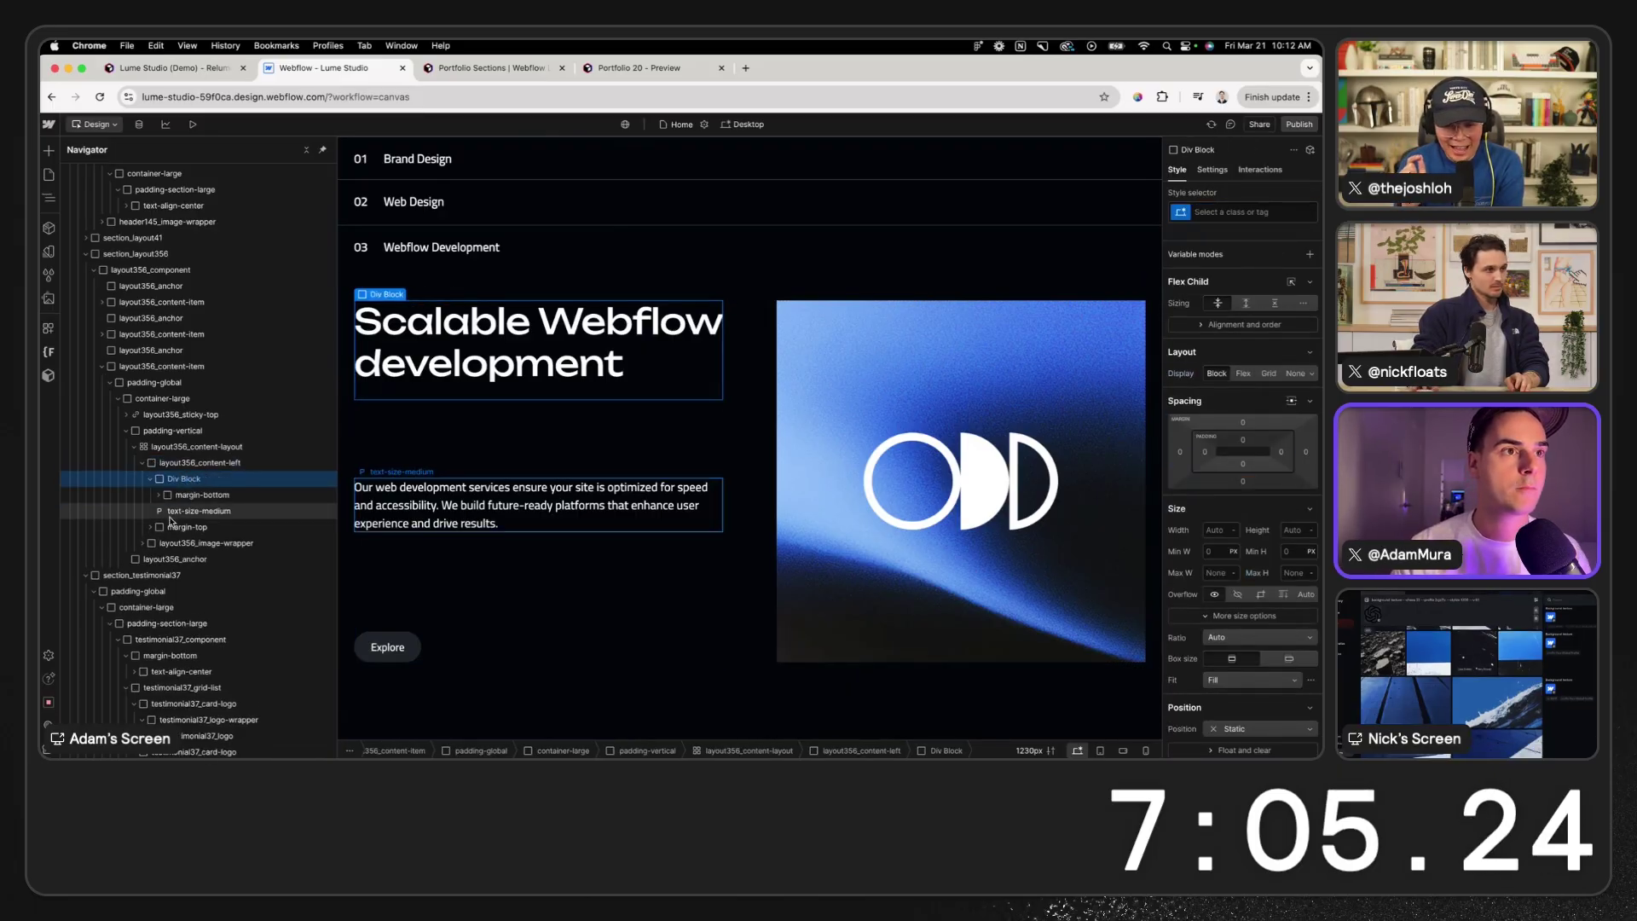
key(super+alt+g)
click(630, 505)
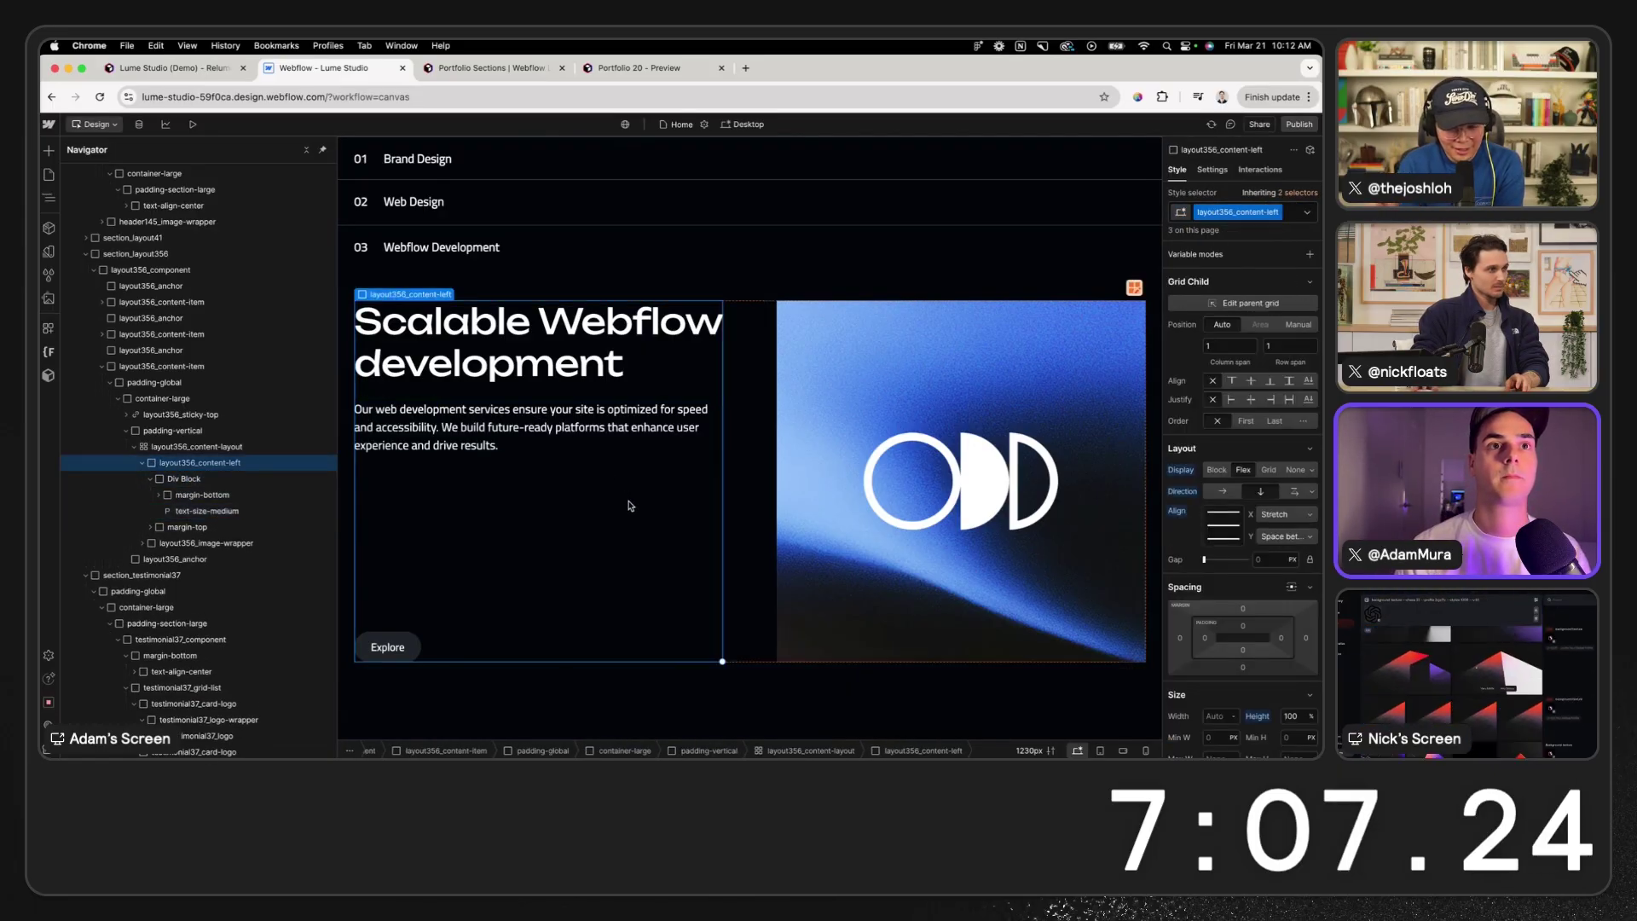
- Group the heading and paragraph of the "Conversion focused website design" service item in a Div Block
scroll(630, 505, up, 3)
scroll(630, 504, up, 4)
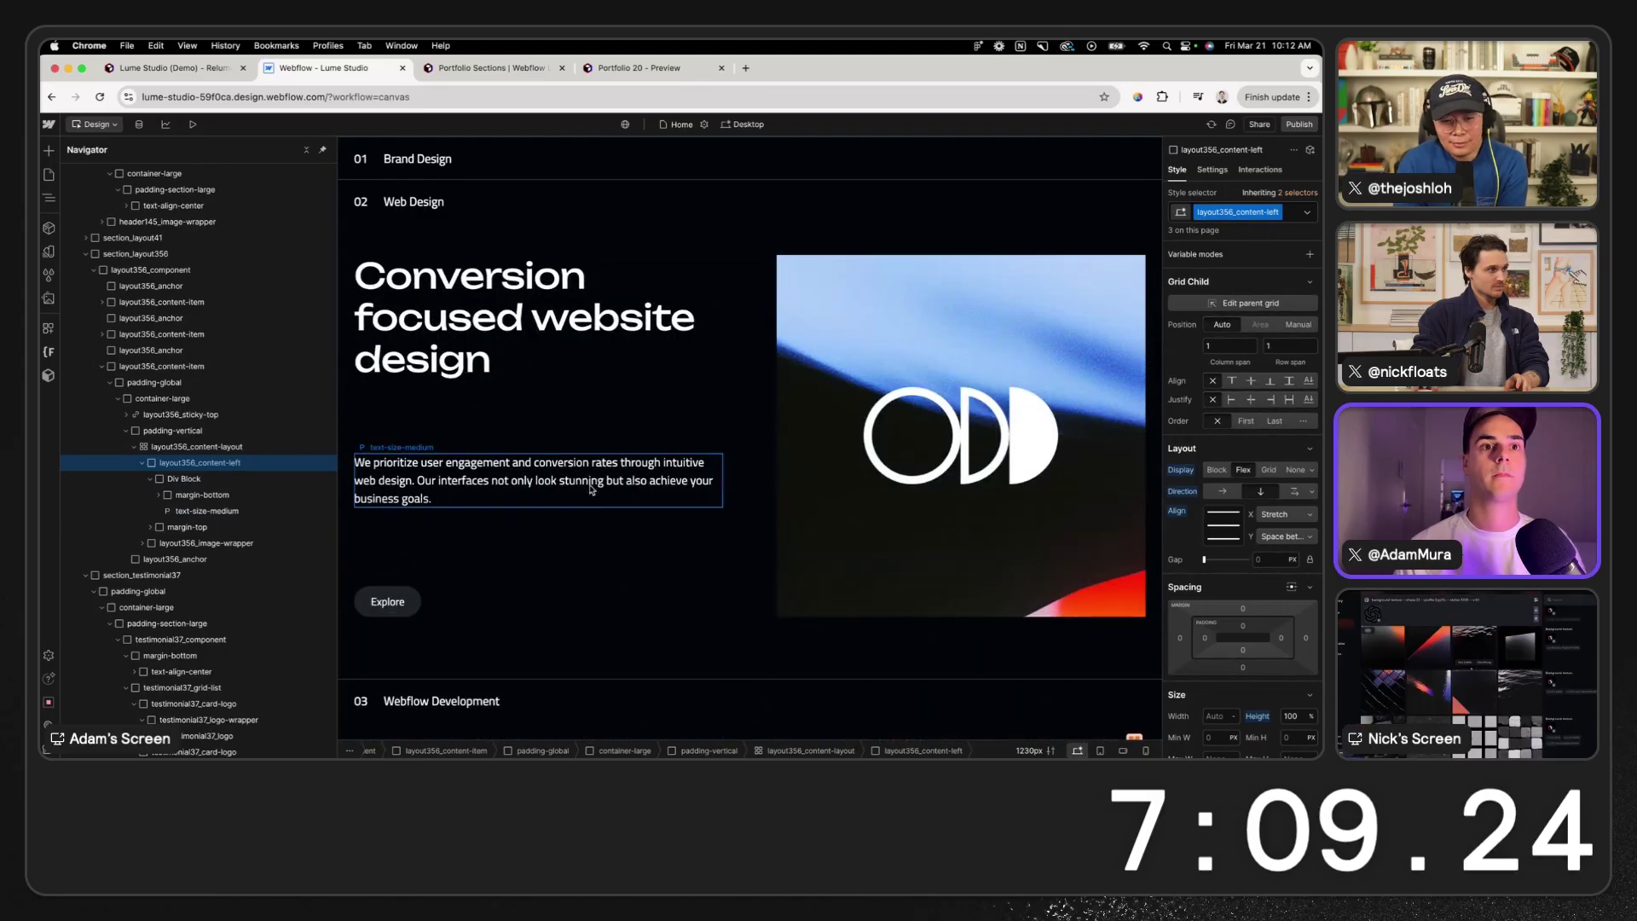
click(591, 487)
key(super+alt+g)
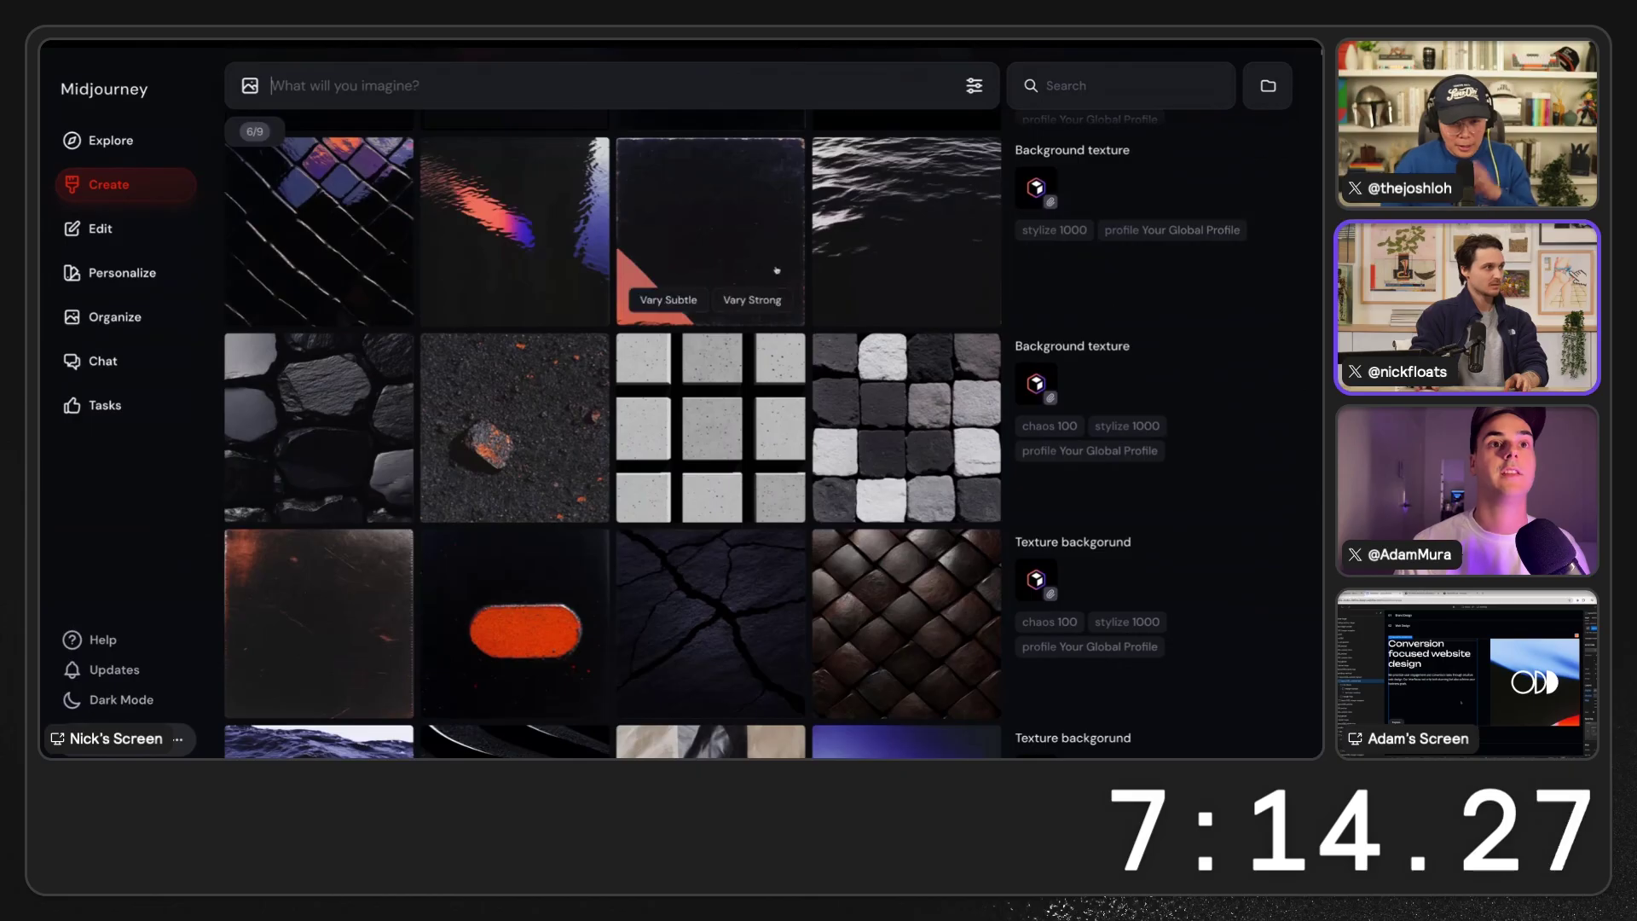
- Switch to Midjourney and look through the generated background textures and colorful profile portraits
scroll(777, 270, down, 15)
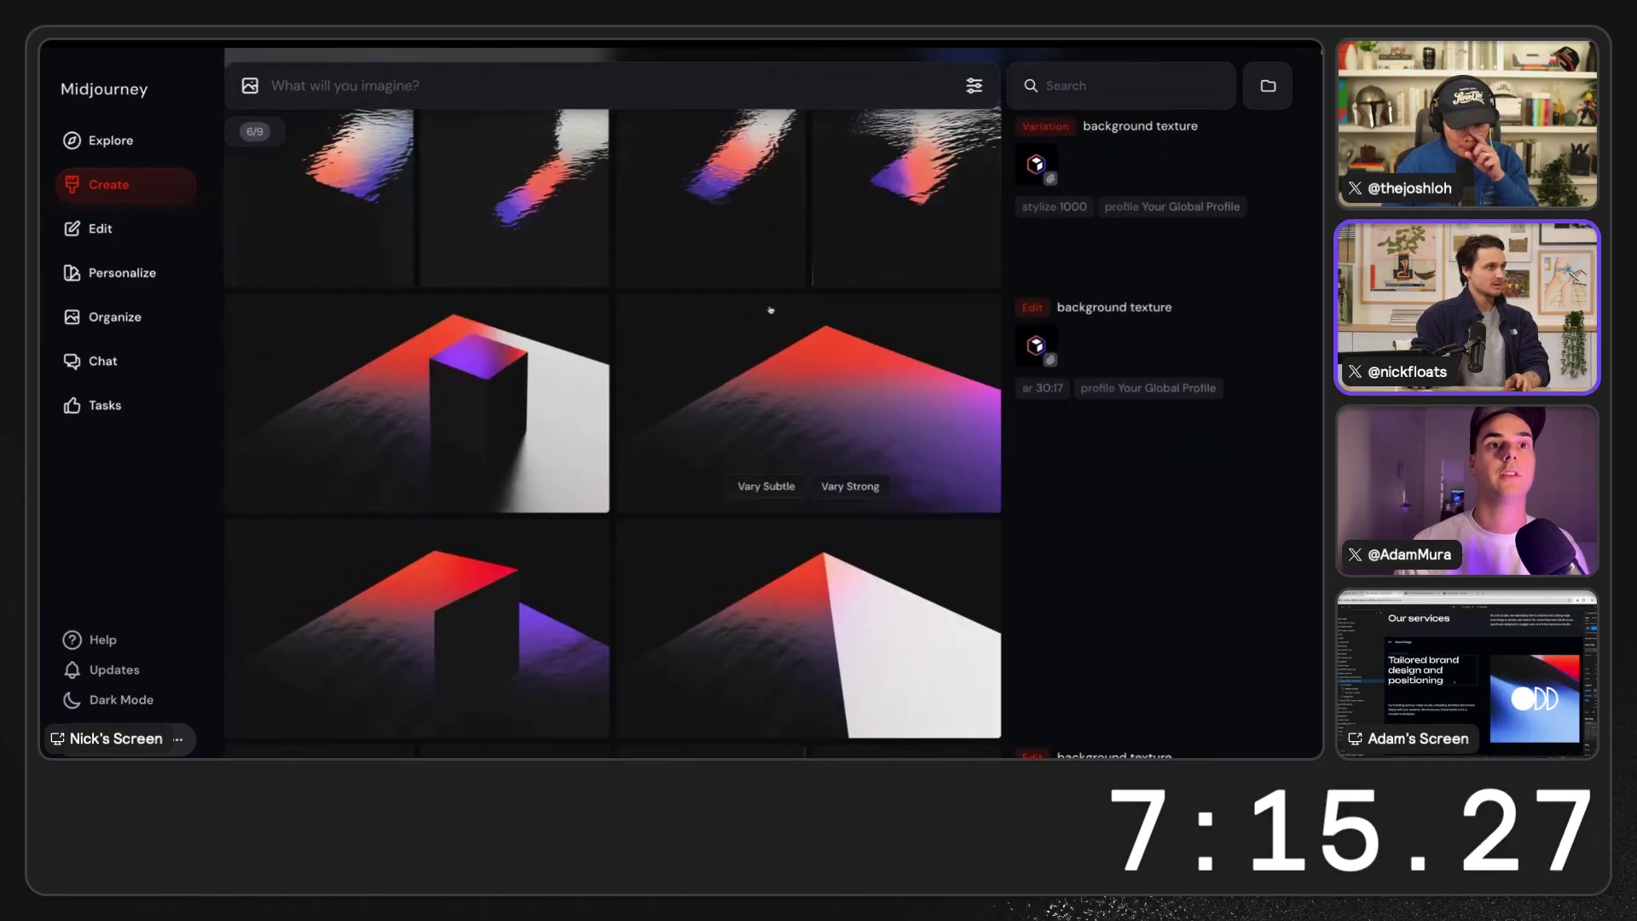
scroll(771, 310, down, 10)
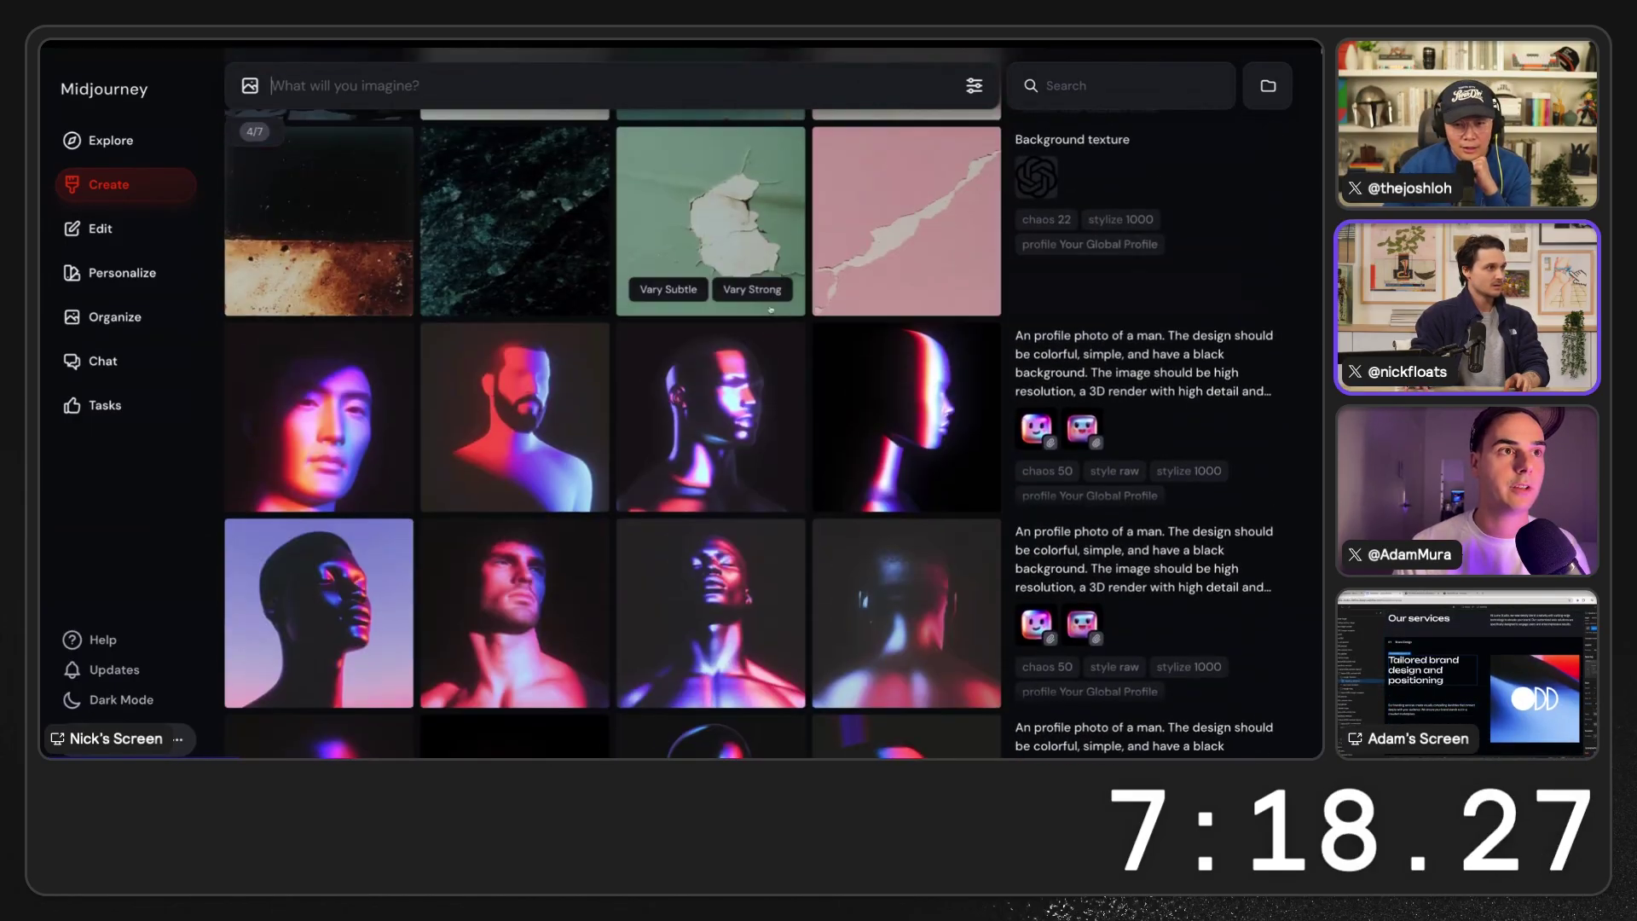
click(769, 299)
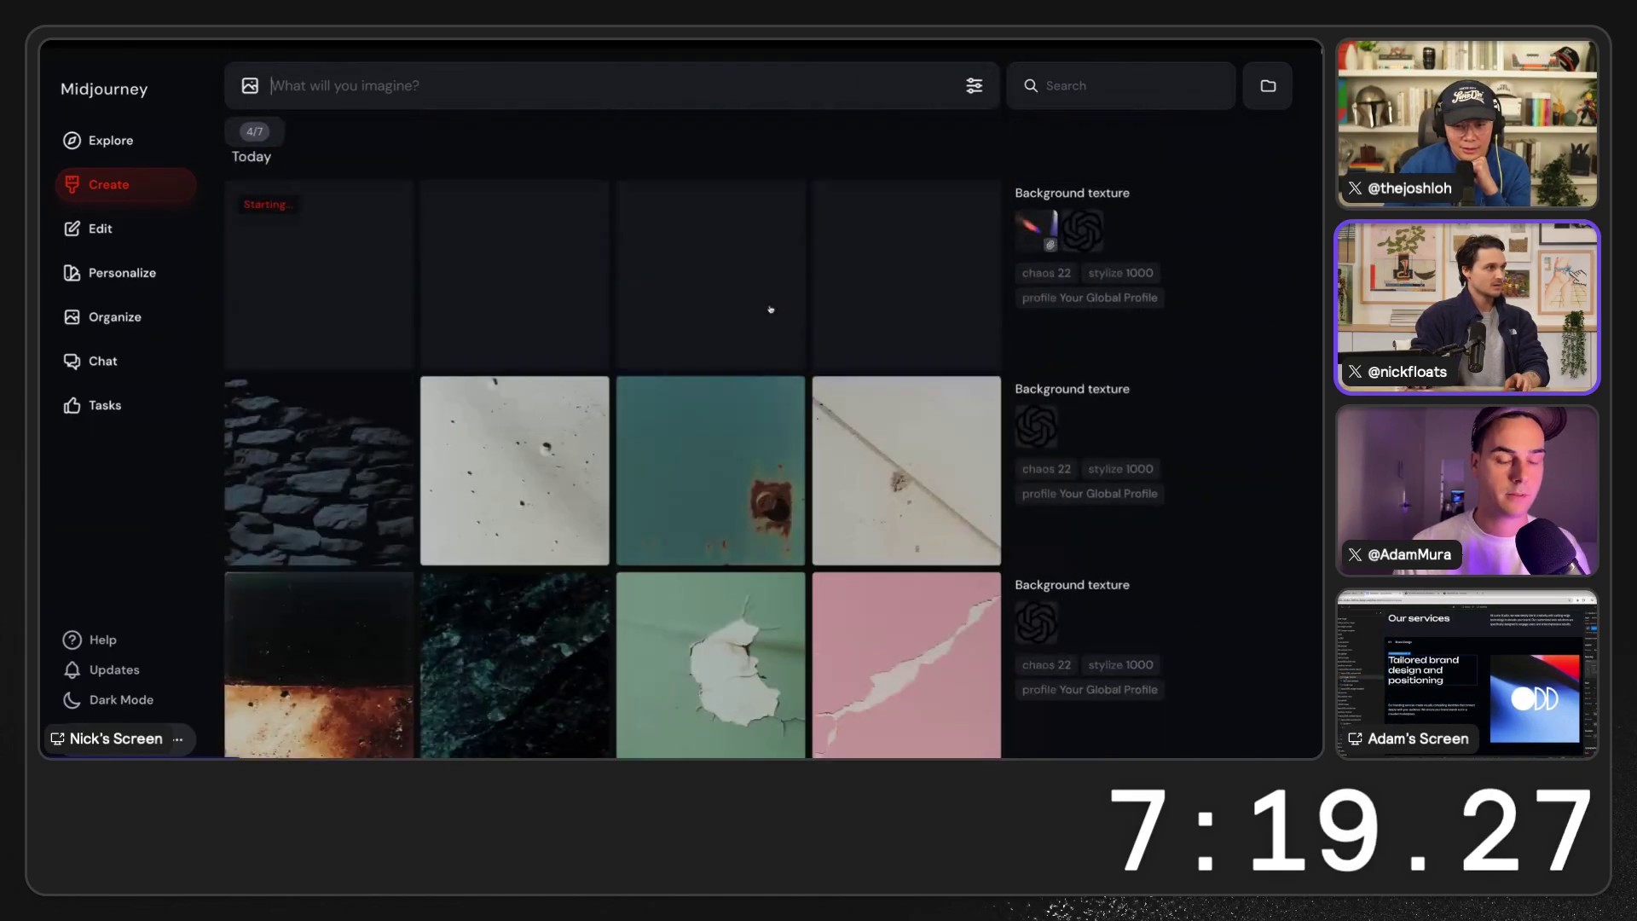
scroll(814, 341, down, 8)
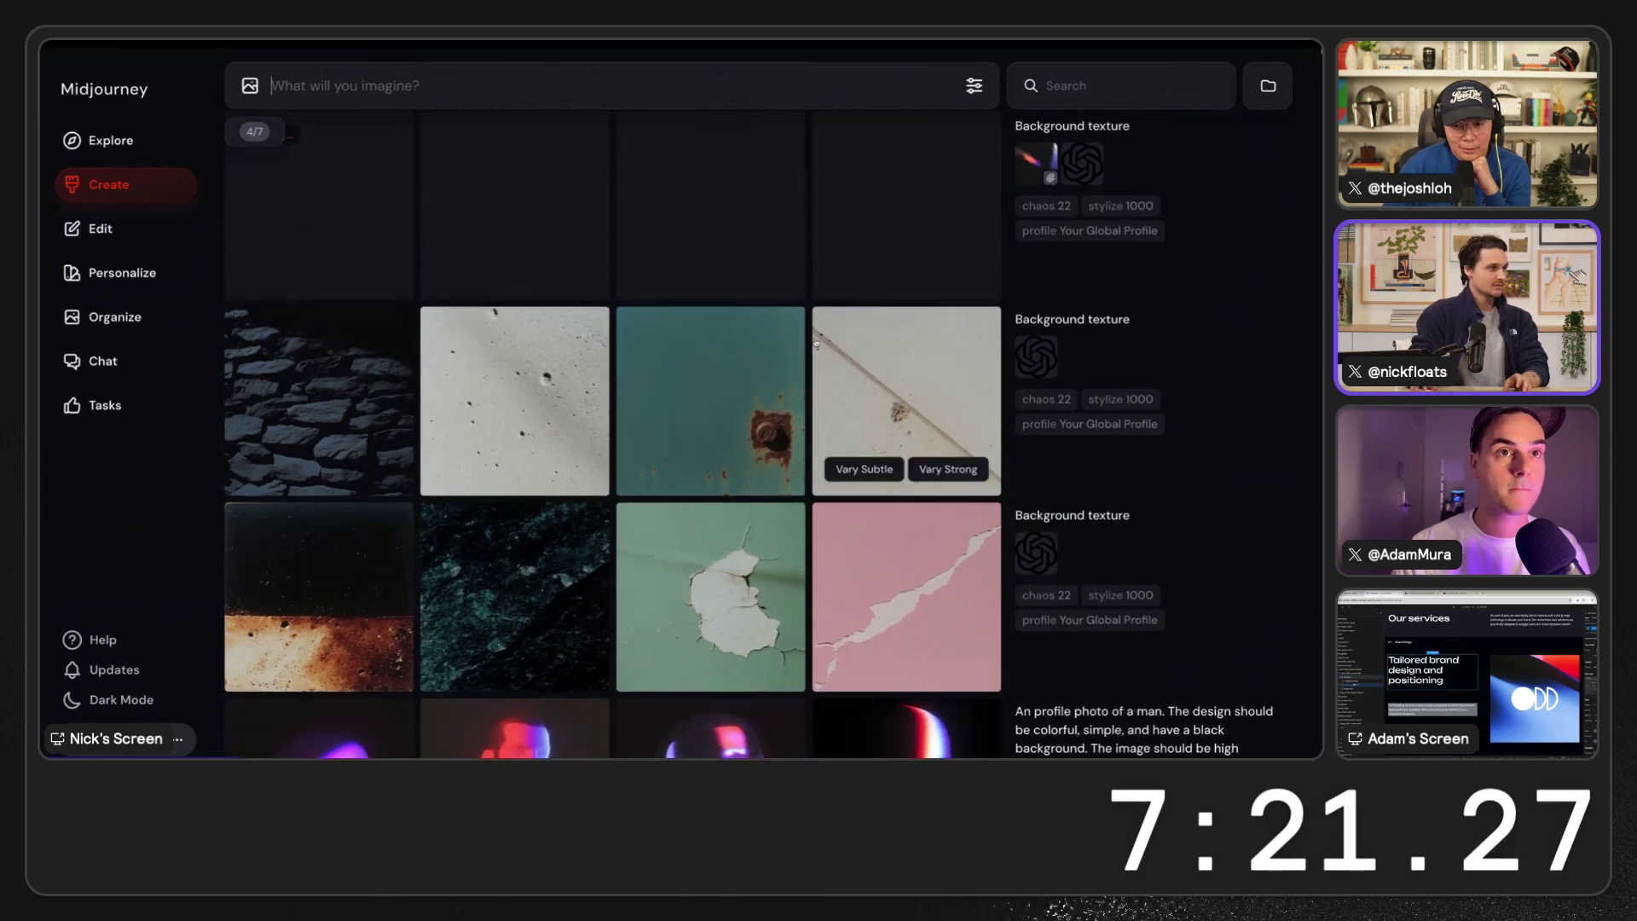
scroll(816, 342, down, 4)
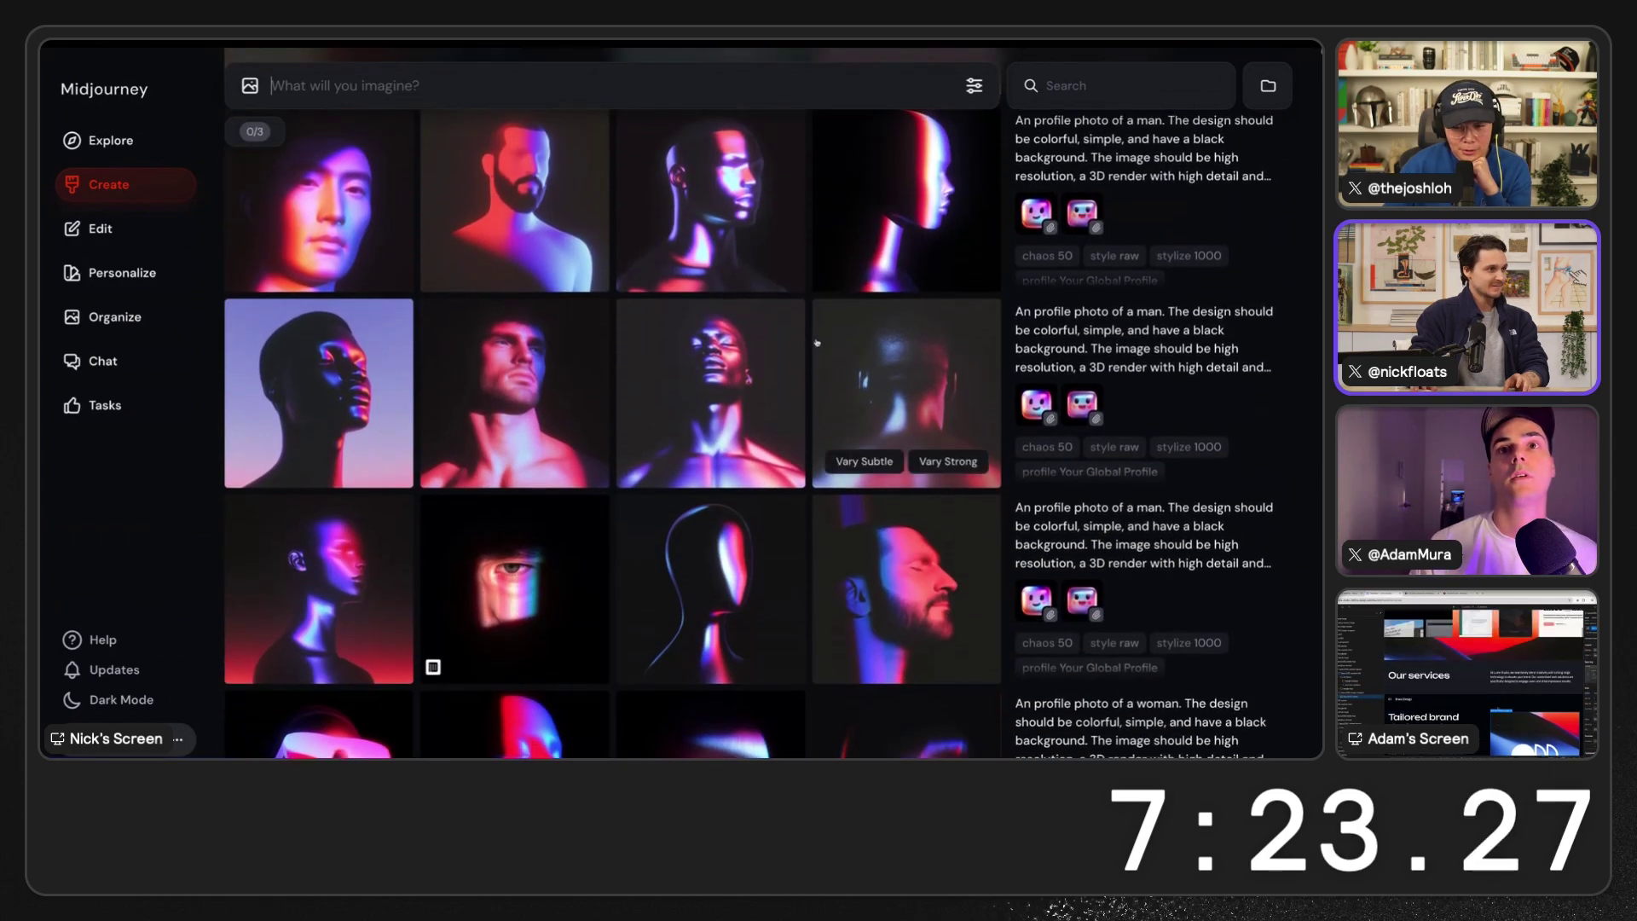
scroll(816, 342, down, 4)
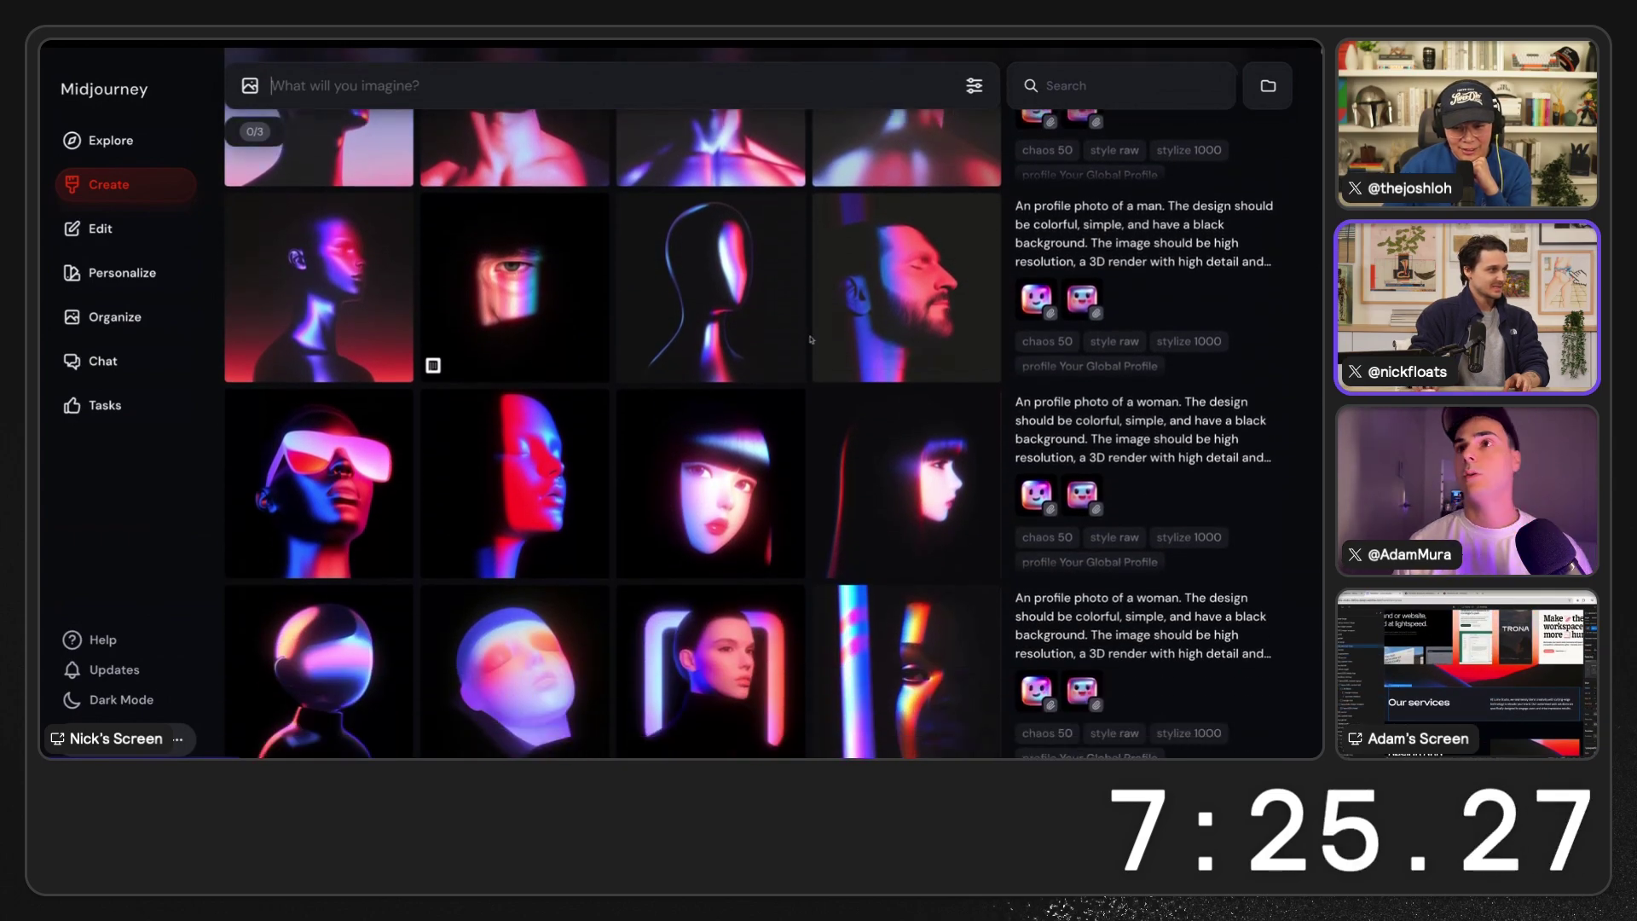
scroll(811, 341, down, 2)
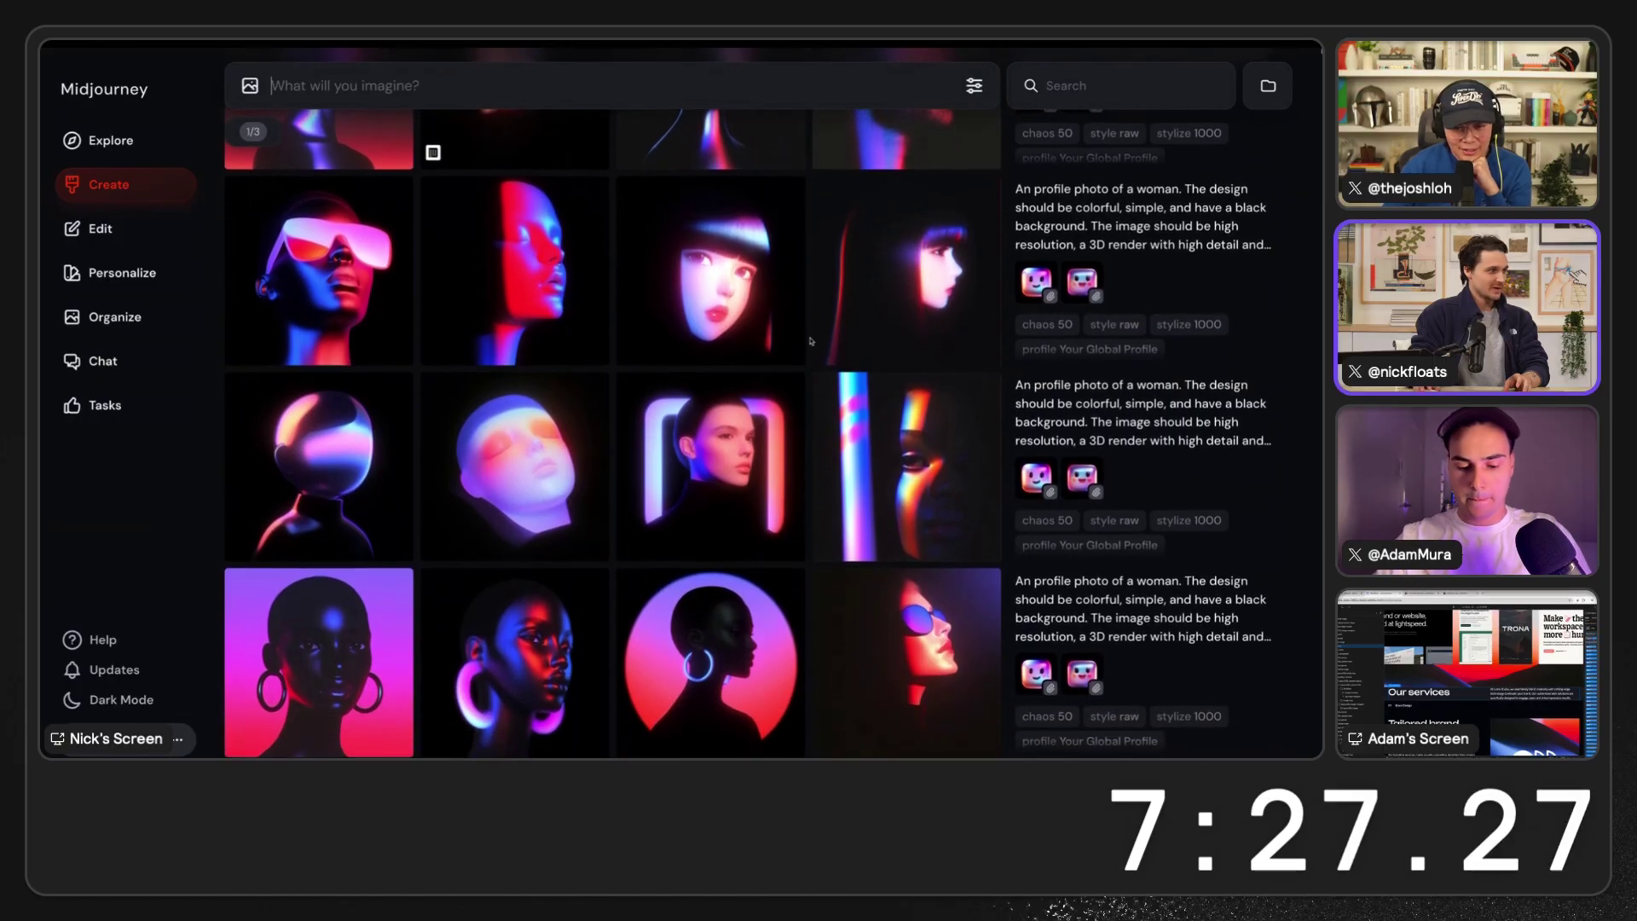
scroll(811, 341, down, 4)
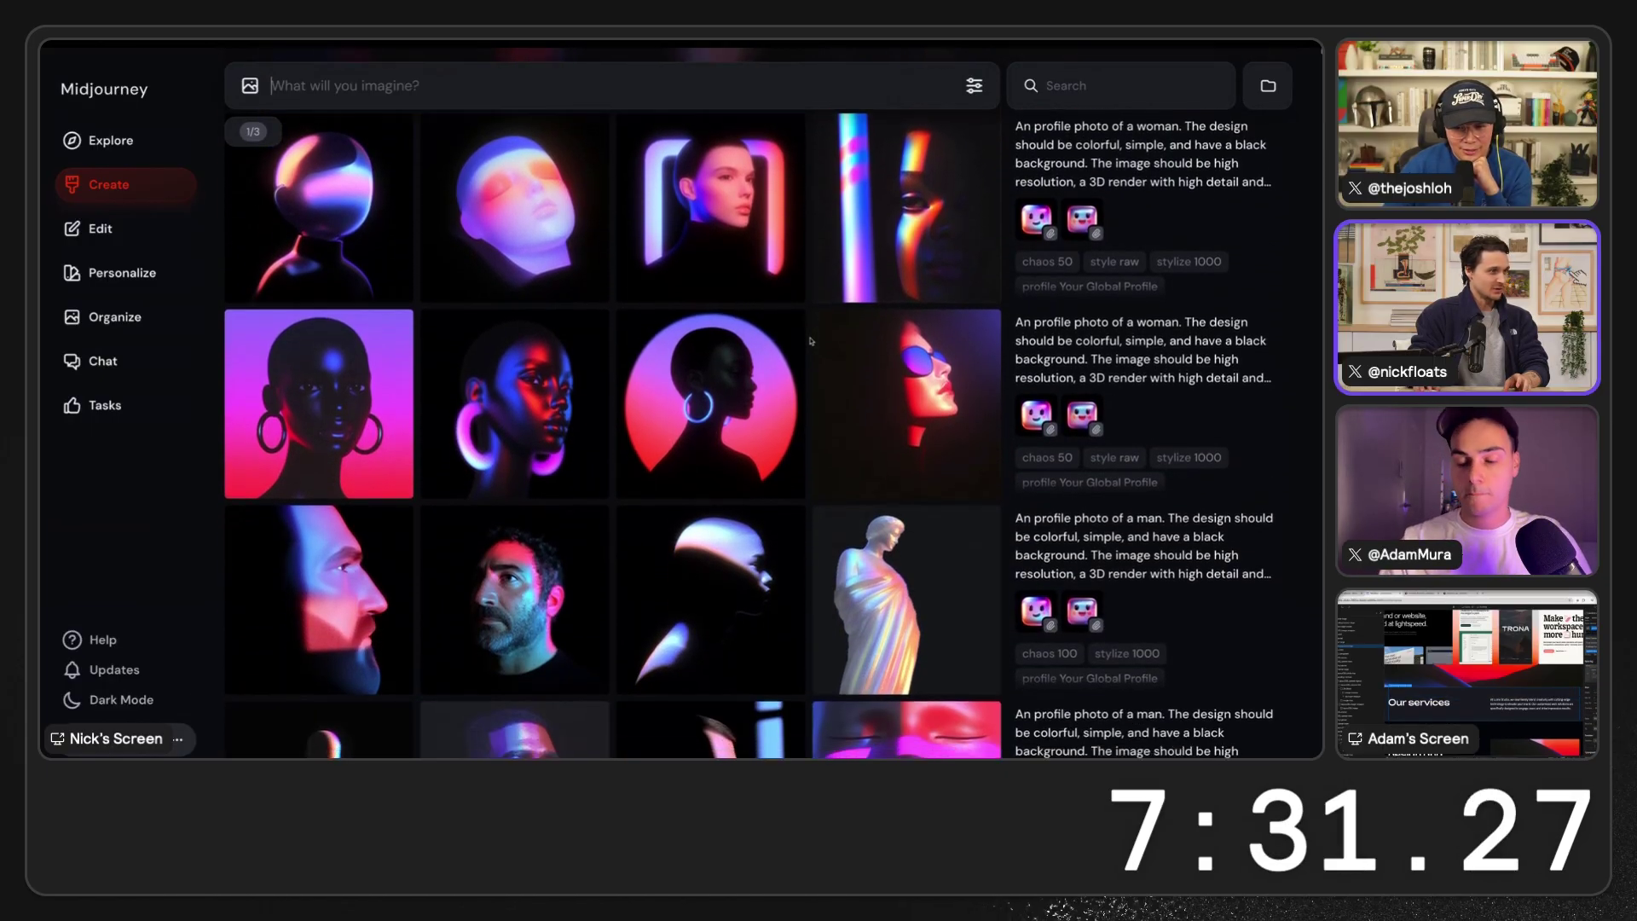
scroll(776, 409, down, 2)
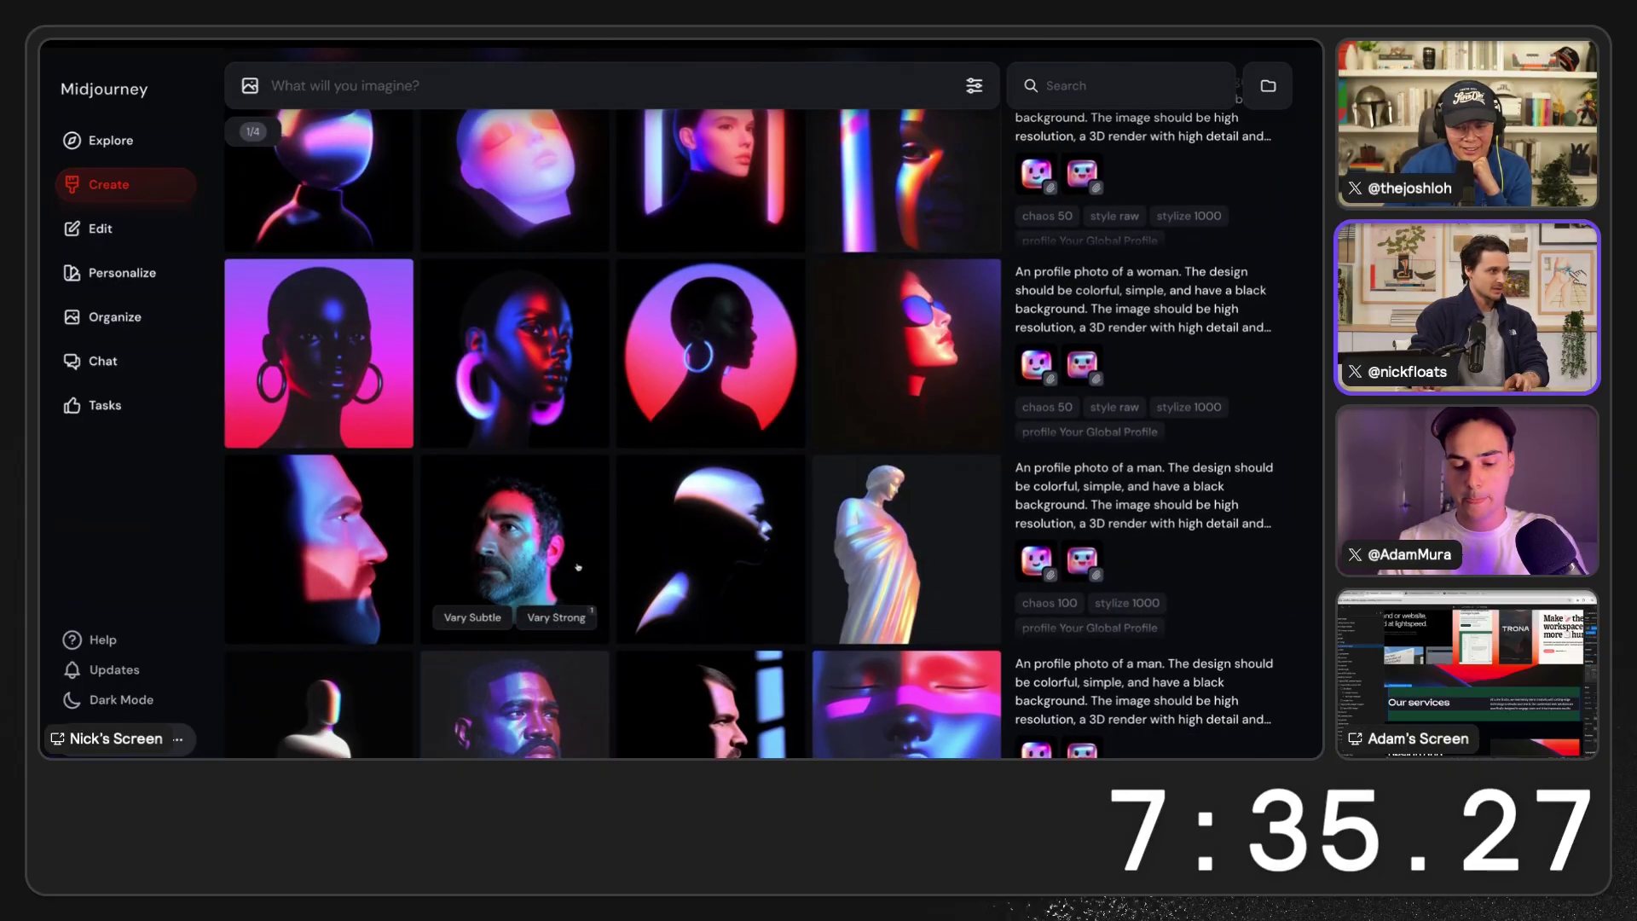
- Reuse the chaos 100 profile-photo-of-a-man prompt, replacing its two robot image references with the bearded man's portrait
scroll(578, 567, up, 1)
click(1092, 668)
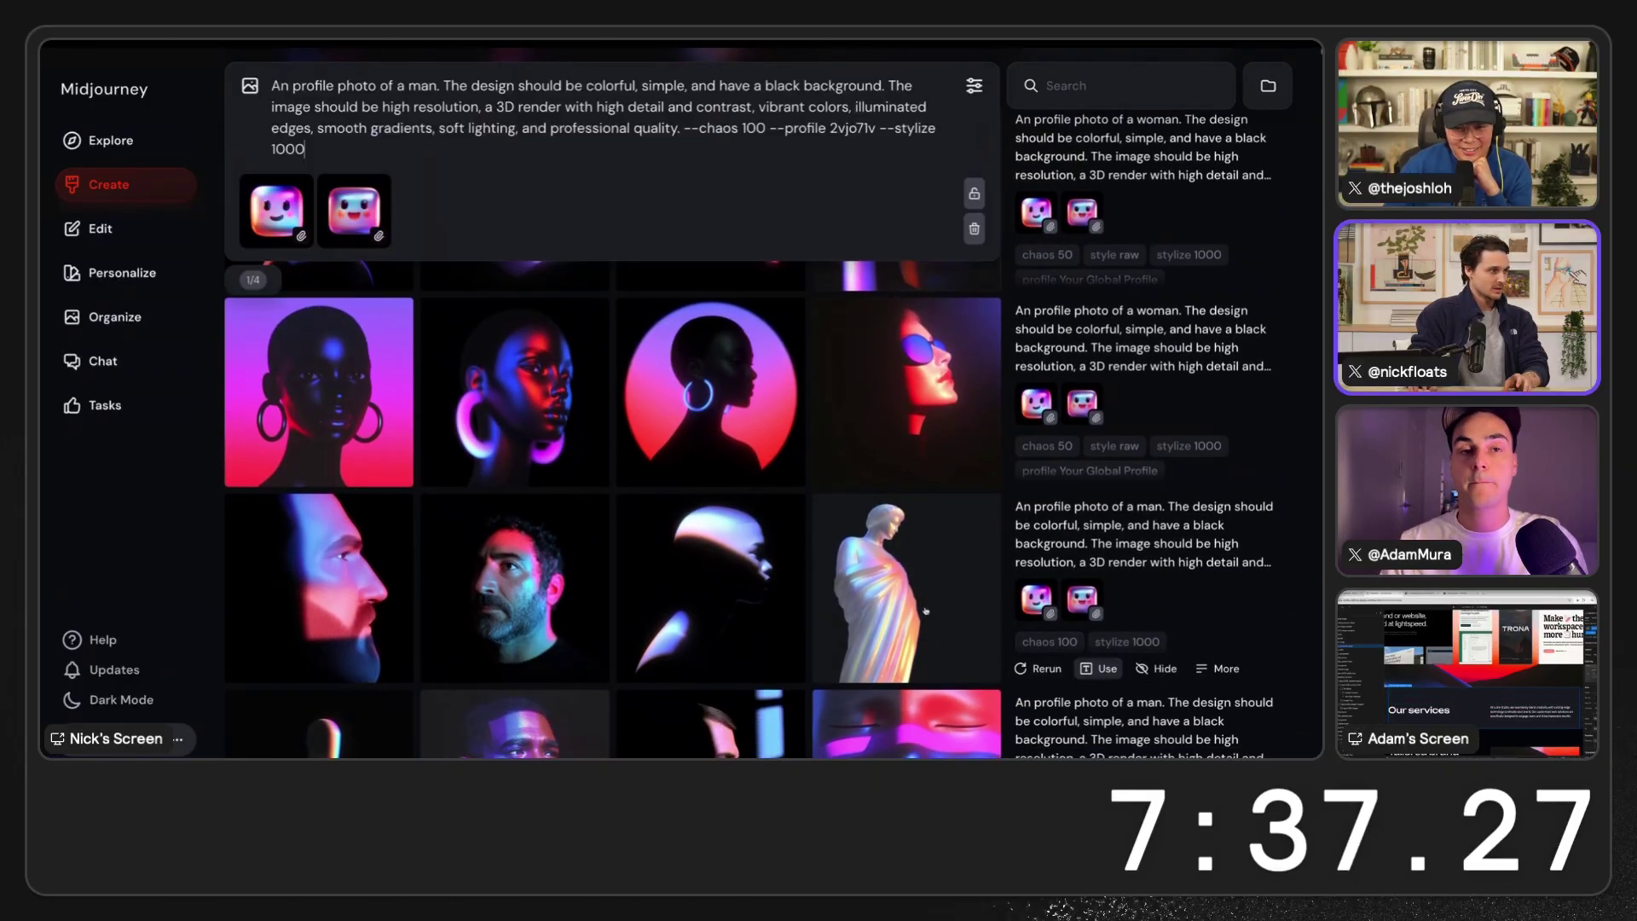
drag(544, 604, 416, 169)
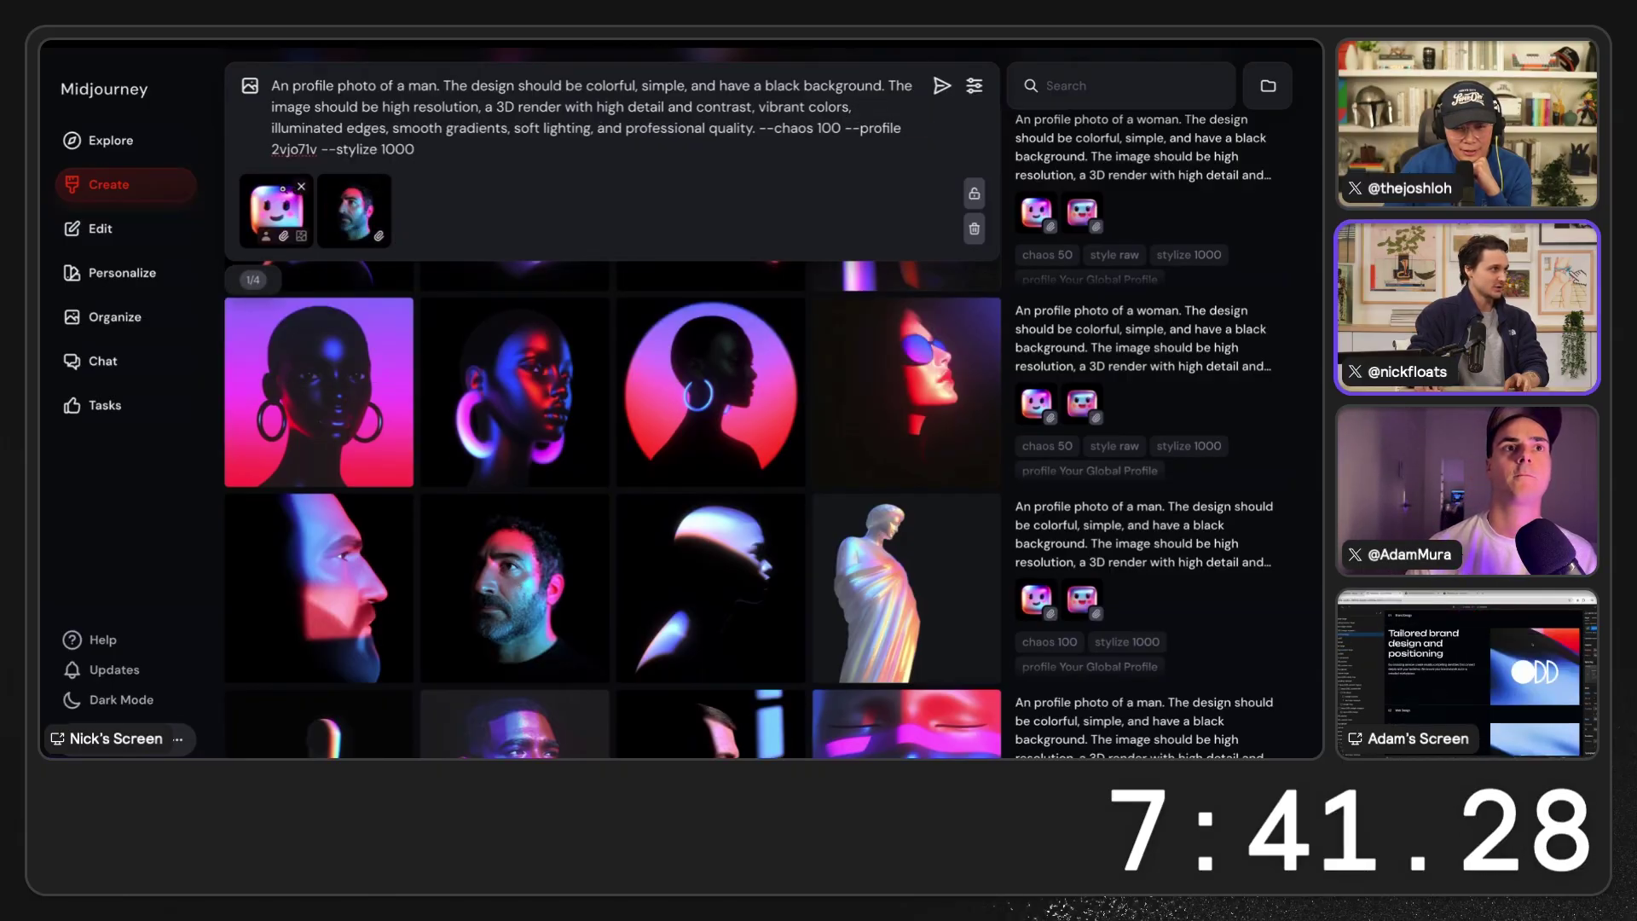
click(379, 186)
- Change the prompt's subject from man to woman, keeping the bearded man's portrait as reference, and submit it
double_click(421, 86)
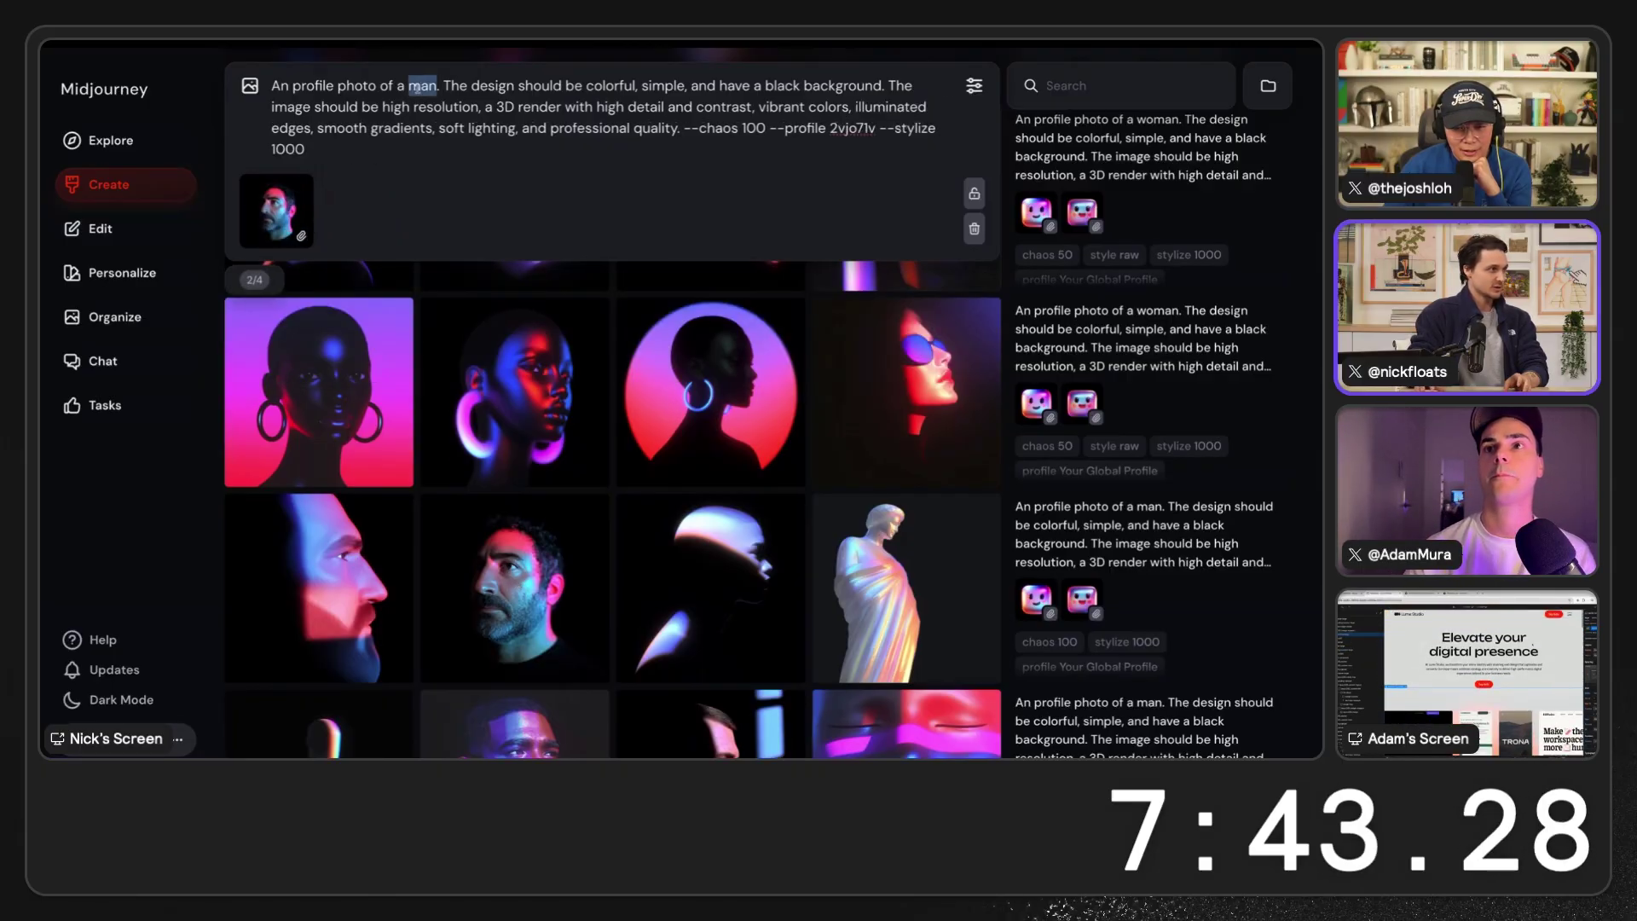
text(woman)
key(Return)
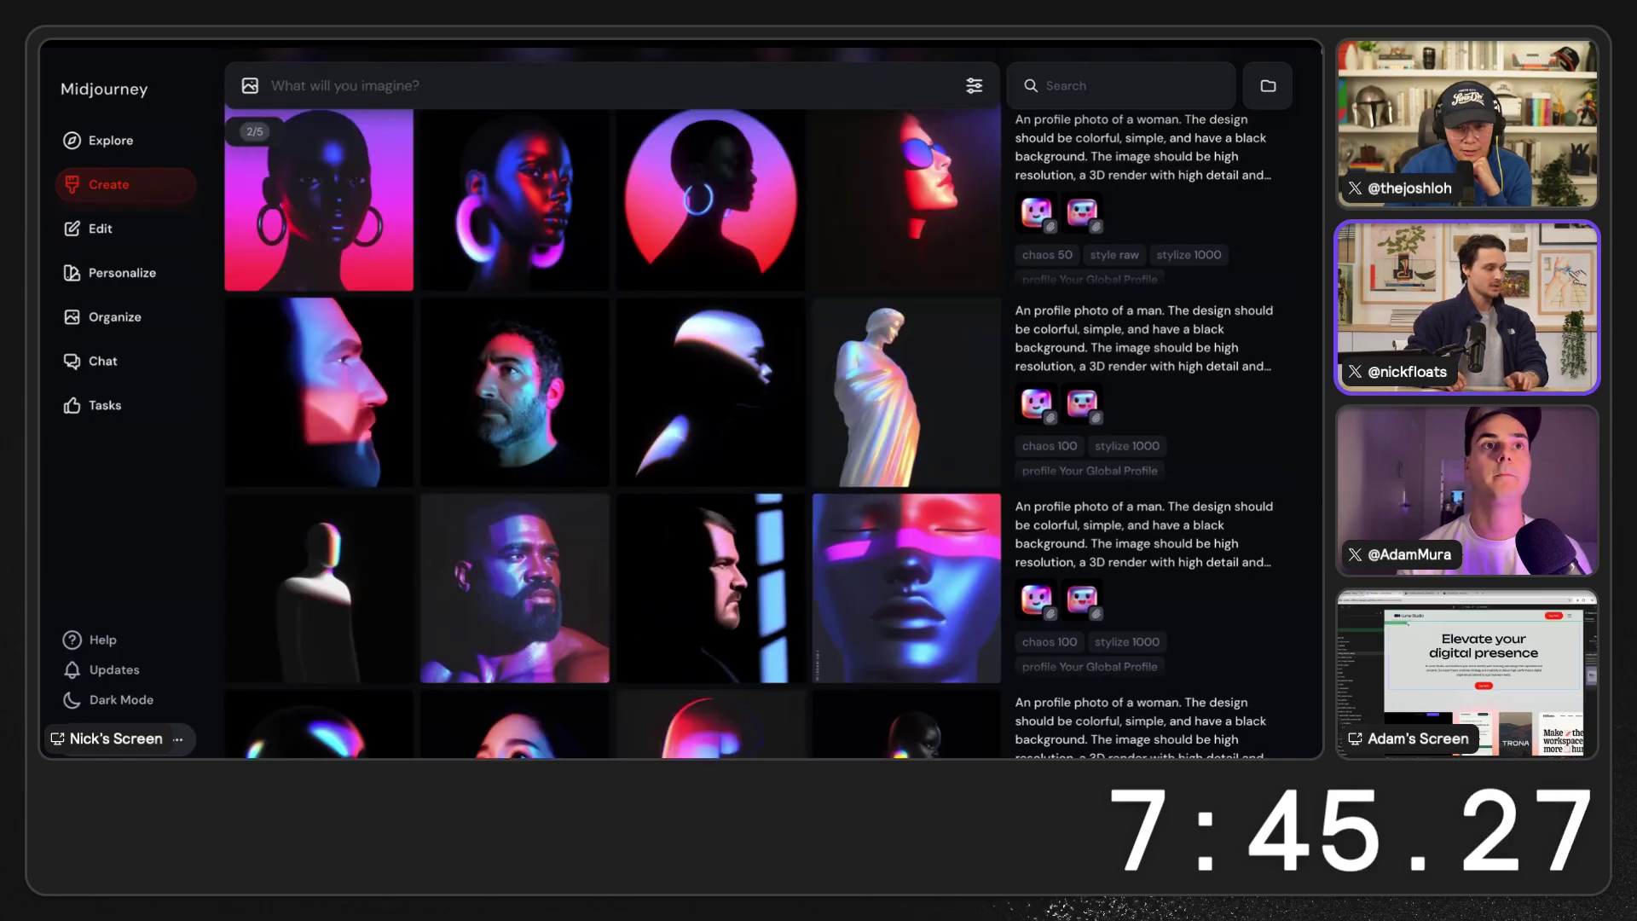
- Reuse the woman prompt as a headshot photo, add the smiling robot image as a second reference, and generate it
key(Up)
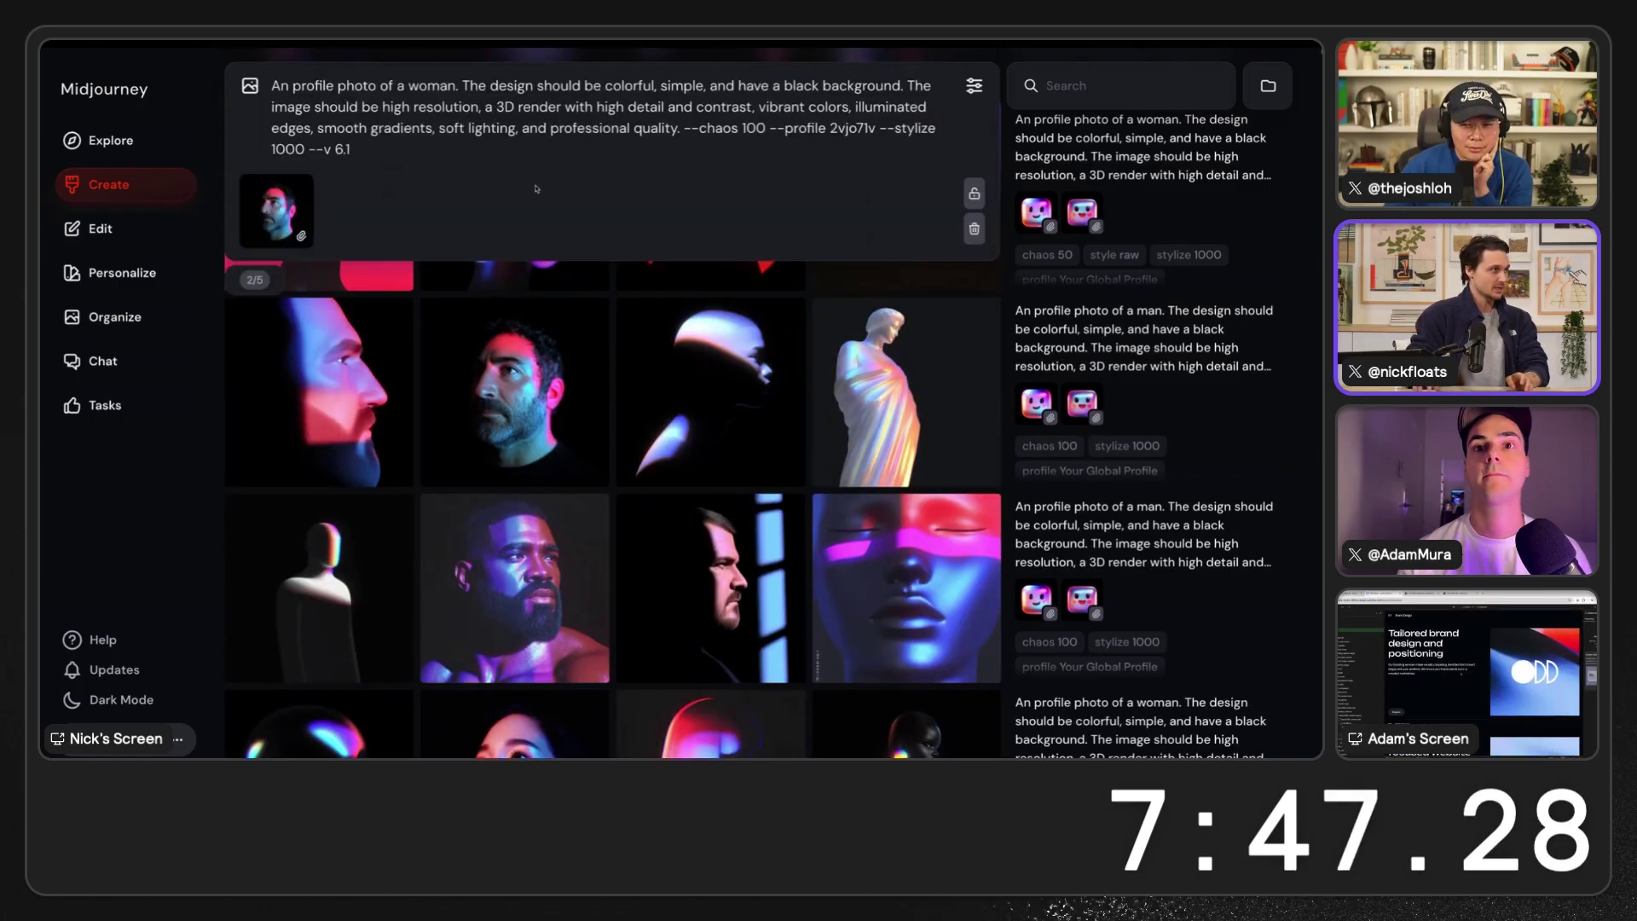
drag(1036, 402, 349, 77)
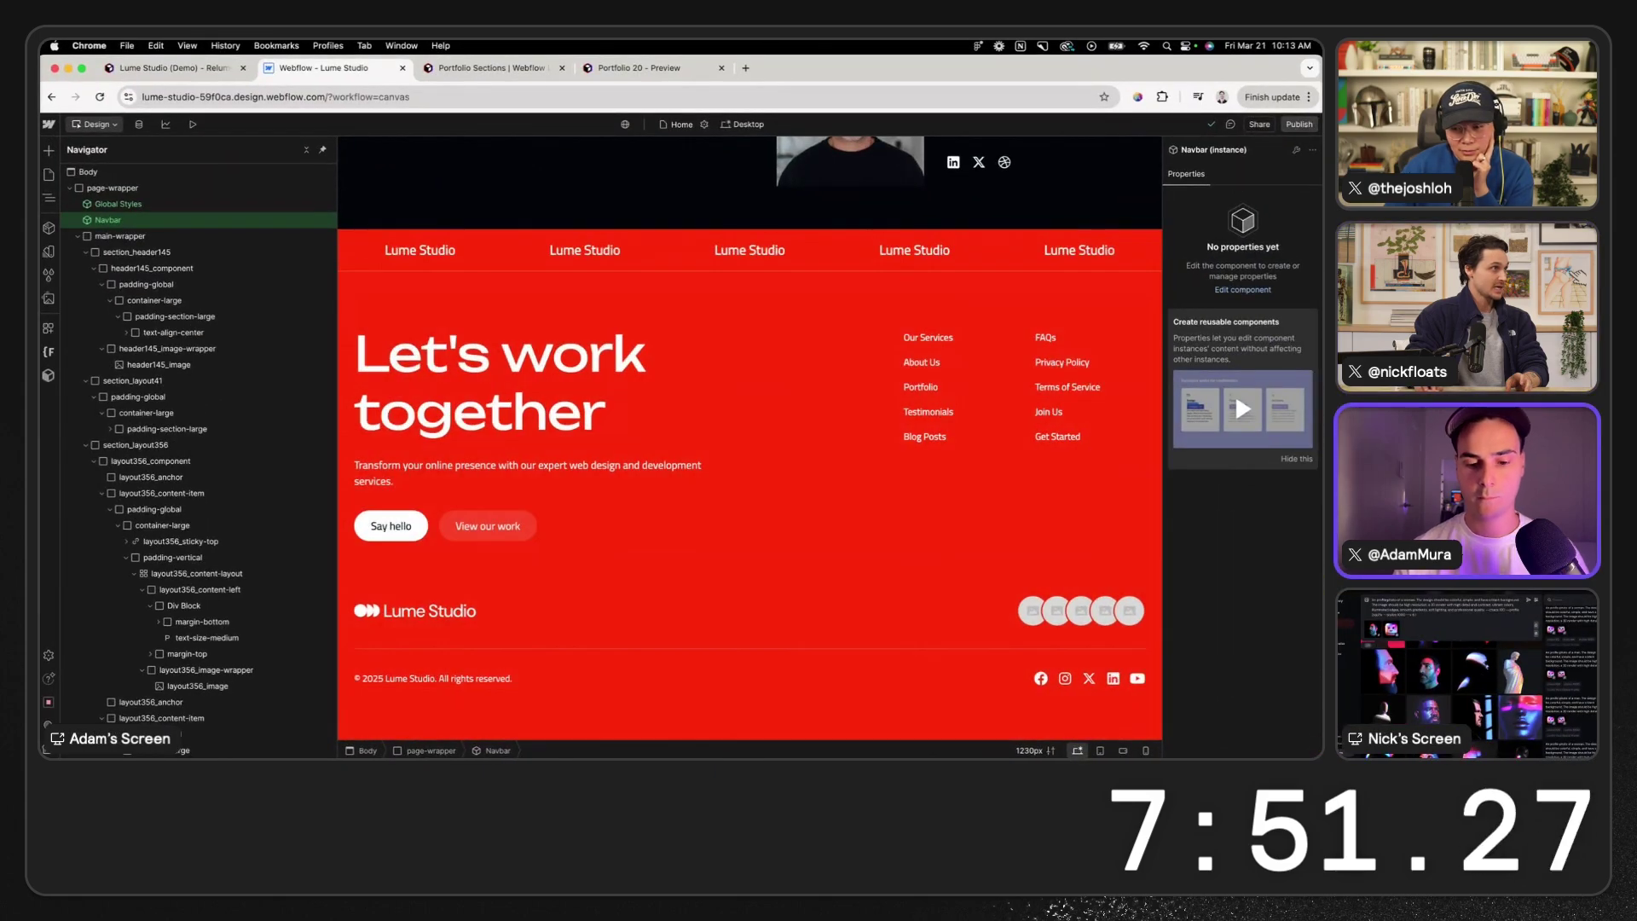
key(ctrl+Right)
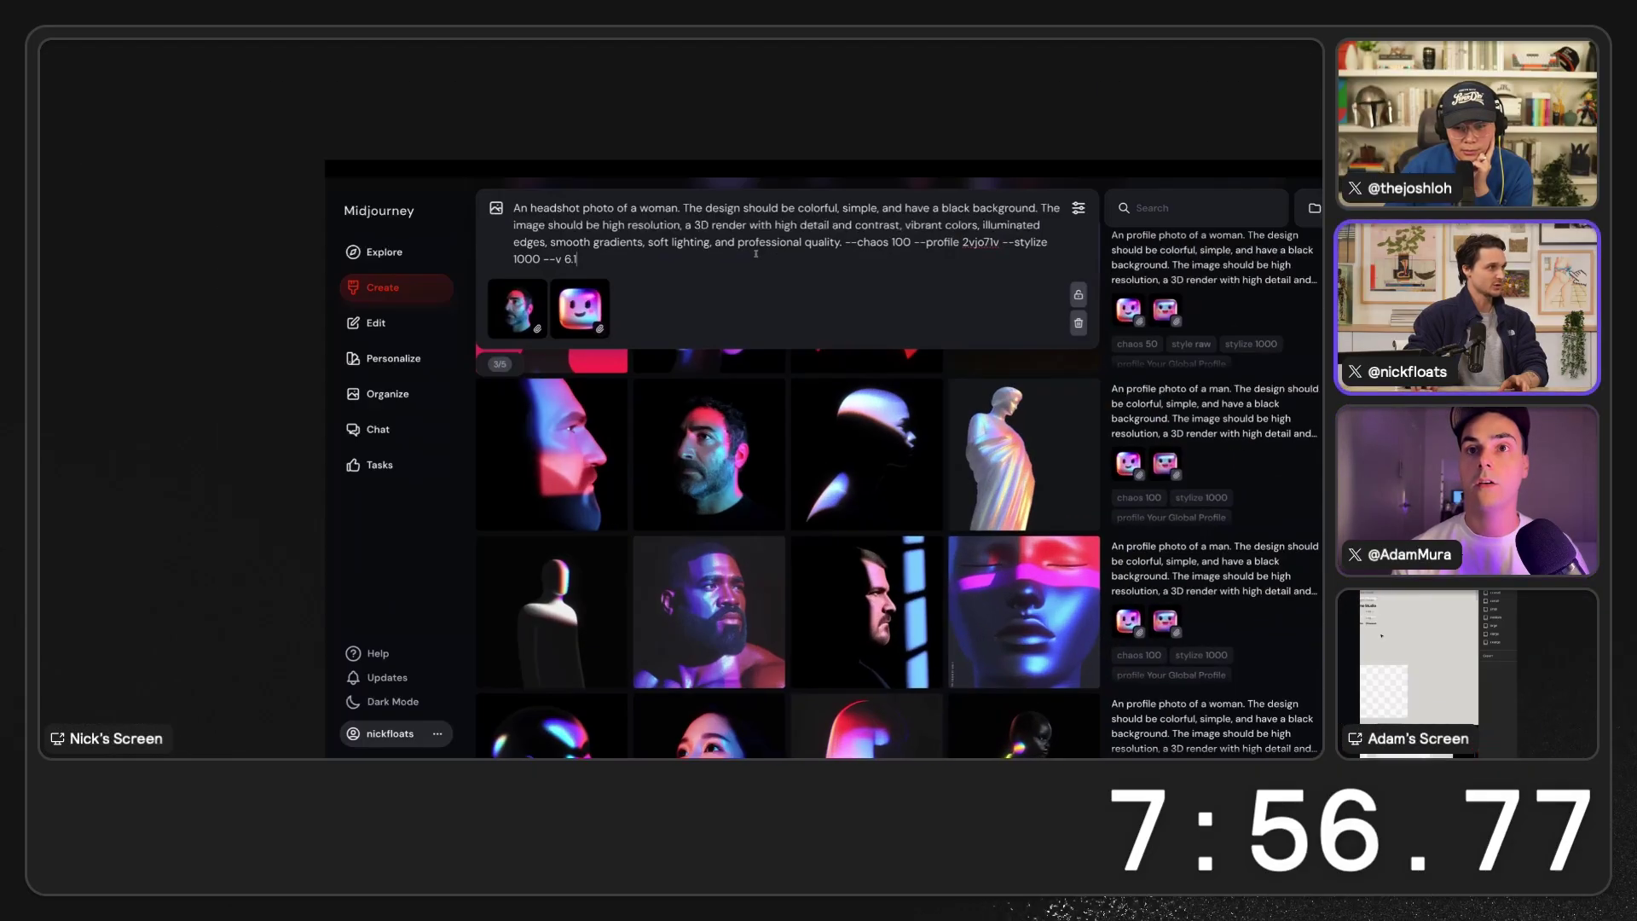
scroll(597, 341, down, 3)
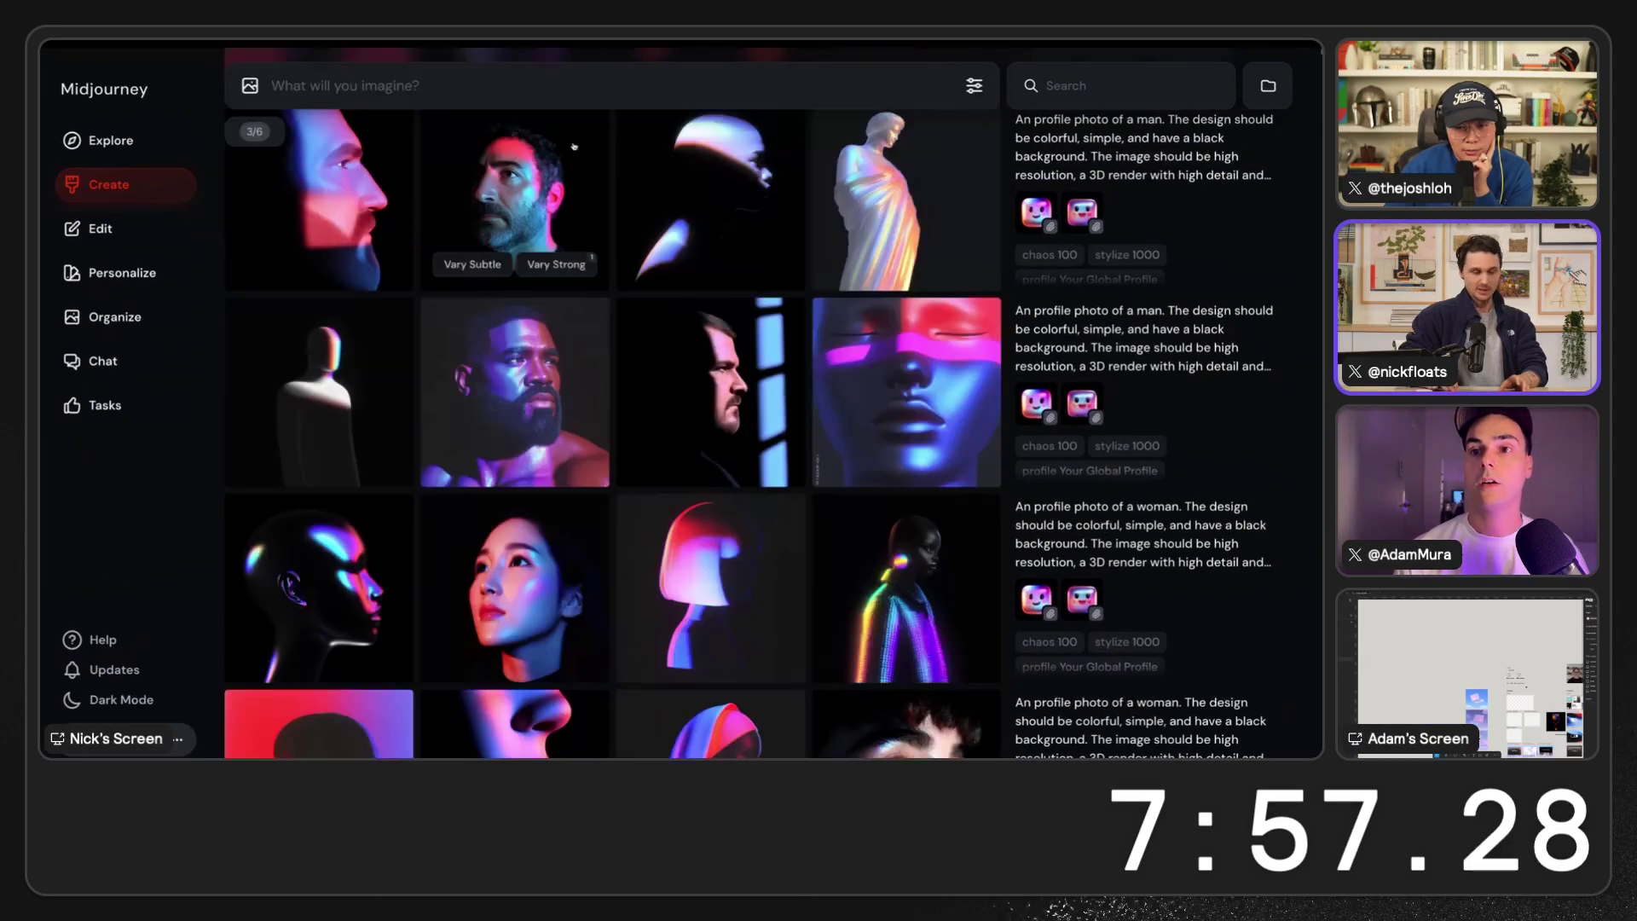
scroll(710, 340, up, 10)
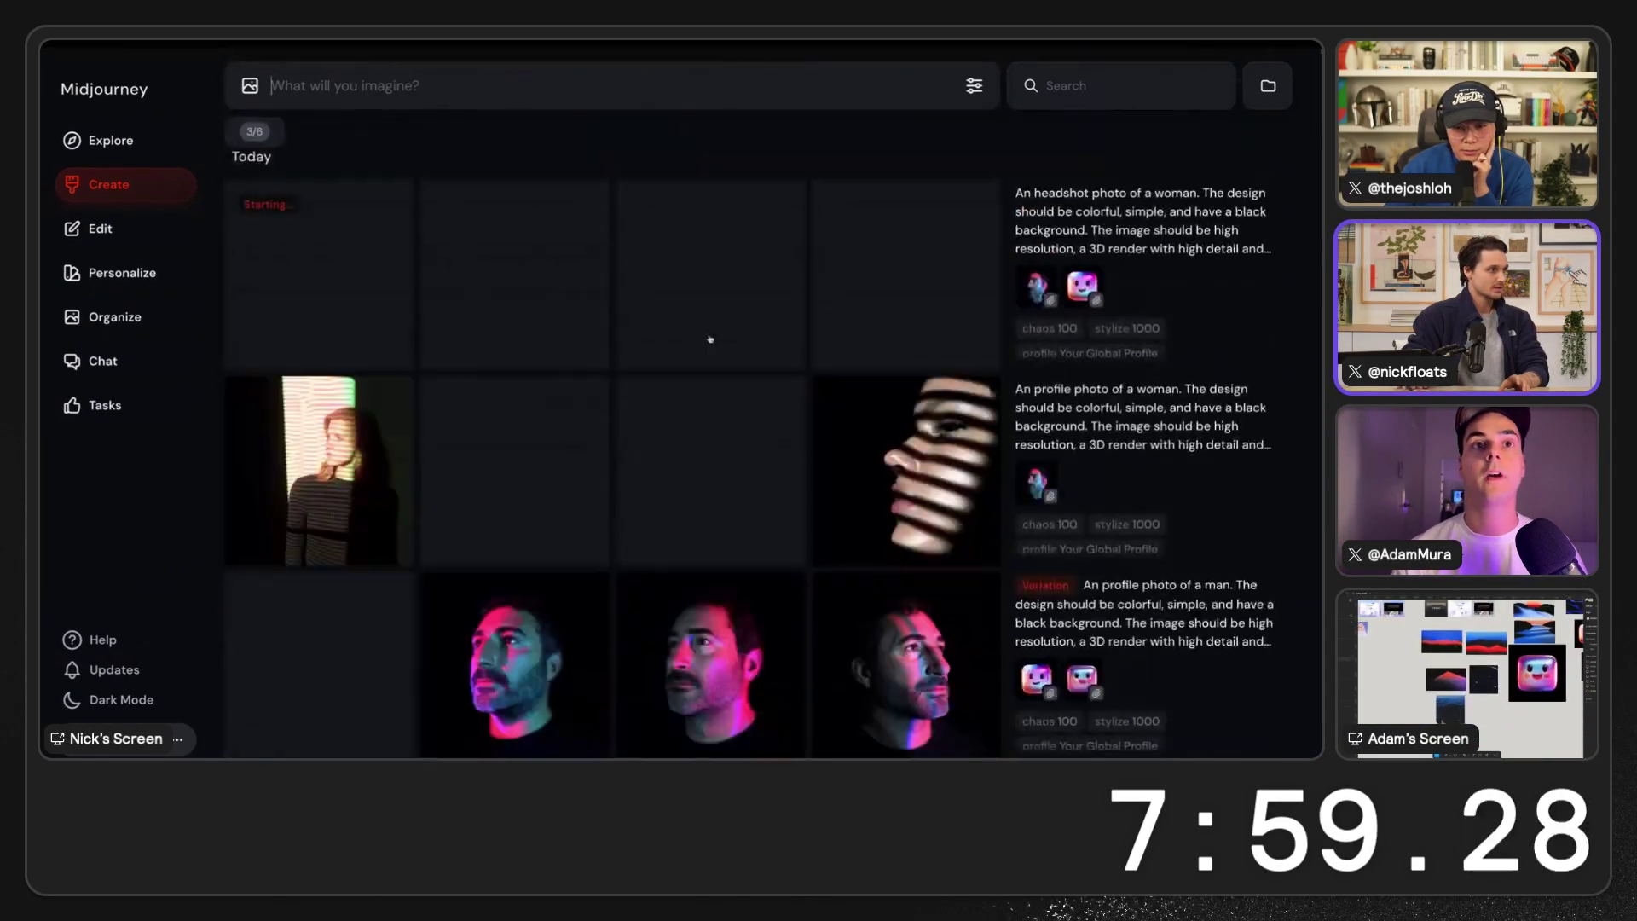
scroll(714, 350, down, 2)
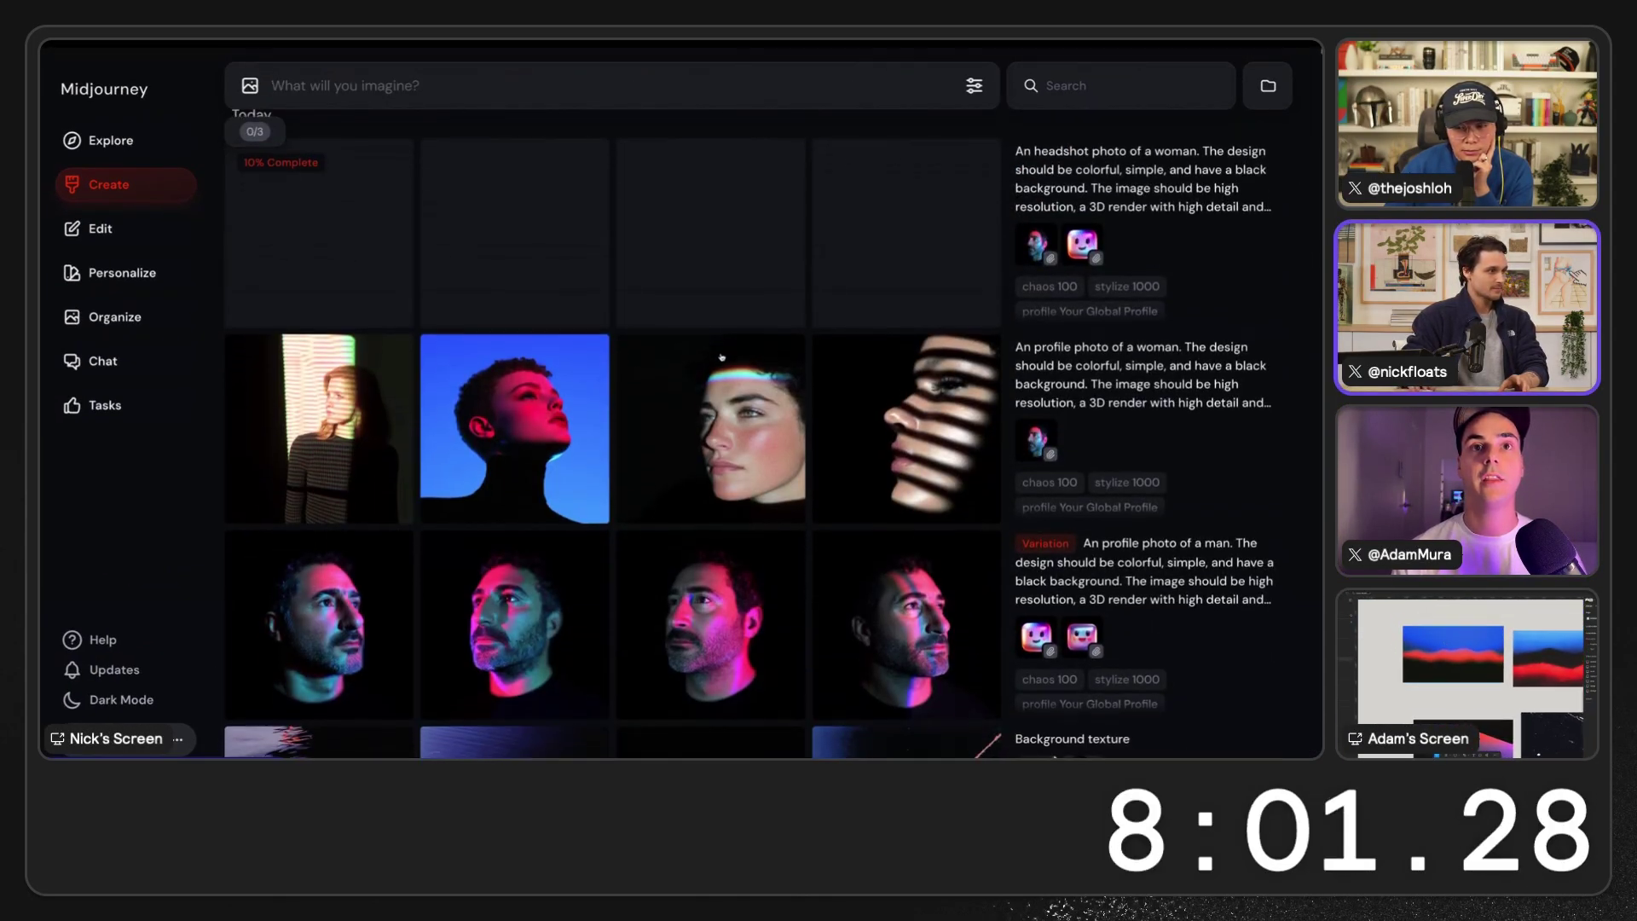
- Switch to Figma and export the blue, red and black gradient image as a 1x PNG named Footer image
click(880, 573)
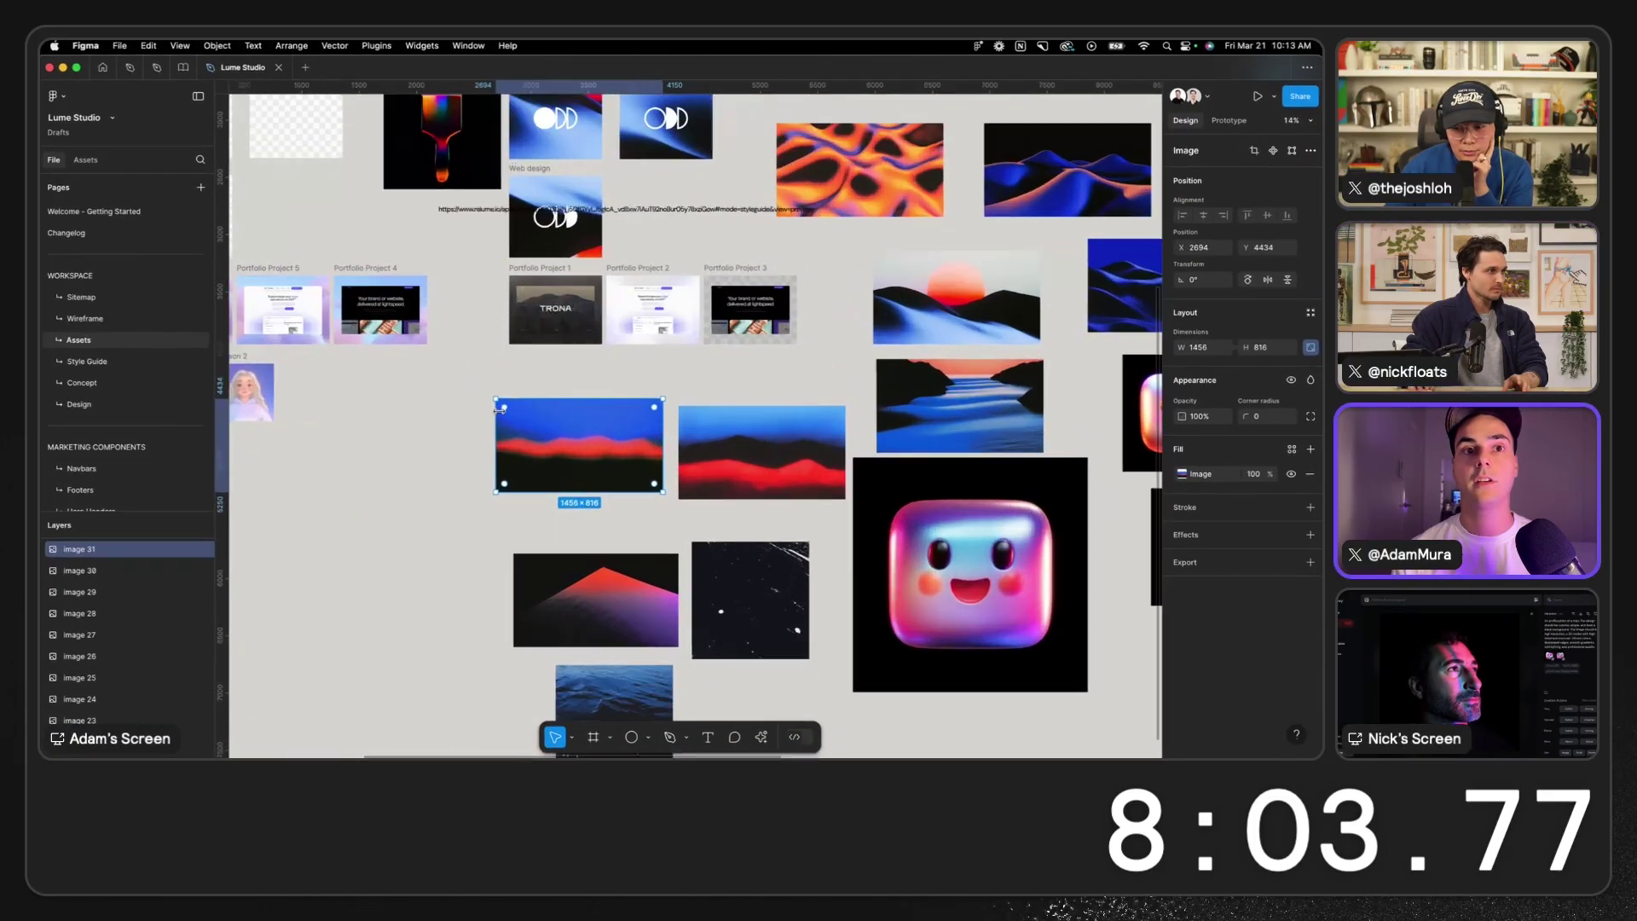
scroll(611, 495, up, 3)
scroll(611, 496, up, 3)
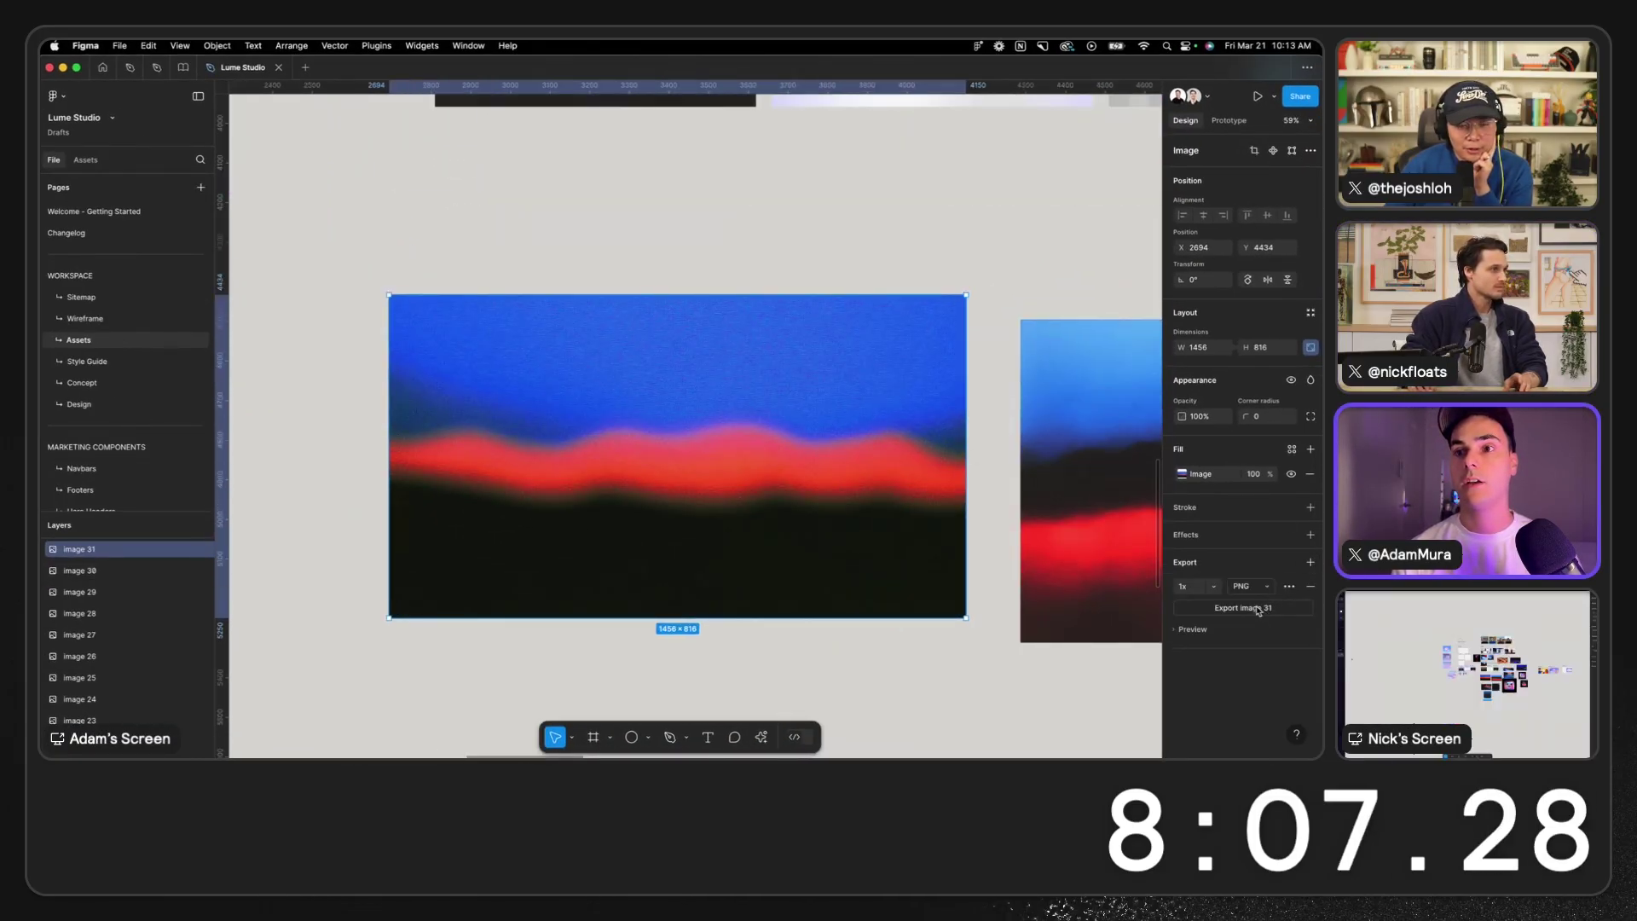
click(1258, 612)
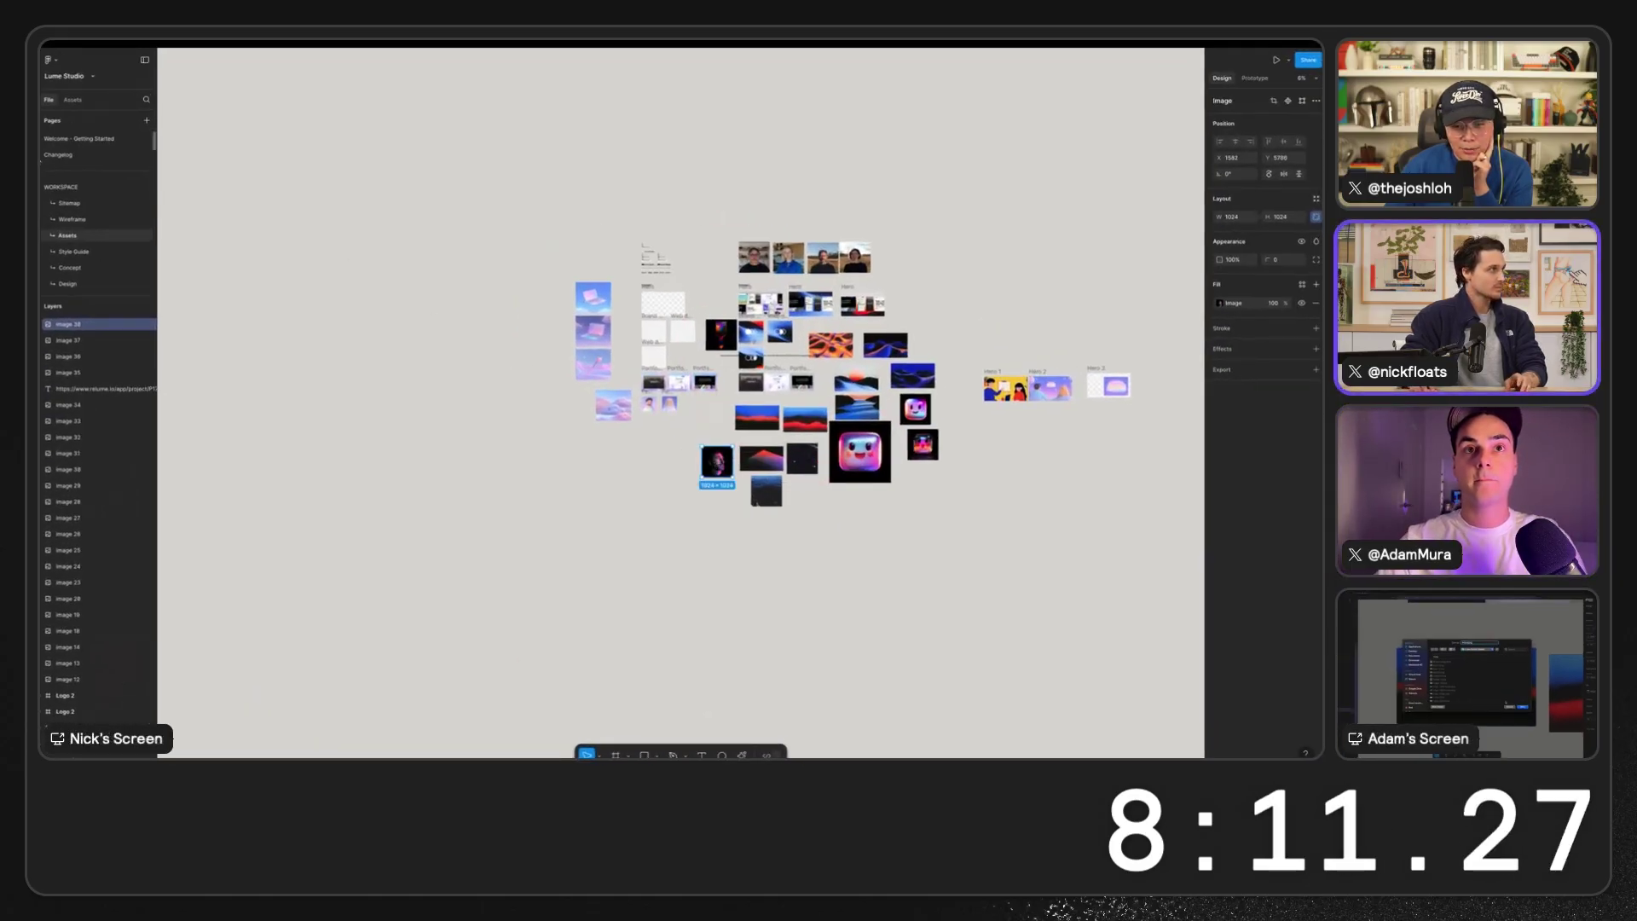
- In Midjourney, reuse the man variation's prompt with both robot references, change its subject to a woman, and generate it
key(super+Tab)
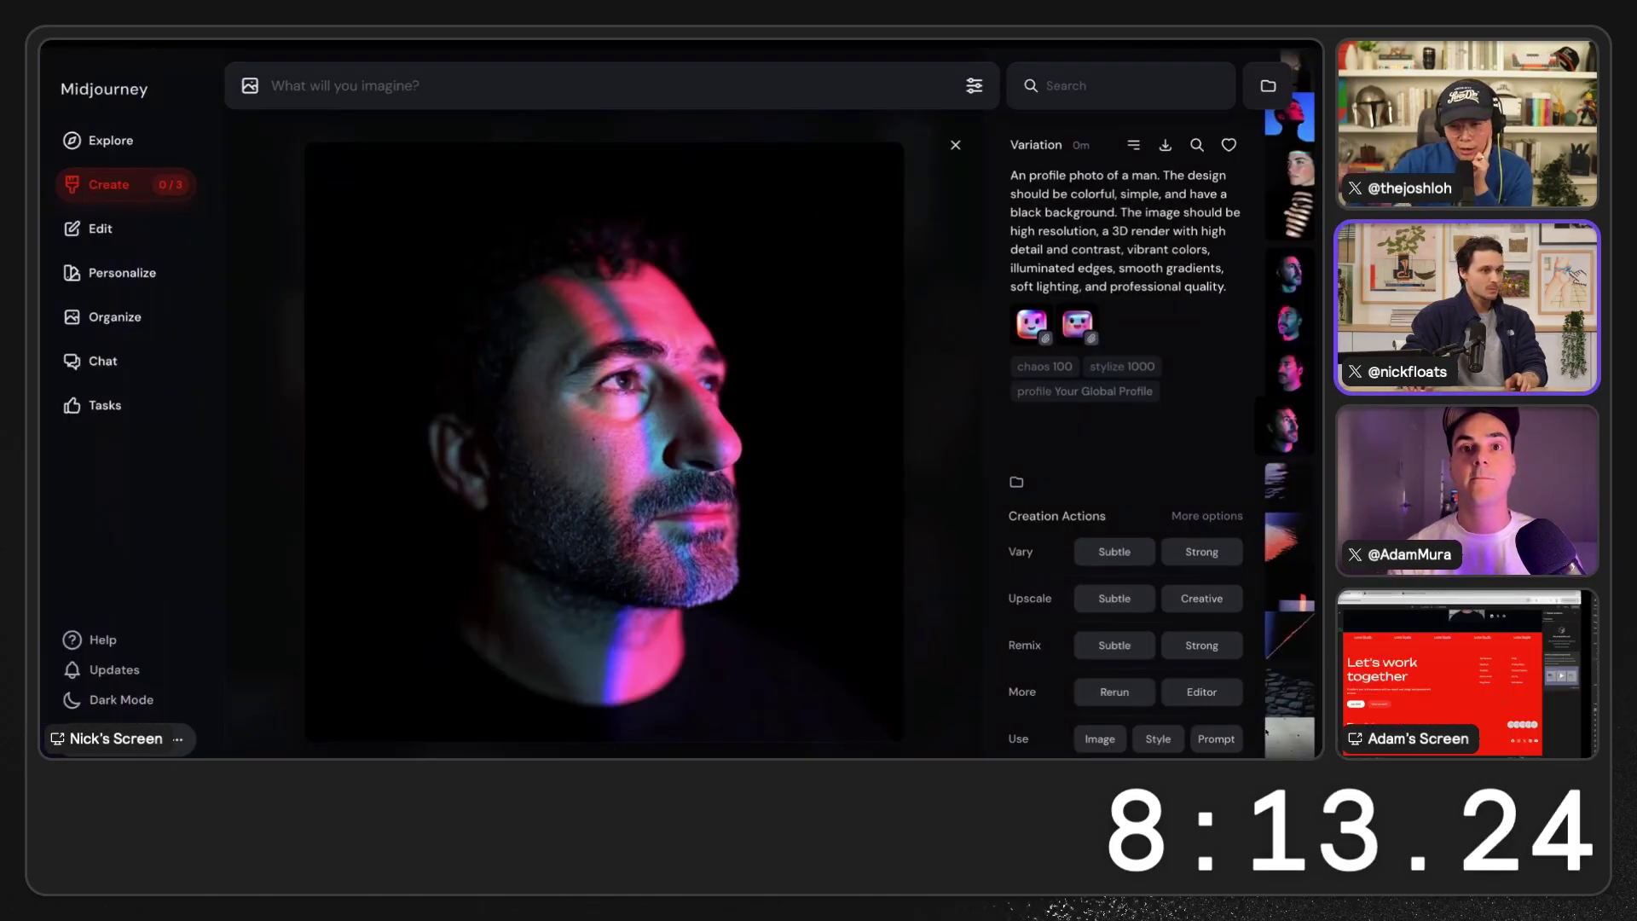
key(p)
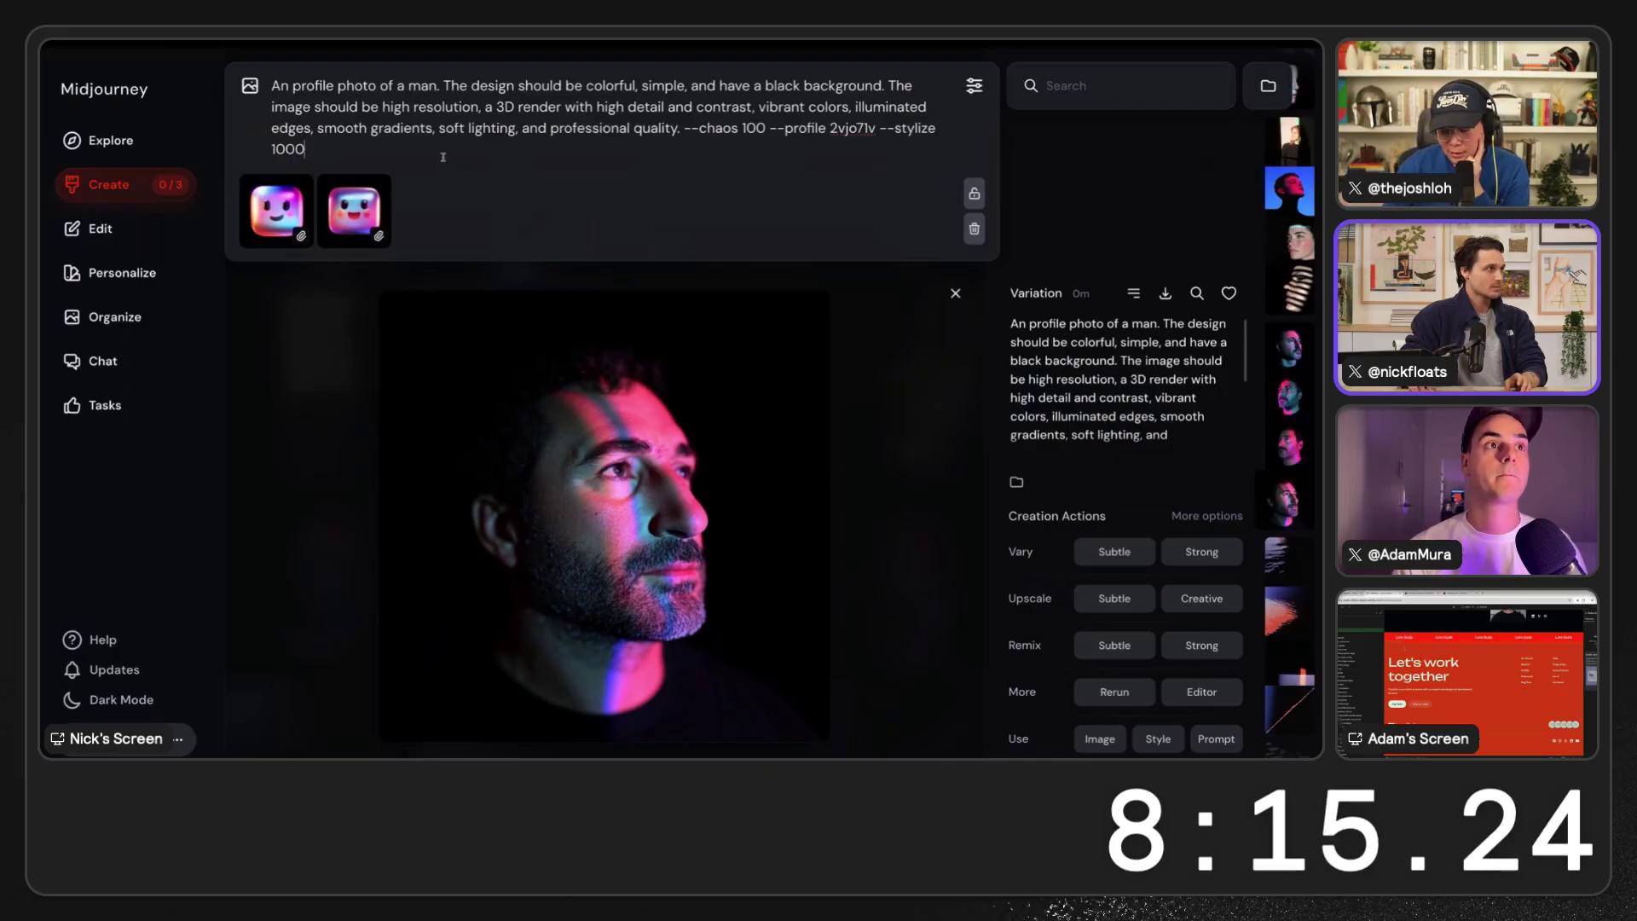
text(wo)
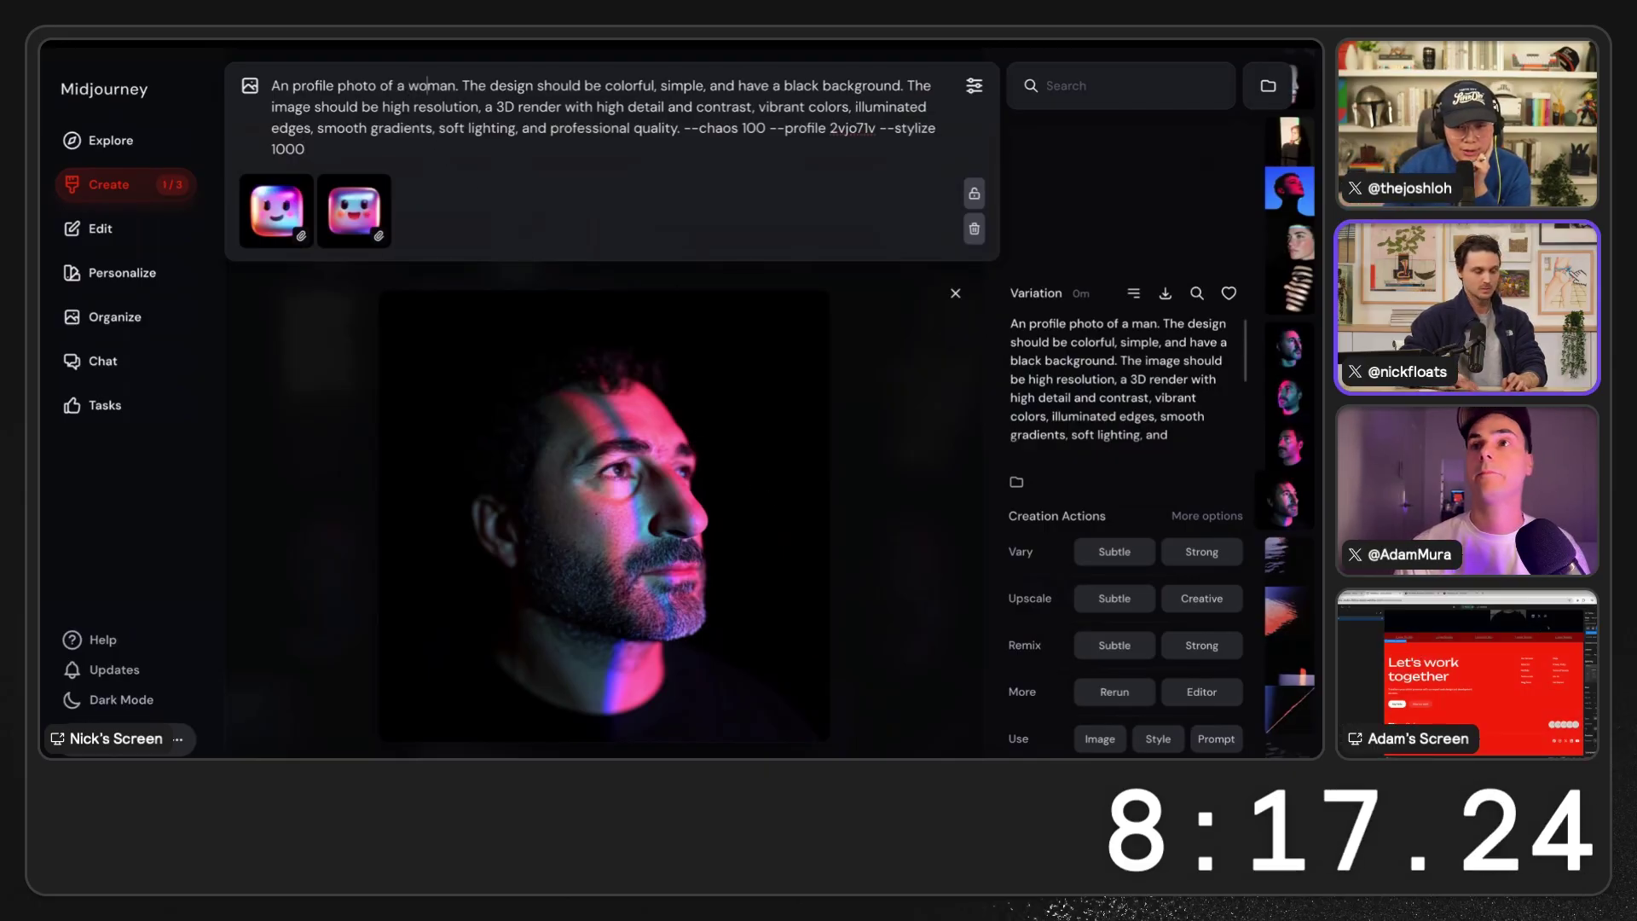
key(Return)
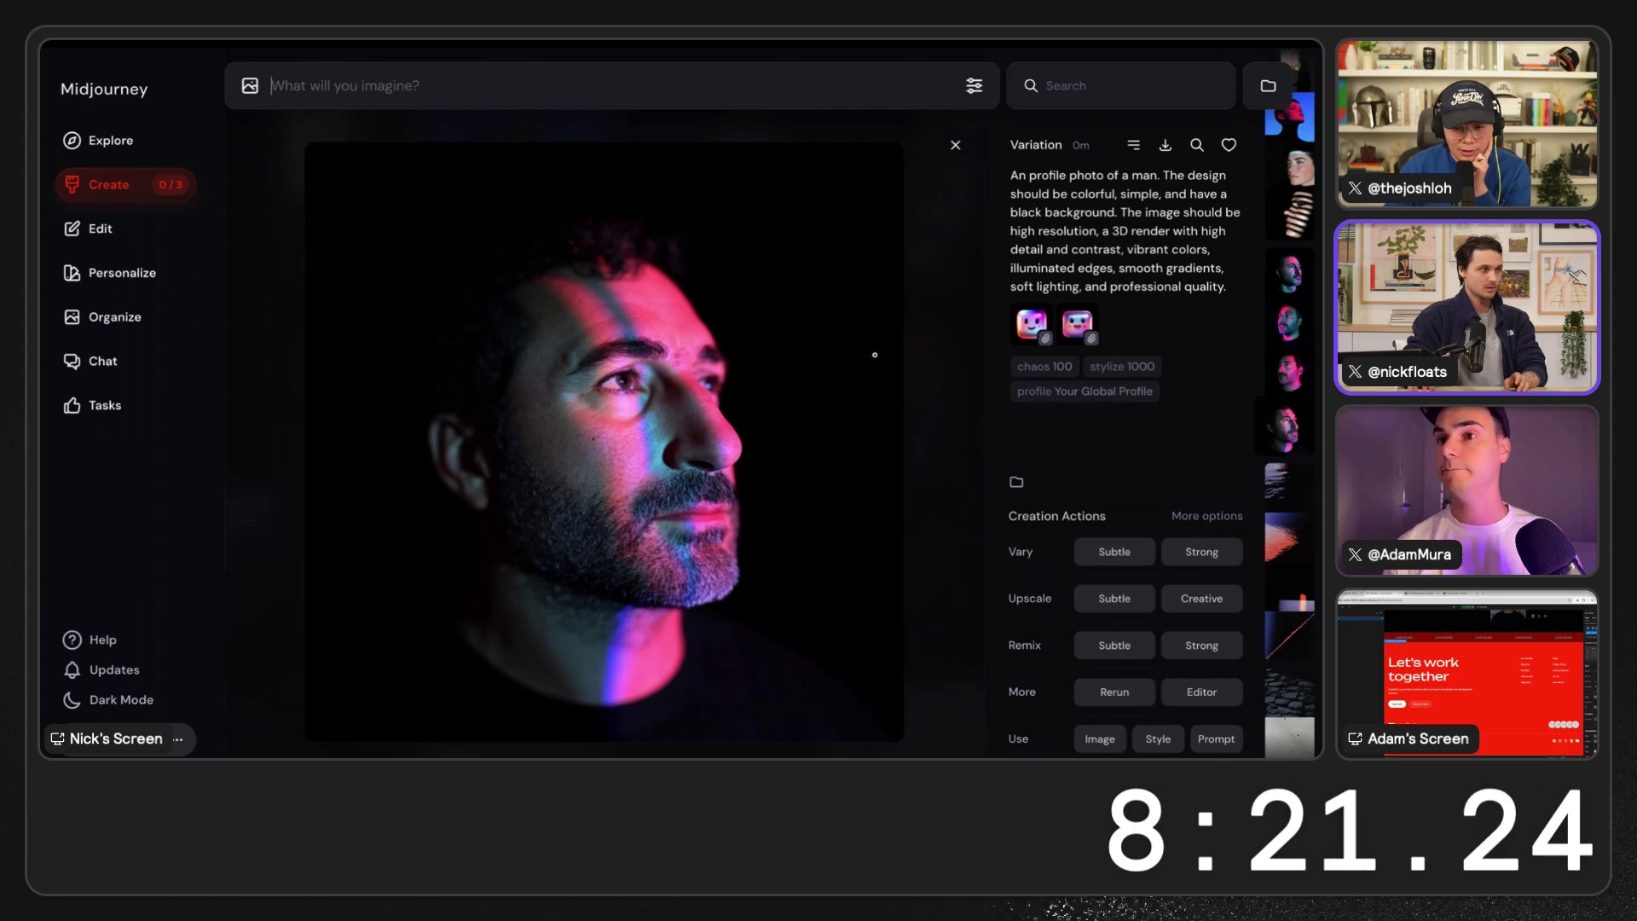
click(920, 327)
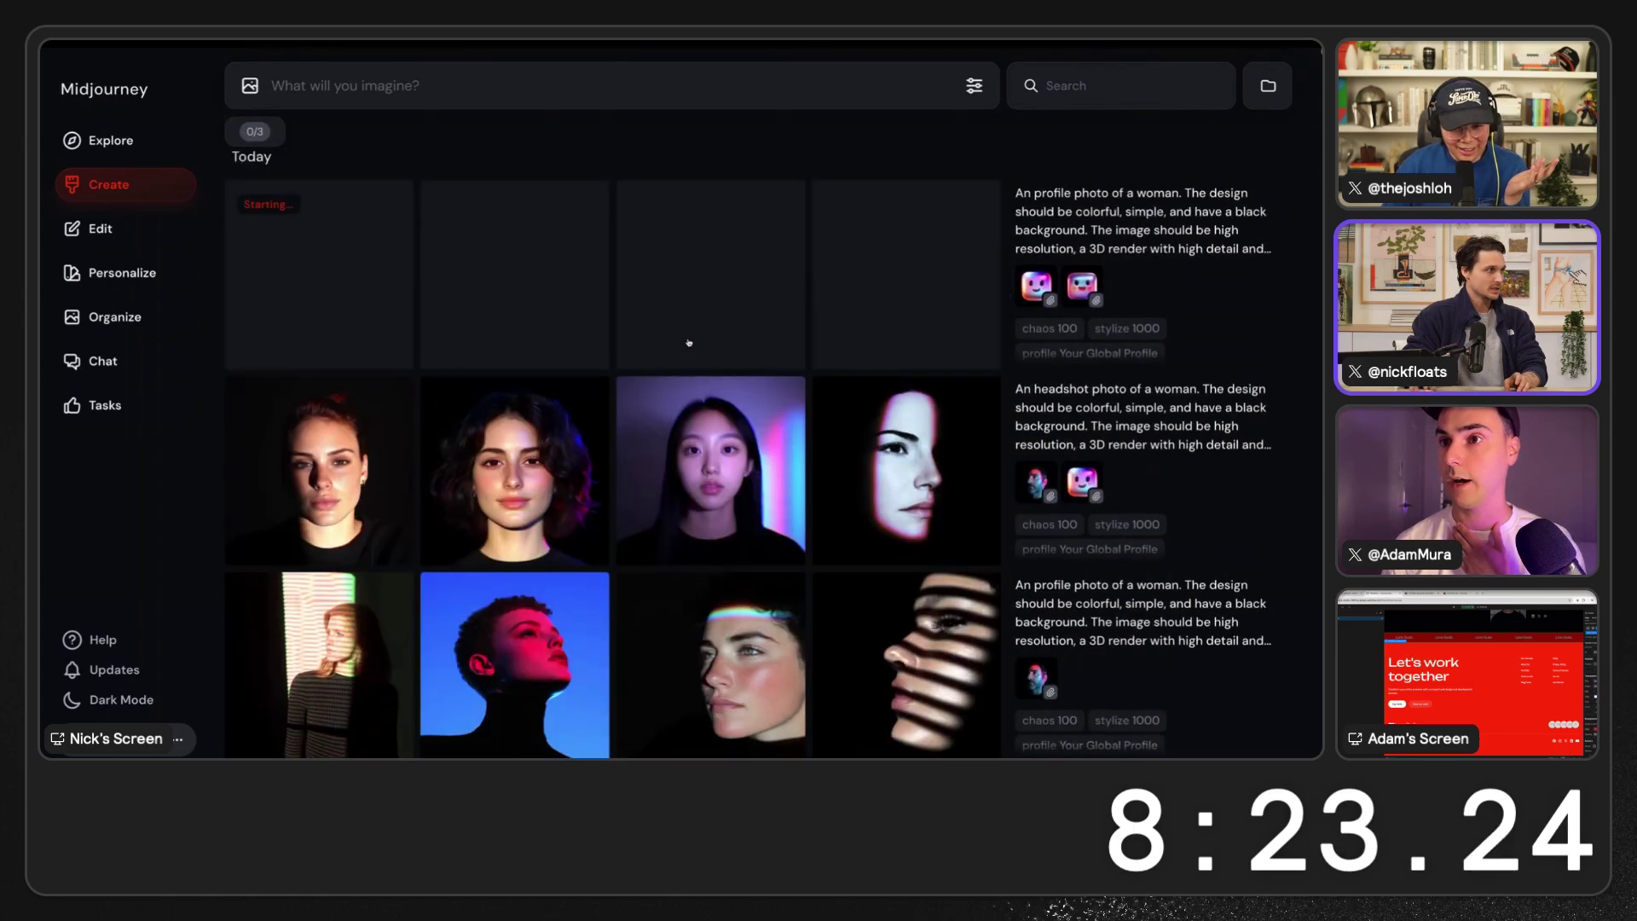
scroll(690, 341, down, 1)
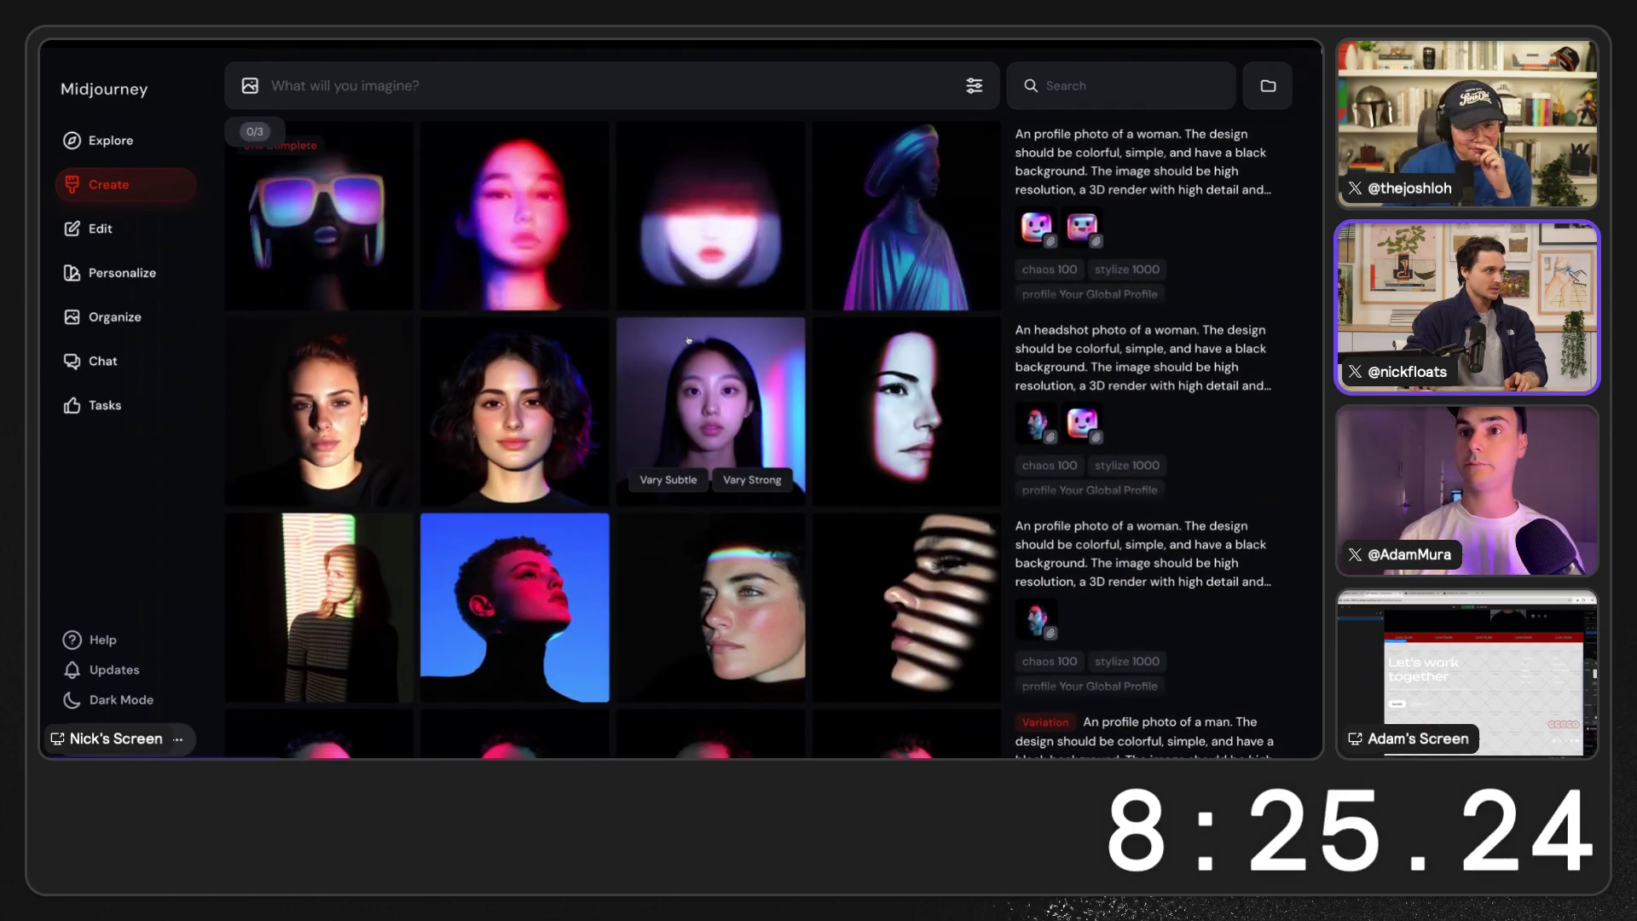
scroll(689, 340, down, 3)
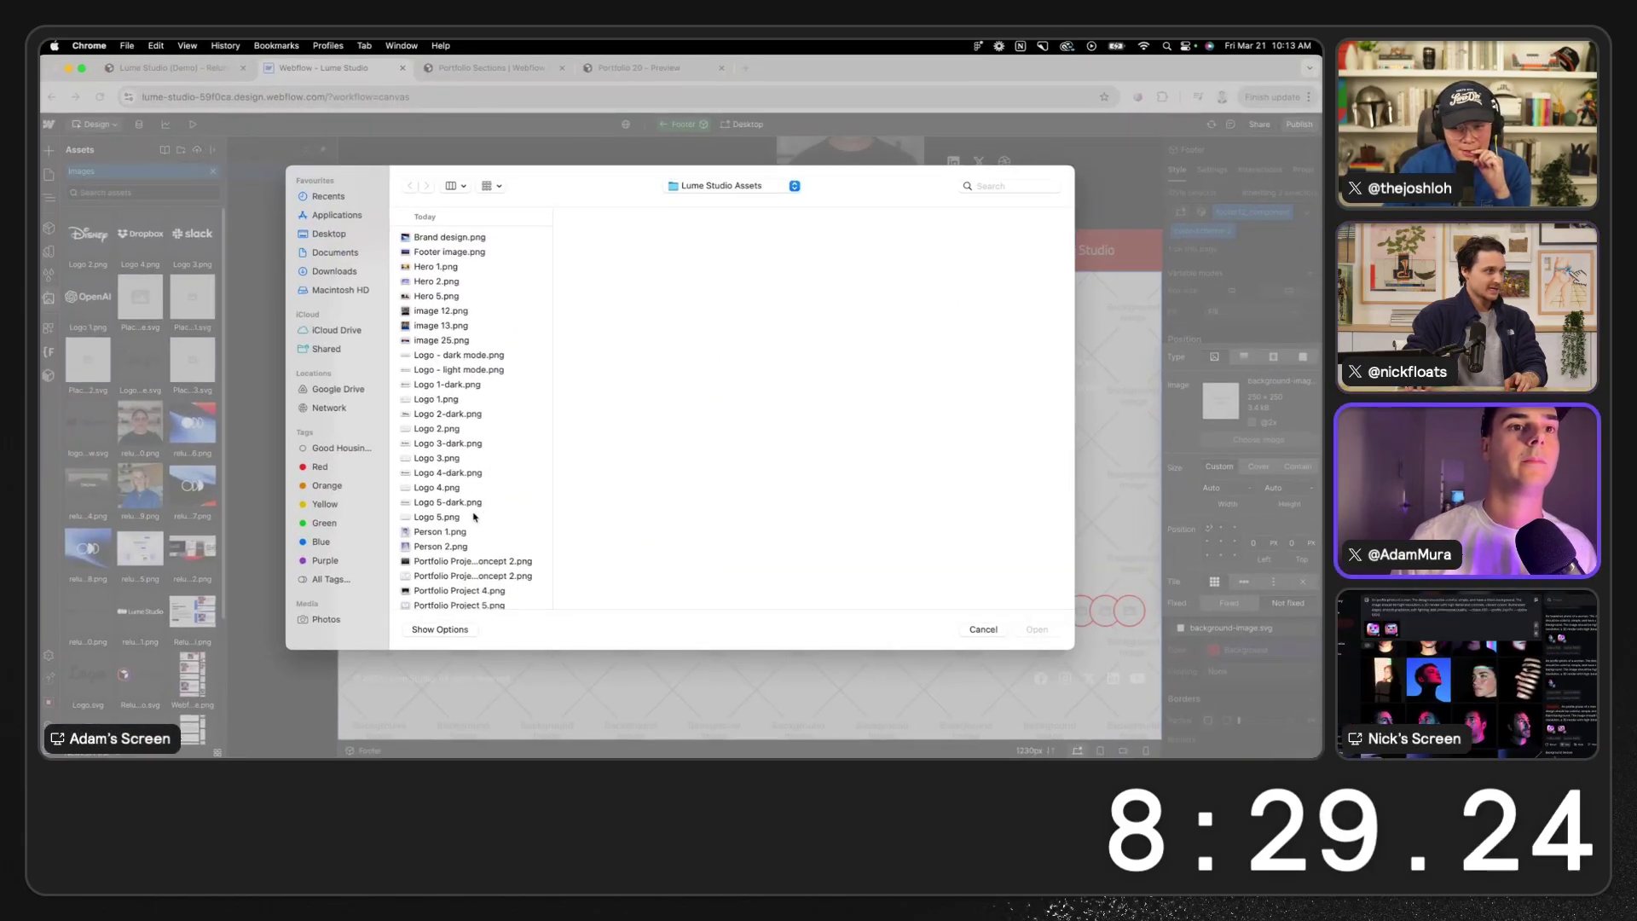
- In Webflow, set Footer image.png as the background image of footer12_component and leave the footer component
scroll(474, 516, down, 2)
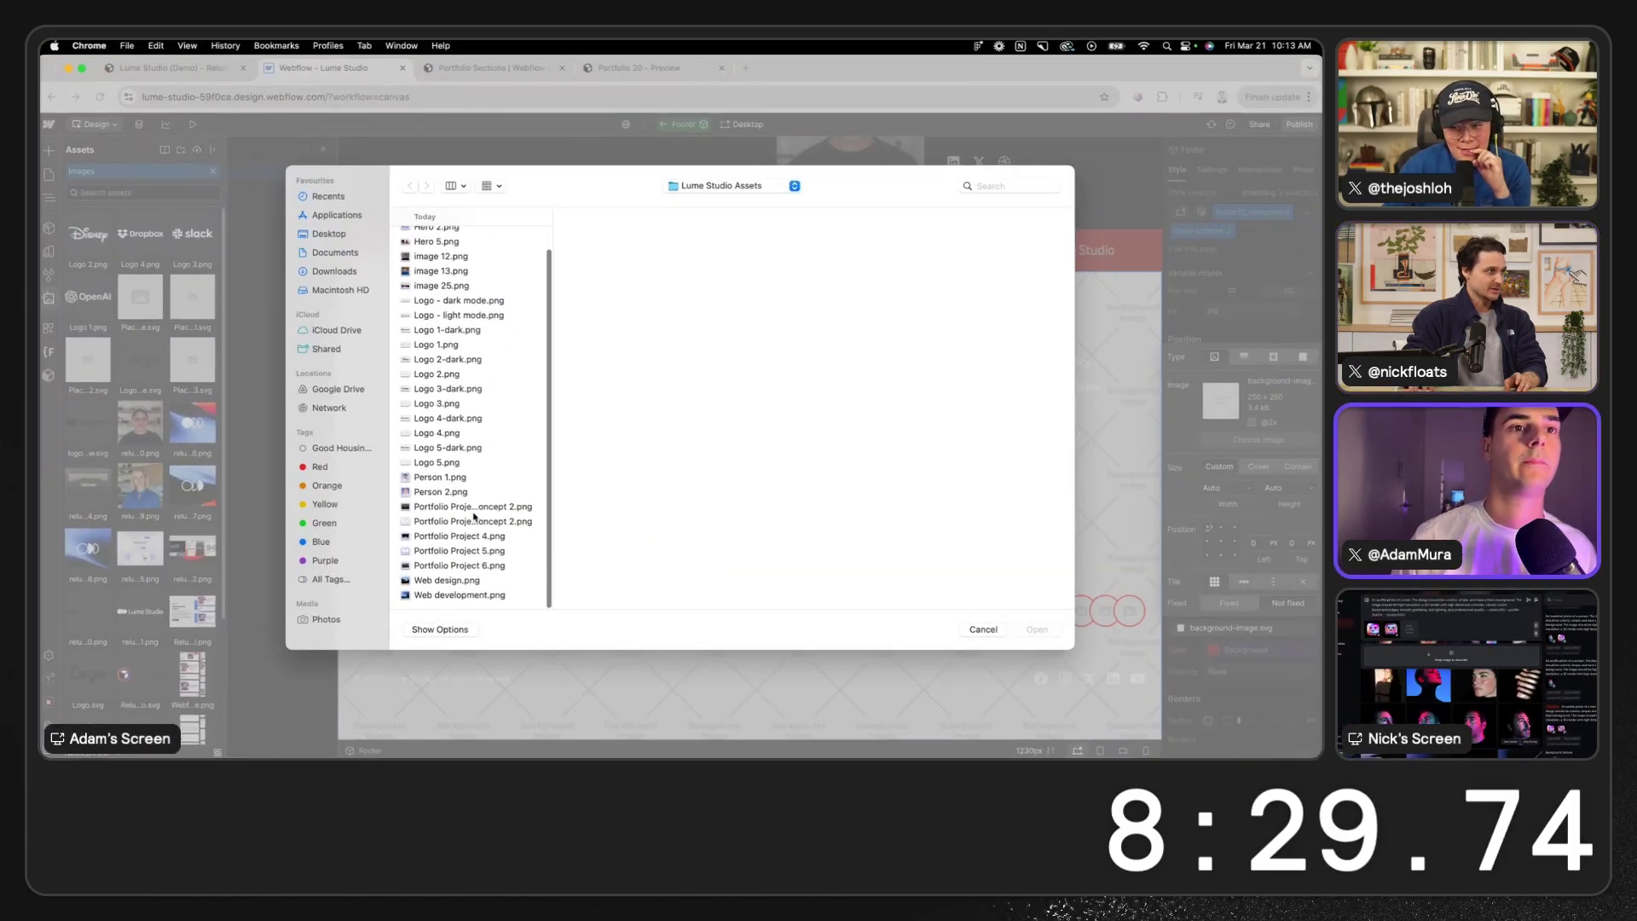
click(449, 568)
scroll(460, 341, up, 3)
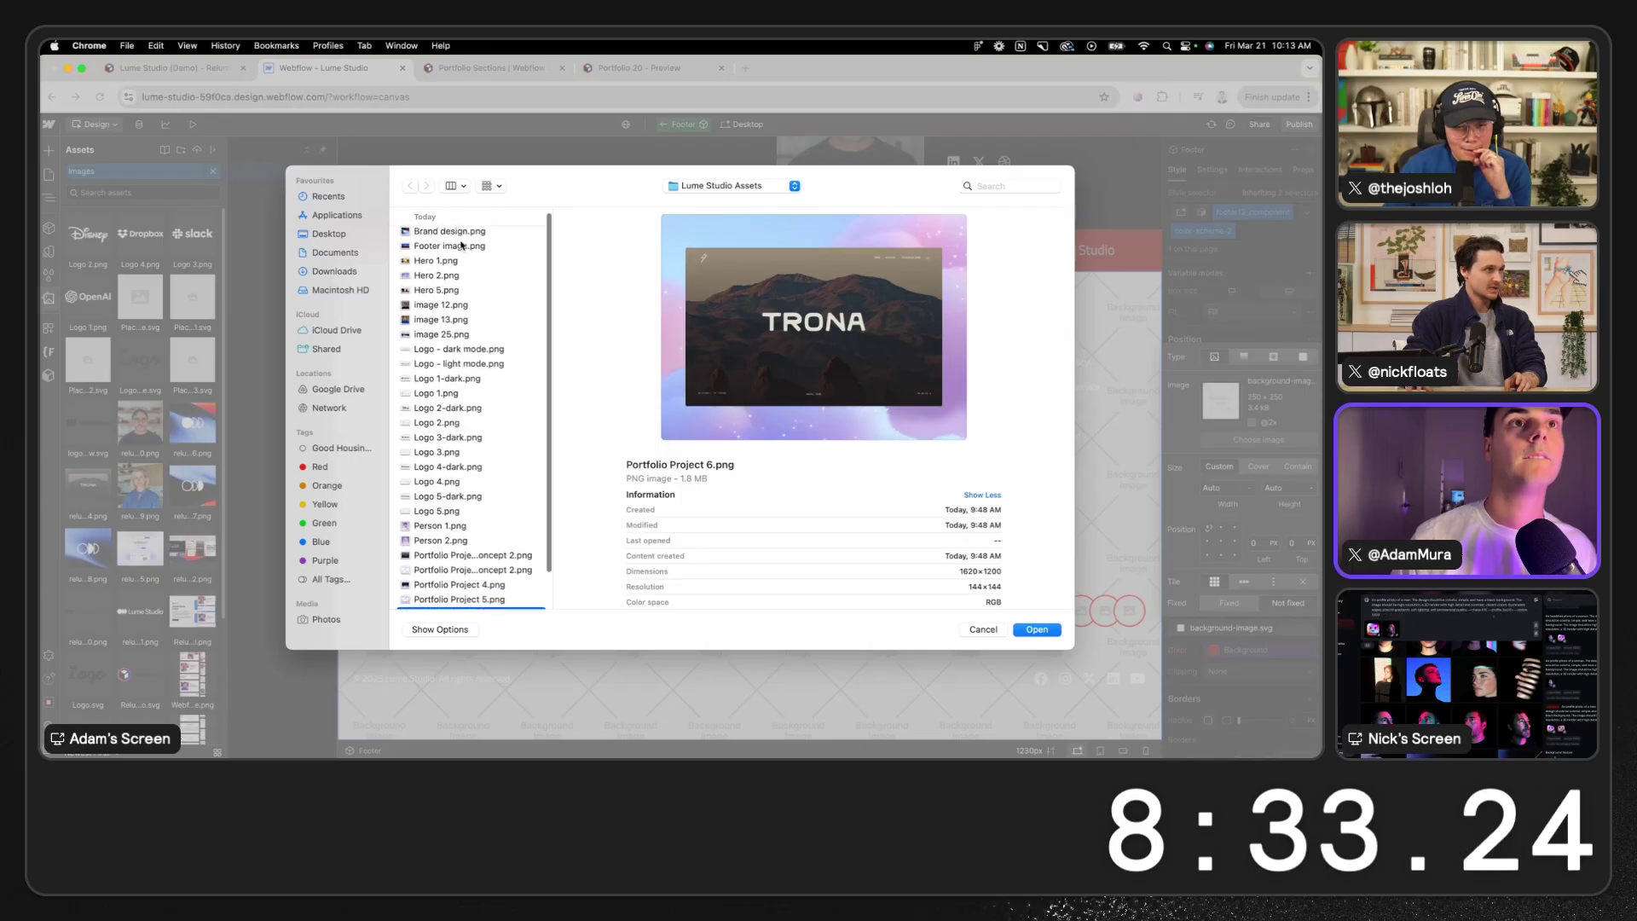
click(1045, 636)
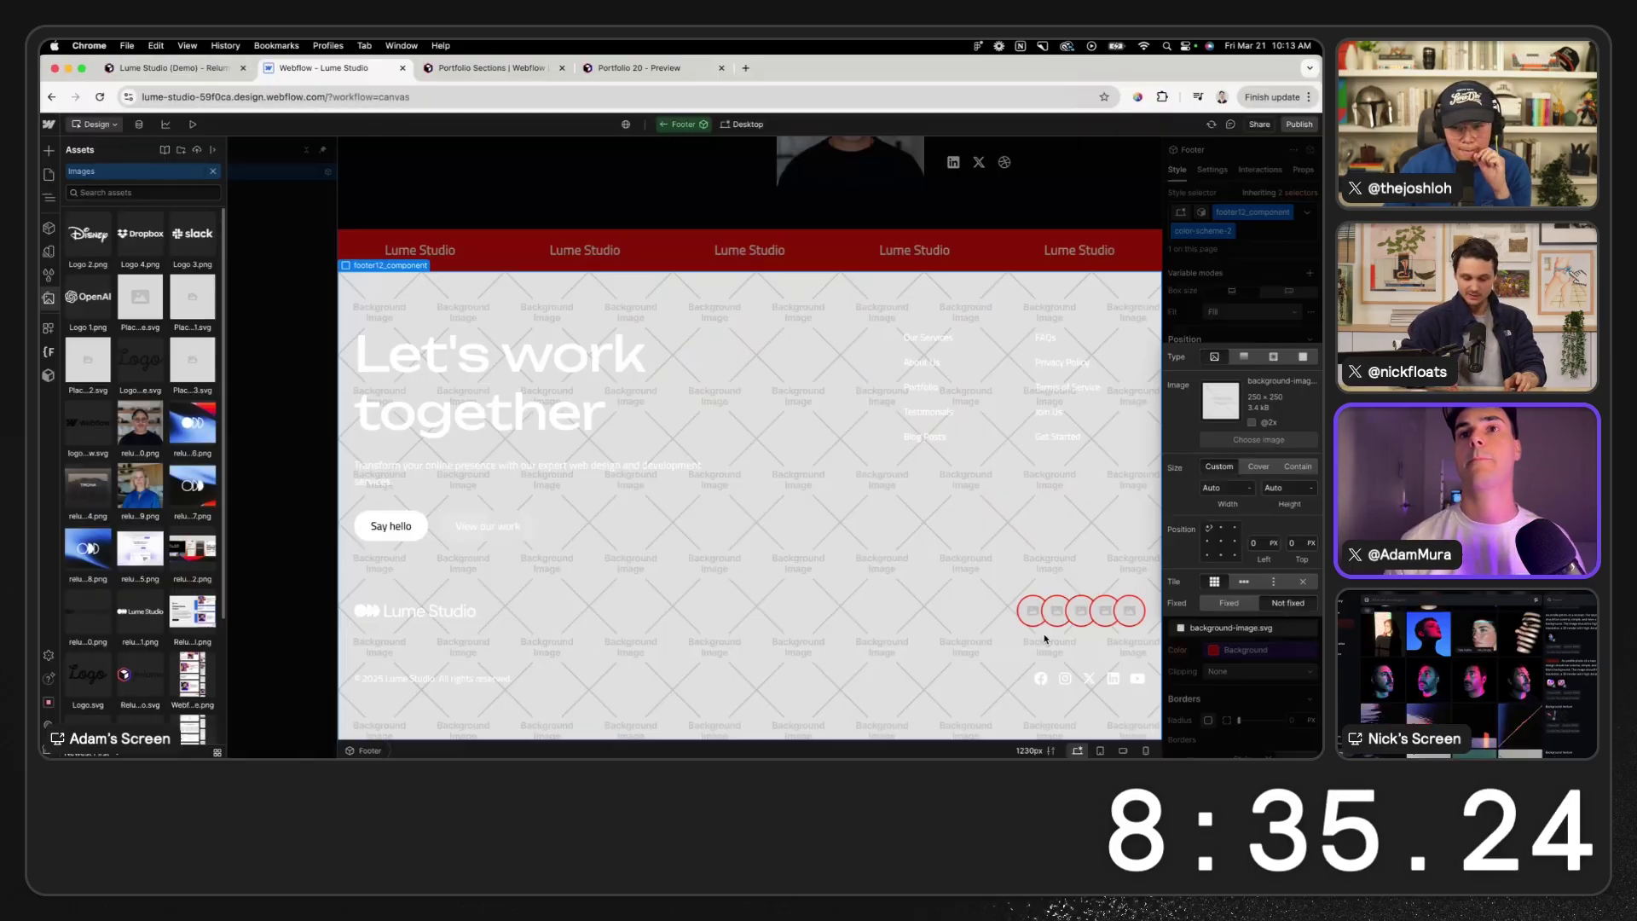
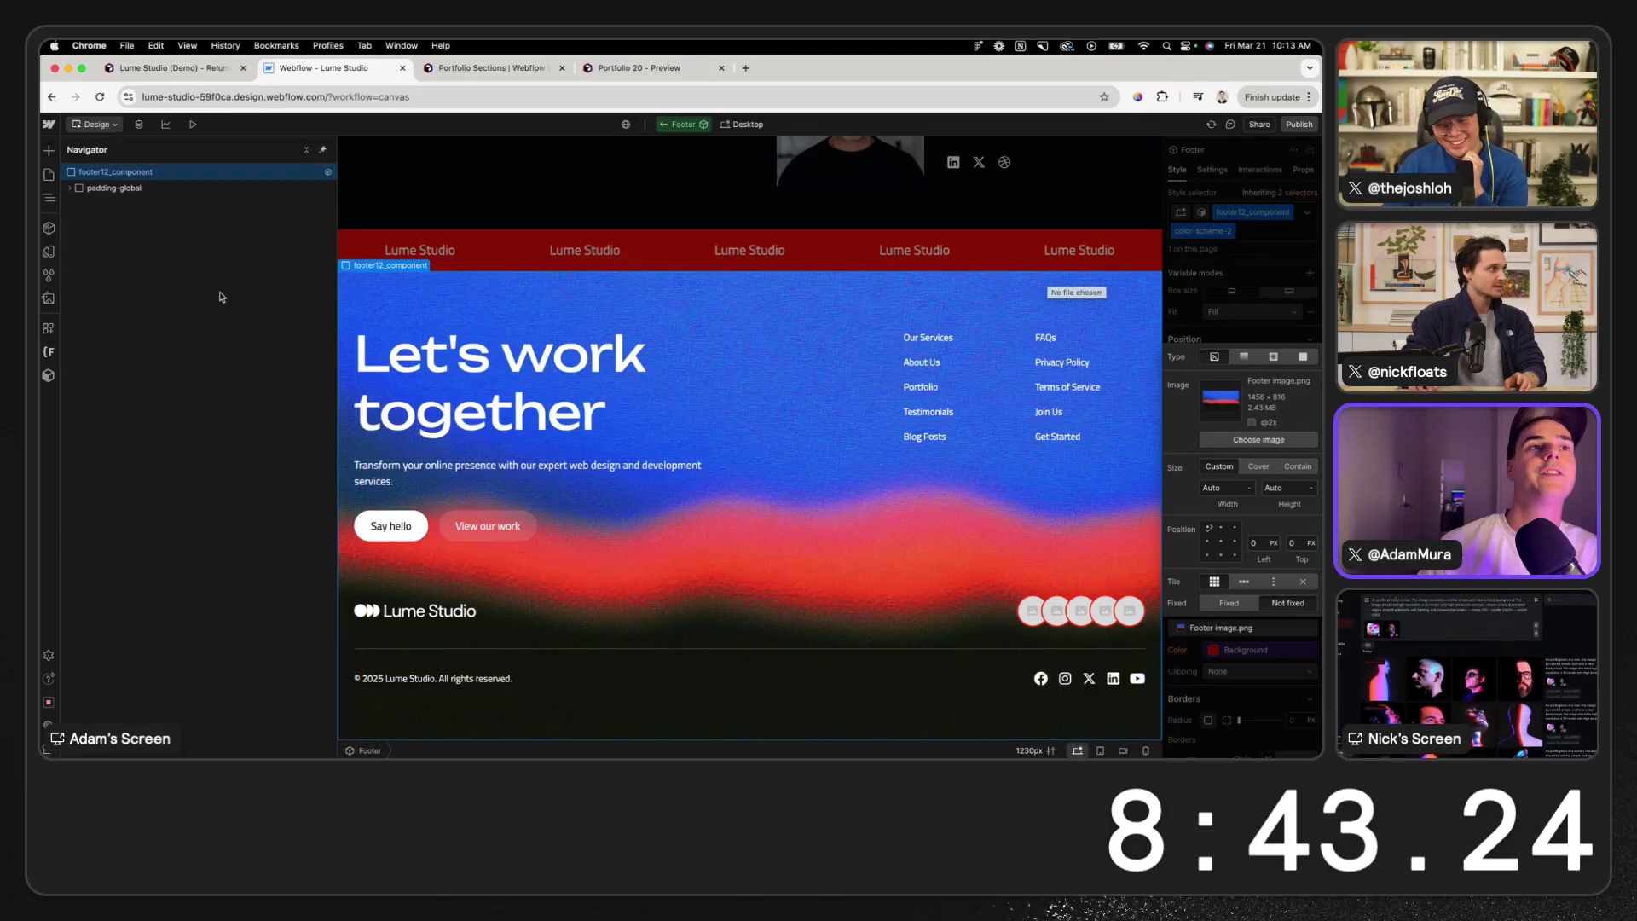
click(76, 126)
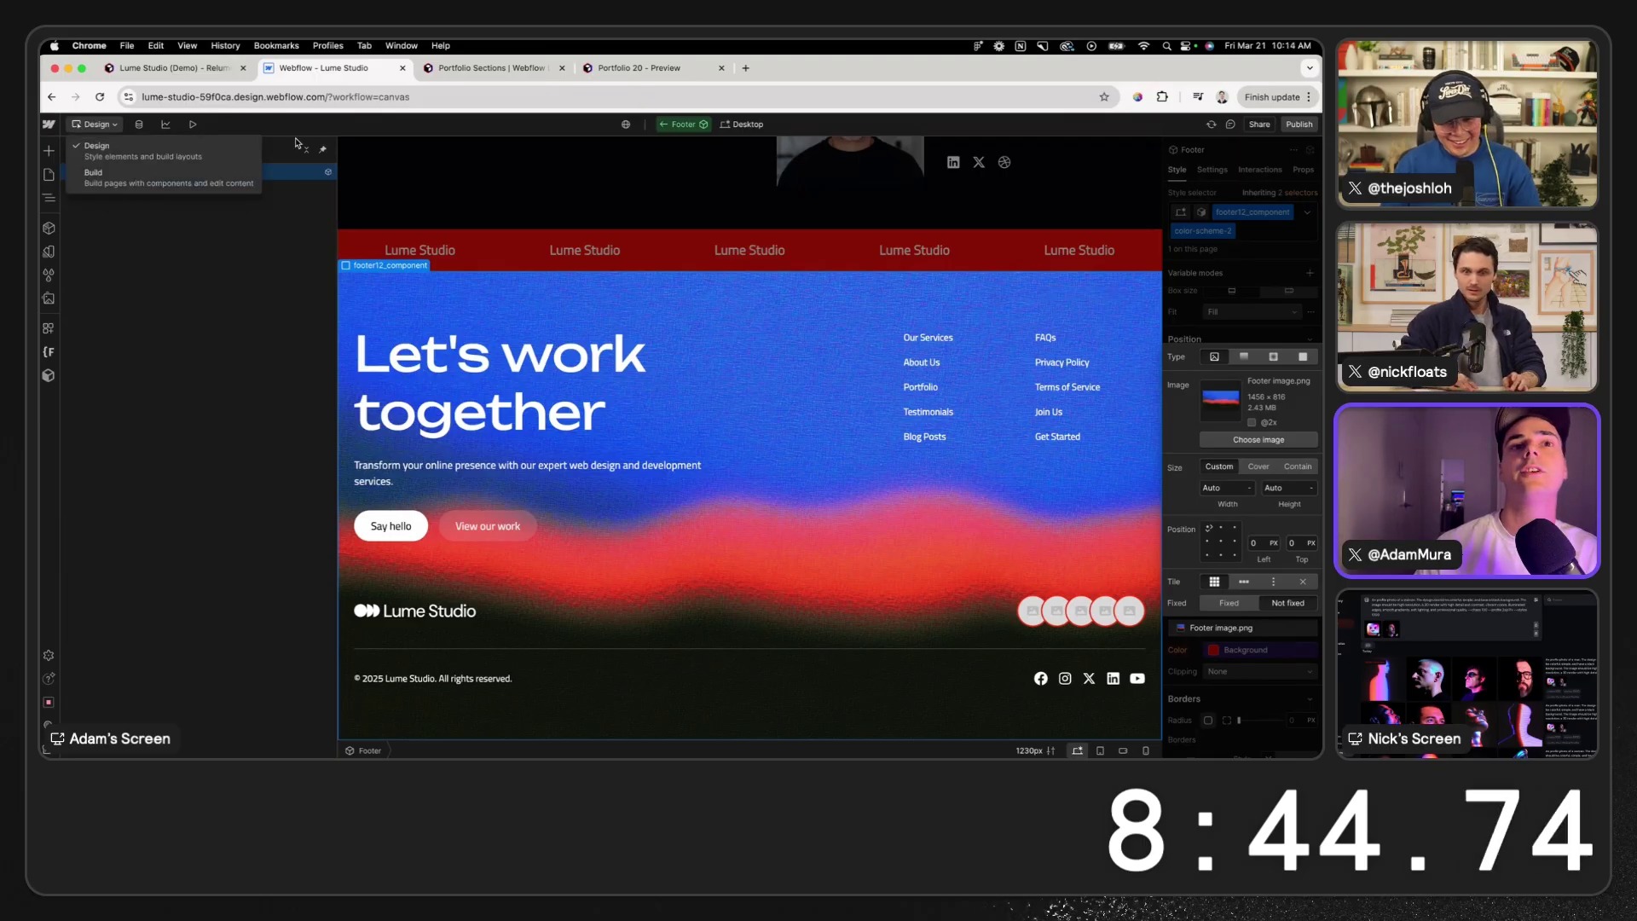
click(441, 196)
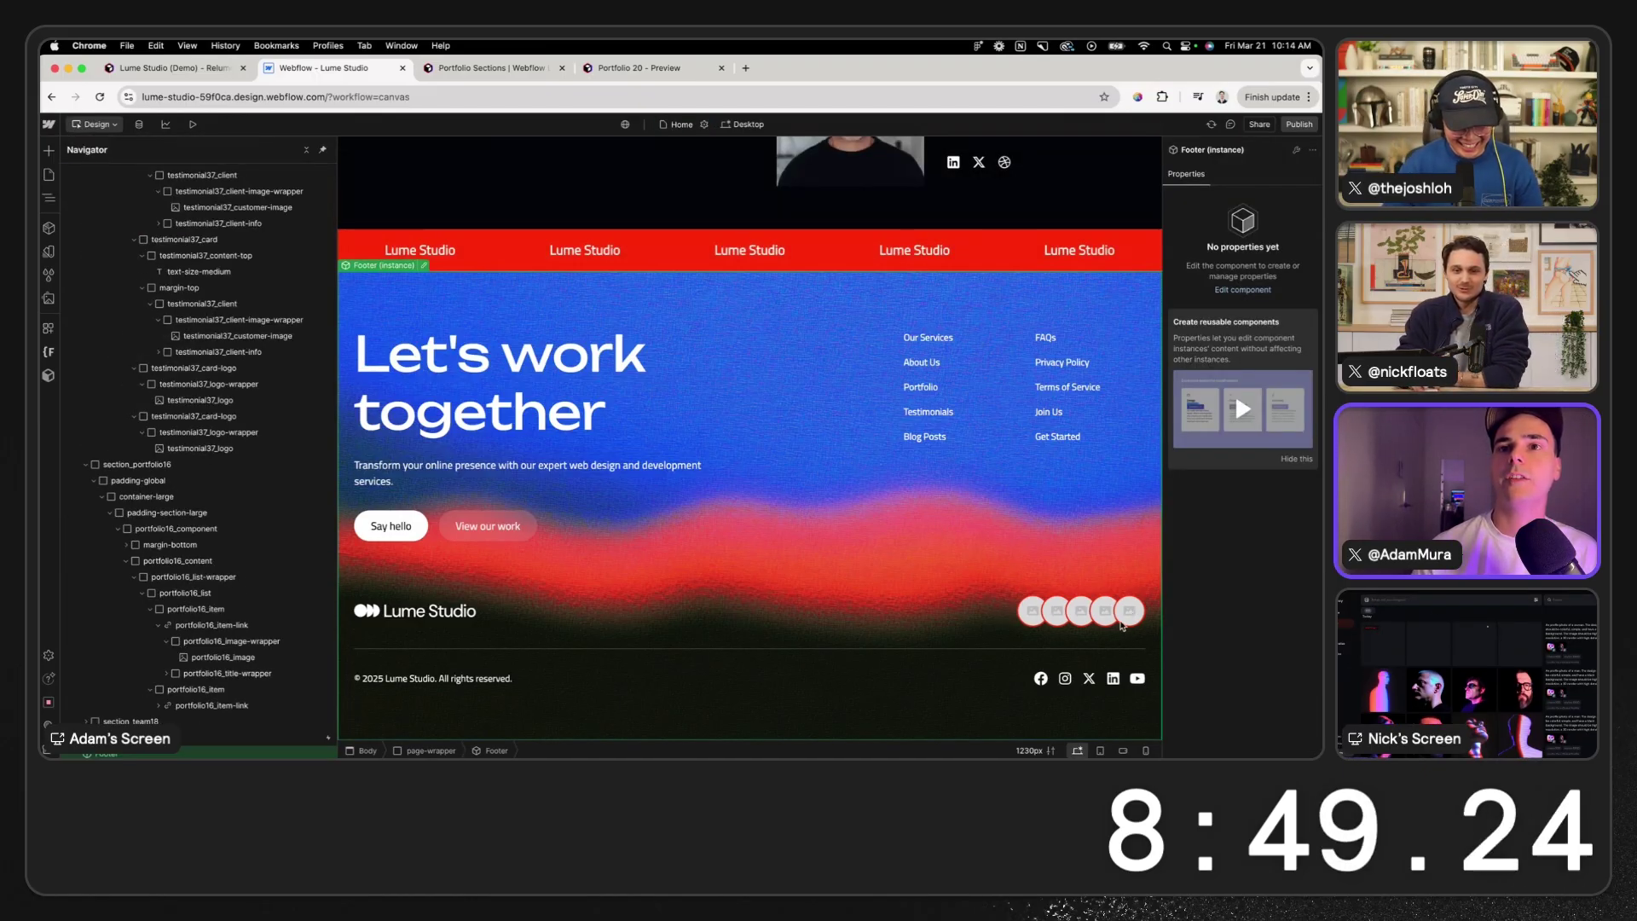
- Delete the footer12_image-list with its round placeholder images from the footer component and return to the page
click(426, 267)
click(1063, 612)
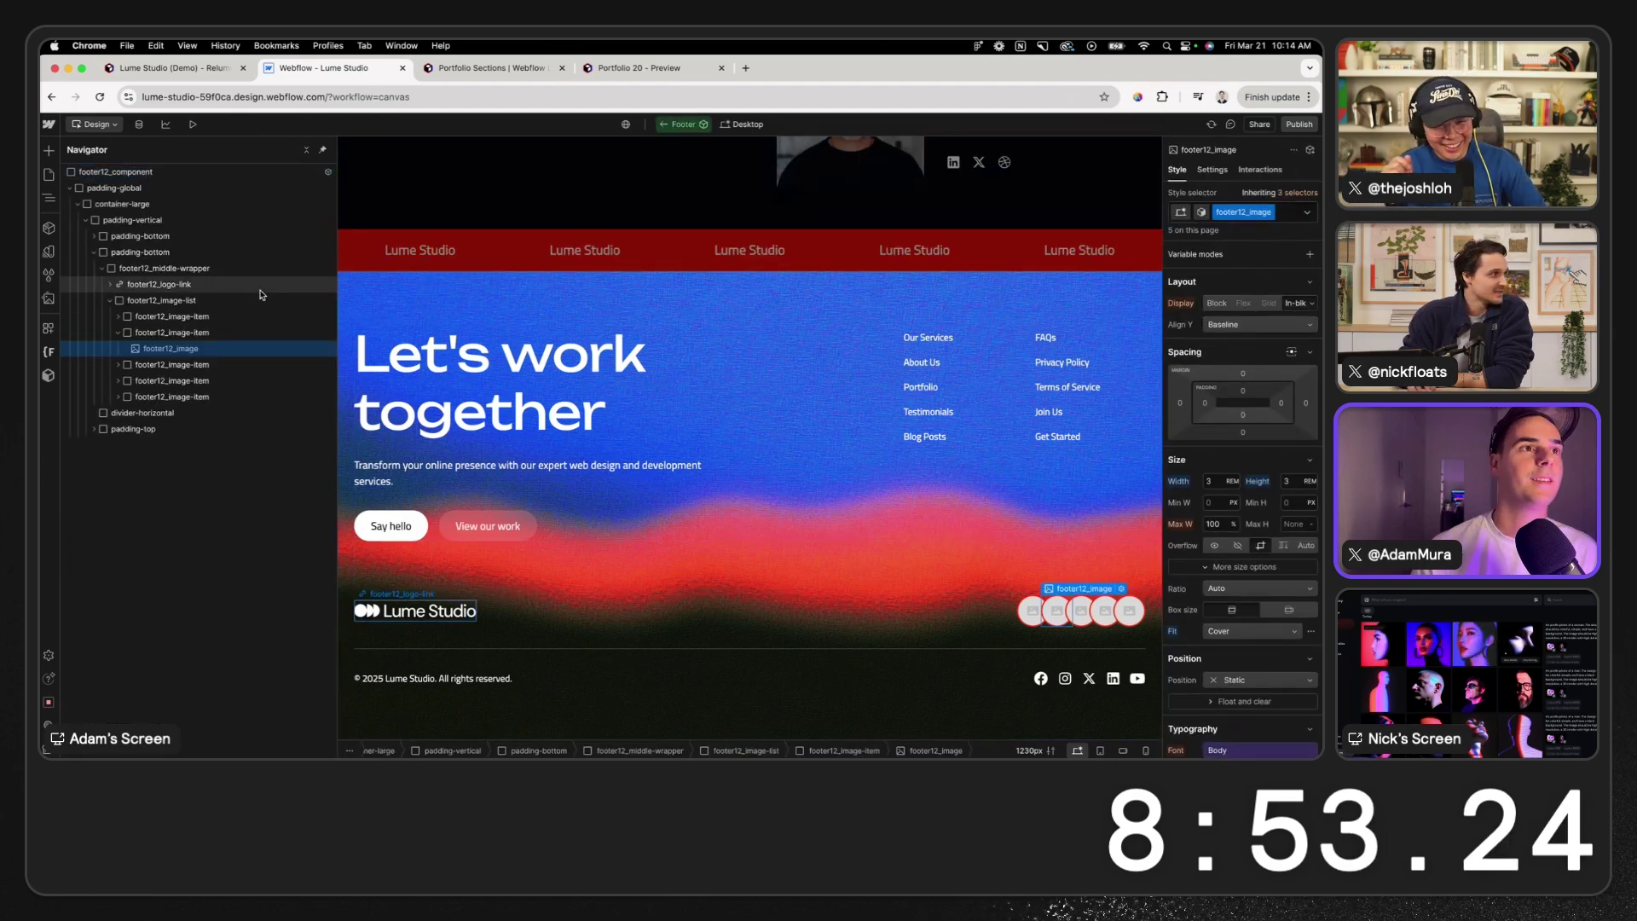
click(215, 302)
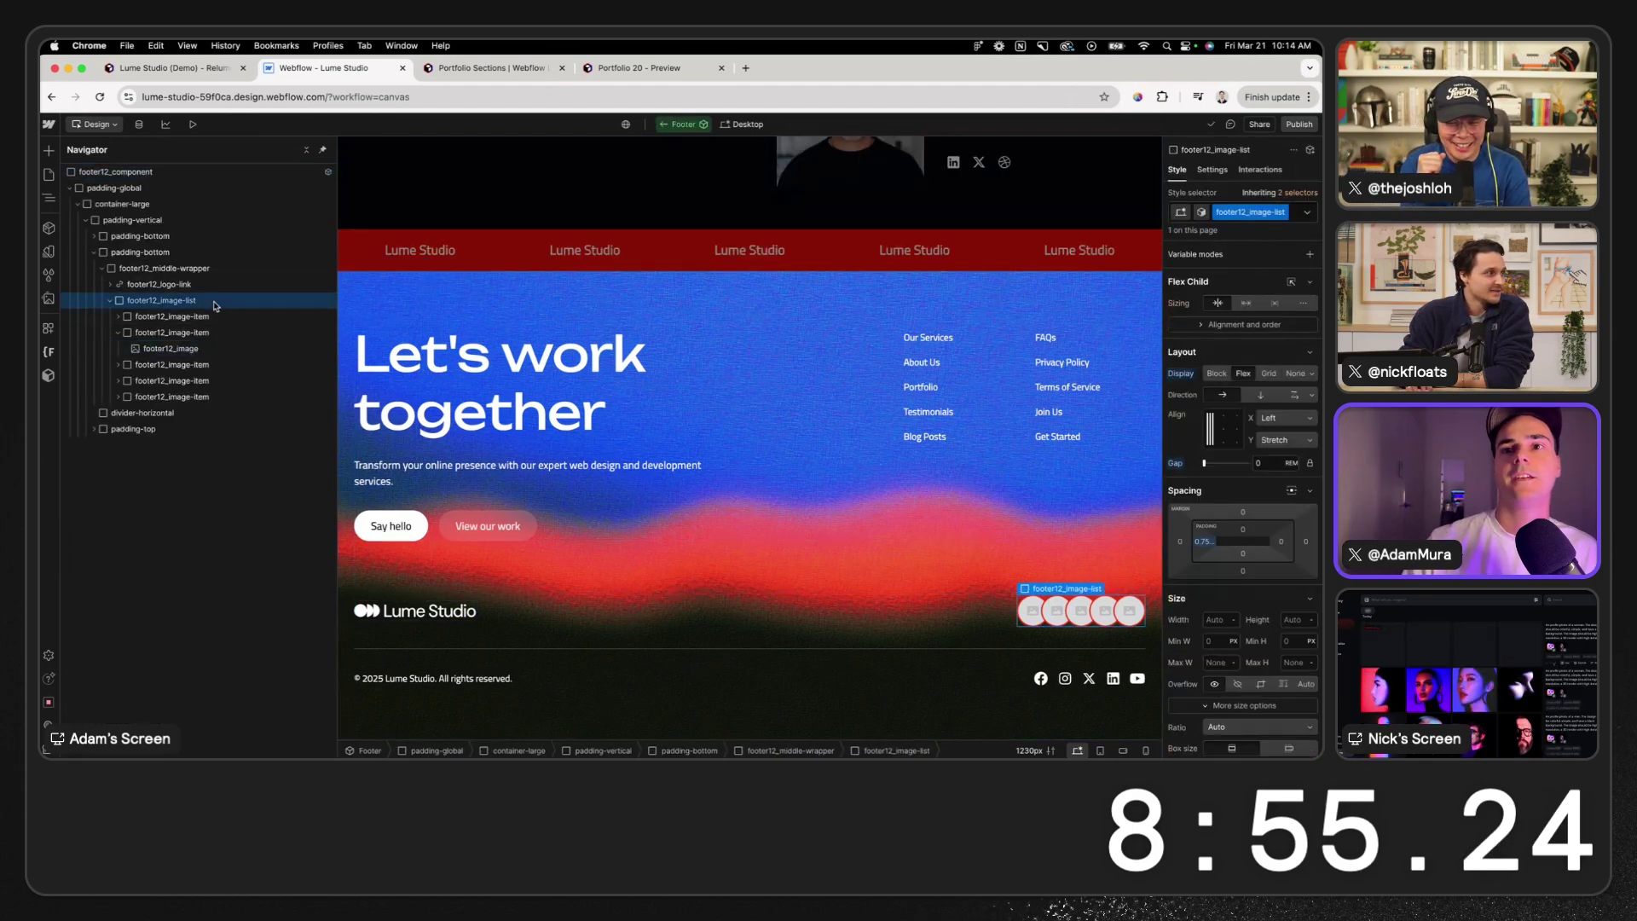
click(635, 252)
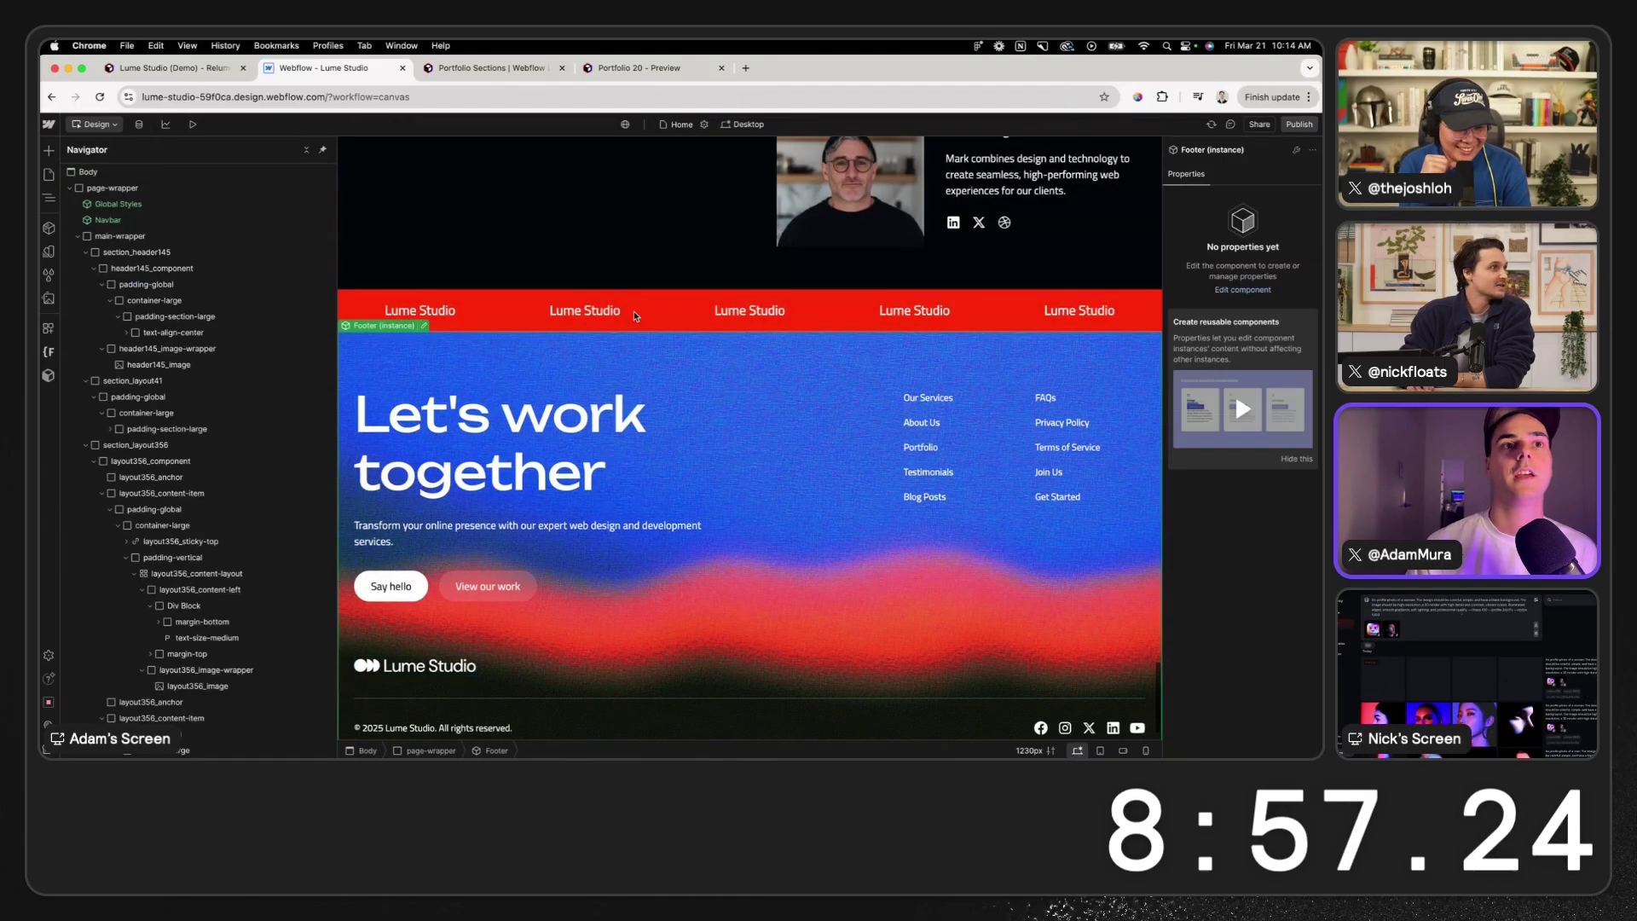
- Examine the banner marquee above the footer and the homepage sections up to Our services
click(636, 316)
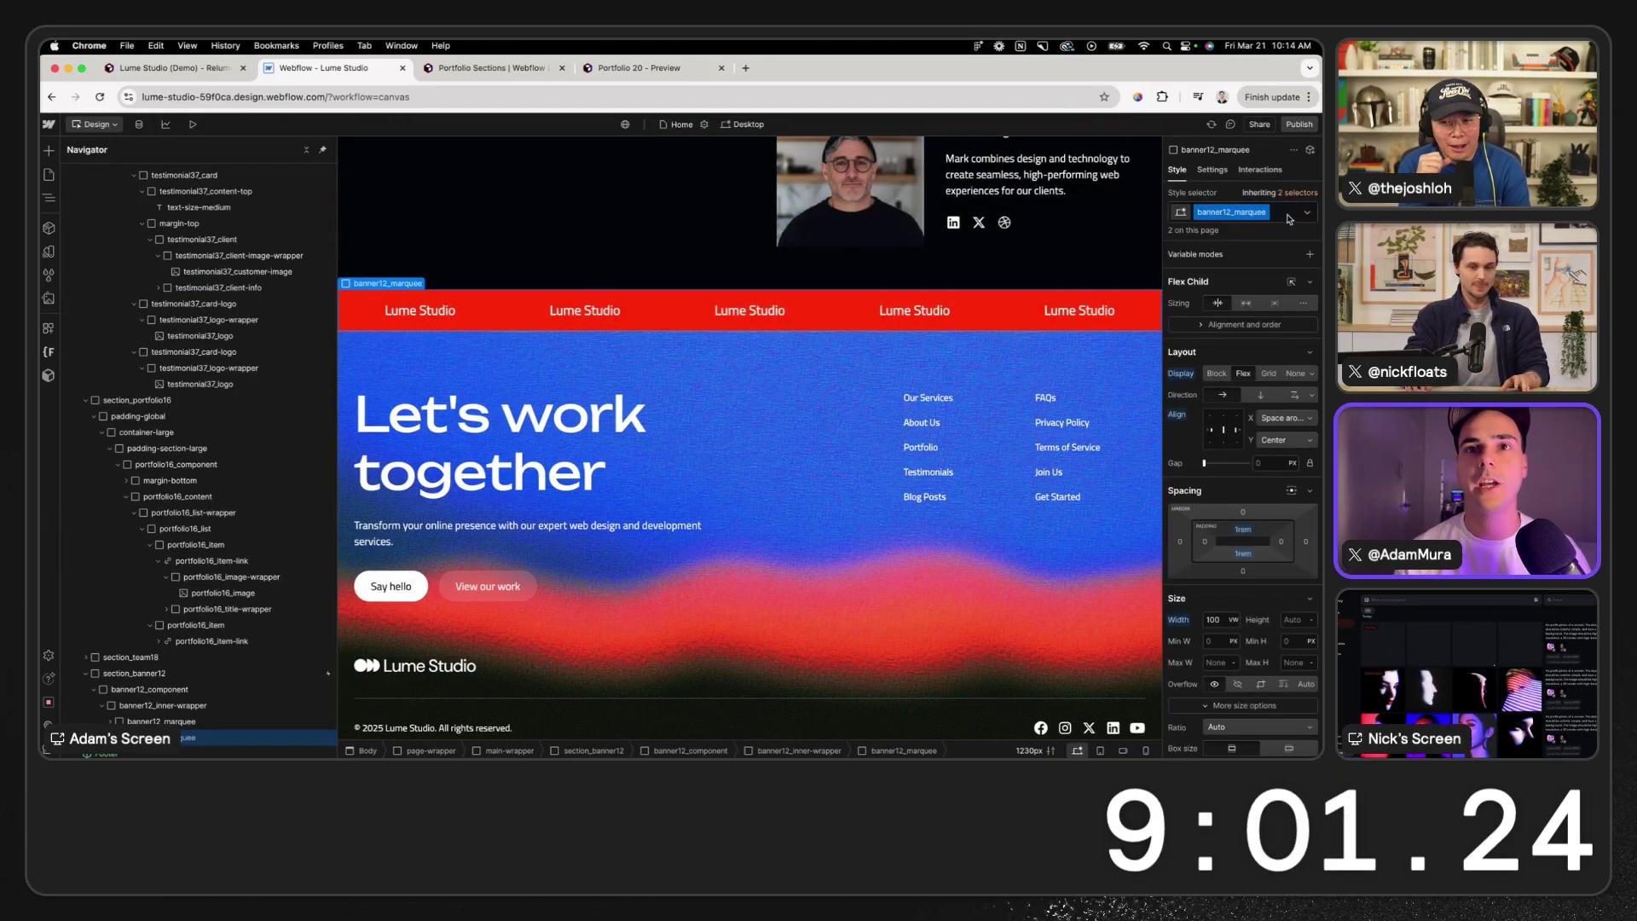
click(962, 519)
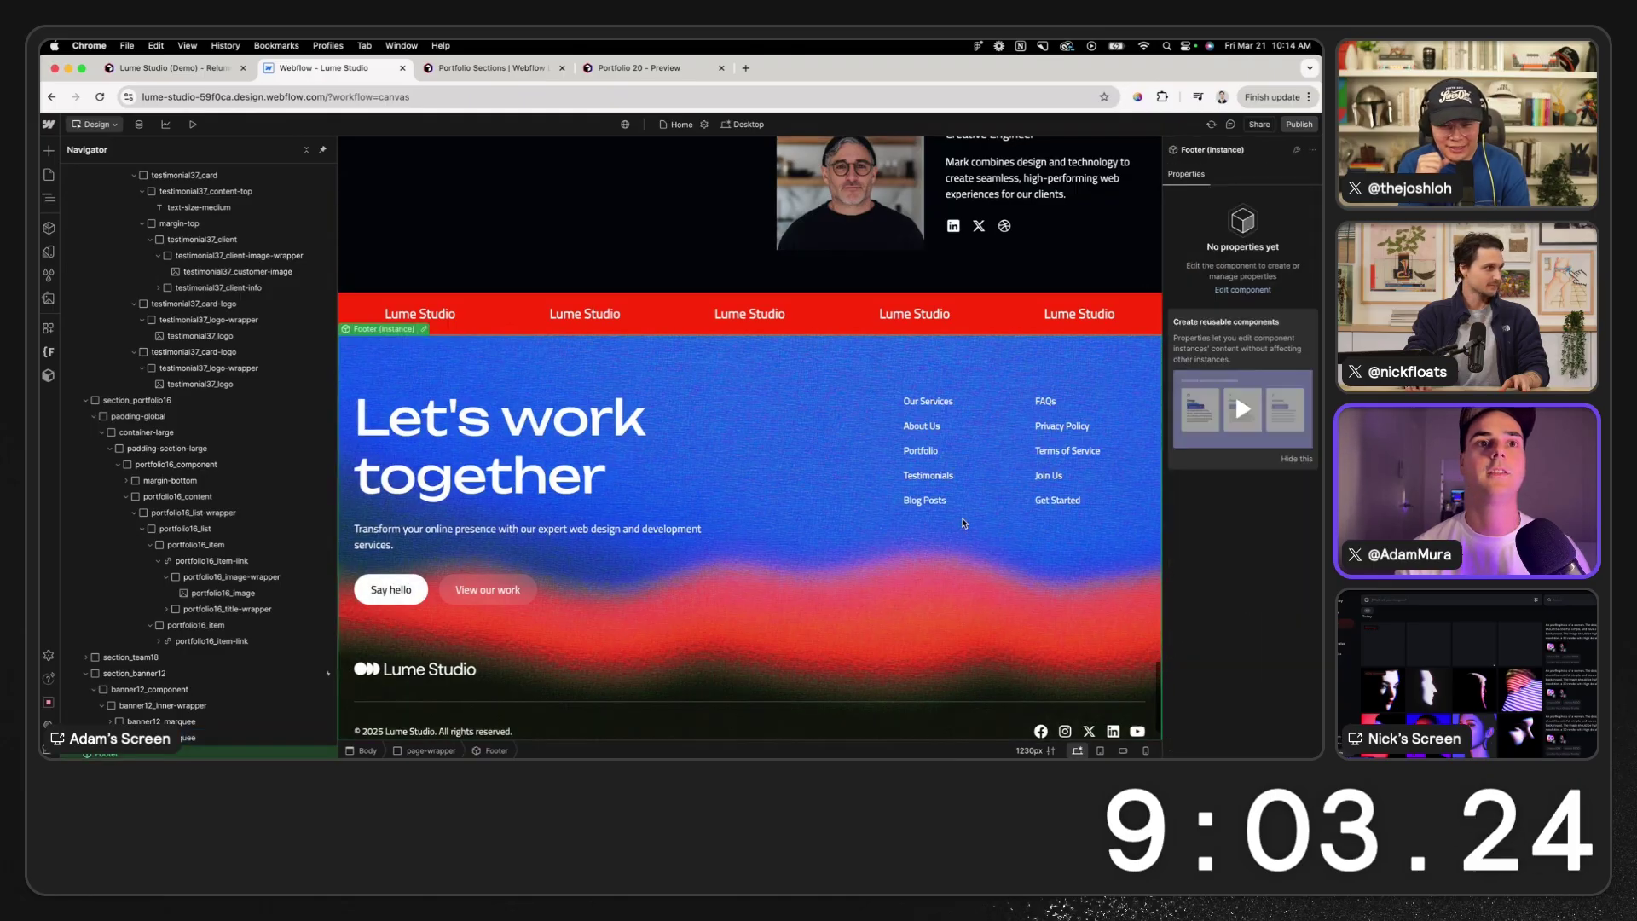
scroll(961, 519, up, 1)
scroll(961, 519, down, 2)
scroll(962, 518, up, 20)
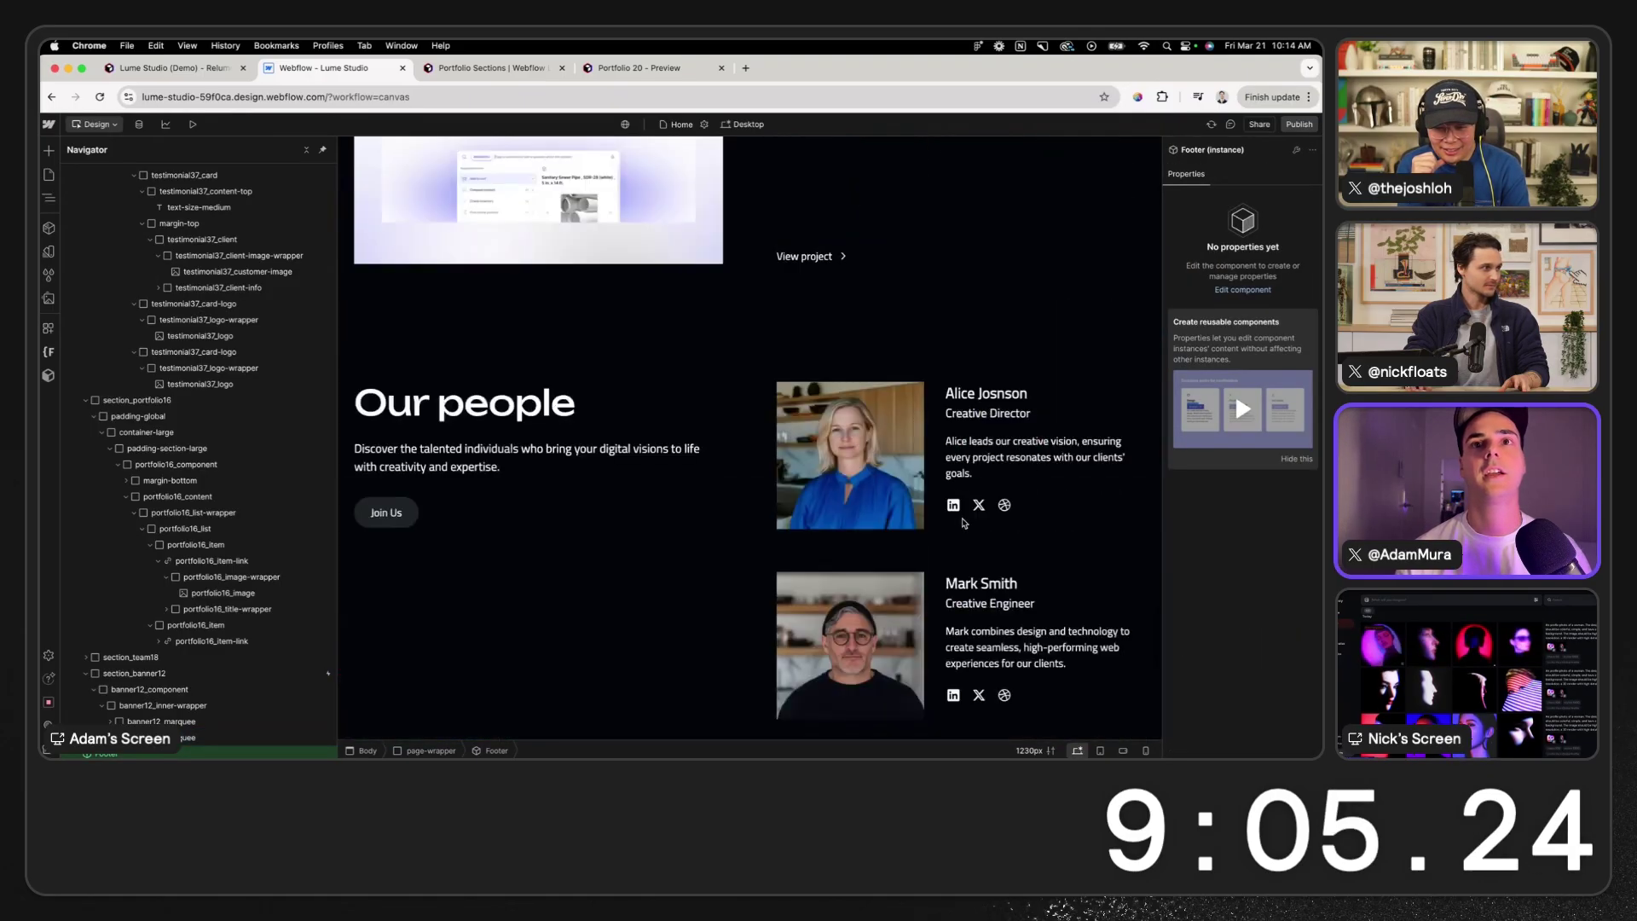
scroll(964, 523, up, 6)
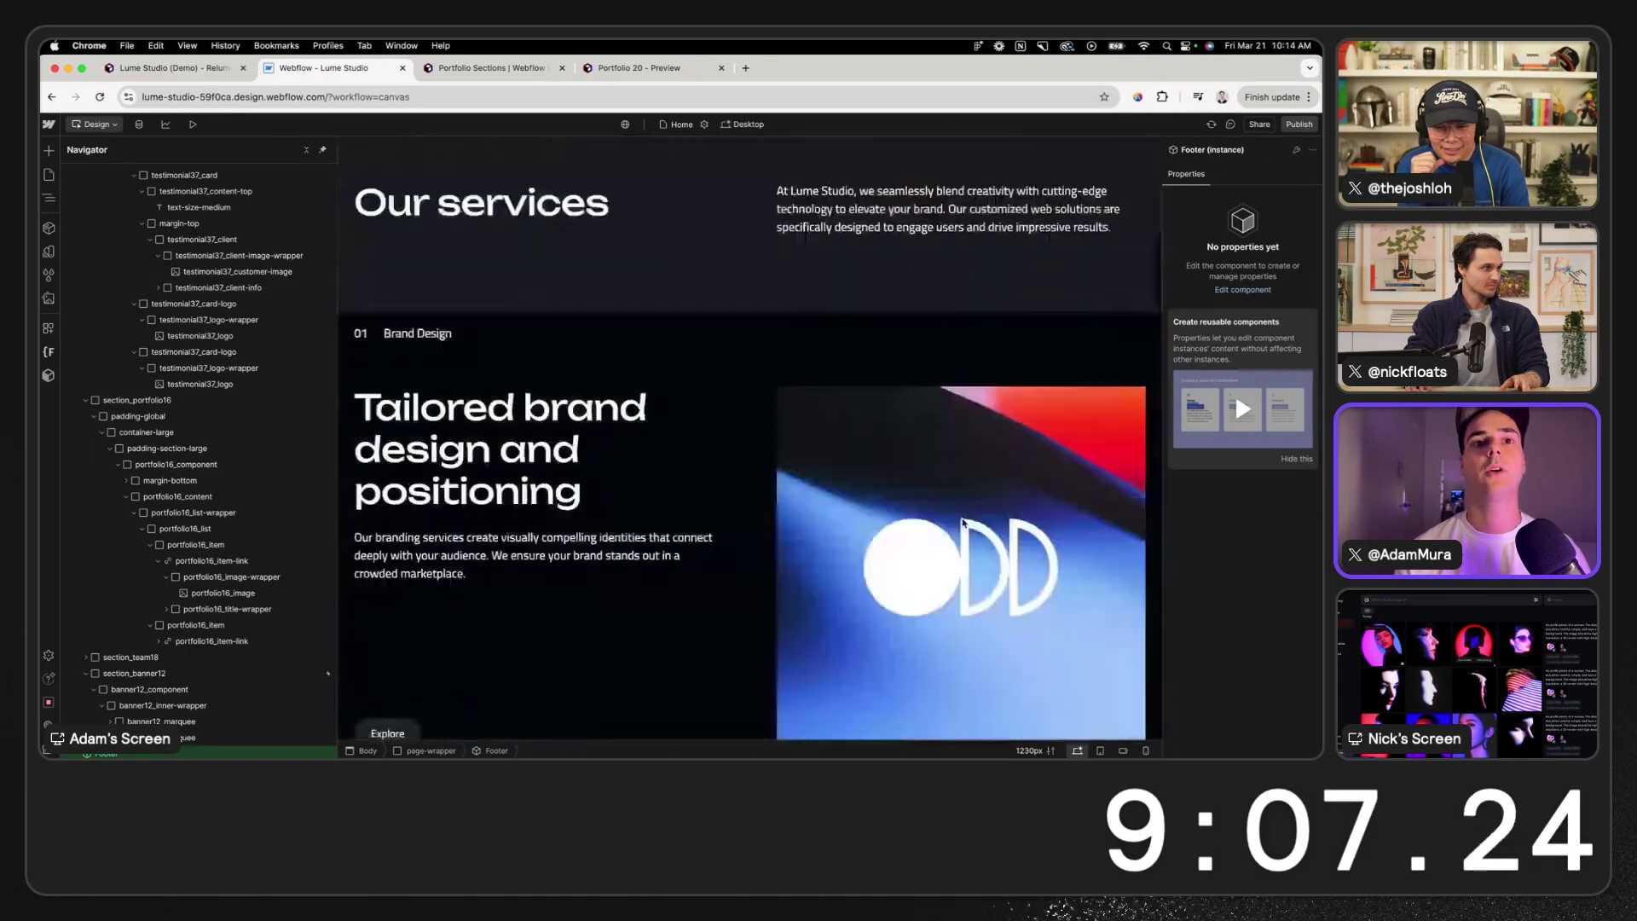
scroll(963, 522, down, 12)
scroll(964, 523, up, 2)
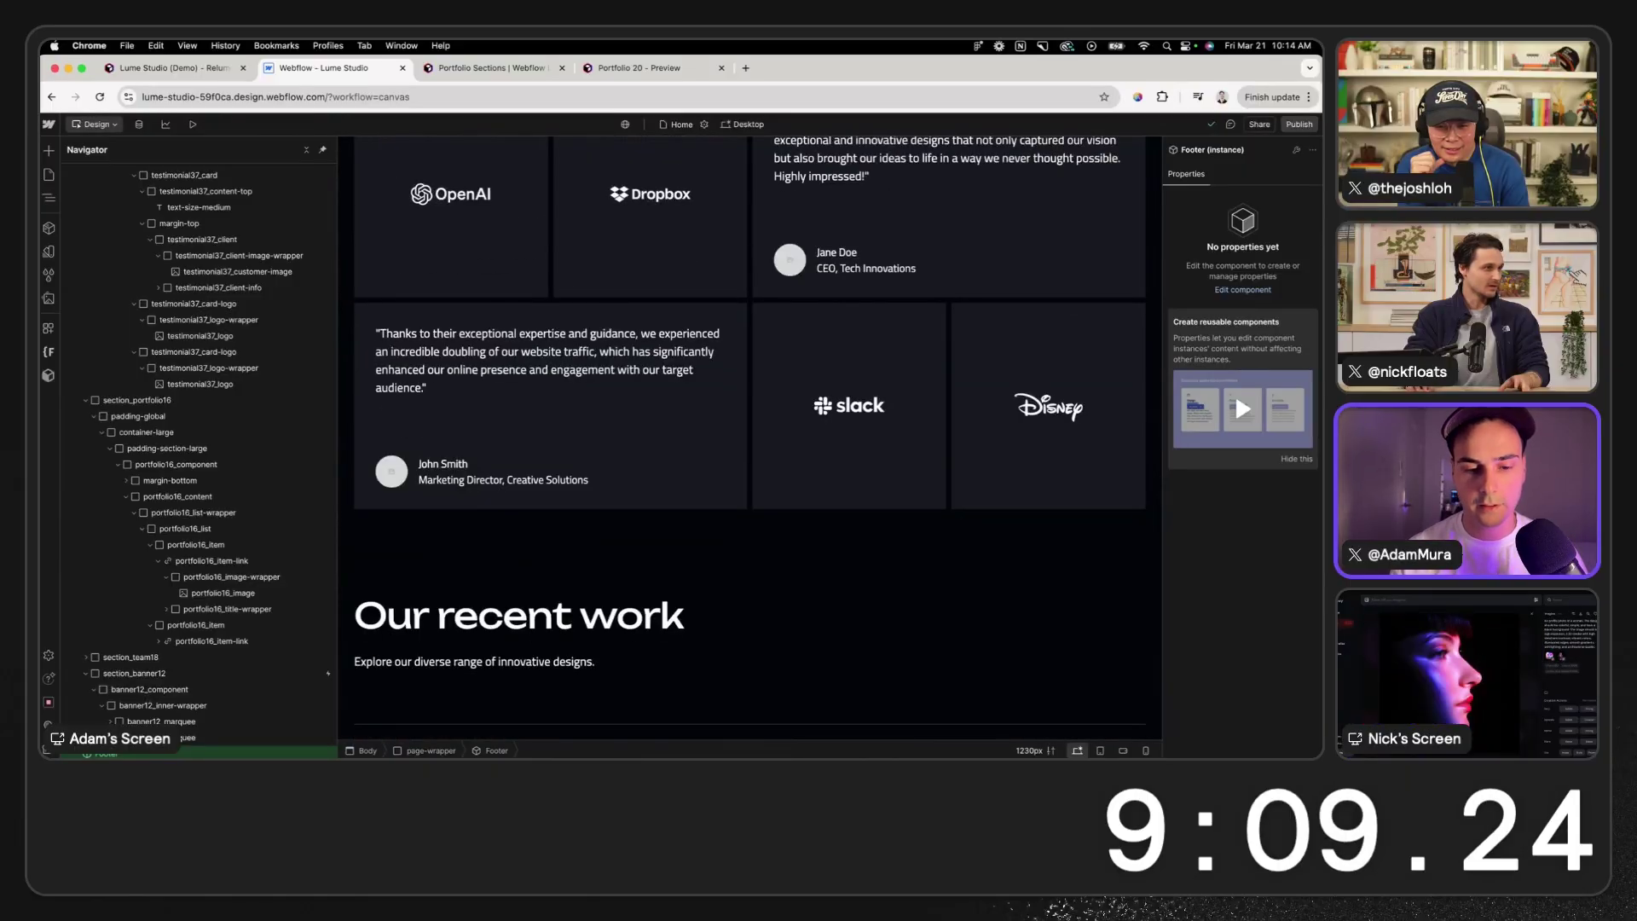
scroll(825, 667, up, 2)
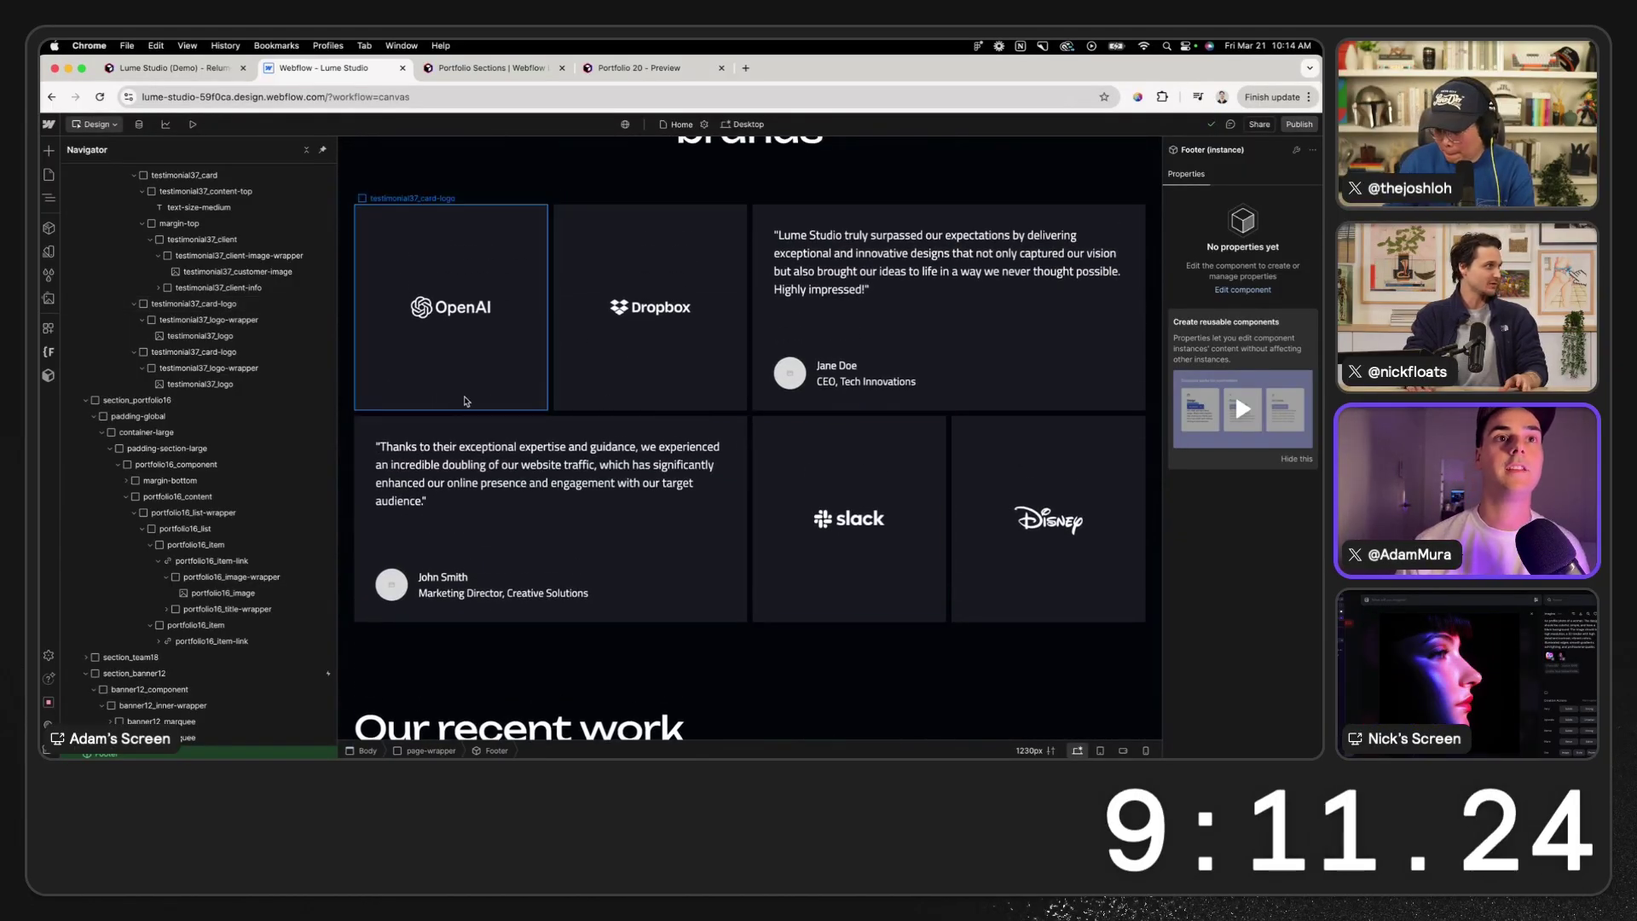
click(725, 368)
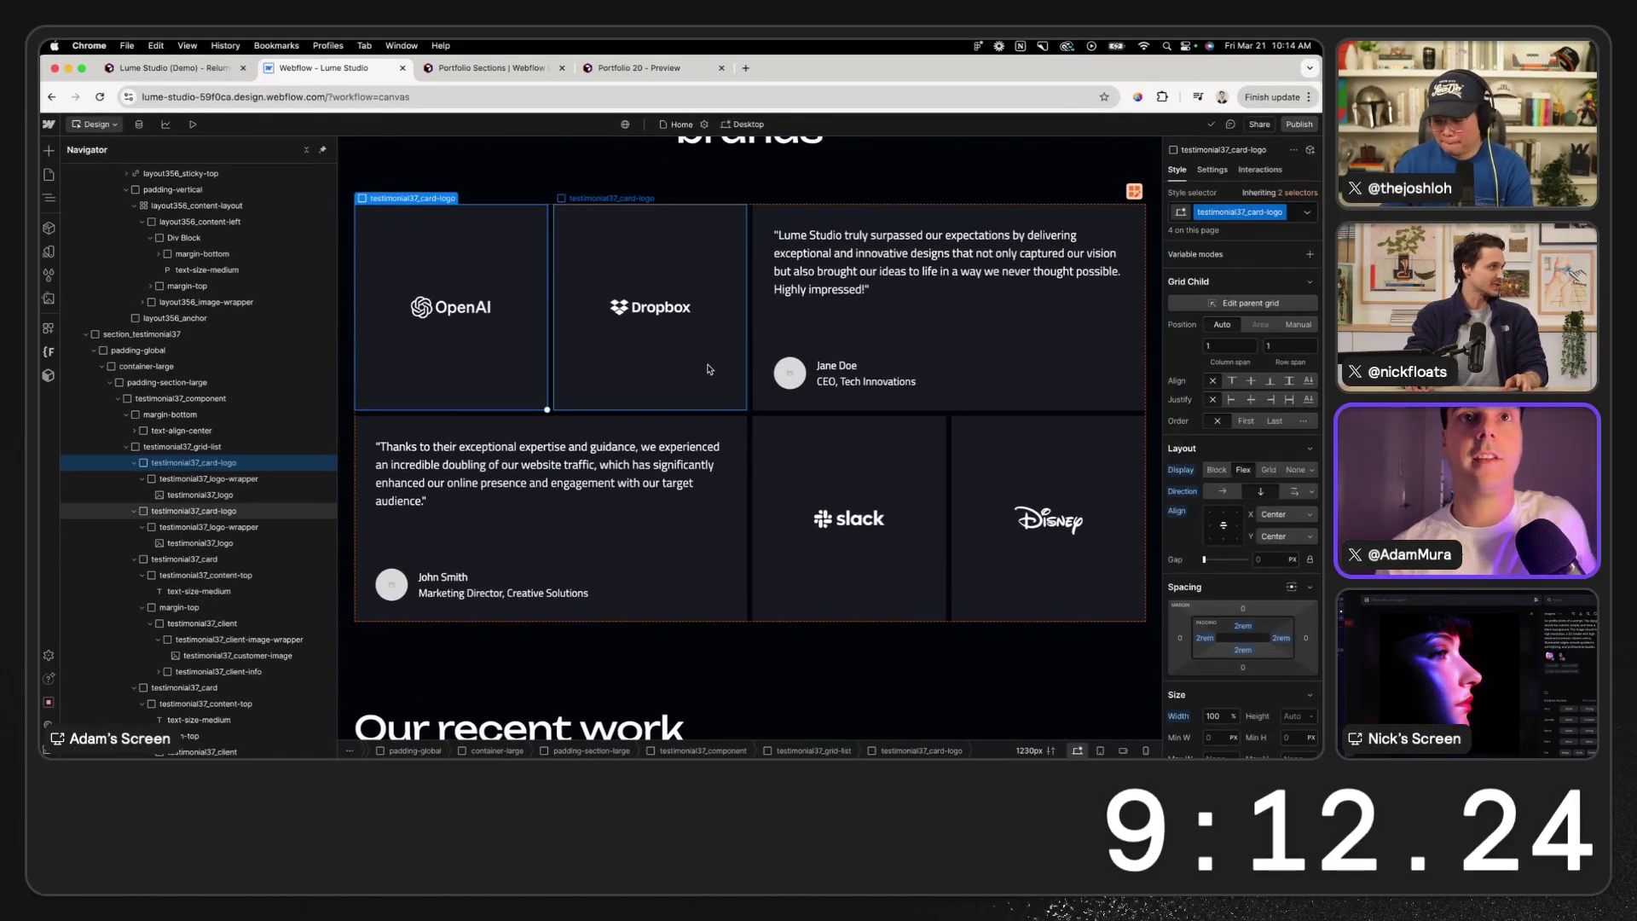
click(635, 381)
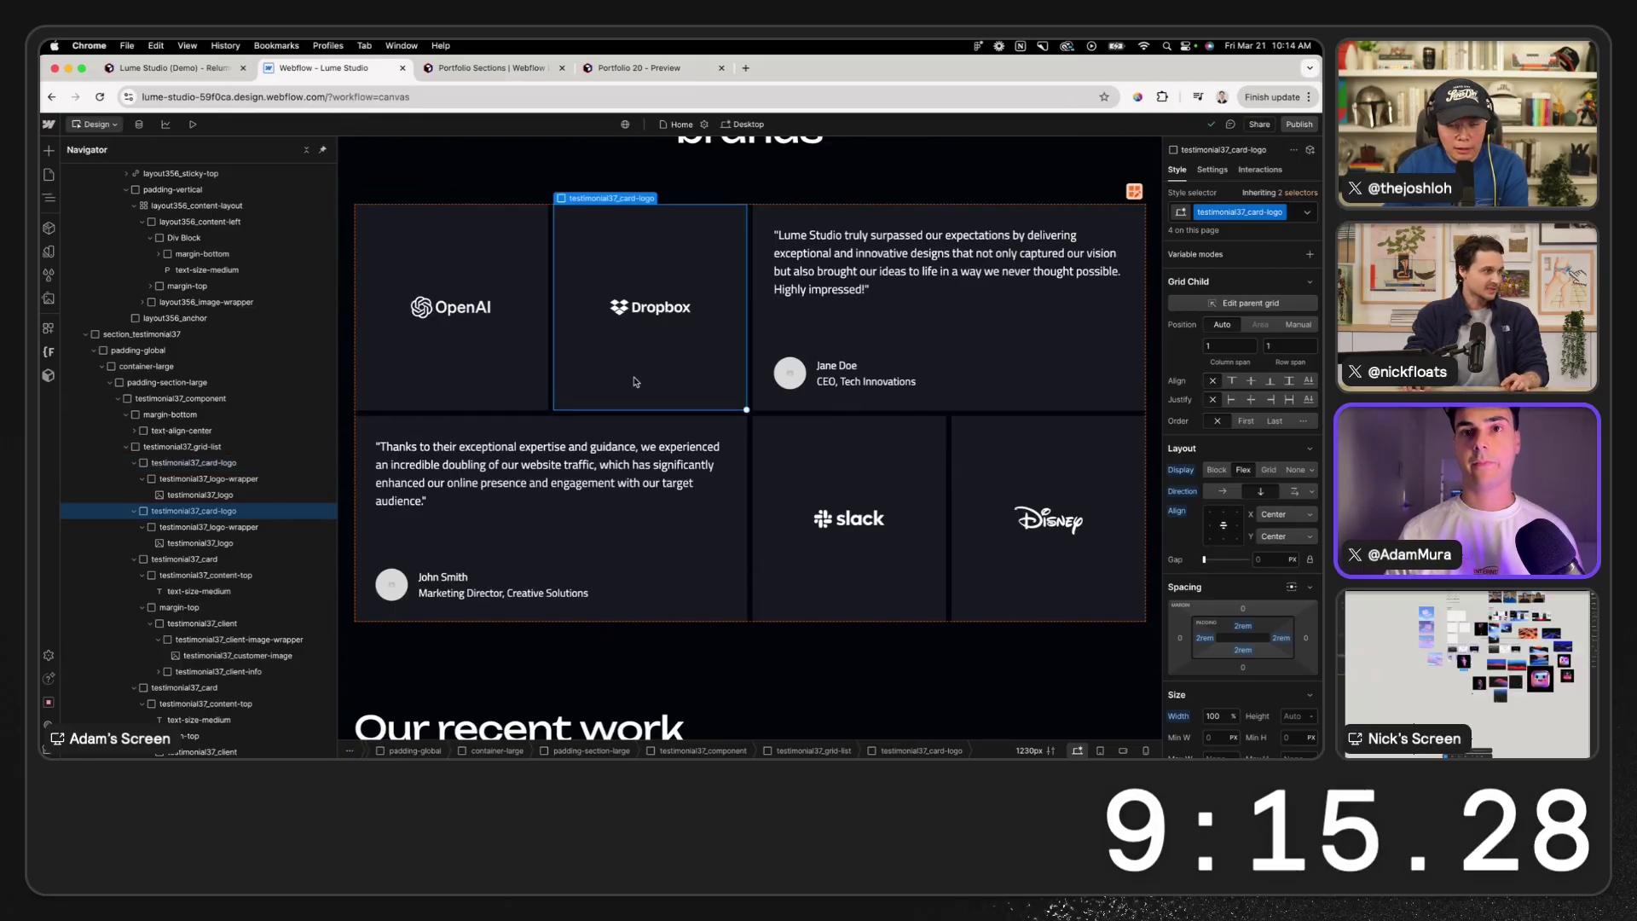
- Switch to Figma and export the man and woman portrait images together as PNG files to the Desktop
key(super+Tab)
scroll(755, 388, down, 10)
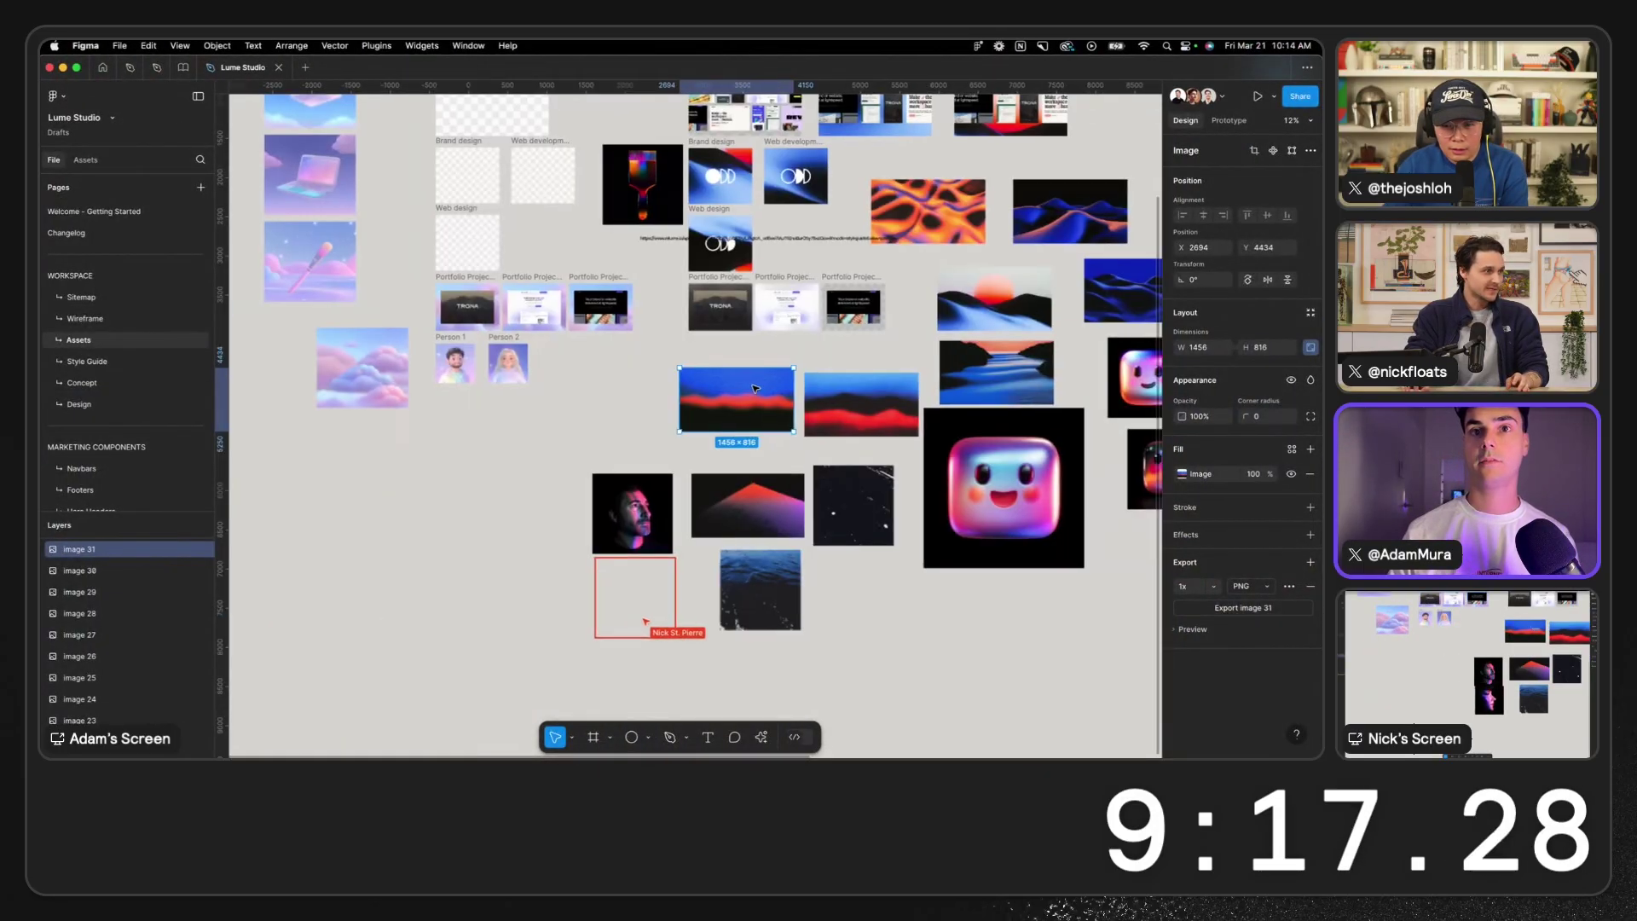
scroll(755, 388, right, 4)
scroll(585, 454, up, 4)
scroll(585, 455, left, 1)
scroll(585, 454, left, 5)
scroll(585, 453, down, 2)
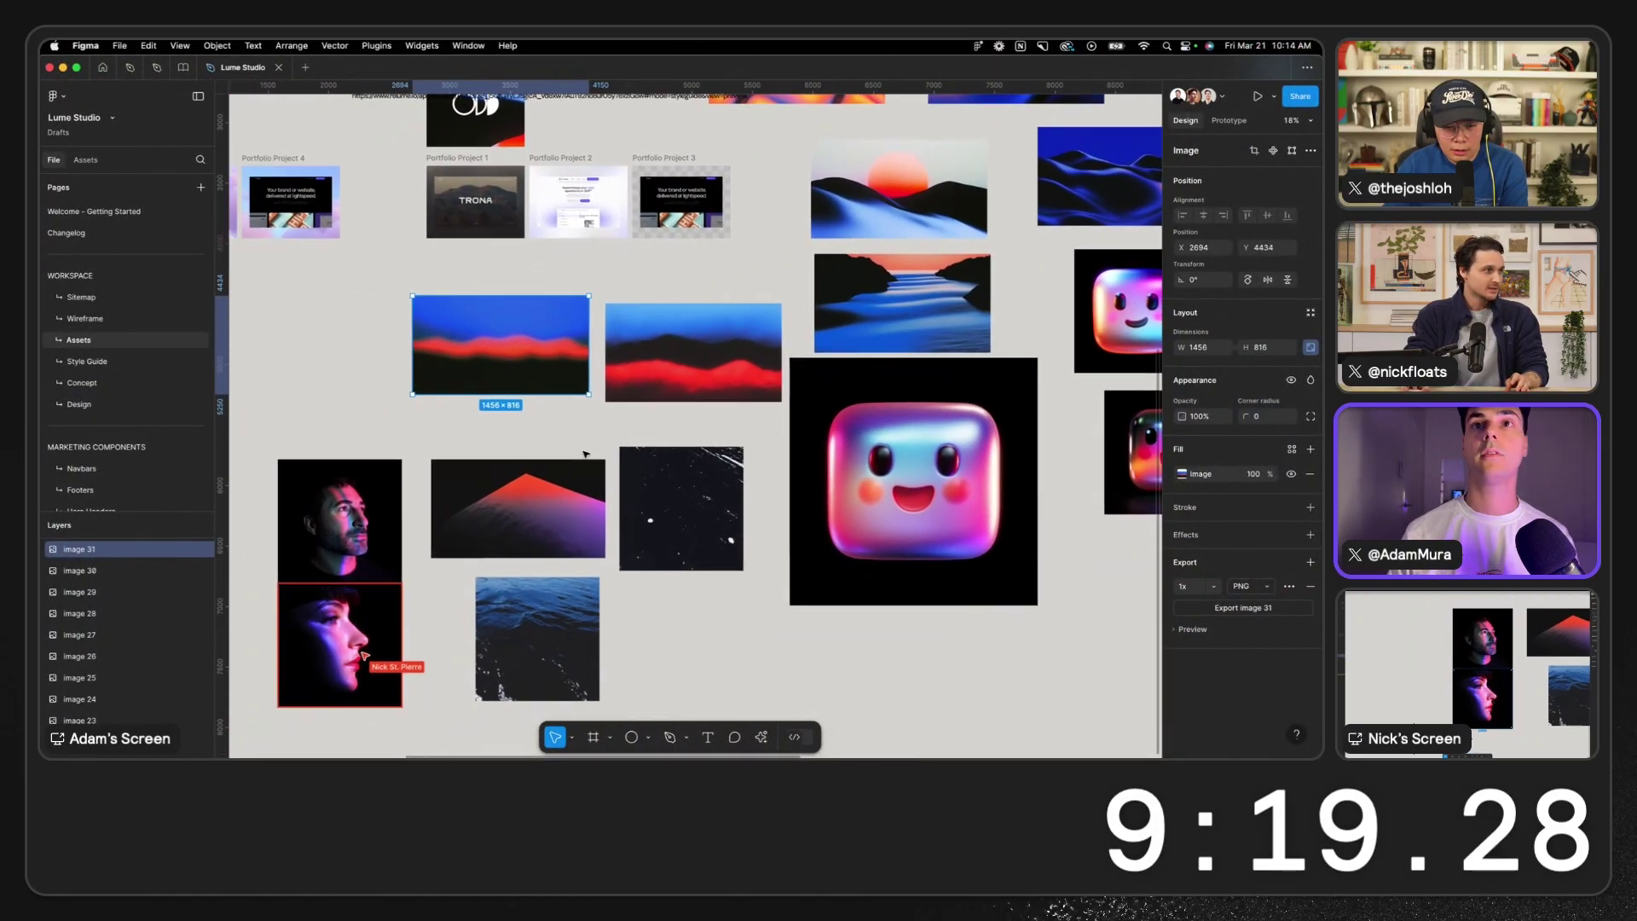
click(473, 605)
scroll(478, 596, up, 3)
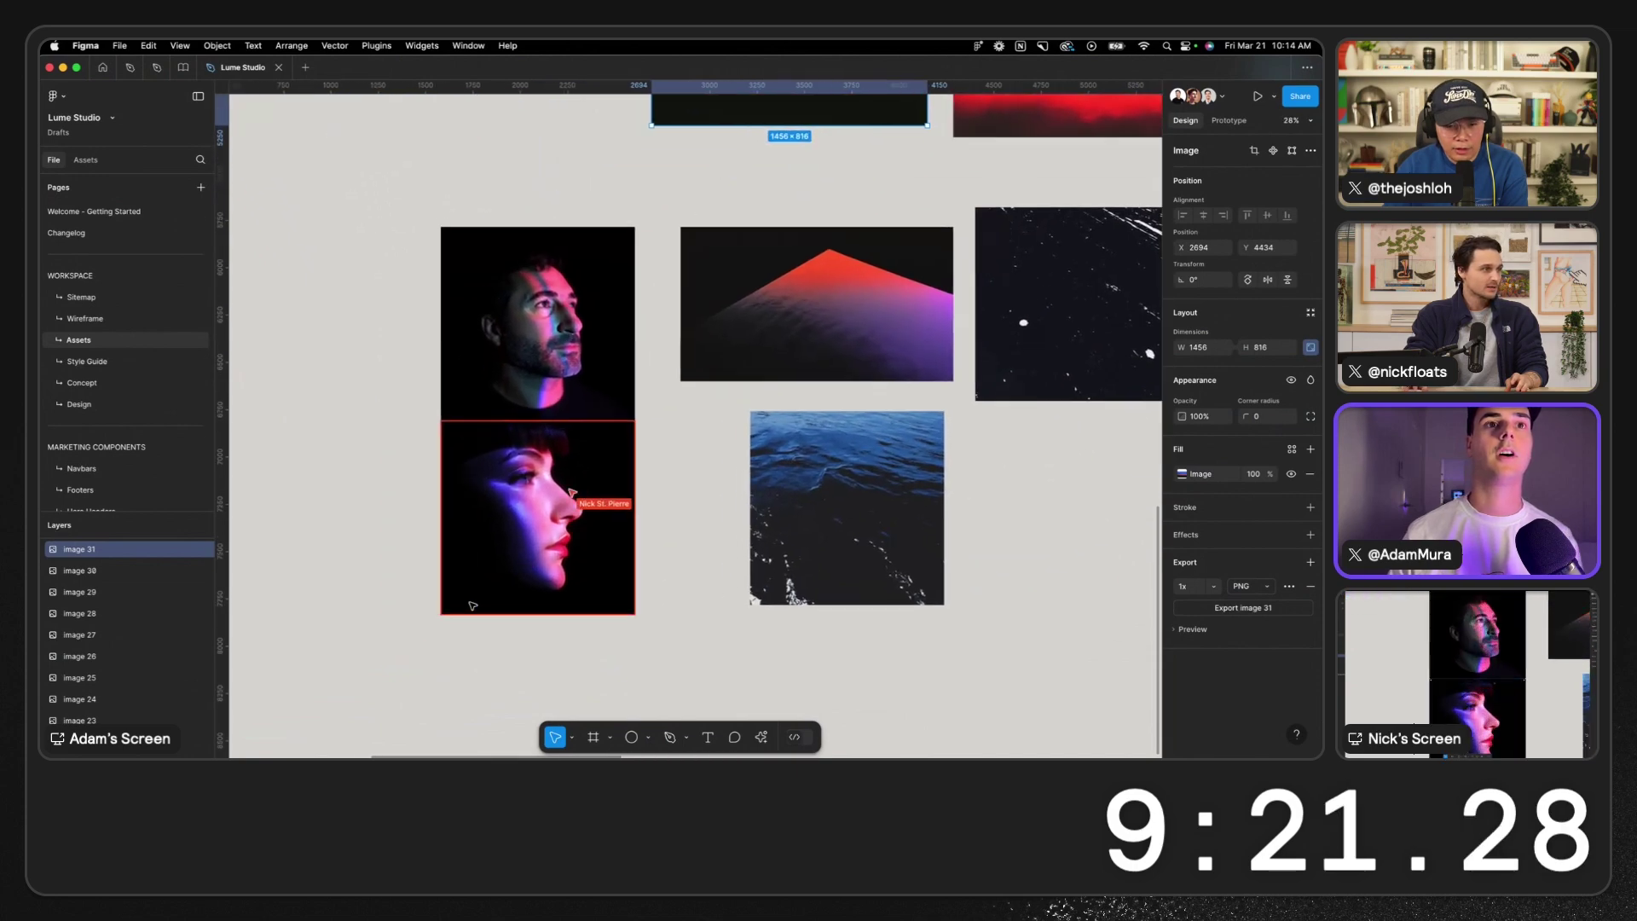
scroll(511, 580, left, 1)
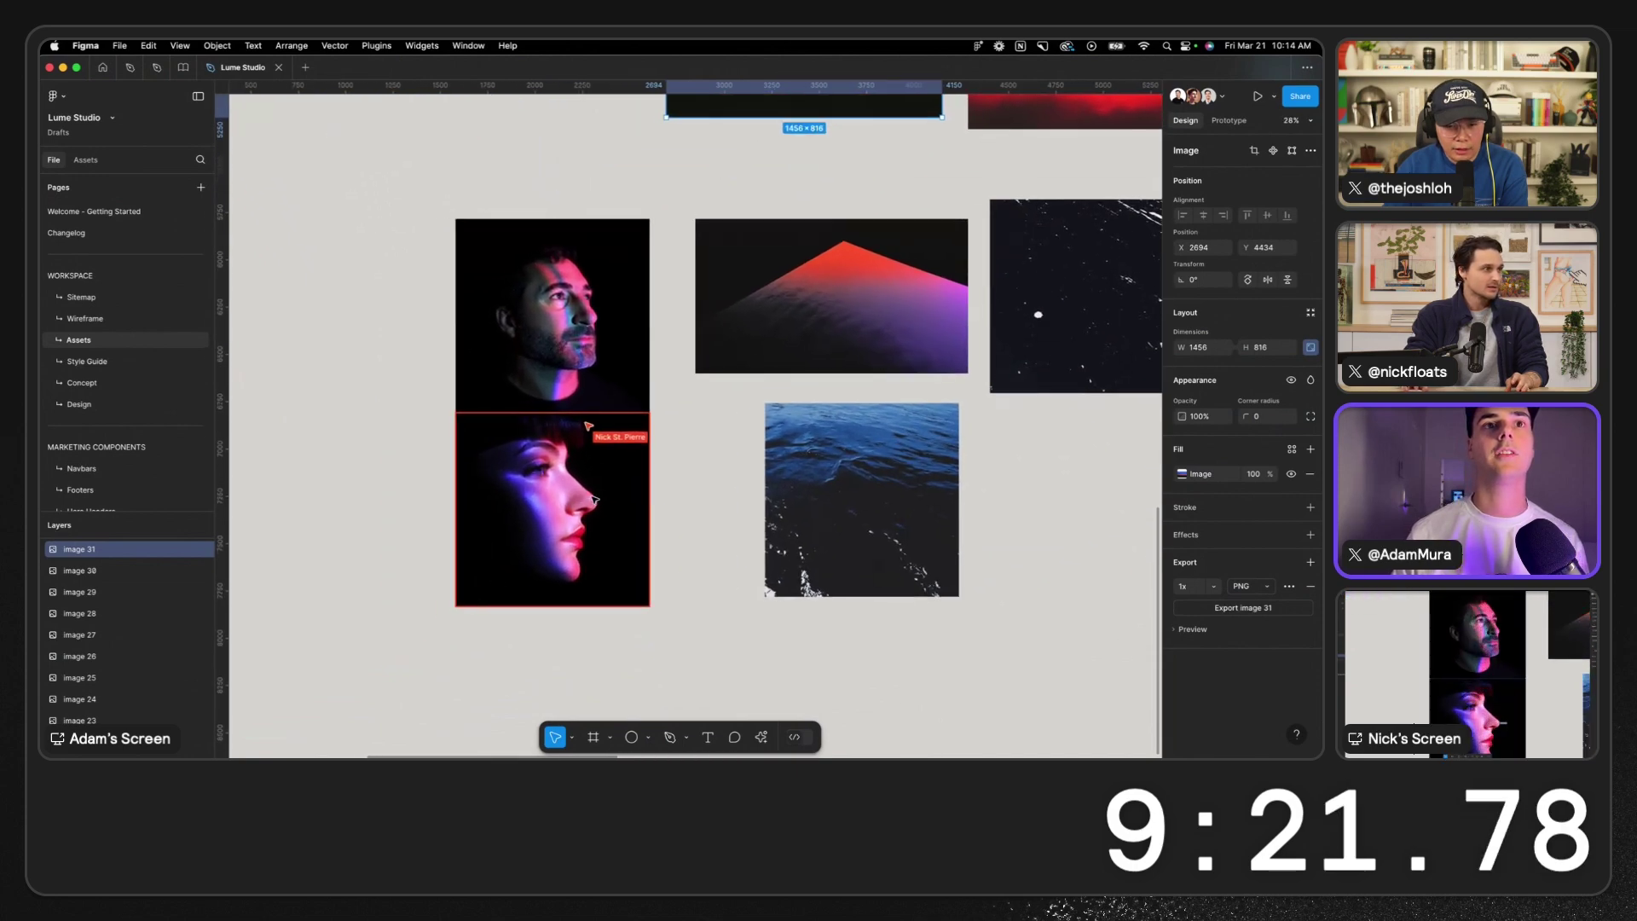
shift+click(591, 300)
click(1309, 595)
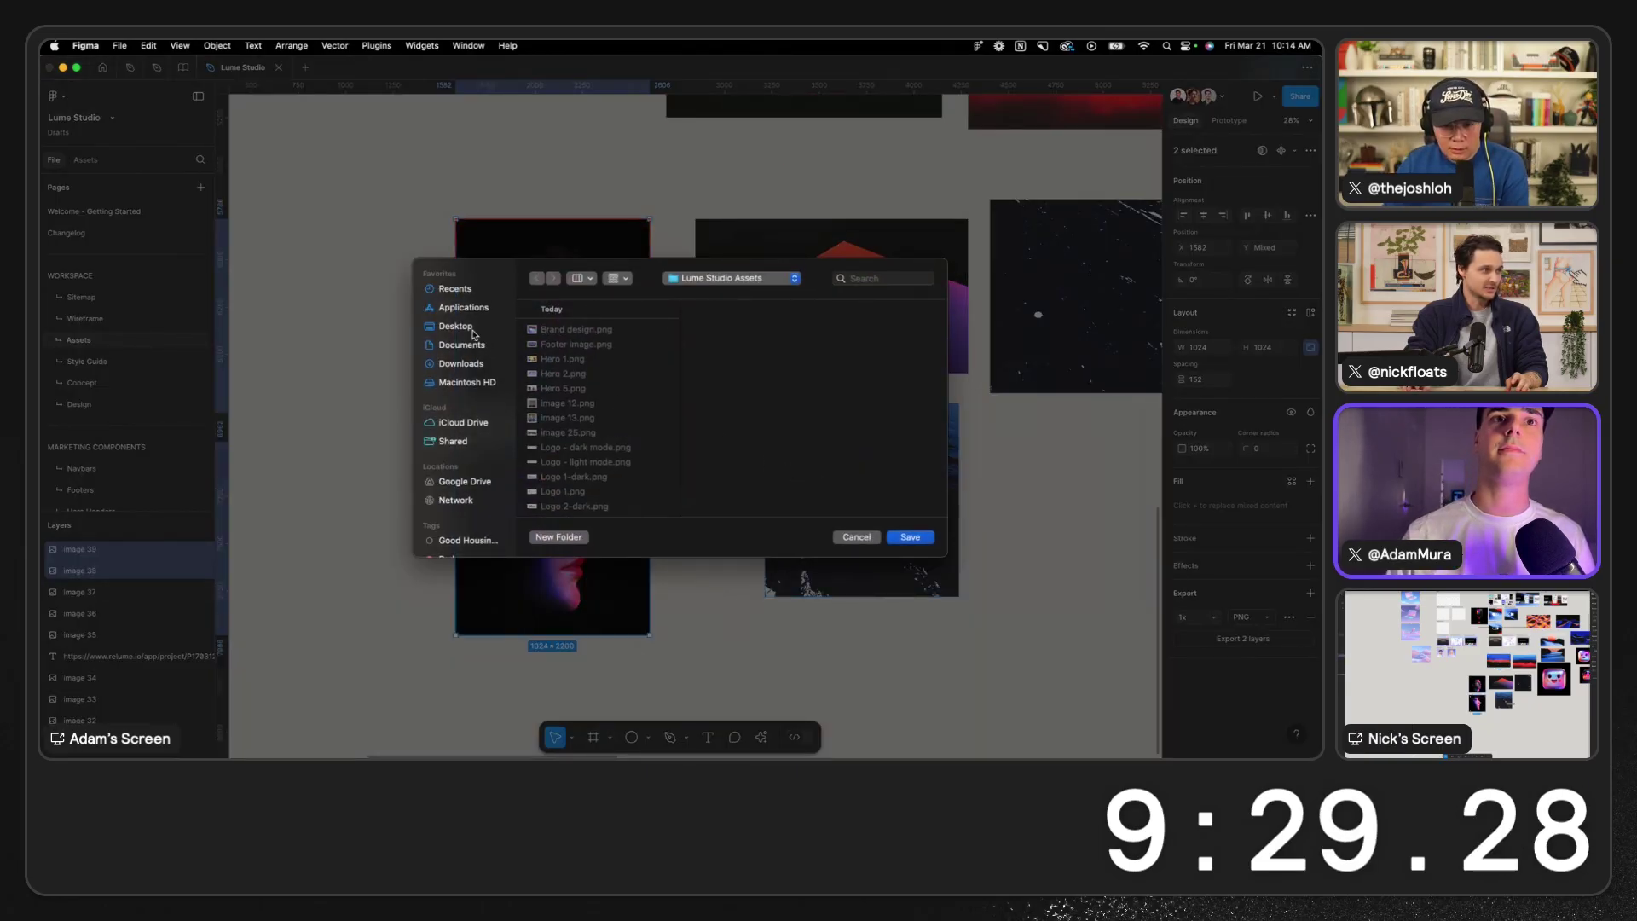
click(472, 331)
key(Return)
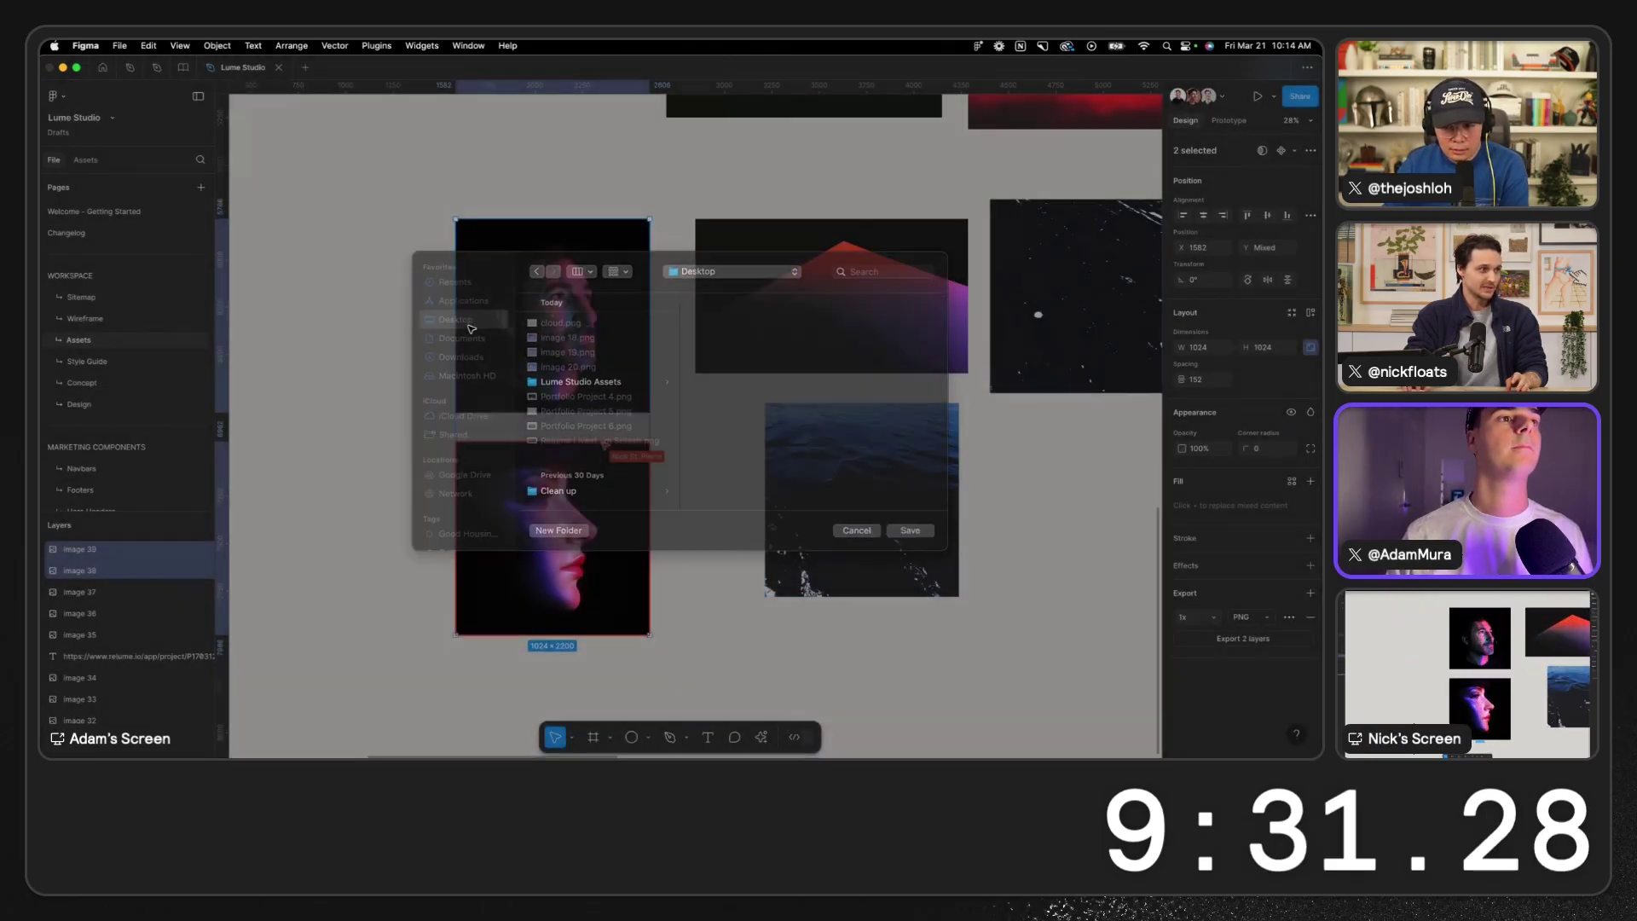
- In Webflow, upload image 38.png from the Desktop and set it as the customer image of the CEO, Tech Innovations testimonial
key(super+Tab)
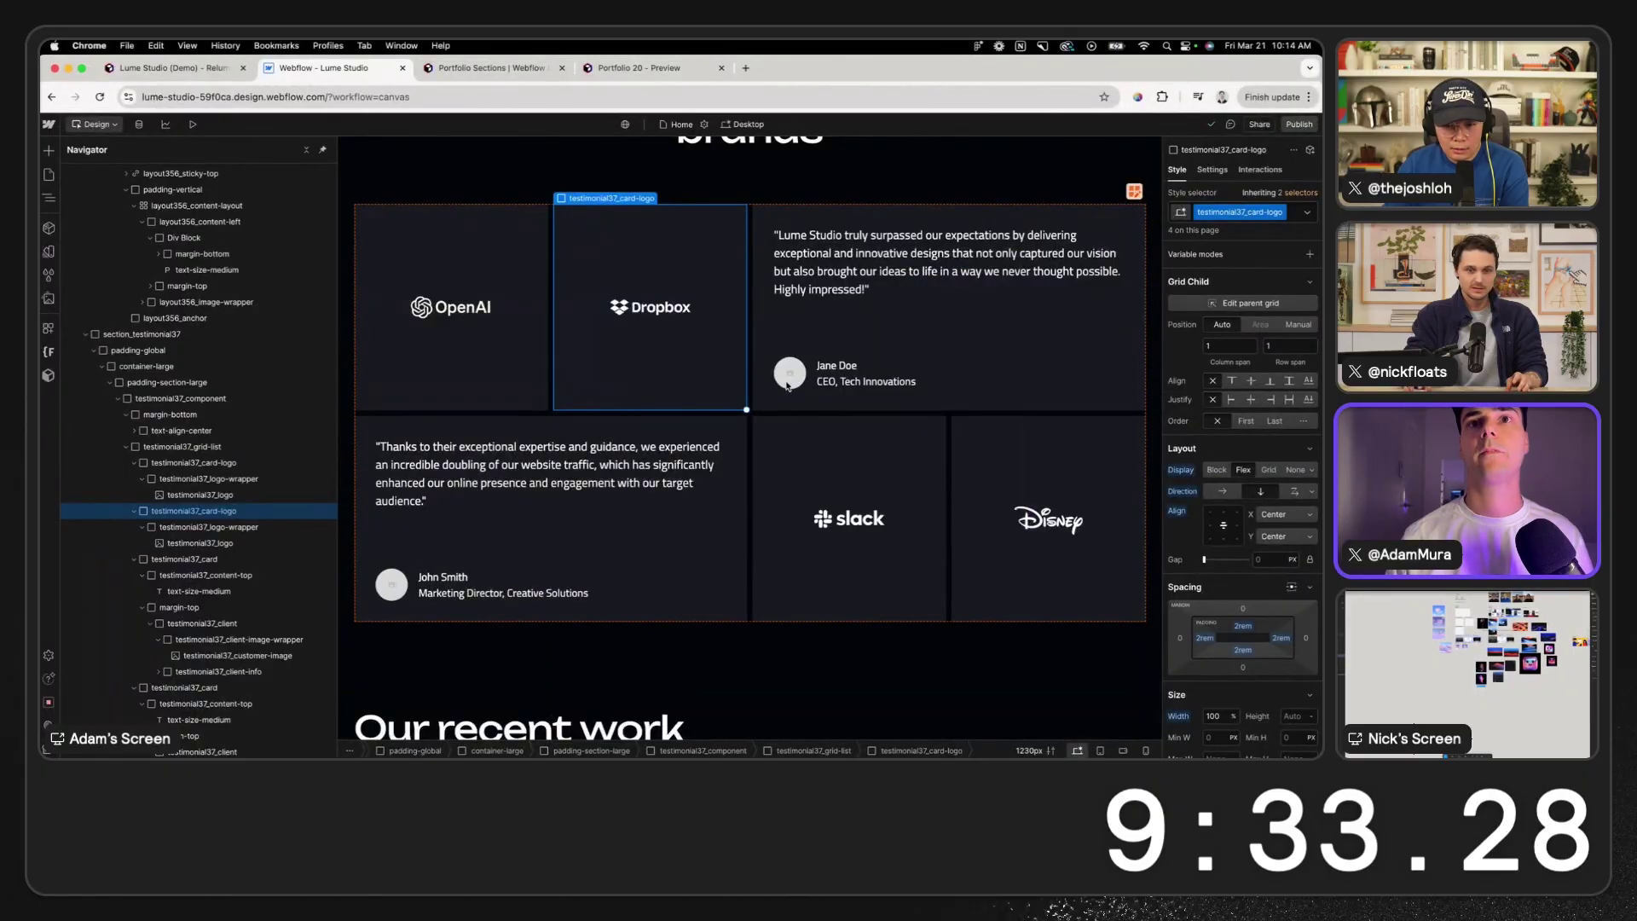
click(795, 378)
click(1212, 169)
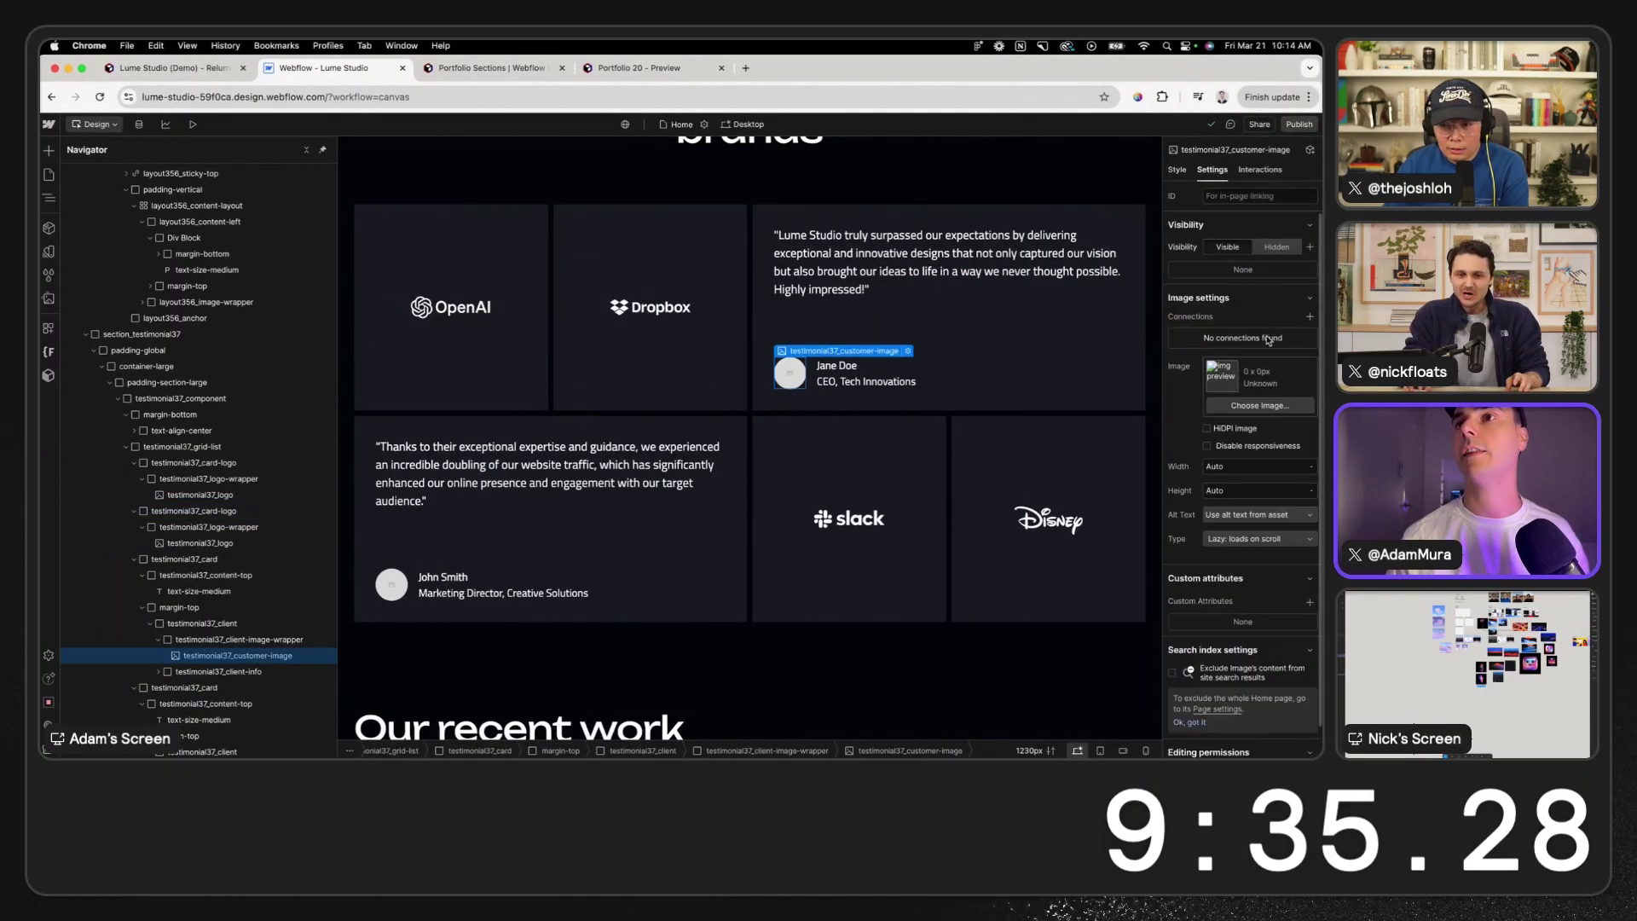
click(1261, 406)
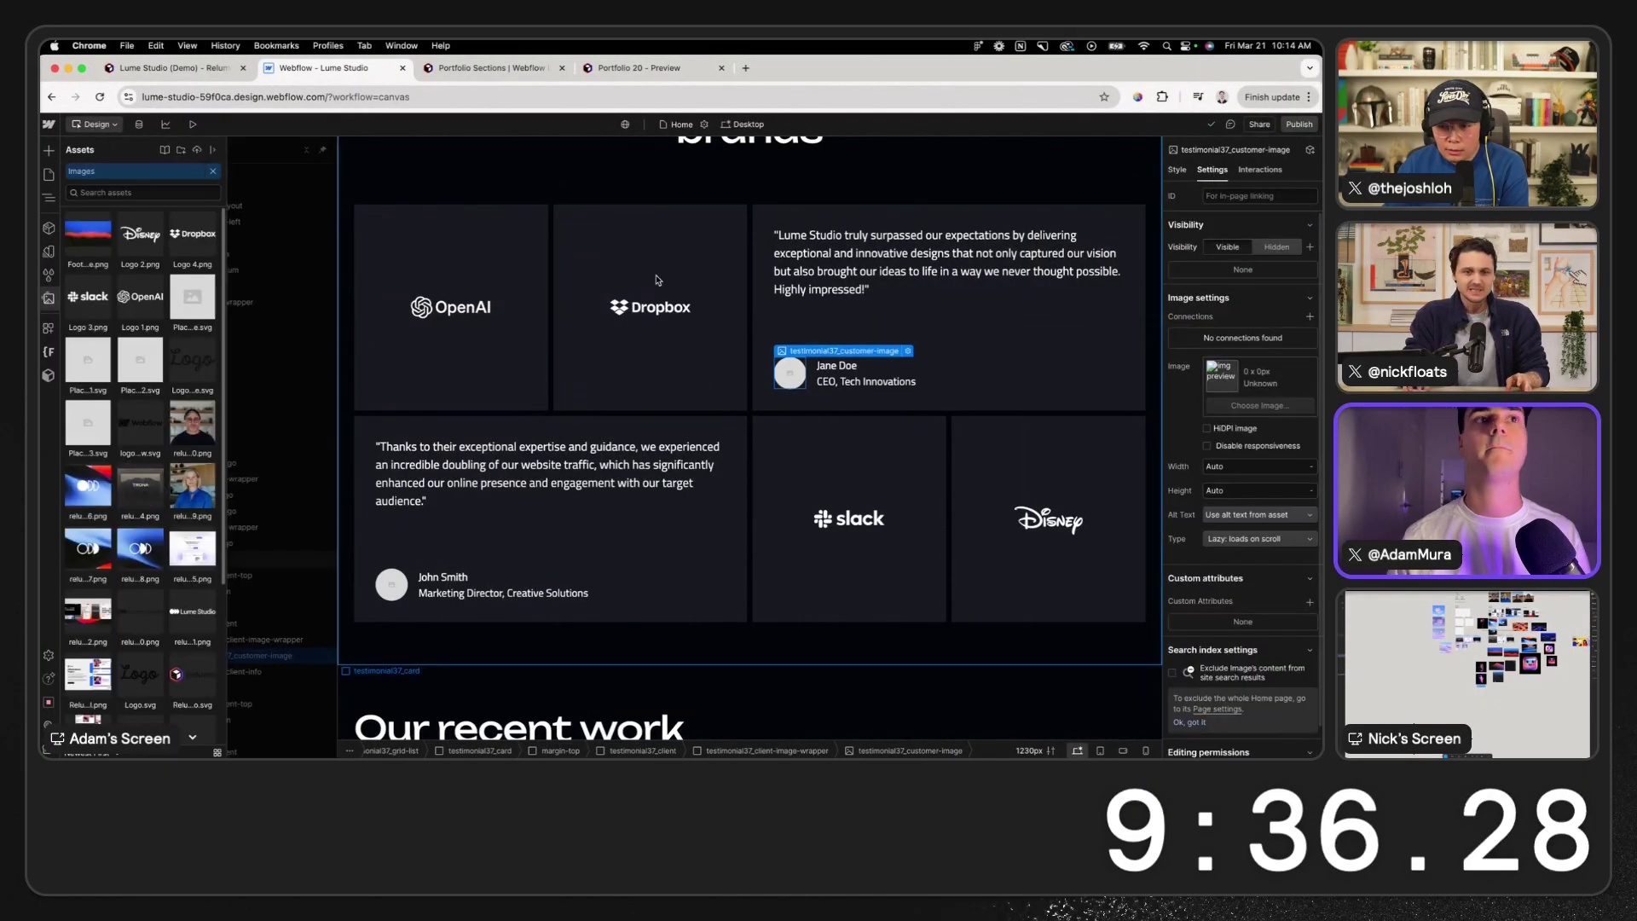
click(198, 151)
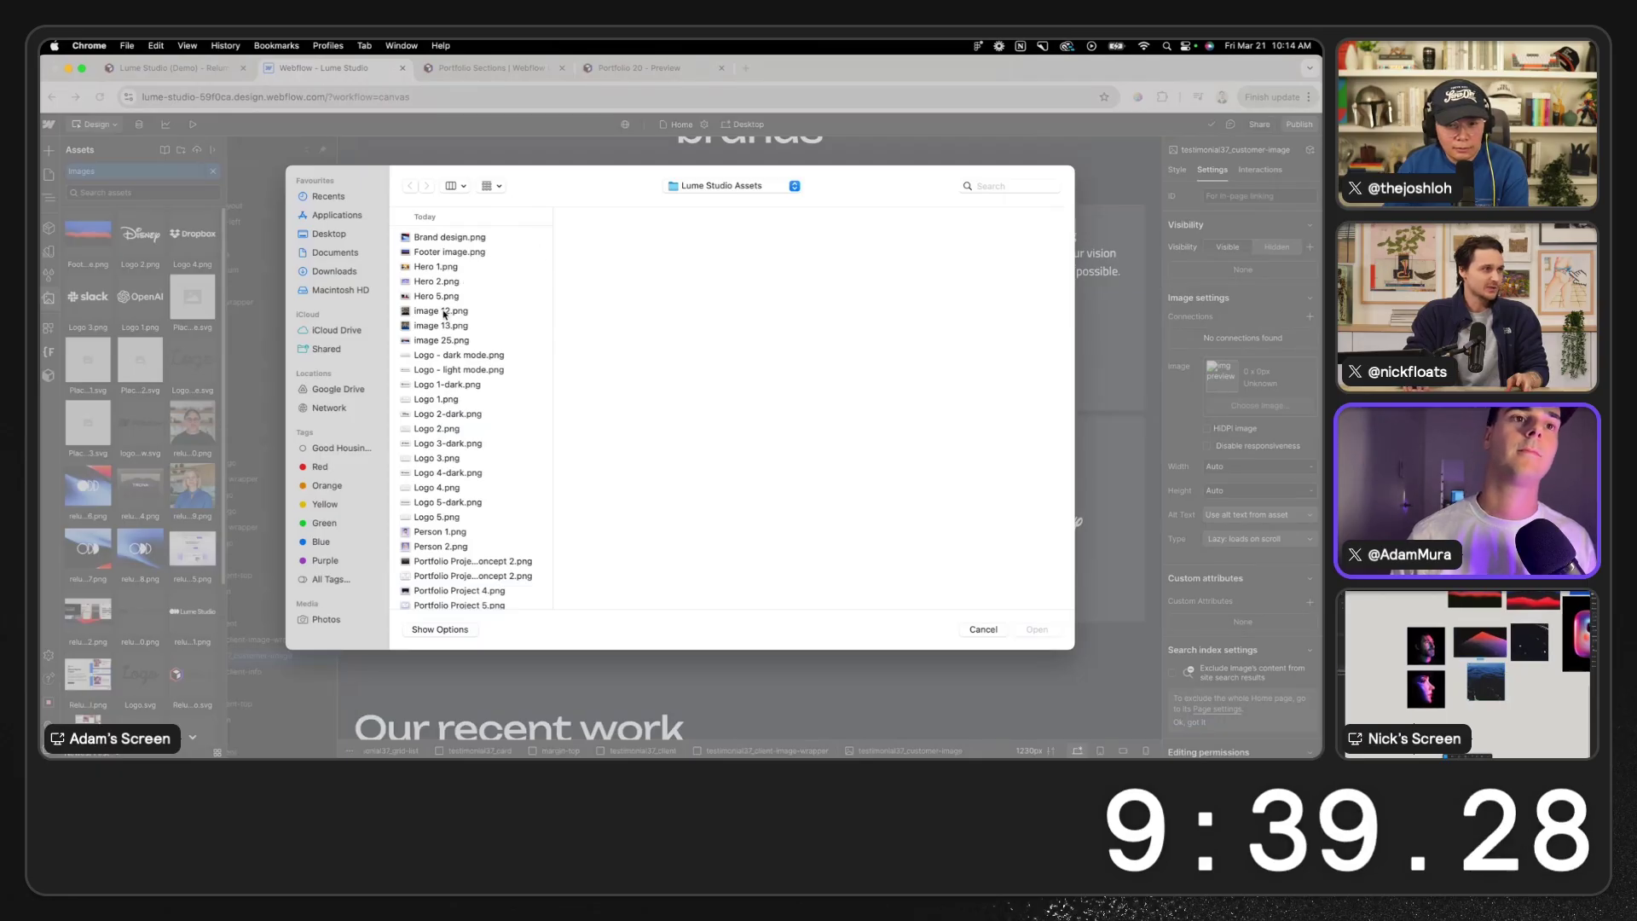
scroll(447, 409, down, 3)
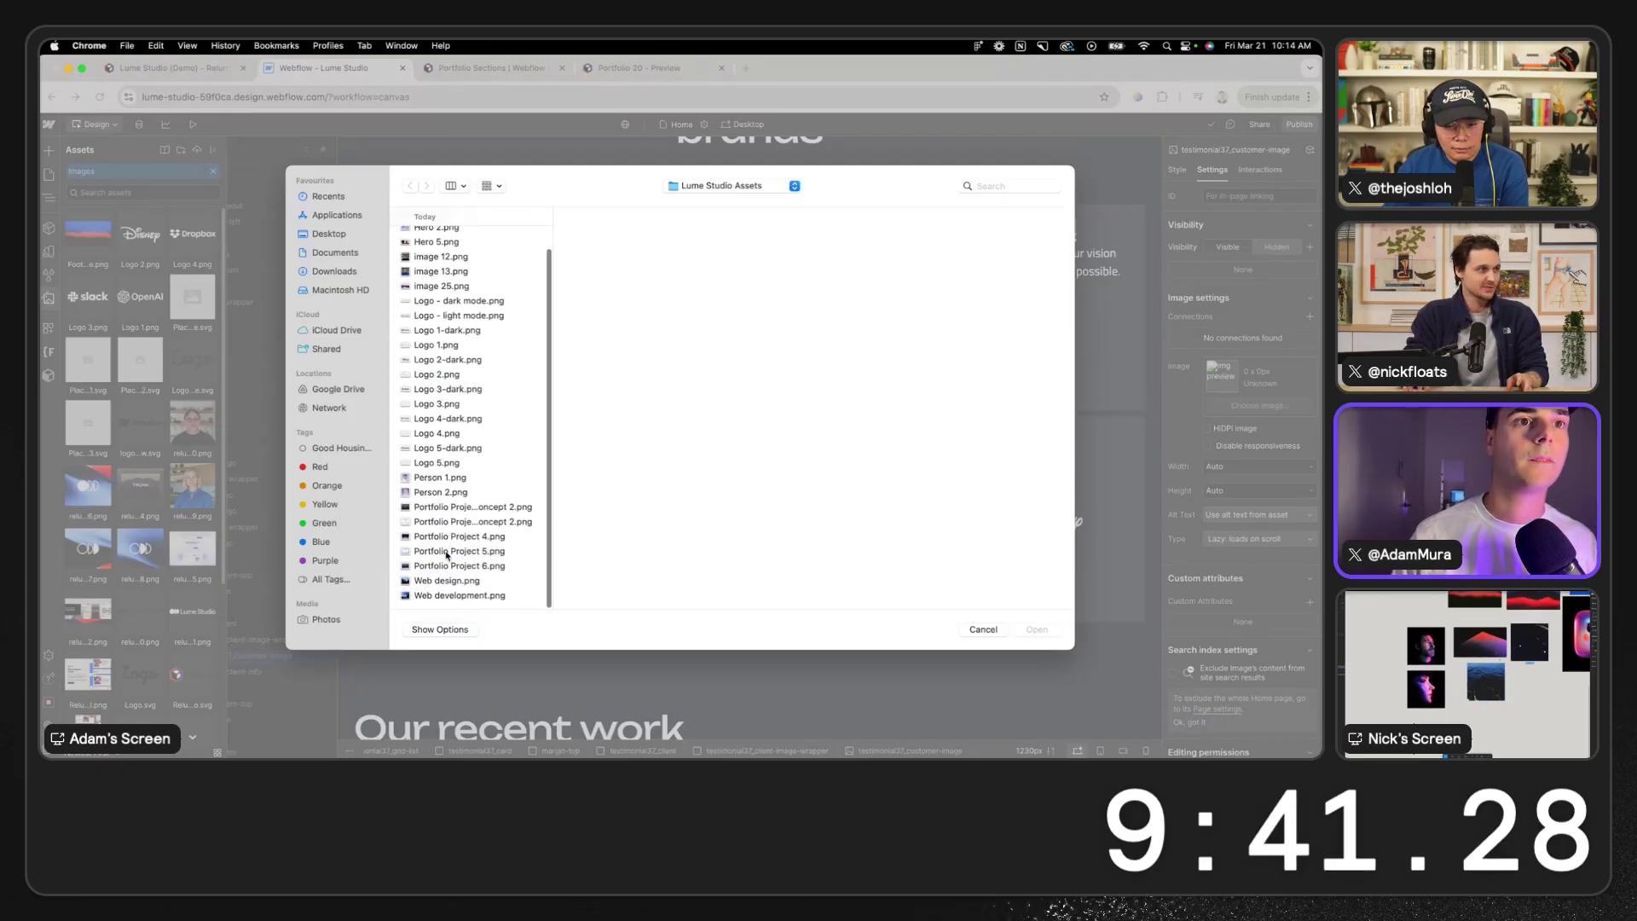
scroll(449, 427, up, 3)
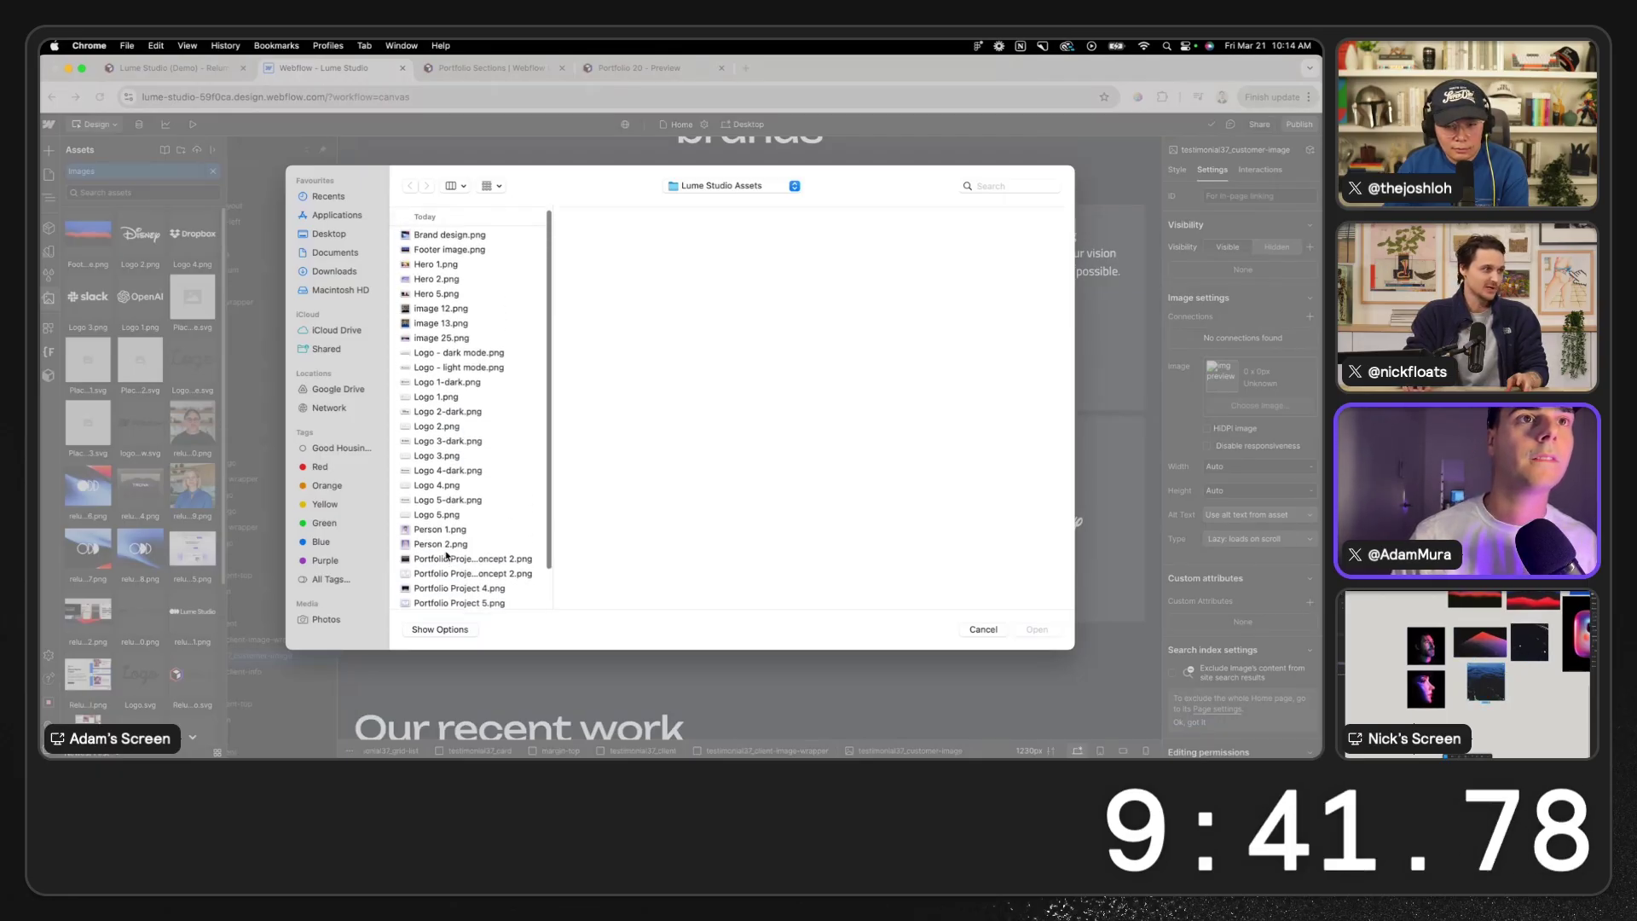
click(329, 233)
click(442, 297)
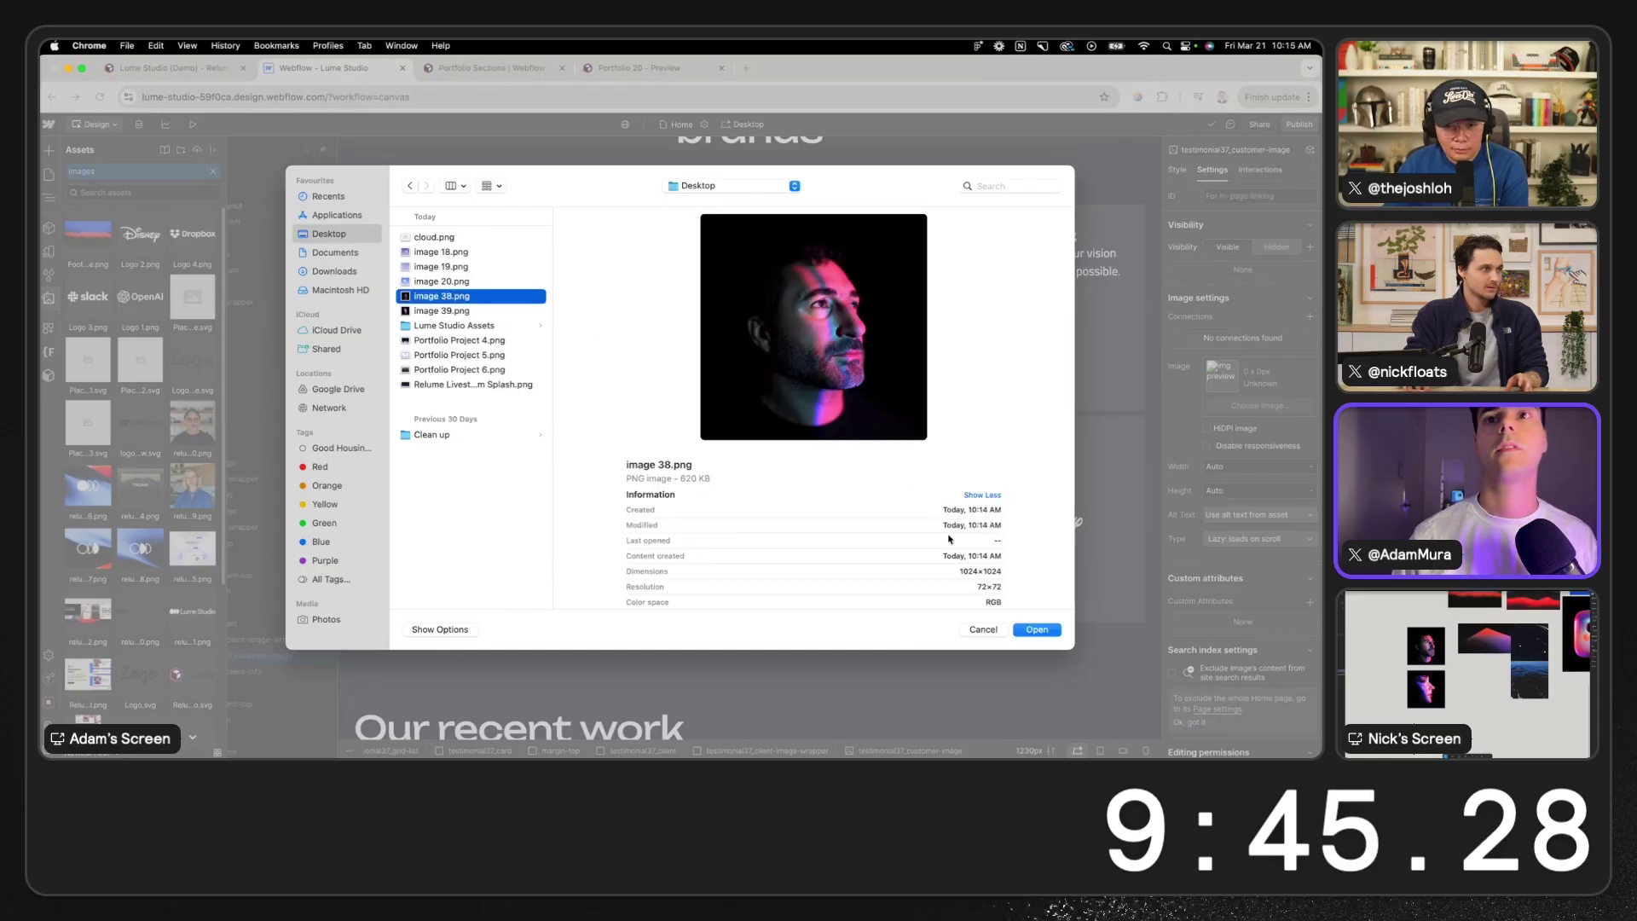
click(1038, 630)
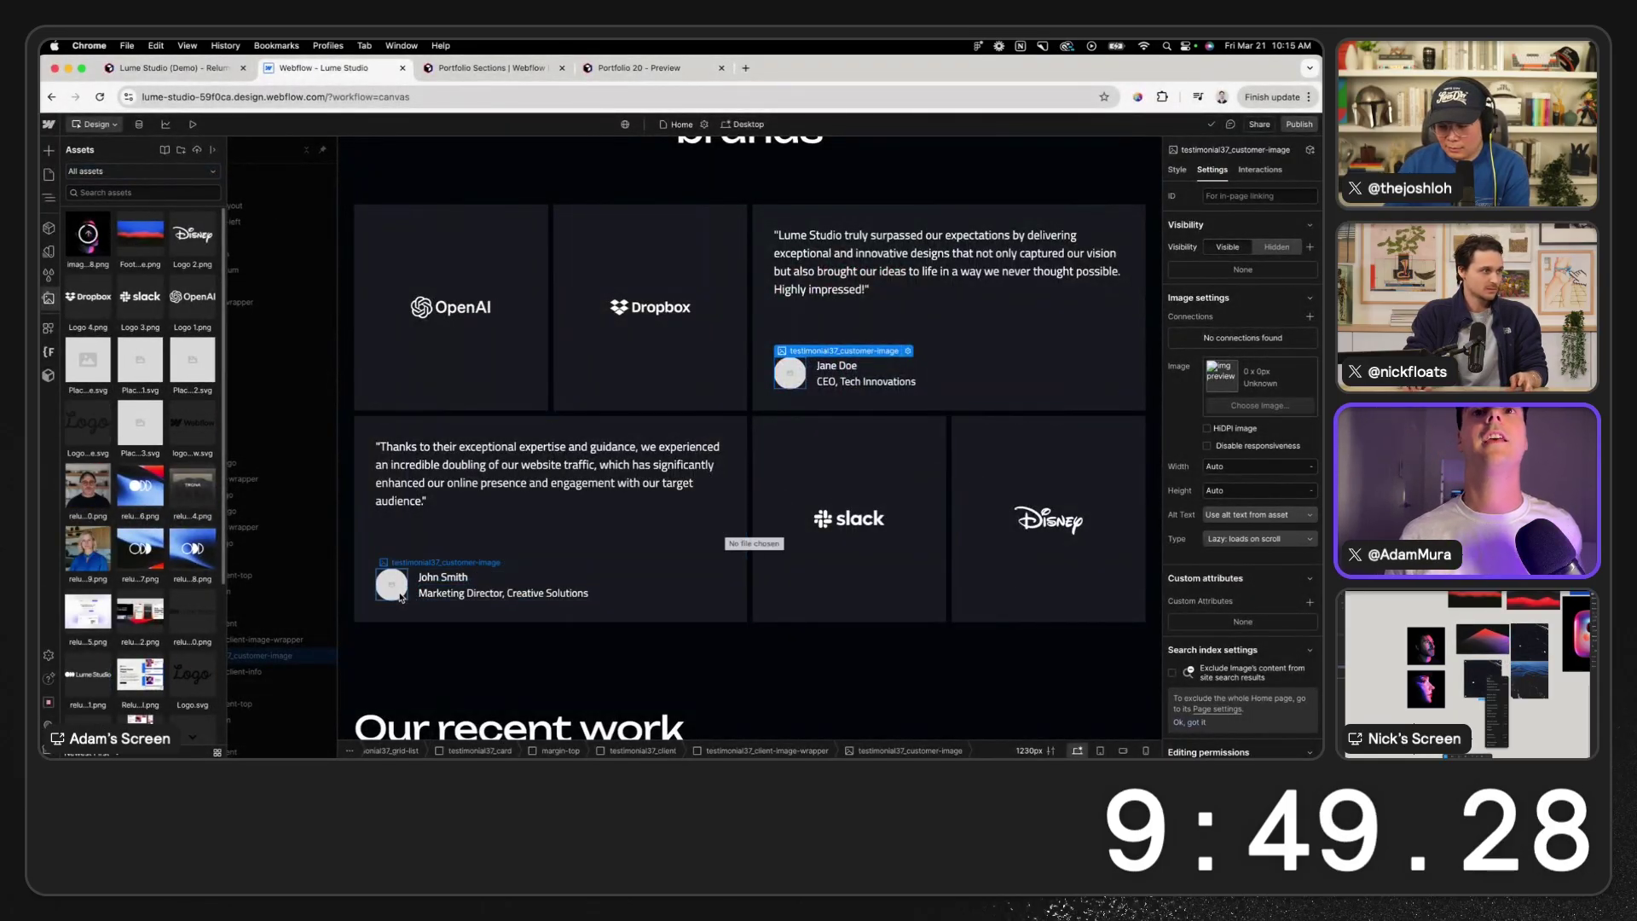
scroll(546, 512, up, 3)
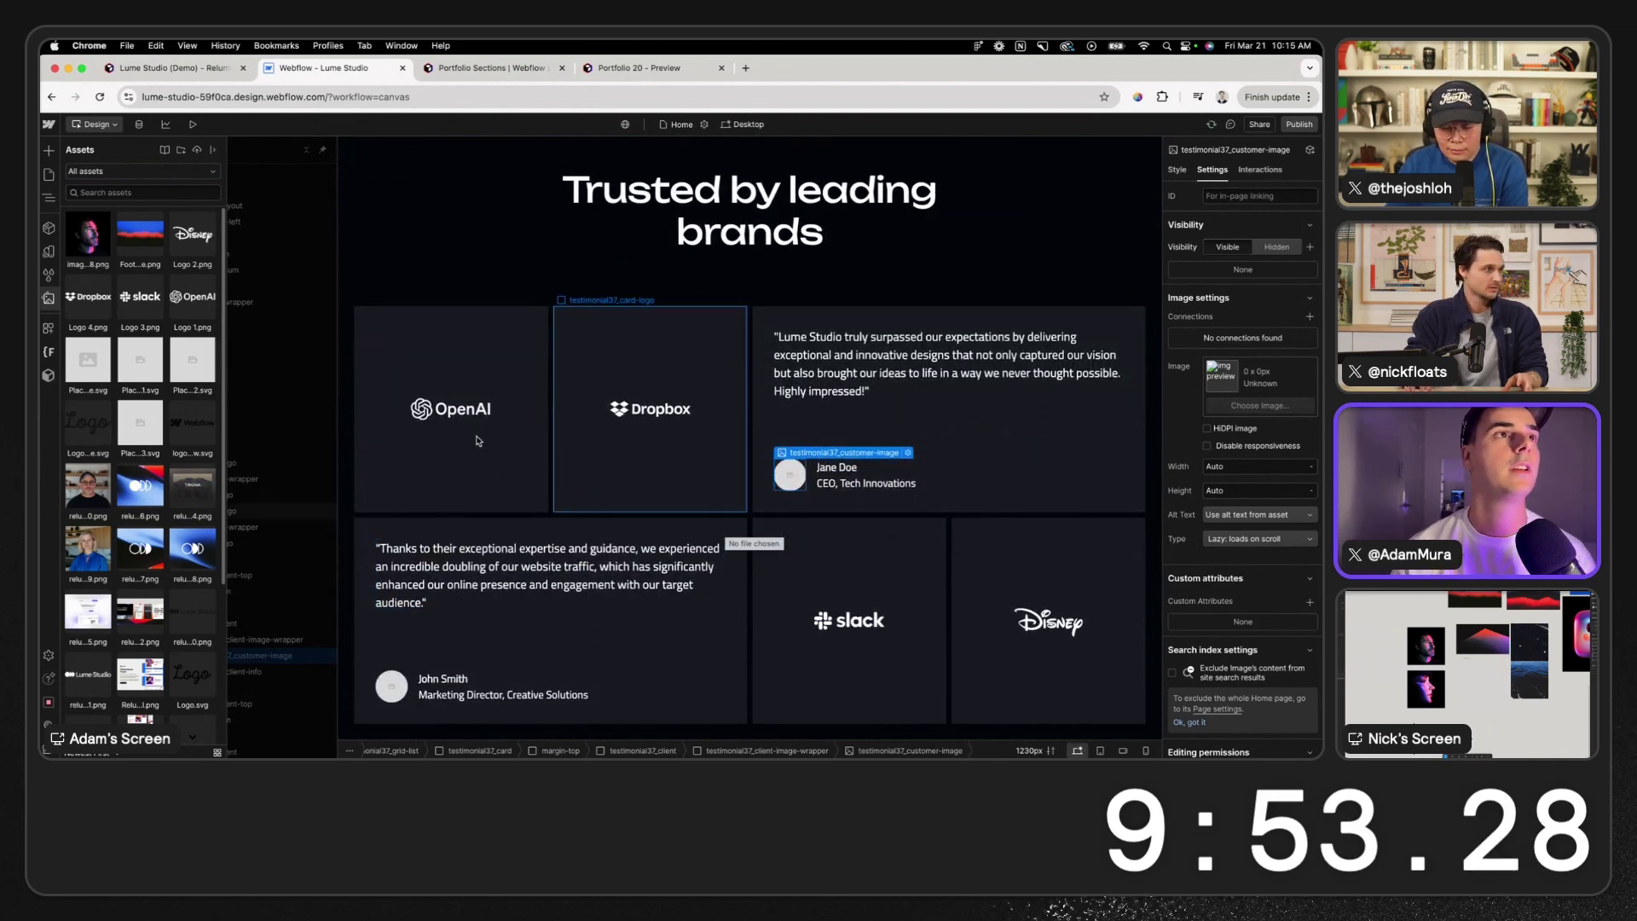
click(80, 258)
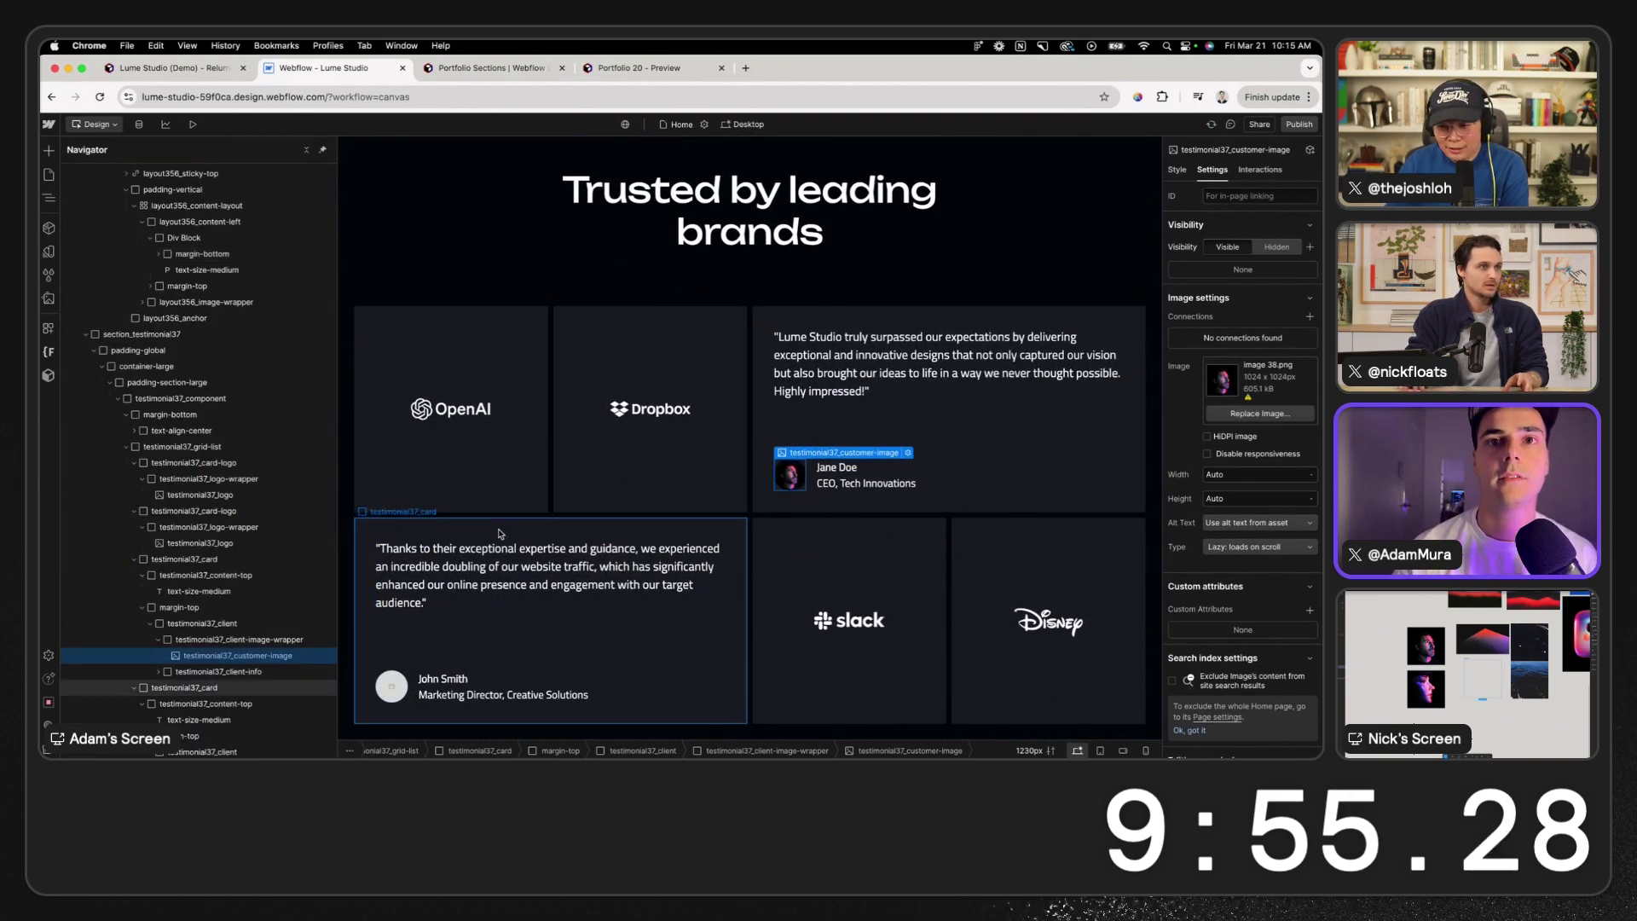
- Upload image 39.png and set it as the customer image of the Marketing Director, Creative Solutions testimonial
scroll(500, 534, down, 2)
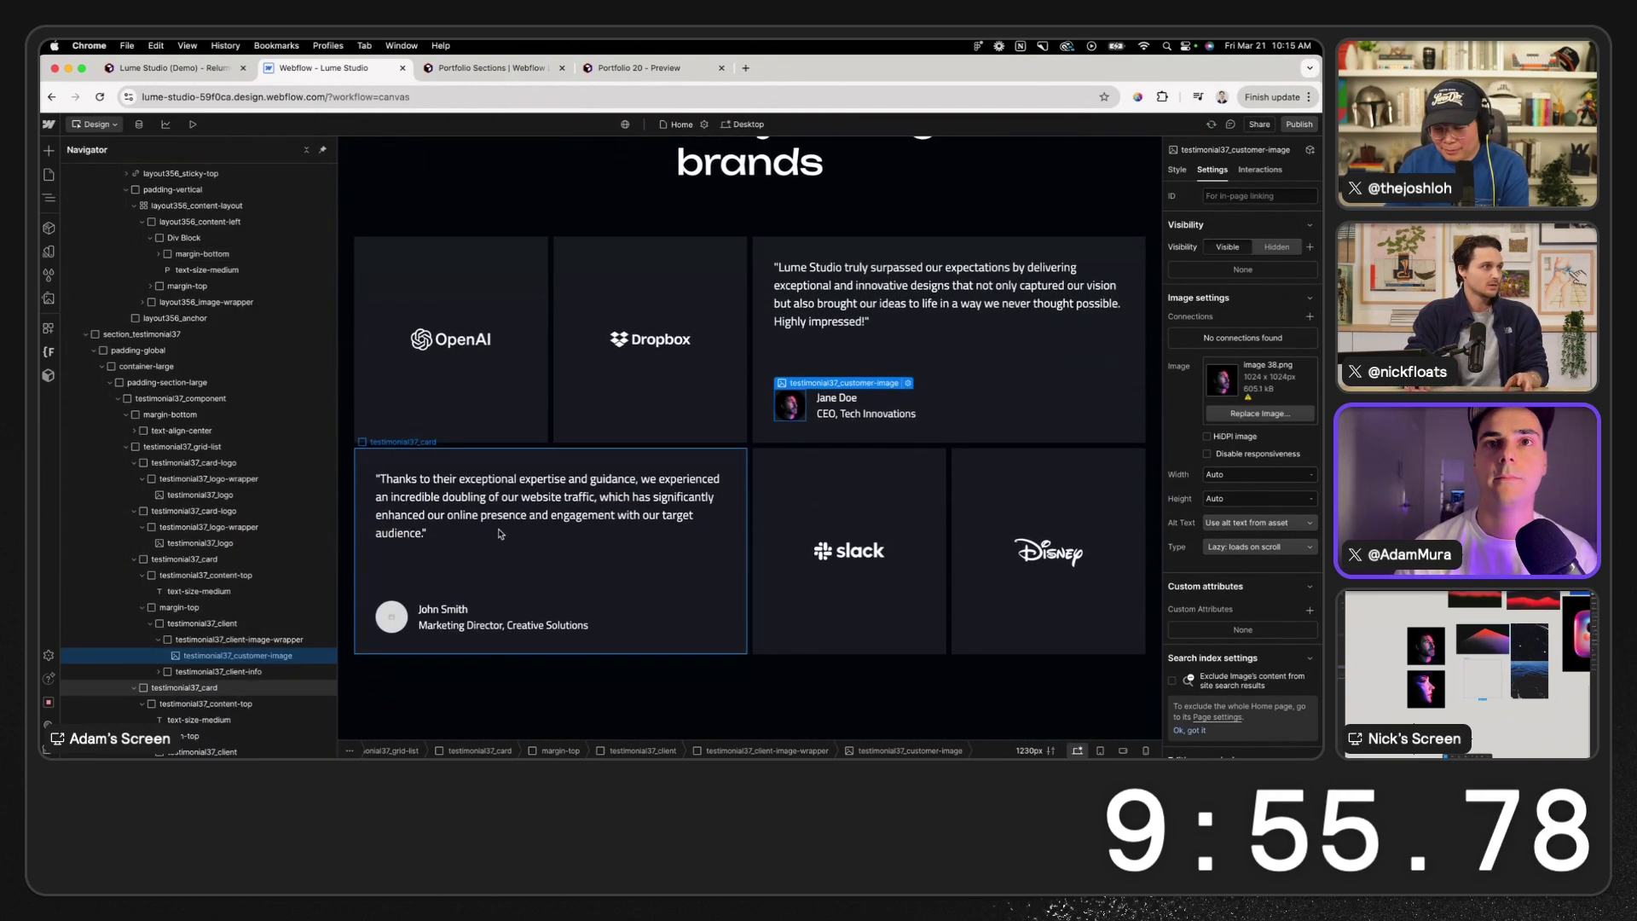
click(400, 621)
click(1259, 405)
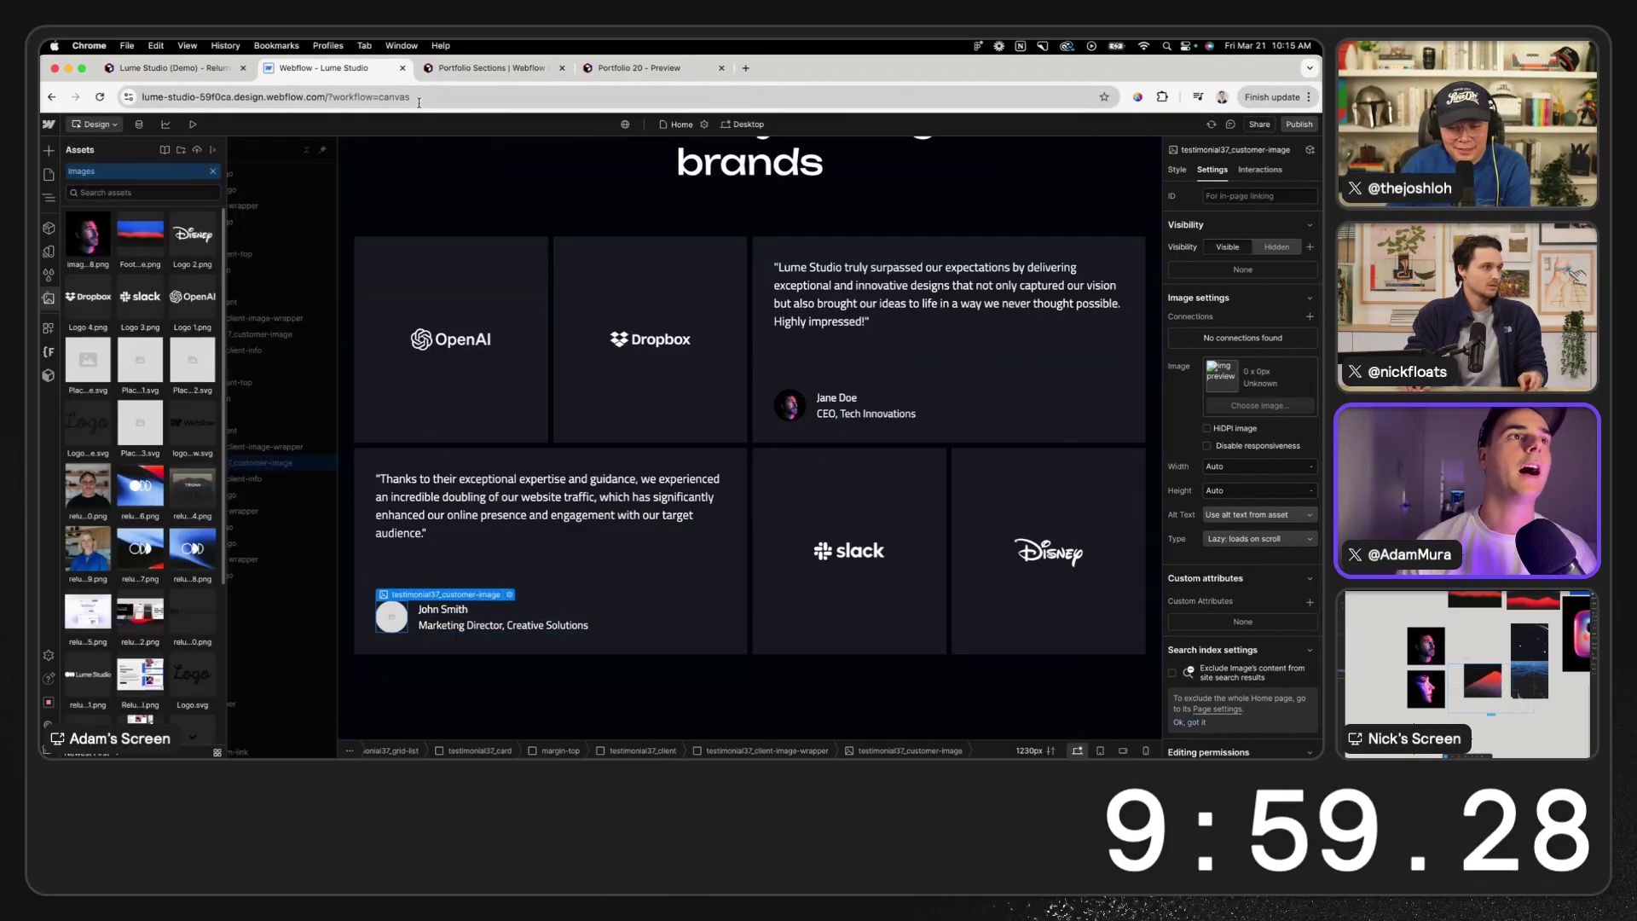
click(196, 151)
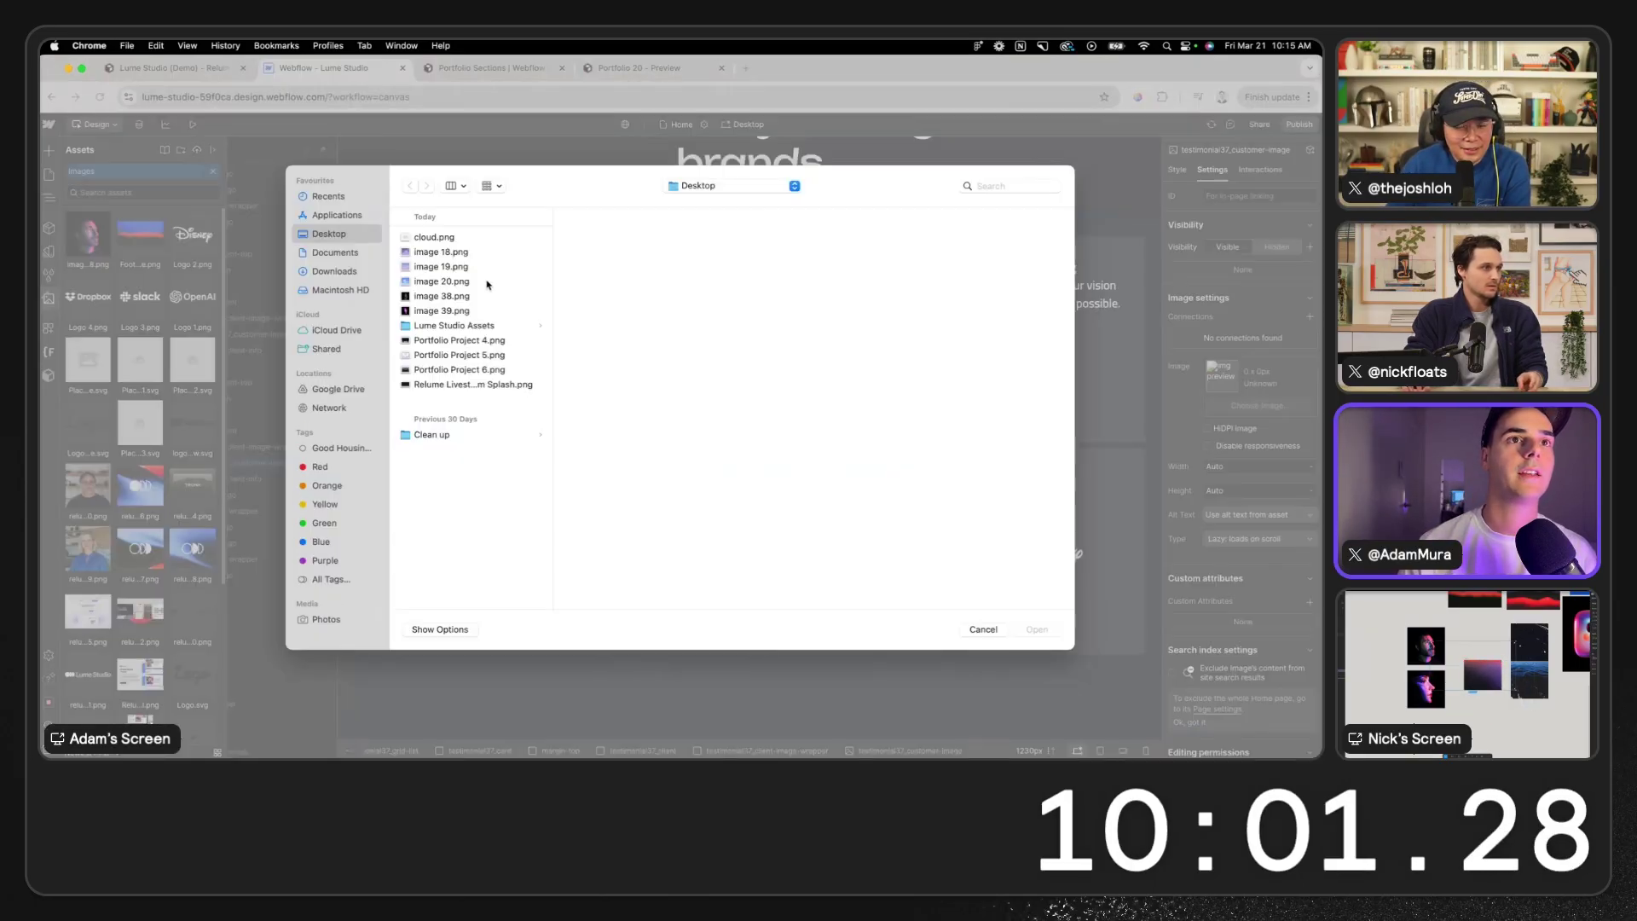
click(445, 312)
click(1038, 630)
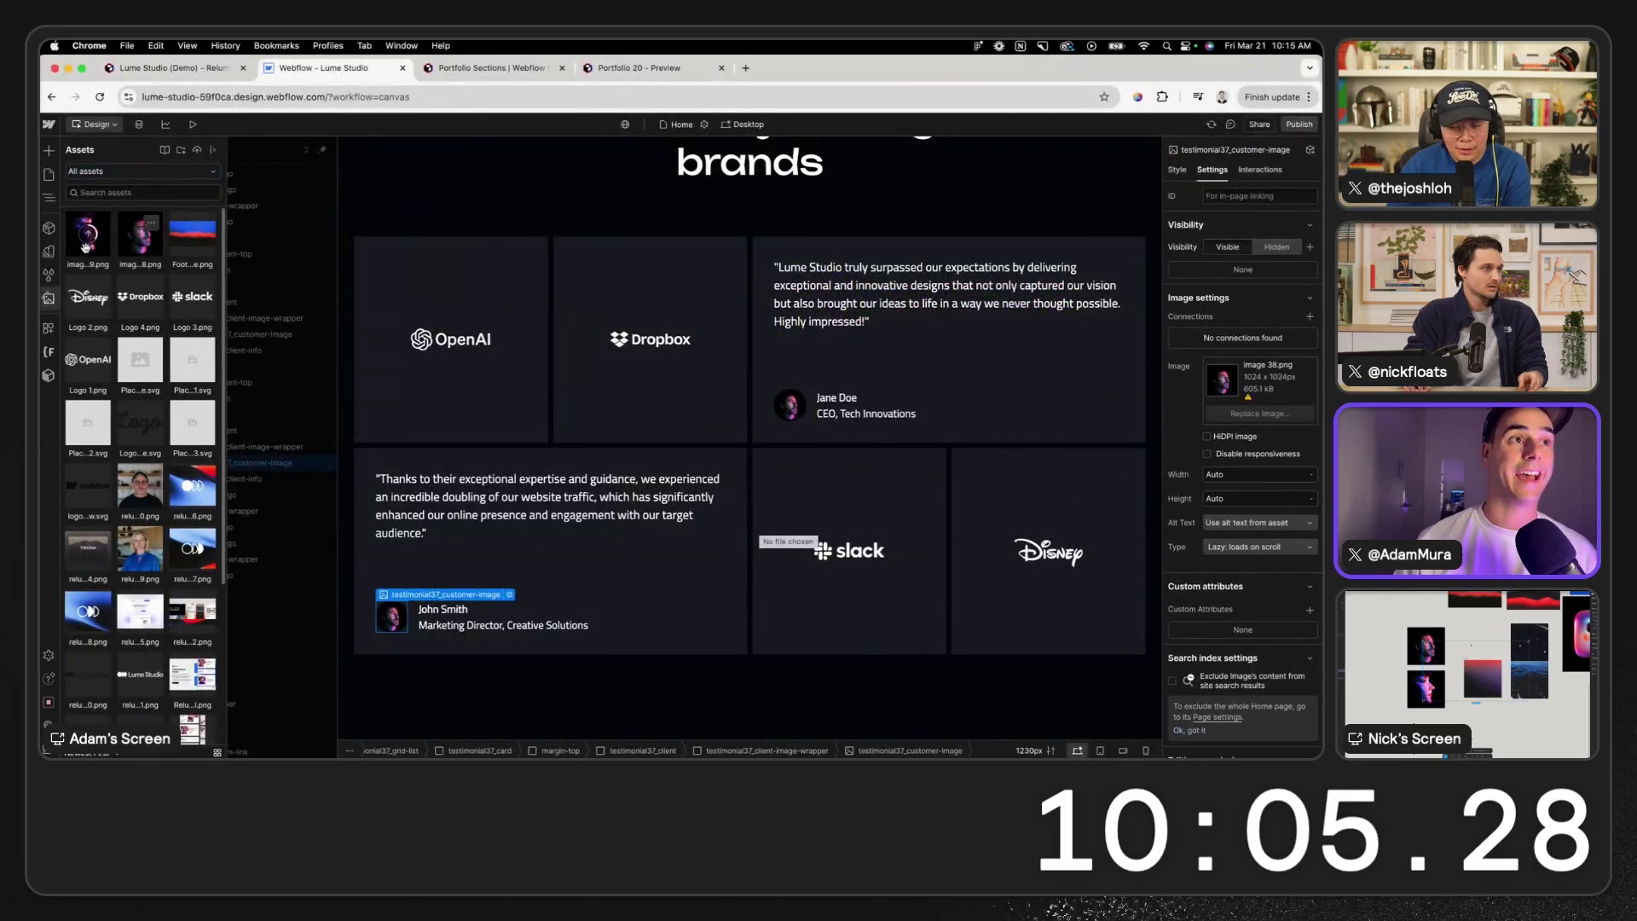
click(86, 245)
key(z)
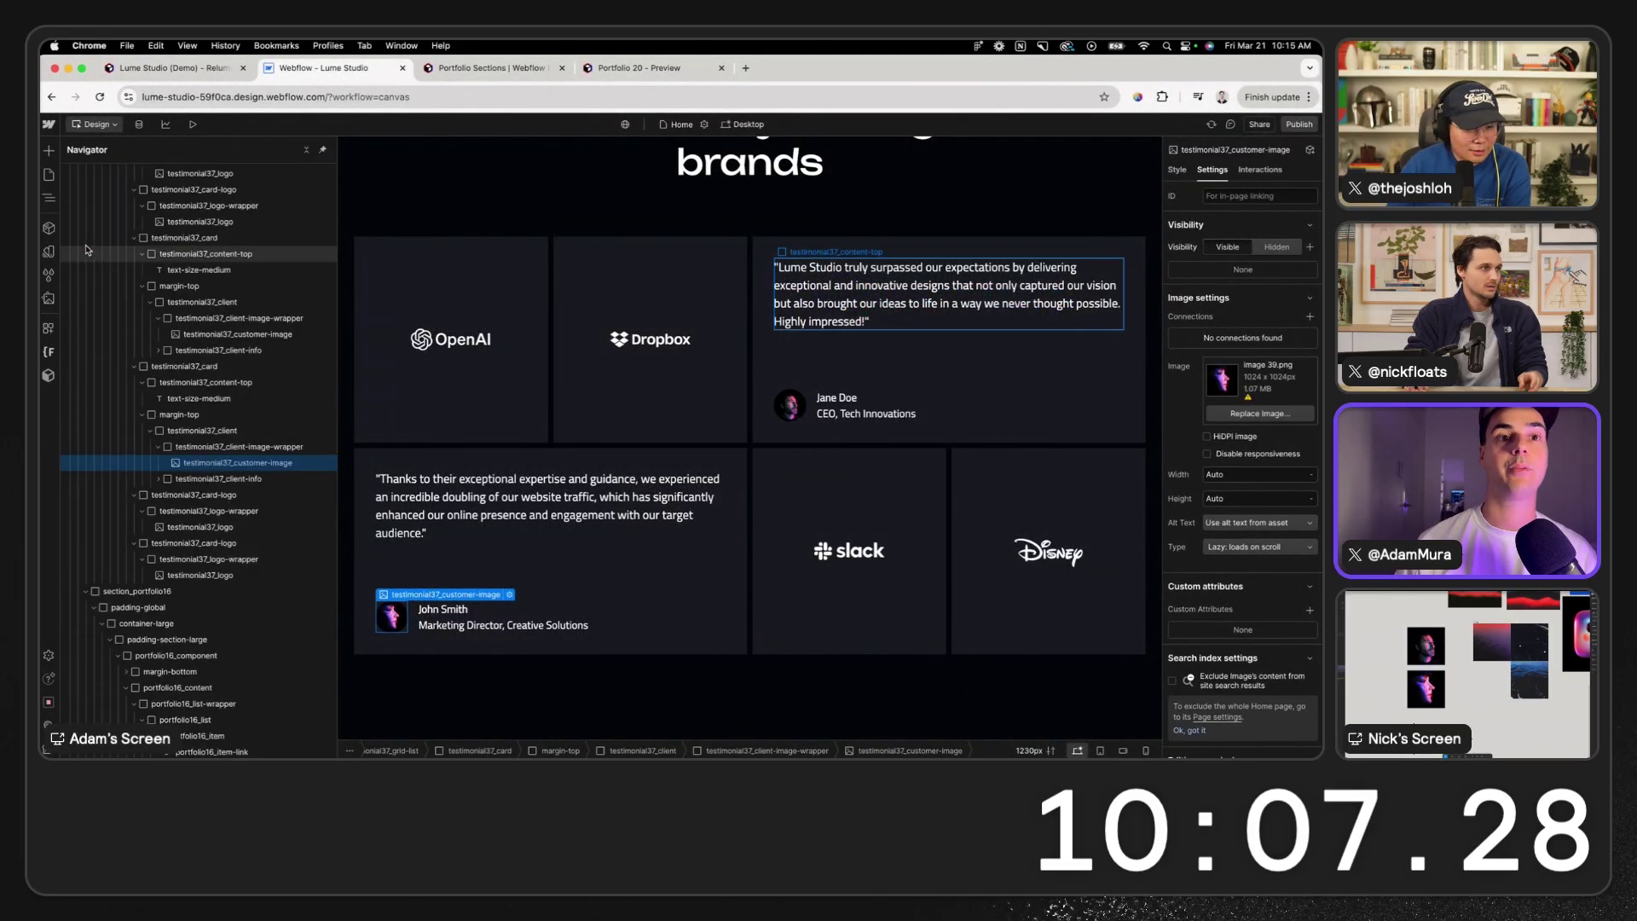
- Select the padding-section-large block that wraps the Our recent work section
scroll(831, 431, down, 2)
scroll(831, 431, down, 2)
click(883, 571)
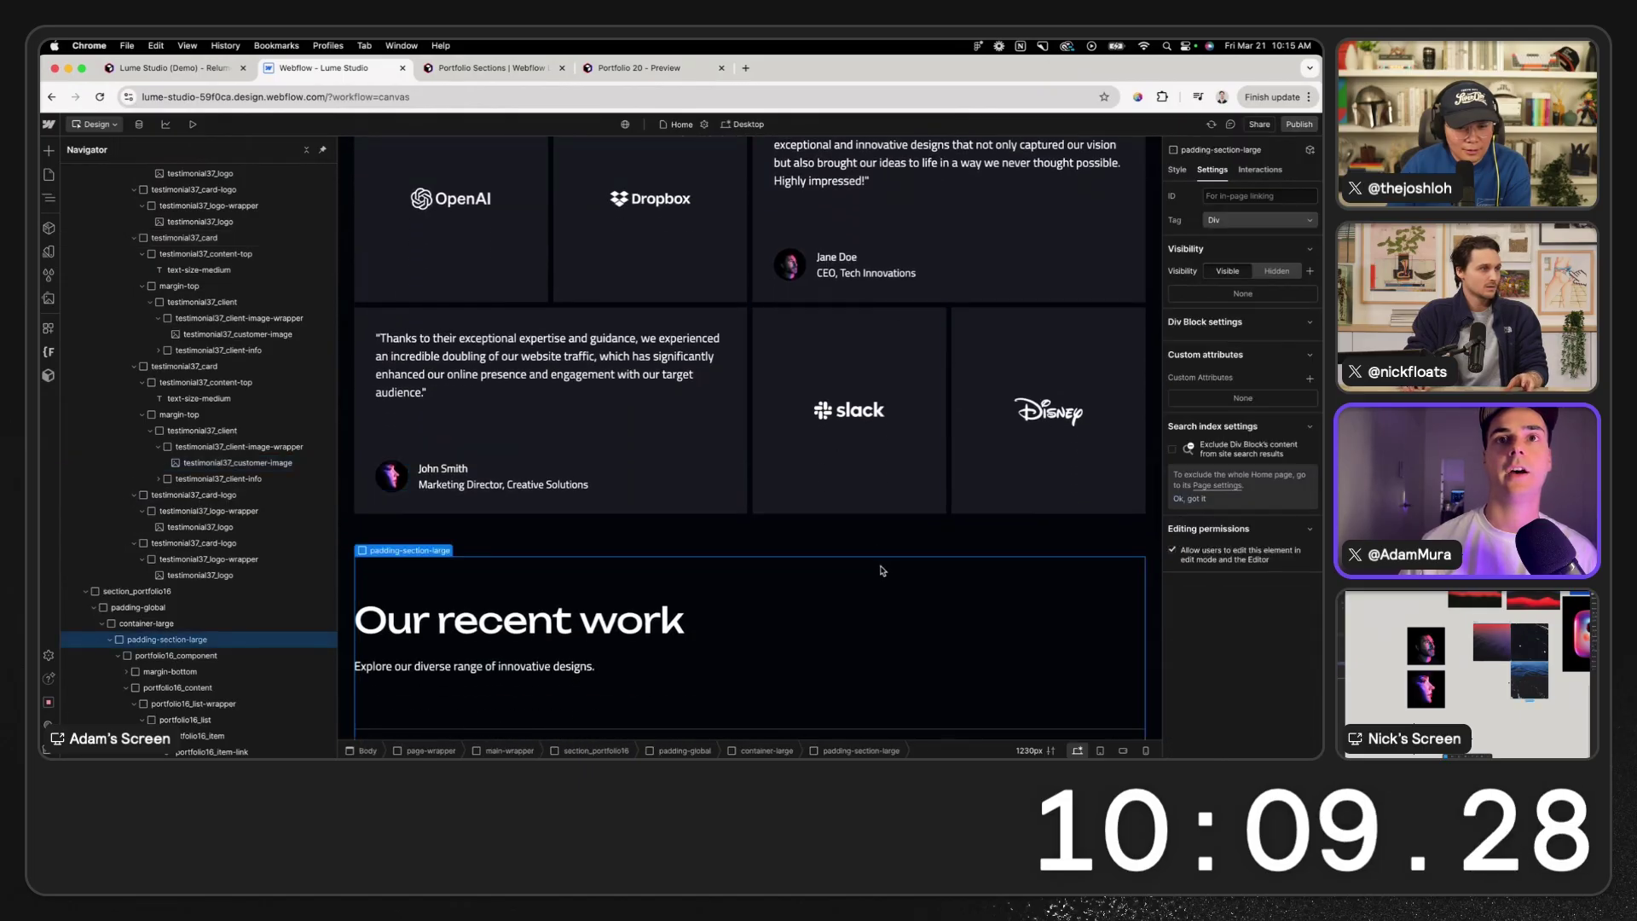
- Try to replace the color-scheme-2 combo class on section_banner12 with color-scheme-1
scroll(883, 570, down, 20)
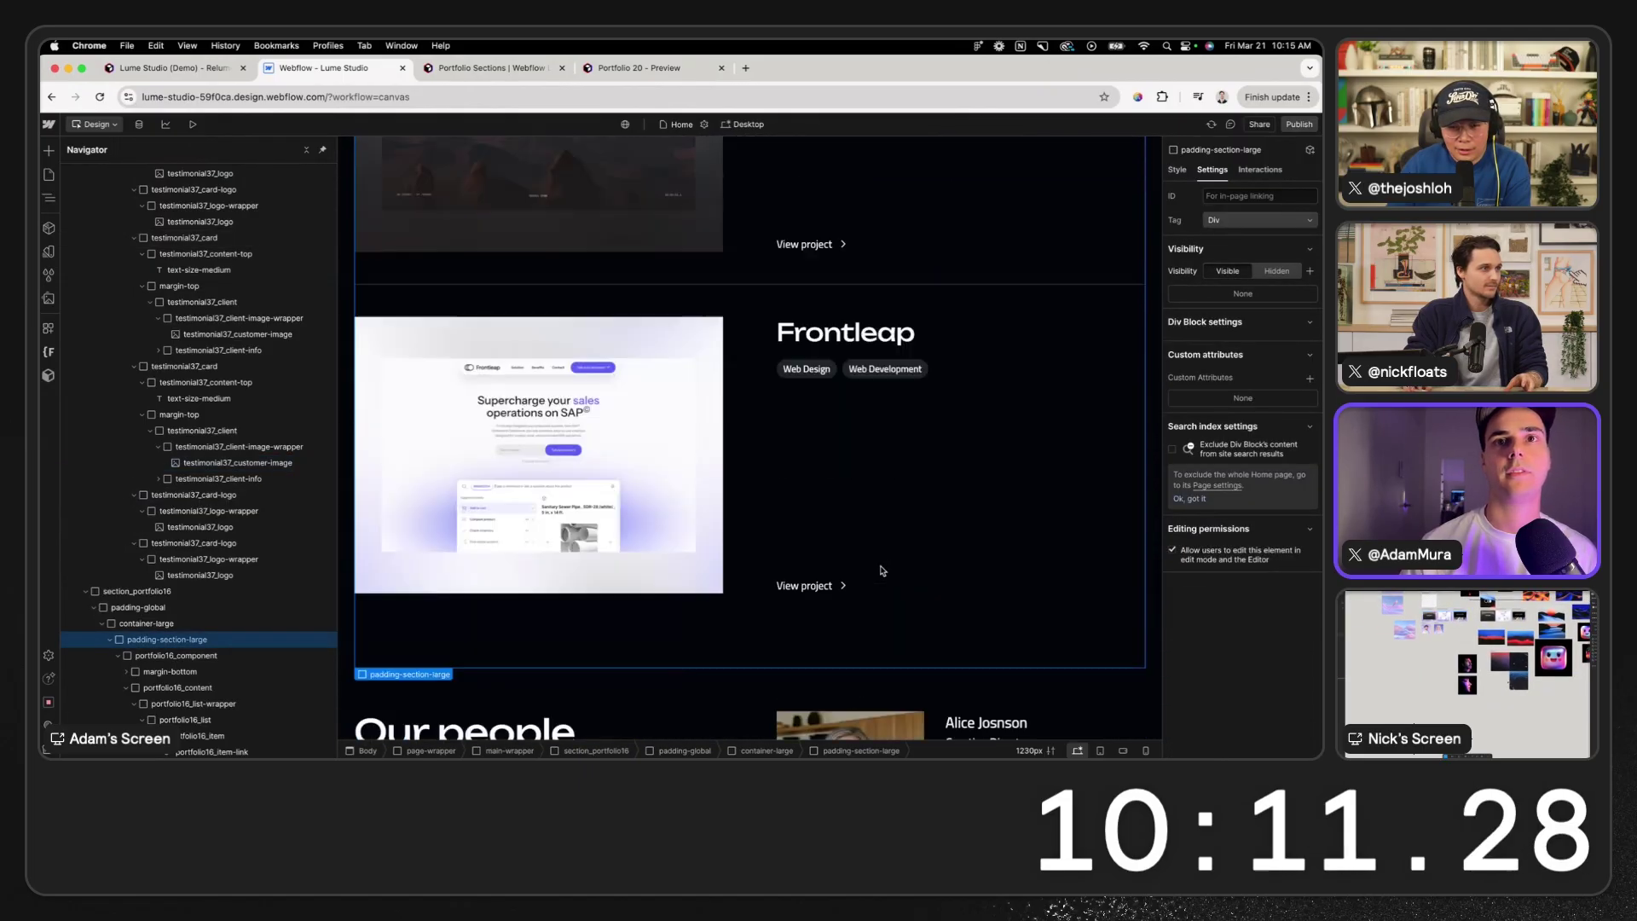
scroll(883, 571, down, 5)
scroll(882, 571, up, 15)
scroll(882, 570, down, 15)
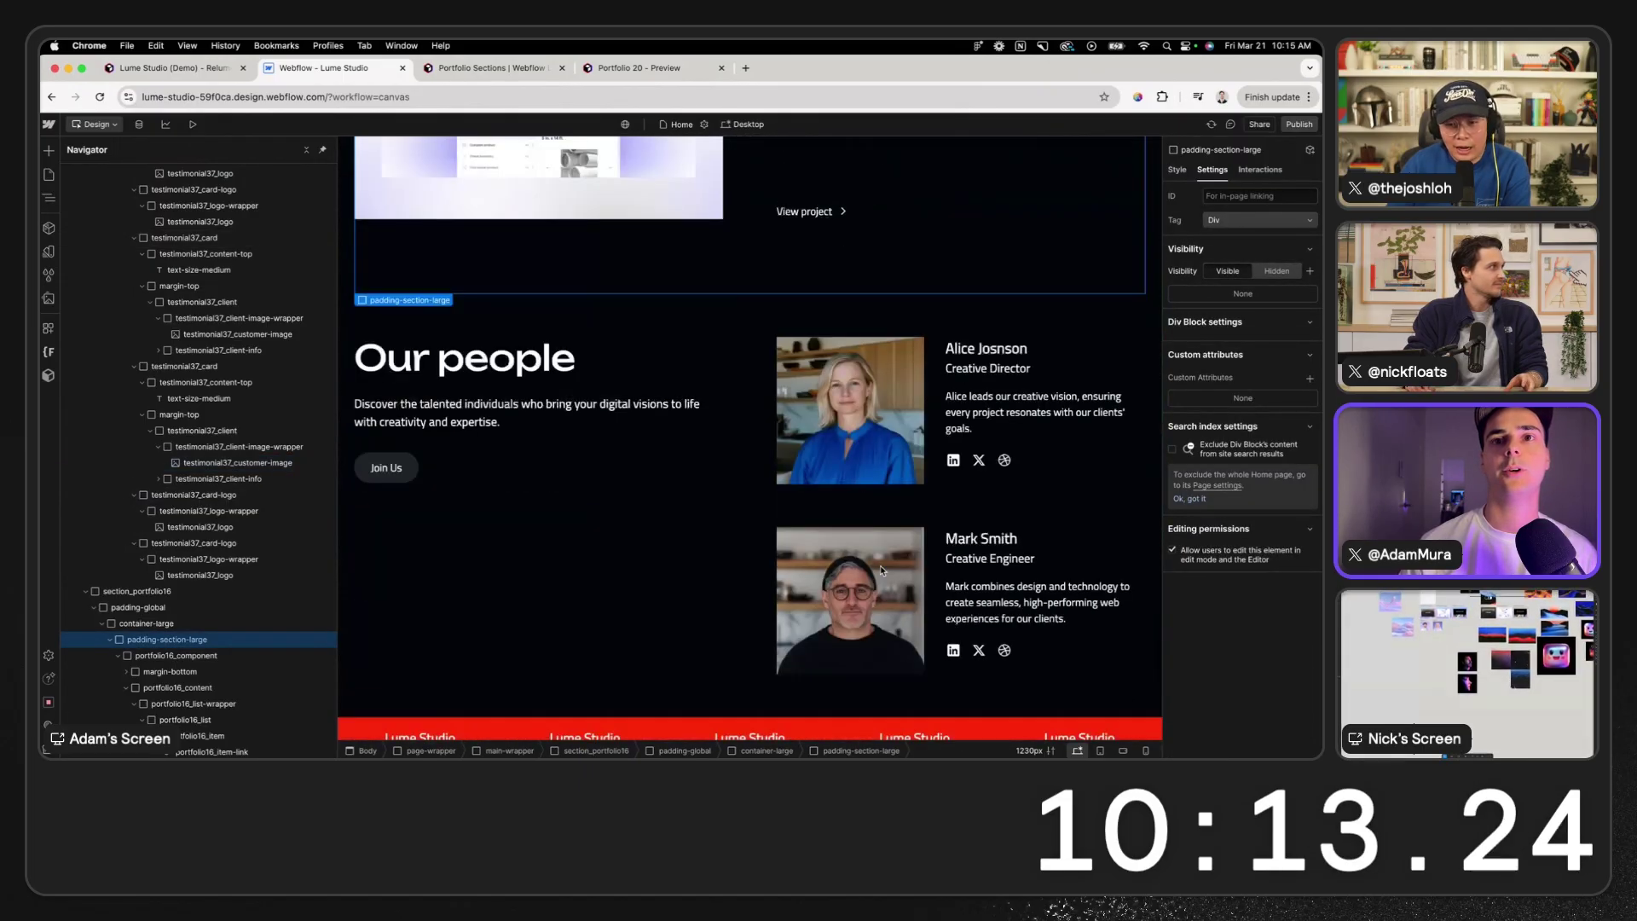
scroll(878, 567, up, 10)
scroll(878, 567, down, 7)
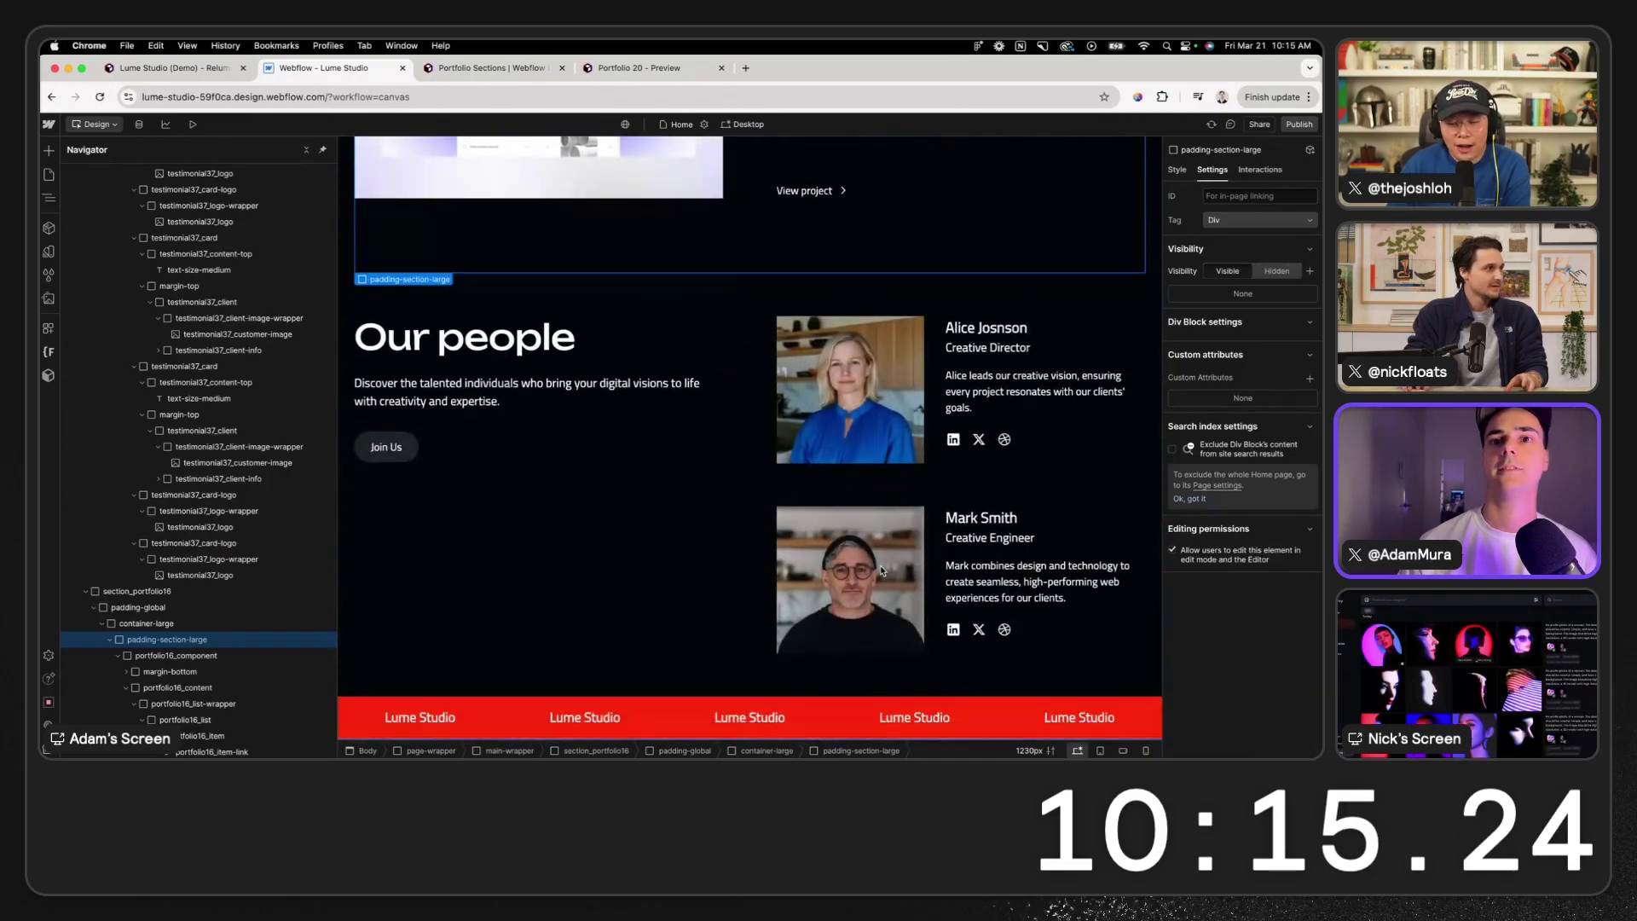
click(1002, 474)
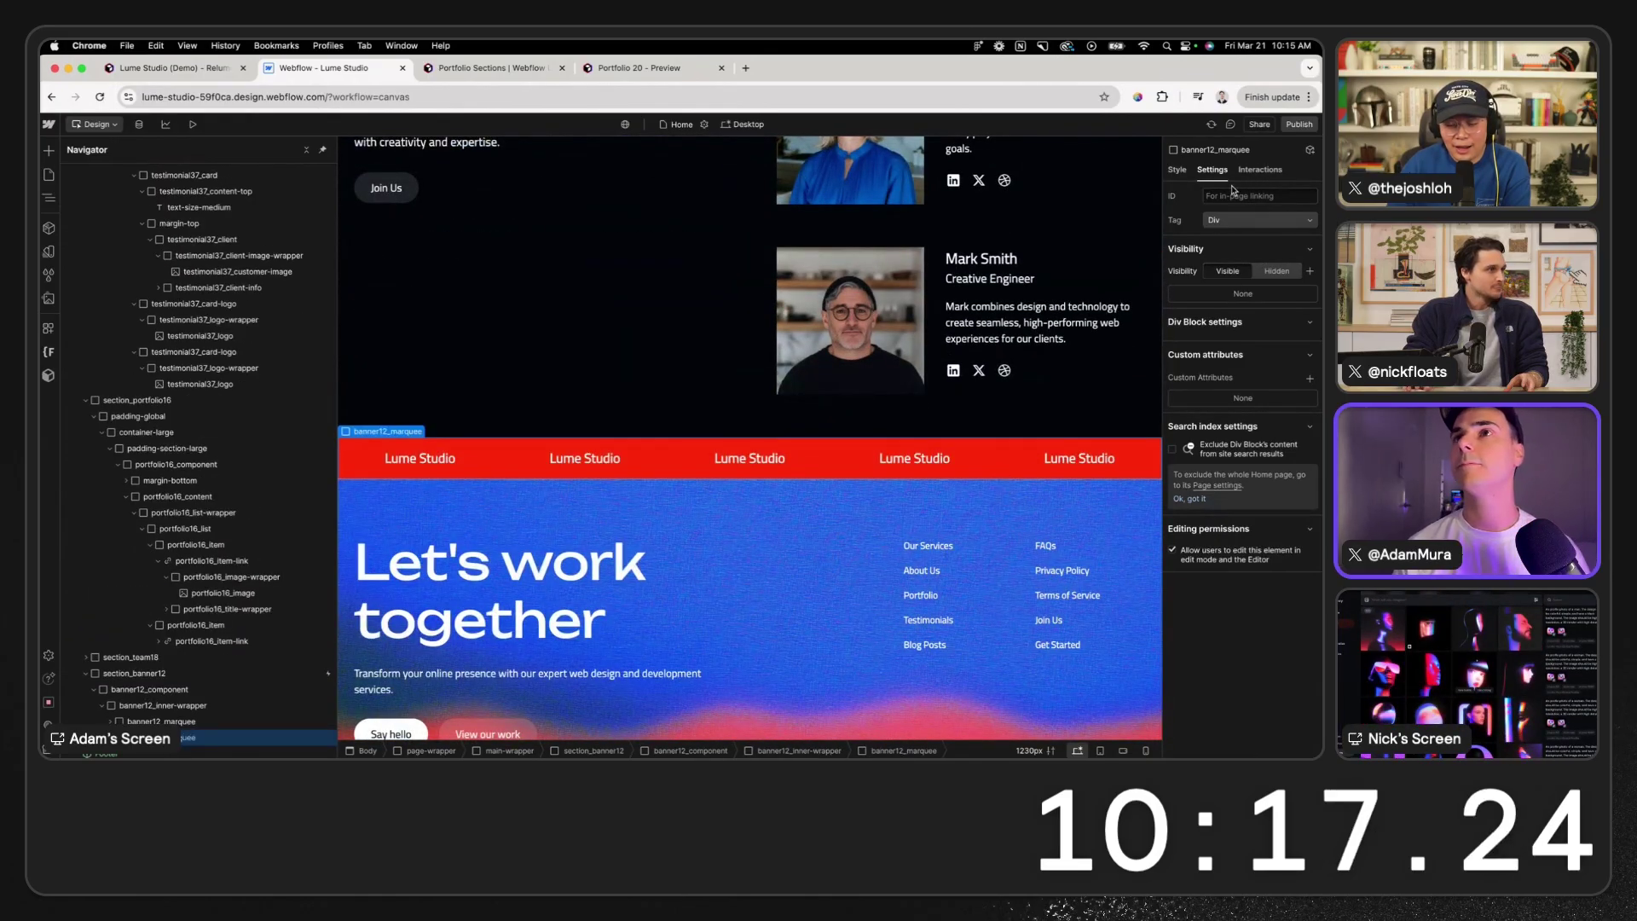
key(s)
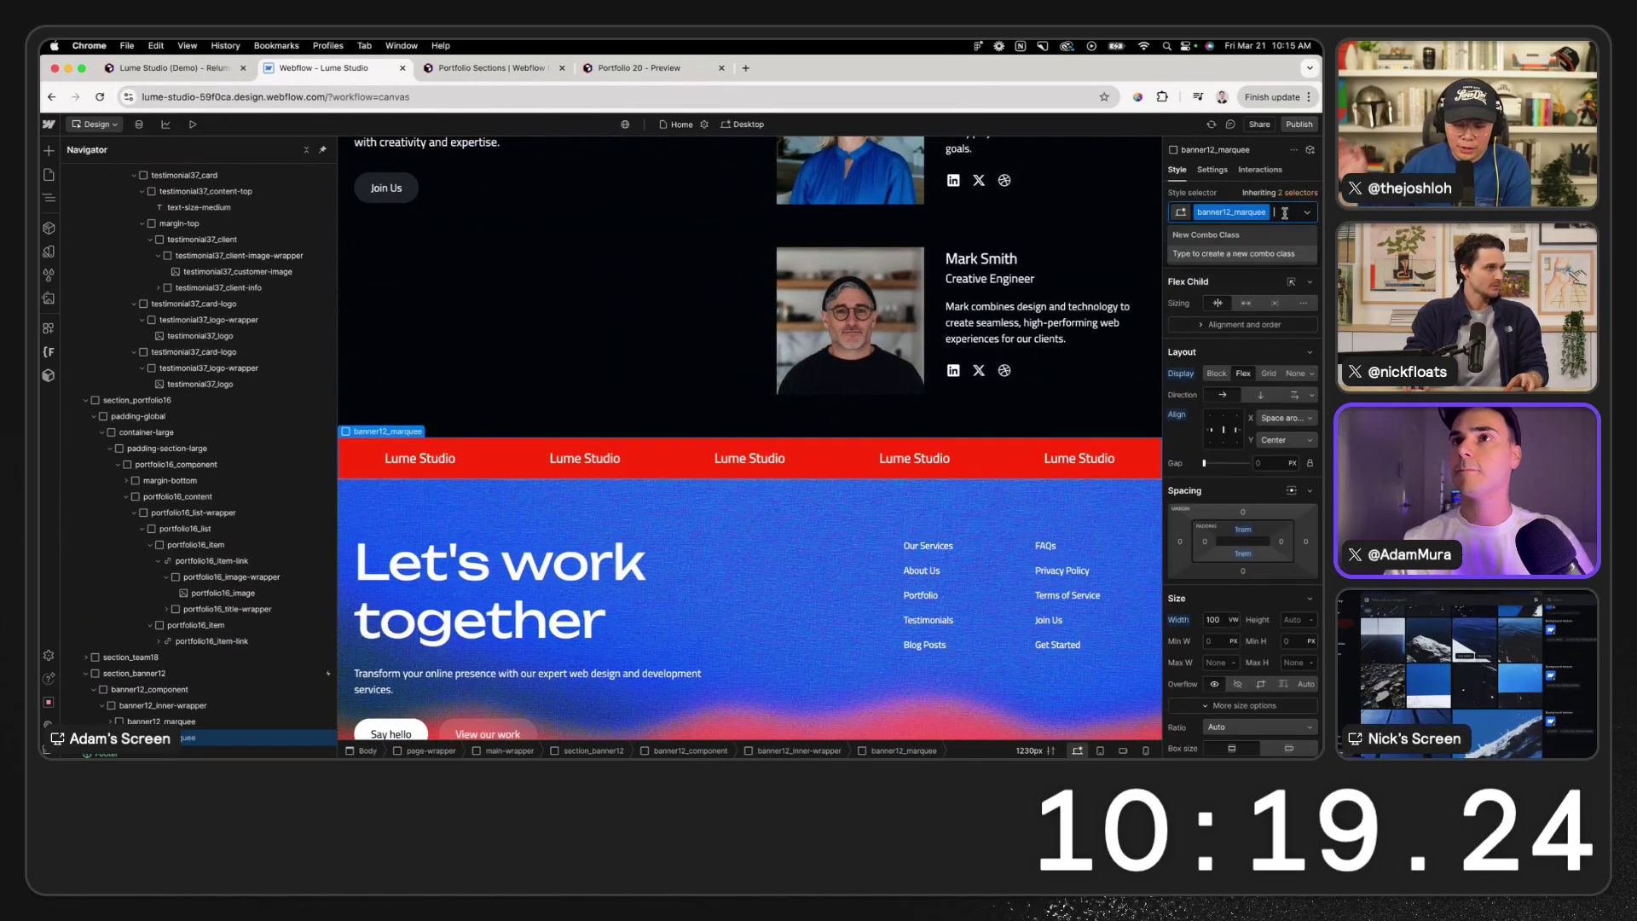
key(Escape)
key(Escape)
key(Escape)
key(Escape)
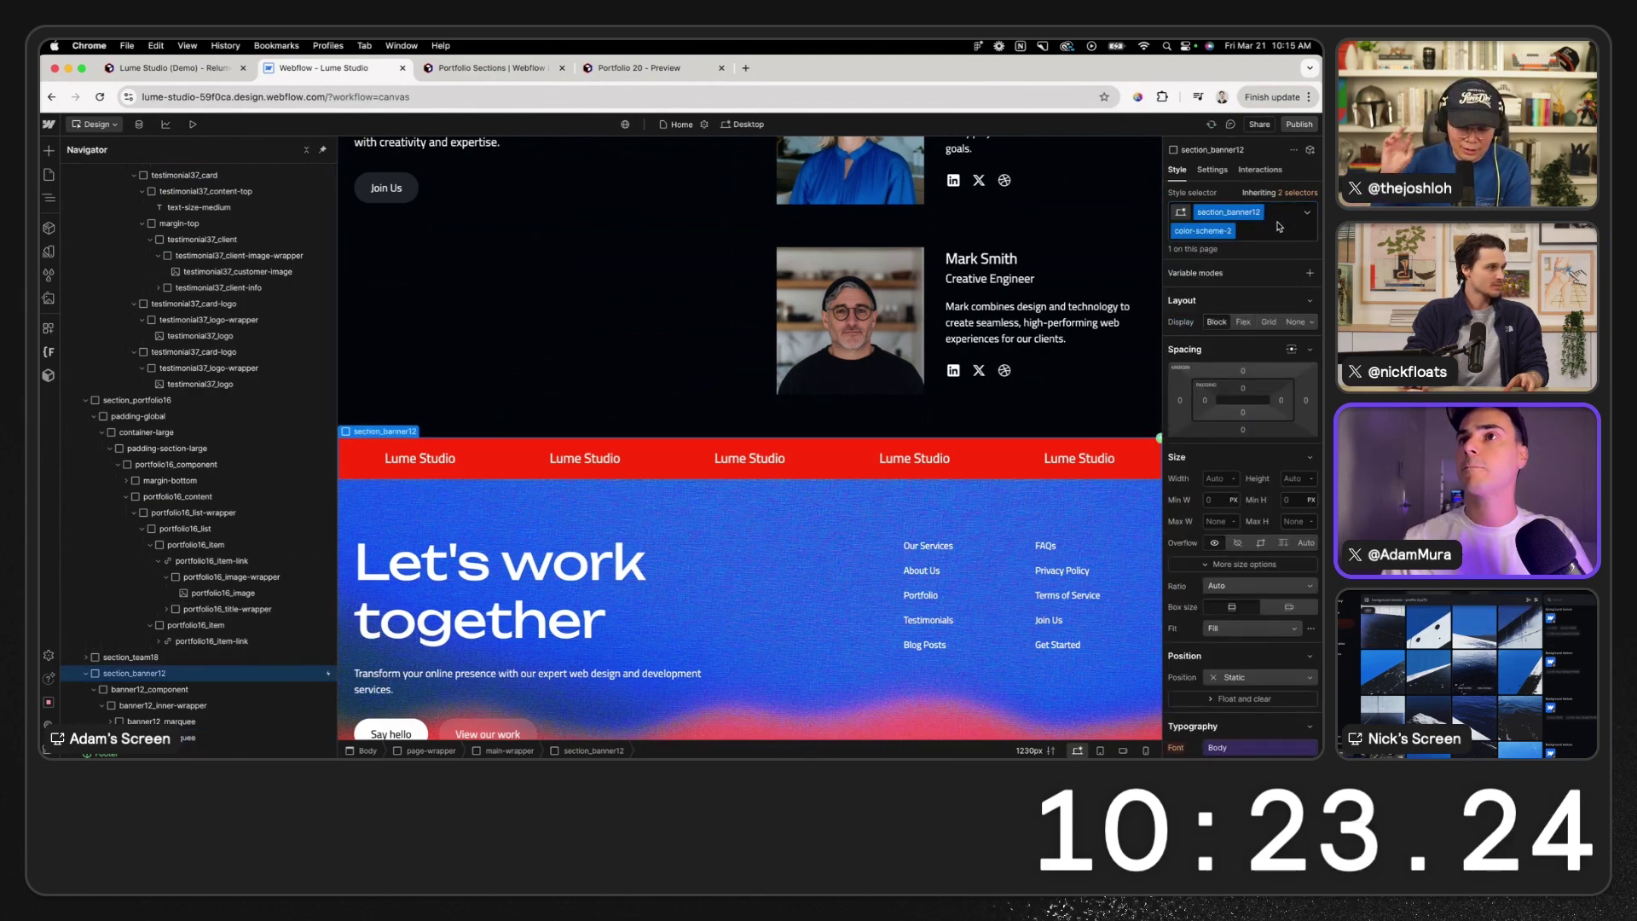
click(1279, 226)
key(BackSpace)
text(color)
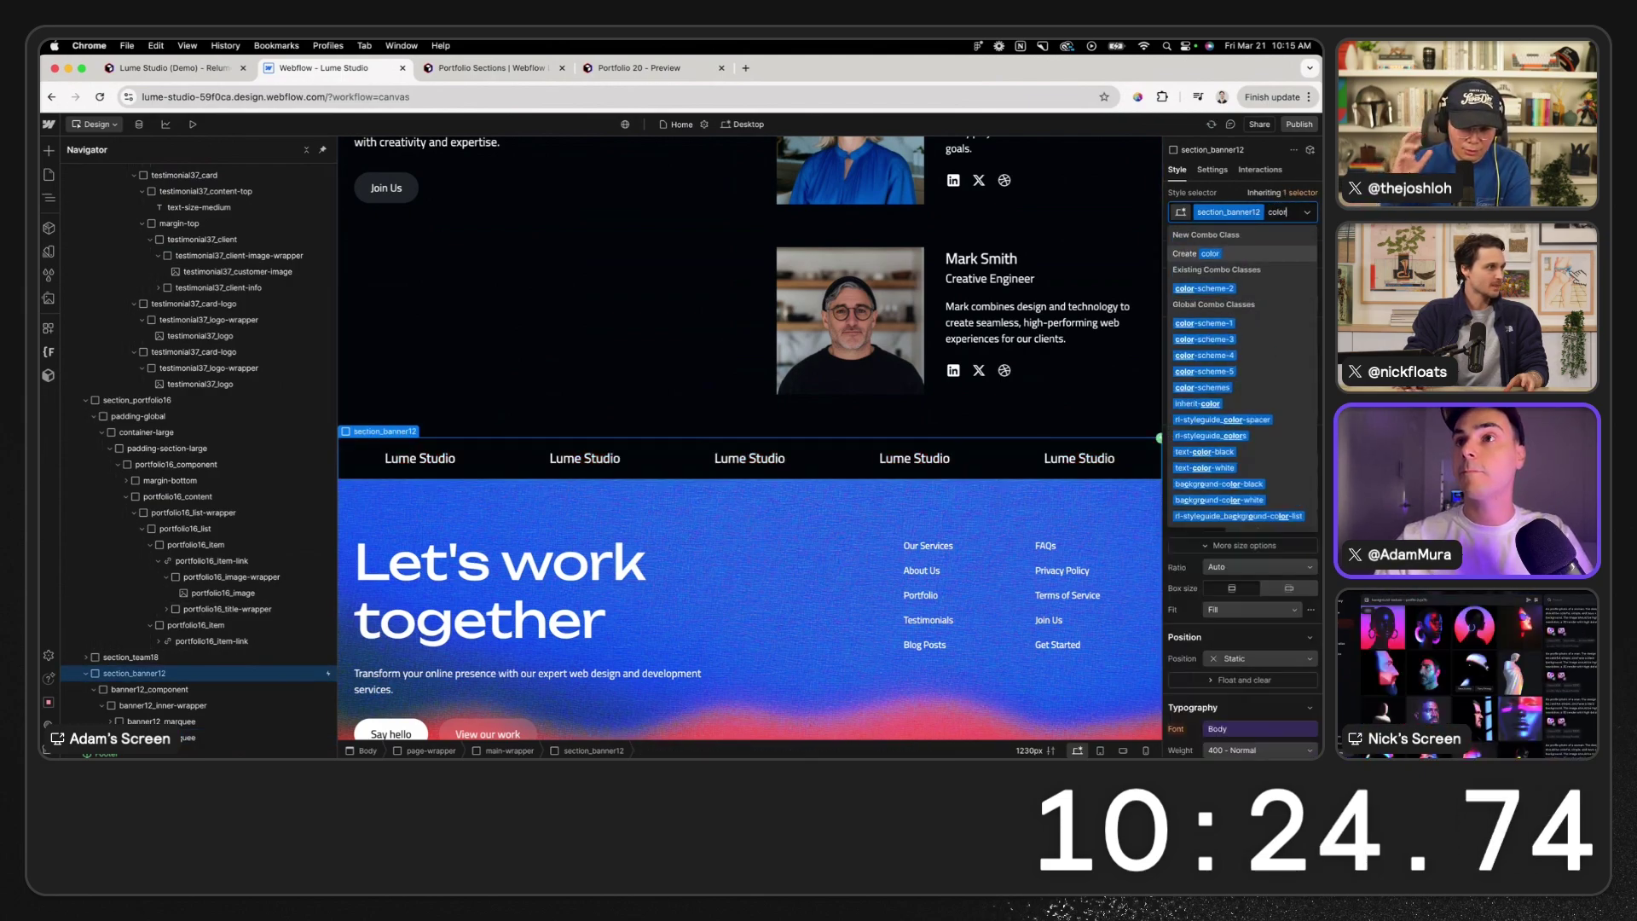
click(1232, 324)
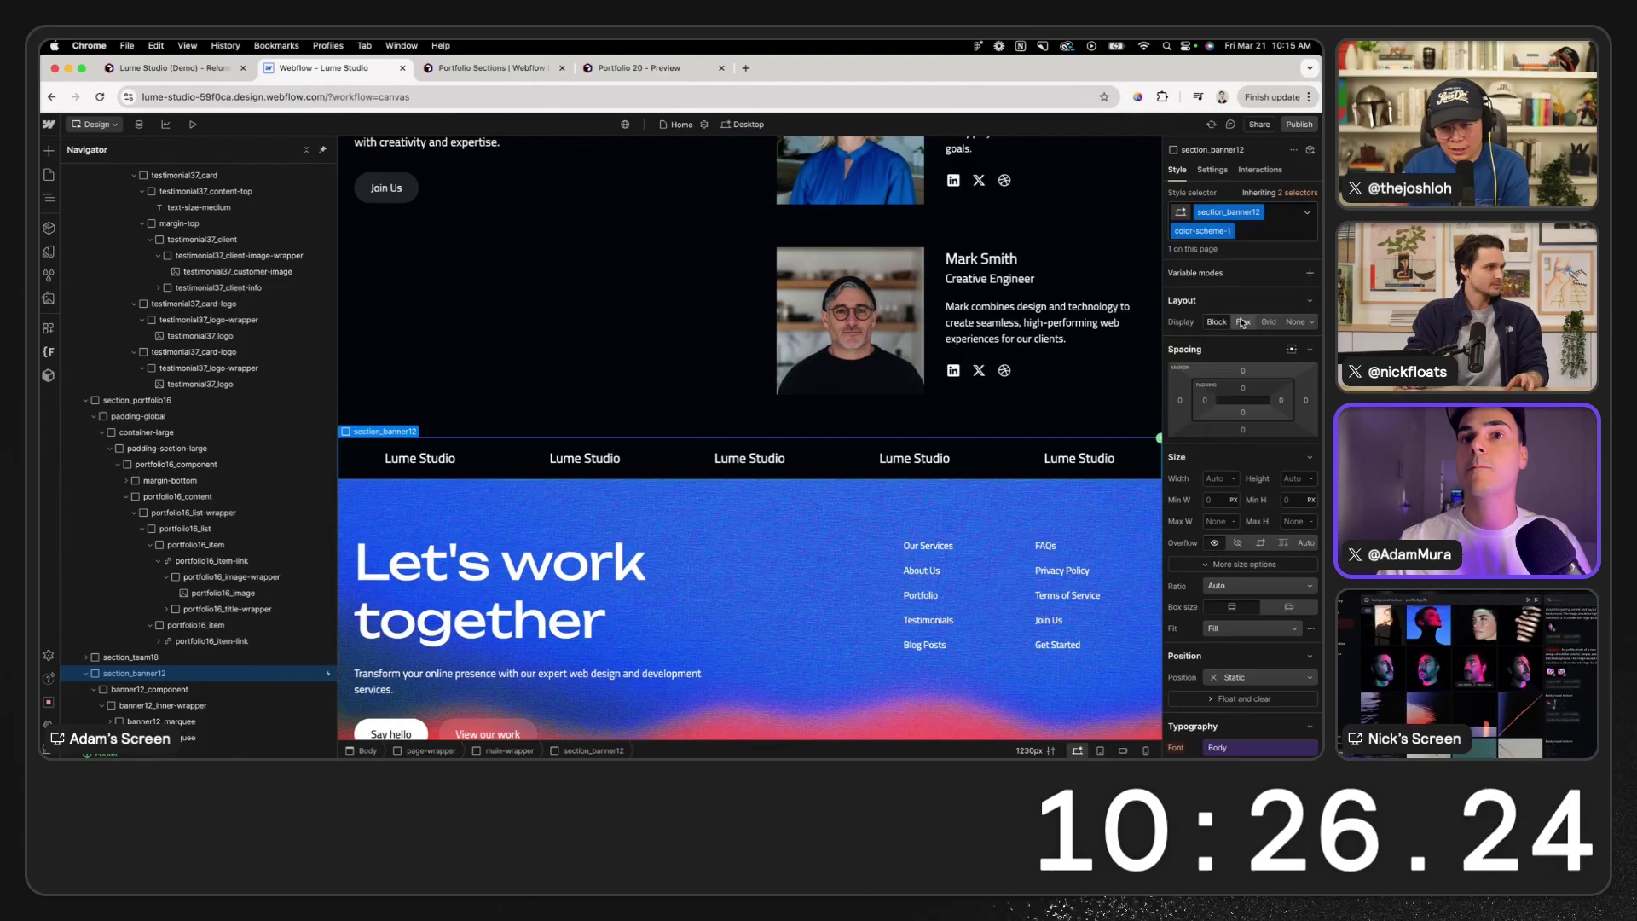
click(1056, 299)
scroll(1055, 299, down, 3)
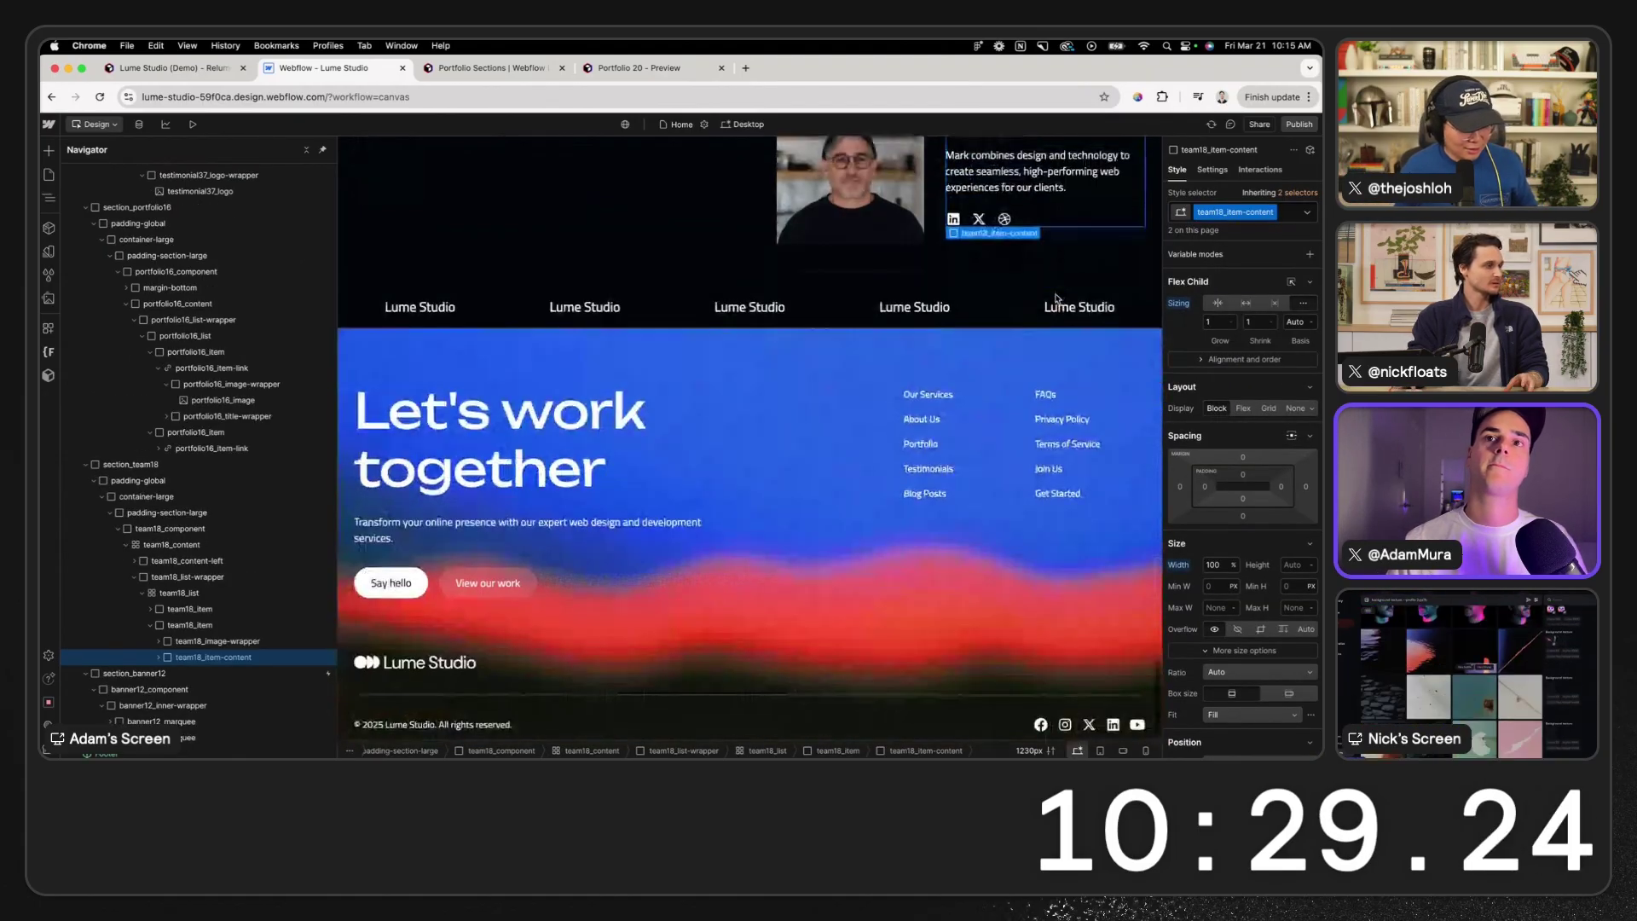
click(1288, 215)
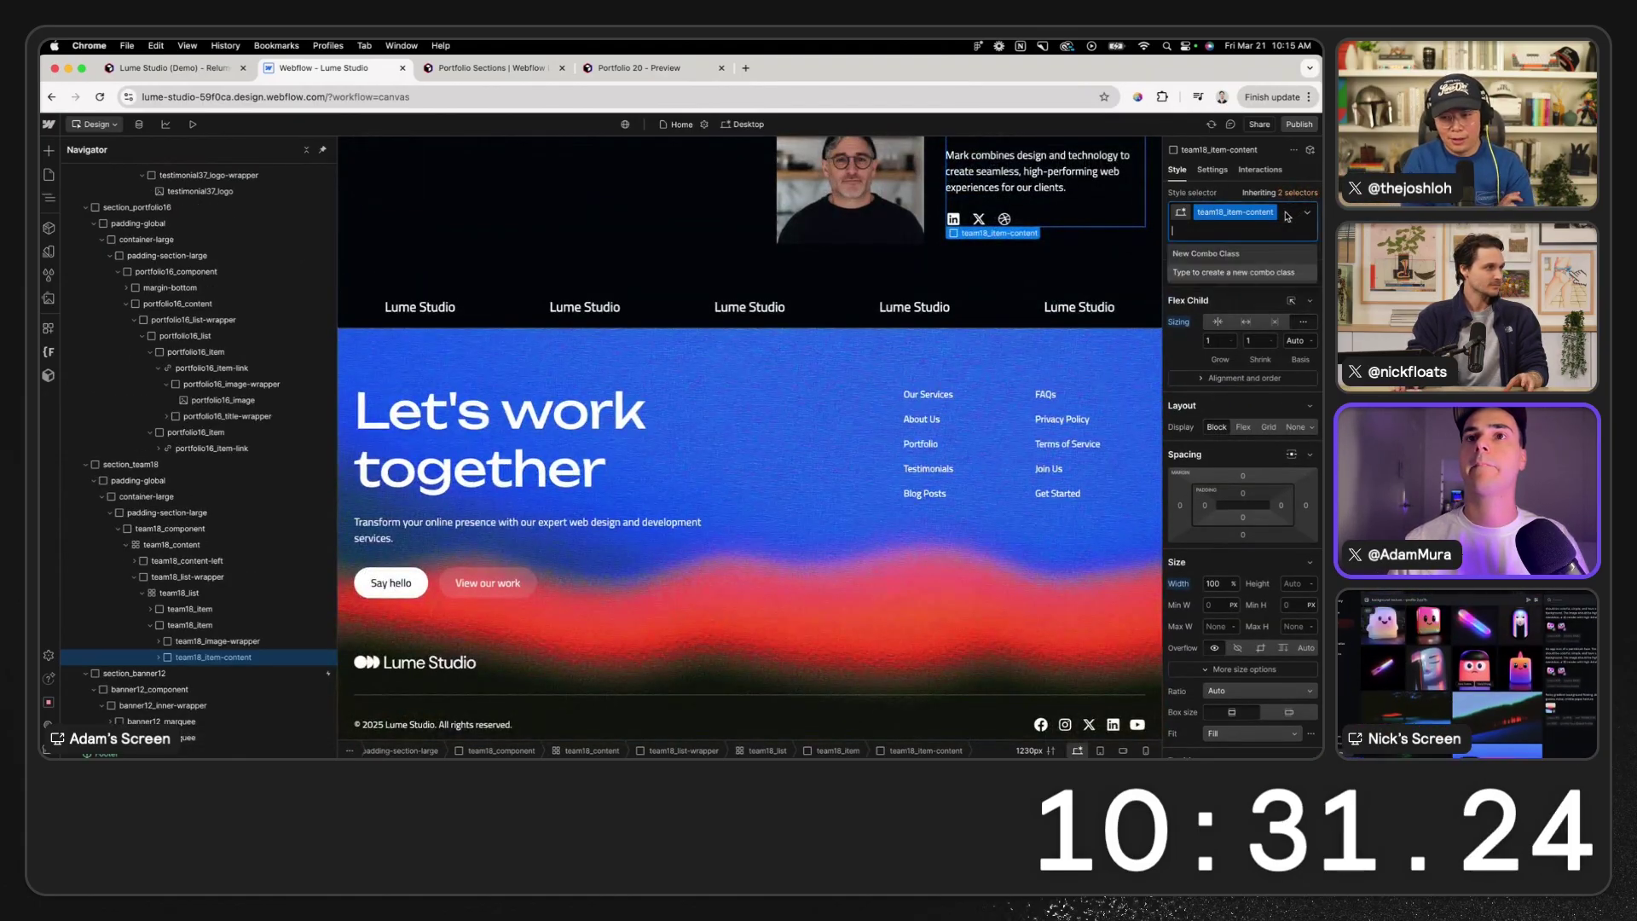
click(995, 322)
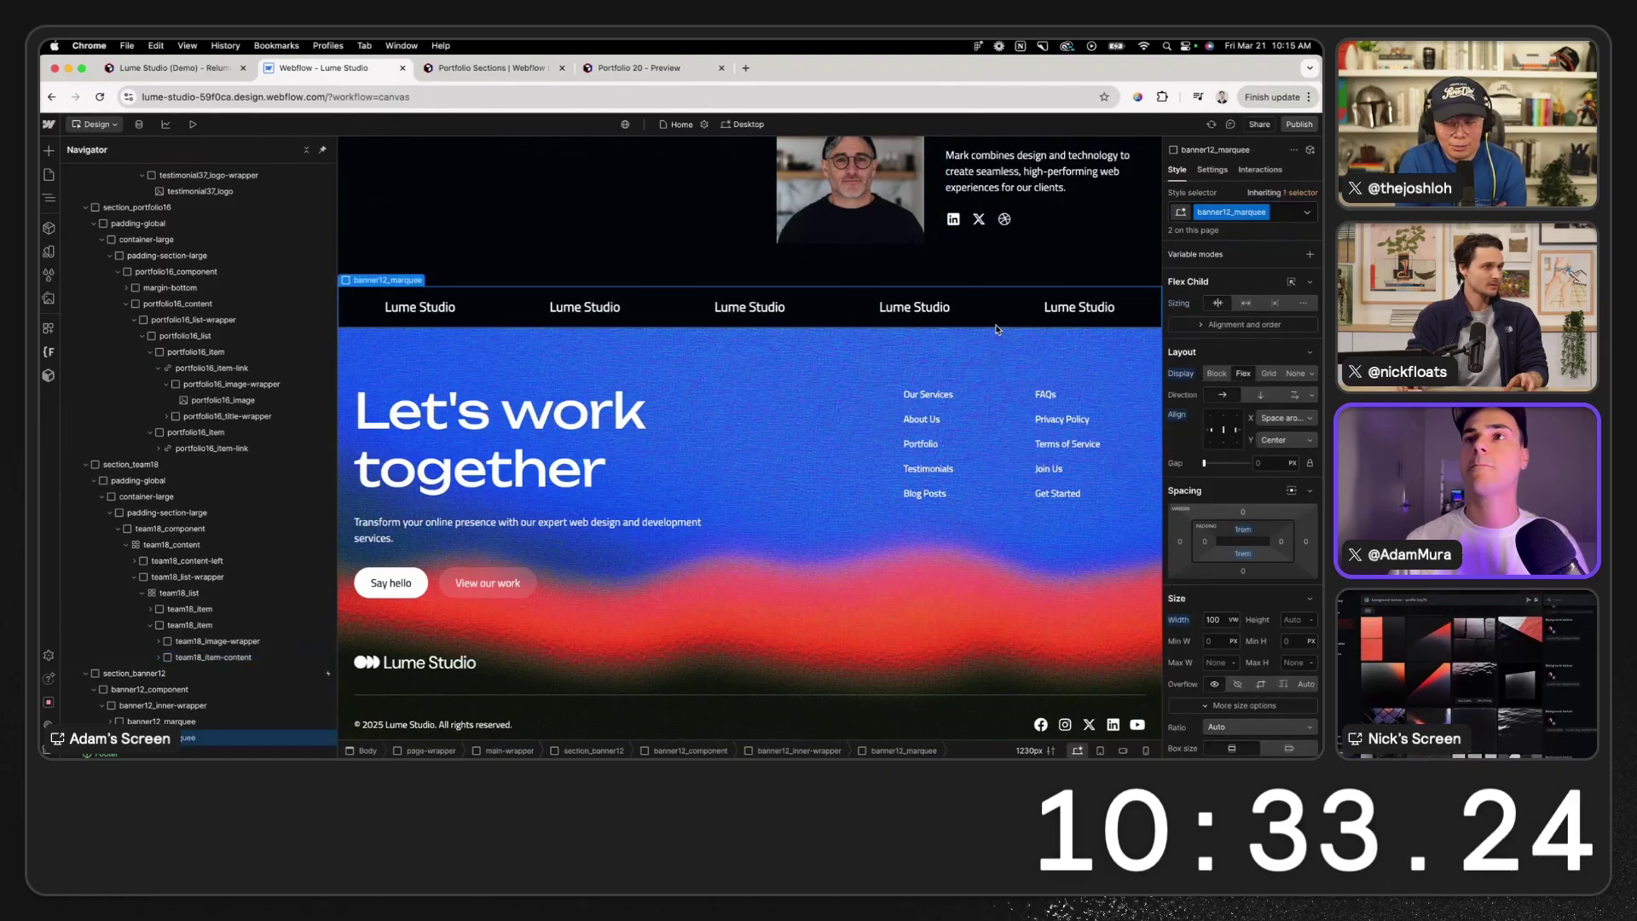
- Publish the site to the staging domain lume-studio-59f0ca.webflow.io
scroll(996, 329, up, 10)
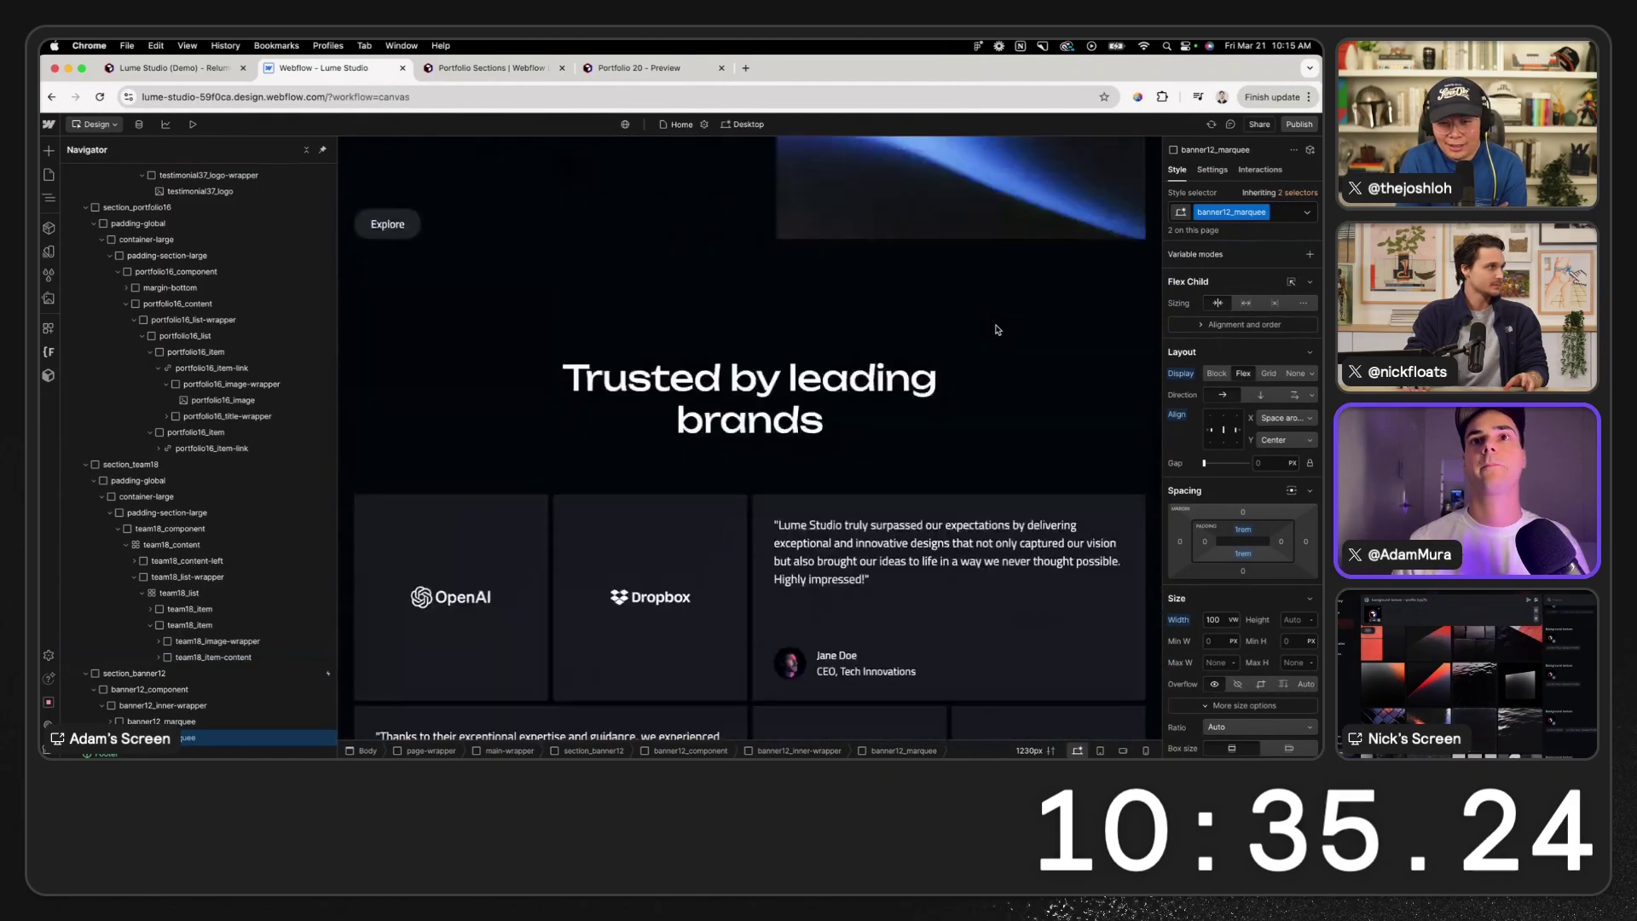
scroll(996, 329, up, 15)
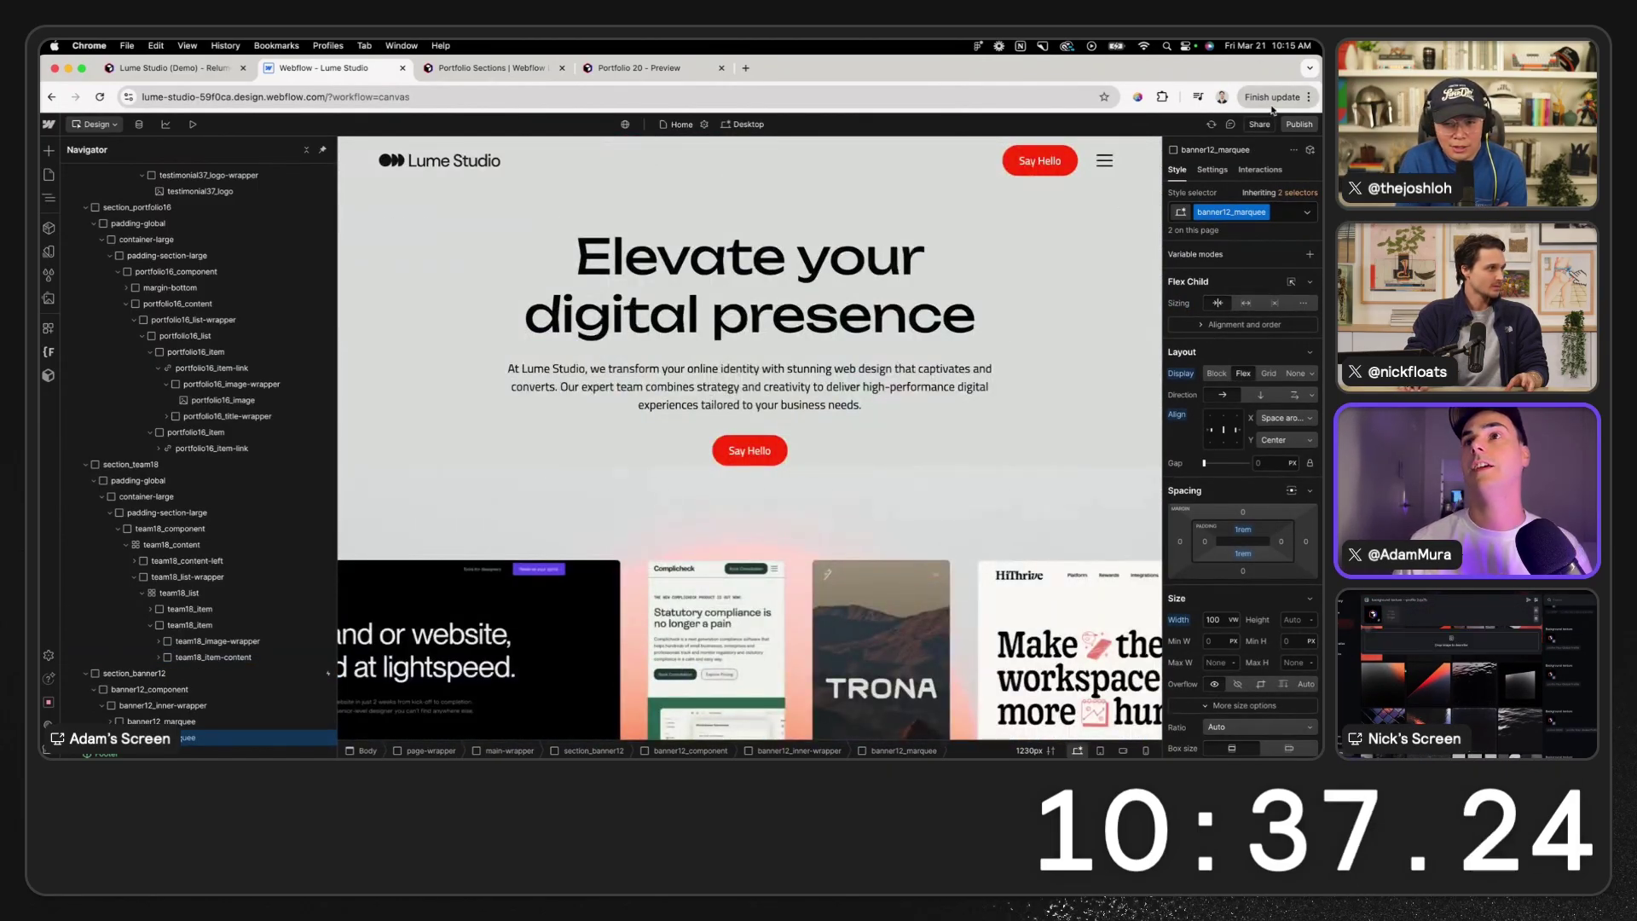
click(1300, 124)
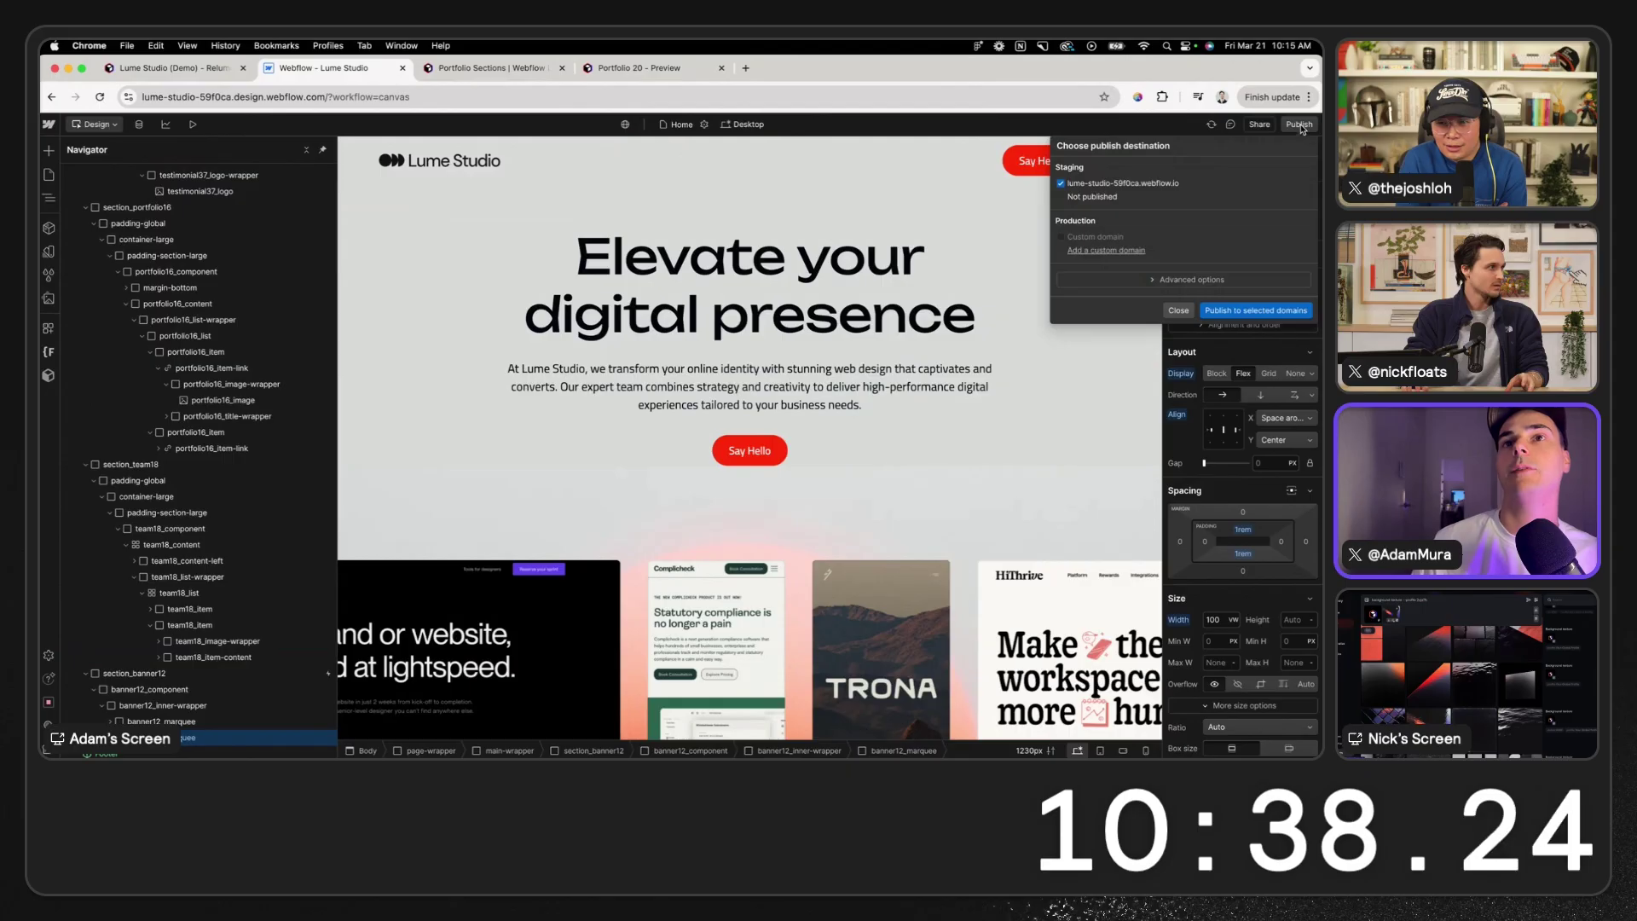
click(1256, 311)
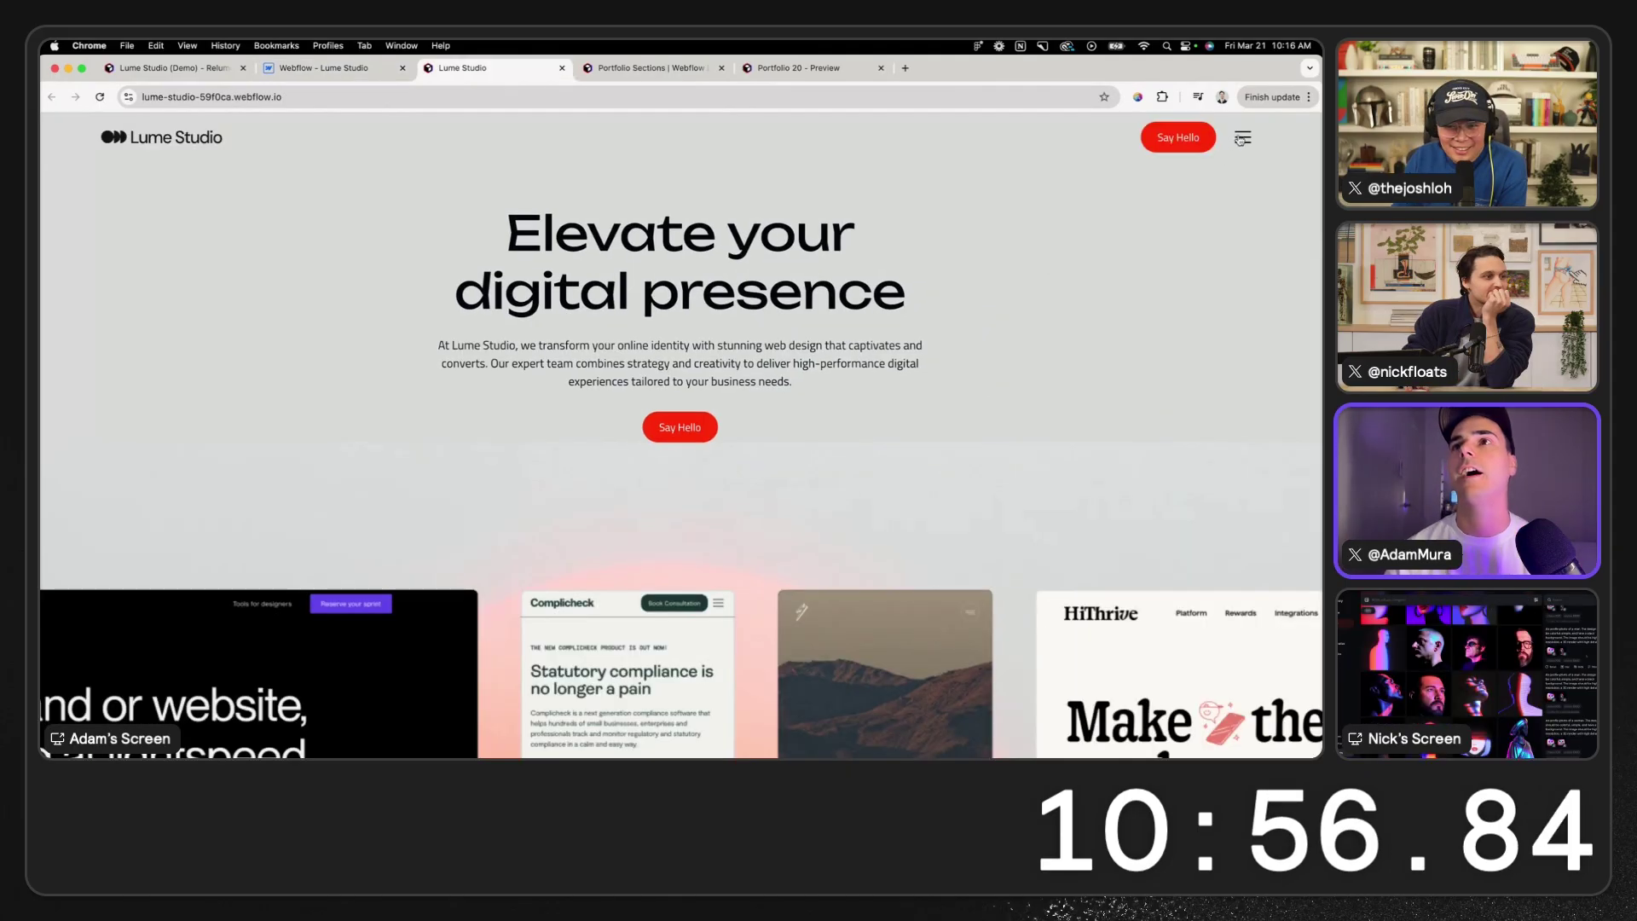
- Test the navigation menu on the published site and examine the hero and services sections
click(1243, 138)
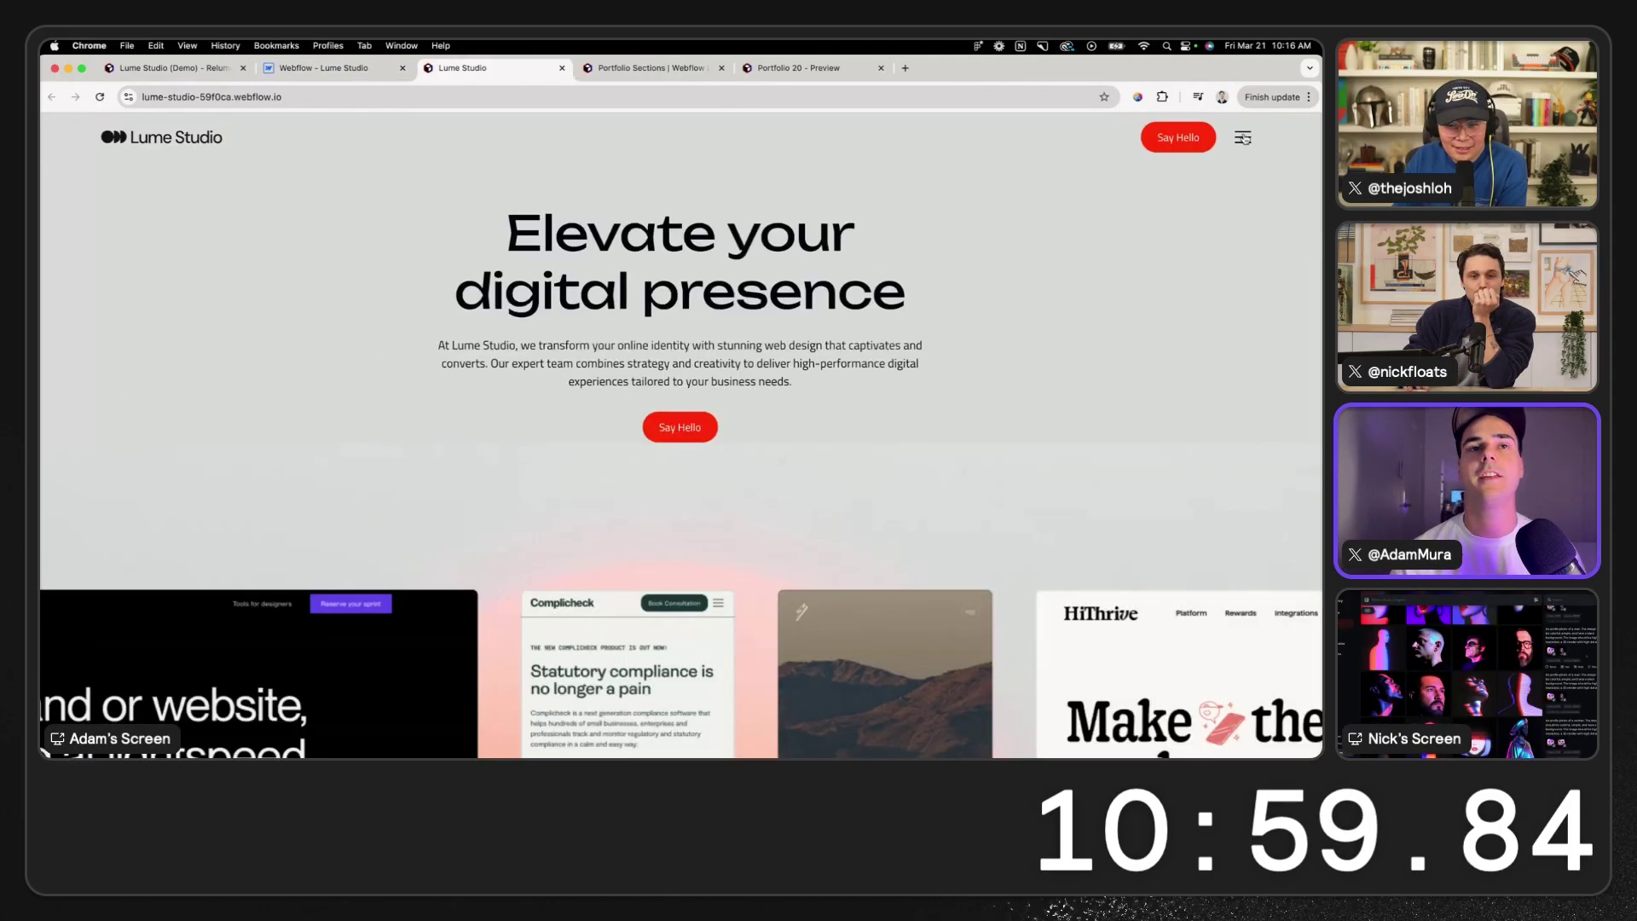
click(1243, 137)
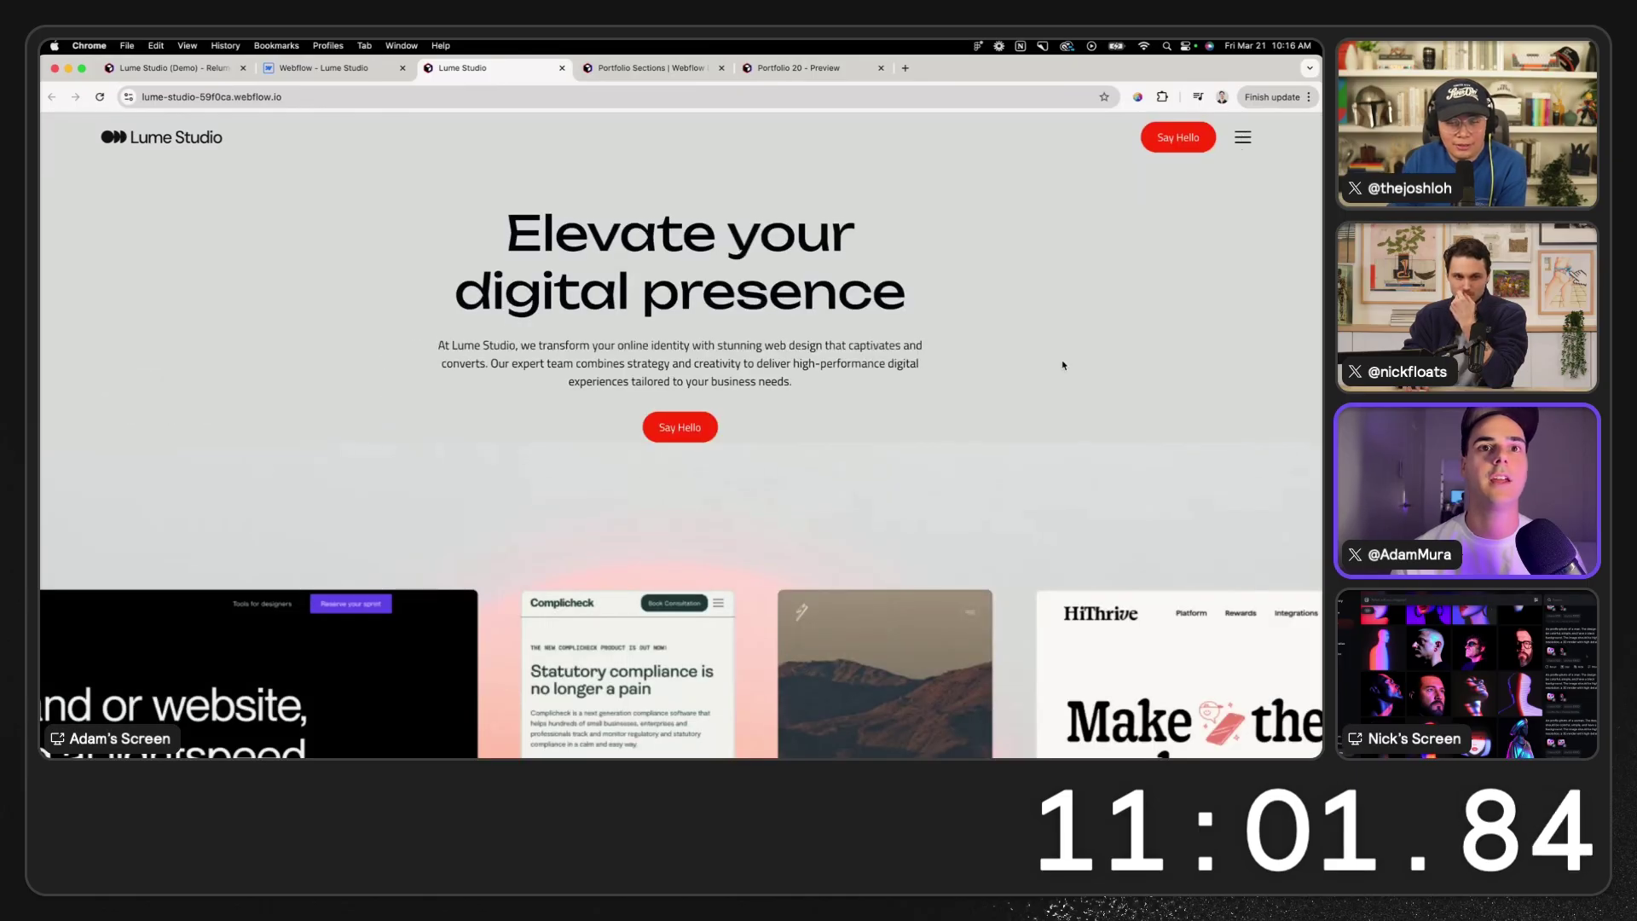
scroll(1064, 365, down, 6)
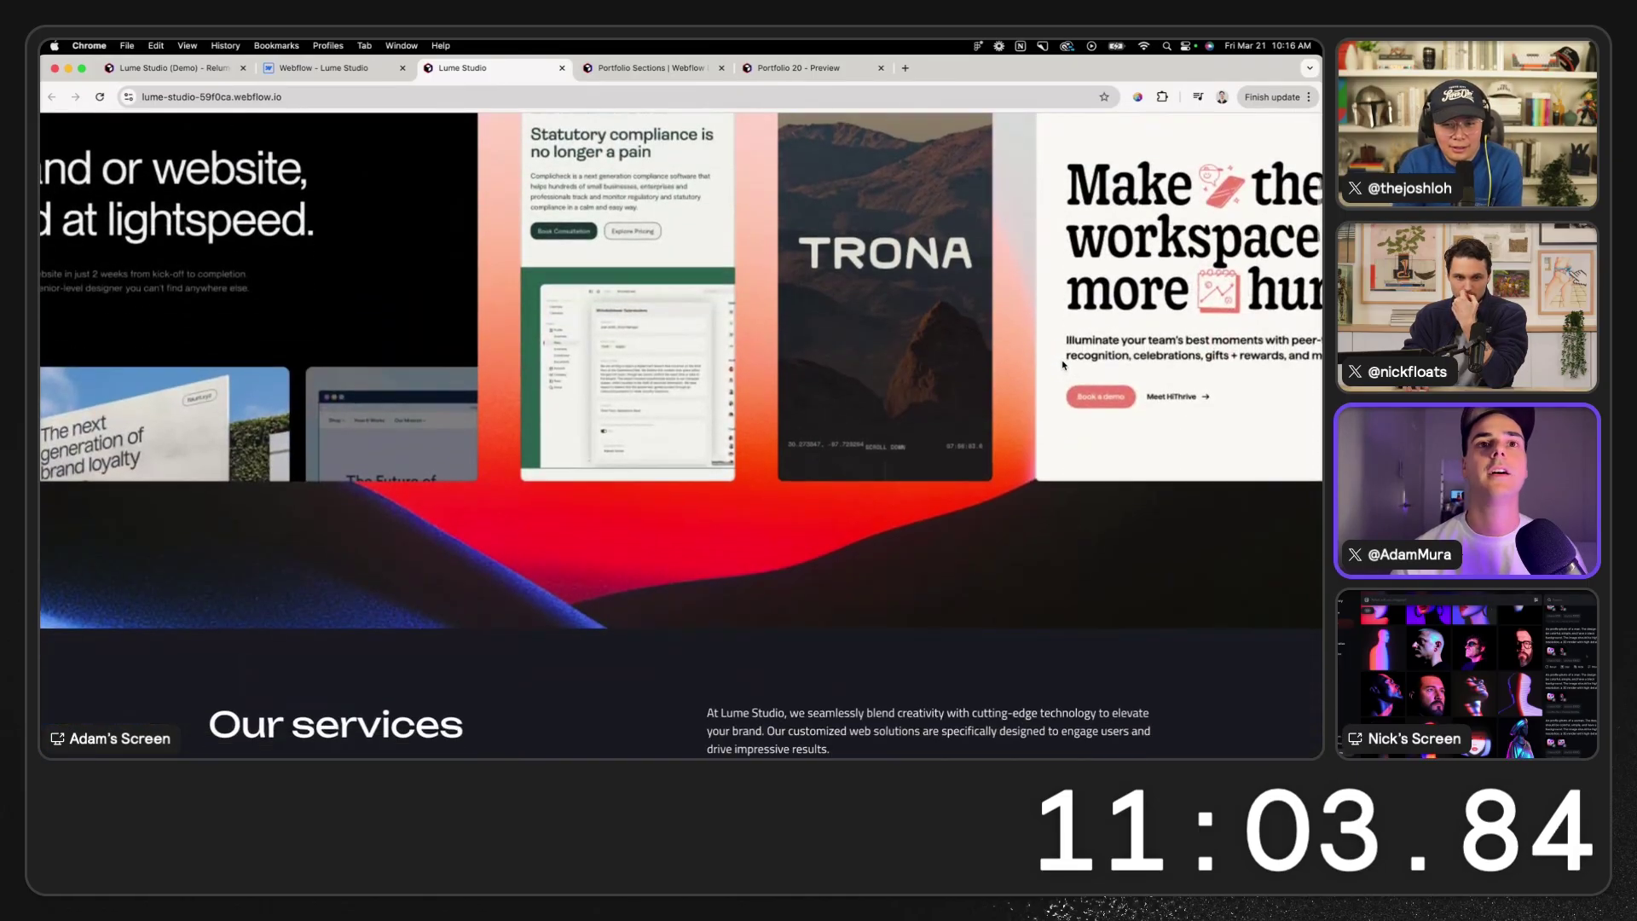
scroll(1063, 365, down, 3)
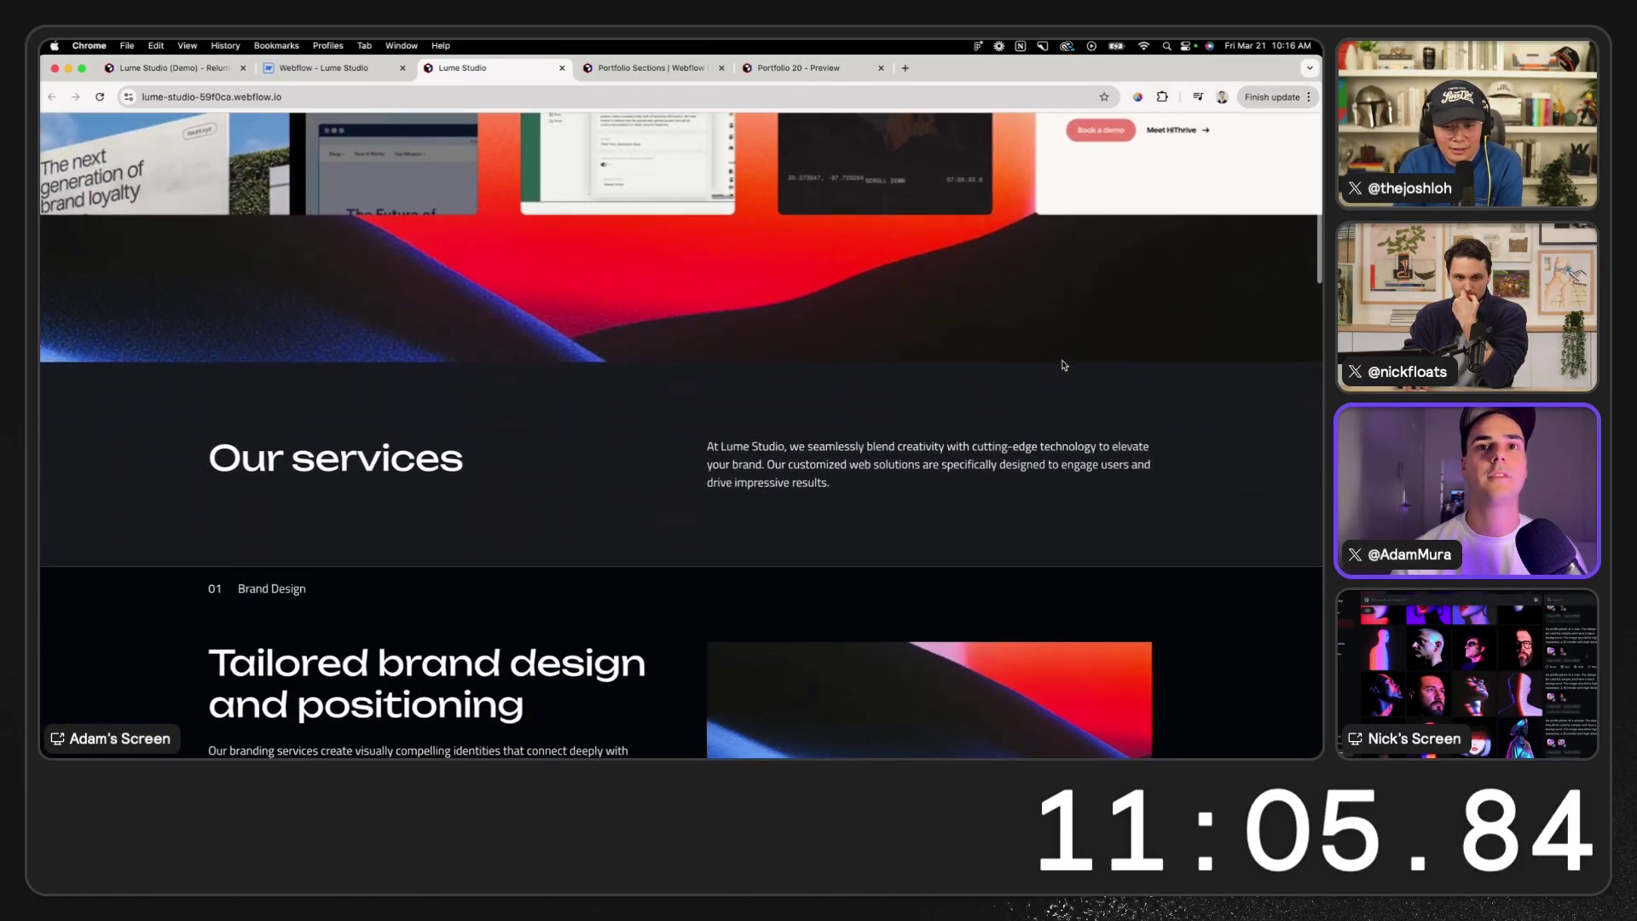
scroll(1063, 365, down, 5)
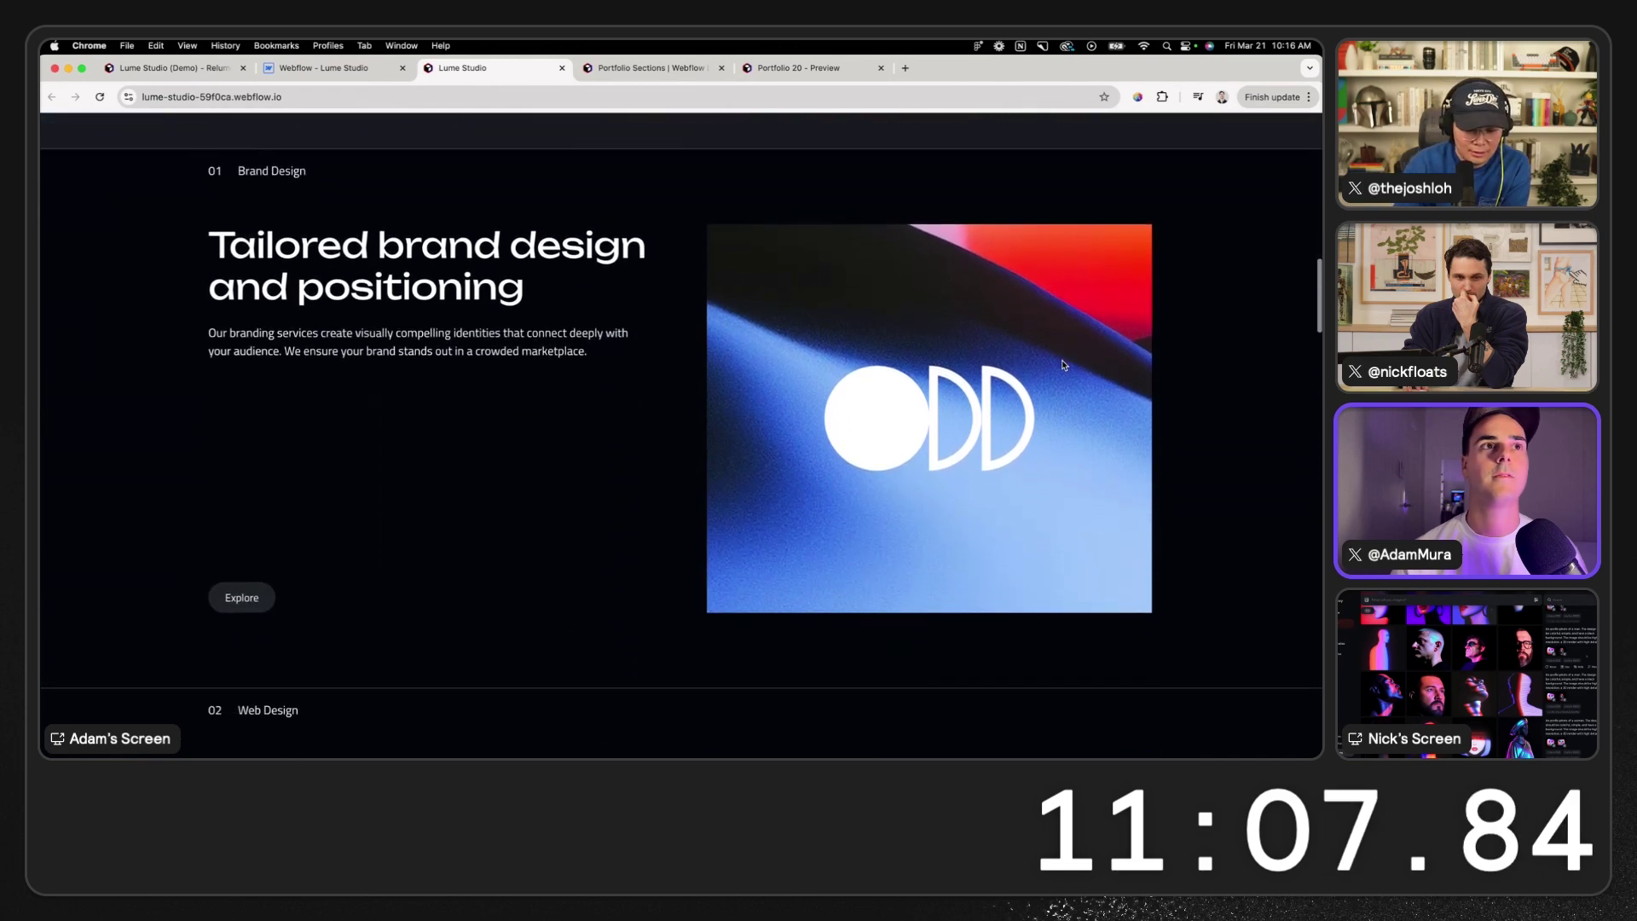
scroll(1063, 365, down, 6)
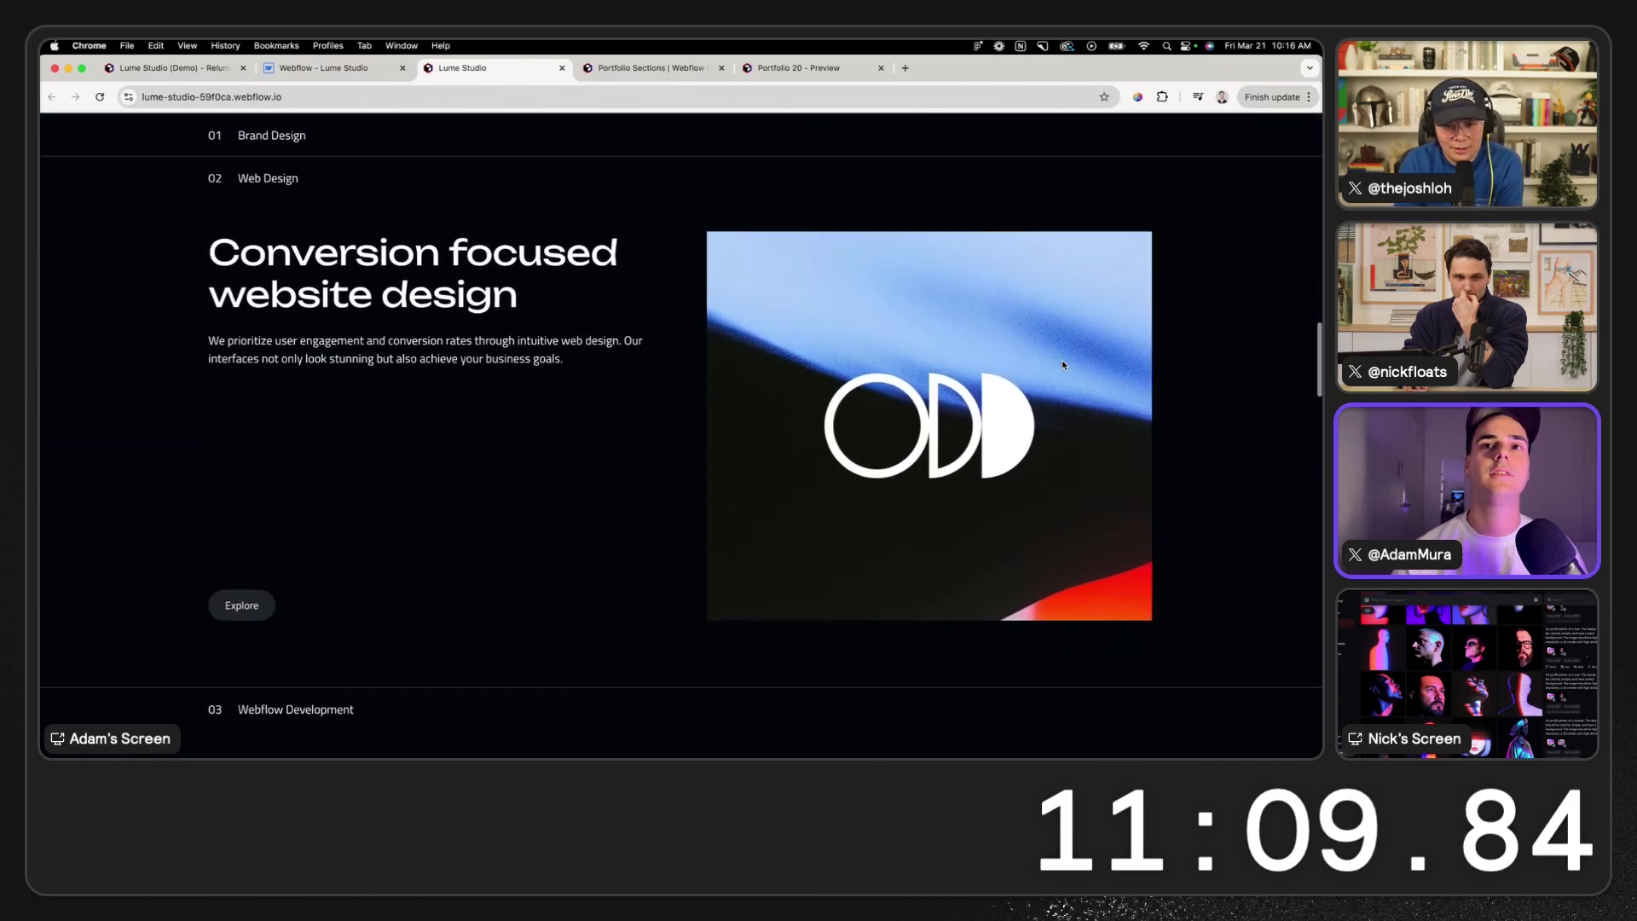
scroll(1062, 365, down, 6)
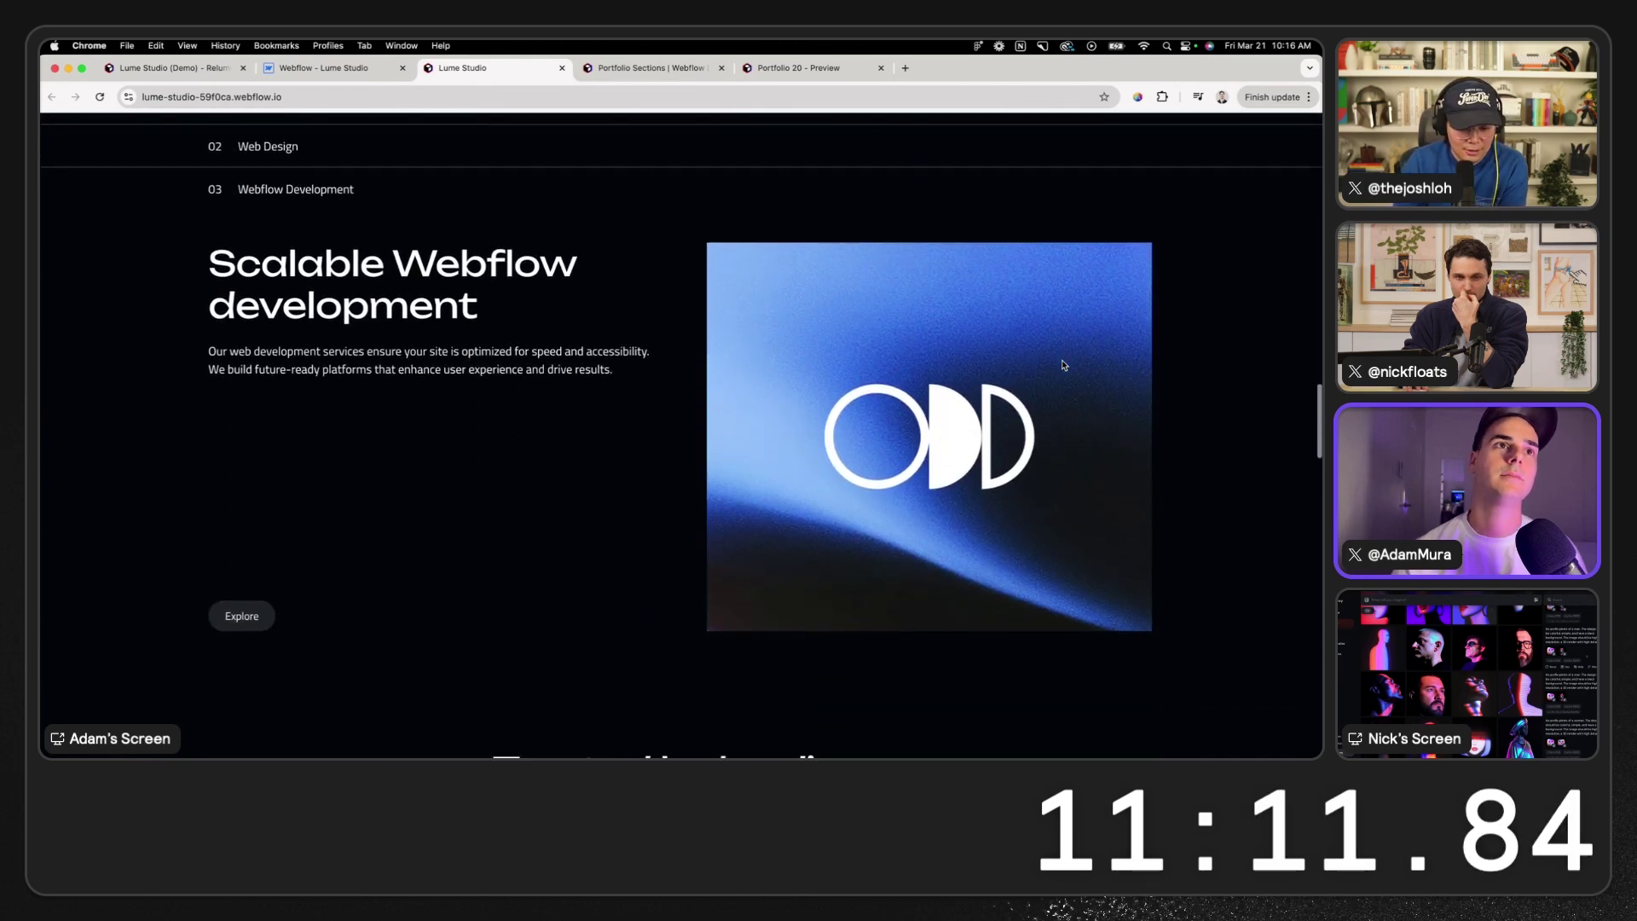
scroll(1062, 365, down, 7)
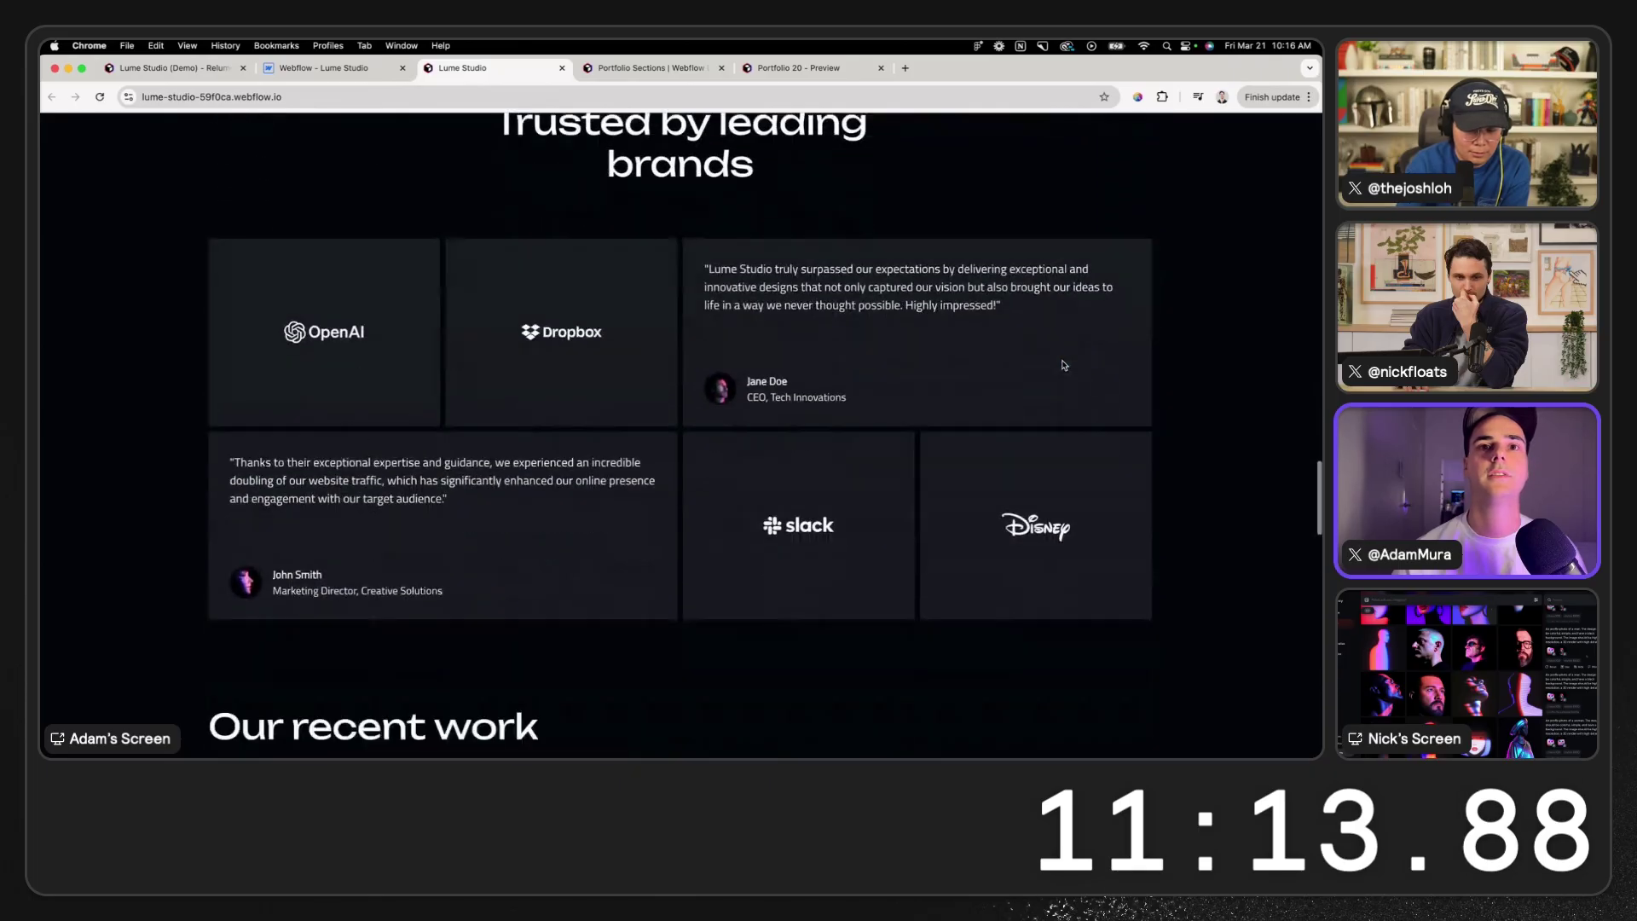
- Examine the trusted brands, recent work, people, scrolling banner and footer sections of the published page
scroll(1063, 363, down, 3)
scroll(893, 449, up, 3)
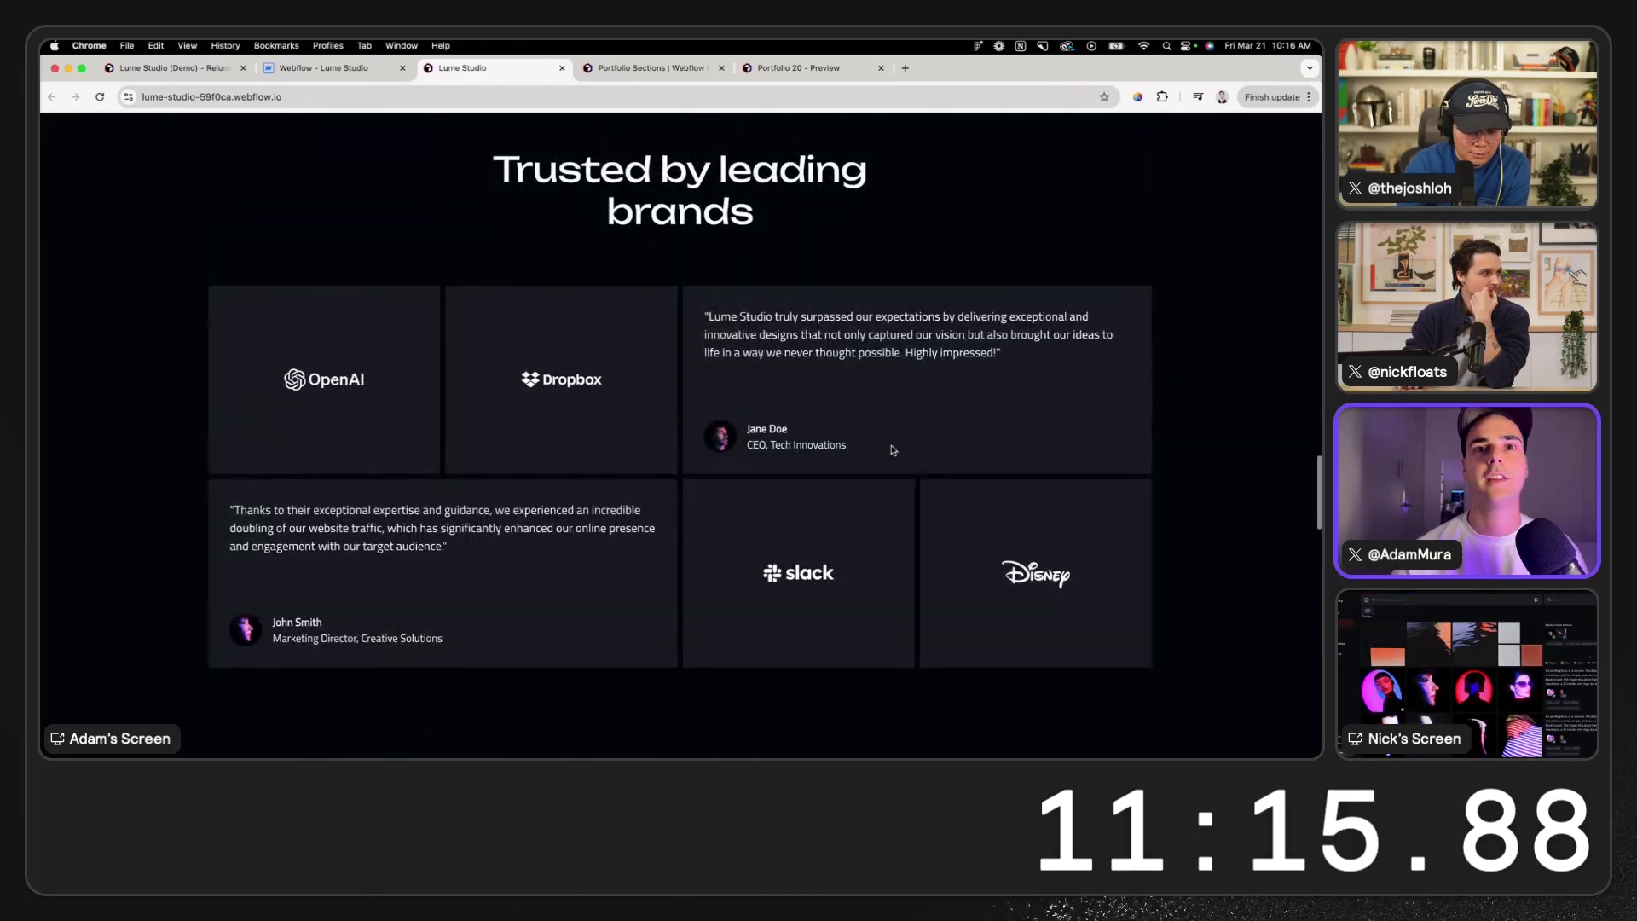
scroll(785, 540, down, 10)
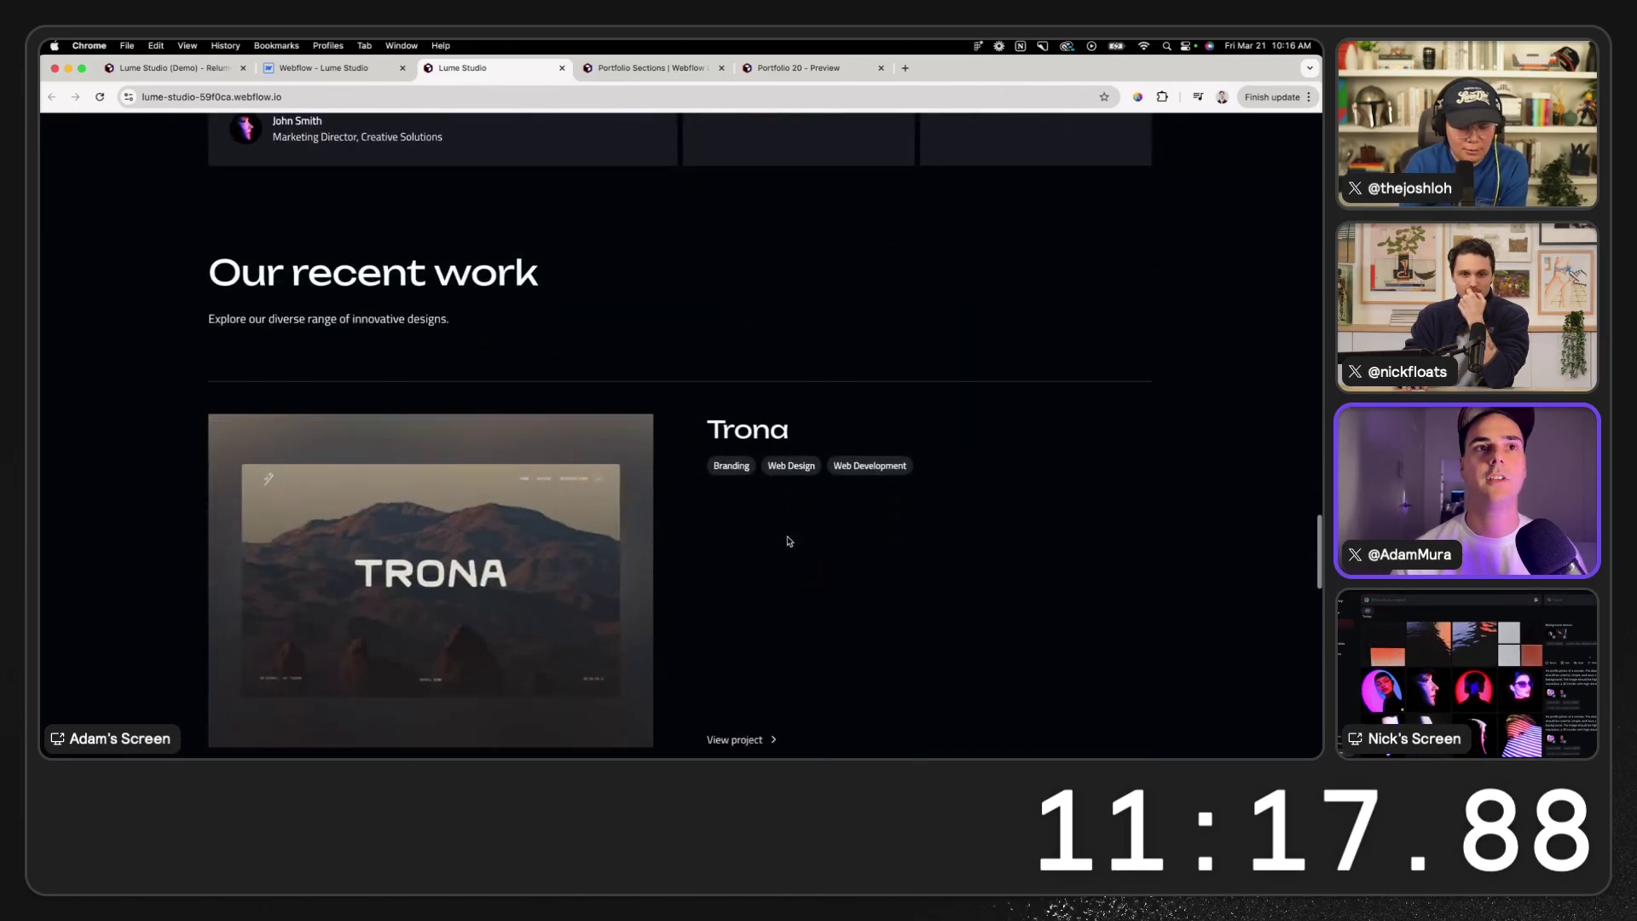
scroll(789, 541, down, 7)
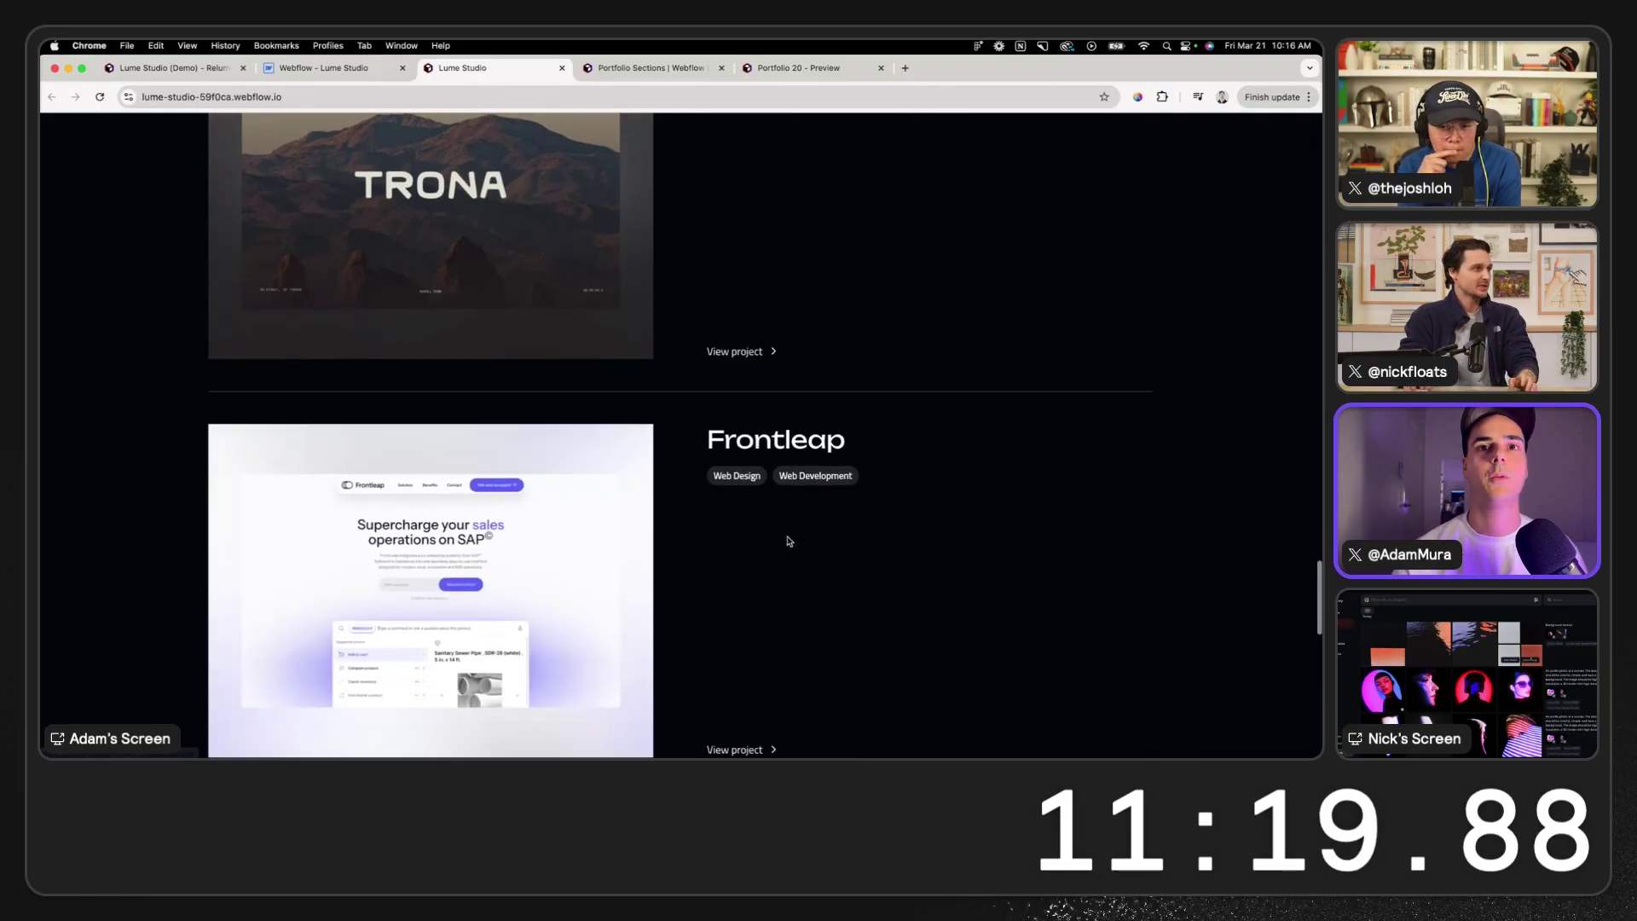
scroll(789, 541, down, 5)
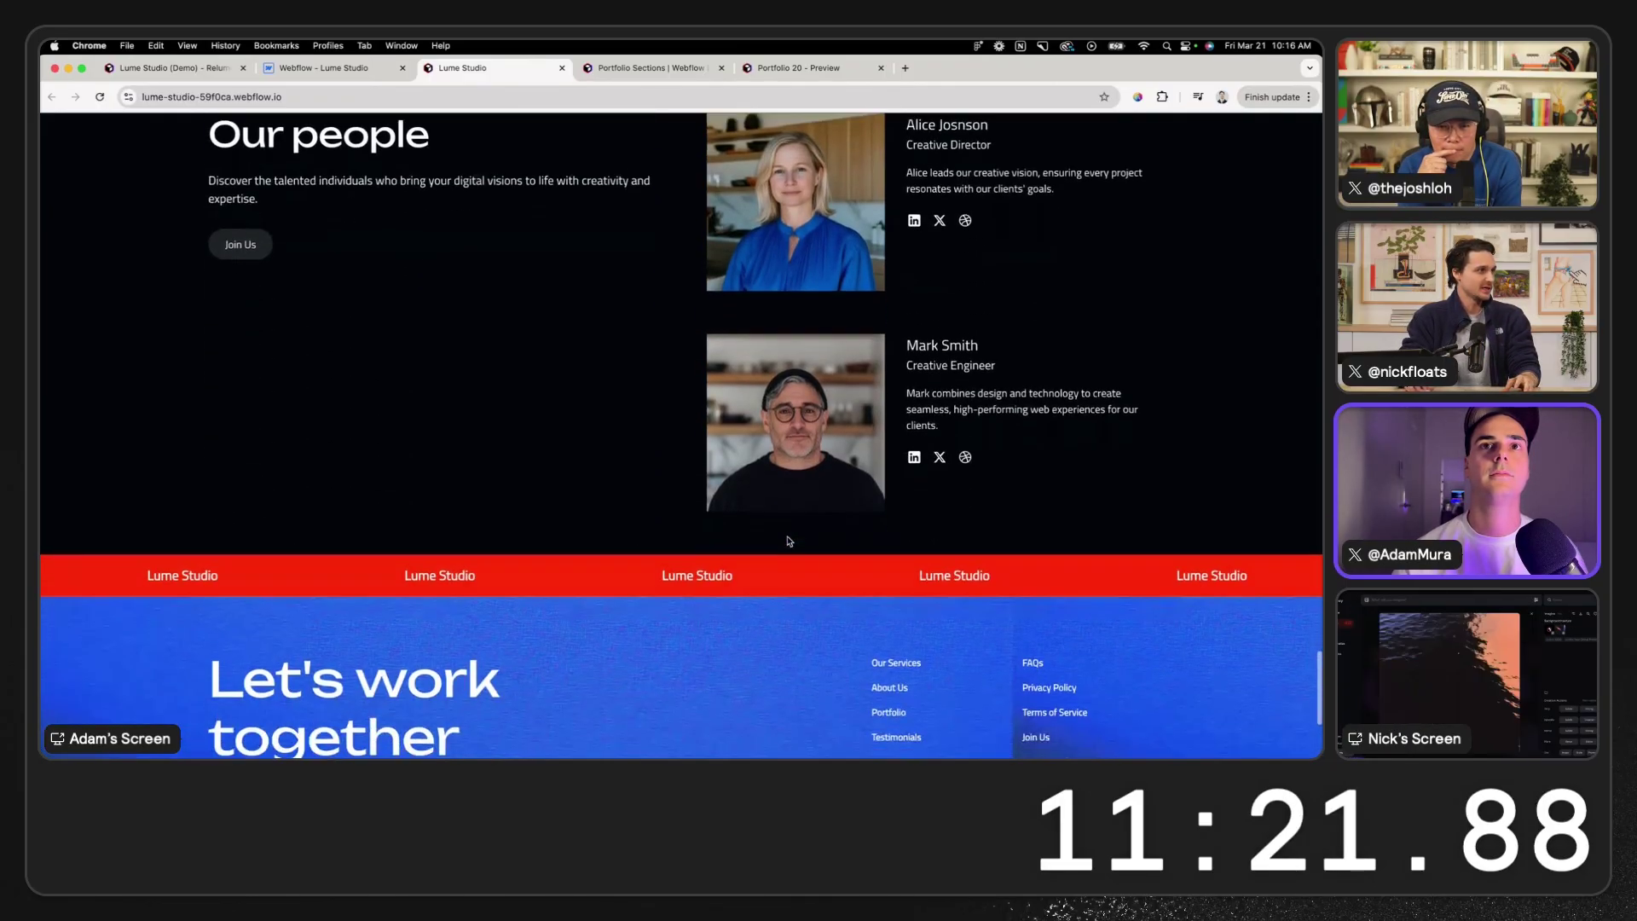
scroll(853, 478, up, 3)
scroll(854, 471, down, 2)
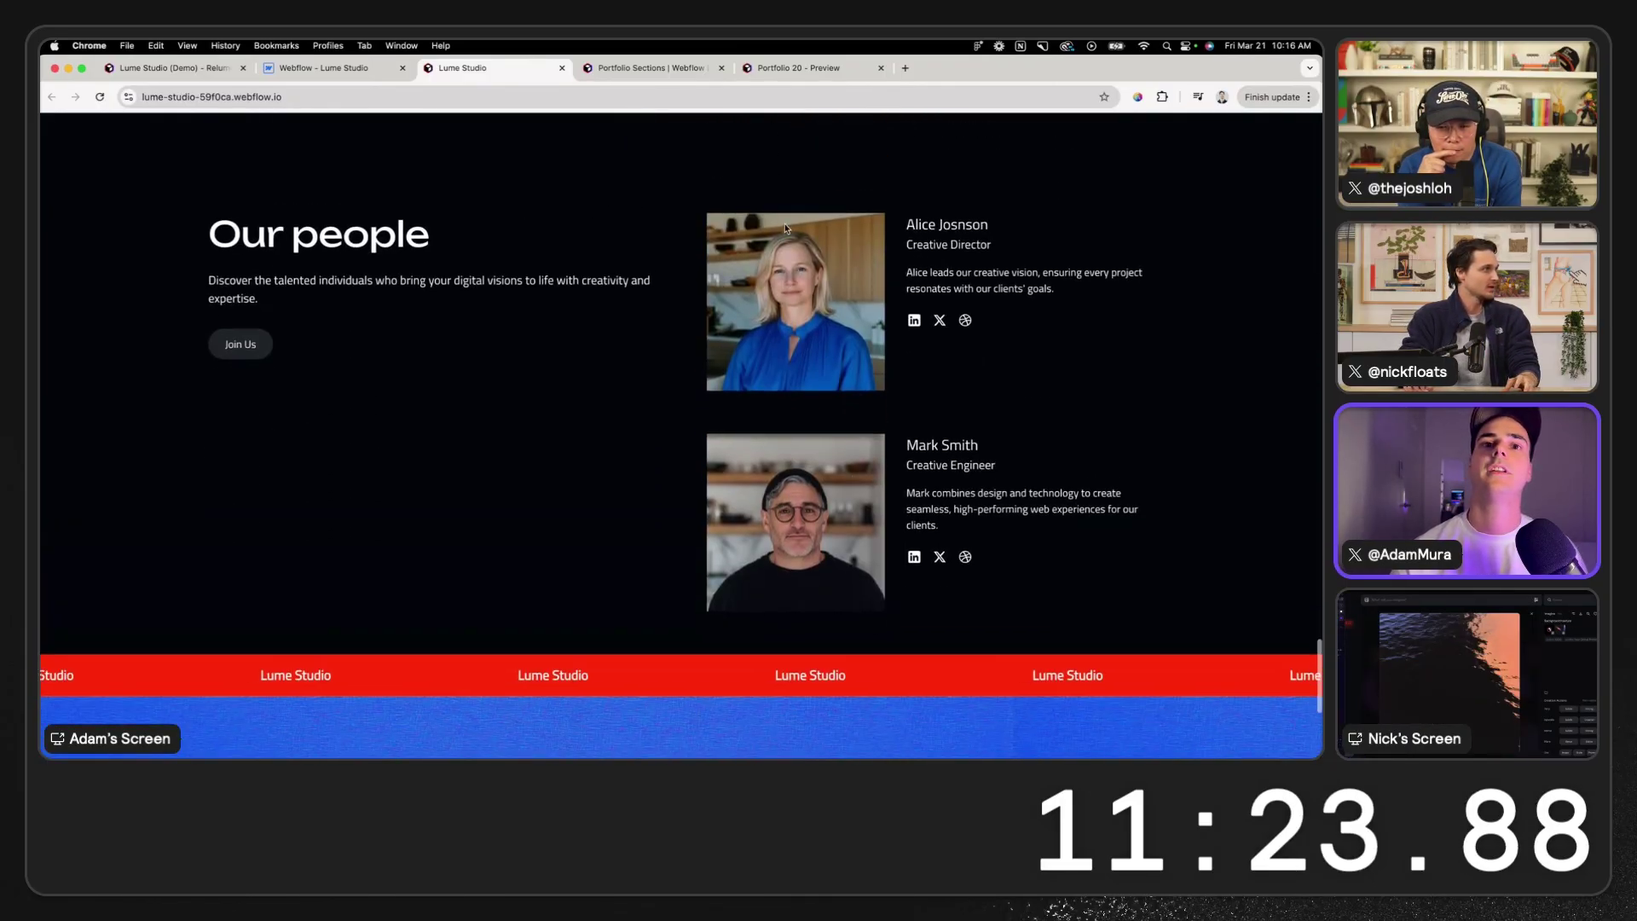
scroll(814, 466, down, 3)
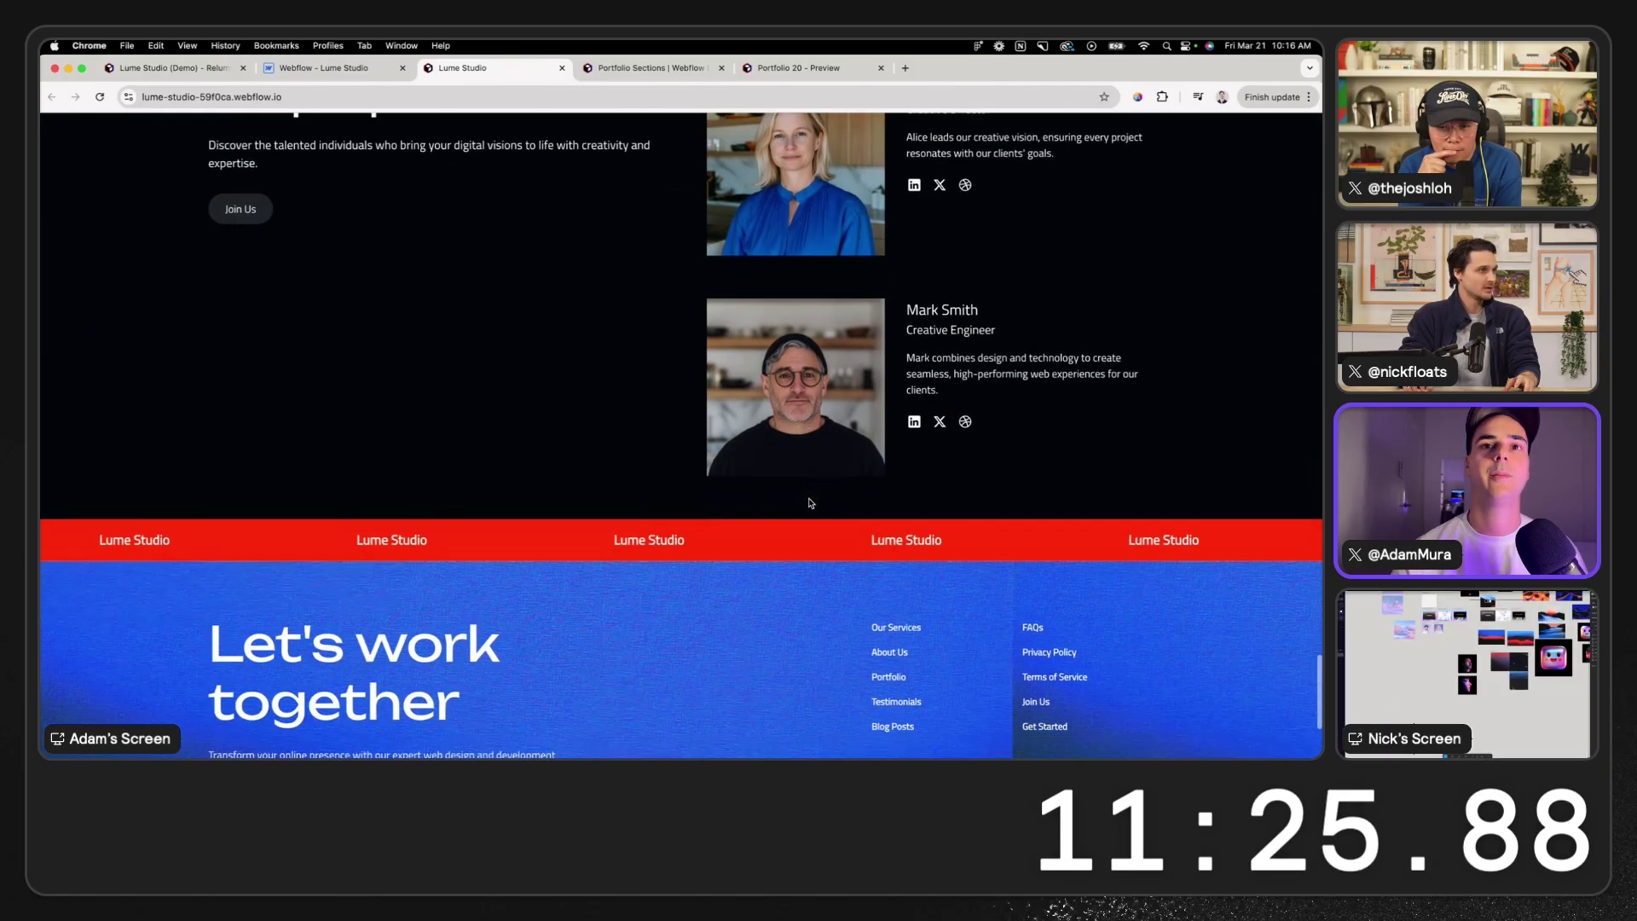
scroll(813, 486, up, 15)
scroll(810, 503, up, 5)
scroll(739, 505, down, 1)
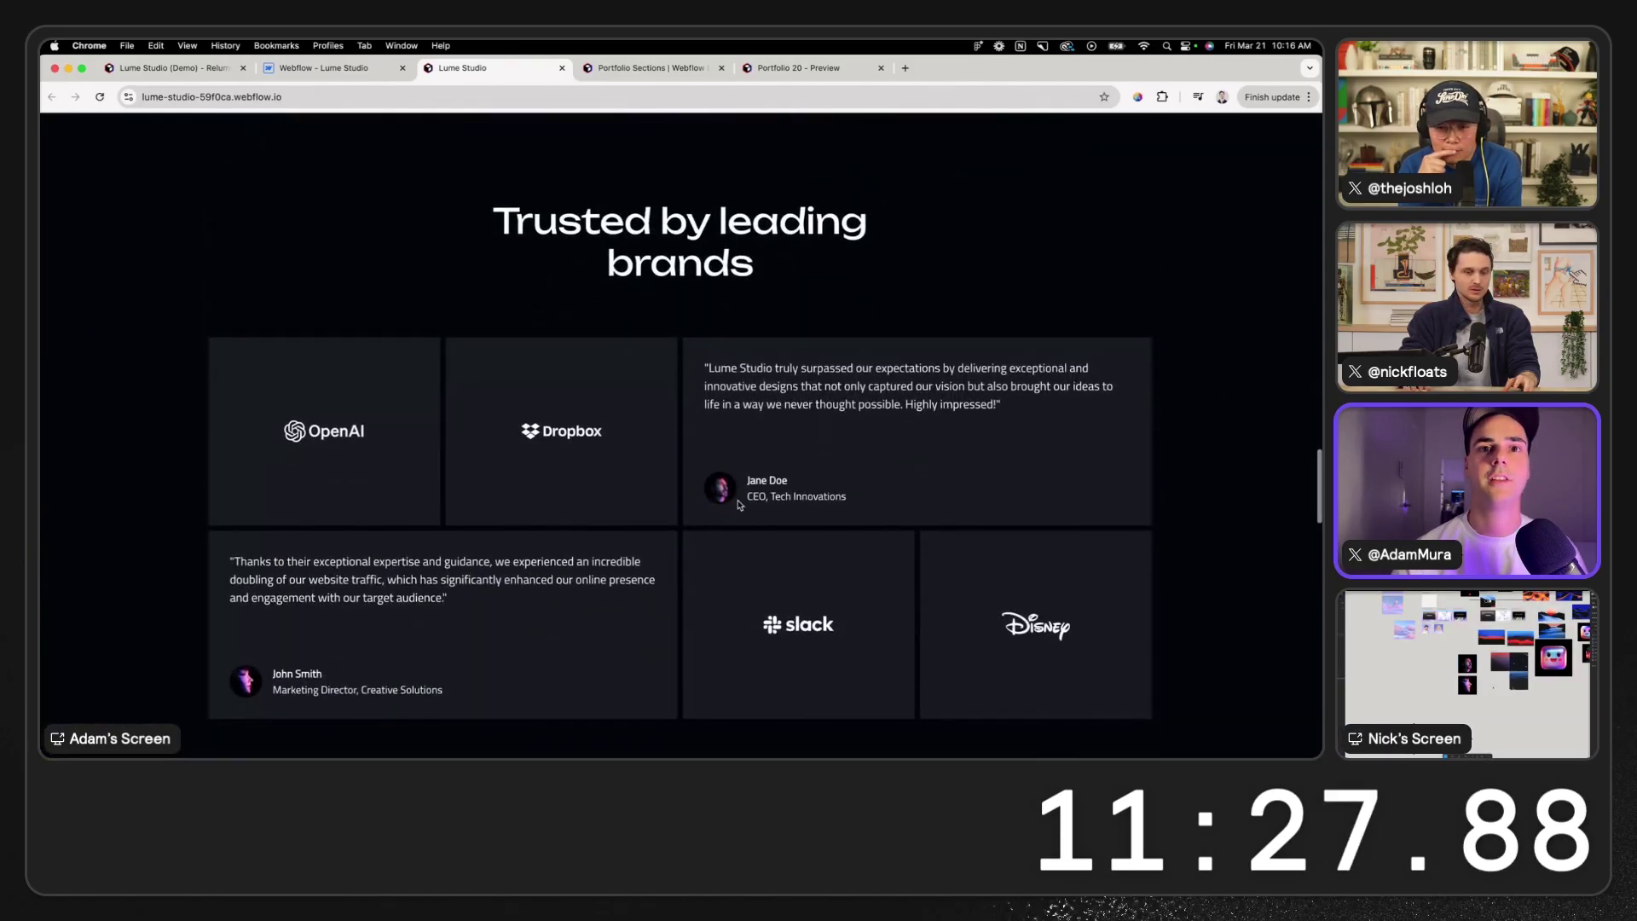
scroll(879, 388, down, 15)
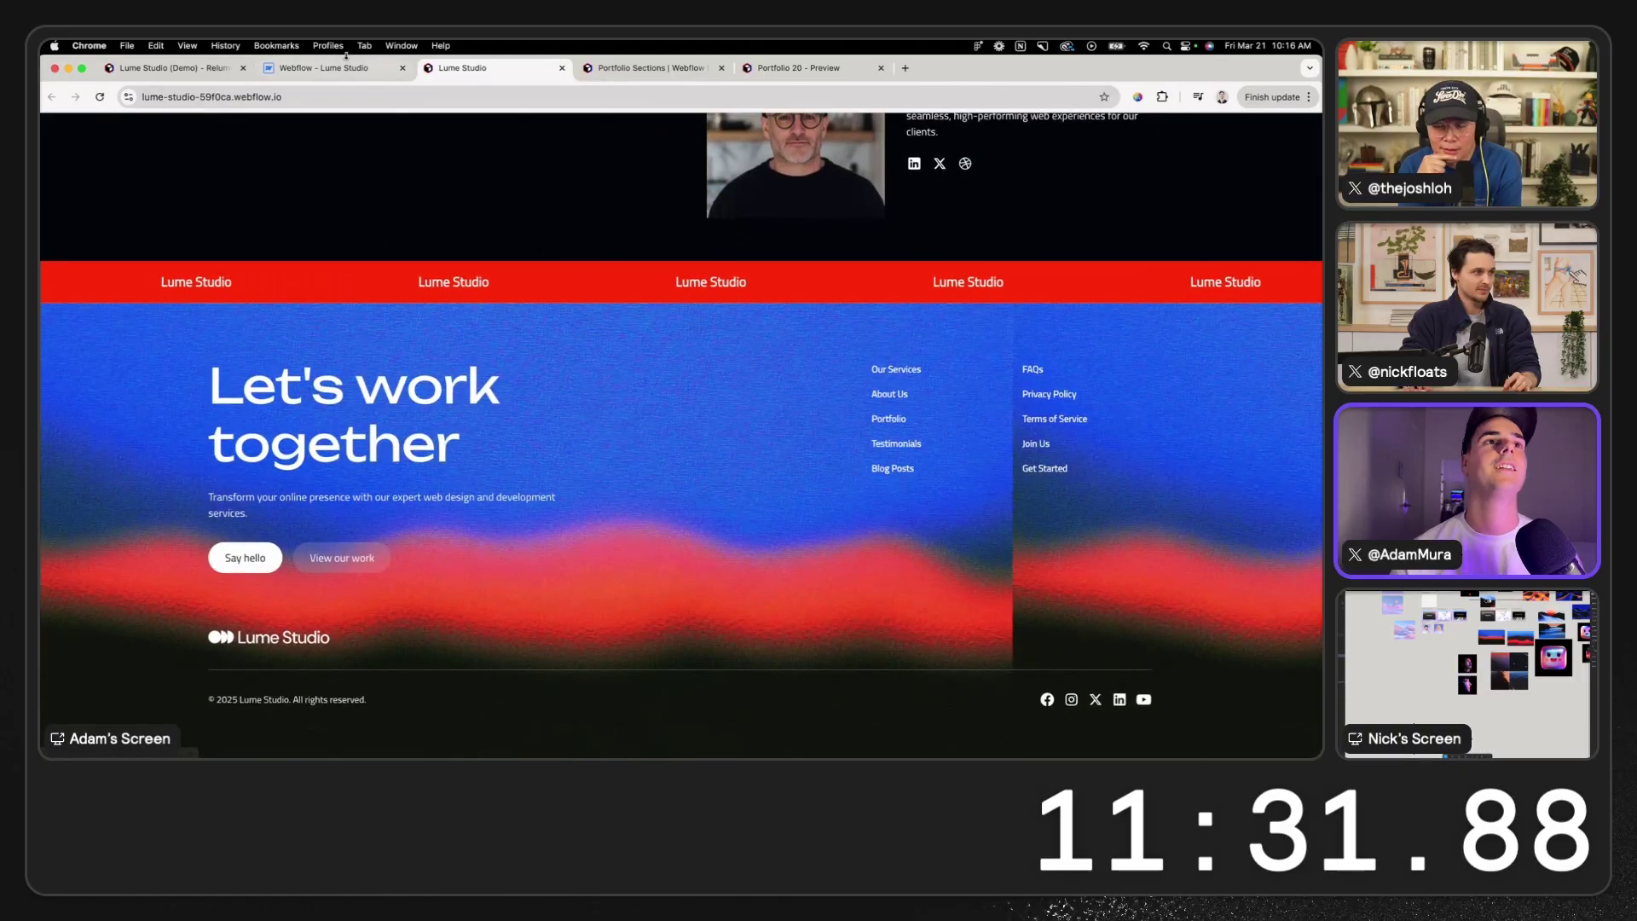
- Return to the Webflow designer, open the Footer component and set the background image size of footer12_component to Cover
click(335, 69)
key(Escape)
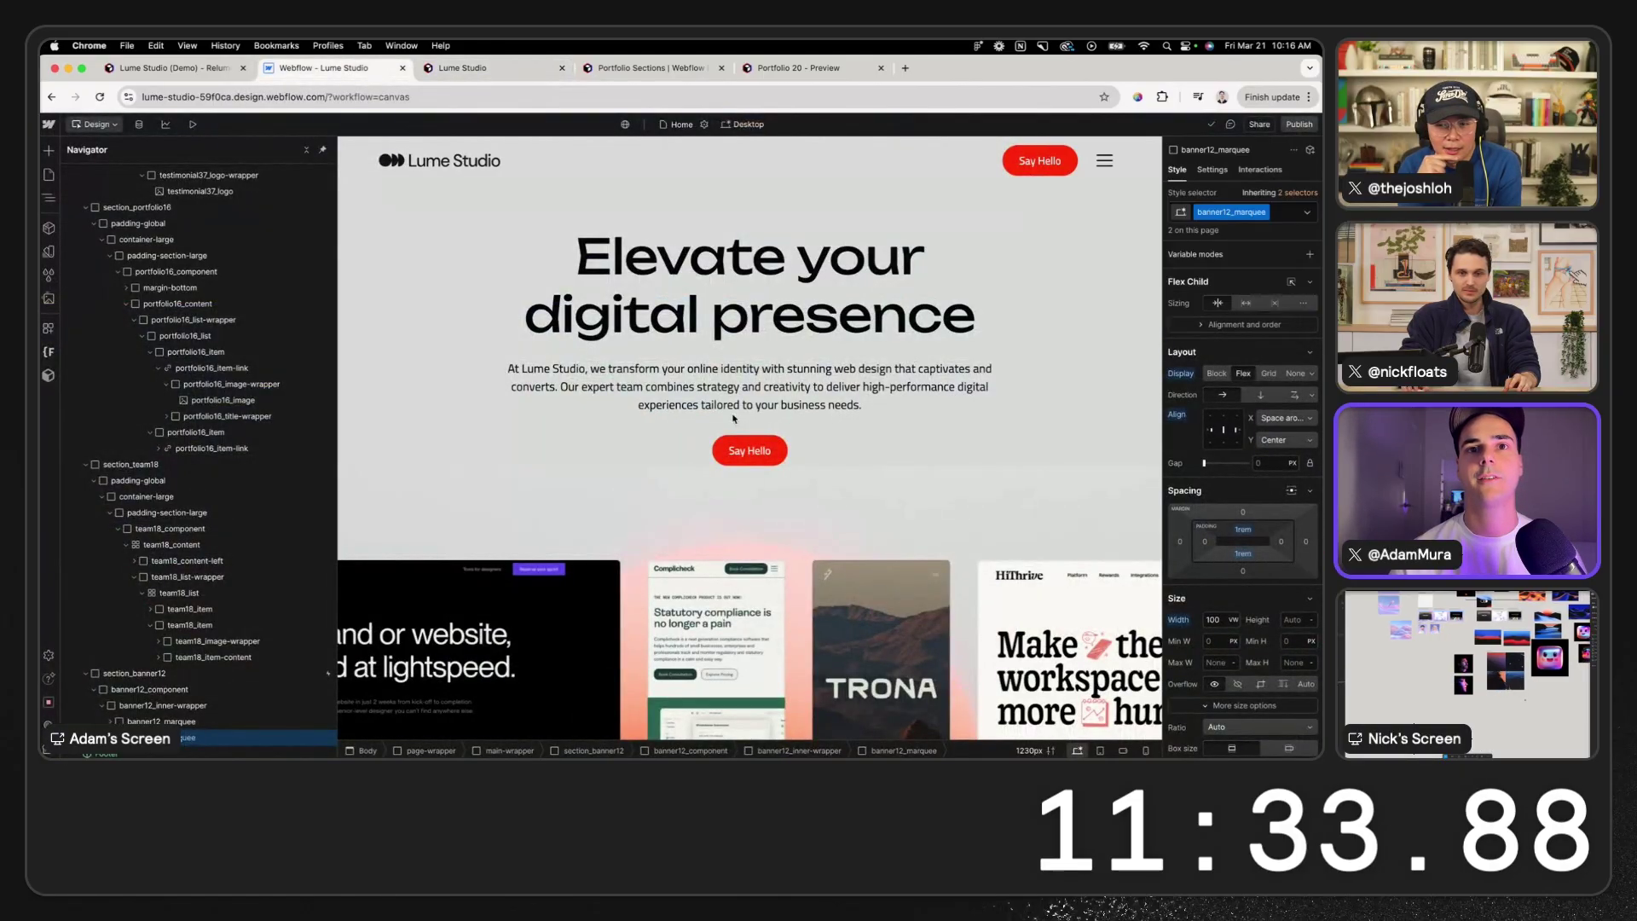
scroll(733, 418, down, 20)
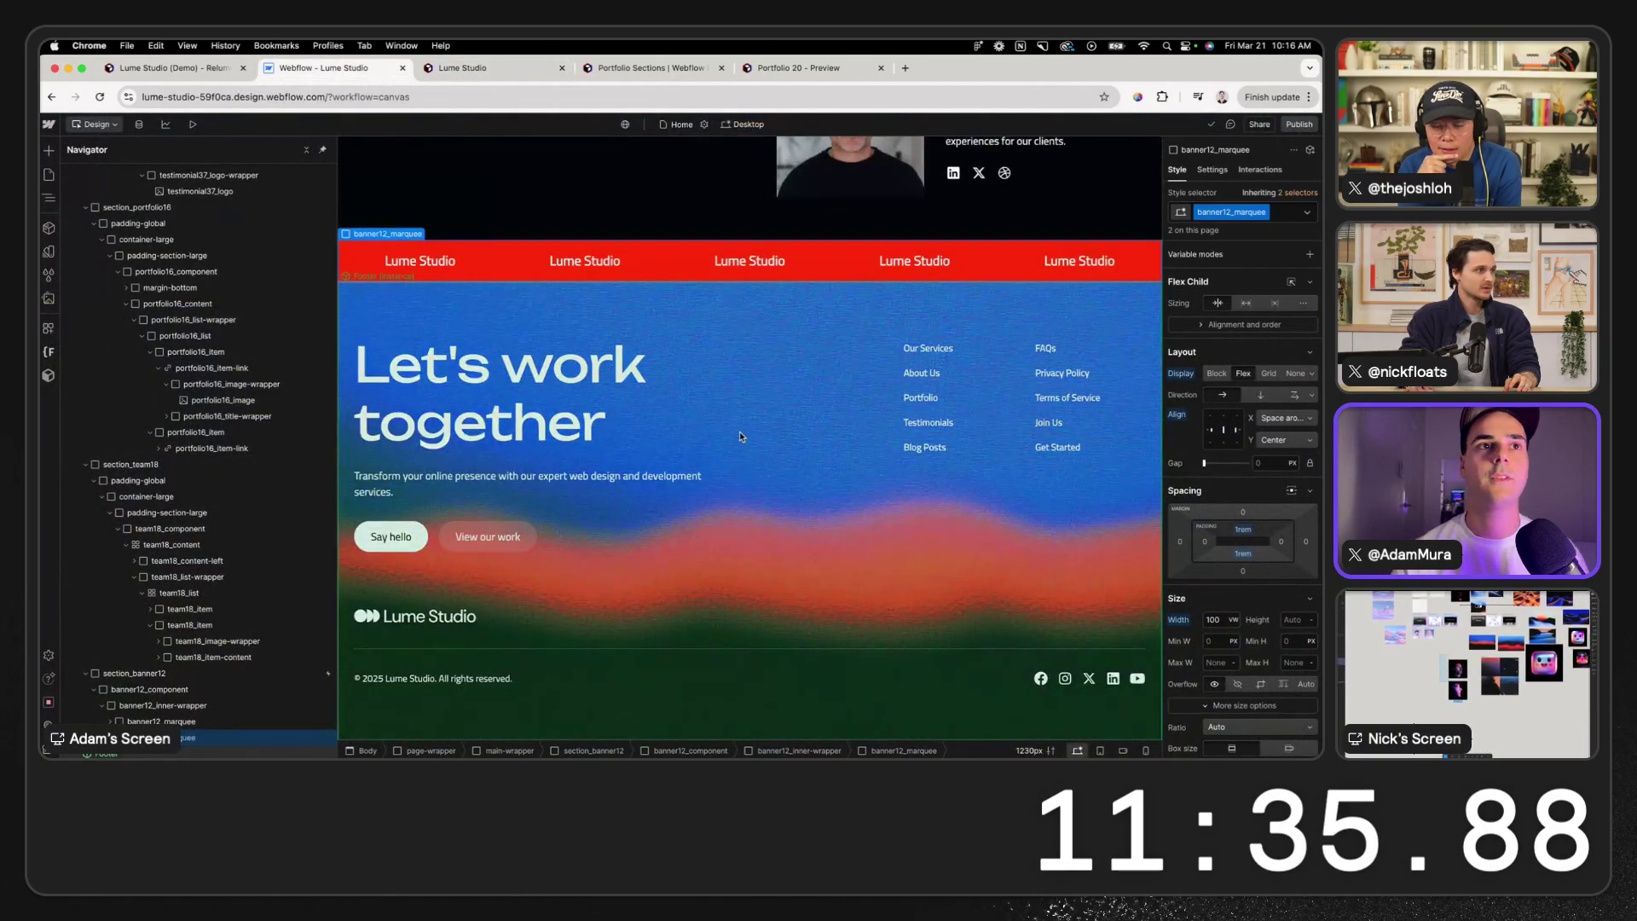
click(405, 285)
click(426, 277)
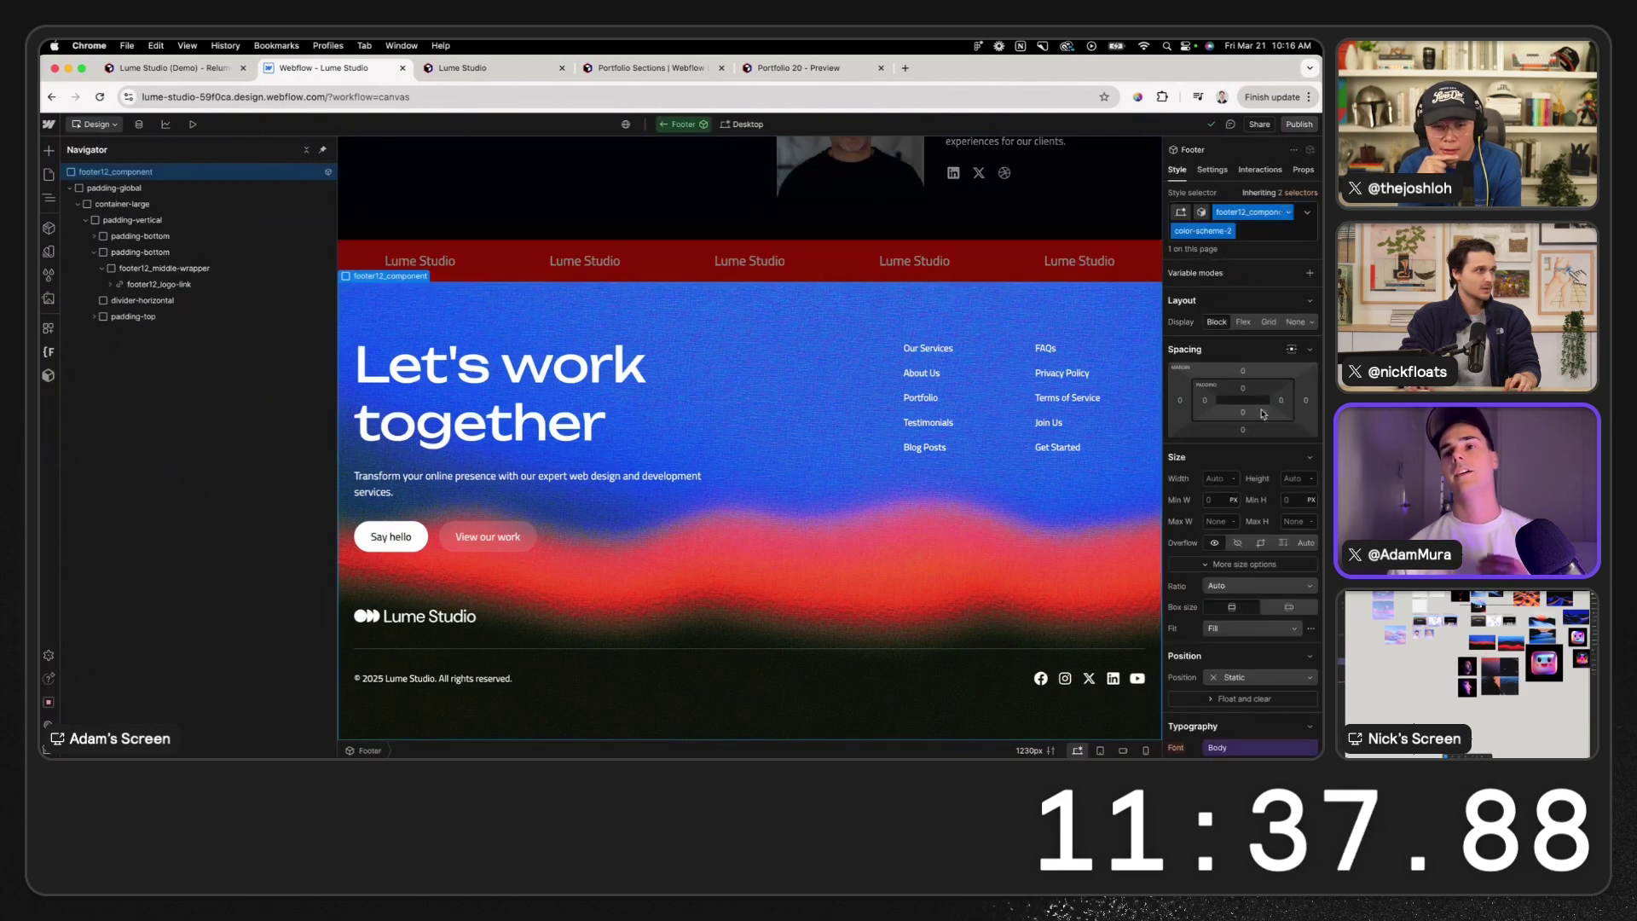
scroll(1263, 415, down, 10)
scroll(1257, 548, up, 4)
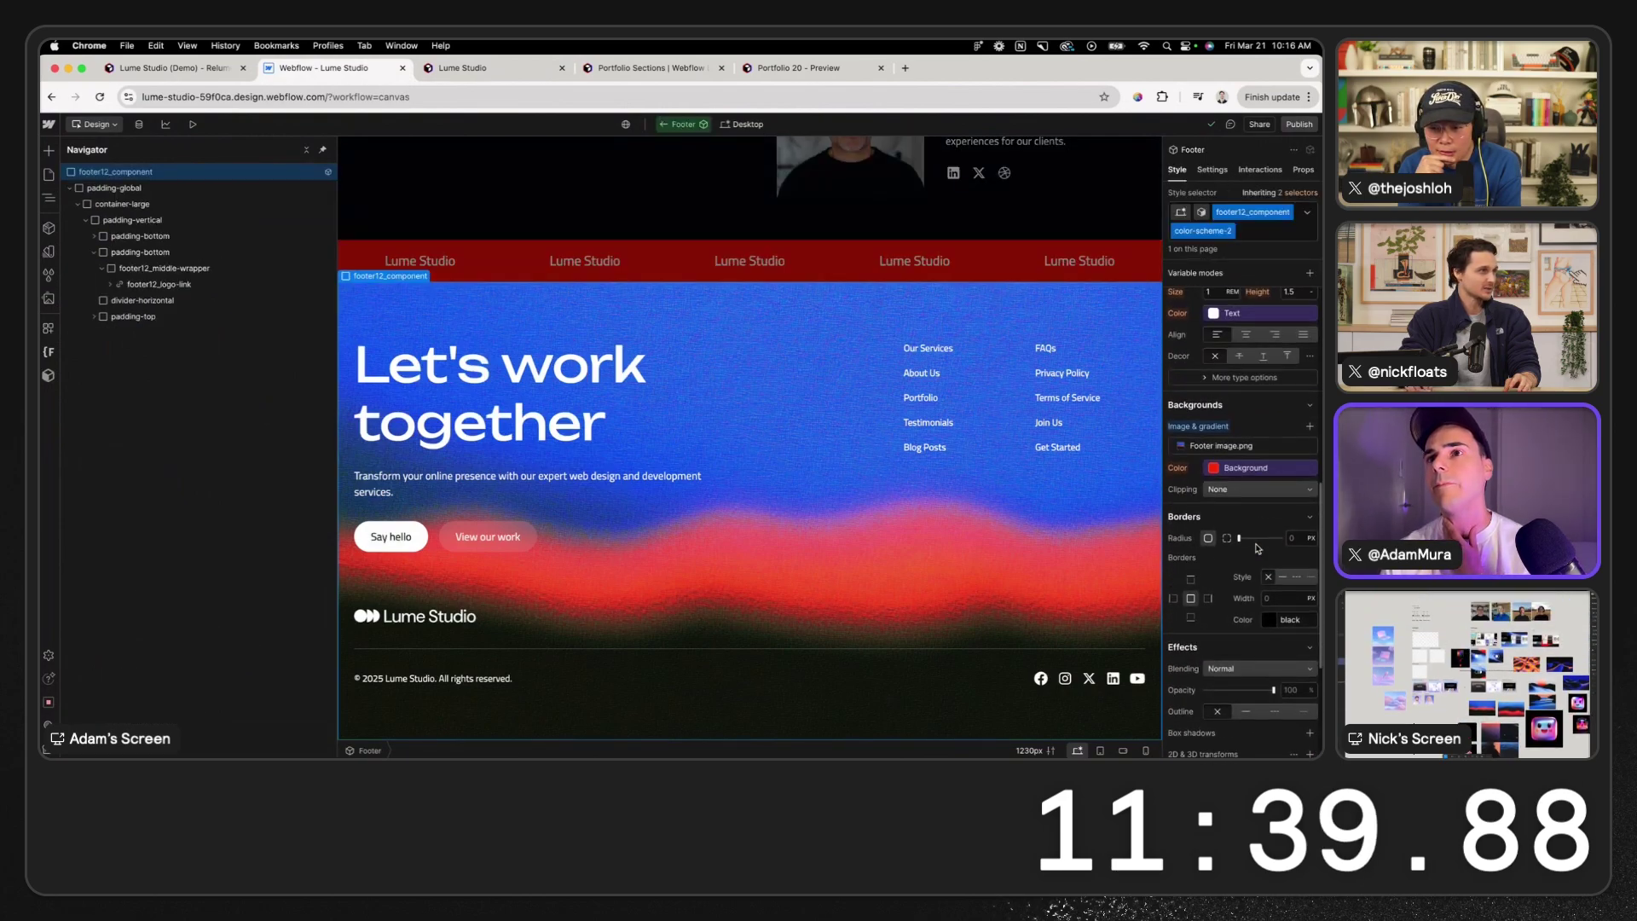
click(1249, 479)
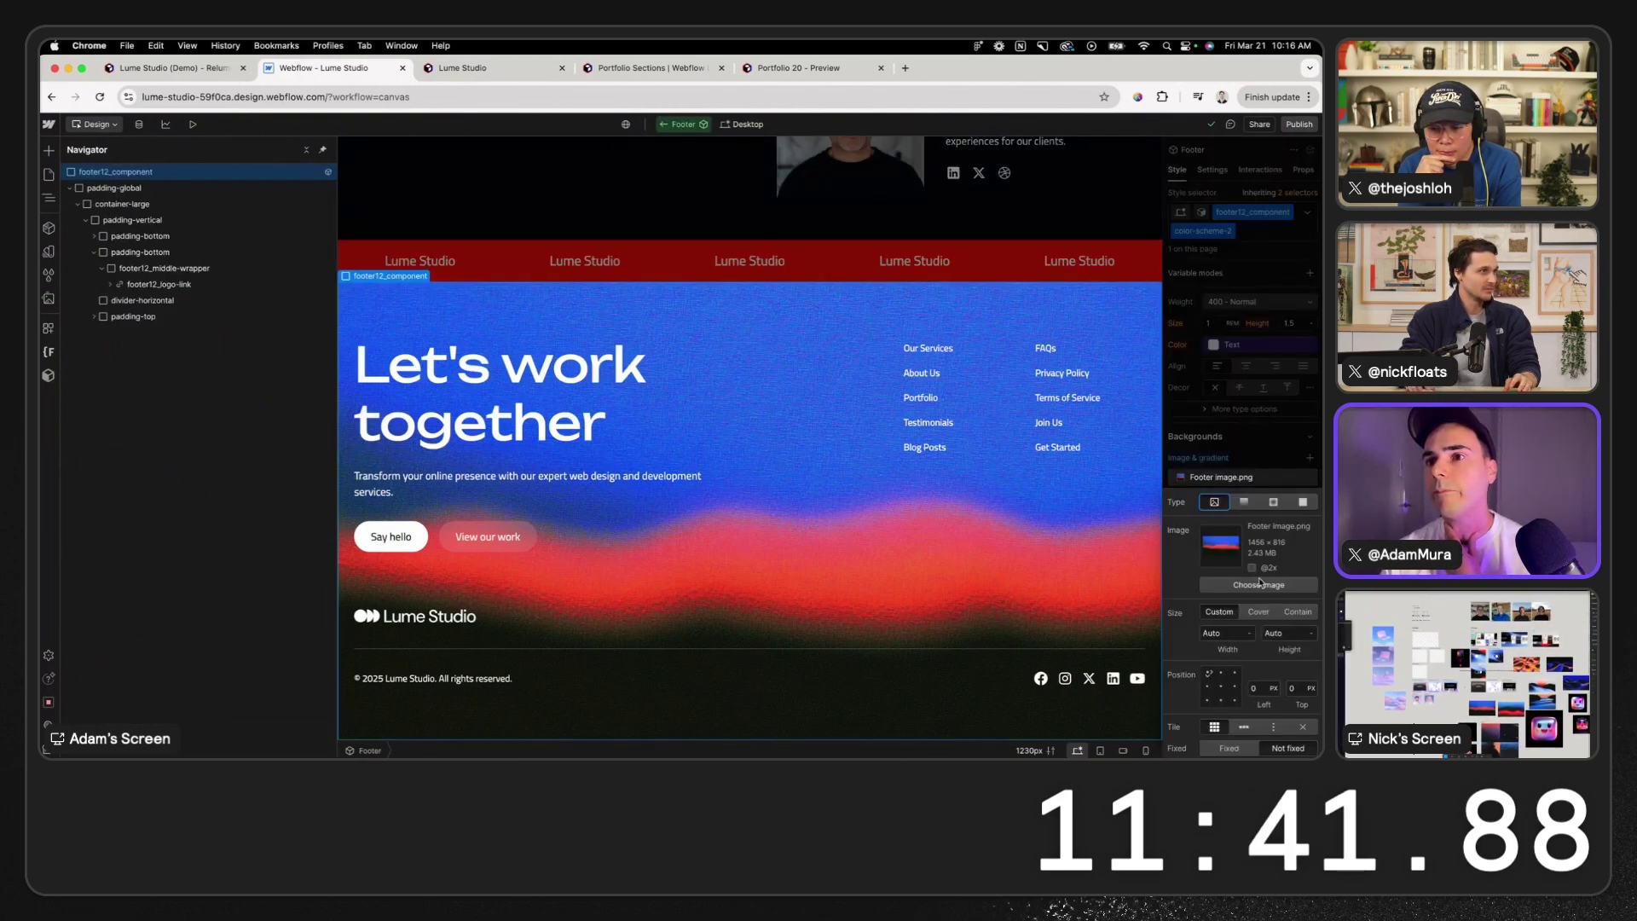
click(1262, 612)
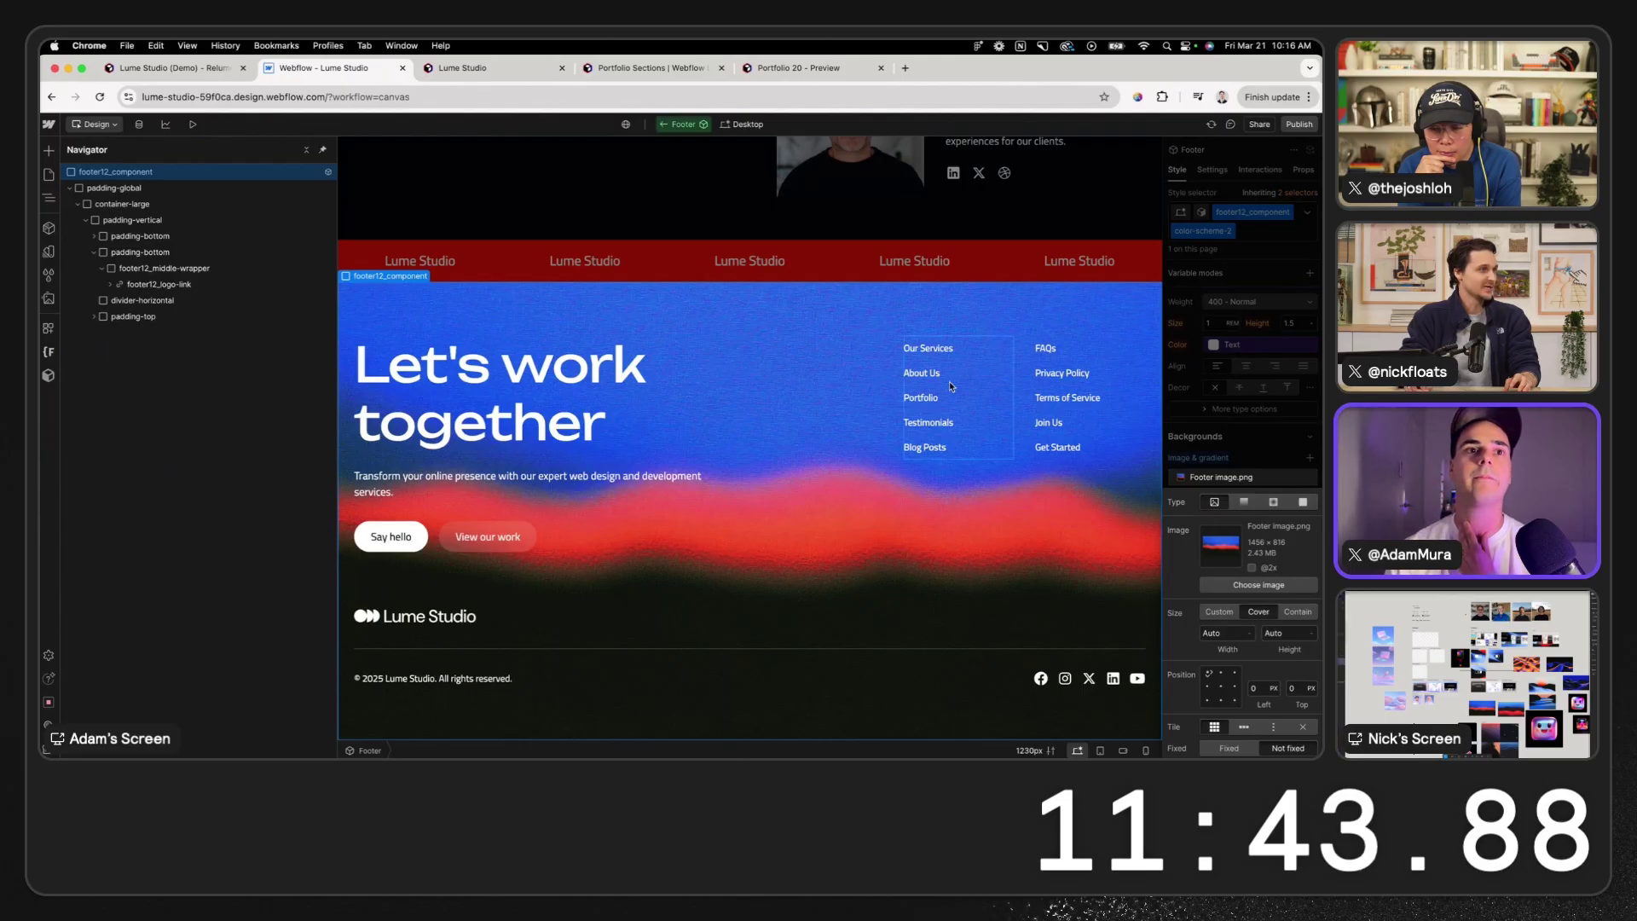
- Switch to the Midjourney image library and open the kitchen headshot of the blonde woman in a blue blouse
scroll(949, 381, up, 10)
scroll(397, 220, down, 2)
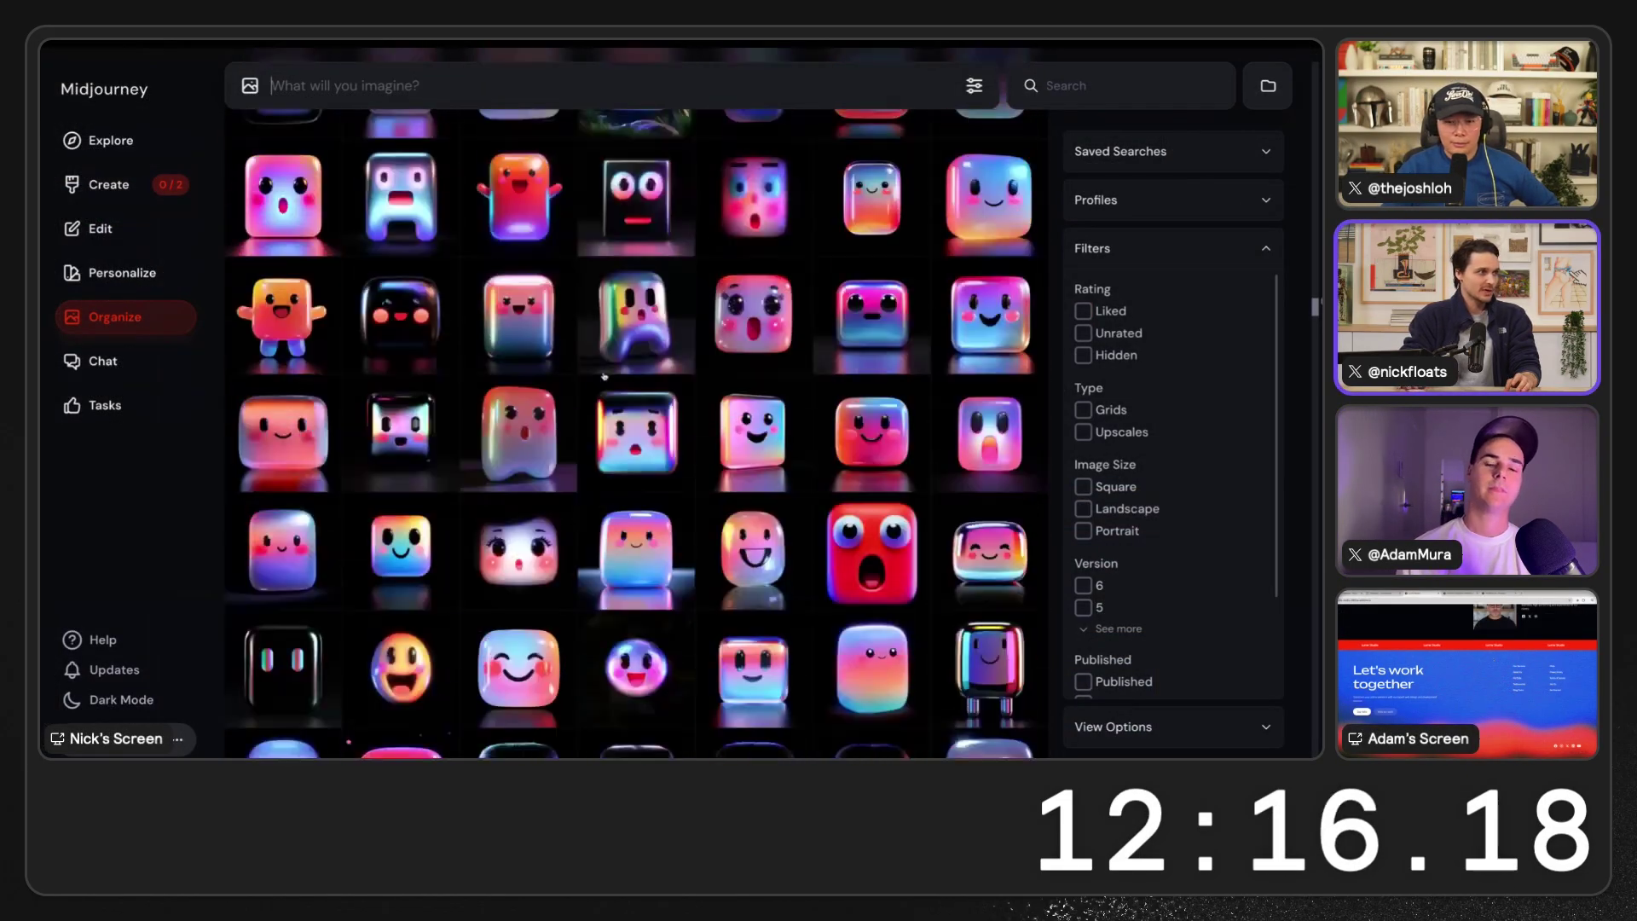
scroll(604, 376, up, 10)
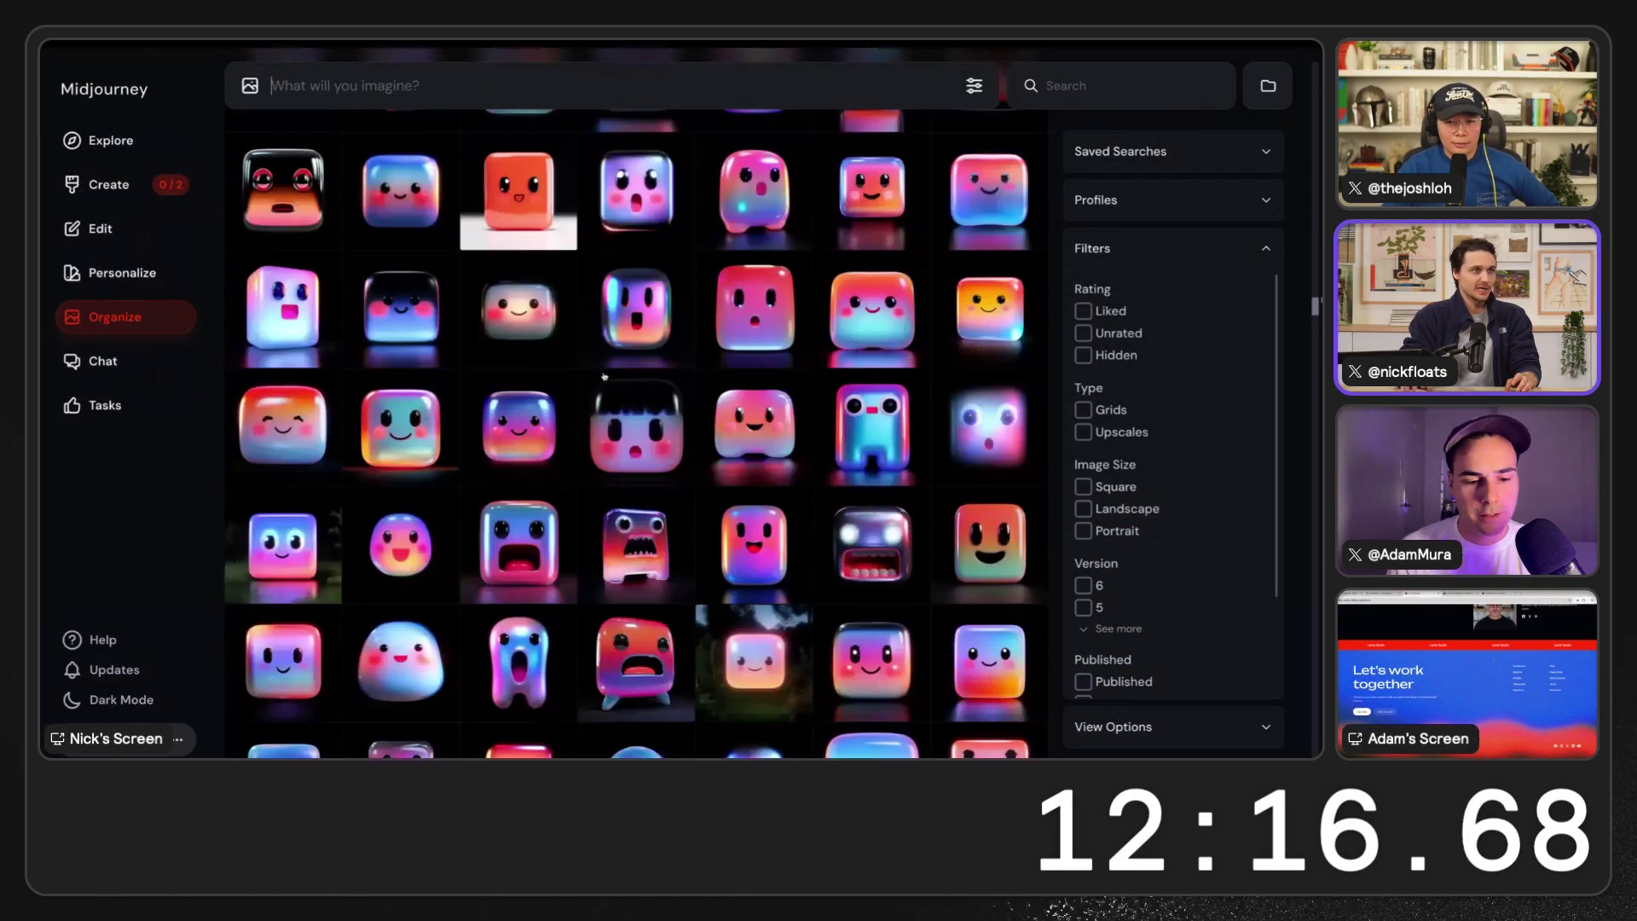
drag(1315, 256, 1318, 53)
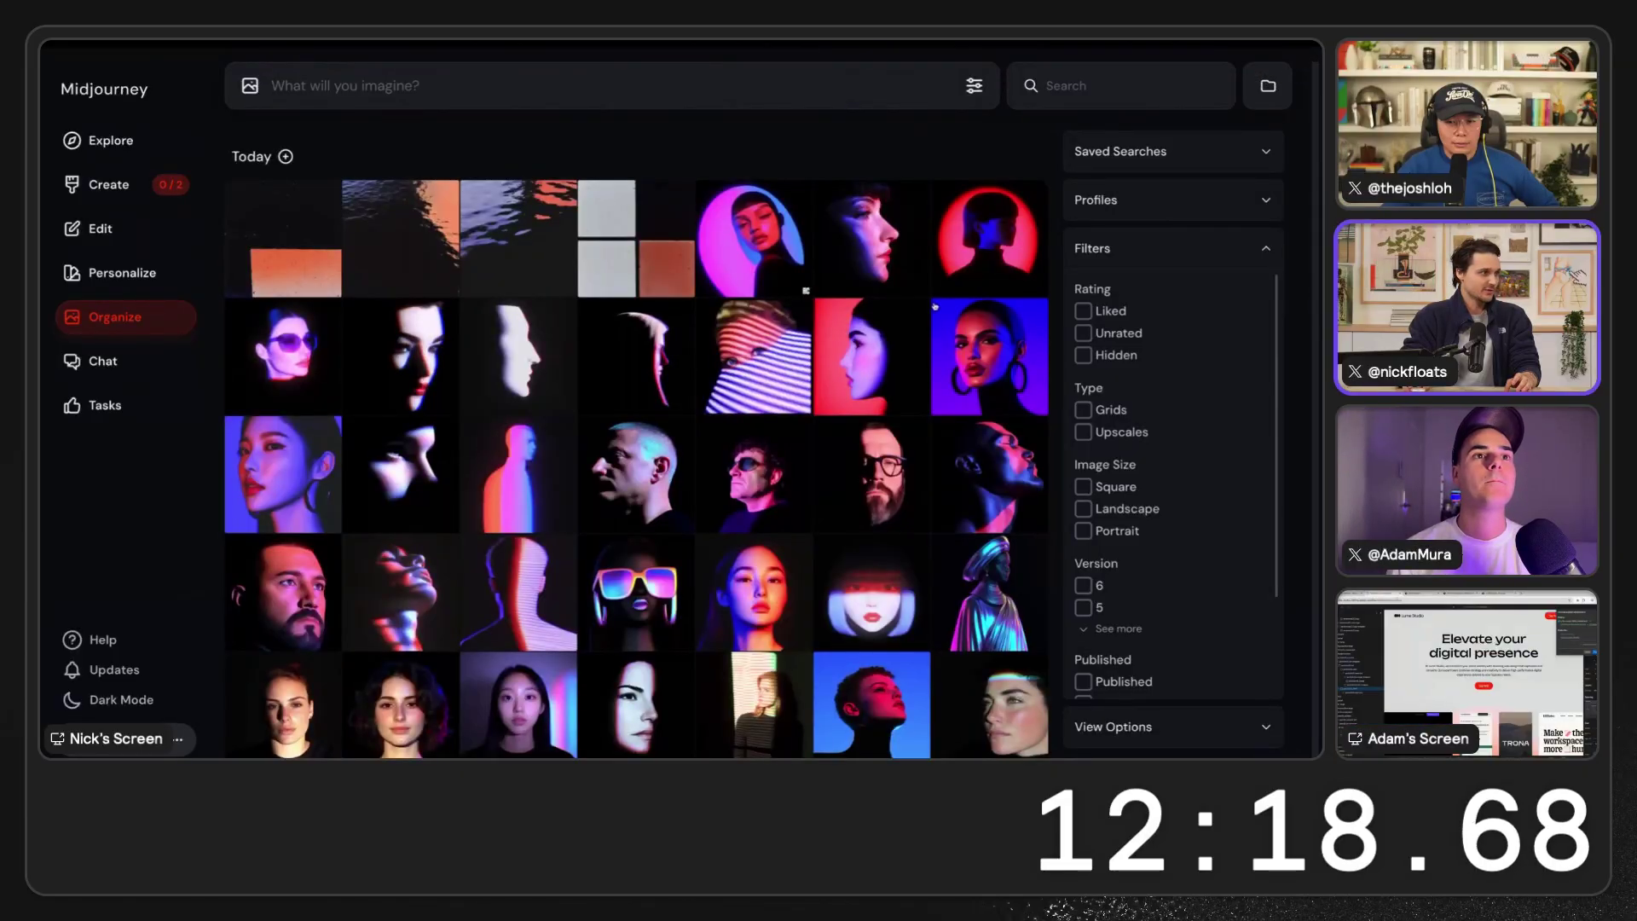
scroll(796, 317, down, 10)
scroll(795, 316, down, 10)
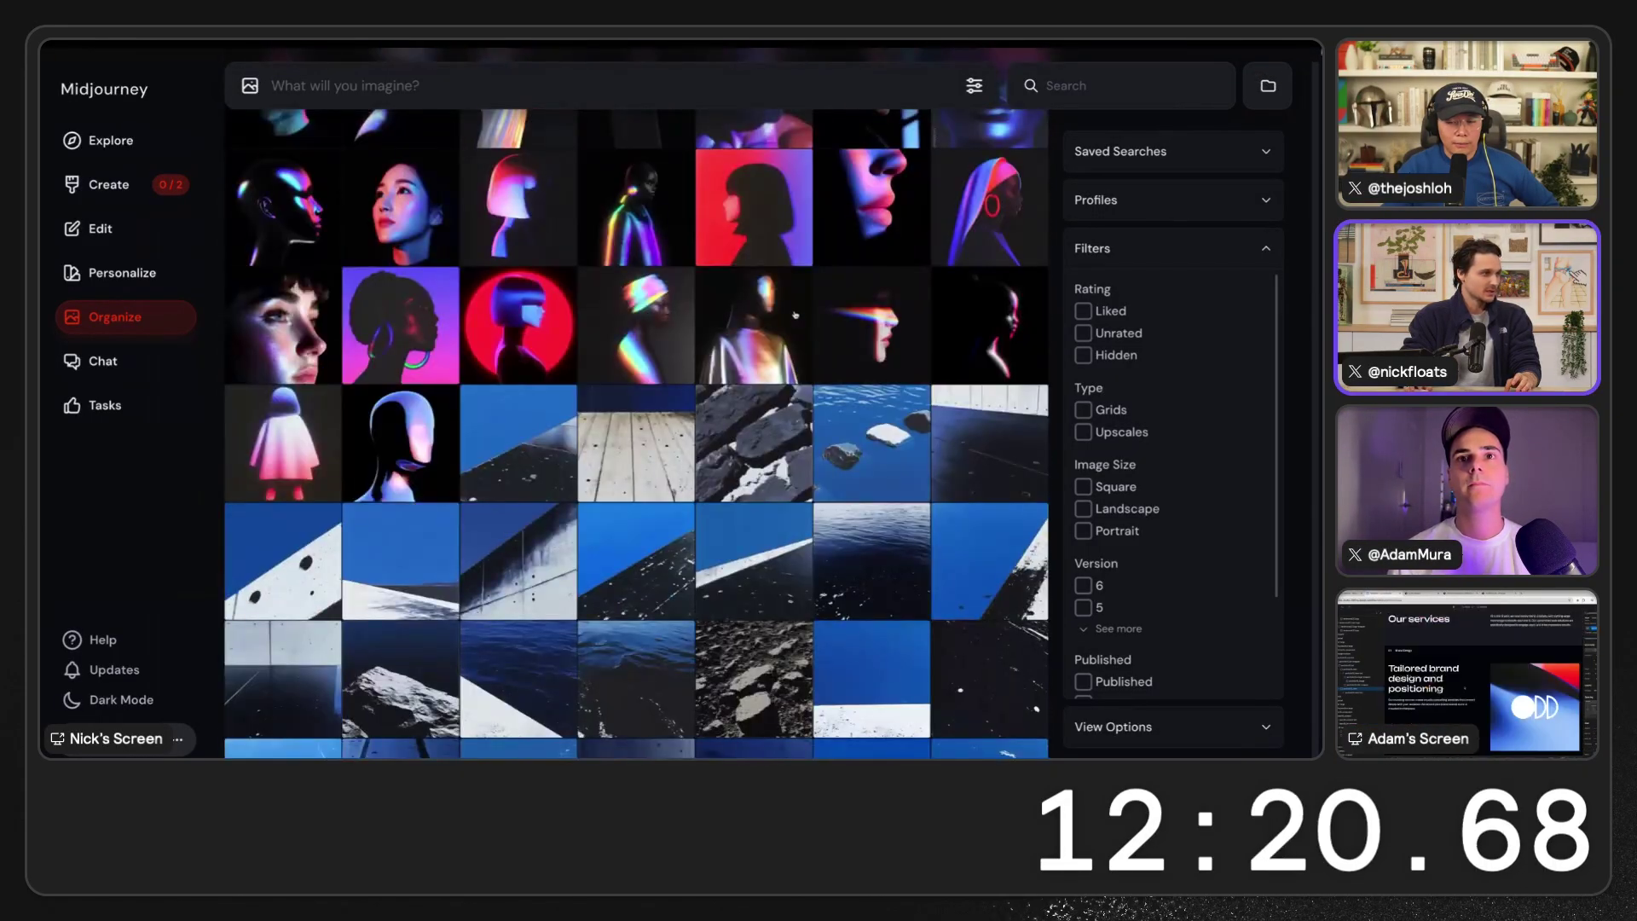
scroll(795, 312, down, 10)
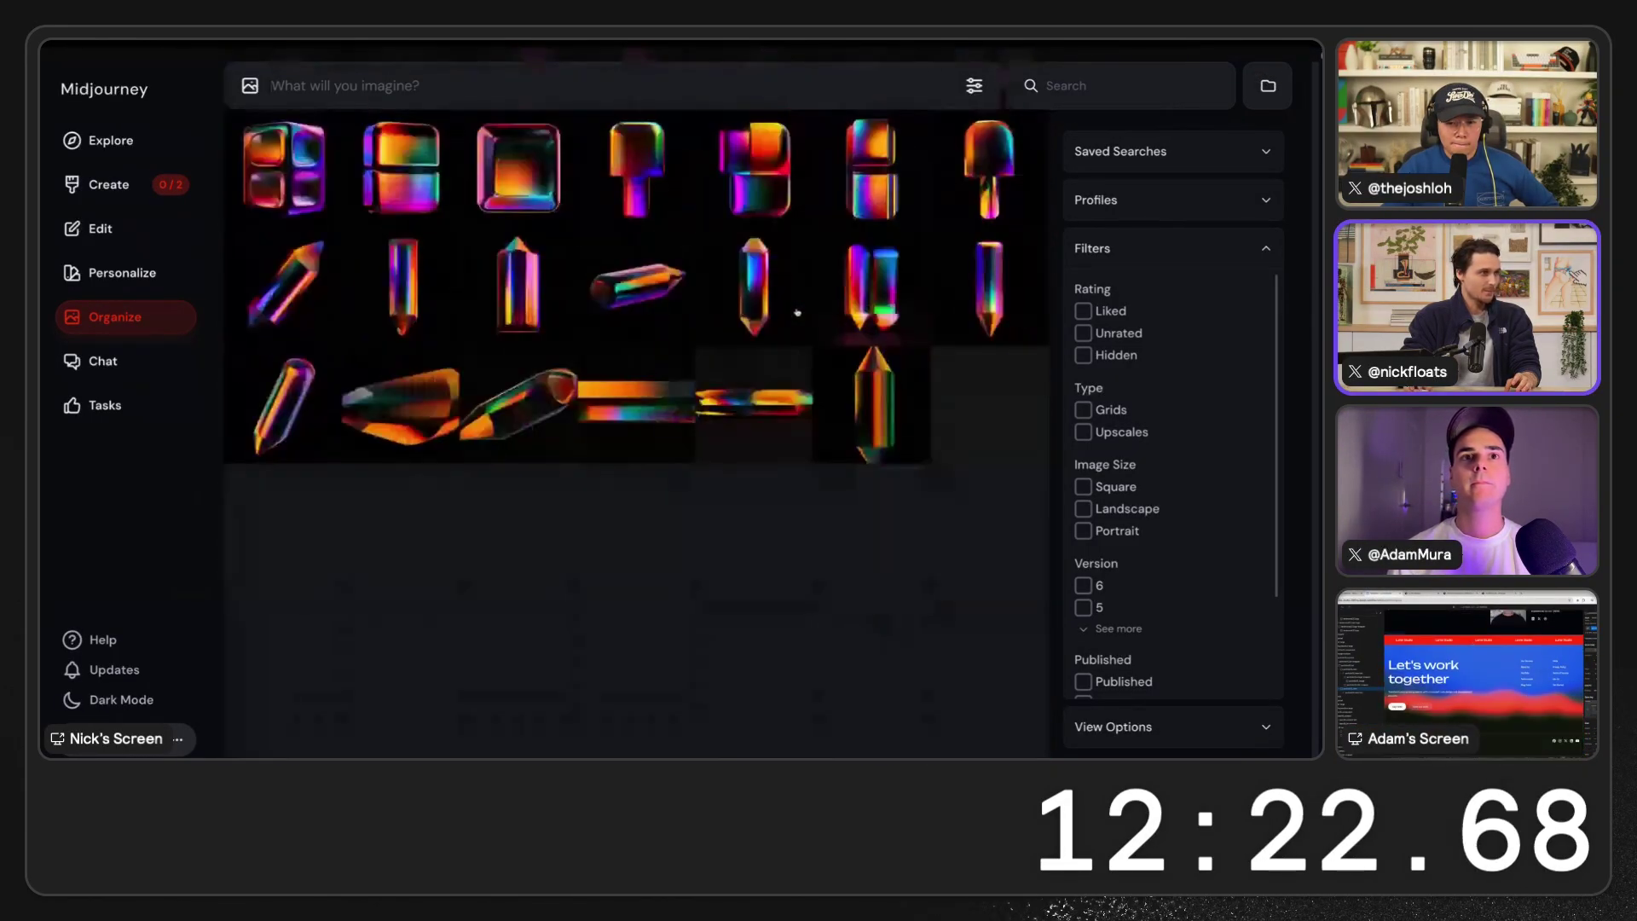
scroll(798, 315, down, 10)
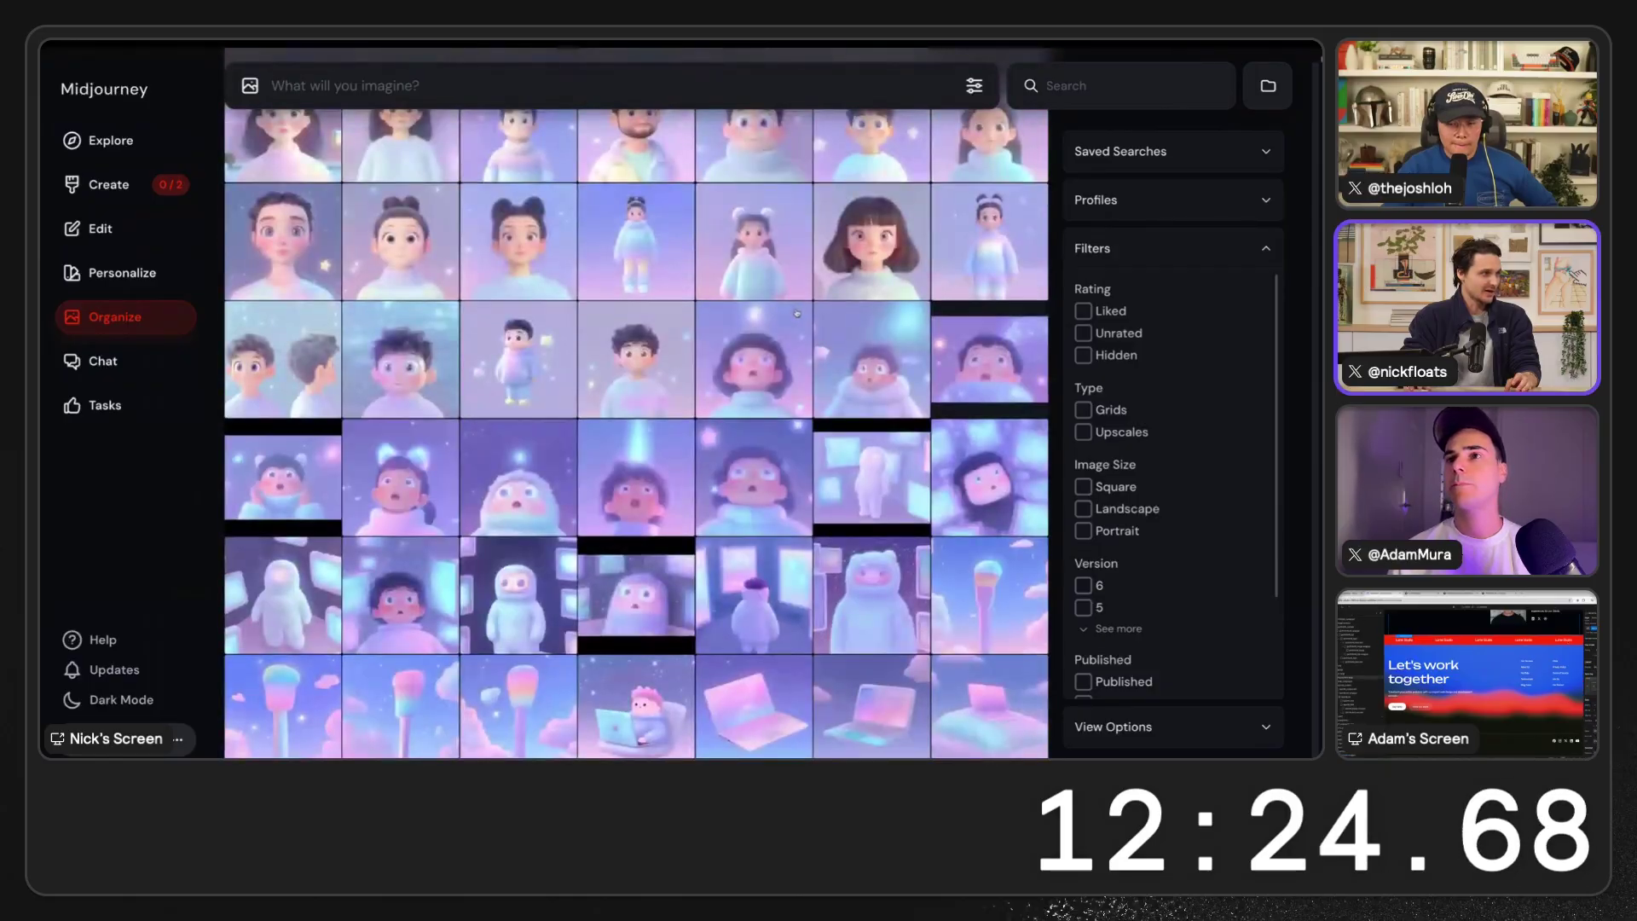
scroll(797, 312, down, 10)
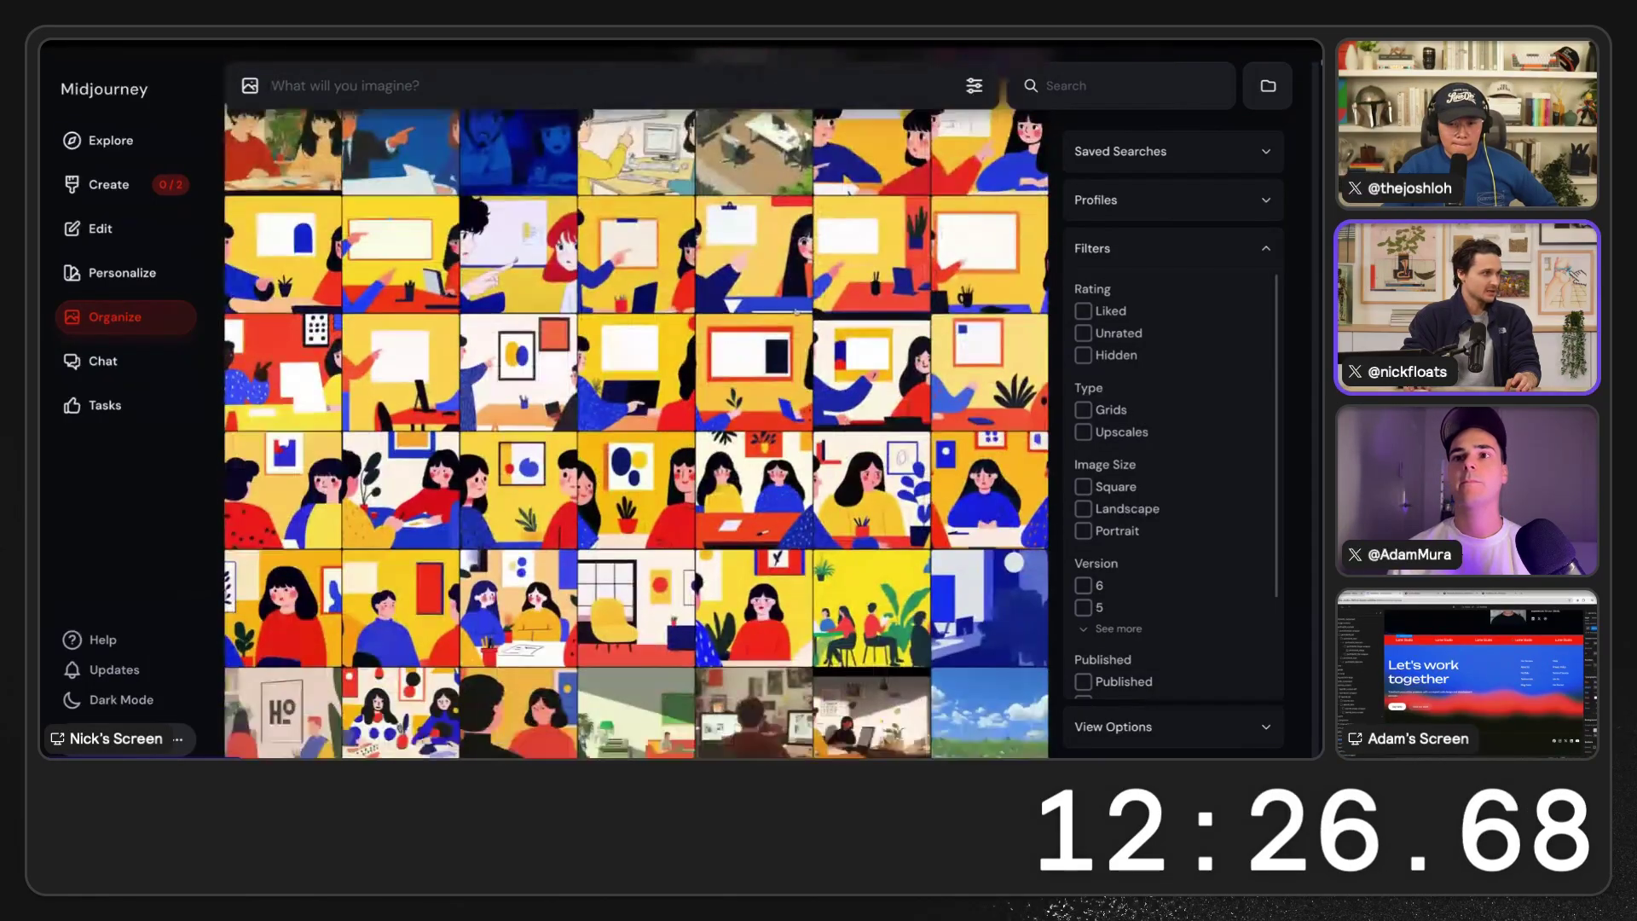
scroll(751, 298, up, 3)
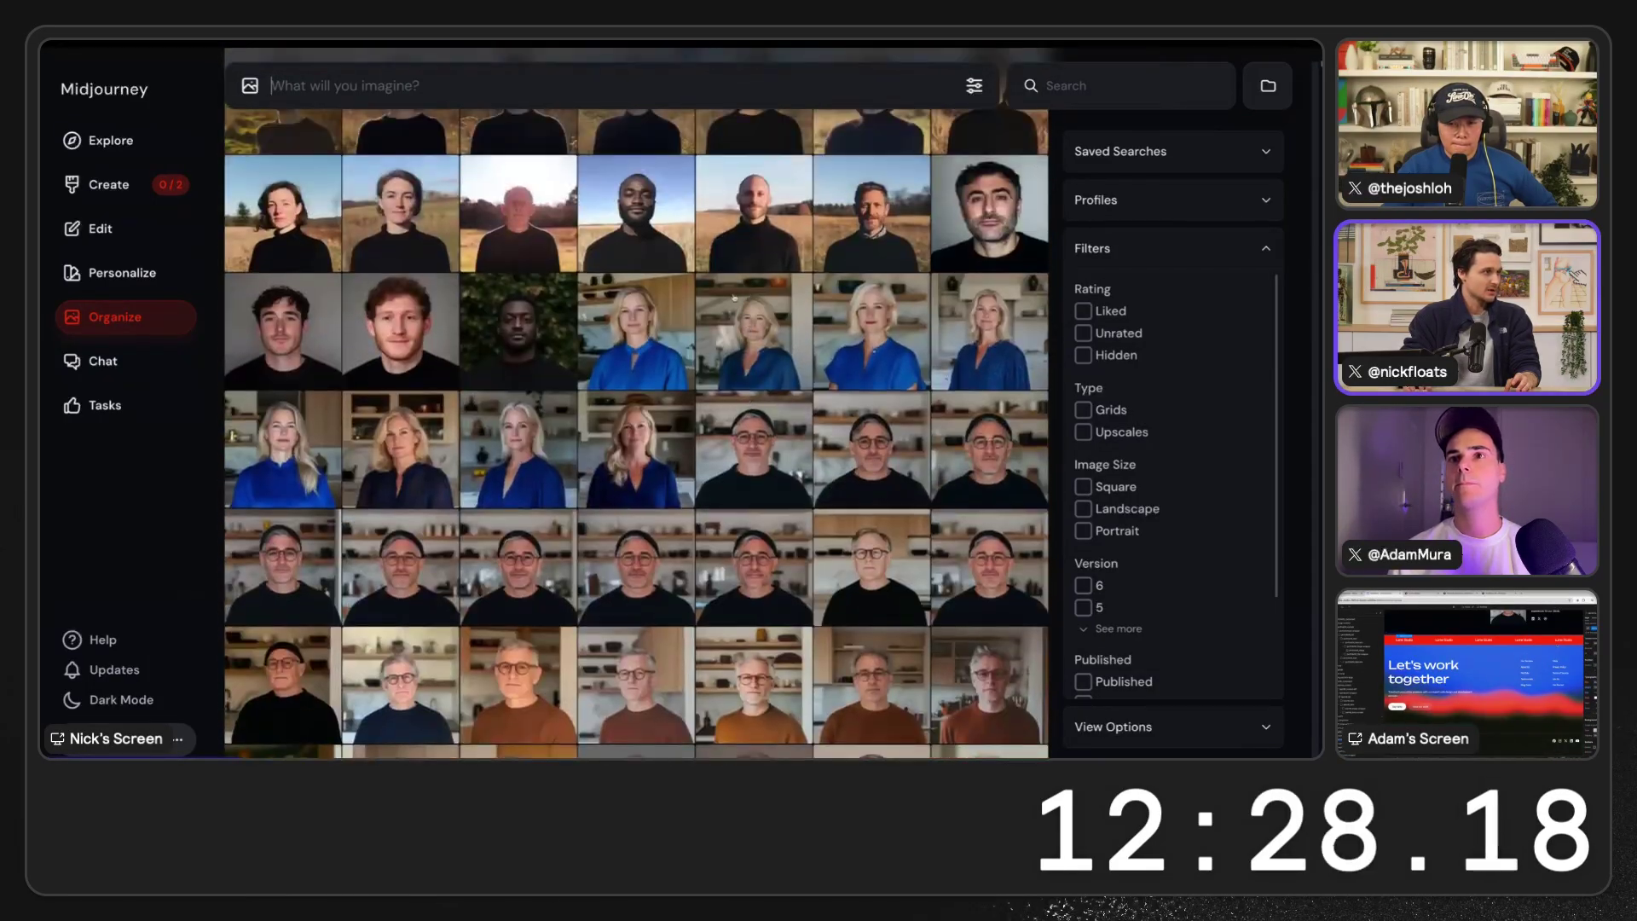
click(650, 323)
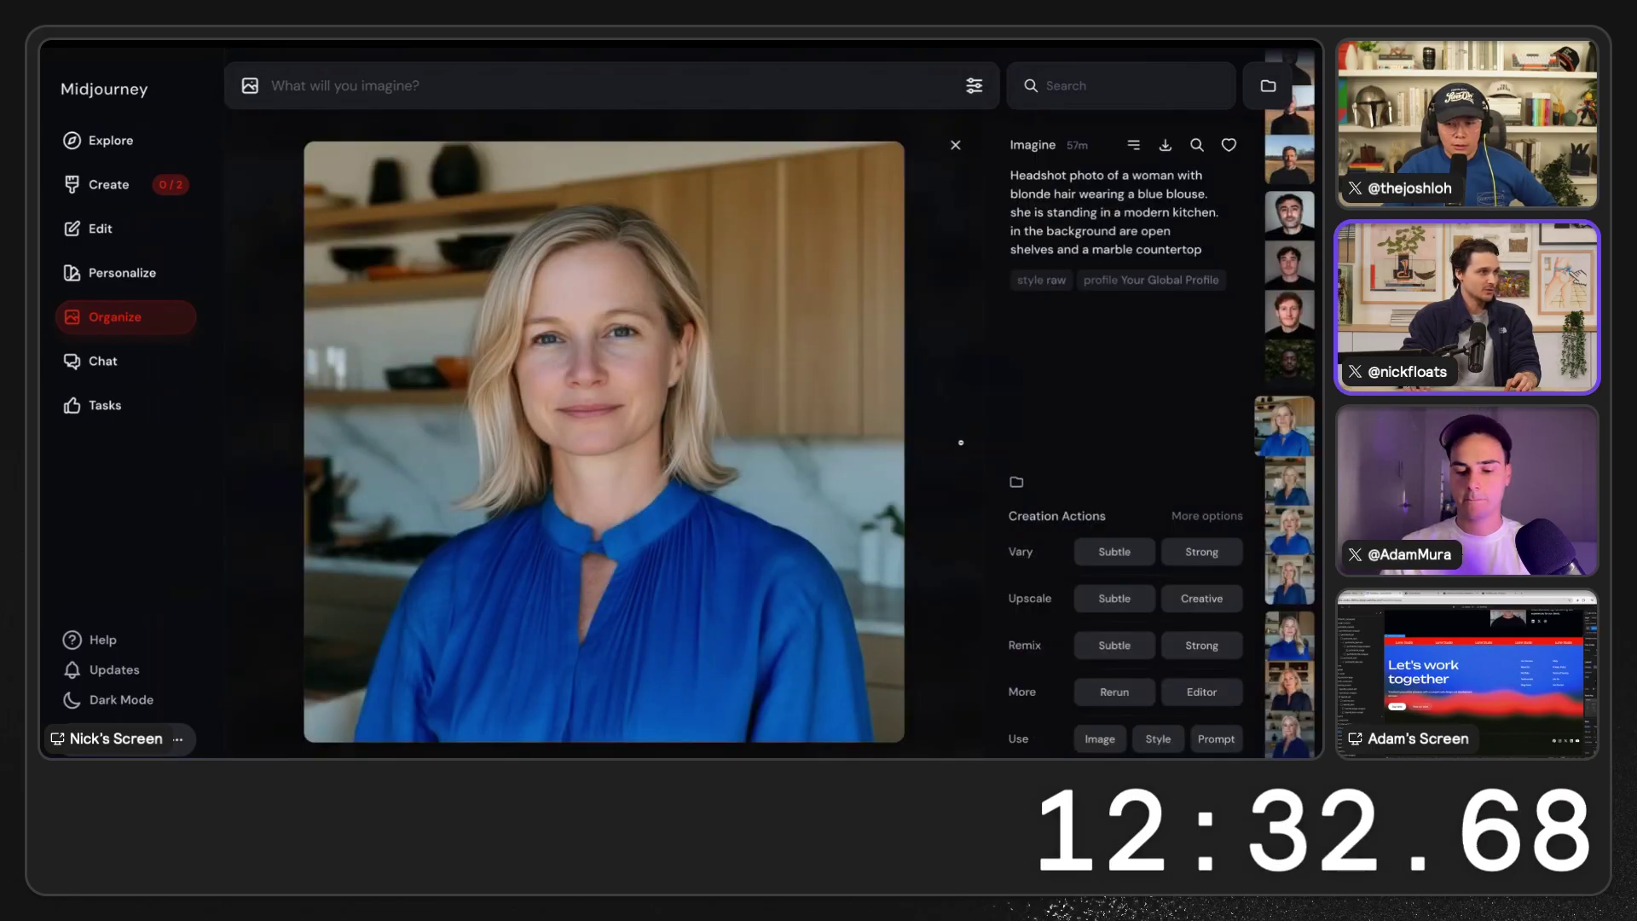
click(961, 442)
click(656, 327)
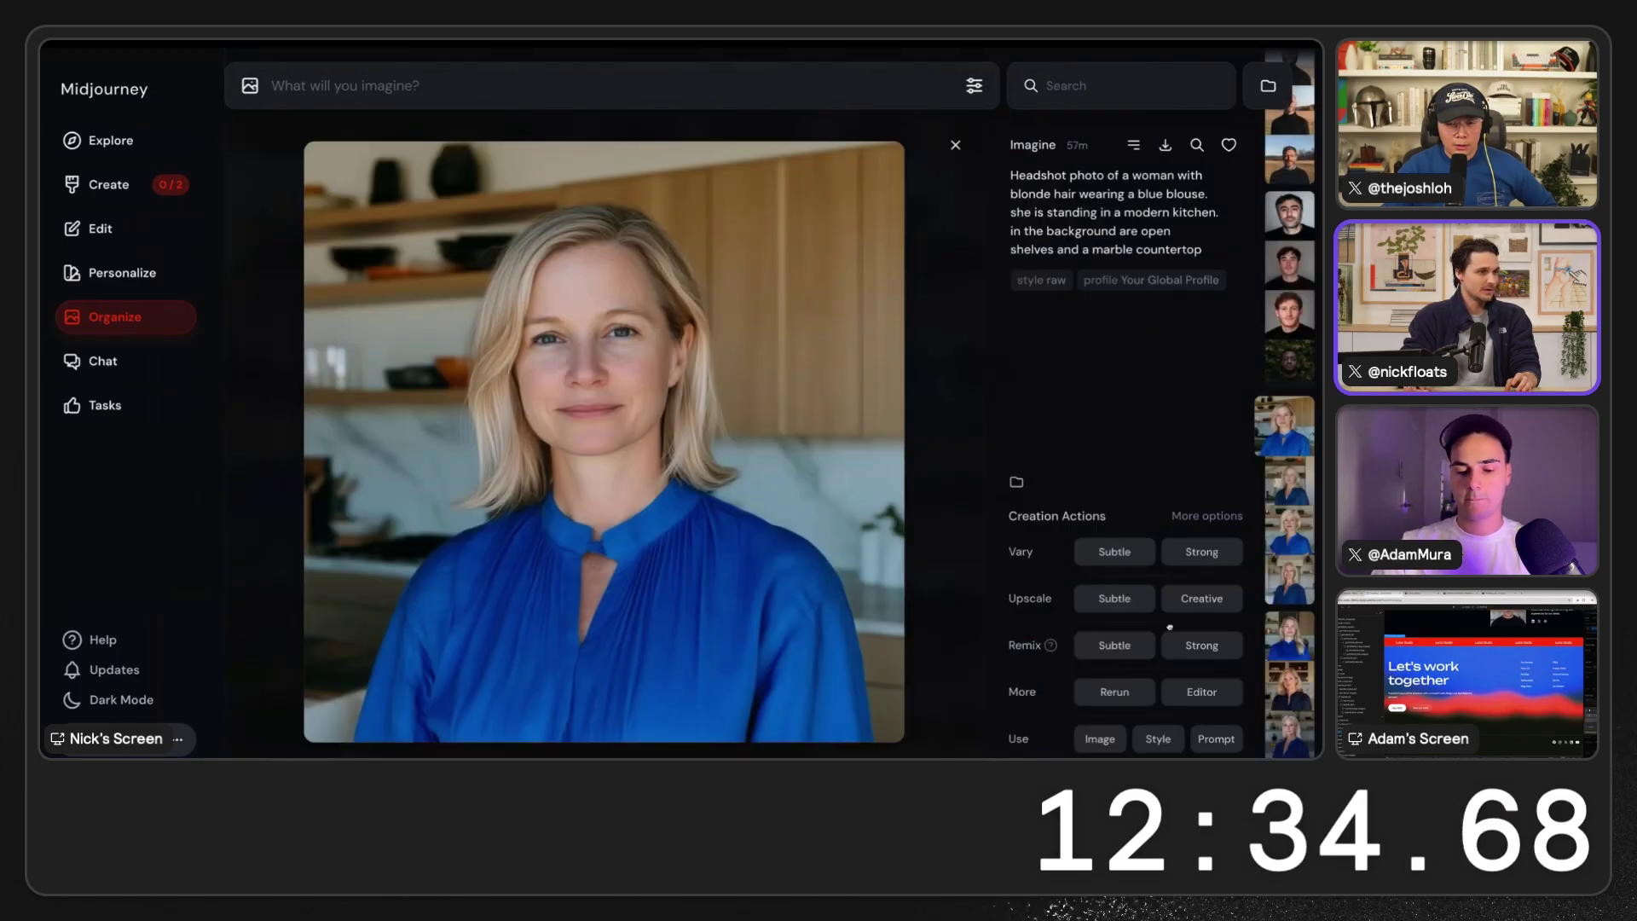
- Open the headshot in the full editor and request a suggested prompt for it in Edit mode
click(1231, 699)
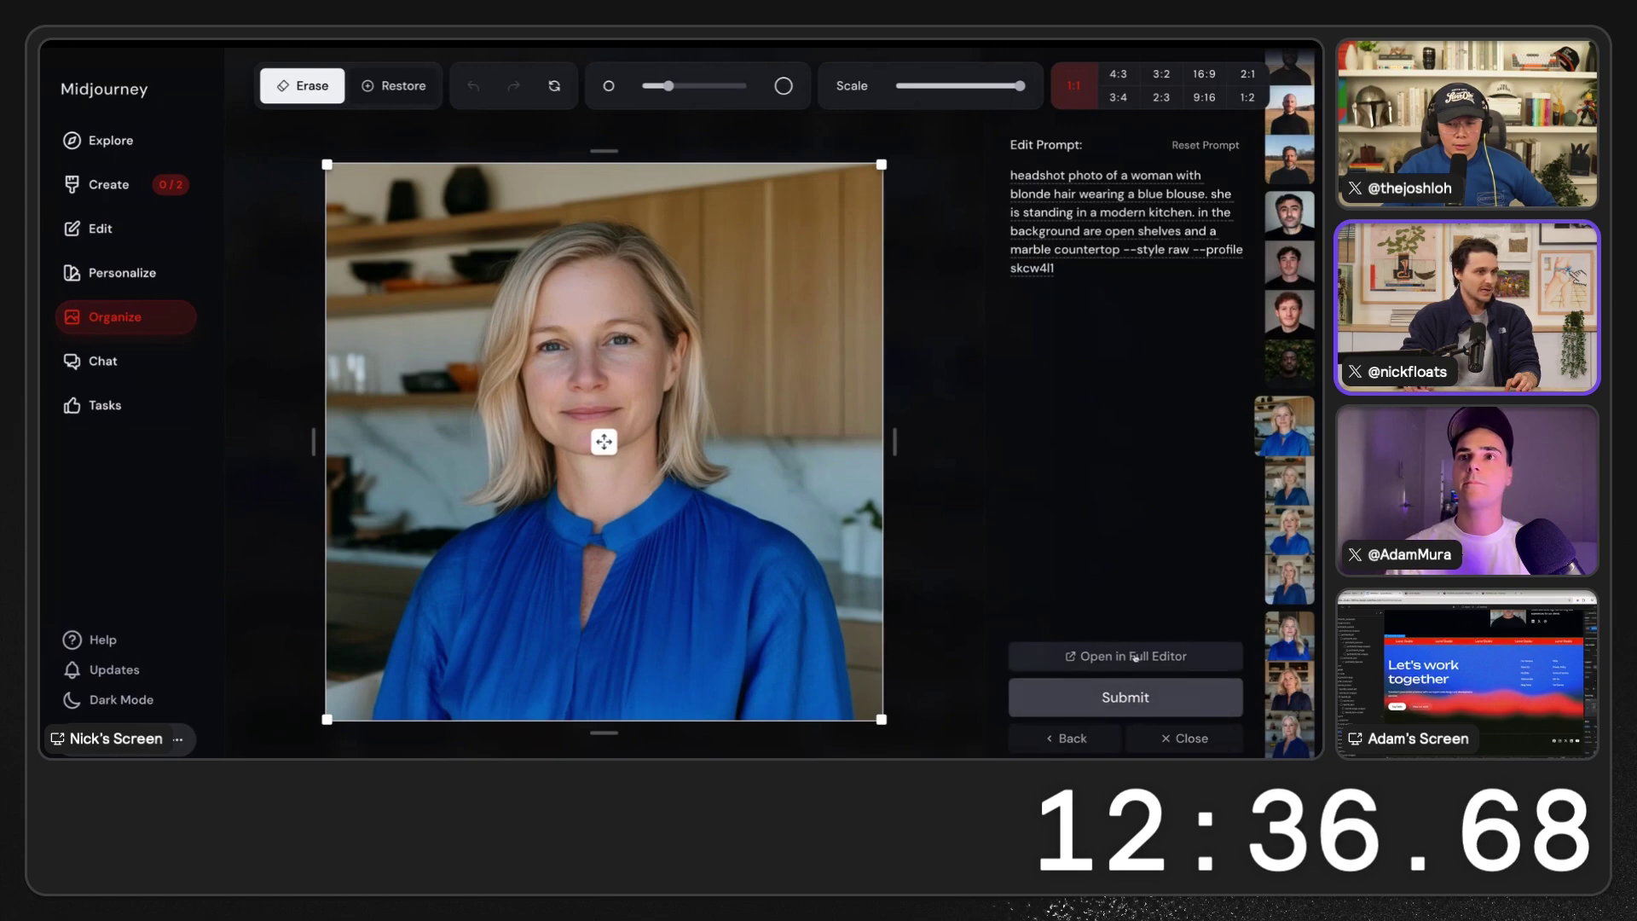
click(1136, 657)
click(291, 81)
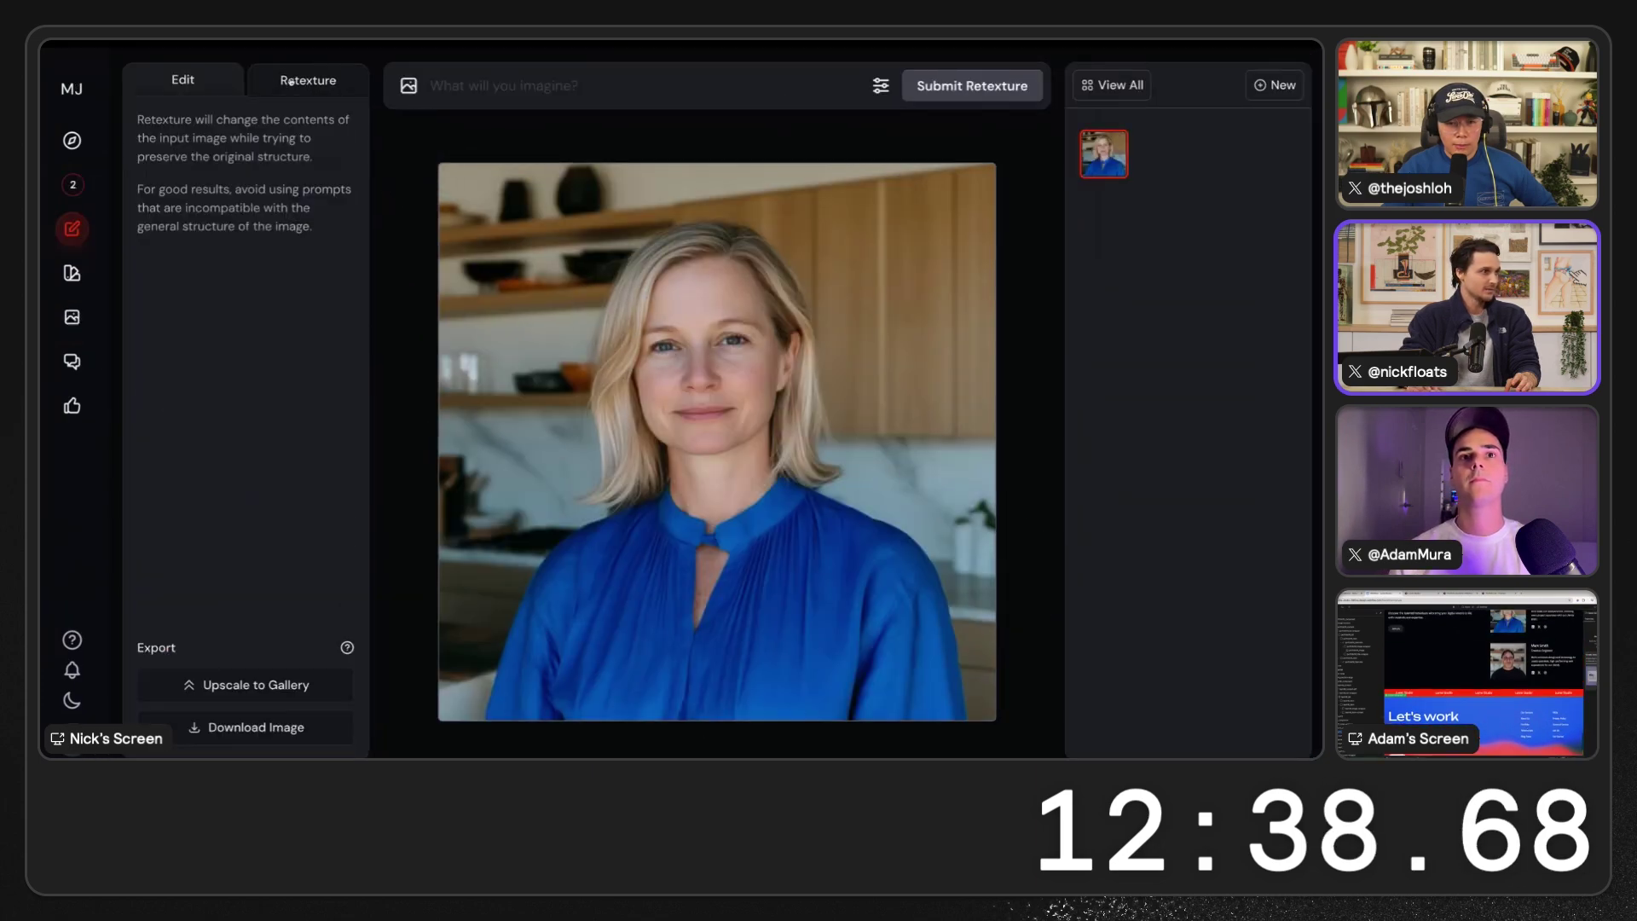
click(205, 78)
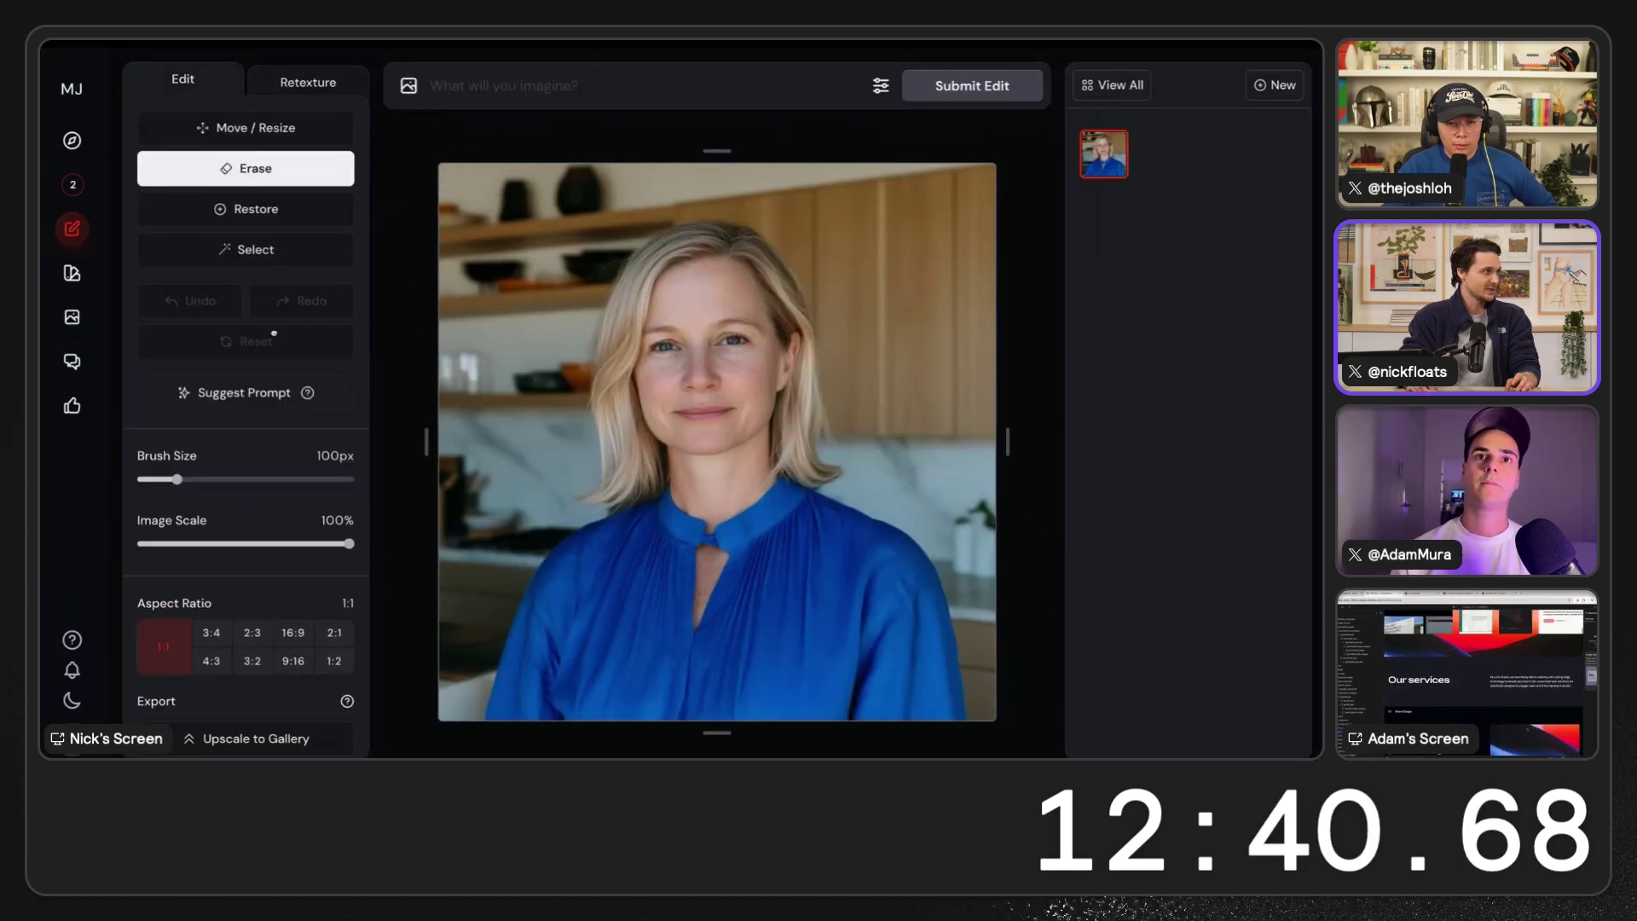
click(294, 393)
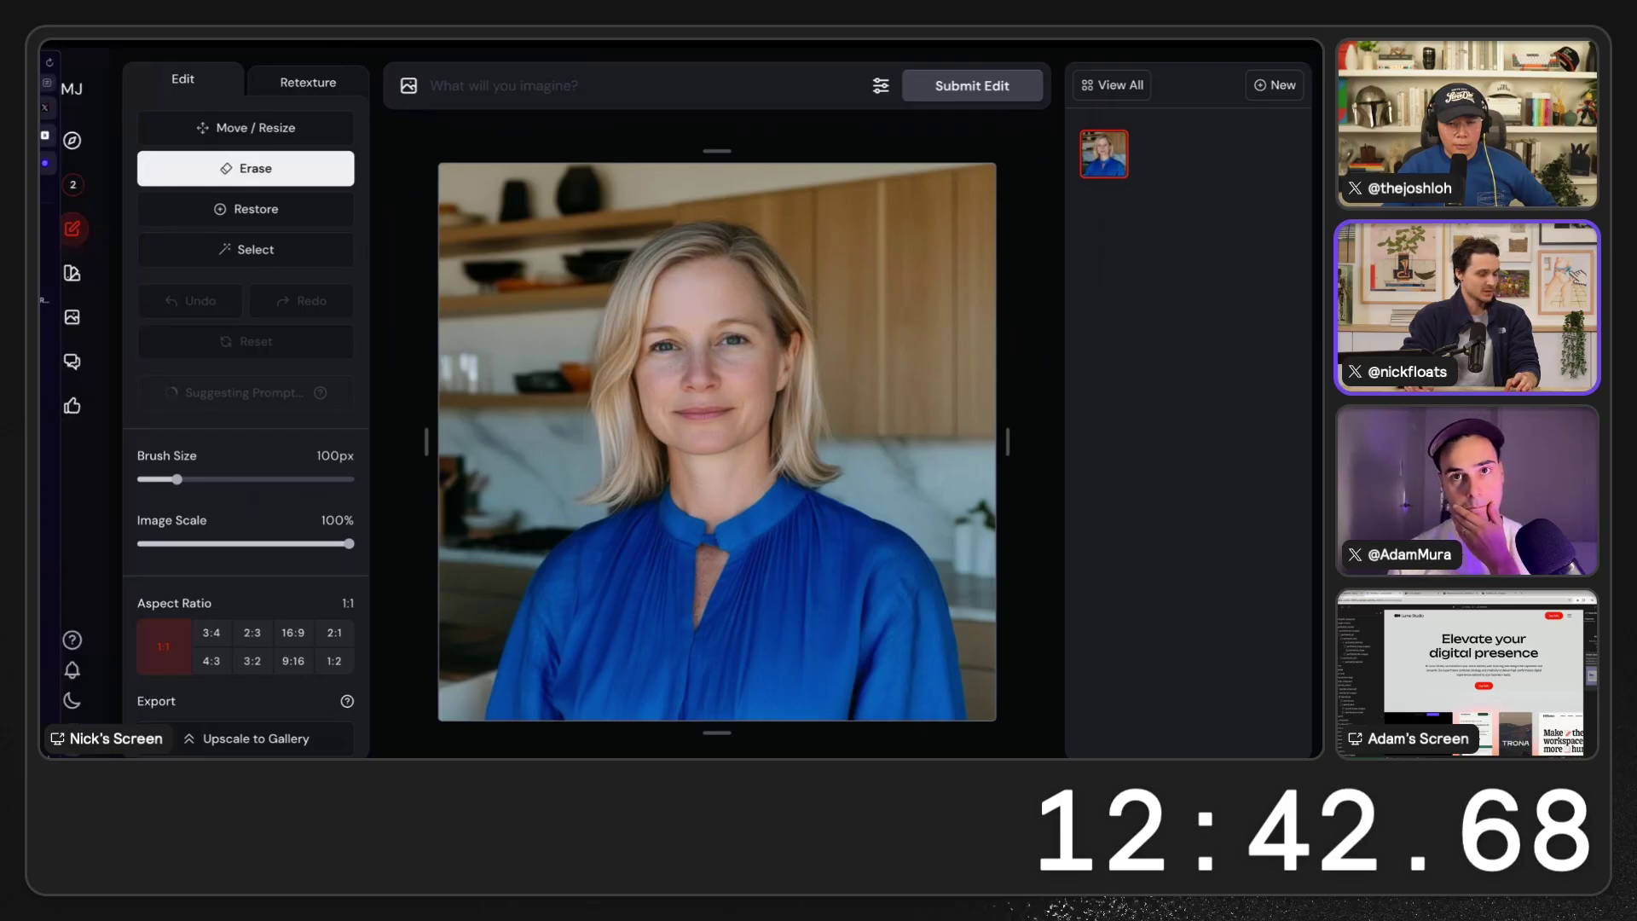
- Open midjourney.com in a new browser tab and go to the Organize gallery
key(super+t)
text(midjourney.com)
key(Return)
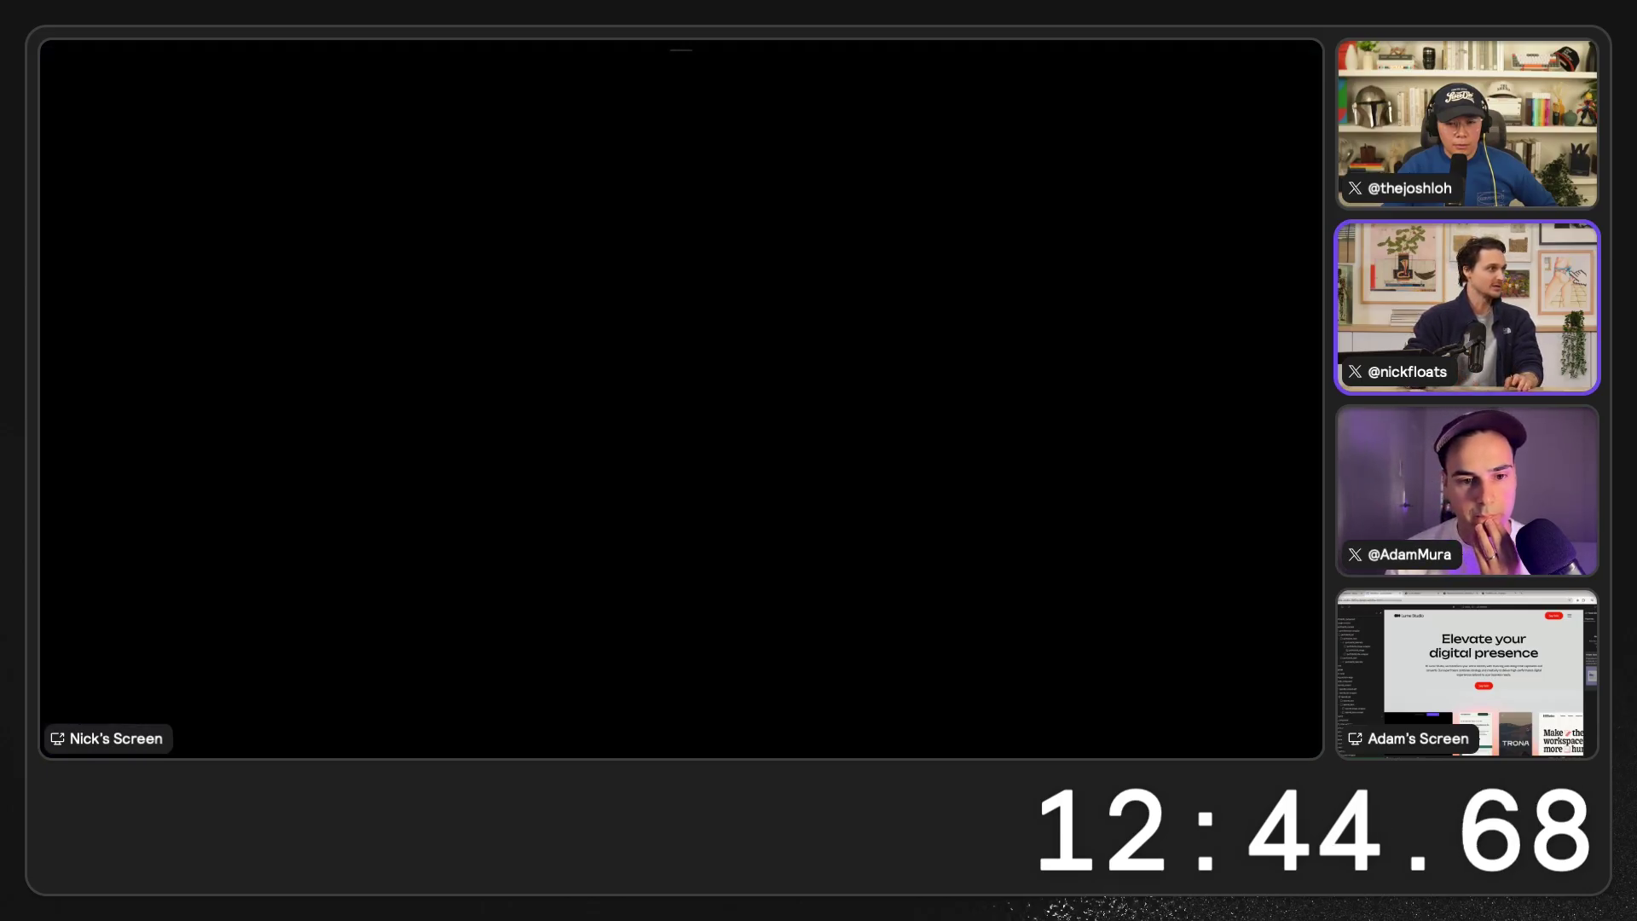
click(133, 321)
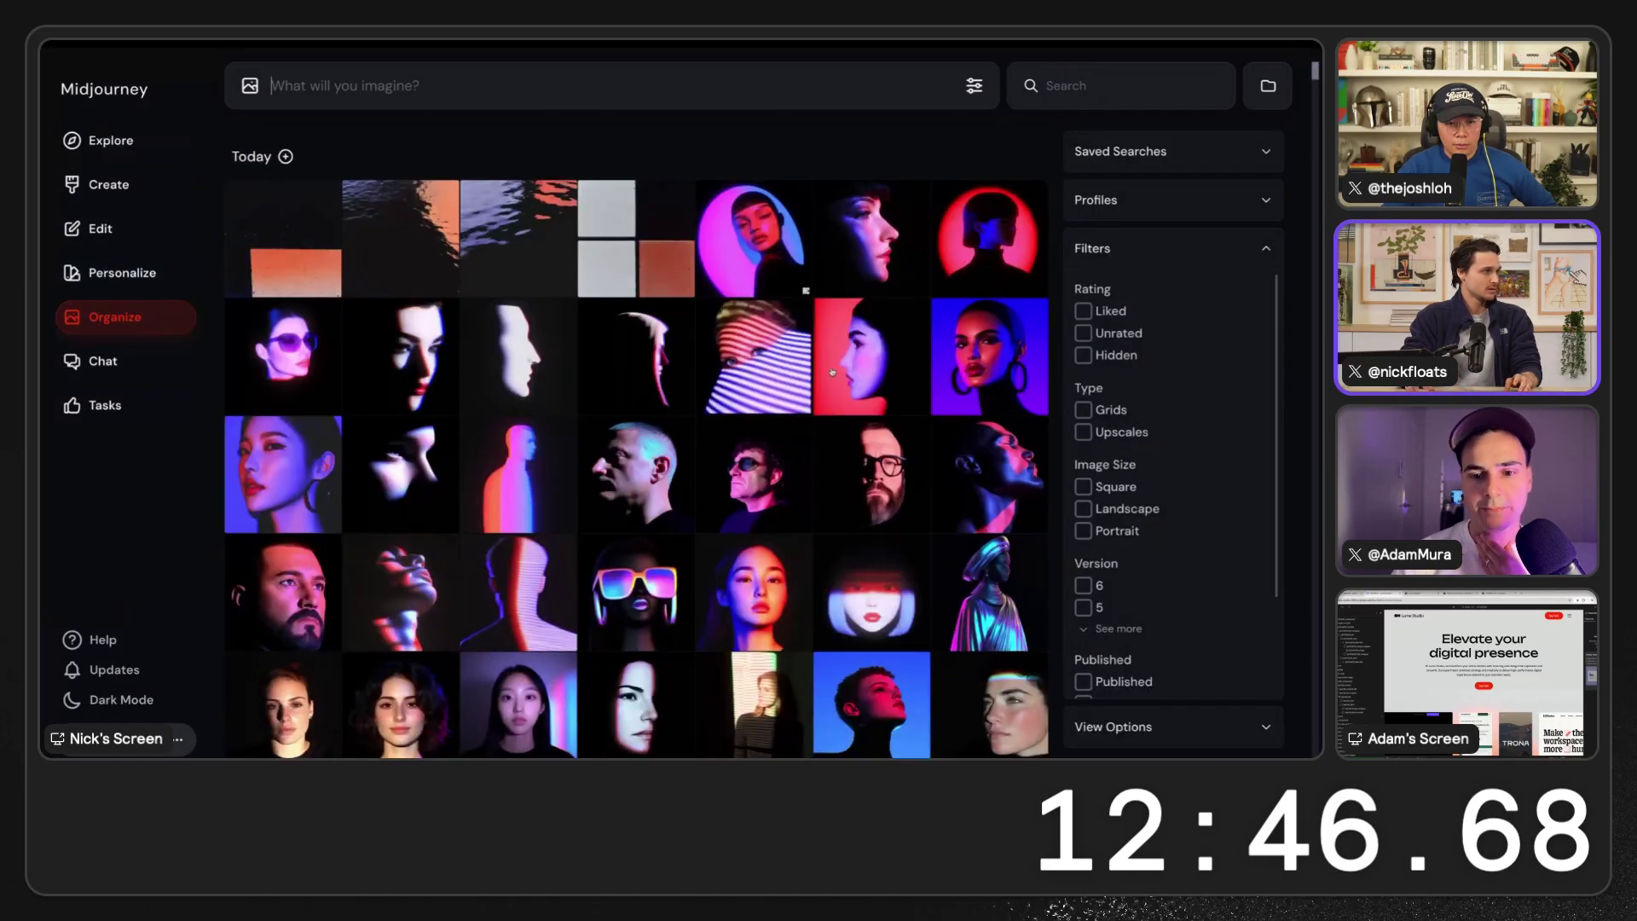
- Find the noisy gradient image with blue sky, black hills and a red band in the gallery and copy it
scroll(636, 431, down, 20)
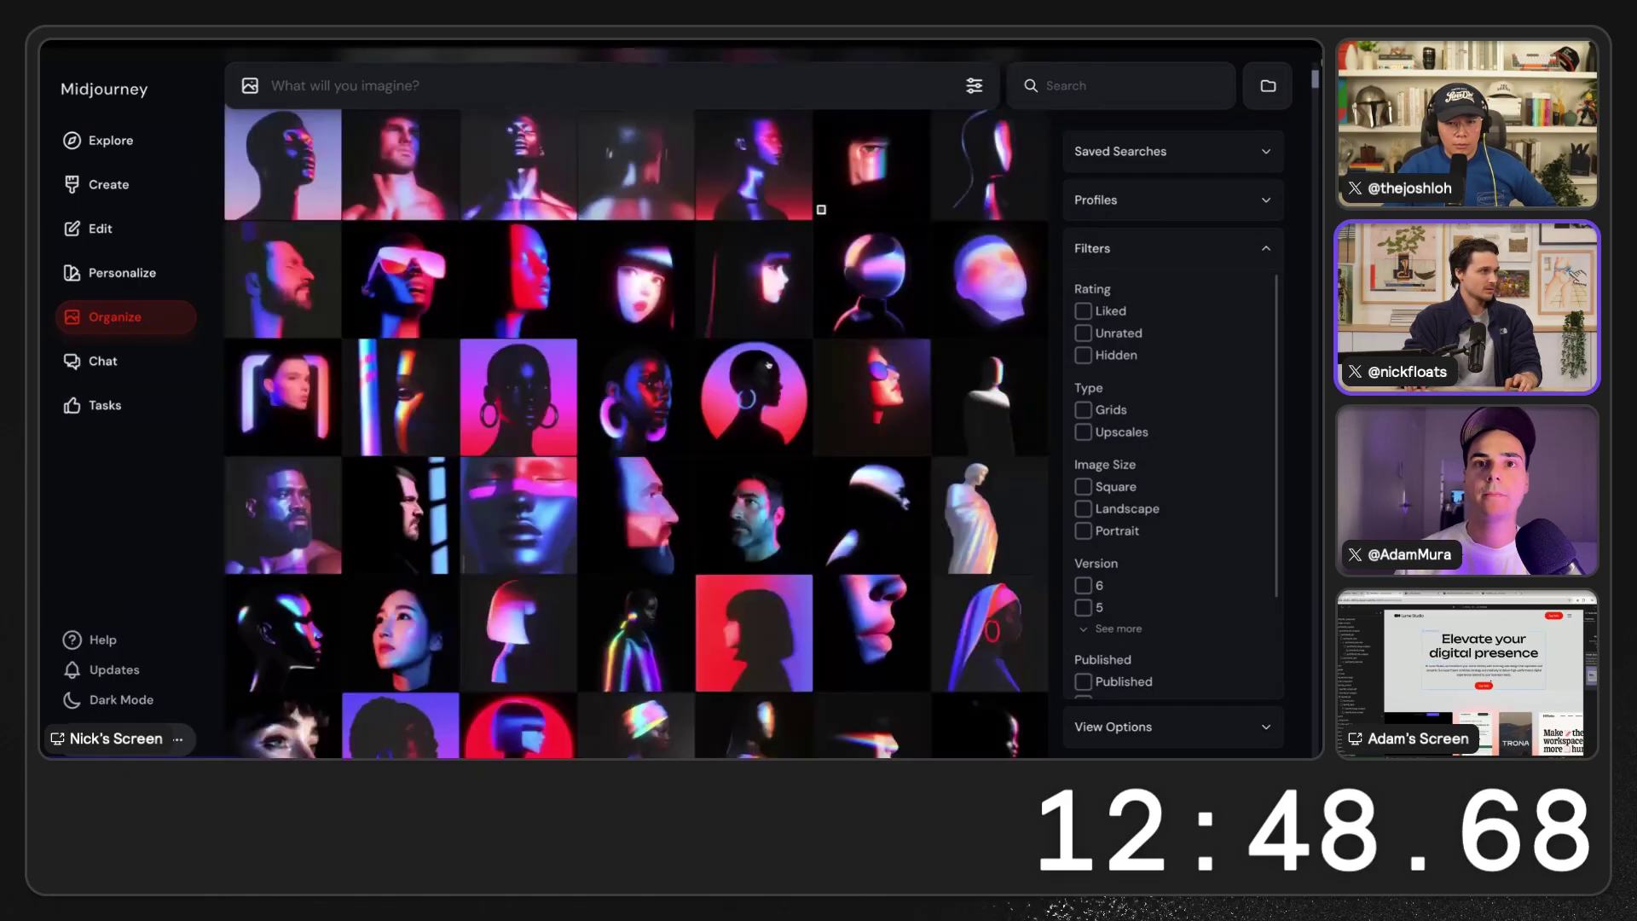
scroll(778, 377, down, 20)
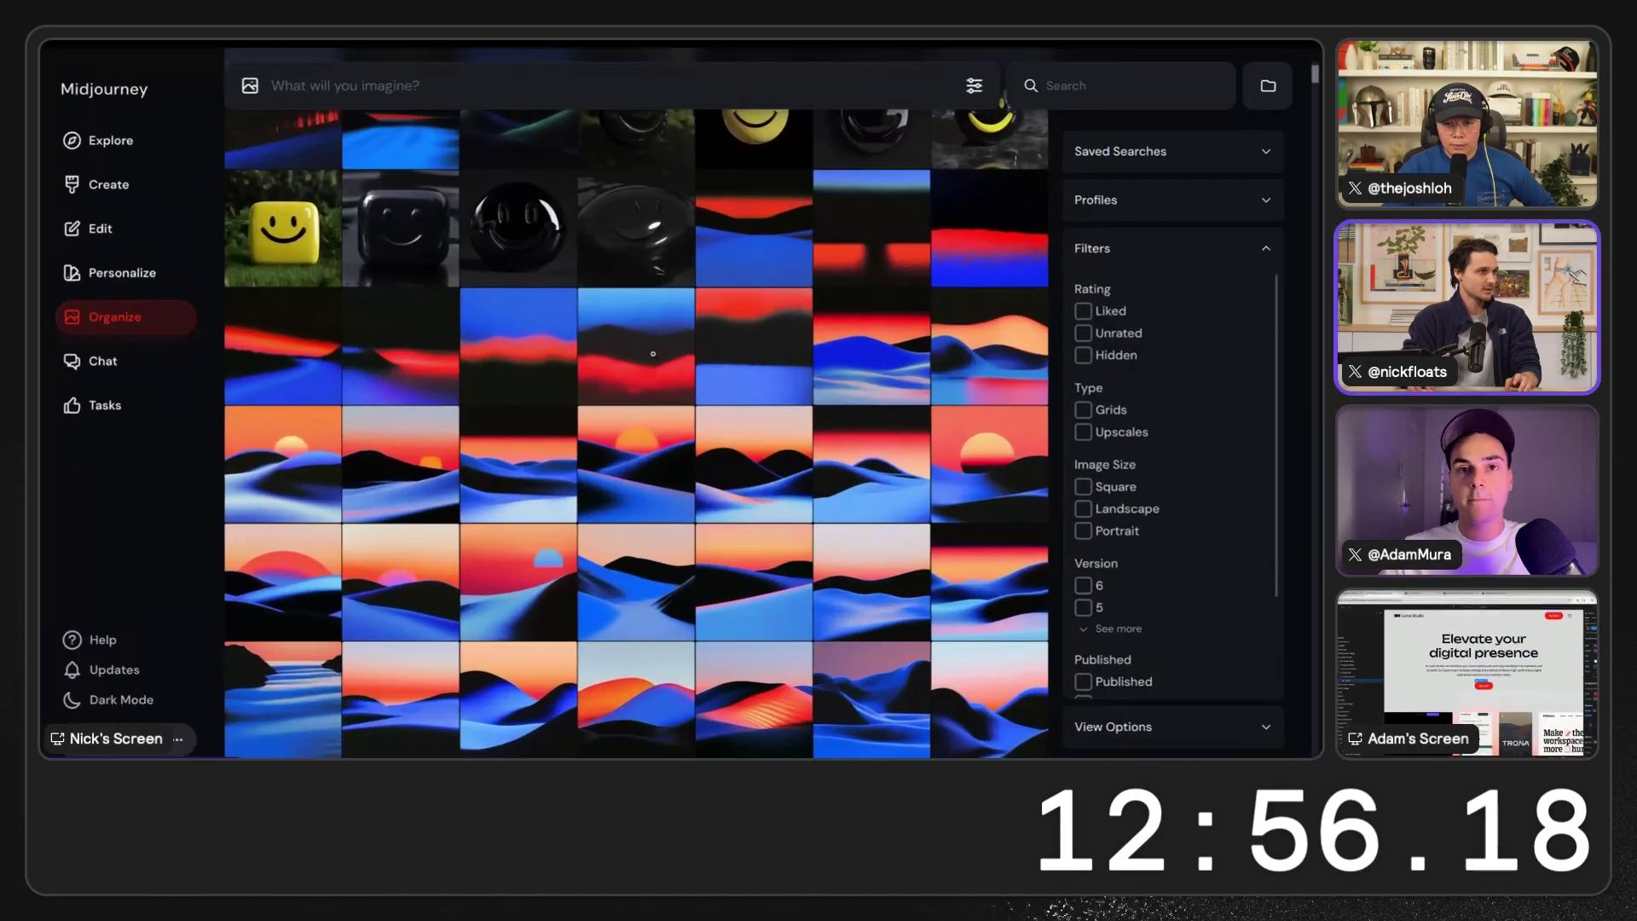
click(654, 353)
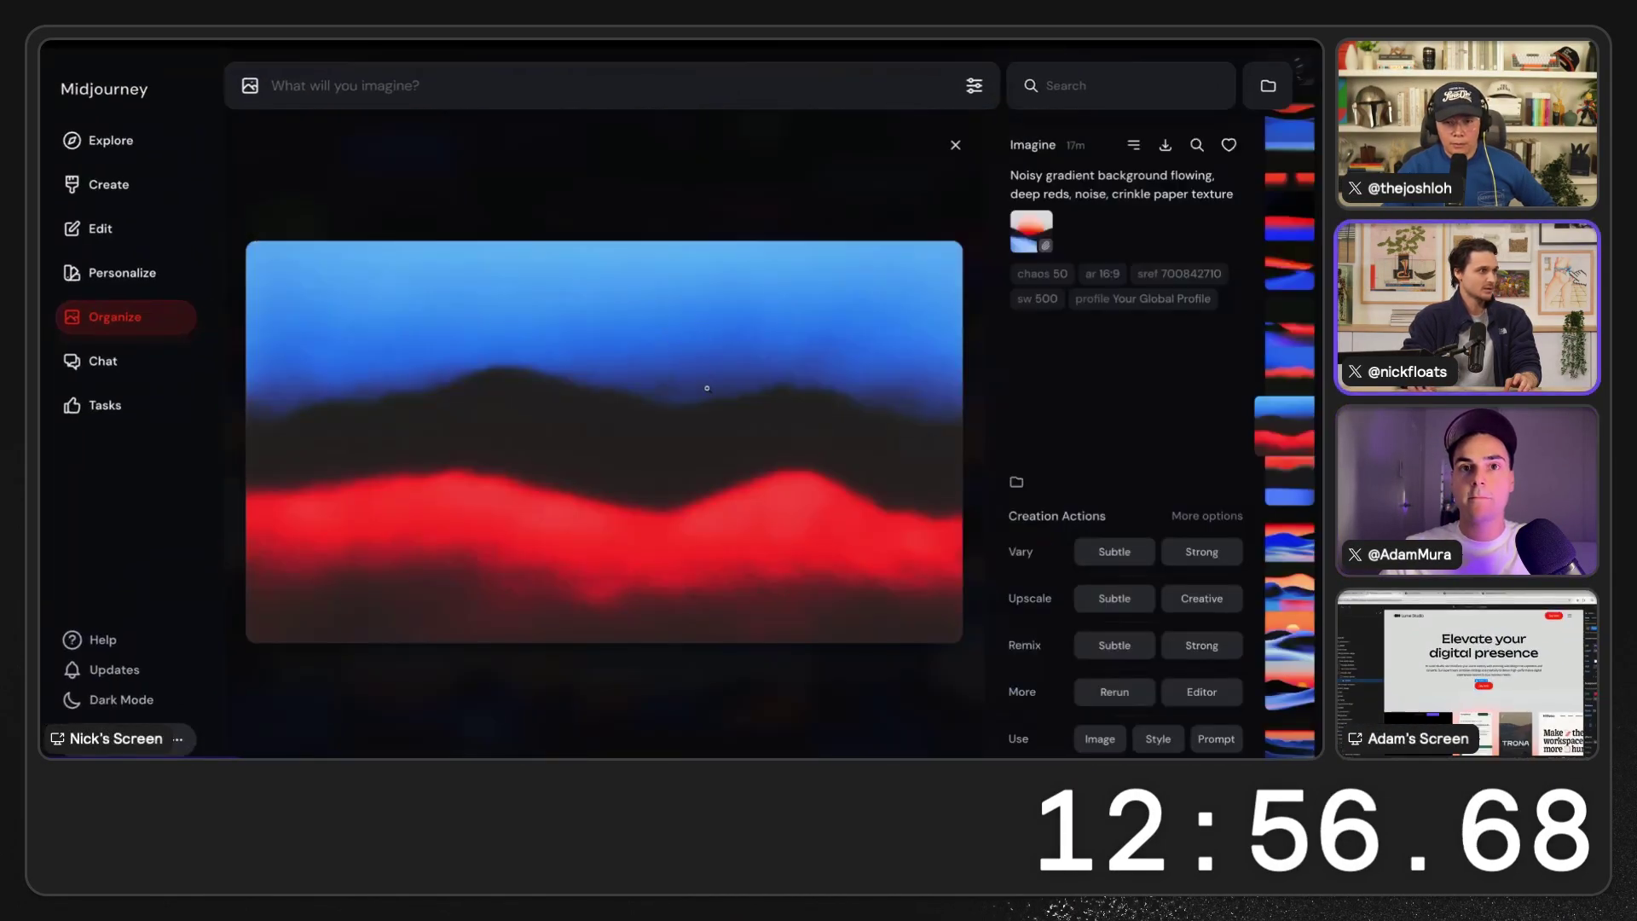
right_click(707, 390)
click(808, 466)
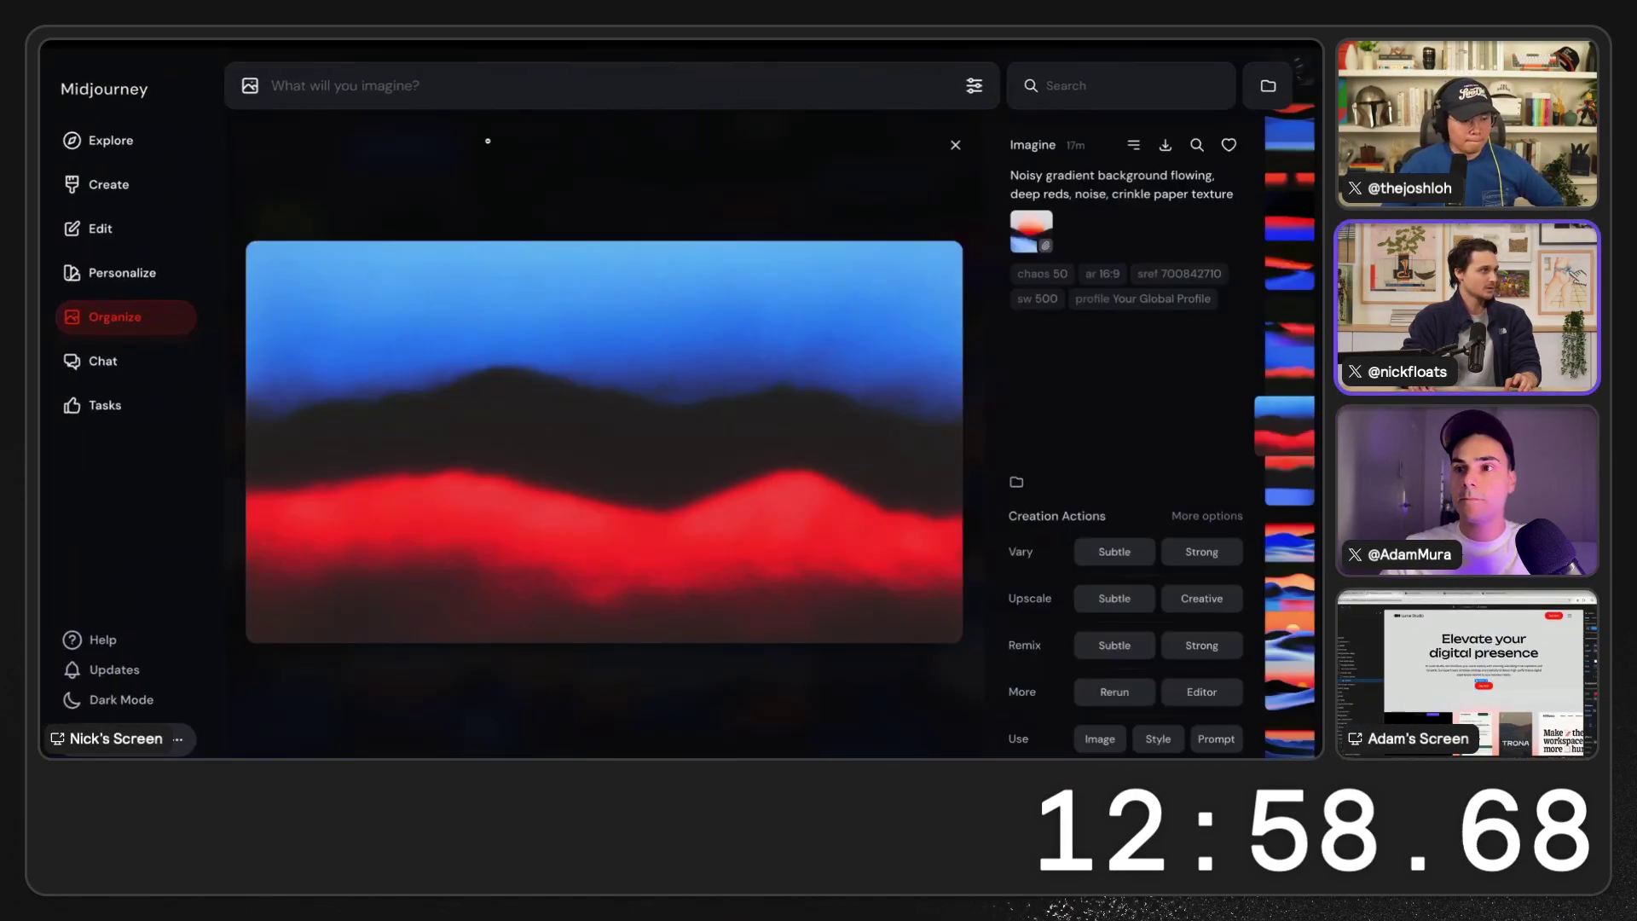
- Return to the headshot editor, paste the copied gradient as a reference image in the prompt and submit a retexture
mouse_move(77, 149)
click(57, 109)
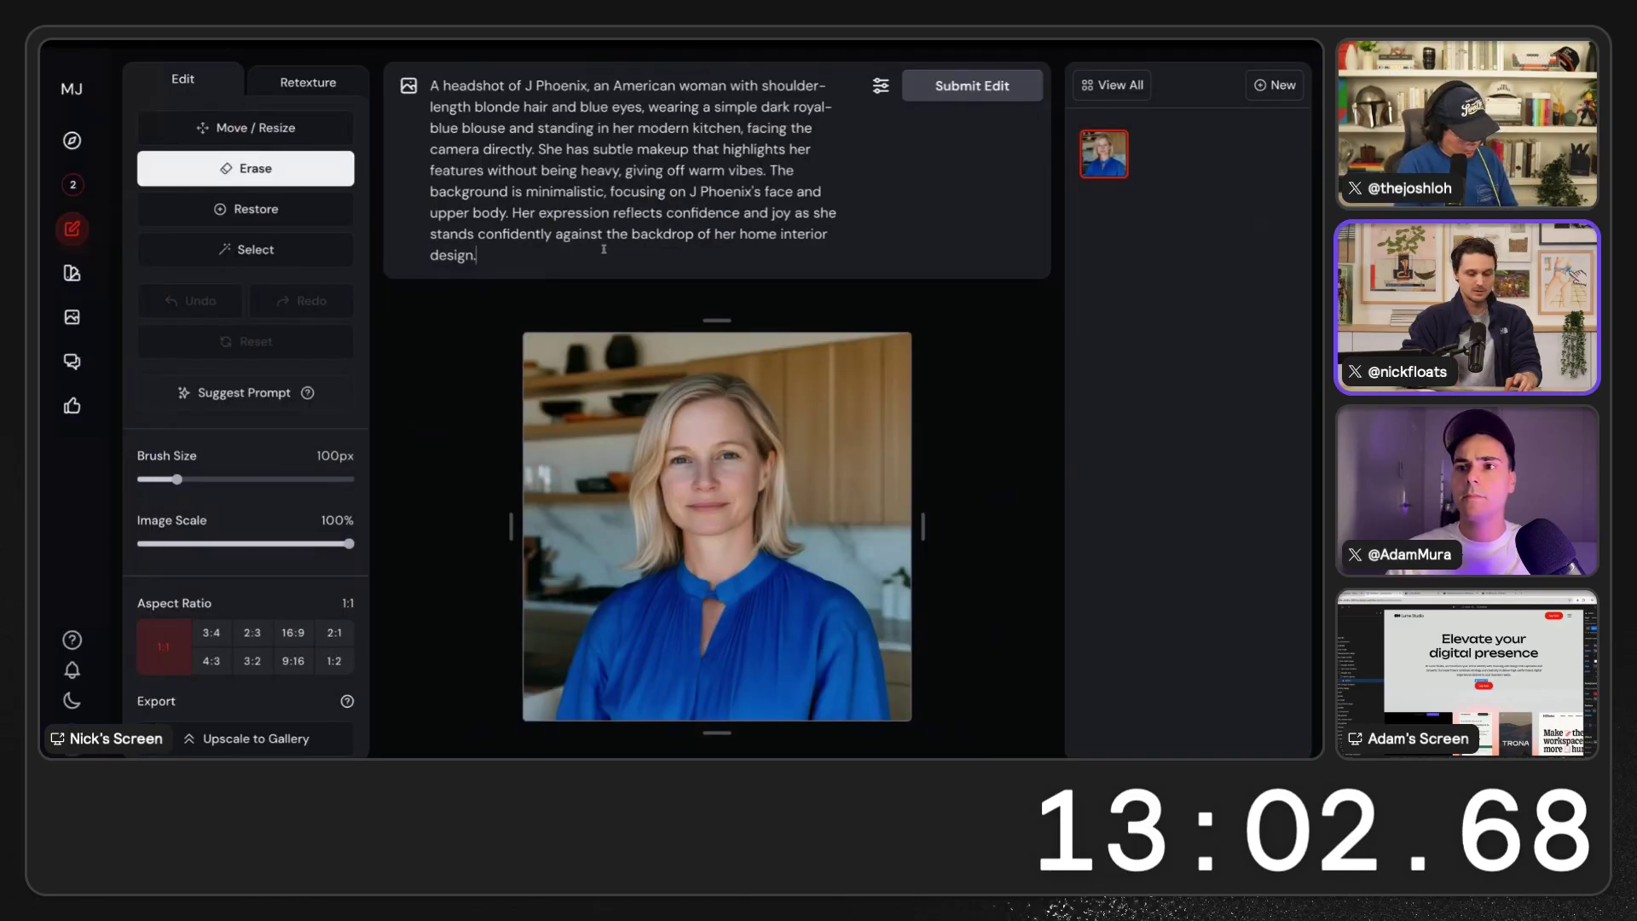
key(super+v)
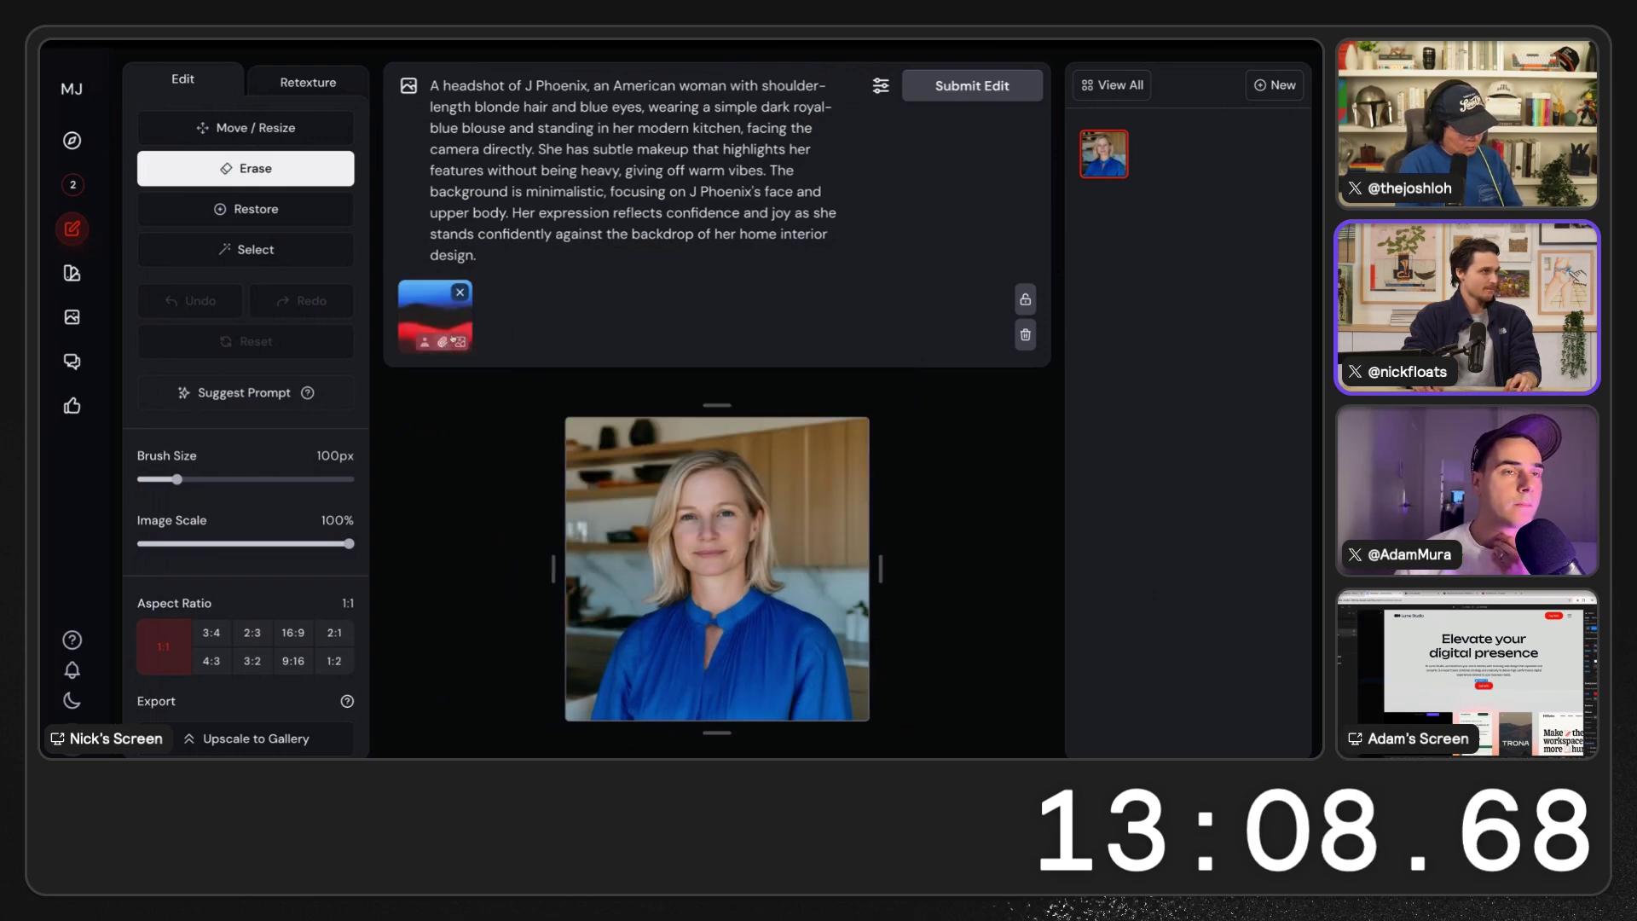
click(996, 89)
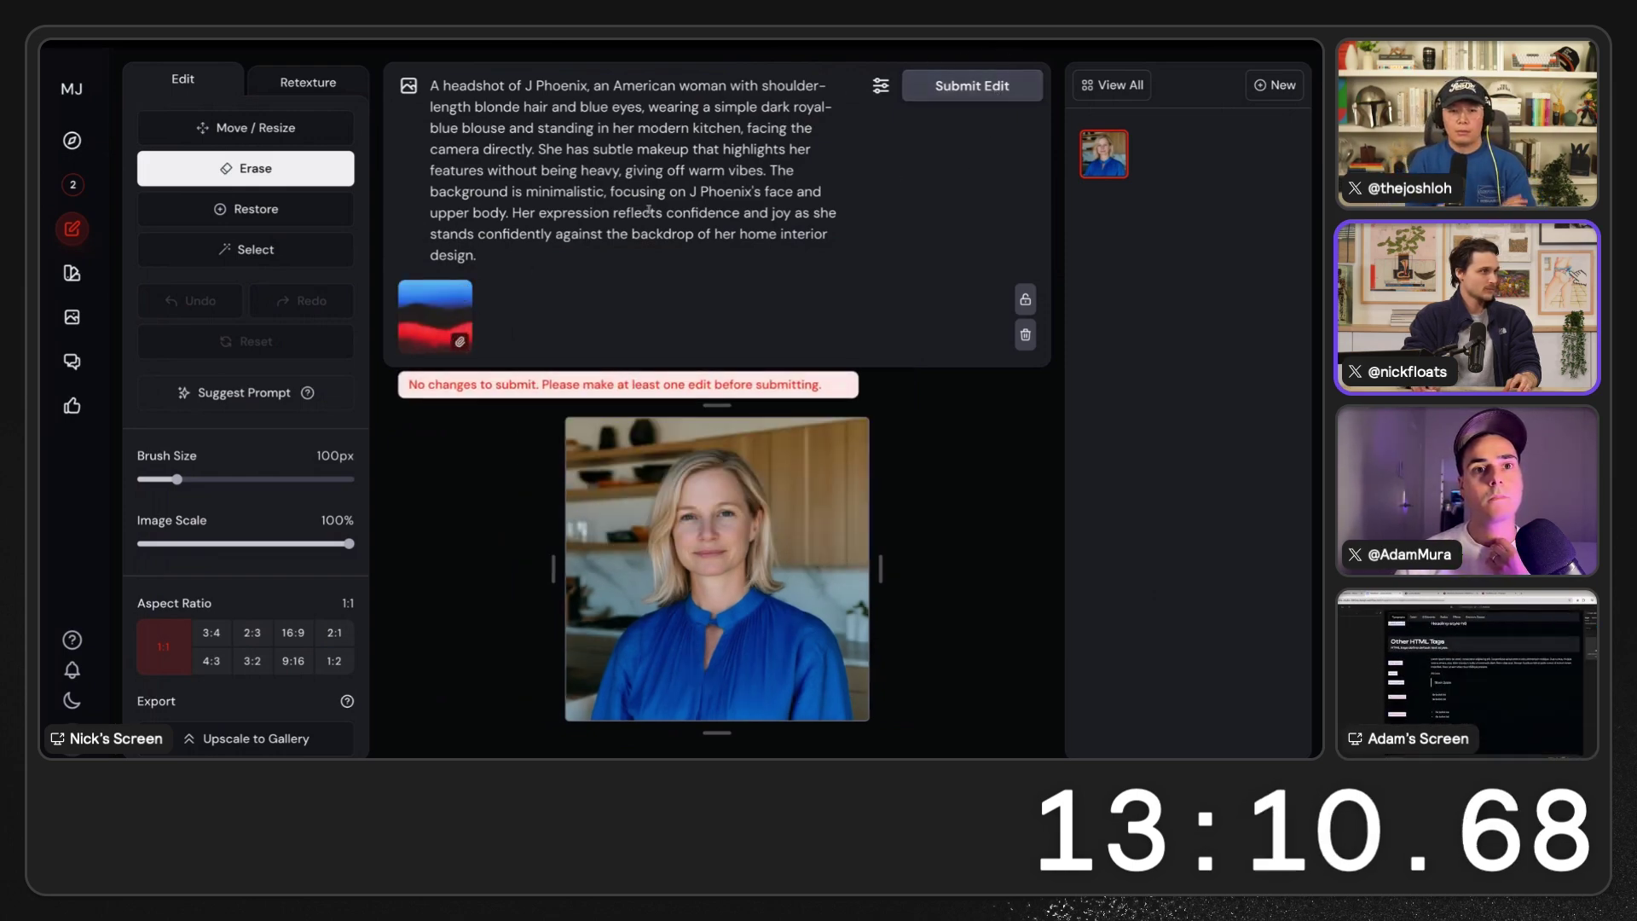
click(297, 69)
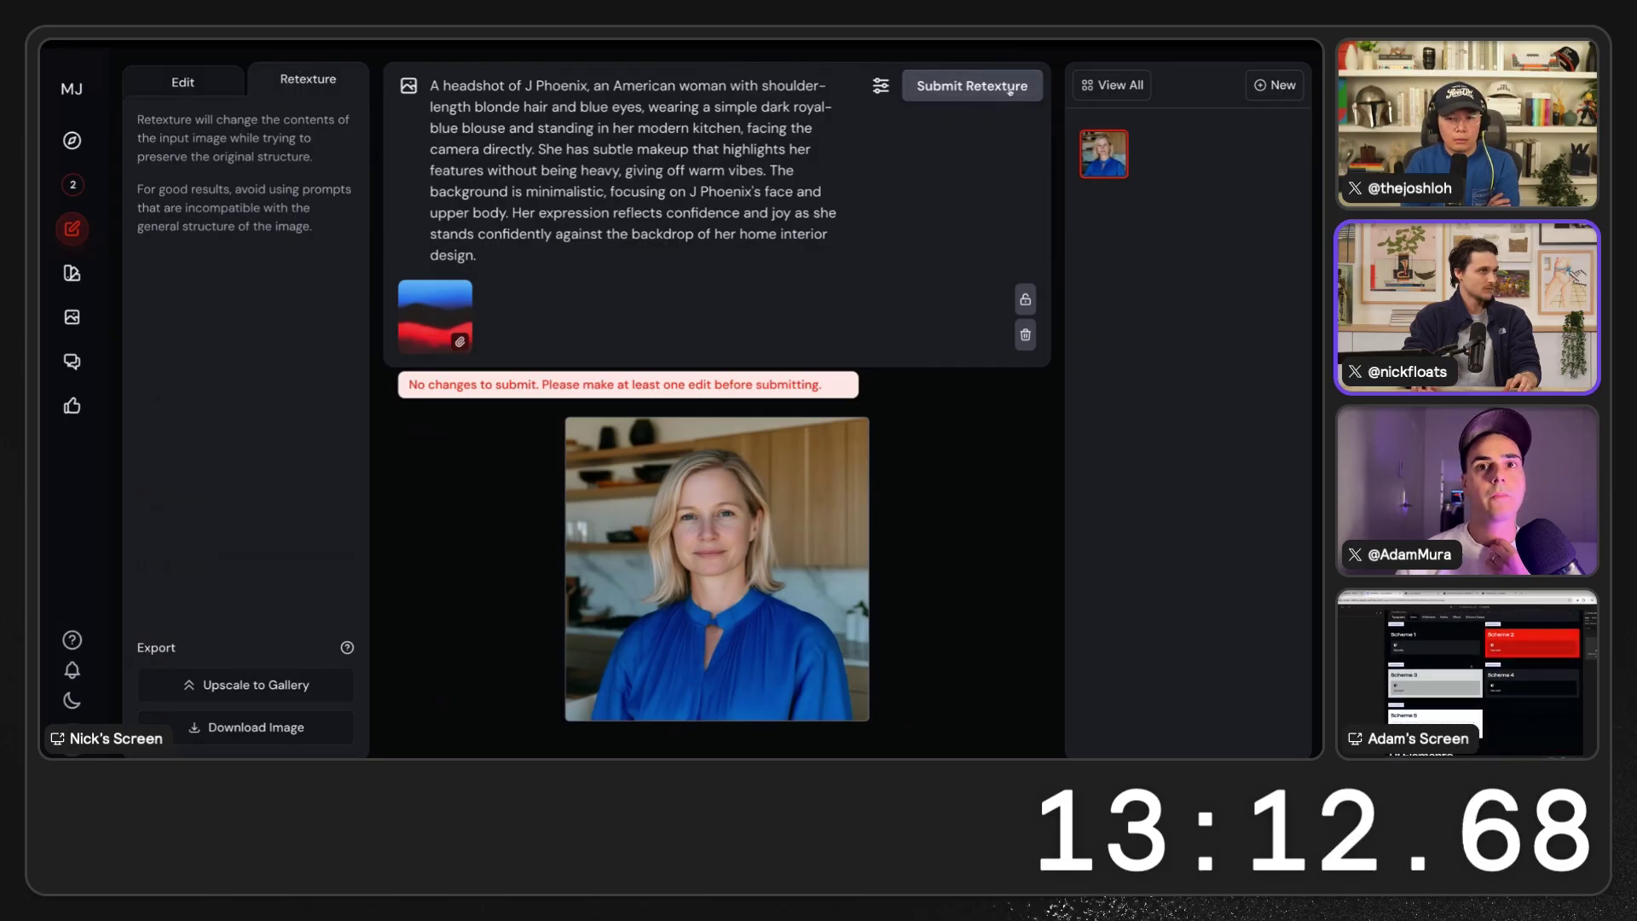
click(972, 86)
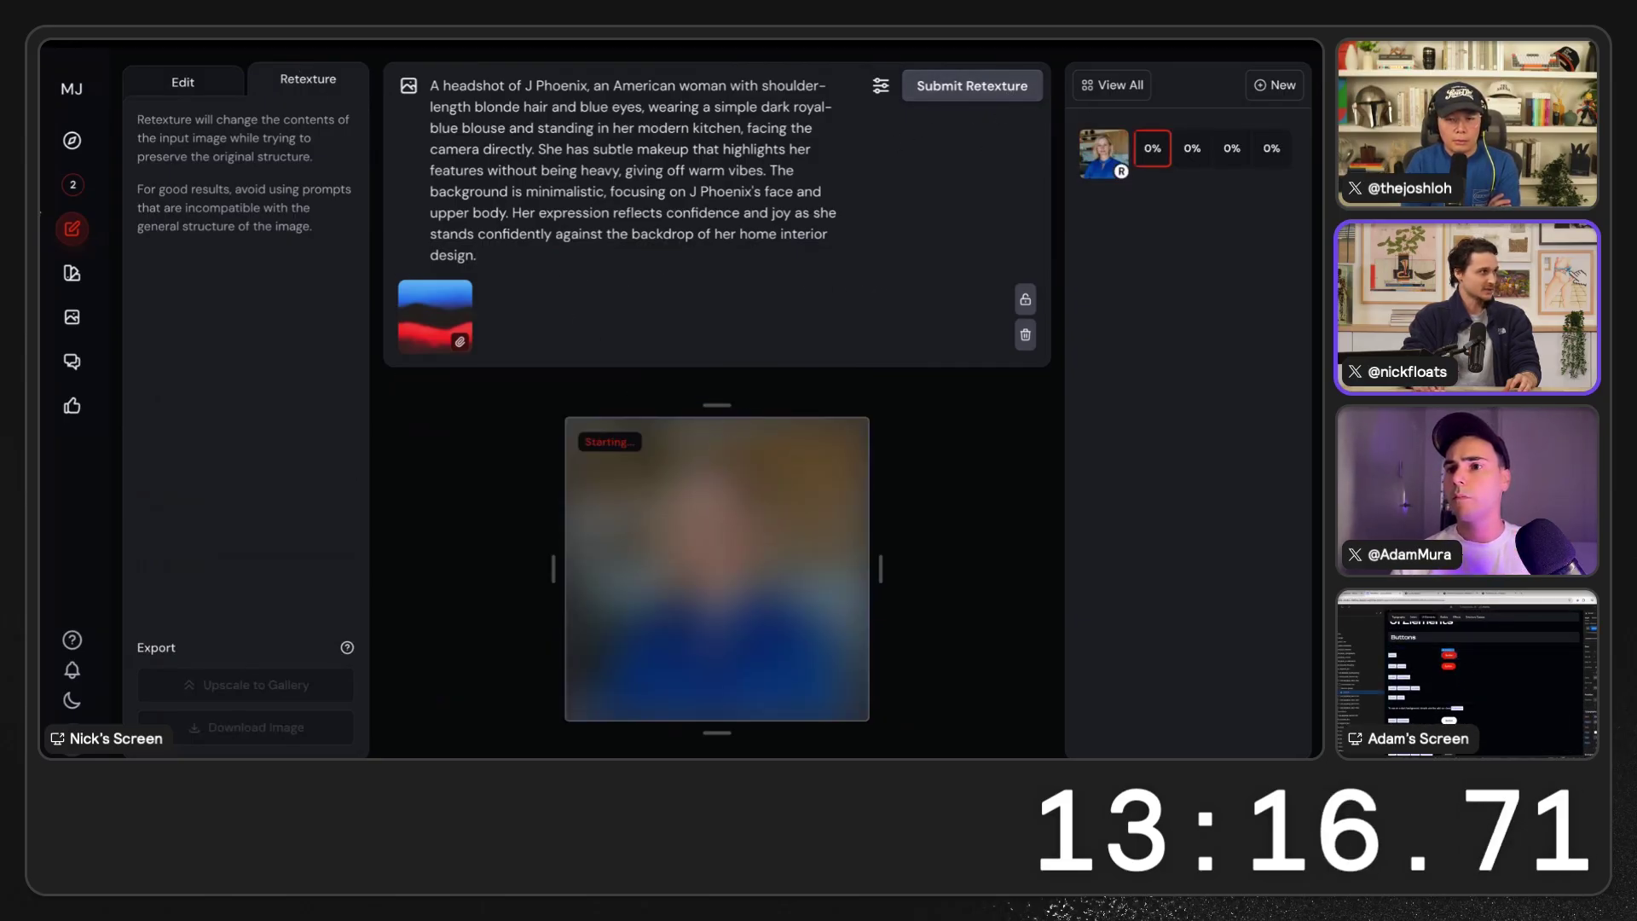
- Look through the Organize gallery and the Create page for a colorful profile portrait on a black background
mouse_move(40, 211)
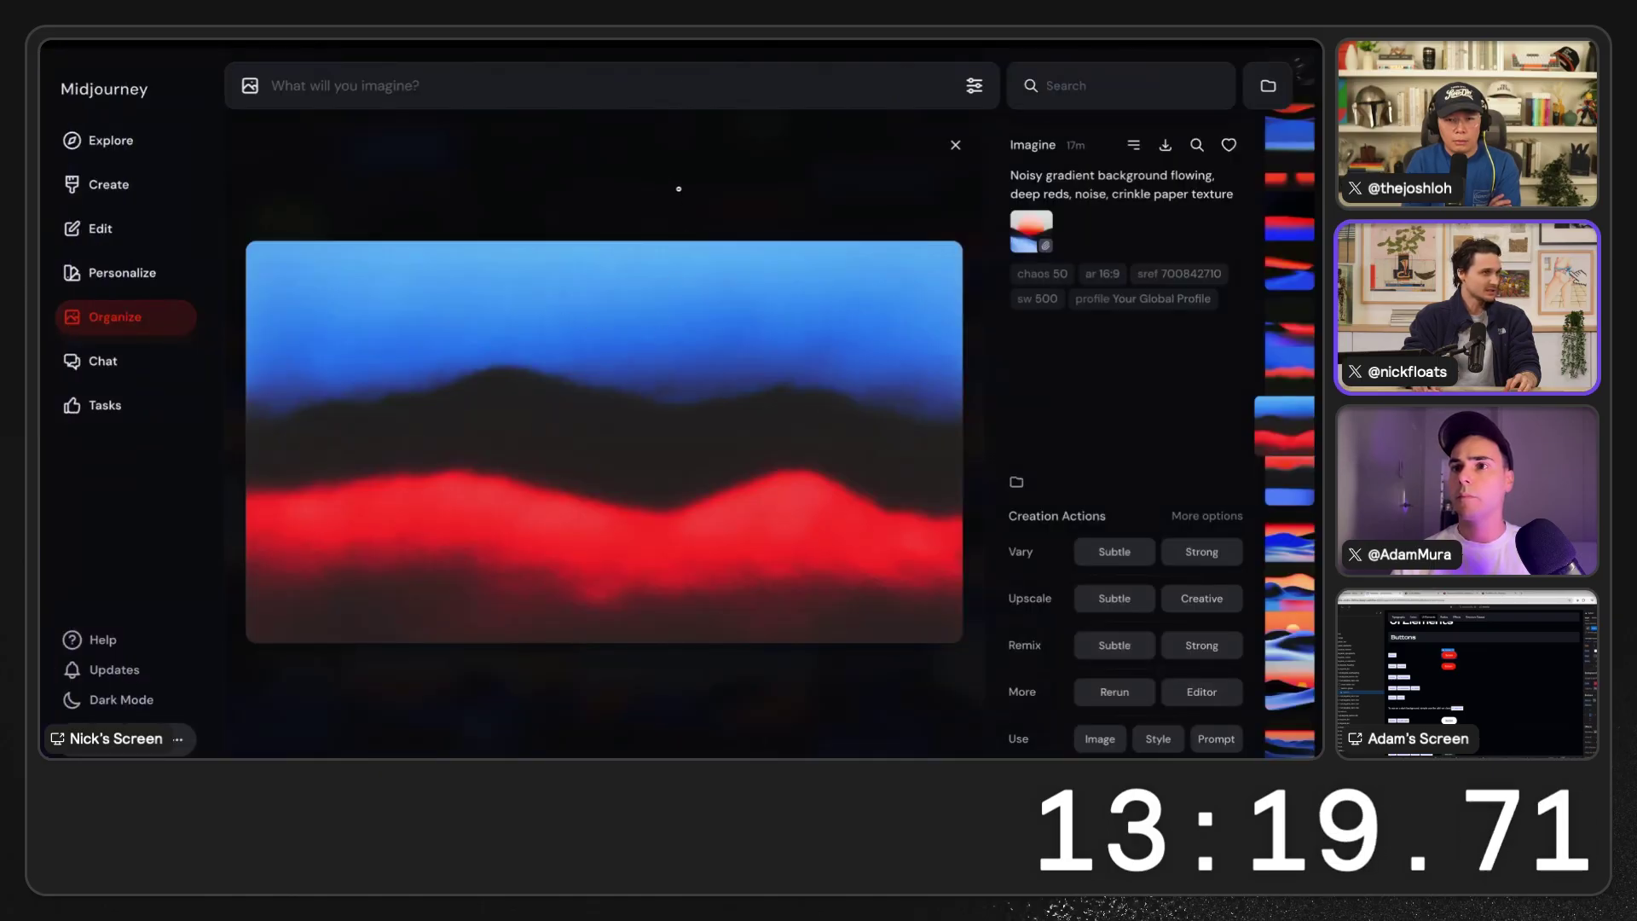
click(678, 189)
scroll(782, 339, up, 6)
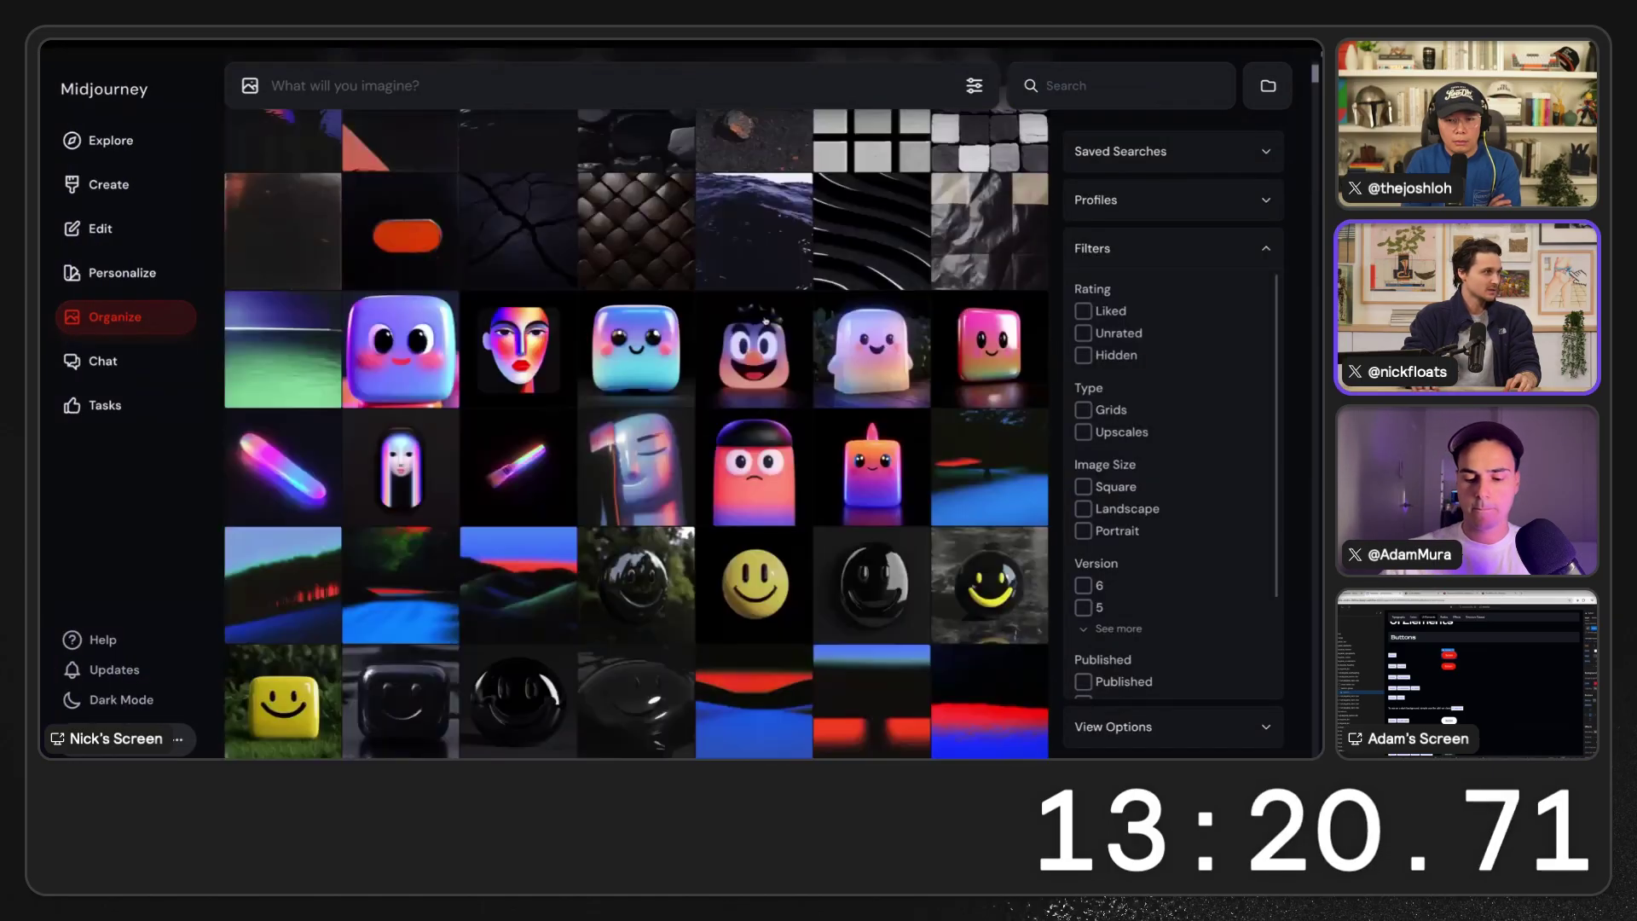
scroll(782, 342, up, 15)
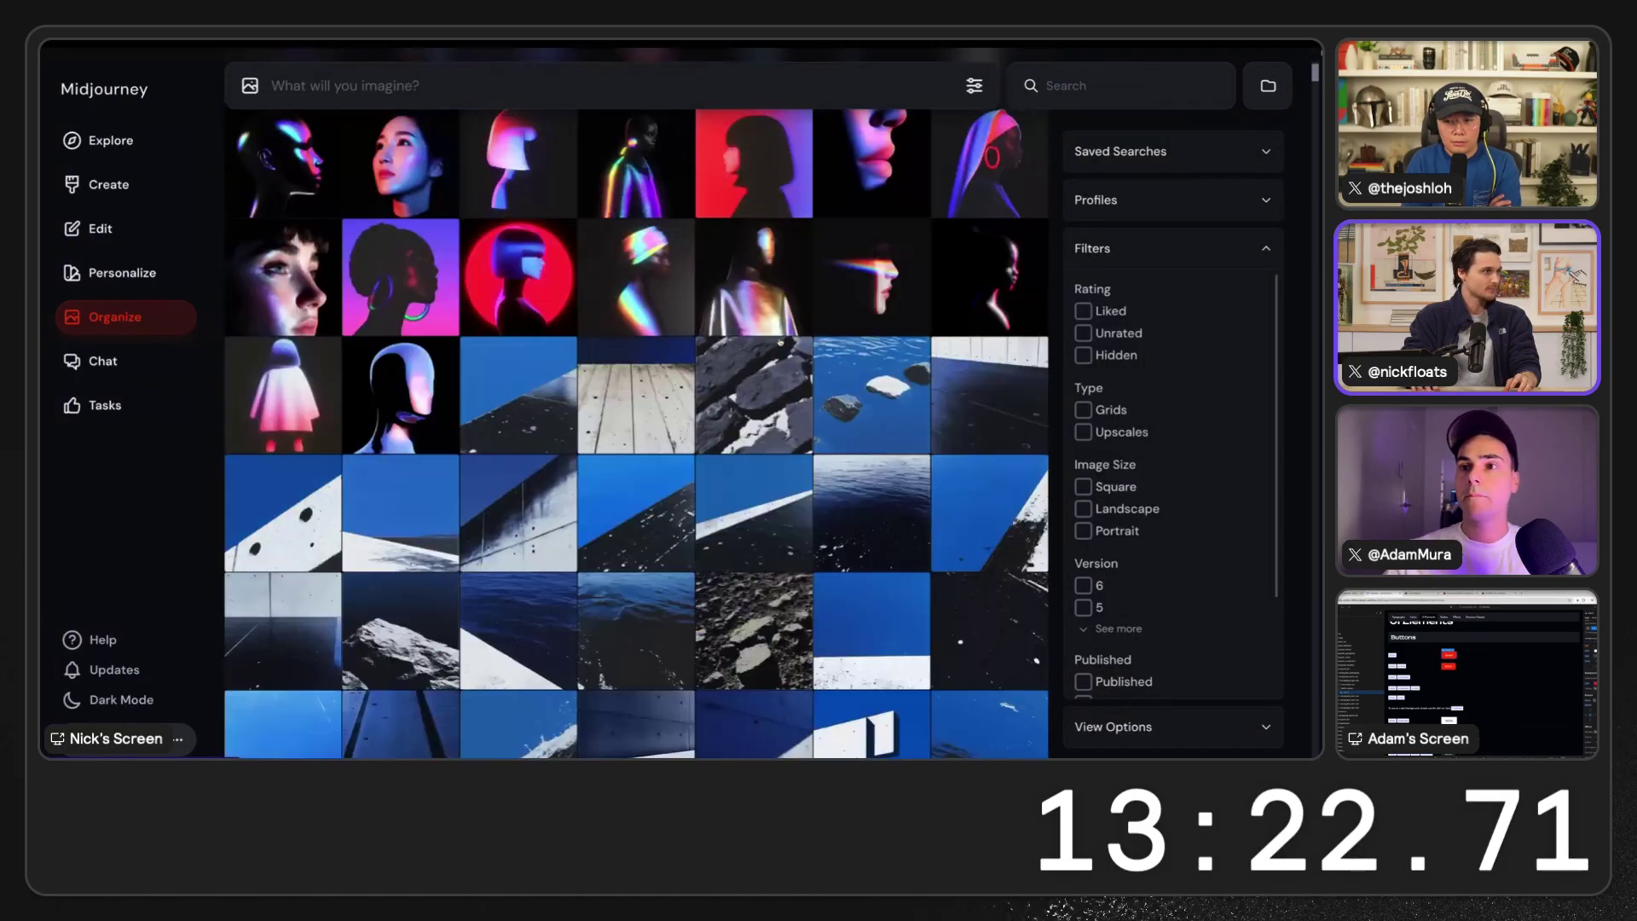
scroll(527, 271, up, 5)
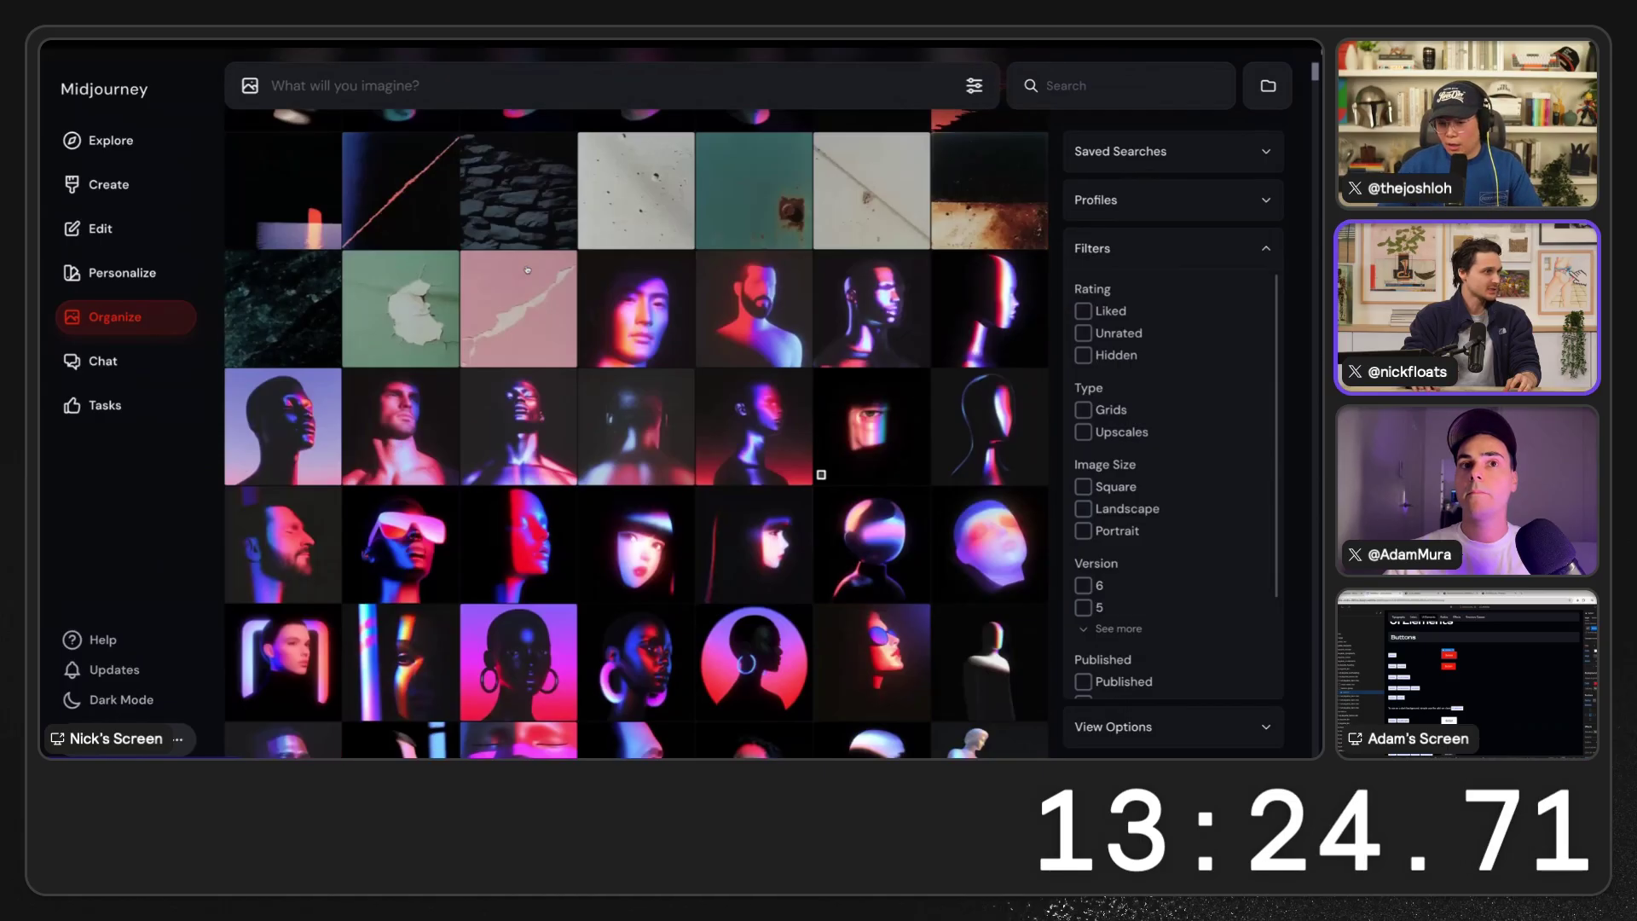
click(110, 191)
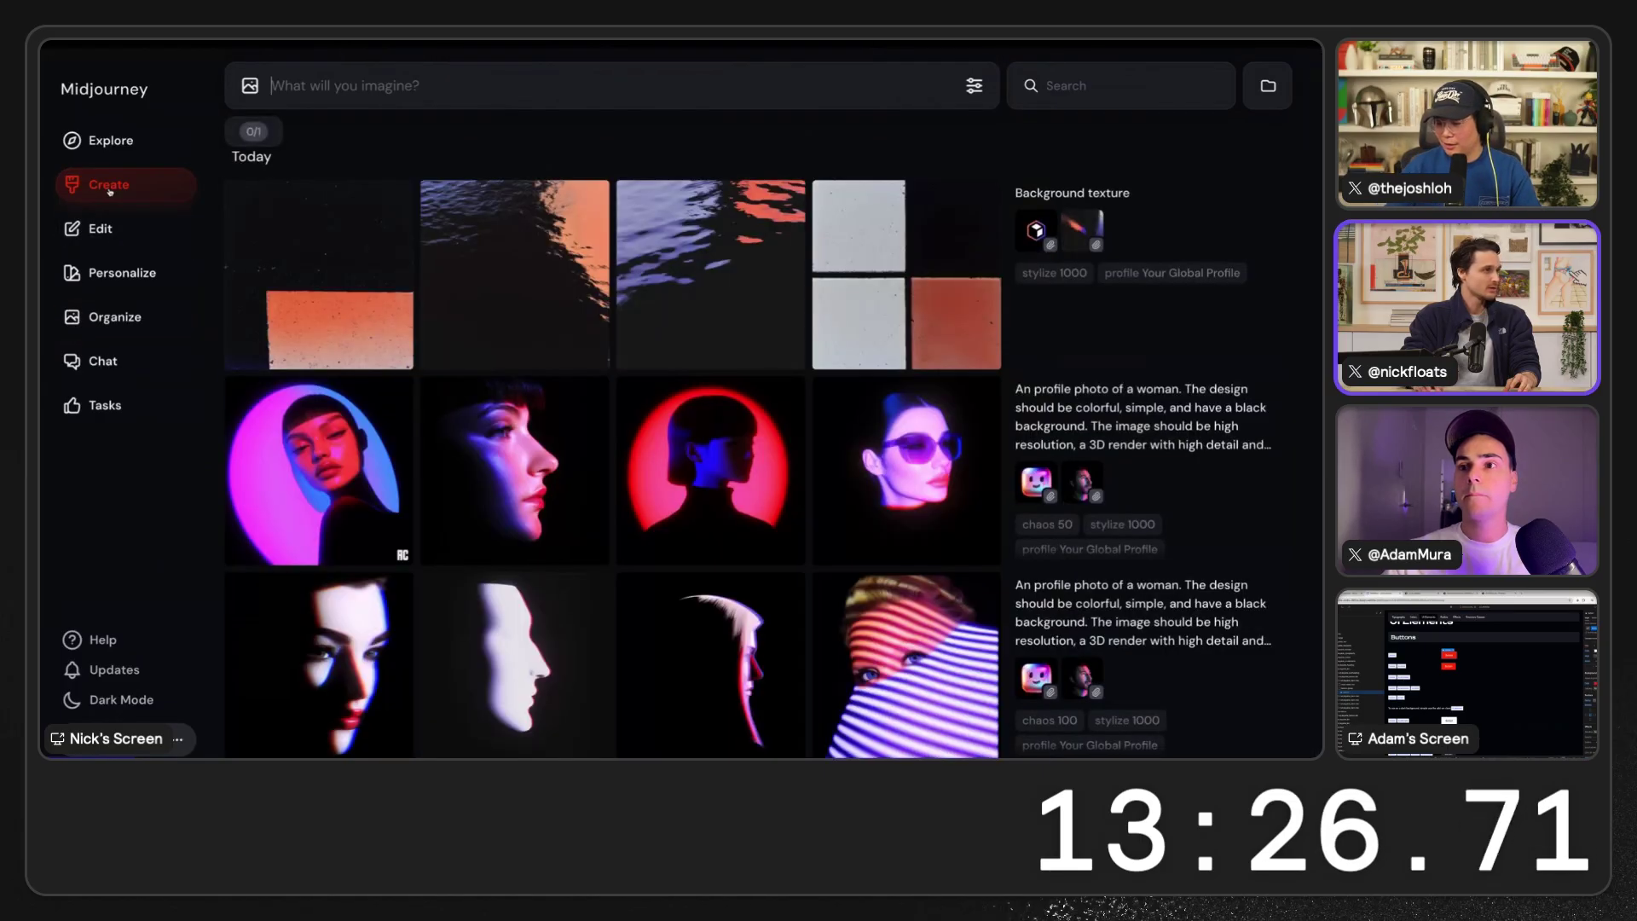
scroll(805, 288, down, 3)
scroll(806, 288, down, 5)
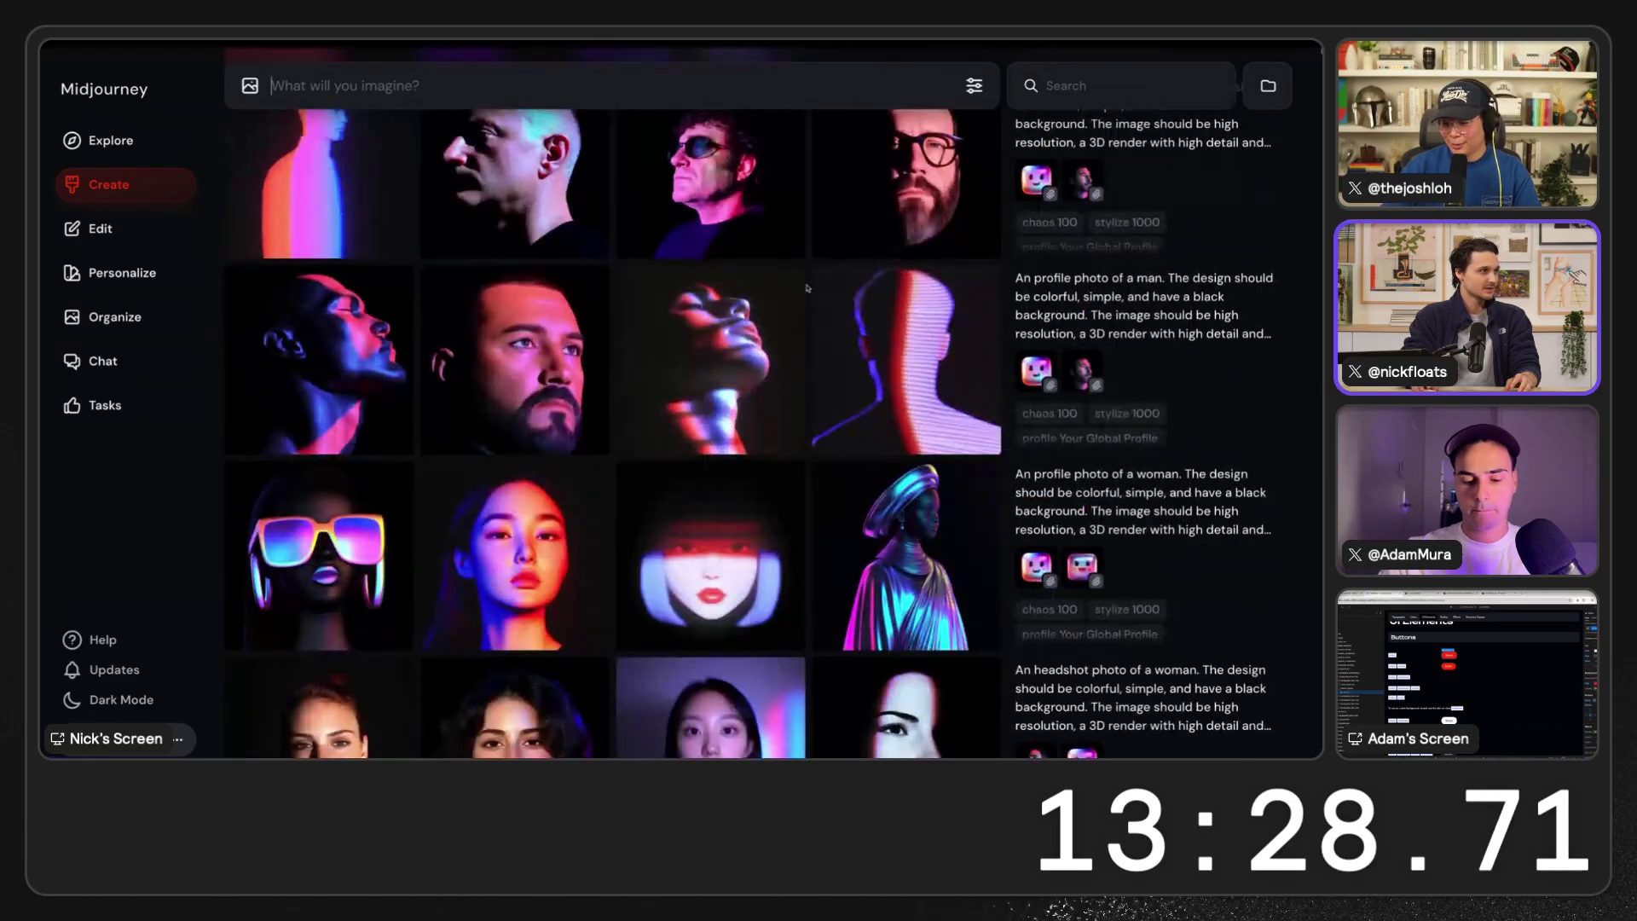
scroll(802, 287, down, 5)
scroll(801, 287, down, 3)
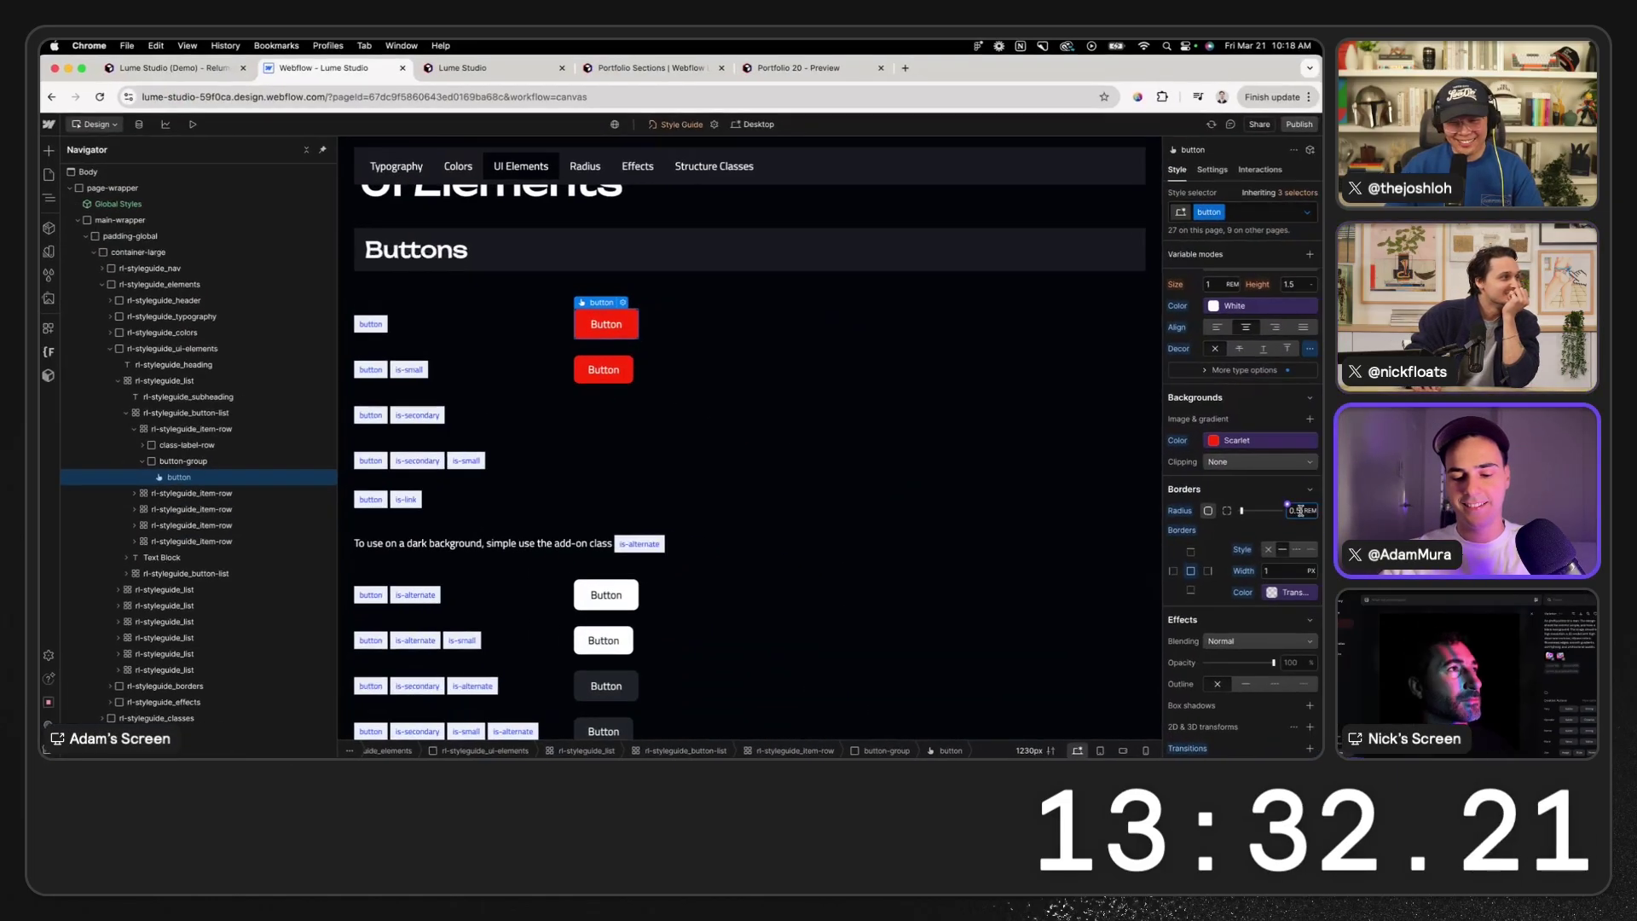
- In the Webflow style guide, set the border radius of the button class to 0.375 rem
text(.375)
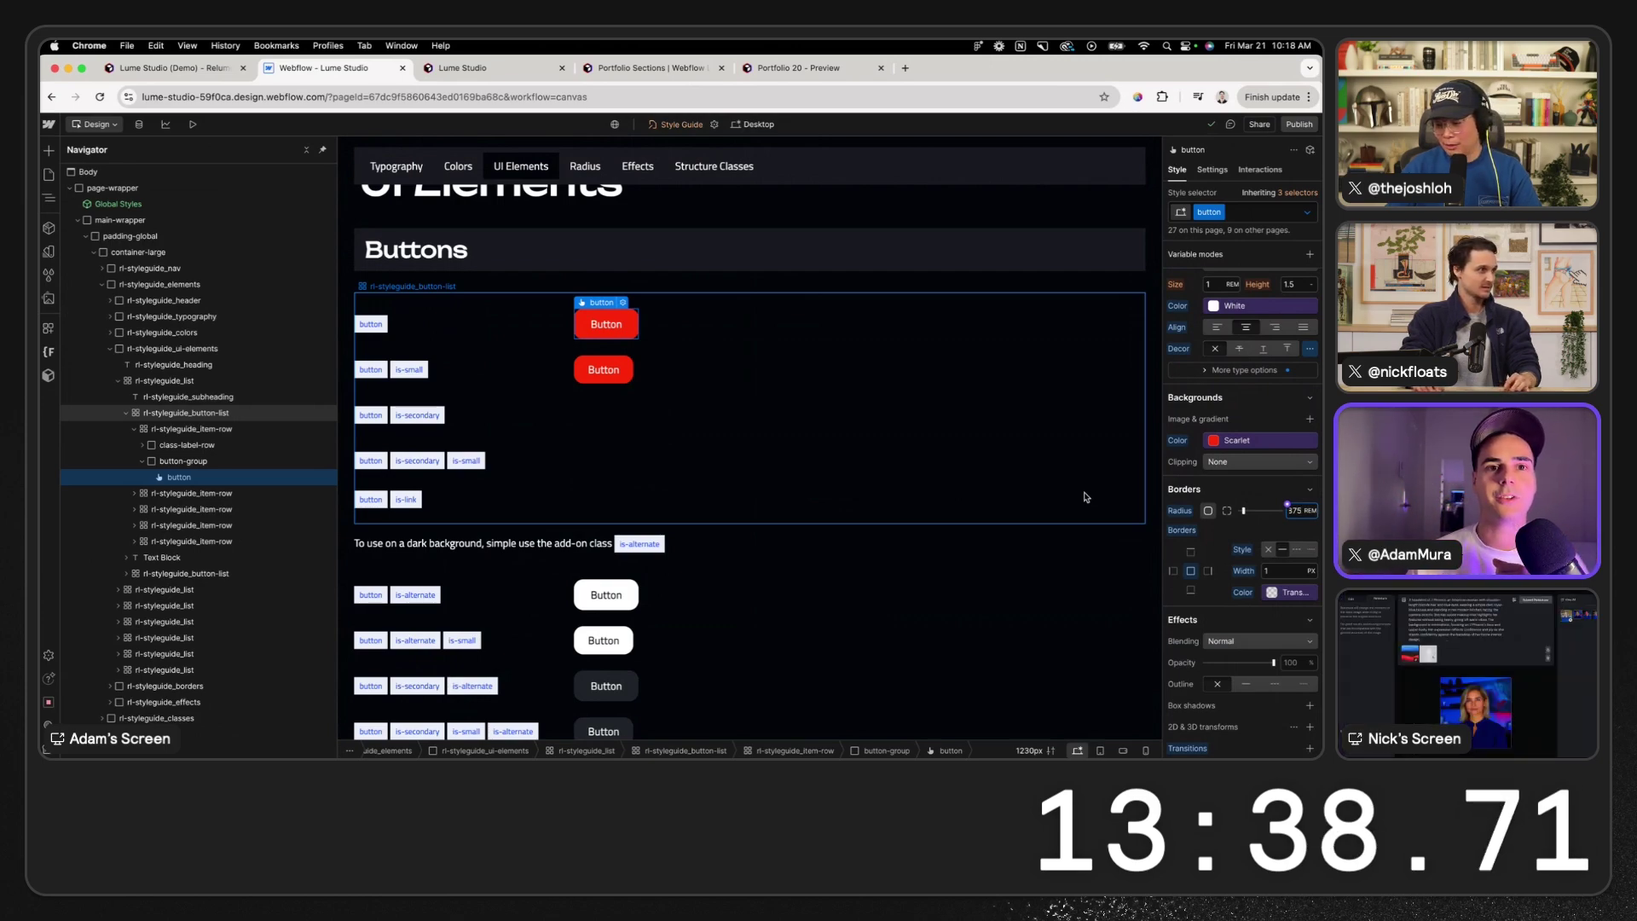
scroll(928, 485, up, 2)
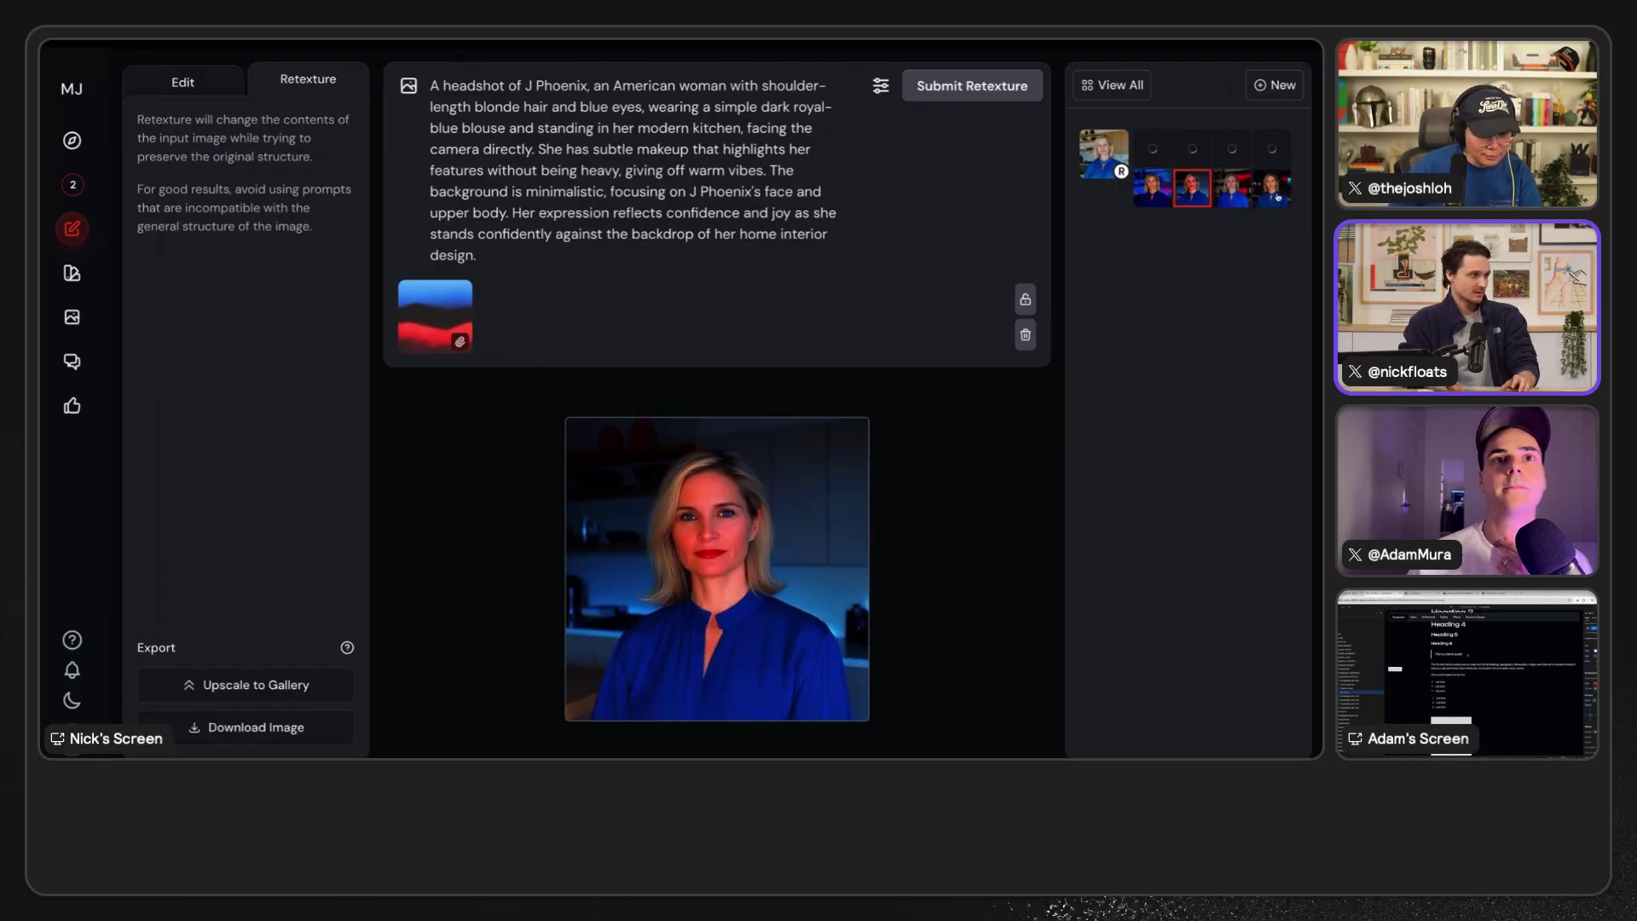
- In Midjourney, shorten the prompt of the third blue-blouse result to "A headshot of a woman" and submit the retexture
click(1232, 188)
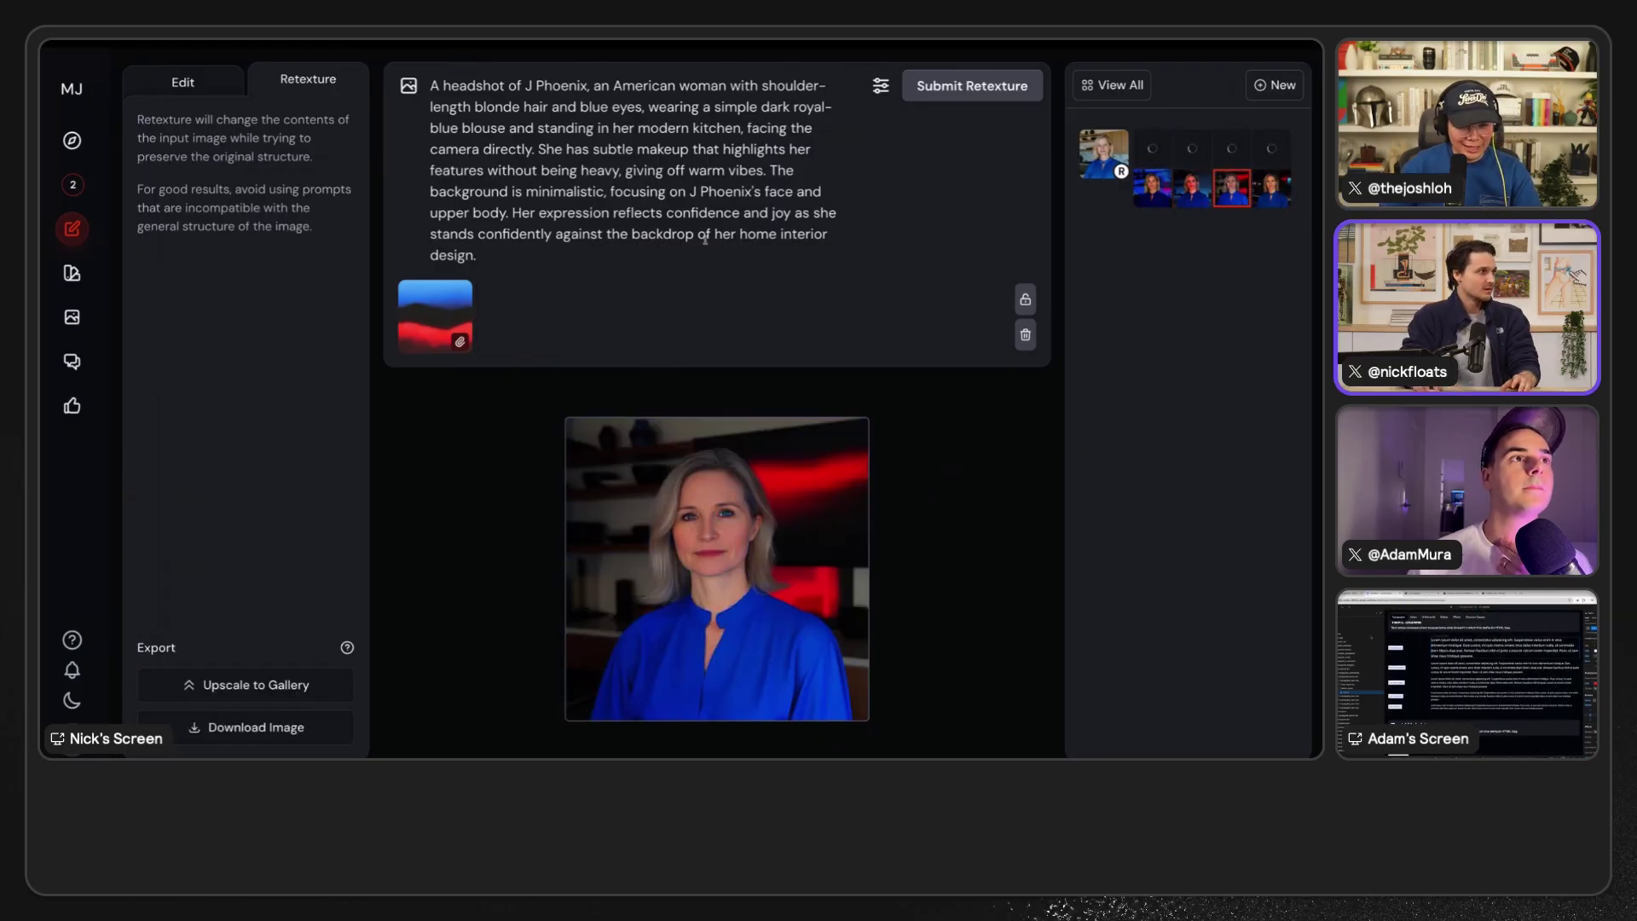
drag(705, 256, 526, 77)
text(a woman)
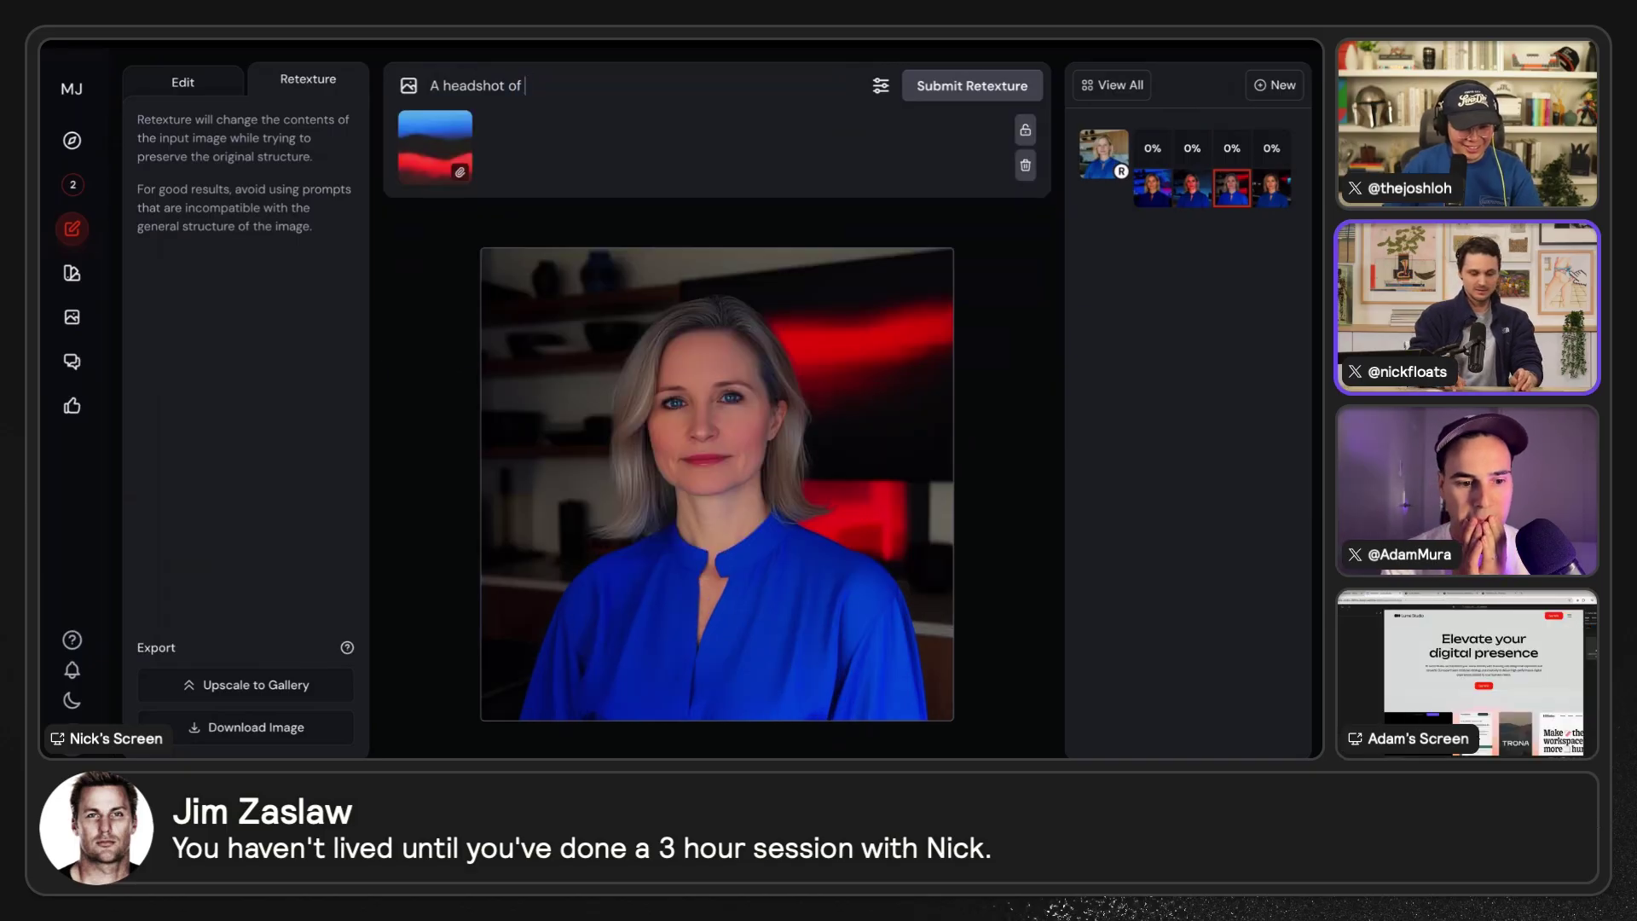
key(Return)
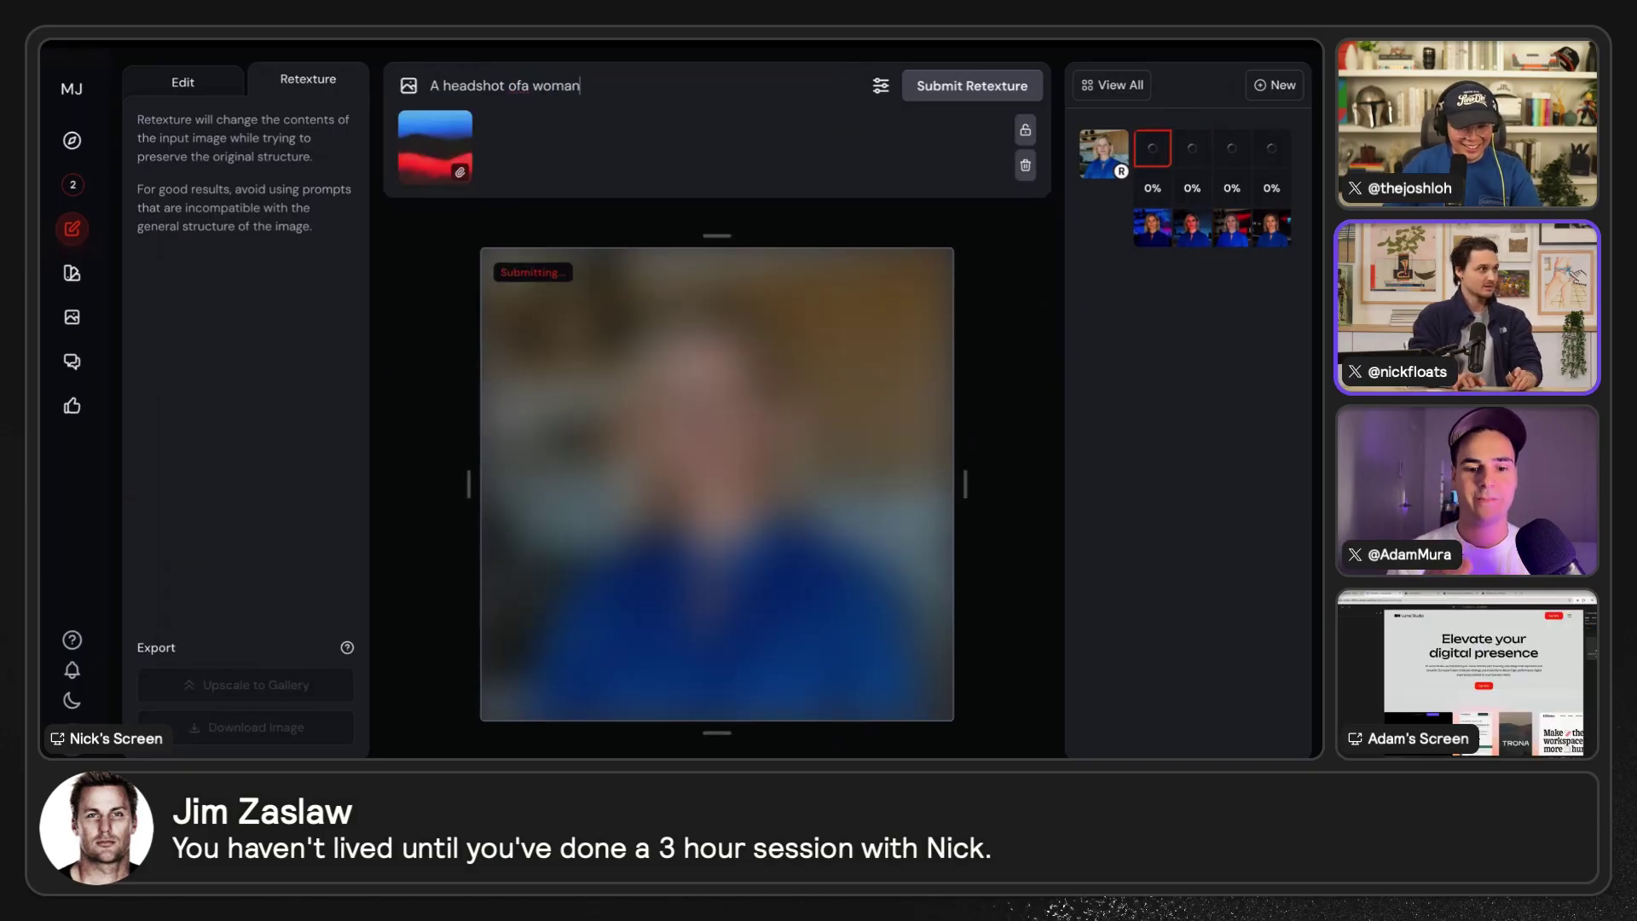
click(530, 86)
key(Return)
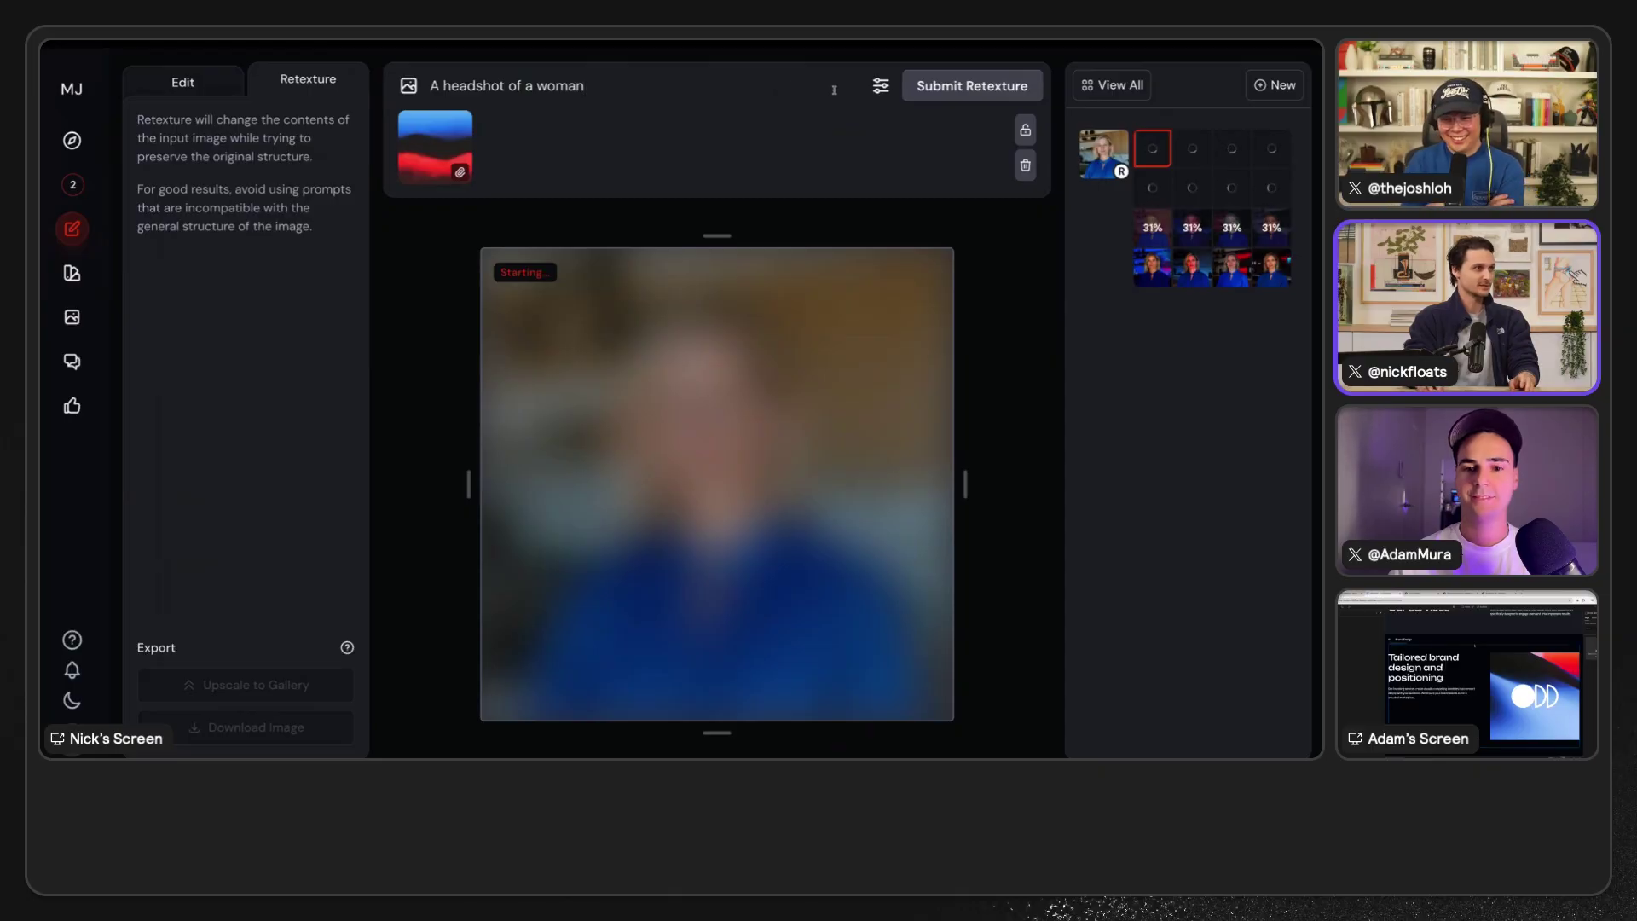
triple_click(639, 93)
click(669, 83)
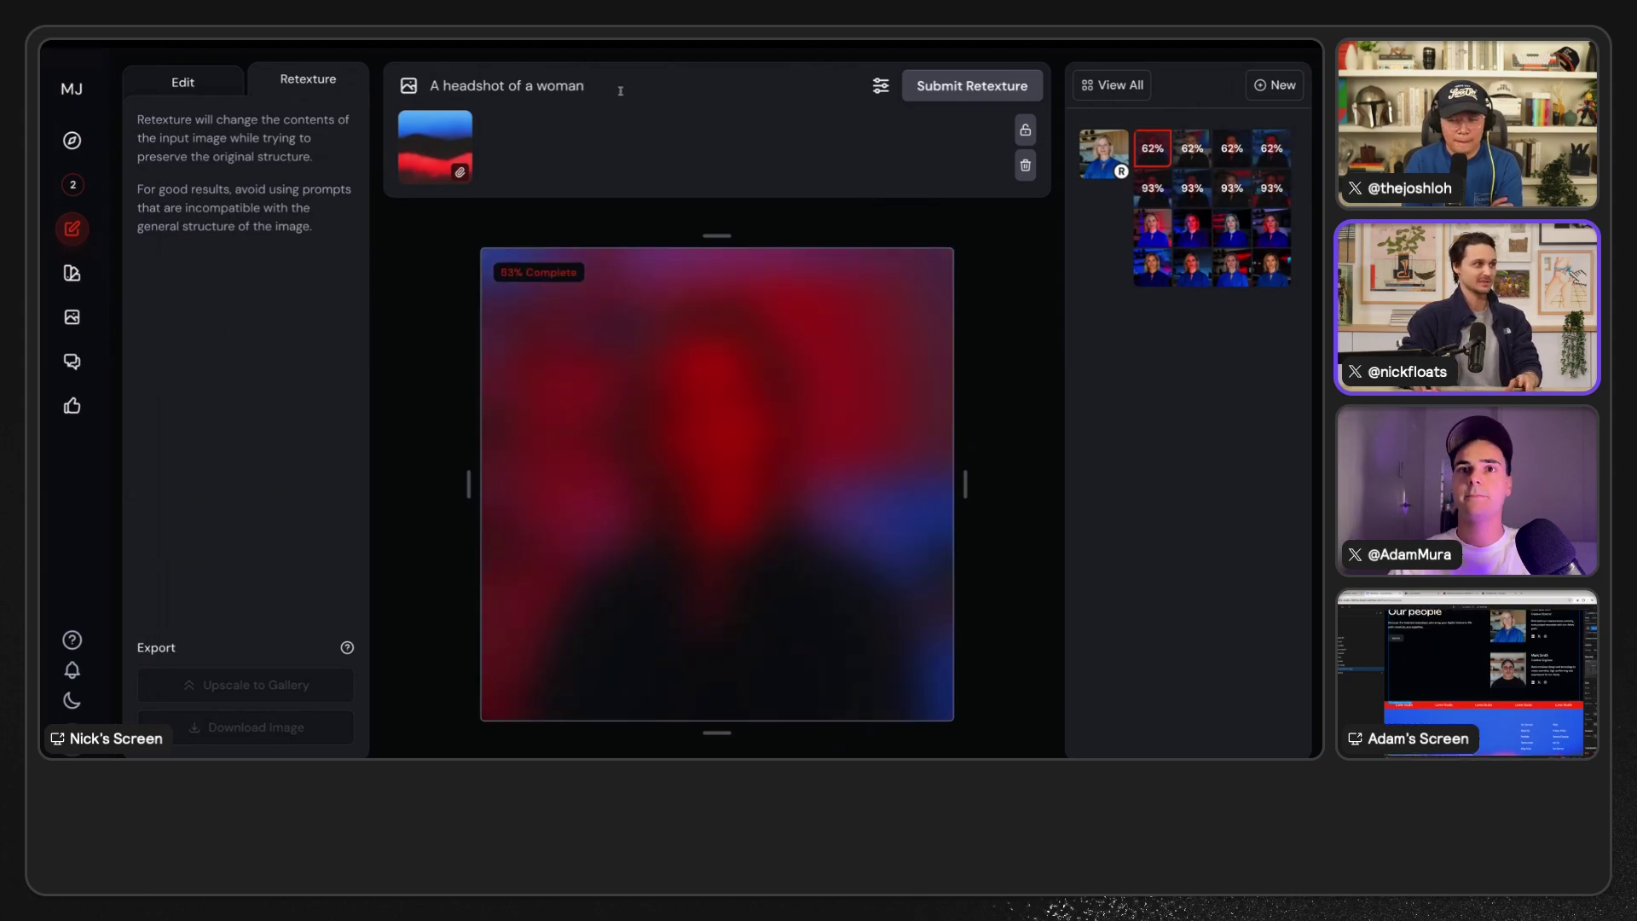
- Copy the black-background profile portrait of a bearded man lit in pink and blue from the Create page
click(93, 237)
right_click(605, 337)
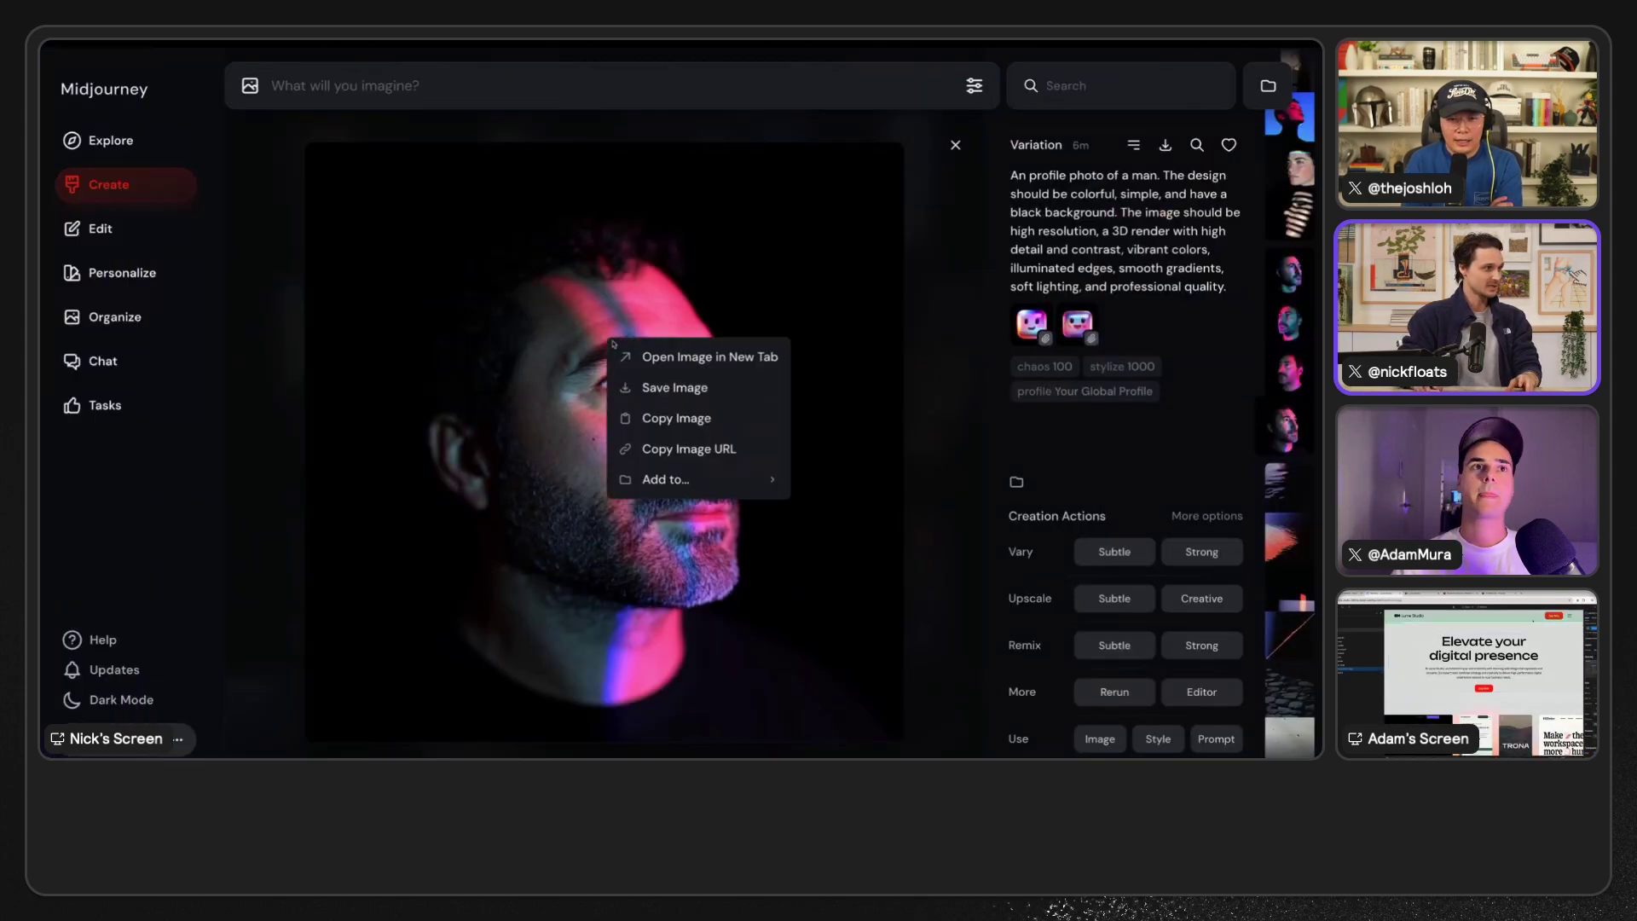
click(677, 417)
- Return to the headshot editor, paste the copied portrait as a second reference image and submit the retexture
click(55, 109)
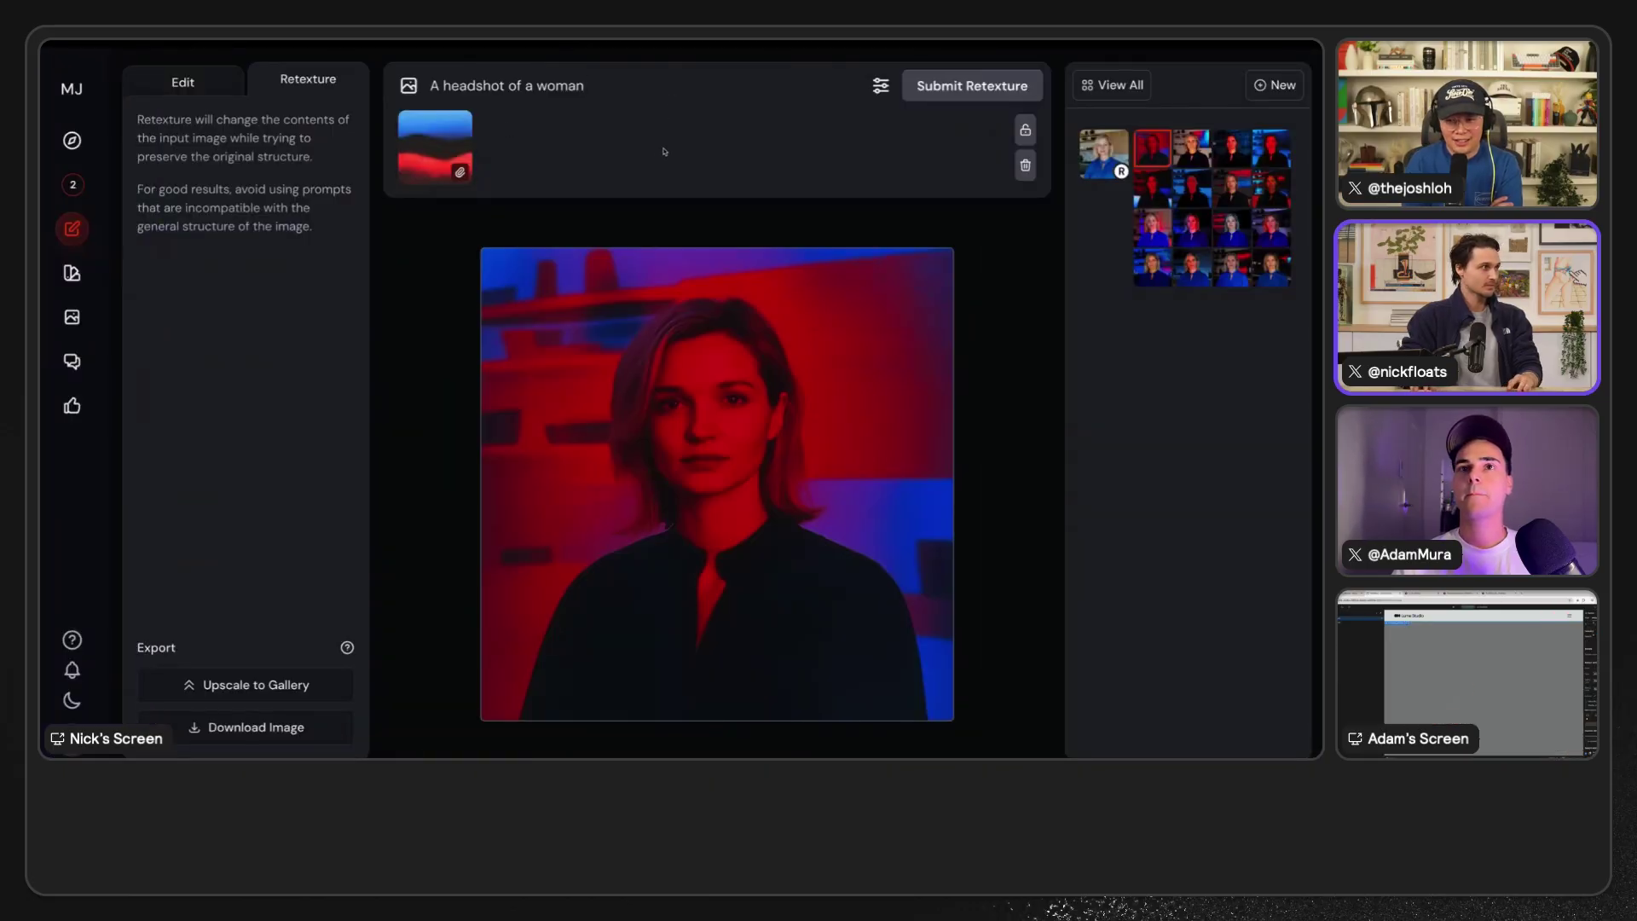
key(ctrl+v)
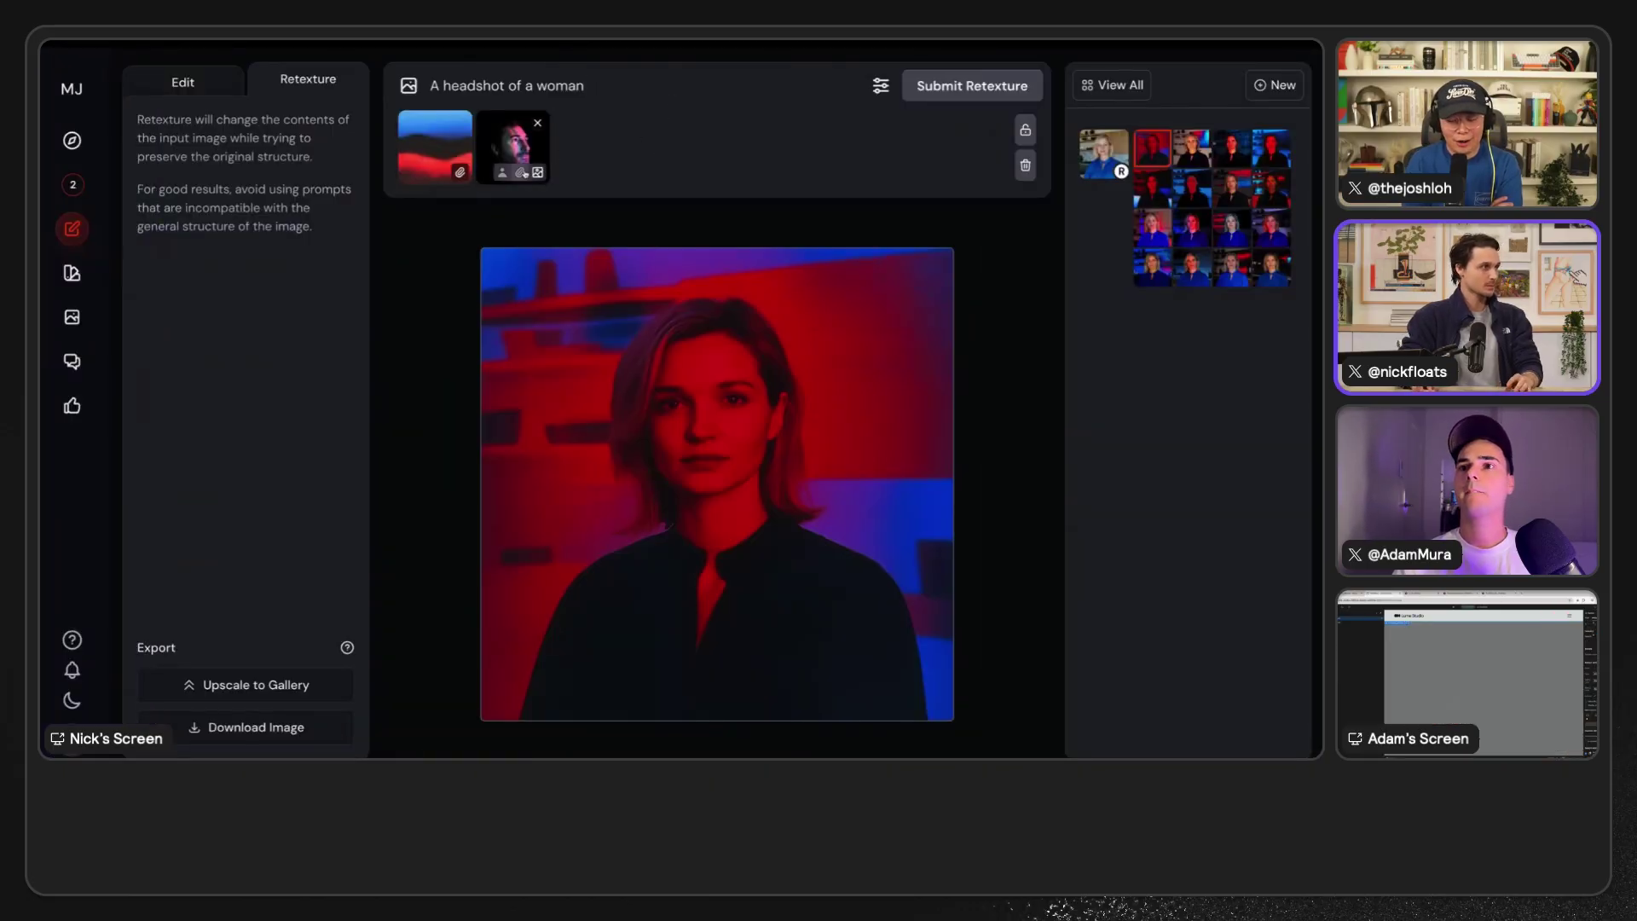
key(Return)
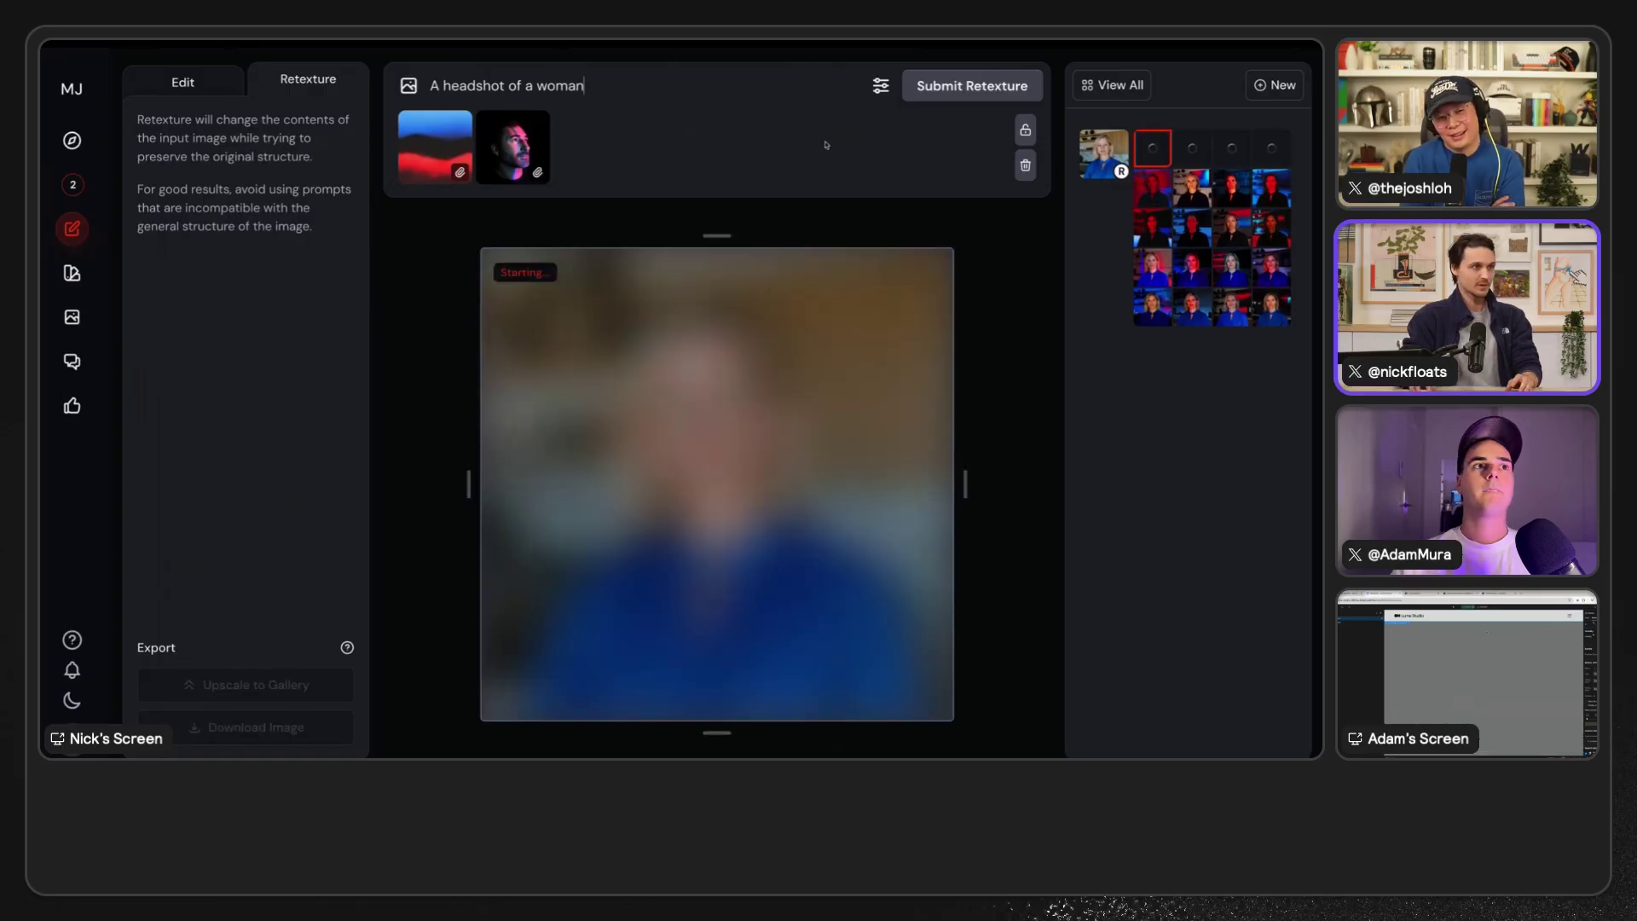
- Compare the finished red and blue headshot results from the two gradient-only retextures
click(1236, 194)
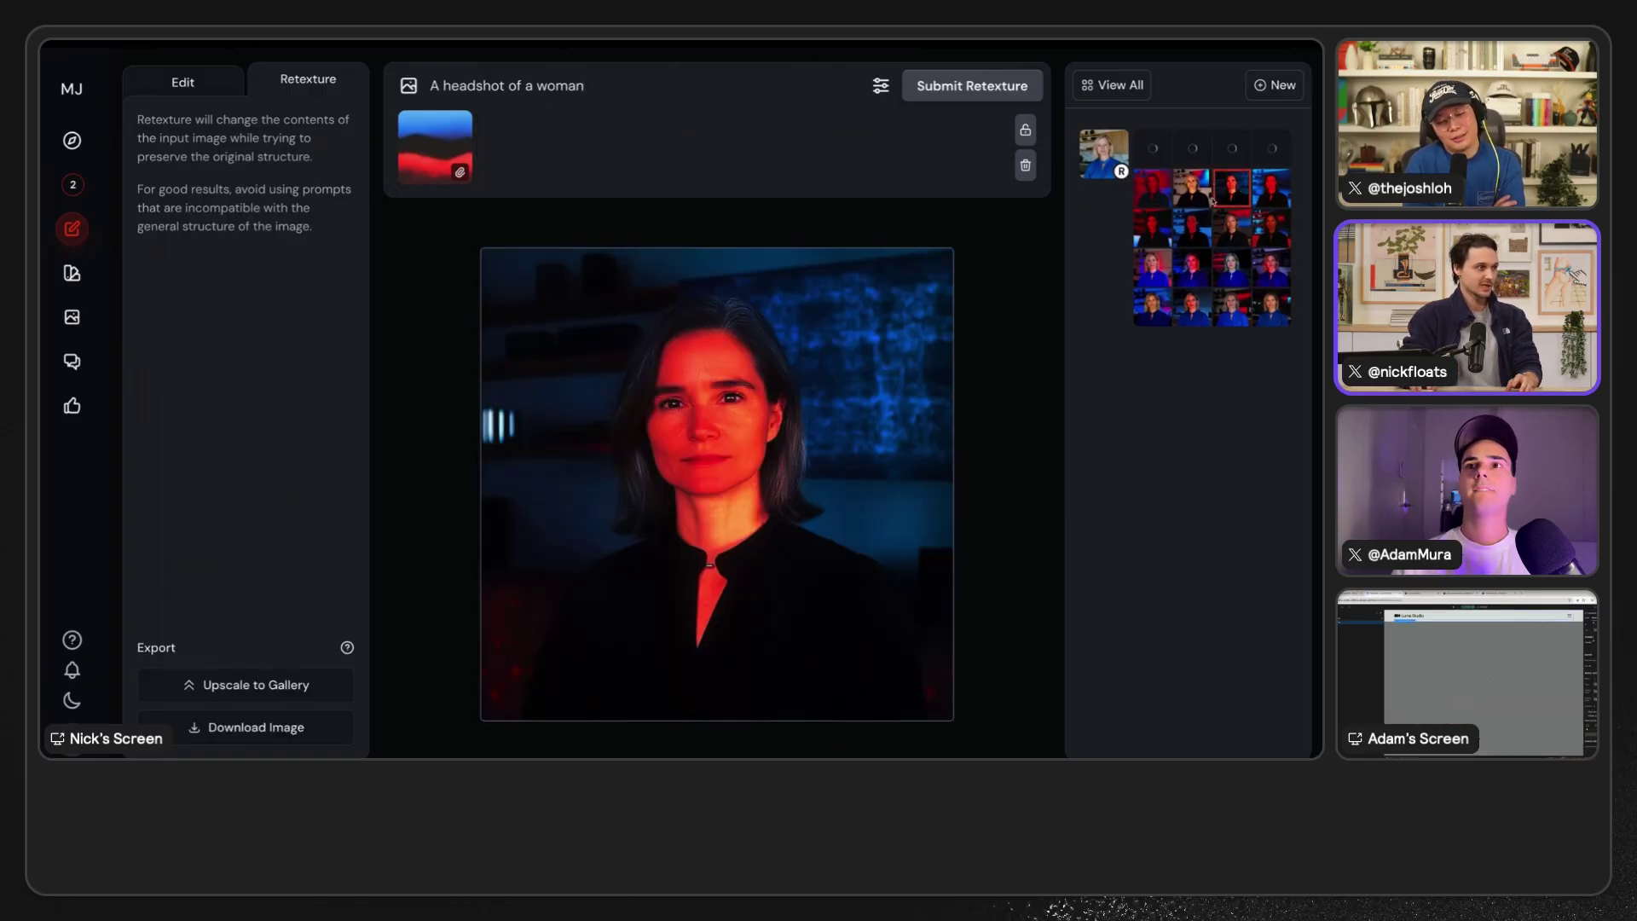
click(1278, 201)
click(1271, 229)
click(1227, 237)
click(1182, 230)
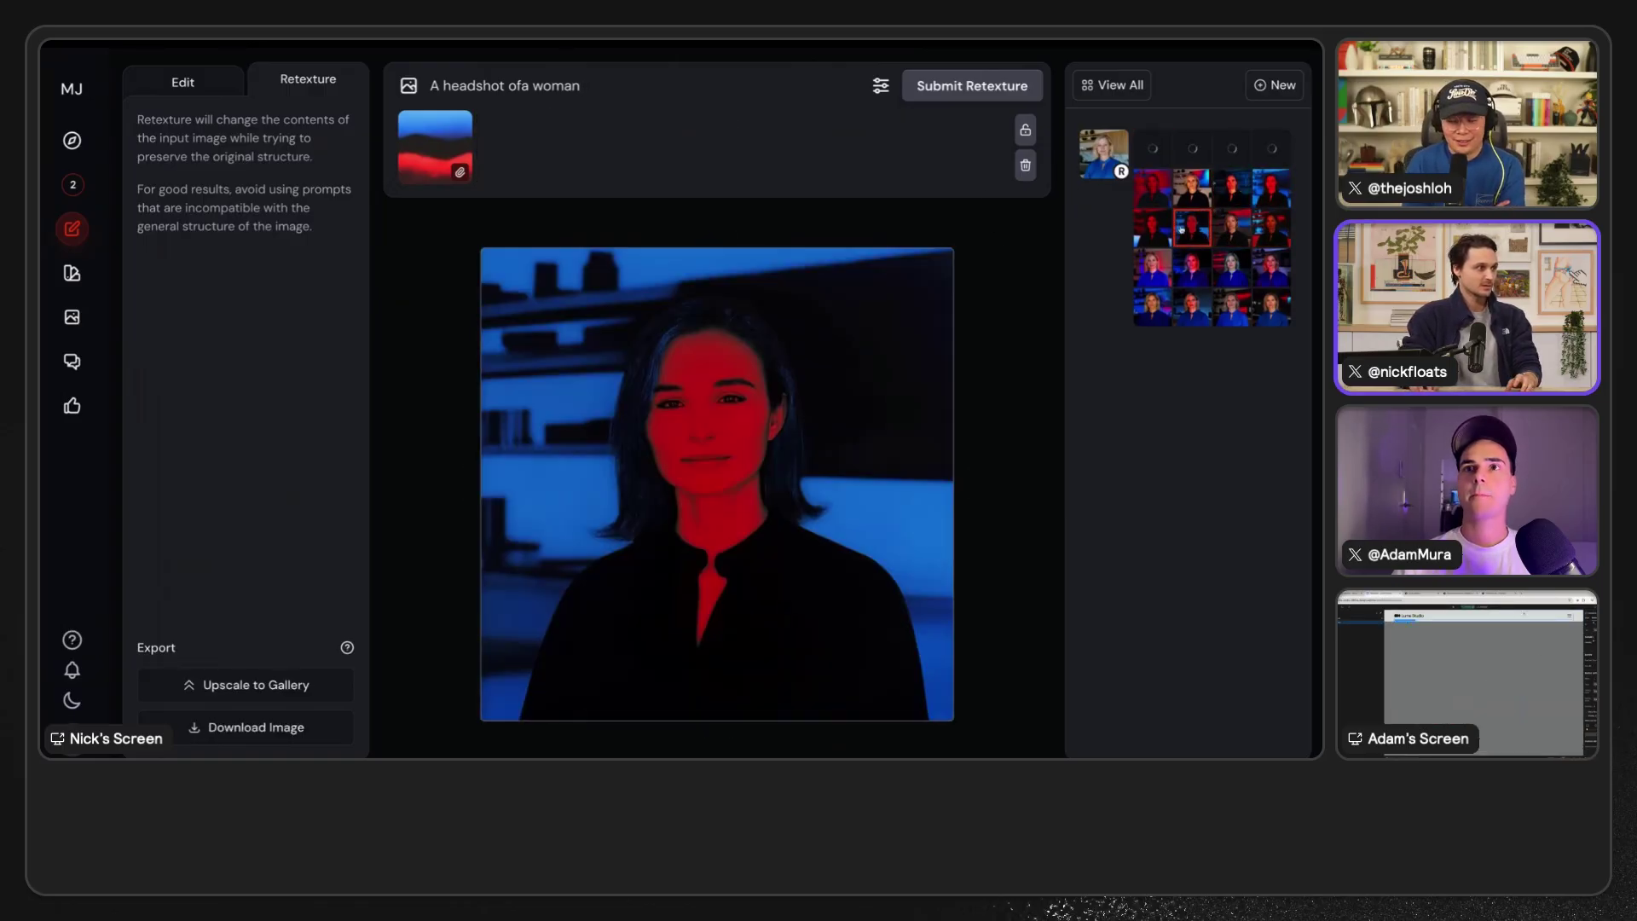
- Reuse the first red headshot result, change its prompt to "A headshot illustration of a woman" and submit the retexture
click(1148, 194)
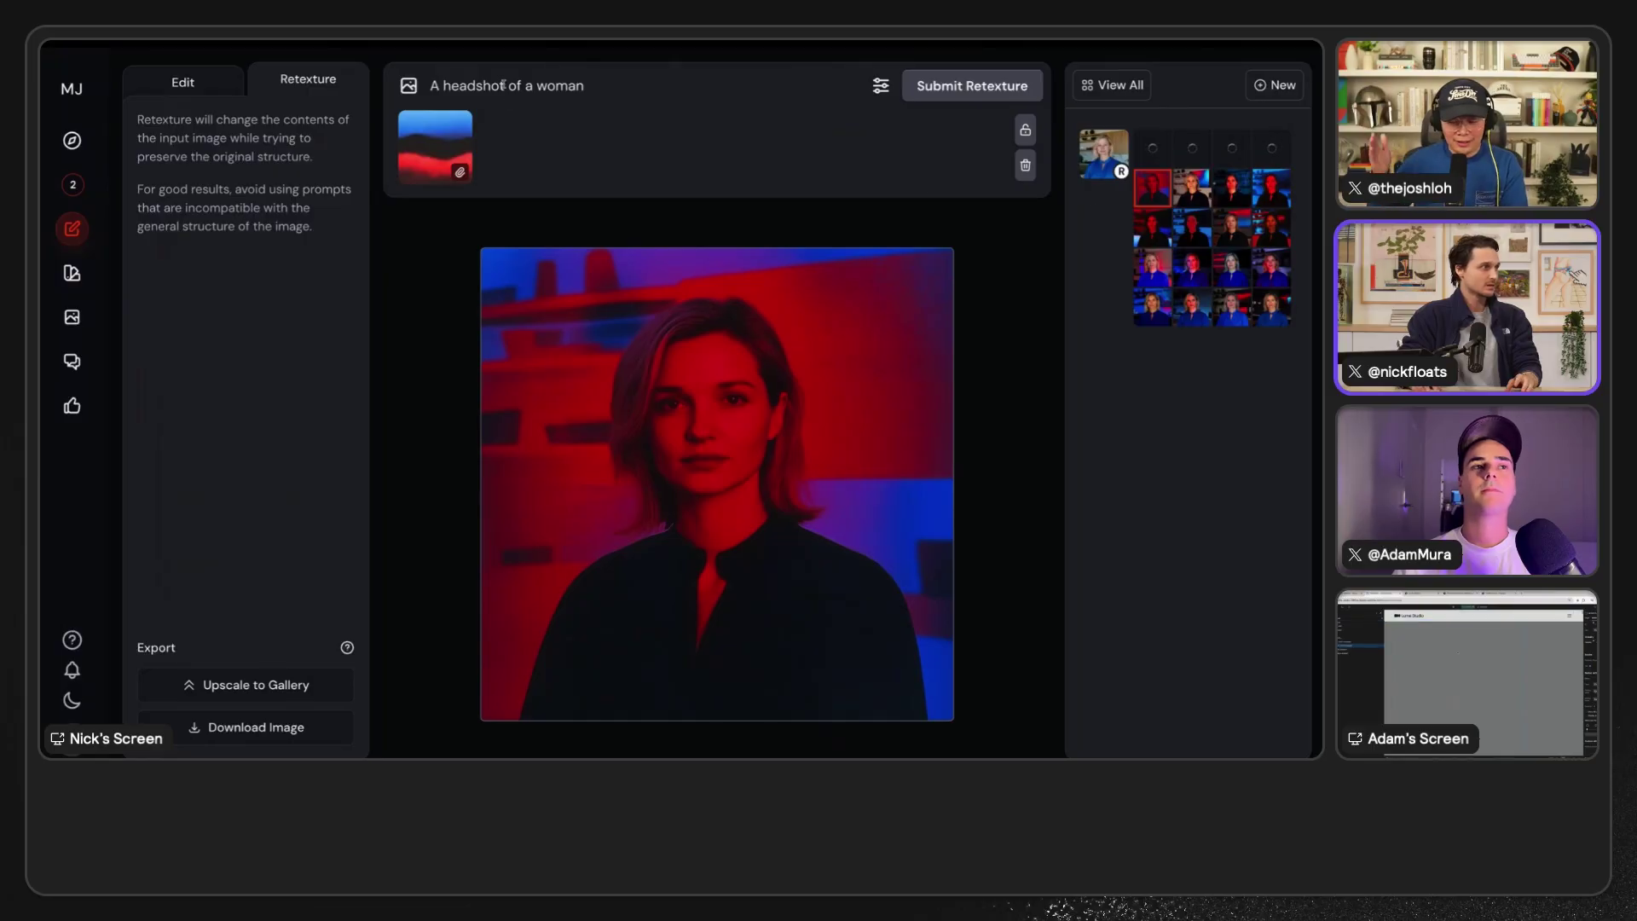
text(illustratio)
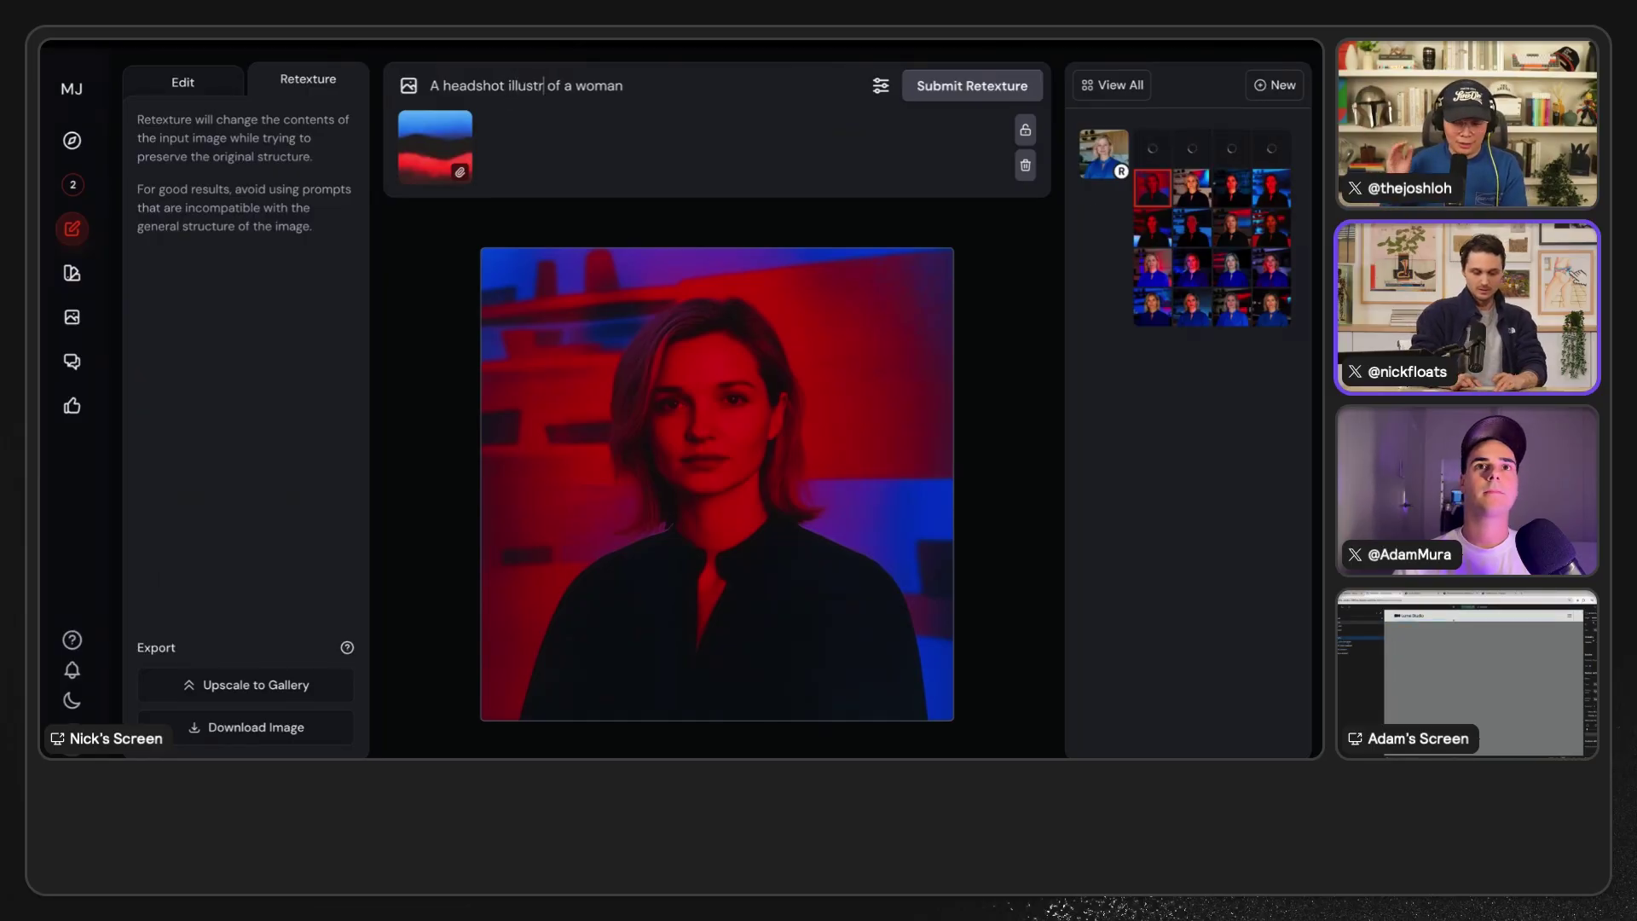
text(n)
key(Return)
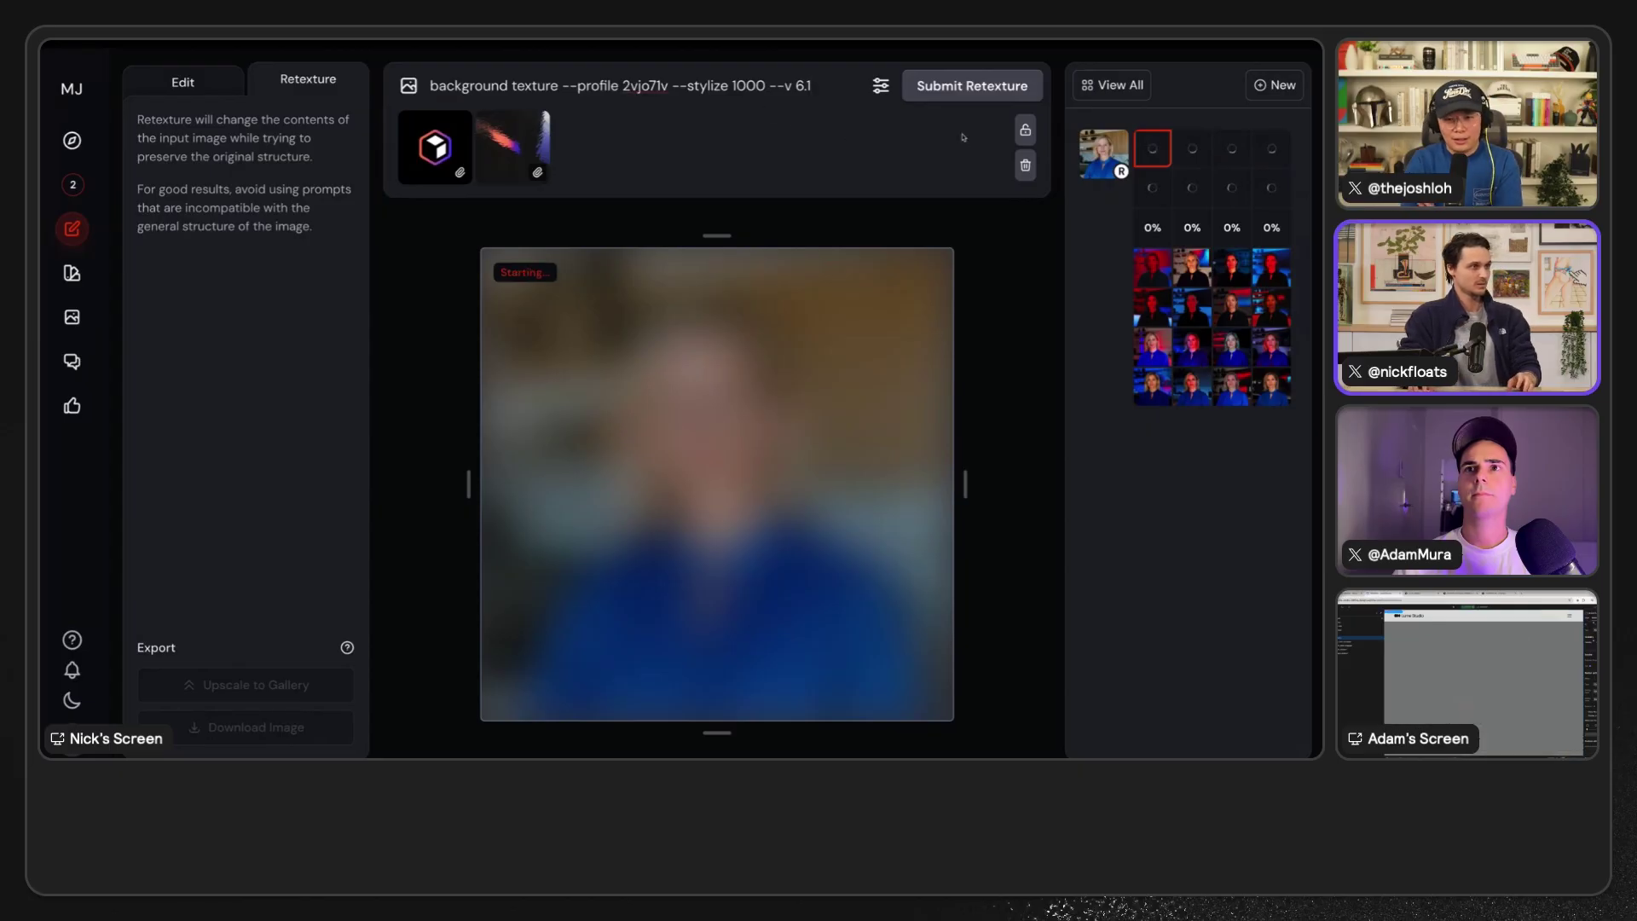
- Clear the background texture prompt and compare the four headshot results made with the gradient and portrait references
key(ctrl+a)
key(BackSpace)
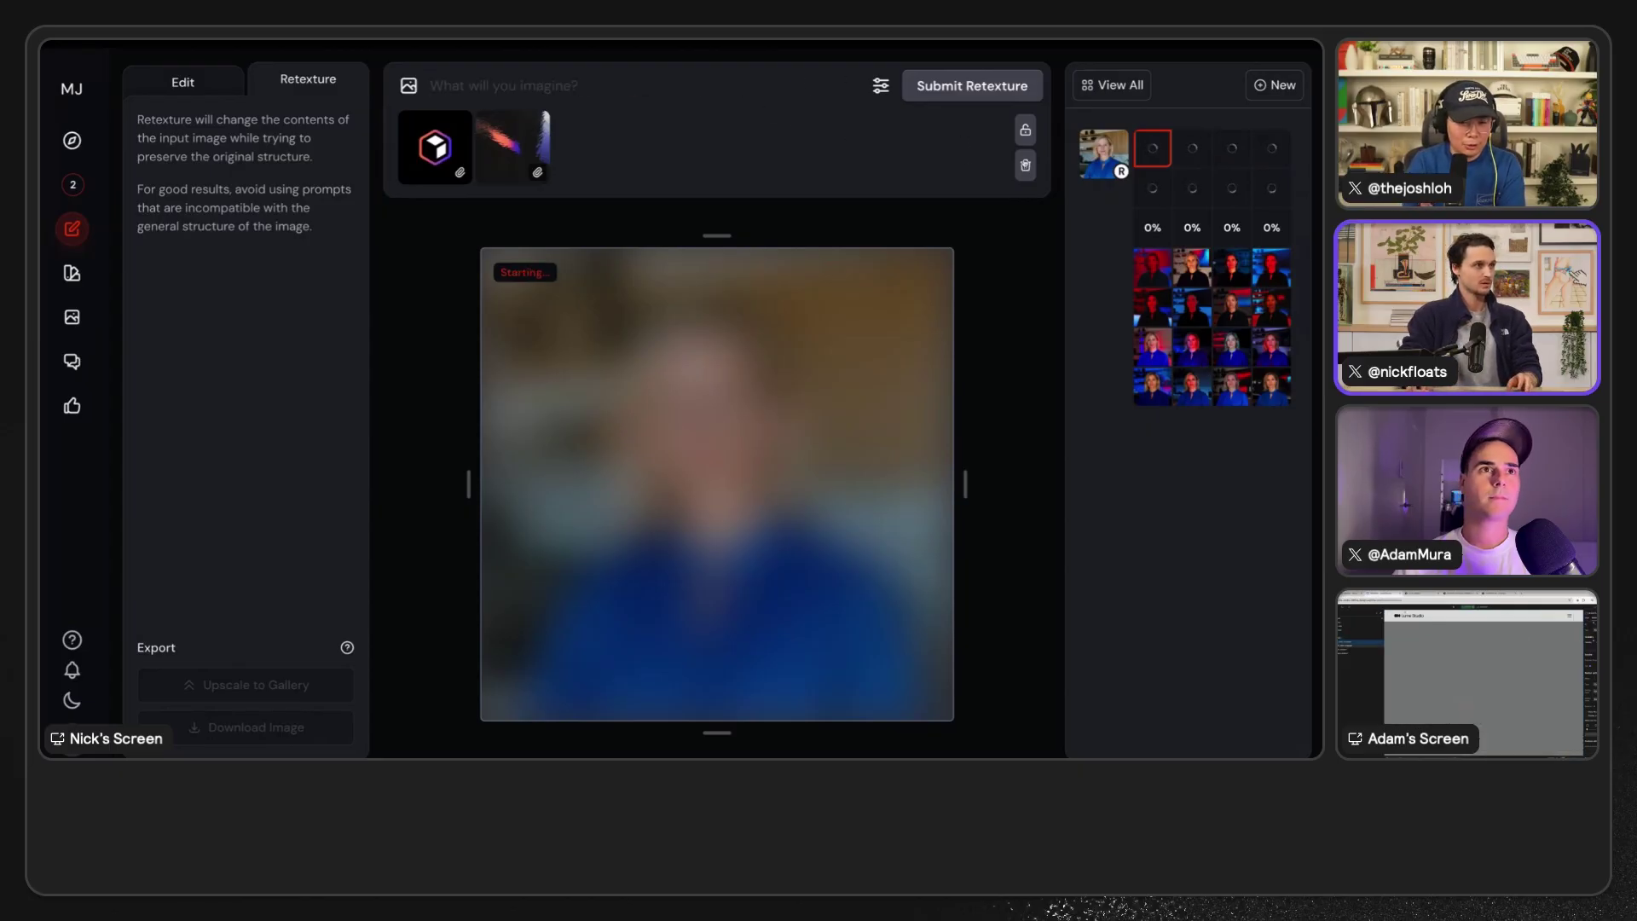
click(1103, 153)
click(1161, 225)
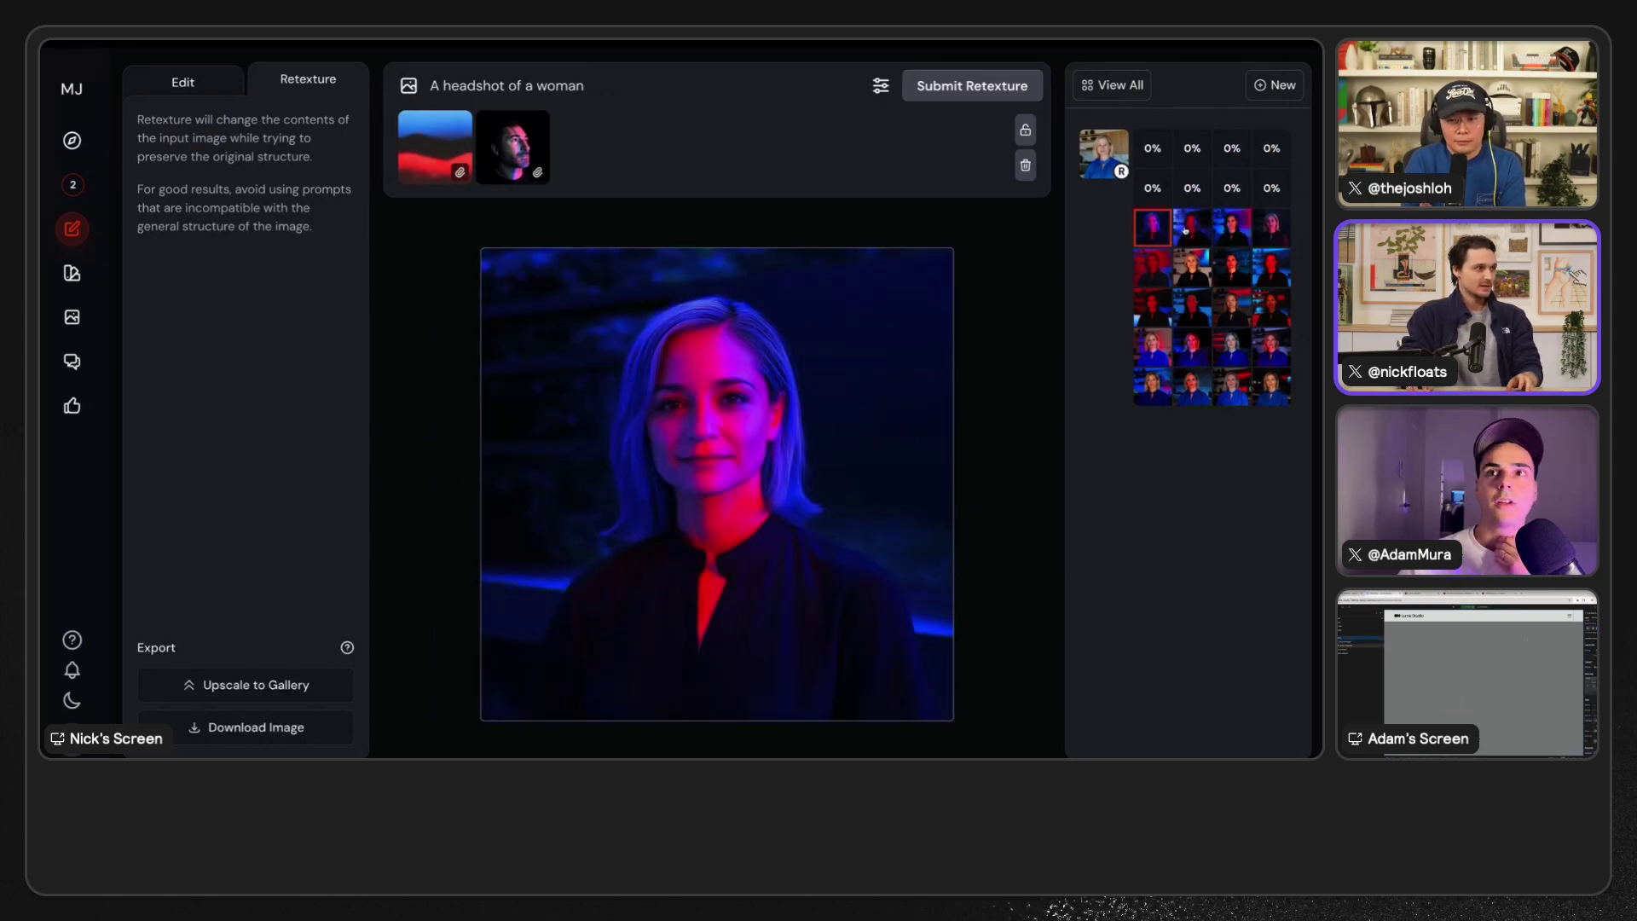
click(1185, 229)
click(1231, 229)
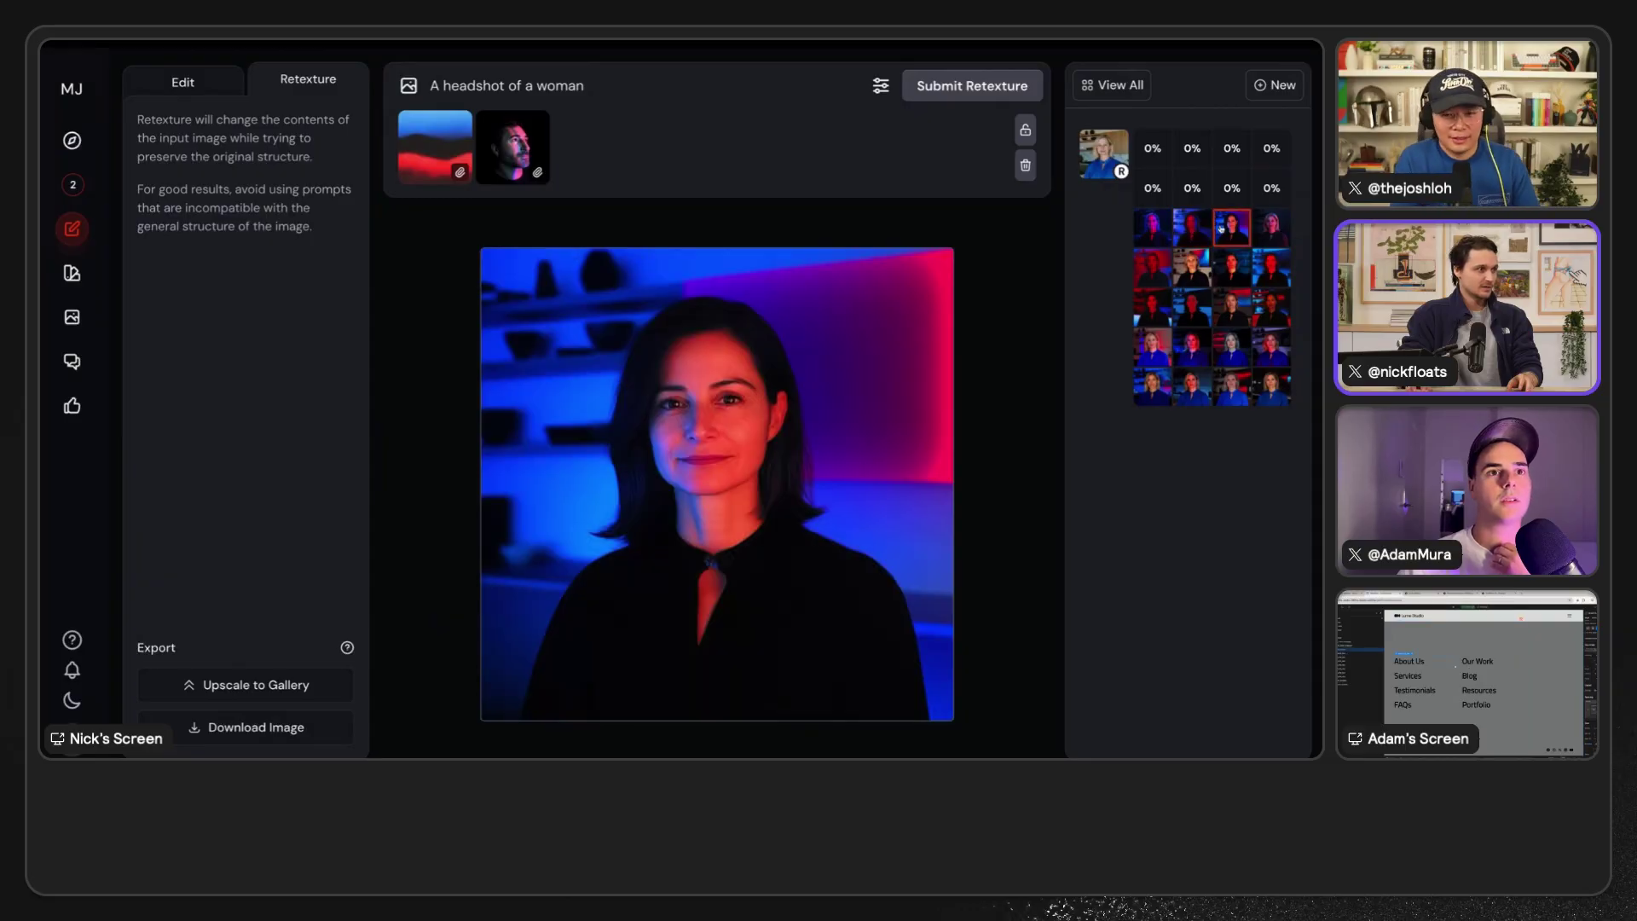
click(1272, 229)
click(1232, 228)
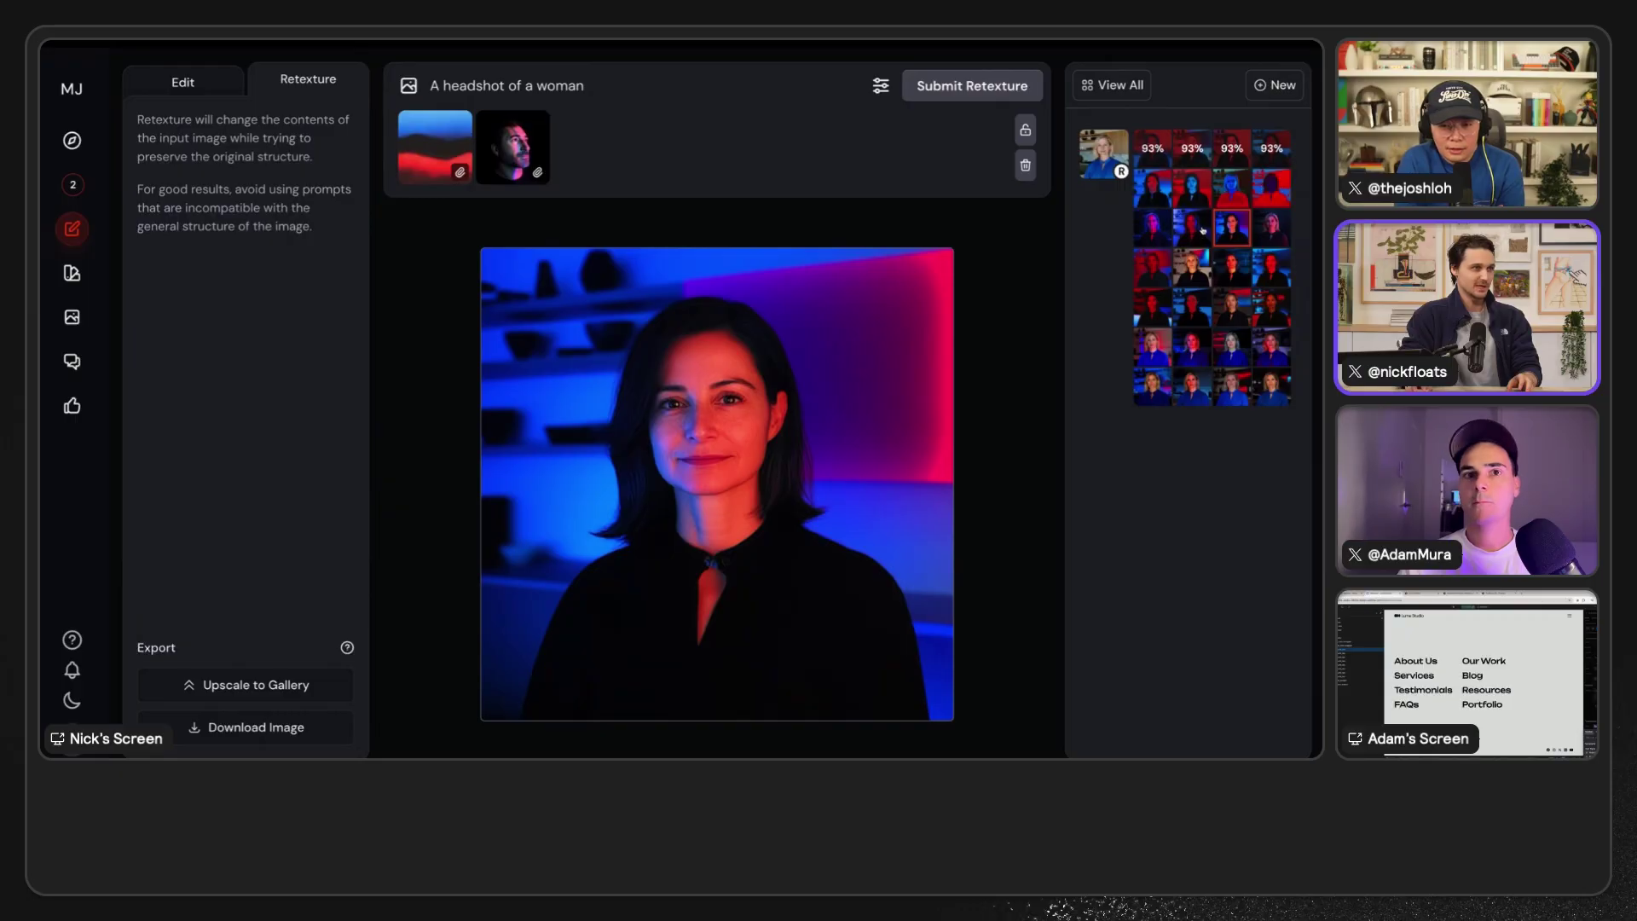
- Compare the results of the two illustration retextures and select the second one in the newest row
click(1156, 193)
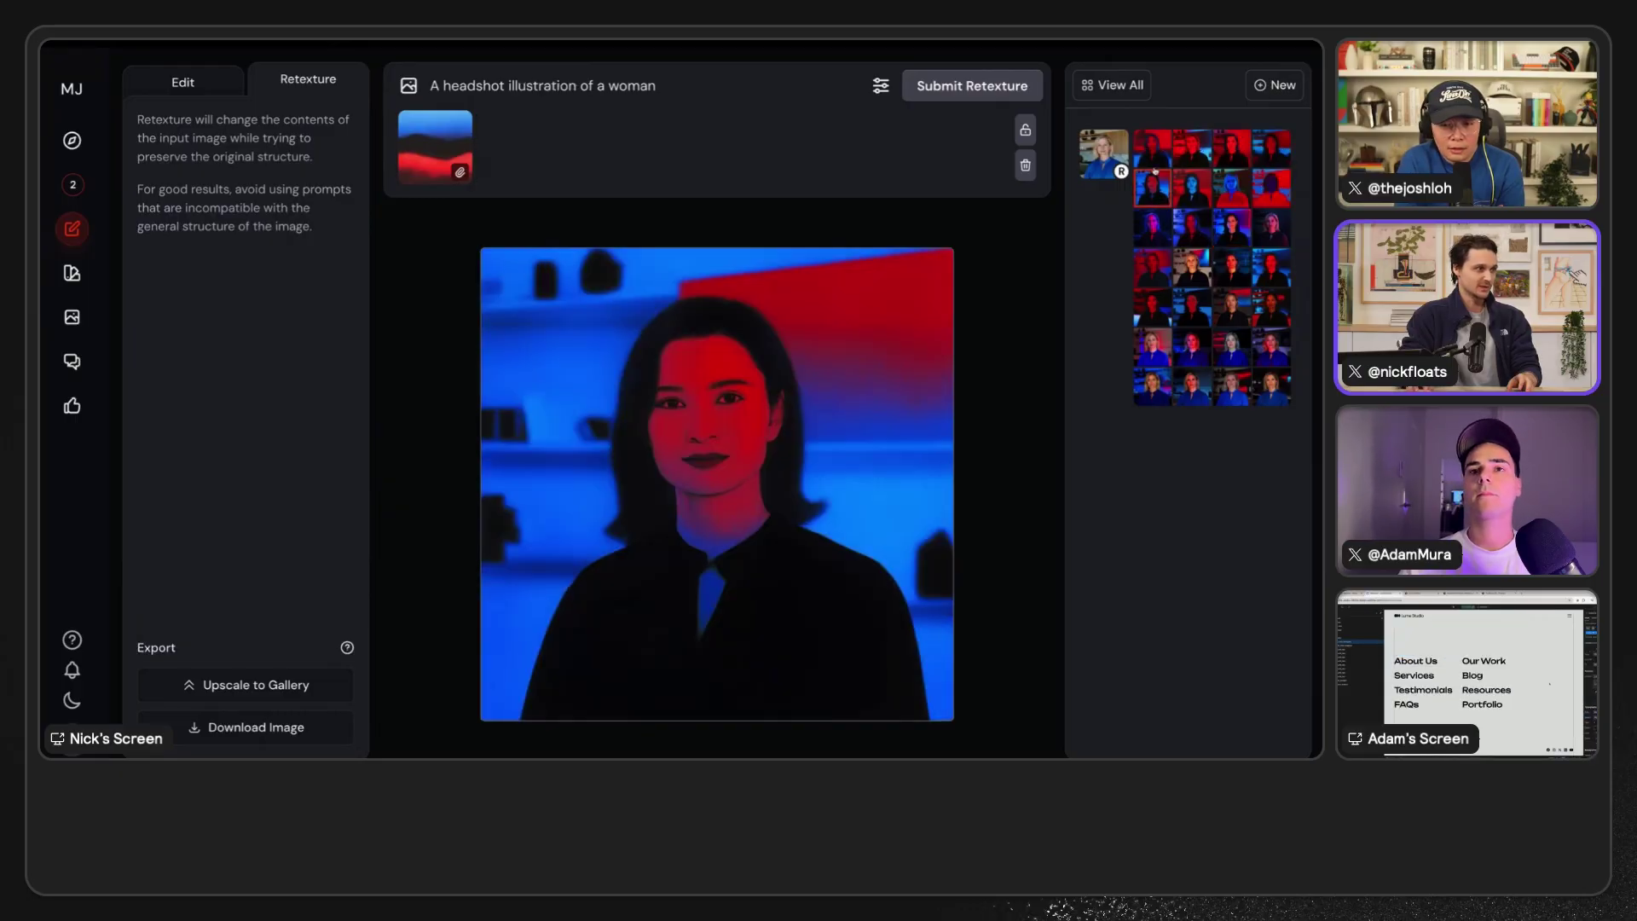
click(1193, 151)
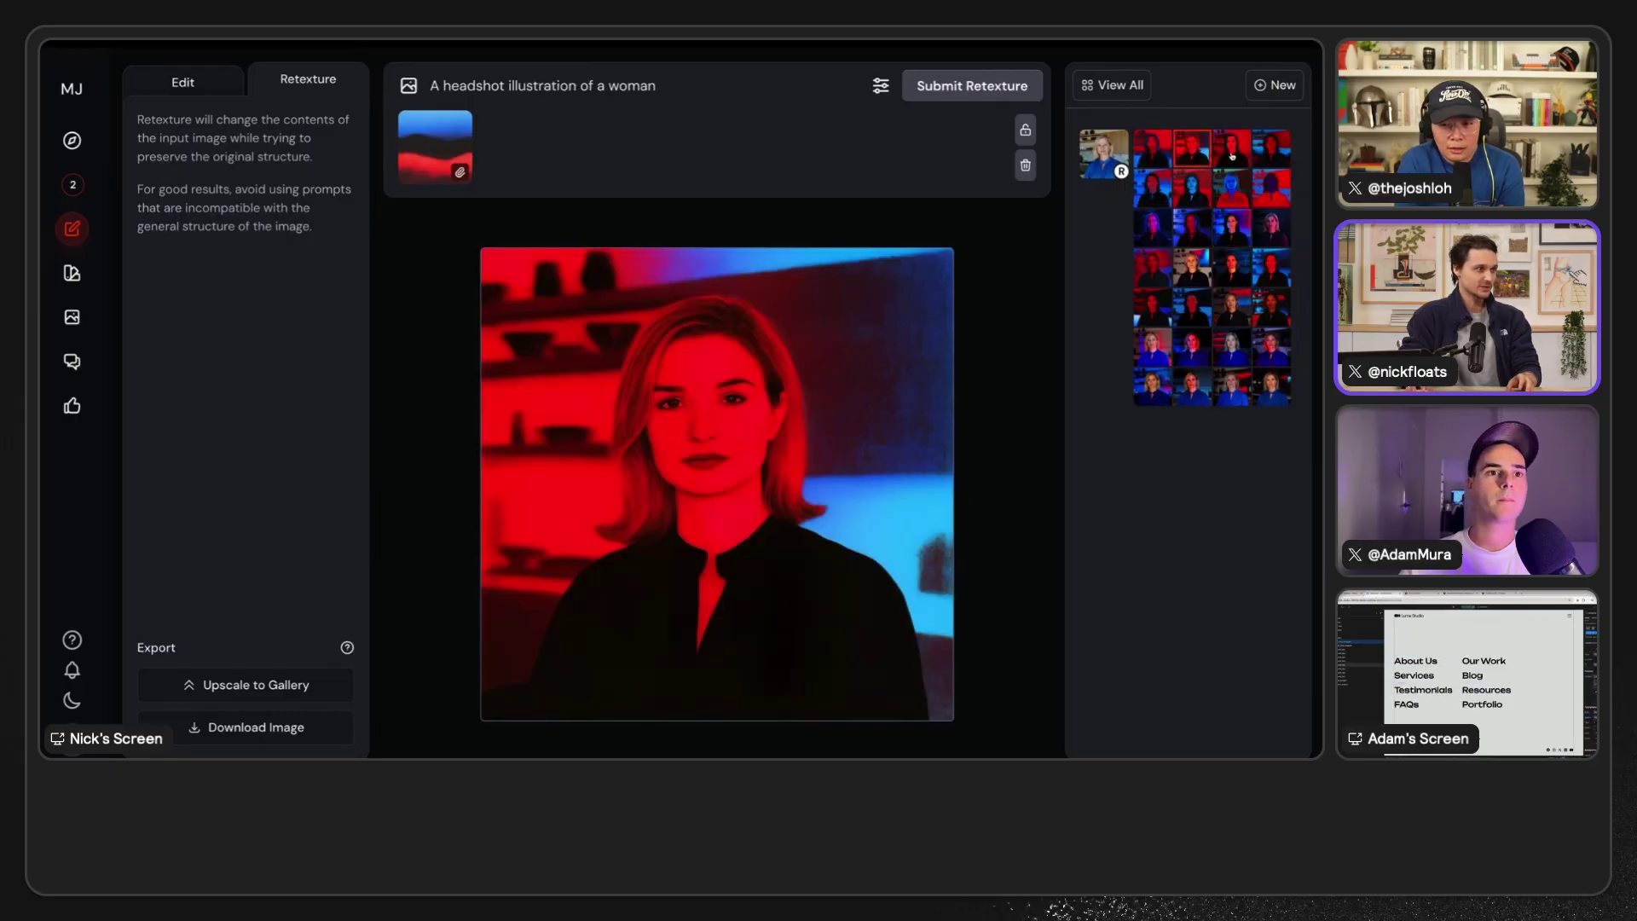
click(1232, 155)
click(1270, 152)
click(1267, 190)
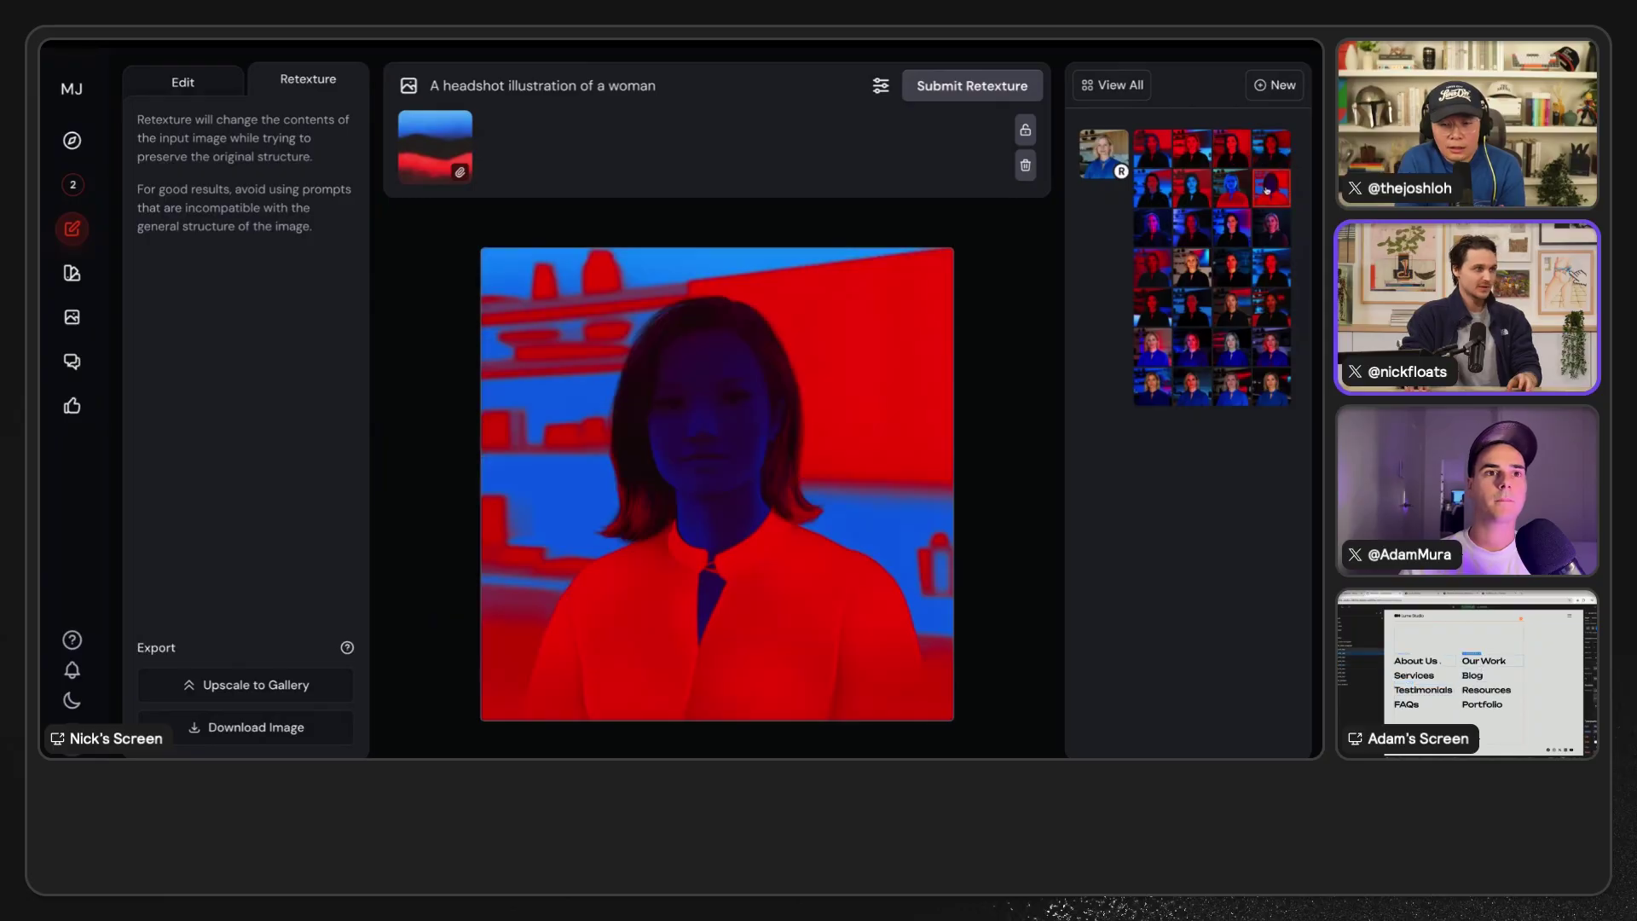
click(1239, 191)
click(1191, 154)
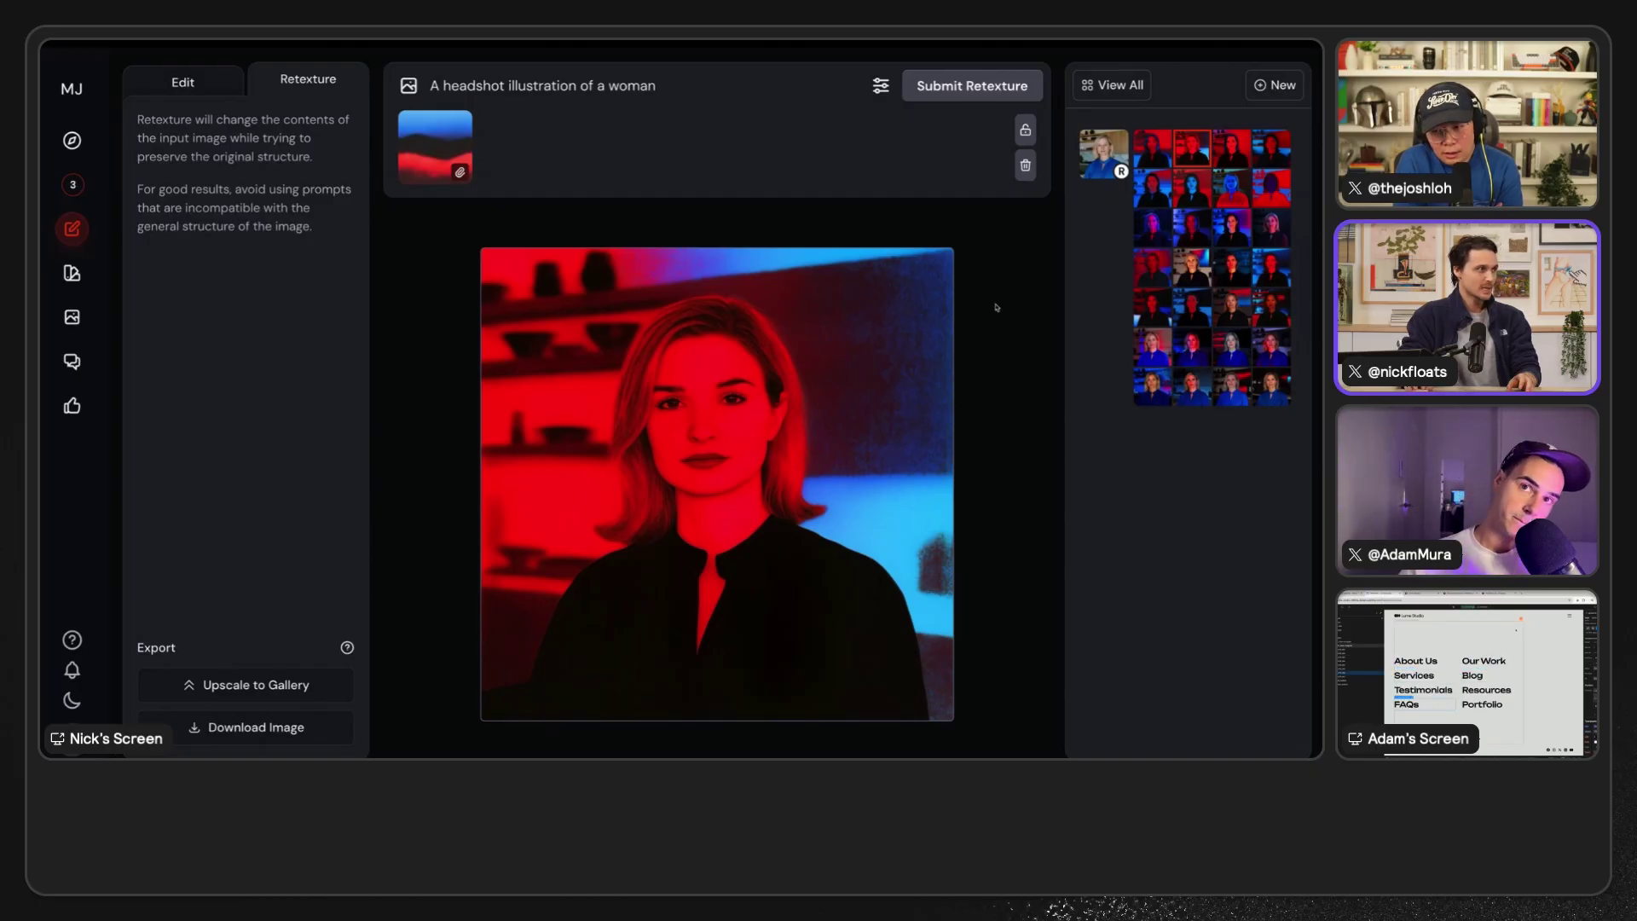
- Append ", soft lighting" to the illustration prompt and replace the gradient reference with the man's profile portrait
click(692, 83)
text(, so)
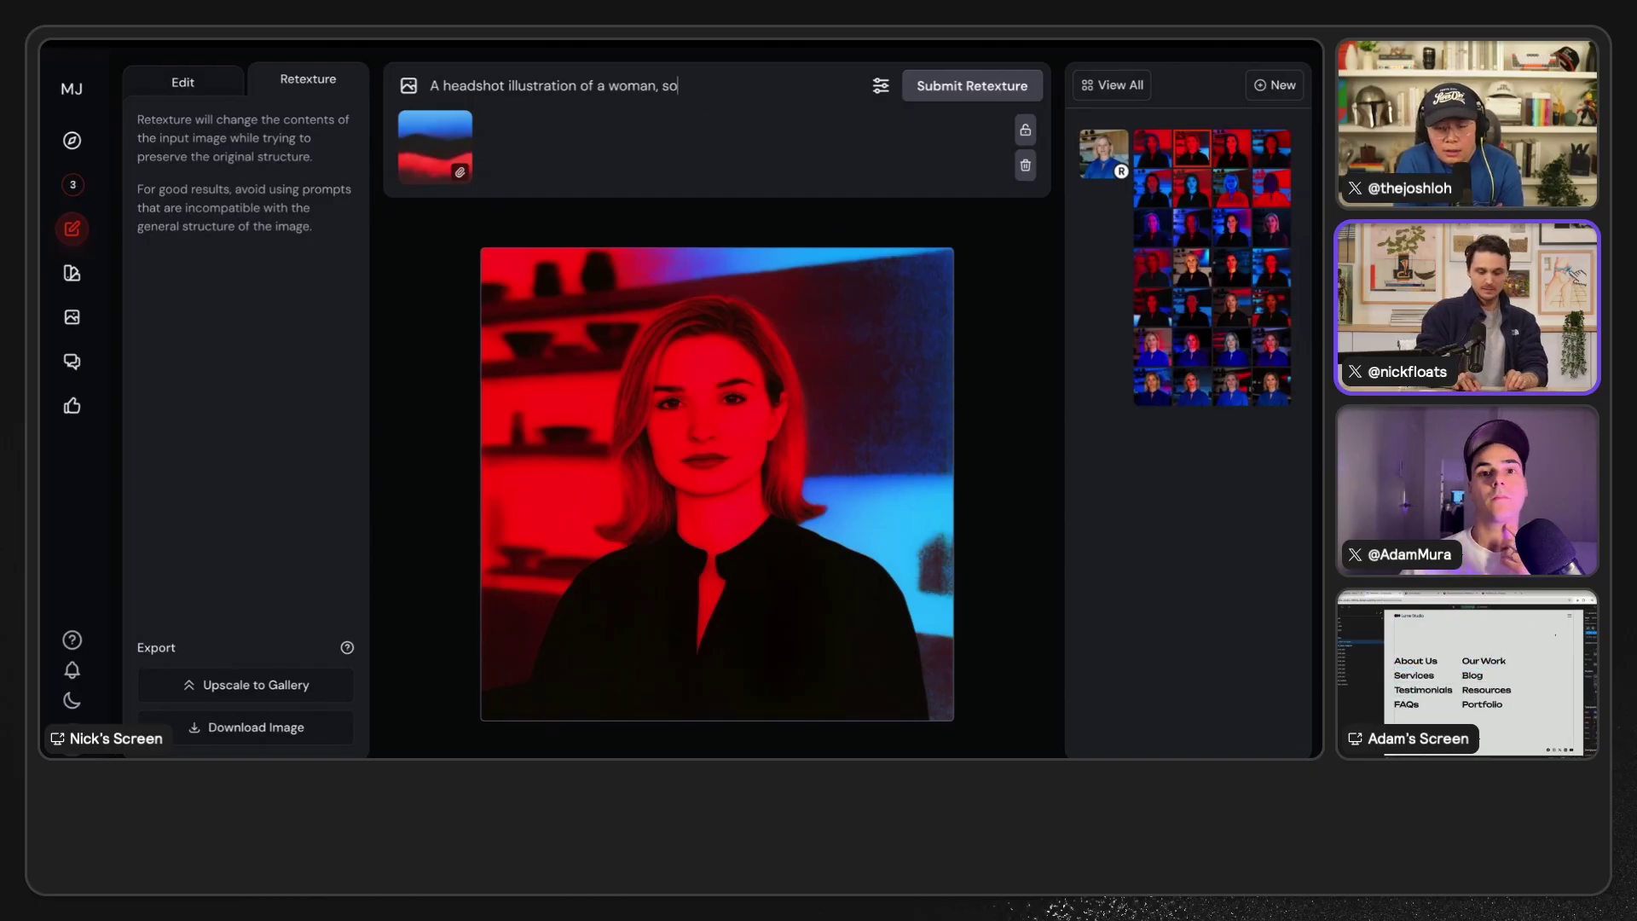
text(ft lighting)
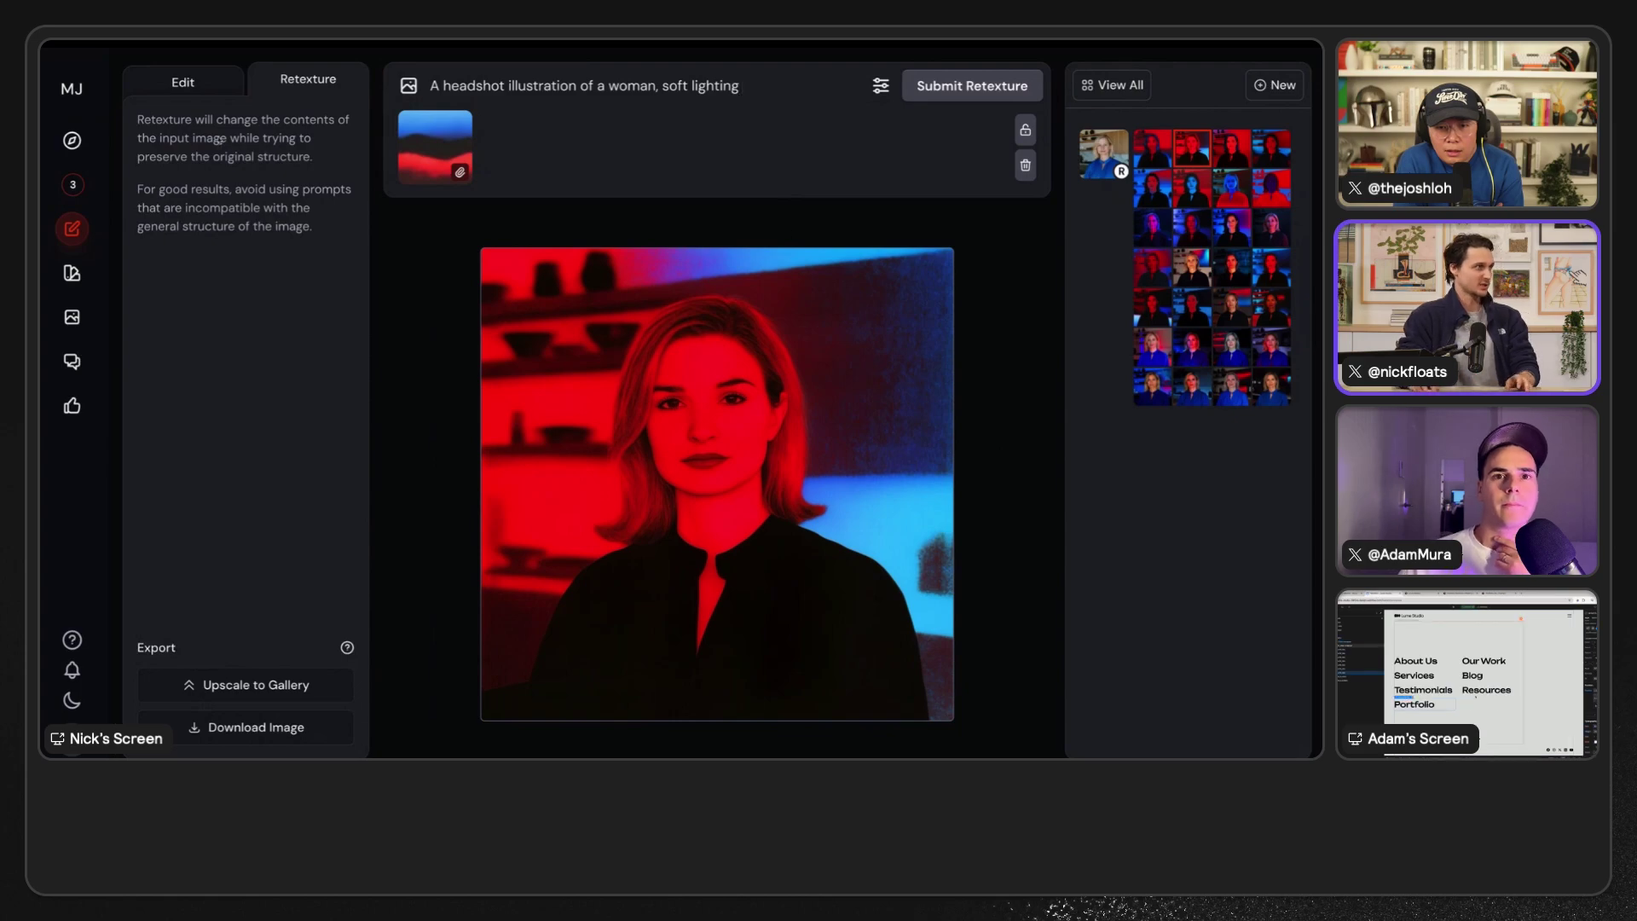
click(733, 112)
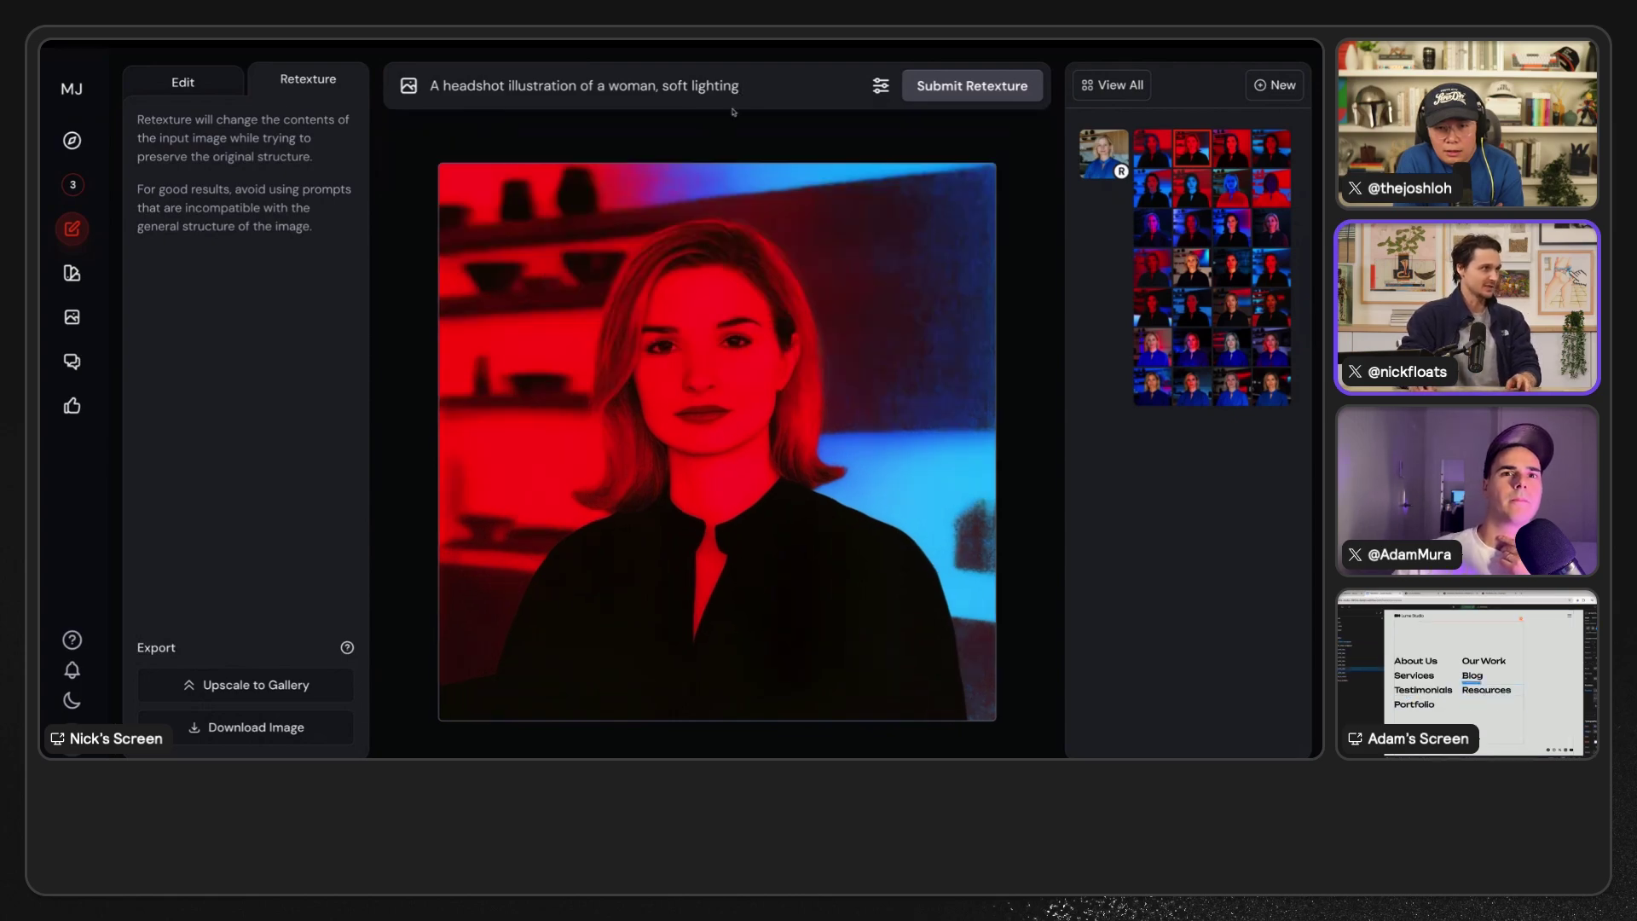
click(790, 87)
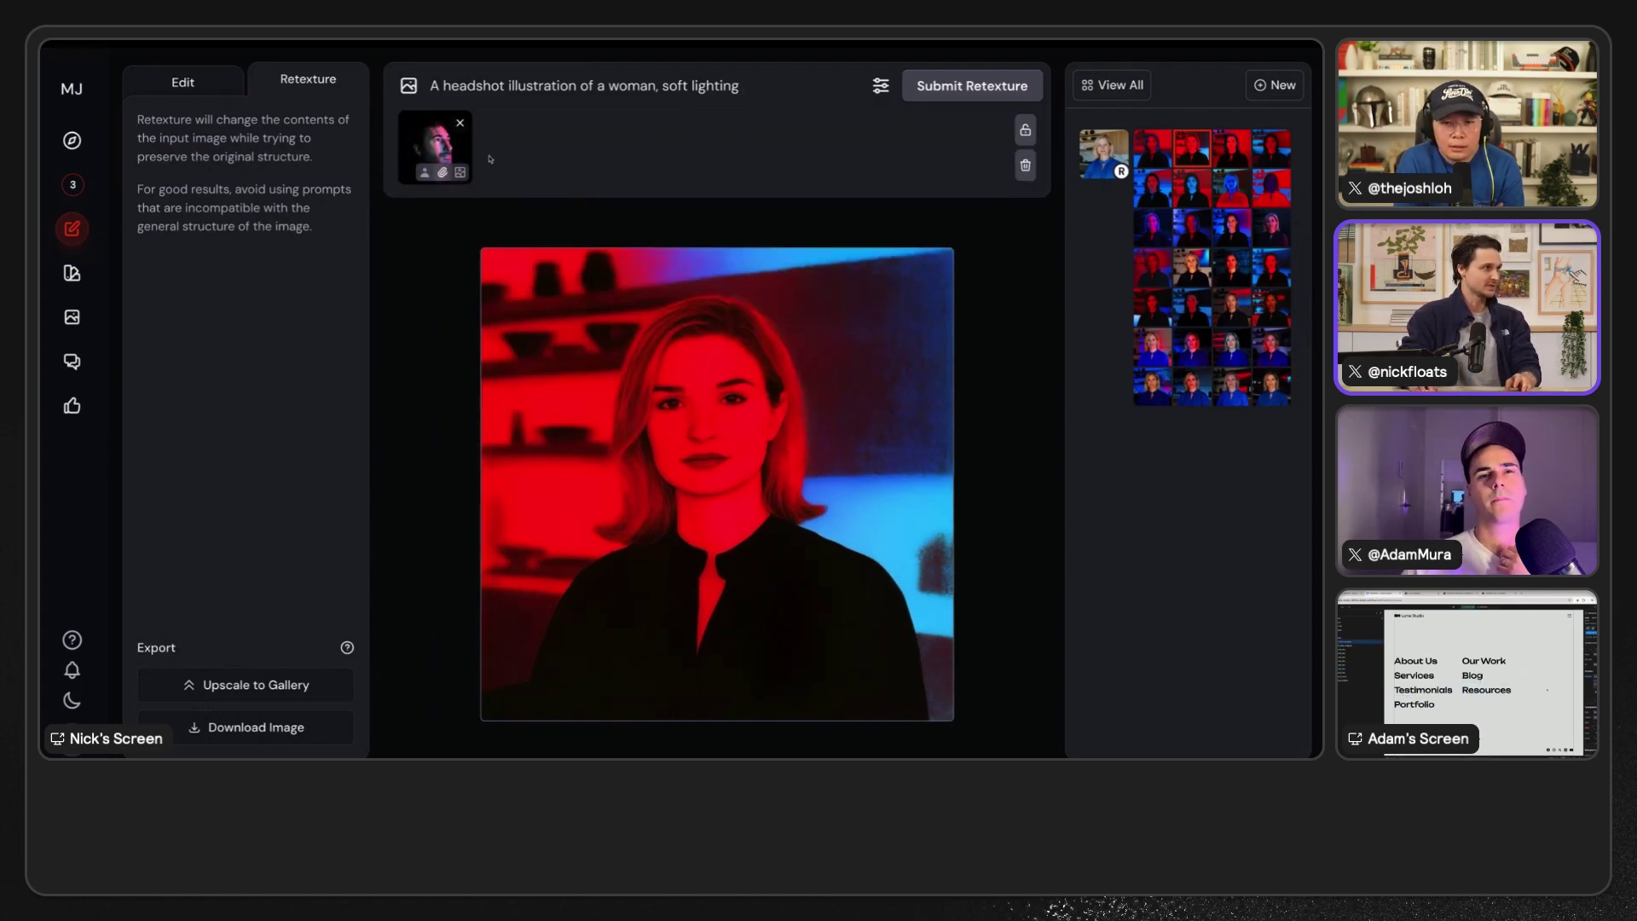
- Submit the soft-lighting retexture based on the man's profile portrait and view the original headshot for comparison
key(Return)
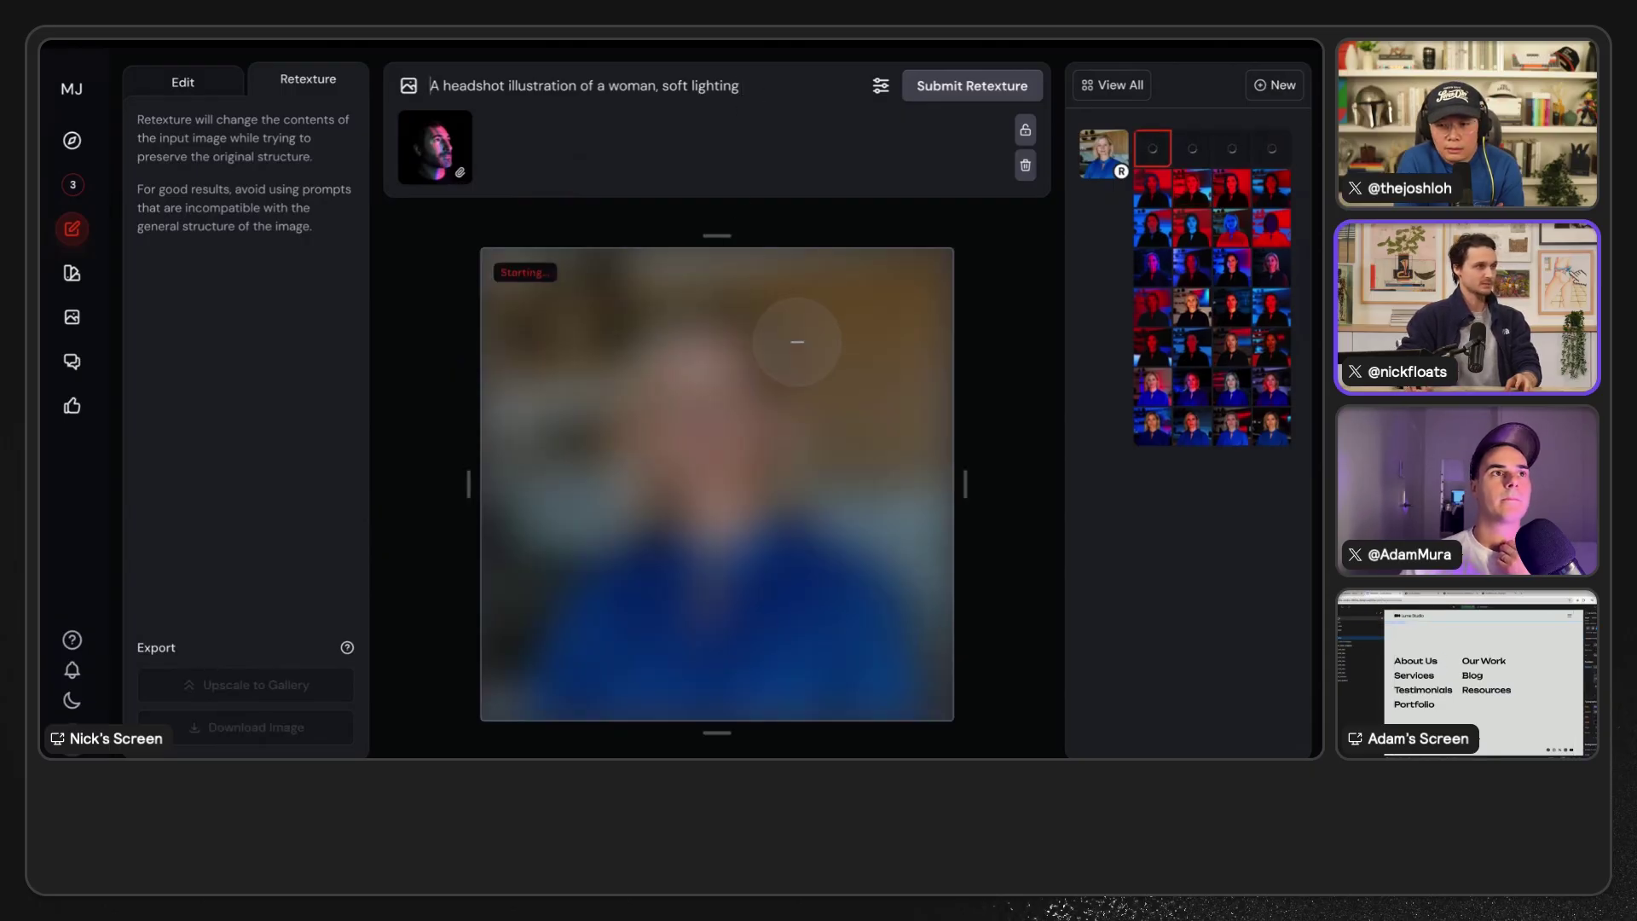
click(1103, 155)
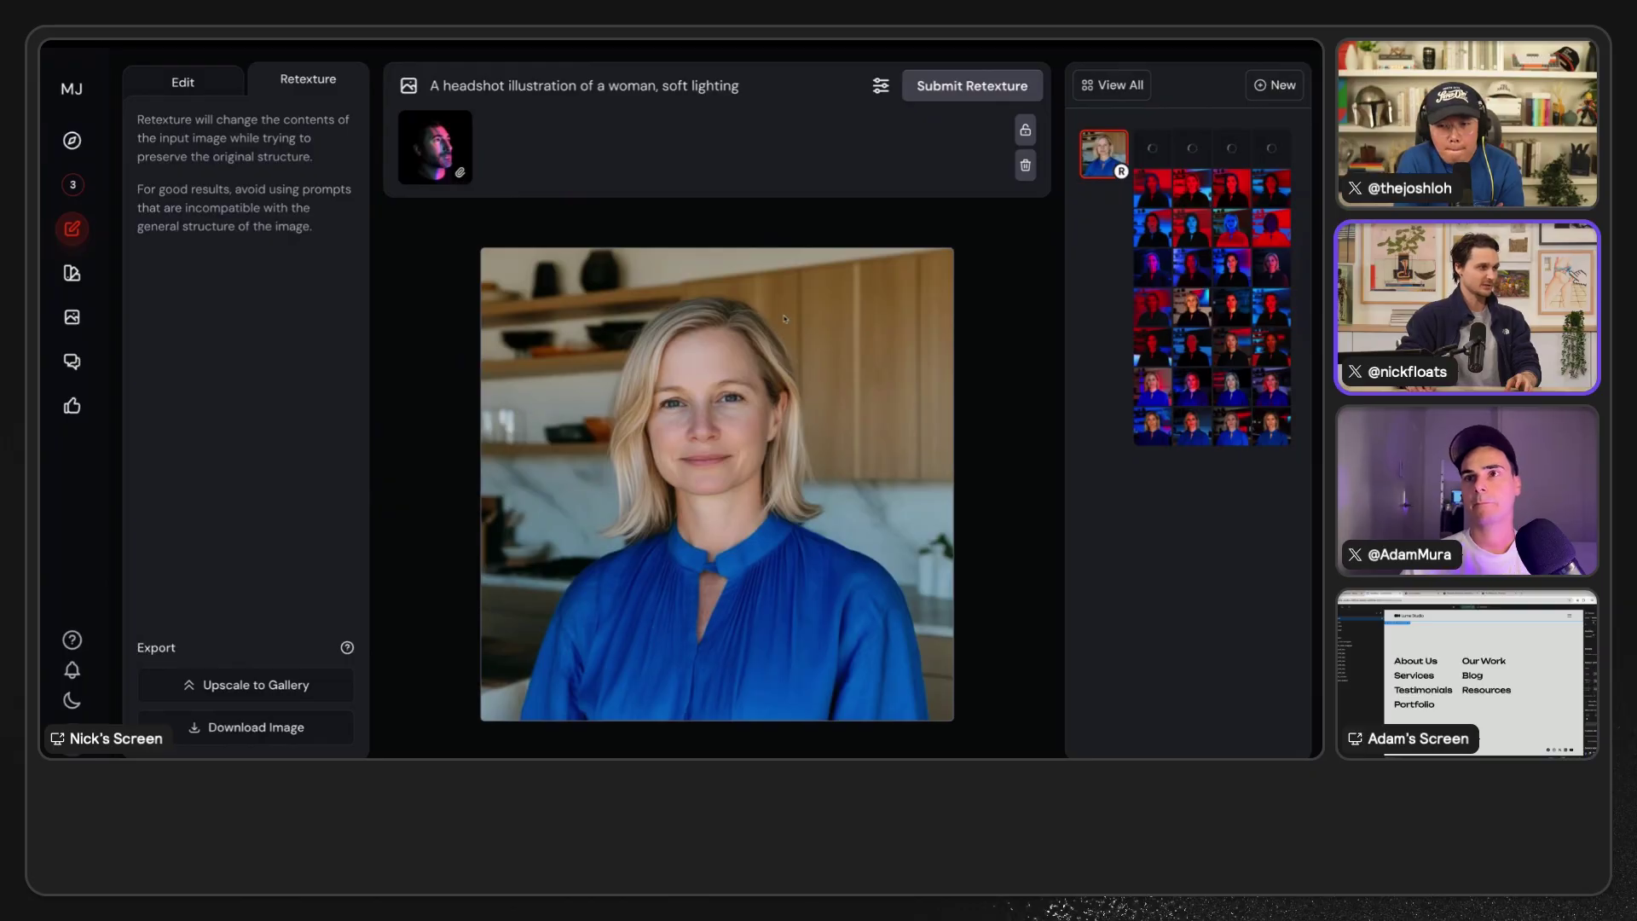
drag(429, 86, 778, 95)
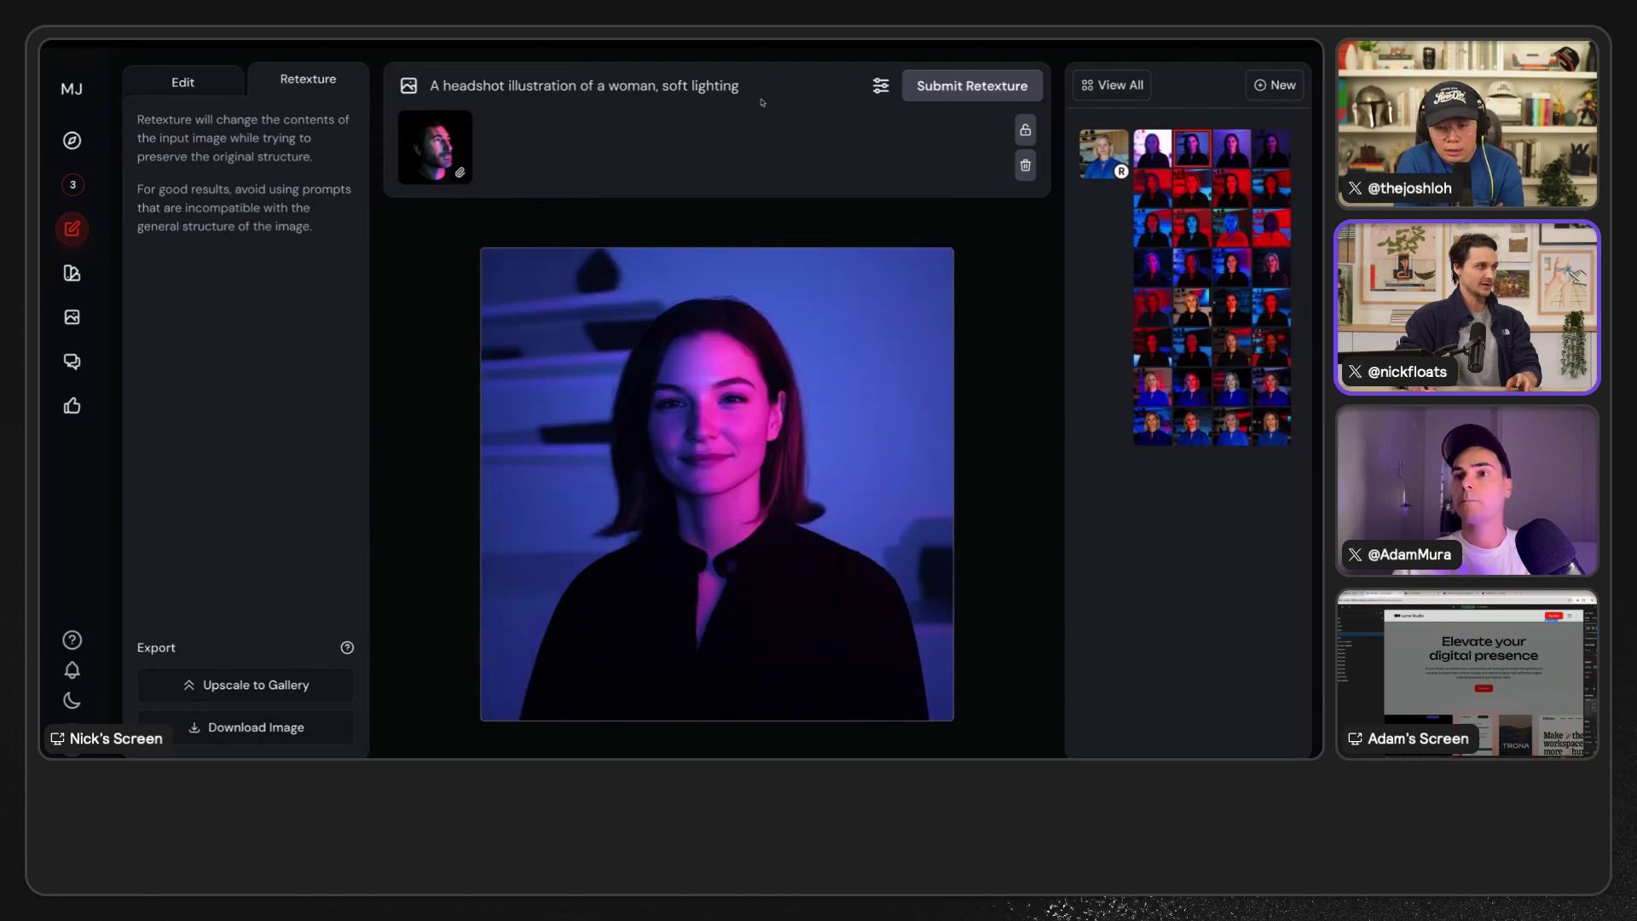
- Resubmit the retexture unchanged, with "--sw 500" appended, and with "--profile --sw 500 --stylize 500" appended
click(909, 89)
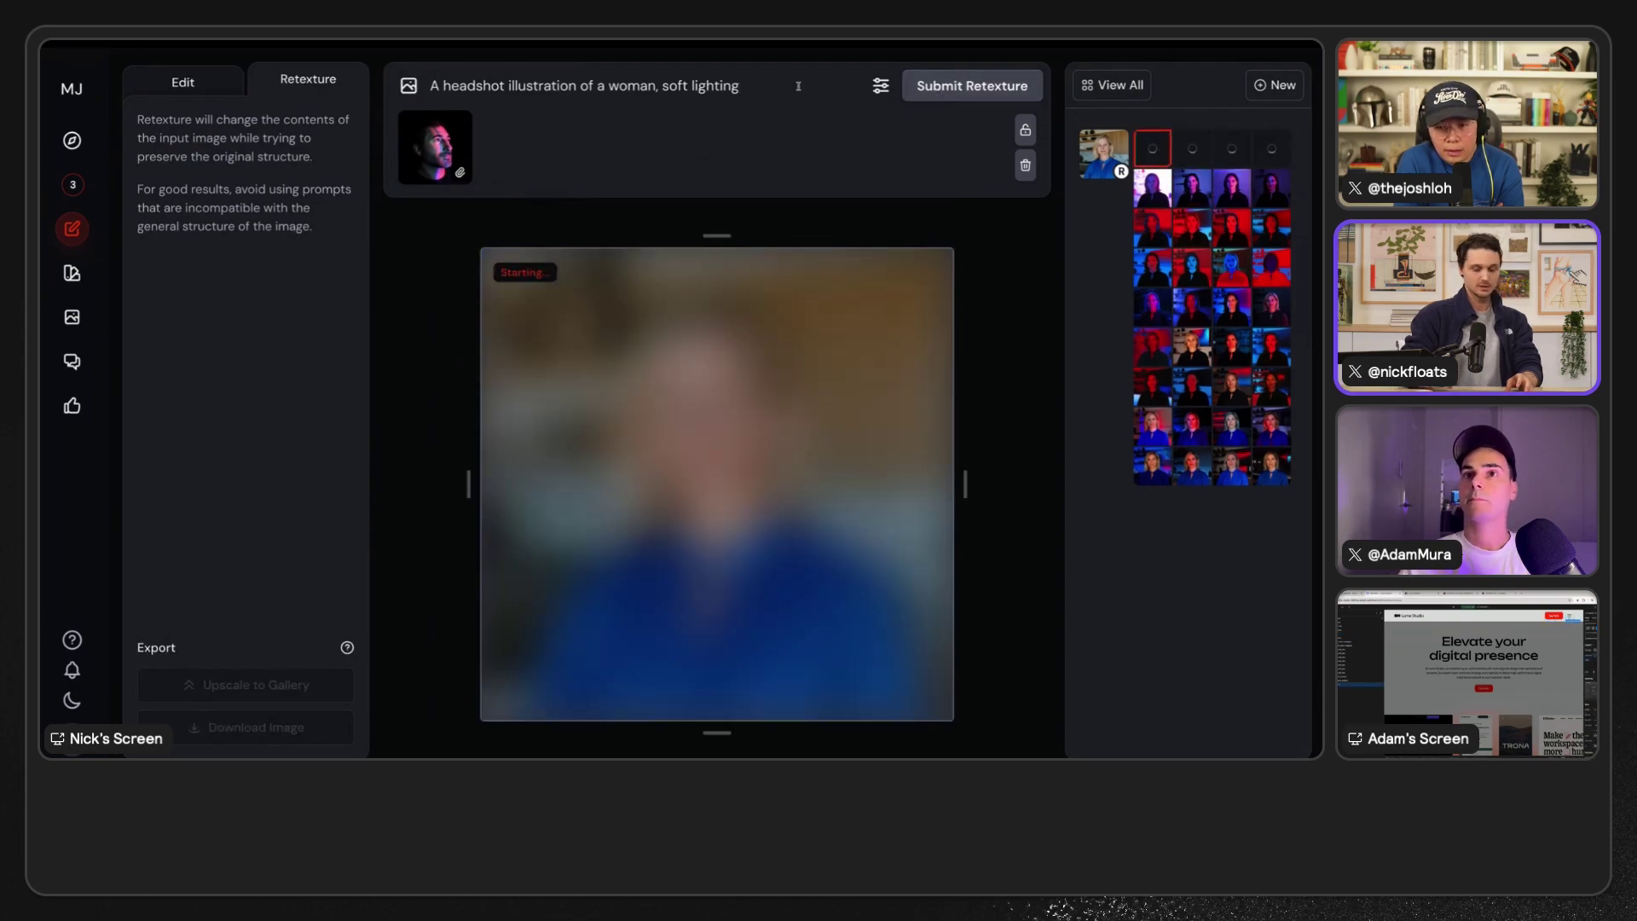
text(w 500)
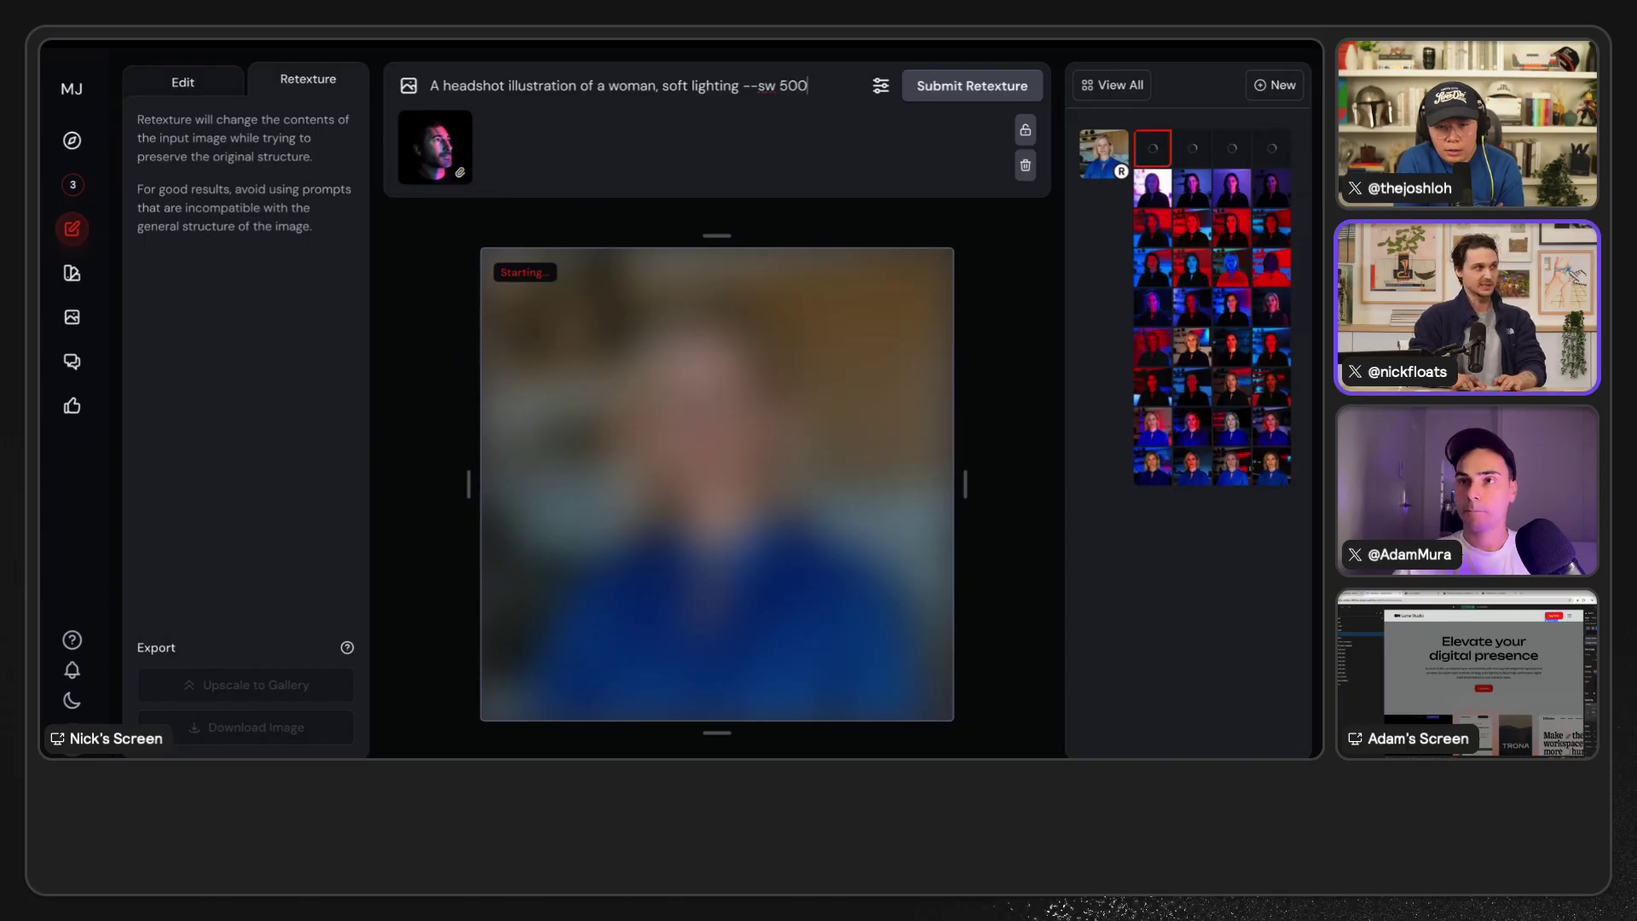
key(Return)
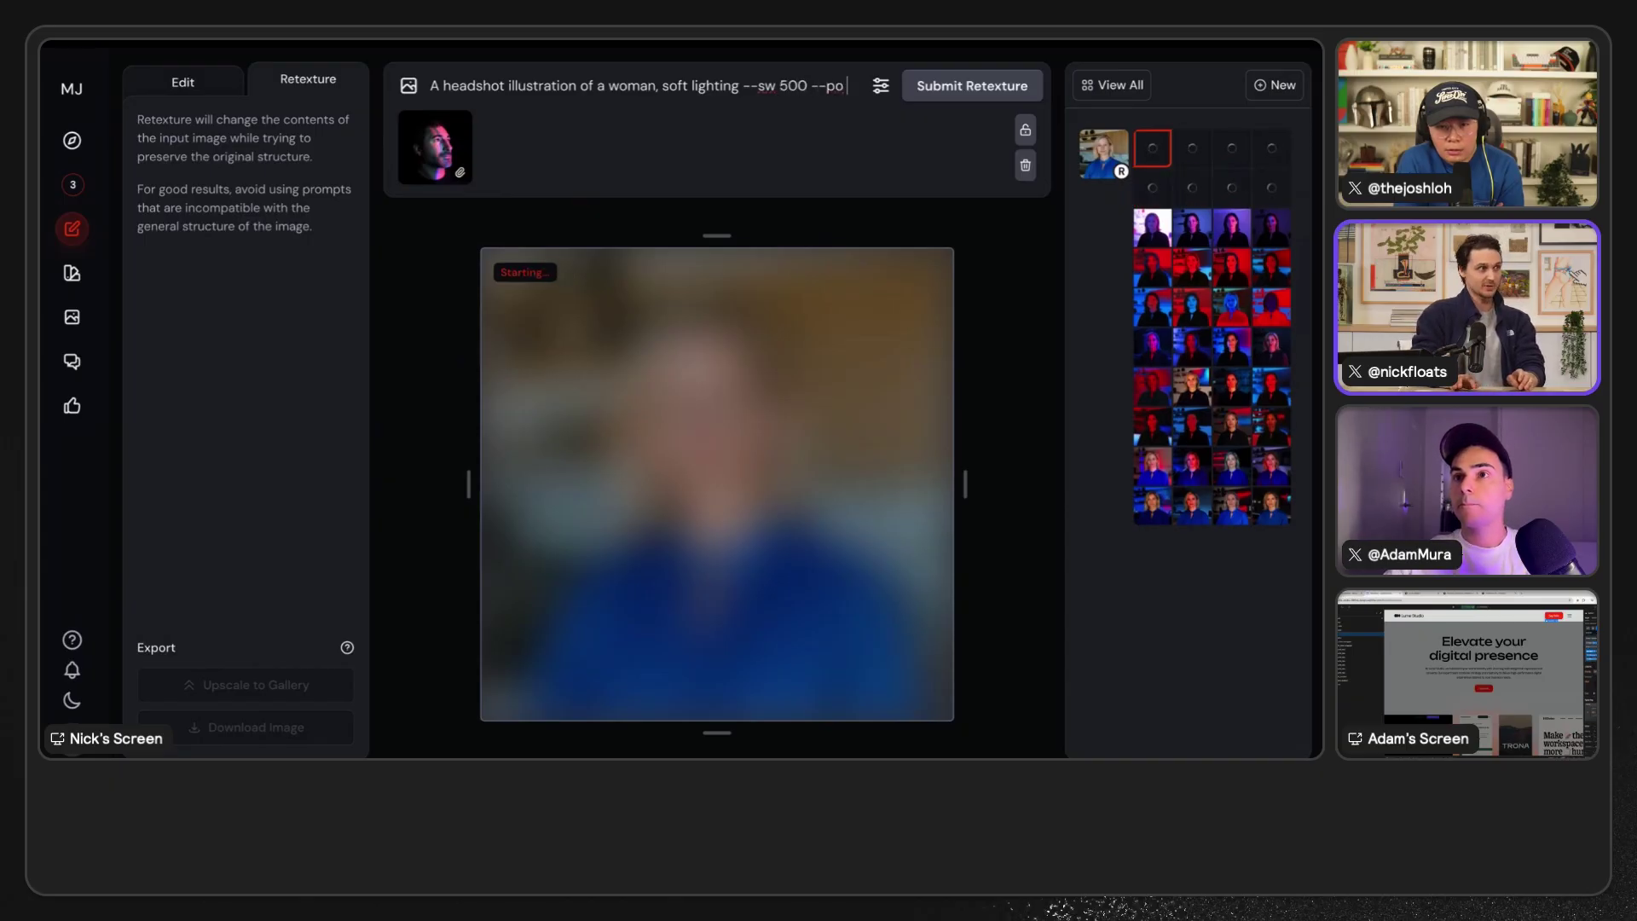
text(--profile)
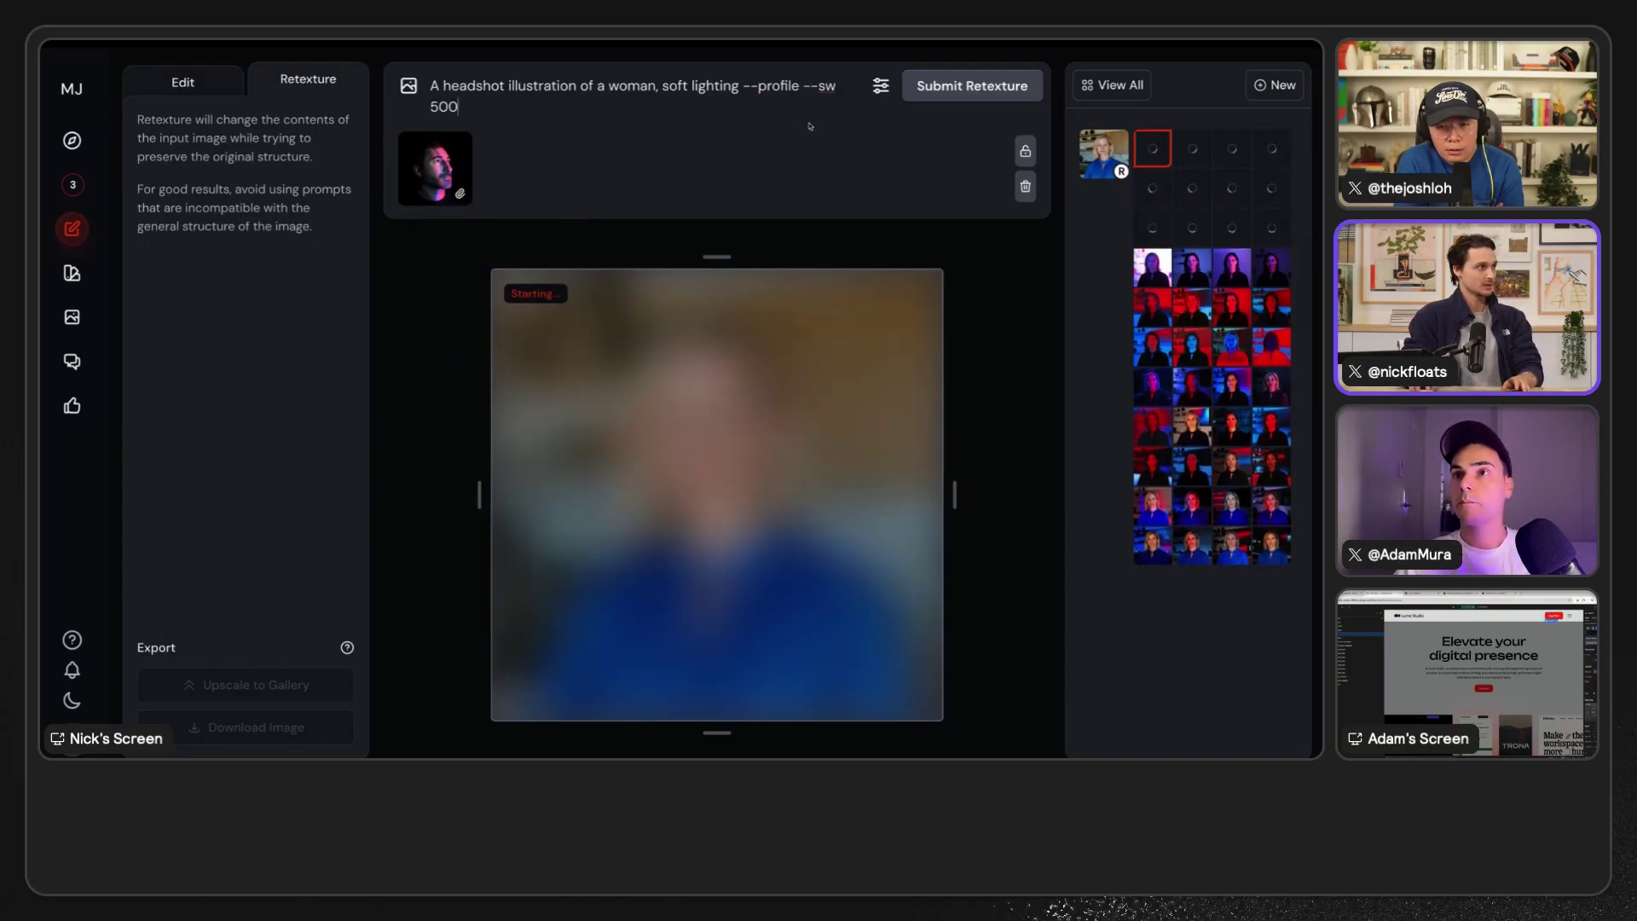
text( --sw 500 --stylize 500)
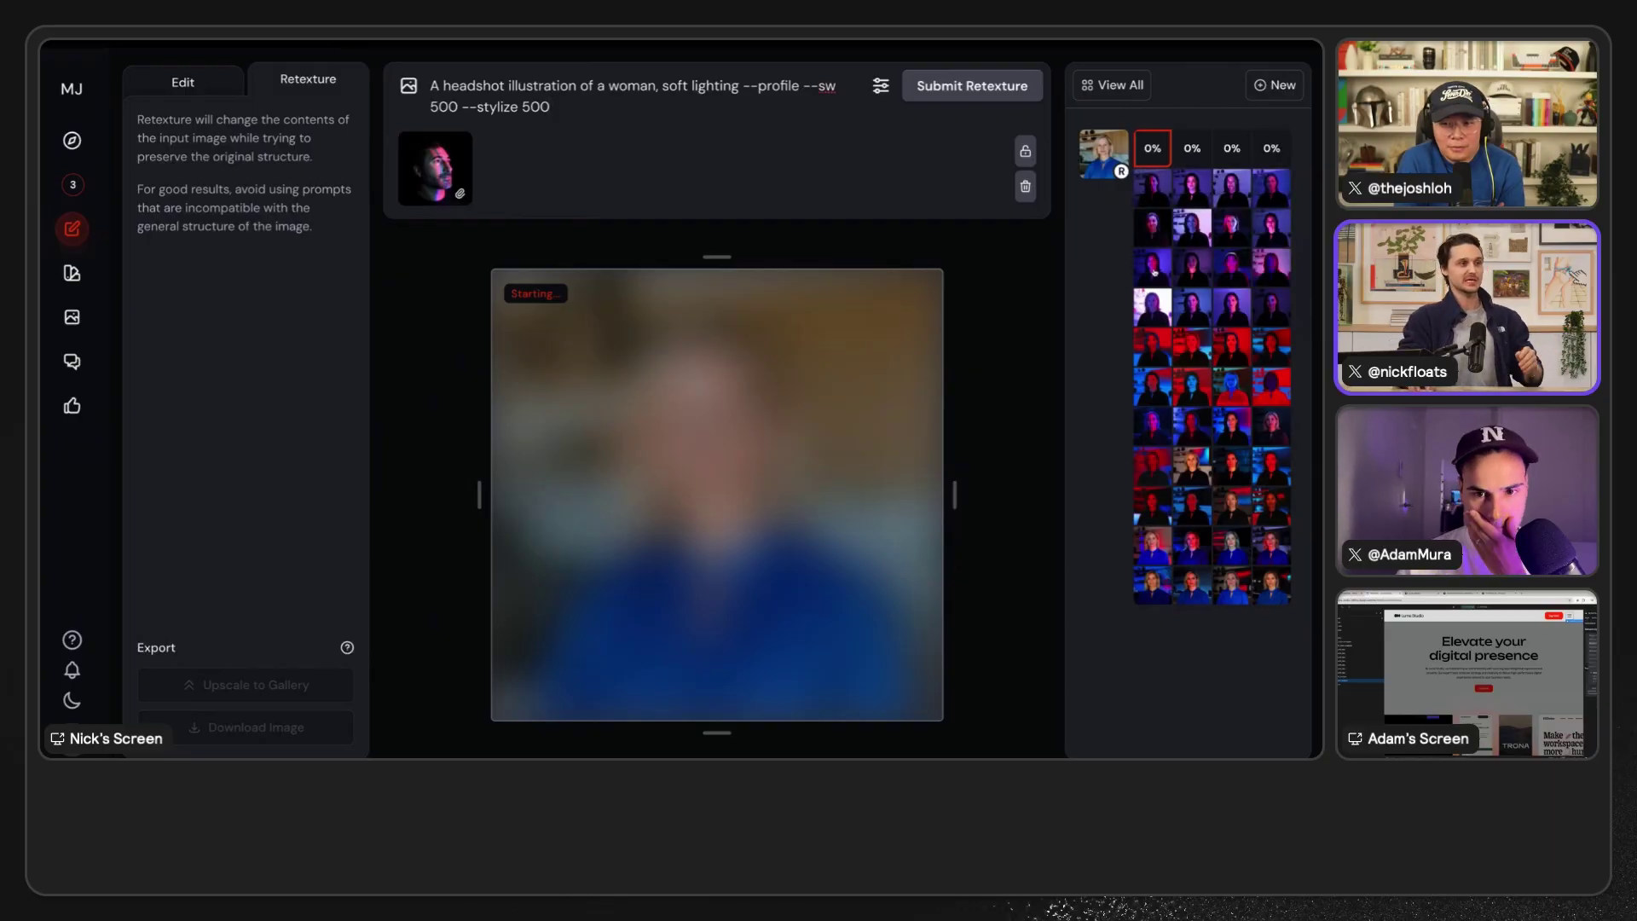
- Compare the headshots from the unchanged, "--sw 500" and "--stylize 500" retextures
click(1202, 268)
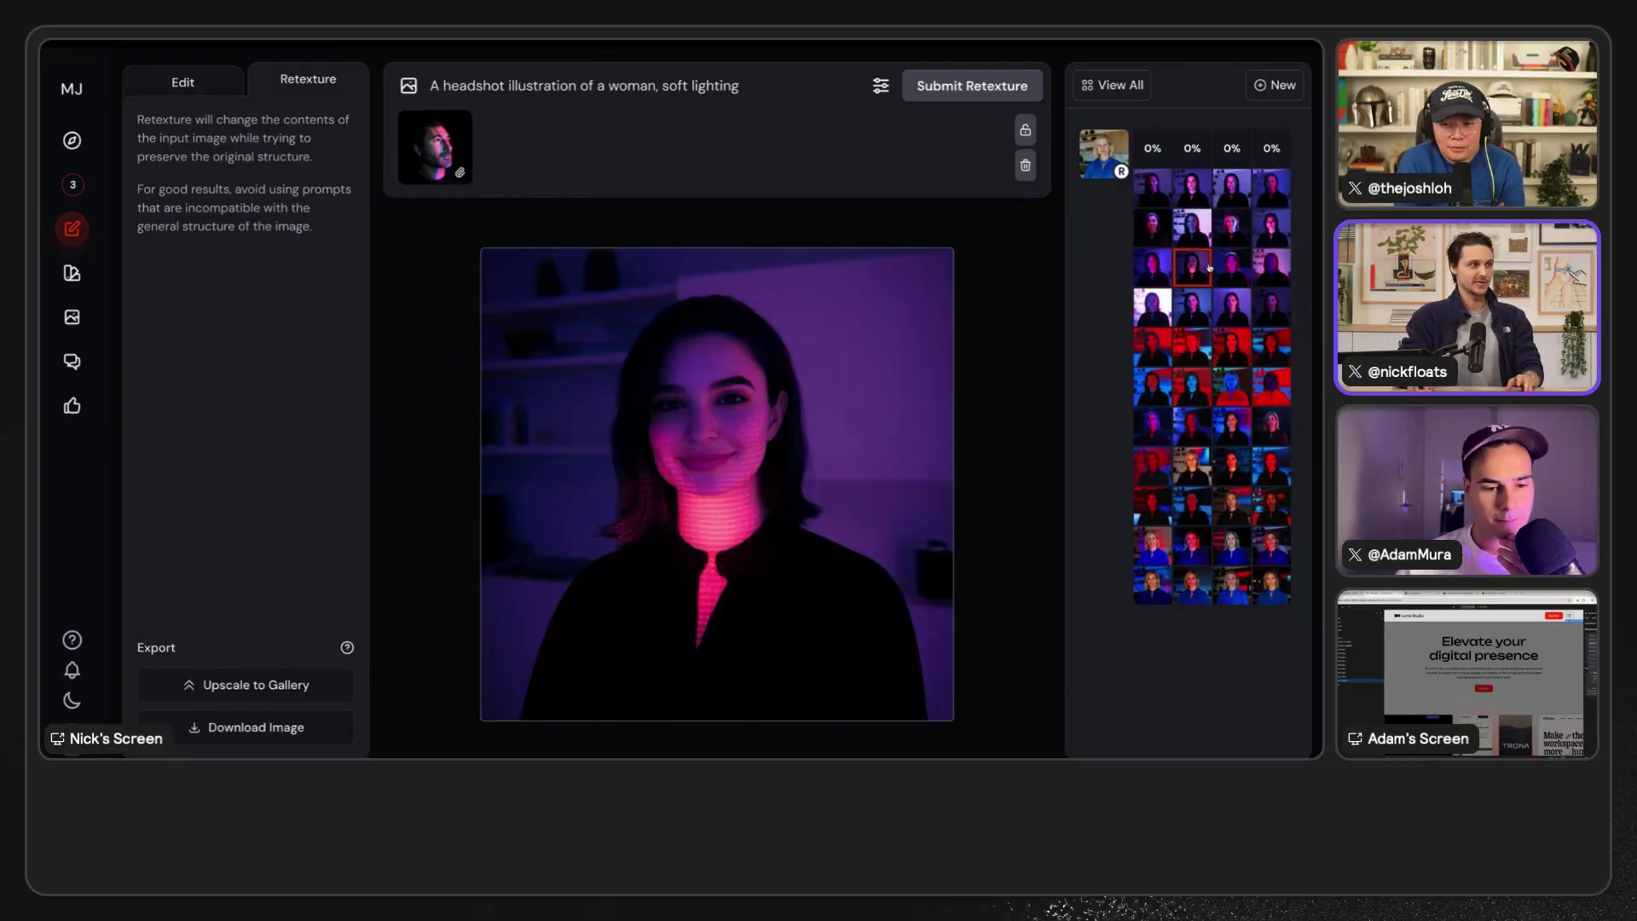
click(1275, 268)
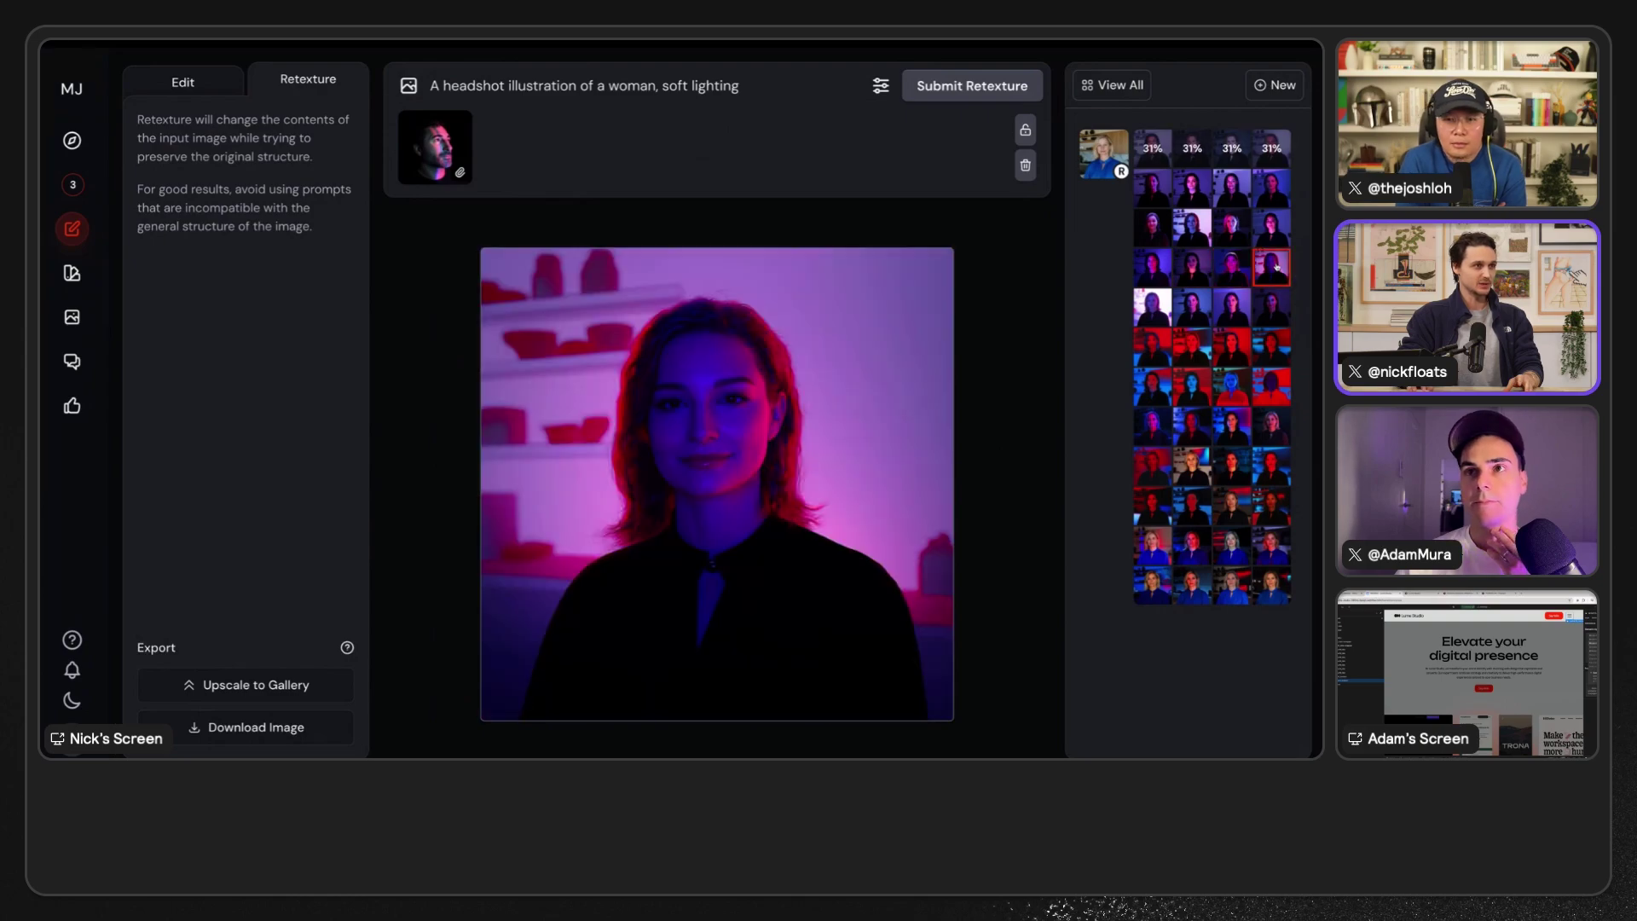
click(1264, 224)
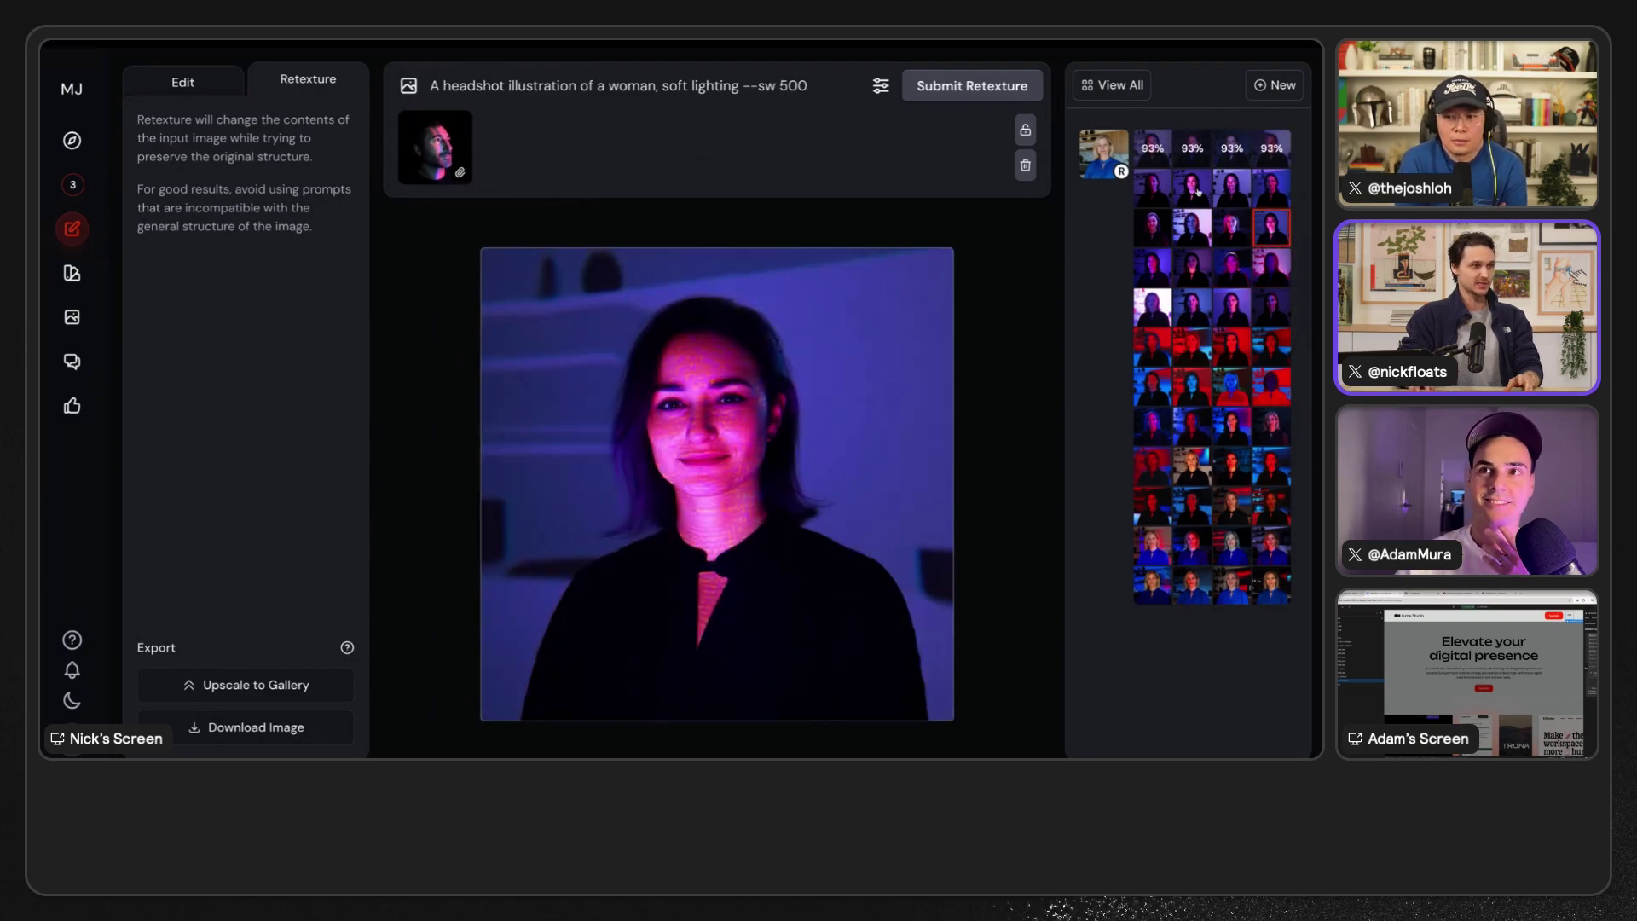
click(1196, 189)
click(1178, 220)
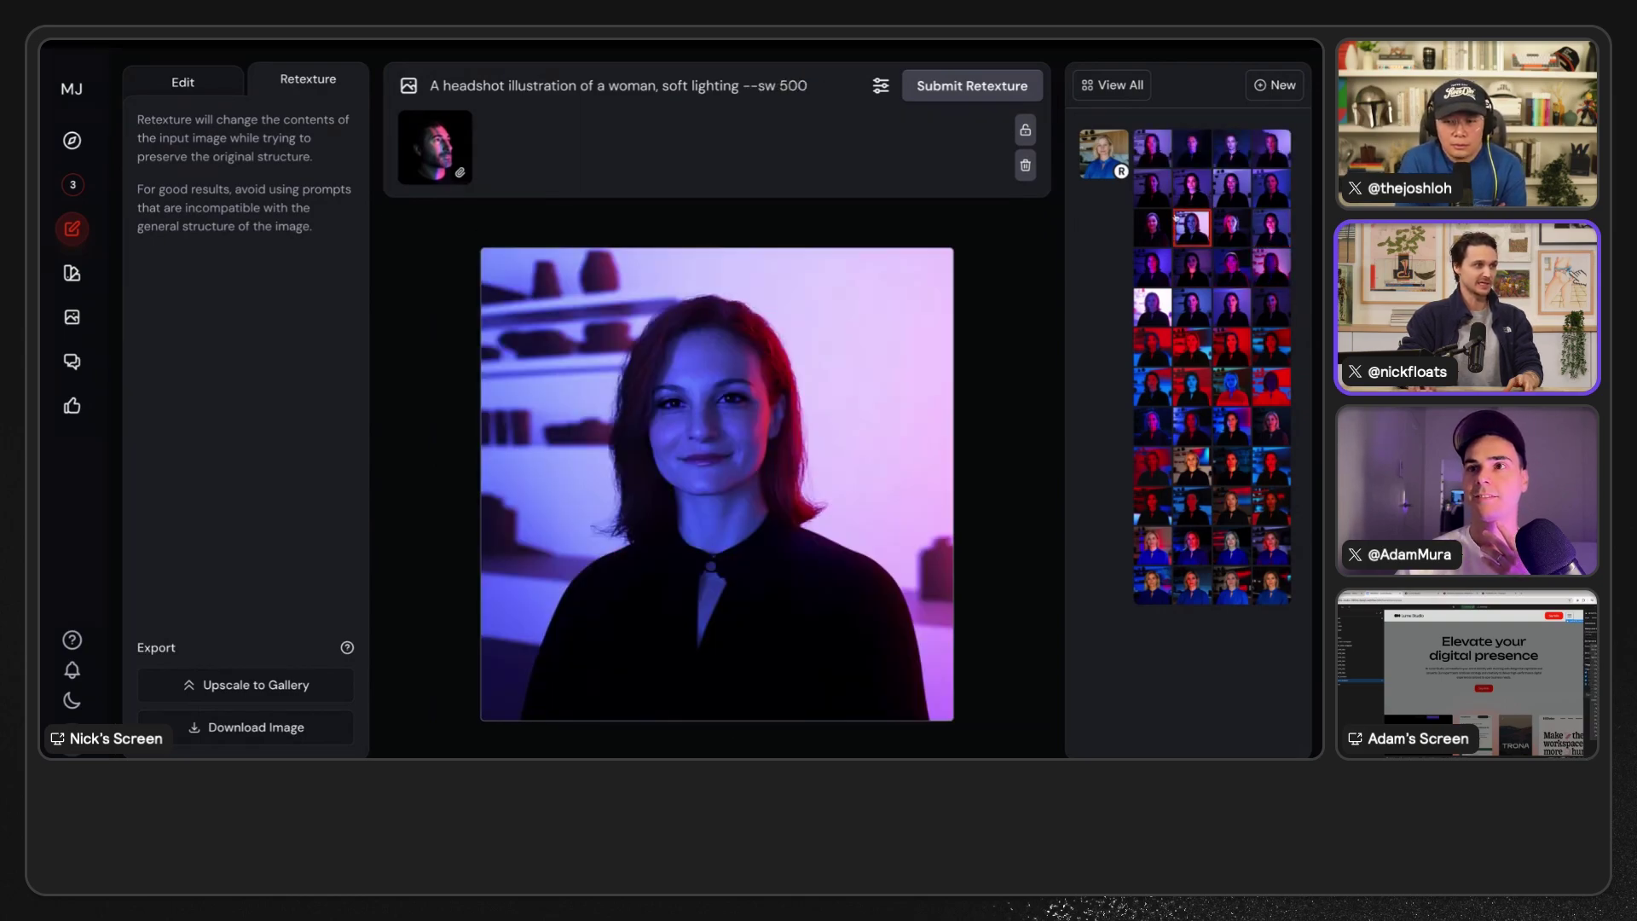
click(1156, 192)
click(1160, 150)
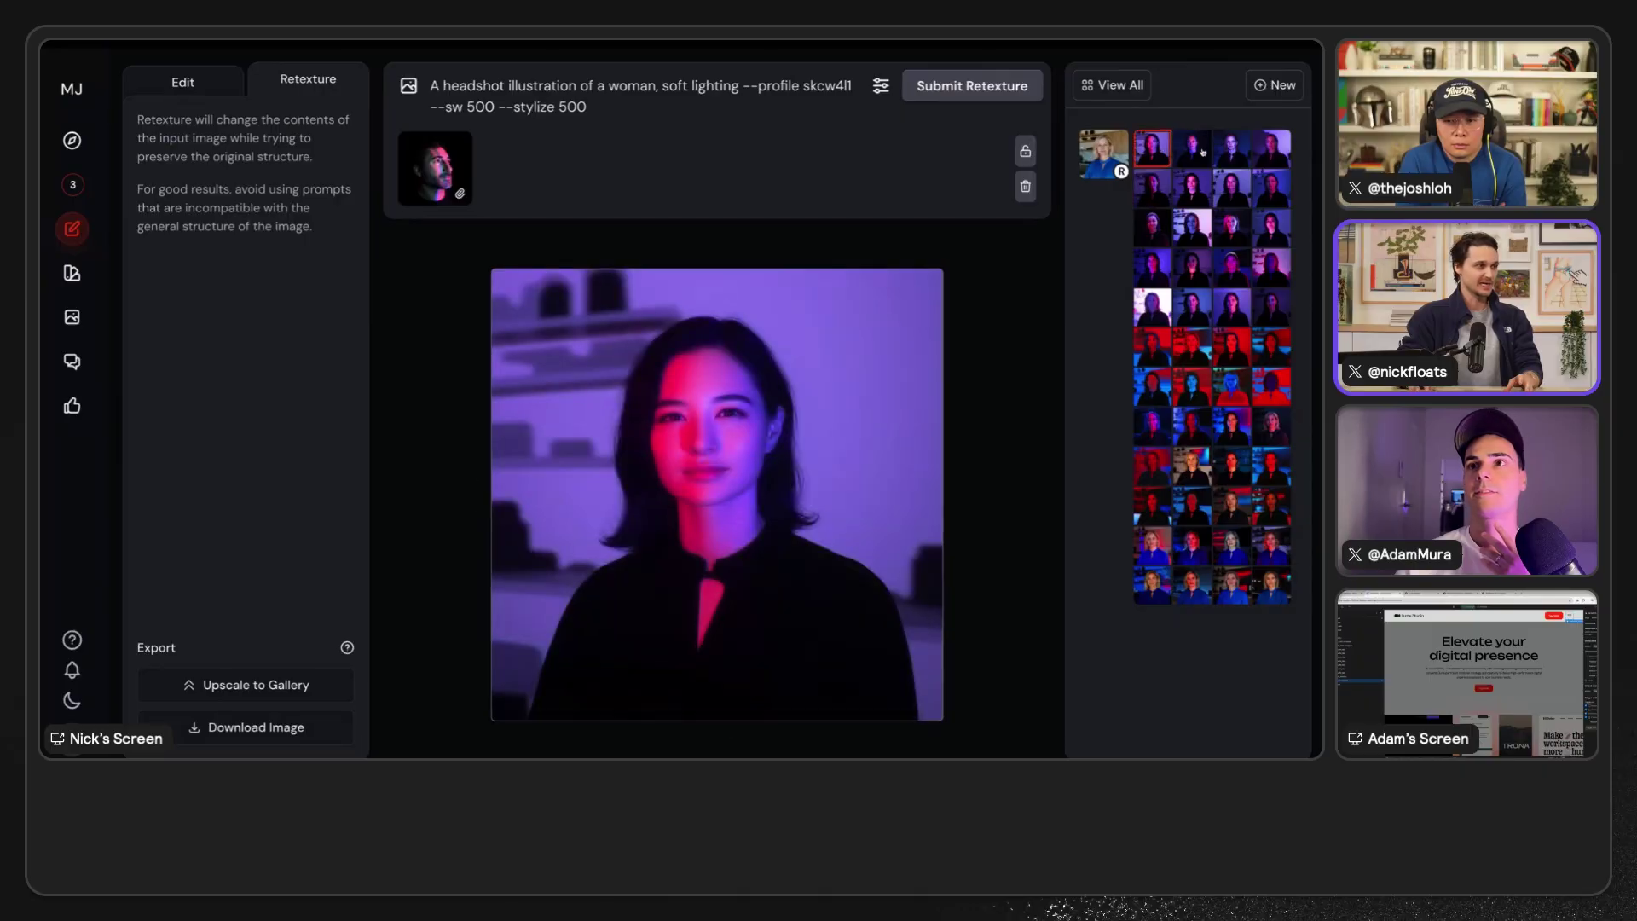
click(1192, 148)
click(1256, 150)
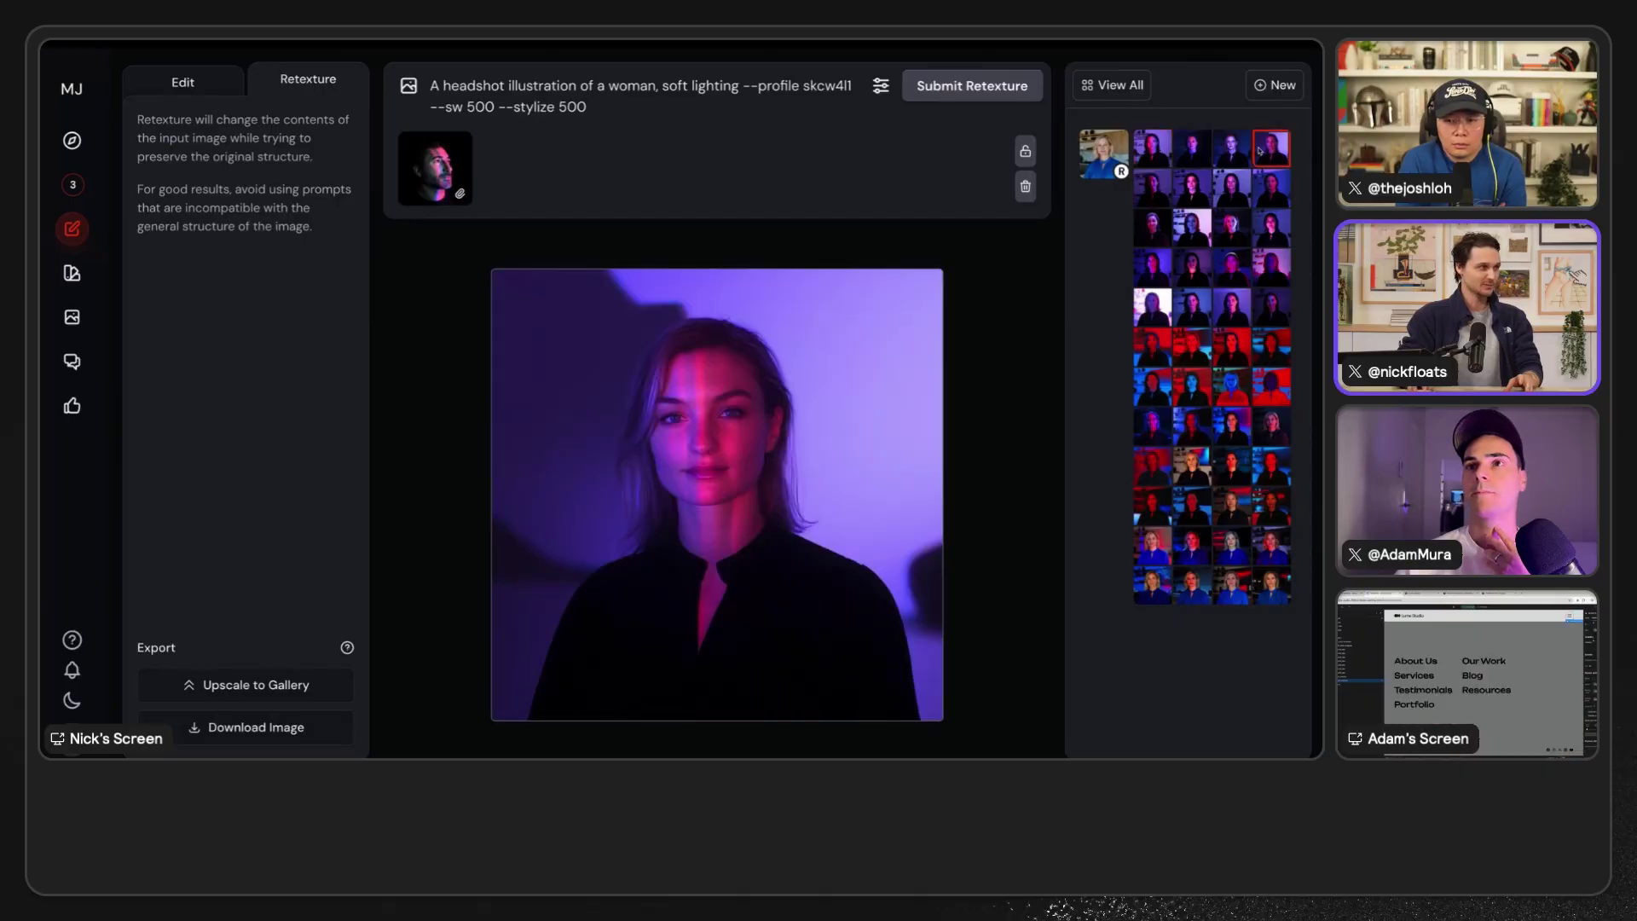
click(1229, 152)
click(1157, 234)
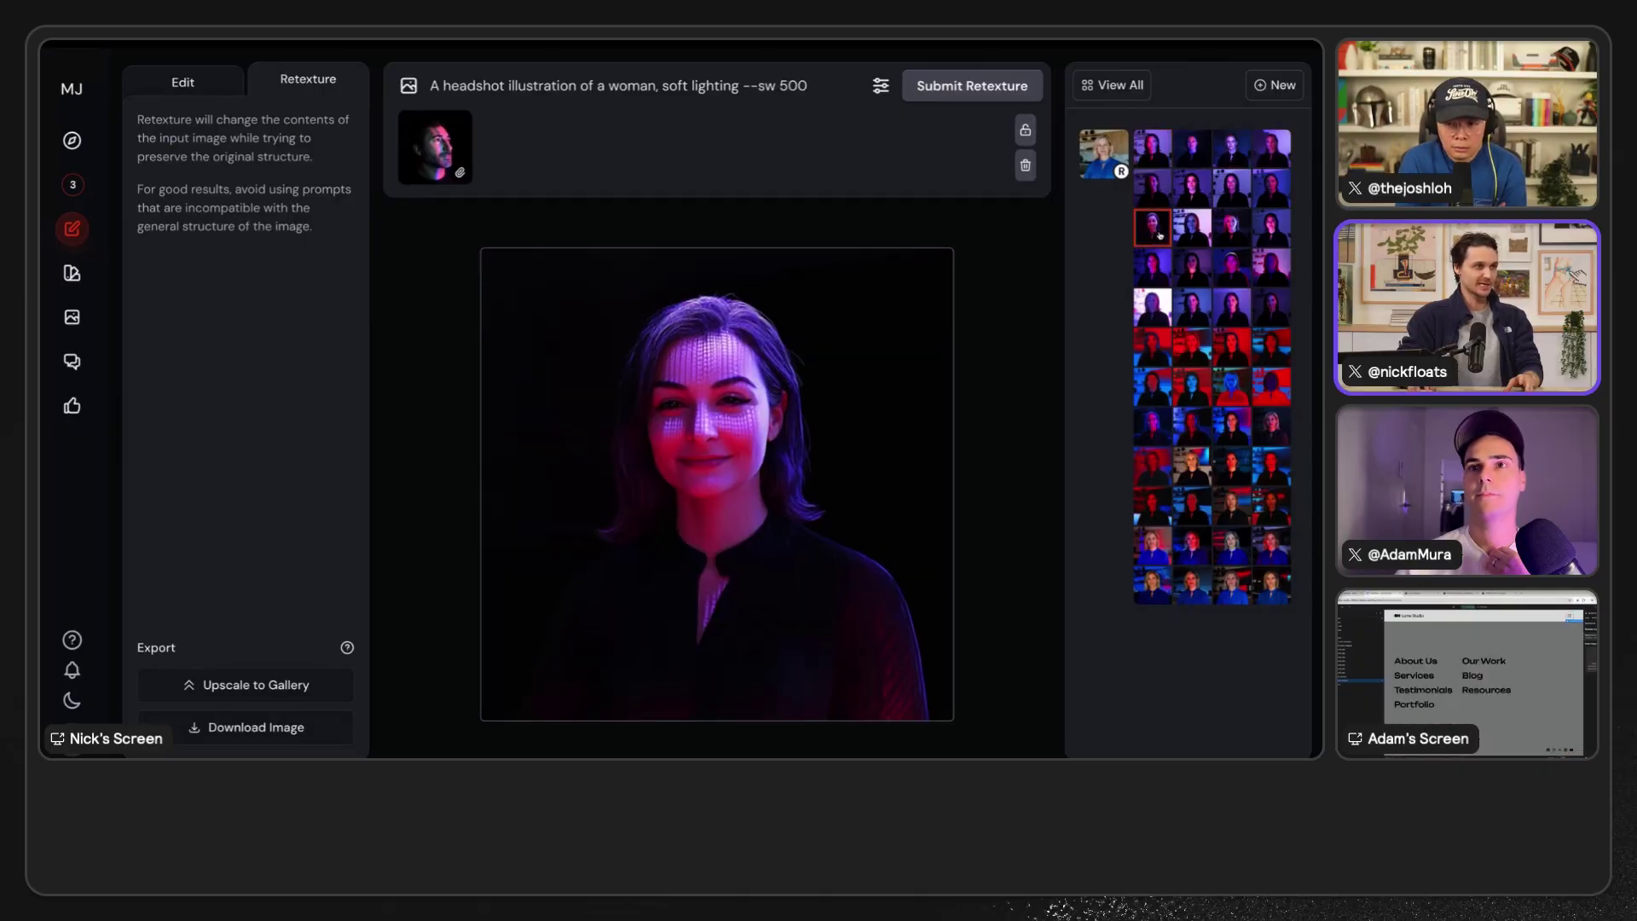
click(1197, 231)
click(1221, 233)
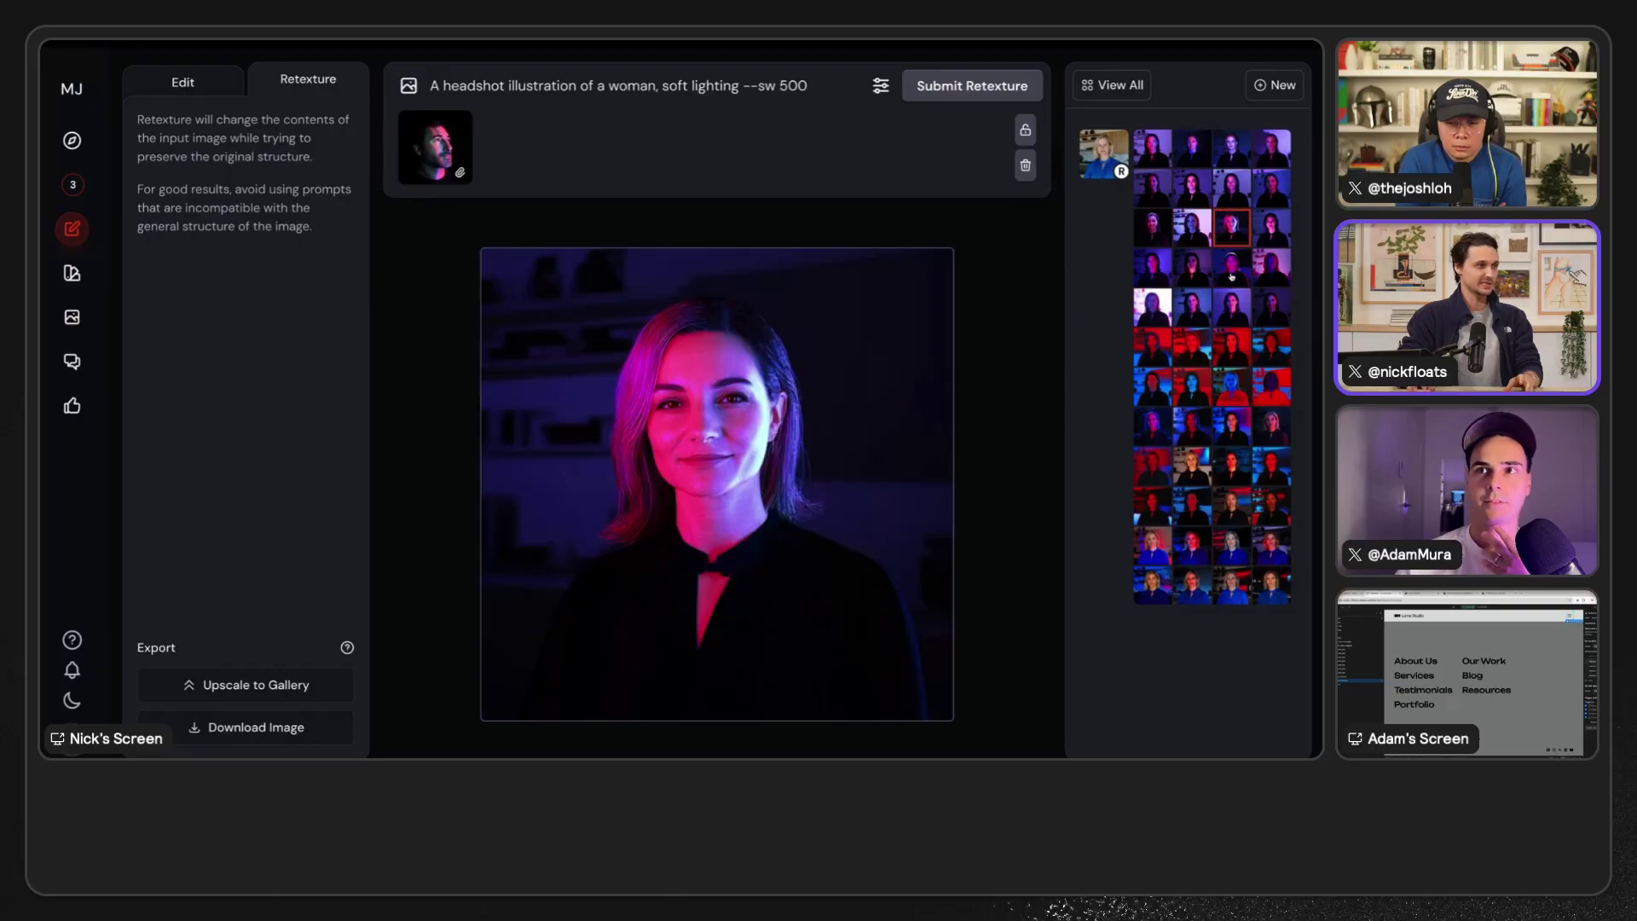
- Upscale the second headshot of the first soft-lighting portrait retexture to the gallery and open the Create page
click(1231, 322)
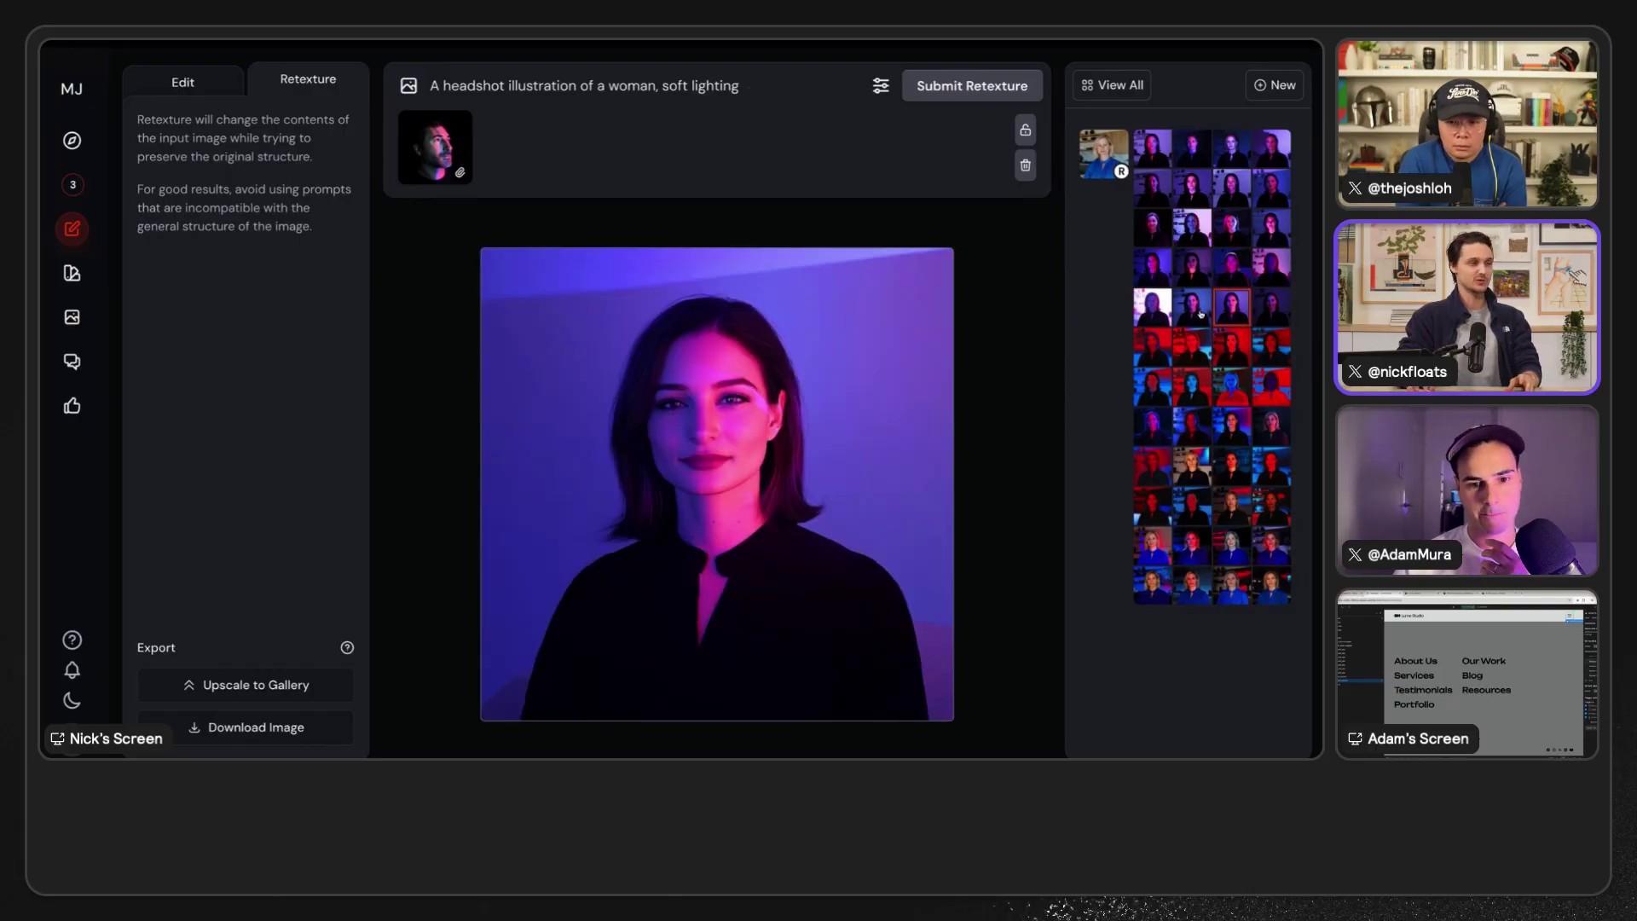
click(1200, 312)
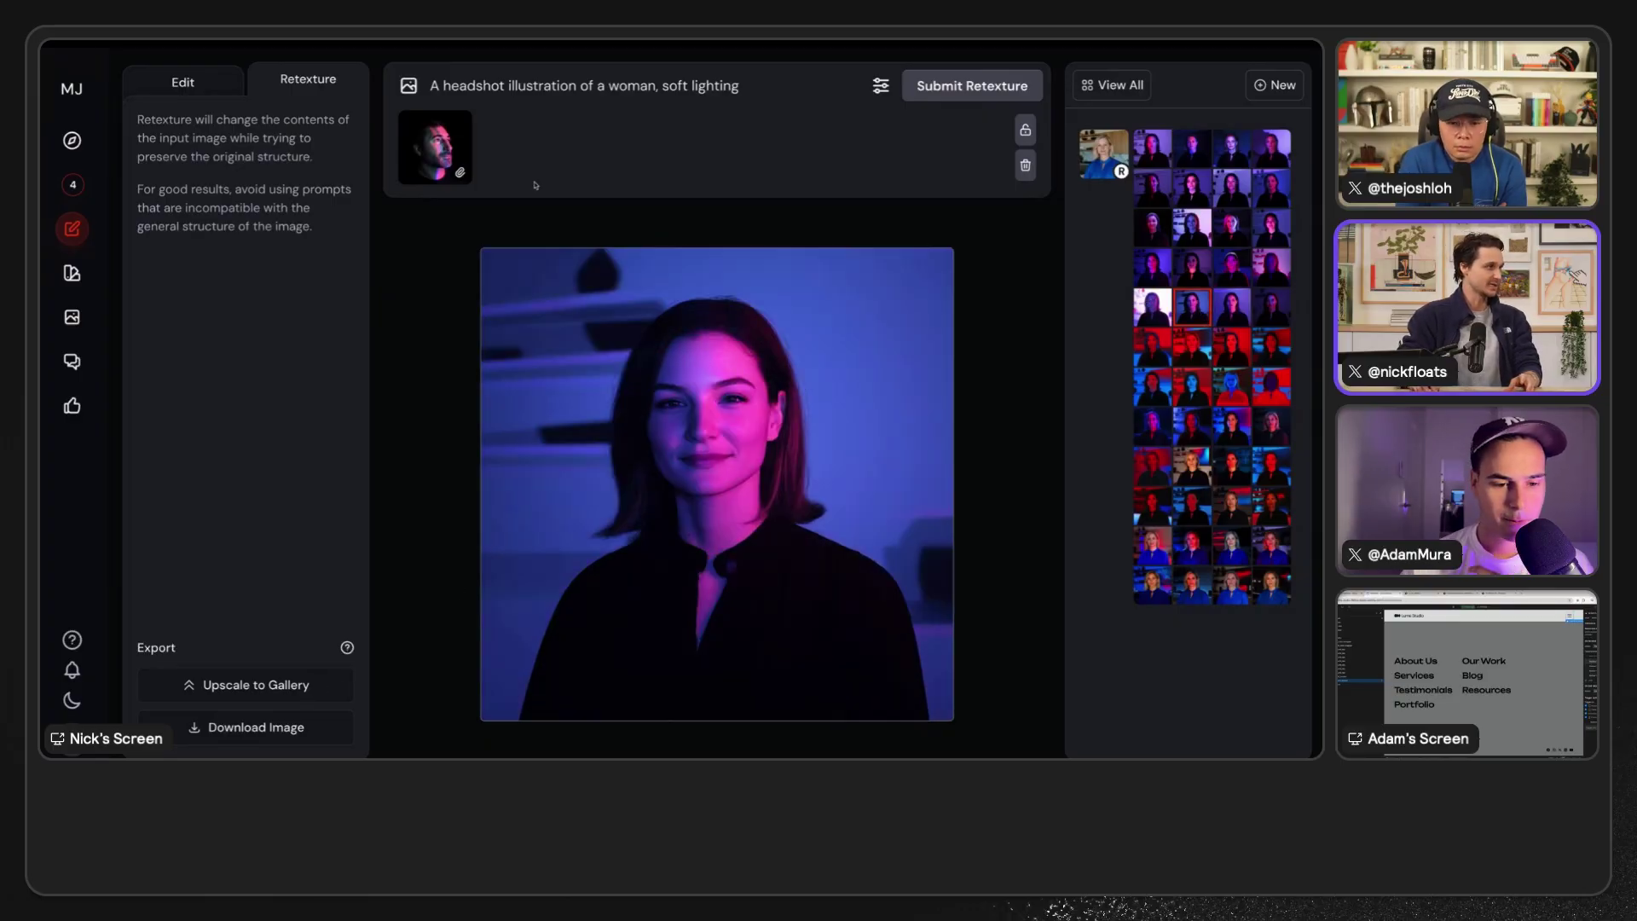
click(73, 185)
- Find the woman profile photo prompt with chaos 50 and stylize 1000 among the past creations and rerun it
scroll(673, 313, down, 10)
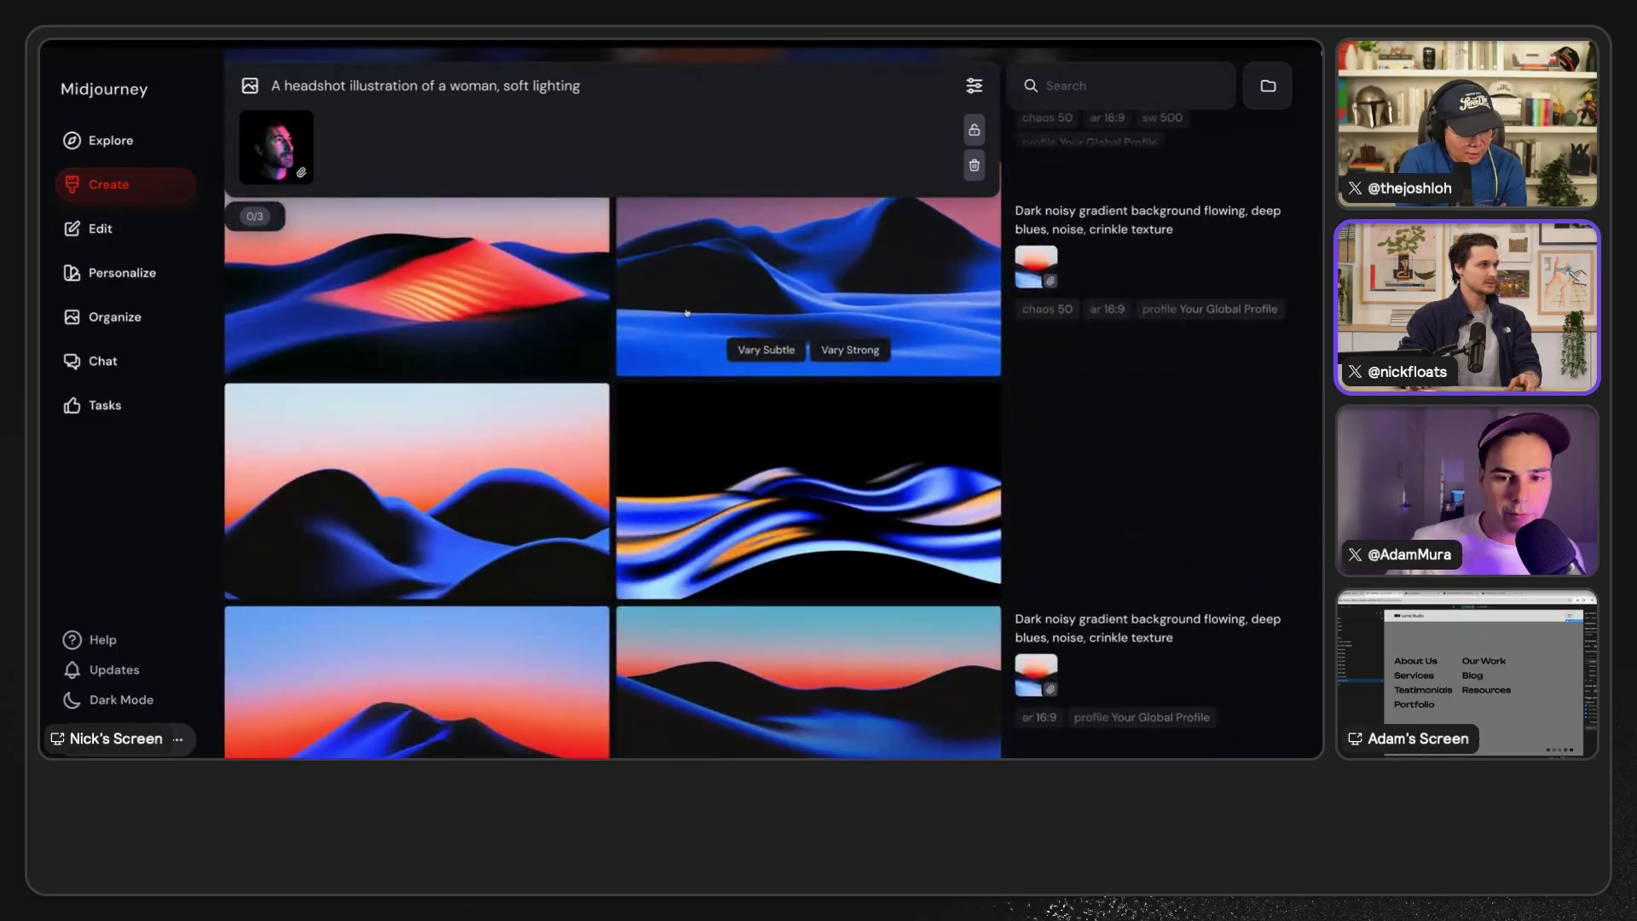
scroll(686, 312, down, 20)
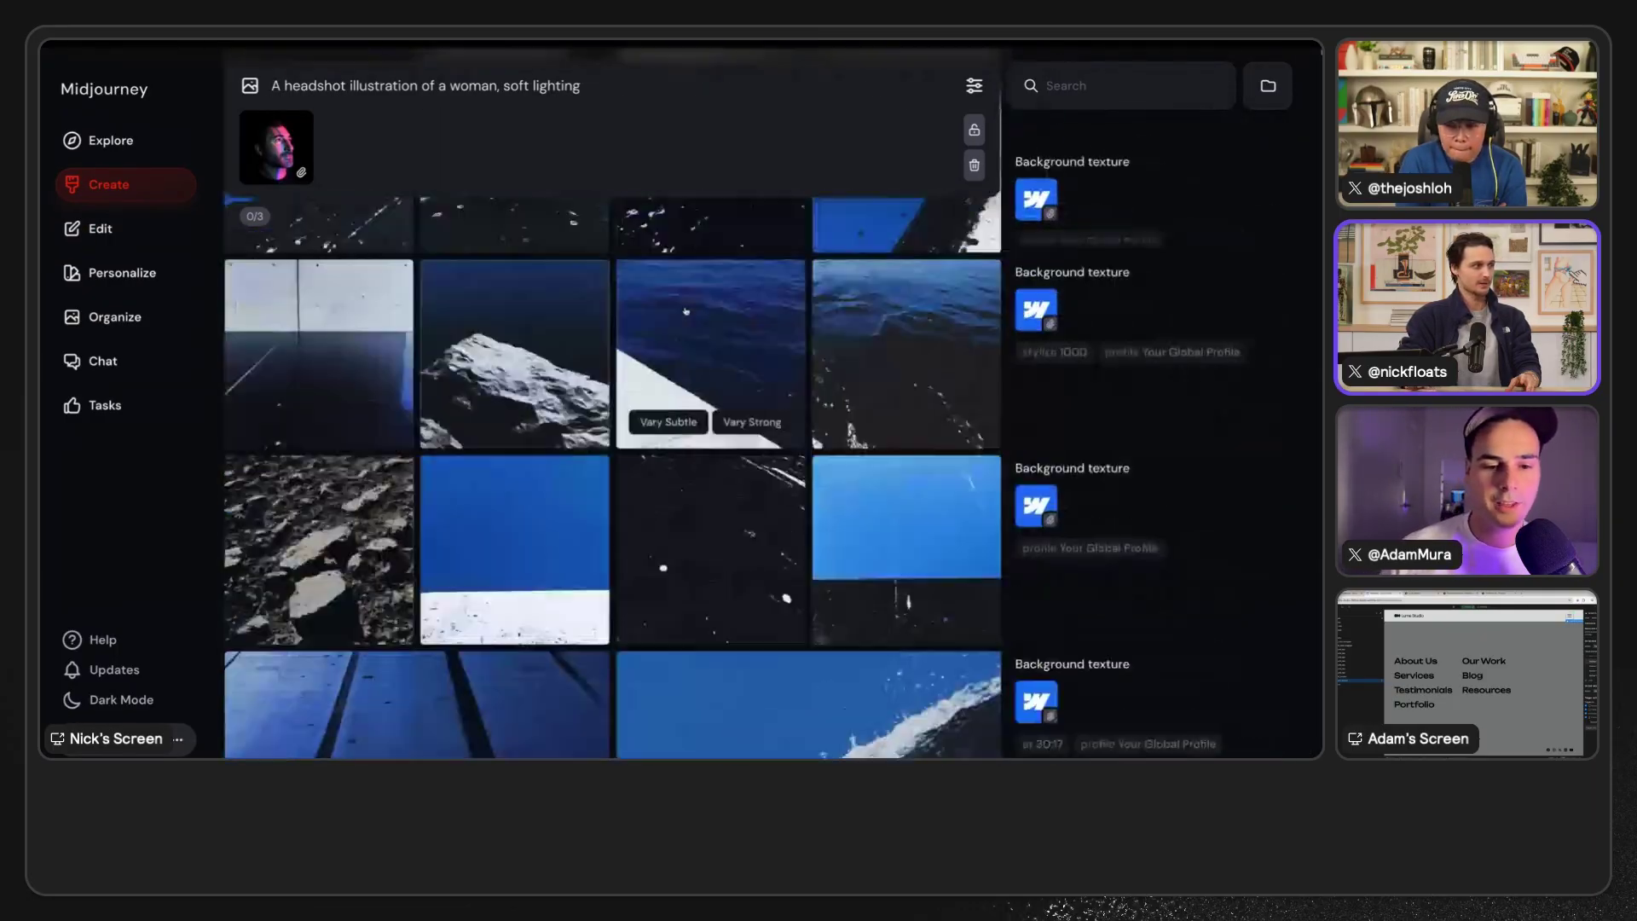
scroll(686, 312, up, 20)
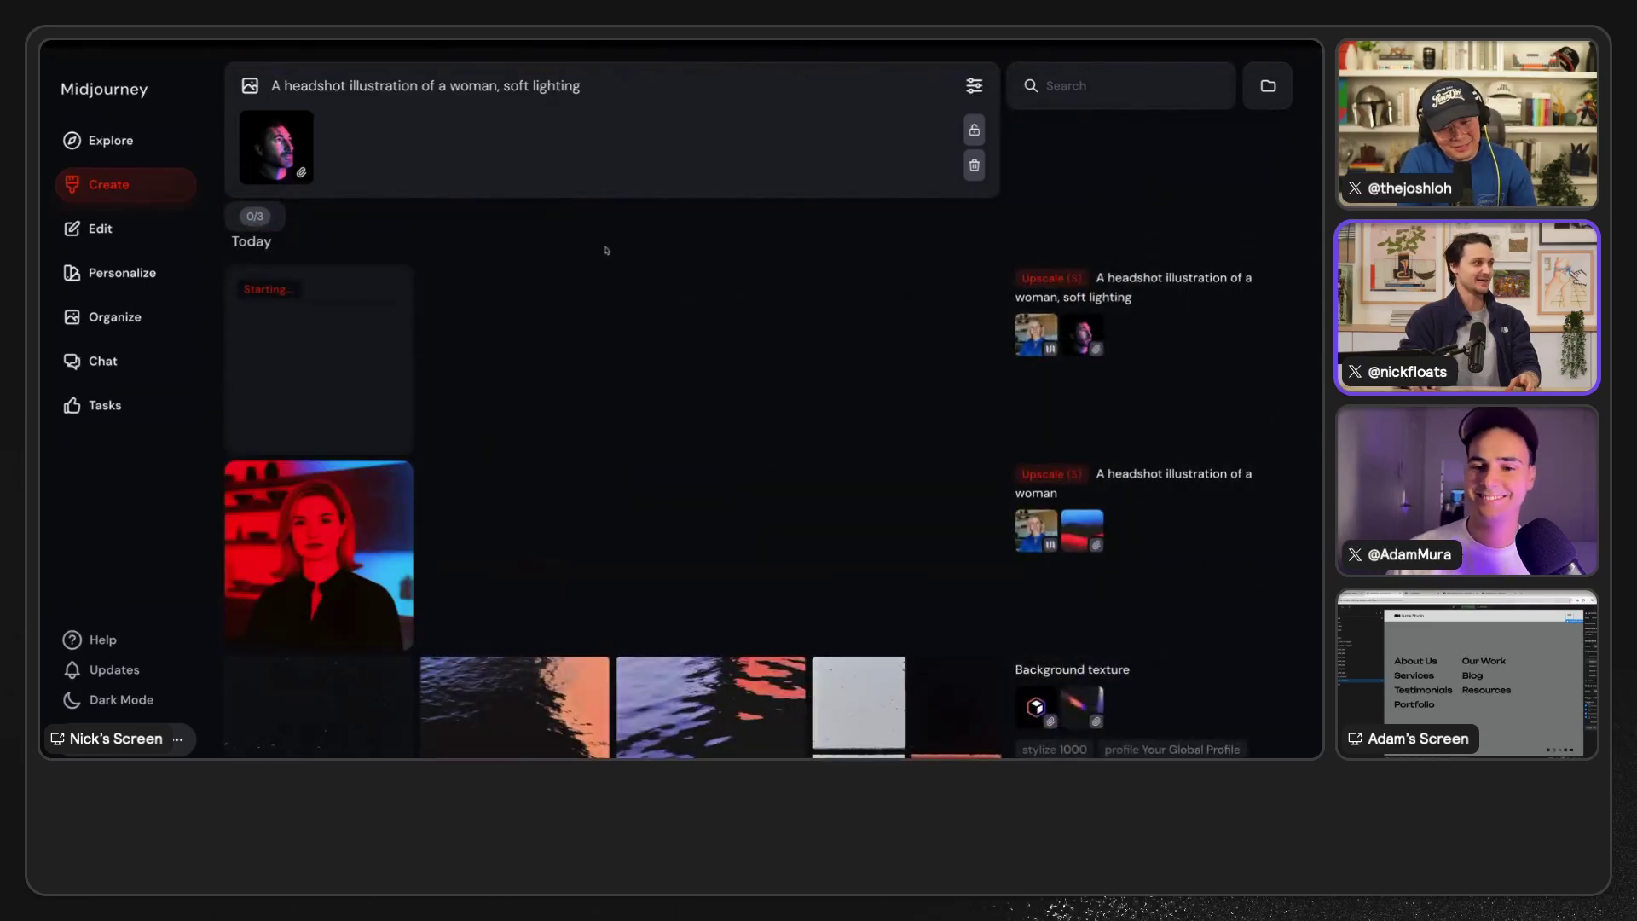
scroll(606, 250, down, 6)
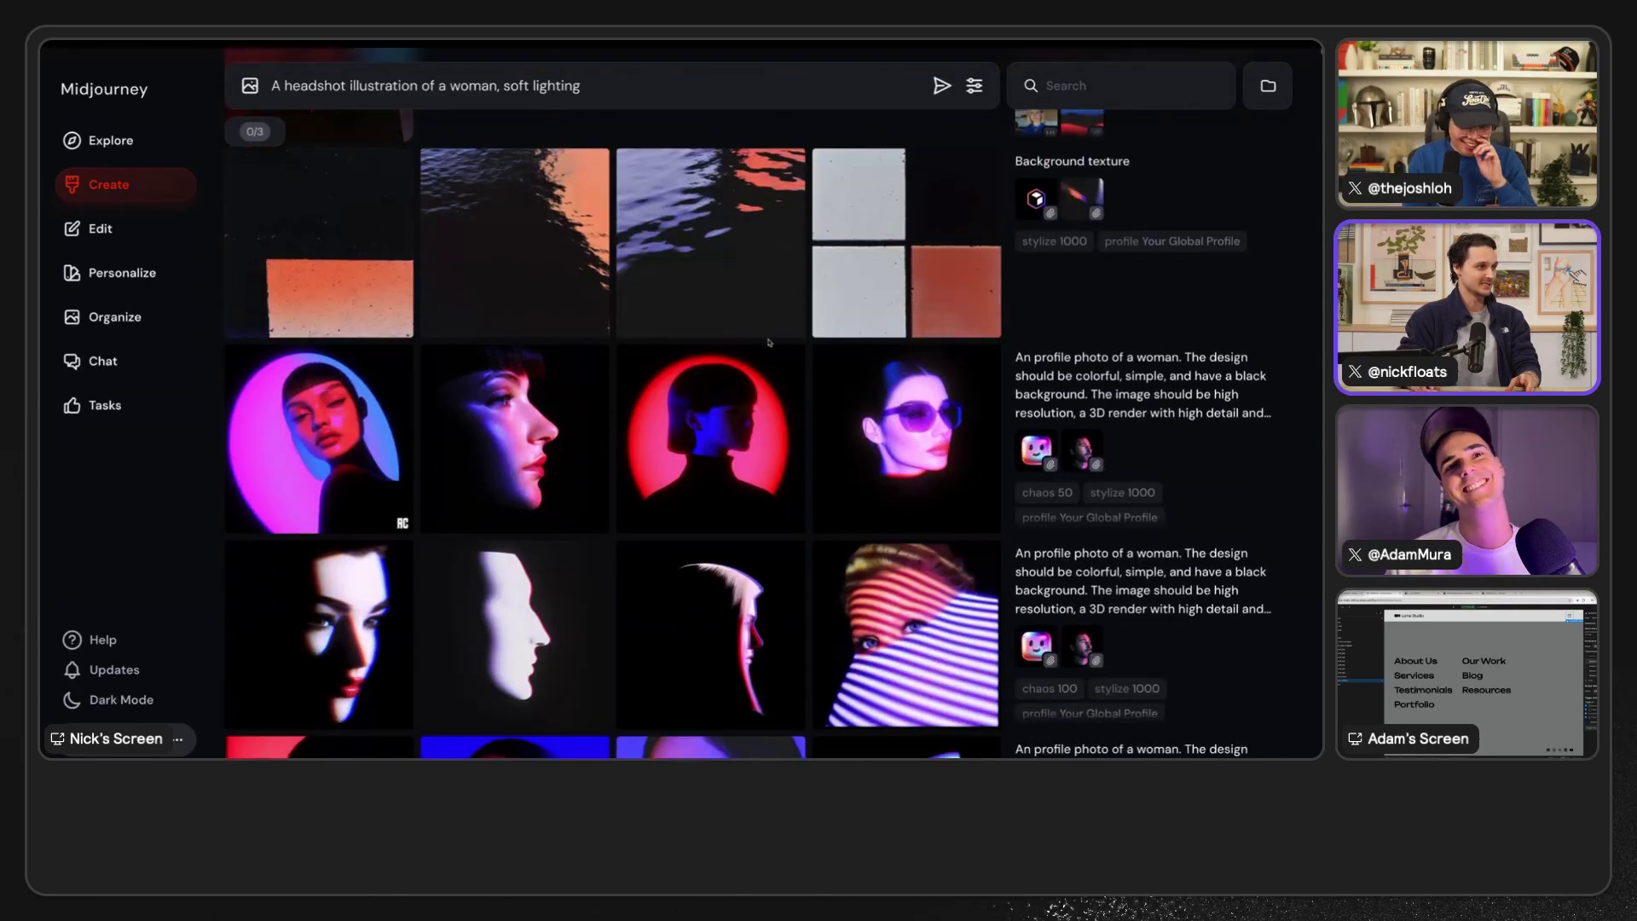
scroll(883, 344, up, 5)
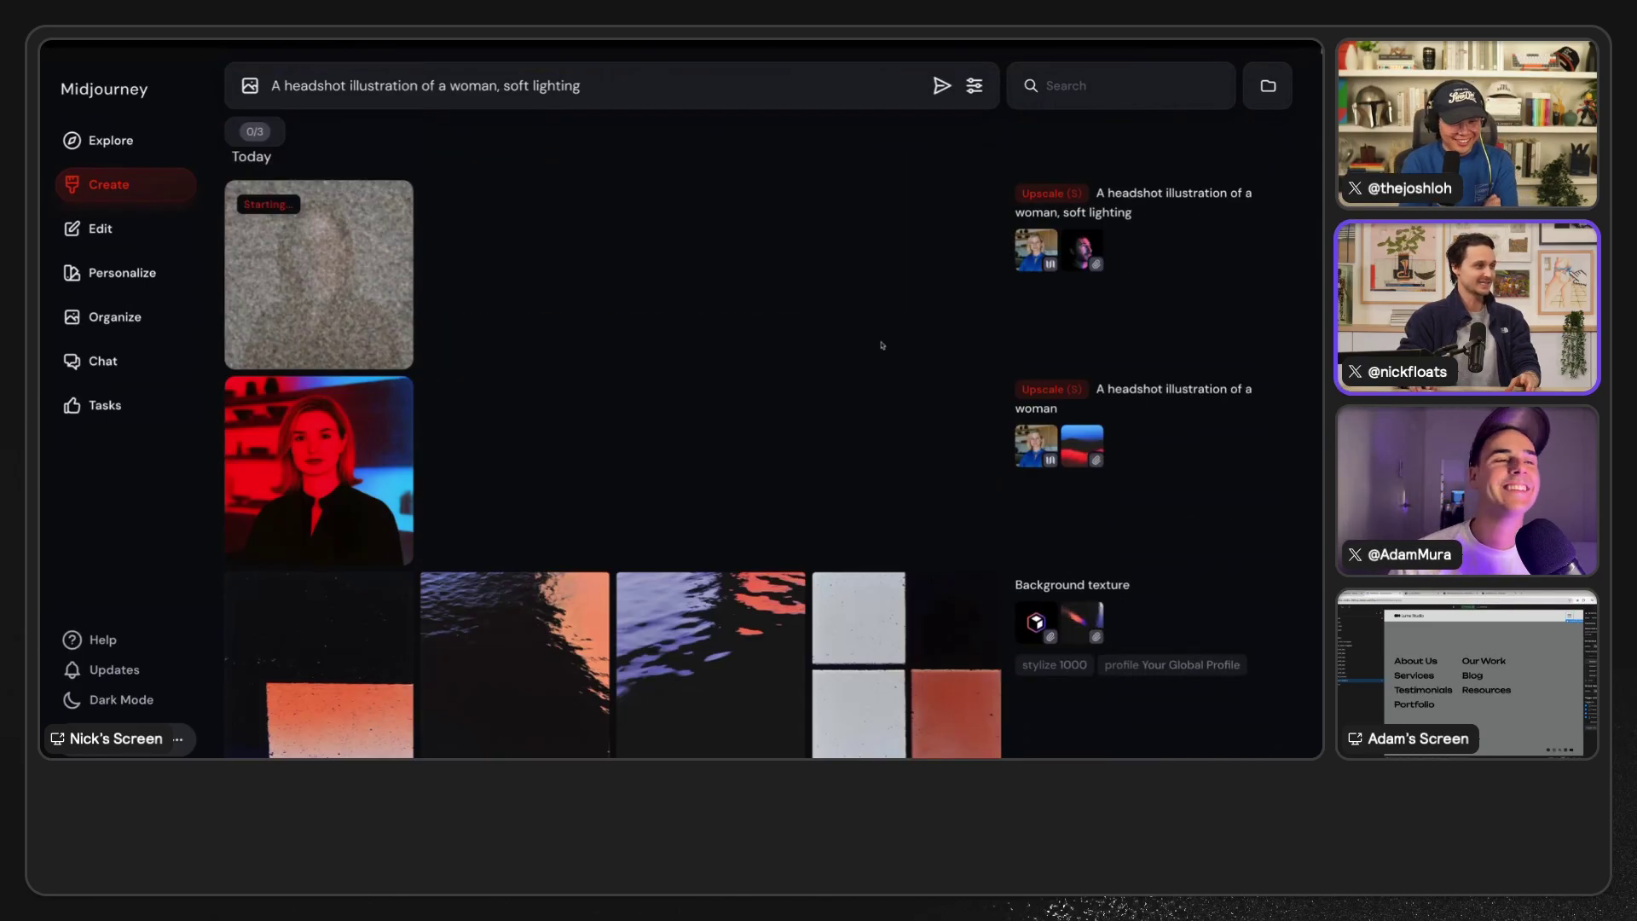
scroll(883, 344, down, 8)
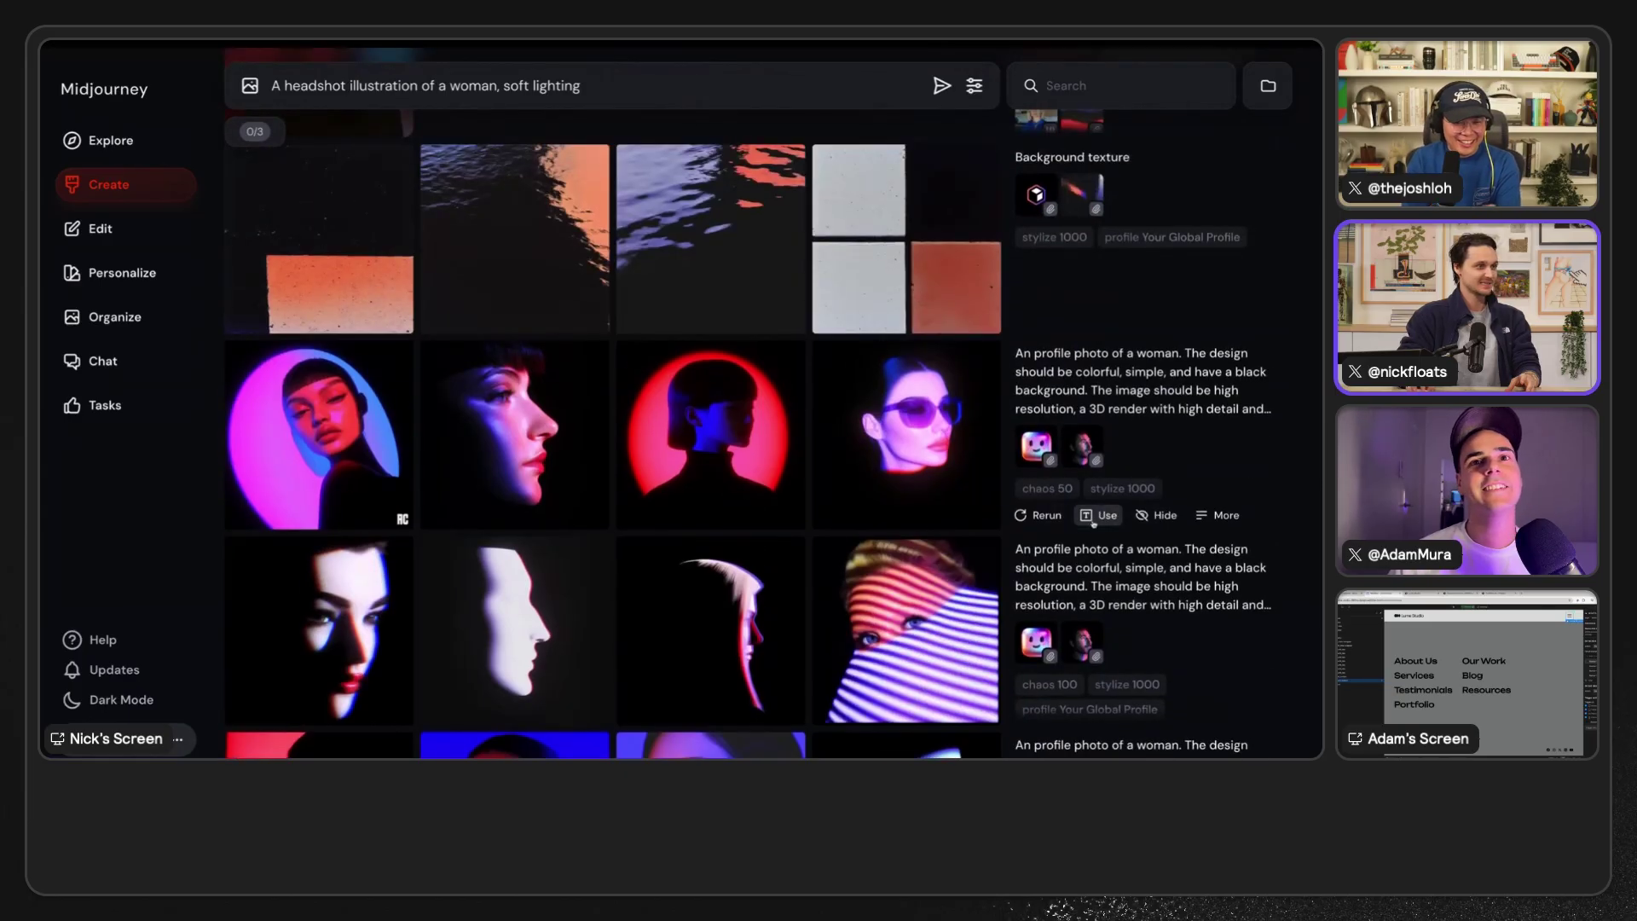
click(1038, 516)
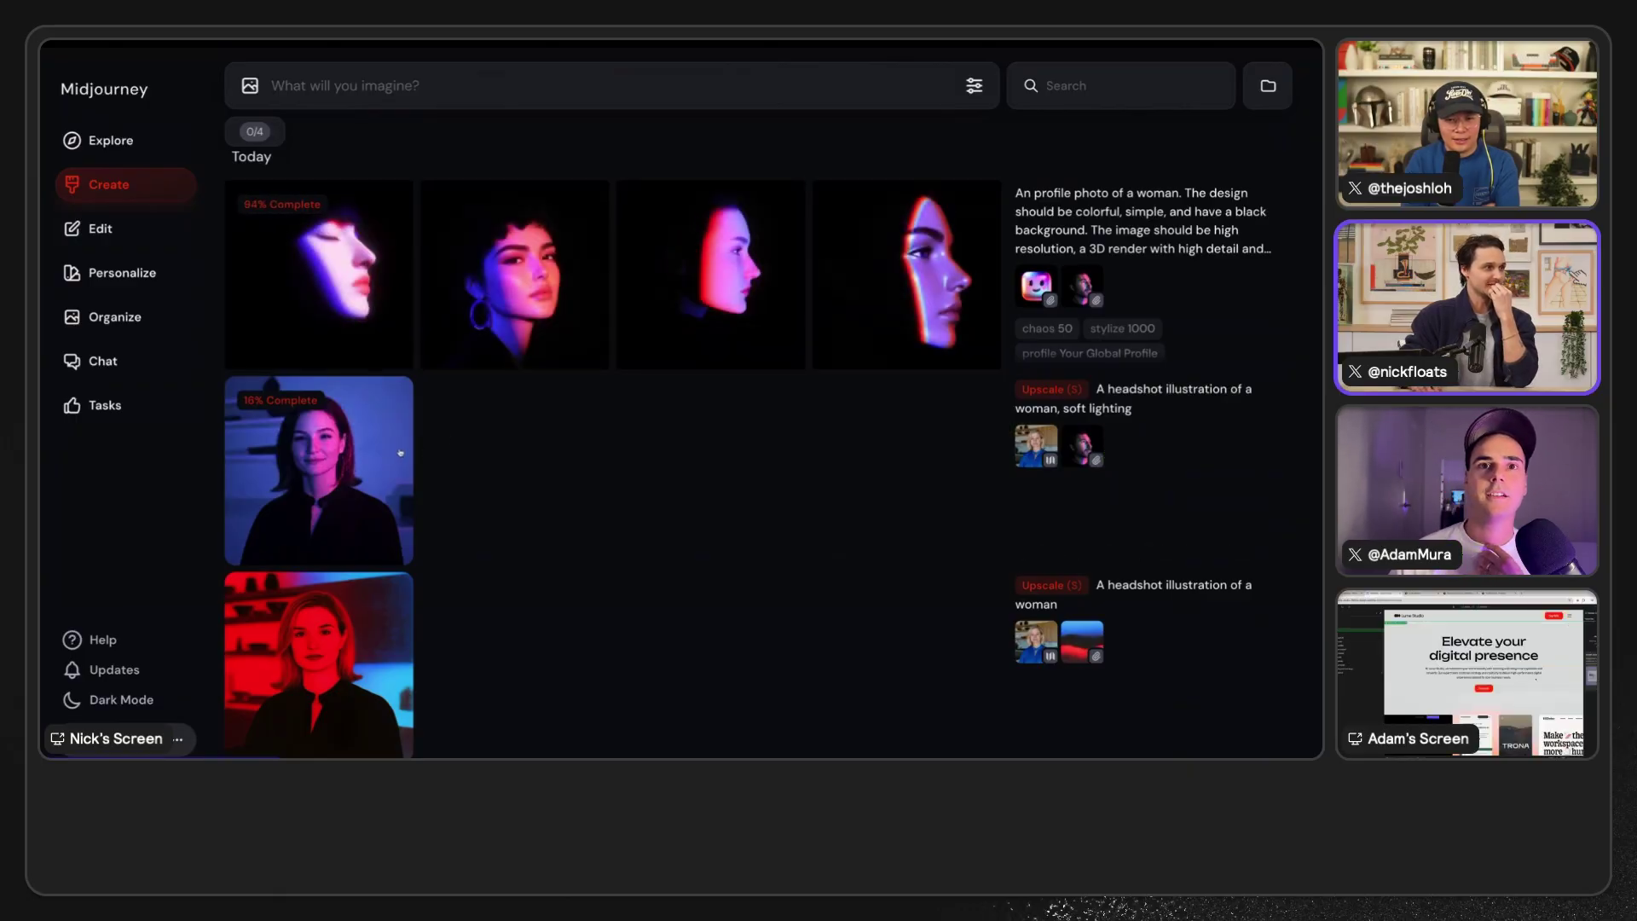
scroll(363, 445, down, 1)
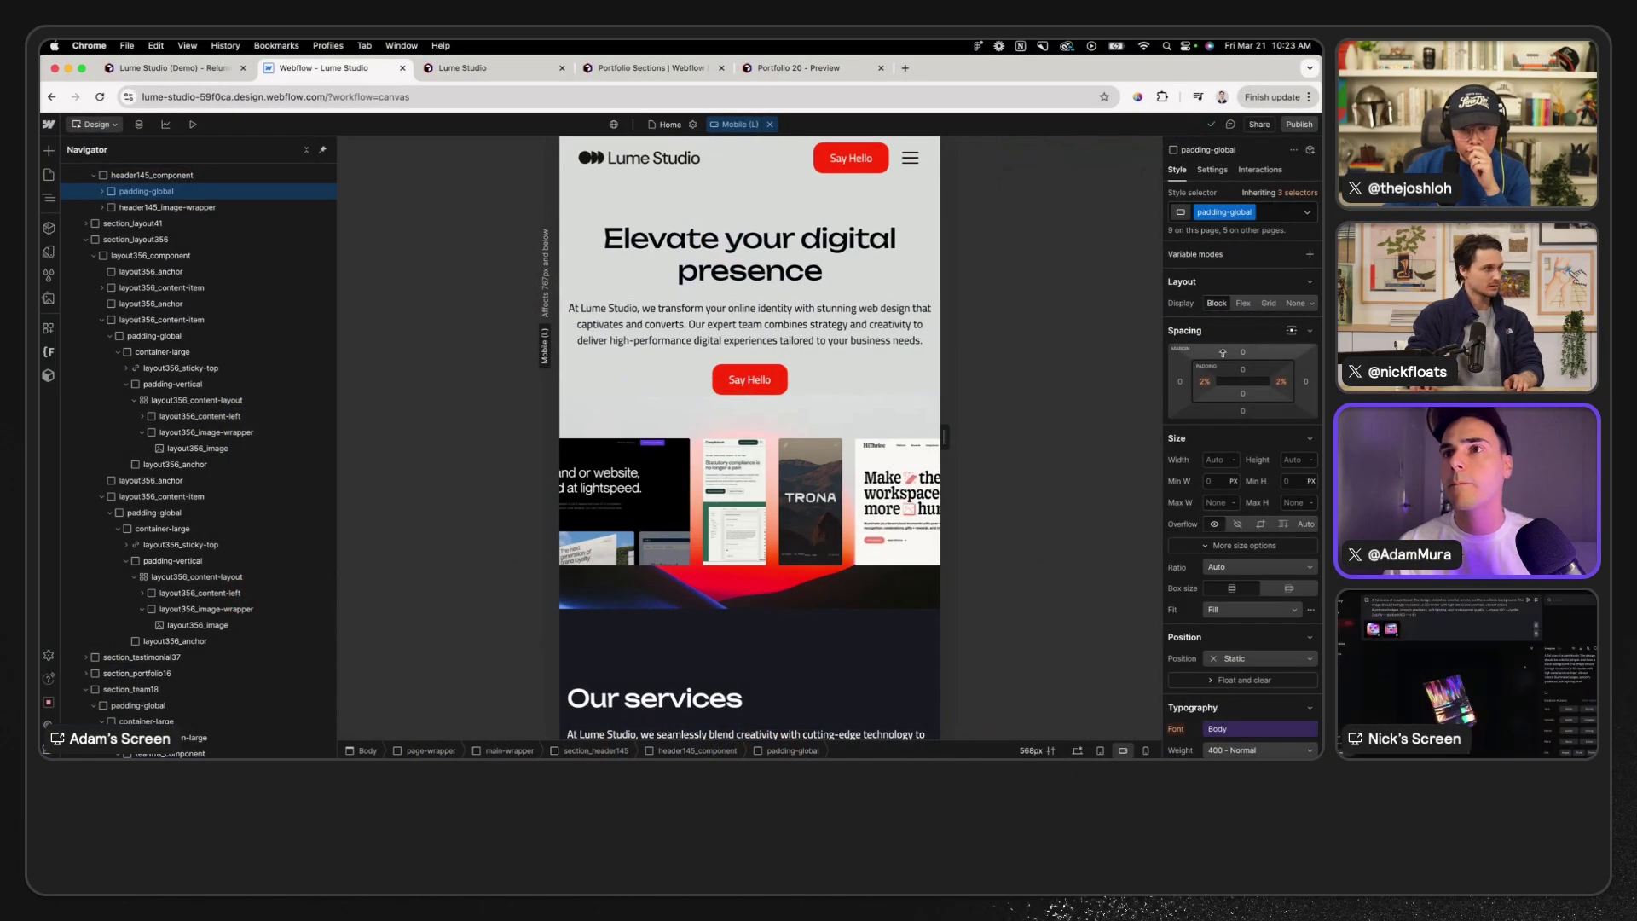
- In Webflow, set the left and right padding of the hero's padding-global to 5% at the Mobile (L) breakpoint
click(1205, 383)
text(5%)
key(Return)
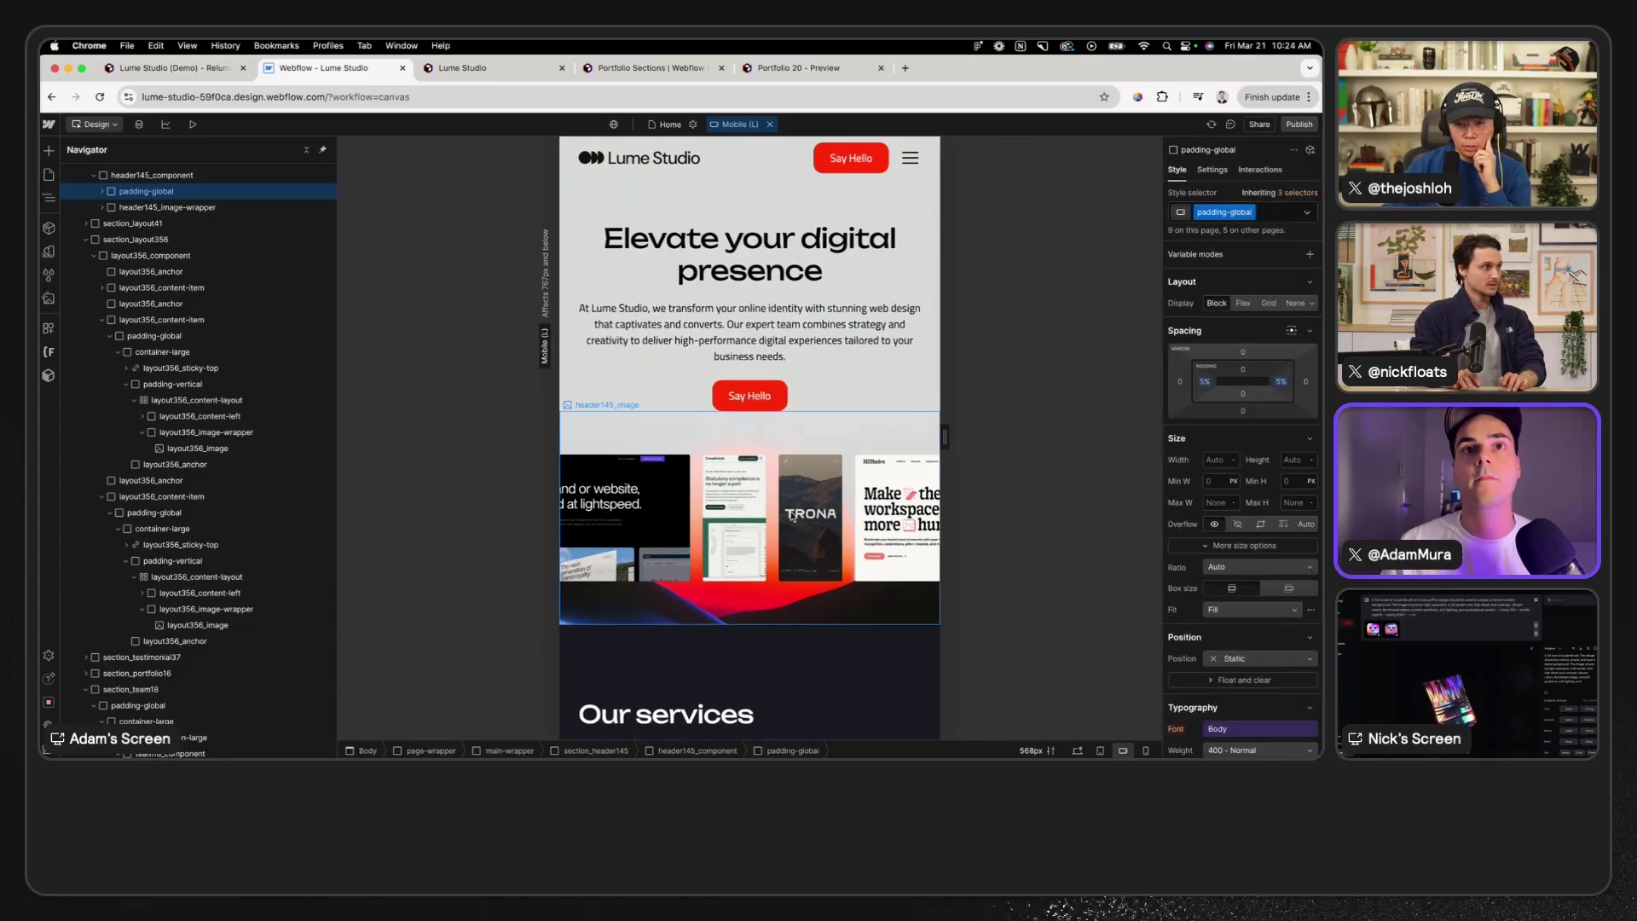
- Set the top and bottom padding of the "Our services" section's padding-section-large block to 4 rem
scroll(857, 429, down, 5)
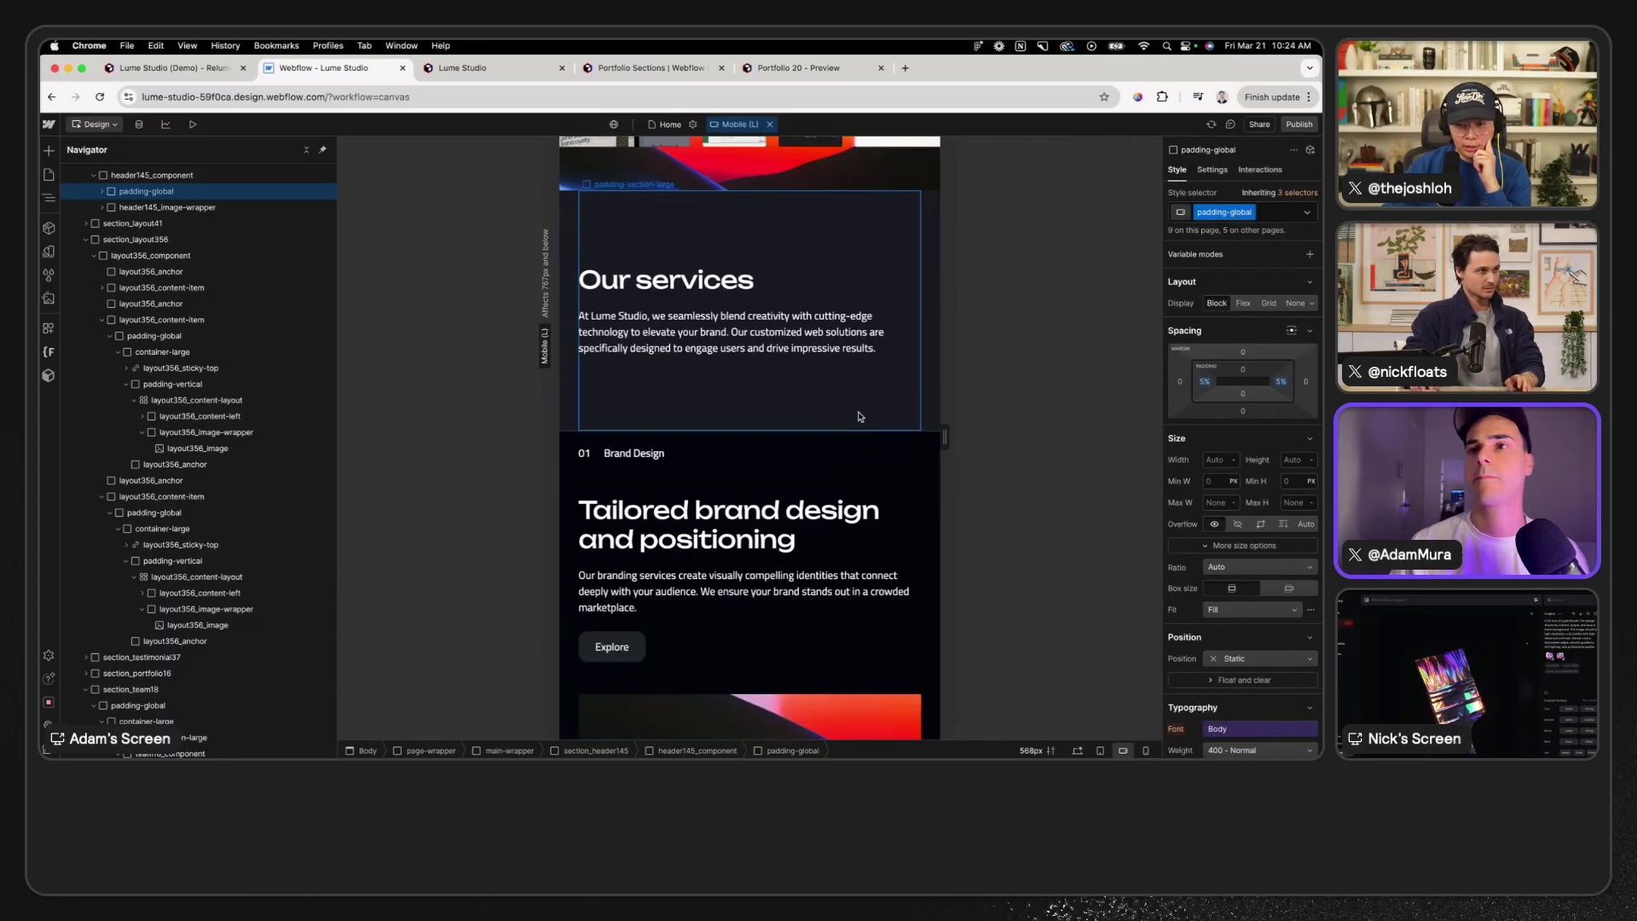
click(857, 423)
click(1241, 413)
text(4)
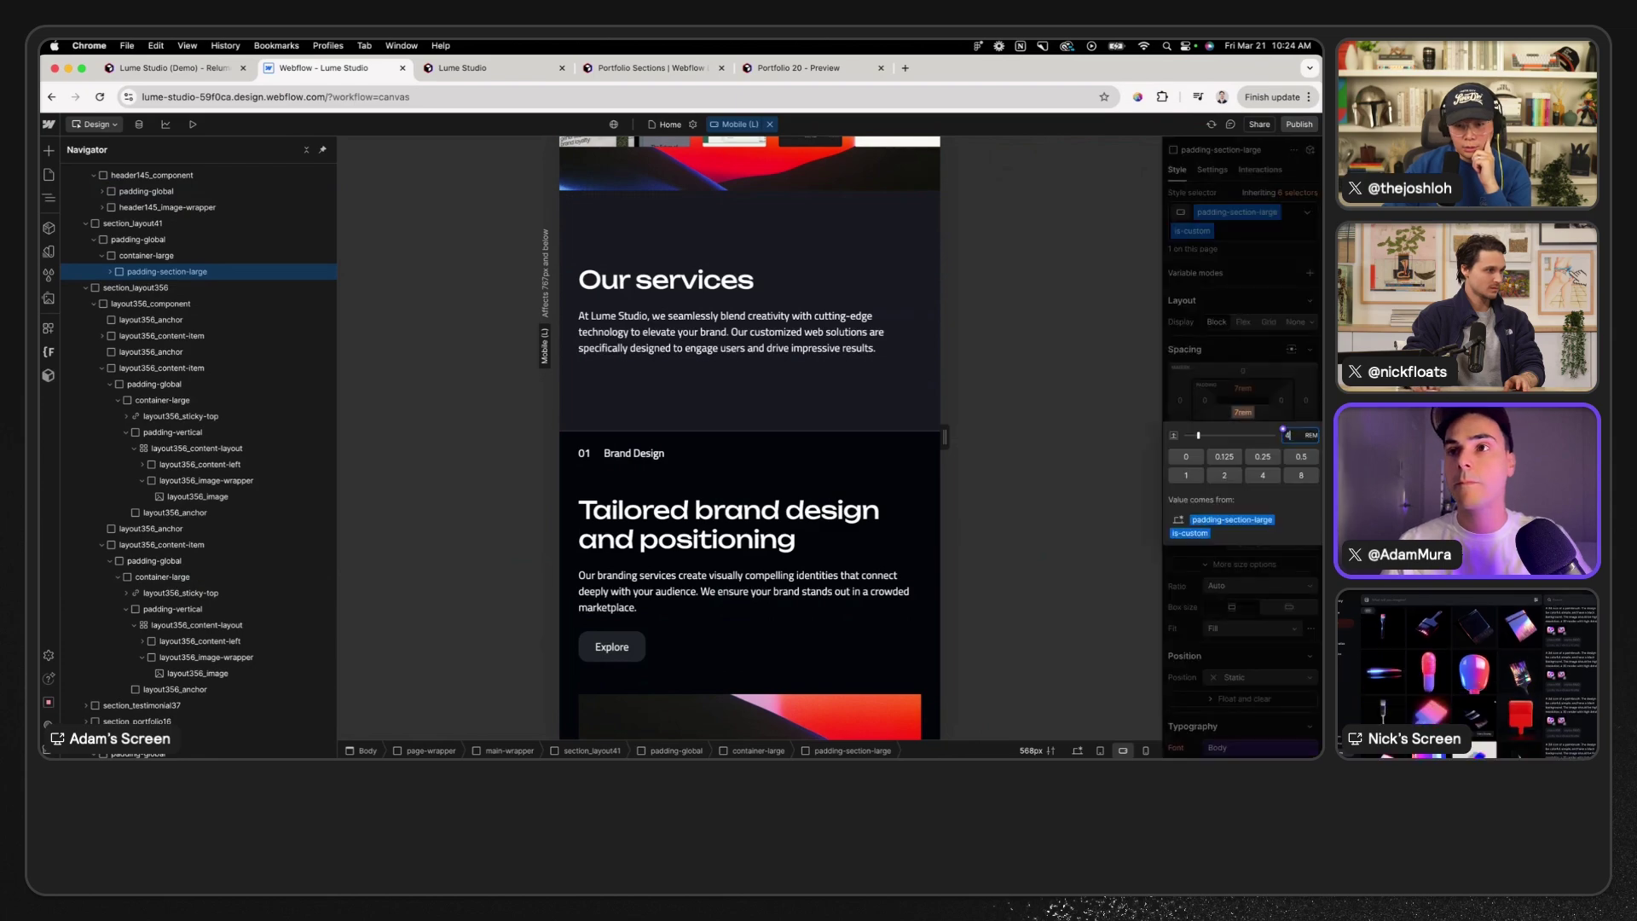
key(Return)
click(1244, 389)
text(4)
key(Return)
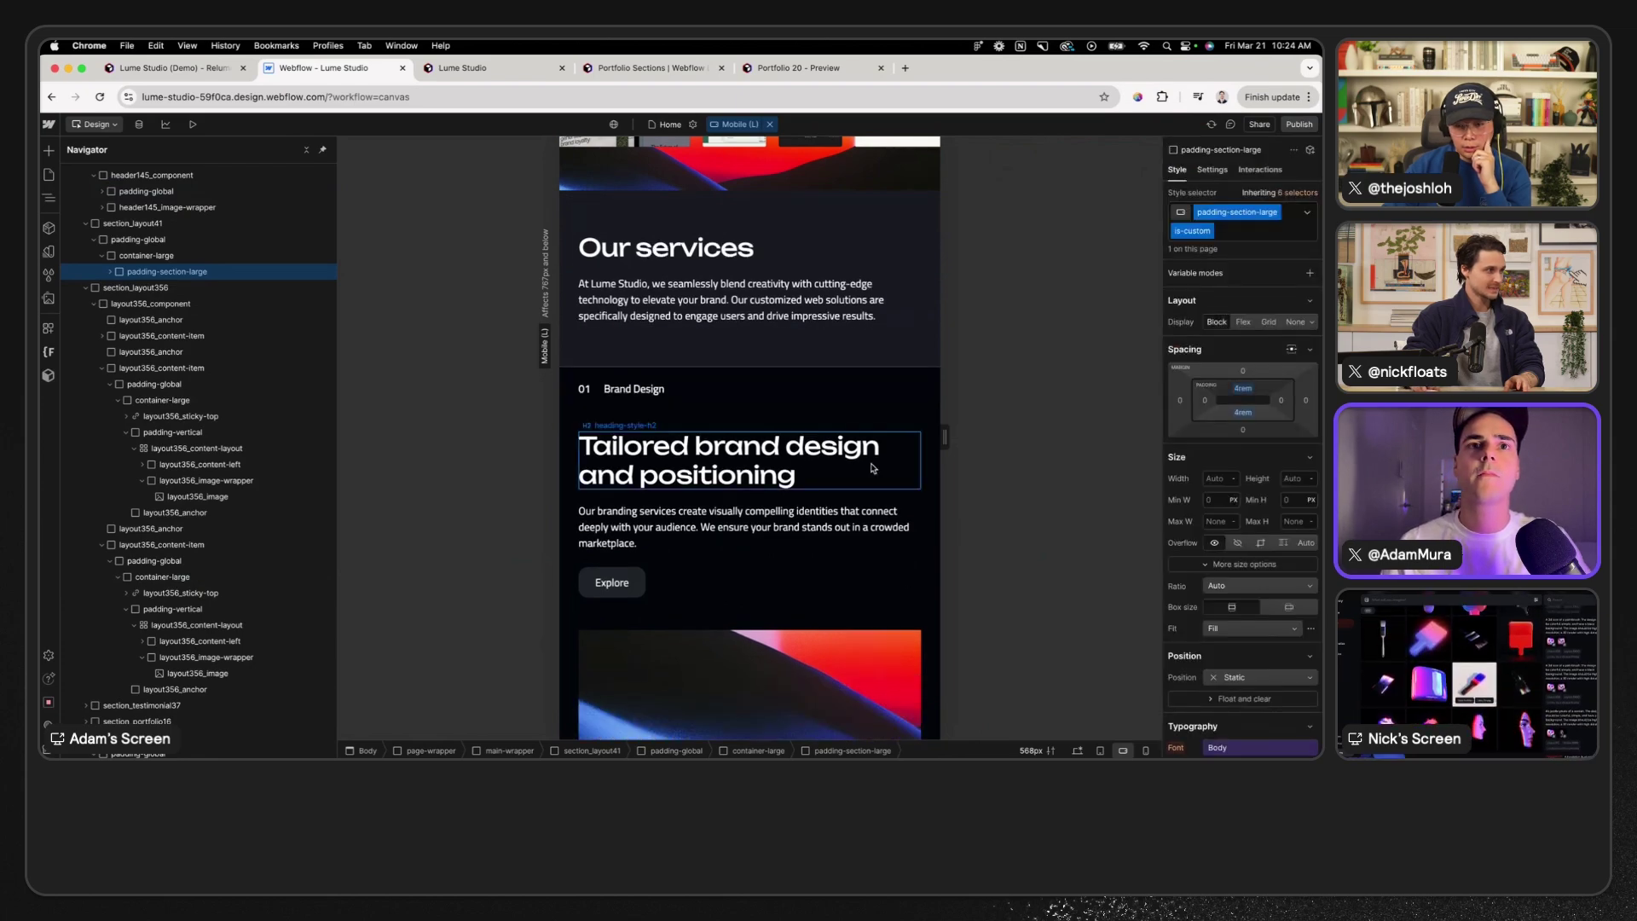
- Set the grid gap of testimonial37_grid-list in the "Trusted by leading brands" section to 0.5 rem
scroll(873, 468, down, 3)
scroll(873, 468, down, 20)
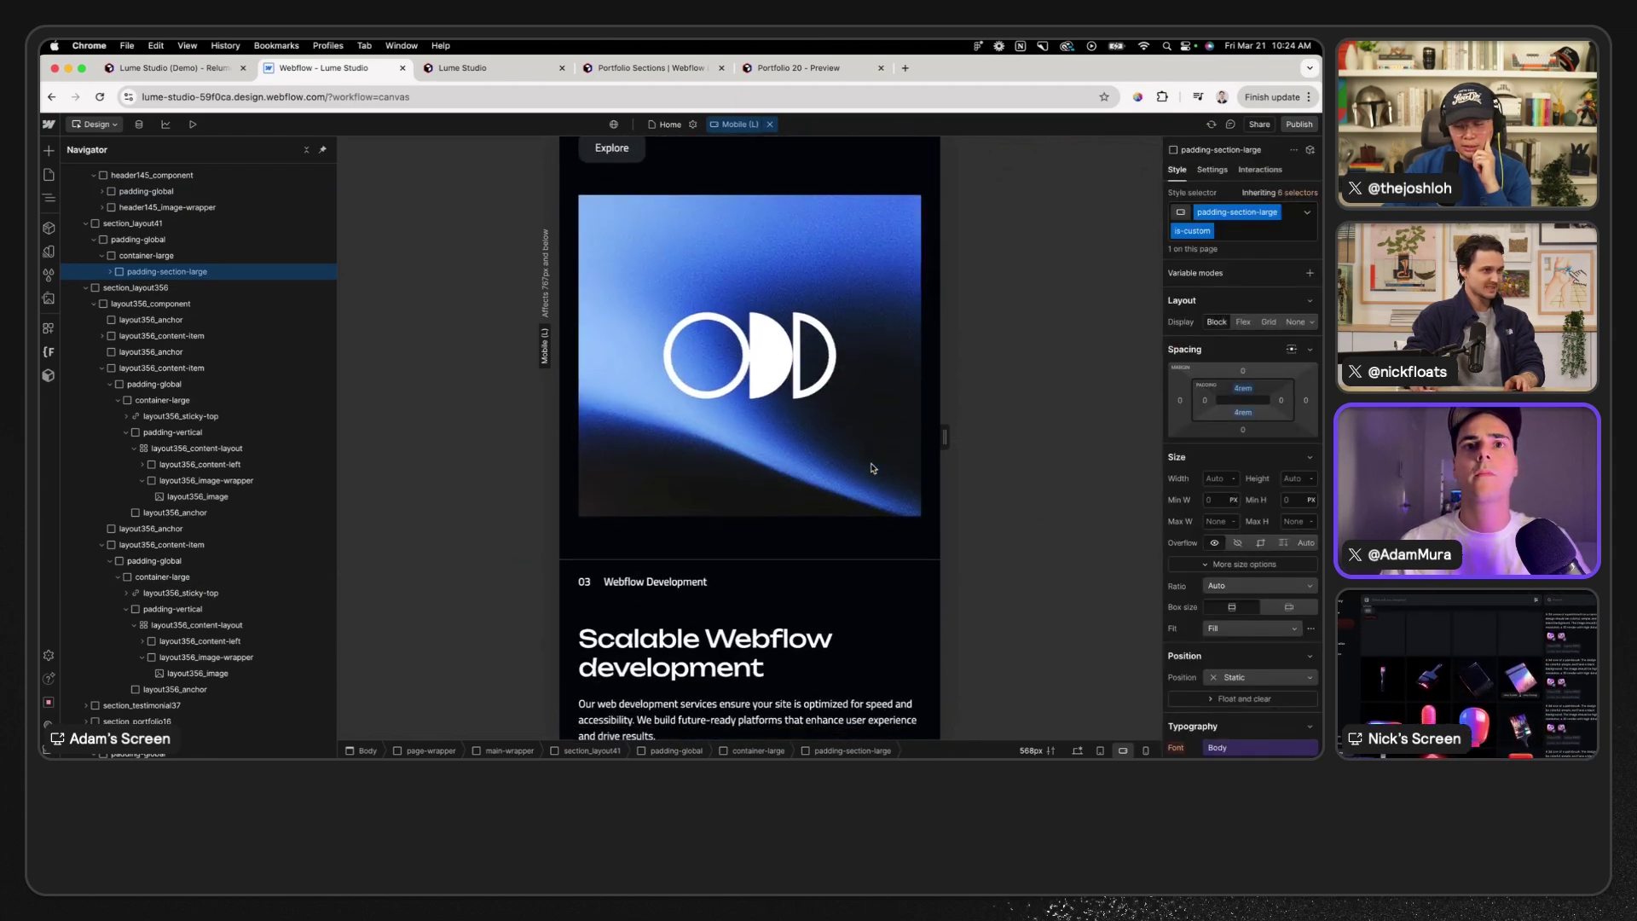
click(873, 471)
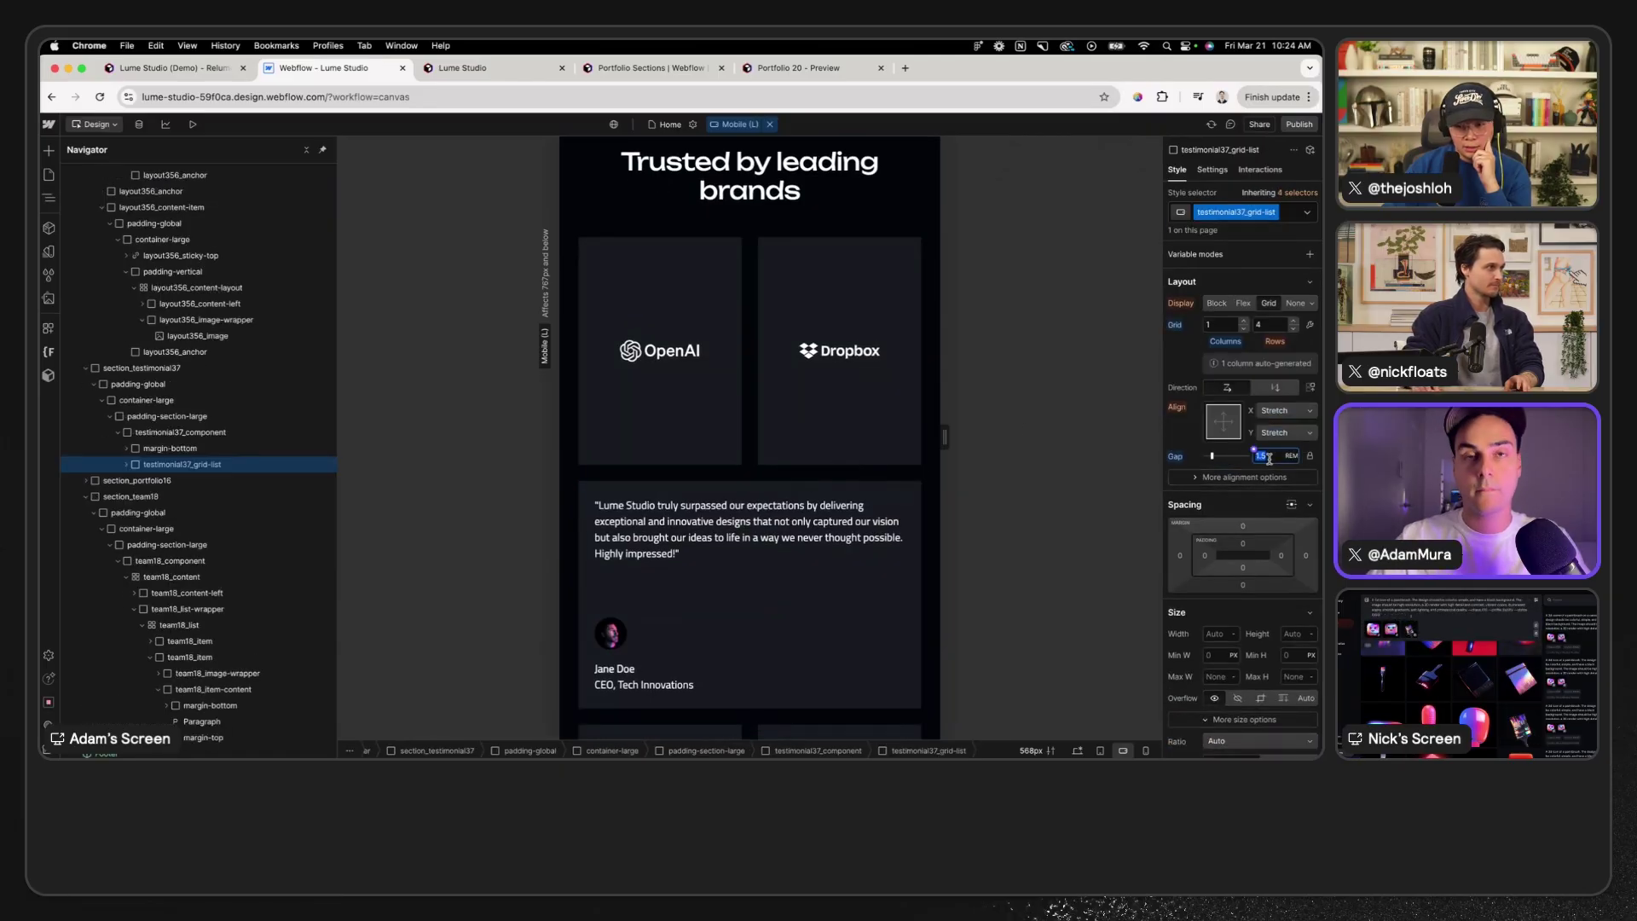
text(0.5)
scroll(1023, 392, down, 1)
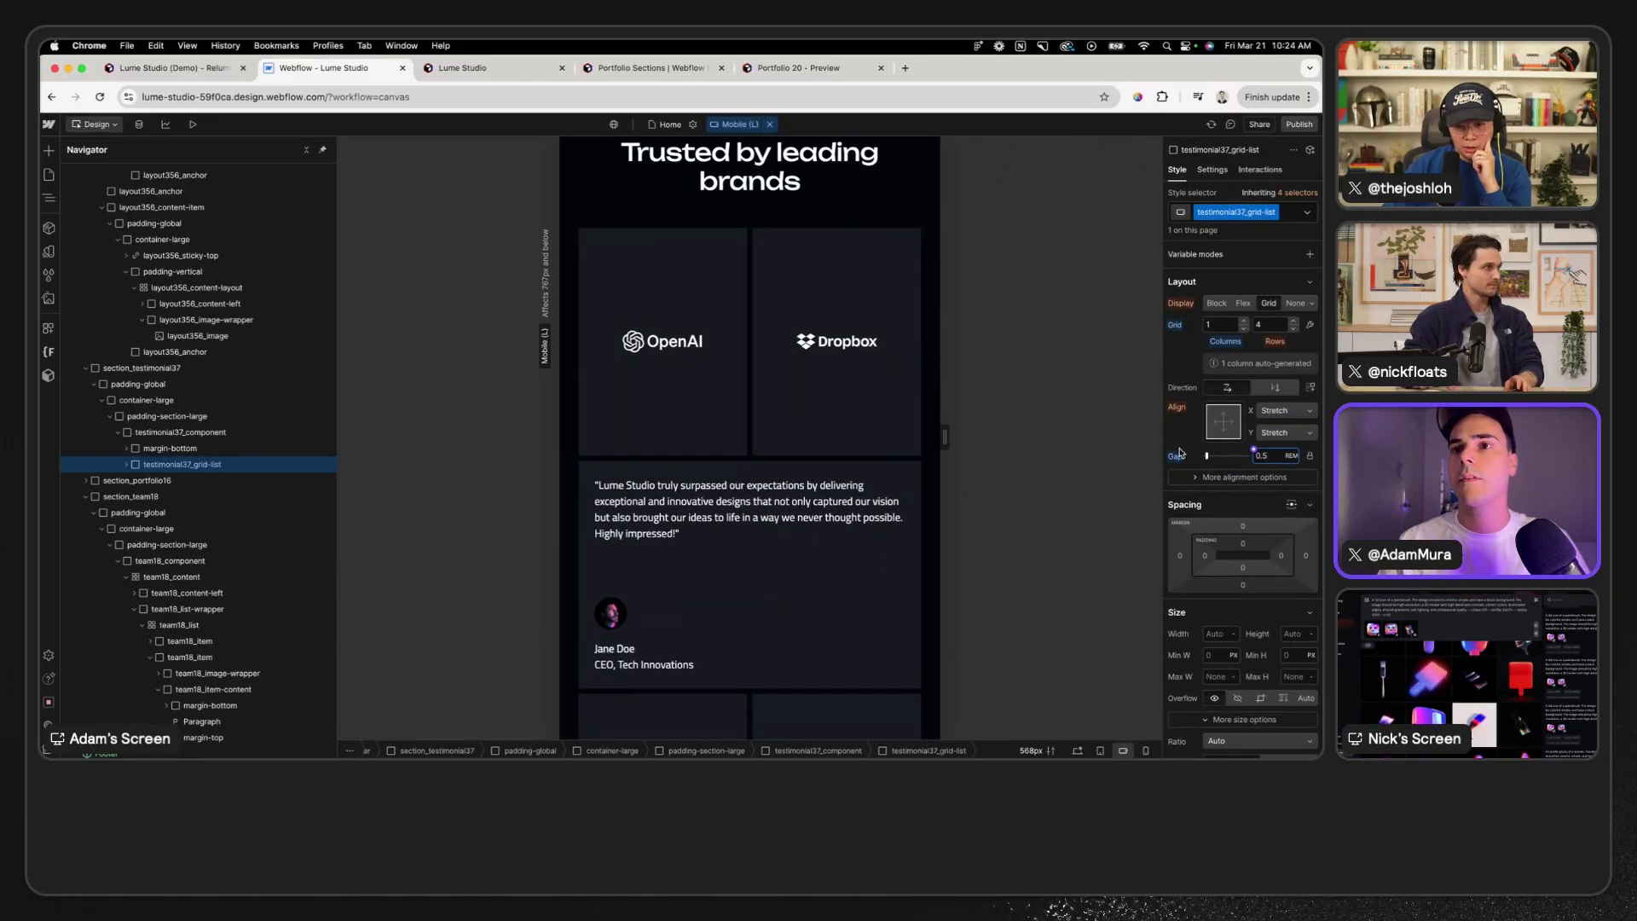
- Review the testimonial cards' spacing and the padding of the "Our recent work" section at the Mobile (L) breakpoint
click(834, 425)
scroll(1314, 650, down, 1)
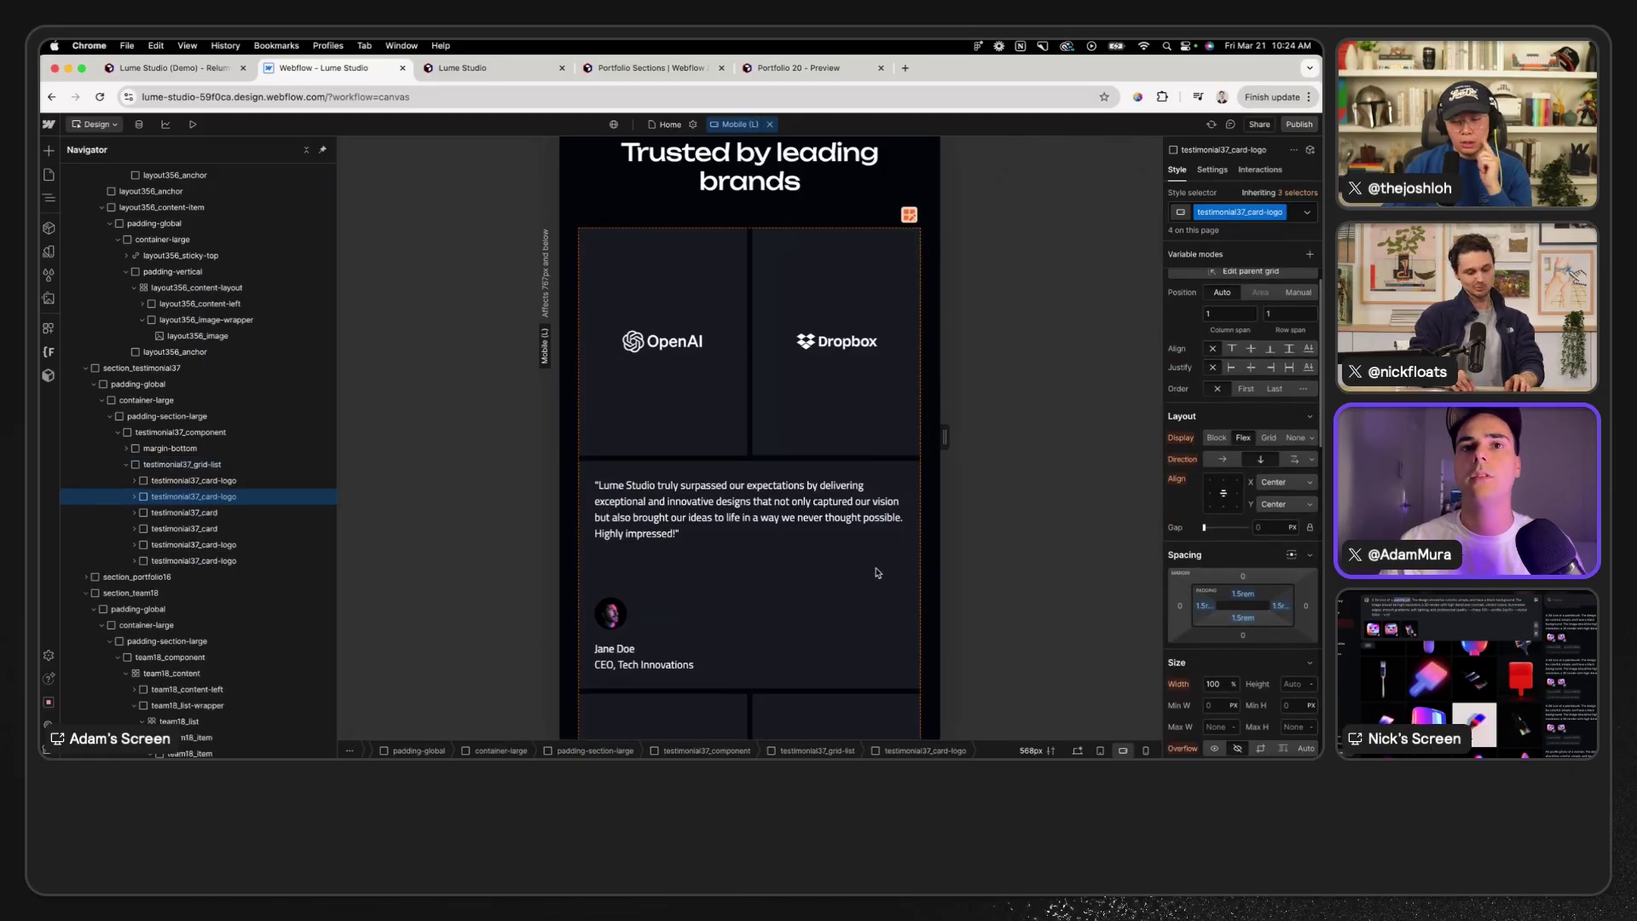
click(779, 463)
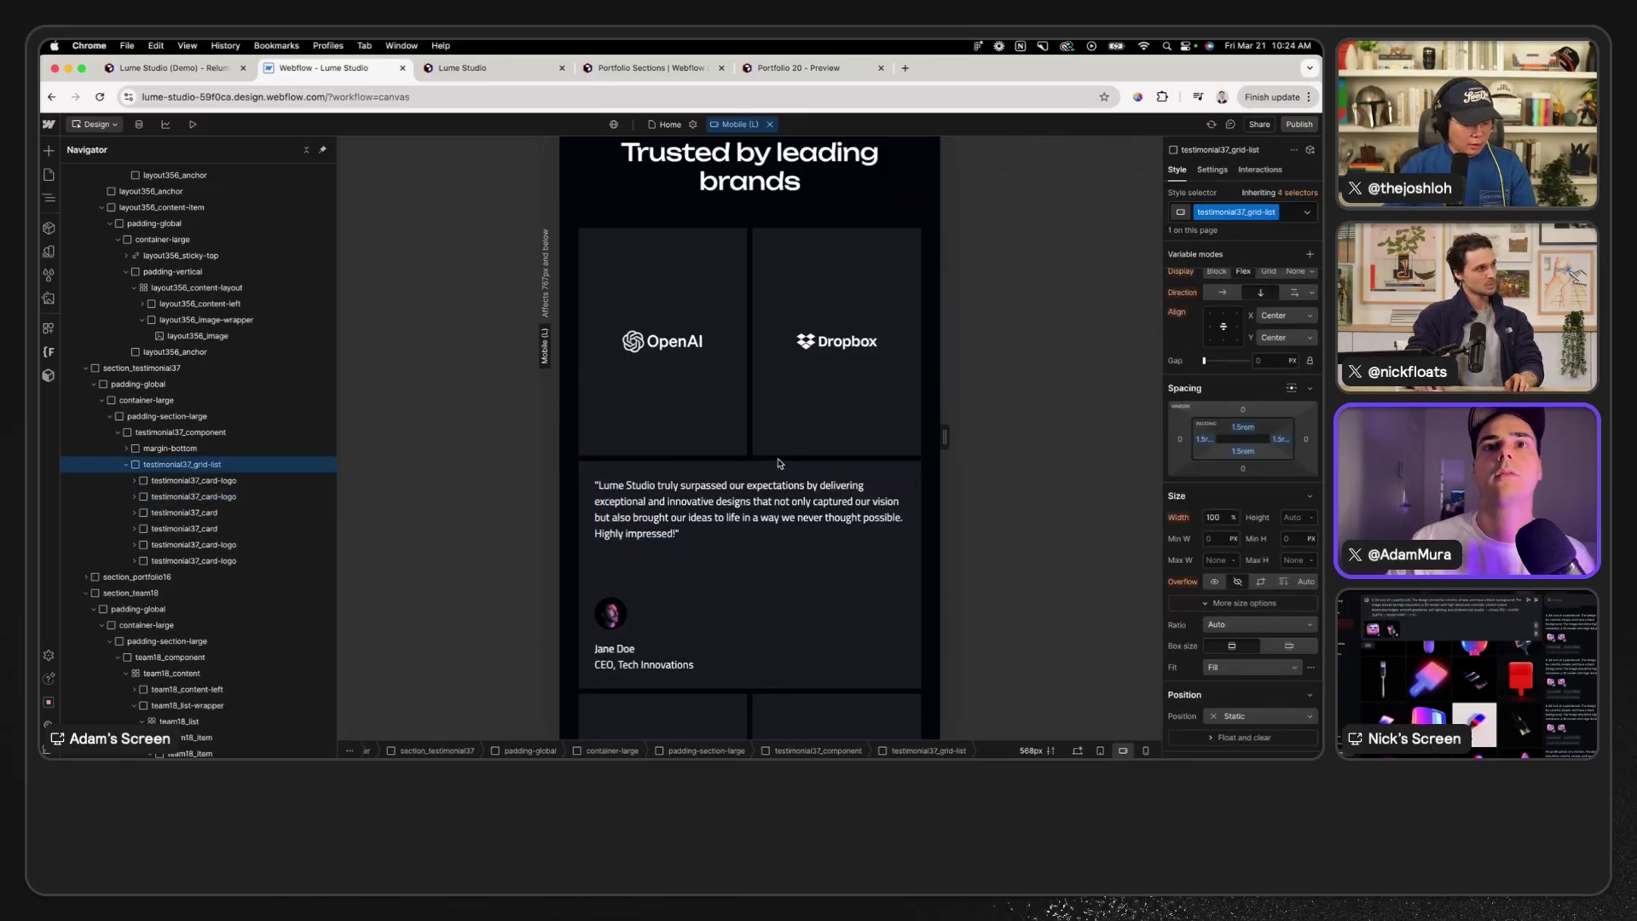
scroll(779, 463, down, 5)
scroll(779, 463, down, 10)
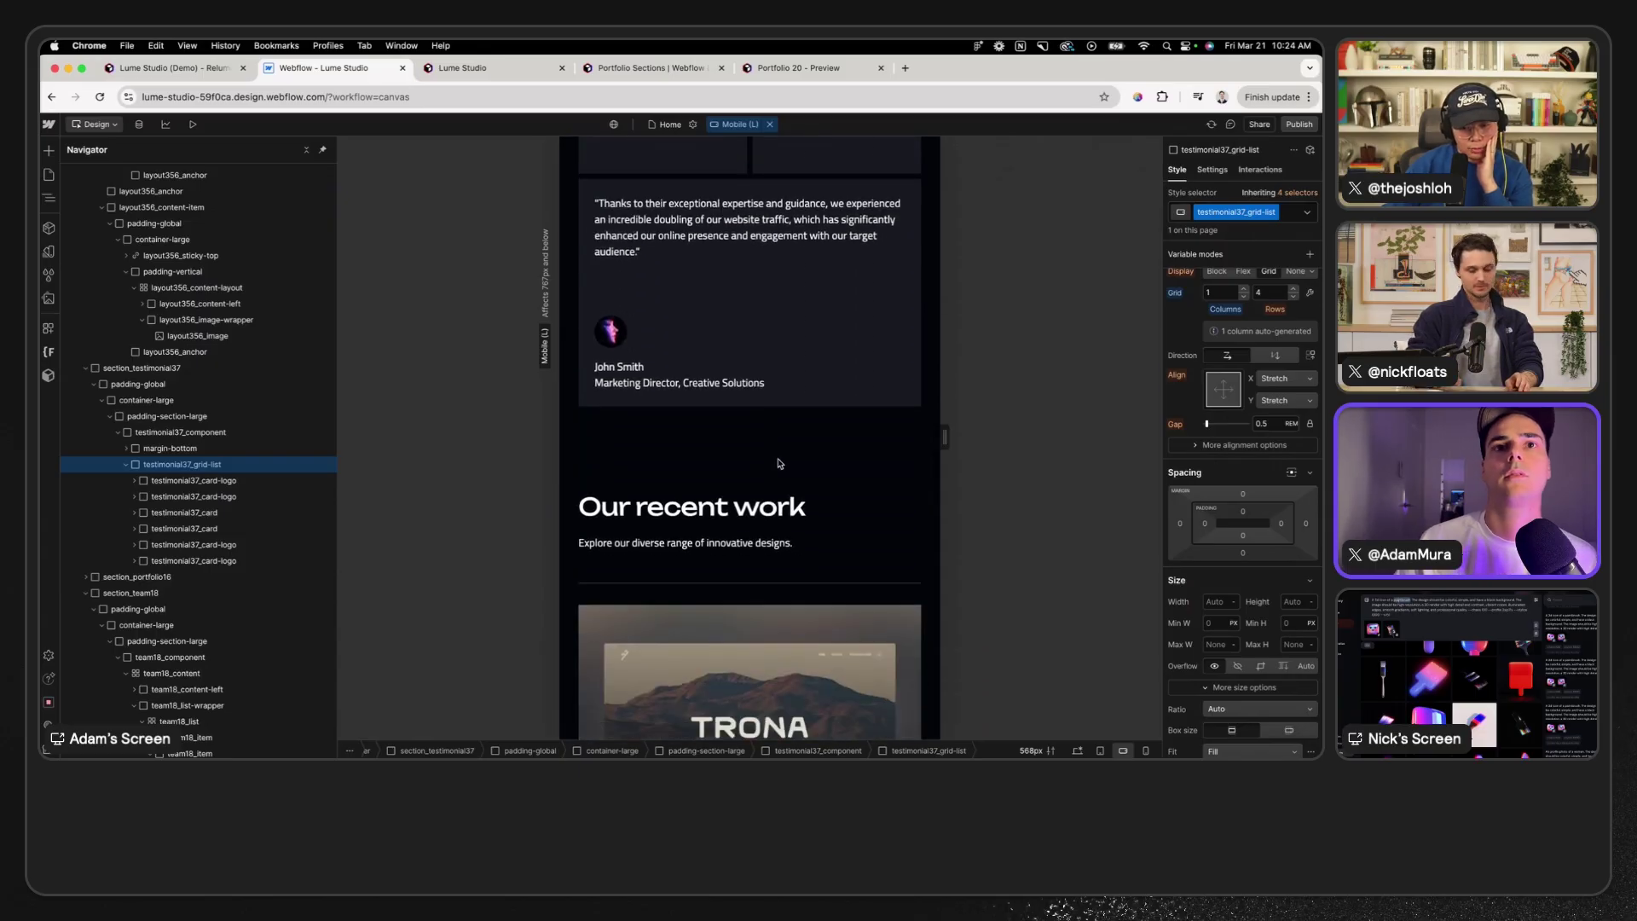
click(854, 305)
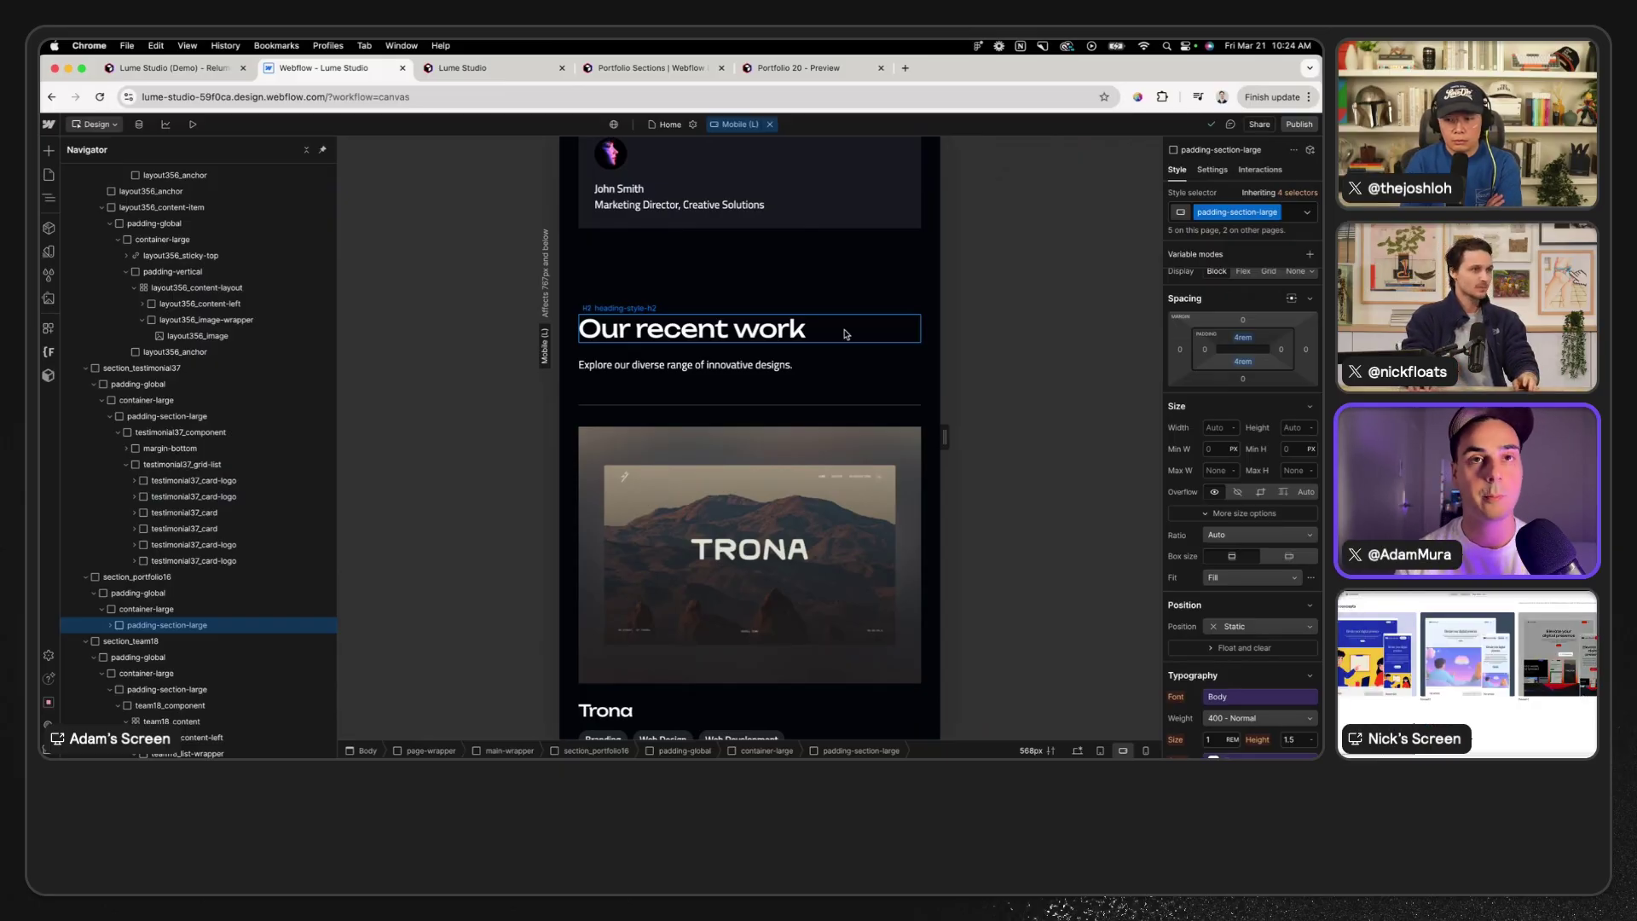
- Return to the Desktop breakpoint and examine the services, testimonials and recent work sections up to the hero
click(770, 124)
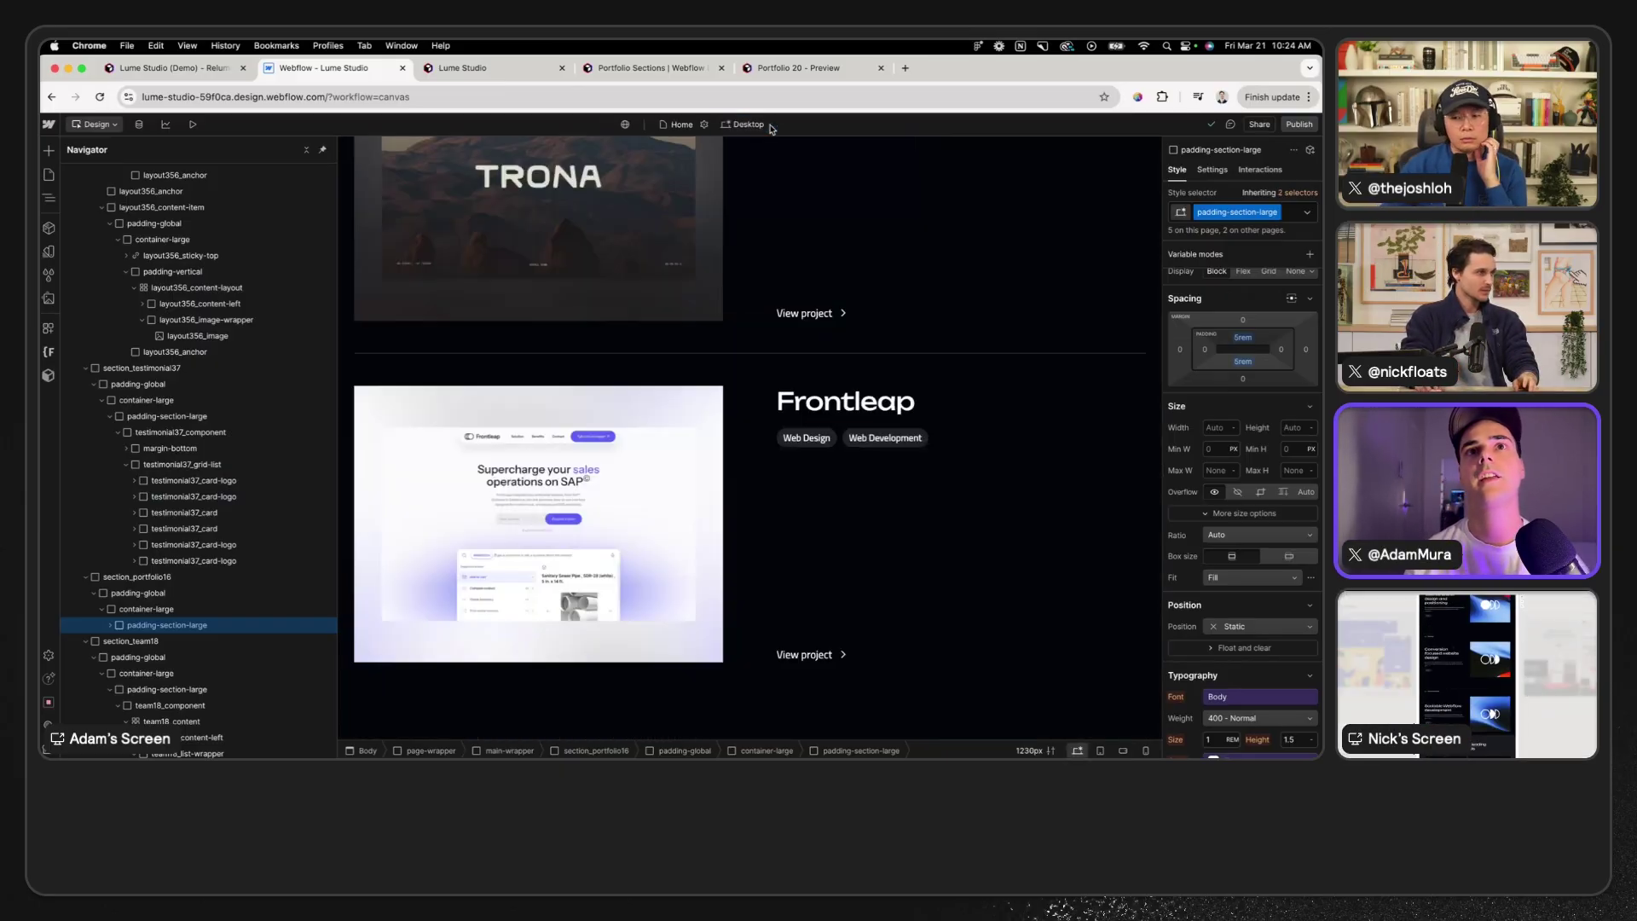
scroll(753, 376, down, 2)
scroll(754, 377, up, 3)
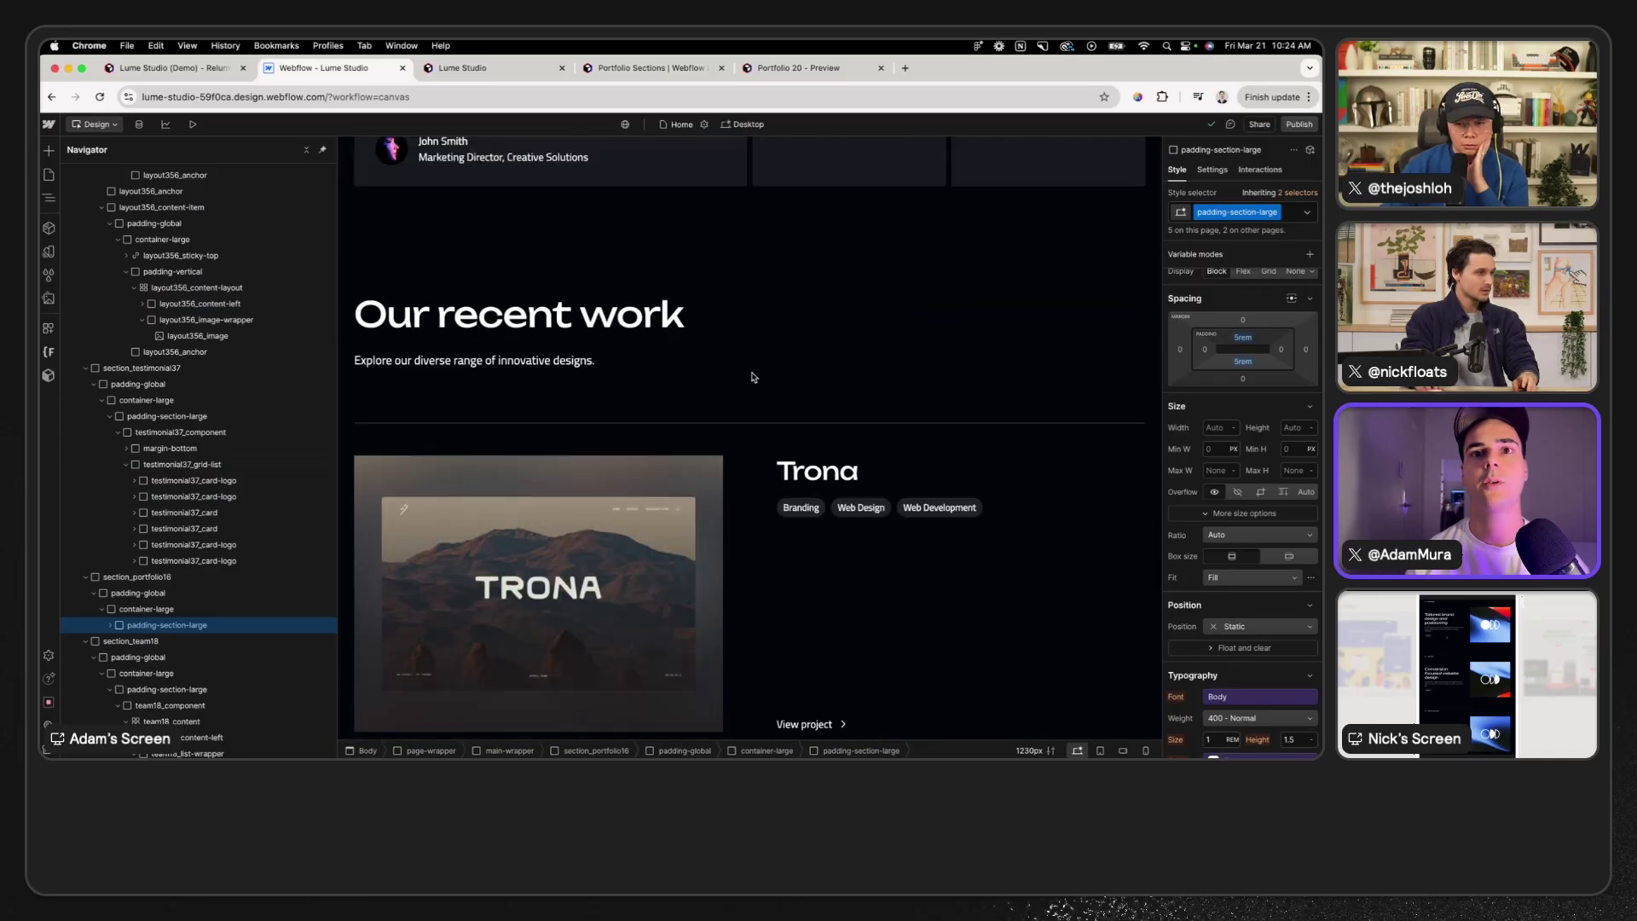
scroll(754, 377, down, 10)
scroll(753, 377, down, 6)
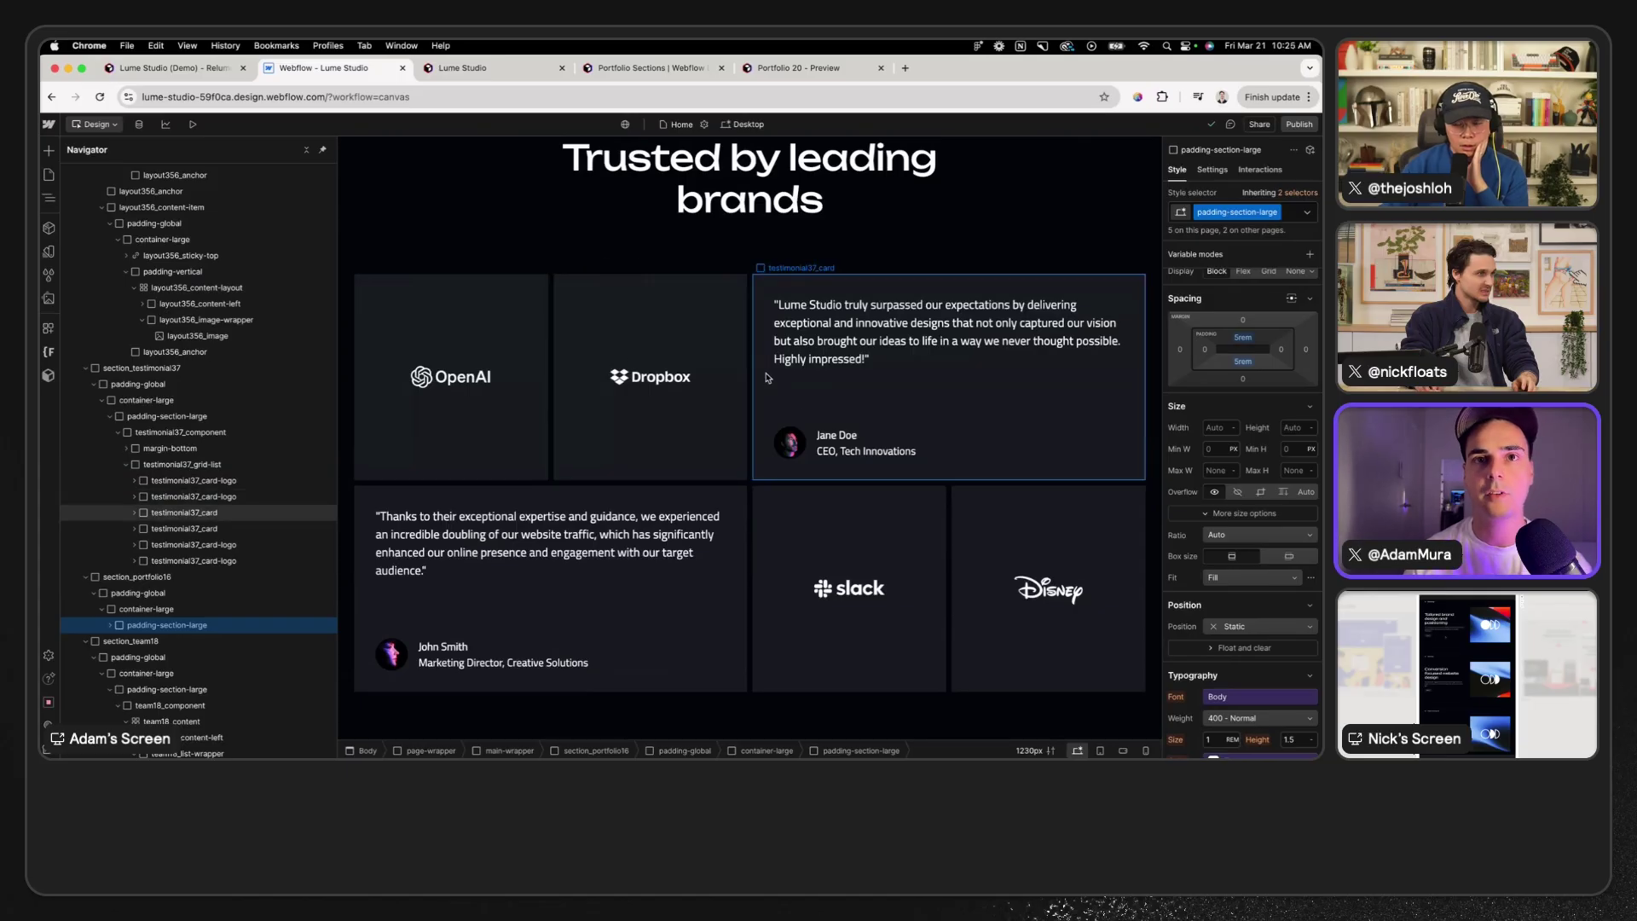
scroll(676, 474, down, 10)
scroll(678, 476, down, 1)
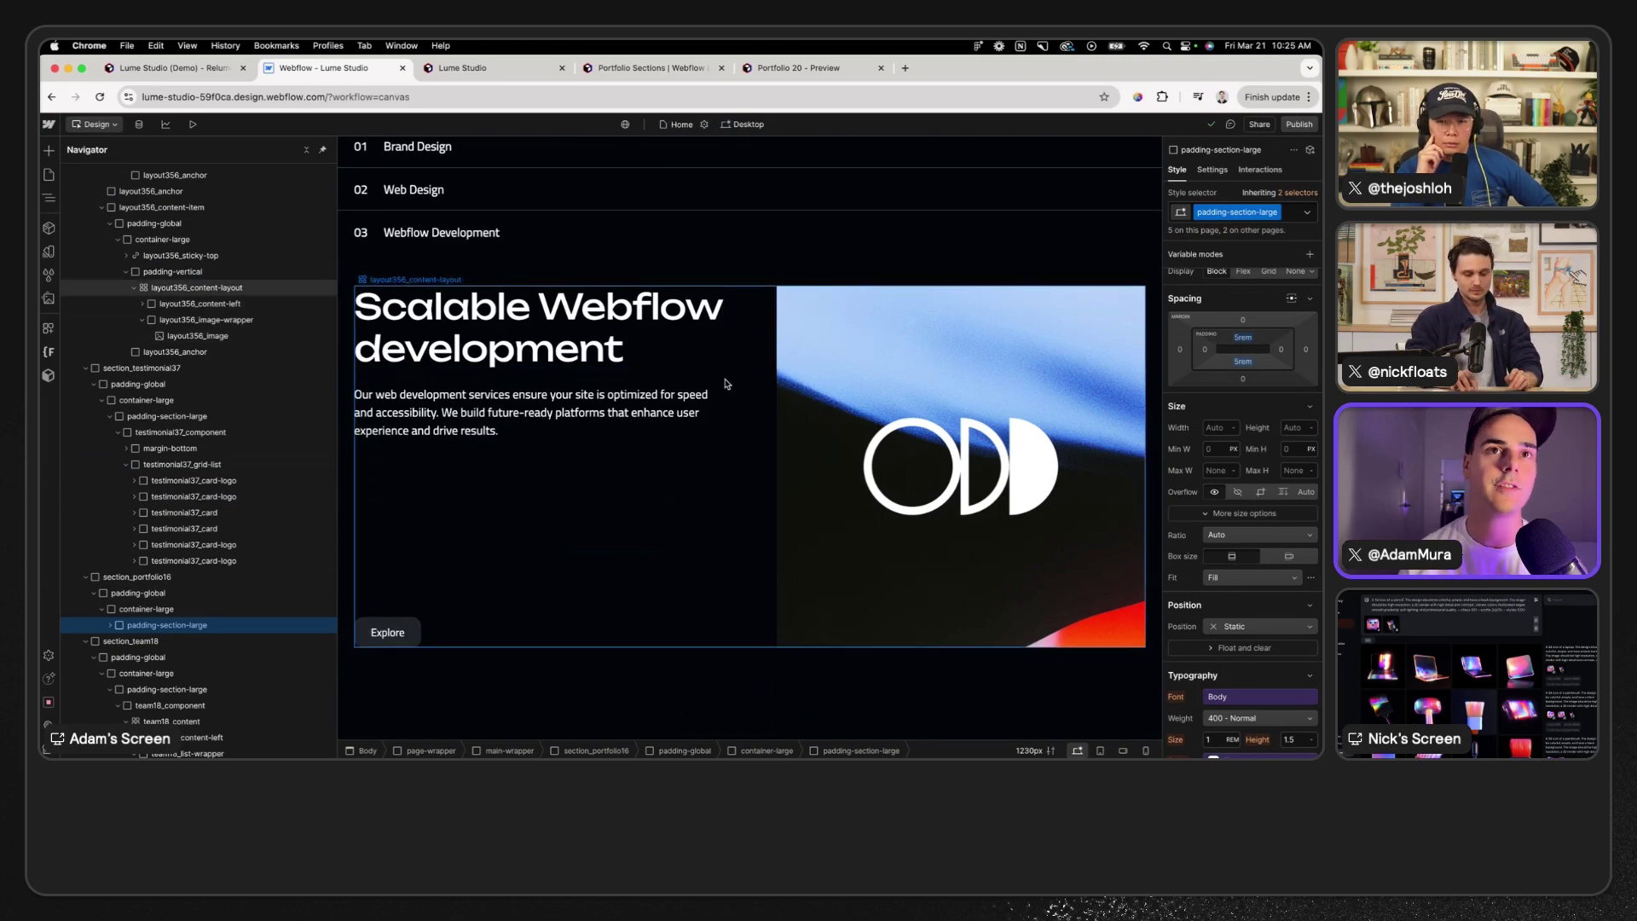
scroll(777, 213, down, 3)
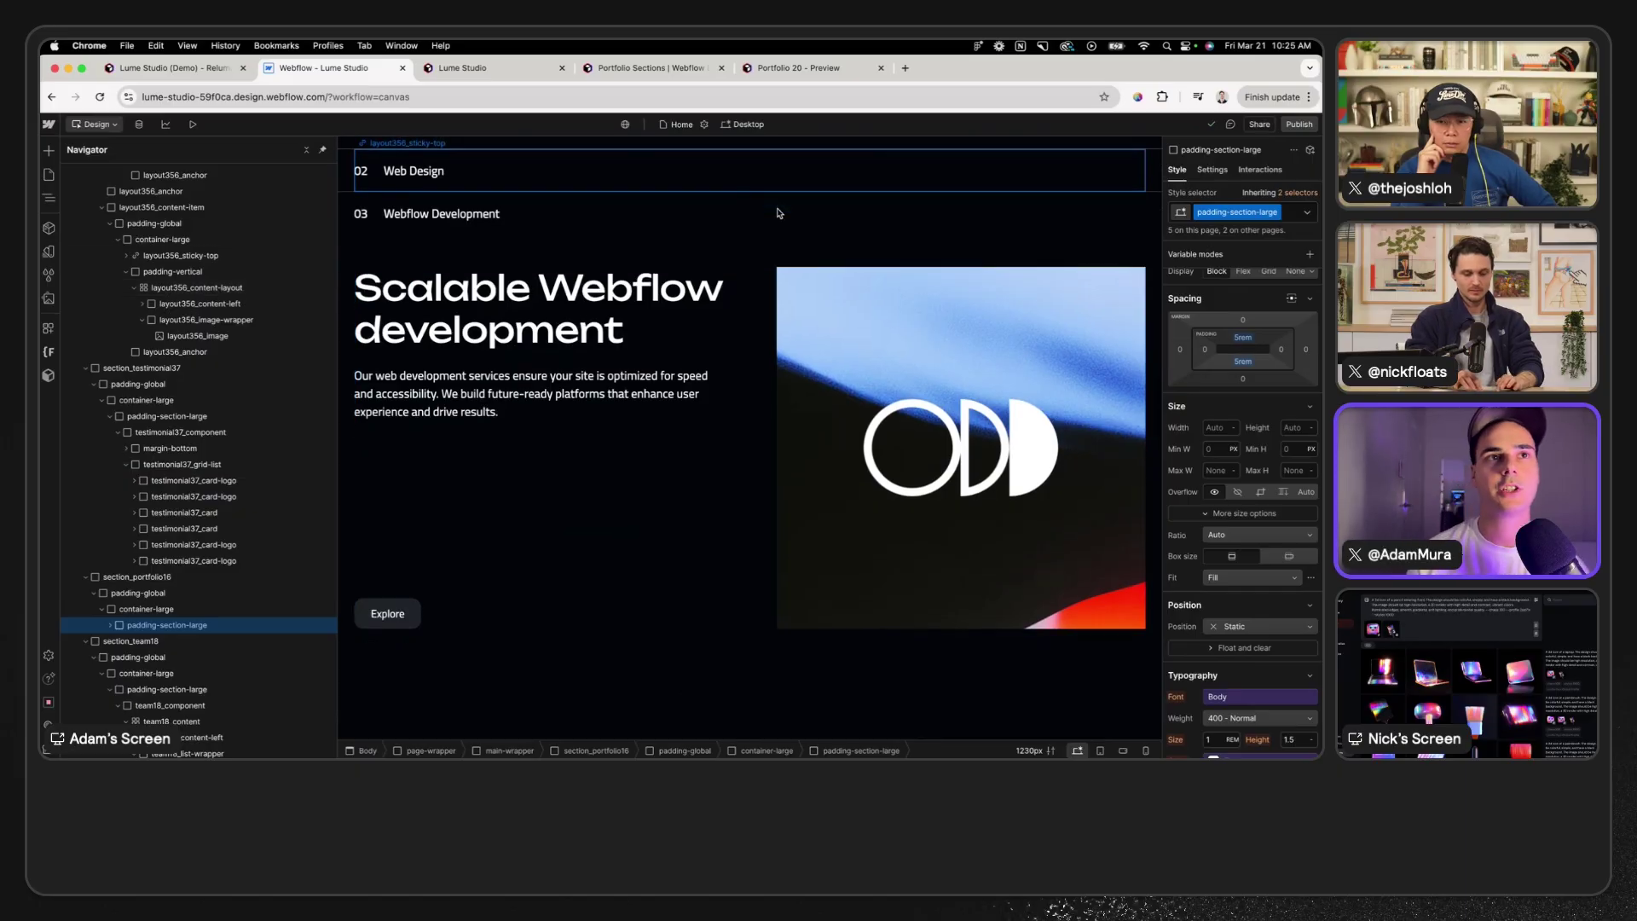
scroll(778, 212, up, 2)
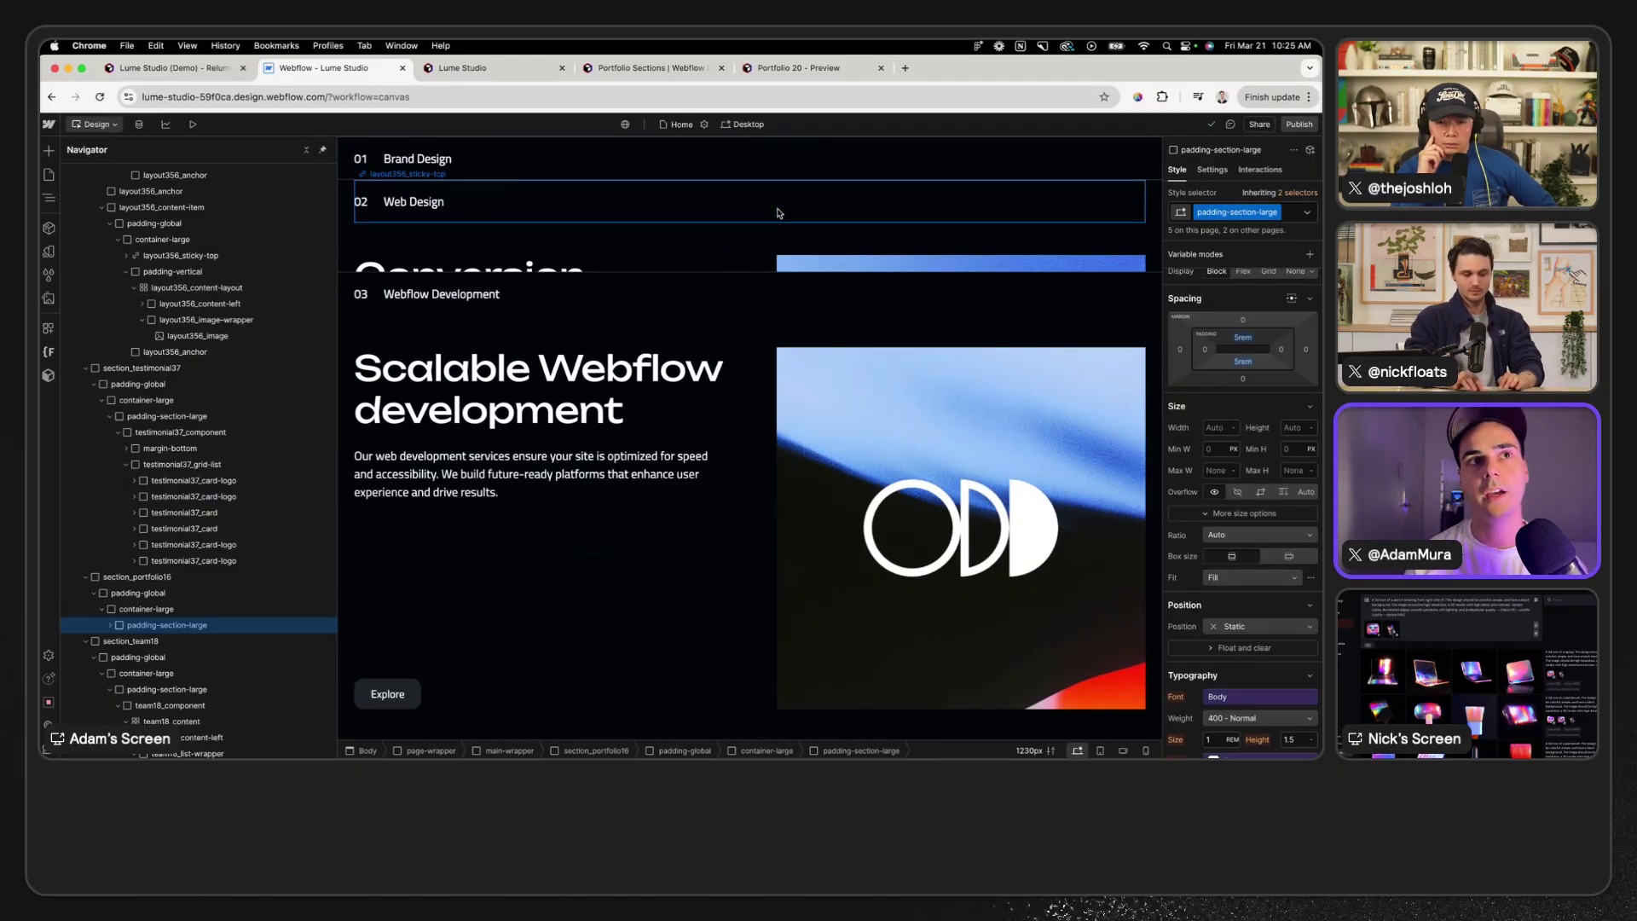
scroll(778, 212, up, 10)
scroll(778, 212, down, 3)
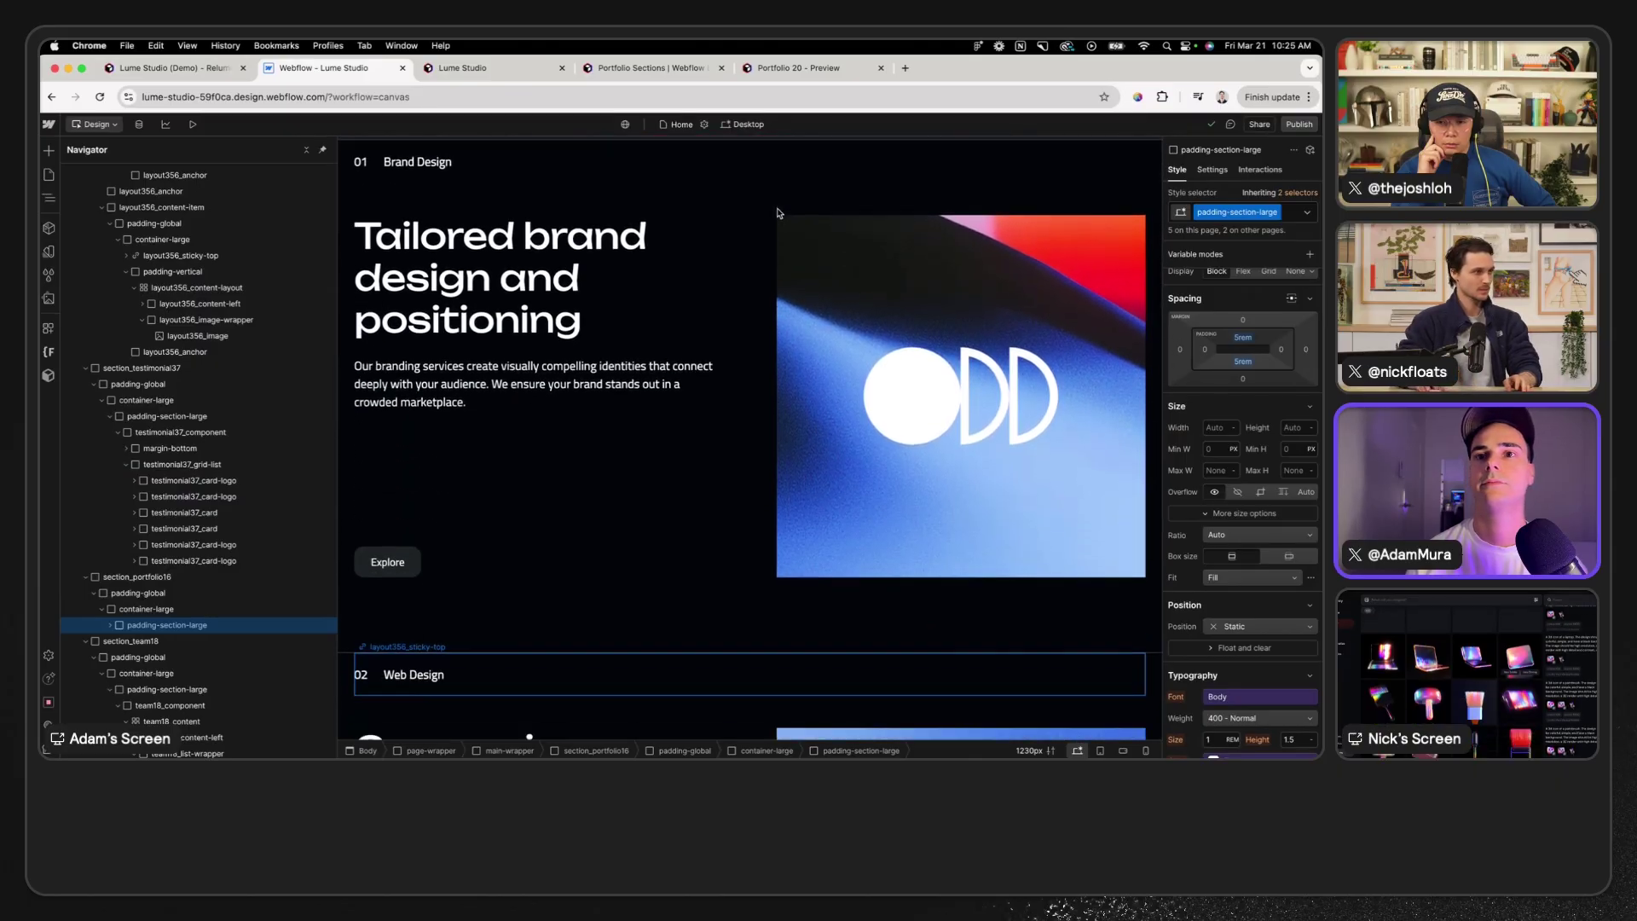
scroll(777, 212, down, 5)
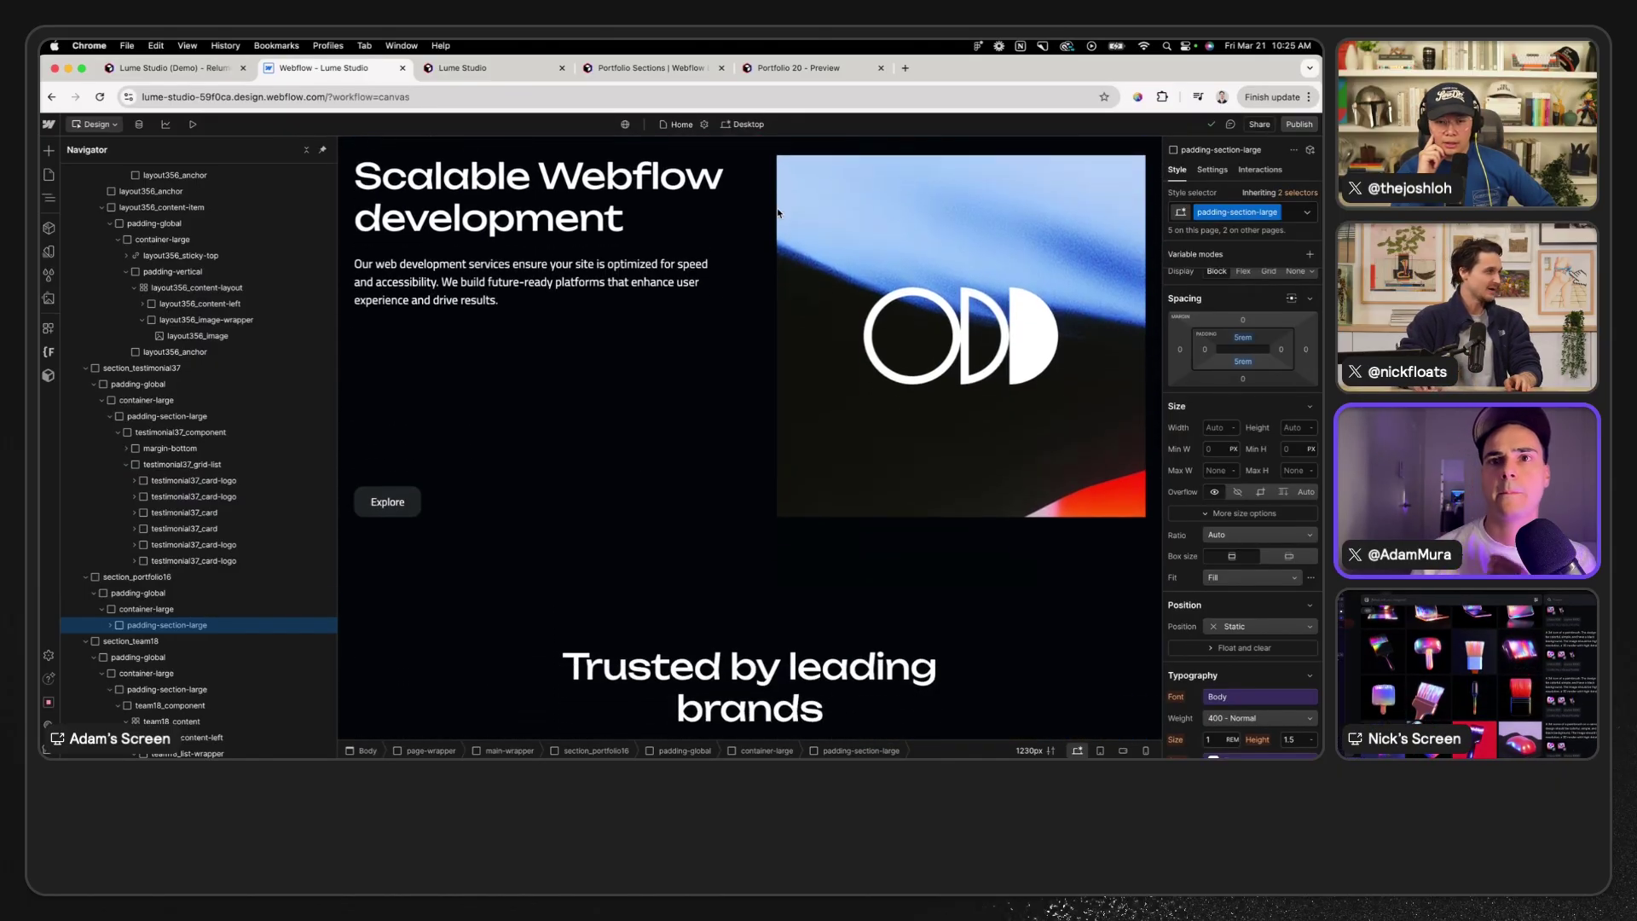
scroll(778, 212, down, 10)
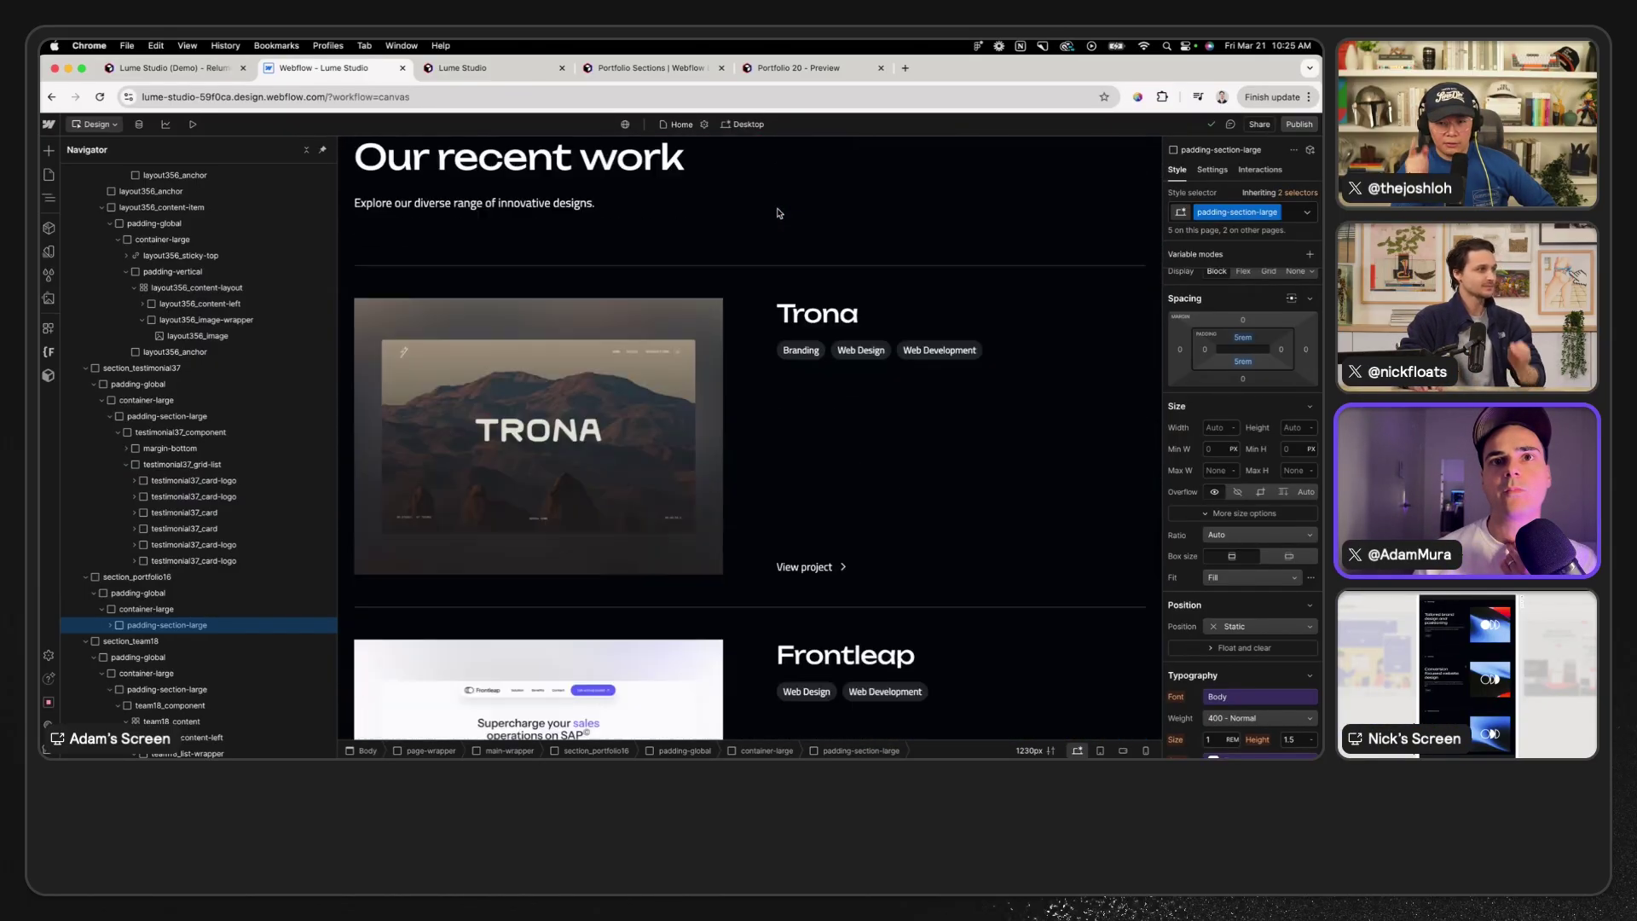
scroll(778, 212, down, 8)
scroll(778, 212, up, 15)
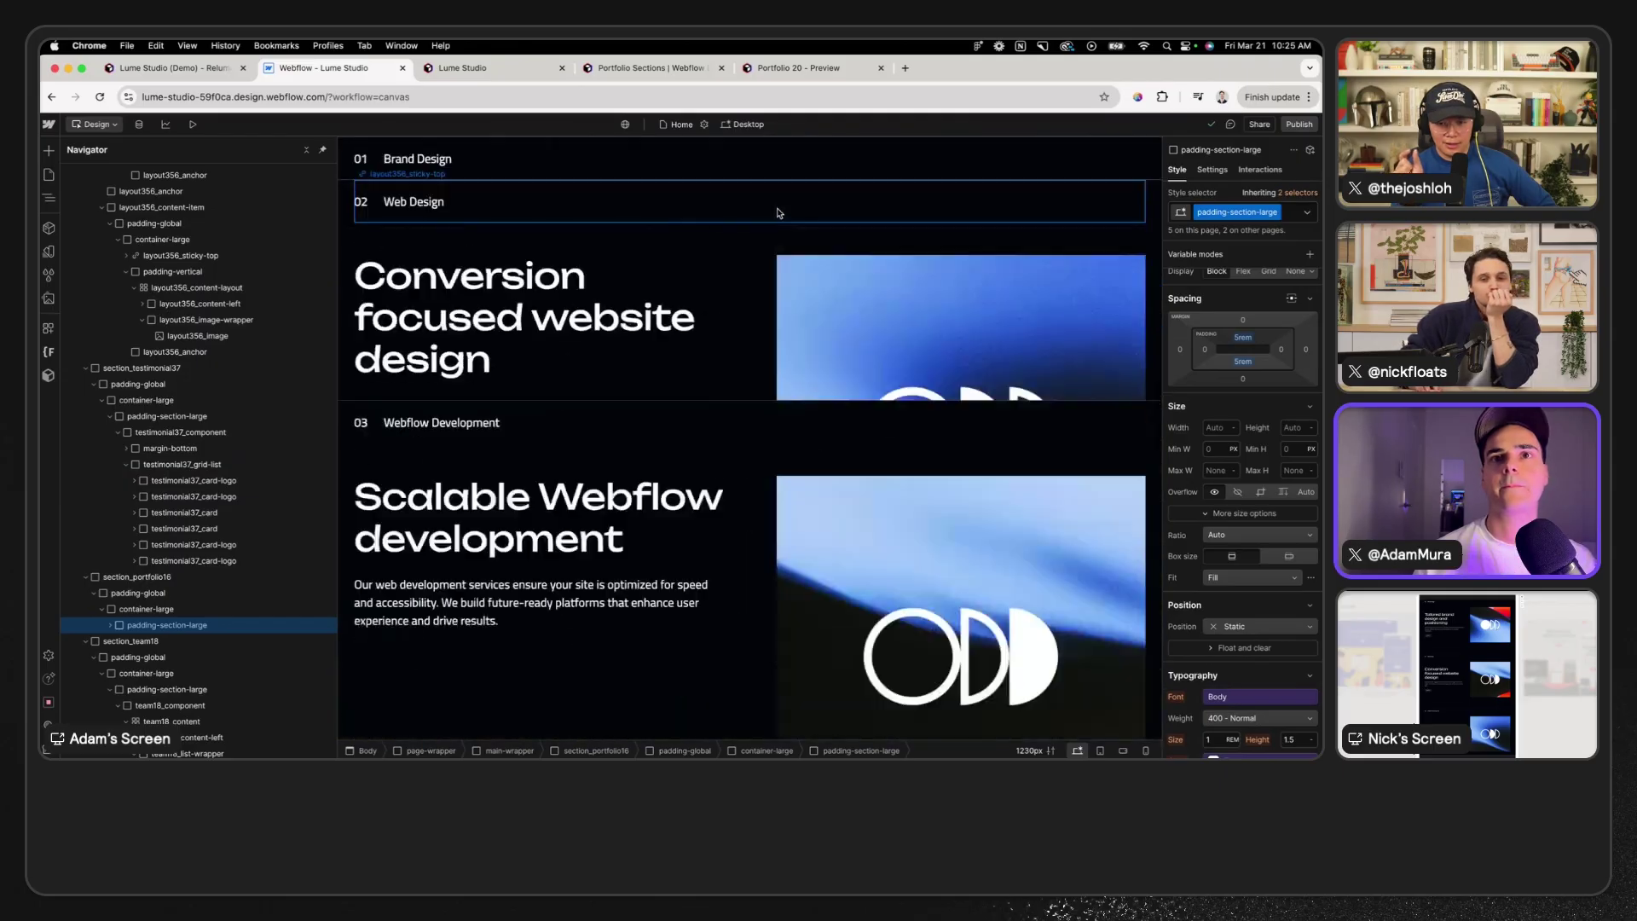
scroll(778, 212, up, 10)
- Switch to the Mobile (L) breakpoint and review the page from the hero down to the team section
click(748, 124)
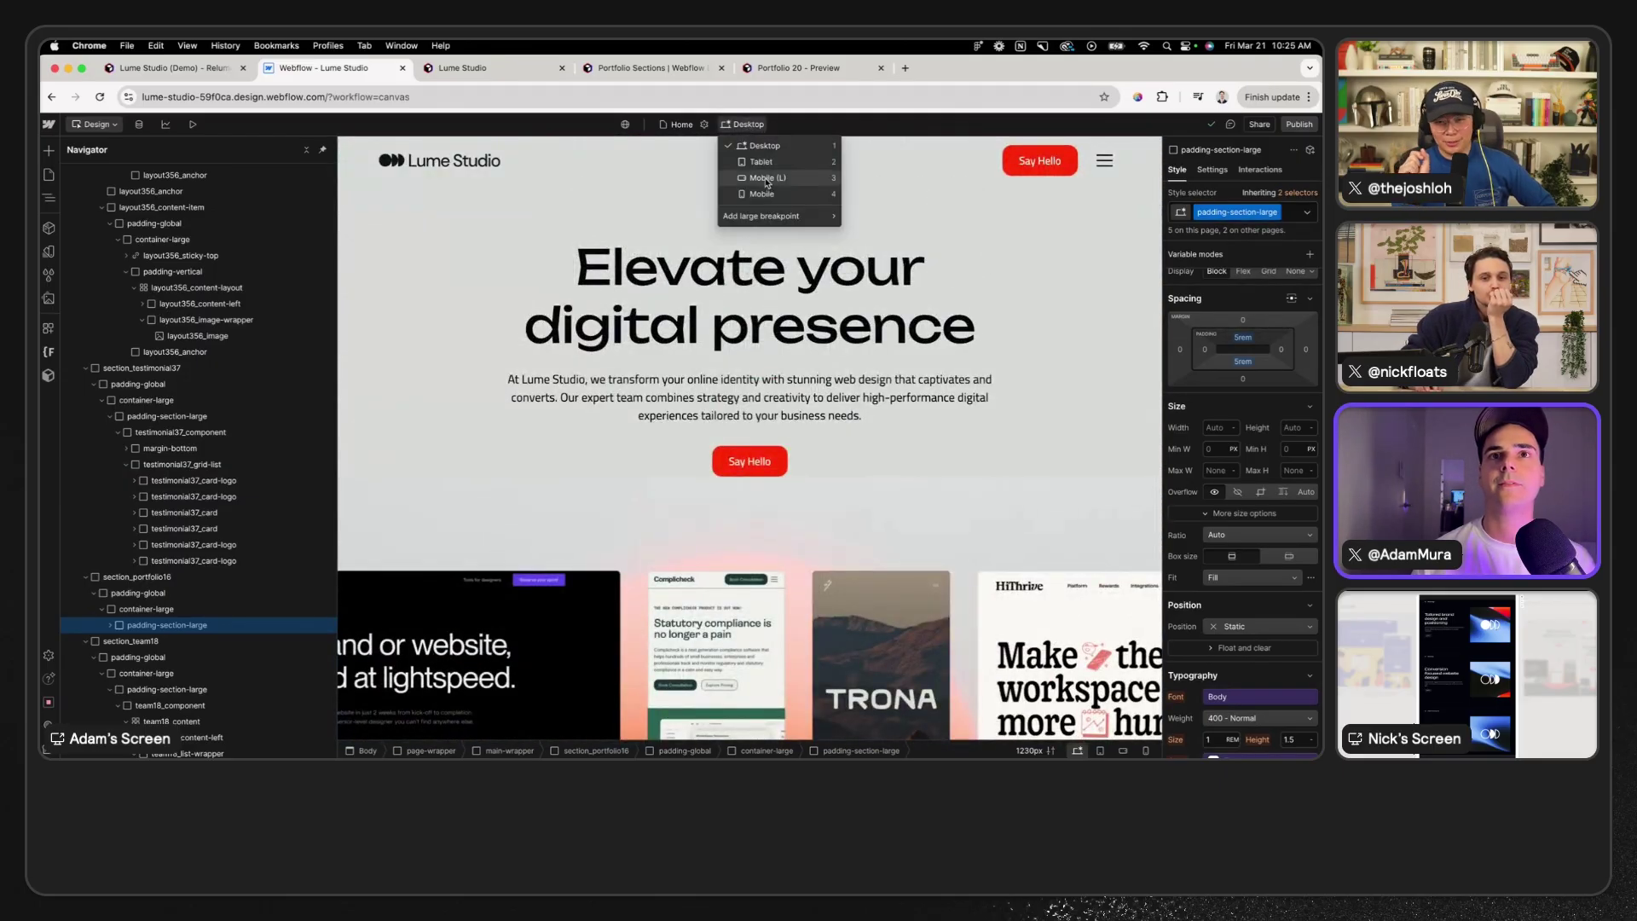
click(766, 179)
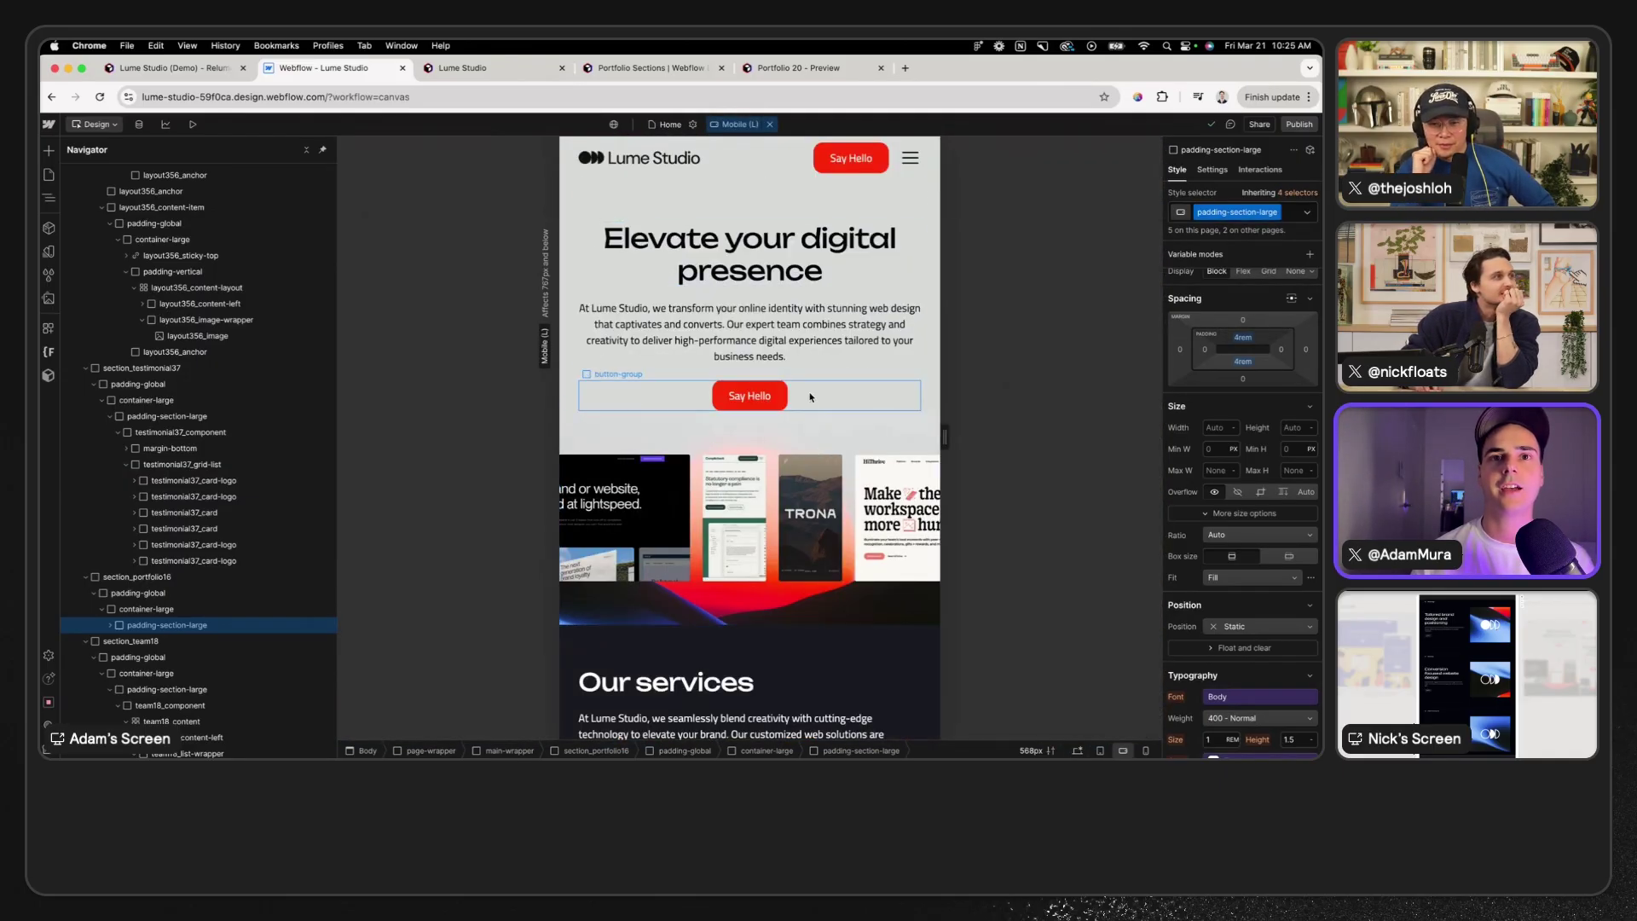
scroll(810, 396, down, 7)
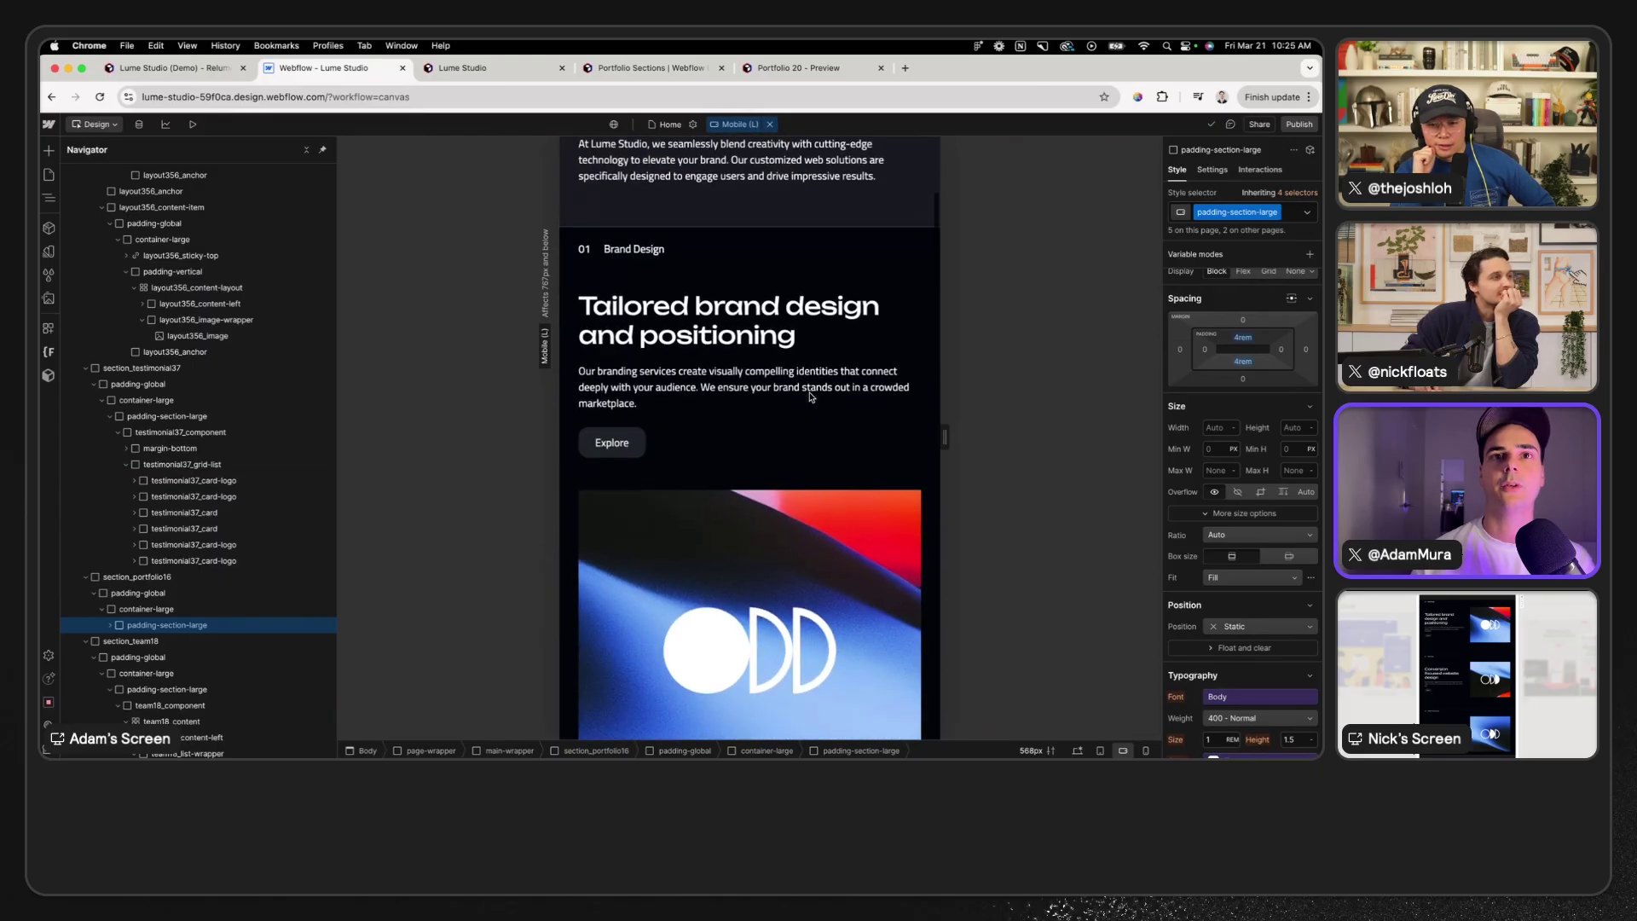
scroll(810, 396, down, 10)
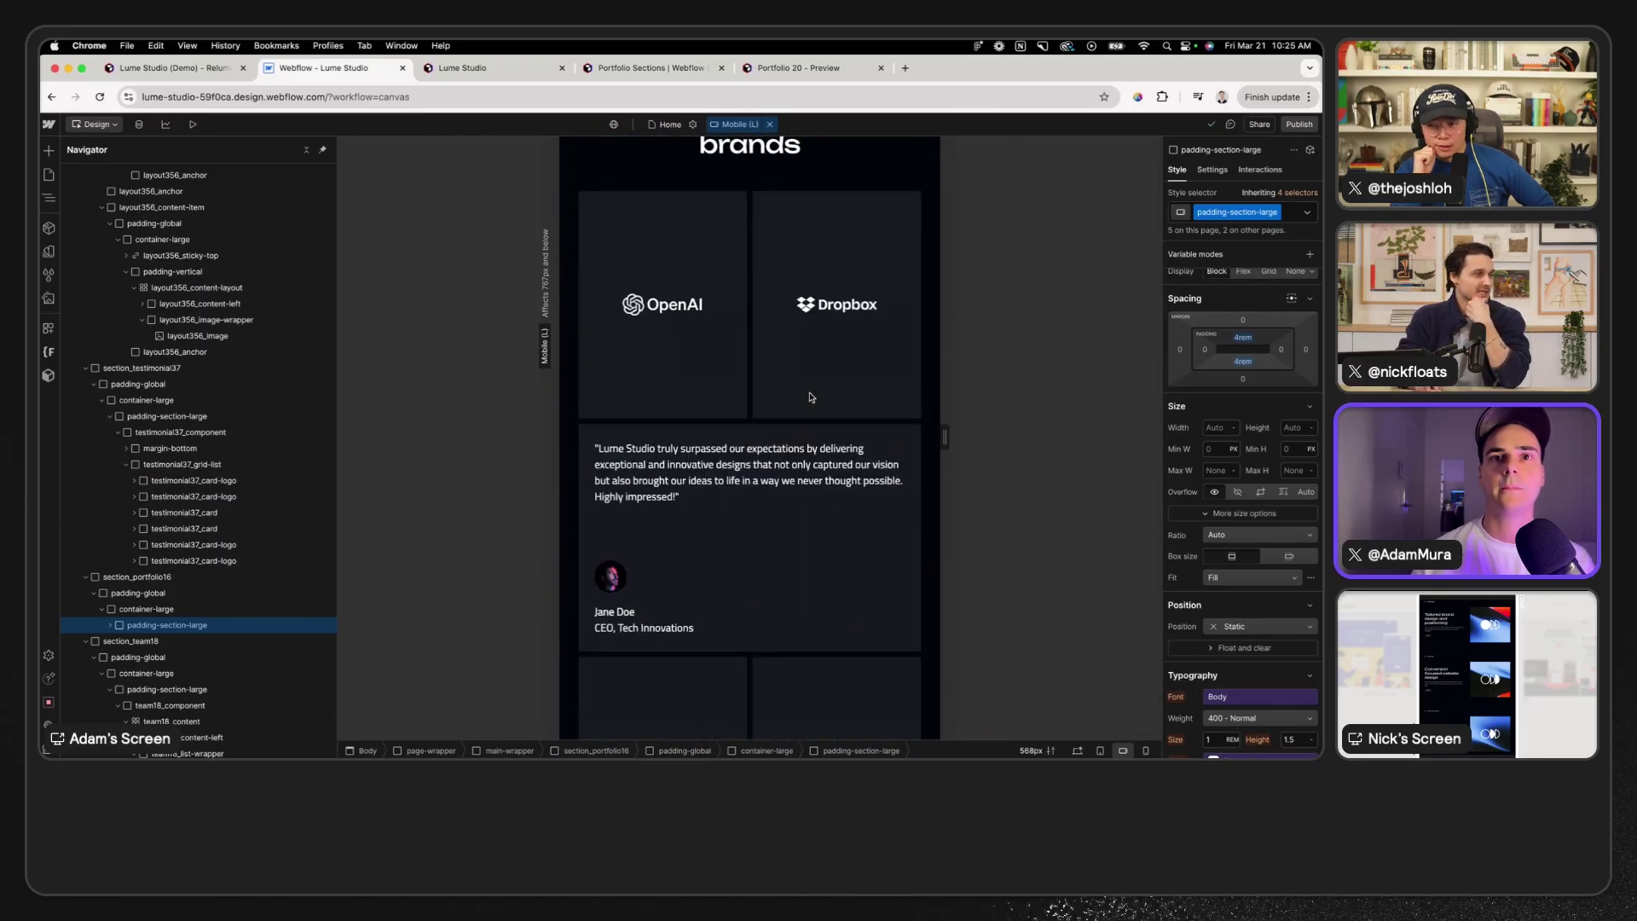
scroll(810, 396, down, 8)
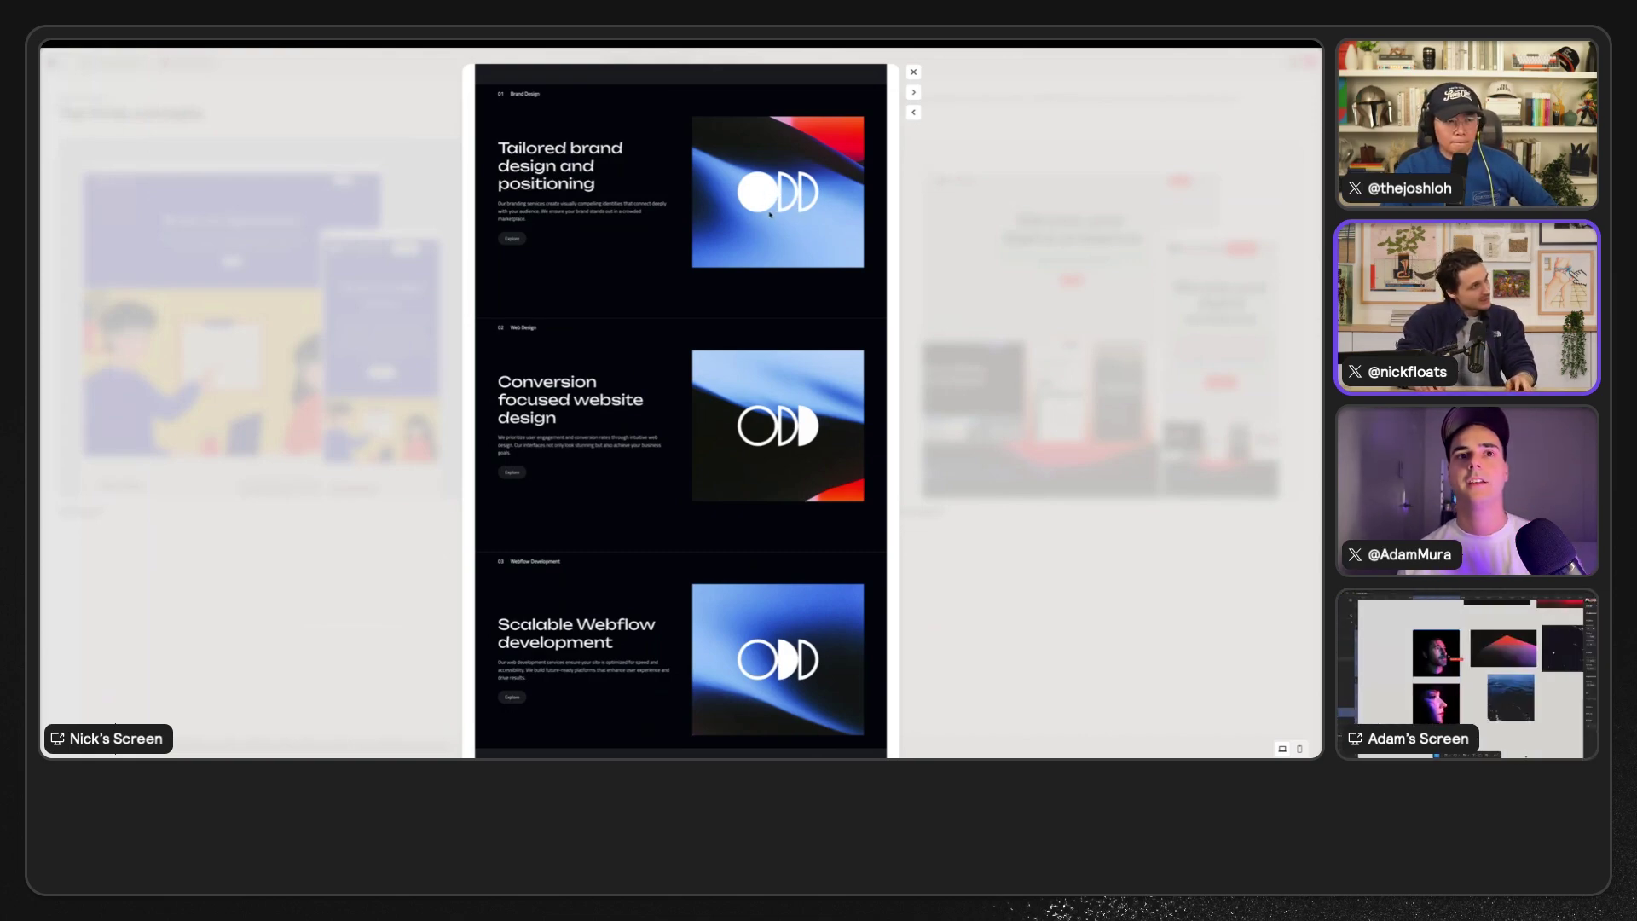
- In Midjourney, open the glossy pill-shaped result of the 3D pencil icon prompt and copy the image
click(94, 278)
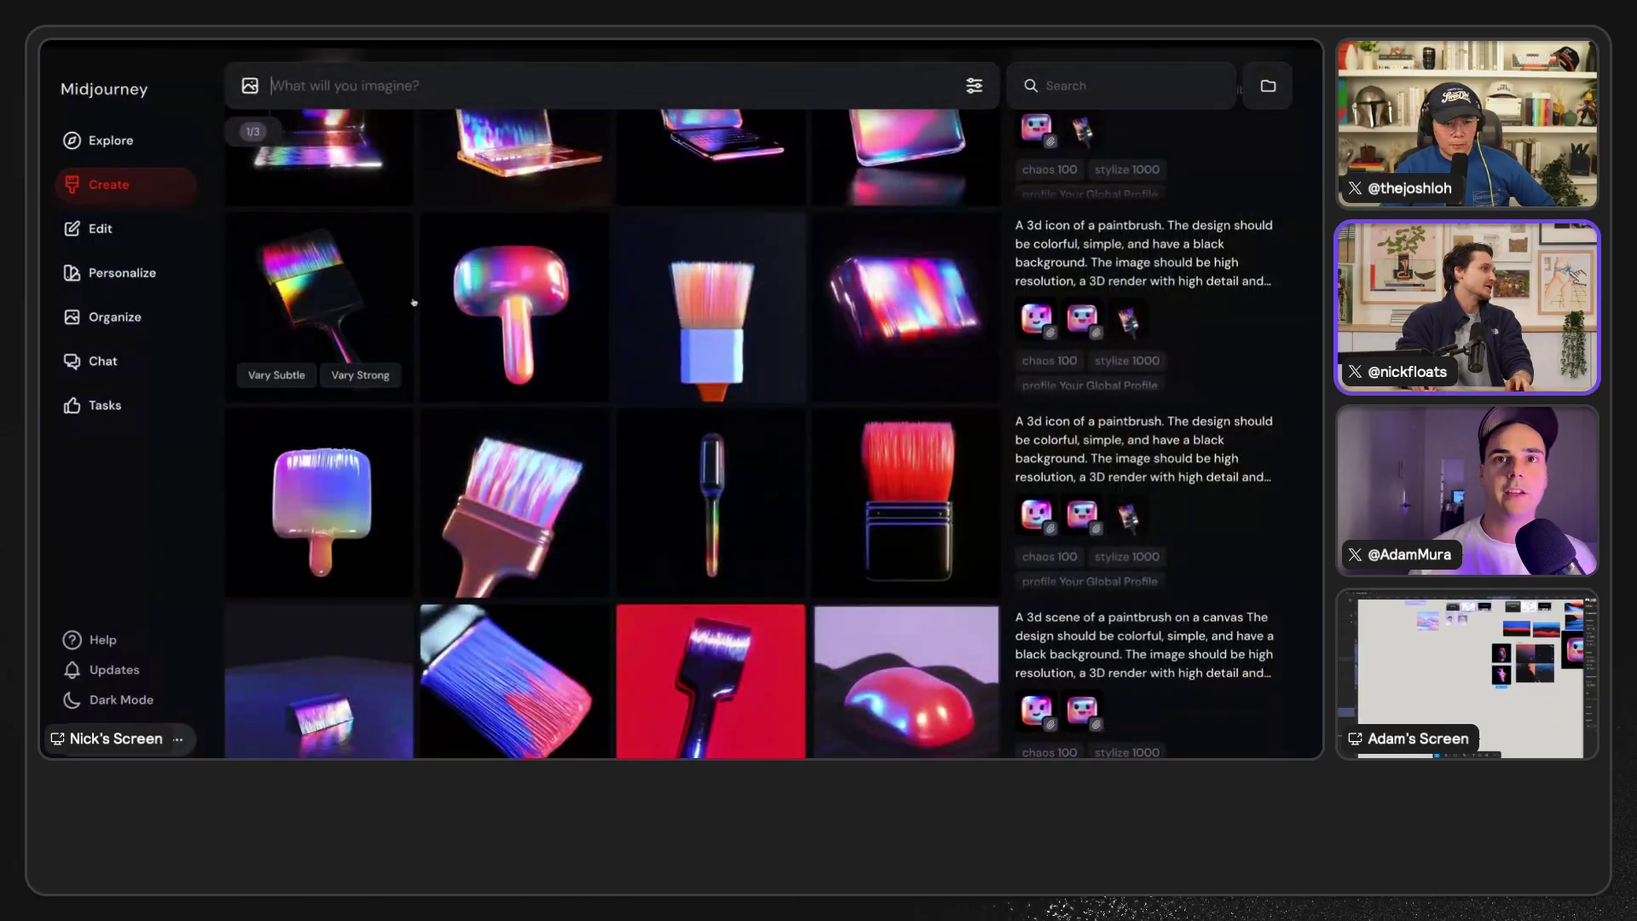
scroll(706, 365, up, 4)
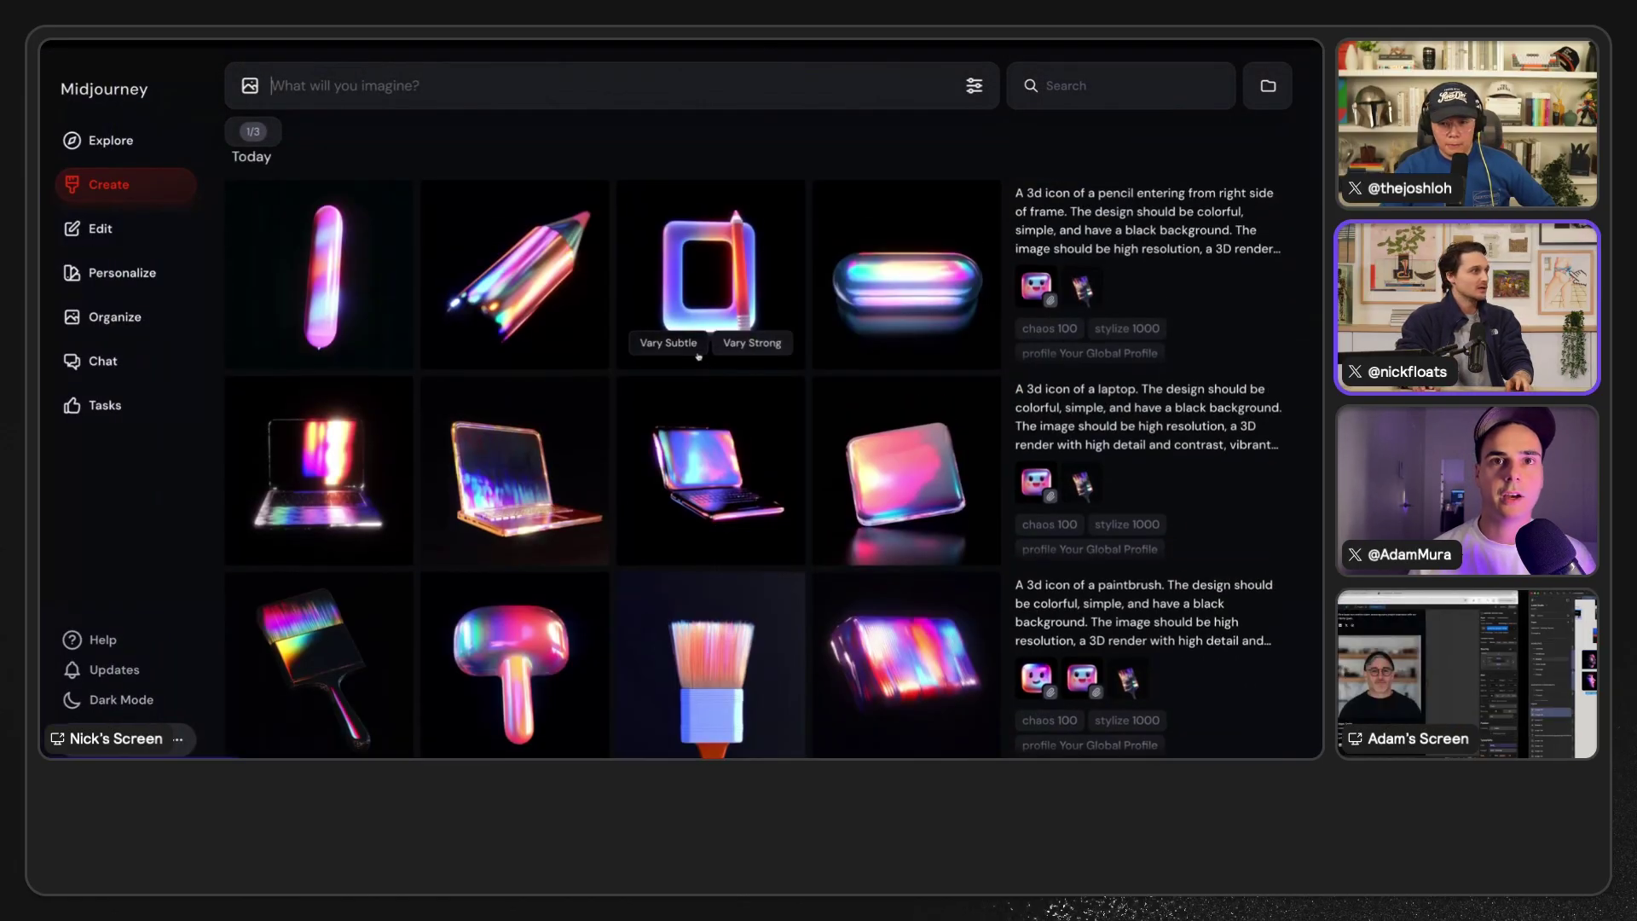
click(896, 281)
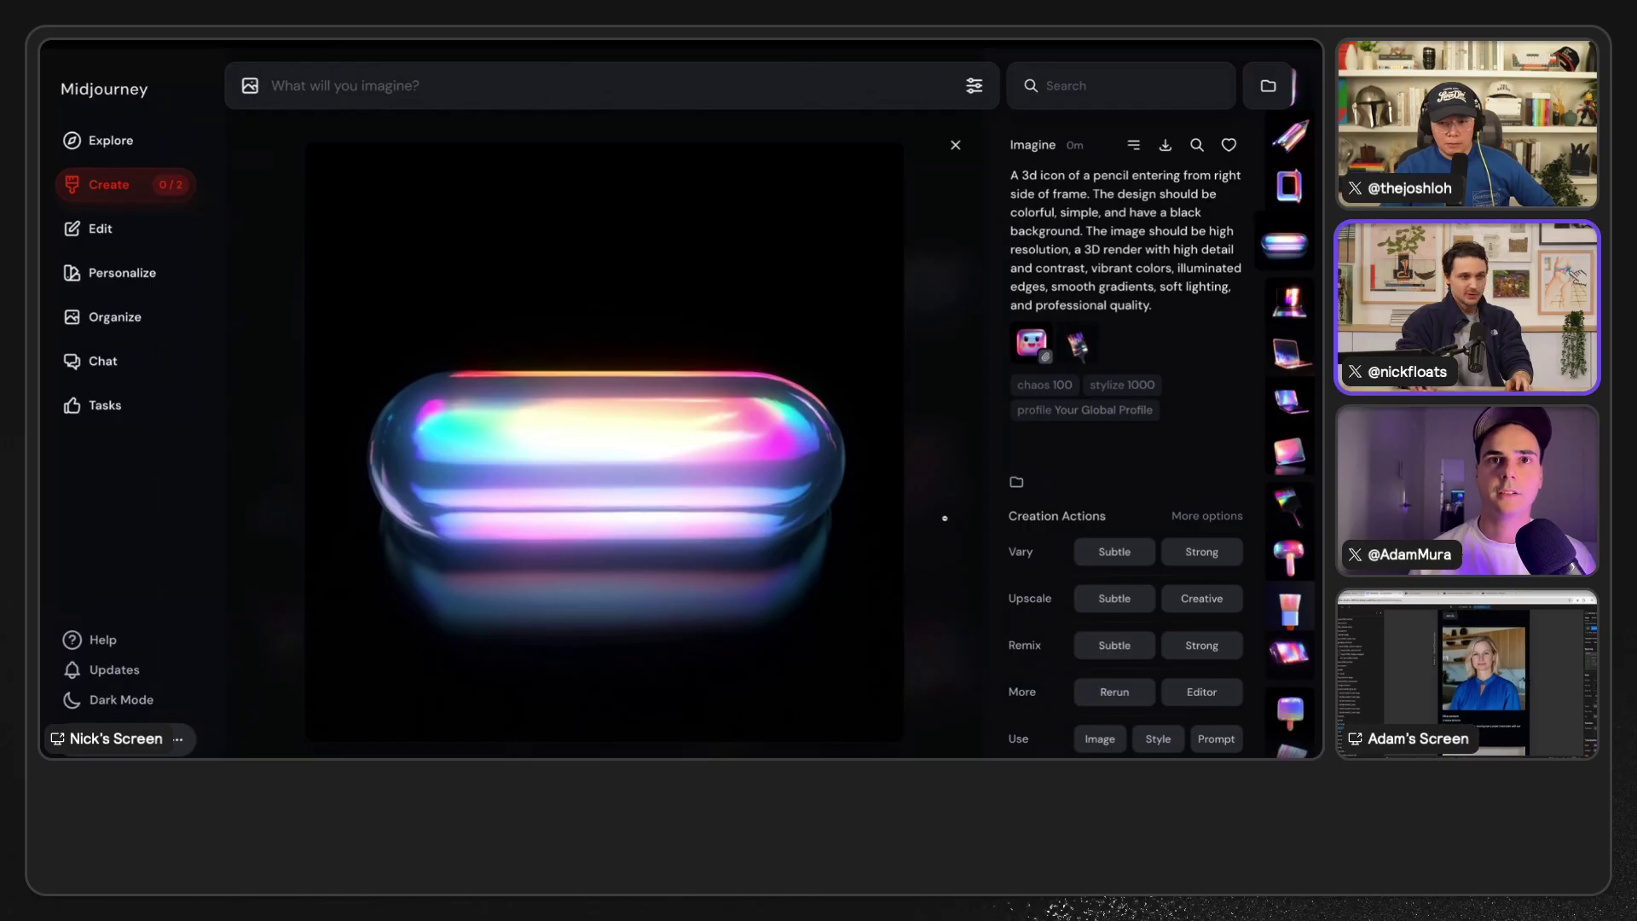
right_click(635, 405)
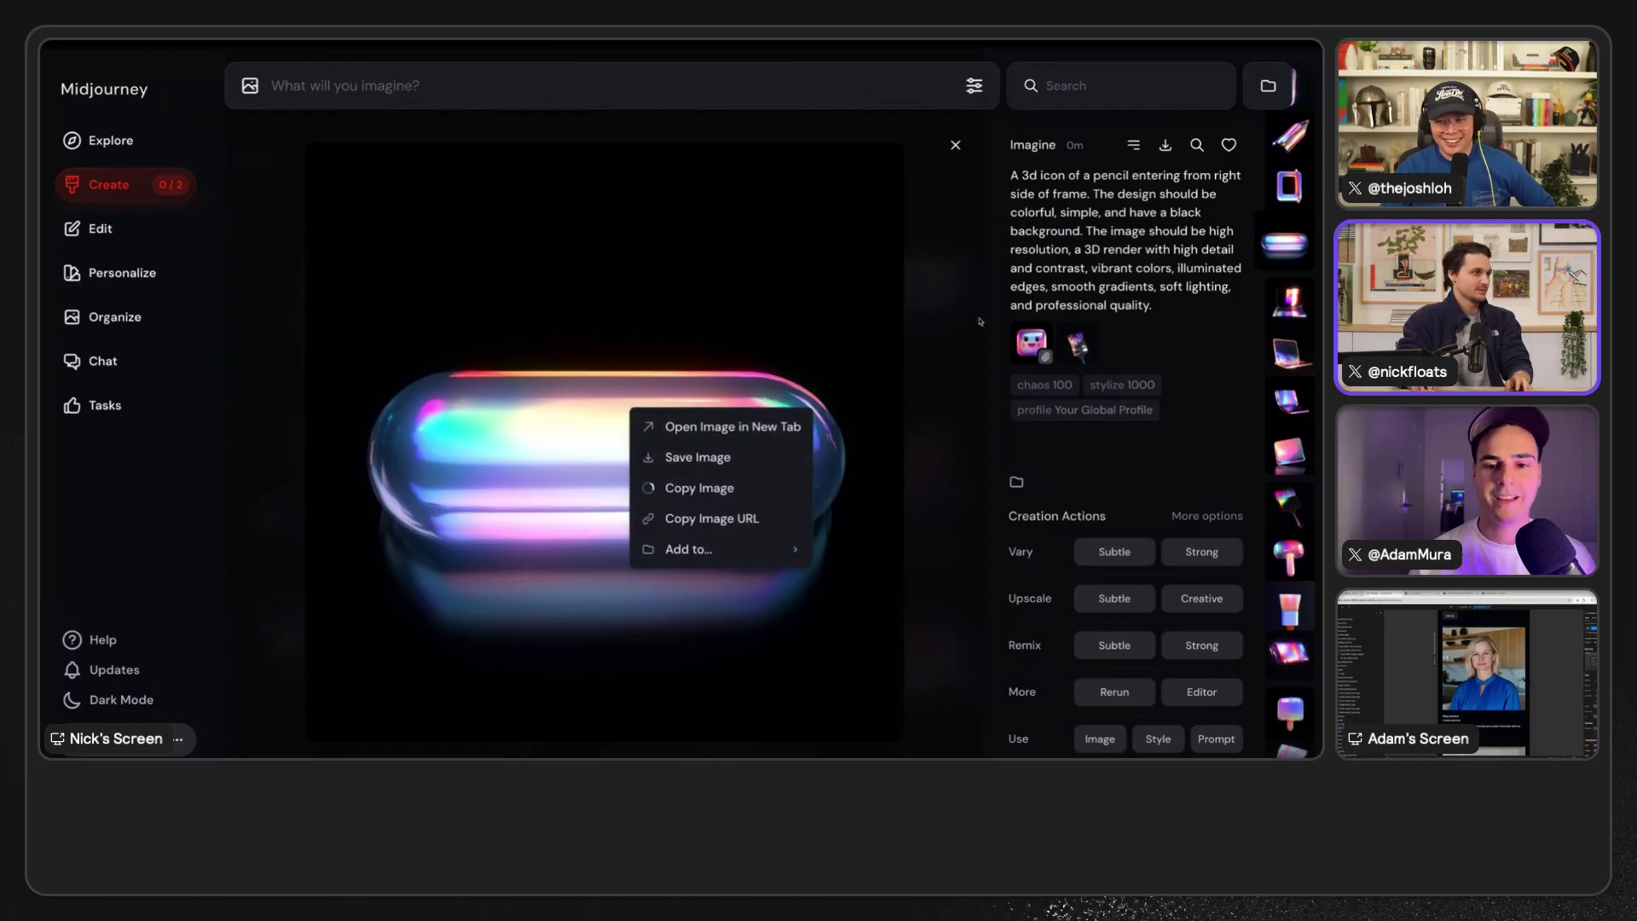
click(678, 486)
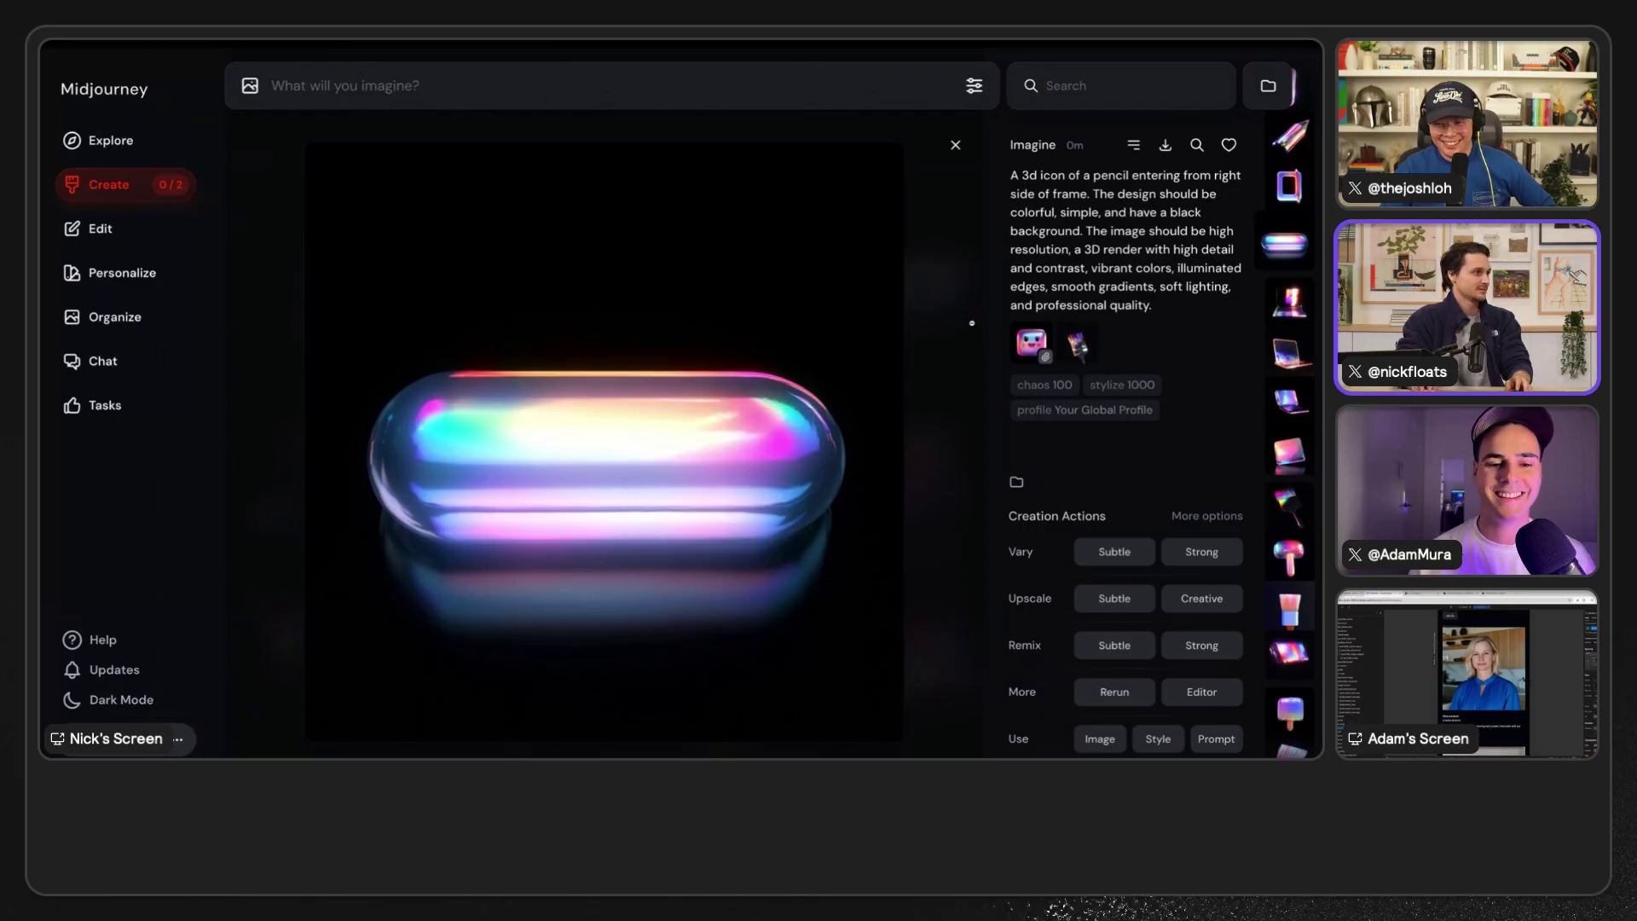
click(926, 315)
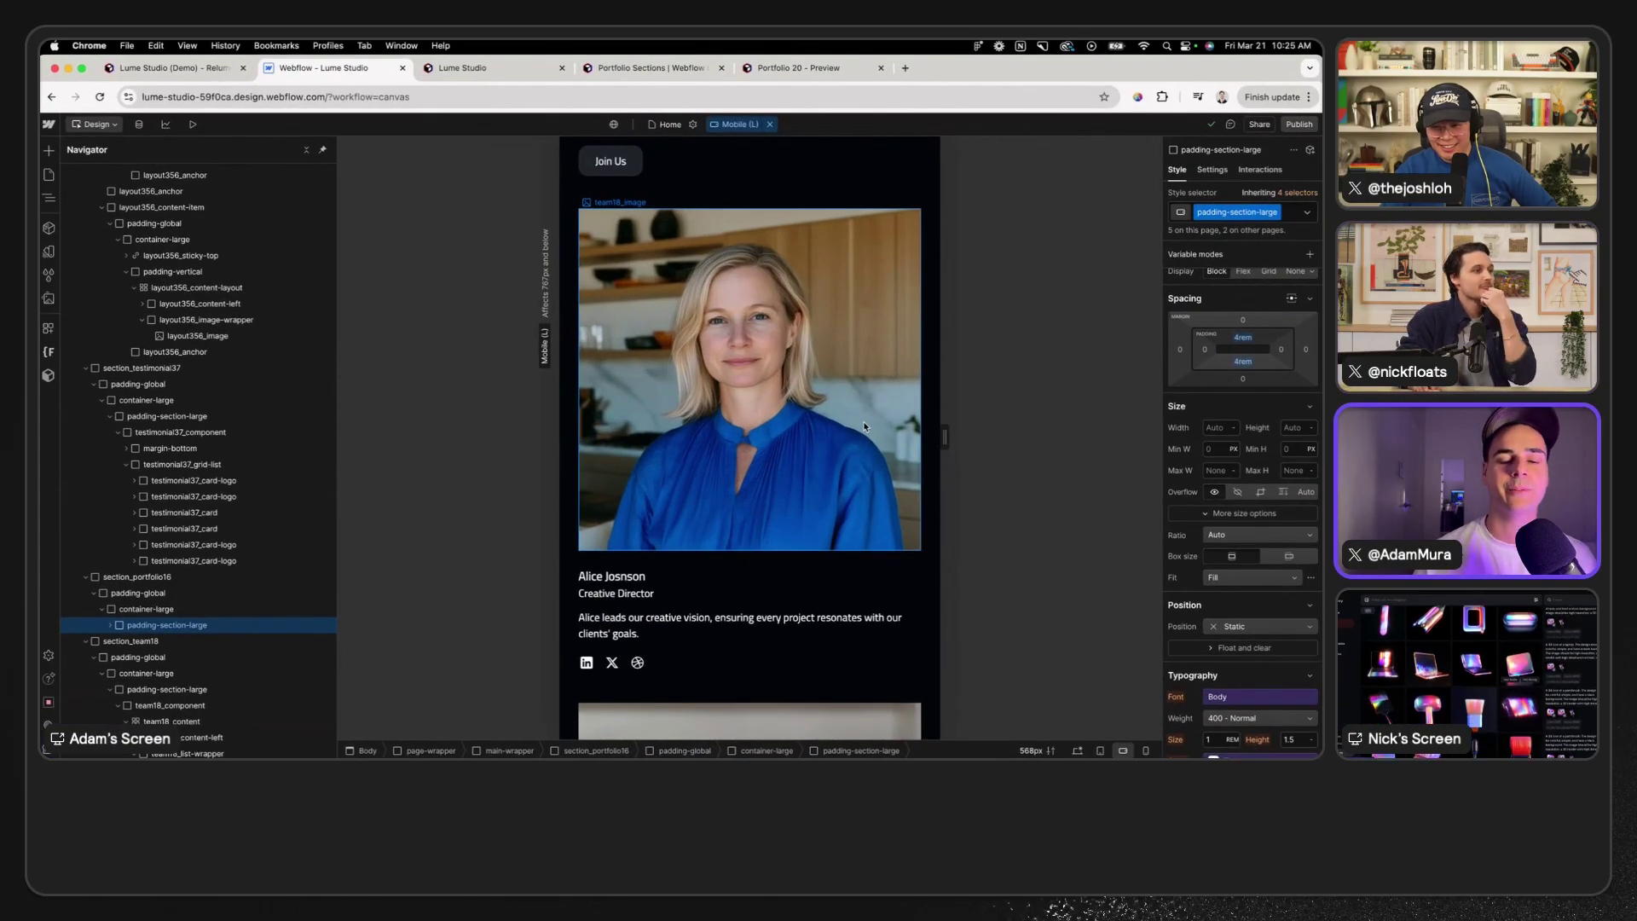
- Switch to the Lume Studio file in Figma and look over the generated images on the Assets page
key(ctrl+Right)
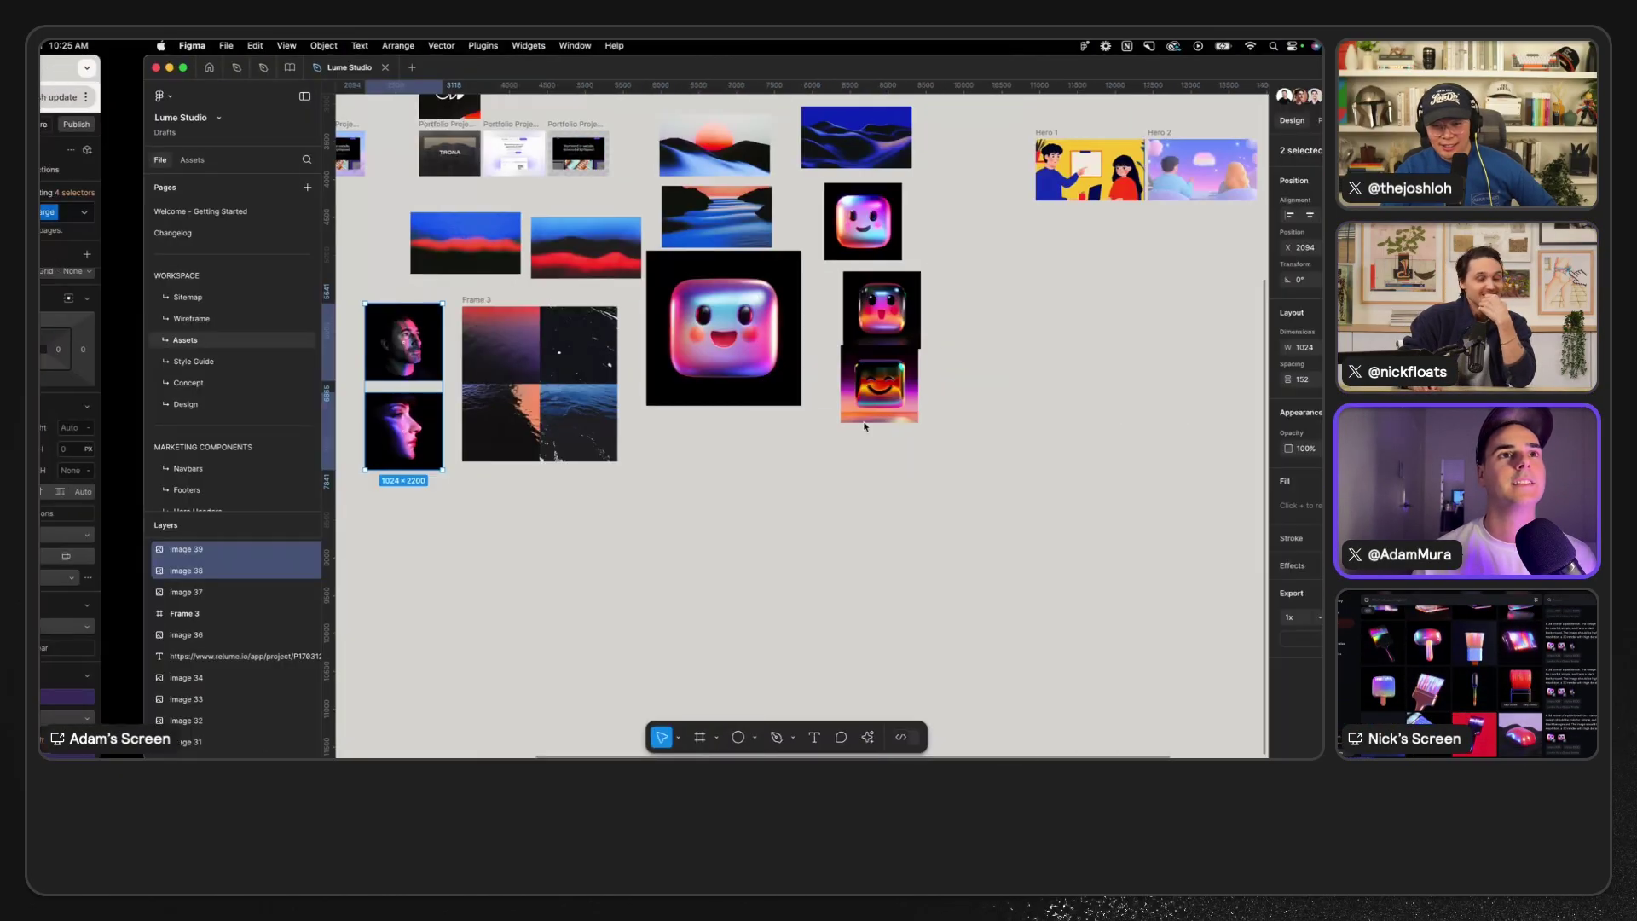
scroll(867, 427, down, 5)
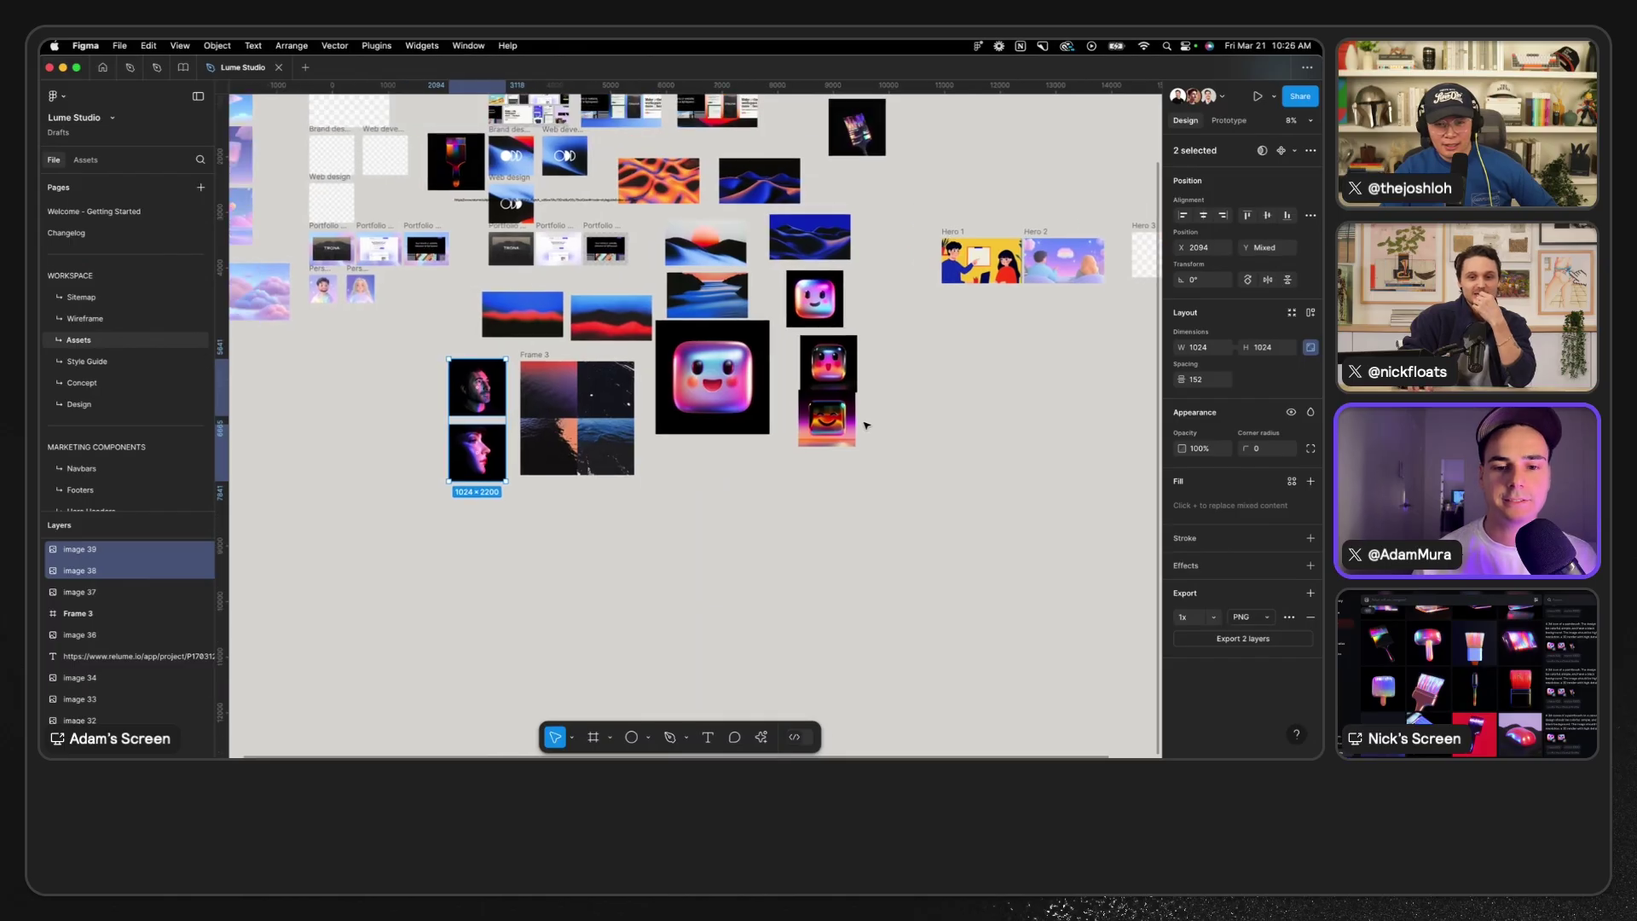
scroll(725, 418, up, 3)
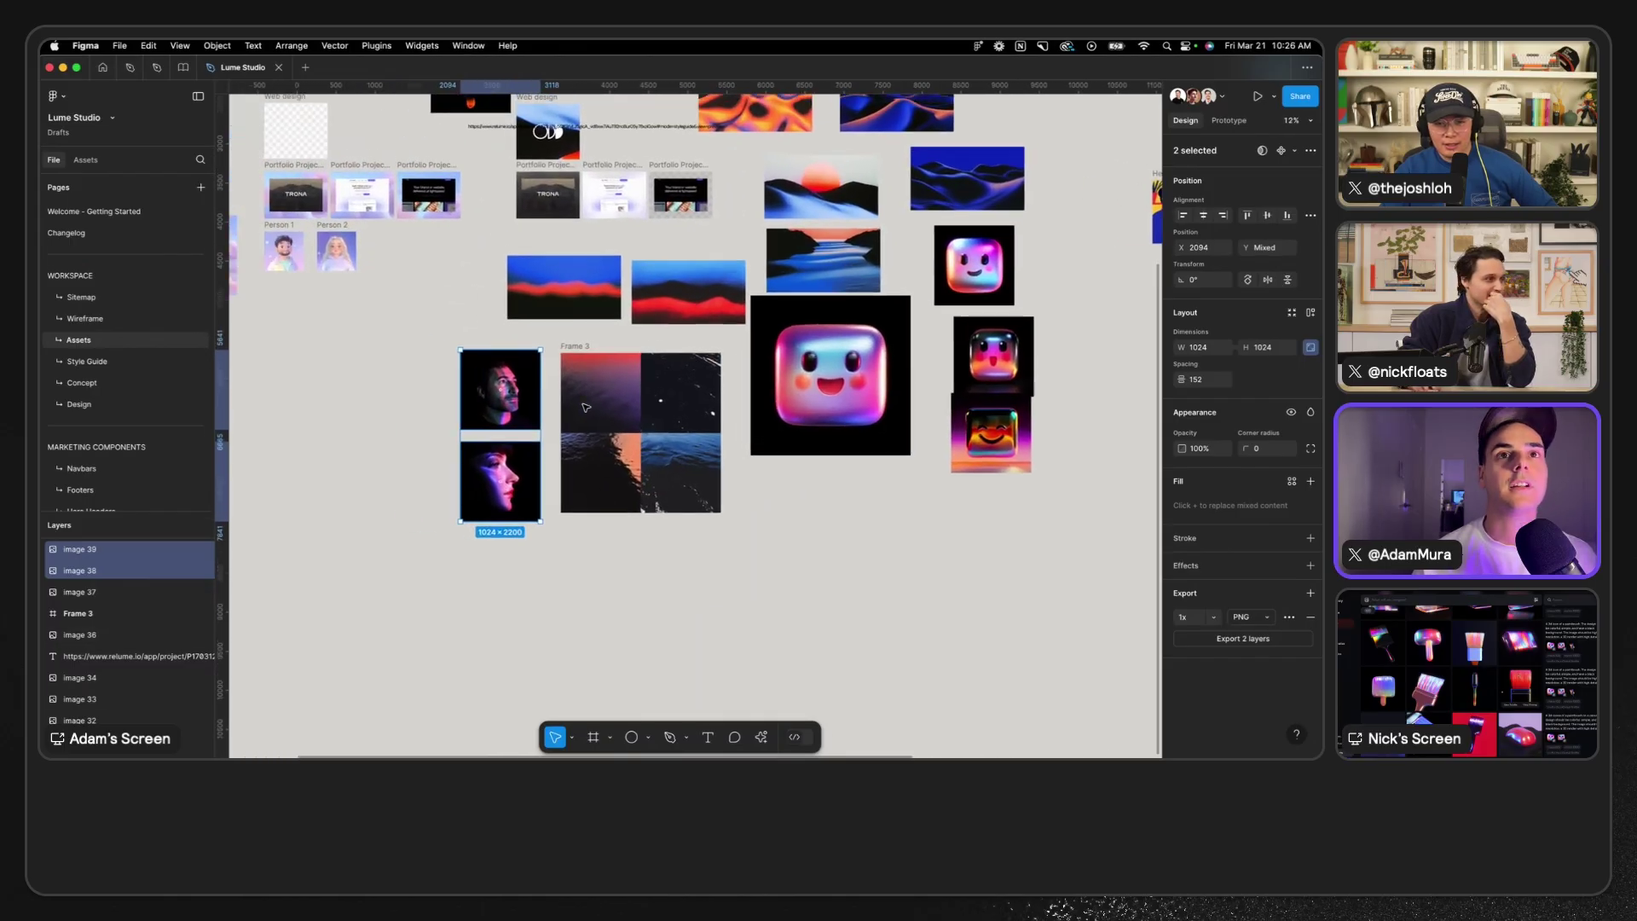
scroll(585, 407, down, 5)
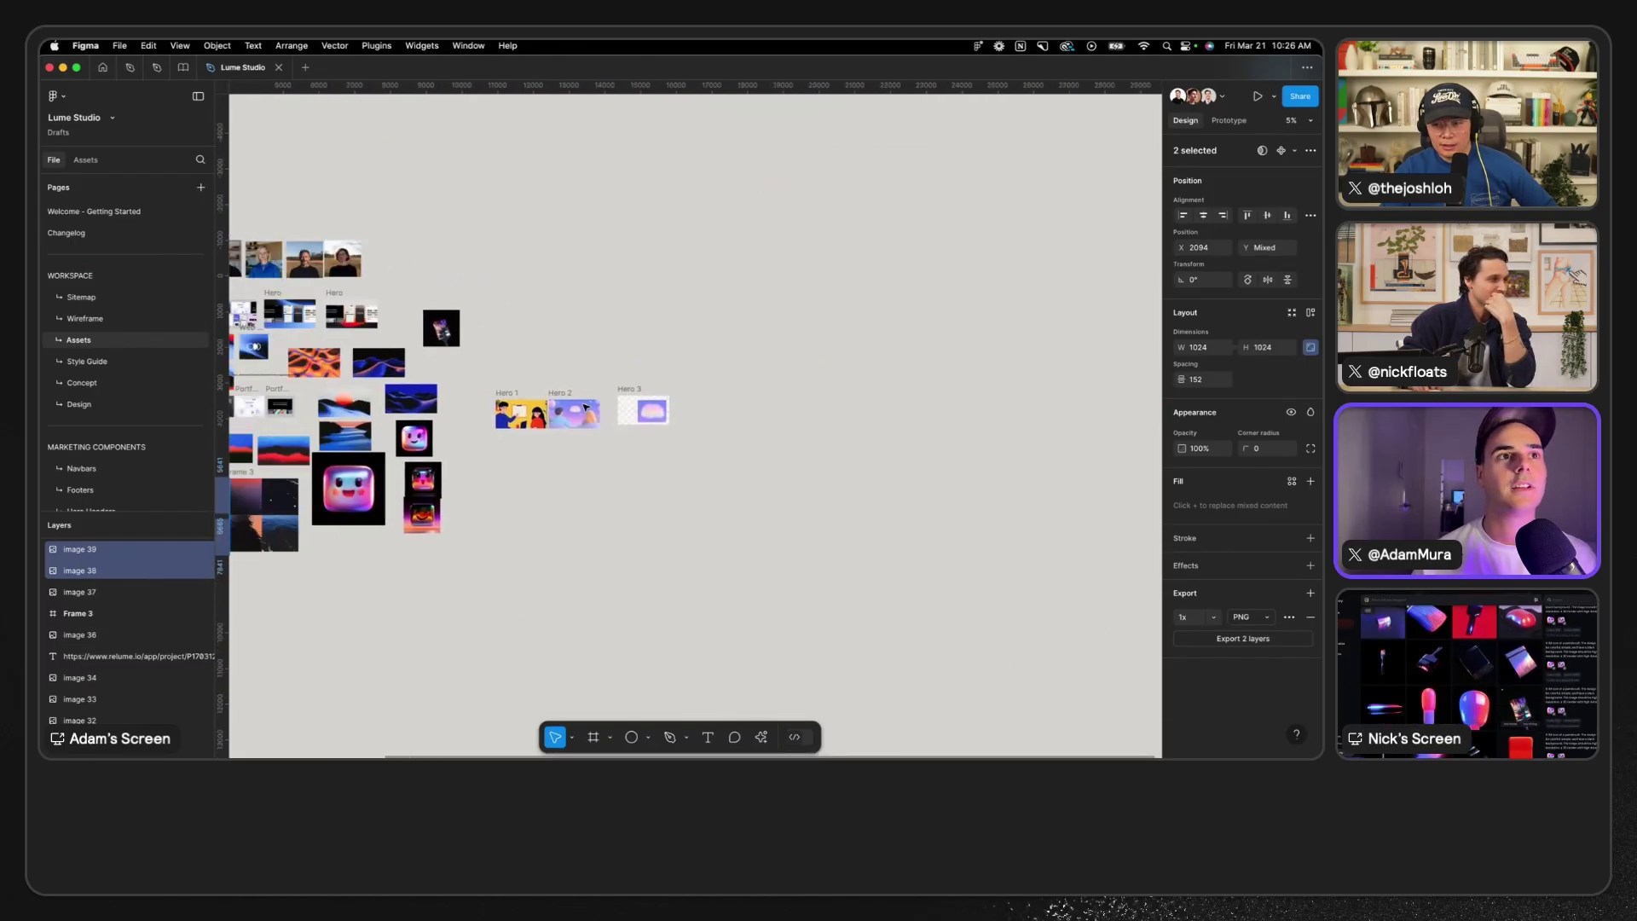
scroll(512, 489, up, 5)
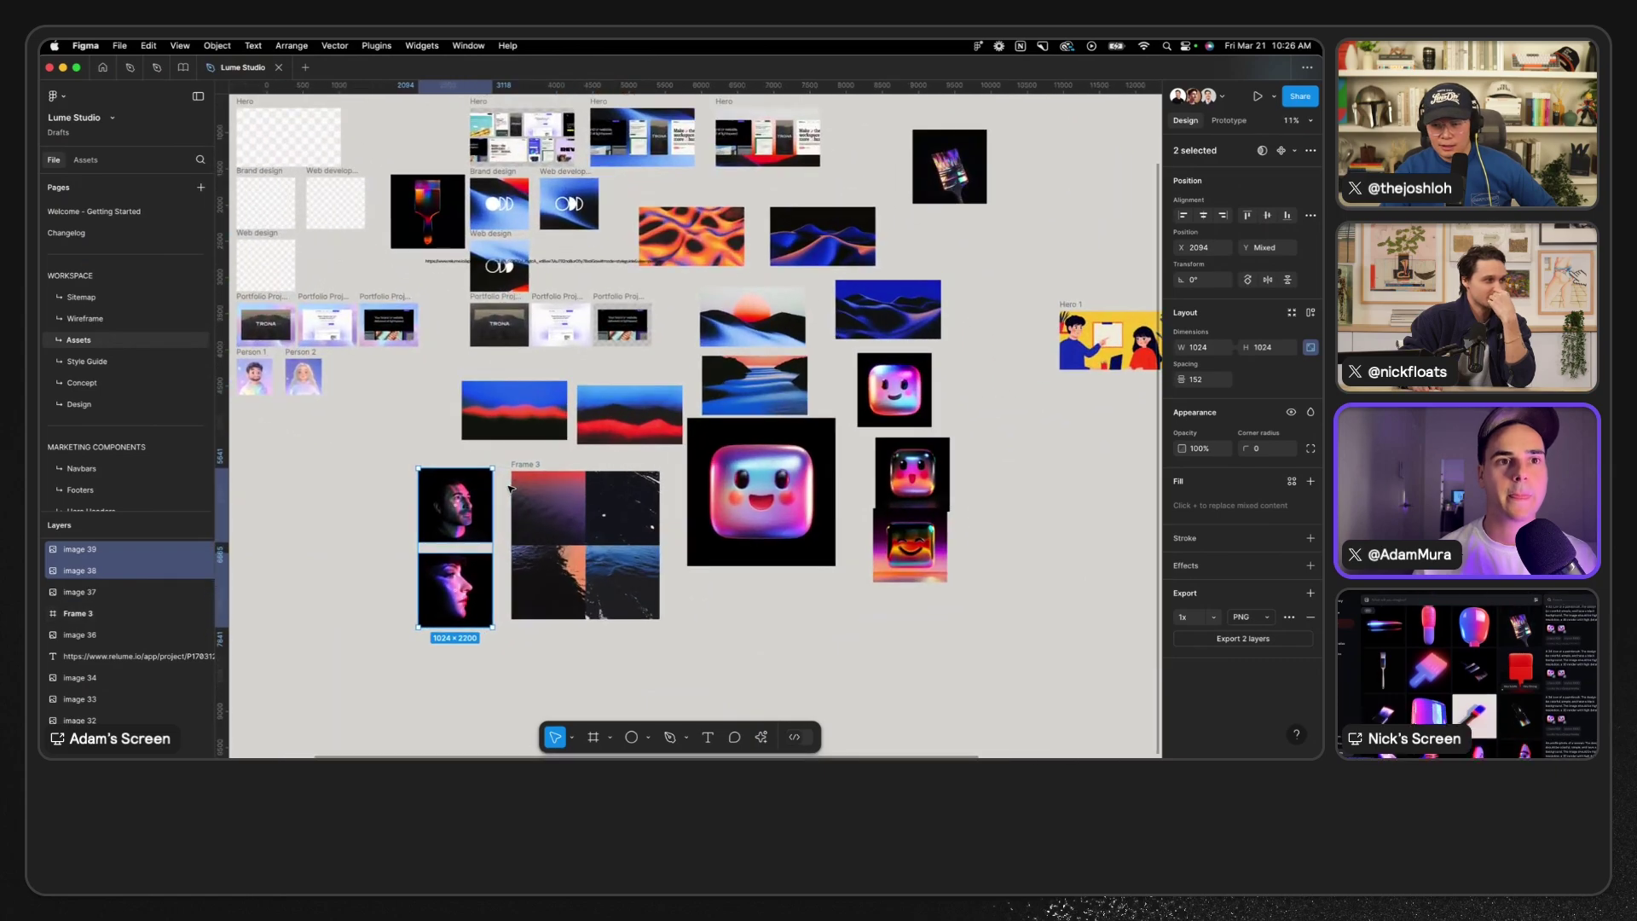
scroll(511, 489, up, 4)
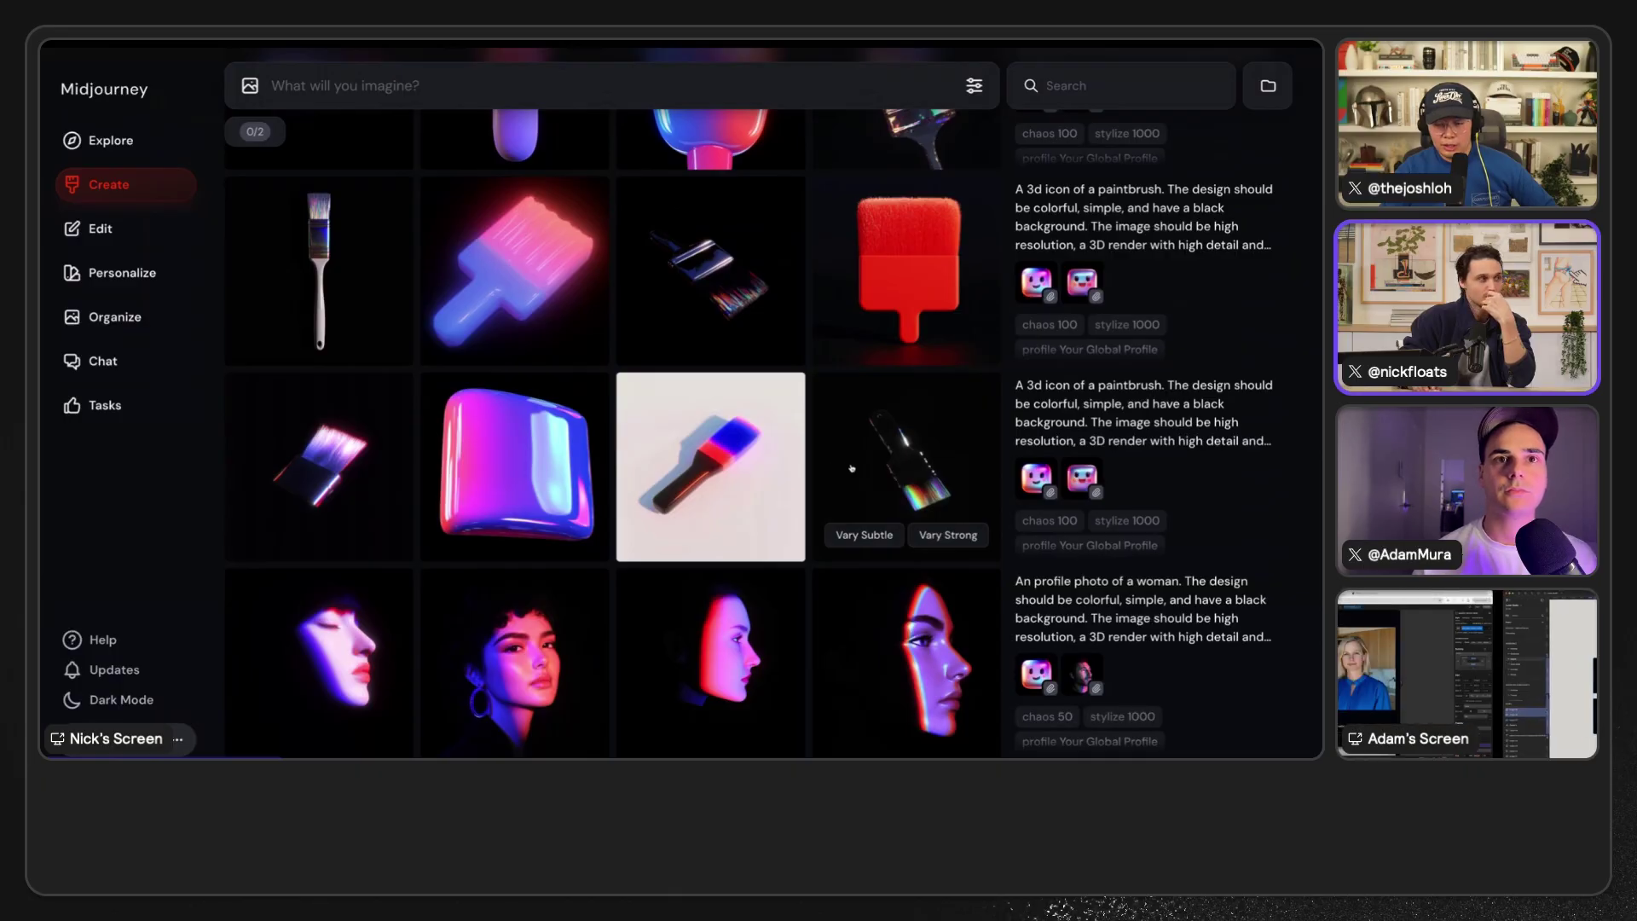
- In Midjourney, open the upscaled headshot of the woman in blue and magenta light and copy the image
scroll(851, 468, up, 15)
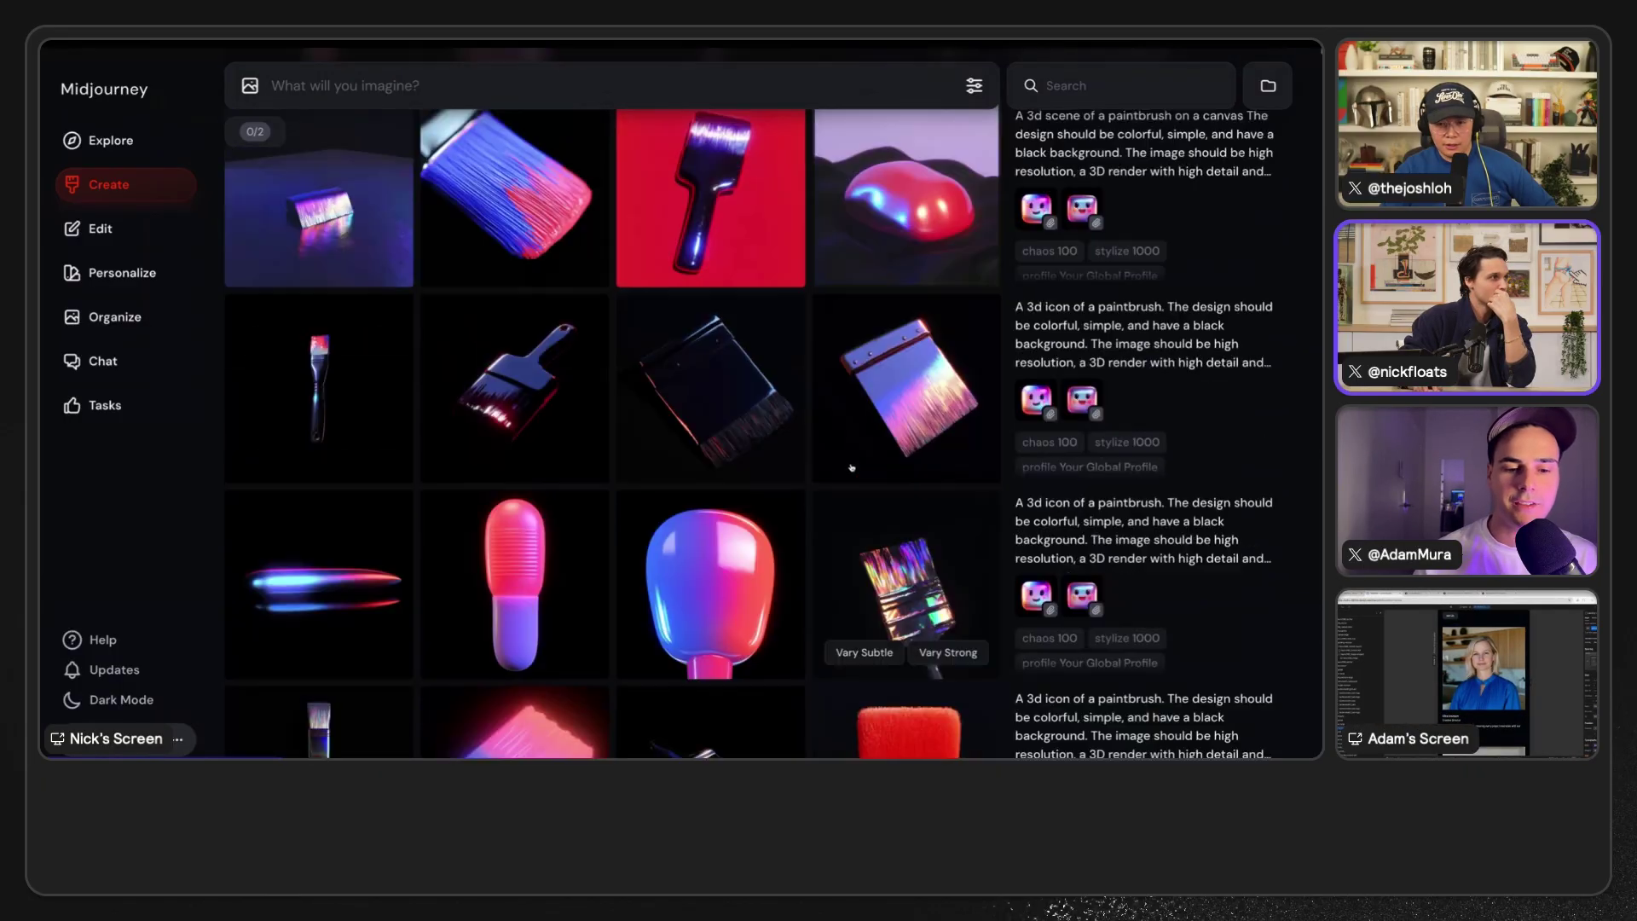
scroll(853, 501, down, 15)
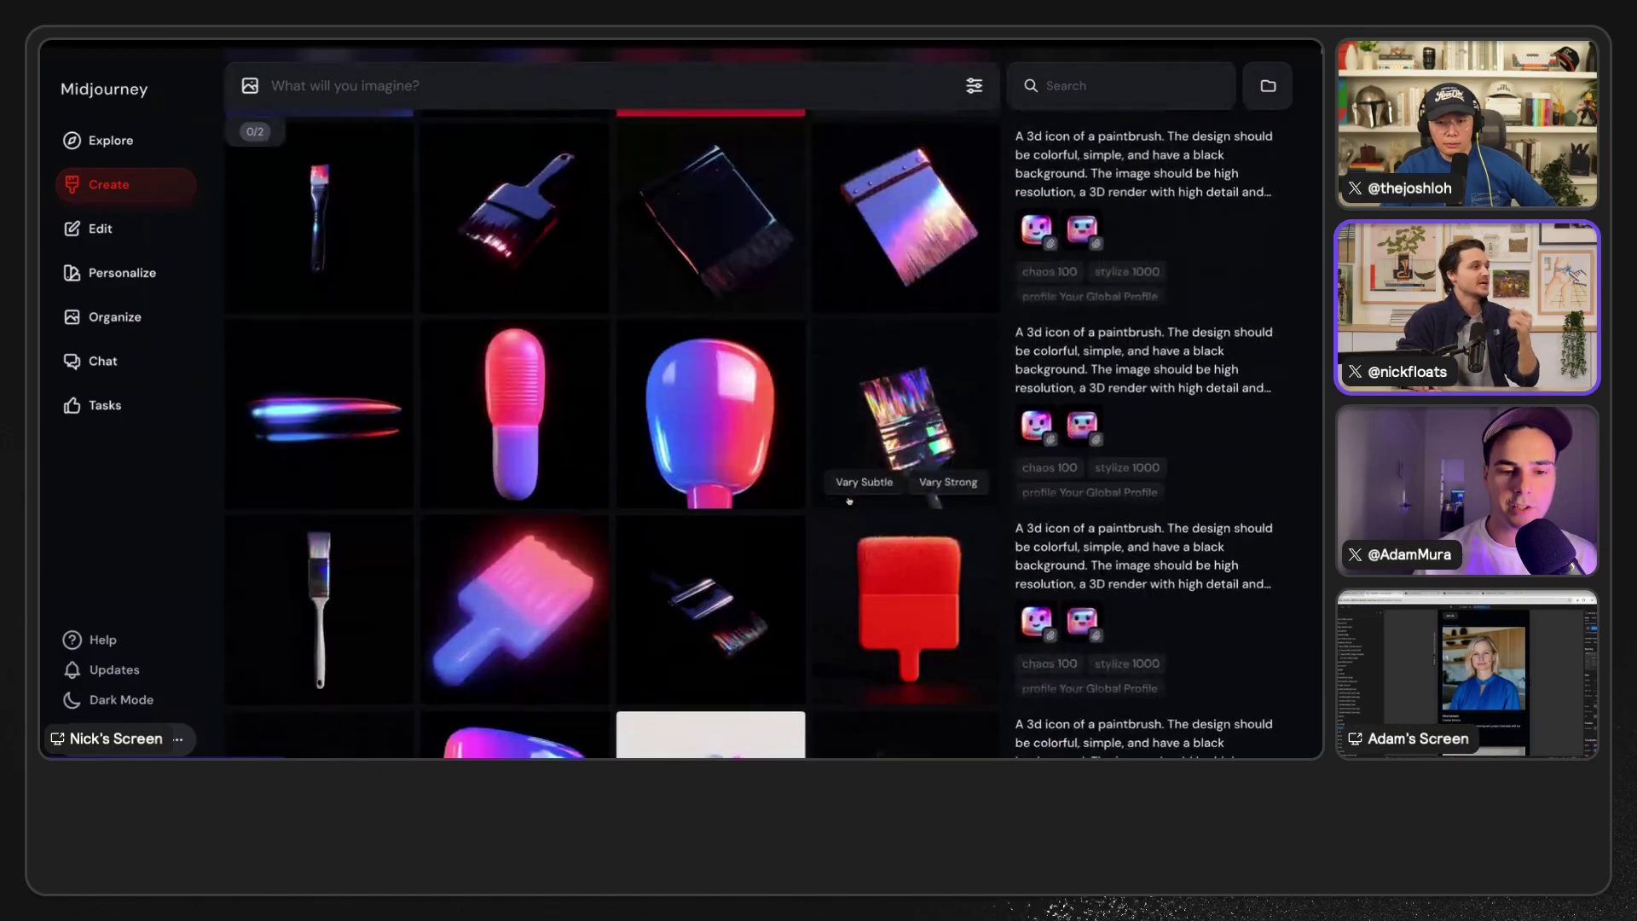
click(399, 289)
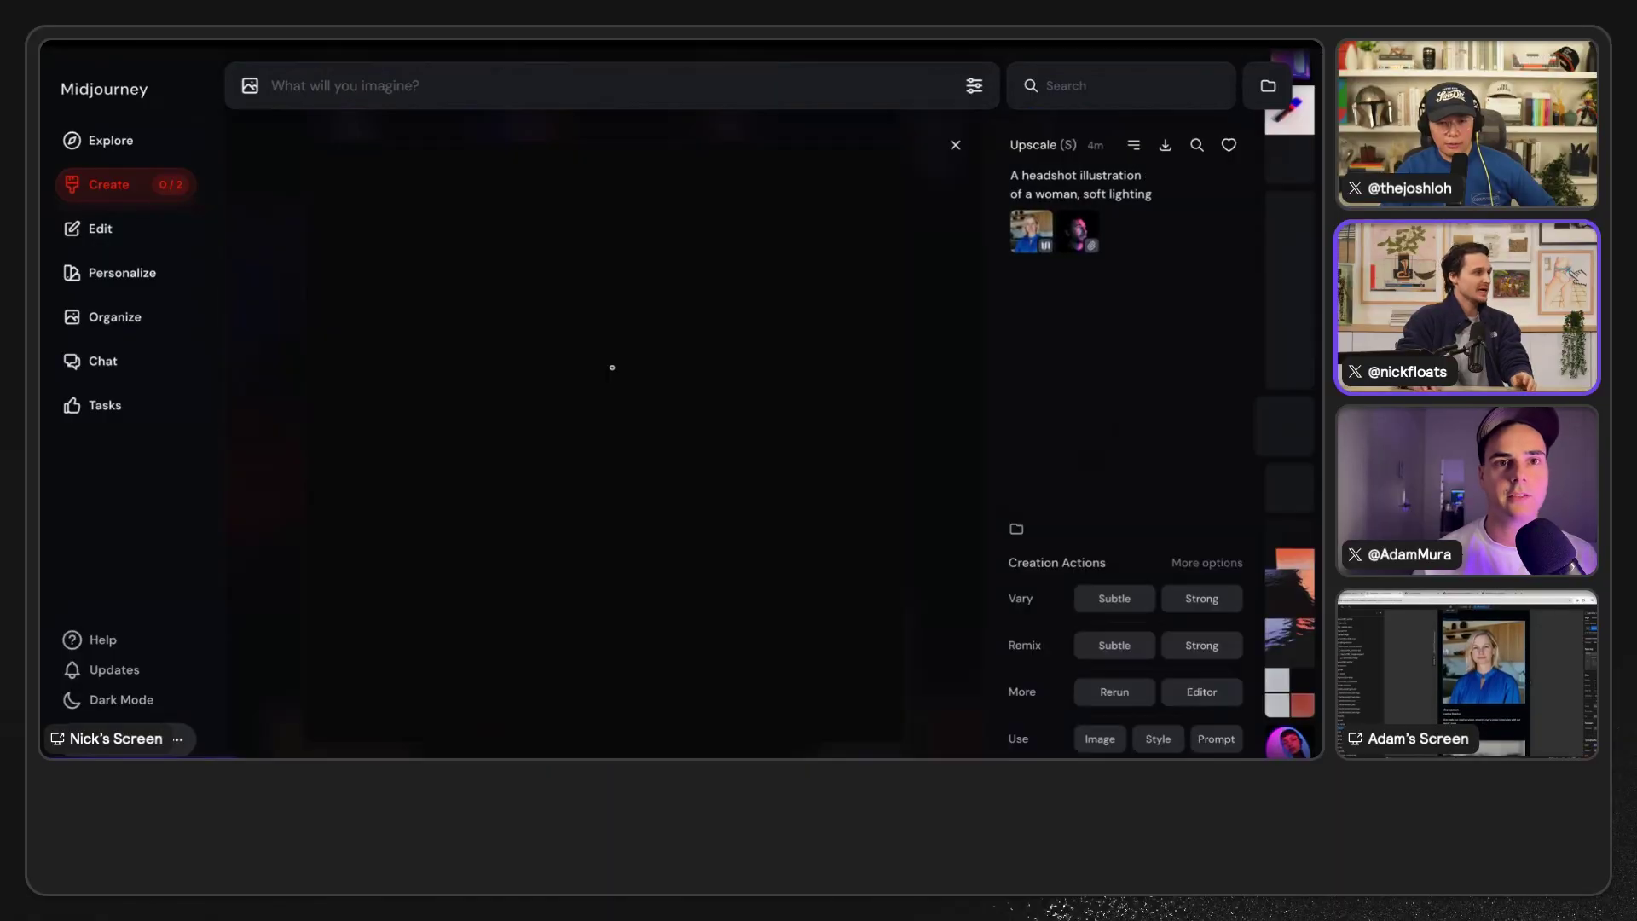
right_click(603, 330)
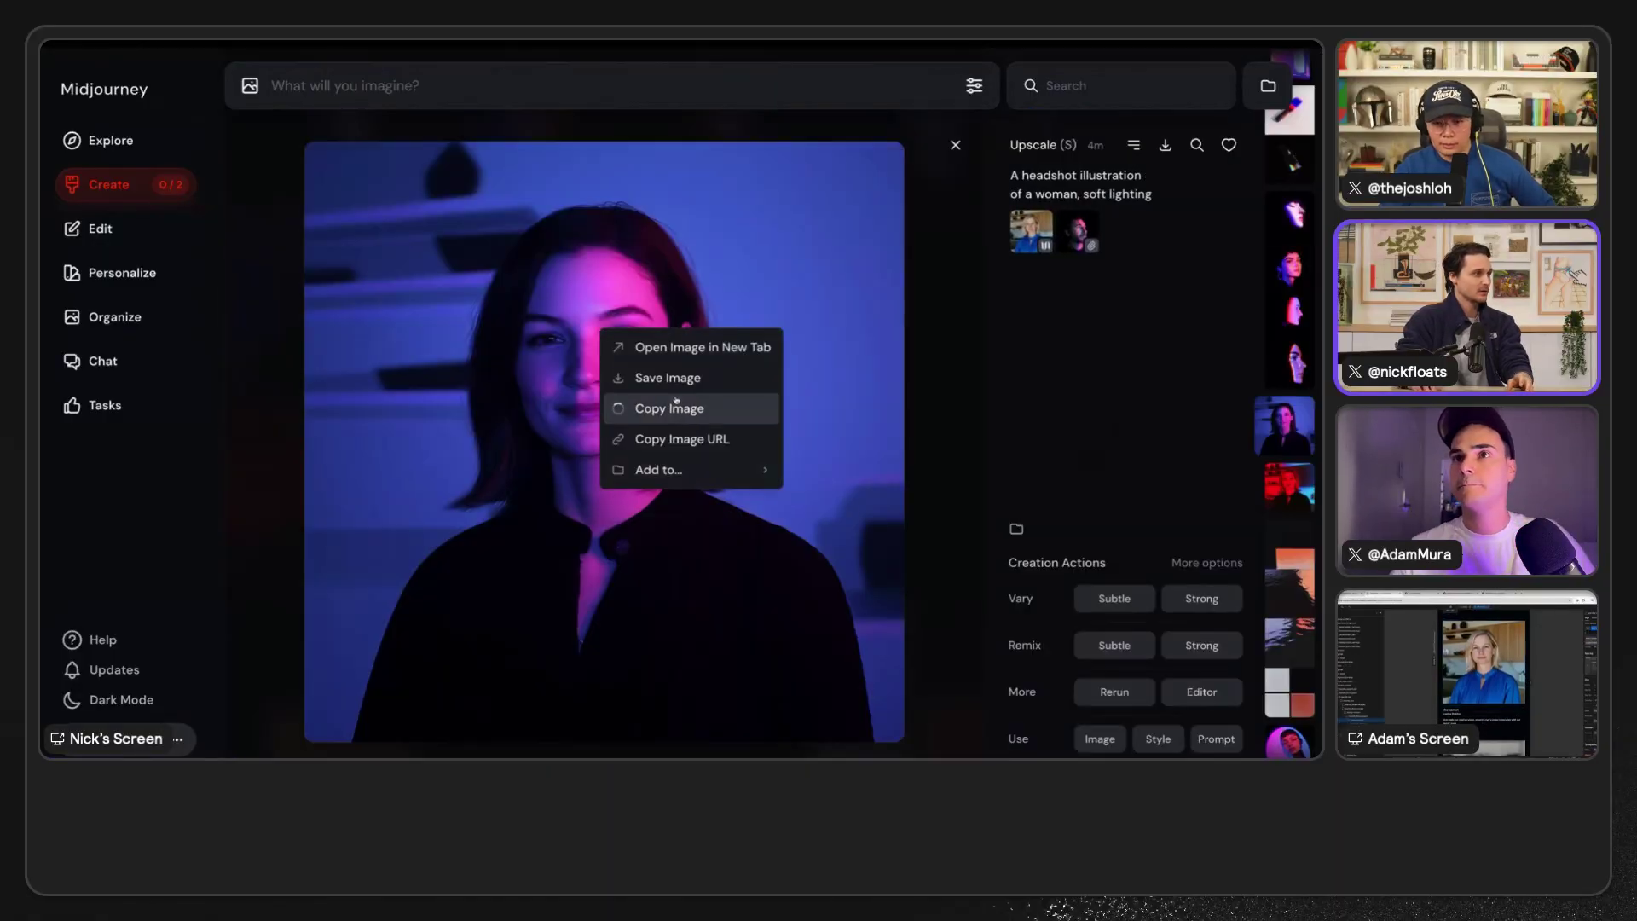
click(665, 408)
- Paste the headshot onto the Assets page in Figma, scale it to 870 × 870 and place it above the portrait in the blue shirt
click(102, 342)
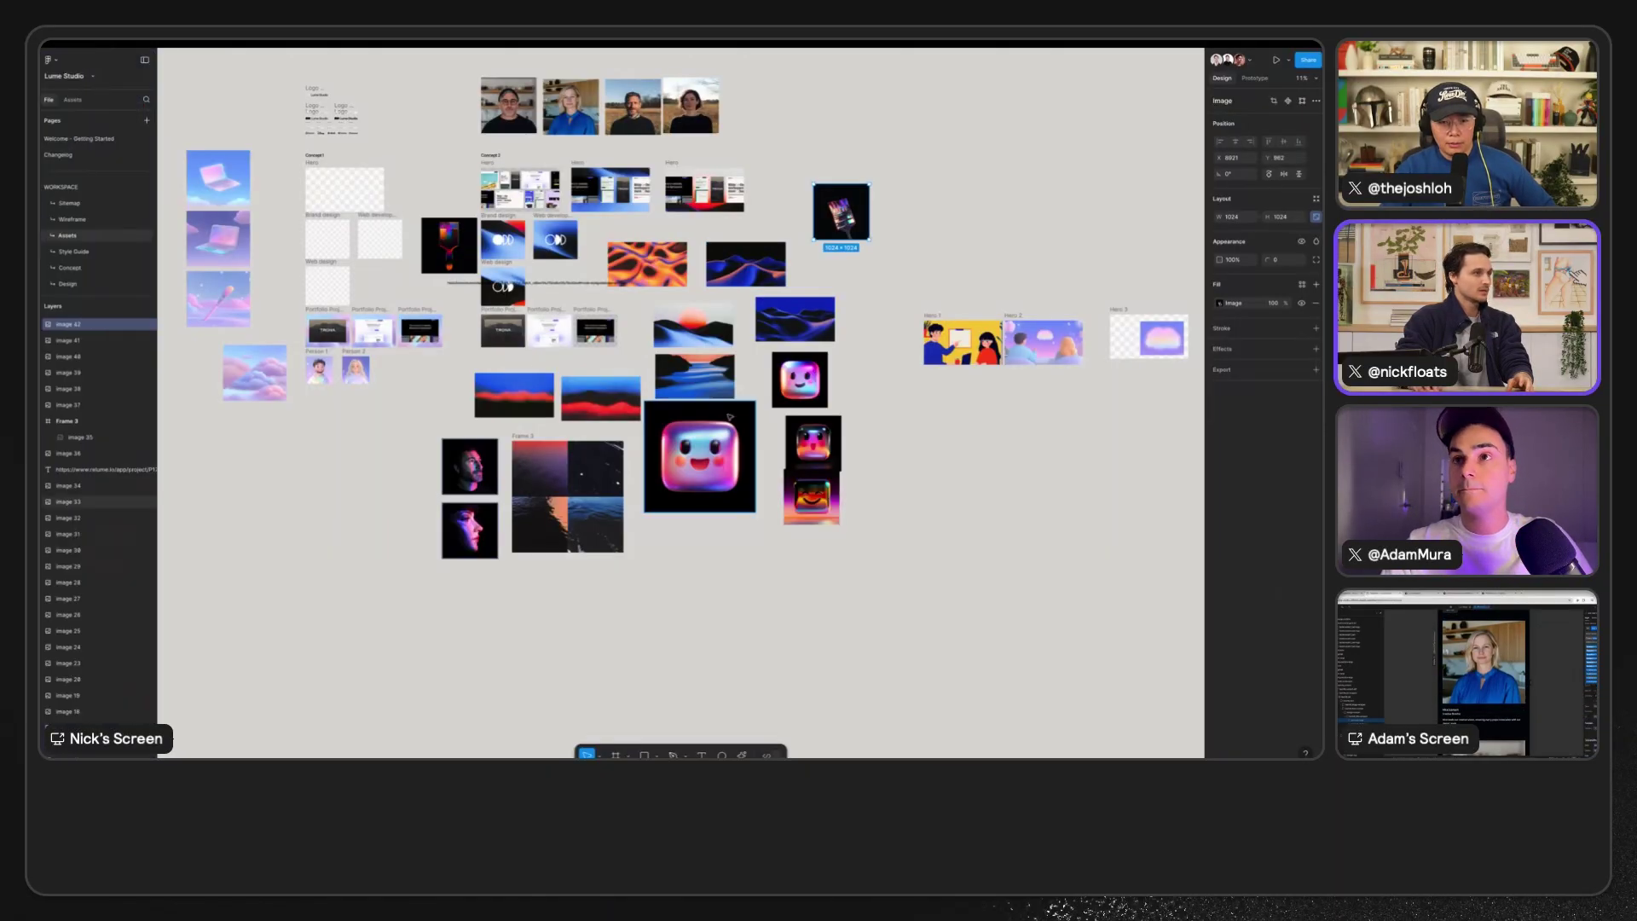
key(super+v)
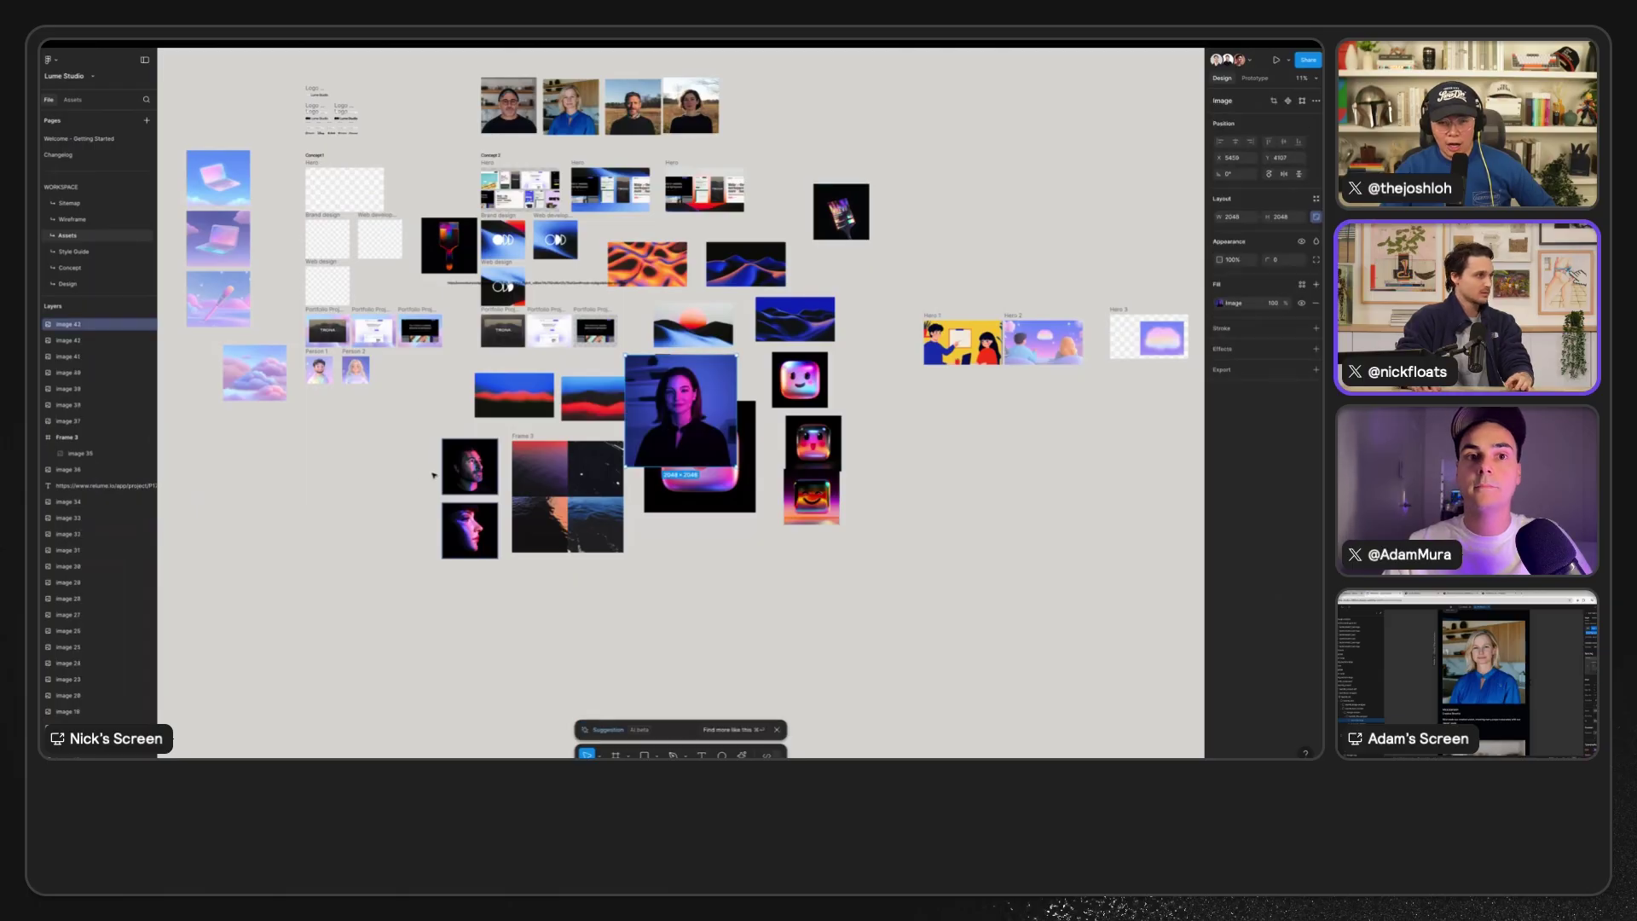
scroll(710, 391, down, 3)
drag(712, 416, 619, 135)
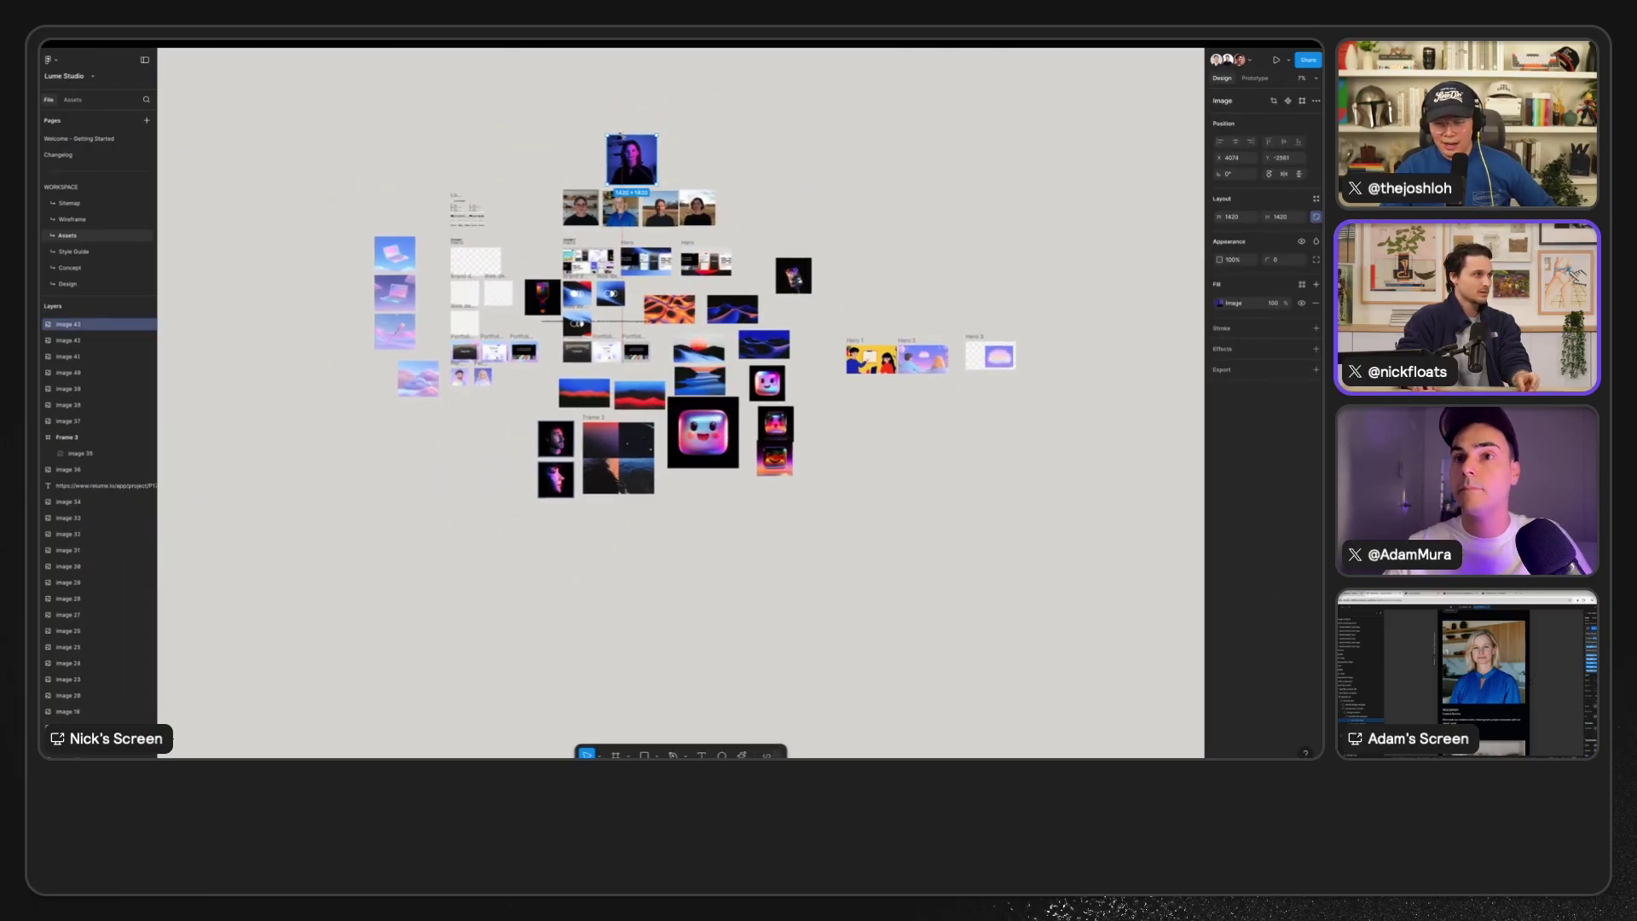
scroll(645, 162, up, 10)
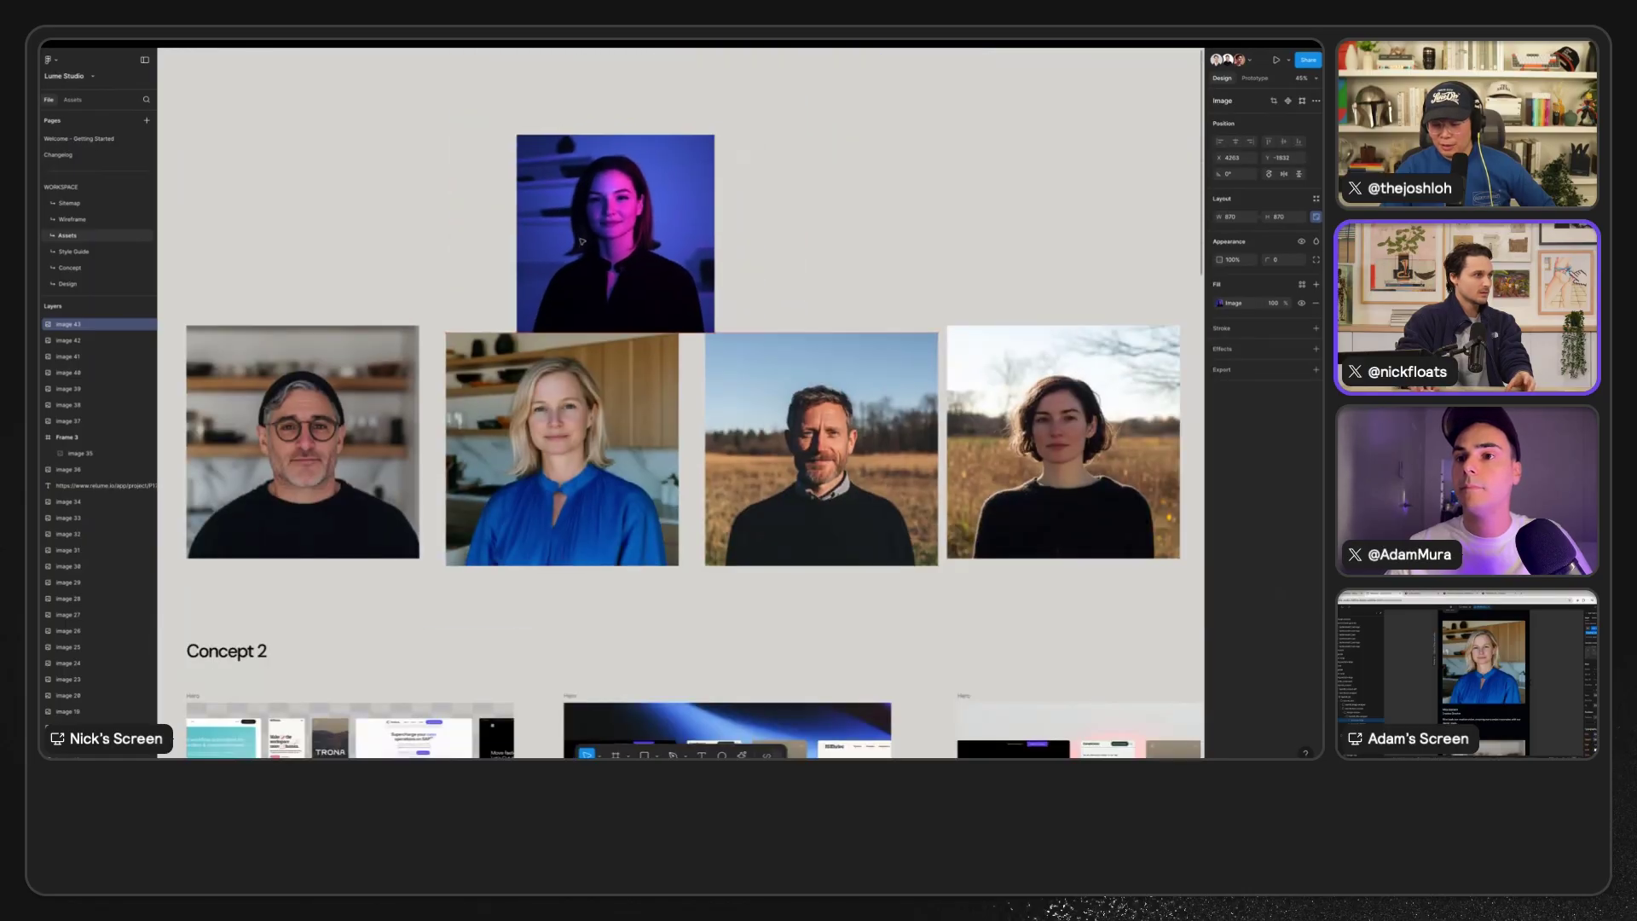
drag(582, 241, 515, 220)
scroll(515, 220, down, 3)
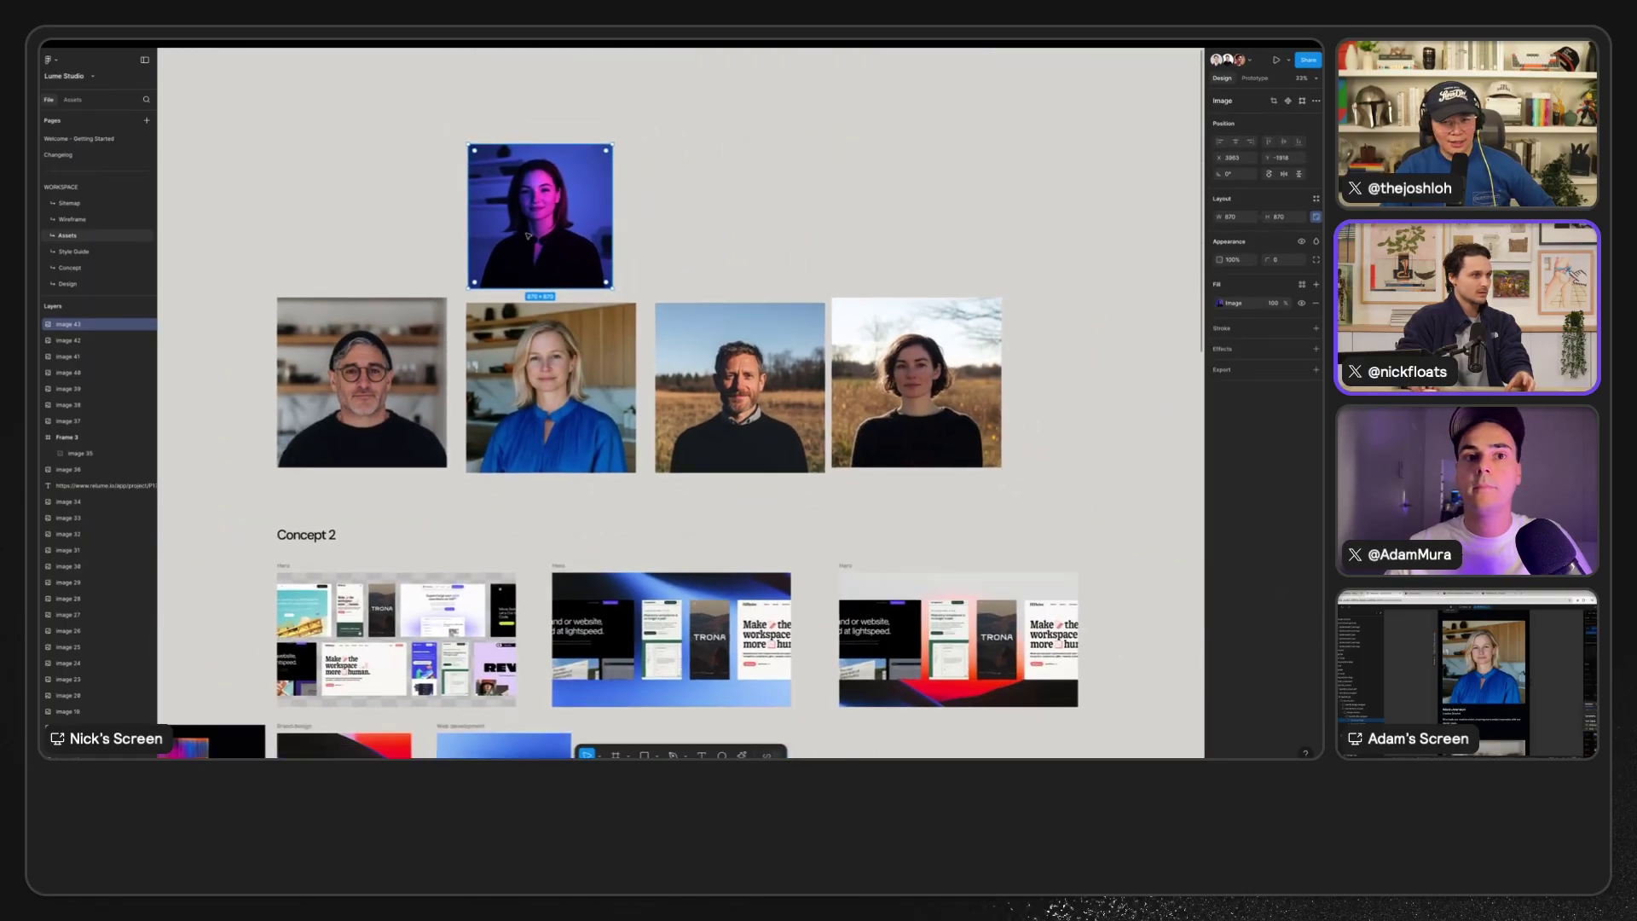
scroll(515, 220, down, 2)
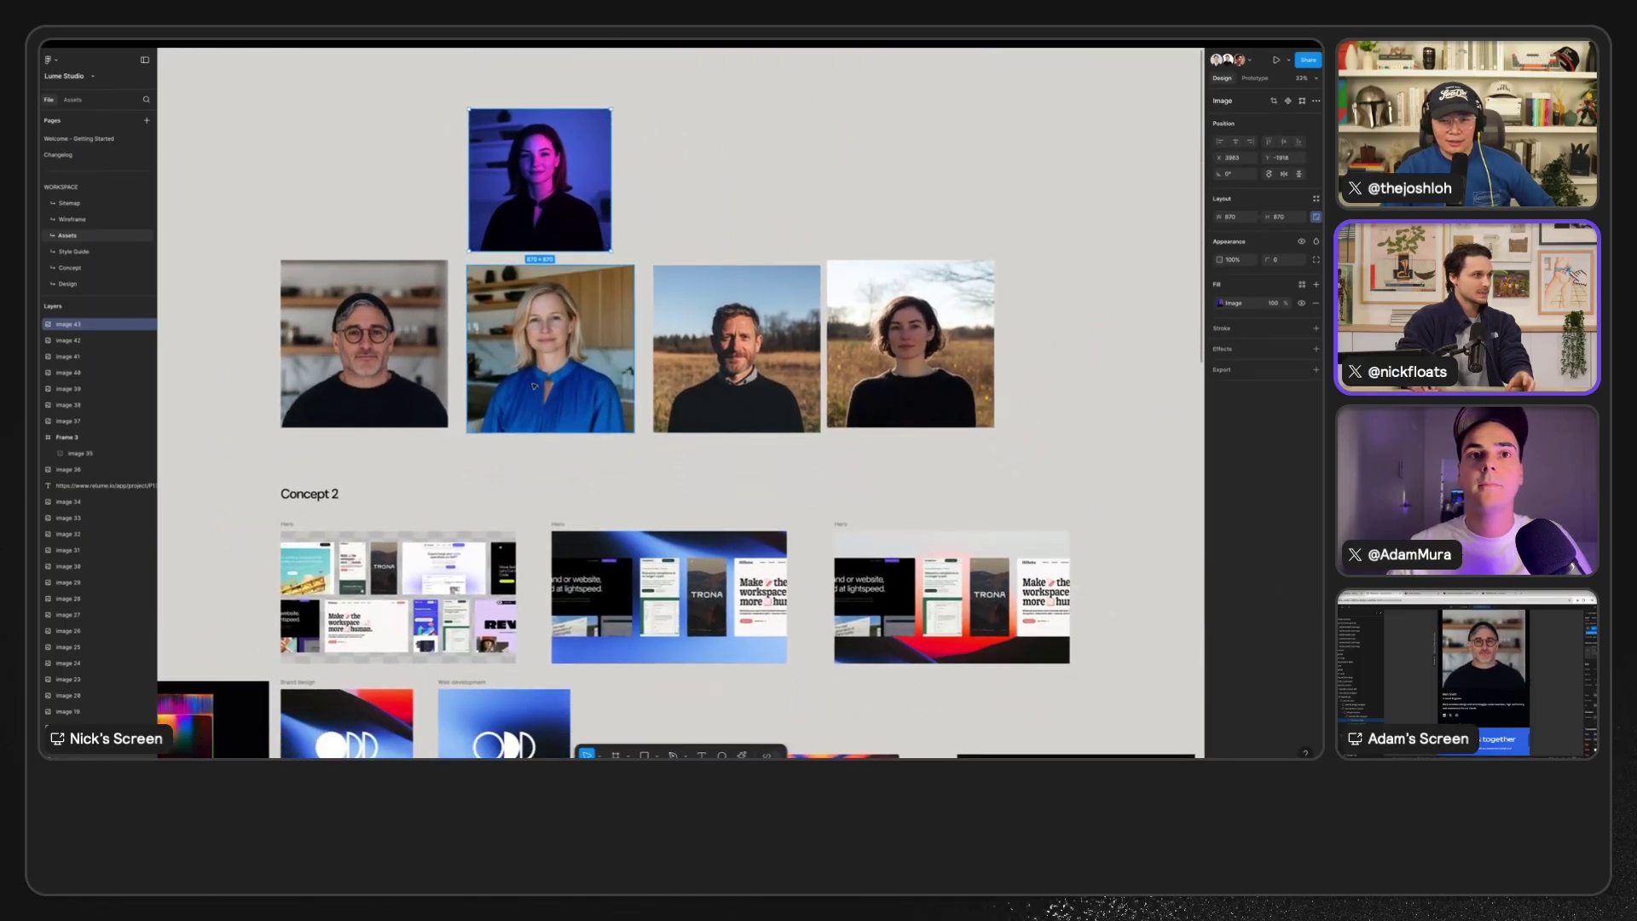
- Select the portrait of the man in the beanie, then switch back to the upscaled headshot in Midjourney
click(388, 345)
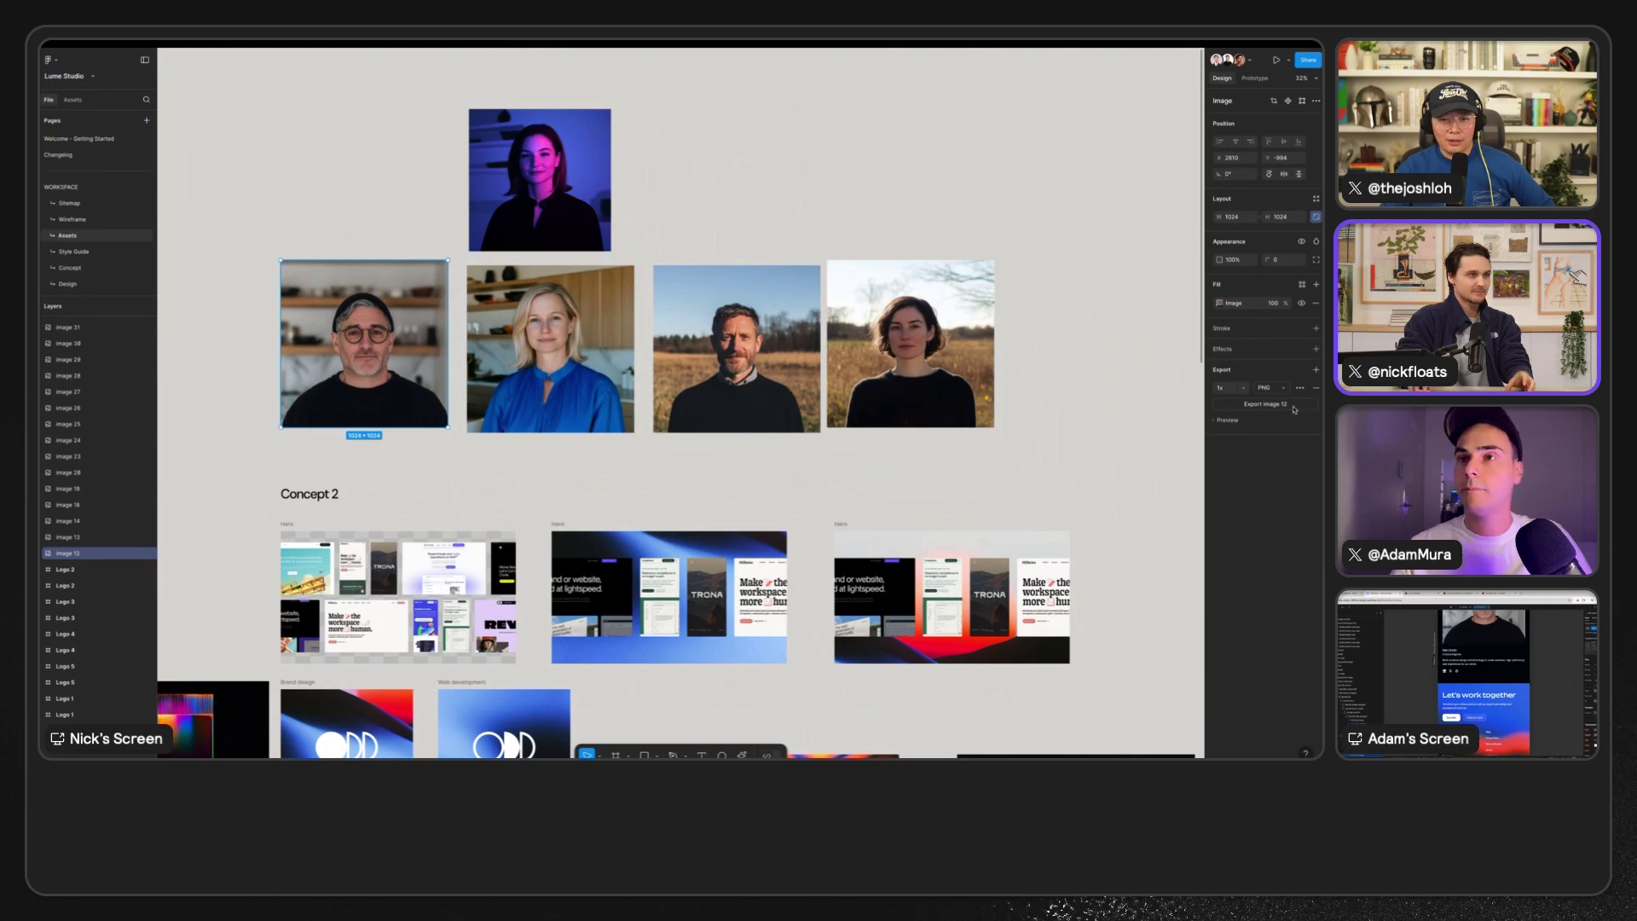
key(super+Tab)
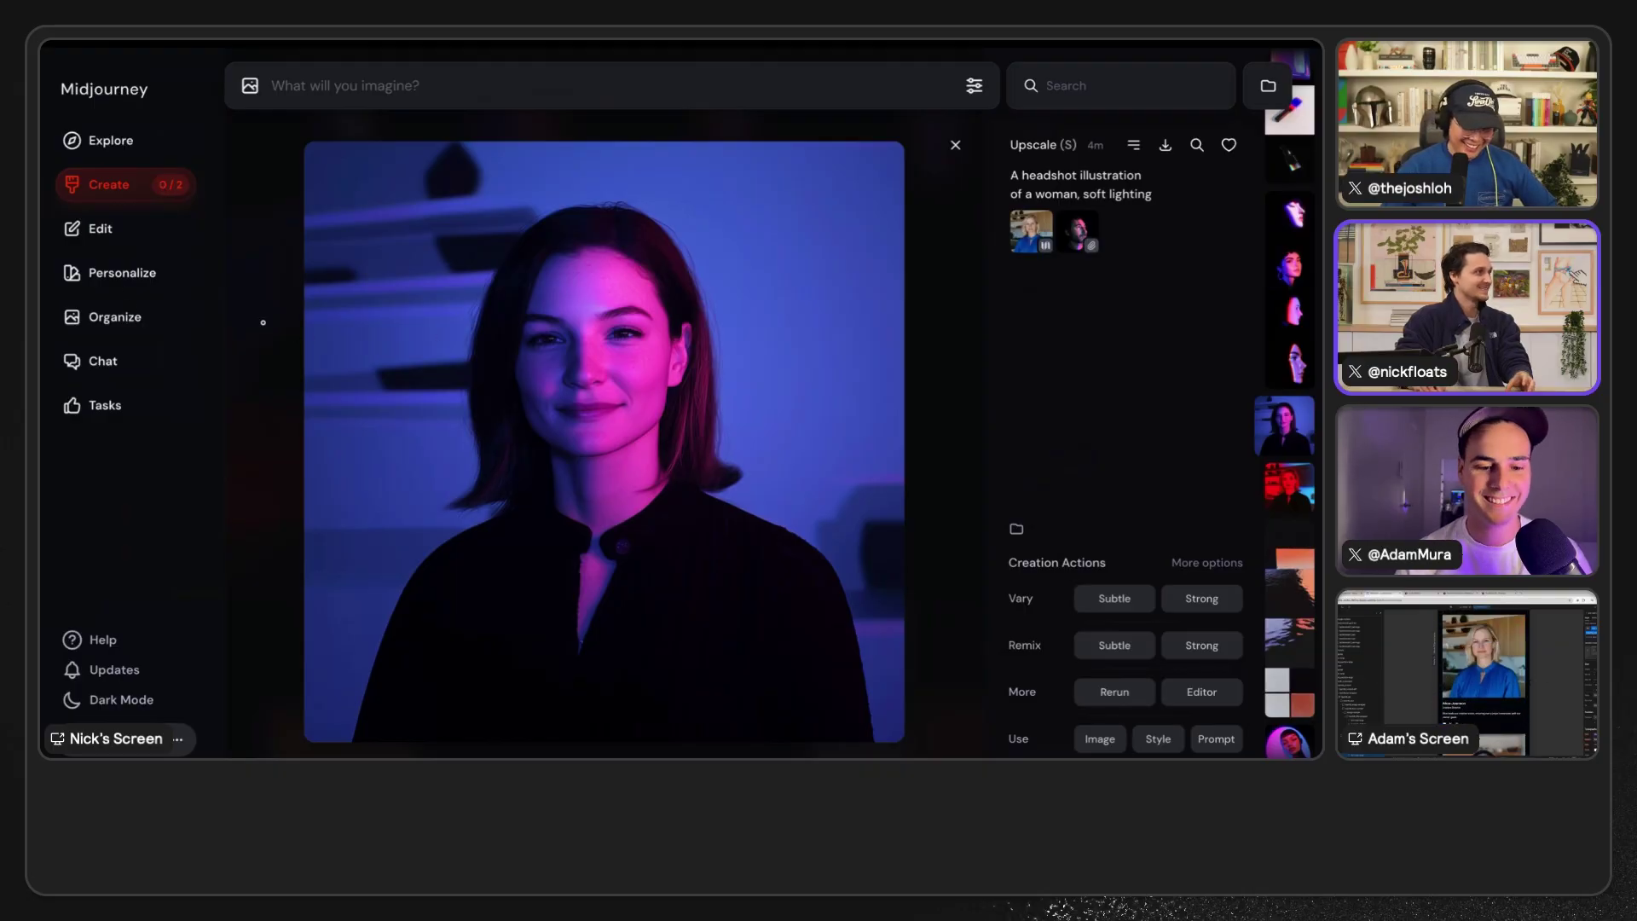
click(146, 64)
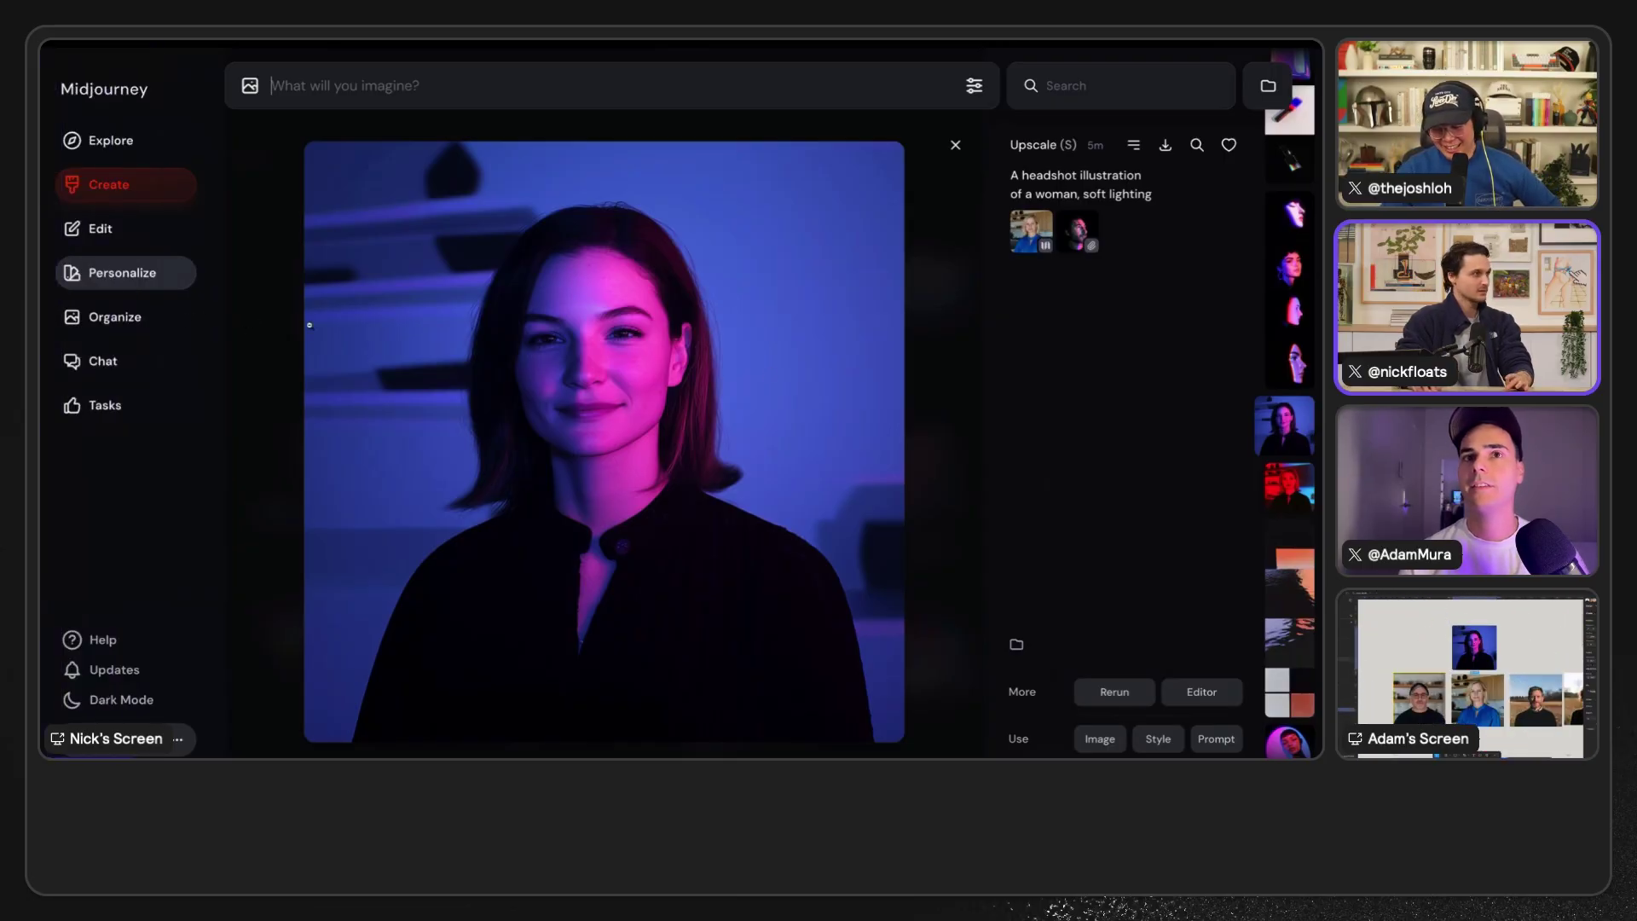
mouse_move(102, 121)
click(145, 63)
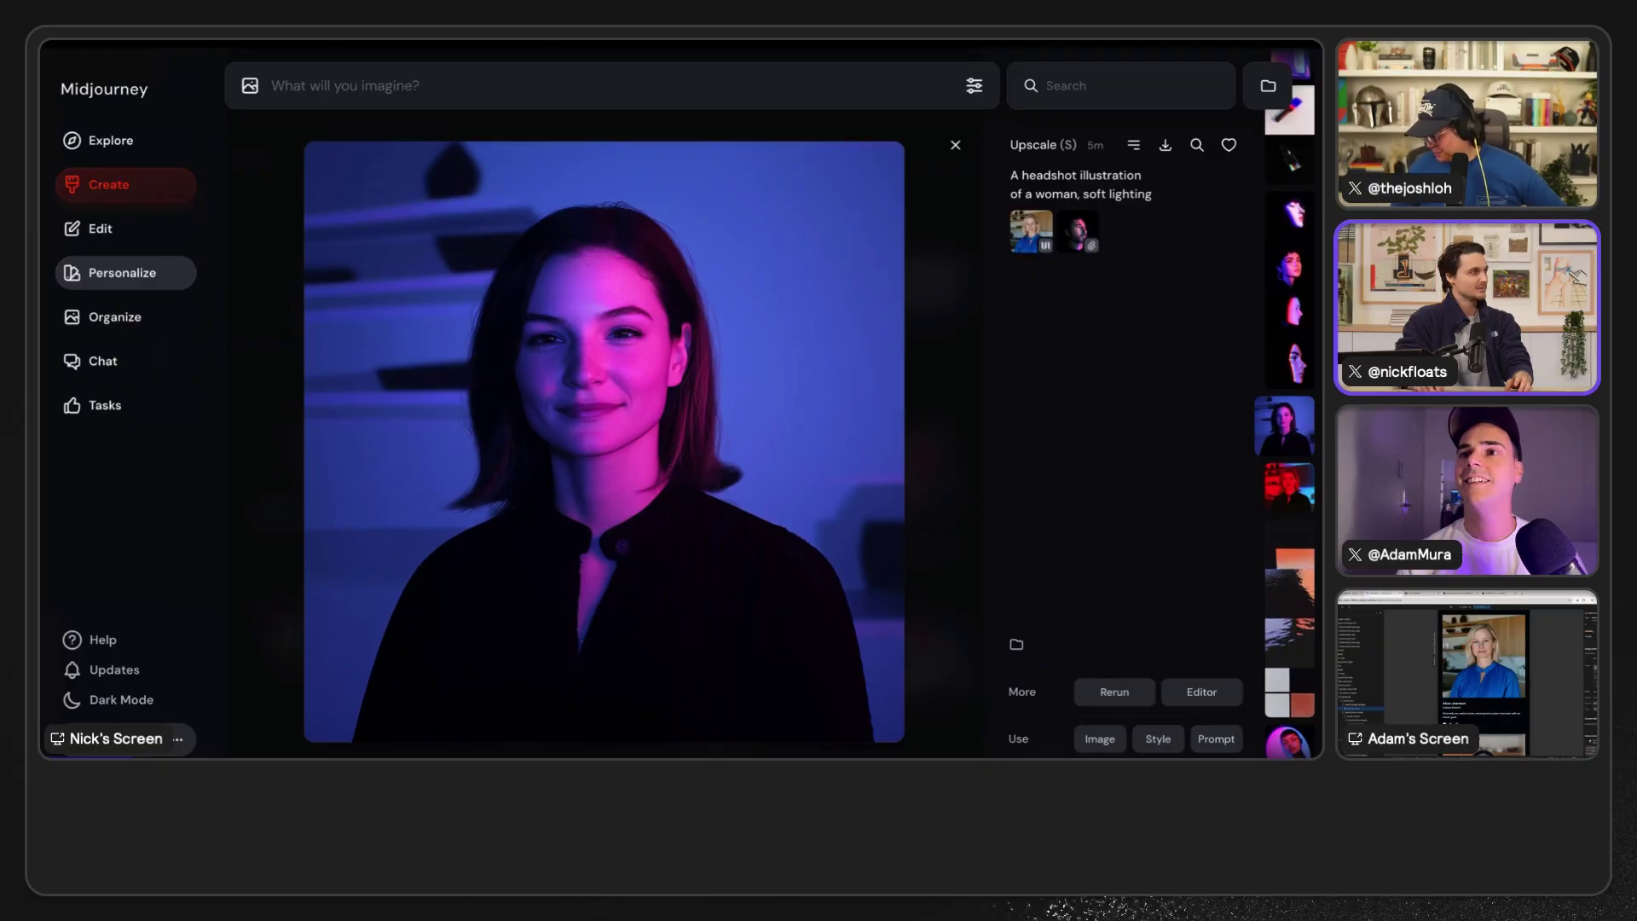
- In Webflow, upload image 43.png from the Desktop folder to the site's assets
mouse_move(87, 145)
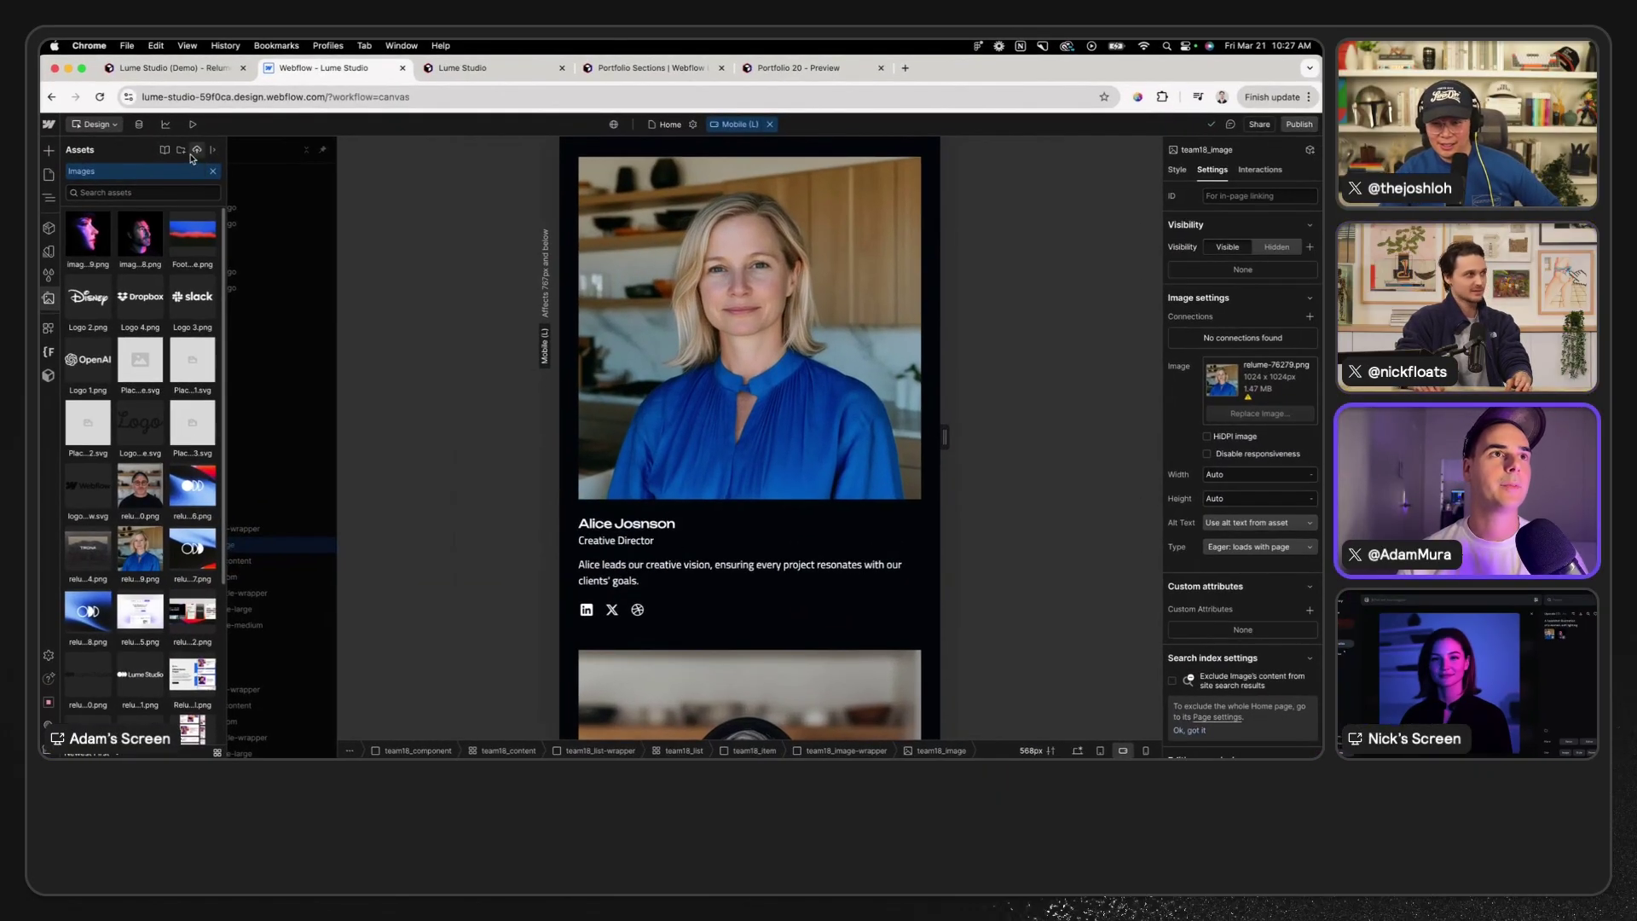
click(196, 152)
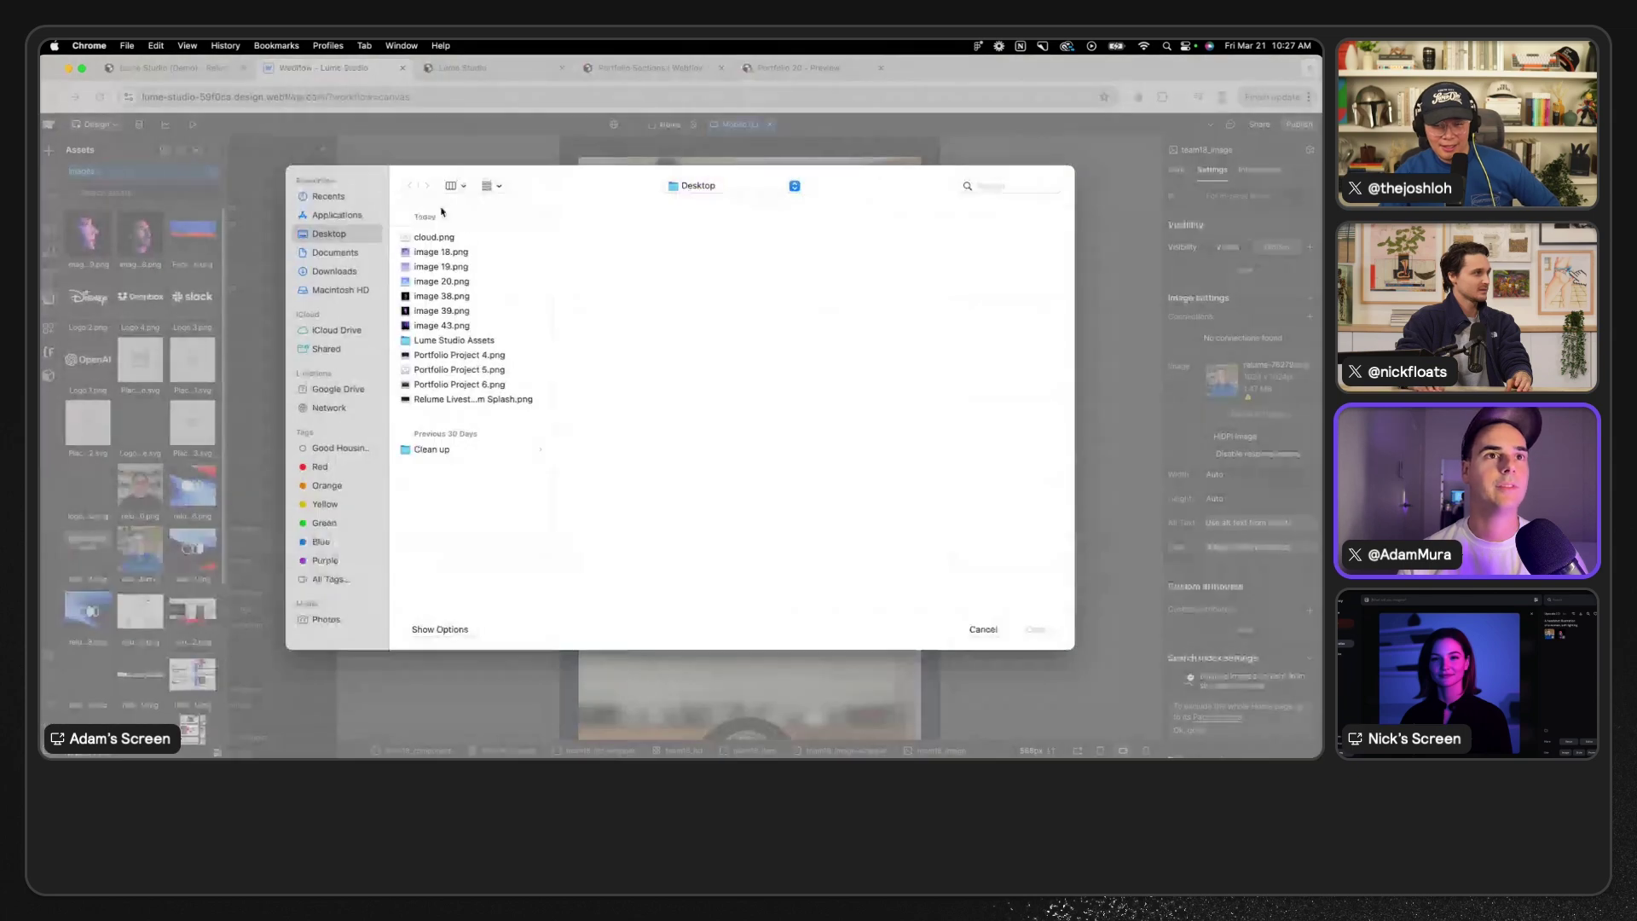
click(445, 325)
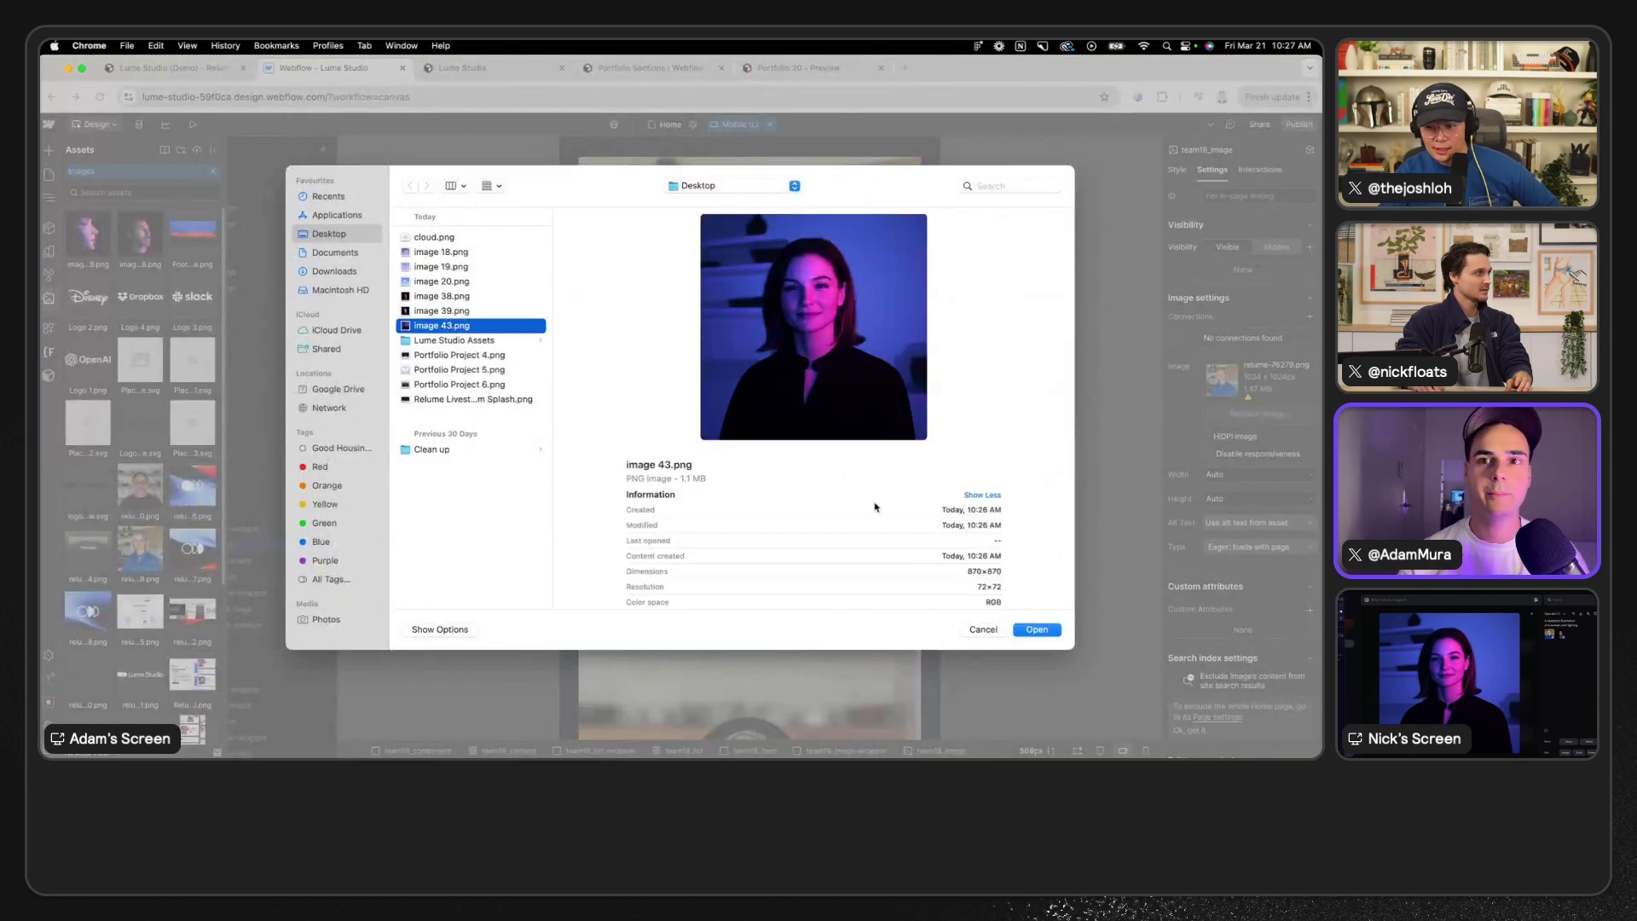
click(1037, 629)
- Change the first team member's job title to Vibe Director
scroll(780, 569, down, 5)
scroll(779, 568, up, 5)
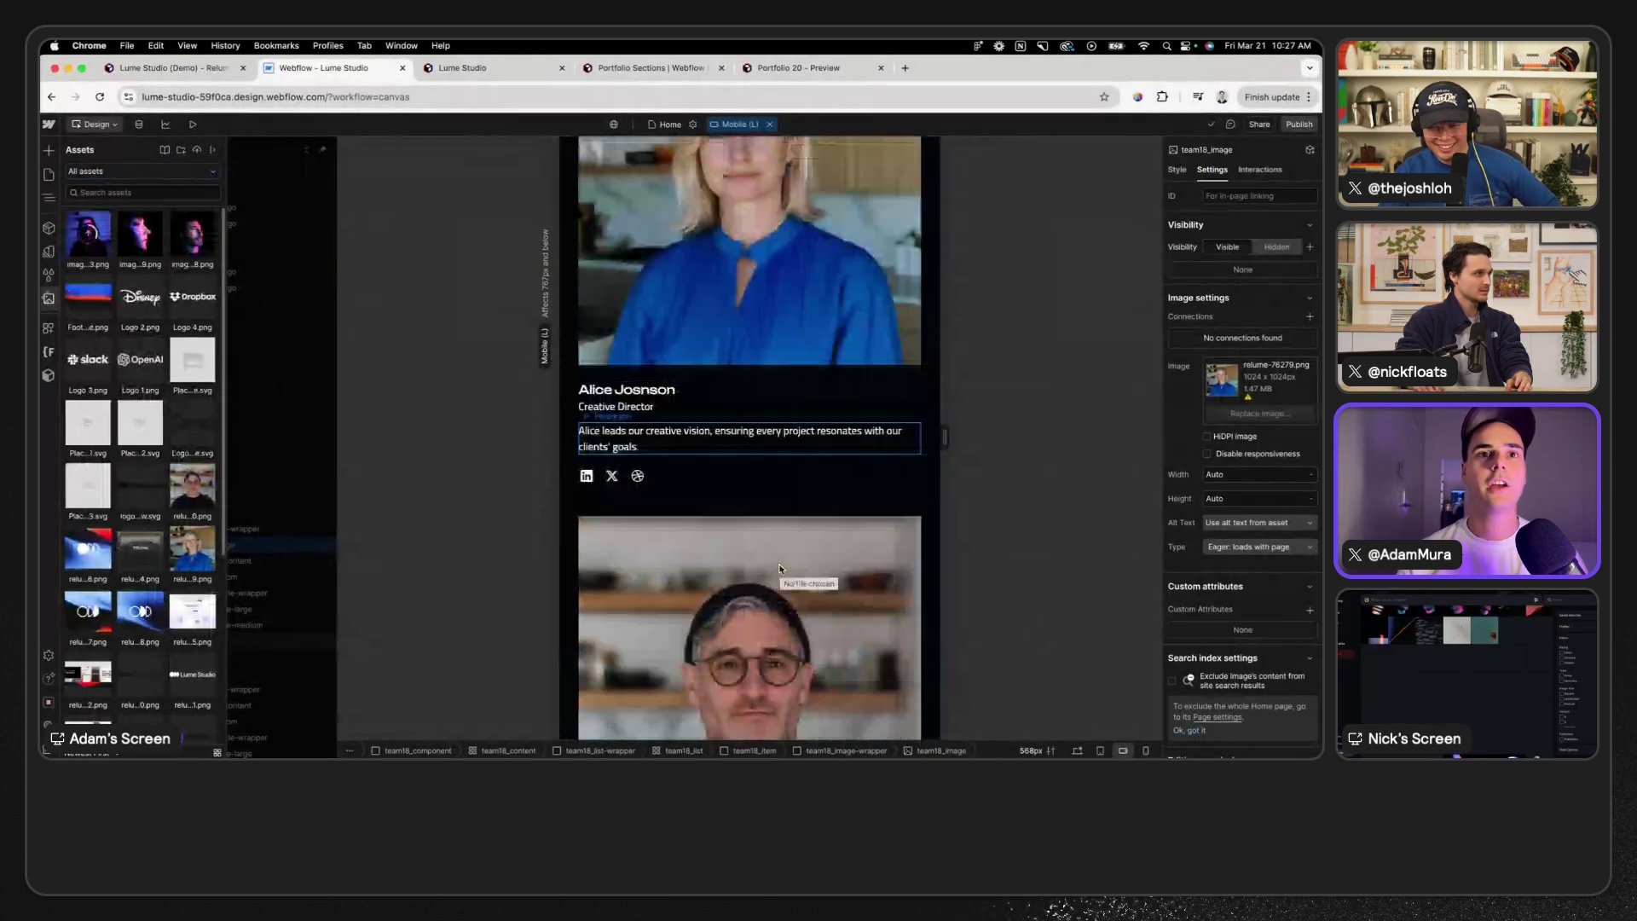
click(614, 407)
double_click(608, 407)
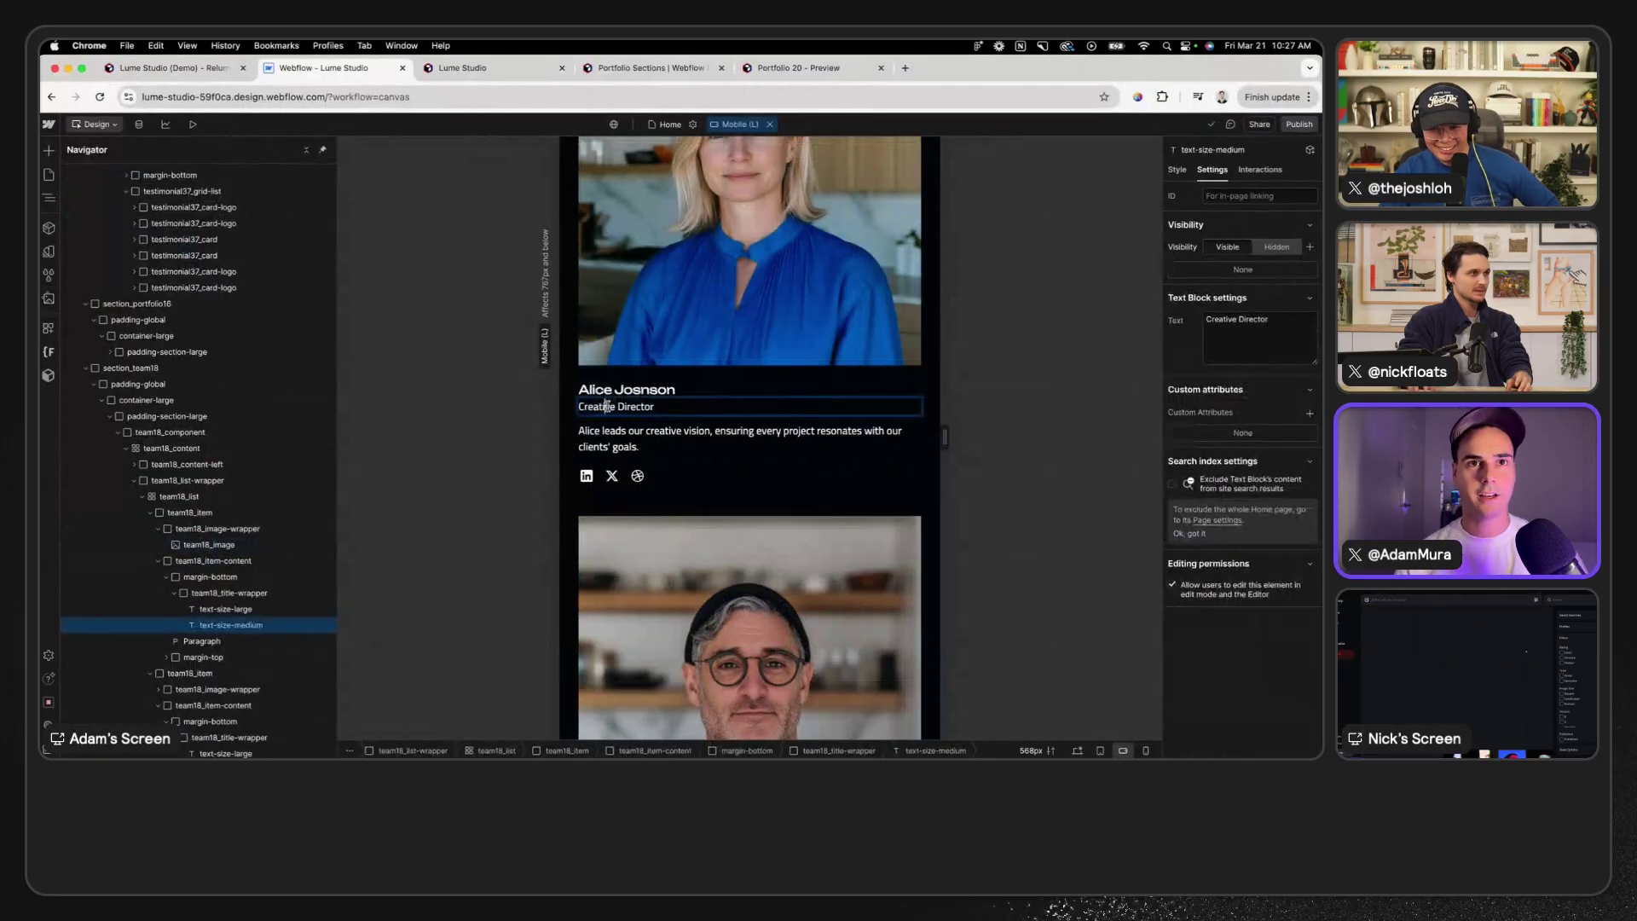
text(Vib)
- Change the second team member's job title to Vibe Engineer
scroll(605, 514, down, 5)
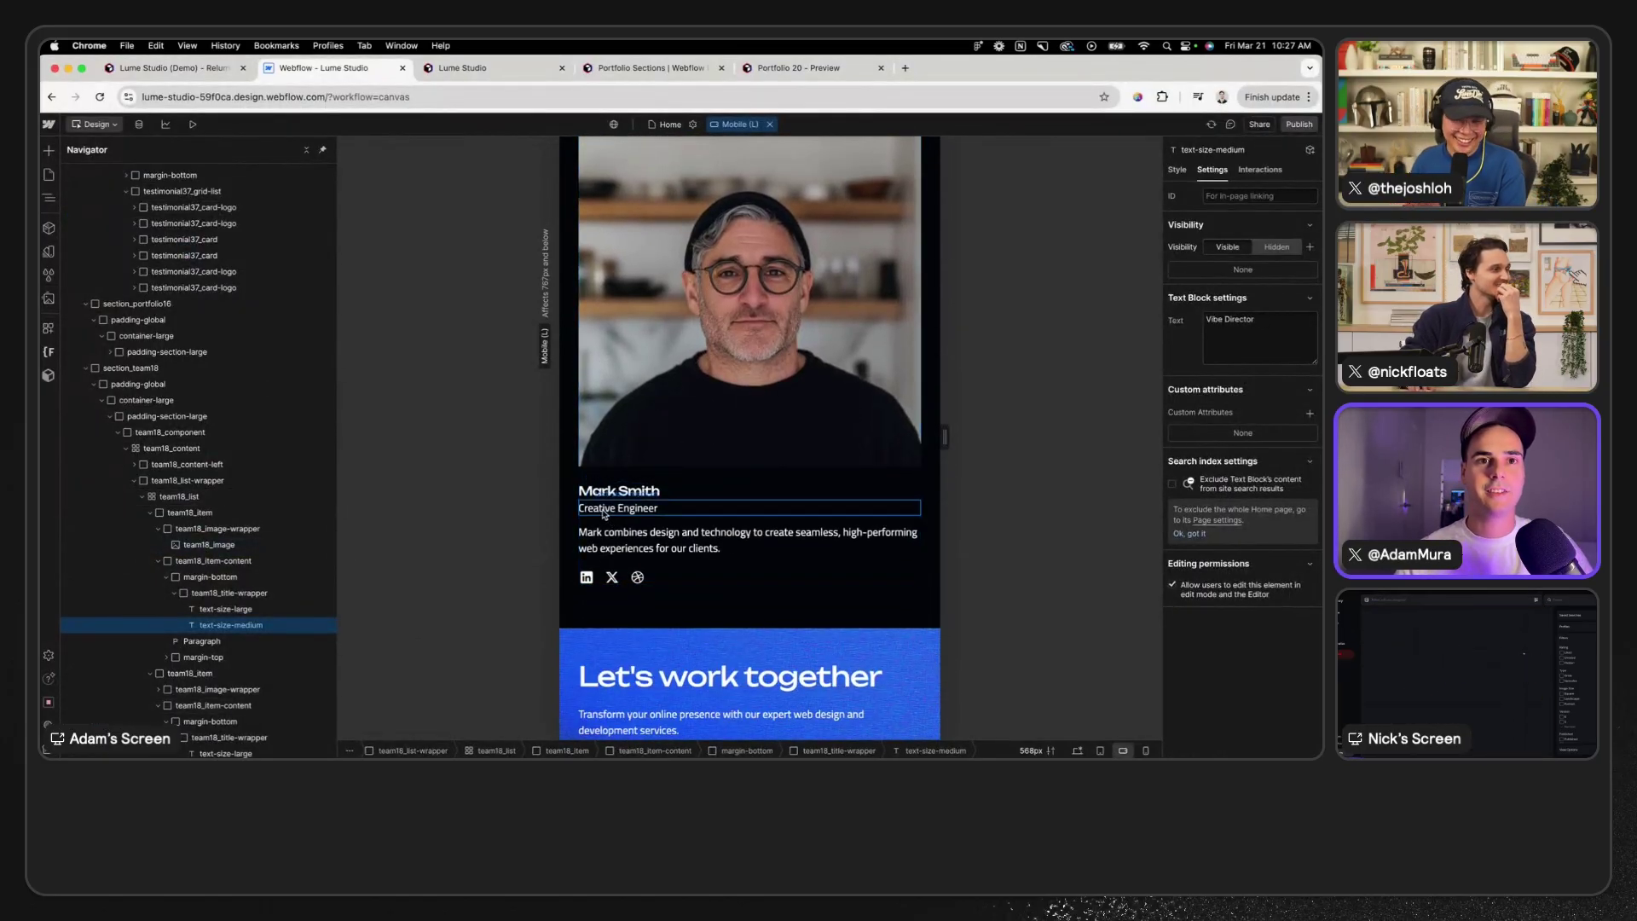
double_click(595, 509)
text(Vibe)
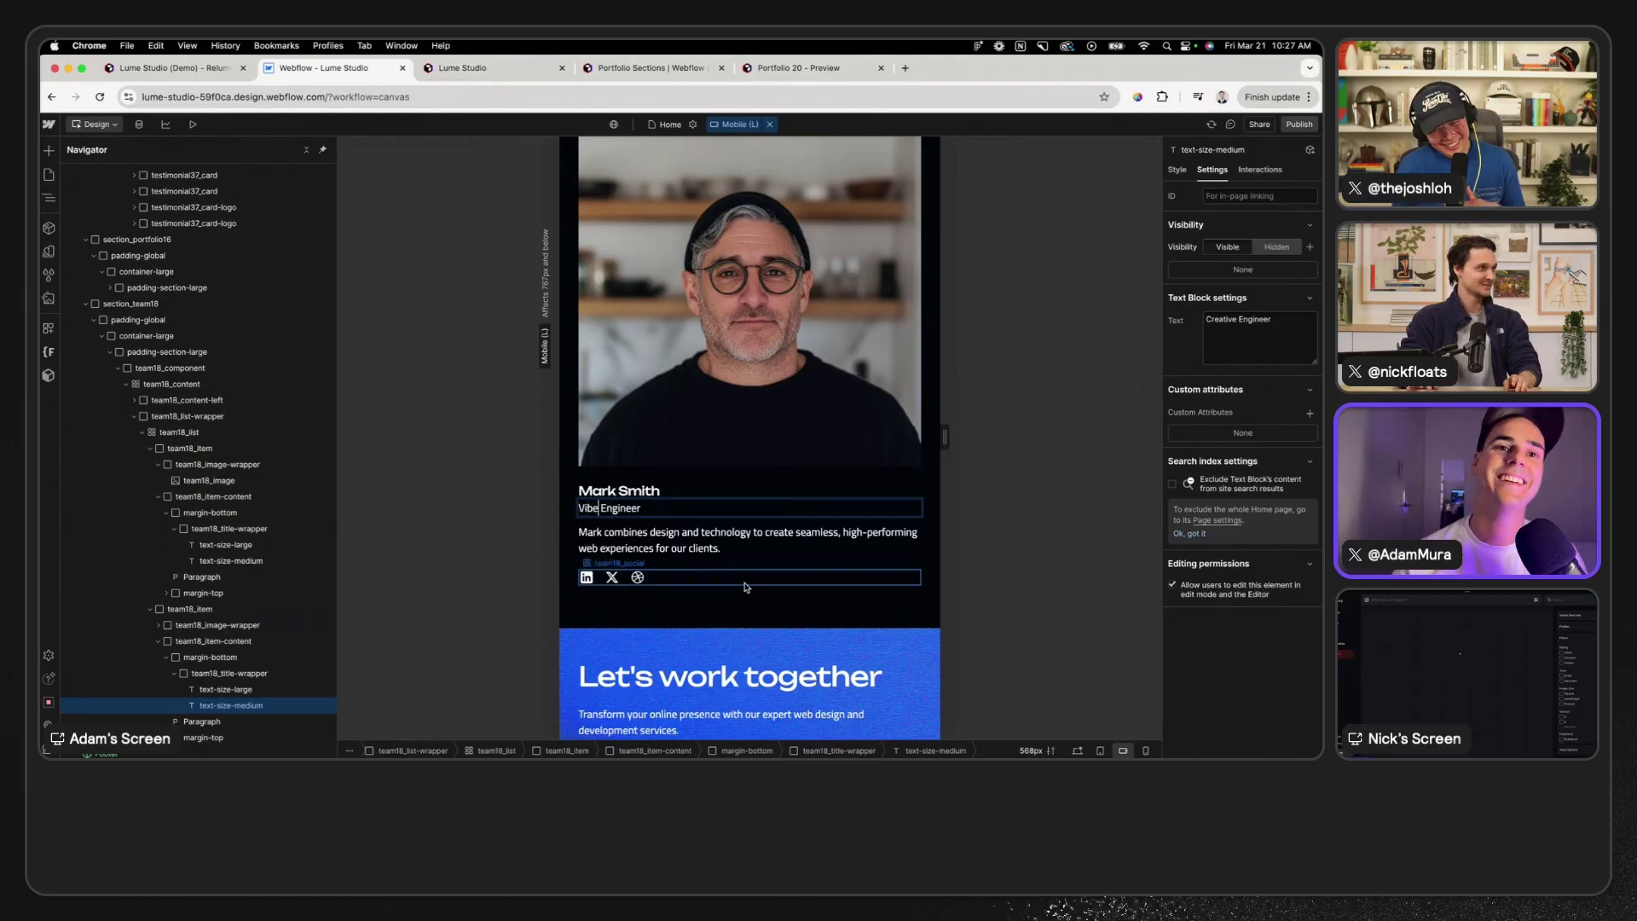
click(754, 603)
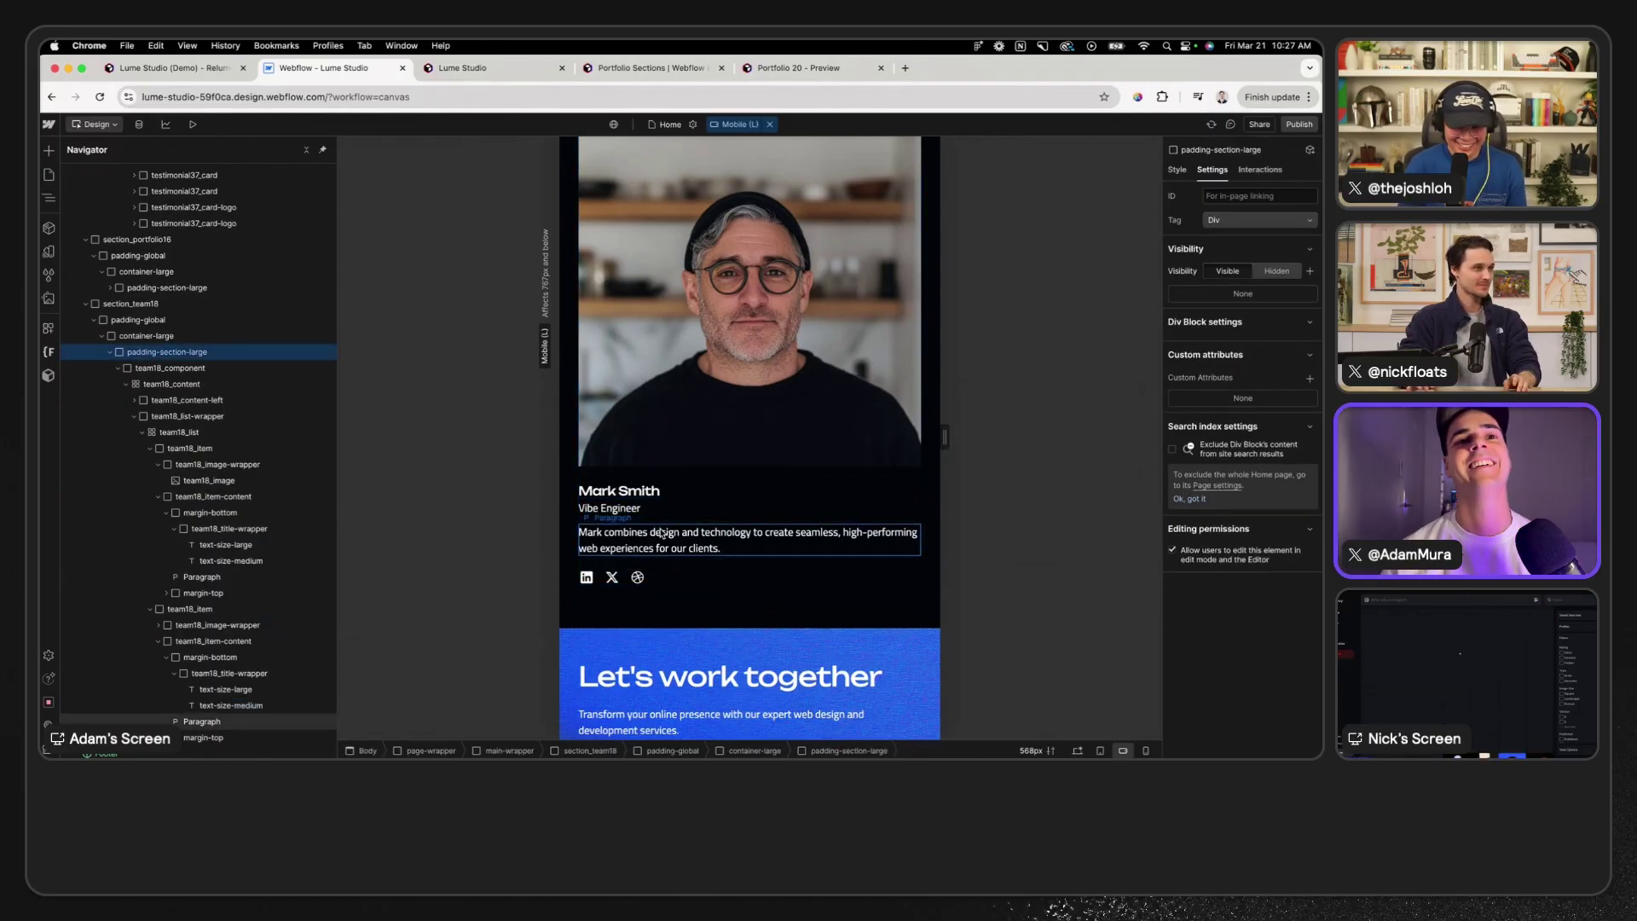
- Replace the first team member's photo with image 43.png
scroll(840, 451, up, 3)
click(841, 449)
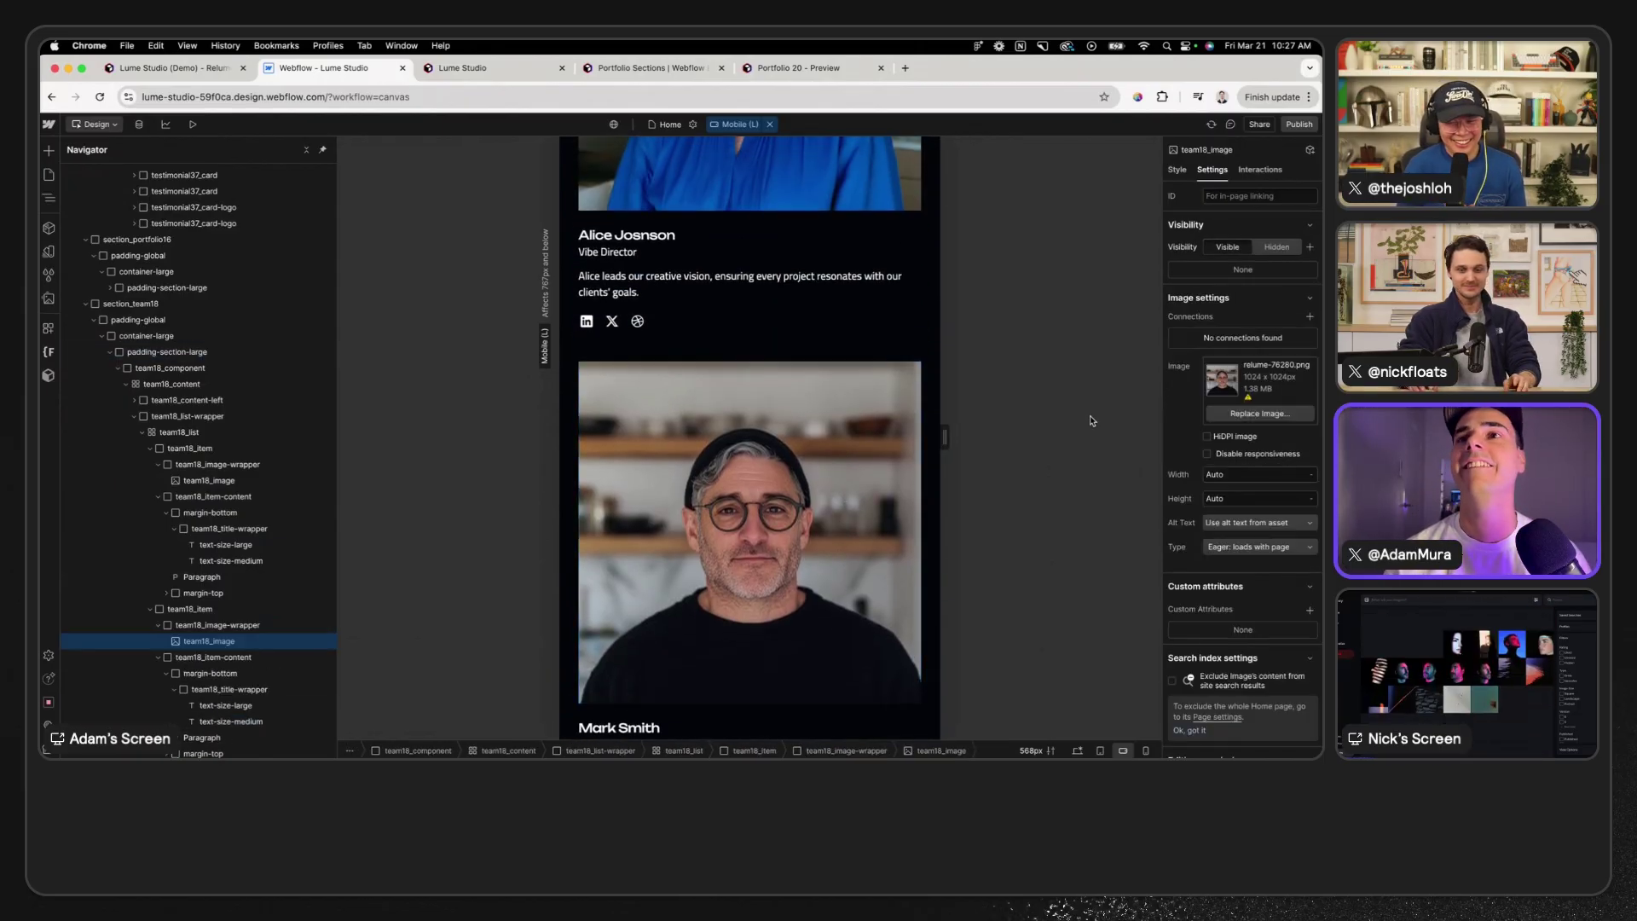
scroll(817, 248, up, 3)
click(817, 247)
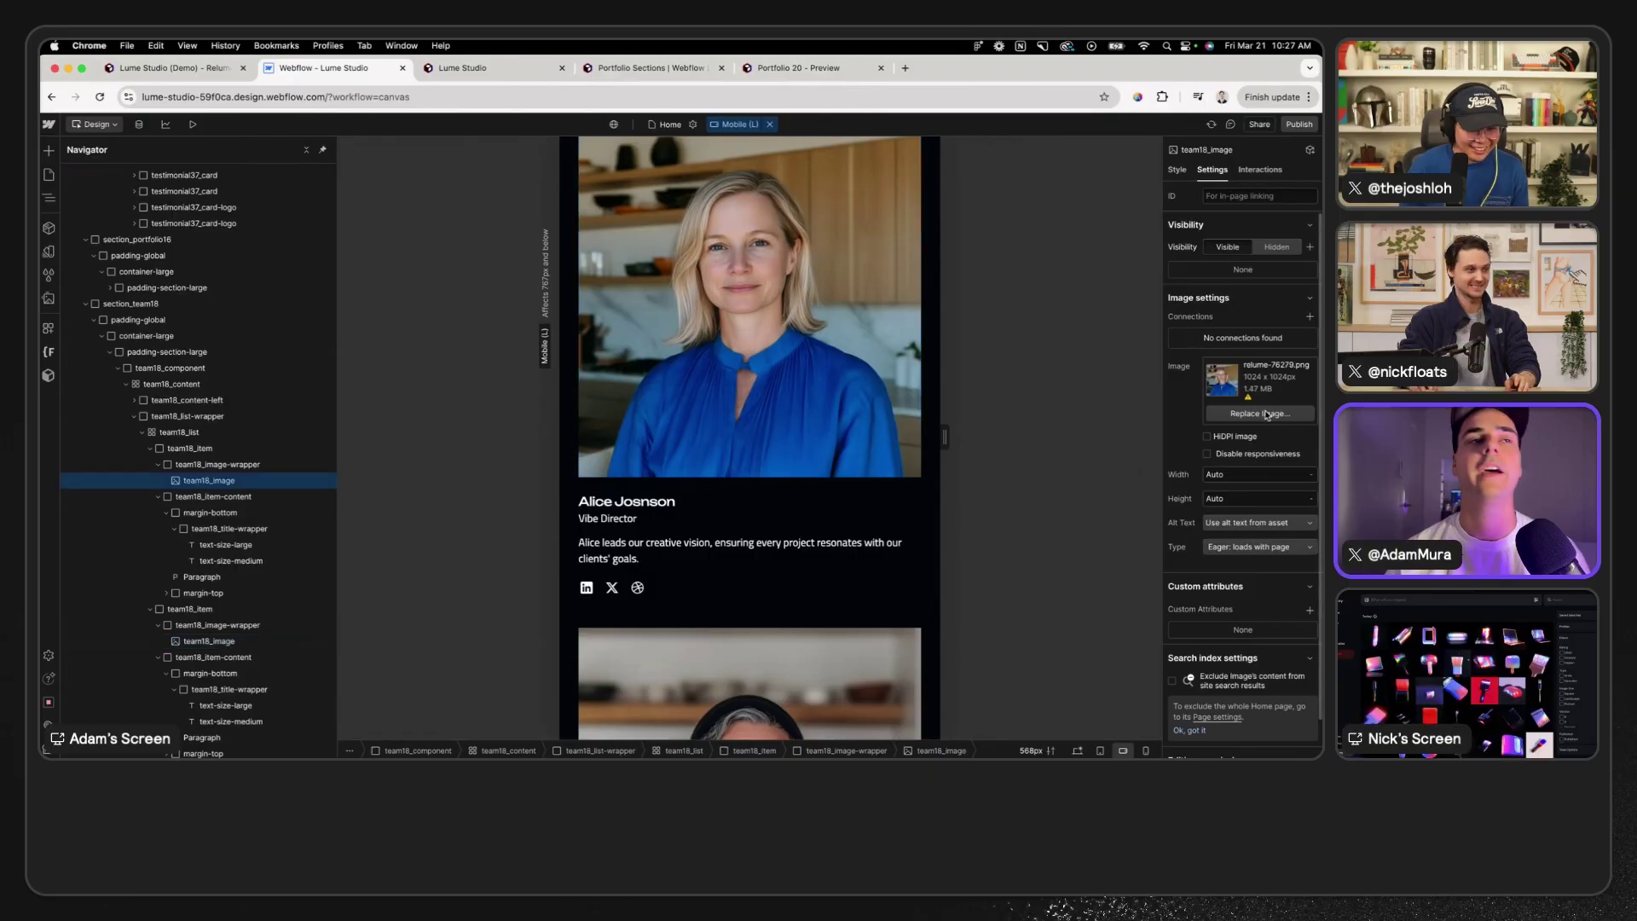
click(1265, 415)
click(77, 236)
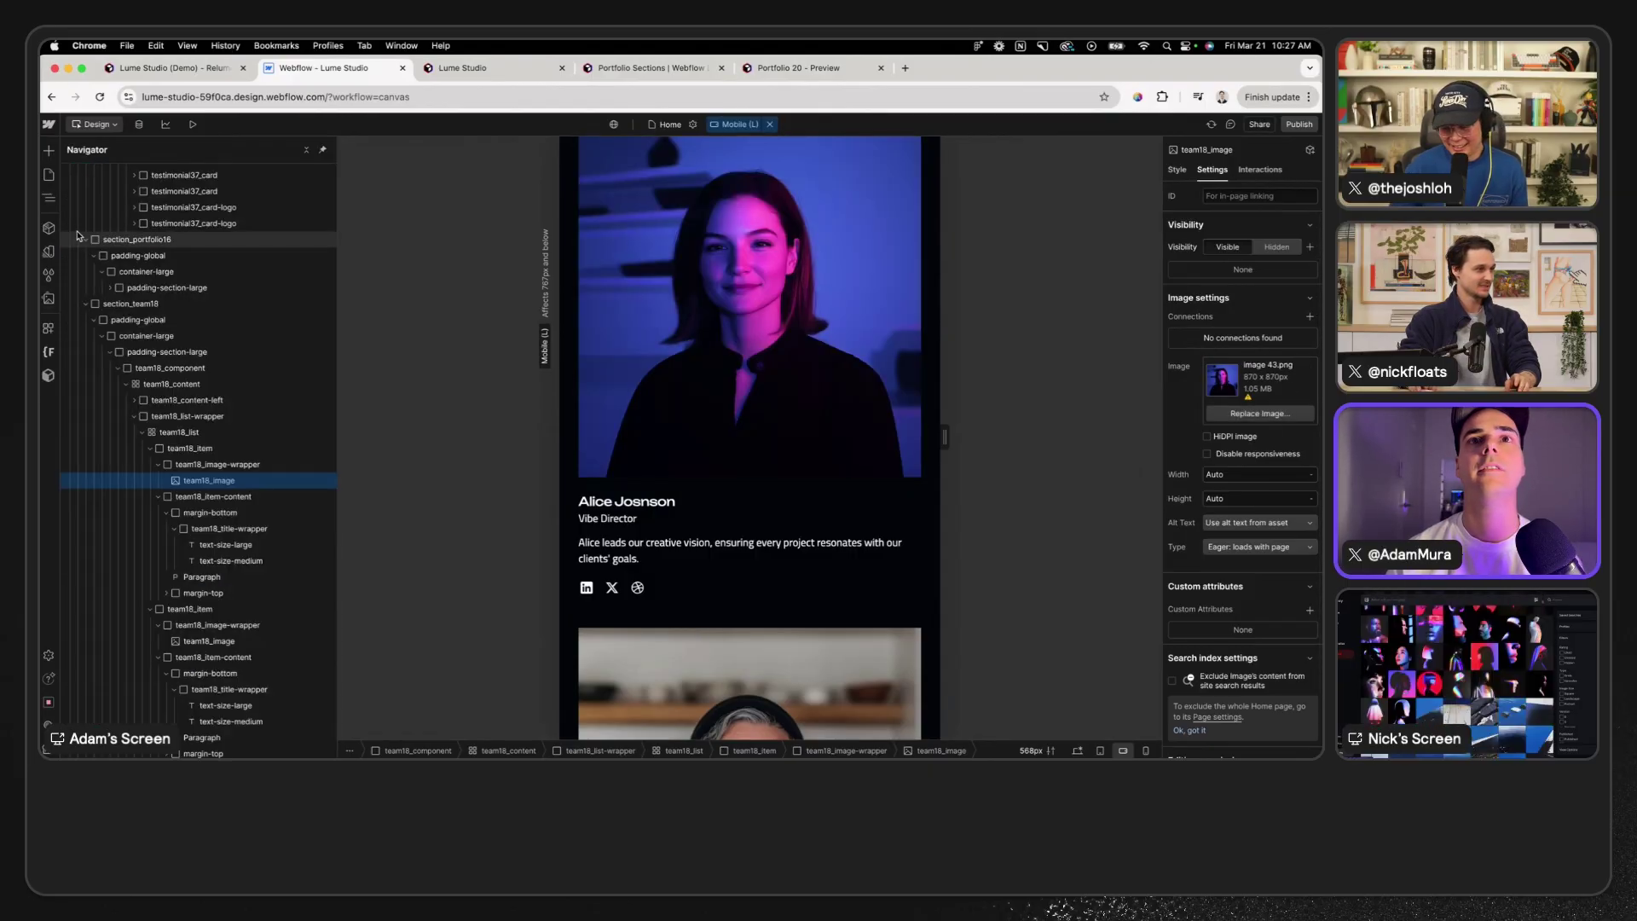
- Review the team section, then swap the first team member's photo for image 38.png
scroll(838, 547, up, 10)
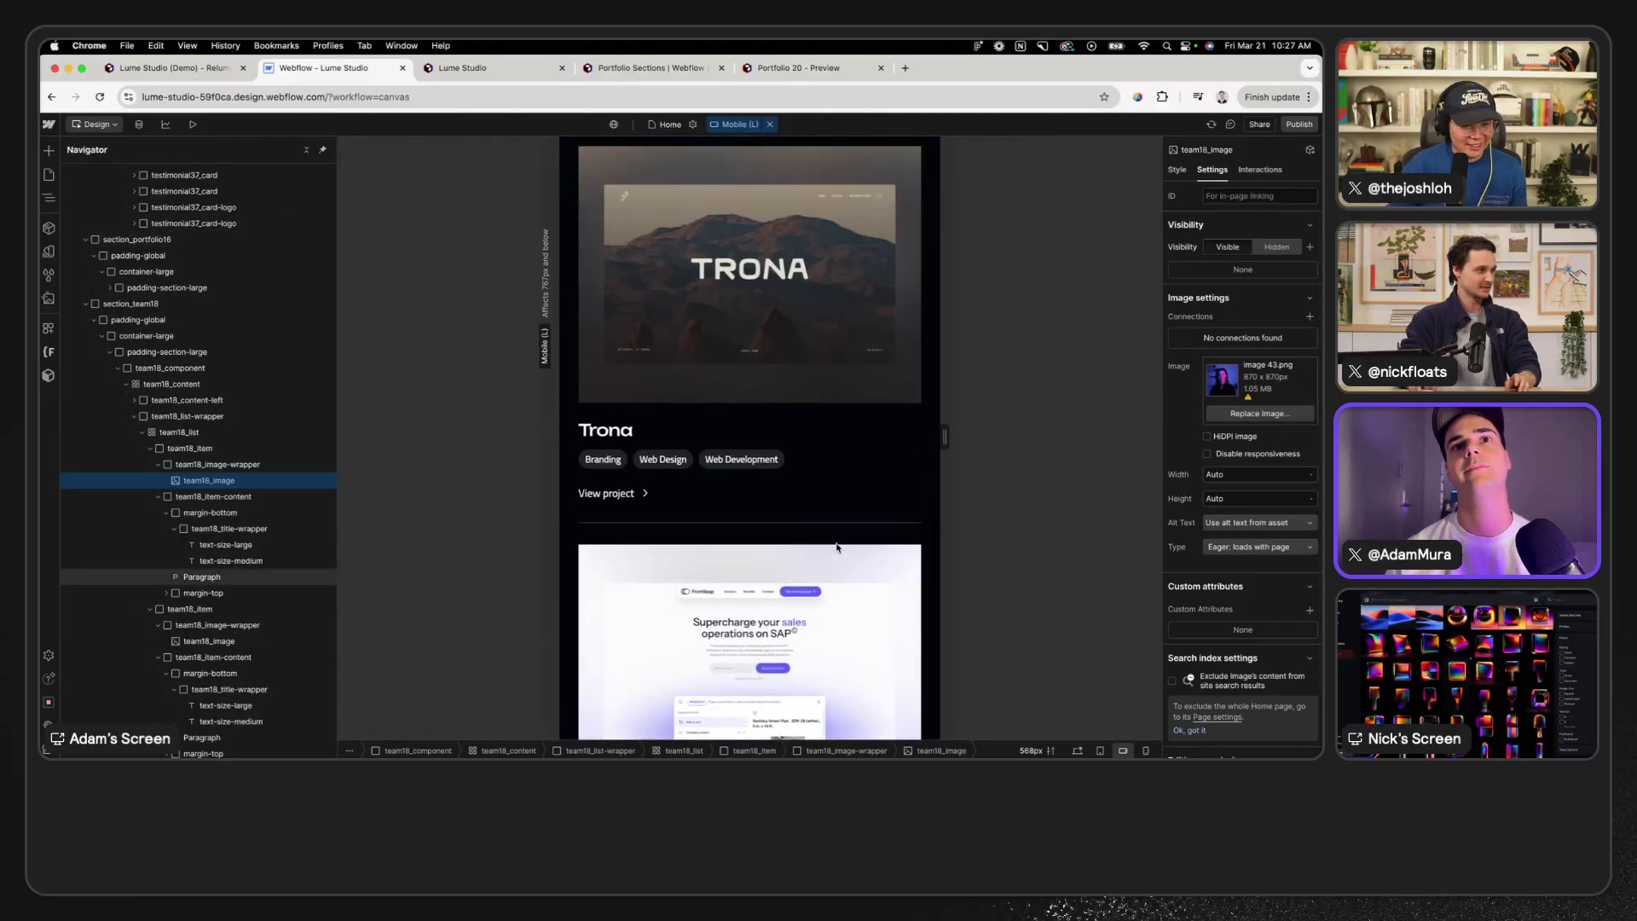
scroll(835, 547, down, 15)
scroll(836, 548, up, 6)
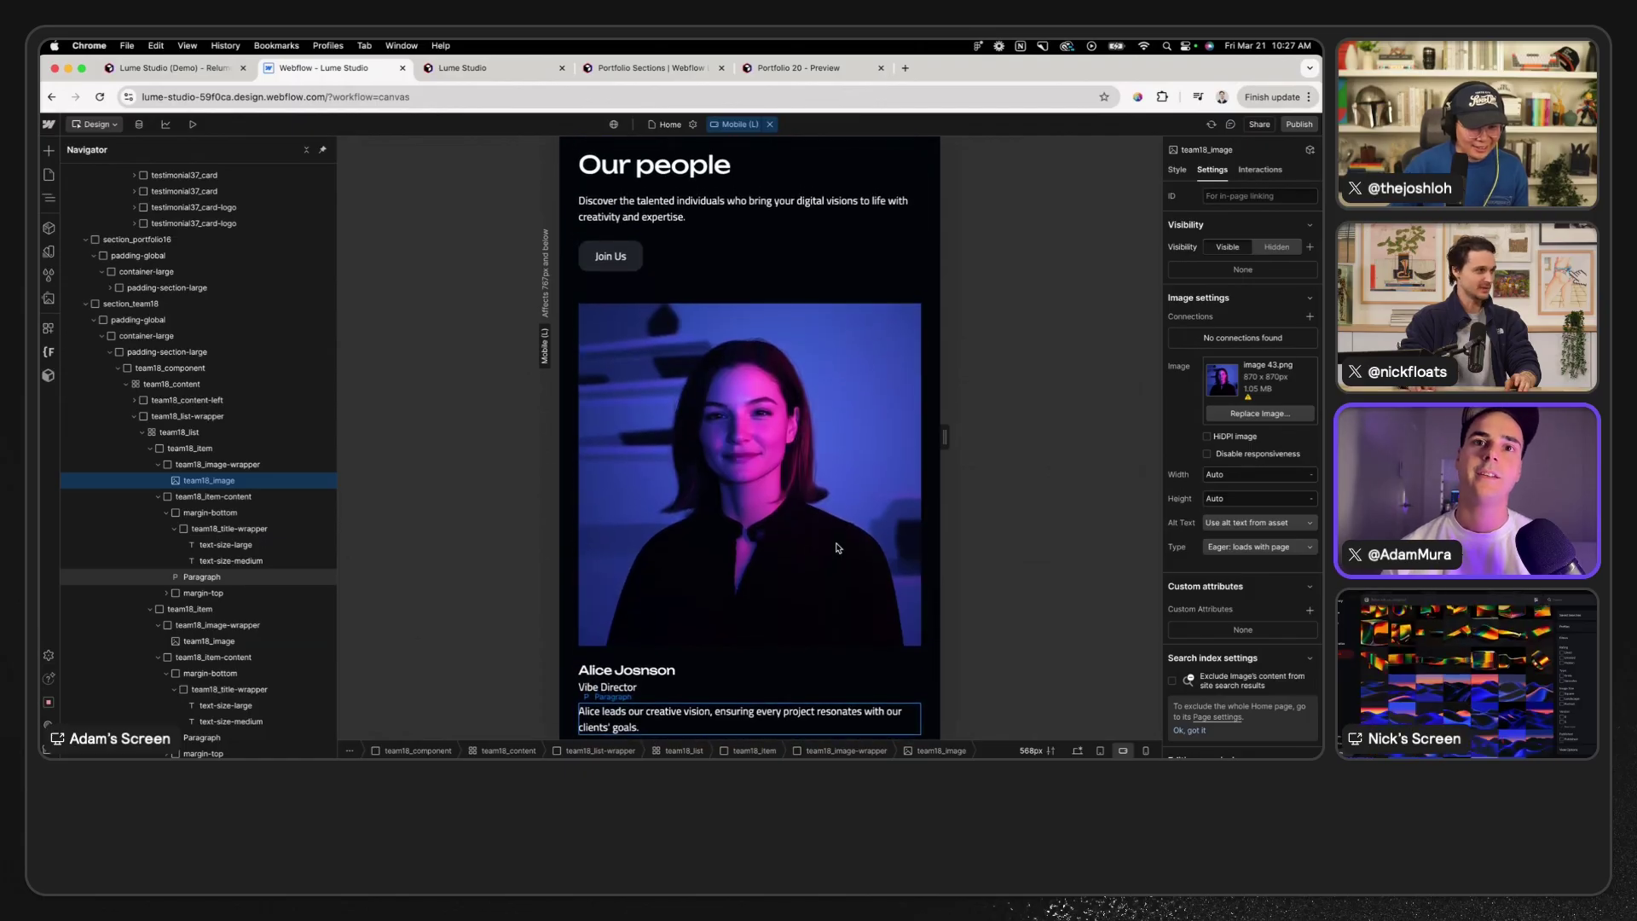
scroll(836, 548, down, 3)
scroll(836, 547, up, 4)
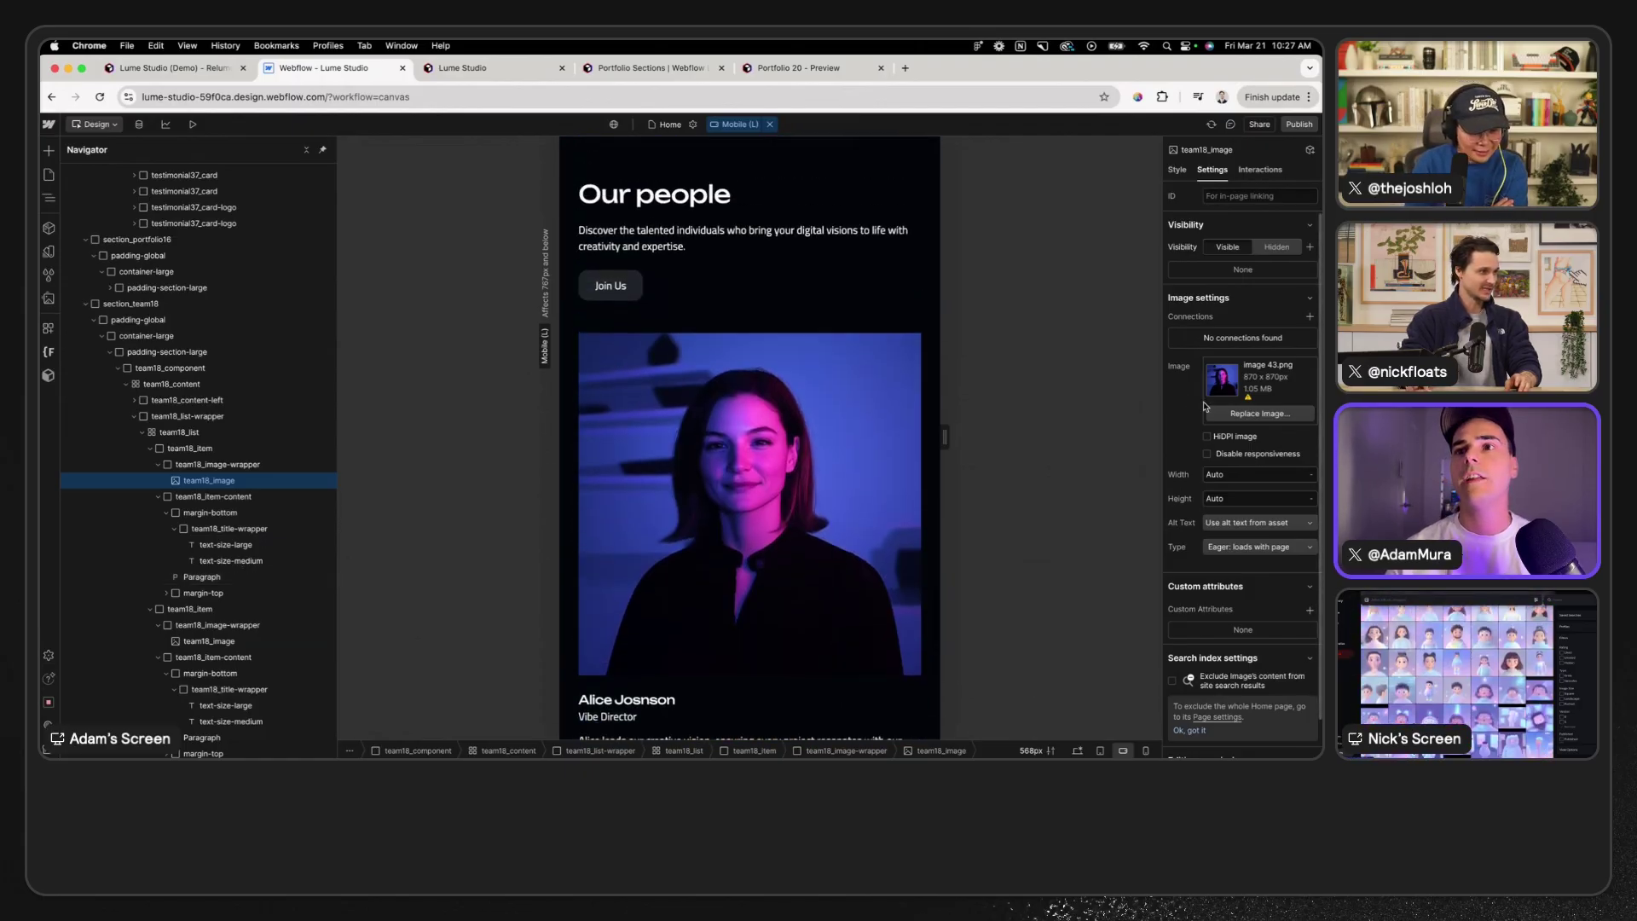
click(1232, 413)
click(196, 250)
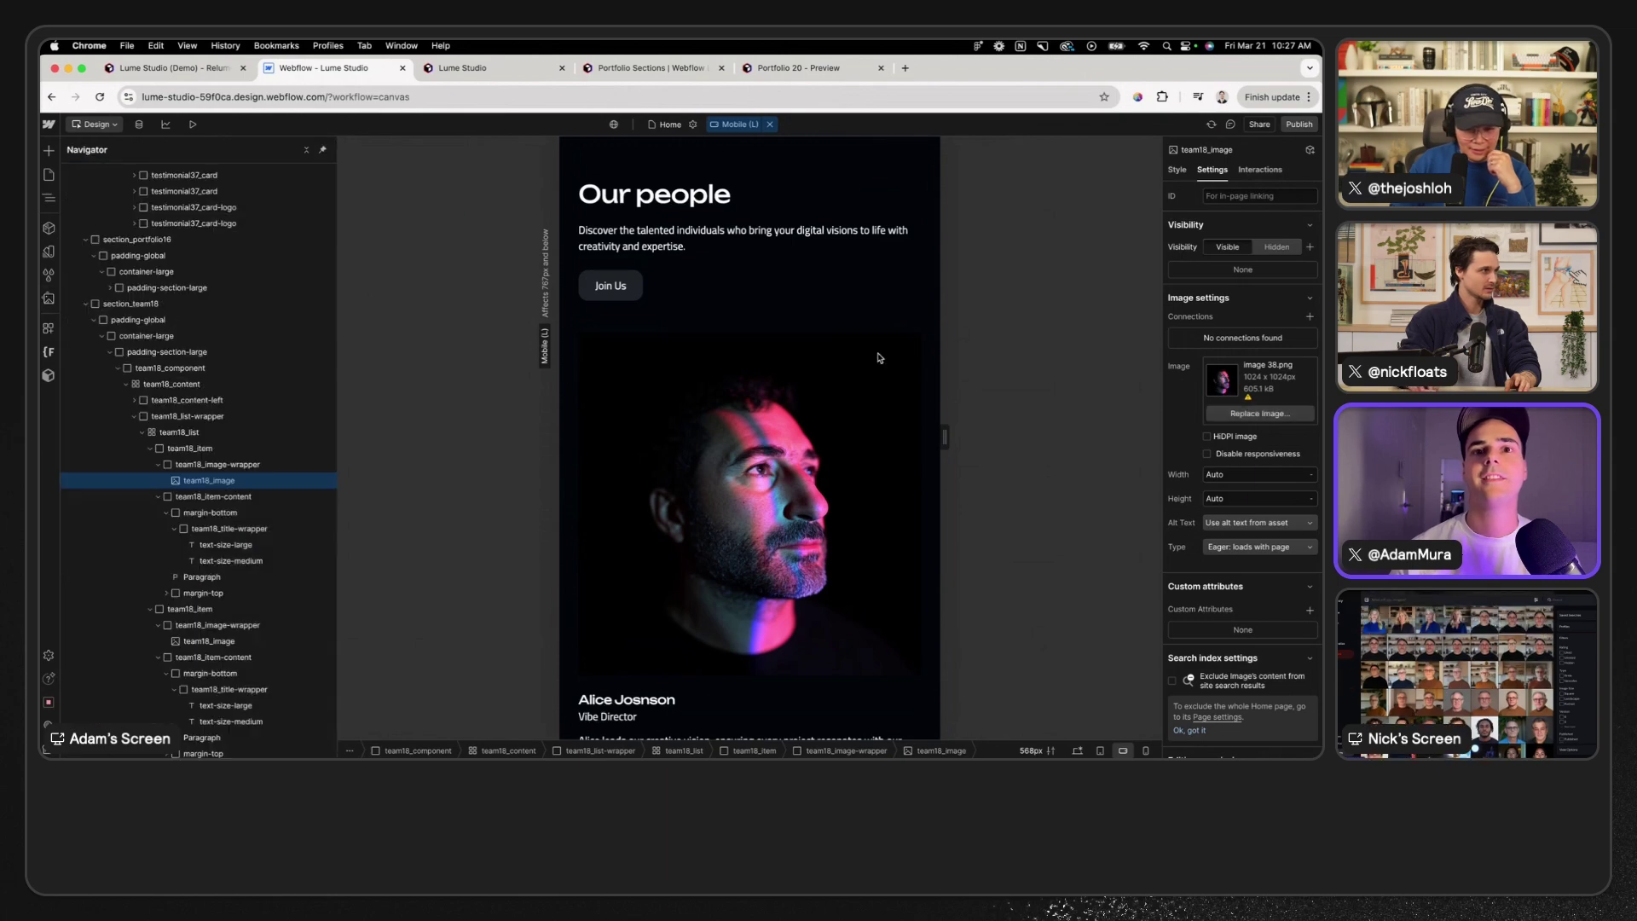
- Replace the customer image in the Creative Solutions marketing director's testimonial with relume-76280.png
scroll(877, 355, up, 5)
scroll(879, 357, up, 3)
scroll(879, 358, down, 8)
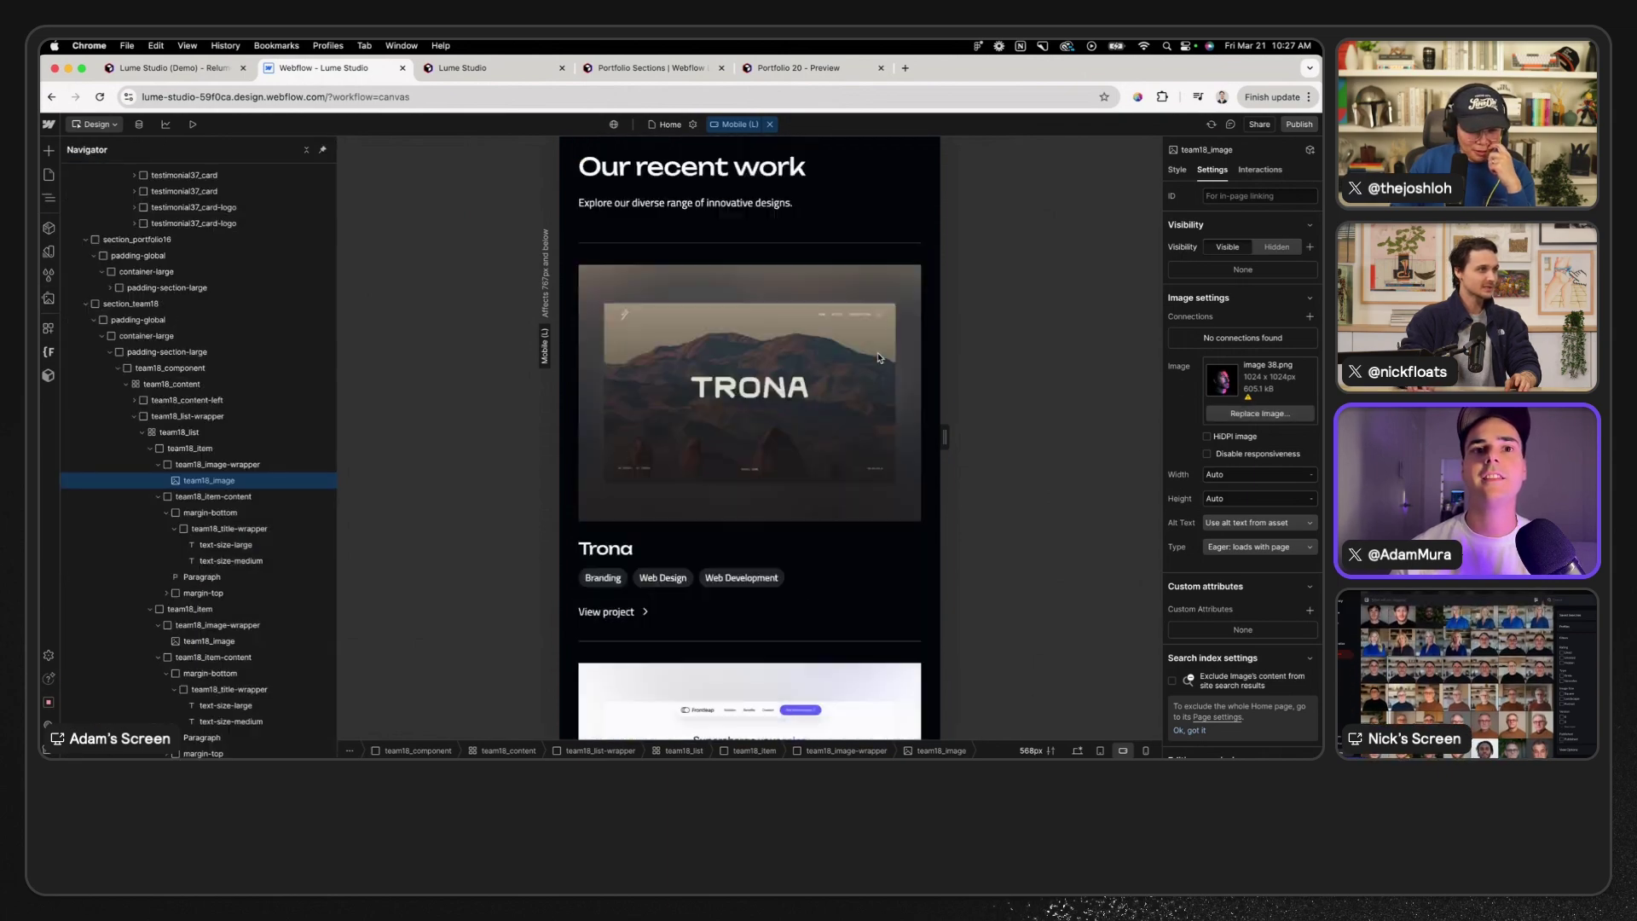
scroll(879, 357, up, 10)
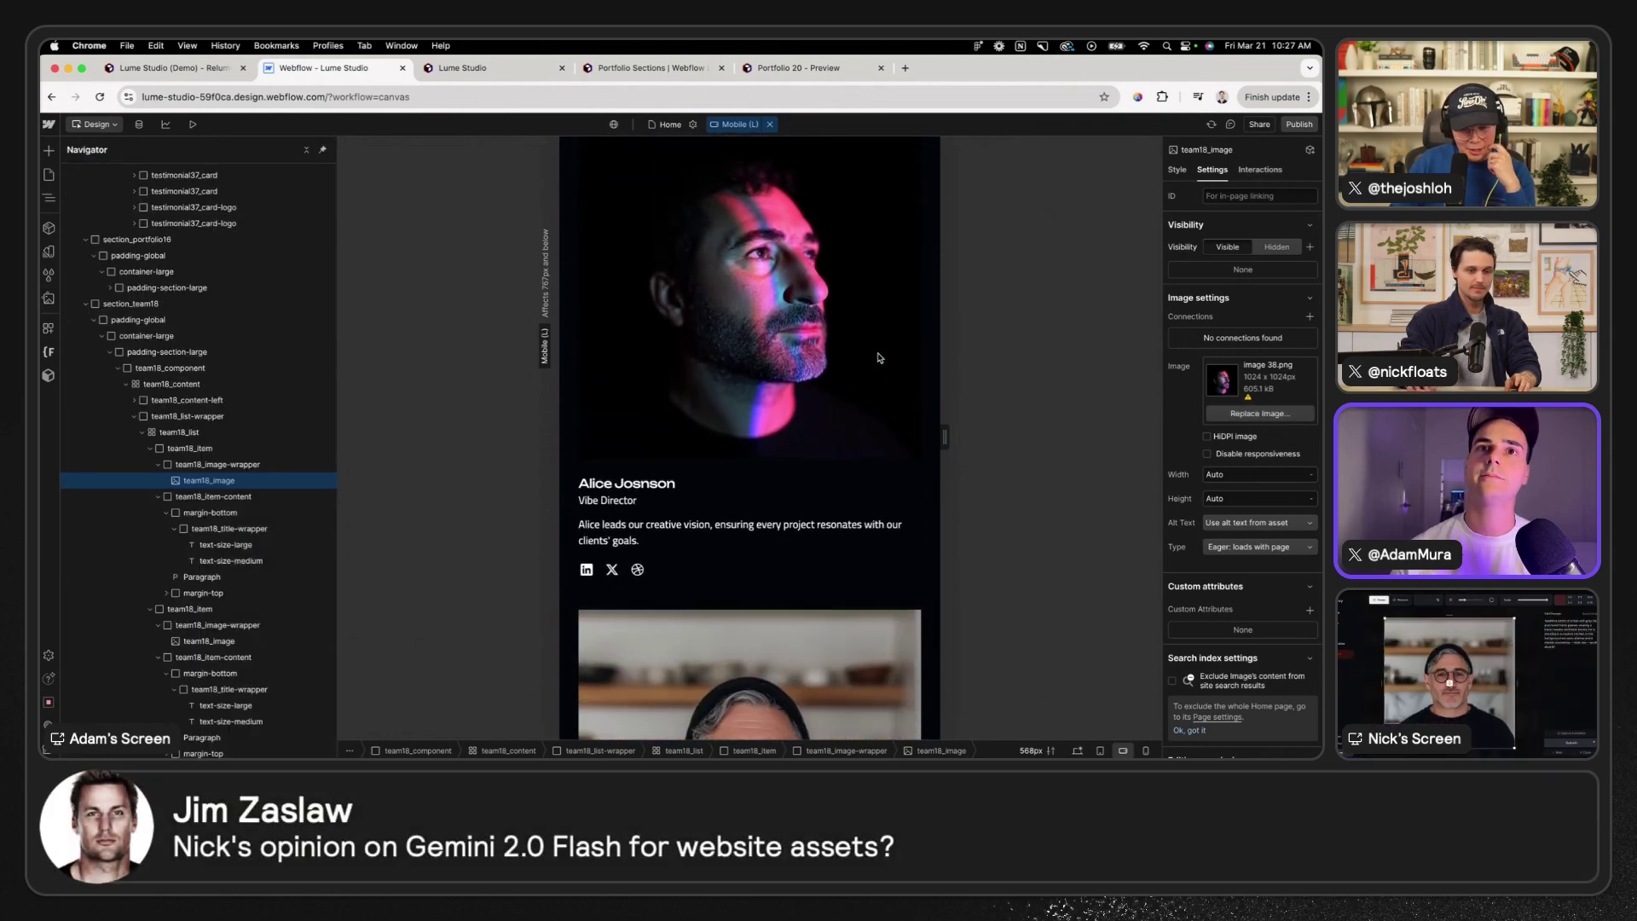
scroll(879, 357, up, 3)
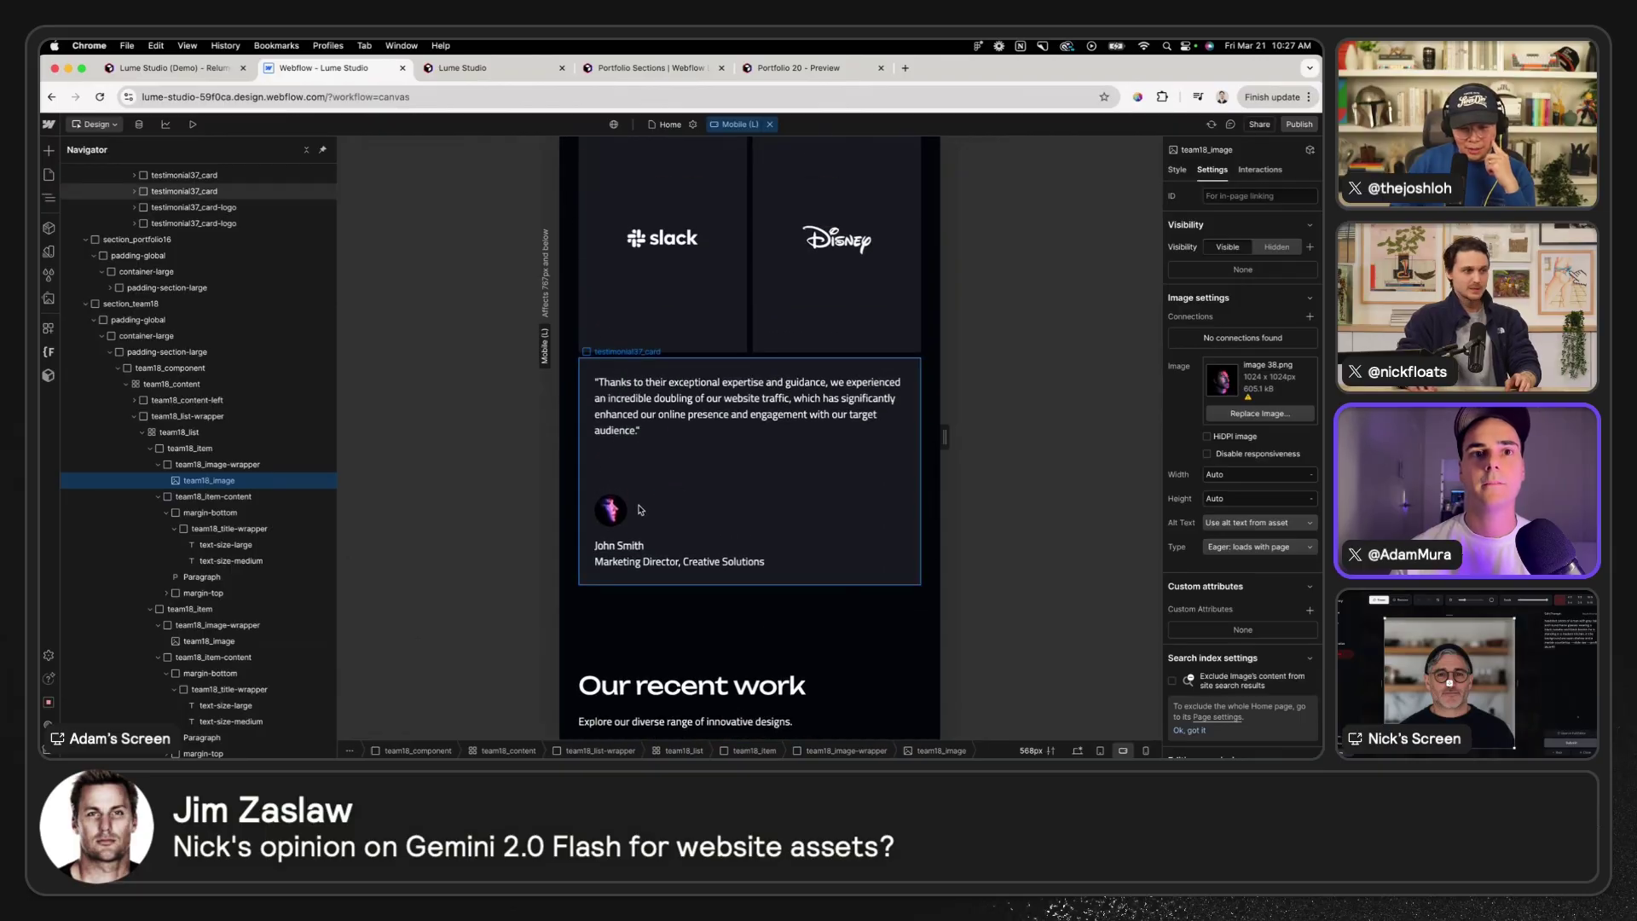
click(610, 510)
click(1304, 413)
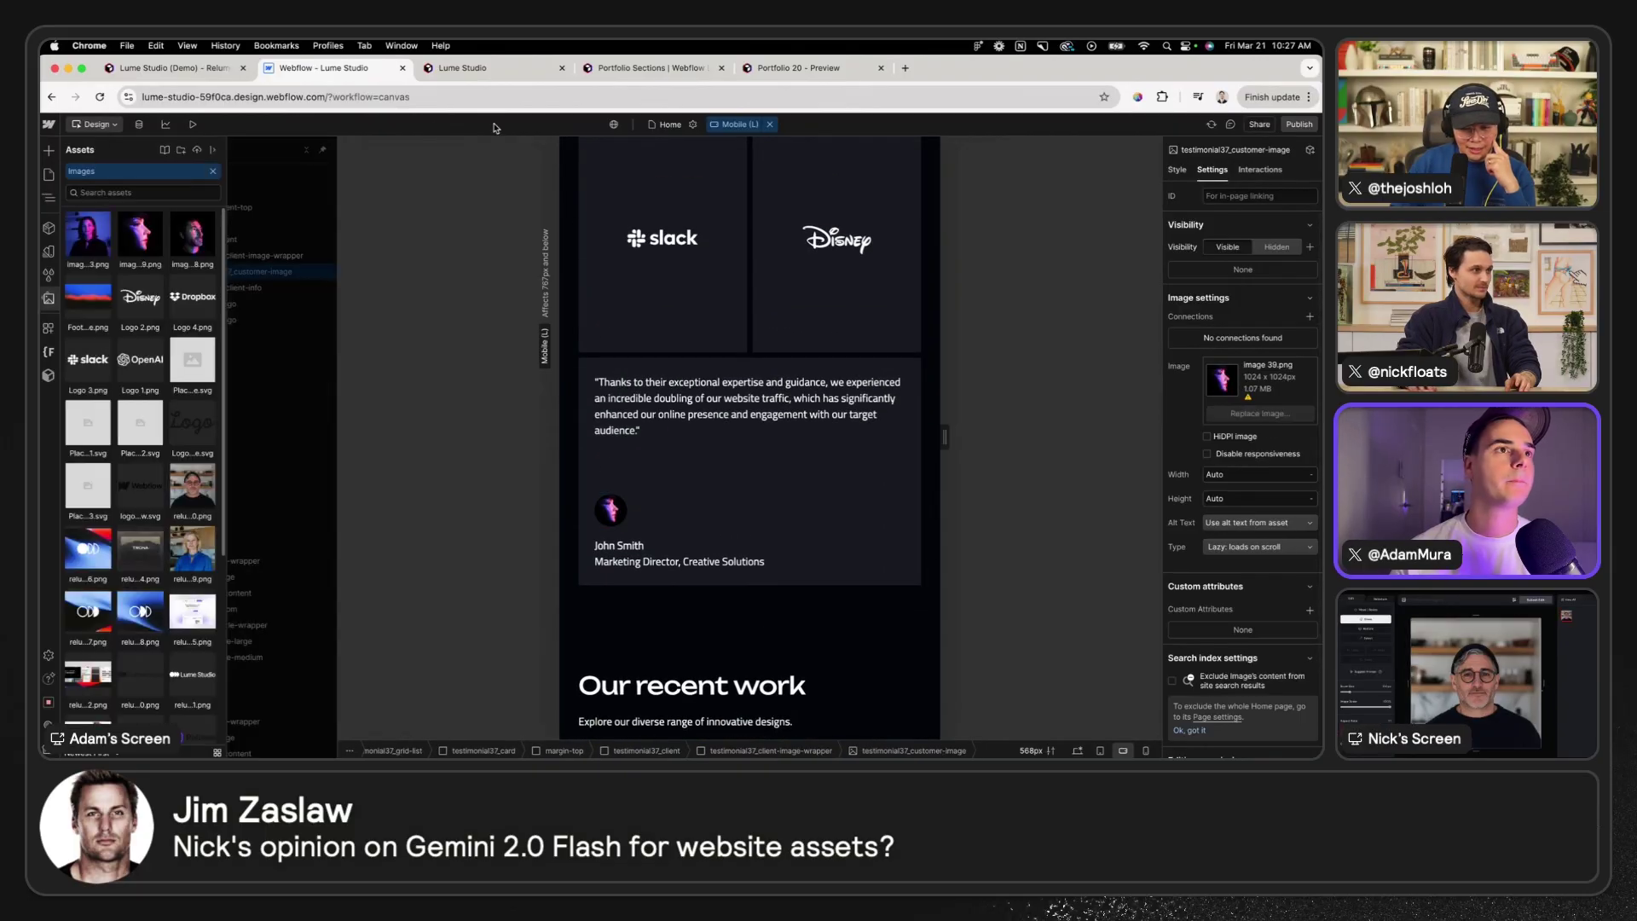
click(191, 511)
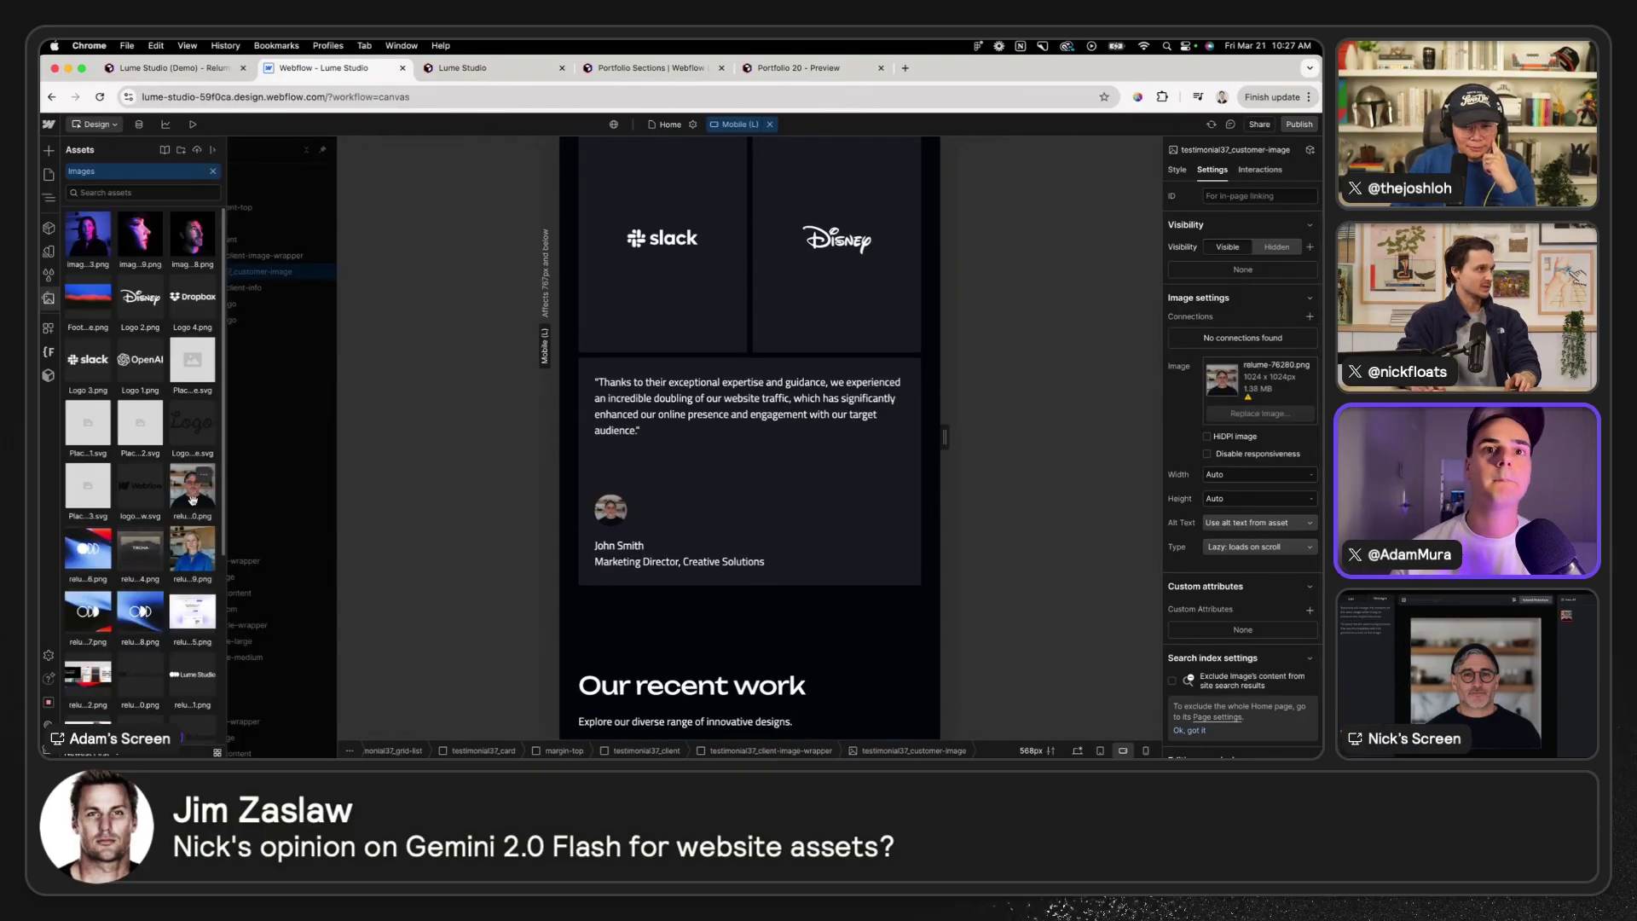
- Replace the customer image in the Tech Innovations CEO's testimonial with relume-76279.png
scroll(661, 404, up, 4)
scroll(661, 404, up, 3)
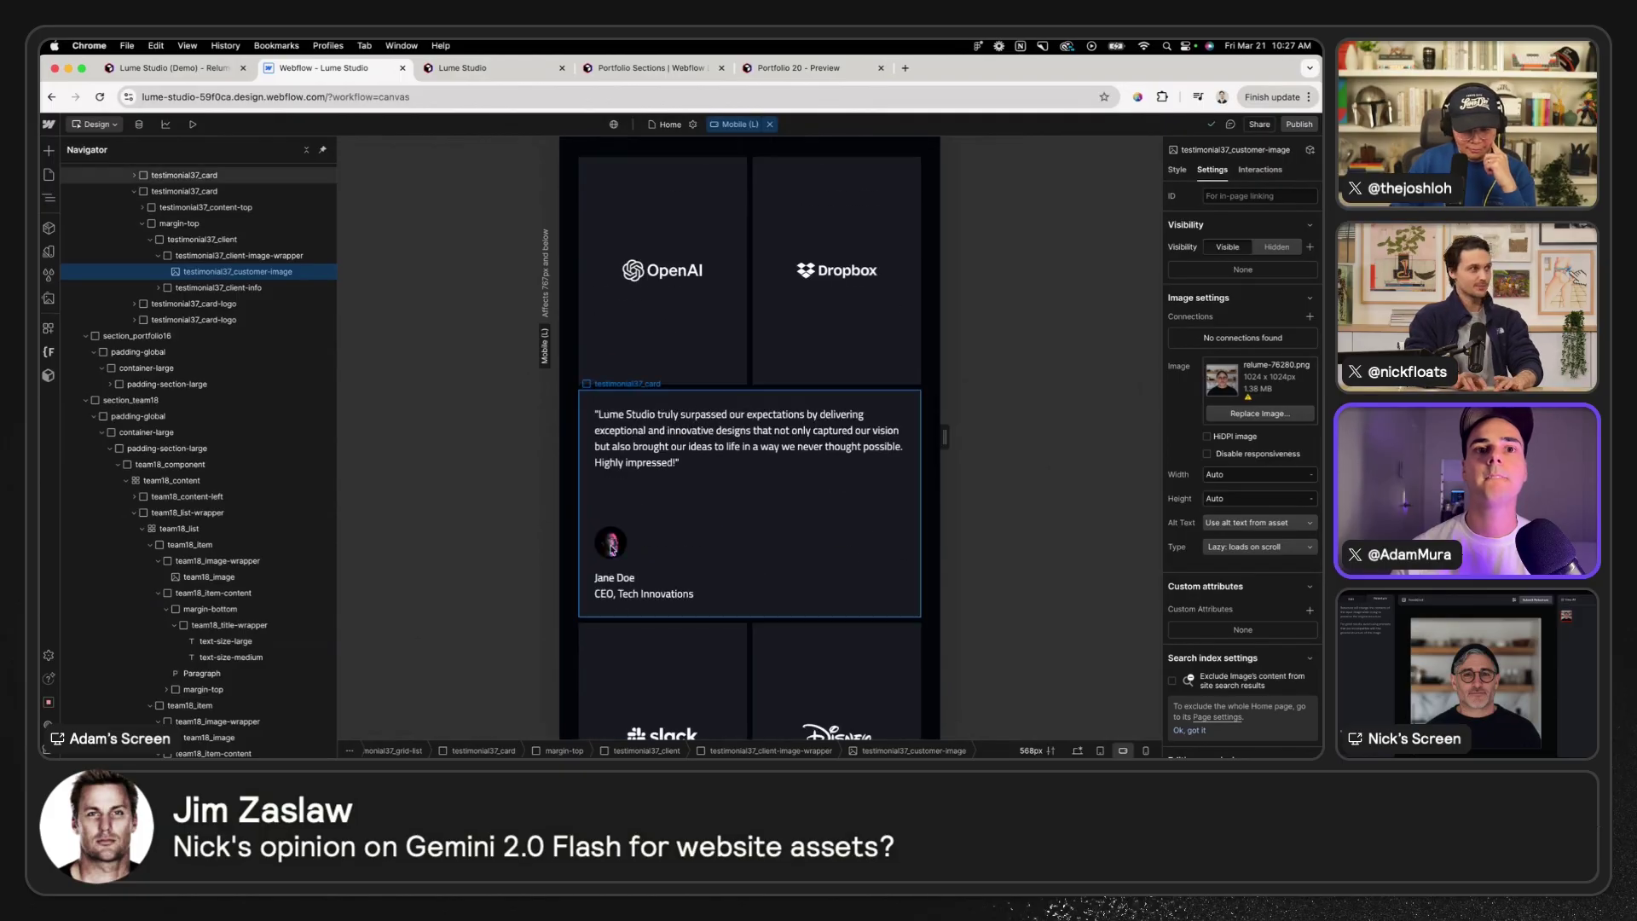
click(1244, 413)
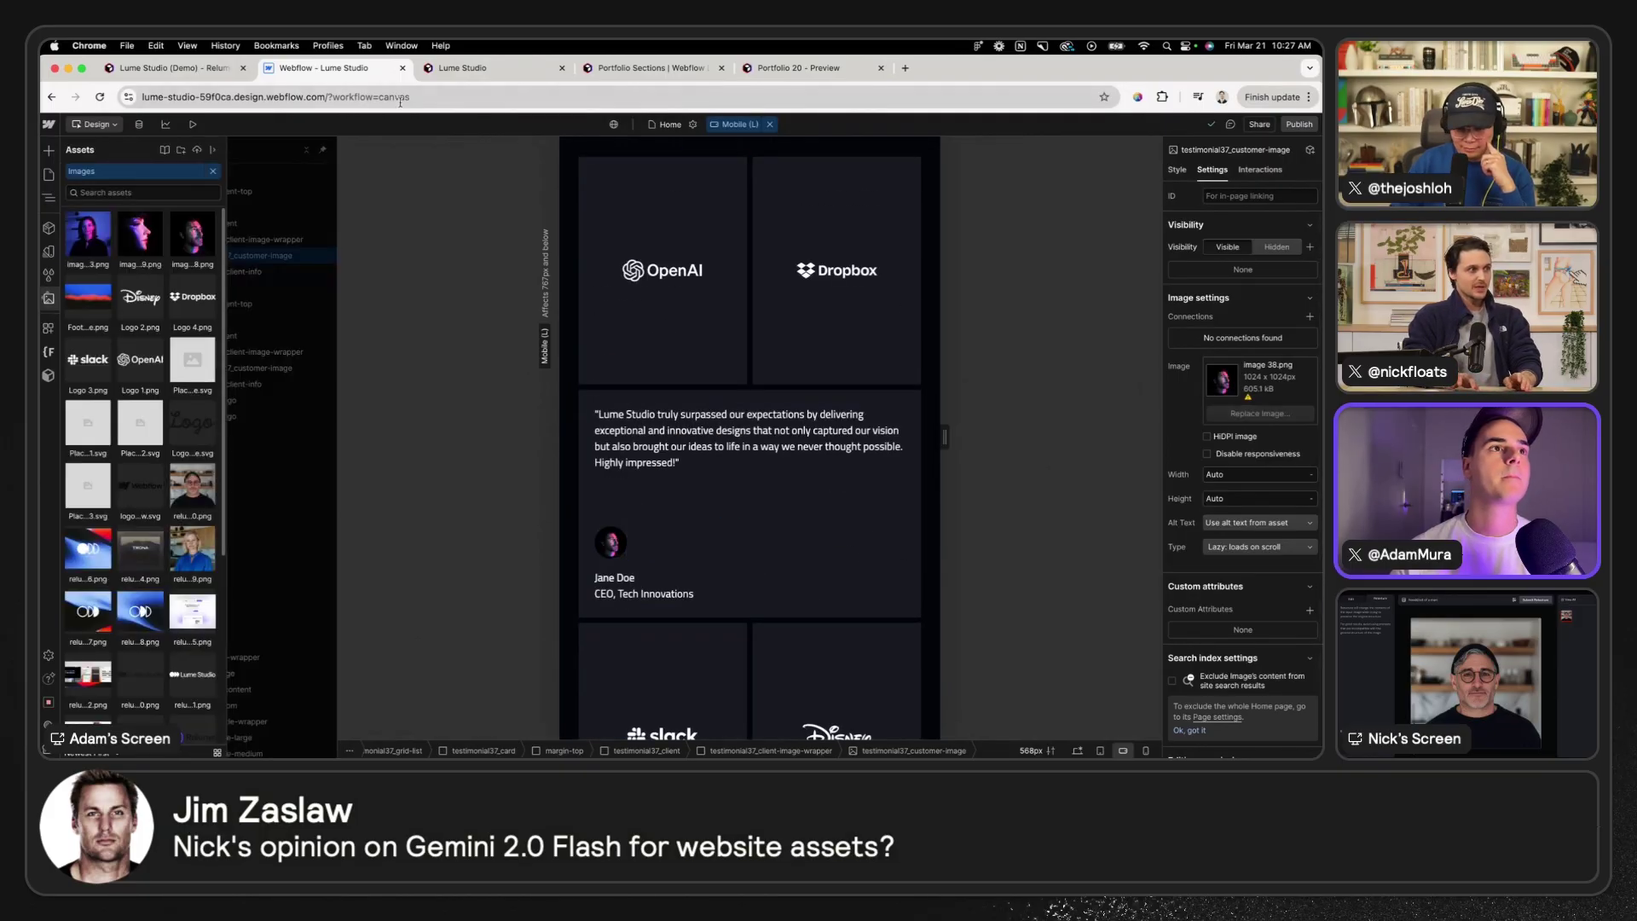
click(193, 550)
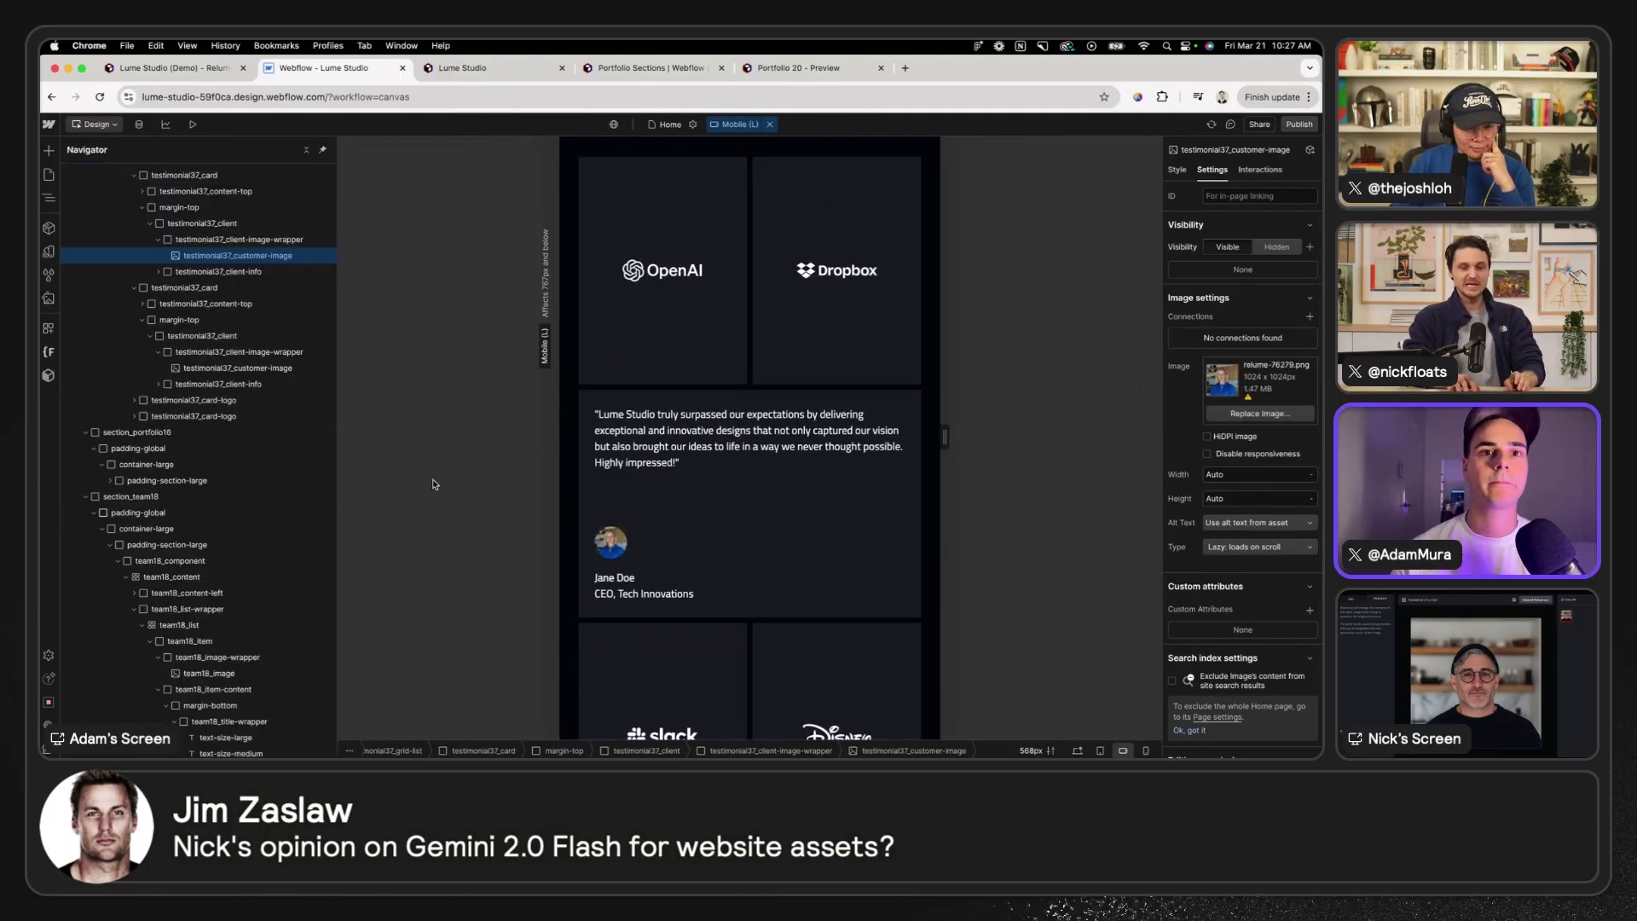
- Replace the customer's name in the Tech Innovations testimonial and start rewriting the job title with "CM"
scroll(619, 442, down, 2)
double_click(605, 426)
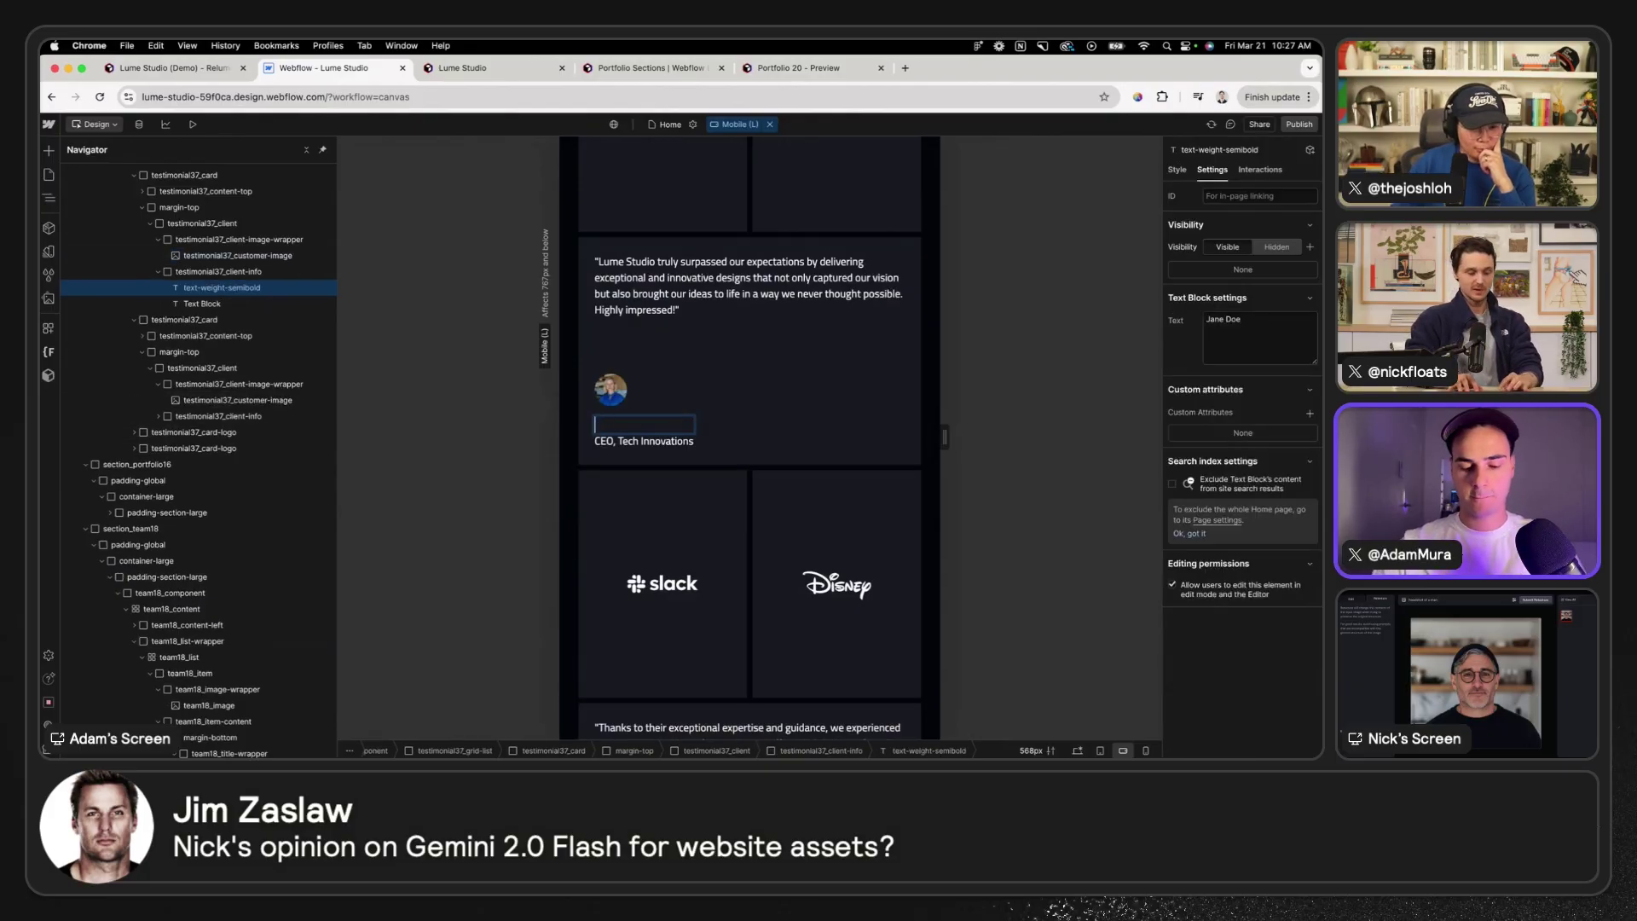
text(Sarah Doe)
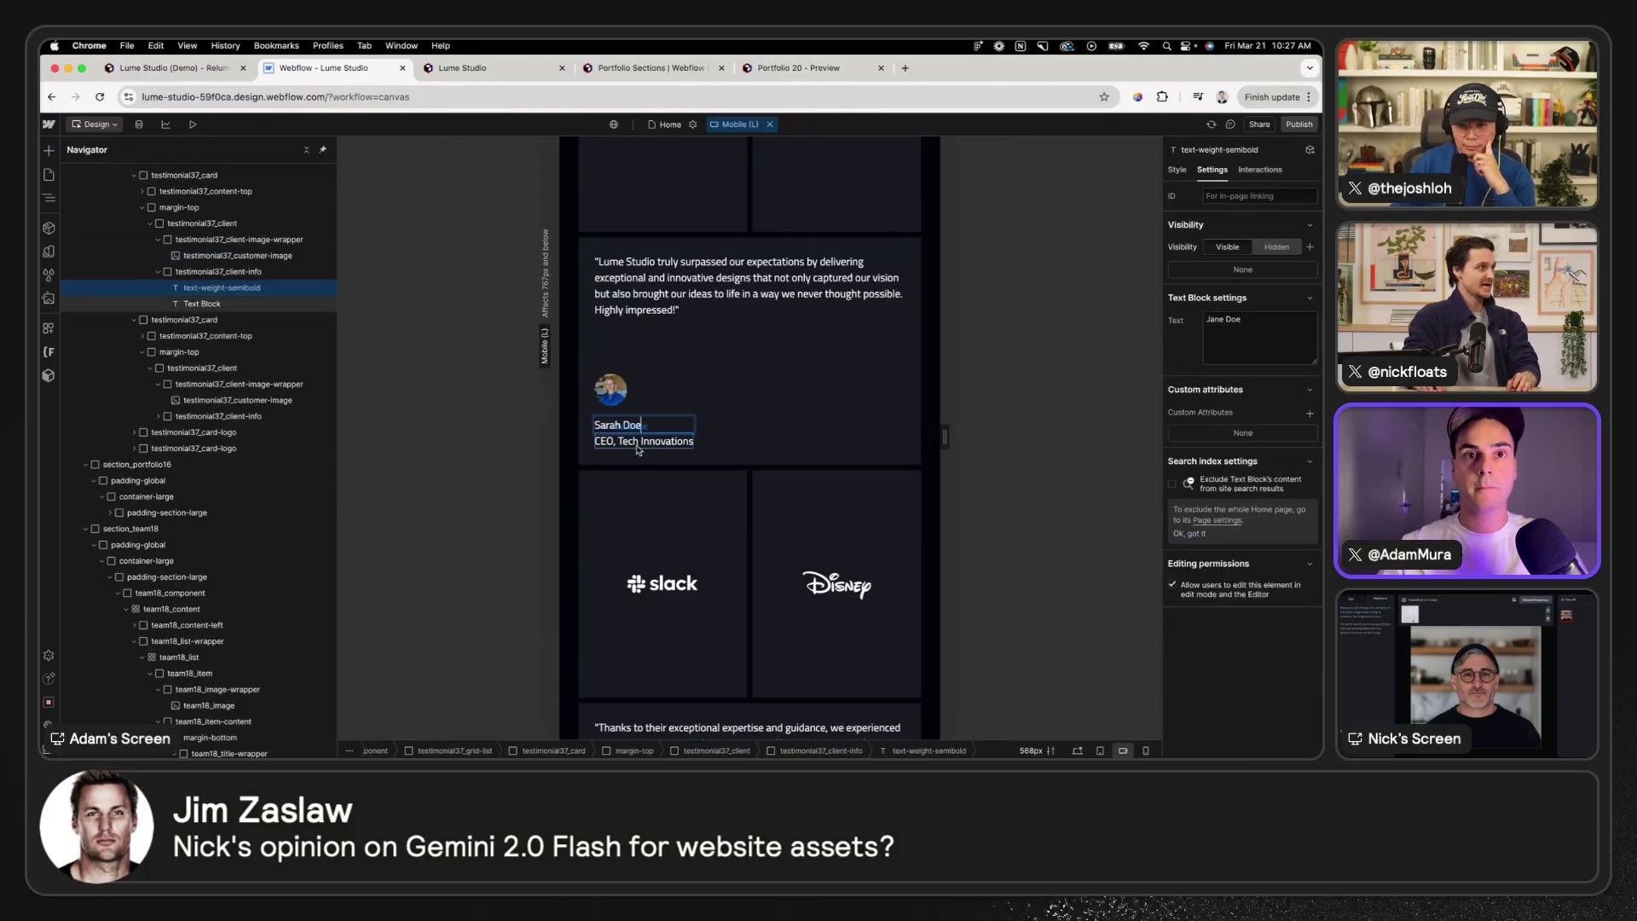
double_click(638, 445)
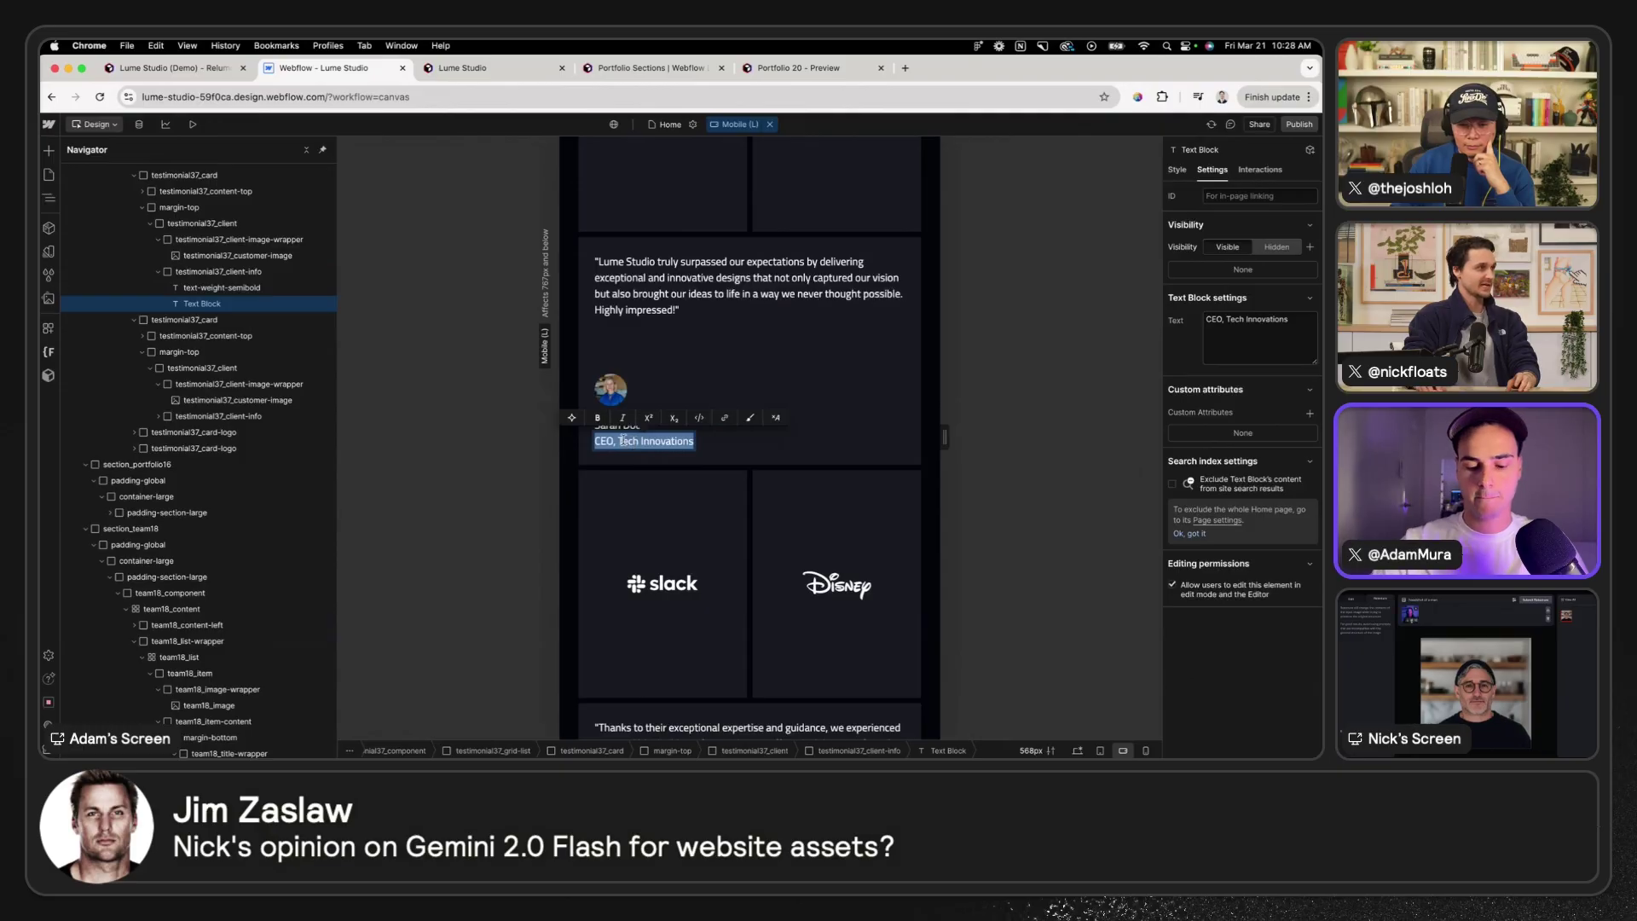
text(CM)
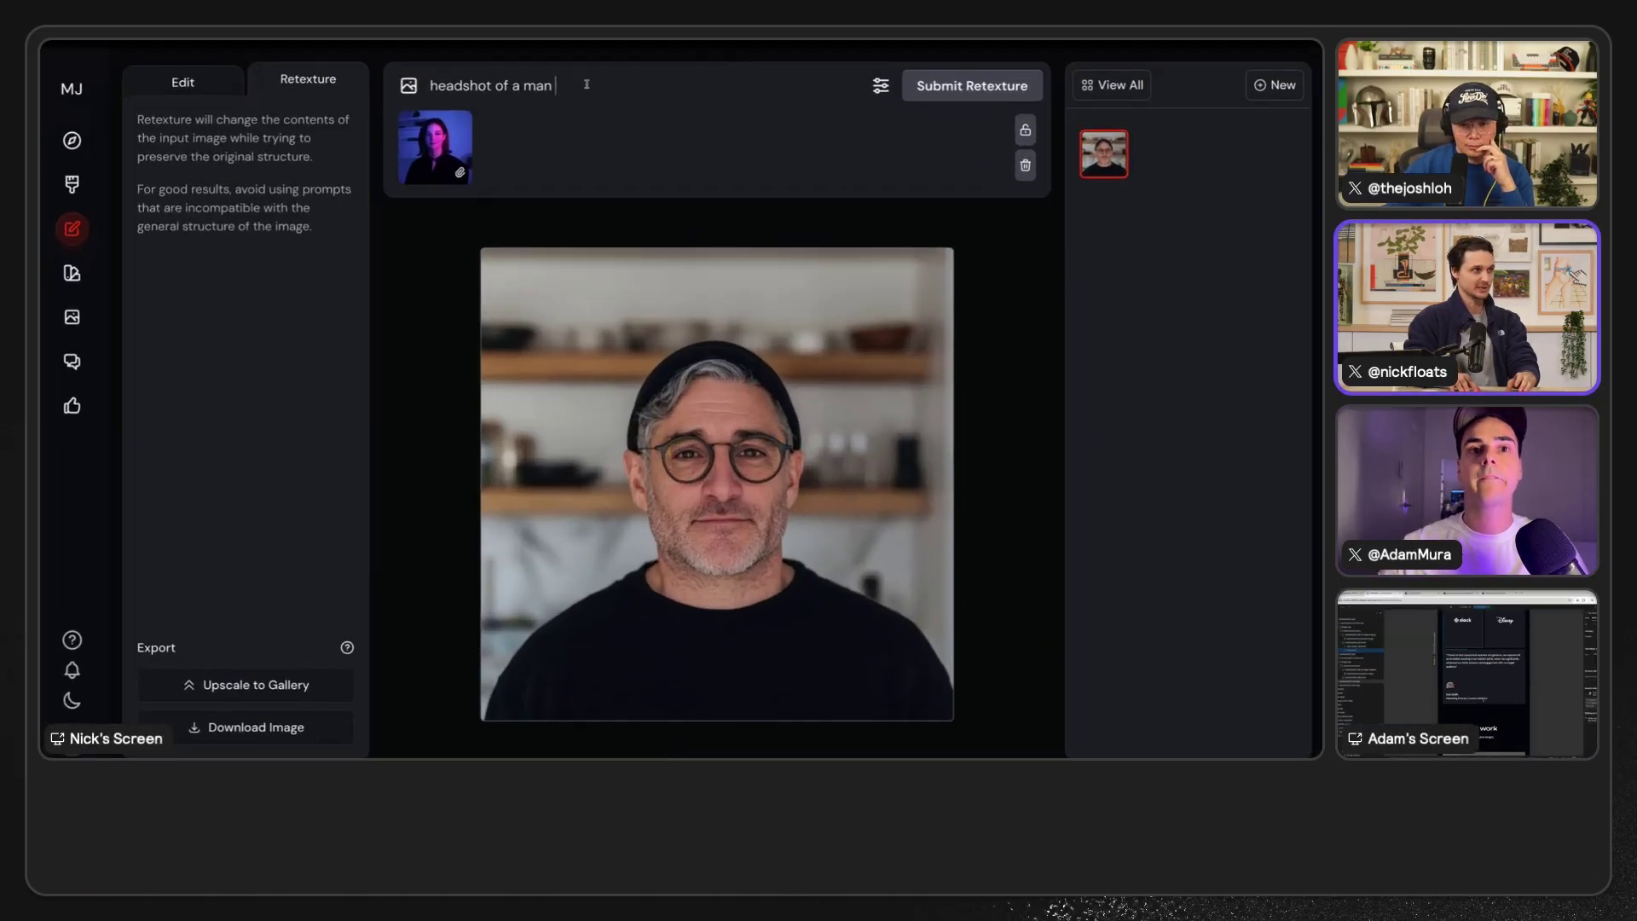
- Submit a Midjourney retexture of the man's portrait with the prompt "headshot of a man --profile"
text(rofile)
key(Return)
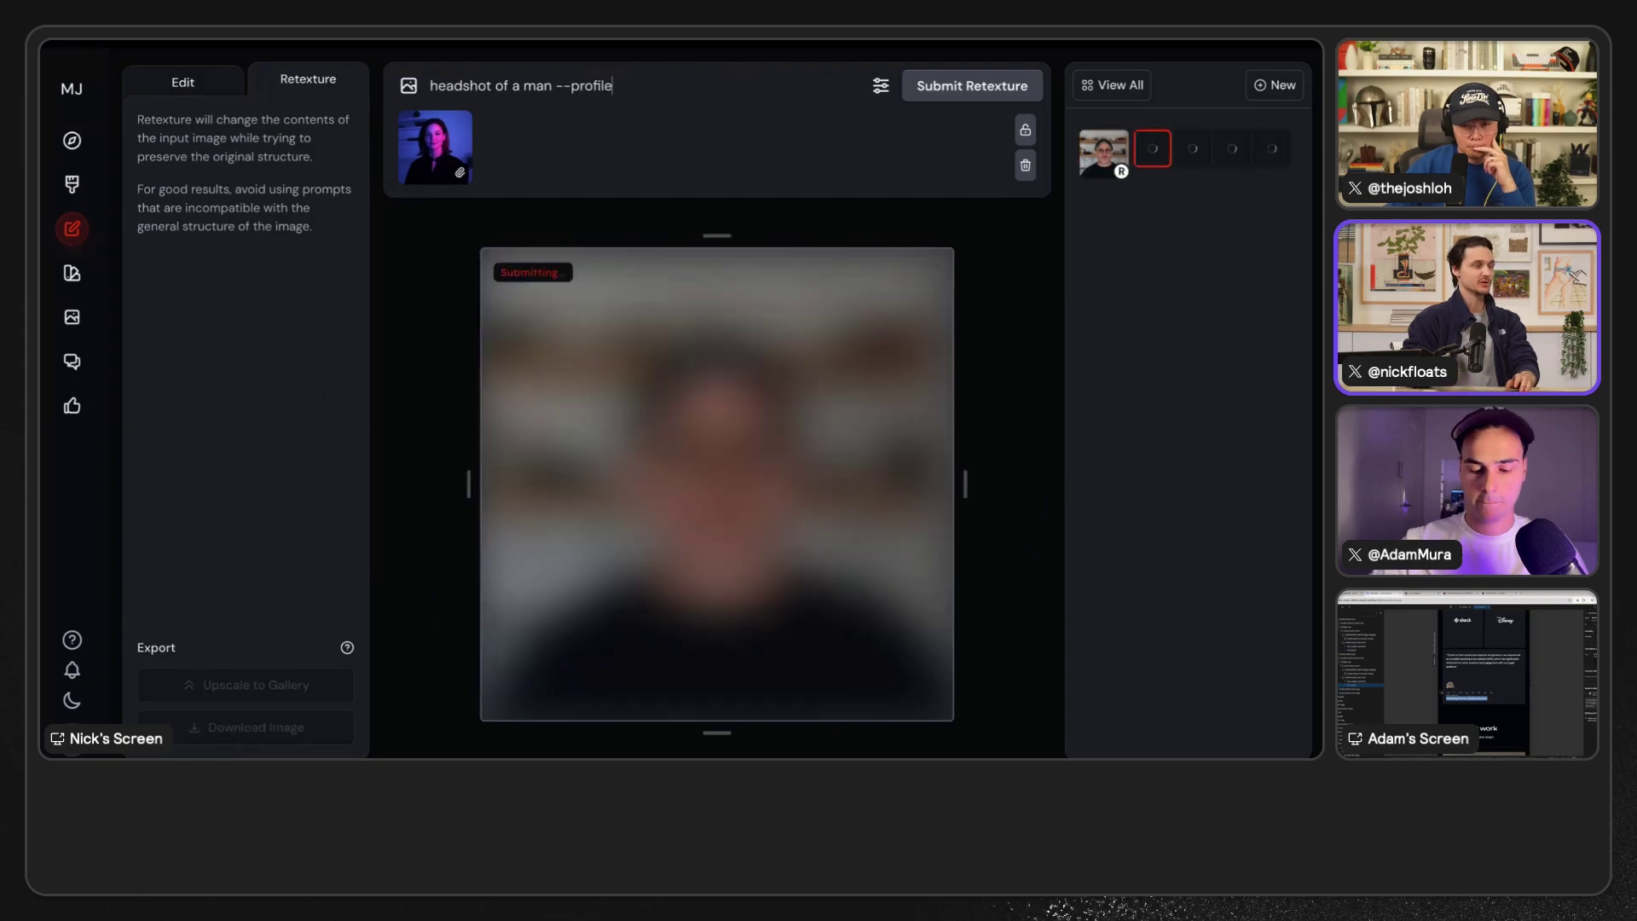
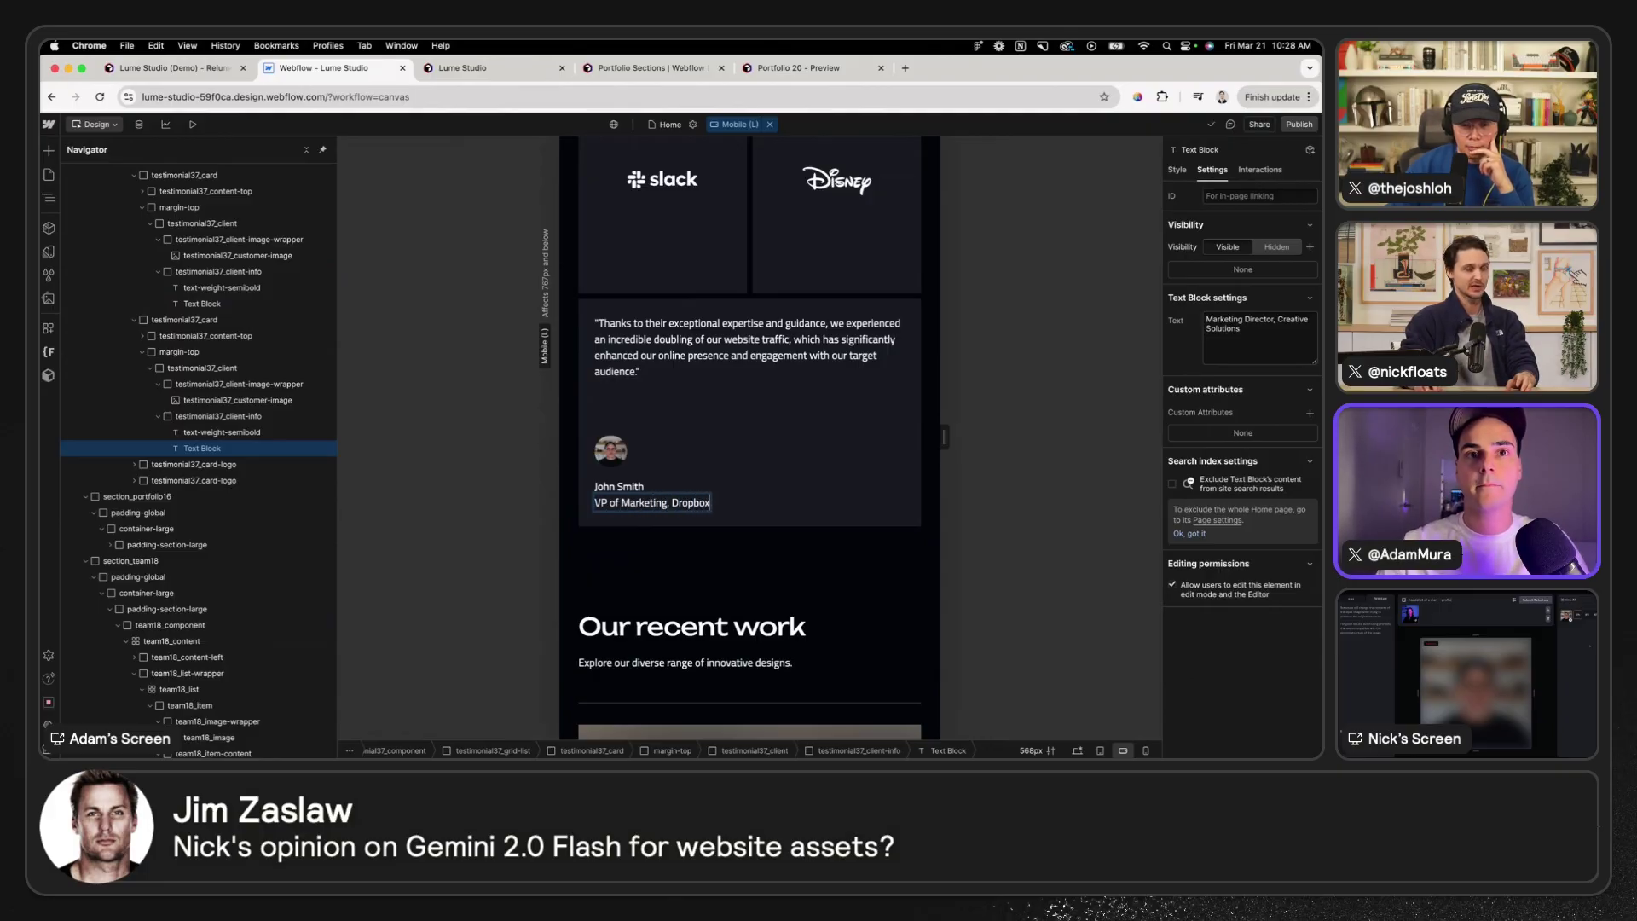
- Finish editing the second testimonial's job title, and replace the second team member's photo with image 38.png in Webflow
click(906, 480)
scroll(904, 482, down, 6)
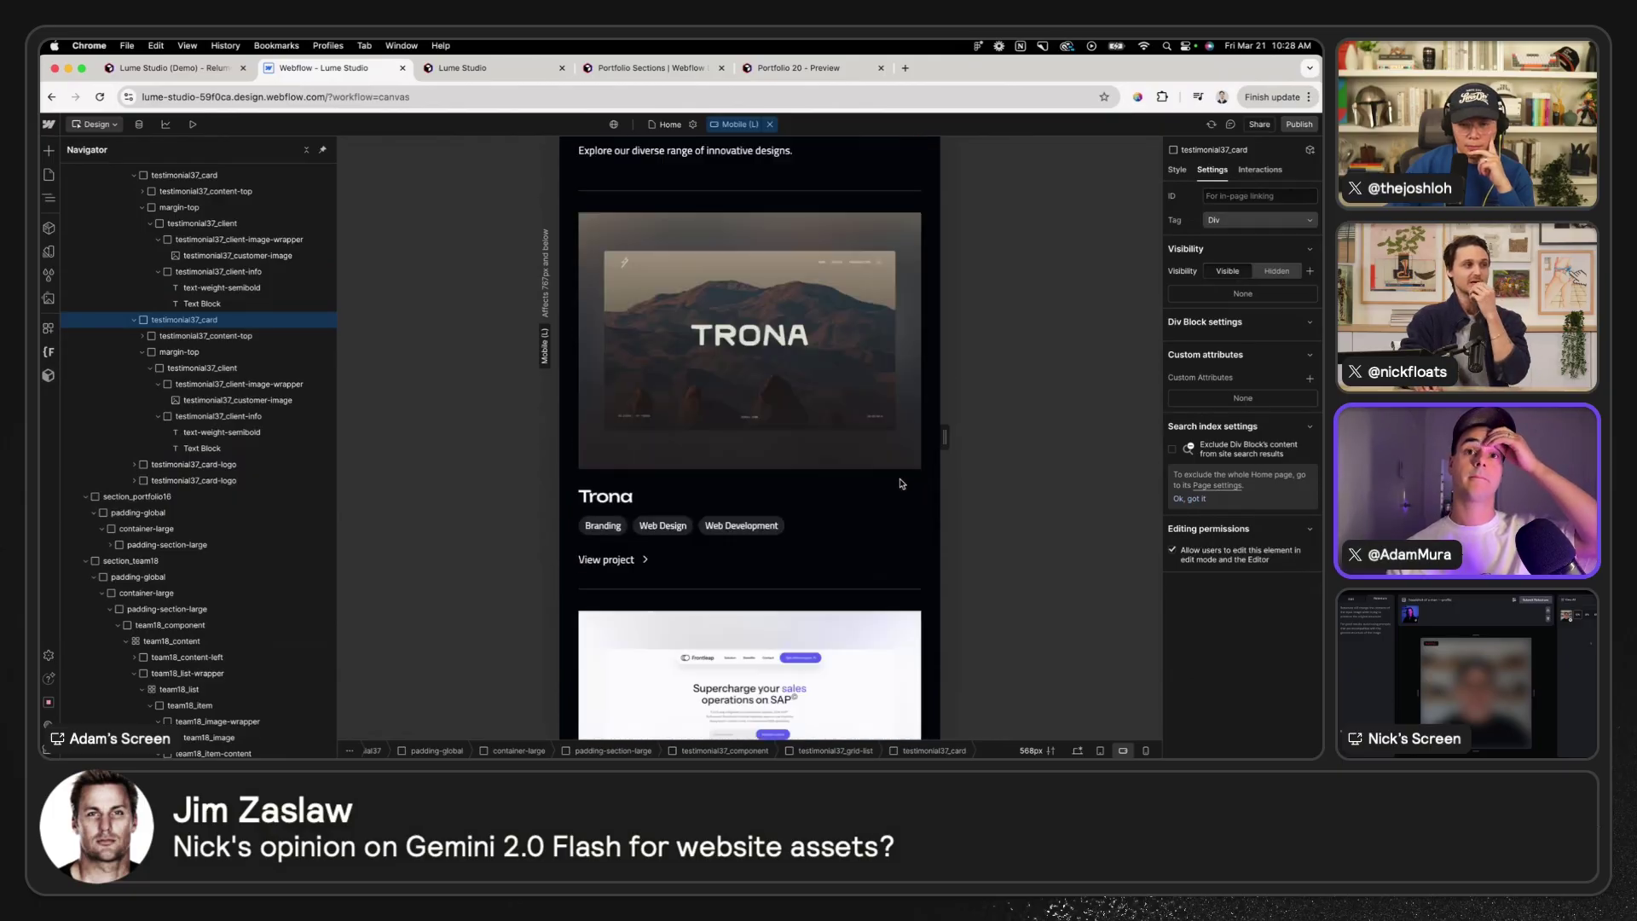
scroll(900, 481, down, 10)
click(839, 496)
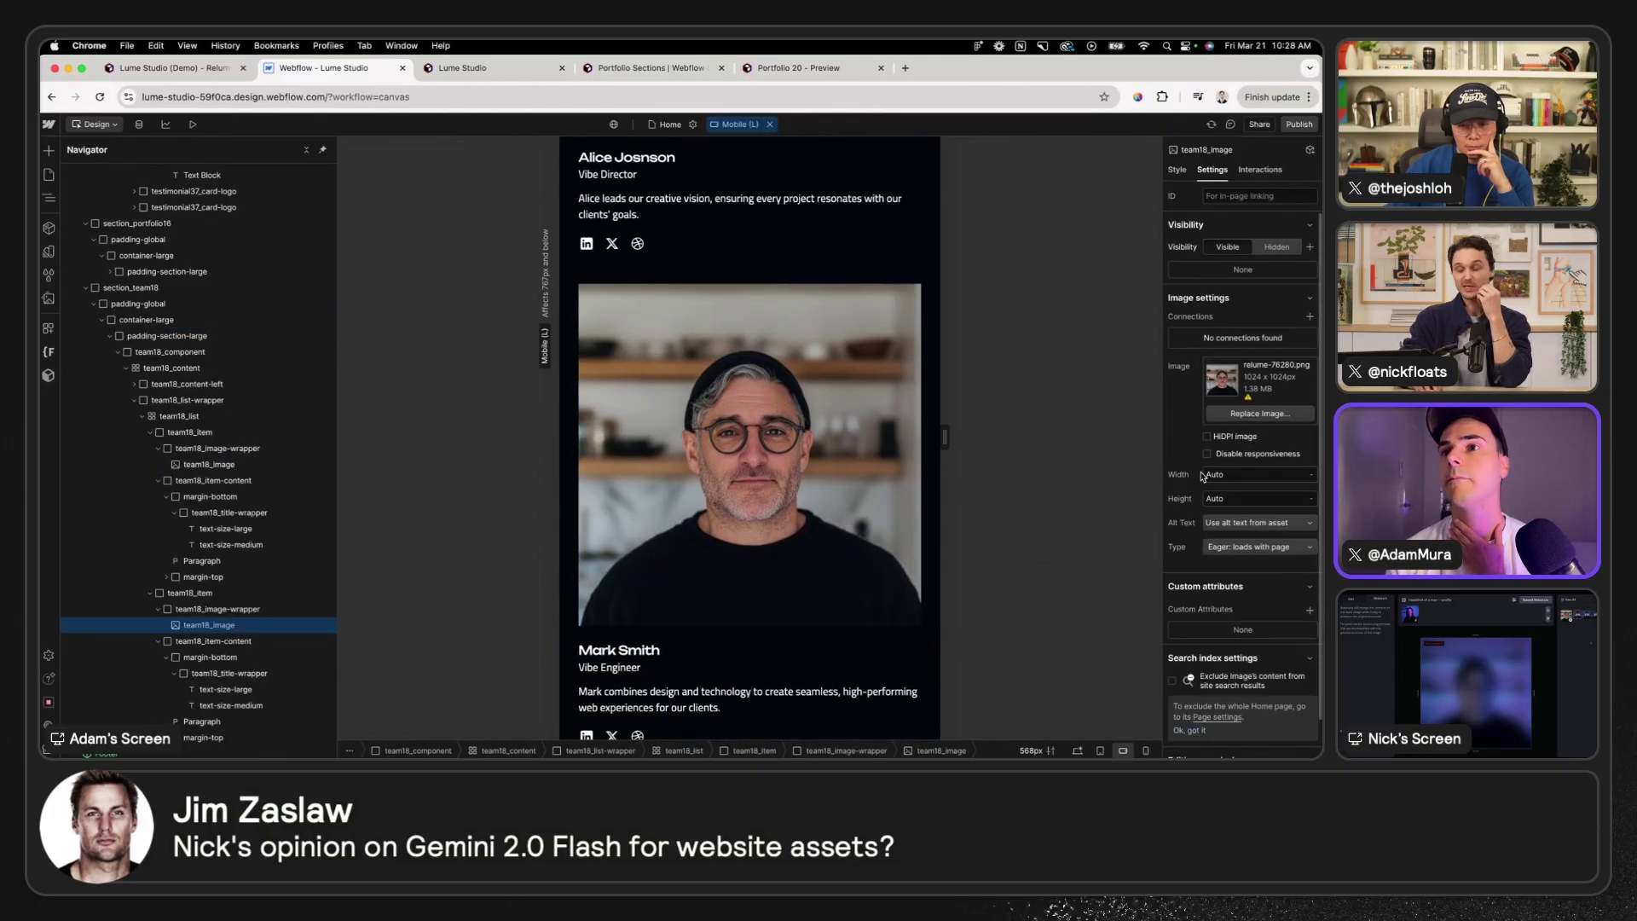
click(1231, 412)
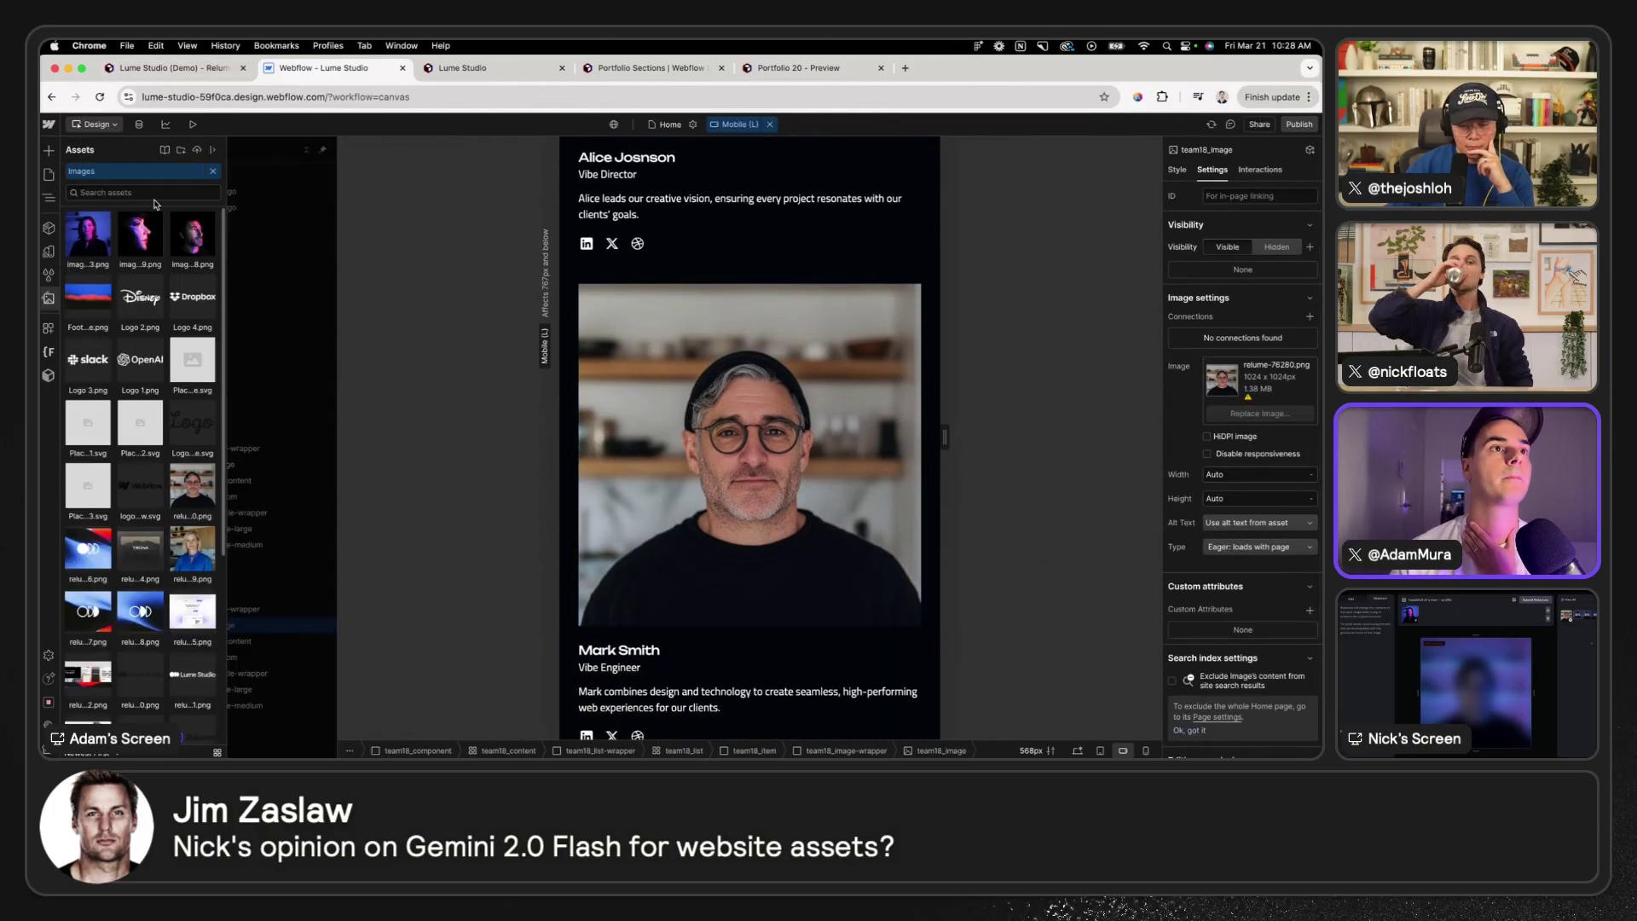
click(189, 235)
scroll(795, 346, up, 5)
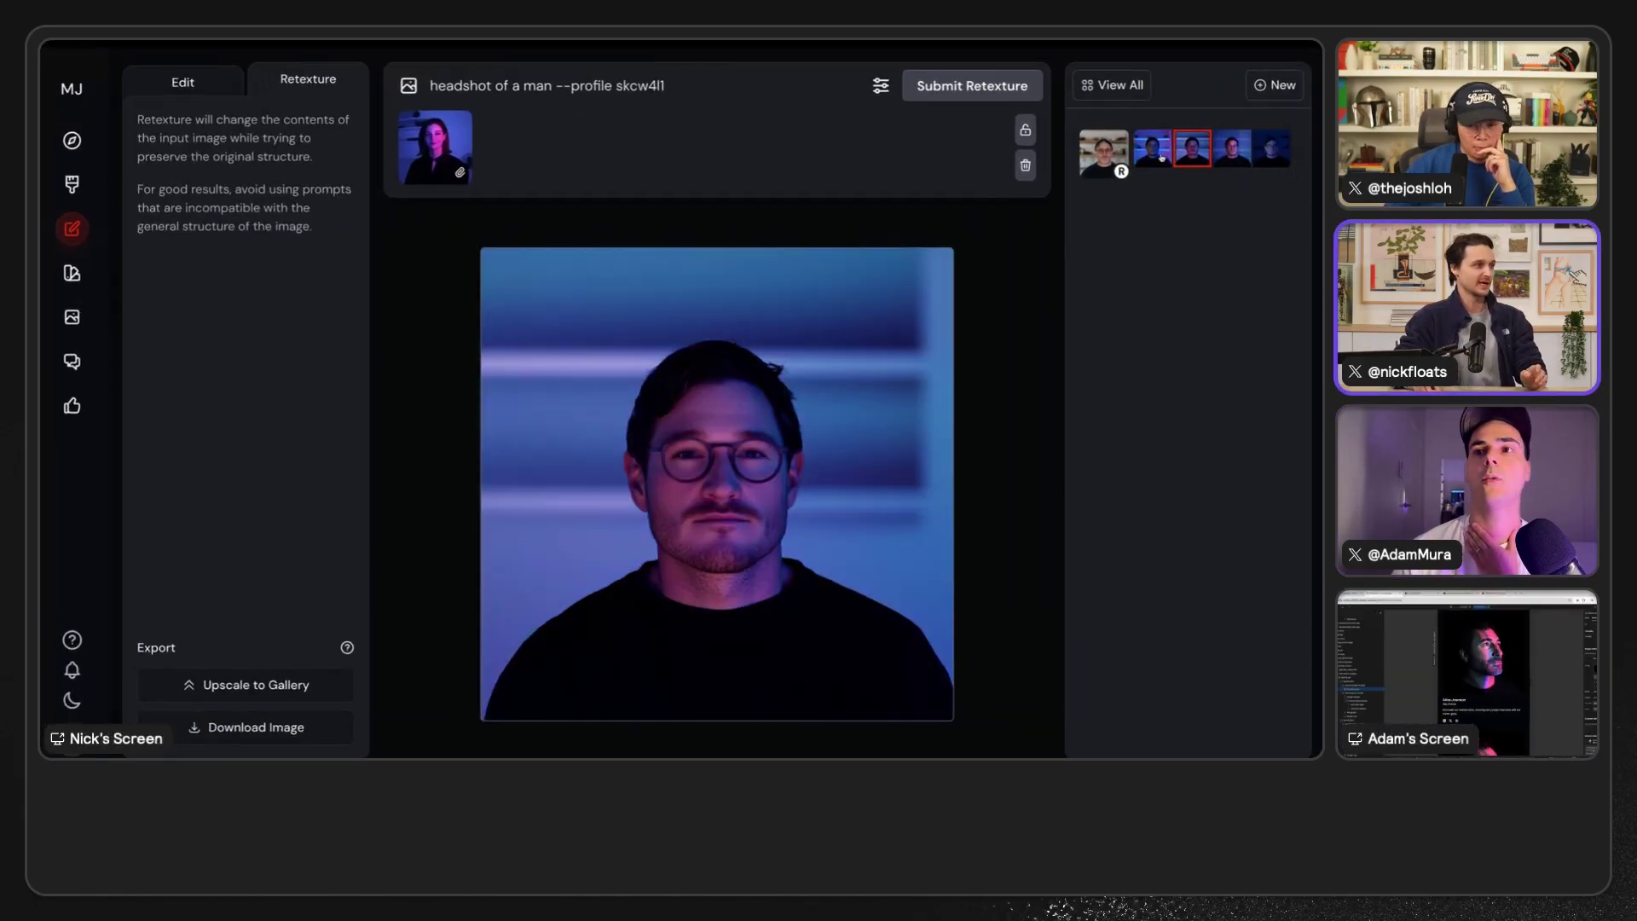
- Select the first retextured headshot variation in Midjourney
click(1161, 158)
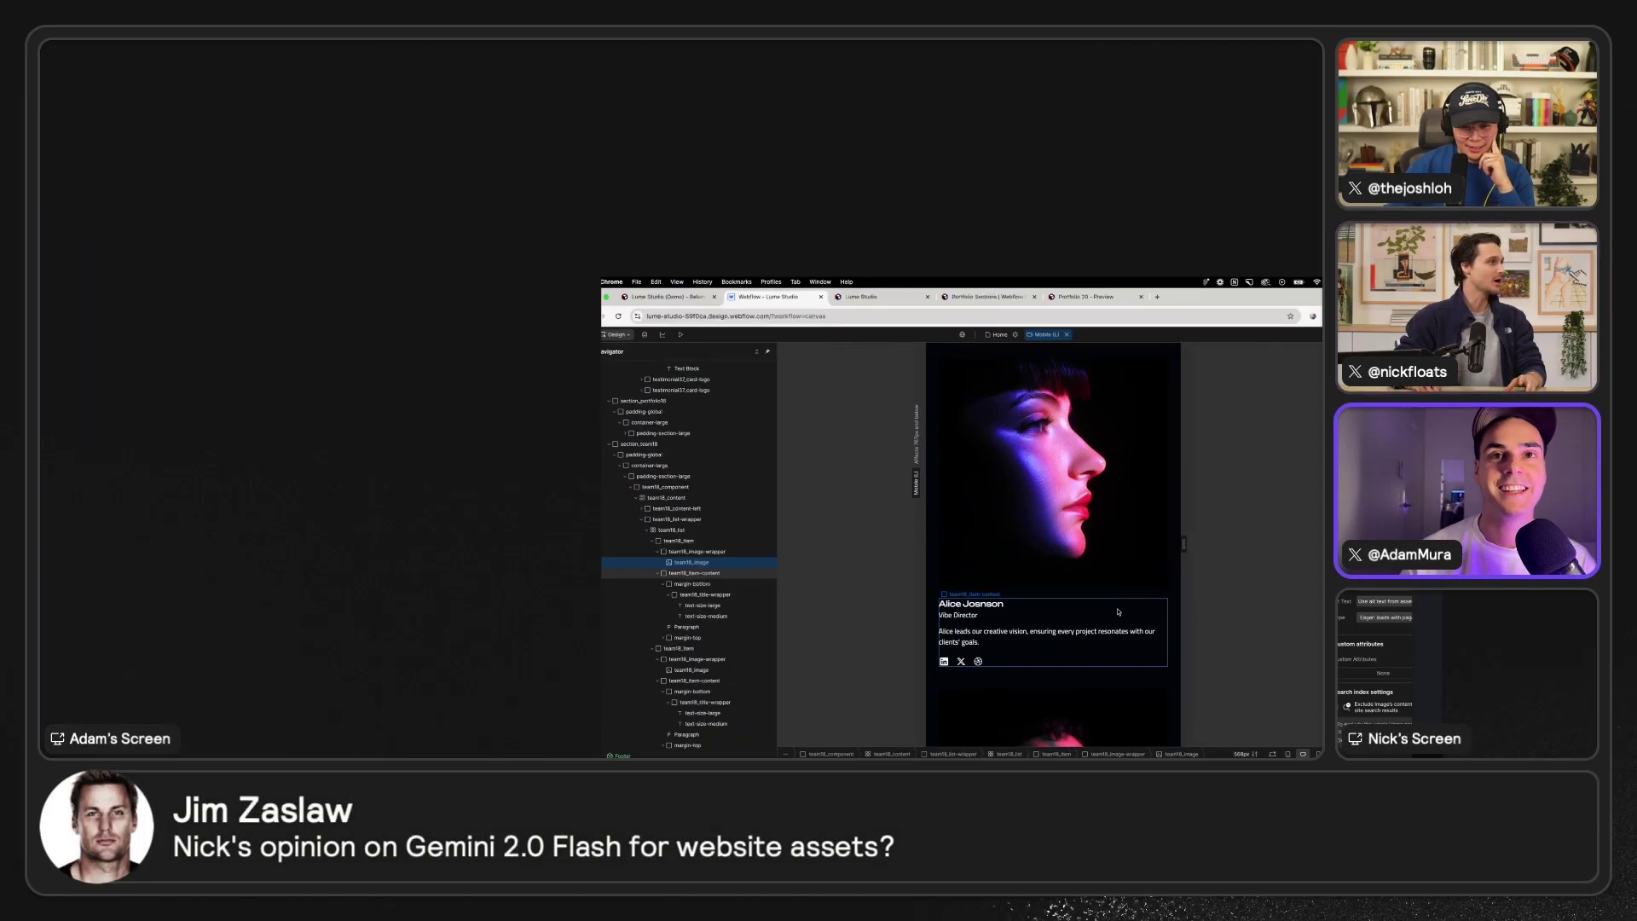
- Review the mobile page in Webflow, then return the canvas to the desktop layout
scroll(847, 538, down, 5)
scroll(847, 538, up, 15)
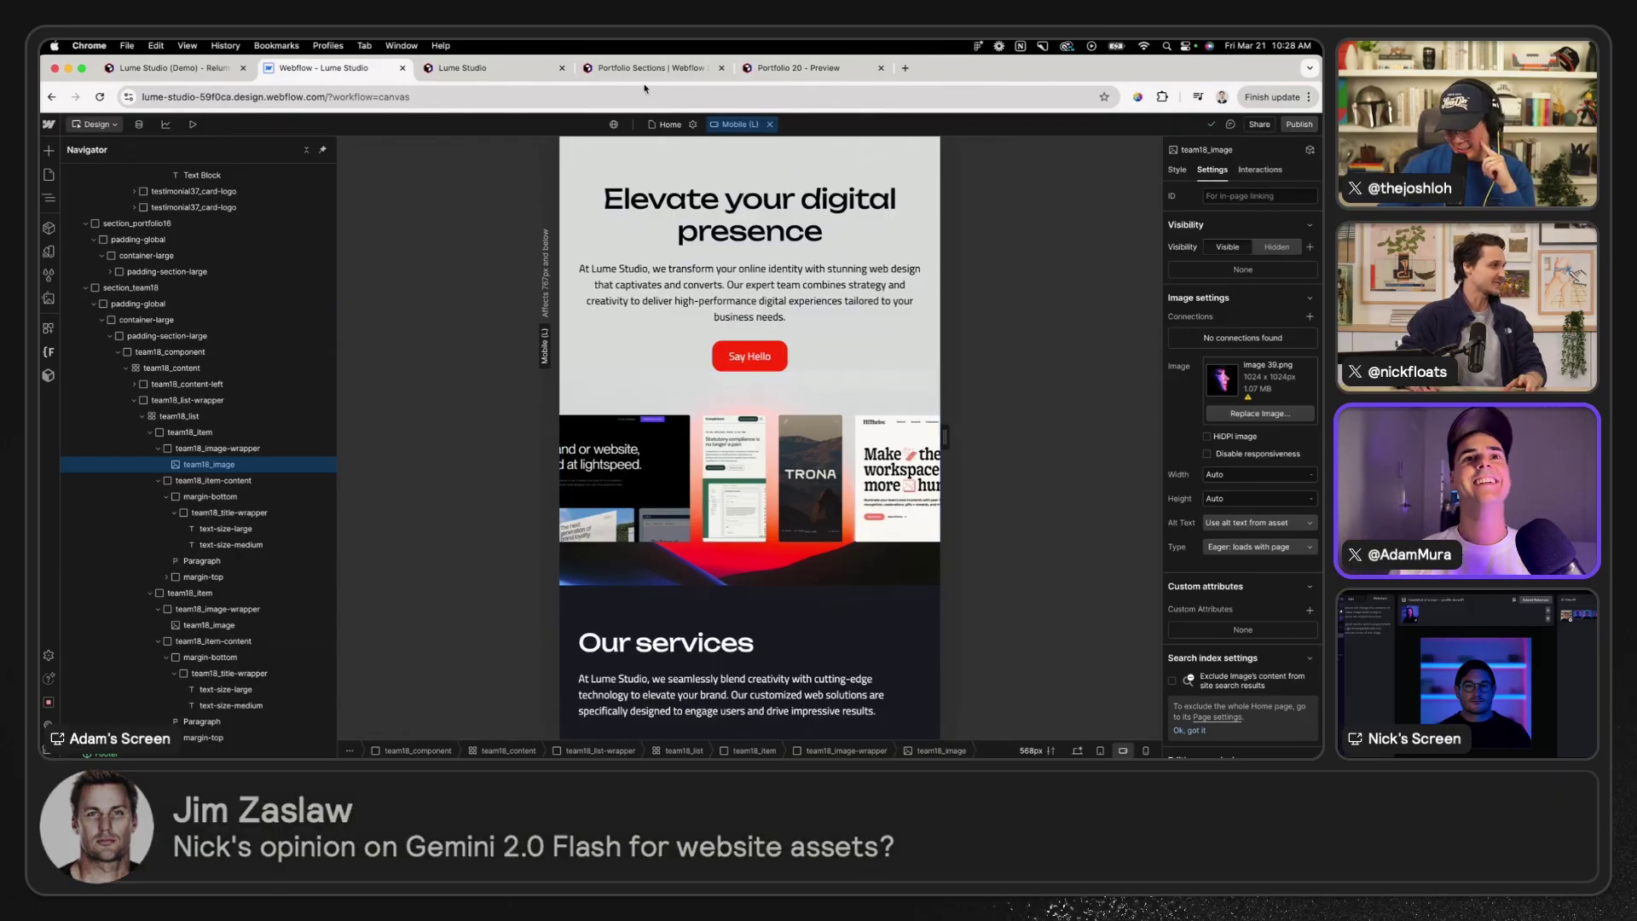
click(769, 123)
scroll(766, 309, down, 5)
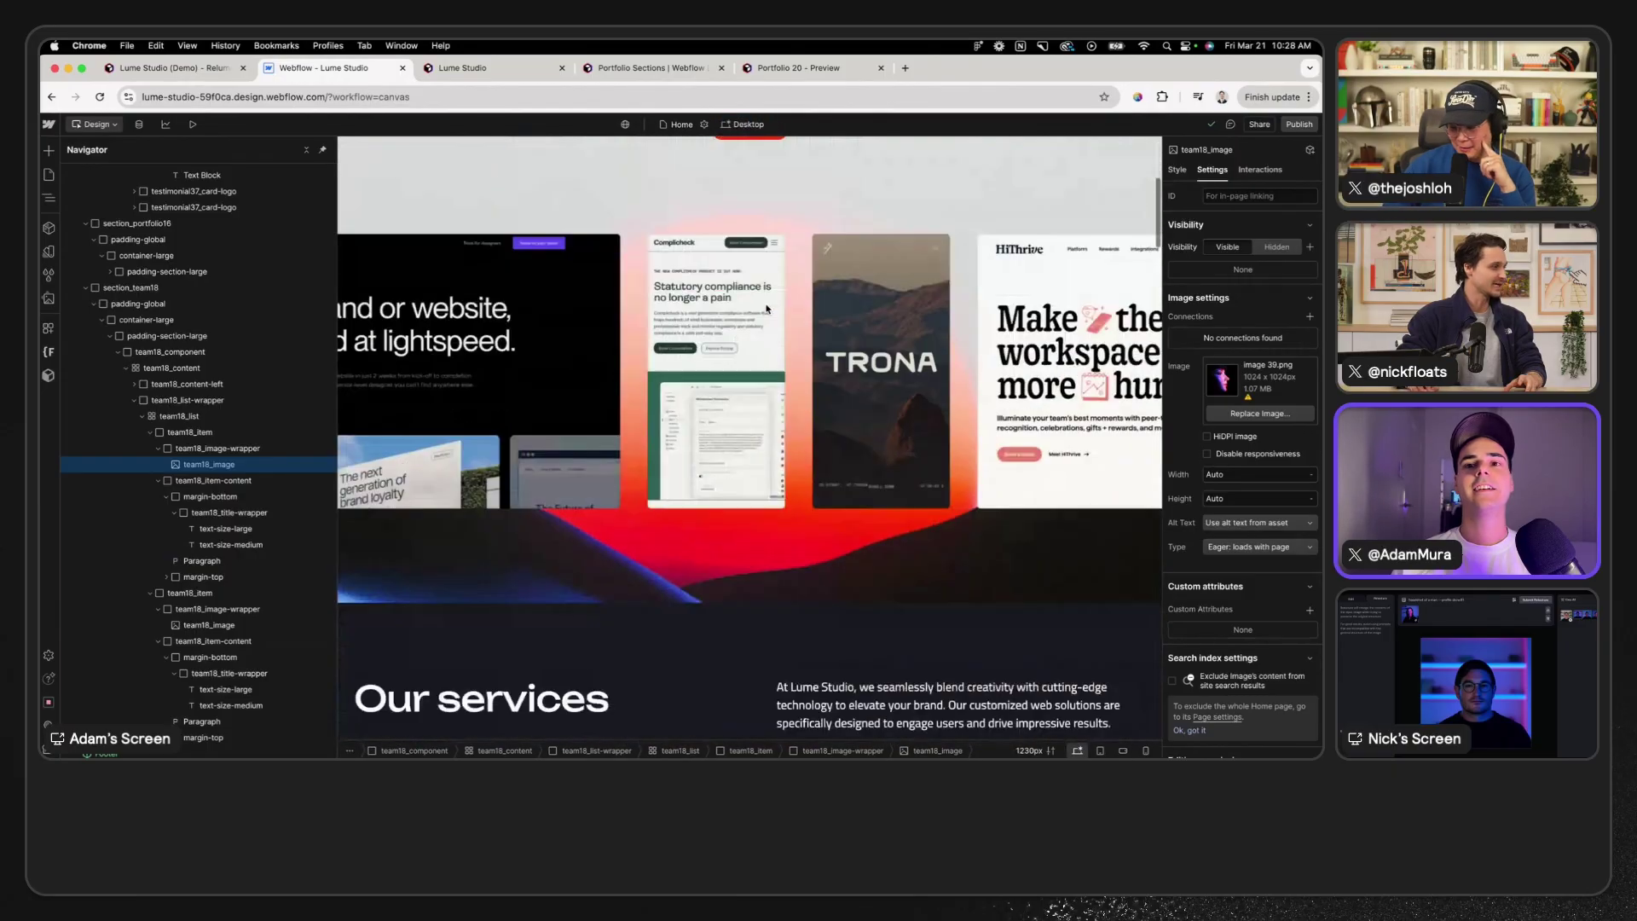
- Look over the hero concepts and background artwork in the Figma file, then examine the services section in Webflow
key(ctrl+Right)
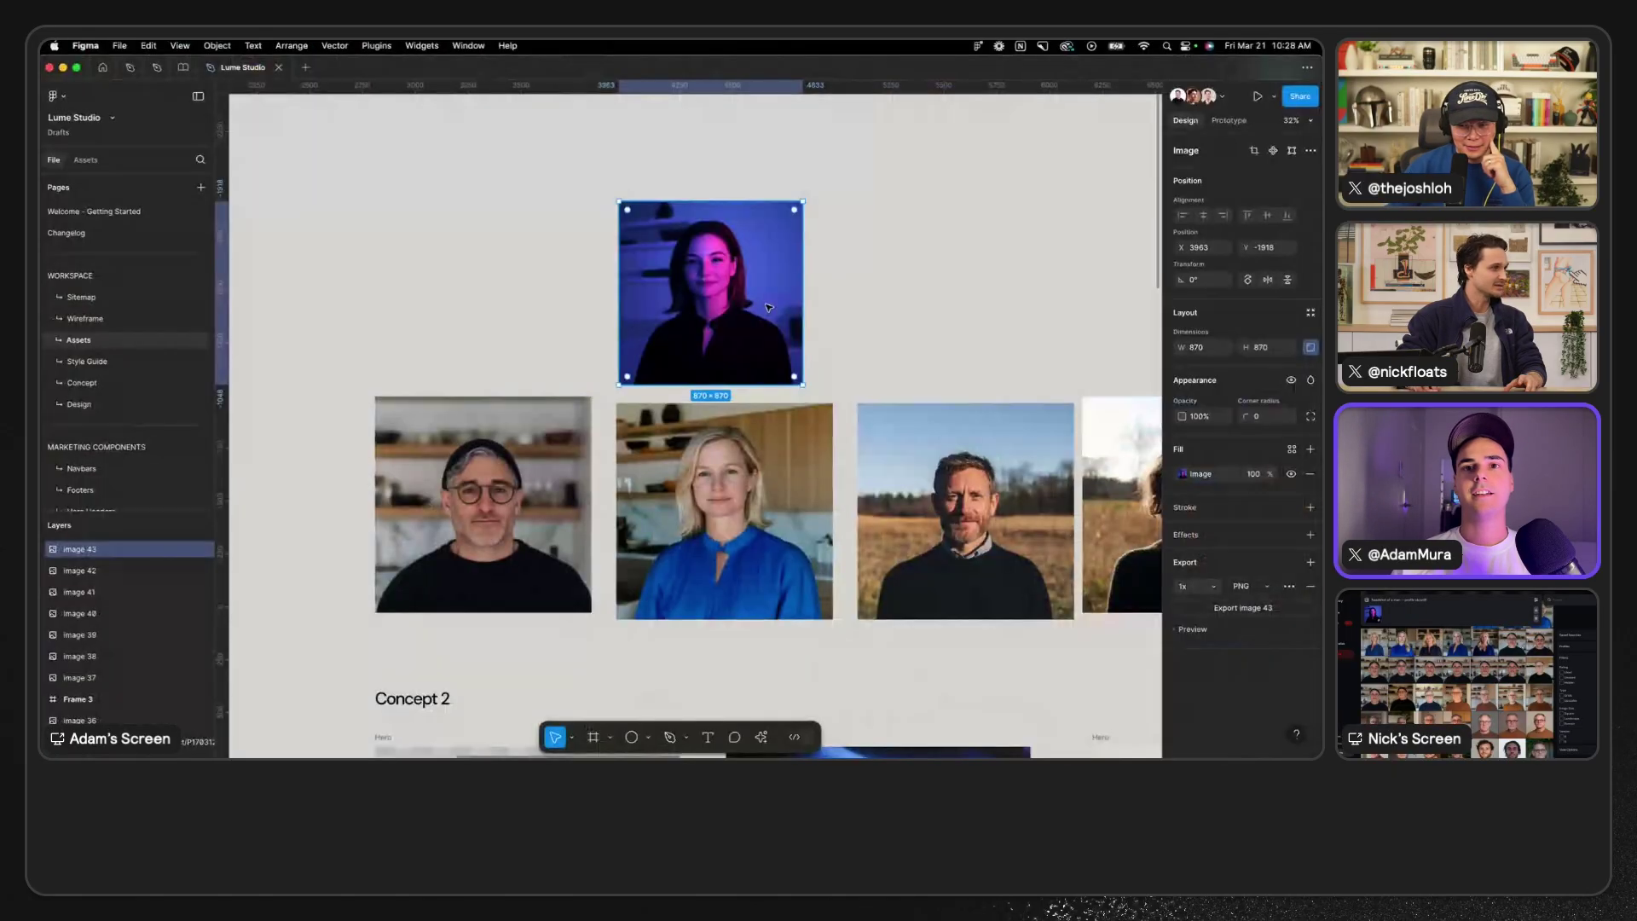
scroll(768, 308, down, 10)
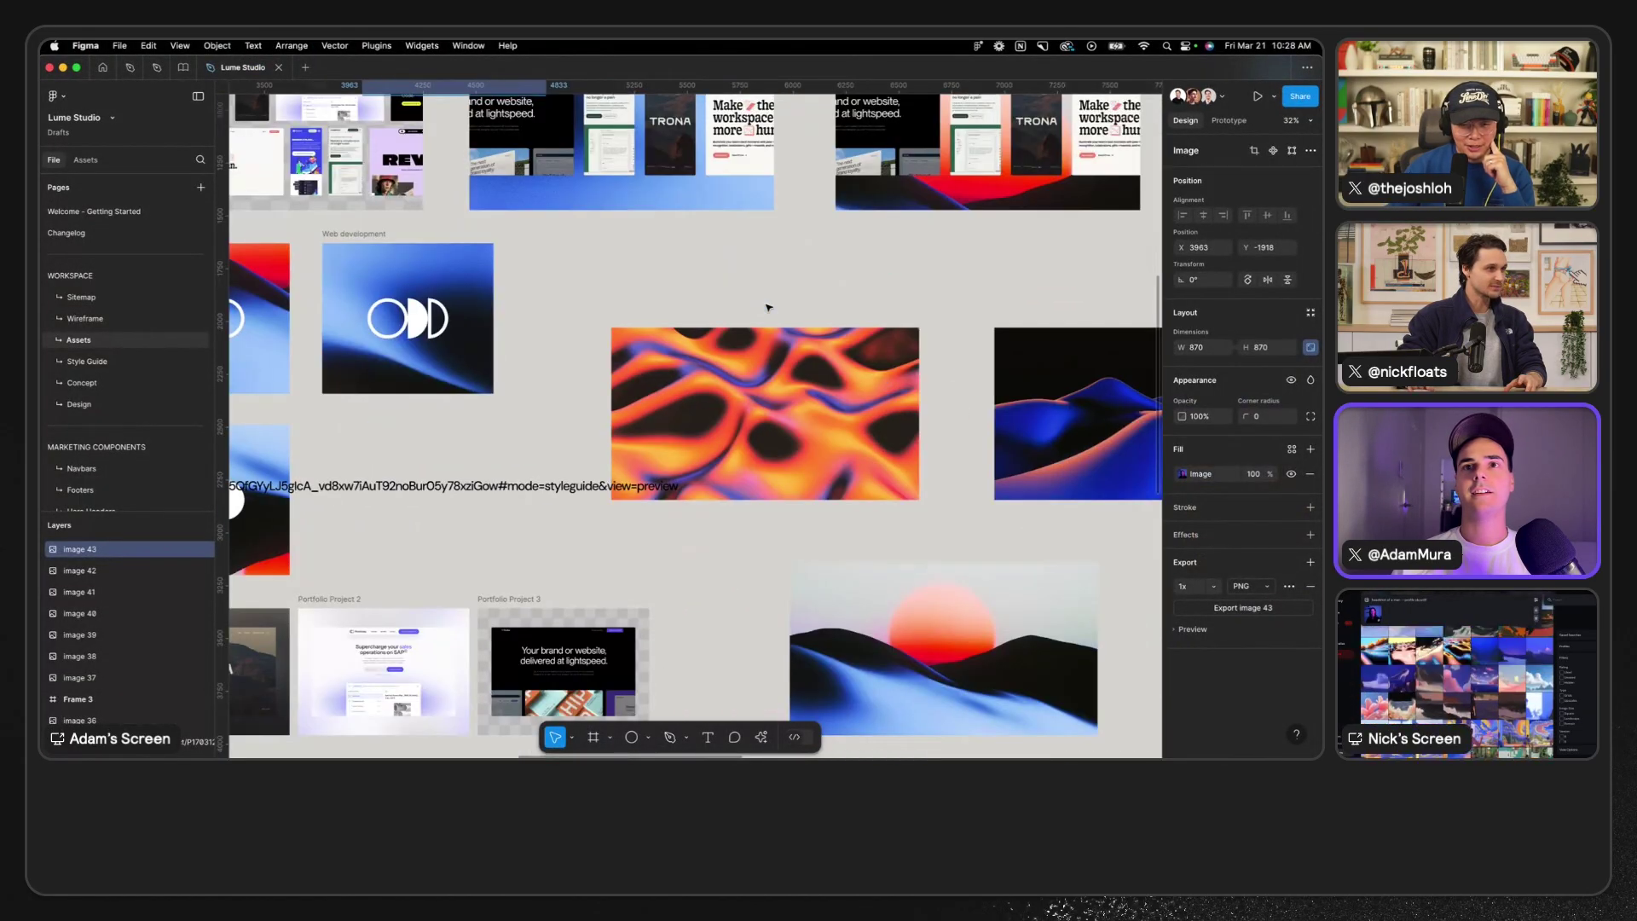
scroll(768, 308, up, 3)
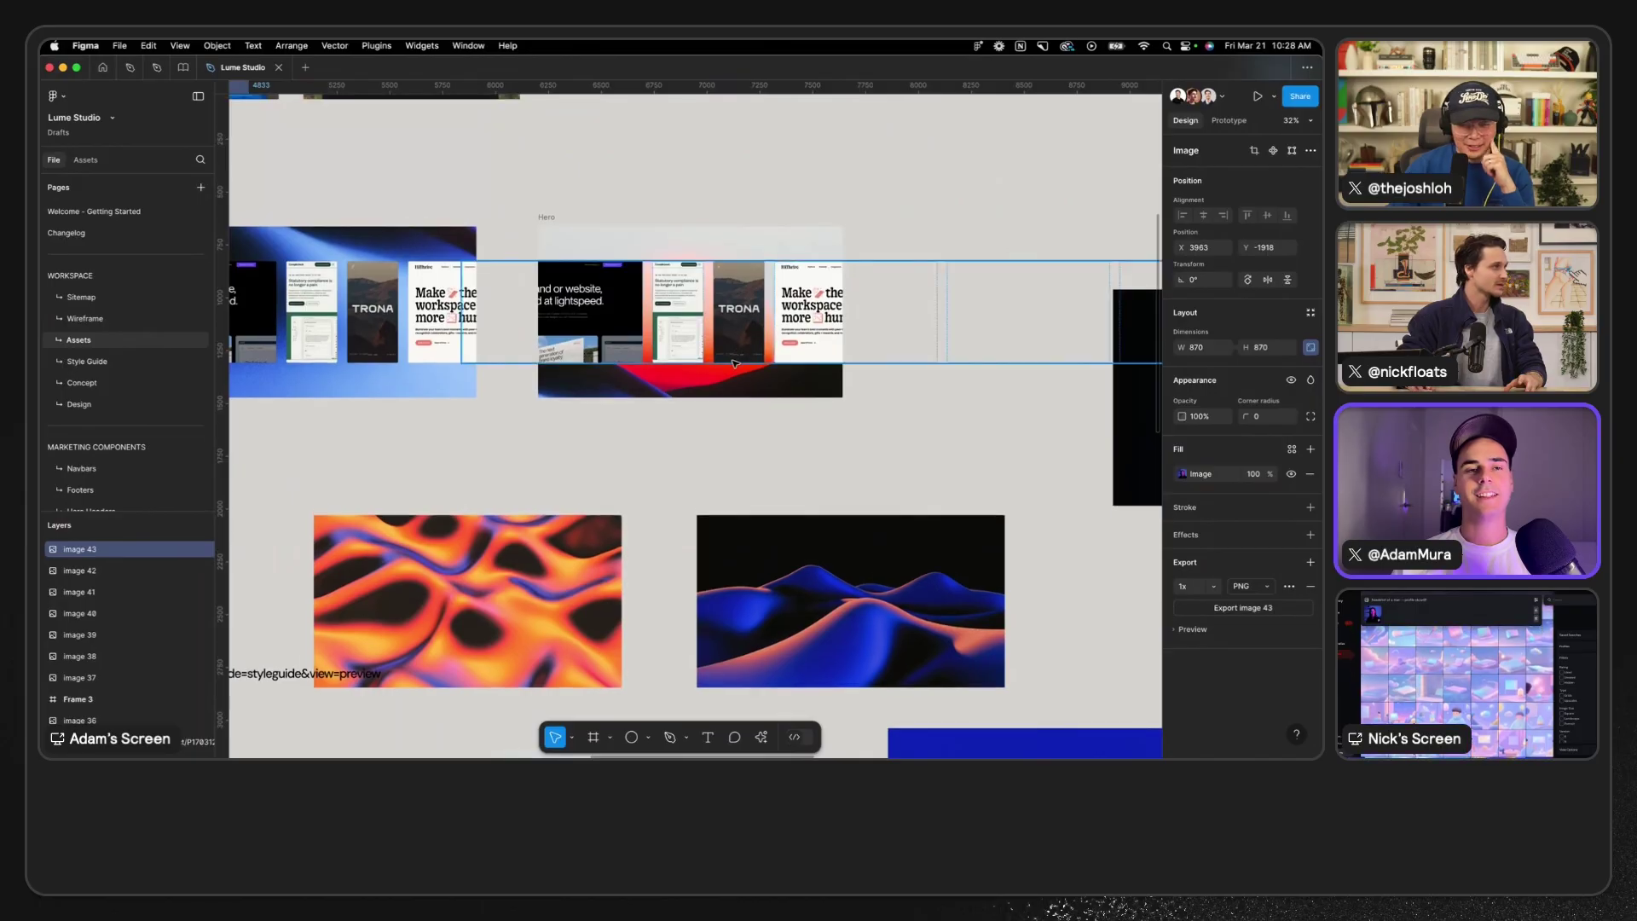
key(ctrl+Left)
scroll(732, 365, down, 7)
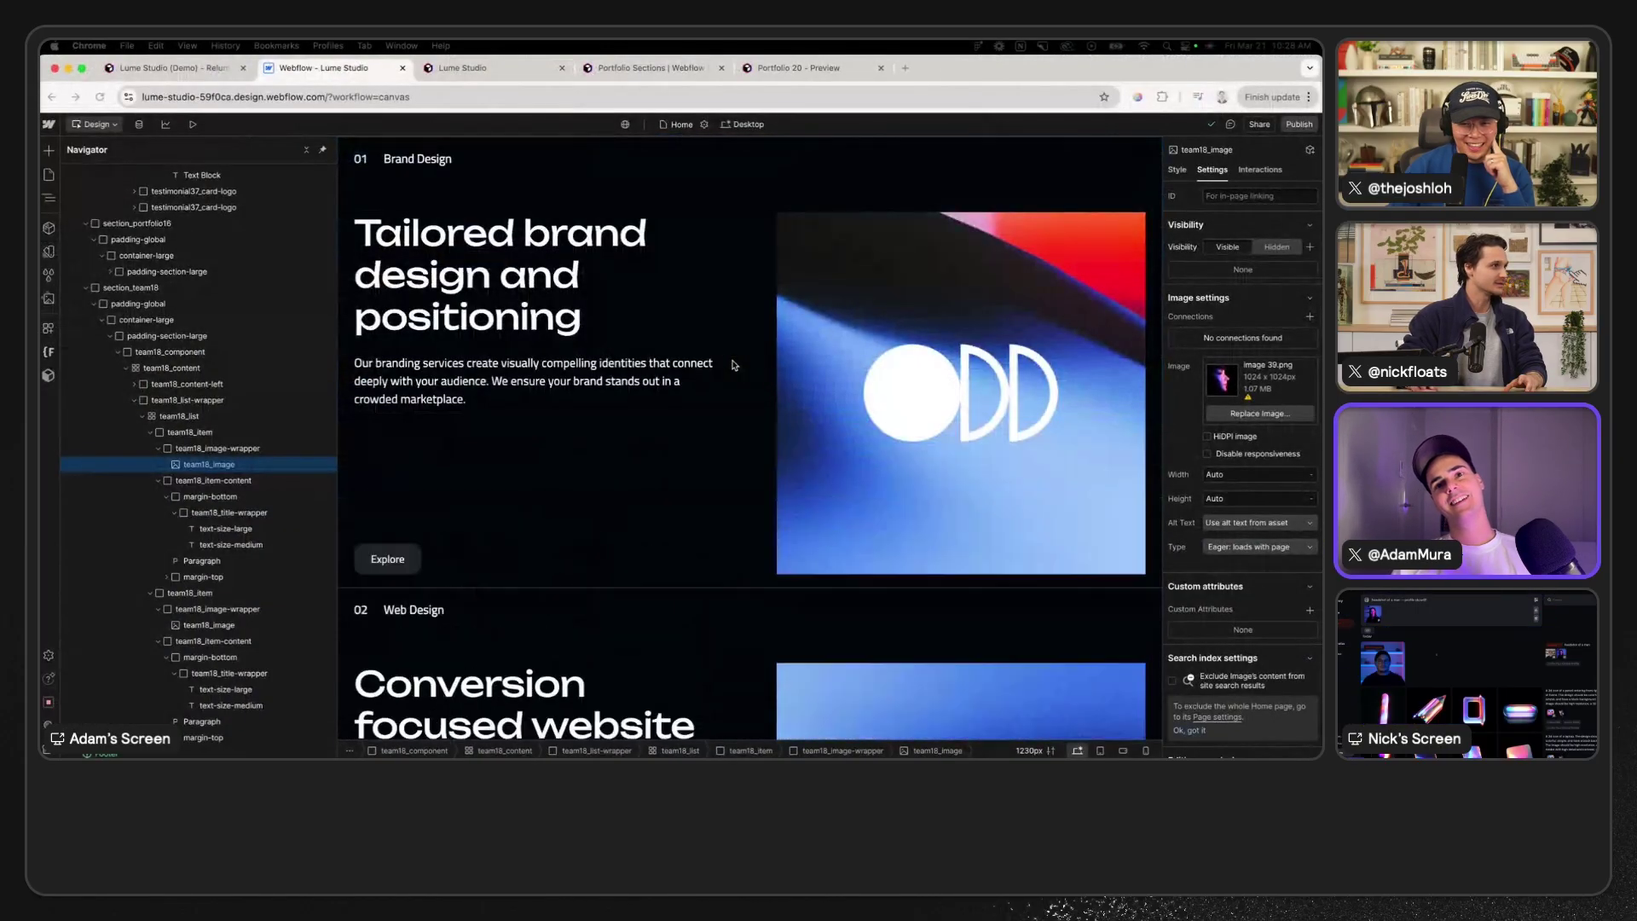
scroll(732, 365, up, 2)
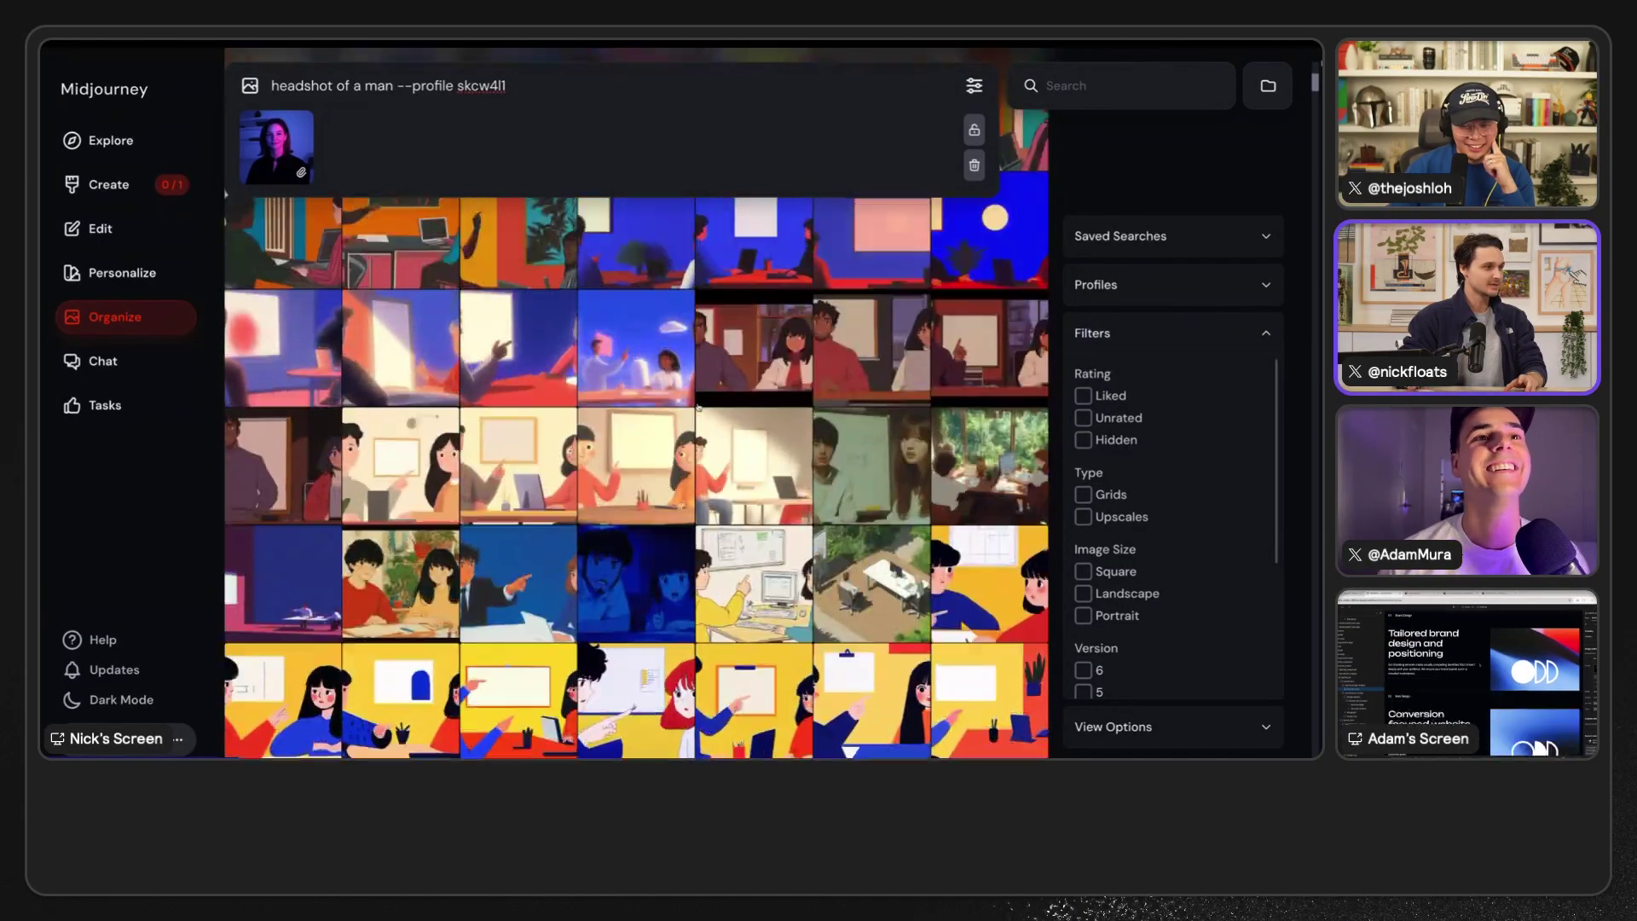
- Browse the generated icons, landscapes and textures in Midjourney's image library, then open today's upscaled headshot of a man
scroll(699, 408, down, 15)
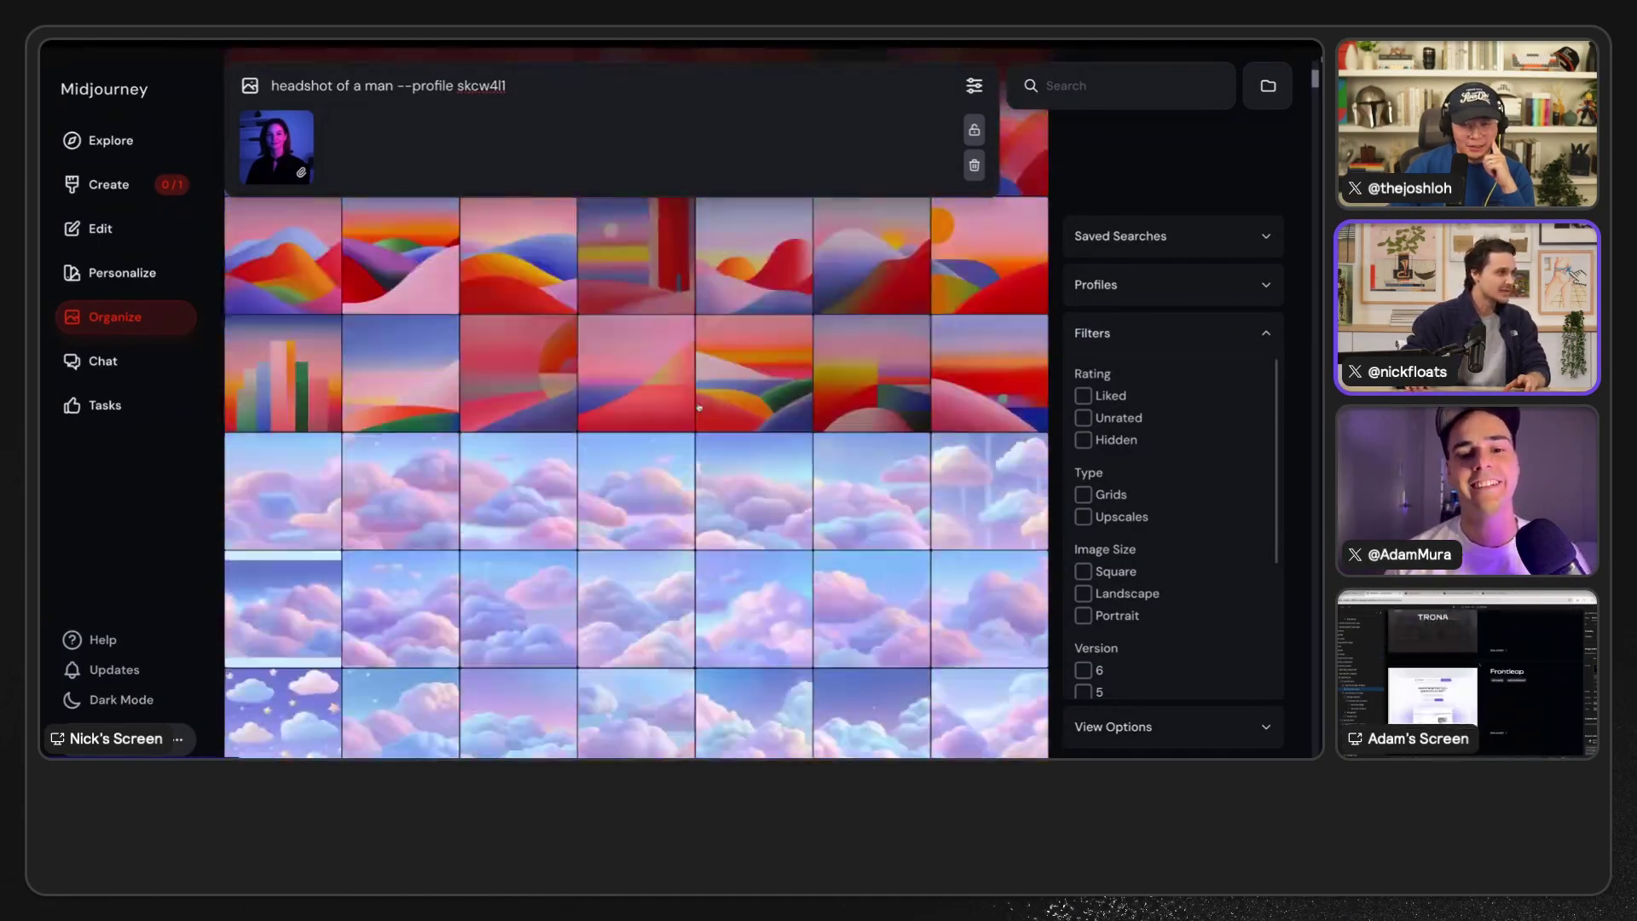
scroll(699, 408, down, 15)
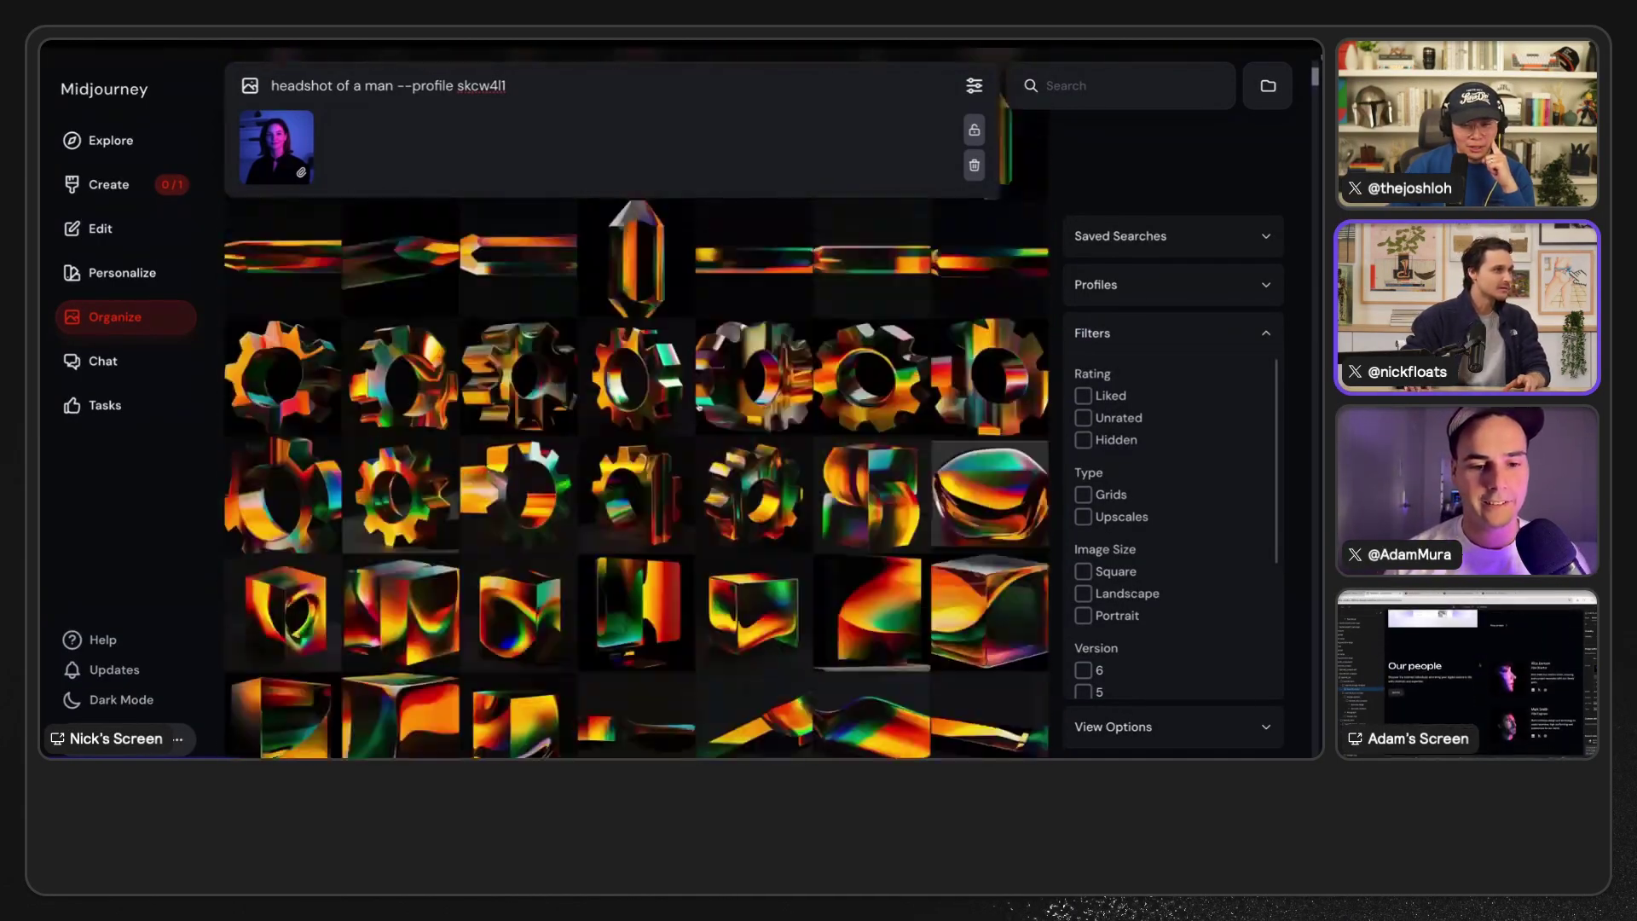
scroll(700, 408, up, 10)
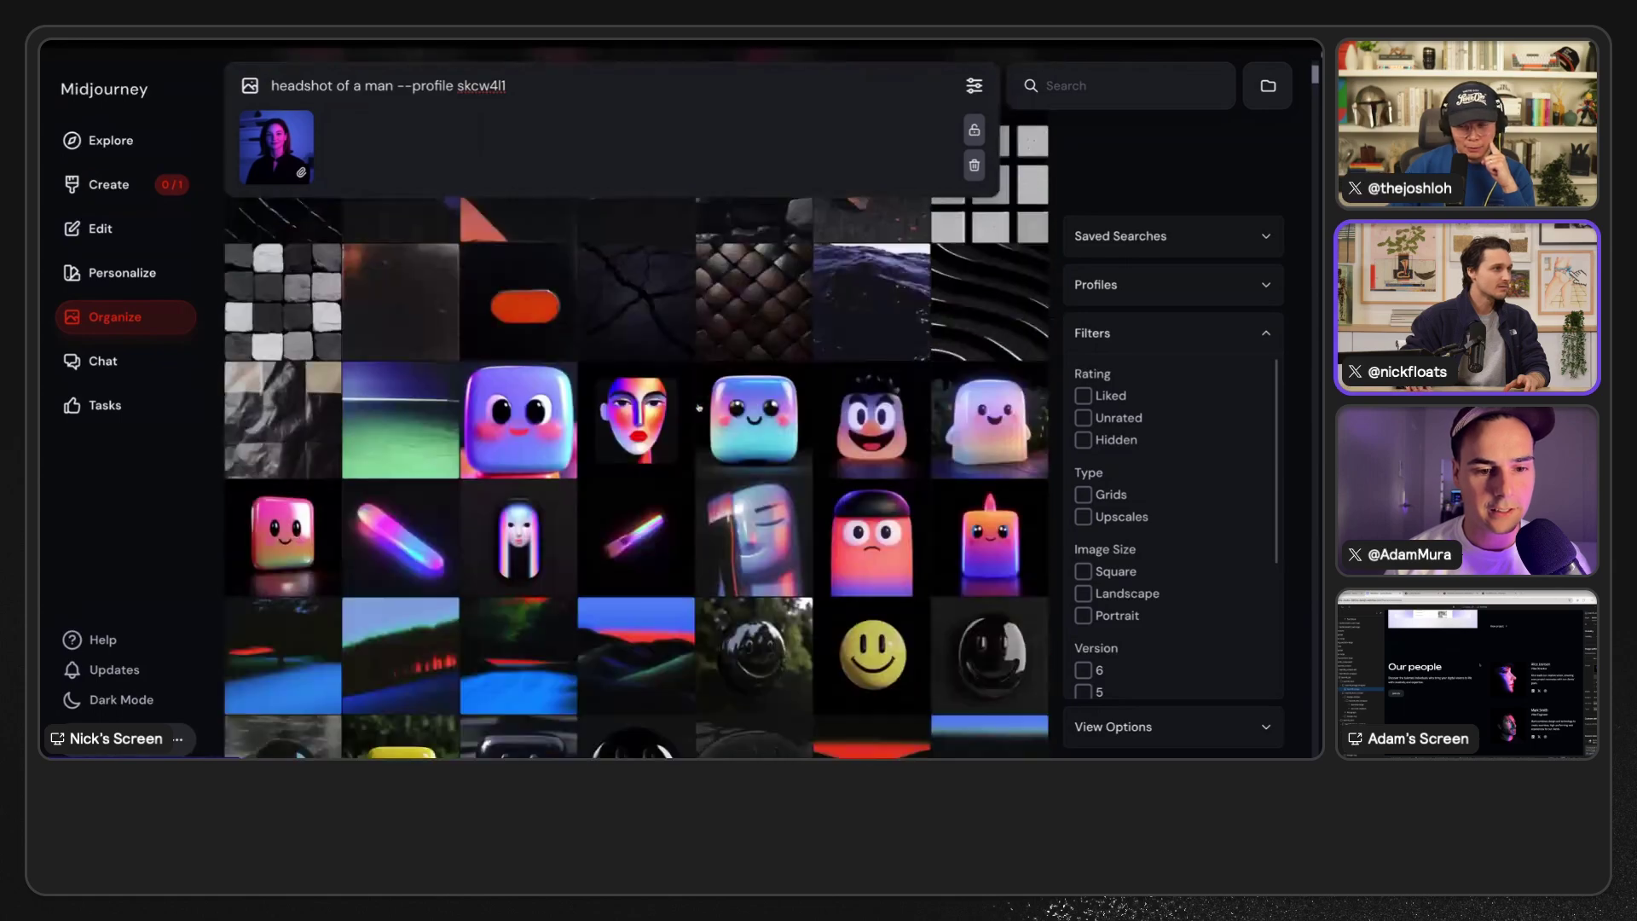
scroll(699, 407, down, 4)
scroll(693, 408, down, 2)
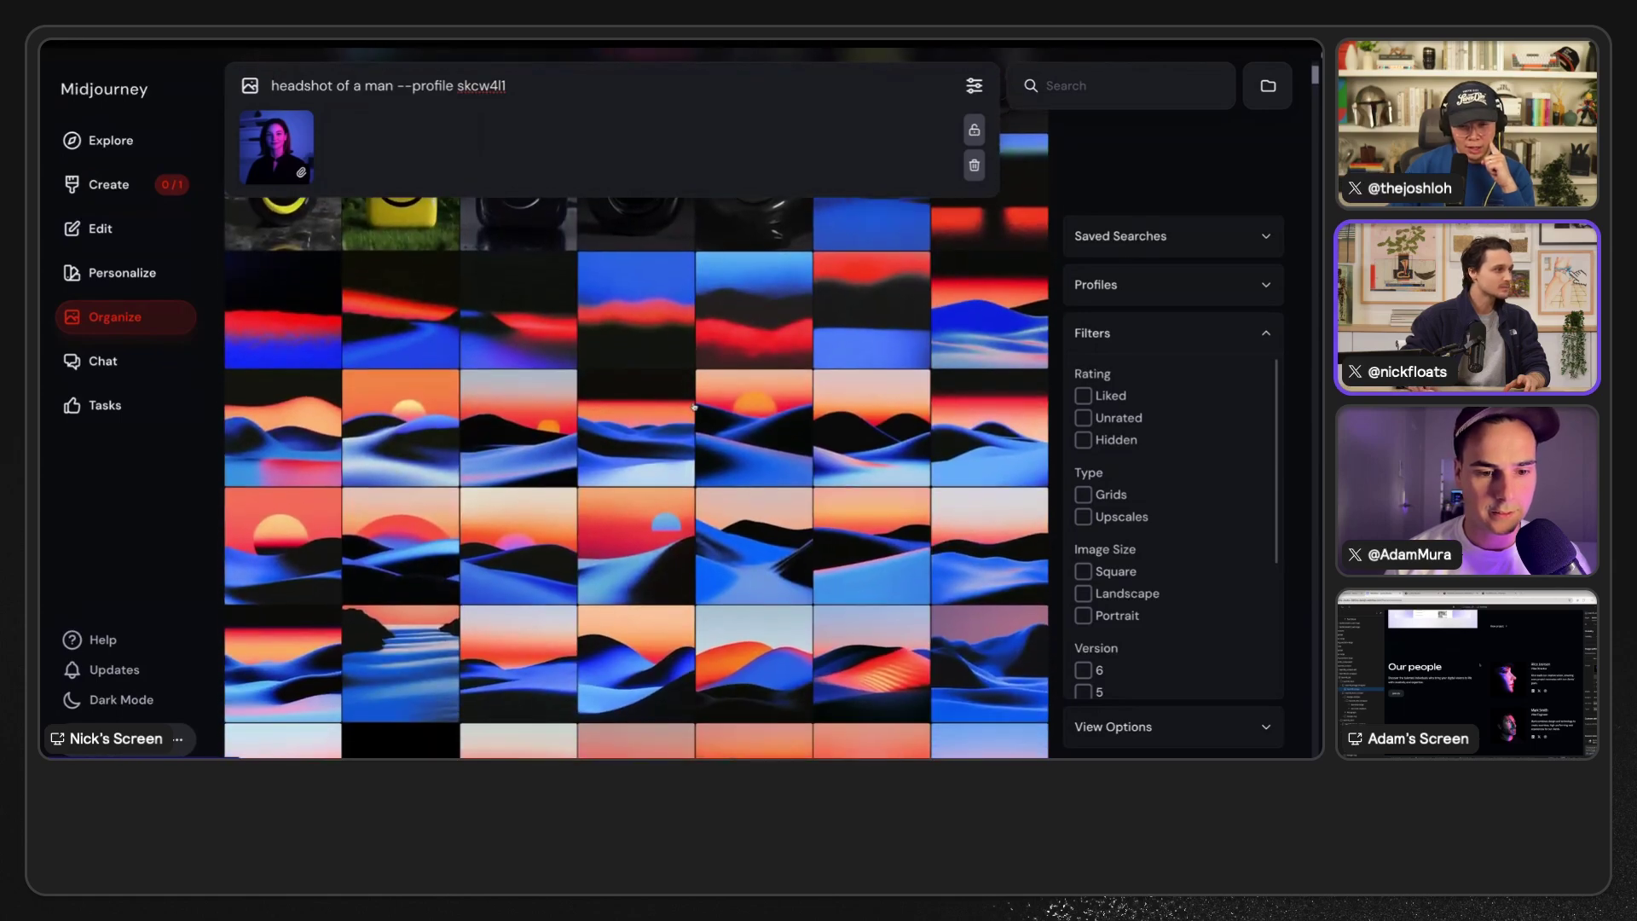
scroll(694, 407, down, 3)
scroll(694, 406, up, 5)
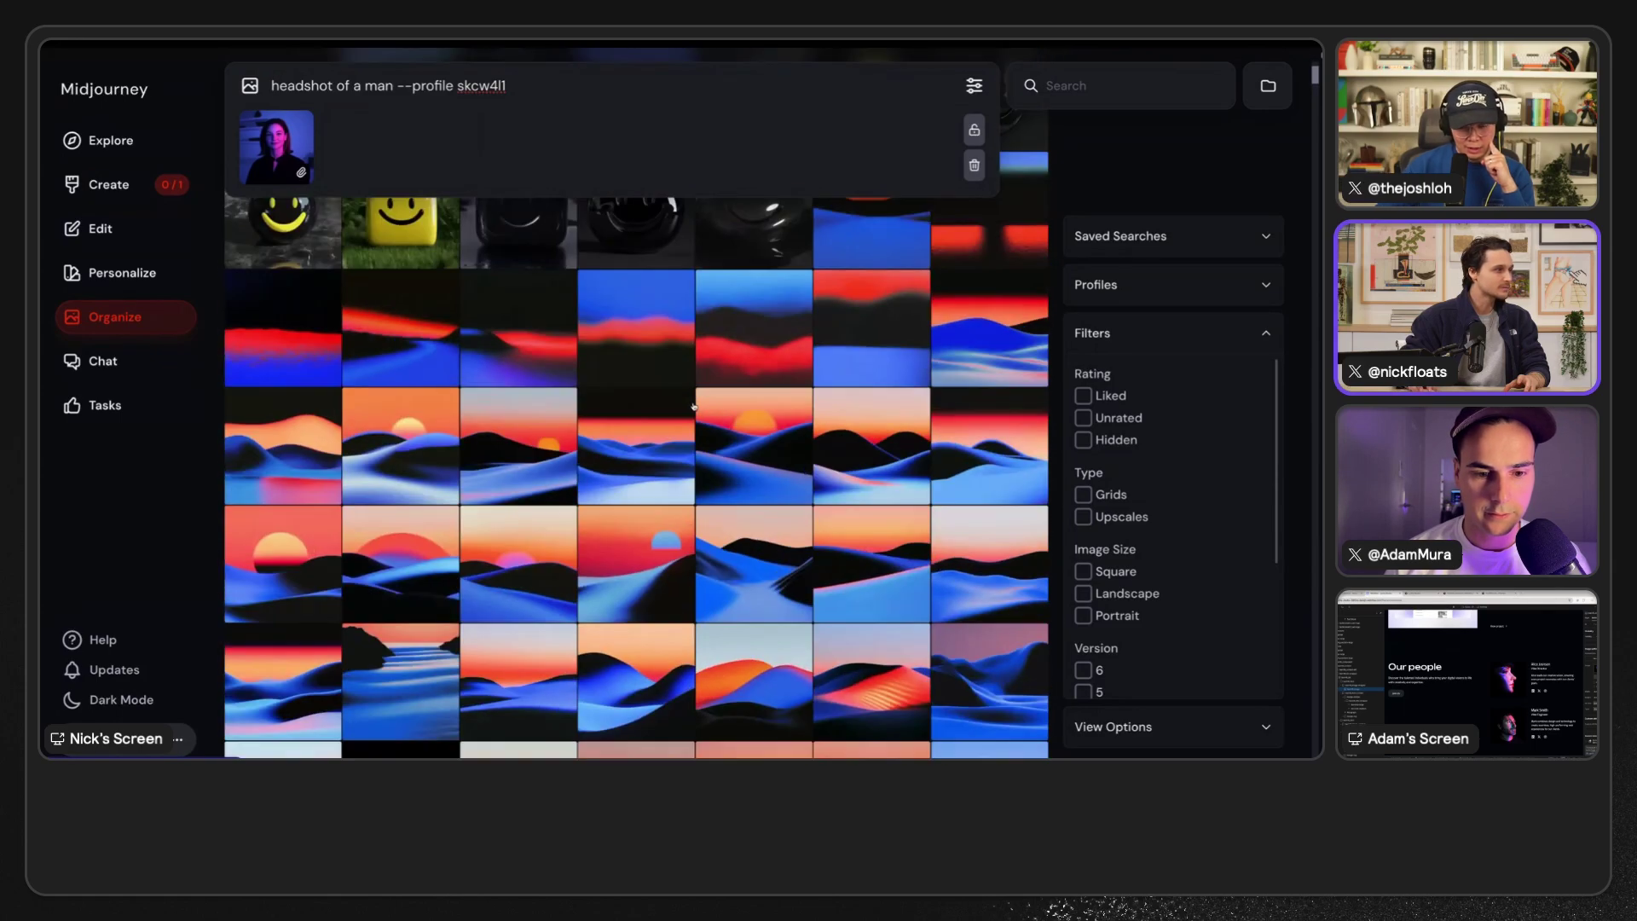
scroll(694, 407, up, 3)
scroll(694, 407, down, 15)
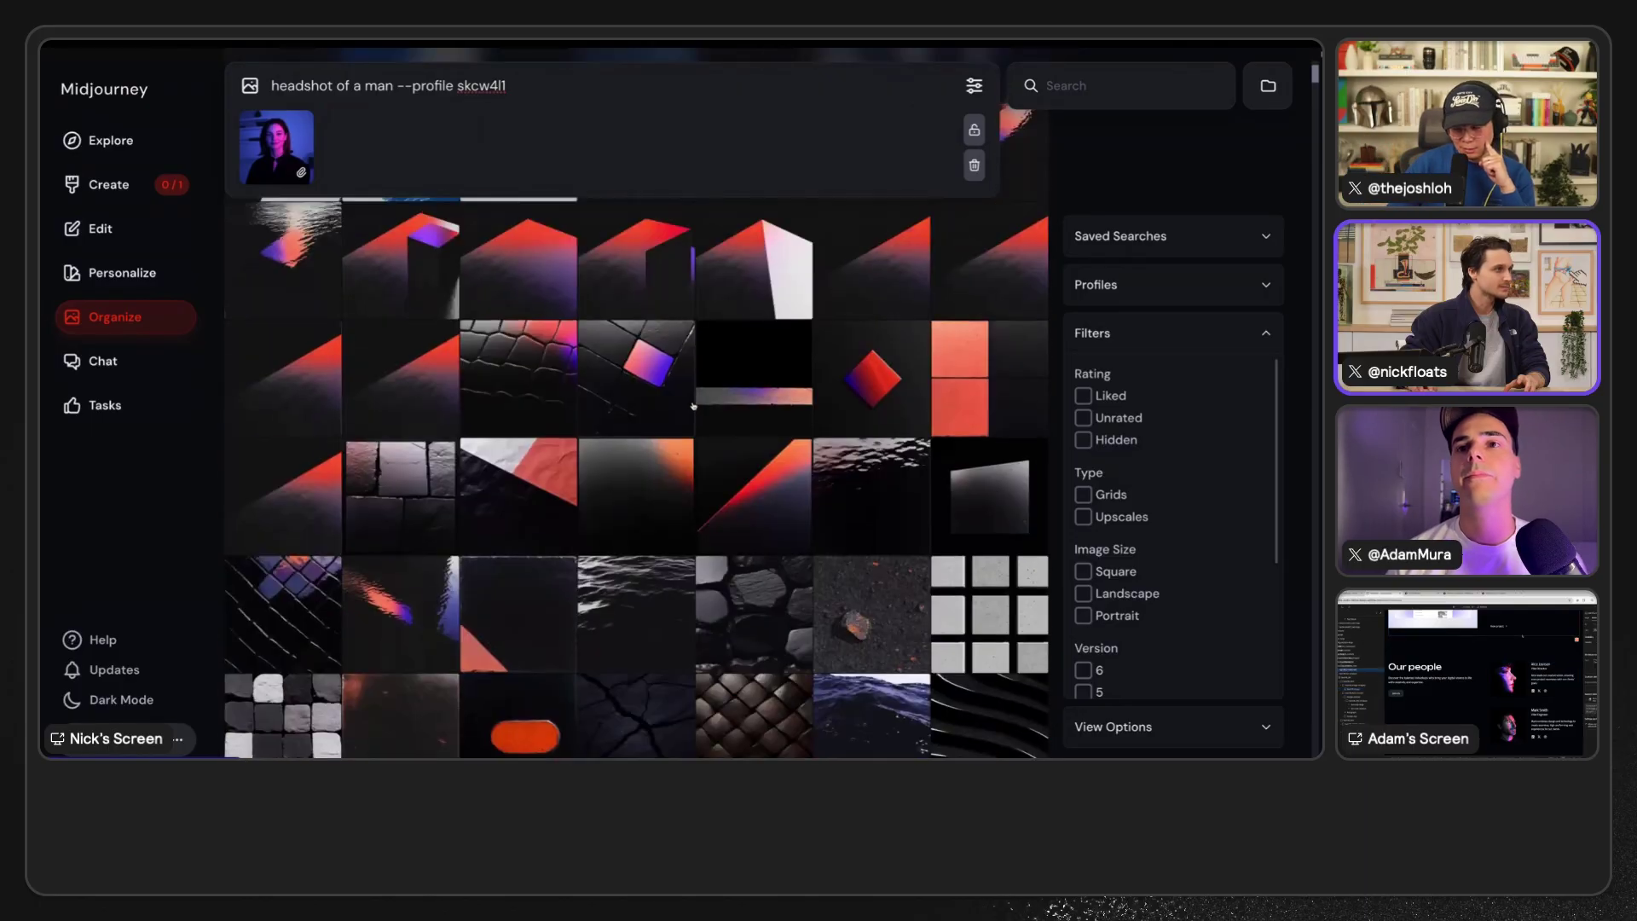
scroll(693, 407, up, 20)
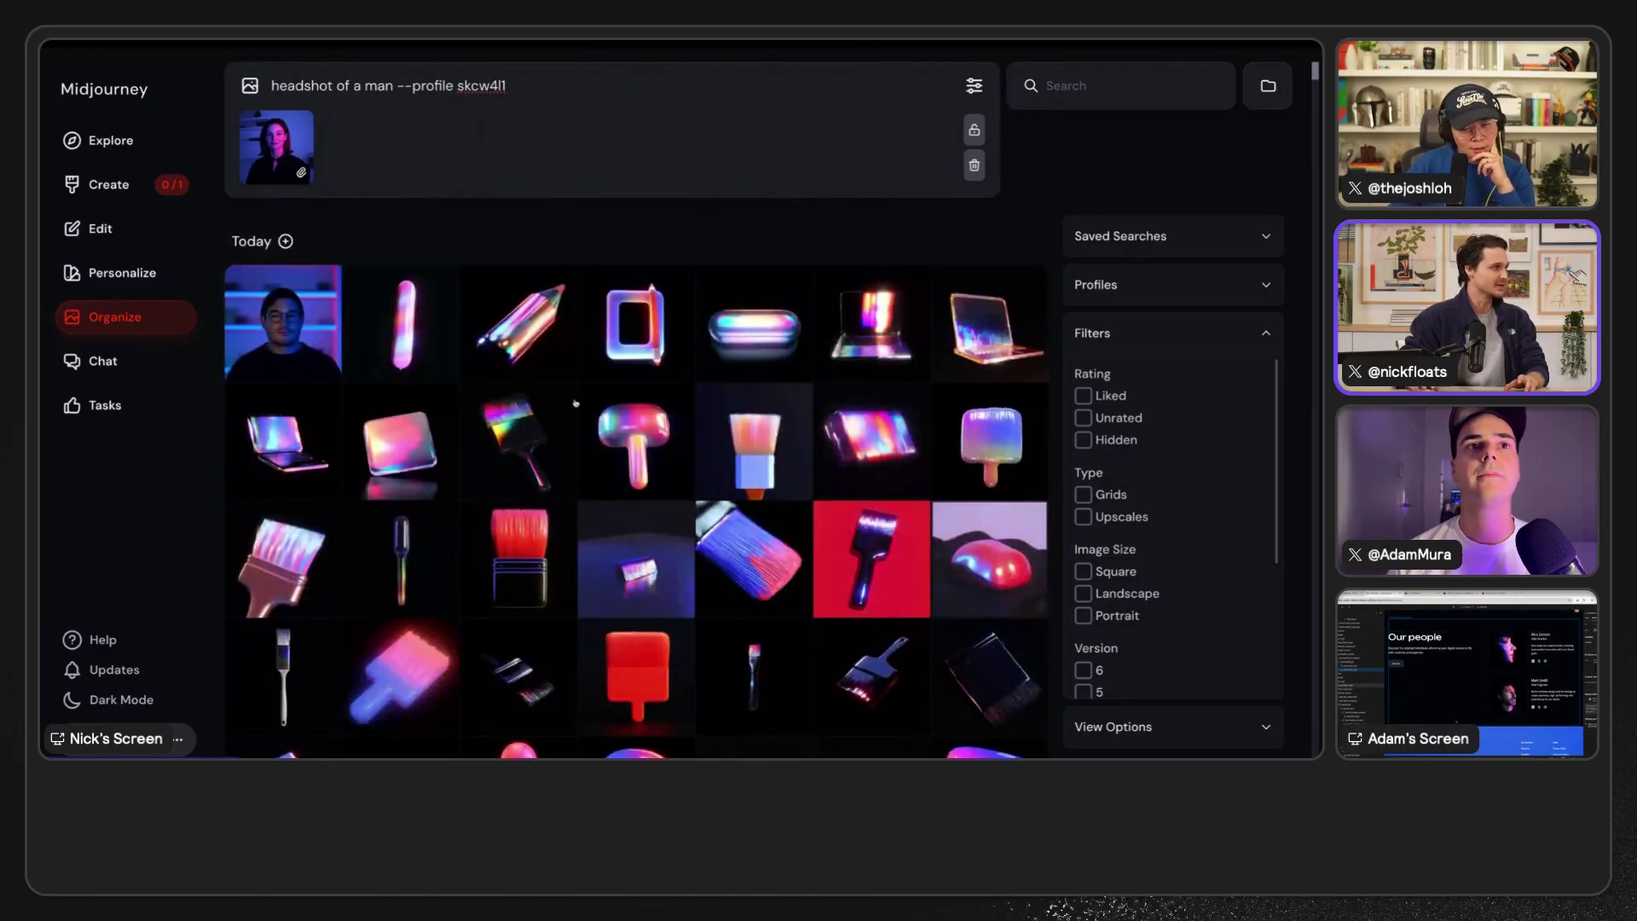
click(286, 305)
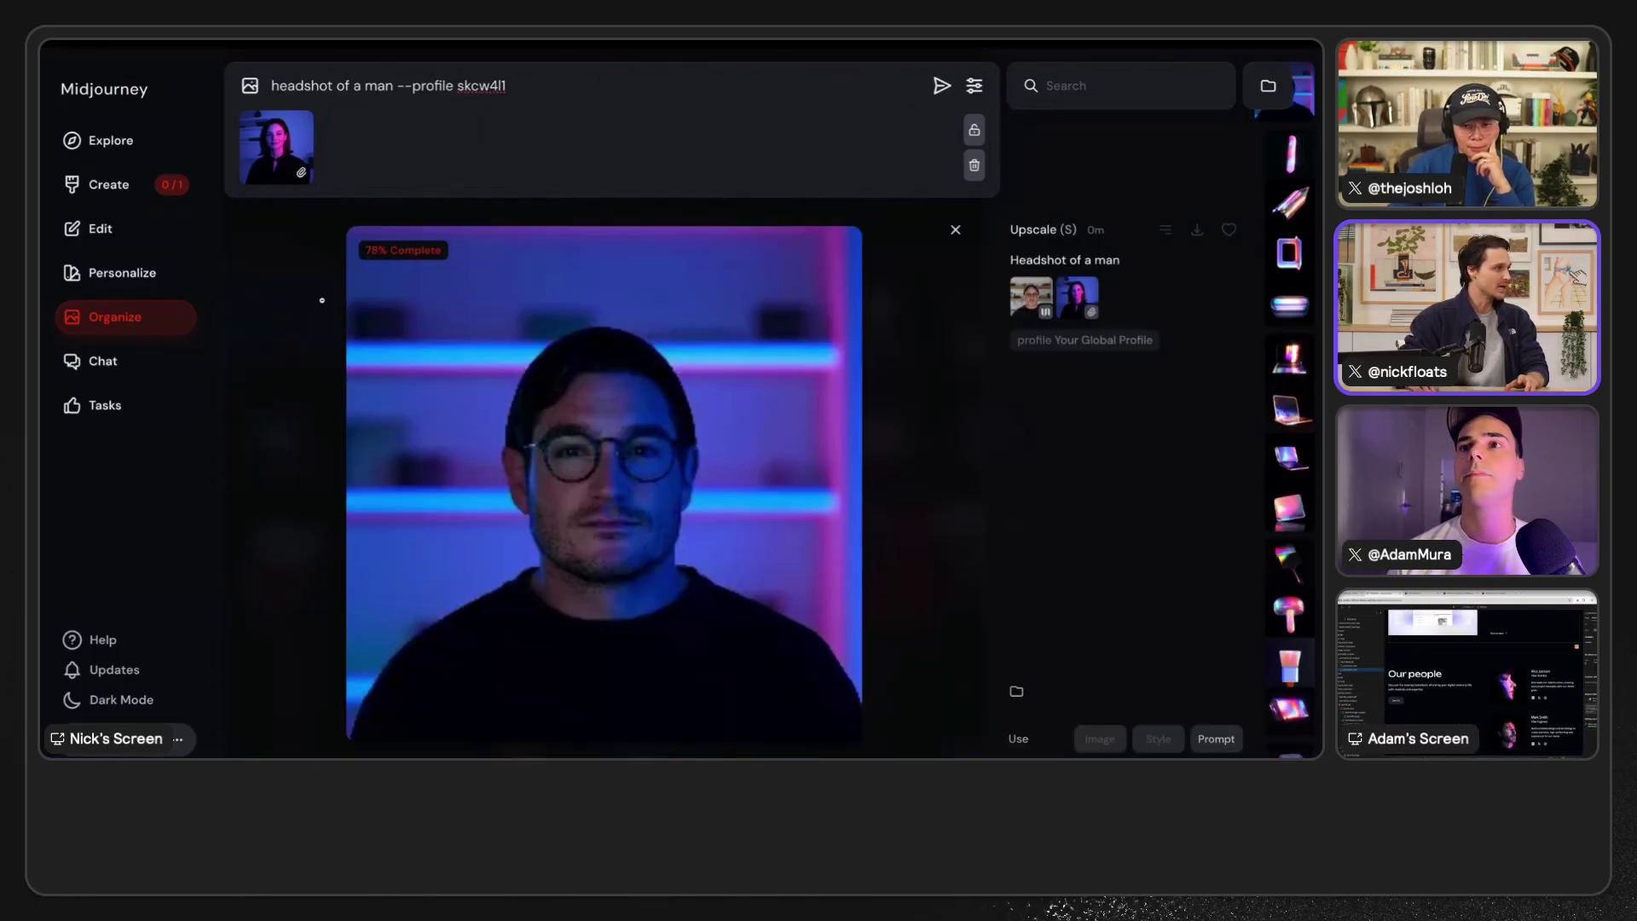
- Switch to the Lume Studio Figma file and select the dune landscape with the red sun among the assets
mouse_move(44, 324)
click(94, 341)
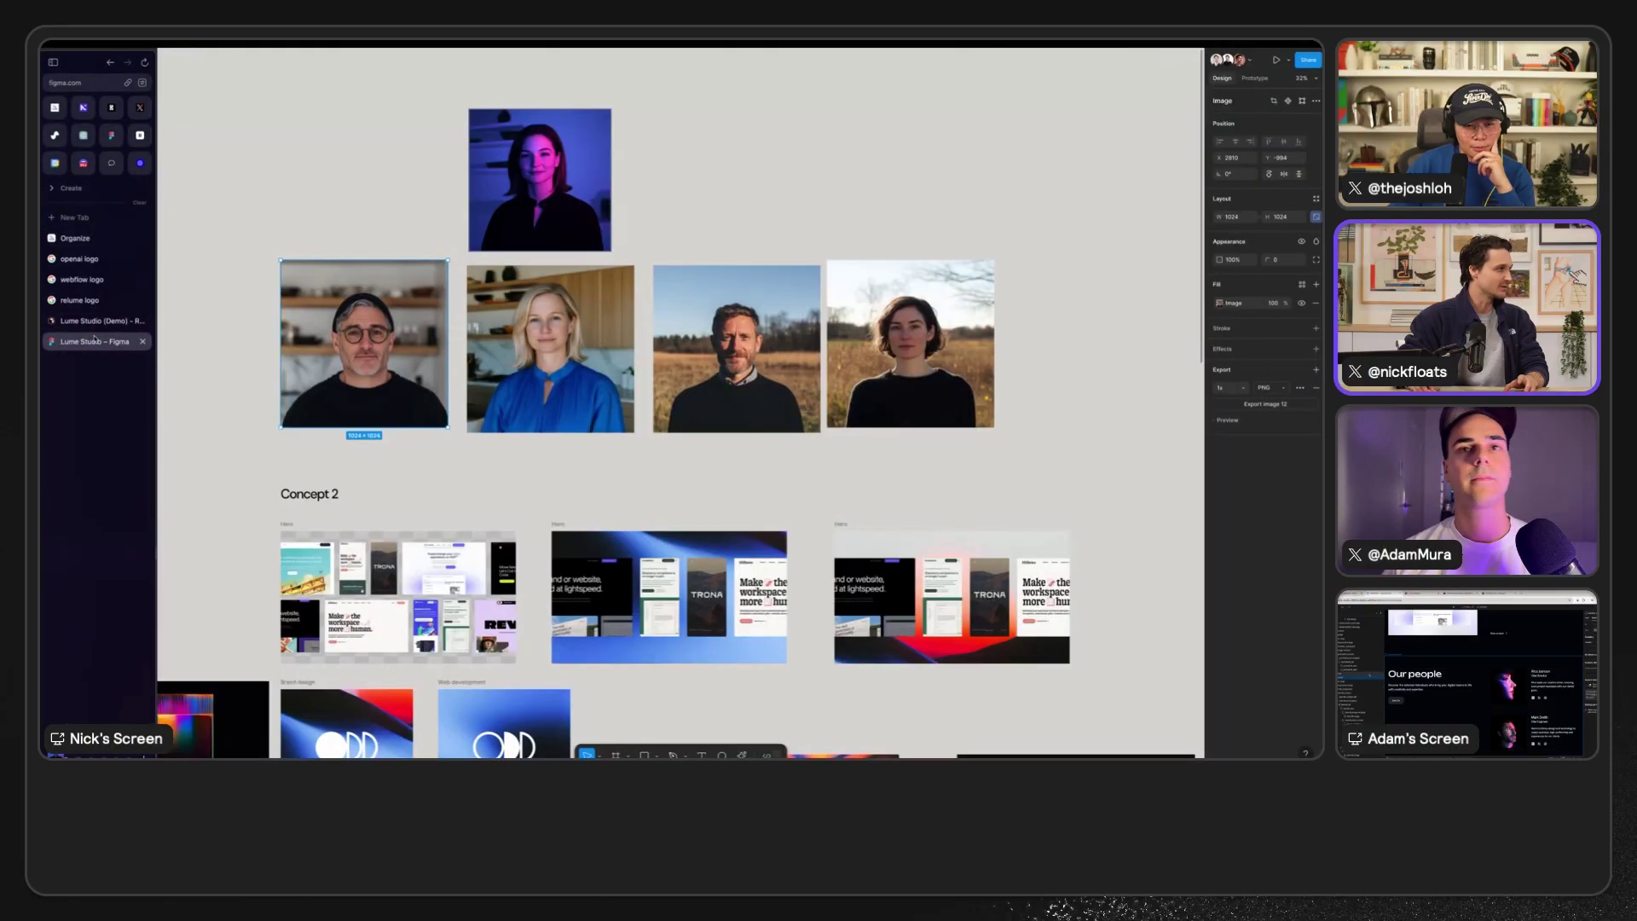
scroll(866, 358, down, 3)
ctrl+scroll(868, 361, down, 6)
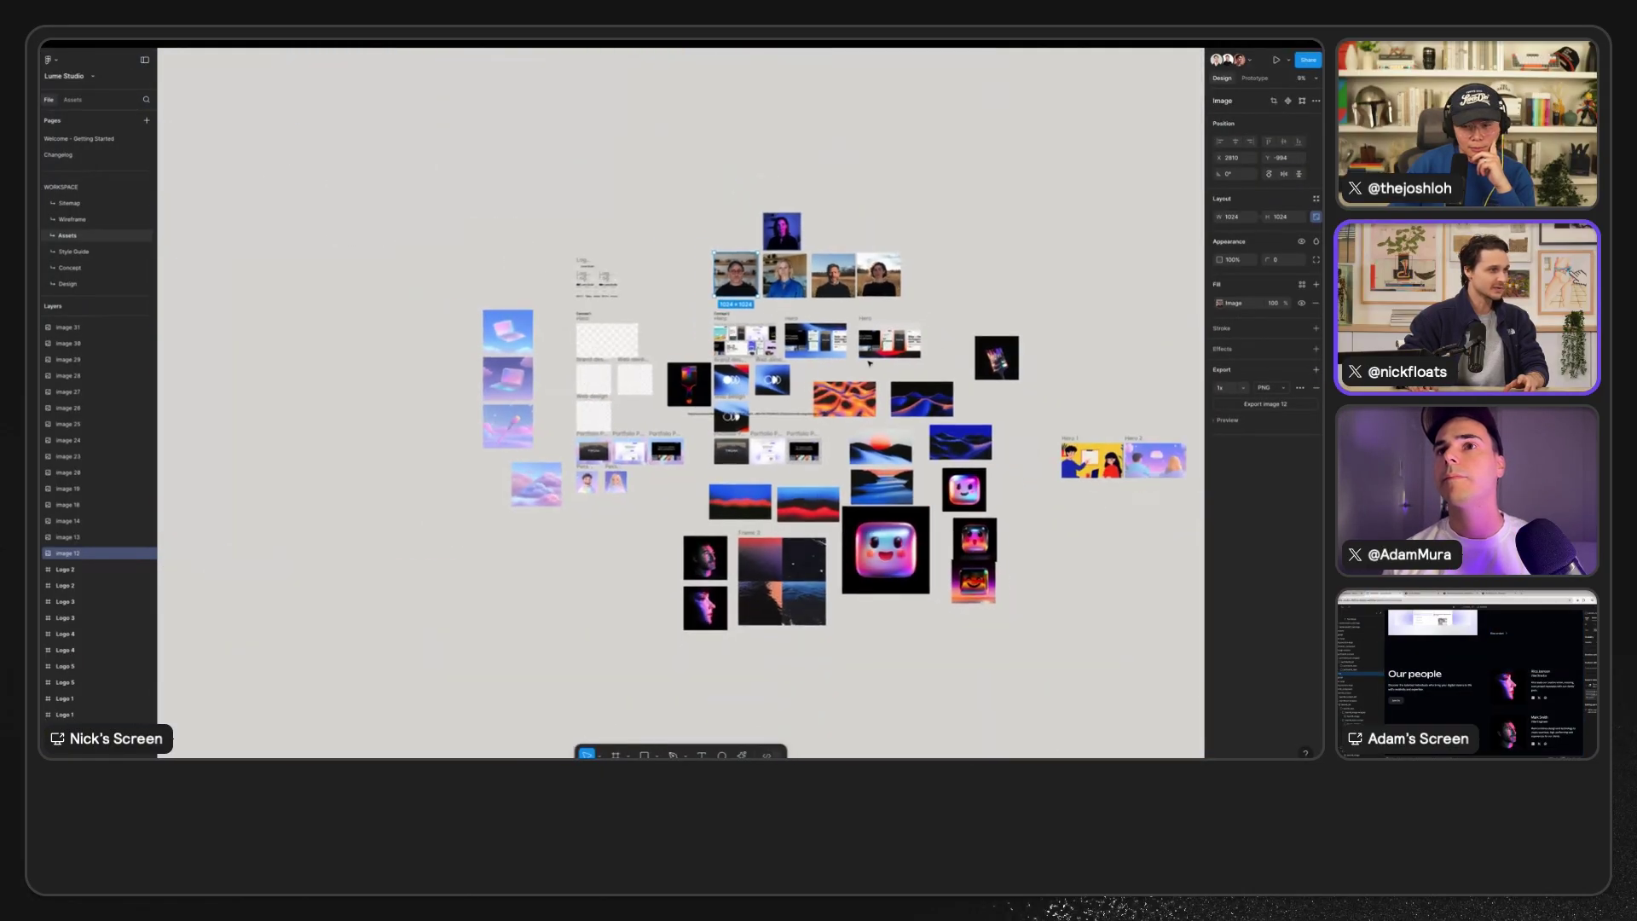
ctrl+scroll(870, 363, up, 4)
click(892, 365)
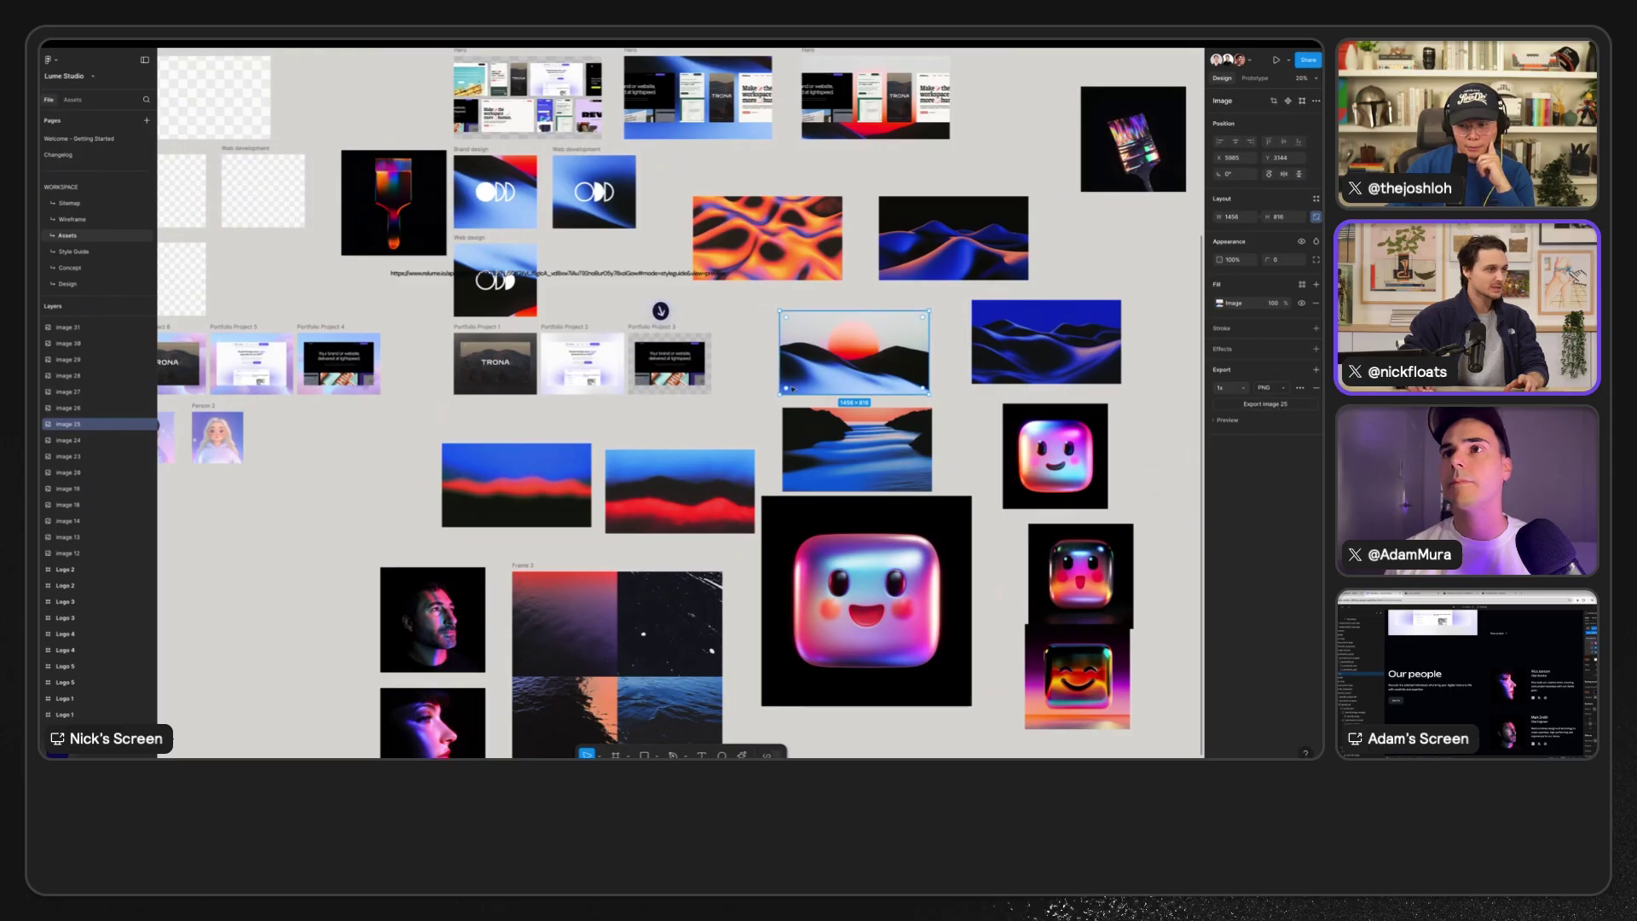
key(ctrl+Tab)
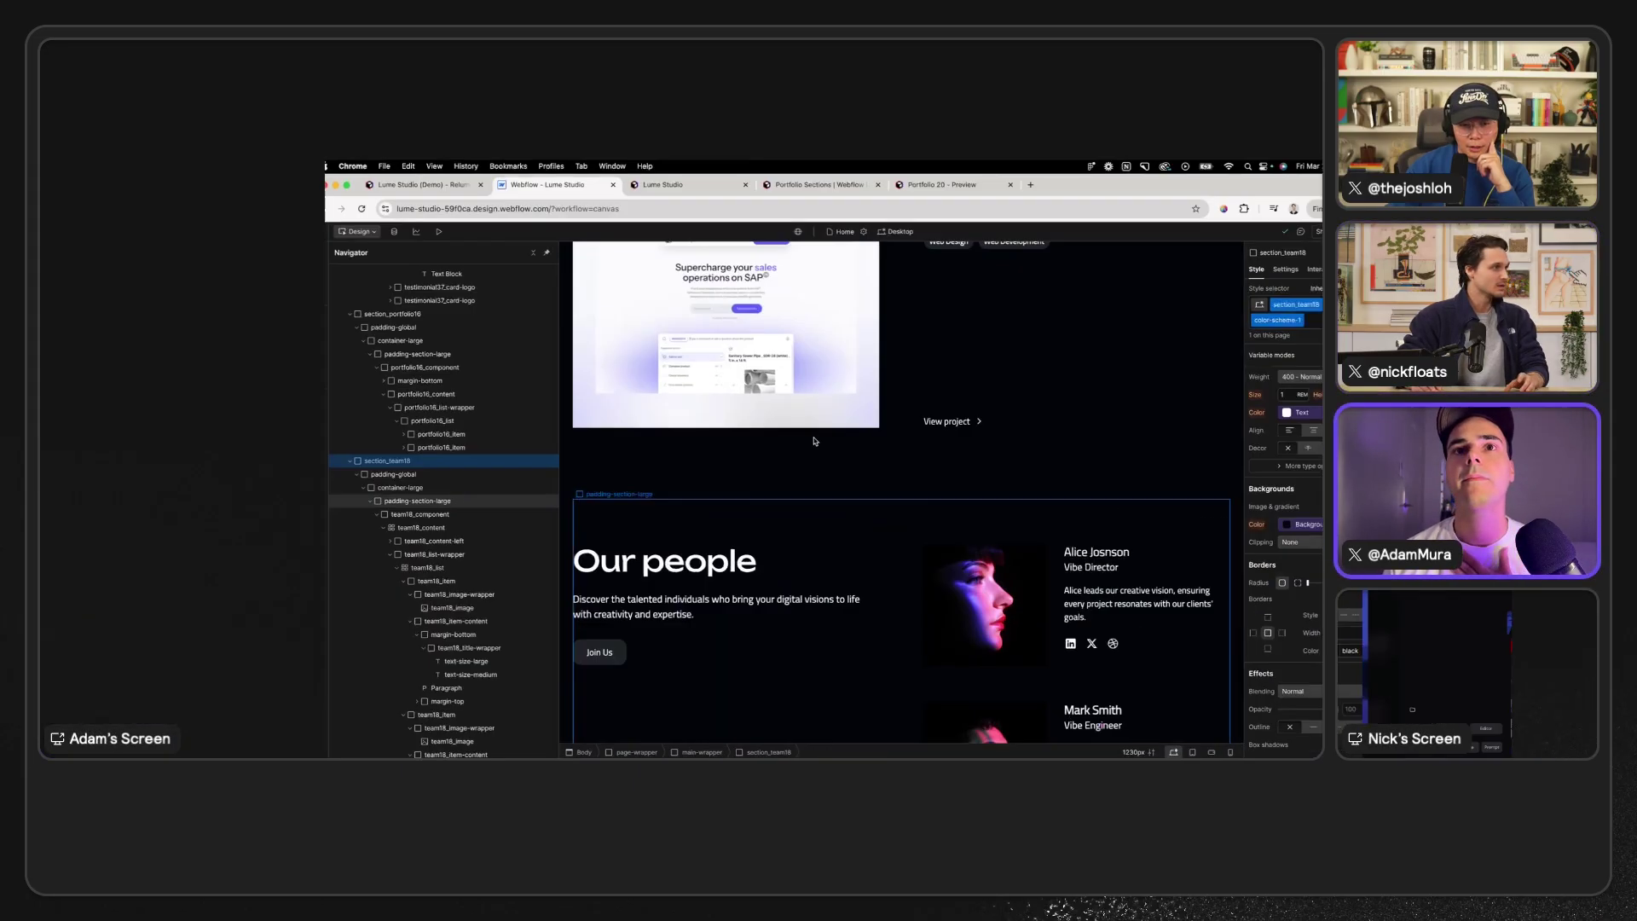
- Review the desktop home page in Webflow from the team section back to the hero
scroll(646, 378, up, 10)
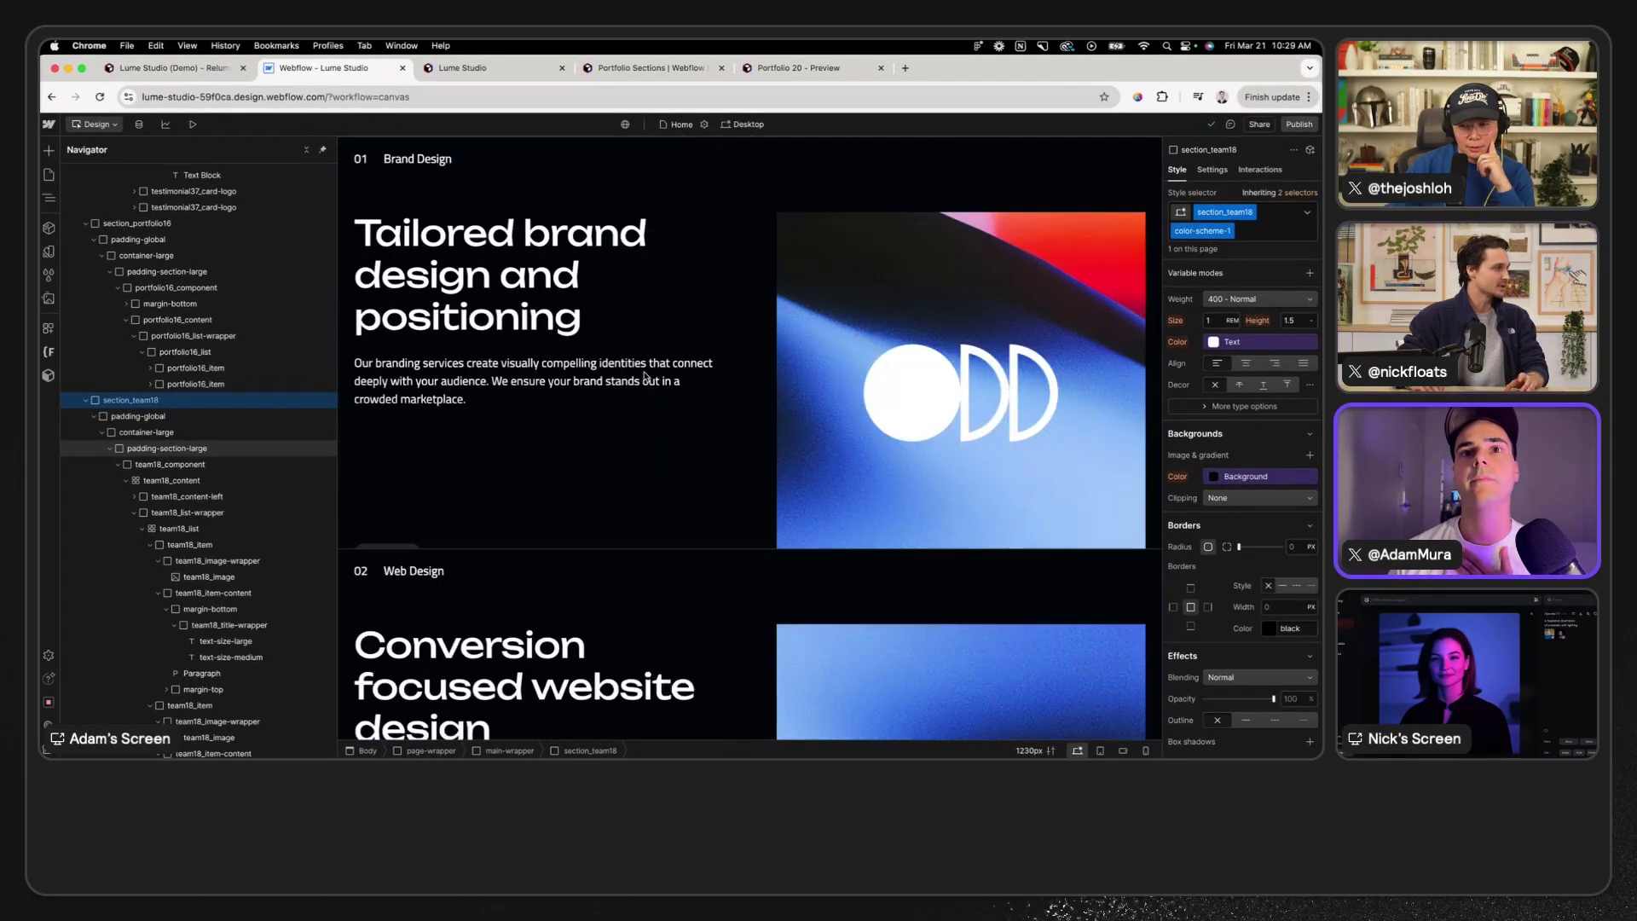
scroll(645, 378, up, 10)
scroll(646, 376, down, 3)
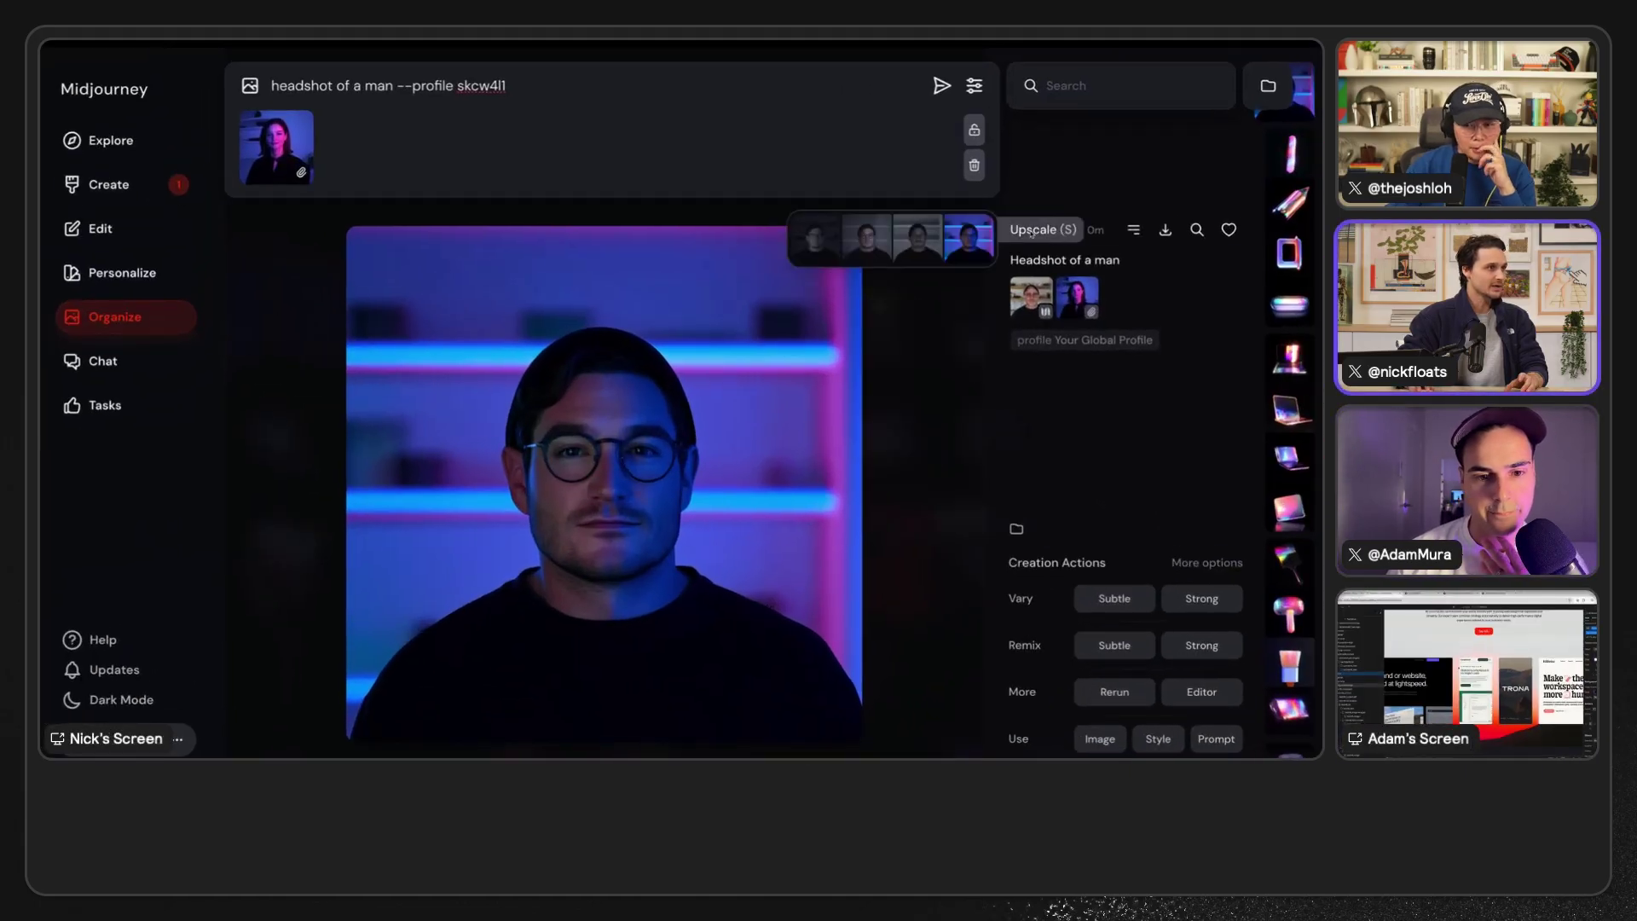
- Copy the retextured neon headshot of the man from Midjourney and paste it beside the dark portraits in the Figma assets
click(973, 243)
right_click(667, 365)
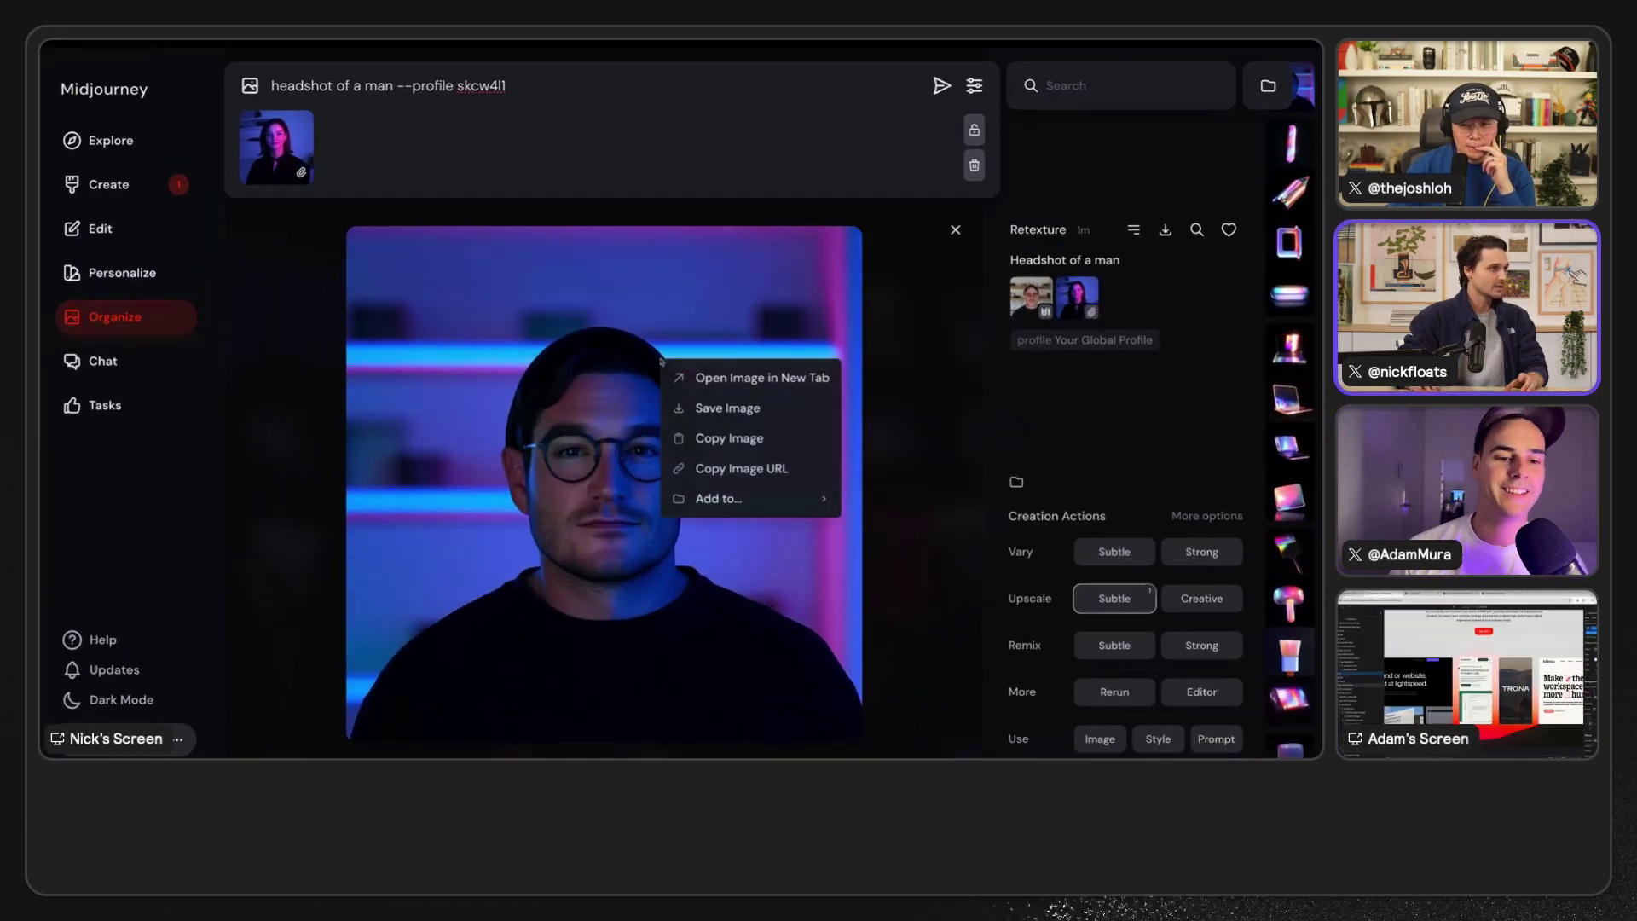
click(714, 432)
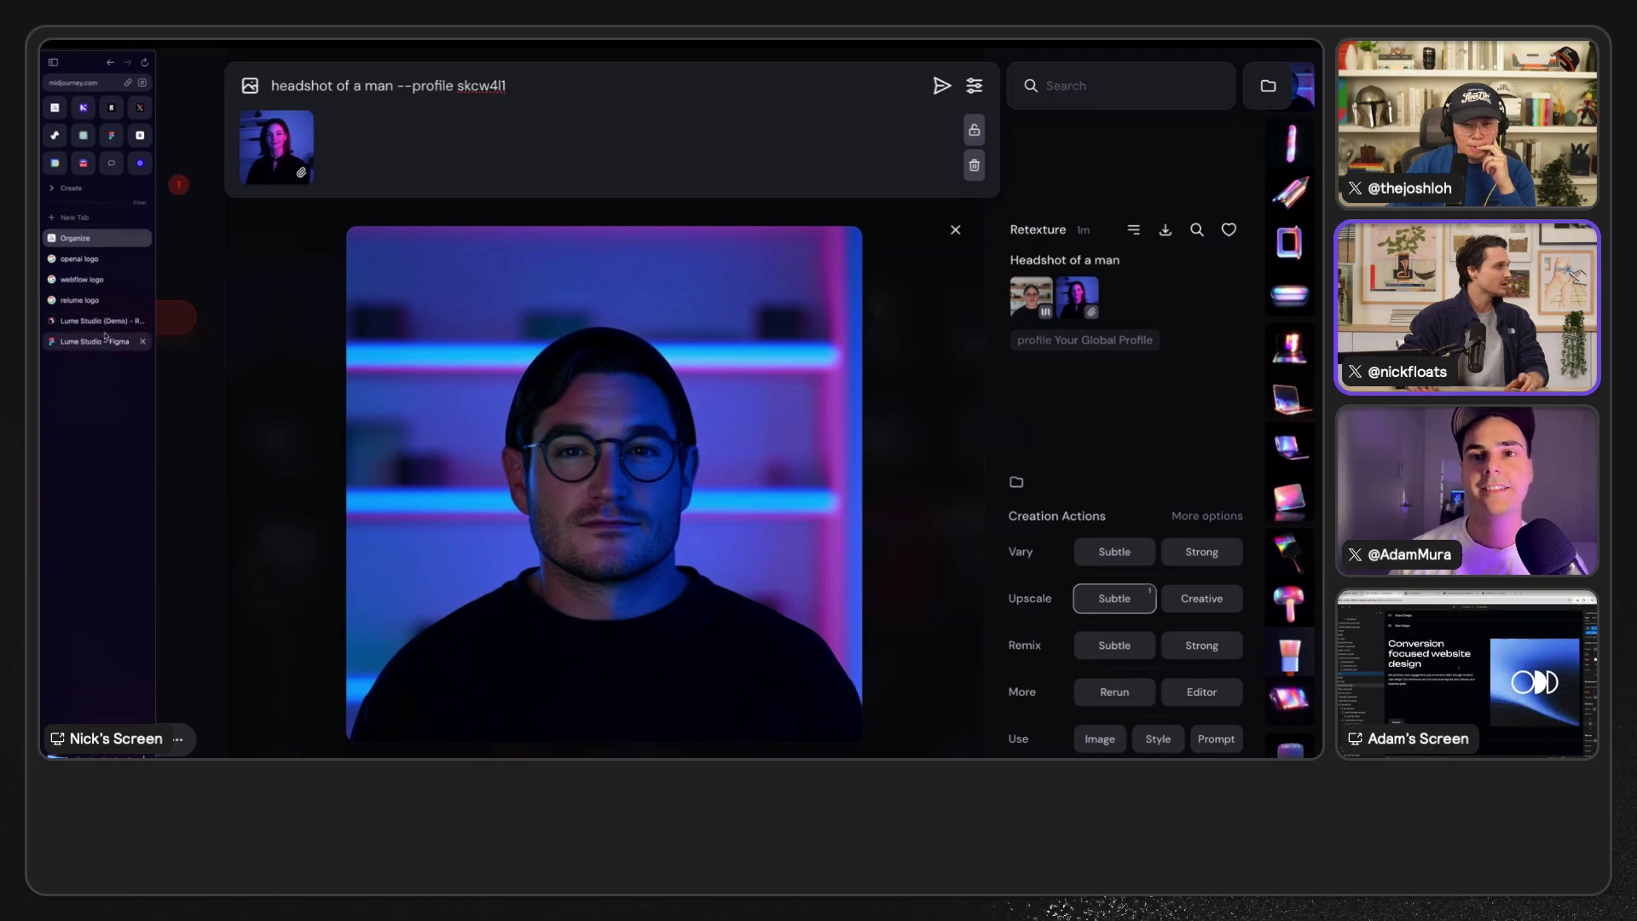
click(107, 342)
scroll(355, 486, down, 2)
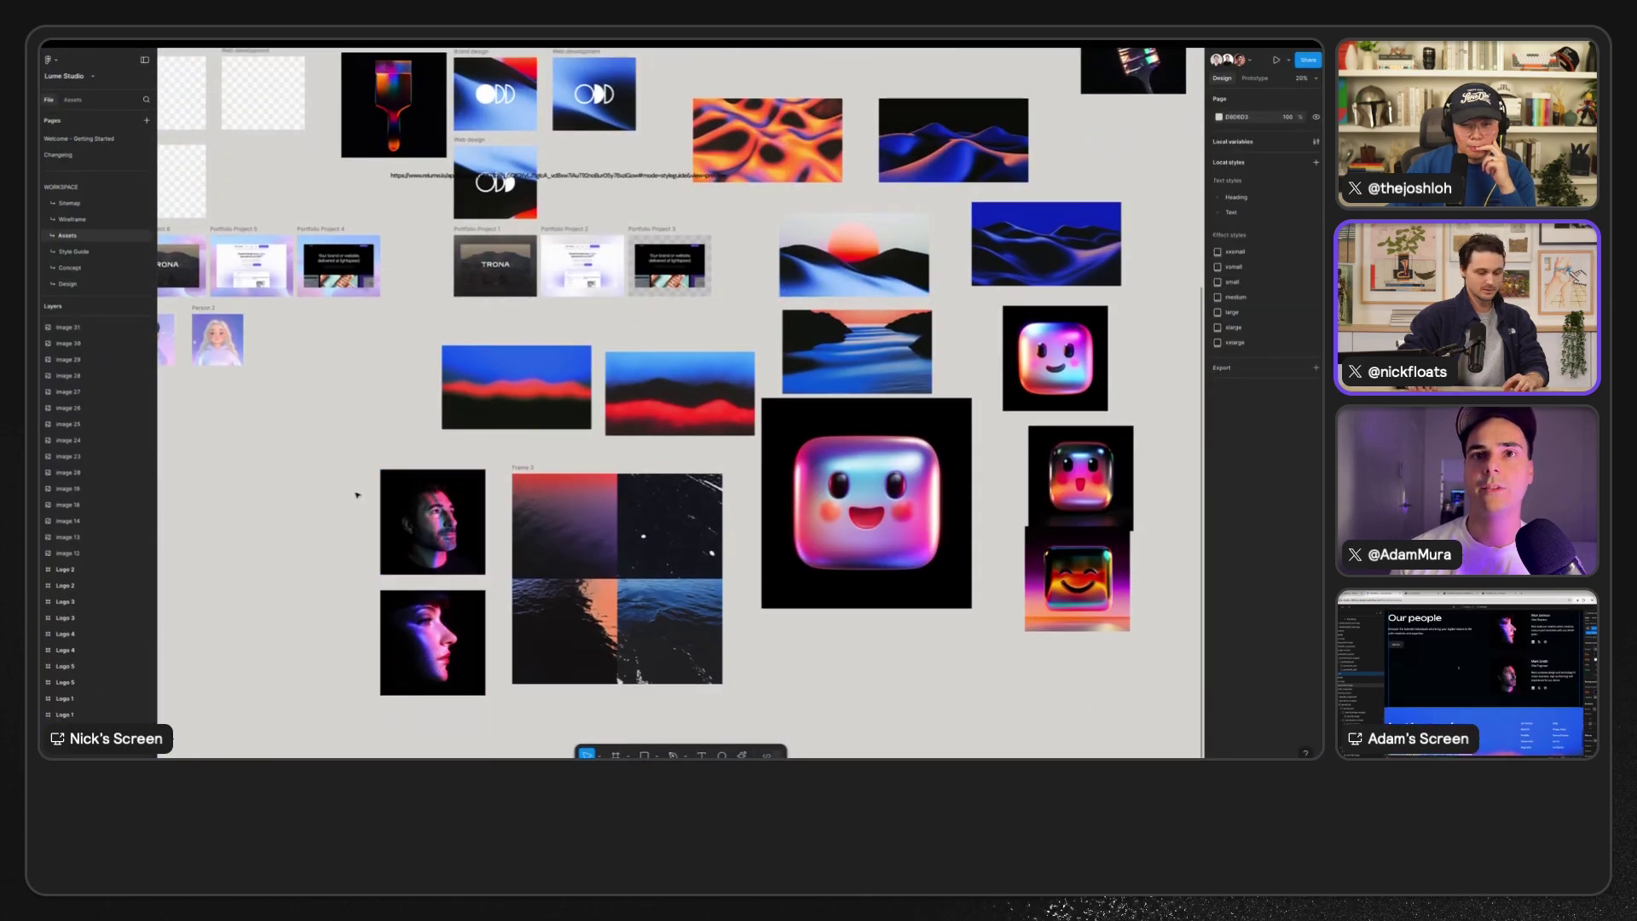
key(ctrl+v)
drag(638, 460, 309, 551)
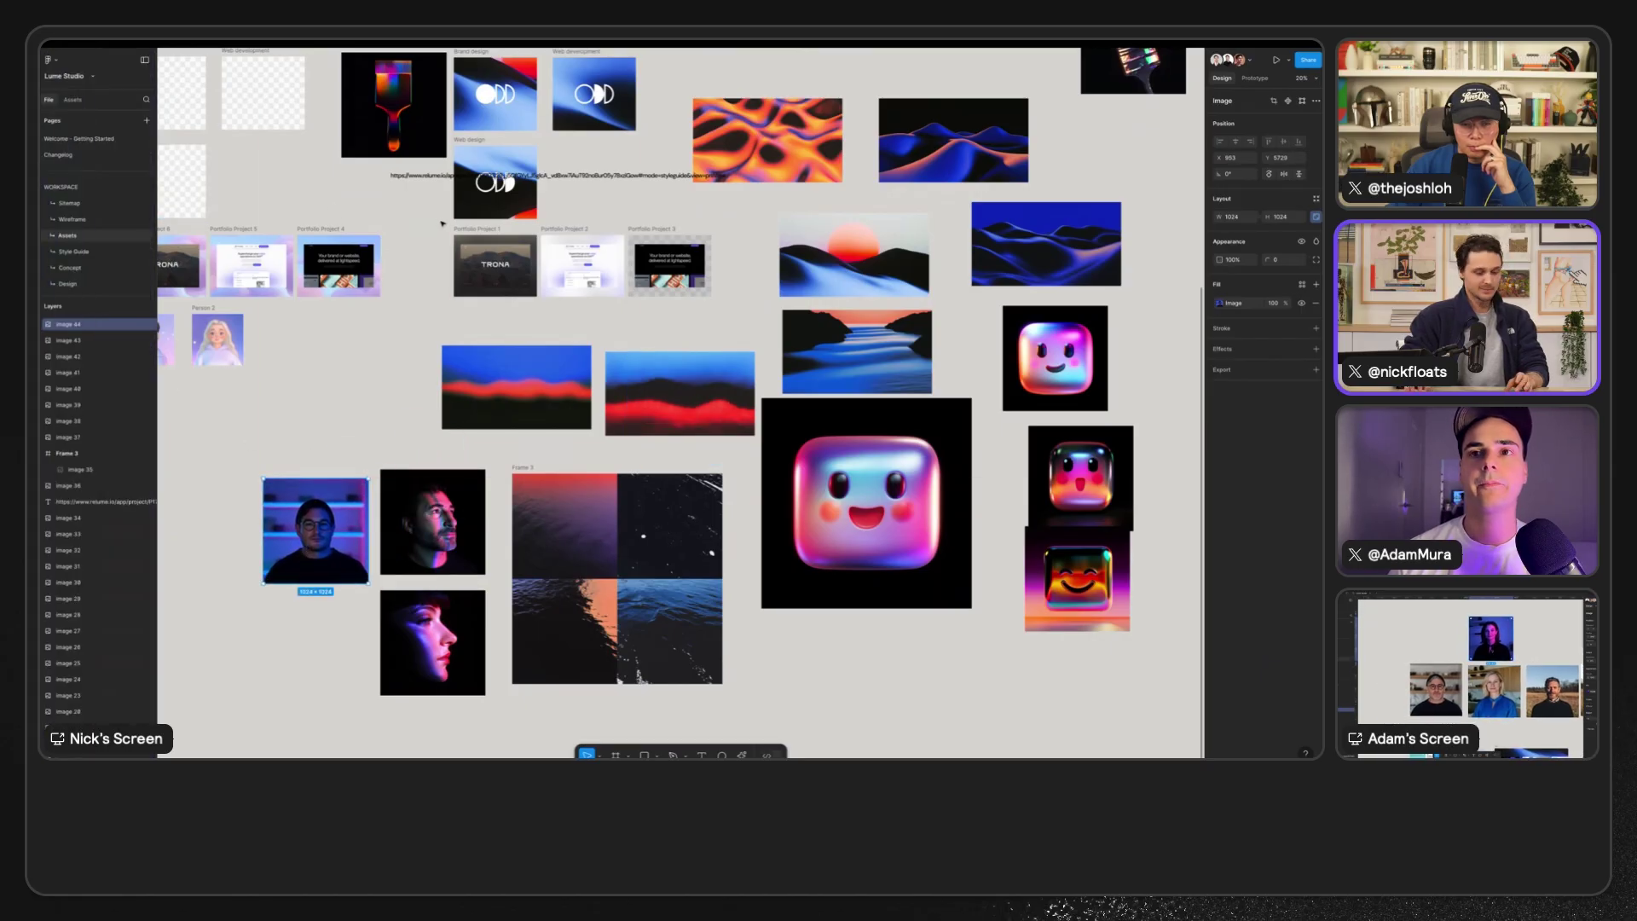
- Switch to Krea and generate a video from the dune landscape as start frame with the prompt "sun rising up over the water"
key(super+Tab)
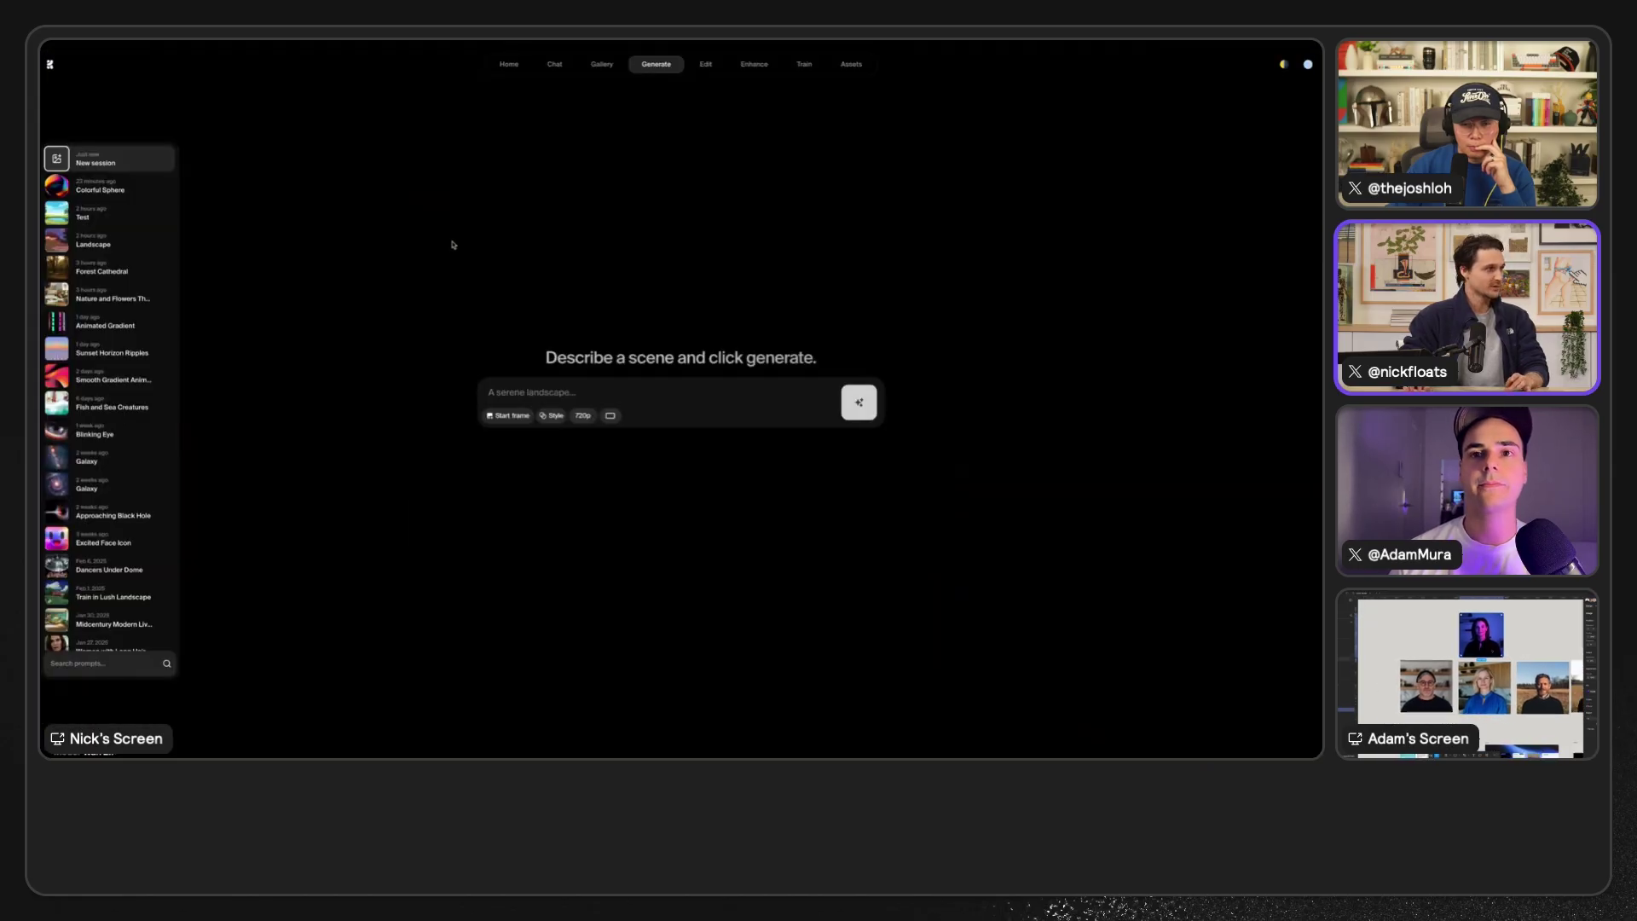
click(509, 415)
click(631, 341)
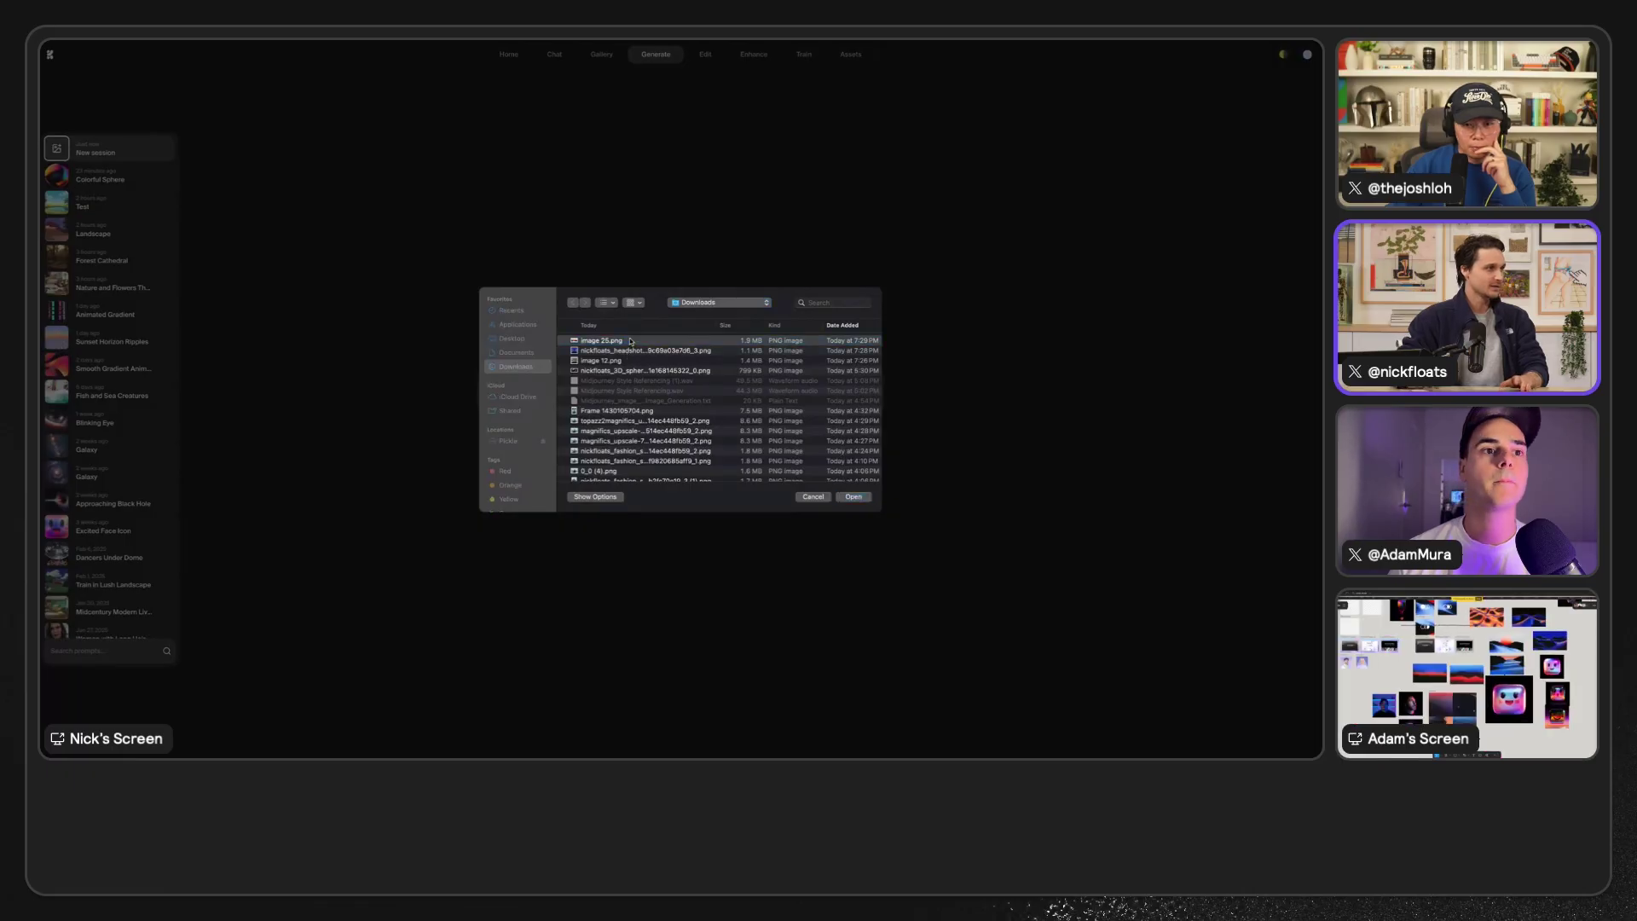
double_click(631, 341)
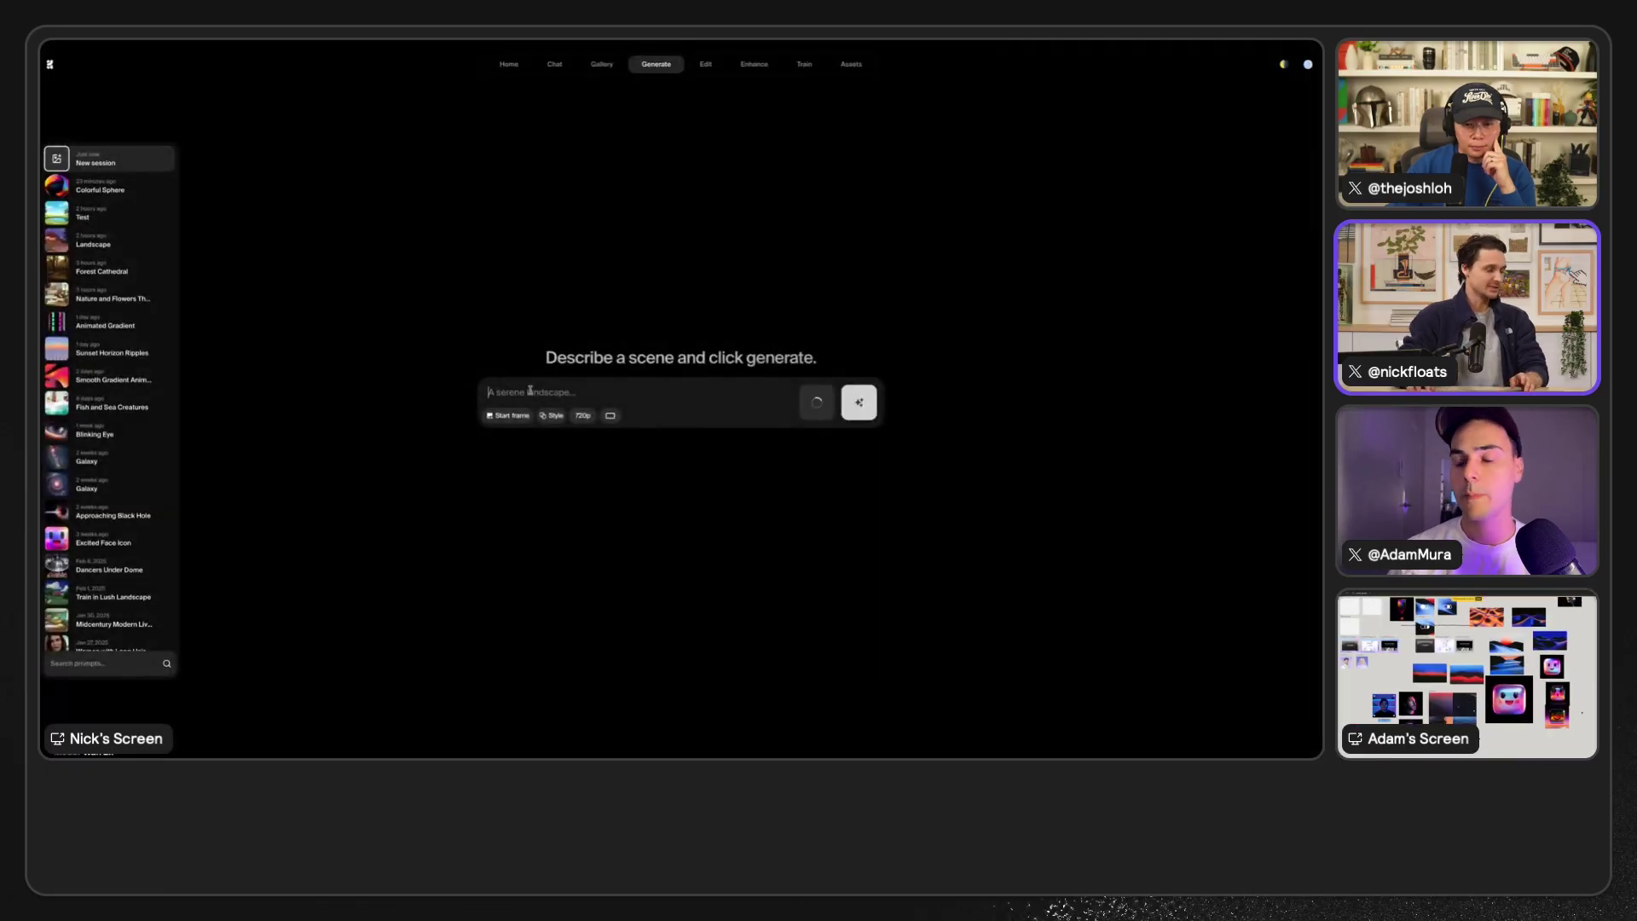
text(sun se)
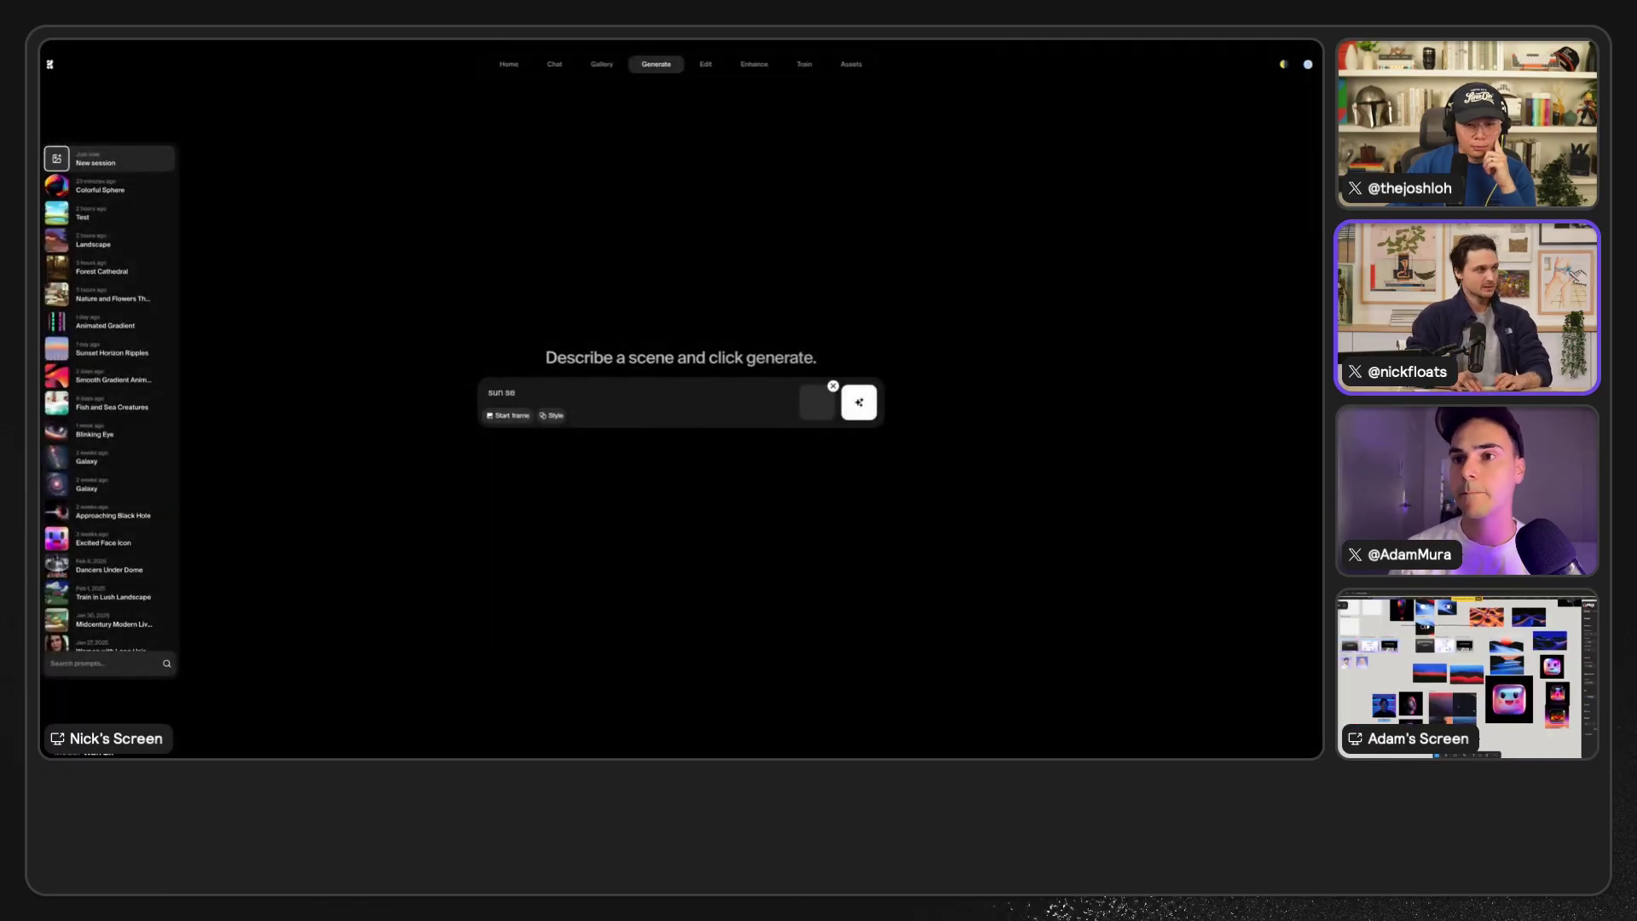
text(tti)
text(ng over the water)
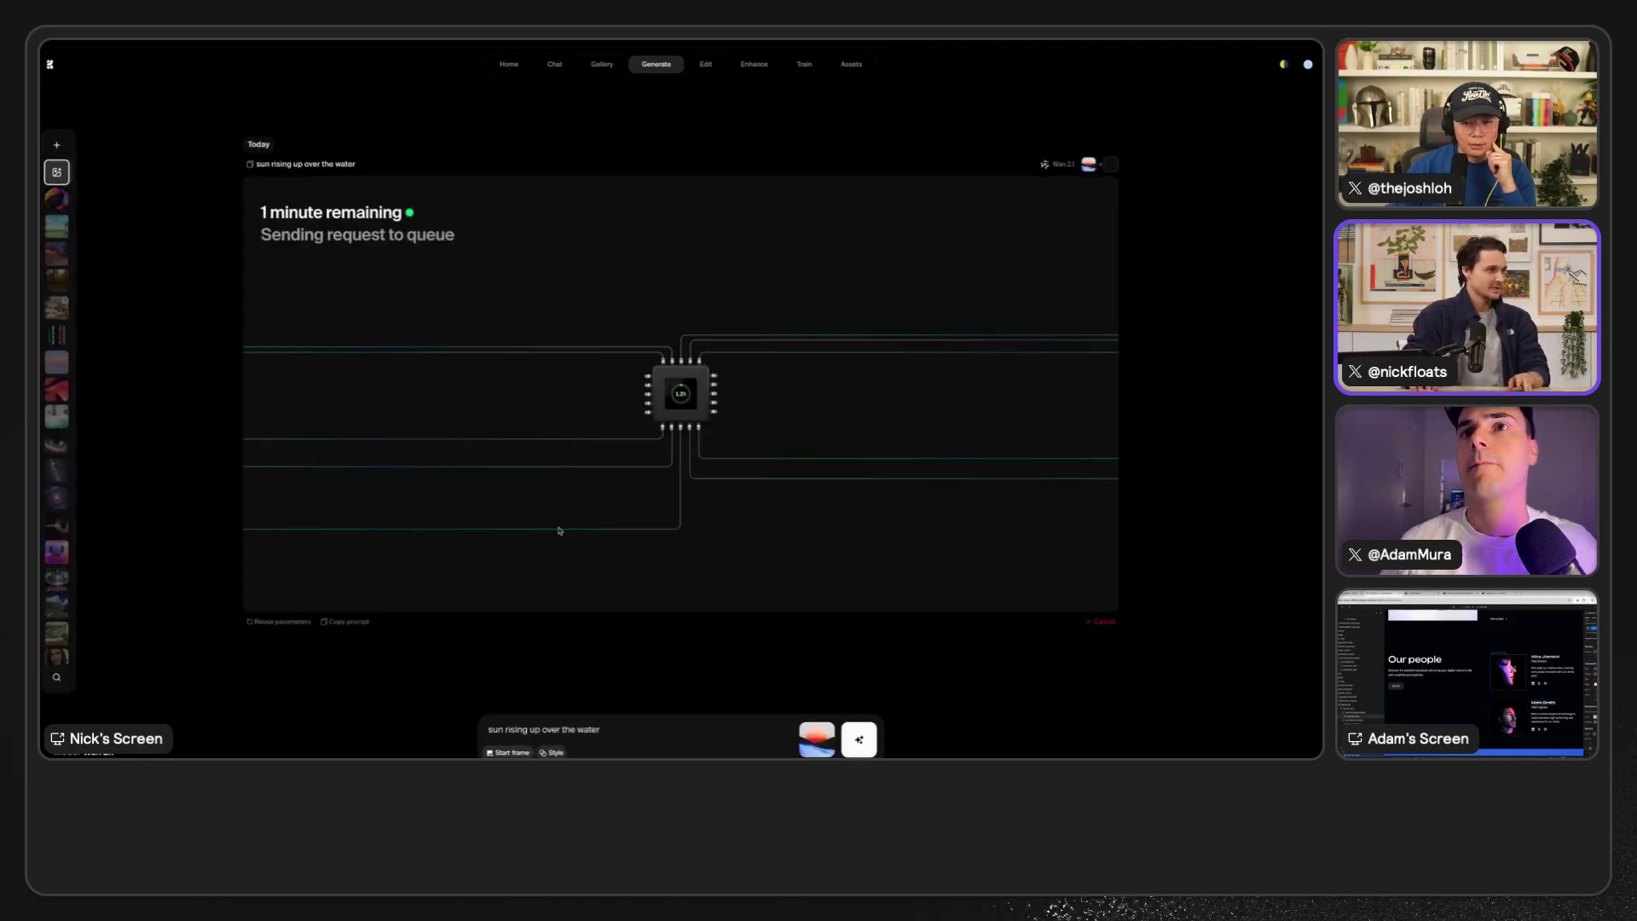
- Generate the same sunrise clip with the Pika 2.2, Luma and Runway models
click(85, 752)
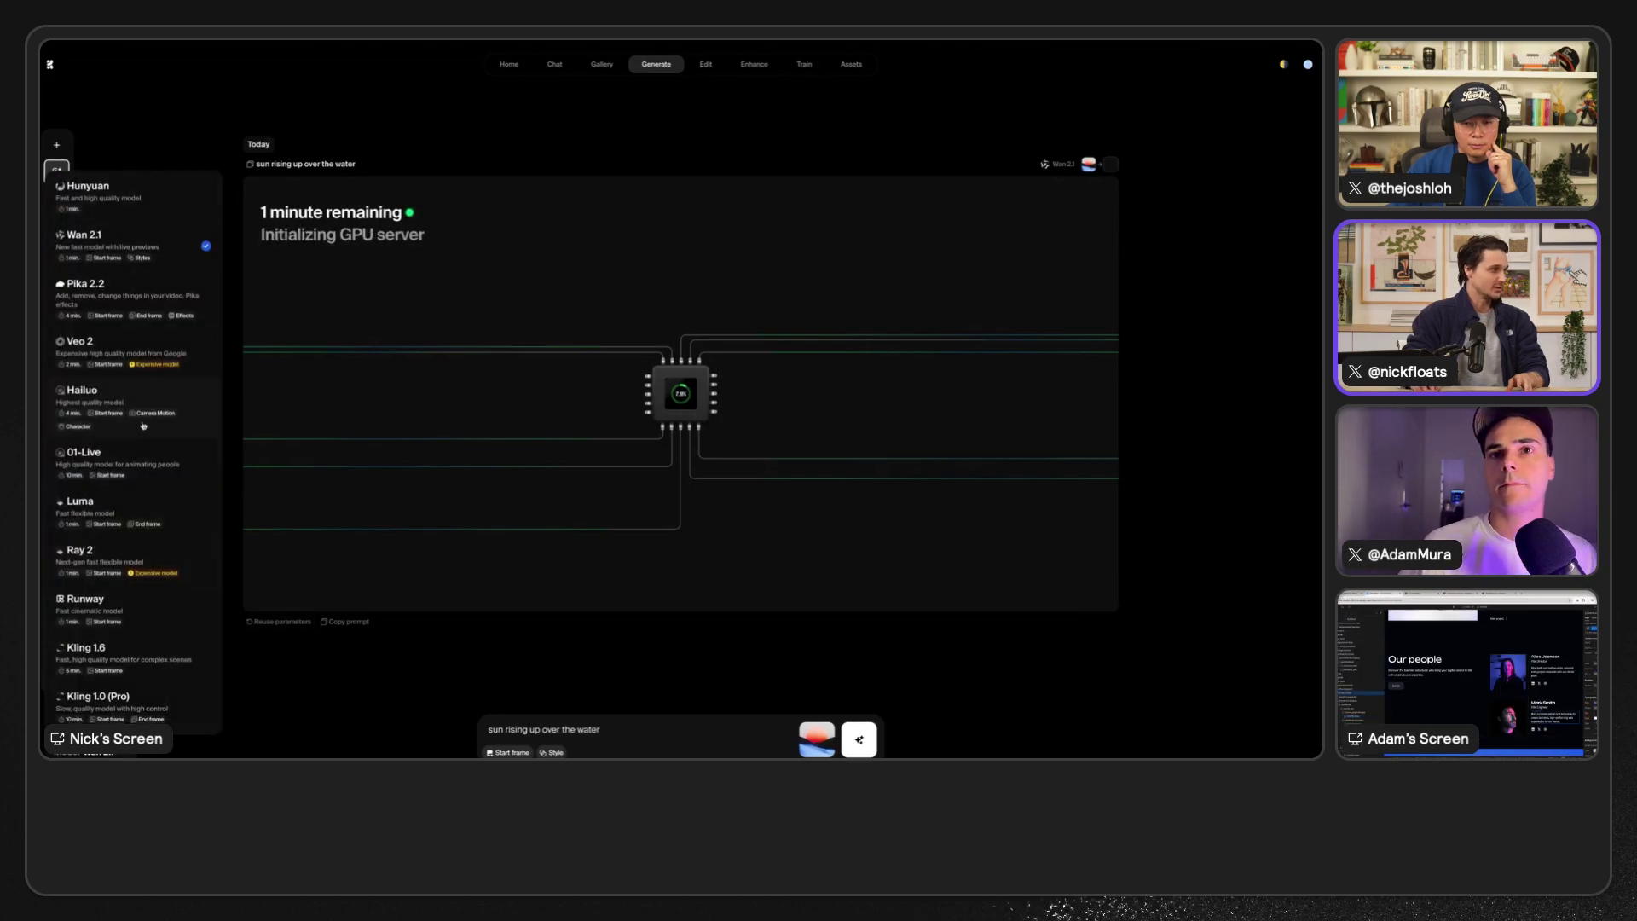
click(140, 305)
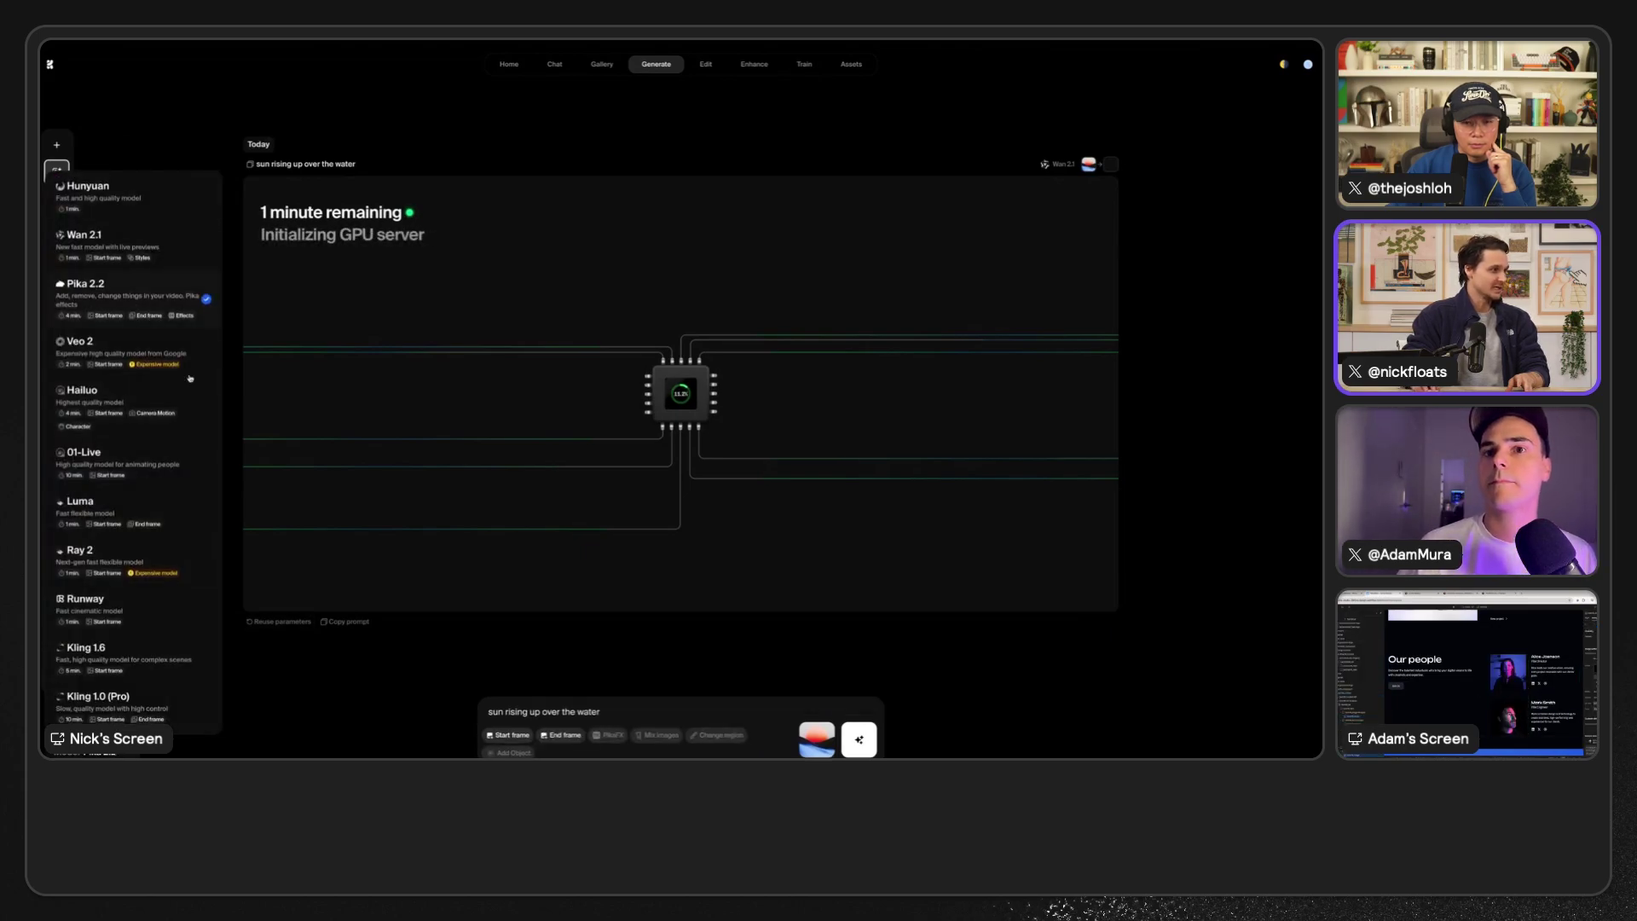
click(861, 740)
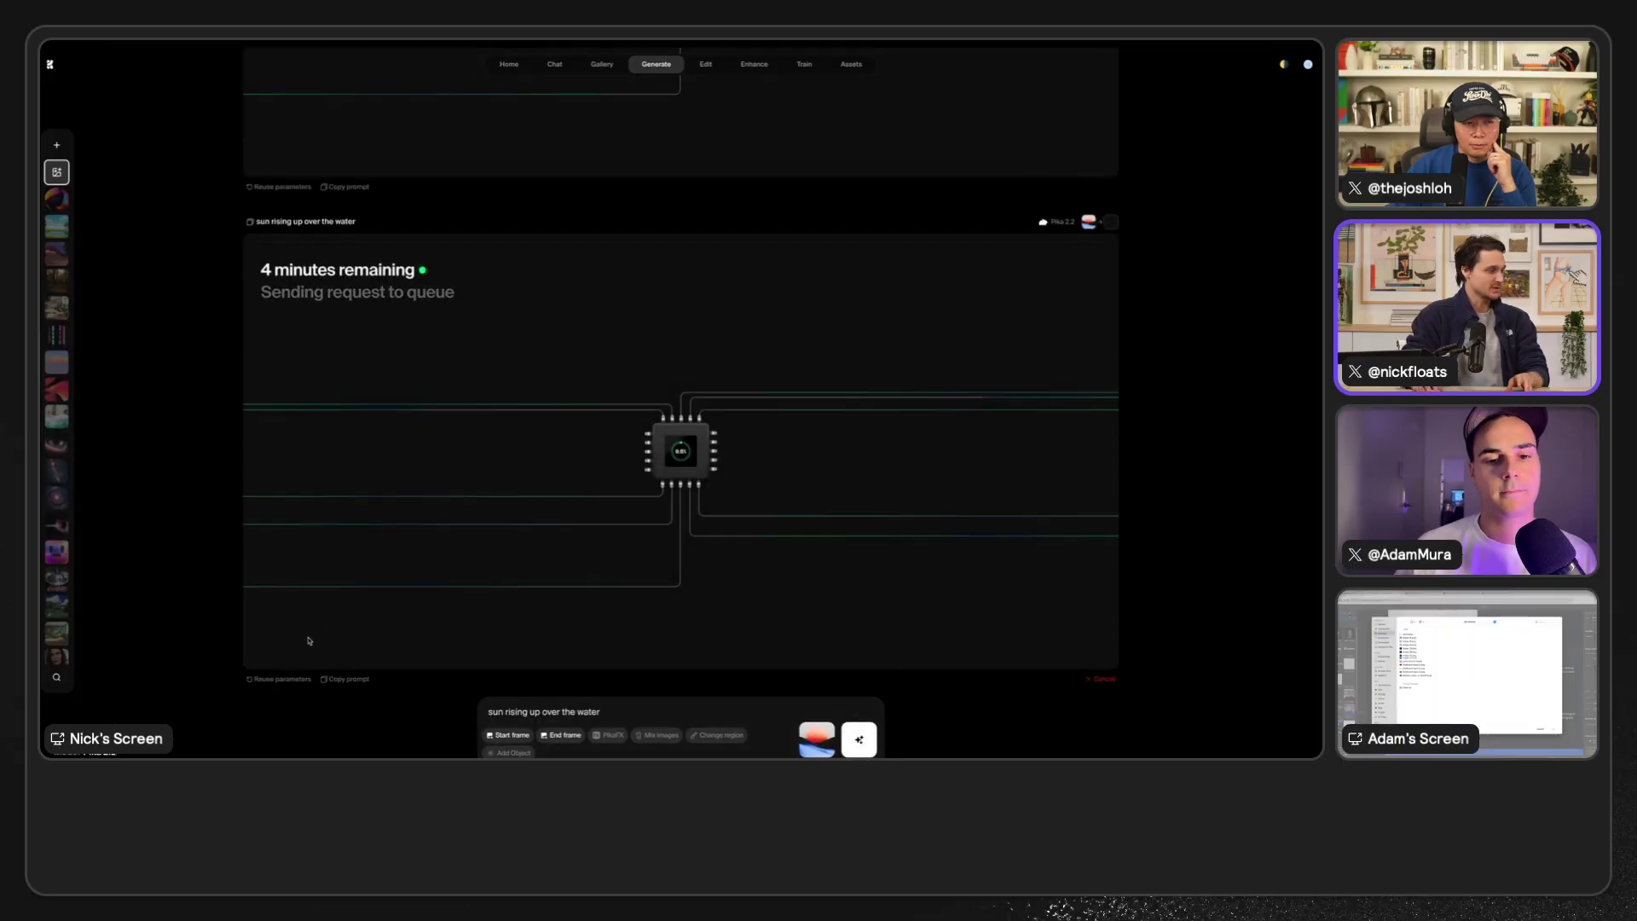
click(111, 754)
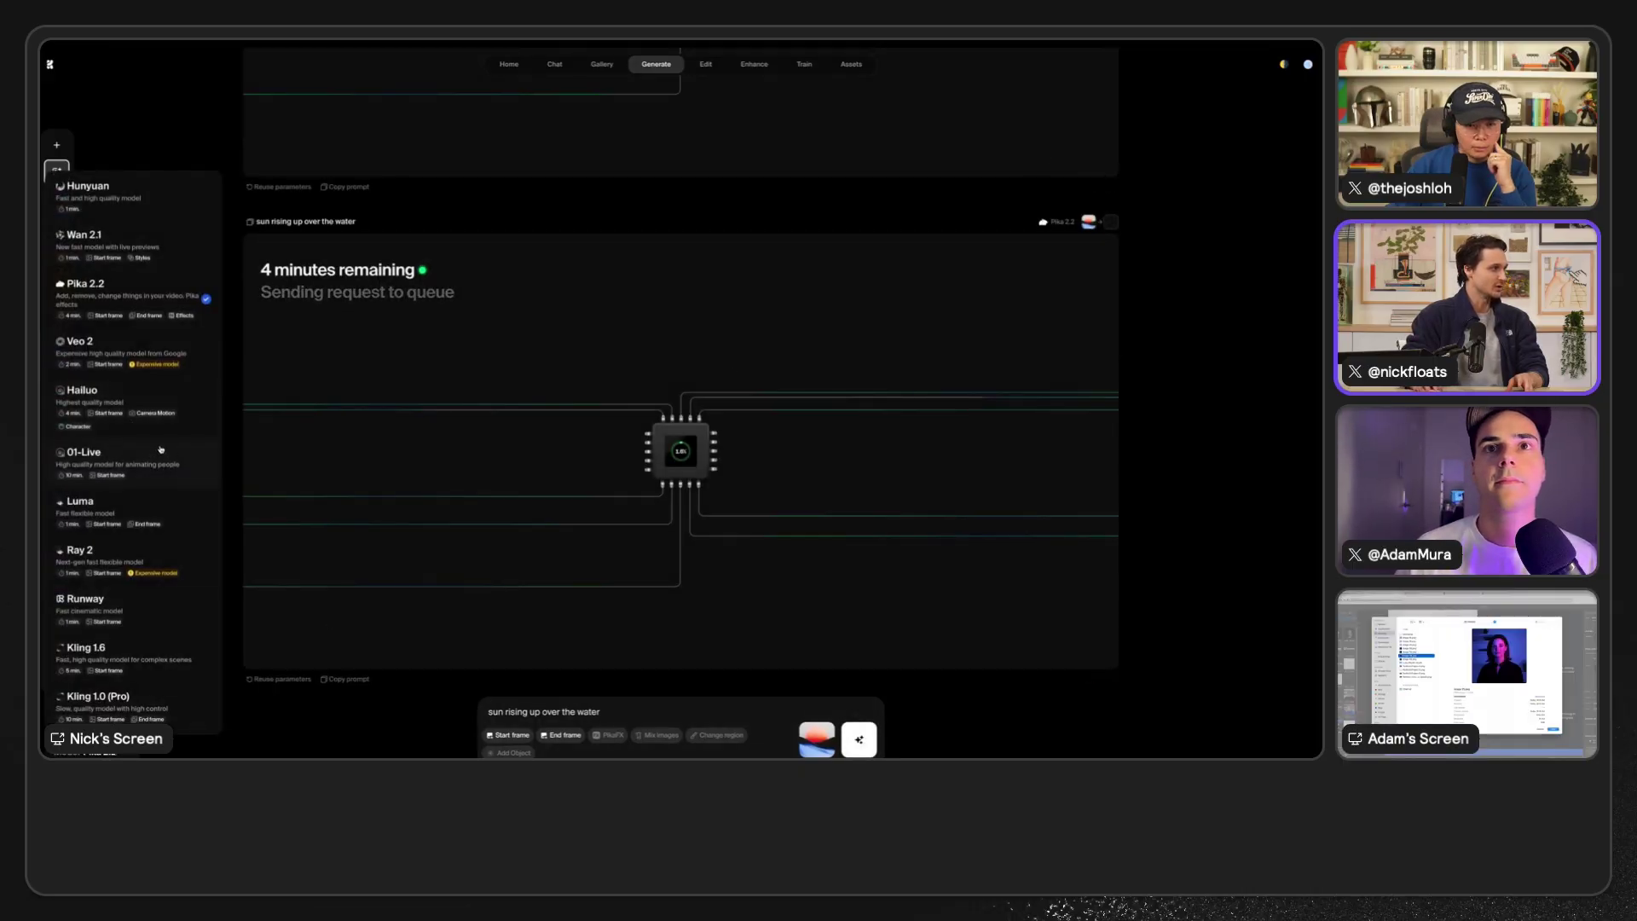
click(157, 512)
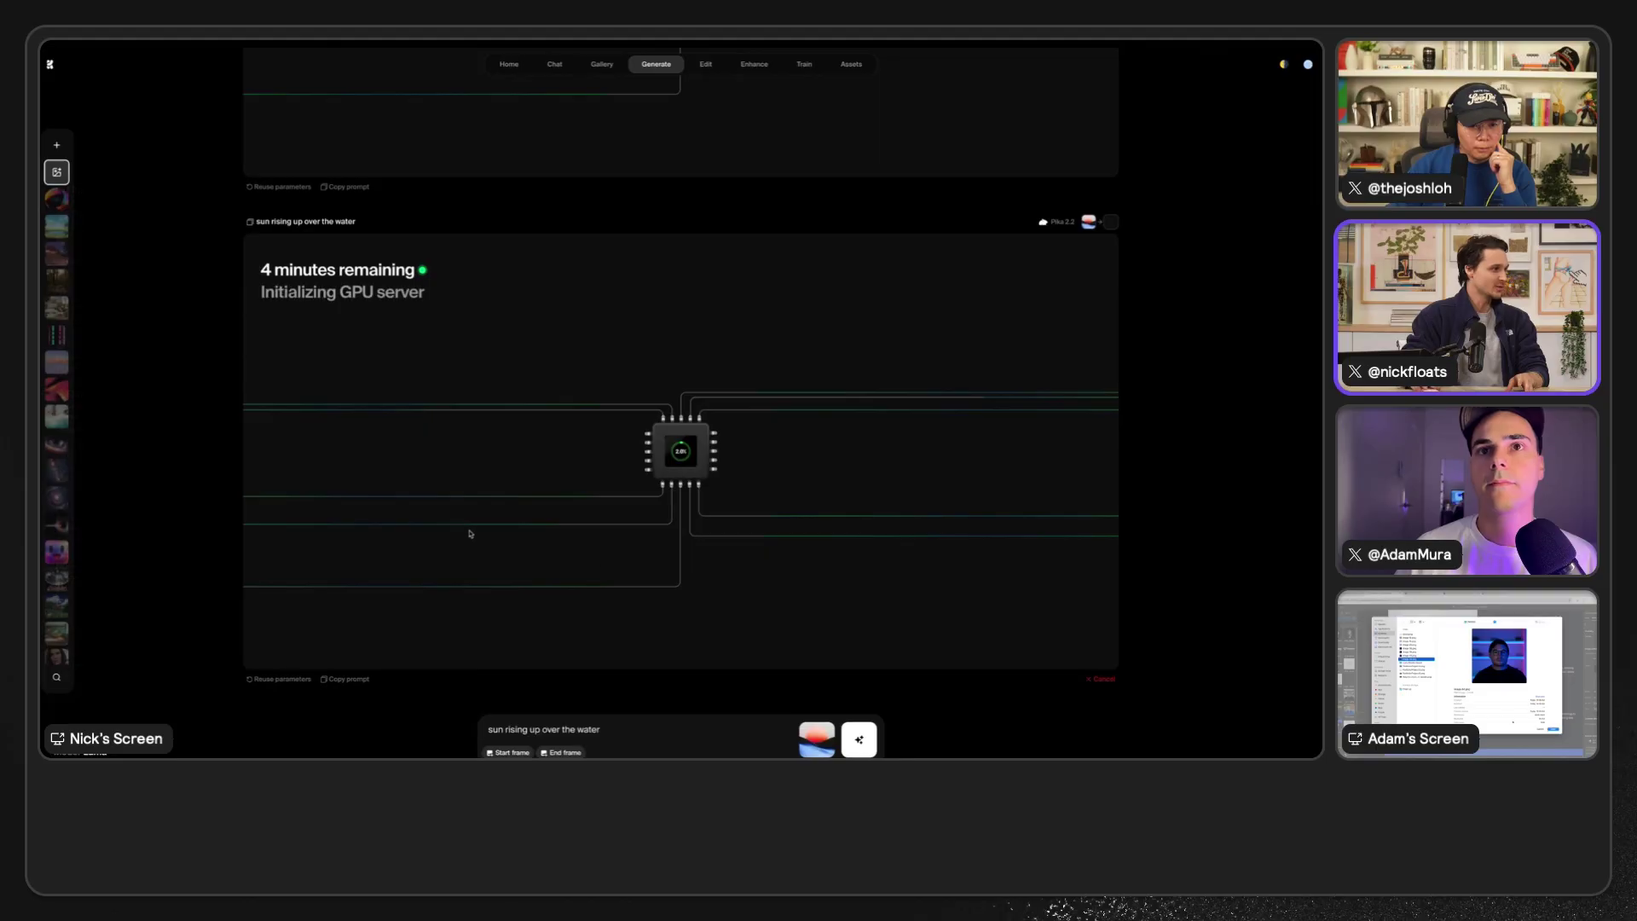
click(861, 740)
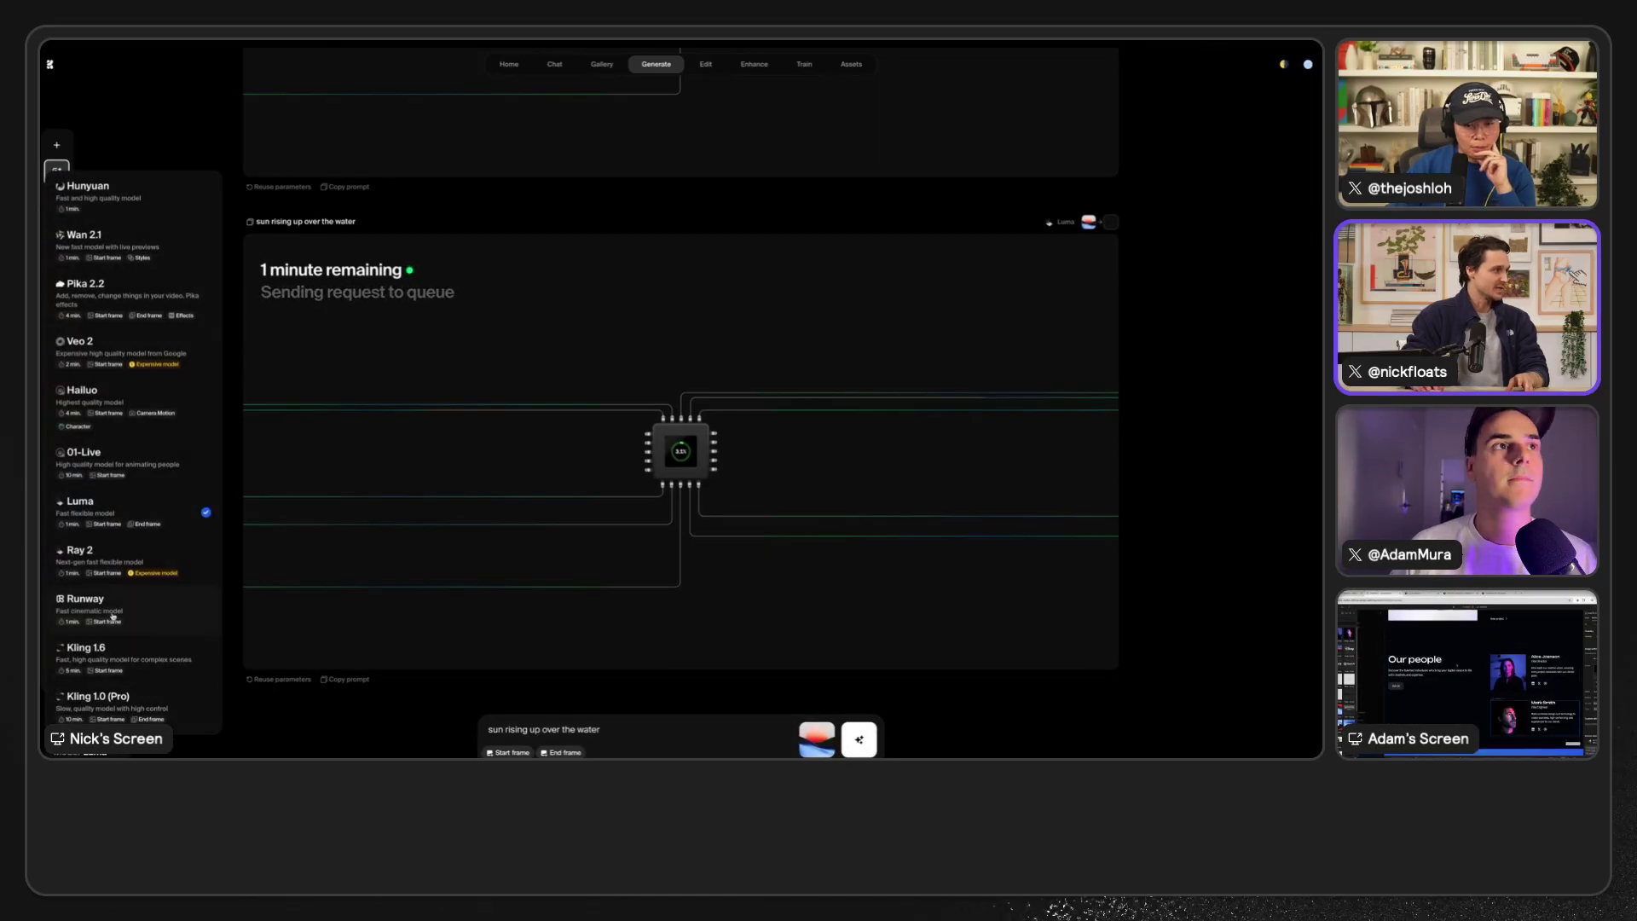
click(173, 613)
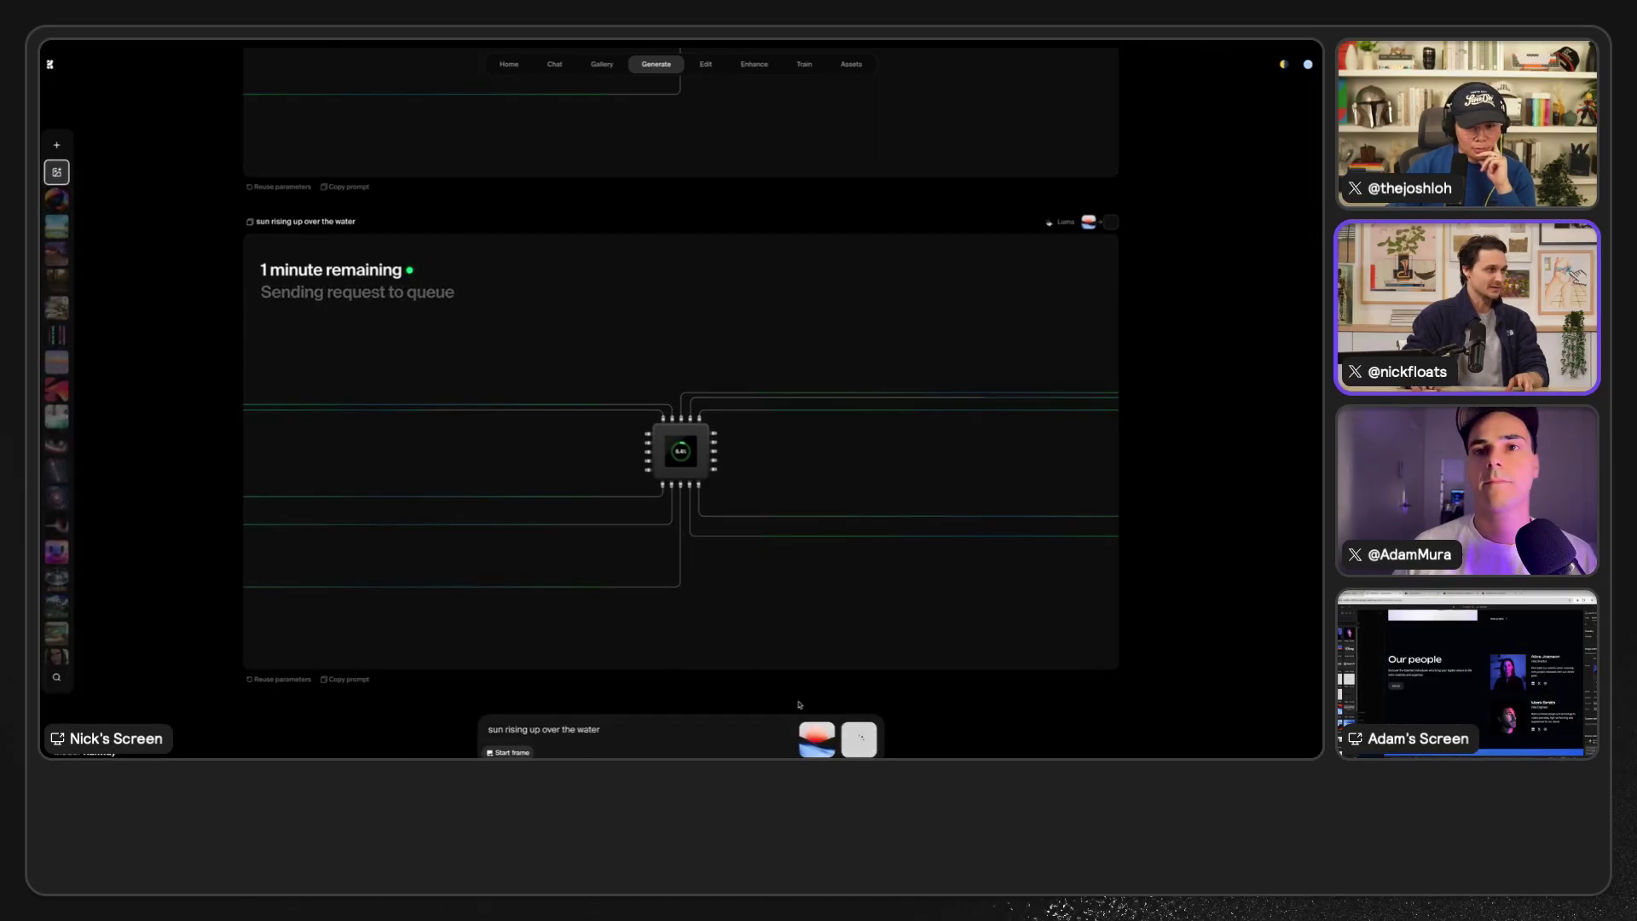
- Examine the Wan 2.1 preview and the progress of the queued sunrise clips
scroll(832, 522, up, 10)
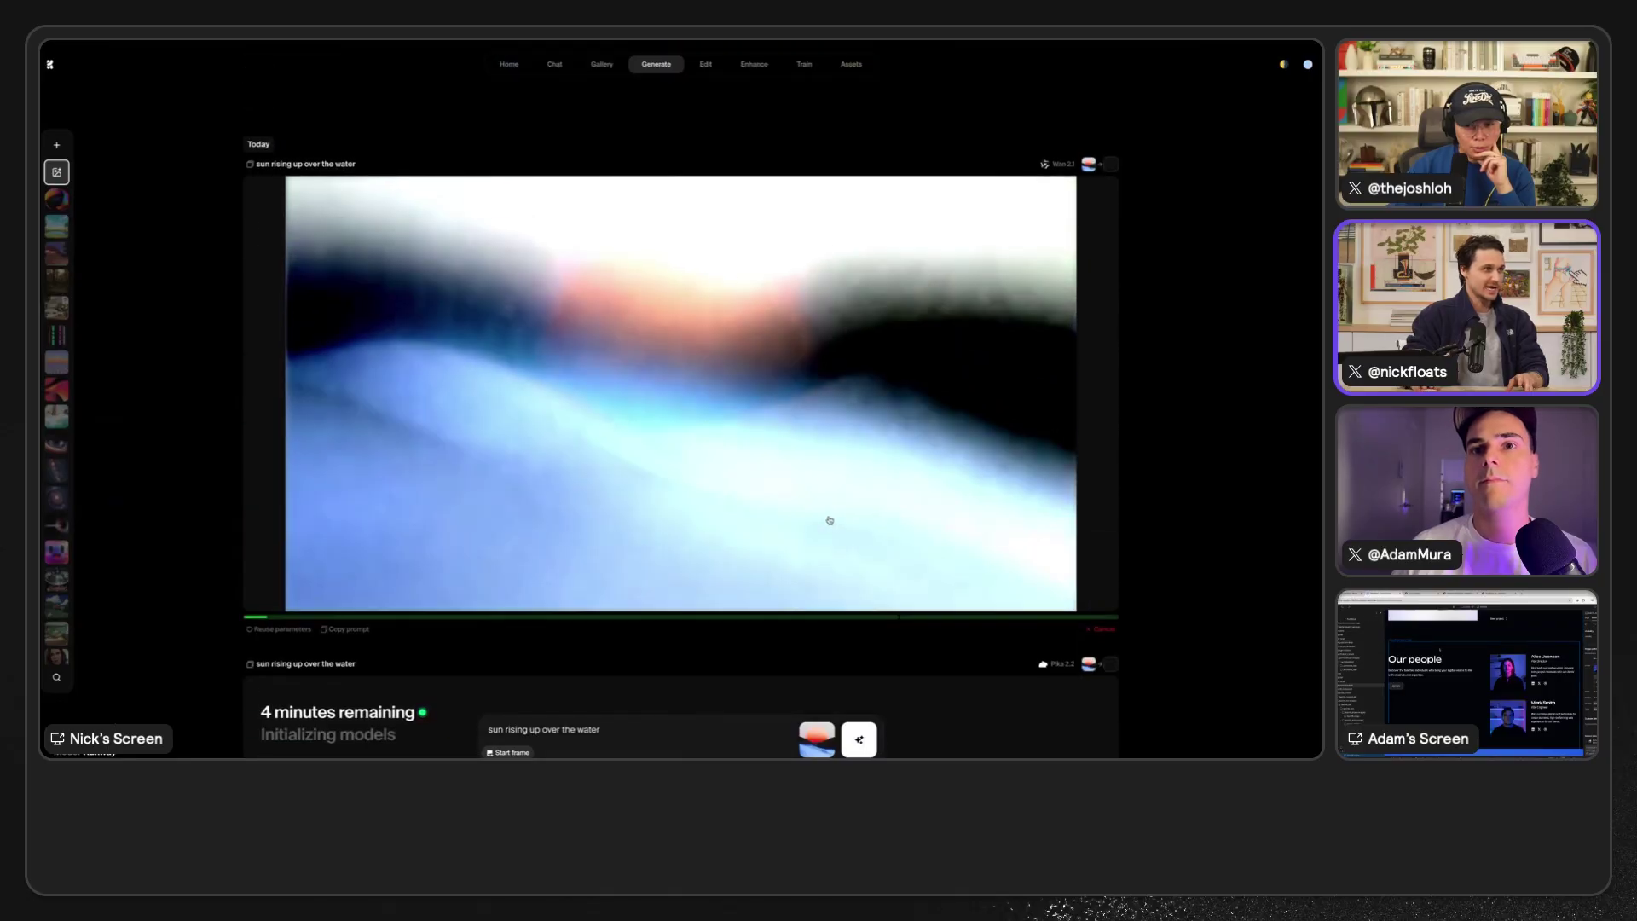
scroll(1056, 183, down, 6)
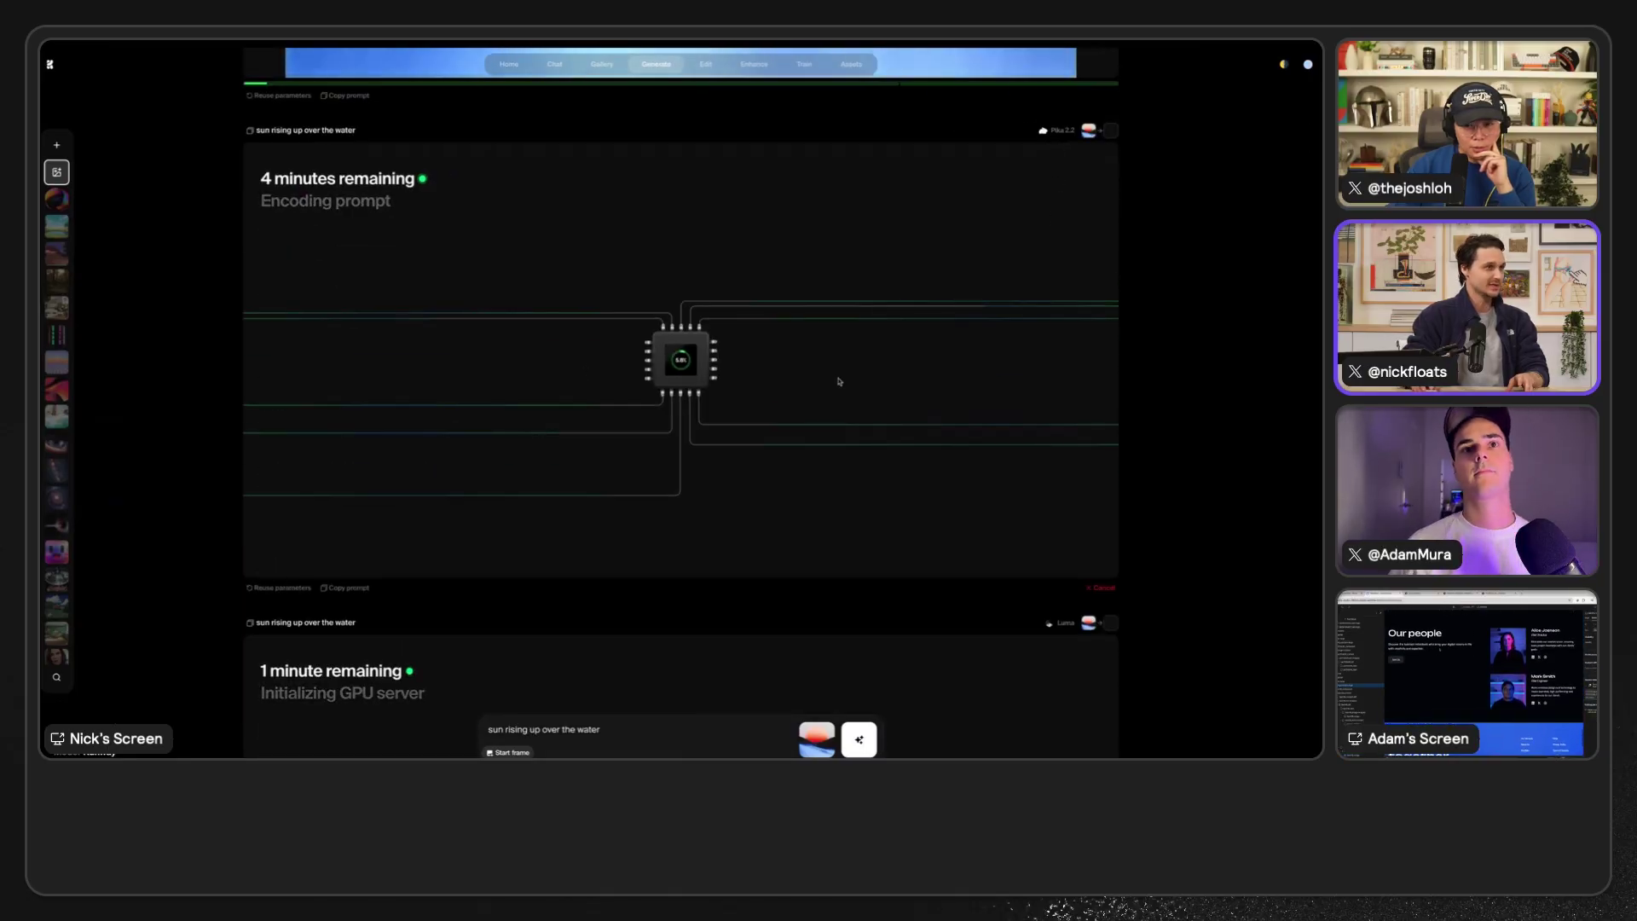
scroll(771, 392, down, 12)
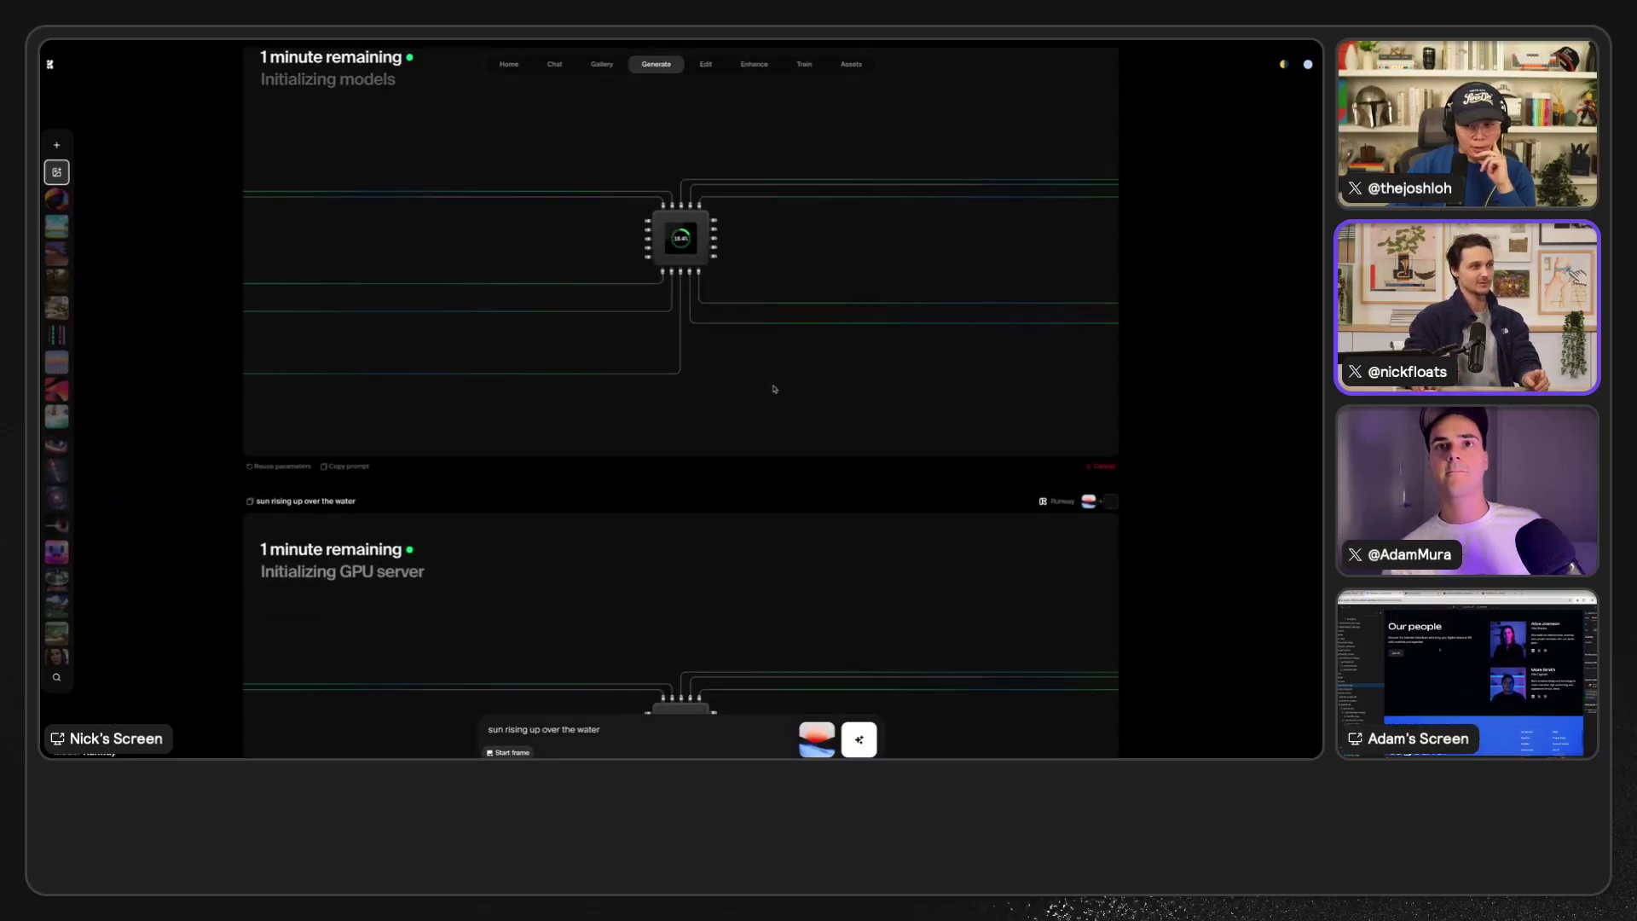
scroll(774, 386, up, 10)
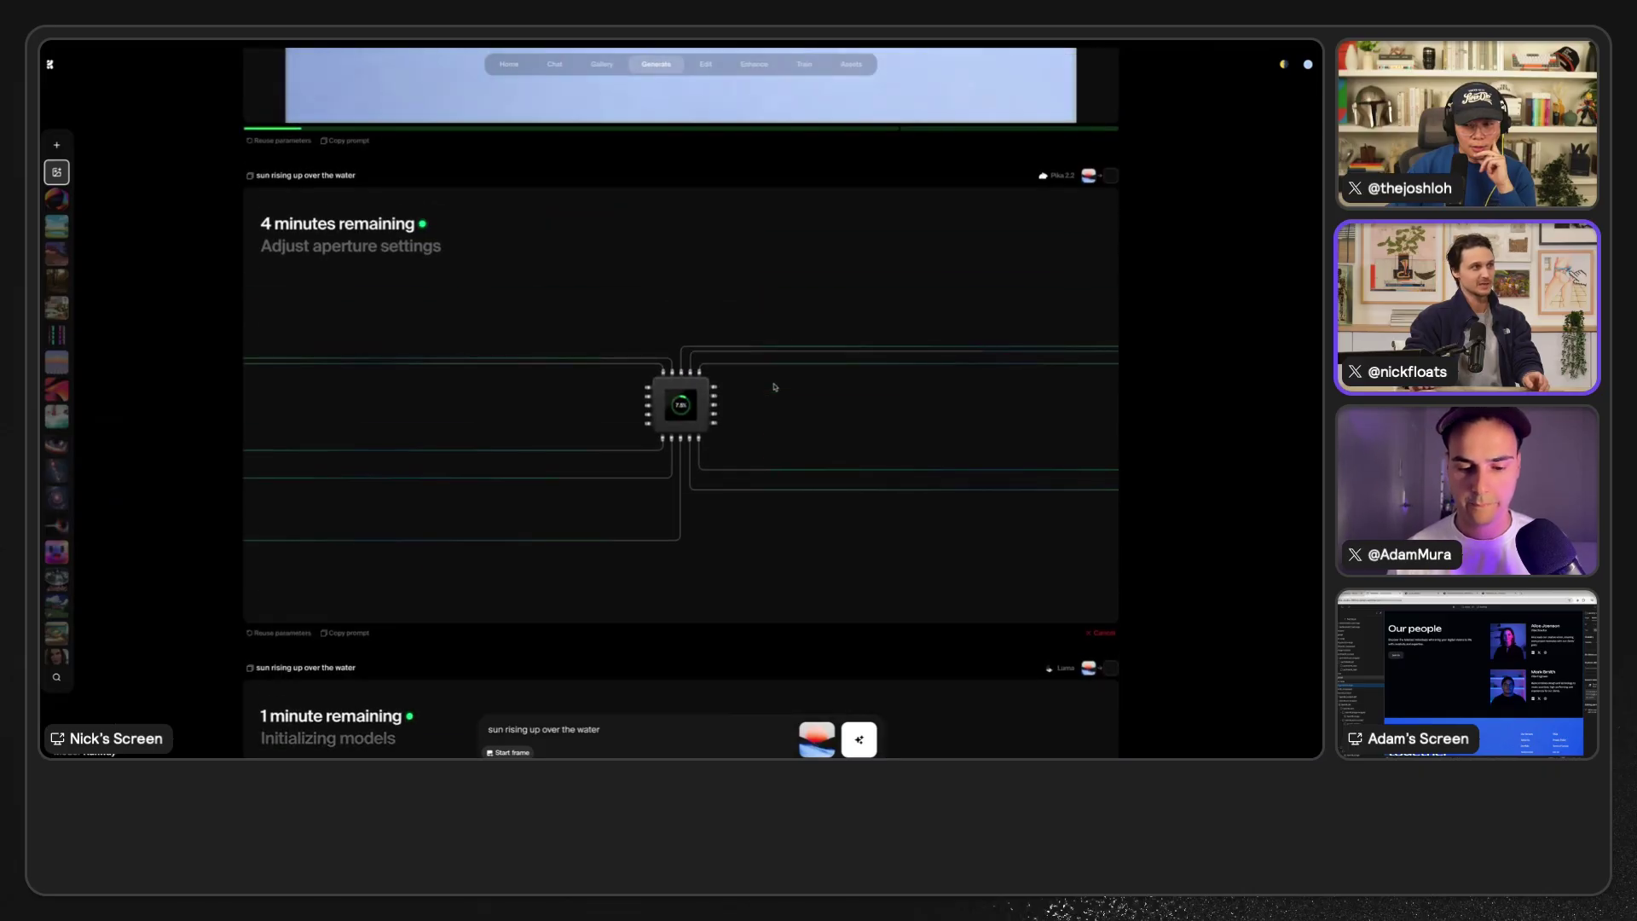
scroll(908, 350, up, 6)
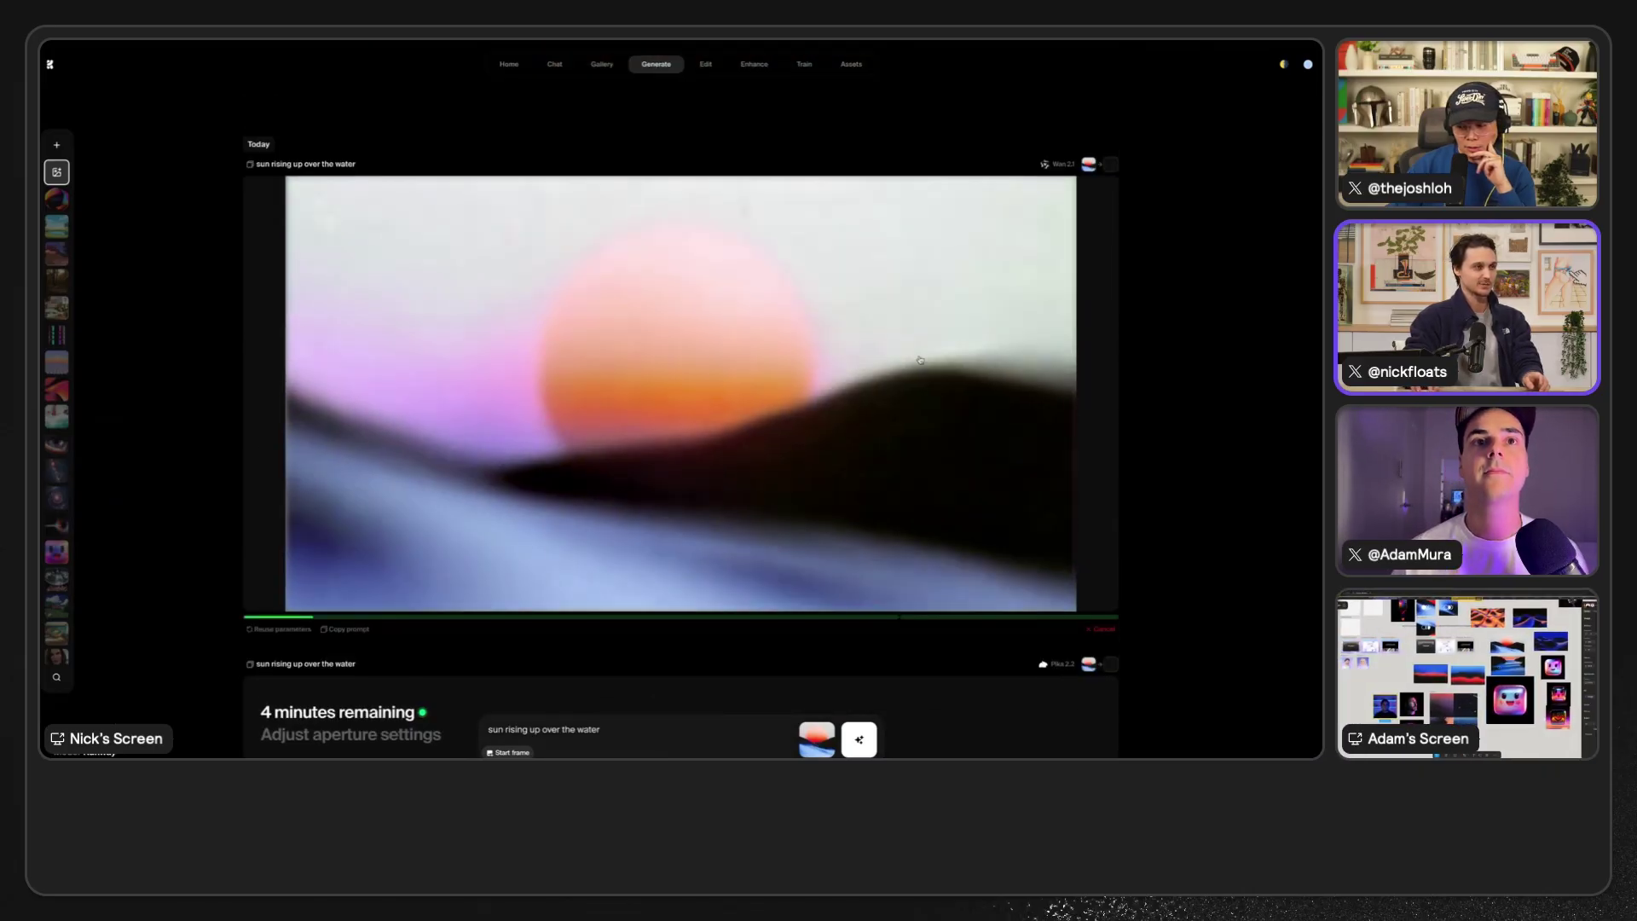
scroll(921, 358, down, 9)
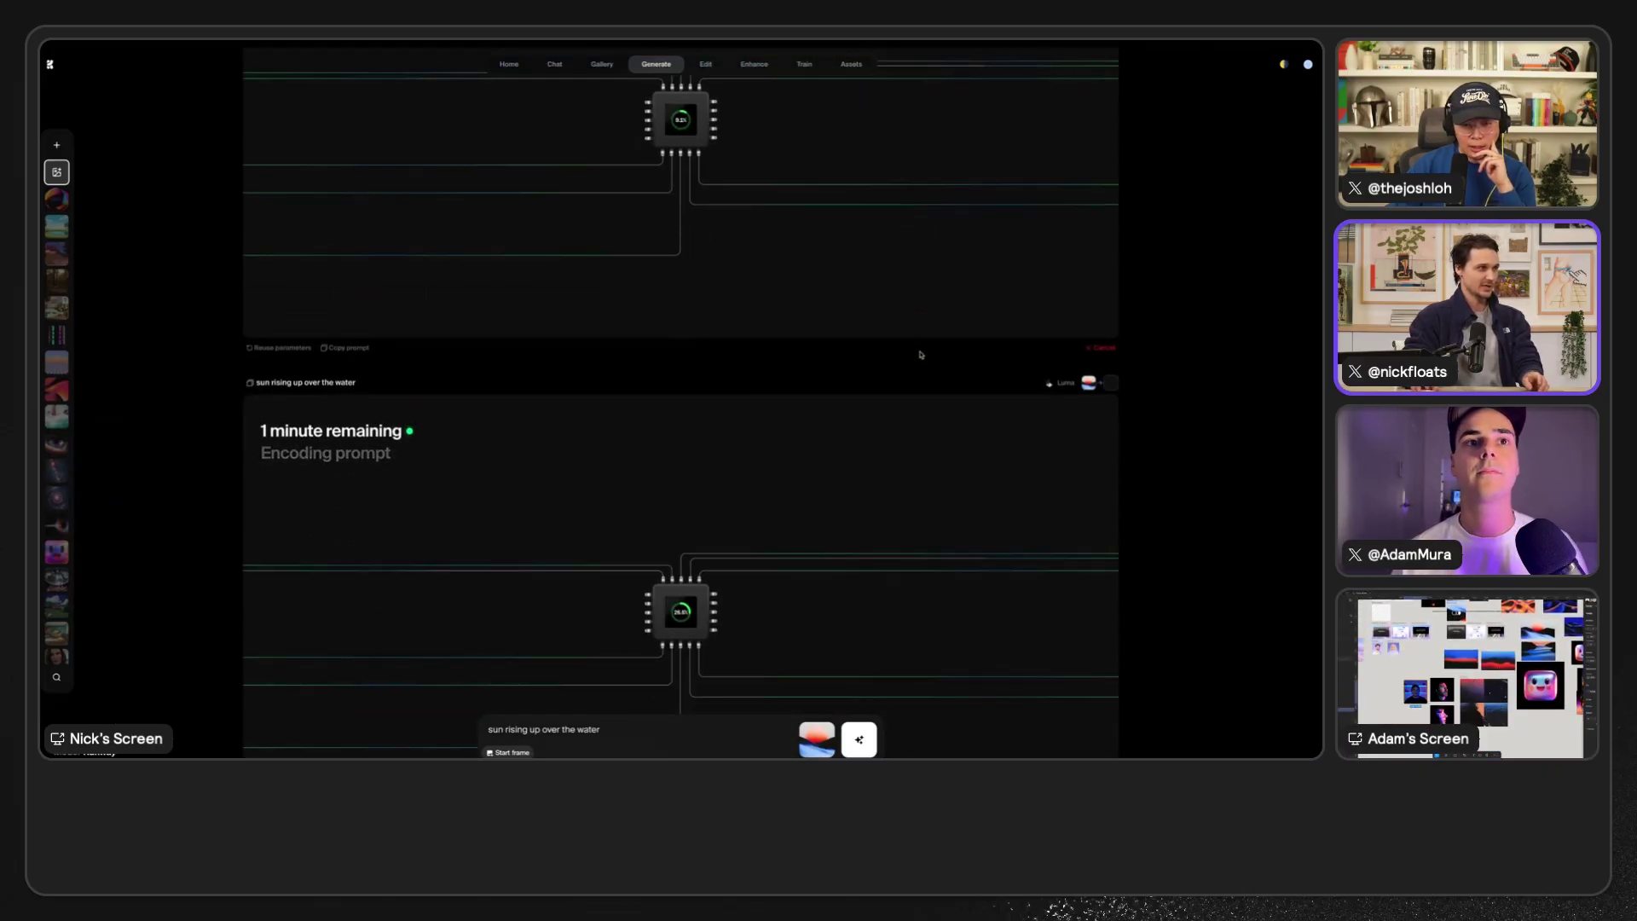
scroll(920, 354, up, 3)
scroll(904, 324, up, 5)
scroll(778, 457, down, 2)
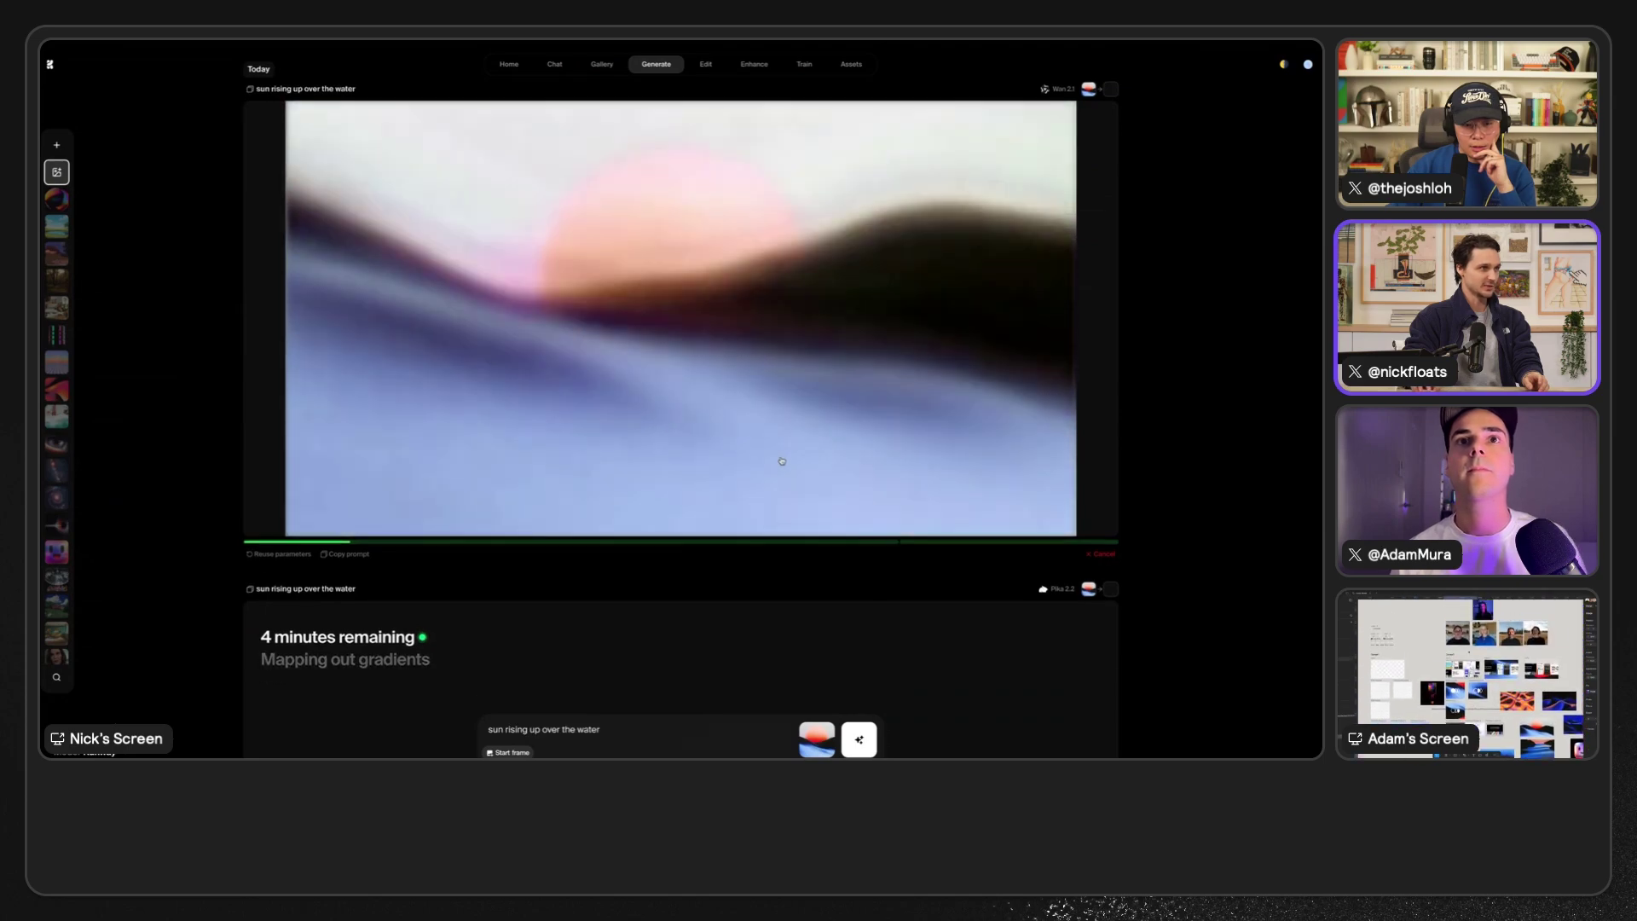
scroll(782, 458, down, 12)
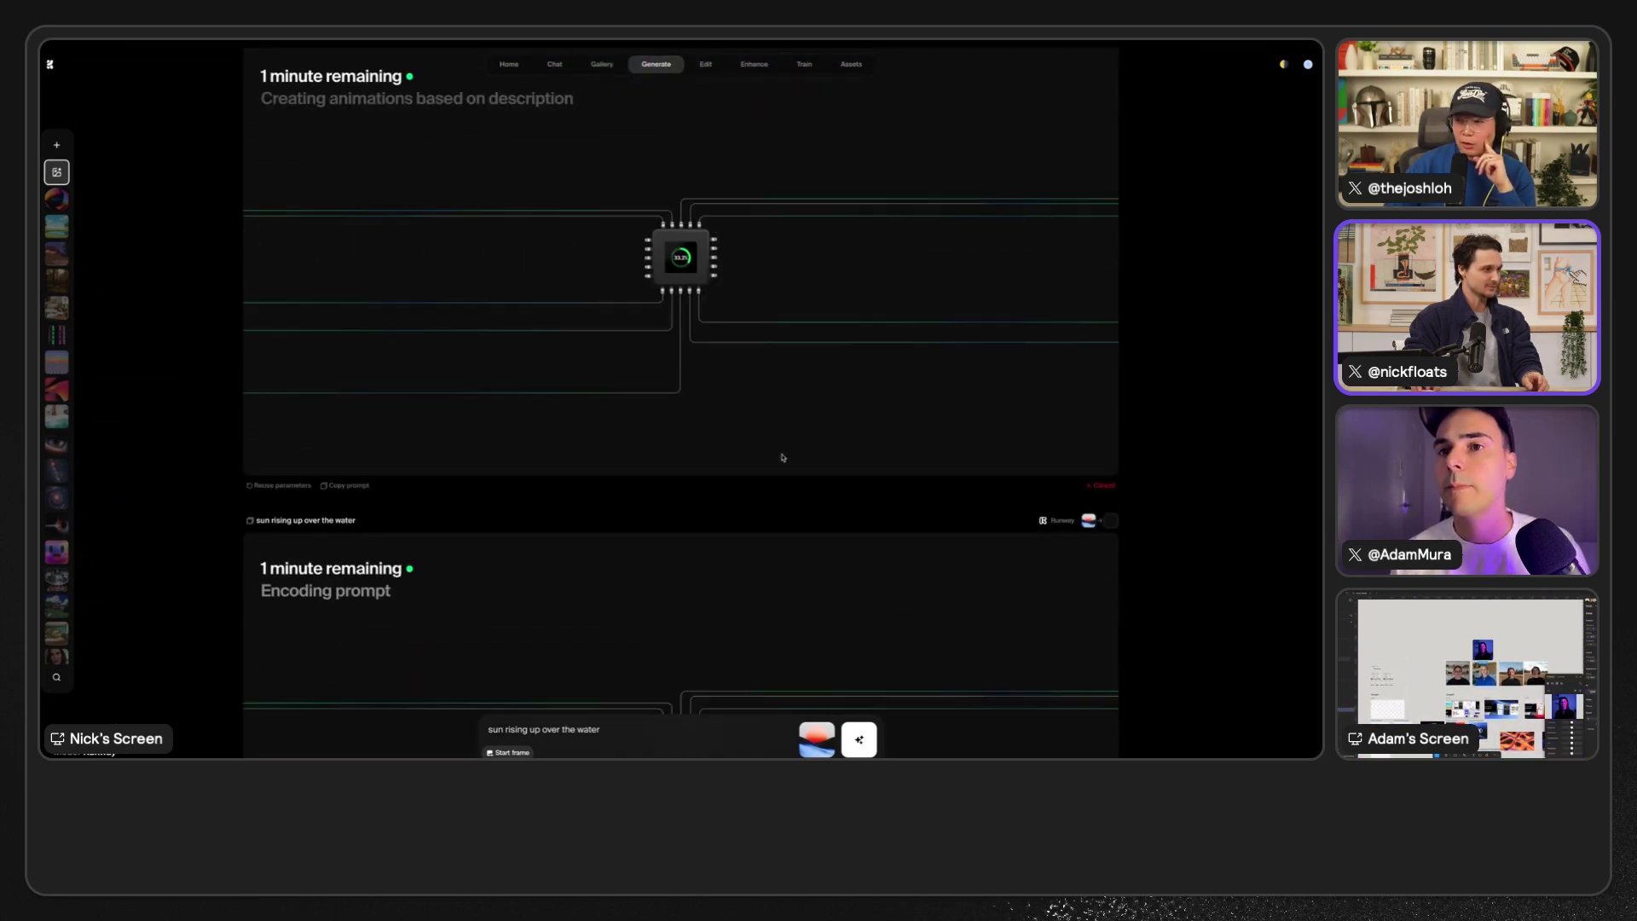
scroll(782, 458, down, 2)
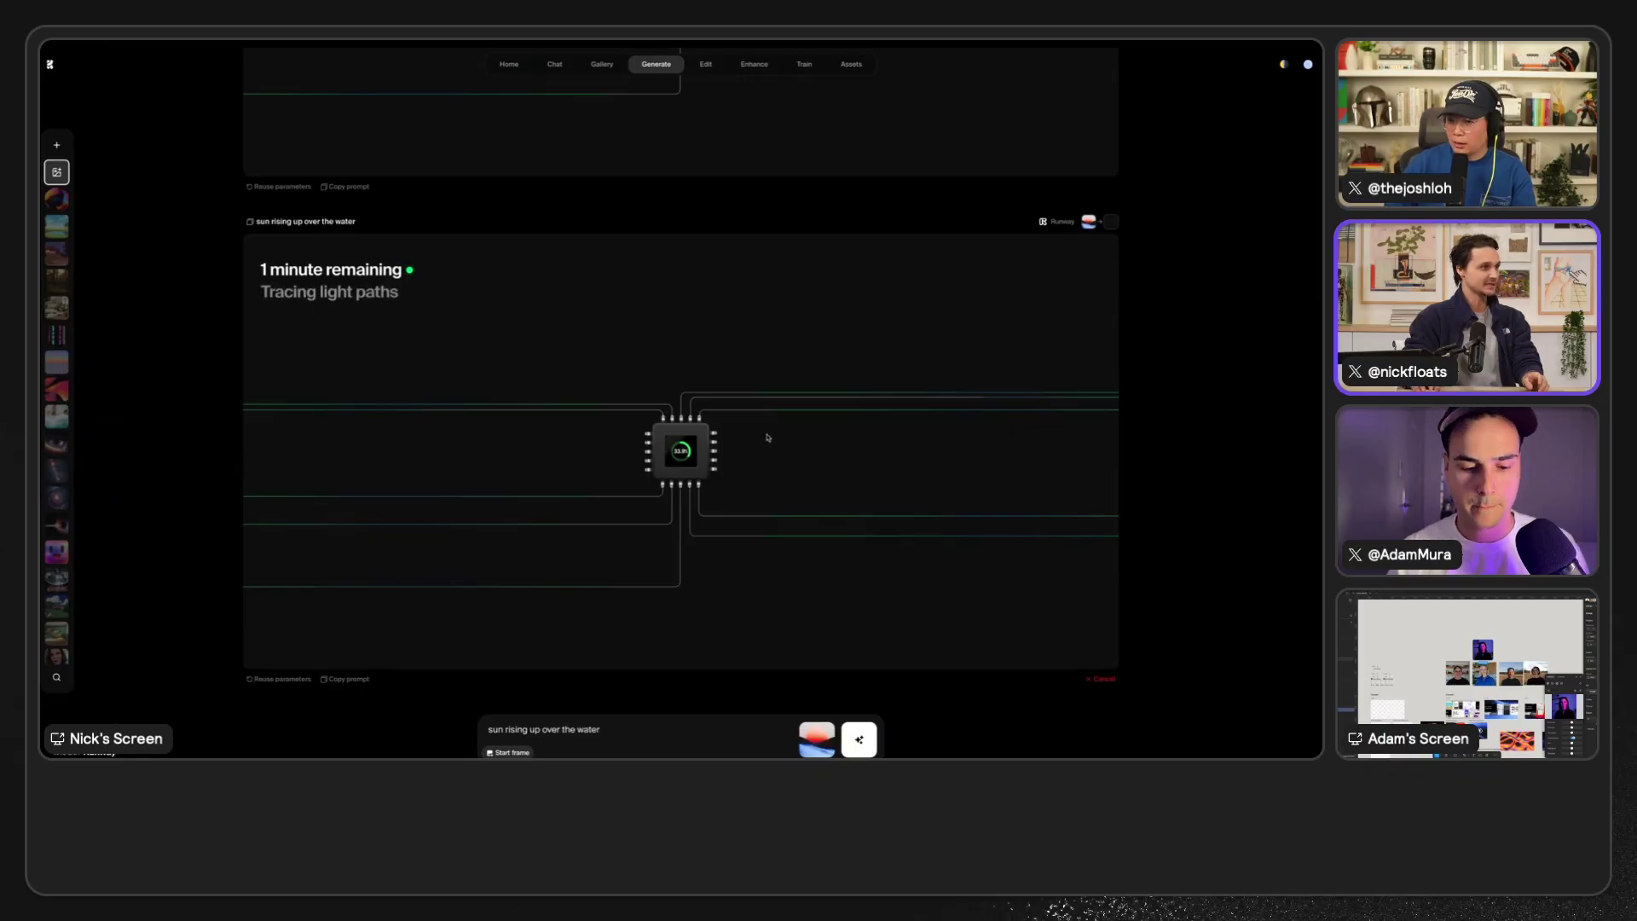
scroll(770, 432, up, 10)
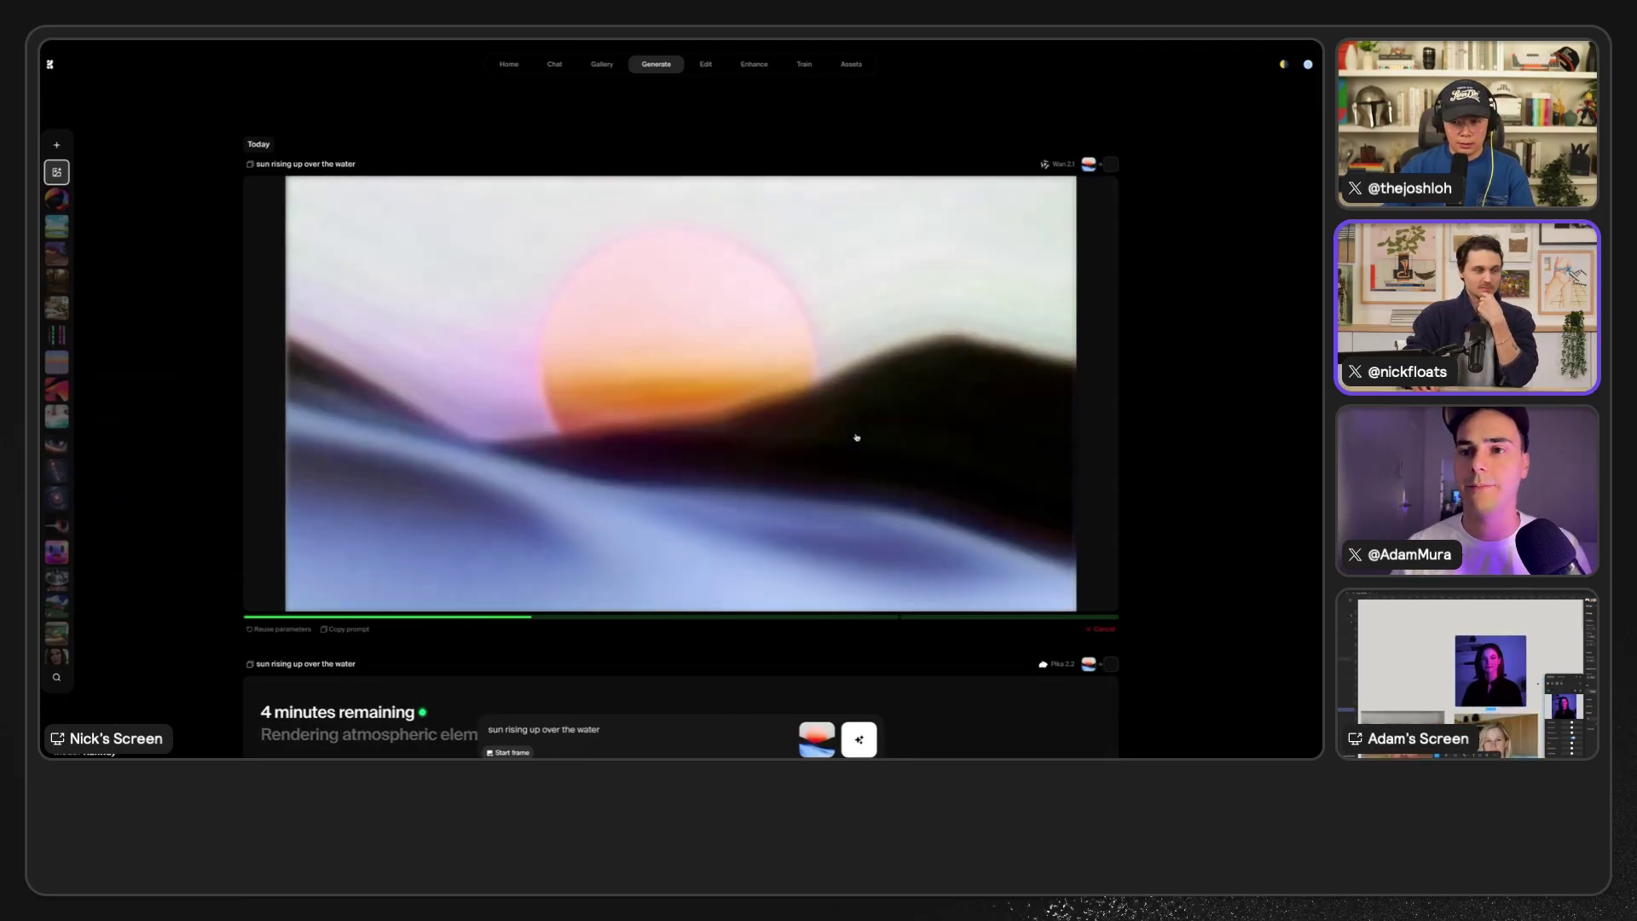
scroll(857, 438, down, 1)
scroll(857, 436, down, 3)
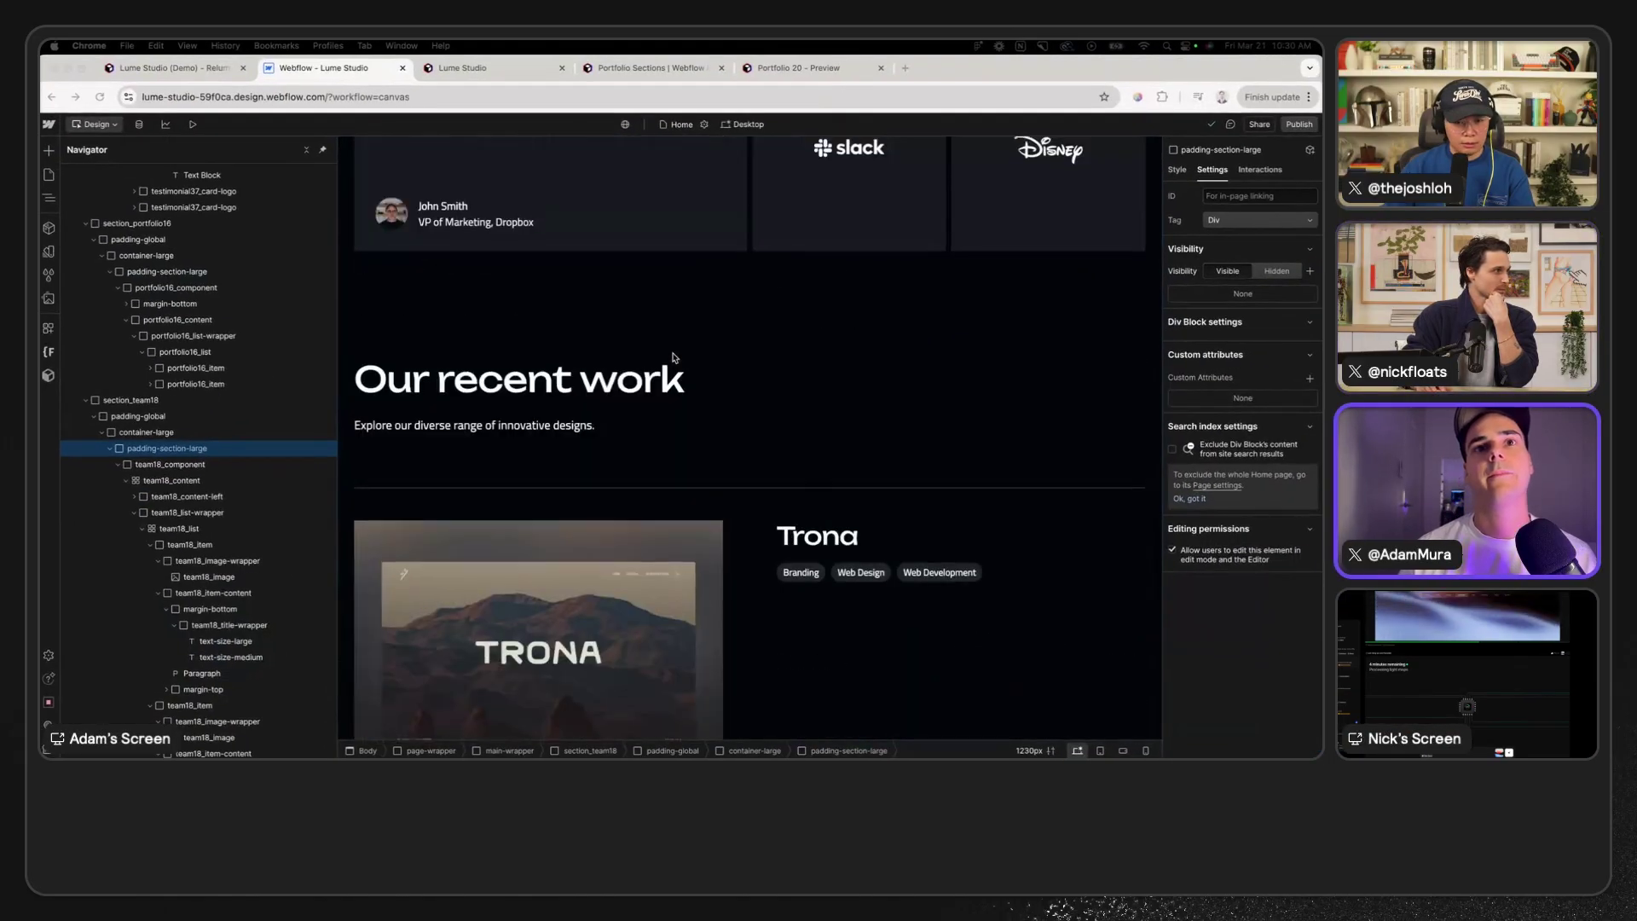
- In Webflow, add a Background Video element after the hero image inside header145_image-wrapper
scroll(673, 357, up, 15)
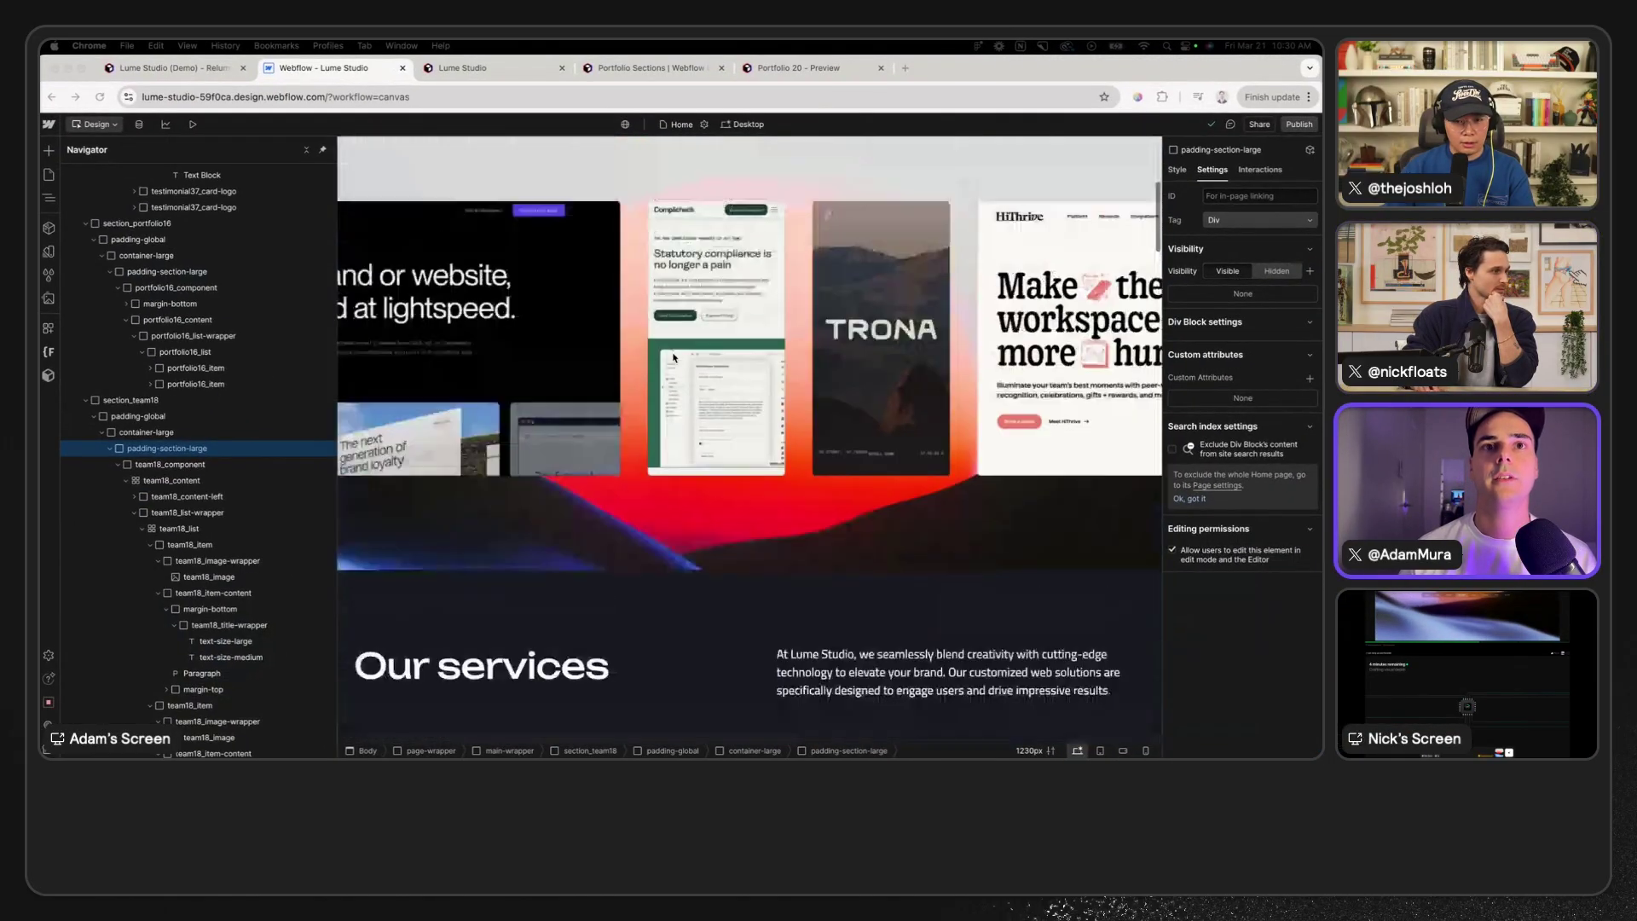
click(595, 438)
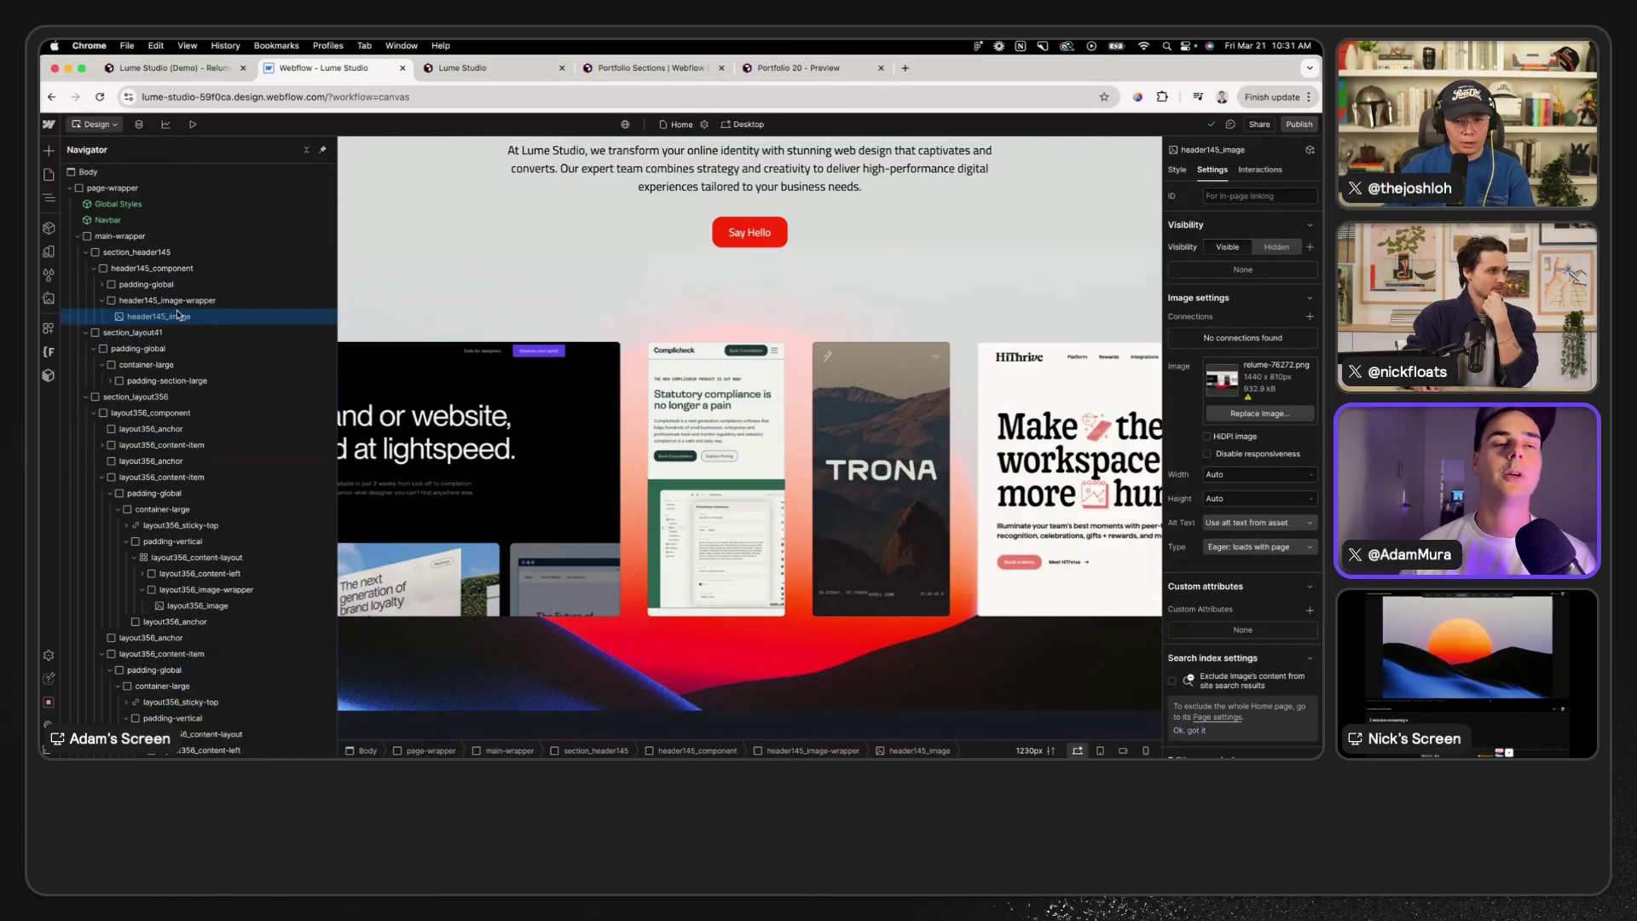
key(super+k)
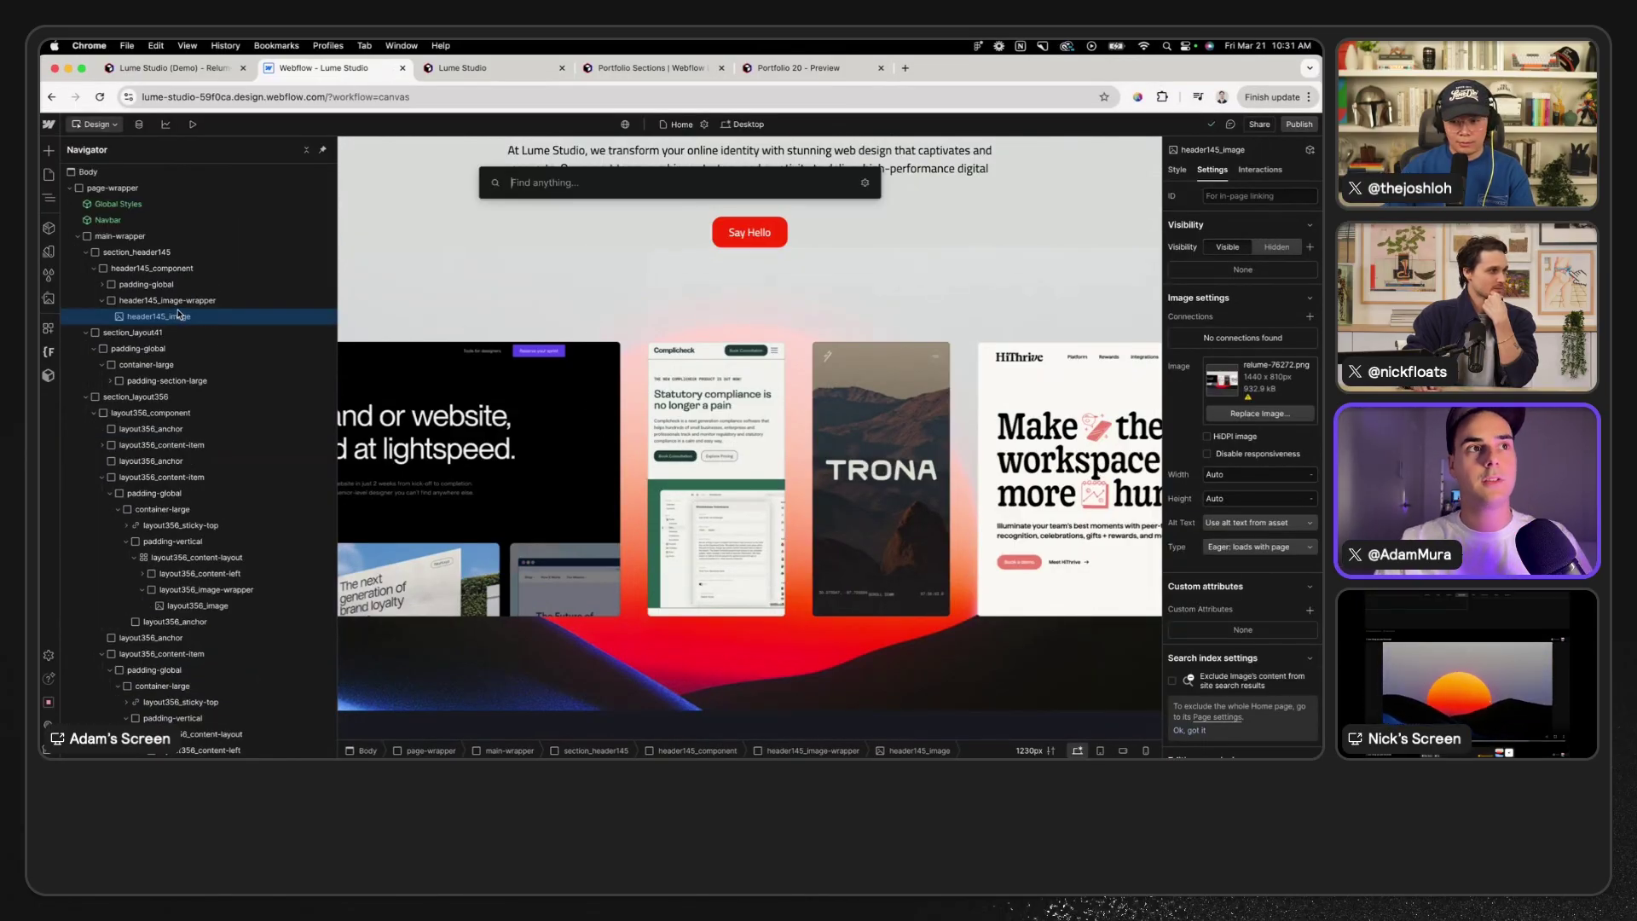
text(back)
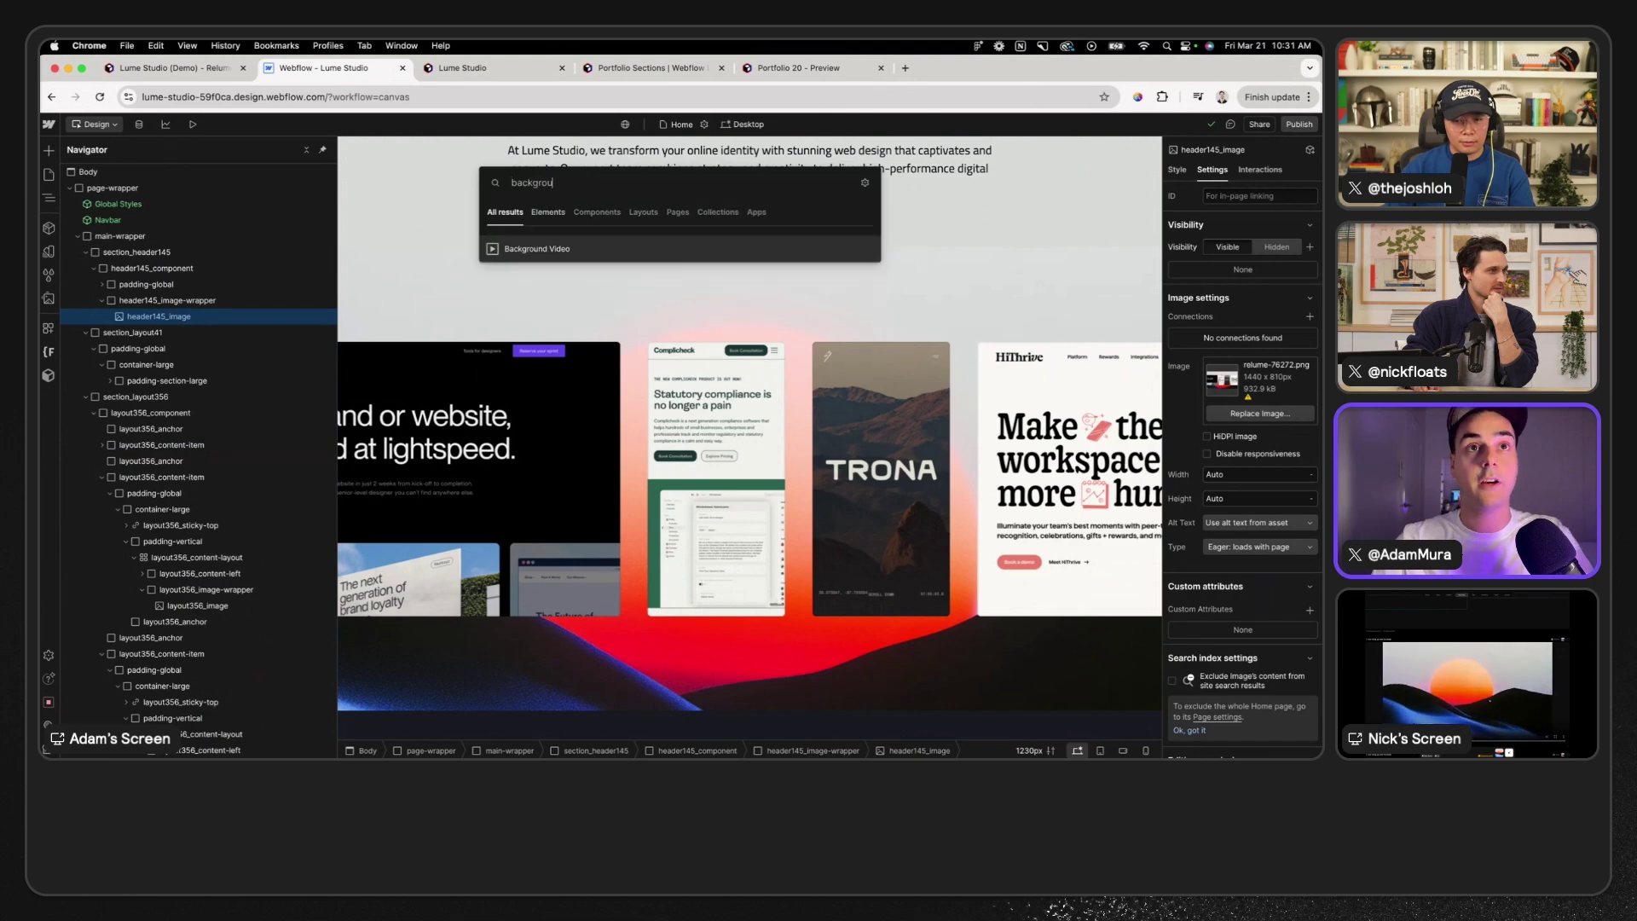
text(grou)
key(Return)
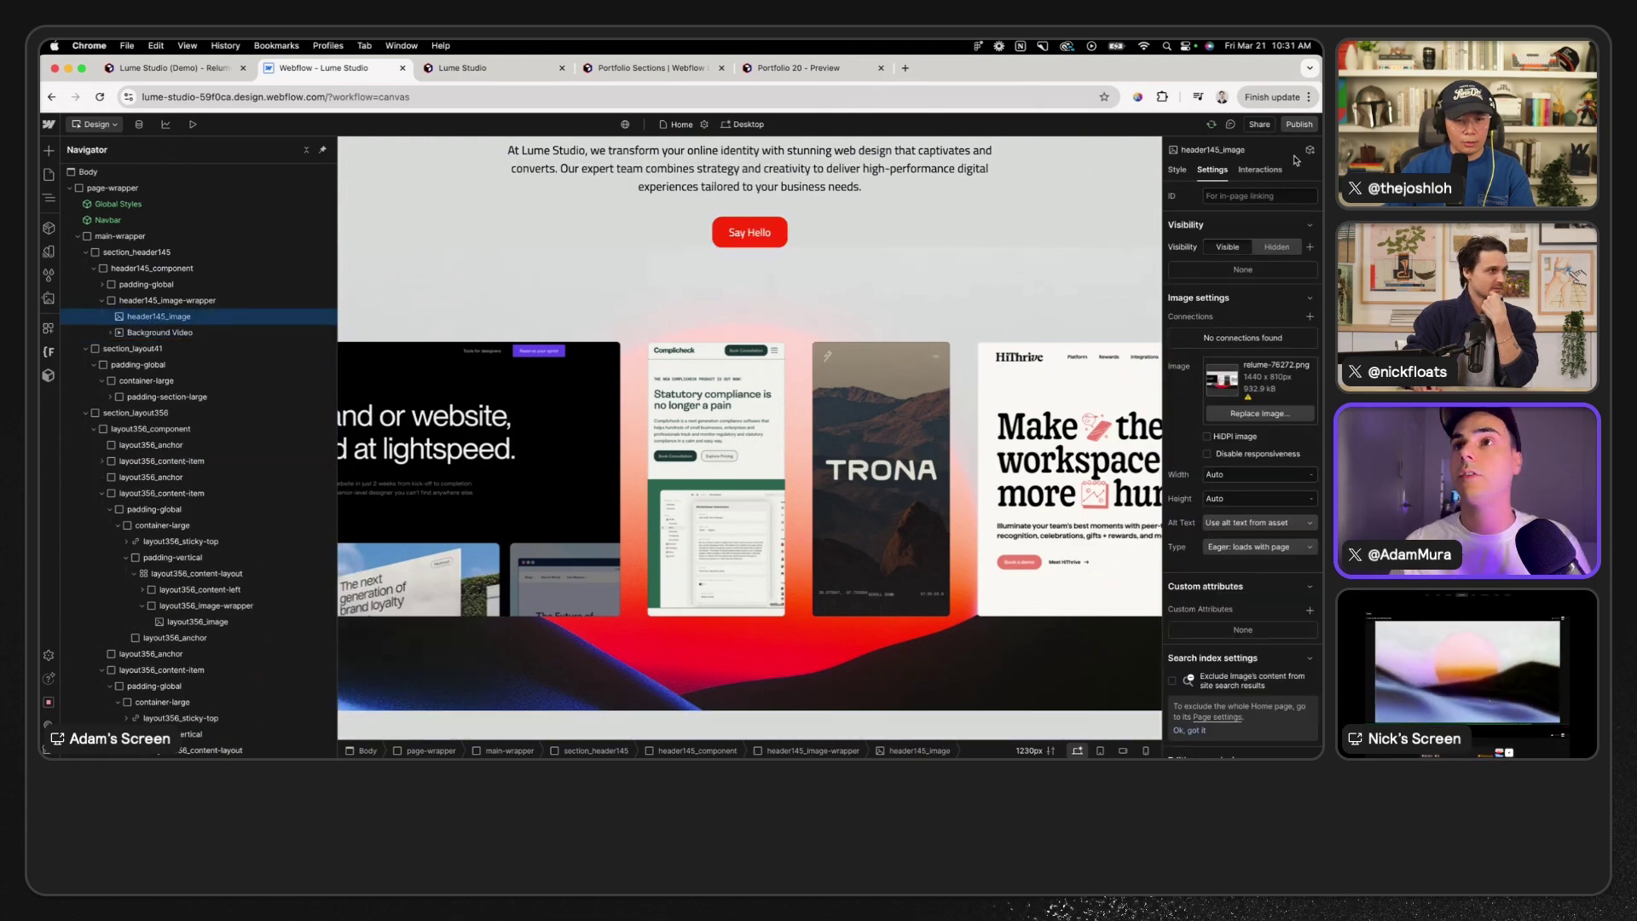
- Give the background video the header145_image class used by the hero image and open its video settings
click(1181, 169)
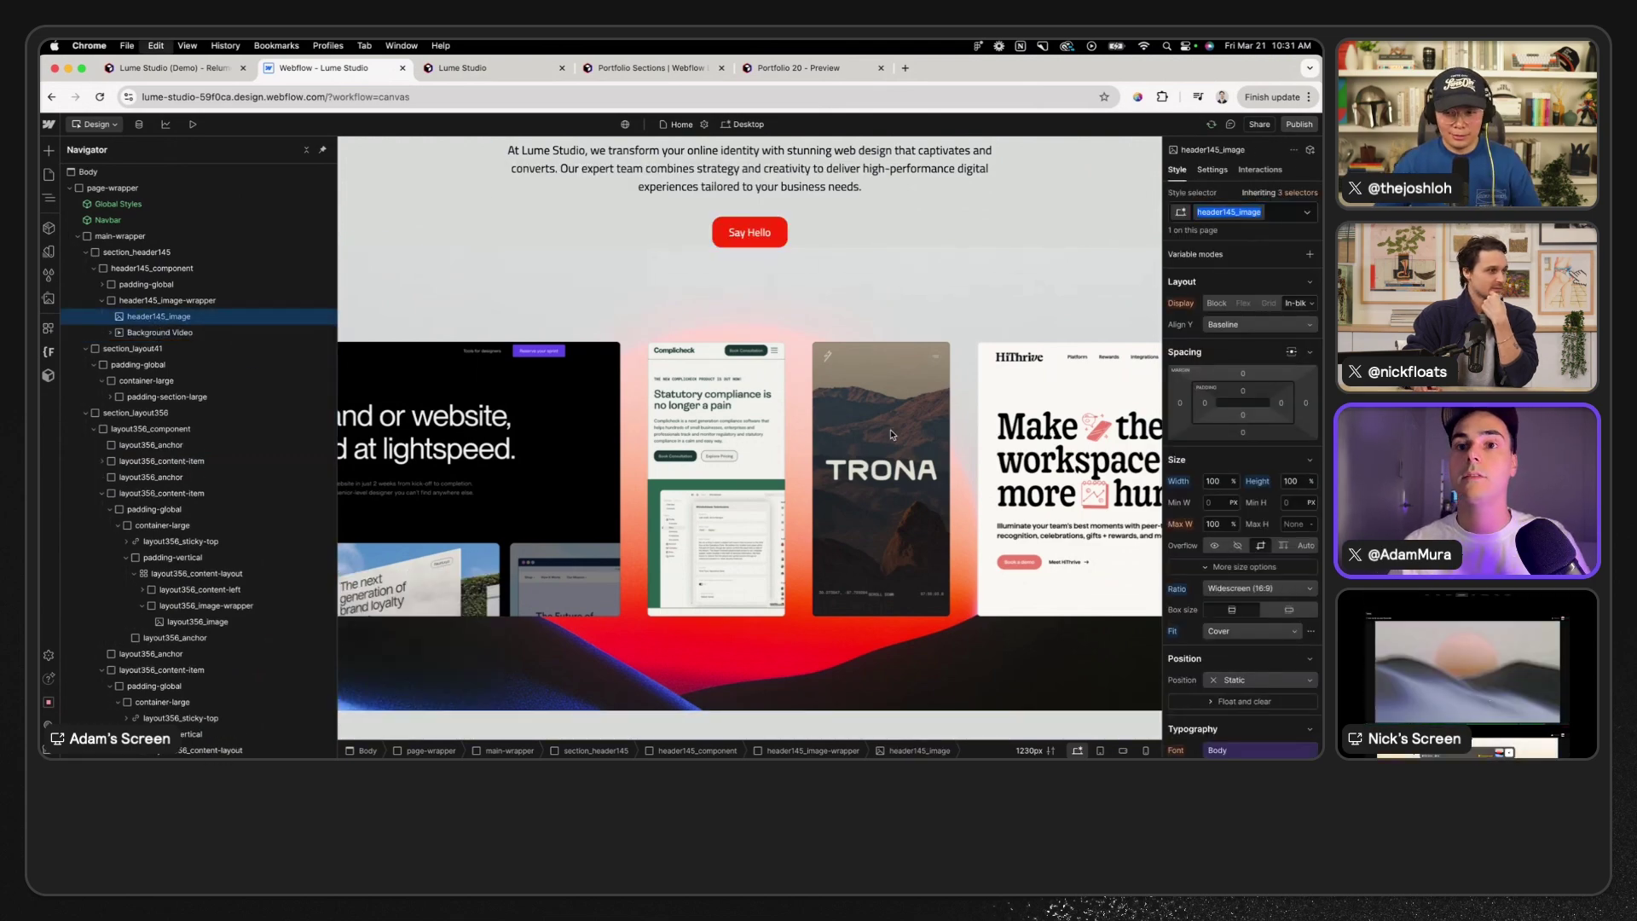
scroll(853, 494, down, 4)
click(841, 566)
click(1239, 213)
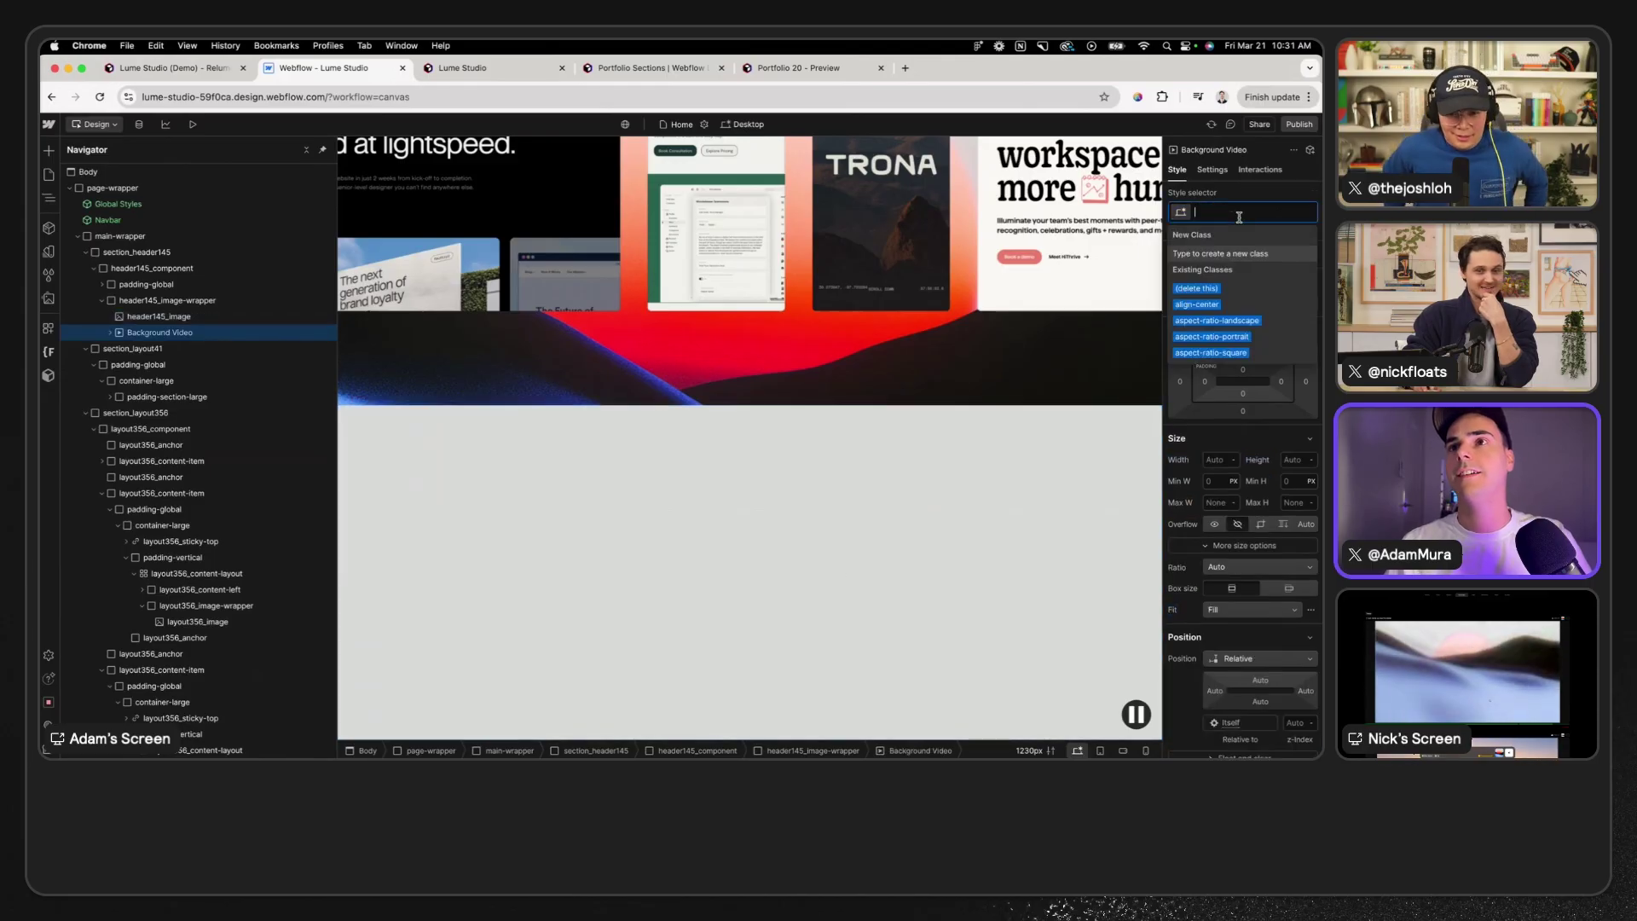
click(1212, 169)
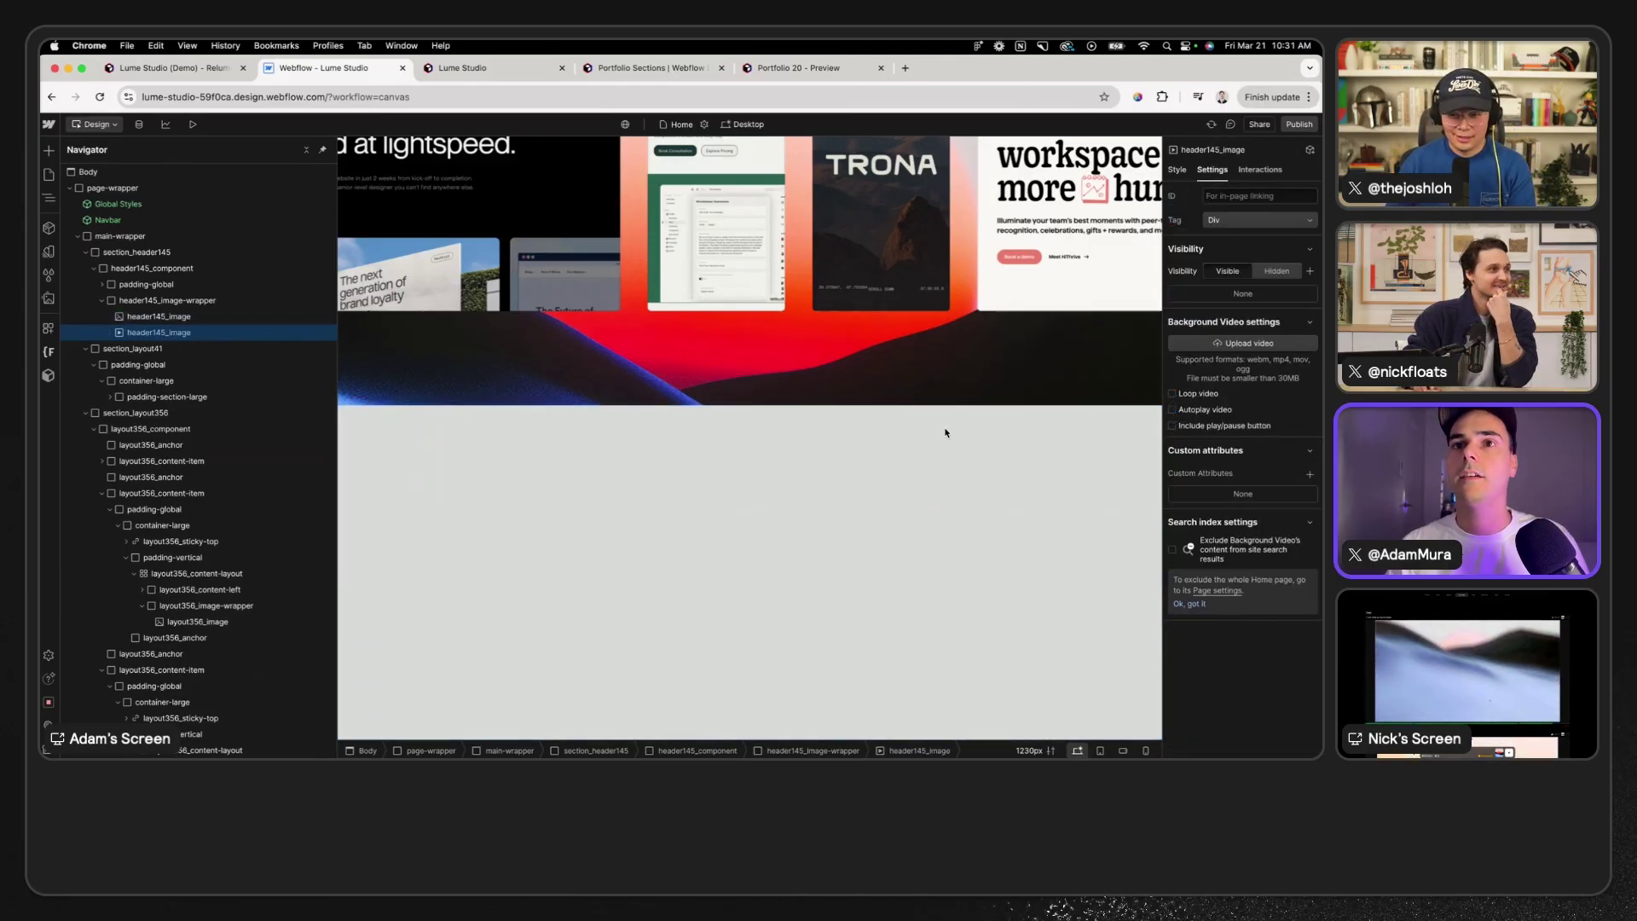
- Select the existing hero image inside header145_image-wrapper and show its image settings
scroll(945, 433, down, 3)
scroll(912, 409, up, 4)
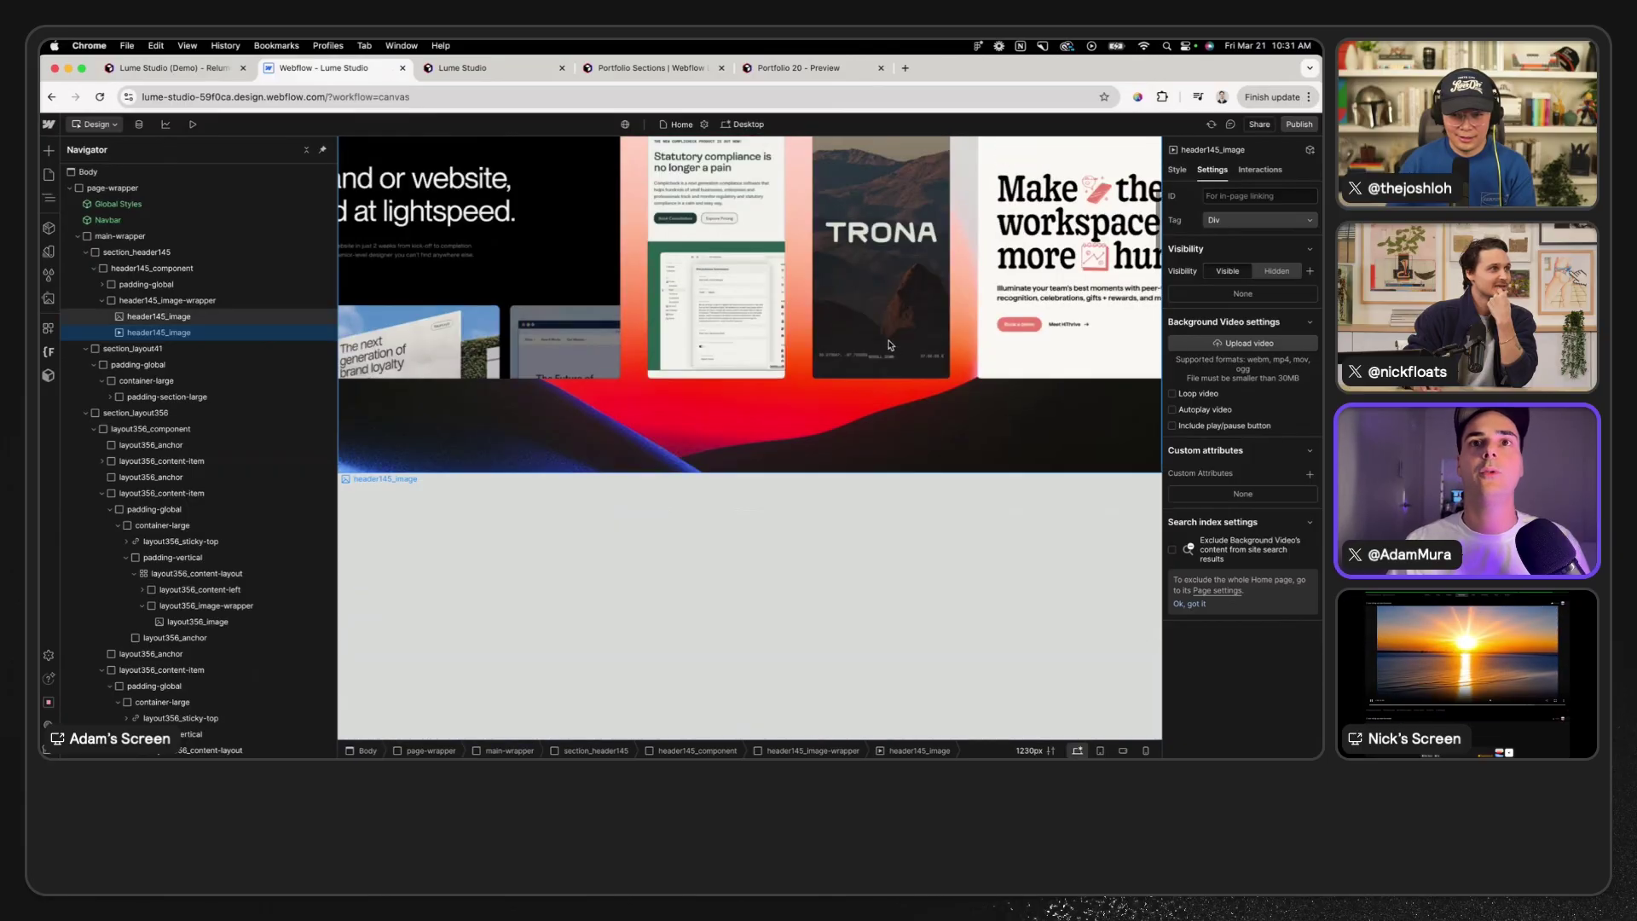
click(889, 343)
scroll(889, 344, up, 1)
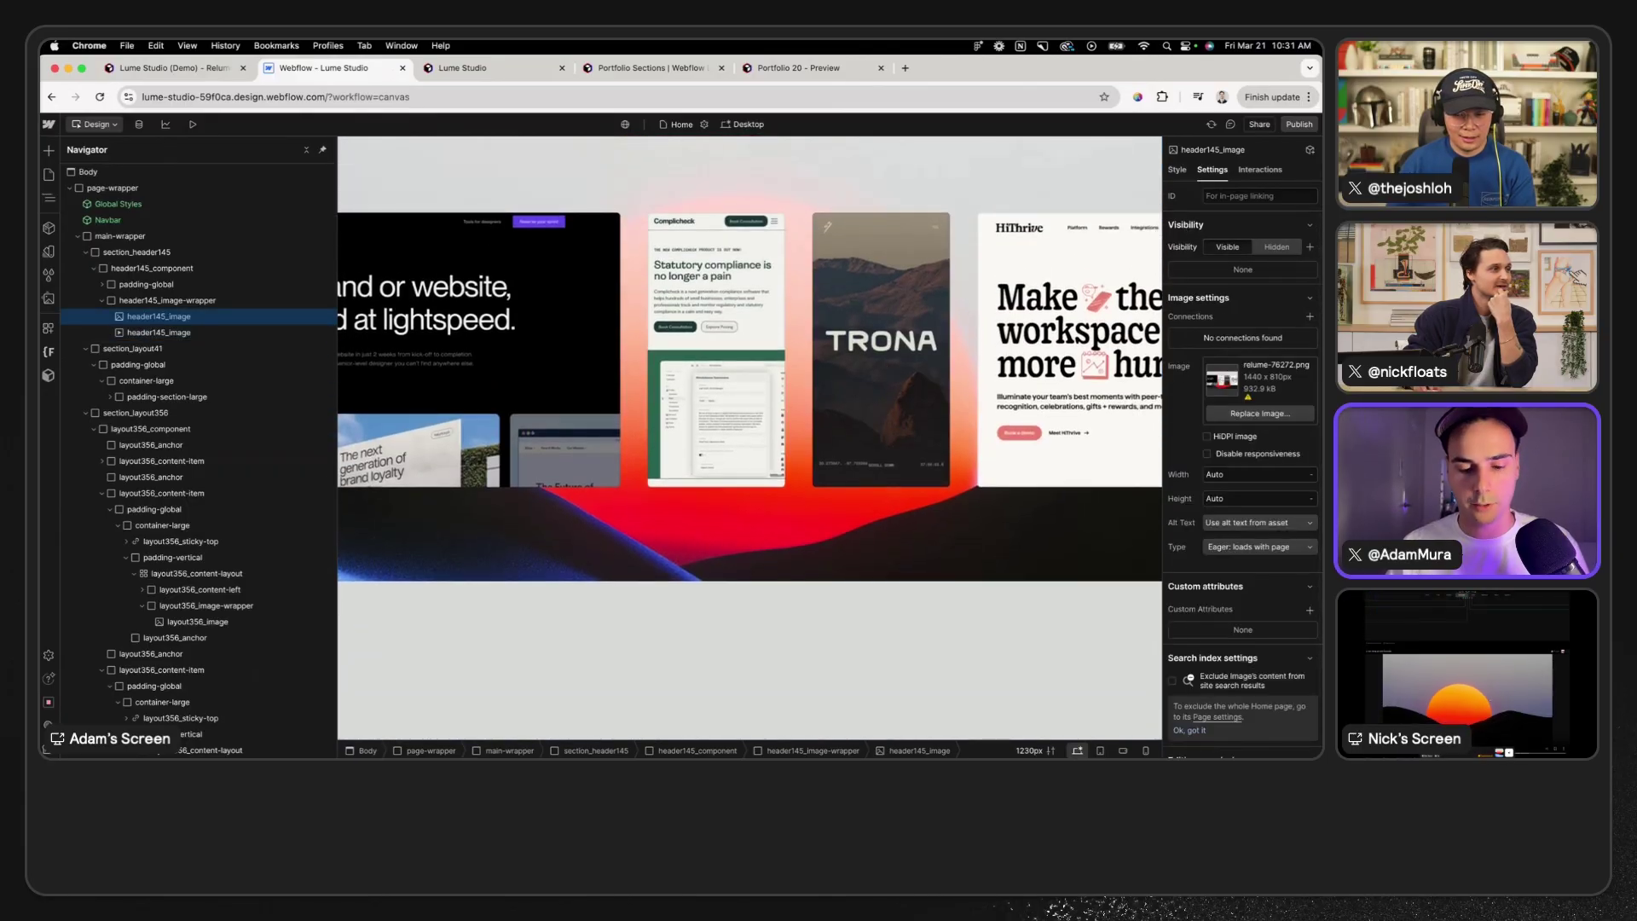
- Switch to Figma and place a copy of the red sunset Hero frame on the empty canvas up beside the original
key(ctrl+Right)
scroll(819, 338, down, 3)
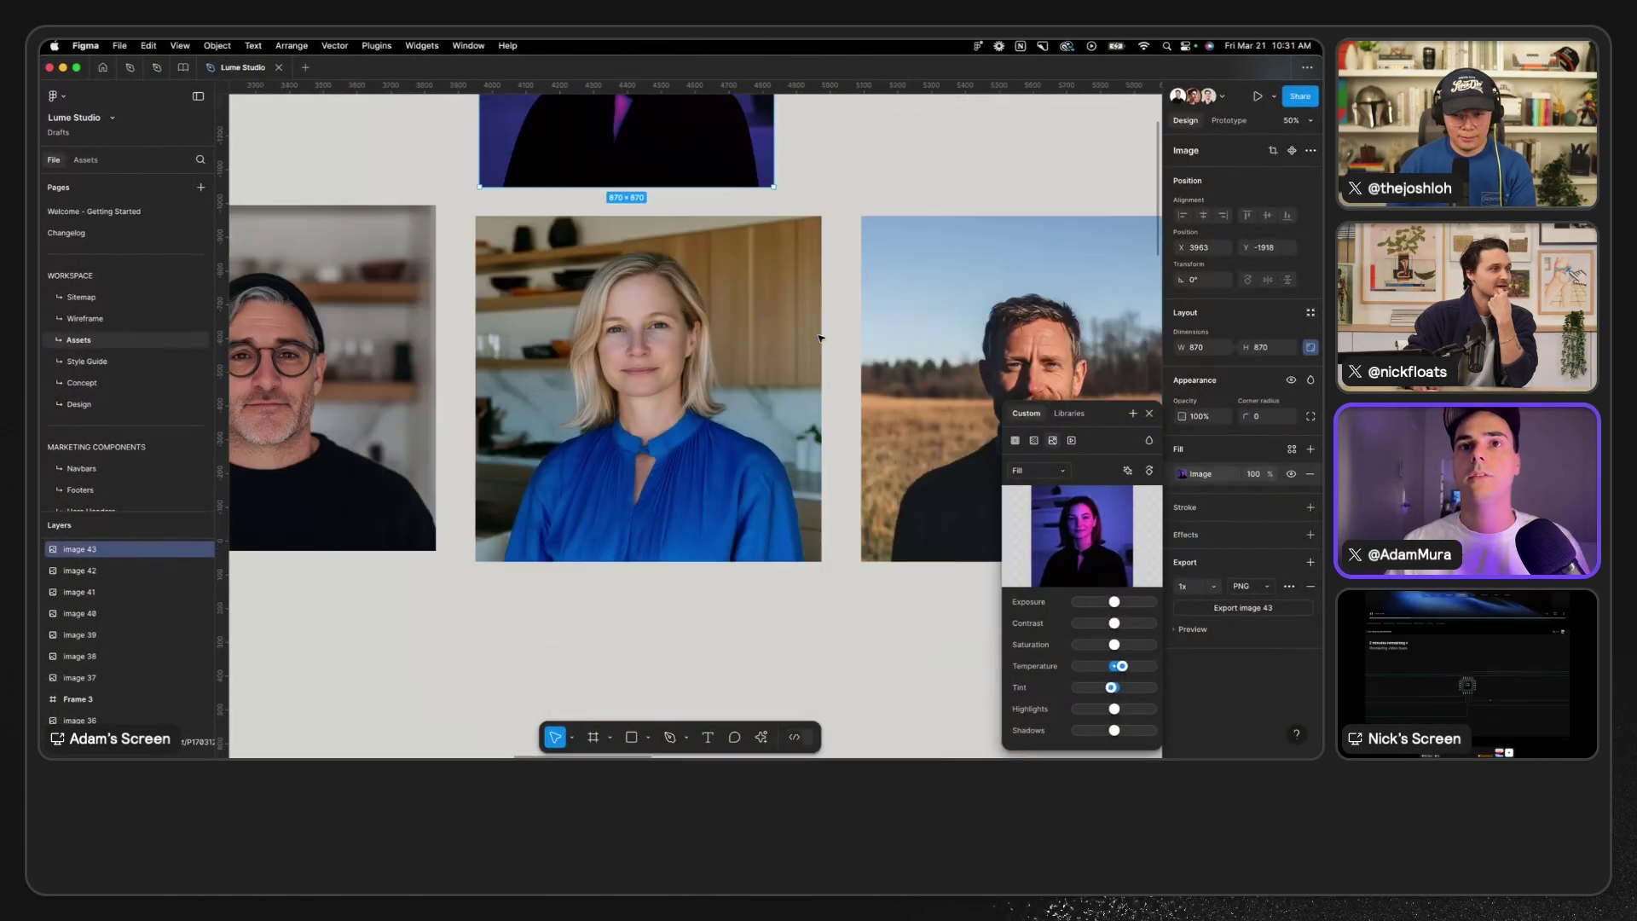
scroll(820, 338, down, 3)
scroll(820, 338, right, 5)
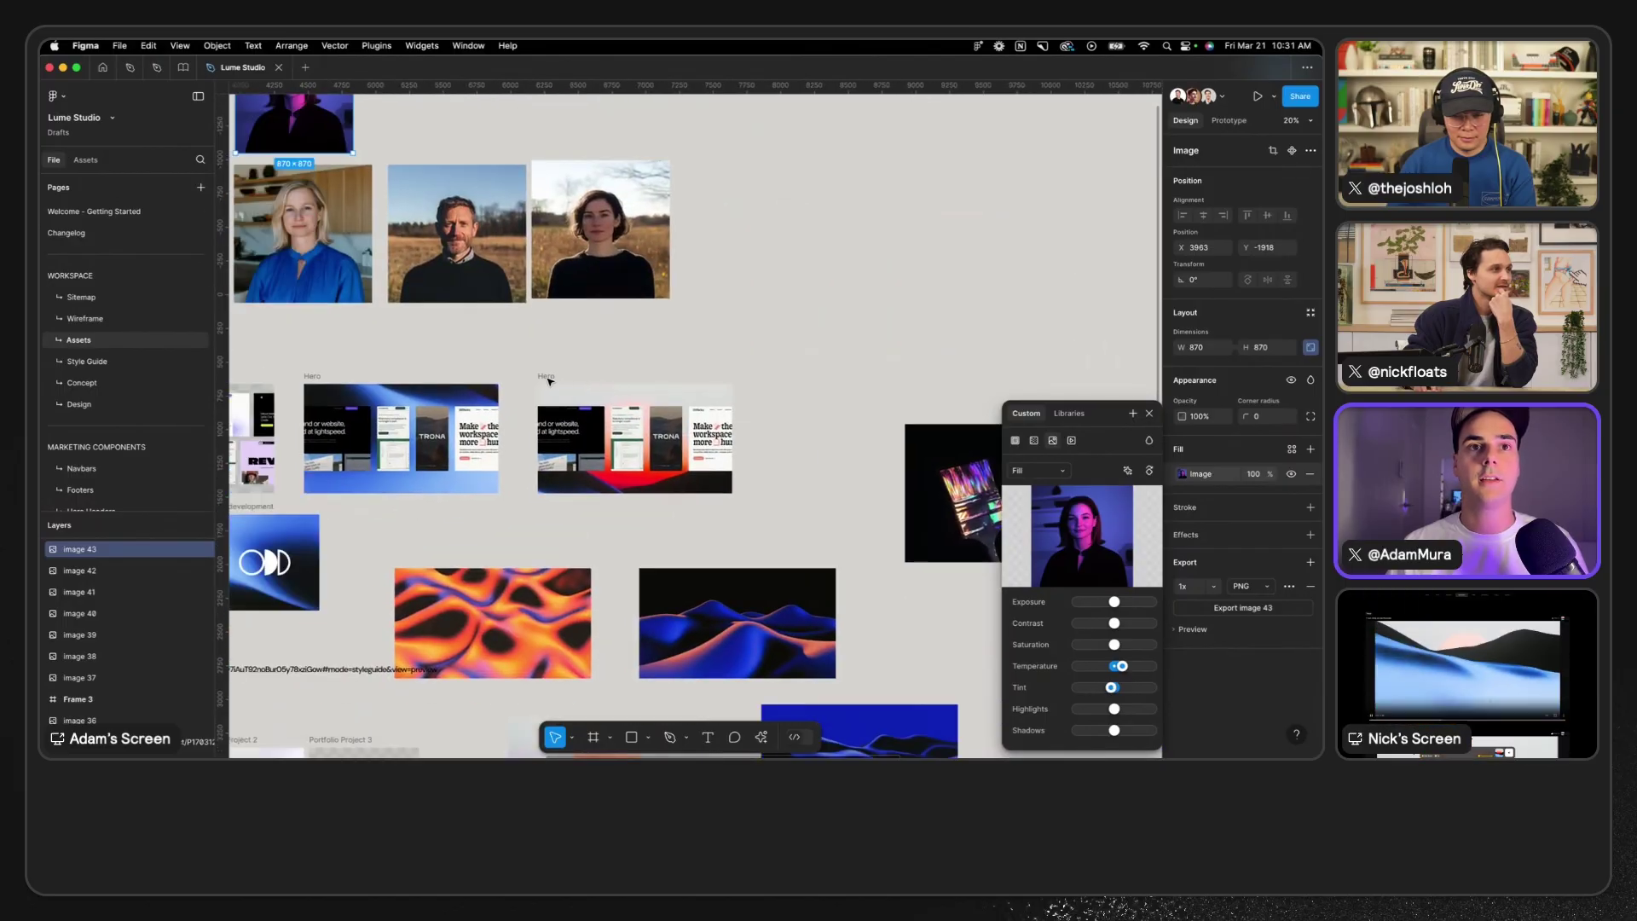
click(548, 381)
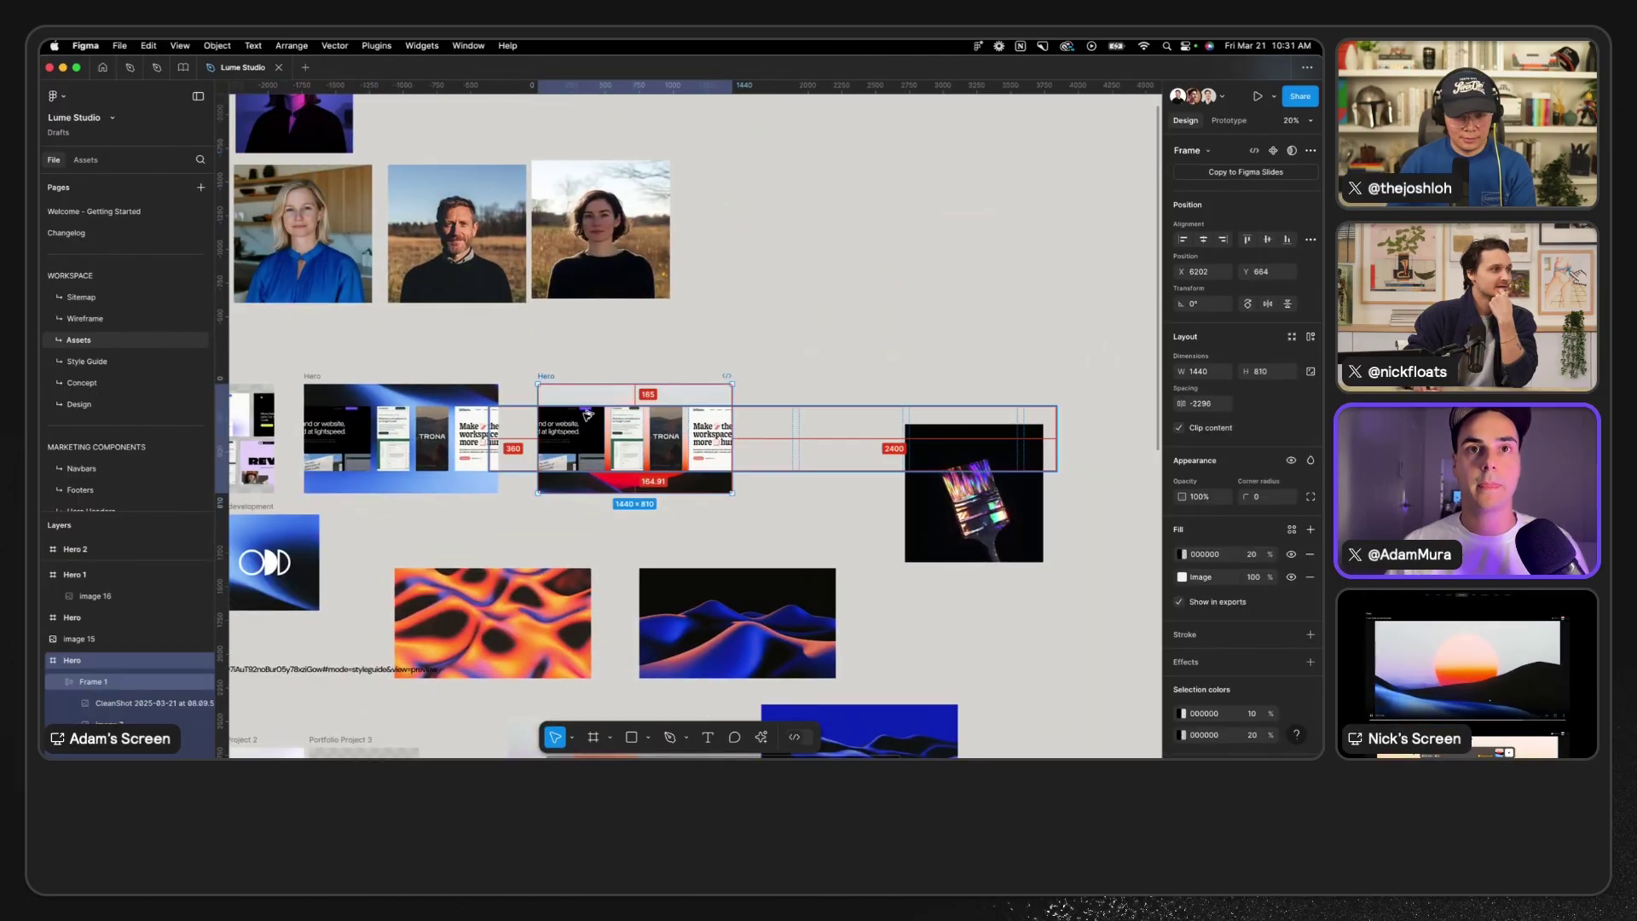
key(ctrl+v)
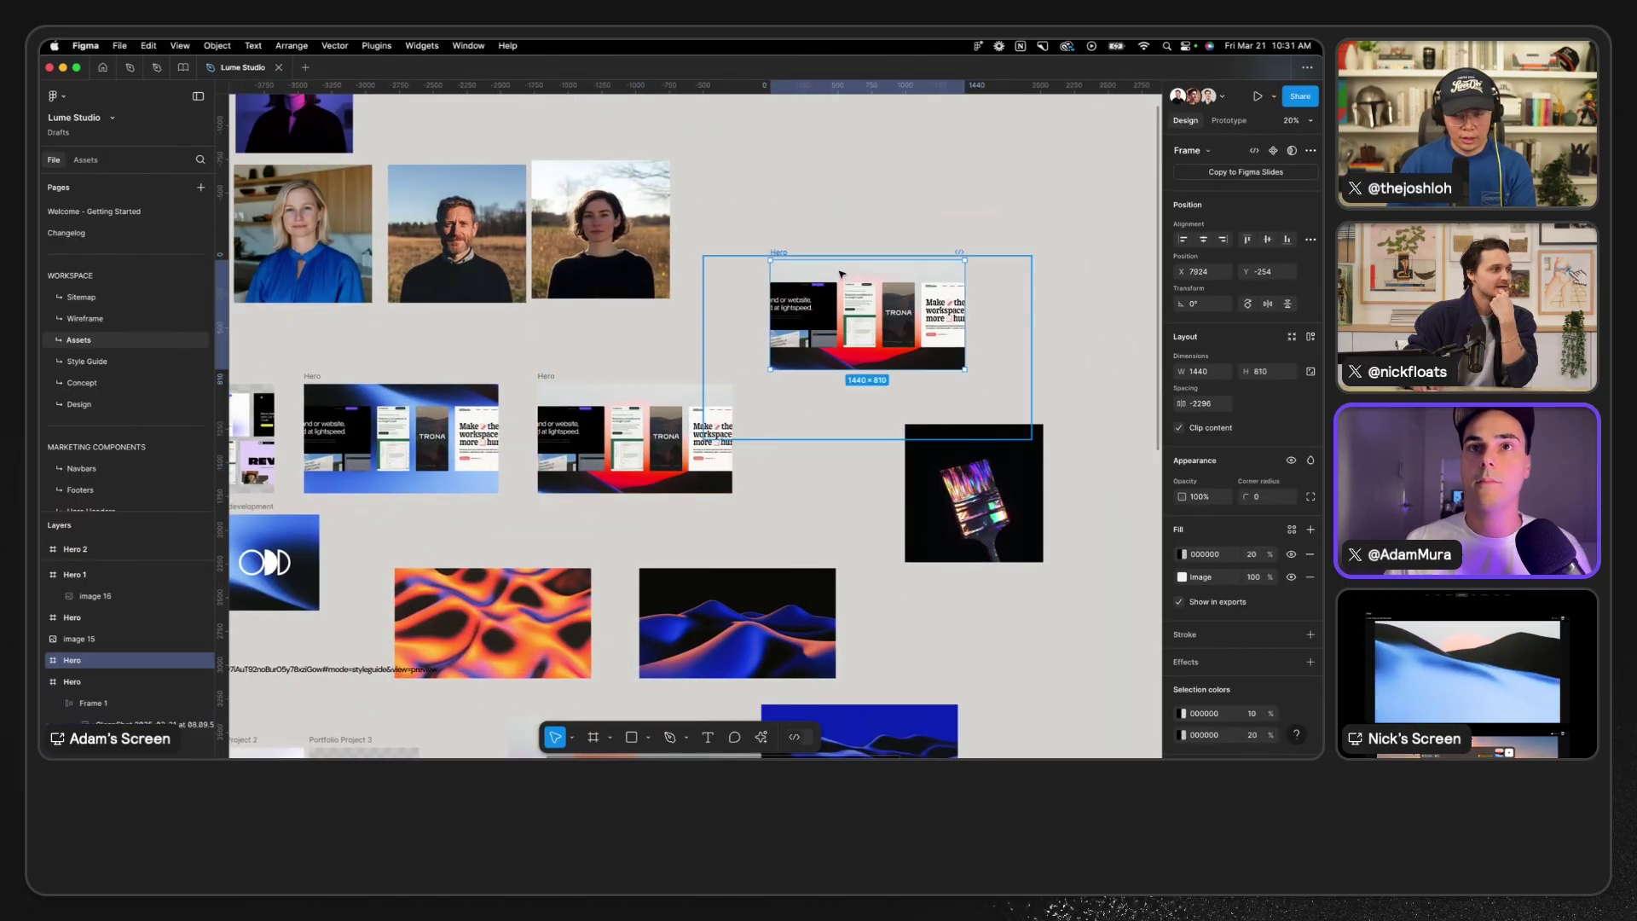
- Remove the background fills from the copied Hero frame and export it to the Desktop as Hero static.png
key(Delete)
click(782, 256)
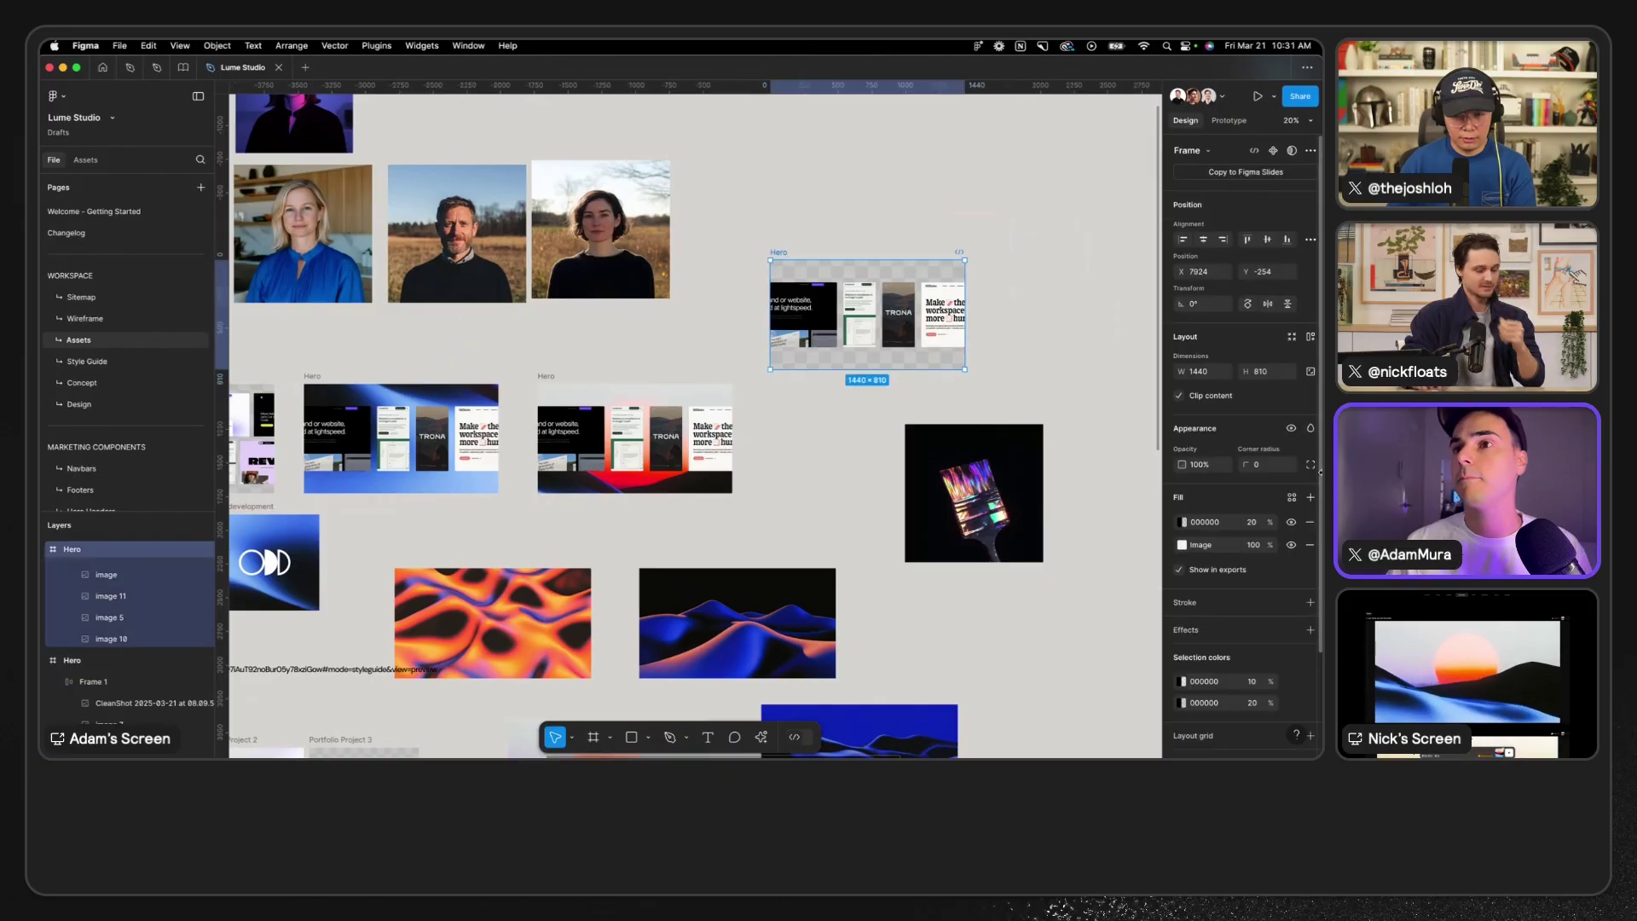
click(1311, 522)
click(1311, 522)
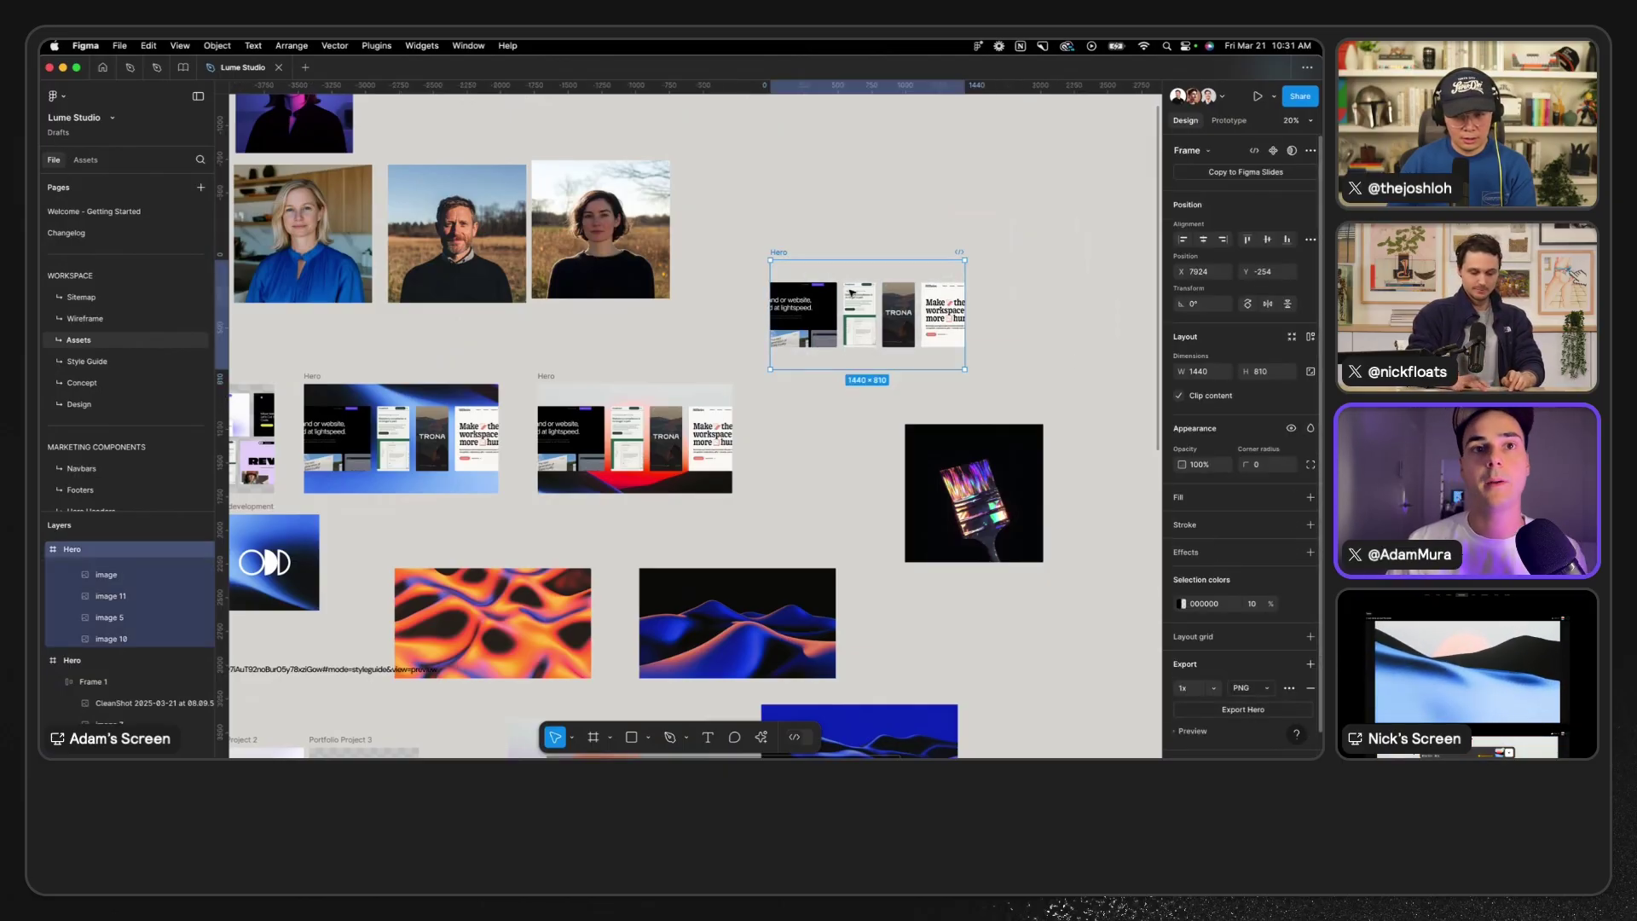
key(super+shift+e)
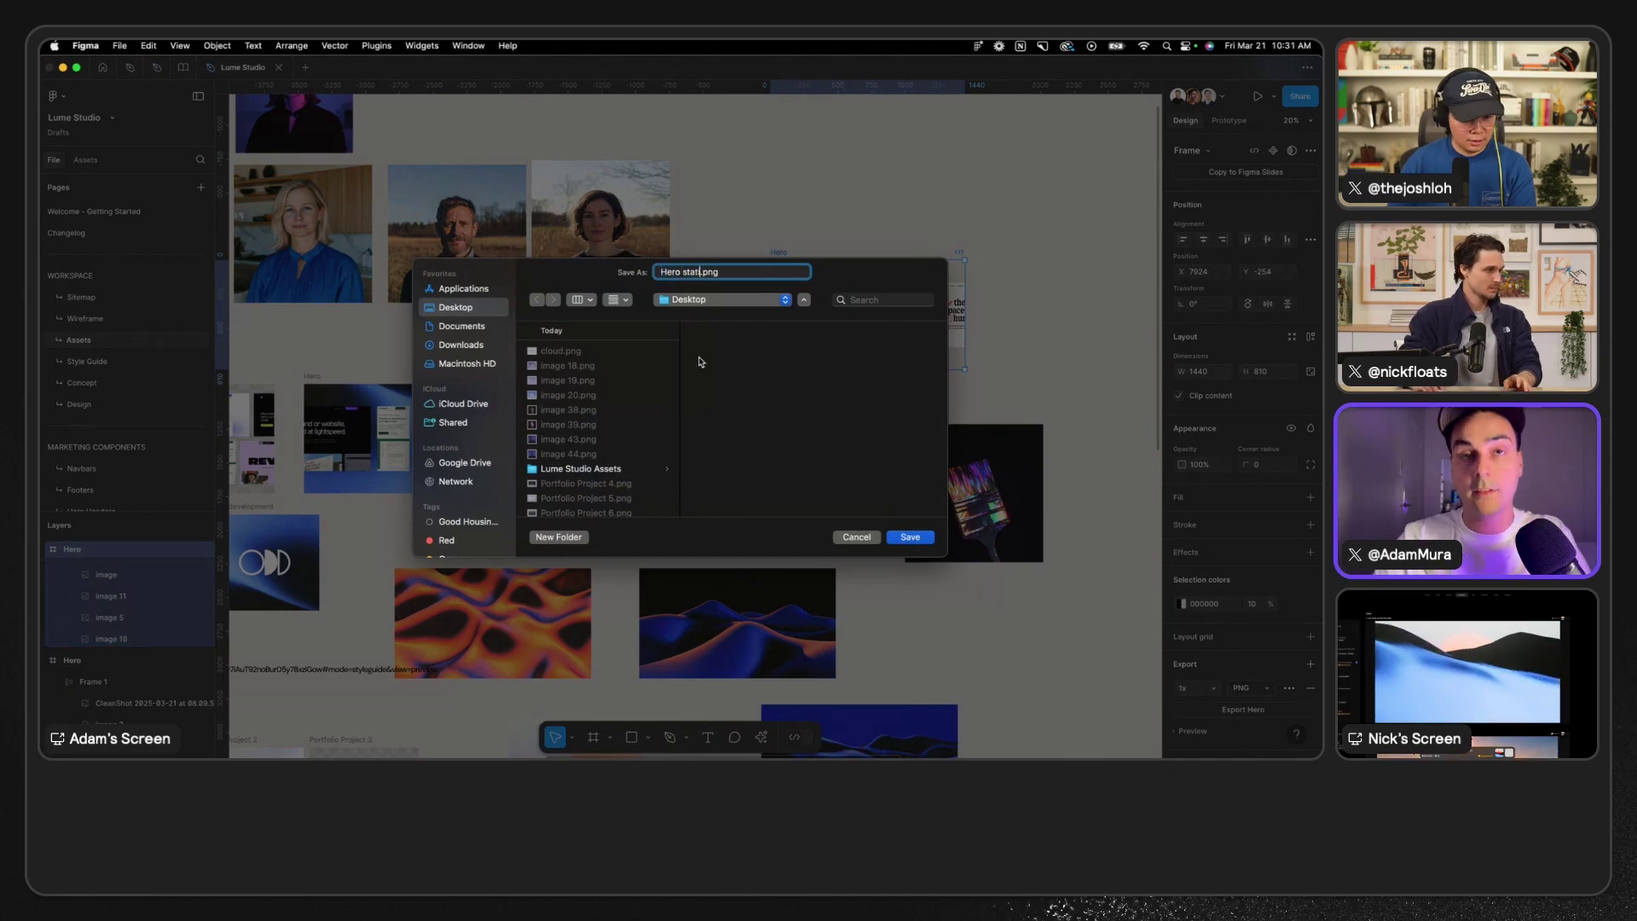
key(Return)
- Switch back to Webflow and replace the hero section's image with Hero static.png from the Desktop
key(super+Tab)
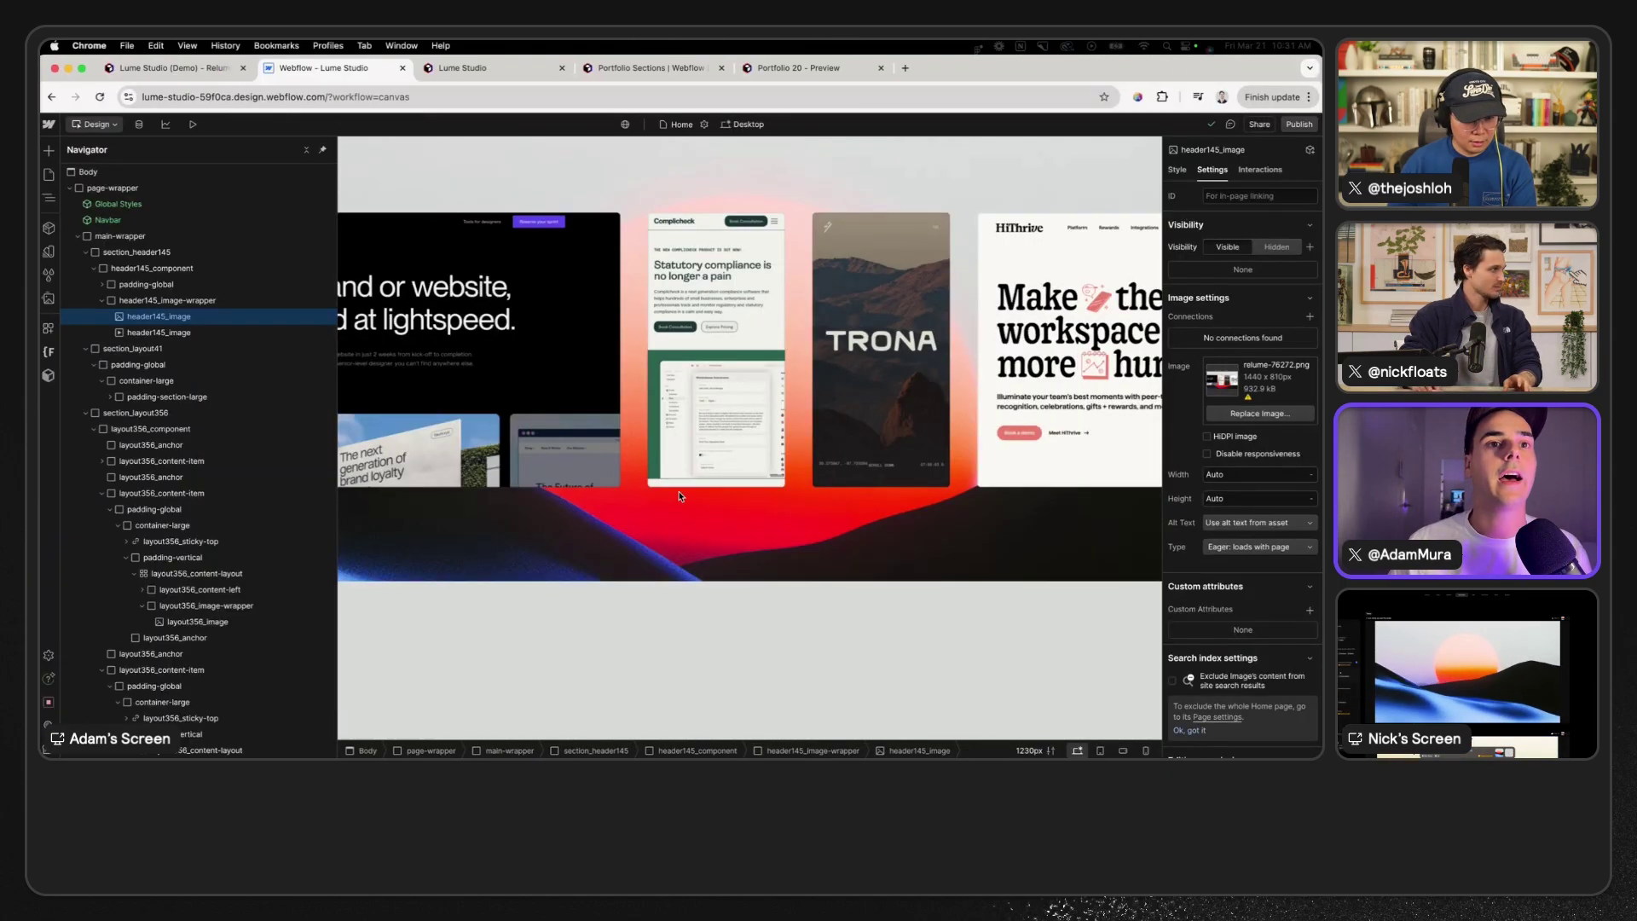
click(1263, 413)
click(196, 152)
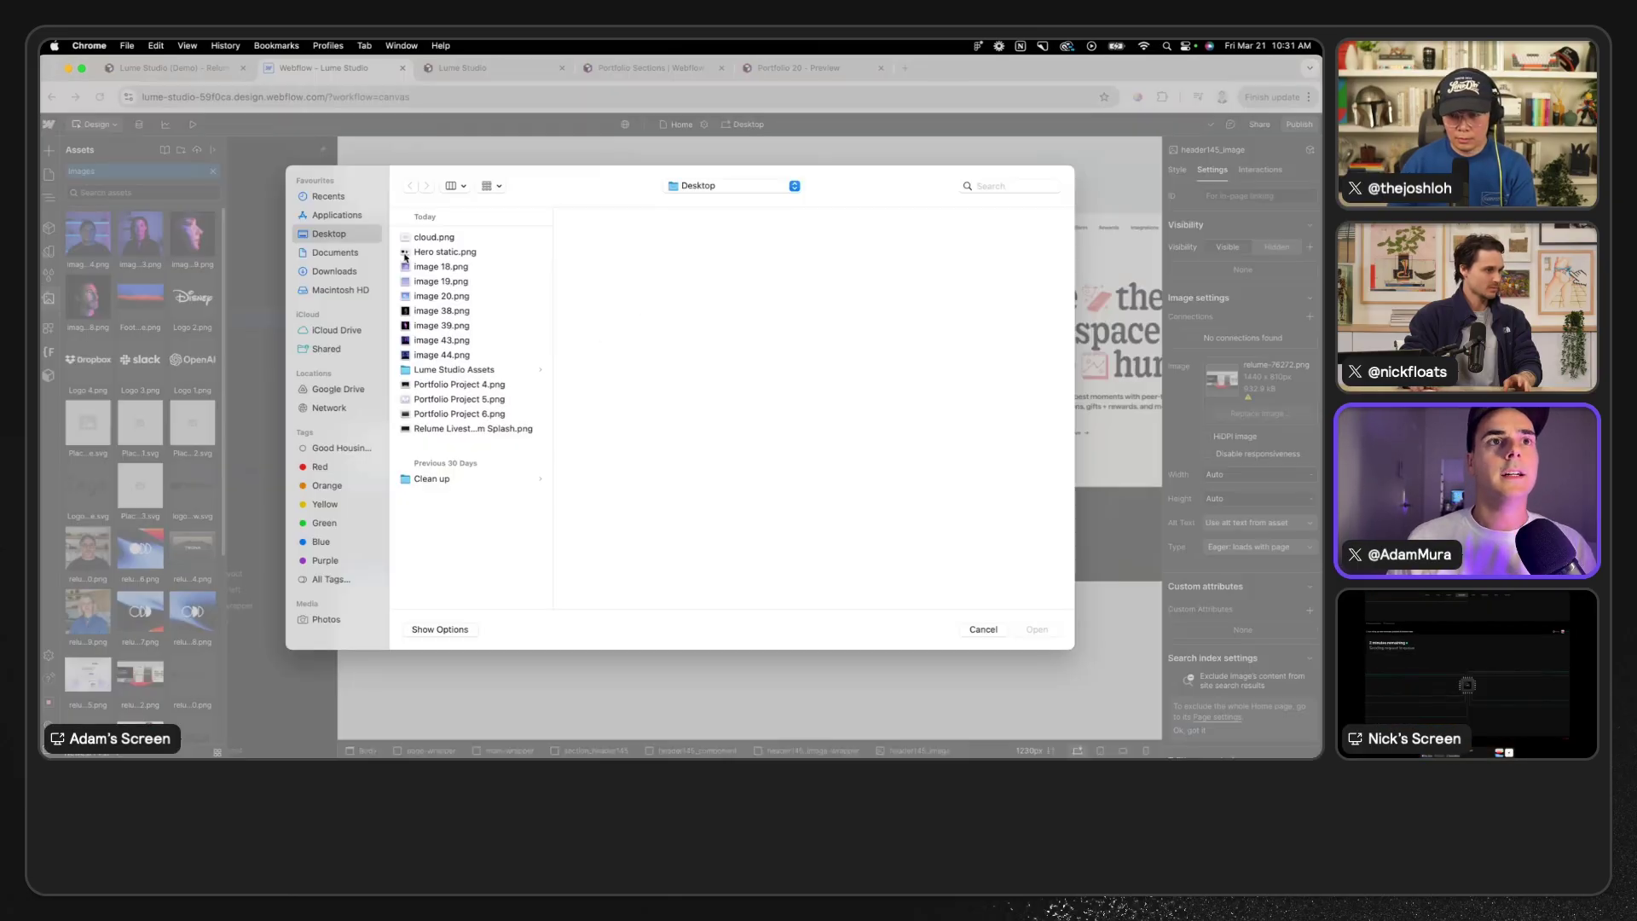
click(421, 253)
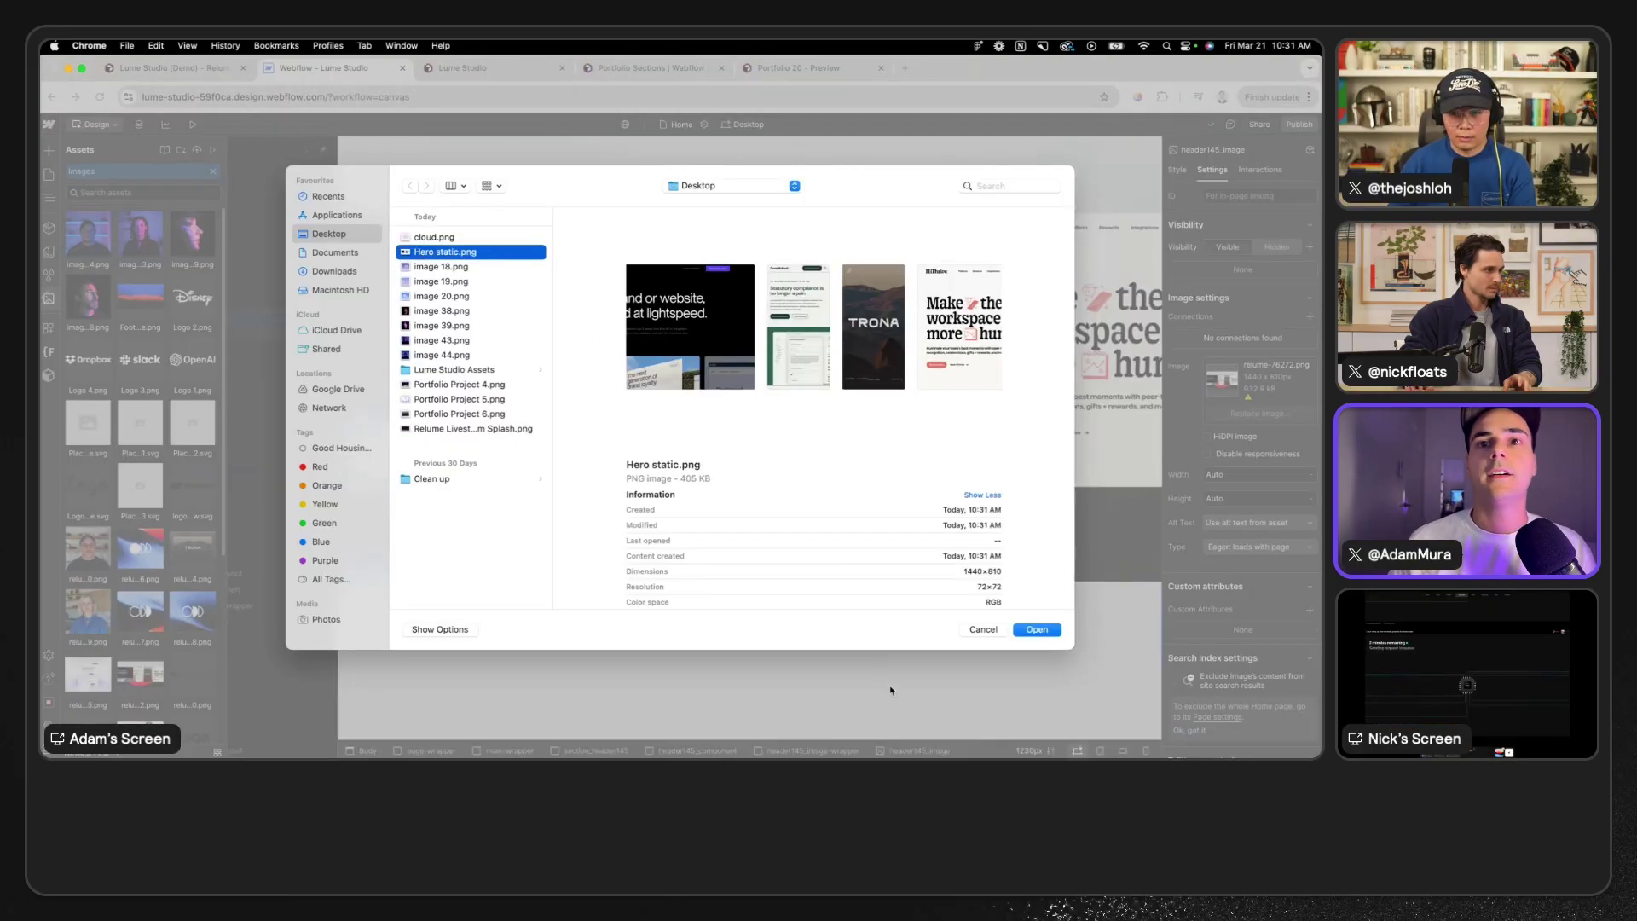
click(1035, 630)
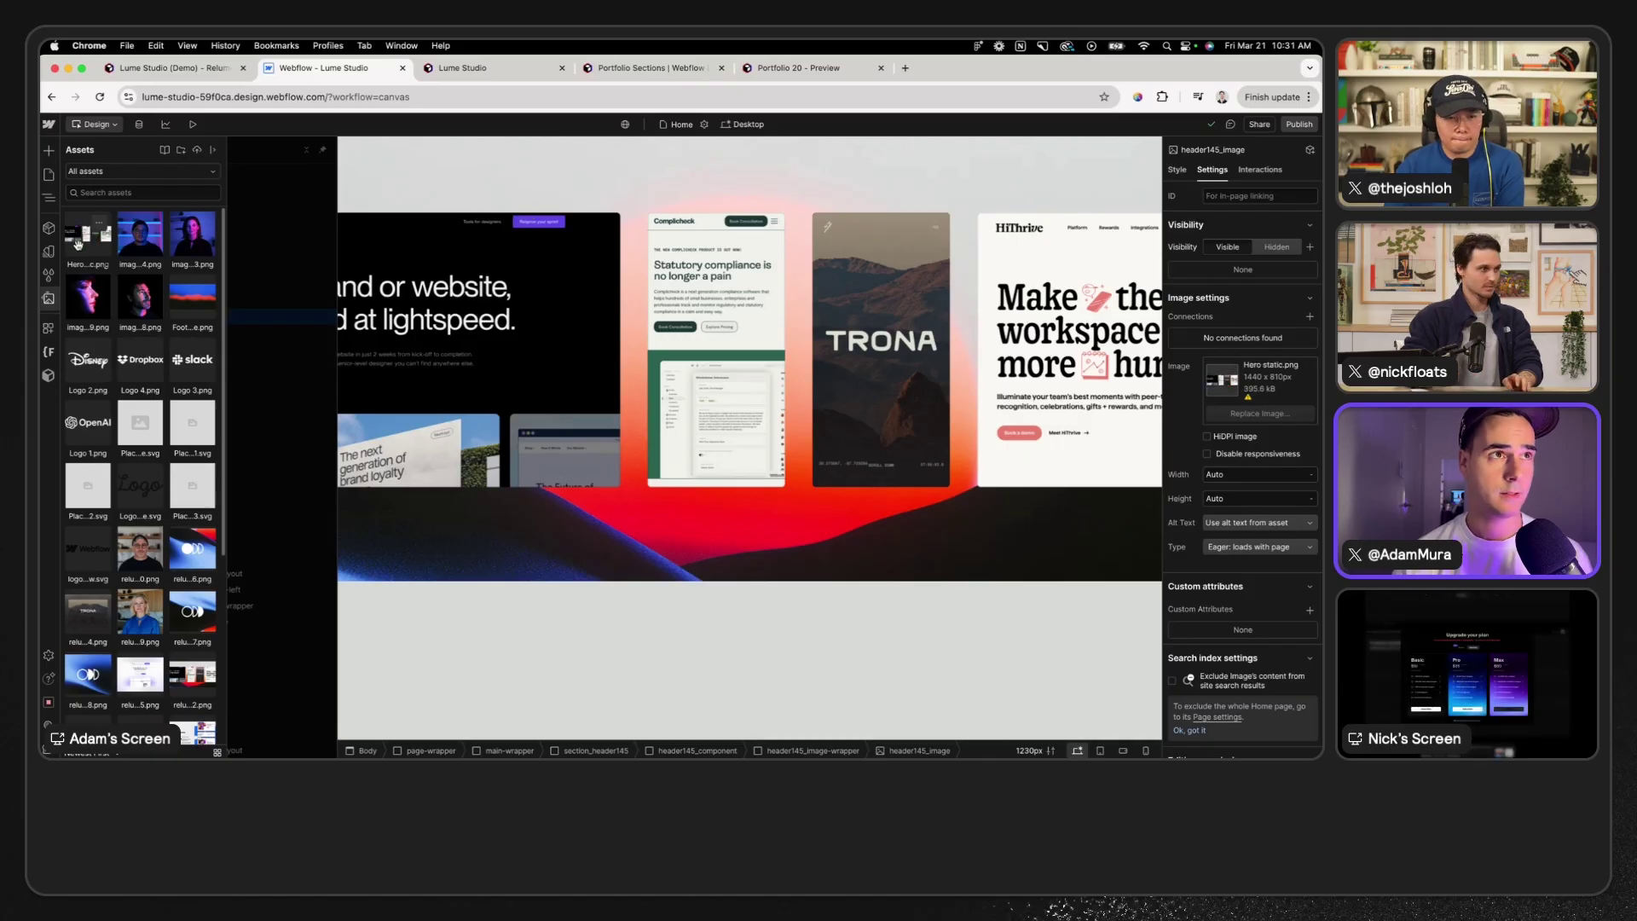
drag(78, 244, 145, 316)
- Set header145_image-wrapper's position to Relative and header145_image's position to Absolute with a z-index of 1
click(202, 304)
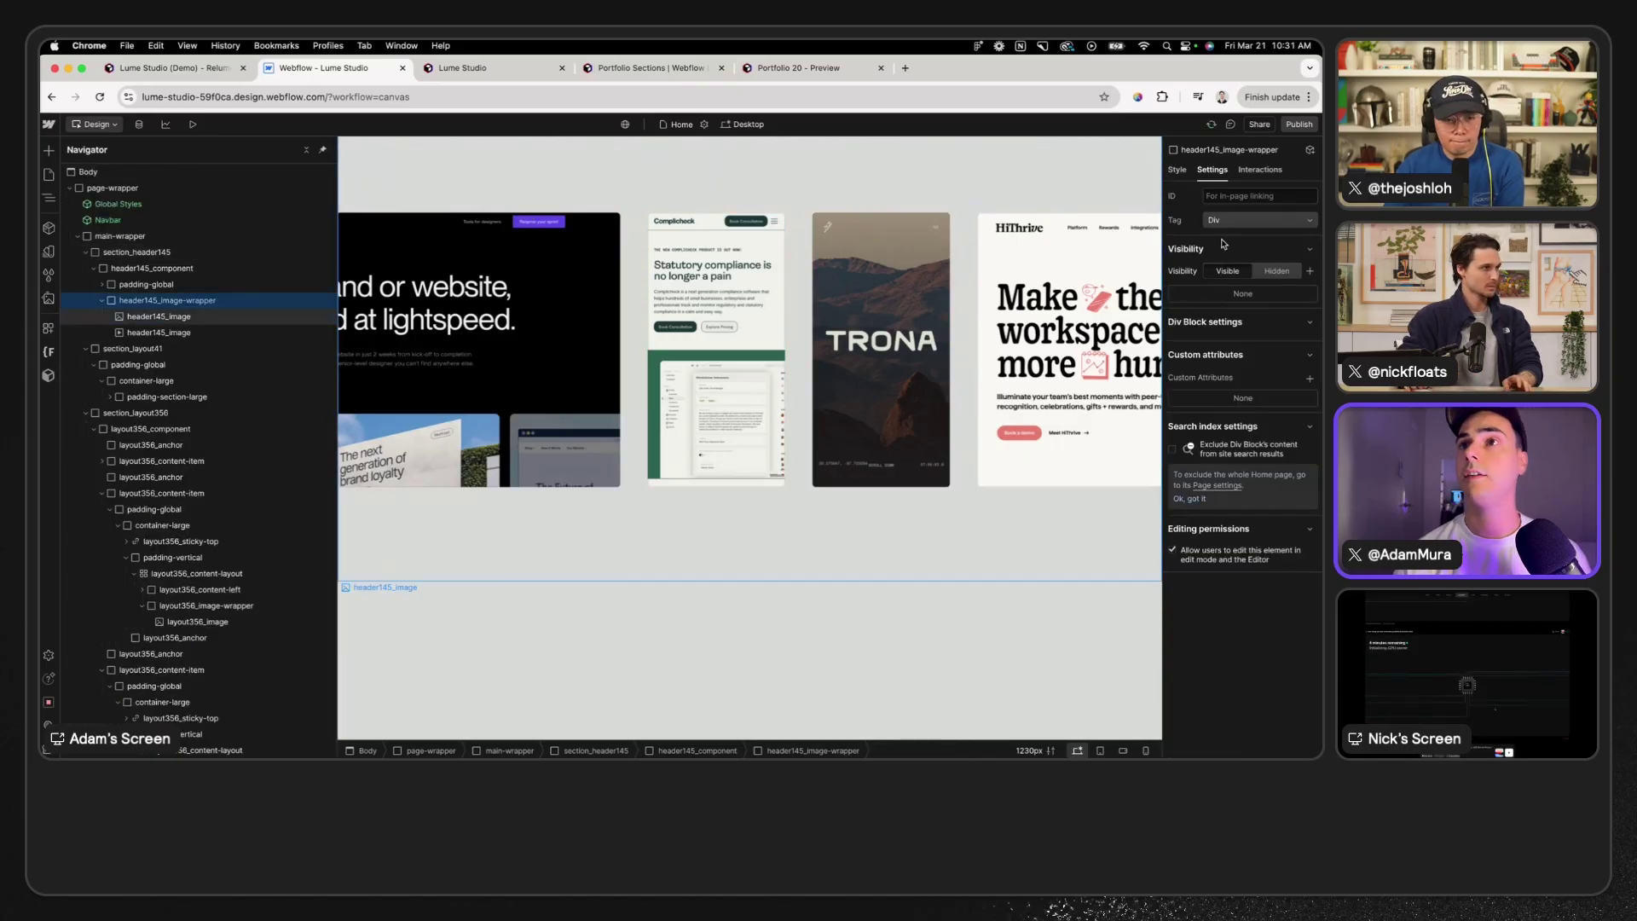
scroll(1288, 588, down, 3)
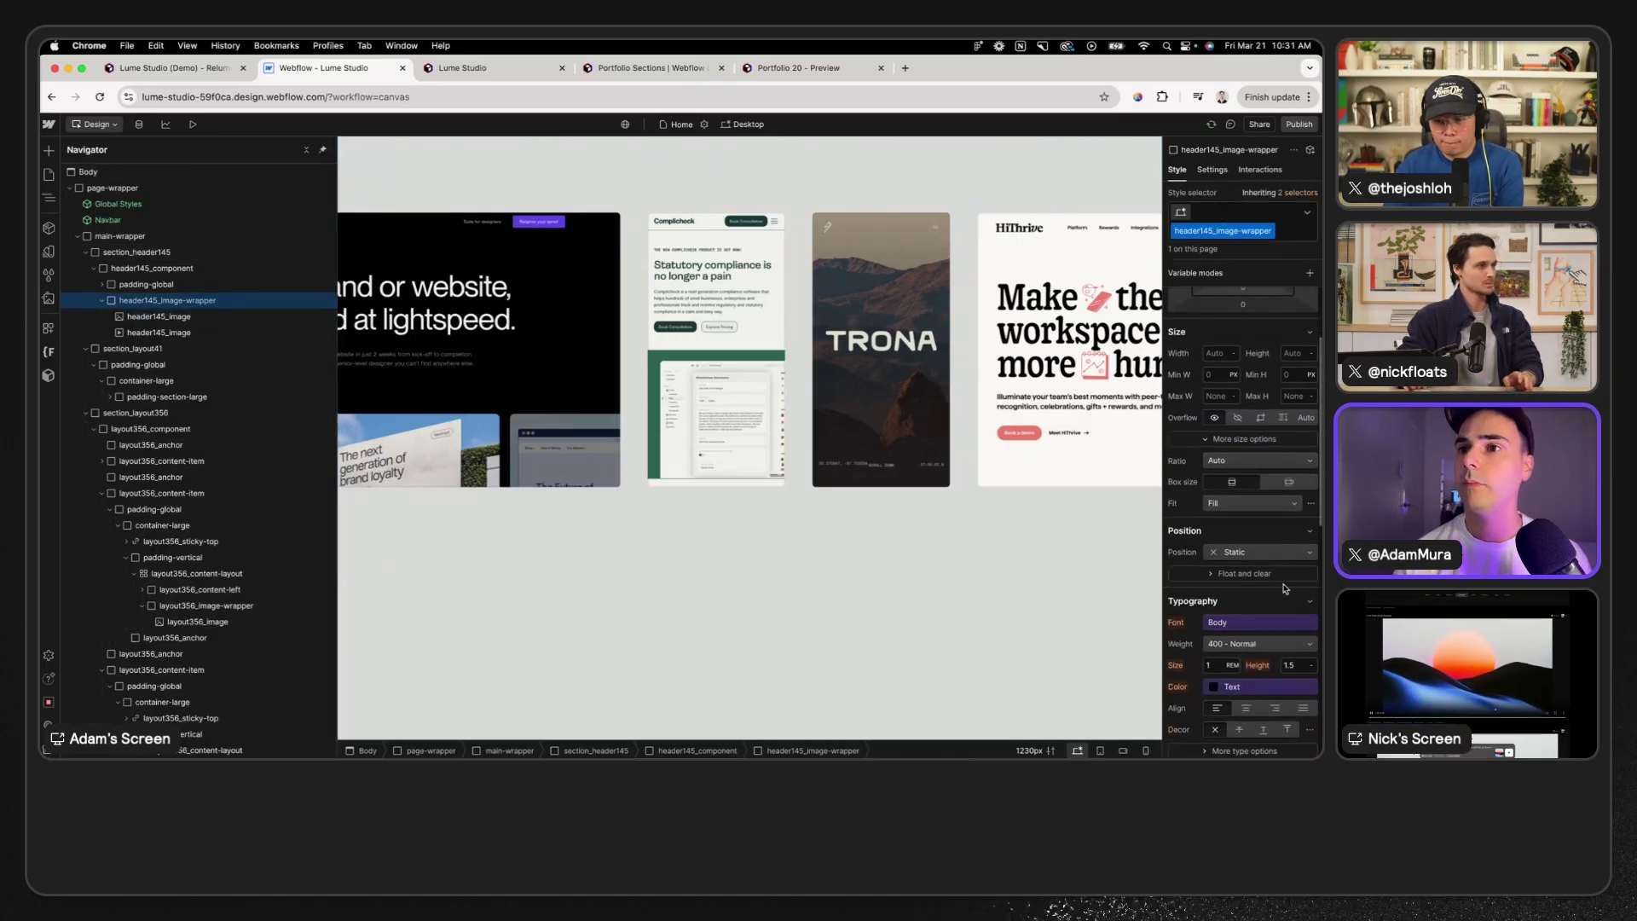
click(1271, 553)
click(1240, 575)
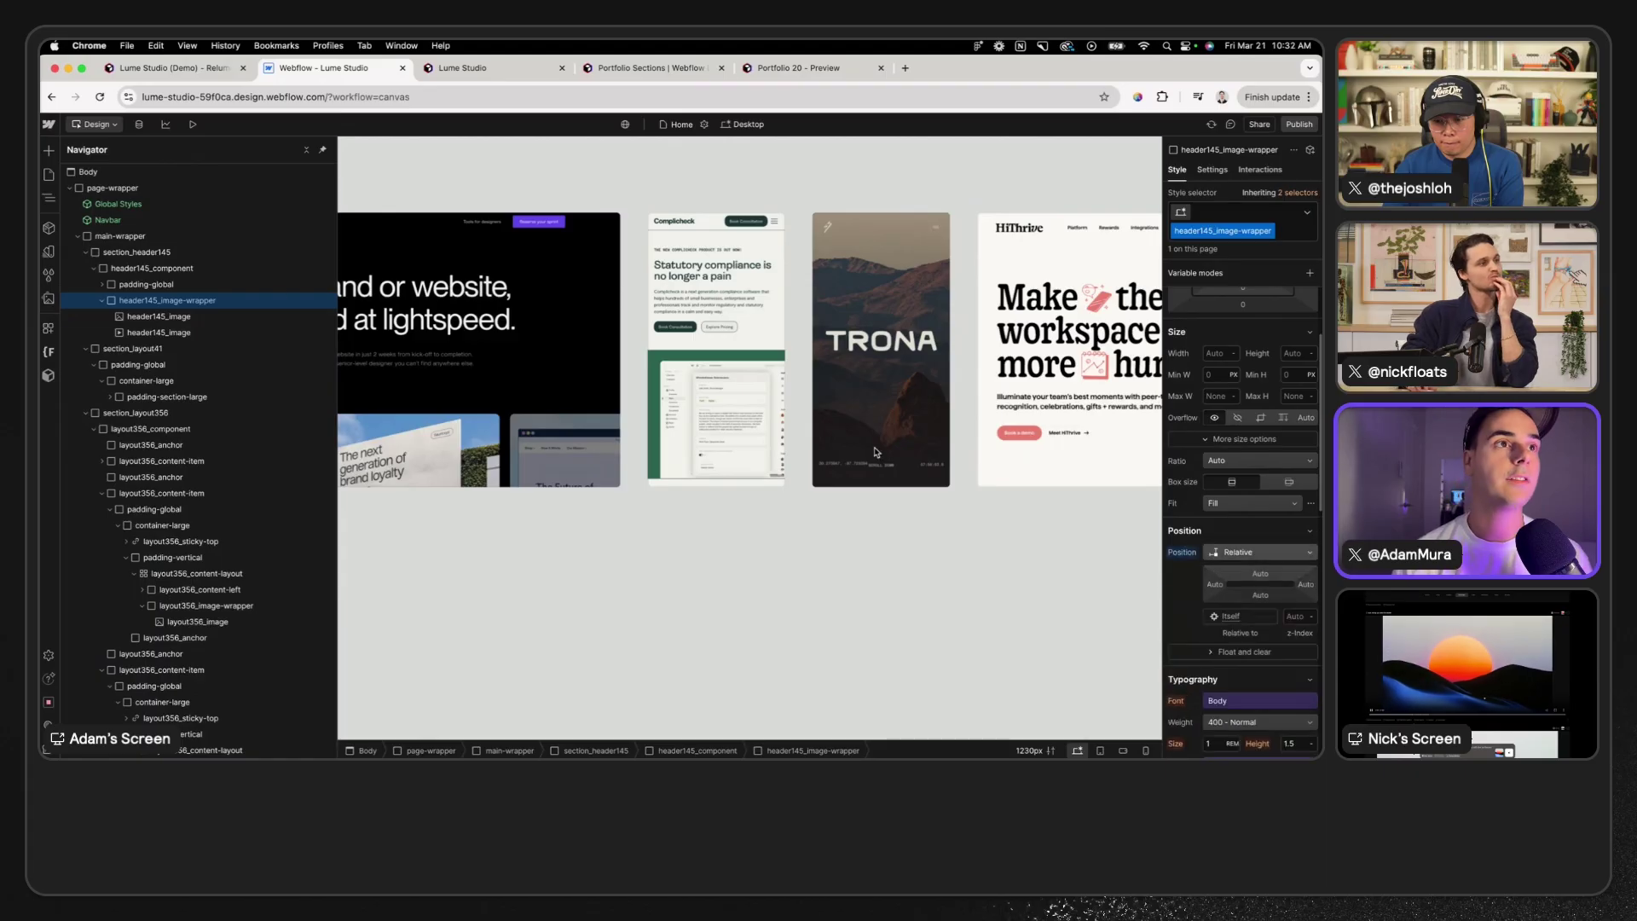
click(202, 319)
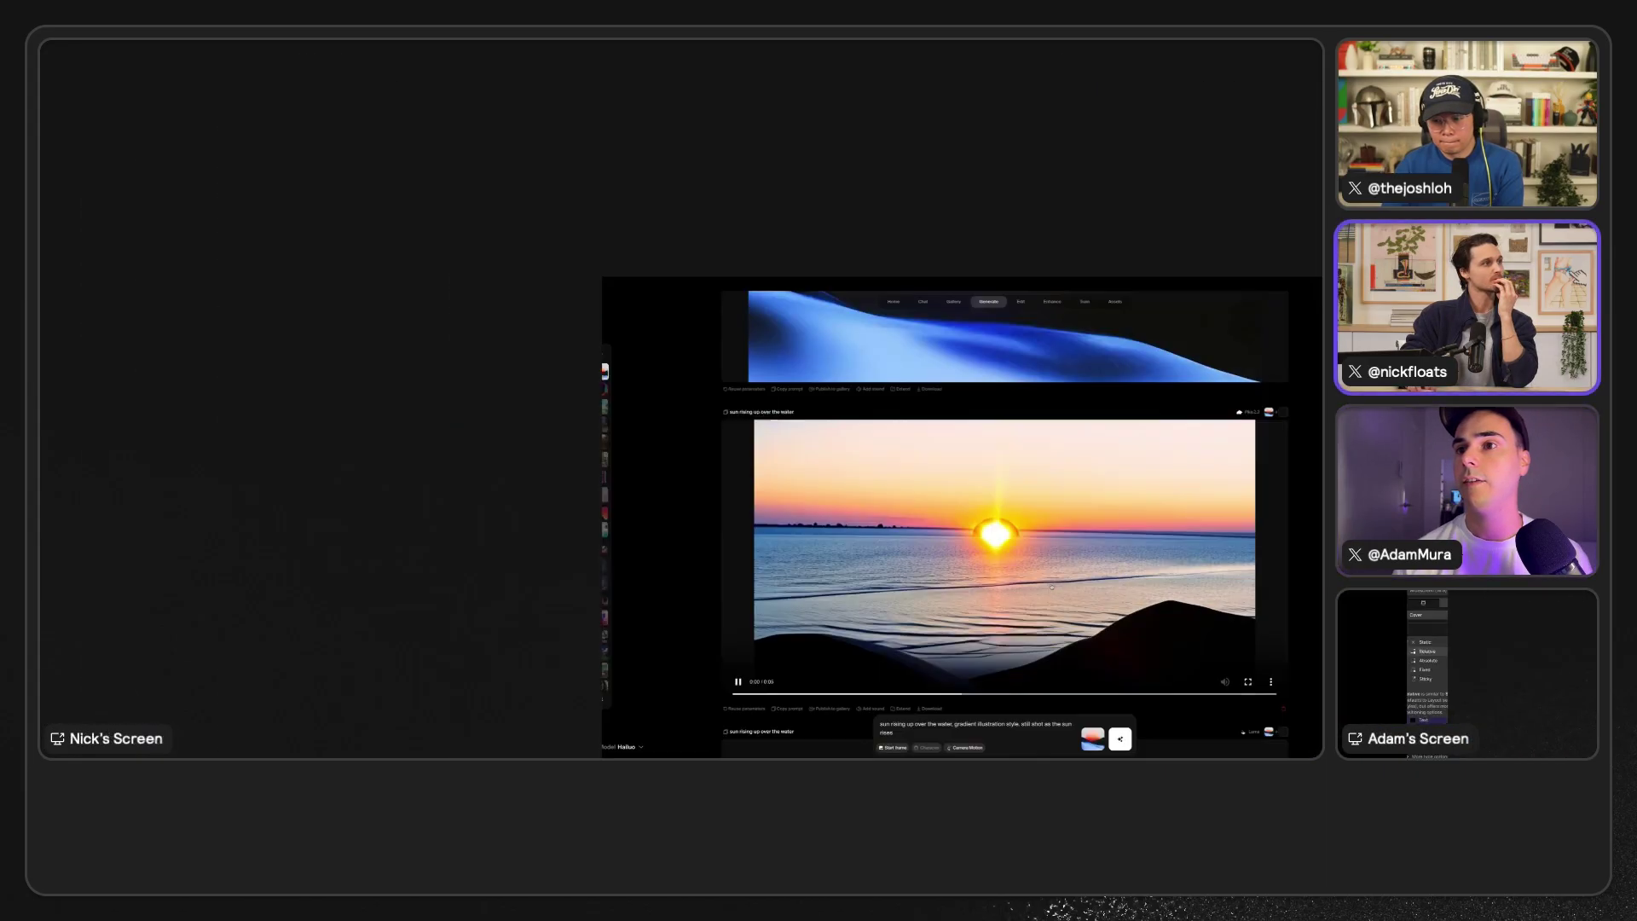
scroll(753, 504, down, 4)
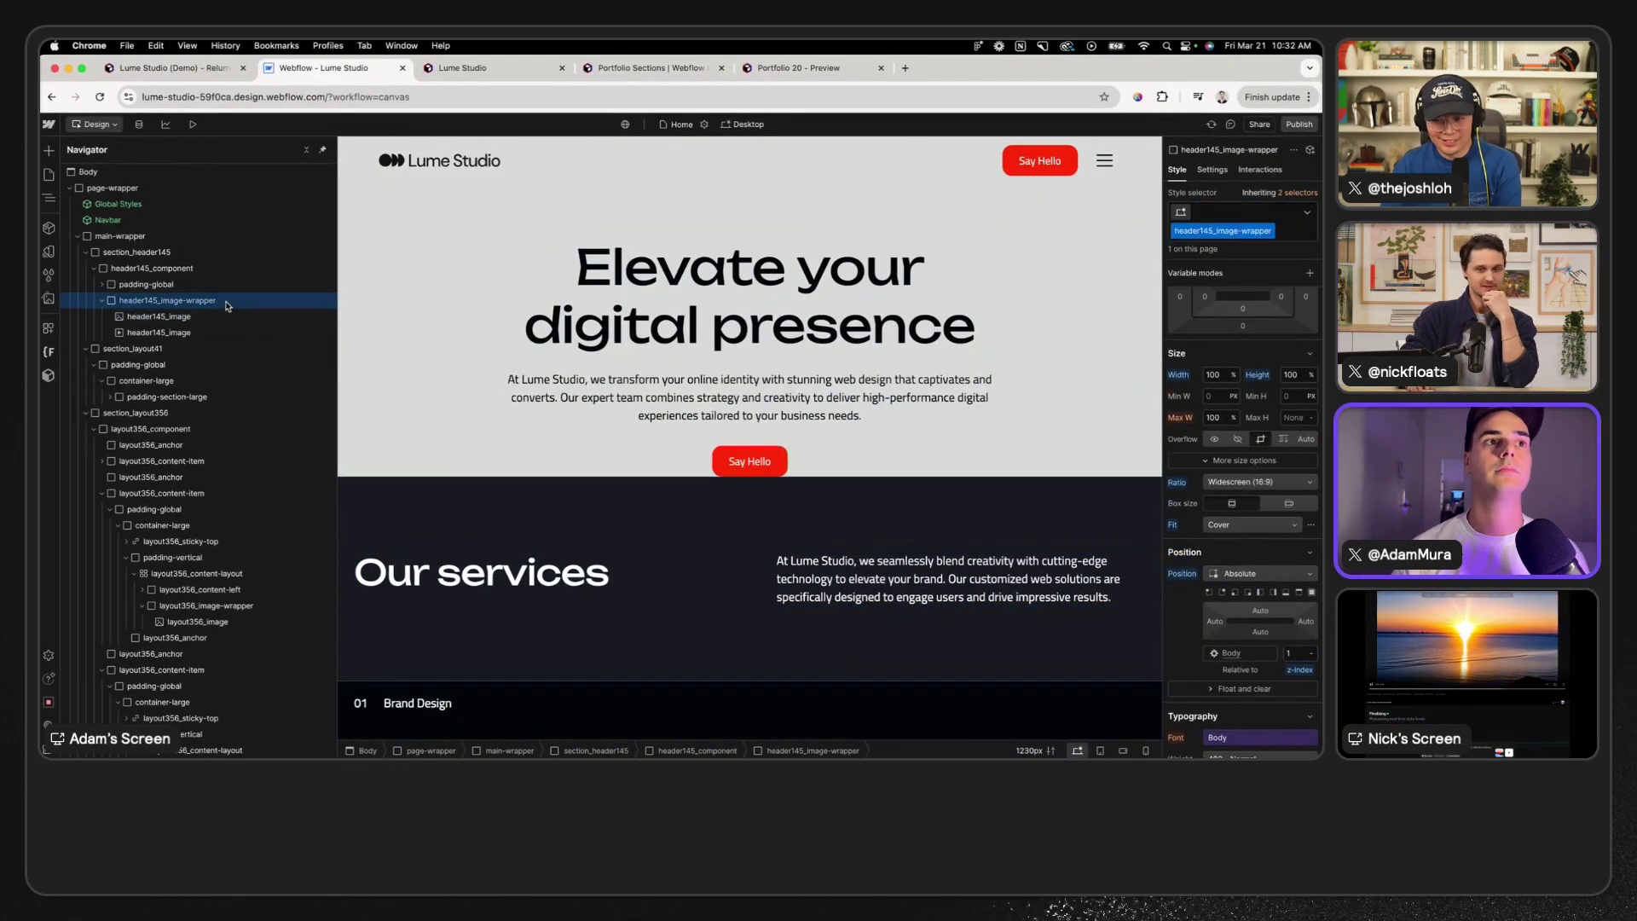
- Give the background video its own header145_background class and reset that class's position setting
click(213, 332)
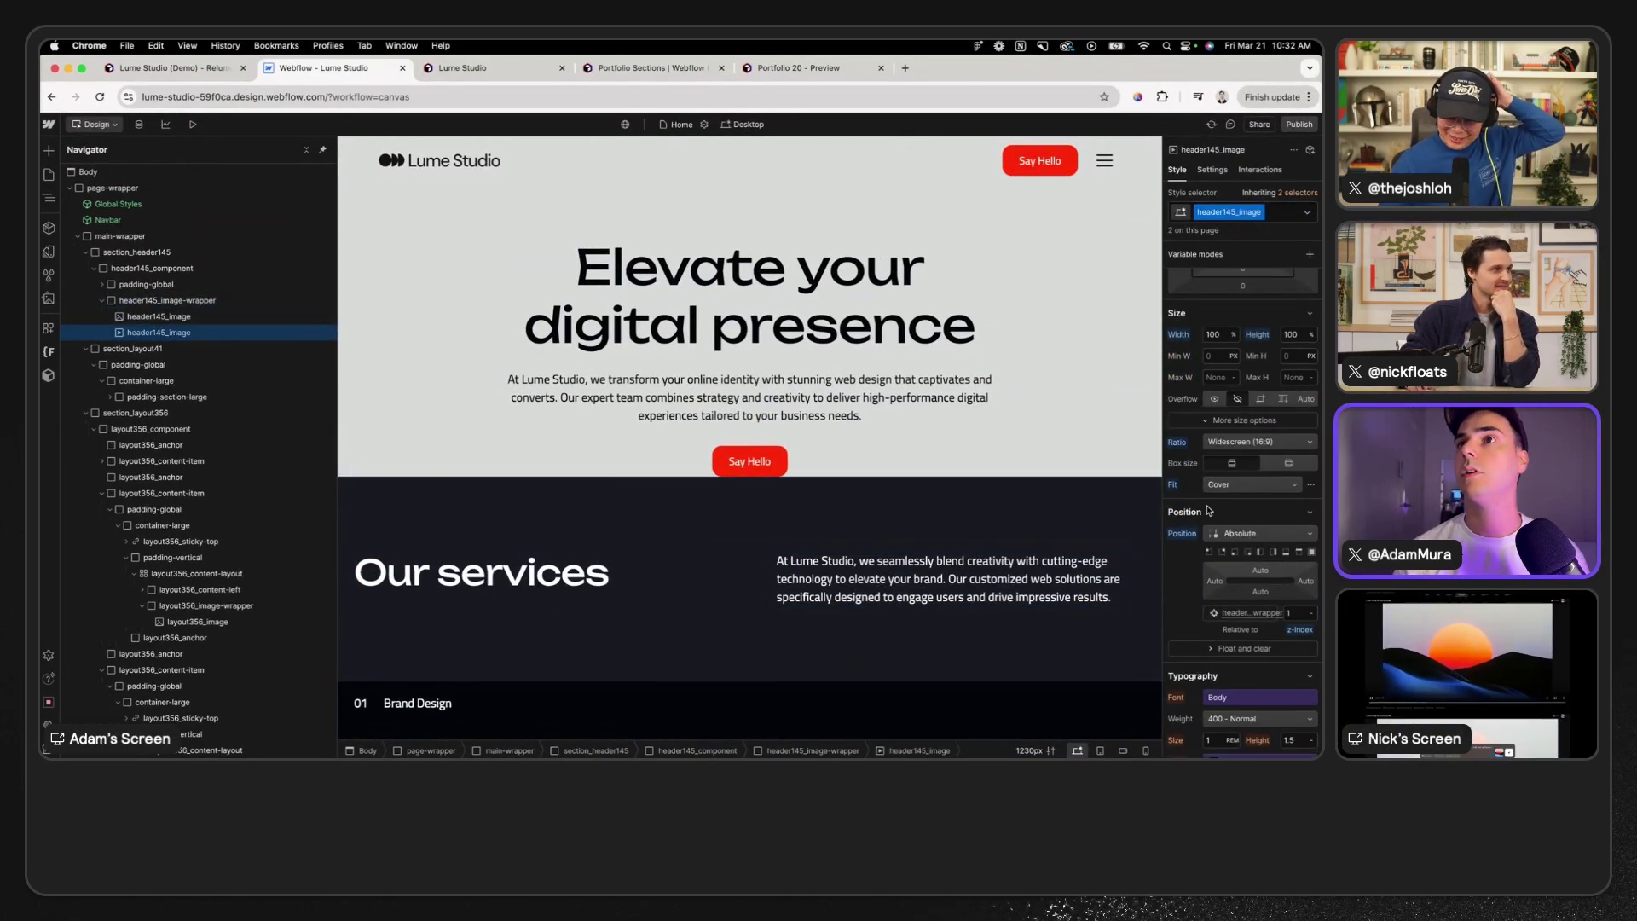
click(1239, 246)
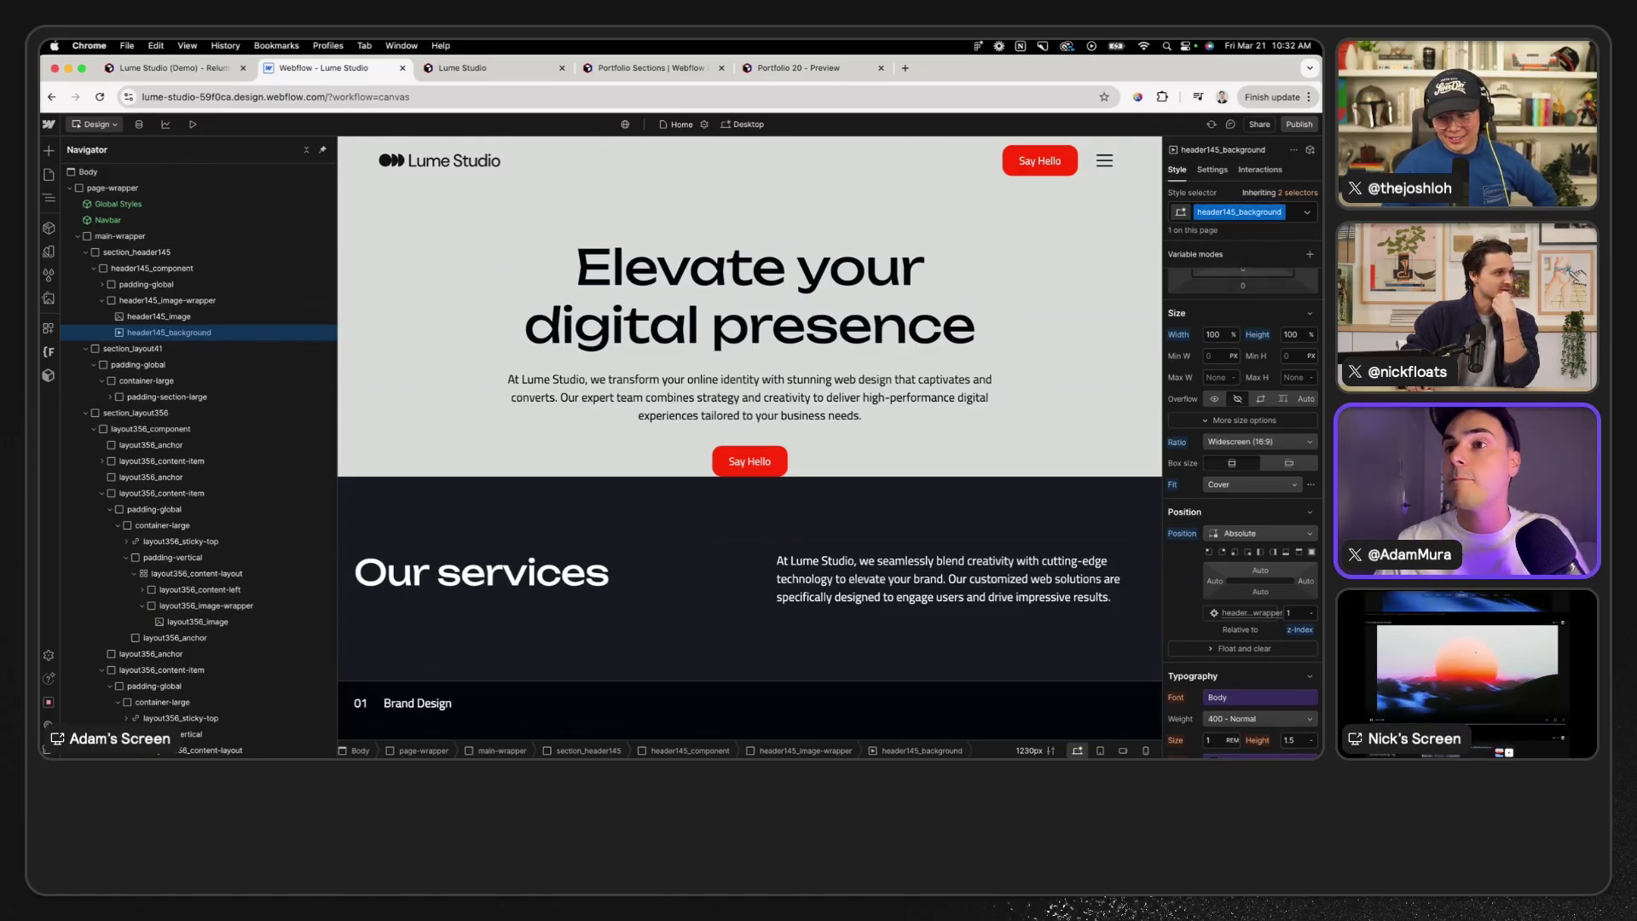
alt+click(1188, 535)
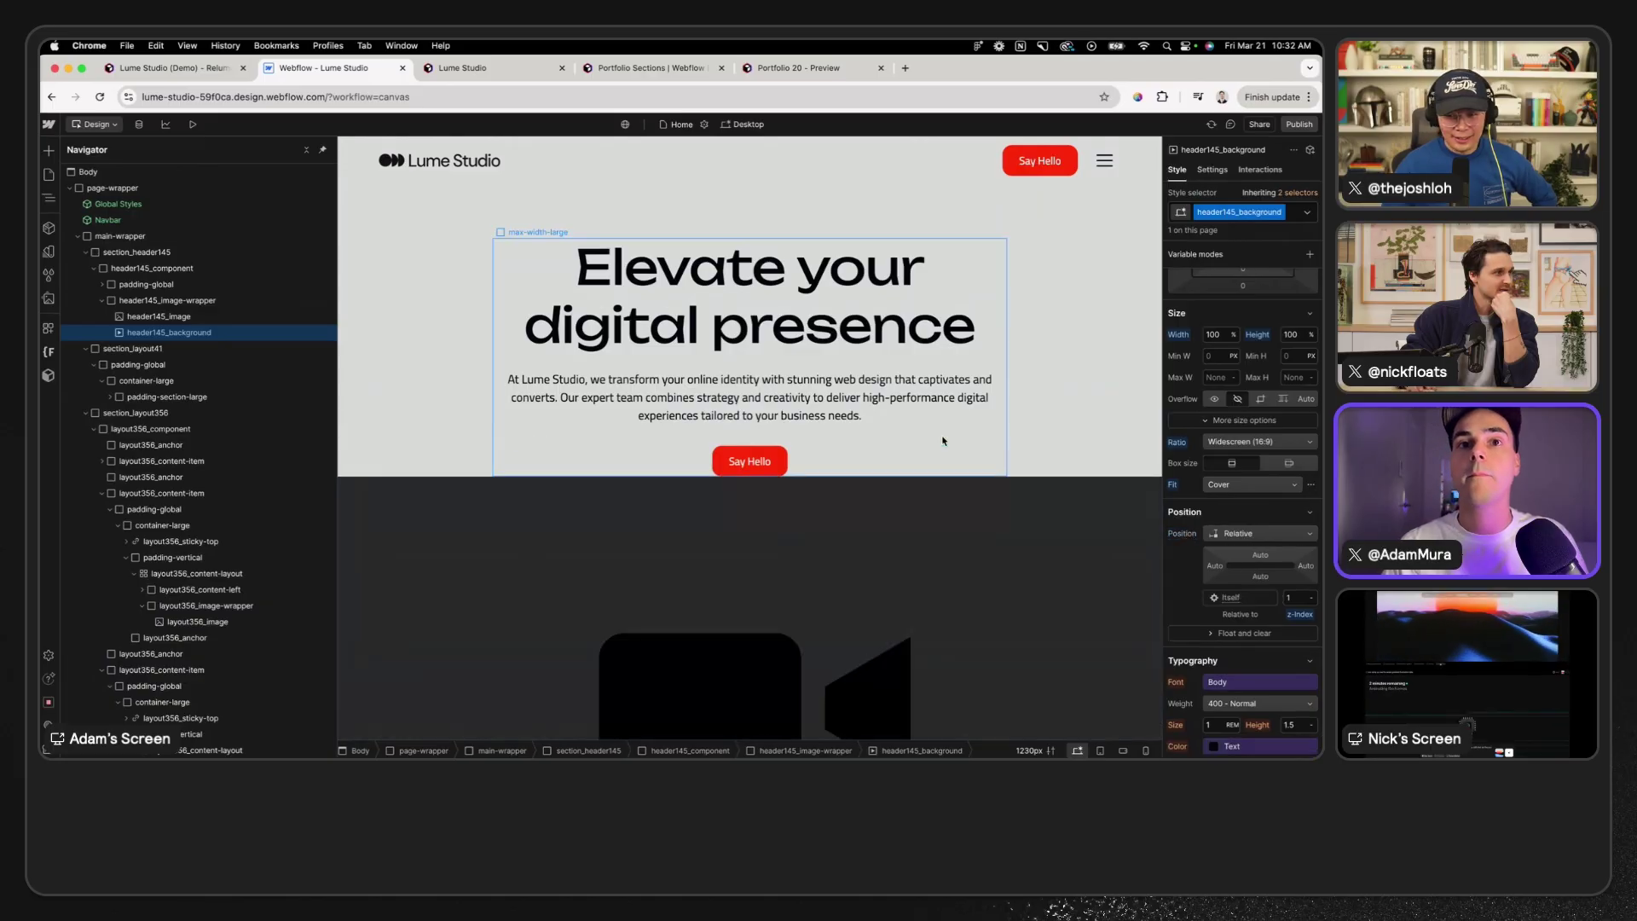
scroll(943, 441, down, 3)
- Layer header145_image above the background video by setting its z-index to 2
click(159, 316)
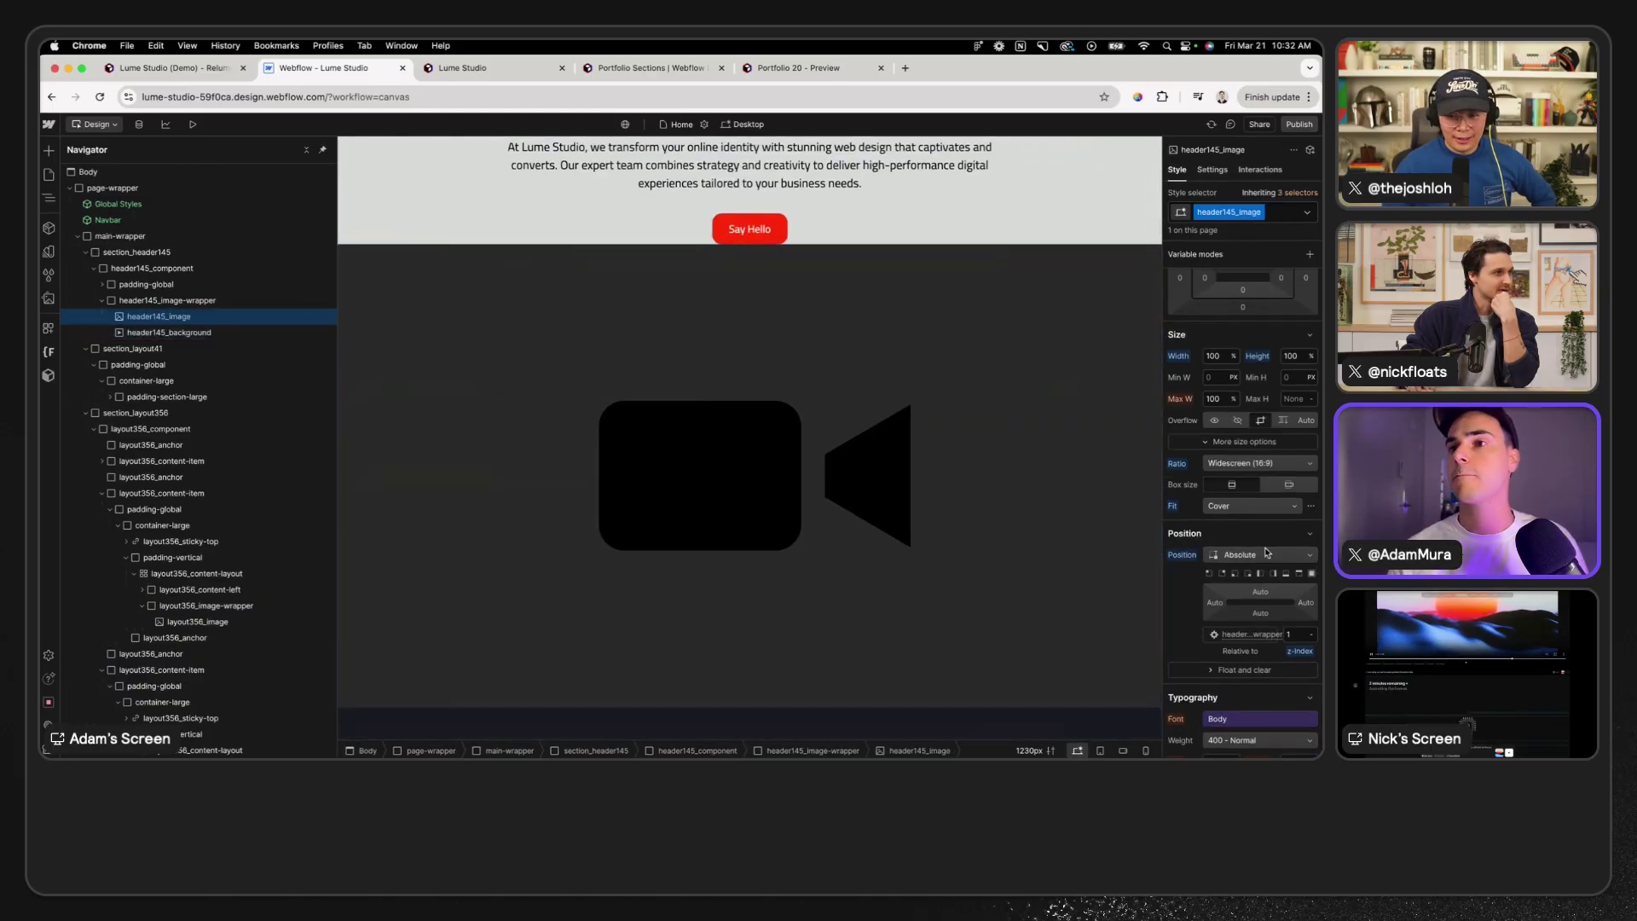
key(Return)
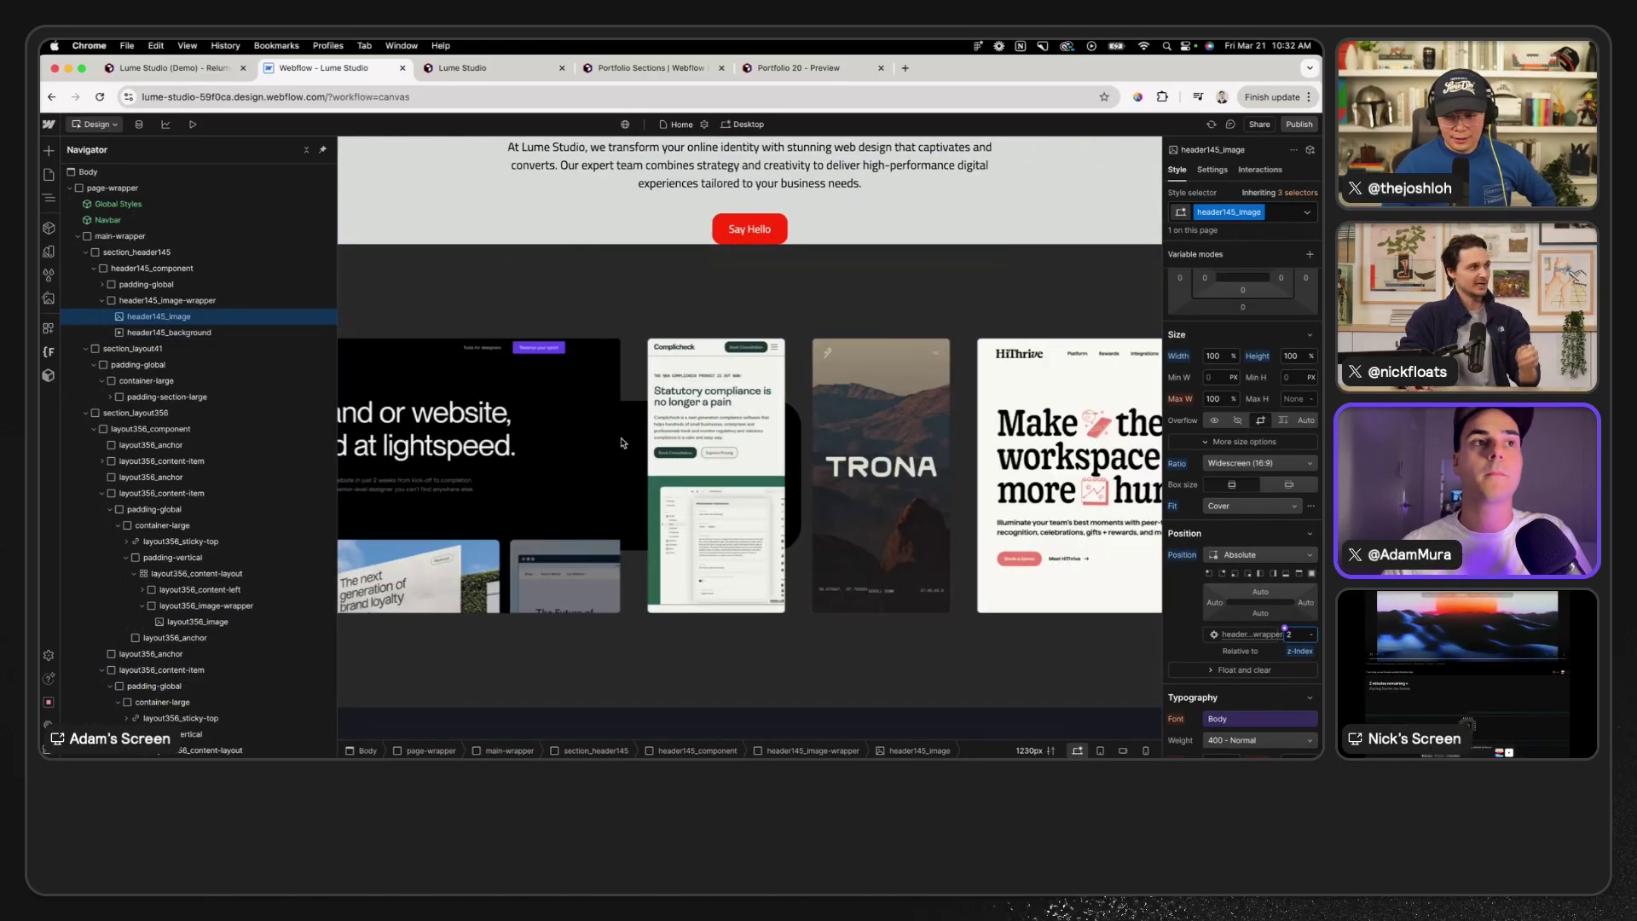
click(169, 332)
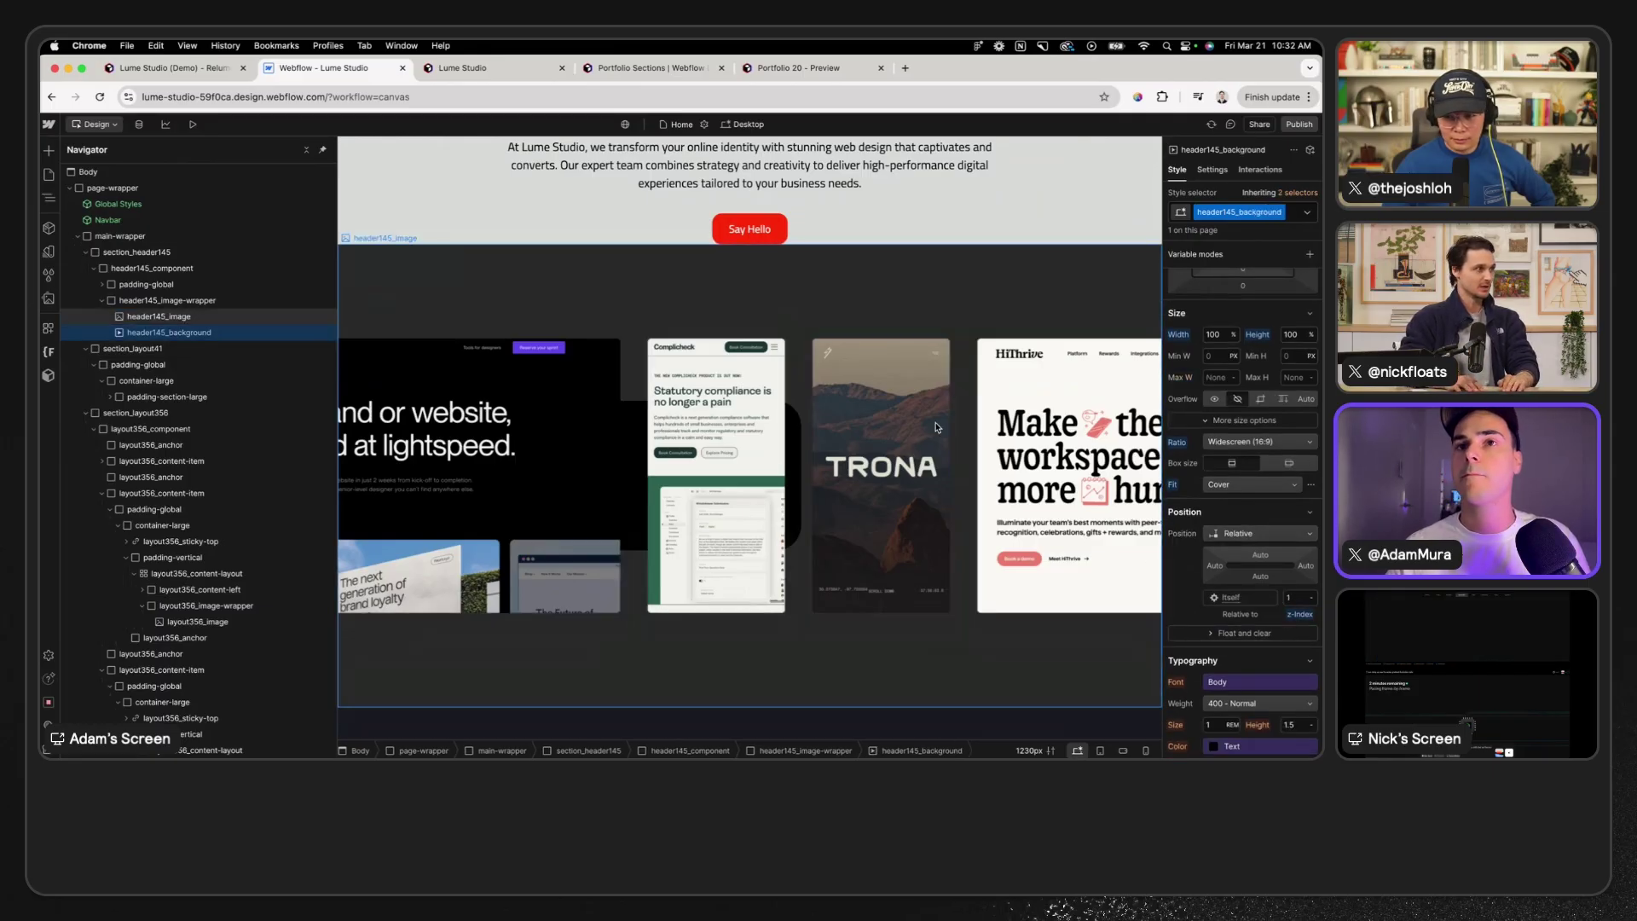
scroll(936, 426, up, 2)
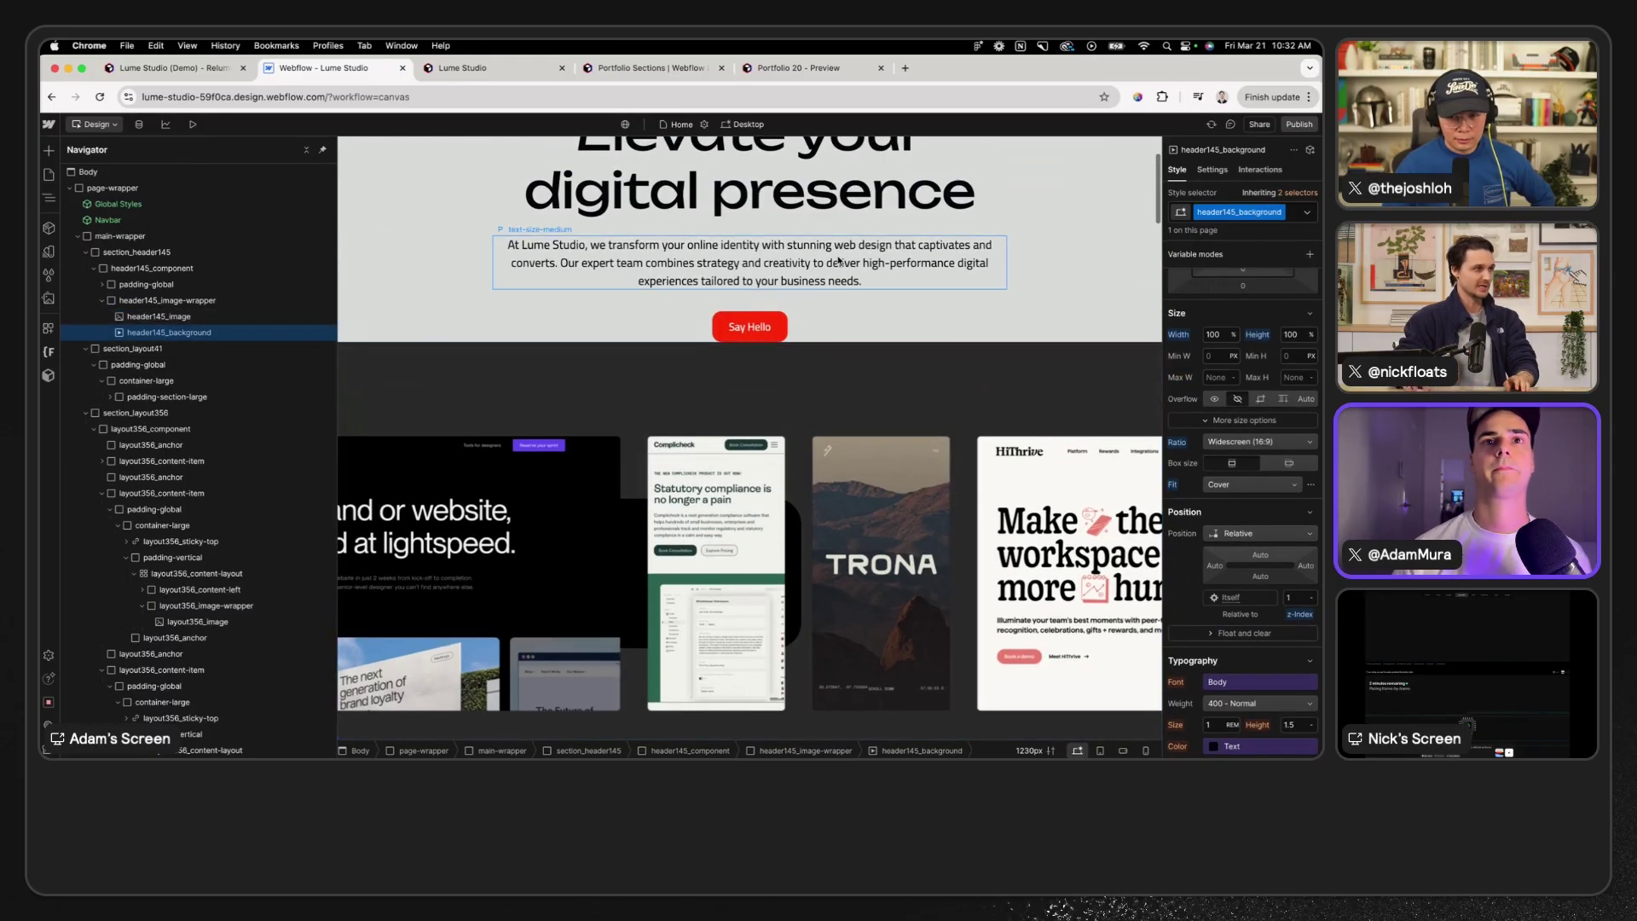
click(733, 477)
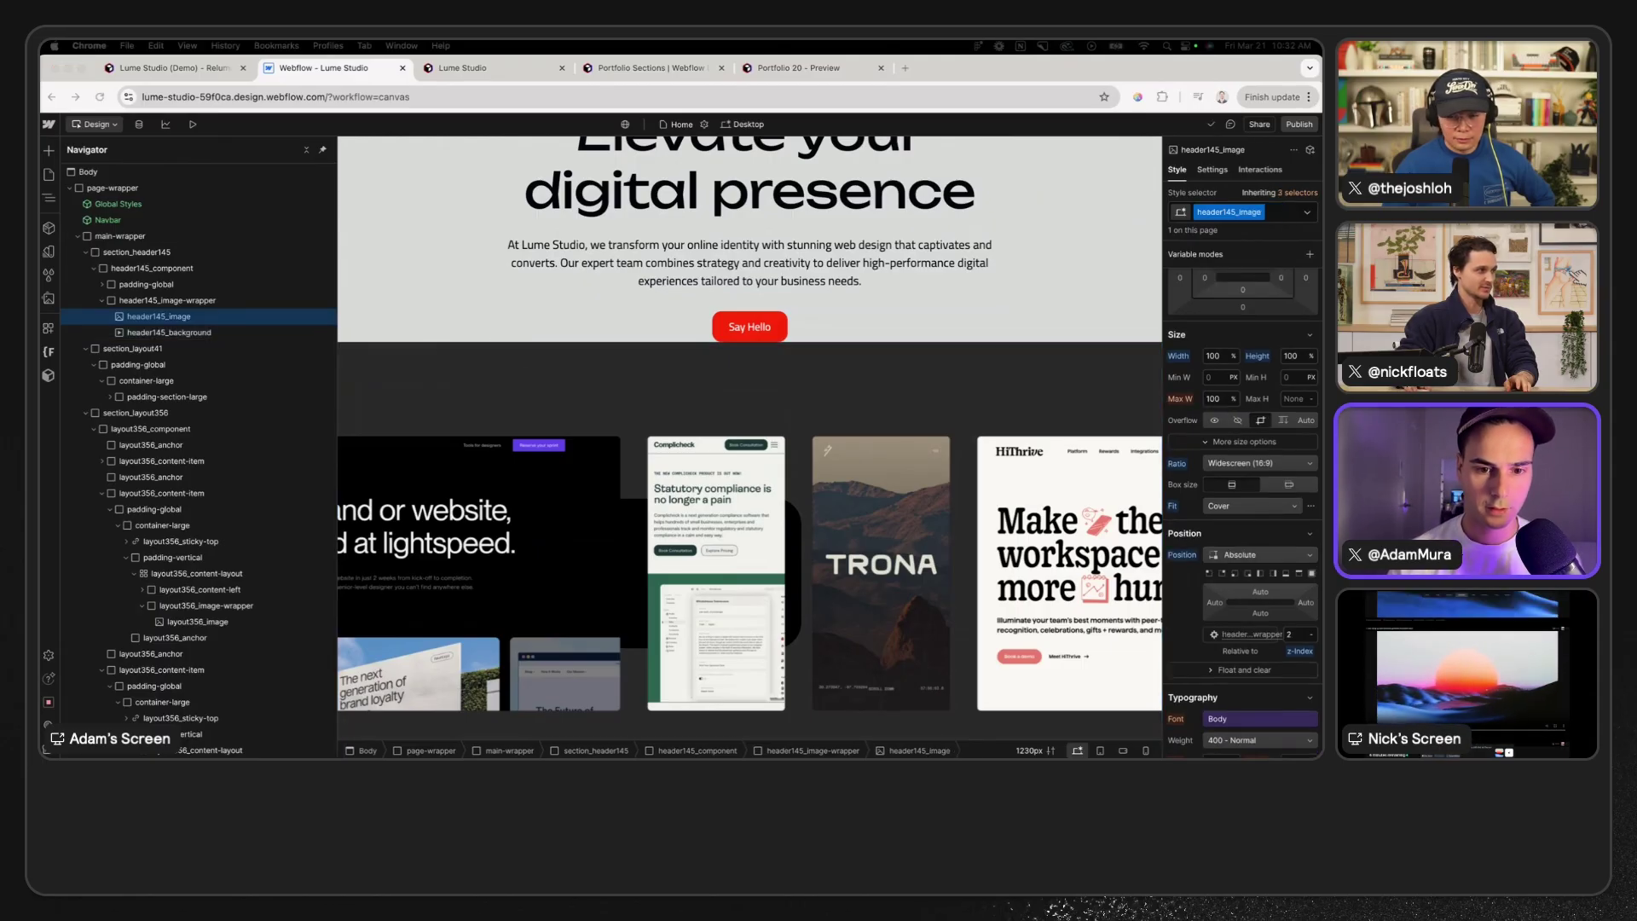
- Review the page down to the Our people section and select the Vibe Engineer's portrait
scroll(974, 483, down, 10)
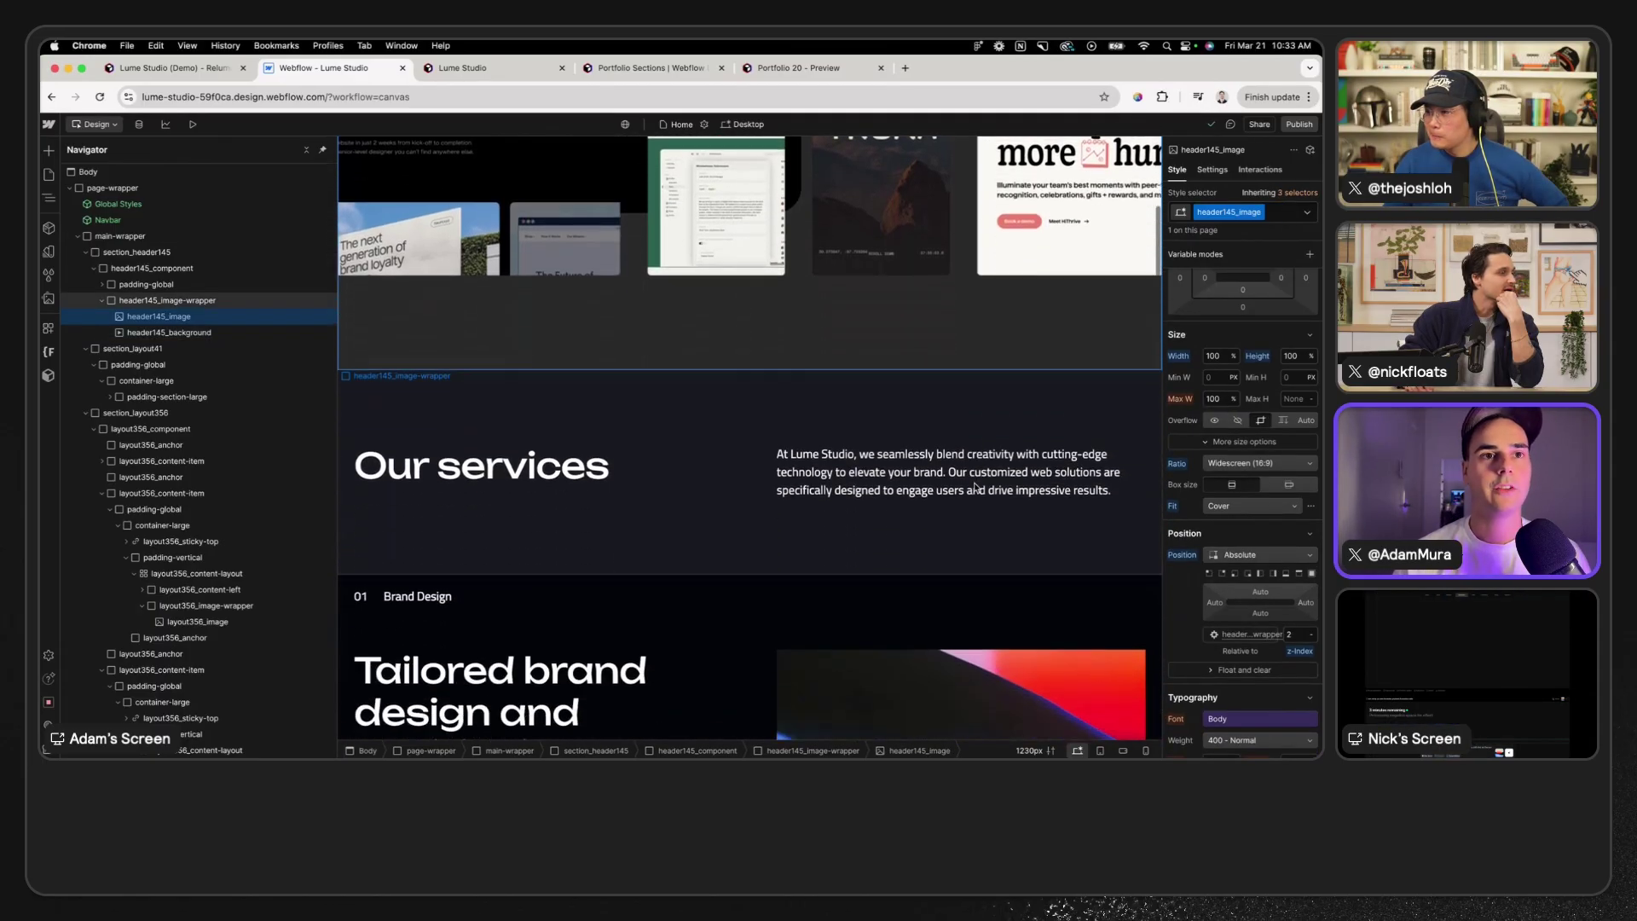
scroll(974, 483, down, 15)
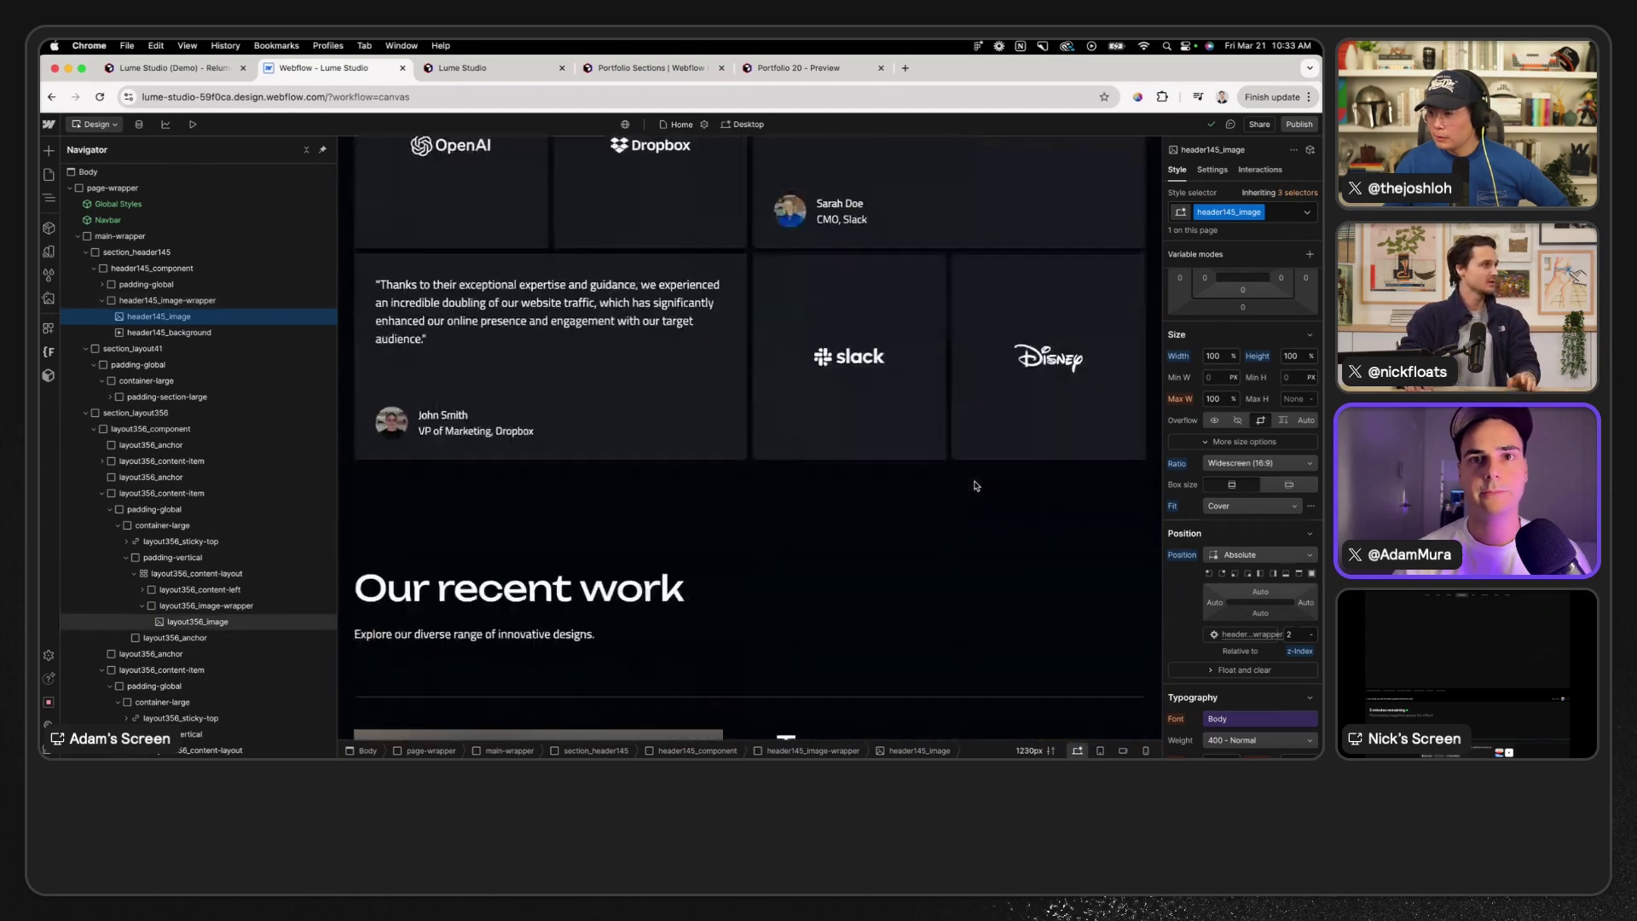
scroll(976, 485, down, 8)
scroll(974, 480, up, 6)
scroll(938, 482, down, 2)
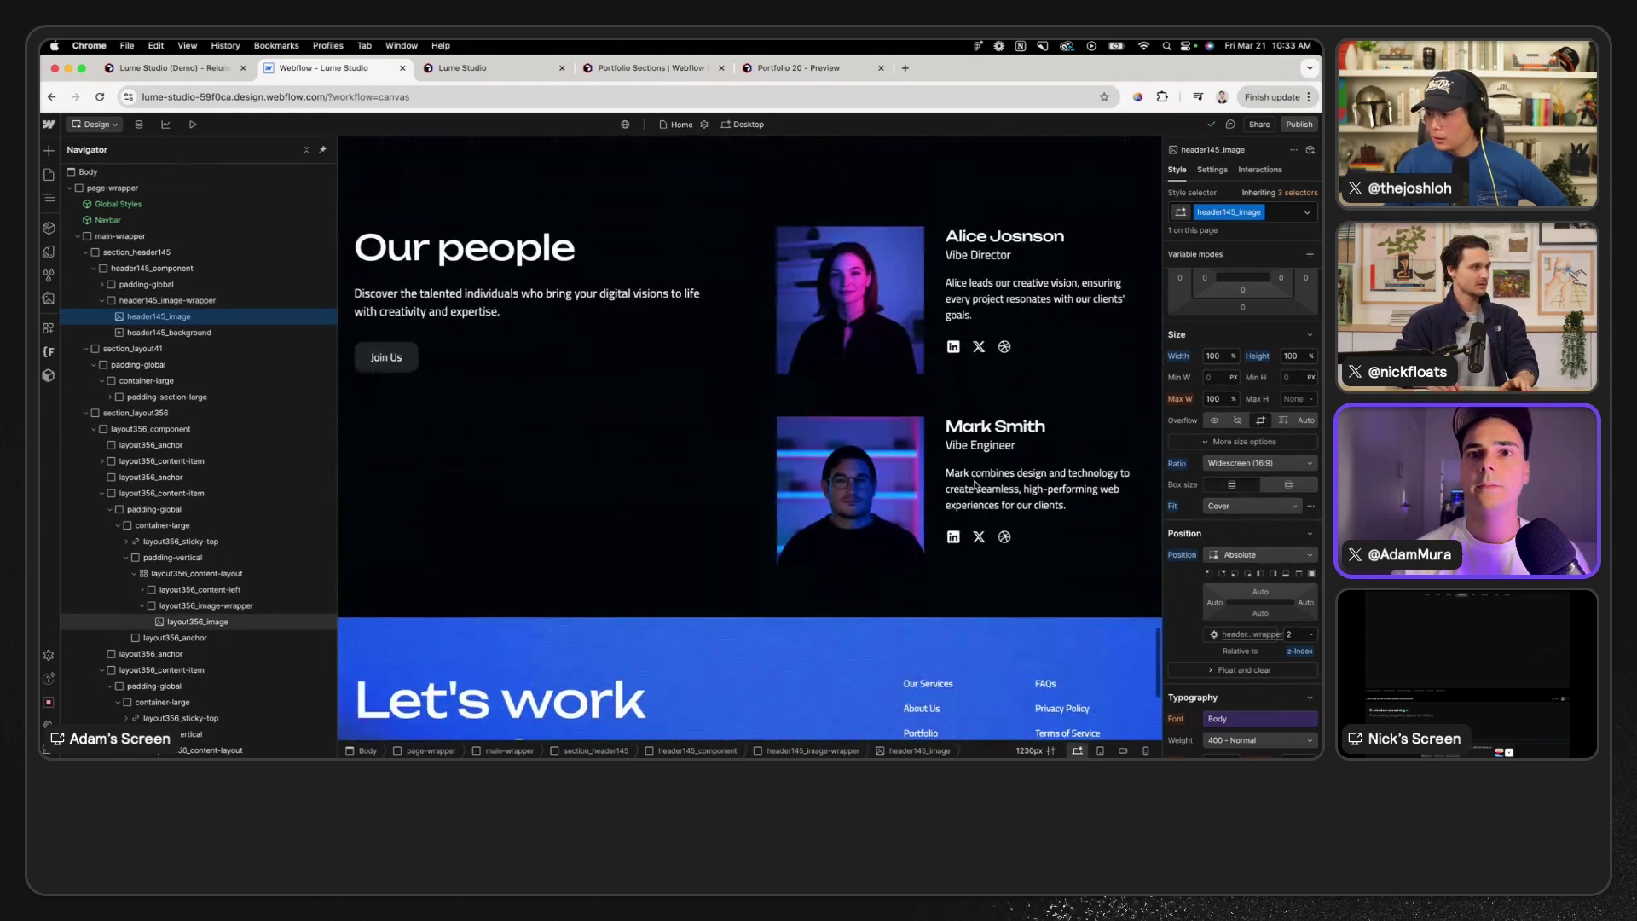
click(888, 482)
- Browse the recent posts on the guest creative director's X profile
scroll(1246, 576, down, 5)
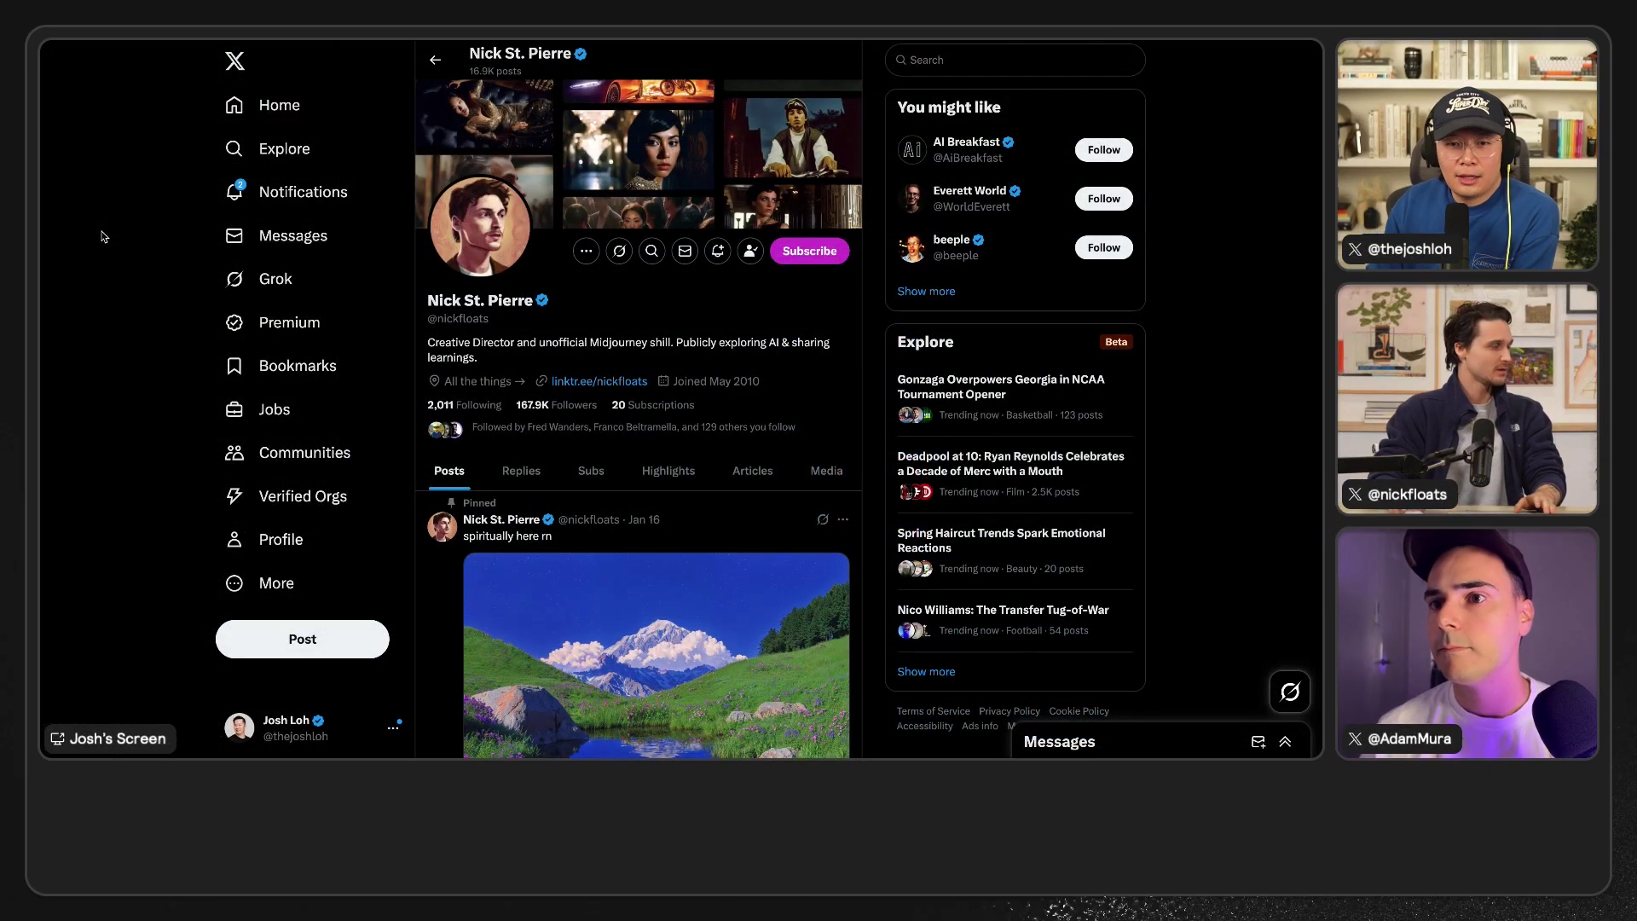
scroll(165, 339, down, 20)
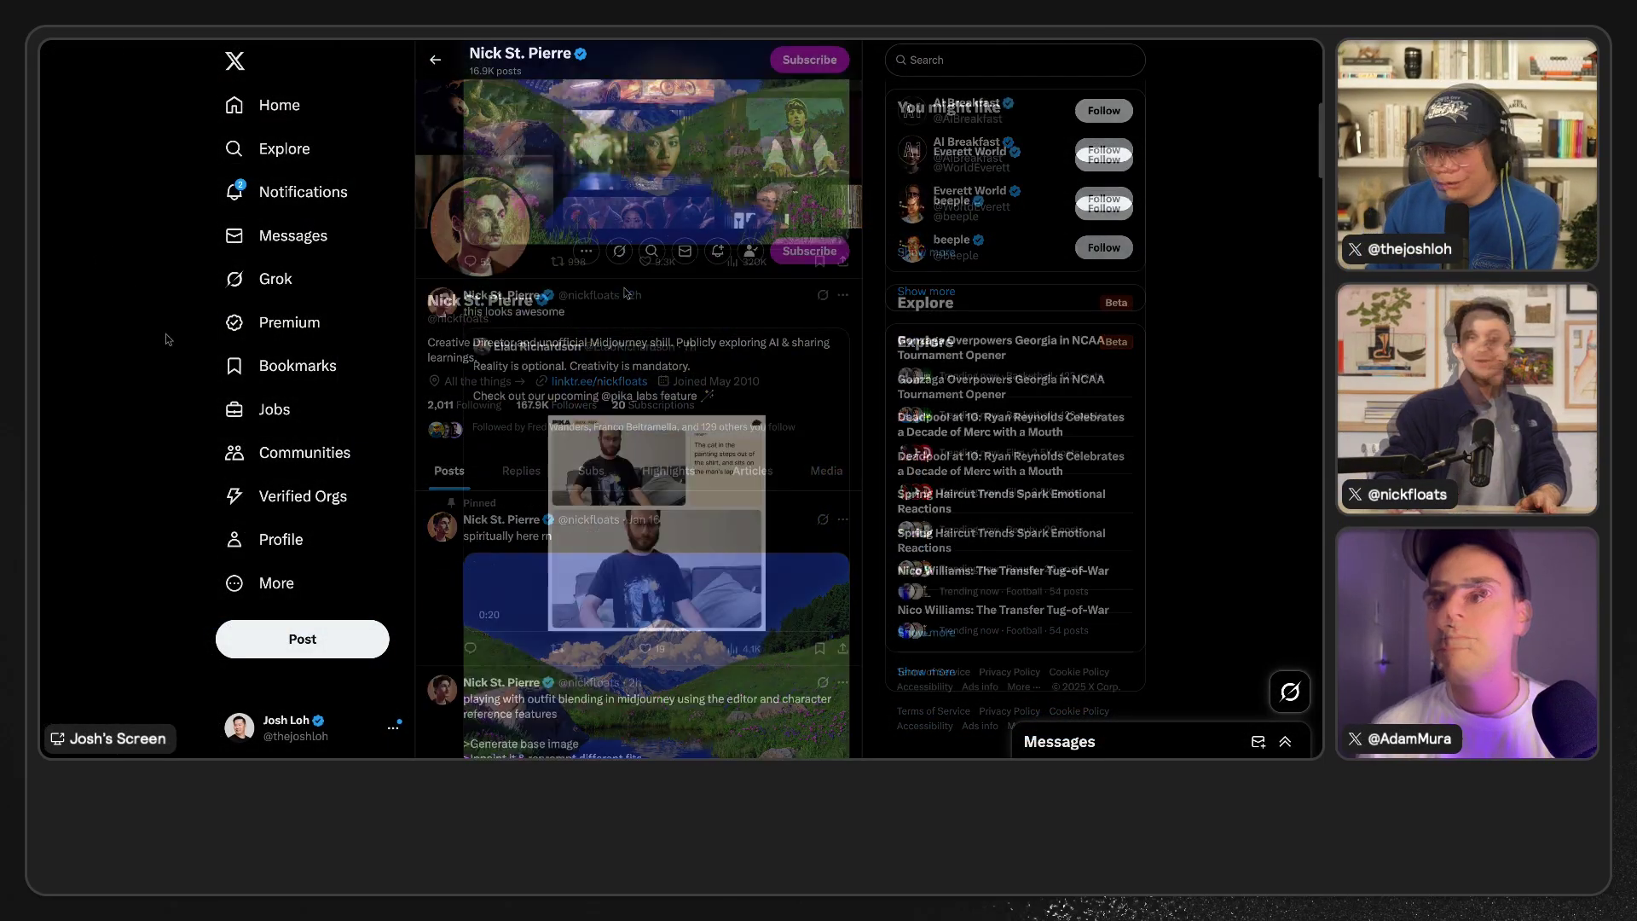
scroll(168, 339, up, 20)
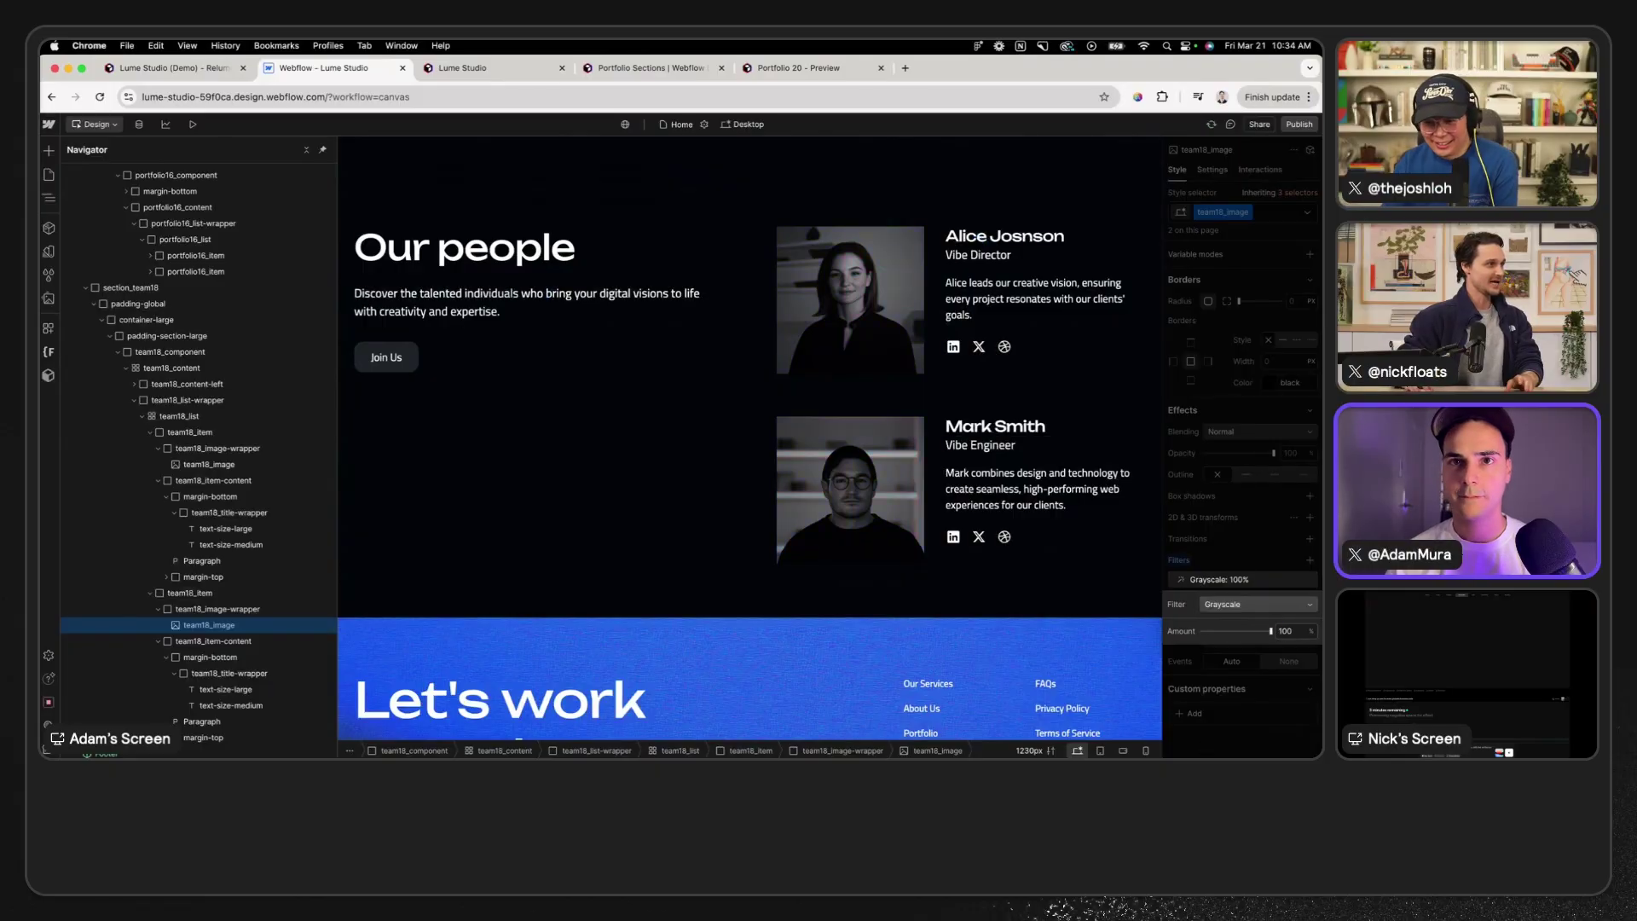
- Try Grayscale 100% and Hue rotate 6deg filters on the team18_image portraits and clear them again
click(1259, 571)
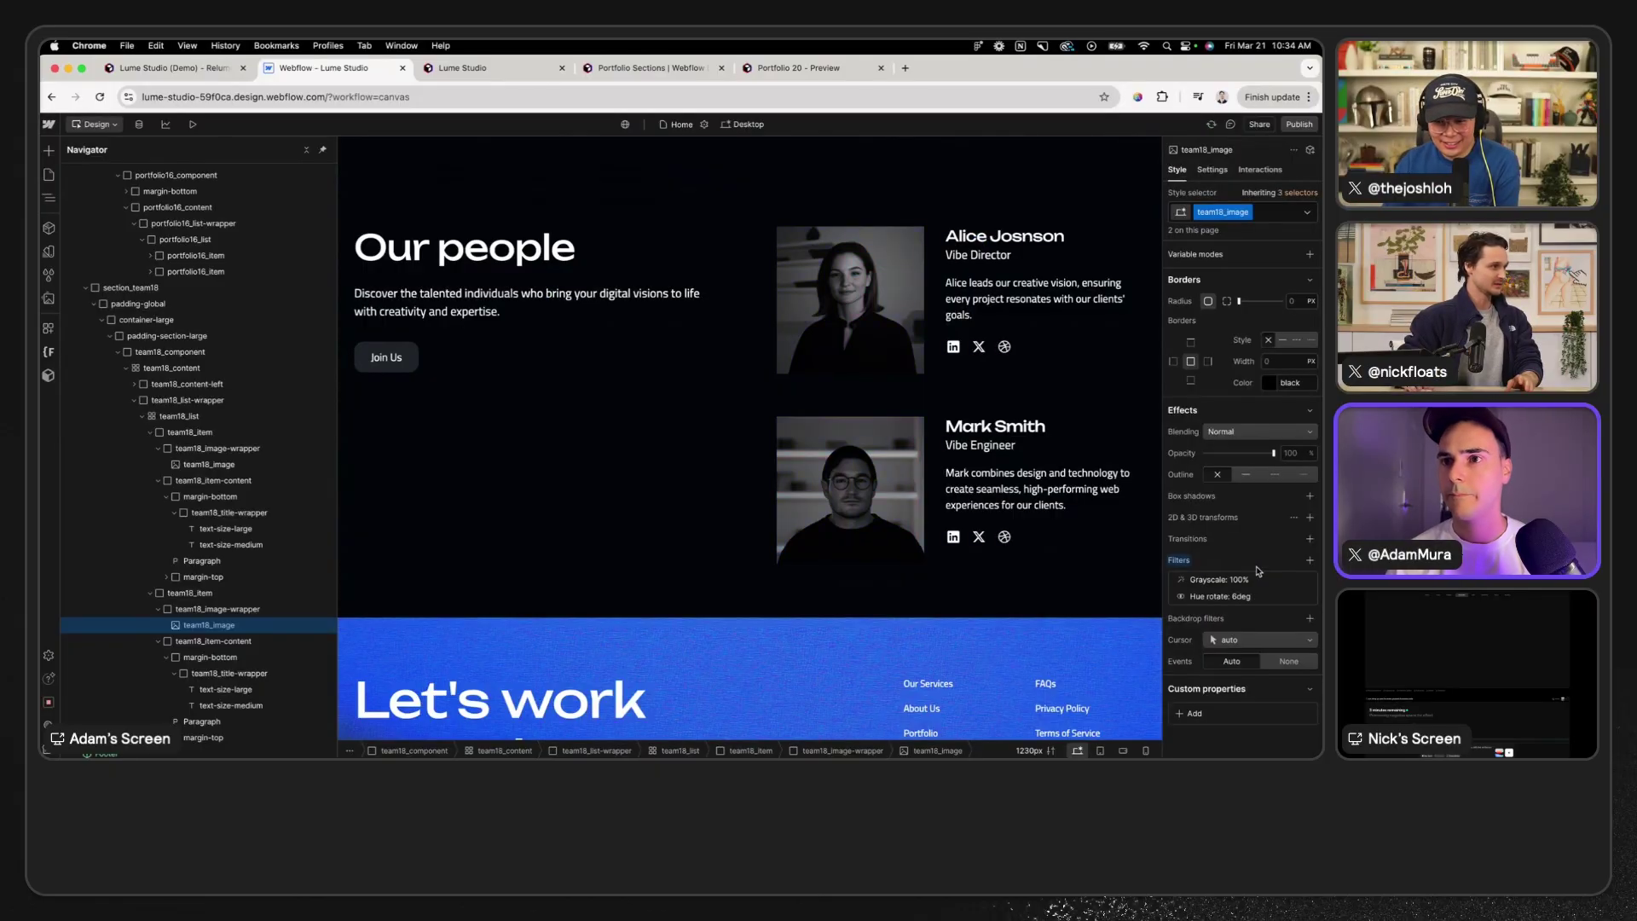
alt+click(1176, 561)
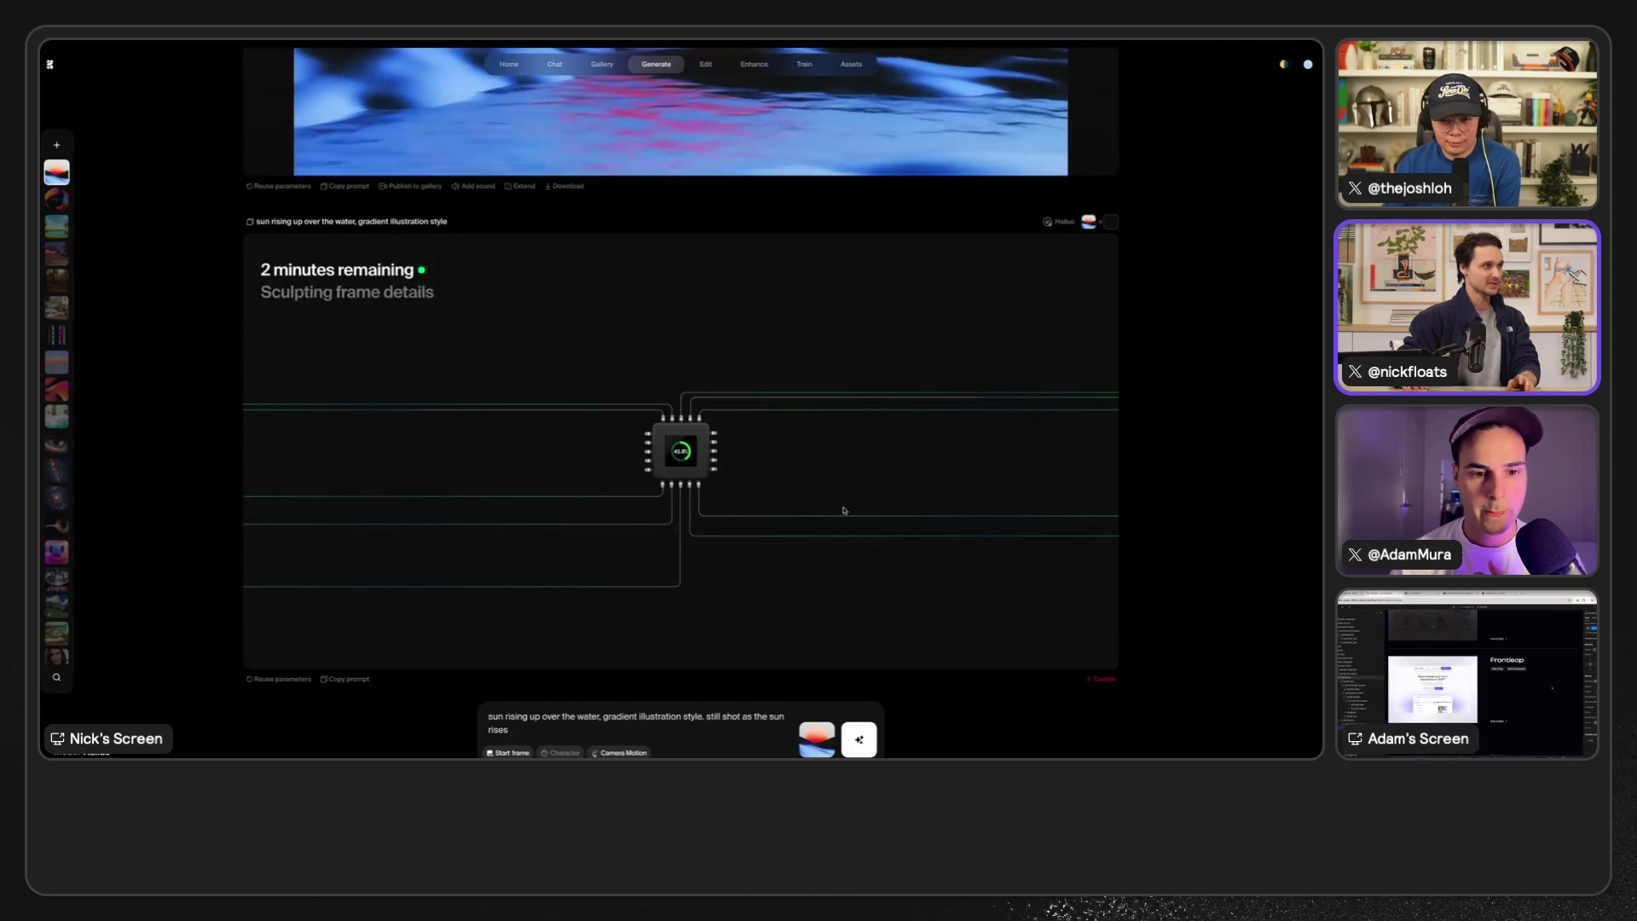
scroll(643, 405, up, 4)
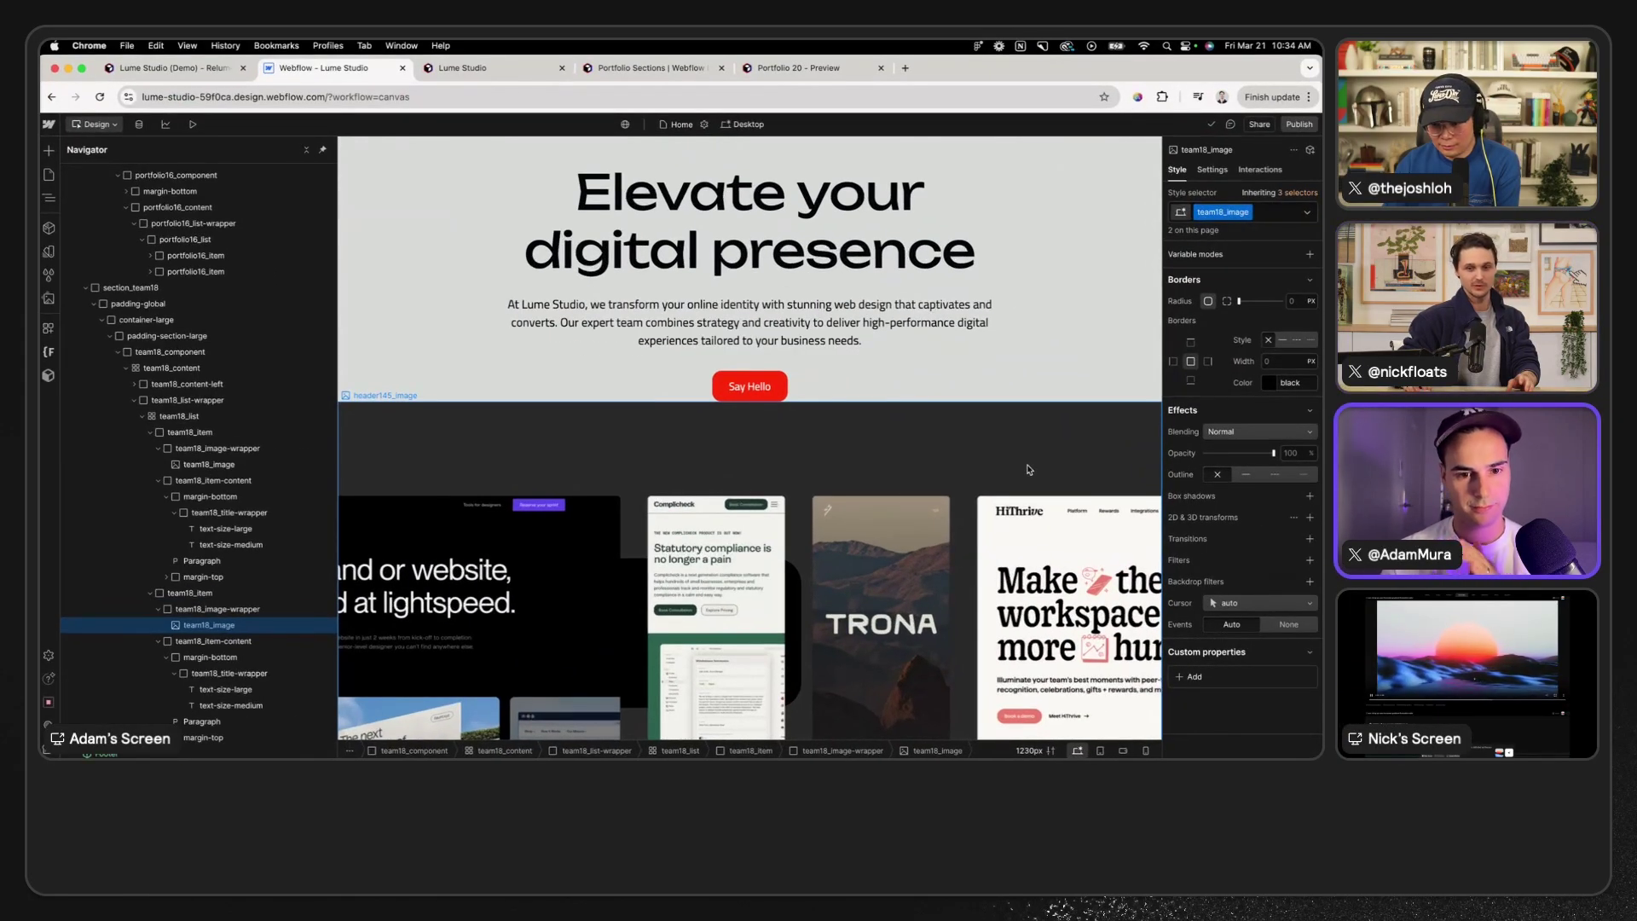
- Select header145_image in the hero section and open its element settings
click(1023, 459)
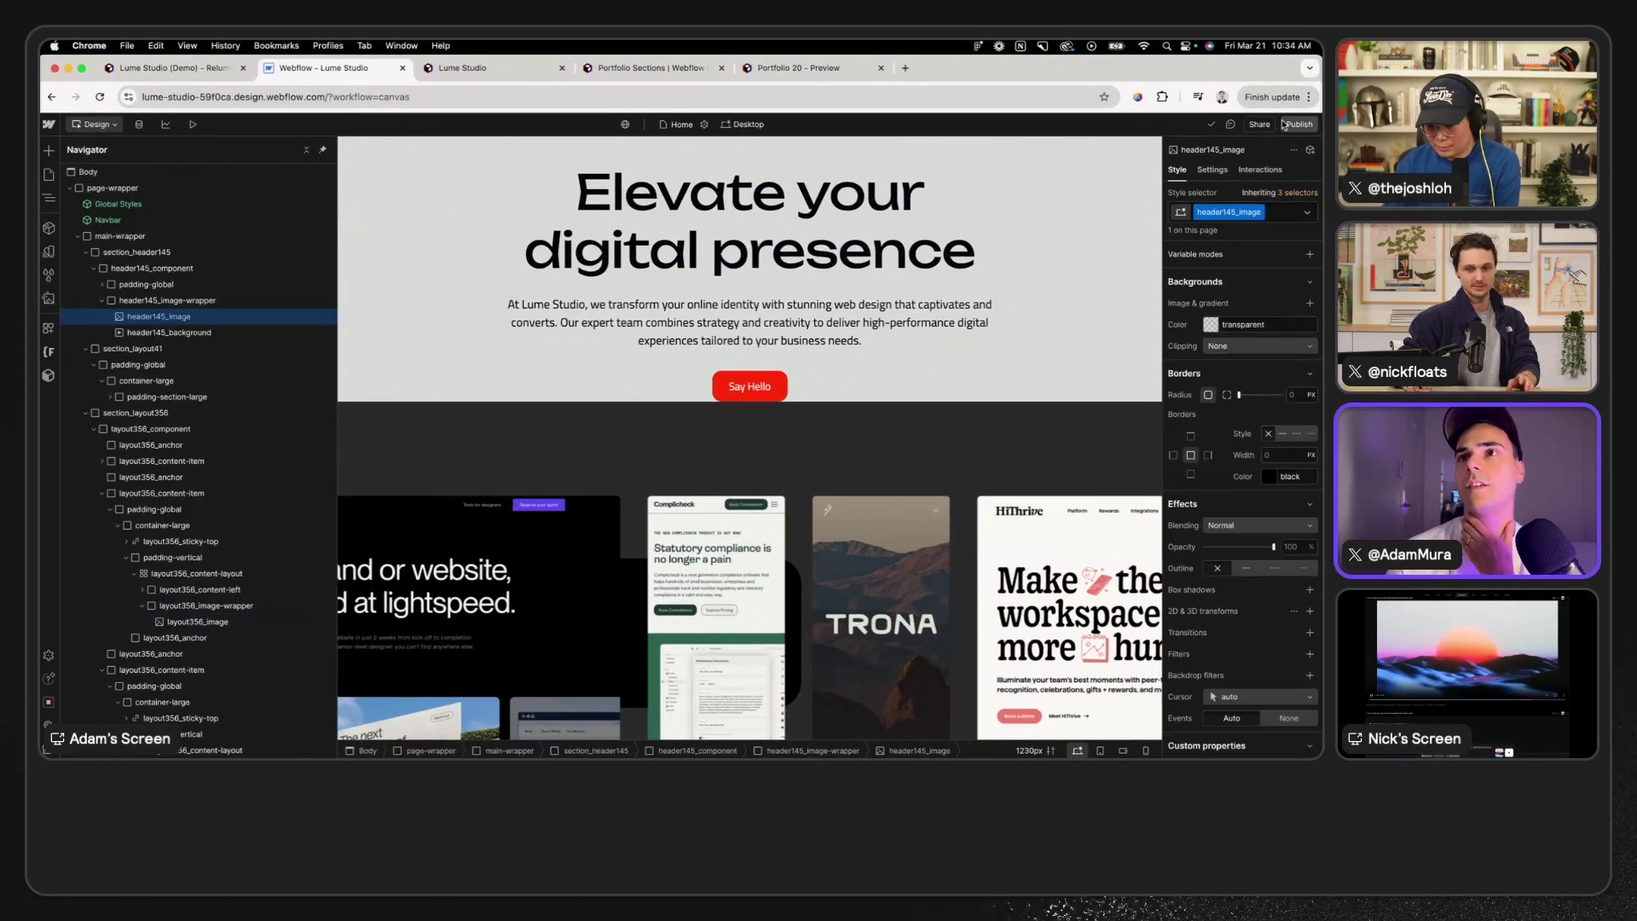
click(1214, 171)
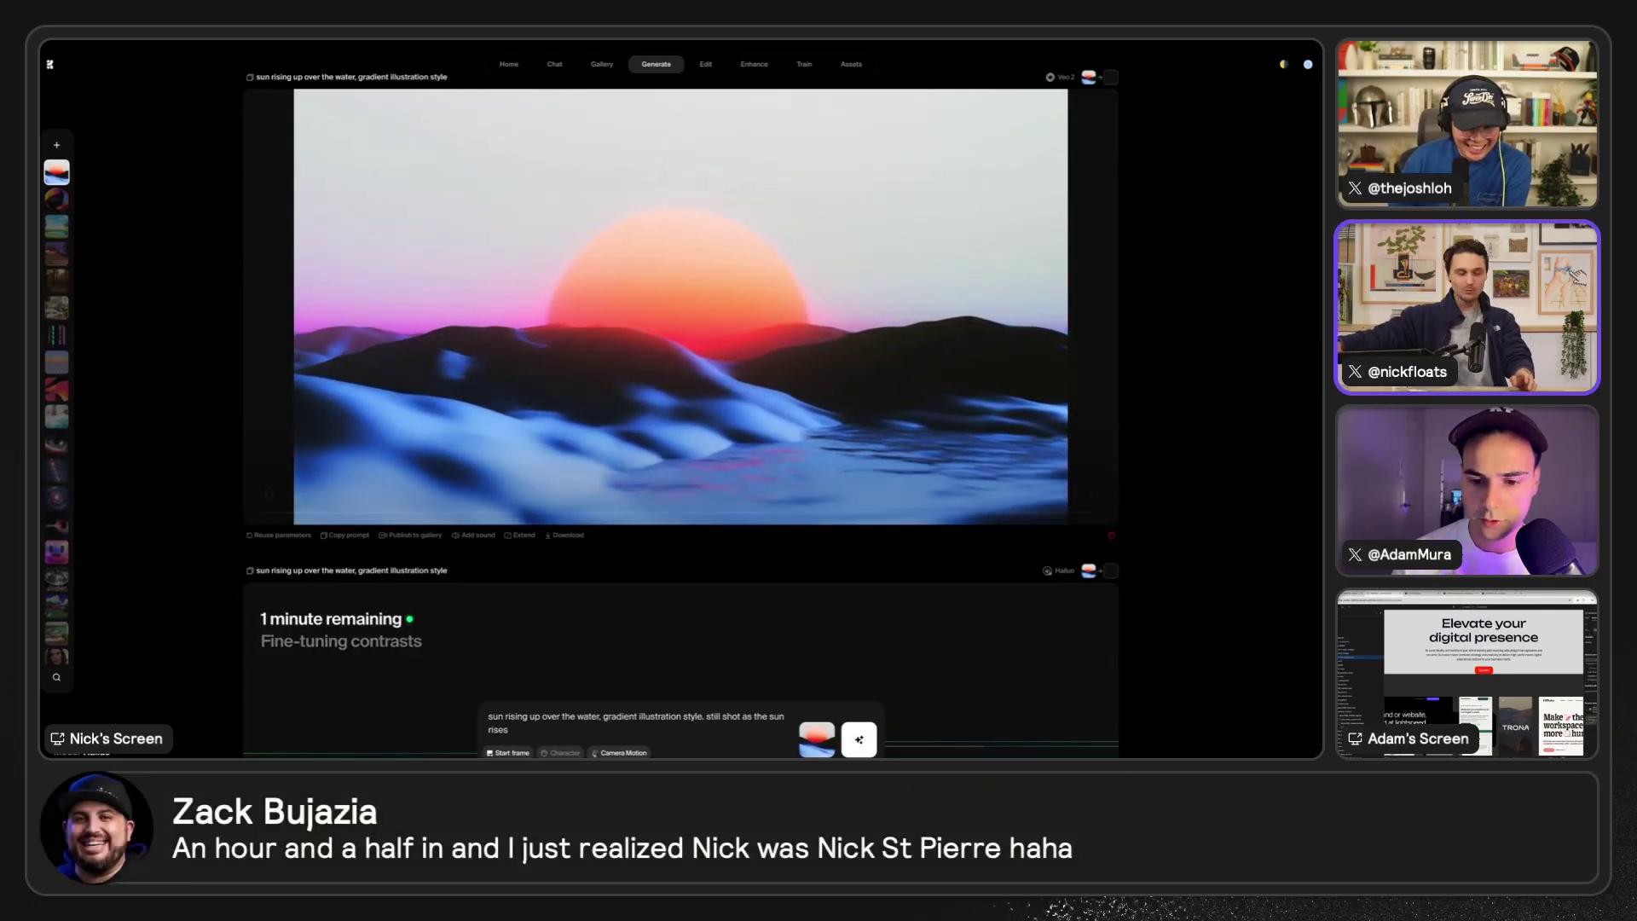
- Switch to Midjourney, close the woman's headshot and browse the earlier 3D icon renders of pencils, laptops and paintbrushes
key(ctrl+Tab)
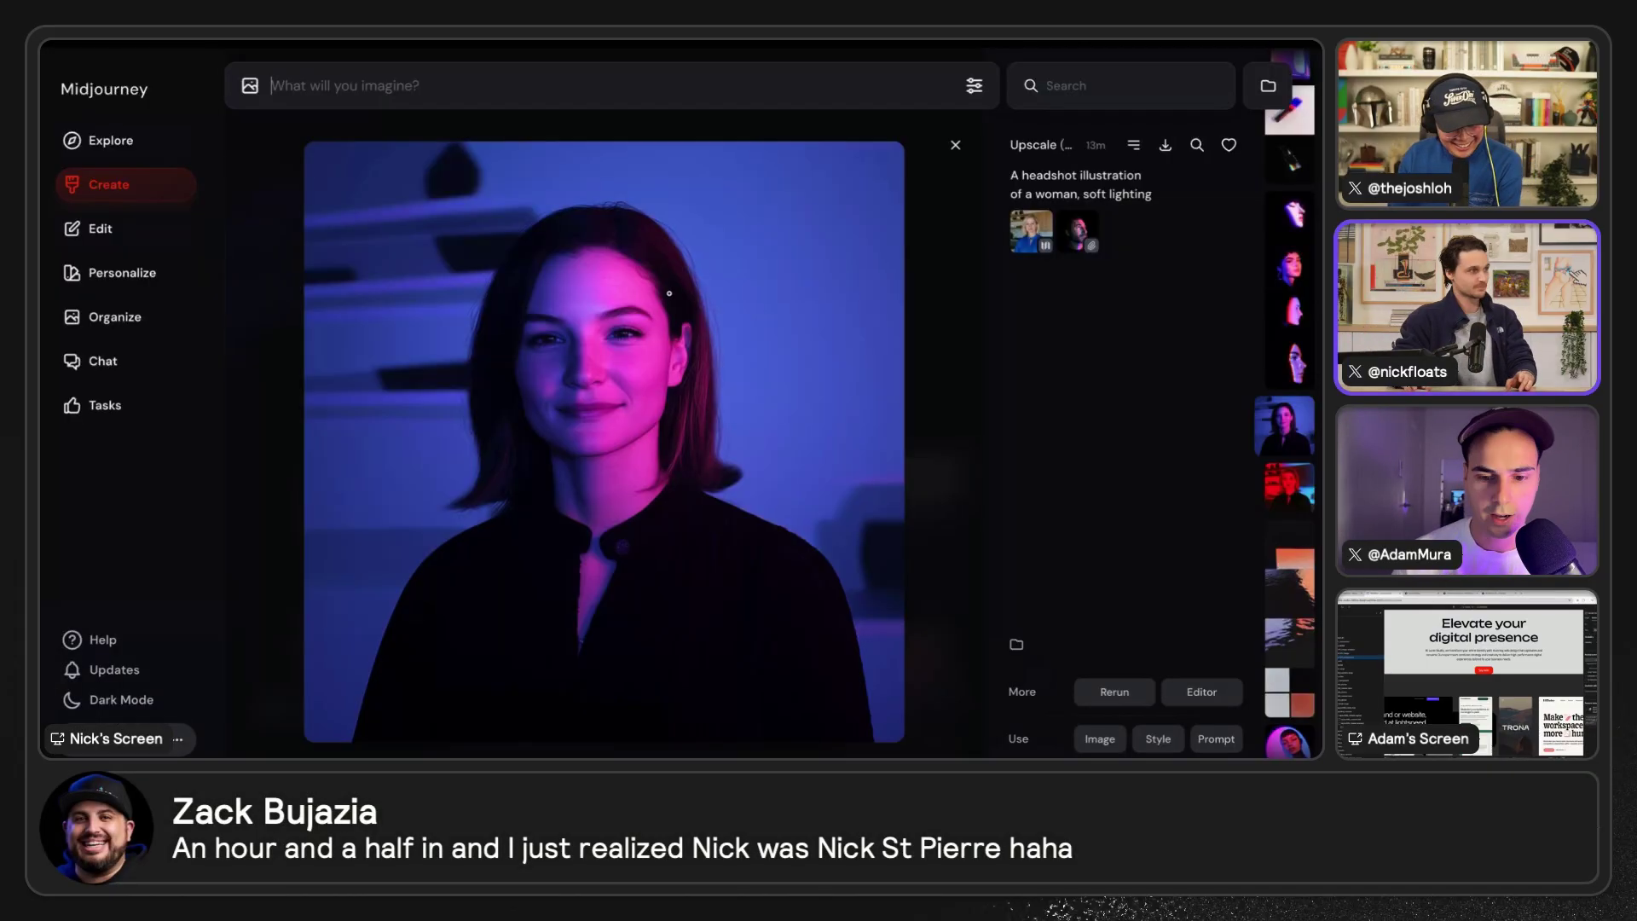
click(86, 201)
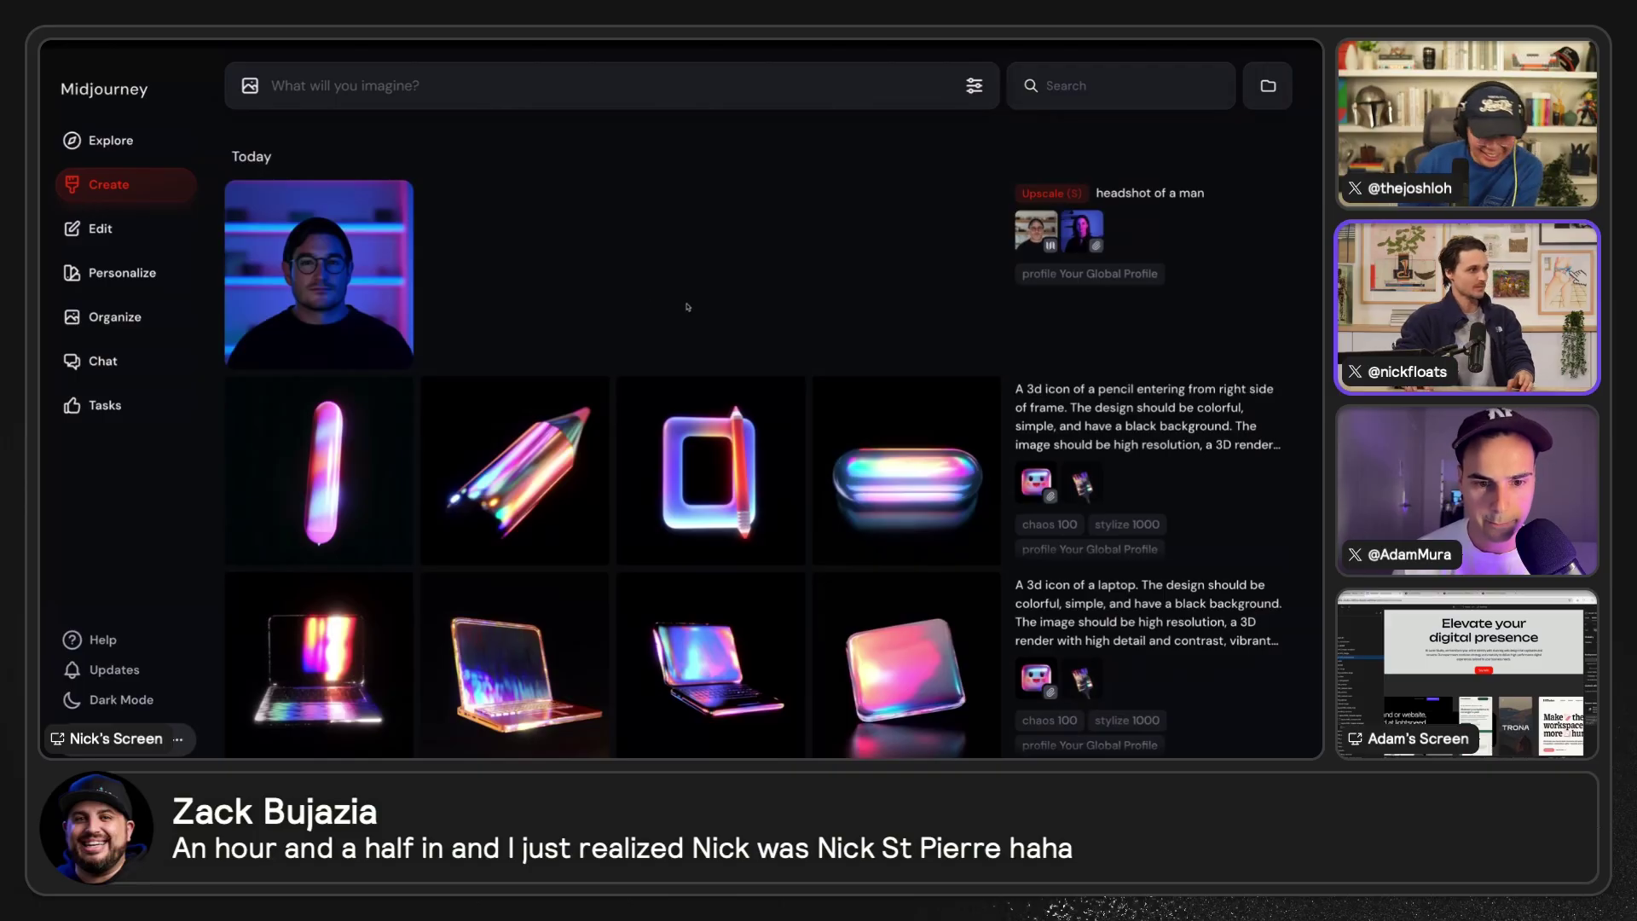
scroll(693, 308, down, 5)
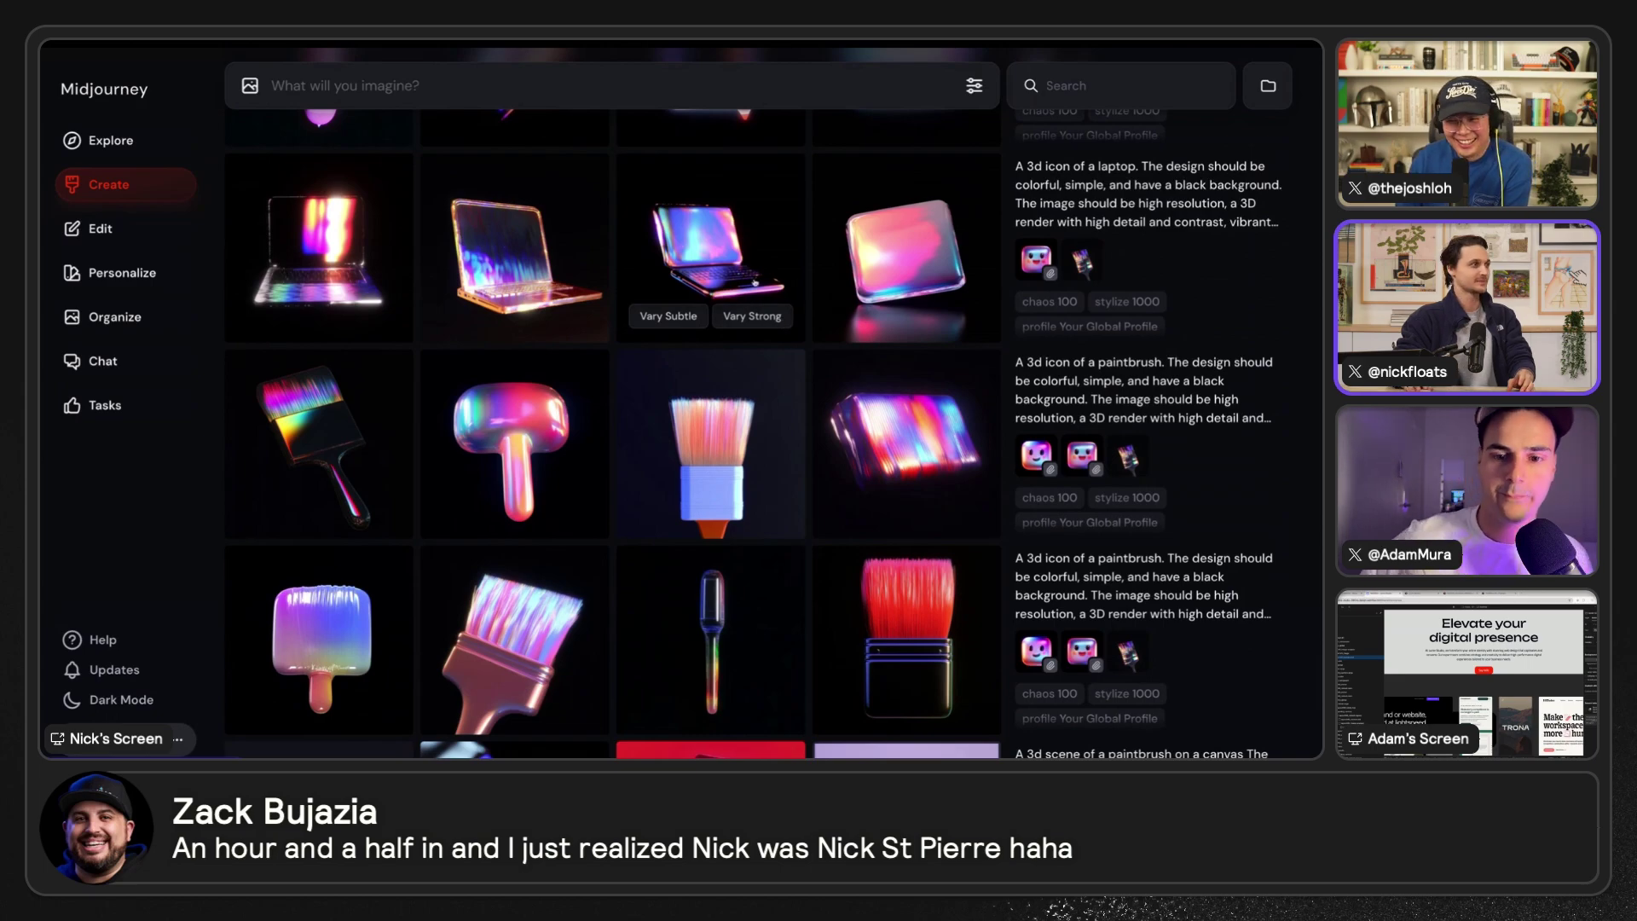
scroll(756, 281, down, 8)
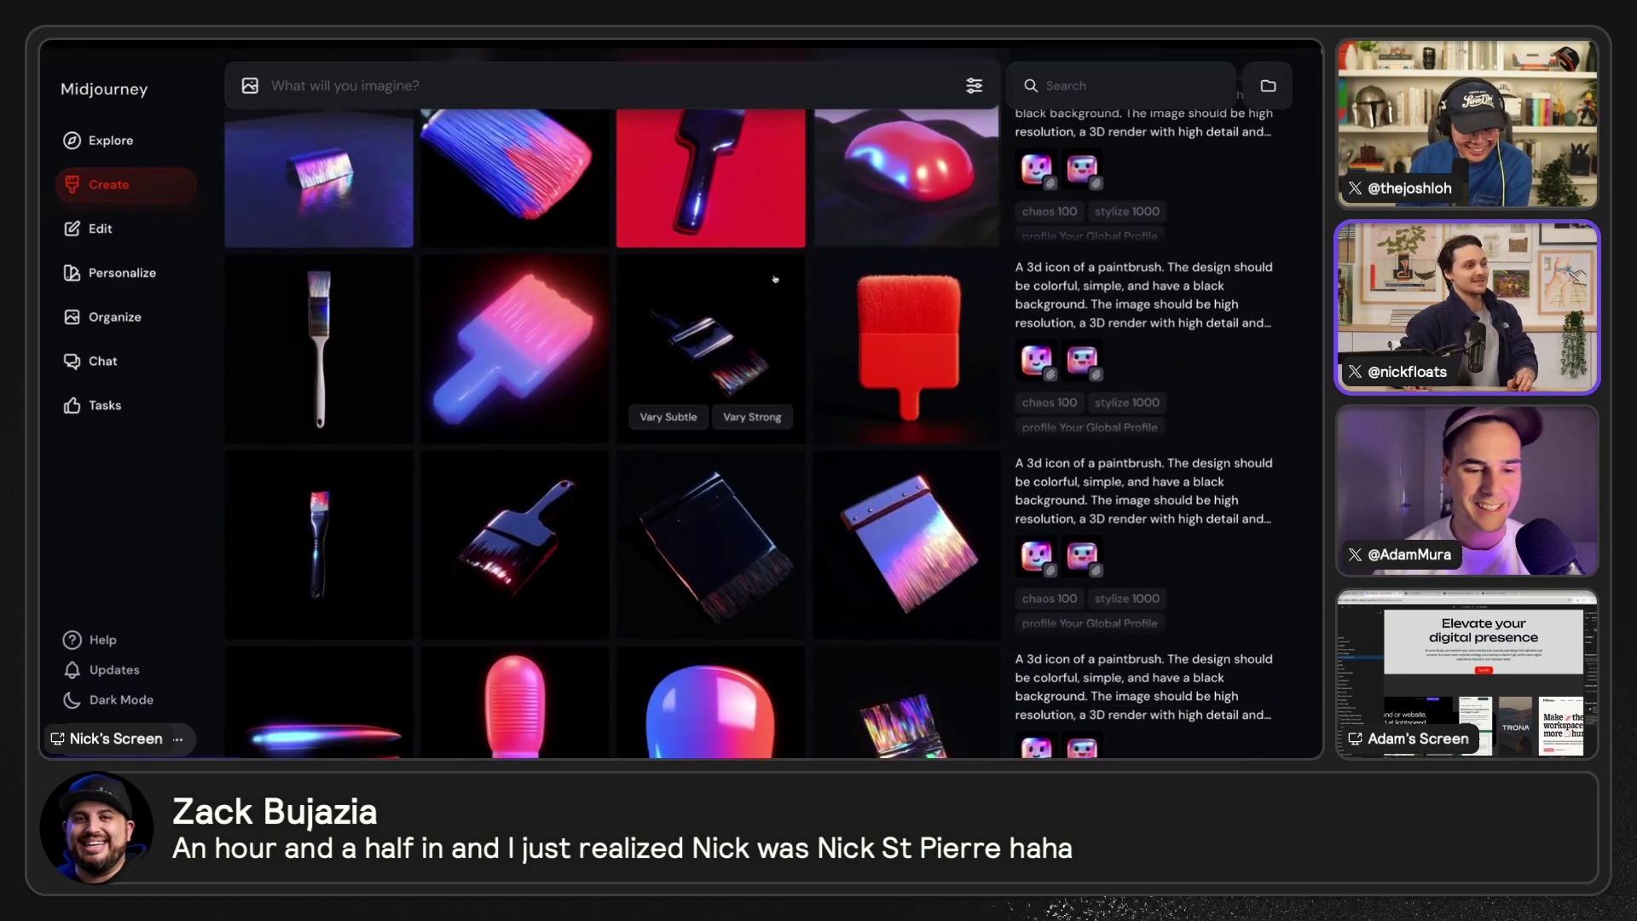
scroll(775, 278, down, 3)
scroll(770, 288, up, 15)
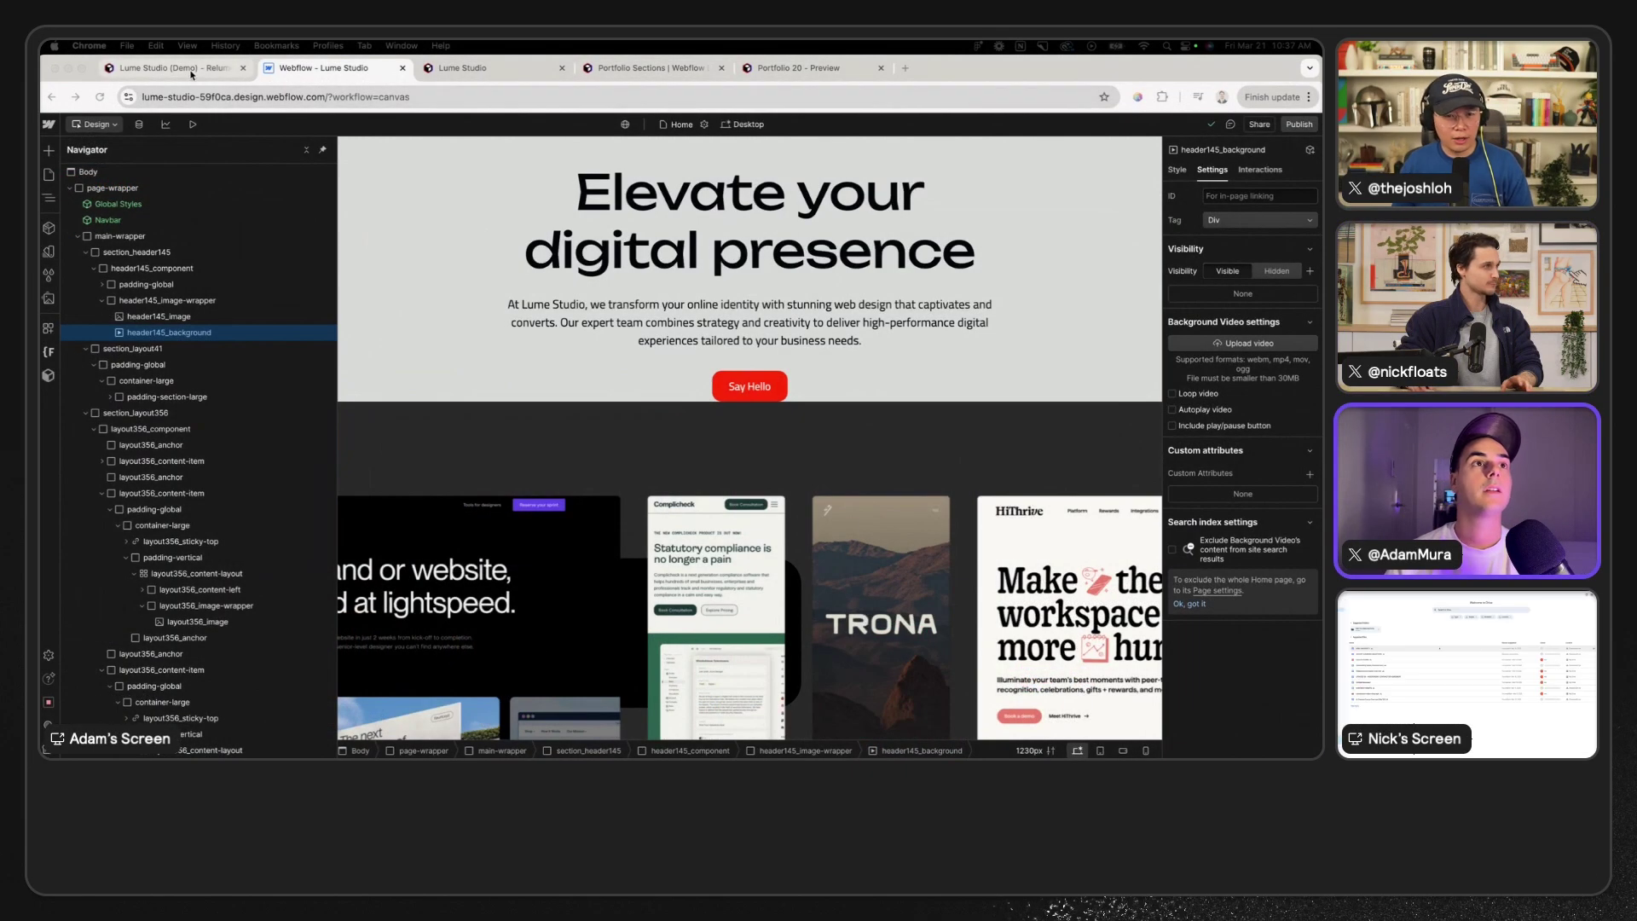
- Switch to the Lume Studio style guide in Relume and review the full Concept 3 page preview
click(190, 74)
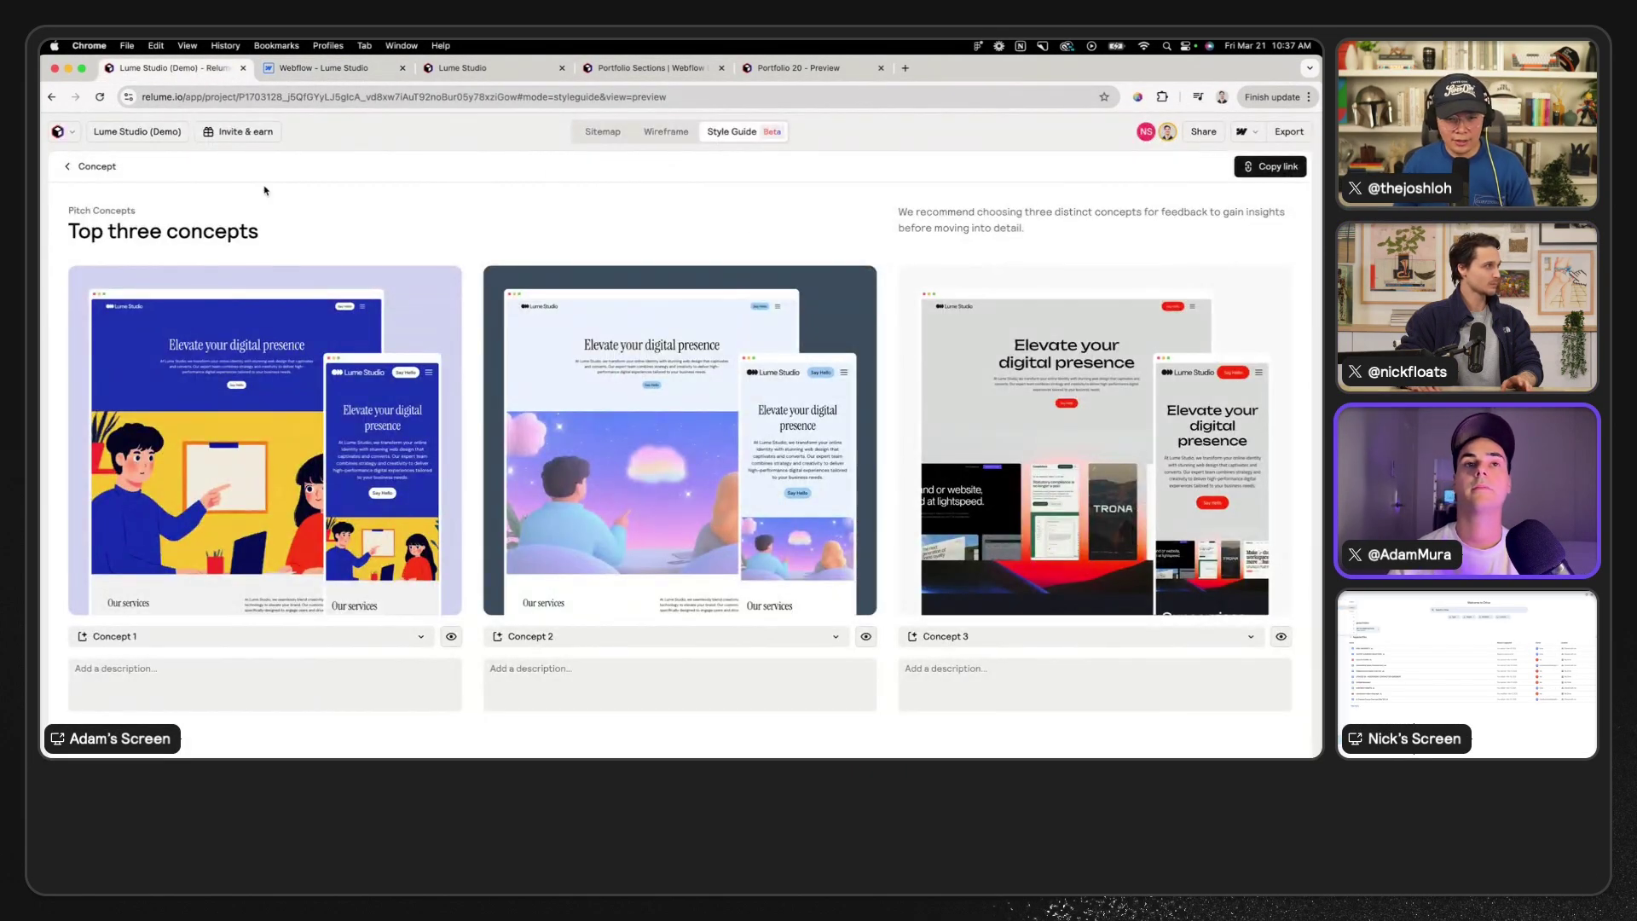
click(92, 167)
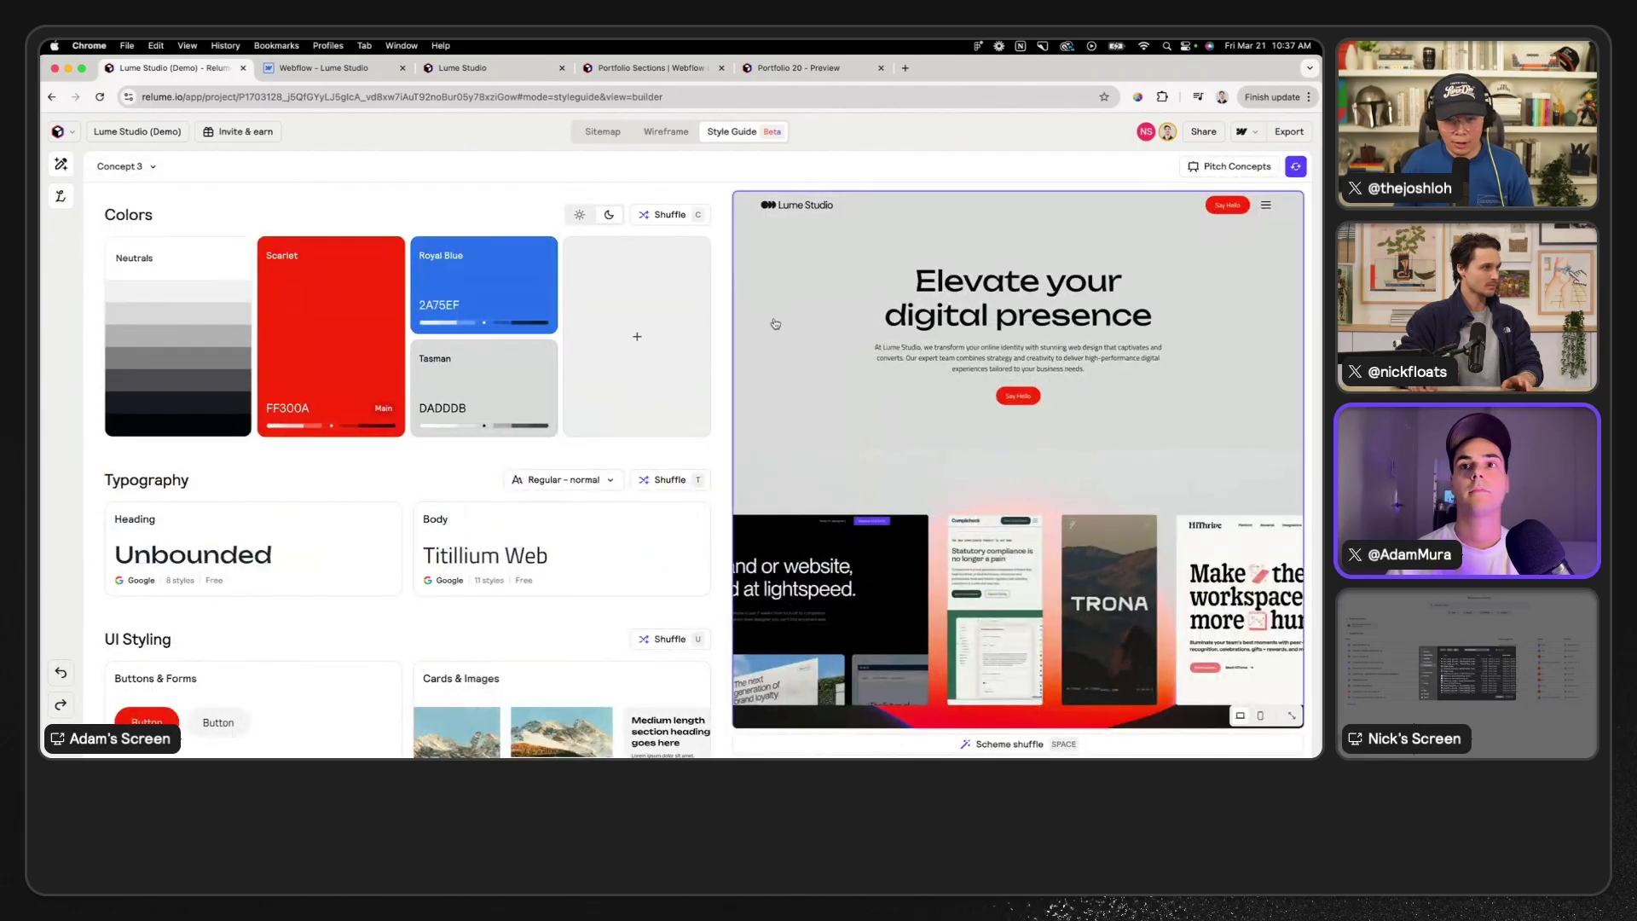
scroll(887, 395, down, 15)
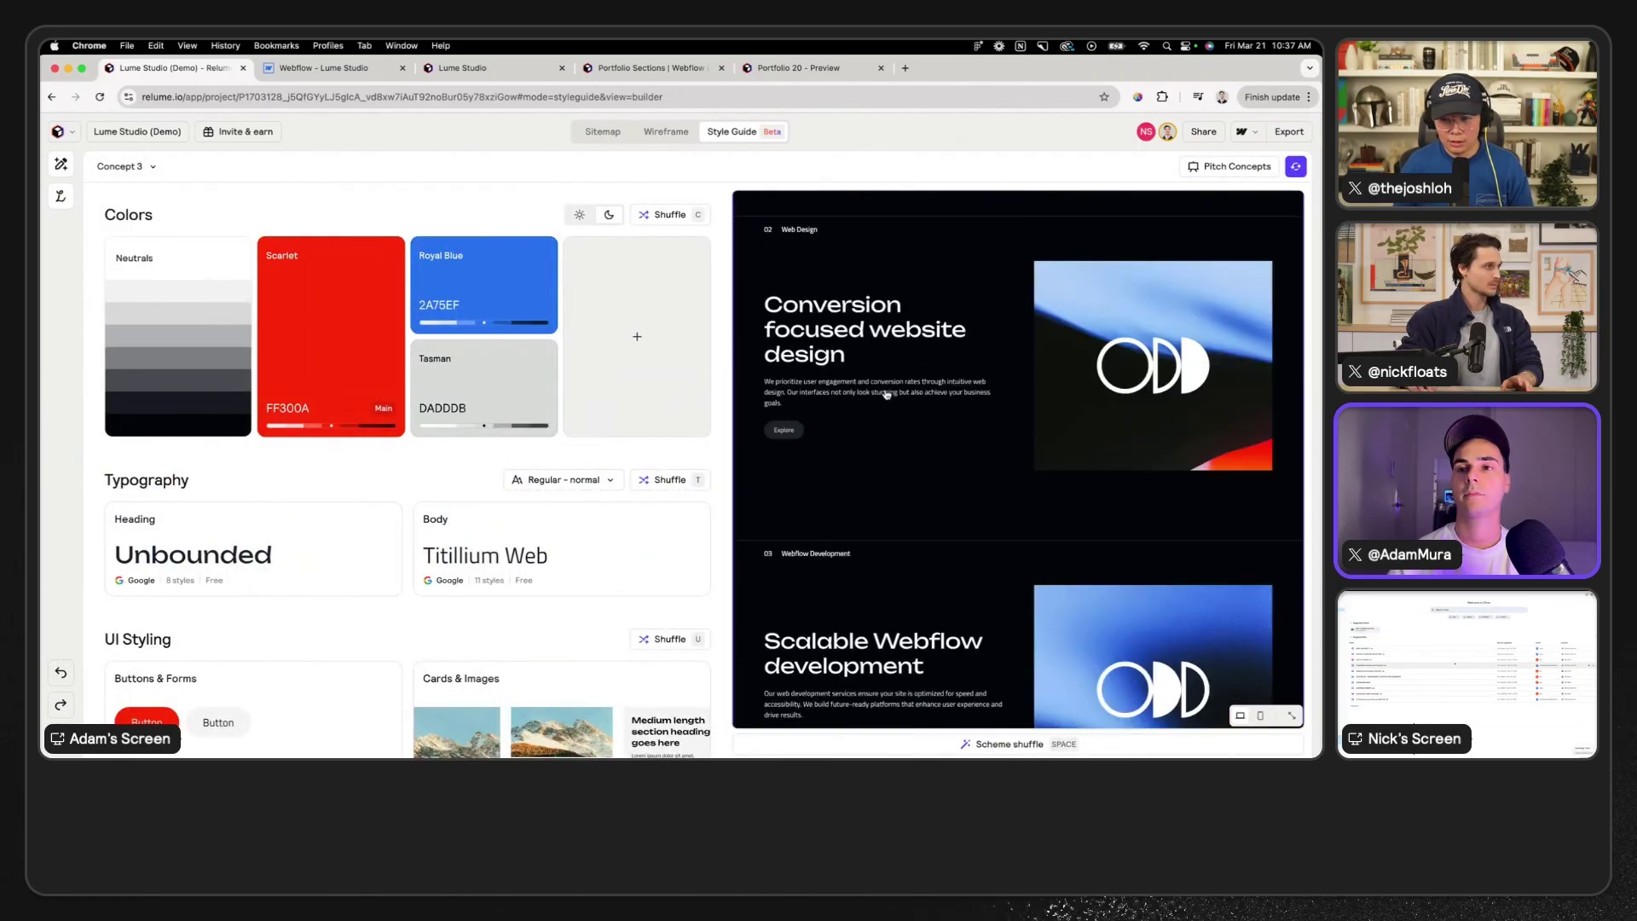
scroll(887, 395, down, 10)
scroll(887, 395, up, 15)
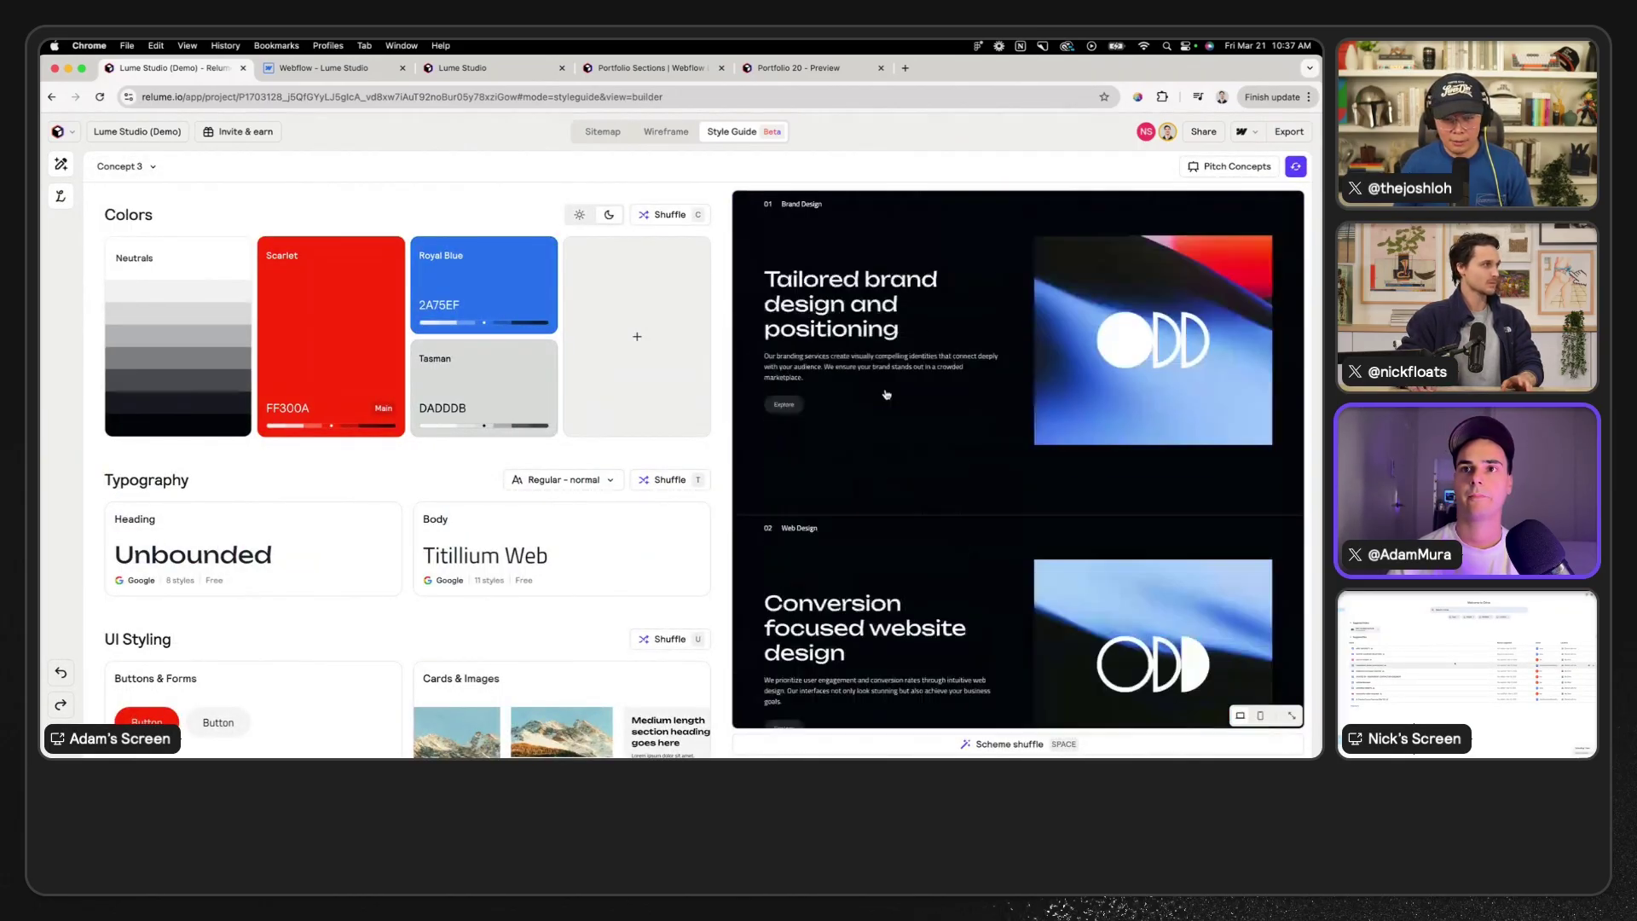
scroll(887, 394, down, 10)
scroll(887, 394, up, 15)
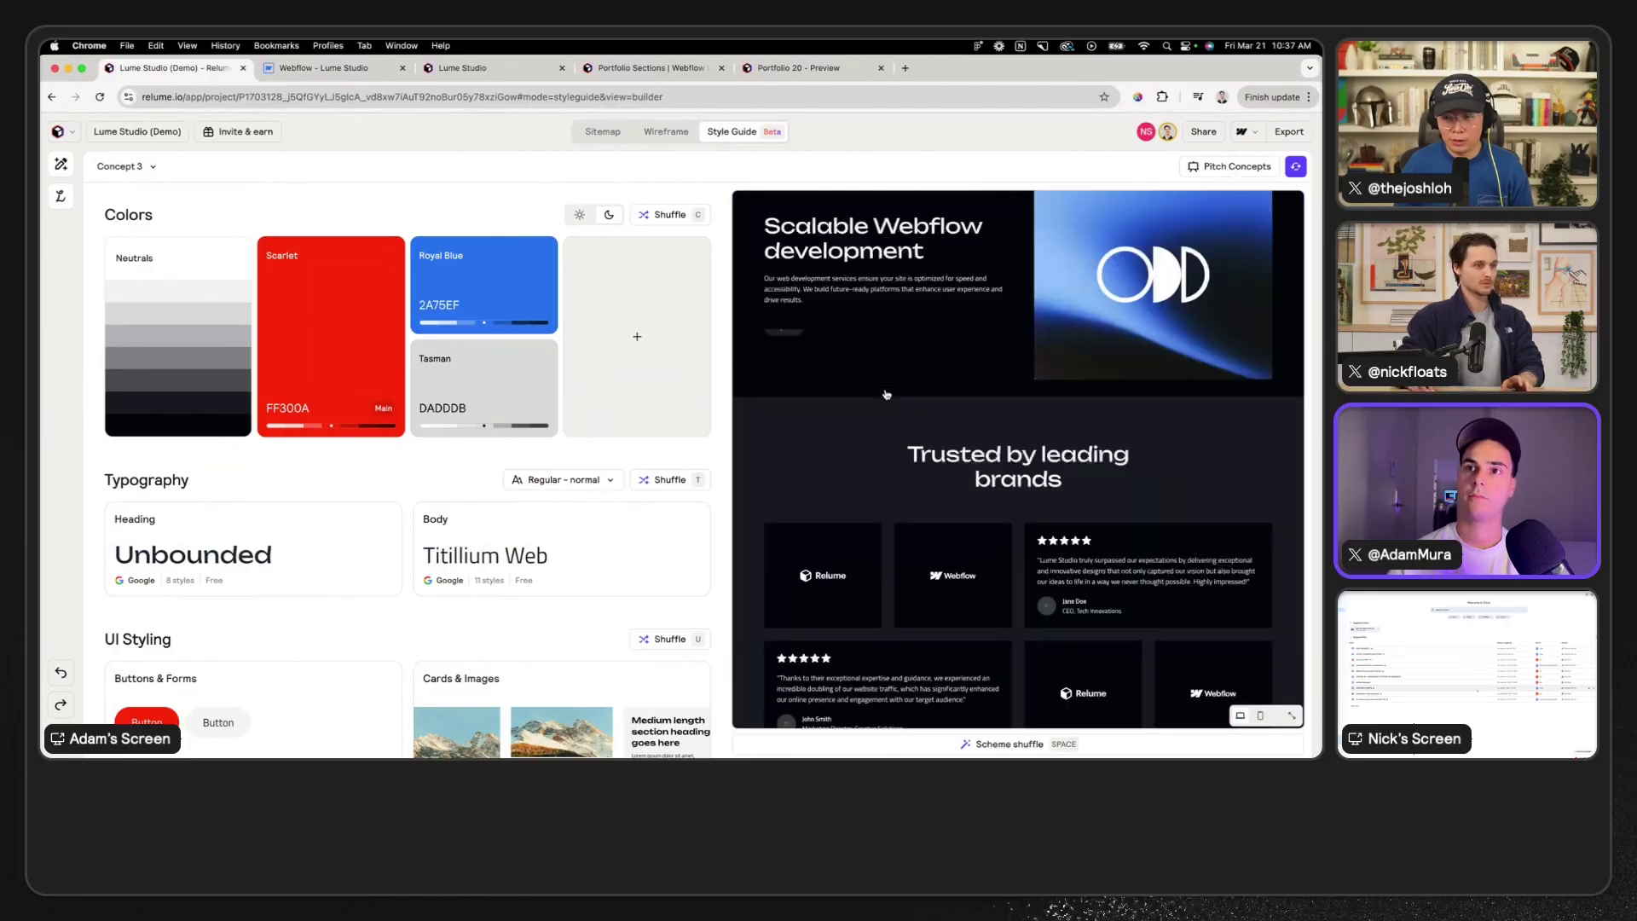
scroll(887, 394, up, 5)
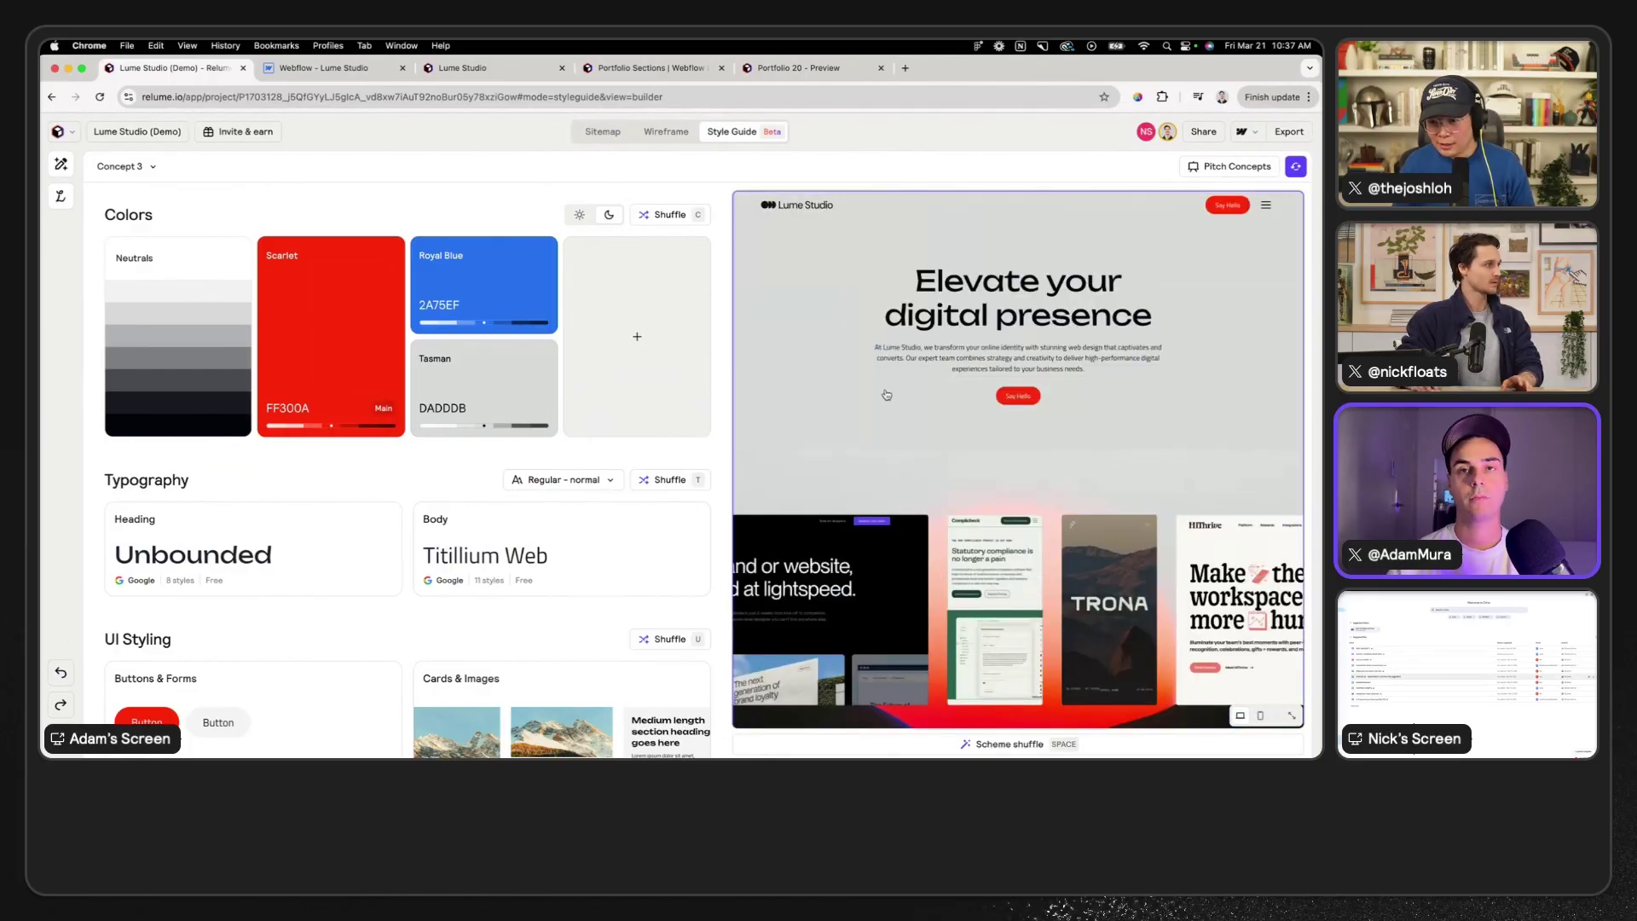
- Open the pitch concepts and review Concept 2 in full preview down to the footer
click(1214, 168)
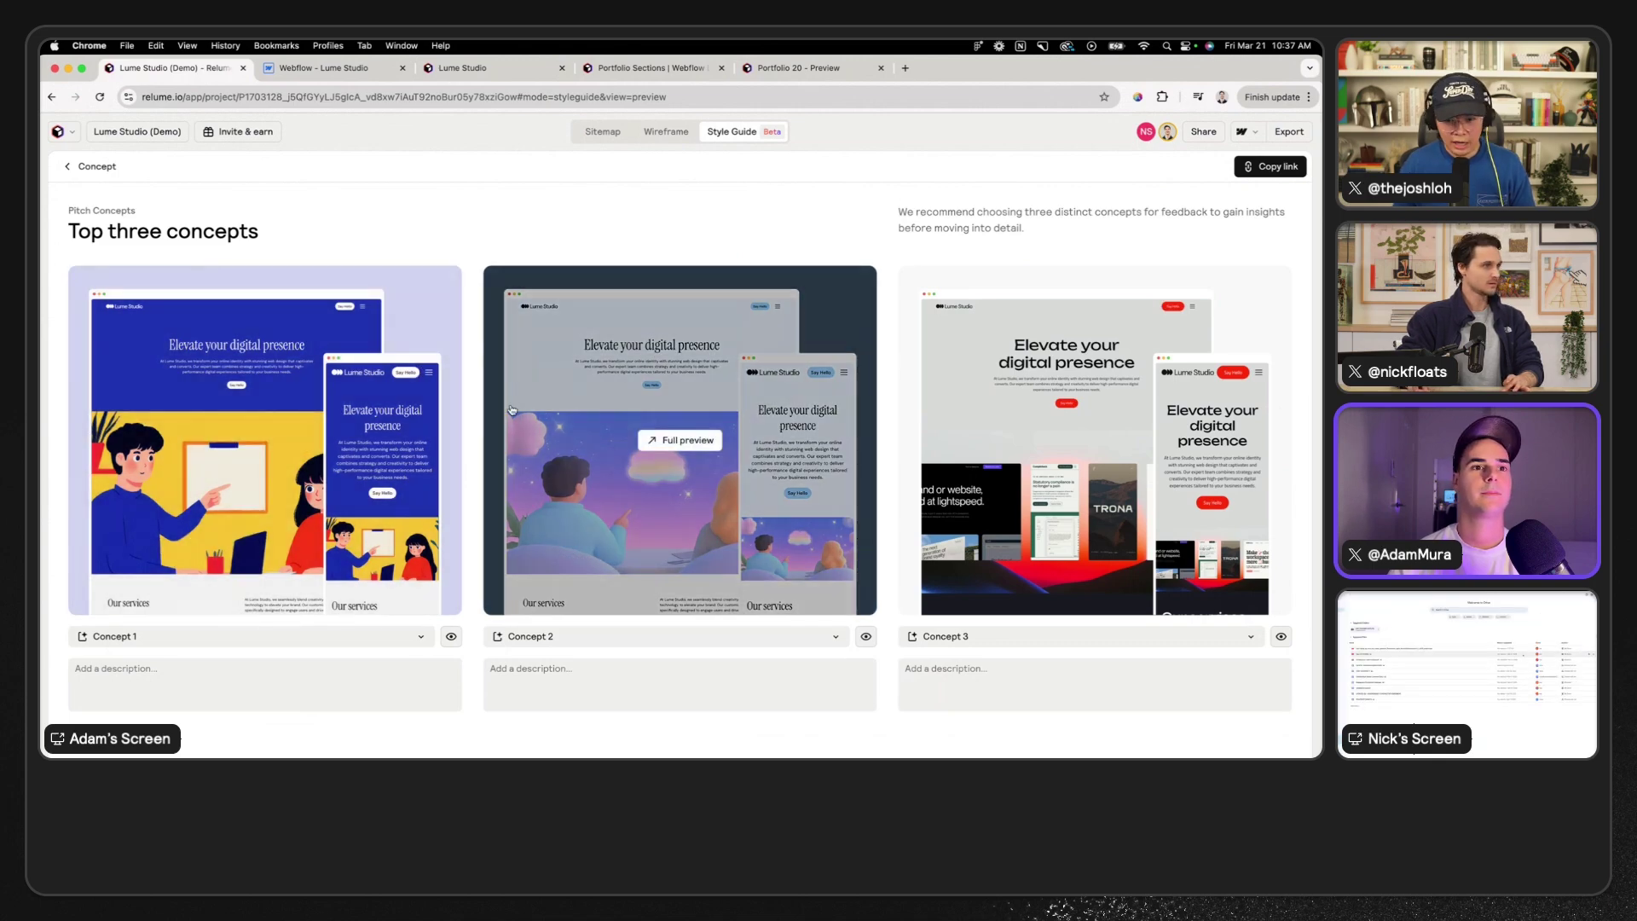
click(668, 441)
scroll(717, 439, down, 15)
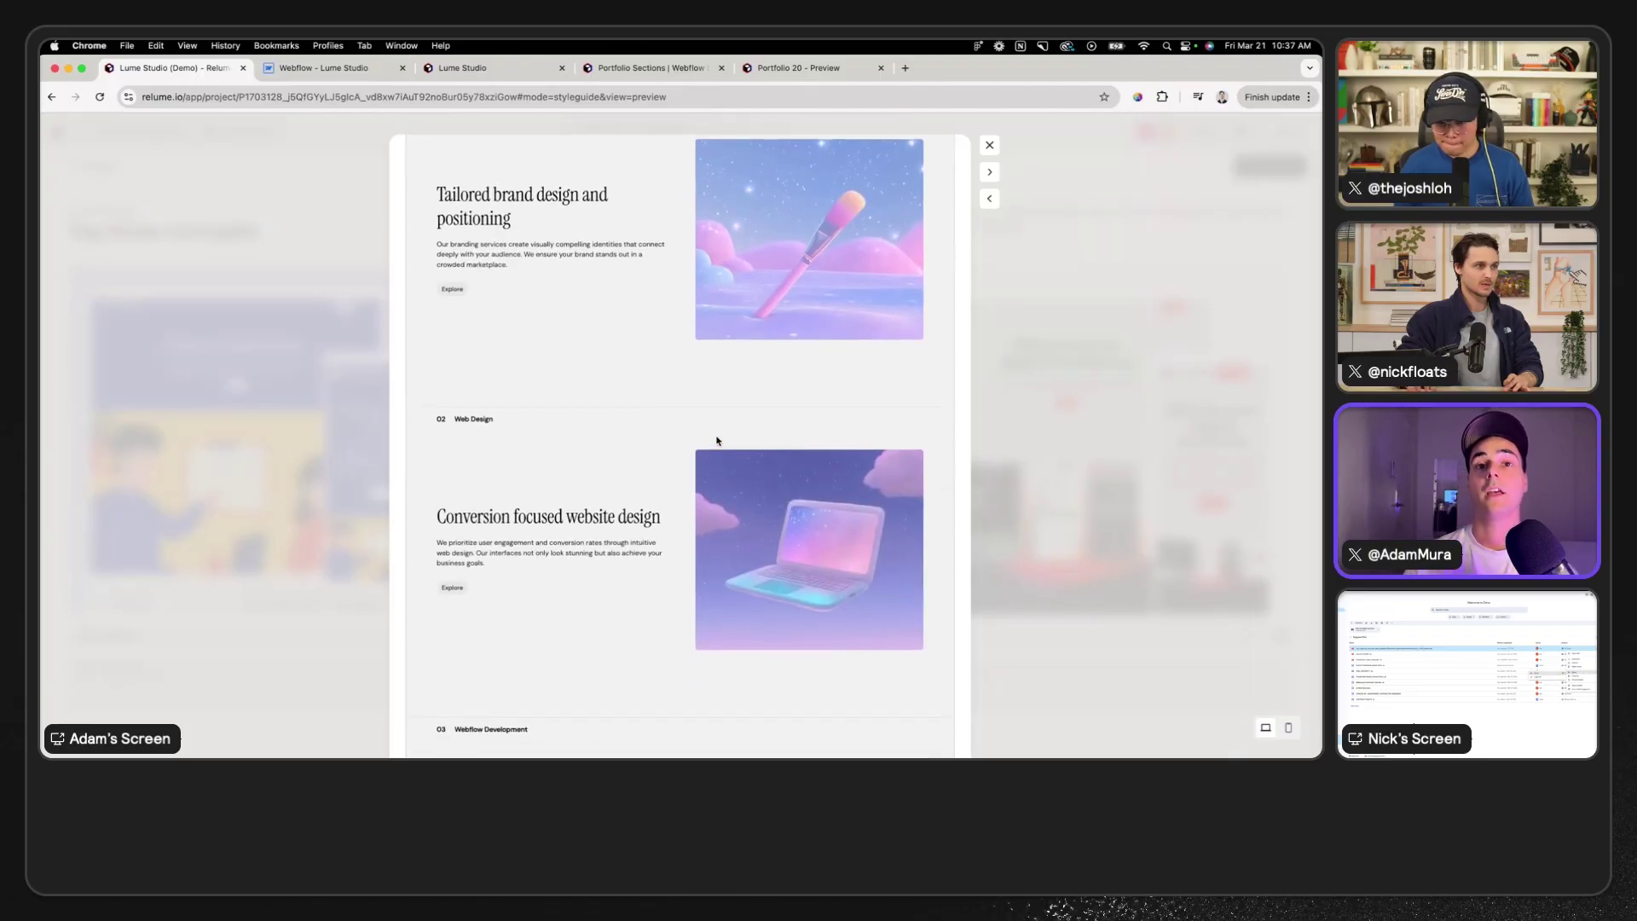
scroll(716, 441, down, 10)
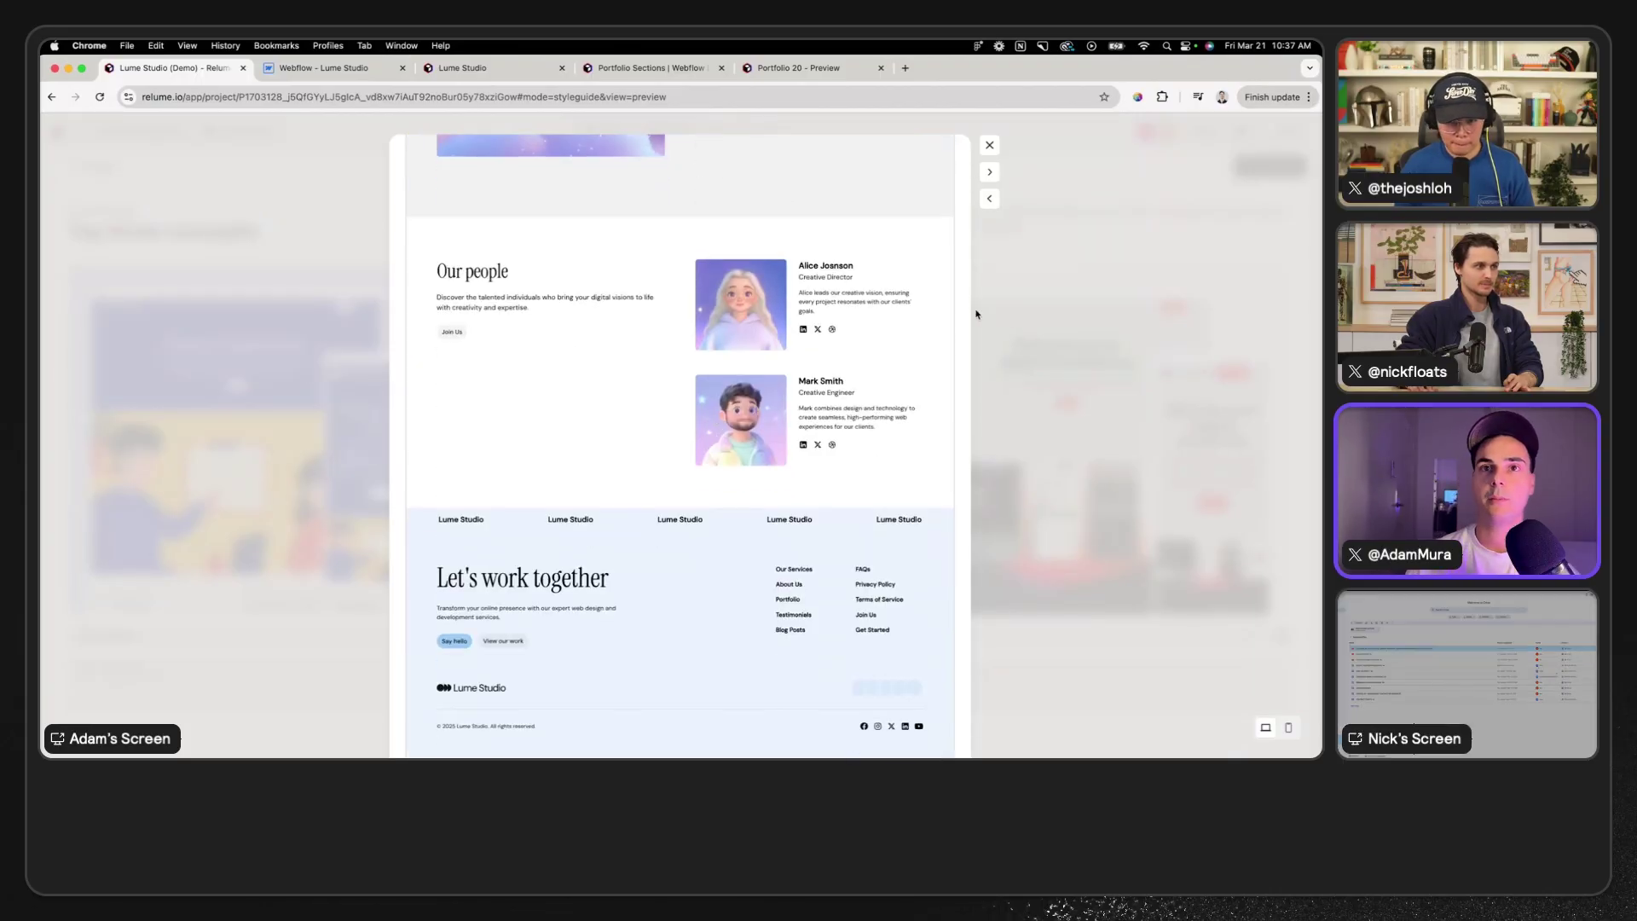
scroll(802, 367, up, 20)
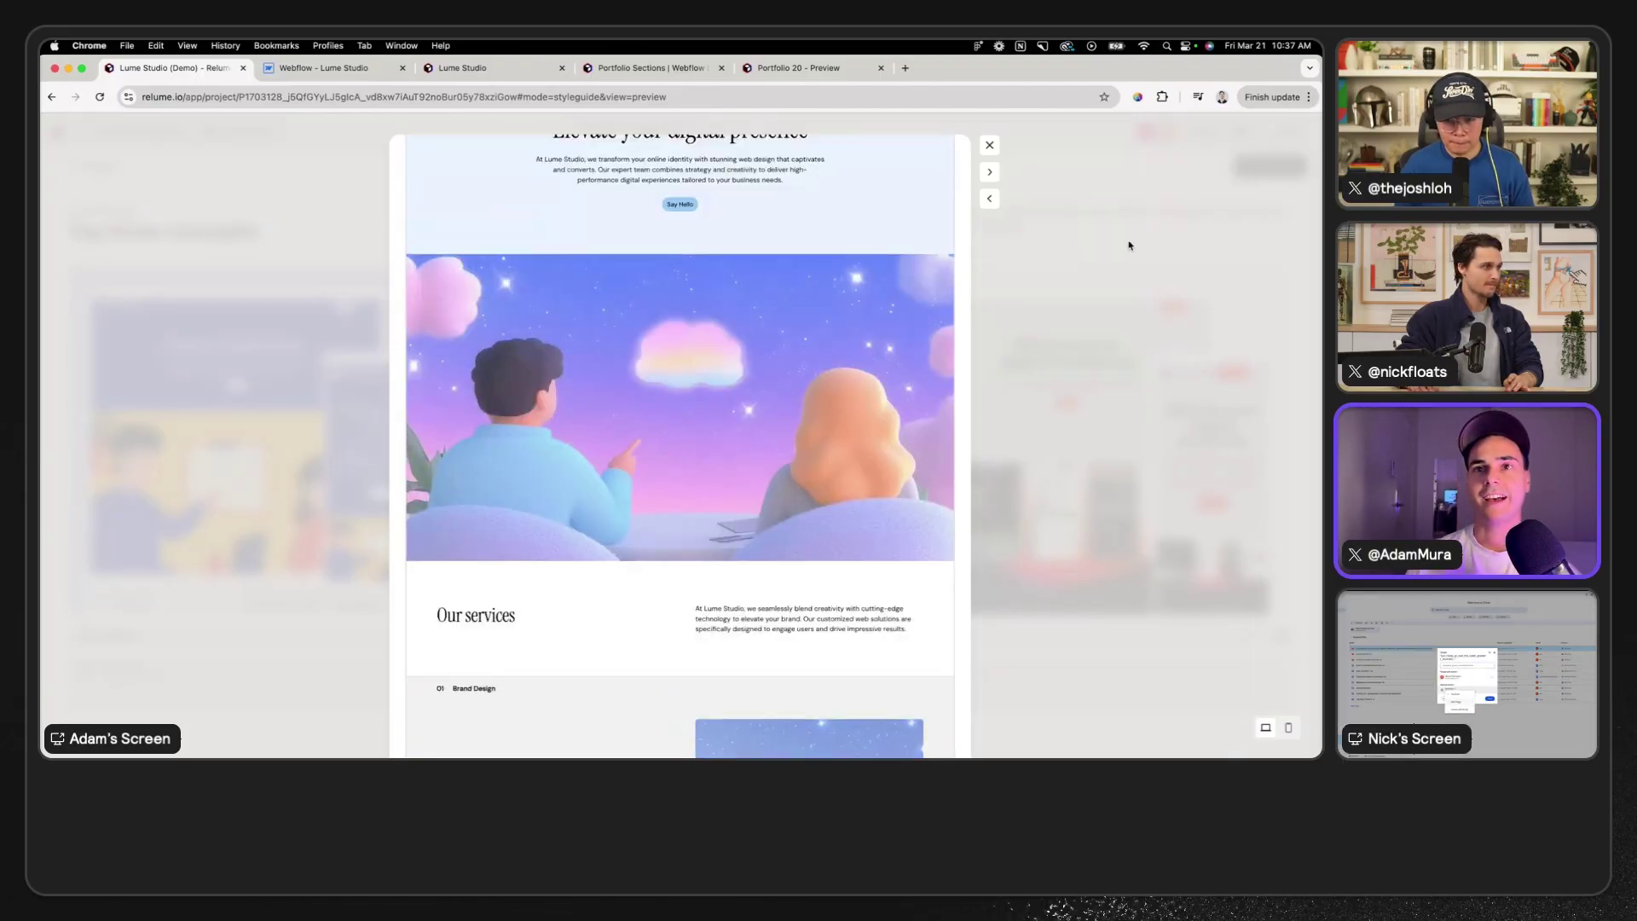
click(1127, 245)
mouse_move(988, 289)
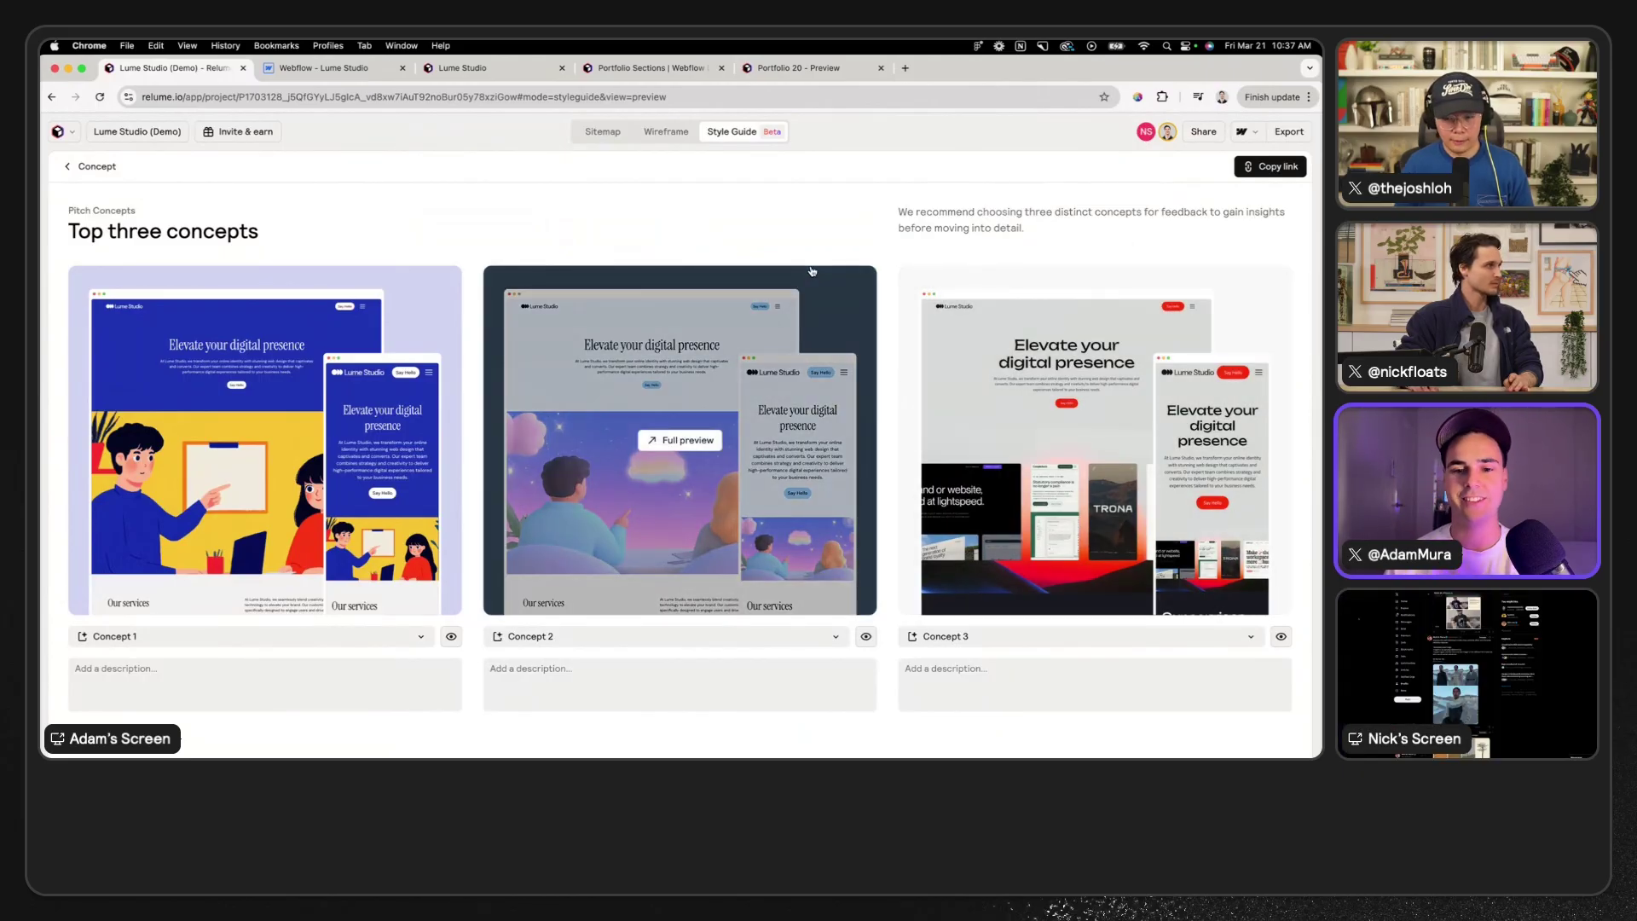
- Arrange the pitch with Concept 2 in the first slot and Concept 1 hidden, and copy its share link
click(292, 635)
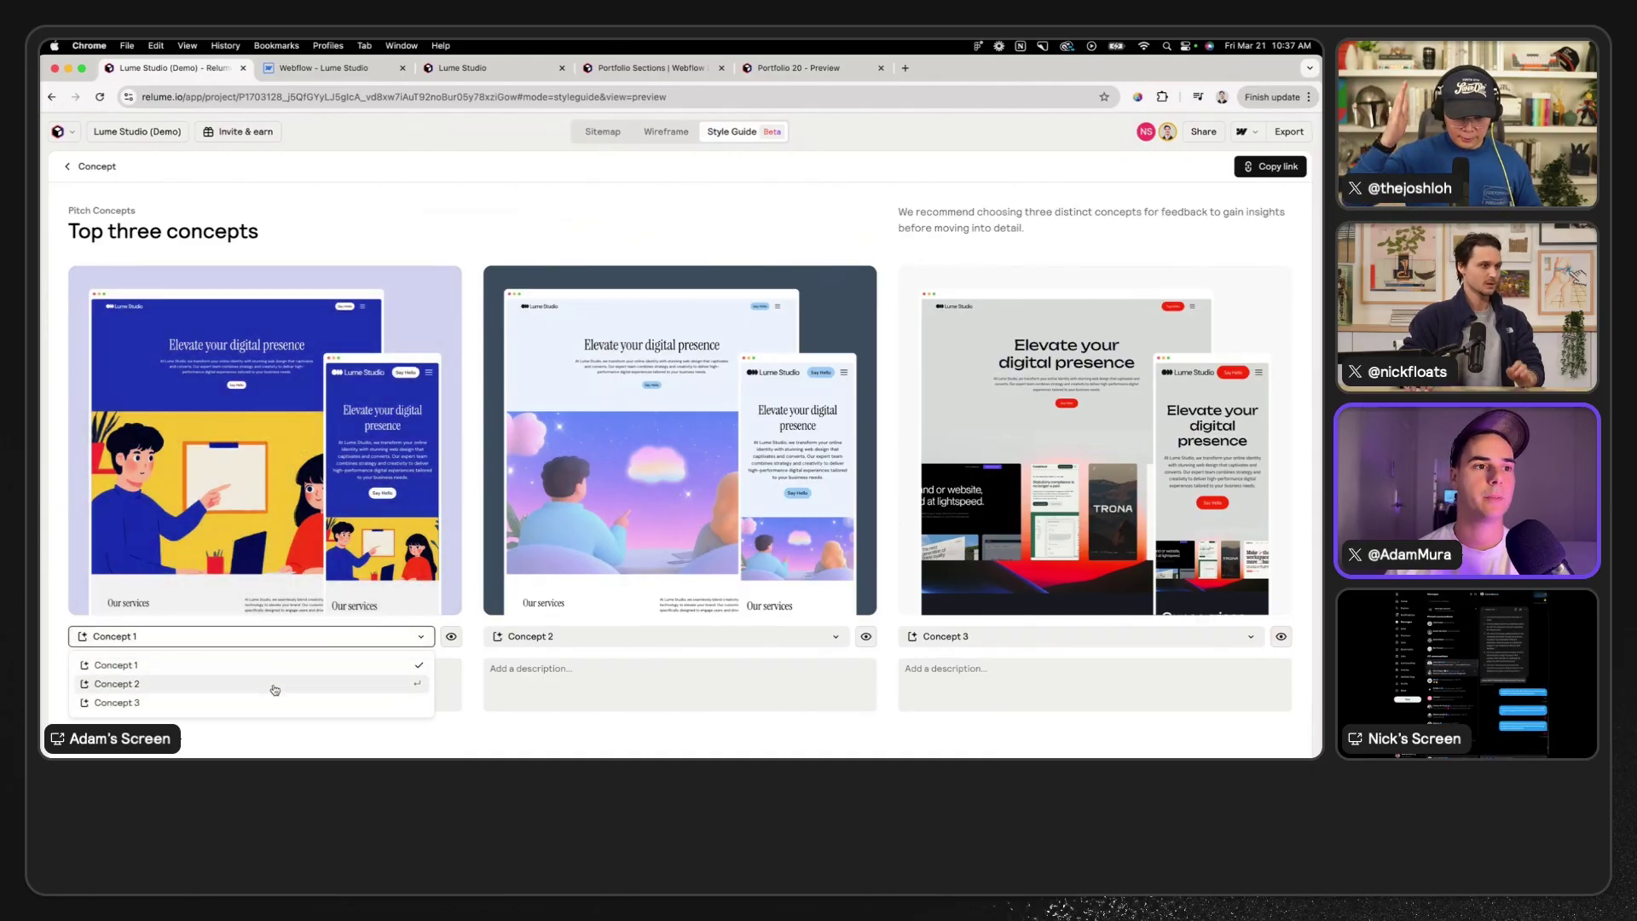
click(275, 686)
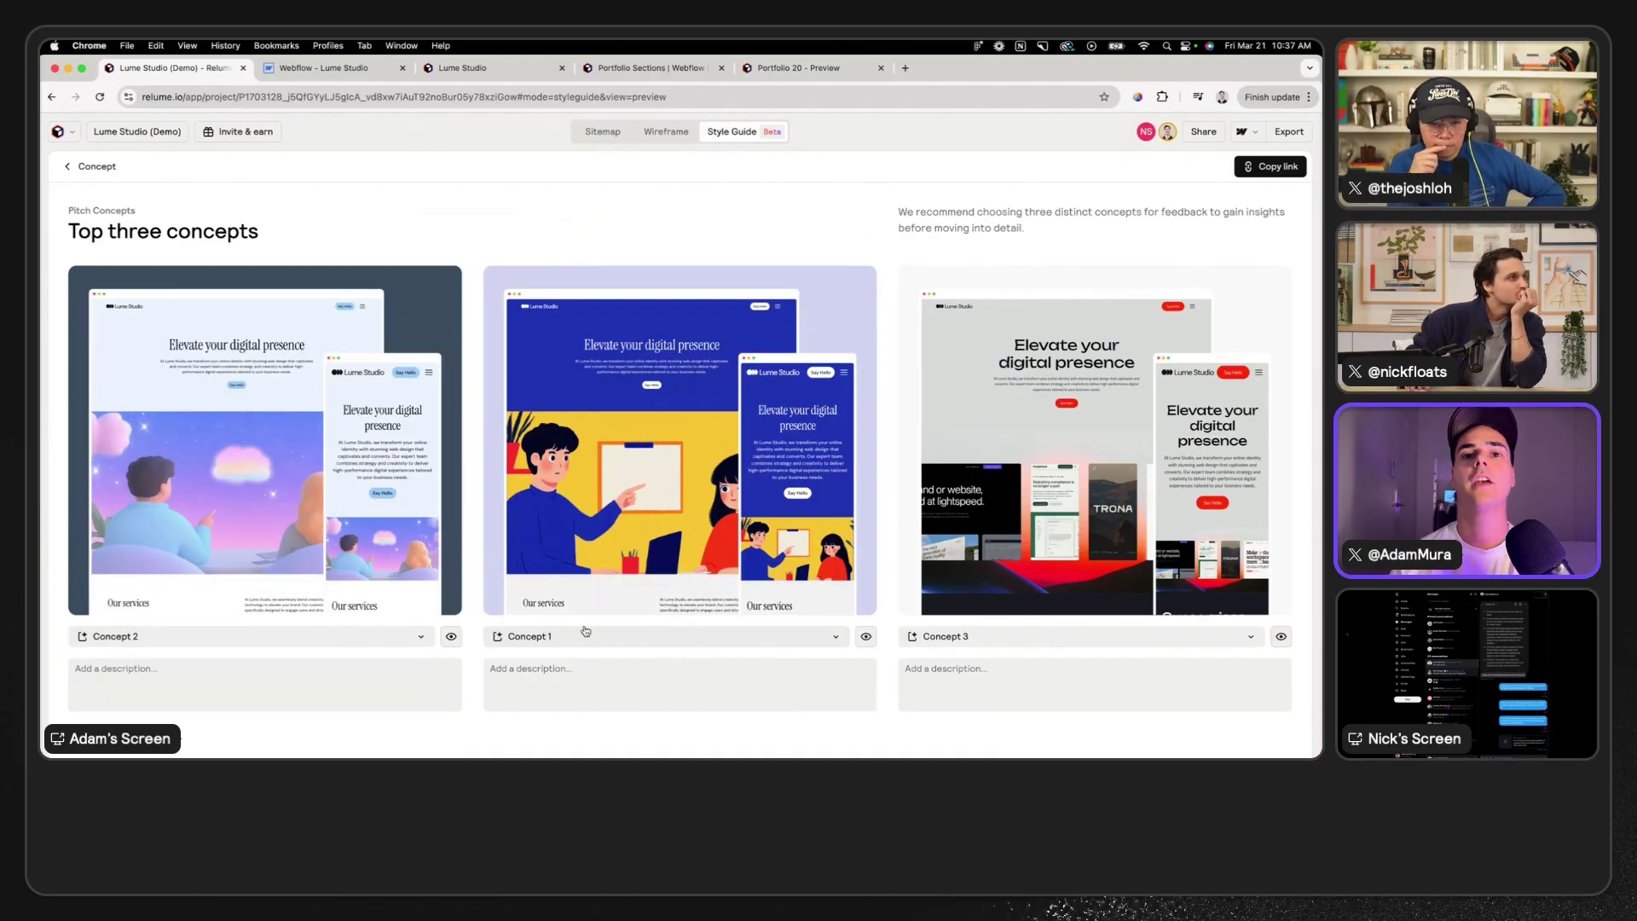
click(868, 636)
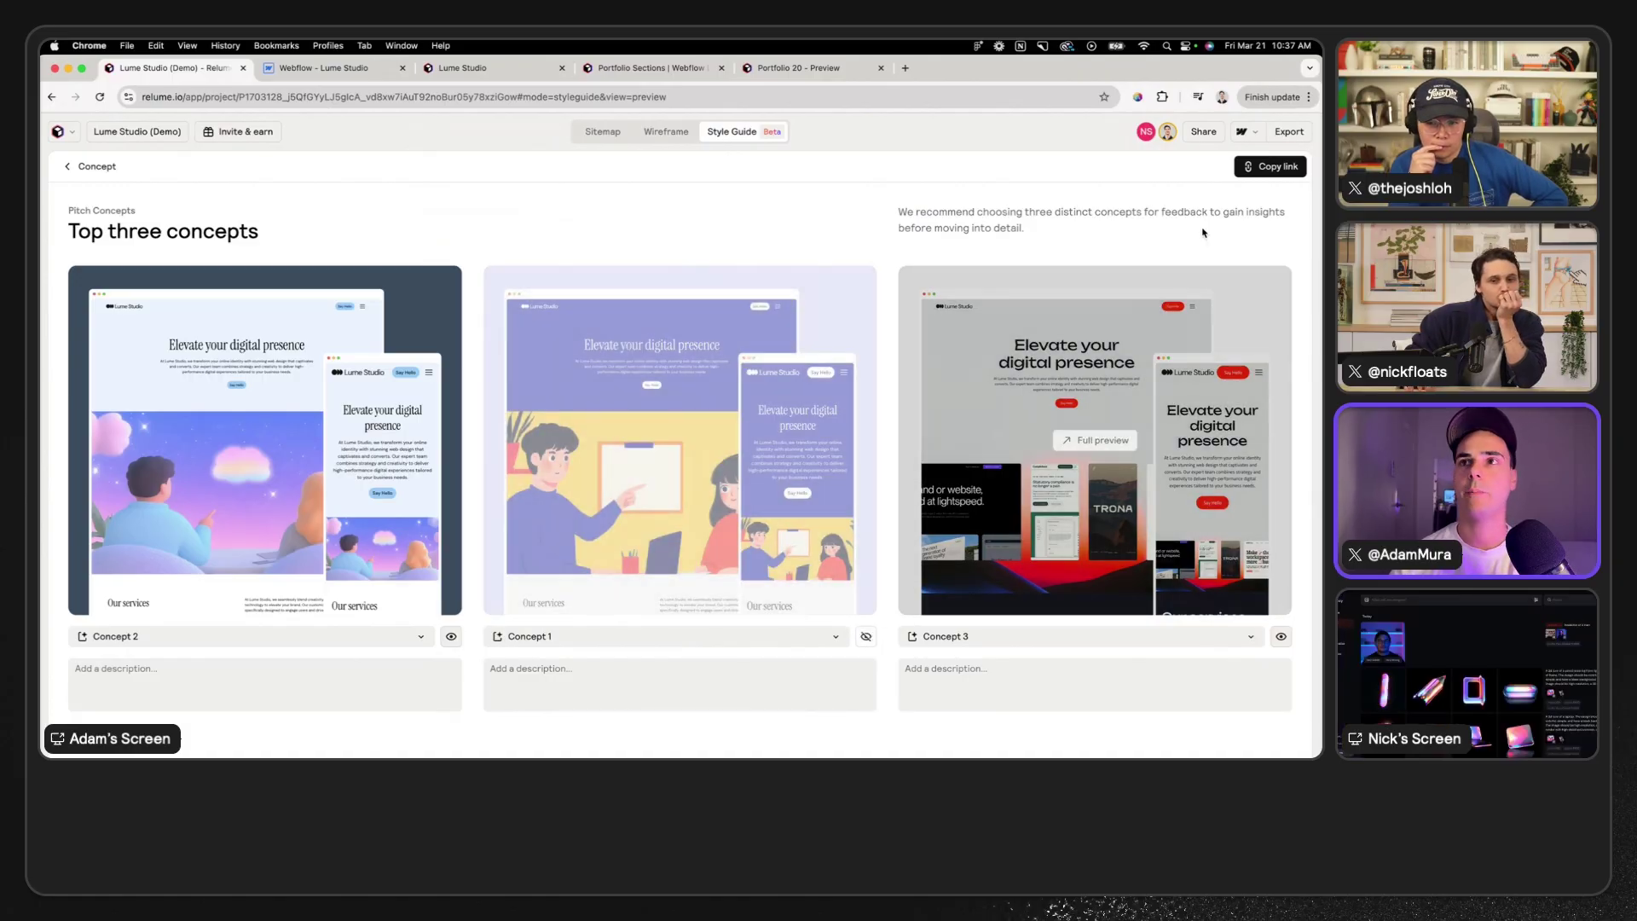
click(1250, 167)
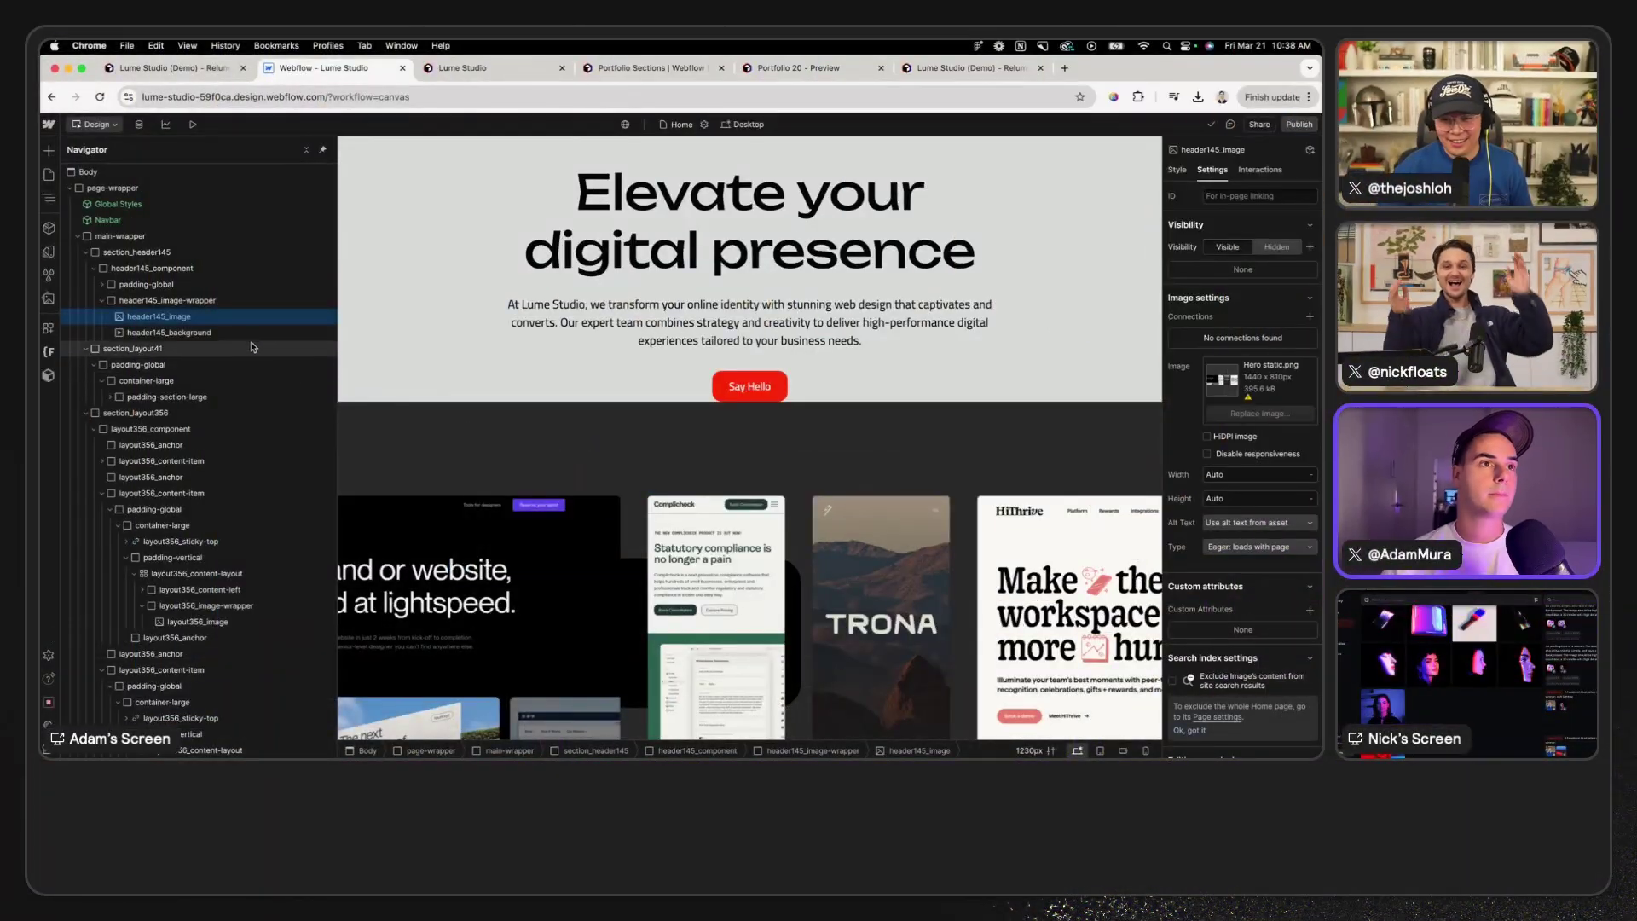
- In Webflow, upload the sun_rising_up_over_the_water MP4 from Downloads as the header145_background video
click(248, 335)
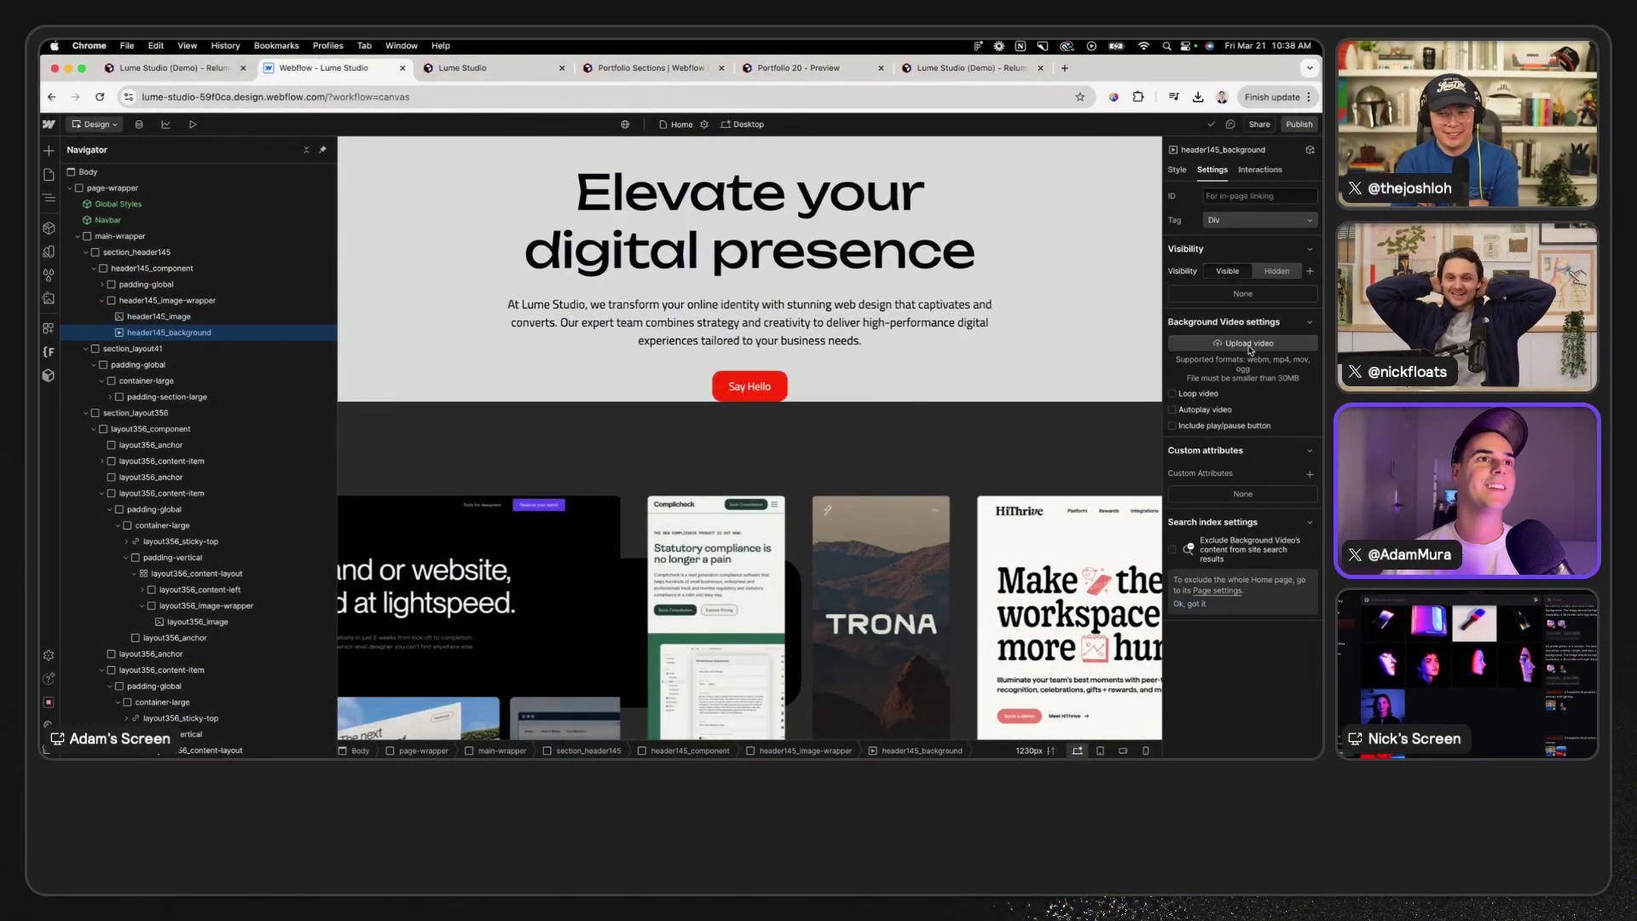
click(1249, 343)
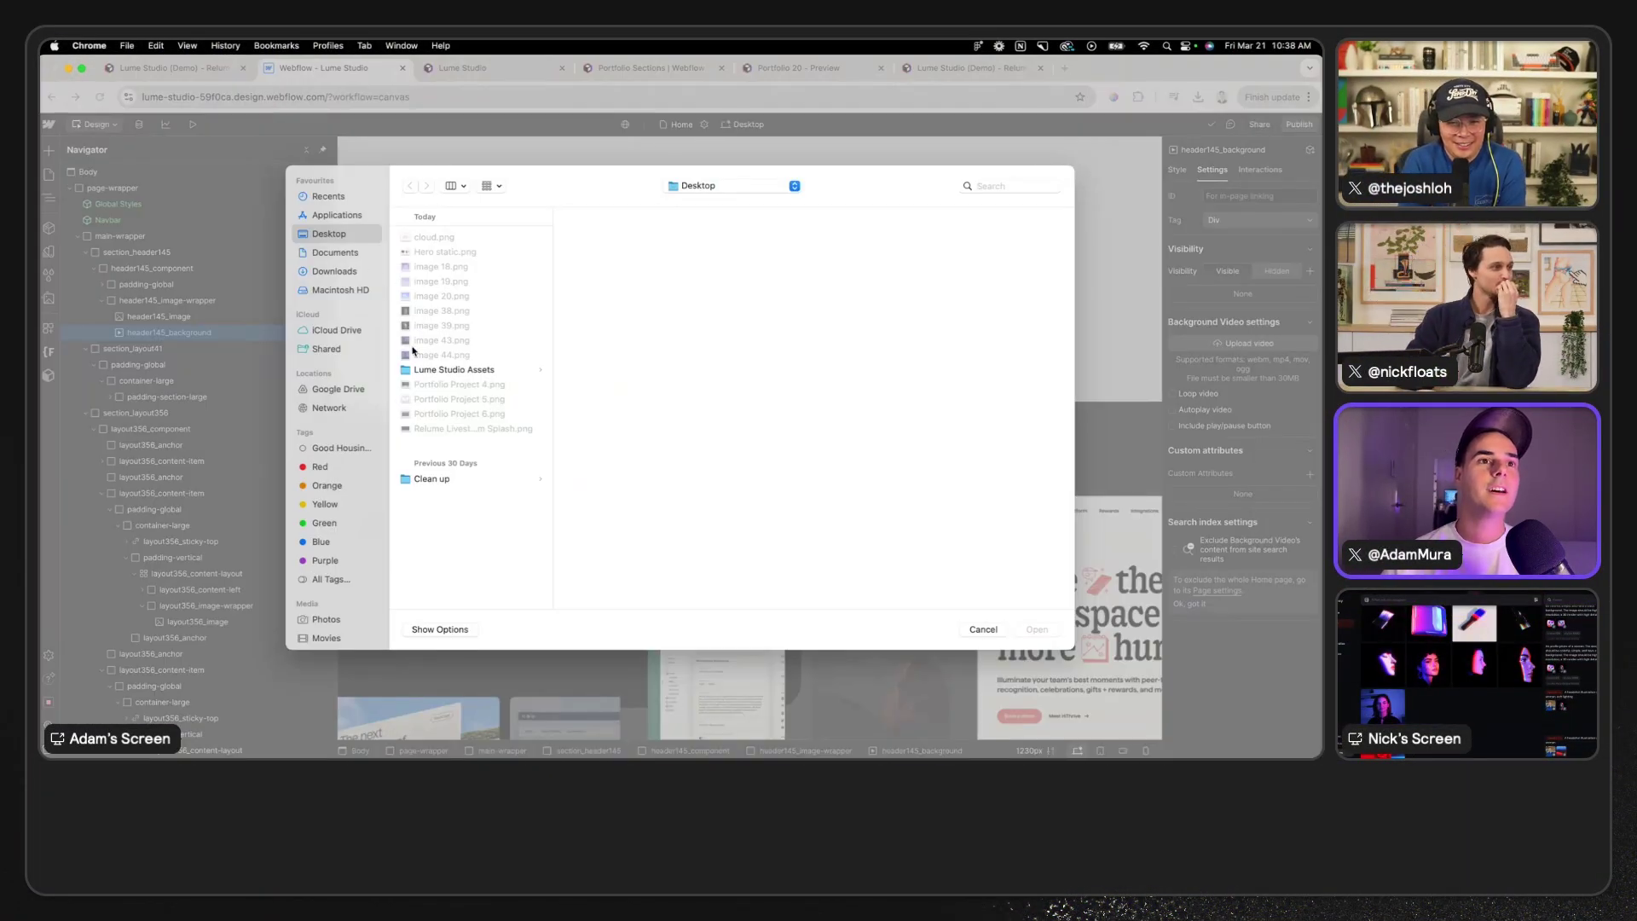
click(334, 271)
click(473, 237)
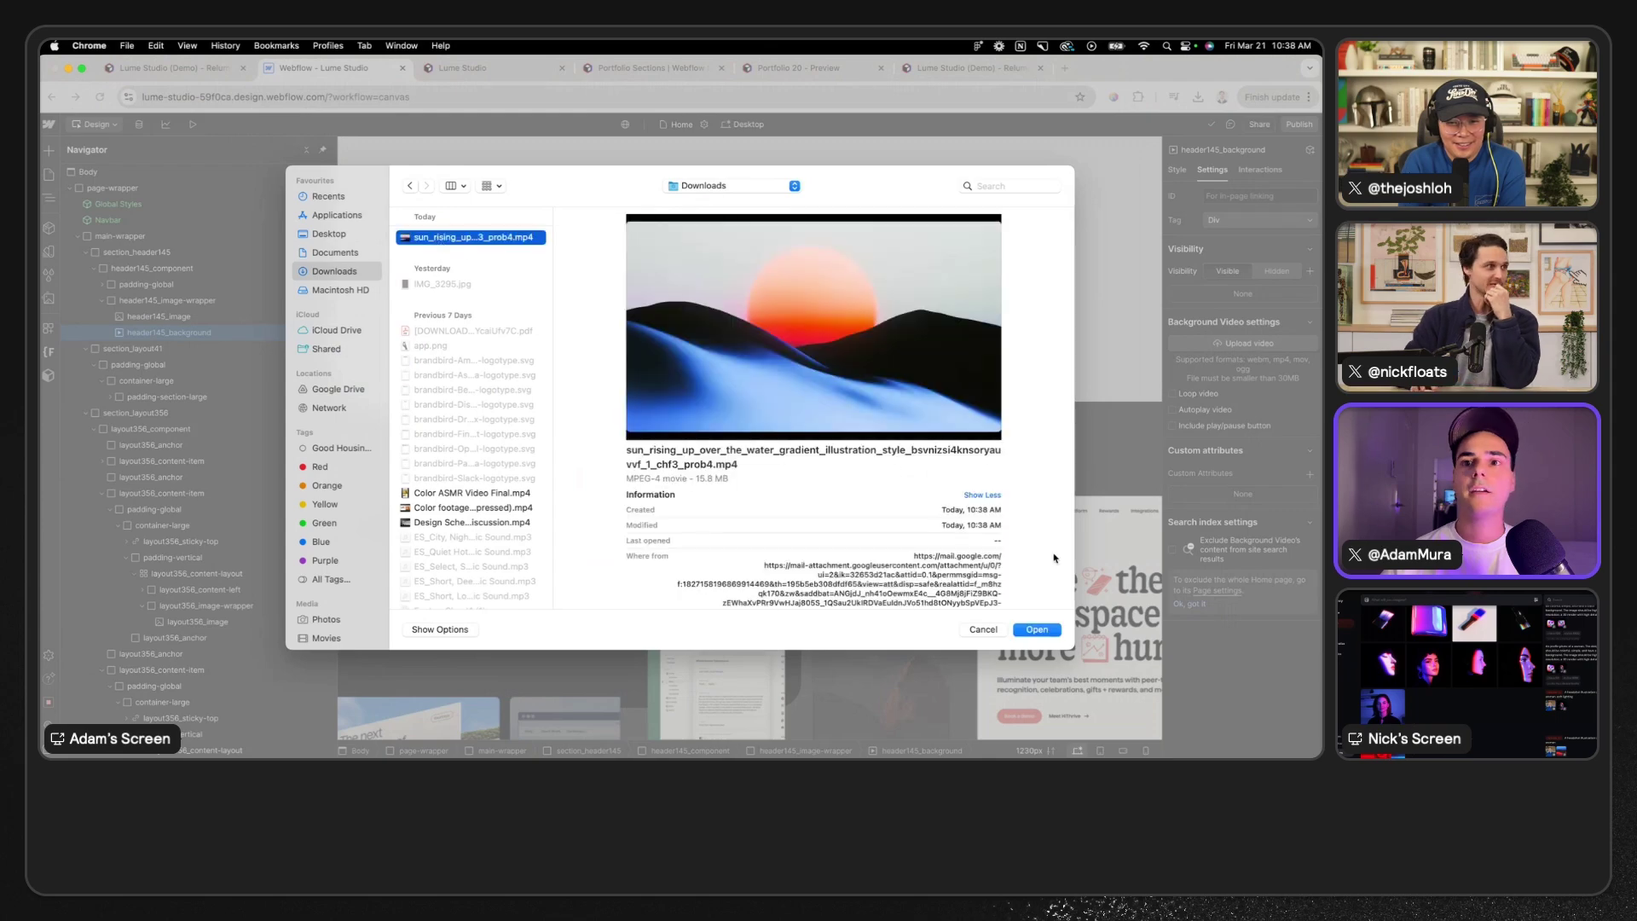
click(1037, 631)
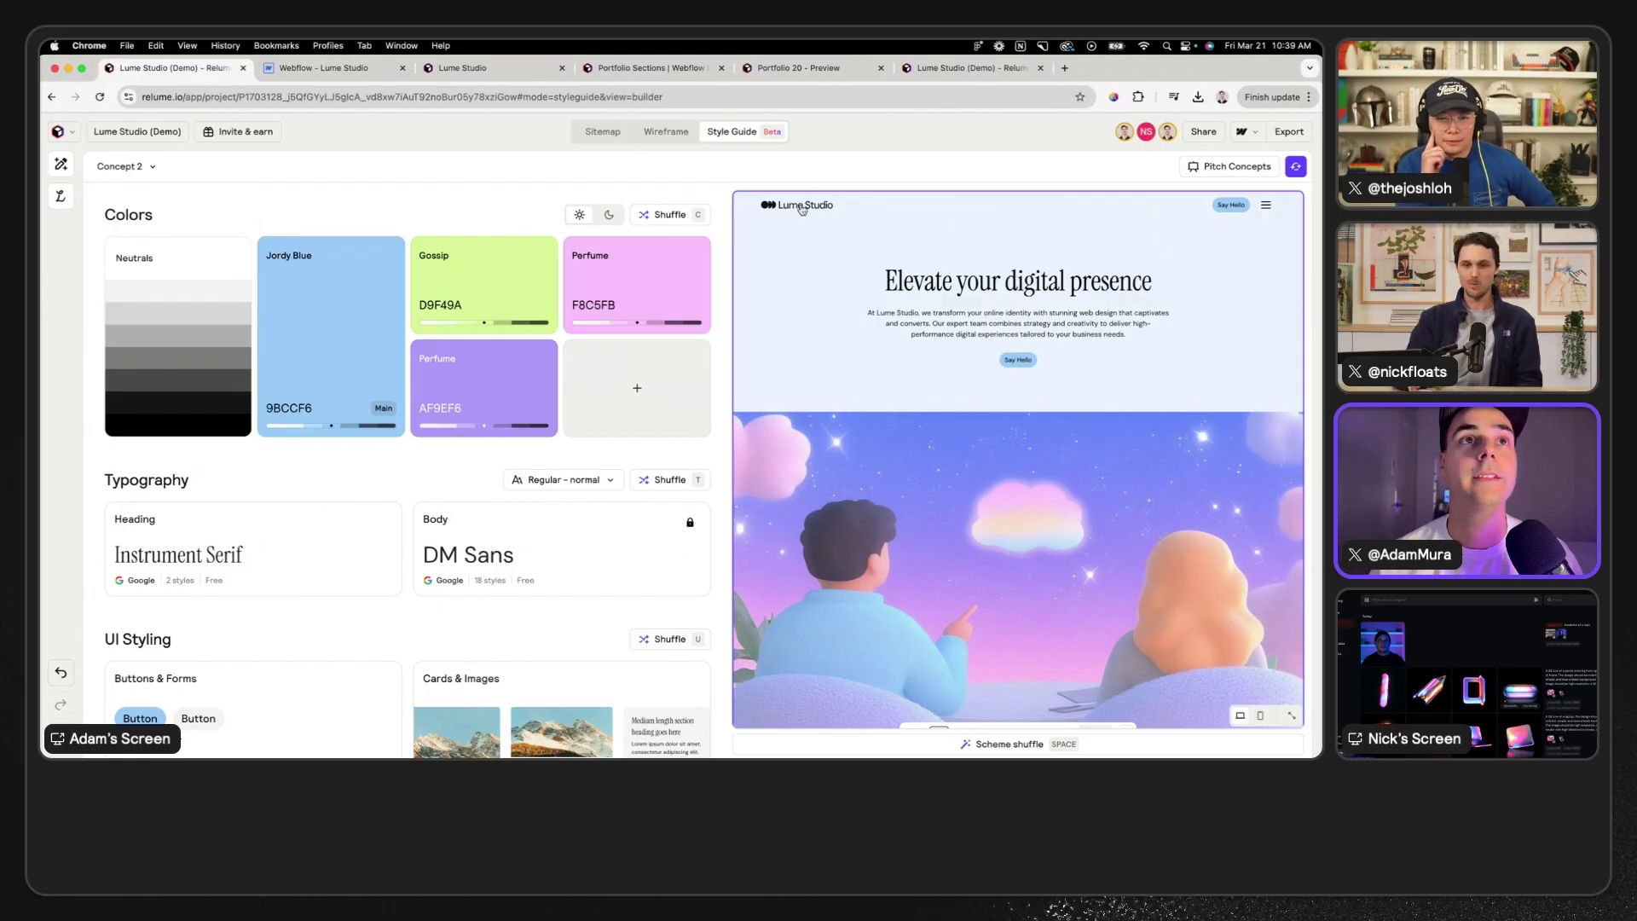
- Publish the Lume Studio site from Webflow and turn on Loop video for header145_background
click(324, 68)
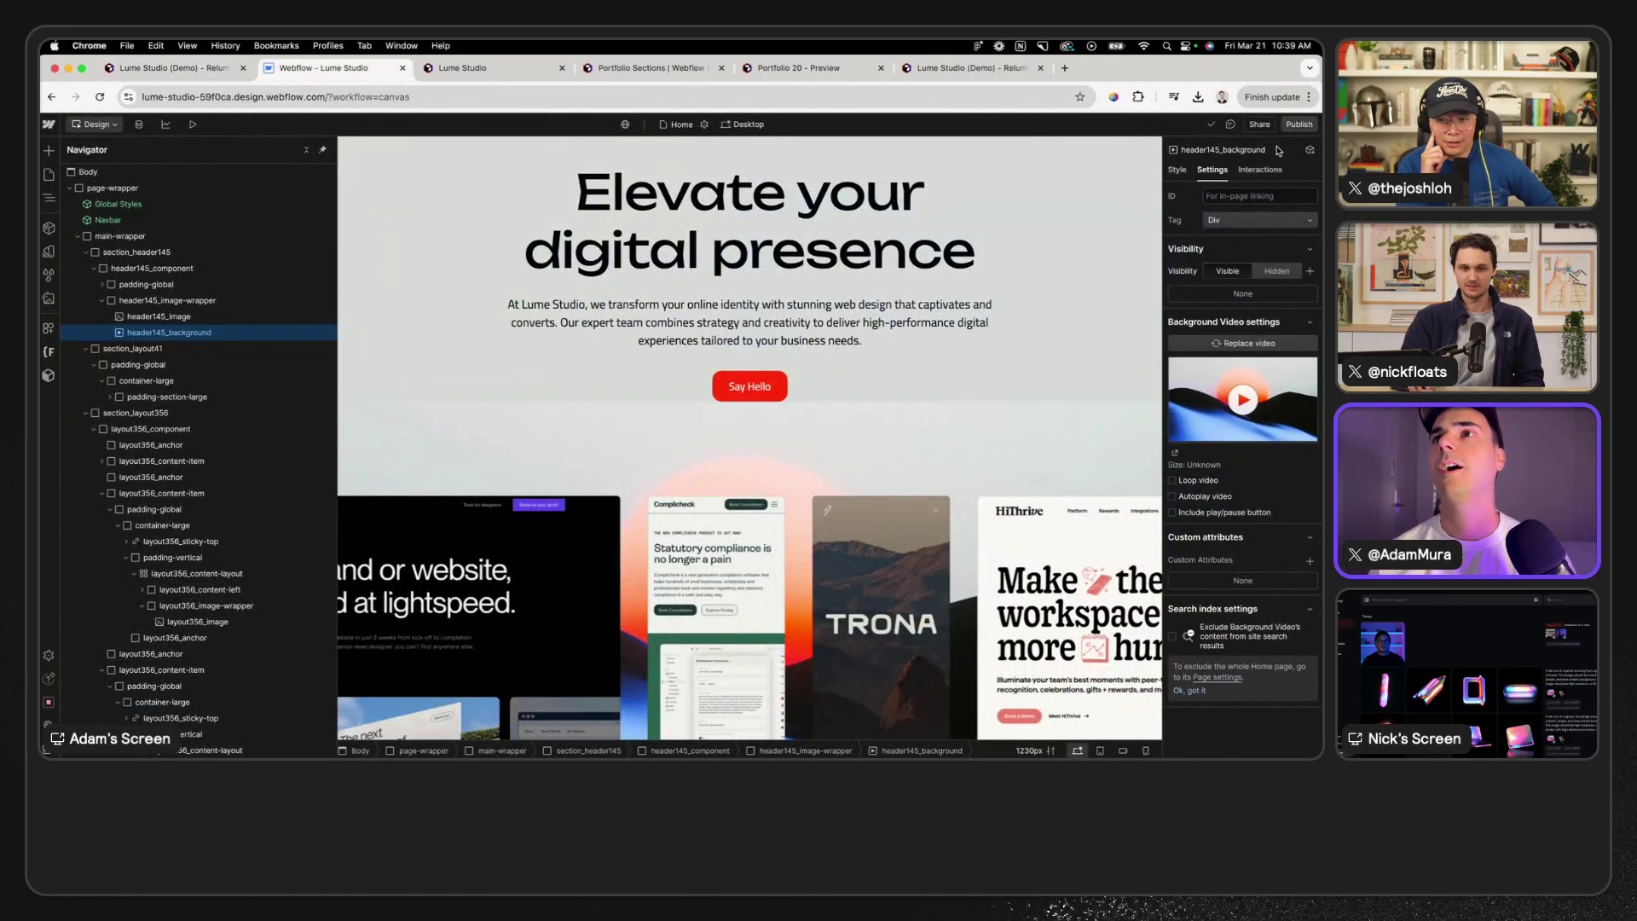
click(1294, 124)
click(1236, 314)
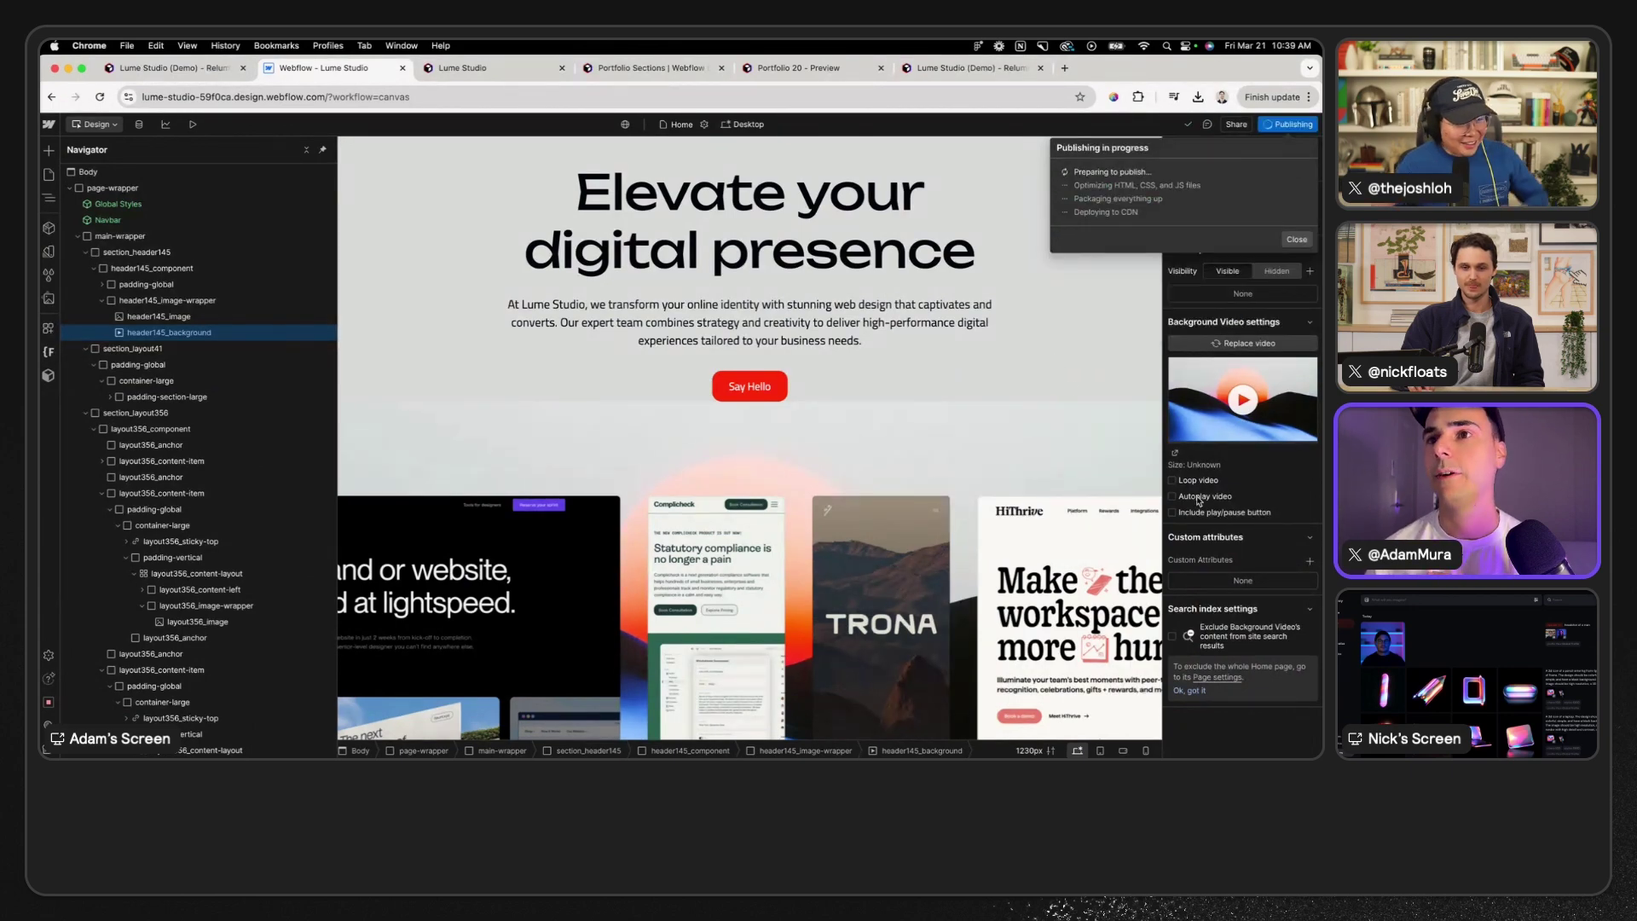
click(1277, 127)
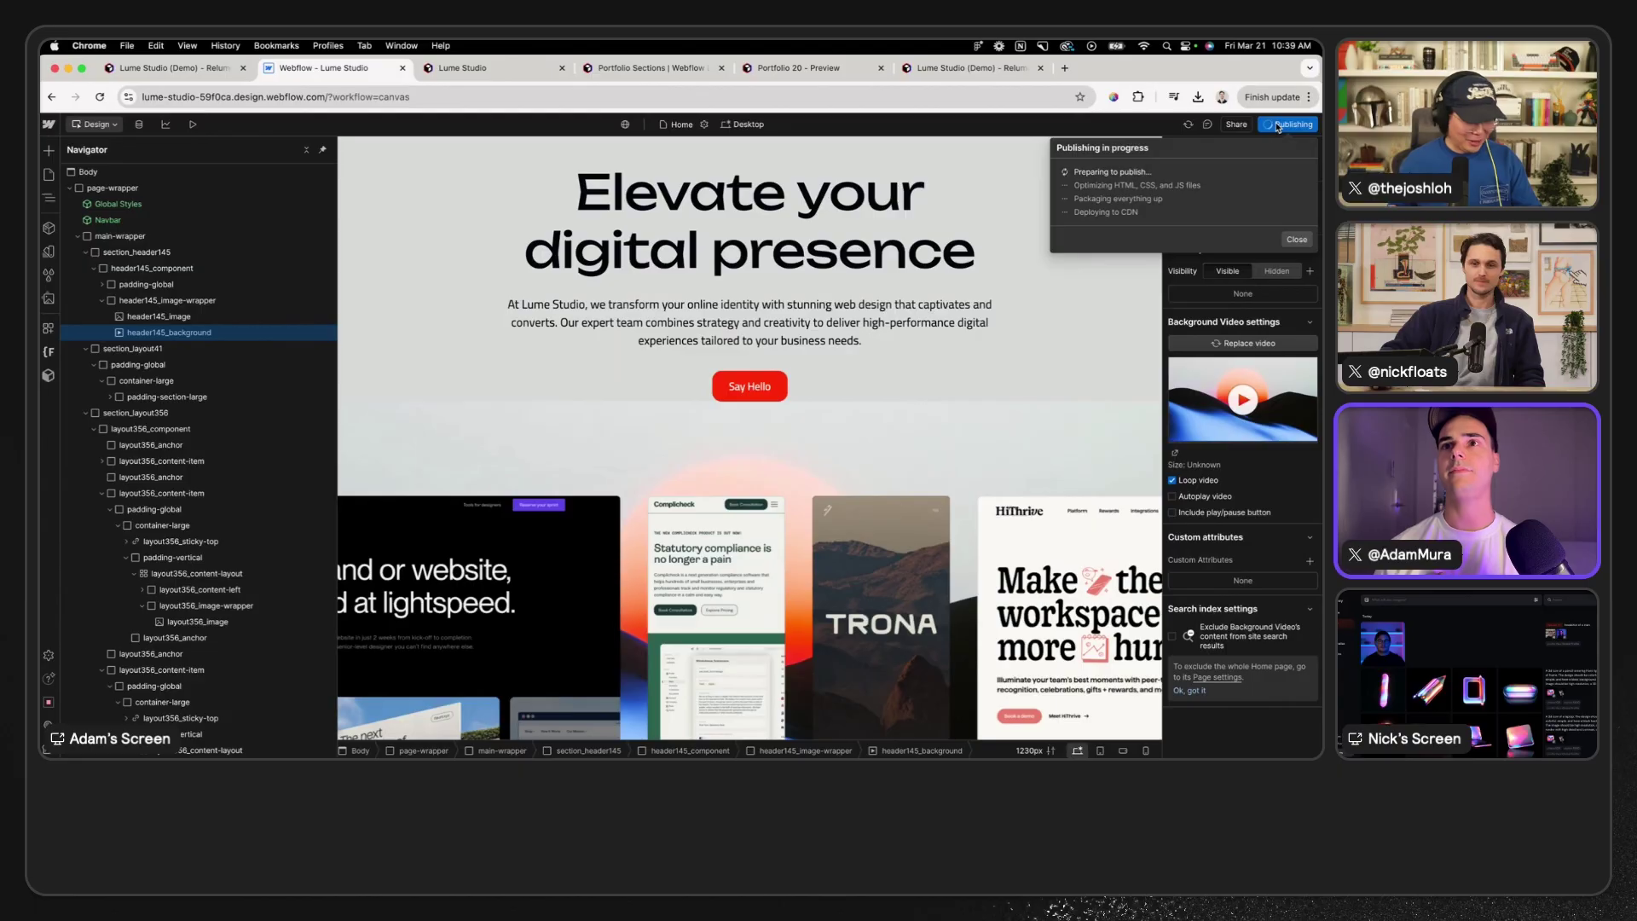
click(1296, 240)
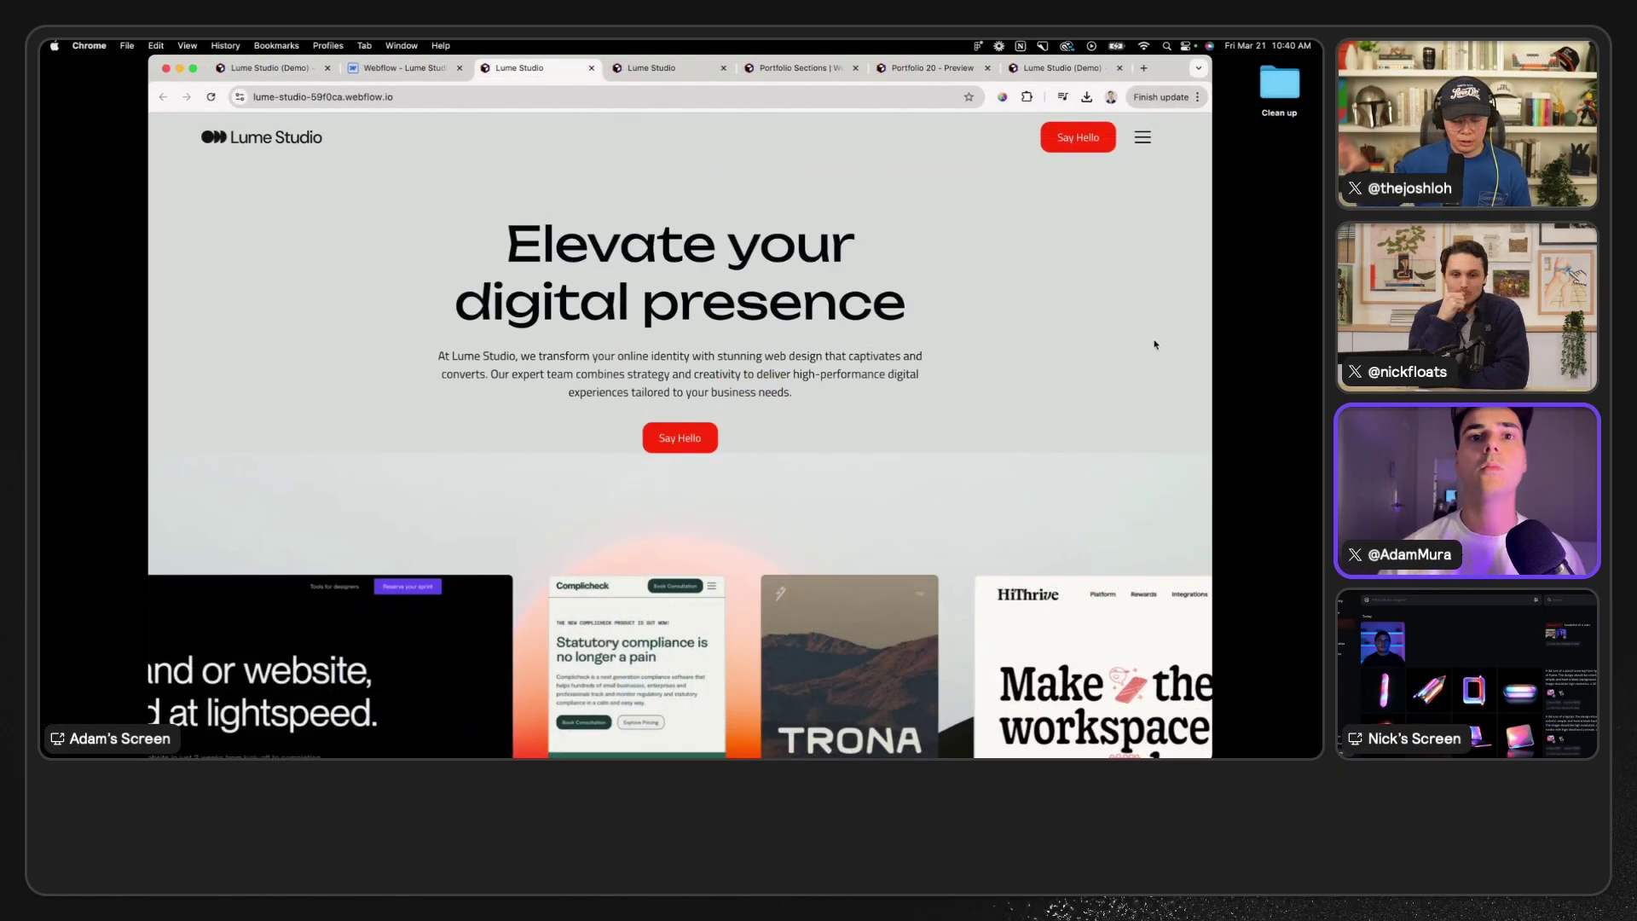
- Review the sunrise background video behind the portfolio images in the published site's hero section
scroll(1155, 344, down, 5)
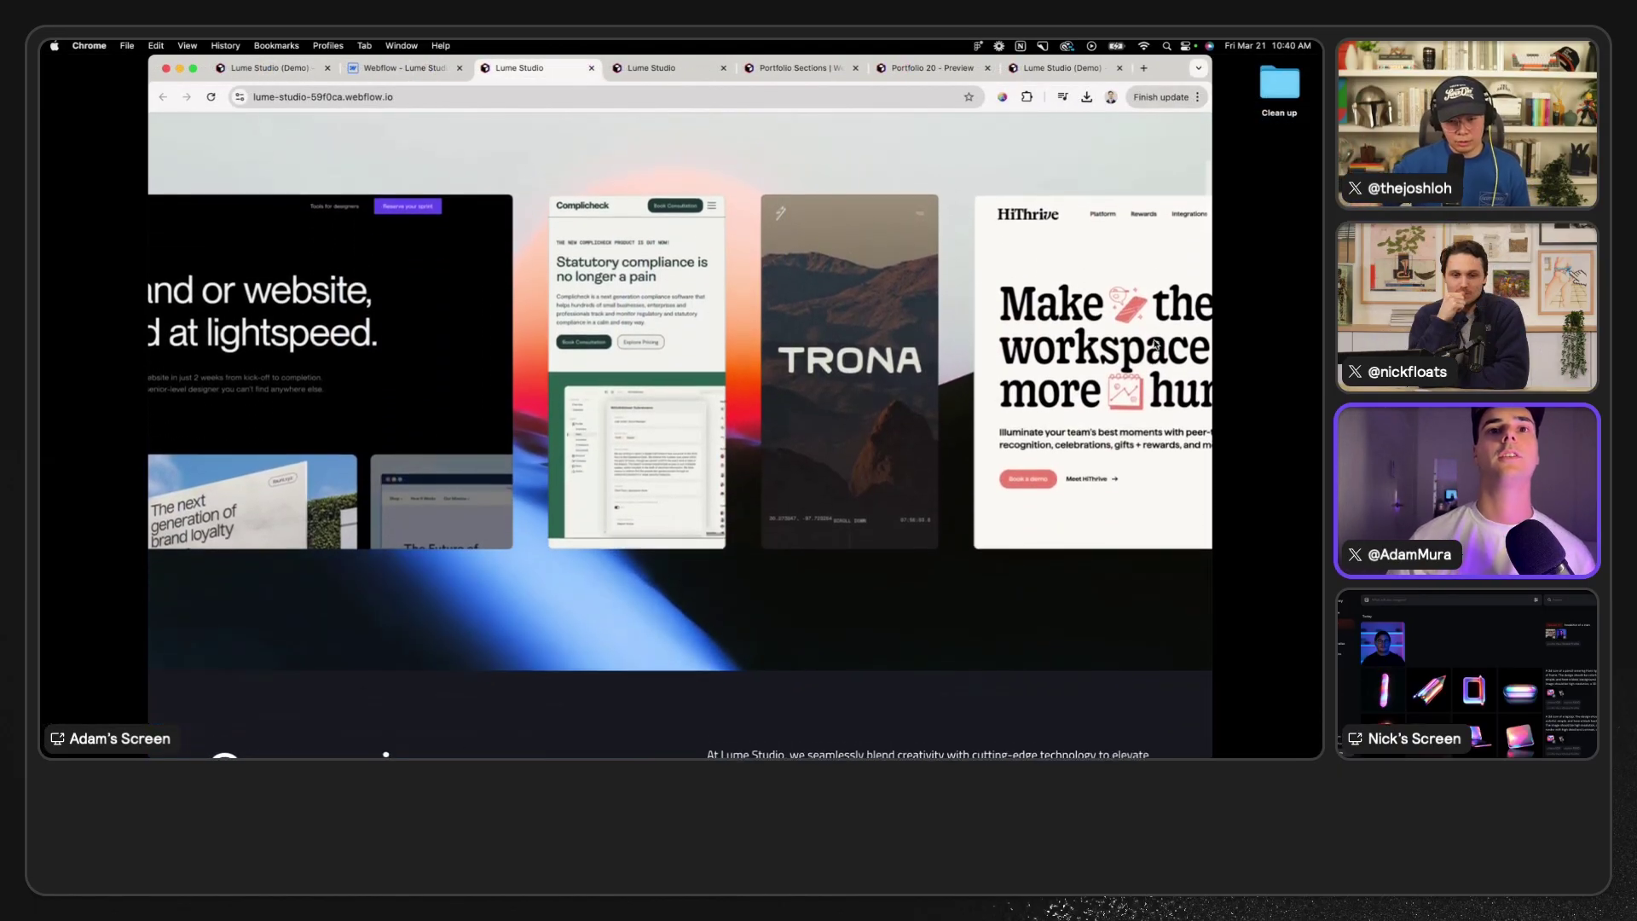
scroll(1156, 344, up, 1)
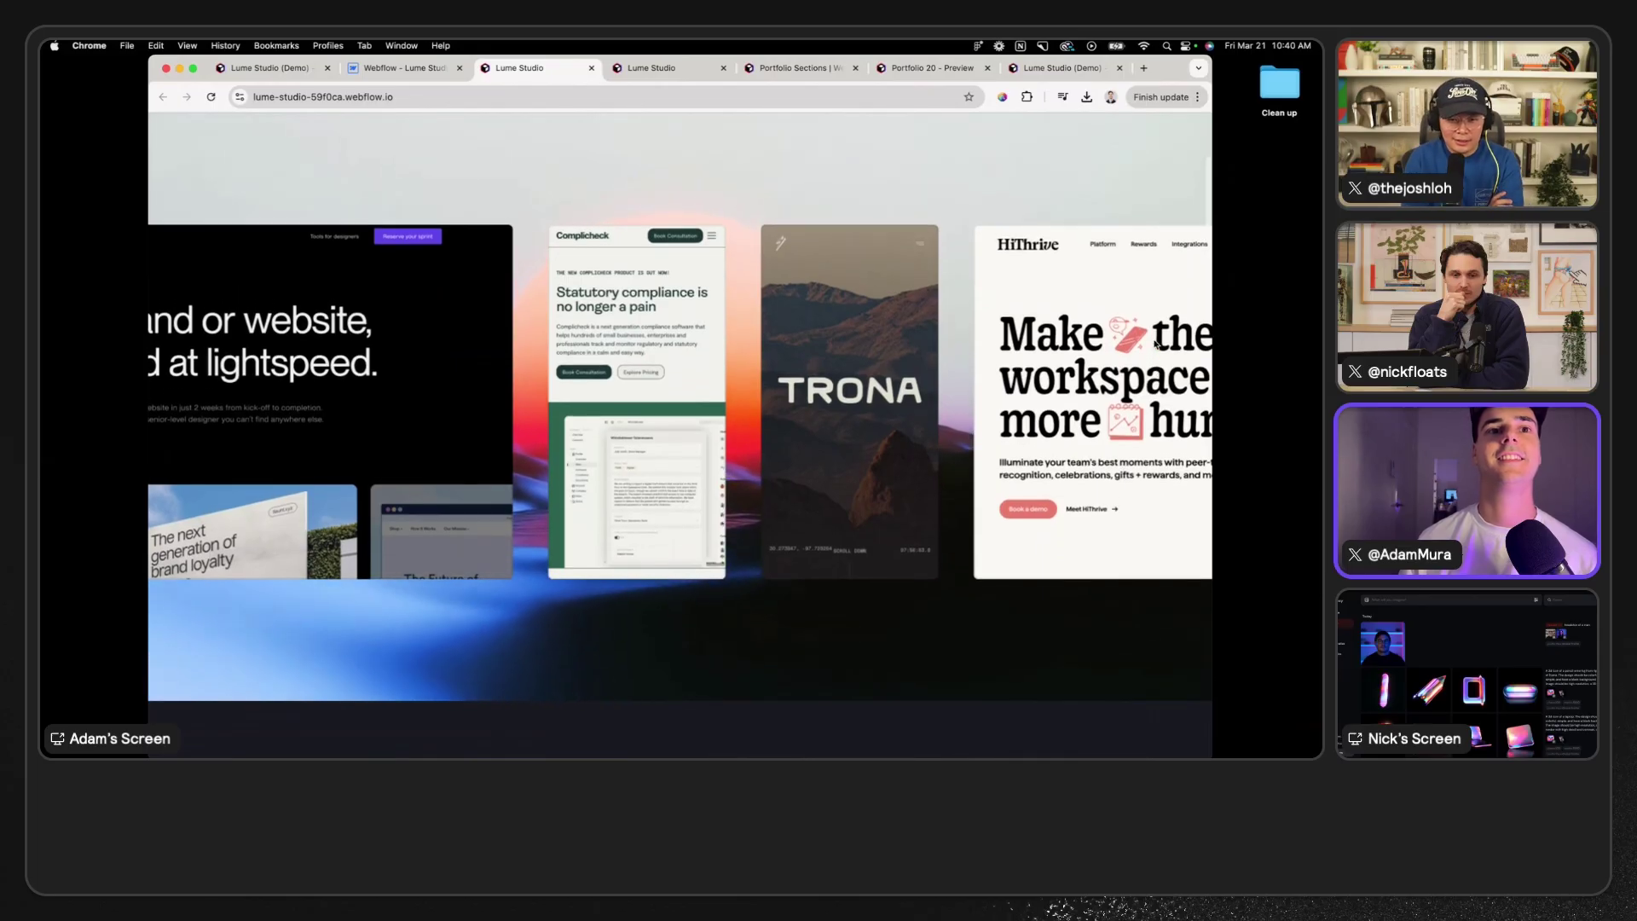
scroll(1157, 344, up, 2)
scroll(1155, 344, down, 3)
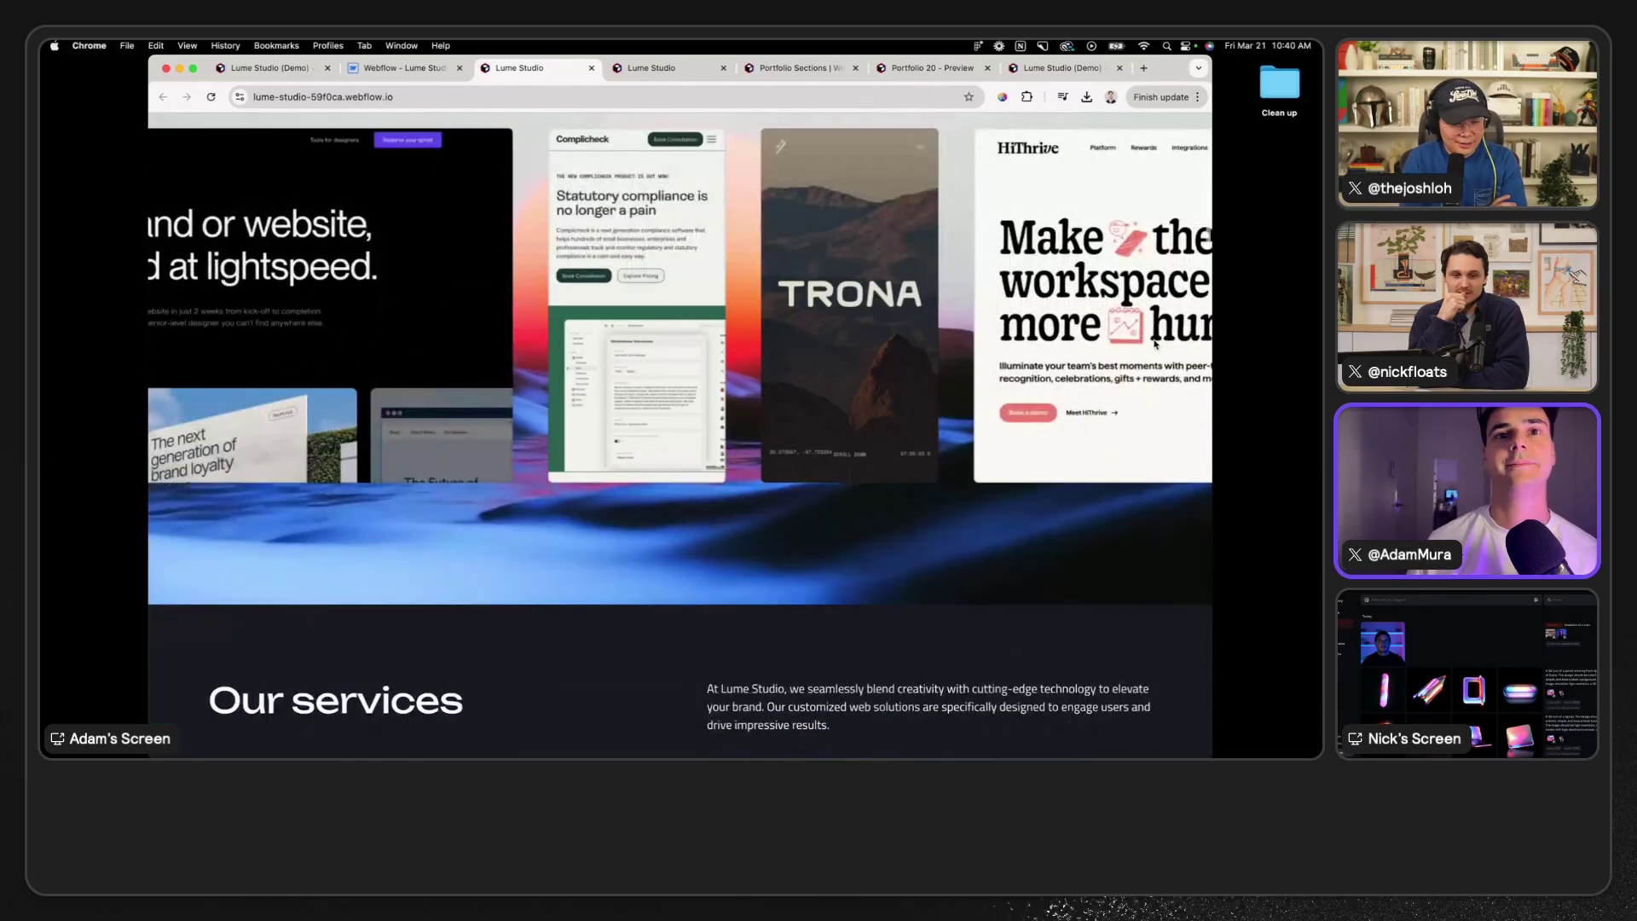
scroll(1155, 344, up, 2)
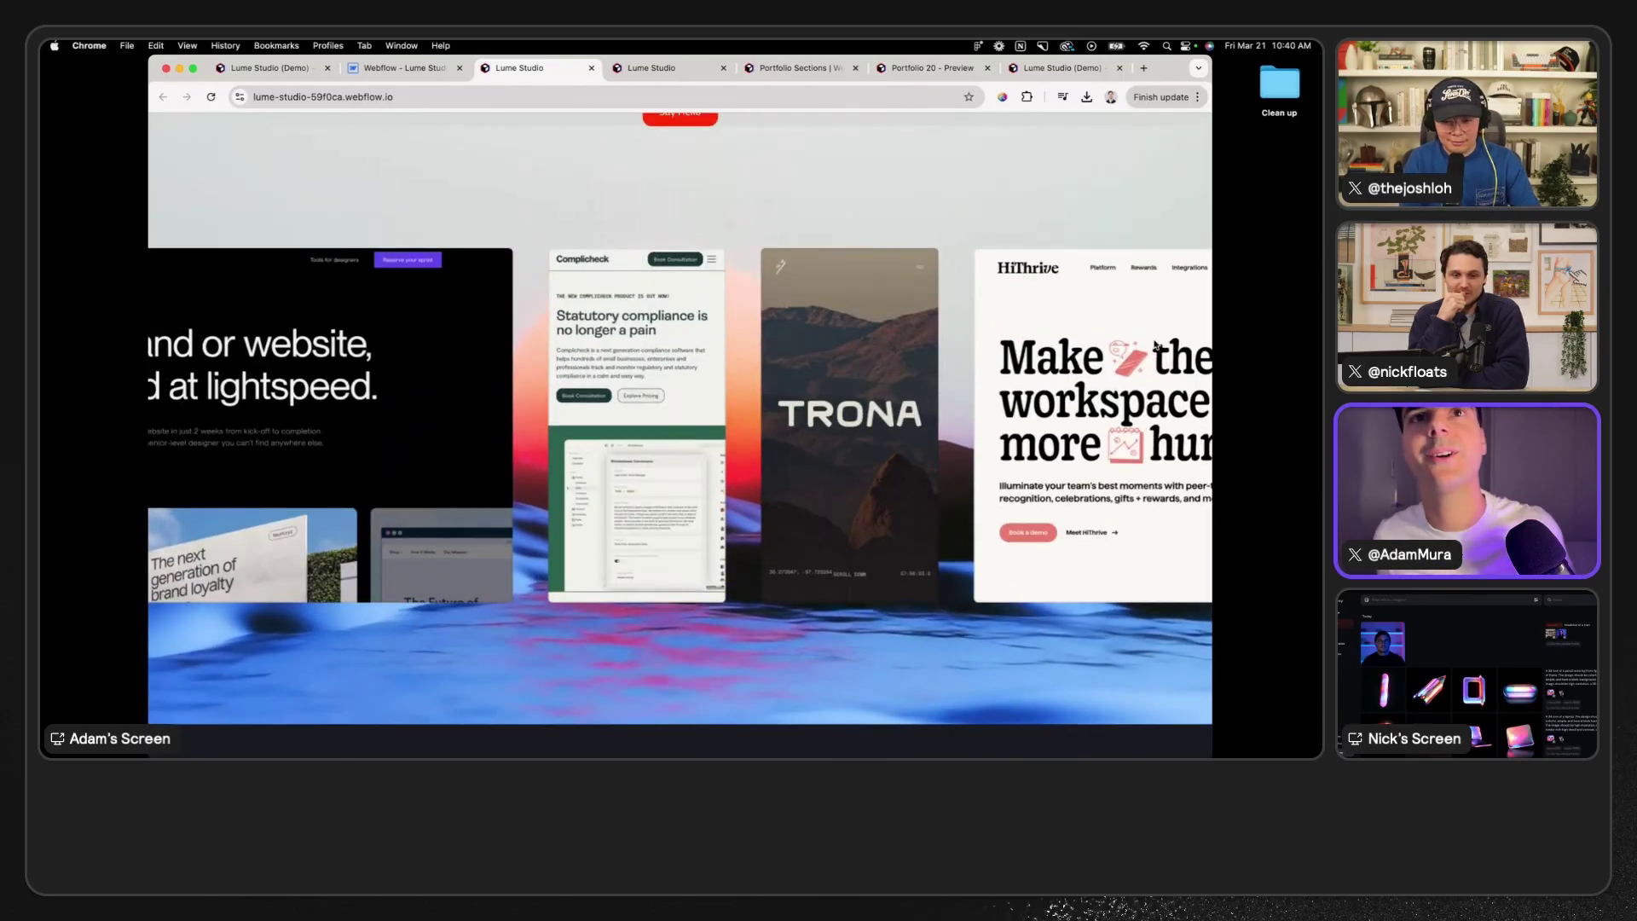
right_click(1207, 333)
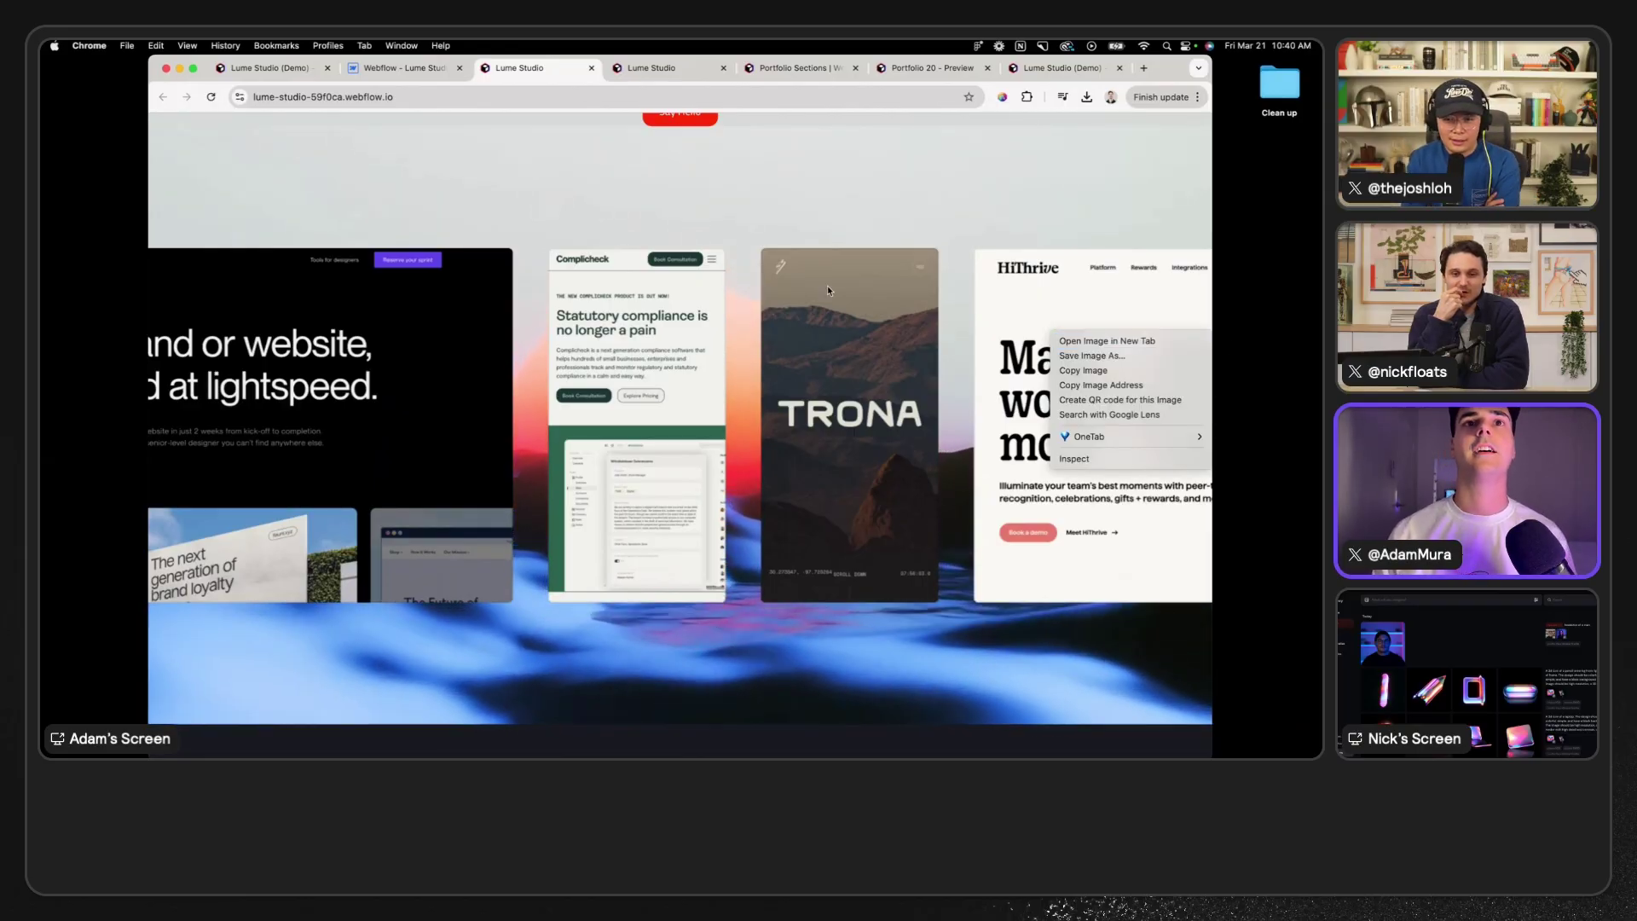
- Return to the Webflow designer and give the hero's text-align-center block a -4rem bottom margin
click(378, 68)
click(377, 68)
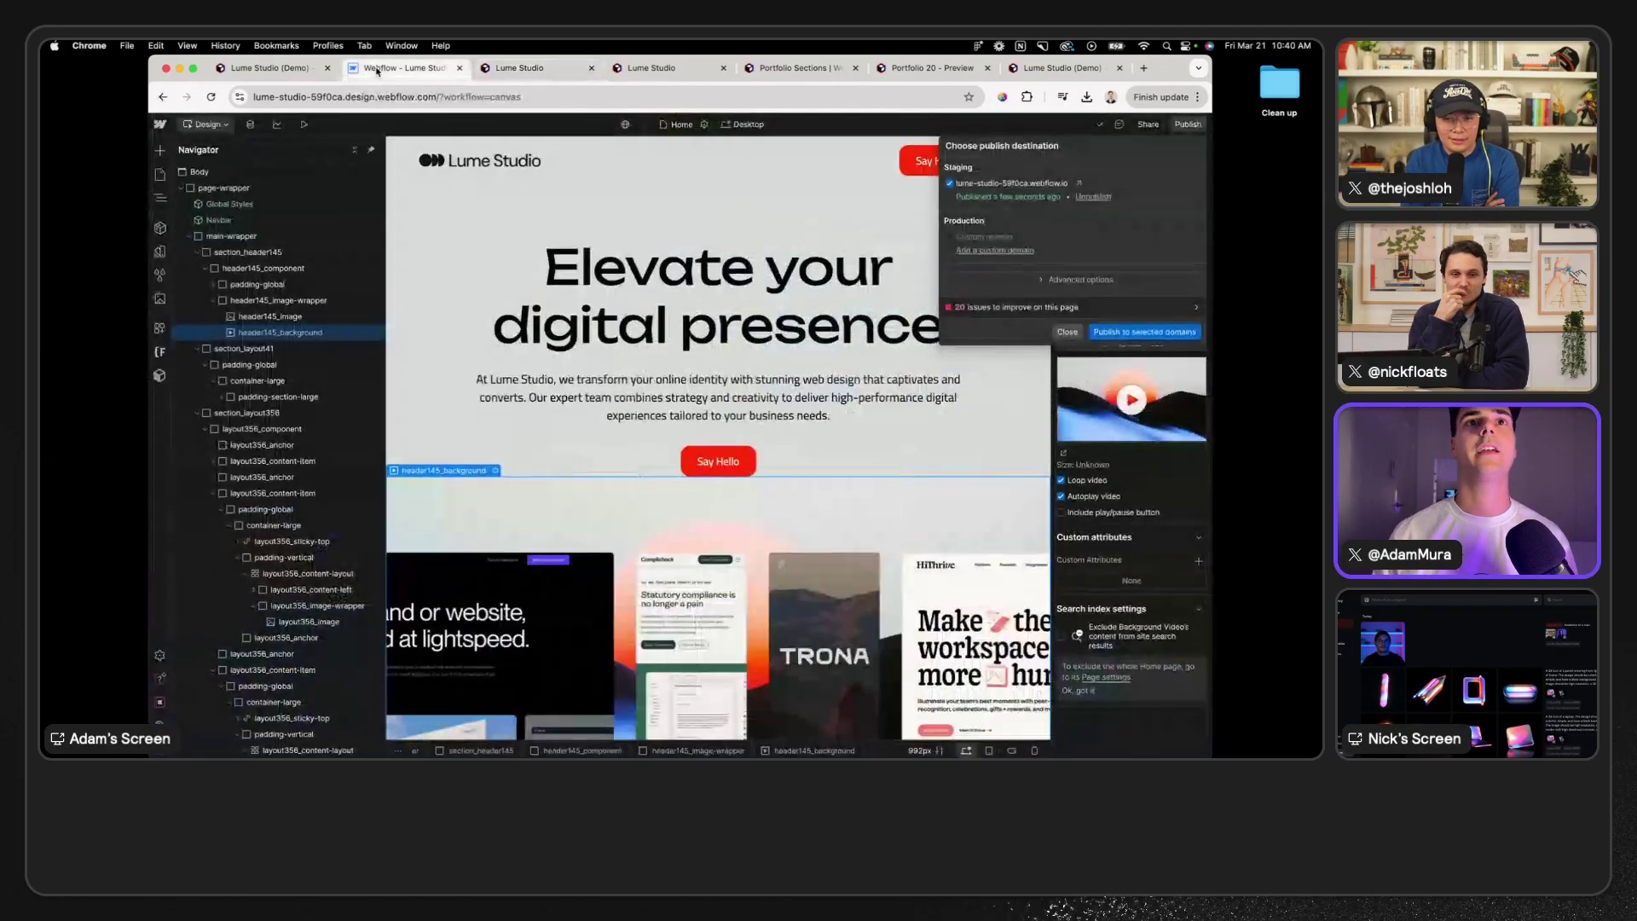
click(1067, 331)
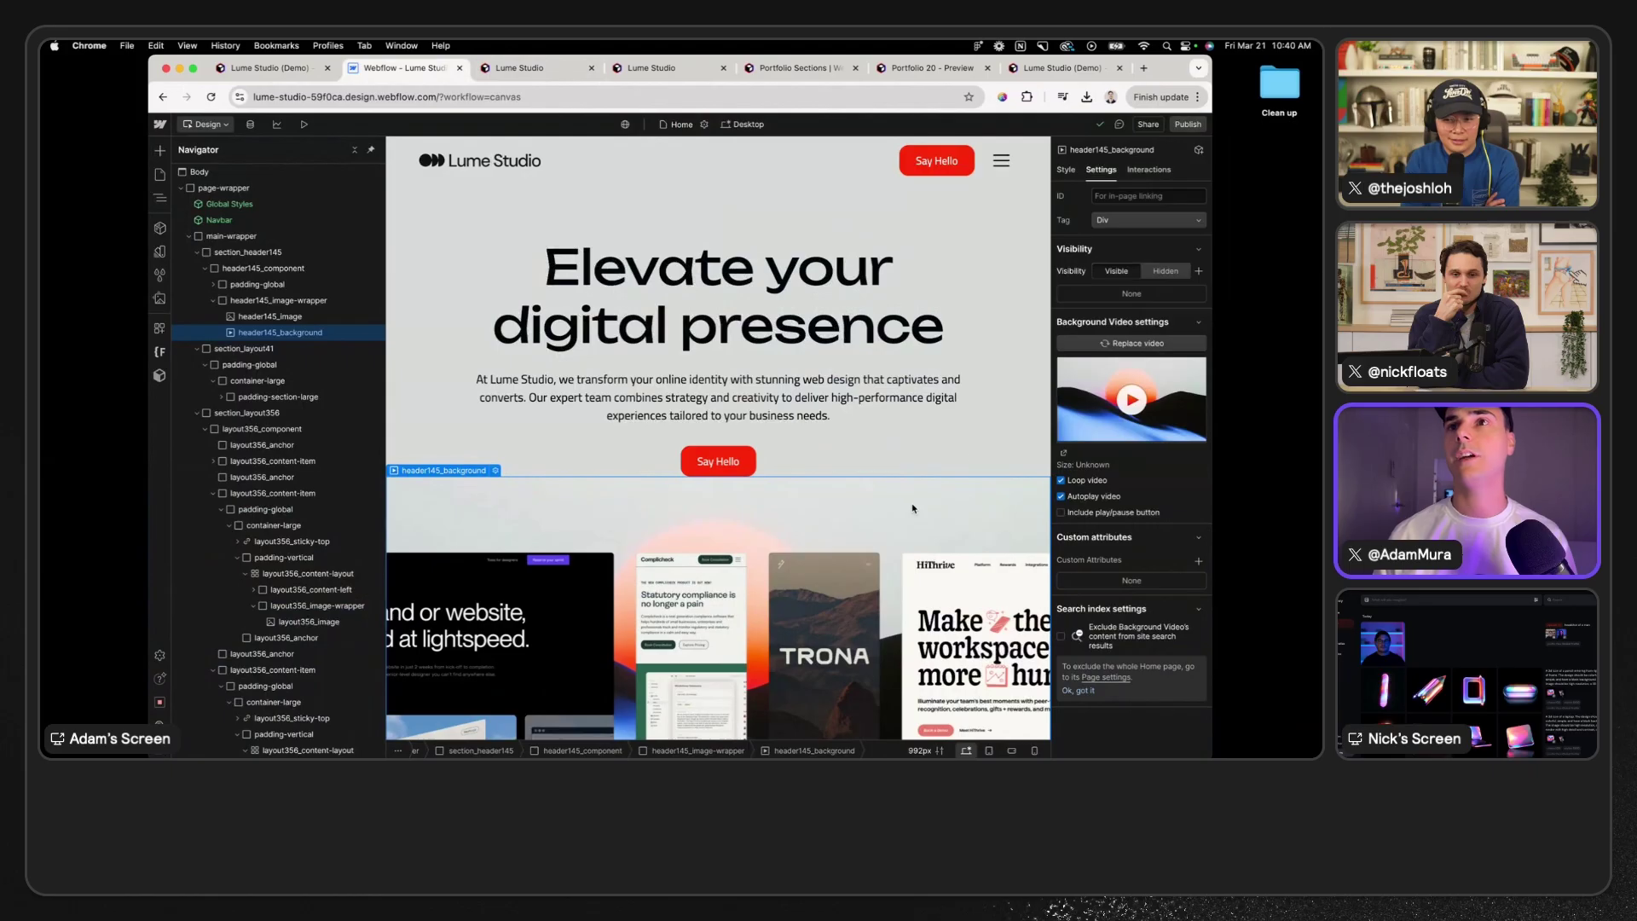
click(1064, 170)
click(969, 465)
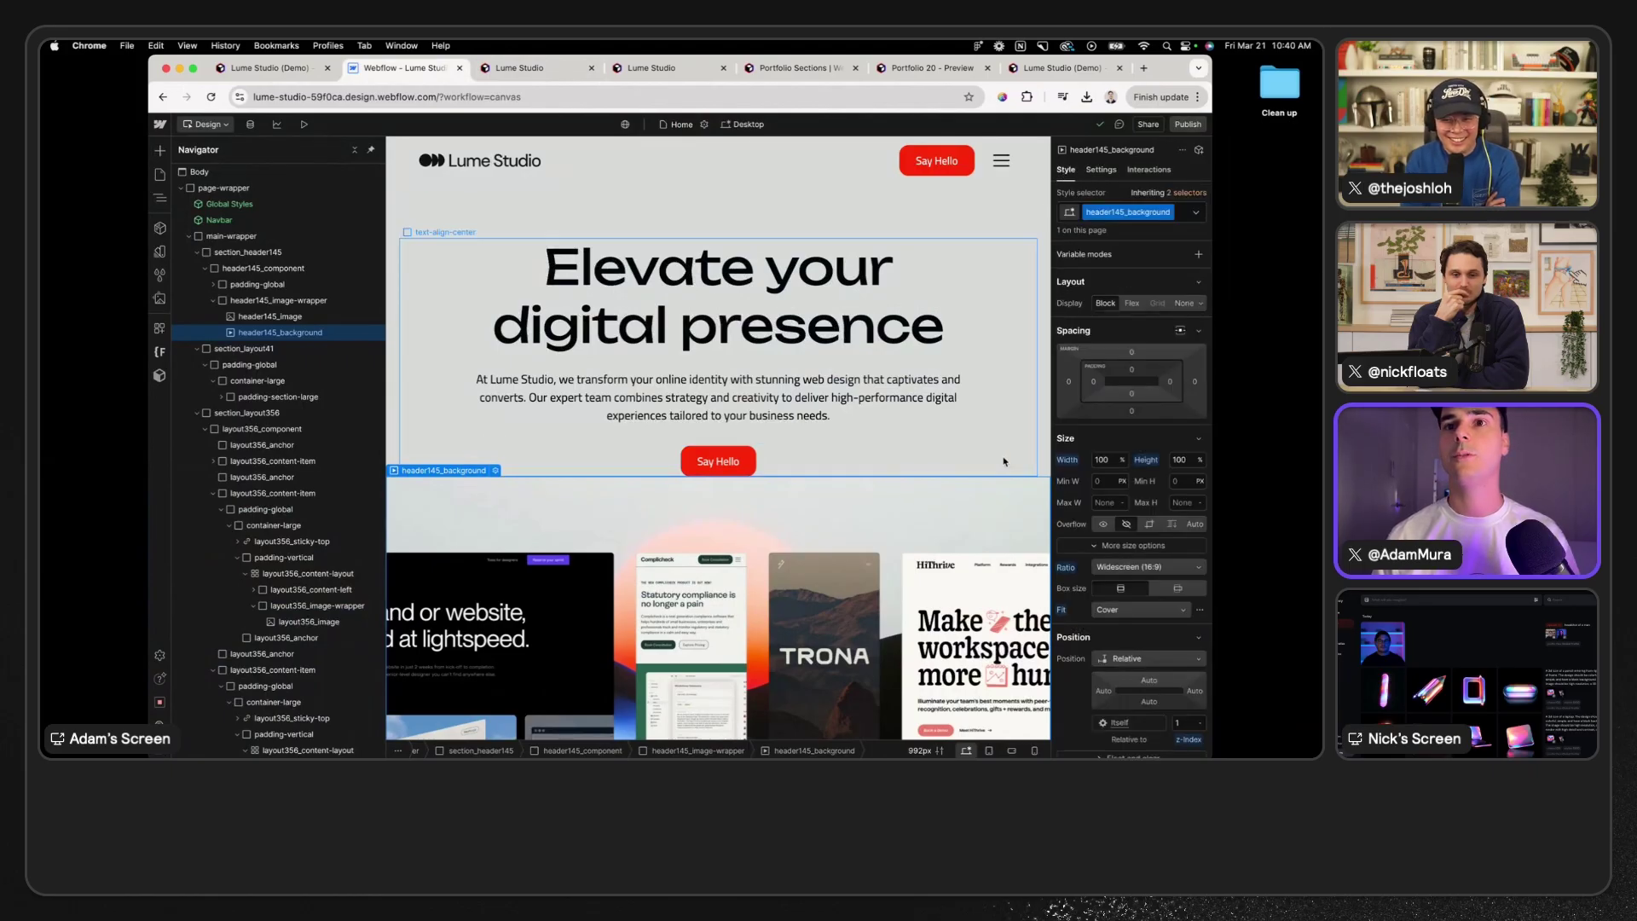
click(1132, 413)
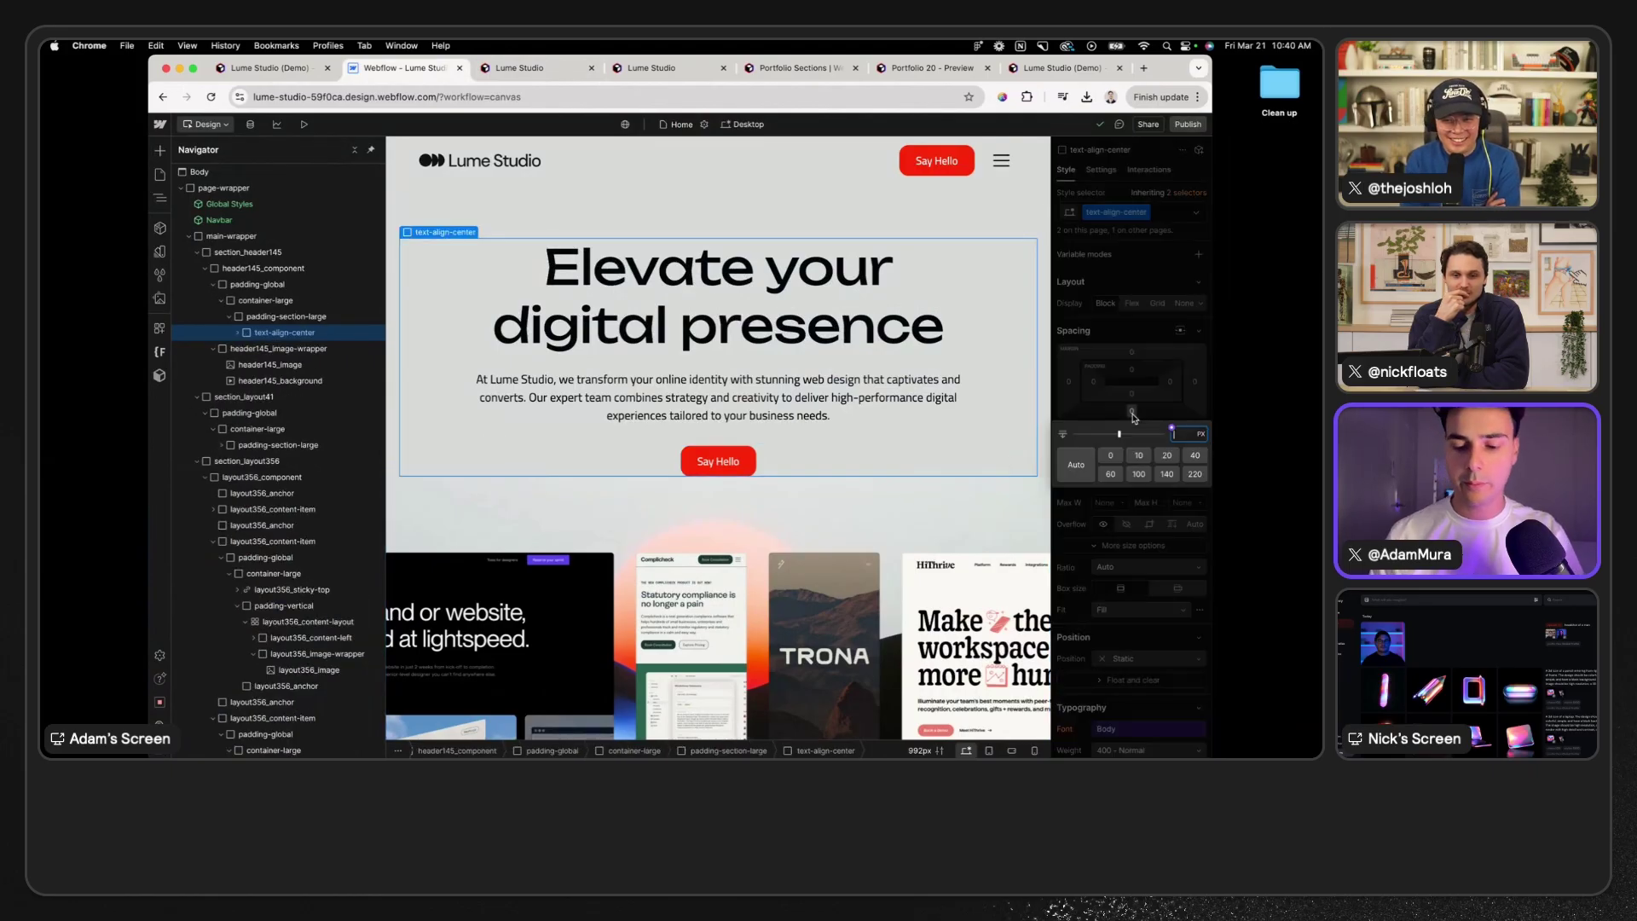
key(Return)
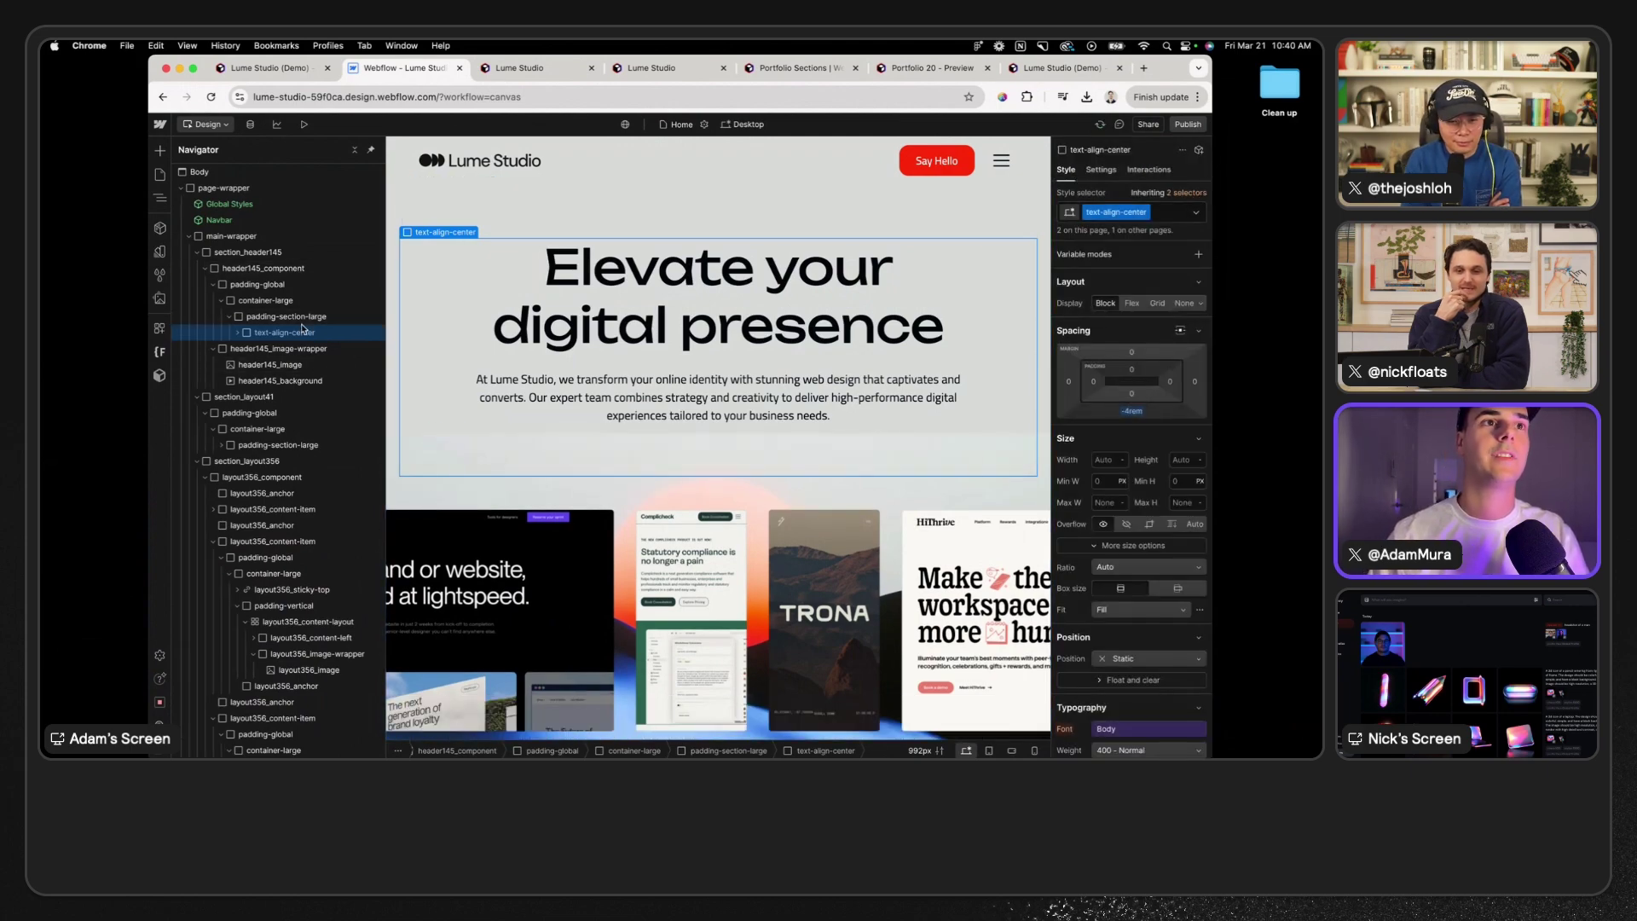
- Add a new combo class named z-index-1000000 to the hero's text-align-center block
click(1181, 213)
text(z-inde)
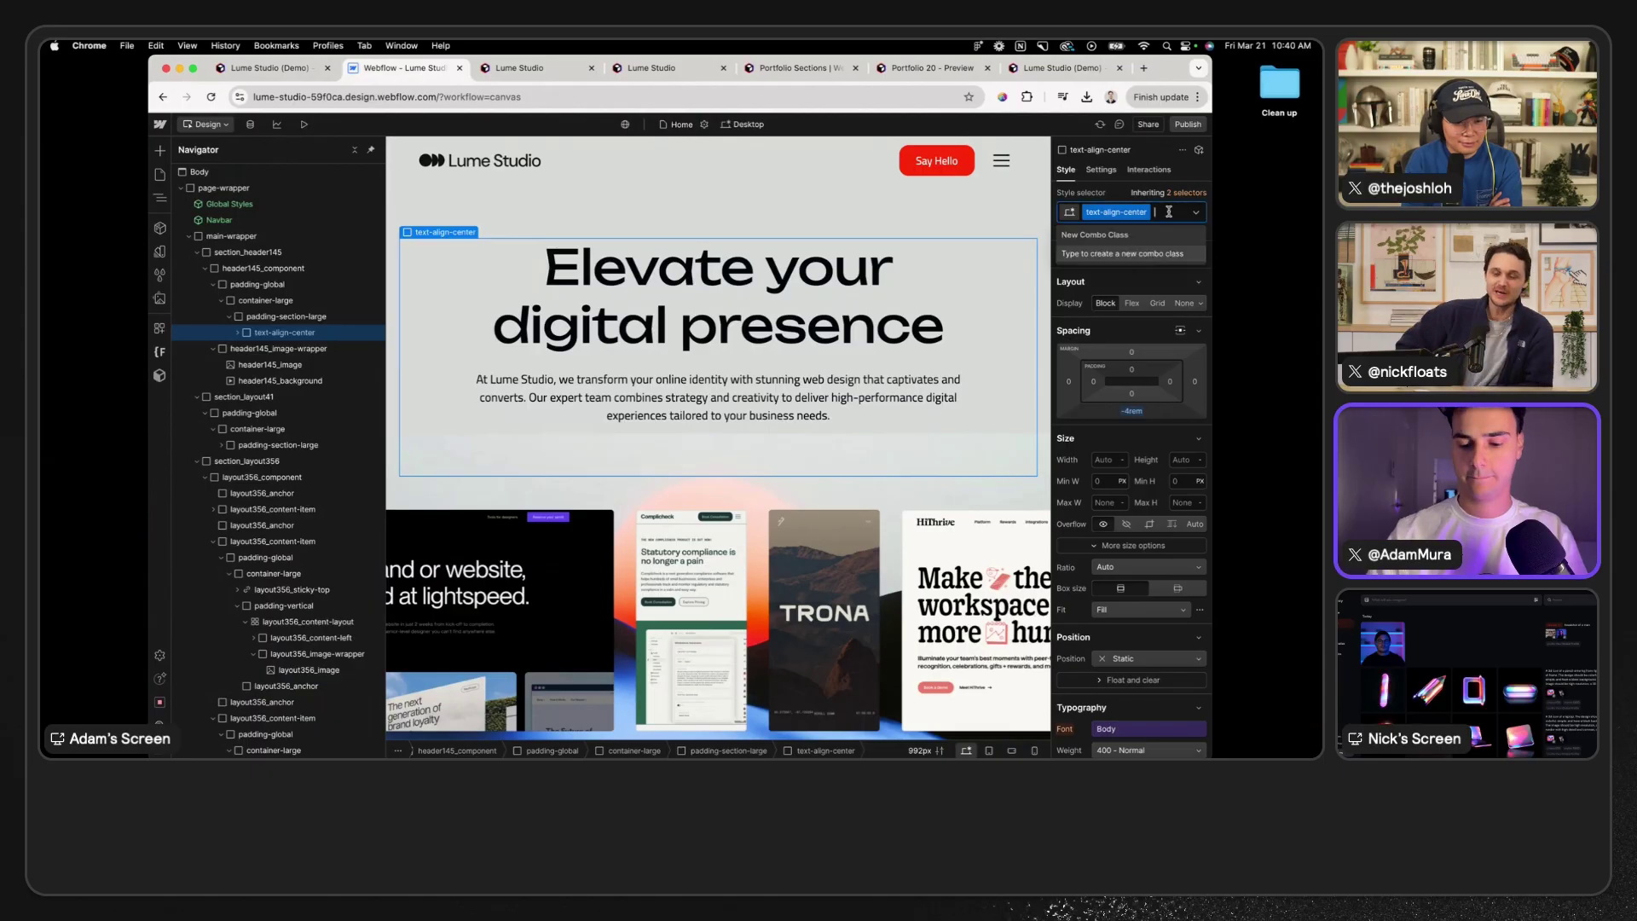
text(x)
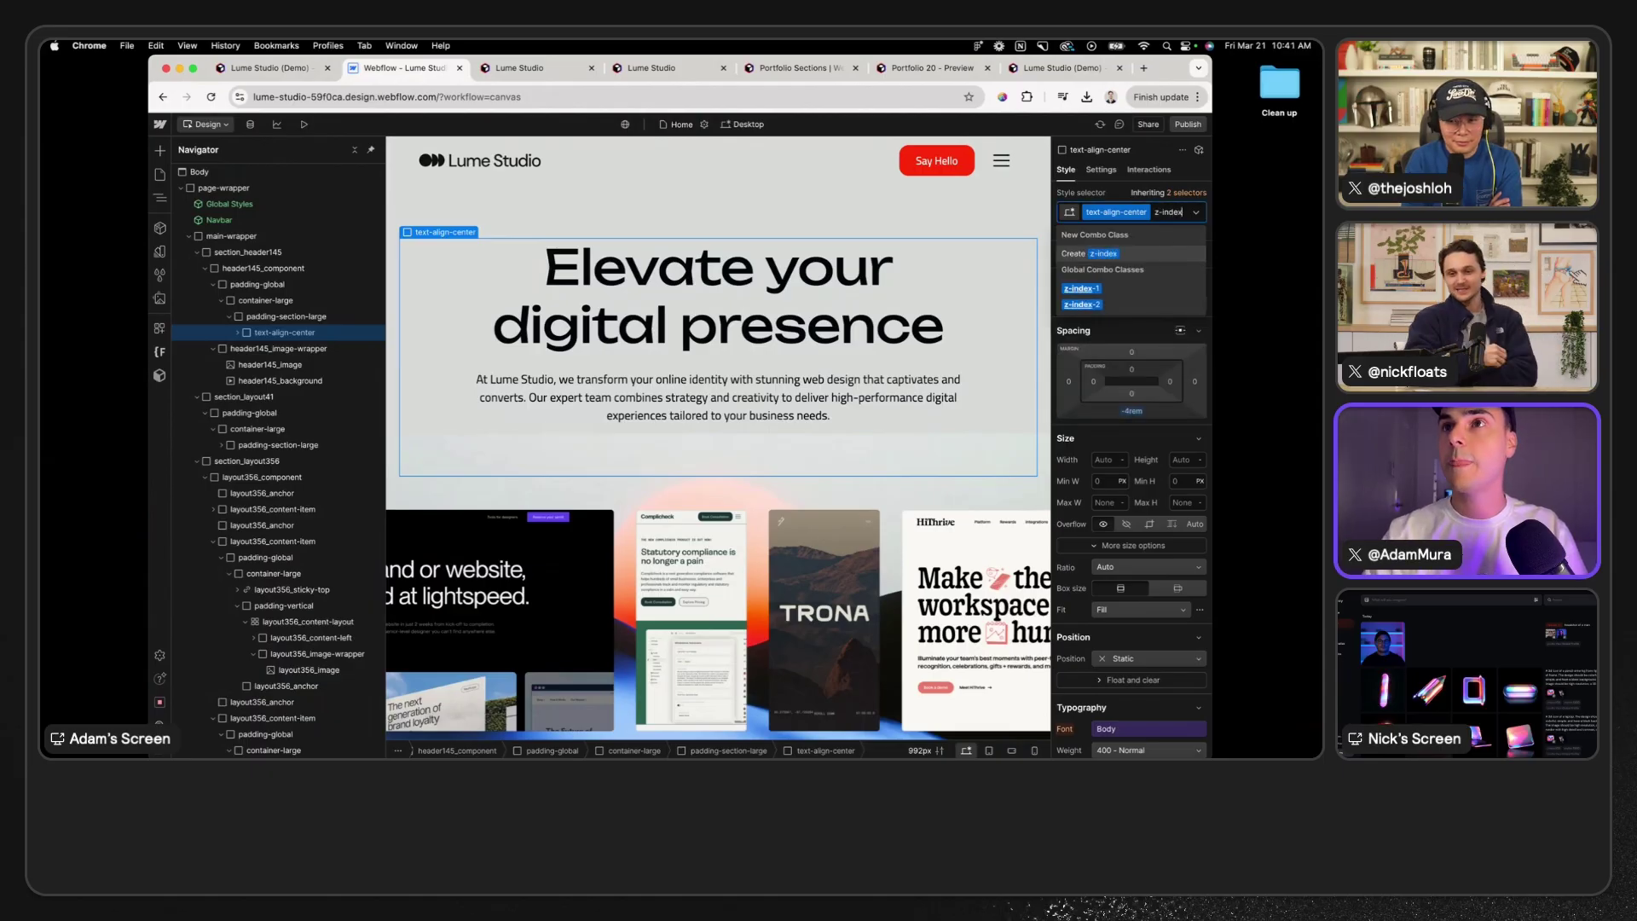
text(-c)
key(BackSpace)
text(1000000)
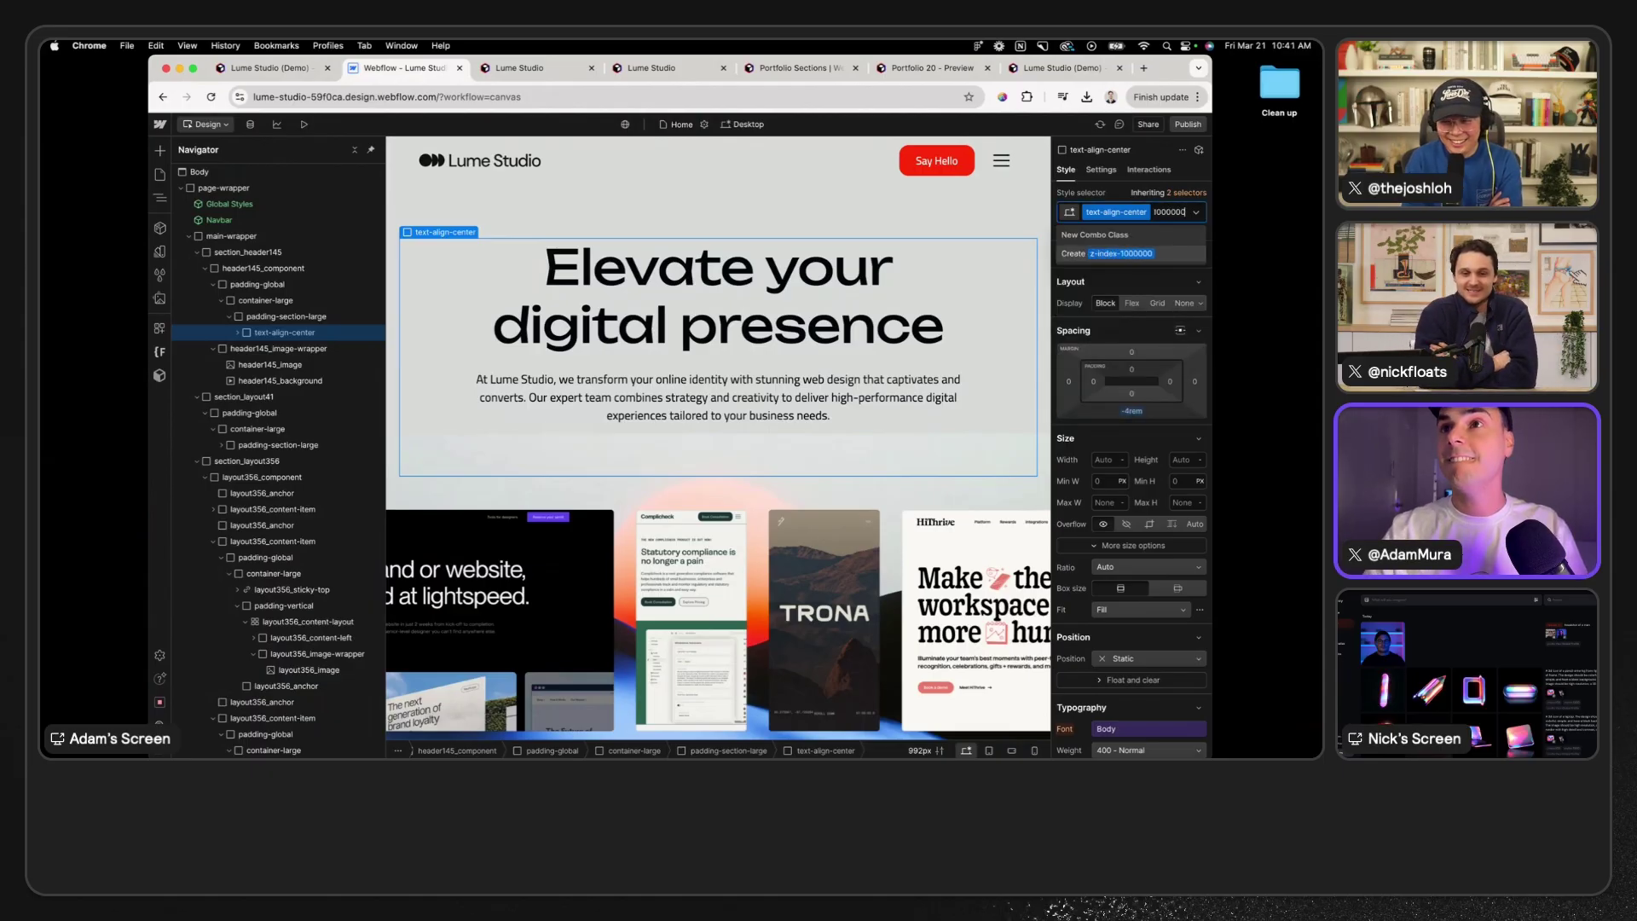
key(Return)
- Set the z-index-1000000 combo class to Relative position with a z-index of 3
scroll(1134, 427, down, 2)
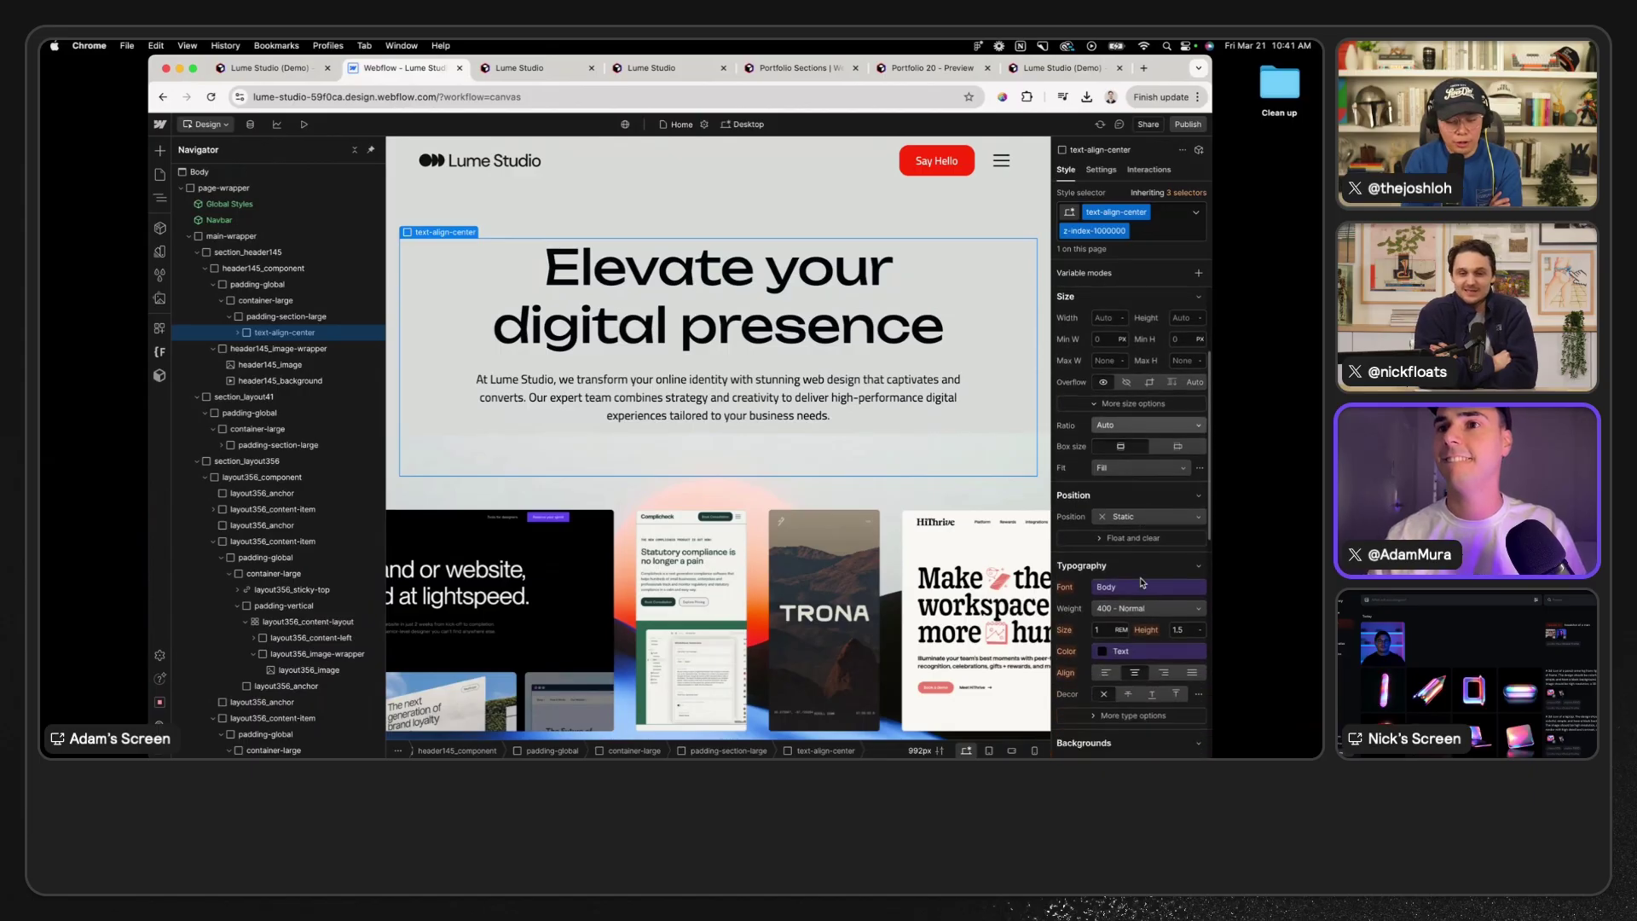
click(1158, 517)
click(1159, 532)
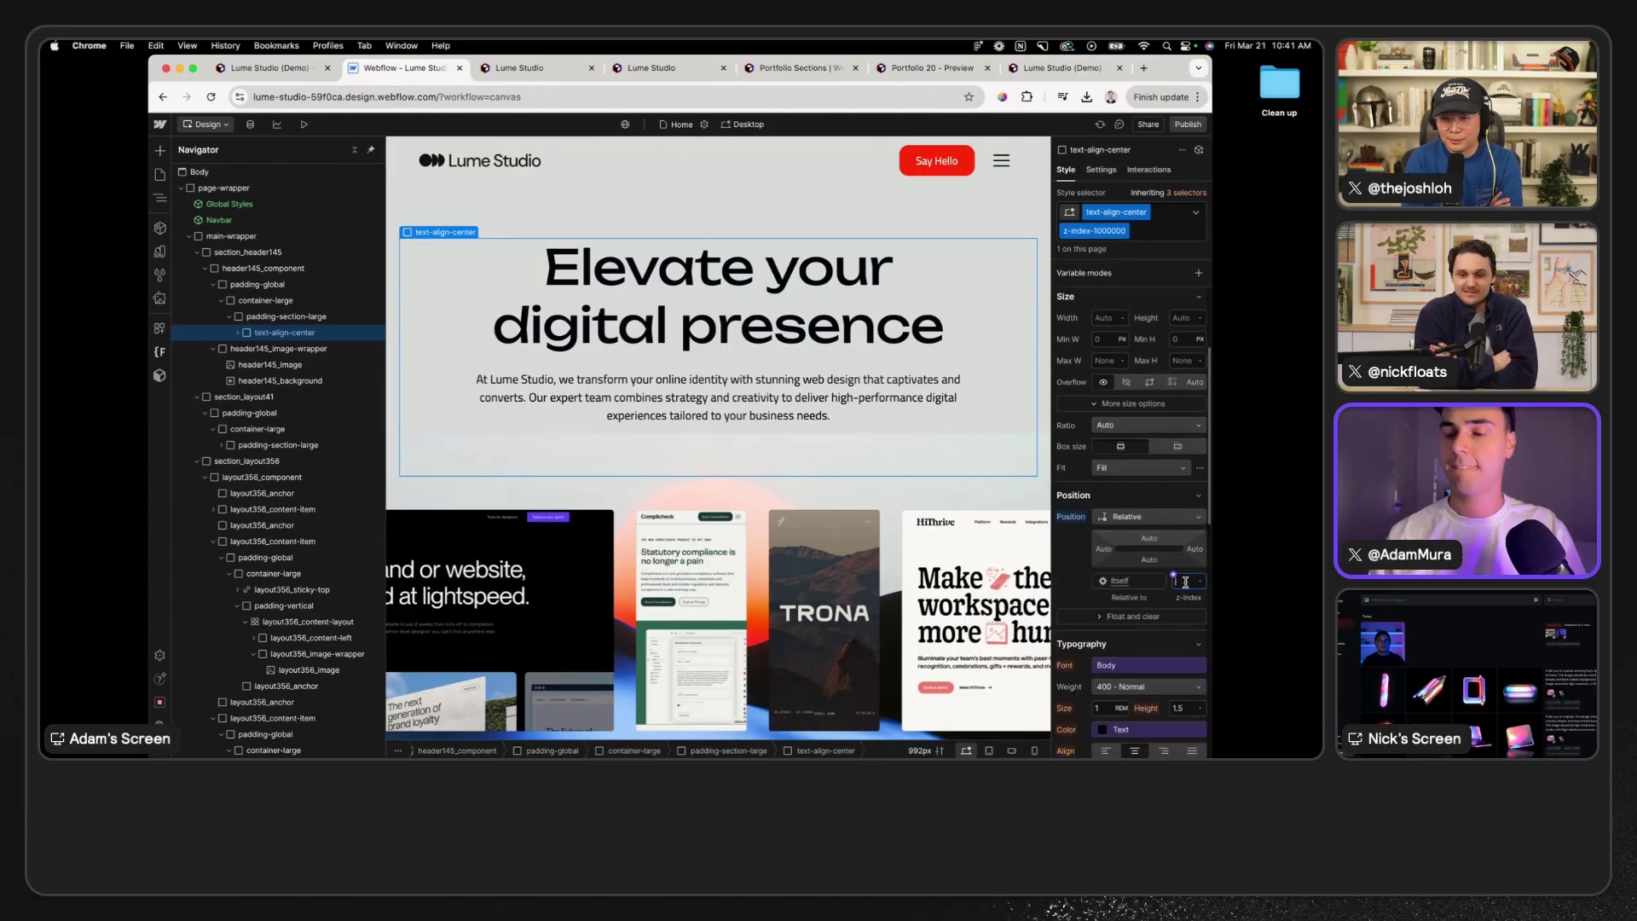
key(Return)
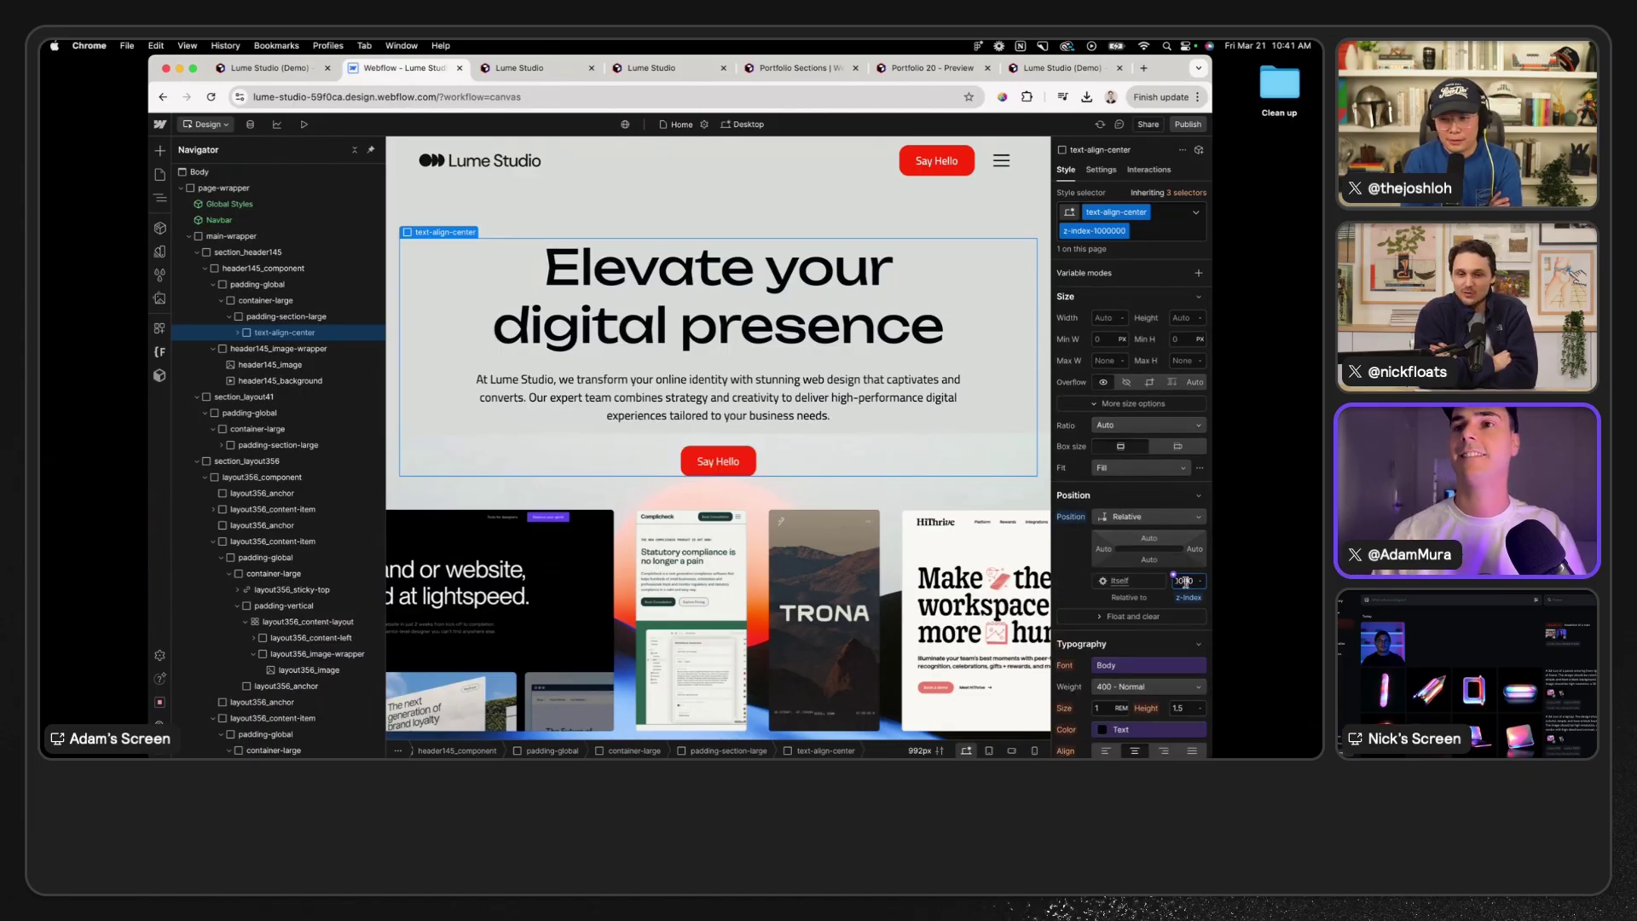
- Publish the updated site to the staging domain and open the published Lume Studio page
click(867, 228)
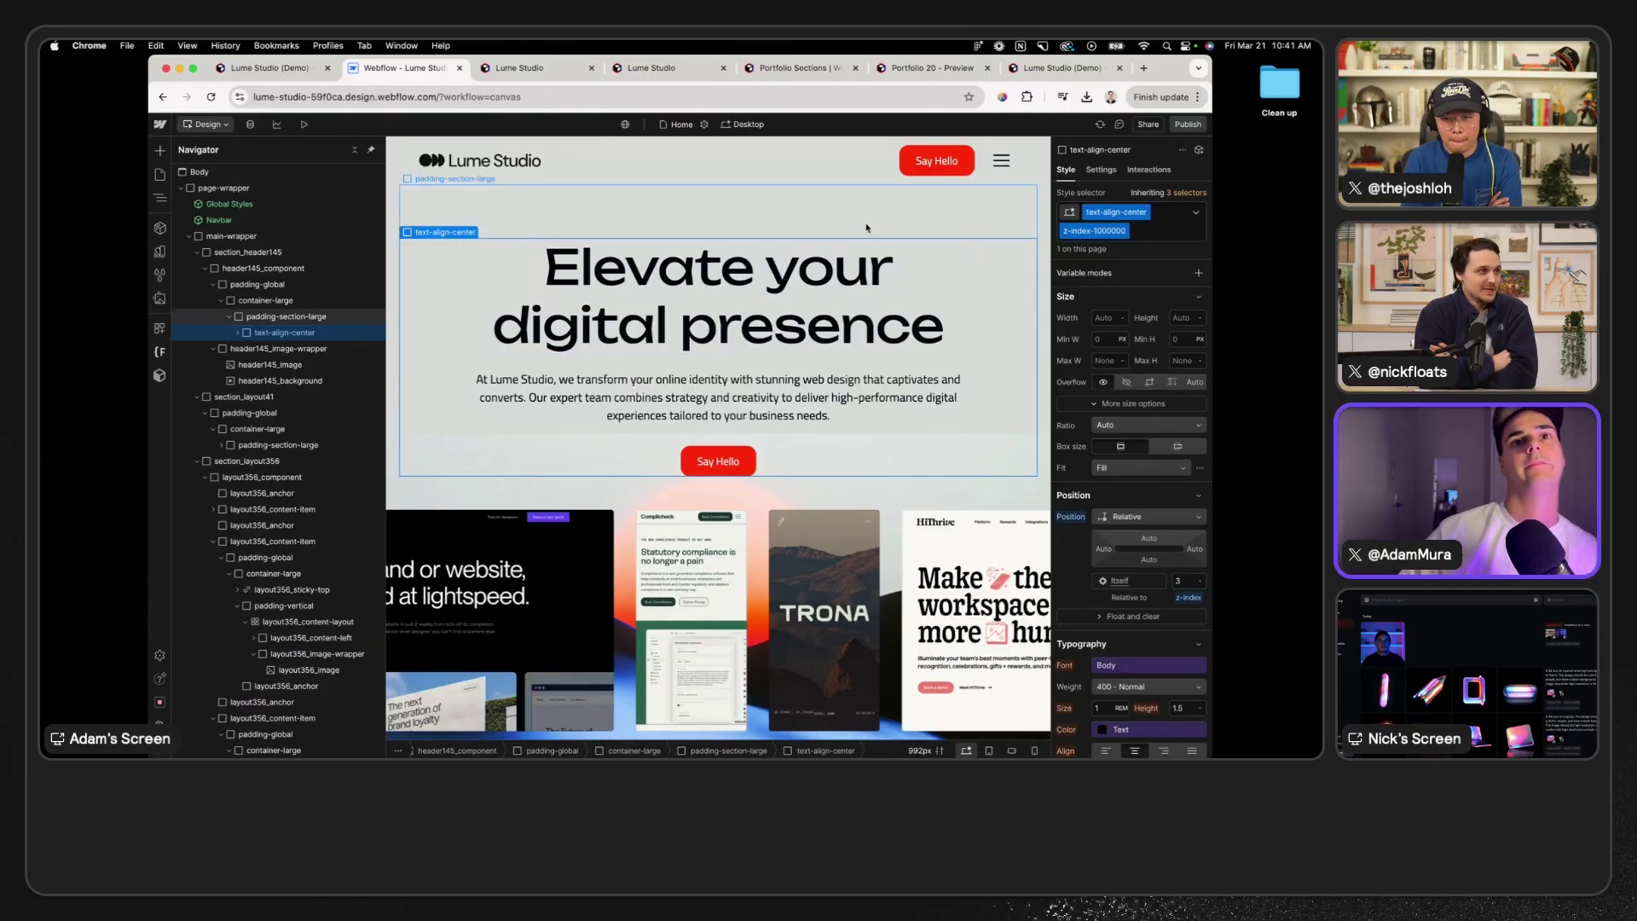
click(1188, 125)
click(1118, 333)
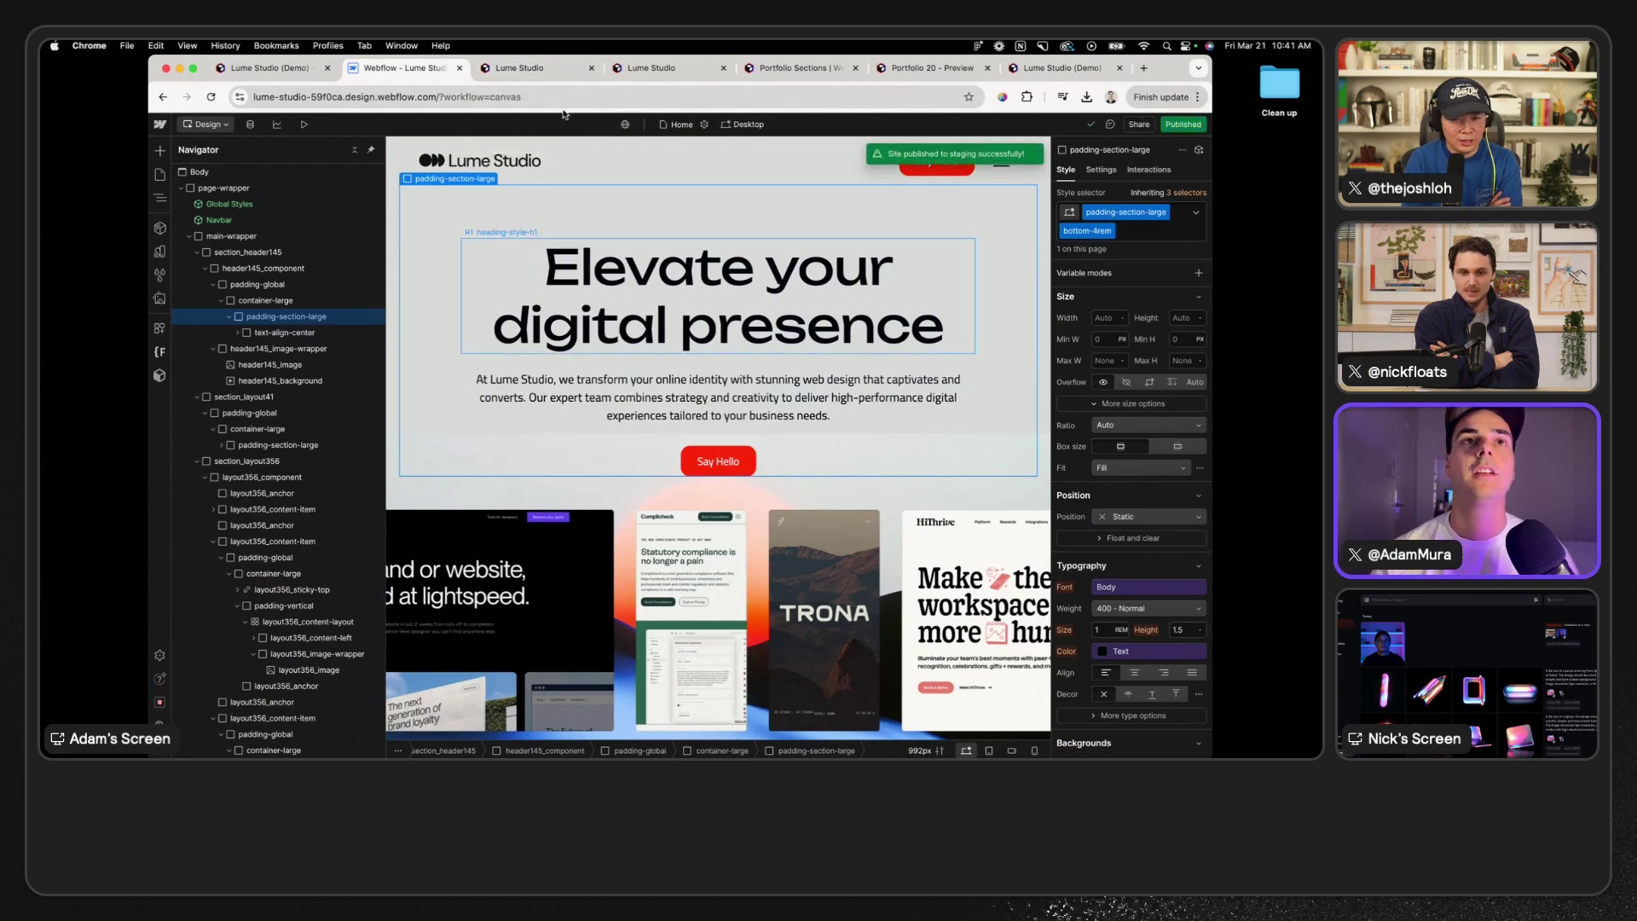
click(538, 75)
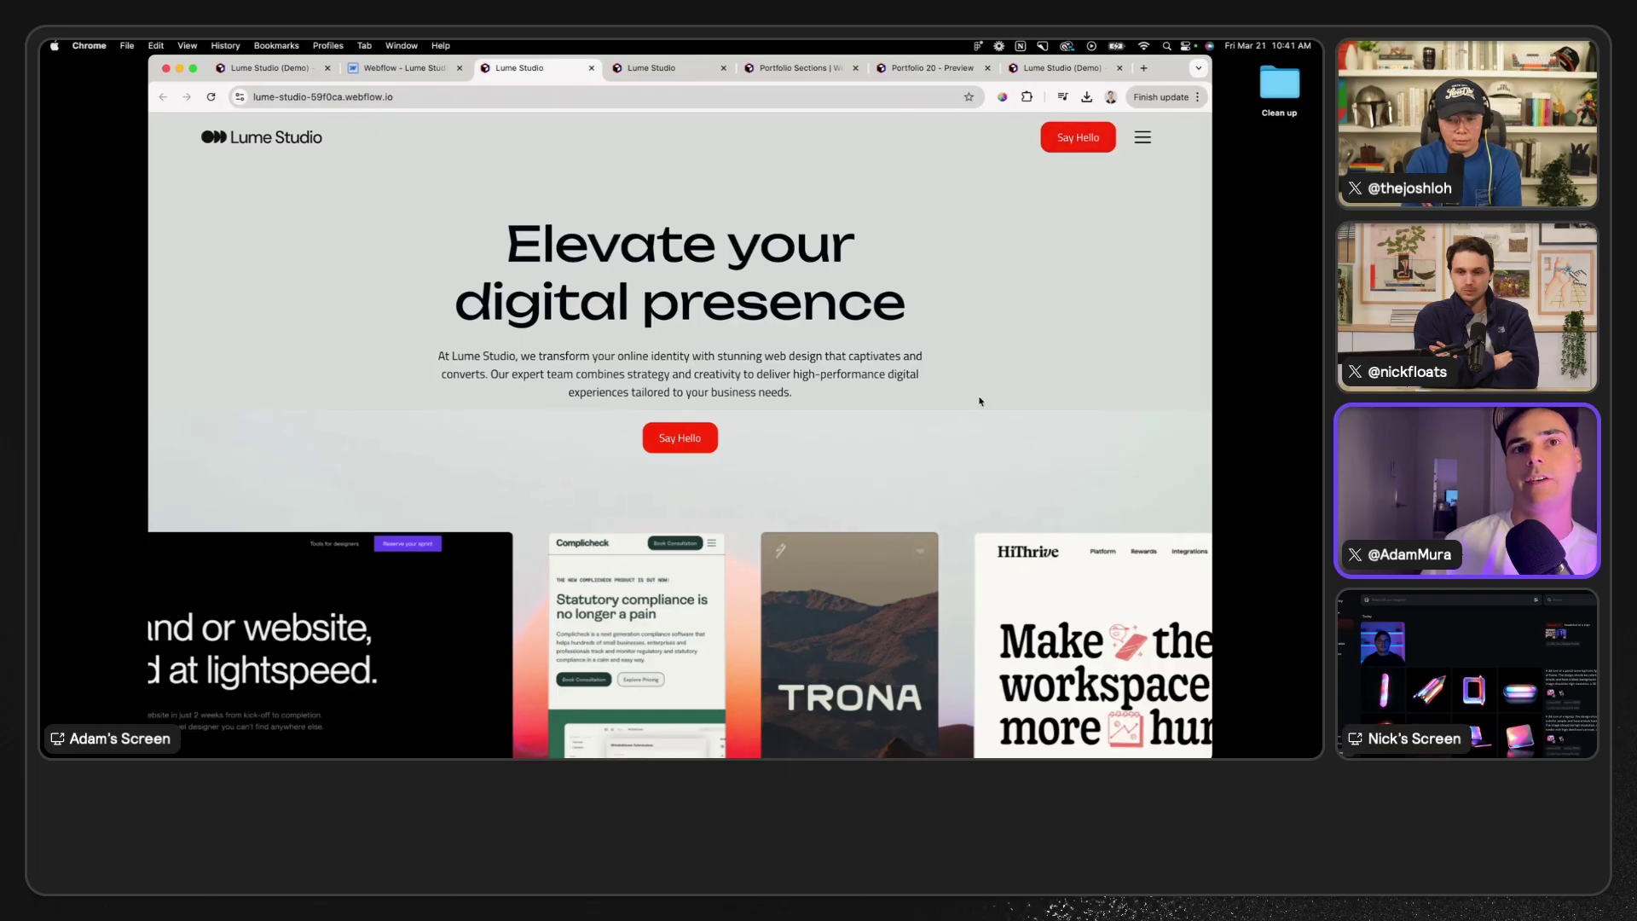
- Examine how the published hero's heading, Say Hello button and portfolio images sit over the animated sunrise background
scroll(980, 400, down, 5)
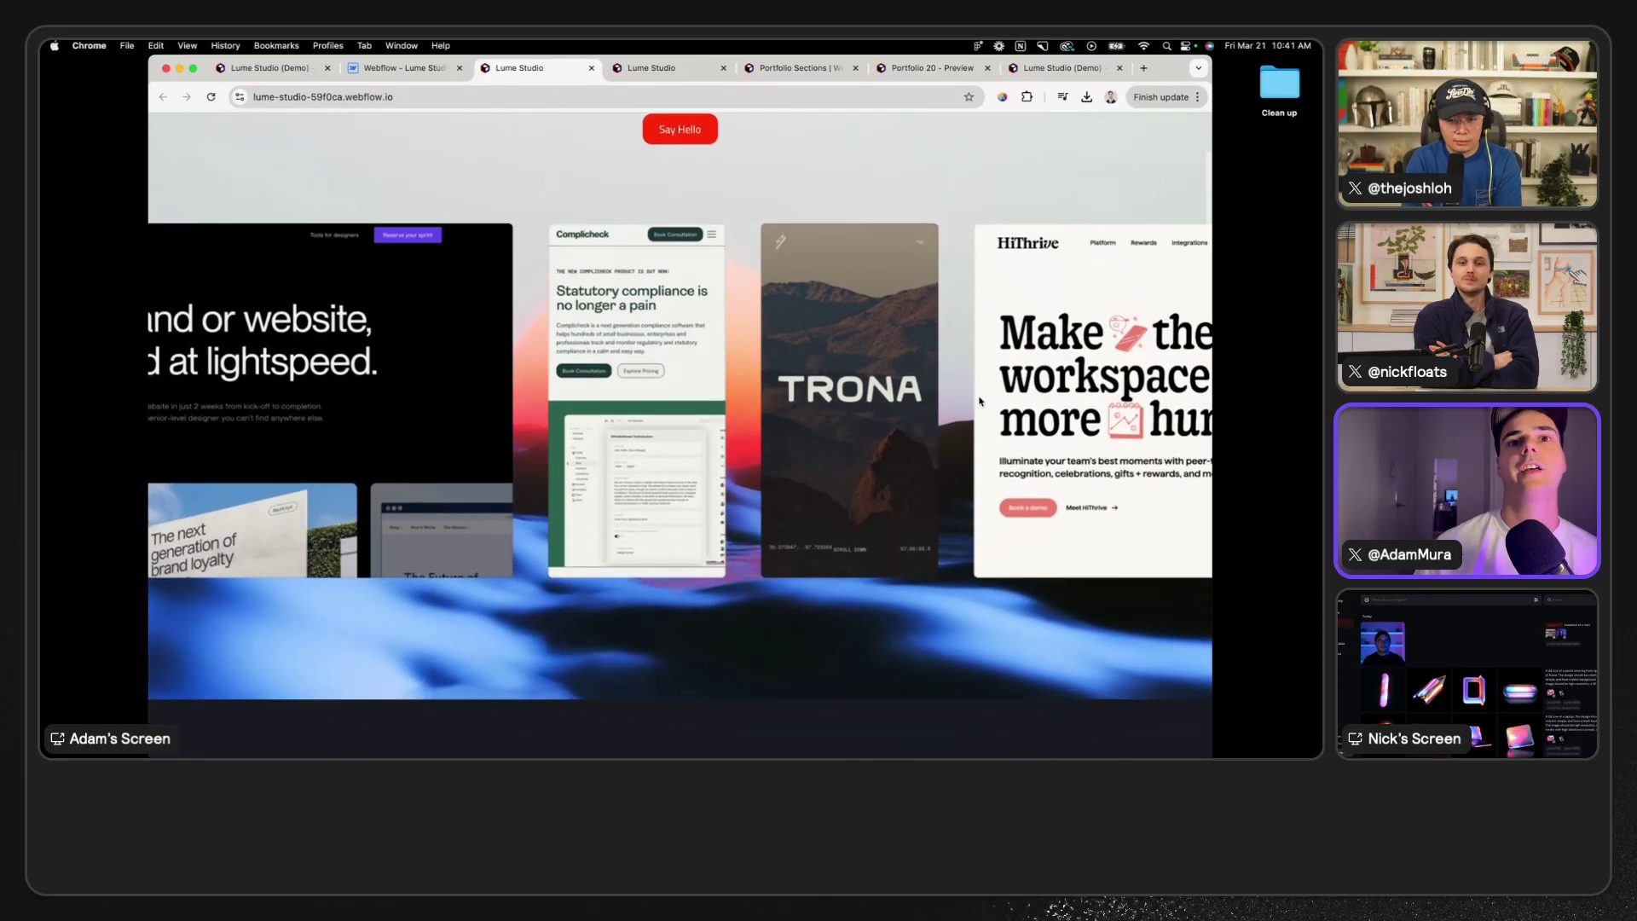
scroll(980, 401, up, 2)
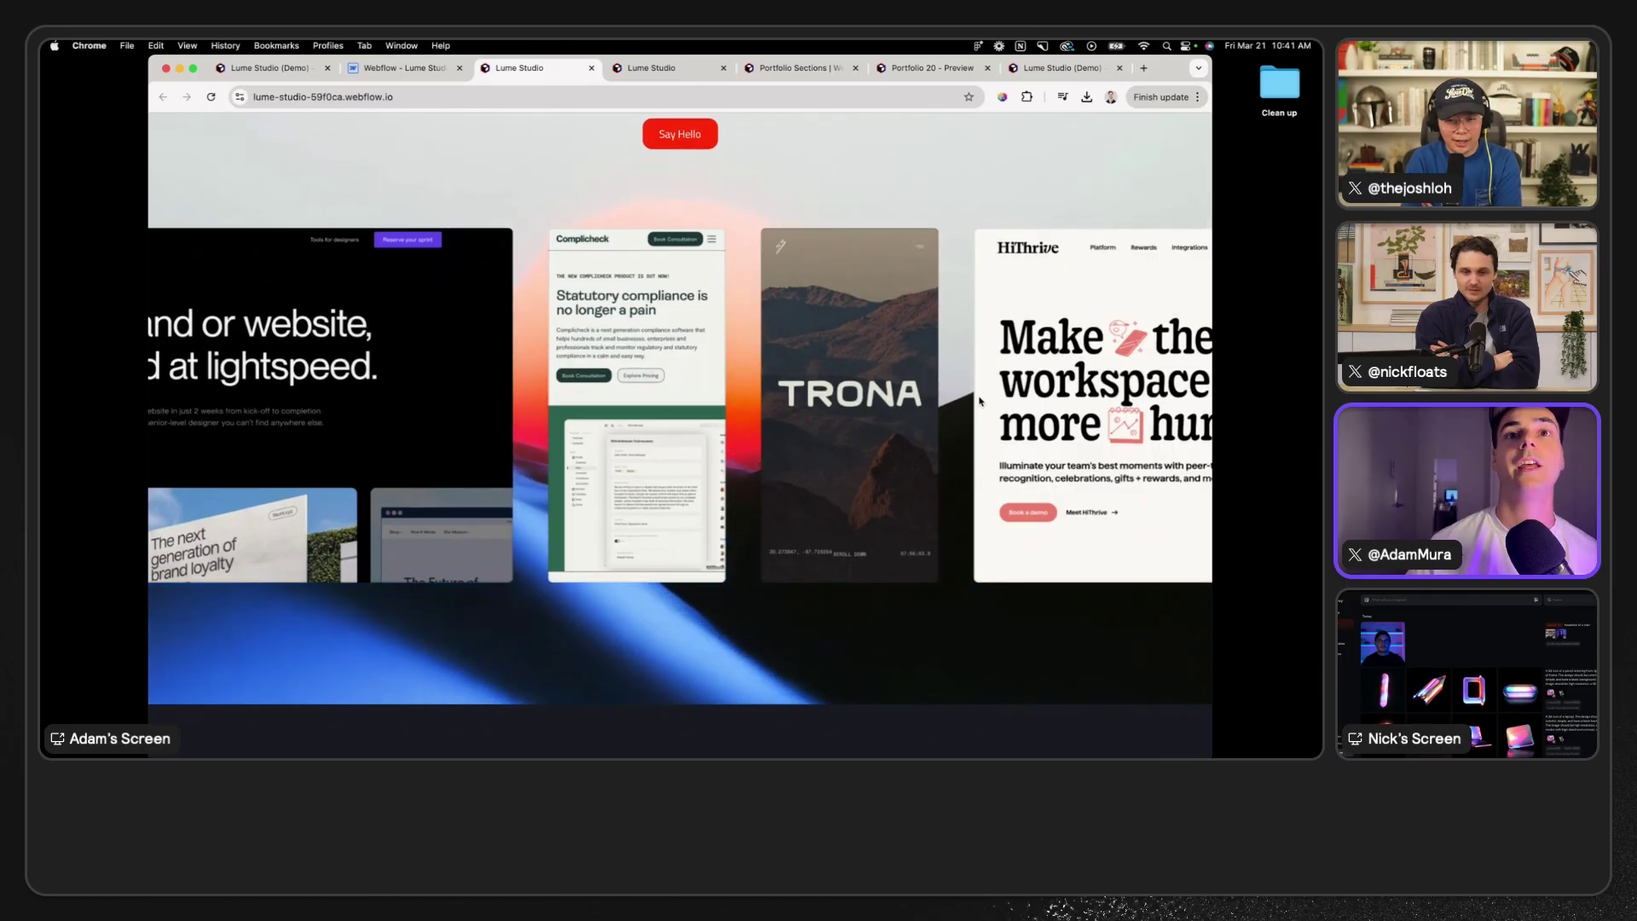
scroll(980, 401, up, 3)
scroll(980, 400, down, 2)
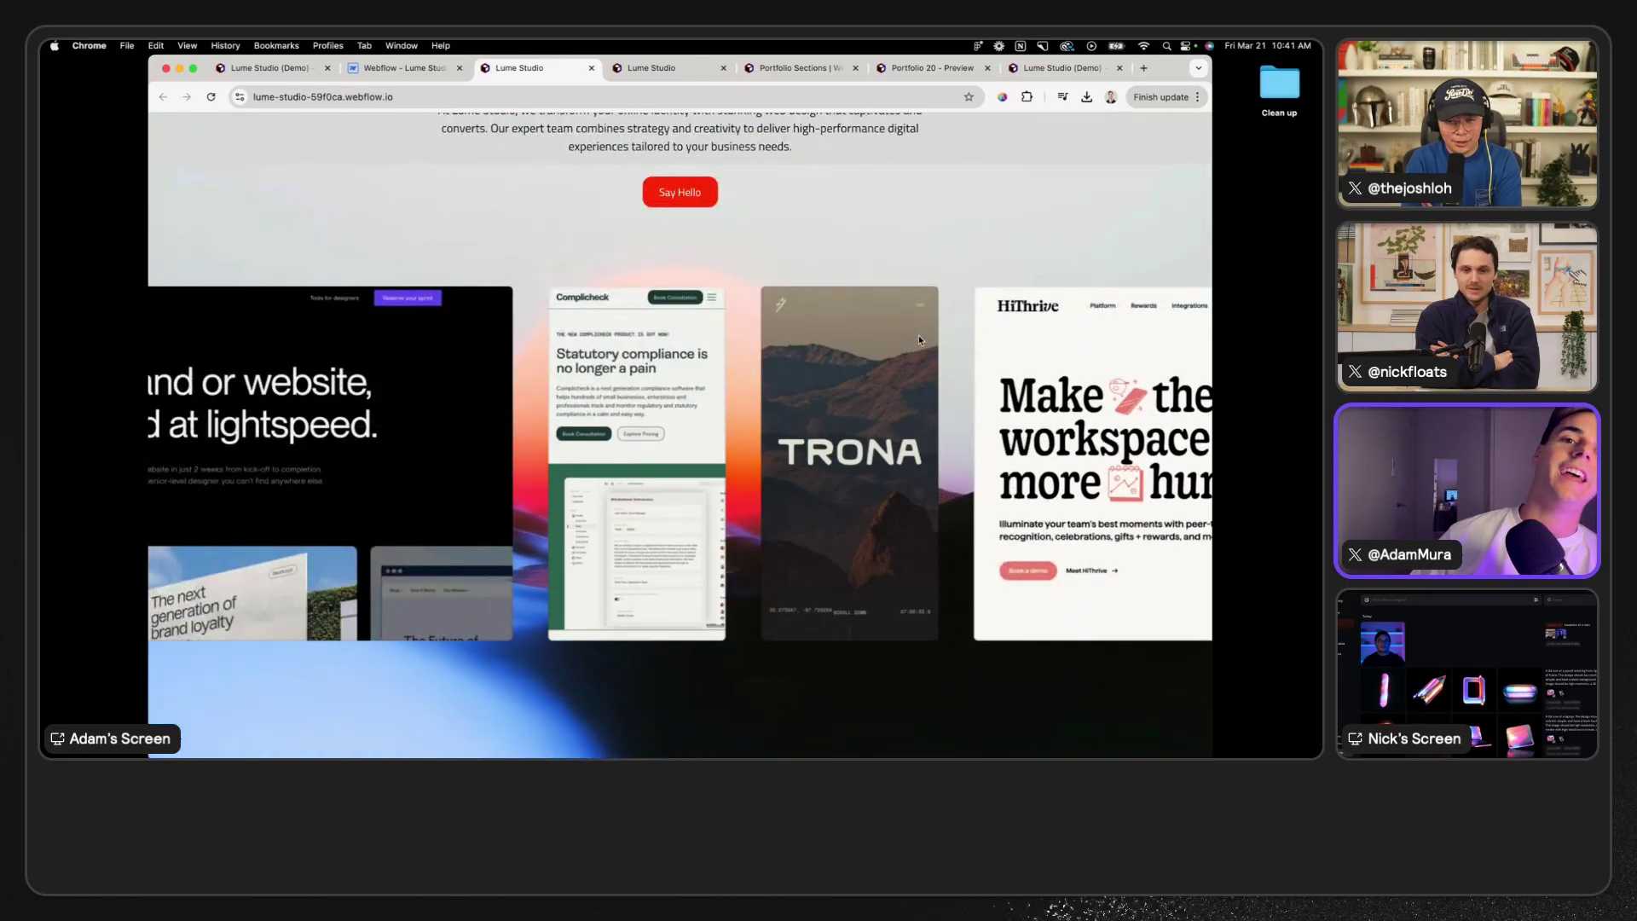
scroll(921, 338, down, 1)
scroll(921, 338, down, 5)
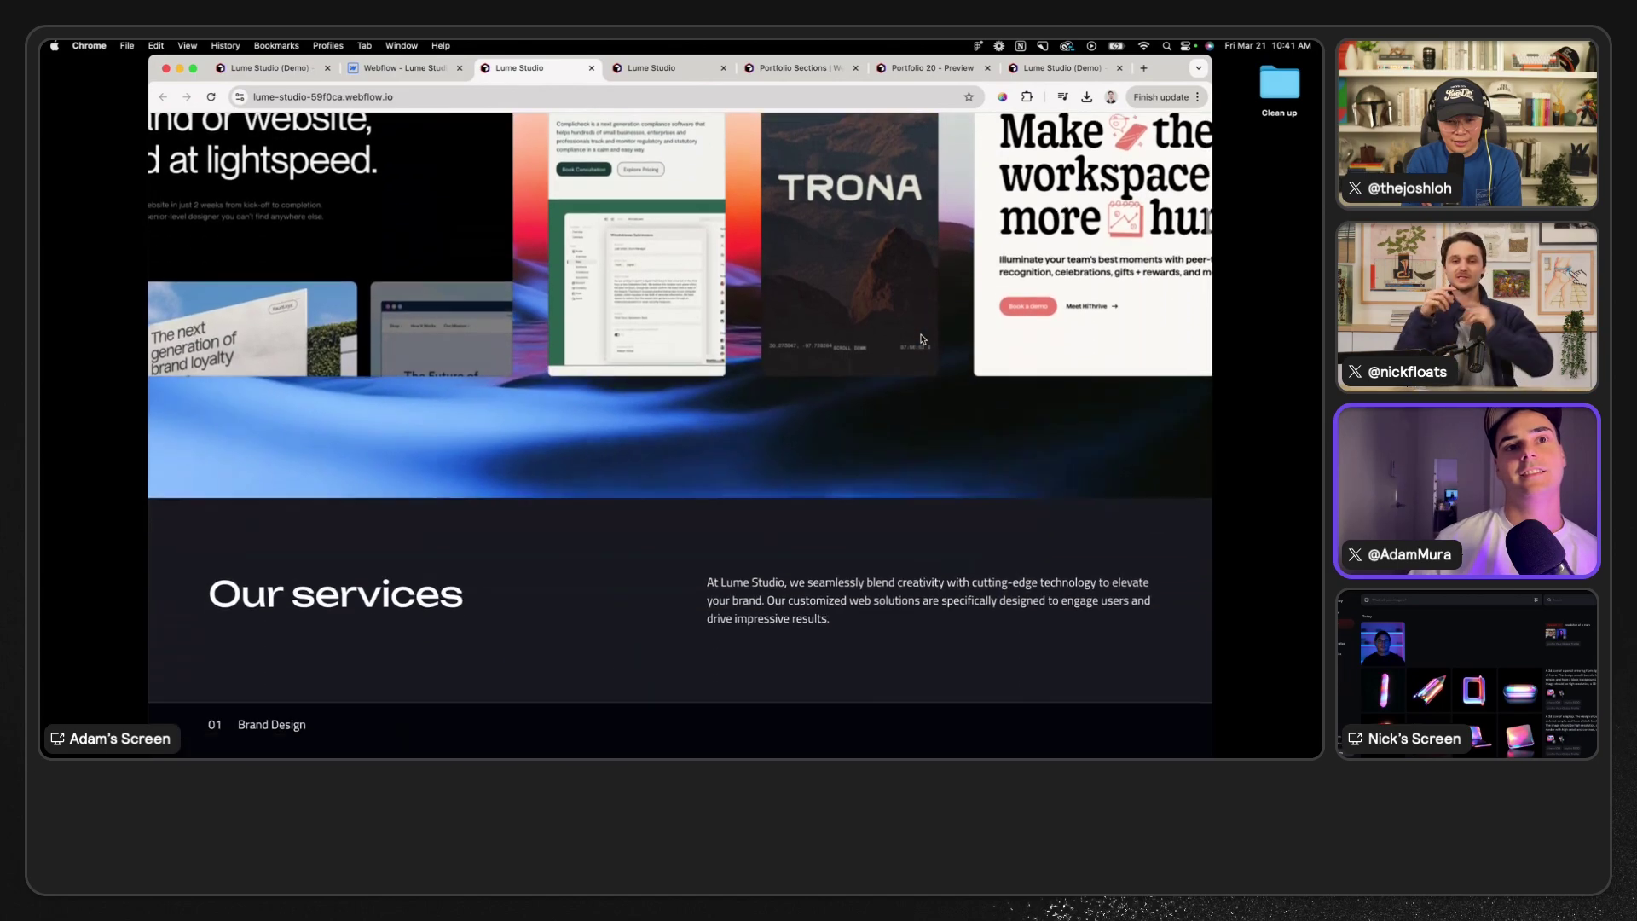
scroll(921, 339, up, 7)
scroll(921, 338, down, 4)
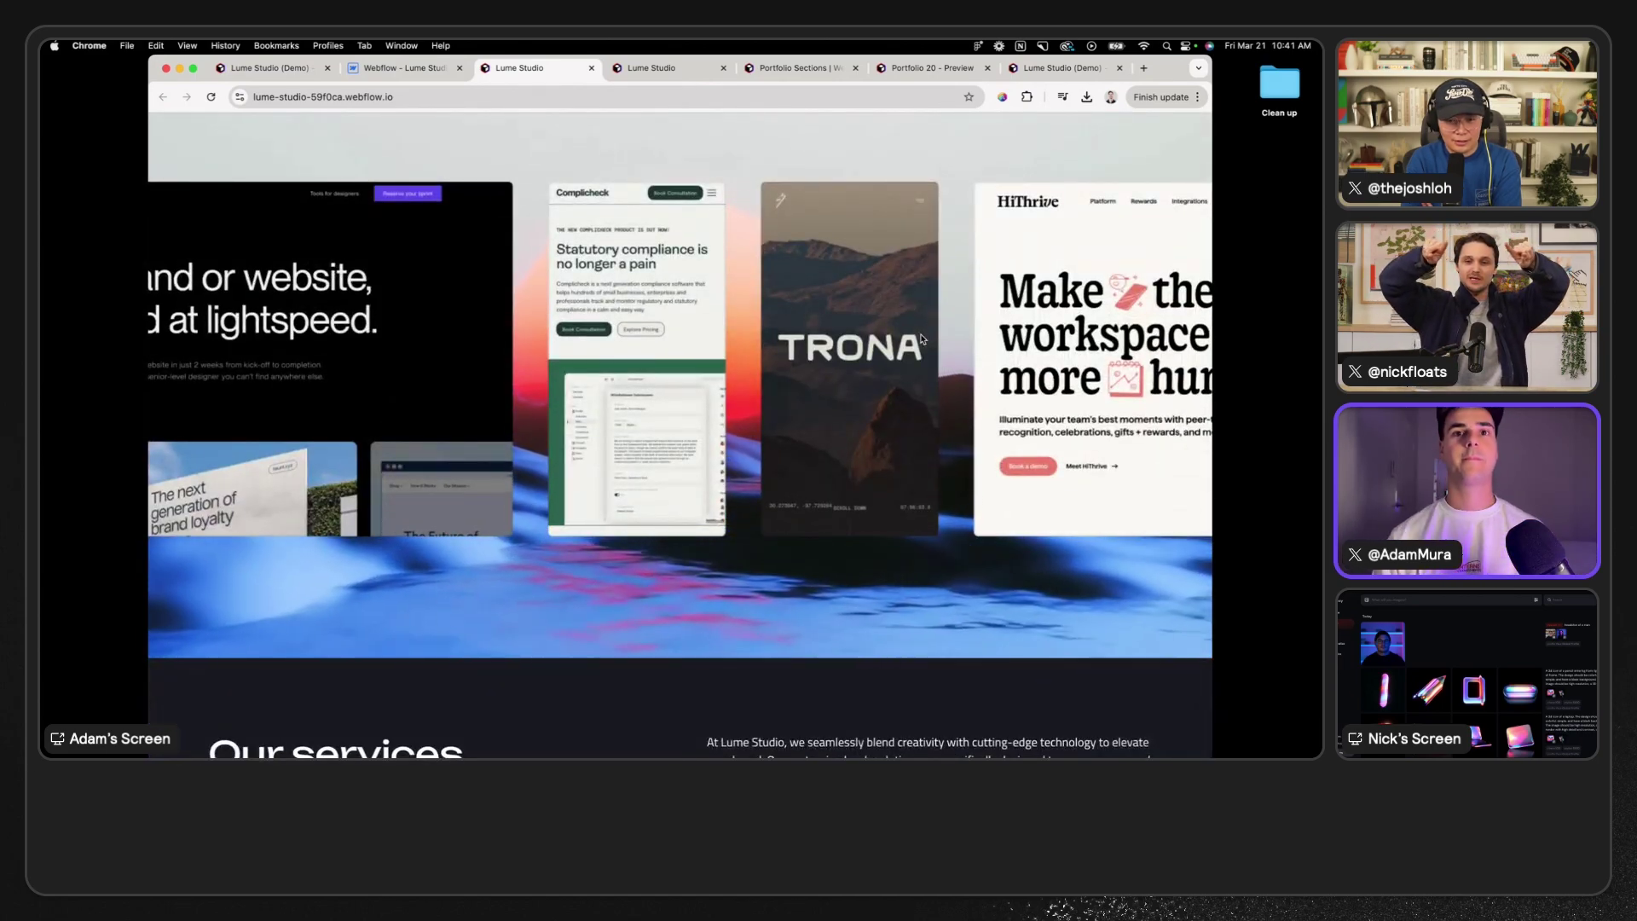
scroll(921, 338, up, 4)
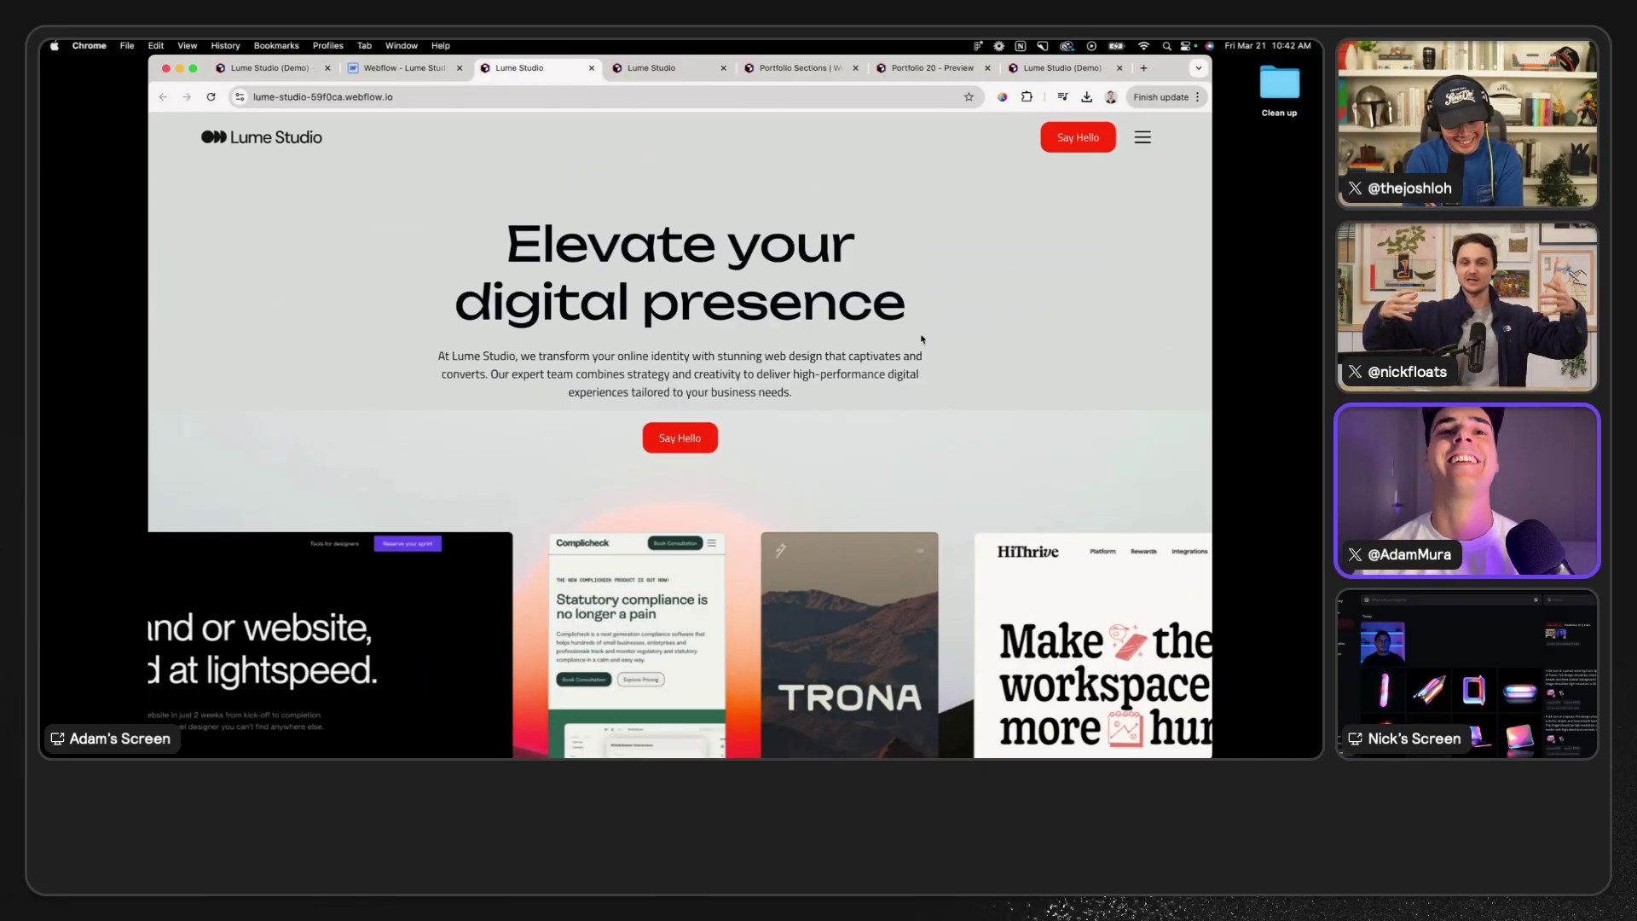
scroll(921, 338, down, 5)
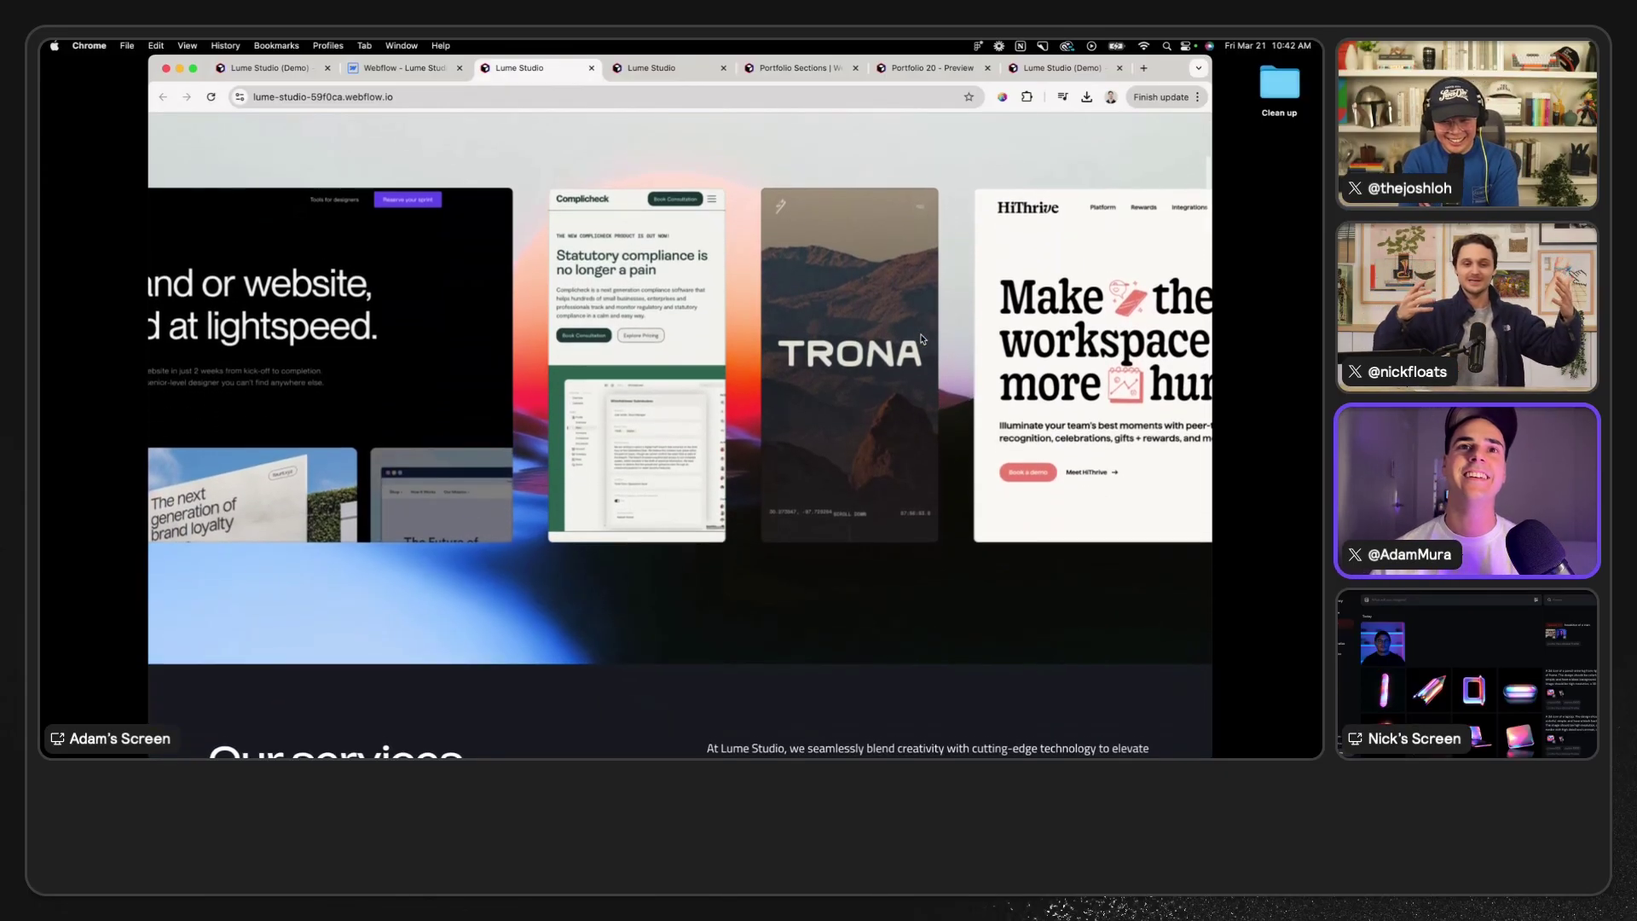
scroll(921, 339, down, 3)
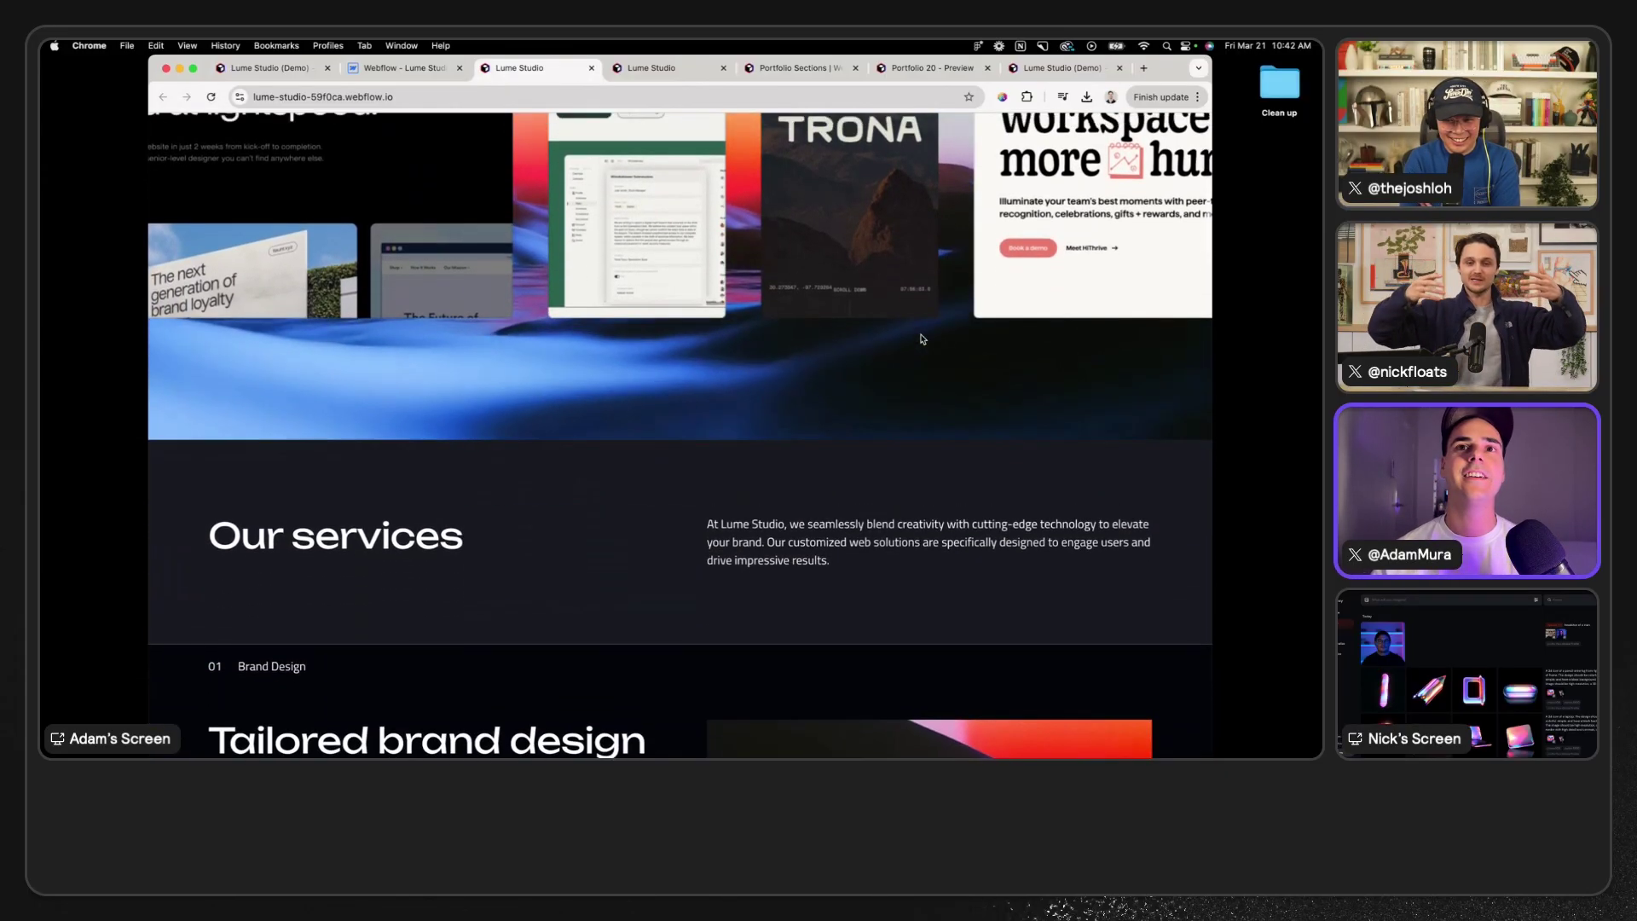
scroll(921, 339, up, 8)
scroll(921, 338, down, 5)
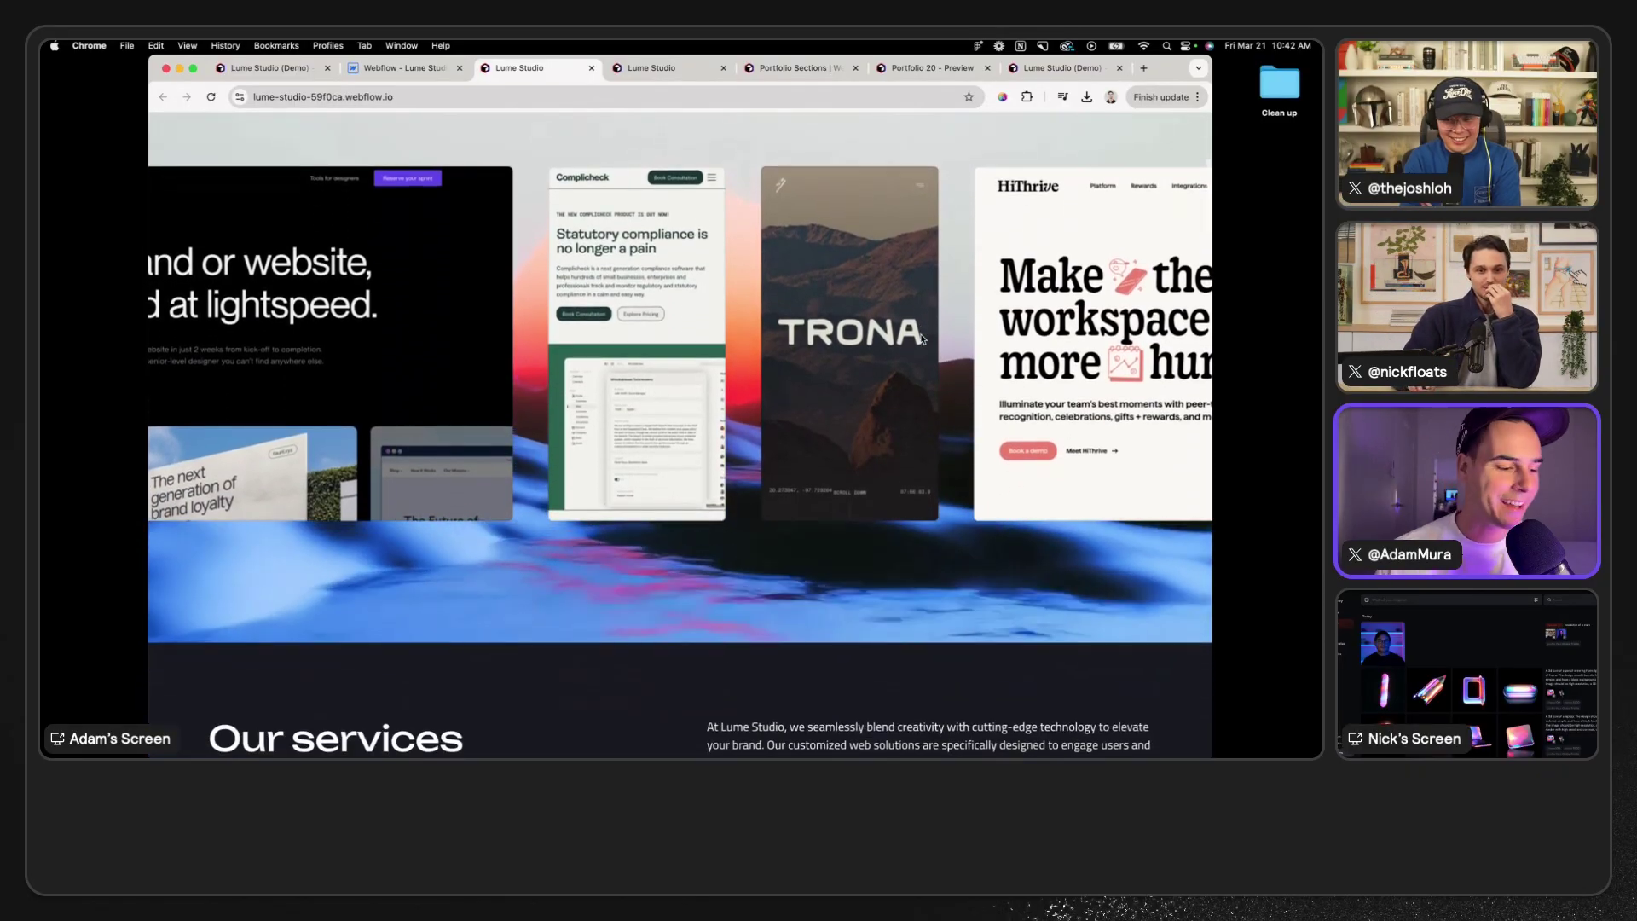
- Review the rest of the published page, from the services and testimonials through projects and team to the footer
scroll(921, 339, down, 10)
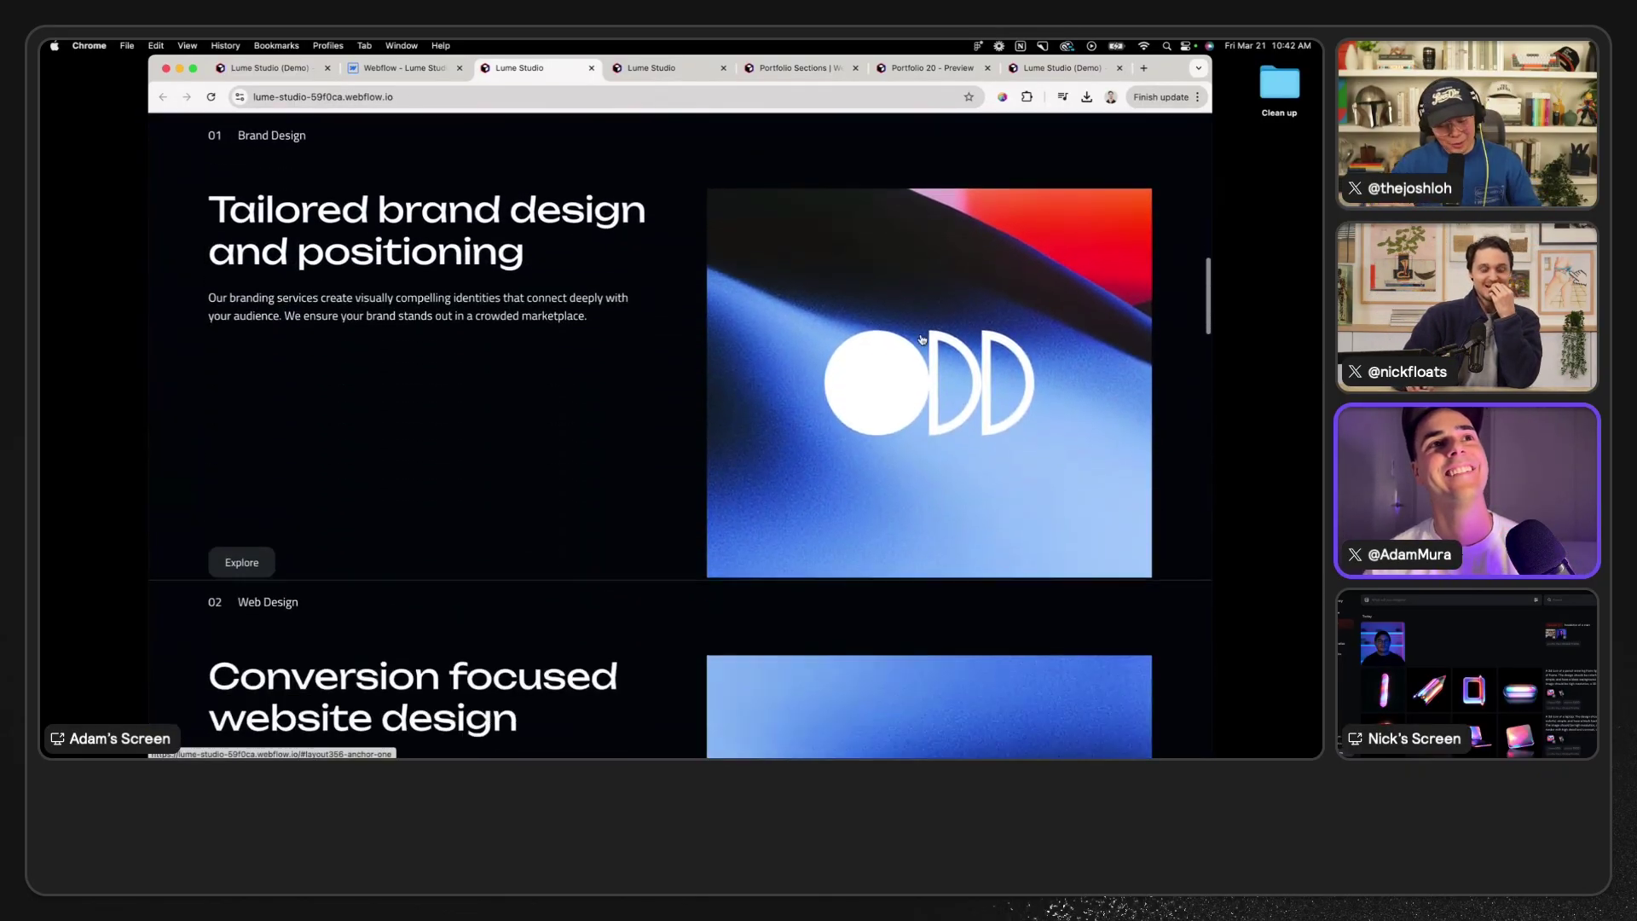
scroll(921, 339, down, 8)
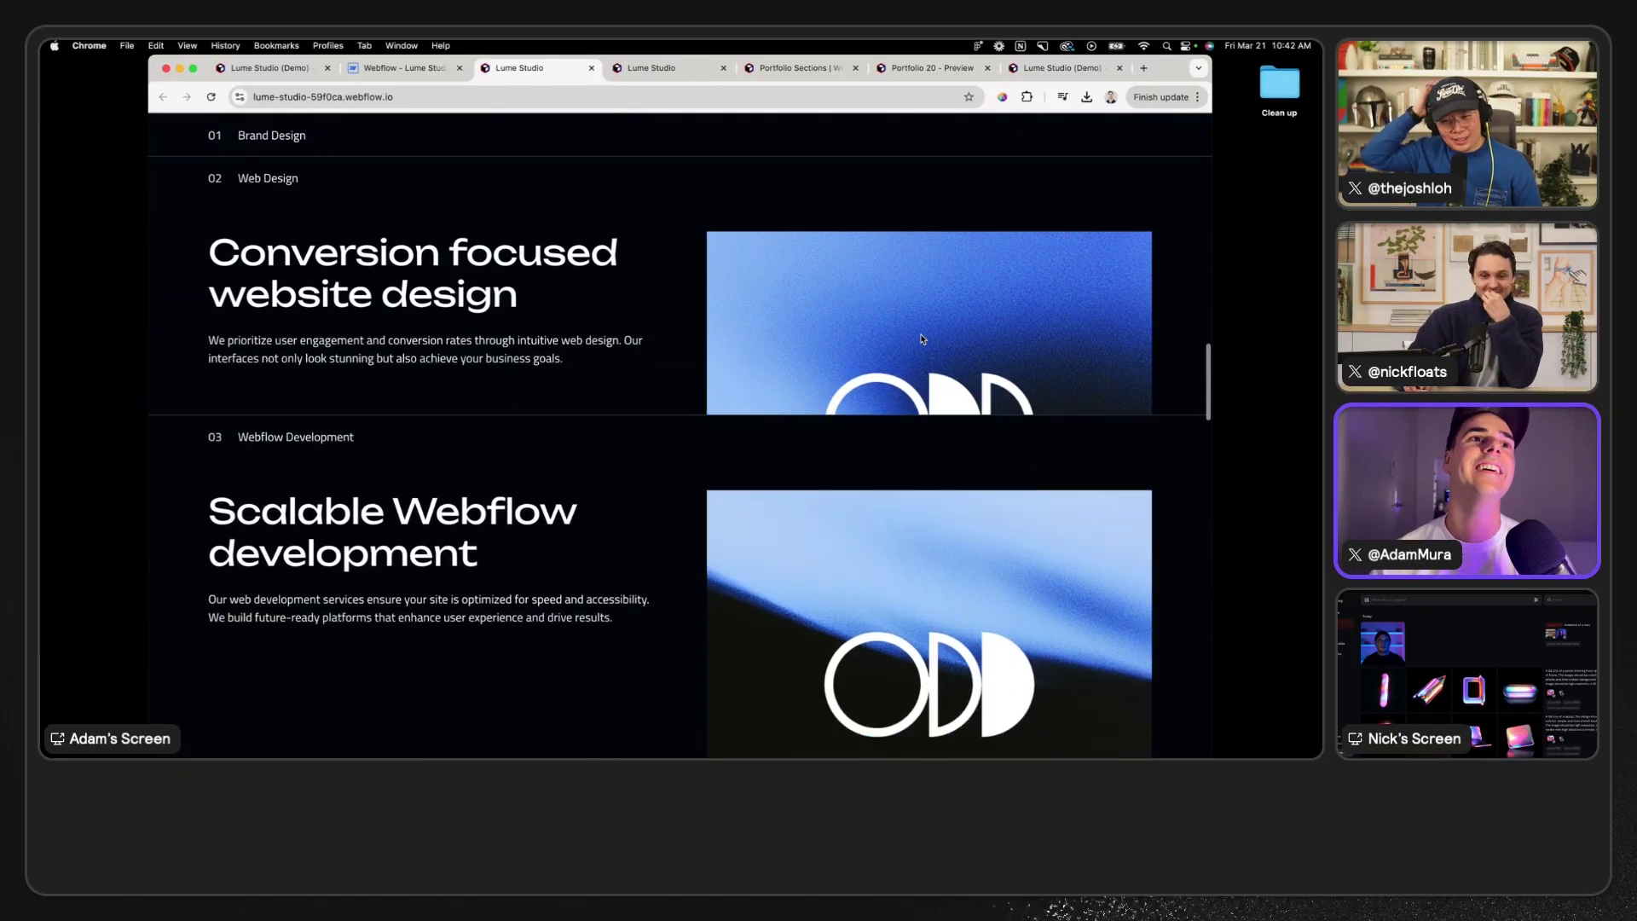
scroll(921, 339, down, 10)
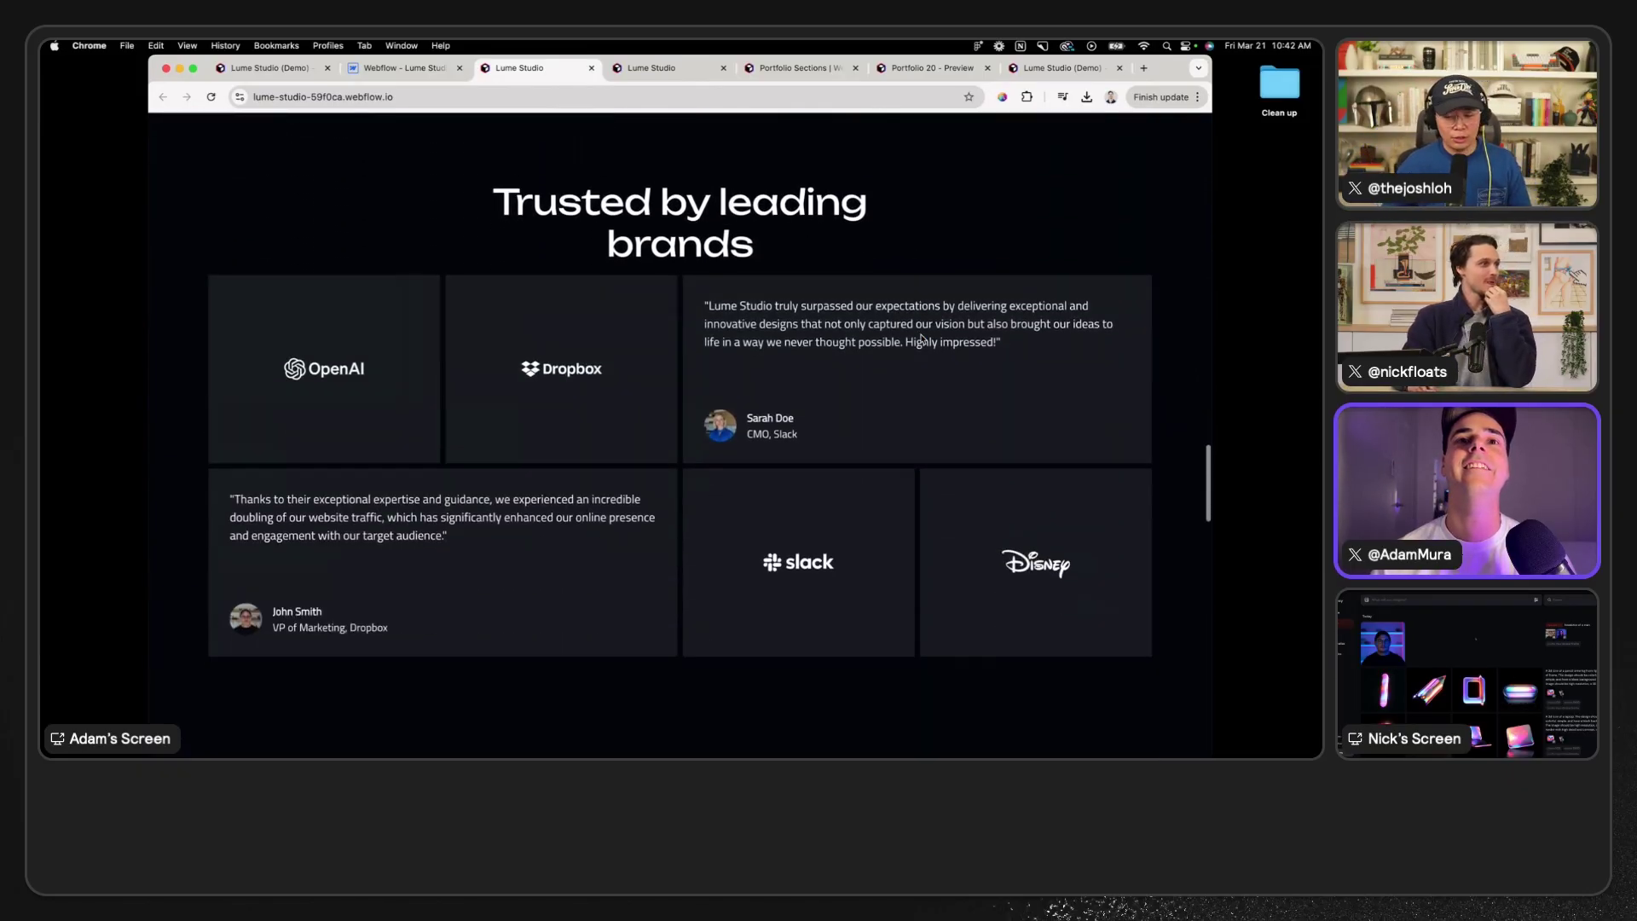
scroll(921, 339, down, 12)
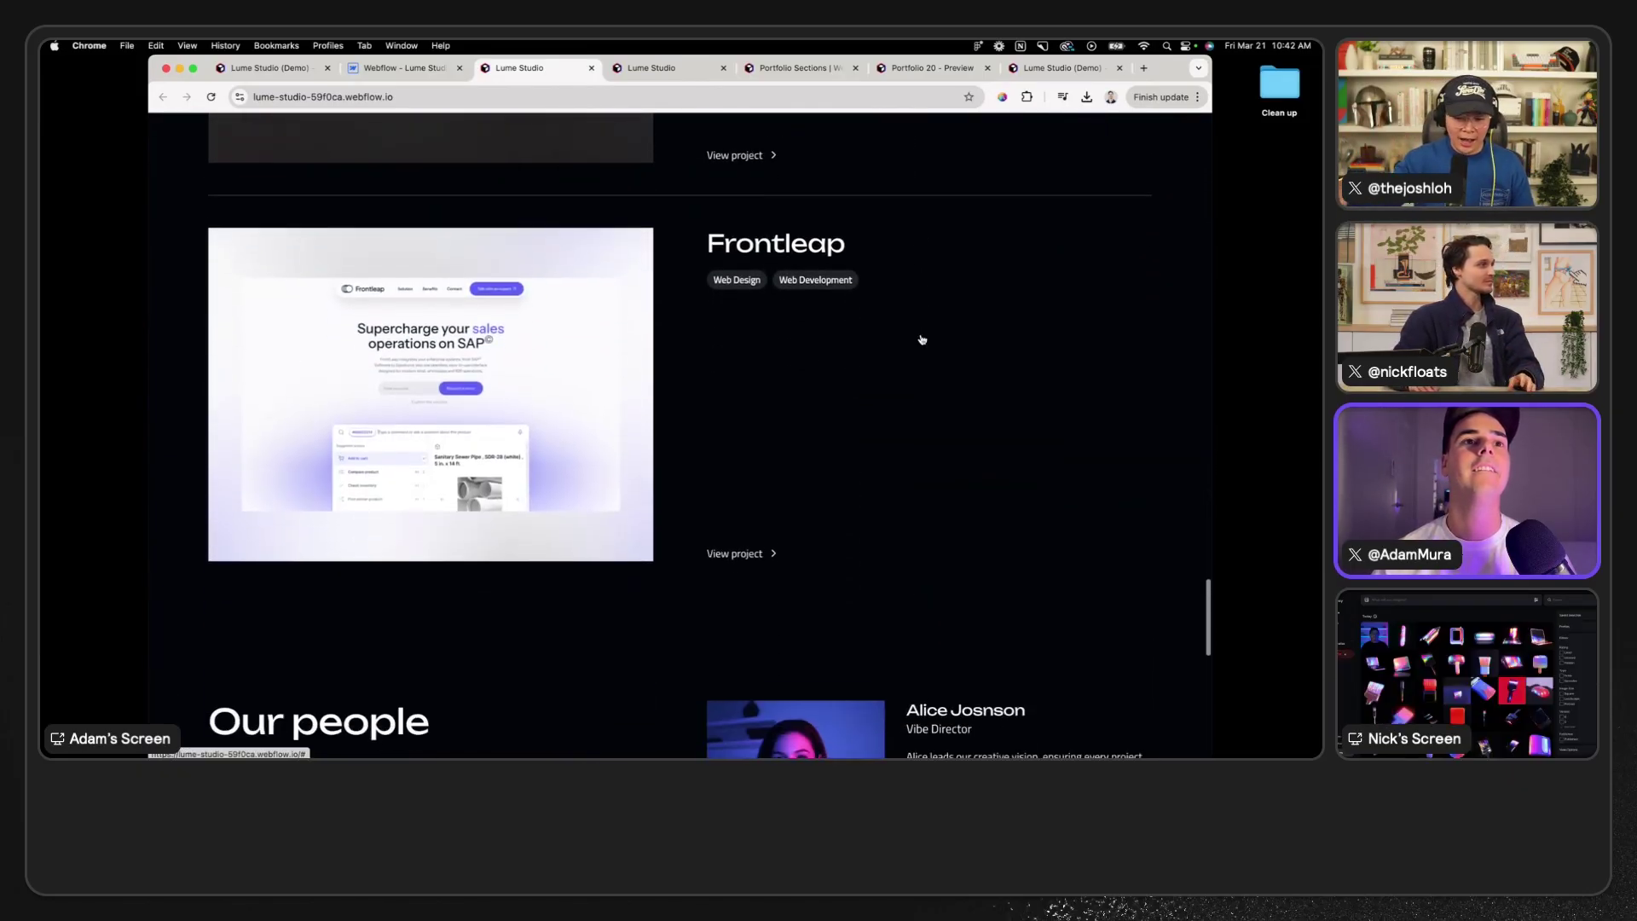
scroll(921, 338, down, 10)
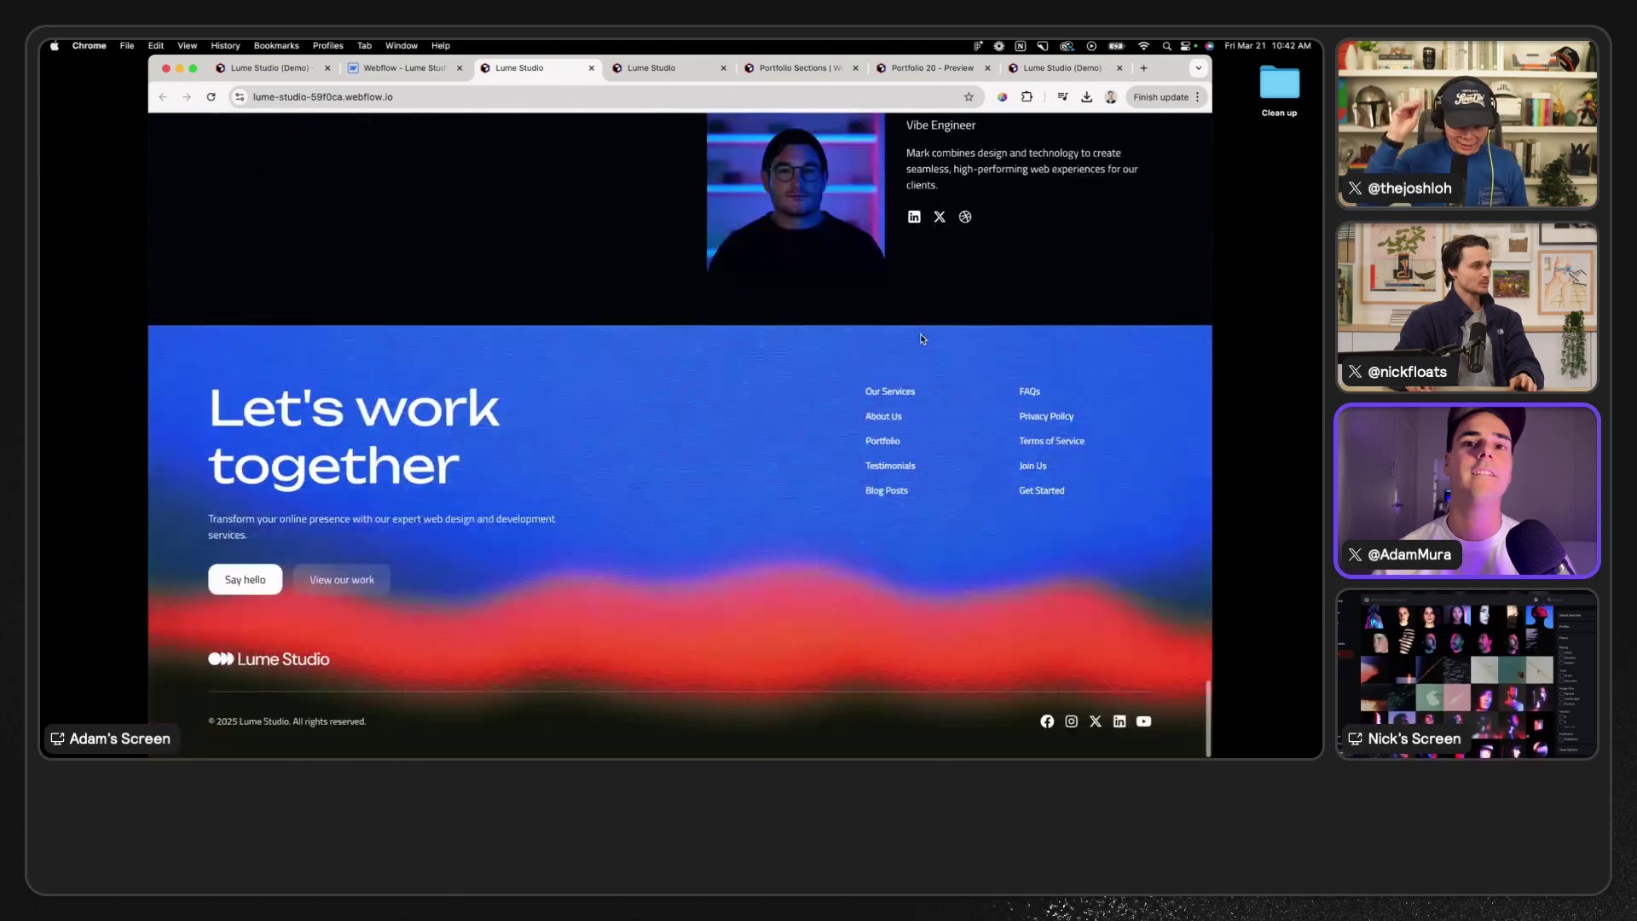